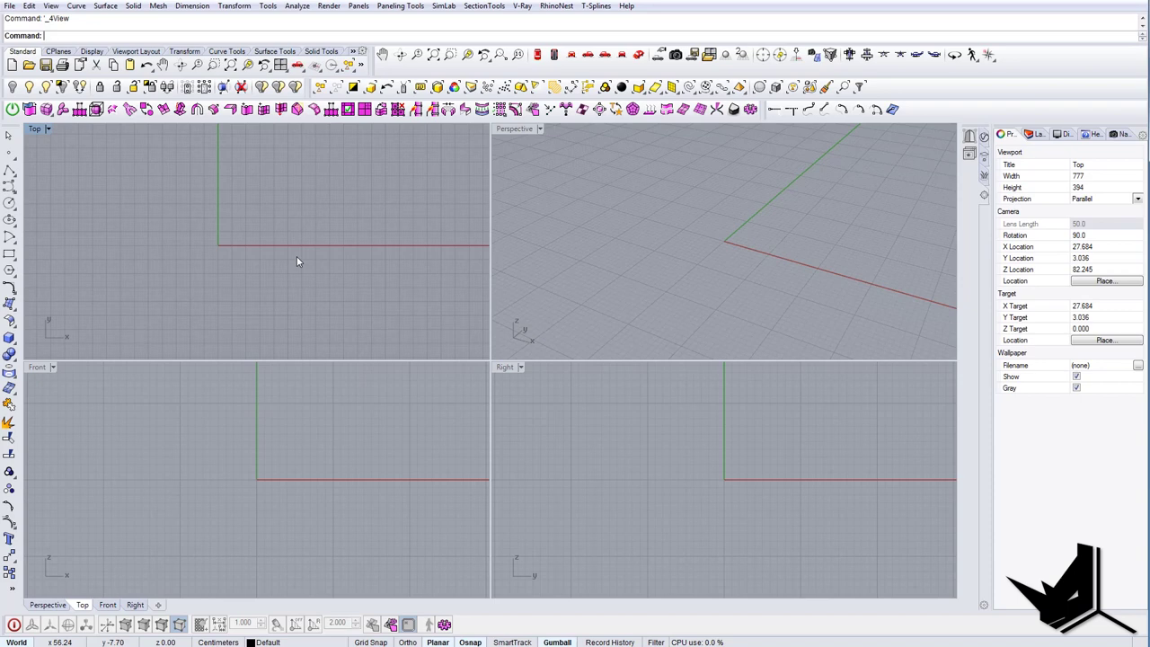
Place the Baseplan image as a picture frame in the Top viewport, starting from a corner below and beside the origin.
{"action": "left_click_drag", "start_coordinate": [1149, 256], "coordinate": [334, 129]}
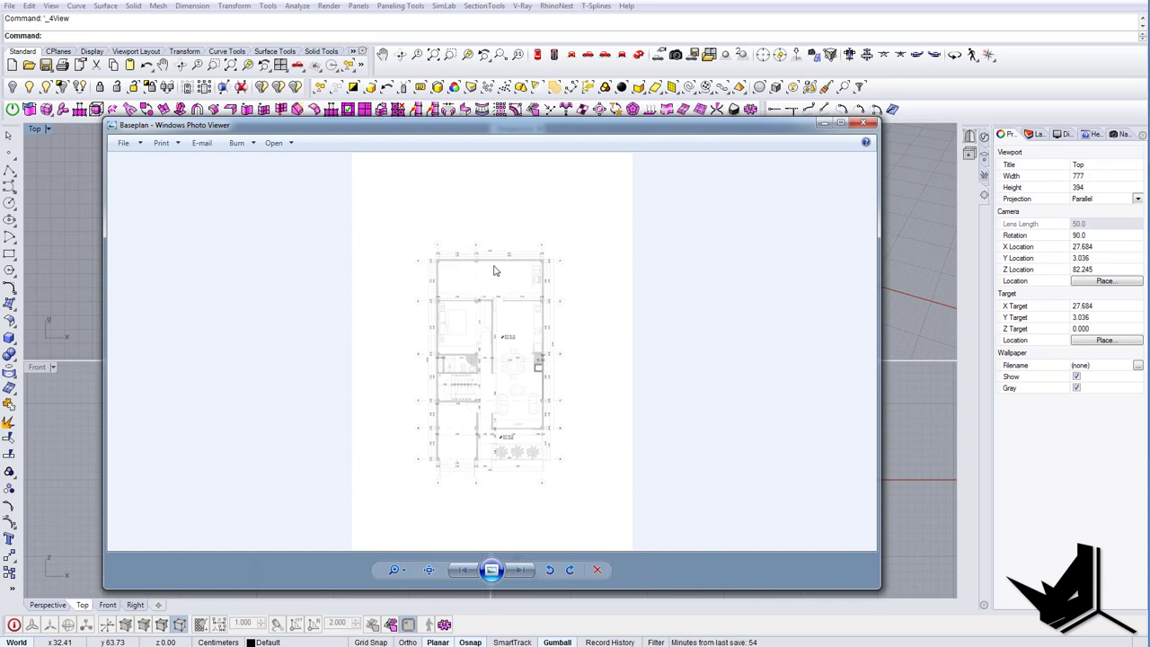
{"action": "left_click", "coordinate": [825, 124]}
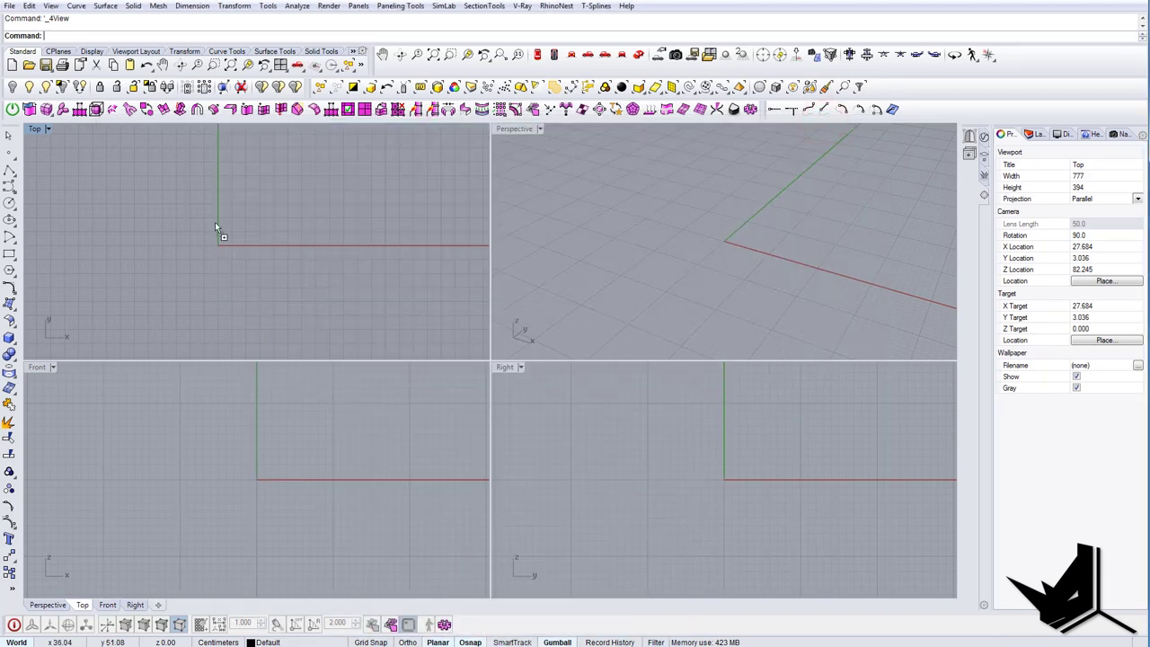
{"action": "left_click_drag", "start_coordinate": [216, 224], "coordinate": [216, 224]}
{"action": "left_click", "coordinate": [317, 266]}
{"action": "left_click", "coordinate": [185, 294]}
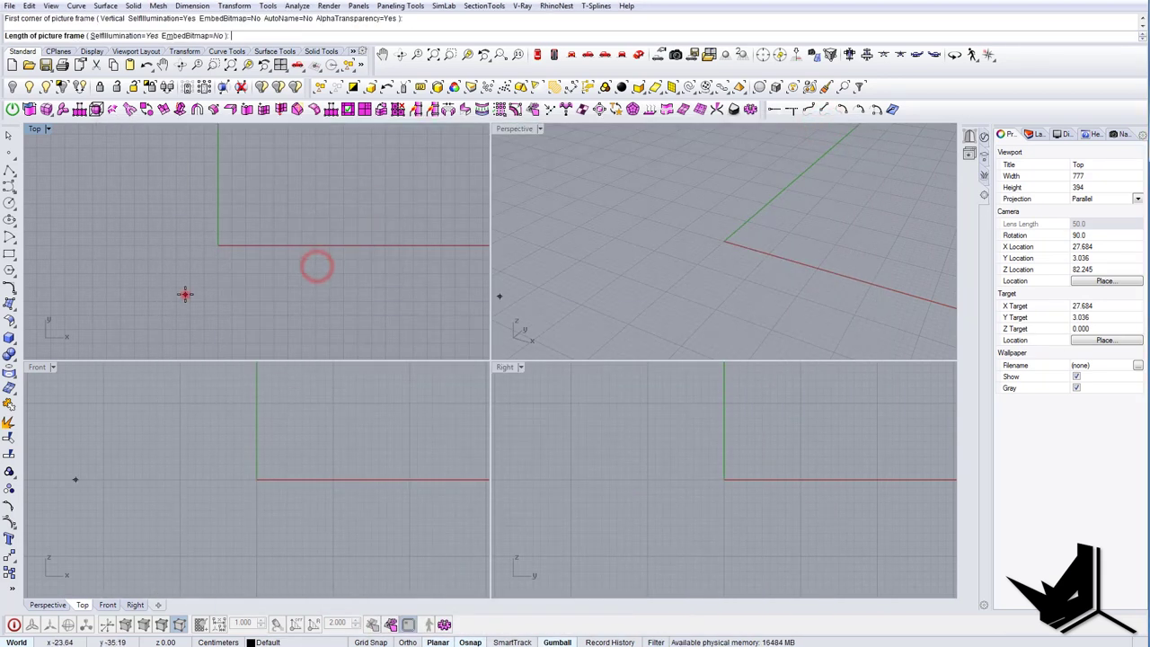
{"action": "left_click", "coordinate": [416, 293]}
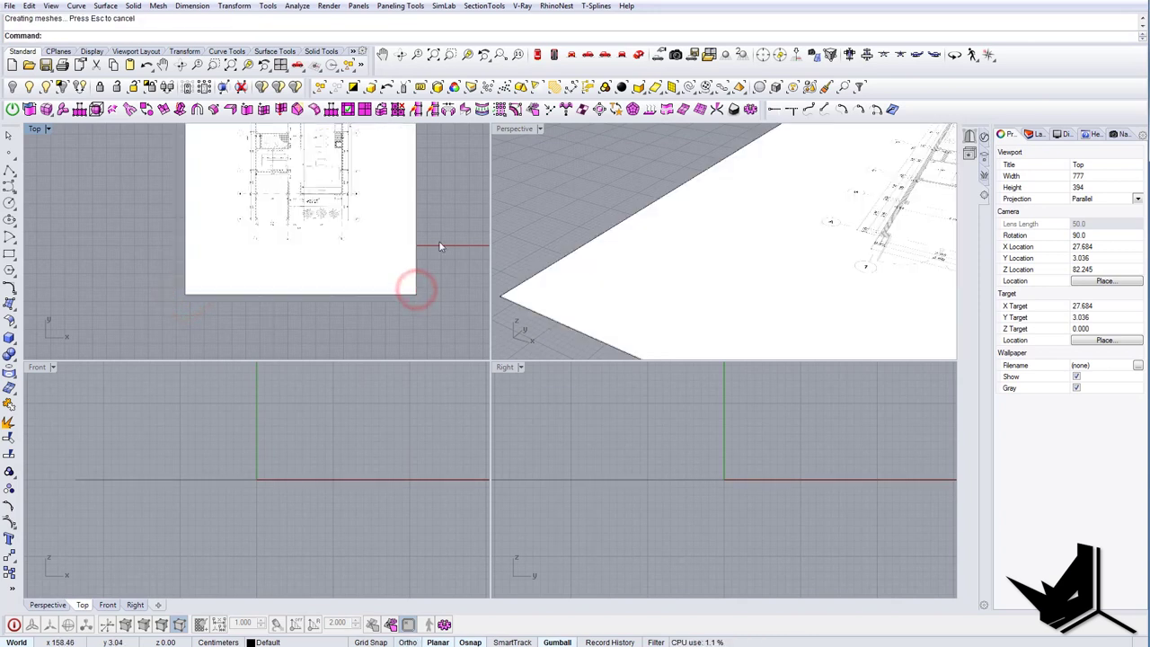
Maximize the Top viewport and examine the floor plan image and its printed dimensions.
{"action": "scroll", "coordinate": [331, 267], "scroll_direction": "down", "scroll_amount": 8}
{"action": "right_click_drag", "start_coordinate": [440, 243], "coordinate": [372, 273]}
{"action": "scroll", "coordinate": [256, 222], "scroll_direction": "up", "scroll_amount": 2}
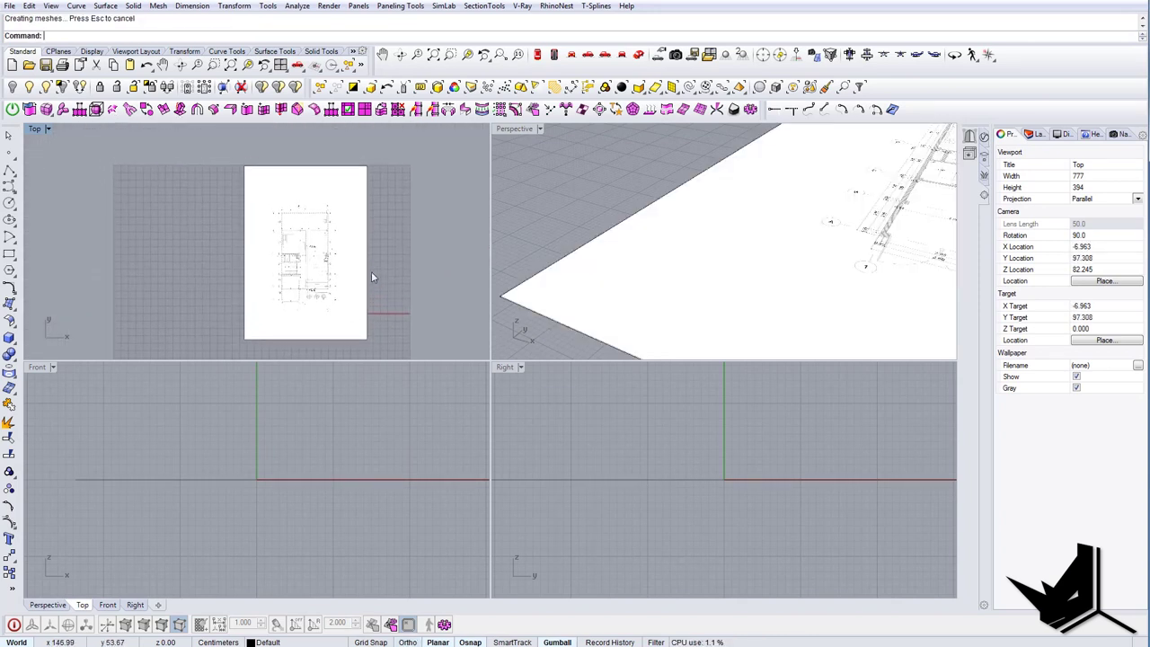
{"action": "scroll", "coordinate": [371, 272], "scroll_direction": "down", "scroll_amount": 4}
{"action": "scroll", "coordinate": [330, 292], "scroll_direction": "up", "scroll_amount": 6}
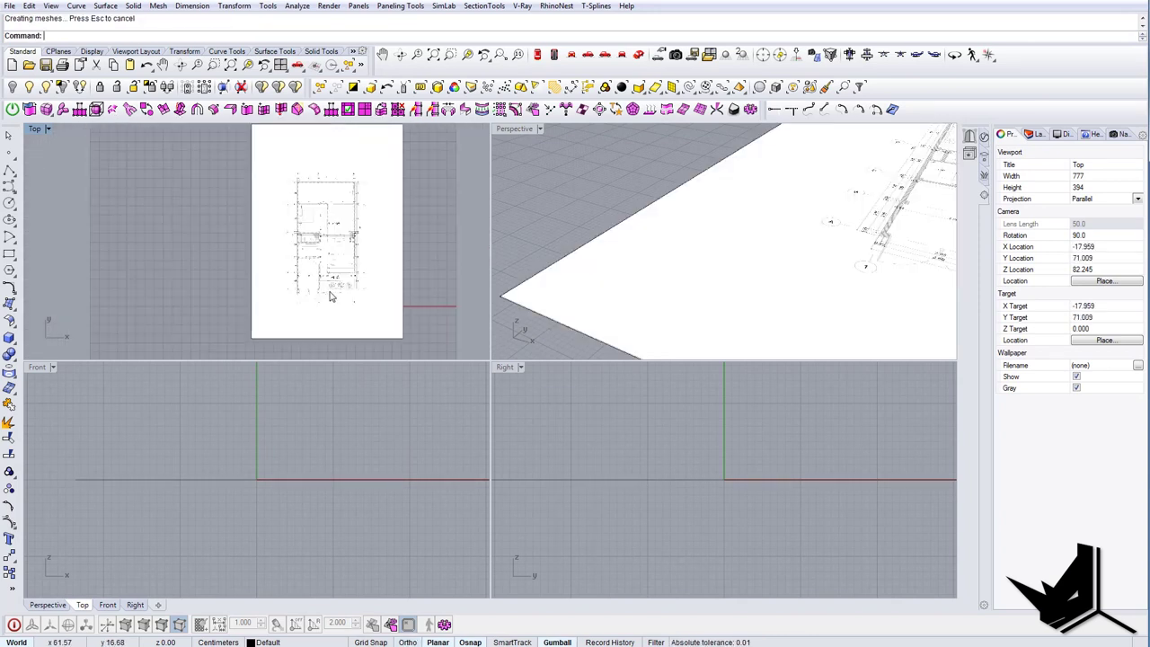
{"action": "double_click", "coordinate": [37, 133]}
{"action": "right_click_drag", "start_coordinate": [696, 441], "coordinate": [530, 416]}
{"action": "scroll", "coordinate": [513, 456], "scroll_direction": "up", "scroll_amount": 12}
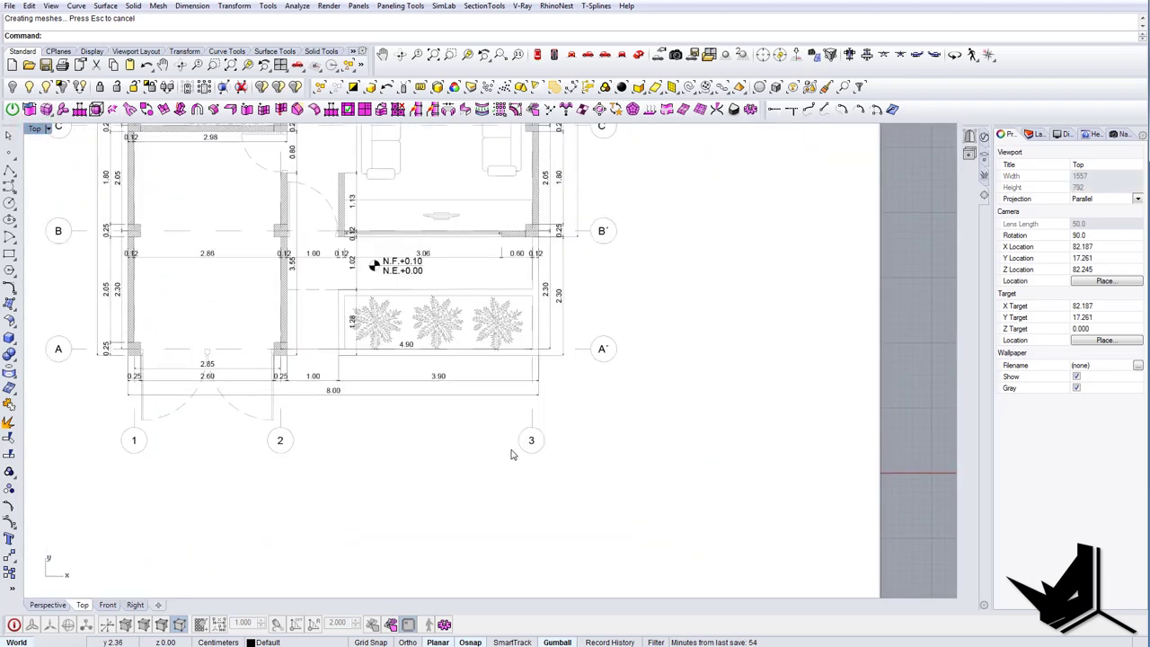
{"action": "scroll", "coordinate": [411, 304], "scroll_direction": "down", "scroll_amount": 12}
Move the floor plan picture about 252 cm toward positive X, clear of the grid.
{"action": "left_click", "coordinate": [444, 373]}
{"action": "right_click_drag", "start_coordinate": [443, 373], "coordinate": [399, 427]}
{"action": "type", "text": "m"}
{"action": "key", "text": "Return"}
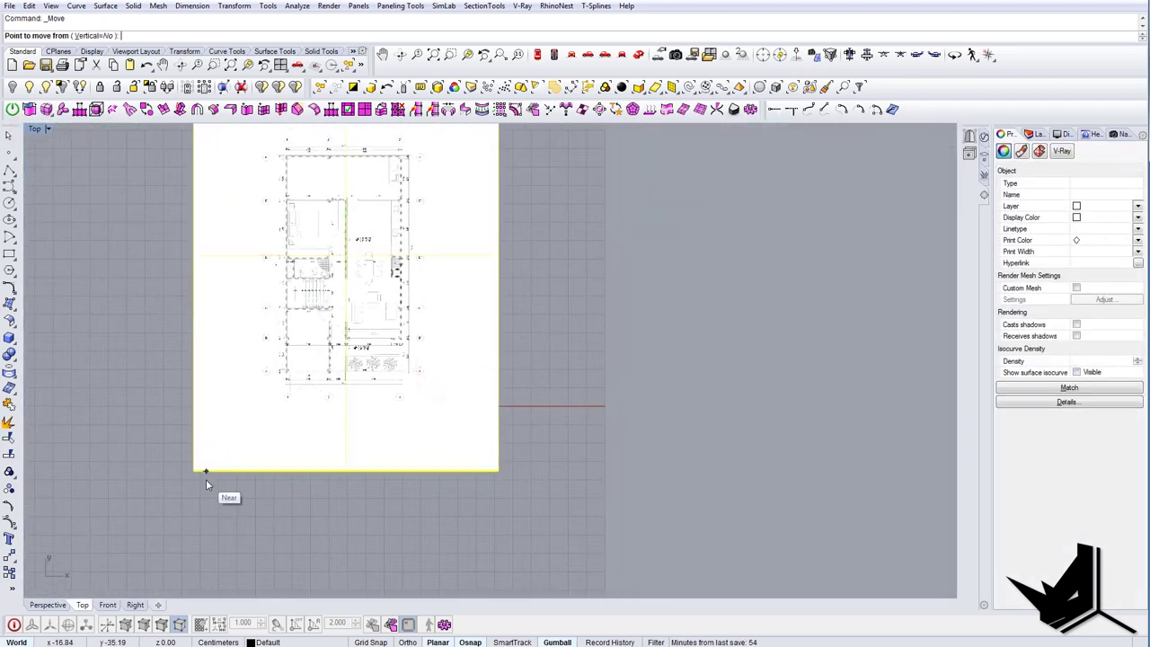
{"action": "left_click", "coordinate": [200, 473]}
{"action": "left_click", "coordinate": [653, 405]}
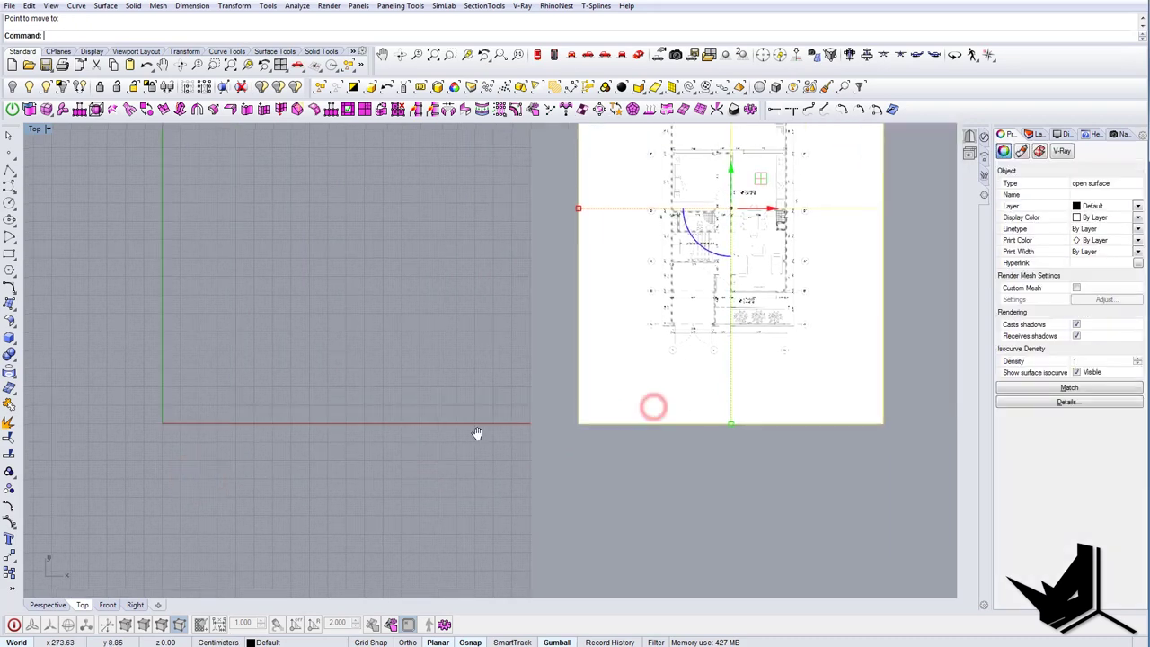
{"action": "scroll", "coordinate": [532, 379], "scroll_direction": "up", "scroll_amount": 5}
{"action": "key", "text": "Escape"}
Draw a 25 cm horizontal reference line with the Polyline command beside the floor plan picture.
{"action": "scroll", "coordinate": [360, 356], "scroll_direction": "up", "scroll_amount": 12}
{"action": "right_click_drag", "start_coordinate": [360, 354], "coordinate": [552, 375]}
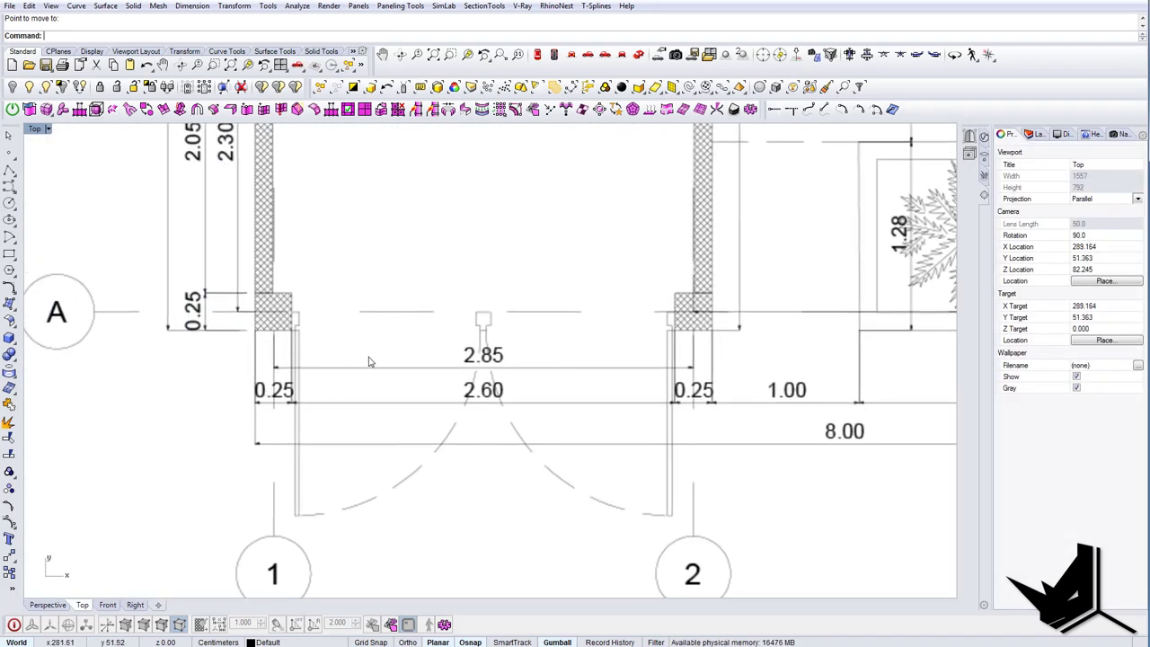
{"action": "scroll", "coordinate": [369, 362], "scroll_direction": "down", "scroll_amount": 5}
{"action": "right_click_drag", "start_coordinate": [372, 377], "coordinate": [407, 363]}
{"action": "key", "text": "Return"}
{"action": "scroll", "coordinate": [397, 369], "scroll_direction": "down", "scroll_amount": 6}
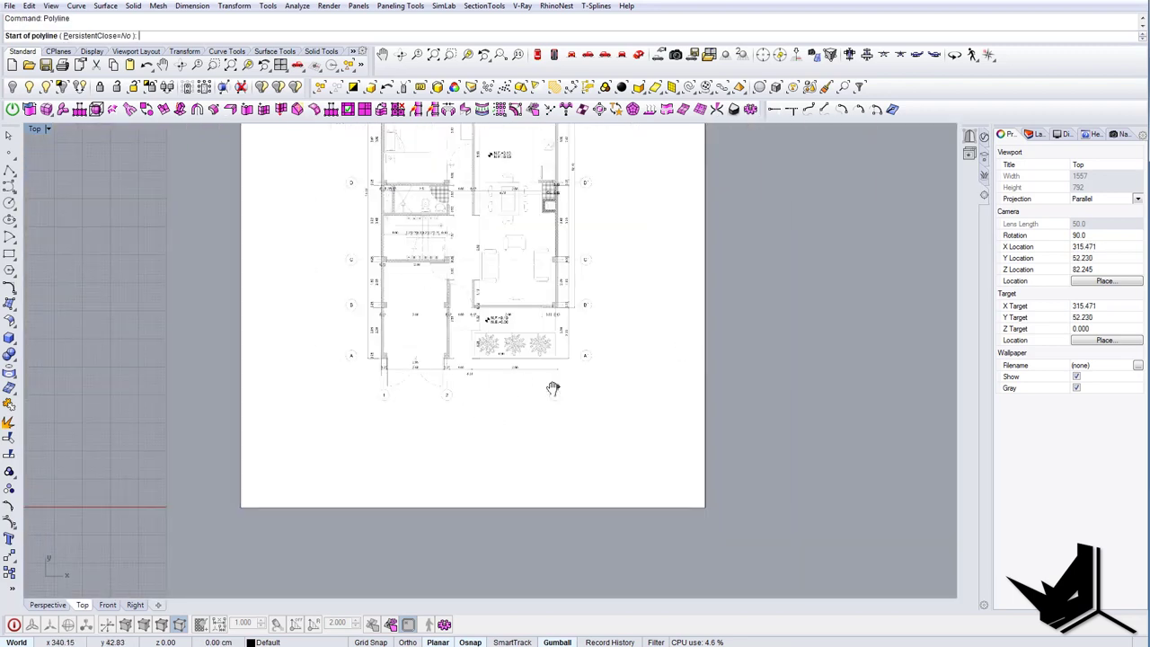
{"action": "right_click_drag", "start_coordinate": [551, 387], "coordinate": [377, 395]}
{"action": "left_click", "coordinate": [583, 393]}
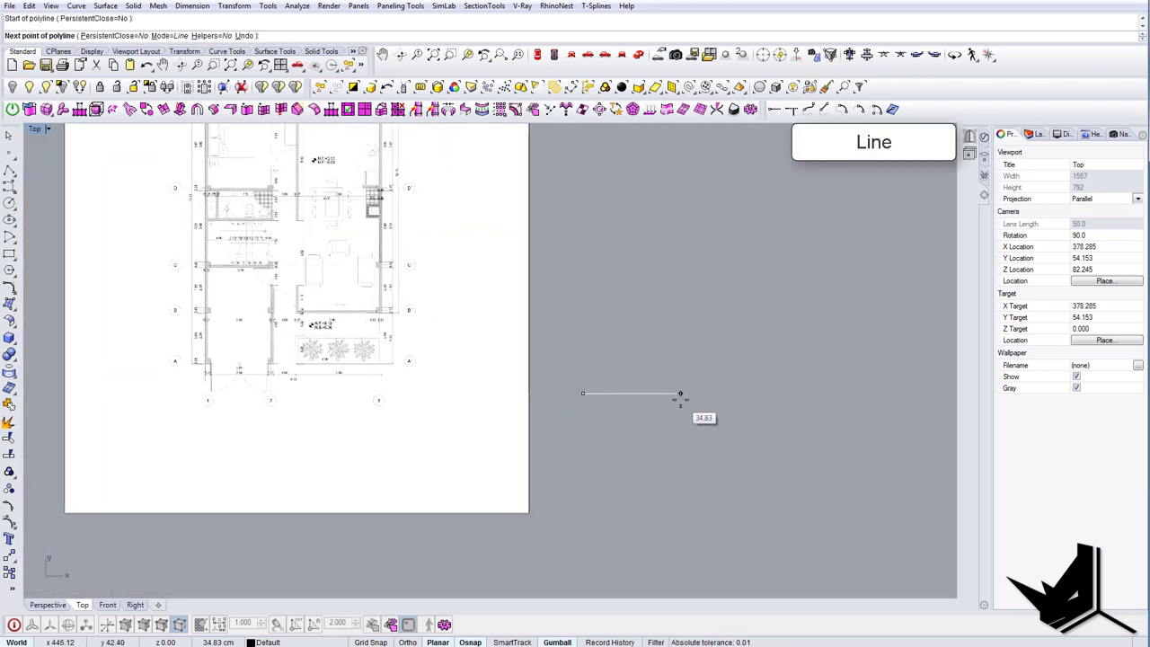
{"action": "type", "text": "25"}
{"action": "key", "text": "Return"}
{"action": "key", "text": "Return"}
Move the reference line by its start point to the outer lower corner of the column at grid A-1.
{"action": "left_click_drag", "start_coordinate": [632, 341], "coordinate": [594, 406]}
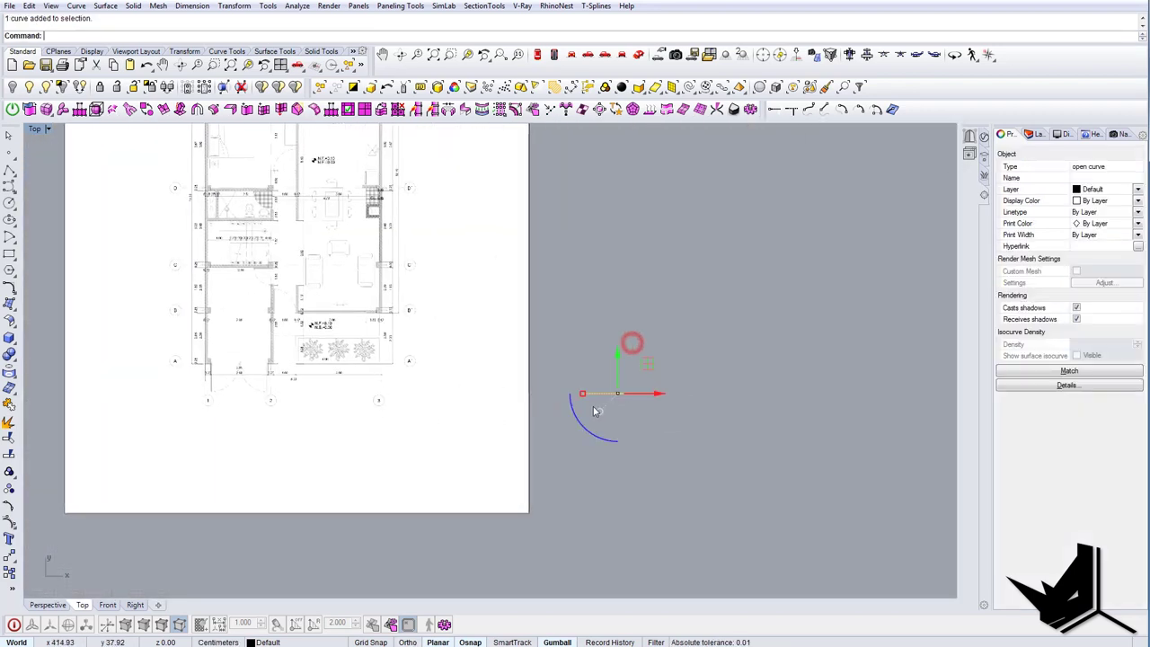
{"action": "right_click_drag", "start_coordinate": [593, 407], "coordinate": [608, 414]}
{"action": "scroll", "coordinate": [609, 414], "scroll_direction": "up", "scroll_amount": 2}
{"action": "type", "text": "m"}
{"action": "key", "text": "Return"}
{"action": "left_click", "coordinate": [598, 399]}
{"action": "scroll", "coordinate": [596, 404], "scroll_direction": "up", "scroll_amount": 6}
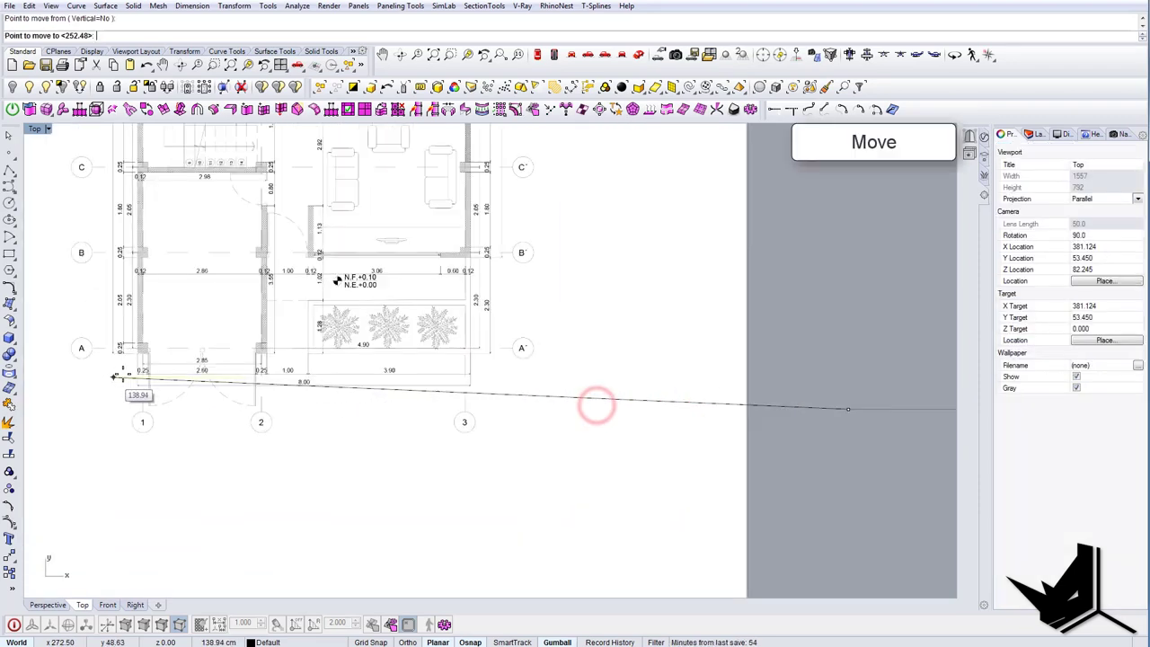
{"action": "scroll", "coordinate": [182, 306], "scroll_direction": "up", "scroll_amount": 5}
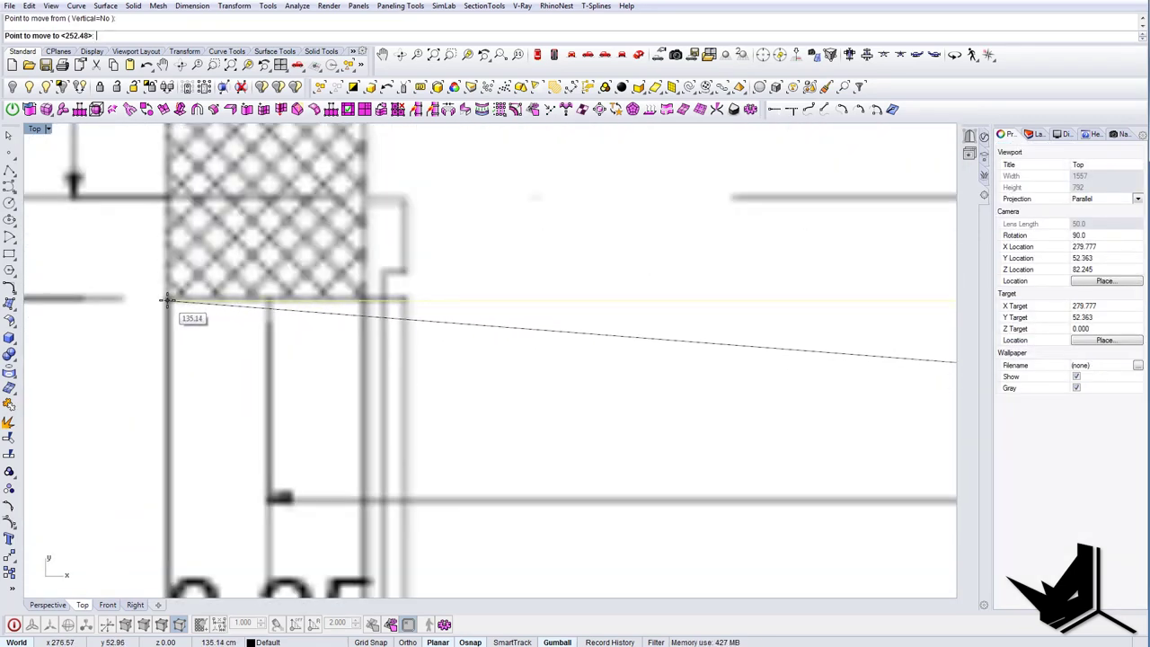
{"action": "left_click", "coordinate": [168, 302]}
Scale the floor plan picture about the column's corner so the column's 0.25 width matches the 25 cm reference line.
{"action": "scroll", "coordinate": [421, 371], "scroll_direction": "down", "scroll_amount": 8}
{"action": "left_click", "coordinate": [403, 308]}
{"action": "type", "text": "sc"}
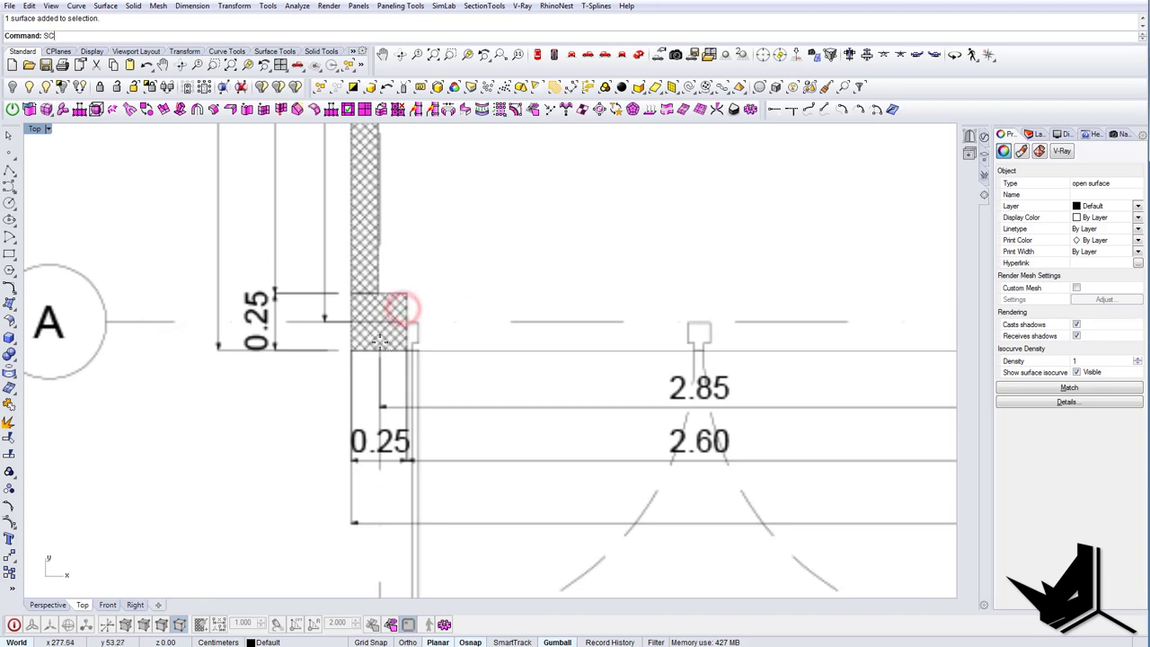
{"action": "key", "text": "Return"}
{"action": "left_click", "coordinate": [354, 350]}
{"action": "scroll", "coordinate": [355, 349], "scroll_direction": "up", "scroll_amount": 4}
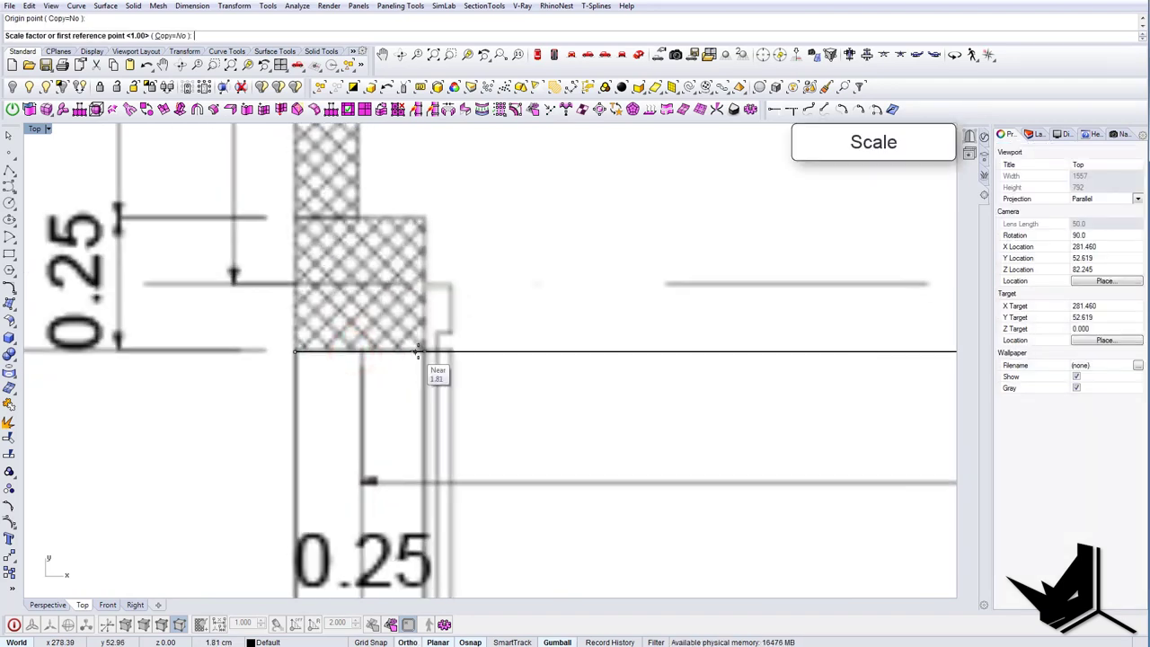
{"action": "left_click", "coordinate": [424, 351]}
{"action": "scroll", "coordinate": [424, 352], "scroll_direction": "down", "scroll_amount": 4}
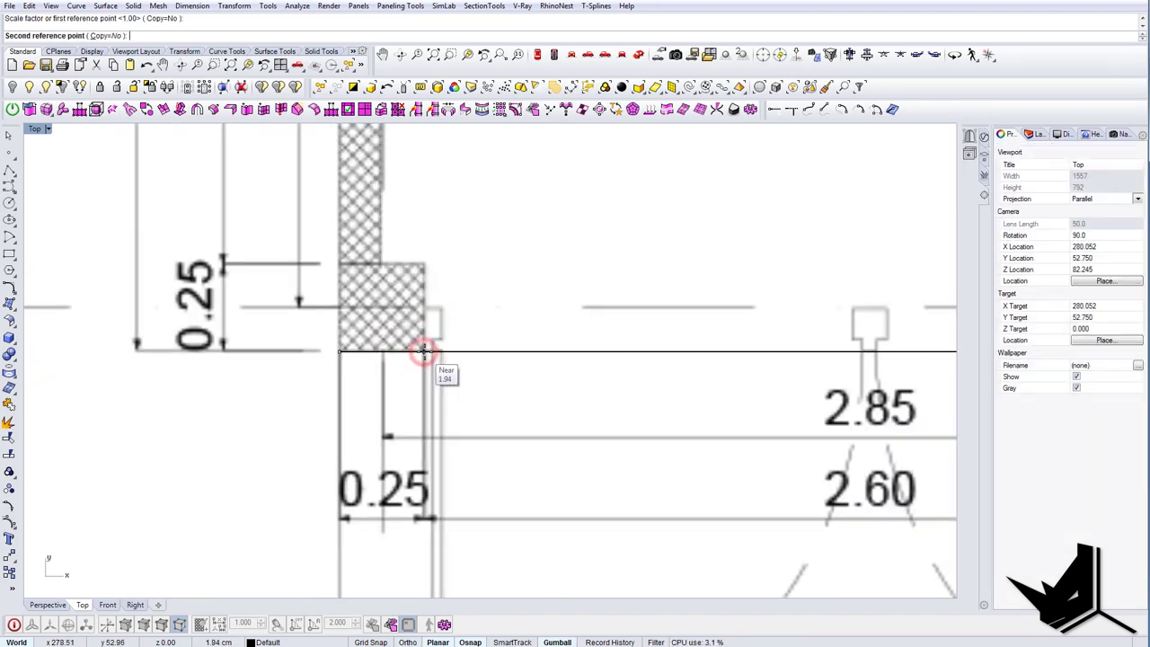
{"action": "scroll", "coordinate": [404, 352], "scroll_direction": "up", "scroll_amount": 4}
{"action": "scroll", "coordinate": [480, 356], "scroll_direction": "down", "scroll_amount": 7}
{"action": "scroll", "coordinate": [440, 355], "scroll_direction": "up", "scroll_amount": 8}
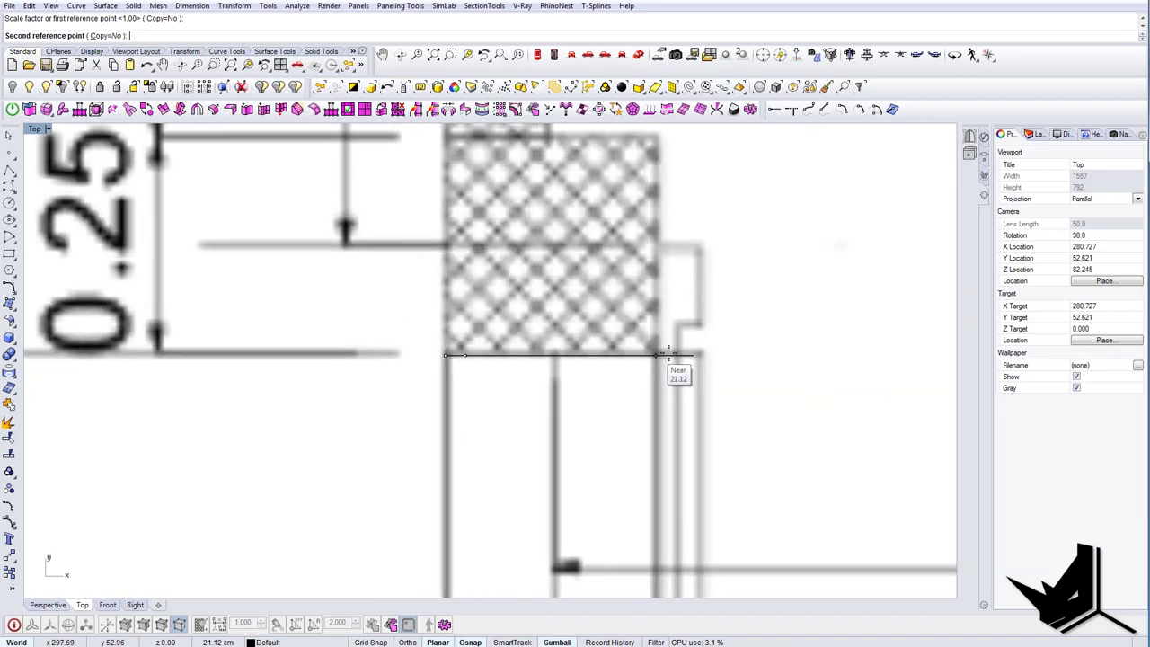
{"action": "left_click", "coordinate": [690, 355]}
Delete the reference line at the column corner.
{"action": "scroll", "coordinate": [493, 361], "scroll_direction": "down", "scroll_amount": 10}
{"action": "scroll", "coordinate": [498, 364], "scroll_direction": "down", "scroll_amount": 15}
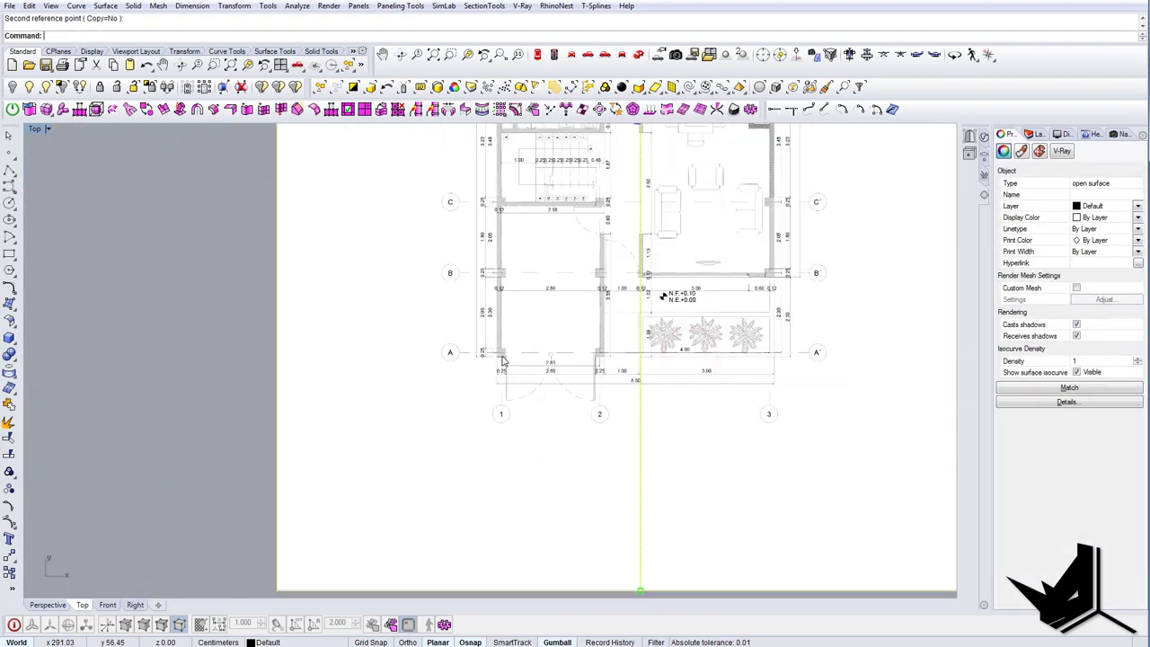
{"action": "left_click_drag", "start_coordinate": [339, 329], "coordinate": [517, 373]}
{"action": "right_click_drag", "start_coordinate": [468, 366], "coordinate": [343, 368]}
{"action": "key", "text": "Delete"}
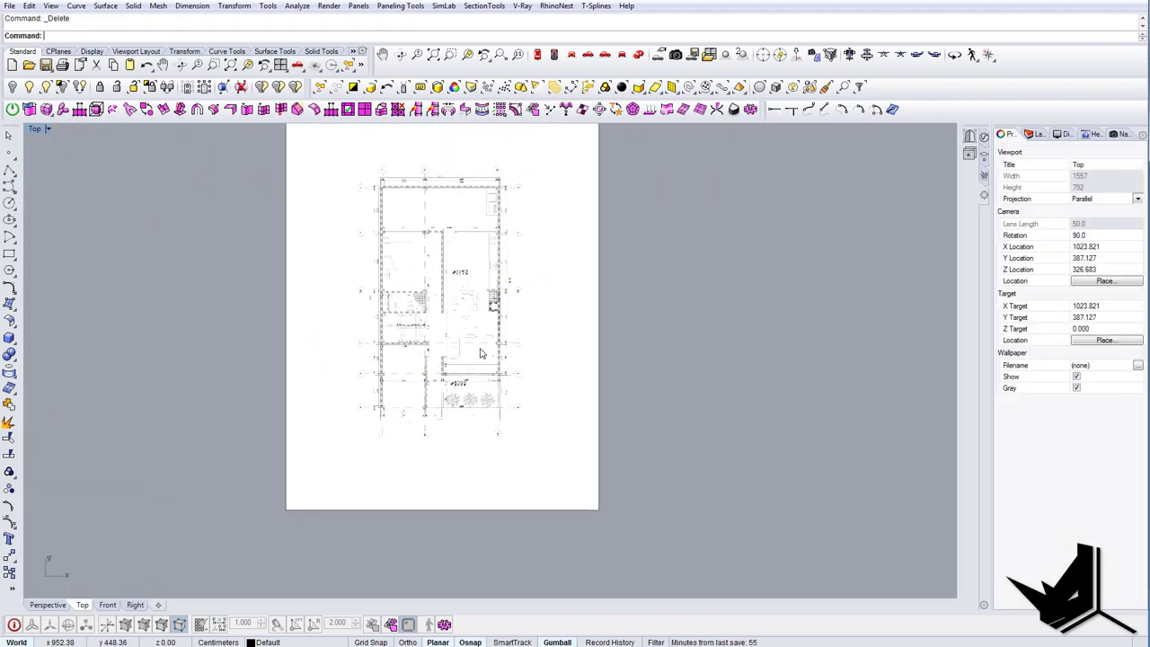
Move the scaled floor plan picture farther along positive X.
{"action": "left_click", "coordinate": [480, 341]}
{"action": "left_click_drag", "start_coordinate": [478, 288], "coordinate": [670, 290]}
{"action": "right_click_drag", "start_coordinate": [587, 443], "coordinate": [510, 451]}
{"action": "key", "text": "Escape"}
Draw a rectangle on the picture enclosing the whole floor plan with its dimensions and grid bubbles.
{"action": "right_click_drag", "start_coordinate": [526, 278], "coordinate": [478, 378]}
{"action": "scroll", "coordinate": [408, 262], "scroll_direction": "up", "scroll_amount": 10}
{"action": "scroll", "coordinate": [409, 265], "scroll_direction": "down", "scroll_amount": 6}
{"action": "type", "text": "Rectangle"}
{"action": "key", "text": "Return"}
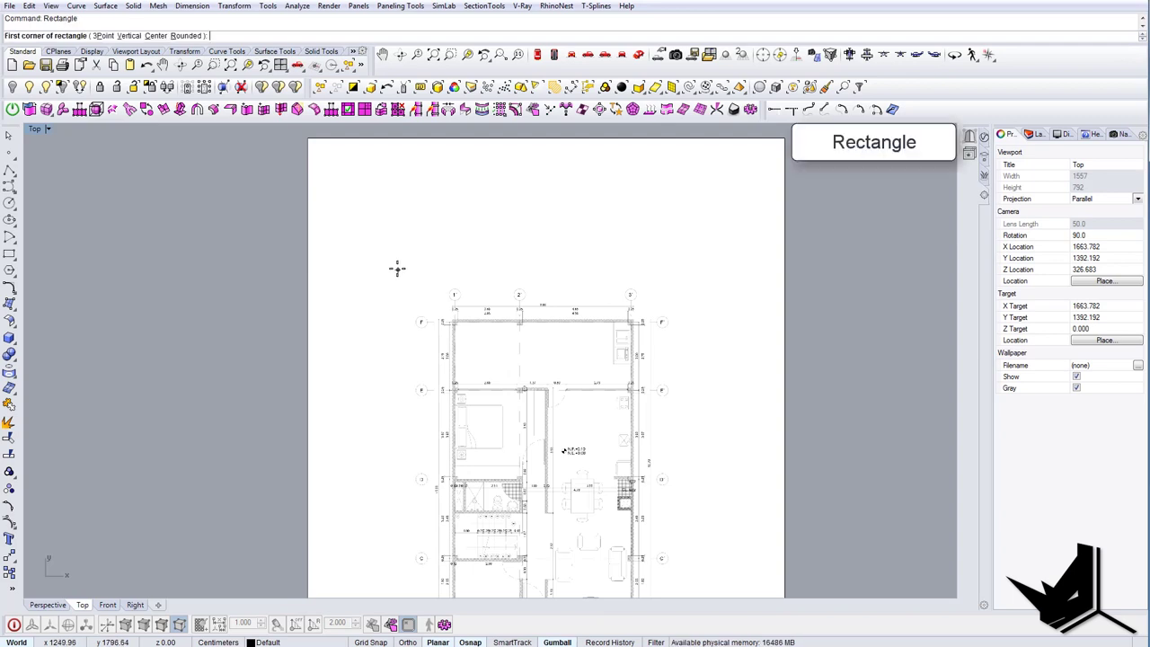
{"action": "left_click", "coordinate": [397, 268]}
{"action": "scroll", "coordinate": [429, 274], "scroll_direction": "down", "scroll_amount": 4}
{"action": "right_click_drag", "start_coordinate": [586, 526], "coordinate": [568, 453]}
{"action": "scroll", "coordinate": [572, 453], "scroll_direction": "up", "scroll_amount": 2}
{"action": "scroll", "coordinate": [588, 506], "scroll_direction": "up", "scroll_amount": 2}
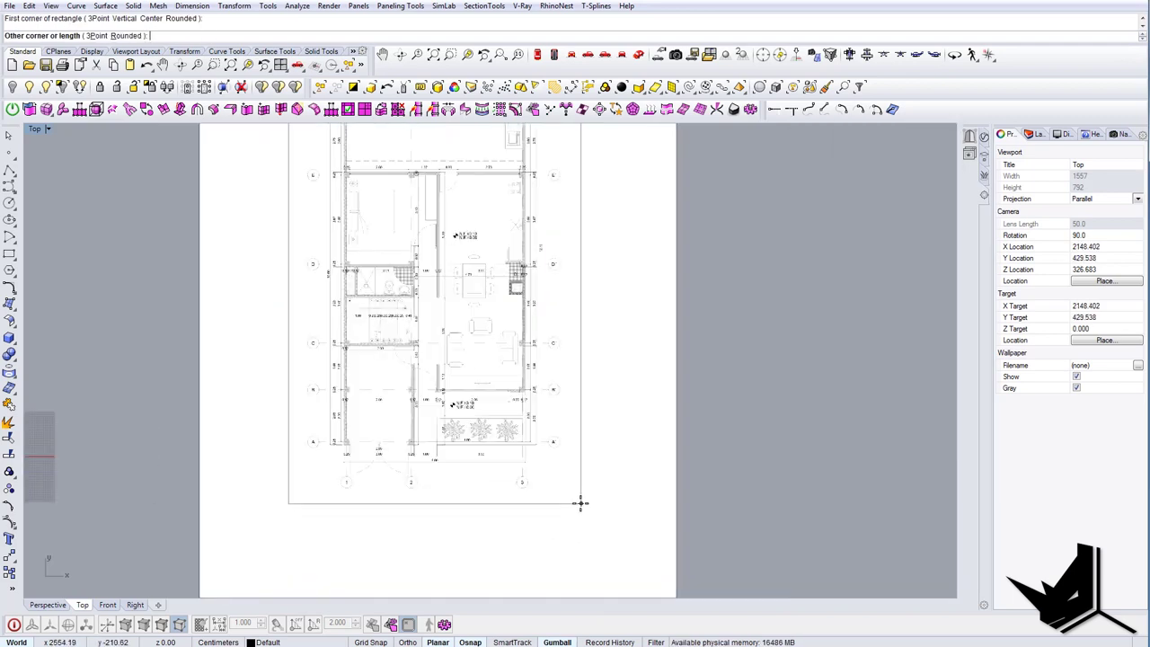
{"action": "left_click", "coordinate": [580, 505]}
{"action": "scroll", "coordinate": [580, 505], "scroll_direction": "down", "scroll_amount": 8}
Trim away the blank picture margins outside the rectangle, using the rectangle as the cutting object.
{"action": "right_click_drag", "start_coordinate": [580, 505], "coordinate": [581, 519]}
{"action": "type", "text": "Trim"}
{"action": "key", "text": "Return"}
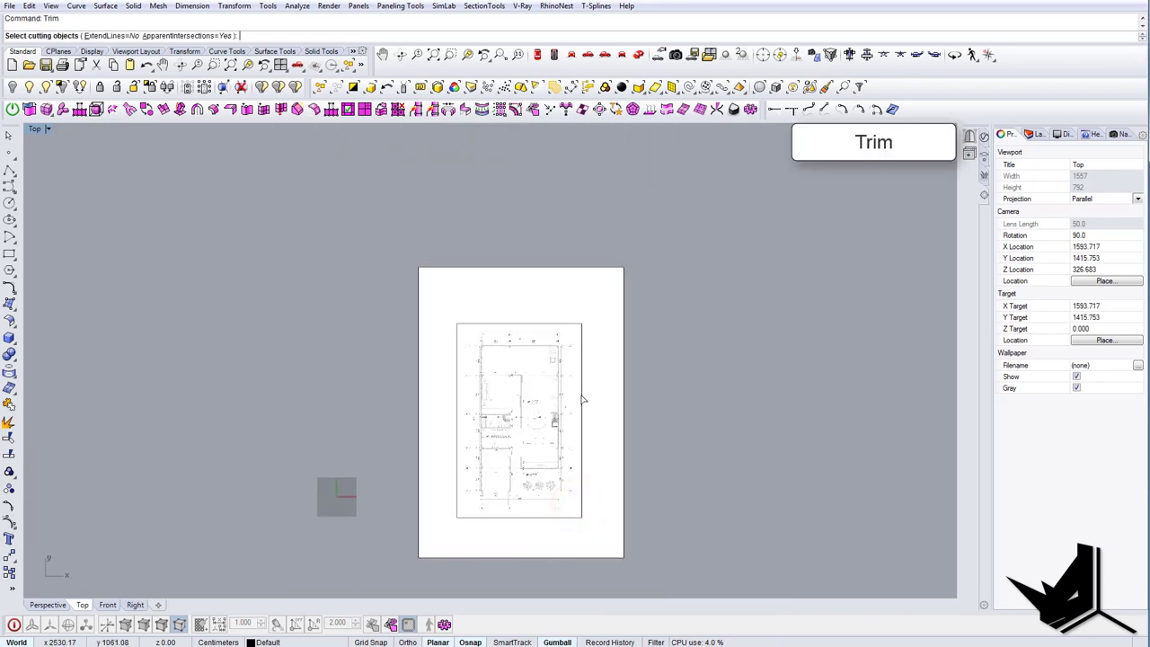
{"action": "left_click", "coordinate": [584, 396]}
{"action": "left_click", "coordinate": [637, 423]}
{"action": "right_click", "coordinate": [638, 376]}
{"action": "left_click", "coordinate": [604, 355]}
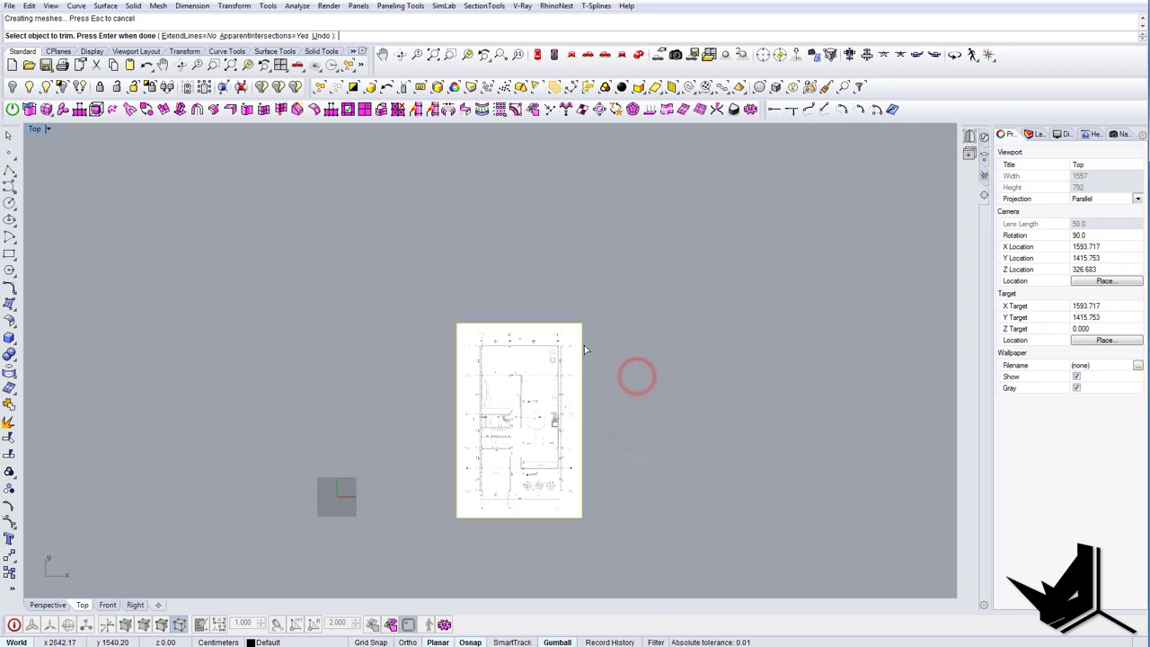
{"action": "key", "text": "Return"}
Delete the rectangle used for trimming from around the floor plan.
{"action": "scroll", "coordinate": [585, 348], "scroll_direction": "up", "scroll_amount": 4}
{"action": "left_click", "coordinate": [585, 349]}
{"action": "left_click", "coordinate": [634, 380]}
{"action": "key", "text": "Delete"}
{"action": "right_click_drag", "start_coordinate": [648, 342], "coordinate": [740, 254]}
{"action": "scroll", "coordinate": [689, 297], "scroll_direction": "down", "scroll_amount": 1}
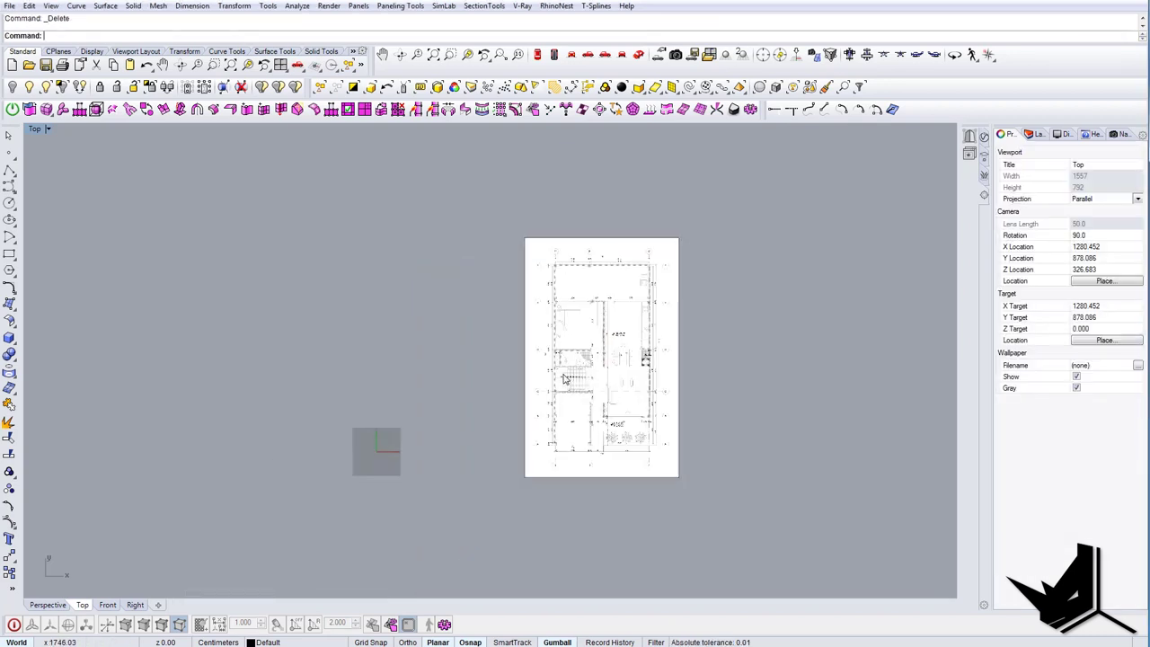
Select the trimmed floor plan picture and restore the four-viewport layout.
{"action": "scroll", "coordinate": [568, 369], "scroll_direction": "up", "scroll_amount": 3}
{"action": "scroll", "coordinate": [621, 377], "scroll_direction": "down", "scroll_amount": 1}
{"action": "right_click_drag", "start_coordinate": [527, 450], "coordinate": [467, 426]}
{"action": "left_click", "coordinate": [513, 476]}
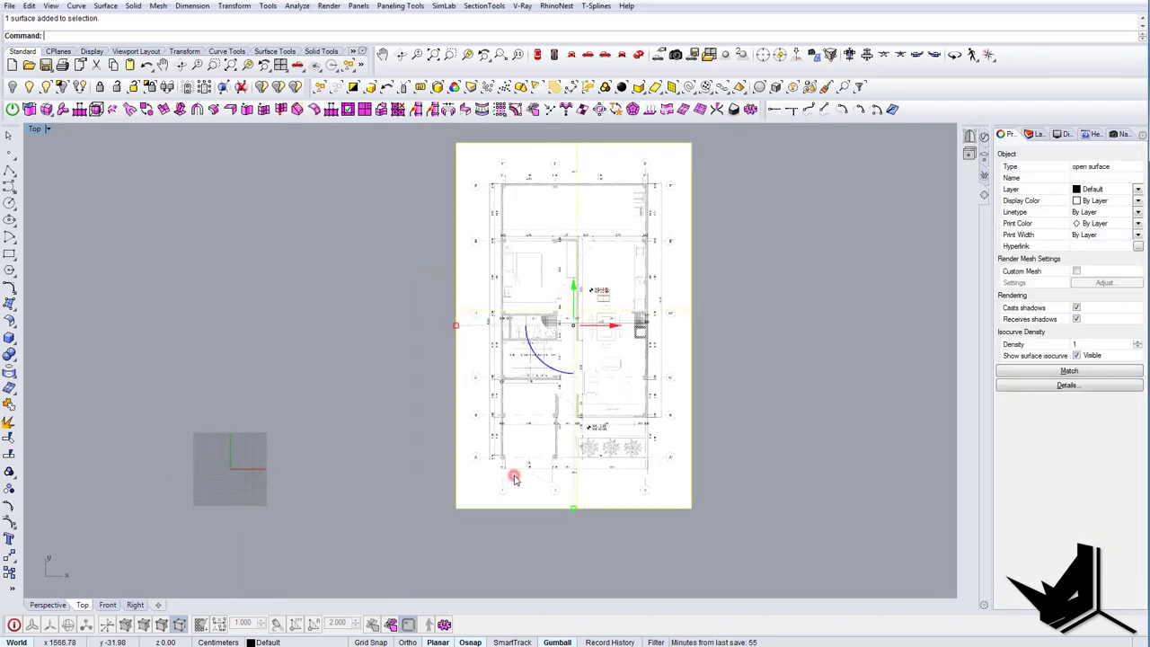
{"action": "right_click_drag", "start_coordinate": [500, 467], "coordinate": [462, 455]}
{"action": "right_click_drag", "start_coordinate": [519, 395], "coordinate": [521, 425]}
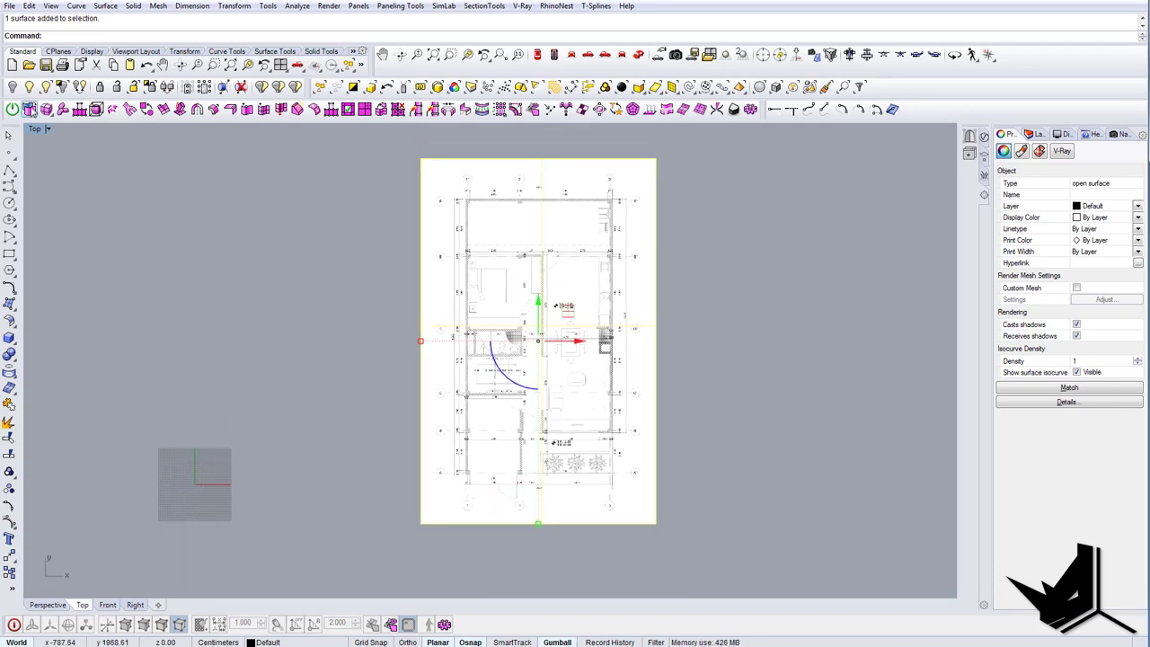
{"action": "double_click", "coordinate": [35, 129]}
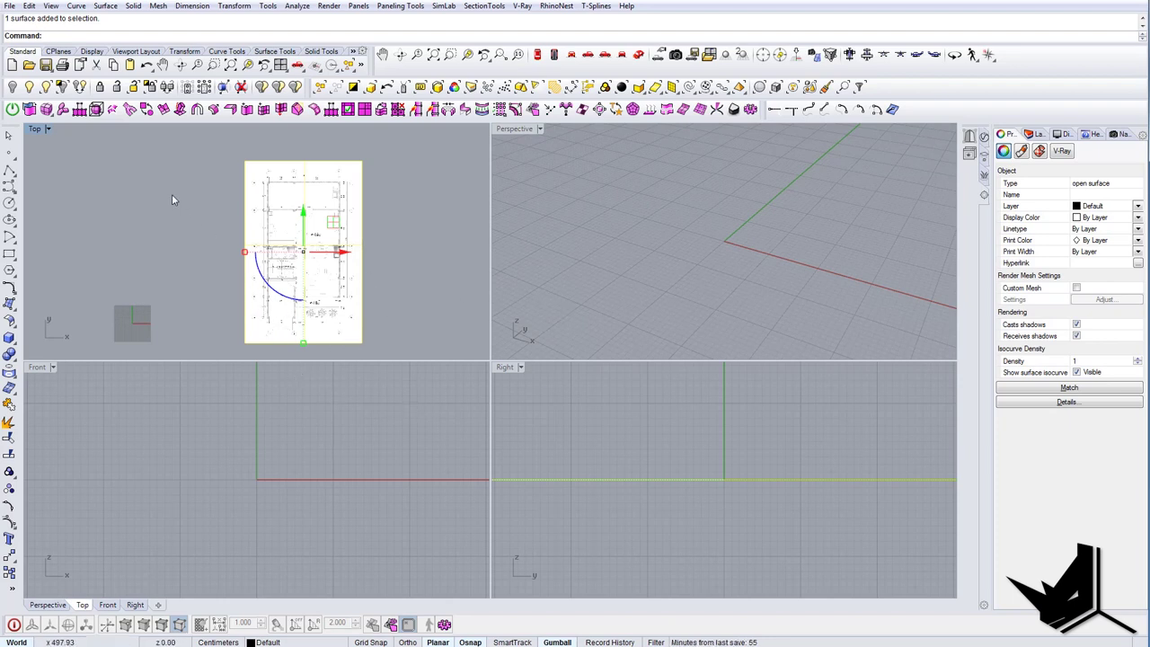
Close the Front and Right viewports and make the Perspective viewport active.
{"action": "left_click", "coordinate": [59, 51]}
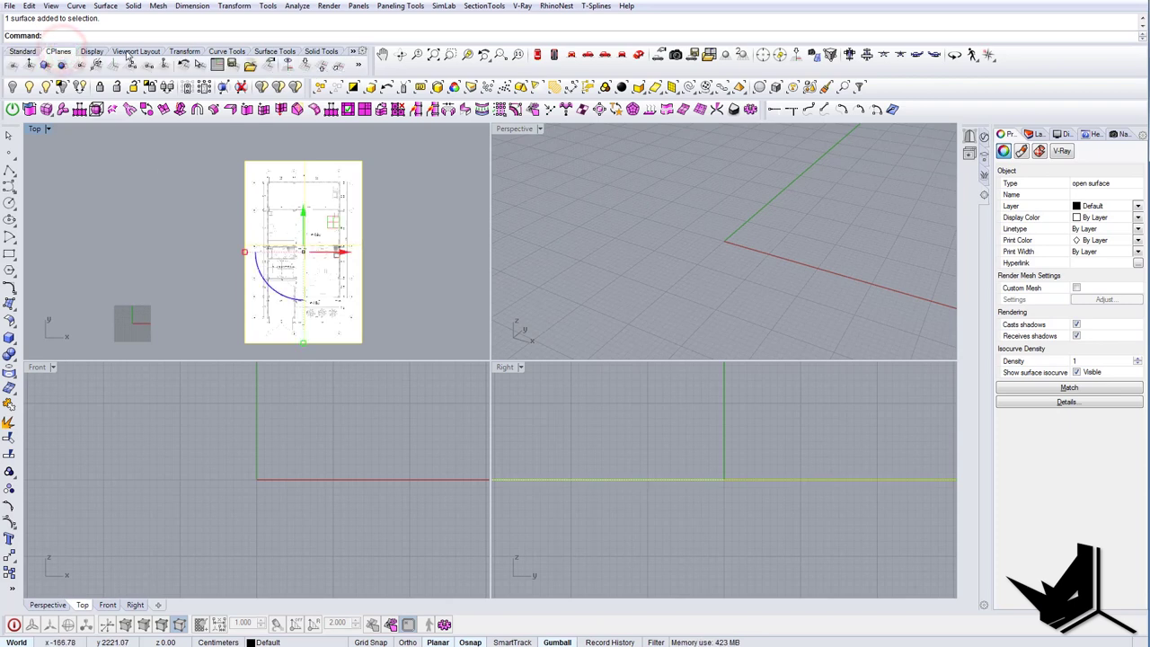
{"action": "left_click", "coordinate": [94, 50]}
{"action": "left_click", "coordinate": [174, 51]}
{"action": "left_click", "coordinate": [135, 51]}
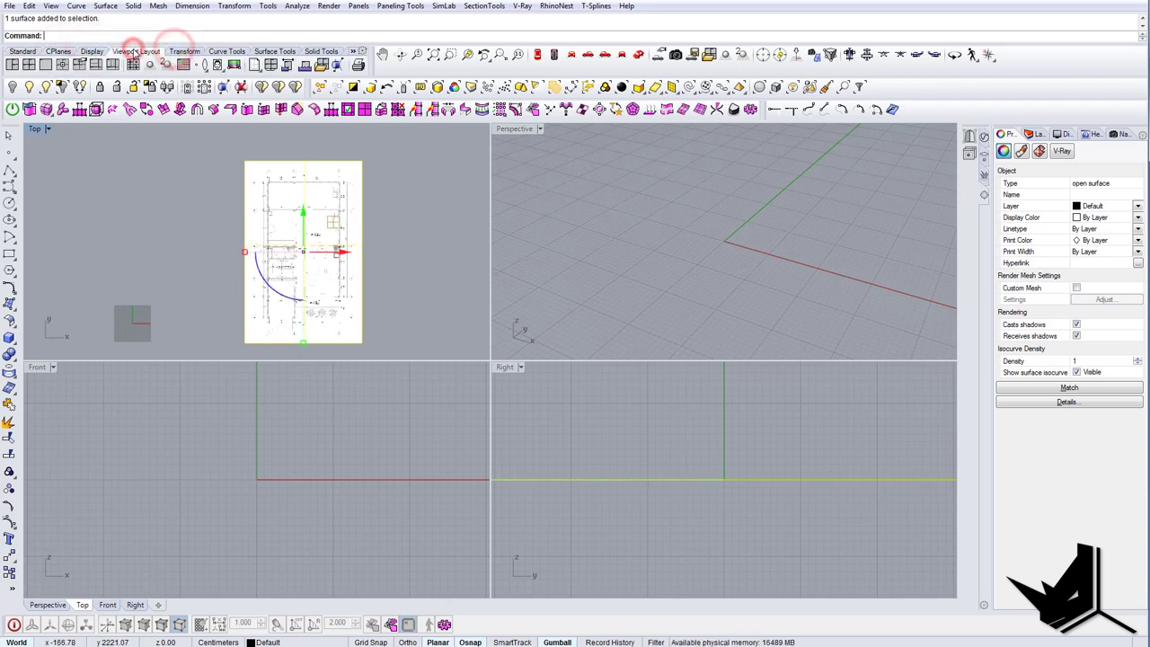
{"action": "left_click", "coordinate": [121, 456]}
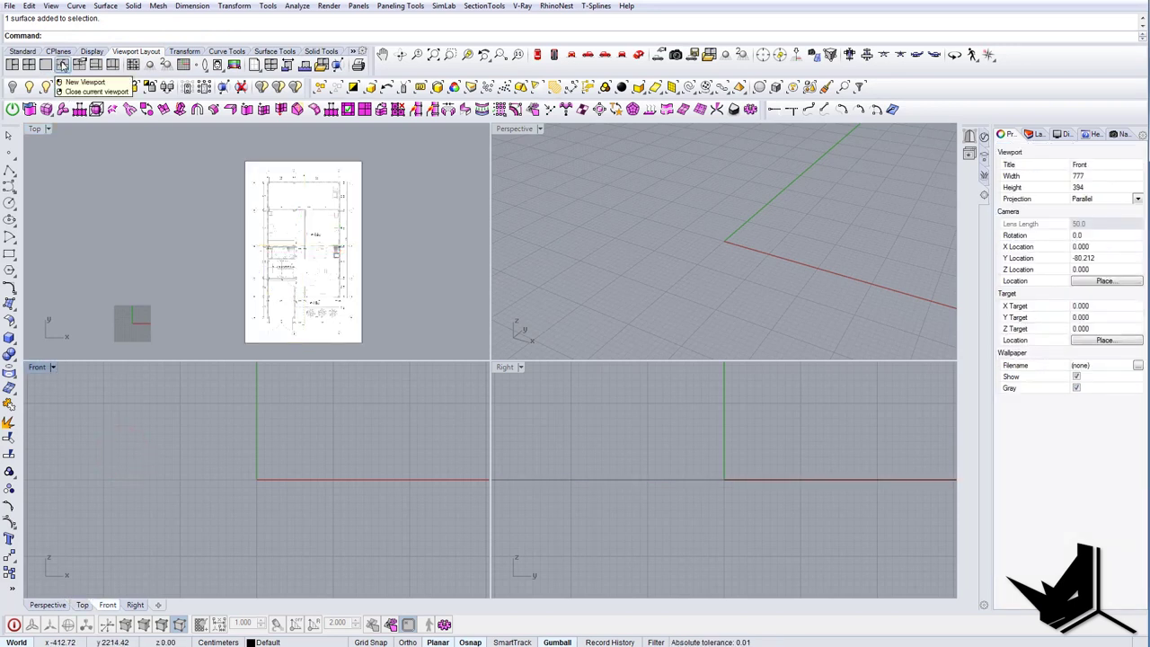
{"action": "right_click", "coordinate": [62, 65]}
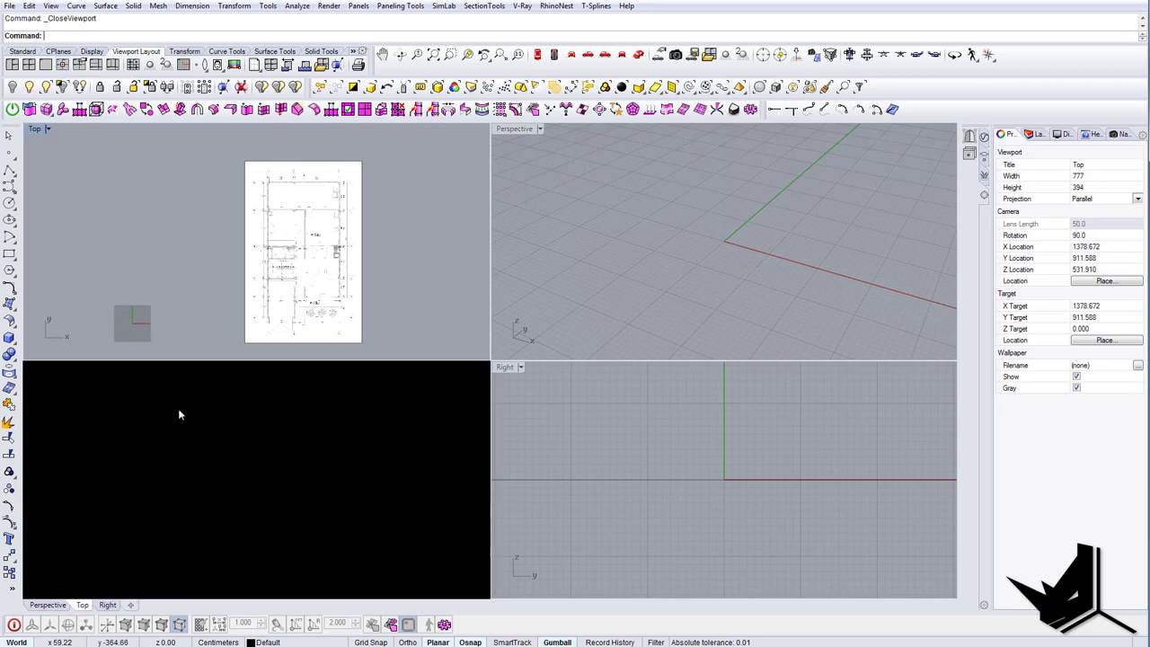
{"action": "left_click", "coordinate": [524, 435]}
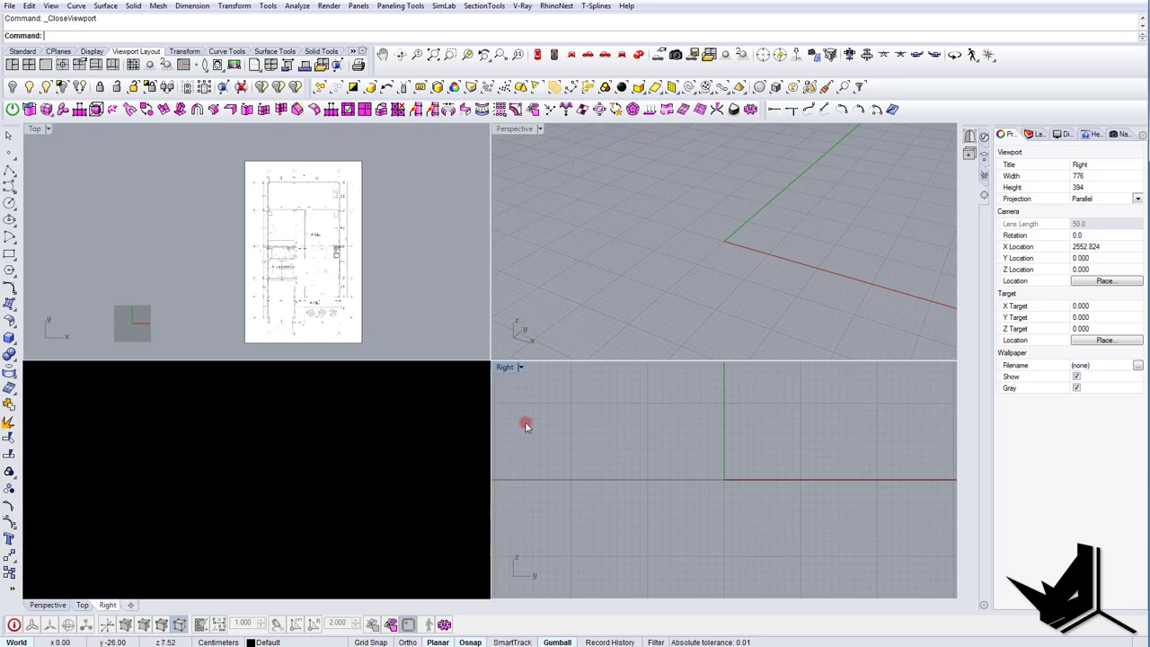
{"action": "right_click", "coordinate": [63, 67]}
{"action": "left_click", "coordinate": [546, 197]}
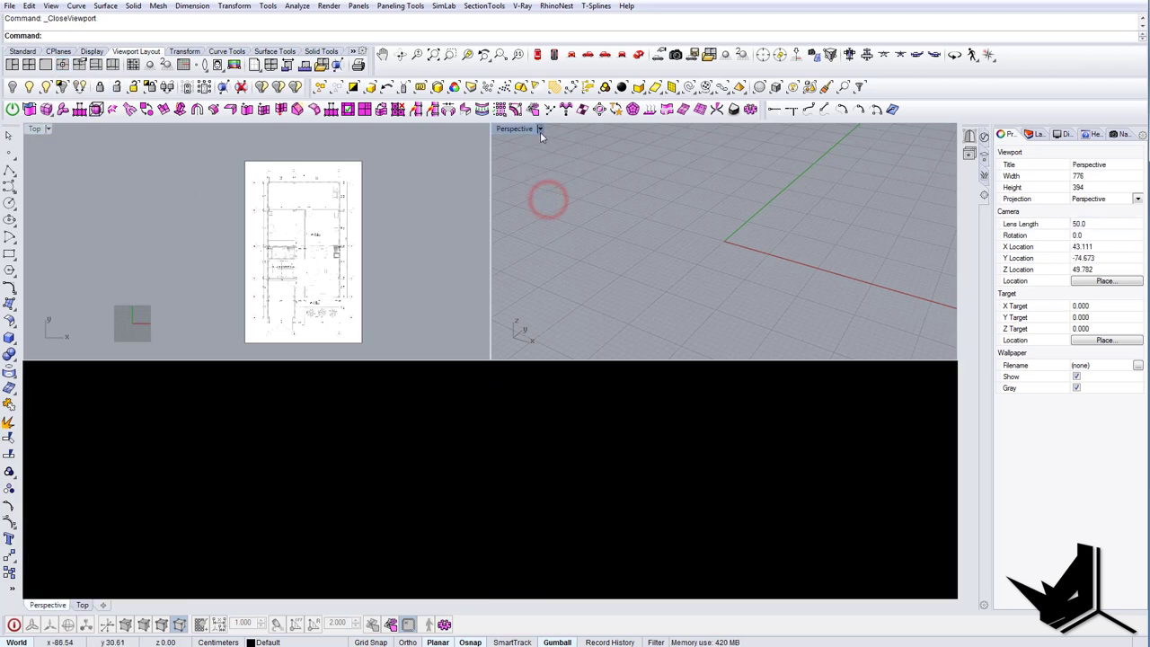
Switch the Perspective viewport to the world Top view and stretch both viewports to the full height of the modelling area.
{"action": "left_click", "coordinate": [539, 129]}
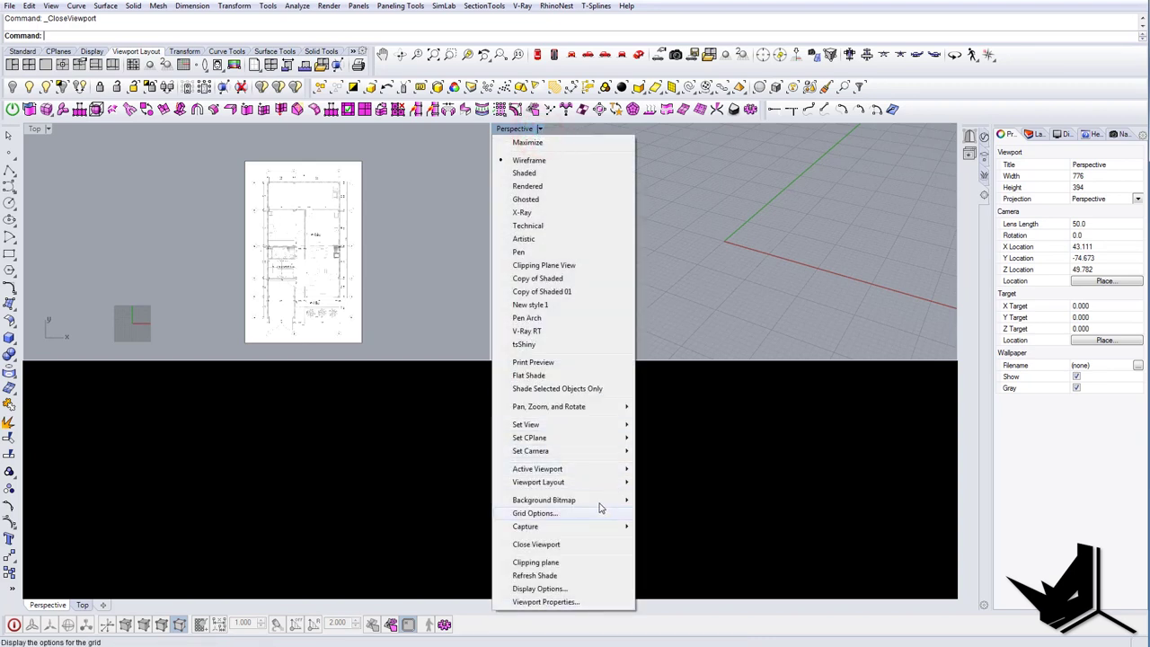
{"action": "mouse_move", "coordinate": [594, 430]}
{"action": "left_click", "coordinate": [670, 438]}
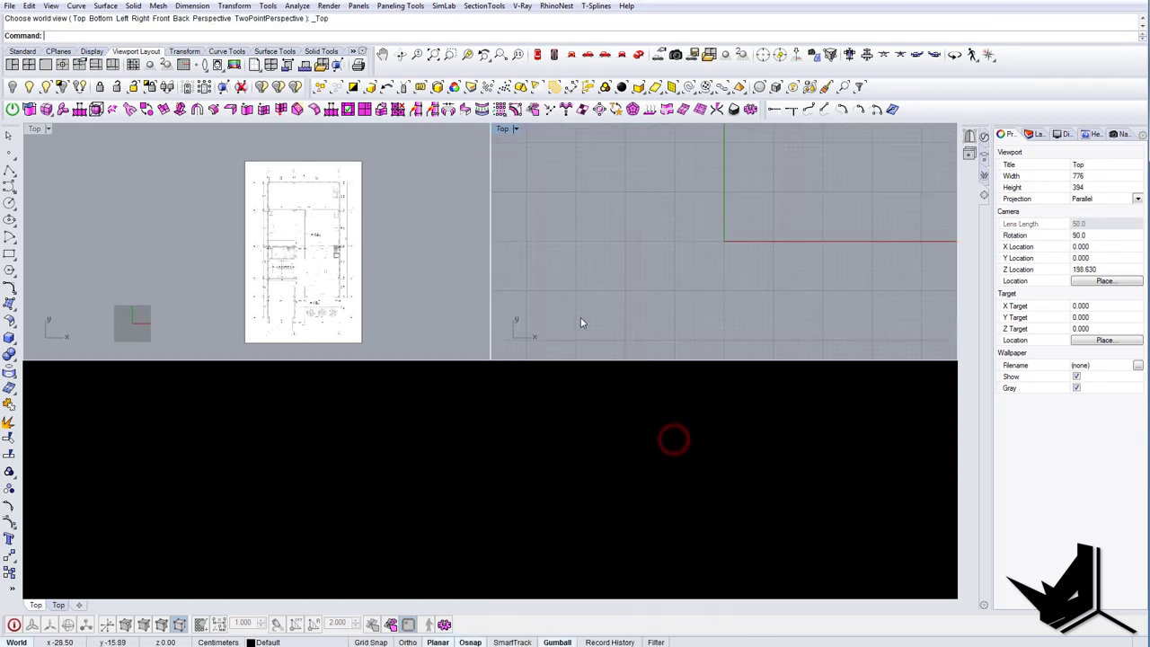
{"action": "left_click_drag", "start_coordinate": [507, 360], "coordinate": [508, 597]}
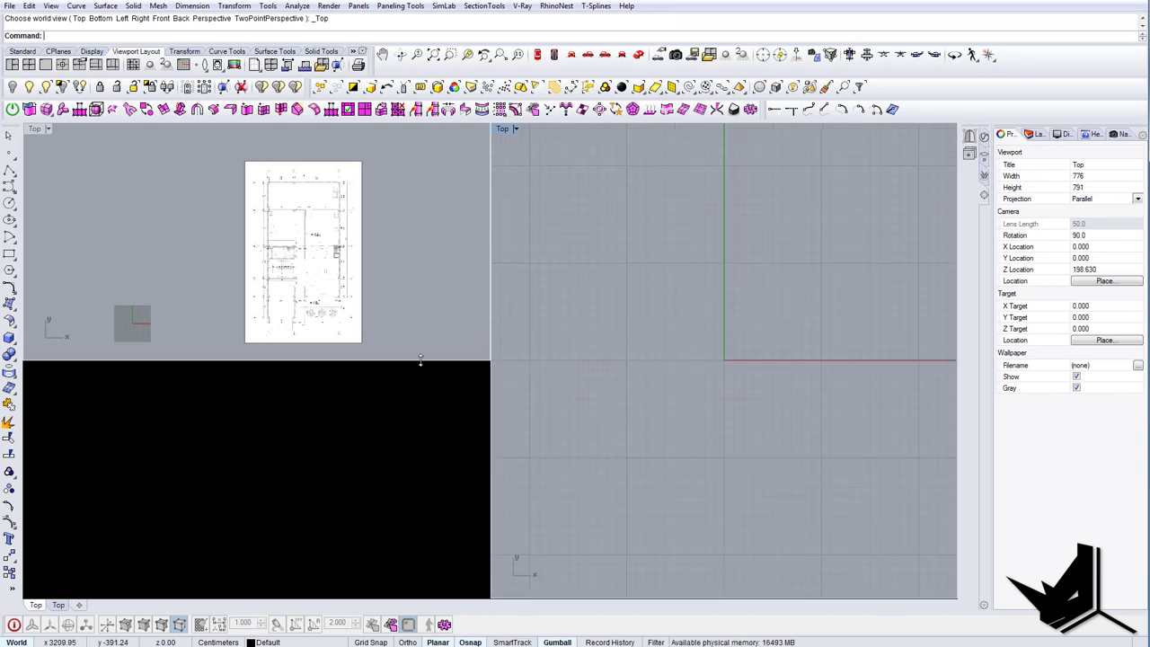
{"action": "left_click_drag", "start_coordinate": [421, 360], "coordinate": [439, 598]}
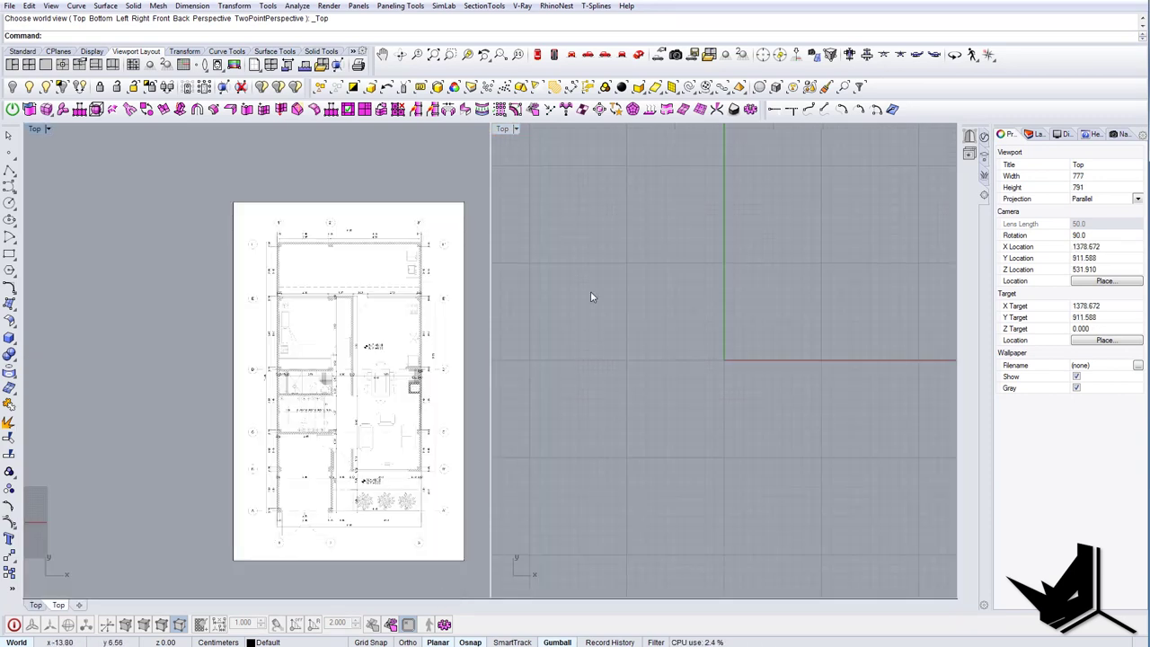
Move the floor plan picture from its lower-left corner to the origin at 0,0,0.
{"action": "right_click_drag", "start_coordinate": [705, 393], "coordinate": [692, 441]}
{"action": "scroll", "coordinate": [712, 394], "scroll_direction": "down", "scroll_amount": 1}
{"action": "scroll", "coordinate": [713, 393], "scroll_direction": "down", "scroll_amount": 14}
{"action": "scroll", "coordinate": [714, 392], "scroll_direction": "up", "scroll_amount": 2}
{"action": "scroll", "coordinate": [691, 440], "scroll_direction": "down", "scroll_amount": 14}
{"action": "scroll", "coordinate": [633, 414], "scroll_direction": "up", "scroll_amount": 2}
{"action": "scroll", "coordinate": [665, 447], "scroll_direction": "up", "scroll_amount": 2}
{"action": "scroll", "coordinate": [681, 429], "scroll_direction": "down", "scroll_amount": 4}
{"action": "right_click_drag", "start_coordinate": [540, 450], "coordinate": [574, 415]}
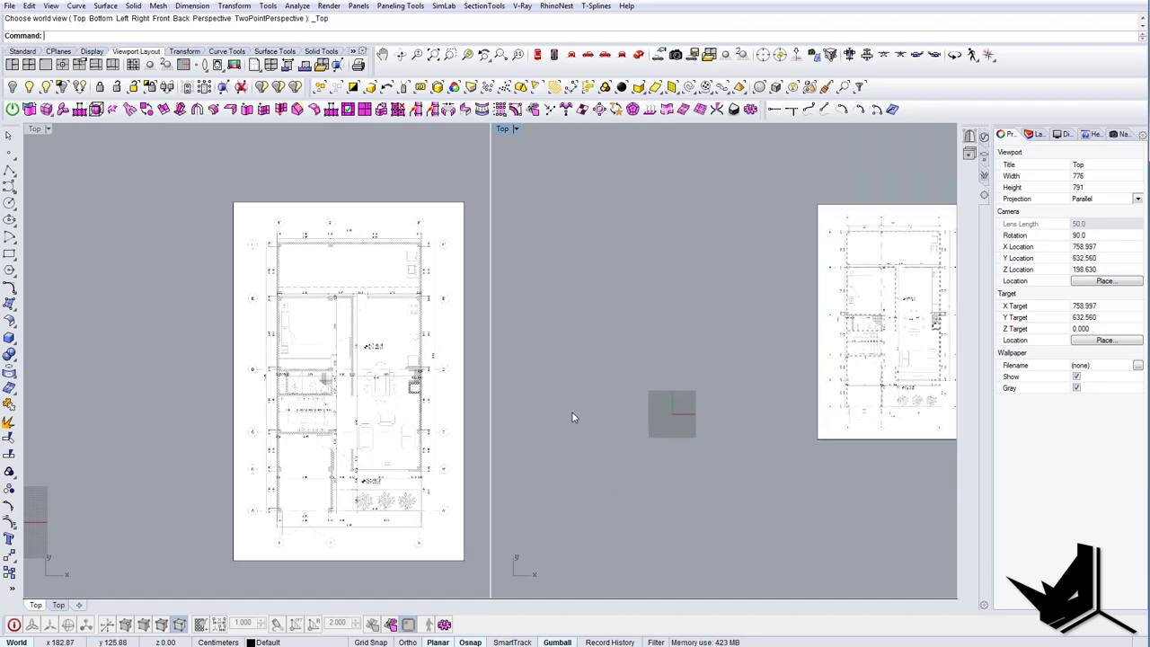
{"action": "right_click_drag", "start_coordinate": [273, 415], "coordinate": [342, 355]}
{"action": "scroll", "coordinate": [342, 348], "scroll_direction": "down", "scroll_amount": 6}
{"action": "scroll", "coordinate": [356, 381], "scroll_direction": "up", "scroll_amount": 2}
{"action": "left_click", "coordinate": [356, 381]}
{"action": "right_click_drag", "start_coordinate": [344, 406], "coordinate": [265, 412]}
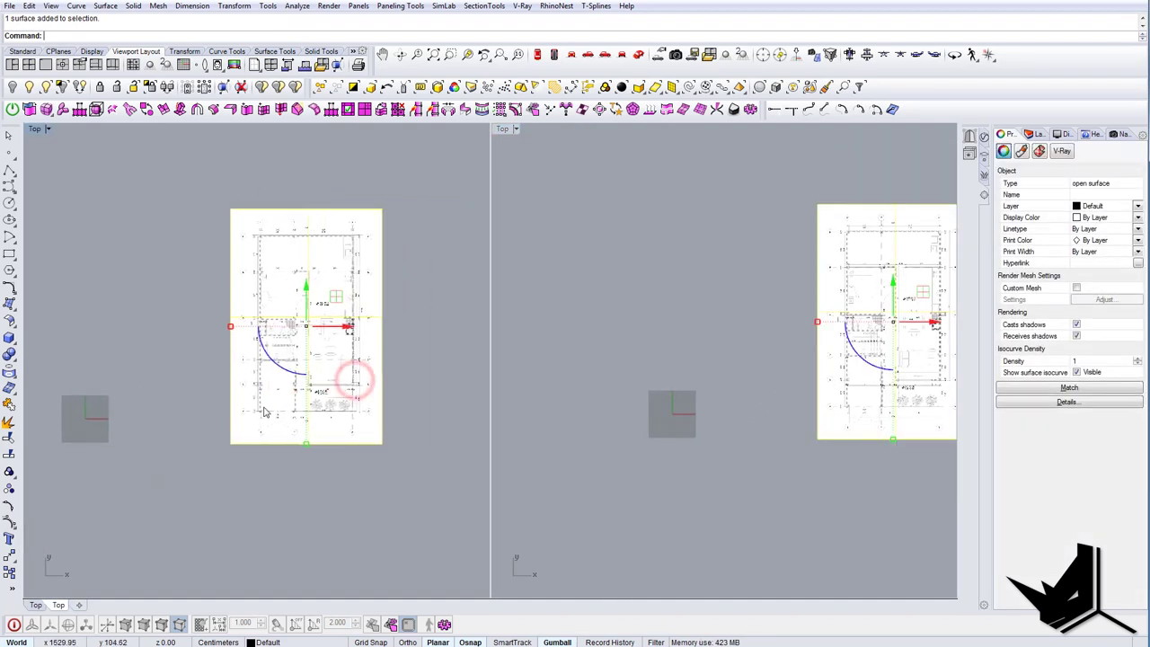
{"action": "type", "text": "m"}
{"action": "key", "text": "Return"}
{"action": "left_click", "coordinate": [231, 449]}
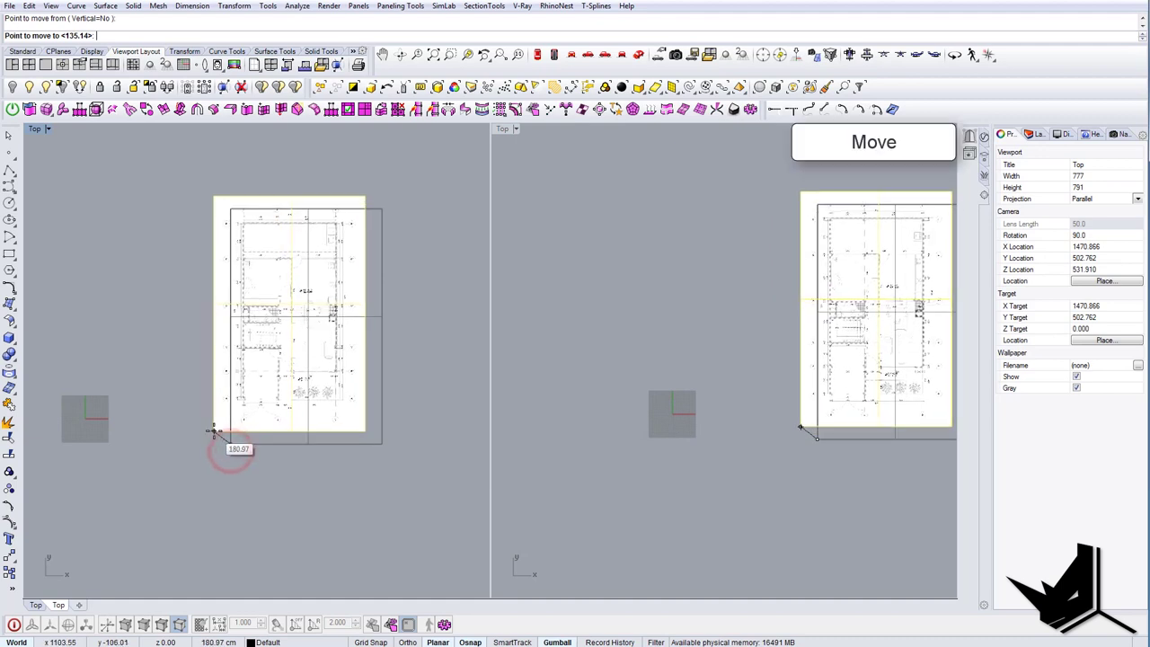
{"action": "type", "text": "0,0,0"}
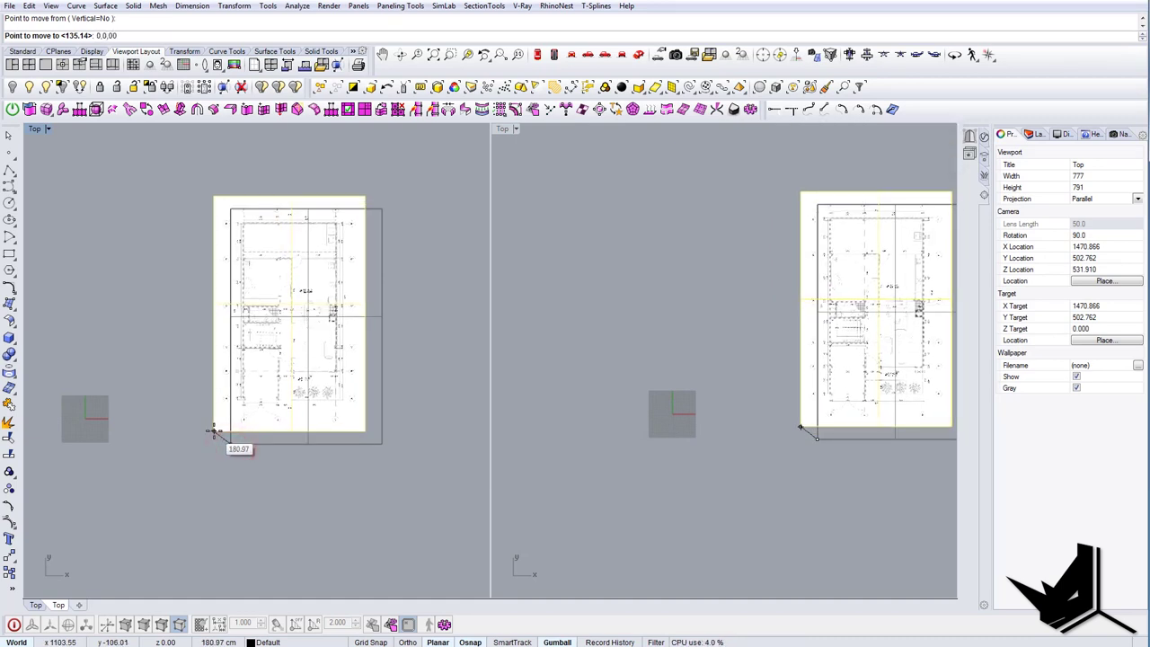
{"action": "key", "text": "Return"}
Arrange the two Top viewports with the whole plan in one and the empty area beside the picture in the other.
{"action": "right_click_drag", "start_coordinate": [286, 348], "coordinate": [417, 381]}
{"action": "scroll", "coordinate": [340, 366], "scroll_direction": "up", "scroll_amount": 6}
{"action": "left_click", "coordinate": [598, 387]}
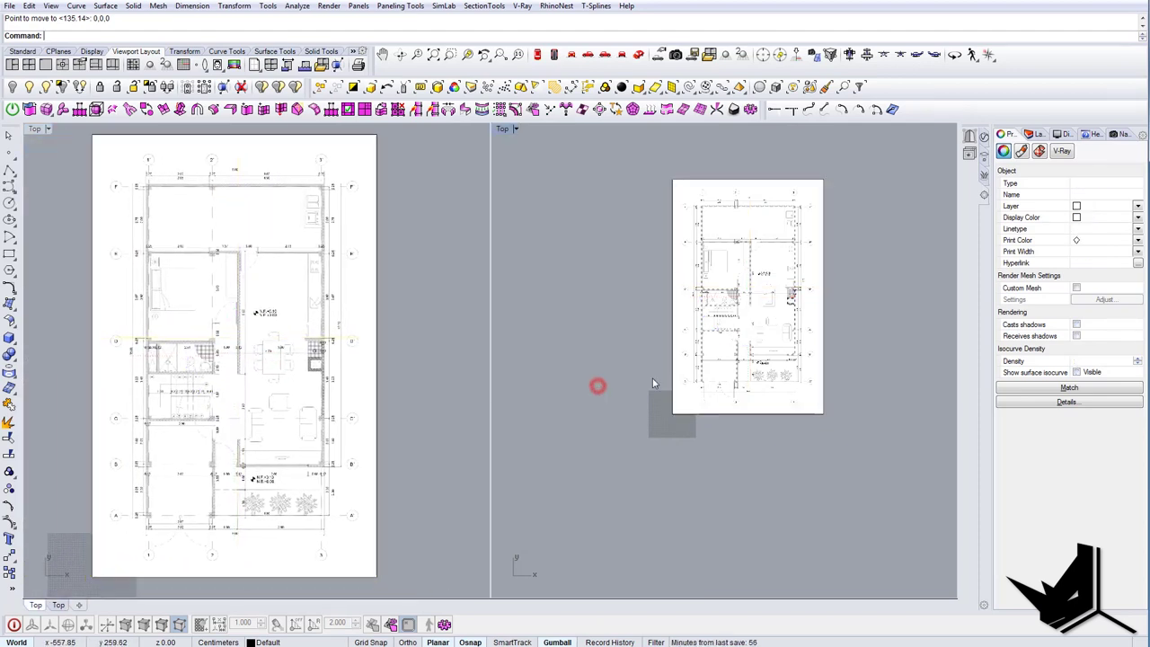
{"action": "right_click_drag", "start_coordinate": [606, 327], "coordinate": [503, 400]}
{"action": "scroll", "coordinate": [732, 423], "scroll_direction": "up", "scroll_amount": 4}
{"action": "right_click_drag", "start_coordinate": [787, 431], "coordinate": [559, 428]}
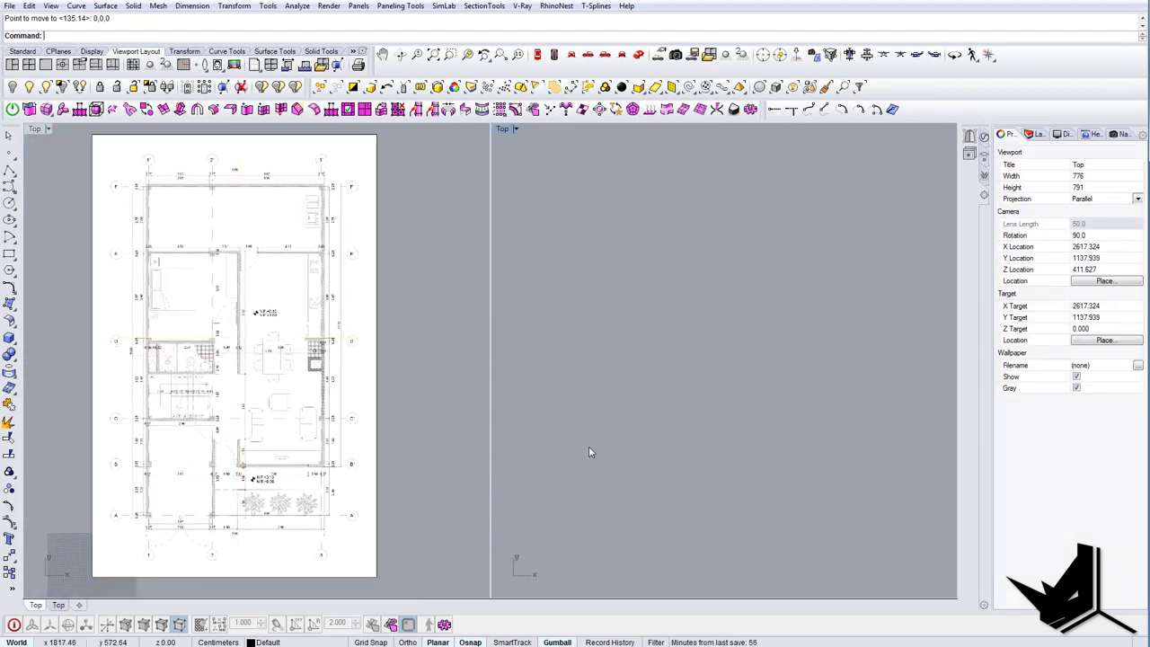
{"action": "scroll", "coordinate": [725, 375], "scroll_direction": "down", "scroll_amount": 8}
{"action": "scroll", "coordinate": [683, 389], "scroll_direction": "up", "scroll_amount": 6}
{"action": "right_click_drag", "start_coordinate": [689, 391], "coordinate": [768, 411]}
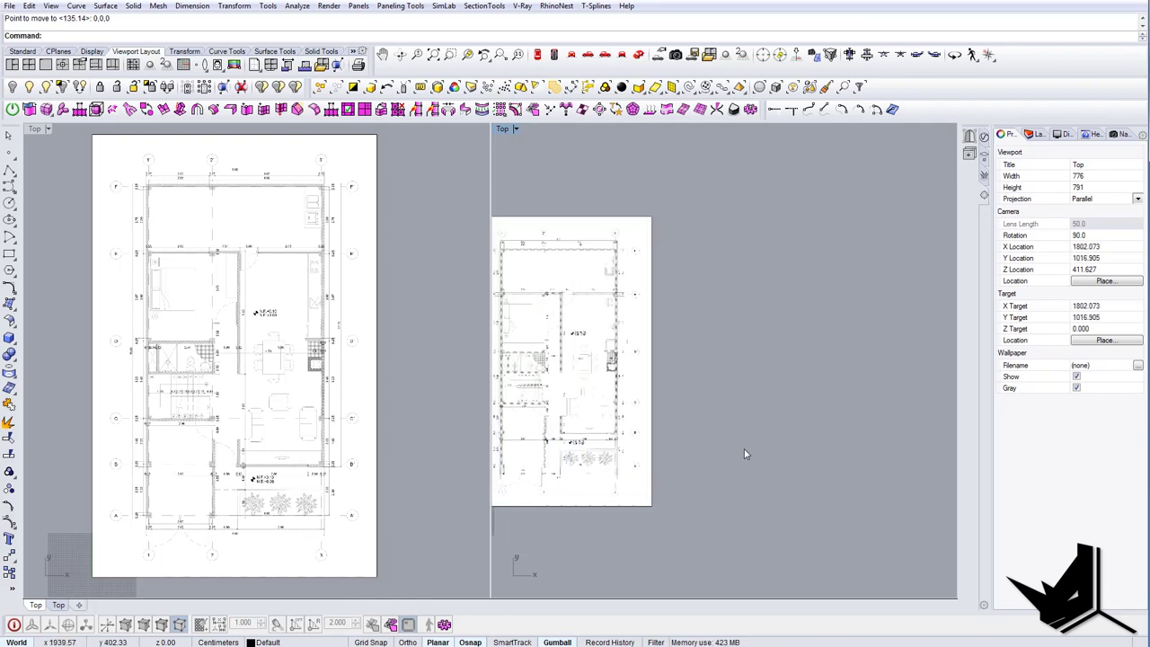
{"action": "right_click_drag", "start_coordinate": [726, 456], "coordinate": [593, 454]}
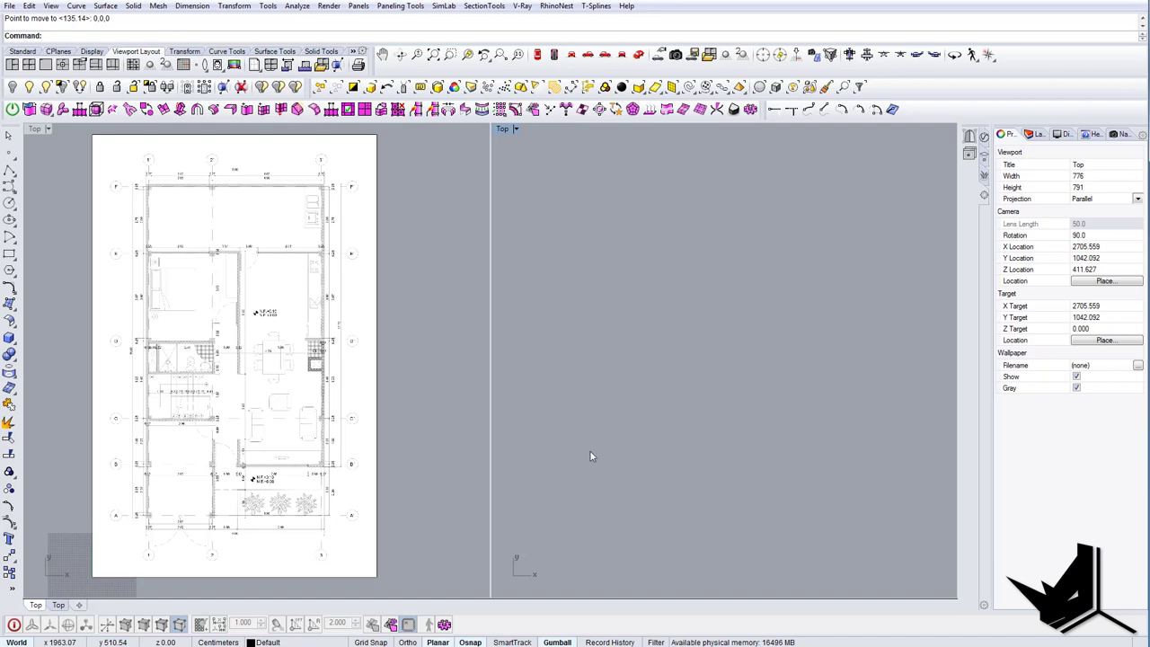
Examine the floor plan's column, wall and axis dimensions from the entrance up to the rear of the house.
{"action": "scroll", "coordinate": [167, 499], "scroll_direction": "up", "scroll_amount": 5}
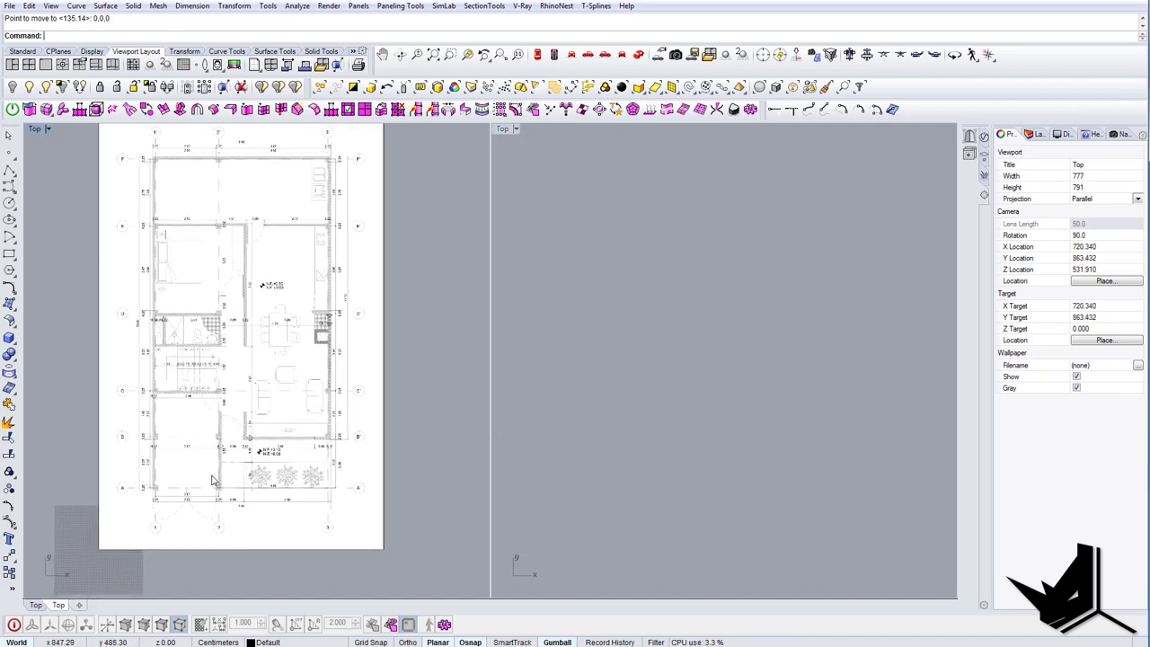
{"action": "scroll", "coordinate": [167, 497], "scroll_direction": "up", "scroll_amount": 4}
{"action": "scroll", "coordinate": [167, 497], "scroll_direction": "down", "scroll_amount": 2}
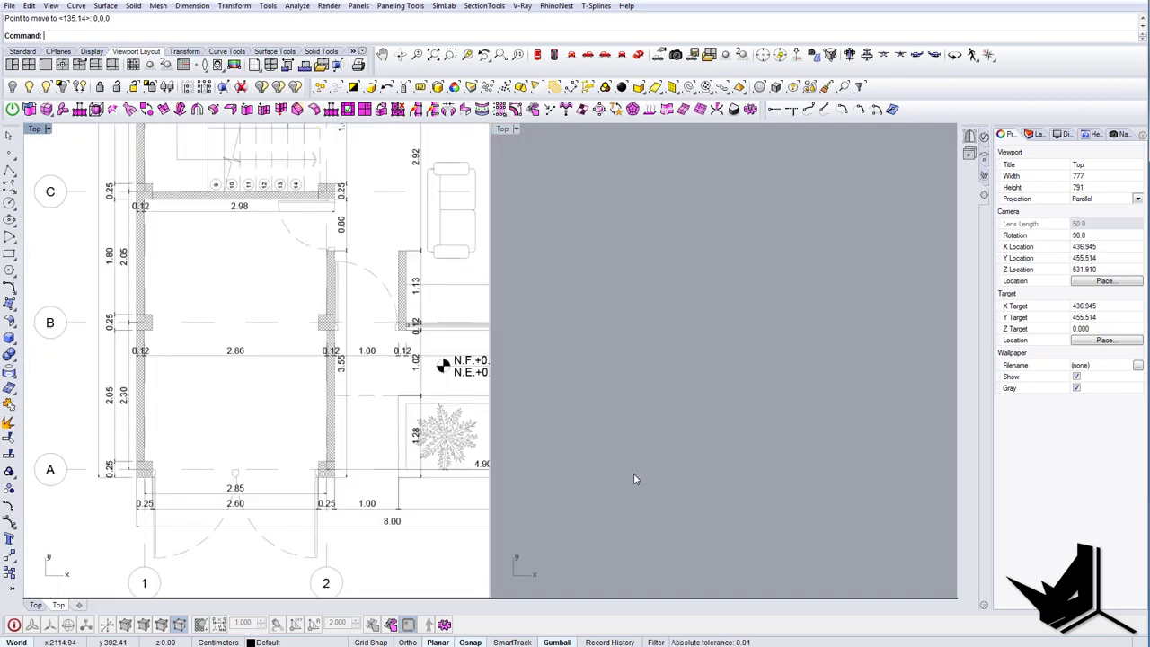
{"action": "right_click_drag", "start_coordinate": [638, 475], "coordinate": [699, 435]}
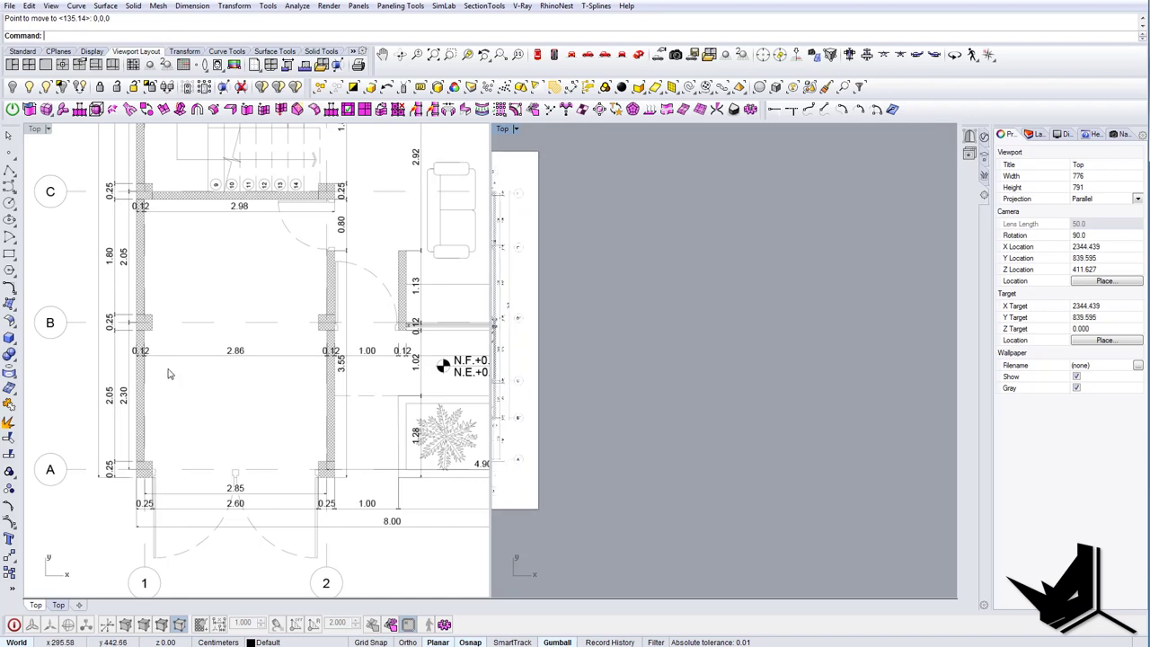
{"action": "right_click_drag", "start_coordinate": [168, 371], "coordinate": [171, 400]}
{"action": "scroll", "coordinate": [115, 382], "scroll_direction": "down", "scroll_amount": 4}
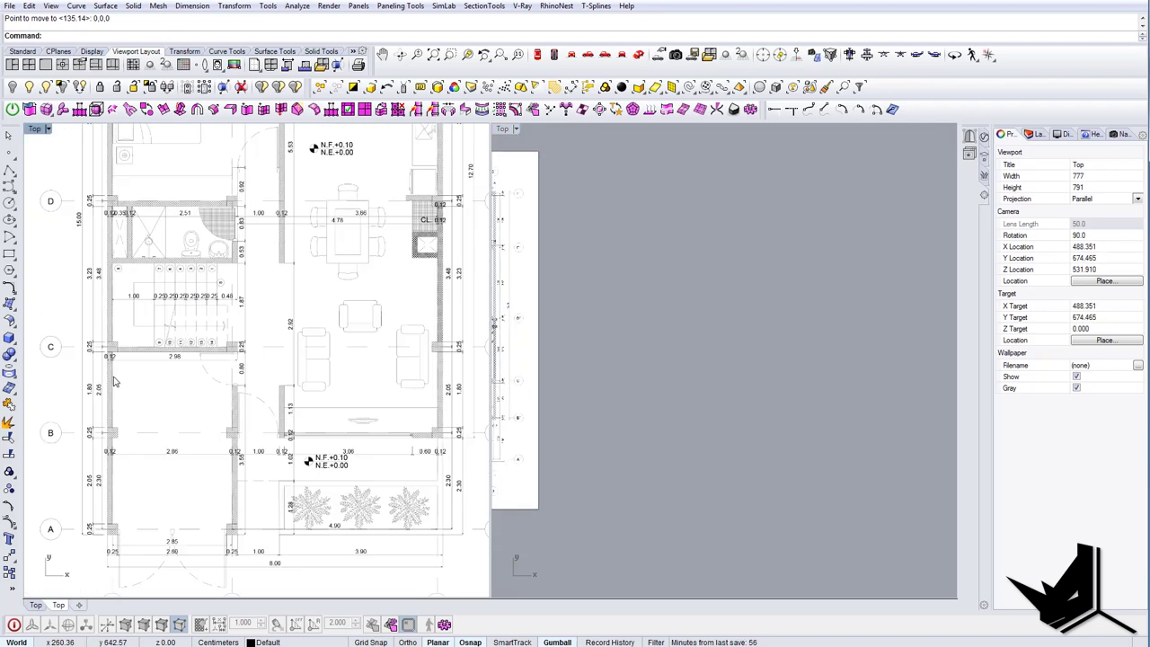
{"action": "scroll", "coordinate": [124, 320], "scroll_direction": "down", "scroll_amount": 4}
{"action": "right_click_drag", "start_coordinate": [129, 230], "coordinate": [132, 311]}
{"action": "right_click_drag", "start_coordinate": [133, 170], "coordinate": [142, 235]}
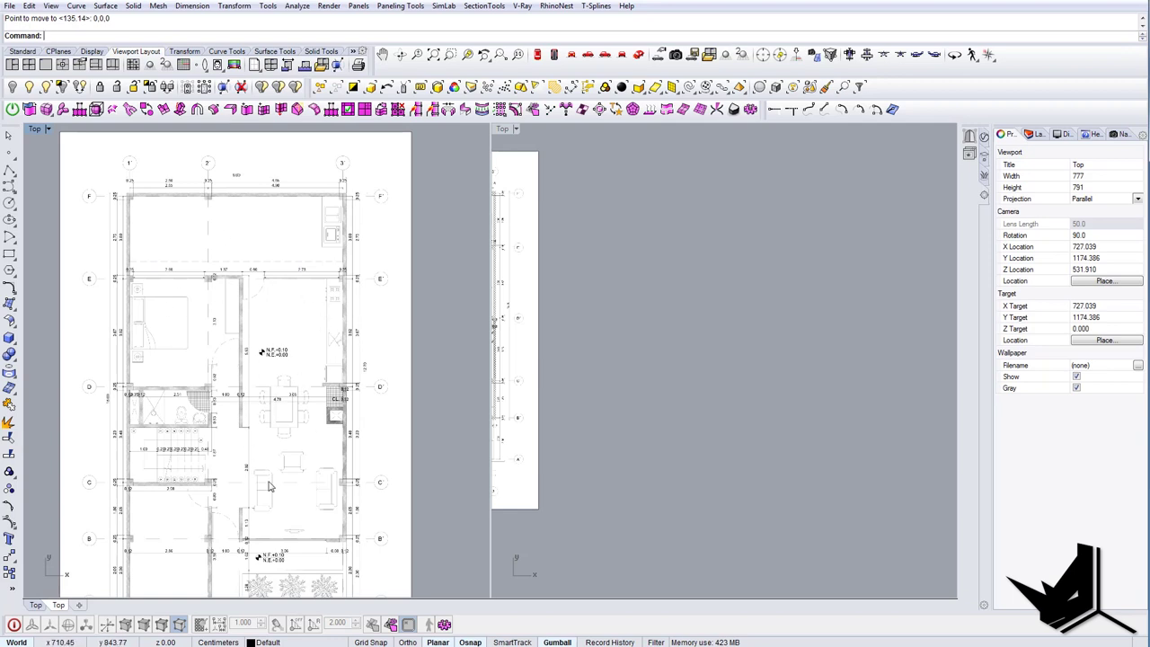
{"action": "right_click_drag", "start_coordinate": [304, 550], "coordinate": [292, 361]}
{"action": "right_click_drag", "start_coordinate": [214, 391], "coordinate": [290, 459]}
{"action": "right_click_drag", "start_coordinate": [409, 126], "coordinate": [384, 272]}
{"action": "scroll", "coordinate": [385, 269], "scroll_direction": "up", "scroll_amount": 6}
{"action": "scroll", "coordinate": [357, 351], "scroll_direction": "down", "scroll_amount": 10}
{"action": "right_click_drag", "start_coordinate": [574, 453], "coordinate": [937, 482]}
{"action": "right_click_drag", "start_coordinate": [379, 504], "coordinate": [397, 393]}
{"action": "scroll", "coordinate": [286, 412], "scroll_direction": "up", "scroll_amount": 8}
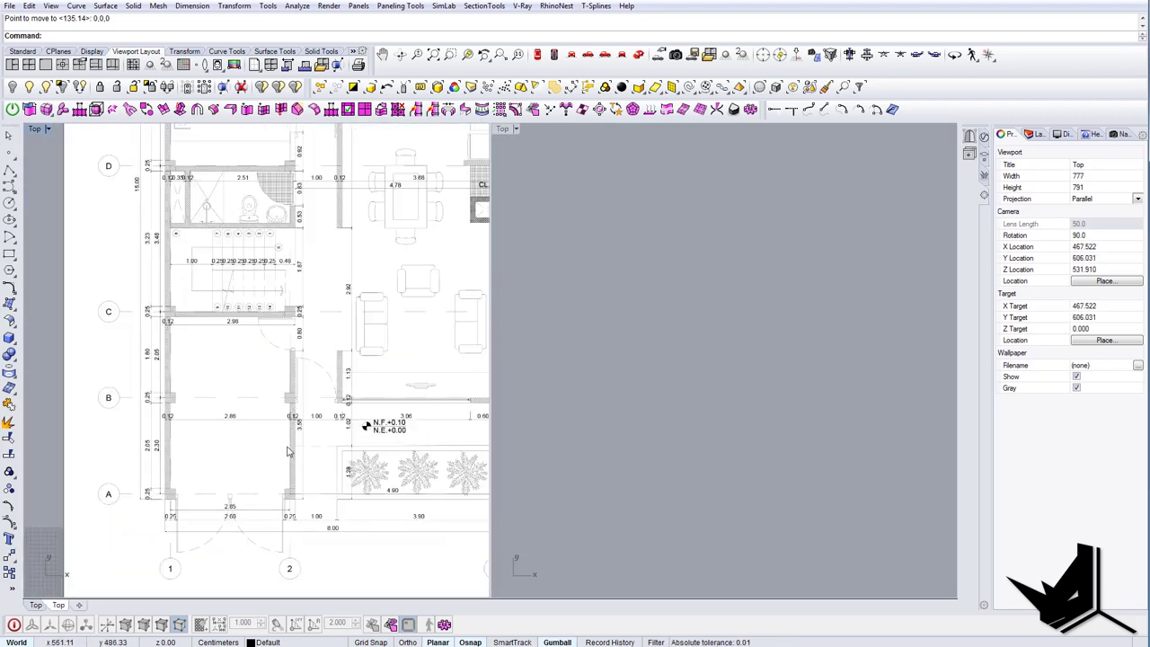
Draw a 25 by 25 cm rectangle in the empty area beside the floor plan picture.
{"action": "right_click_drag", "start_coordinate": [269, 471], "coordinate": [243, 396]}
{"action": "right_click_drag", "start_coordinate": [667, 388], "coordinate": [598, 433]}
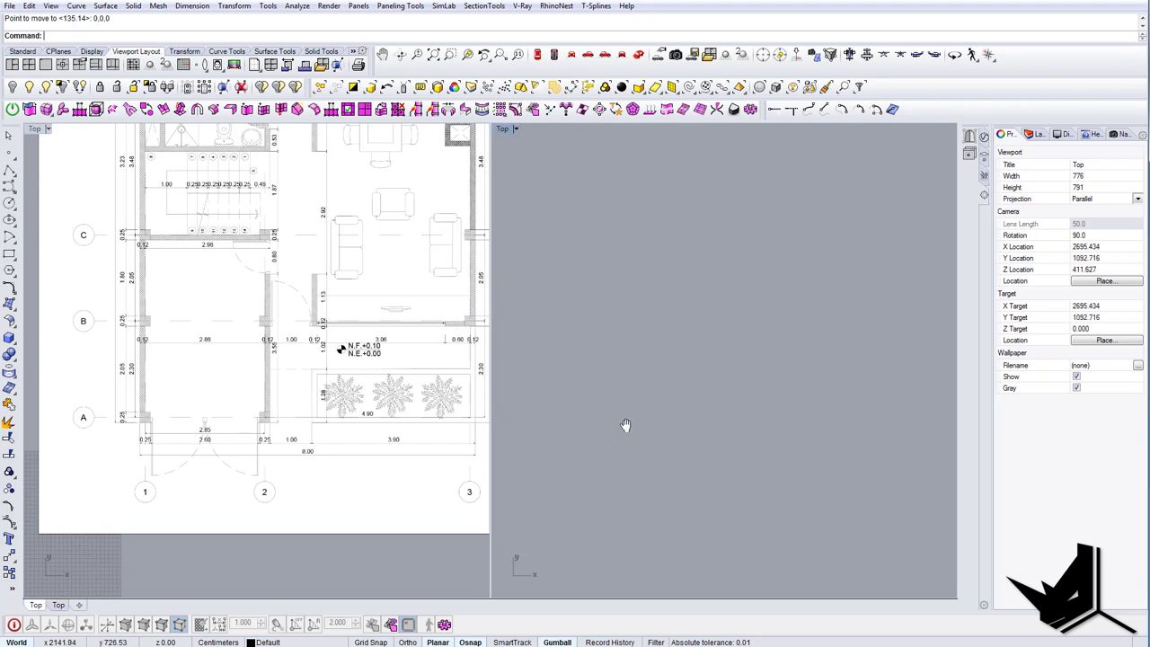
{"action": "scroll", "coordinate": [184, 438], "scroll_direction": "up", "scroll_amount": 6}
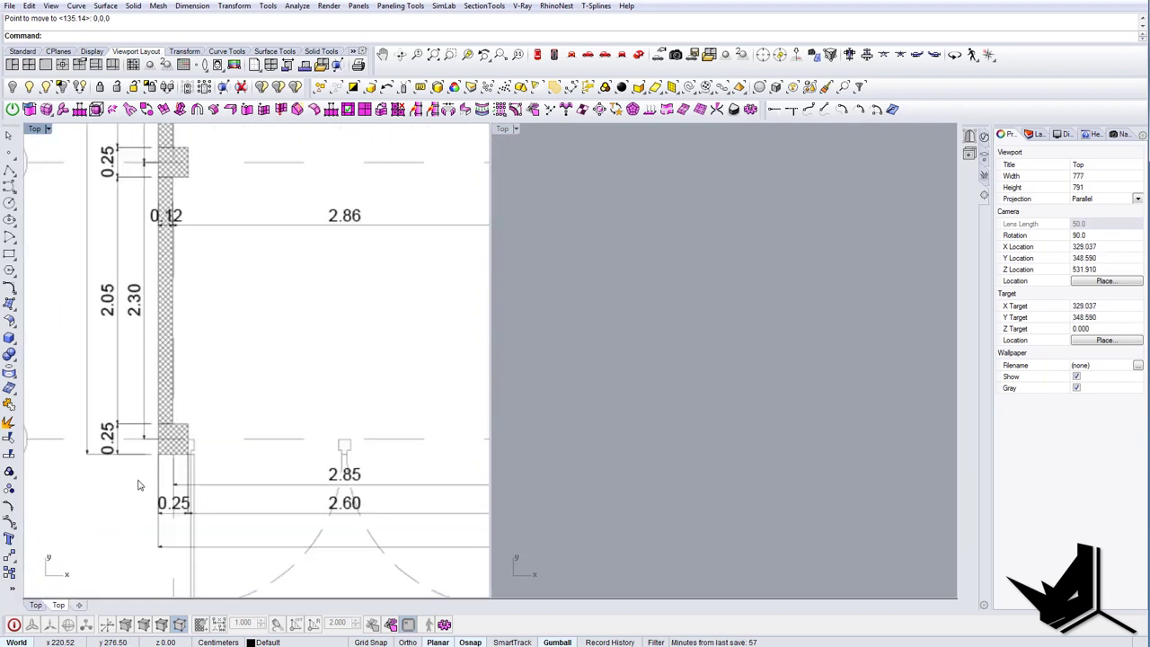
{"action": "scroll", "coordinate": [674, 394], "scroll_direction": "down", "scroll_amount": 2}
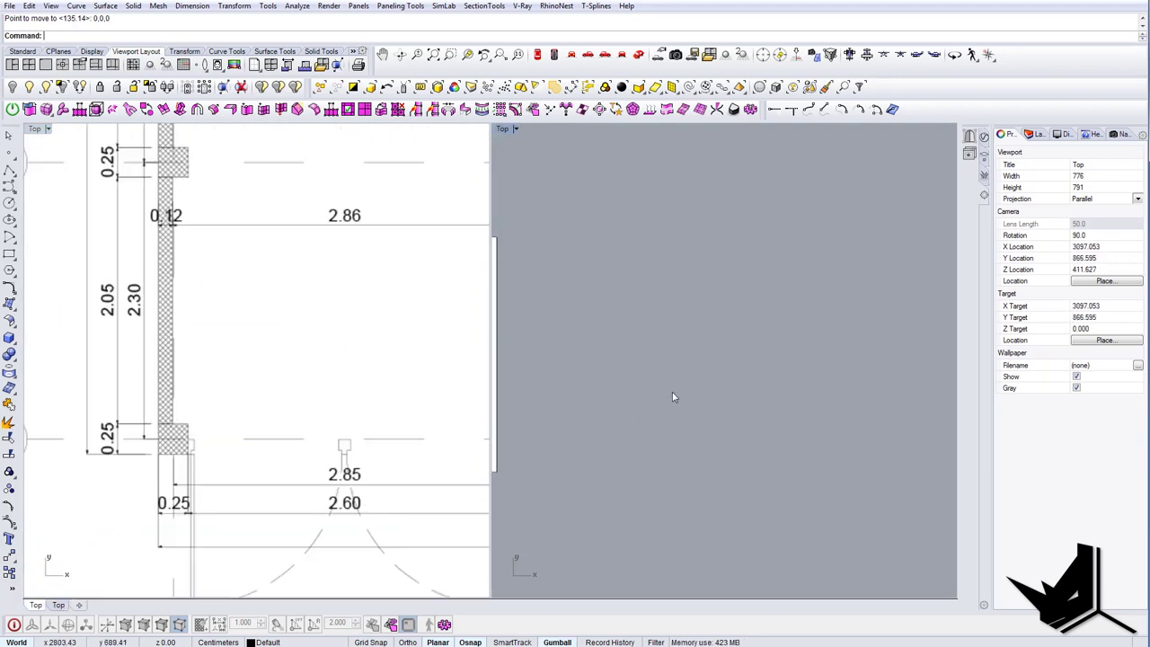
{"action": "right_click_drag", "start_coordinate": [713, 435], "coordinate": [700, 426]}
{"action": "right_click_drag", "start_coordinate": [582, 431], "coordinate": [589, 439]}
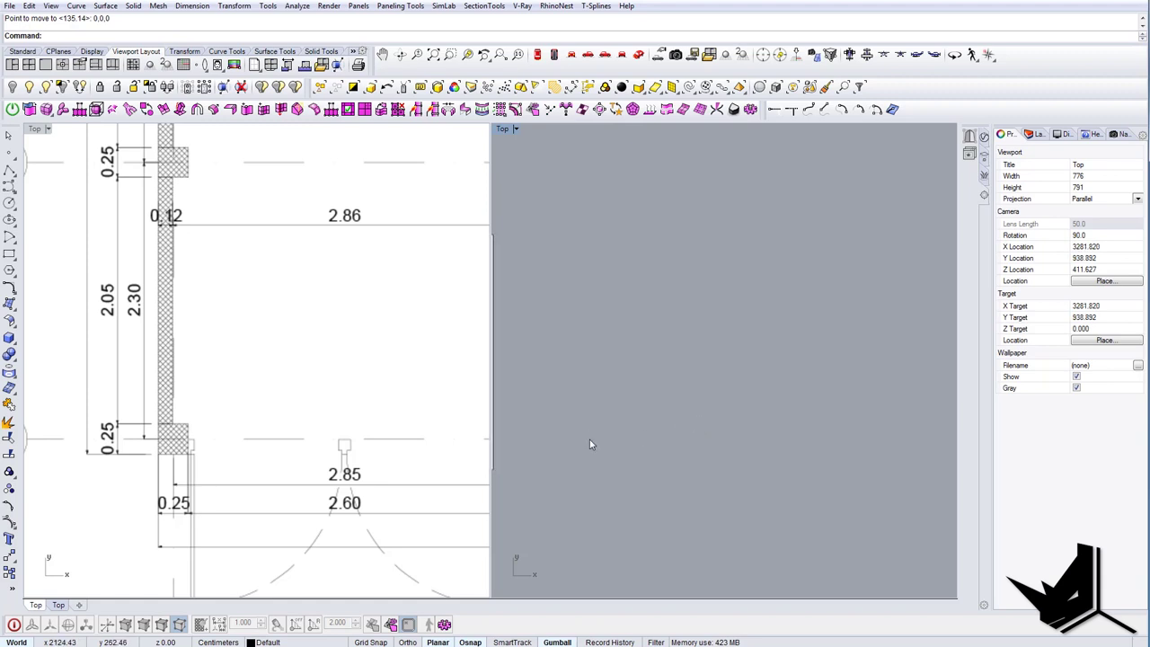
{"action": "key", "text": "Return"}
{"action": "left_click", "coordinate": [595, 417]}
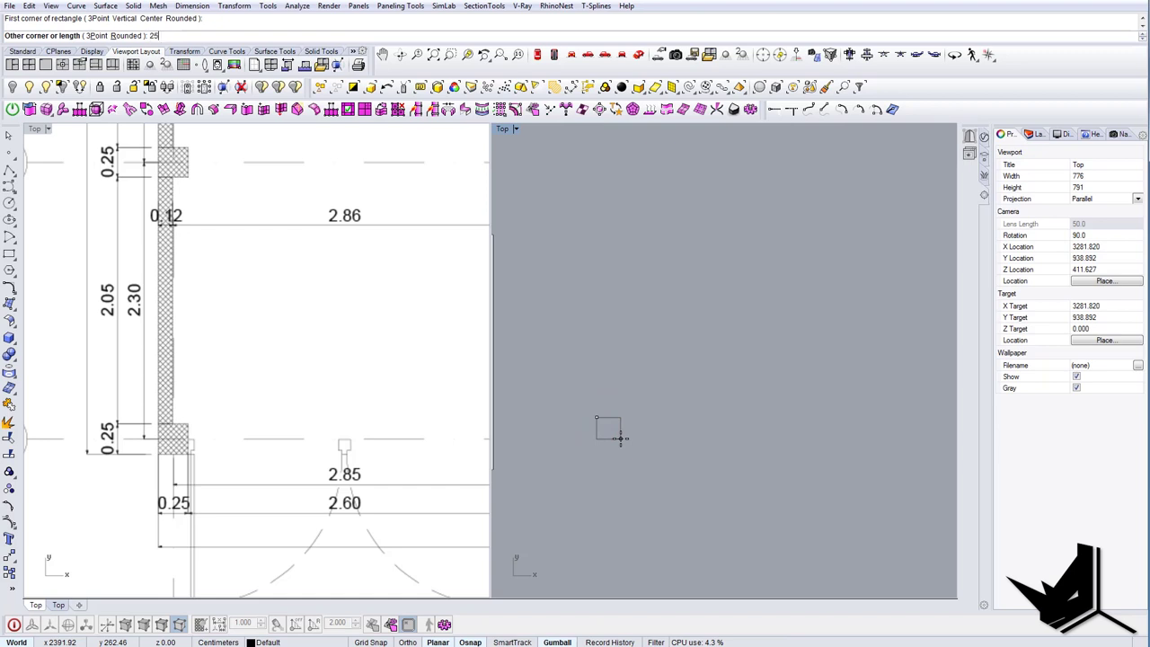
{"action": "key", "text": "Return"}
{"action": "type", "text": "25"}
{"action": "key", "text": "Return"}
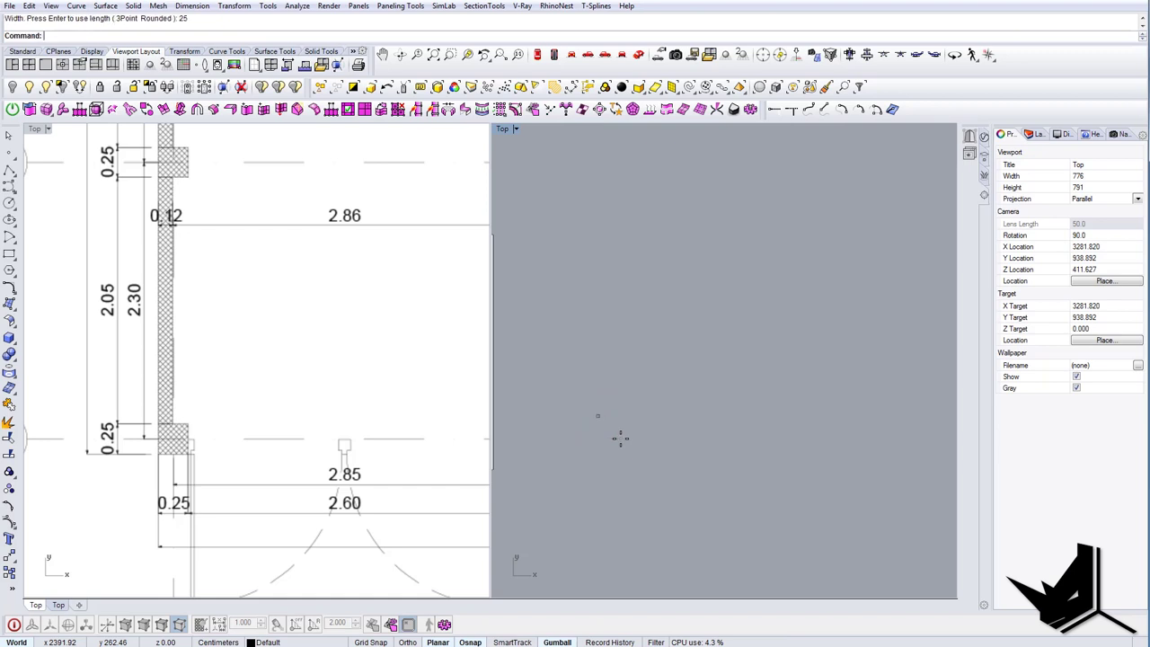
{"action": "scroll", "coordinate": [619, 435], "scroll_direction": "up", "scroll_amount": 11}
{"action": "scroll", "coordinate": [615, 426], "scroll_direction": "down", "scroll_amount": 9}
{"action": "right_click_drag", "start_coordinate": [662, 439], "coordinate": [769, 463]}
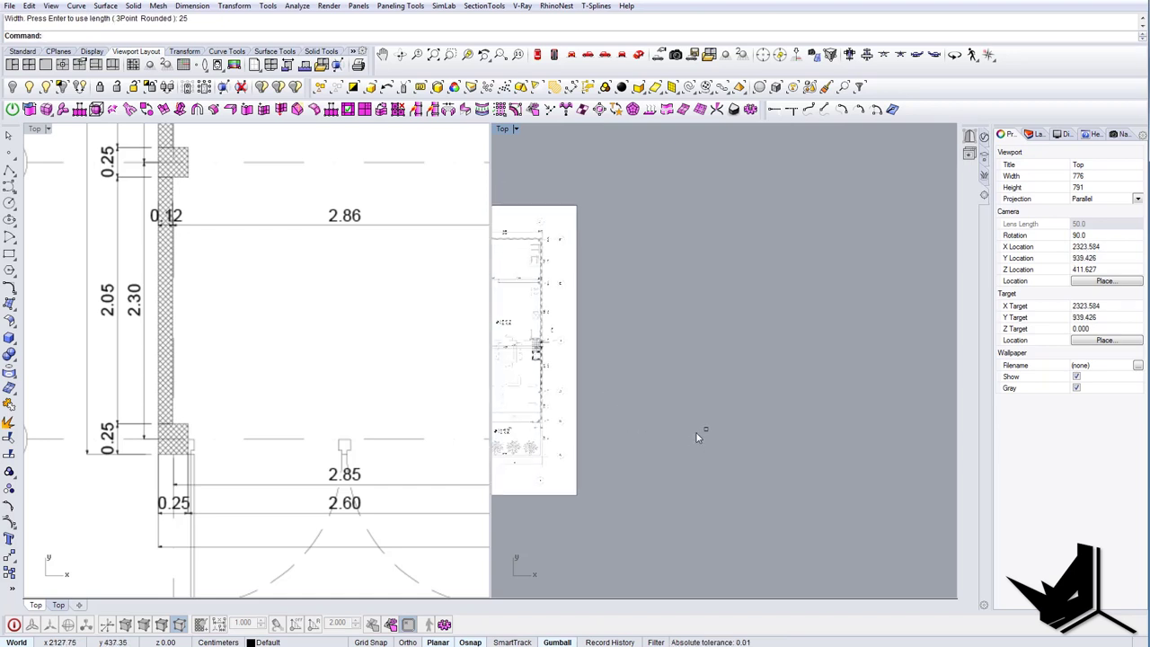
Try to move the 25 cm square by its lower-left corner onto the column where axes A and 1 meet.
{"action": "scroll", "coordinate": [698, 429], "scroll_direction": "up", "scroll_amount": 15}
{"action": "right_click_drag", "start_coordinate": [718, 421], "coordinate": [682, 415]}
{"action": "left_click_drag", "start_coordinate": [609, 349], "coordinate": [707, 463]}
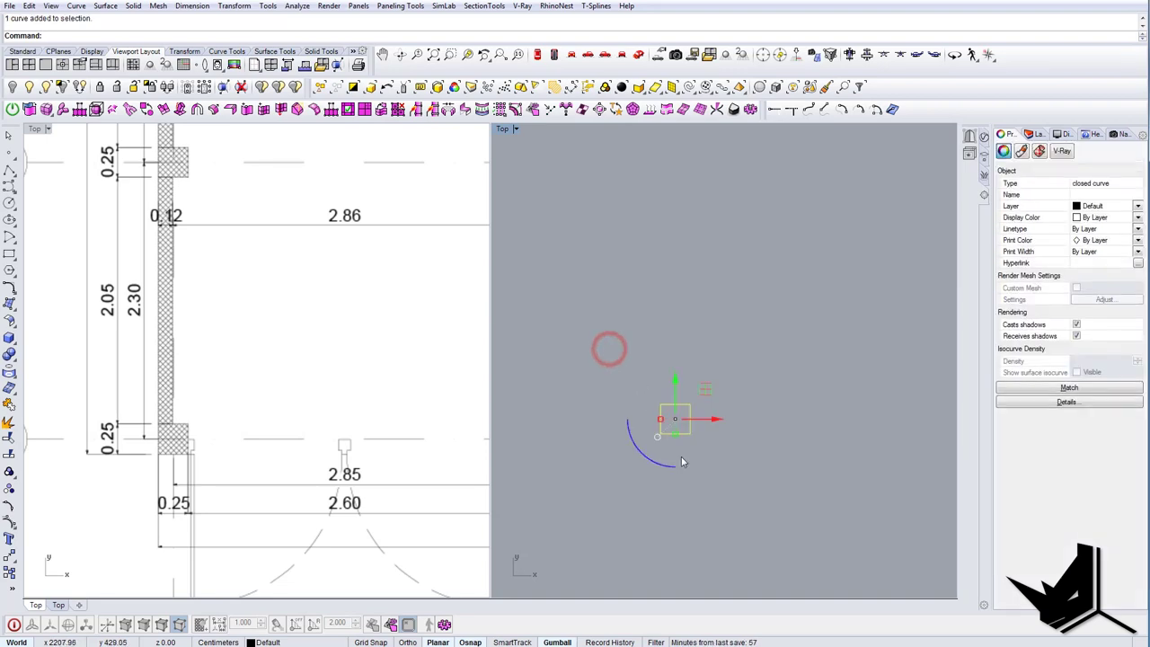
{"action": "right_click_drag", "start_coordinate": [679, 461], "coordinate": [759, 469]}
{"action": "type", "text": "m"}
{"action": "key", "text": "Return"}
{"action": "left_click", "coordinate": [745, 442]}
{"action": "scroll", "coordinate": [748, 442], "scroll_direction": "down", "scroll_amount": 20}
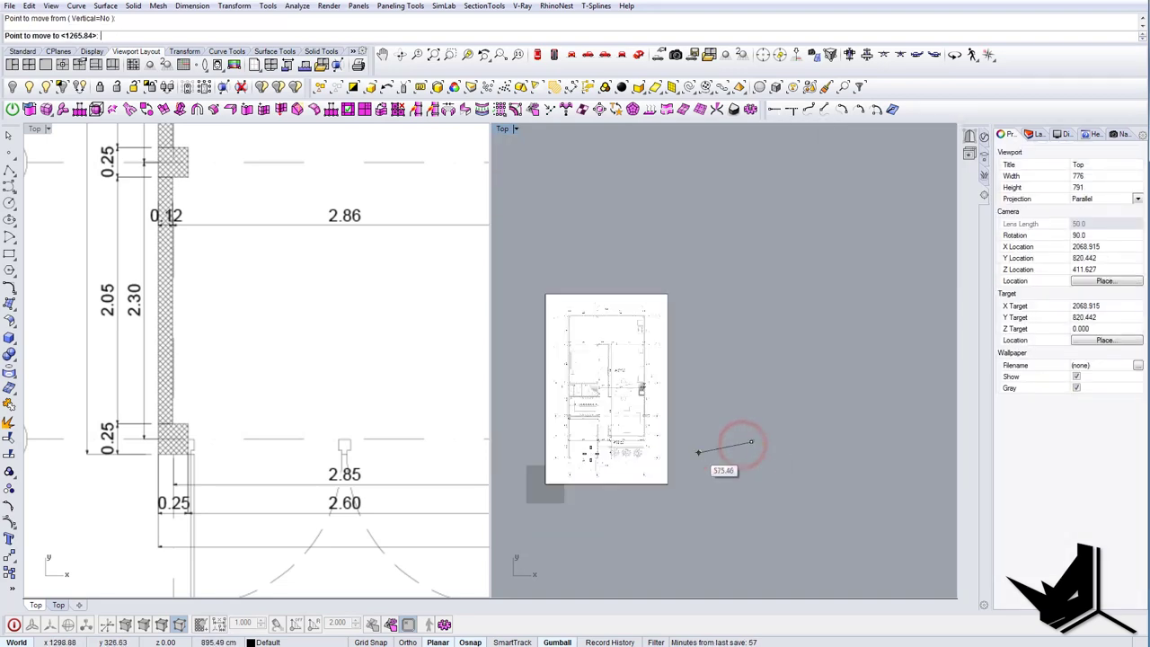
{"action": "scroll", "coordinate": [589, 454], "scroll_direction": "up", "scroll_amount": 15}
{"action": "scroll", "coordinate": [546, 483], "scroll_direction": "up", "scroll_amount": 5}
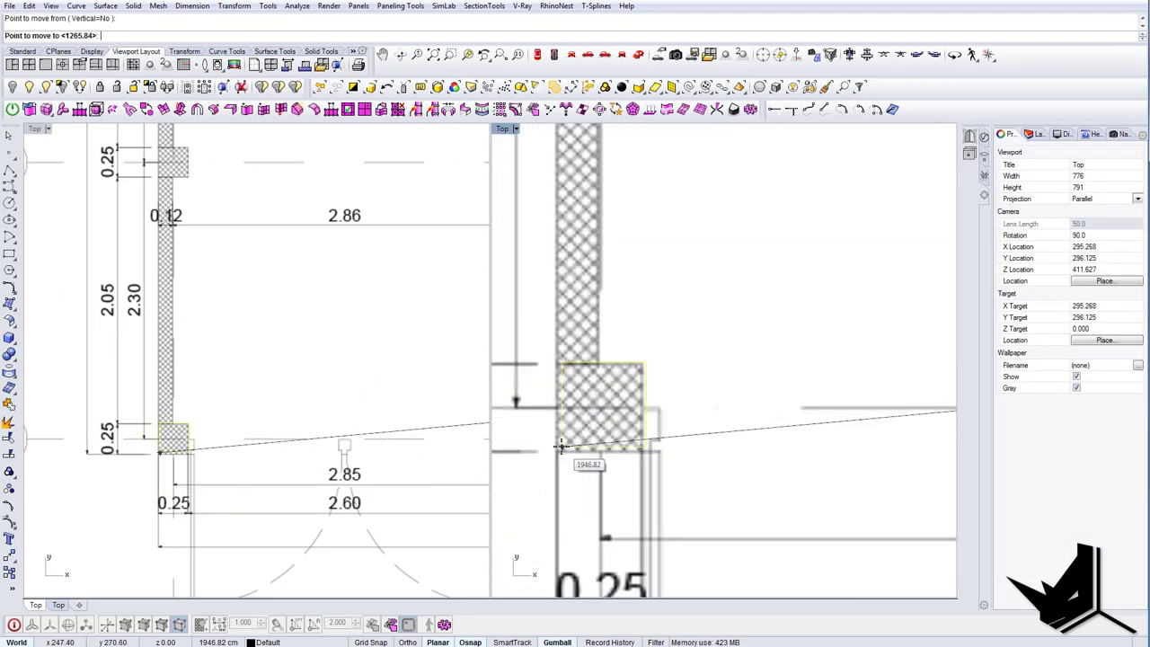
{"action": "key", "text": "Escape"}
{"action": "scroll", "coordinate": [562, 455], "scroll_direction": "down", "scroll_amount": 20}
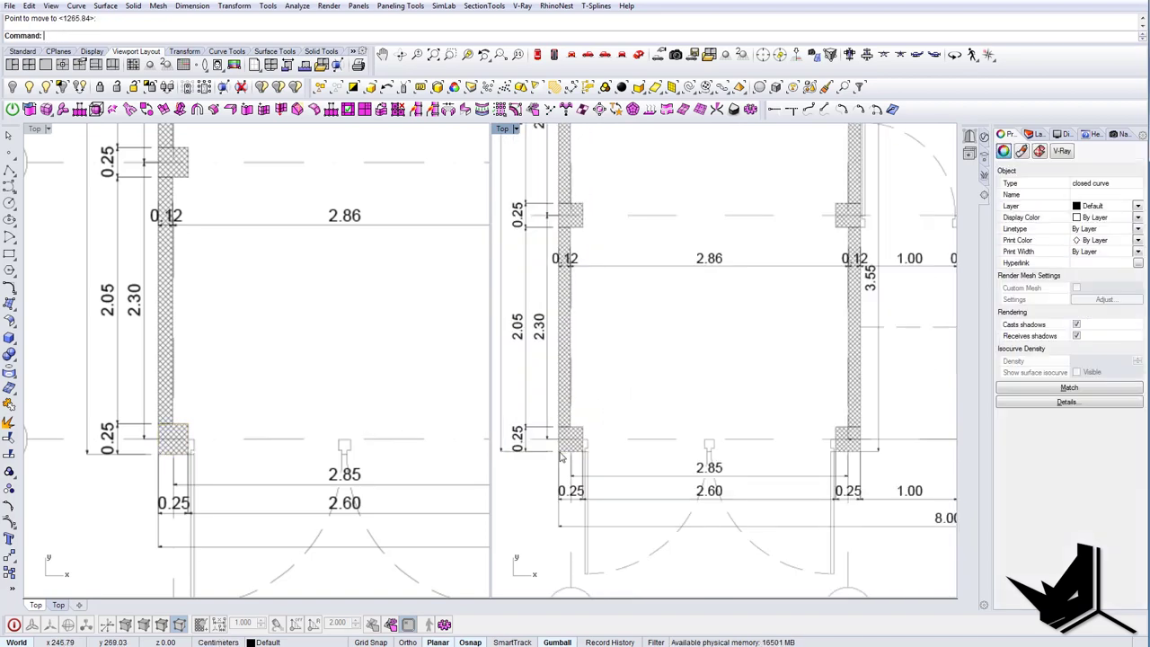
{"action": "scroll", "coordinate": [631, 439], "scroll_direction": "up", "scroll_amount": 10}
{"action": "left_click", "coordinate": [740, 463]}
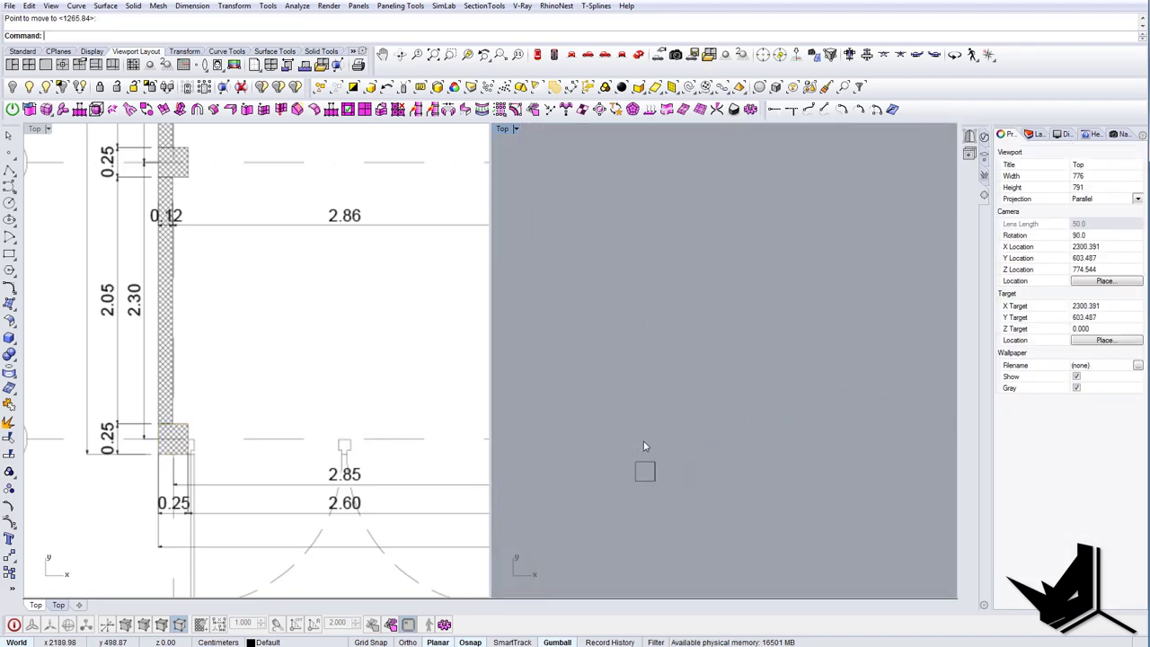
Draw a horizontal guide line about 19 cm long, running outward from the midpoint of the 25 cm square's left edge.
{"action": "scroll", "coordinate": [673, 475], "scroll_direction": "up", "scroll_amount": 6}
{"action": "right_click_drag", "start_coordinate": [260, 419], "coordinate": [249, 462]}
{"action": "scroll", "coordinate": [256, 472], "scroll_direction": "down", "scroll_amount": 2}
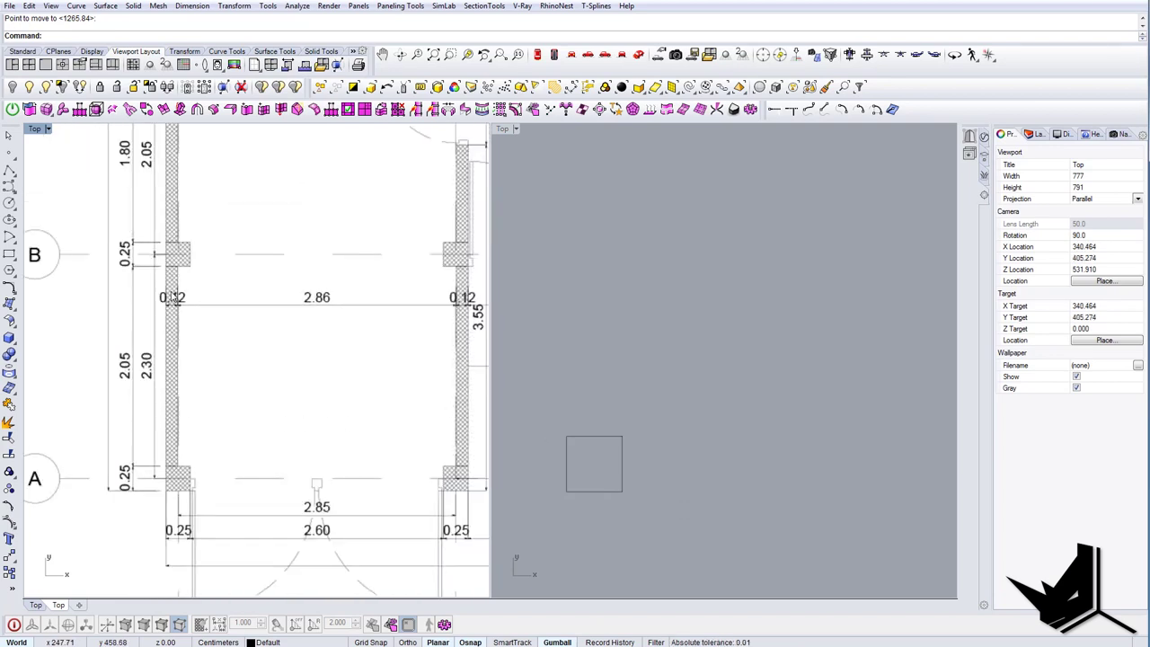
{"action": "right_click_drag", "start_coordinate": [585, 407], "coordinate": [582, 439]}
{"action": "type", "text": "l"}
{"action": "key", "text": "Return"}
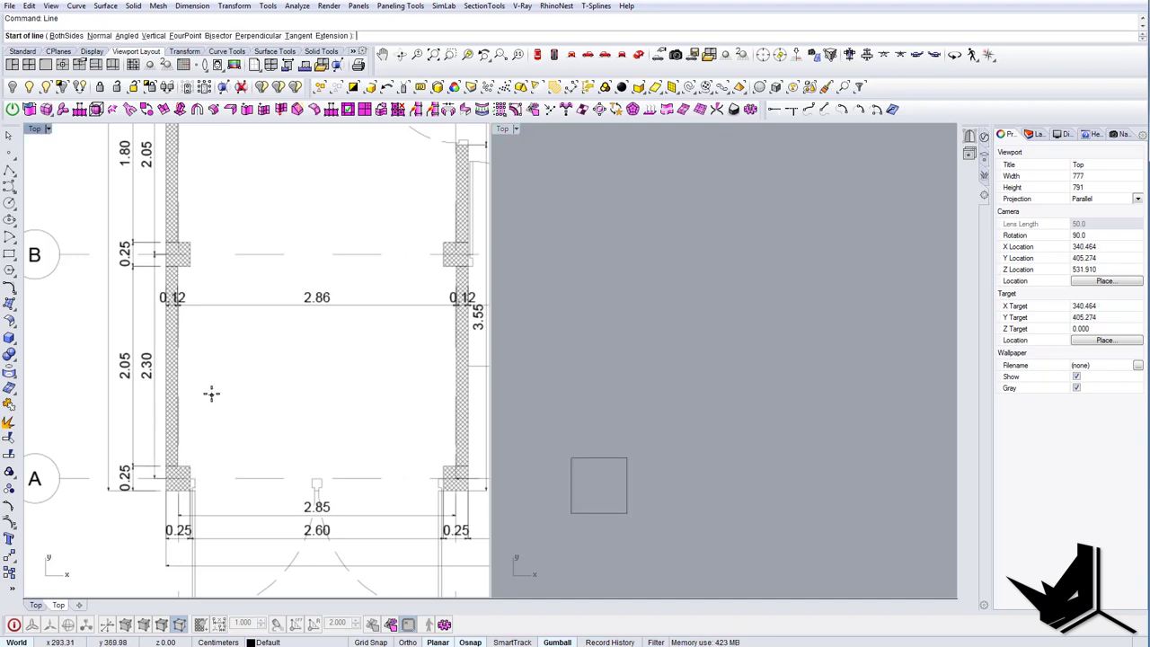
{"action": "right_click_drag", "start_coordinate": [212, 394], "coordinate": [273, 403]}
{"action": "scroll", "coordinate": [217, 486], "scroll_direction": "up", "scroll_amount": 2}
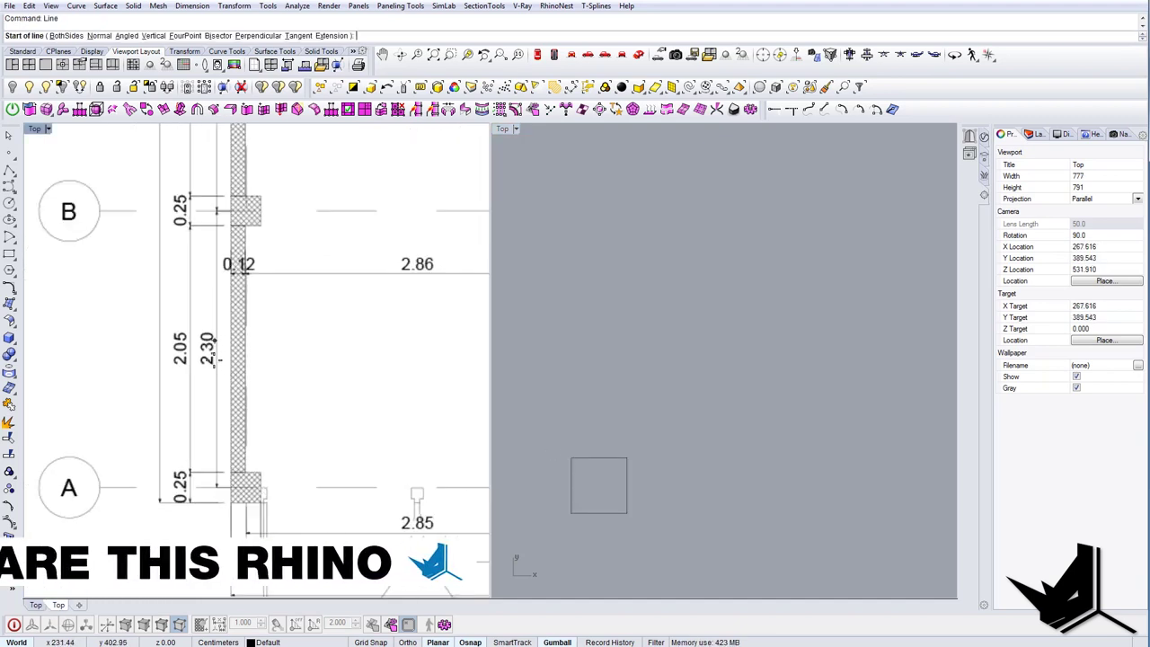
{"action": "scroll", "coordinate": [185, 457], "scroll_direction": "down", "scroll_amount": 4}
{"action": "right_click_drag", "start_coordinate": [204, 367], "coordinate": [284, 491]}
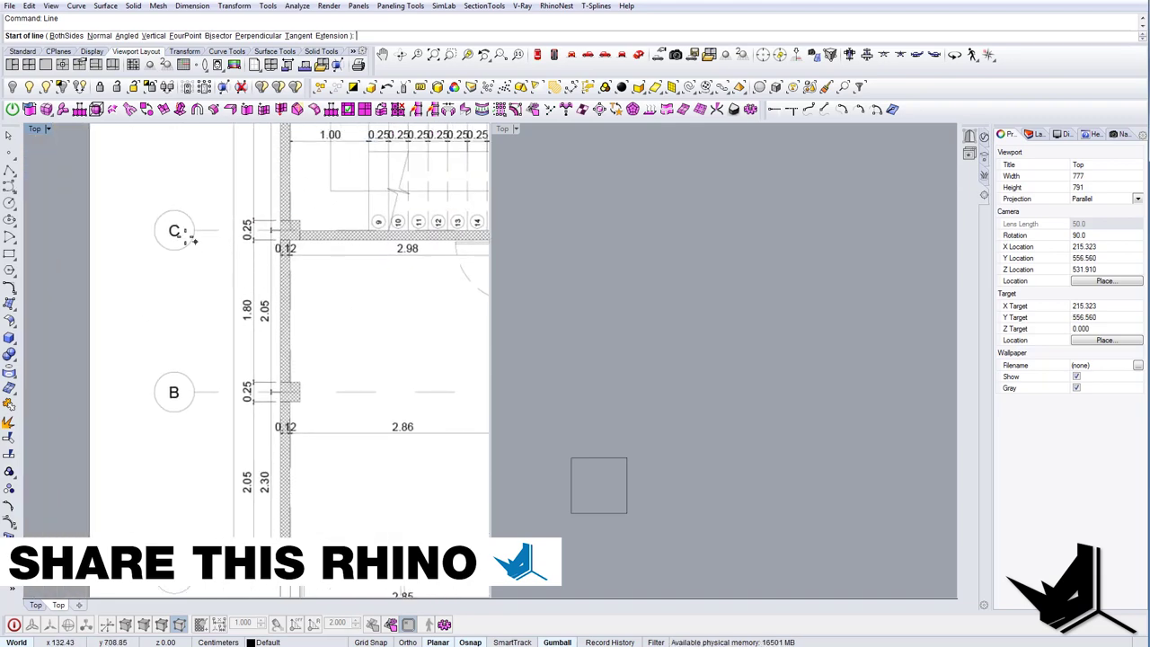
{"action": "right_click_drag", "start_coordinate": [186, 241], "coordinate": [216, 485]}
{"action": "right_click_drag", "start_coordinate": [215, 334], "coordinate": [192, 407]}
{"action": "scroll", "coordinate": [213, 328], "scroll_direction": "down", "scroll_amount": 4}
{"action": "scroll", "coordinate": [214, 331], "scroll_direction": "down", "scroll_amount": 5}
{"action": "scroll", "coordinate": [220, 368], "scroll_direction": "up", "scroll_amount": 7}
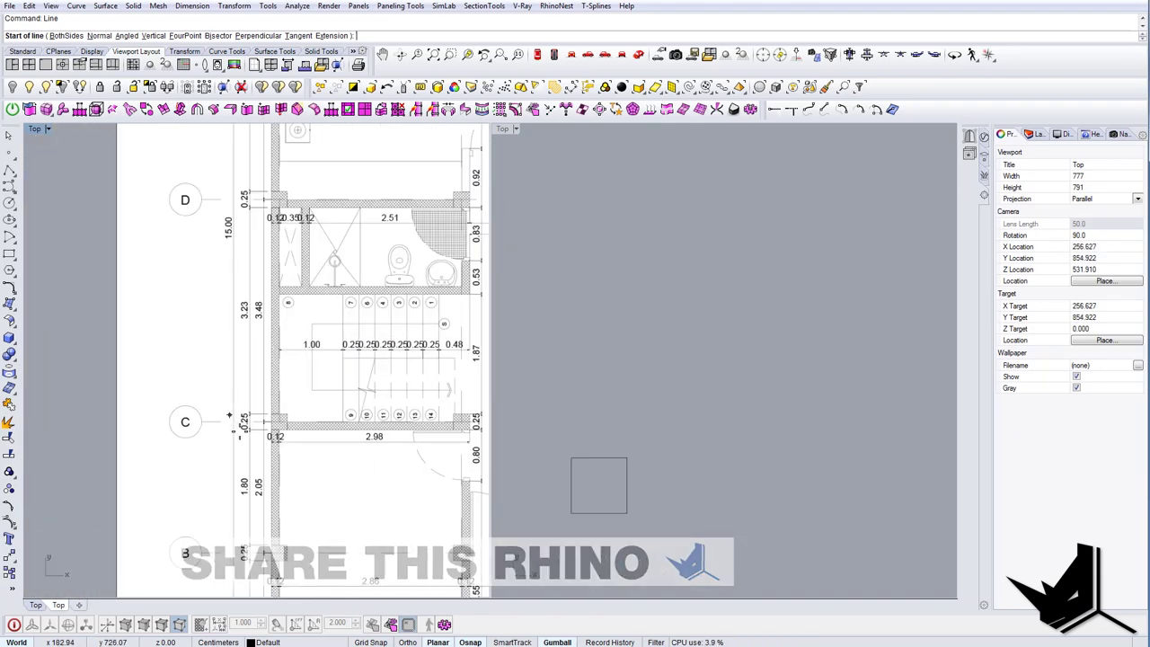
{"action": "right_click_drag", "start_coordinate": [267, 462], "coordinate": [261, 362]}
{"action": "right_click_drag", "start_coordinate": [597, 515], "coordinate": [628, 398]}
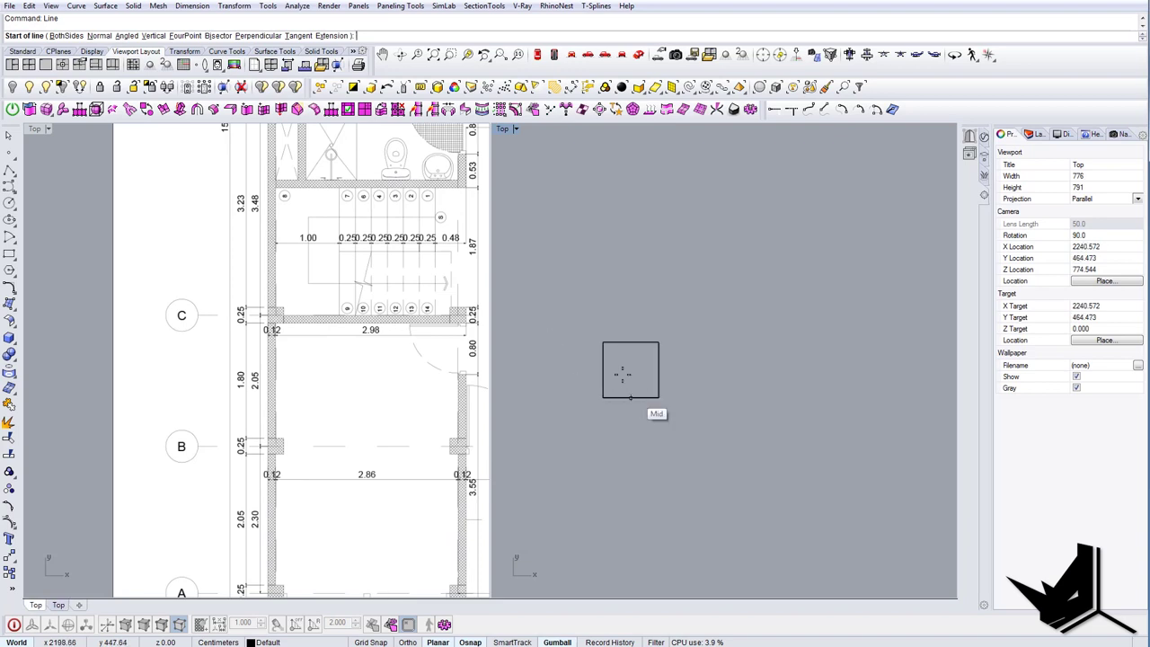
{"action": "scroll", "coordinate": [622, 370], "scroll_direction": "up", "scroll_amount": 2}
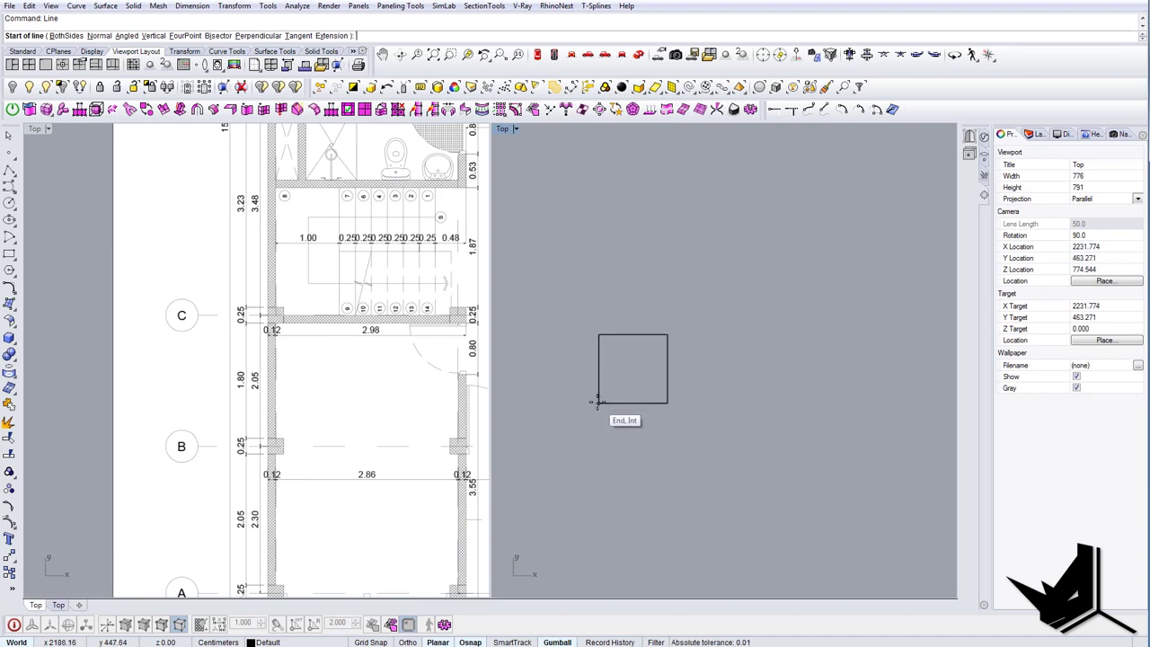
{"action": "left_click", "coordinate": [598, 365]}
{"action": "right_click_drag", "start_coordinate": [598, 365], "coordinate": [582, 463]}
{"action": "left_click", "coordinate": [542, 436], "text": "shift"}
{"action": "scroll", "coordinate": [582, 445], "scroll_direction": "down", "scroll_amount": 6}
{"action": "right_click_drag", "start_coordinate": [633, 503], "coordinate": [666, 401]}
{"action": "scroll", "coordinate": [663, 409], "scroll_direction": "down", "scroll_amount": 4}
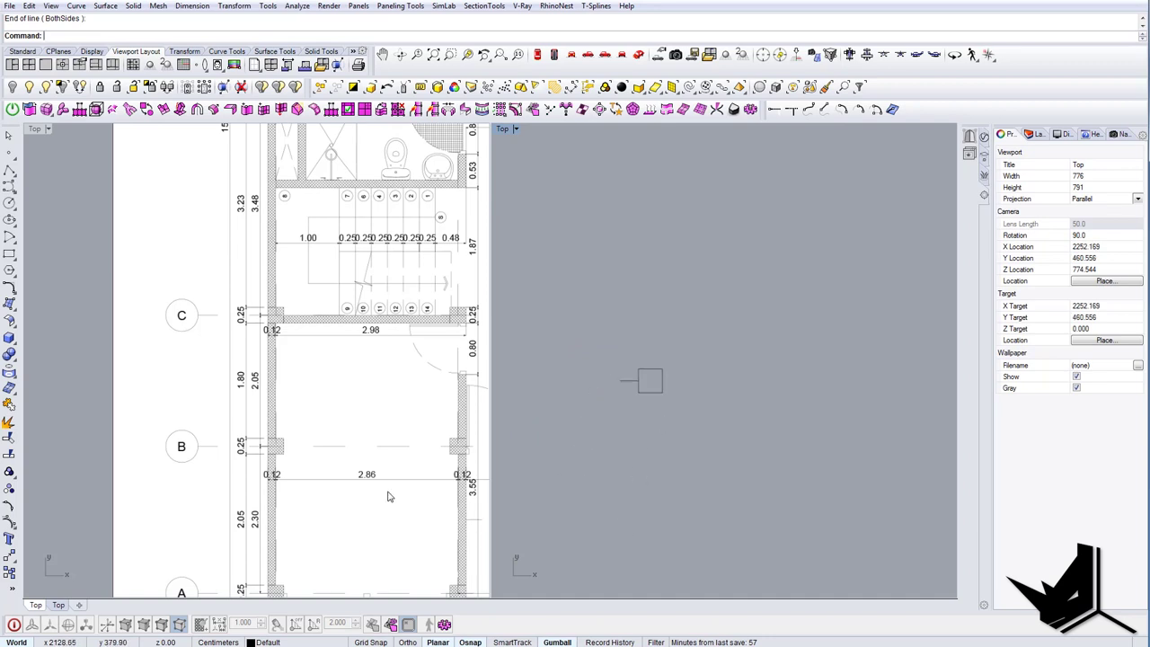
Draw a vertical line 230 cm long upward from the free end of the short guide line.
{"action": "right_click_drag", "start_coordinate": [390, 496], "coordinate": [347, 378]}
{"action": "scroll", "coordinate": [263, 426], "scroll_direction": "up", "scroll_amount": 4}
{"action": "right_click_drag", "start_coordinate": [643, 358], "coordinate": [662, 418]}
{"action": "key", "text": "Return"}
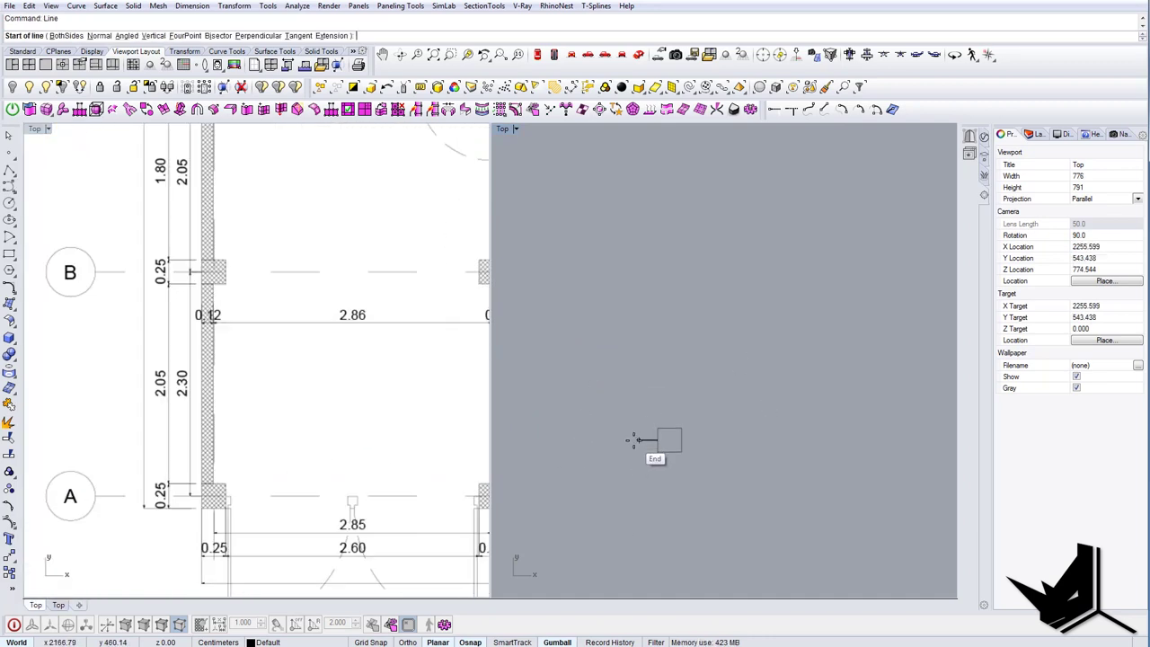
{"action": "left_click", "coordinate": [639, 440]}
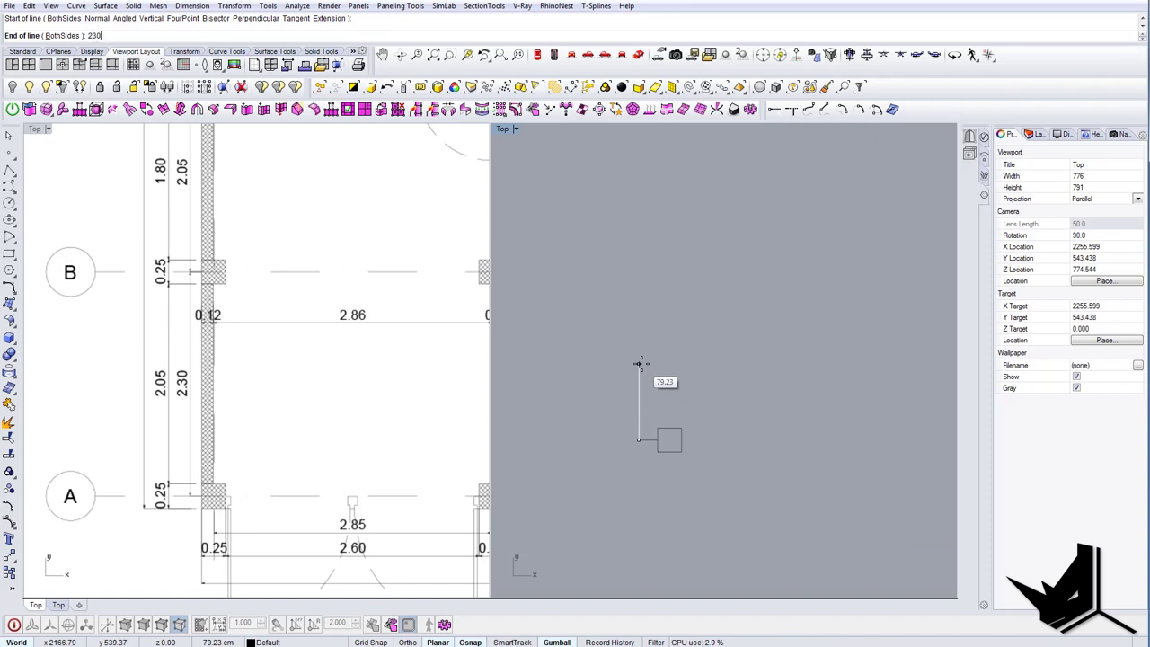
{"action": "type", "text": "230"}
{"action": "key", "text": "Return"}
Copy the square by its left-edge midpoint to the upper end of the vertical line as the axis B column.
{"action": "left_click_drag", "start_coordinate": [701, 408], "coordinate": [674, 446]}
{"action": "type", "text": "copy"}
{"action": "key", "text": "Return"}
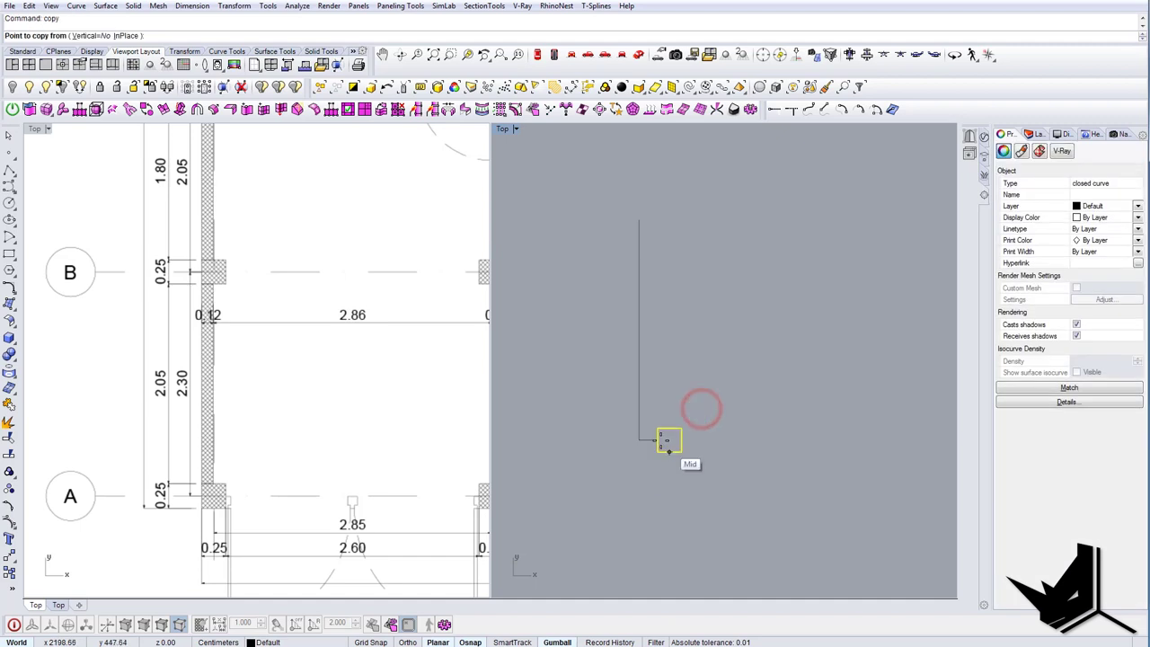
{"action": "left_click", "coordinate": [658, 440]}
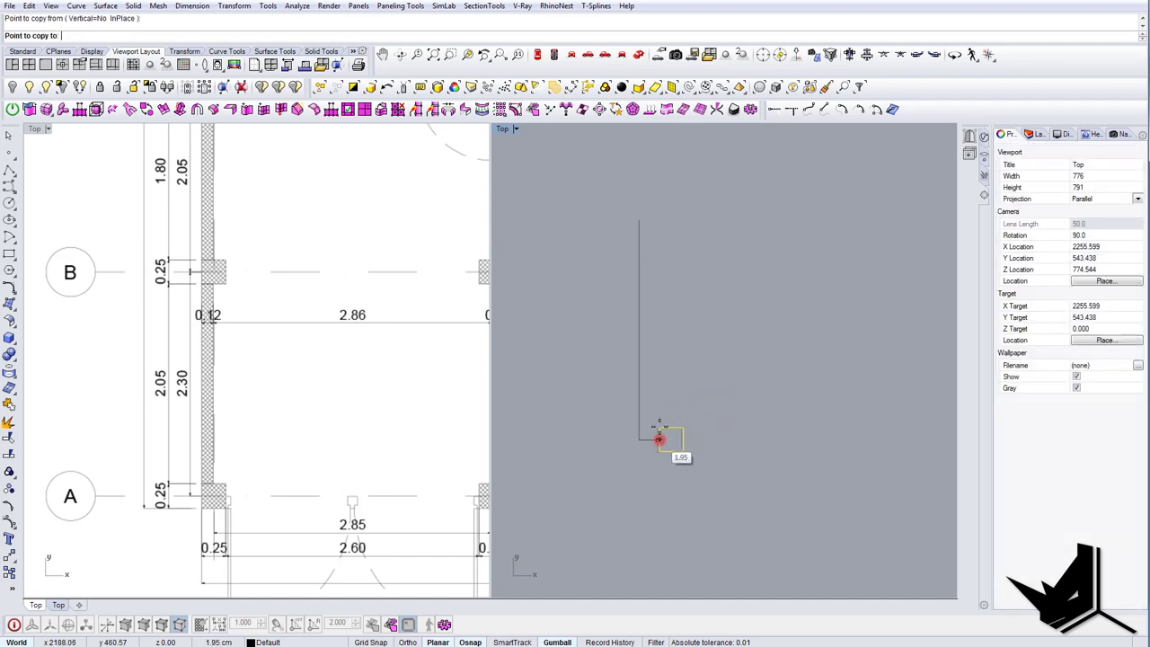
{"action": "left_click", "coordinate": [641, 220]}
{"action": "key", "text": "Return"}
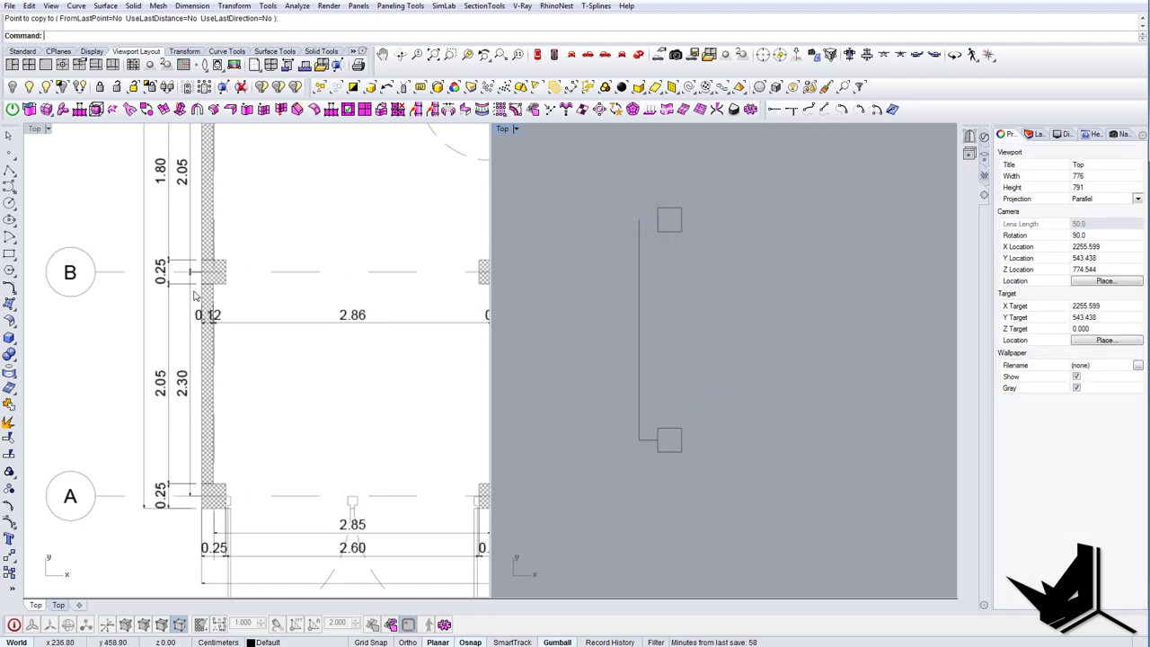
Copy the axis B column square 205 cm straight up, matching the plan's spacing from B to C.
{"action": "right_click_drag", "start_coordinate": [214, 268], "coordinate": [212, 525]}
{"action": "right_click_drag", "start_coordinate": [226, 427], "coordinate": [224, 441]}
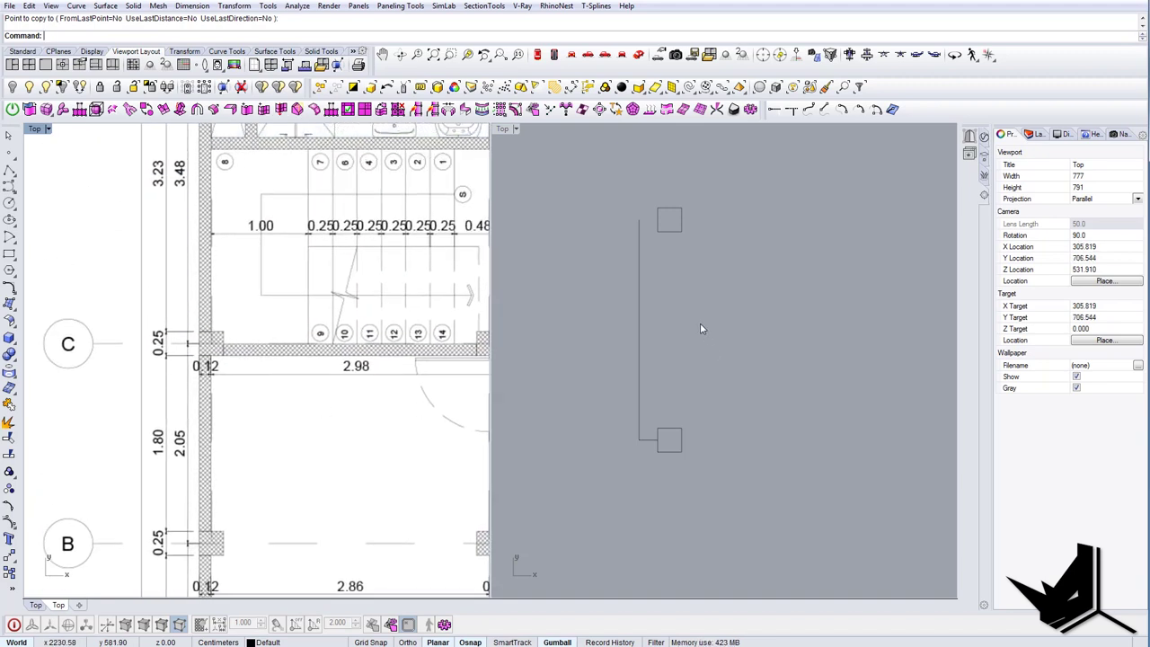
{"action": "right_click_drag", "start_coordinate": [686, 267], "coordinate": [660, 396]}
{"action": "right_click_drag", "start_coordinate": [215, 480], "coordinate": [232, 418]}
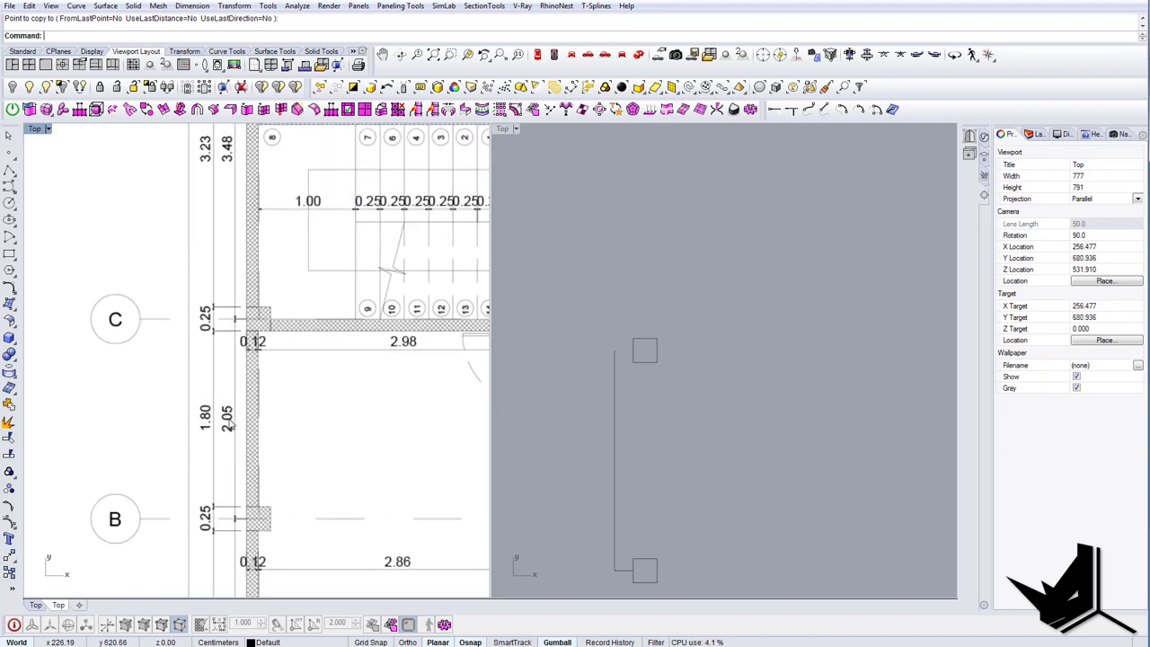
{"action": "left_click_drag", "start_coordinate": [684, 365], "coordinate": [636, 356]}
{"action": "key", "text": "Return"}
{"action": "left_click", "coordinate": [633, 351]}
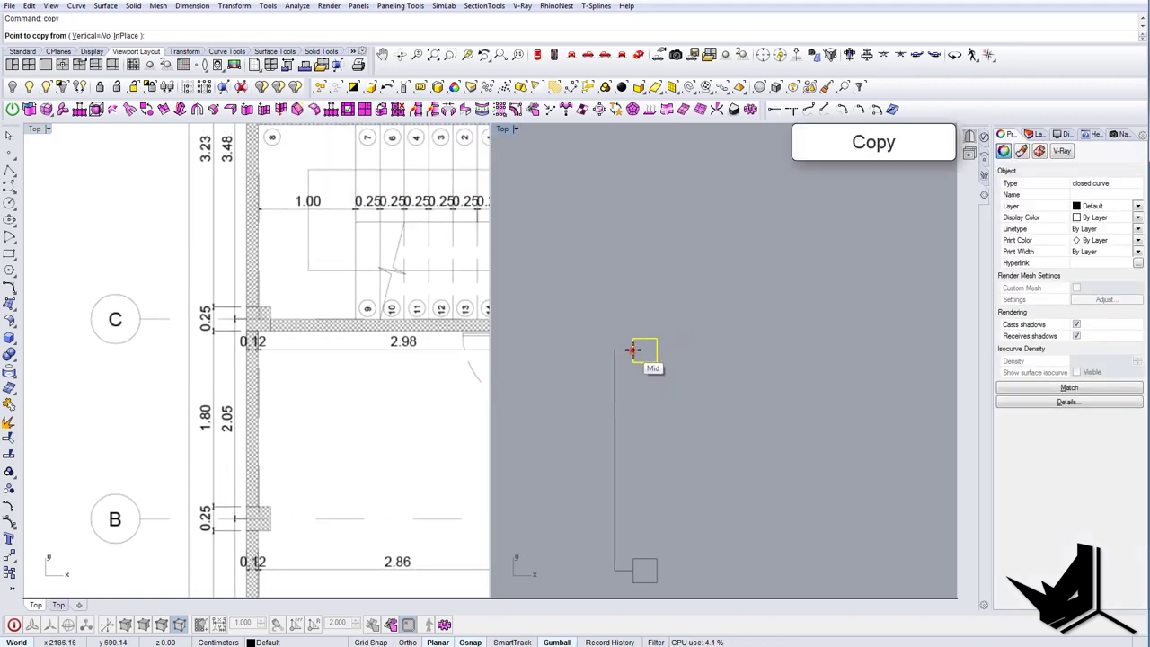
{"action": "type", "text": "20"}
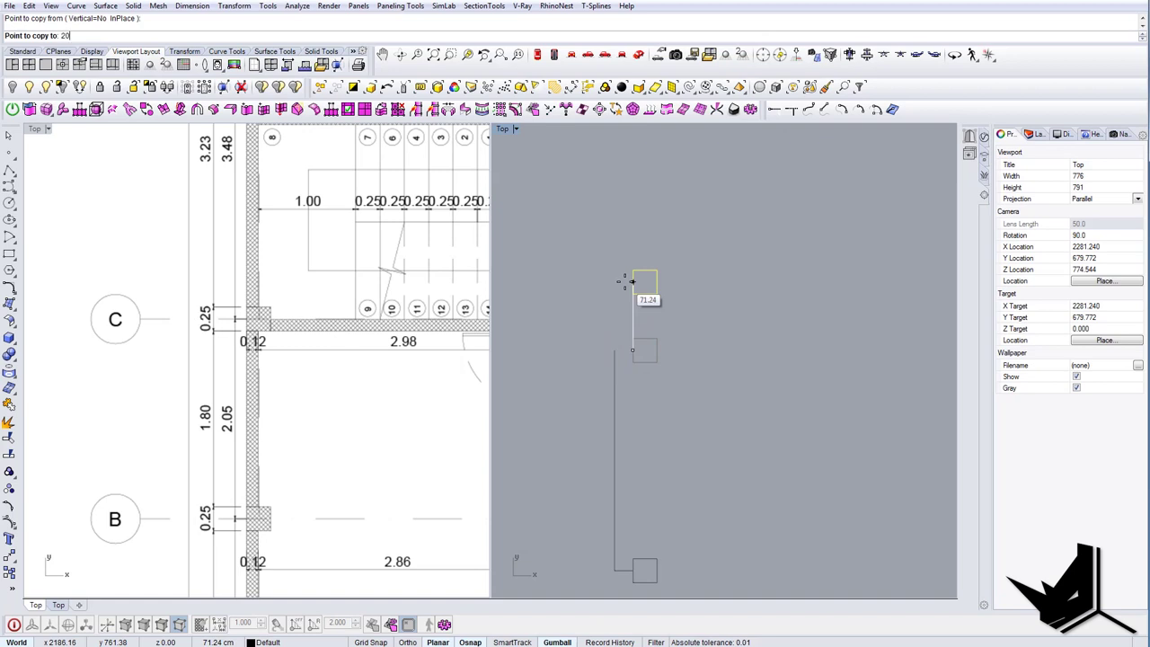
{"action": "type", "text": "5"}
{"action": "key", "text": "Return"}
{"action": "left_click", "coordinate": [626, 280]}
{"action": "scroll", "coordinate": [627, 281], "scroll_direction": "down", "scroll_amount": 3}
{"action": "key", "text": "Return"}
Copy the axis C column square 348 cm straight up, matching the plan's spacing from C to D.
{"action": "right_click_drag", "start_coordinate": [645, 241], "coordinate": [617, 401]}
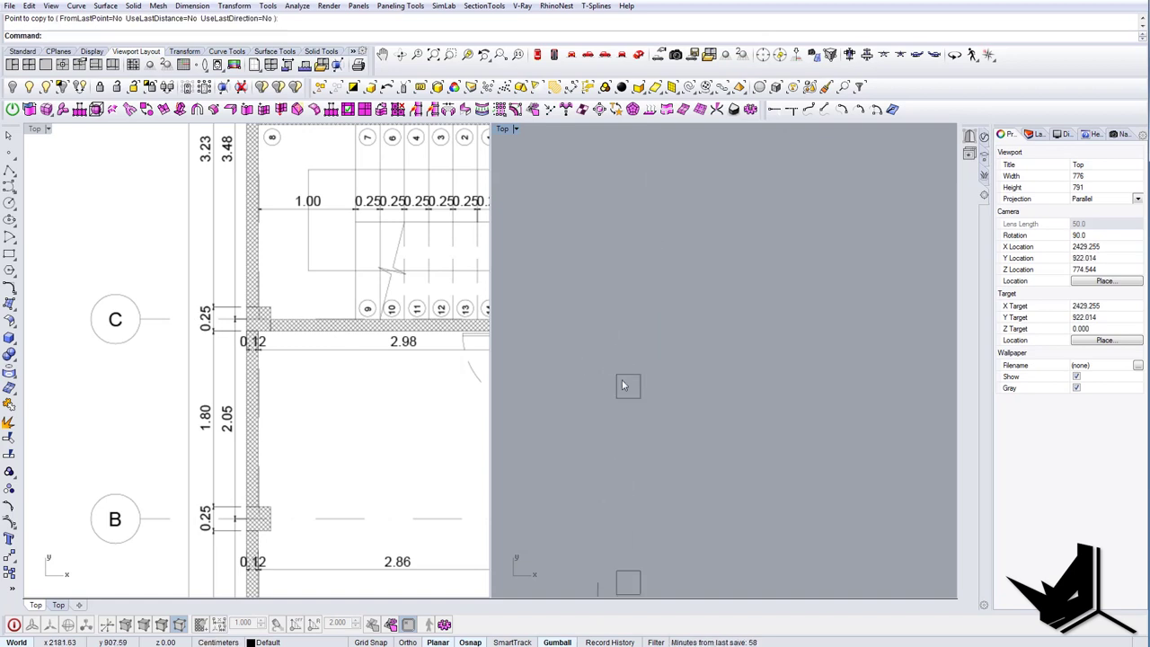
{"action": "right_click_drag", "start_coordinate": [315, 346], "coordinate": [314, 527]}
{"action": "right_click_drag", "start_coordinate": [300, 439], "coordinate": [302, 480]}
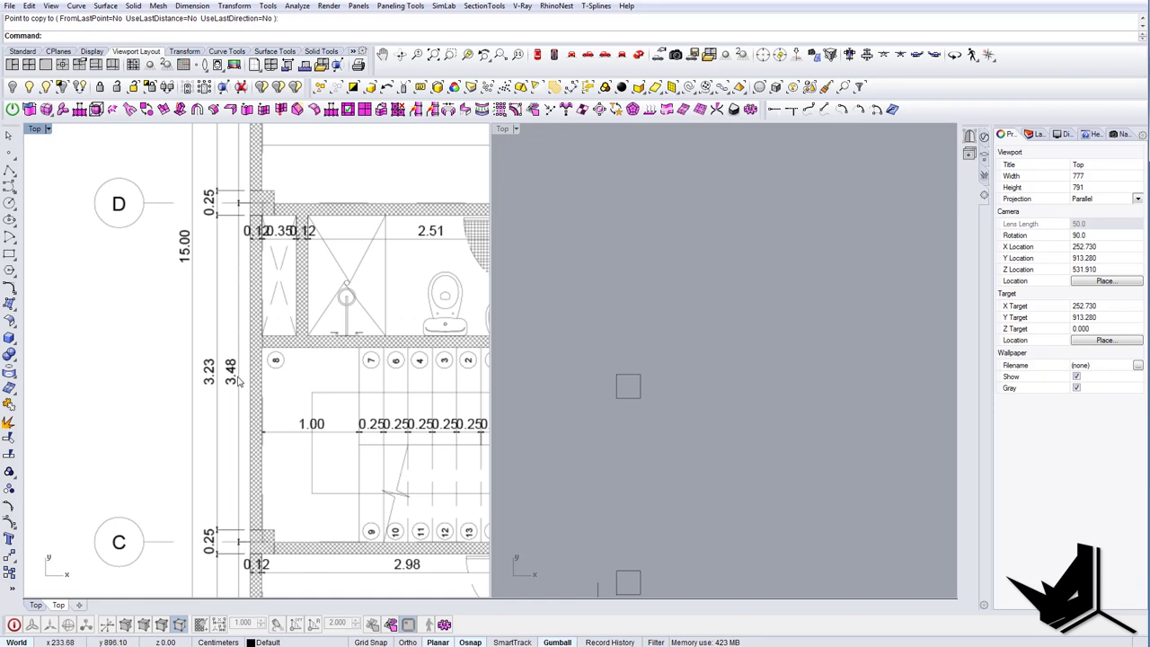
{"action": "left_click", "coordinate": [719, 307]}
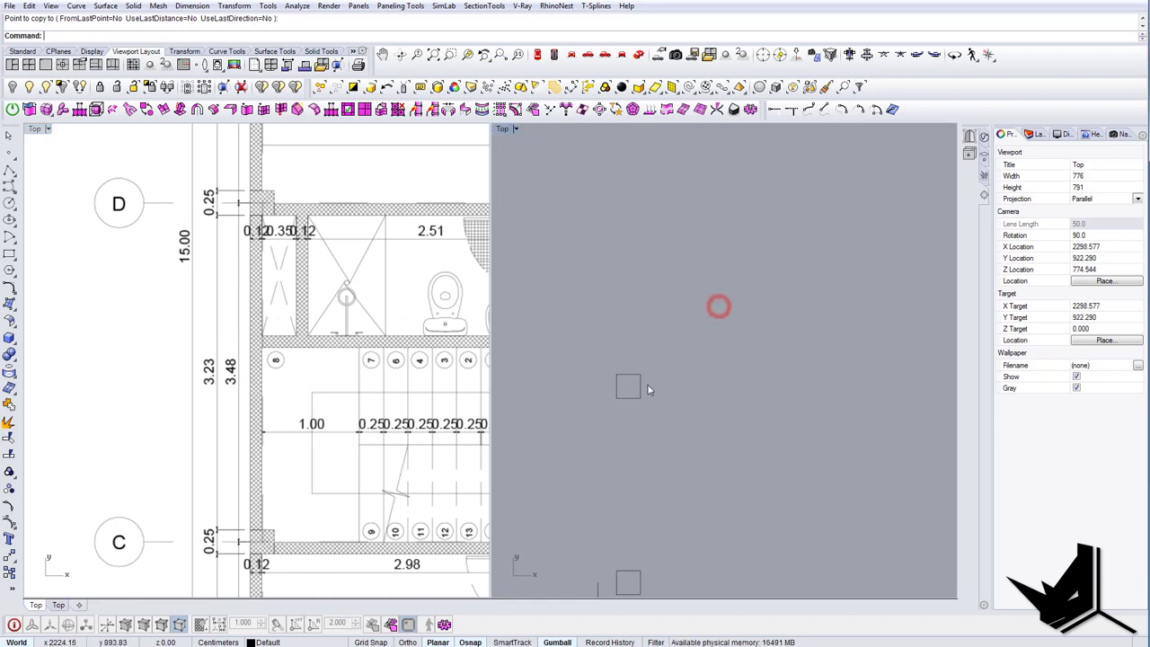
{"action": "key", "text": "Return"}
{"action": "left_click_drag", "start_coordinate": [655, 341], "coordinate": [610, 398]}
{"action": "key", "text": "Escape"}
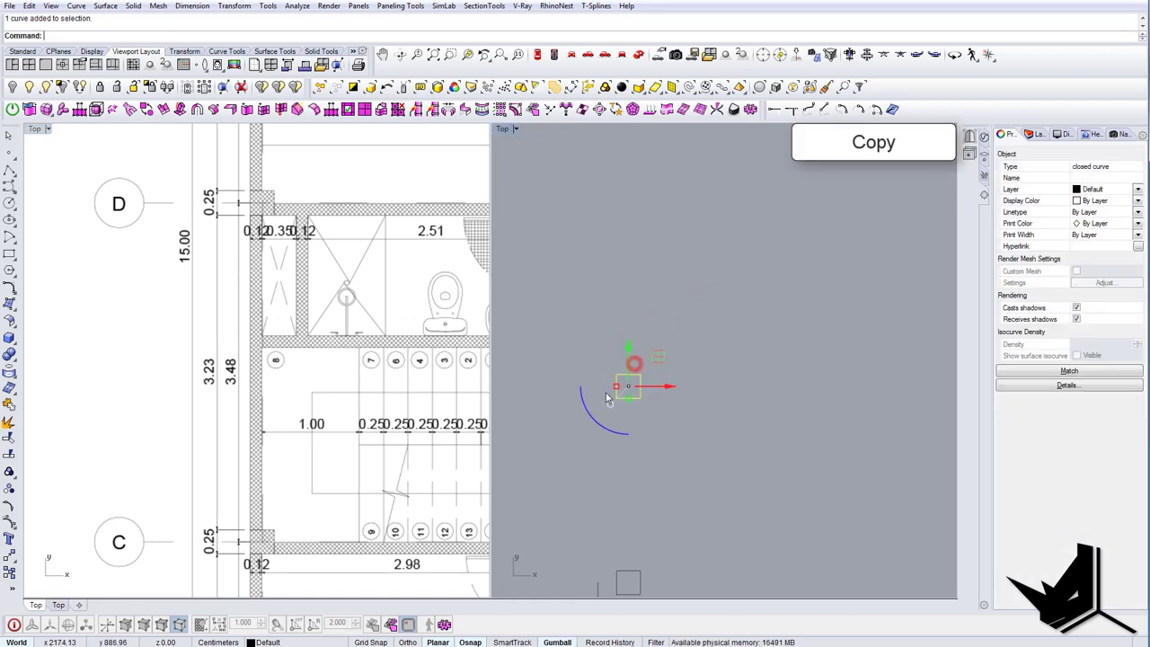
{"action": "key", "text": "Return"}
{"action": "left_click", "coordinate": [616, 387]}
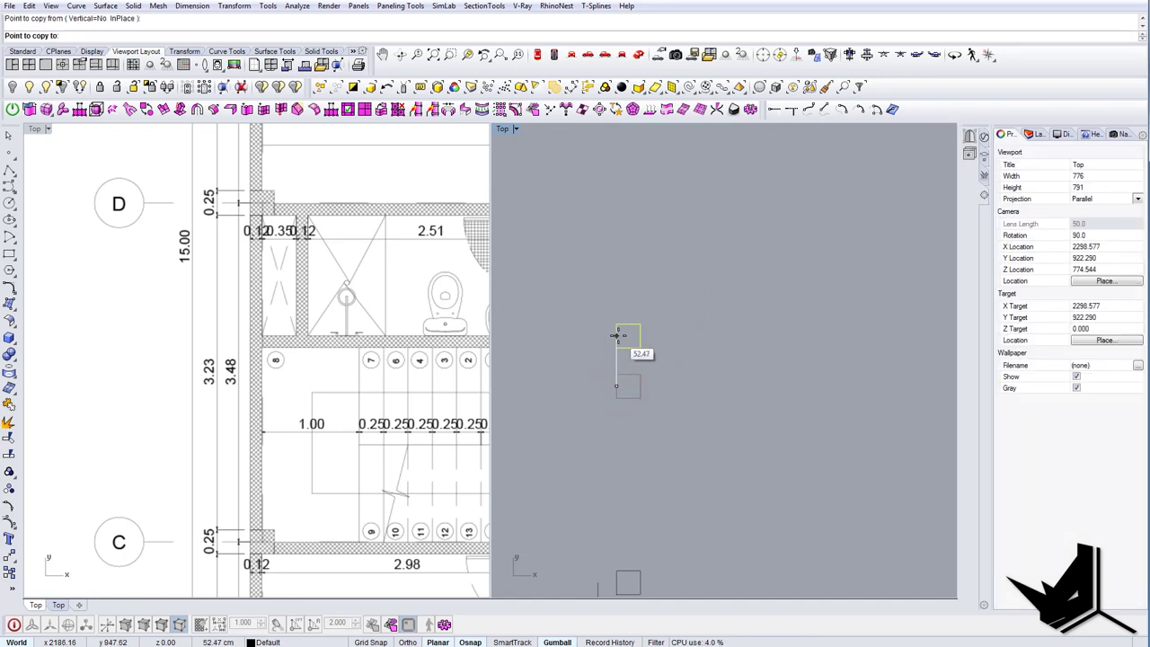
{"action": "type", "text": "348"}
{"action": "key", "text": "Return"}
{"action": "scroll", "coordinate": [688, 351], "scroll_direction": "down", "scroll_amount": 8}
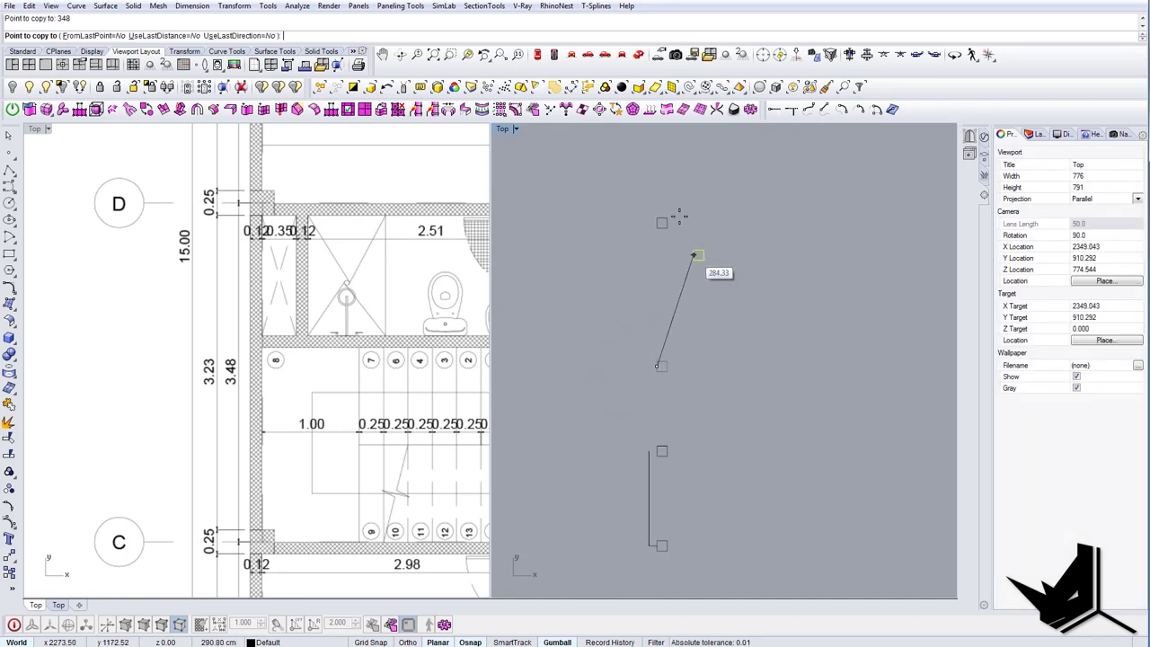
{"action": "right_click_drag", "start_coordinate": [671, 215], "coordinate": [645, 300]}
{"action": "key", "text": "Return"}
Copy the axis D column square 392 cm straight up, matching the plan's spacing from D to E.
{"action": "scroll", "coordinate": [636, 300], "scroll_direction": "up", "scroll_amount": 6}
{"action": "right_click_drag", "start_coordinate": [296, 341], "coordinate": [279, 557]}
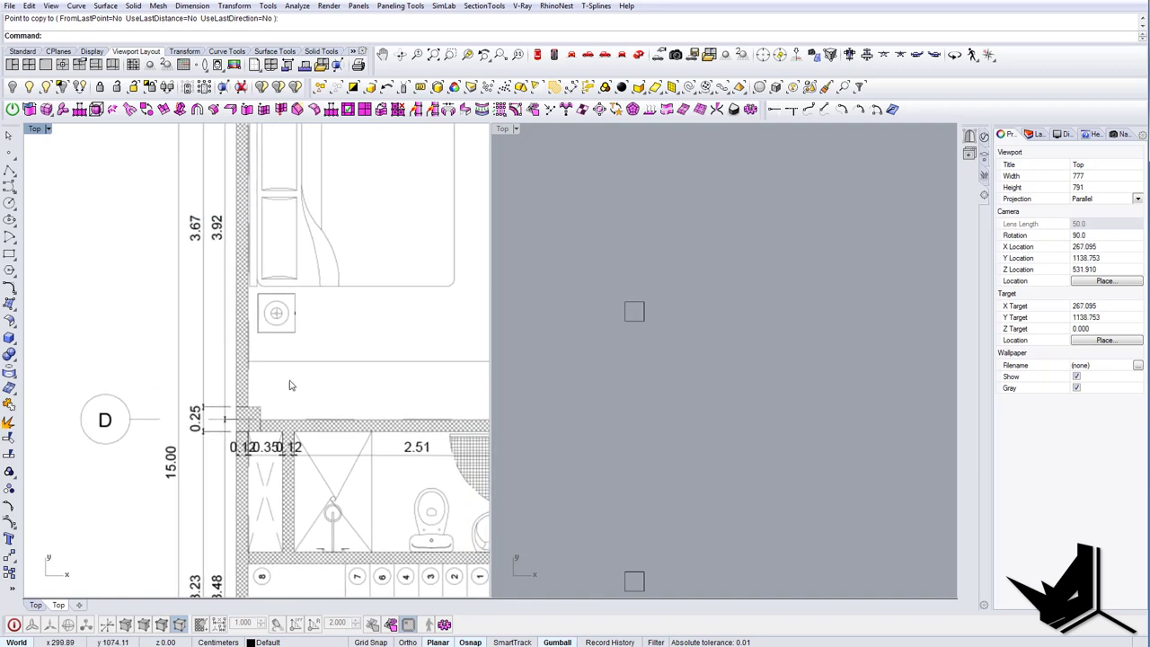
{"action": "right_click_drag", "start_coordinate": [281, 395], "coordinate": [258, 506]}
{"action": "right_click_drag", "start_coordinate": [614, 352], "coordinate": [622, 369]}
{"action": "left_click_drag", "start_coordinate": [700, 314], "coordinate": [632, 329]}
{"action": "key", "text": "Return"}
{"action": "left_click", "coordinate": [631, 329]}
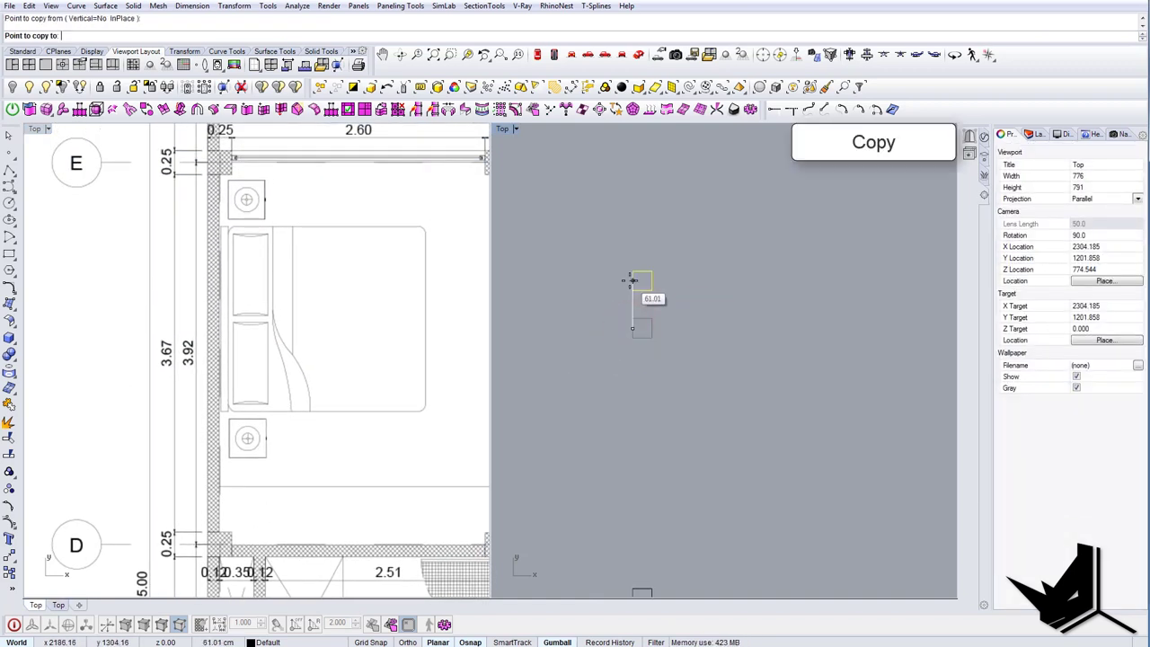
{"action": "type", "text": "392"}
{"action": "key", "text": "Return"}
{"action": "left_click", "coordinate": [633, 280]}
{"action": "scroll", "coordinate": [634, 284], "scroll_direction": "down", "scroll_amount": 10}
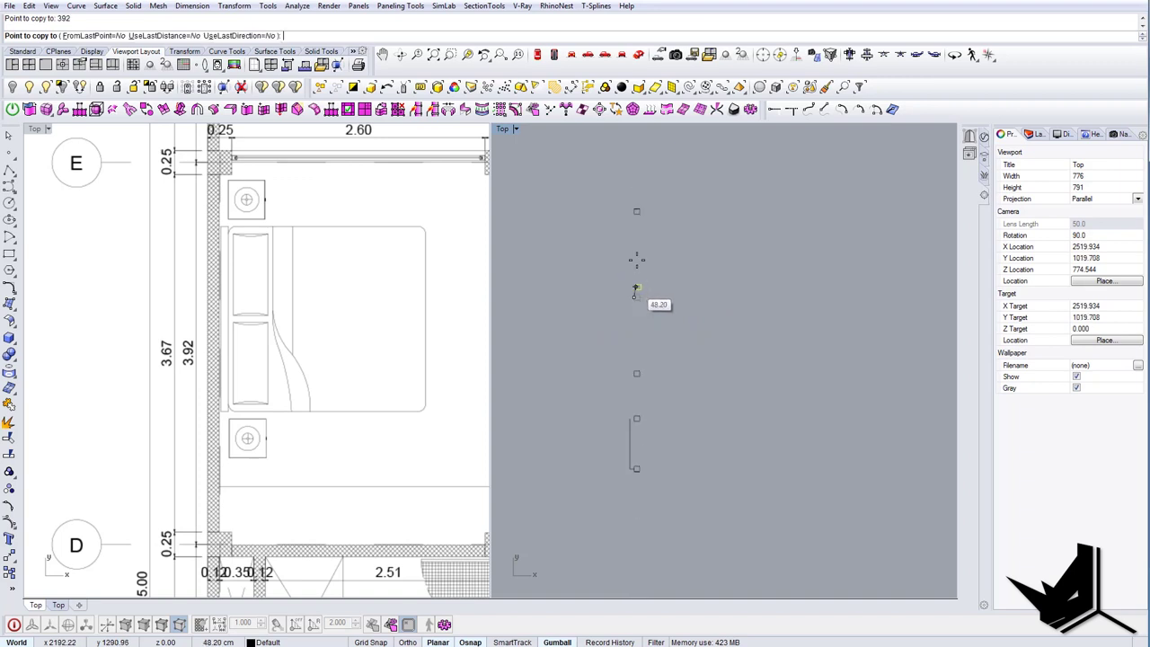
{"action": "key", "text": "Return"}
Copy the axis E column square 300 cm straight up, matching the plan's spacing from E to F.
{"action": "scroll", "coordinate": [620, 314], "scroll_direction": "up", "scroll_amount": 12}
{"action": "right_click_drag", "start_coordinate": [636, 225], "coordinate": [615, 334]}
{"action": "right_click_drag", "start_coordinate": [264, 268], "coordinate": [249, 386]}
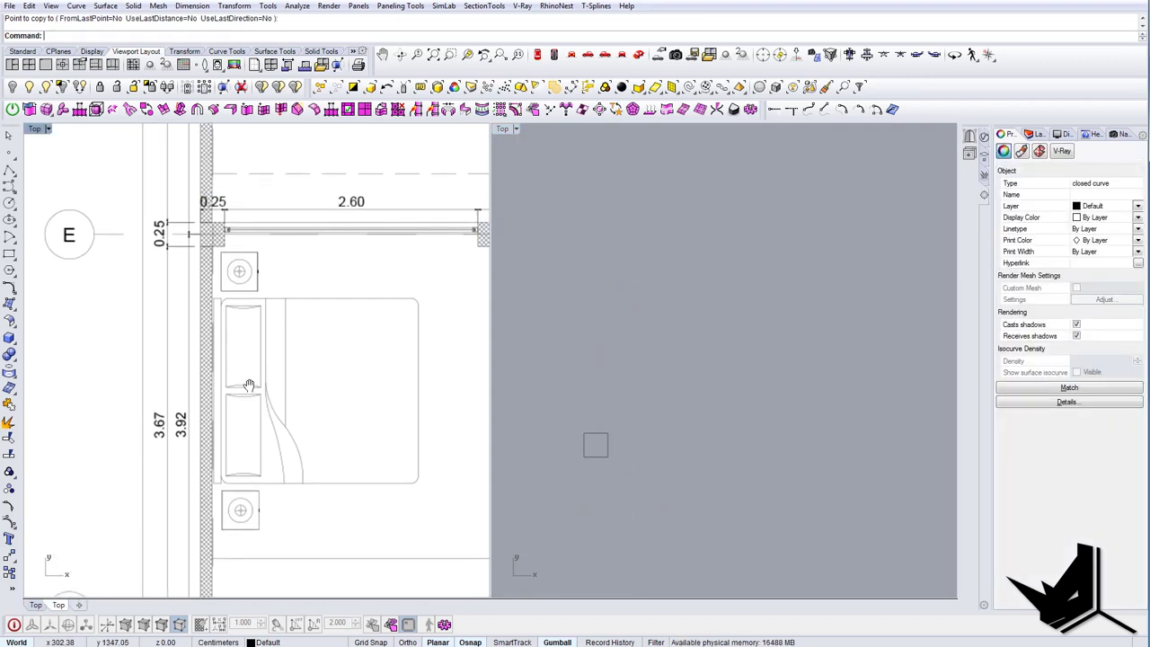
{"action": "right_click_drag", "start_coordinate": [258, 250], "coordinate": [272, 405]}
{"action": "scroll", "coordinate": [277, 362], "scroll_direction": "down", "scroll_amount": 2}
{"action": "right_click_drag", "start_coordinate": [275, 364], "coordinate": [263, 431]}
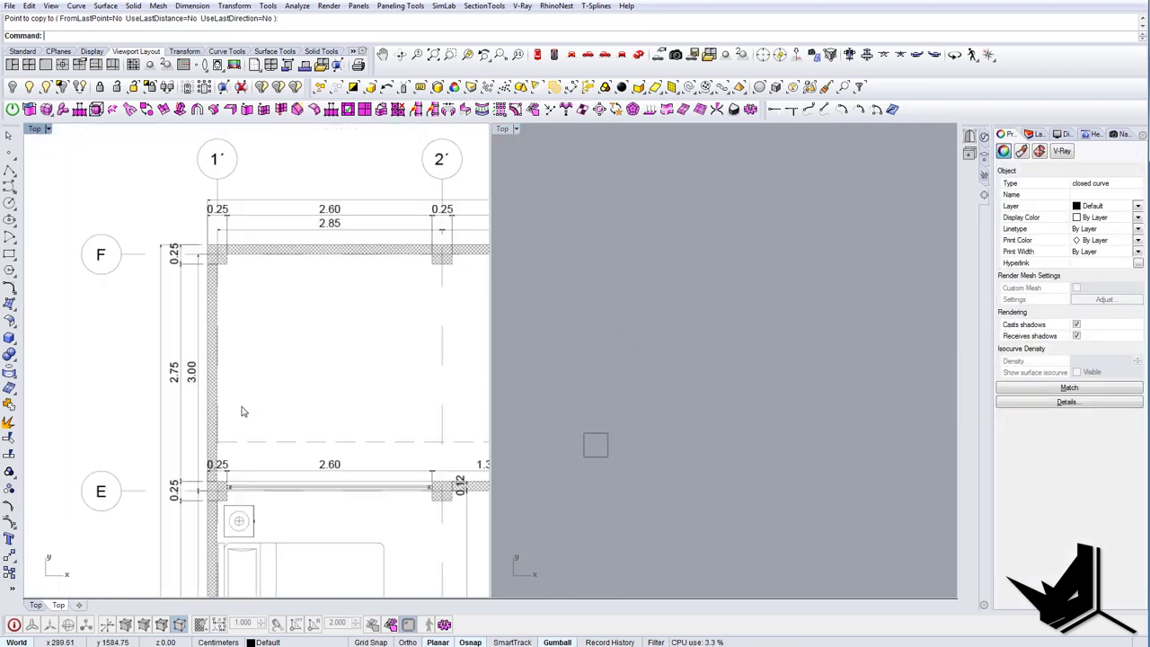
{"action": "left_click_drag", "start_coordinate": [647, 404], "coordinate": [590, 448]}
{"action": "type", "text": "c"}
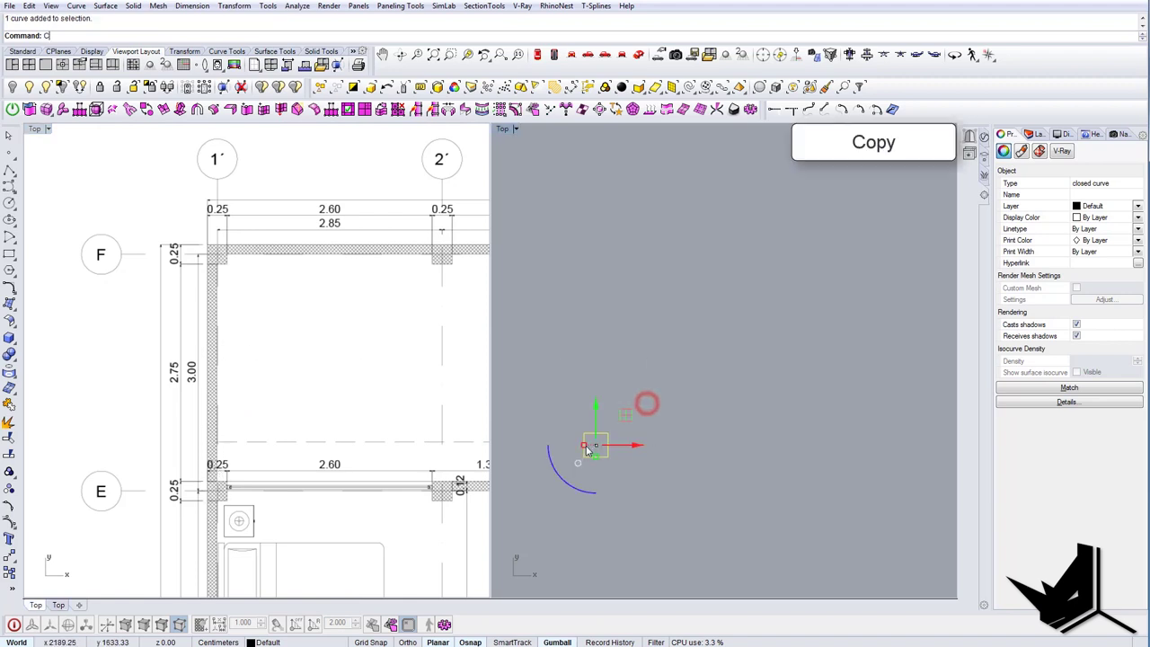
{"action": "key", "text": "Return"}
{"action": "left_click", "coordinate": [584, 445]}
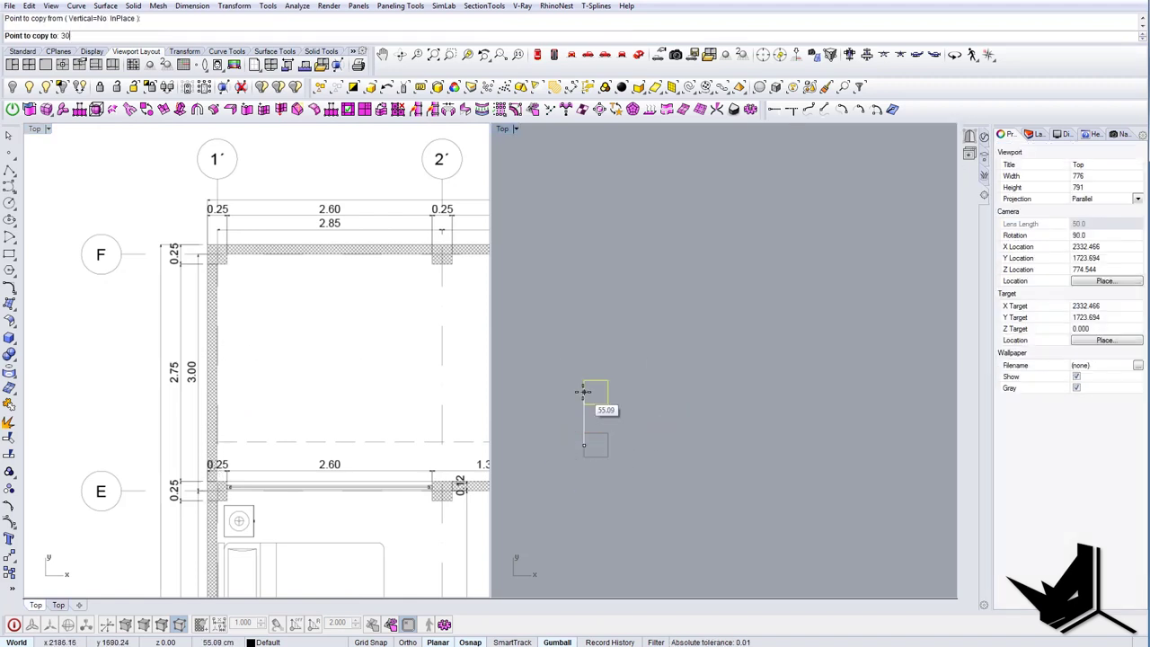
{"action": "left_click", "coordinate": [585, 392]}
{"action": "right_click", "coordinate": [666, 443]}
Copy the topmost column square on axis F 285 cm horizontally to the right, matching the spacing between axes 1´ and 2´.
{"action": "scroll", "coordinate": [663, 443], "scroll_direction": "down", "scroll_amount": 10}
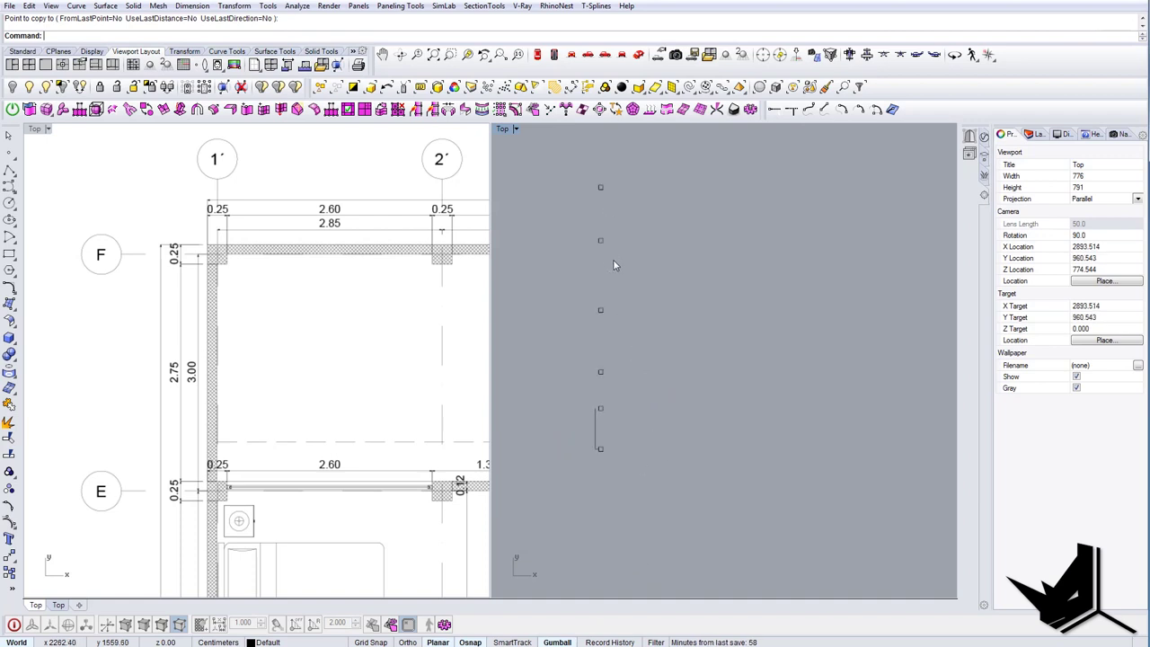
{"action": "scroll", "coordinate": [614, 270], "scroll_direction": "down", "scroll_amount": 2}
{"action": "right_click_drag", "start_coordinate": [270, 241], "coordinate": [161, 370]}
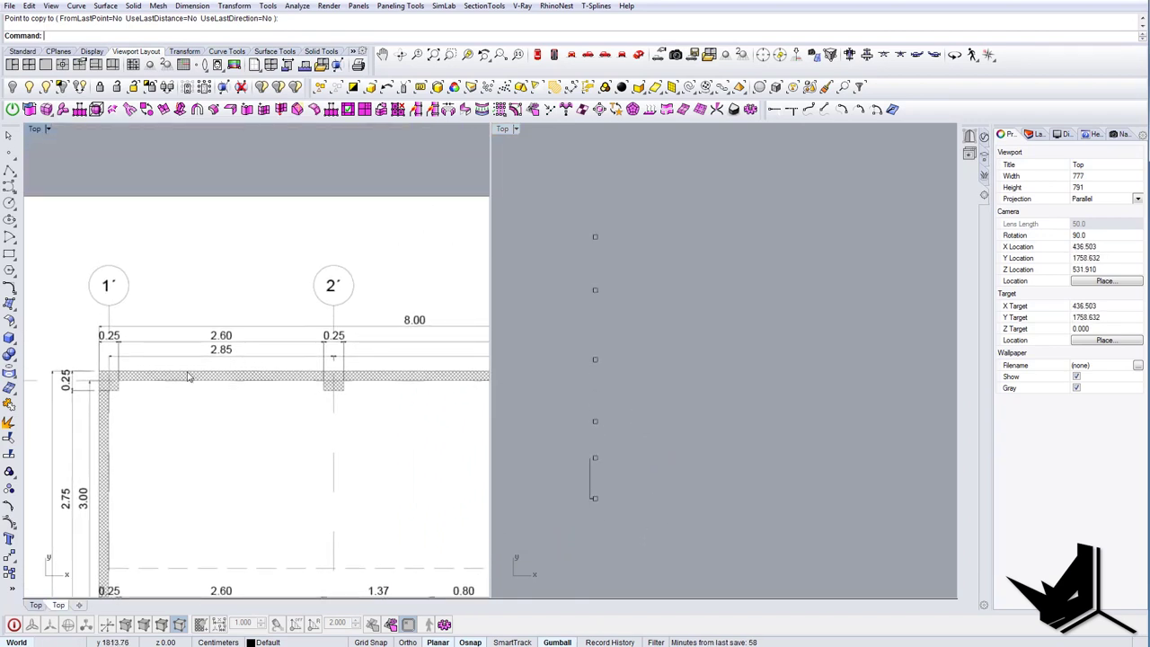
{"action": "scroll", "coordinate": [151, 369], "scroll_direction": "up", "scroll_amount": 4}
{"action": "right_click_drag", "start_coordinate": [309, 394], "coordinate": [247, 399]}
{"action": "scroll", "coordinate": [192, 389], "scroll_direction": "down", "scroll_amount": 2}
{"action": "left_click", "coordinate": [638, 207]}
{"action": "scroll", "coordinate": [589, 237], "scroll_direction": "up", "scroll_amount": 2}
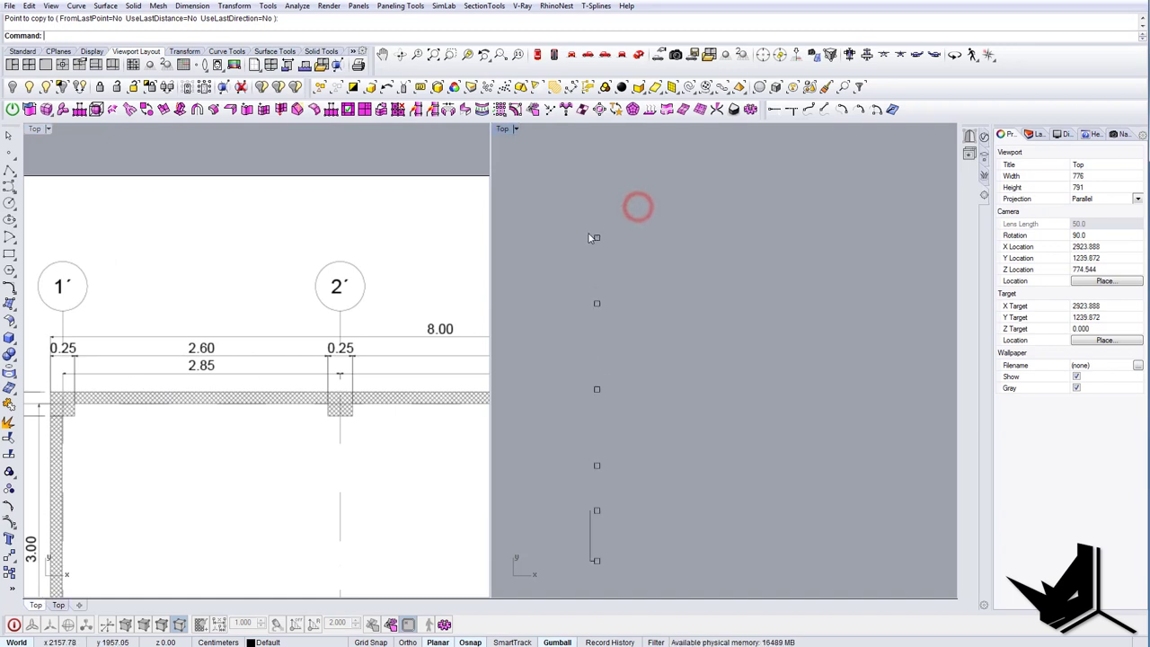
{"action": "scroll", "coordinate": [590, 238], "scroll_direction": "up", "scroll_amount": 4}
{"action": "left_click_drag", "start_coordinate": [632, 214], "coordinate": [591, 258]}
{"action": "right_click_drag", "start_coordinate": [590, 258], "coordinate": [559, 307]}
{"action": "scroll", "coordinate": [558, 306], "scroll_direction": "up", "scroll_amount": 3}
{"action": "type", "text": "c"}
{"action": "key", "text": "Return"}
{"action": "left_click", "coordinate": [575, 283]}
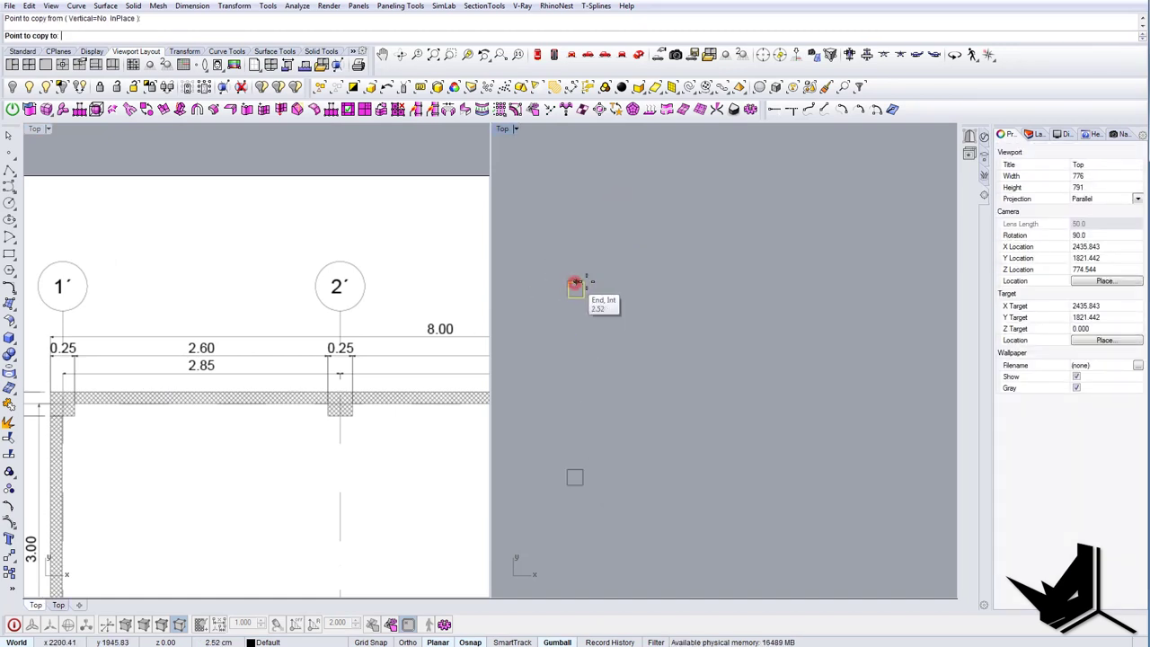
{"action": "type", "text": "285"}
{"action": "key", "text": "Return"}
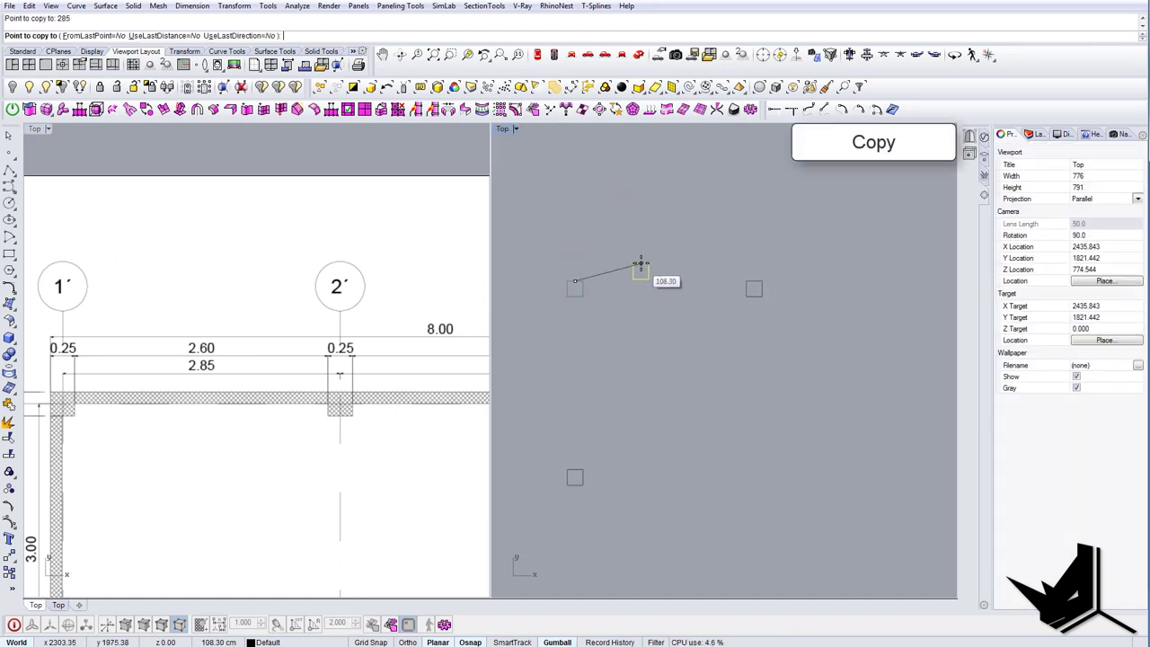
Copy the column square at axes 2´ and F 490 cm horizontally to the right, matching the plan's spacing from 2´ to 3´.
{"action": "key", "text": "Return"}
{"action": "scroll", "coordinate": [705, 329], "scroll_direction": "down", "scroll_amount": 4}
{"action": "right_click_drag", "start_coordinate": [731, 329], "coordinate": [681, 350]}
{"action": "right_click_drag", "start_coordinate": [320, 378], "coordinate": [200, 396]}
{"action": "scroll", "coordinate": [206, 385], "scroll_direction": "down", "scroll_amount": 2}
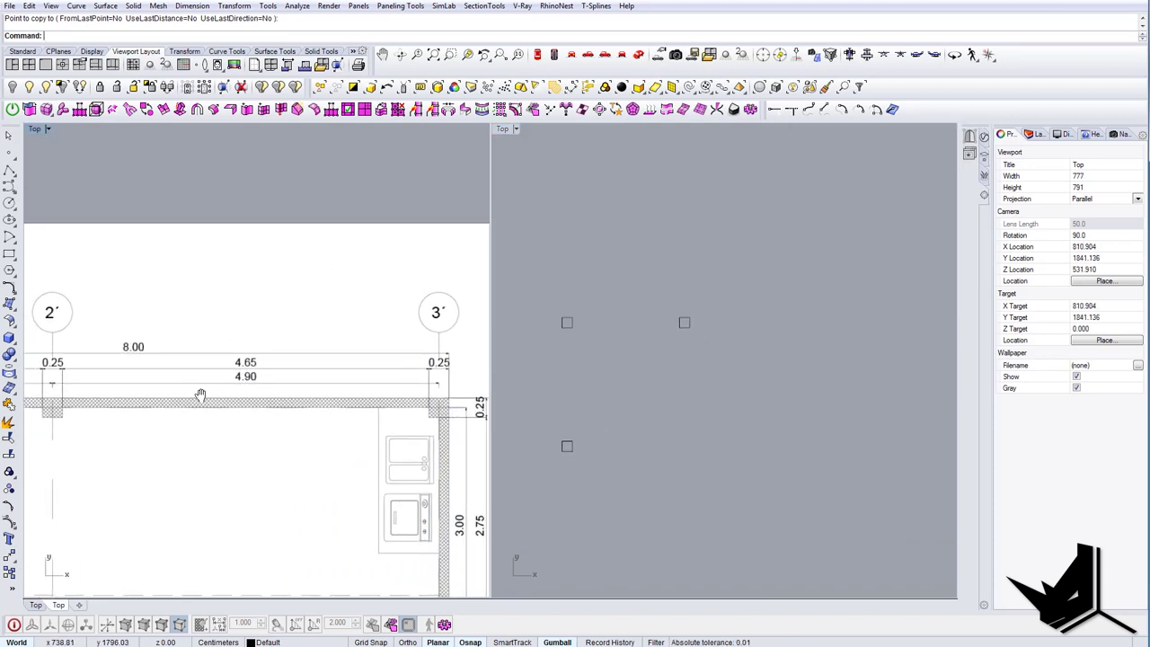
{"action": "left_click_drag", "start_coordinate": [709, 287], "coordinate": [678, 322]}
{"action": "key", "text": "Return"}
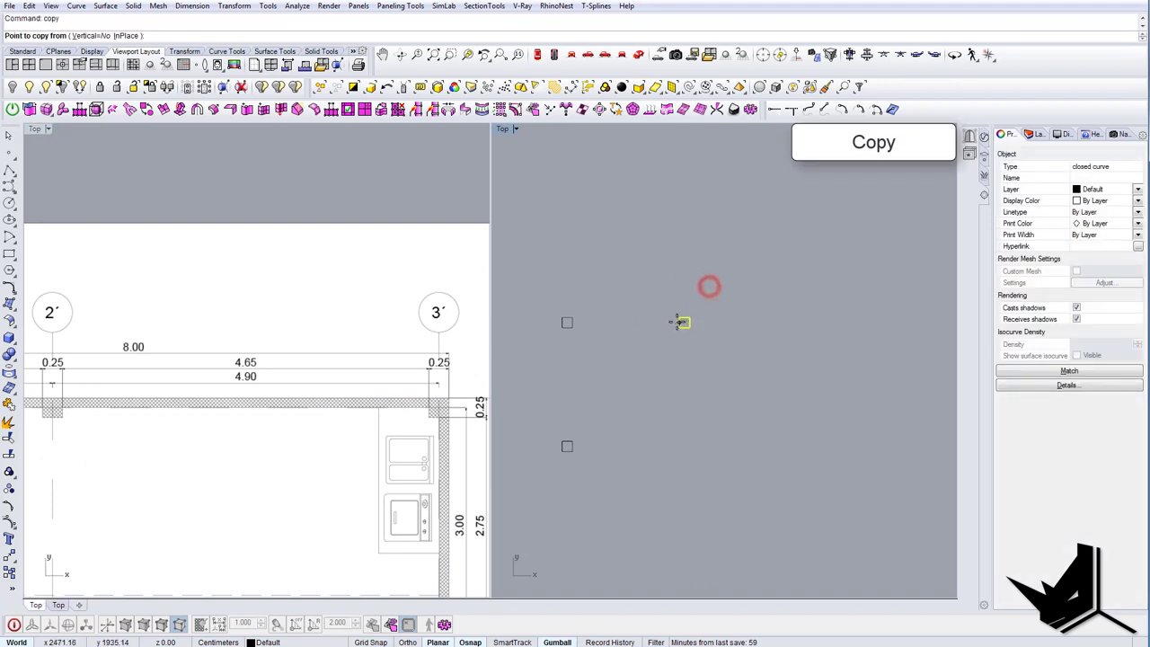
{"action": "left_click", "coordinate": [685, 317]}
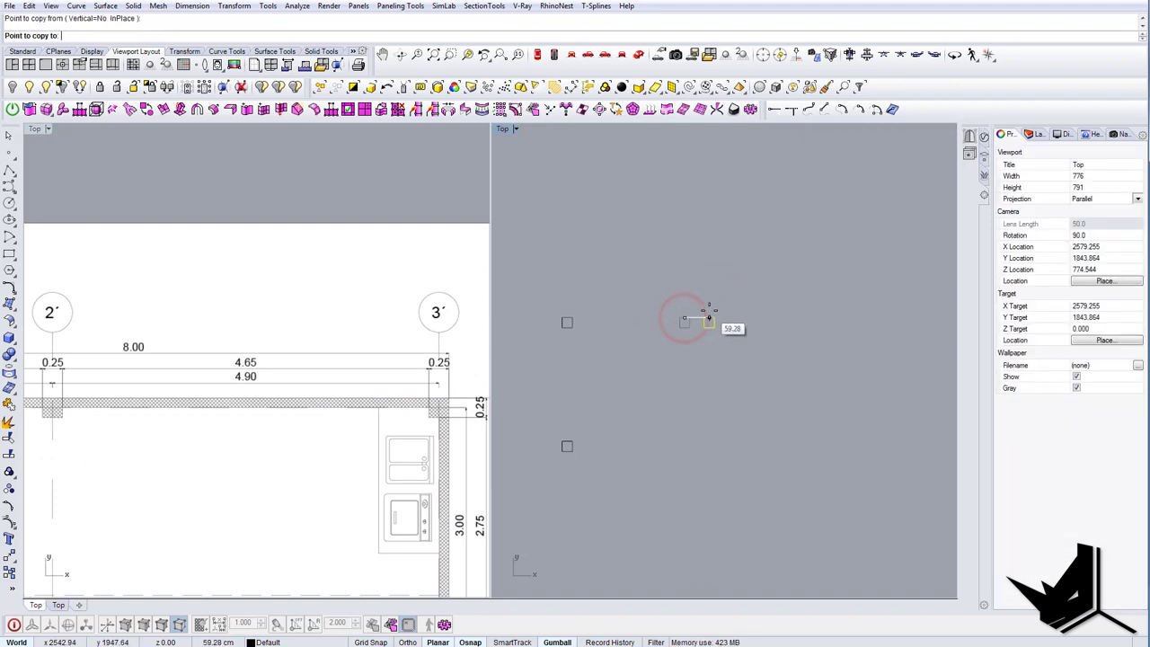
{"action": "key", "text": "Return"}
{"action": "left_click", "coordinate": [709, 311], "text": "shift"}
{"action": "scroll", "coordinate": [709, 329], "scroll_direction": "down", "scroll_amount": 4}
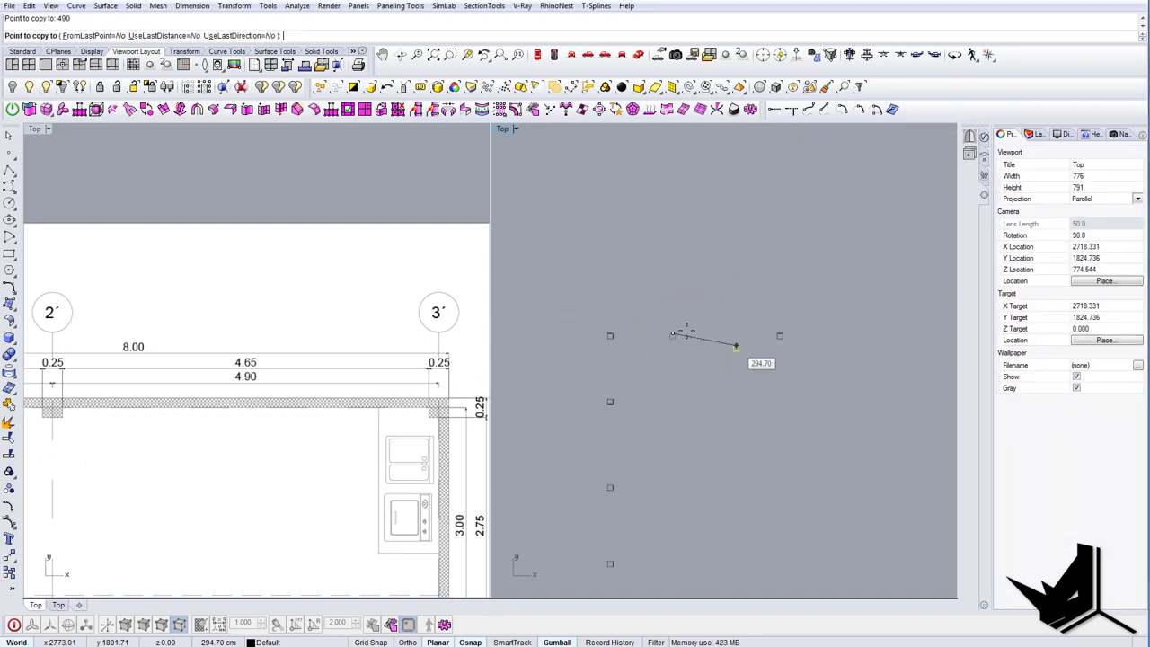
{"action": "key", "text": "Return"}
Examine the floor plan's column positions along axes 3´ and 3 against the left-hand columns, from F down to A.
{"action": "scroll", "coordinate": [755, 337], "scroll_direction": "up", "scroll_amount": 6}
{"action": "right_click_drag", "start_coordinate": [809, 349], "coordinate": [759, 338]}
{"action": "right_click_drag", "start_coordinate": [416, 379], "coordinate": [354, 238]}
{"action": "scroll", "coordinate": [365, 225], "scroll_direction": "down", "scroll_amount": 4}
{"action": "scroll", "coordinate": [400, 295], "scroll_direction": "up", "scroll_amount": 4}
{"action": "right_click_drag", "start_coordinate": [488, 342], "coordinate": [469, 337]}
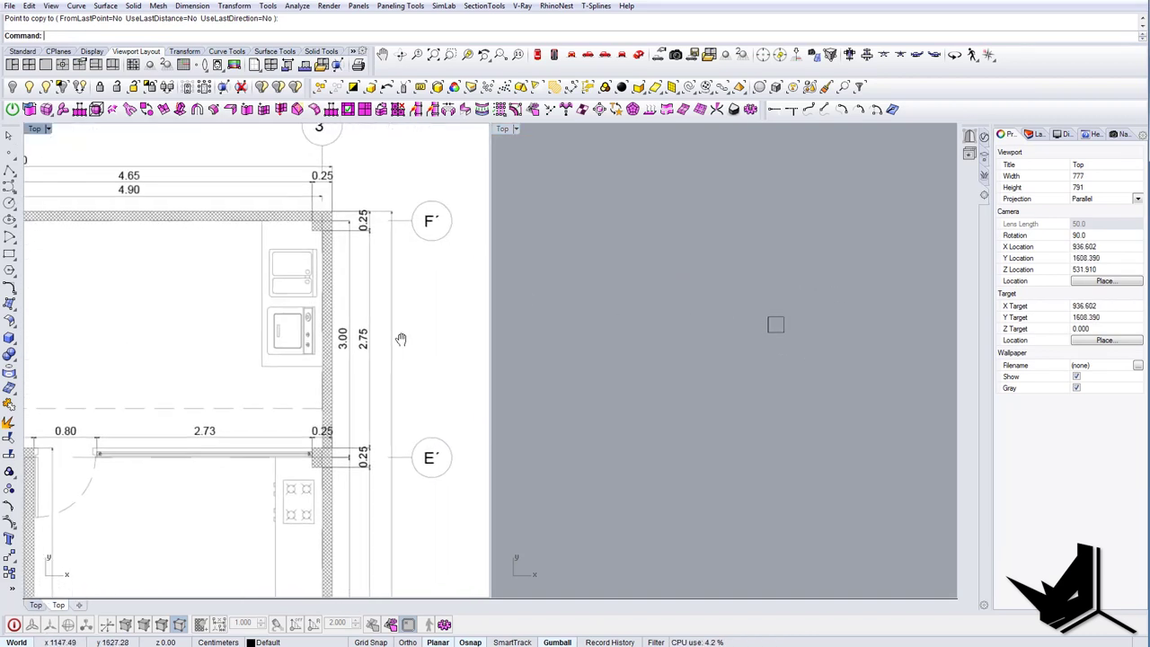
{"action": "scroll", "coordinate": [415, 337], "scroll_direction": "down", "scroll_amount": 6}
{"action": "scroll", "coordinate": [413, 336], "scroll_direction": "up", "scroll_amount": 6}
{"action": "right_click_drag", "start_coordinate": [400, 333], "coordinate": [390, 325]}
{"action": "scroll", "coordinate": [398, 360], "scroll_direction": "down", "scroll_amount": 4}
{"action": "scroll", "coordinate": [354, 373], "scroll_direction": "down", "scroll_amount": 5}
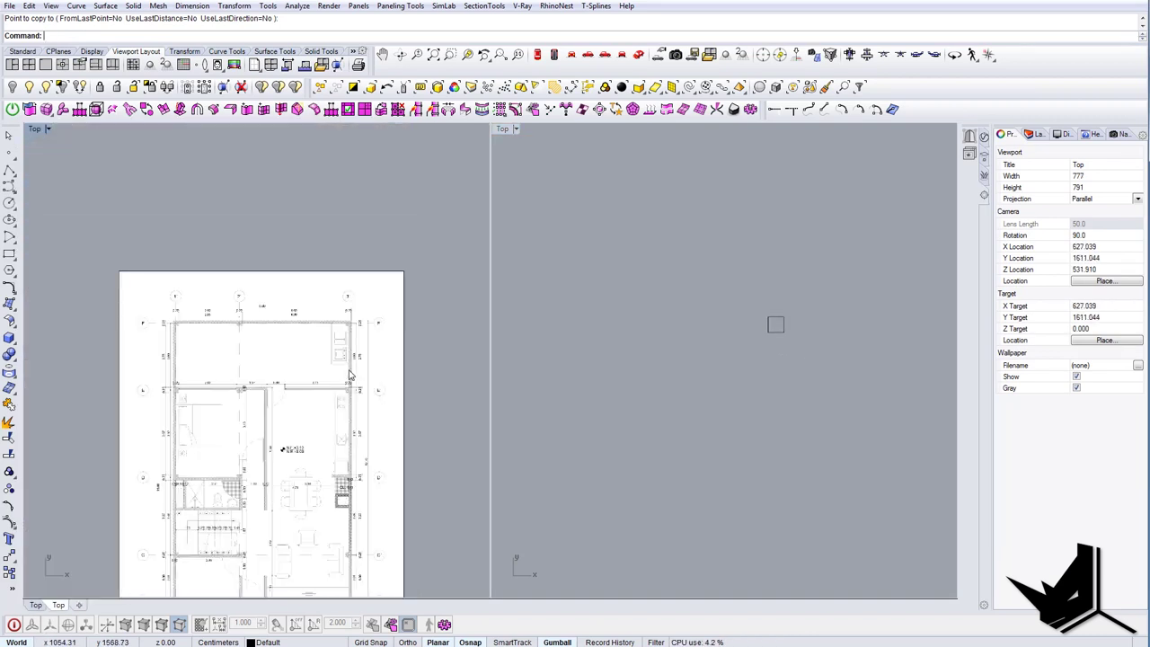
{"action": "scroll", "coordinate": [232, 418], "scroll_direction": "up", "scroll_amount": 3}
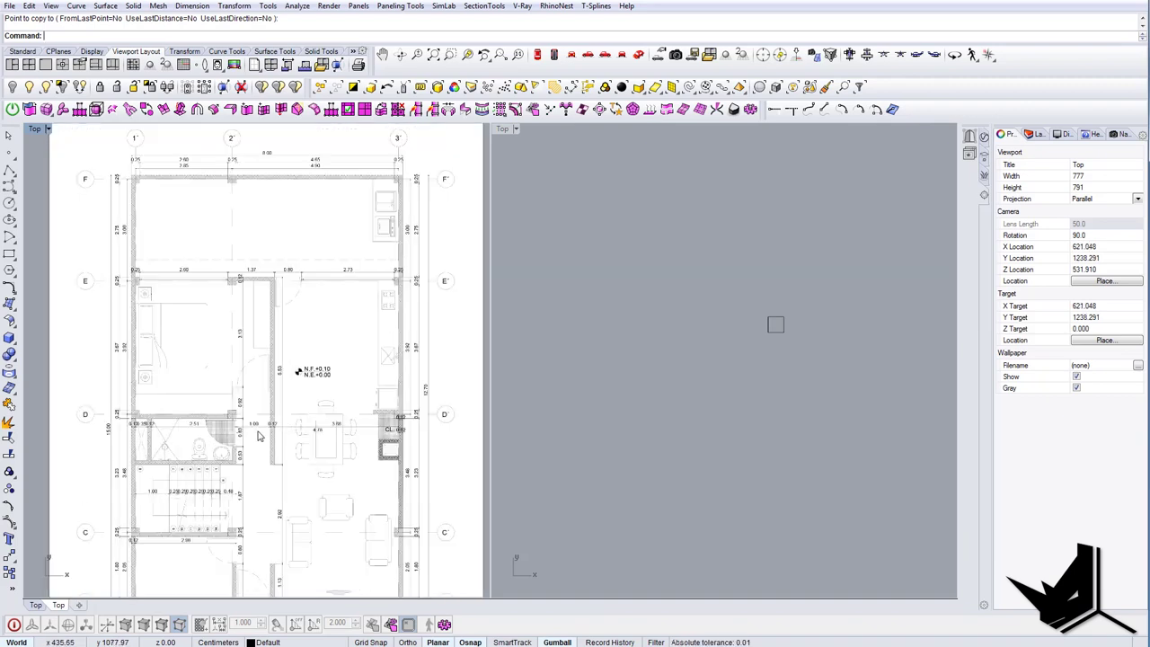
{"action": "right_click_drag", "start_coordinate": [342, 521], "coordinate": [343, 443]}
{"action": "right_click_drag", "start_coordinate": [204, 526], "coordinate": [258, 443]}
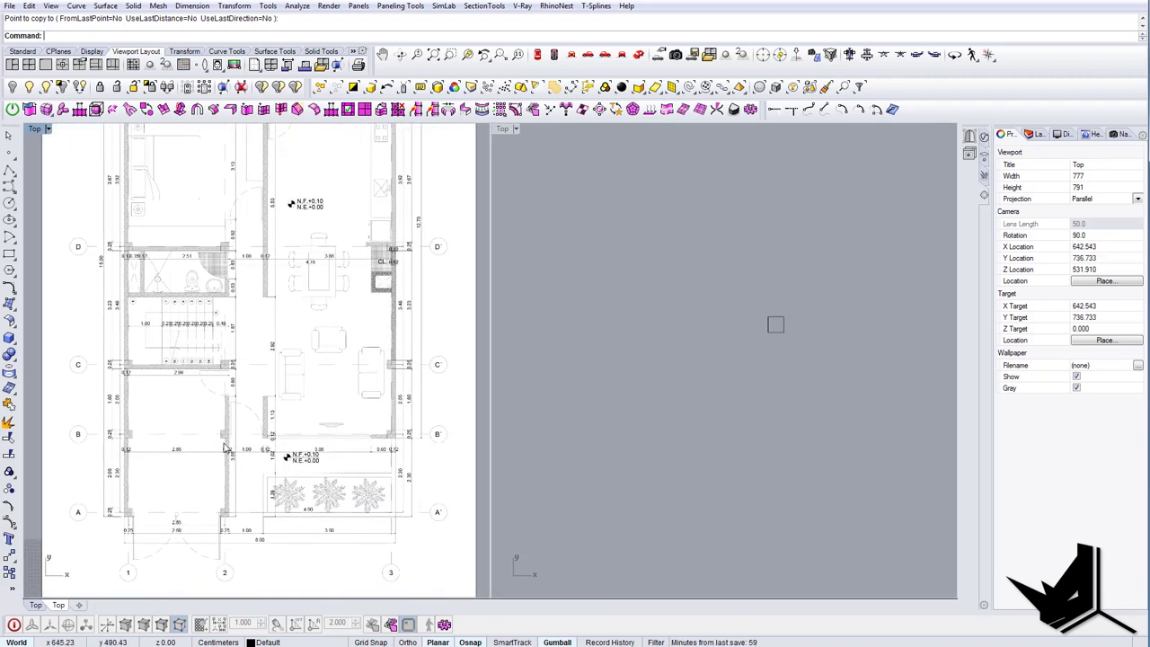
{"action": "scroll", "coordinate": [726, 409], "scroll_direction": "down", "scroll_amount": 5}
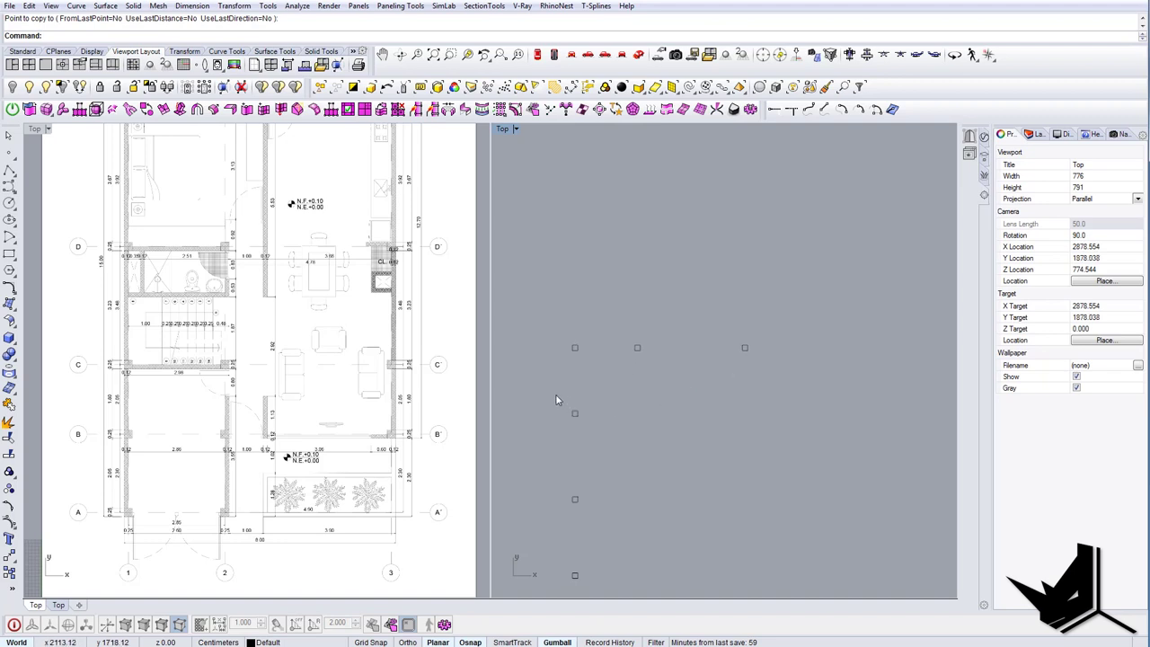
{"action": "left_click_drag", "start_coordinate": [555, 393], "coordinate": [591, 421]}
{"action": "scroll", "coordinate": [594, 419], "scroll_direction": "up", "scroll_amount": 6}
{"action": "type", "text": "copy"}
{"action": "scroll", "coordinate": [578, 416], "scroll_direction": "down", "scroll_amount": 6}
{"action": "key", "text": "Return"}
{"action": "scroll", "coordinate": [575, 367], "scroll_direction": "up", "scroll_amount": 4}
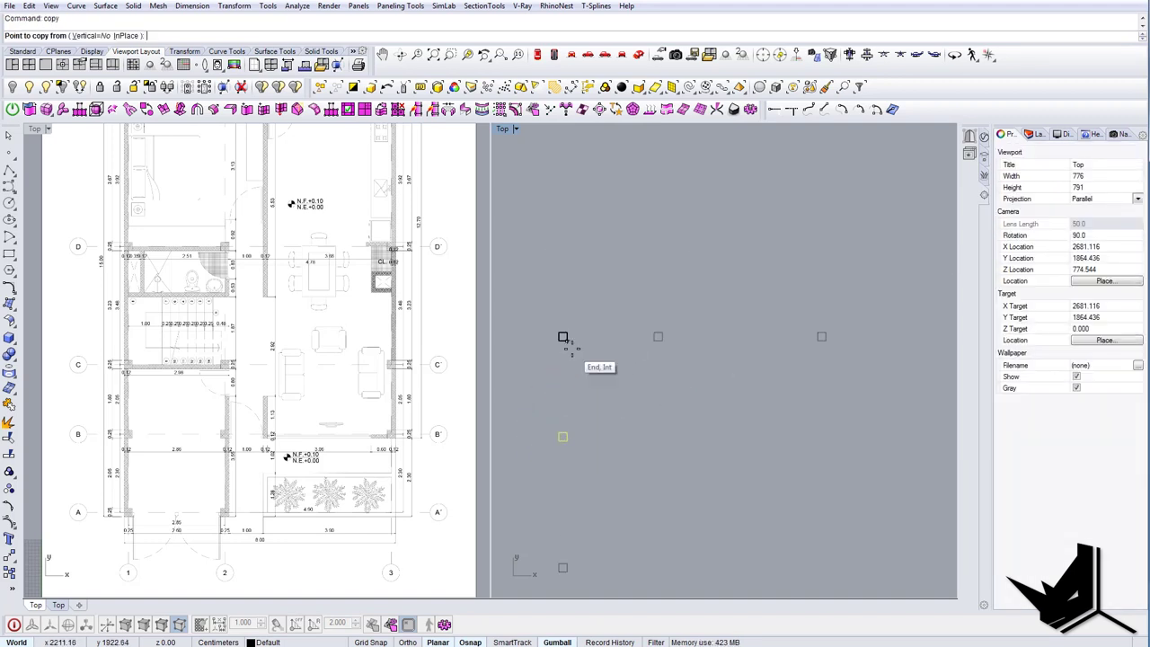
Copy the five axis 1 column squares from A to E horizontally onto axis 3, aligned with its column on axis F.
{"action": "scroll", "coordinate": [568, 344], "scroll_direction": "down", "scroll_amount": 3}
{"action": "left_click_drag", "start_coordinate": [554, 383], "coordinate": [533, 513]}
{"action": "scroll", "coordinate": [567, 530], "scroll_direction": "up", "scroll_amount": 8}
{"action": "scroll", "coordinate": [535, 512], "scroll_direction": "down", "scroll_amount": 11}
{"action": "right_click_drag", "start_coordinate": [569, 278], "coordinate": [570, 357]}
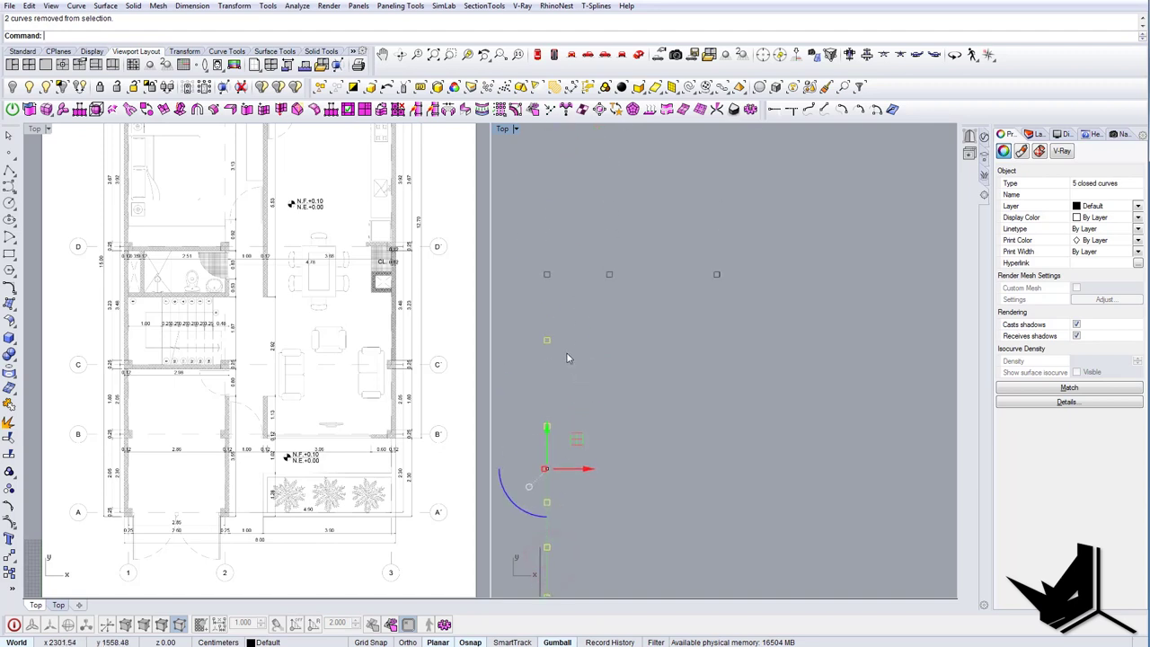
{"action": "right_click", "coordinate": [569, 356]}
{"action": "left_click", "coordinate": [549, 338]}
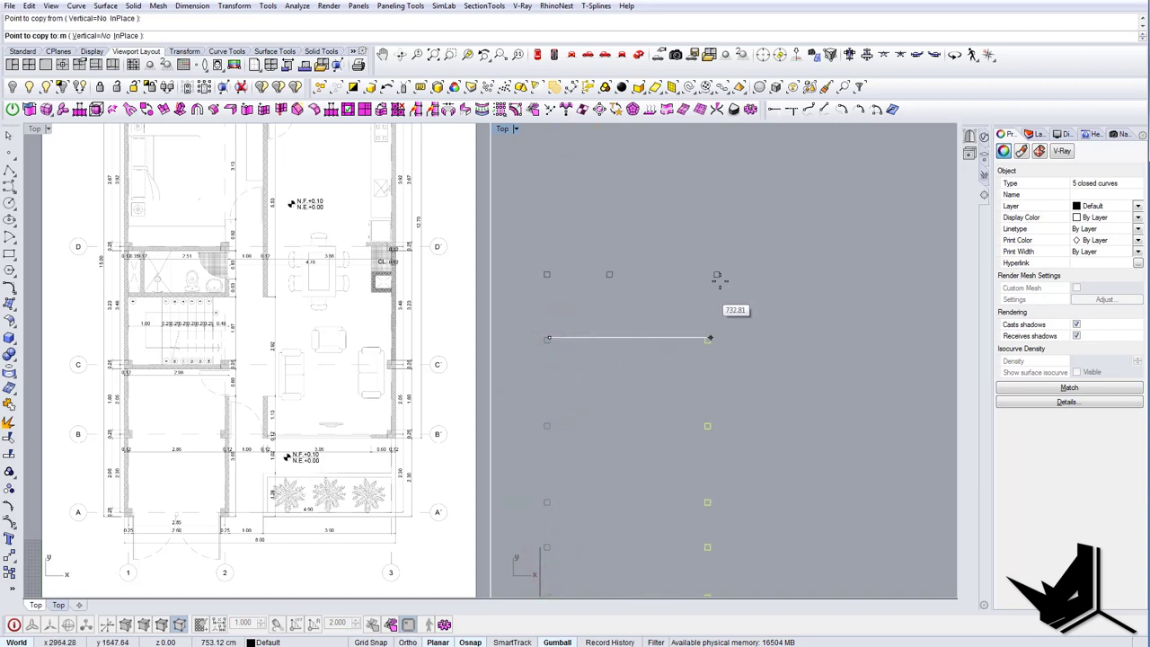
{"action": "scroll", "coordinate": [721, 289], "scroll_direction": "up", "scroll_amount": 8}
{"action": "left_click", "coordinate": [717, 256]}
{"action": "key", "text": "Escape"}
{"action": "scroll", "coordinate": [727, 287], "scroll_direction": "down", "scroll_amount": 12}
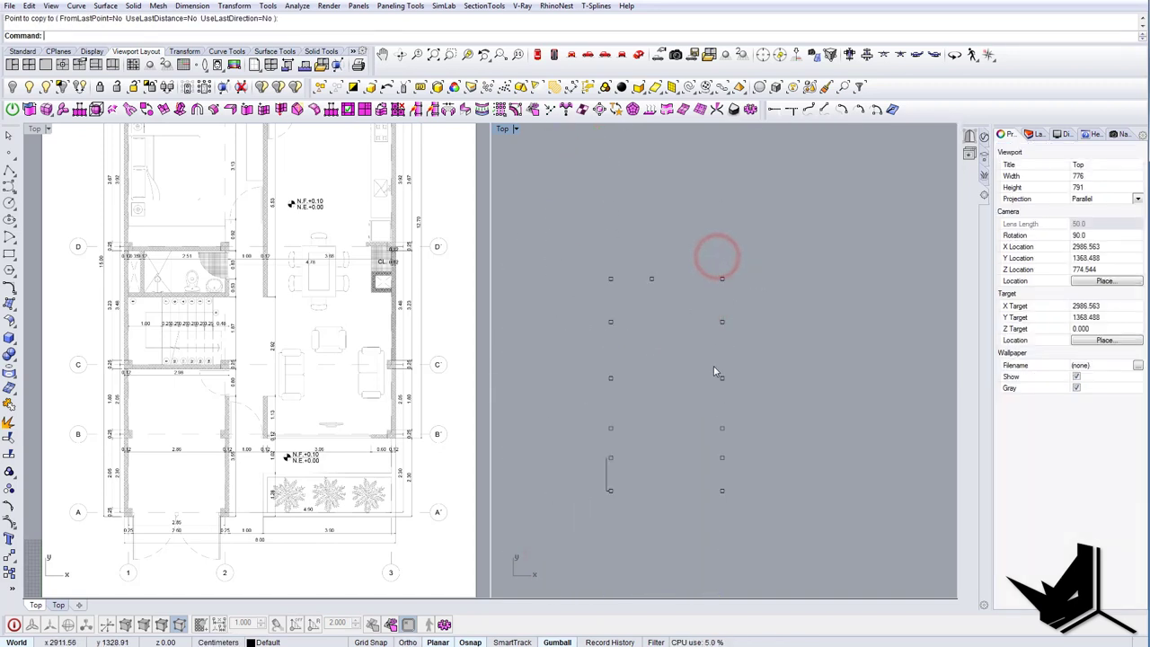
Examine the column positions along axis 2 on the floor plan, from axis F down to axis A.
{"action": "right_click_drag", "start_coordinate": [716, 369], "coordinate": [737, 352]}
{"action": "right_click_drag", "start_coordinate": [280, 528], "coordinate": [295, 534]}
{"action": "scroll", "coordinate": [267, 519], "scroll_direction": "up", "scroll_amount": 4}
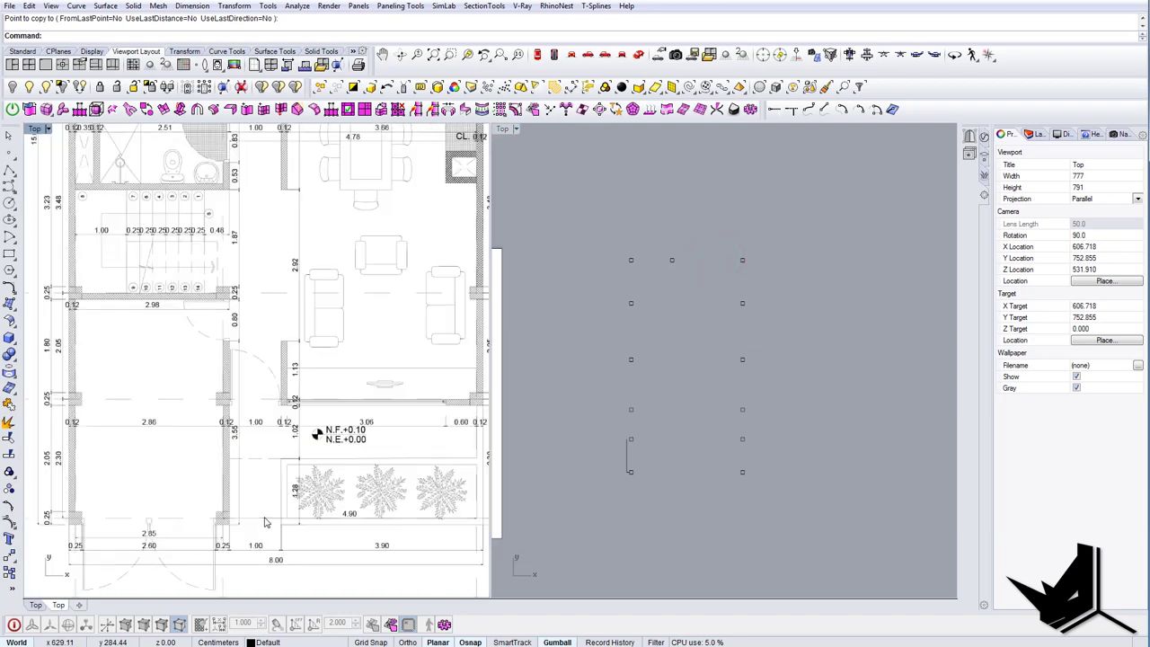
{"action": "scroll", "coordinate": [267, 519], "scroll_direction": "down", "scroll_amount": 4}
{"action": "right_click_drag", "start_coordinate": [241, 463], "coordinate": [281, 473]}
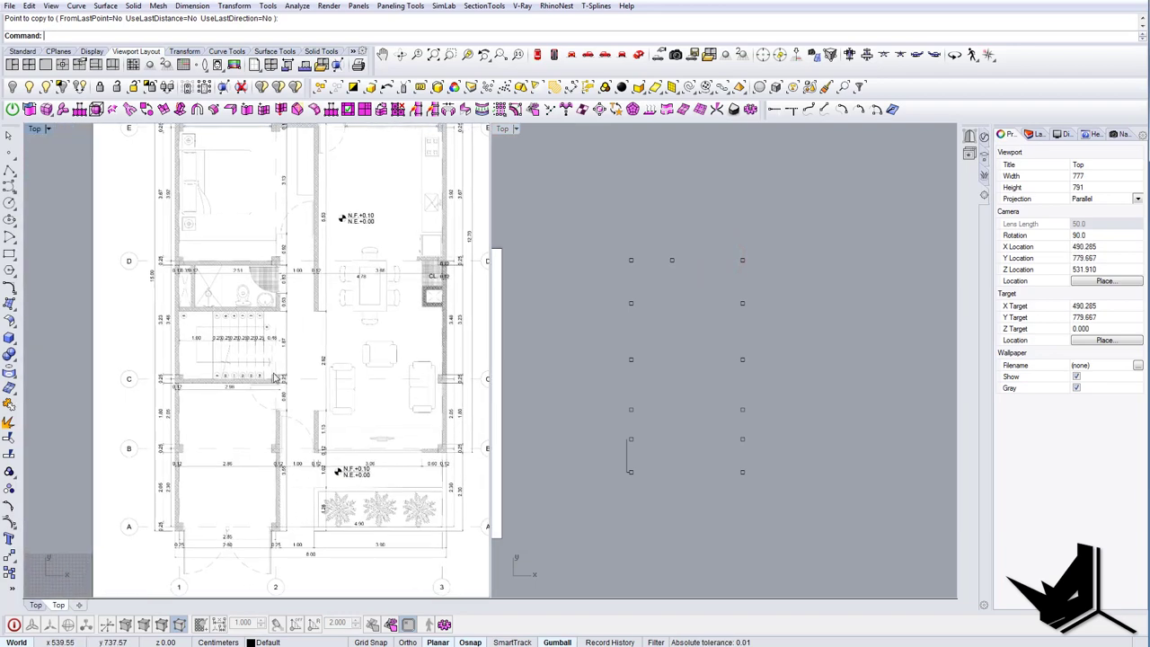
{"action": "right_click_drag", "start_coordinate": [273, 375], "coordinate": [261, 388]}
{"action": "right_click_drag", "start_coordinate": [279, 334], "coordinate": [315, 516]}
{"action": "right_click_drag", "start_coordinate": [306, 318], "coordinate": [312, 381]}
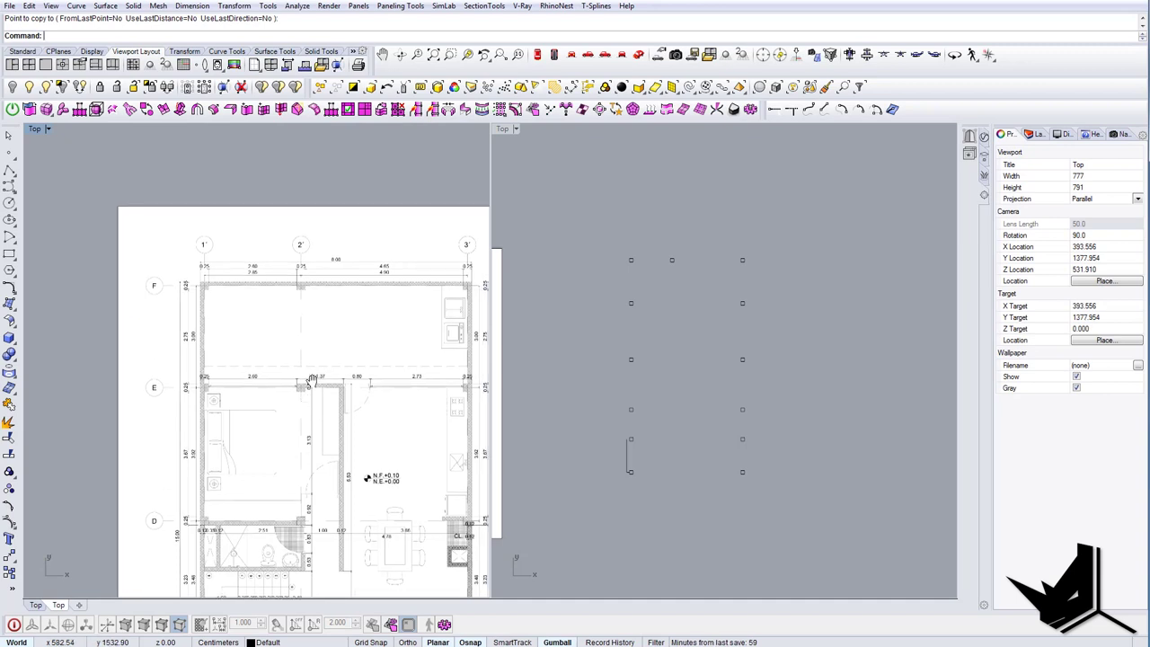
{"action": "scroll", "coordinate": [254, 288], "scroll_direction": "up", "scroll_amount": 3}
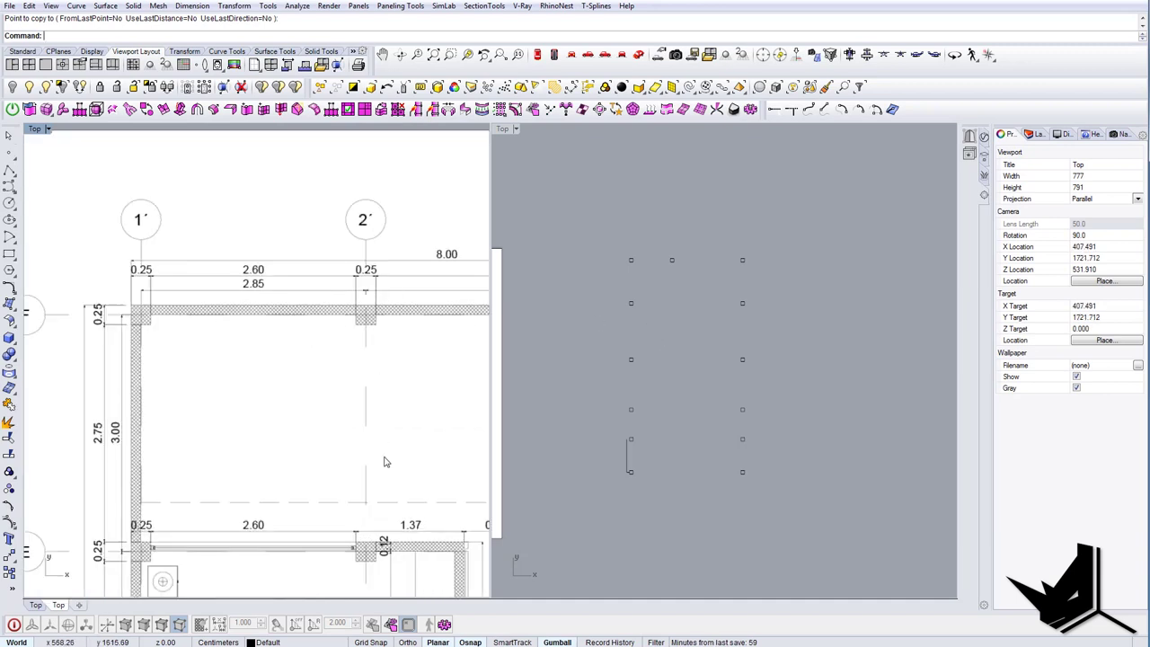
{"action": "right_click_drag", "start_coordinate": [379, 423], "coordinate": [387, 399]}
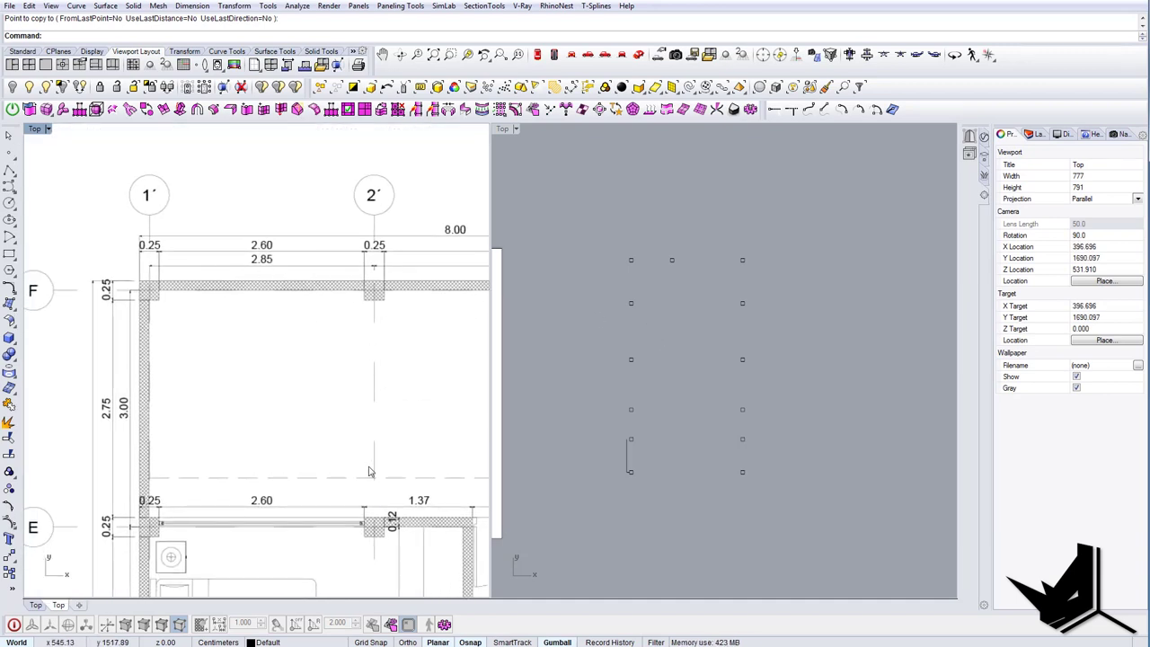
{"action": "scroll", "coordinate": [371, 472], "scroll_direction": "down", "scroll_amount": 8}
{"action": "right_click_drag", "start_coordinate": [386, 454], "coordinate": [390, 347]}
{"action": "scroll", "coordinate": [391, 354], "scroll_direction": "up", "scroll_amount": 4}
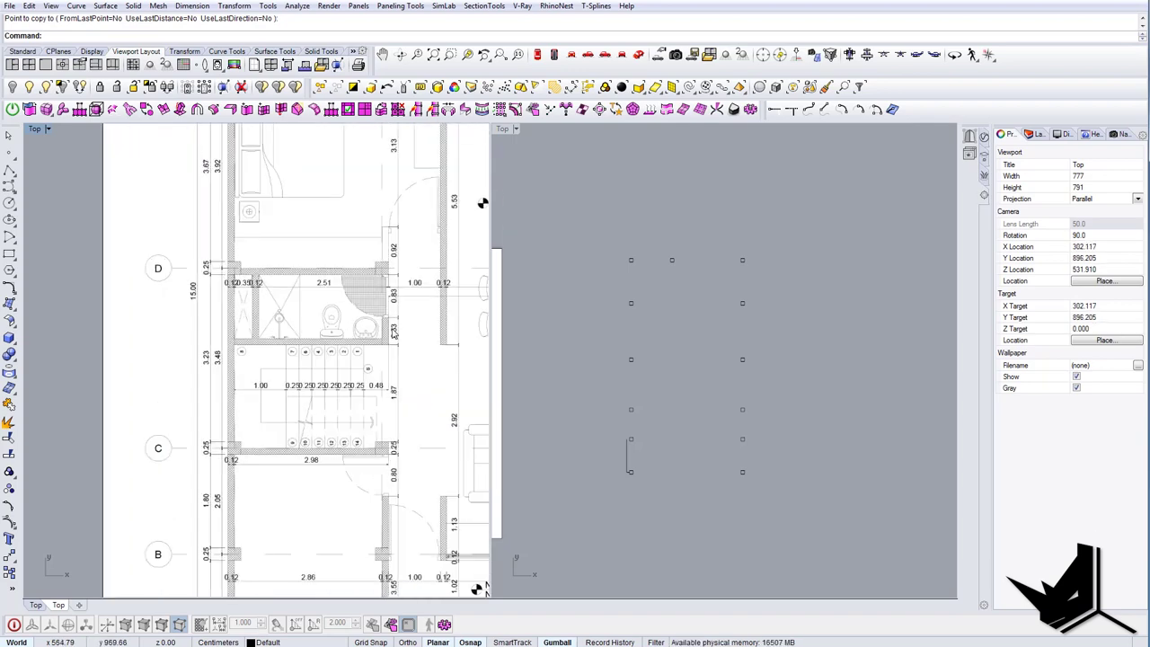
{"action": "right_click_drag", "start_coordinate": [395, 463], "coordinate": [404, 317]}
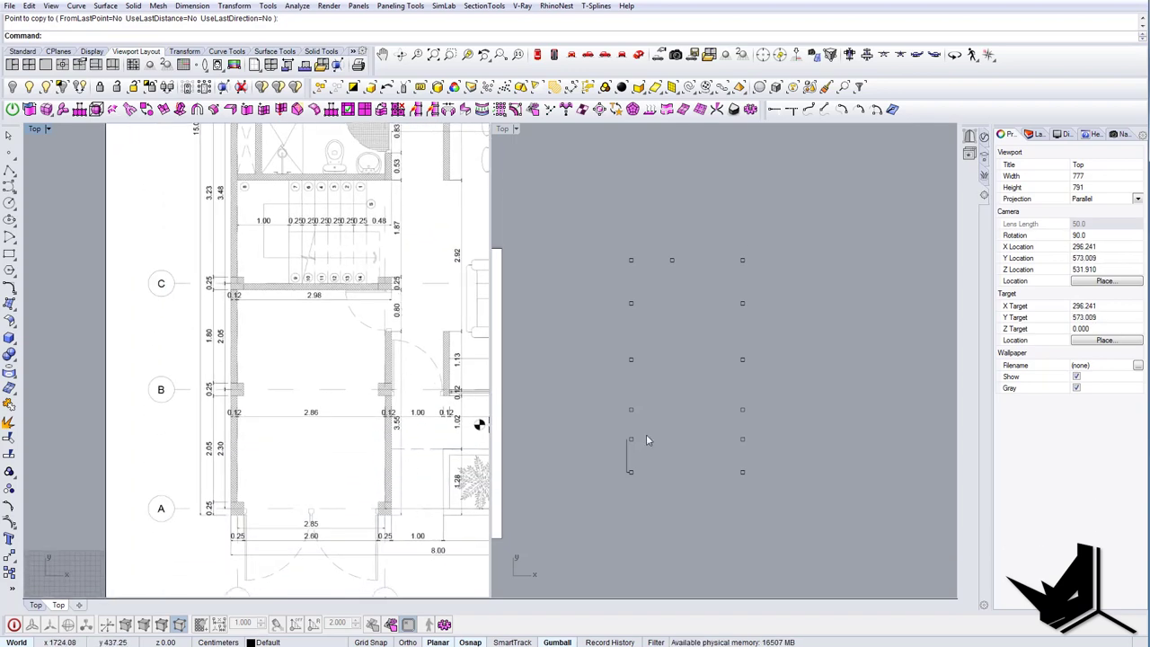
Copy the five axis 1 column squares from A to E horizontally onto axis 2, aligned with its column on axis F.
{"action": "right_click_drag", "start_coordinate": [649, 296], "coordinate": [648, 339]}
{"action": "mouse_move", "coordinate": [613, 340]}
{"action": "left_mouse_down"}
{"action": "mouse_move", "coordinate": [643, 534]}
{"action": "mouse_move", "coordinate": [604, 500]}
{"action": "left_mouse_up"}
{"action": "scroll", "coordinate": [633, 521], "scroll_direction": "up", "scroll_amount": 8}
{"action": "scroll", "coordinate": [607, 522], "scroll_direction": "down", "scroll_amount": 8}
{"action": "right_click_drag", "start_coordinate": [632, 364], "coordinate": [631, 423]}
{"action": "scroll", "coordinate": [614, 361], "scroll_direction": "up", "scroll_amount": 6}
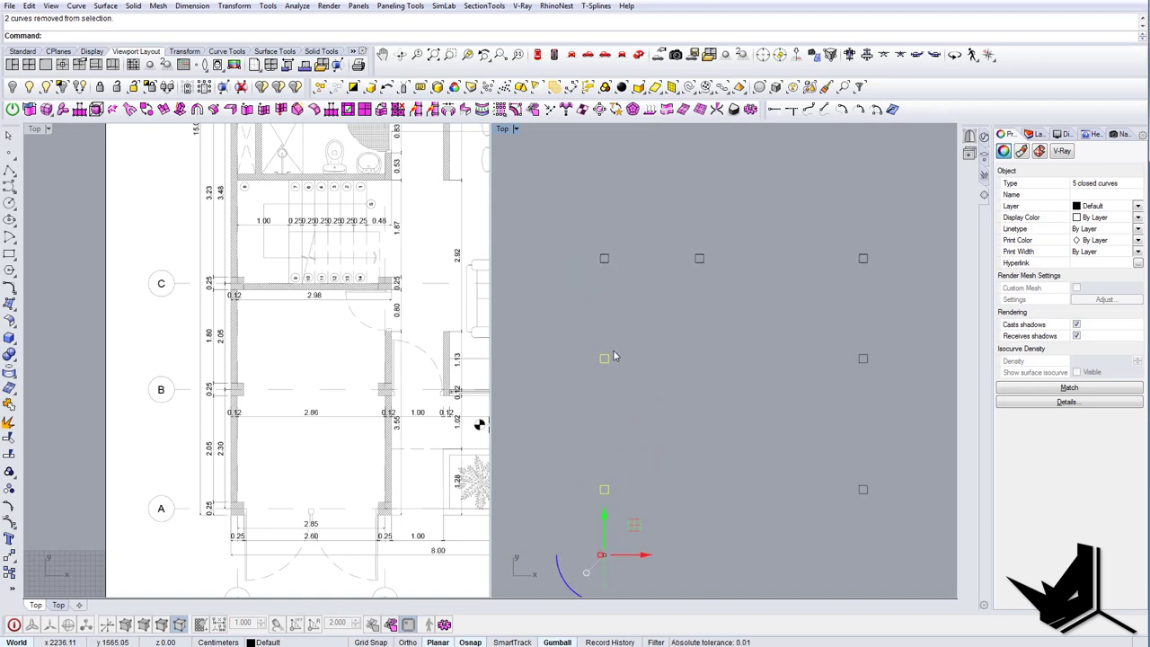
{"action": "right_click", "coordinate": [611, 355]}
{"action": "left_click", "coordinate": [609, 352]}
{"action": "left_click", "coordinate": [706, 264]}
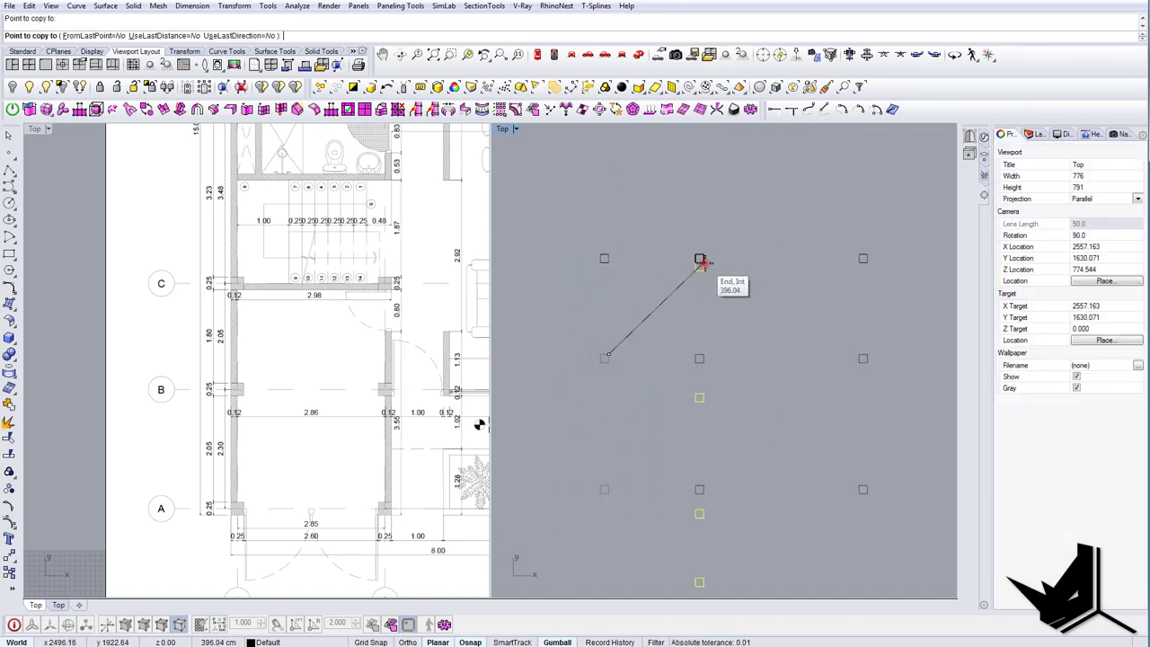
{"action": "right_click", "coordinate": [707, 264]}
Delete the leftover guide line beside the axis 1 column squares between A and B.
{"action": "scroll", "coordinate": [721, 345], "scroll_direction": "down", "scroll_amount": 8}
{"action": "right_click_drag", "start_coordinate": [765, 407], "coordinate": [738, 358]}
{"action": "scroll", "coordinate": [357, 466], "scroll_direction": "down", "scroll_amount": 2}
{"action": "right_click_drag", "start_coordinate": [357, 466], "coordinate": [250, 431]}
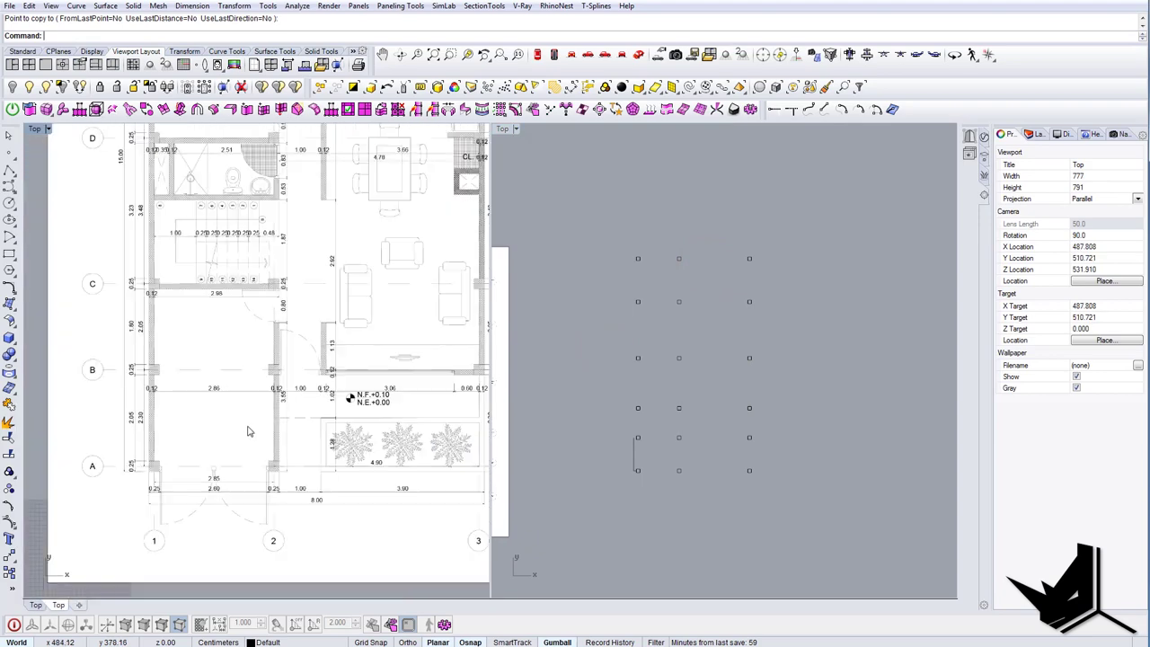
{"action": "right_click_drag", "start_coordinate": [347, 430], "coordinate": [394, 443]}
{"action": "right_click_drag", "start_coordinate": [647, 447], "coordinate": [653, 478]}
{"action": "scroll", "coordinate": [663, 462], "scroll_direction": "up", "scroll_amount": 10}
{"action": "scroll", "coordinate": [632, 513], "scroll_direction": "up", "scroll_amount": 4}
{"action": "left_click", "coordinate": [656, 523]}
{"action": "key", "text": "Delete"}
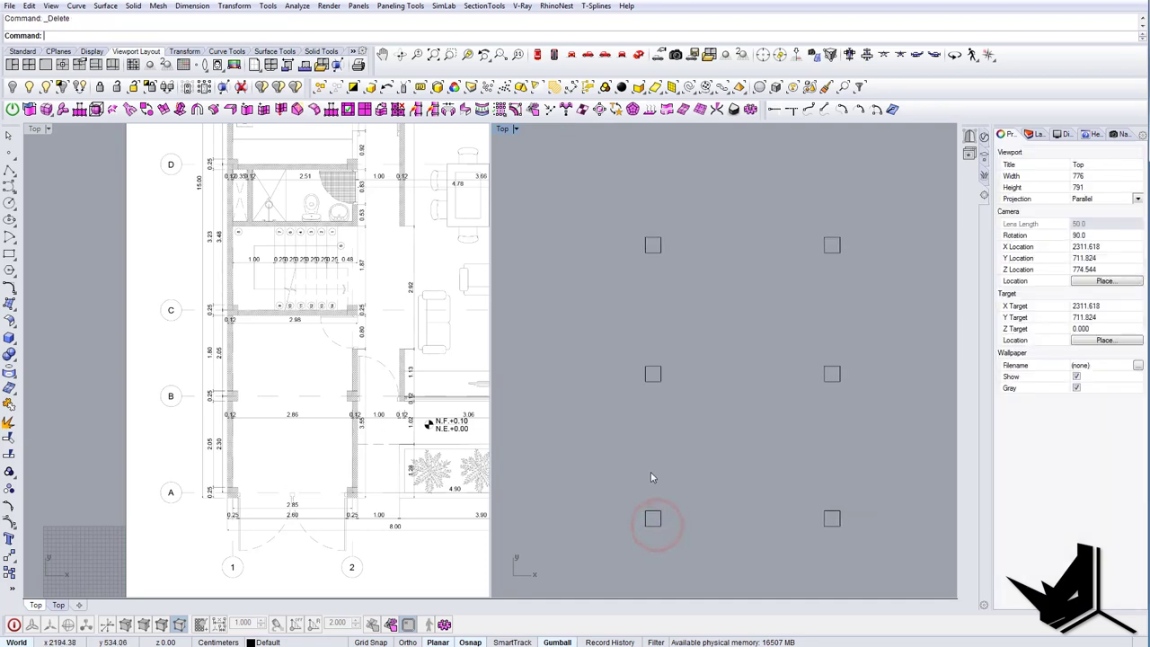
Draw a wall rectangle between the A and B columns on axis 1, spanning their full width from corner to corner.
{"action": "scroll", "coordinate": [243, 413], "scroll_direction": "up", "scroll_amount": 5}
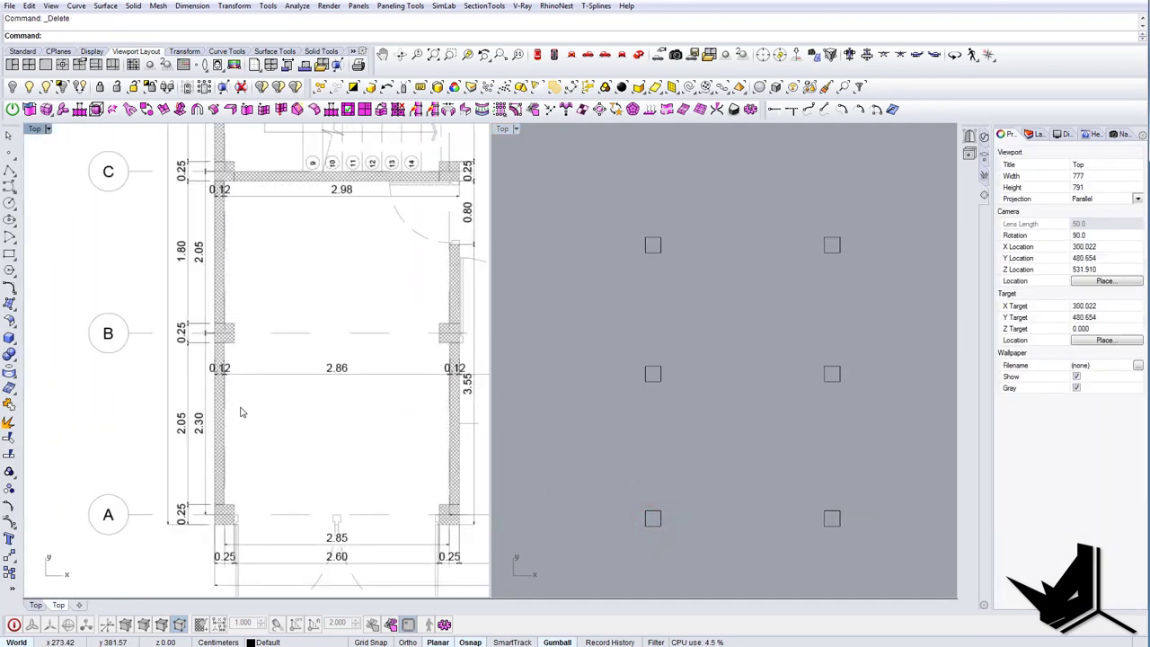
{"action": "right_click_drag", "start_coordinate": [756, 415], "coordinate": [645, 450]}
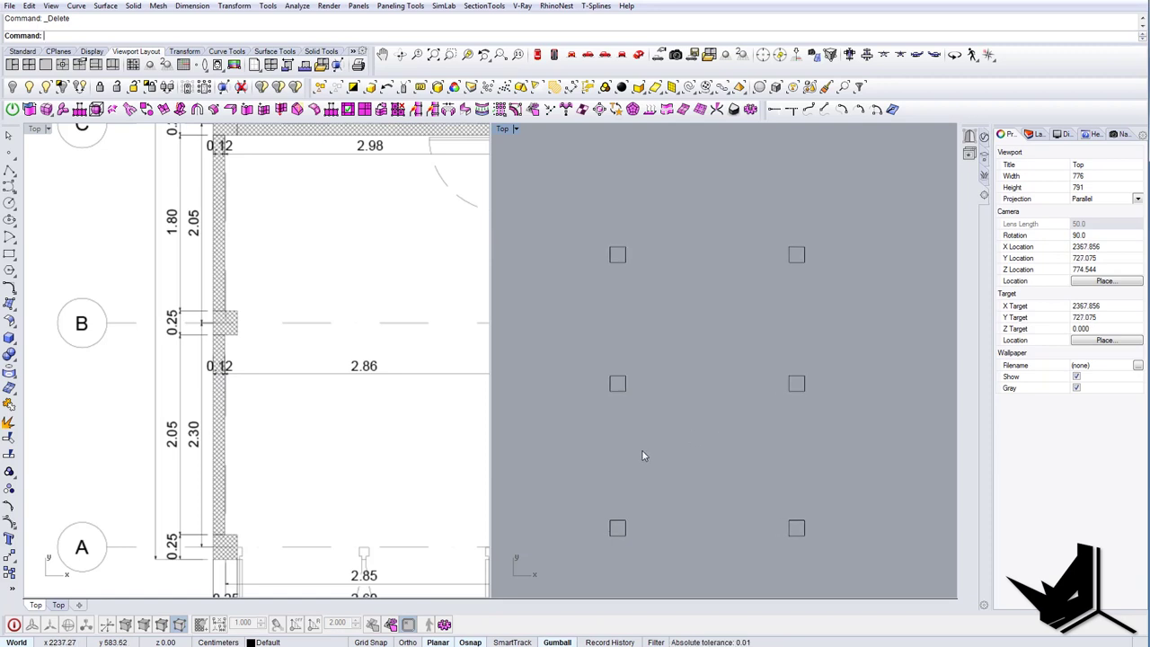
{"action": "key", "text": "Return"}
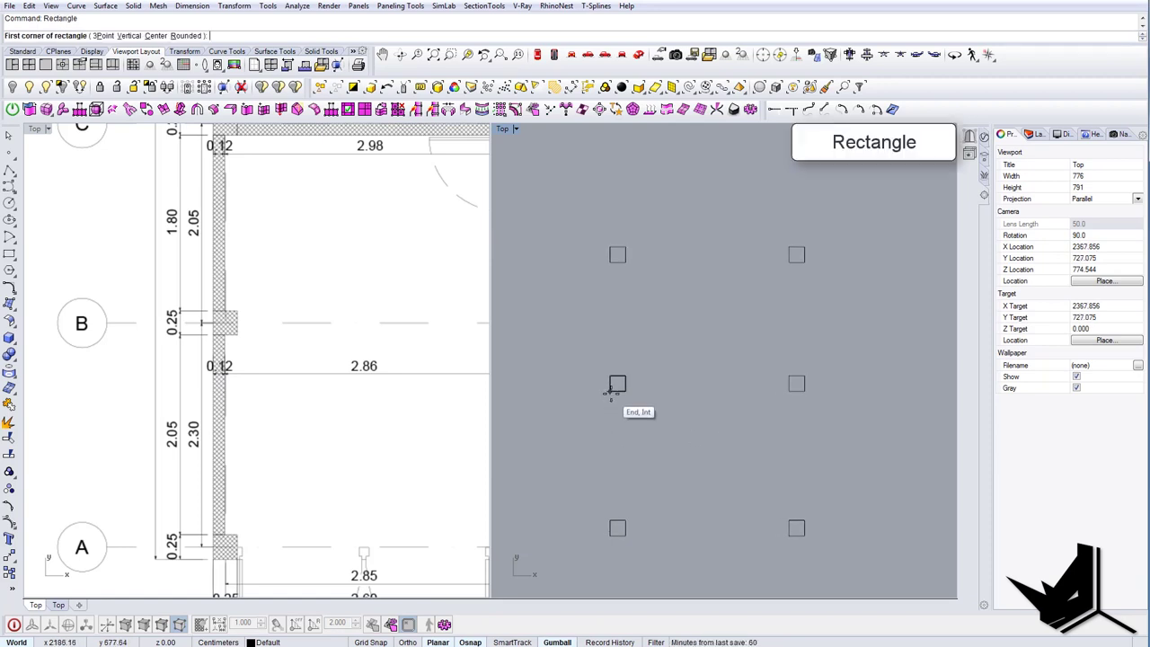
{"action": "left_click", "coordinate": [611, 390]}
{"action": "left_click", "coordinate": [629, 514]}
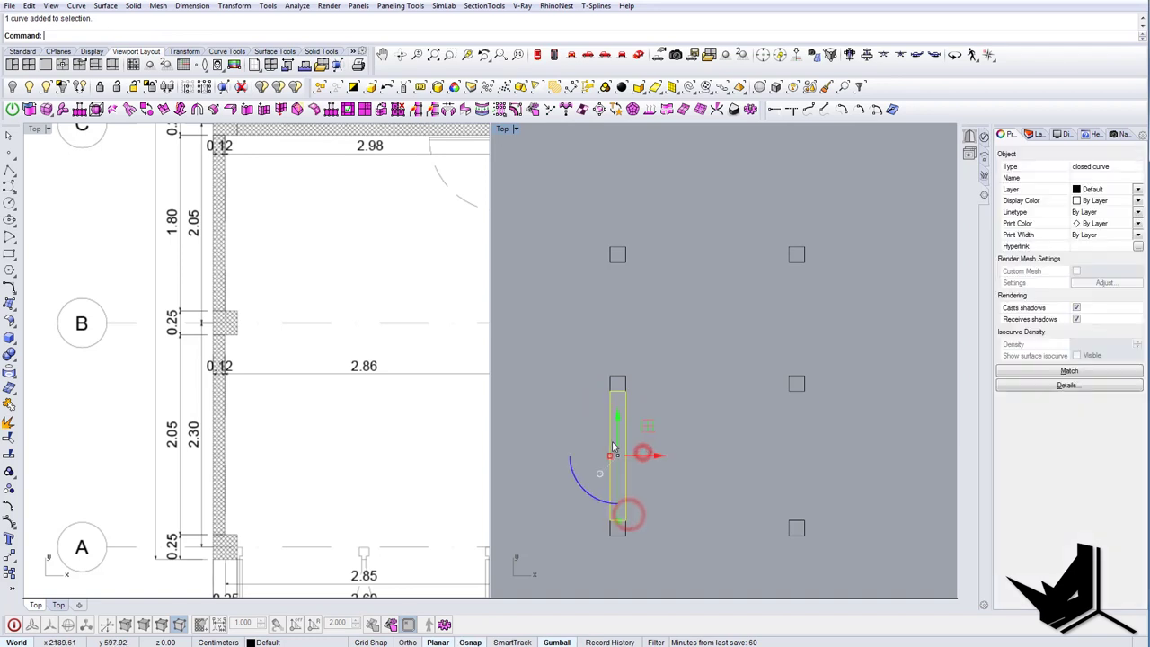
Scale the wall rectangle in one direction to a width of 12 cm, keeping its outer edge on axis 1 fixed.
{"action": "type", "text": "sc1"}
{"action": "right_click", "coordinate": [643, 453]}
{"action": "left_click", "coordinate": [612, 414]}
{"action": "left_click", "coordinate": [623, 415]}
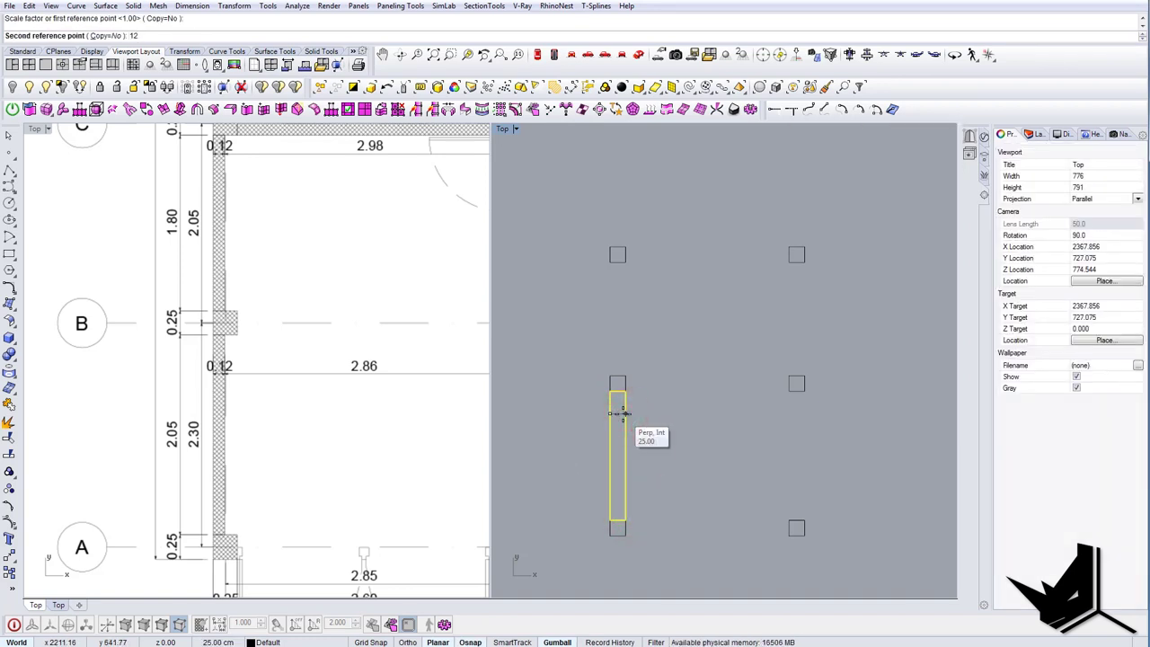
{"action": "key", "text": "Return"}
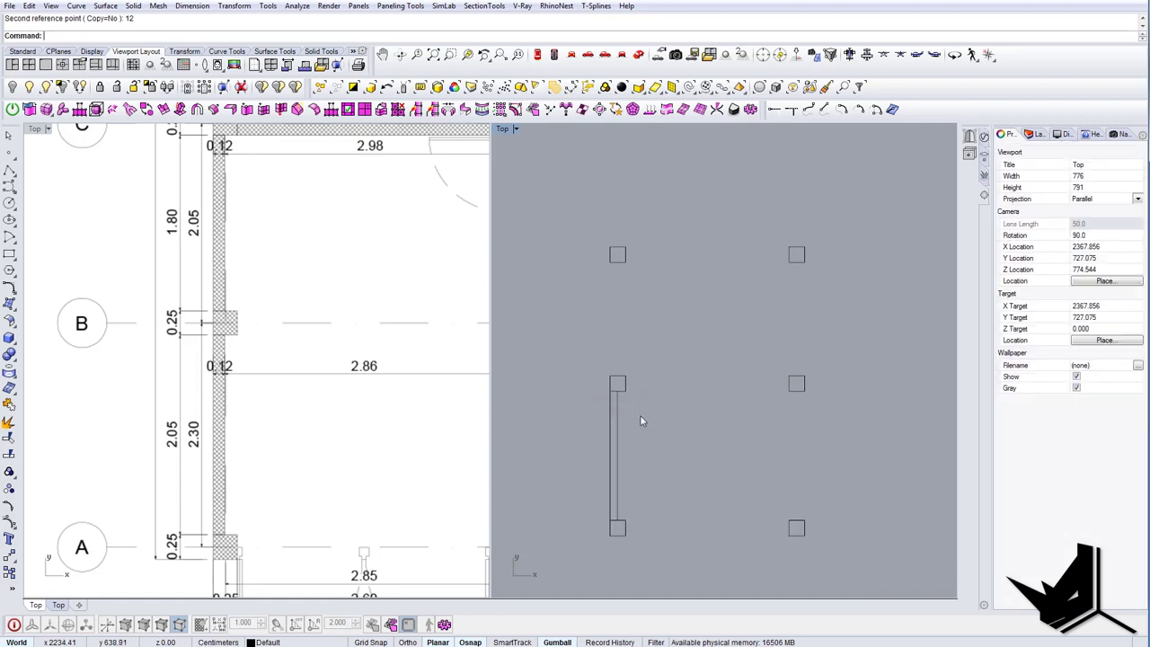
Scale the axis 1 wall rectangle in one direction from the A column to the near face of the F column.
{"action": "right_click_drag", "start_coordinate": [339, 357], "coordinate": [311, 465]}
{"action": "scroll", "coordinate": [311, 462], "scroll_direction": "down", "scroll_amount": 10}
{"action": "scroll", "coordinate": [299, 400], "scroll_direction": "up", "scroll_amount": 2}
{"action": "right_click_drag", "start_coordinate": [286, 349], "coordinate": [285, 431]}
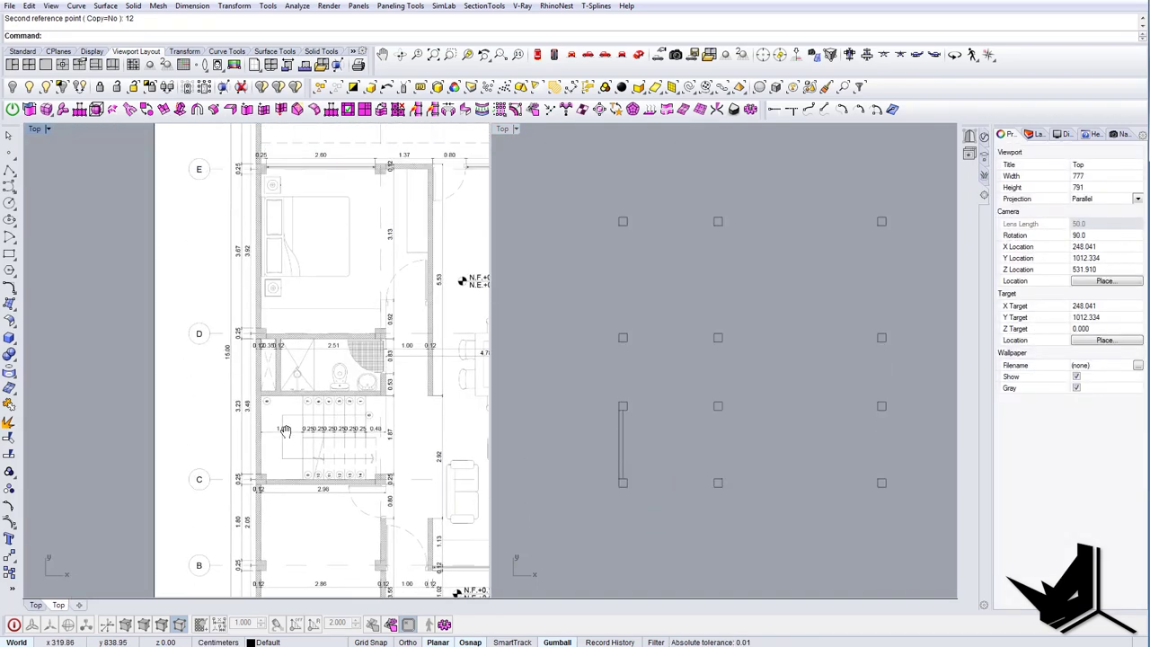
{"action": "right_click_drag", "start_coordinate": [299, 371], "coordinate": [298, 402]}
{"action": "scroll", "coordinate": [641, 465], "scroll_direction": "up", "scroll_amount": 8}
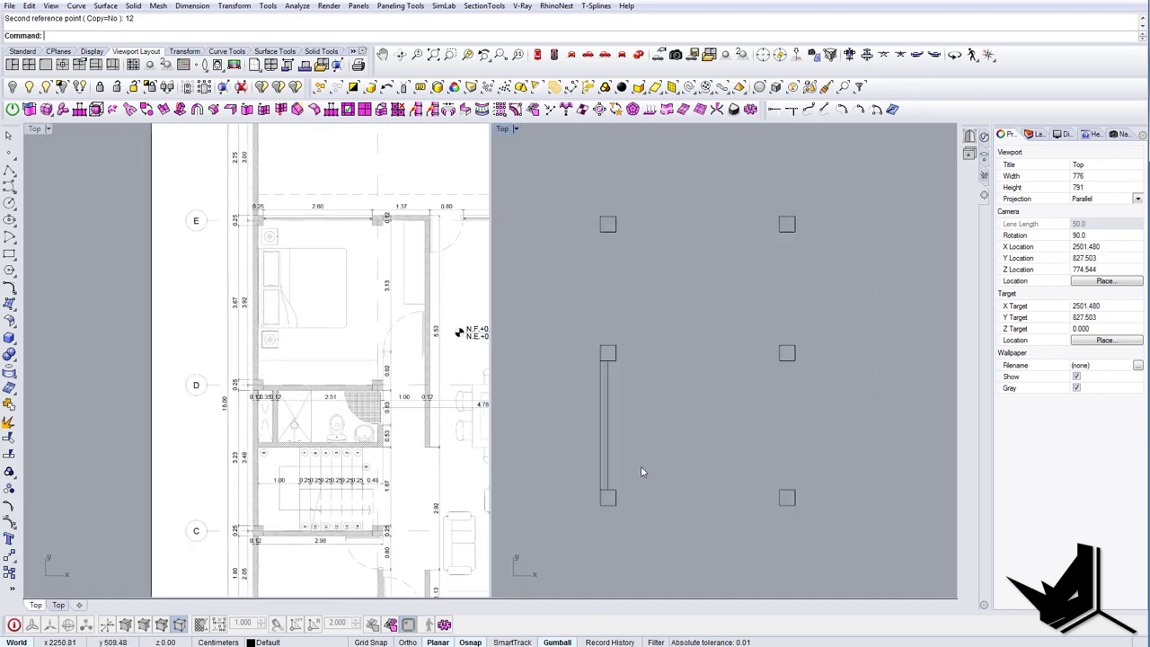
{"action": "left_click_drag", "start_coordinate": [629, 421], "coordinate": [578, 402]}
{"action": "right_click_drag", "start_coordinate": [608, 458], "coordinate": [620, 478]}
{"action": "type", "text": "S"}
{"action": "left_click", "coordinate": [610, 513]}
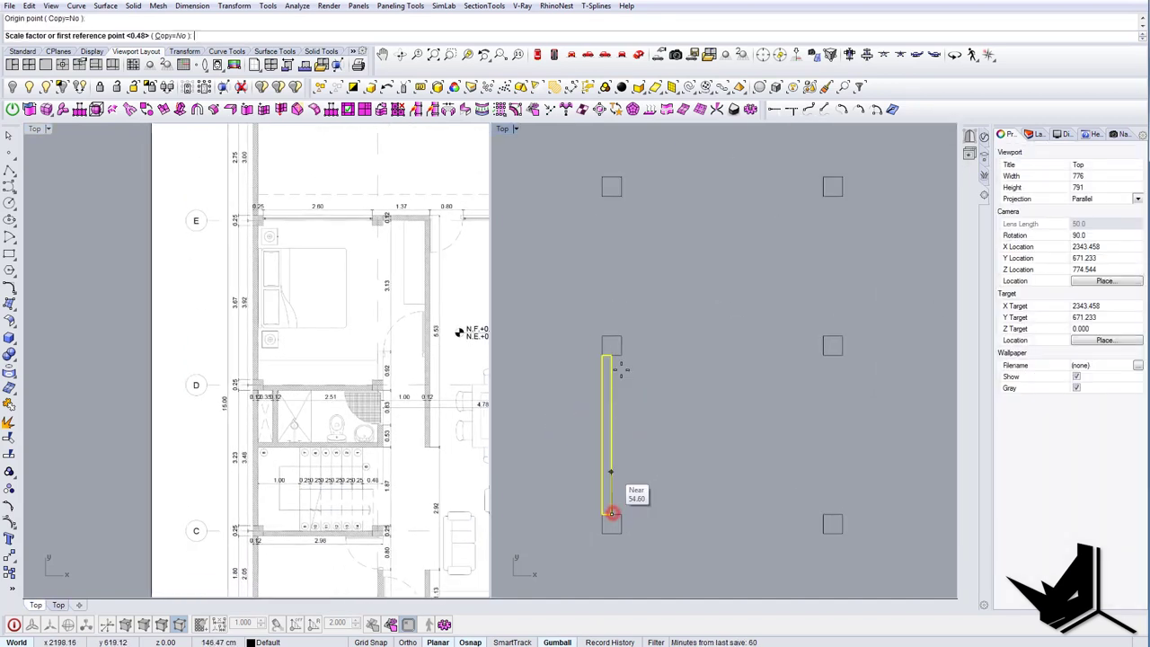
{"action": "scroll", "coordinate": [620, 288], "scroll_direction": "down", "scroll_amount": 3}
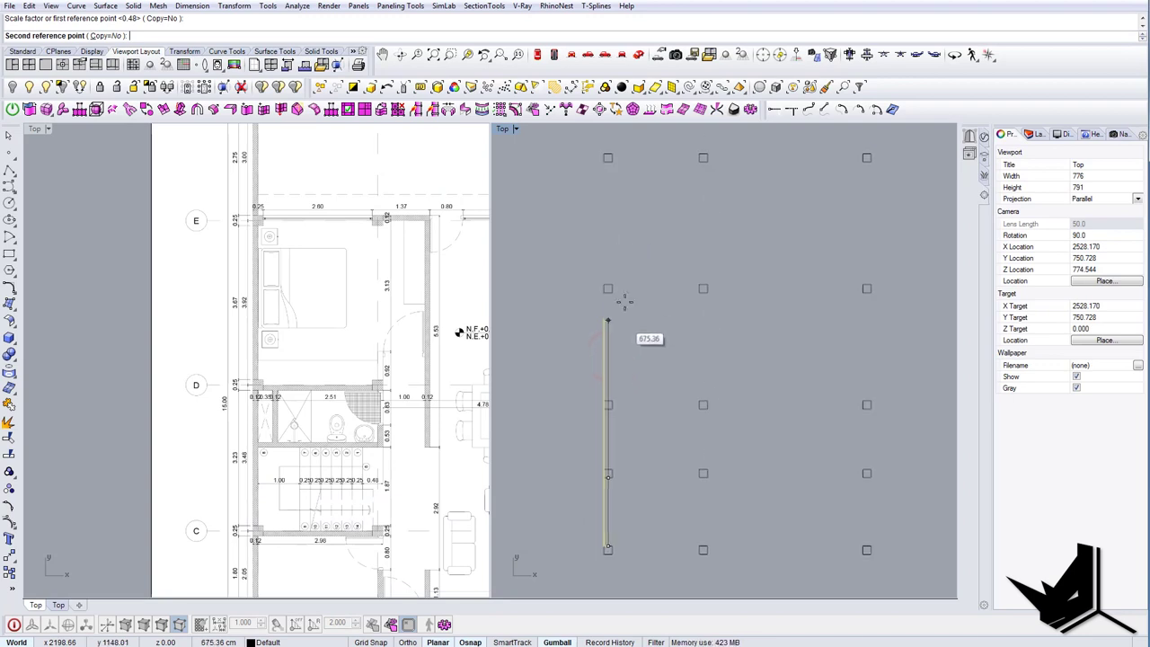
{"action": "scroll", "coordinate": [607, 243], "scroll_direction": "up", "scroll_amount": 5}
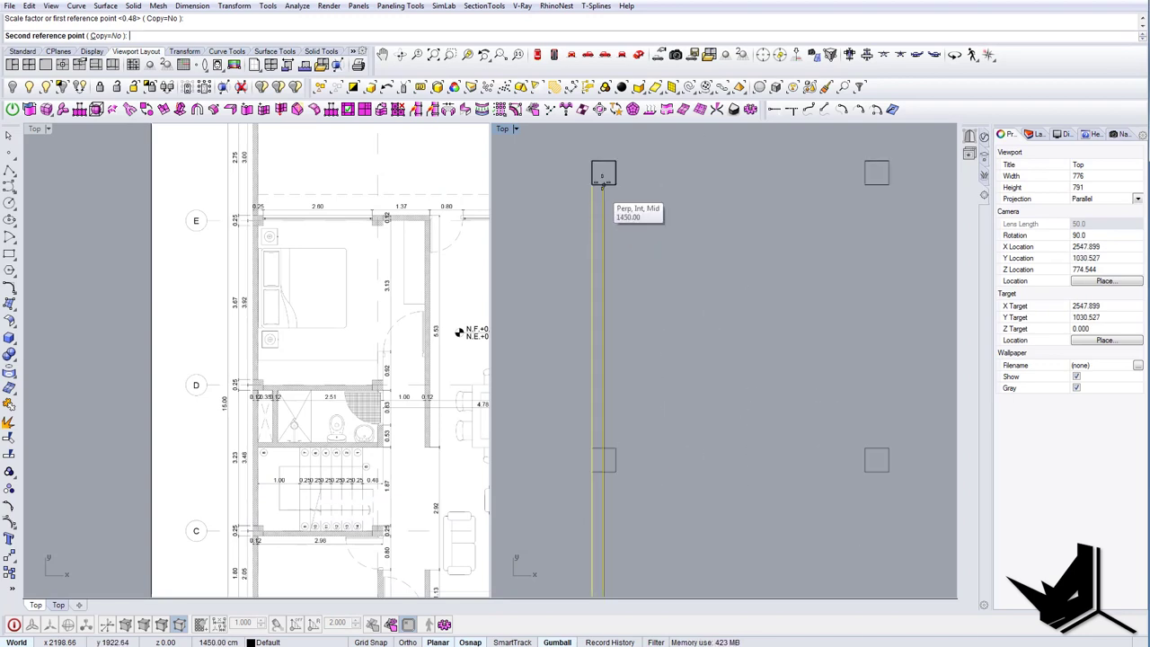
{"action": "left_click", "coordinate": [604, 185]}
{"action": "scroll", "coordinate": [621, 301], "scroll_direction": "down", "scroll_amount": 9}
{"action": "key", "text": "Escape"}
{"action": "scroll", "coordinate": [633, 322], "scroll_direction": "up", "scroll_amount": 2}
{"action": "scroll", "coordinate": [633, 322], "scroll_direction": "down", "scroll_amount": 6}
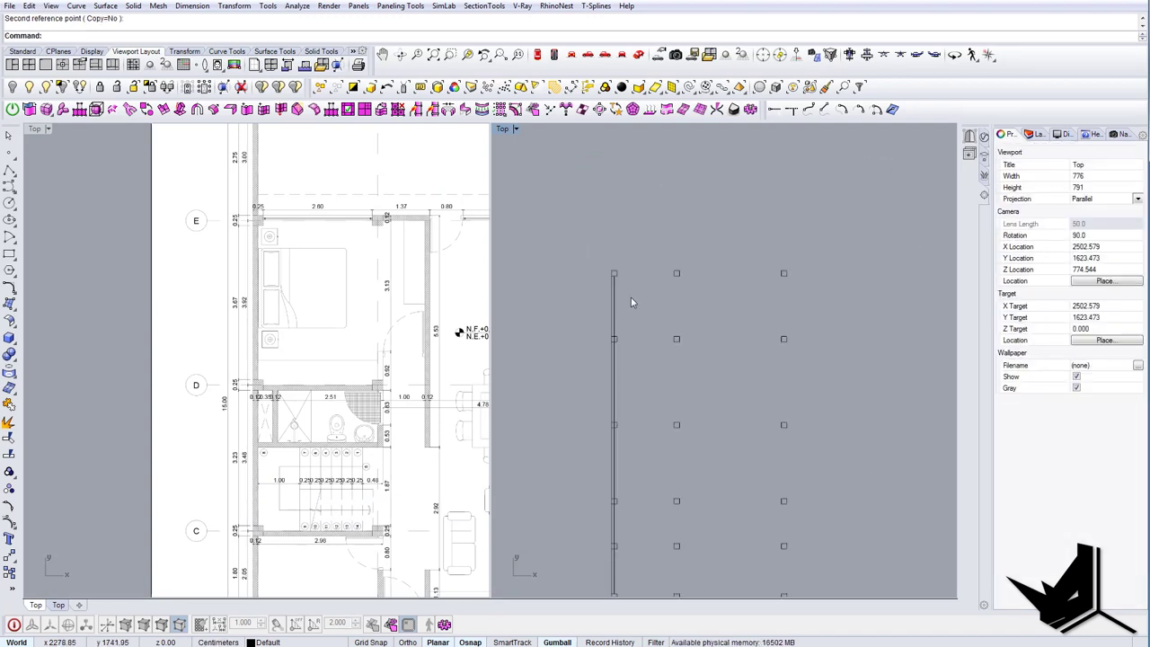
Copy the axis 1 wall rectangle to axis 3, aligning it with the outer corner of the column on axis F.
{"action": "right_click_drag", "start_coordinate": [630, 293], "coordinate": [584, 312]}
{"action": "left_click", "coordinate": [552, 320]}
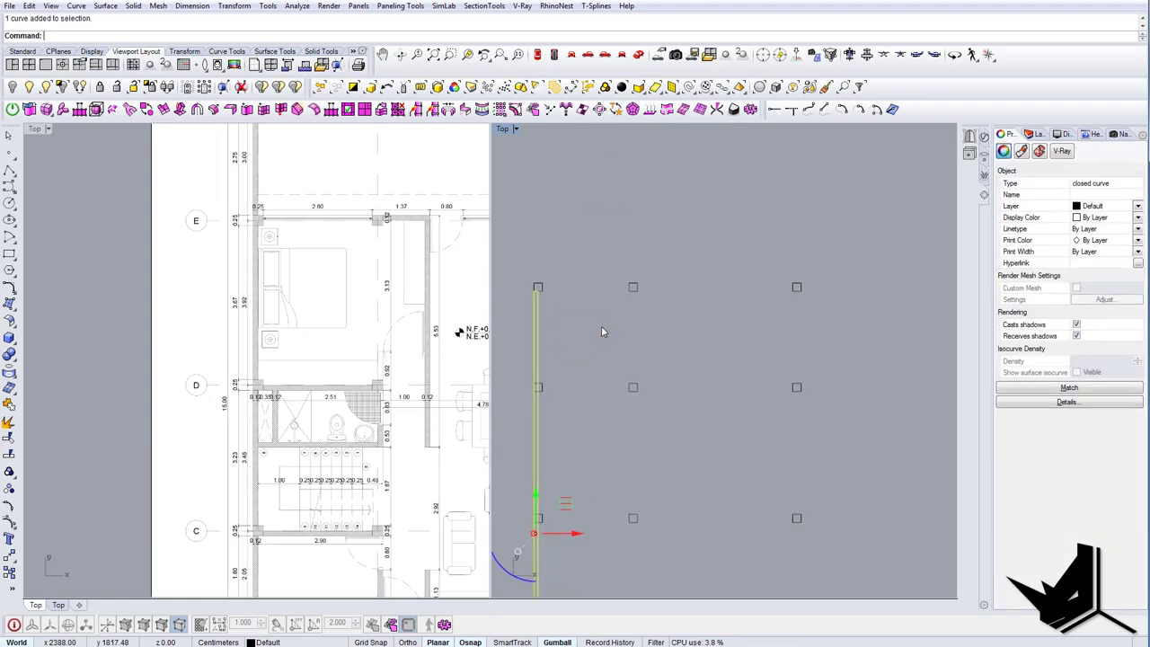
{"action": "left_click_drag", "start_coordinate": [547, 334], "coordinate": [530, 322]}
{"action": "scroll", "coordinate": [544, 301], "scroll_direction": "up", "scroll_amount": 6}
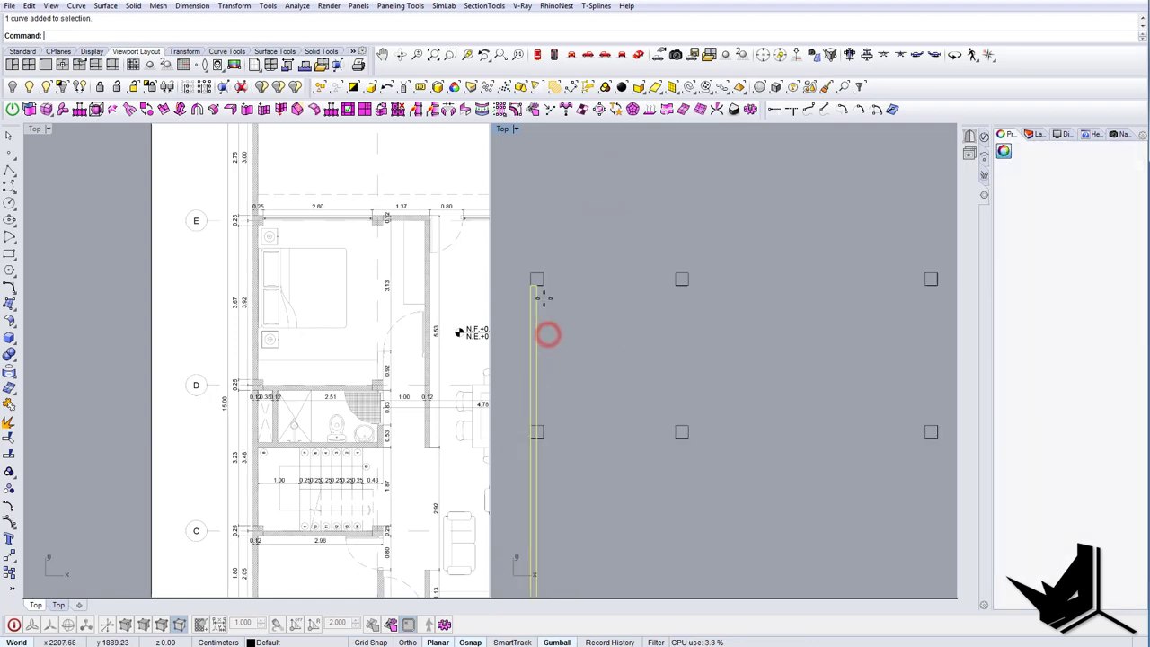
{"action": "type", "text": "copy"}
{"action": "key", "text": "Return"}
{"action": "left_click", "coordinate": [538, 286]}
{"action": "scroll", "coordinate": [543, 288], "scroll_direction": "down", "scroll_amount": 6}
{"action": "scroll", "coordinate": [797, 288], "scroll_direction": "up", "scroll_amount": 6}
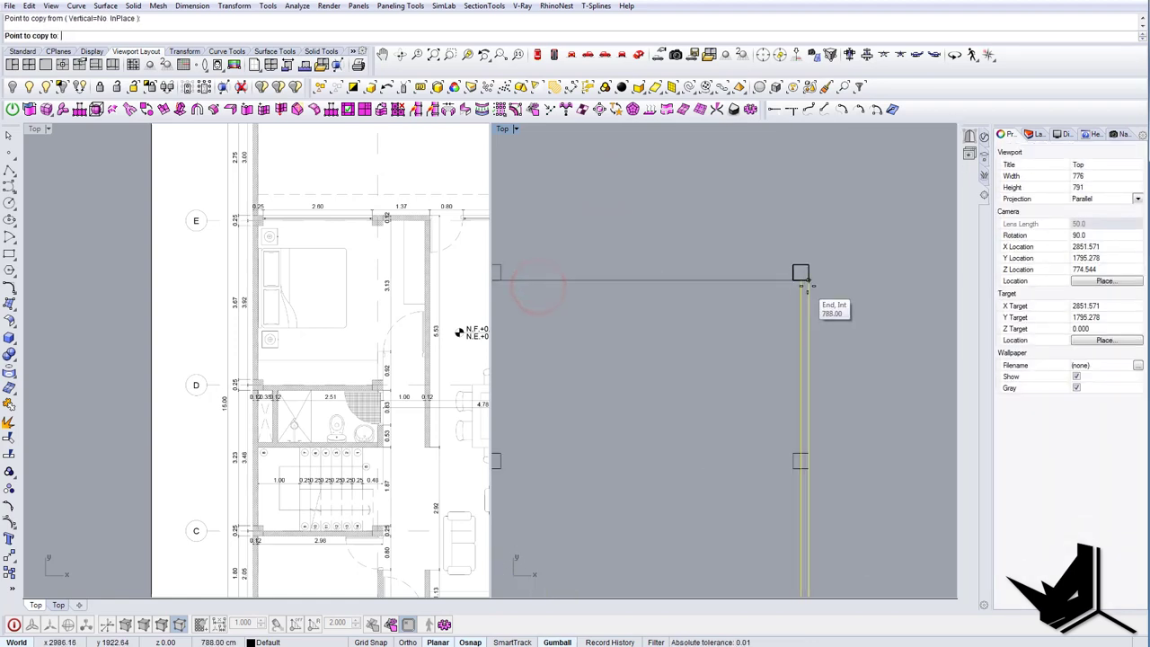
{"action": "left_click", "coordinate": [808, 285]}
{"action": "right_click", "coordinate": [808, 286]}
Examine the walls along axes 3' and F' and their connection to the columns in the plan image.
{"action": "right_click_drag", "start_coordinate": [485, 316], "coordinate": [246, 337]}
{"action": "scroll", "coordinate": [343, 277], "scroll_direction": "up", "scroll_amount": 6}
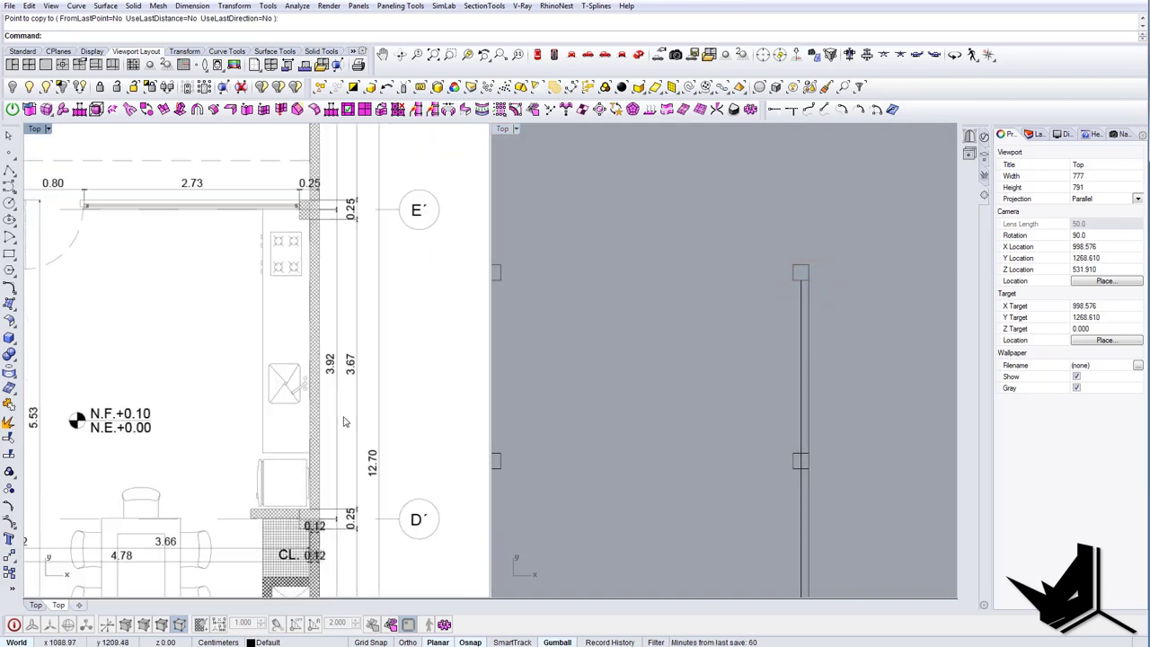
{"action": "scroll", "coordinate": [339, 481], "scroll_direction": "down", "scroll_amount": 6}
{"action": "scroll", "coordinate": [339, 263], "scroll_direction": "up", "scroll_amount": 6}
{"action": "scroll", "coordinate": [338, 390], "scroll_direction": "down", "scroll_amount": 6}
{"action": "scroll", "coordinate": [327, 396], "scroll_direction": "up", "scroll_amount": 6}
{"action": "scroll", "coordinate": [334, 390], "scroll_direction": "down", "scroll_amount": 6}
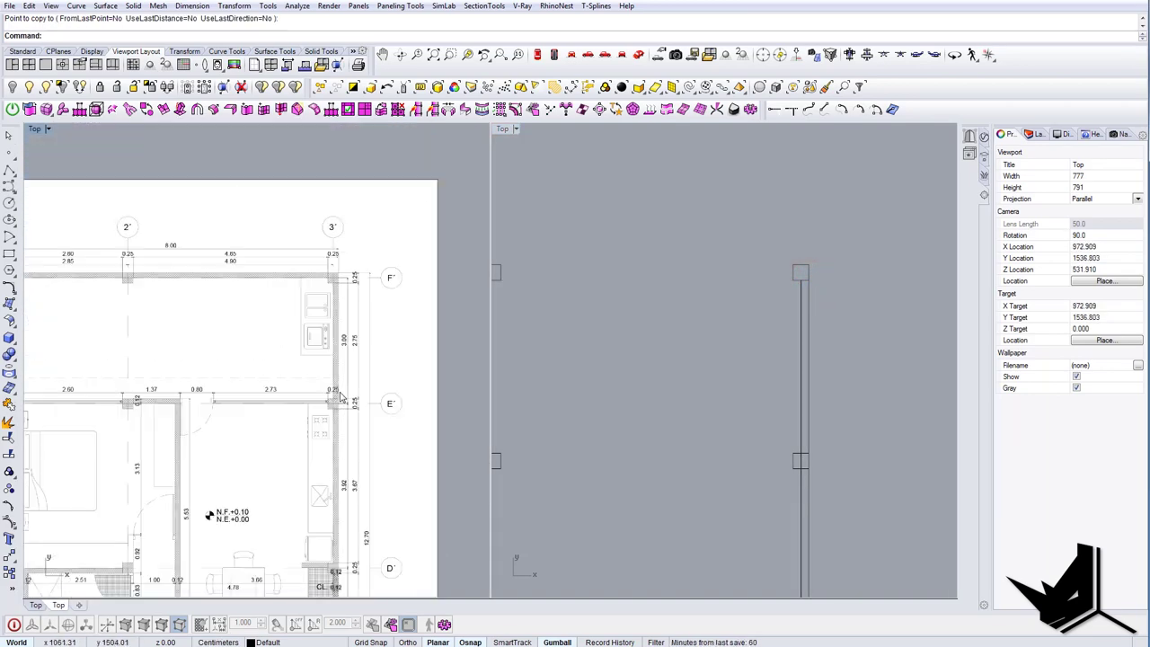
{"action": "right_click_drag", "start_coordinate": [236, 304], "coordinate": [318, 333]}
{"action": "scroll", "coordinate": [259, 297], "scroll_direction": "up", "scroll_amount": 6}
{"action": "scroll", "coordinate": [275, 303], "scroll_direction": "down", "scroll_amount": 6}
{"action": "scroll", "coordinate": [179, 319], "scroll_direction": "up", "scroll_amount": 4}
{"action": "scroll", "coordinate": [183, 317], "scroll_direction": "down", "scroll_amount": 4}
Try to orient the axis 1 wall rectangle onto axis F without copying it, and undo the attempt.
{"action": "right_click_drag", "start_coordinate": [803, 363], "coordinate": [890, 404]}
{"action": "scroll", "coordinate": [732, 393], "scroll_direction": "down", "scroll_amount": 12}
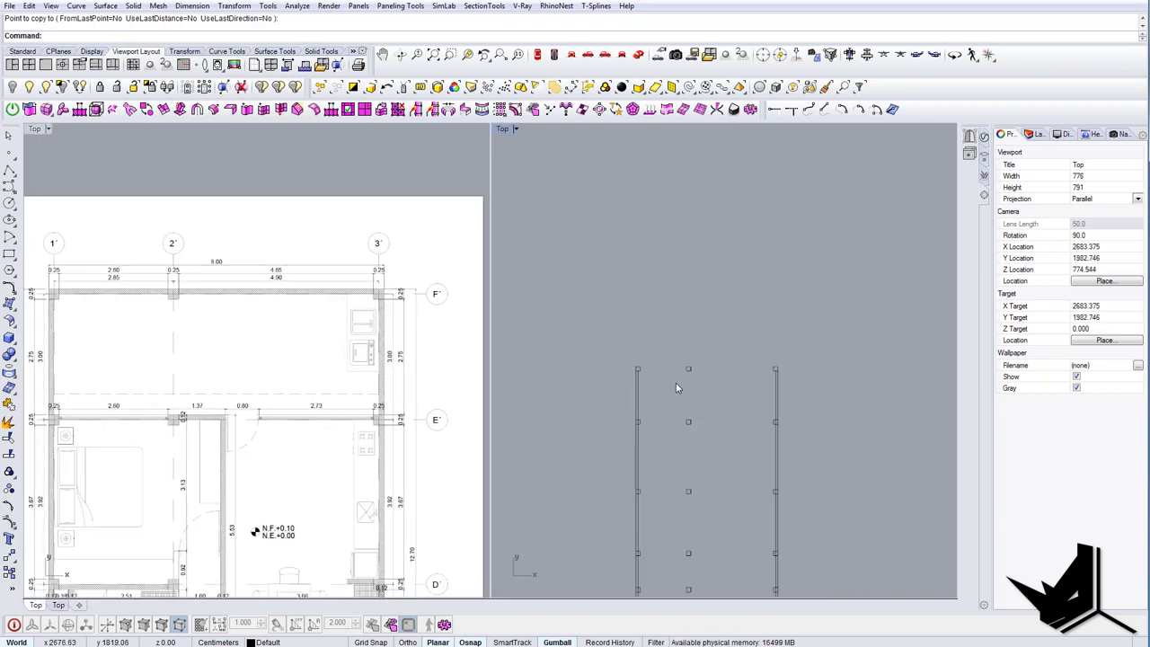
{"action": "left_click", "coordinate": [614, 387]}
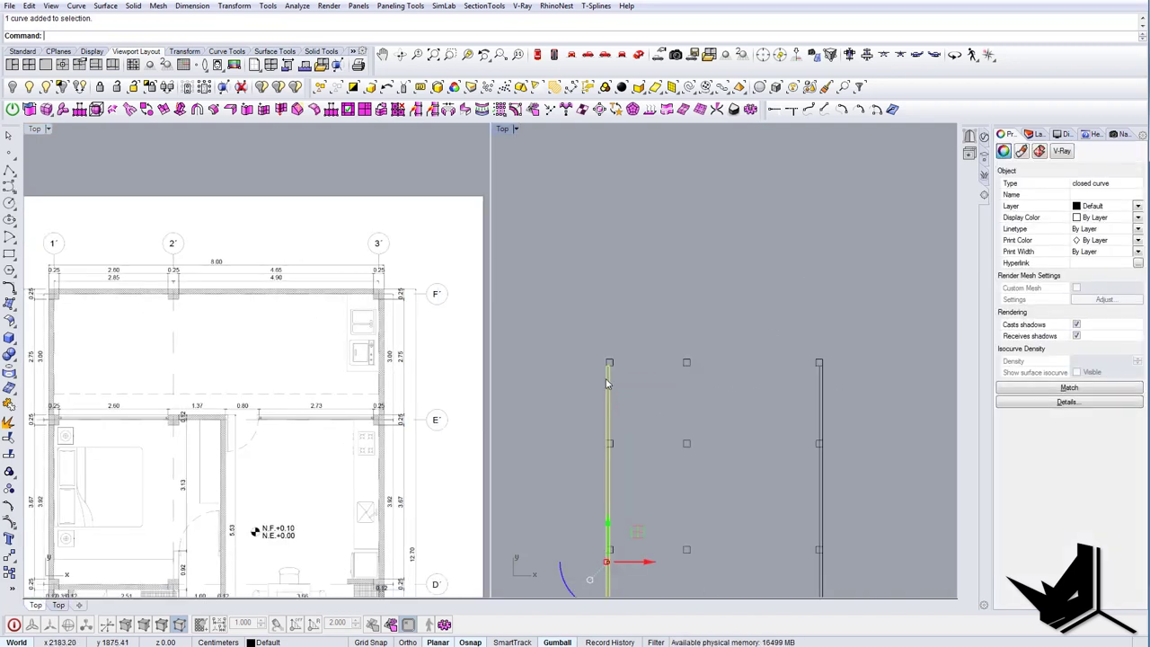
{"action": "key", "text": "Return"}
{"action": "scroll", "coordinate": [624, 372], "scroll_direction": "up", "scroll_amount": 4}
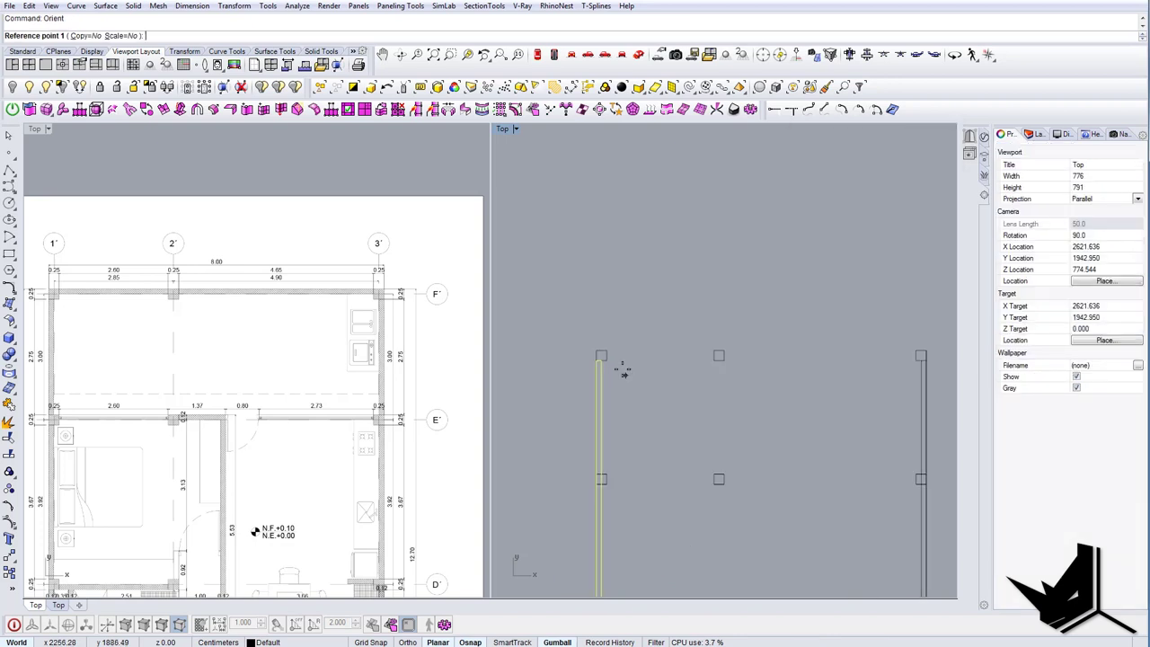
{"action": "right_click_drag", "start_coordinate": [766, 363], "coordinate": [649, 366]}
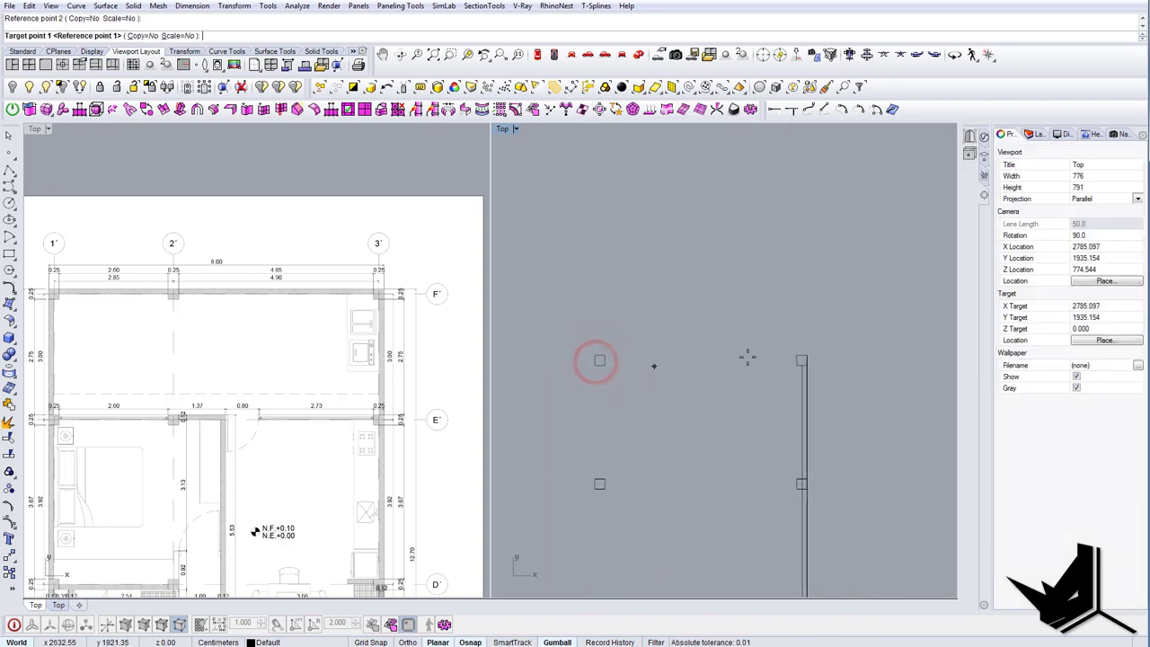
{"action": "scroll", "coordinate": [773, 350], "scroll_direction": "down", "scroll_amount": 4}
{"action": "right_click_drag", "start_coordinate": [773, 350], "coordinate": [789, 349]}
{"action": "left_click", "coordinate": [812, 352]}
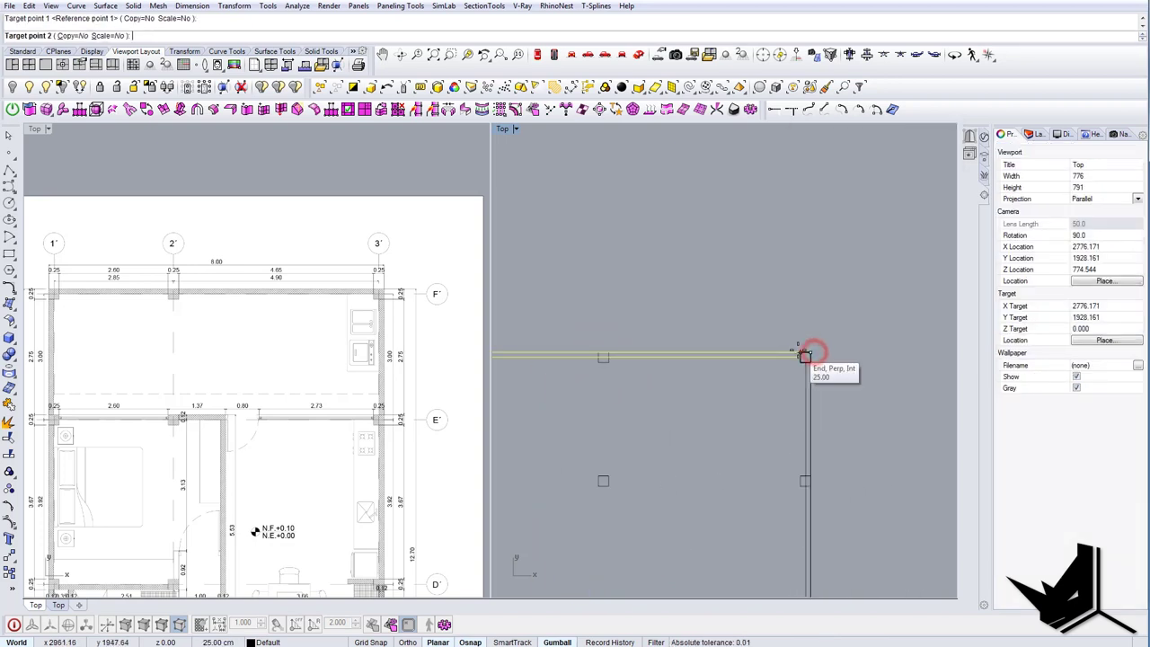
{"action": "left_click", "coordinate": [799, 352]}
{"action": "scroll", "coordinate": [799, 351], "scroll_direction": "down", "scroll_amount": 8}
{"action": "left_click_drag", "start_coordinate": [770, 329], "coordinate": [760, 361]}
{"action": "scroll", "coordinate": [761, 352], "scroll_direction": "down", "scroll_amount": 2}
{"action": "right_click_drag", "start_coordinate": [762, 350], "coordinate": [670, 342]}
{"action": "scroll", "coordinate": [777, 336], "scroll_direction": "down", "scroll_amount": 2}
{"action": "key", "text": "ctrl+z"}
Orient a copy of the axis 1 wall rectangle onto axis F, starting from the outer corner of the axis 3 column.
{"action": "scroll", "coordinate": [742, 335], "scroll_direction": "up", "scroll_amount": 6}
{"action": "left_click", "coordinate": [566, 311]}
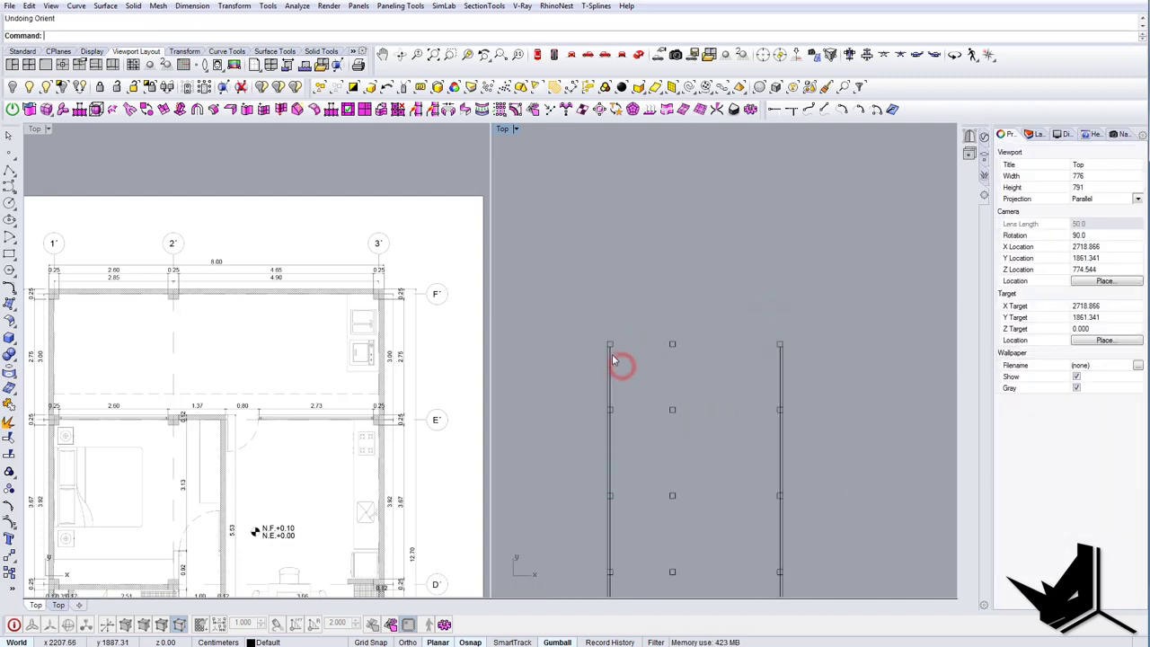
{"action": "left_click", "coordinate": [599, 370]}
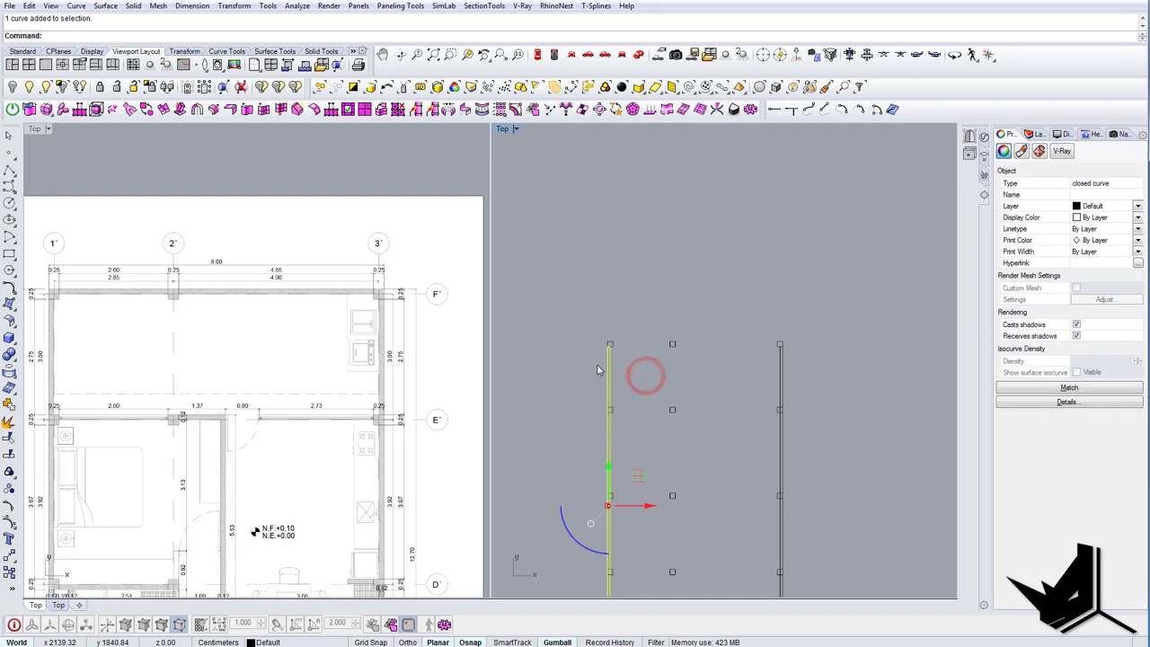
{"action": "key", "text": "Return"}
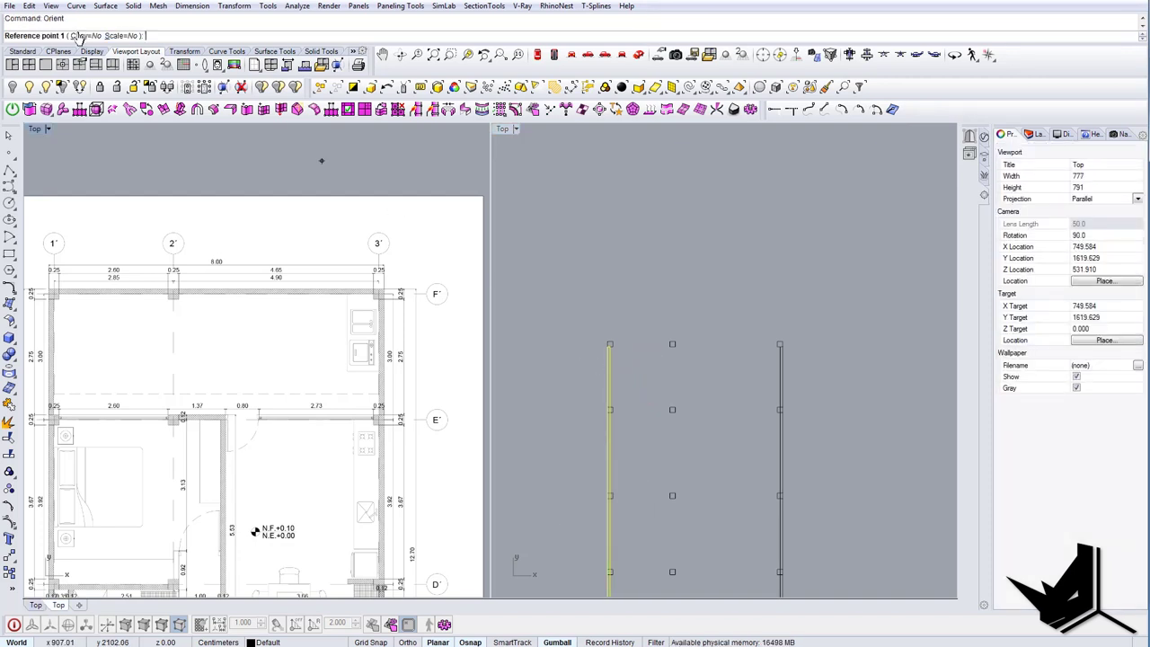
{"action": "scroll", "coordinate": [611, 342], "scroll_direction": "up", "scroll_amount": 5}
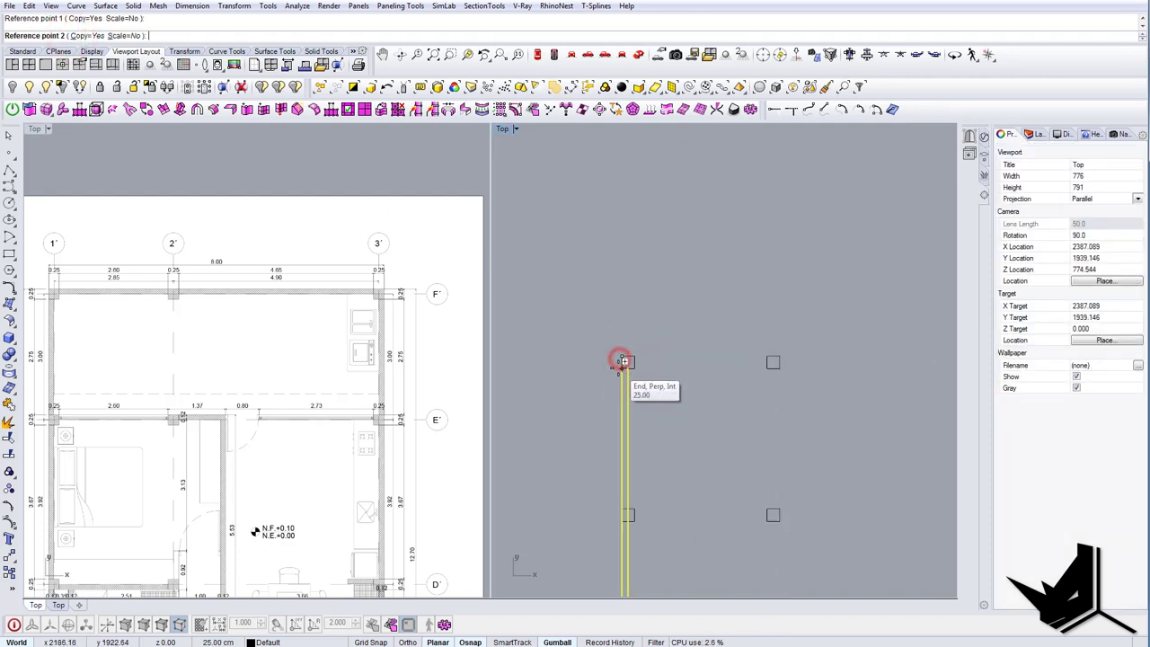
{"action": "left_click", "coordinate": [620, 368]}
{"action": "scroll", "coordinate": [620, 367], "scroll_direction": "down", "scroll_amount": 8}
{"action": "scroll", "coordinate": [782, 360], "scroll_direction": "up", "scroll_amount": 8}
{"action": "left_click", "coordinate": [815, 365]}
{"action": "left_click", "coordinate": [805, 367]}
{"action": "scroll", "coordinate": [805, 367], "scroll_direction": "down", "scroll_amount": 2}
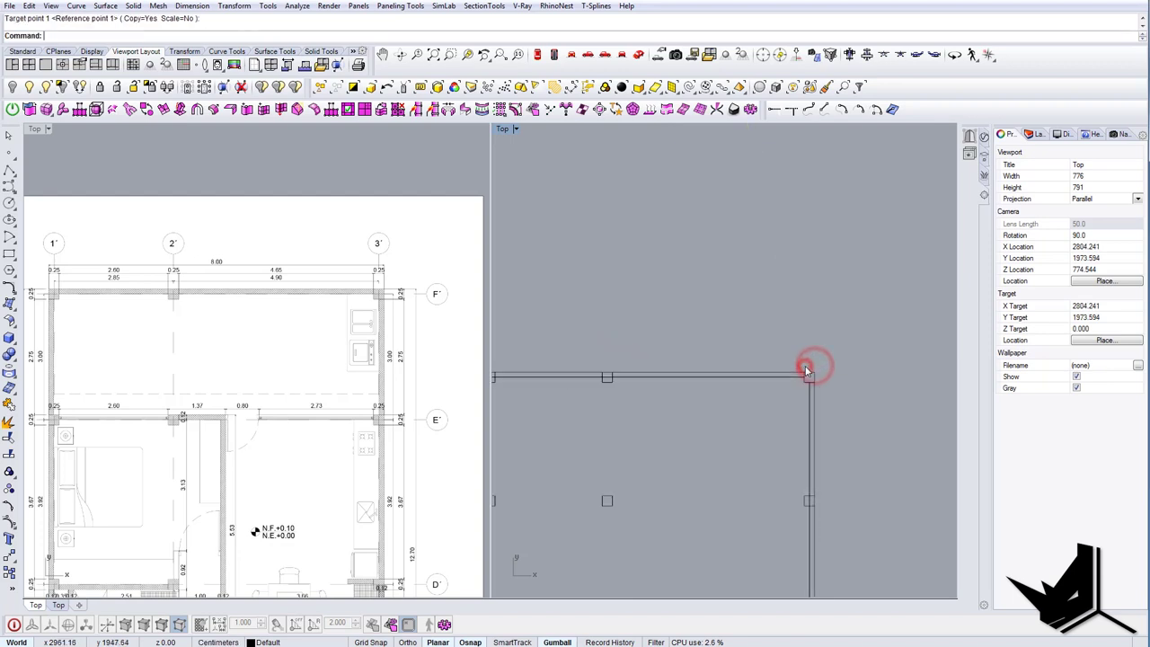
Scale the axis F wall with Scale1D so it ends at the axis 1 column's inner face, keeping its axis 3 end fixed.
{"action": "scroll", "coordinate": [805, 366], "scroll_direction": "down", "scroll_amount": 6}
{"action": "left_click_drag", "start_coordinate": [763, 387], "coordinate": [751, 360]}
{"action": "type", "text": "Scale1D"}
{"action": "key", "text": "Return"}
{"action": "left_click", "coordinate": [806, 366]}
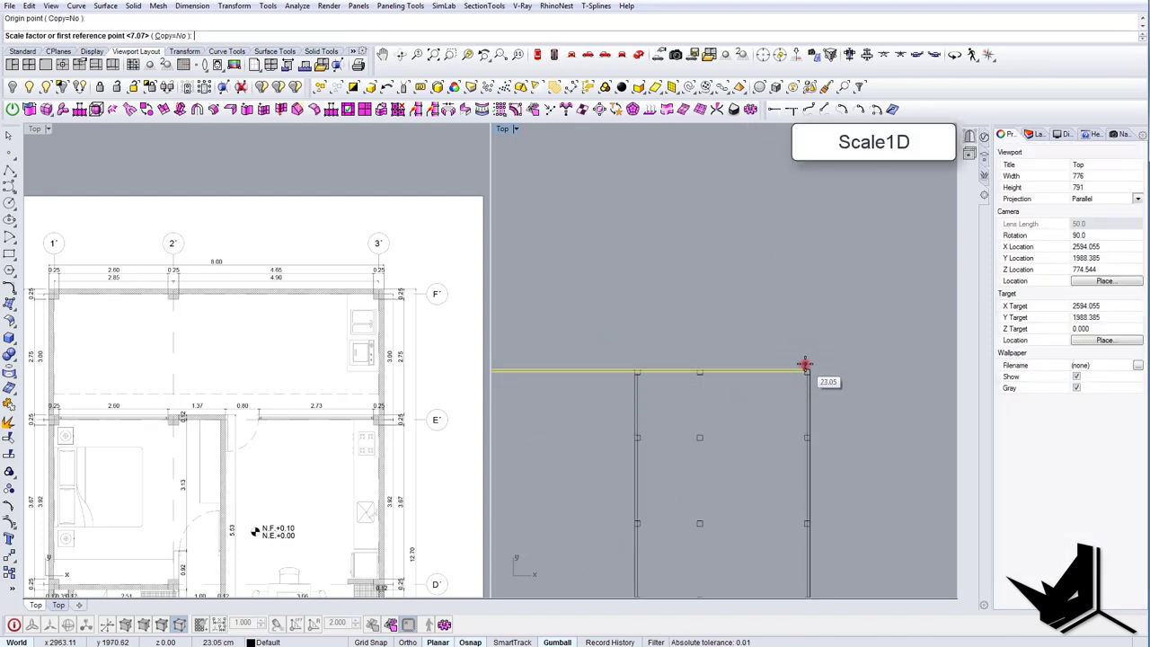
{"action": "scroll", "coordinate": [806, 364], "scroll_direction": "down", "scroll_amount": 4}
{"action": "scroll", "coordinate": [667, 368], "scroll_direction": "up", "scroll_amount": 6}
{"action": "scroll", "coordinate": [734, 372], "scroll_direction": "up", "scroll_amount": 8}
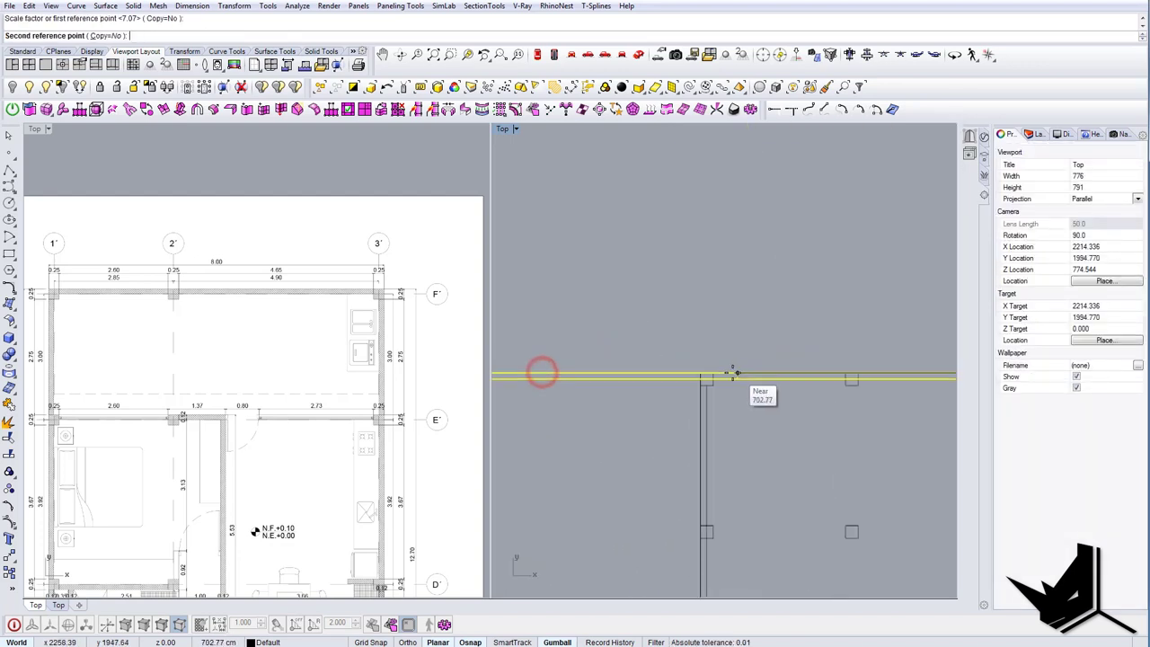
{"action": "left_click", "coordinate": [714, 373]}
{"action": "scroll", "coordinate": [715, 374], "scroll_direction": "down", "scroll_amount": 11}
{"action": "right_click_drag", "start_coordinate": [758, 440], "coordinate": [676, 321]}
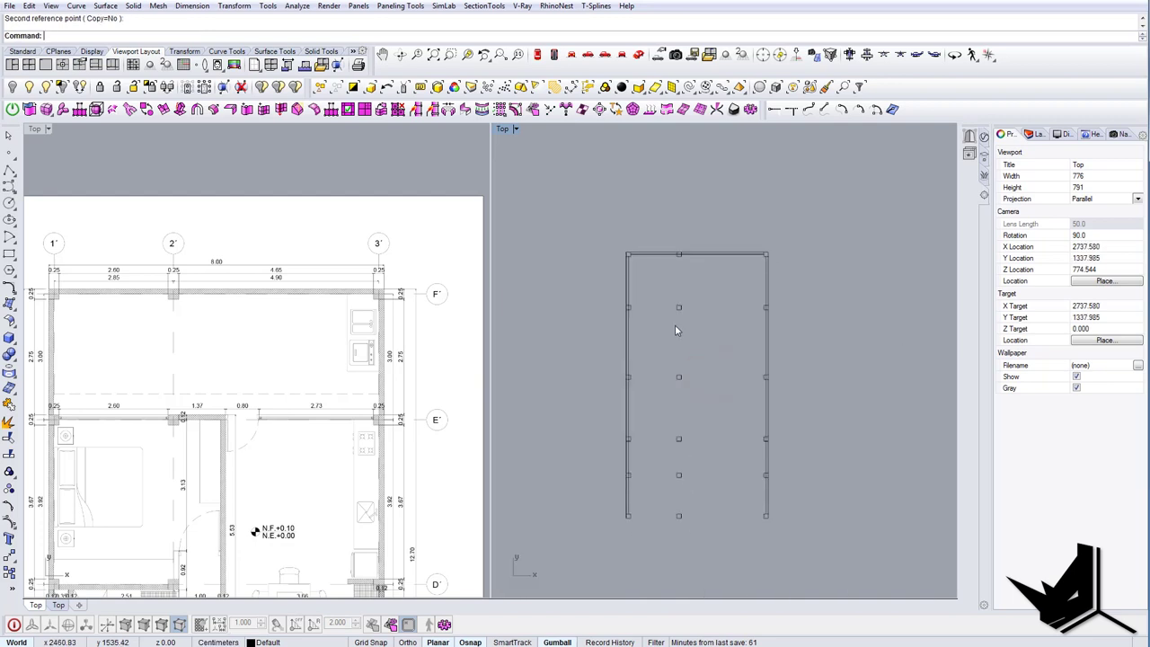
Inspect the overlapping column squares and the continuous wall rectangle along axis 1.
{"action": "scroll", "coordinate": [669, 351], "scroll_direction": "up", "scroll_amount": 2}
{"action": "right_click_drag", "start_coordinate": [647, 476], "coordinate": [631, 412]}
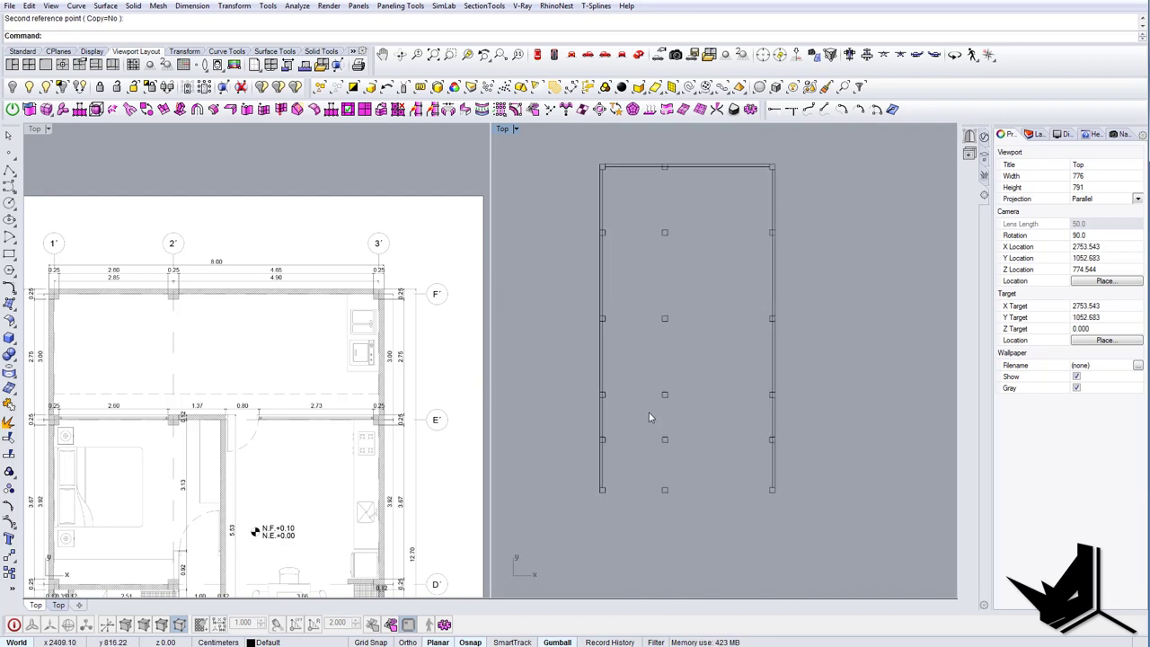
{"action": "scroll", "coordinate": [601, 386], "scroll_direction": "up", "scroll_amount": 3}
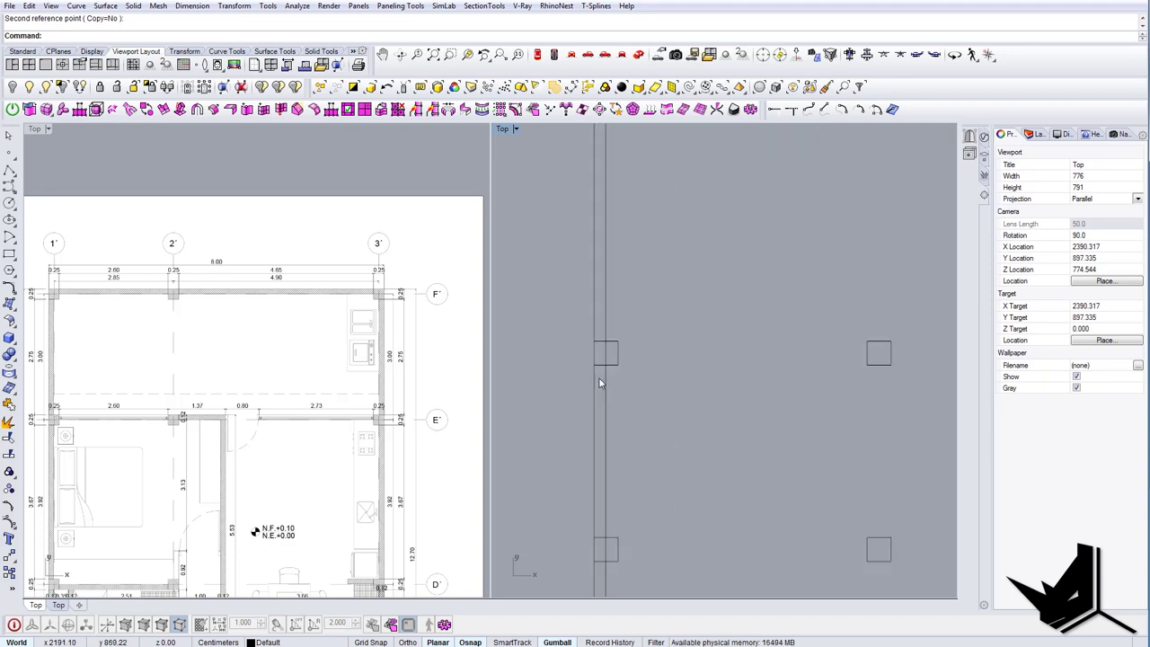
{"action": "left_click", "coordinate": [606, 345]}
{"action": "left_click_drag", "start_coordinate": [593, 338], "coordinate": [636, 380]}
{"action": "scroll", "coordinate": [636, 380], "scroll_direction": "down", "scroll_amount": 2}
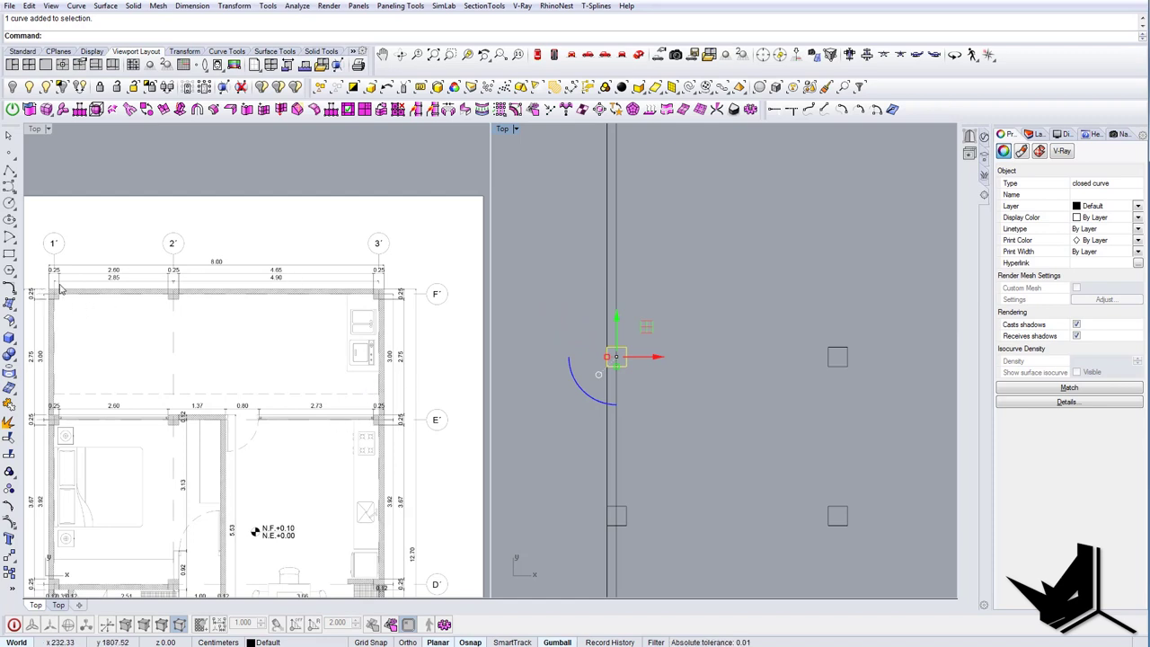
{"action": "right_click_drag", "start_coordinate": [680, 403], "coordinate": [579, 416]}
{"action": "scroll", "coordinate": [585, 413], "scroll_direction": "down", "scroll_amount": 4}
{"action": "left_click", "coordinate": [586, 412]}
{"action": "scroll", "coordinate": [583, 410], "scroll_direction": "down", "scroll_amount": 3}
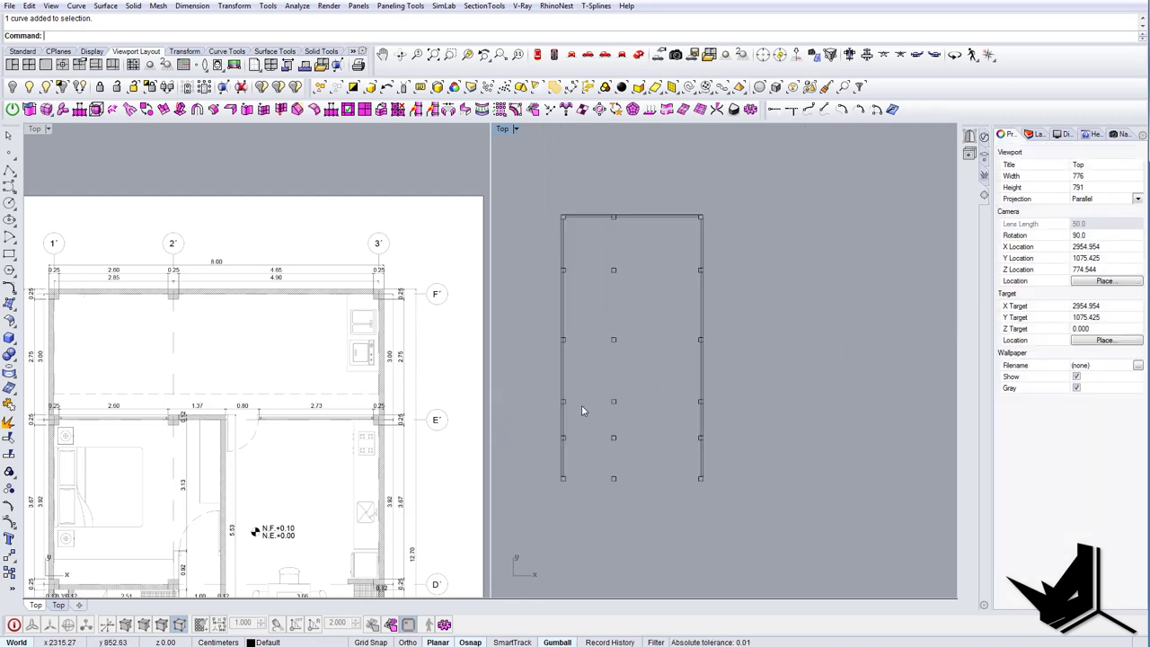
{"action": "scroll", "coordinate": [563, 467], "scroll_direction": "up", "scroll_amount": 5}
{"action": "scroll", "coordinate": [578, 456], "scroll_direction": "down", "scroll_amount": 3}
{"action": "left_click", "coordinate": [579, 455]}
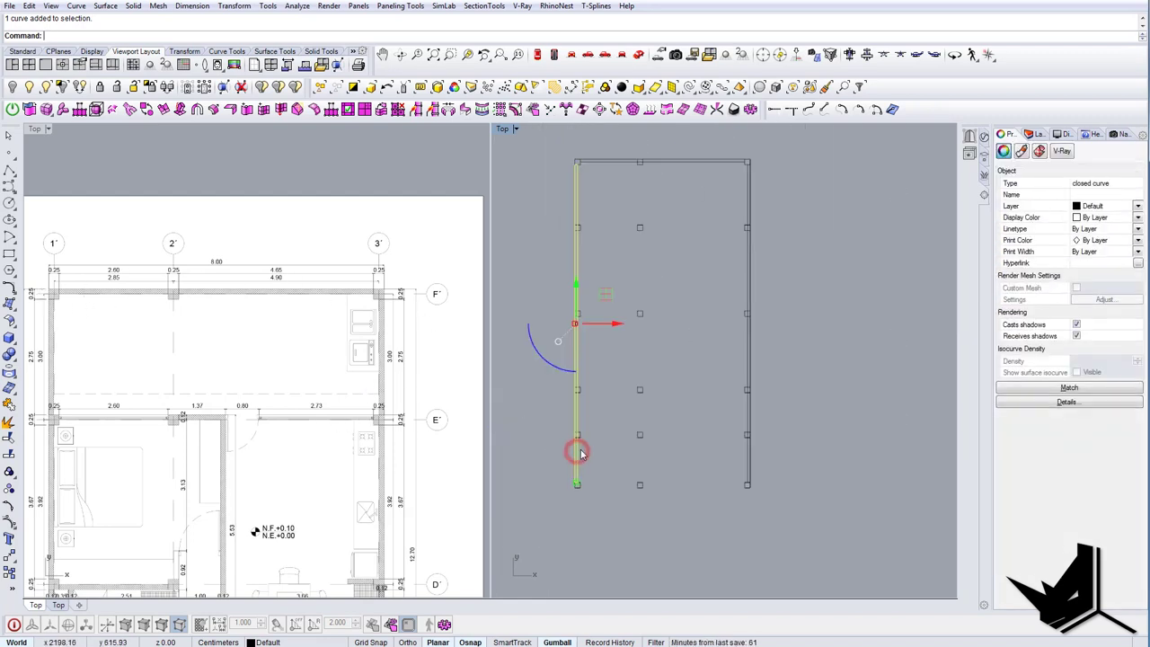
{"action": "right_click_drag", "start_coordinate": [576, 421], "coordinate": [618, 421]}
{"action": "key", "text": "Escape"}
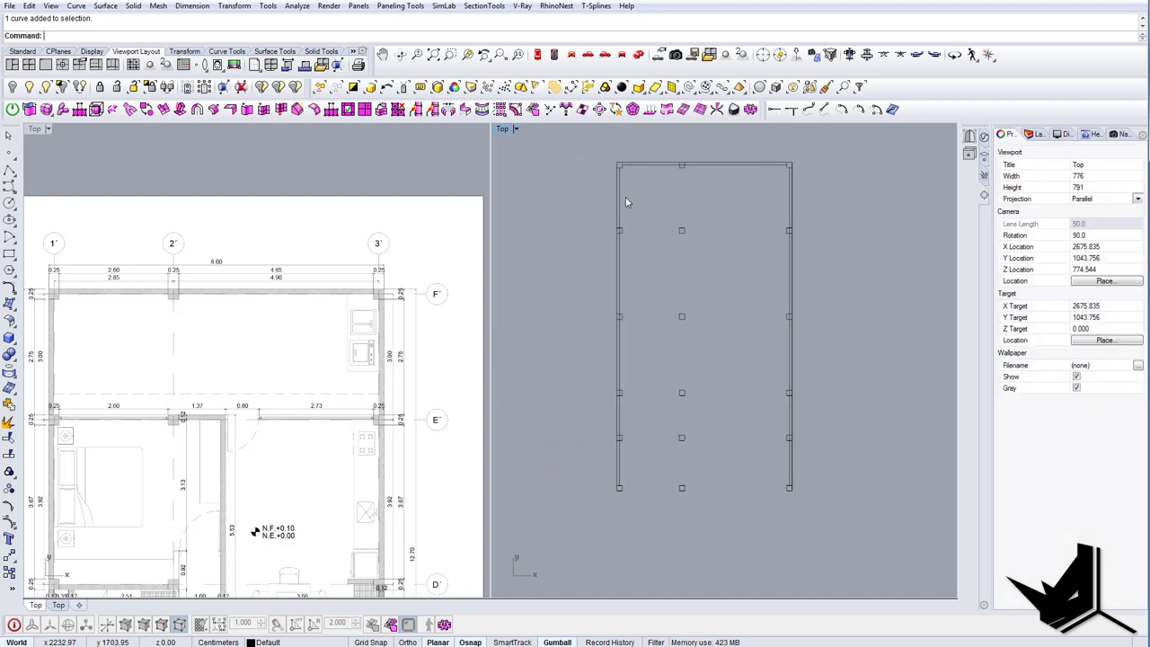
Use CurveBoolean on the axis 1 wall and its columns to extract the wall regions between axes F–E, D–C and B–A.
{"action": "scroll", "coordinate": [625, 196], "scroll_direction": "up", "scroll_amount": 1}
{"action": "scroll", "coordinate": [629, 264], "scroll_direction": "down", "scroll_amount": 1}
{"action": "scroll", "coordinate": [643, 316], "scroll_direction": "down", "scroll_amount": 2}
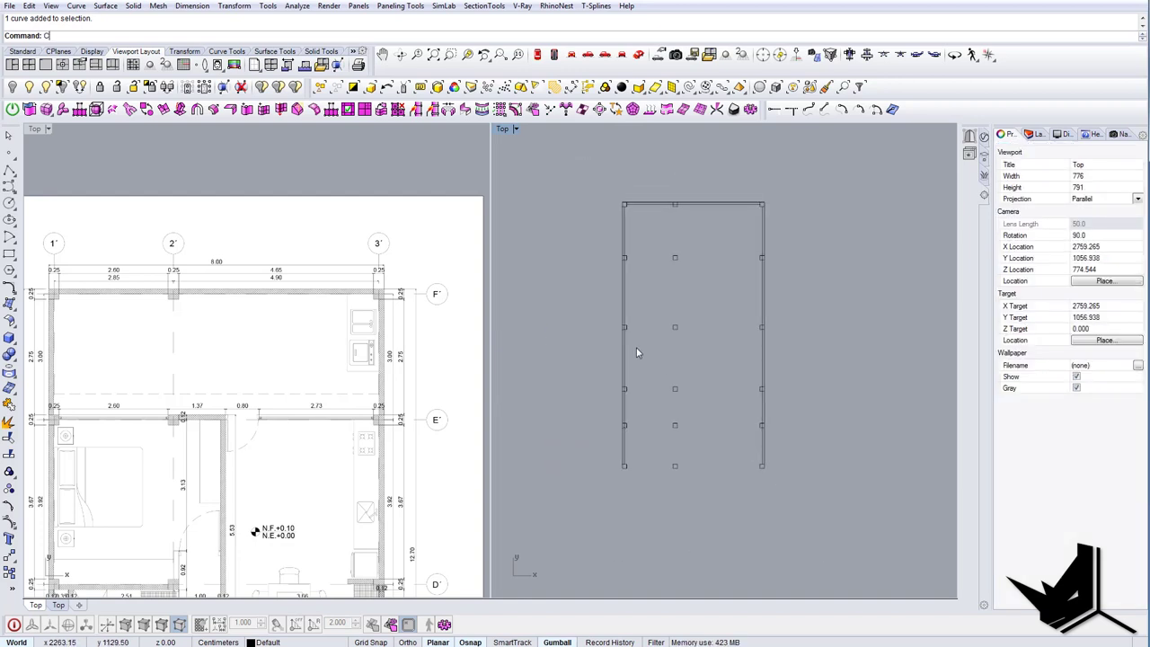
{"action": "type", "text": "urveBoolean"}
{"action": "key", "text": "Return"}
{"action": "left_click_drag", "start_coordinate": [591, 189], "coordinate": [590, 189]}
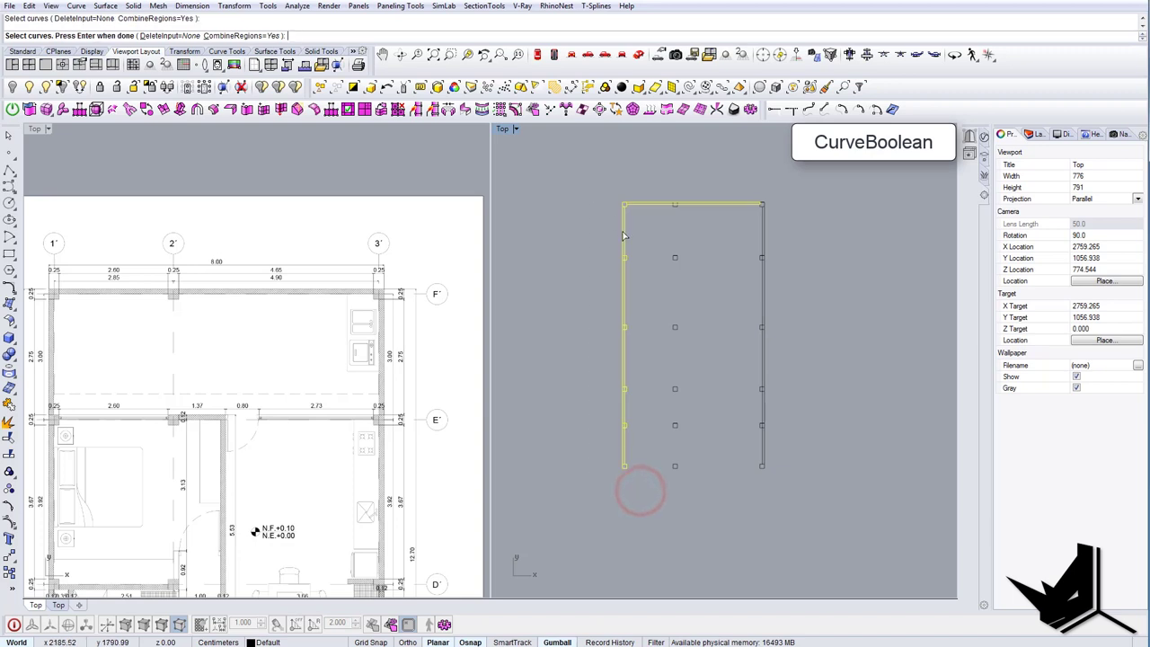
{"action": "key", "text": "Return"}
{"action": "scroll", "coordinate": [625, 234], "scroll_direction": "up", "scroll_amount": 10}
{"action": "scroll", "coordinate": [627, 234], "scroll_direction": "down", "scroll_amount": 8}
{"action": "scroll", "coordinate": [628, 368], "scroll_direction": "up", "scroll_amount": 8}
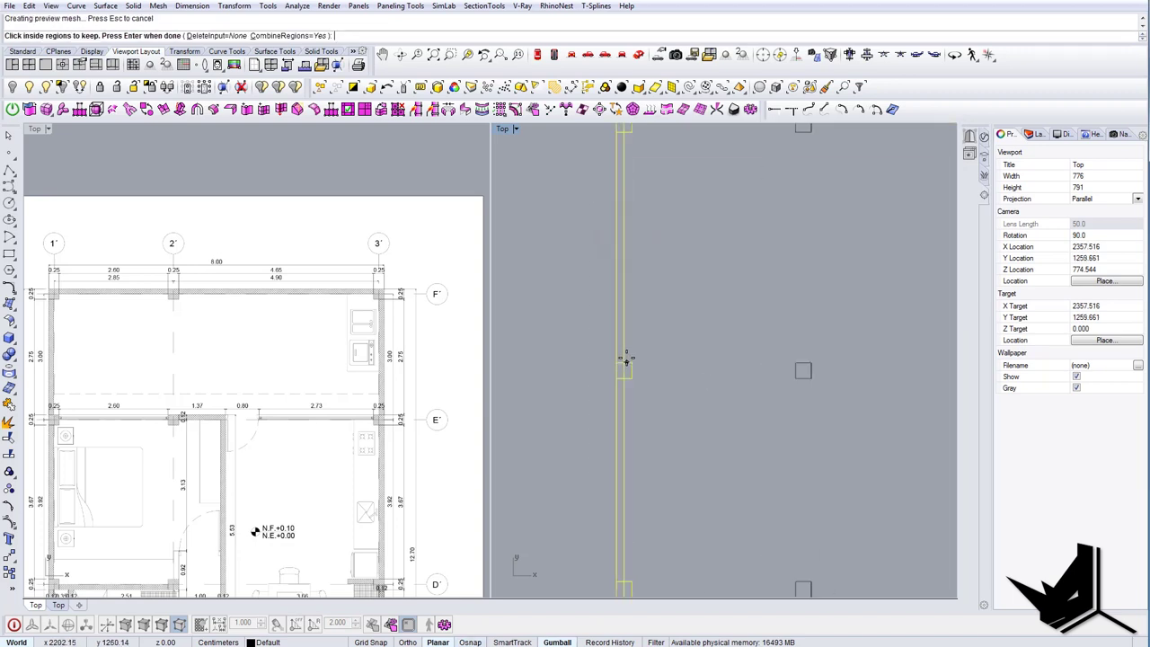
{"action": "scroll", "coordinate": [626, 358], "scroll_direction": "down", "scroll_amount": 6}
{"action": "right_click_drag", "start_coordinate": [626, 375], "coordinate": [621, 355]}
{"action": "scroll", "coordinate": [619, 376], "scroll_direction": "up", "scroll_amount": 2}
{"action": "scroll", "coordinate": [617, 378], "scroll_direction": "down", "scroll_amount": 4}
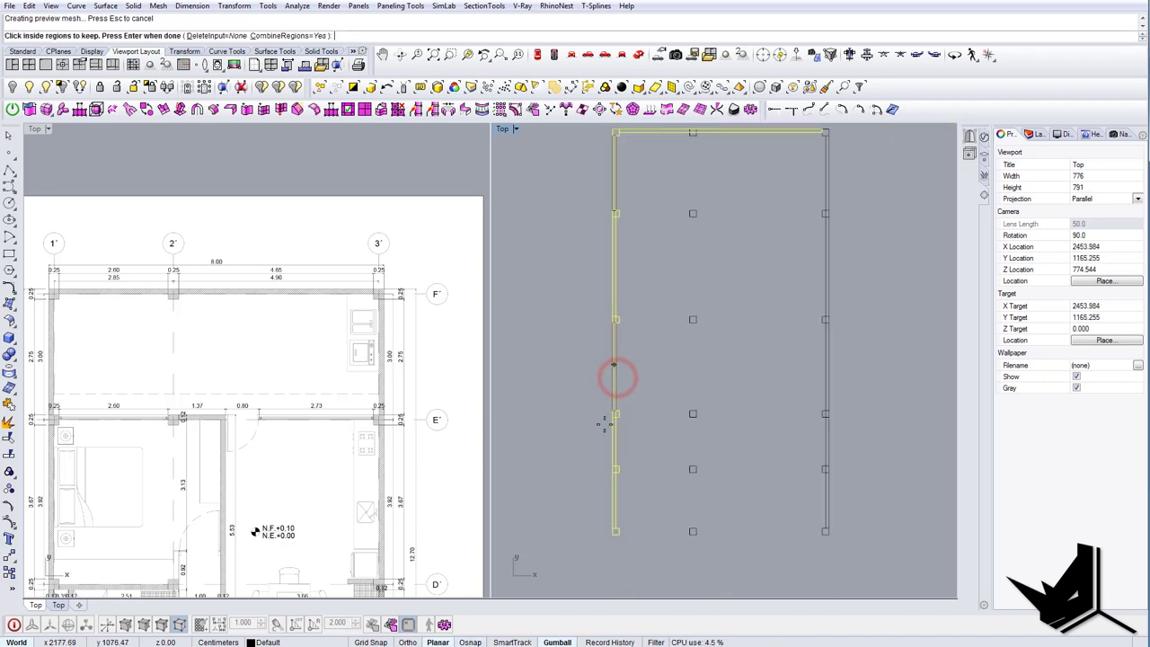
{"action": "scroll", "coordinate": [616, 494], "scroll_direction": "up", "scroll_amount": 4}
{"action": "right_click_drag", "start_coordinate": [619, 475], "coordinate": [622, 432]}
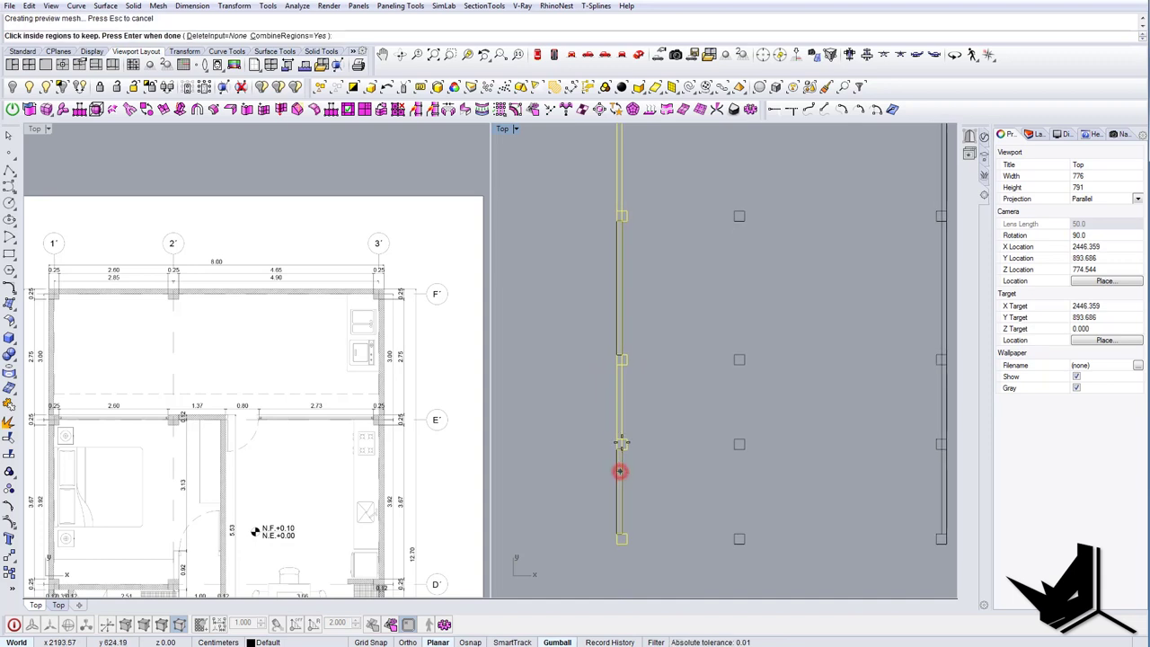
{"action": "scroll", "coordinate": [625, 409], "scroll_direction": "down", "scroll_amount": 8}
{"action": "key", "text": "Return"}
Move the extracted alternate wall regions aside, outside axis 1.
{"action": "scroll", "coordinate": [632, 314], "scroll_direction": "up", "scroll_amount": 4}
{"action": "left_click_drag", "start_coordinate": [668, 345], "coordinate": [622, 231]}
{"action": "key", "text": "Escape"}
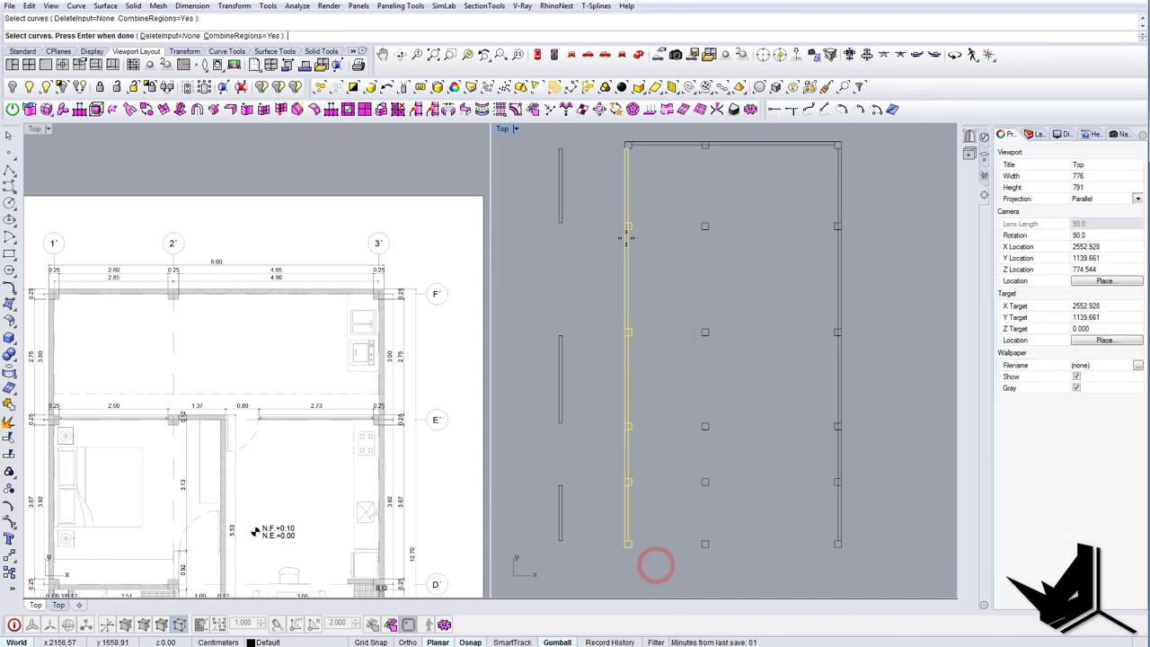
Use CurveBoolean again on the axis 1 wall and columns to extract the remaining regions between axes E–D and C–B.
{"action": "key", "text": "Return"}
{"action": "scroll", "coordinate": [627, 245], "scroll_direction": "up", "scroll_amount": 6}
{"action": "scroll", "coordinate": [624, 243], "scroll_direction": "down", "scroll_amount": 8}
{"action": "scroll", "coordinate": [623, 387], "scroll_direction": "up", "scroll_amount": 8}
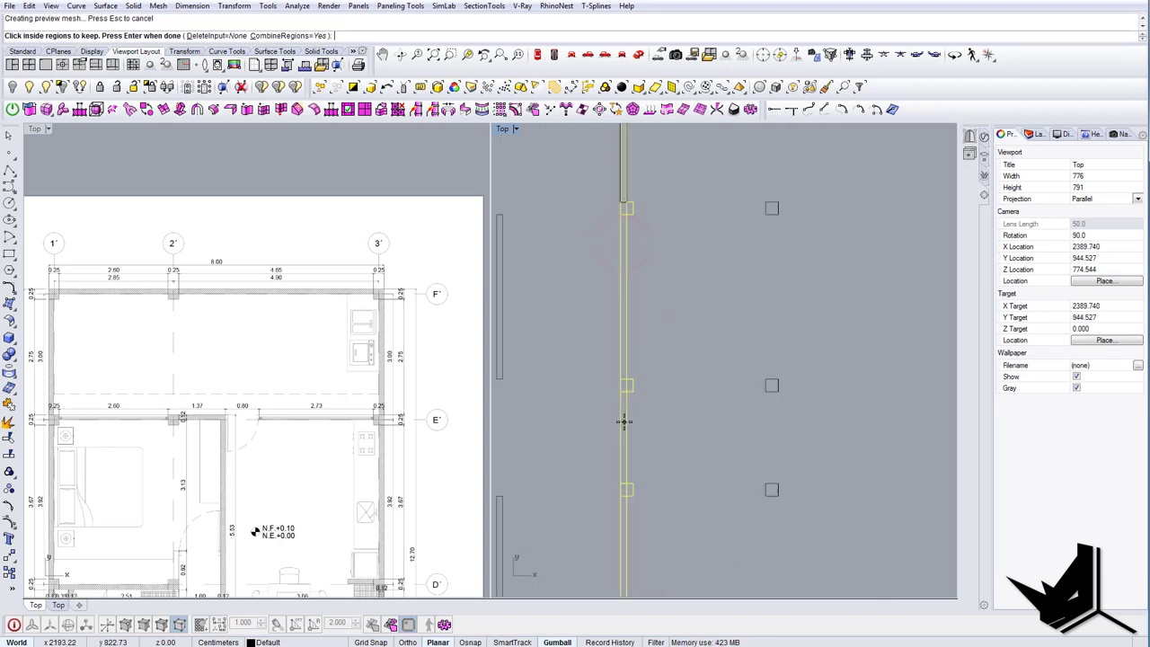
{"action": "left_click", "coordinate": [624, 422]}
{"action": "scroll", "coordinate": [624, 422], "scroll_direction": "down", "scroll_amount": 10}
{"action": "key", "text": "Return"}
Move the two remaining extracted regions aside and align them with the first three in one line.
{"action": "left_click_drag", "start_coordinate": [656, 363], "coordinate": [633, 364]}
{"action": "right_click_drag", "start_coordinate": [567, 319], "coordinate": [568, 329]}
{"action": "scroll", "coordinate": [589, 289], "scroll_direction": "up", "scroll_amount": 2}
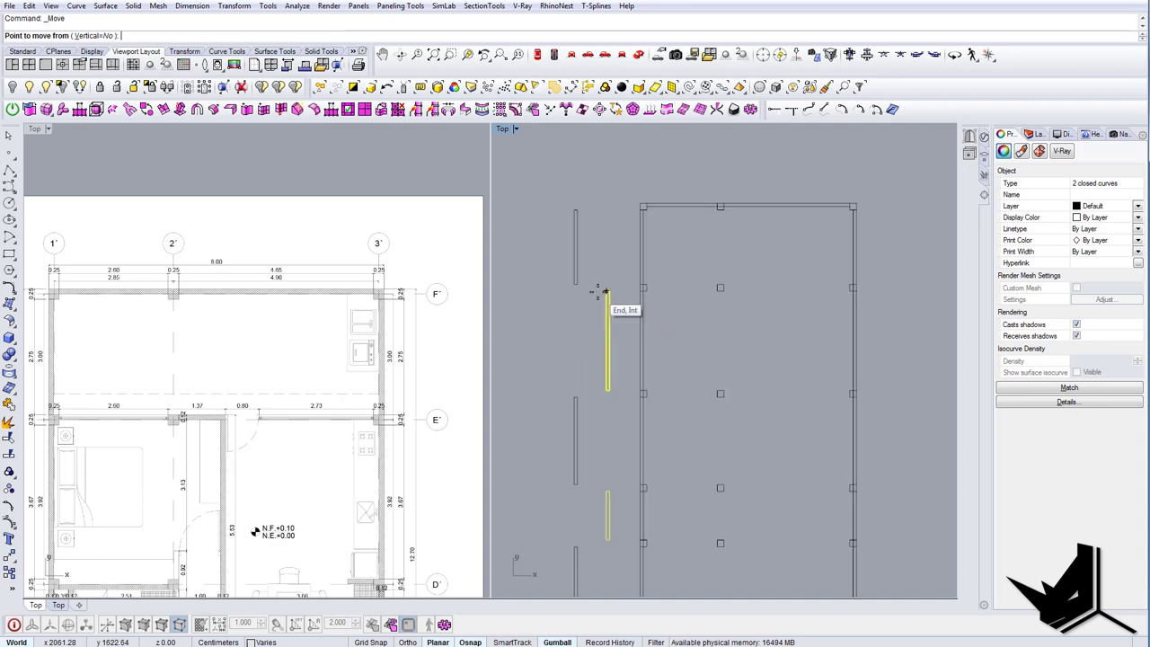
{"action": "left_click", "coordinate": [598, 292]}
{"action": "key", "text": "Escape"}
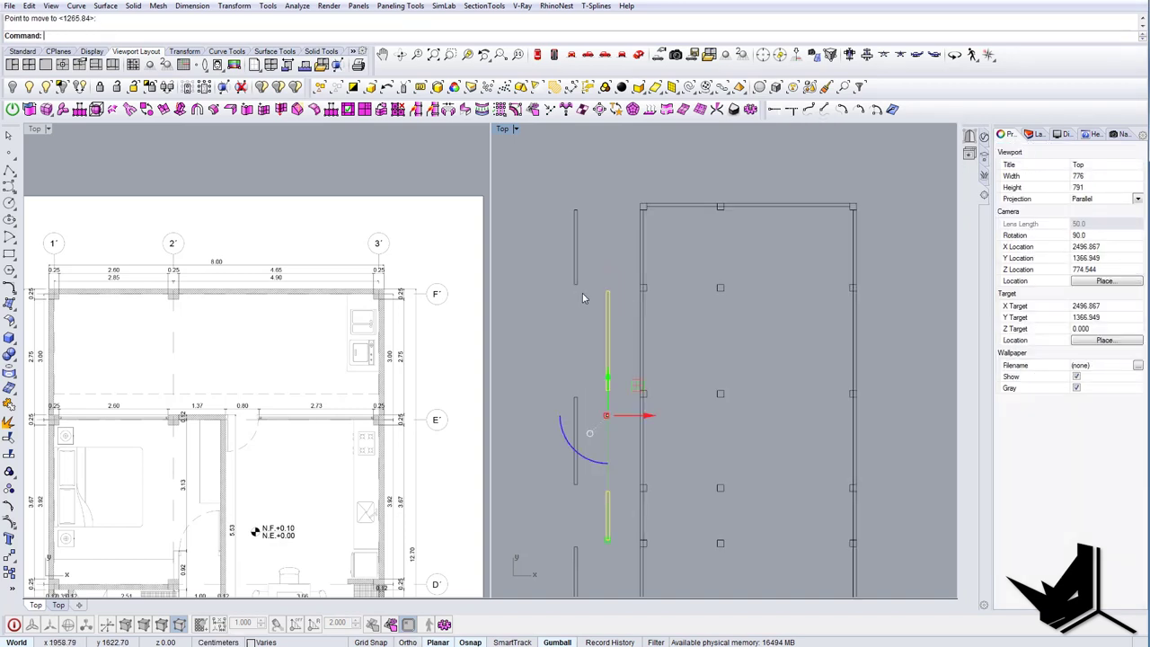
{"action": "type", "text": "m"}
{"action": "key", "text": "Return"}
{"action": "scroll", "coordinate": [596, 292], "scroll_direction": "up", "scroll_amount": 6}
{"action": "left_click", "coordinate": [616, 289]}
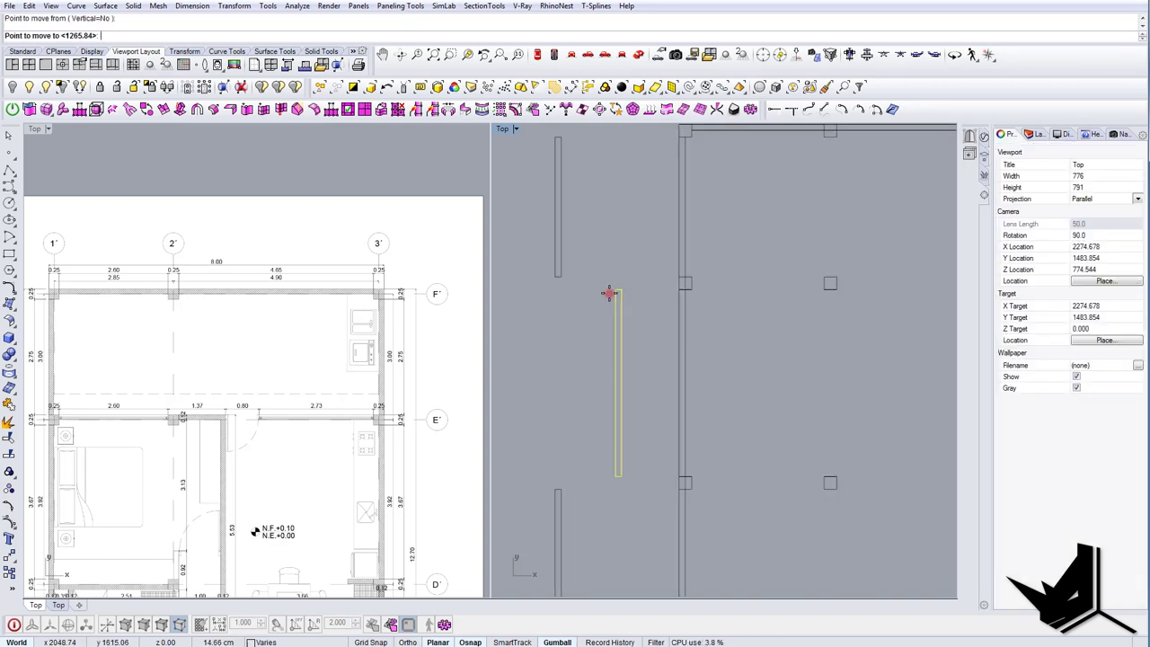
{"action": "left_click", "coordinate": [555, 278]}
{"action": "key", "text": "Escape"}
Delete the five extracted wall regions lying outside axis 1.
{"action": "scroll", "coordinate": [557, 281], "scroll_direction": "down", "scroll_amount": 10}
{"action": "scroll", "coordinate": [572, 462], "scroll_direction": "up", "scroll_amount": 4}
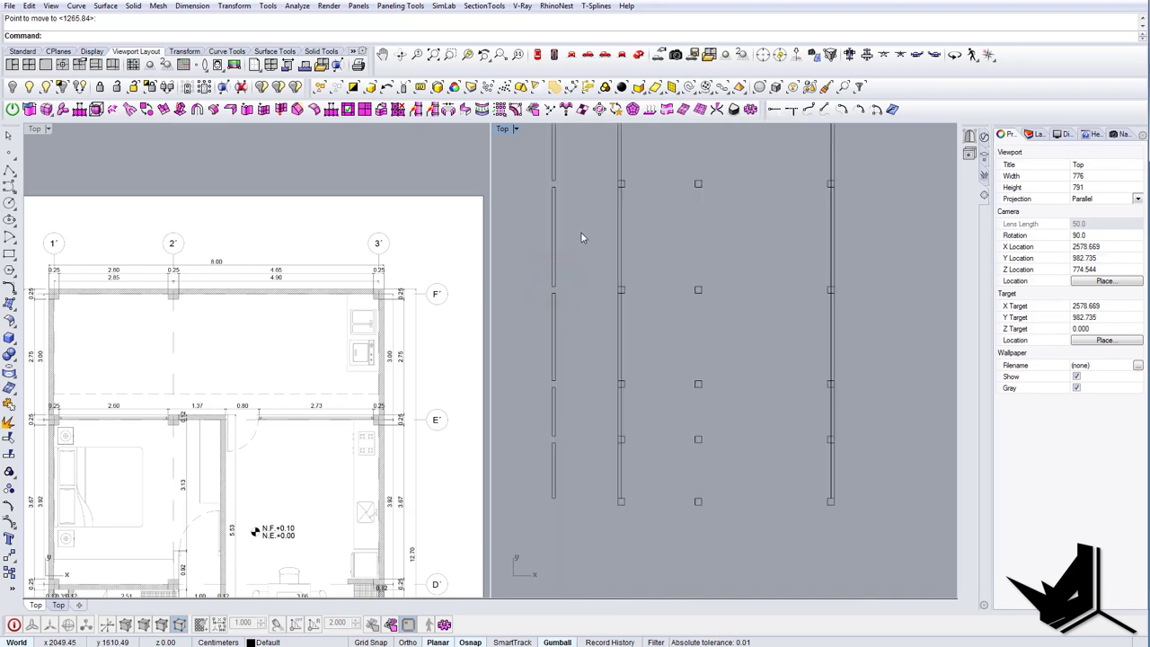
{"action": "right_click_drag", "start_coordinate": [581, 237], "coordinate": [577, 323]}
{"action": "scroll", "coordinate": [577, 326], "scroll_direction": "down", "scroll_amount": 2}
{"action": "left_click_drag", "start_coordinate": [546, 204], "coordinate": [545, 204]}
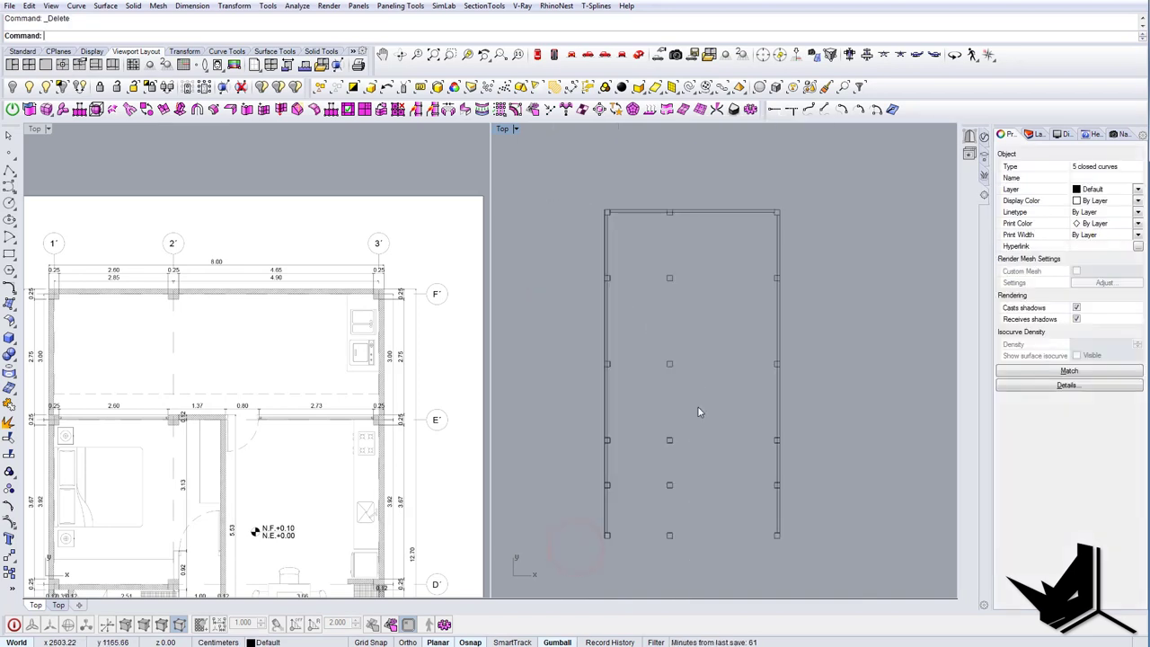
{"action": "key", "text": "Delete"}
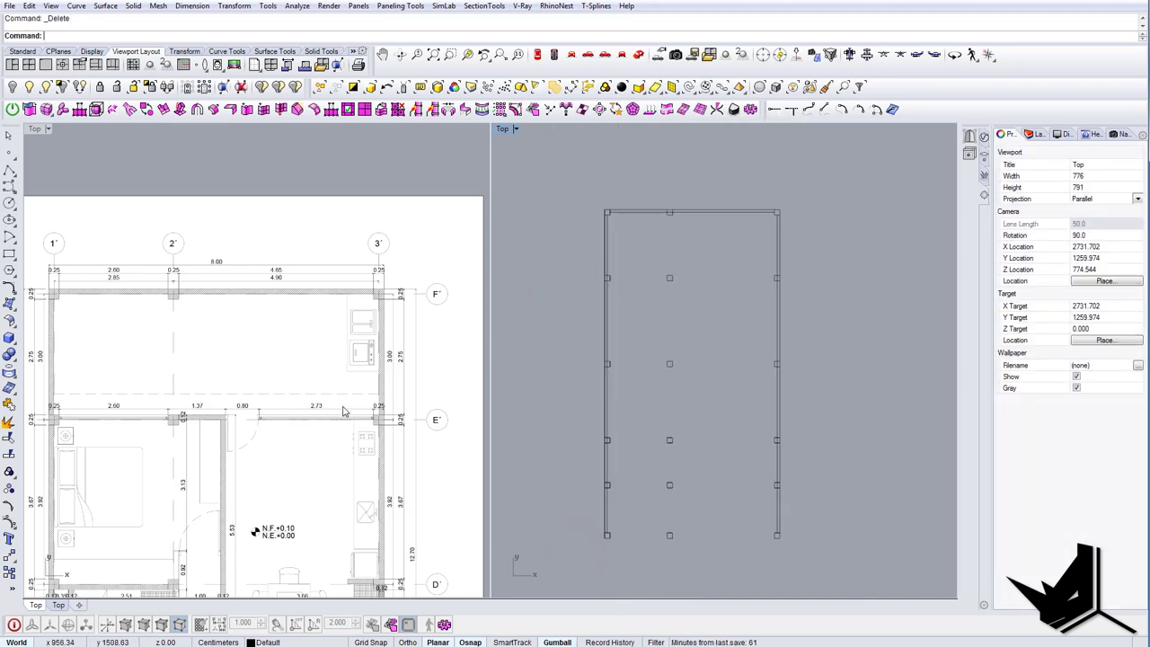
Copy the axis 1 wall rectangle from its inner corner at axis A to the axis 2 column's side facing axis 3.
{"action": "right_click_drag", "start_coordinate": [180, 447], "coordinate": [238, 342]}
{"action": "scroll", "coordinate": [239, 328], "scroll_direction": "down", "scroll_amount": 4}
{"action": "scroll", "coordinate": [214, 445], "scroll_direction": "up", "scroll_amount": 6}
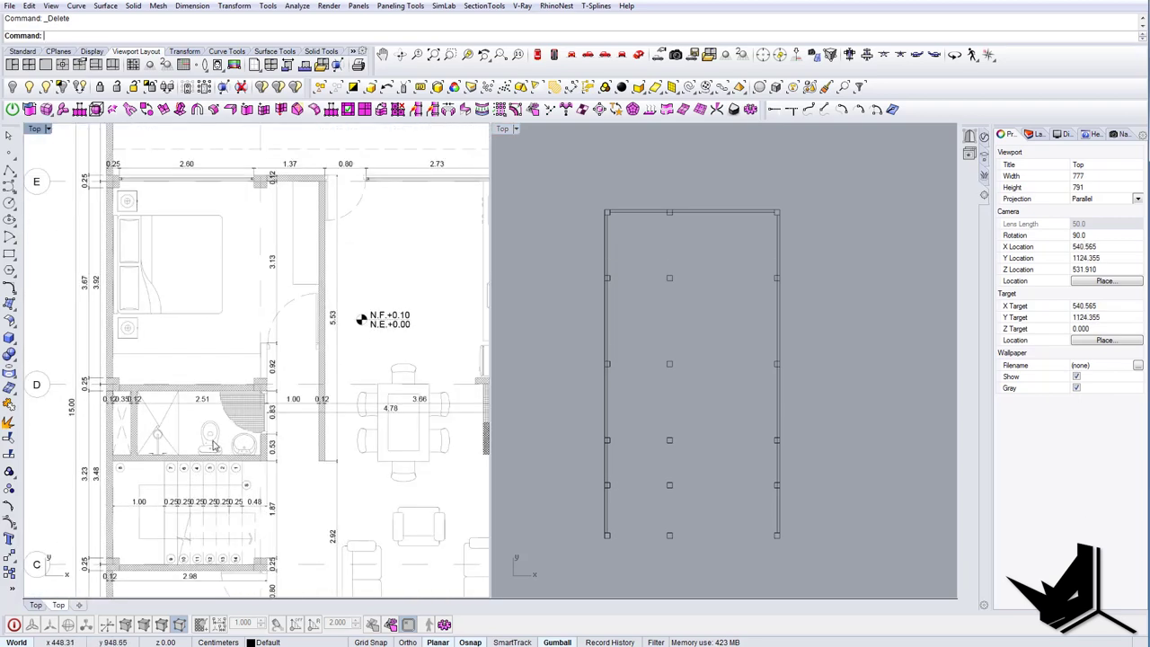
{"action": "scroll", "coordinate": [165, 411], "scroll_direction": "down", "scroll_amount": 5}
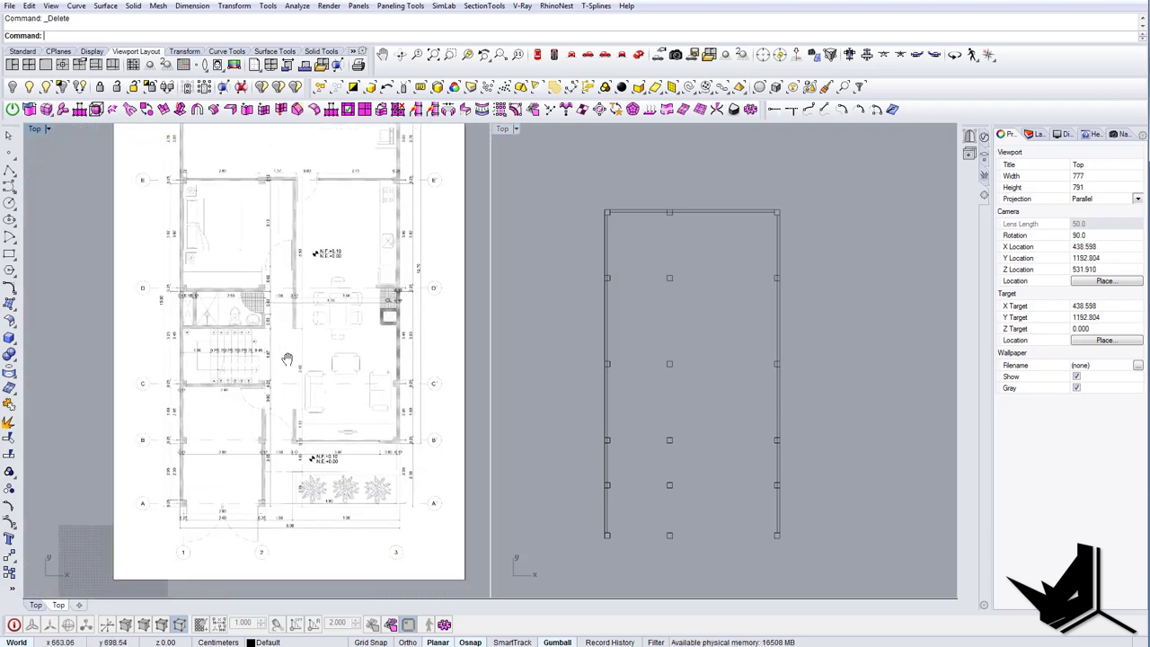
{"action": "scroll", "coordinate": [317, 459], "scroll_direction": "up", "scroll_amount": 4}
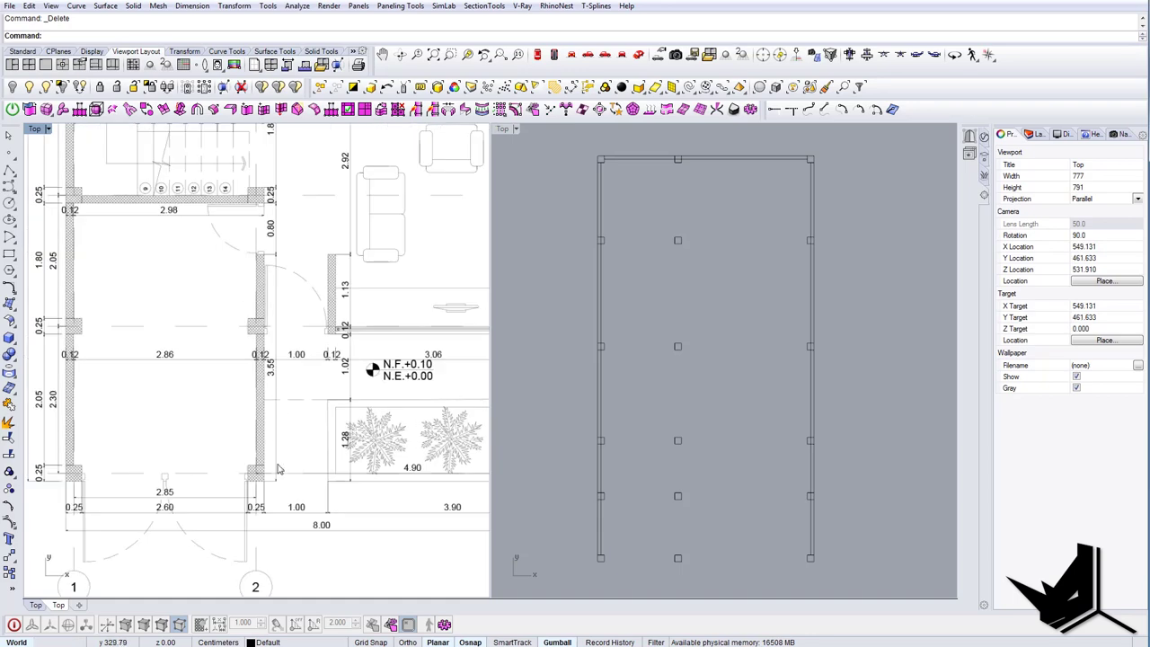
{"action": "right_click_drag", "start_coordinate": [279, 399], "coordinate": [277, 414]}
{"action": "right_click_drag", "start_coordinate": [672, 450], "coordinate": [663, 395]}
{"action": "scroll", "coordinate": [608, 459], "scroll_direction": "up", "scroll_amount": 6}
{"action": "left_click_drag", "start_coordinate": [602, 478], "coordinate": [566, 468]}
{"action": "right_click_drag", "start_coordinate": [601, 498], "coordinate": [600, 470]}
{"action": "type", "text": "copy"}
{"action": "key", "text": "Return"}
{"action": "left_click", "coordinate": [579, 506]}
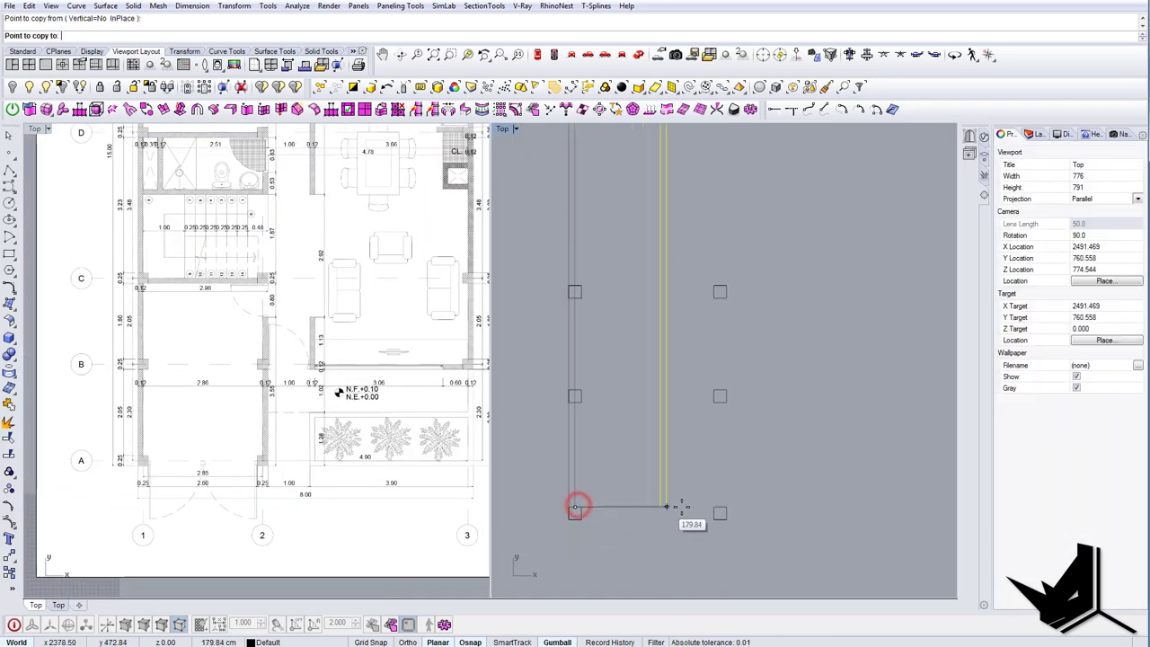
{"action": "left_click", "coordinate": [726, 507]}
{"action": "key", "text": "Return"}
Move the axis 2 wall so its lower corner meets the corner of the column at axis A exactly.
{"action": "scroll", "coordinate": [732, 463], "scroll_direction": "up", "scroll_amount": 2}
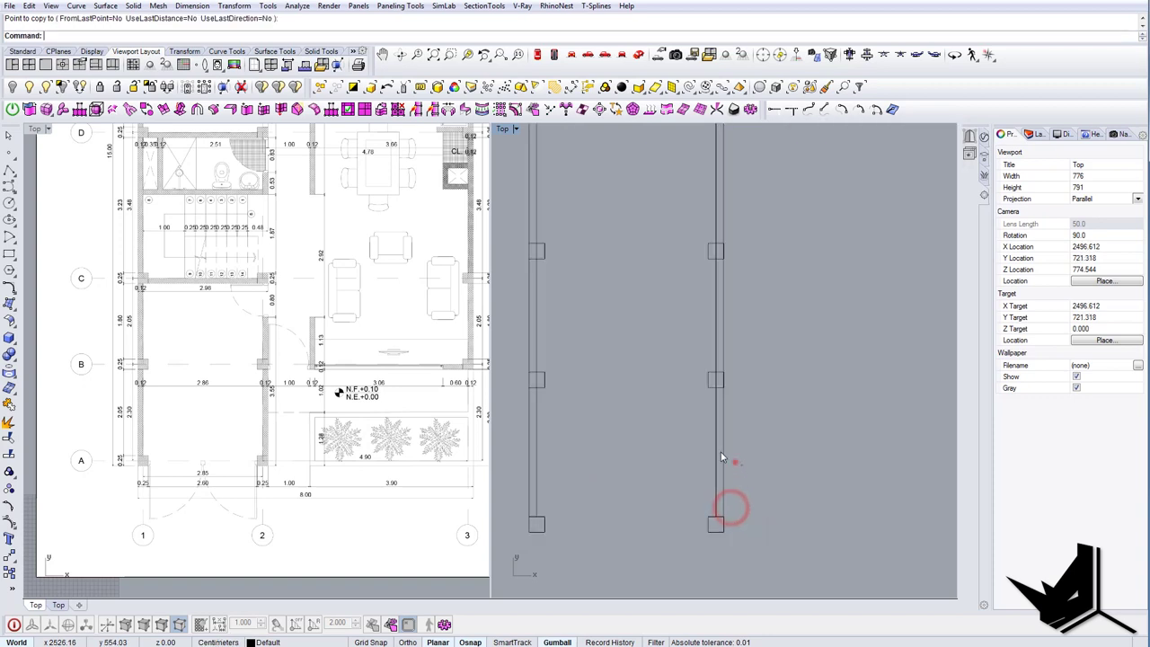
{"action": "left_click", "coordinate": [728, 460]}
{"action": "scroll", "coordinate": [735, 482], "scroll_direction": "up", "scroll_amount": 6}
{"action": "scroll", "coordinate": [665, 465], "scroll_direction": "up", "scroll_amount": 7}
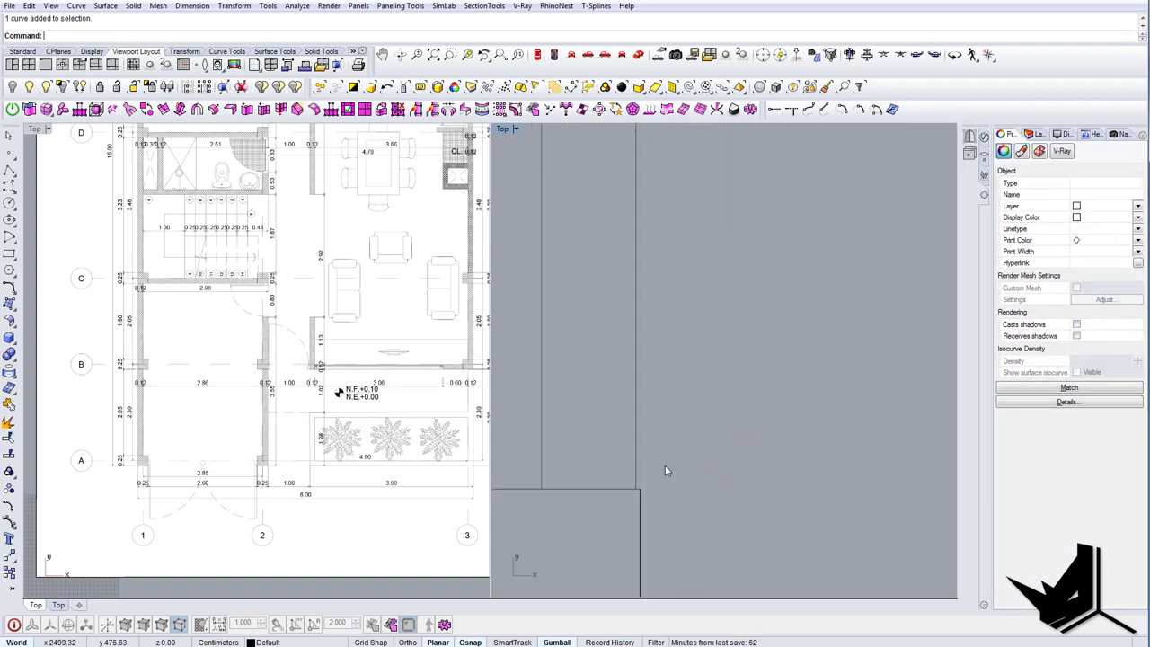
{"action": "right_click_drag", "start_coordinate": [662, 467], "coordinate": [611, 413]}
{"action": "type", "text": "m"}
{"action": "key", "text": "Return"}
{"action": "scroll", "coordinate": [612, 413], "scroll_direction": "up", "scroll_amount": 3}
{"action": "left_click", "coordinate": [615, 457]}
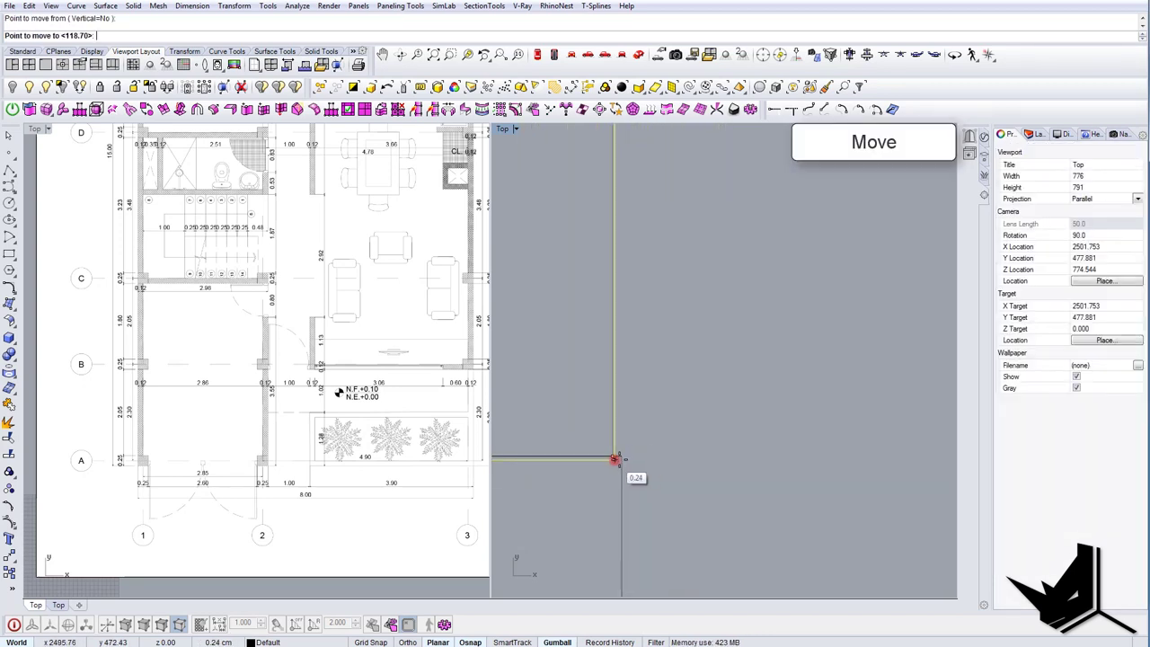
{"action": "left_click", "coordinate": [623, 460]}
{"action": "key", "text": "Escape"}
Scale the axis 2 wall with Scale1D so it ends at the axis B column, keeping its axis A end fixed.
{"action": "scroll", "coordinate": [642, 466], "scroll_direction": "down", "scroll_amount": 5}
{"action": "left_click_drag", "start_coordinate": [653, 409], "coordinate": [622, 393]}
{"action": "type", "text": "SC"}
{"action": "key", "text": "Return"}
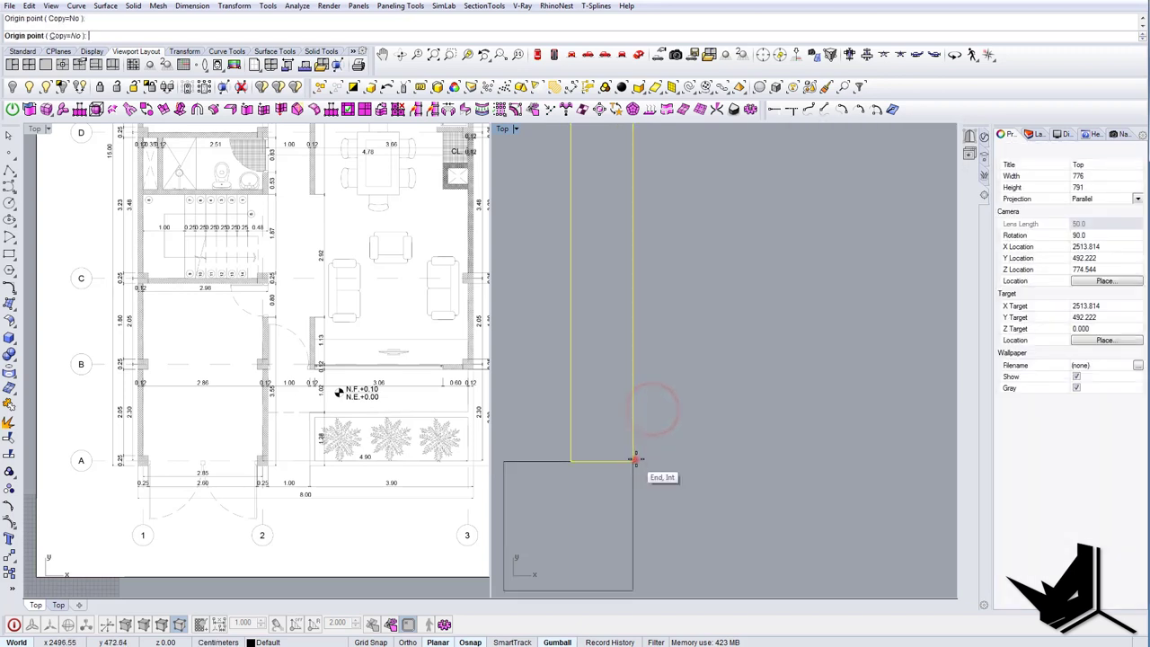
{"action": "left_click", "coordinate": [634, 462]}
{"action": "scroll", "coordinate": [661, 521], "scroll_direction": "down", "scroll_amount": 12}
{"action": "right_click_drag", "start_coordinate": [696, 348], "coordinate": [667, 467]}
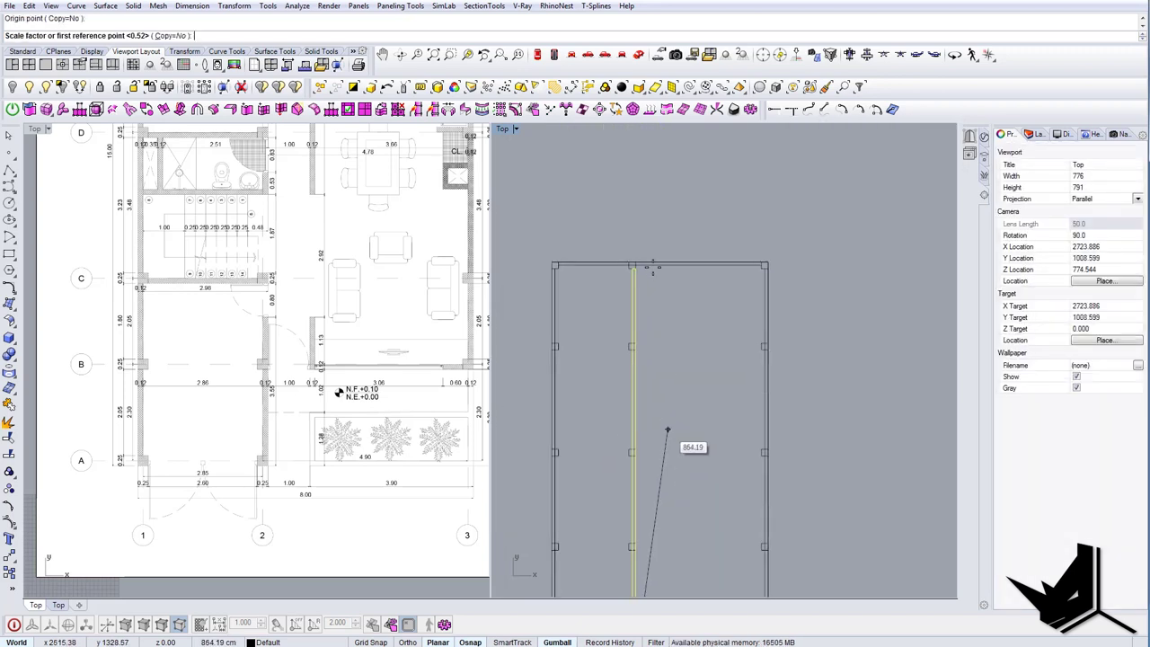
{"action": "scroll", "coordinate": [652, 267], "scroll_direction": "up", "scroll_amount": 8}
{"action": "left_click", "coordinate": [617, 265]}
{"action": "scroll", "coordinate": [619, 267], "scroll_direction": "down", "scroll_amount": 4}
{"action": "scroll", "coordinate": [616, 266], "scroll_direction": "down", "scroll_amount": 6}
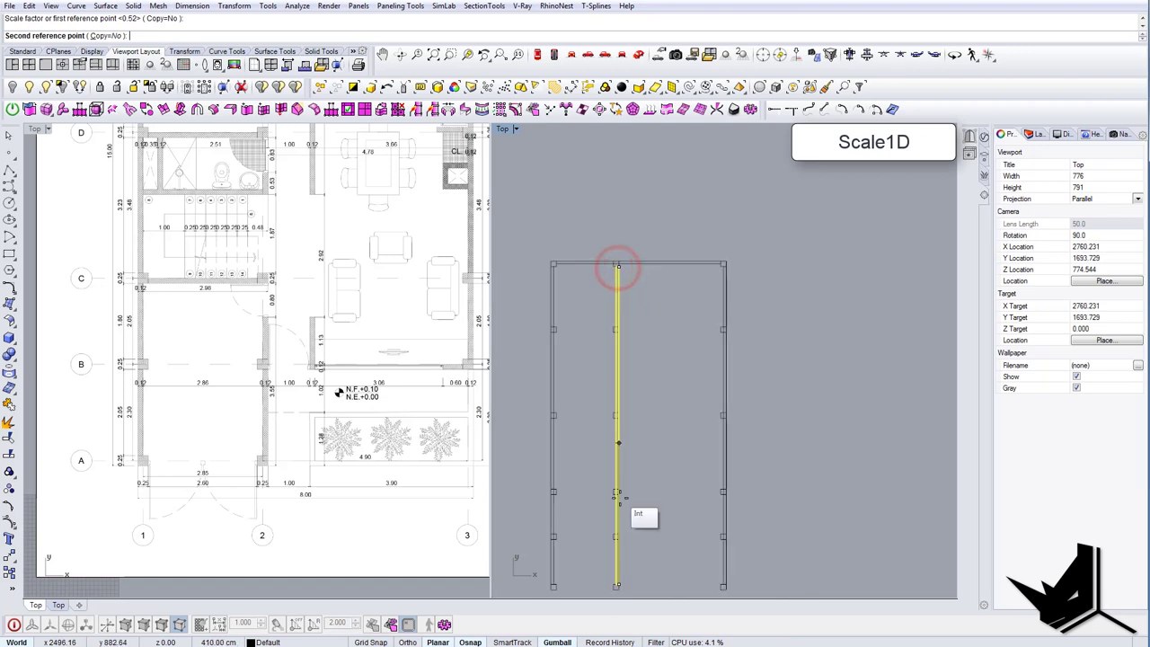
{"action": "right_click_drag", "start_coordinate": [628, 509], "coordinate": [657, 441]}
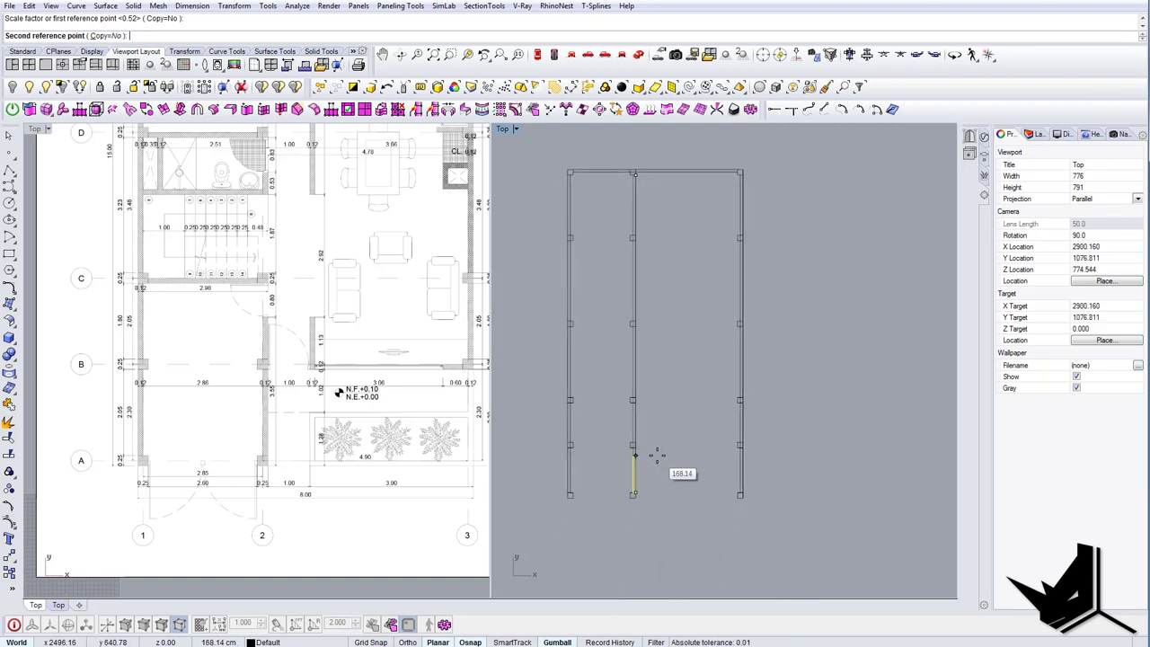
{"action": "scroll", "coordinate": [645, 442], "scroll_direction": "up", "scroll_amount": 10}
{"action": "left_click", "coordinate": [625, 451]}
{"action": "scroll", "coordinate": [646, 426], "scroll_direction": "down", "scroll_amount": 10}
{"action": "key", "text": "Escape"}
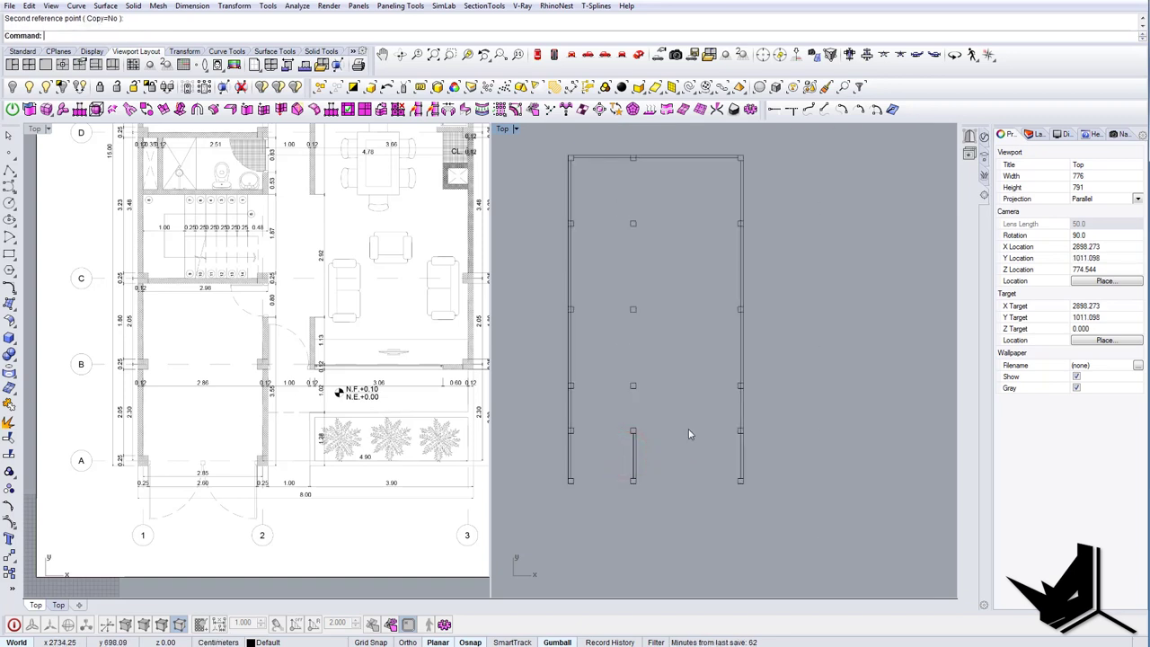
Examine the imported plan's walls and dimensions along axes 2 and 3, especially around axes A to C.
{"action": "scroll", "coordinate": [690, 434], "scroll_direction": "down", "scroll_amount": 2}
{"action": "scroll", "coordinate": [663, 440], "scroll_direction": "up", "scroll_amount": 2}
{"action": "right_click_drag", "start_coordinate": [397, 376], "coordinate": [364, 388]}
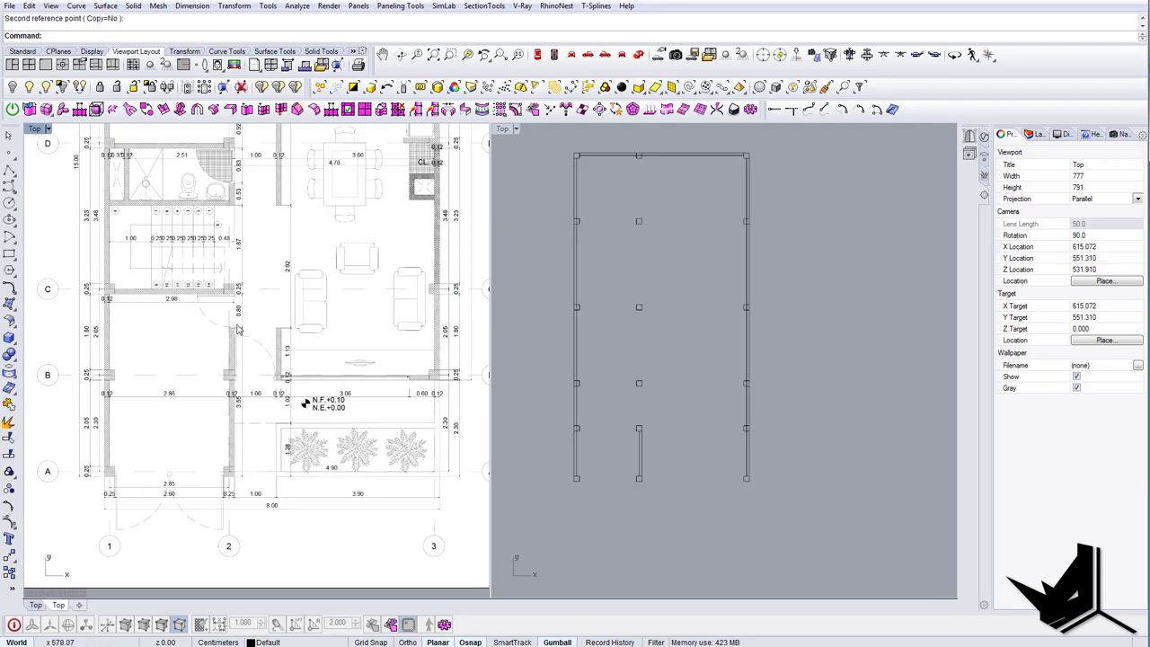
{"action": "right_click_drag", "start_coordinate": [261, 262], "coordinate": [295, 357]}
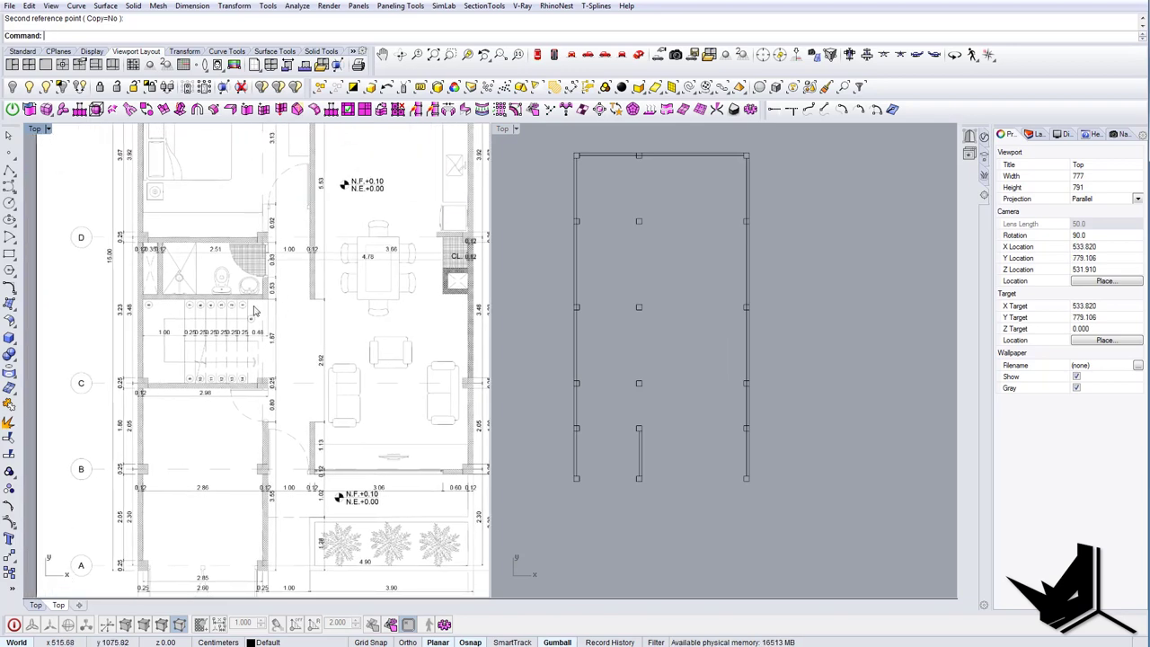
{"action": "right_click_drag", "start_coordinate": [281, 146], "coordinate": [295, 300]}
{"action": "scroll", "coordinate": [291, 316], "scroll_direction": "down", "scroll_amount": 4}
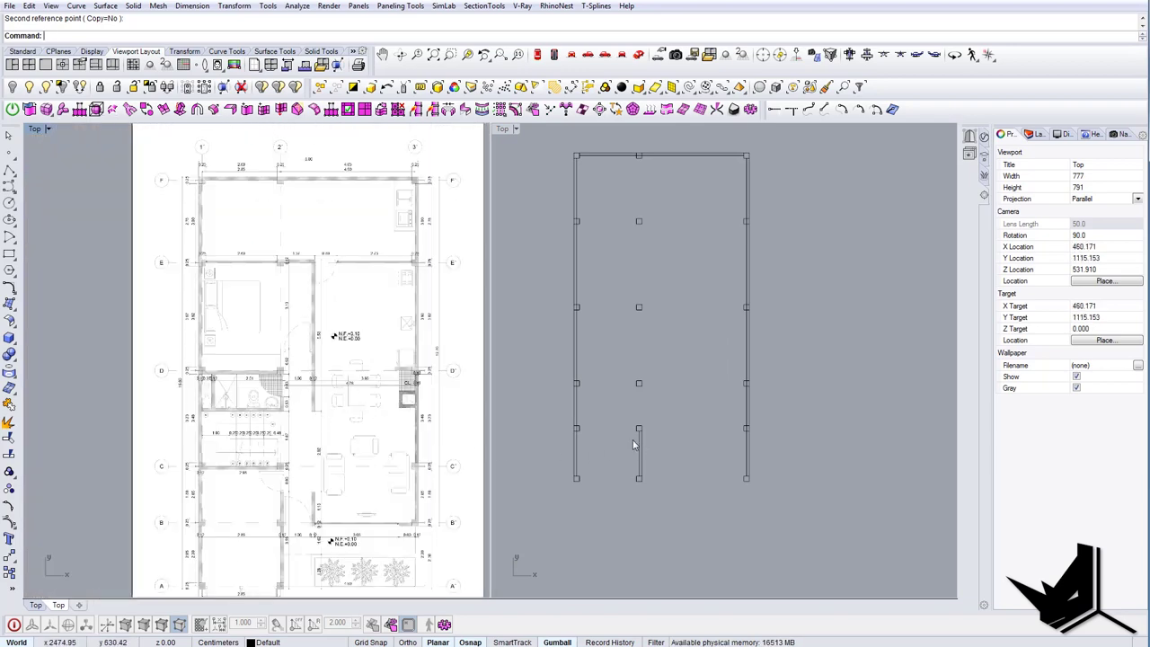
{"action": "right_click_drag", "start_coordinate": [301, 398], "coordinate": [285, 344]}
{"action": "scroll", "coordinate": [274, 448], "scroll_direction": "up", "scroll_amount": 6}
{"action": "scroll", "coordinate": [298, 455], "scroll_direction": "down", "scroll_amount": 4}
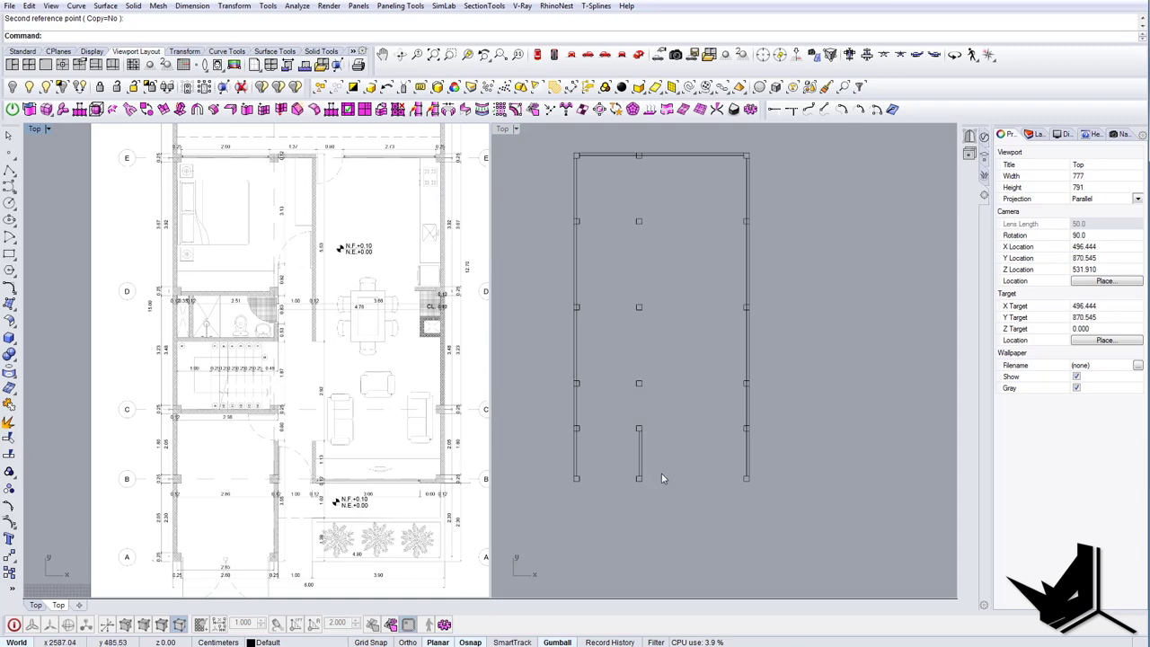
{"action": "right_click_drag", "start_coordinate": [661, 478], "coordinate": [629, 411]}
{"action": "right_click_drag", "start_coordinate": [314, 526], "coordinate": [335, 433]}
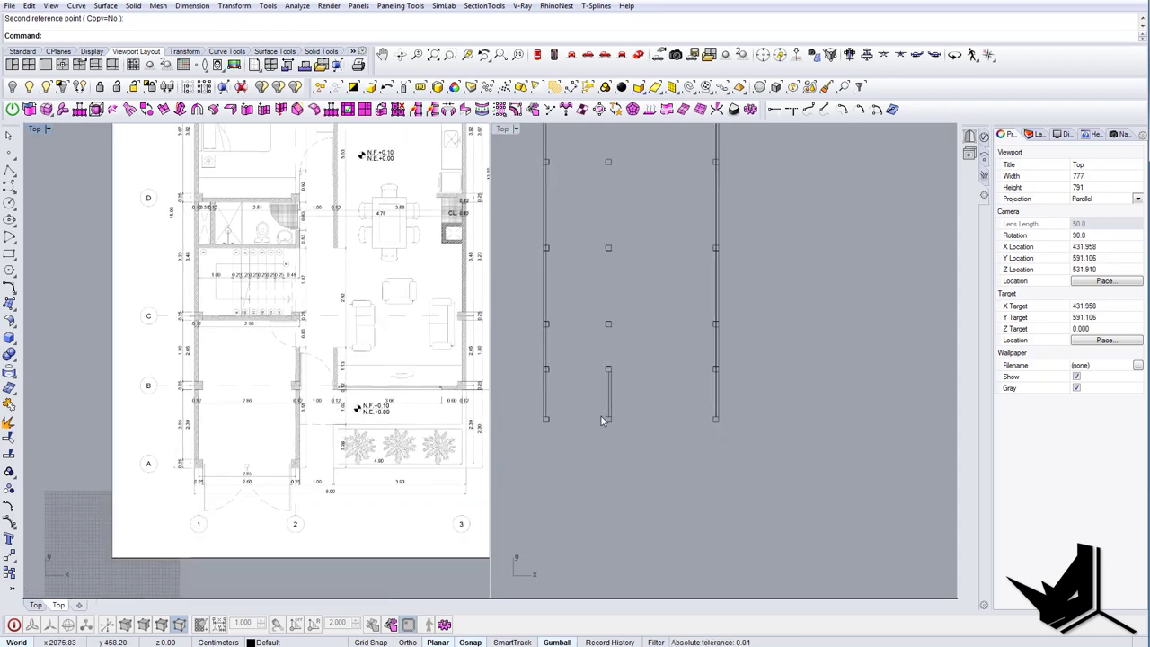
{"action": "right_click_drag", "start_coordinate": [639, 411], "coordinate": [589, 436]}
{"action": "right_click_drag", "start_coordinate": [357, 402], "coordinate": [312, 413]}
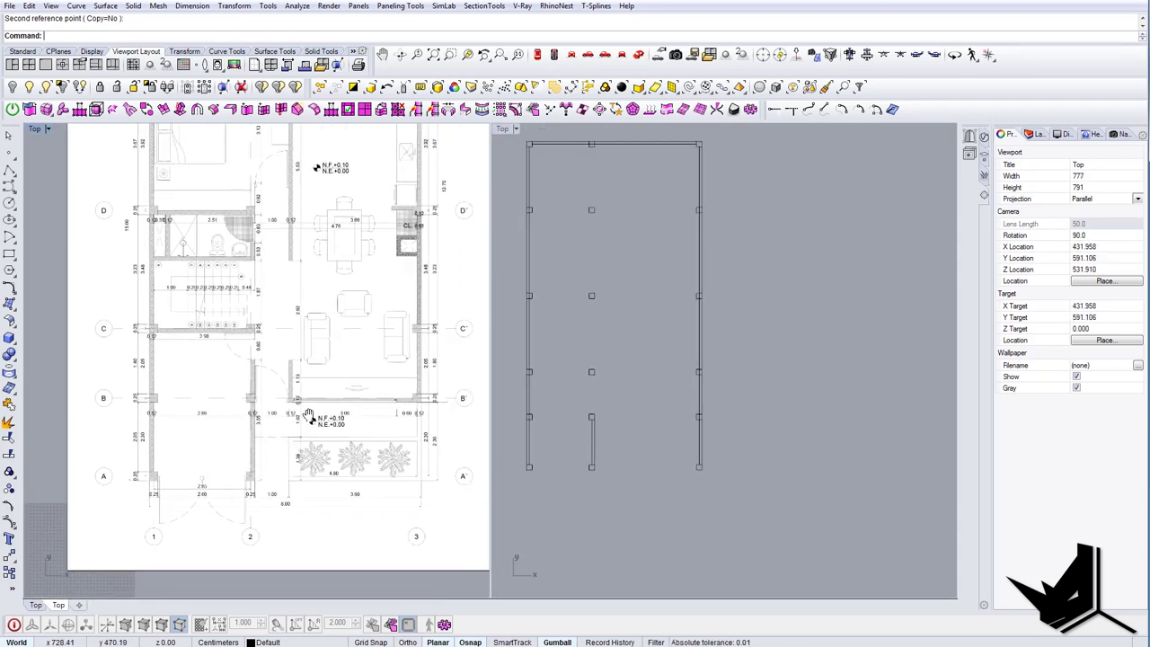
{"action": "scroll", "coordinate": [314, 409], "scroll_direction": "up", "scroll_amount": 6}
{"action": "right_click_drag", "start_coordinate": [449, 405], "coordinate": [314, 402]}
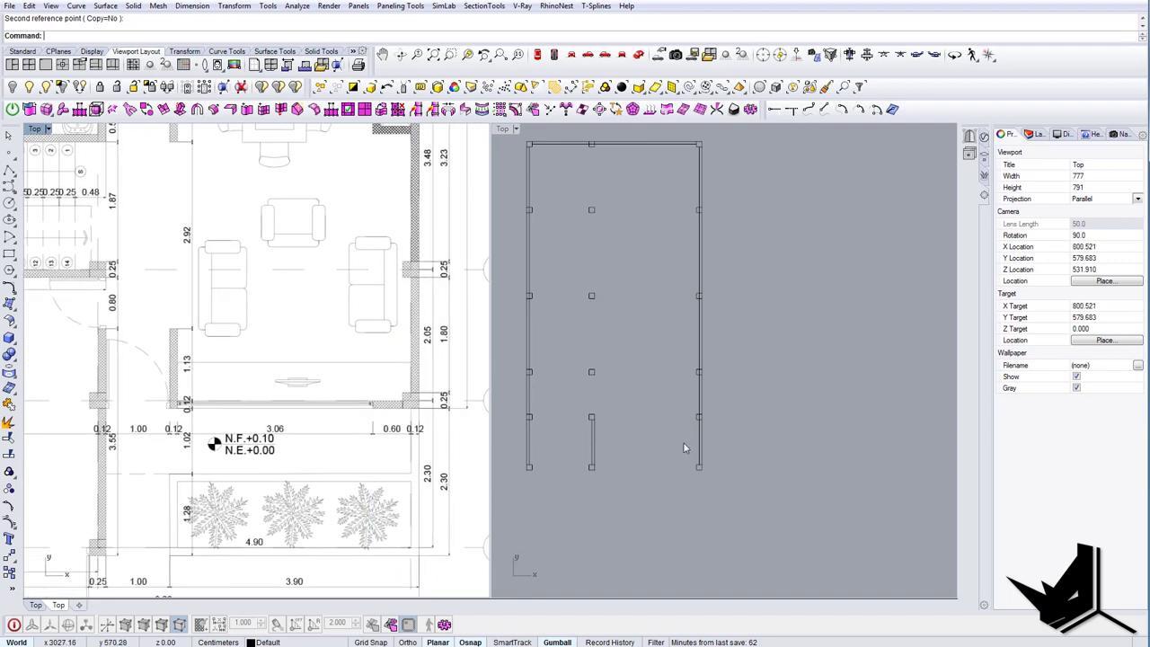
{"action": "scroll", "coordinate": [386, 425], "scroll_direction": "down", "scroll_amount": 5}
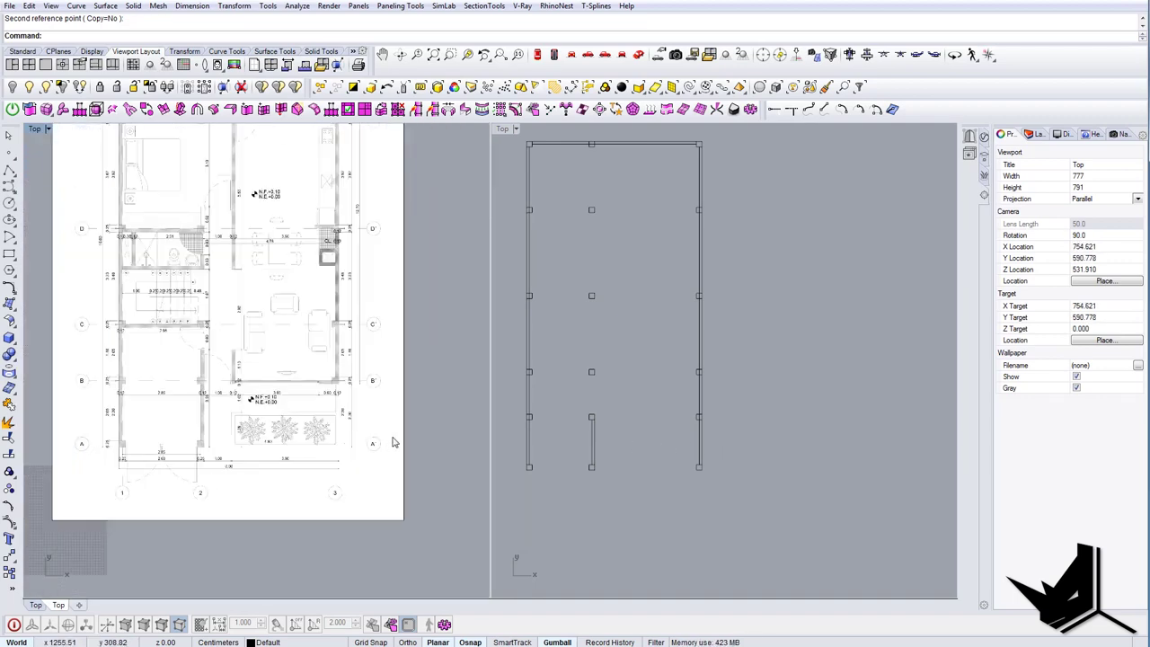
{"action": "scroll", "coordinate": [311, 468], "scroll_direction": "up", "scroll_amount": 3}
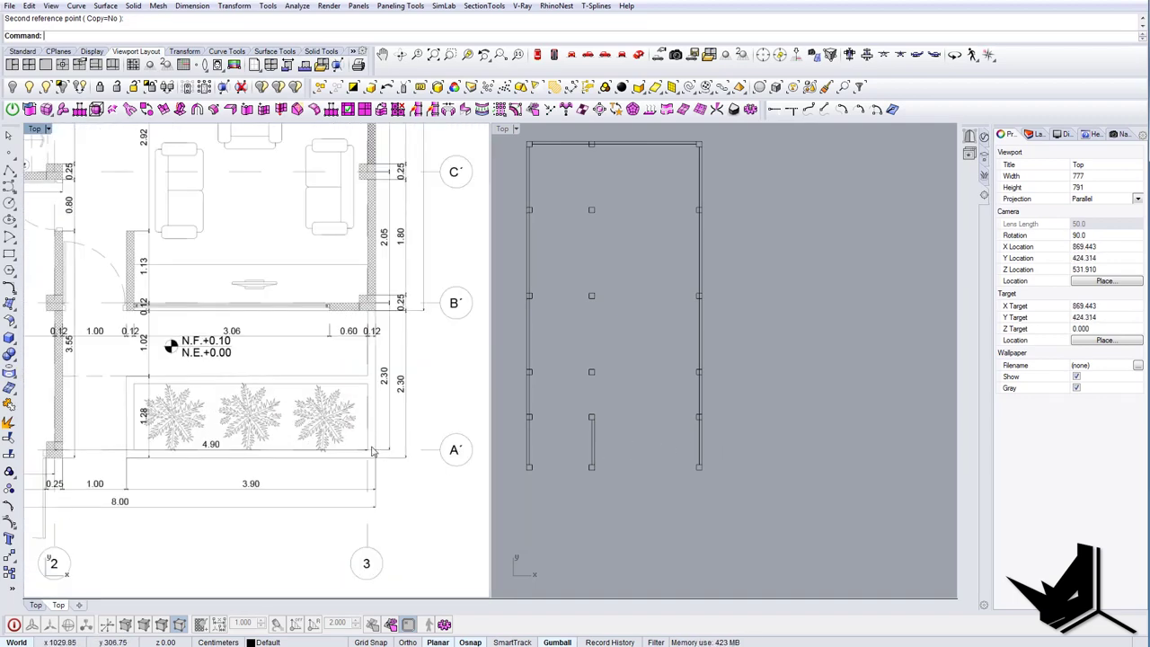
{"action": "scroll", "coordinate": [396, 454], "scroll_direction": "down", "scroll_amount": 4}
Delete the column square where axes A and 3 cross.
{"action": "right_click_drag", "start_coordinate": [691, 454], "coordinate": [703, 460]}
{"action": "mouse_move", "coordinate": [688, 455]}
{"action": "left_mouse_down"}
{"action": "mouse_move", "coordinate": [728, 490]}
{"action": "mouse_move", "coordinate": [708, 454]}
{"action": "left_mouse_up"}
{"action": "key", "text": "Delete"}
{"action": "right_click_drag", "start_coordinate": [746, 340], "coordinate": [742, 359]}
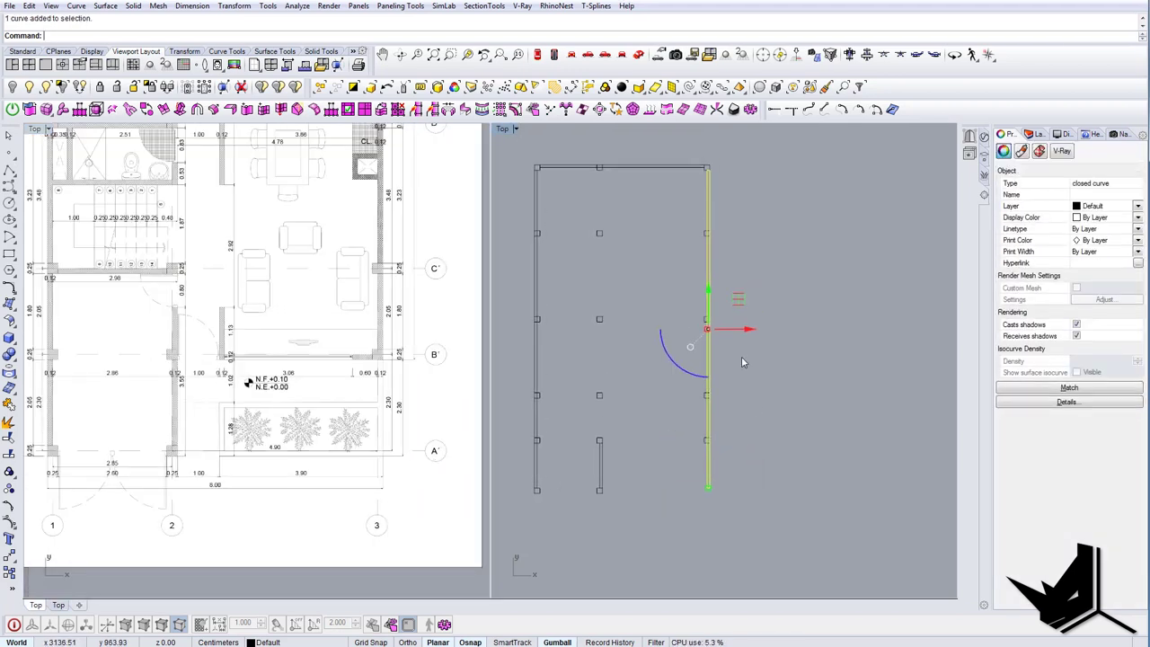
Scale the axis 3 wall with Scale1D so it ends at the axis B column, keeping its axis F end fixed.
{"action": "left_click", "coordinate": [710, 169]}
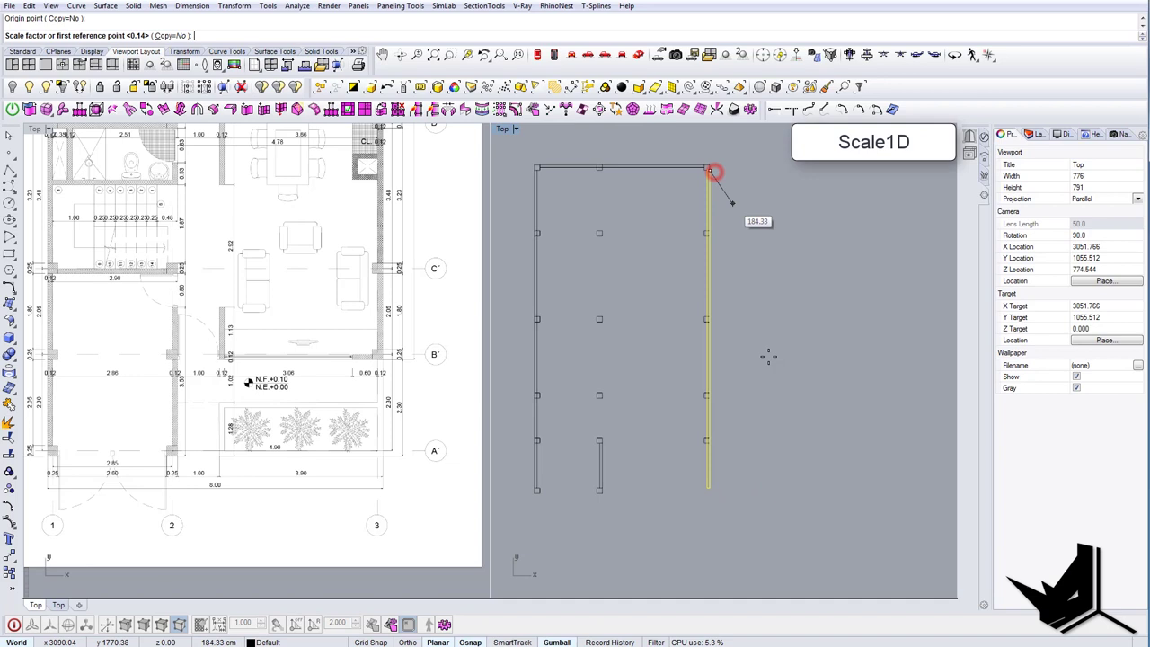
{"action": "left_click", "coordinate": [714, 488]}
{"action": "scroll", "coordinate": [717, 450], "scroll_direction": "up", "scroll_amount": 3}
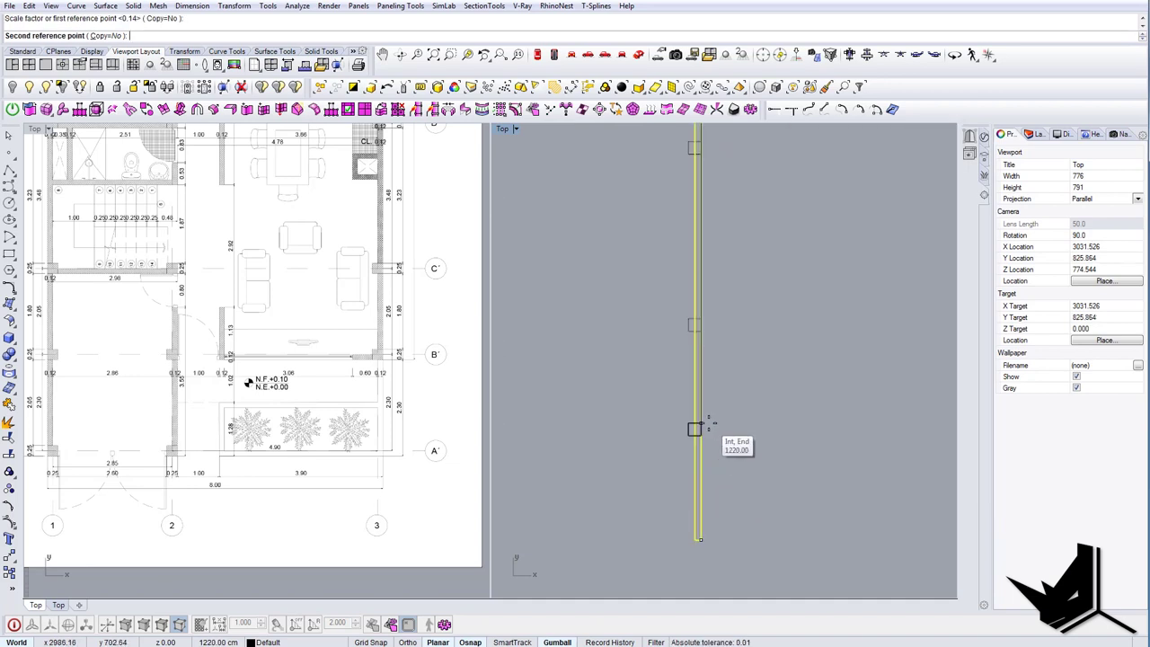
{"action": "left_click", "coordinate": [709, 424]}
{"action": "left_click", "coordinate": [709, 426]}
{"action": "scroll", "coordinate": [709, 427], "scroll_direction": "down", "scroll_amount": 10}
{"action": "right_click_drag", "start_coordinate": [710, 426], "coordinate": [737, 426]}
Copy the horizontal axis F wall by its axis 3 end to the column where axes B and 3 cross.
{"action": "scroll", "coordinate": [745, 426], "scroll_direction": "up", "scroll_amount": 6}
{"action": "right_click_drag", "start_coordinate": [651, 452], "coordinate": [708, 463]}
{"action": "scroll", "coordinate": [709, 464], "scroll_direction": "down", "scroll_amount": 8}
{"action": "scroll", "coordinate": [698, 261], "scroll_direction": "up", "scroll_amount": 6}
{"action": "left_click_drag", "start_coordinate": [721, 242], "coordinate": [698, 301]}
{"action": "type", "text": "copy"}
{"action": "key", "text": "Return"}
{"action": "scroll", "coordinate": [777, 273], "scroll_direction": "up", "scroll_amount": 7}
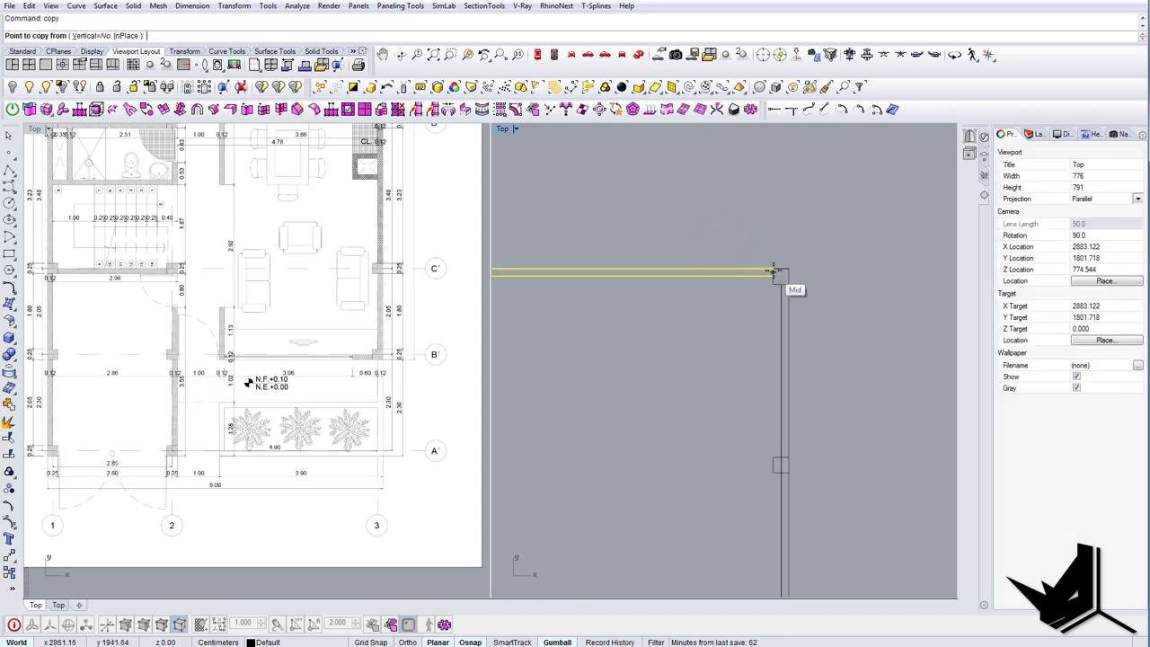
{"action": "left_click", "coordinate": [774, 269]}
{"action": "scroll", "coordinate": [774, 273], "scroll_direction": "down", "scroll_amount": 10}
{"action": "scroll", "coordinate": [767, 522], "scroll_direction": "up", "scroll_amount": 10}
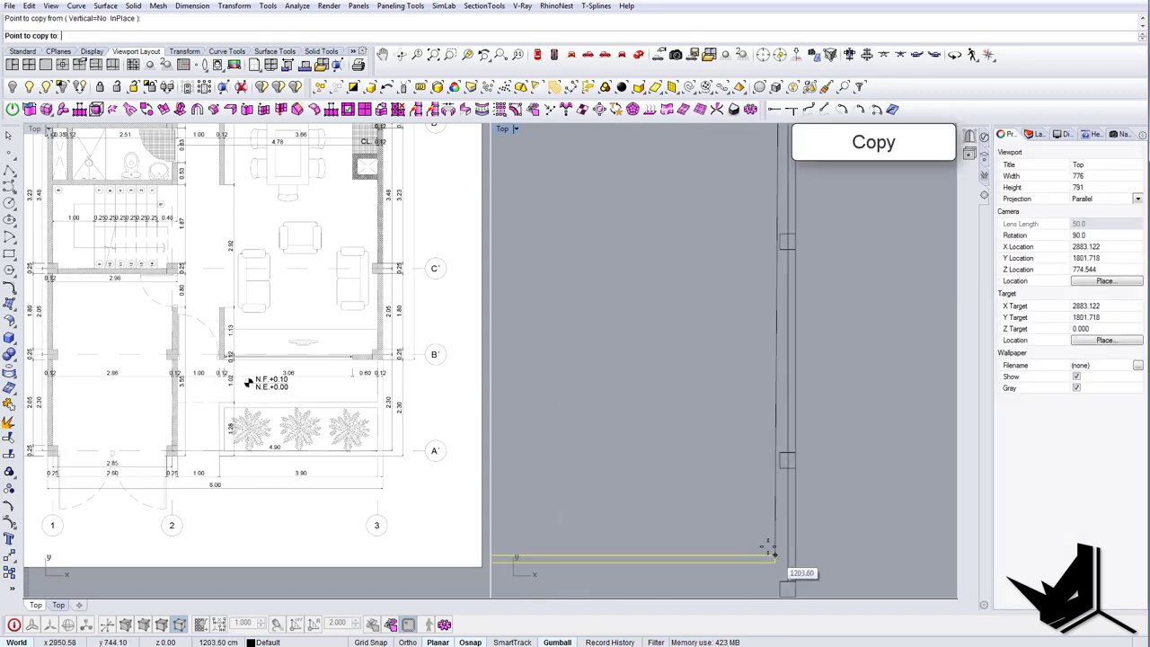
{"action": "scroll", "coordinate": [768, 546], "scroll_direction": "up", "scroll_amount": 4}
{"action": "right_click_drag", "start_coordinate": [768, 546], "coordinate": [760, 449]}
{"action": "left_click", "coordinate": [776, 524]}
{"action": "key", "text": "Return"}
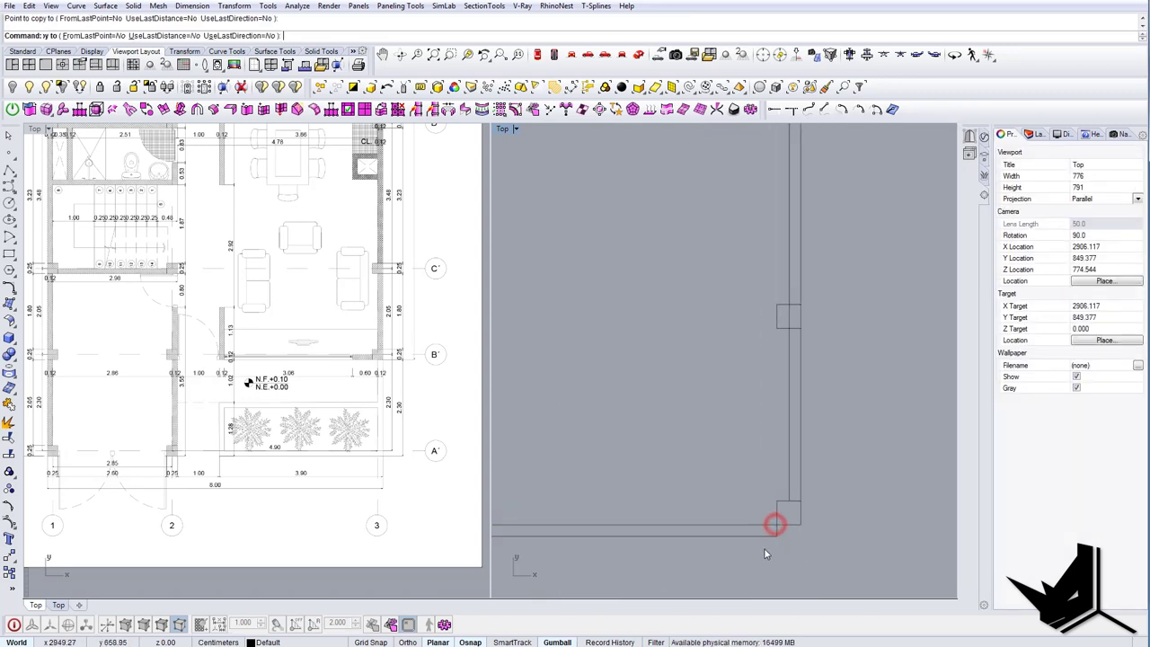
Move the copied axis B wall so its lower edge lines up with the bottom of the axis B columns.
{"action": "left_click_drag", "start_coordinate": [764, 552], "coordinate": [739, 517]}
{"action": "right_click_drag", "start_coordinate": [739, 517], "coordinate": [783, 452]}
{"action": "type", "text": "m"}
{"action": "key", "text": "Return"}
{"action": "left_click", "coordinate": [740, 519]}
{"action": "left_click", "coordinate": [739, 504]}
{"action": "scroll", "coordinate": [740, 504], "scroll_direction": "down", "scroll_amount": 10}
{"action": "key", "text": "Escape"}
Scale the axis B wall with Scale1D from its axis 3 end so it stops at the axis 2 column.
{"action": "left_click_drag", "start_coordinate": [765, 441], "coordinate": [747, 470]}
{"action": "type", "text": "sc1"}
{"action": "key", "text": "Return"}
{"action": "left_click", "coordinate": [806, 459]}
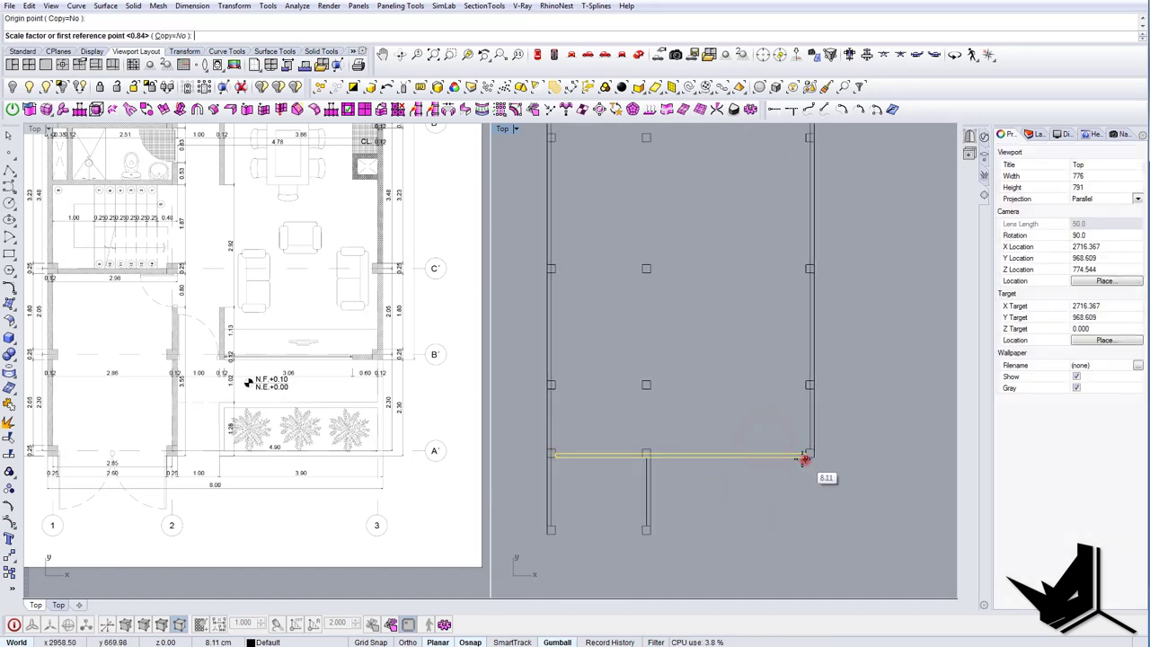
{"action": "scroll", "coordinate": [554, 475], "scroll_direction": "up", "scroll_amount": 4}
{"action": "left_click", "coordinate": [559, 450]}
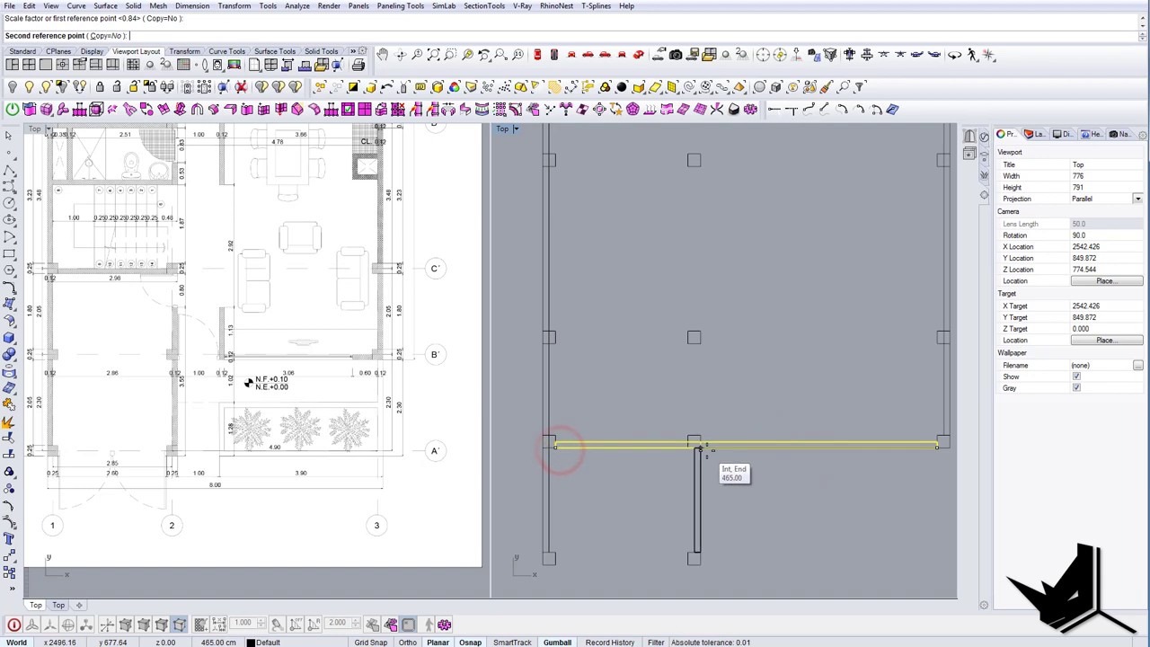
{"action": "left_click", "coordinate": [707, 450]}
{"action": "key", "text": "Escape"}
{"action": "scroll", "coordinate": [770, 483], "scroll_direction": "down", "scroll_amount": 6}
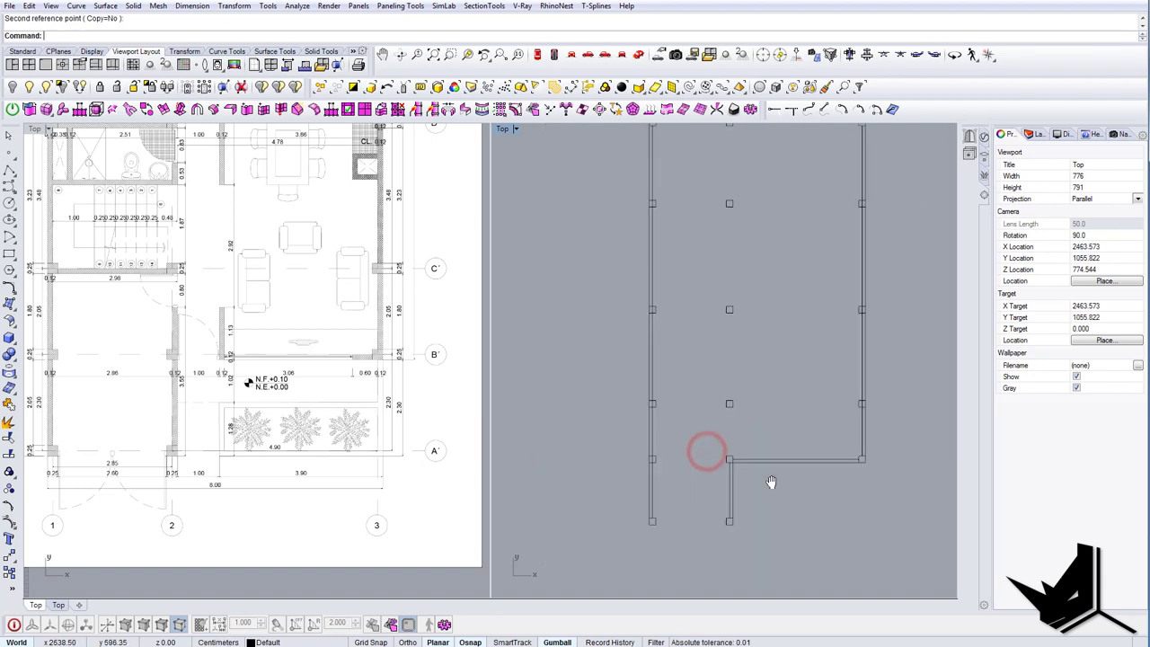
Copy the axis B wall to axis A, starting at the lower inner corner of the axis 1 column.
{"action": "right_click_drag", "start_coordinate": [770, 483], "coordinate": [773, 453]}
{"action": "scroll", "coordinate": [773, 453], "scroll_direction": "up", "scroll_amount": 6}
{"action": "left_click_drag", "start_coordinate": [773, 454], "coordinate": [753, 393]}
{"action": "type", "text": "copy"}
{"action": "key", "text": "Return"}
{"action": "left_click", "coordinate": [704, 407]}
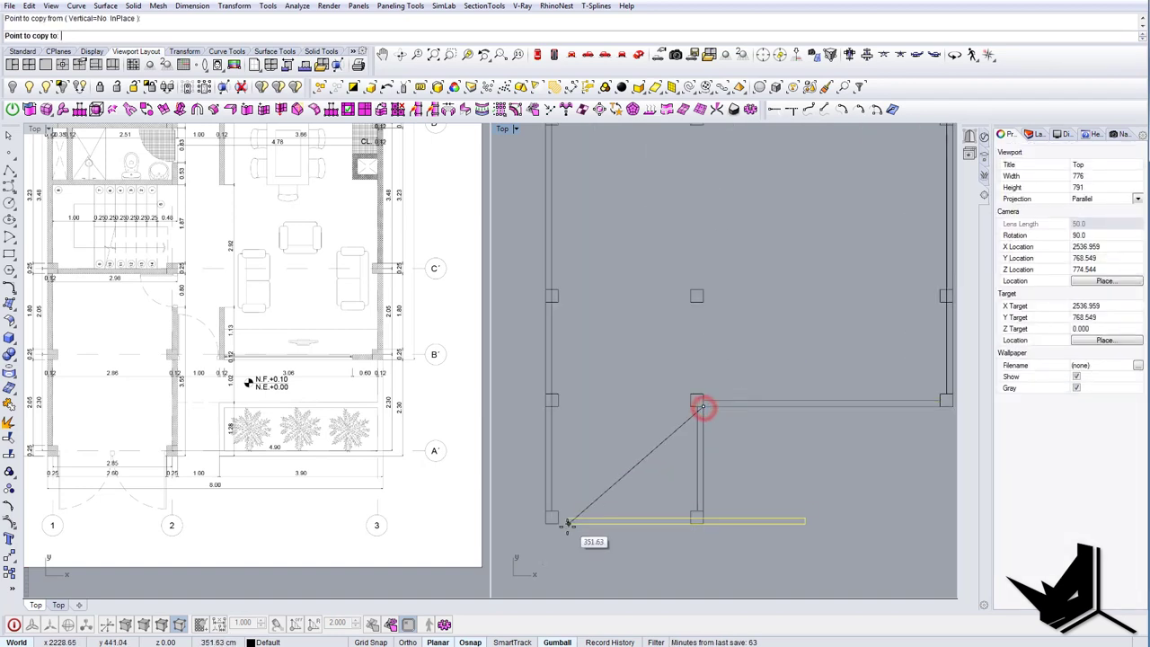
{"action": "scroll", "coordinate": [567, 525], "scroll_direction": "up", "scroll_amount": 4}
{"action": "left_click", "coordinate": [558, 522]}
{"action": "key", "text": "Escape"}
Scale the axis A wall with Scale1D so it ends at the axis 2 column, keeping its axis 1 end fixed.
{"action": "left_click_drag", "start_coordinate": [618, 479], "coordinate": [571, 534]}
{"action": "type", "text": "s"}
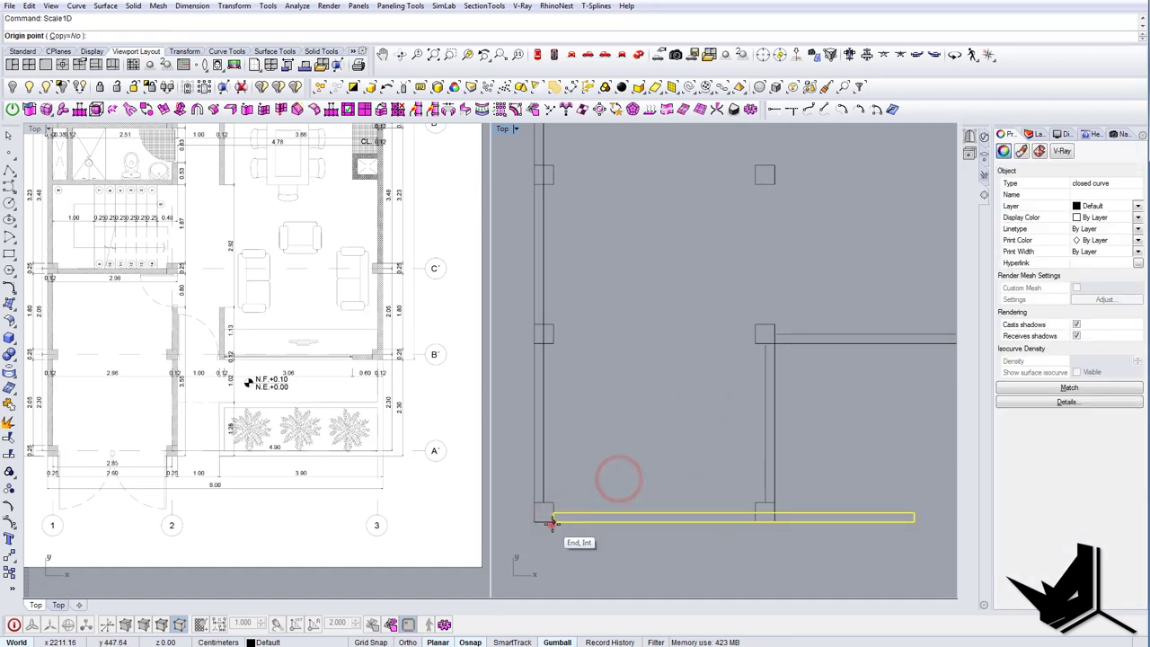
{"action": "key", "text": "Return"}
{"action": "left_click", "coordinate": [552, 521]}
{"action": "left_click", "coordinate": [754, 523]}
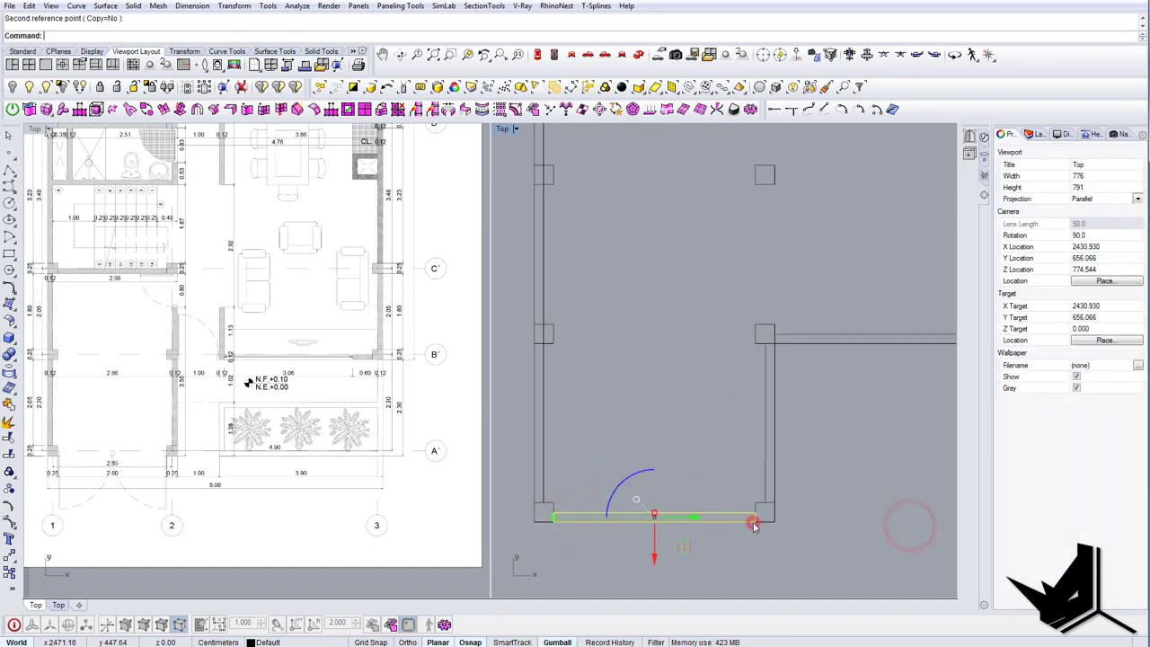
{"action": "key", "text": "Escape"}
Examine the imported plan's grid axes, walls and dimensions, especially around axes 1, 2, E and F.
{"action": "scroll", "coordinate": [760, 523], "scroll_direction": "down", "scroll_amount": 12}
{"action": "scroll", "coordinate": [800, 473], "scroll_direction": "down", "scroll_amount": 6}
{"action": "scroll", "coordinate": [810, 430], "scroll_direction": "up", "scroll_amount": 6}
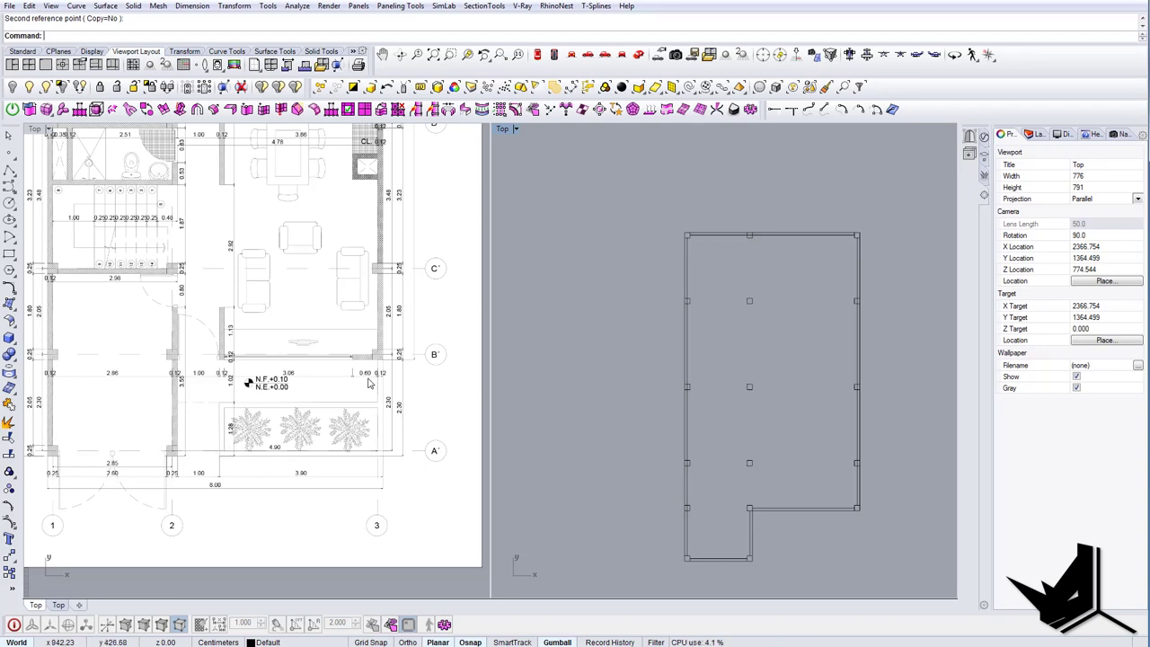
{"action": "right_click_drag", "start_coordinate": [808, 402], "coordinate": [799, 446]}
{"action": "right_click_drag", "start_coordinate": [408, 335], "coordinate": [432, 394]}
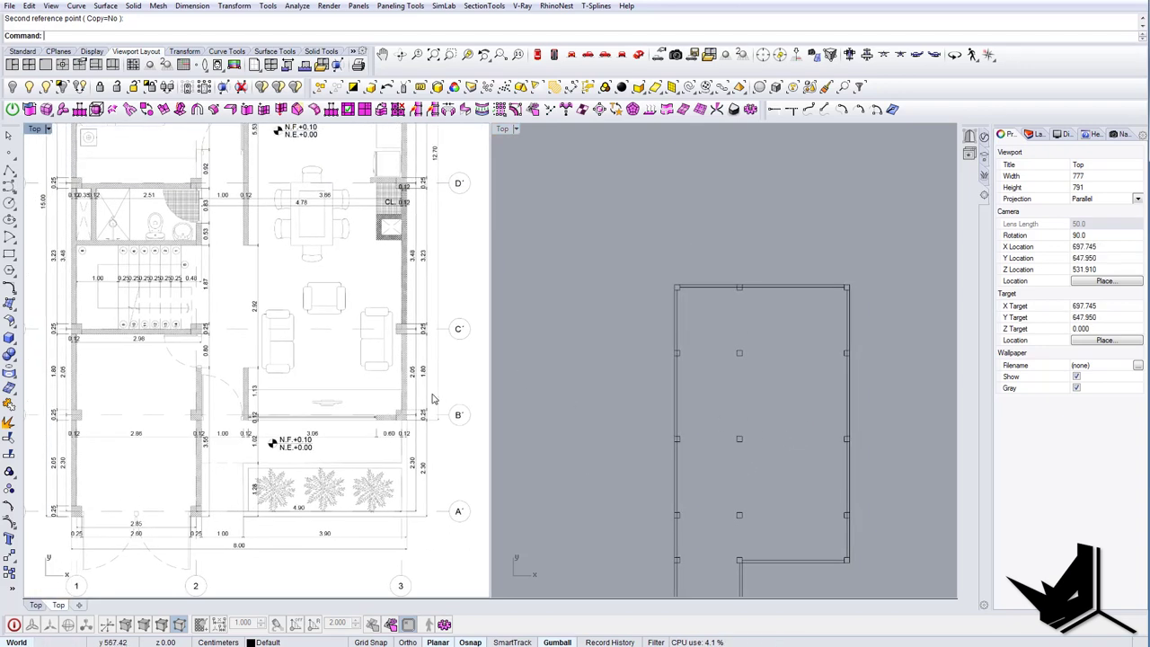
{"action": "right_click_drag", "start_coordinate": [779, 439], "coordinate": [750, 397]}
{"action": "scroll", "coordinate": [750, 392], "scroll_direction": "down", "scroll_amount": 2}
{"action": "right_click_drag", "start_coordinate": [351, 325], "coordinate": [375, 400]}
{"action": "scroll", "coordinate": [375, 395], "scroll_direction": "down", "scroll_amount": 8}
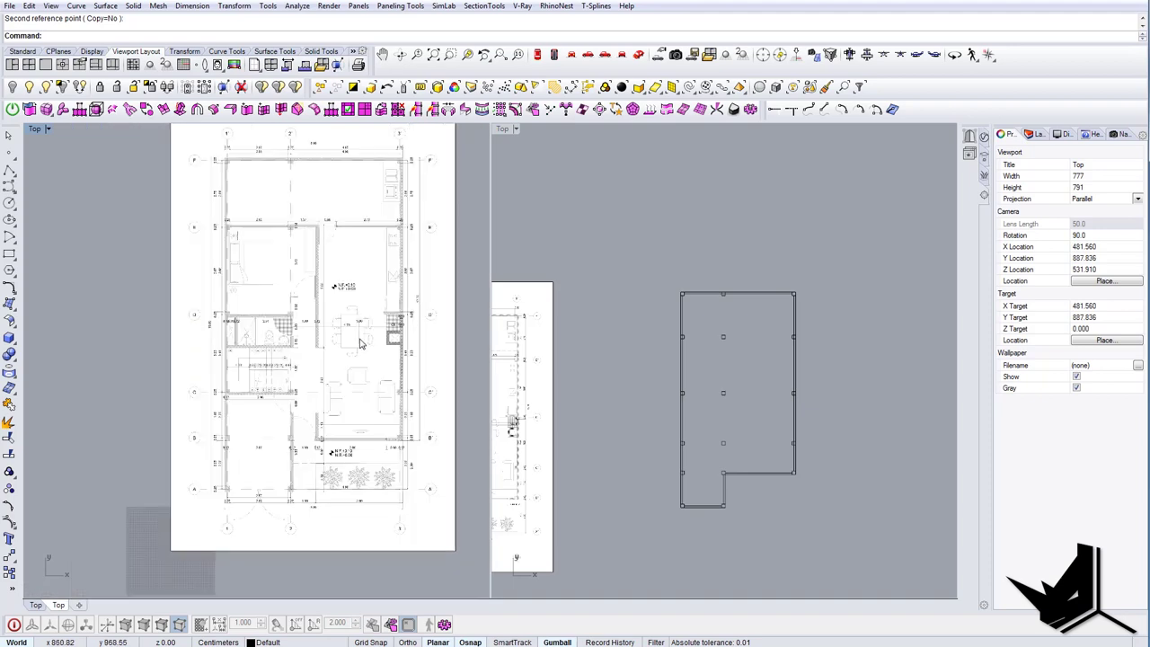
{"action": "right_click_drag", "start_coordinate": [362, 324], "coordinate": [345, 355]}
{"action": "scroll", "coordinate": [292, 237], "scroll_direction": "up", "scroll_amount": 6}
{"action": "scroll", "coordinate": [176, 191], "scroll_direction": "up", "scroll_amount": 2}
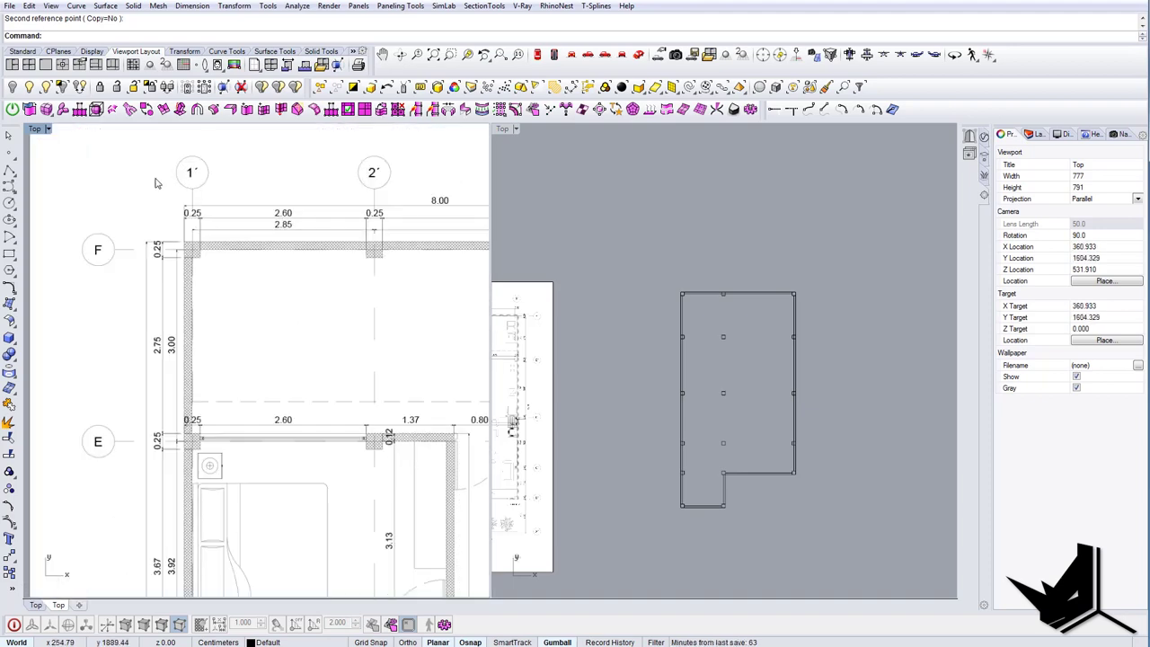
{"action": "scroll", "coordinate": [737, 346], "scroll_direction": "up", "scroll_amount": 5}
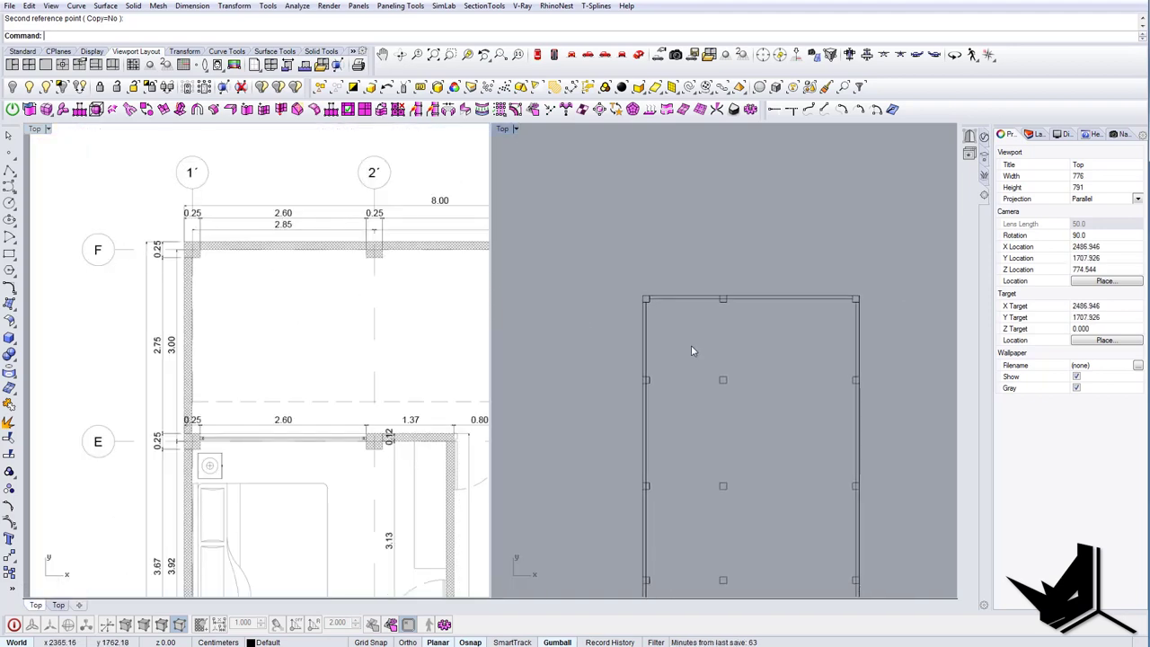
{"action": "type", "text": "PL"}
{"action": "key", "text": "Return"}
{"action": "right_click_drag", "start_coordinate": [799, 309], "coordinate": [719, 270]}
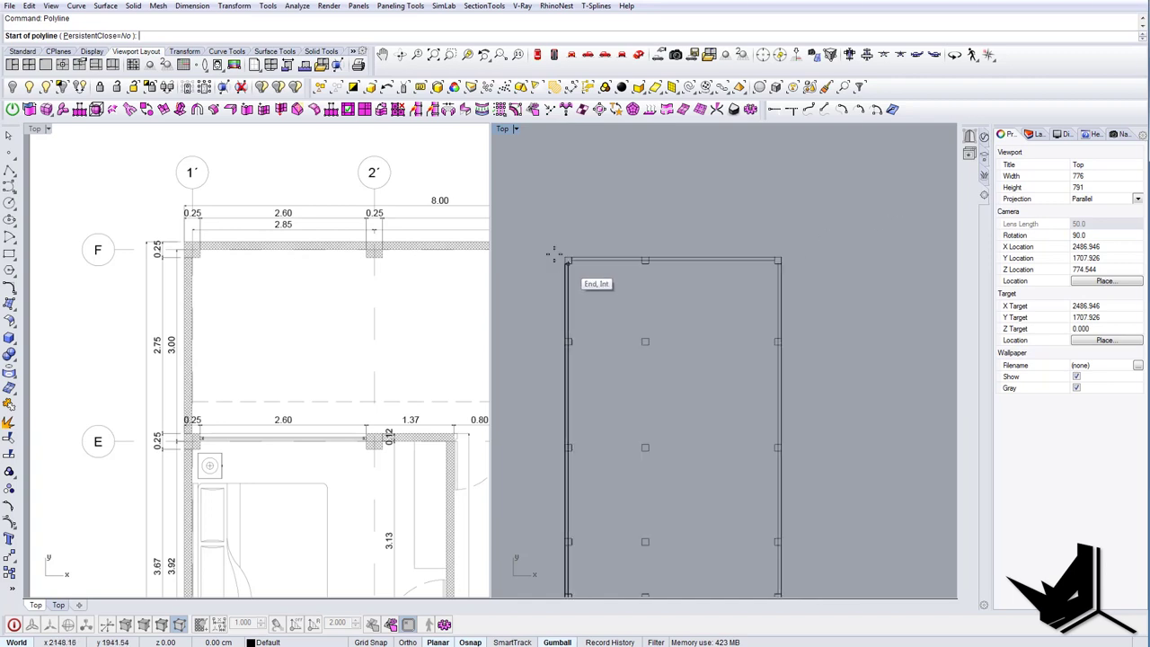
{"action": "scroll", "coordinate": [556, 253], "scroll_direction": "up", "scroll_amount": 6}
{"action": "scroll", "coordinate": [586, 269], "scroll_direction": "down", "scroll_amount": 8}
{"action": "key", "text": "Escape"}
Draw a horizontal polyline for axis F from the axis 1 column to a point beyond the axis 3 column.
{"action": "type", "text": "pl"}
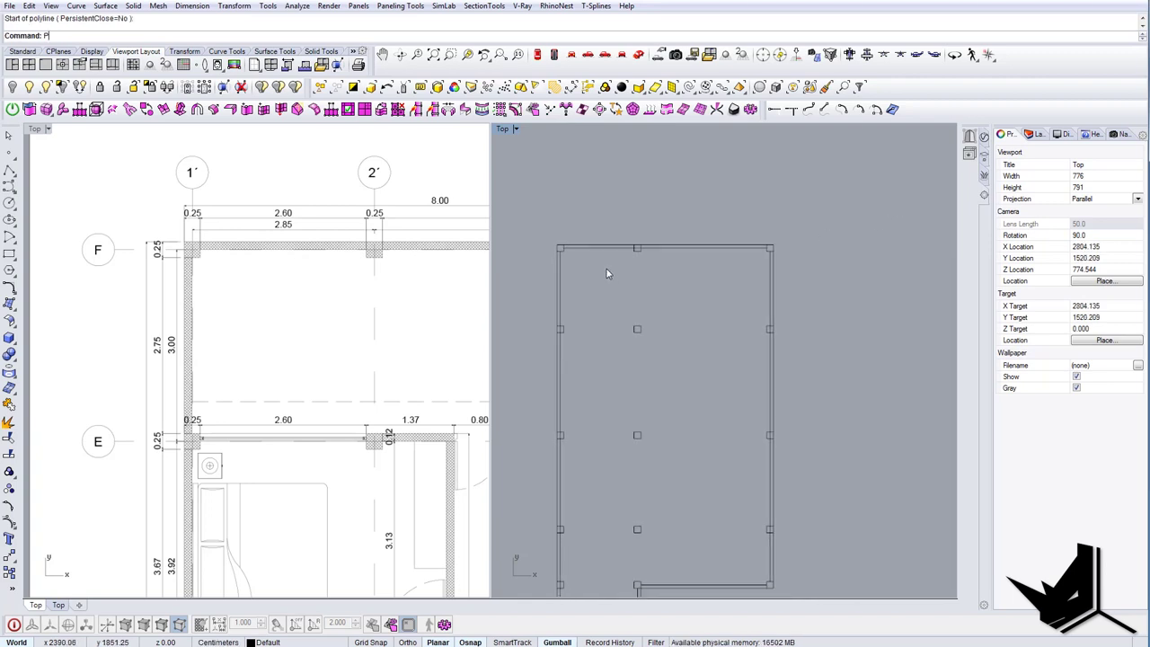
{"action": "key", "text": "Return"}
{"action": "scroll", "coordinate": [567, 257], "scroll_direction": "up", "scroll_amount": 8}
{"action": "left_click", "coordinate": [548, 232]}
{"action": "scroll", "coordinate": [553, 235], "scroll_direction": "down", "scroll_amount": 10}
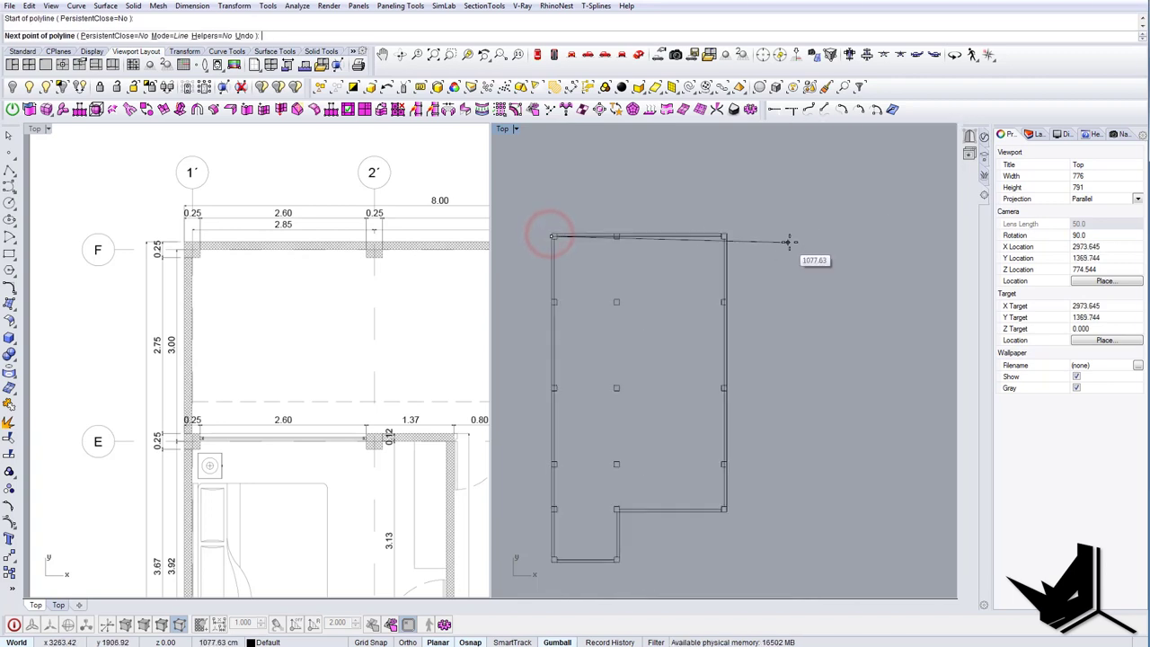
{"action": "scroll", "coordinate": [271, 283], "scroll_direction": "down", "scroll_amount": 3}
{"action": "scroll", "coordinate": [271, 283], "scroll_direction": "down", "scroll_amount": 4}
{"action": "scroll", "coordinate": [350, 294], "scroll_direction": "up", "scroll_amount": 6}
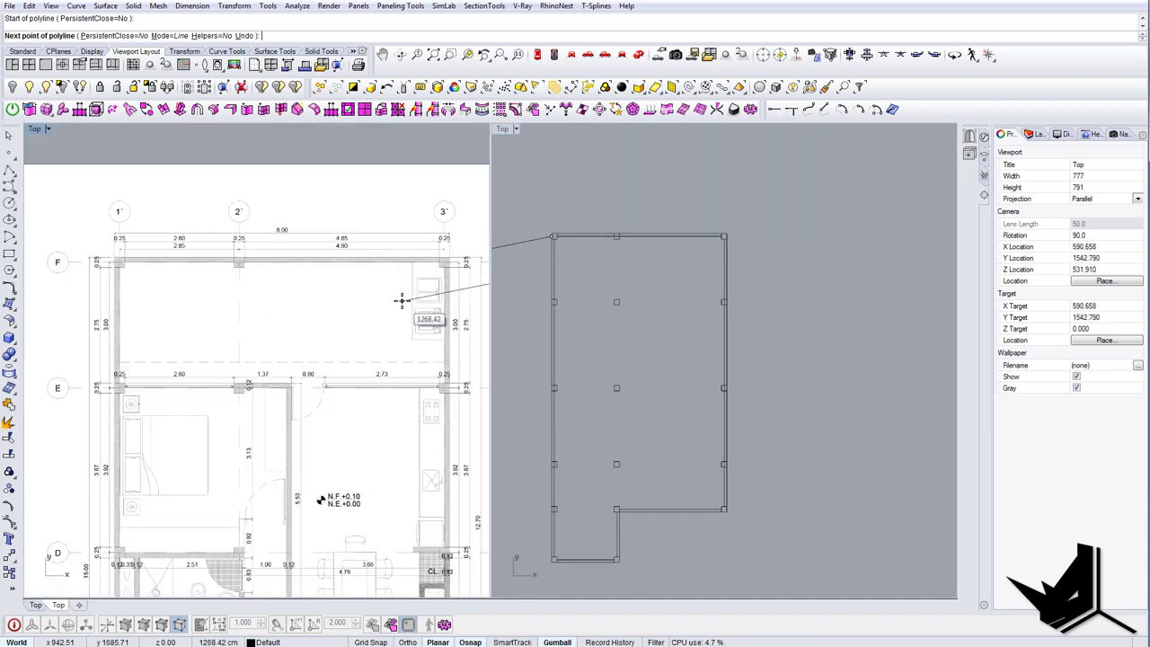
{"action": "right_click_drag", "start_coordinate": [403, 300], "coordinate": [345, 304]}
{"action": "scroll", "coordinate": [346, 299], "scroll_direction": "down", "scroll_amount": 2}
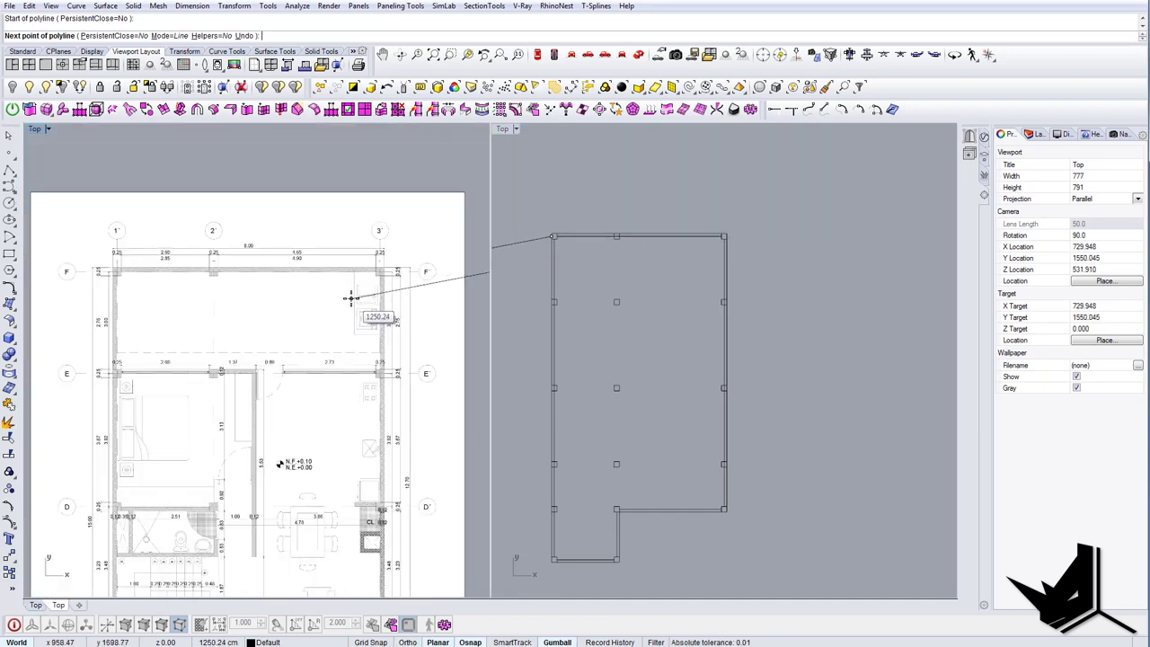
{"action": "left_click", "coordinate": [775, 237]}
{"action": "right_click", "coordinate": [775, 236]}
Move the axis F line by its midpoint to the wall's midpoint so it extends equally past both sides of the plan.
{"action": "left_click_drag", "start_coordinate": [769, 218], "coordinate": [754, 259]}
{"action": "right_click_drag", "start_coordinate": [745, 256], "coordinate": [753, 262]}
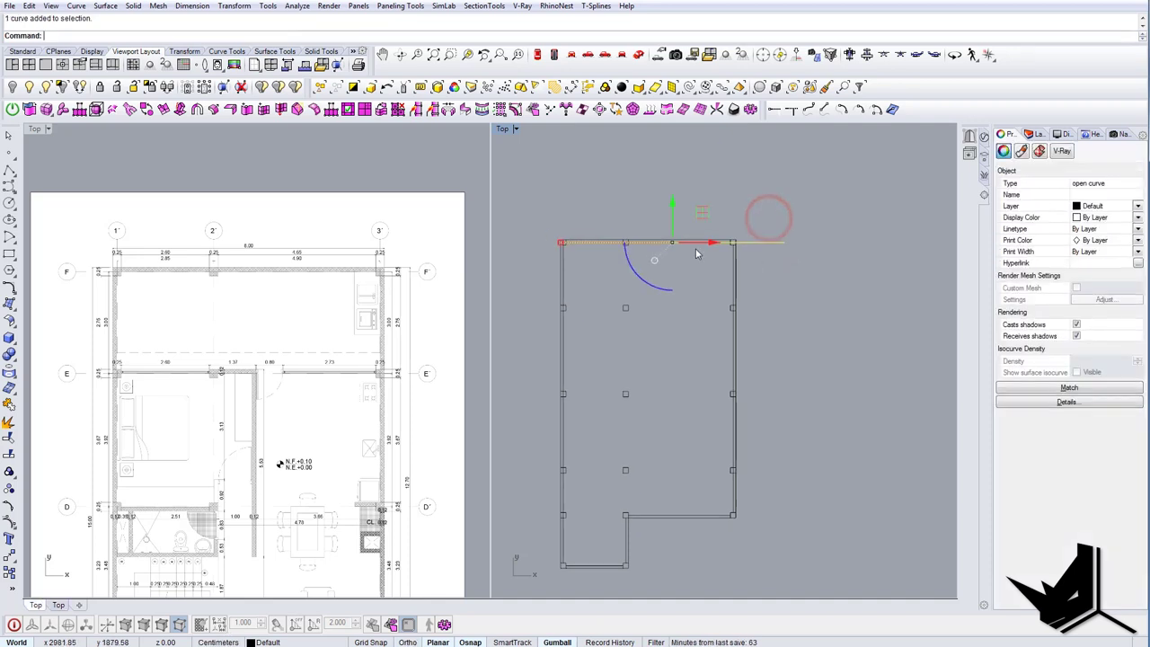
{"action": "right_click_drag", "start_coordinate": [647, 233], "coordinate": [667, 257]}
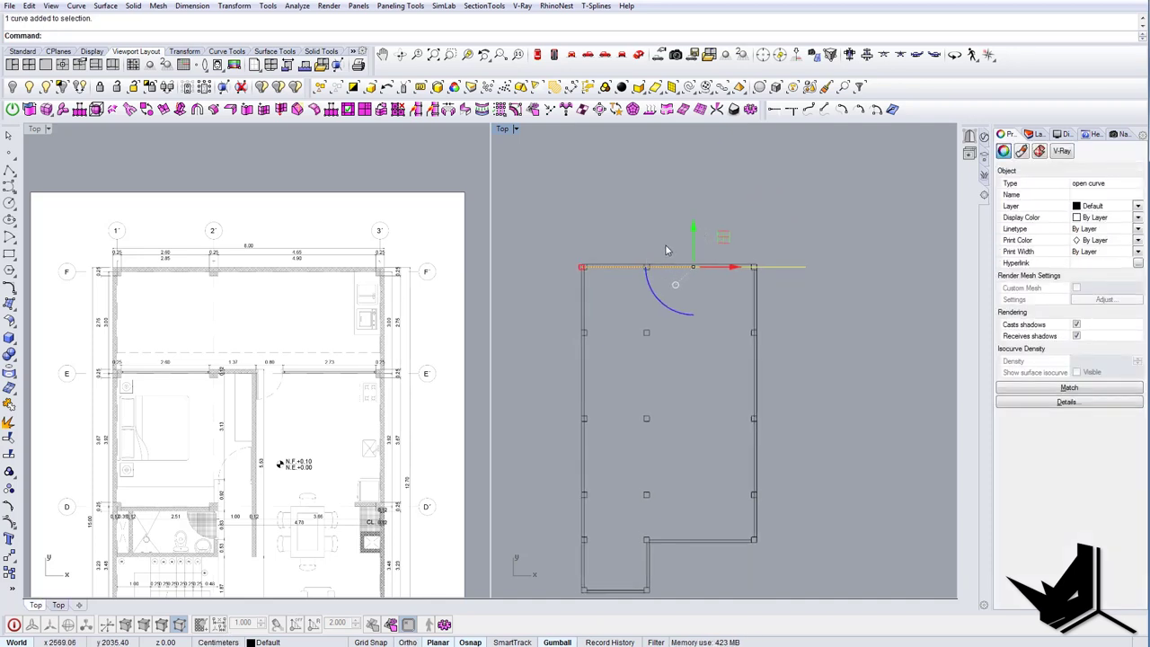
{"action": "left_click", "coordinate": [671, 266]}
{"action": "left_click", "coordinate": [776, 267]}
{"action": "scroll", "coordinate": [679, 290], "scroll_direction": "up", "scroll_amount": 1}
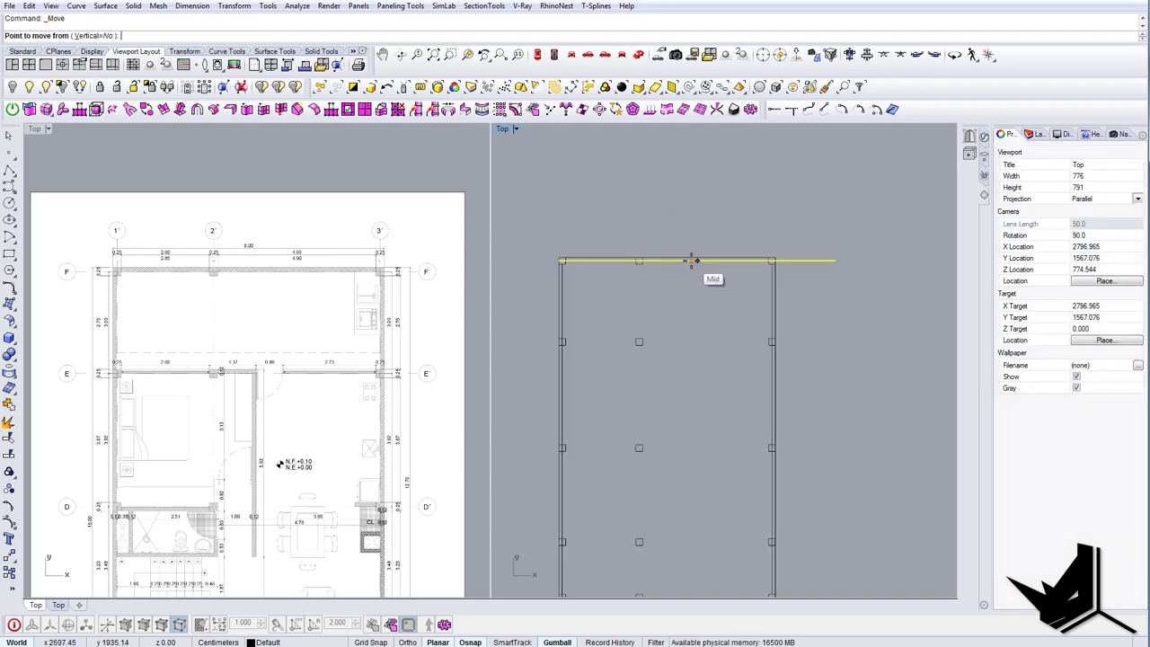
{"action": "left_click", "coordinate": [691, 261]}
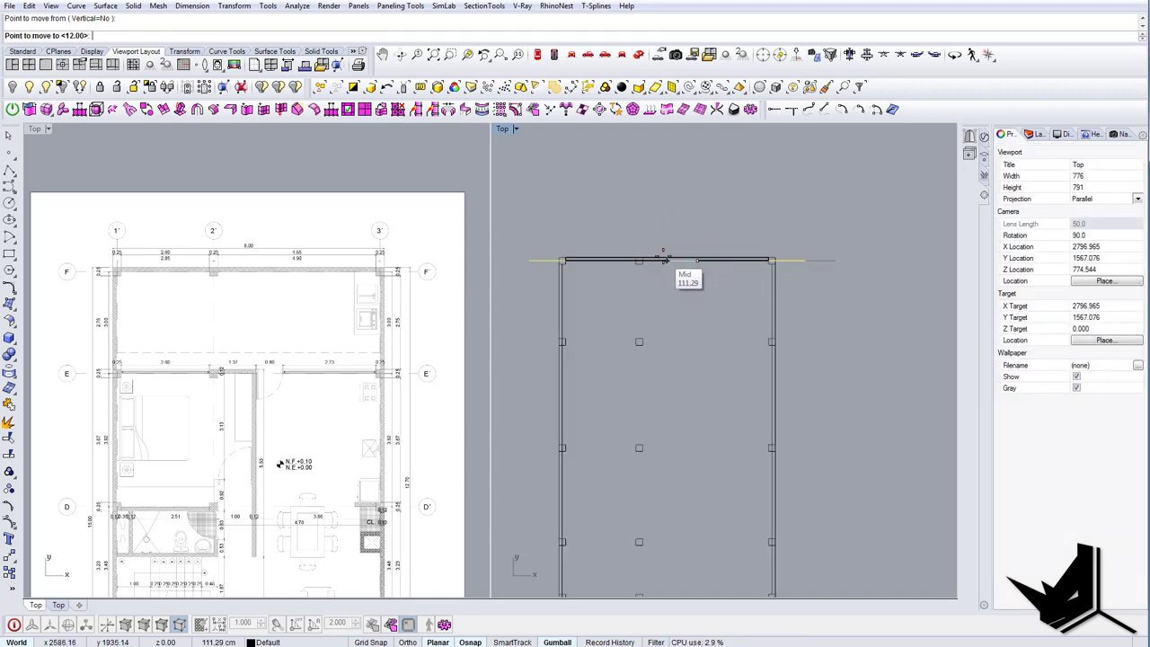
{"action": "left_click", "coordinate": [666, 260]}
{"action": "scroll", "coordinate": [749, 249], "scroll_direction": "up", "scroll_amount": 2}
{"action": "scroll", "coordinate": [759, 231], "scroll_direction": "down", "scroll_amount": 5}
Copy the axis F line from its column reference point to the matching points of the axis E and D columns.
{"action": "left_click_drag", "start_coordinate": [807, 226], "coordinate": [780, 260]}
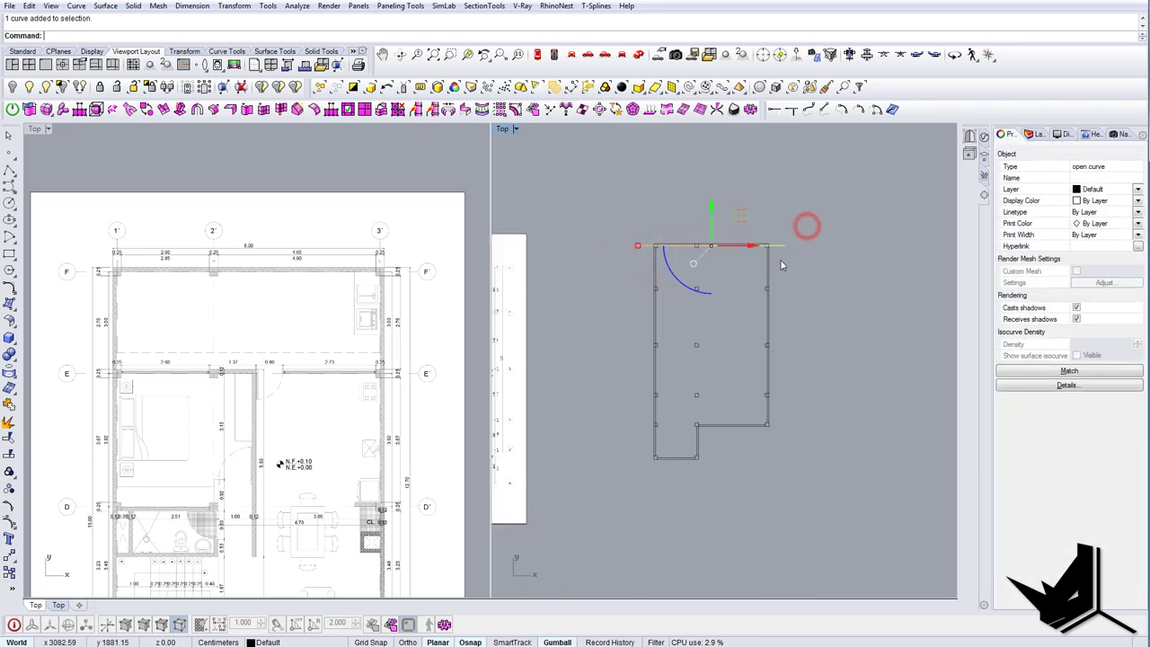
{"action": "scroll", "coordinate": [638, 249], "scroll_direction": "up", "scroll_amount": 8}
{"action": "type", "text": "copy"}
{"action": "key", "text": "Return"}
{"action": "scroll", "coordinate": [709, 231], "scroll_direction": "down", "scroll_amount": 1}
{"action": "left_click", "coordinate": [709, 231]}
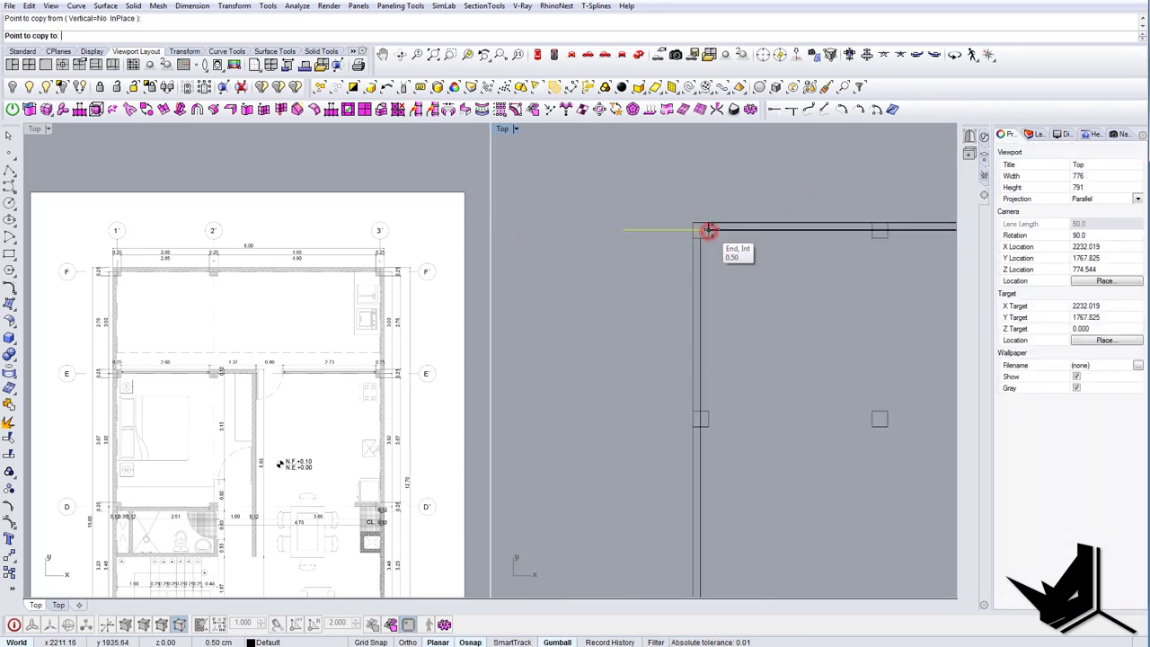
{"action": "scroll", "coordinate": [709, 231], "scroll_direction": "down", "scroll_amount": 2}
{"action": "left_click", "coordinate": [712, 383]}
{"action": "scroll", "coordinate": [711, 286], "scroll_direction": "down", "scroll_amount": 6}
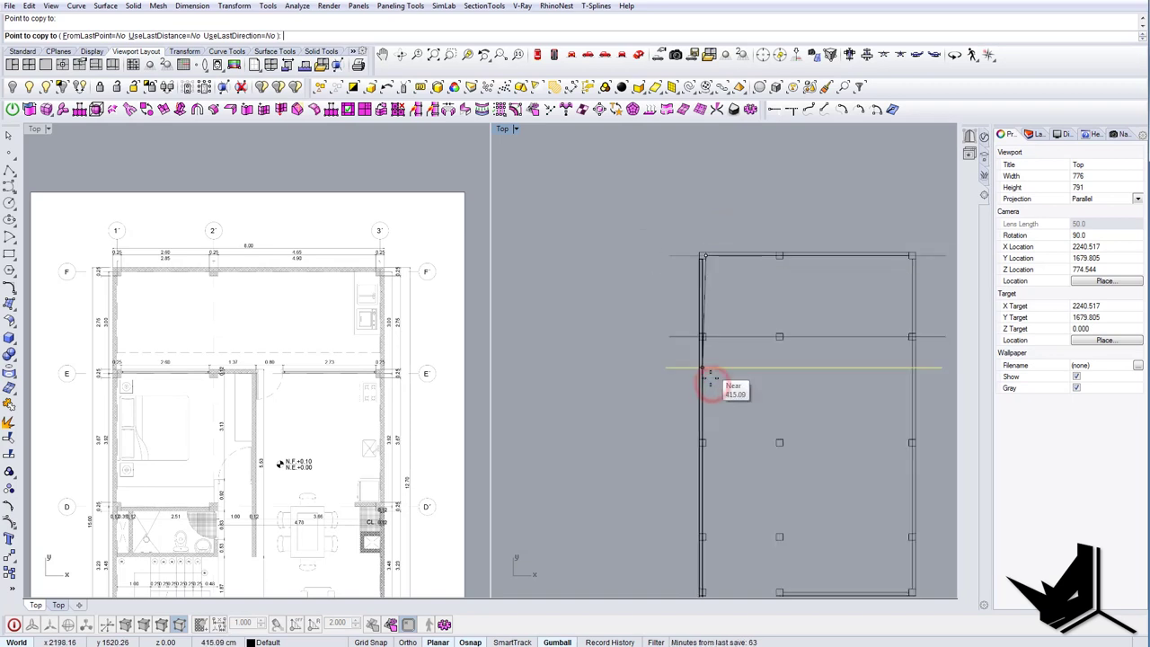
{"action": "scroll", "coordinate": [711, 378], "scroll_direction": "up", "scroll_amount": 8}
{"action": "left_click", "coordinate": [701, 524]}
{"action": "scroll", "coordinate": [710, 415], "scroll_direction": "down", "scroll_amount": 2}
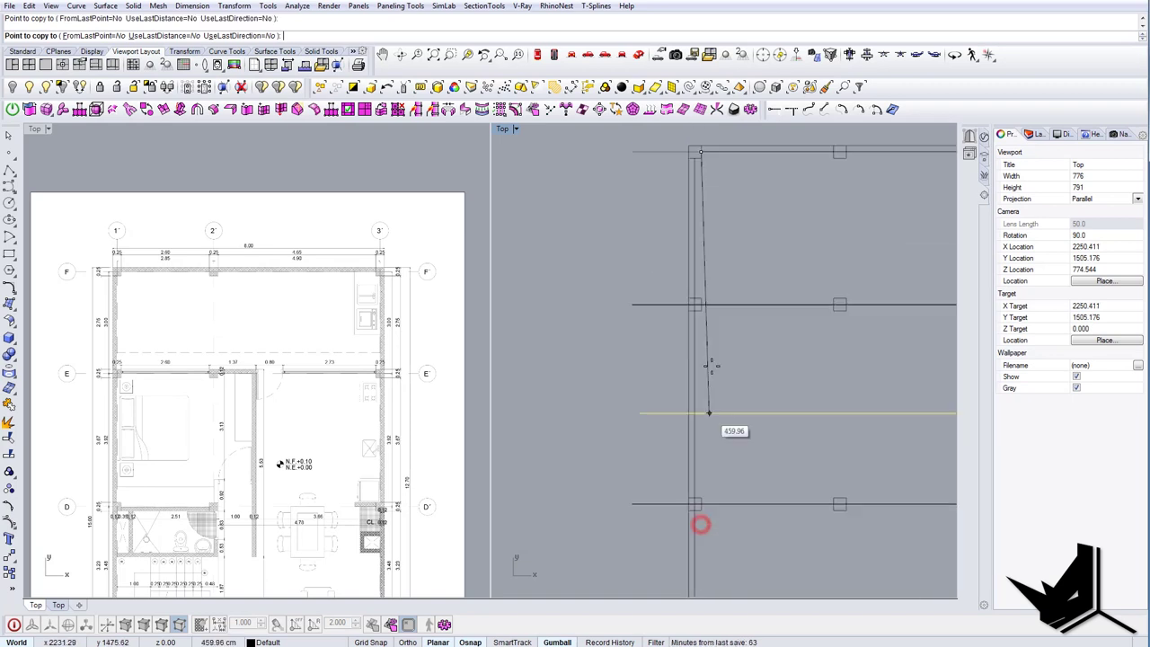
Place further copies of the axis line at the midpoints of the axis C, B and A columns along axis 1.
{"action": "scroll", "coordinate": [712, 366], "scroll_direction": "down", "scroll_amount": 9}
{"action": "scroll", "coordinate": [712, 496], "scroll_direction": "up", "scroll_amount": 8}
{"action": "left_click", "coordinate": [702, 372]}
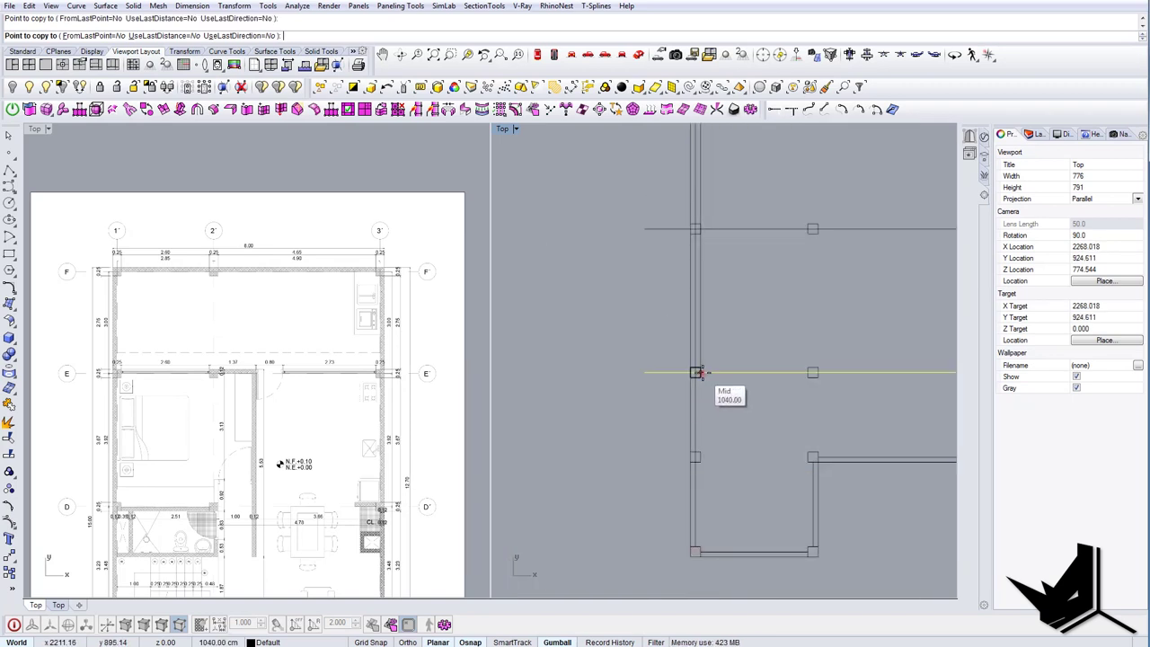
{"action": "left_click", "coordinate": [700, 372]}
{"action": "left_click", "coordinate": [699, 457]}
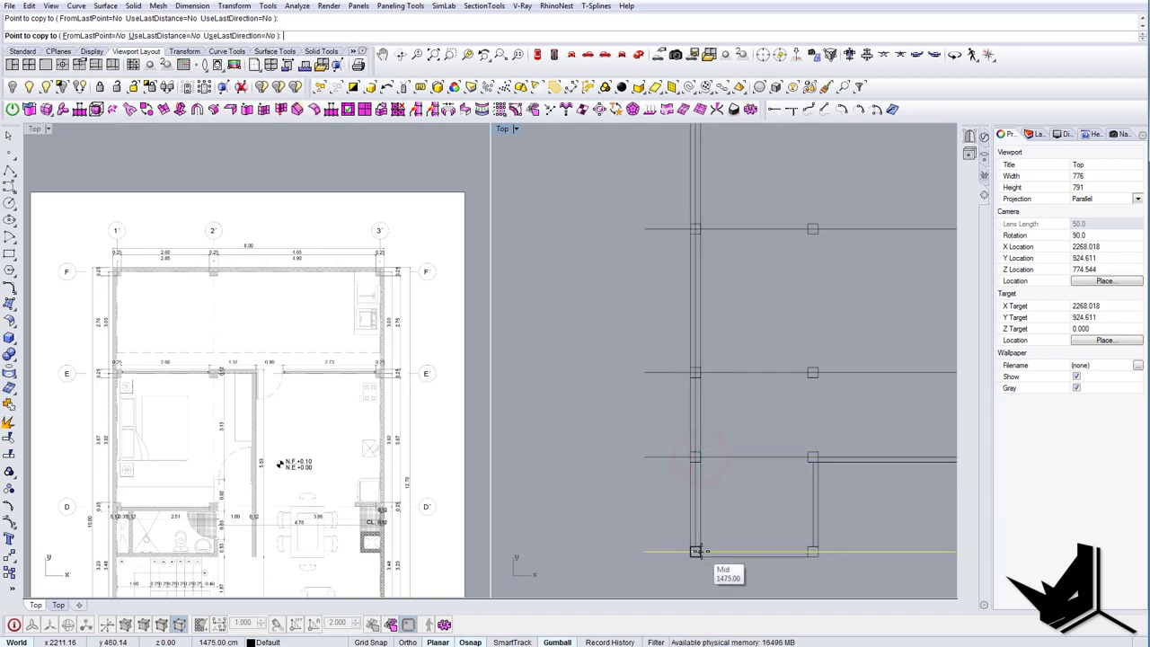
{"action": "left_click", "coordinate": [700, 552]}
{"action": "scroll", "coordinate": [670, 461], "scroll_direction": "down", "scroll_amount": 8}
{"action": "key", "text": "Return"}
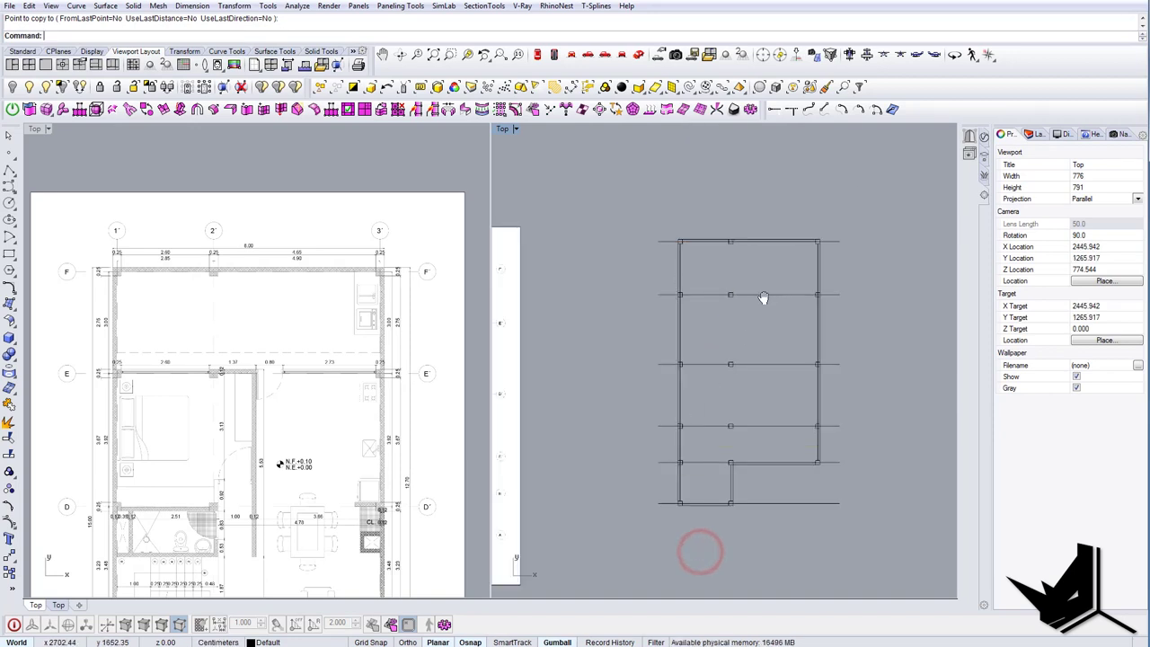
Duplicate the axis B line into the empty space below the plan and rotate the copy 90 degrees.
{"action": "right_click_drag", "start_coordinate": [763, 297], "coordinate": [688, 320]}
{"action": "right_click_drag", "start_coordinate": [722, 458], "coordinate": [742, 374]}
{"action": "right_click_drag", "start_coordinate": [747, 267], "coordinate": [757, 304]}
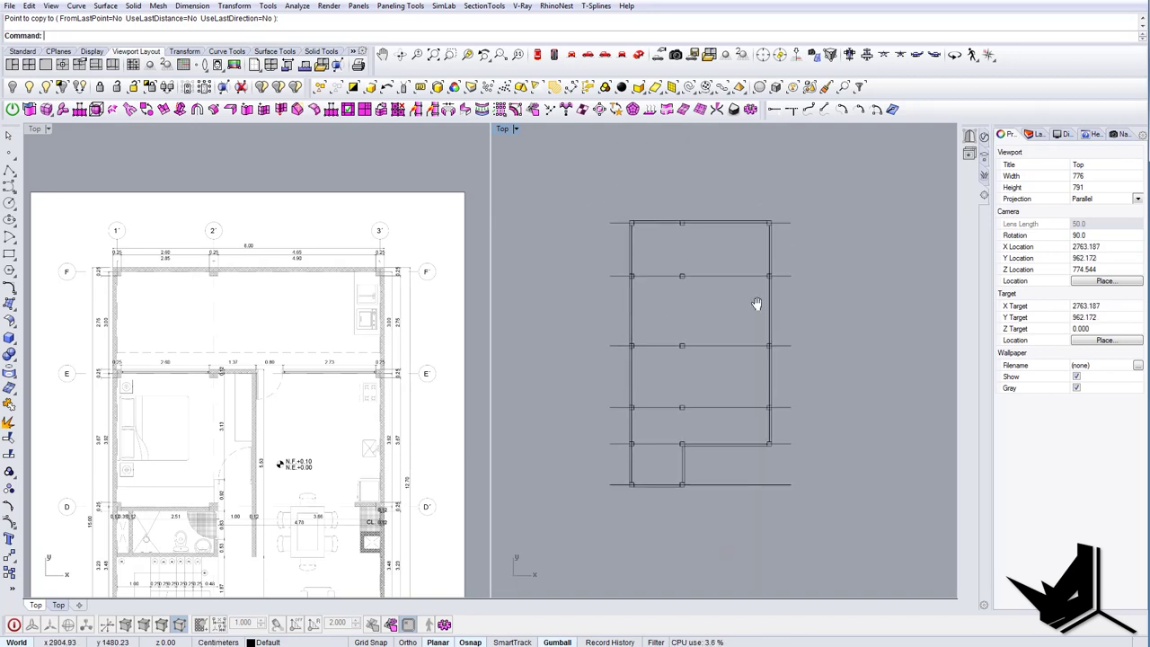
{"action": "left_click_drag", "start_coordinate": [799, 455], "coordinate": [783, 442]}
{"action": "right_click_drag", "start_coordinate": [785, 443], "coordinate": [767, 370]}
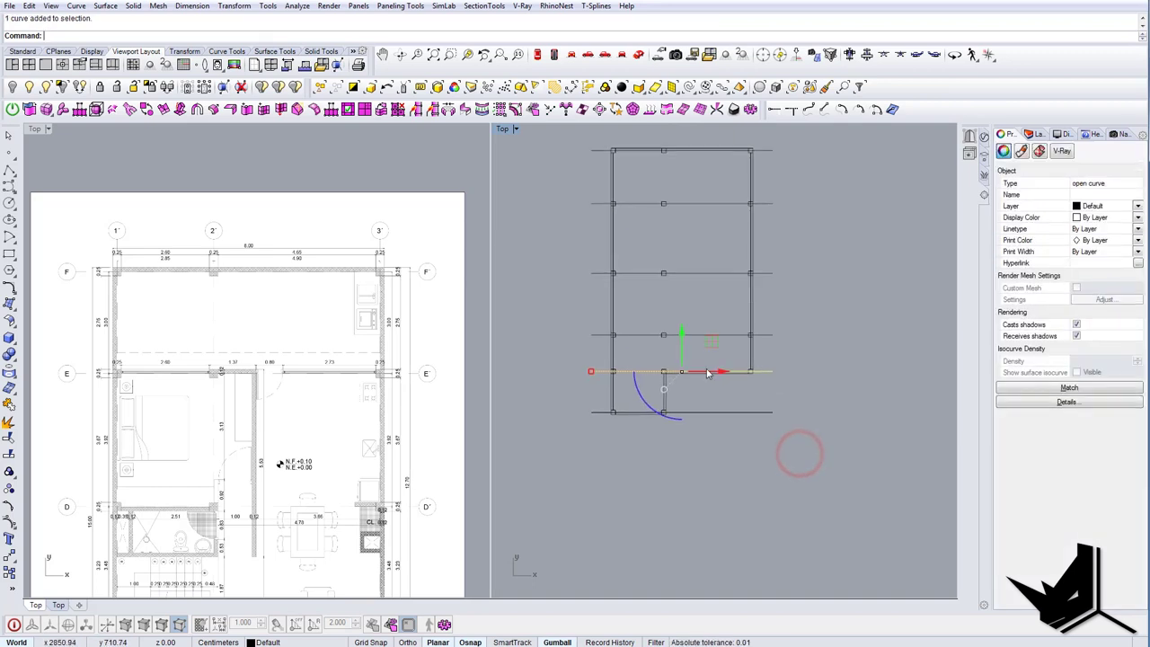
{"action": "left_click_drag", "start_coordinate": [683, 335], "coordinate": [685, 440], "text": "alt"}
{"action": "left_click", "coordinate": [667, 518]}
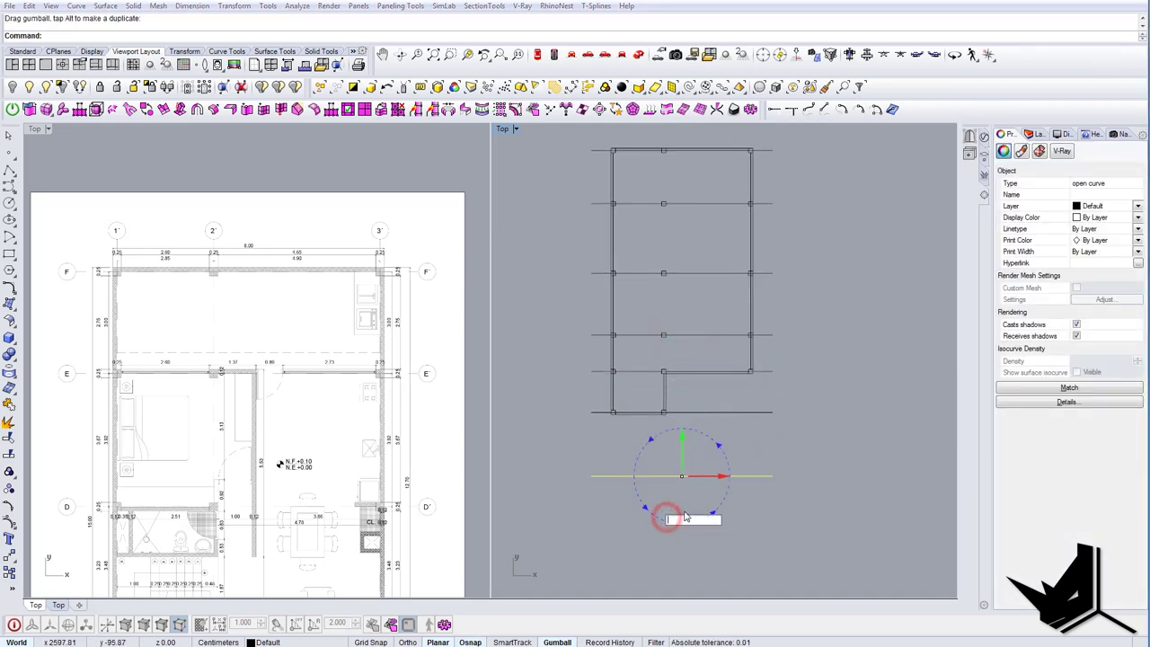
{"action": "type", "text": "90"}
{"action": "key", "text": "Return"}
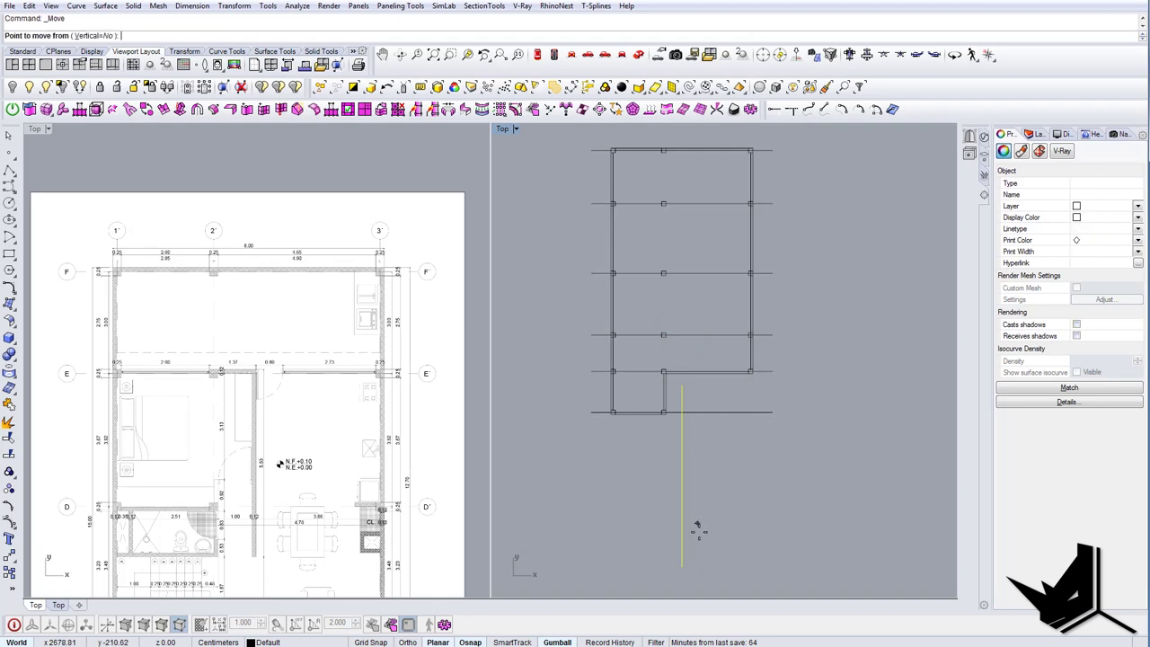
Move the vertical line onto the centre of the axis 2 columns in the lower part of the plan.
{"action": "left_click", "coordinate": [683, 536]}
{"action": "scroll", "coordinate": [668, 424], "scroll_direction": "up", "scroll_amount": 8}
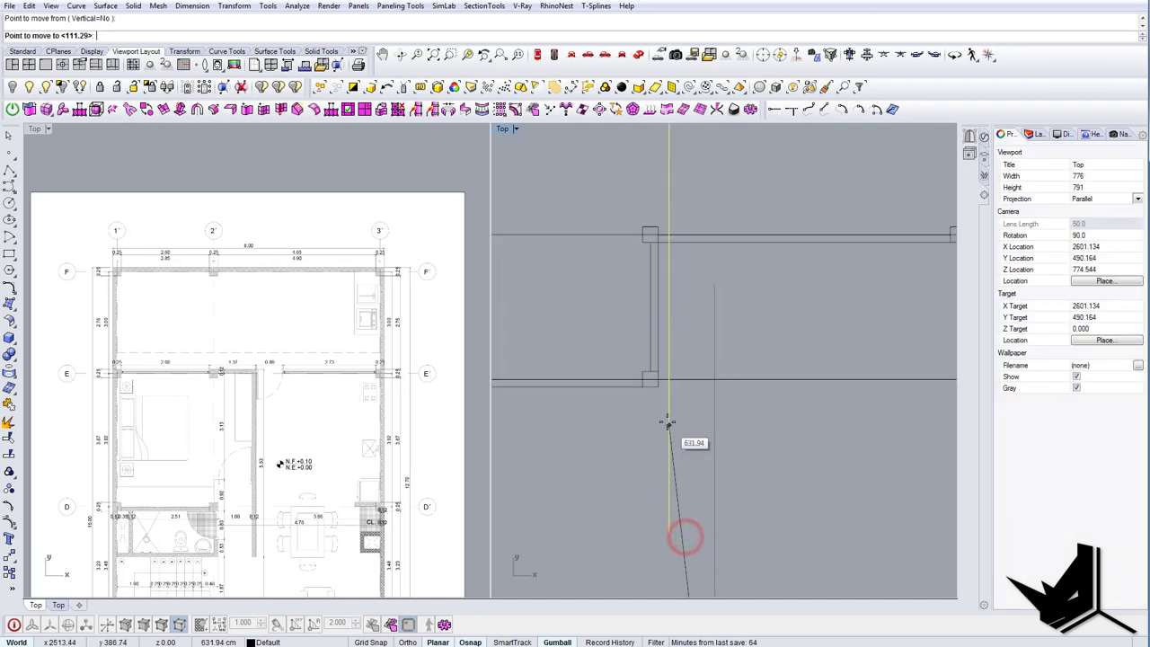
{"action": "left_click", "coordinate": [644, 364]}
{"action": "scroll", "coordinate": [665, 422], "scroll_direction": "down", "scroll_amount": 5}
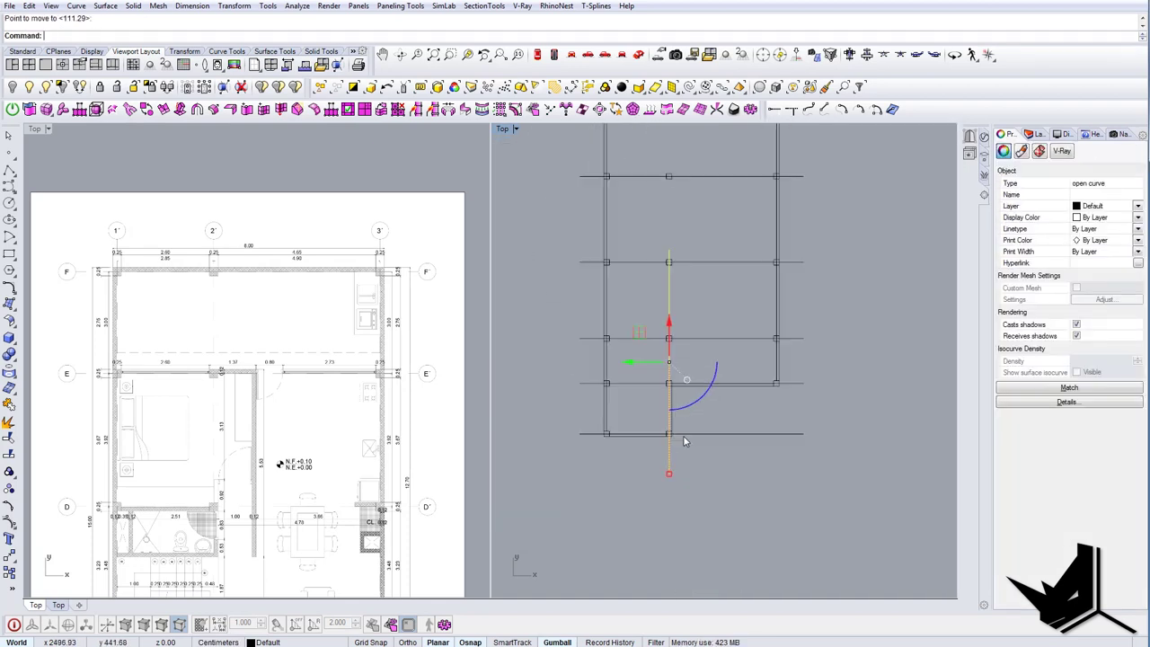
{"action": "key", "text": "Escape"}
Draw a line along axis A from its outer end to the edge of the axis 1 column.
{"action": "right_click_drag", "start_coordinate": [593, 459], "coordinate": [610, 466]}
{"action": "scroll", "coordinate": [609, 466], "scroll_direction": "up", "scroll_amount": 2}
{"action": "type", "text": "Line"}
{"action": "key", "text": "Return"}
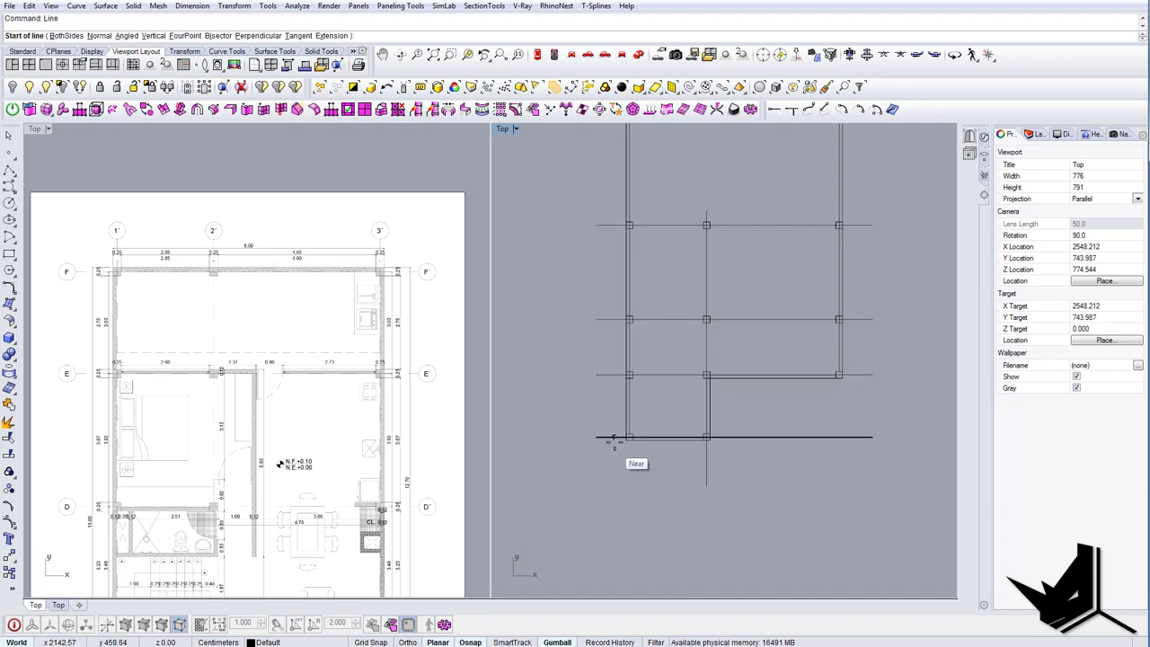
{"action": "scroll", "coordinate": [614, 441], "scroll_direction": "up", "scroll_amount": 3}
{"action": "left_click", "coordinate": [550, 423]}
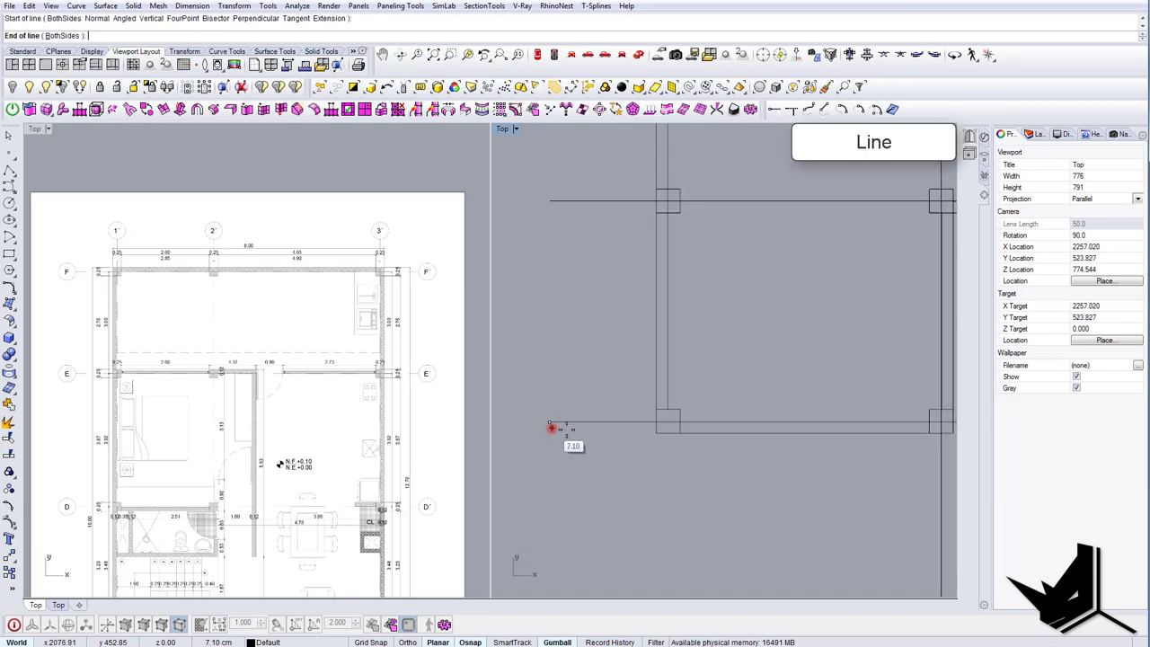
{"action": "left_click", "coordinate": [656, 423]}
Draw a vertical helper polyline 111.29 cm long downward from the outer corner of the axis A column on axis 2.
{"action": "scroll", "coordinate": [656, 423], "scroll_direction": "down", "scroll_amount": 8}
{"action": "right_click_drag", "start_coordinate": [768, 442], "coordinate": [731, 435]}
{"action": "type", "text": "pl"}
{"action": "scroll", "coordinate": [711, 422], "scroll_direction": "up", "scroll_amount": 6}
{"action": "key", "text": "Return"}
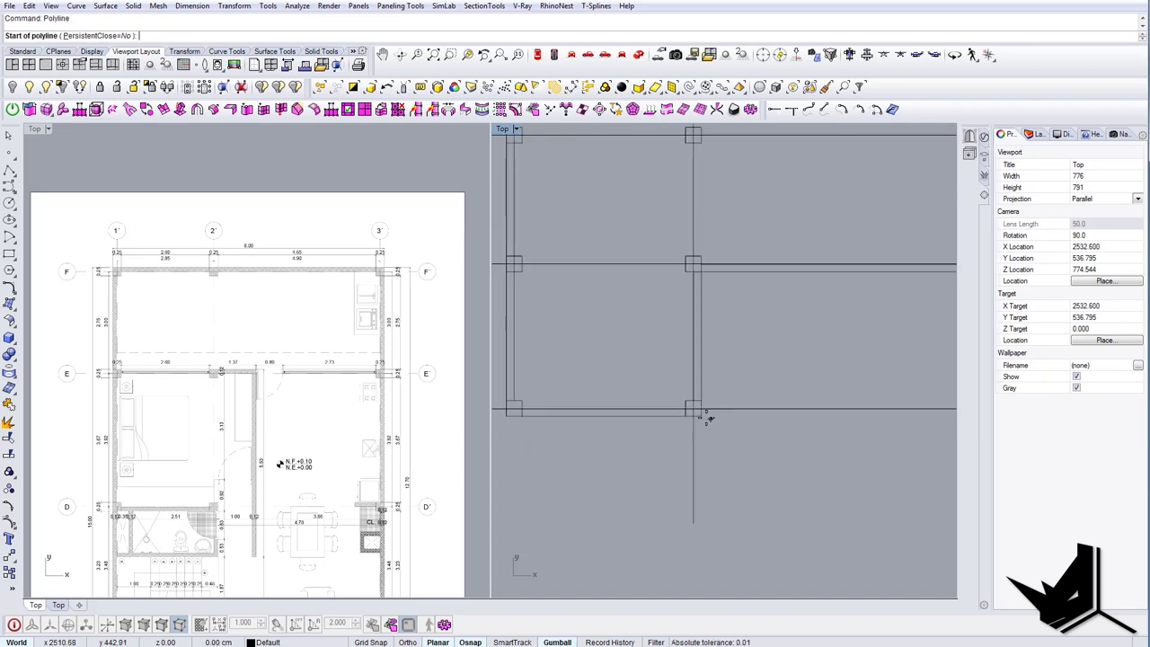
{"action": "left_click", "coordinate": [701, 416]}
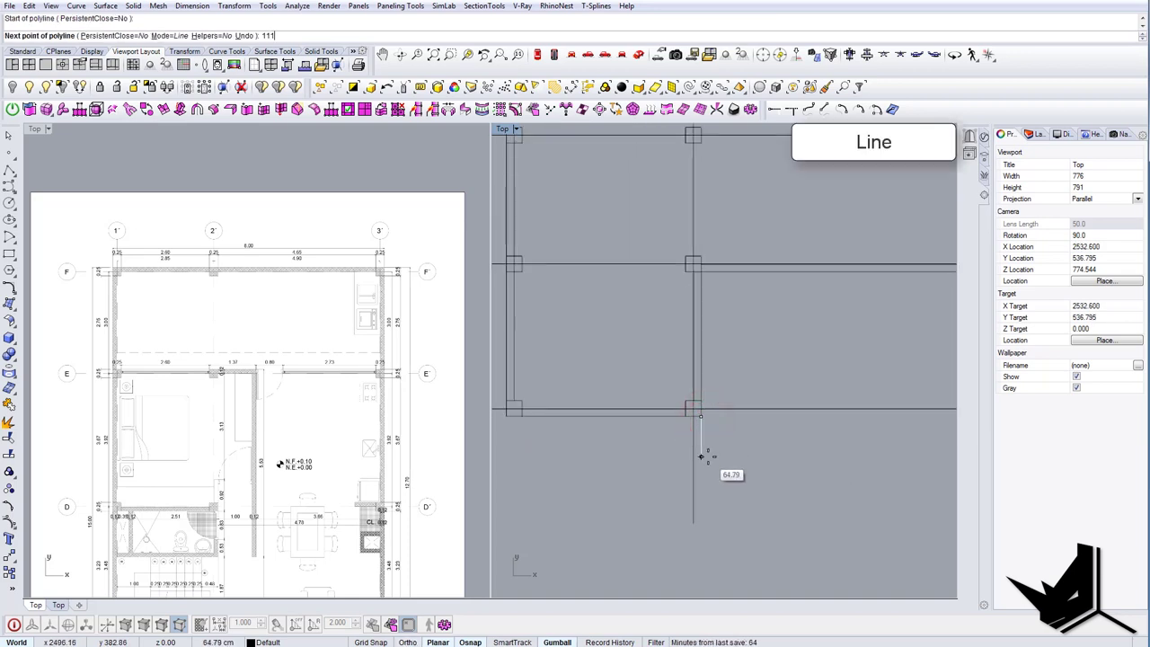
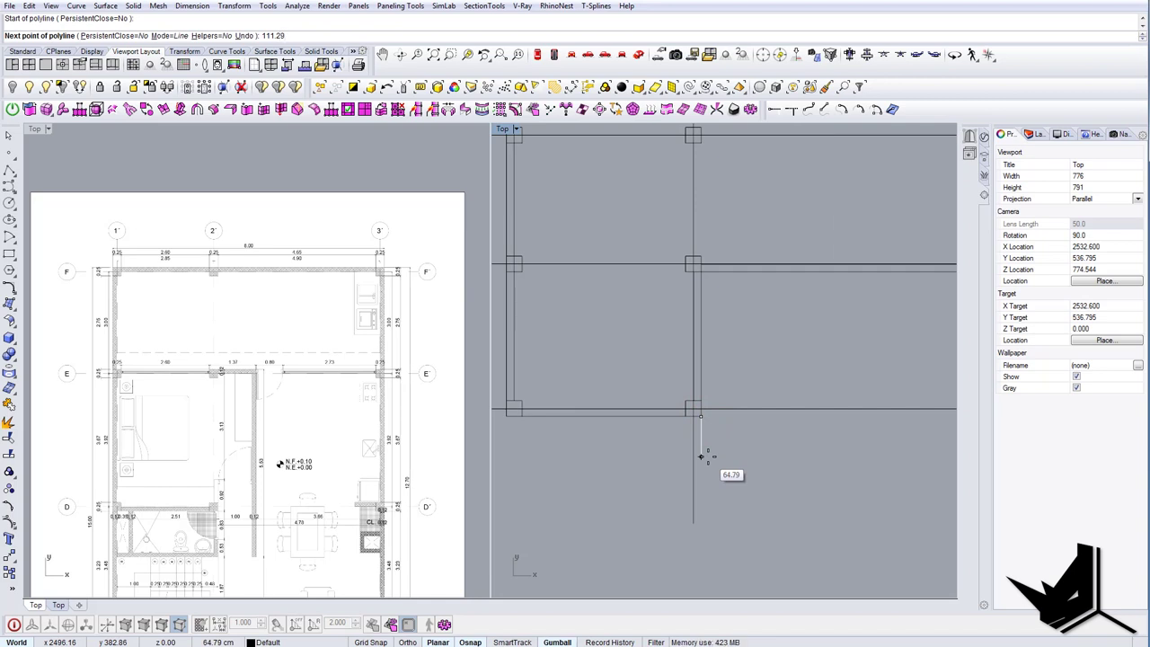
{"action": "key", "text": "Return"}
{"action": "key", "text": "Return"}
Move the axis 2 line up so its lower end aligns with the lower end of the helper line.
{"action": "scroll", "coordinate": [710, 480], "scroll_direction": "up", "scroll_amount": 6}
{"action": "left_click", "coordinate": [675, 514]}
{"action": "scroll", "coordinate": [675, 515], "scroll_direction": "down", "scroll_amount": 4}
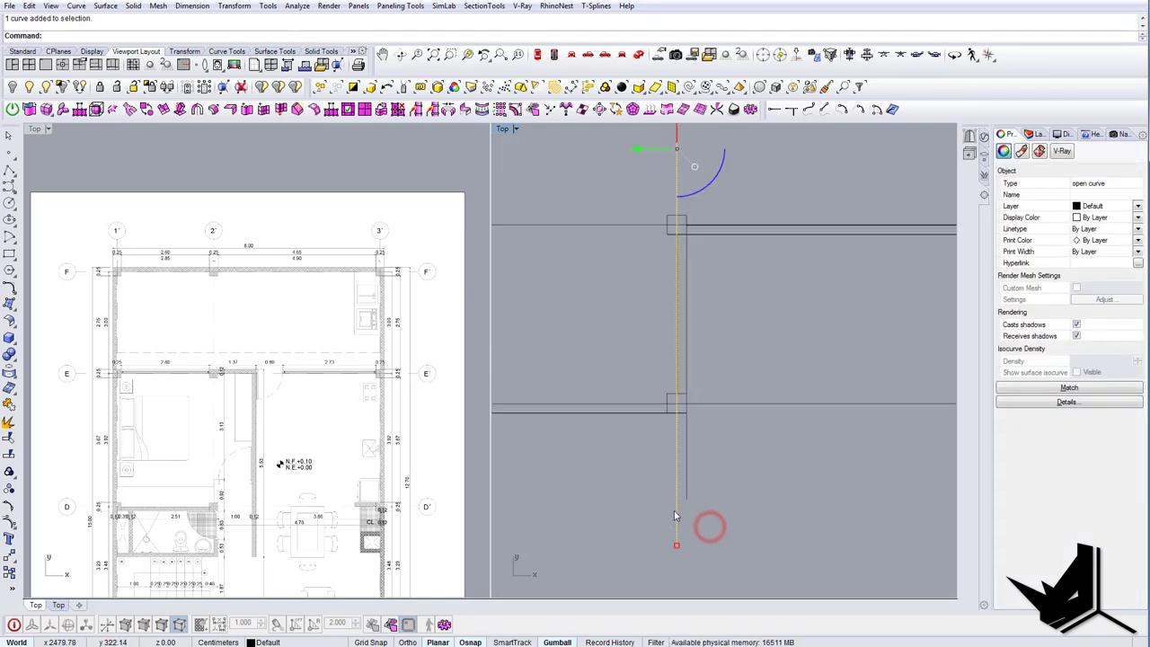
{"action": "right_click_drag", "start_coordinate": [676, 516], "coordinate": [654, 468]}
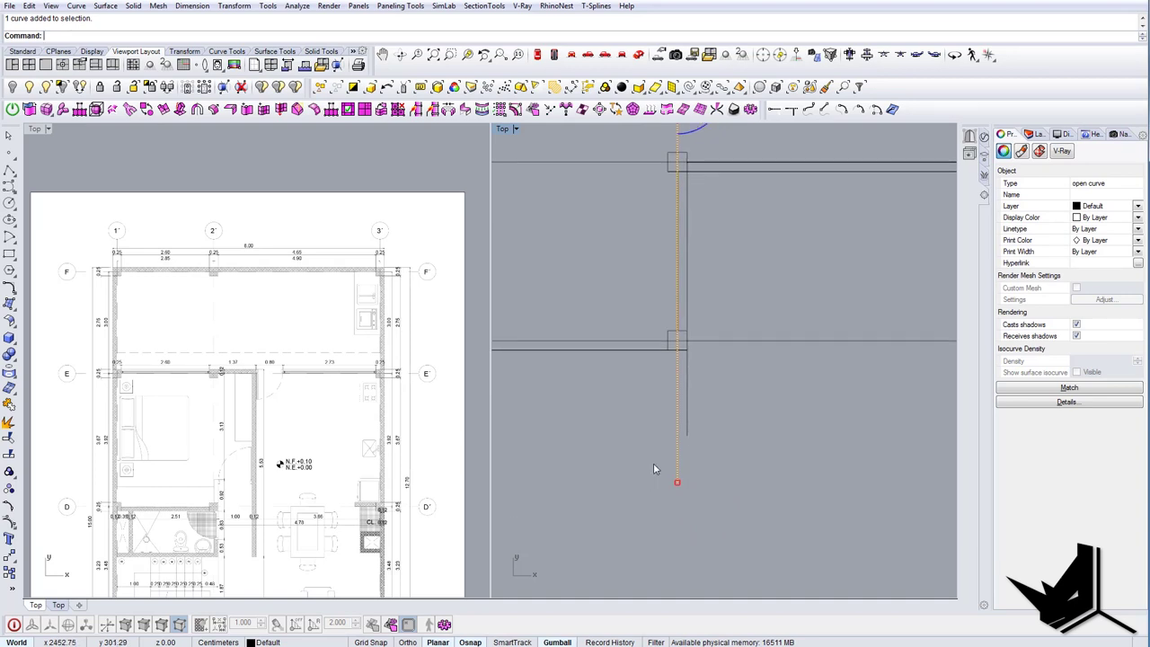
{"action": "type", "text": "m"}
{"action": "key", "text": "Return"}
{"action": "left_click", "coordinate": [678, 482]}
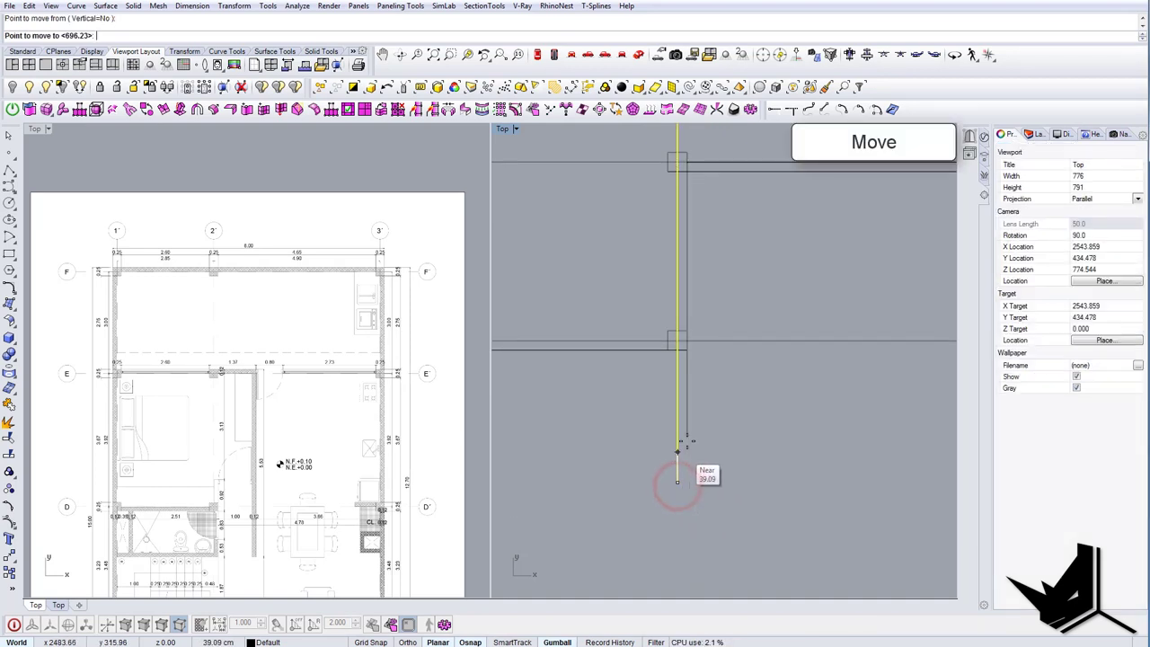
{"action": "left_click", "coordinate": [686, 437]}
Move the helper line to the outer edge of the upper wall at axis 2 so it projects above the plan.
{"action": "left_click", "coordinate": [688, 434]}
{"action": "right_click_drag", "start_coordinate": [689, 432], "coordinate": [698, 465]}
{"action": "type", "text": "m"}
{"action": "key", "text": "Return"}
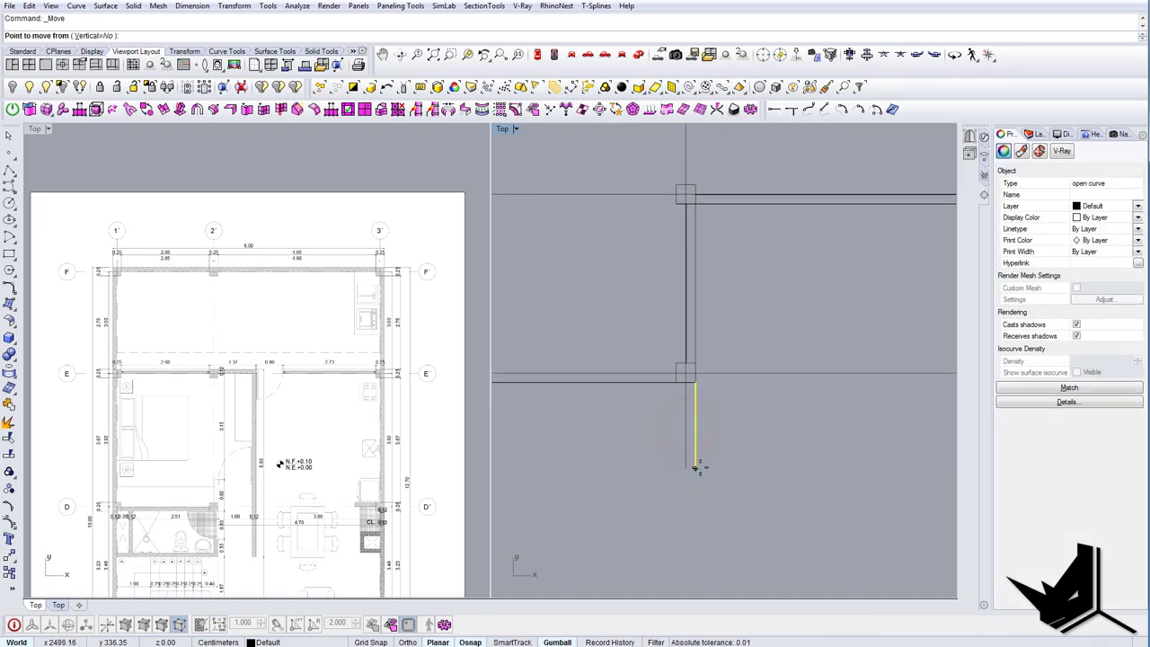
{"action": "left_click", "coordinate": [696, 465]}
{"action": "scroll", "coordinate": [696, 458], "scroll_direction": "down", "scroll_amount": 8}
{"action": "scroll", "coordinate": [694, 450], "scroll_direction": "down", "scroll_amount": 4}
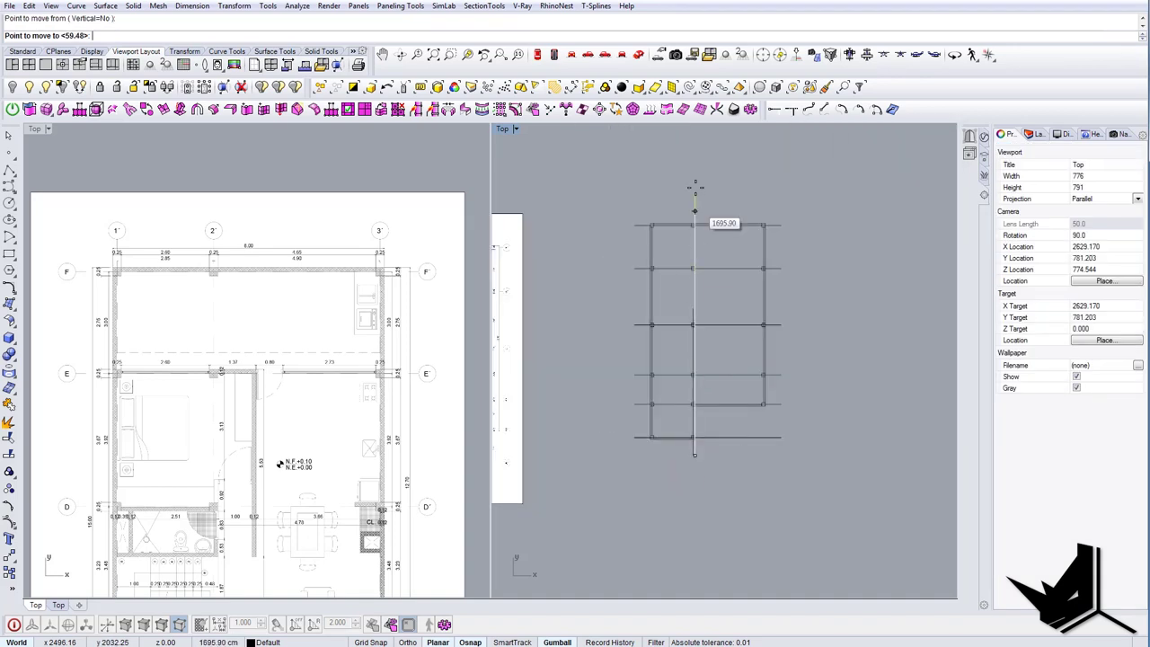
{"action": "scroll", "coordinate": [693, 192], "scroll_direction": "up", "scroll_amount": 14}
{"action": "left_click", "coordinate": [693, 318]}
{"action": "scroll", "coordinate": [694, 319], "scroll_direction": "down", "scroll_amount": 10}
{"action": "scroll", "coordinate": [694, 322], "scroll_direction": "up", "scroll_amount": 2}
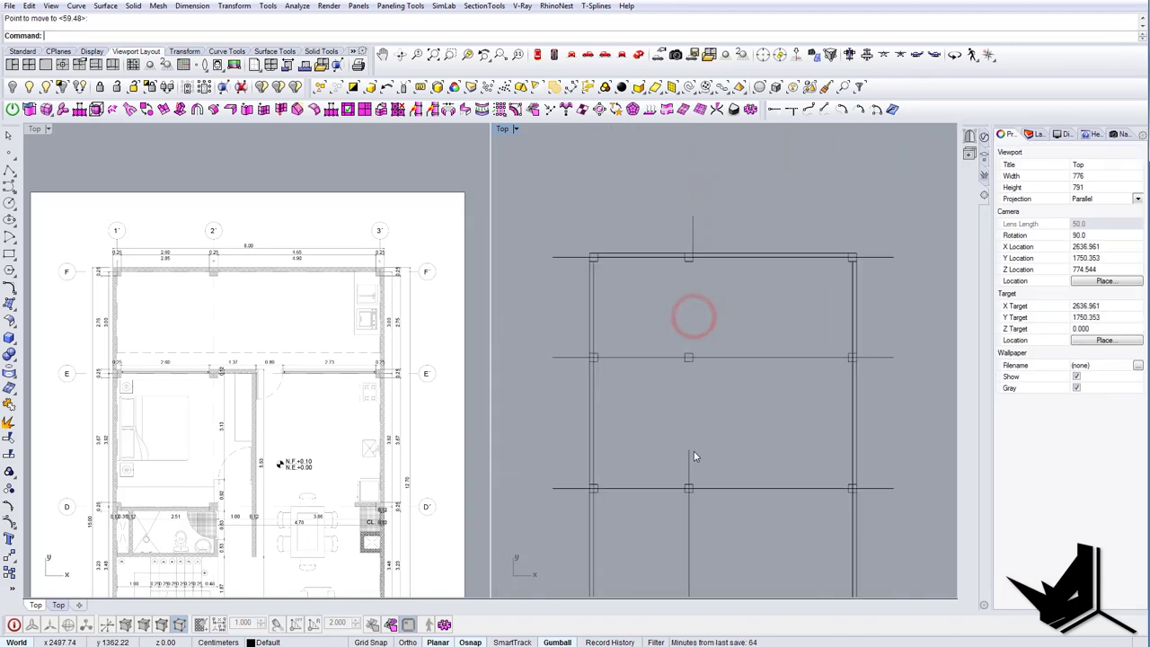
Stretch the axis 2 line's upper control point to the helper line's upper end, and delete the helper line.
{"action": "left_click", "coordinate": [688, 462]}
{"action": "left_click", "coordinate": [666, 429]}
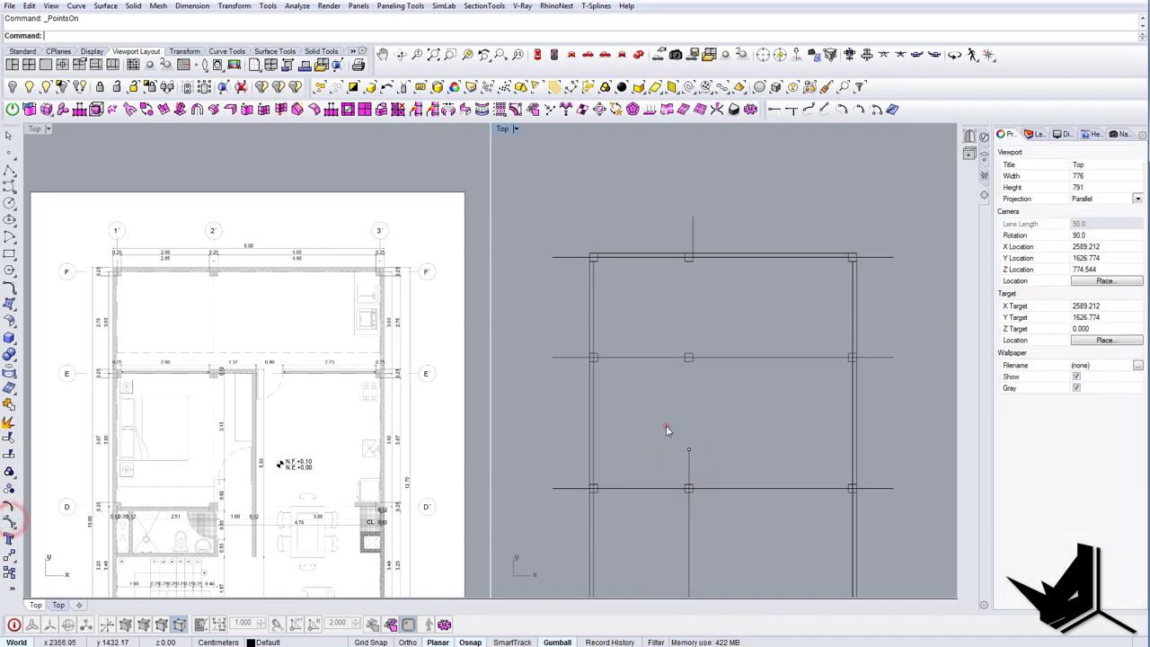
{"action": "right_click_drag", "start_coordinate": [703, 466], "coordinate": [686, 390]}
{"action": "type", "text": "m"}
{"action": "key", "text": "Return"}
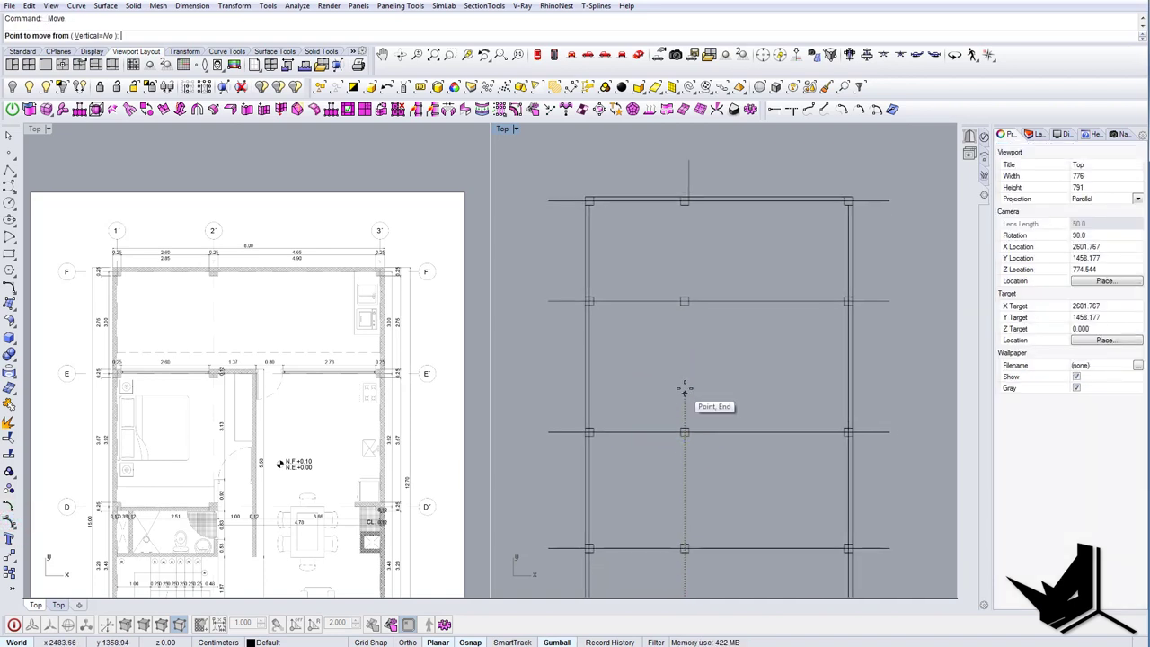
{"action": "left_click", "coordinate": [685, 391]}
{"action": "left_click", "coordinate": [689, 181]}
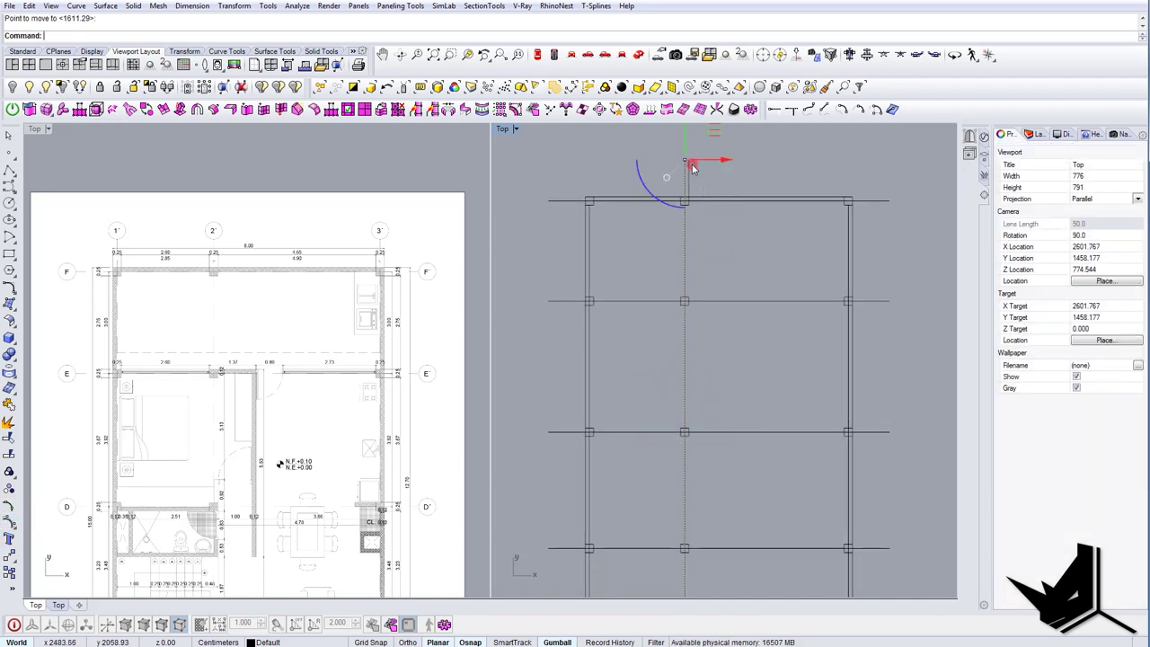
{"action": "scroll", "coordinate": [690, 173], "scroll_direction": "up", "scroll_amount": 2}
{"action": "key", "text": "Delete"}
{"action": "scroll", "coordinate": [690, 173], "scroll_direction": "down", "scroll_amount": 6}
Copy the axis 2 line from its upper column reference point to the matching points of the axis 1 and axis 3 columns.
{"action": "scroll", "coordinate": [690, 173], "scroll_direction": "up", "scroll_amount": 6}
{"action": "left_click", "coordinate": [687, 179]}
{"action": "type", "text": "copy"}
{"action": "key", "text": "Return"}
{"action": "scroll", "coordinate": [685, 217], "scroll_direction": "up", "scroll_amount": 6}
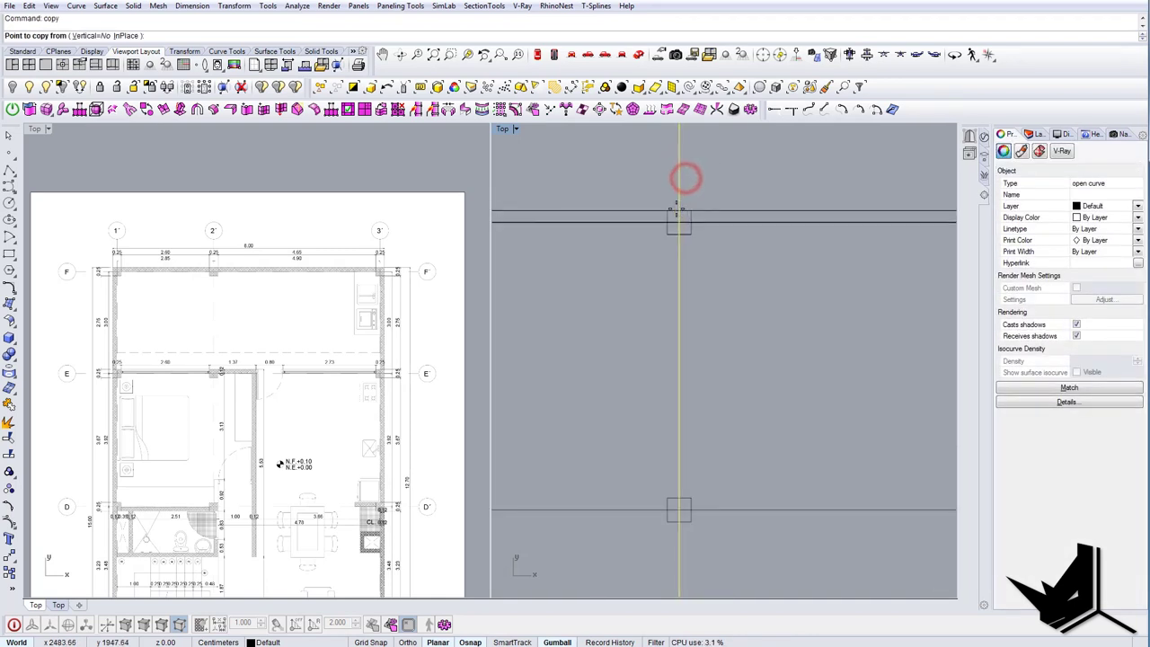
{"action": "left_click", "coordinate": [671, 210]}
{"action": "scroll", "coordinate": [672, 210], "scroll_direction": "down", "scroll_amount": 6}
{"action": "left_click", "coordinate": [577, 211]}
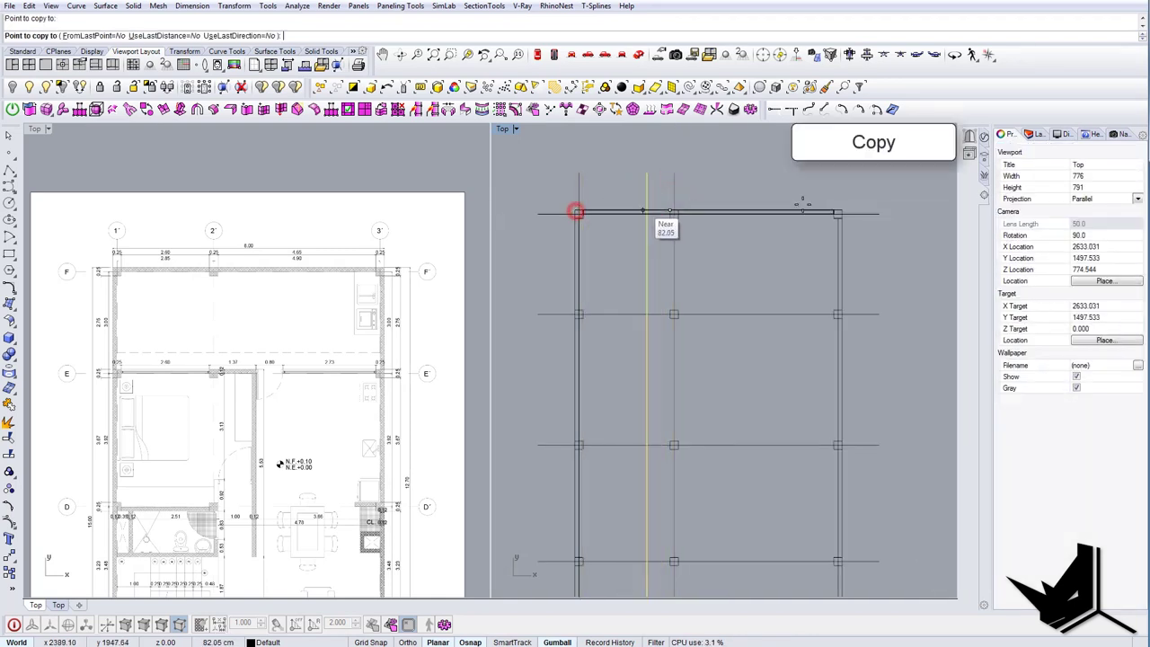
{"action": "left_click", "coordinate": [834, 210]}
{"action": "key", "text": "Return"}
{"action": "scroll", "coordinate": [834, 210], "scroll_direction": "down", "scroll_amount": 6}
Examine the axis grid and compare it with the axes, columns and walls in the reference floor plan.
{"action": "right_click_drag", "start_coordinate": [834, 354], "coordinate": [747, 324]}
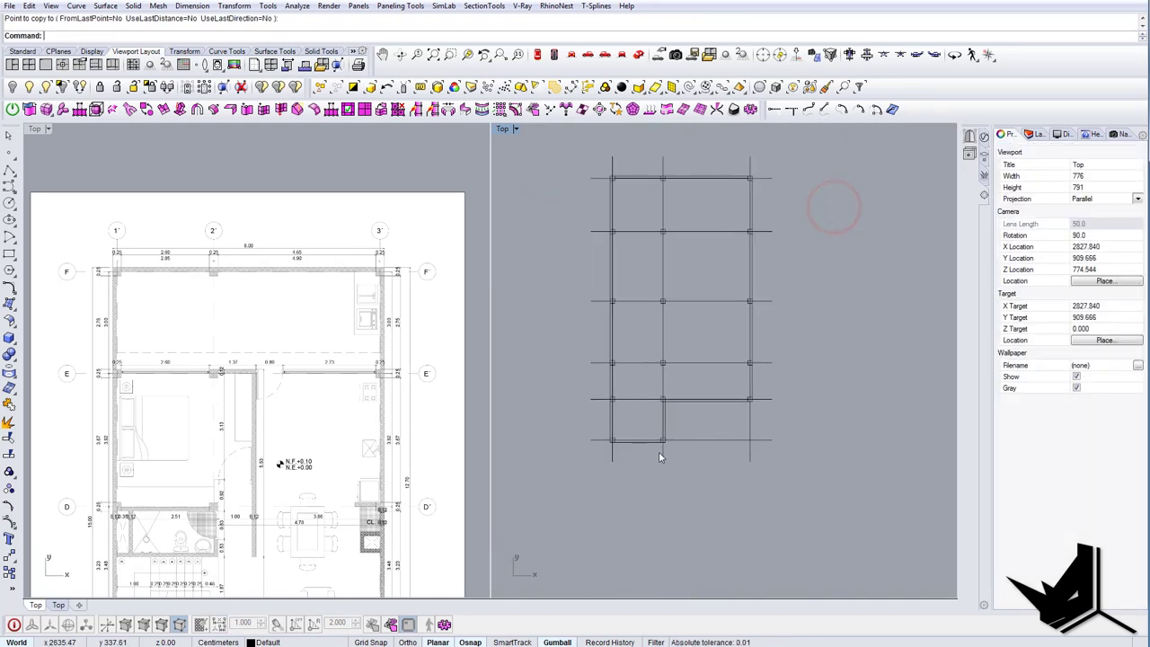
{"action": "scroll", "coordinate": [660, 441], "scroll_direction": "up", "scroll_amount": 2}
{"action": "scroll", "coordinate": [663, 421], "scroll_direction": "down", "scroll_amount": 4}
{"action": "right_click_drag", "start_coordinate": [665, 357], "coordinate": [675, 396]}
{"action": "scroll", "coordinate": [594, 264], "scroll_direction": "up", "scroll_amount": 8}
{"action": "right_click_drag", "start_coordinate": [614, 276], "coordinate": [626, 300]}
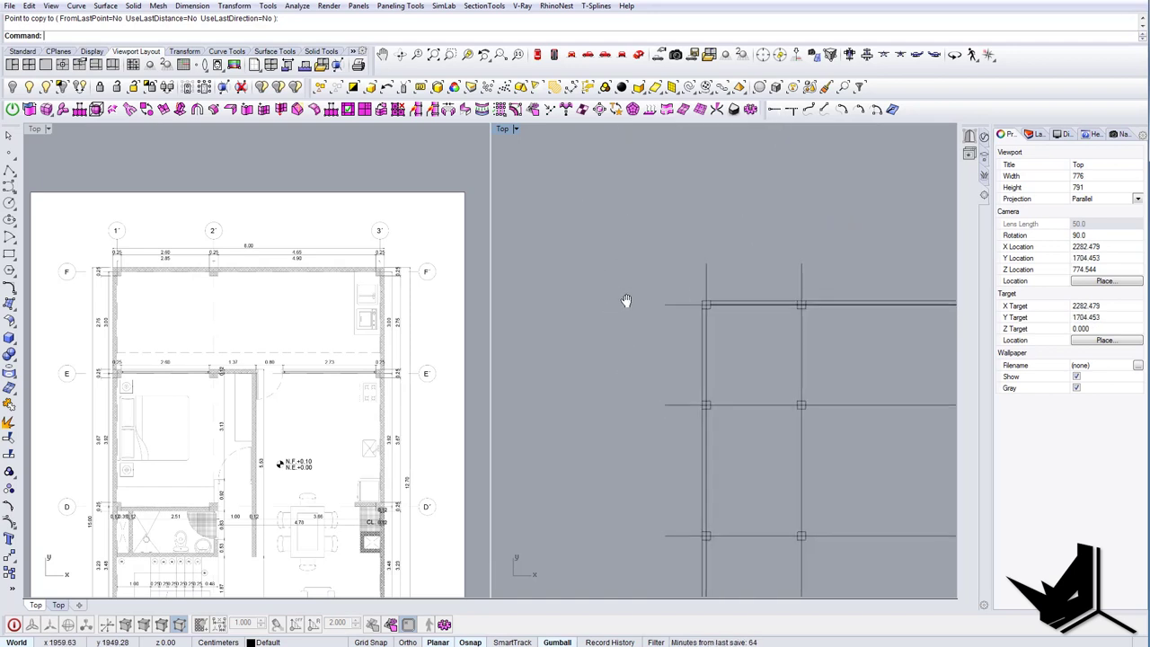
{"action": "right_click_drag", "start_coordinate": [718, 335], "coordinate": [627, 324]}
{"action": "scroll", "coordinate": [636, 324], "scroll_direction": "down", "scroll_amount": 6}
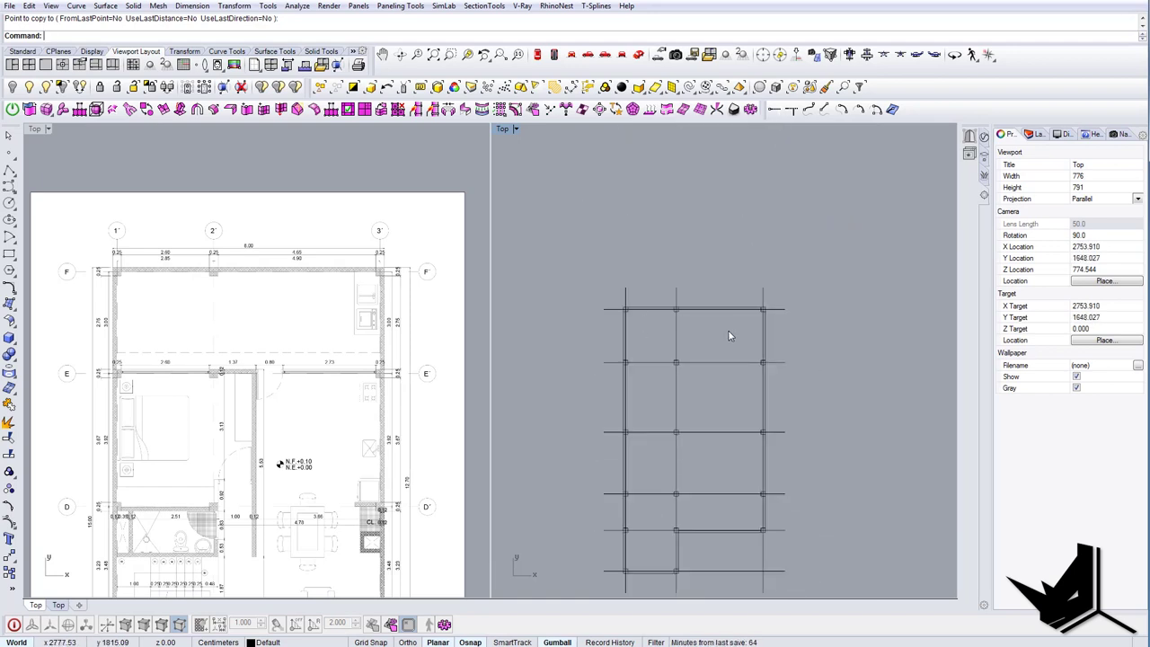
{"action": "right_click_drag", "start_coordinate": [715, 358], "coordinate": [701, 340]}
{"action": "scroll", "coordinate": [702, 344], "scroll_direction": "up", "scroll_amount": 2}
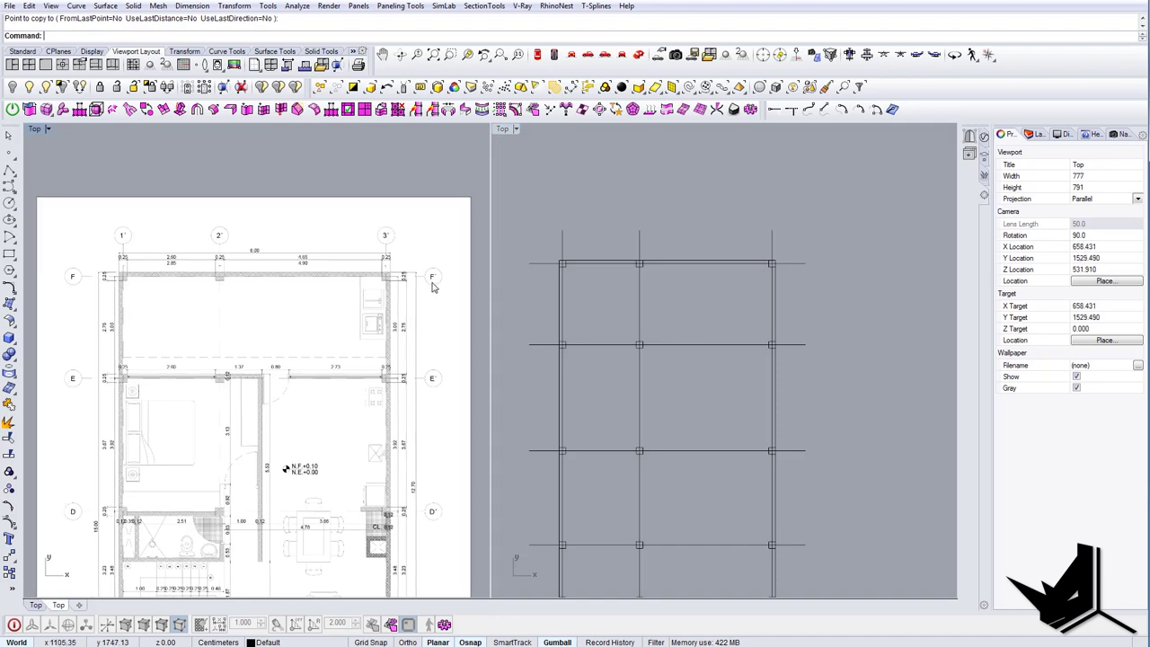
{"action": "scroll", "coordinate": [429, 286], "scroll_direction": "up", "scroll_amount": 6}
{"action": "scroll", "coordinate": [387, 293], "scroll_direction": "down", "scroll_amount": 8}
{"action": "scroll", "coordinate": [202, 284], "scroll_direction": "up", "scroll_amount": 10}
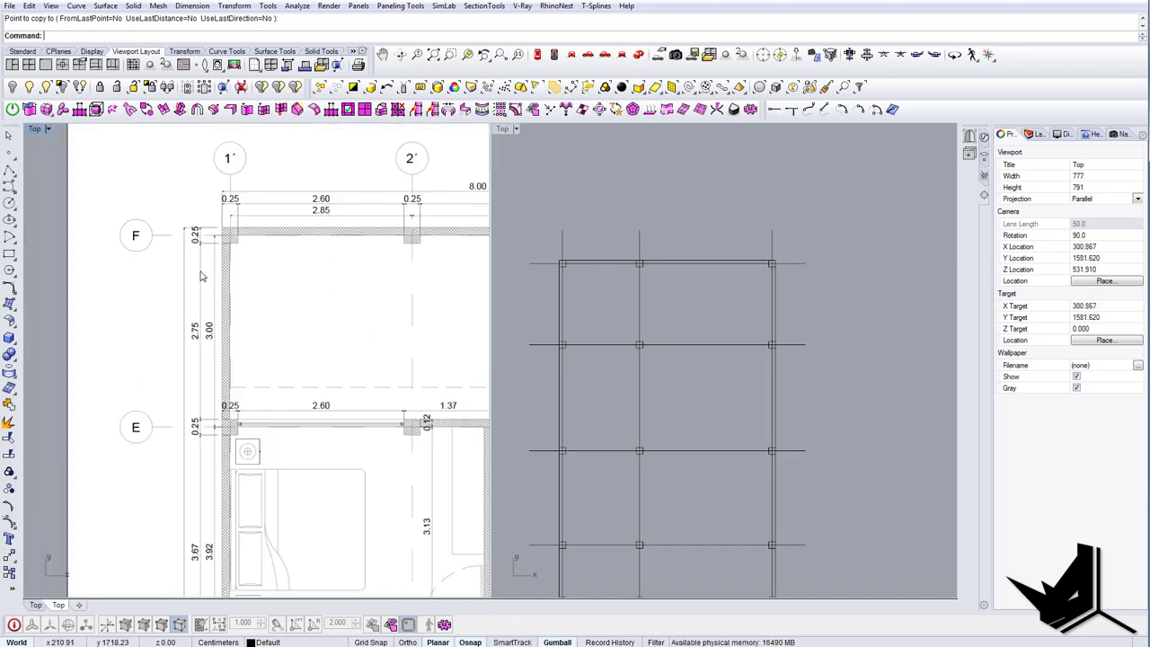
{"action": "scroll", "coordinate": [201, 274], "scroll_direction": "down", "scroll_amount": 2}
{"action": "scroll", "coordinate": [192, 407], "scroll_direction": "up", "scroll_amount": 6}
{"action": "scroll", "coordinate": [224, 444], "scroll_direction": "down", "scroll_amount": 6}
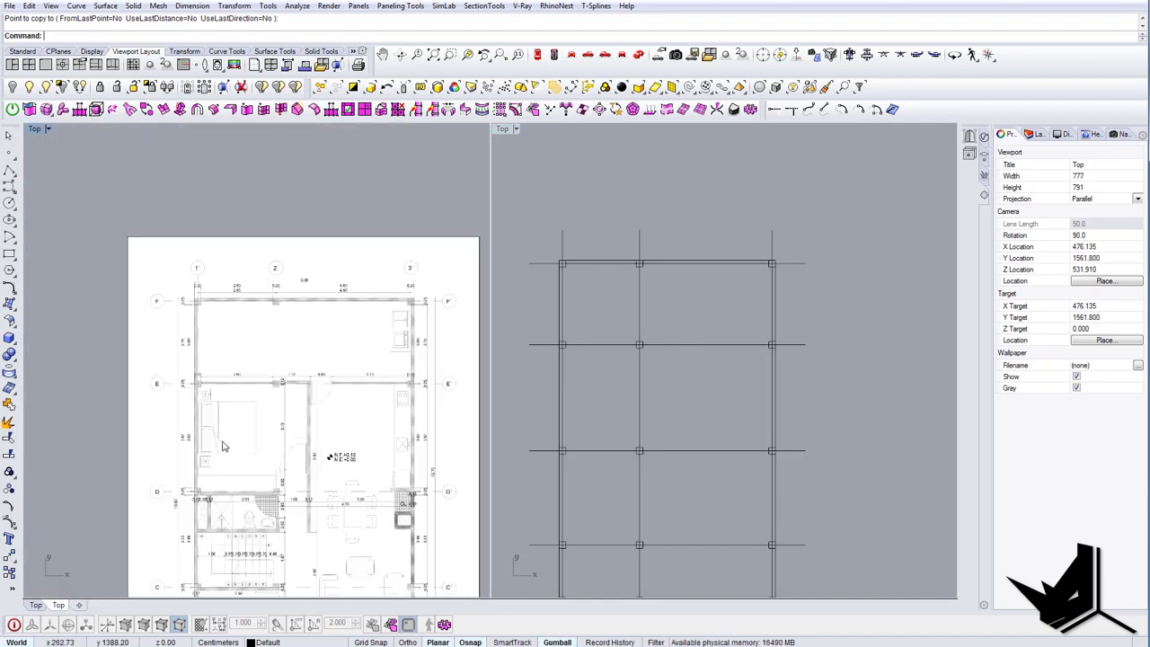
{"action": "scroll", "coordinate": [159, 476], "scroll_direction": "up", "scroll_amount": 5}
{"action": "scroll", "coordinate": [265, 464], "scroll_direction": "up", "scroll_amount": 4}
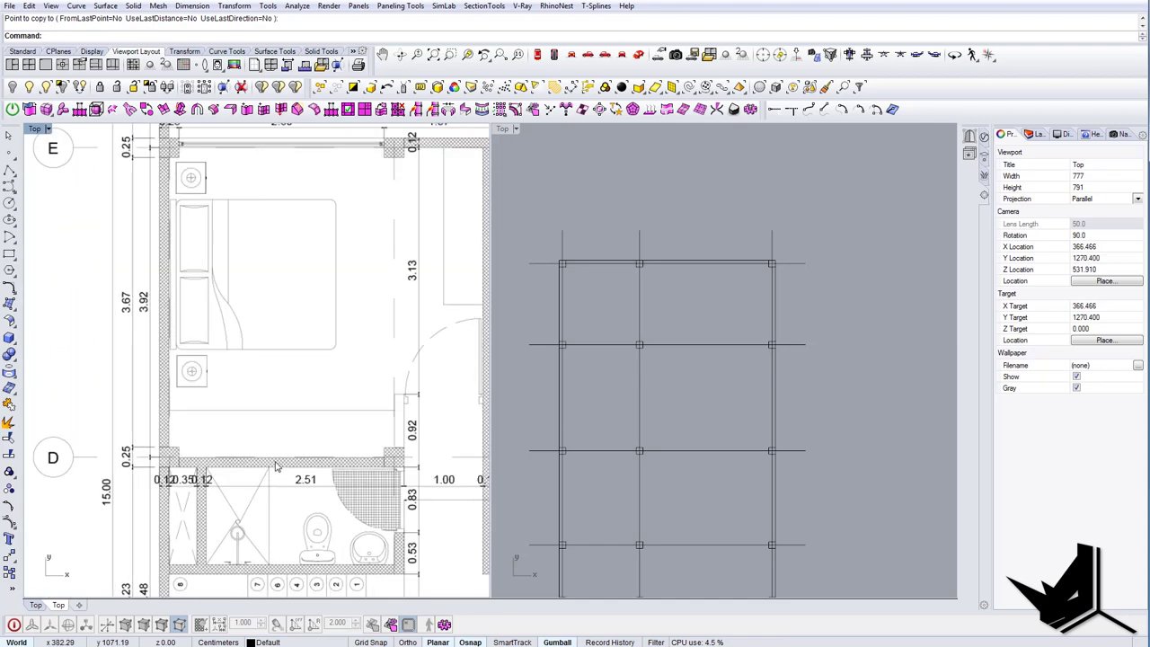
{"action": "scroll", "coordinate": [360, 457], "scroll_direction": "down", "scroll_amount": 10}
{"action": "scroll", "coordinate": [359, 457], "scroll_direction": "up", "scroll_amount": 2}
{"action": "right_click_drag", "start_coordinate": [667, 325], "coordinate": [644, 332]}
{"action": "scroll", "coordinate": [645, 332], "scroll_direction": "down", "scroll_amount": 4}
{"action": "right_click_drag", "start_coordinate": [675, 411], "coordinate": [709, 356]}
{"action": "right_click_drag", "start_coordinate": [721, 285], "coordinate": [700, 290]}
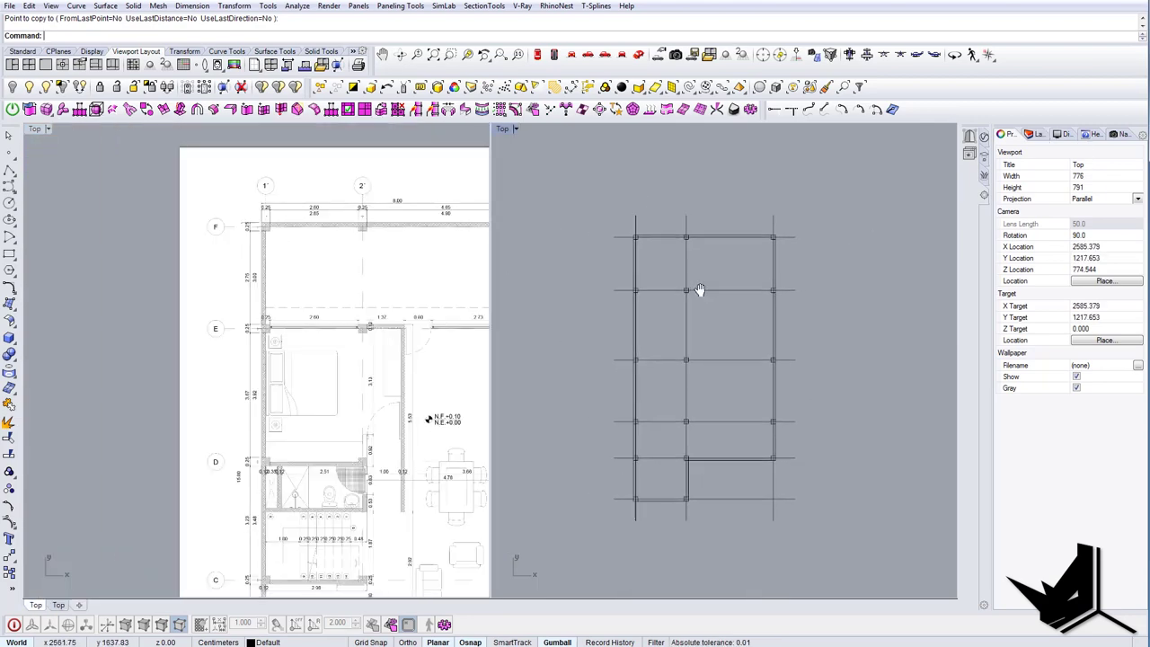
Make Layer 02 the current layer and rename it "axis".
{"action": "left_click", "coordinate": [1034, 135]}
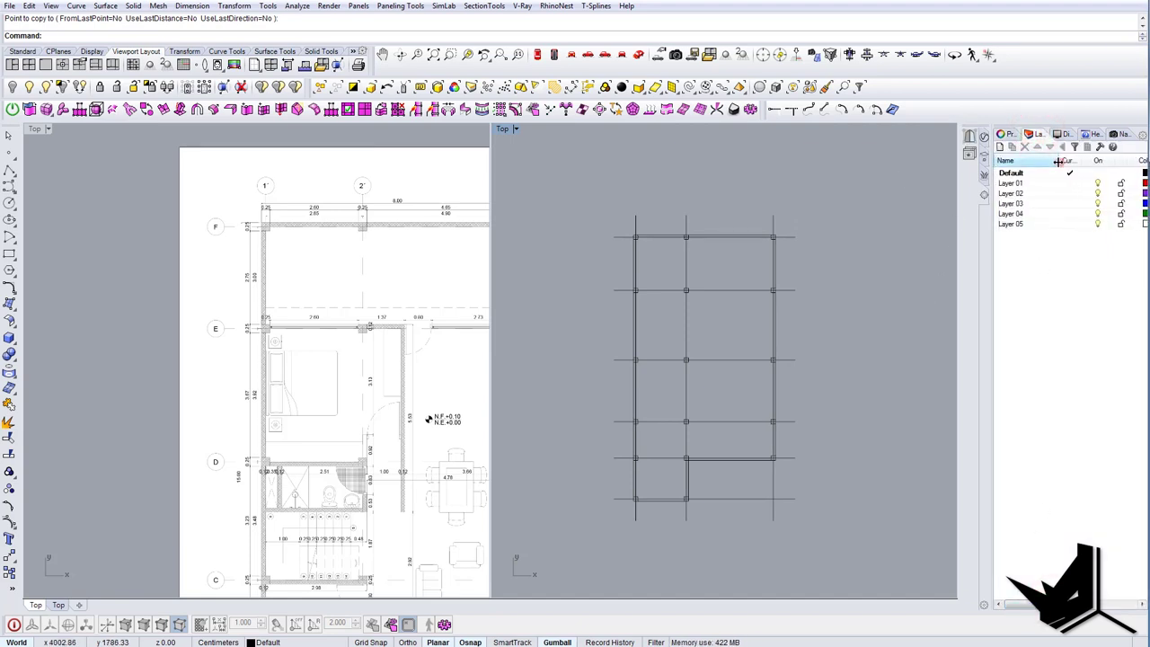
{"action": "left_click_drag", "start_coordinate": [1058, 162], "coordinate": [1040, 162]}
{"action": "double_click", "coordinate": [1016, 194]}
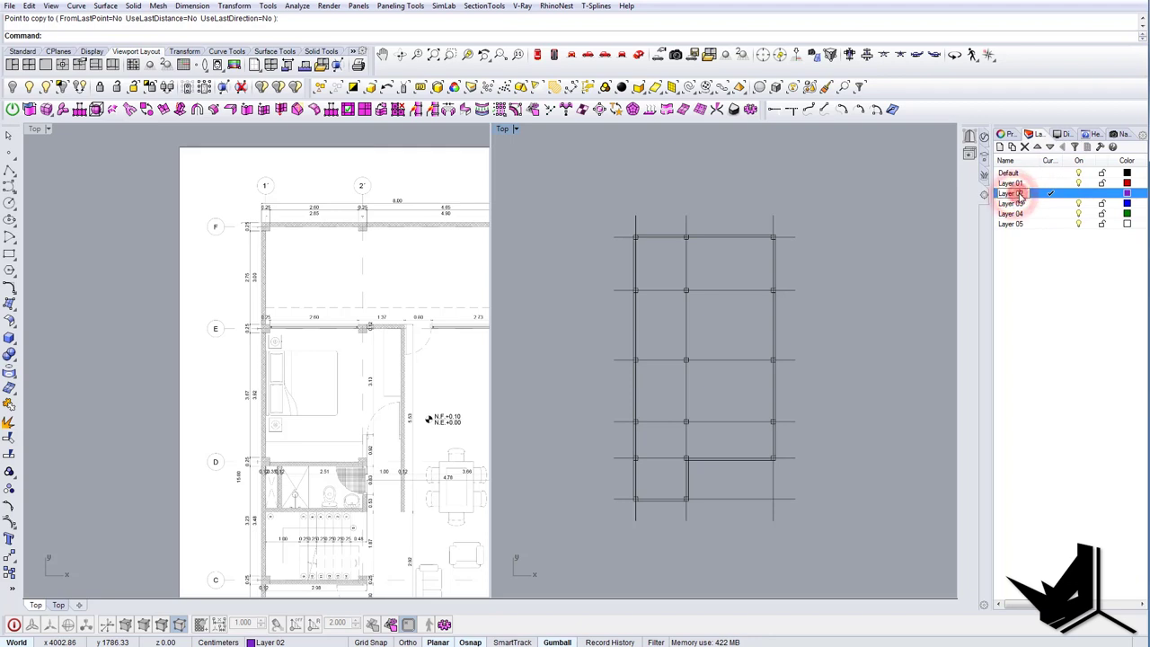
{"action": "type", "text": "axis"}
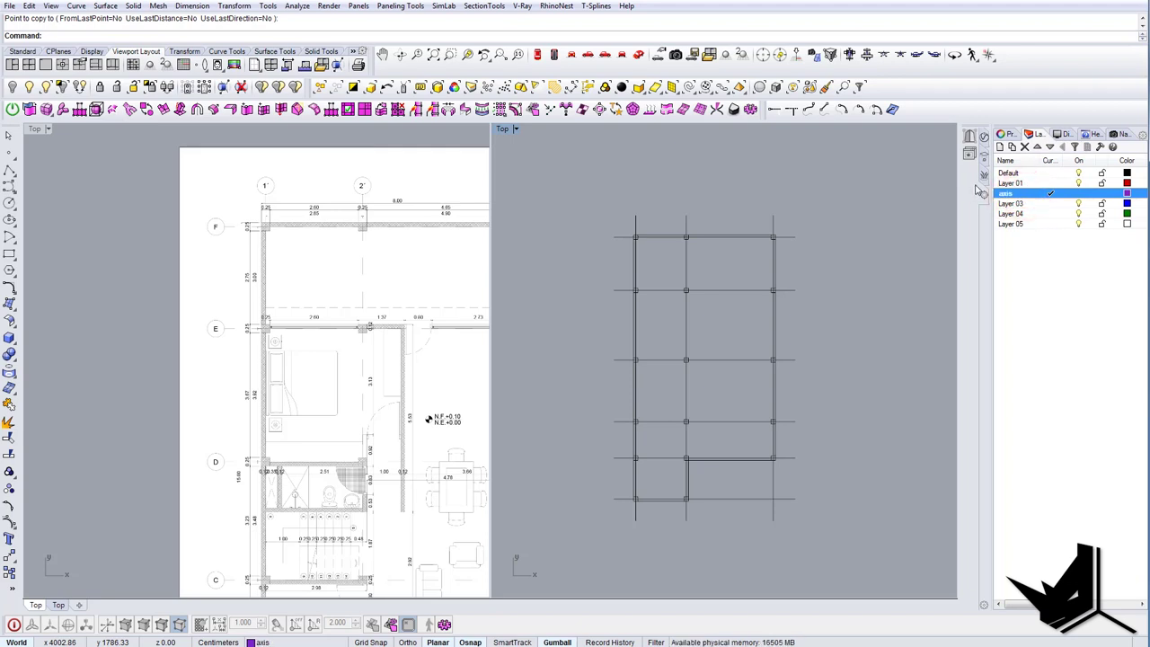
Move all nine axis lines to the axis layer and make Default the current layer.
{"action": "right_click_drag", "start_coordinate": [742, 271], "coordinate": [731, 283]}
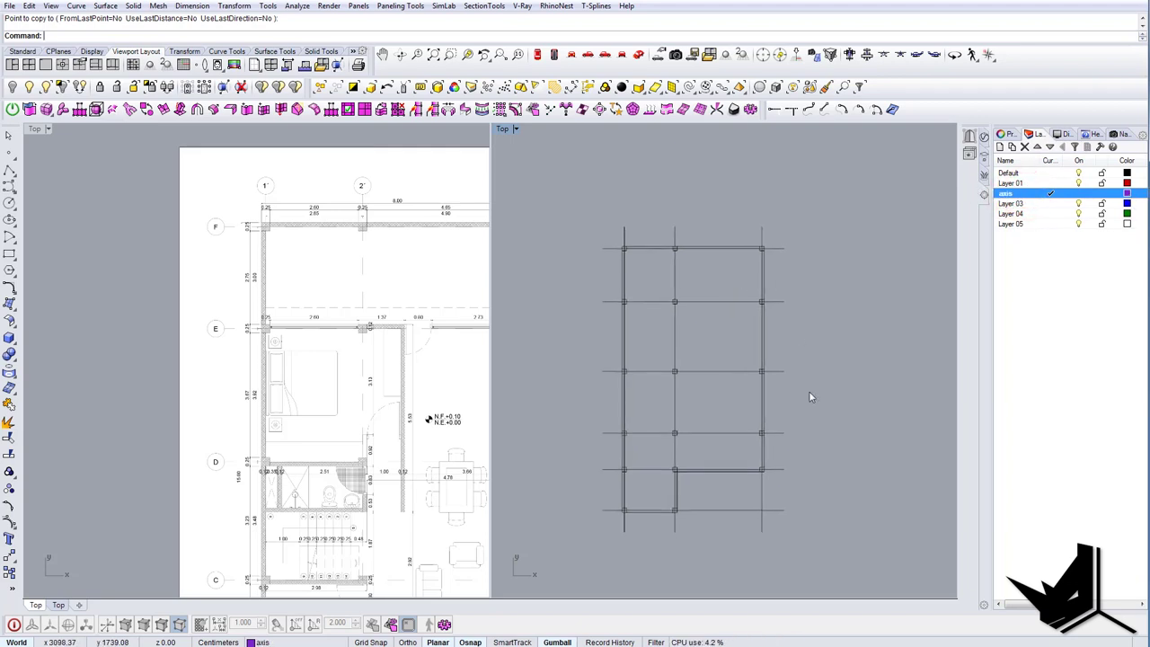
{"action": "left_click_drag", "start_coordinate": [778, 236], "coordinate": [778, 233]}
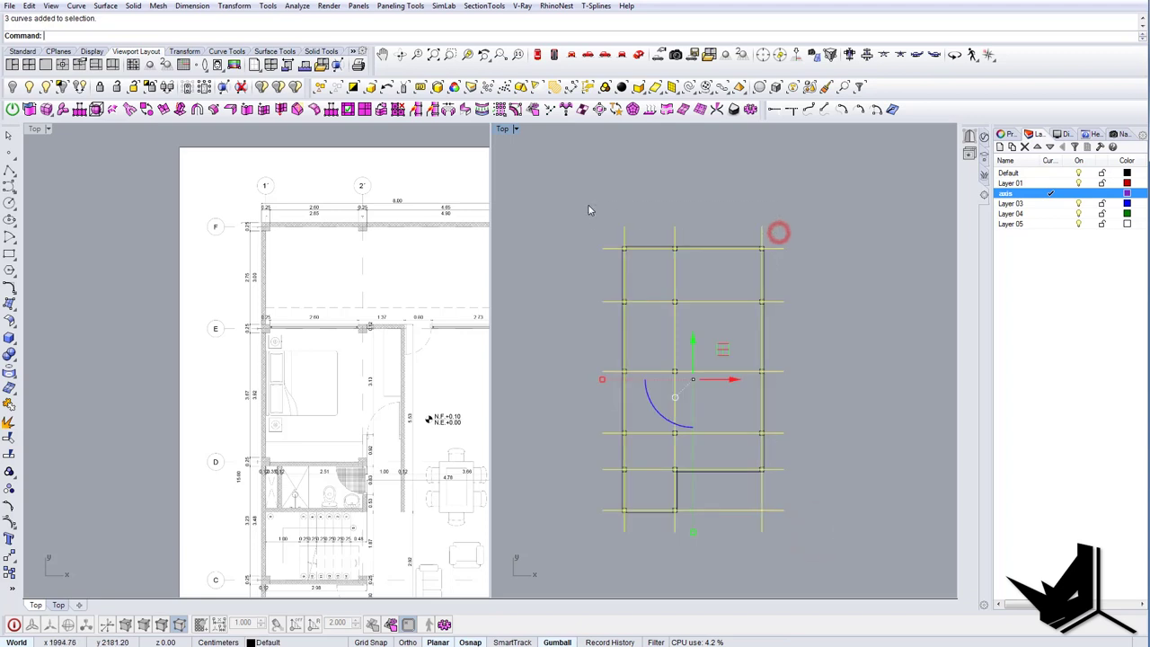
{"action": "right_click", "coordinate": [1018, 194]}
{"action": "left_click", "coordinate": [1066, 405]}
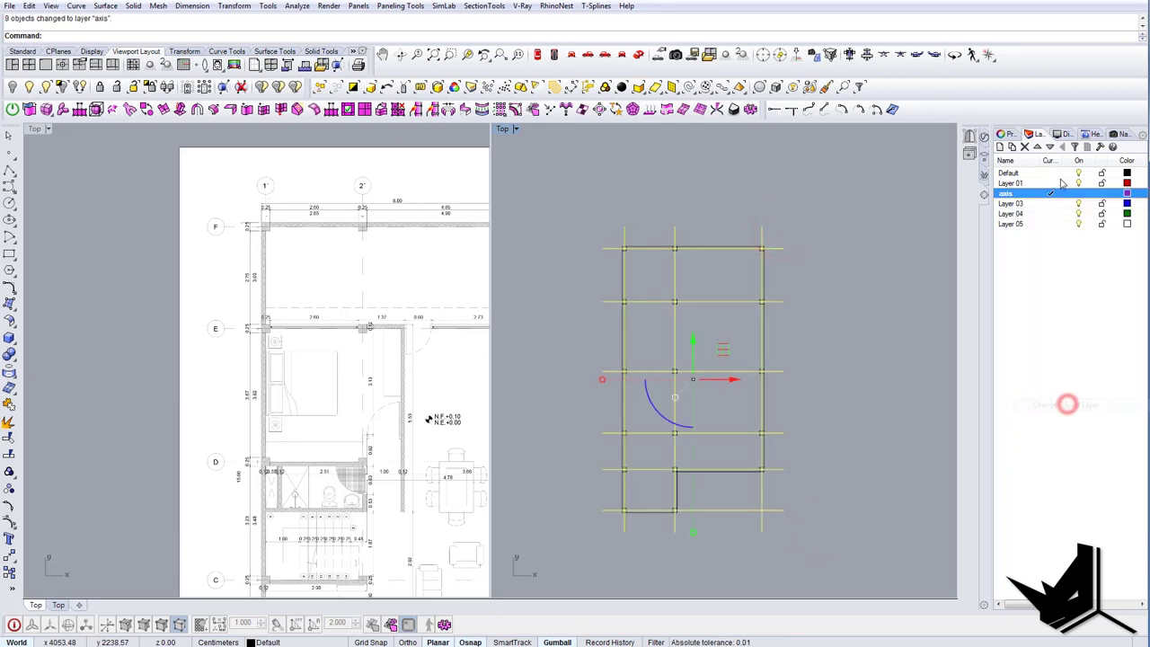
{"action": "left_click", "coordinate": [826, 204]}
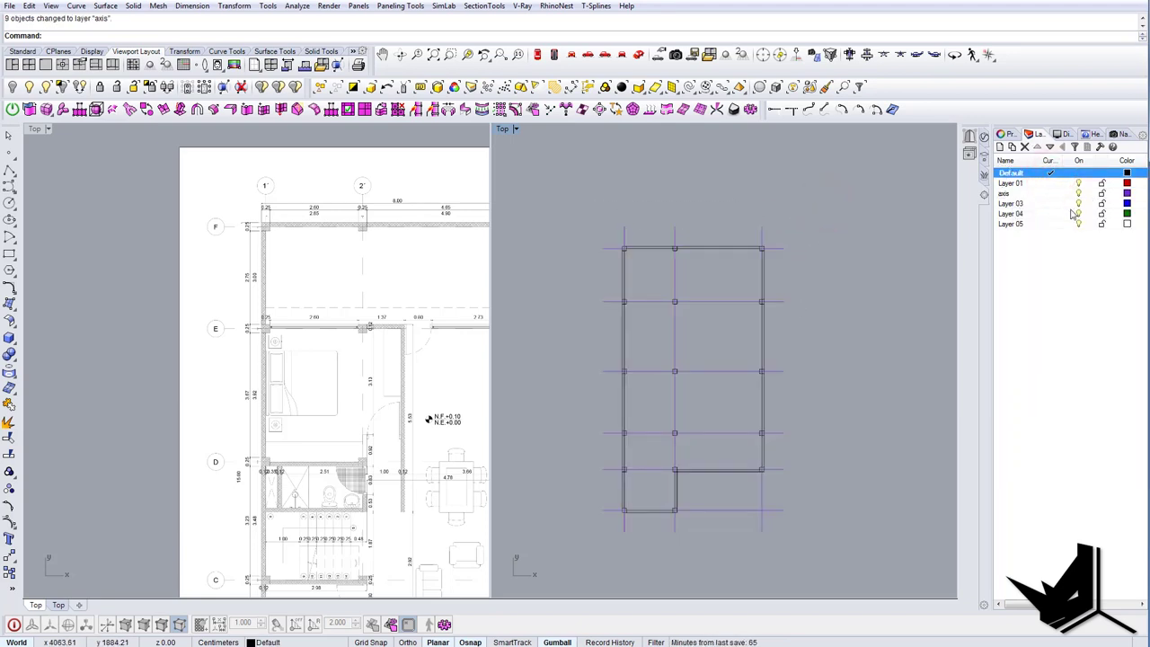
Set the axis layer's linetype to Dashed.
{"action": "double_click", "coordinate": [1064, 163]}
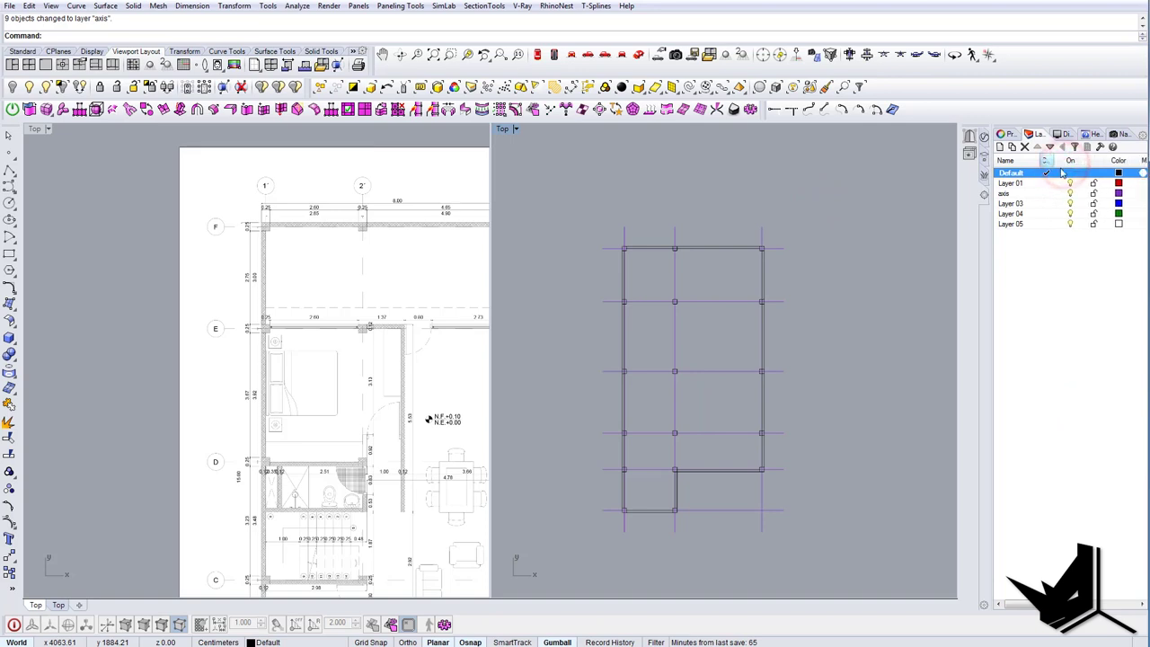
{"action": "left_click_drag", "start_coordinate": [1055, 605], "coordinate": [1093, 605]}
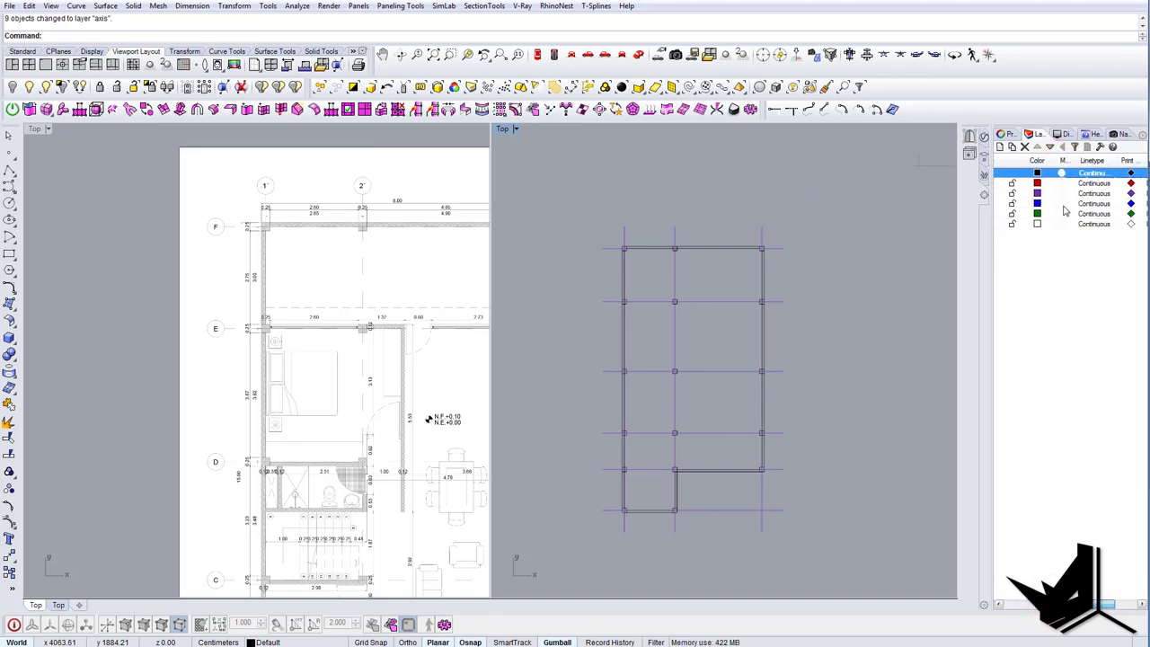
{"action": "left_click", "coordinate": [1089, 194]}
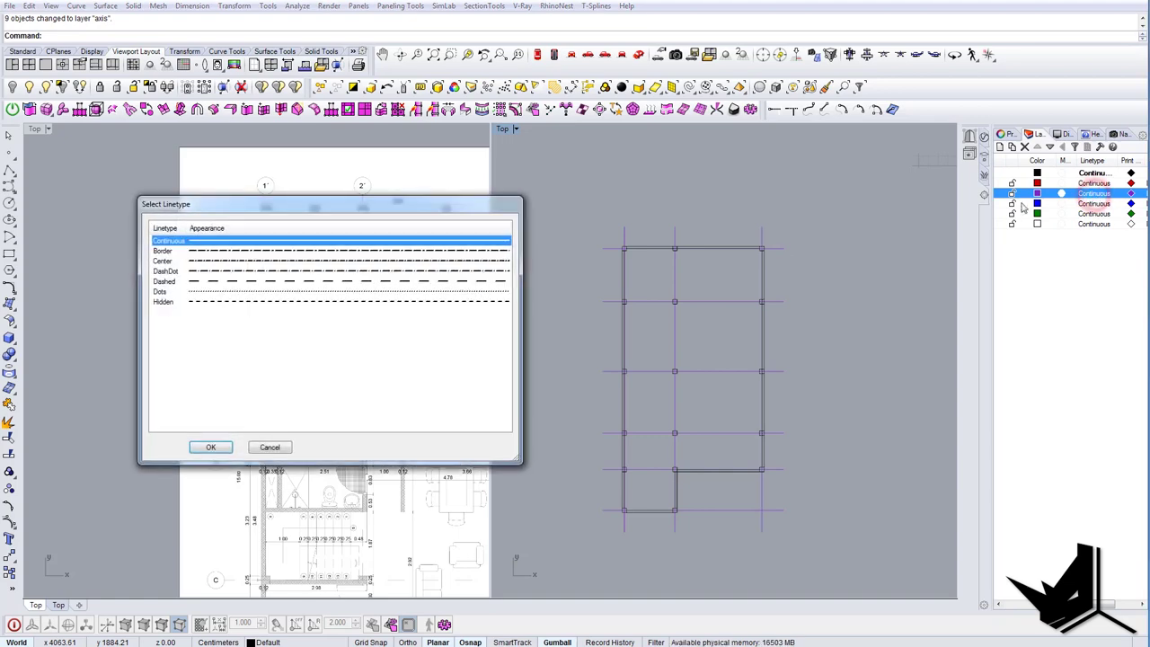
{"action": "left_click_drag", "start_coordinate": [329, 212], "coordinate": [352, 218]}
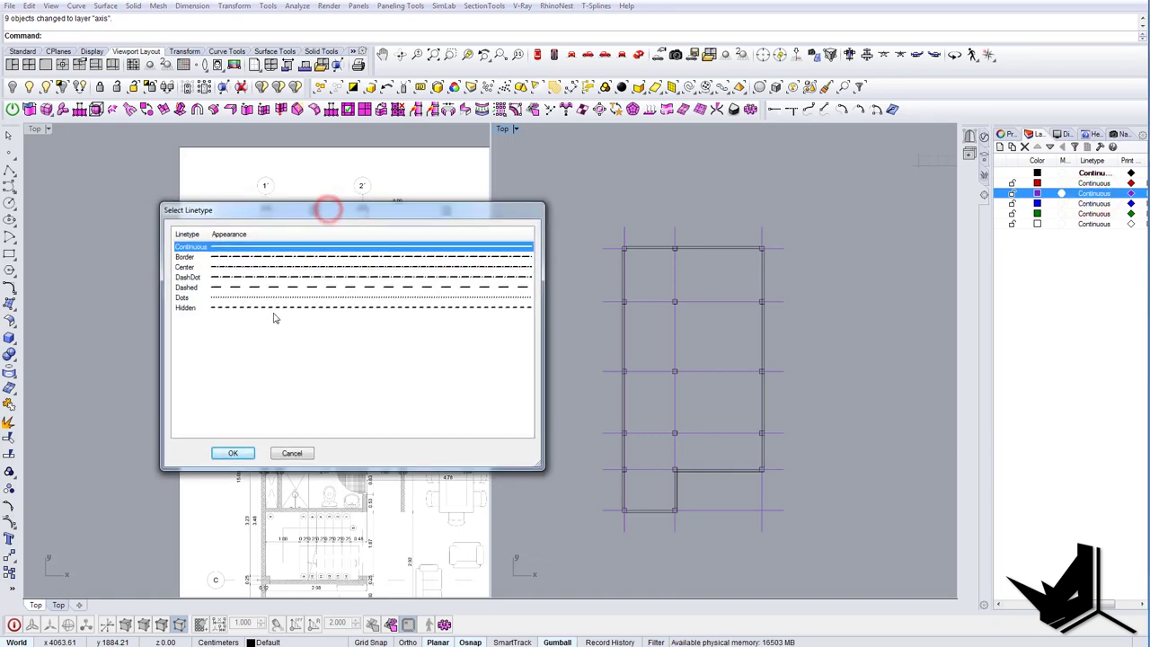
{"action": "left_click", "coordinate": [232, 288]}
{"action": "left_click", "coordinate": [232, 453]}
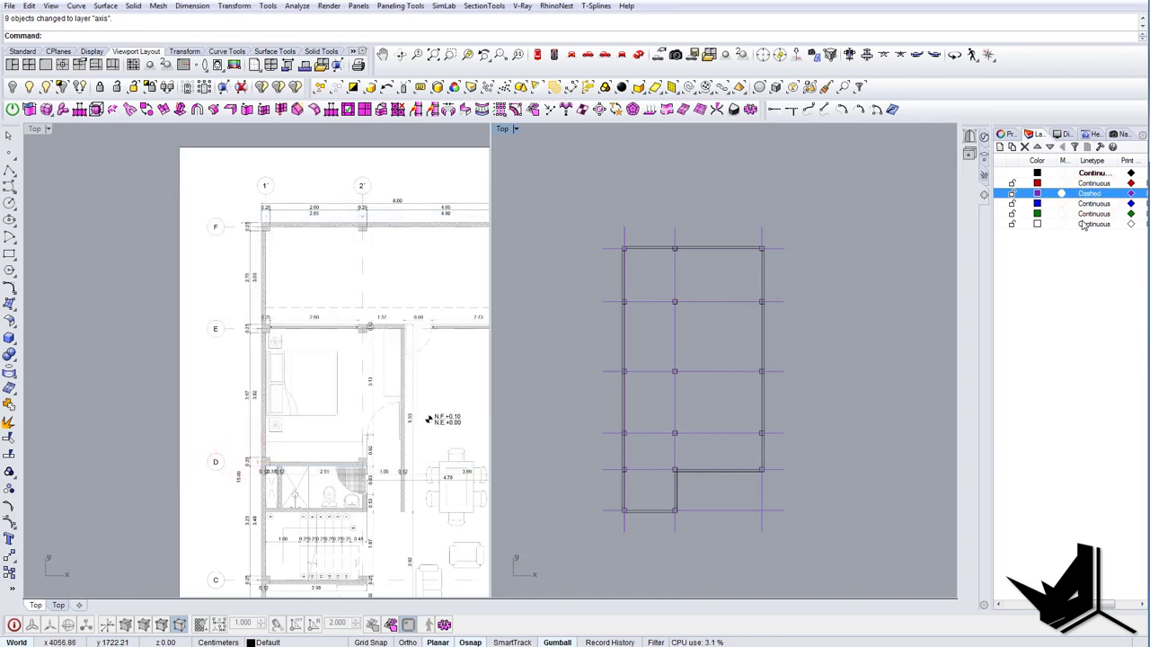
Select all the axis lines and set the linetype scale to 10.
{"action": "right_click_drag", "start_coordinate": [831, 286], "coordinate": [816, 288]}
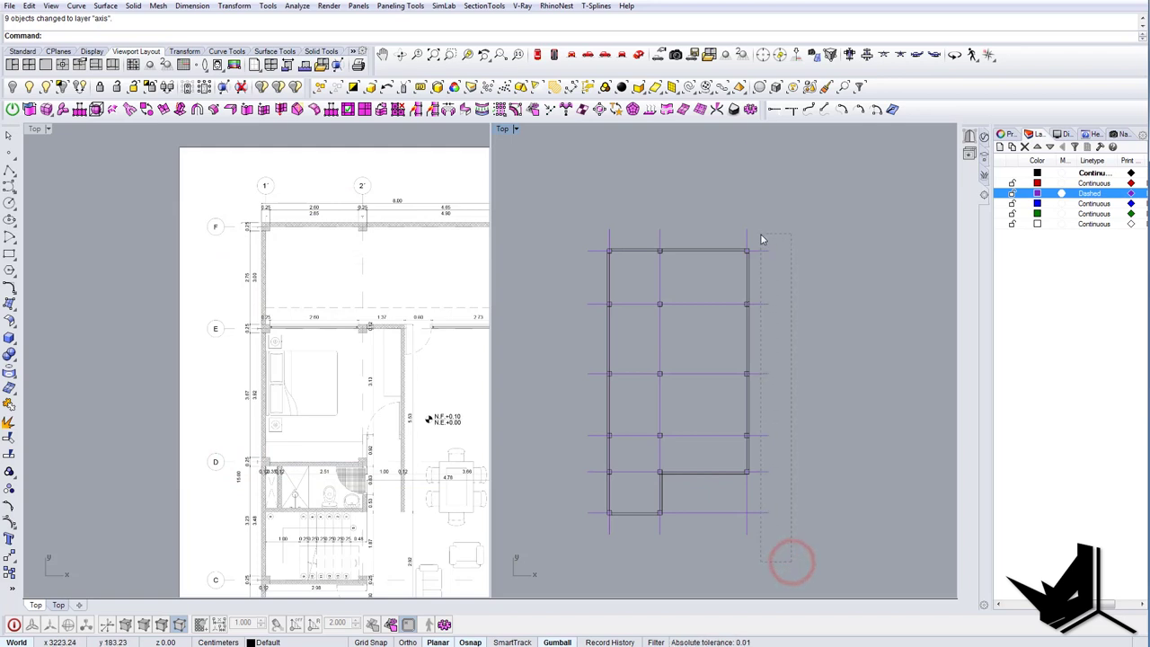
{"action": "left_click_drag", "start_coordinate": [761, 235], "coordinate": [761, 234]}
{"action": "right_click_drag", "start_coordinate": [819, 360], "coordinate": [864, 339]}
{"action": "left_click_drag", "start_coordinate": [664, 507], "coordinate": [650, 502], "text": "shift"}
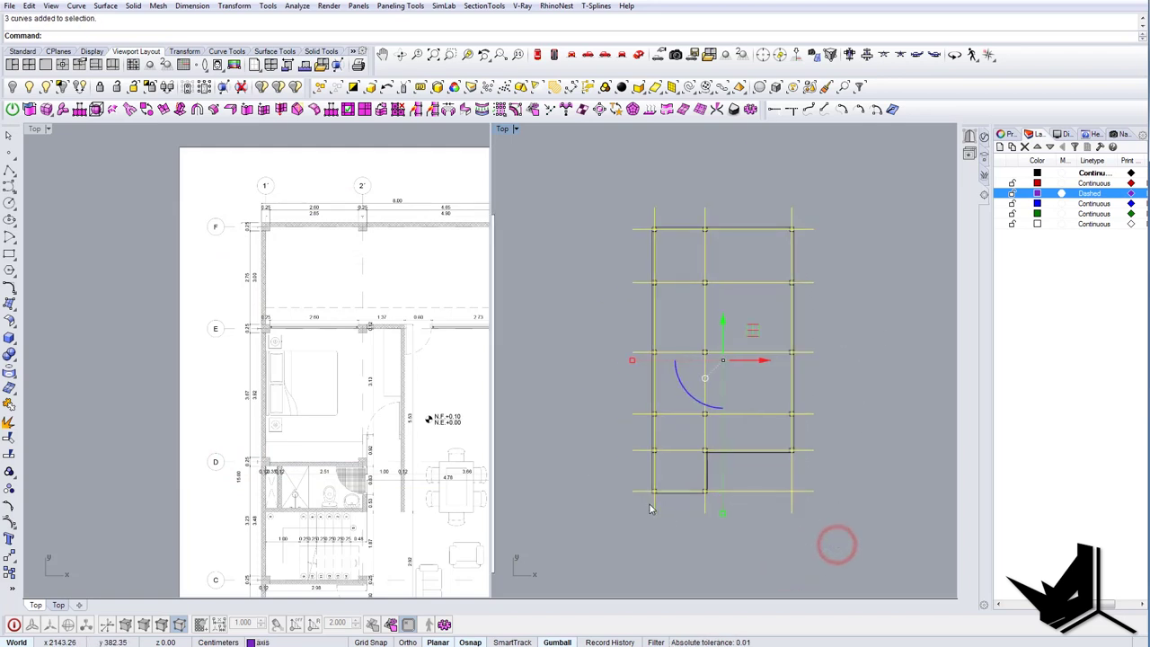
{"action": "right_click_drag", "start_coordinate": [689, 453], "coordinate": [693, 431]}
{"action": "type", "text": "Ly"}
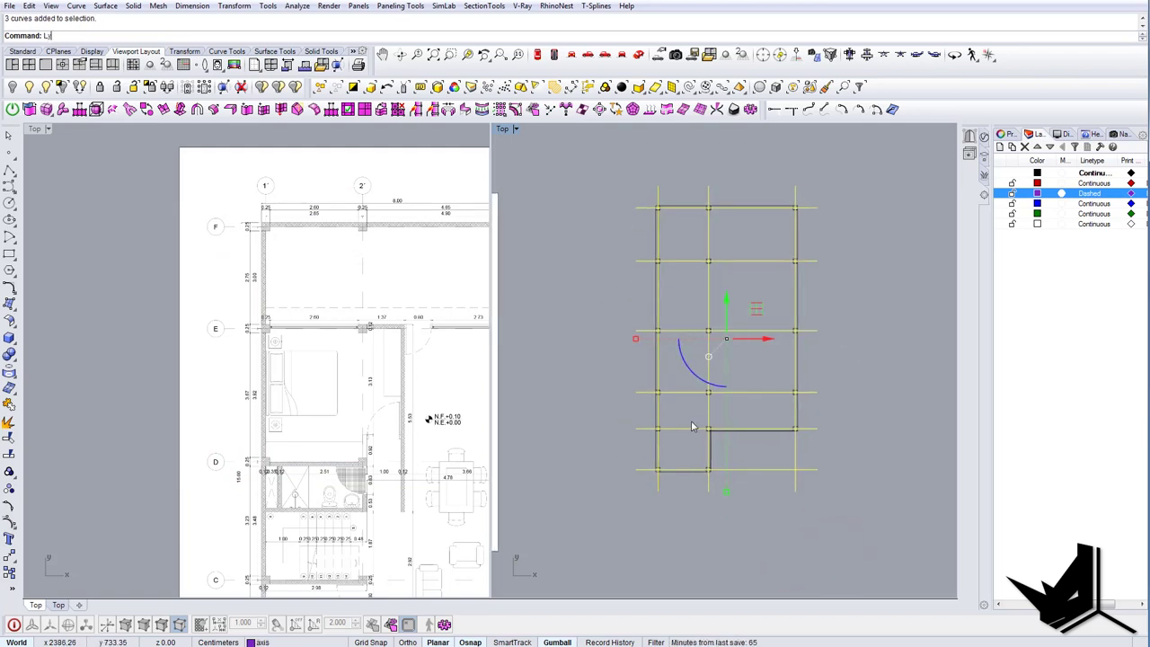
{"action": "key", "text": "BackSpace"}
{"action": "key", "text": "BackSpace"}
{"action": "type", "text": "SetLinetypeScale"}
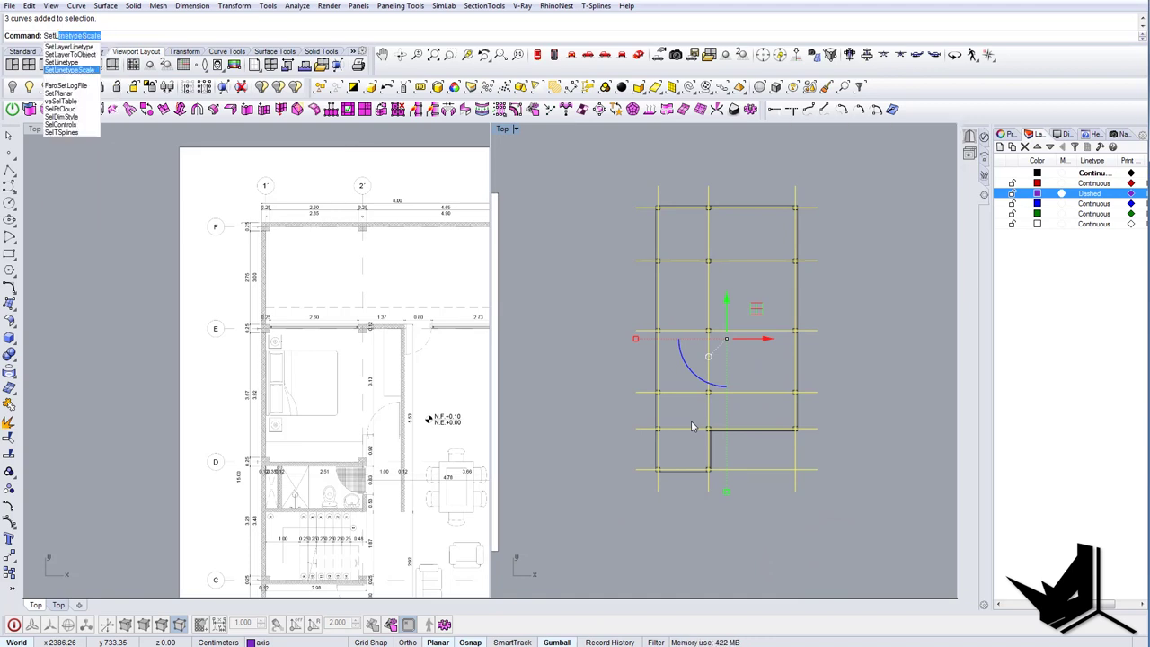
{"action": "key", "text": "Return"}
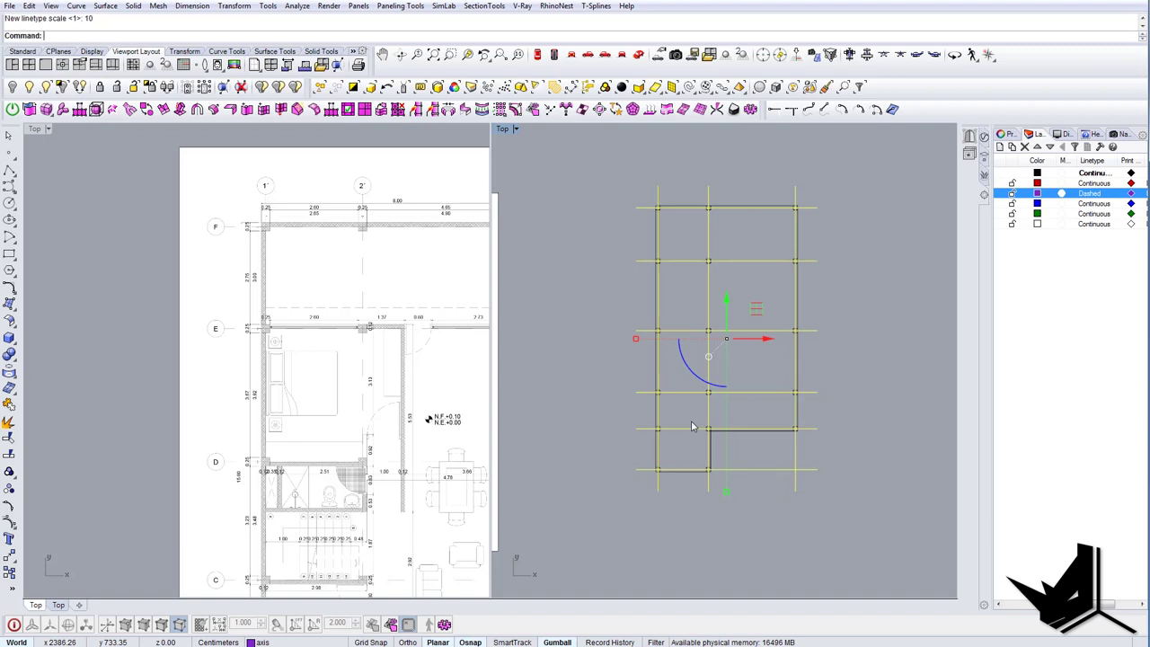
Try linetype scales of 100 and 200 for the dashed axis lines.
{"action": "scroll", "coordinate": [756, 334], "scroll_direction": "up", "scroll_amount": 3}
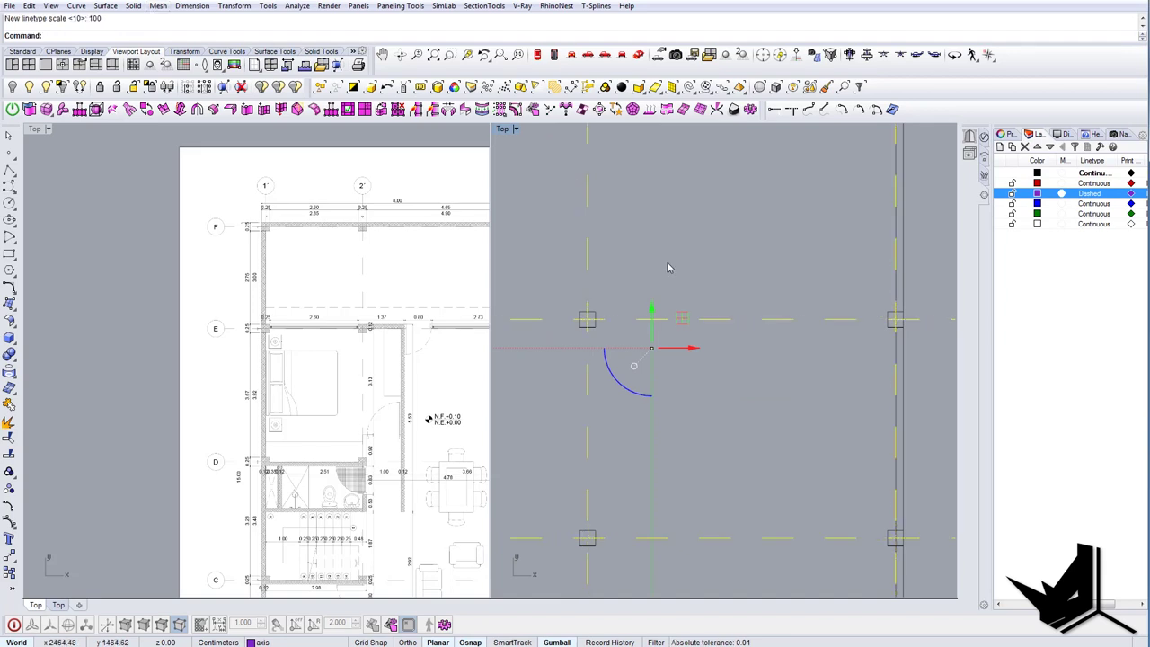
{"action": "scroll", "coordinate": [690, 330], "scroll_direction": "down", "scroll_amount": 5}
{"action": "right_click_drag", "start_coordinate": [677, 313], "coordinate": [683, 328]}
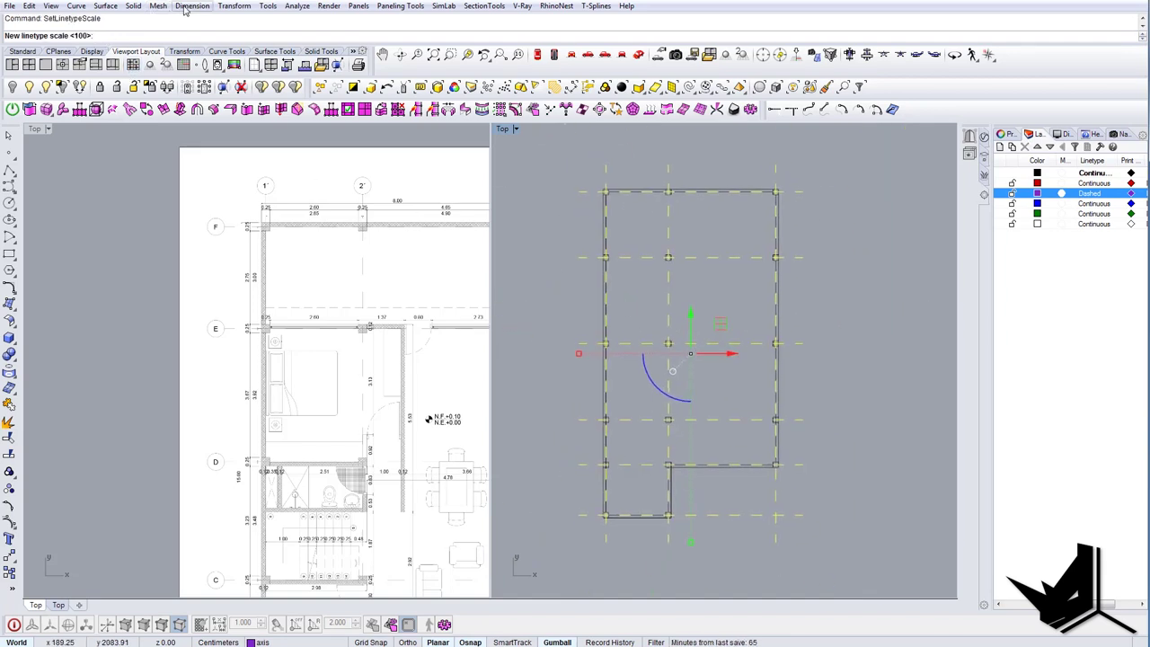
{"action": "key", "text": "Return"}
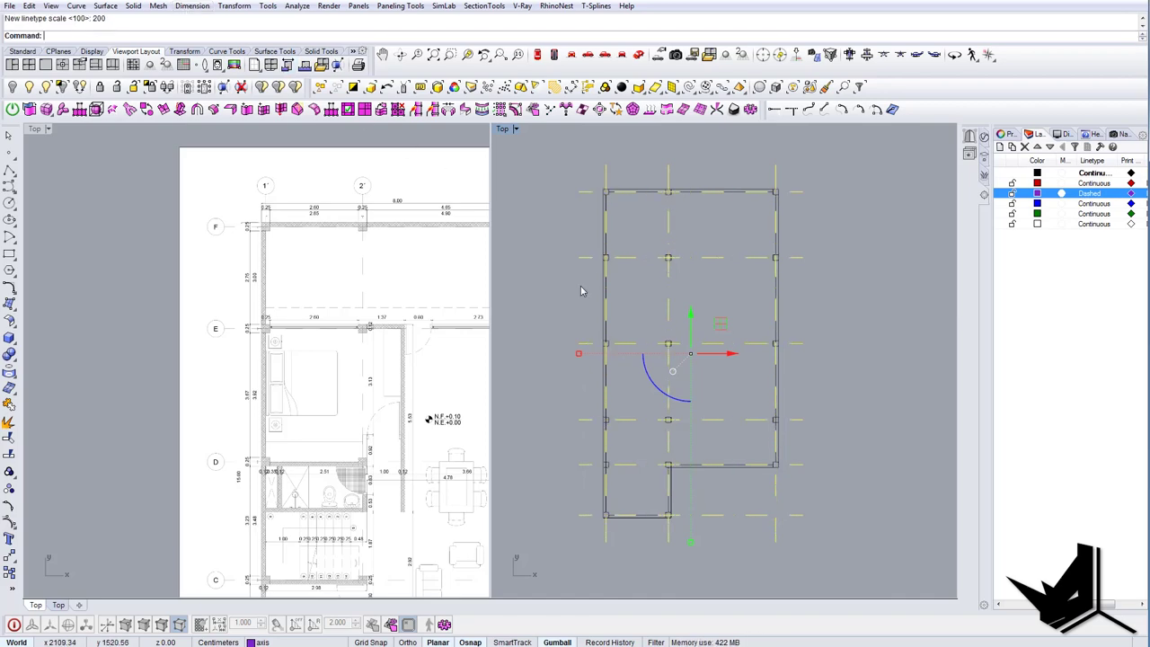
Compare the axis dashes with the reference floor plan and set the linetype scale to 160.
{"action": "right_click_drag", "start_coordinate": [419, 335], "coordinate": [280, 320]}
{"action": "scroll", "coordinate": [402, 247], "scroll_direction": "up", "scroll_amount": 6}
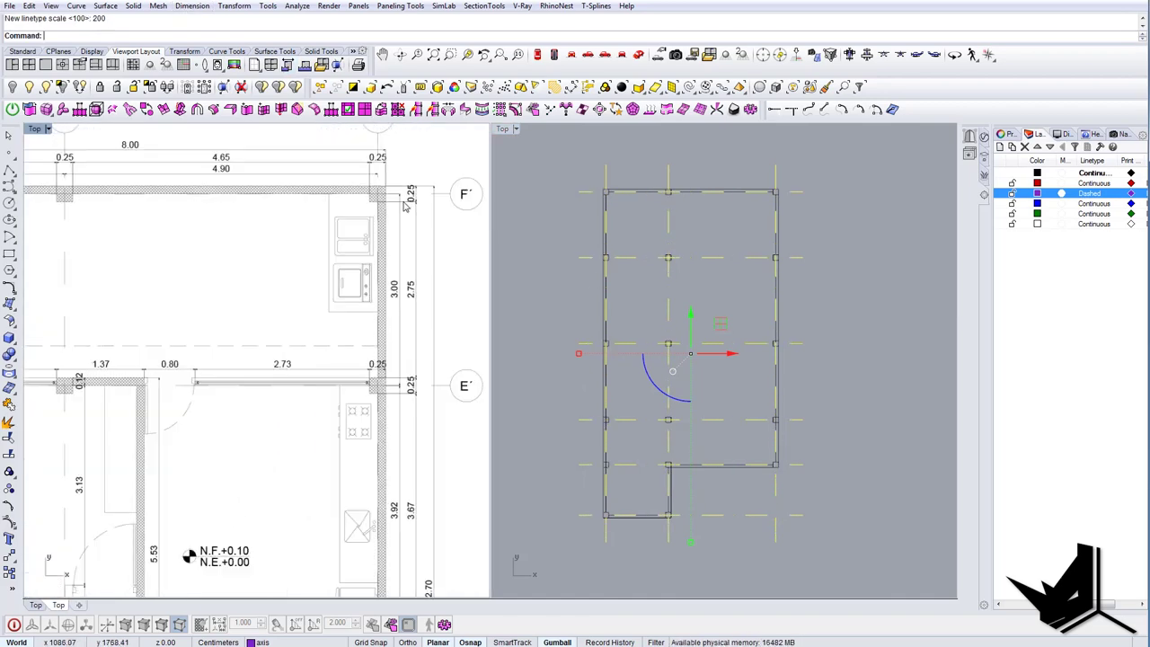
{"action": "scroll", "coordinate": [402, 247], "scroll_direction": "down", "scroll_amount": 4}
{"action": "right_click_drag", "start_coordinate": [816, 231], "coordinate": [807, 267]}
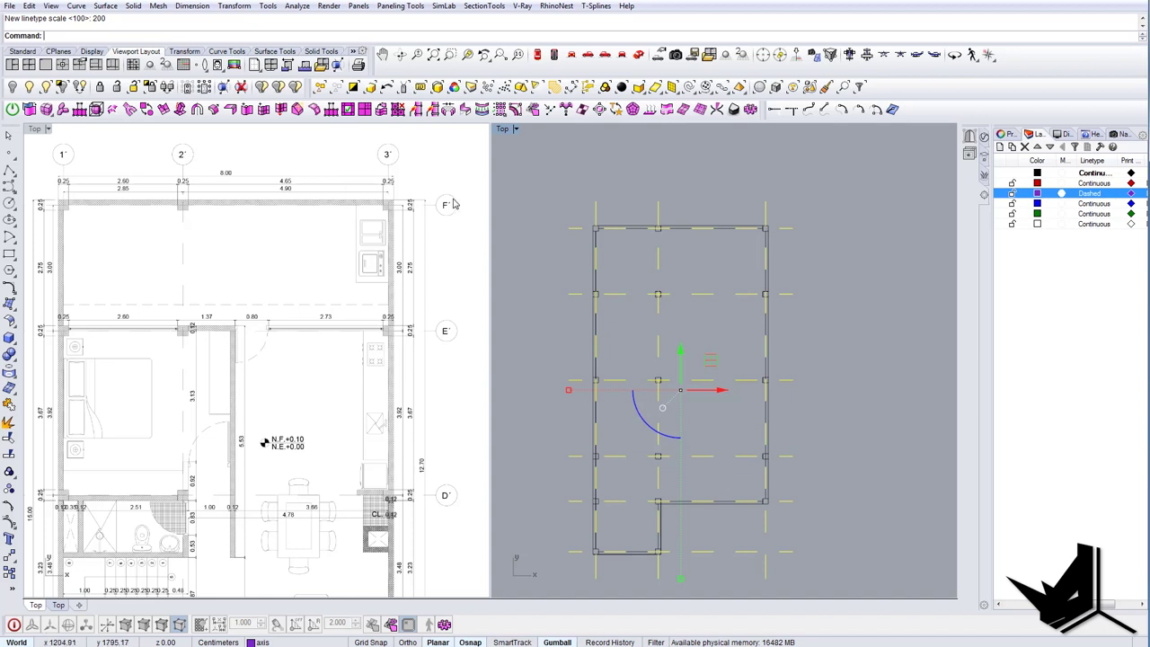
{"action": "key", "text": "Return"}
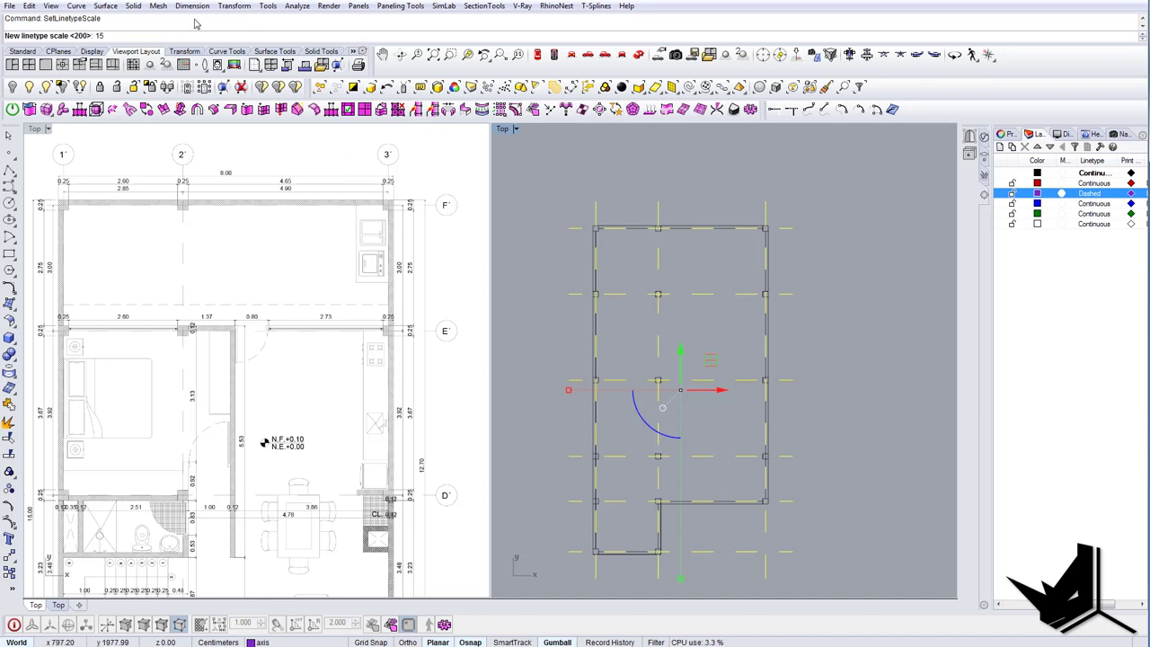
{"action": "key", "text": "Return"}
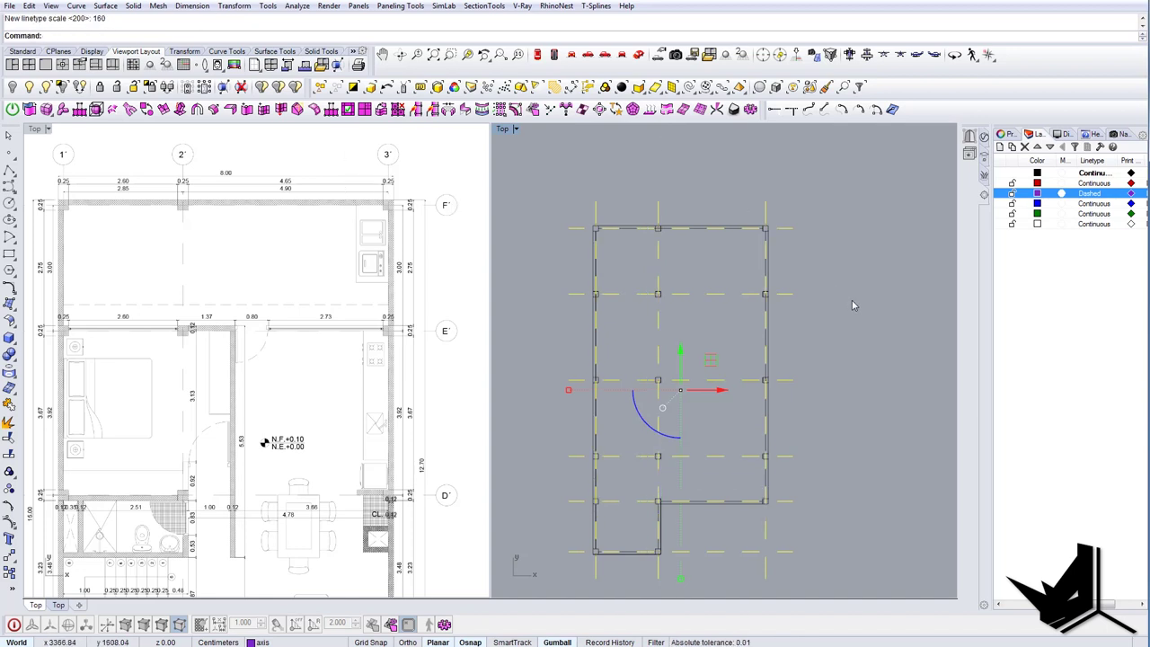
{"action": "left_click", "coordinate": [854, 306]}
{"action": "scroll", "coordinate": [853, 305], "scroll_direction": "down", "scroll_amount": 6}
{"action": "right_click_drag", "start_coordinate": [843, 318], "coordinate": [786, 305]}
{"action": "scroll", "coordinate": [721, 370], "scroll_direction": "up", "scroll_amount": 6}
{"action": "right_click_drag", "start_coordinate": [779, 392], "coordinate": [779, 434]}
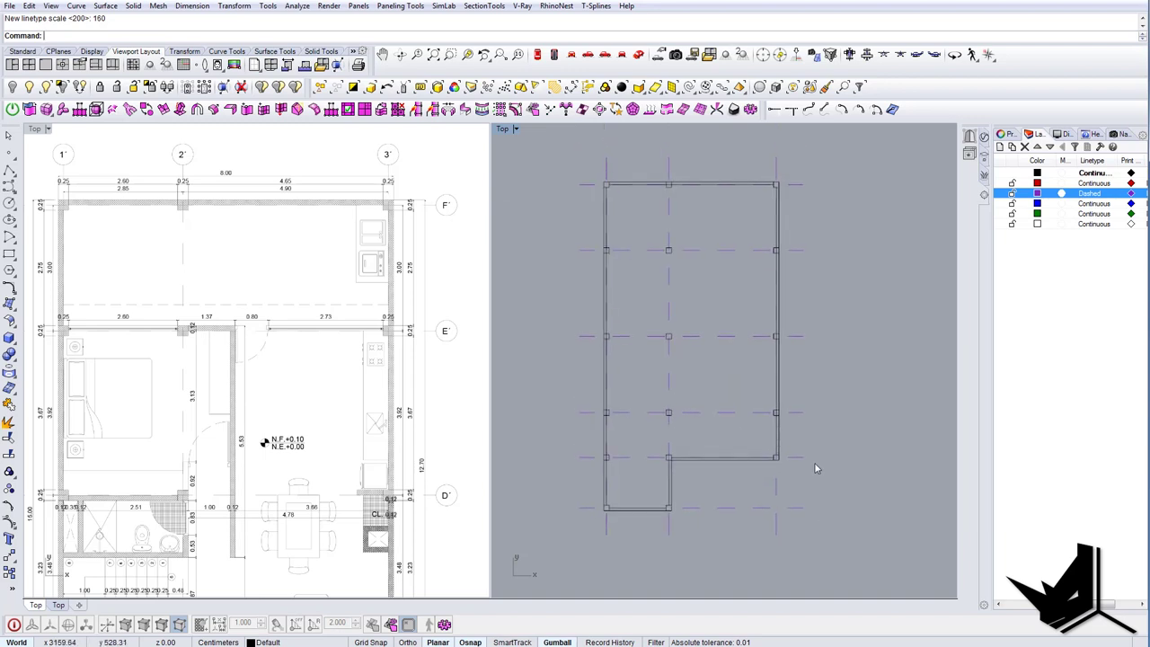
{"action": "right_click_drag", "start_coordinate": [780, 232], "coordinate": [806, 328]}
Draw a small axis bubble circle centred on the left end of the uppermost horizontal axis line.
{"action": "left_click_drag", "start_coordinate": [1068, 605], "coordinate": [1027, 605]}
{"action": "right_click_drag", "start_coordinate": [578, 236], "coordinate": [599, 243]}
{"action": "scroll", "coordinate": [603, 267], "scroll_direction": "up", "scroll_amount": 4}
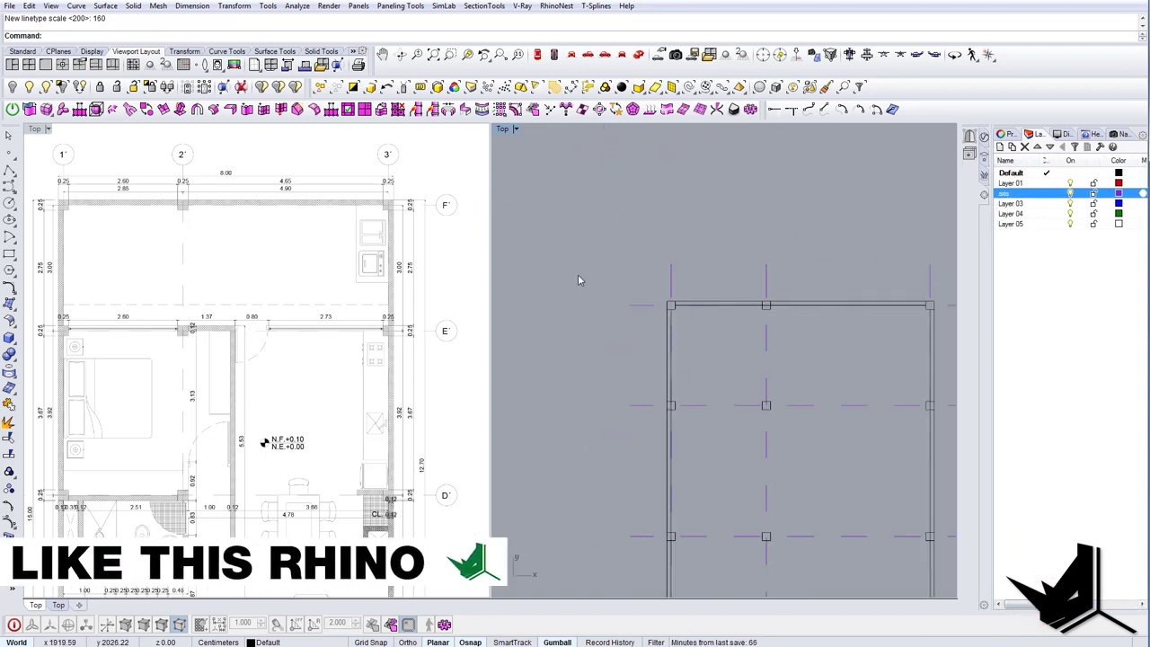
{"action": "right_click_drag", "start_coordinate": [647, 304], "coordinate": [672, 295]}
{"action": "key", "text": "Return"}
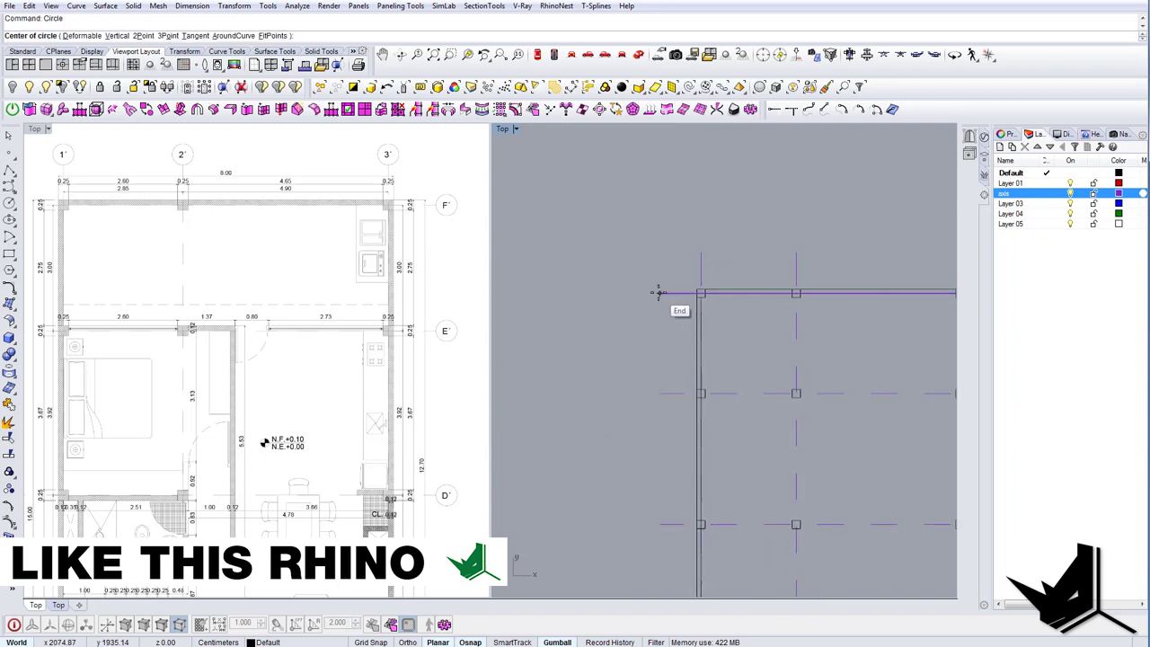
{"action": "left_click", "coordinate": [661, 293]}
{"action": "scroll", "coordinate": [642, 286], "scroll_direction": "up", "scroll_amount": 4}
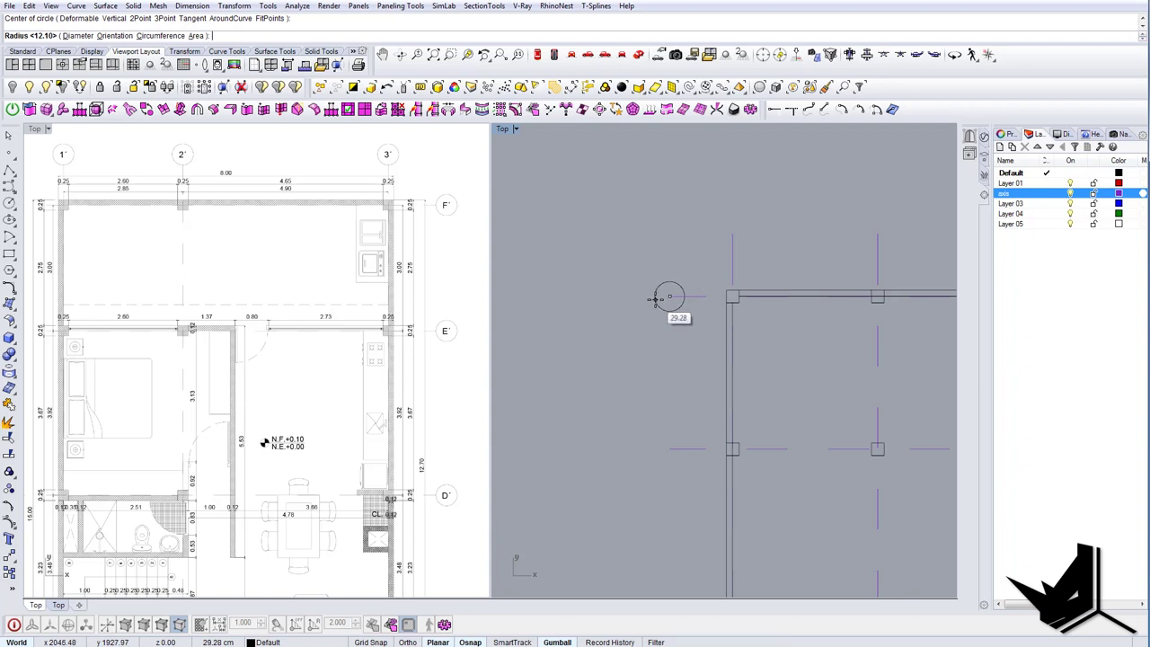
{"action": "left_click", "coordinate": [659, 302]}
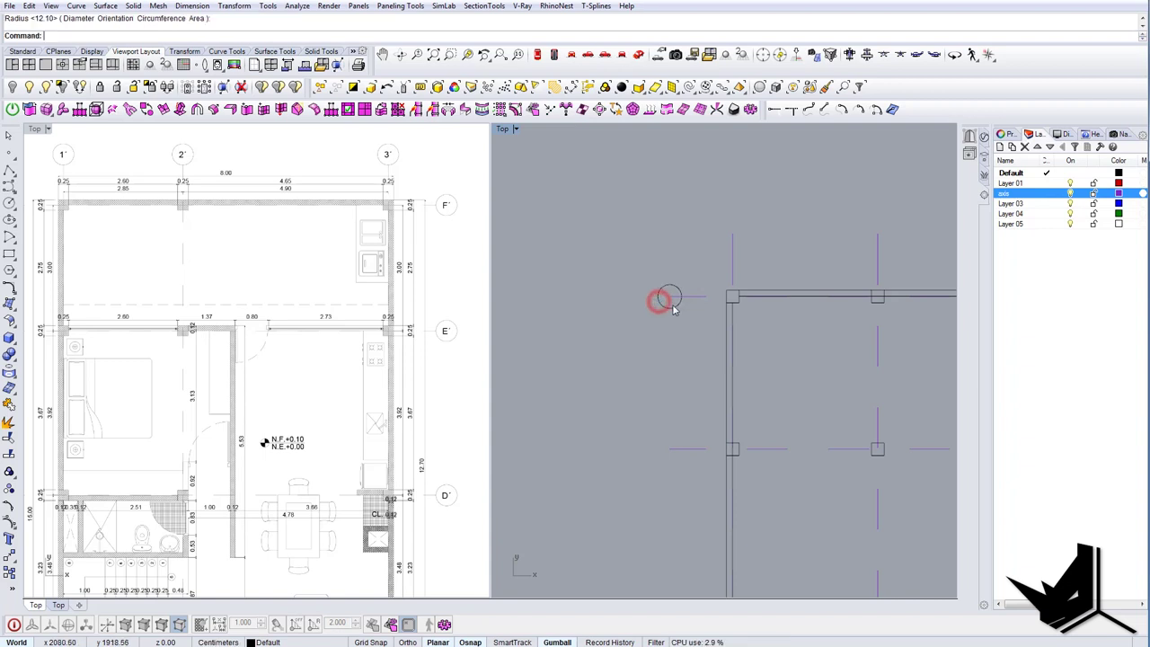
Move the circle from its right quadrant point to the left end of the uppermost axis line.
{"action": "left_click", "coordinate": [660, 301]}
{"action": "mouse_move", "coordinate": [670, 305]}
{"action": "right_mouse_down"}
{"action": "mouse_move", "coordinate": [690, 311]}
{"action": "mouse_move", "coordinate": [675, 312]}
{"action": "right_mouse_up"}
{"action": "type", "text": "m"}
{"action": "key", "text": "Return"}
{"action": "scroll", "coordinate": [676, 311], "scroll_direction": "up", "scroll_amount": 7}
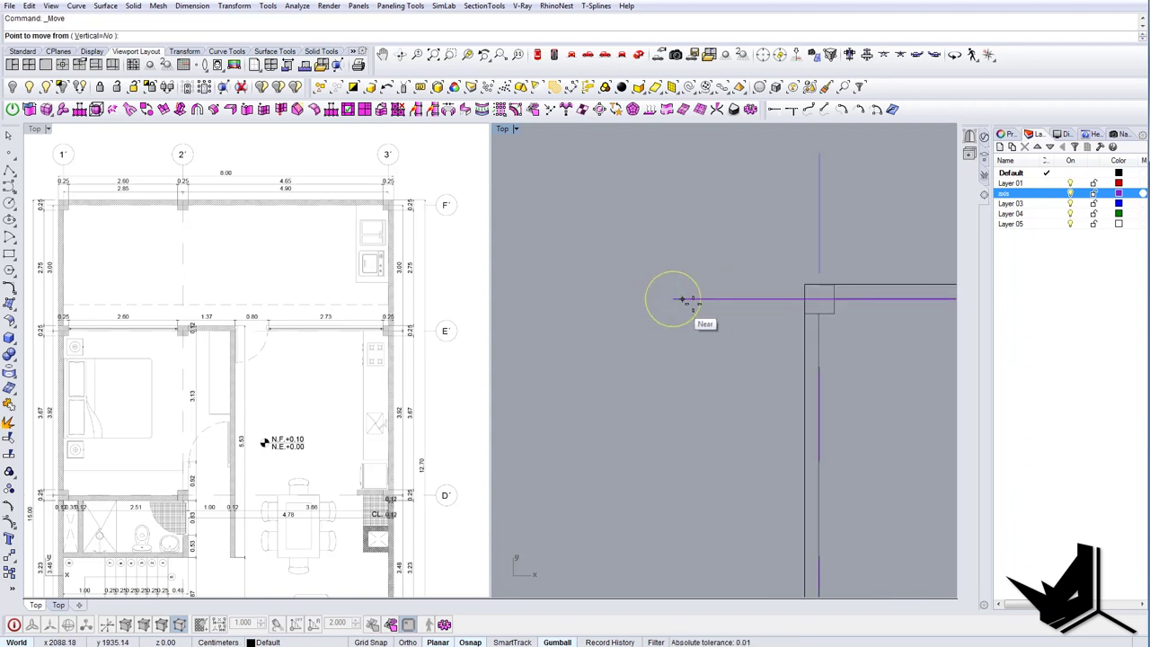
{"action": "left_click", "coordinate": [698, 300]}
{"action": "left_click", "coordinate": [680, 300]}
{"action": "left_click", "coordinate": [688, 248]}
Copy the circle from its right quadrant point to the left ends of the second and third horizontal axis lines.
{"action": "scroll", "coordinate": [689, 248], "scroll_direction": "down", "scroll_amount": 2}
{"action": "scroll", "coordinate": [717, 281], "scroll_direction": "down", "scroll_amount": 10}
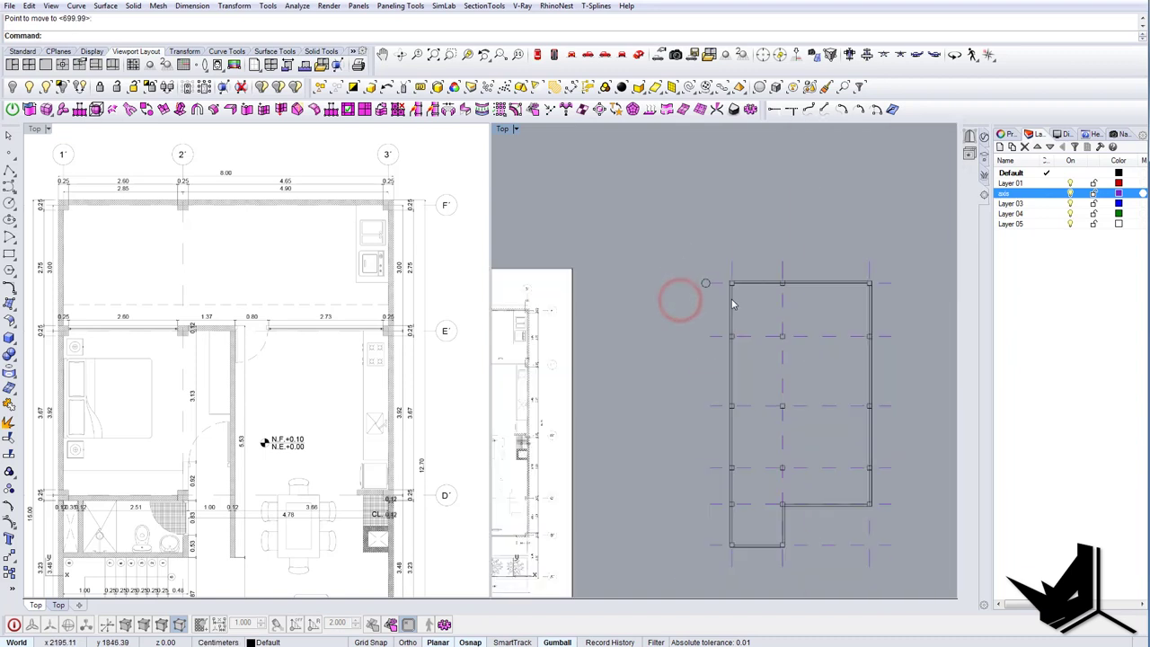
{"action": "scroll", "coordinate": [721, 293], "scroll_direction": "up", "scroll_amount": 6}
{"action": "left_click", "coordinate": [682, 277]}
{"action": "type", "text": "copy"}
{"action": "key", "text": "Return"}
{"action": "scroll", "coordinate": [700, 277], "scroll_direction": "up", "scroll_amount": 8}
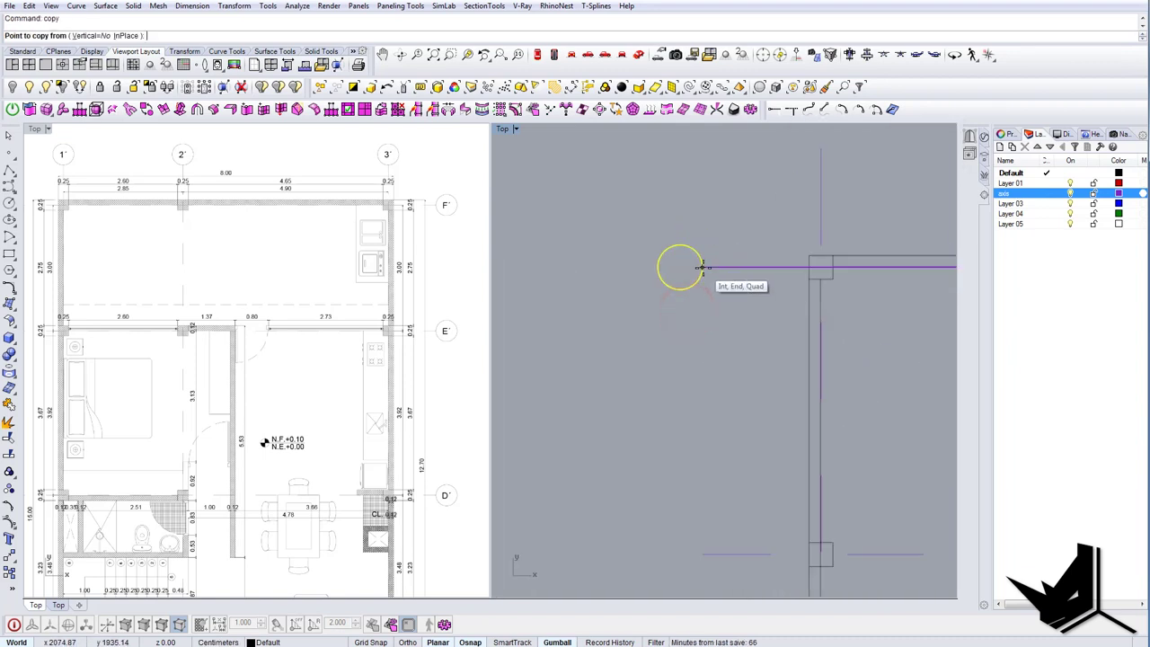
{"action": "left_click", "coordinate": [702, 268]}
{"action": "scroll", "coordinate": [703, 269], "scroll_direction": "down", "scroll_amount": 10}
{"action": "left_click", "coordinate": [703, 369]}
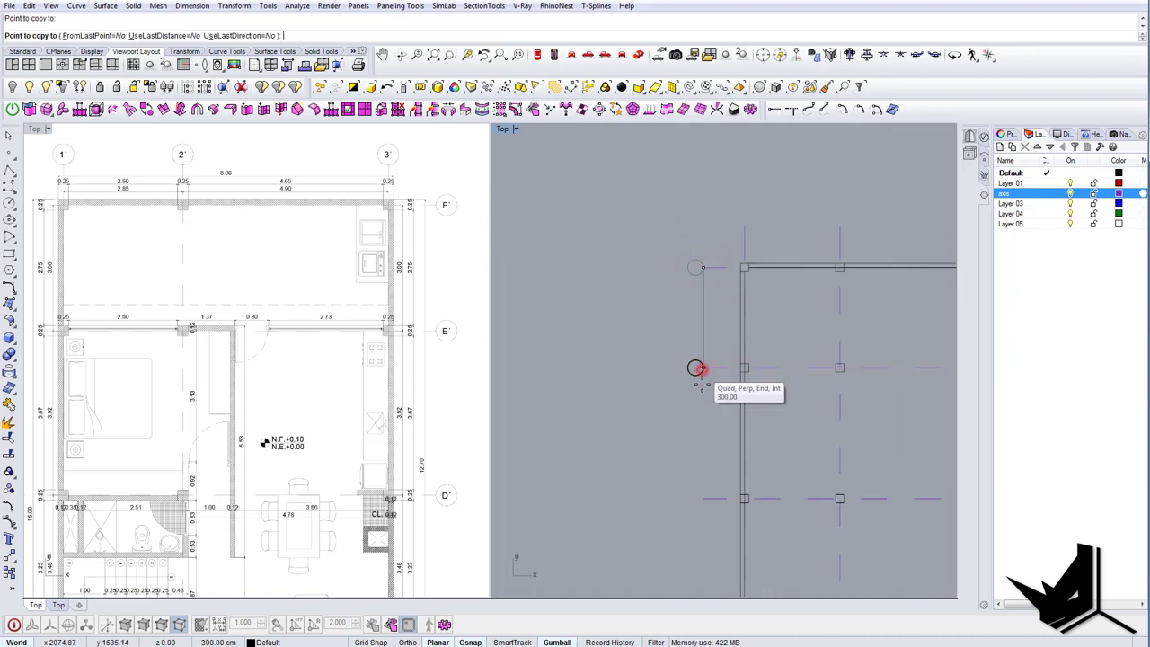
{"action": "left_click", "coordinate": [703, 499]}
Place further copies of the circle at the left ends of the three lowest horizontal axis lines.
{"action": "right_click_drag", "start_coordinate": [701, 456], "coordinate": [690, 288]}
{"action": "scroll", "coordinate": [690, 290], "scroll_direction": "down", "scroll_amount": 4}
{"action": "left_click", "coordinate": [692, 399]}
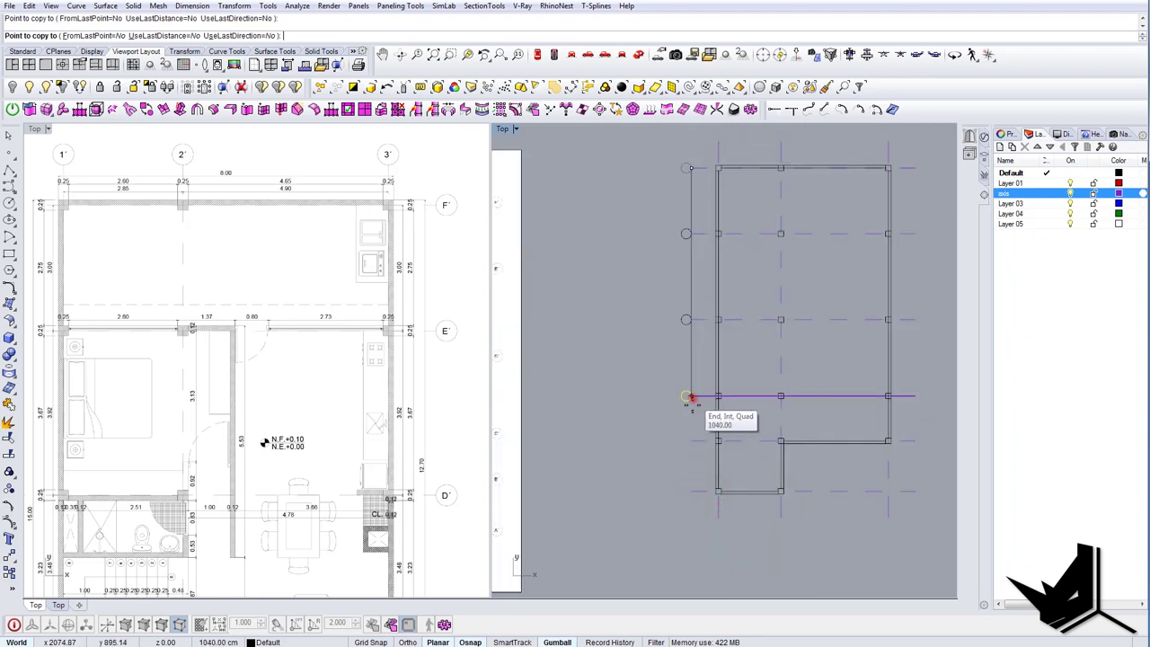
{"action": "left_click", "coordinate": [692, 439]}
{"action": "left_click", "coordinate": [691, 485]}
{"action": "key", "text": "Return"}
Mirror the six axis circles across a vertical plane through the horizontal axes' midpoint to give their right ends matching circles.
{"action": "scroll", "coordinate": [693, 466], "scroll_direction": "down", "scroll_amount": 6}
{"action": "right_click_drag", "start_coordinate": [358, 364], "coordinate": [381, 361]}
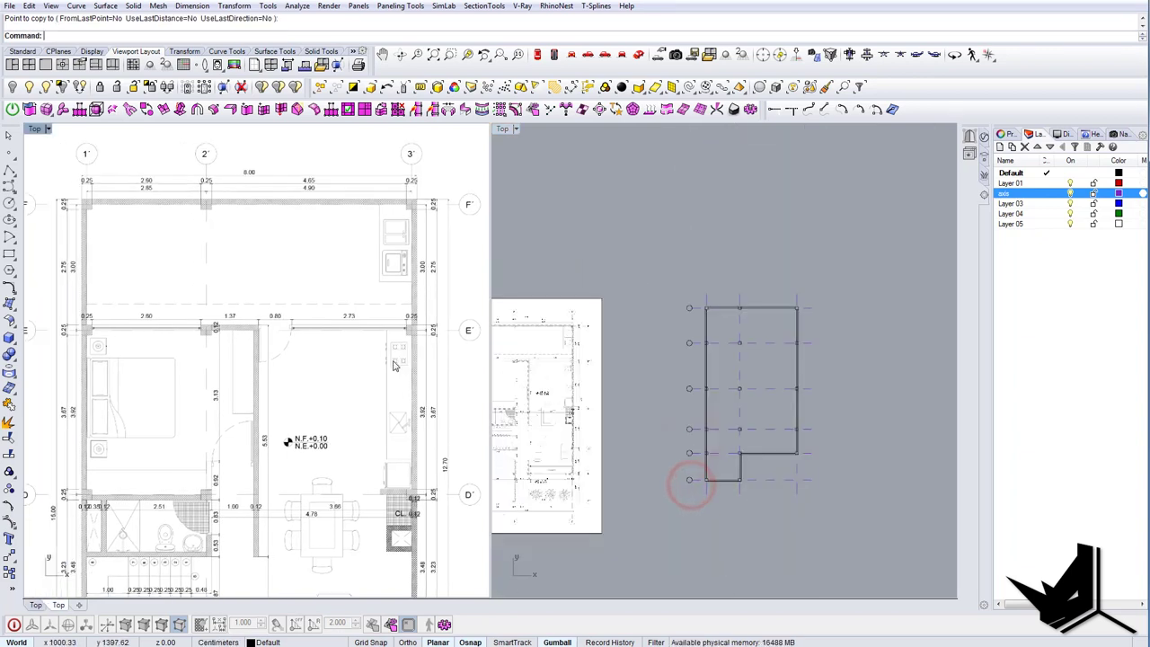
{"action": "scroll", "coordinate": [375, 359], "scroll_direction": "down", "scroll_amount": 6}
{"action": "scroll", "coordinate": [343, 491], "scroll_direction": "up", "scroll_amount": 2}
{"action": "right_click_drag", "start_coordinate": [315, 466], "coordinate": [256, 444]}
{"action": "scroll", "coordinate": [678, 372], "scroll_direction": "up", "scroll_amount": 4}
{"action": "right_click_drag", "start_coordinate": [679, 372], "coordinate": [553, 371]}
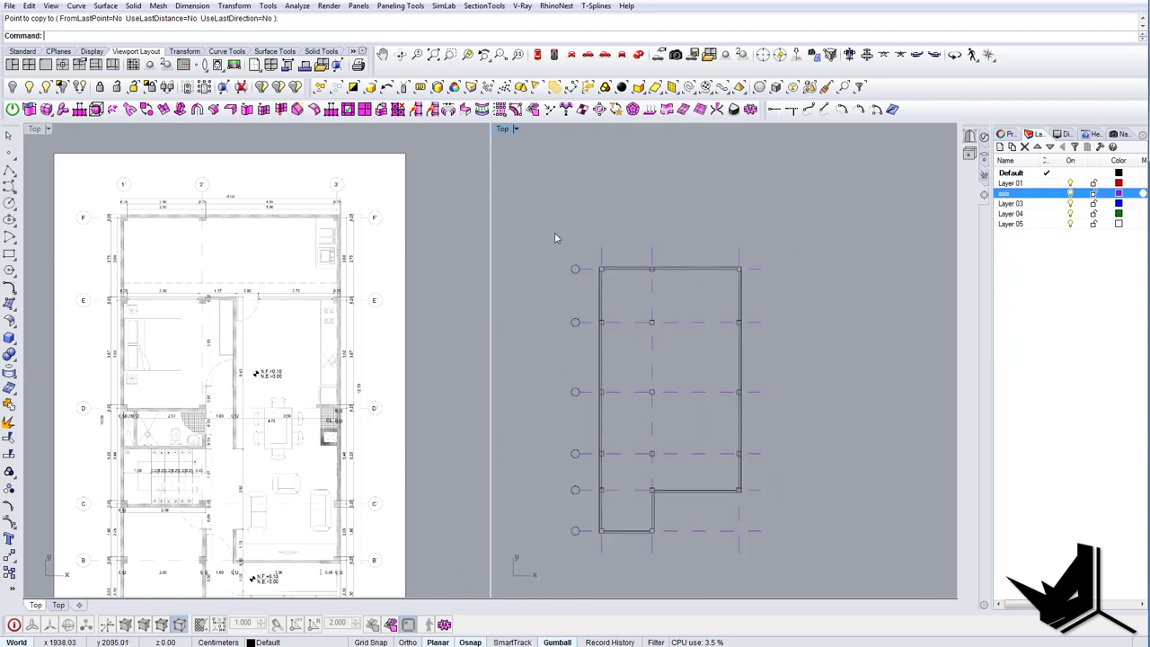
{"action": "left_click_drag", "start_coordinate": [555, 234], "coordinate": [584, 564]}
{"action": "right_click_drag", "start_coordinate": [633, 546], "coordinate": [603, 534]}
{"action": "type", "text": "mi"}
{"action": "key", "text": "Return"}
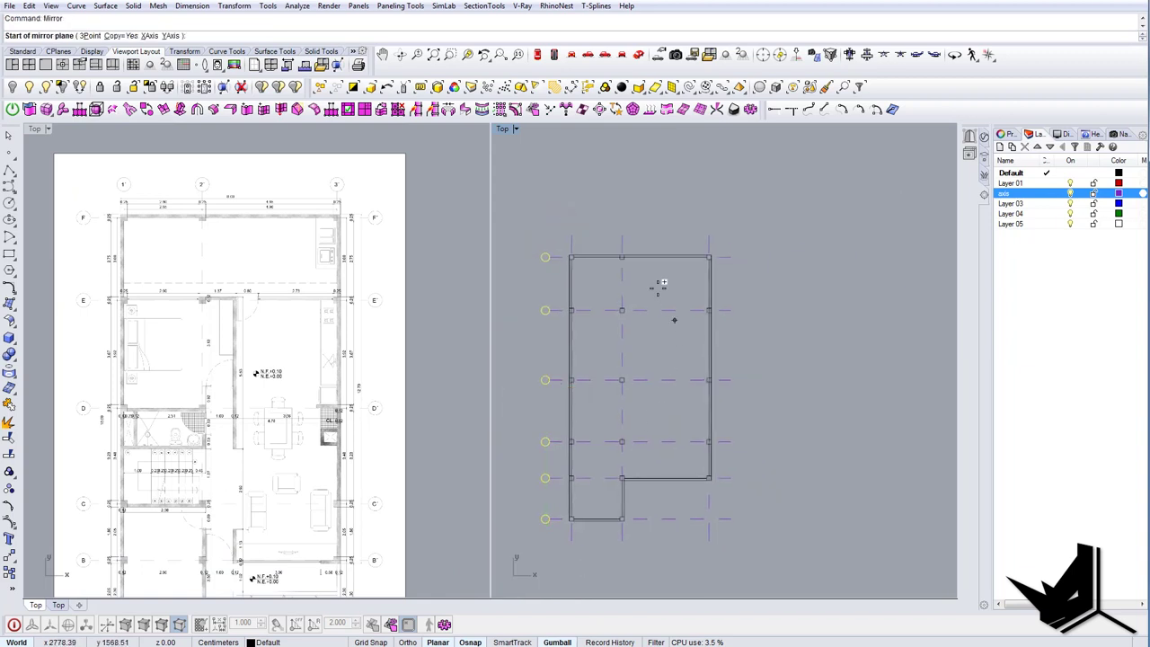
{"action": "left_click", "coordinate": [639, 308]}
{"action": "left_click", "coordinate": [642, 289]}
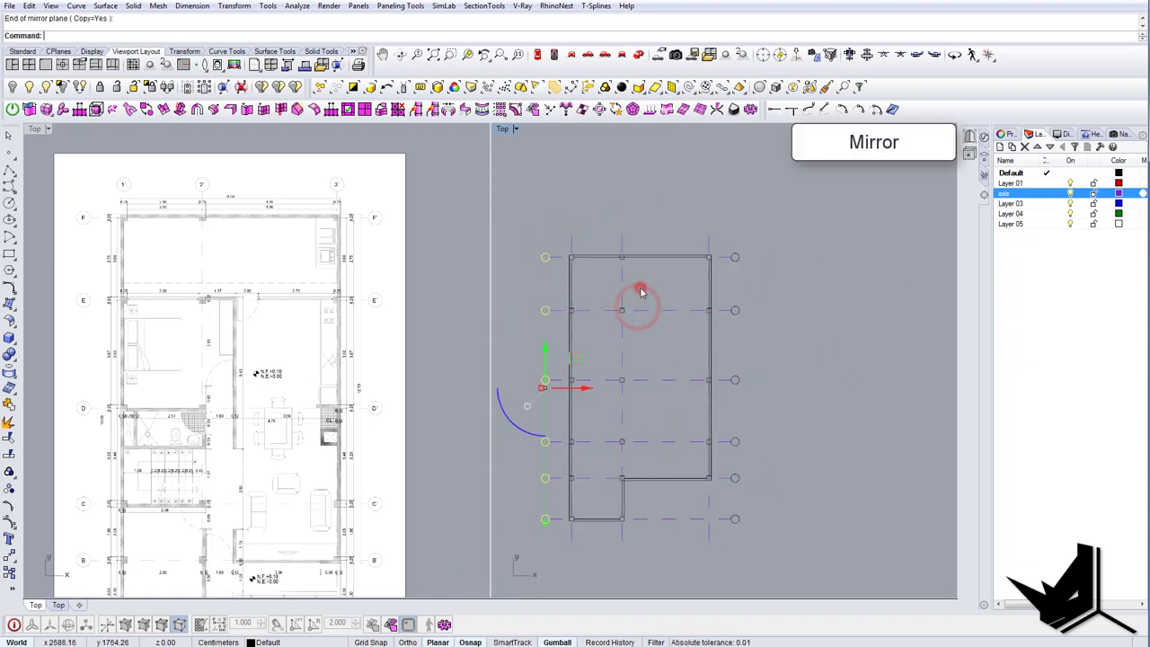
Copy the circle at the uppermost horizontal axis's left end from its bottom quadrant point to the leftmost vertical axis's top end.
{"action": "key", "text": "Escape"}
{"action": "scroll", "coordinate": [642, 290], "scroll_direction": "down", "scroll_amount": 4}
{"action": "scroll", "coordinate": [628, 260], "scroll_direction": "up", "scroll_amount": 8}
{"action": "left_click_drag", "start_coordinate": [534, 299], "coordinate": [534, 298]}
{"action": "scroll", "coordinate": [535, 289], "scroll_direction": "up", "scroll_amount": 2}
{"action": "right_click_drag", "start_coordinate": [535, 284], "coordinate": [577, 304]}
{"action": "left_click", "coordinate": [553, 308]}
{"action": "type", "text": "co"}
{"action": "key", "text": "Return"}
{"action": "left_click", "coordinate": [553, 308]}
{"action": "left_click", "coordinate": [601, 261]}
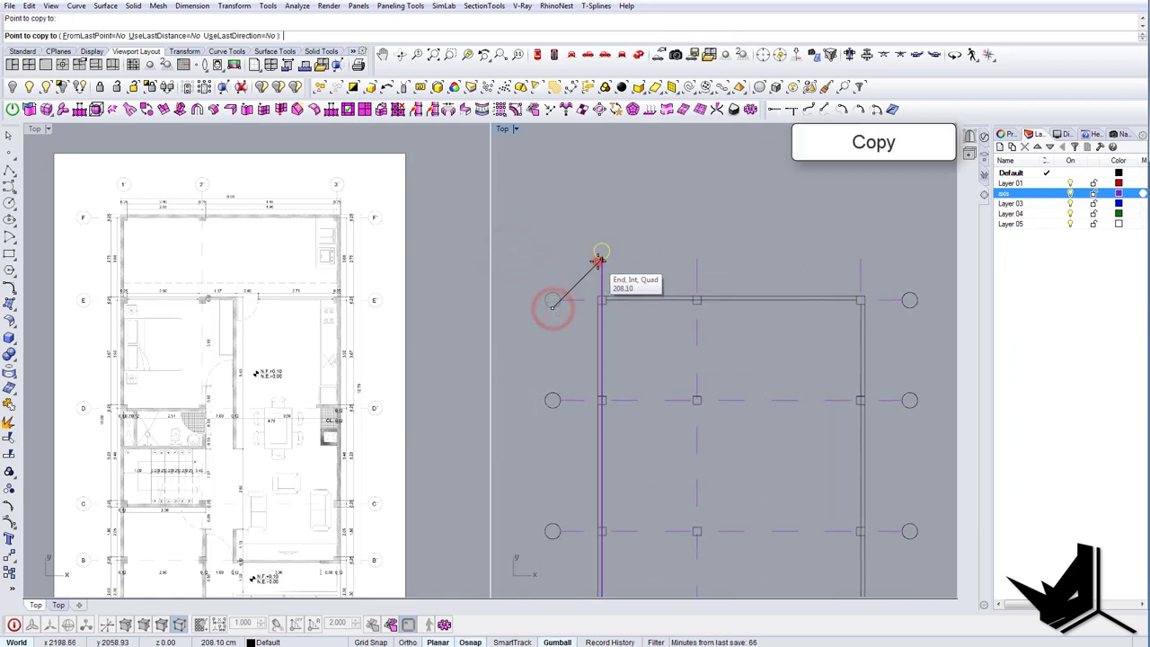
{"action": "key", "text": "Return"}
Copy the circle above the leftmost vertical axis to the top ends of the middle and rightmost vertical axes.
{"action": "left_click_drag", "start_coordinate": [582, 218], "coordinate": [618, 269]}
{"action": "key", "text": "Return"}
{"action": "left_click", "coordinate": [602, 260]}
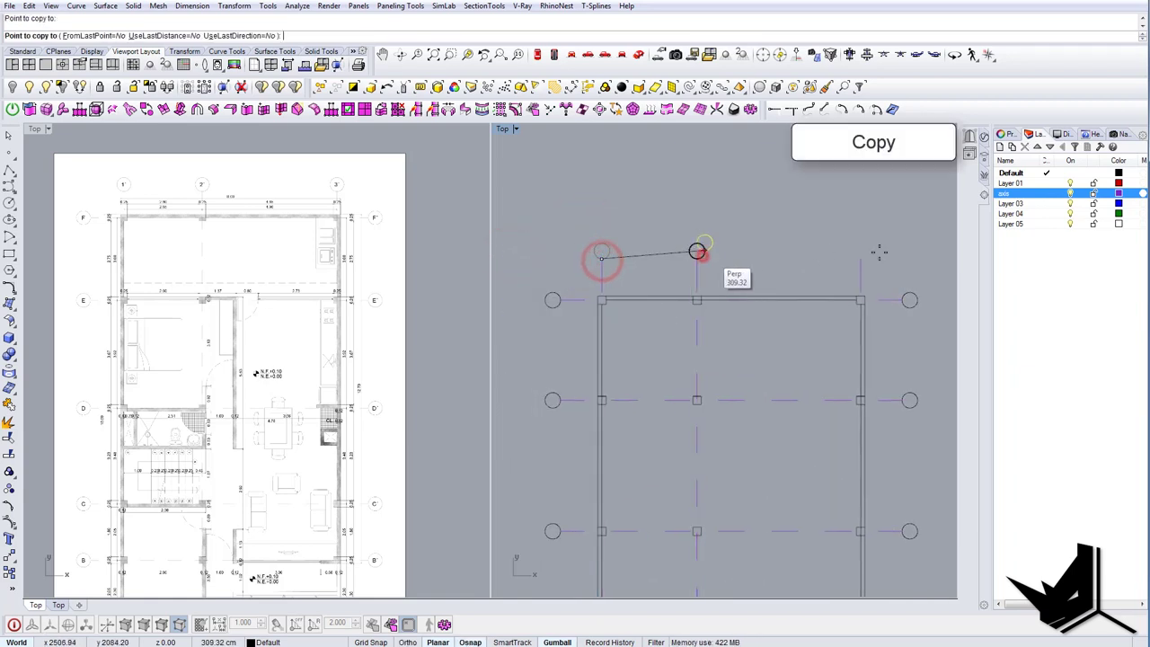
{"action": "left_click", "coordinate": [697, 252]}
{"action": "left_click", "coordinate": [860, 252]}
{"action": "key", "text": "Return"}
Copy the three upper axis circles from their top quadrant point to the bottom ends of the vertical axes.
{"action": "left_click_drag", "start_coordinate": [874, 262], "coordinate": [894, 265]}
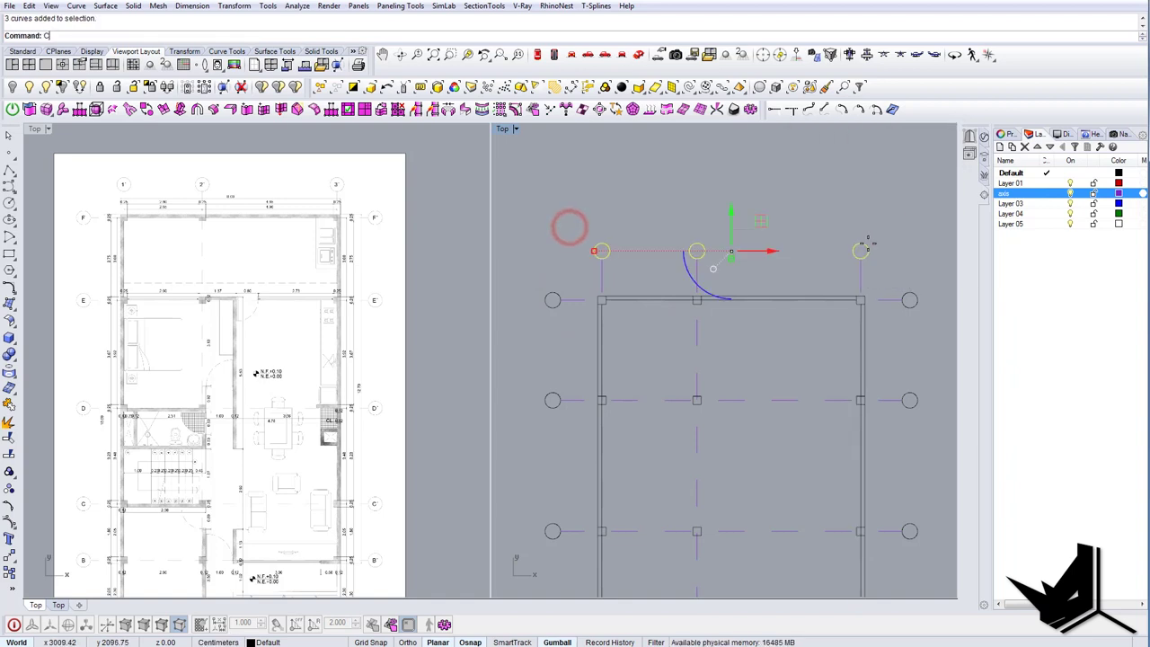
{"action": "key", "text": "Return"}
{"action": "left_click", "coordinate": [861, 244]}
{"action": "scroll", "coordinate": [864, 204], "scroll_direction": "down", "scroll_amount": 7}
{"action": "scroll", "coordinate": [862, 206], "scroll_direction": "down", "scroll_amount": 2}
{"action": "scroll", "coordinate": [863, 441], "scroll_direction": "up", "scroll_amount": 8}
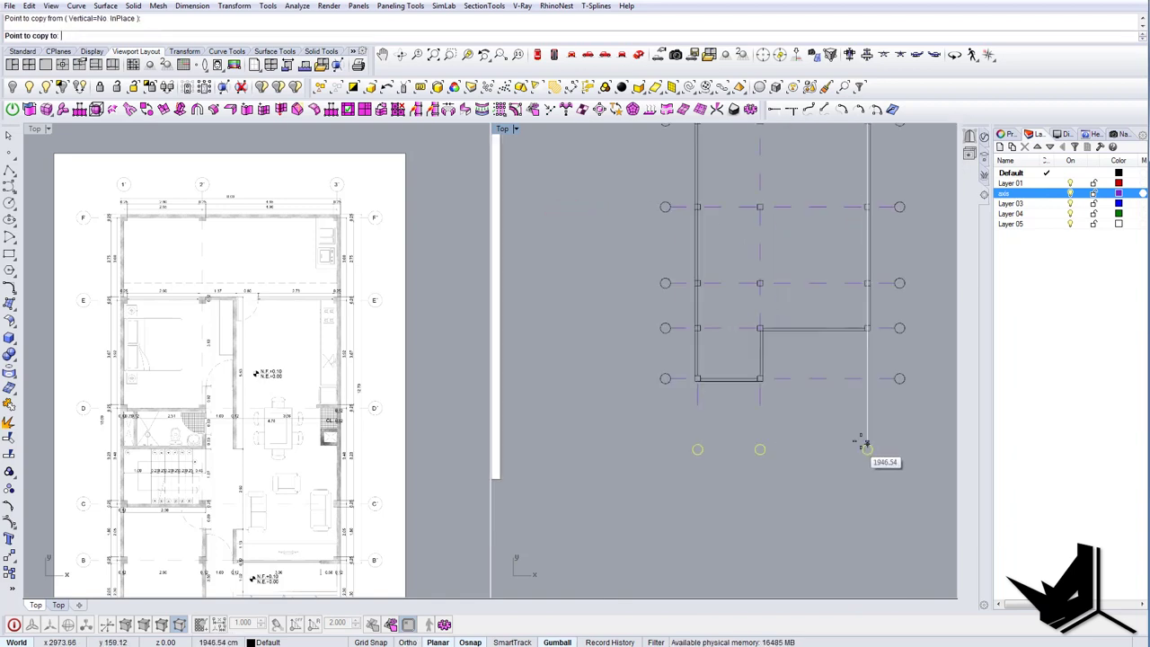
{"action": "left_click", "coordinate": [869, 401]}
{"action": "right_click_drag", "start_coordinate": [794, 450], "coordinate": [764, 471]}
Place an Arial text label reading F, 2 cm high, to the left of the plan's upper part.
{"action": "scroll", "coordinate": [762, 317], "scroll_direction": "up", "scroll_amount": 6}
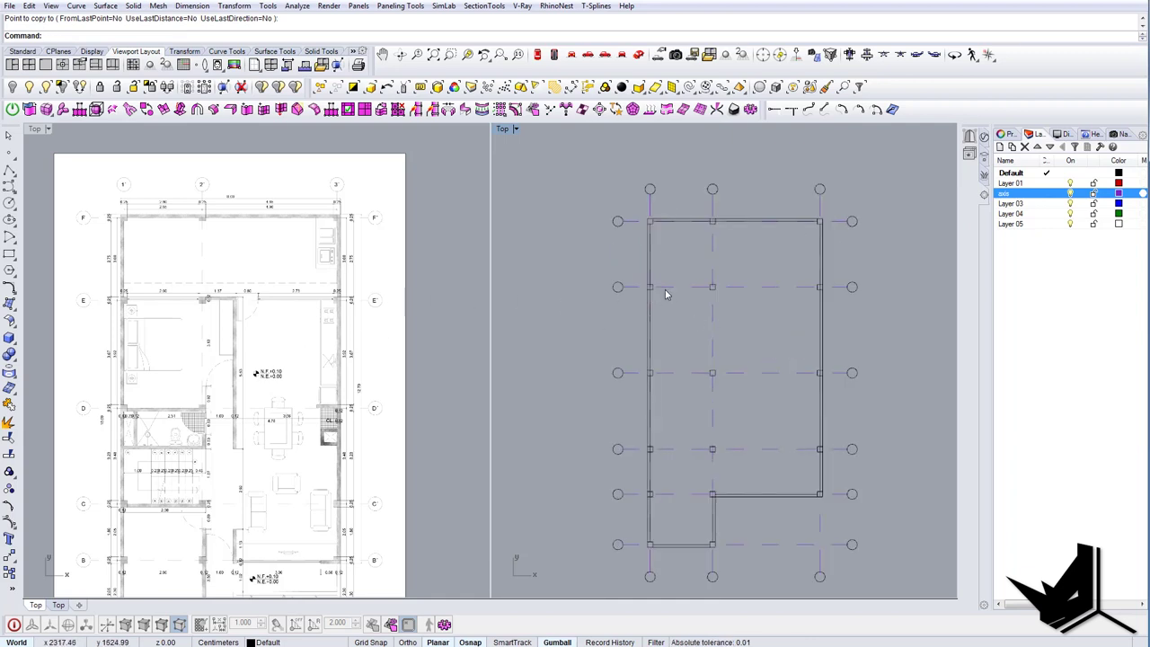
{"action": "scroll", "coordinate": [655, 260], "scroll_direction": "up", "scroll_amount": 2}
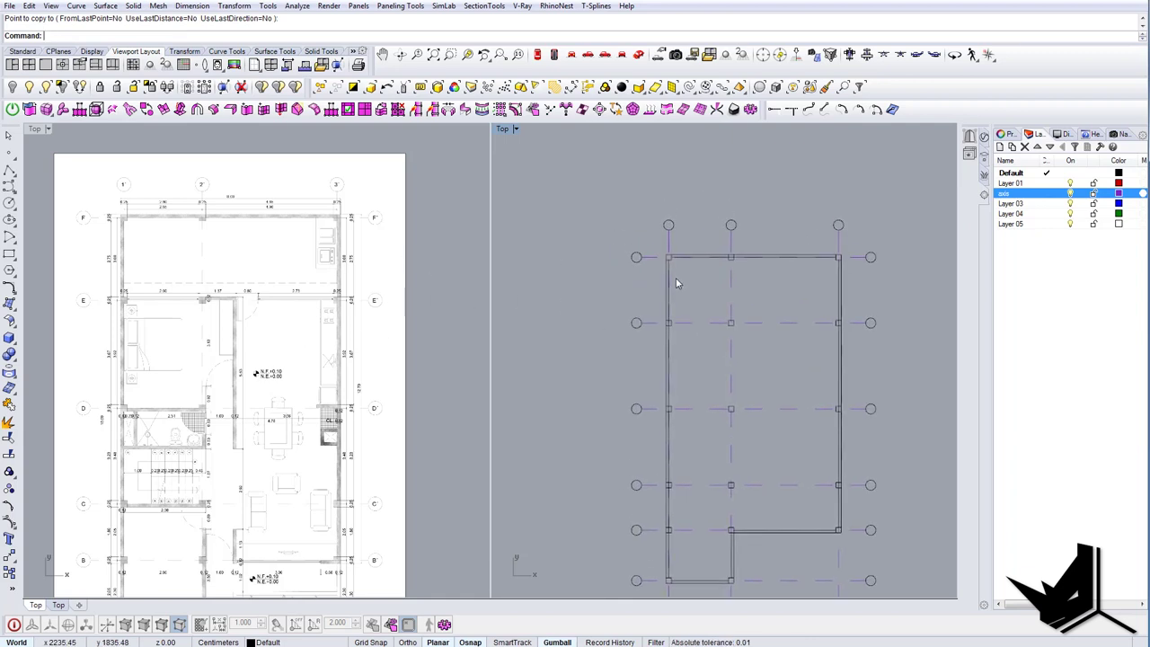
{"action": "key", "text": "Return"}
{"action": "left_click", "coordinate": [562, 287]}
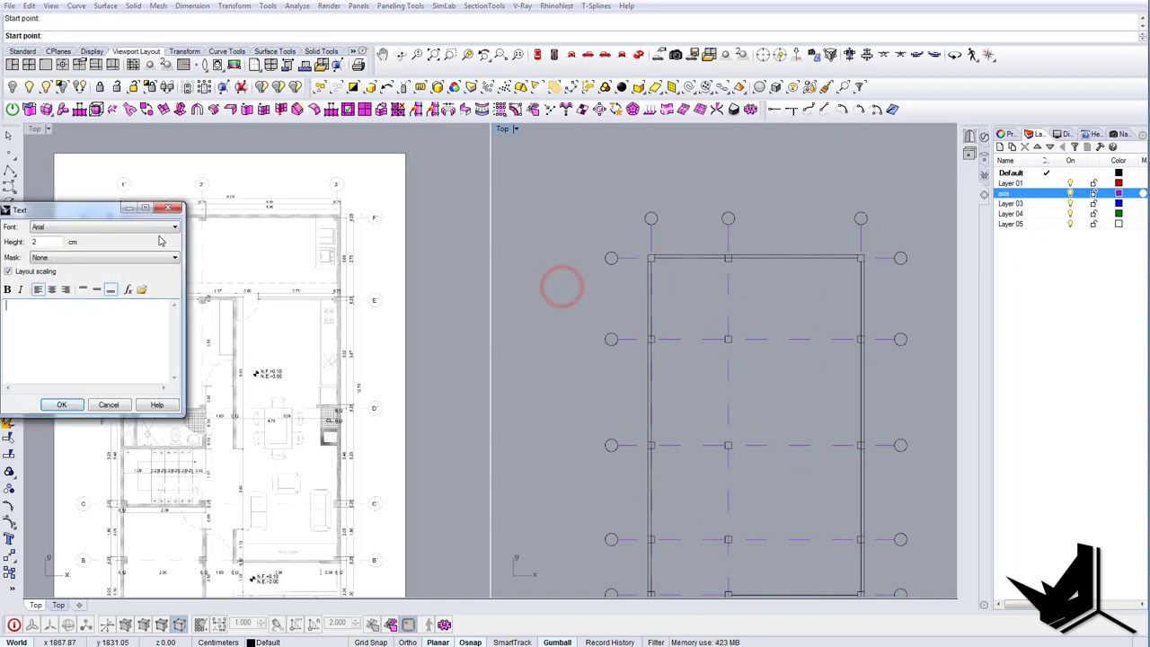
{"action": "left_click_drag", "start_coordinate": [92, 210], "coordinate": [553, 235]}
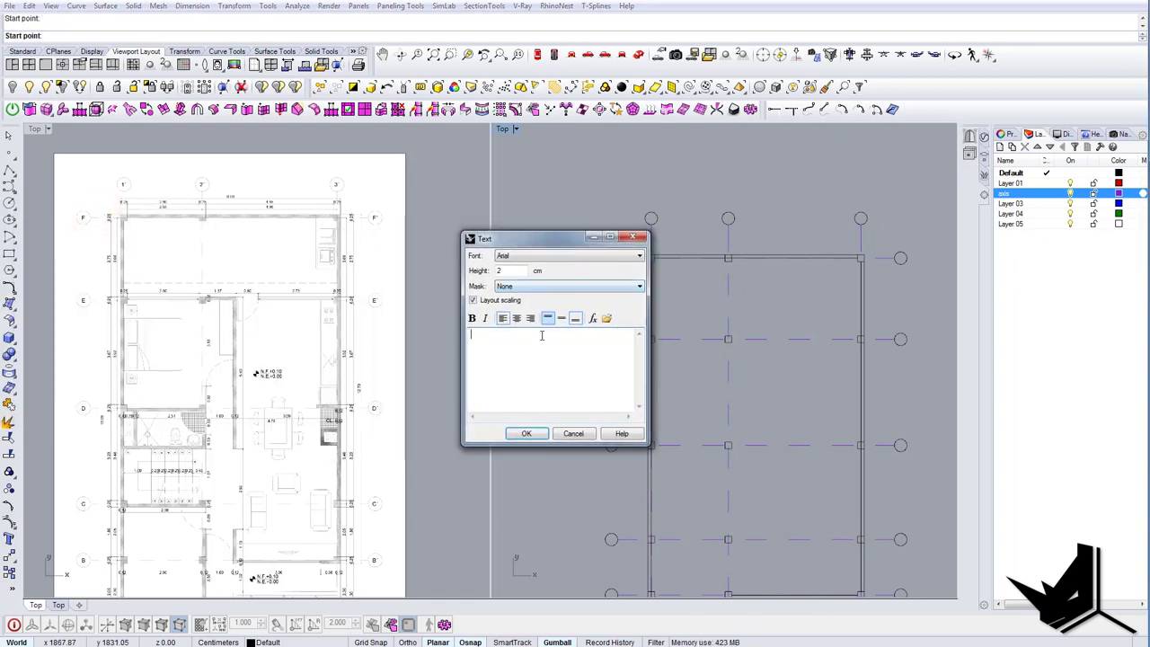
{"action": "left_click", "coordinate": [538, 433]}
{"action": "scroll", "coordinate": [601, 301], "scroll_direction": "up", "scroll_amount": 5}
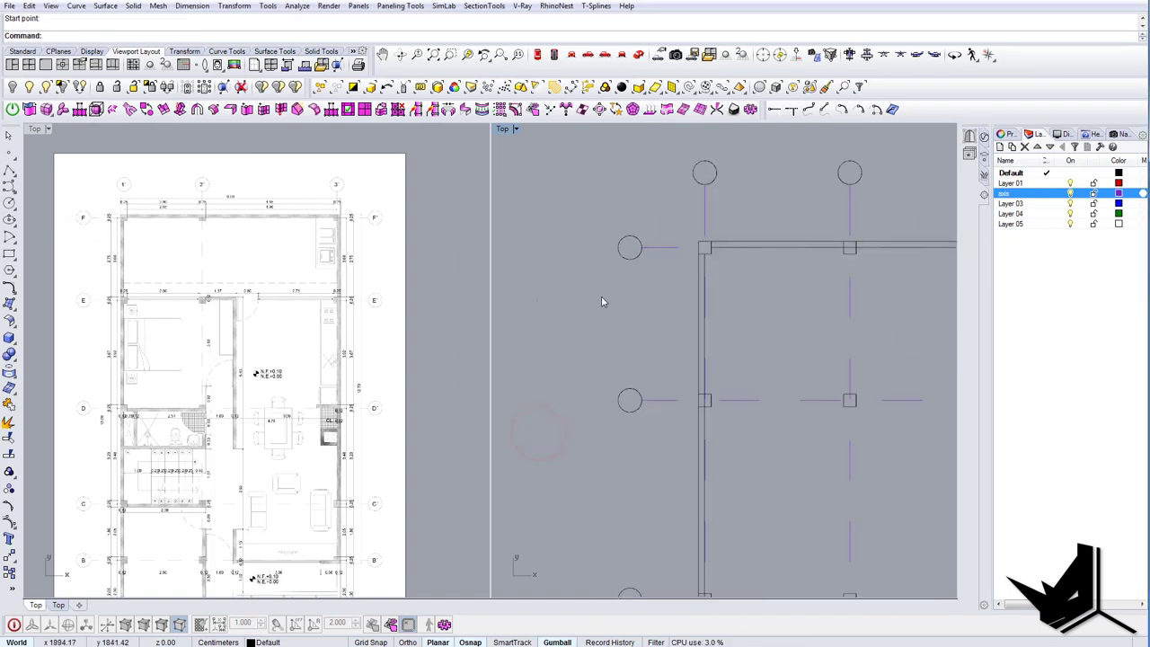
Delete the tiny F text label left of the plan.
{"action": "scroll", "coordinate": [600, 330], "scroll_direction": "down", "scroll_amount": 10}
{"action": "scroll", "coordinate": [559, 303], "scroll_direction": "up", "scroll_amount": 4}
{"action": "left_click_drag", "start_coordinate": [550, 298], "coordinate": [614, 365]}
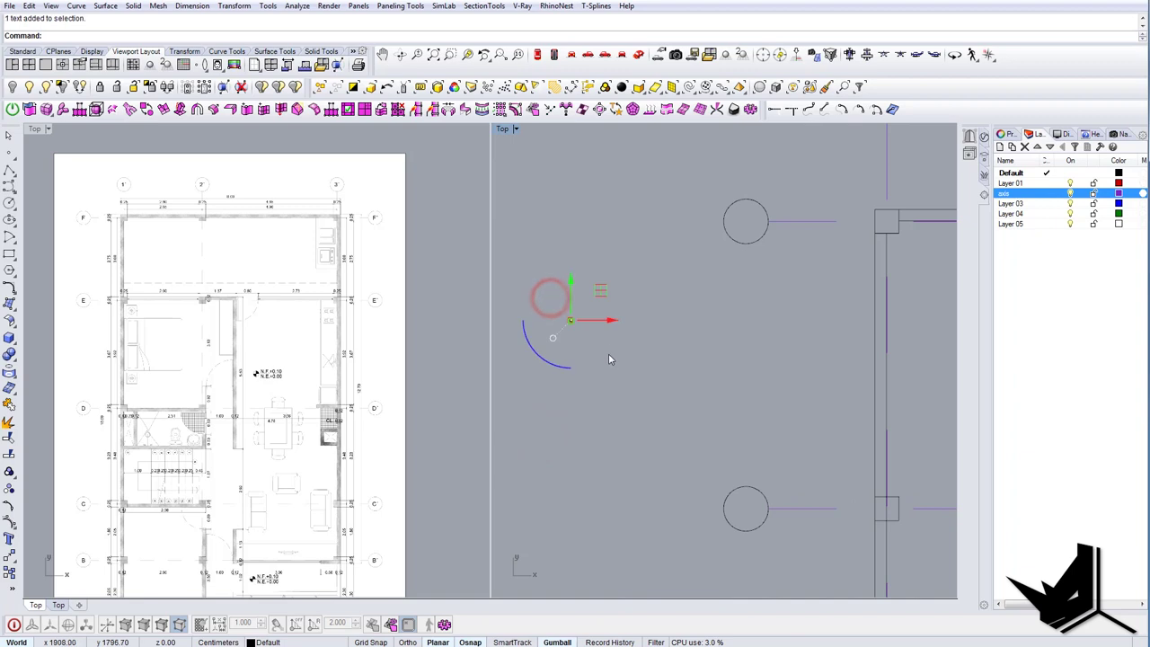
{"action": "right_click_drag", "start_coordinate": [650, 299], "coordinate": [578, 373]}
{"action": "key", "text": "Delete"}
Place a new F text label with a larger text height beside the uppermost axis's left circle.
{"action": "right_click", "coordinate": [590, 360]}
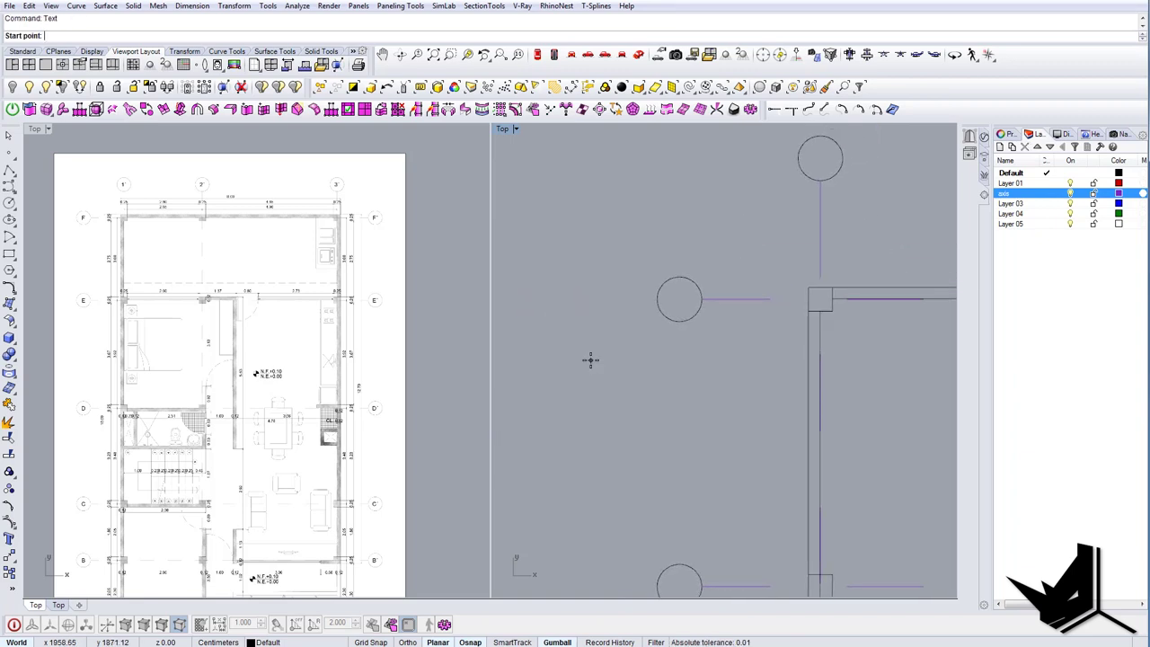
{"action": "left_click", "coordinate": [605, 341]}
{"action": "left_click_drag", "start_coordinate": [509, 271], "coordinate": [491, 275]}
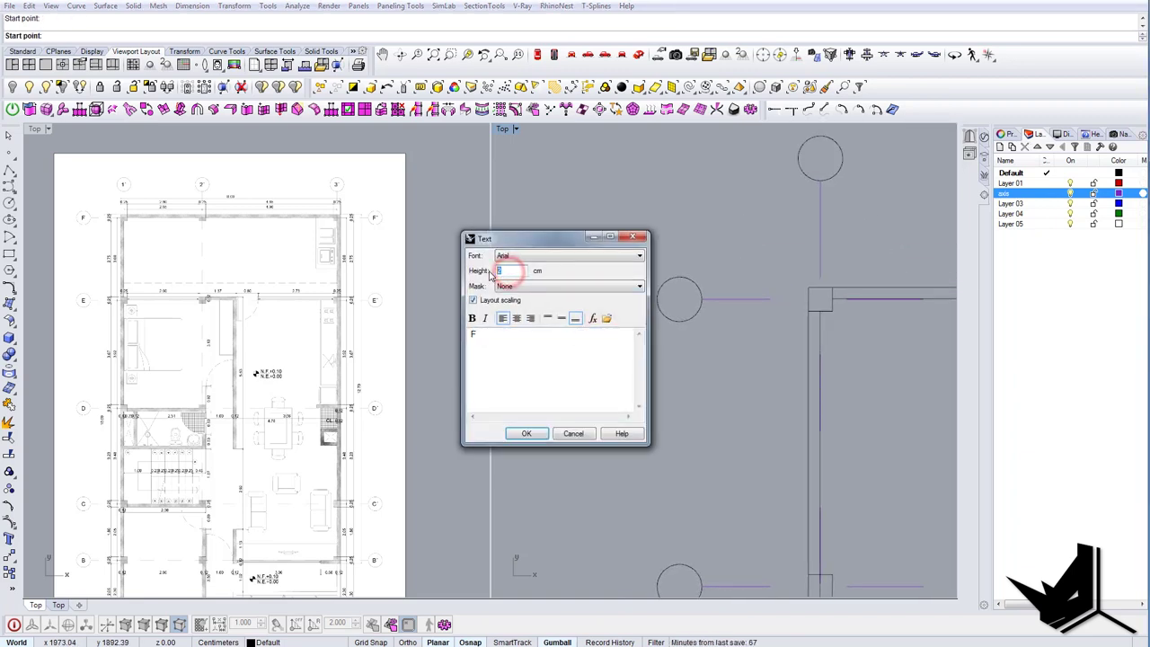
{"action": "left_click", "coordinate": [539, 434]}
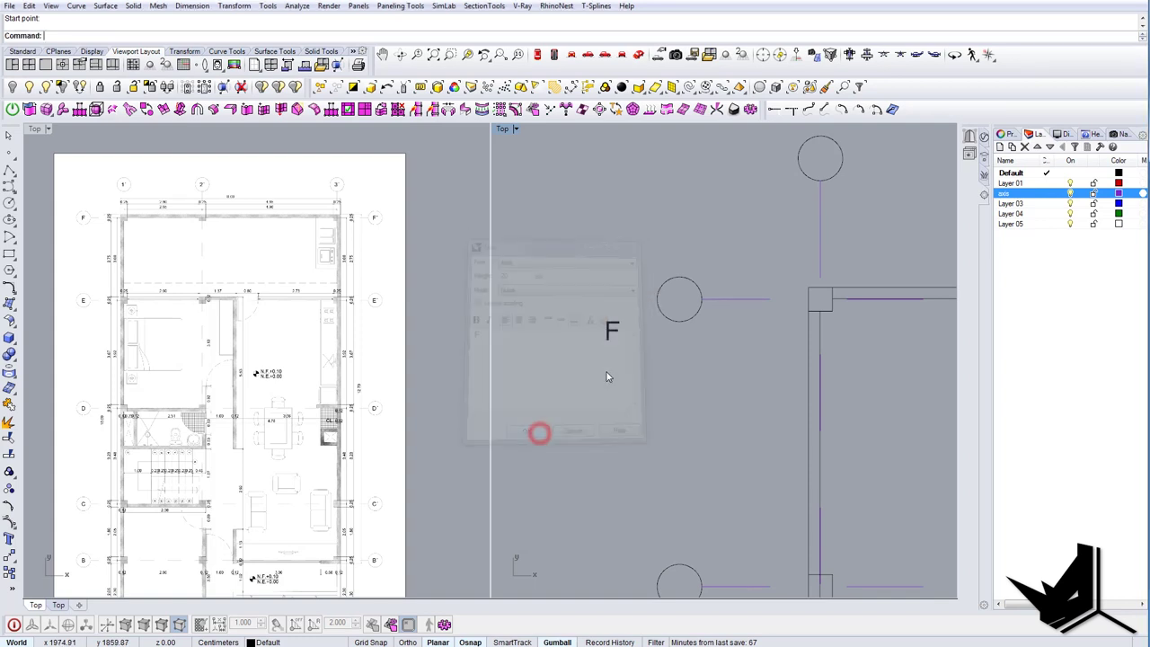
{"action": "right_click_drag", "start_coordinate": [616, 347], "coordinate": [596, 378]}
Move the F label into the centre of the circle at the uppermost horizontal axis's left end.
{"action": "left_click_drag", "start_coordinate": [563, 332], "coordinate": [620, 382]}
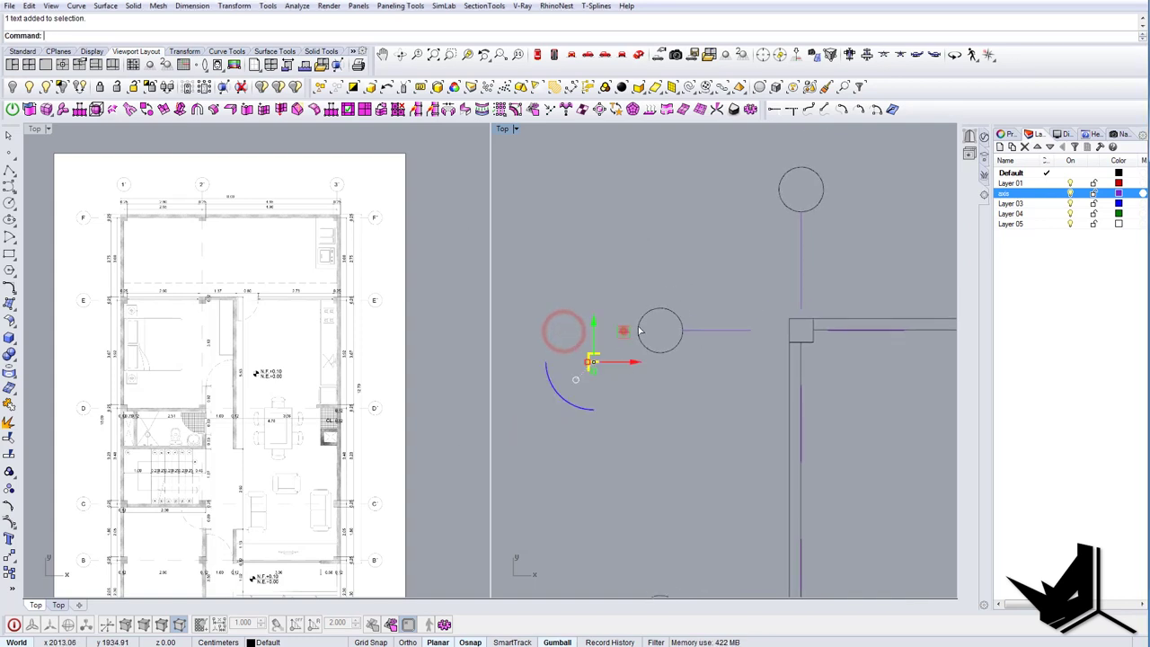
{"action": "left_click_drag", "start_coordinate": [640, 331], "coordinate": [691, 303]}
{"action": "left_click", "coordinate": [691, 303]}
Copy the F label straight down into the left circles of the second and third horizontal axes.
{"action": "scroll", "coordinate": [692, 302], "scroll_direction": "down", "scroll_amount": 7}
{"action": "right_click_drag", "start_coordinate": [706, 315], "coordinate": [608, 283]}
{"action": "scroll", "coordinate": [580, 284], "scroll_direction": "up", "scroll_amount": 4}
{"action": "left_click", "coordinate": [581, 278]}
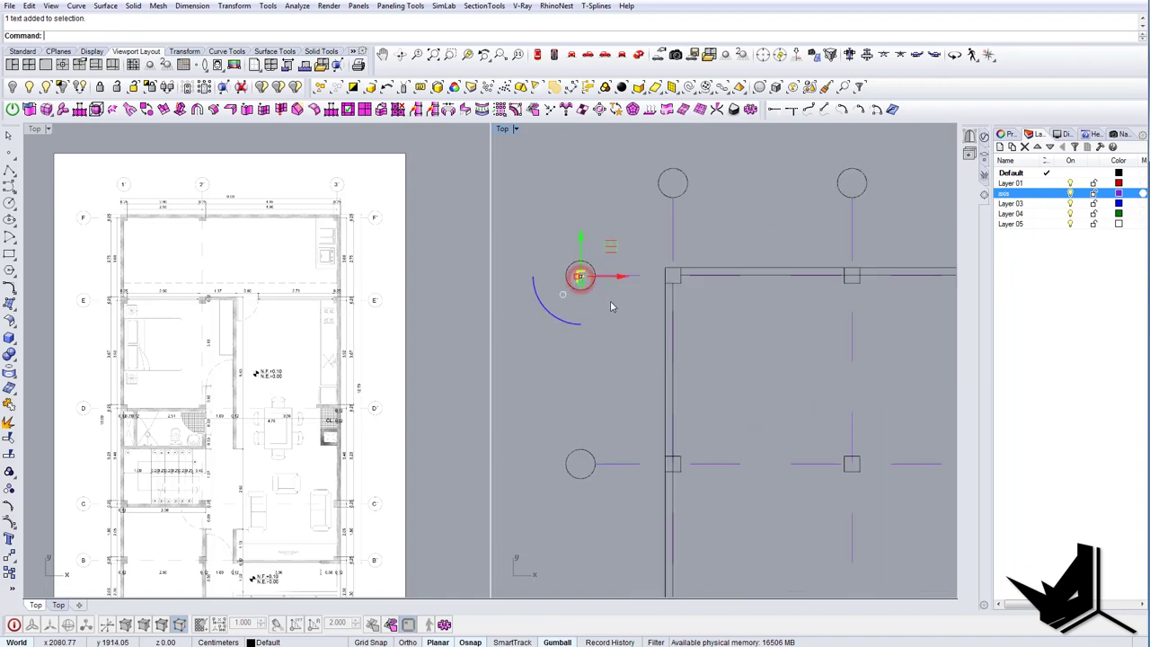
{"action": "type", "text": "copy"}
{"action": "key", "text": "Return"}
{"action": "left_click", "coordinate": [620, 277]}
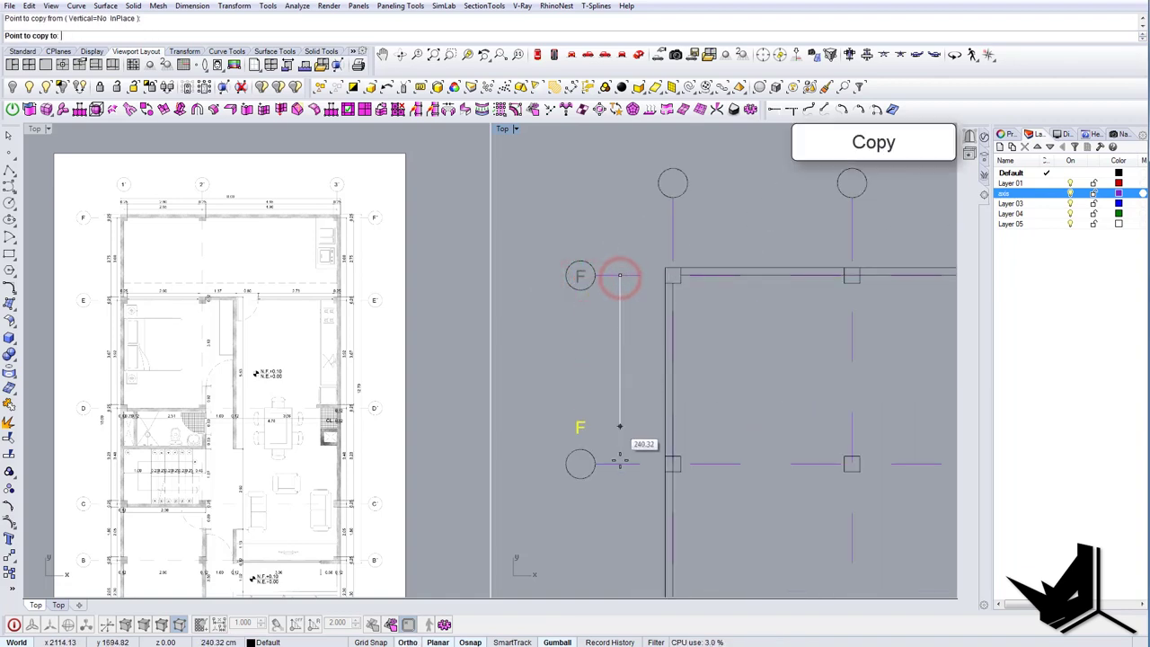
{"action": "left_click", "coordinate": [621, 464]}
{"action": "scroll", "coordinate": [620, 377], "scroll_direction": "down", "scroll_amount": 8}
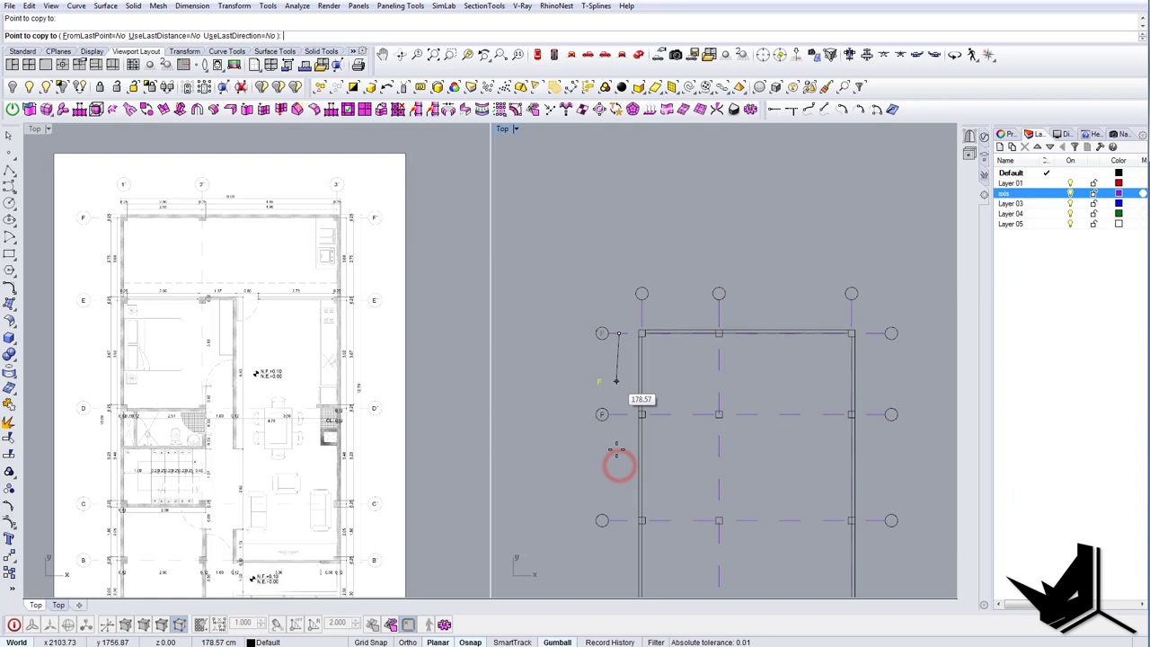
{"action": "left_click", "coordinate": [619, 520]}
Place further copies of the F label in the left circles of the three lowest horizontal axes.
{"action": "scroll", "coordinate": [622, 375], "scroll_direction": "down", "scroll_amount": 8}
{"action": "scroll", "coordinate": [625, 519], "scroll_direction": "up", "scroll_amount": 8}
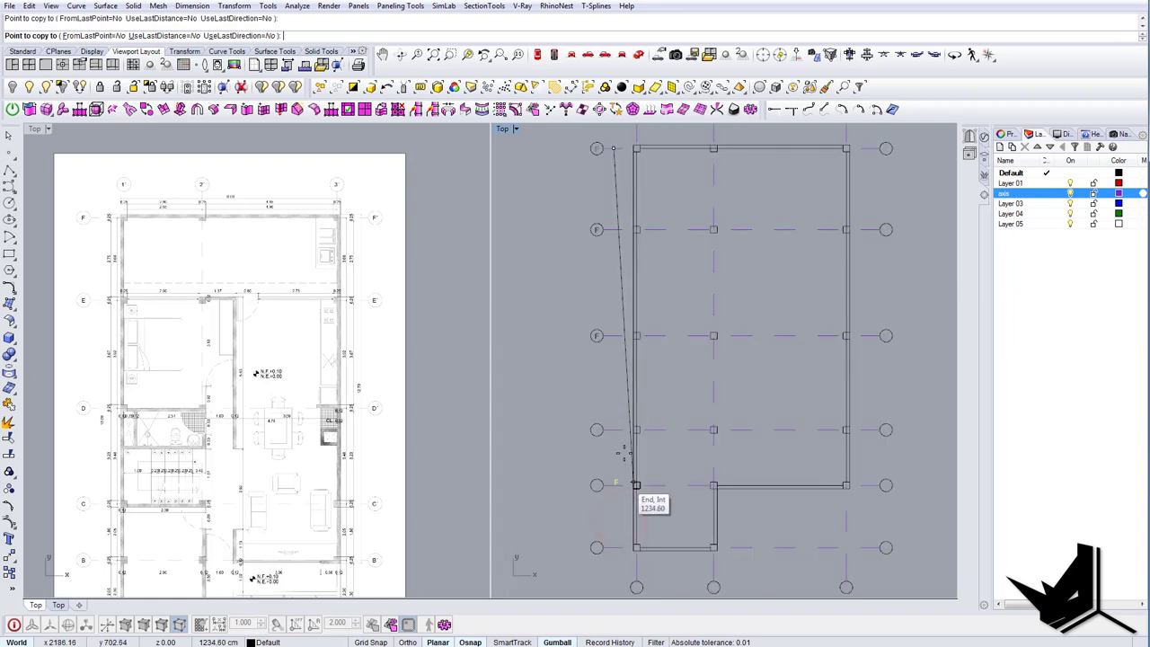
{"action": "left_click", "coordinate": [614, 429]}
{"action": "left_click", "coordinate": [614, 486]}
{"action": "left_click", "coordinate": [615, 547]}
{"action": "scroll", "coordinate": [612, 508], "scroll_direction": "down", "scroll_amount": 2}
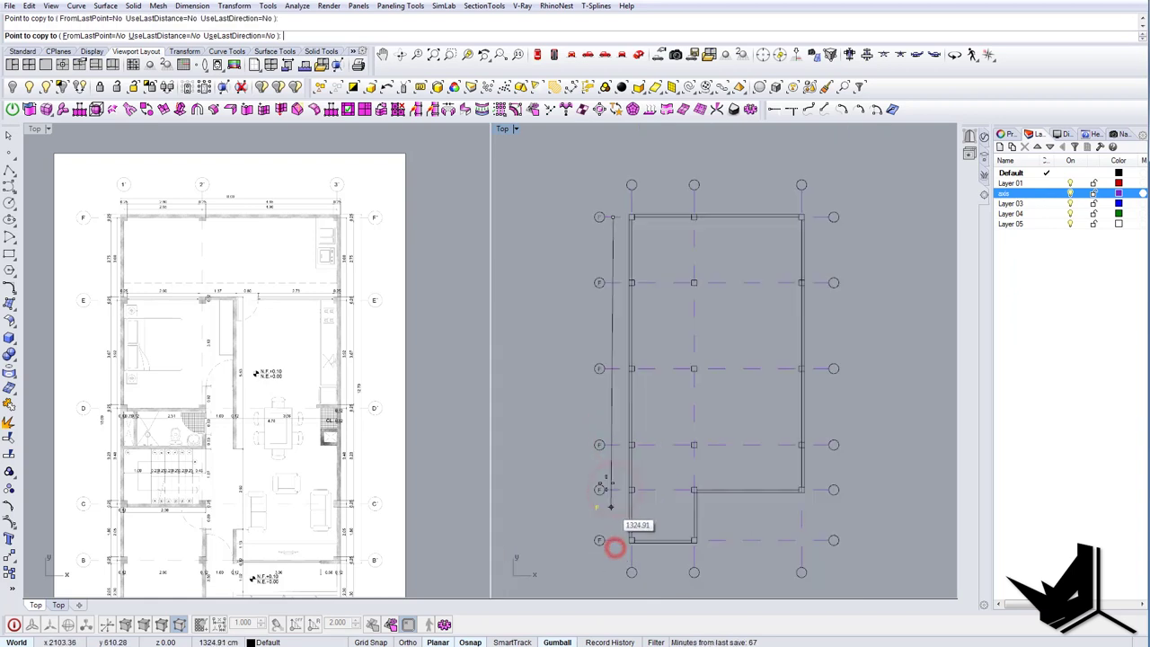
{"action": "key", "text": "Return"}
Select all text with SelText and copy the six F labels into the circles at the horizontal axes' right ends.
{"action": "scroll", "coordinate": [521, 364], "scroll_direction": "down", "scroll_amount": 4}
{"action": "scroll", "coordinate": [555, 261], "scroll_direction": "up", "scroll_amount": 2}
{"action": "scroll", "coordinate": [555, 261], "scroll_direction": "down", "scroll_amount": 2}
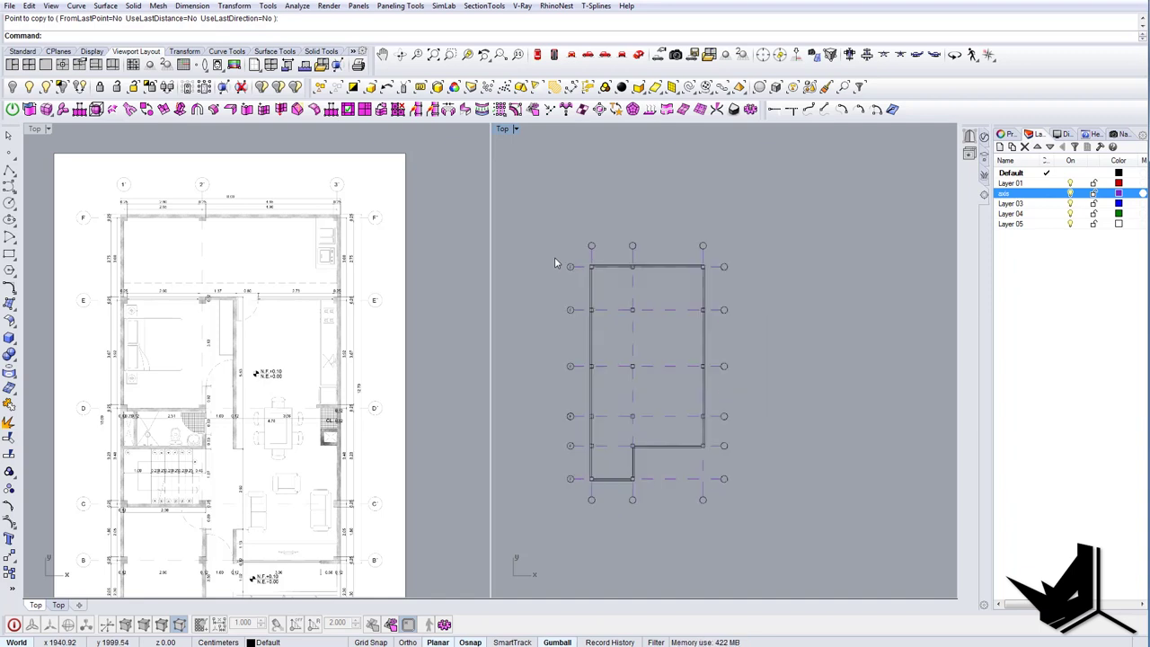
{"action": "type", "text": "SelText"}
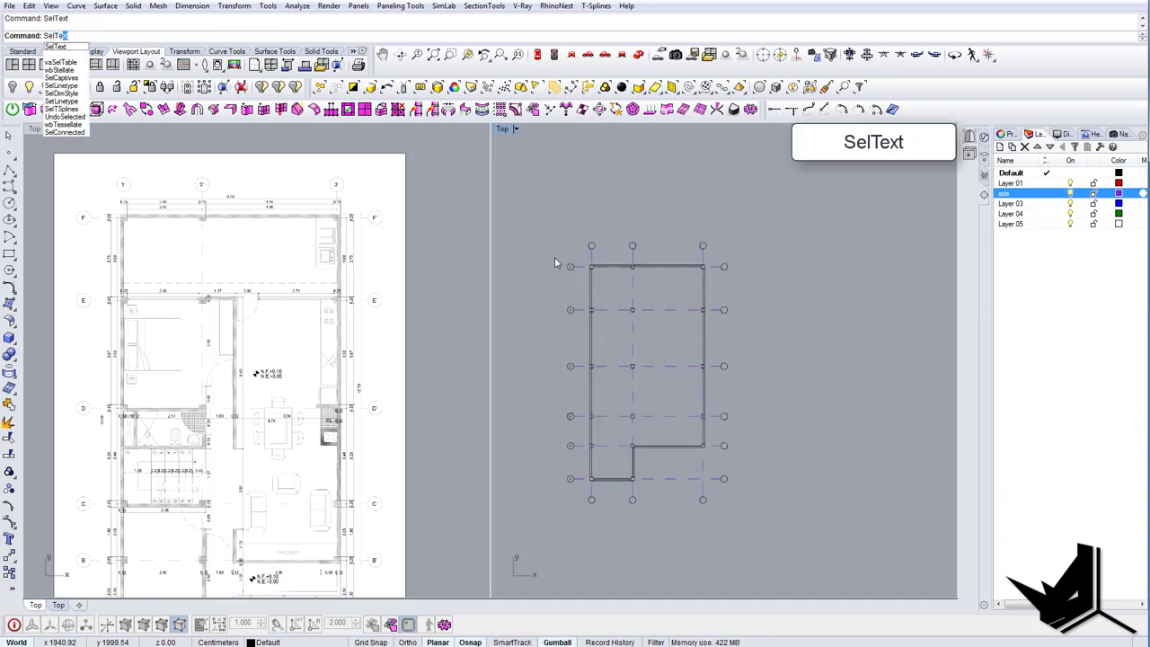
{"action": "key", "text": "Return"}
{"action": "scroll", "coordinate": [597, 303], "scroll_direction": "down", "scroll_amount": 2}
{"action": "right_click", "coordinate": [588, 293]}
{"action": "scroll", "coordinate": [565, 267], "scroll_direction": "up", "scroll_amount": 2}
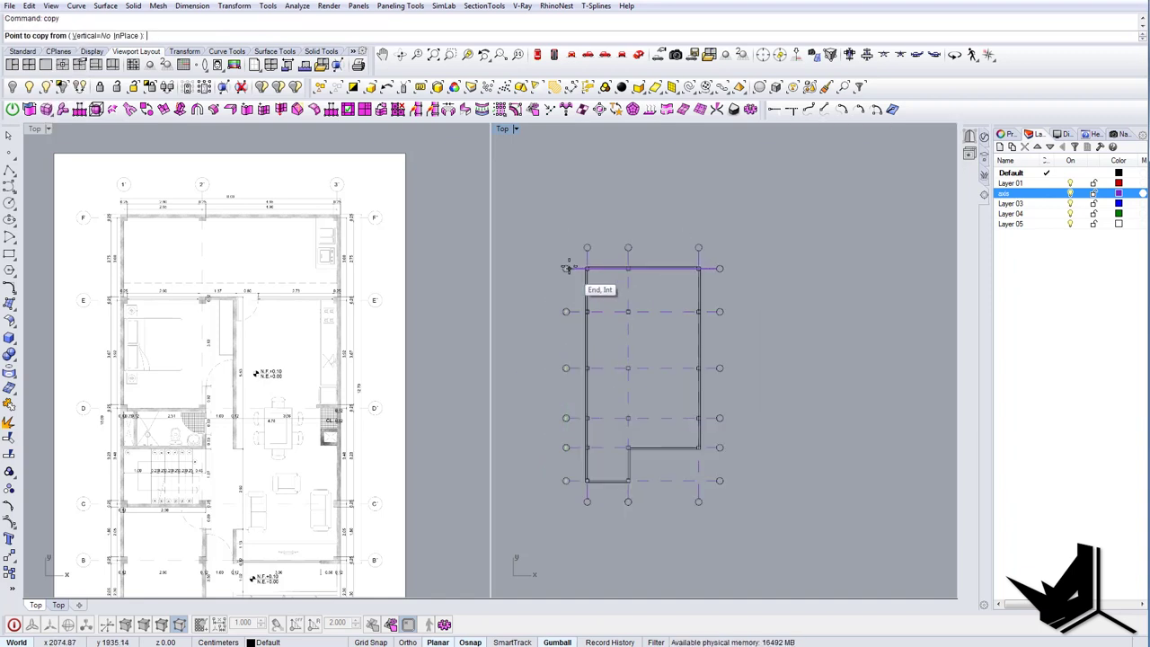
{"action": "scroll", "coordinate": [562, 268], "scroll_direction": "up", "scroll_amount": 5}
{"action": "left_click", "coordinate": [562, 261]}
{"action": "scroll", "coordinate": [562, 261], "scroll_direction": "down", "scroll_amount": 6}
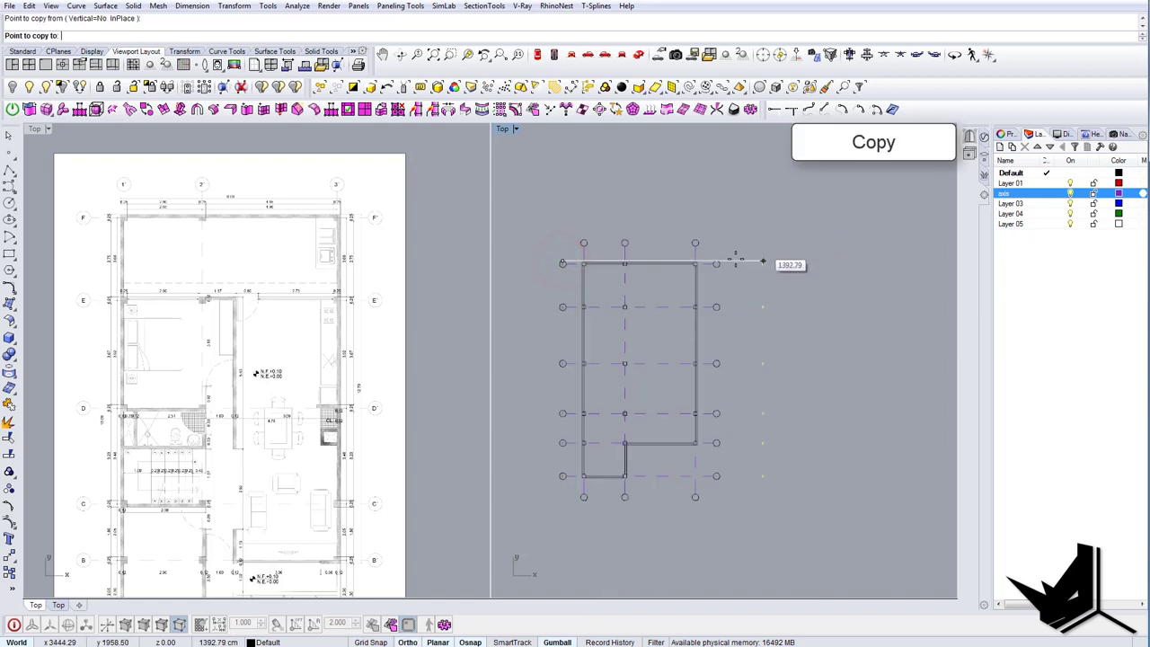
{"action": "scroll", "coordinate": [735, 258], "scroll_direction": "up", "scroll_amount": 6, "text": "shift"}
{"action": "scroll", "coordinate": [706, 261], "scroll_direction": "up", "scroll_amount": 2, "text": "shift"}
{"action": "left_click", "coordinate": [689, 264]}
{"action": "right_click", "coordinate": [672, 248]}
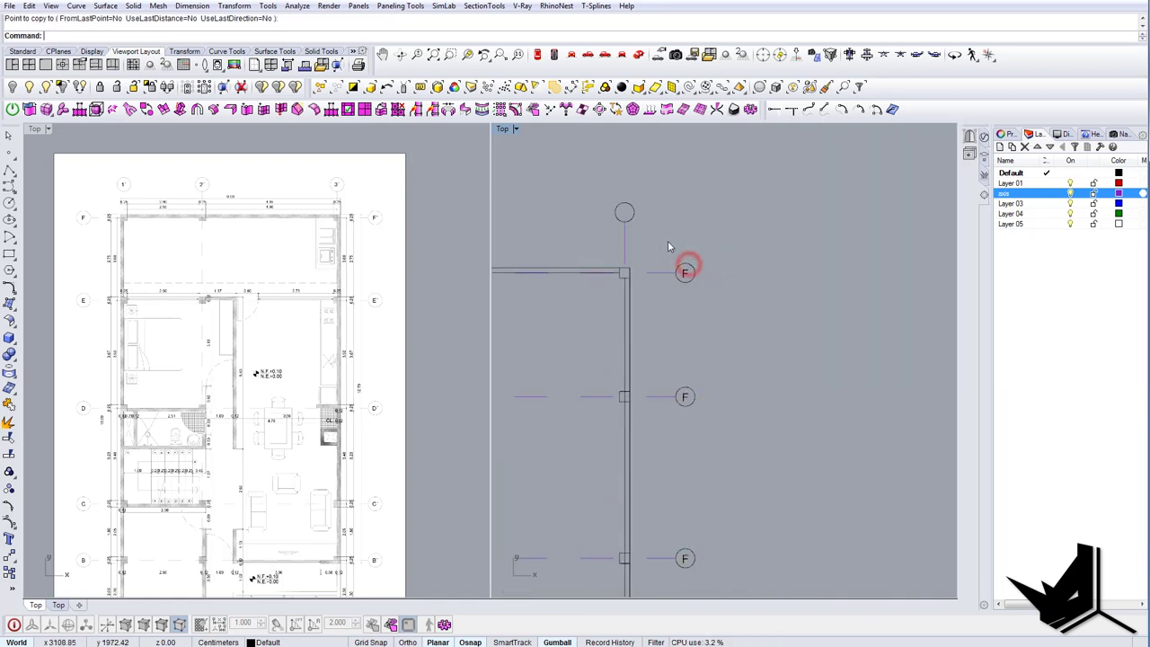
Copy the F label from the uppermost axis's right circle into the three circles above the vertical axes.
{"action": "left_click", "coordinate": [667, 241]}
{"action": "left_click", "coordinate": [690, 279]}
{"action": "scroll", "coordinate": [693, 256], "scroll_direction": "up", "scroll_amount": 4}
{"action": "right_click", "coordinate": [692, 258]}
{"action": "left_click", "coordinate": [685, 269]}
{"action": "scroll", "coordinate": [686, 270], "scroll_direction": "down", "scroll_amount": 4}
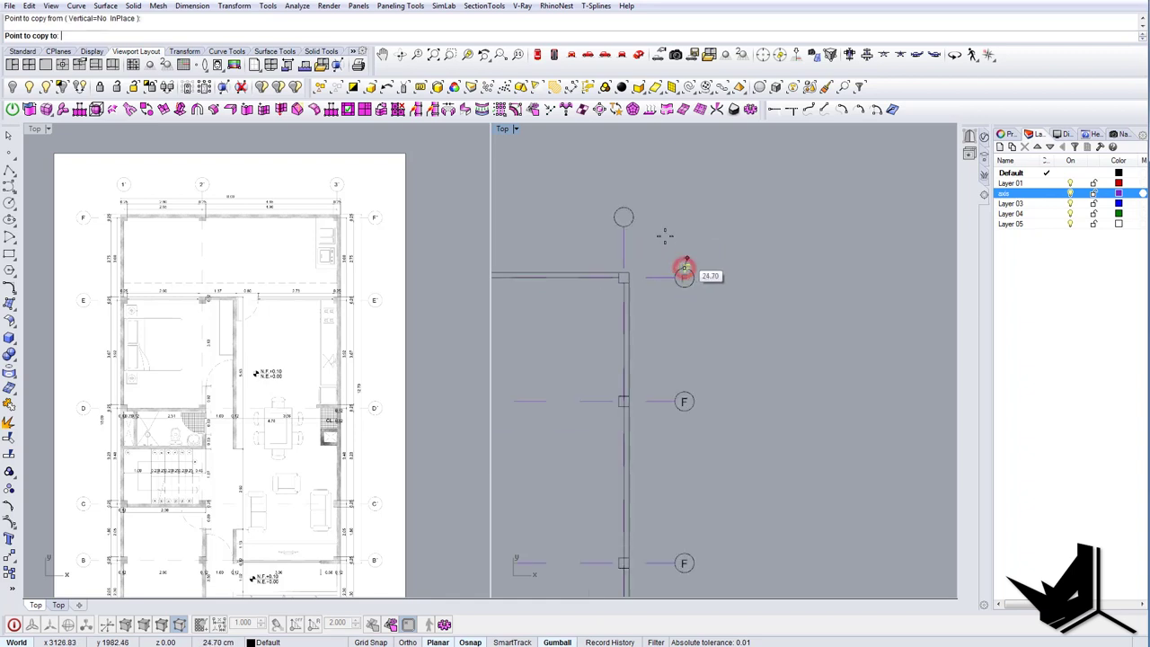
{"action": "left_click", "coordinate": [625, 212]}
{"action": "scroll", "coordinate": [759, 289], "scroll_direction": "down", "scroll_amount": 10}
{"action": "scroll", "coordinate": [658, 265], "scroll_direction": "up", "scroll_amount": 8}
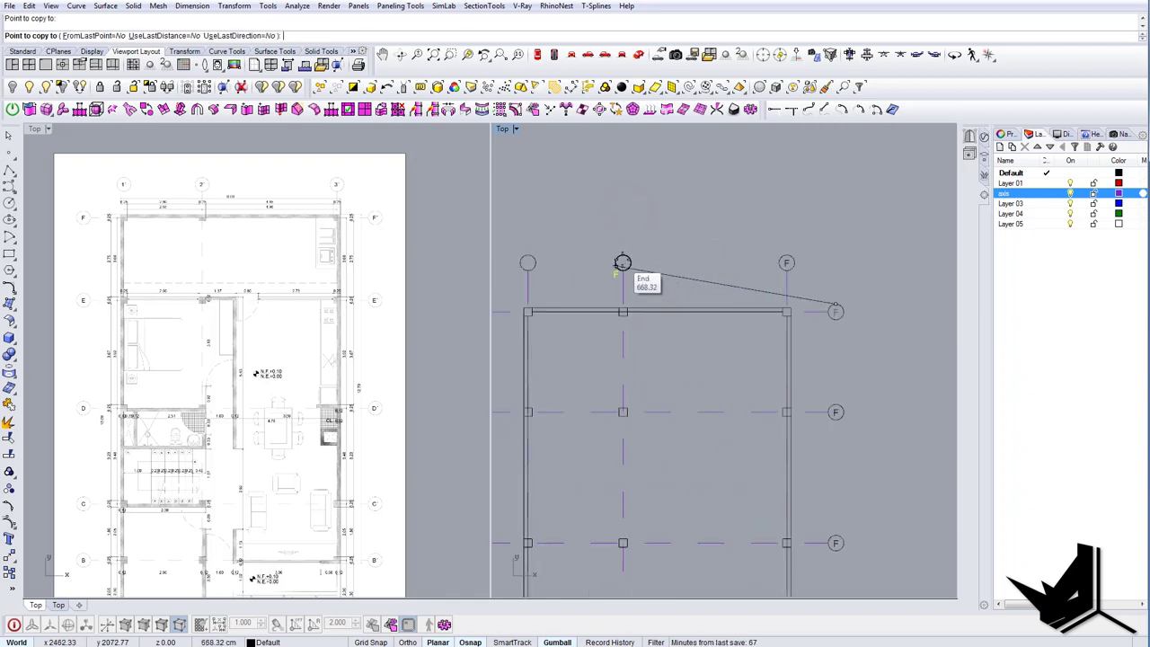
{"action": "left_click", "coordinate": [624, 260]}
{"action": "left_click", "coordinate": [528, 257]}
Place copies of the F label in the three circles below the vertical axes.
{"action": "scroll", "coordinate": [646, 220], "scroll_direction": "down", "scroll_amount": 8}
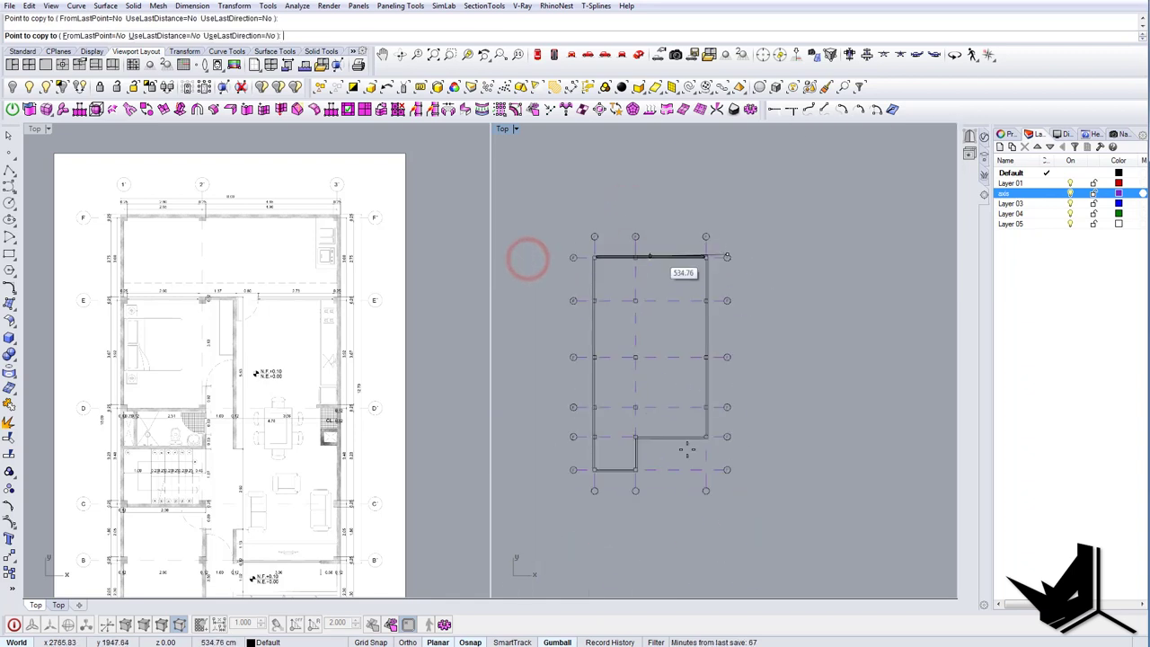
{"action": "scroll", "coordinate": [713, 504], "scroll_direction": "up", "scroll_amount": 10}
{"action": "left_click", "coordinate": [688, 451]}
{"action": "scroll", "coordinate": [688, 451], "scroll_direction": "down", "scroll_amount": 7}
{"action": "scroll", "coordinate": [601, 457], "scroll_direction": "up", "scroll_amount": 7}
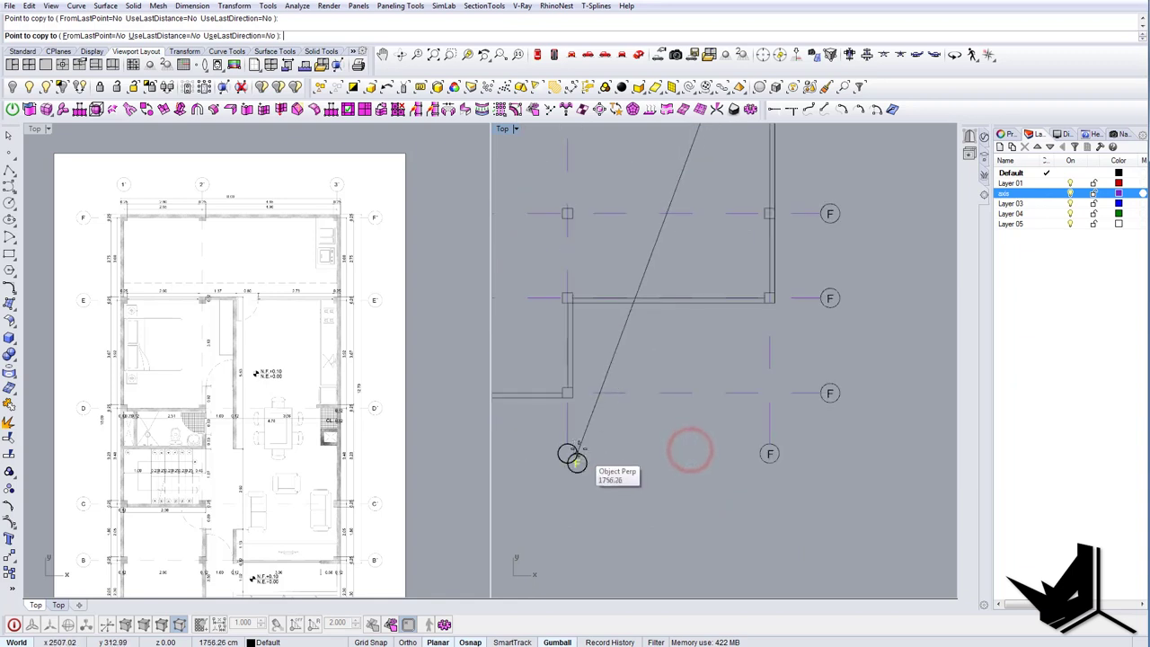
{"action": "left_click", "coordinate": [567, 443]}
{"action": "scroll", "coordinate": [674, 439], "scroll_direction": "down", "scroll_amount": 3}
{"action": "scroll", "coordinate": [519, 453], "scroll_direction": "up", "scroll_amount": 5}
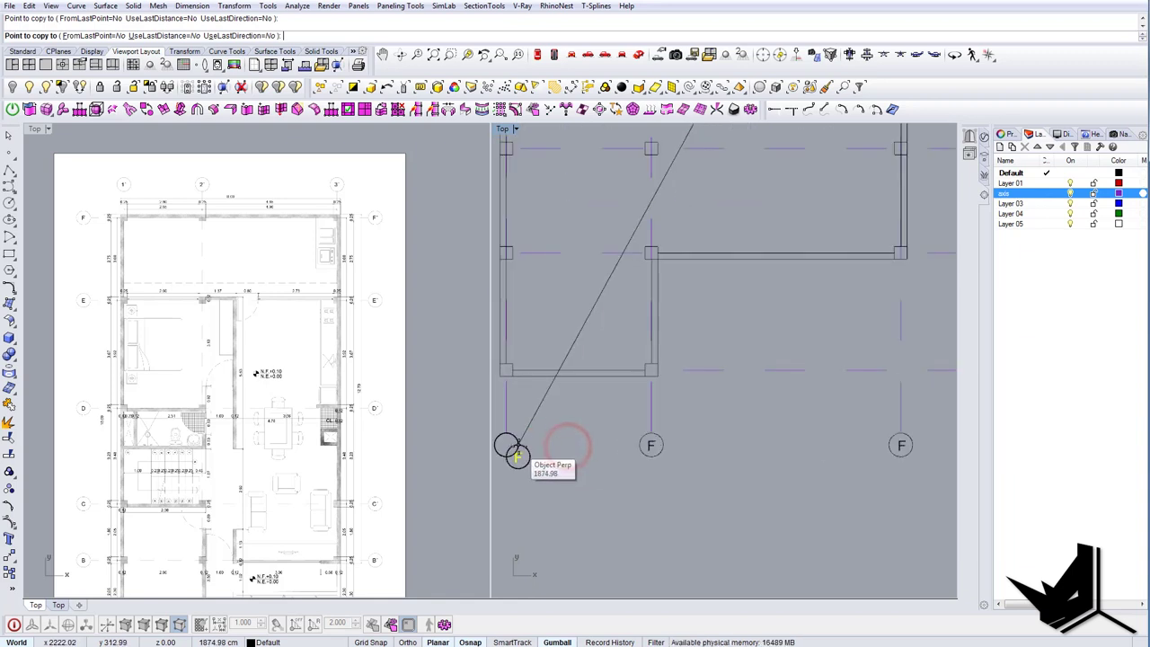
{"action": "left_click", "coordinate": [507, 437]}
{"action": "right_click", "coordinate": [508, 437]}
Change the label in the second horizontal axis's left circle to E, following the reference plan.
{"action": "scroll", "coordinate": [620, 440], "scroll_direction": "down", "scroll_amount": 10}
{"action": "right_click_drag", "start_coordinate": [615, 325], "coordinate": [639, 387]}
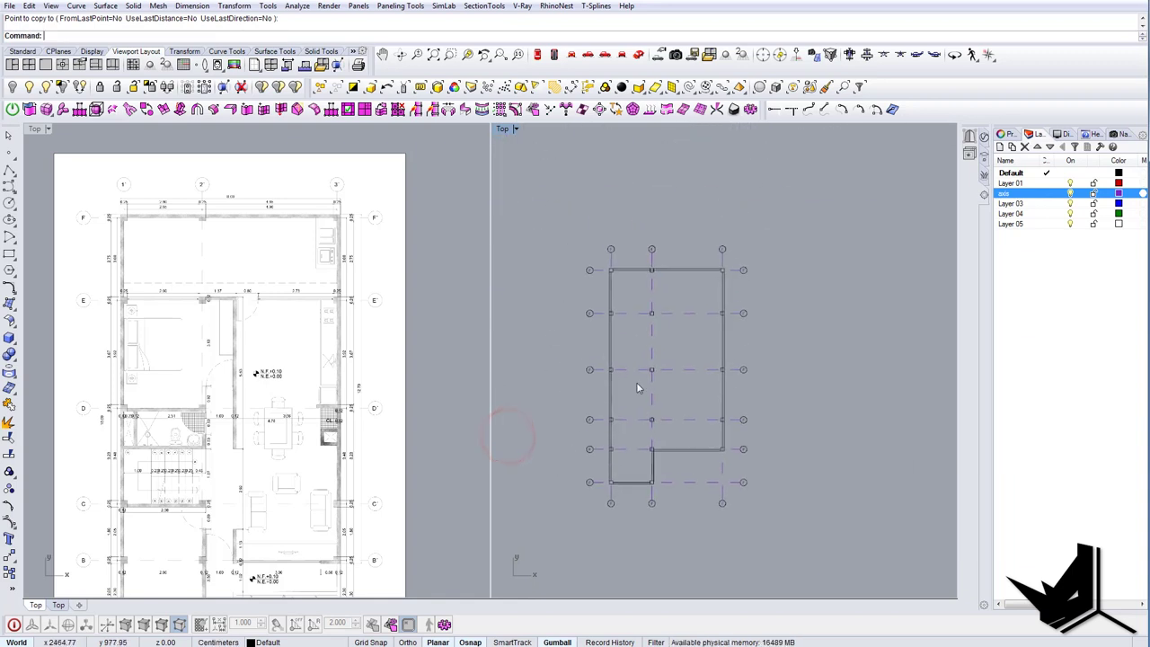
{"action": "scroll", "coordinate": [571, 269], "scroll_direction": "up", "scroll_amount": 2}
{"action": "scroll", "coordinate": [171, 338], "scroll_direction": "up", "scroll_amount": 2}
{"action": "scroll", "coordinate": [124, 255], "scroll_direction": "up", "scroll_amount": 4}
{"action": "right_click_drag", "start_coordinate": [133, 255], "coordinate": [282, 374]}
{"action": "scroll", "coordinate": [620, 314], "scroll_direction": "up", "scroll_amount": 2}
{"action": "scroll", "coordinate": [593, 332], "scroll_direction": "up", "scroll_amount": 6}
{"action": "double_click", "coordinate": [594, 339]}
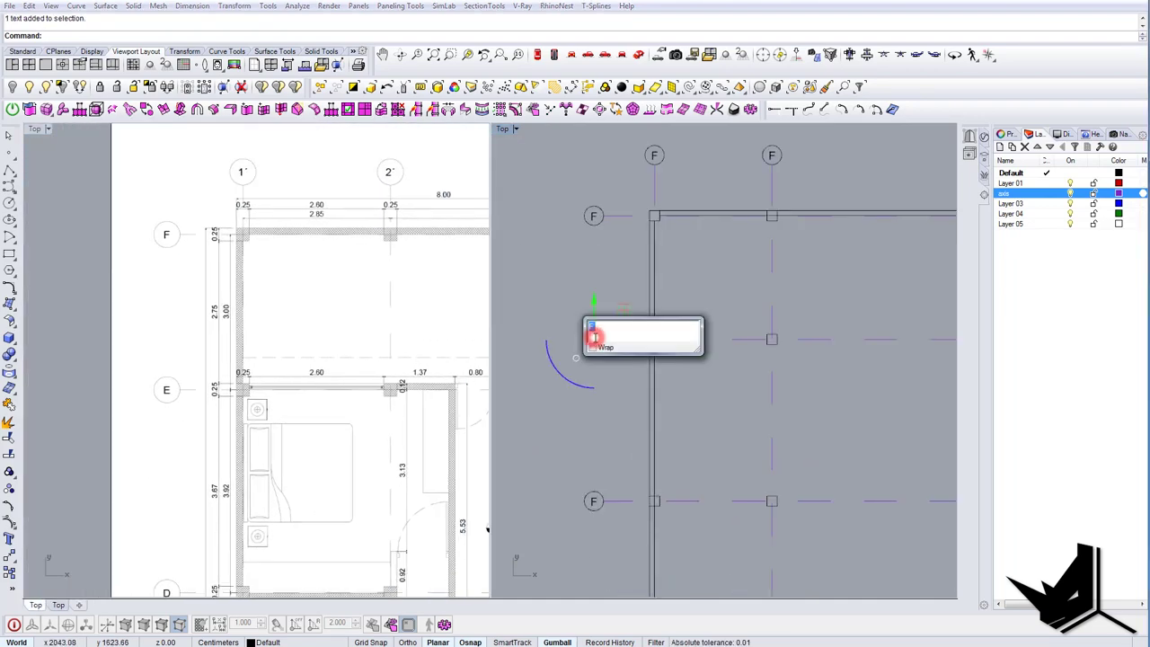
{"action": "type", "text": "E"}
{"action": "left_click", "coordinate": [613, 408]}
Change the label in the third horizontal axis's left circle to D, following the reference plan.
{"action": "right_click_drag", "start_coordinate": [615, 439], "coordinate": [622, 331]}
{"action": "right_click_drag", "start_coordinate": [321, 369], "coordinate": [262, 187]}
{"action": "scroll", "coordinate": [283, 370], "scroll_direction": "down", "scroll_amount": 2}
{"action": "right_click_drag", "start_coordinate": [275, 407], "coordinate": [294, 284]}
{"action": "double_click", "coordinate": [604, 396]}
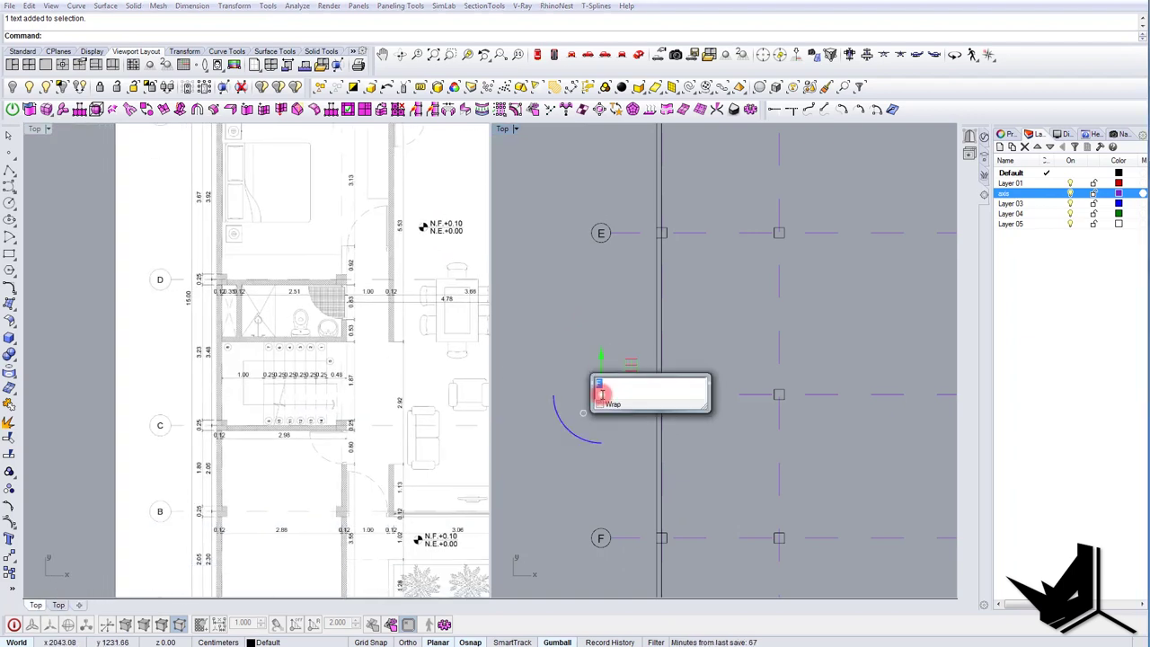
{"action": "type", "text": "D"}
{"action": "left_click", "coordinate": [614, 439]}
Change the label in the left circle of the fifth horizontal axis from the top to C.
{"action": "right_click_drag", "start_coordinate": [614, 438], "coordinate": [616, 288]}
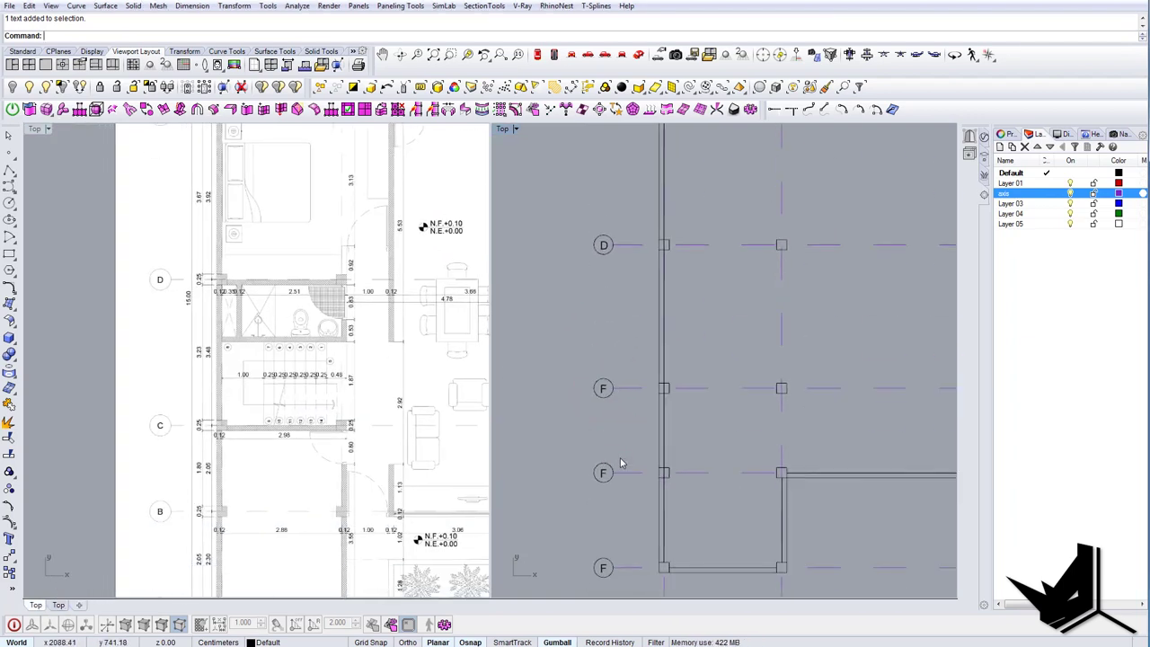
{"action": "double_click", "coordinate": [604, 475]}
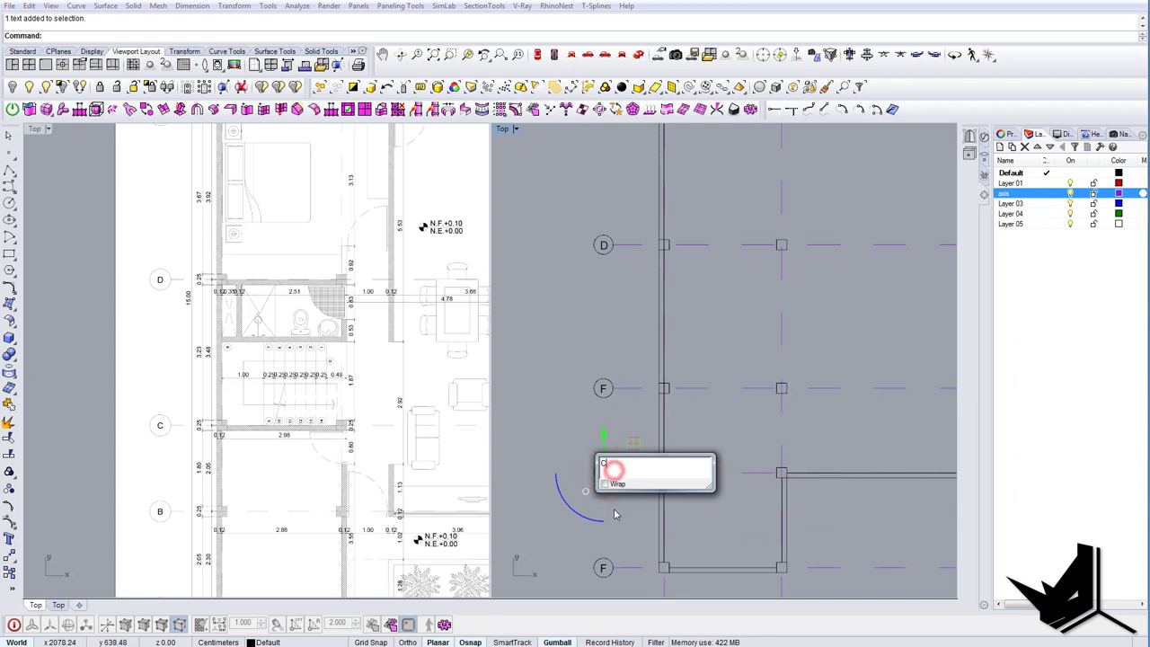
{"action": "left_click", "coordinate": [616, 515]}
{"action": "right_click_drag", "start_coordinate": [615, 515], "coordinate": [612, 354]}
{"action": "right_click_drag", "start_coordinate": [315, 447], "coordinate": [316, 330]}
{"action": "scroll", "coordinate": [632, 413], "scroll_direction": "down", "scroll_amount": 8}
{"action": "right_click_drag", "start_coordinate": [618, 293], "coordinate": [616, 333]}
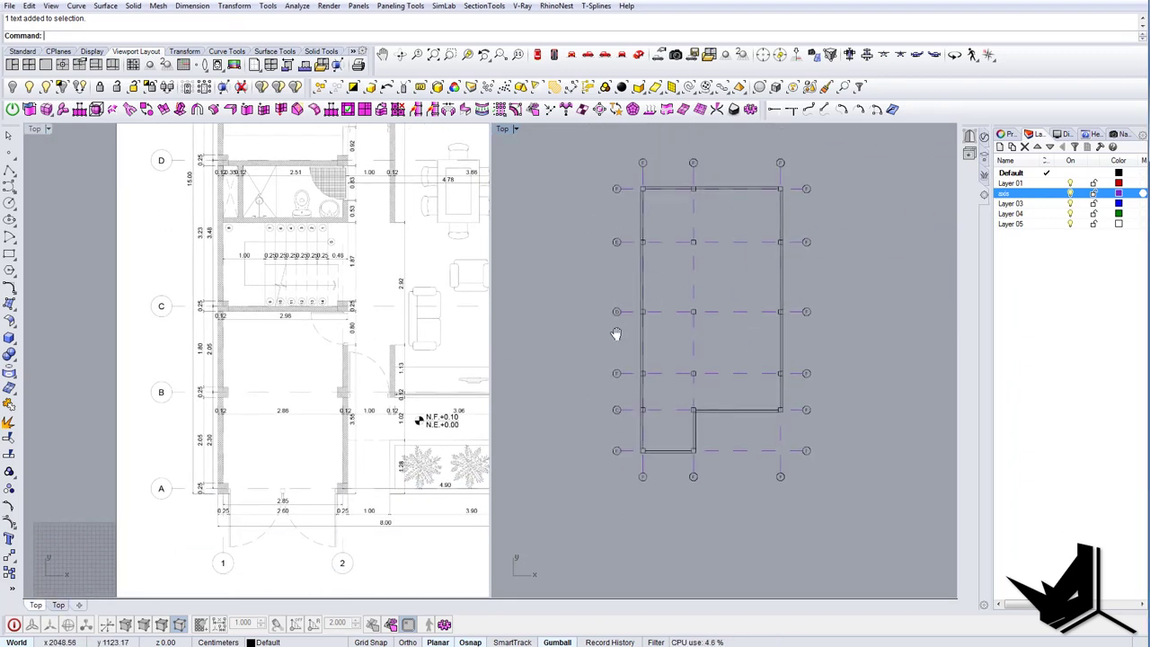
Change the label in the left circle of the fourth horizontal axis from the top to D.
{"action": "scroll", "coordinate": [605, 266], "scroll_direction": "up", "scroll_amount": 2}
{"action": "right_click_drag", "start_coordinate": [224, 363], "coordinate": [213, 480]}
{"action": "scroll", "coordinate": [215, 472], "scroll_direction": "down", "scroll_amount": 4}
{"action": "right_click_drag", "start_coordinate": [298, 316], "coordinate": [291, 376]}
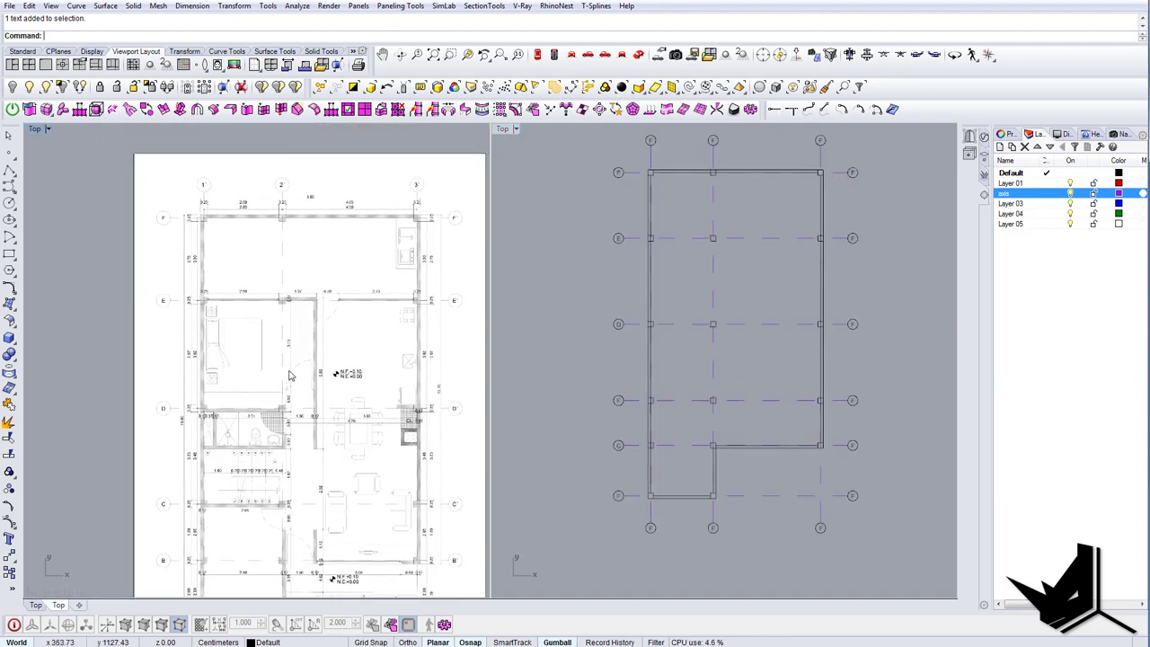
{"action": "scroll", "coordinate": [620, 400], "scroll_direction": "up", "scroll_amount": 3}
{"action": "left_click", "coordinate": [618, 402]}
{"action": "double_click", "coordinate": [618, 403]}
{"action": "type", "text": "D"}
{"action": "left_click", "coordinate": [634, 462]}
Change the label in the left circle of the fourth horizontal axis from the top to C.
{"action": "right_click_drag", "start_coordinate": [623, 410], "coordinate": [615, 254]}
{"action": "double_click", "coordinate": [610, 250]}
{"action": "type", "text": "C"}
{"action": "left_click", "coordinate": [632, 324]}
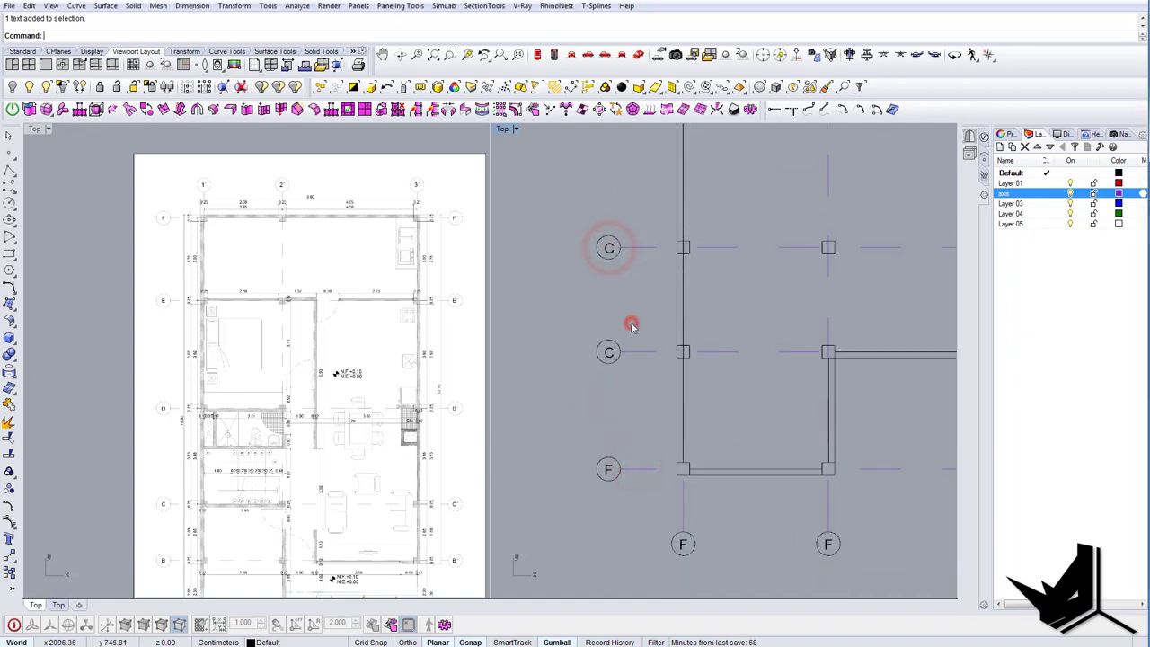
Change the labels in the left circles of the two lowest horizontal axes to B and A, following the reference plan.
{"action": "scroll", "coordinate": [632, 325], "scroll_direction": "down", "scroll_amount": 2}
{"action": "right_click_drag", "start_coordinate": [254, 392], "coordinate": [256, 356]}
{"action": "right_click_drag", "start_coordinate": [611, 340], "coordinate": [614, 342]}
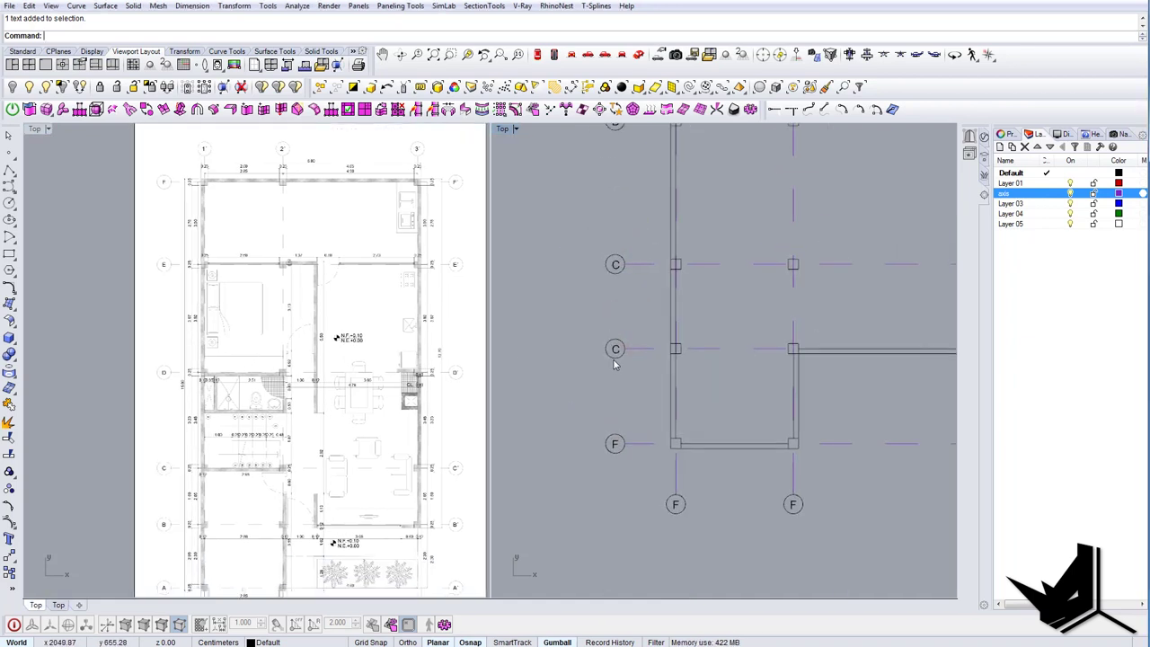
{"action": "double_click", "coordinate": [617, 351]}
{"action": "type", "text": "B"}
{"action": "left_click", "coordinate": [615, 402]}
{"action": "double_click", "coordinate": [617, 444]}
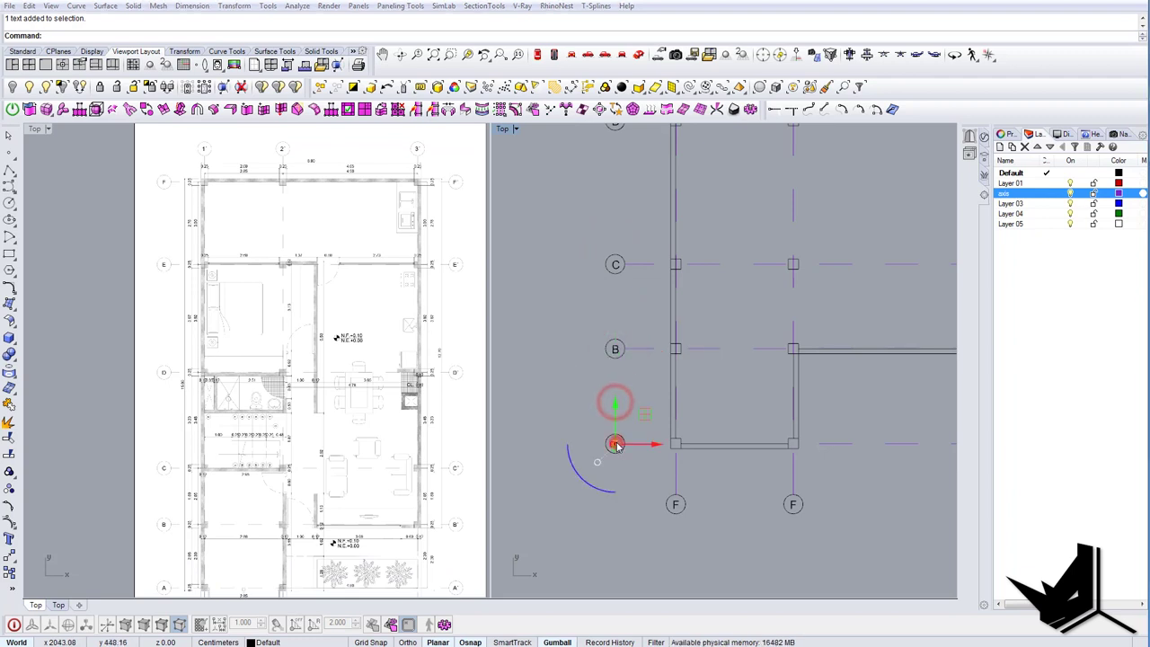
{"action": "type", "text": "A"}
{"action": "left_click", "coordinate": [637, 498]}
Change the labels in the circles below the first and second vertical axes to 1 and 2, following the reference plan.
{"action": "right_click_drag", "start_coordinate": [636, 500], "coordinate": [622, 437]}
{"action": "right_click_drag", "start_coordinate": [282, 490], "coordinate": [256, 357]}
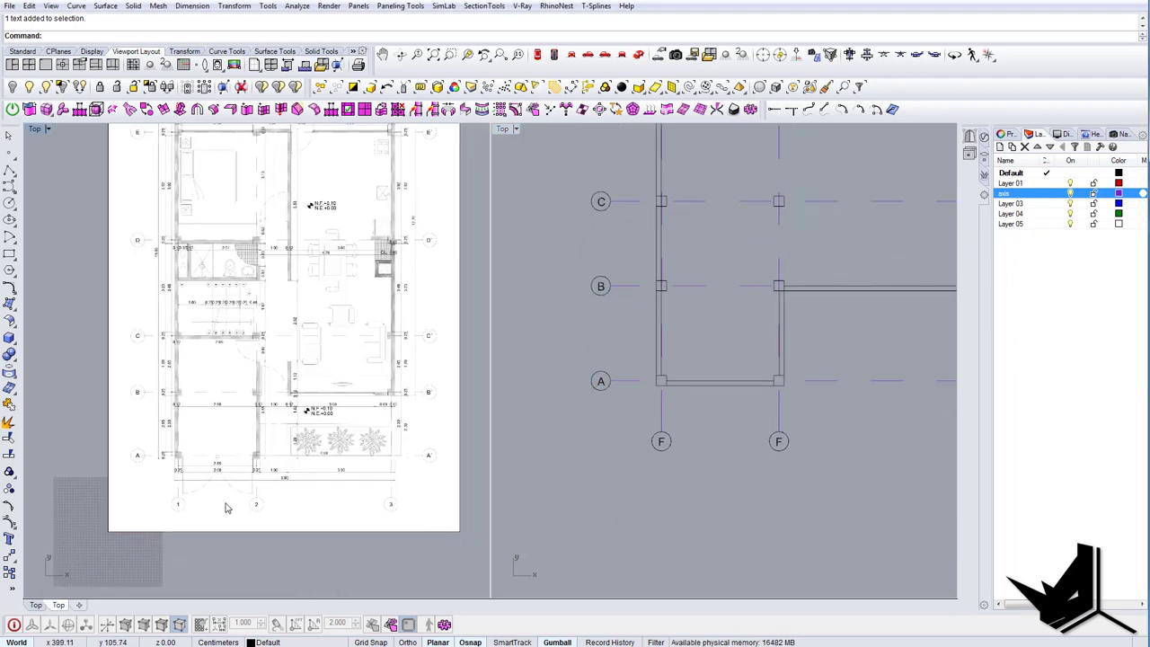
{"action": "double_click", "coordinate": [661, 443]}
{"action": "type", "text": "1"}
{"action": "left_click", "coordinate": [757, 505]}
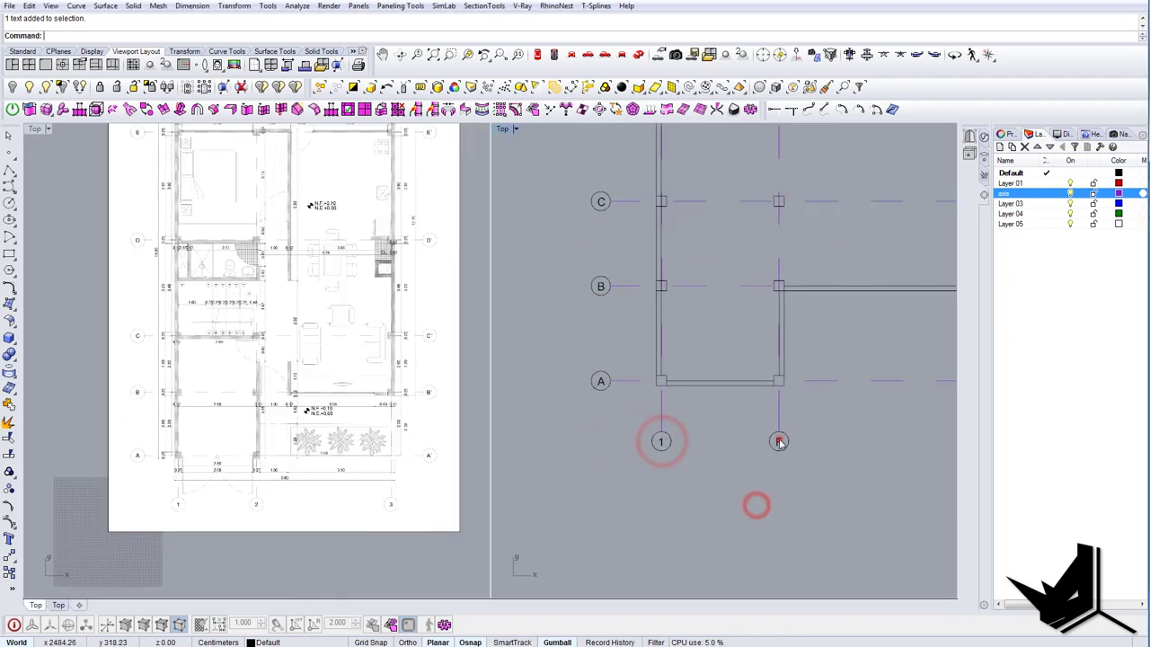
{"action": "double_click", "coordinate": [779, 440]}
{"action": "type", "text": "2"}
{"action": "left_click", "coordinate": [815, 491]}
Change the label in the circle below the third vertical axis to 3.
{"action": "right_click_drag", "start_coordinate": [735, 474], "coordinate": [356, 463]}
{"action": "scroll", "coordinate": [652, 444], "scroll_direction": "down", "scroll_amount": 2}
{"action": "scroll", "coordinate": [652, 445], "scroll_direction": "up", "scroll_amount": 2}
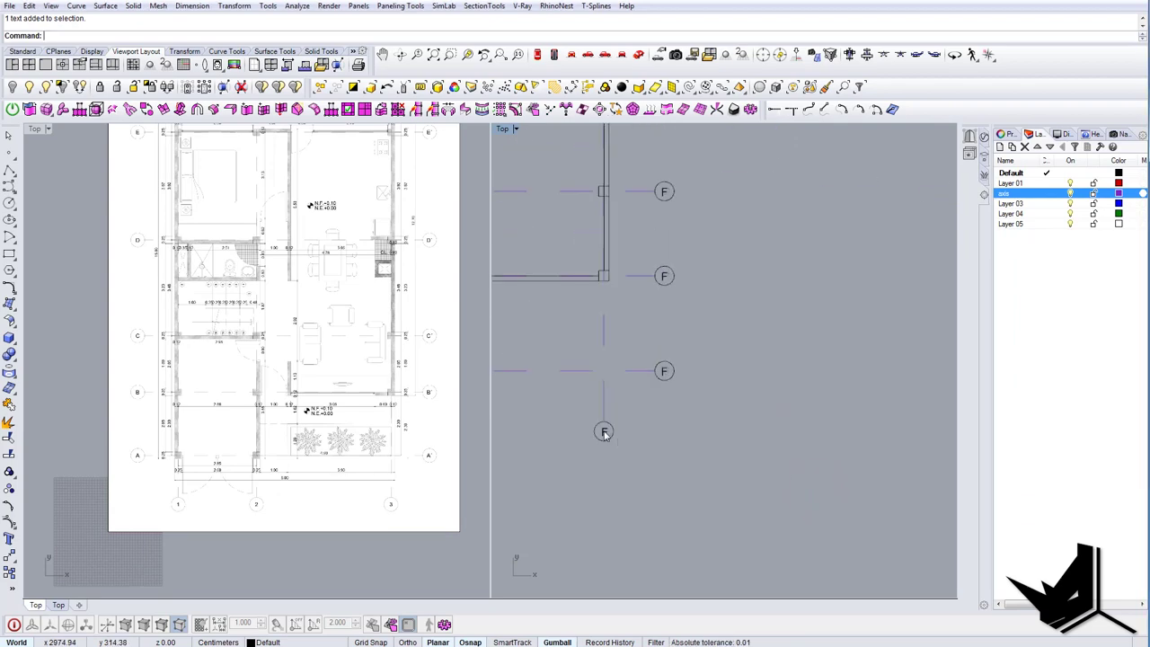
{"action": "double_click", "coordinate": [604, 431]}
{"action": "type", "text": "3"}
{"action": "left_click", "coordinate": [762, 385]}
Change the label in the right circle of the lowest horizontal axis to A', following the reference plan.
{"action": "right_click_drag", "start_coordinate": [762, 387], "coordinate": [783, 432]}
{"action": "scroll", "coordinate": [463, 460], "scroll_direction": "up", "scroll_amount": 2}
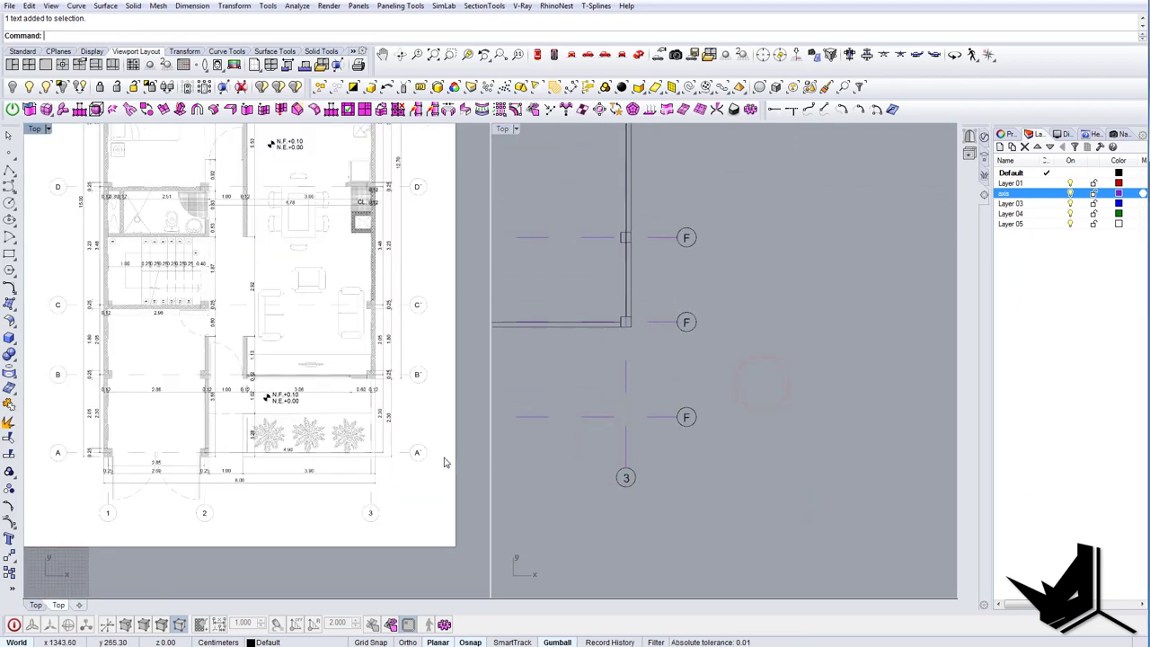
{"action": "scroll", "coordinate": [398, 465], "scroll_direction": "up", "scroll_amount": 5}
{"action": "scroll", "coordinate": [398, 464], "scroll_direction": "down", "scroll_amount": 1}
{"action": "scroll", "coordinate": [609, 425], "scroll_direction": "up", "scroll_amount": 2}
{"action": "double_click", "coordinate": [709, 415]}
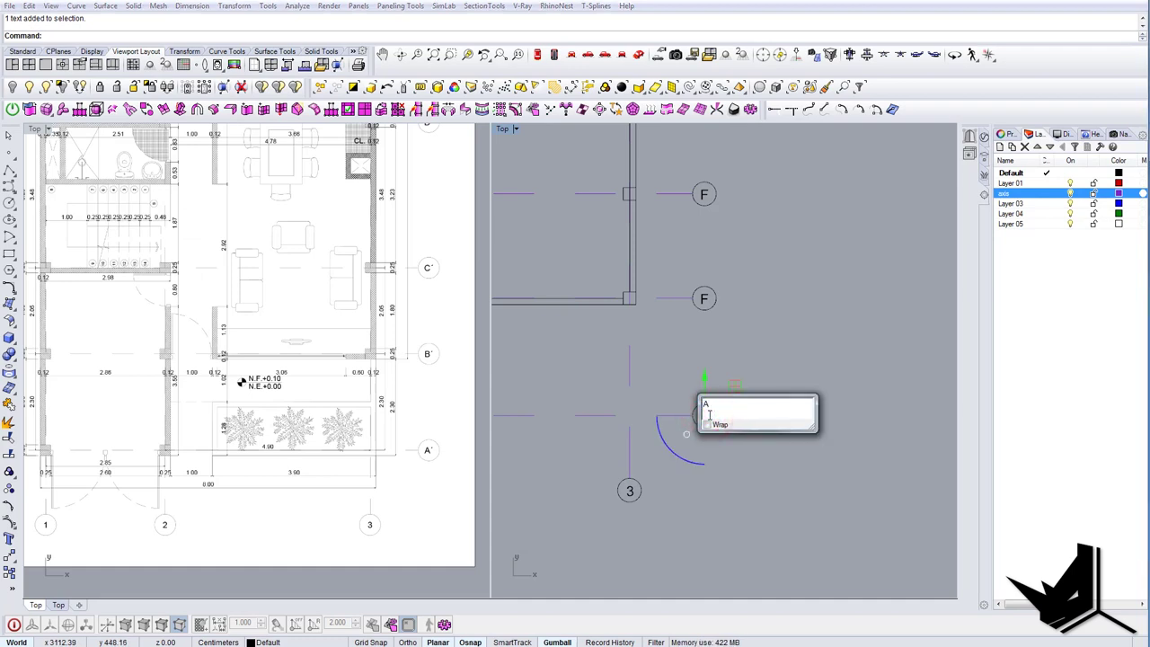
{"action": "left_click", "coordinate": [825, 345]}
Move the A' label slightly so that it sits centred inside its circle.
{"action": "right_click_drag", "start_coordinate": [724, 415], "coordinate": [732, 431]}
{"action": "scroll", "coordinate": [721, 426], "scroll_direction": "up", "scroll_amount": 4}
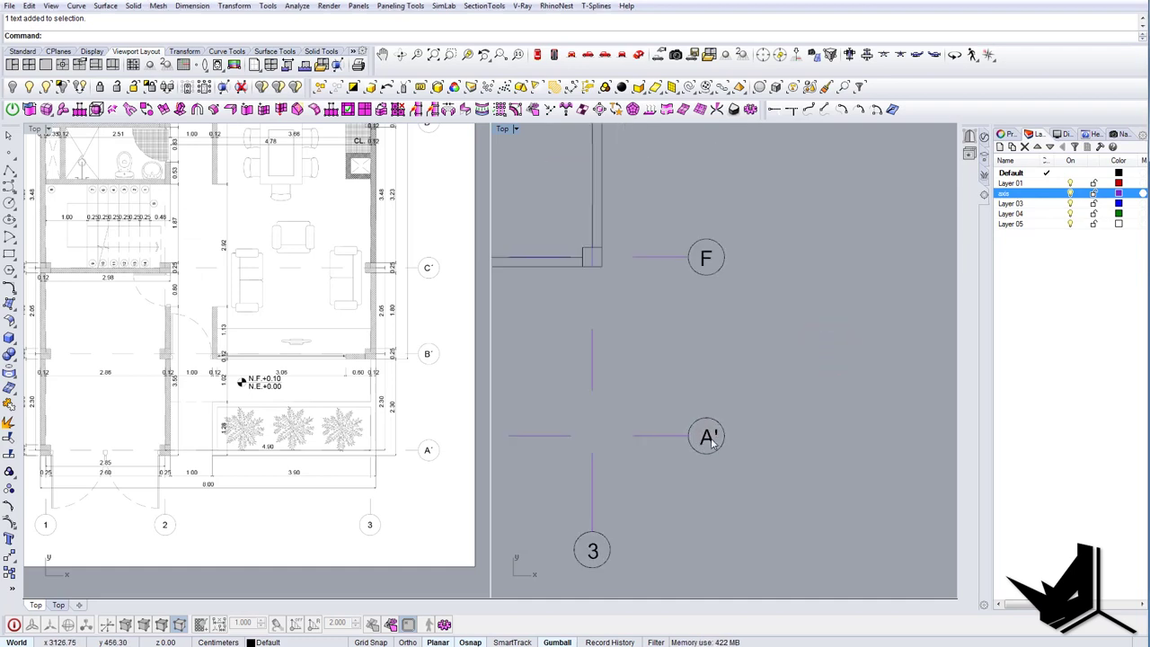
{"action": "left_click", "coordinate": [708, 437]}
{"action": "scroll", "coordinate": [715, 436], "scroll_direction": "up", "scroll_amount": 4}
{"action": "scroll", "coordinate": [720, 437], "scroll_direction": "up", "scroll_amount": 2}
{"action": "left_click_drag", "start_coordinate": [735, 406], "coordinate": [730, 403]}
{"action": "left_click", "coordinate": [772, 423]}
Select all text, deselect everything except the F labels in the right circles of the horizontal axes, and delete those labels.
{"action": "scroll", "coordinate": [772, 423], "scroll_direction": "down", "scroll_amount": 5}
{"action": "right_click_drag", "start_coordinate": [778, 365], "coordinate": [650, 468]}
{"action": "scroll", "coordinate": [654, 446], "scroll_direction": "down", "scroll_amount": 8}
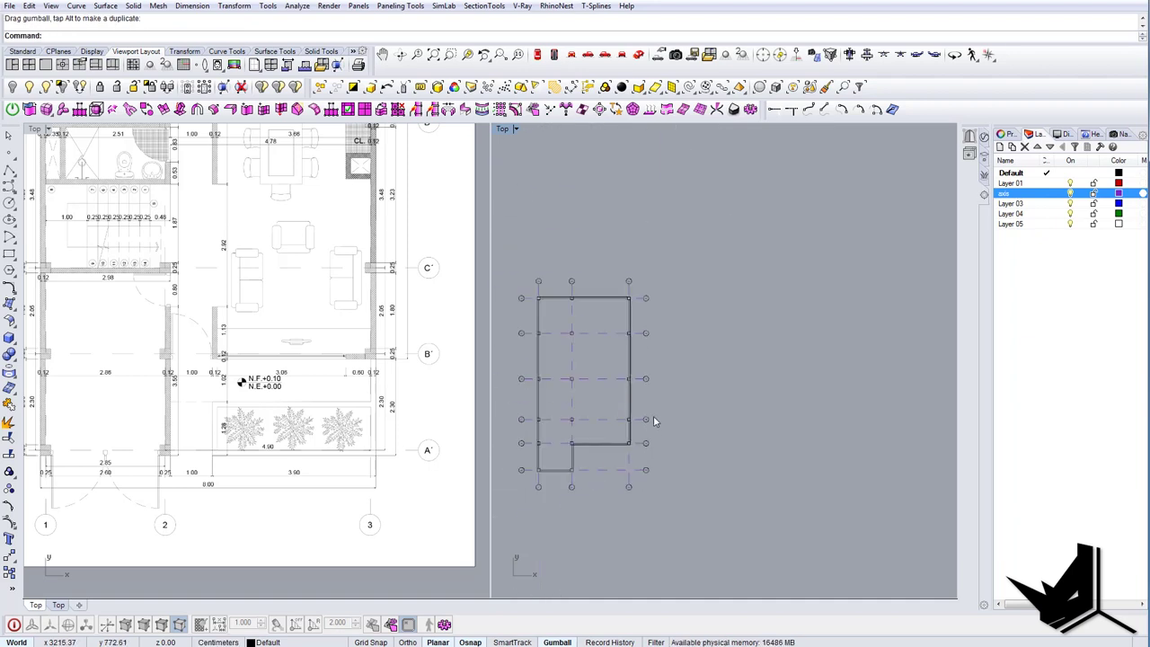
{"action": "scroll", "coordinate": [653, 415], "scroll_direction": "up", "scroll_amount": 5}
{"action": "scroll", "coordinate": [652, 464], "scroll_direction": "down", "scroll_amount": 4}
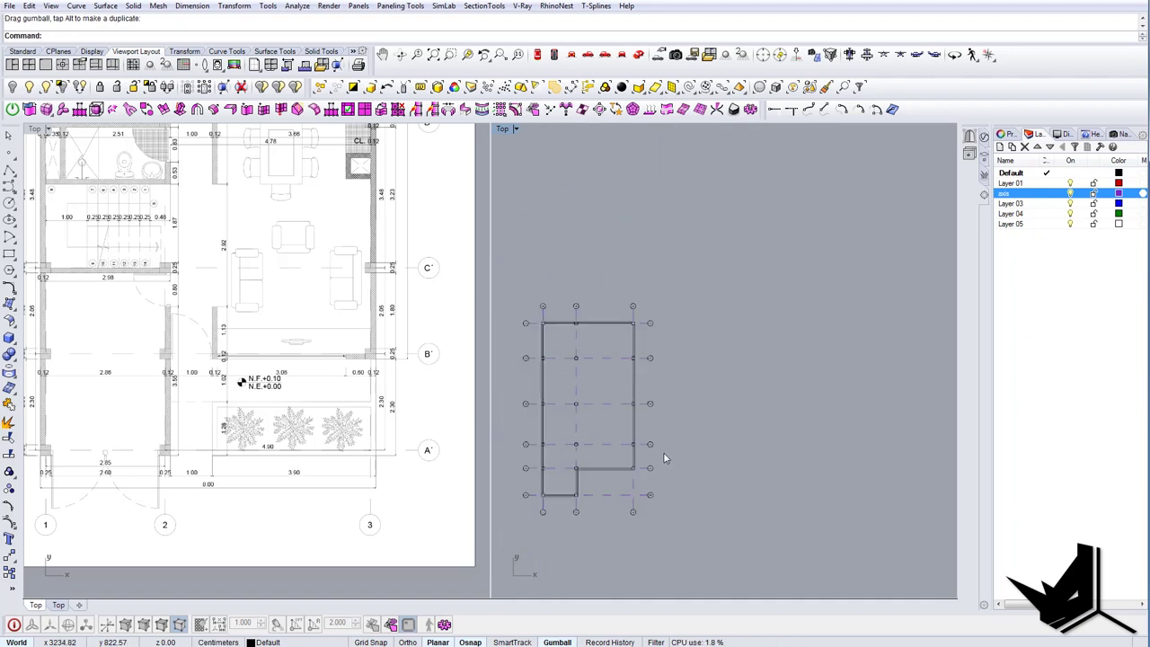
{"action": "type", "text": "lTe"}
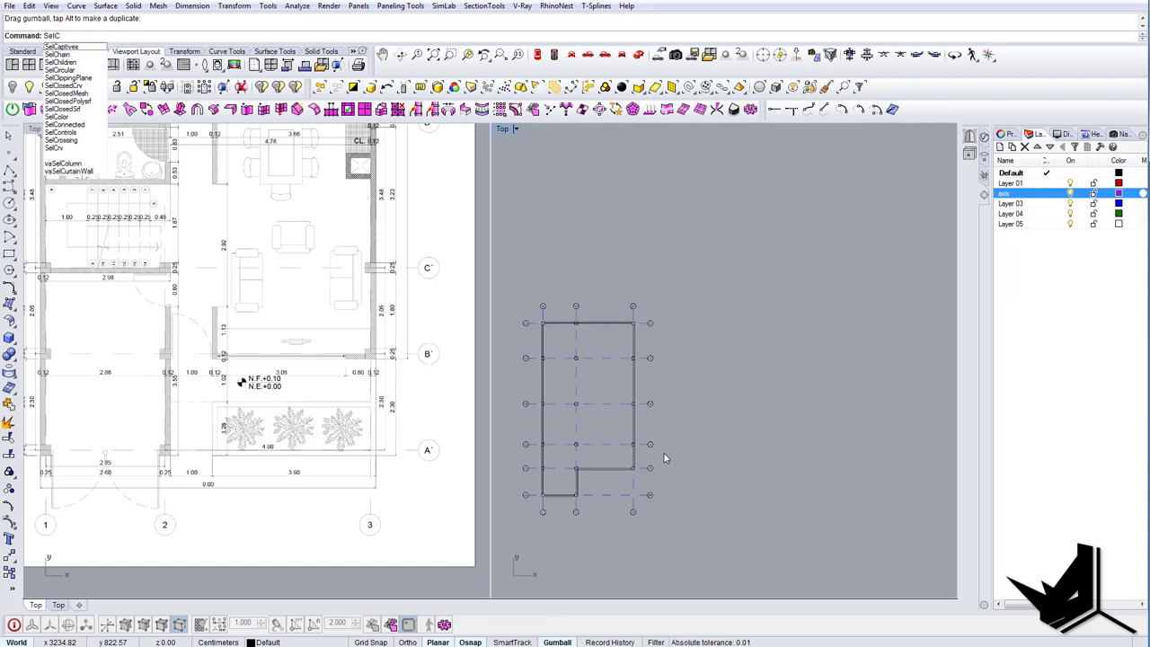
{"action": "key", "text": "Return"}
{"action": "right_click_drag", "start_coordinate": [665, 453], "coordinate": [688, 430]}
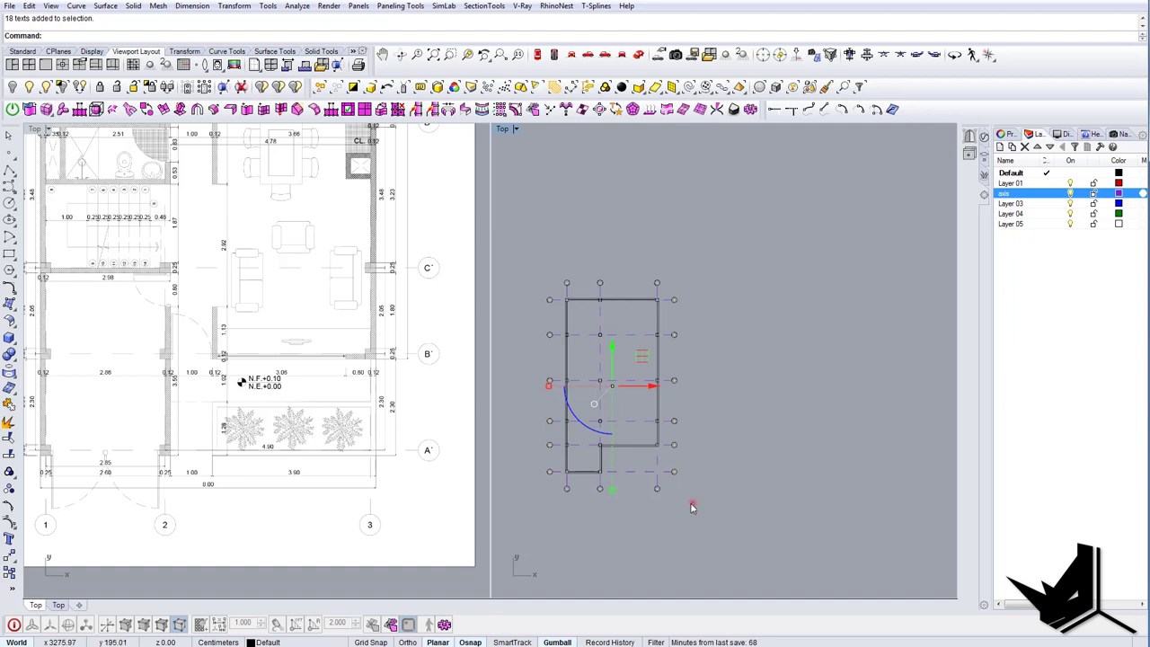
{"action": "left_click_drag", "start_coordinate": [544, 471], "coordinate": [541, 468], "text": "ctrl"}
{"action": "left_click_drag", "start_coordinate": [569, 507], "coordinate": [568, 492], "text": "ctrl"}
{"action": "left_click_drag", "start_coordinate": [521, 253], "coordinate": [536, 252], "text": "ctrl"}
{"action": "scroll", "coordinate": [670, 389], "scroll_direction": "up", "scroll_amount": 6}
{"action": "scroll", "coordinate": [683, 494], "scroll_direction": "up", "scroll_amount": 10}
{"action": "scroll", "coordinate": [688, 480], "scroll_direction": "down", "scroll_amount": 4}
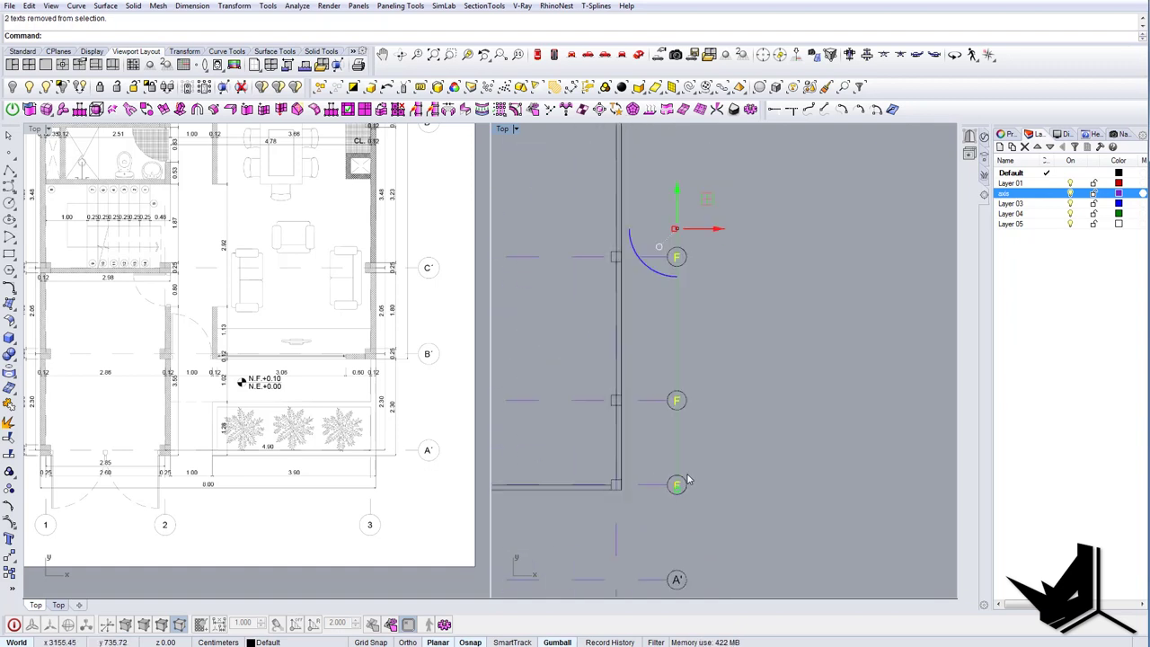
{"action": "scroll", "coordinate": [686, 495], "scroll_direction": "up", "scroll_amount": 12}
{"action": "scroll", "coordinate": [719, 480], "scroll_direction": "down", "scroll_amount": 15}
{"action": "right_click_drag", "start_coordinate": [732, 451], "coordinate": [688, 455]}
{"action": "key", "text": "Delete"}
{"action": "scroll", "coordinate": [691, 457], "scroll_direction": "down", "scroll_amount": 7}
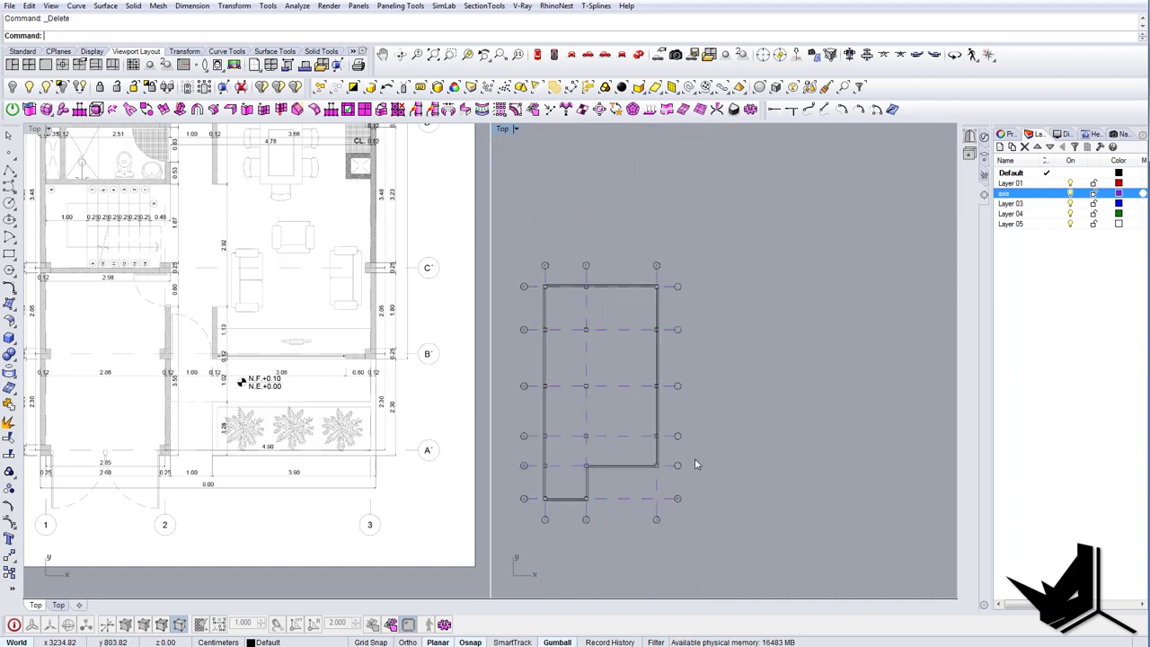
Copy the A' label from its circle's bottom quadrant to that of the empty right circle directly above.
{"action": "right_click_drag", "start_coordinate": [675, 504], "coordinate": [680, 453]}
{"action": "scroll", "coordinate": [679, 454], "scroll_direction": "up", "scroll_amount": 9}
{"action": "scroll", "coordinate": [680, 456], "scroll_direction": "up", "scroll_amount": 10}
{"action": "left_click", "coordinate": [689, 429]}
{"action": "type", "text": "copy"}
{"action": "key", "text": "Return"}
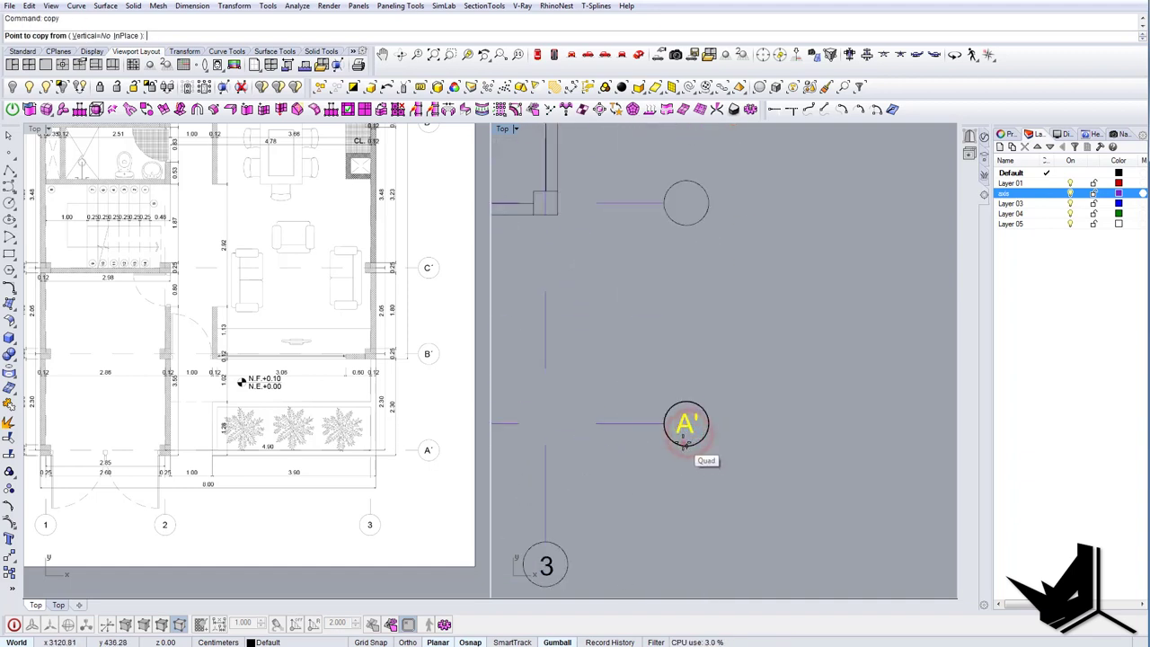
{"action": "left_click", "coordinate": [686, 445]}
{"action": "left_click", "coordinate": [687, 226]}
{"action": "scroll", "coordinate": [686, 257], "scroll_direction": "down", "scroll_amount": 8}
{"action": "right_click_drag", "start_coordinate": [686, 257], "coordinate": [680, 342]}
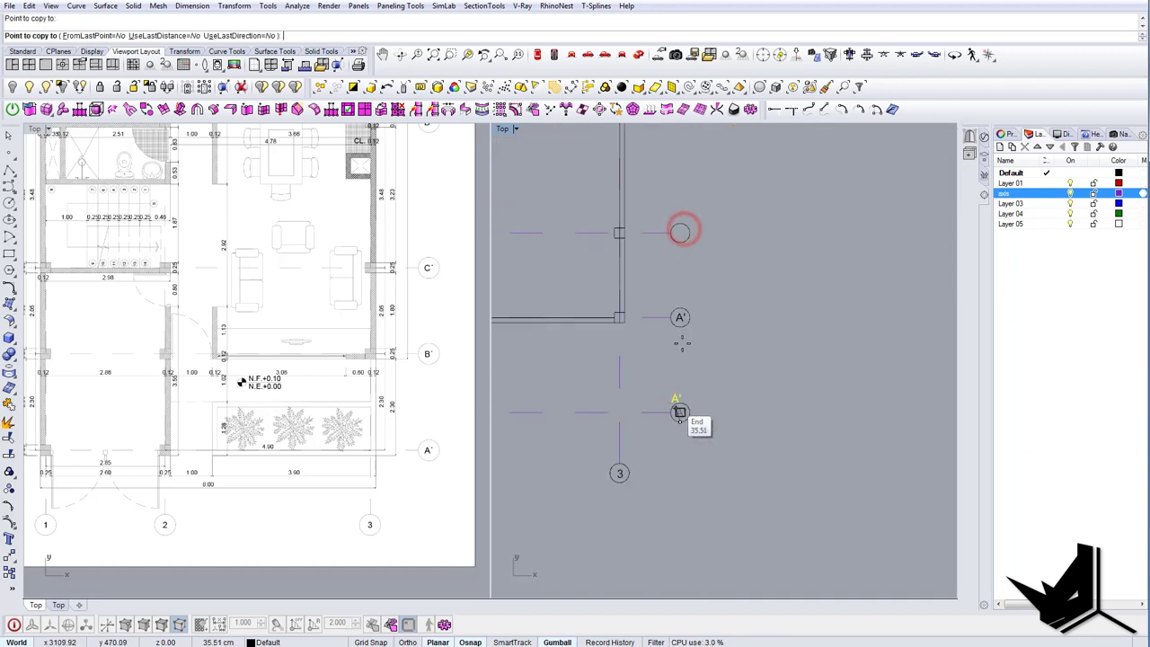
Copy the A' label into the four remaining empty axis bubbles along the right side of the plan.
{"action": "scroll", "coordinate": [682, 274], "scroll_direction": "up", "scroll_amount": 4}
{"action": "left_click", "coordinate": [681, 231]}
{"action": "scroll", "coordinate": [688, 426], "scroll_direction": "down", "scroll_amount": 12}
{"action": "scroll", "coordinate": [695, 295], "scroll_direction": "up", "scroll_amount": 8}
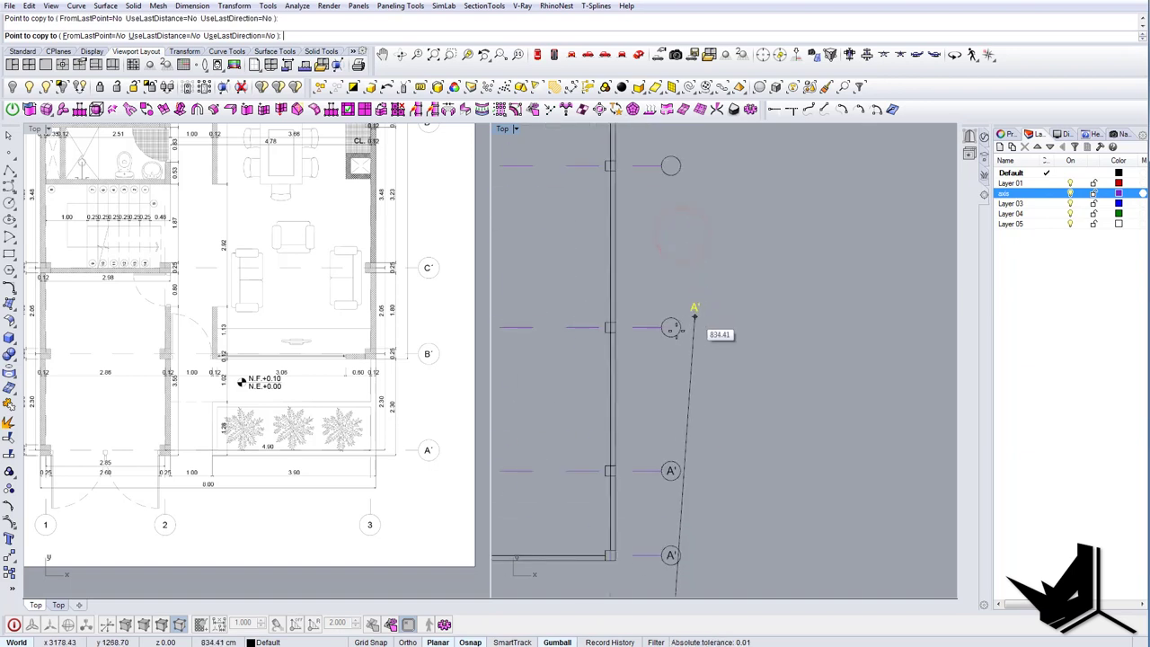
{"action": "left_click", "coordinate": [672, 336]}
{"action": "scroll", "coordinate": [672, 340], "scroll_direction": "down", "scroll_amount": 6}
{"action": "scroll", "coordinate": [675, 280], "scroll_direction": "up", "scroll_amount": 4}
{"action": "left_click", "coordinate": [668, 274]}
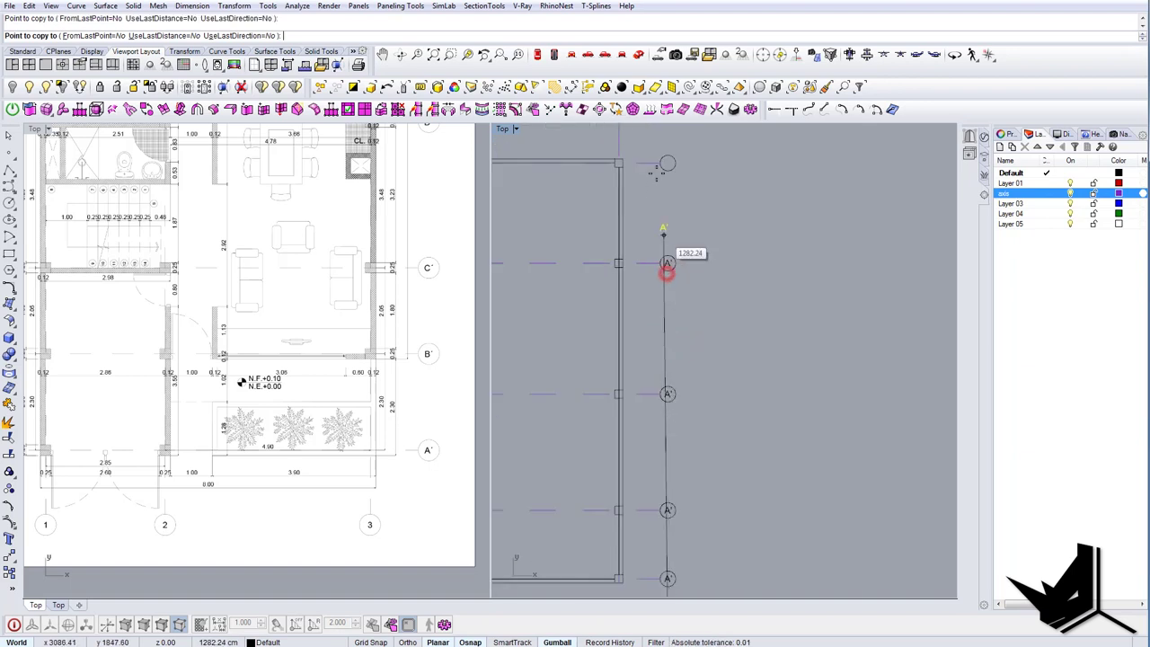
{"action": "left_click", "coordinate": [668, 171]}
{"action": "right_click", "coordinate": [668, 172]}
Relabel the second and third right-side axis bubbles, counting upward from the lowest, as B' and C'.
{"action": "right_click_drag", "start_coordinate": [661, 537], "coordinate": [673, 382]}
{"action": "scroll", "coordinate": [672, 381], "scroll_direction": "up", "scroll_amount": 6}
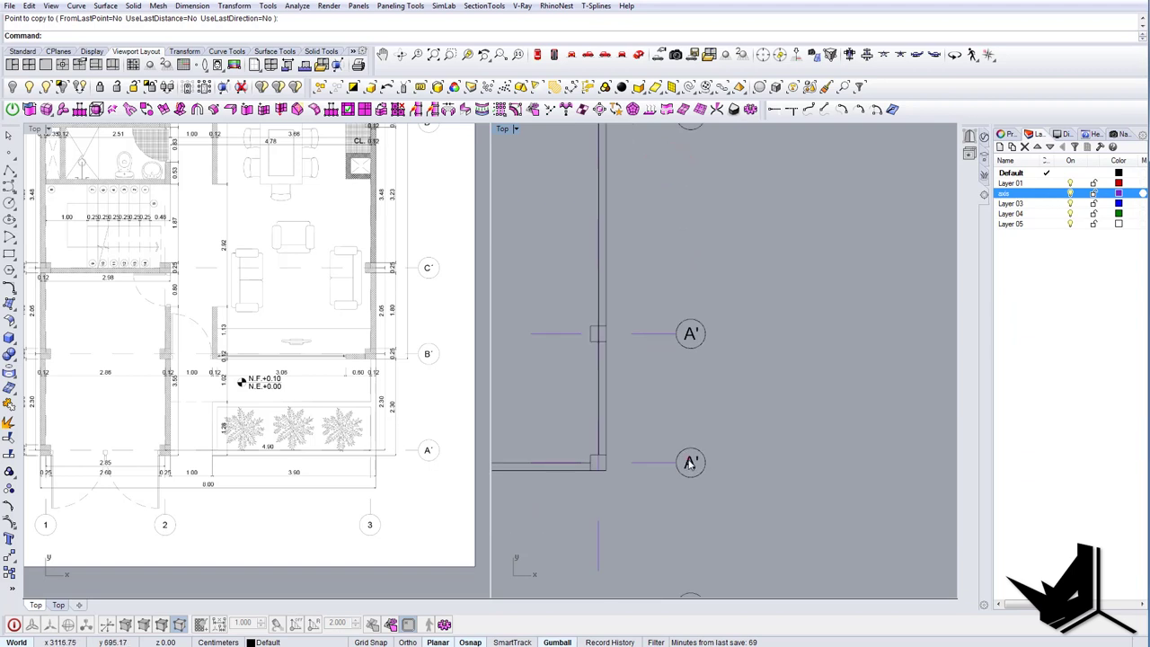
{"action": "double_click", "coordinate": [690, 461]}
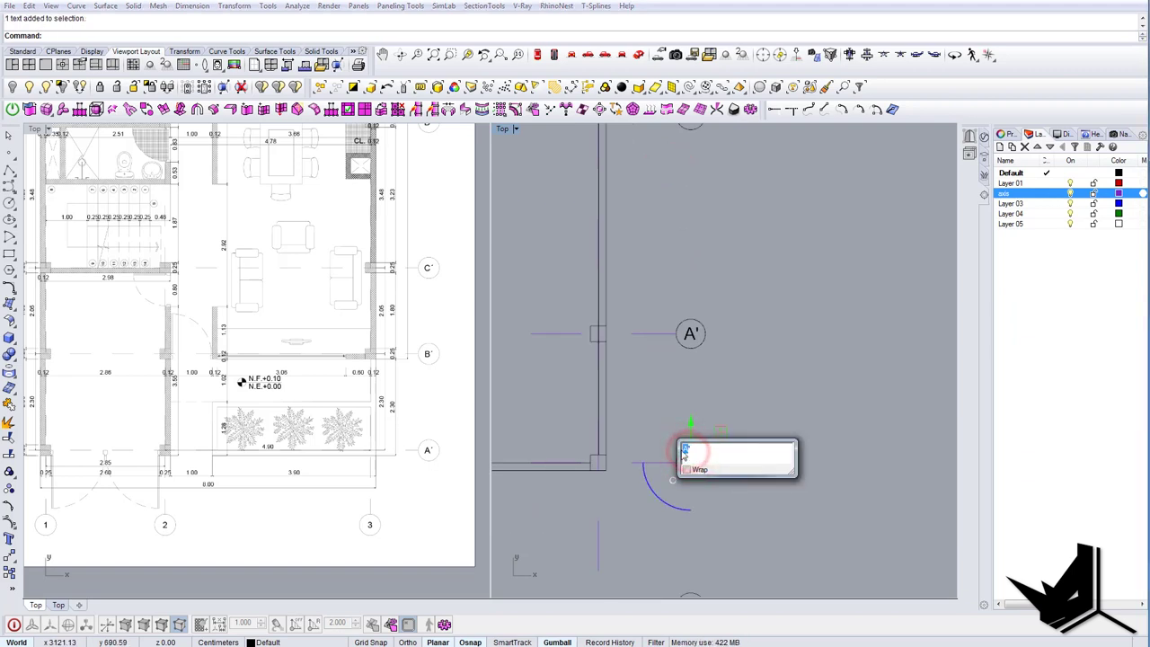
{"action": "type", "text": "B'"}
{"action": "left_click", "coordinate": [799, 366]}
{"action": "double_click", "coordinate": [690, 333]}
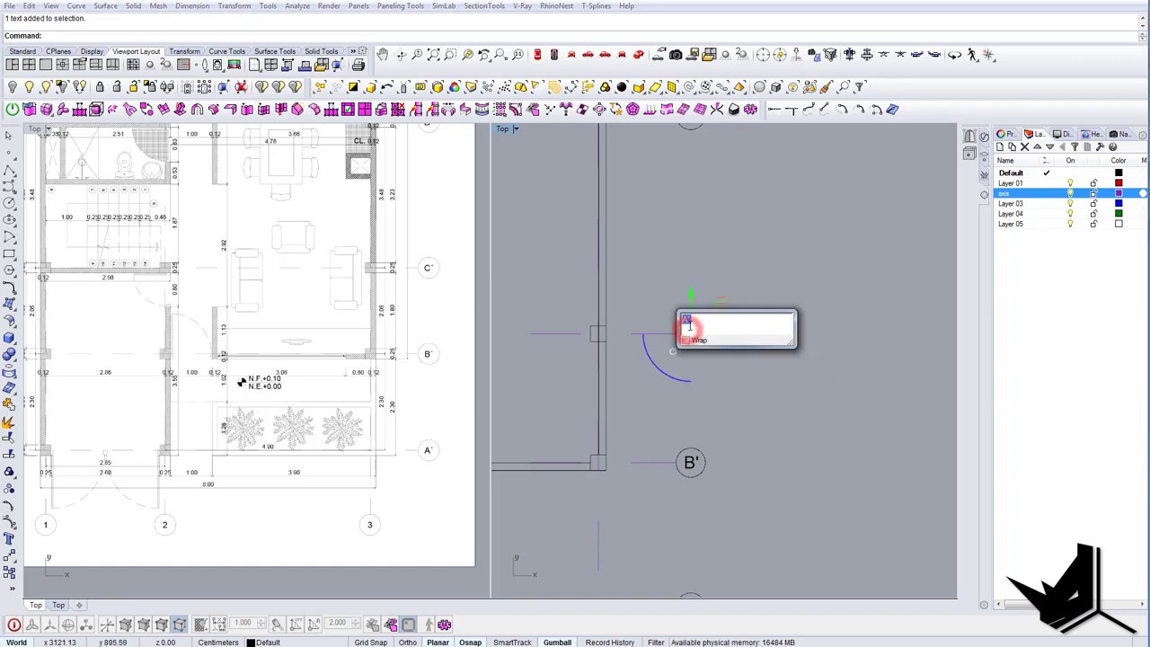
{"action": "double_click", "coordinate": [686, 320]}
{"action": "type", "text": "C'"}
{"action": "left_click", "coordinate": [729, 281]}
Relabel the fourth and fifth right-side axis bubbles, counting upward, as D' and E'.
{"action": "scroll", "coordinate": [711, 463], "scroll_direction": "down", "scroll_amount": 7}
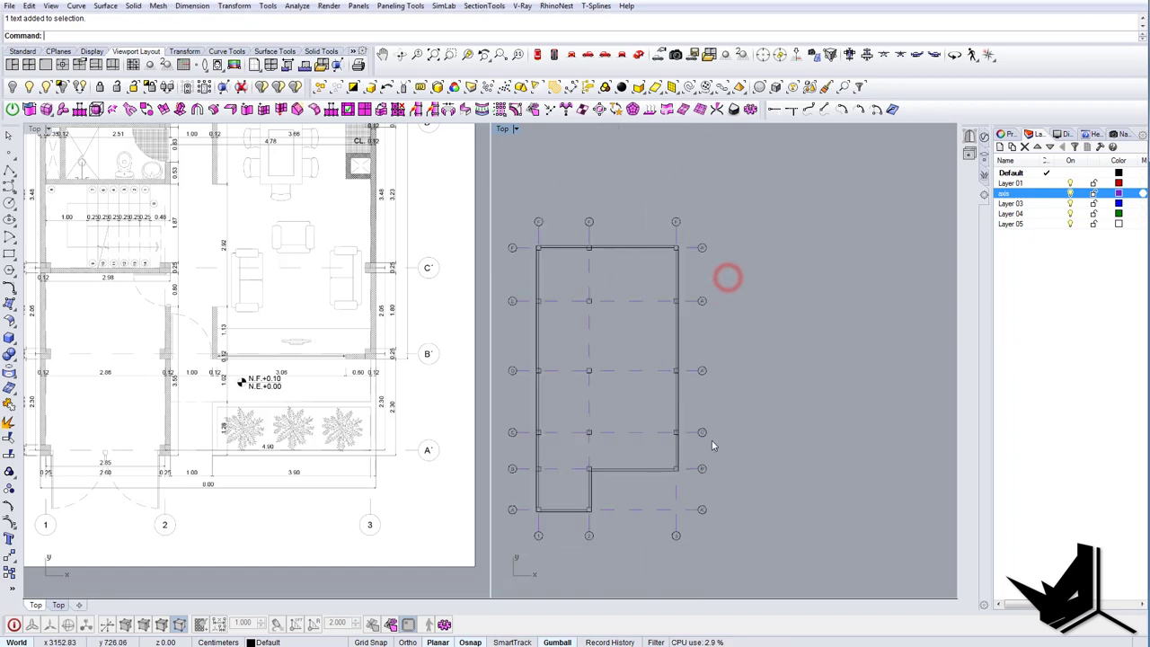
{"action": "scroll", "coordinate": [708, 365], "scroll_direction": "up", "scroll_amount": 7}
{"action": "double_click", "coordinate": [693, 385]}
{"action": "double_click", "coordinate": [692, 377]}
{"action": "left_click", "coordinate": [692, 376]}
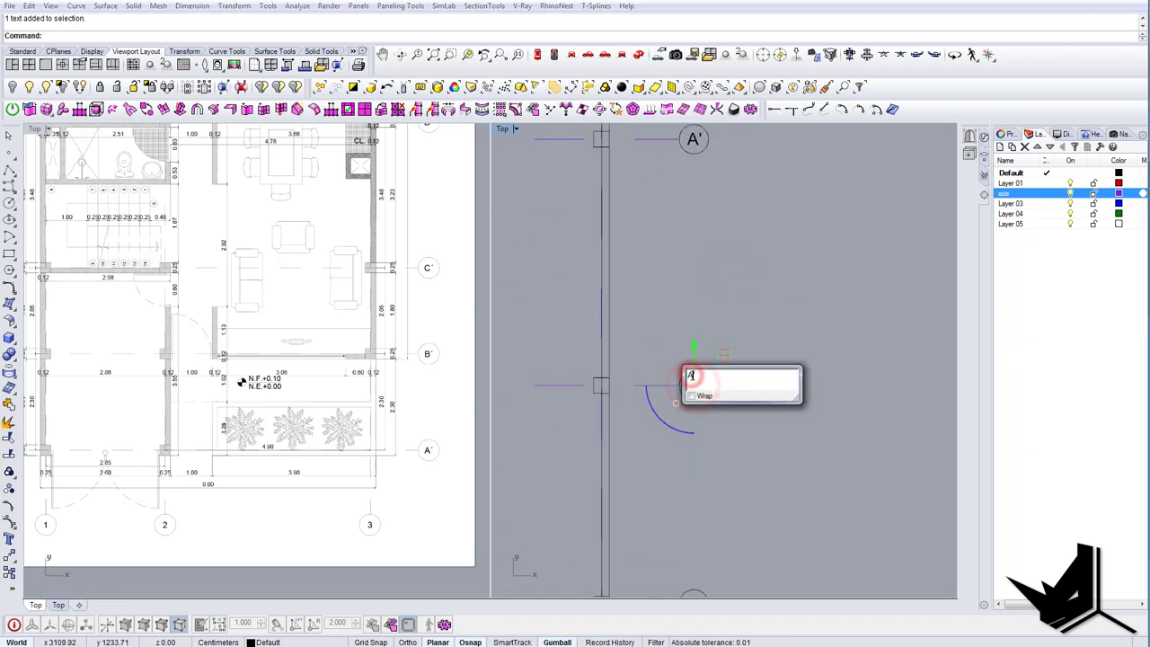
{"action": "left_click", "coordinate": [768, 328]}
{"action": "scroll", "coordinate": [768, 328], "scroll_direction": "down", "scroll_amount": 8}
{"action": "right_click_drag", "start_coordinate": [767, 327], "coordinate": [751, 410]}
{"action": "scroll", "coordinate": [729, 329], "scroll_direction": "up", "scroll_amount": 8}
{"action": "double_click", "coordinate": [717, 337]}
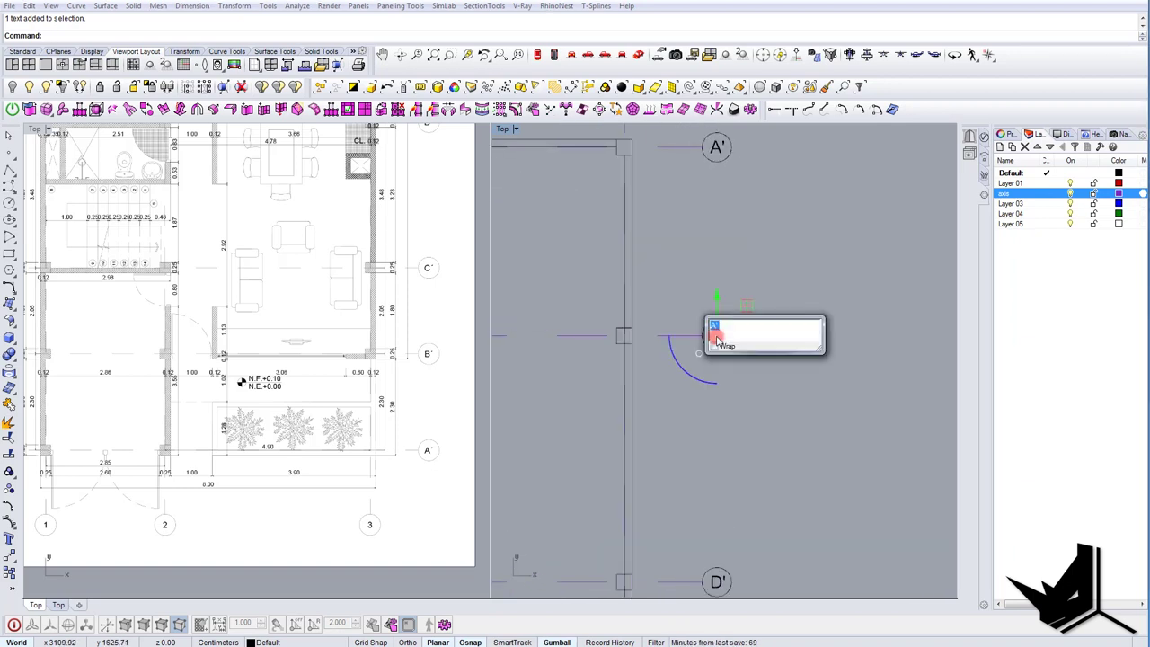
{"action": "type", "text": "E"}
{"action": "left_click", "coordinate": [758, 275]}
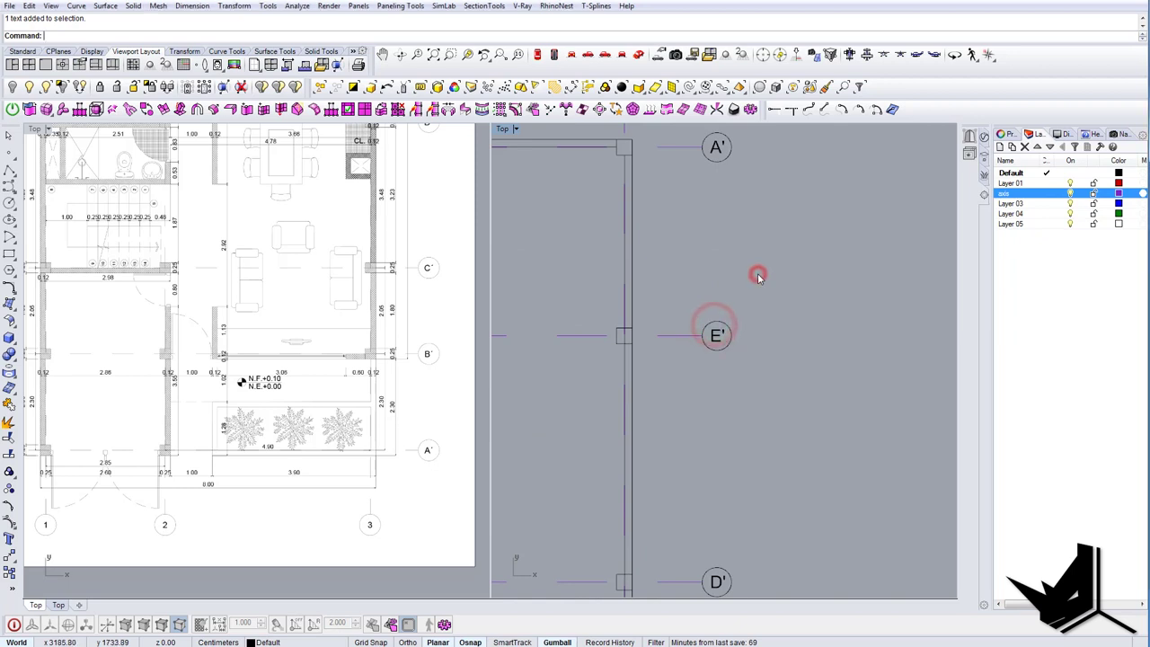
Relabel the uppermost right-side axis bubble as F'.
{"action": "scroll", "coordinate": [758, 275], "scroll_direction": "down", "scroll_amount": 6}
{"action": "scroll", "coordinate": [734, 250], "scroll_direction": "up", "scroll_amount": 6}
{"action": "double_click", "coordinate": [732, 250]}
{"action": "left_click_drag", "start_coordinate": [734, 238], "coordinate": [725, 239]}
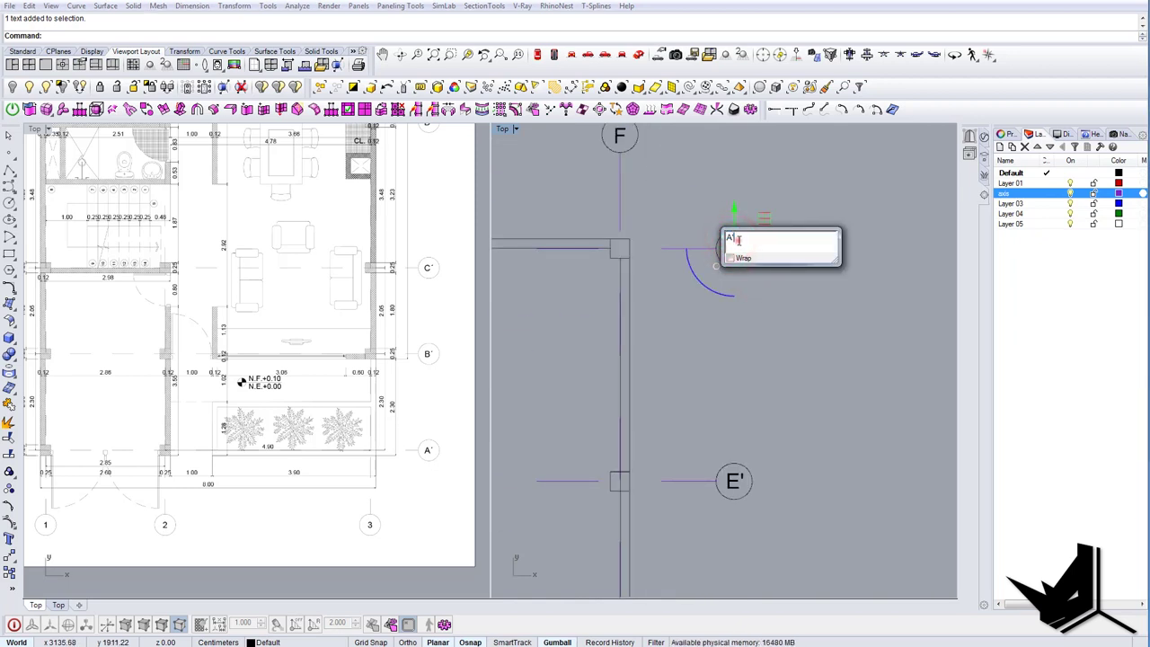
{"action": "left_click", "coordinate": [762, 323]}
{"action": "scroll", "coordinate": [762, 324], "scroll_direction": "down", "scroll_amount": 4}
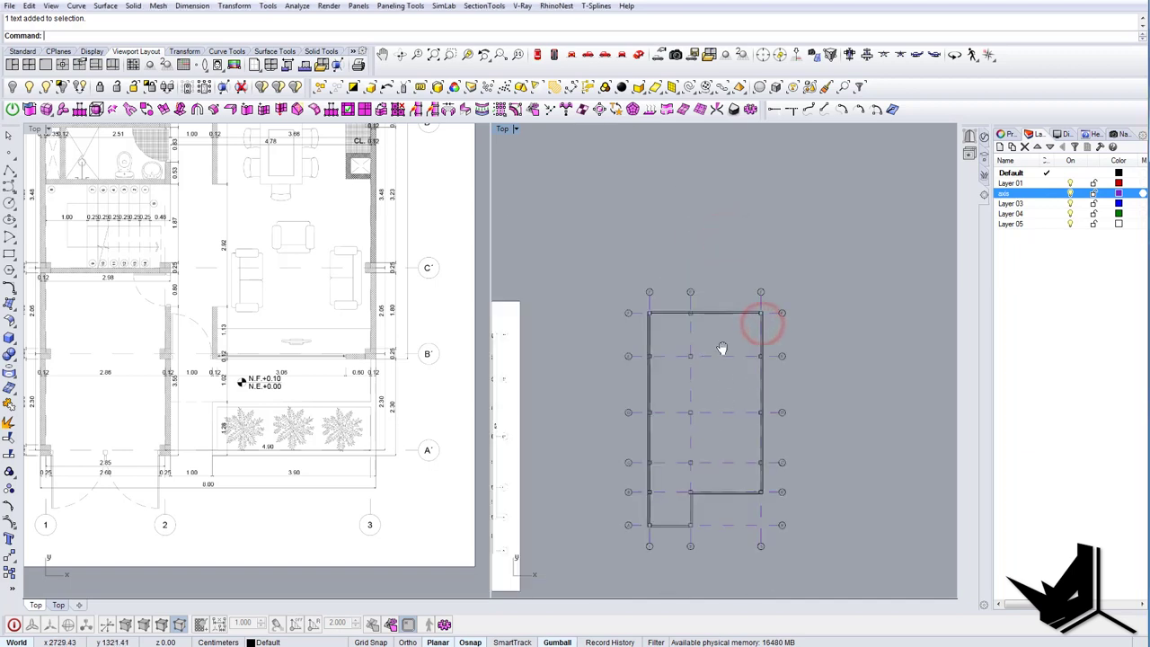
{"action": "right_click_drag", "start_coordinate": [875, 269], "coordinate": [817, 334]}
{"action": "scroll", "coordinate": [711, 253], "scroll_direction": "up", "scroll_amount": 6}
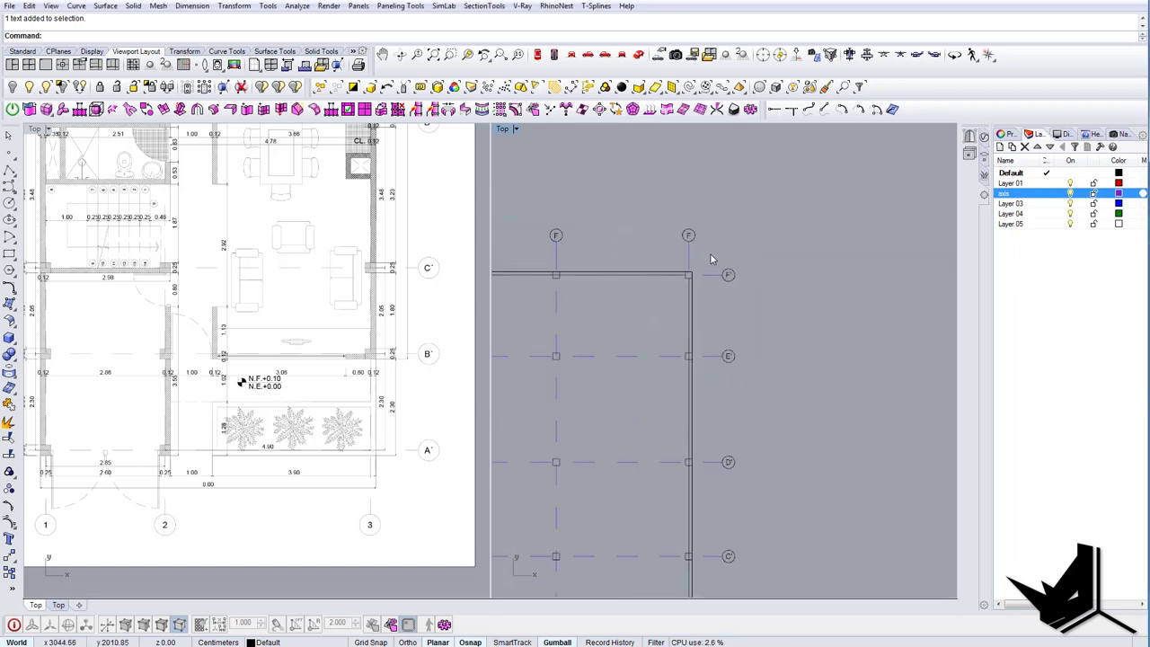
Select all axis bubbles and their labels on the four sides of the plan.
{"action": "scroll", "coordinate": [712, 250], "scroll_direction": "down", "scroll_amount": 6}
{"action": "left_click_drag", "start_coordinate": [739, 496], "coordinate": [739, 496]}
{"action": "right_click_drag", "start_coordinate": [707, 498], "coordinate": [735, 460]}
{"action": "scroll", "coordinate": [611, 465], "scroll_direction": "up", "scroll_amount": 4}
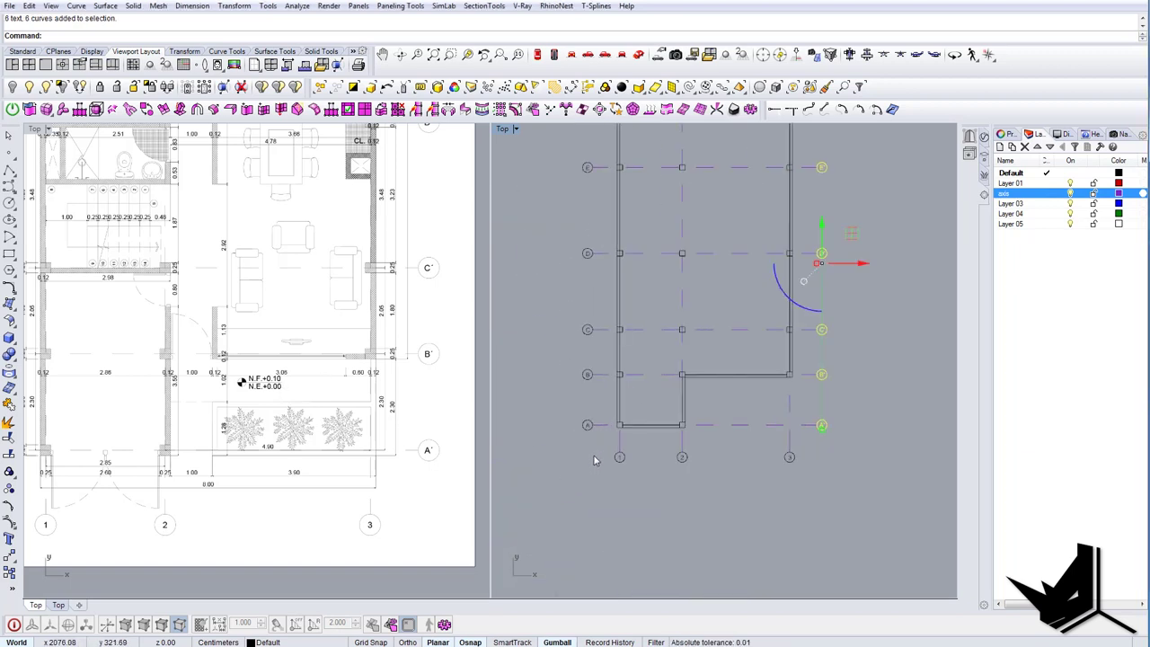
{"action": "left_click_drag", "start_coordinate": [599, 453], "coordinate": [833, 481], "text": "shift"}
{"action": "scroll", "coordinate": [674, 443], "scroll_direction": "down", "scroll_amount": 2}
{"action": "left_click_drag", "start_coordinate": [745, 465], "coordinate": [788, 473], "text": "shift"}
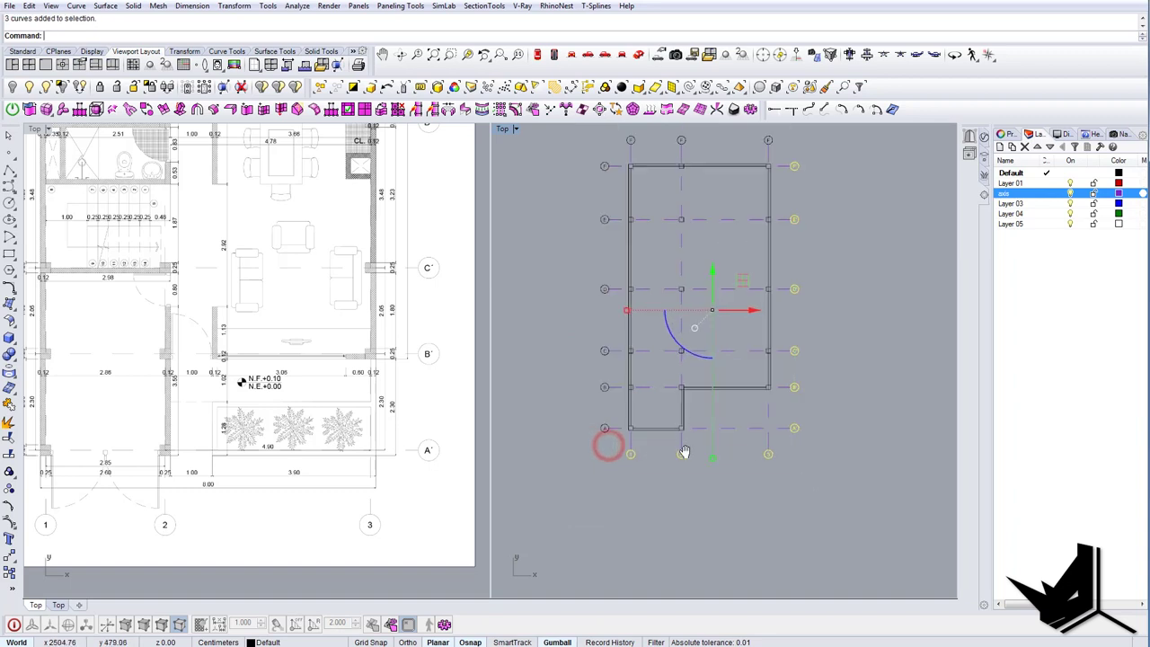
{"action": "right_click_drag", "start_coordinate": [683, 449], "coordinate": [684, 472]}
{"action": "scroll", "coordinate": [684, 472], "scroll_direction": "down", "scroll_amount": 2}
{"action": "left_click_drag", "start_coordinate": [602, 214], "coordinate": [634, 469], "text": "shift"}
{"action": "right_click_drag", "start_coordinate": [648, 187], "coordinate": [627, 244]}
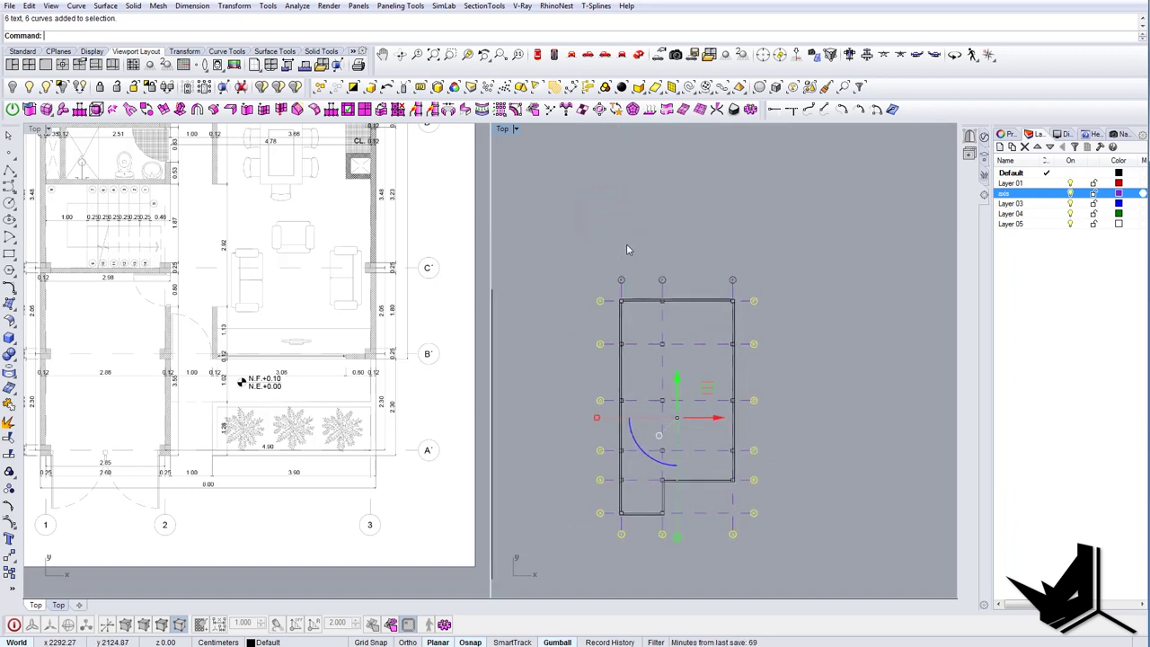
{"action": "scroll", "coordinate": [618, 243], "scroll_direction": "up", "scroll_amount": 4}
{"action": "left_click_drag", "start_coordinate": [593, 255], "coordinate": [814, 311], "text": "shift"}
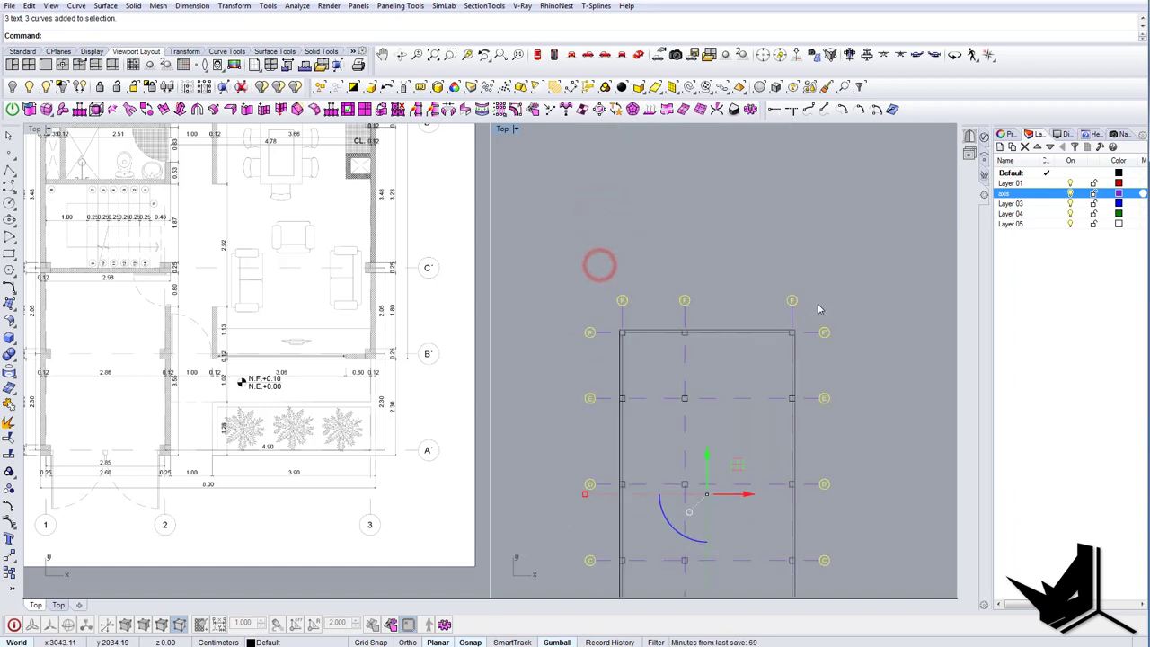
Rename Layer 03 as "axis numbers" and set its colour to the dark greyish blue RGB 87, 87, 111.
{"action": "left_click", "coordinate": [1016, 204]}
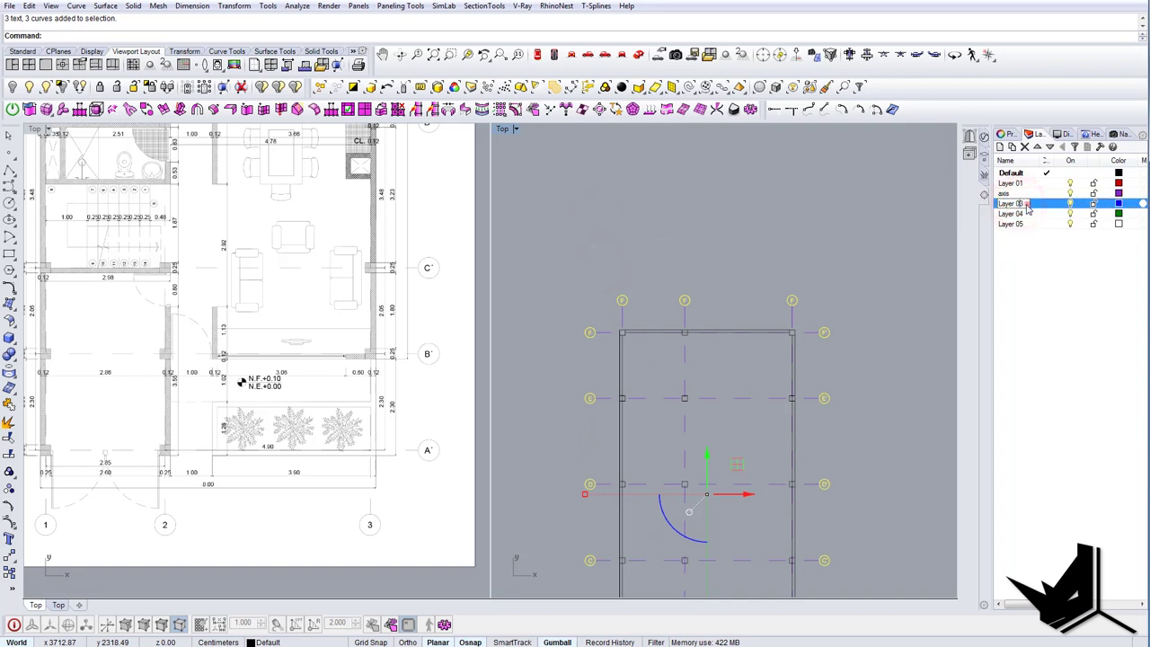
{"action": "type", "text": "axis numbers"}
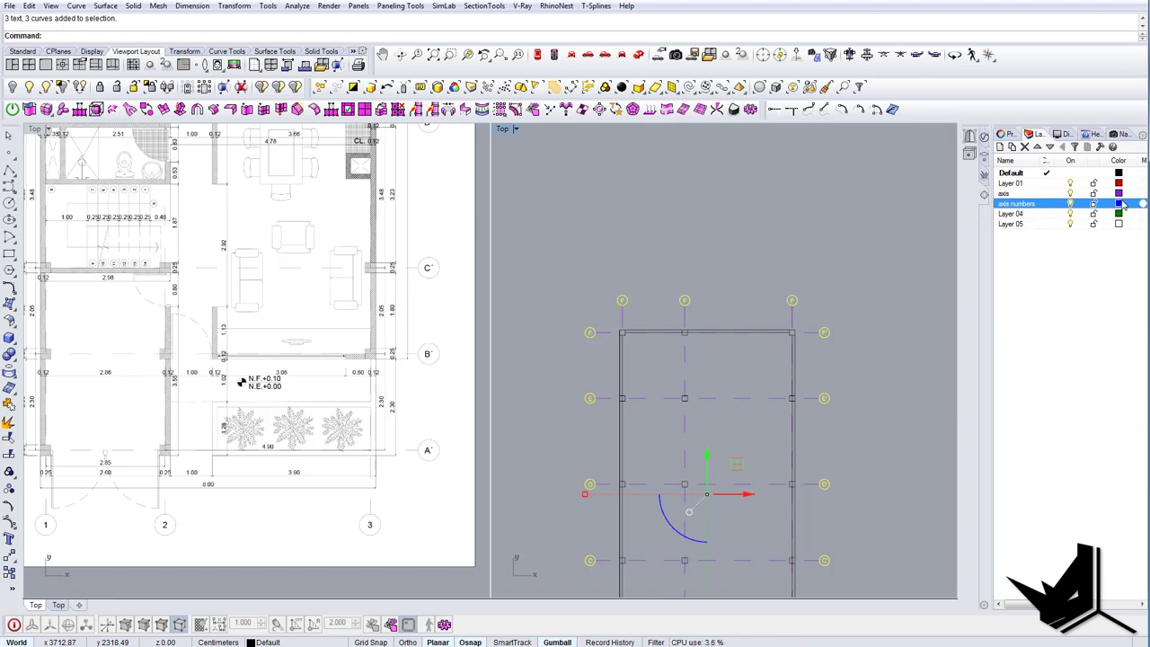
{"action": "left_click", "coordinate": [1120, 204]}
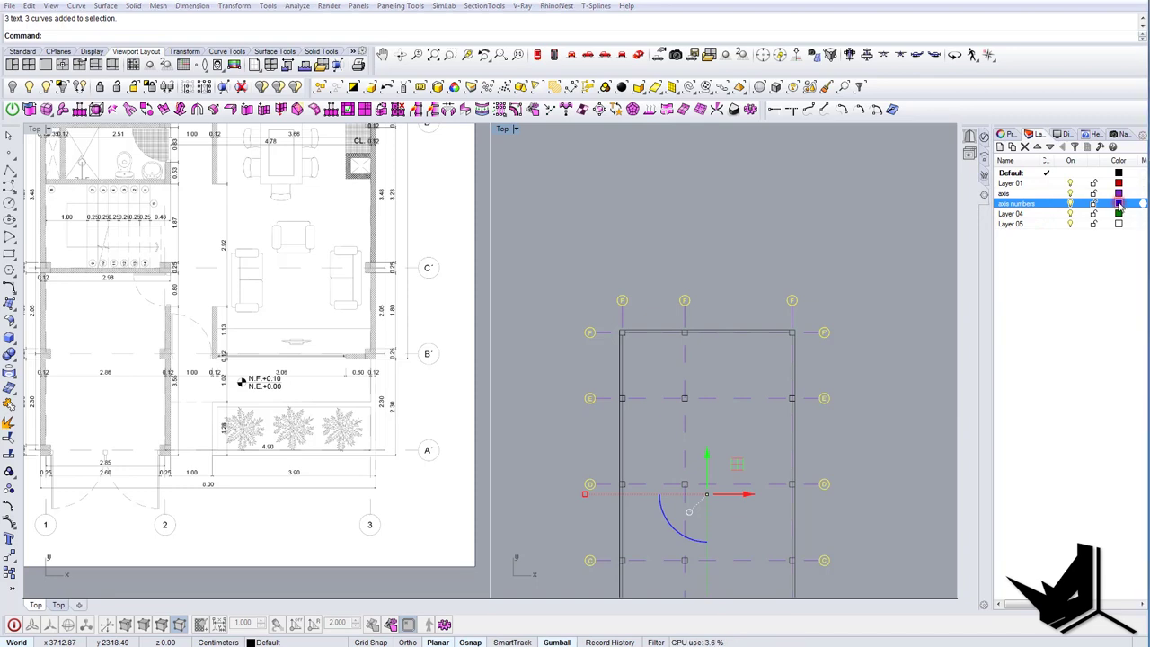
{"action": "left_click", "coordinate": [244, 226]}
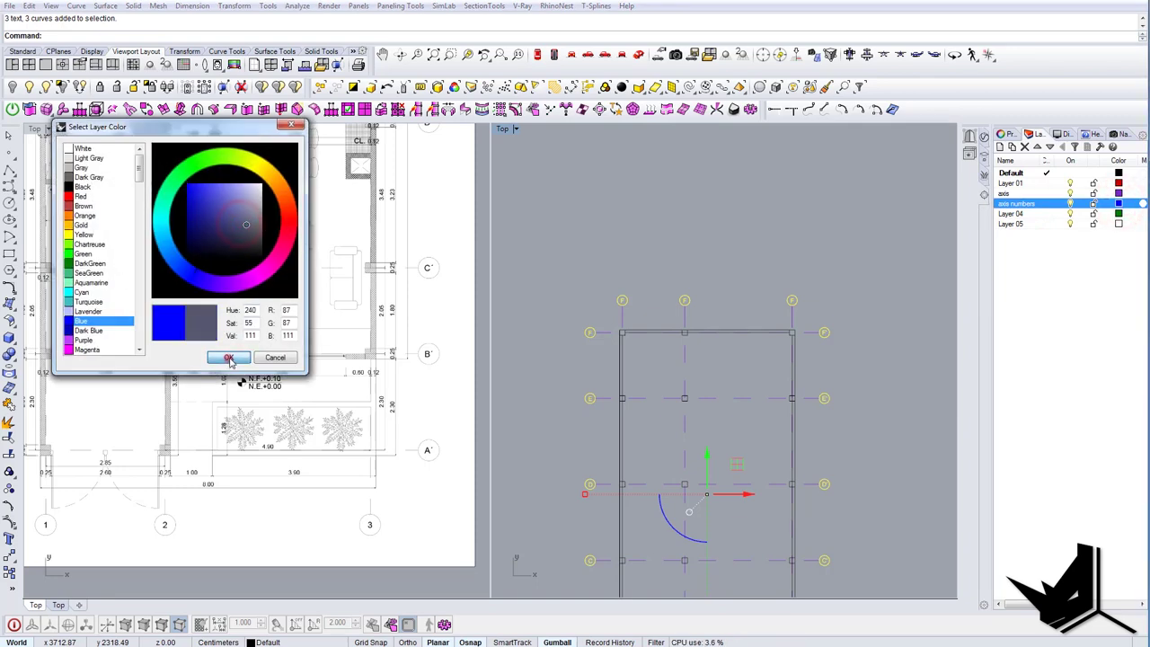
{"action": "left_click", "coordinate": [229, 358]}
Move the selected axis bubbles and labels to the axis numbers layer, then deselect them.
{"action": "right_click", "coordinate": [1015, 206]}
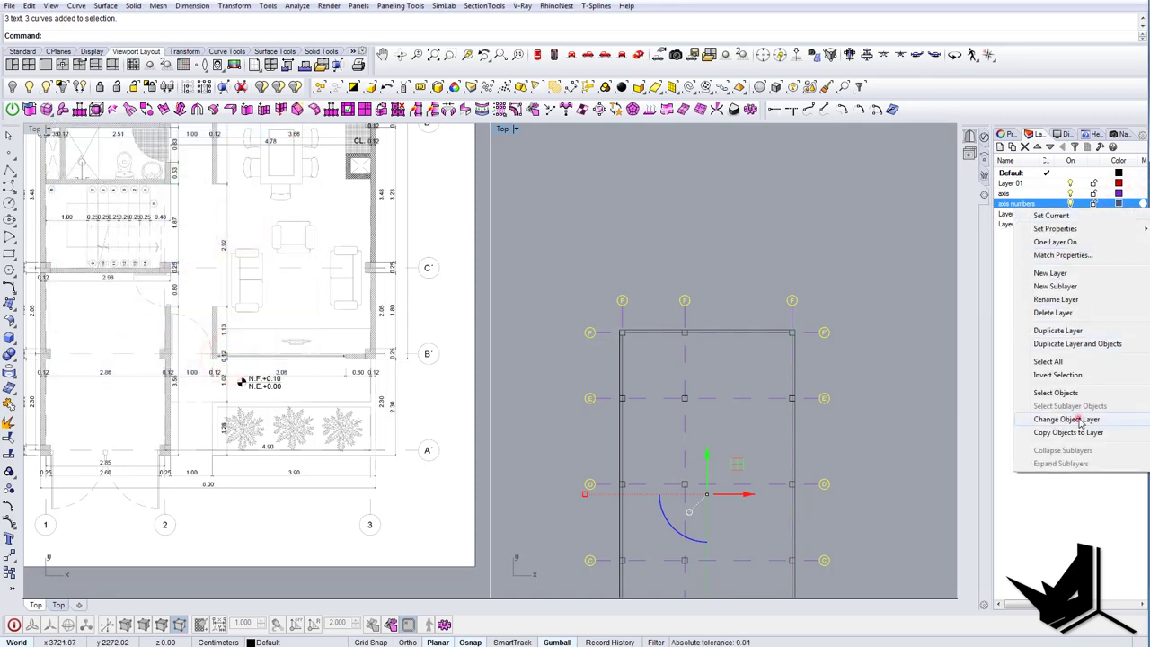
{"action": "left_click", "coordinate": [1079, 420]}
{"action": "left_click", "coordinate": [781, 239]}
{"action": "scroll", "coordinate": [803, 211], "scroll_direction": "up", "scroll_amount": 2}
{"action": "scroll", "coordinate": [803, 206], "scroll_direction": "down", "scroll_amount": 6}
{"action": "scroll", "coordinate": [709, 284], "scroll_direction": "up", "scroll_amount": 2}
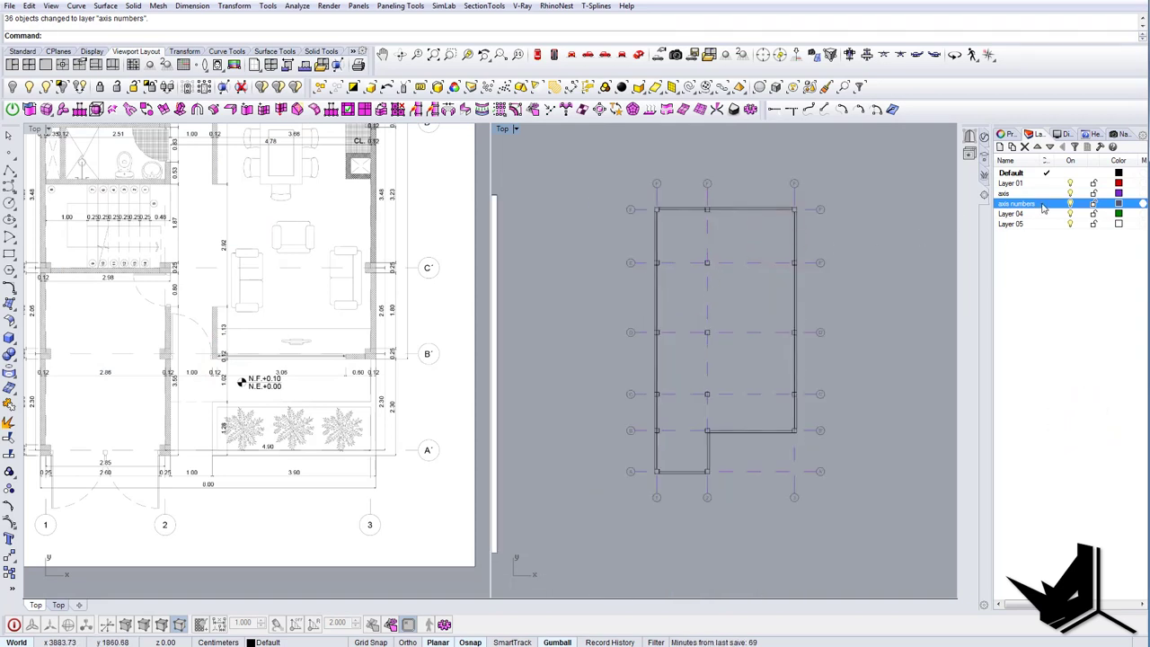
Check the plan by switching the axis numbers and axis layers off and back on.
{"action": "left_click", "coordinate": [1071, 205]}
{"action": "left_click", "coordinate": [1070, 194]}
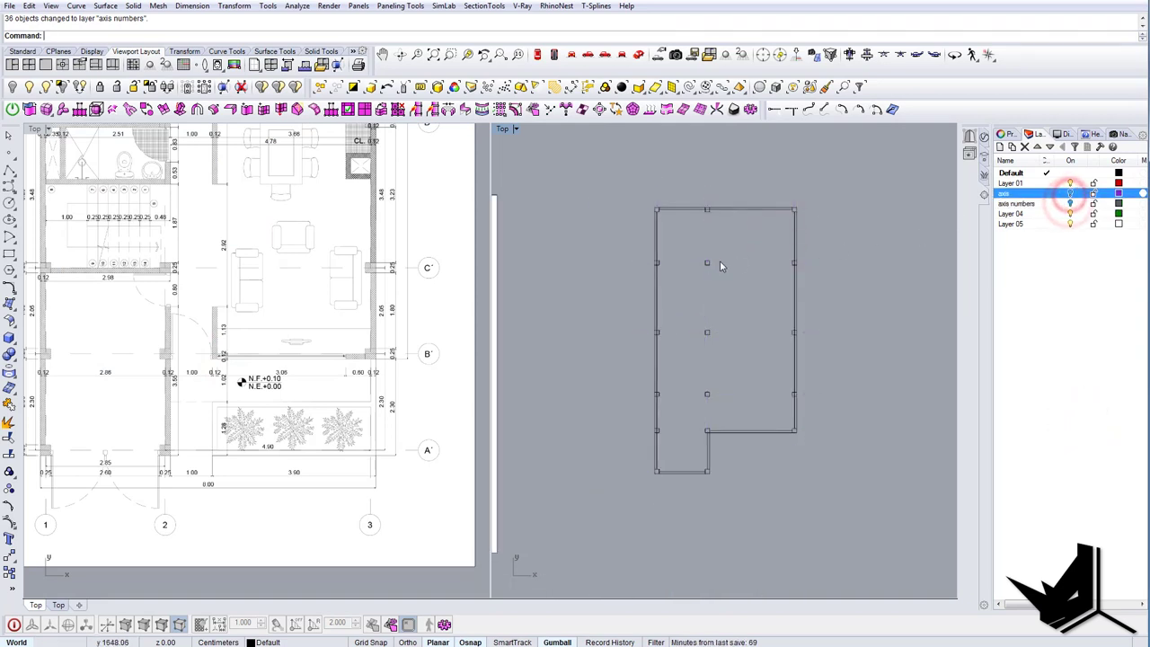
{"action": "right_click_drag", "start_coordinate": [720, 261], "coordinate": [729, 293]}
{"action": "left_click", "coordinate": [1071, 205]}
{"action": "left_click", "coordinate": [1071, 194]}
{"action": "scroll", "coordinate": [834, 277], "scroll_direction": "up", "scroll_amount": 2}
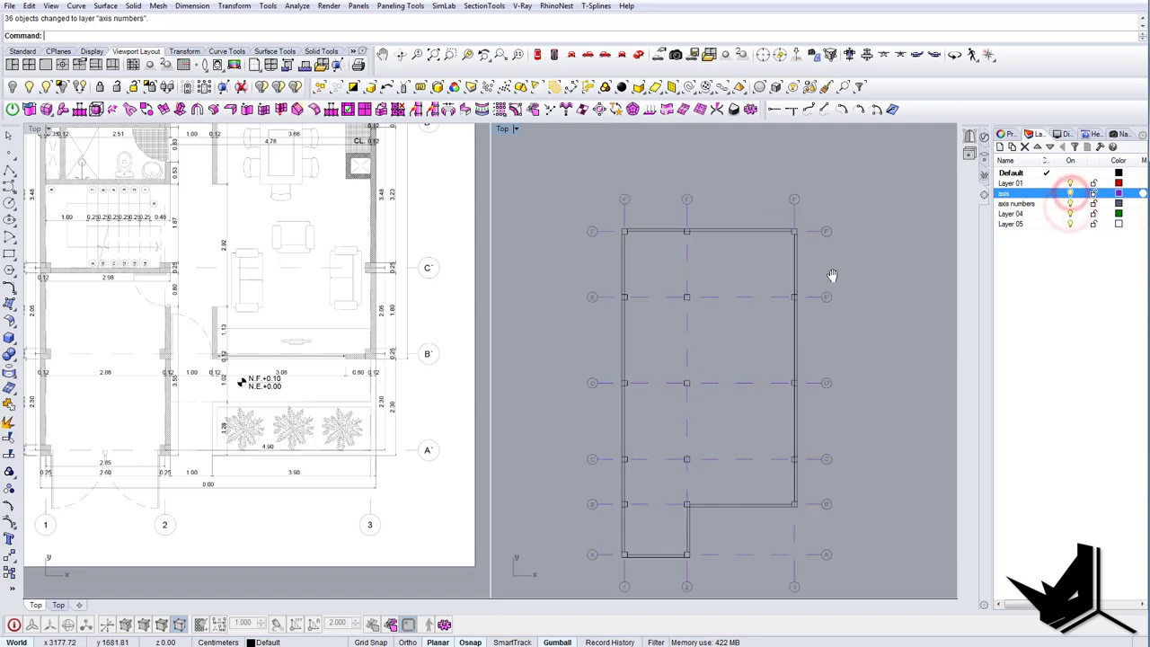
{"action": "right_click_drag", "start_coordinate": [833, 276], "coordinate": [809, 250]}
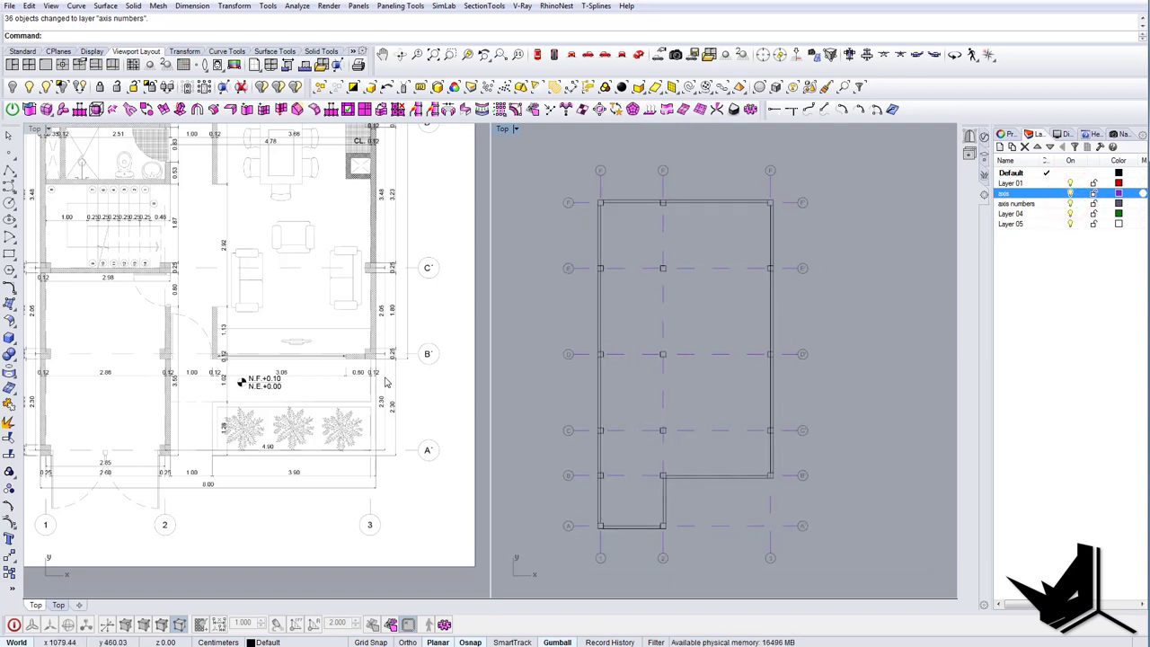
Examine the interior walls and their dimensions around axis E in the reference plan, and locate the matching area of the drawing.
{"action": "right_click_drag", "start_coordinate": [287, 335], "coordinate": [296, 418]}
{"action": "right_click_drag", "start_coordinate": [270, 270], "coordinate": [353, 392]}
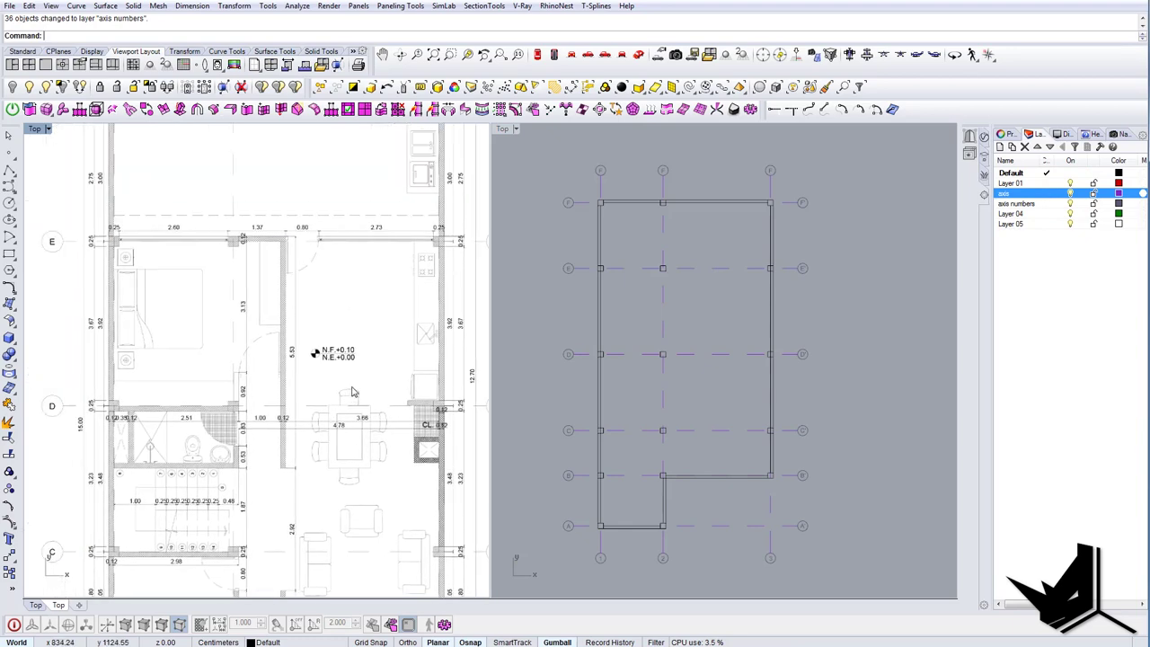
{"action": "right_click_drag", "start_coordinate": [272, 297], "coordinate": [233, 455]}
{"action": "right_click_drag", "start_coordinate": [235, 381], "coordinate": [245, 385]}
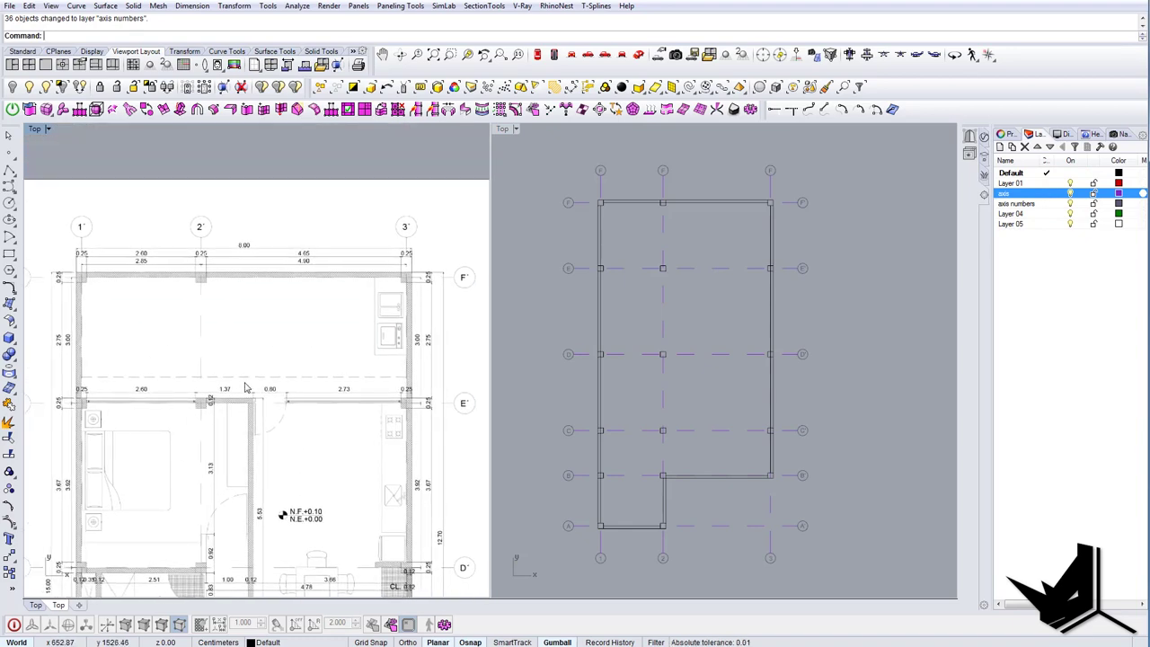
{"action": "right_click_drag", "start_coordinate": [342, 488], "coordinate": [357, 351]}
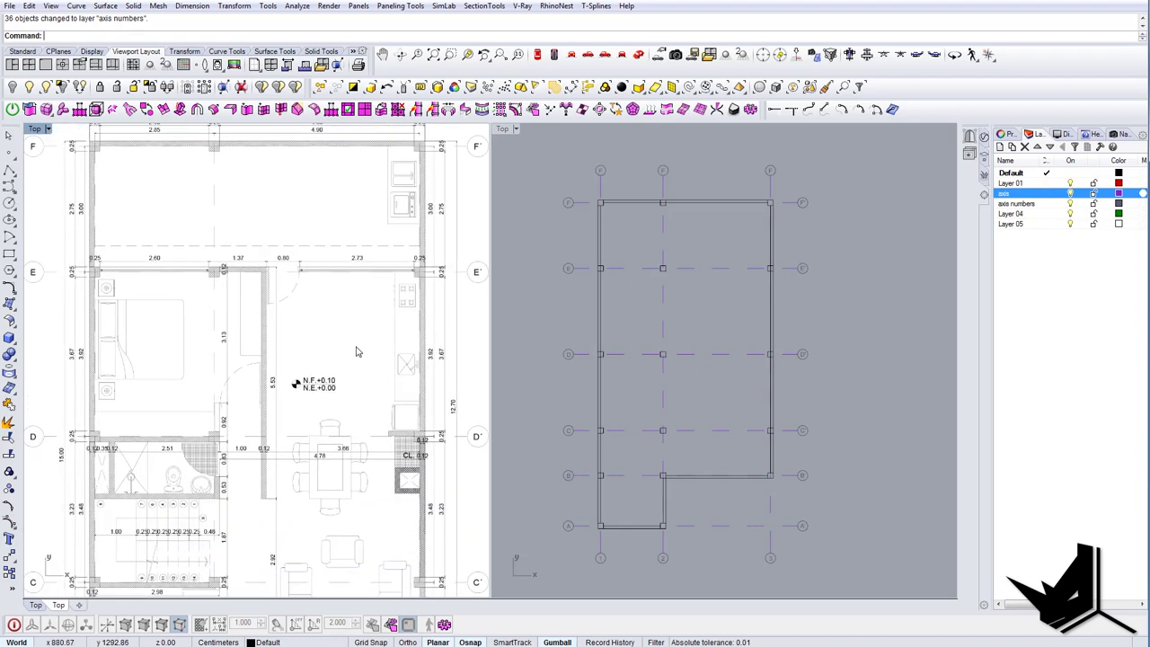
{"action": "scroll", "coordinate": [213, 303], "scroll_direction": "up", "scroll_amount": 2}
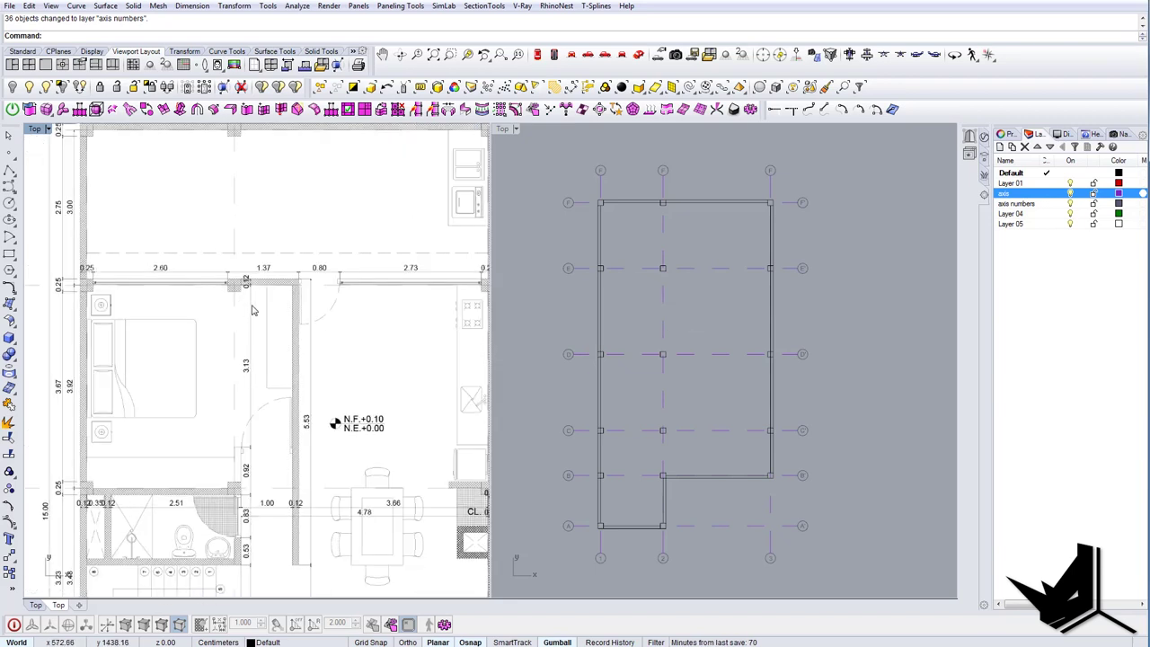
{"action": "scroll", "coordinate": [636, 358], "scroll_direction": "up", "scroll_amount": 3}
{"action": "scroll", "coordinate": [636, 317], "scroll_direction": "up", "scroll_amount": 4}
{"action": "right_click_drag", "start_coordinate": [635, 318], "coordinate": [659, 377]}
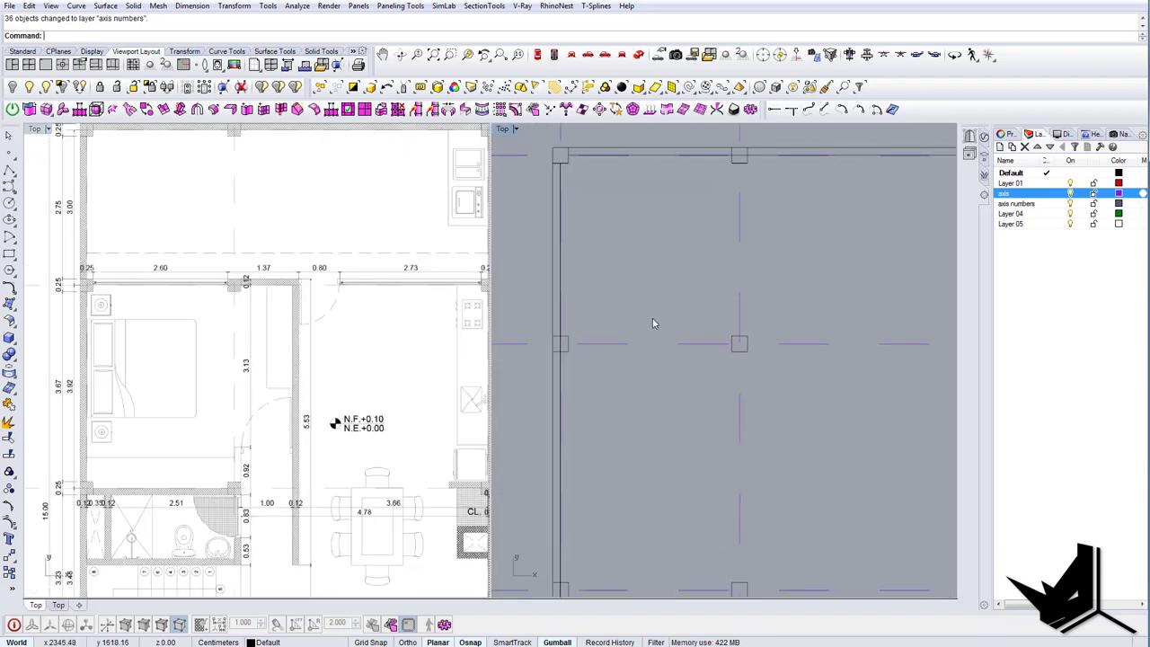
Hide the axis and axis numbers layers and clear the selection.
{"action": "left_click", "coordinate": [640, 151]}
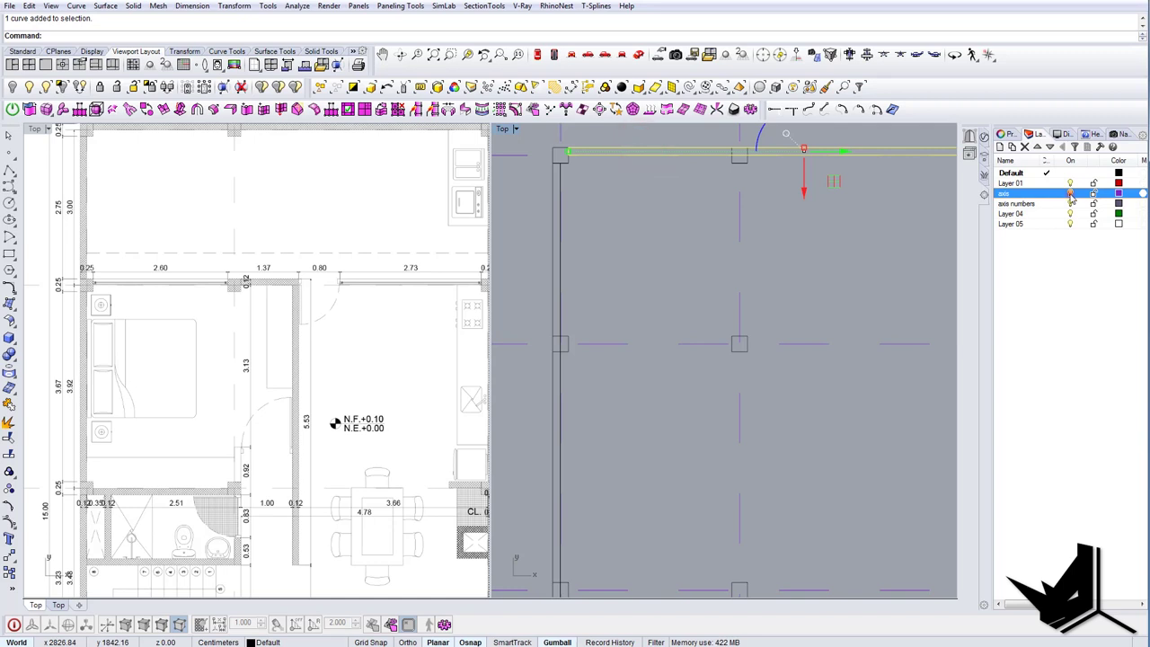
{"action": "left_click", "coordinate": [1070, 194]}
{"action": "left_click", "coordinate": [1070, 204]}
{"action": "right_click_drag", "start_coordinate": [666, 227], "coordinate": [667, 249]}
{"action": "left_click", "coordinate": [667, 249]}
Copy the upper exterior wall on axis F down to axis E, placing its upper edge flush with the columns' upper edge.
{"action": "left_click", "coordinate": [641, 168]}
{"action": "type", "text": "C"}
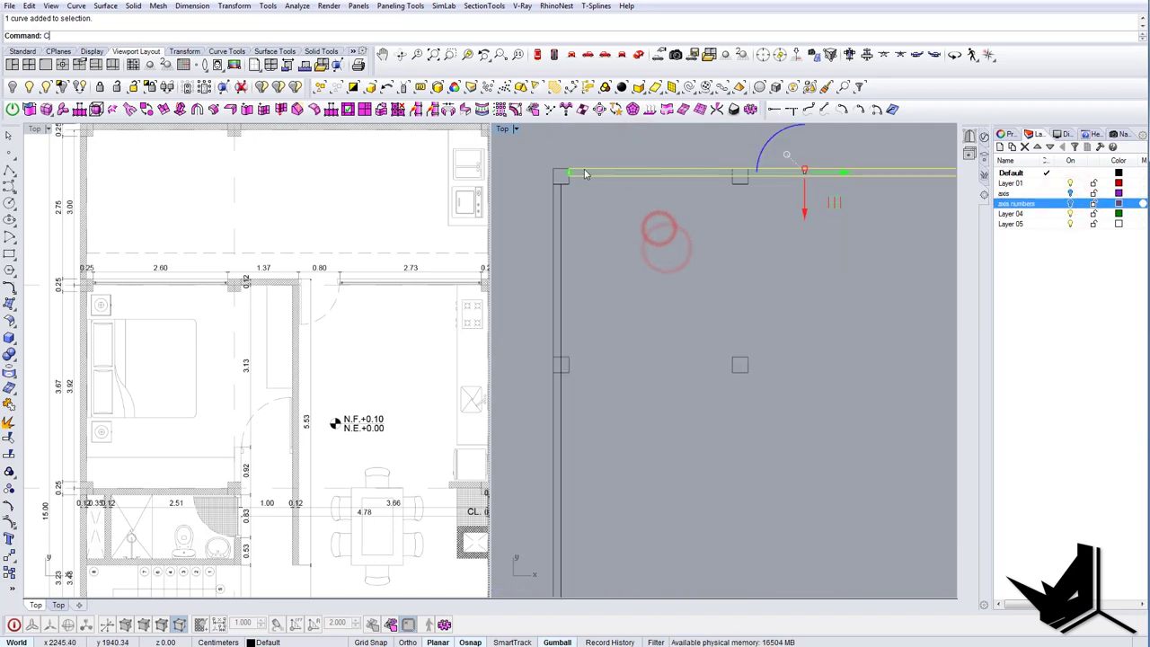
{"action": "type", "text": "opy"}
{"action": "key", "text": "Return"}
{"action": "scroll", "coordinate": [252, 293], "scroll_direction": "up", "scroll_amount": 5}
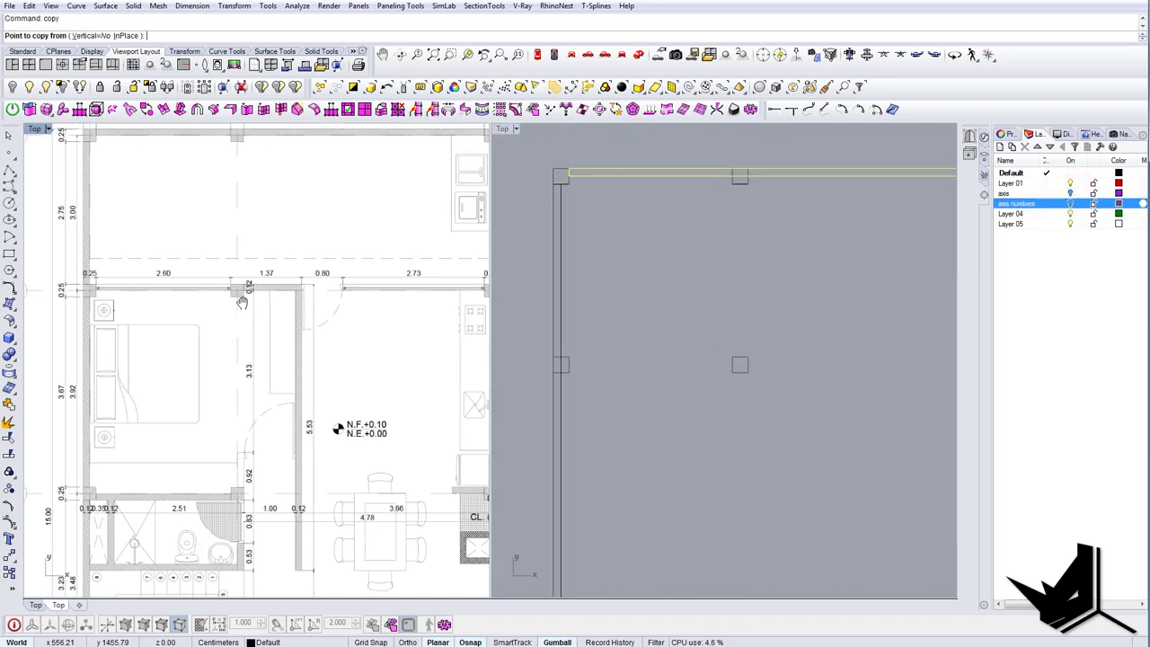
{"action": "scroll", "coordinate": [187, 273], "scroll_direction": "down", "scroll_amount": 2}
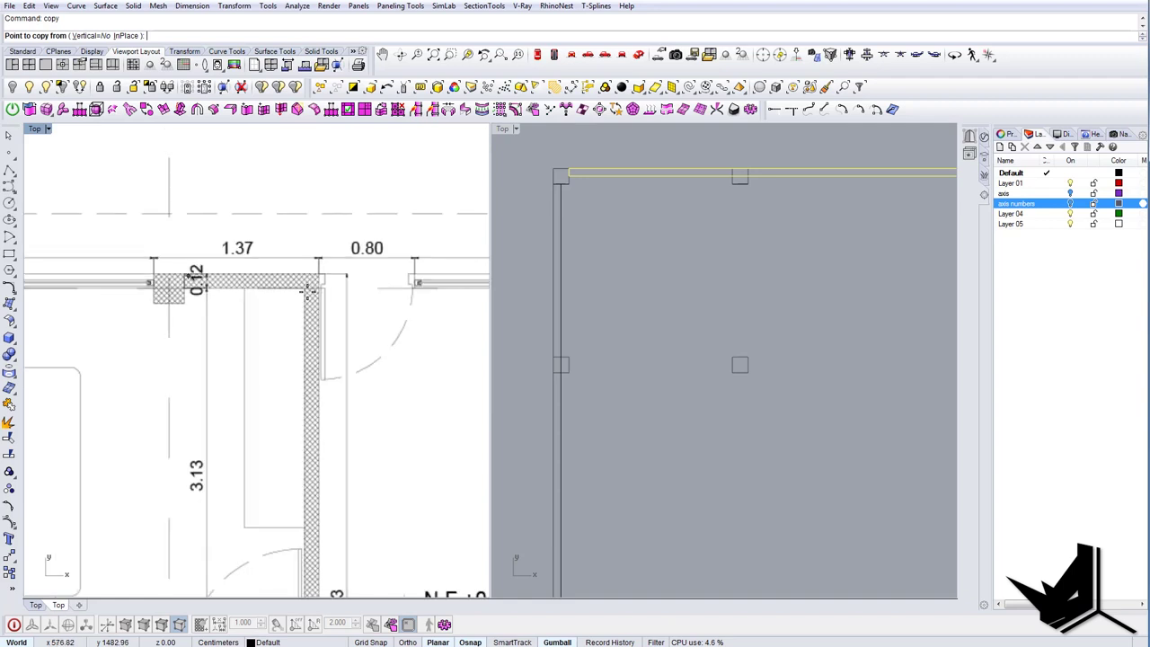
{"action": "right_click_drag", "start_coordinate": [603, 249], "coordinate": [601, 276]}
{"action": "left_click", "coordinate": [568, 194]}
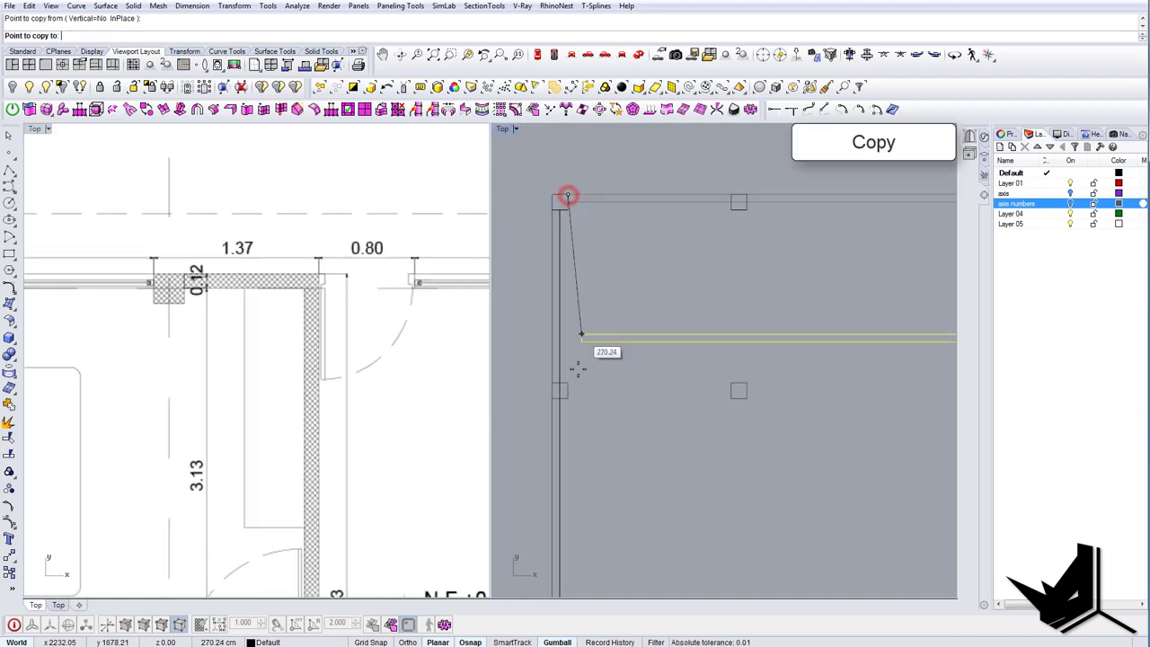
{"action": "left_click", "coordinate": [568, 383]}
{"action": "scroll", "coordinate": [607, 364], "scroll_direction": "down", "scroll_amount": 10}
{"action": "scroll", "coordinate": [620, 363], "scroll_direction": "up", "scroll_amount": 2}
{"action": "key", "text": "Escape"}
Examine the interior walls and their dimensions between axes E and B in the reference plan.
{"action": "right_click_drag", "start_coordinate": [322, 356], "coordinate": [371, 354]}
{"action": "scroll", "coordinate": [372, 354], "scroll_direction": "down", "scroll_amount": 16}
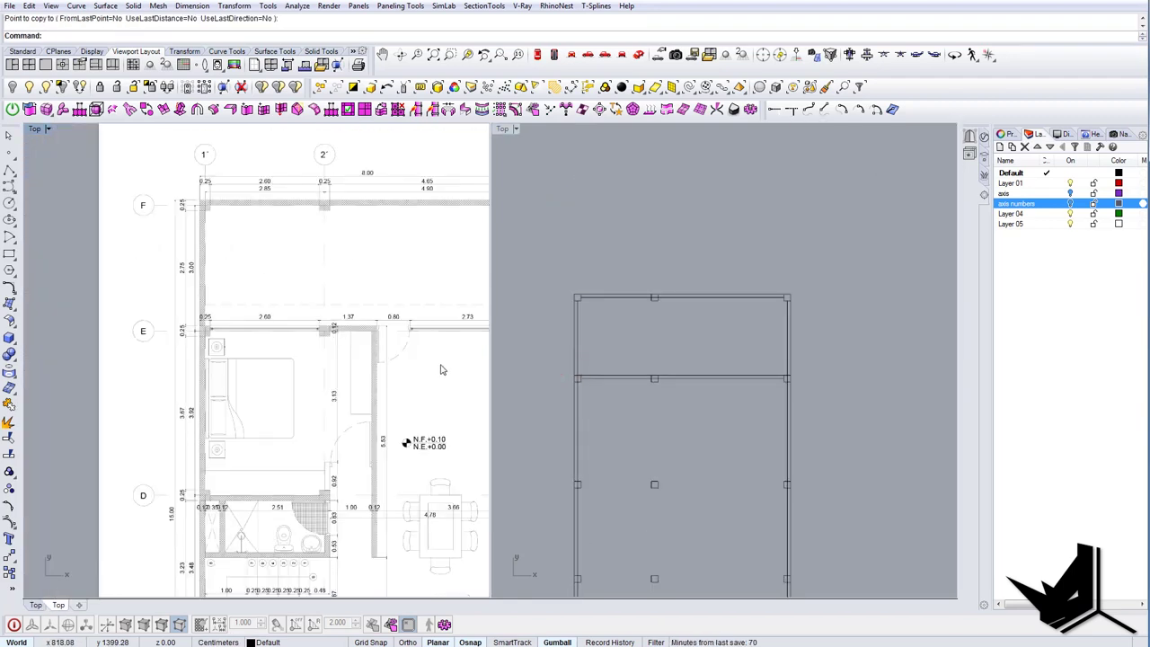
{"action": "right_click_drag", "start_coordinate": [442, 370], "coordinate": [342, 359]}
{"action": "scroll", "coordinate": [370, 357], "scroll_direction": "up", "scroll_amount": 8}
{"action": "scroll", "coordinate": [353, 341], "scroll_direction": "down", "scroll_amount": 2}
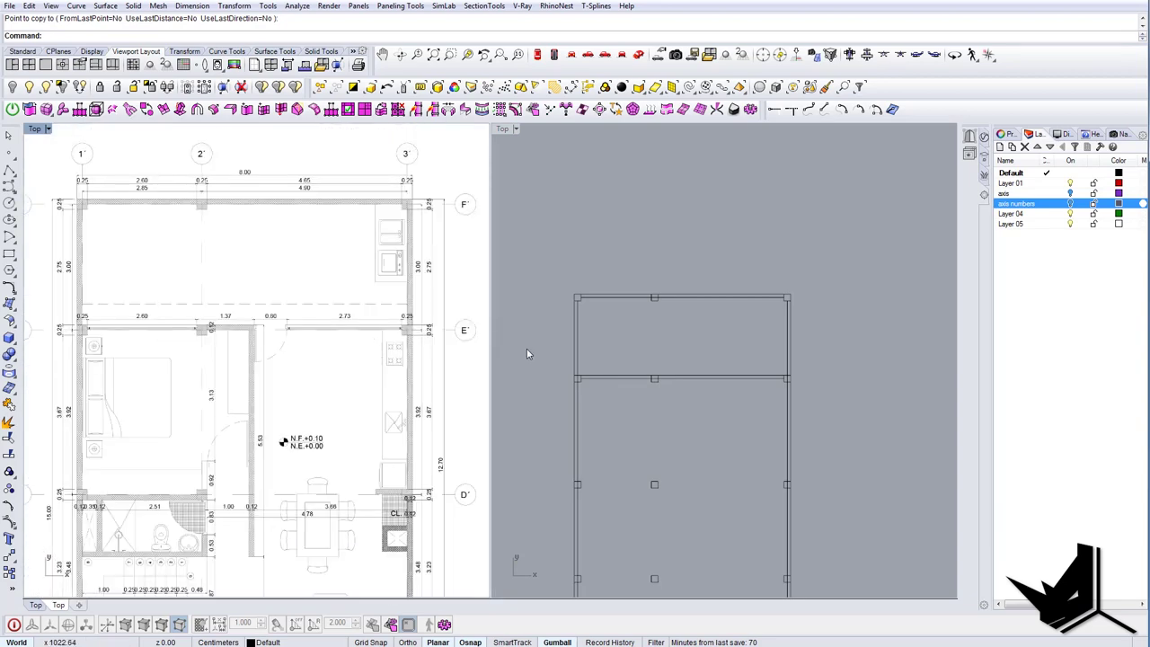
{"action": "right_click_drag", "start_coordinate": [237, 334], "coordinate": [323, 264]}
{"action": "right_click_drag", "start_coordinate": [394, 388], "coordinate": [369, 293]}
{"action": "scroll", "coordinate": [618, 411], "scroll_direction": "up", "scroll_amount": 2}
{"action": "left_click_drag", "start_coordinate": [635, 351], "coordinate": [615, 382]}
{"action": "scroll", "coordinate": [572, 370], "scroll_direction": "up", "scroll_amount": 6}
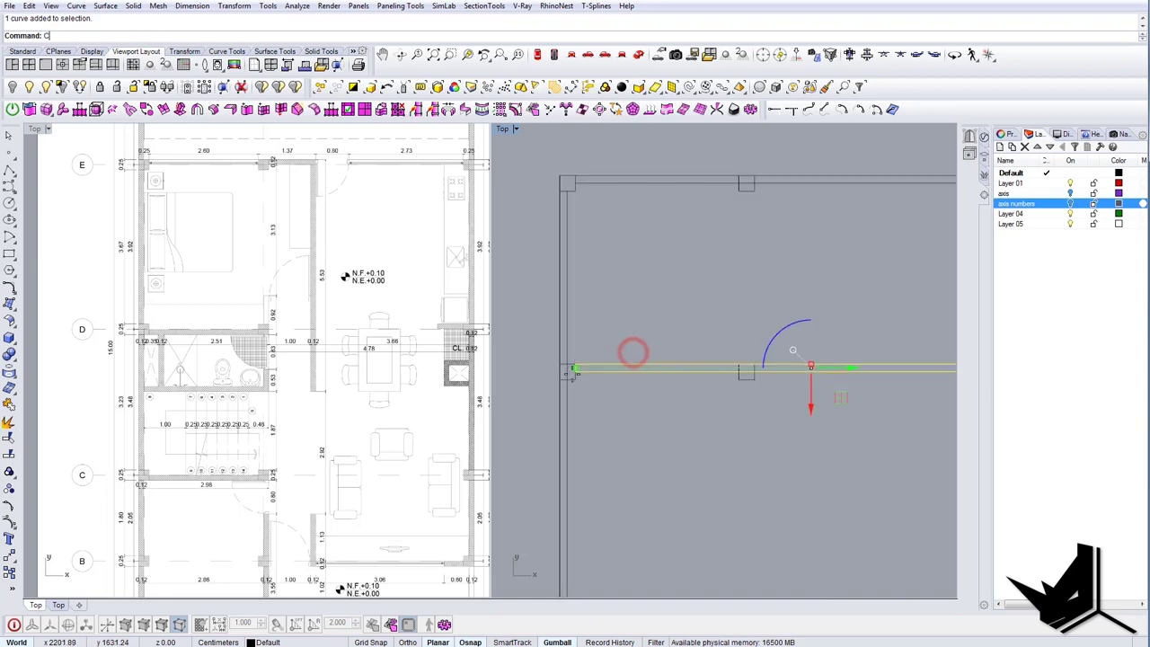
{"action": "key", "text": "Return"}
{"action": "left_click", "coordinate": [577, 365]}
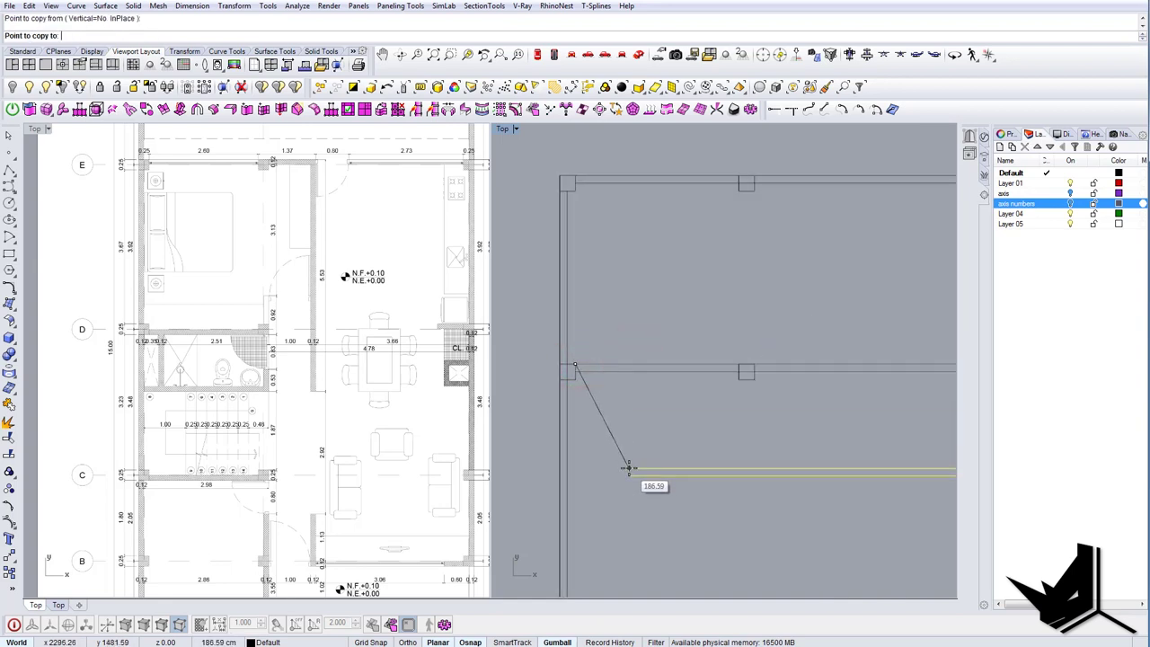
{"action": "scroll", "coordinate": [628, 470], "scroll_direction": "up", "scroll_amount": 2}
{"action": "key", "text": "Escape"}
{"action": "right_click_drag", "start_coordinate": [253, 360], "coordinate": [211, 368]}
{"action": "scroll", "coordinate": [211, 334], "scroll_direction": "down", "scroll_amount": 2}
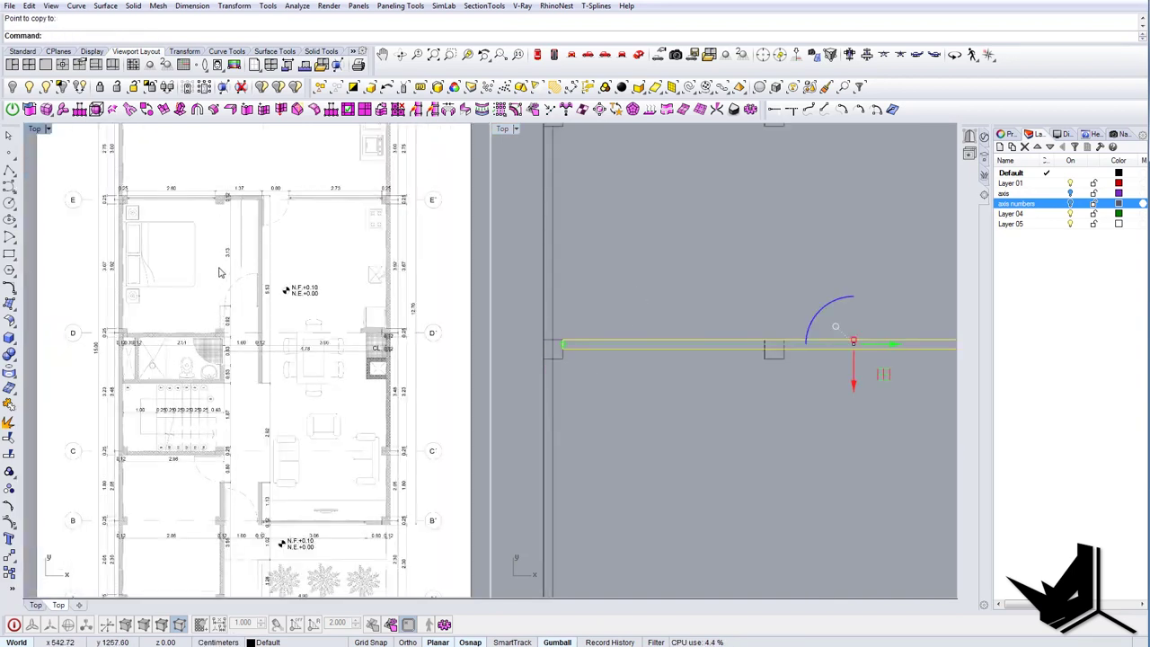
{"action": "right_click_drag", "start_coordinate": [202, 247], "coordinate": [214, 282]}
{"action": "scroll", "coordinate": [133, 372], "scroll_direction": "up", "scroll_amount": 2}
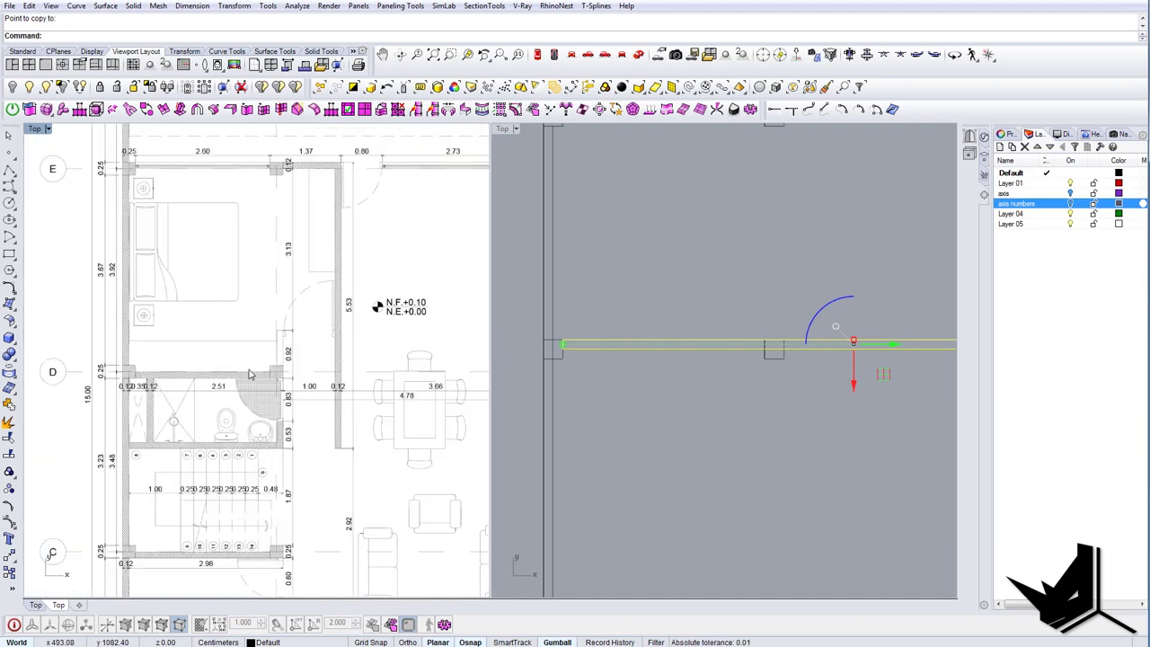
Copy the axis E wall down to axis D, with its lower edge flush with the columns' lower edge.
{"action": "left_click_drag", "start_coordinate": [635, 294], "coordinate": [603, 369]}
{"action": "key", "text": "Return"}
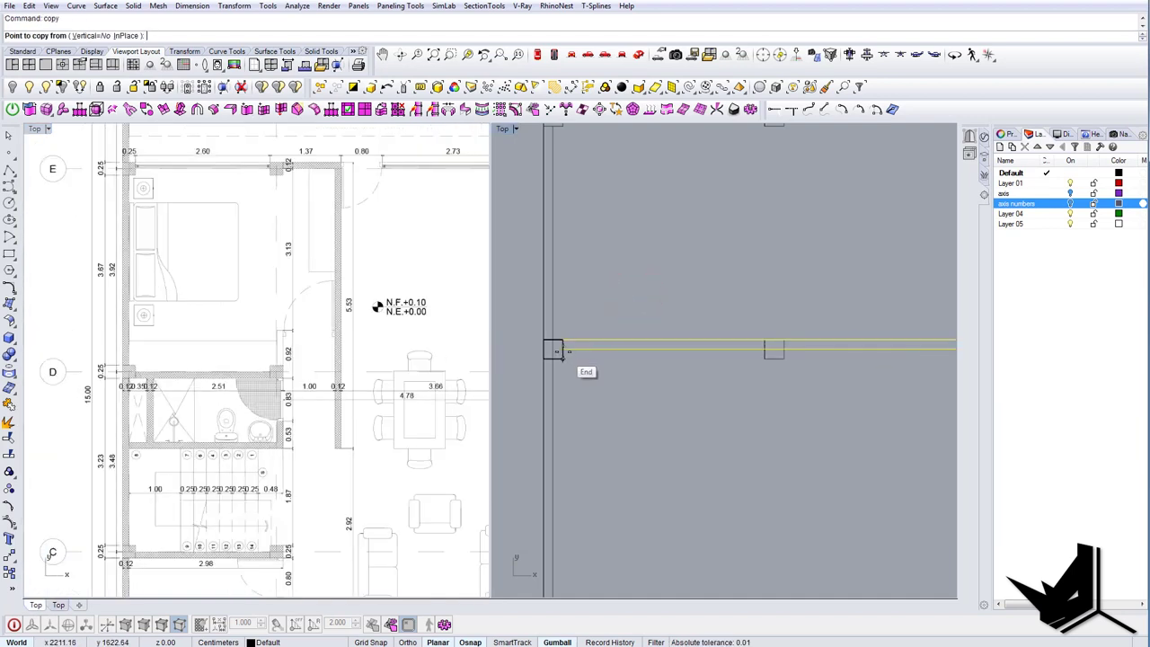
{"action": "left_click", "coordinate": [562, 349]}
{"action": "key", "text": "Escape"}
{"action": "scroll", "coordinate": [566, 348], "scroll_direction": "up", "scroll_amount": 8}
{"action": "key", "text": "Return"}
{"action": "left_click", "coordinate": [558, 350]}
{"action": "scroll", "coordinate": [564, 337], "scroll_direction": "down", "scroll_amount": 16}
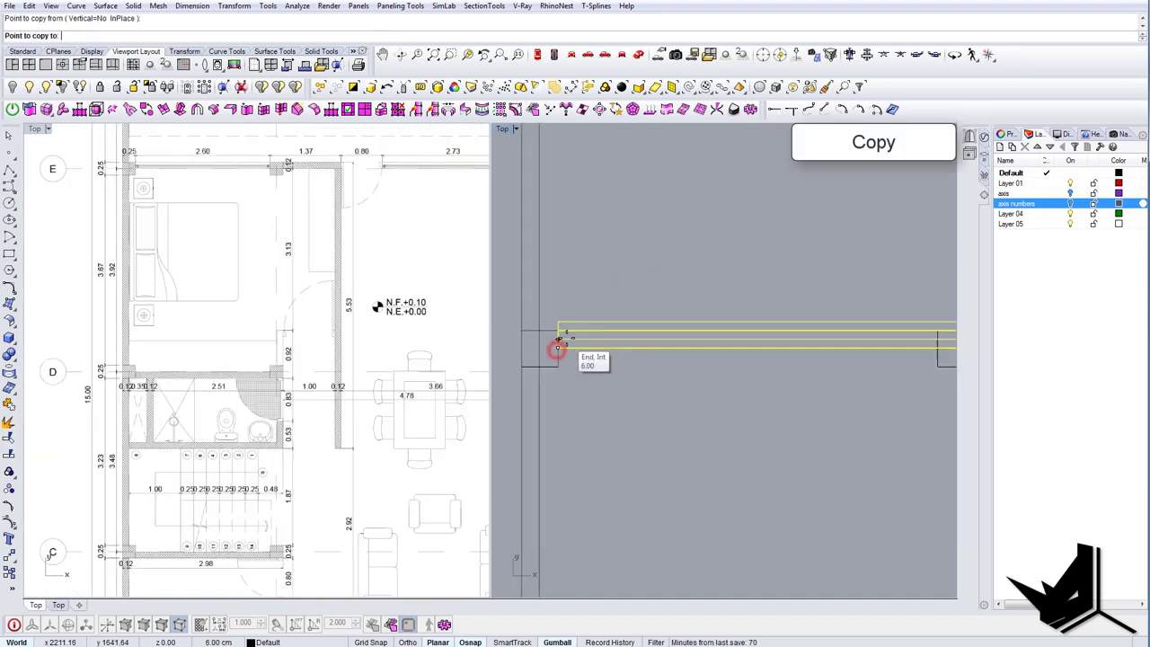
{"action": "scroll", "coordinate": [575, 475], "scroll_direction": "up", "scroll_amount": 12}
{"action": "left_click", "coordinate": [539, 481]}
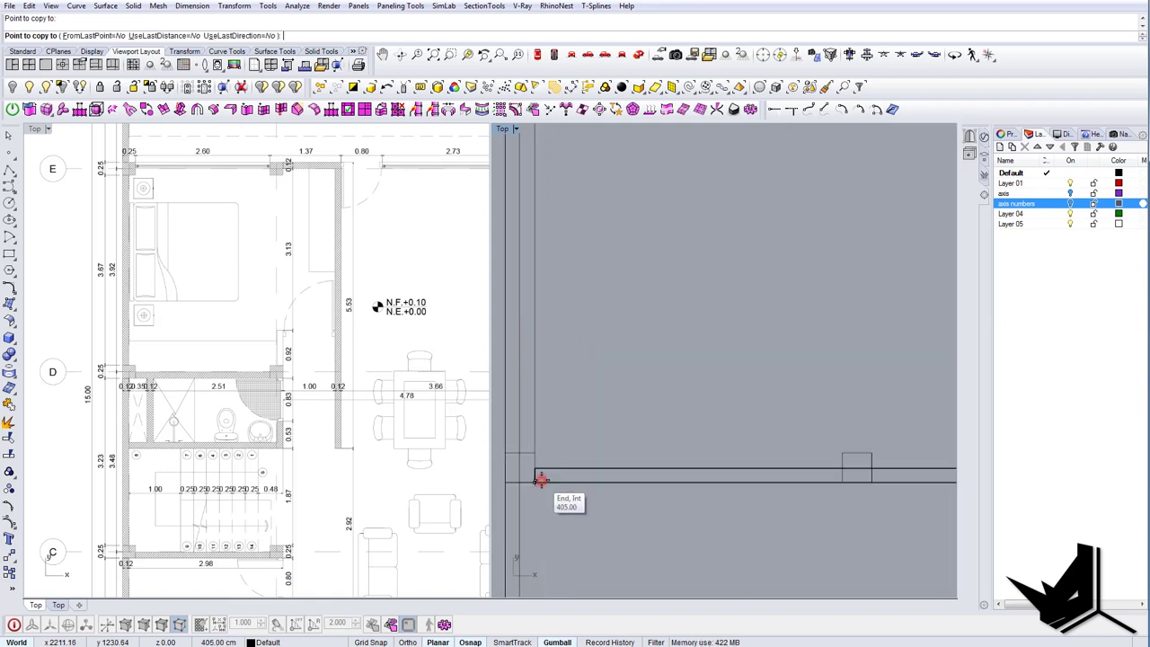
{"action": "key", "text": "Return"}
Shorten the axis D wall with Scale1D from its left end so it stops at the middle column's left face.
{"action": "scroll", "coordinate": [625, 406], "scroll_direction": "down", "scroll_amount": 6}
{"action": "left_click_drag", "start_coordinate": [661, 411], "coordinate": [636, 451]}
{"action": "type", "text": "Scale1D"}
{"action": "key", "text": "Return"}
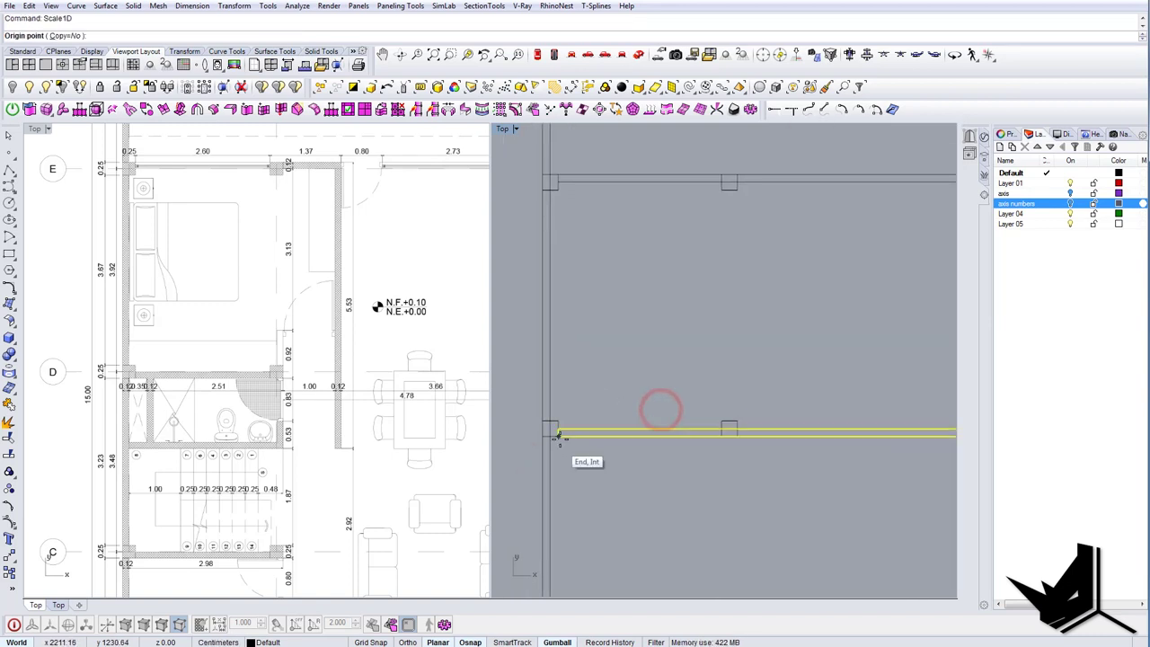
{"action": "left_click", "coordinate": [560, 439]}
{"action": "scroll", "coordinate": [563, 440], "scroll_direction": "down", "scroll_amount": 6}
{"action": "scroll", "coordinate": [773, 451], "scroll_direction": "up", "scroll_amount": 4}
{"action": "left_click", "coordinate": [753, 437]}
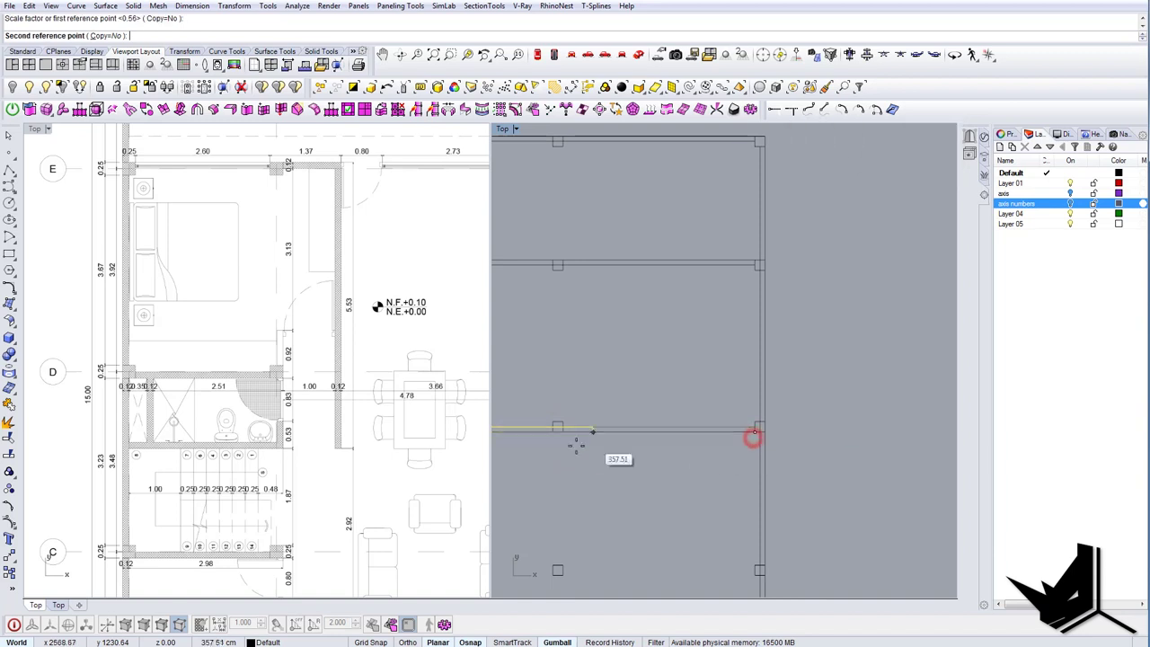
{"action": "left_click", "coordinate": [557, 429]}
{"action": "scroll", "coordinate": [575, 431], "scroll_direction": "down", "scroll_amount": 2}
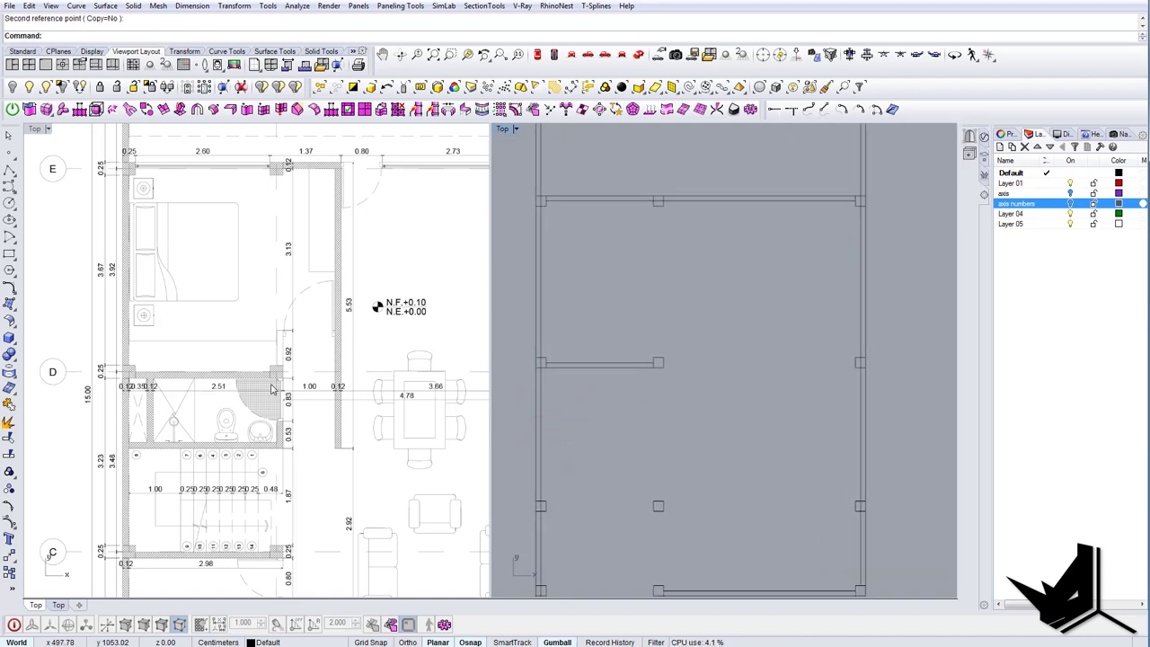
Copy the shortened axis D wall down to axis C, flush with the columns' lower edge.
{"action": "scroll", "coordinate": [272, 388], "scroll_direction": "up", "scroll_amount": 2}
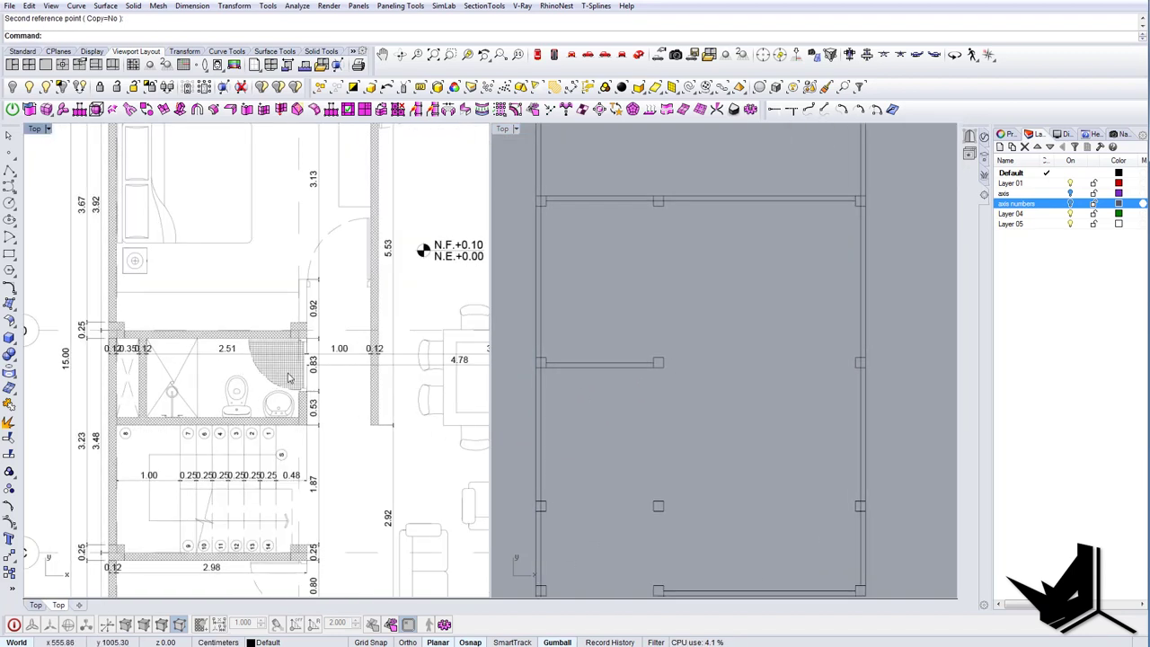
{"action": "right_click_drag", "start_coordinate": [657, 431], "coordinate": [689, 361]}
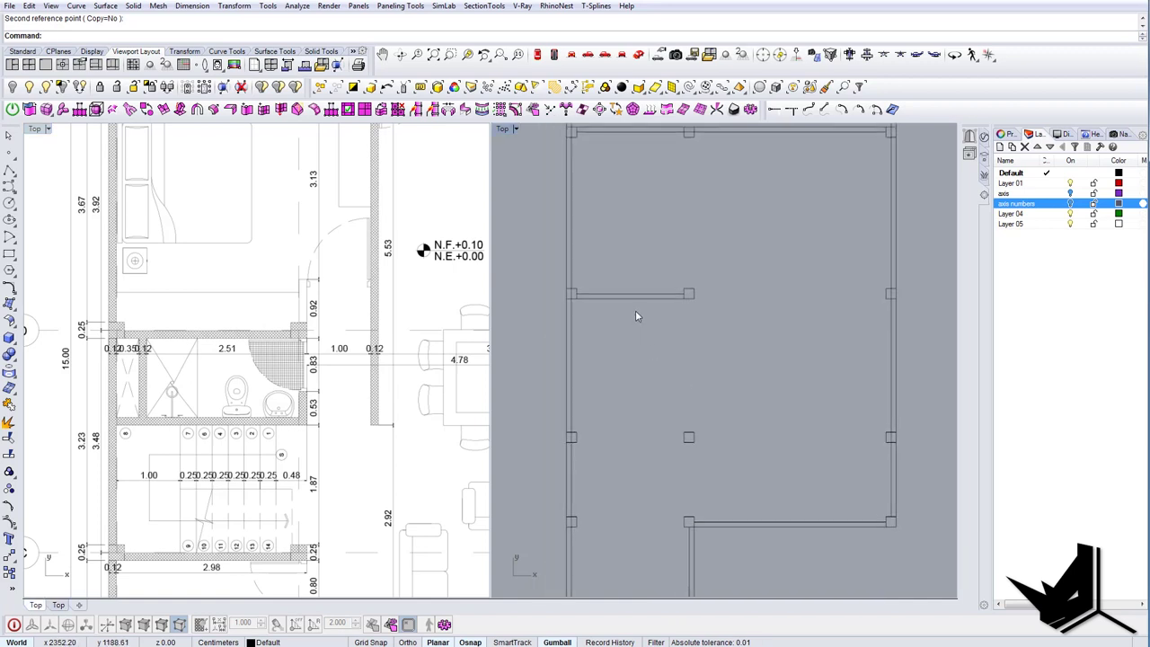
{"action": "left_click", "coordinate": [633, 296]}
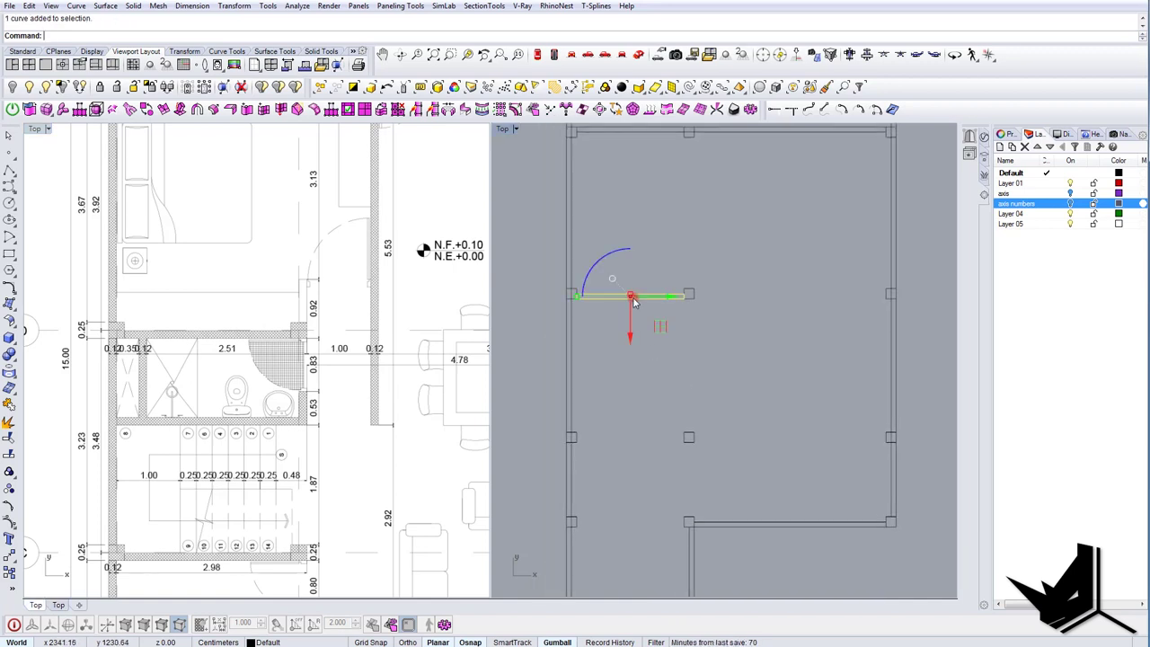
{"action": "right_click_drag", "start_coordinate": [661, 382], "coordinate": [667, 345]}
{"action": "type", "text": "copy"}
{"action": "key", "text": "Return"}
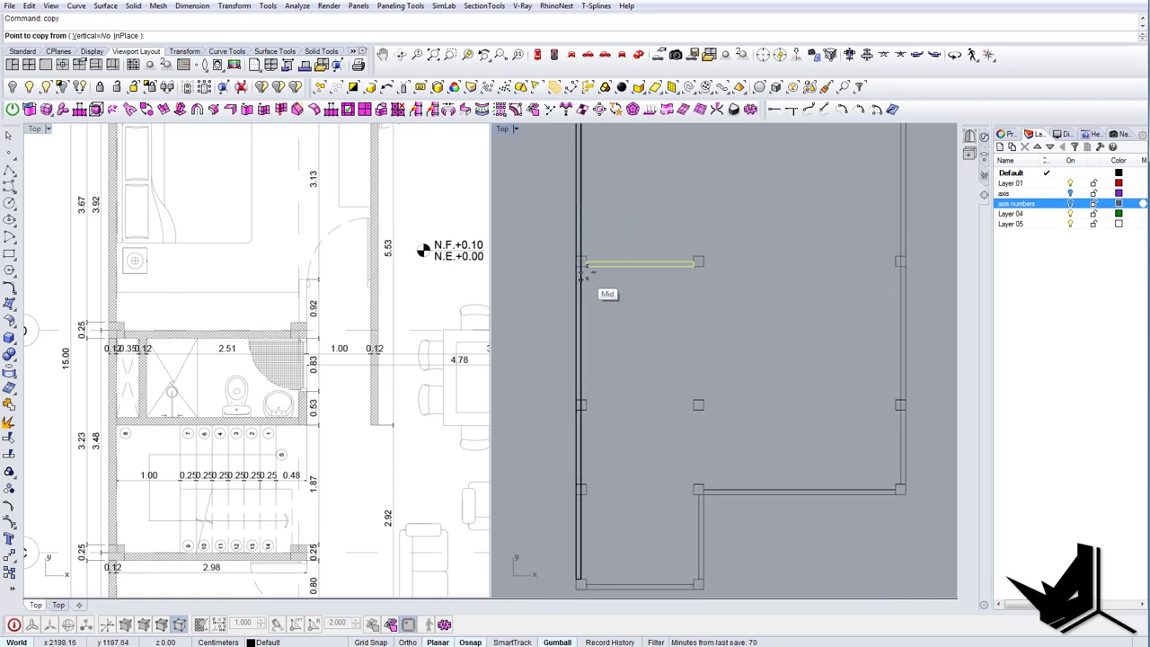
{"action": "left_click", "coordinate": [587, 270]}
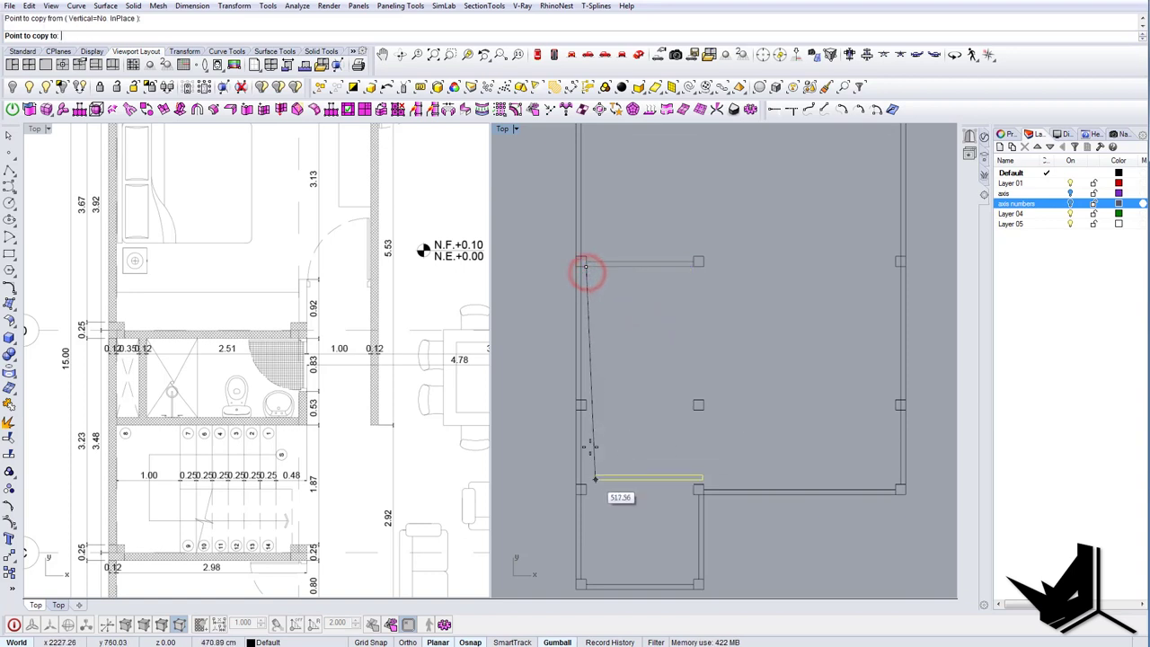
{"action": "left_click", "coordinate": [590, 410]}
{"action": "right_click", "coordinate": [590, 411]}
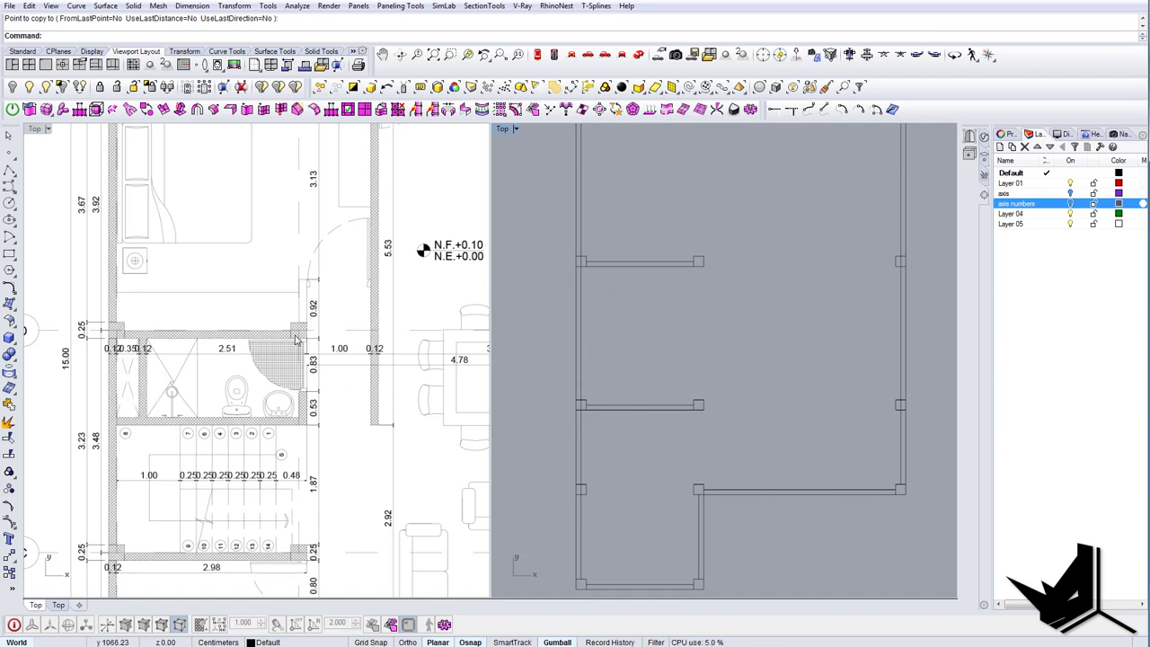
Draw an 83 cm guide line straight down from the lower right corner of the middle column on axis D, following the bathroom door dimension.
{"action": "scroll", "coordinate": [316, 358], "scroll_direction": "up", "scroll_amount": 2}
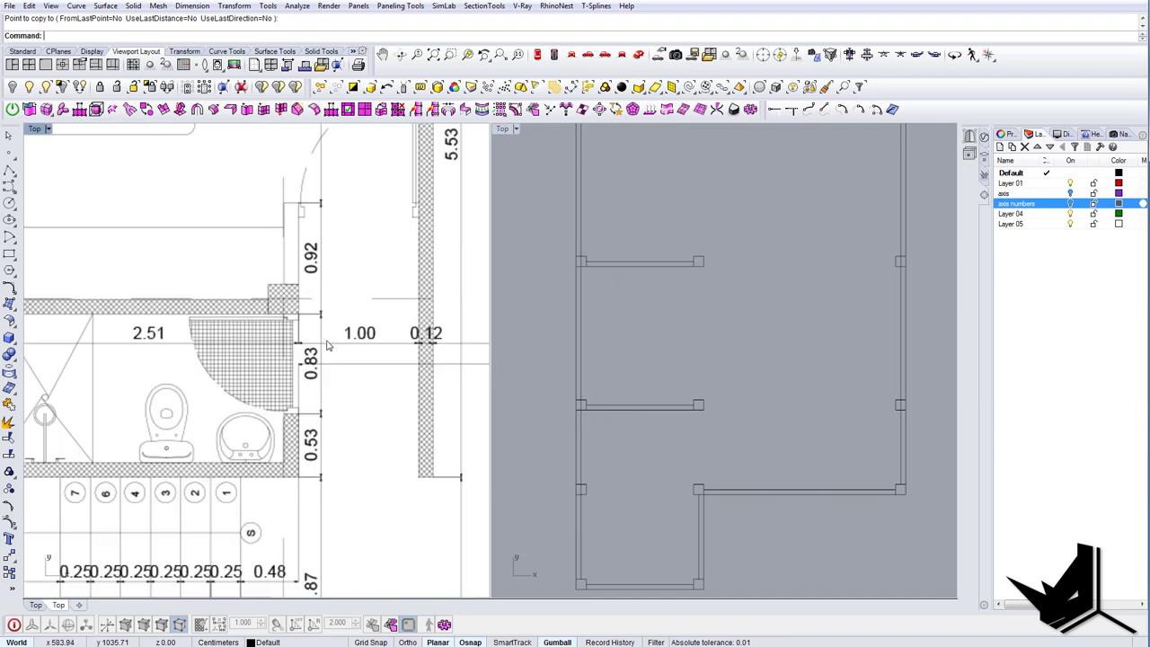
{"action": "scroll", "coordinate": [326, 317], "scroll_direction": "up", "scroll_amount": 2}
{"action": "scroll", "coordinate": [329, 493], "scroll_direction": "down", "scroll_amount": 7}
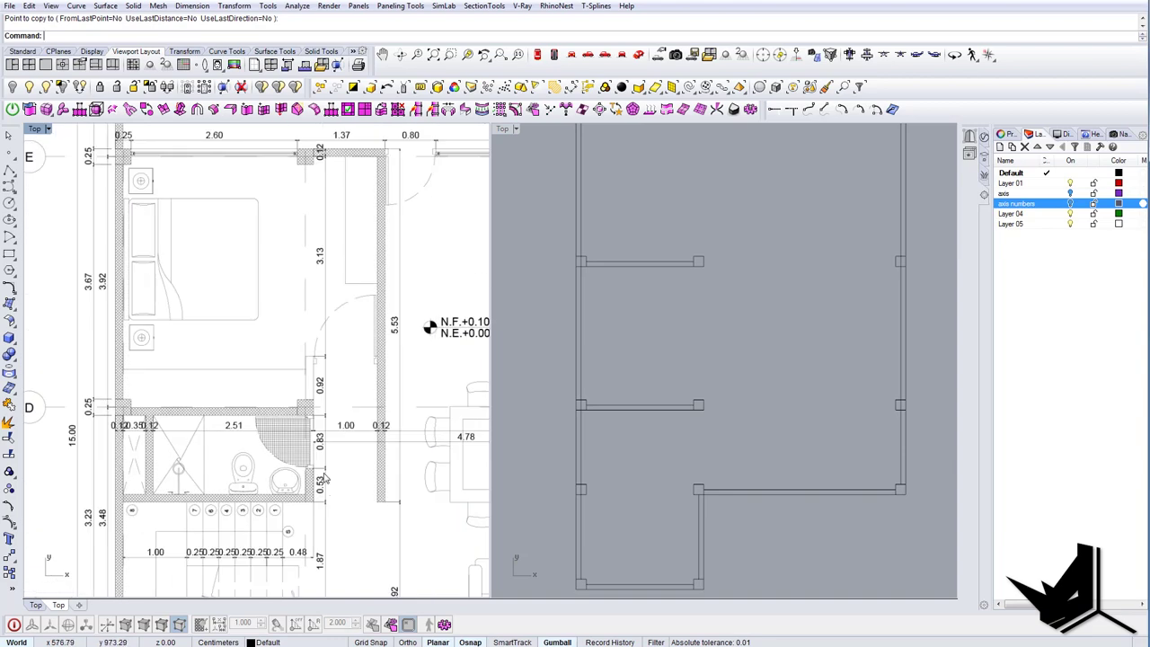
{"action": "scroll", "coordinate": [325, 476], "scroll_direction": "up", "scroll_amount": 1}
{"action": "right_click_drag", "start_coordinate": [340, 470], "coordinate": [359, 417]}
{"action": "scroll", "coordinate": [571, 411], "scroll_direction": "up", "scroll_amount": 2}
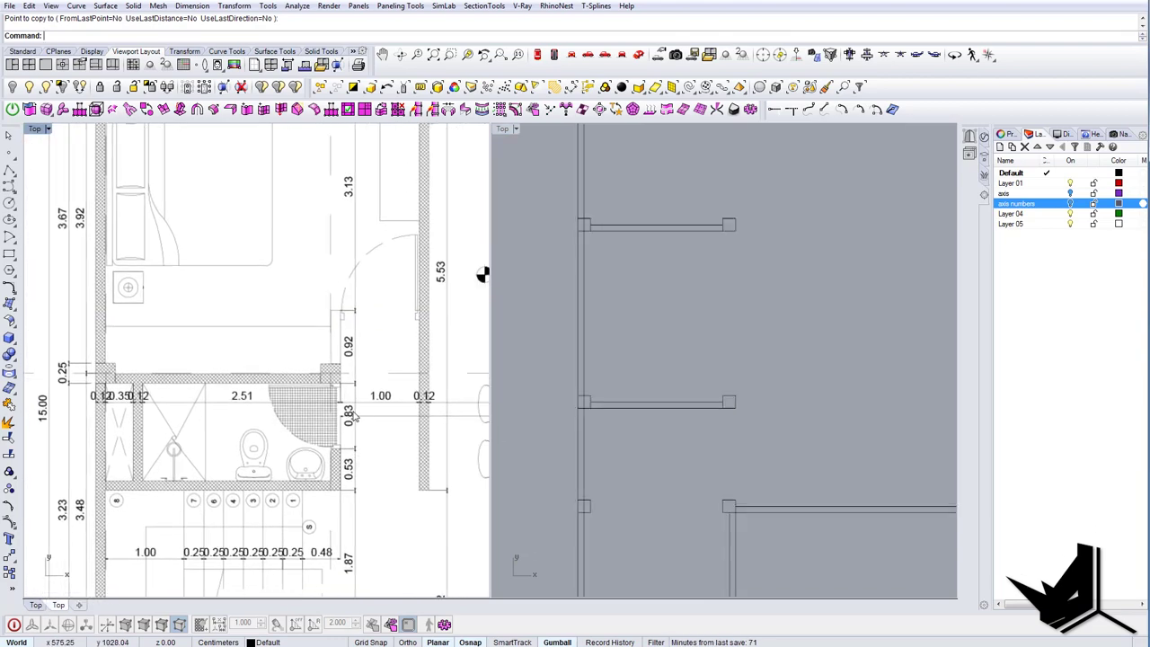
{"action": "right_click_drag", "start_coordinate": [772, 308], "coordinate": [742, 313]}
{"action": "type", "text": "l"}
{"action": "key", "text": "Return"}
{"action": "left_click", "coordinate": [707, 248]}
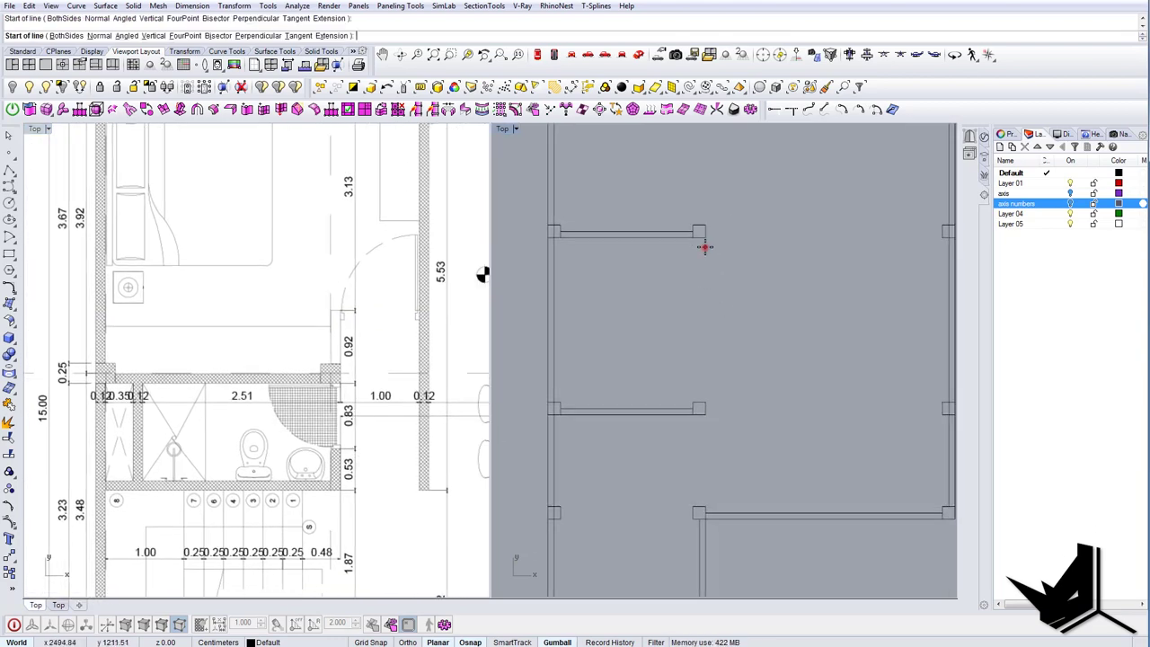
{"action": "key", "text": "Escape"}
{"action": "key", "text": "Return"}
{"action": "left_click", "coordinate": [705, 236]}
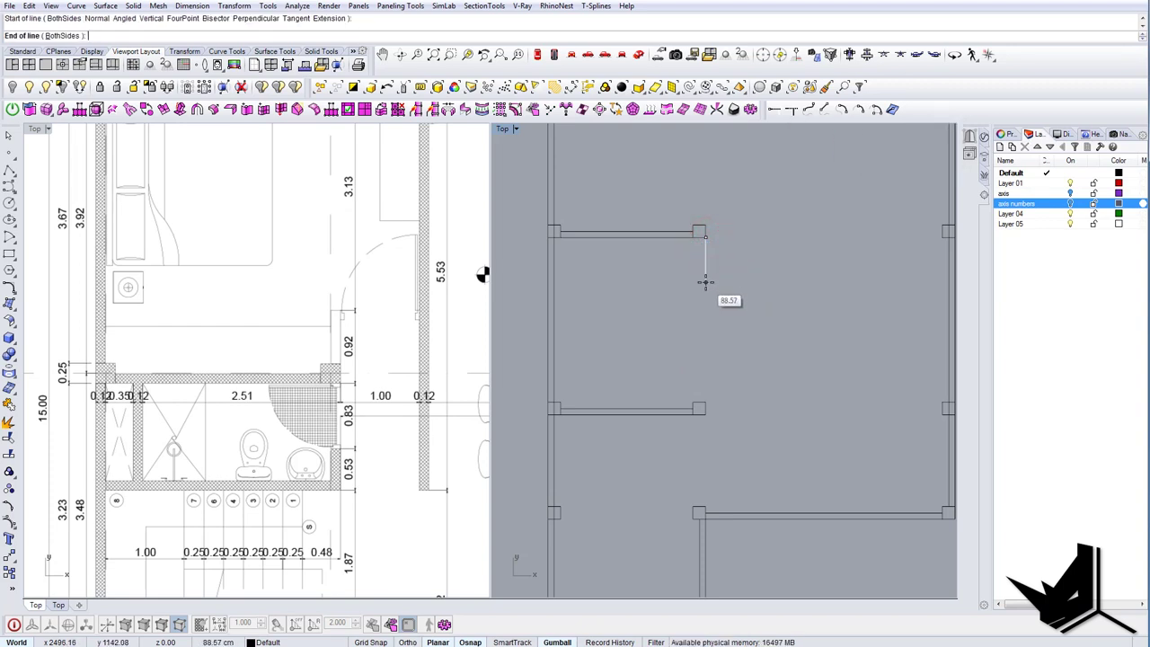
{"action": "type", "text": "83"}
{"action": "key", "text": "Return"}
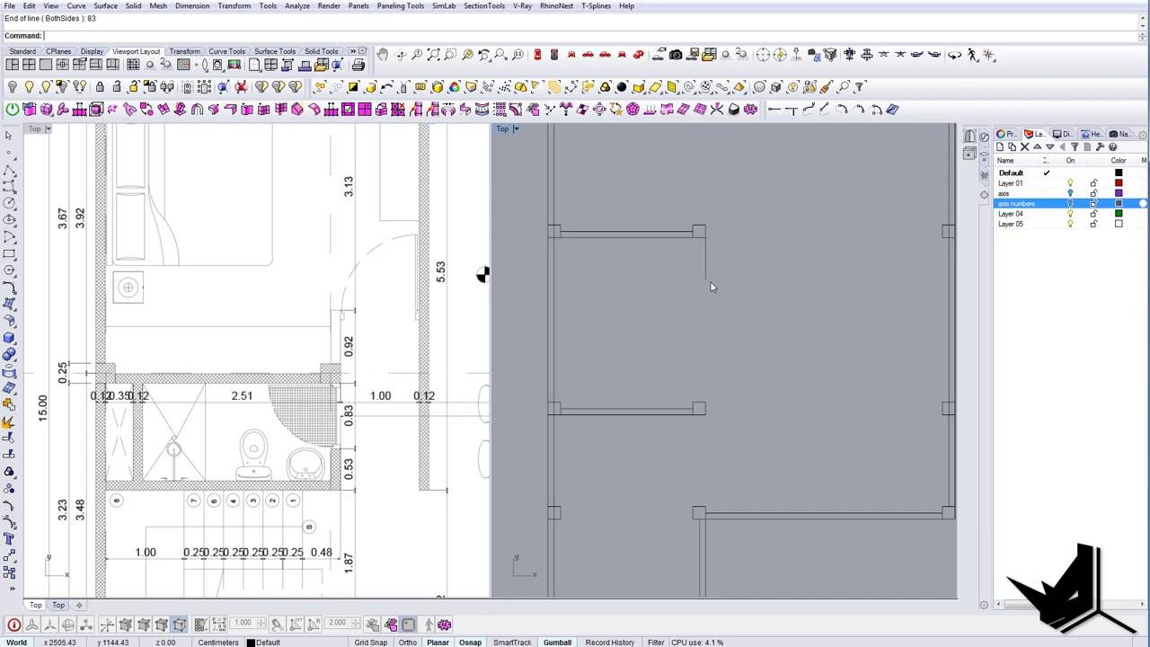
Draw a horizontal guide leftward from the 83 cm line's lower end and a 53 cm line down from it, aligned with the column's left face.
{"action": "key", "text": "Return"}
{"action": "left_click", "coordinate": [710, 281]}
{"action": "left_click", "coordinate": [644, 282]}
{"action": "key", "text": "Return"}
{"action": "left_click", "coordinate": [693, 281]}
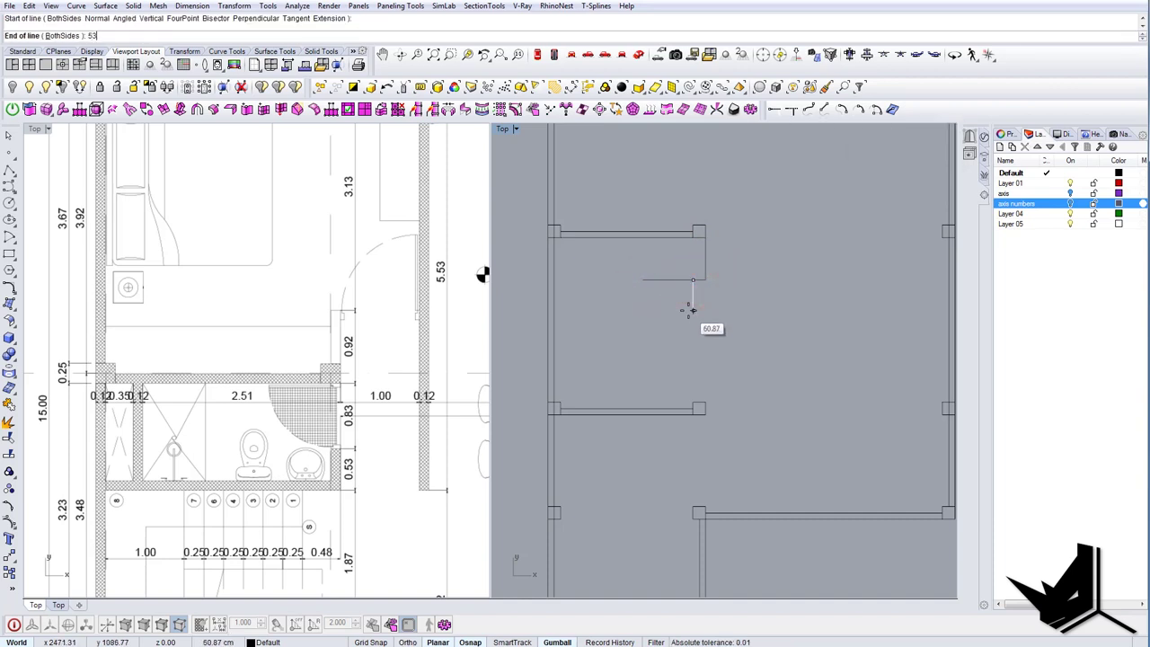
{"action": "key", "text": "Return"}
Copy the axis D wall down so its lower right corner meets the lower end of the 53 cm guide line.
{"action": "scroll", "coordinate": [687, 269], "scroll_direction": "up", "scroll_amount": 3}
{"action": "left_click", "coordinate": [647, 217]}
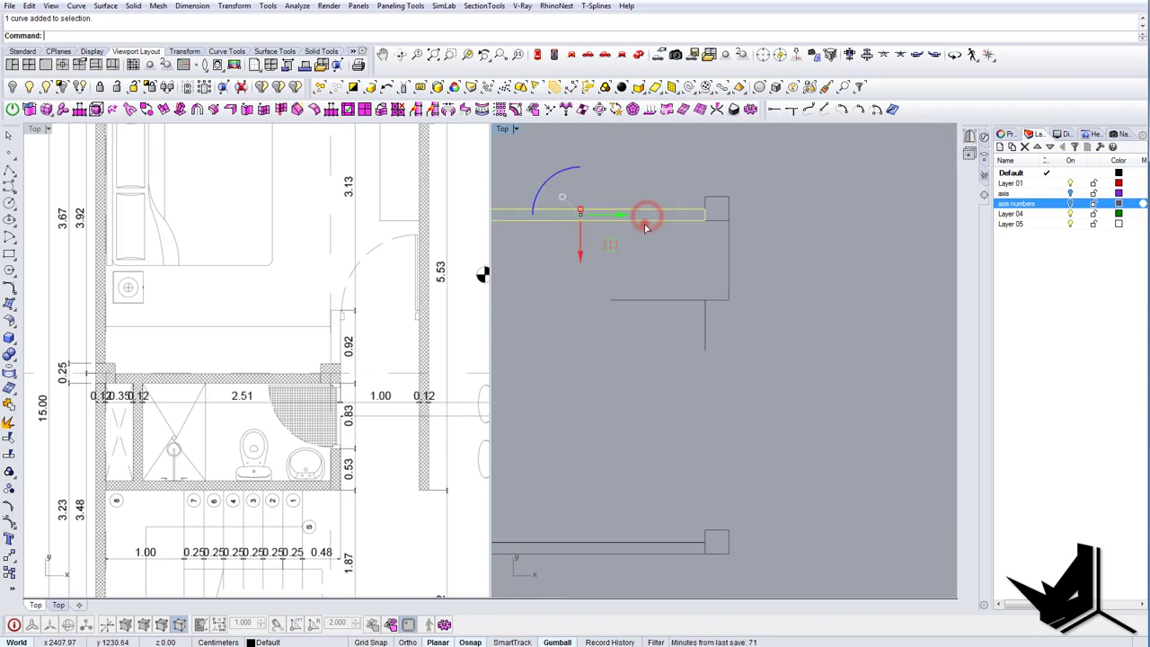
{"action": "type", "text": "copy"}
{"action": "key", "text": "Return"}
{"action": "left_click", "coordinate": [651, 223]}
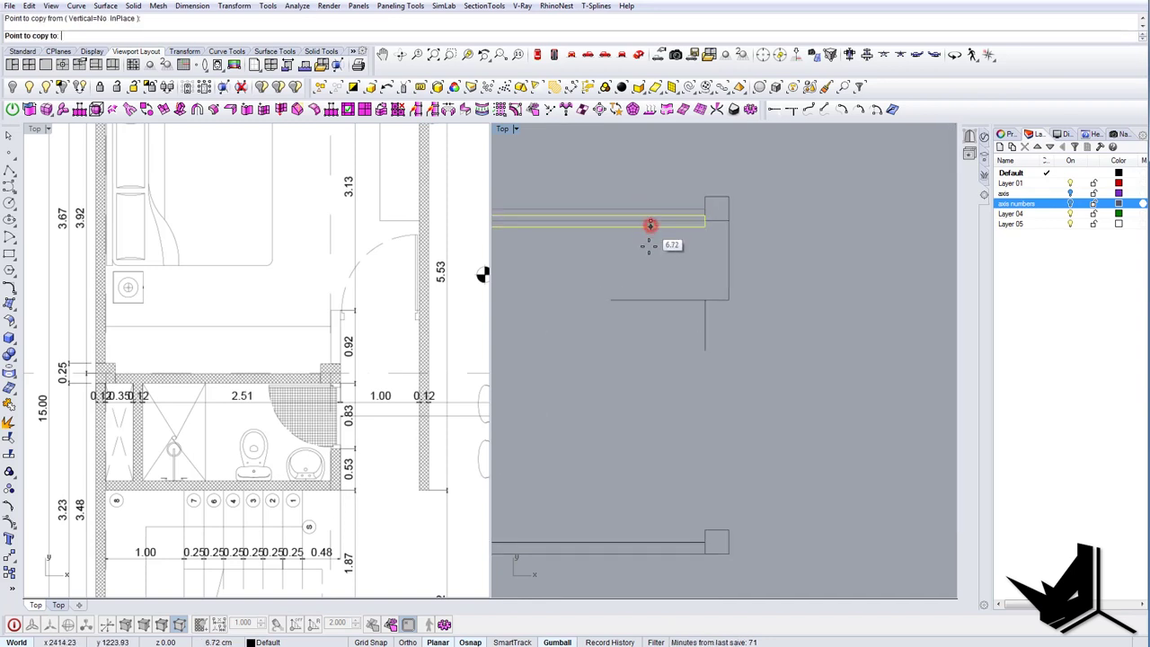
{"action": "left_click", "coordinate": [707, 353]}
{"action": "right_click", "coordinate": [706, 354]}
Delete the 53 cm vertical guide line beside the copied bathroom wall.
{"action": "scroll", "coordinate": [764, 385], "scroll_direction": "down", "scroll_amount": 8}
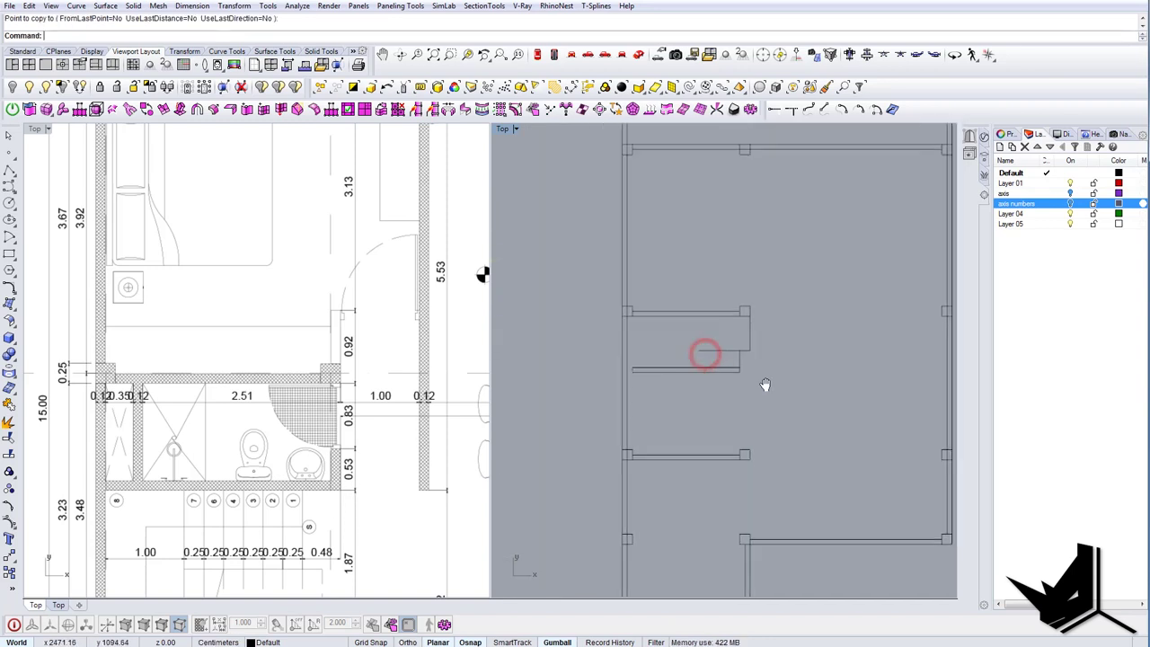
{"action": "right_click_drag", "start_coordinate": [764, 385], "coordinate": [794, 389]}
{"action": "scroll", "coordinate": [777, 377], "scroll_direction": "up", "scroll_amount": 6}
{"action": "left_click", "coordinate": [772, 366]}
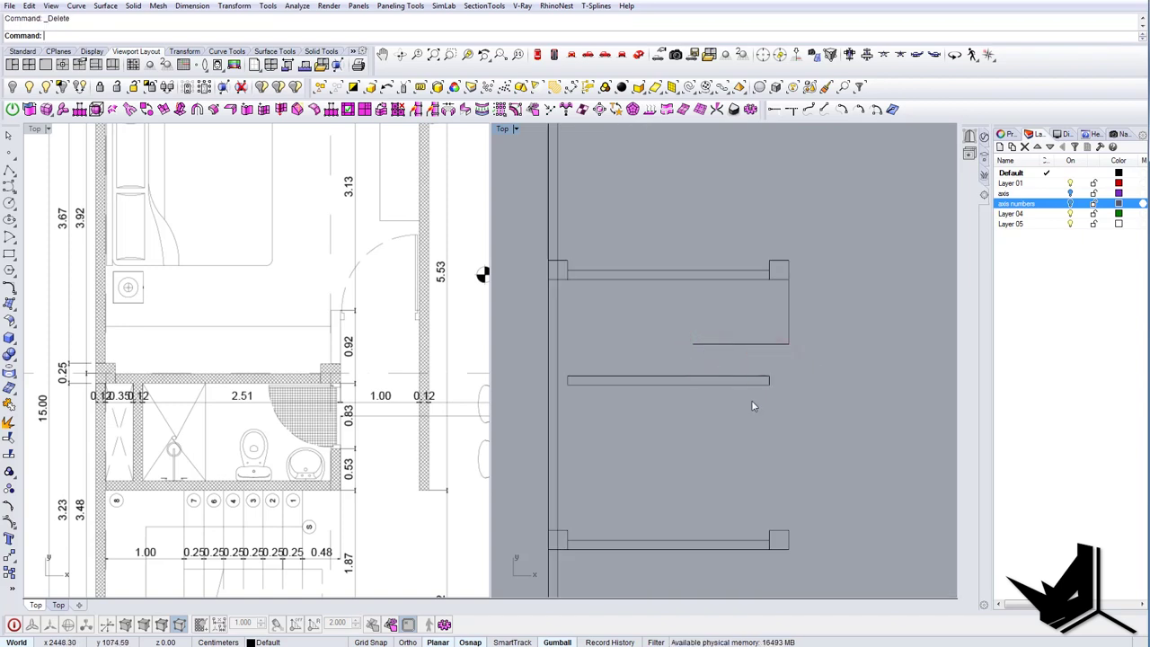
Extend the copied bathroom wall with Scale1D from its right end to the inner face of the left exterior wall.
{"action": "left_click", "coordinate": [624, 384]}
{"action": "type", "text": "SC"}
{"action": "key", "text": "Return"}
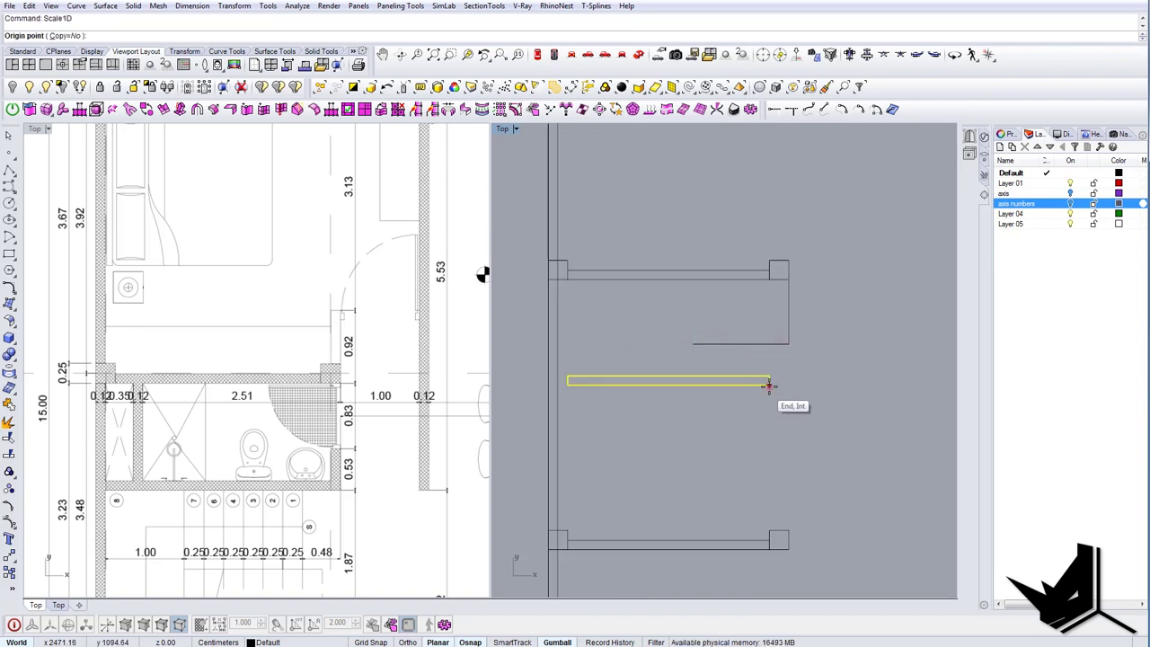
{"action": "left_click", "coordinate": [769, 385]}
{"action": "left_click", "coordinate": [568, 387]}
{"action": "left_click", "coordinate": [562, 388]}
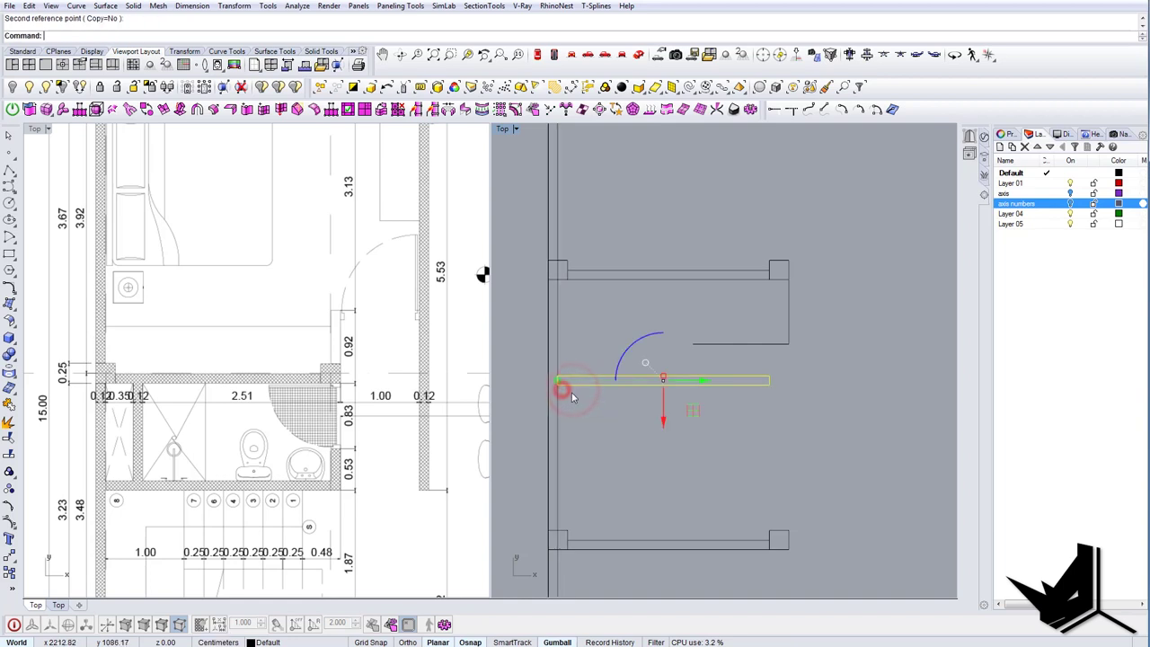
Stretch the copied bathroom wall with Scale1D from its left end until its right end aligns with the 83 cm guide line.
{"action": "key", "text": "Return"}
{"action": "left_click", "coordinate": [561, 388]}
{"action": "left_click", "coordinate": [767, 386]}
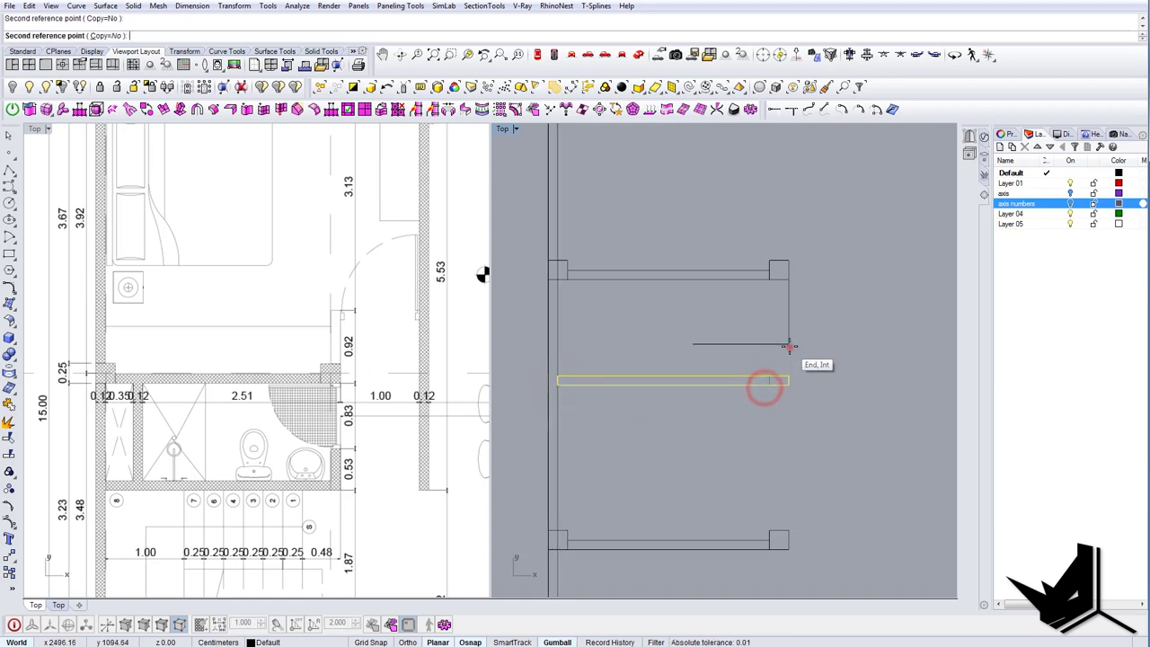
{"action": "left_click", "coordinate": [789, 345]}
{"action": "right_click_drag", "start_coordinate": [781, 350], "coordinate": [732, 369]}
{"action": "key", "text": "Escape"}
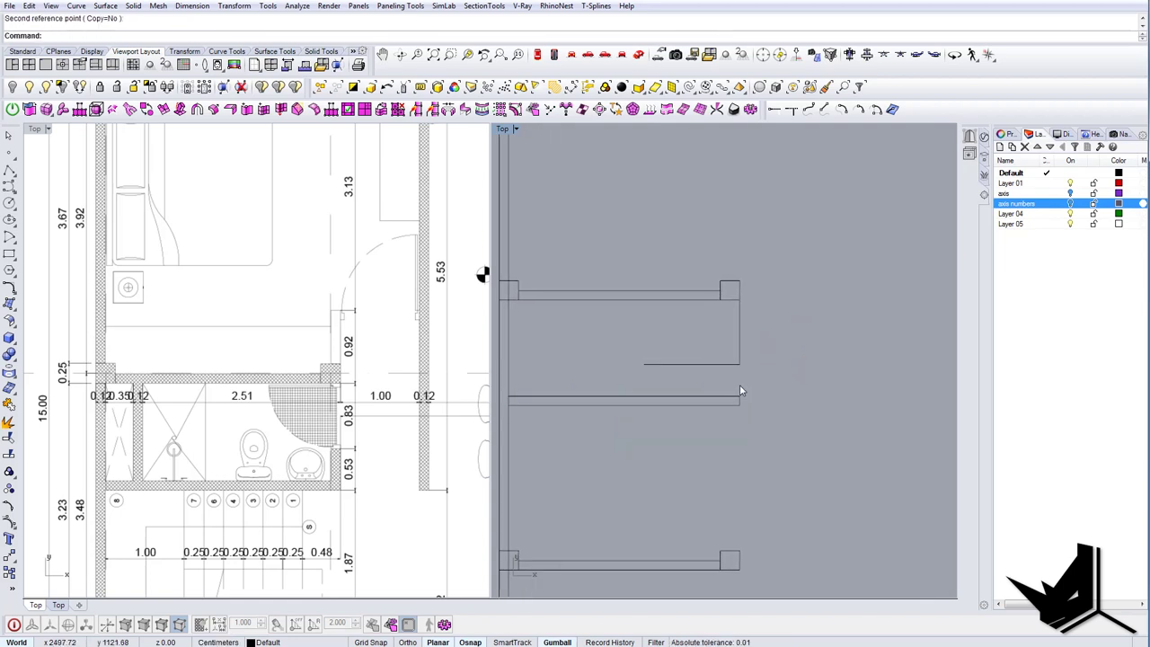
{"action": "scroll", "coordinate": [740, 386], "scroll_direction": "down", "scroll_amount": 2}
{"action": "scroll", "coordinate": [631, 401], "scroll_direction": "up", "scroll_amount": 1}
{"action": "right_click_drag", "start_coordinate": [746, 398], "coordinate": [733, 419]}
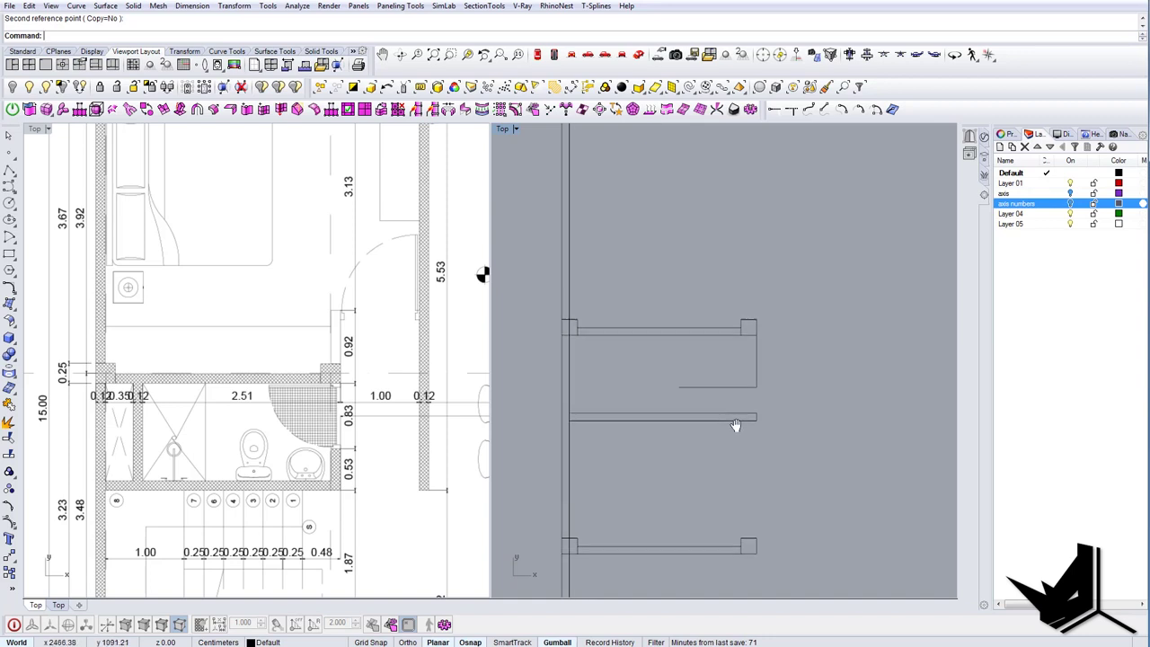
Duplicate the bathroom's lower wall just below the original and rotate the copy by 90°.
{"action": "scroll", "coordinate": [735, 418], "scroll_direction": "up", "scroll_amount": 2}
{"action": "left_click_drag", "start_coordinate": [708, 396], "coordinate": [734, 456]}
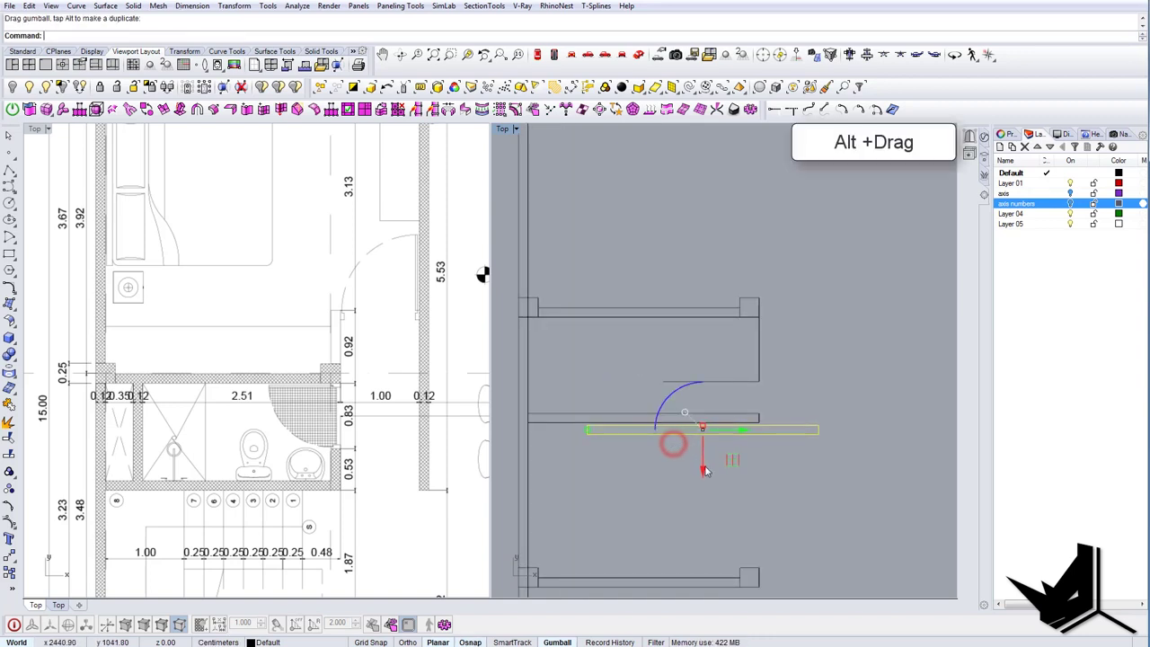
{"action": "left_click", "coordinate": [678, 396]}
{"action": "type", "text": "90"}
{"action": "key", "text": "Return"}
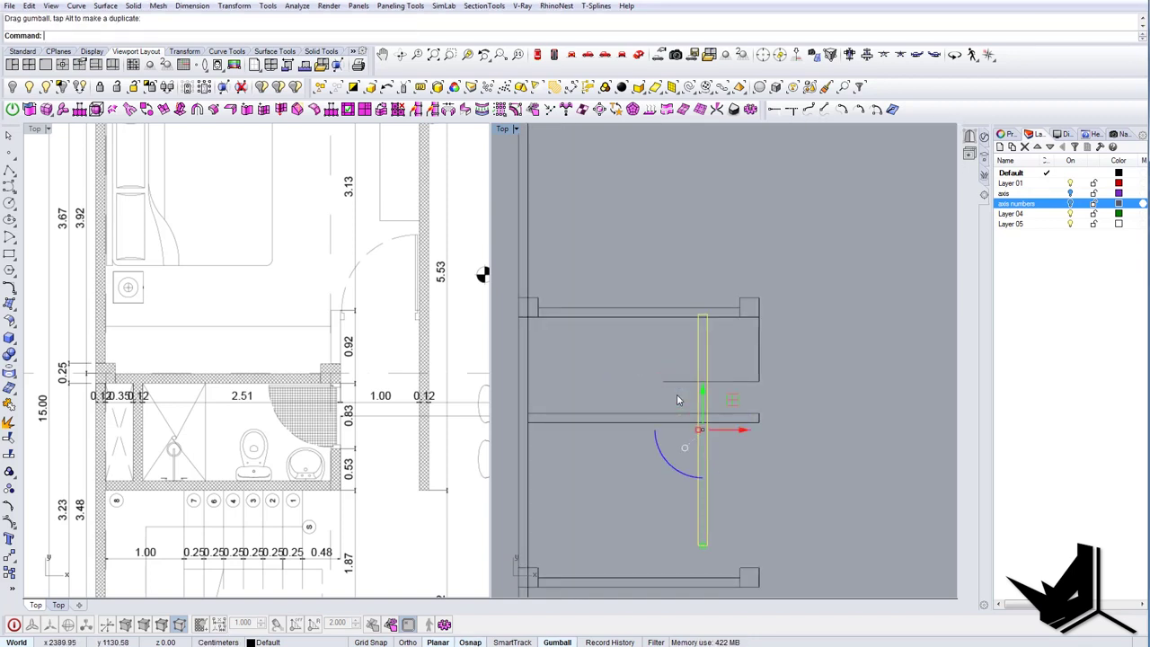
Move the rotated wall so its lower right corner sits on the upper right corner of the bathroom's lower wall.
{"action": "type", "text": "m"}
{"action": "key", "text": "Return"}
{"action": "left_click", "coordinate": [711, 543]}
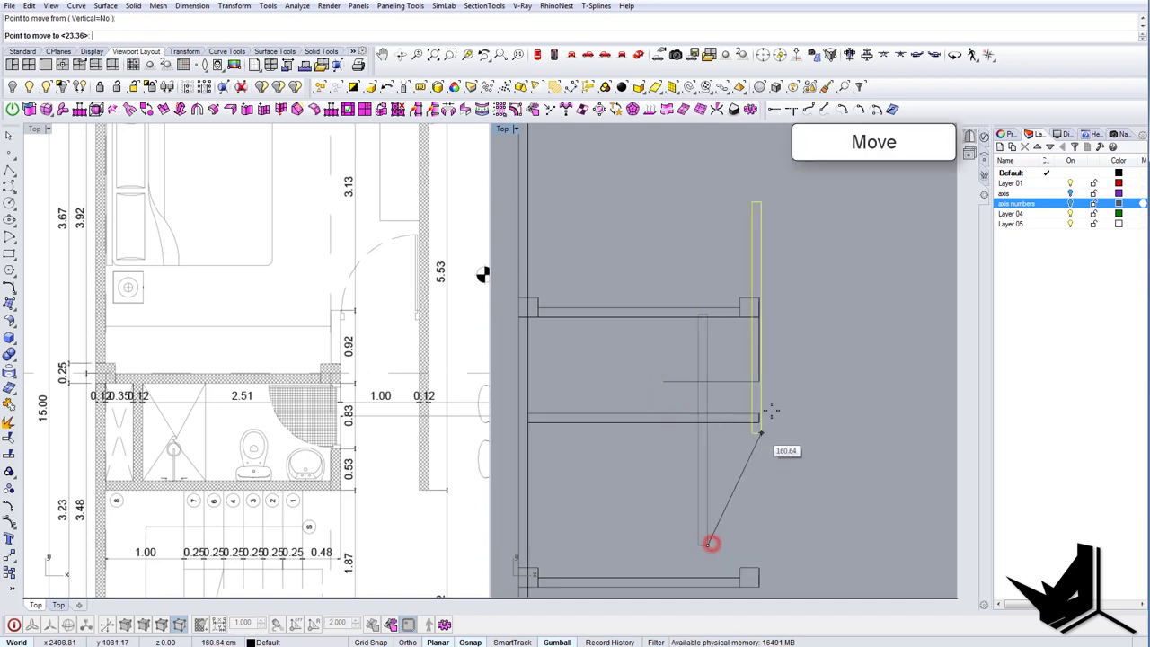
{"action": "left_click", "coordinate": [761, 413]}
Shorten the upright wall with Scale1D from its lower end to the horizontal guide at the 83 cm line's lower end.
{"action": "type", "text": "sc1"}
{"action": "key", "text": "Return"}
{"action": "left_click", "coordinate": [762, 414]}
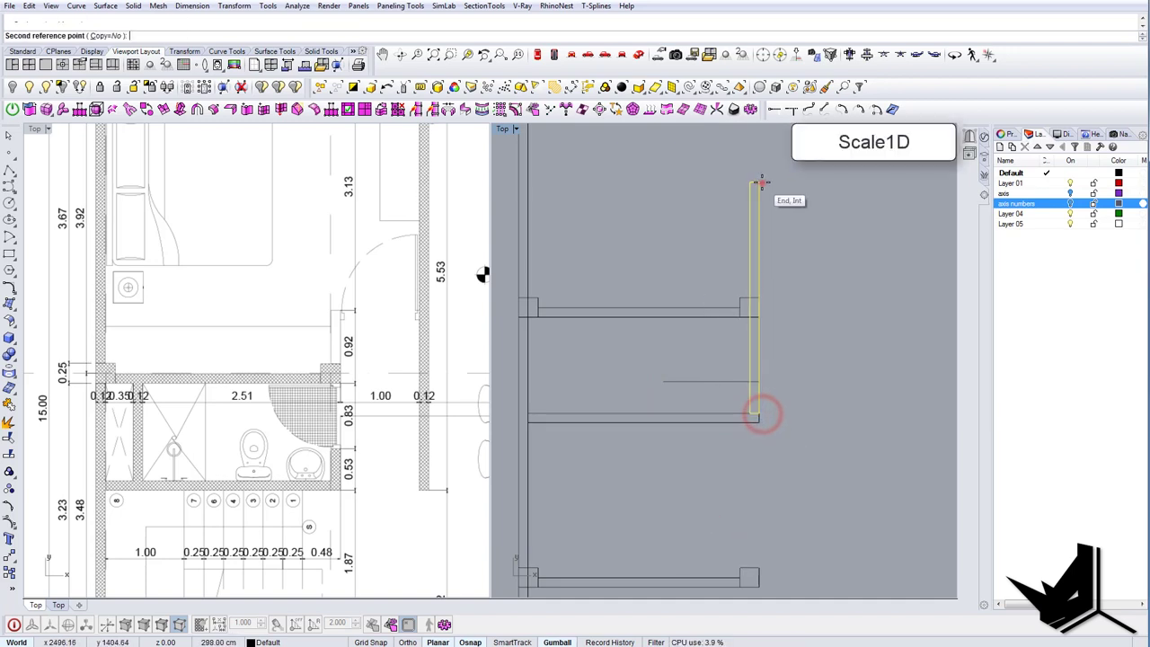
{"action": "left_click", "coordinate": [760, 183]}
{"action": "left_click", "coordinate": [761, 385]}
Delete the horizontal guide line and the 83 cm vertical guide line beside the bathroom door opening.
{"action": "left_click_drag", "start_coordinate": [729, 361], "coordinate": [724, 397]}
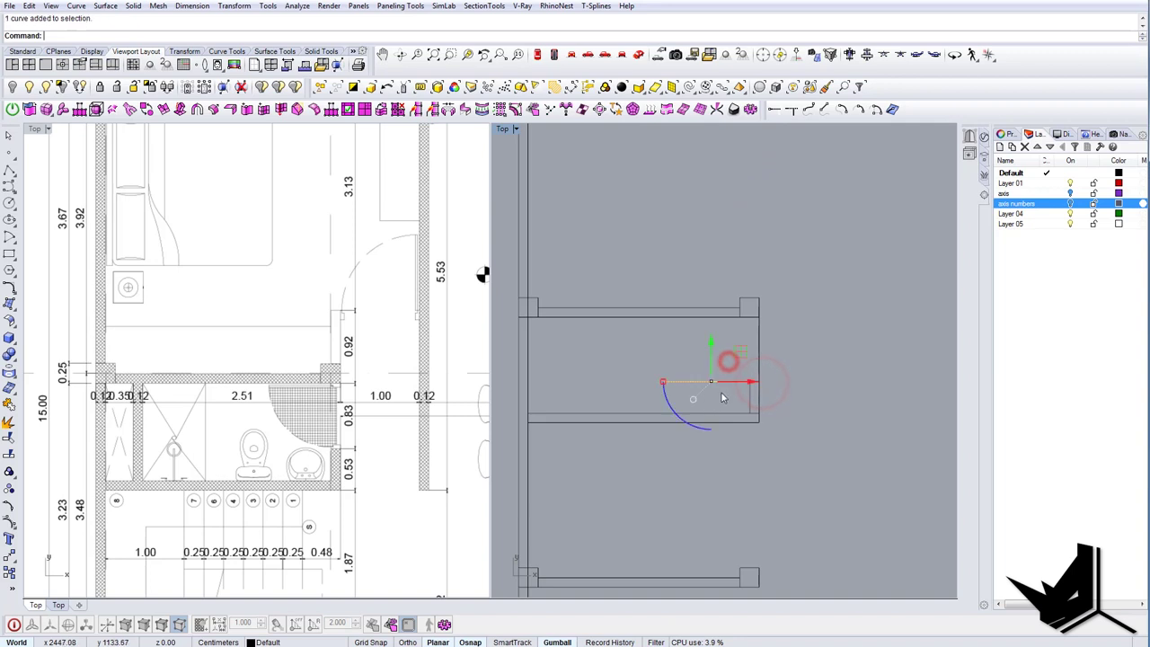
{"action": "key", "text": "Delete"}
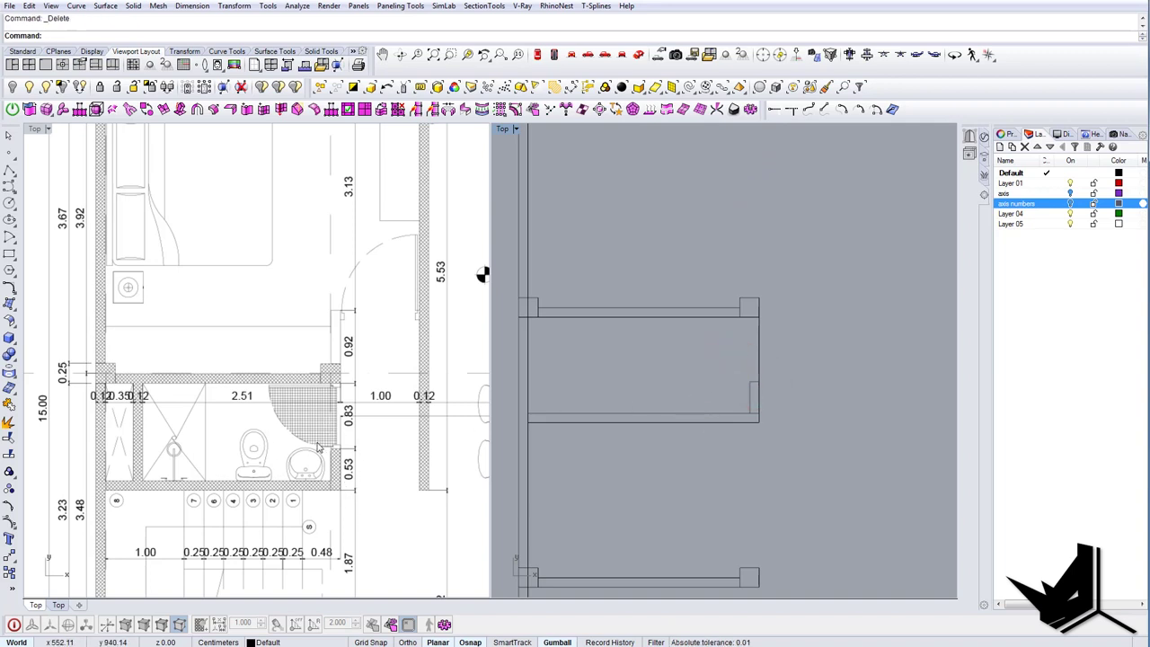
{"action": "right_click_drag", "start_coordinate": [776, 342], "coordinate": [779, 352]}
{"action": "left_click_drag", "start_coordinate": [779, 357], "coordinate": [750, 362]}
{"action": "key", "text": "Delete"}
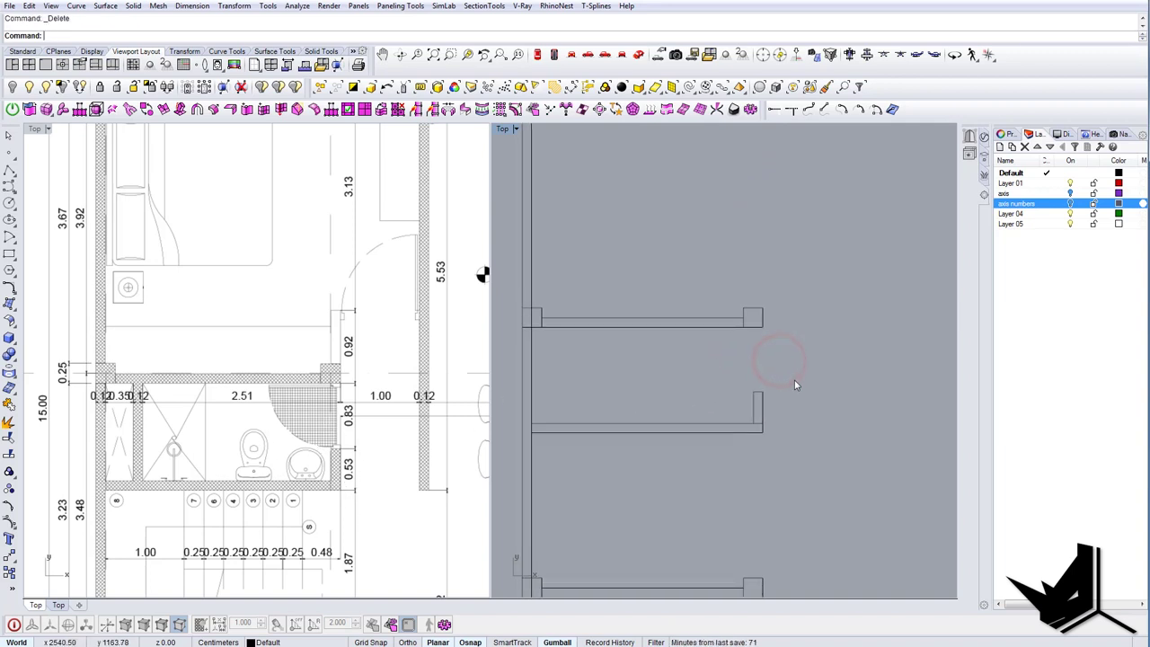
Copy the short upright wall beside the bathroom door opening straight to the left, placing it freely inside the bathroom.
{"action": "scroll", "coordinate": [793, 381], "scroll_direction": "down", "scroll_amount": 4}
{"action": "scroll", "coordinate": [679, 419], "scroll_direction": "up", "scroll_amount": 2}
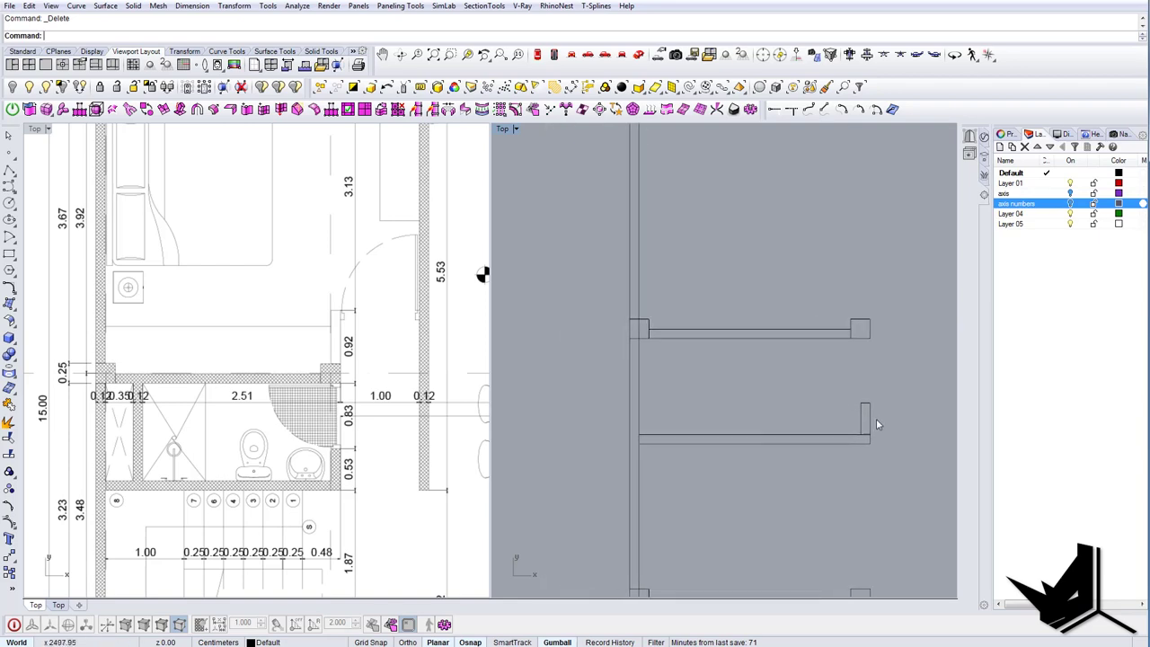
{"action": "left_click", "coordinate": [863, 419]}
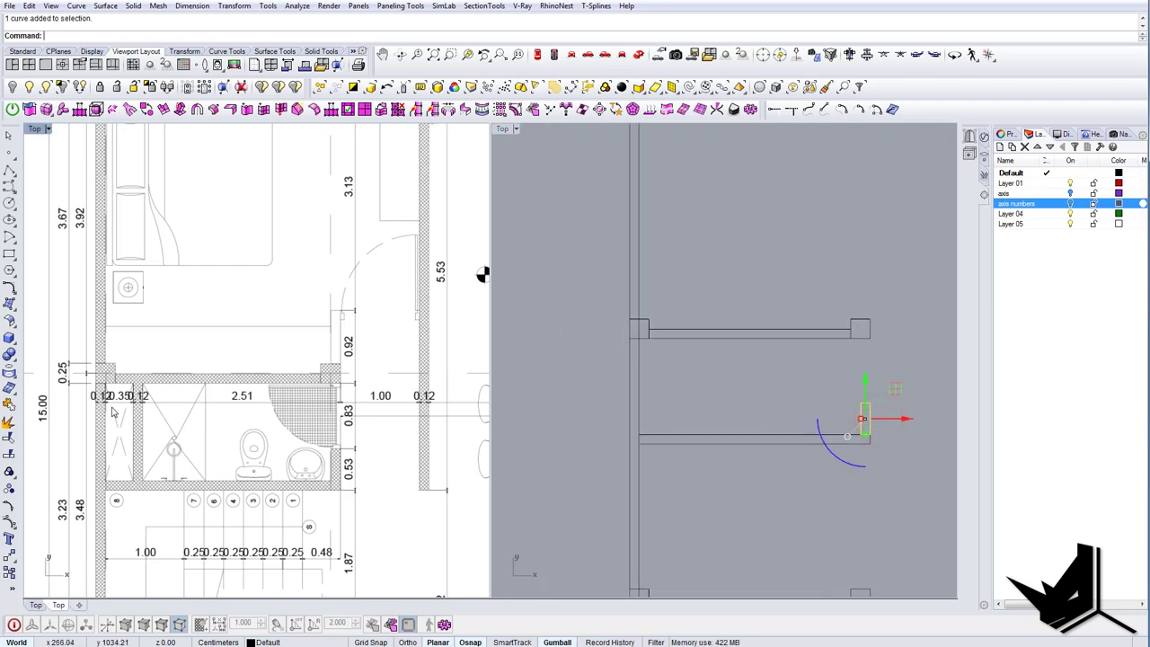
{"action": "scroll", "coordinate": [112, 412], "scroll_direction": "up", "scroll_amount": 10}
{"action": "scroll", "coordinate": [136, 397], "scroll_direction": "down", "scroll_amount": 2}
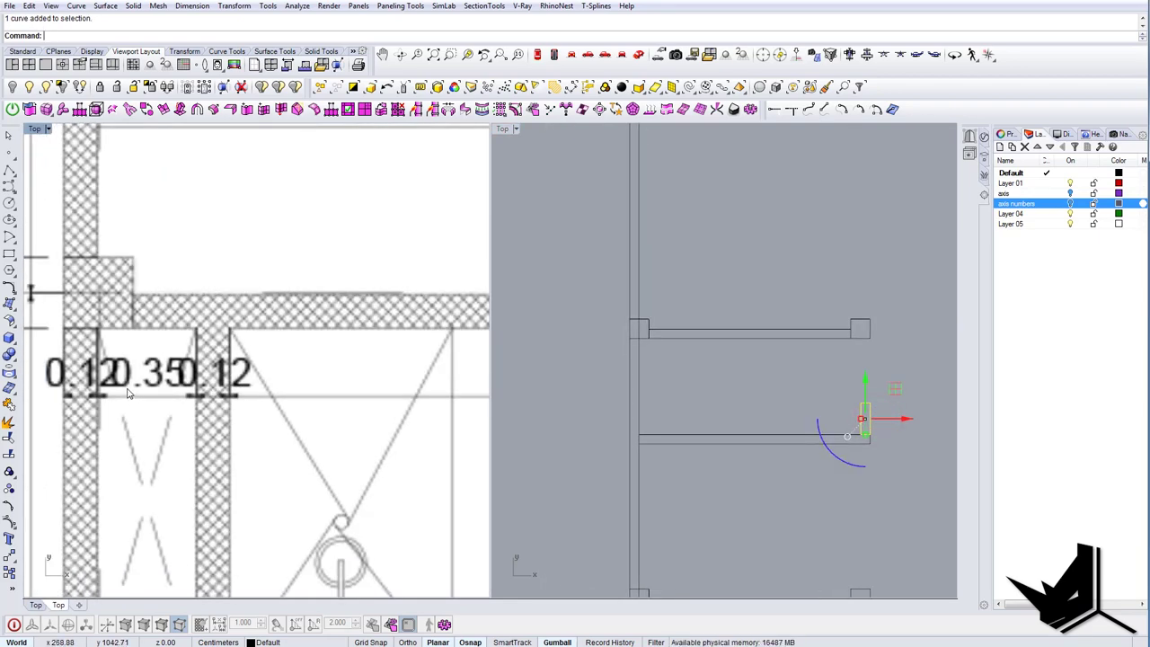
{"action": "scroll", "coordinate": [182, 394], "scroll_direction": "down", "scroll_amount": 10}
{"action": "right_click_drag", "start_coordinate": [832, 400], "coordinate": [807, 408]}
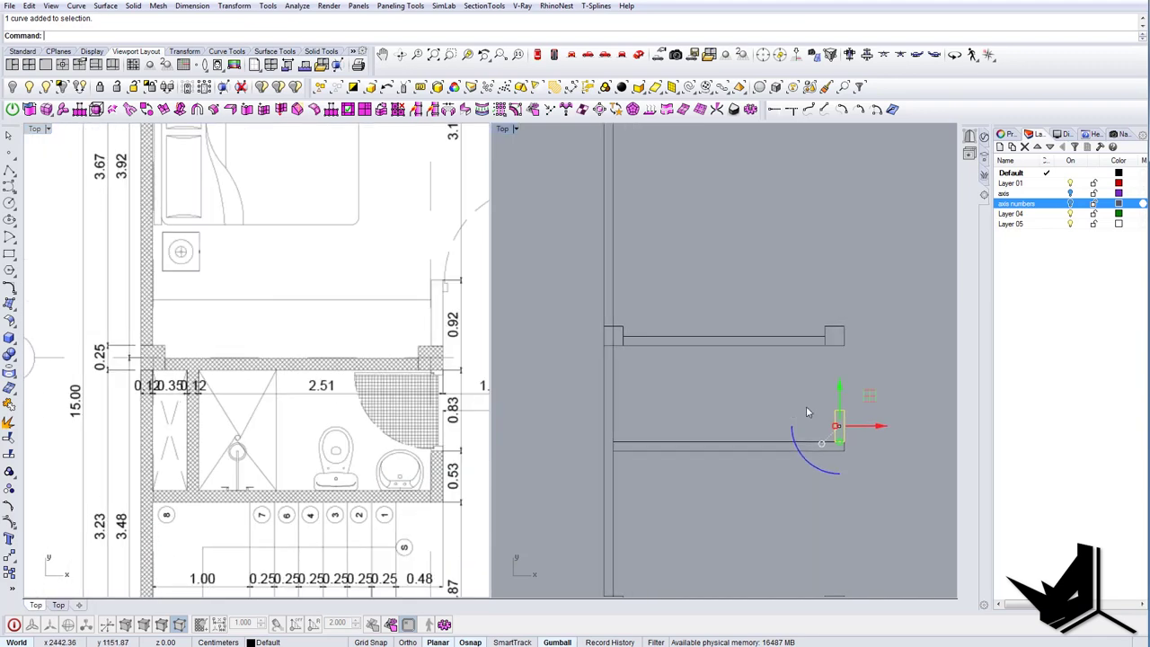
{"action": "scroll", "coordinate": [830, 414], "scroll_direction": "up", "scroll_amount": 4}
{"action": "type", "text": "C"}
{"action": "key", "text": "Return"}
{"action": "left_click", "coordinate": [836, 434]}
{"action": "scroll", "coordinate": [663, 431], "scroll_direction": "down", "scroll_amount": 4}
{"action": "right_click_drag", "start_coordinate": [663, 432], "coordinate": [768, 432]}
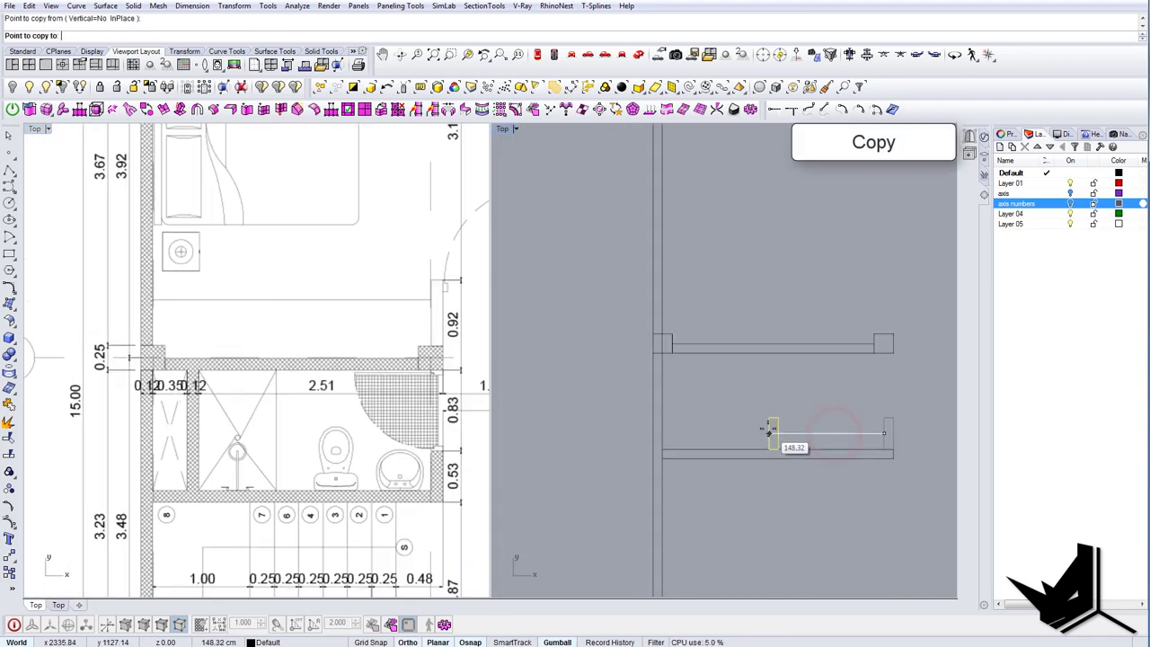
{"action": "left_click", "coordinate": [757, 428]}
{"action": "key", "text": "Return"}
Draw a 35 cm horizontal guide line into the bathroom from the inner face of the left exterior wall.
{"action": "scroll", "coordinate": [719, 427], "scroll_direction": "up", "scroll_amount": 2}
{"action": "right_click_drag", "start_coordinate": [688, 423], "coordinate": [681, 422]}
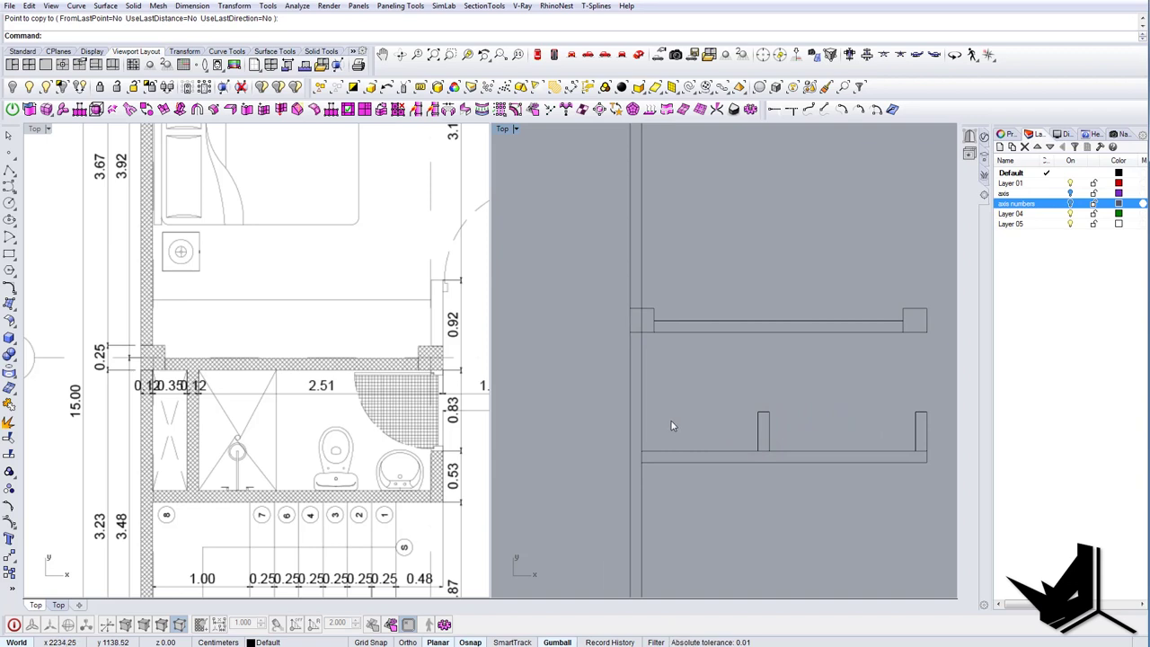
{"action": "type", "text": "l"}
{"action": "key", "text": "Return"}
{"action": "left_click", "coordinate": [648, 417]}
{"action": "type", "text": "35"}
{"action": "key", "text": "Return"}
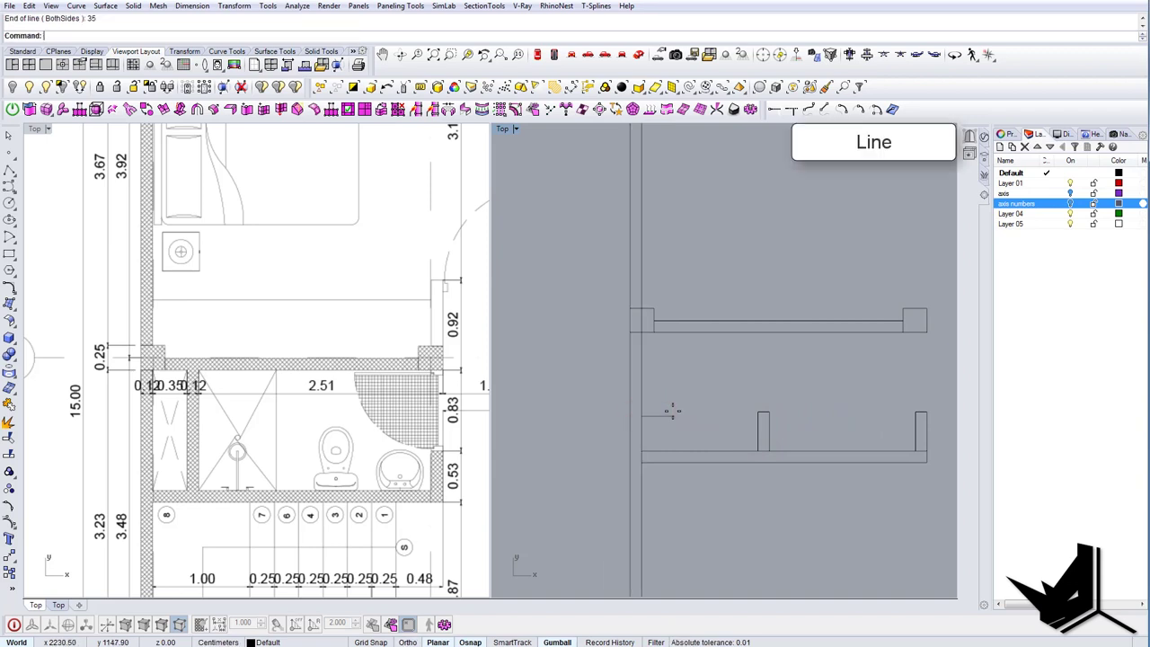
Copy the loose short wall leftward so its left face meets the right end of the 35 cm guide line.
{"action": "type", "text": "copy"}
{"action": "key", "text": "Return"}
{"action": "key", "text": "Escape"}
{"action": "left_click_drag", "start_coordinate": [784, 431], "coordinate": [753, 425]}
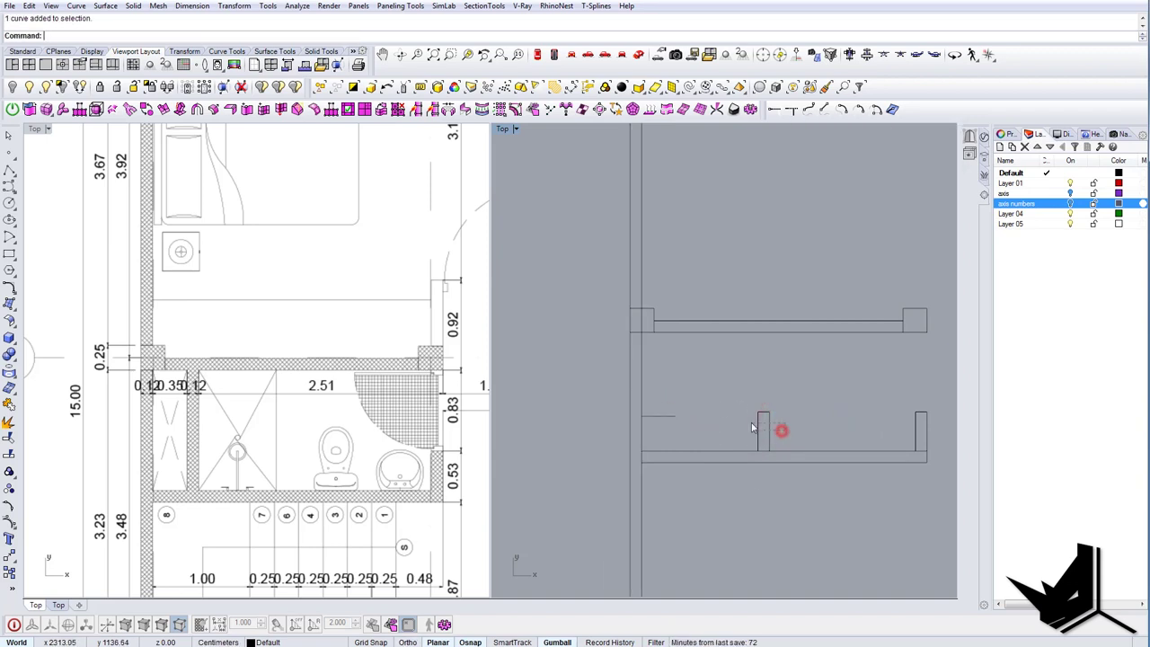
{"action": "key", "text": "Return"}
{"action": "left_click", "coordinate": [758, 431]}
{"action": "left_click", "coordinate": [676, 417]}
{"action": "key", "text": "Return"}
Delete the 35 cm guide line and the spare short wall in the middle of the bathroom.
{"action": "left_click", "coordinate": [678, 416]}
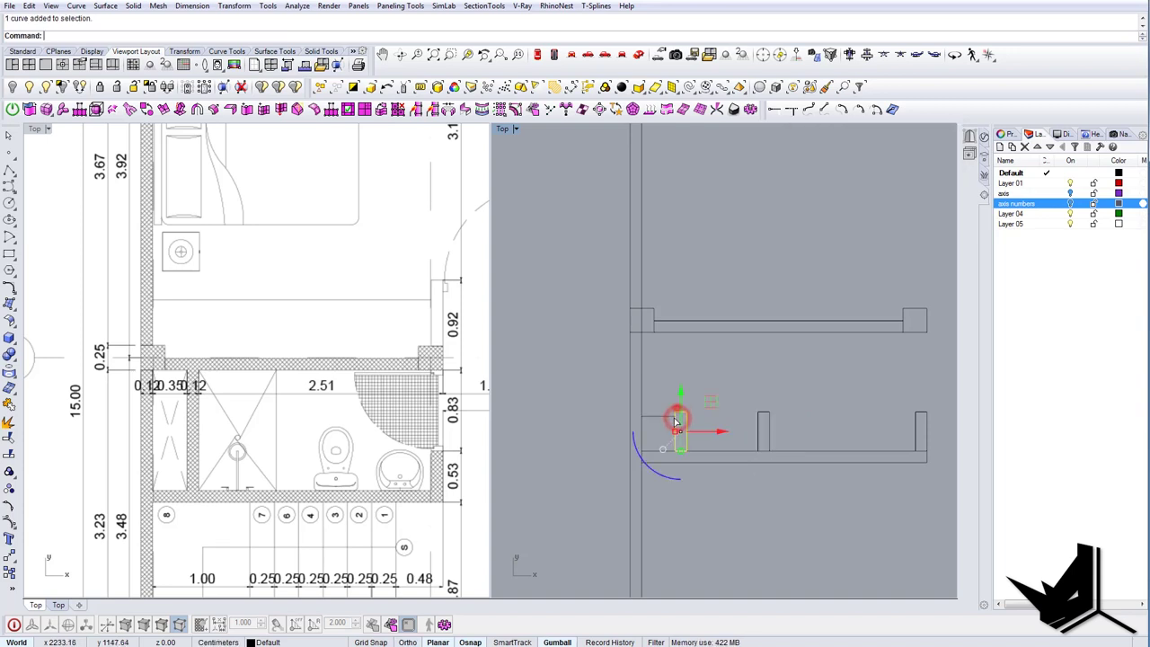
{"action": "left_click_drag", "start_coordinate": [678, 410], "coordinate": [684, 416]}
{"action": "key", "text": "ctrl+z"}
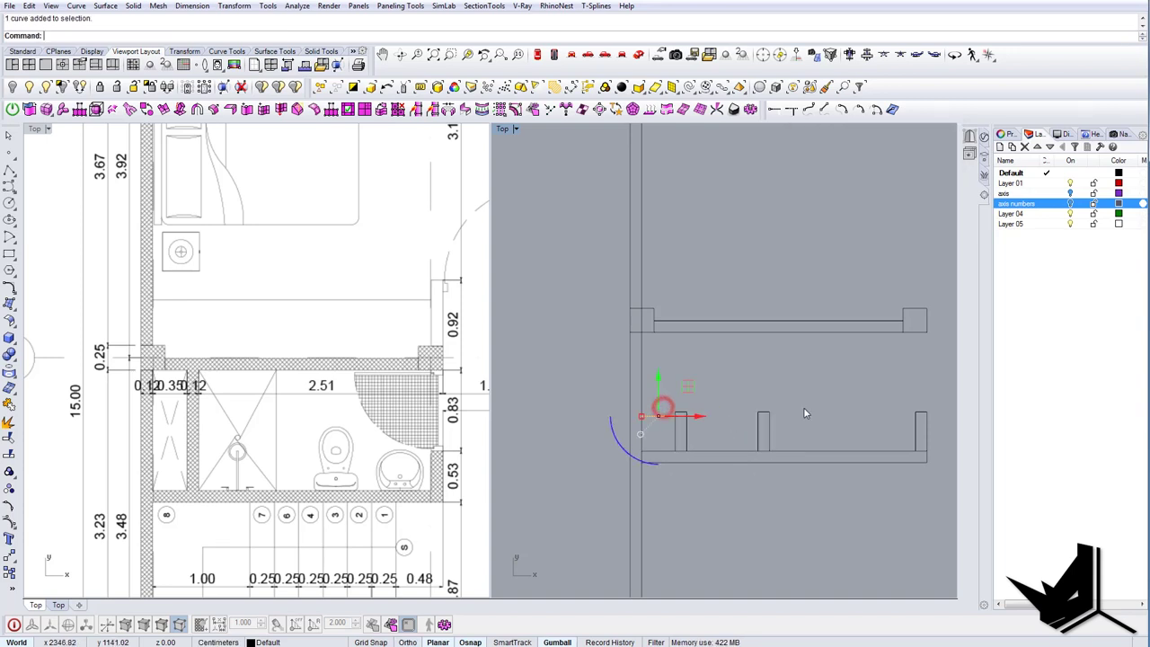
{"action": "key", "text": "Delete"}
{"action": "key", "text": "Delete"}
{"action": "left_click_drag", "start_coordinate": [792, 401], "coordinate": [682, 438]}
Extend the bathroom partition with Scale1D from its lower end up to the lower face of the axis D wall.
{"action": "type", "text": "sc1"}
{"action": "key", "text": "Return"}
{"action": "left_click", "coordinate": [686, 447]}
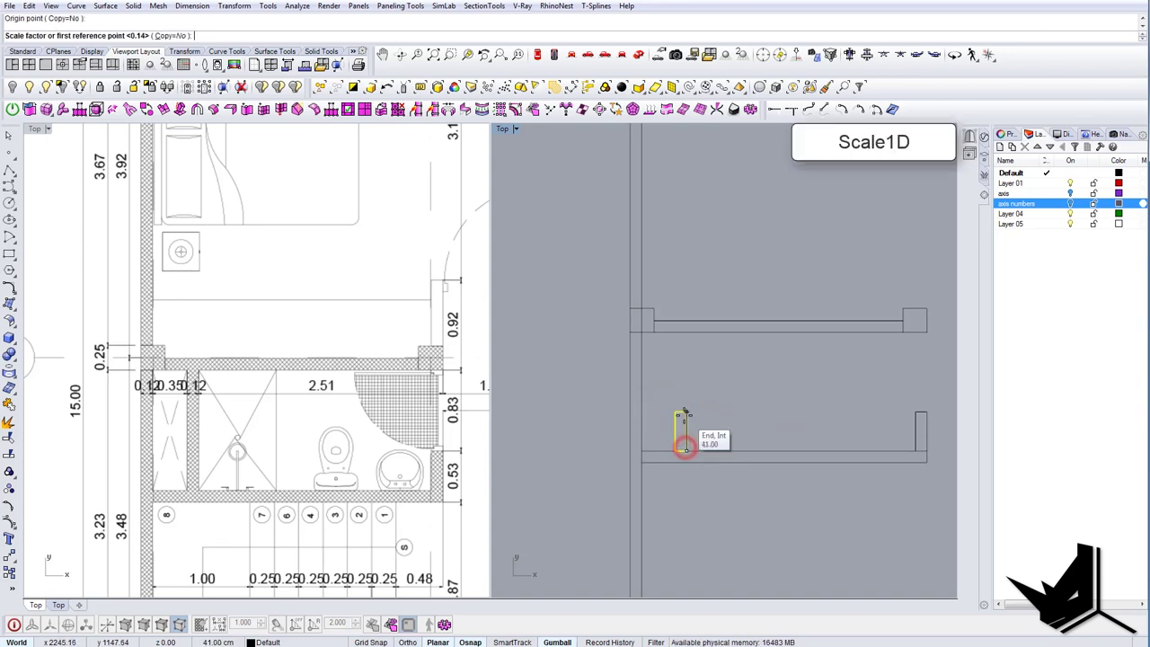
{"action": "left_click", "coordinate": [686, 412]}
{"action": "left_click", "coordinate": [689, 336]}
{"action": "key", "text": "Escape"}
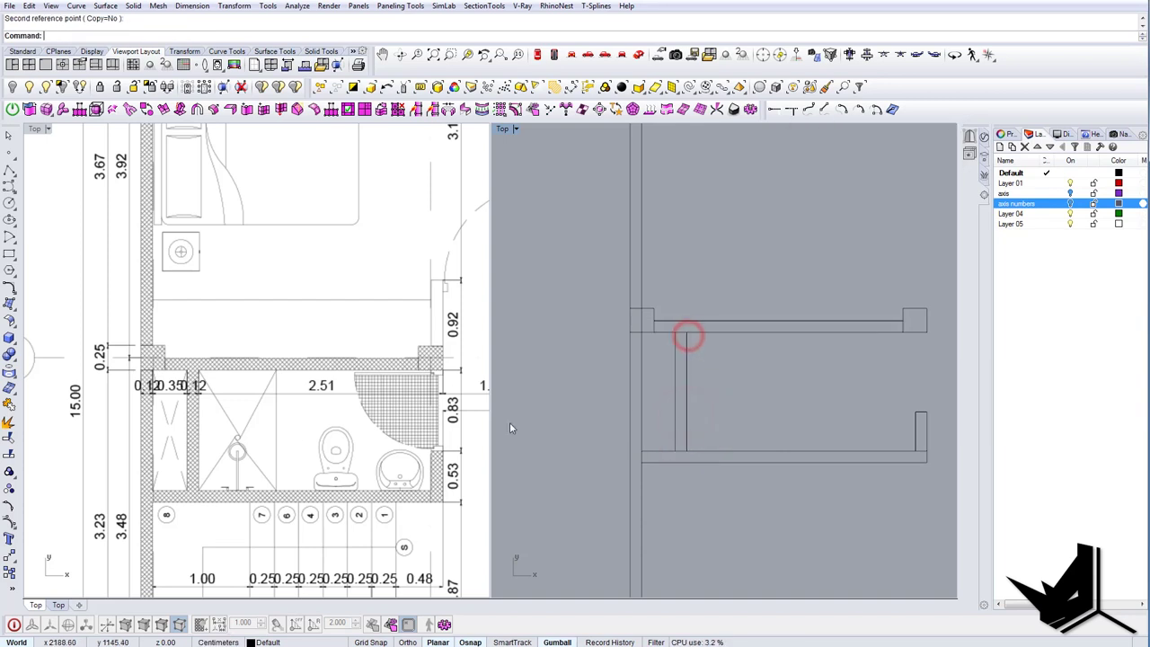
Compare the reference plan with the drafted walls, examining the remaining walls and dimensions around axes A to F.
{"action": "right_click_drag", "start_coordinate": [291, 442], "coordinate": [280, 425]}
{"action": "scroll", "coordinate": [350, 432], "scroll_direction": "up", "scroll_amount": 2}
{"action": "right_click_drag", "start_coordinate": [806, 393], "coordinate": [714, 396]}
{"action": "scroll", "coordinate": [714, 397], "scroll_direction": "down", "scroll_amount": 4}
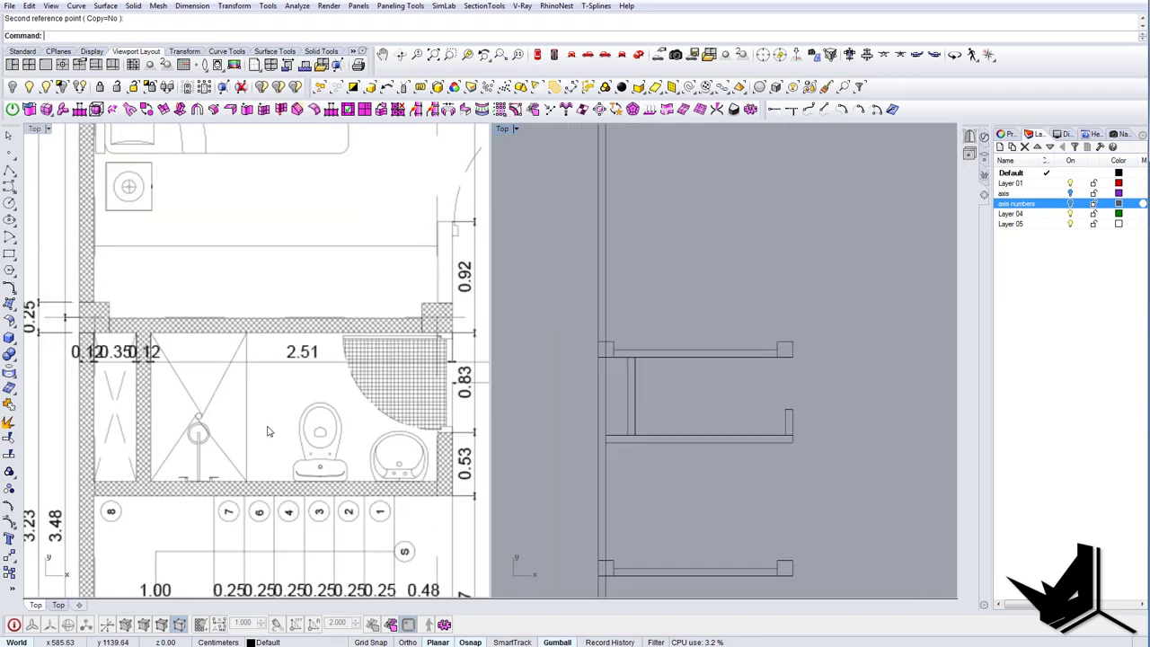
{"action": "scroll", "coordinate": [661, 409], "scroll_direction": "down", "scroll_amount": 4}
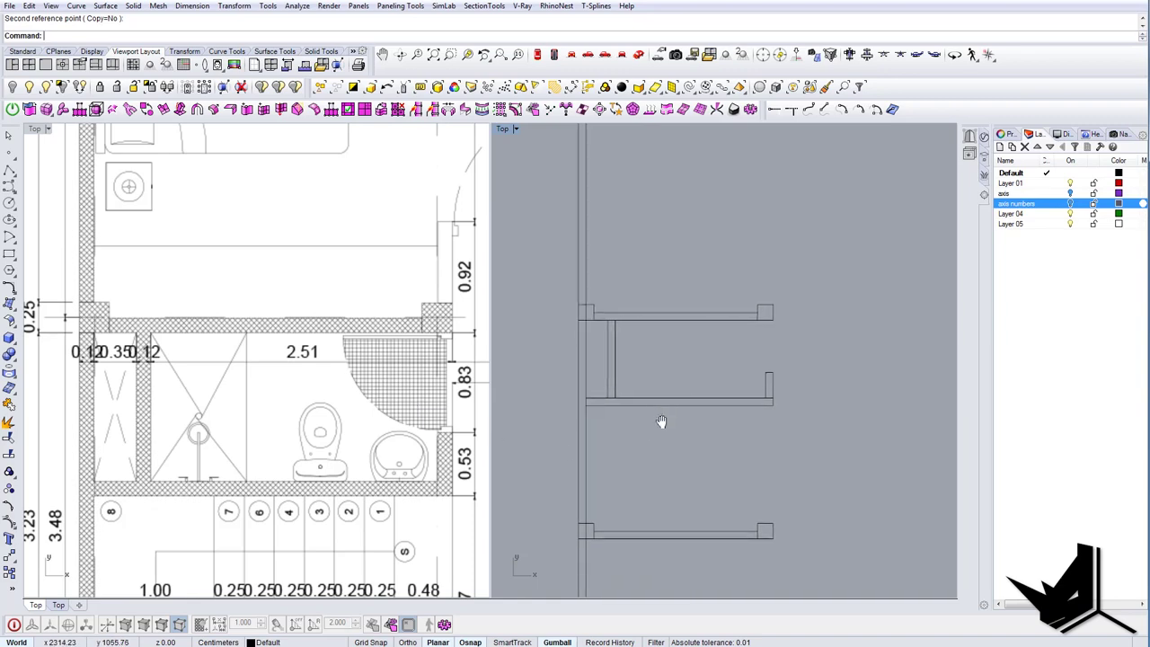
{"action": "scroll", "coordinate": [341, 454], "scroll_direction": "down", "scroll_amount": 2}
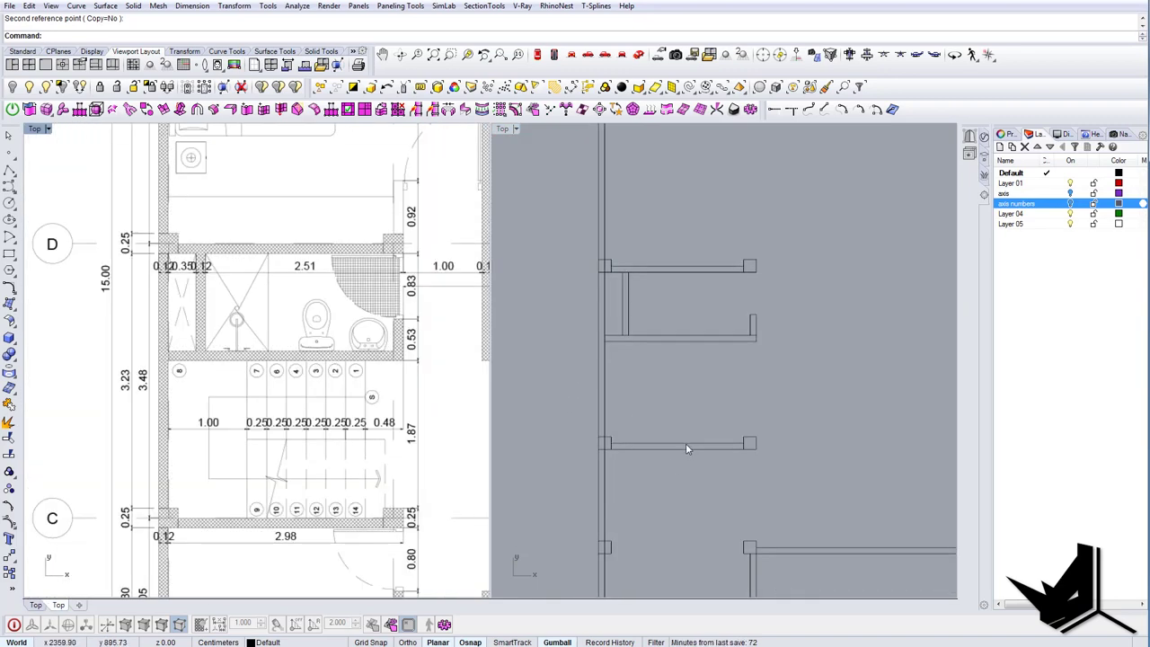
{"action": "right_click_drag", "start_coordinate": [688, 449], "coordinate": [669, 382]}
{"action": "right_click_drag", "start_coordinate": [390, 488], "coordinate": [369, 456]}
{"action": "right_click_drag", "start_coordinate": [721, 424], "coordinate": [609, 488]}
{"action": "right_click_drag", "start_coordinate": [333, 444], "coordinate": [286, 452]}
{"action": "scroll", "coordinate": [315, 440], "scroll_direction": "down", "scroll_amount": 8}
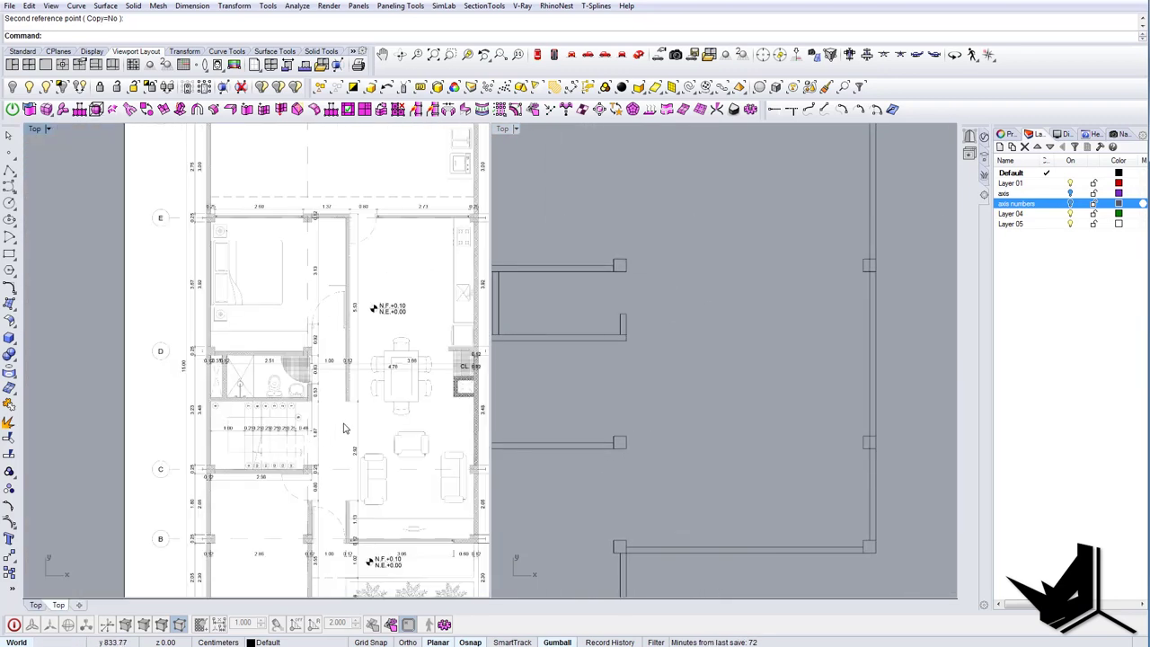
{"action": "scroll", "coordinate": [343, 423], "scroll_direction": "up", "scroll_amount": 2}
{"action": "right_click_drag", "start_coordinate": [365, 415], "coordinate": [302, 411]}
{"action": "right_click_drag", "start_coordinate": [290, 471], "coordinate": [331, 362]}
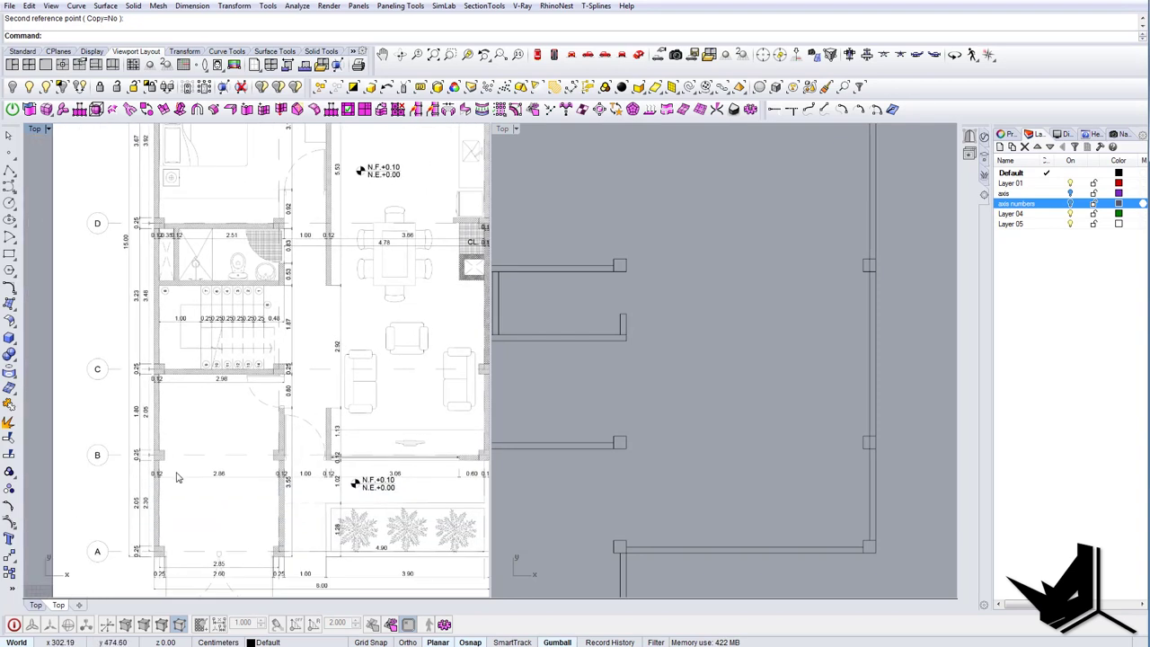
{"action": "right_click_drag", "start_coordinate": [345, 453], "coordinate": [300, 368]}
{"action": "right_click_drag", "start_coordinate": [663, 402], "coordinate": [650, 367]}
{"action": "scroll", "coordinate": [653, 366], "scroll_direction": "down", "scroll_amount": 8}
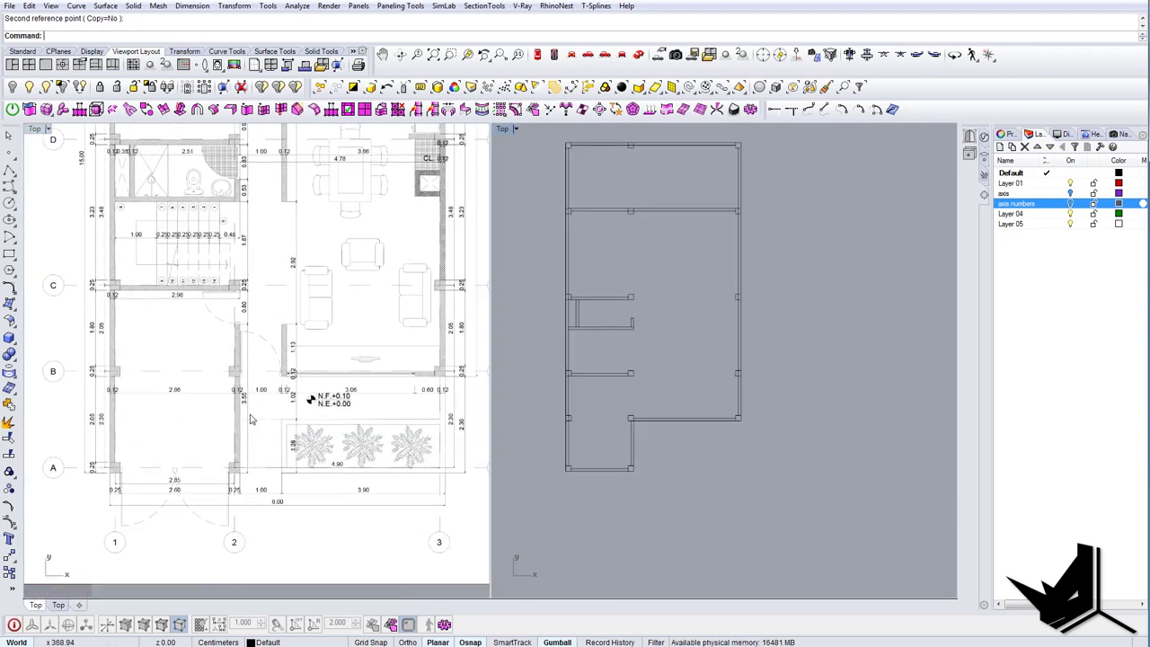
{"action": "right_click_drag", "start_coordinate": [669, 359], "coordinate": [673, 410]}
{"action": "right_click_drag", "start_coordinate": [285, 328], "coordinate": [313, 485]}
{"action": "right_click_drag", "start_coordinate": [256, 282], "coordinate": [275, 405]}
{"action": "mouse_move", "coordinate": [283, 305]}
{"action": "right_mouse_down"}
{"action": "mouse_move", "coordinate": [292, 404]}
{"action": "mouse_move", "coordinate": [284, 298]}
{"action": "right_mouse_up"}
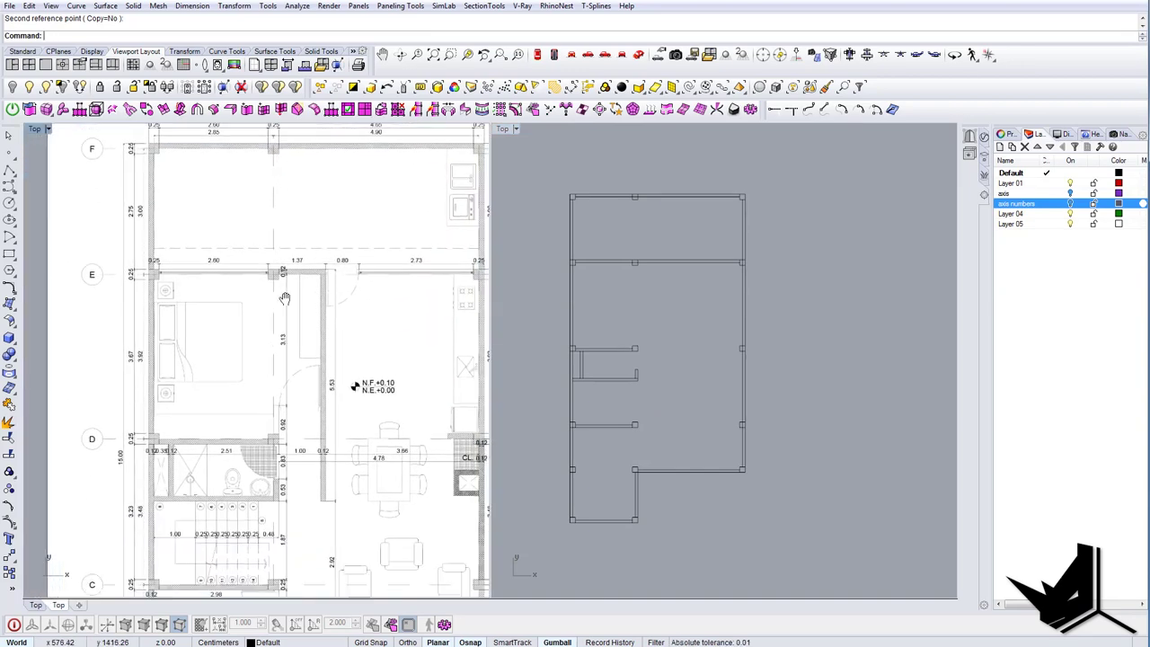
{"action": "scroll", "coordinate": [277, 189], "scroll_direction": "down", "scroll_amount": 5}
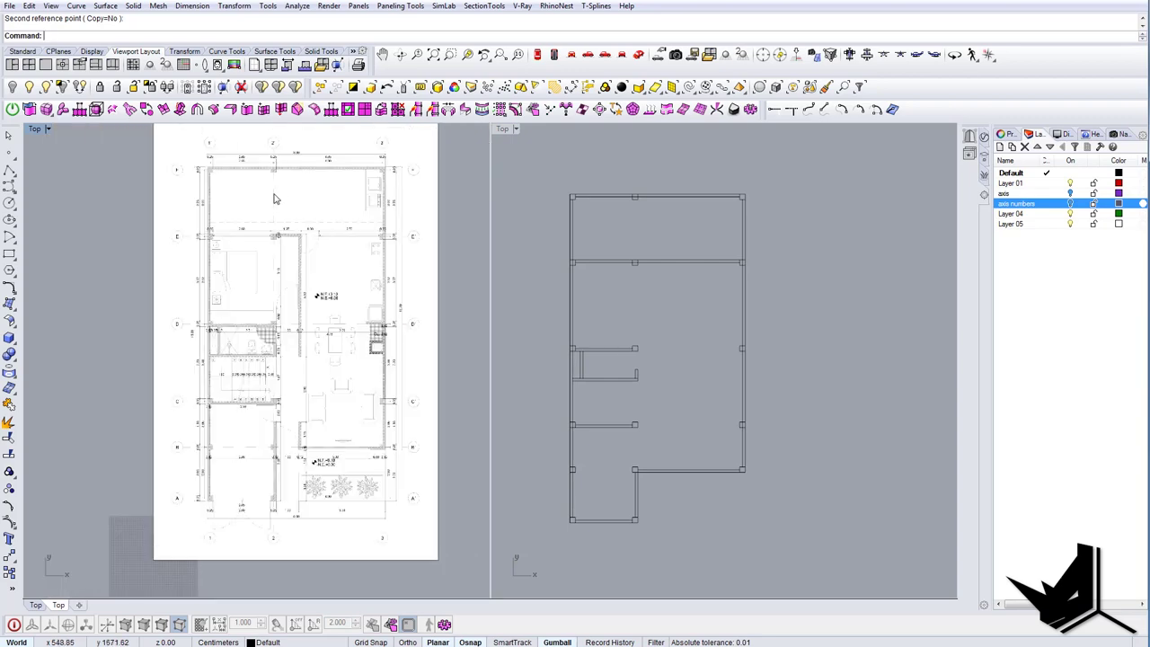
{"action": "scroll", "coordinate": [276, 379], "scroll_direction": "up", "scroll_amount": 5}
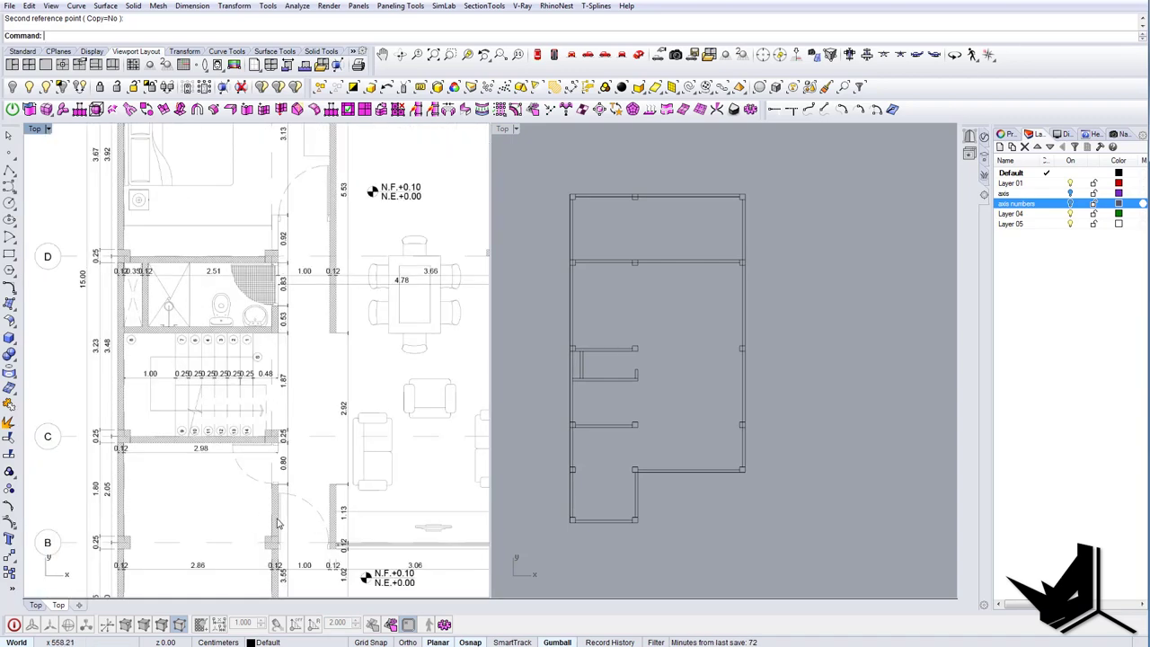
{"action": "right_click_drag", "start_coordinate": [277, 524], "coordinate": [286, 313]}
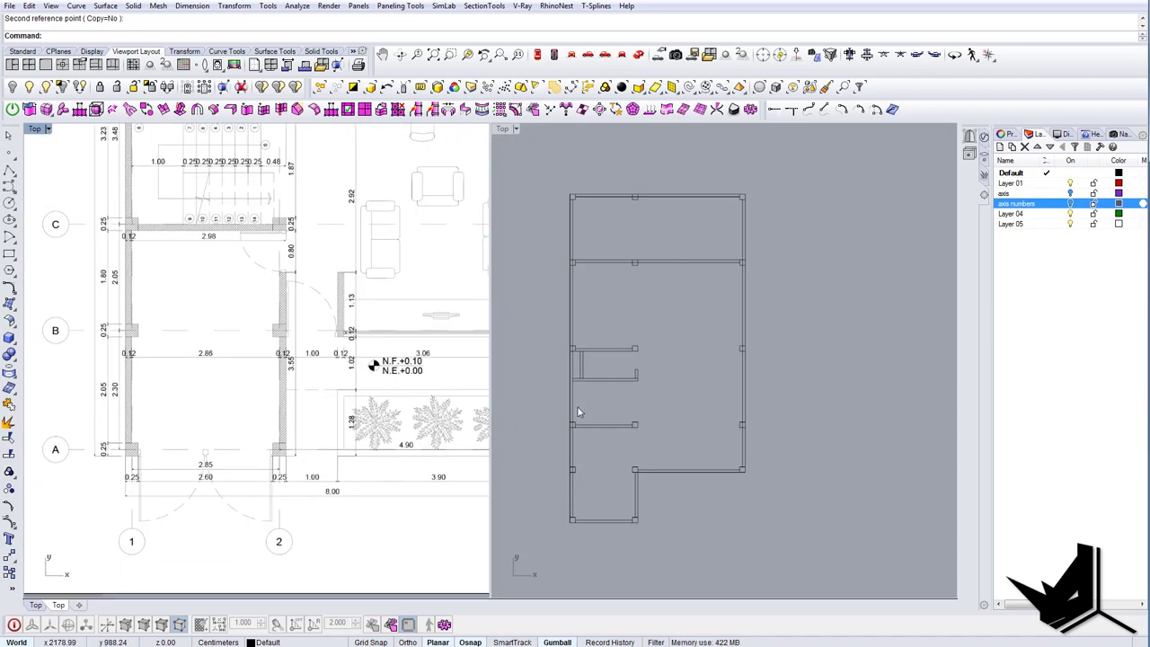
Extend the axis 2 wall between axes A and B with Scale1D from its lower end to the column at axis C.
{"action": "scroll", "coordinate": [620, 468], "scroll_direction": "up", "scroll_amount": 3}
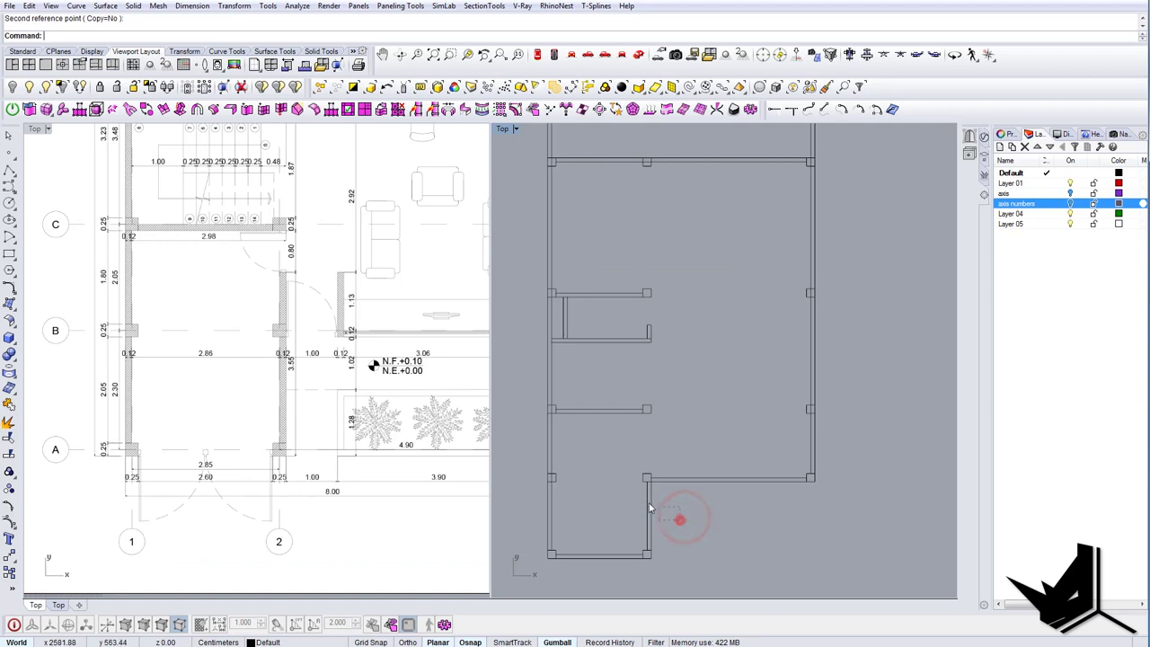
{"action": "left_click_drag", "start_coordinate": [650, 508], "coordinate": [642, 505]}
{"action": "type", "text": "sc1"}
{"action": "key", "text": "Return"}
{"action": "left_click", "coordinate": [653, 548]}
{"action": "scroll", "coordinate": [654, 476], "scroll_direction": "up", "scroll_amount": 4}
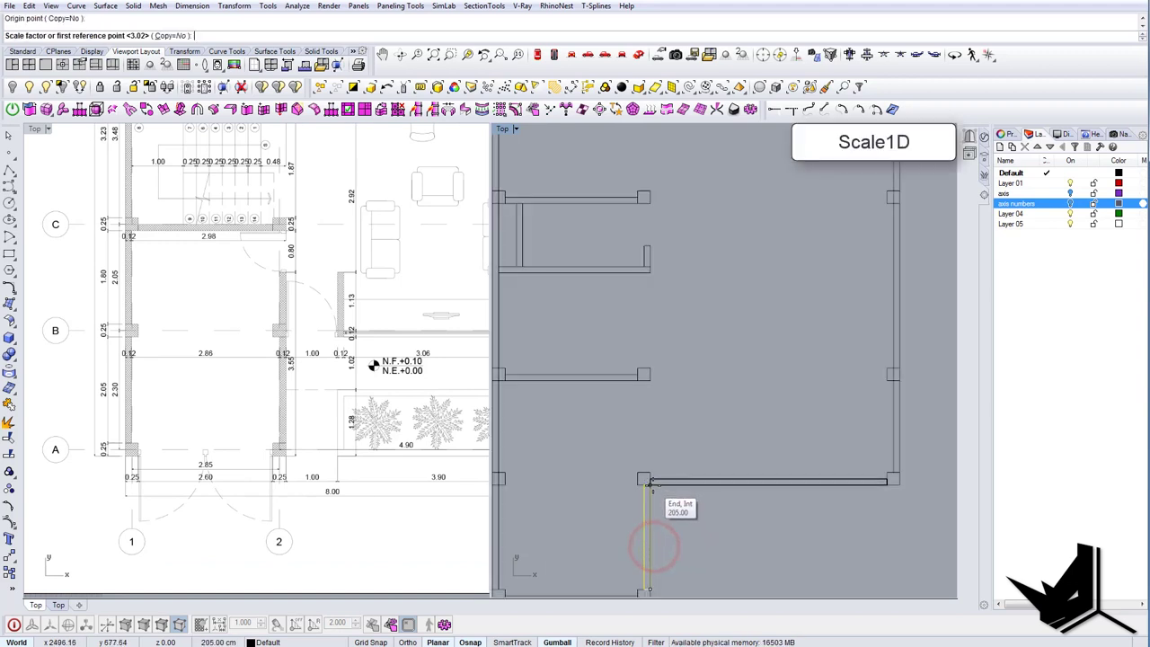
{"action": "left_click", "coordinate": [649, 483]}
{"action": "left_click", "coordinate": [645, 378]}
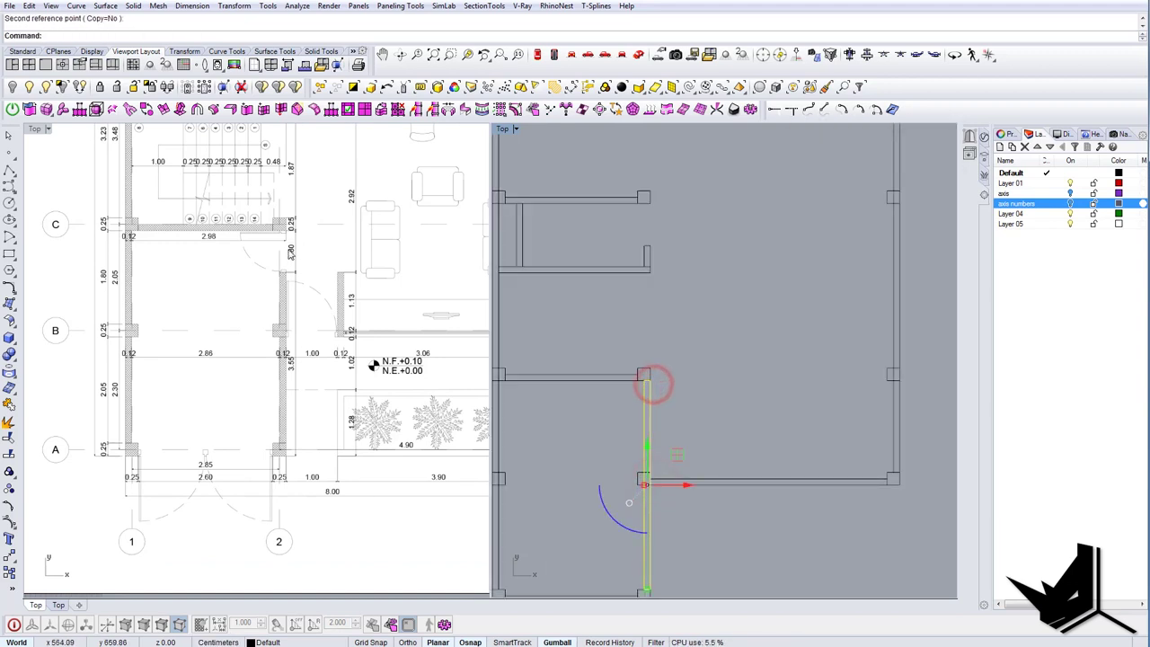
Draw an 80 cm guide line straight down from the lower left corner of the column at axes 2 and C.
{"action": "right_click_drag", "start_coordinate": [284, 255], "coordinate": [295, 284]}
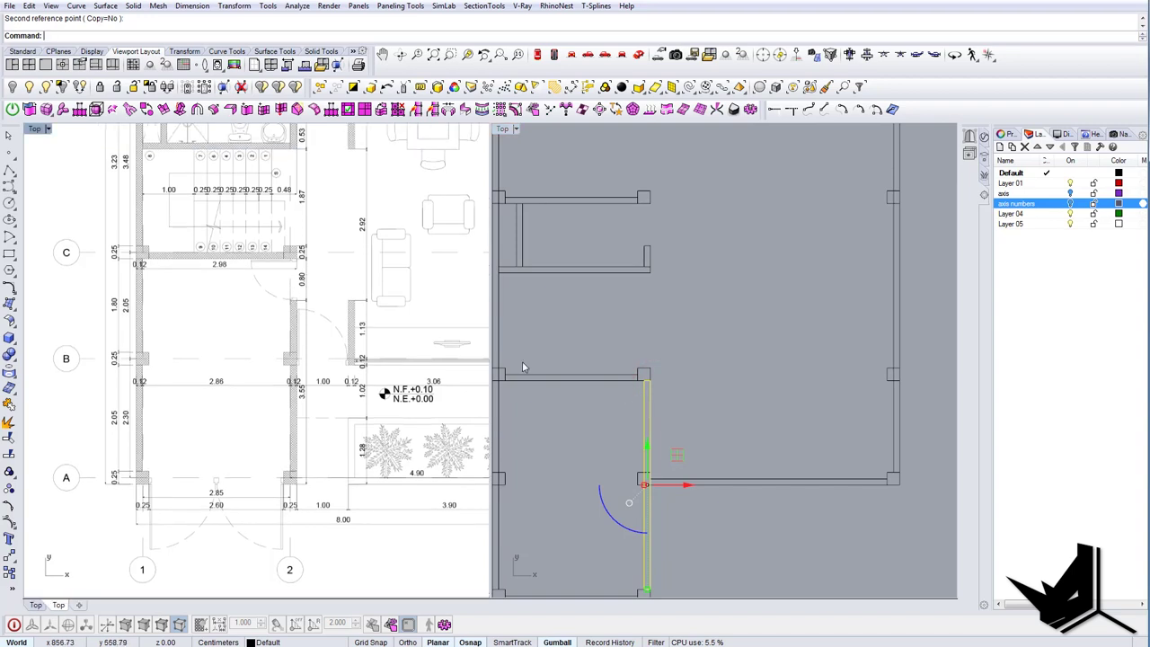
{"action": "right_click_drag", "start_coordinate": [674, 402], "coordinate": [684, 399]}
{"action": "scroll", "coordinate": [673, 412], "scroll_direction": "up", "scroll_amount": 6}
{"action": "key", "text": "Escape"}
{"action": "scroll", "coordinate": [674, 409], "scroll_direction": "down", "scroll_amount": 4}
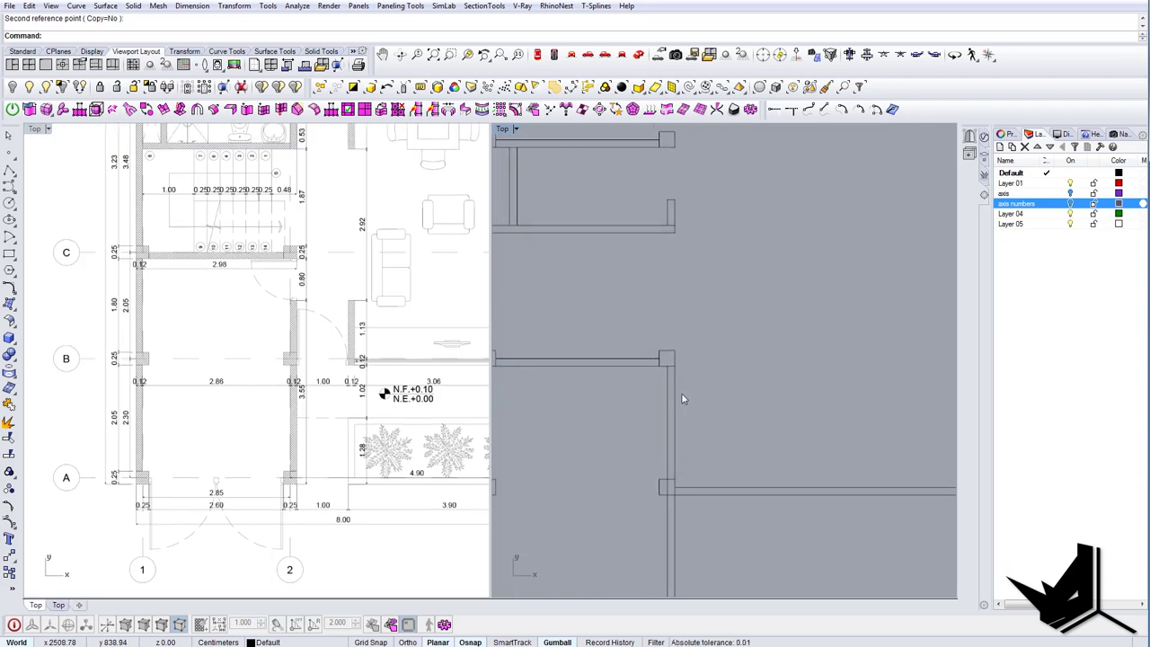
{"action": "type", "text": "l"}
{"action": "key", "text": "Return"}
{"action": "scroll", "coordinate": [663, 389], "scroll_direction": "up", "scroll_amount": 6}
{"action": "left_click", "coordinate": [656, 347]}
{"action": "key", "text": "Tab"}
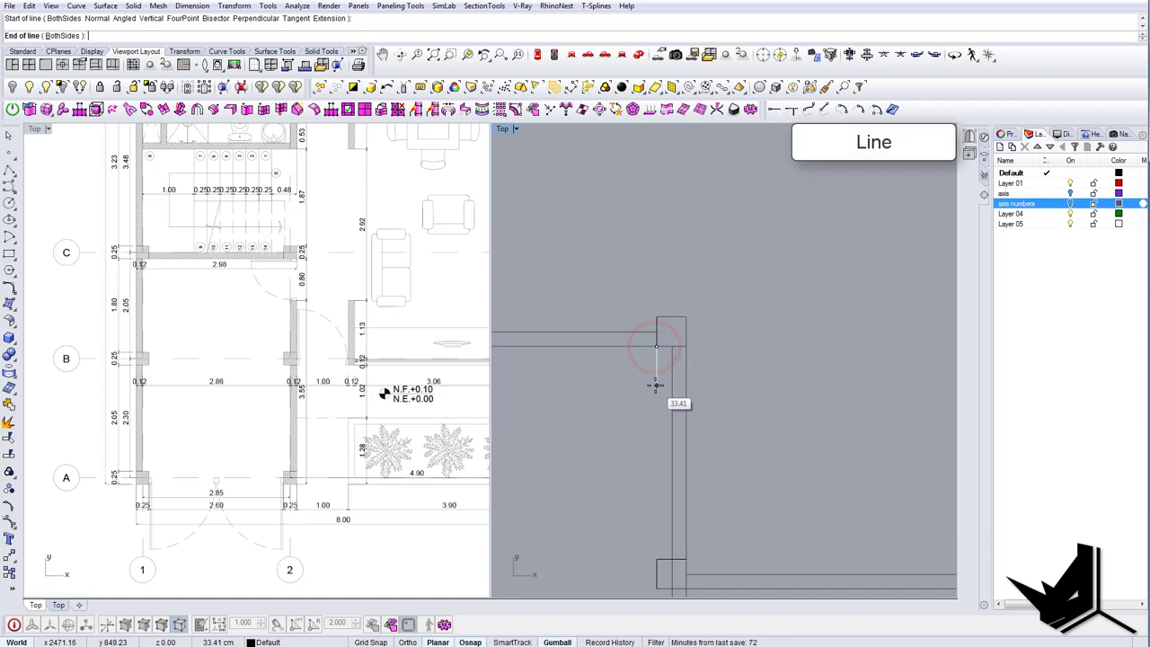
{"action": "type", "text": "80"}
{"action": "key", "text": "Return"}
Show the control points of the axis 2 wall below that column and select its two upper points.
{"action": "left_click", "coordinate": [672, 443]}
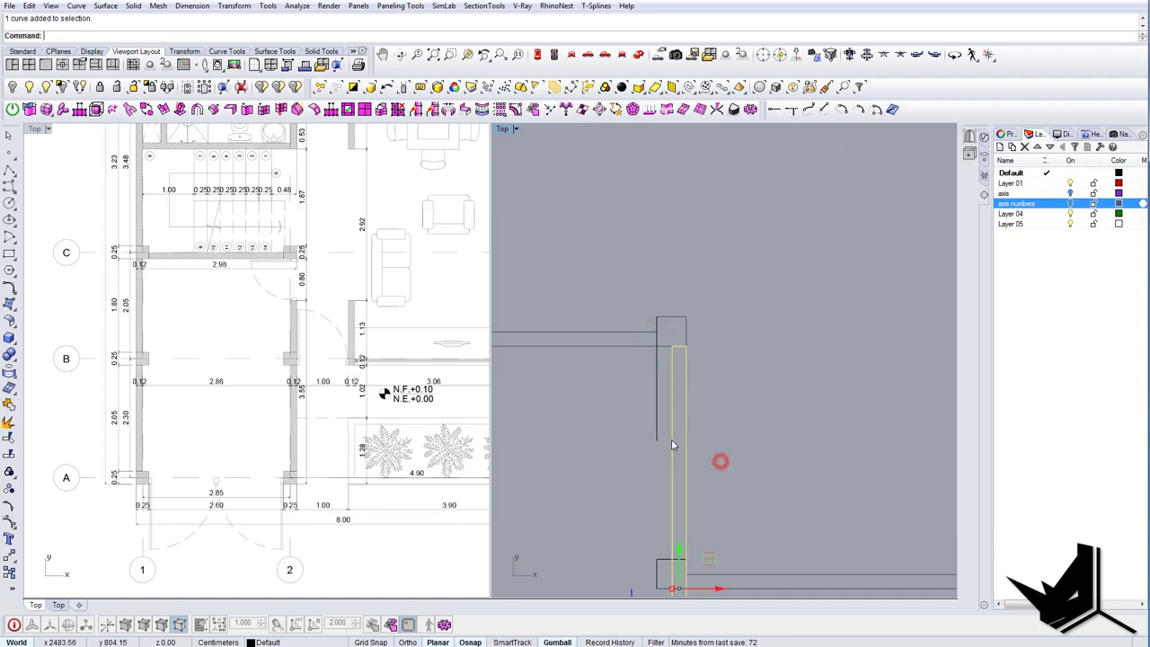
{"action": "left_click", "coordinate": [9, 521]}
{"action": "right_click_drag", "start_coordinate": [677, 370], "coordinate": [665, 370]}
{"action": "type", "text": "m"}
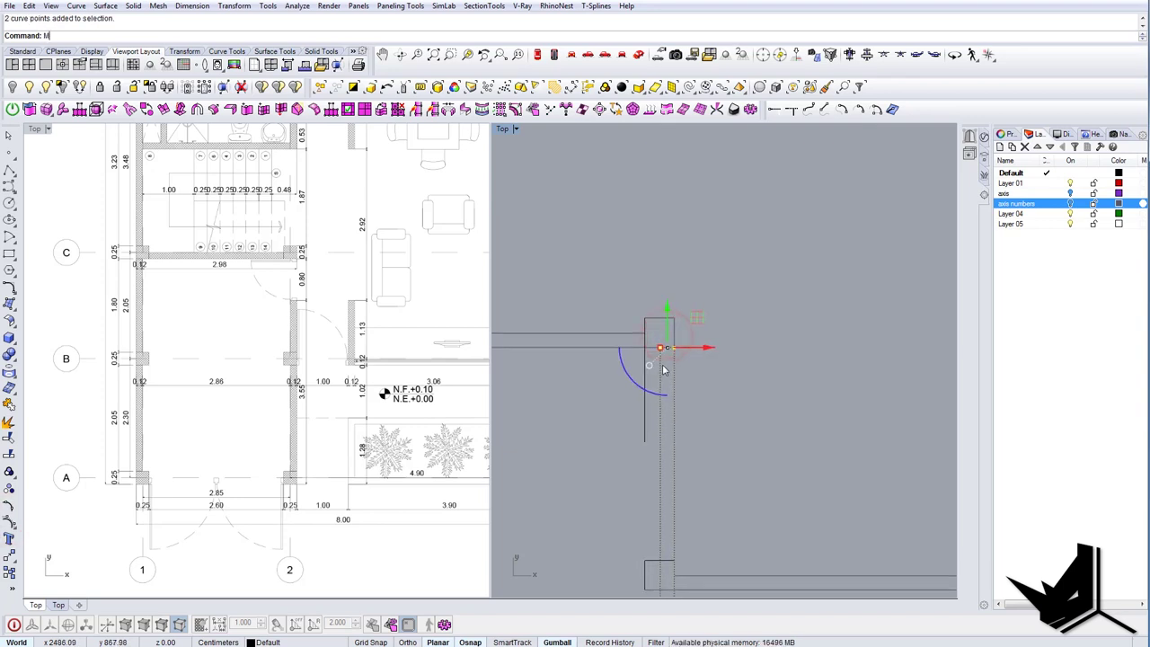
{"action": "key", "text": "Return"}
{"action": "left_click", "coordinate": [661, 348]}
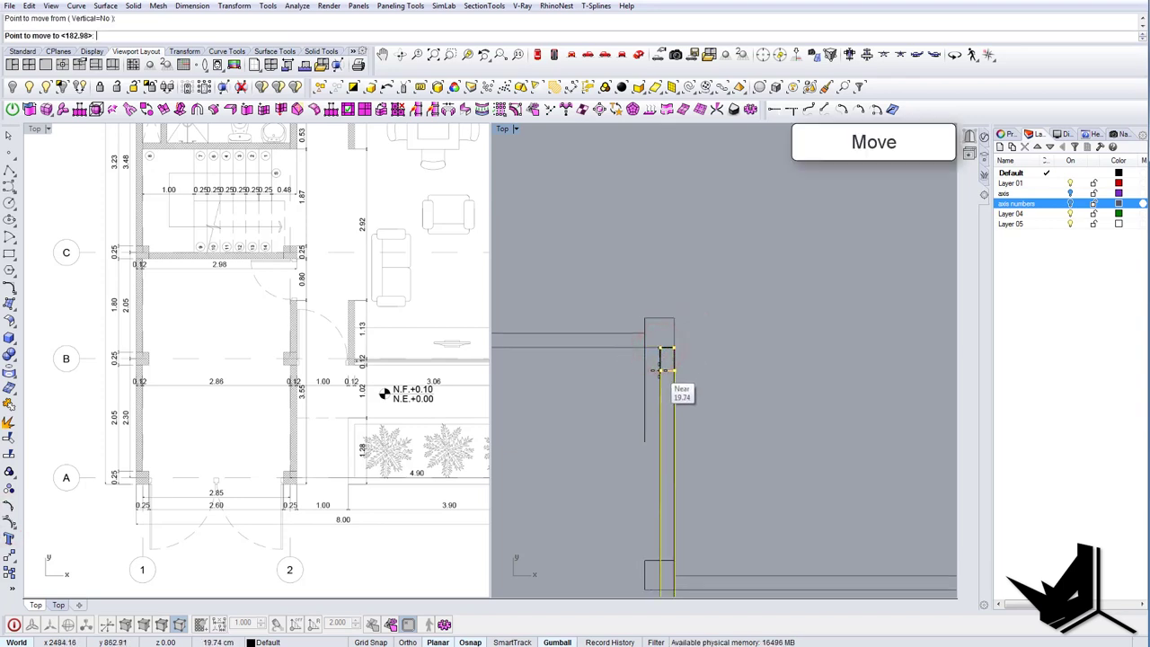
{"action": "key", "text": "Escape"}
Move the wall's two upper points down to the lower end of the 80 cm guide line and delete the guide line.
{"action": "right_click_drag", "start_coordinate": [660, 373], "coordinate": [647, 352]}
{"action": "scroll", "coordinate": [647, 337], "scroll_direction": "up", "scroll_amount": 4}
{"action": "right_click", "coordinate": [645, 334]}
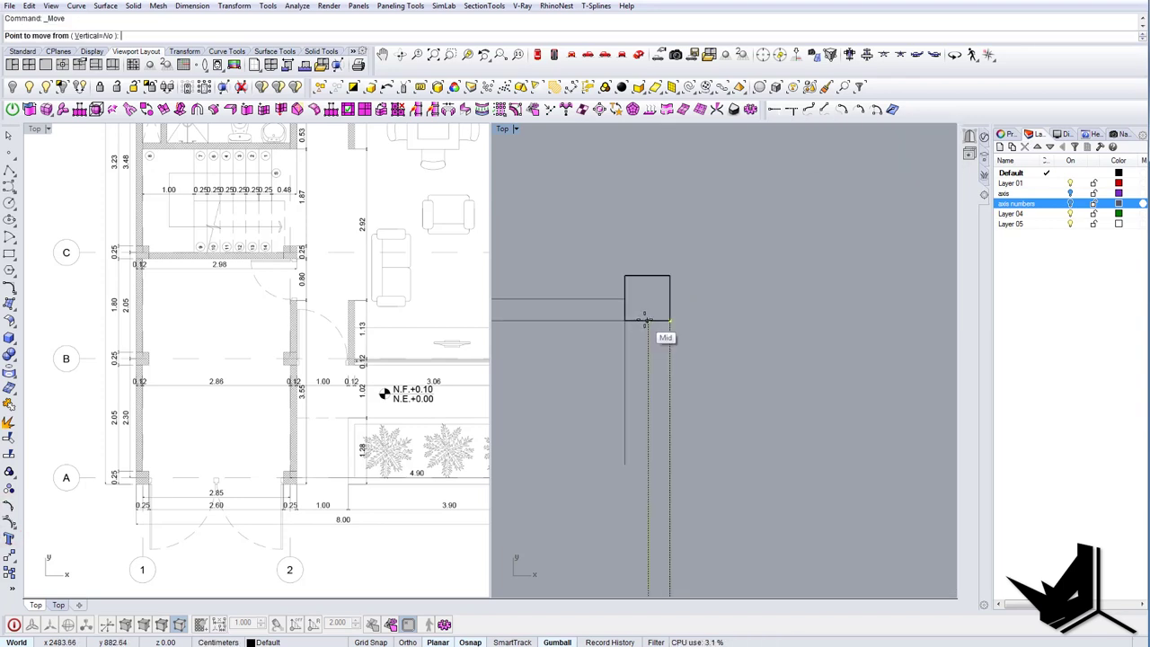
{"action": "left_click", "coordinate": [647, 321]}
{"action": "left_click", "coordinate": [646, 320]}
{"action": "scroll", "coordinate": [646, 319], "scroll_direction": "up", "scroll_amount": 5}
{"action": "right_click", "coordinate": [646, 317]}
{"action": "left_click", "coordinate": [647, 312]}
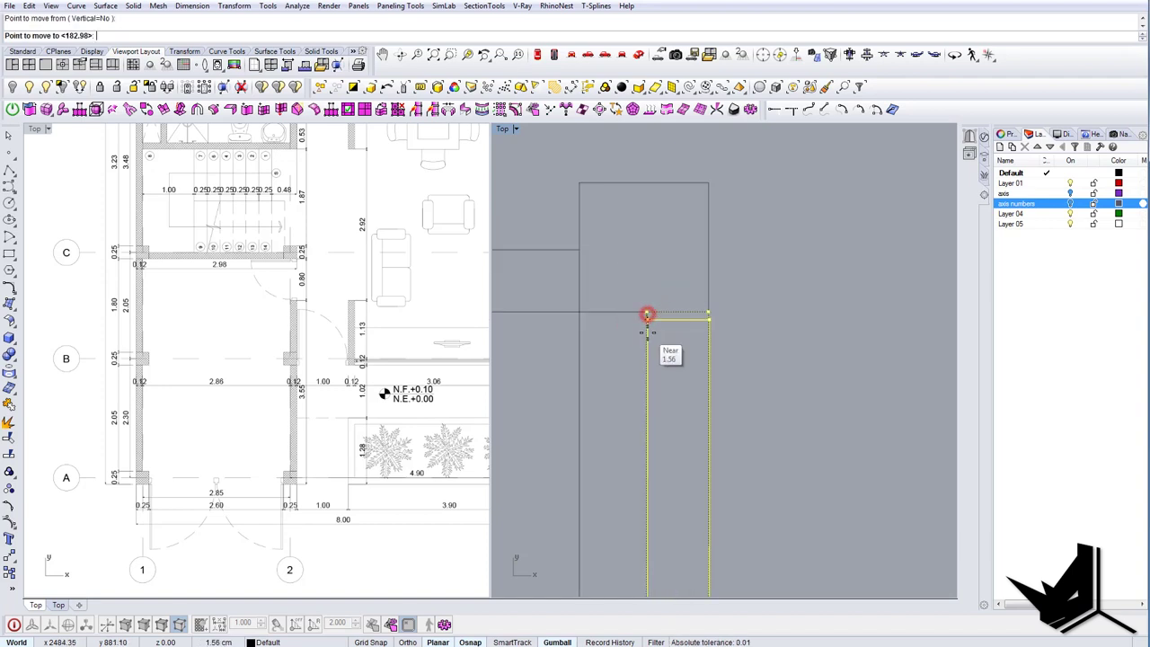
{"action": "scroll", "coordinate": [646, 324], "scroll_direction": "down", "scroll_amount": 3}
{"action": "left_click", "coordinate": [625, 468]}
{"action": "left_click_drag", "start_coordinate": [642, 426], "coordinate": [608, 410]}
{"action": "scroll", "coordinate": [611, 409], "scroll_direction": "down", "scroll_amount": 9}
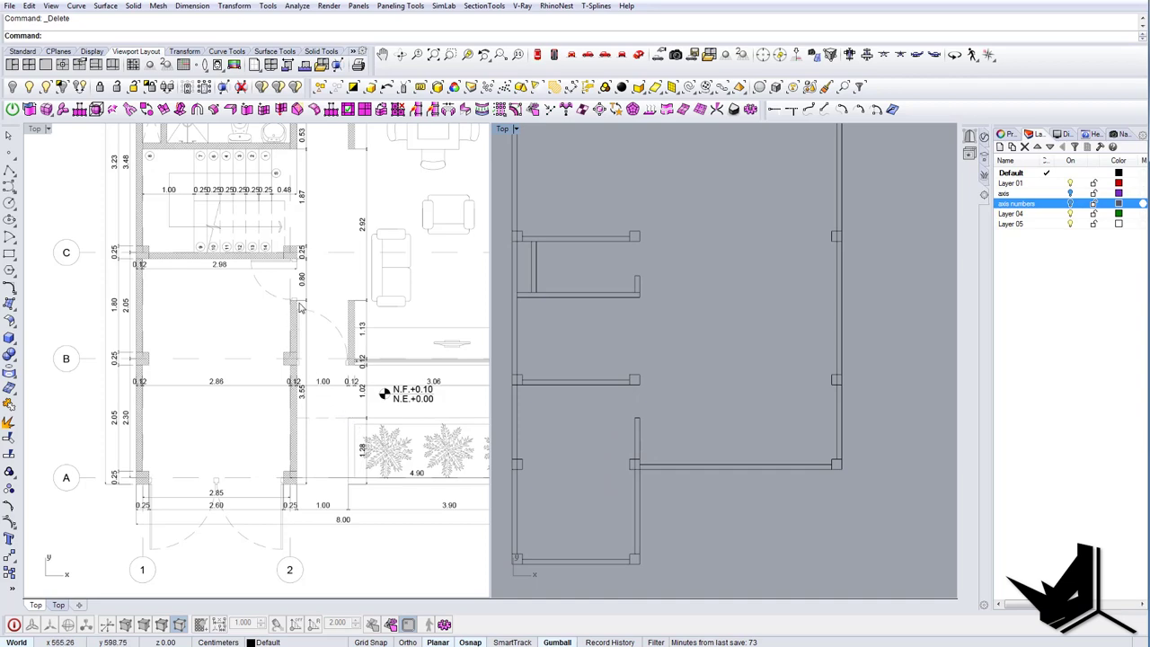
Examine the reference plan's wall layout and dimensions around the axis E column on axis 2.
{"action": "scroll", "coordinate": [652, 404], "scroll_direction": "up", "scroll_amount": 4}
{"action": "scroll", "coordinate": [604, 387], "scroll_direction": "down", "scroll_amount": 6}
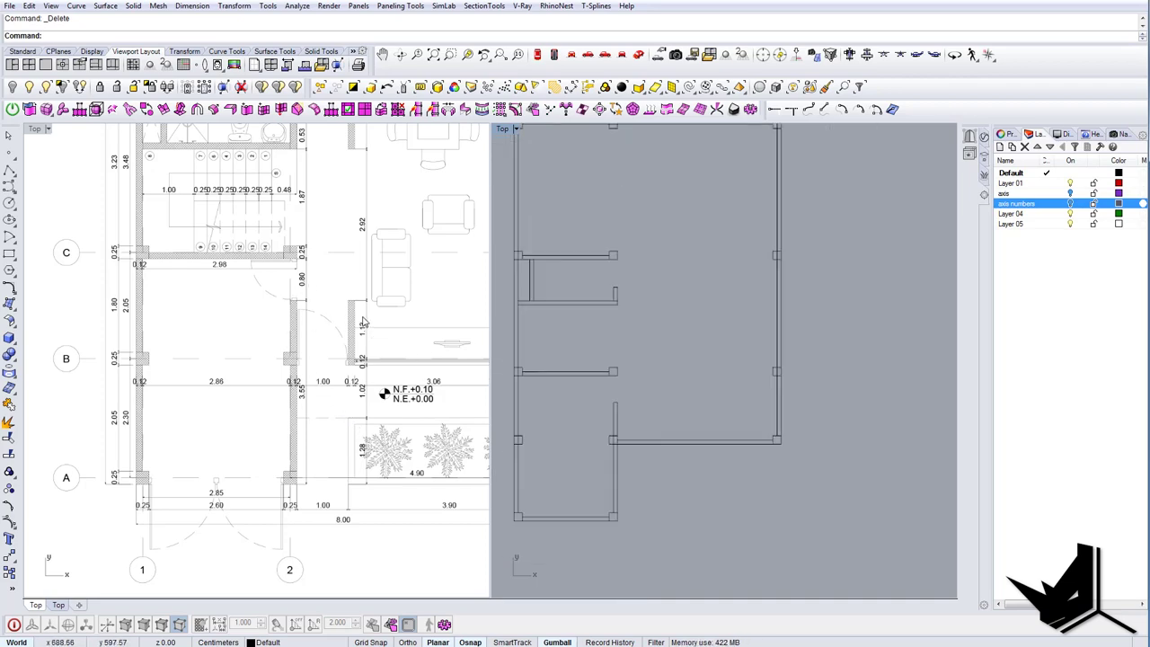
{"action": "right_click_drag", "start_coordinate": [358, 315], "coordinate": [343, 436]}
{"action": "scroll", "coordinate": [342, 431], "scroll_direction": "down", "scroll_amount": 10}
{"action": "scroll", "coordinate": [347, 287], "scroll_direction": "up", "scroll_amount": 6}
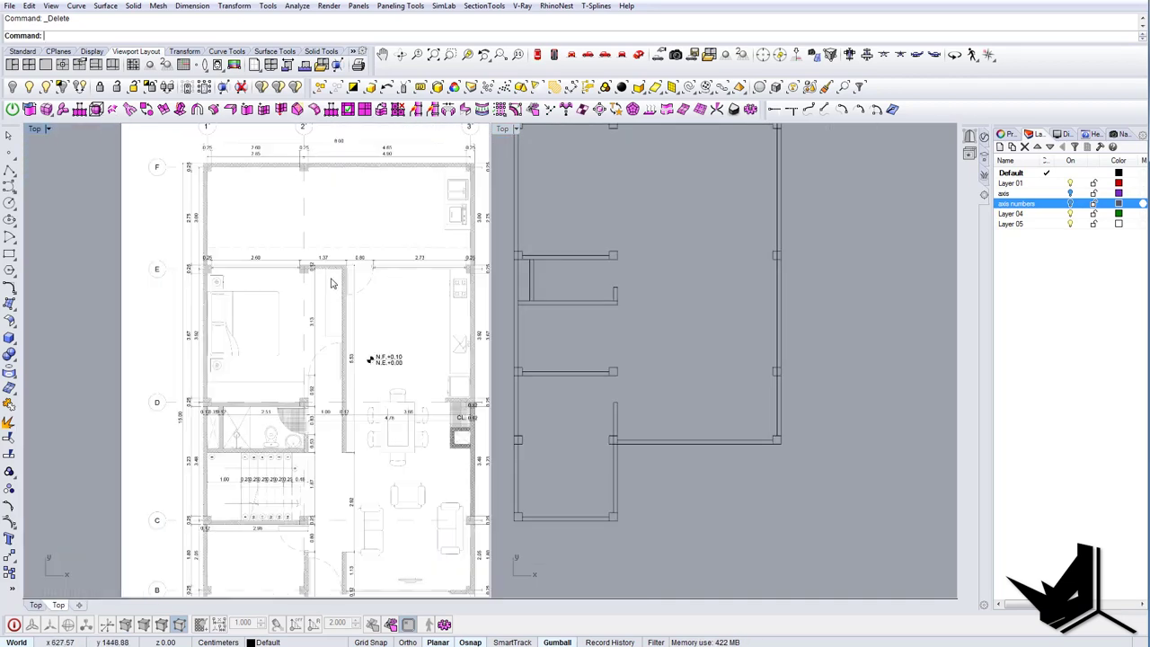
{"action": "right_click_drag", "start_coordinate": [694, 288], "coordinate": [687, 446]}
{"action": "scroll", "coordinate": [593, 249], "scroll_direction": "up", "scroll_amount": 2}
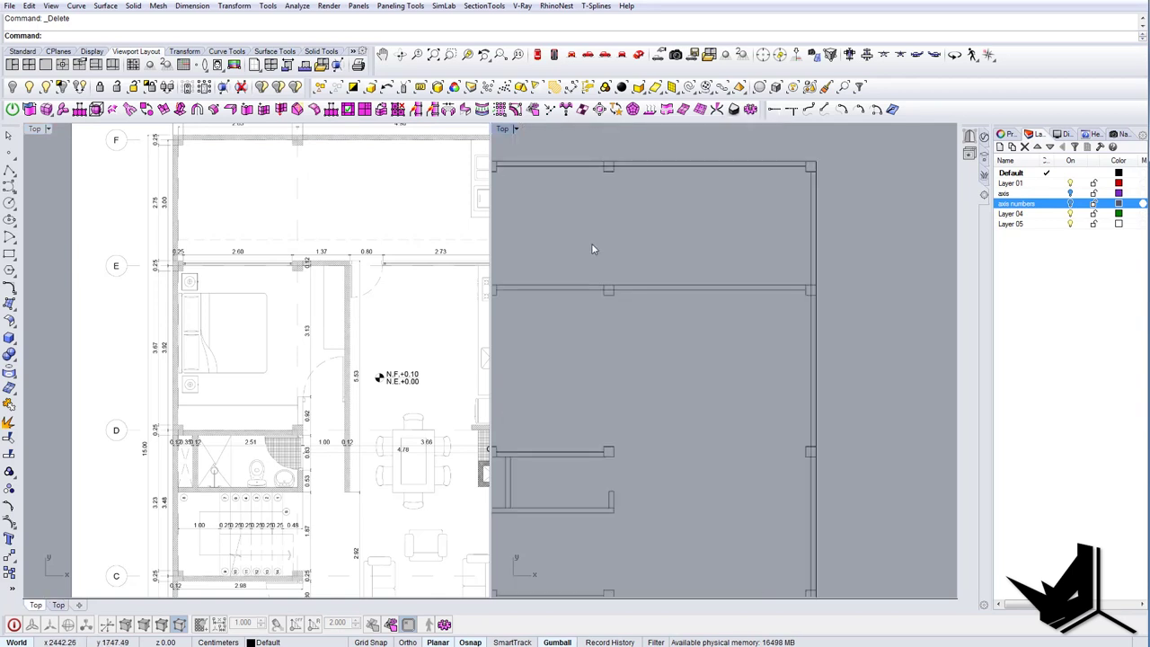
{"action": "scroll", "coordinate": [347, 259], "scroll_direction": "up", "scroll_amount": 3}
{"action": "scroll", "coordinate": [235, 293], "scroll_direction": "up", "scroll_amount": 4}
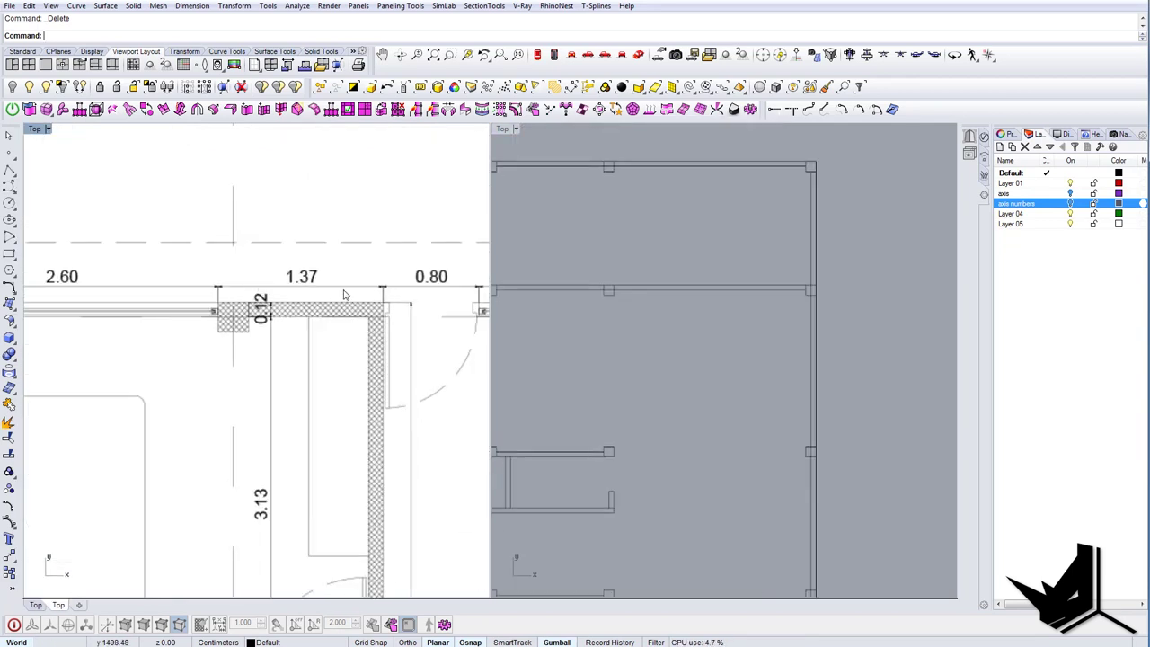
{"action": "right_click_drag", "start_coordinate": [652, 290], "coordinate": [642, 322]}
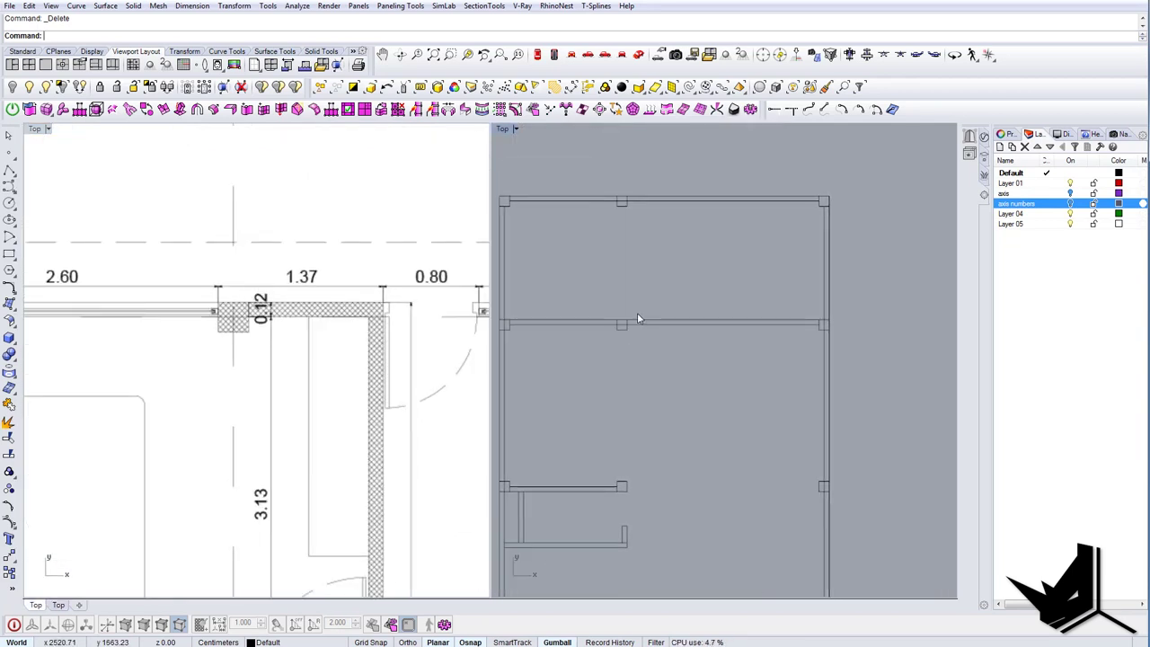
{"action": "type", "text": "l"}
{"action": "key", "text": "Return"}
{"action": "left_click", "coordinate": [621, 314]}
{"action": "key", "text": "Escape"}
{"action": "scroll", "coordinate": [619, 313], "scroll_direction": "up", "scroll_amount": 4}
{"action": "key", "text": "Return"}
{"action": "left_click", "coordinate": [619, 320]}
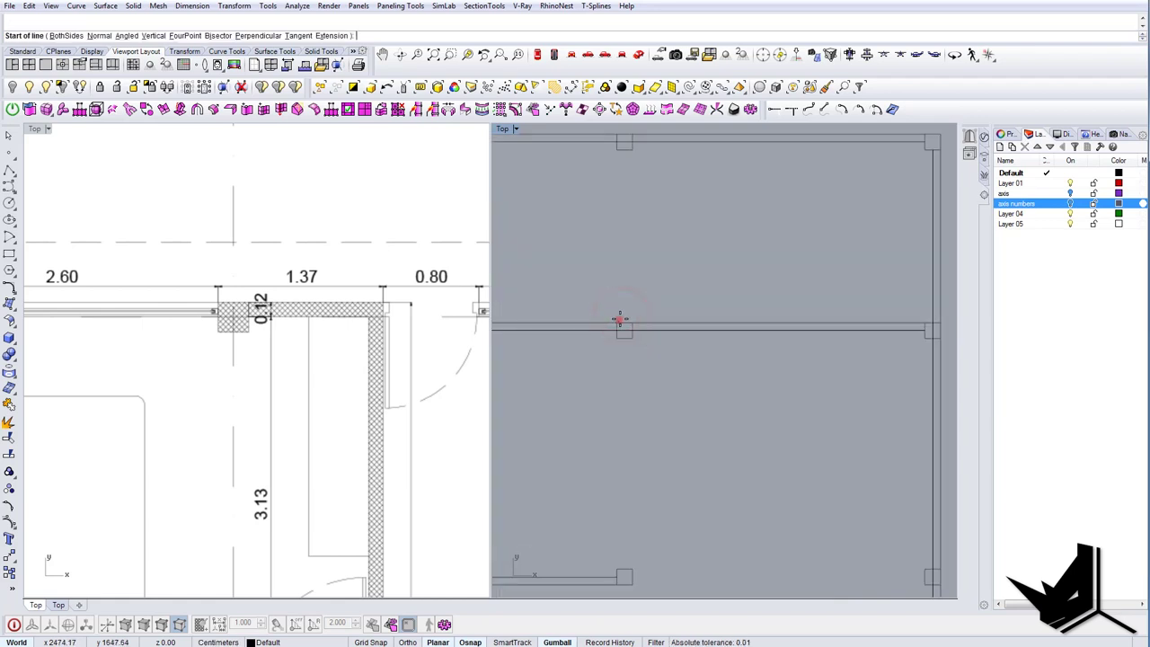
{"action": "left_click", "coordinate": [618, 286]}
{"action": "key", "text": "ctrl+z"}
Draw a short vertical guide line up from the axis E column's upper left corner and a 137 cm horizontal line rightward from it.
{"action": "key", "text": "Return"}
{"action": "left_click", "coordinate": [617, 321]}
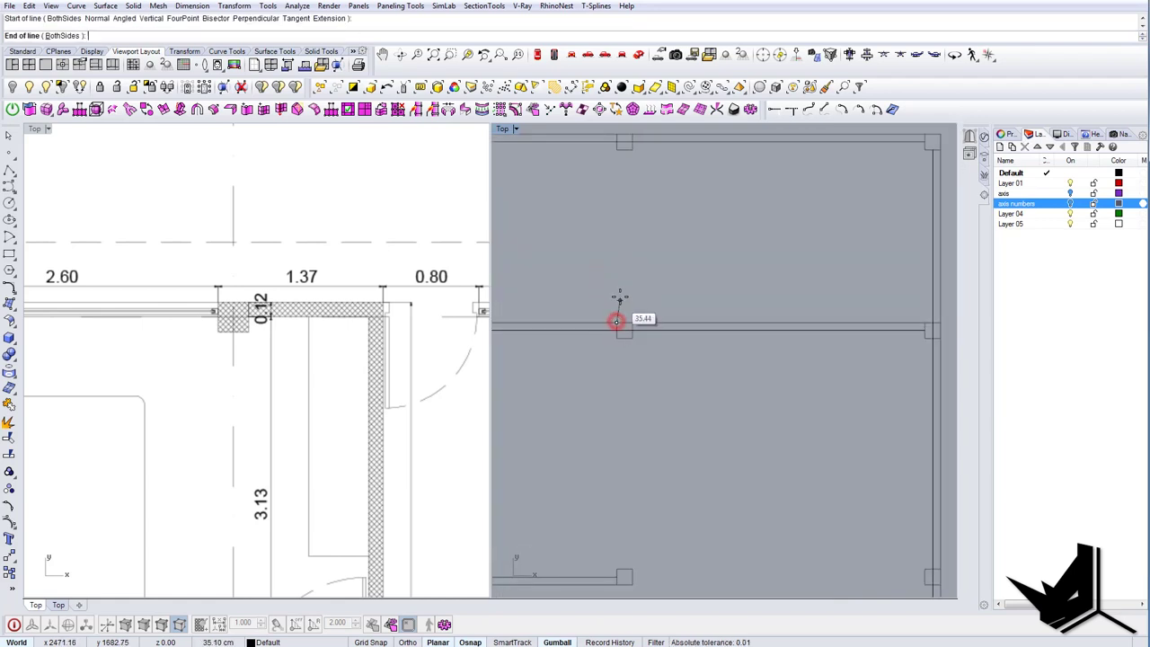
{"action": "left_click", "coordinate": [620, 298]}
{"action": "key", "text": "Return"}
{"action": "left_click", "coordinate": [618, 304]}
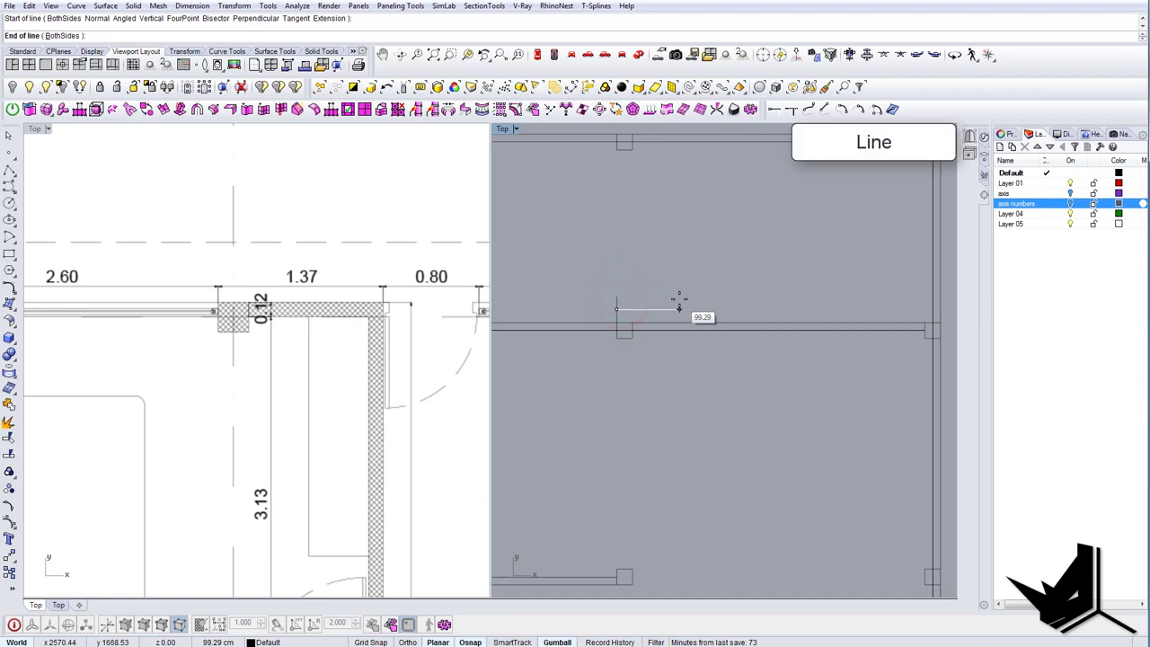
{"action": "type", "text": "137"}
{"action": "key", "text": "Return"}
Copy the short bathroom partition by its upper end onto the lower face of the axis E wall, beneath the 137 cm guide line.
{"action": "right_click_drag", "start_coordinate": [696, 328], "coordinate": [664, 313]}
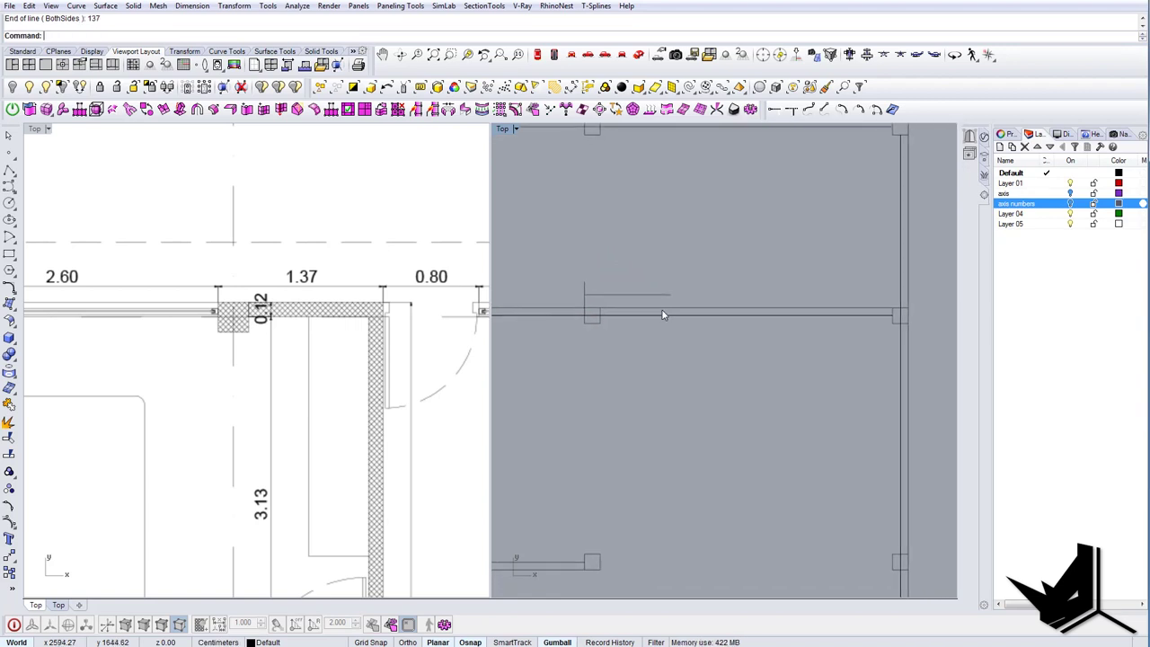
{"action": "scroll", "coordinate": [664, 313], "scroll_direction": "down", "scroll_amount": 10}
{"action": "scroll", "coordinate": [594, 420], "scroll_direction": "up", "scroll_amount": 4}
{"action": "left_click", "coordinate": [574, 410]}
{"action": "scroll", "coordinate": [575, 396], "scroll_direction": "up", "scroll_amount": 2}
{"action": "type", "text": "c"}
{"action": "key", "text": "Return"}
{"action": "scroll", "coordinate": [573, 393], "scroll_direction": "up", "scroll_amount": 2}
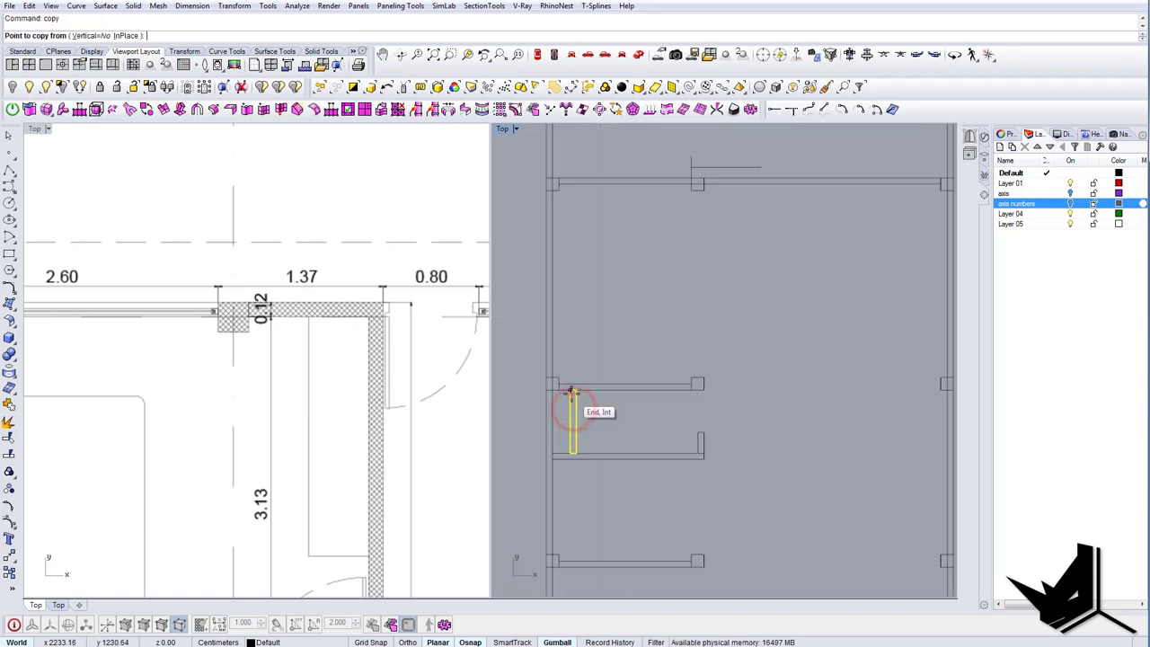
{"action": "left_click", "coordinate": [572, 393]}
{"action": "scroll", "coordinate": [573, 396], "scroll_direction": "down", "scroll_amount": 6}
{"action": "right_click_drag", "start_coordinate": [417, 358], "coordinate": [370, 373]}
{"action": "scroll", "coordinate": [369, 373], "scroll_direction": "down", "scroll_amount": 2}
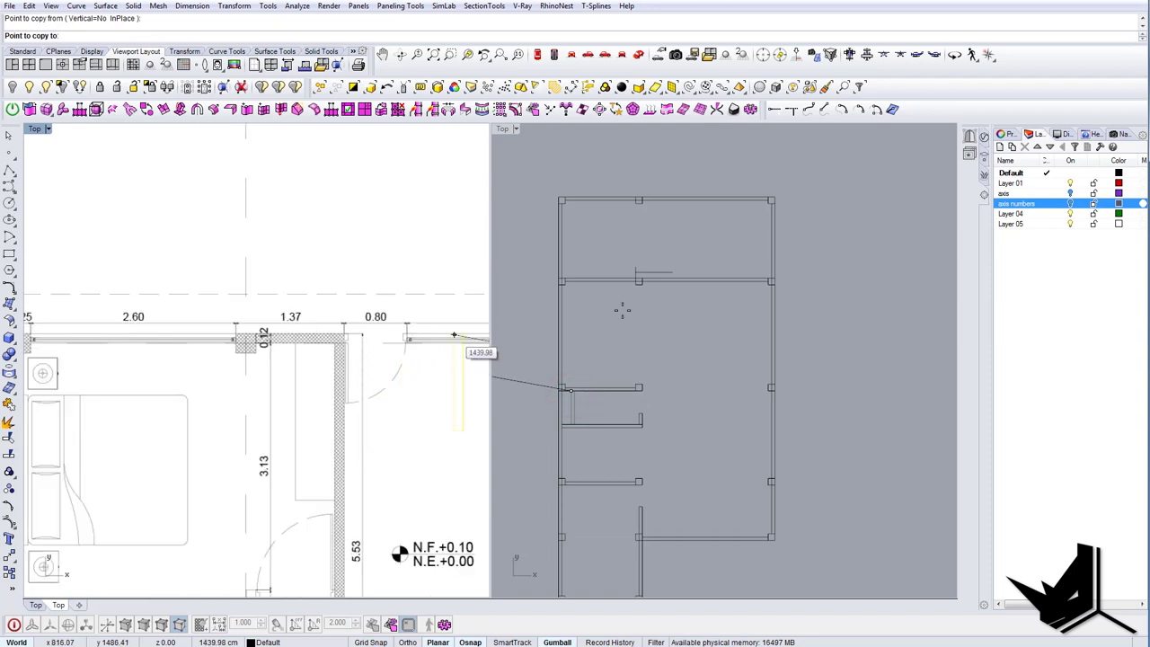
{"action": "scroll", "coordinate": [620, 310], "scroll_direction": "up", "scroll_amount": 2}
{"action": "left_click", "coordinate": [676, 270]}
Move the copied partition so its upper right corner lines up with the end of the 137 cm line, and delete the guide lines.
{"action": "right_click_drag", "start_coordinate": [693, 286], "coordinate": [688, 298]}
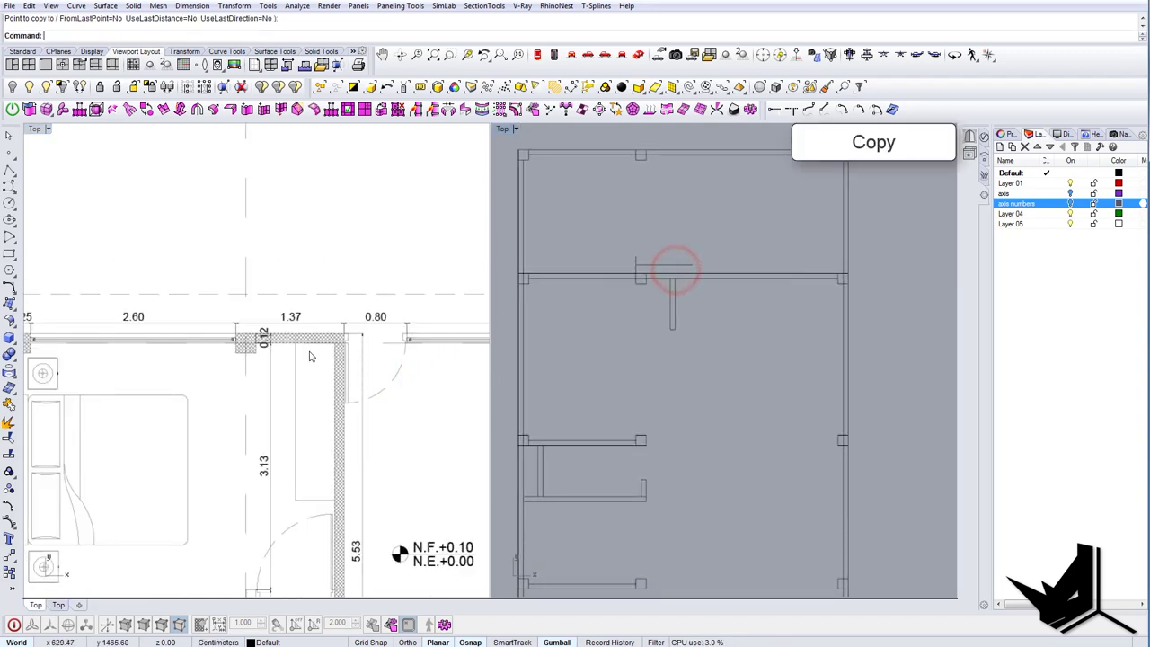
{"action": "right_click_drag", "start_coordinate": [309, 351], "coordinate": [298, 360]}
{"action": "scroll", "coordinate": [675, 332], "scroll_direction": "up", "scroll_amount": 4}
{"action": "left_click_drag", "start_coordinate": [696, 311], "coordinate": [661, 301]}
{"action": "right_click_drag", "start_coordinate": [659, 297], "coordinate": [644, 315]}
{"action": "type", "text": "m"}
{"action": "key", "text": "Return"}
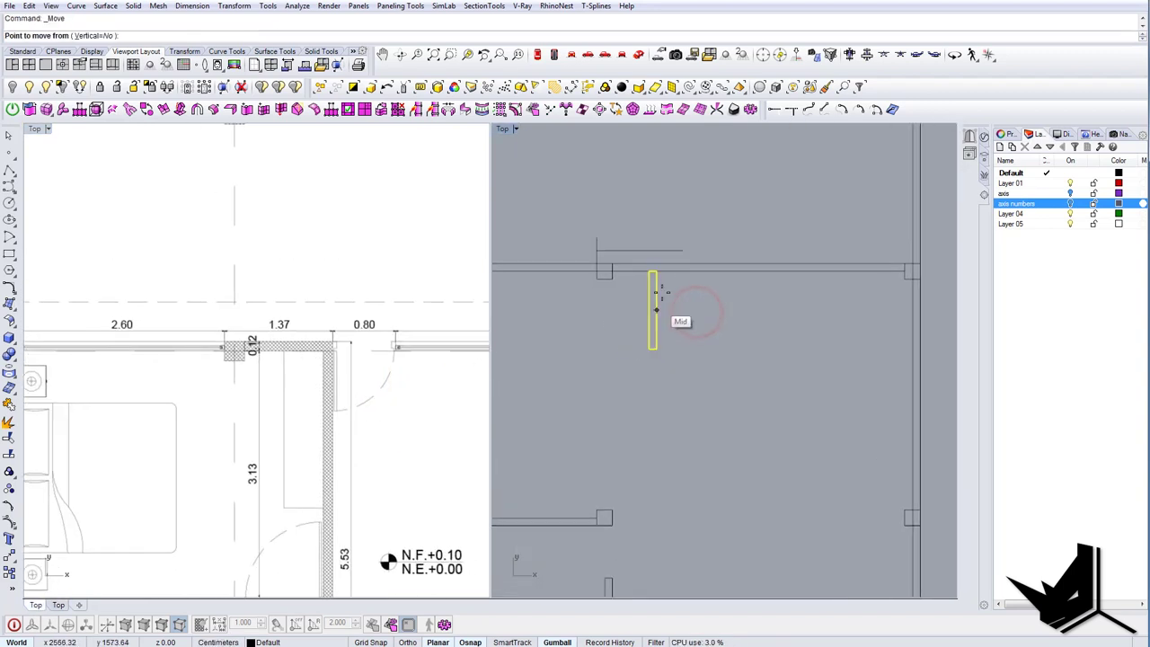
{"action": "left_click", "coordinate": [657, 273]}
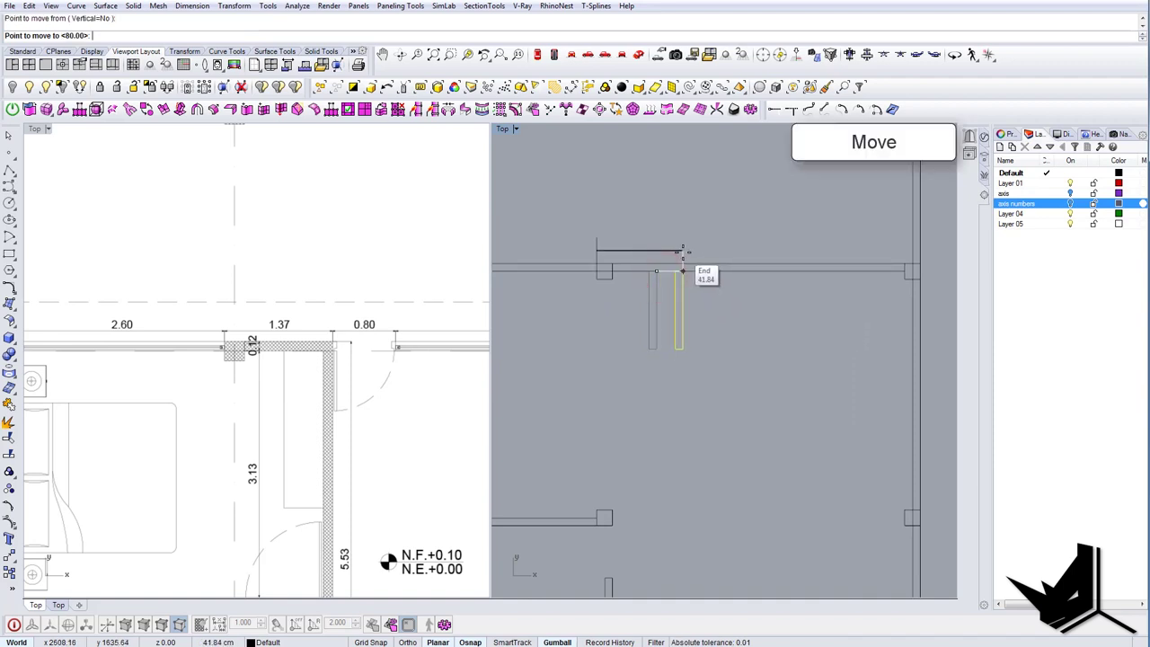
{"action": "left_click", "coordinate": [683, 254]}
{"action": "scroll", "coordinate": [670, 257], "scroll_direction": "down", "scroll_amount": 2}
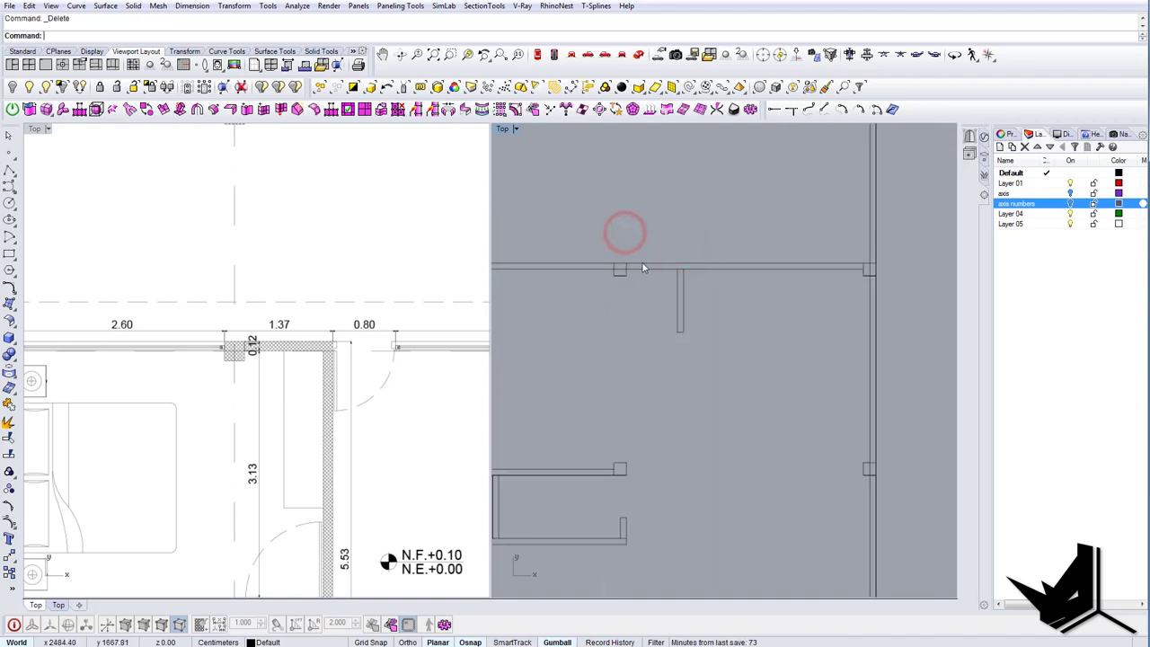
Extend the copied partition with Scale1D from its upper end down to the level of the bathroom's lower wall face.
{"action": "scroll", "coordinate": [341, 298], "scroll_direction": "down", "scroll_amount": 6}
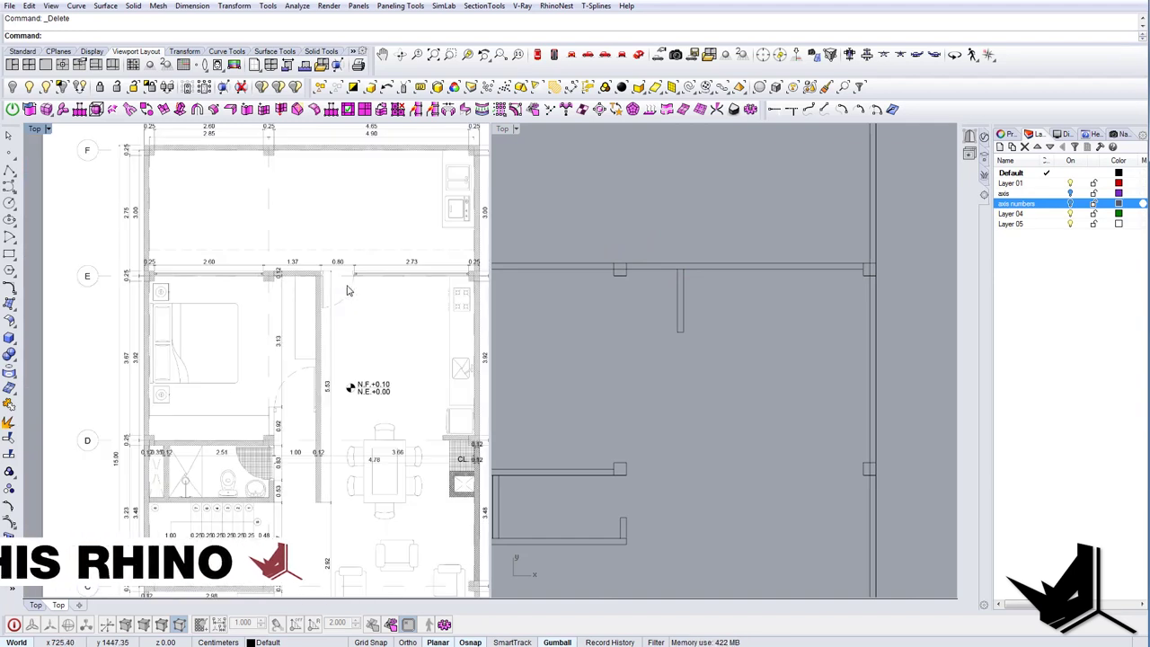
{"action": "left_click_drag", "start_coordinate": [714, 301], "coordinate": [668, 310]}
{"action": "type", "text": "SC1"}
{"action": "key", "text": "Return"}
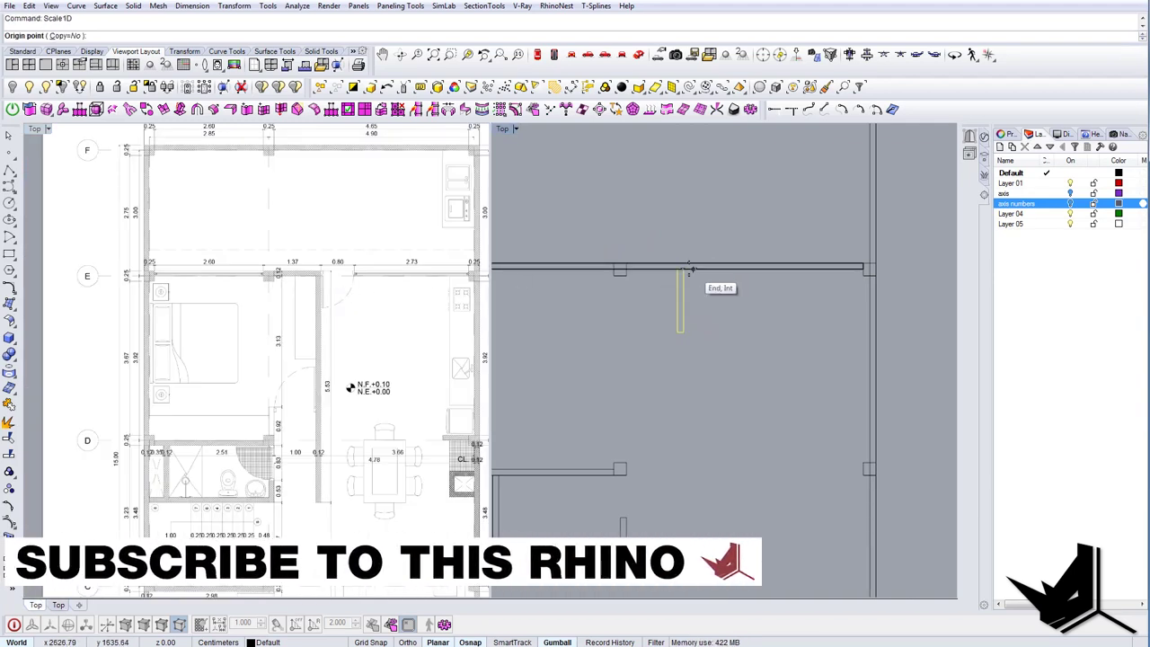
{"action": "left_click", "coordinate": [684, 270]}
{"action": "left_click", "coordinate": [683, 332]}
{"action": "right_click_drag", "start_coordinate": [685, 431], "coordinate": [672, 322]}
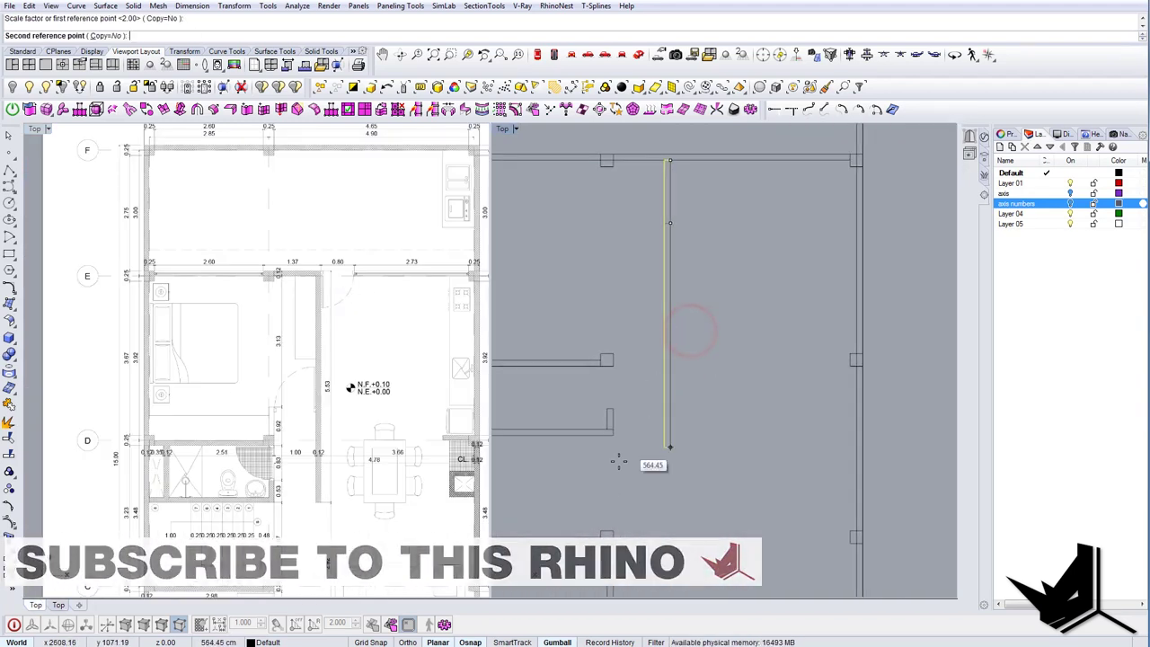
{"action": "left_click", "coordinate": [621, 439]}
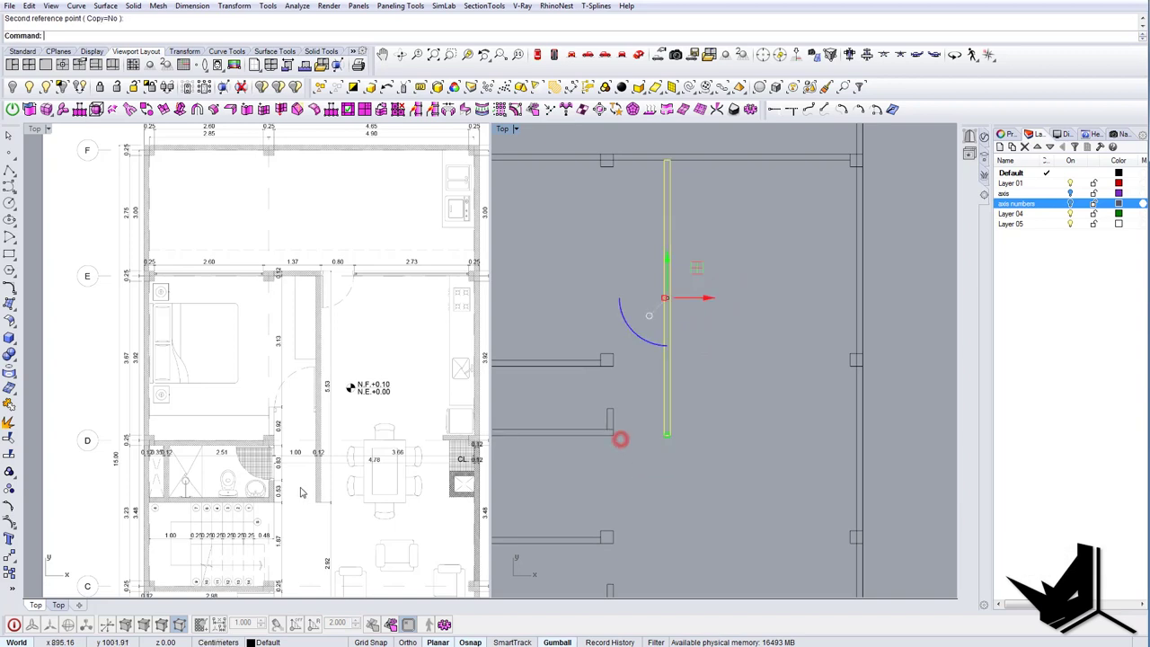
Draw a 292 cm guide line straight down from the lower end of the extended corridor wall.
{"action": "right_click_drag", "start_coordinate": [328, 475], "coordinate": [333, 260]}
{"action": "scroll", "coordinate": [699, 449], "scroll_direction": "down", "scroll_amount": 6}
{"action": "right_click_drag", "start_coordinate": [699, 447], "coordinate": [673, 341]}
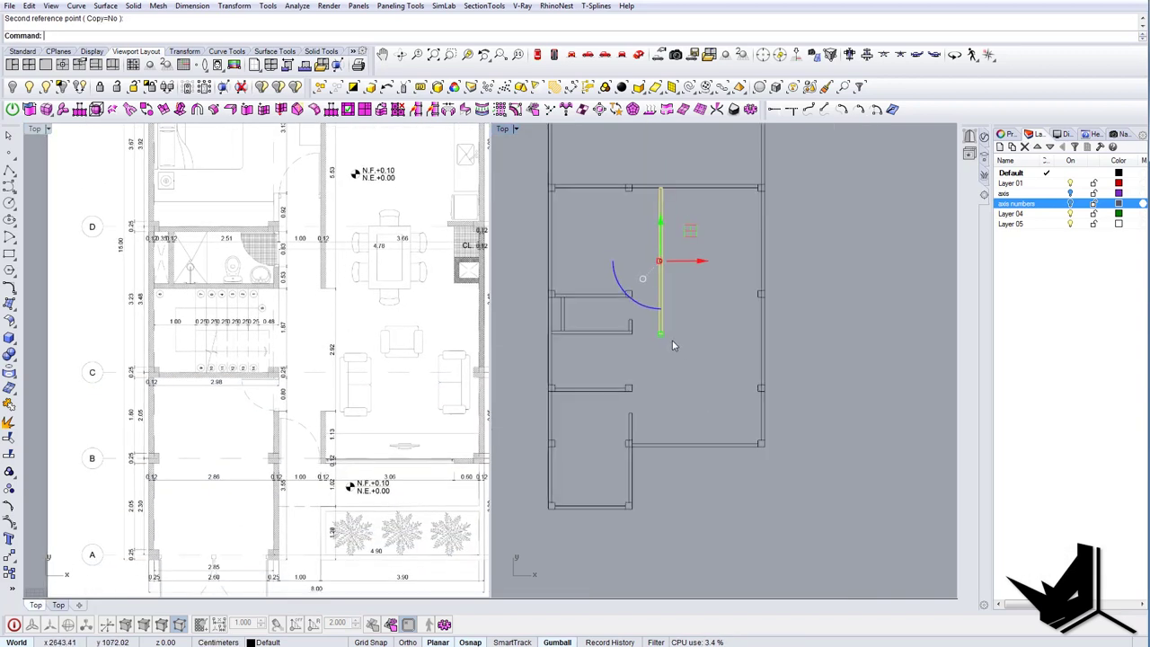
{"action": "left_click", "coordinate": [673, 341]}
{"action": "right_click_drag", "start_coordinate": [340, 365], "coordinate": [338, 333]}
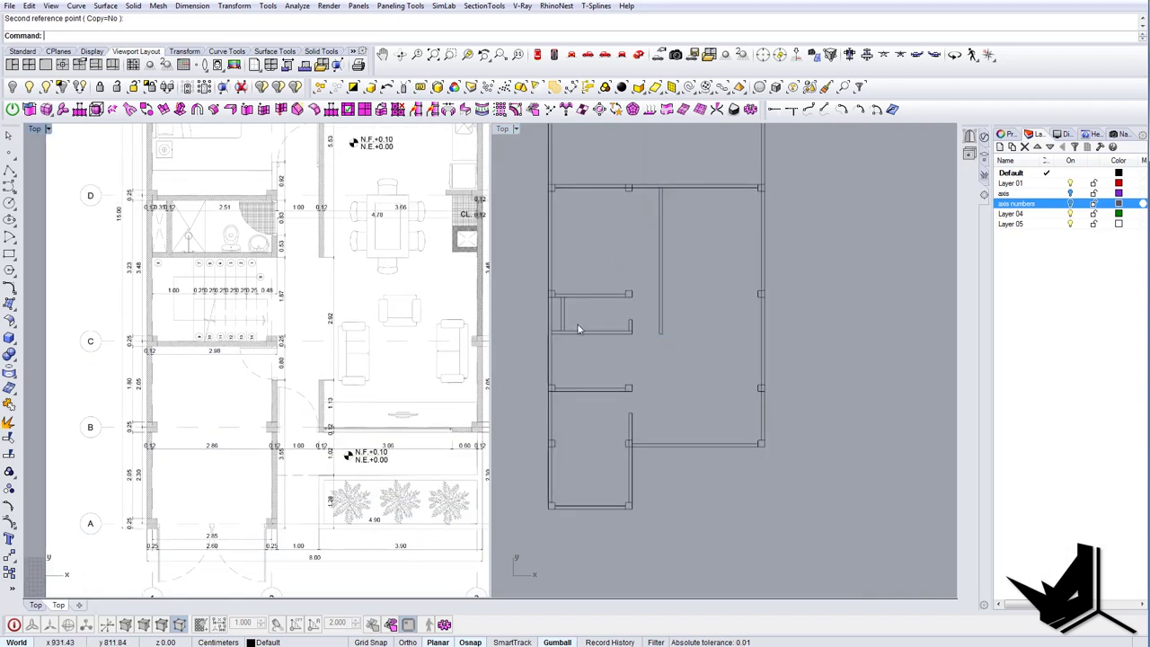
{"action": "scroll", "coordinate": [668, 343], "scroll_direction": "up", "scroll_amount": 2}
{"action": "right_click_drag", "start_coordinate": [666, 344], "coordinate": [660, 345]}
{"action": "type", "text": "l"}
{"action": "key", "text": "Return"}
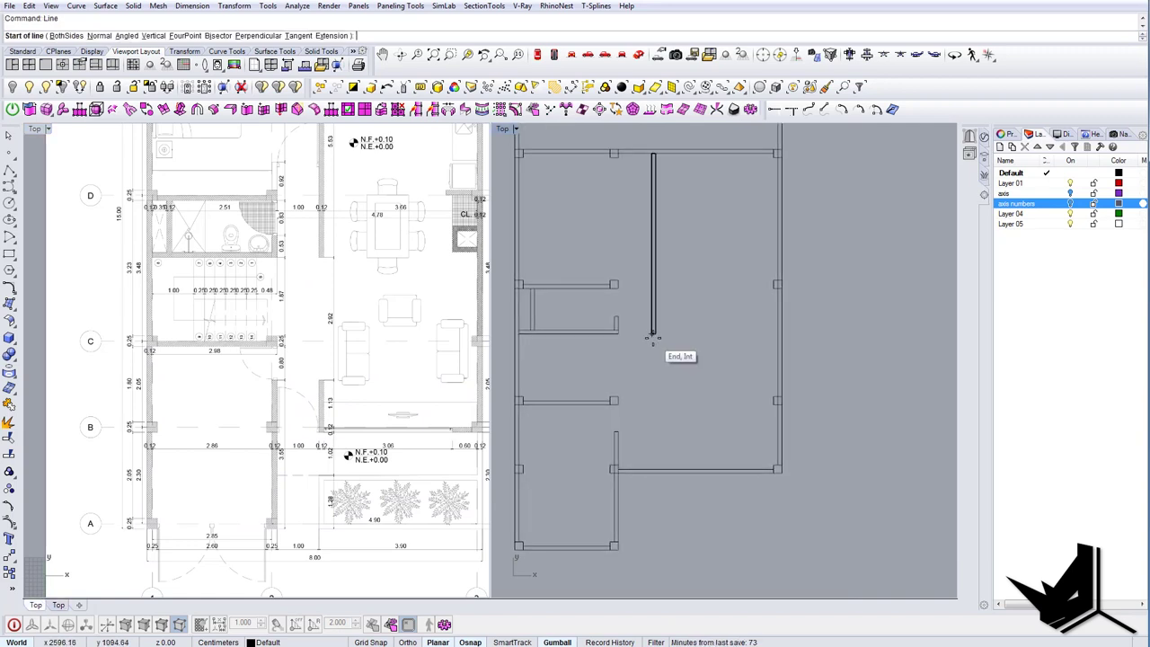
{"action": "left_click", "coordinate": [654, 339]}
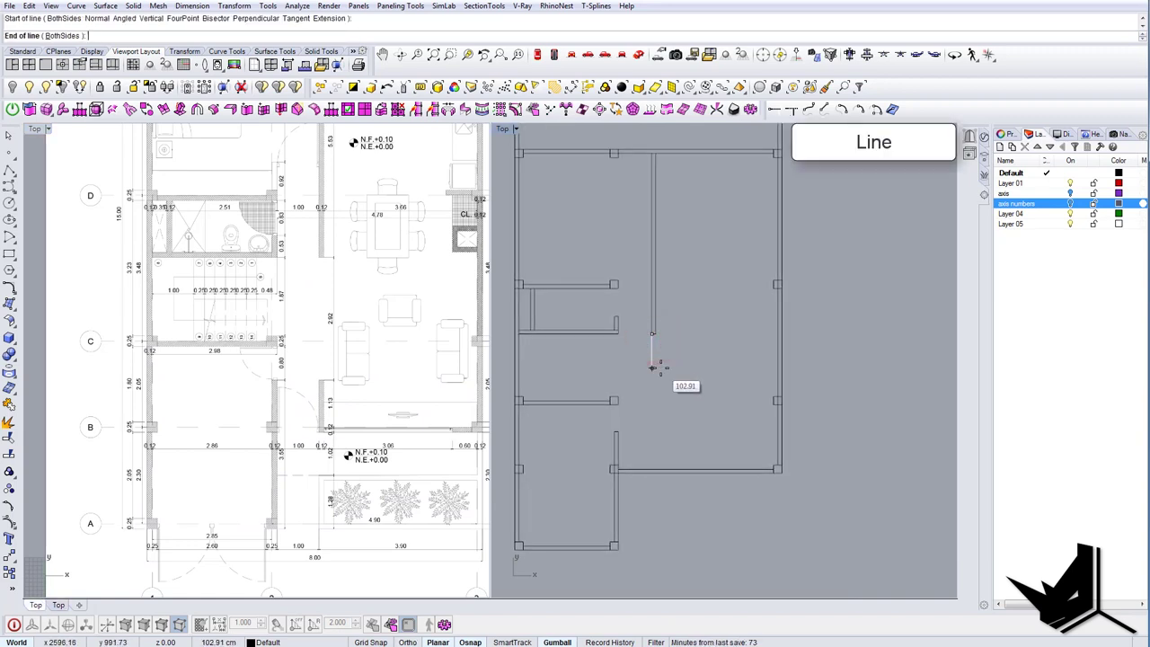
{"action": "type", "text": "292"}
{"action": "key", "text": "Return"}
Copy the long corridor wall from its upper end to the lower end of the 292 cm guide line.
{"action": "left_click_drag", "start_coordinate": [679, 262], "coordinate": [642, 262]}
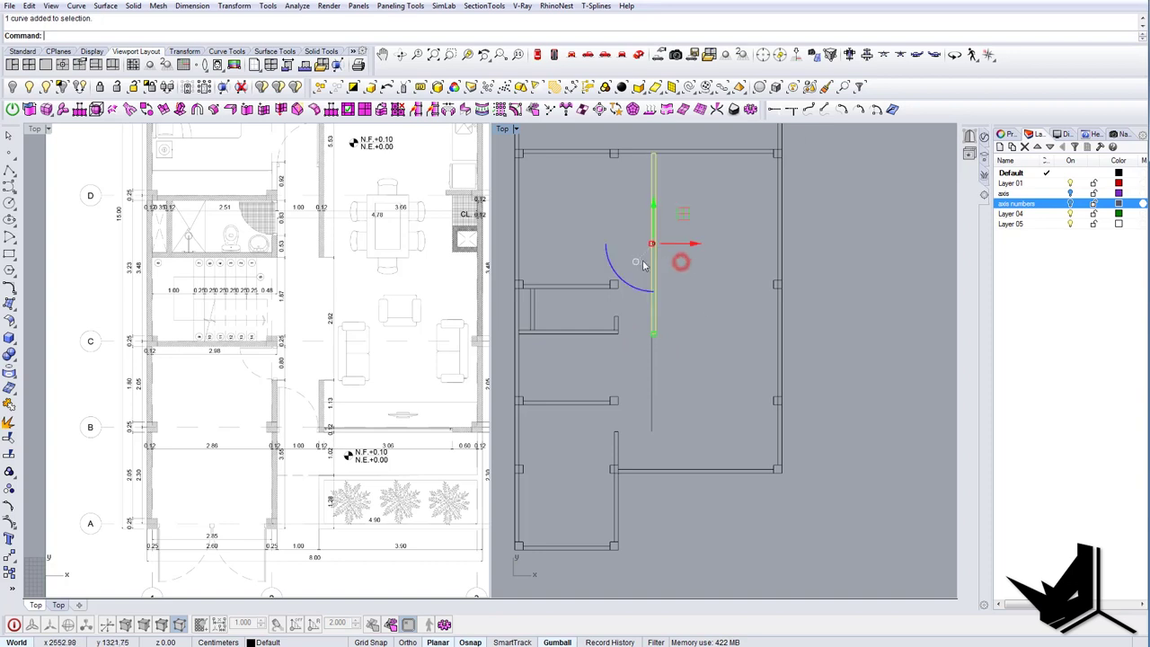
{"action": "type", "text": "copy"}
{"action": "key", "text": "Return"}
{"action": "left_click", "coordinate": [656, 153]}
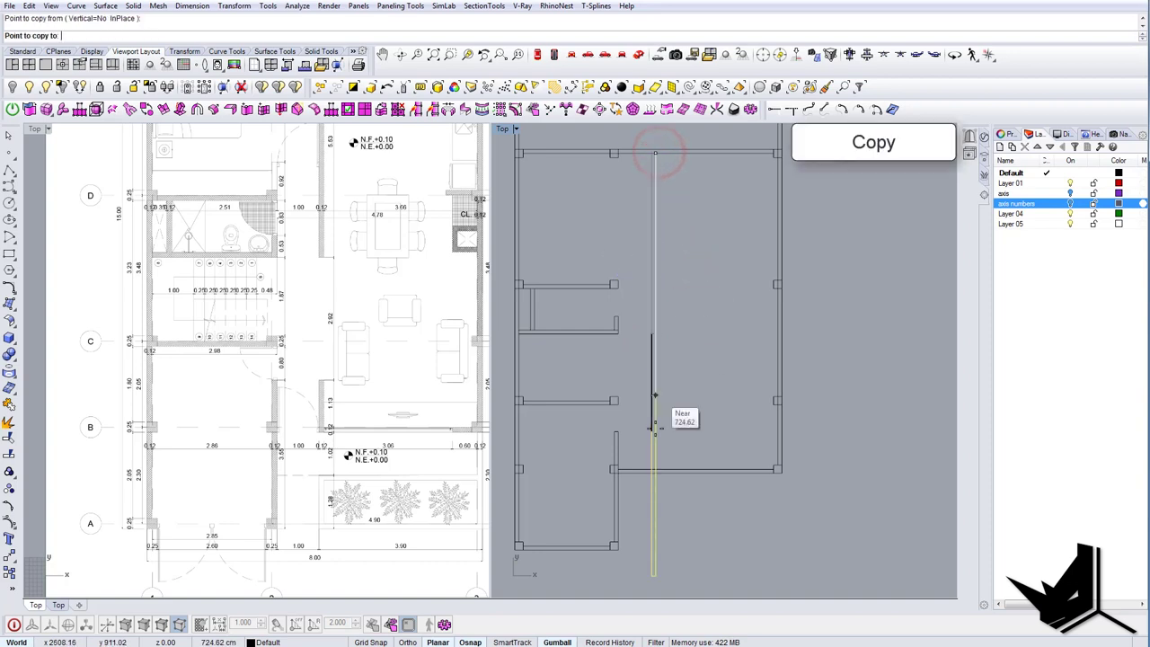
{"action": "scroll", "coordinate": [654, 433], "scroll_direction": "up", "scroll_amount": 4}
{"action": "left_click", "coordinate": [654, 432]}
{"action": "key", "text": "Return"}
Shorten the copied lower corridor wall with Scale1D from its upper end to the axis B wall, and delete the 292 cm guide line.
{"action": "left_click_drag", "start_coordinate": [671, 456], "coordinate": [647, 455]}
{"action": "right_click_drag", "start_coordinate": [660, 452], "coordinate": [665, 402]}
{"action": "type", "text": "SC"}
{"action": "key", "text": "Return"}
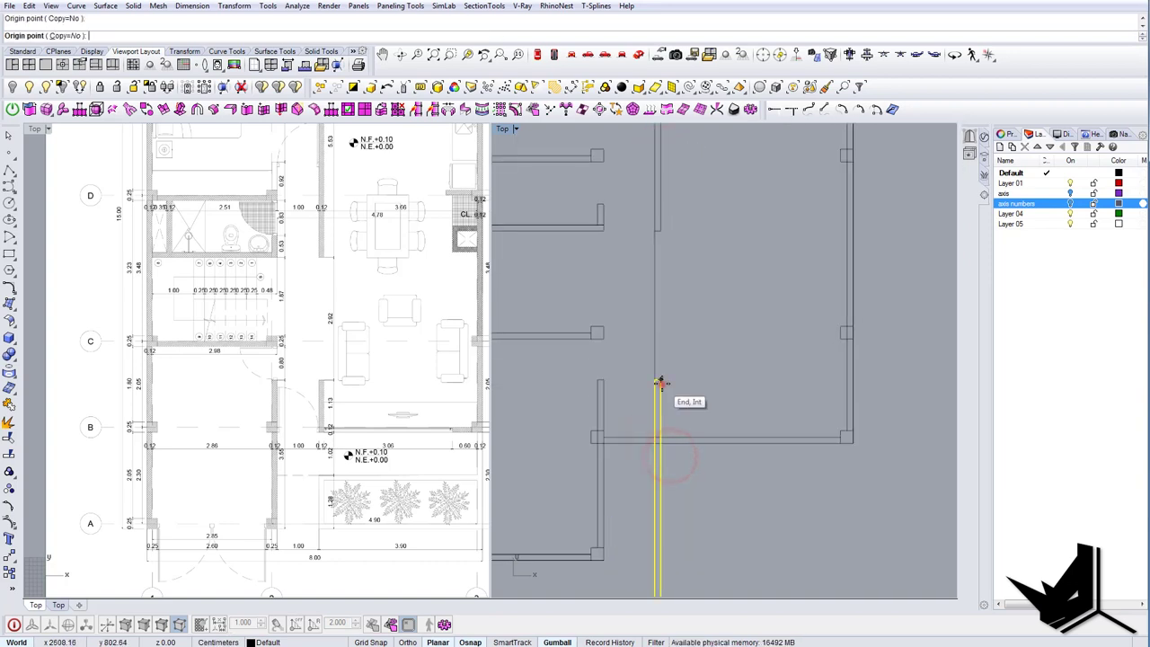
{"action": "left_click", "coordinate": [662, 383]}
{"action": "scroll", "coordinate": [662, 385], "scroll_direction": "down", "scroll_amount": 6}
{"action": "left_click", "coordinate": [667, 529]}
{"action": "scroll", "coordinate": [674, 418], "scroll_direction": "up", "scroll_amount": 6}
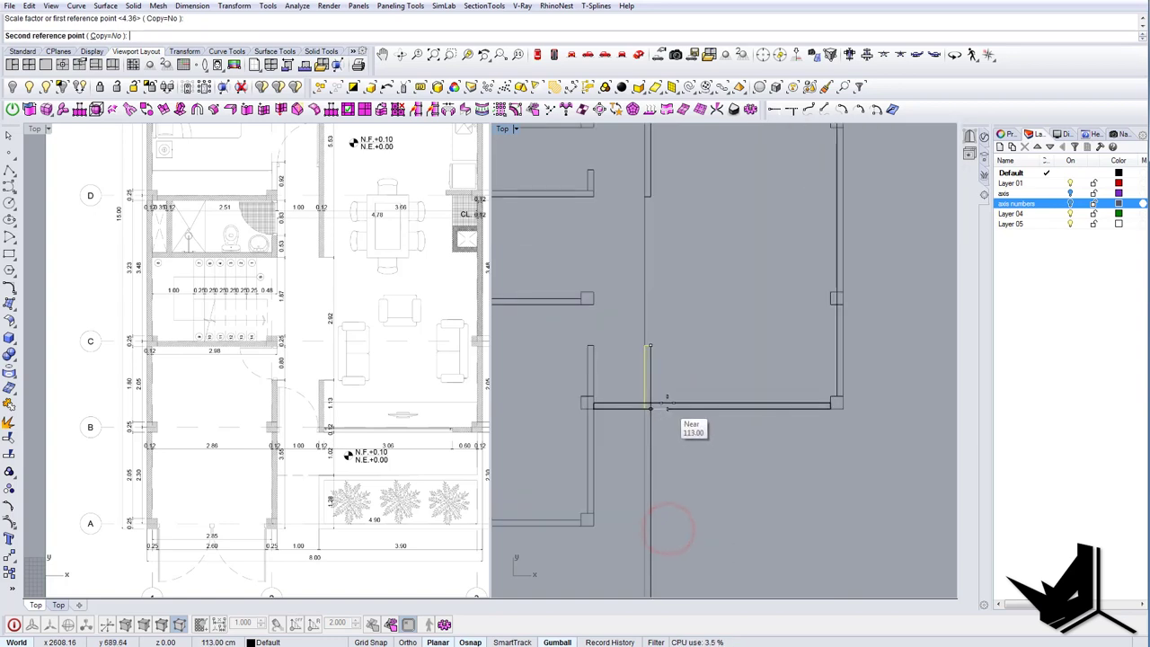
{"action": "left_click", "coordinate": [662, 400]}
{"action": "scroll", "coordinate": [669, 377], "scroll_direction": "down", "scroll_amount": 3}
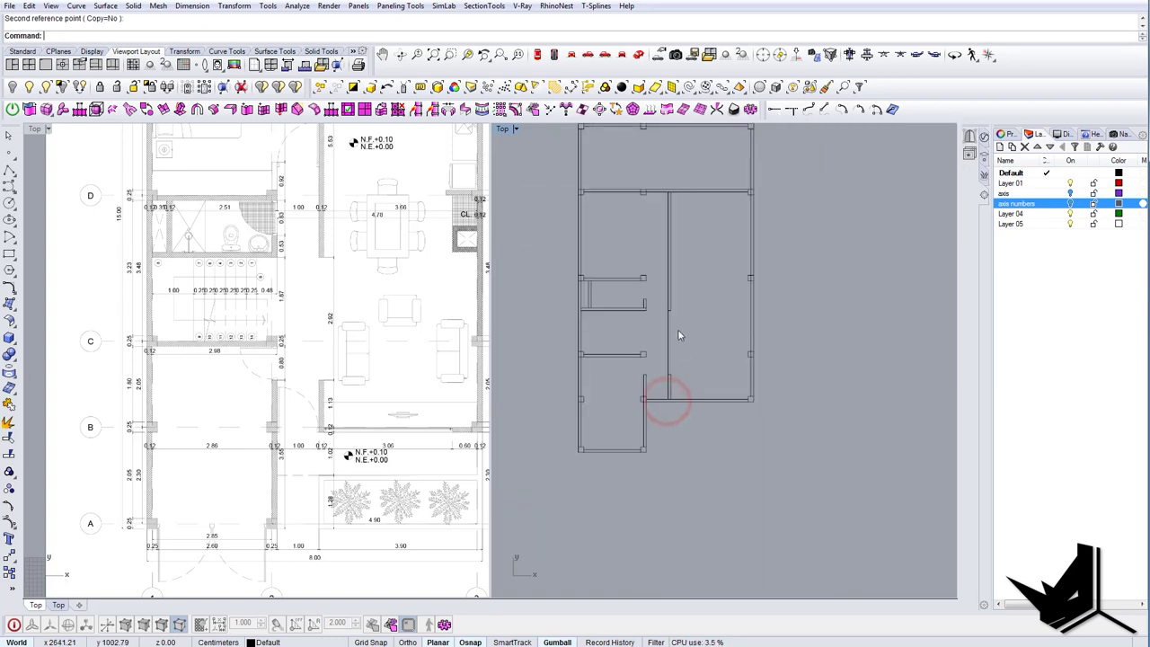
{"action": "left_click_drag", "start_coordinate": [678, 330], "coordinate": [666, 333]}
{"action": "key", "text": "Delete"}
Examine the reference plan from axis B up to axis E, checking the axis E wall and the door opening beside the corridor wall.
{"action": "right_click_drag", "start_coordinate": [696, 359], "coordinate": [688, 400]}
{"action": "scroll", "coordinate": [689, 397], "scroll_direction": "down", "scroll_amount": 2}
{"action": "right_click_drag", "start_coordinate": [405, 320], "coordinate": [353, 407]}
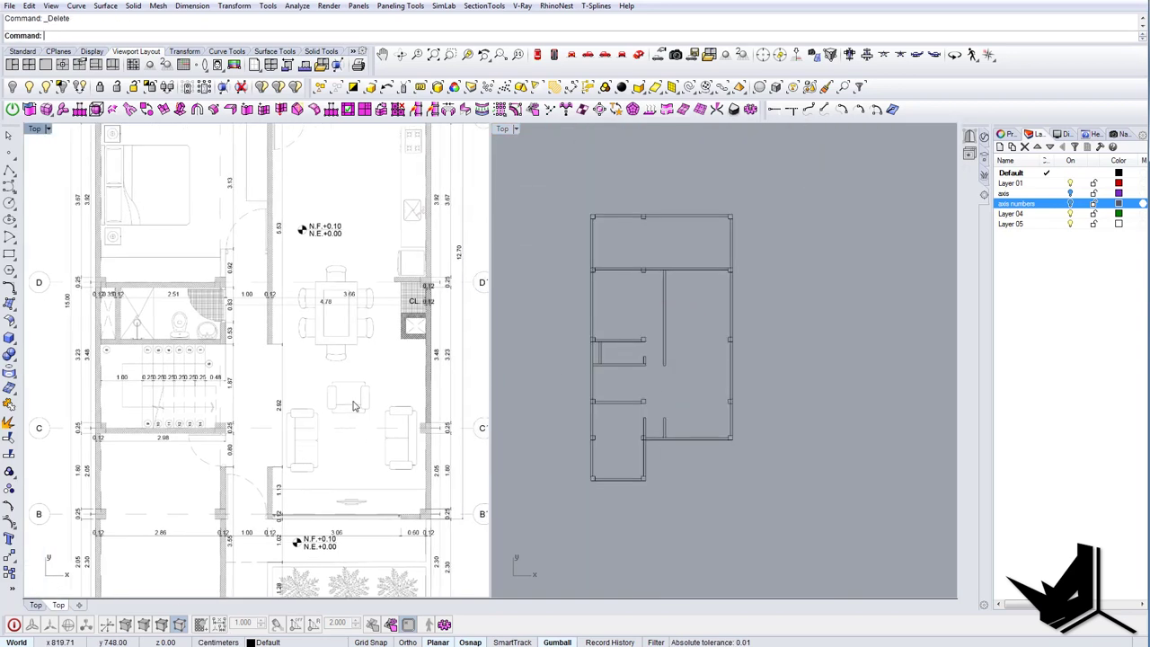
{"action": "scroll", "coordinate": [279, 349], "scroll_direction": "down", "scroll_amount": 2}
{"action": "right_click_drag", "start_coordinate": [288, 483], "coordinate": [331, 426]}
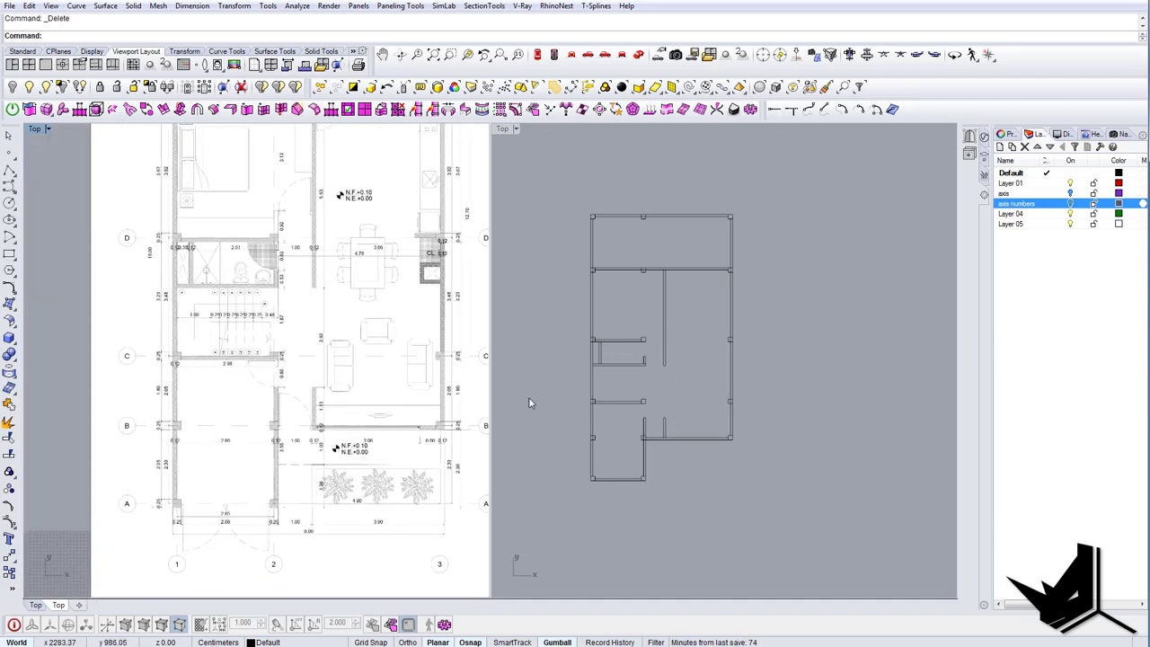
{"action": "right_click_drag", "start_coordinate": [254, 418], "coordinate": [261, 380]}
{"action": "scroll", "coordinate": [649, 411], "scroll_direction": "up", "scroll_amount": 3}
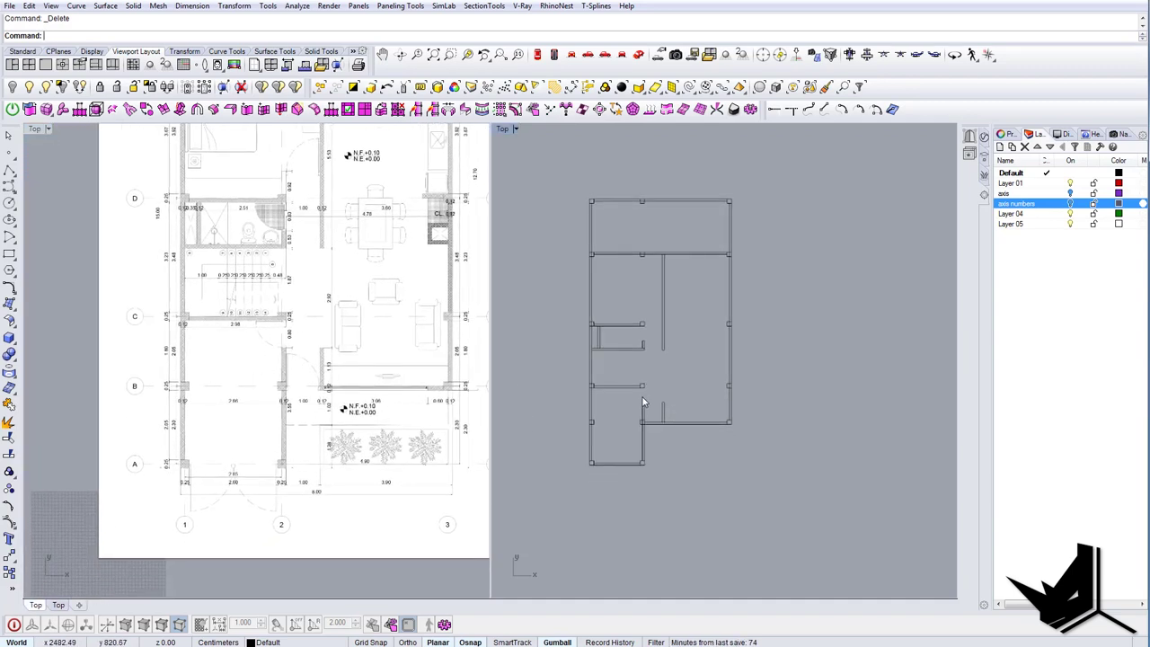
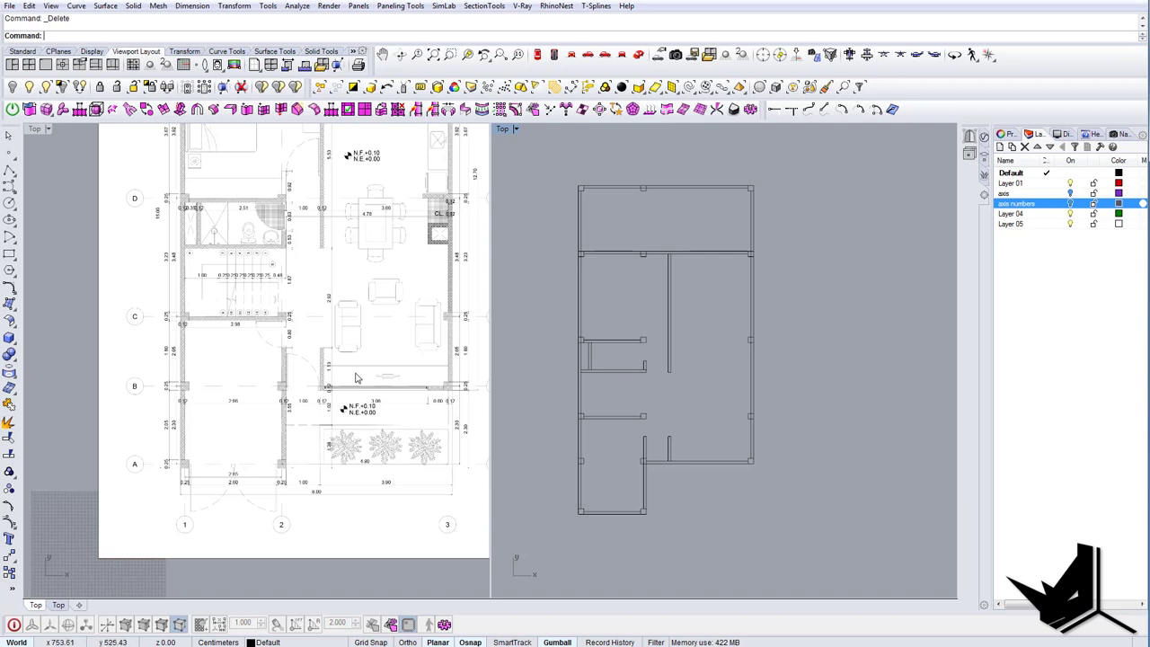
{"action": "right_click_drag", "start_coordinate": [368, 280], "coordinate": [349, 401]}
{"action": "right_click_drag", "start_coordinate": [357, 255], "coordinate": [355, 309]}
{"action": "scroll", "coordinate": [672, 269], "scroll_direction": "up", "scroll_amount": 3}
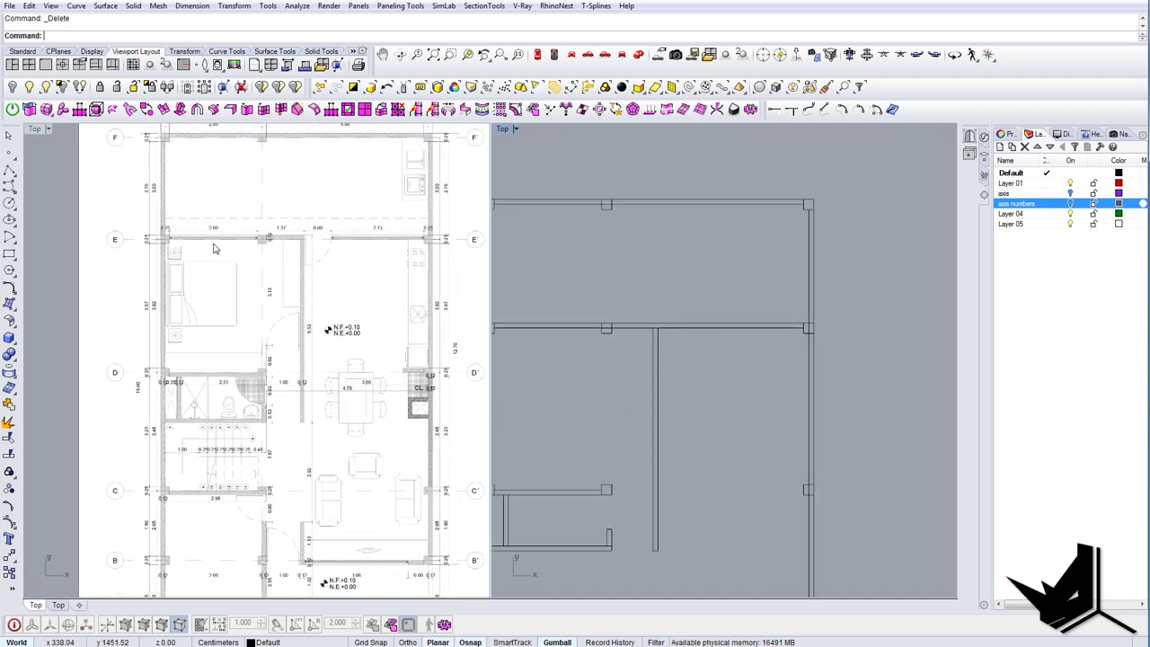
{"action": "right_click_drag", "start_coordinate": [368, 245], "coordinate": [334, 330]}
{"action": "scroll", "coordinate": [683, 355], "scroll_direction": "up", "scroll_amount": 2}
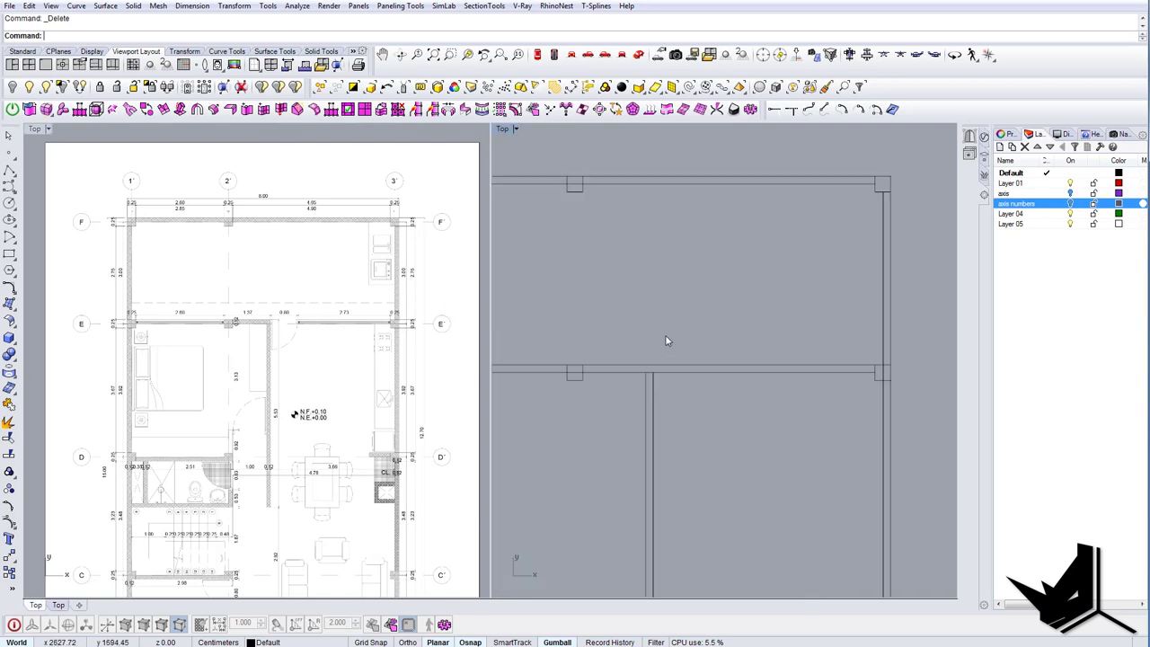
{"action": "left_click", "coordinate": [716, 378]}
{"action": "key", "text": "Escape"}
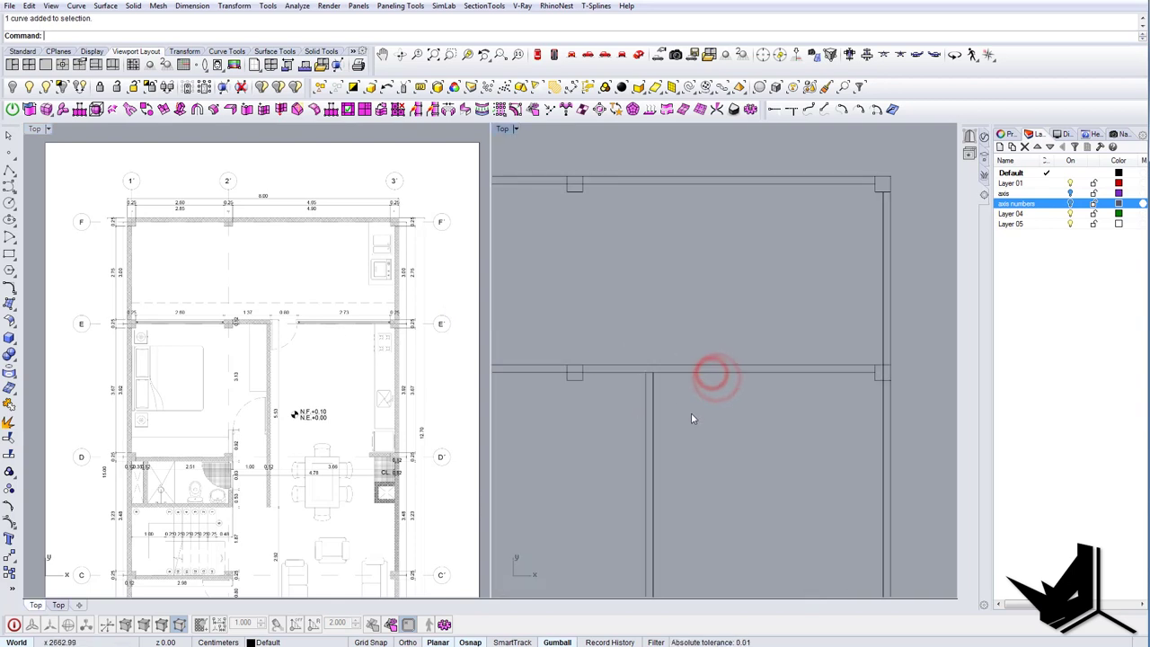
Draw an 80 cm horizontal guide line from the corridor wall's right face, just below the axis E wall.
{"action": "right_click_drag", "start_coordinate": [279, 330], "coordinate": [281, 364]}
{"action": "scroll", "coordinate": [282, 364], "scroll_direction": "up", "scroll_amount": 4}
{"action": "scroll", "coordinate": [281, 368], "scroll_direction": "up", "scroll_amount": 2}
{"action": "right_click_drag", "start_coordinate": [701, 426], "coordinate": [601, 390]}
{"action": "type", "text": "l"}
{"action": "key", "text": "Return"}
{"action": "left_click", "coordinate": [552, 368]}
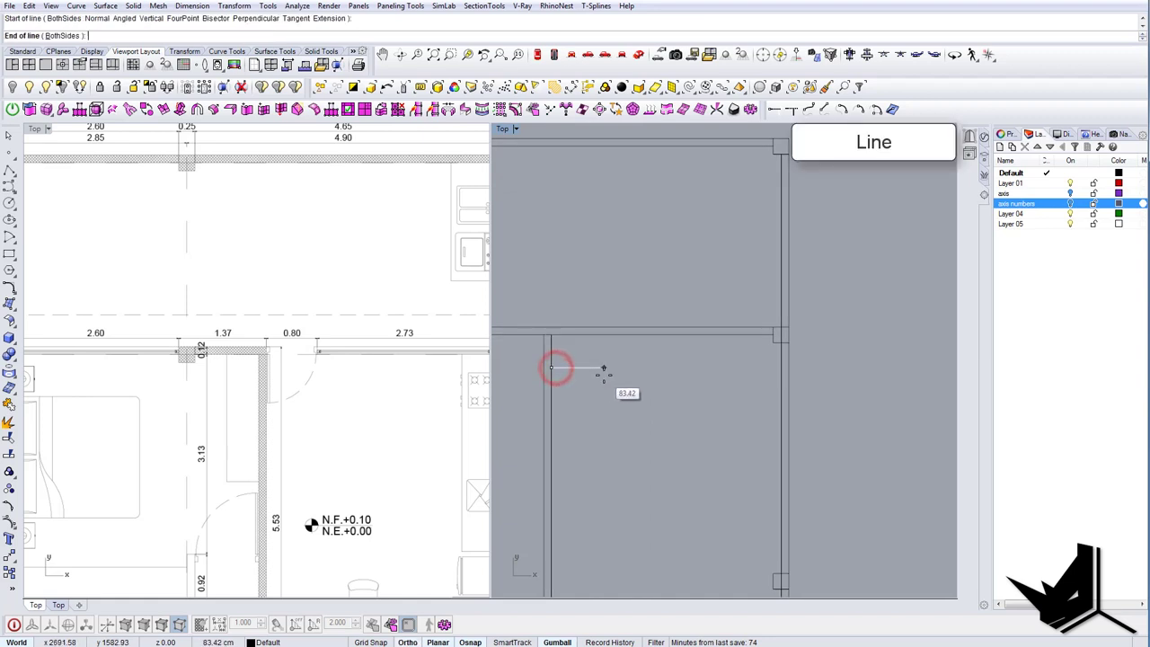
{"action": "type", "text": "80"}
{"action": "key", "text": "Return"}
Draw vertical lines up across the axis E wall from the 80 cm line's end and from the corridor wall's right corner.
{"action": "key", "text": "Return"}
{"action": "left_click", "coordinate": [599, 369]}
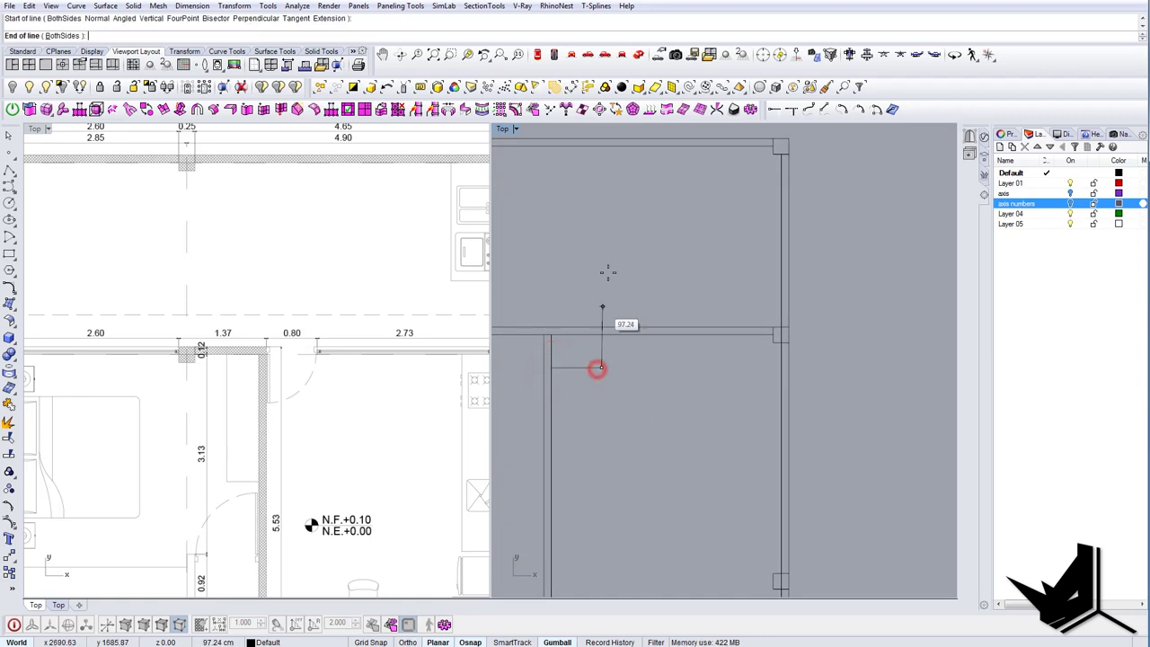
{"action": "left_click", "coordinate": [608, 273], "text": "shift"}
{"action": "right_click_drag", "start_coordinate": [572, 334], "coordinate": [641, 378]}
{"action": "scroll", "coordinate": [640, 378], "scroll_direction": "up", "scroll_amount": 2}
{"action": "key", "text": "Return"}
{"action": "left_click", "coordinate": [625, 379]}
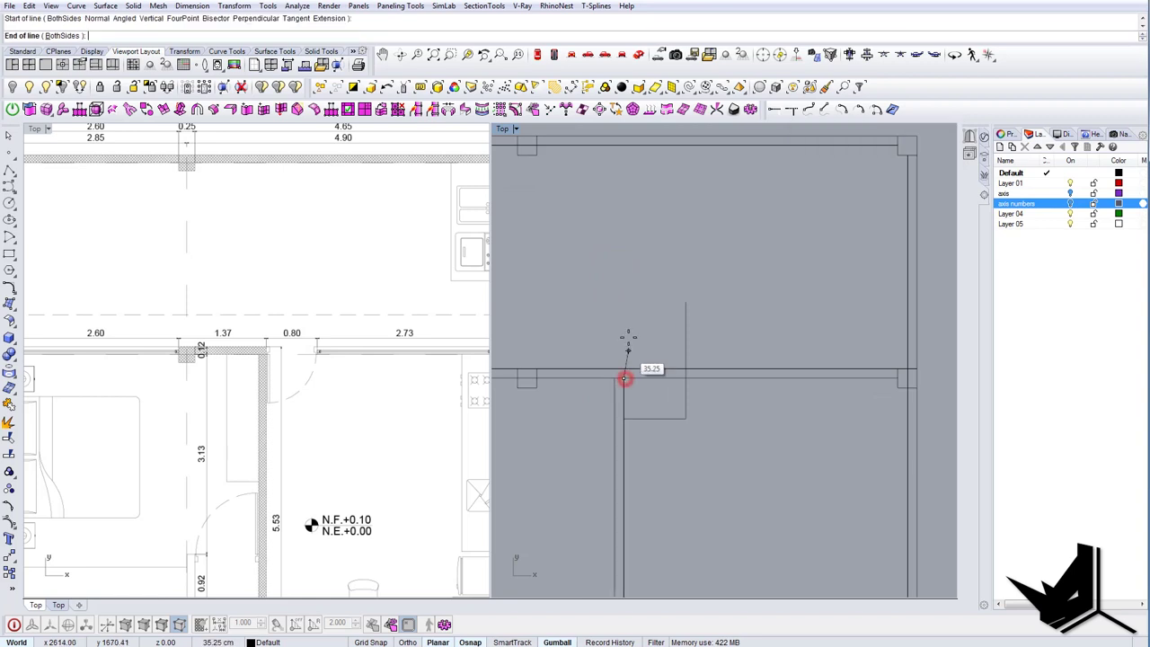
{"action": "left_click", "coordinate": [630, 338], "text": "shift"}
{"action": "scroll", "coordinate": [695, 396], "scroll_direction": "down", "scroll_amount": 5}
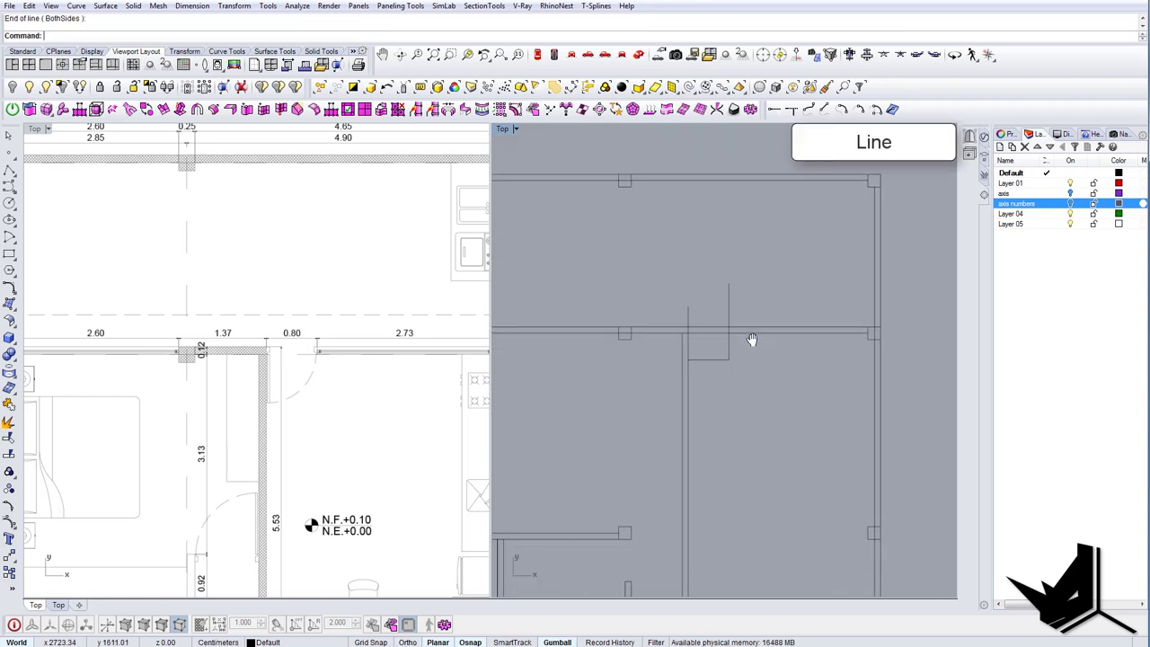
Trim the axis E wall between the two vertical lines to open the doorway, and trim away the excess guide lines.
{"action": "scroll", "coordinate": [750, 341], "scroll_direction": "up", "scroll_amount": 6}
{"action": "type", "text": "trim"}
{"action": "key", "text": "Return"}
{"action": "left_click_drag", "start_coordinate": [782, 390], "coordinate": [677, 293]}
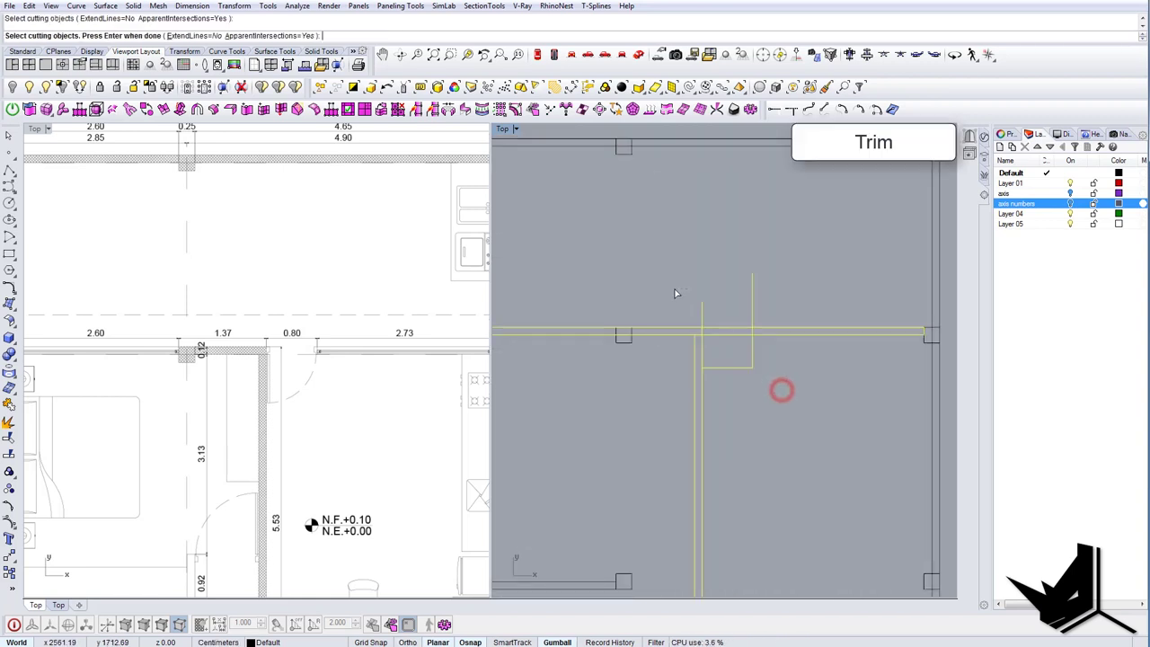
{"action": "key", "text": "Return"}
{"action": "left_click_drag", "start_coordinate": [769, 308], "coordinate": [684, 286]}
{"action": "left_click_drag", "start_coordinate": [732, 346], "coordinate": [728, 314]}
{"action": "left_click_drag", "start_coordinate": [776, 388], "coordinate": [743, 358]}
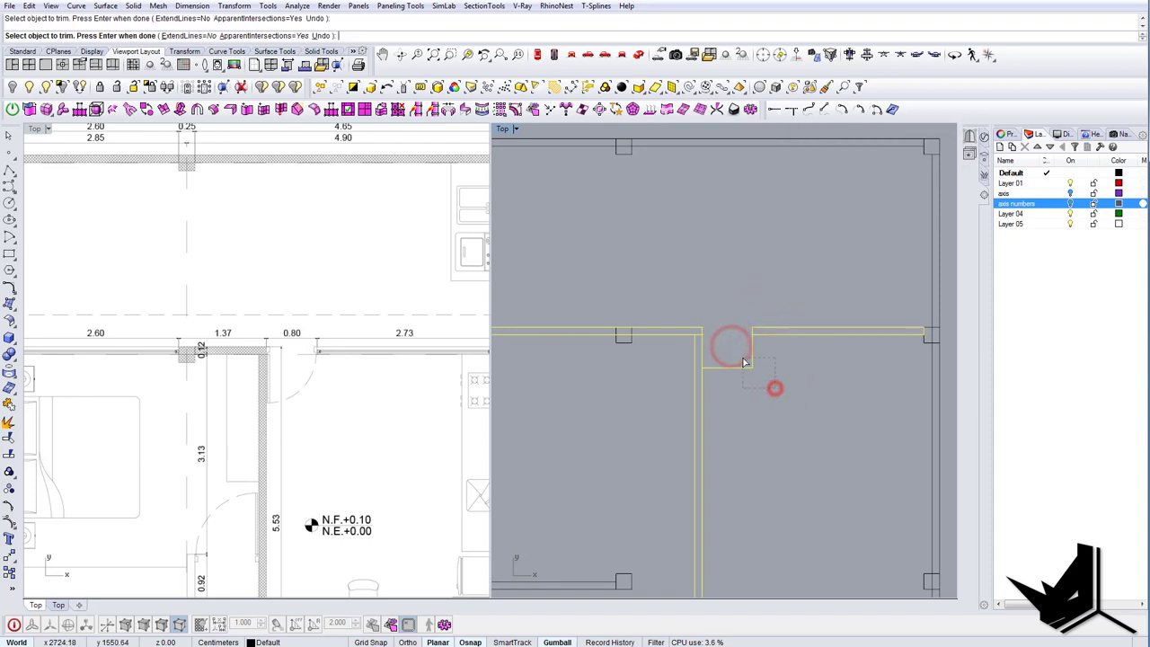
{"action": "key", "text": "Return"}
Join the short end line at the corridor corner to the axis E wall segment left of the door opening.
{"action": "scroll", "coordinate": [740, 358], "scroll_direction": "down", "scroll_amount": 4}
{"action": "left_click", "coordinate": [715, 352]}
{"action": "left_click", "coordinate": [700, 337]}
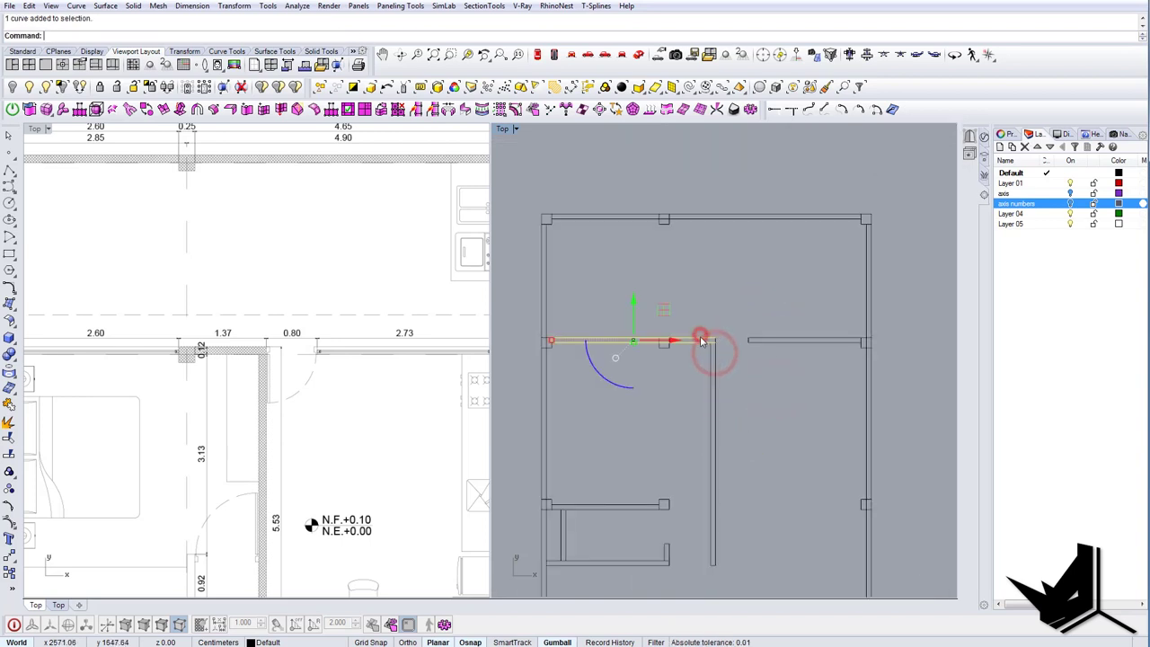
{"action": "scroll", "coordinate": [707, 344], "scroll_direction": "up", "scroll_amount": 5}
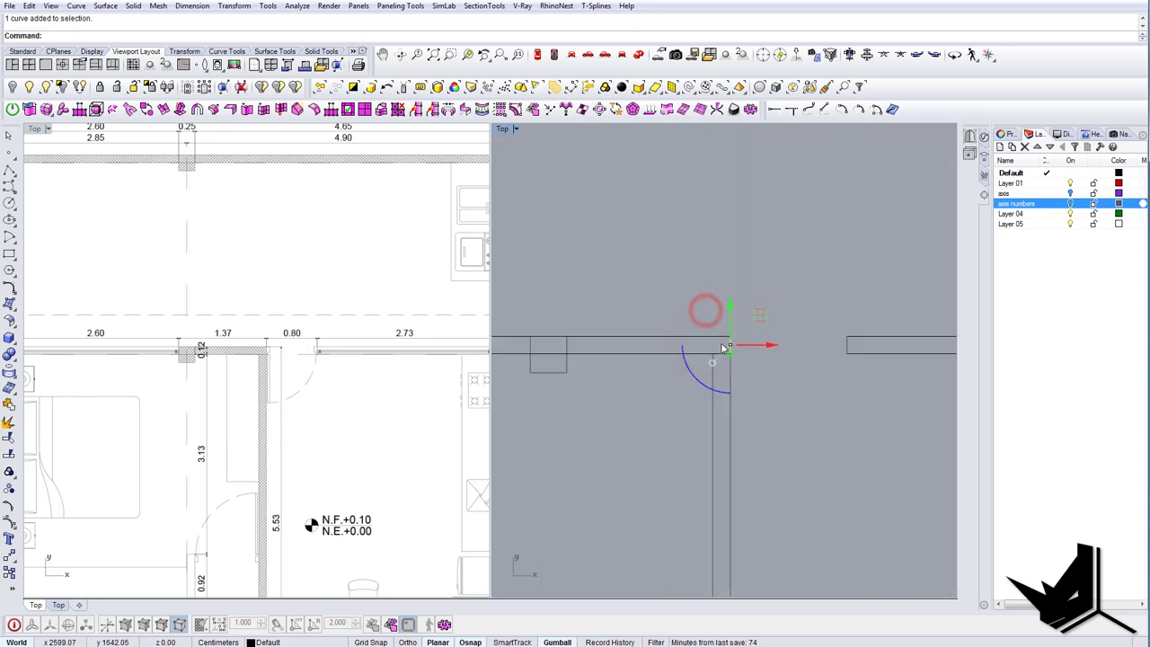
{"action": "left_click", "coordinate": [664, 356], "text": "shift"}
{"action": "scroll", "coordinate": [670, 352], "scroll_direction": "down", "scroll_amount": 8}
{"action": "right_click_drag", "start_coordinate": [671, 352], "coordinate": [683, 353]}
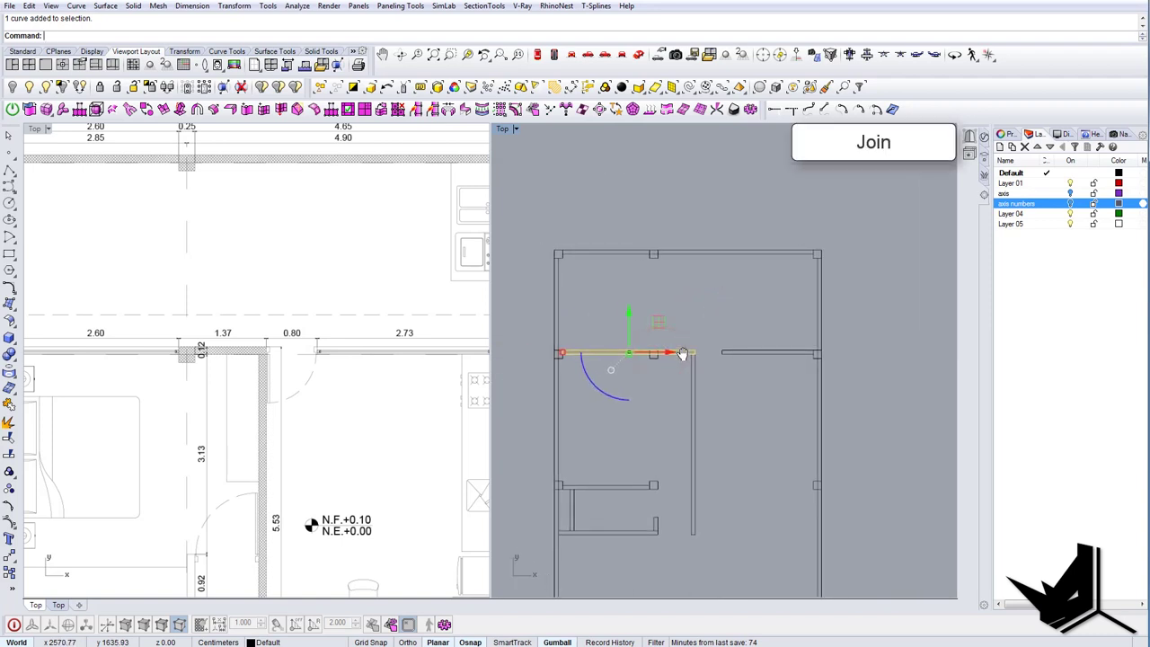
{"action": "type", "text": "Join"}
{"action": "key", "text": "Return"}
Join the short end line right of the door opening to the remaining axis E wall segment.
{"action": "scroll", "coordinate": [712, 349], "scroll_direction": "up", "scroll_amount": 5}
{"action": "left_click", "coordinate": [749, 363]}
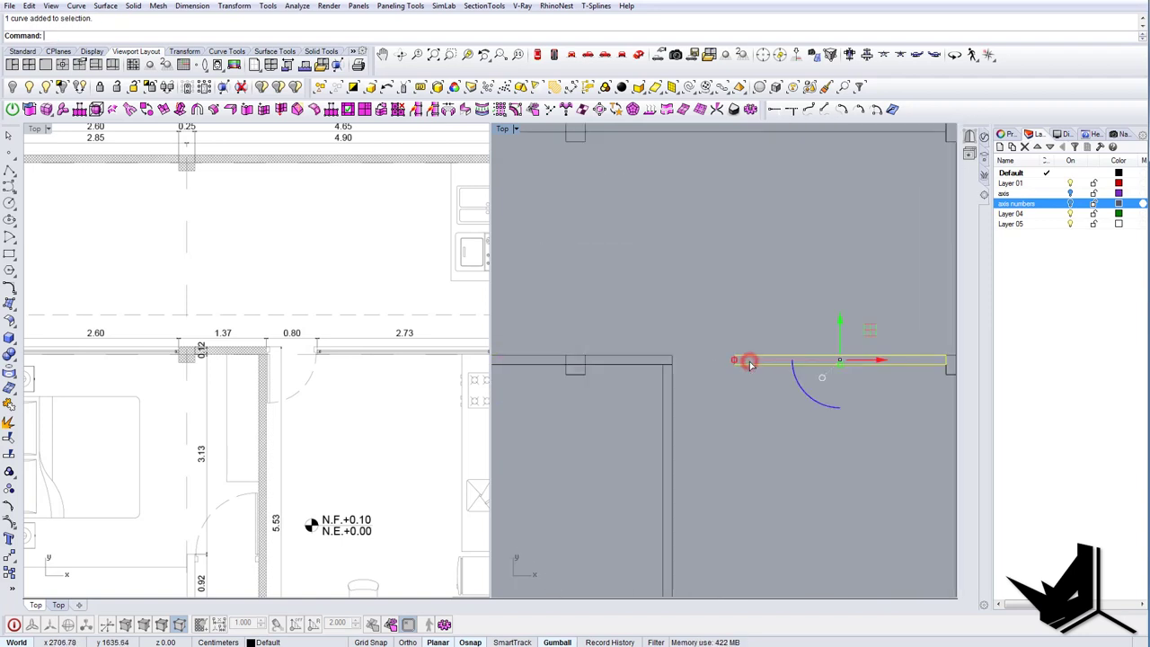
{"action": "scroll", "coordinate": [751, 371], "scroll_direction": "up", "scroll_amount": 4}
{"action": "right_click_drag", "start_coordinate": [751, 378], "coordinate": [649, 378]}
{"action": "left_click_drag", "start_coordinate": [641, 409], "coordinate": [587, 310]}
{"action": "right_click_drag", "start_coordinate": [611, 345], "coordinate": [618, 354]}
{"action": "scroll", "coordinate": [618, 354], "scroll_direction": "down", "scroll_amount": 6}
{"action": "type", "text": "Join"}
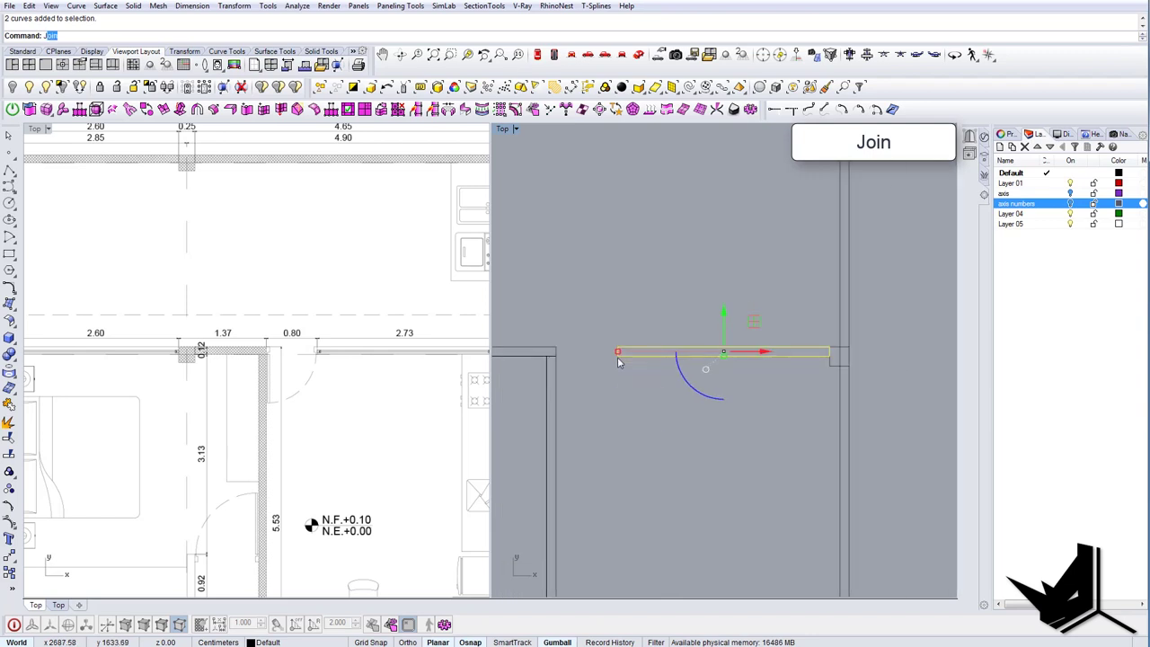
{"action": "scroll", "coordinate": [643, 362], "scroll_direction": "down", "scroll_amount": 3}
{"action": "key", "text": "Escape"}
{"action": "left_click", "coordinate": [645, 353]}
{"action": "key", "text": "Escape"}
Examine the reference plan around the bedroom door and the axis D column for the short wall's dimensions.
{"action": "scroll", "coordinate": [650, 396], "scroll_direction": "down", "scroll_amount": 6}
{"action": "right_click_drag", "start_coordinate": [646, 406], "coordinate": [680, 328]}
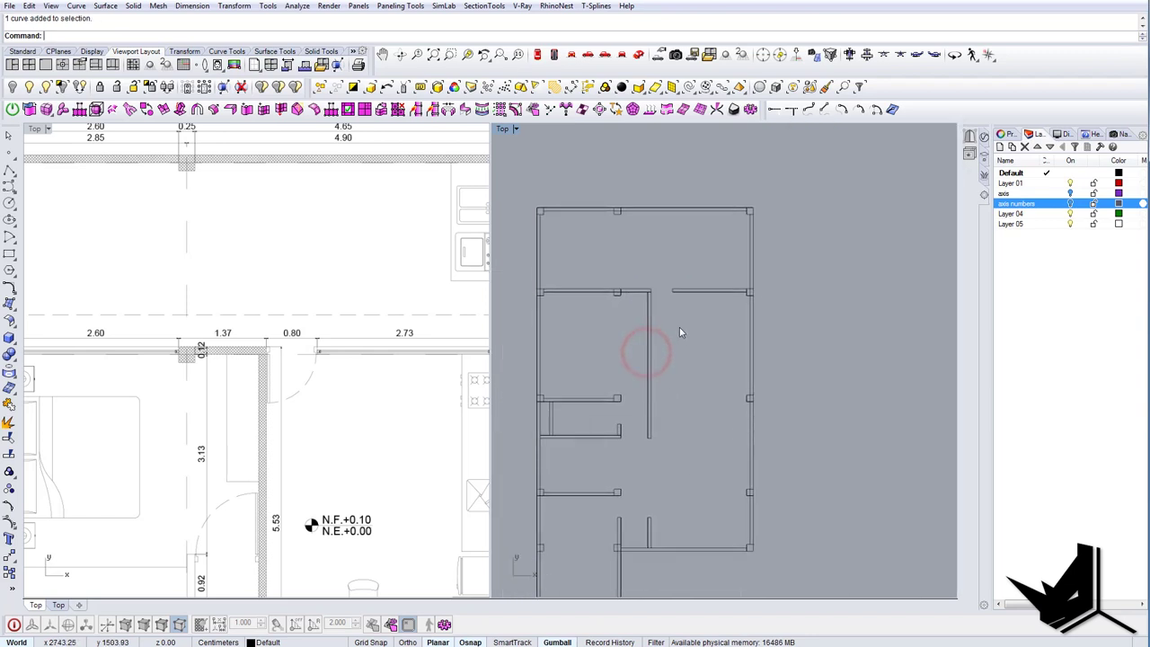
{"action": "right_click_drag", "start_coordinate": [295, 354], "coordinate": [314, 318]}
{"action": "scroll", "coordinate": [338, 288], "scroll_direction": "down", "scroll_amount": 2}
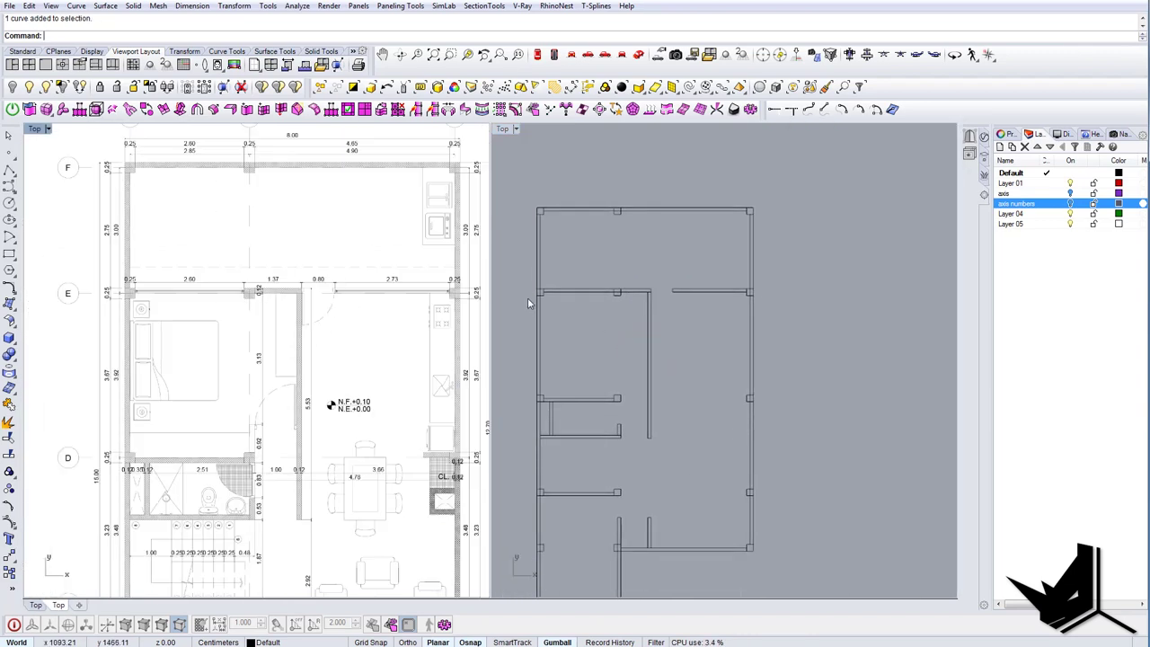
{"action": "right_click_drag", "start_coordinate": [637, 315], "coordinate": [638, 340]}
{"action": "scroll", "coordinate": [666, 320], "scroll_direction": "up", "scroll_amount": 10}
{"action": "scroll", "coordinate": [670, 319], "scroll_direction": "down", "scroll_amount": 4}
{"action": "right_click_drag", "start_coordinate": [310, 423], "coordinate": [316, 311]}
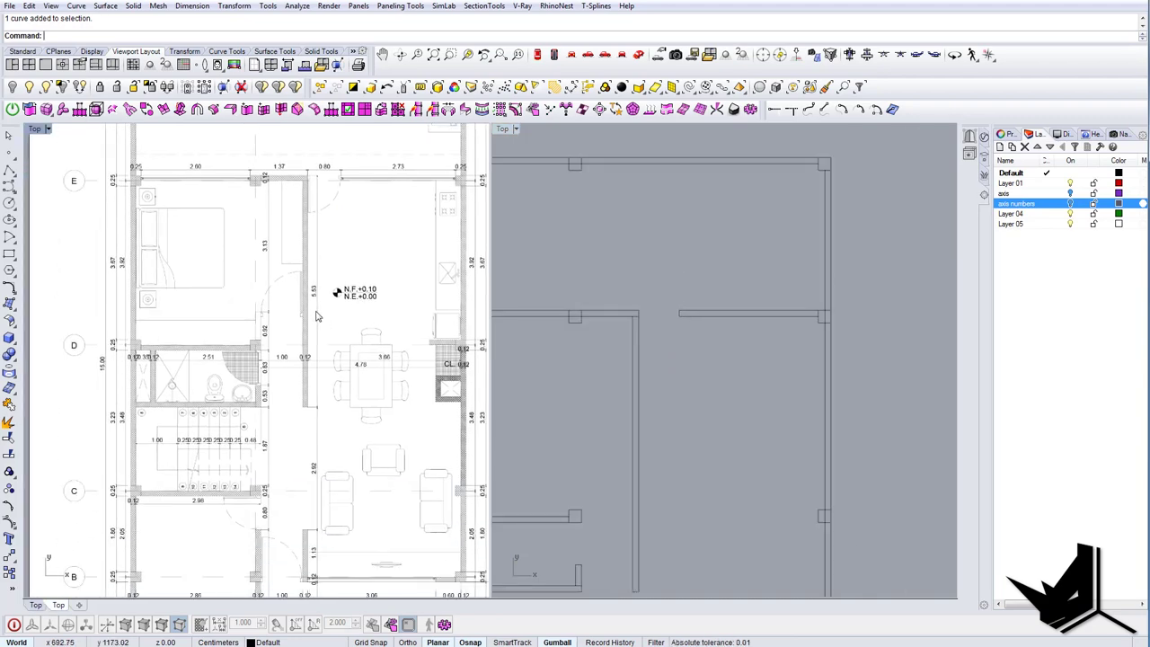
{"action": "scroll", "coordinate": [278, 315], "scroll_direction": "up", "scroll_amount": 5}
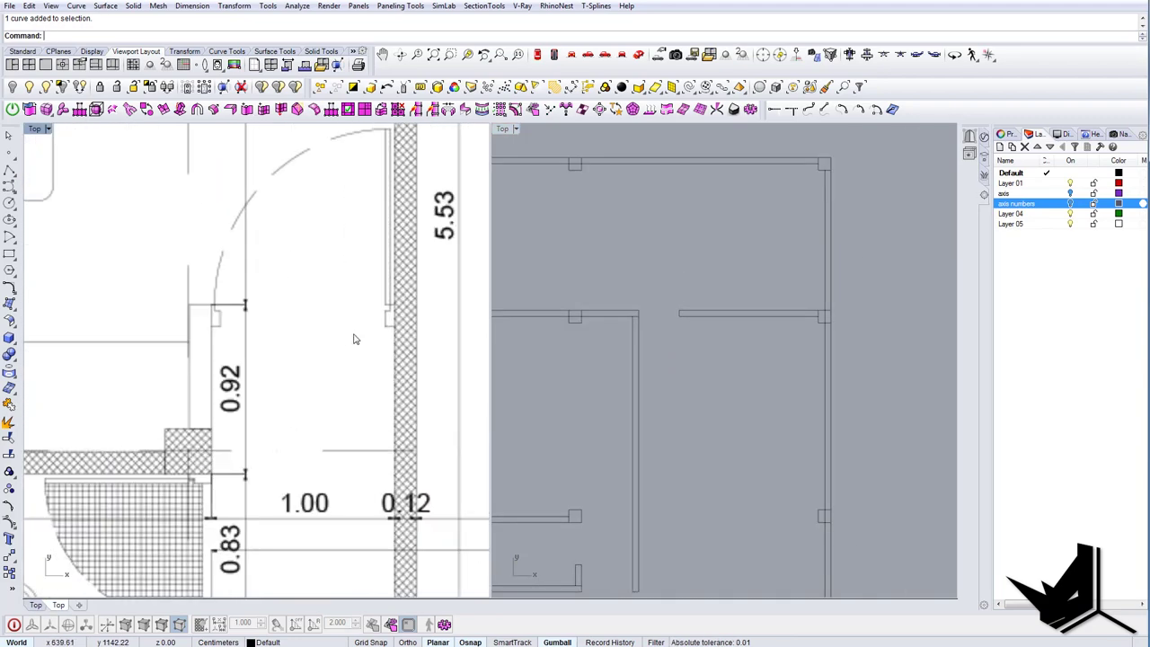
{"action": "scroll", "coordinate": [354, 339], "scroll_direction": "down", "scroll_amount": 3}
{"action": "right_click_drag", "start_coordinate": [332, 354], "coordinate": [409, 361]}
{"action": "scroll", "coordinate": [401, 363], "scroll_direction": "down", "scroll_amount": 2}
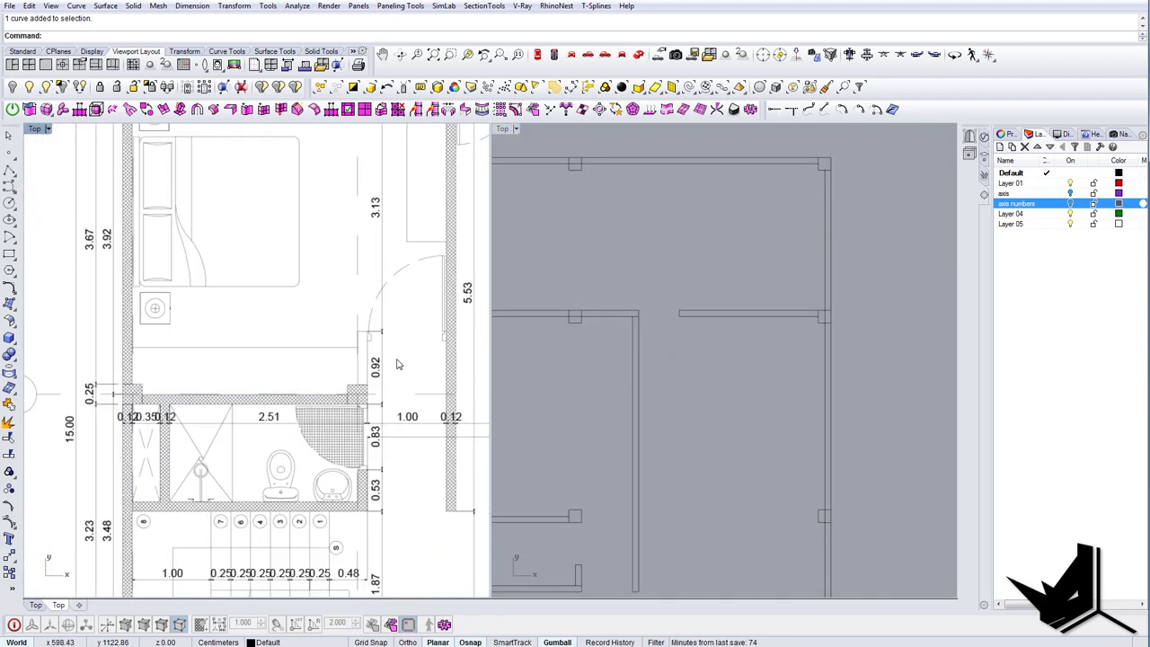
{"action": "scroll", "coordinate": [365, 367], "scroll_direction": "up", "scroll_amount": 3}
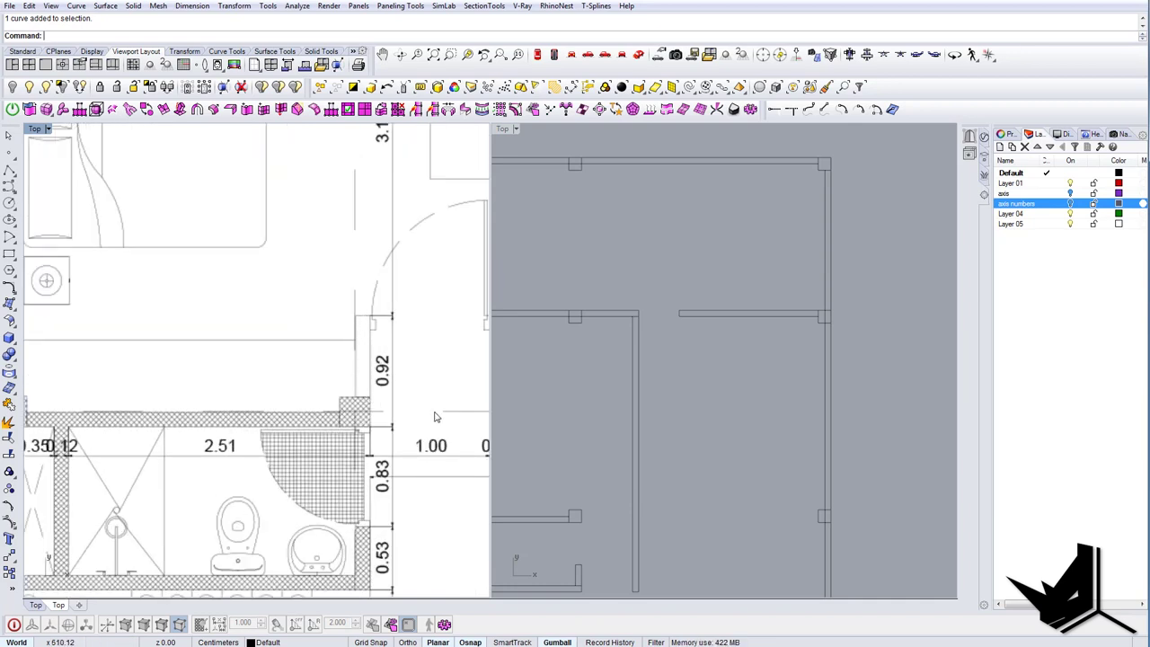
{"action": "scroll", "coordinate": [435, 417], "scroll_direction": "down", "scroll_amount": 4}
{"action": "scroll", "coordinate": [663, 378], "scroll_direction": "up", "scroll_amount": 5}
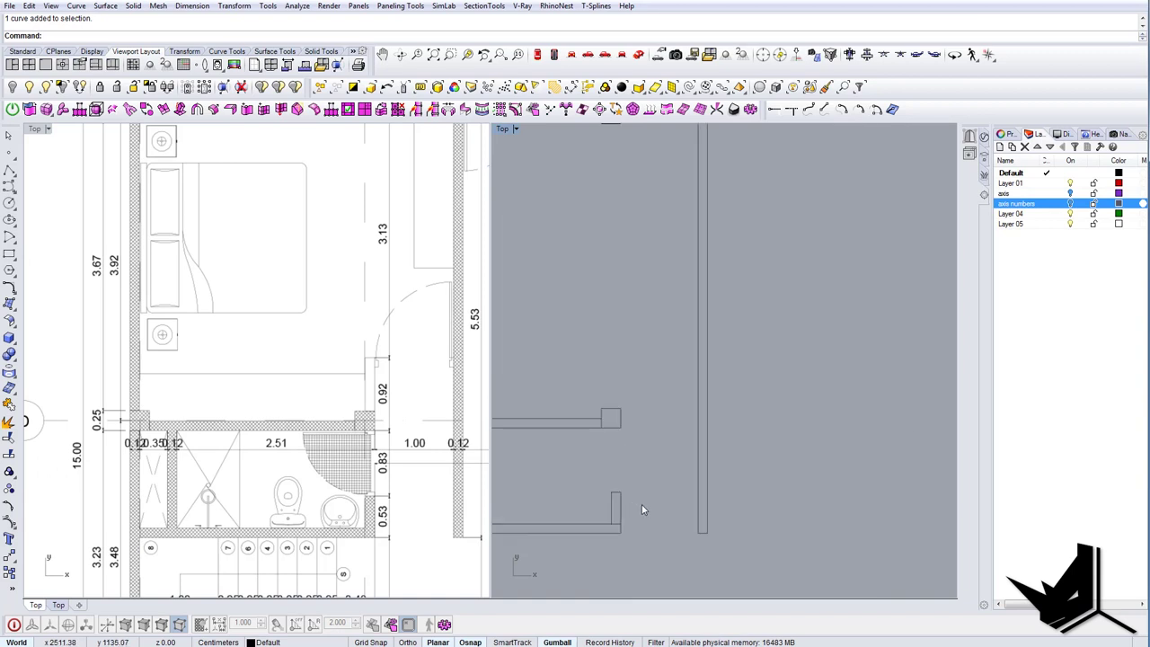
Copy the bathroom's short vertical wall from its lower right corner to the upper right corner of the axis D column.
{"action": "key", "text": "Return"}
{"action": "left_click", "coordinate": [622, 524]}
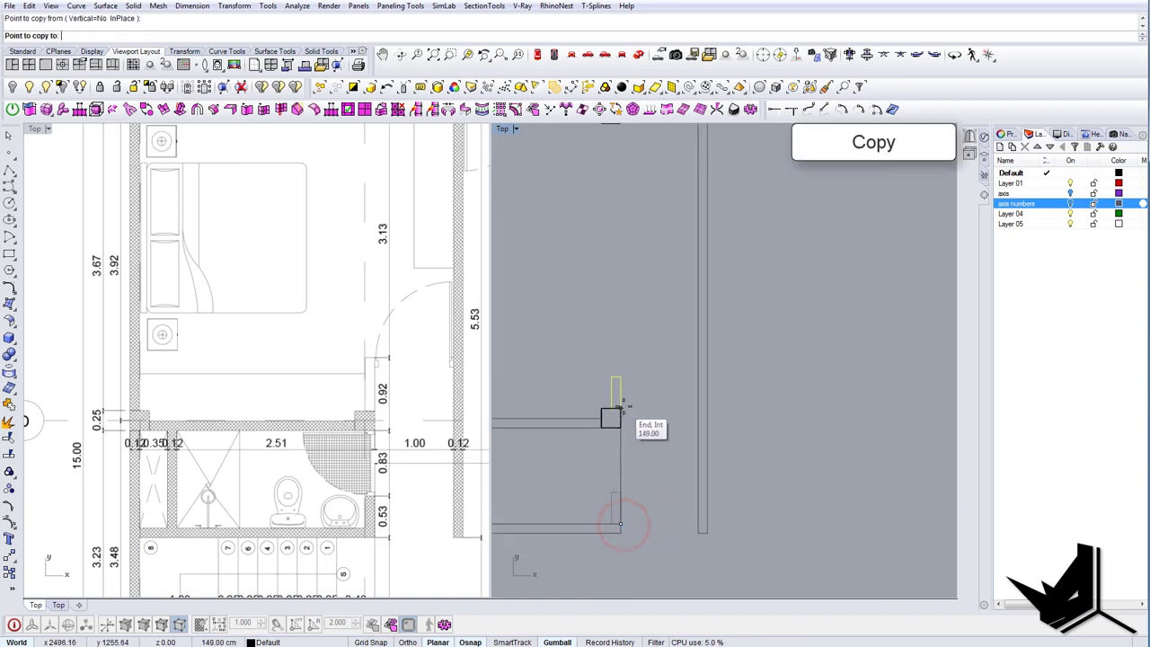
{"action": "left_click", "coordinate": [622, 408]}
{"action": "key", "text": "Return"}
{"action": "right_click_drag", "start_coordinate": [407, 367], "coordinate": [393, 381]}
{"action": "scroll", "coordinate": [394, 387], "scroll_direction": "up", "scroll_amount": 4}
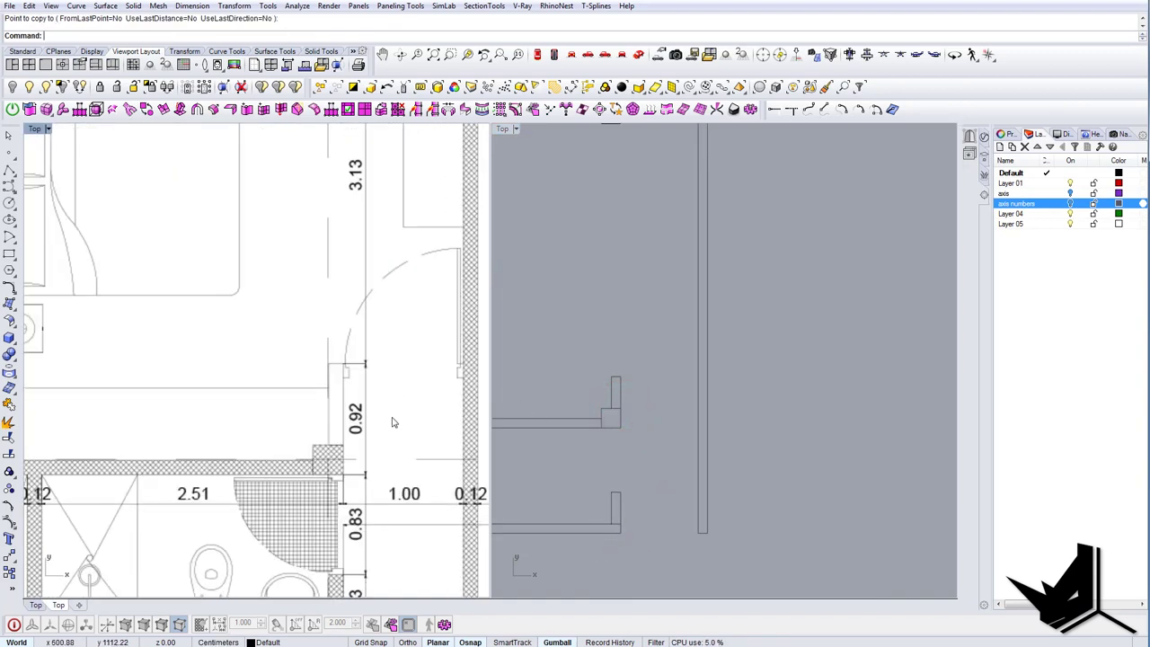
{"action": "left_click", "coordinate": [621, 396]}
{"action": "type", "text": "s1"}
{"action": "key", "text": "Return"}
{"action": "key", "text": "Escape"}
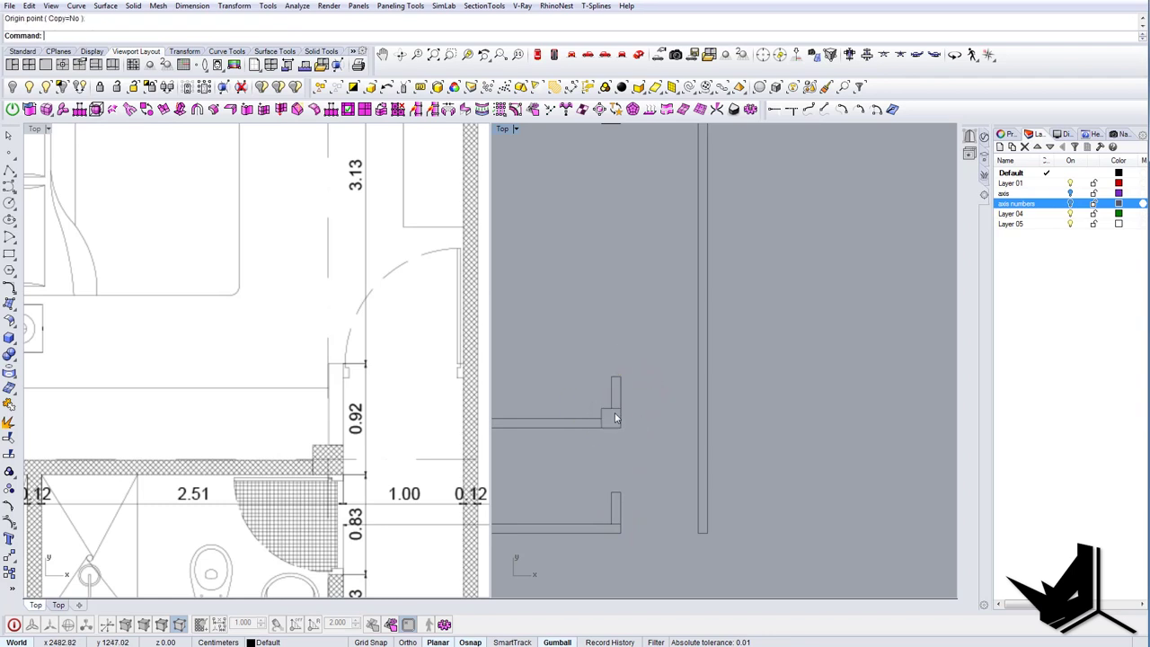
Draw a short horizontal guide line from the column's lower right corner and a 92 cm vertical guide line up from it.
{"action": "type", "text": "line"}
{"action": "key", "text": "Return"}
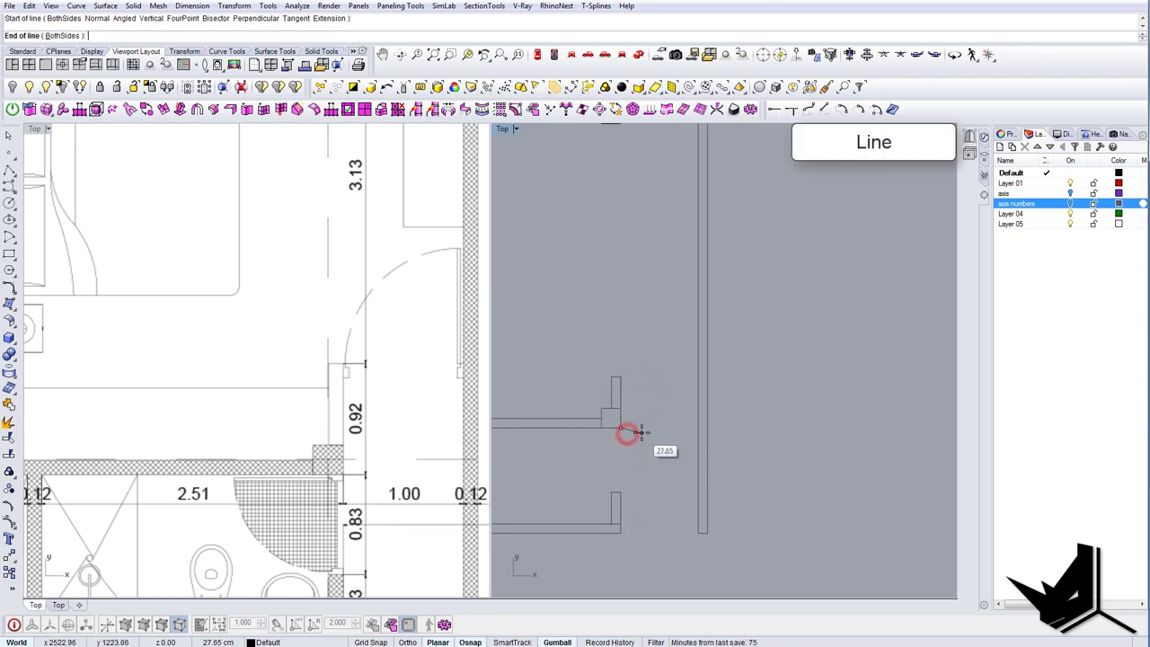
{"action": "left_click", "coordinate": [634, 430]}
{"action": "type", "text": "9"}
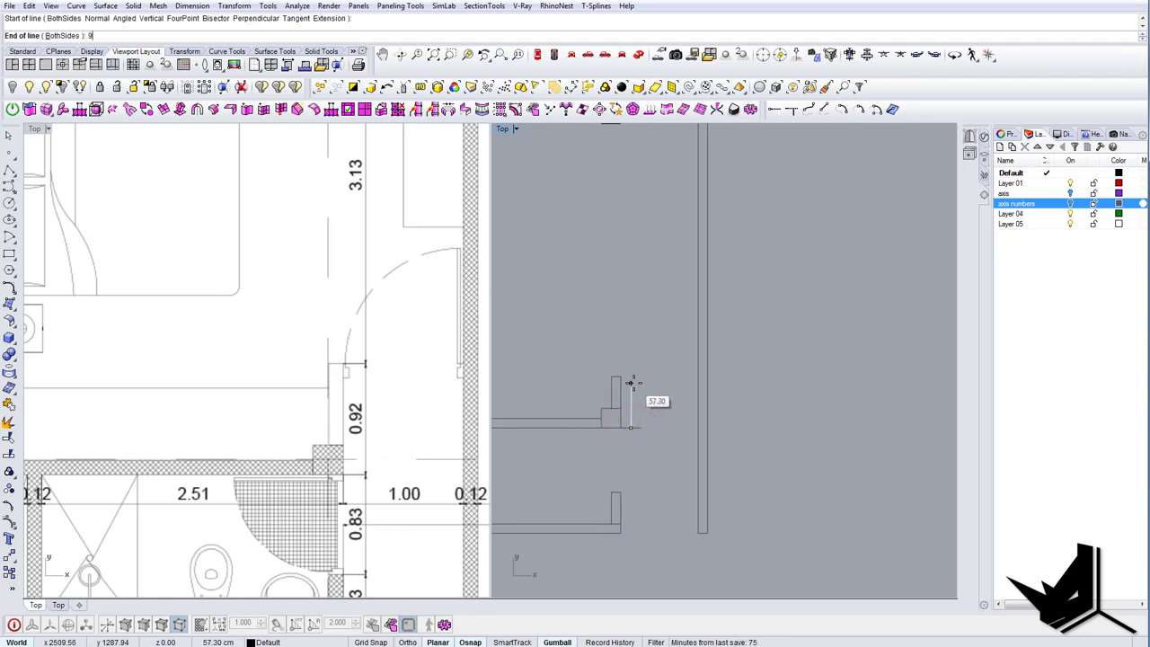
{"action": "type", "text": "2"}
{"action": "key", "text": "Return"}
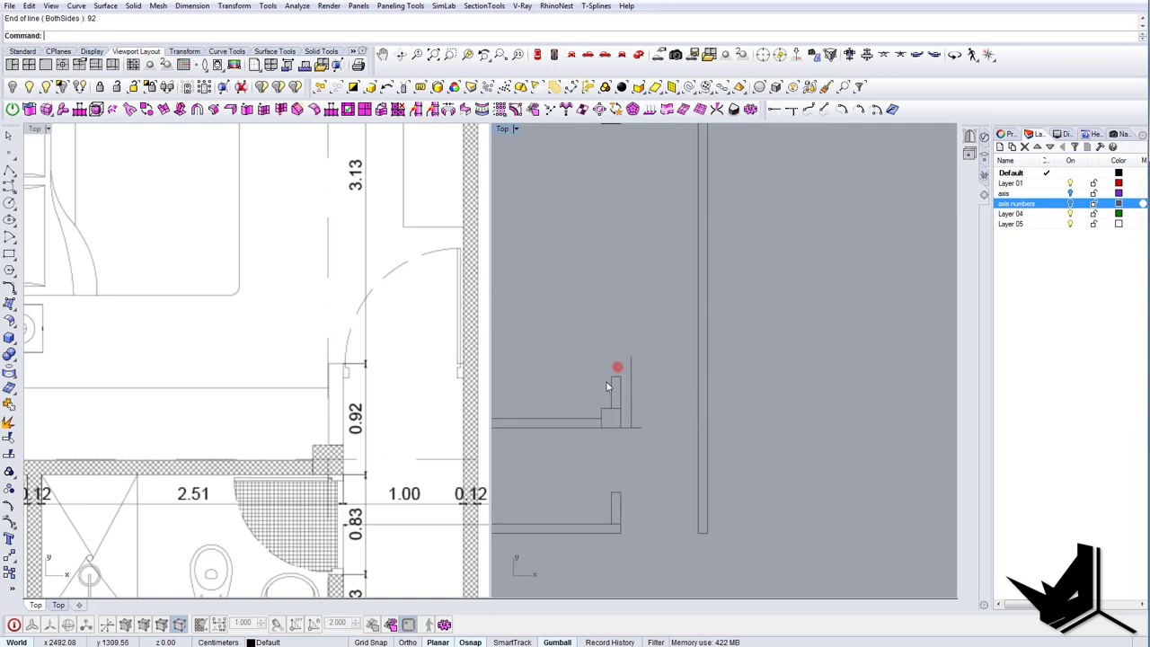
Stretch the short wall above the axis D column with Scale1D up to the vertical guide's upper end, and delete the guide lines.
{"action": "key", "text": "Return"}
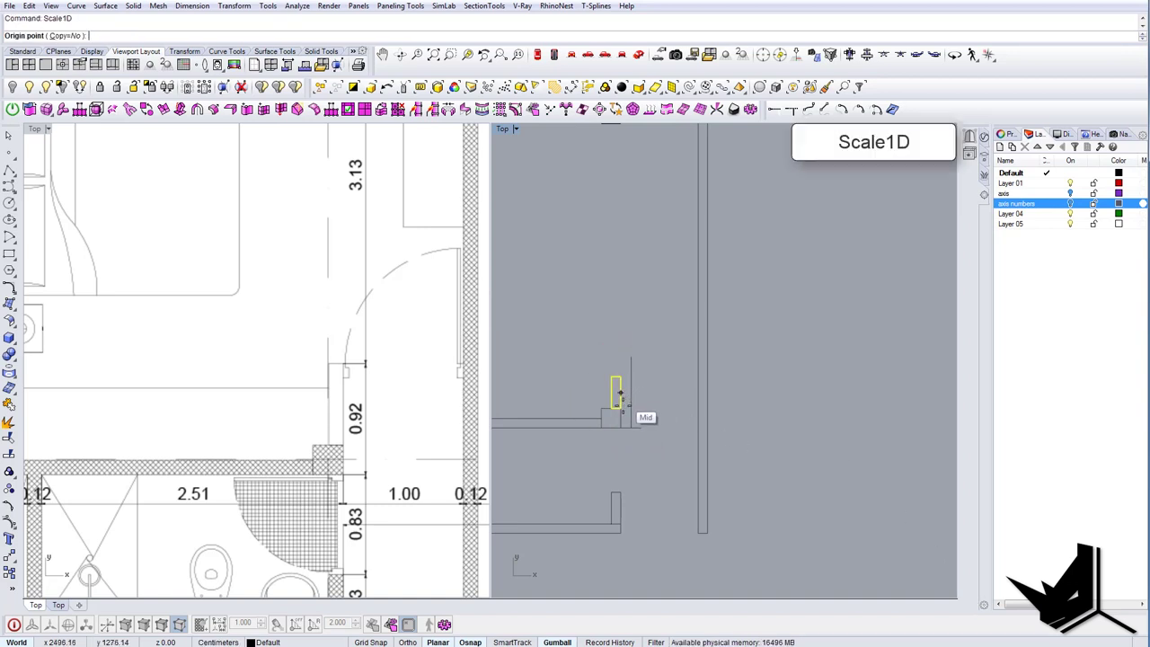
{"action": "left_click", "coordinate": [621, 410]}
{"action": "left_click", "coordinate": [621, 377]}
{"action": "left_click", "coordinate": [631, 359]}
{"action": "left_click_drag", "start_coordinate": [645, 438], "coordinate": [629, 417]}
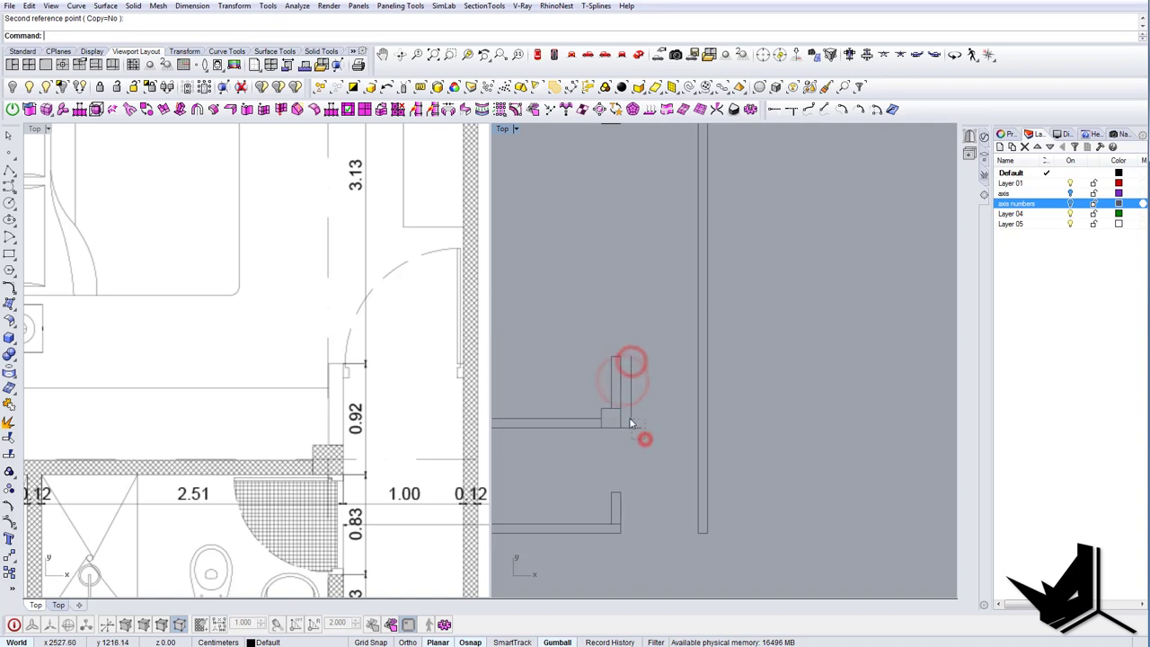
{"action": "key", "text": "Delete"}
Examine the reference plan from the bedroom door down to axis A, comparing the corridor and front walls with the draft.
{"action": "scroll", "coordinate": [640, 423], "scroll_direction": "down", "scroll_amount": 4}
{"action": "right_click_drag", "start_coordinate": [330, 398], "coordinate": [276, 401]}
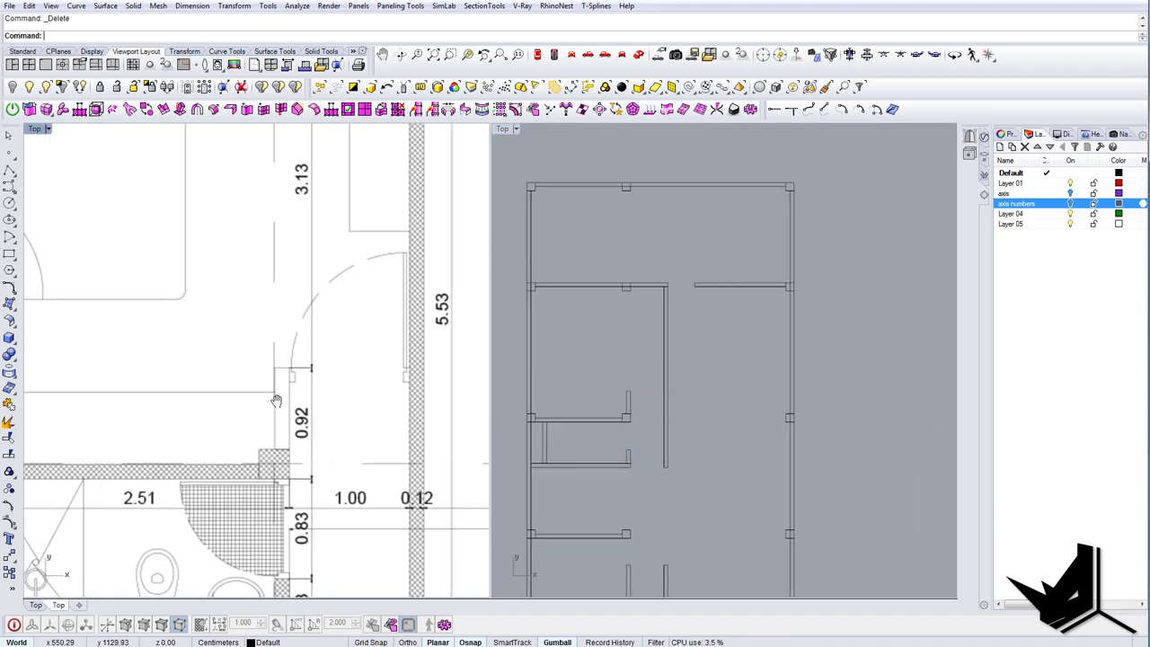
{"action": "scroll", "coordinate": [637, 393], "scroll_direction": "up", "scroll_amount": 6}
{"action": "scroll", "coordinate": [633, 390], "scroll_direction": "down", "scroll_amount": 4}
{"action": "scroll", "coordinate": [310, 378], "scroll_direction": "down", "scroll_amount": 8}
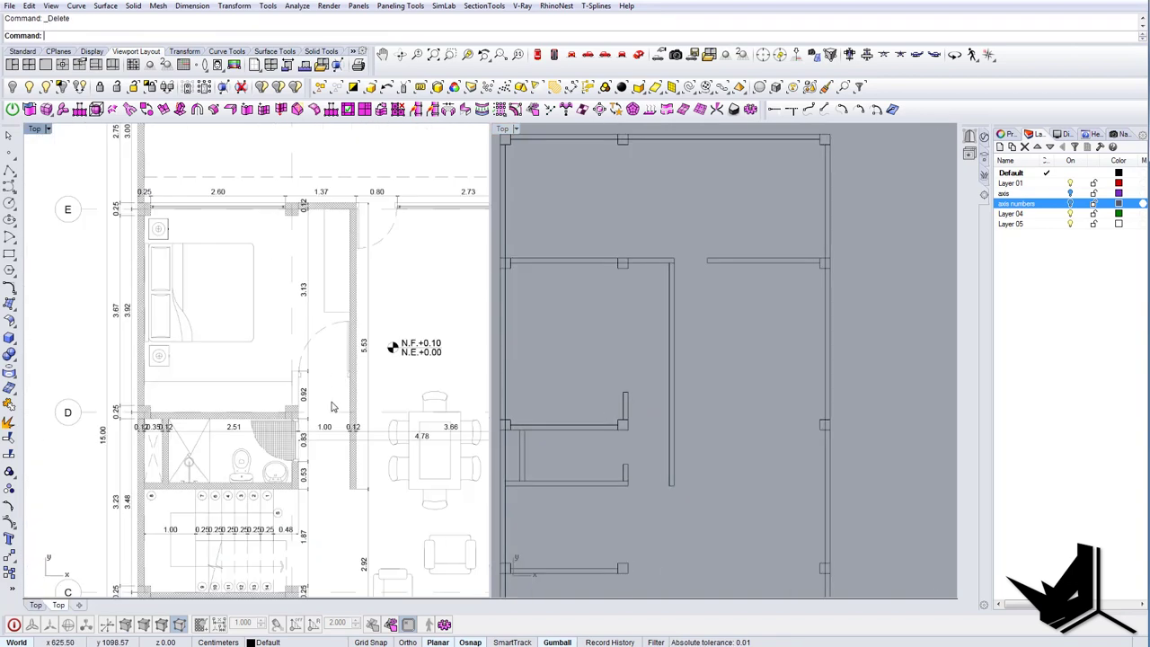
{"action": "right_click_drag", "start_coordinate": [626, 448], "coordinate": [616, 389]}
{"action": "right_click_drag", "start_coordinate": [310, 445], "coordinate": [289, 367]}
{"action": "scroll", "coordinate": [298, 351], "scroll_direction": "down", "scroll_amount": 6}
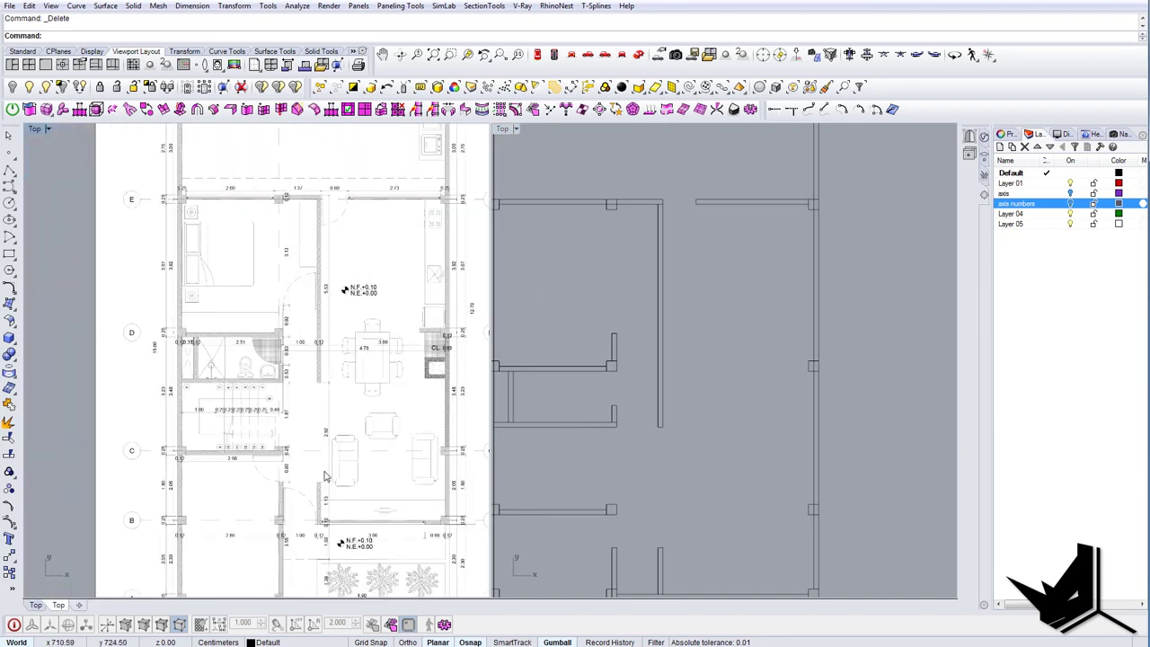
{"action": "right_click_drag", "start_coordinate": [326, 472], "coordinate": [294, 400]}
{"action": "scroll", "coordinate": [282, 377], "scroll_direction": "up", "scroll_amount": 2}
{"action": "scroll", "coordinate": [282, 381], "scroll_direction": "up", "scroll_amount": 4}
{"action": "right_click_drag", "start_coordinate": [619, 459], "coordinate": [613, 329]}
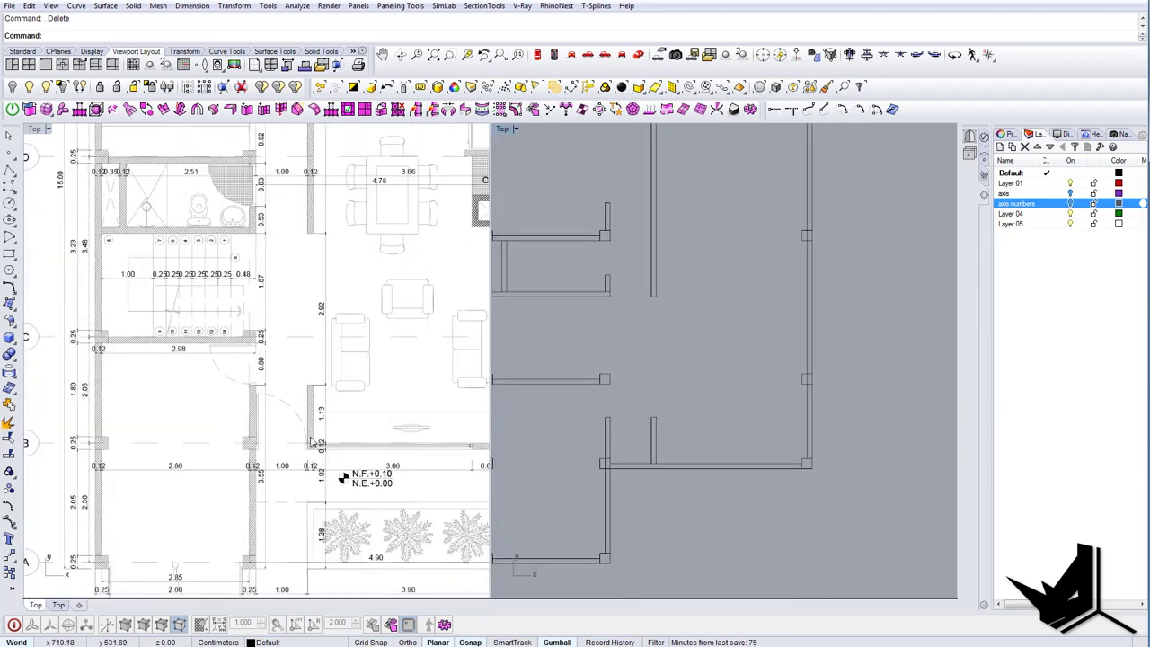
{"action": "right_click_drag", "start_coordinate": [298, 435], "coordinate": [309, 331]}
{"action": "right_click_drag", "start_coordinate": [571, 480], "coordinate": [673, 336]}
Move the wall between the two axis A columns straight down, clear of the columns.
{"action": "scroll", "coordinate": [617, 417], "scroll_direction": "up", "scroll_amount": 6}
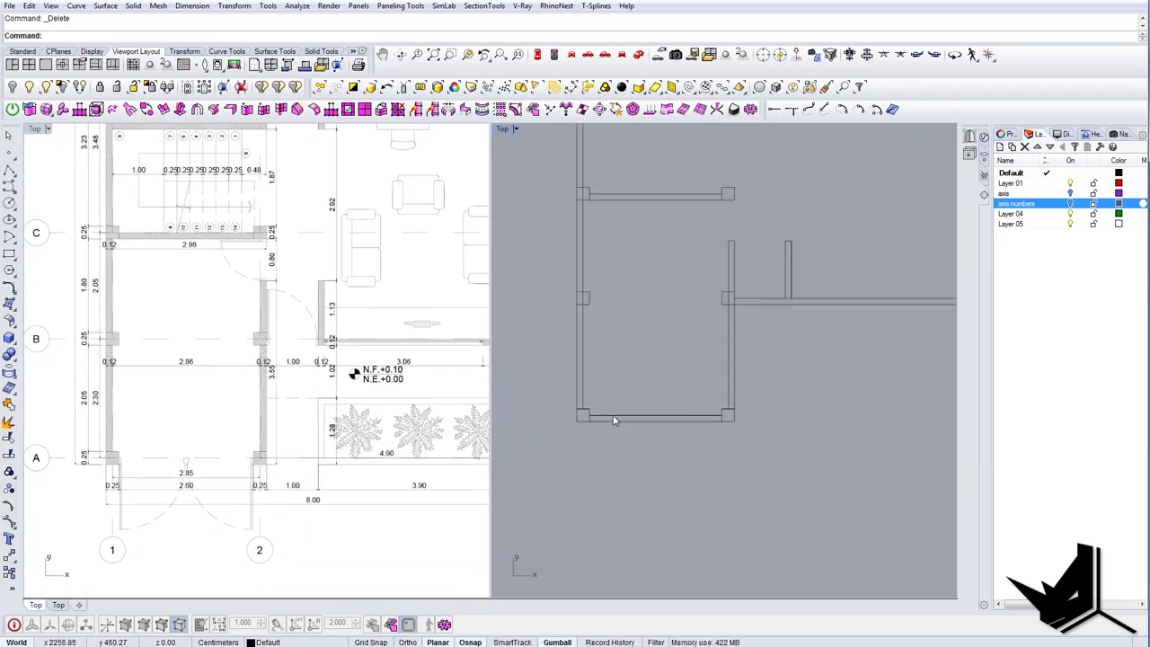
{"action": "left_click", "coordinate": [656, 424]}
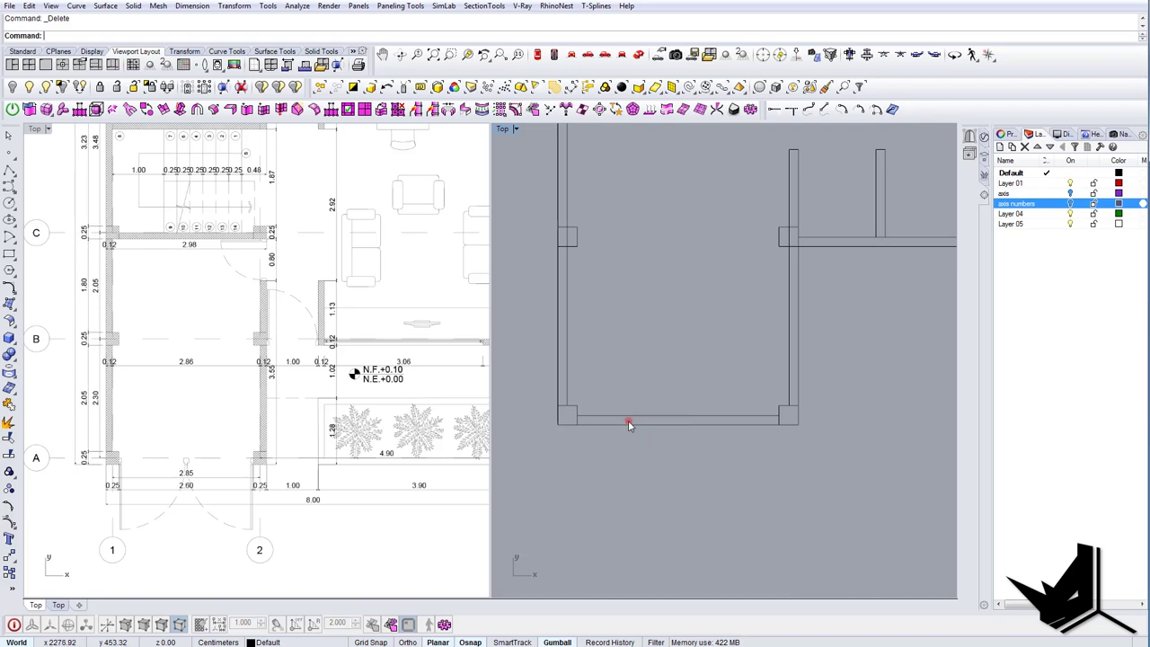
{"action": "left_click", "coordinate": [629, 420]}
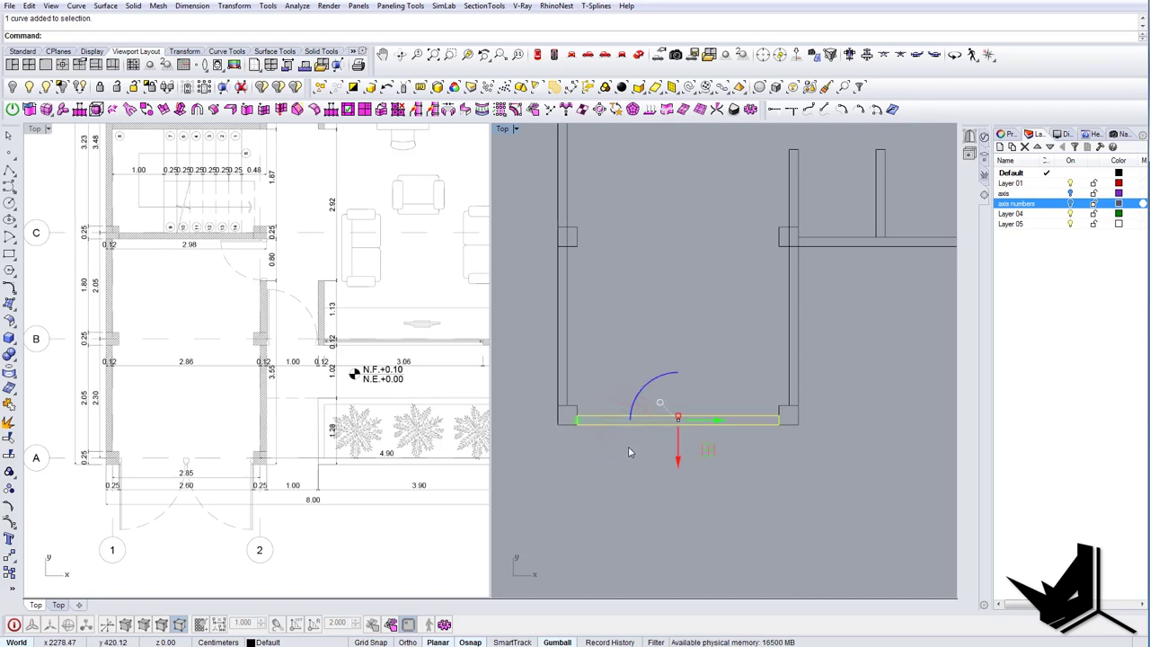
{"action": "scroll", "coordinate": [684, 455], "scroll_direction": "down", "scroll_amount": 3}
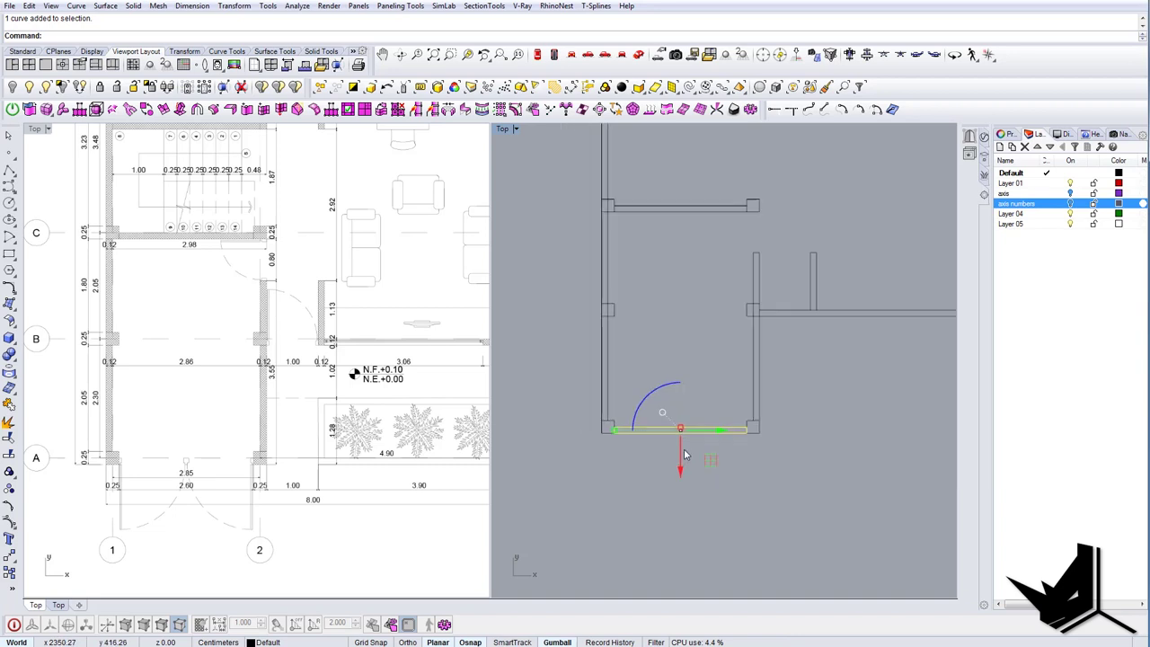
{"action": "left_click_drag", "start_coordinate": [681, 470], "coordinate": [682, 492]}
{"action": "key", "text": "Escape"}
Shorten the axis B wall with Scale1D from its right end so its left end meets the short vertical corridor wall.
{"action": "right_click_drag", "start_coordinate": [743, 401], "coordinate": [684, 469]}
{"action": "right_click_drag", "start_coordinate": [314, 473], "coordinate": [256, 509]}
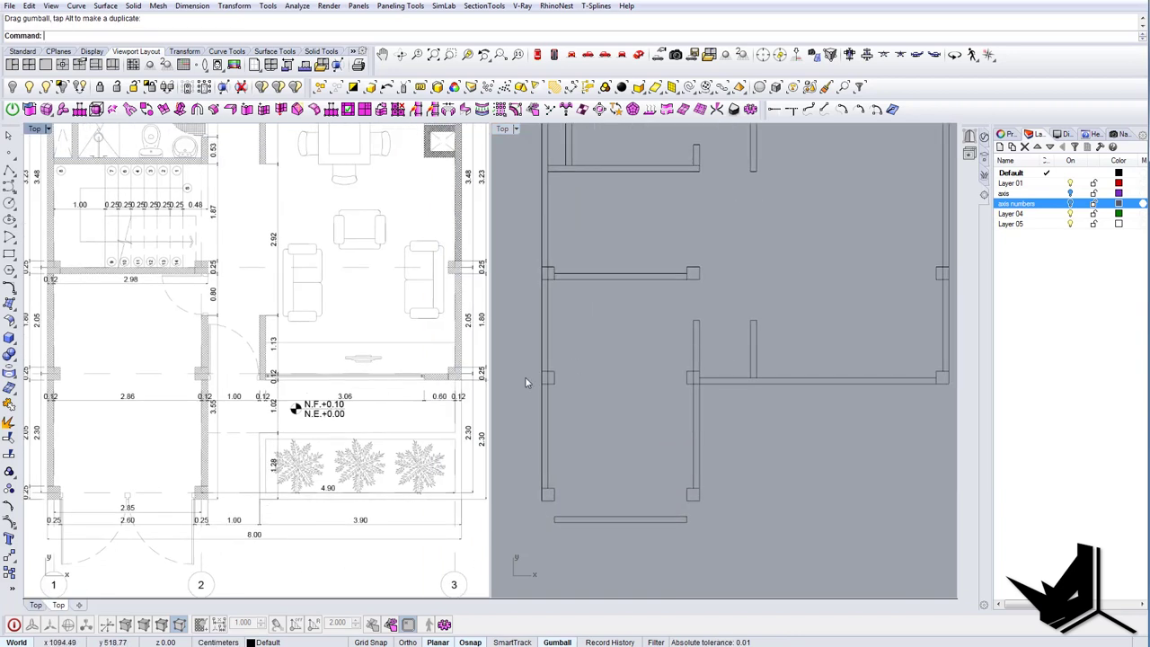
{"action": "right_click_drag", "start_coordinate": [735, 360], "coordinate": [698, 401]}
{"action": "scroll", "coordinate": [705, 419], "scroll_direction": "up", "scroll_amount": 6}
{"action": "scroll", "coordinate": [723, 418], "scroll_direction": "down", "scroll_amount": 4}
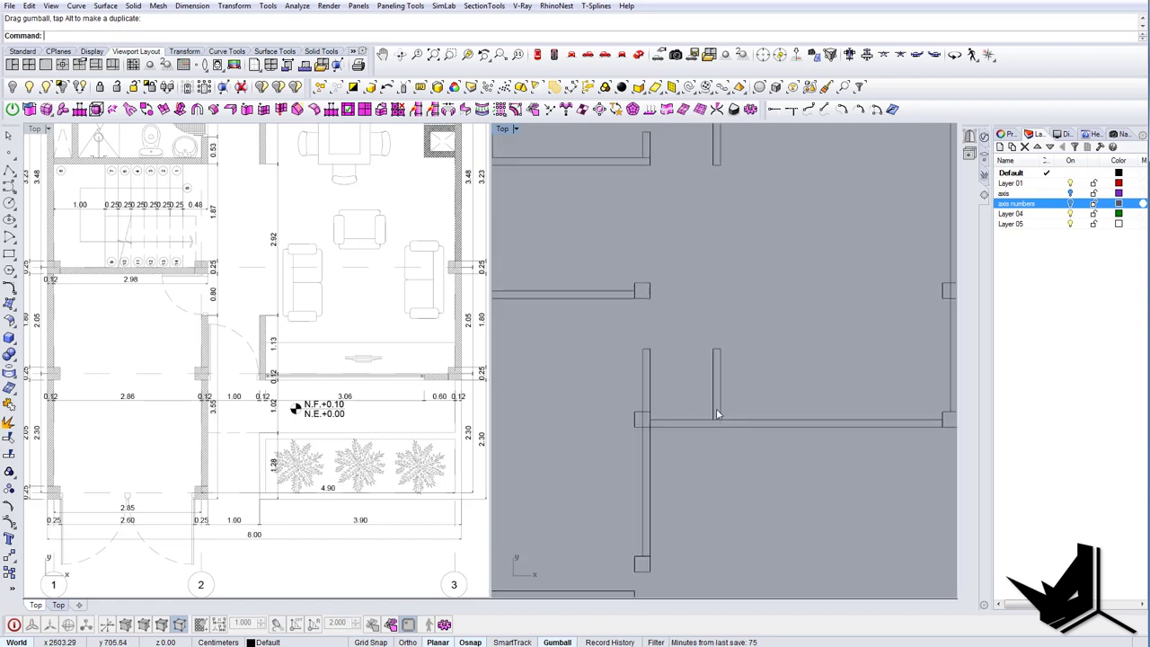
{"action": "scroll", "coordinate": [723, 426], "scroll_direction": "up", "scroll_amount": 4}
{"action": "key", "text": "Escape"}
{"action": "left_click", "coordinate": [727, 429]}
{"action": "scroll", "coordinate": [676, 423], "scroll_direction": "down", "scroll_amount": 6}
{"action": "right_click_drag", "start_coordinate": [657, 423], "coordinate": [610, 428]}
{"action": "type", "text": "Scale1D"}
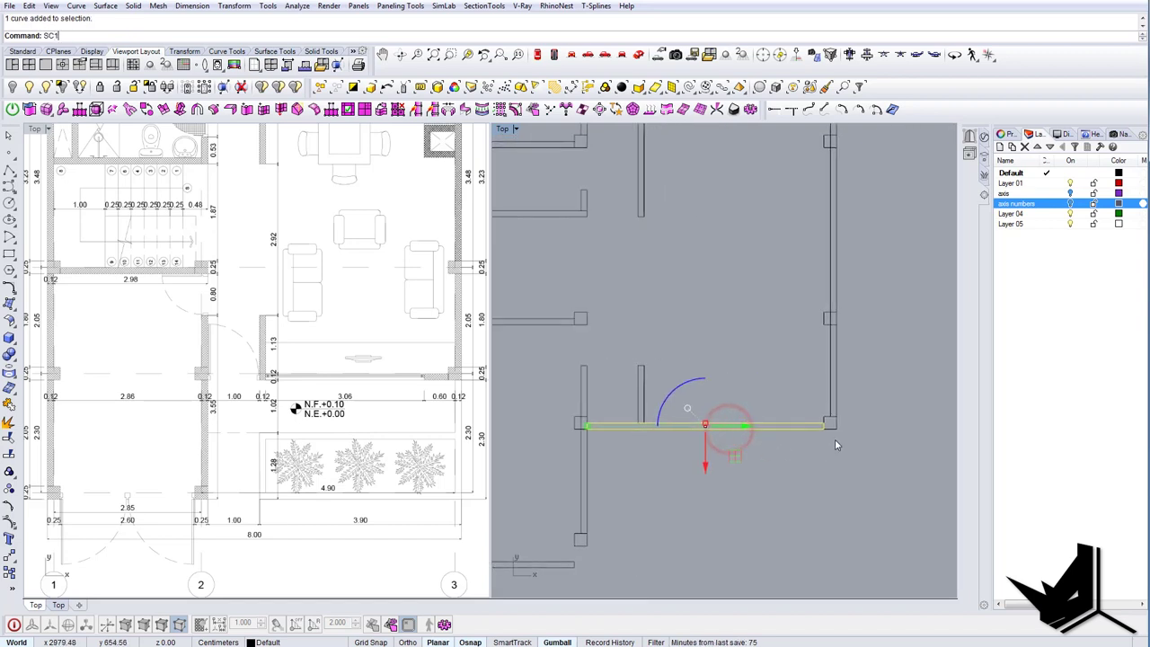
{"action": "key", "text": "Return"}
{"action": "left_click", "coordinate": [826, 428]}
{"action": "left_click", "coordinate": [590, 429]}
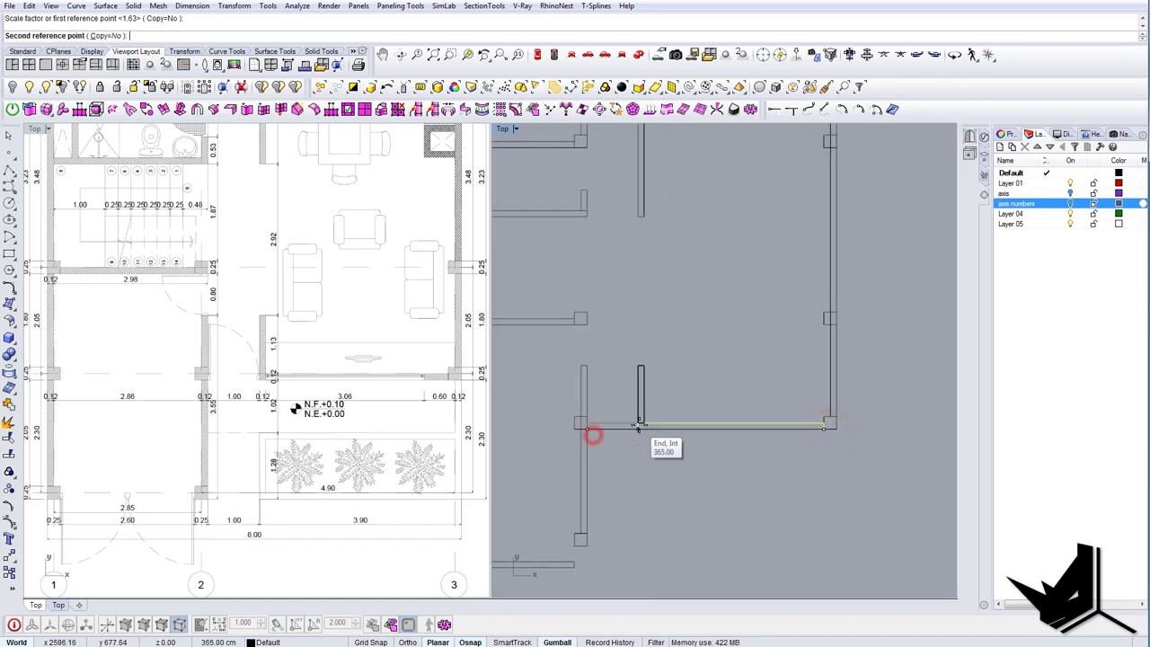
{"action": "left_click", "coordinate": [640, 425]}
Examine the reference plan around the closet and shaft near the right-hand axis D column for their walls and dimensions.
{"action": "scroll", "coordinate": [638, 440], "scroll_direction": "down", "scroll_amount": 3}
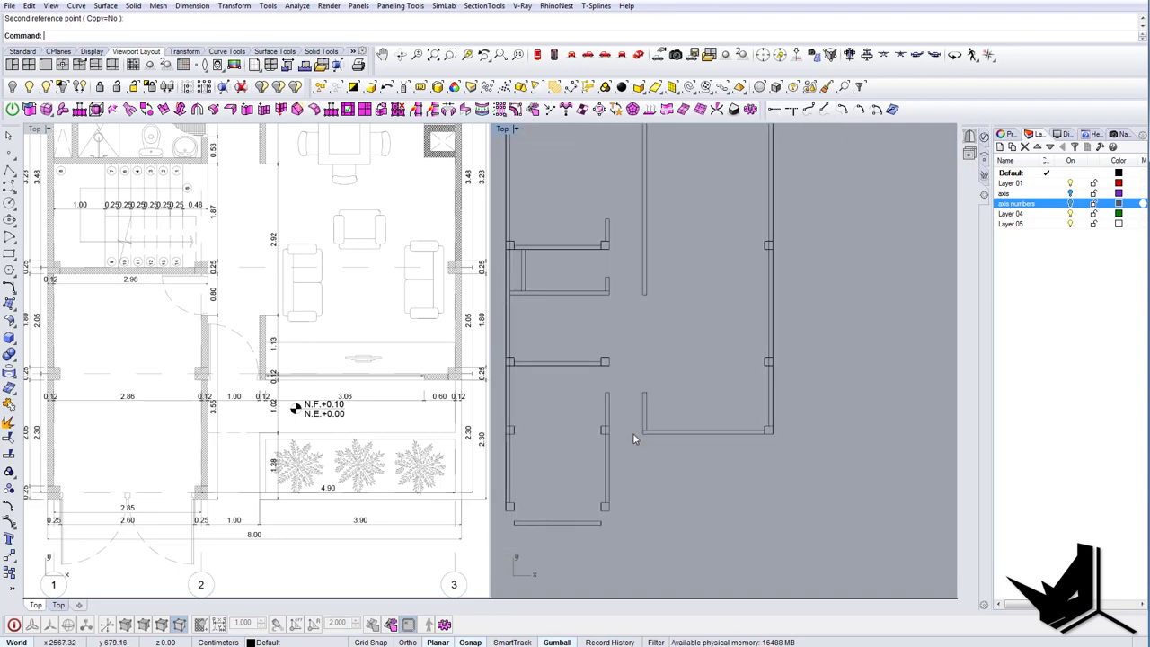
{"action": "right_click_drag", "start_coordinate": [636, 445], "coordinate": [617, 488]}
{"action": "right_click_drag", "start_coordinate": [426, 337], "coordinate": [379, 484]}
{"action": "scroll", "coordinate": [377, 481], "scroll_direction": "down", "scroll_amount": 2}
{"action": "right_click_drag", "start_coordinate": [376, 351], "coordinate": [384, 422]}
{"action": "right_click_drag", "start_coordinate": [708, 334], "coordinate": [697, 398]}
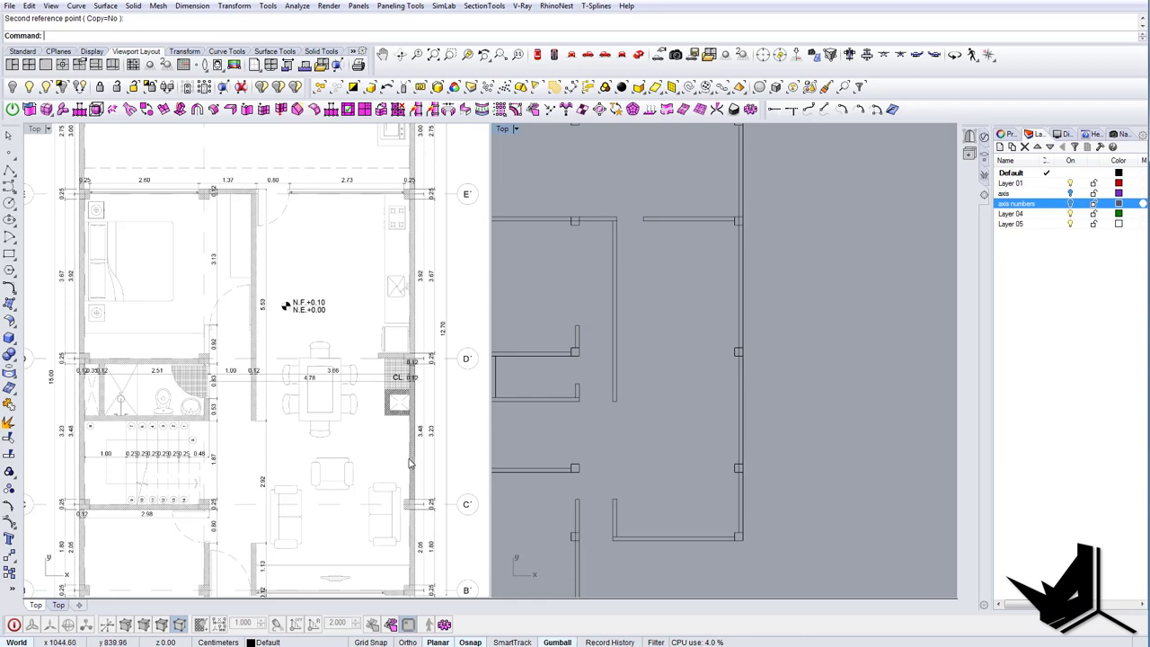
{"action": "scroll", "coordinate": [714, 411], "scroll_direction": "up", "scroll_amount": 2}
{"action": "scroll", "coordinate": [630, 456], "scroll_direction": "down", "scroll_amount": 4}
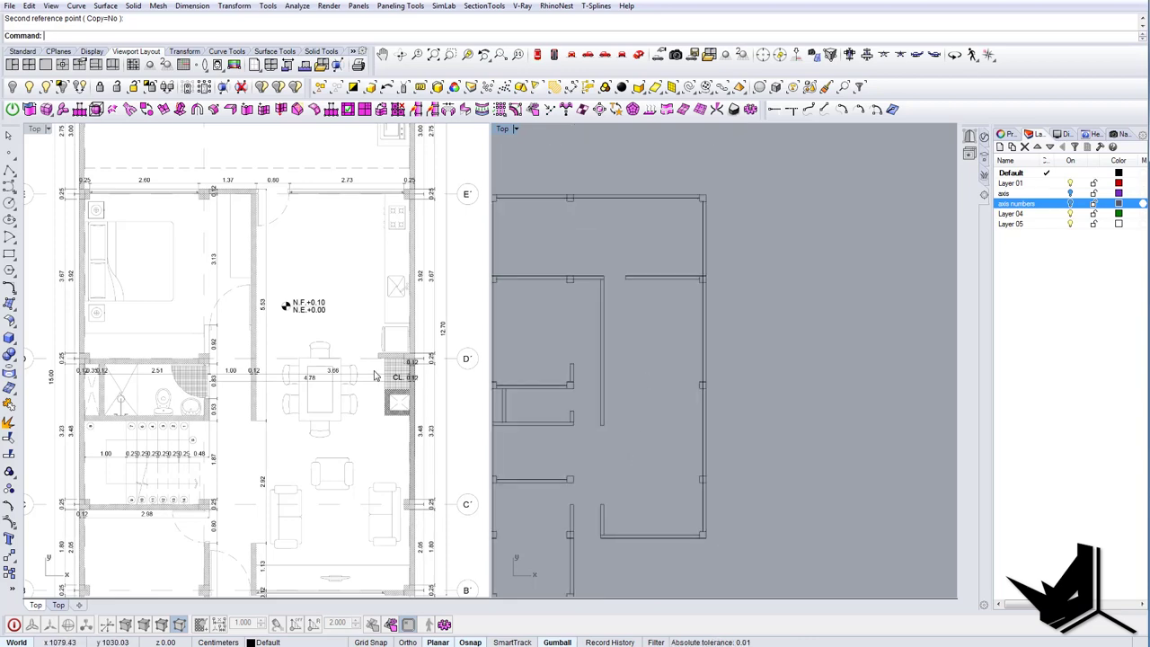
{"action": "scroll", "coordinate": [376, 376], "scroll_direction": "up", "scroll_amount": 5}
{"action": "right_click_drag", "start_coordinate": [375, 385], "coordinate": [377, 429]}
{"action": "scroll", "coordinate": [370, 377], "scroll_direction": "down", "scroll_amount": 3}
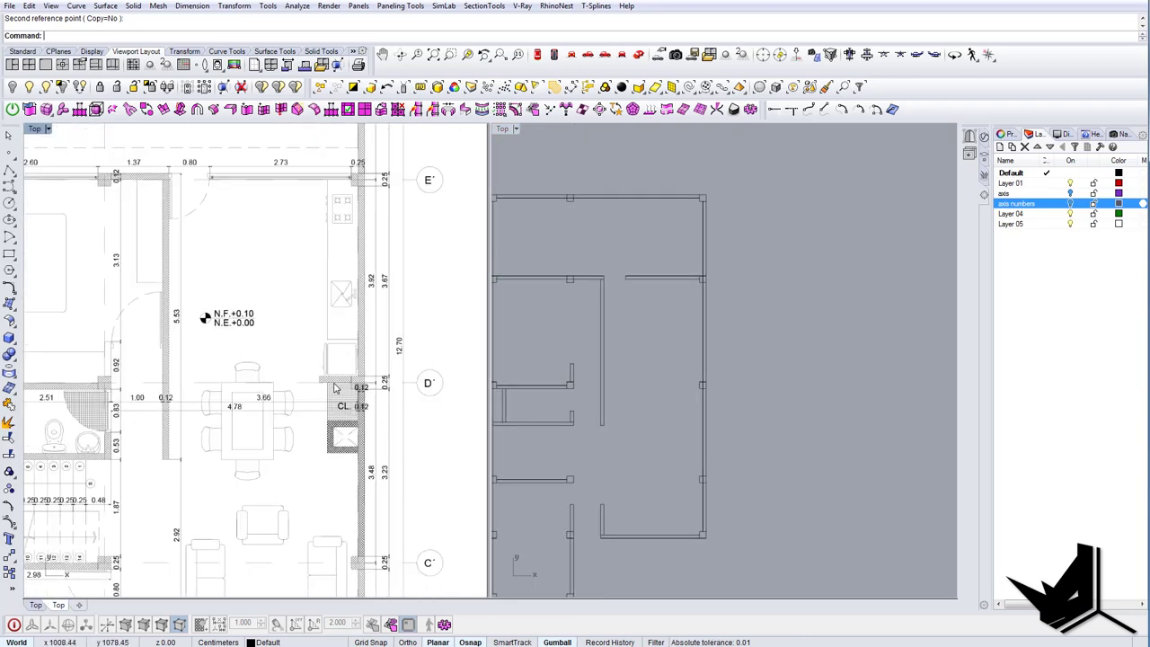
{"action": "right_click_drag", "start_coordinate": [694, 364], "coordinate": [675, 410]}
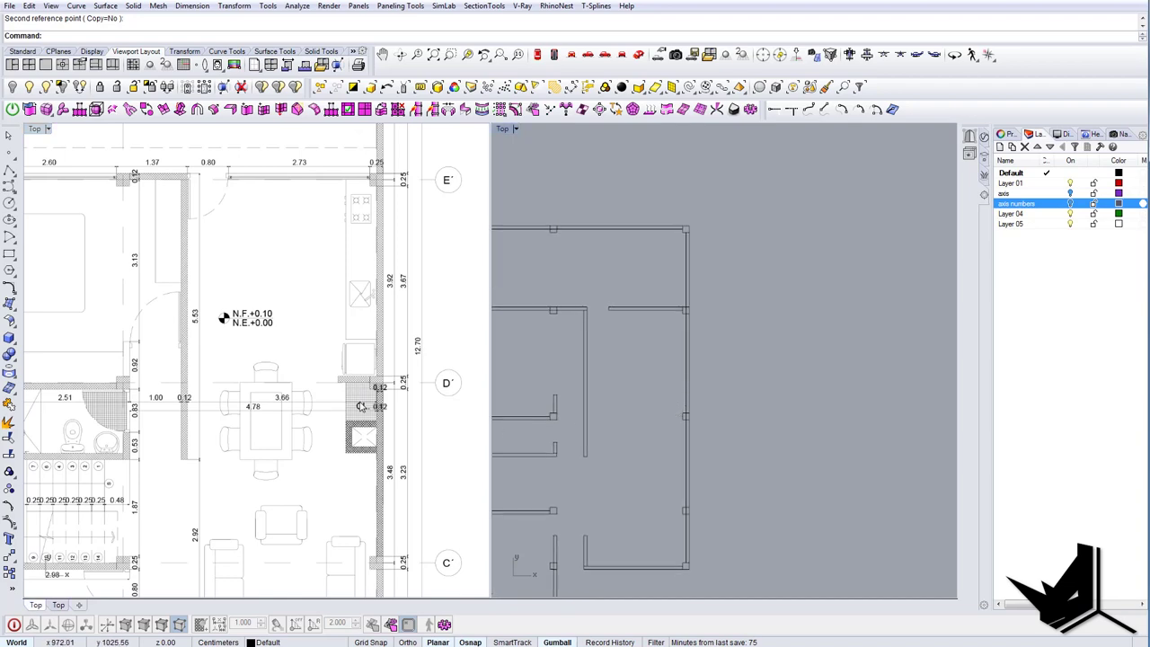
{"action": "scroll", "coordinate": [360, 382], "scroll_direction": "up", "scroll_amount": 2}
{"action": "scroll", "coordinate": [356, 378], "scroll_direction": "down", "scroll_amount": 2}
{"action": "scroll", "coordinate": [359, 387], "scroll_direction": "up", "scroll_amount": 4}
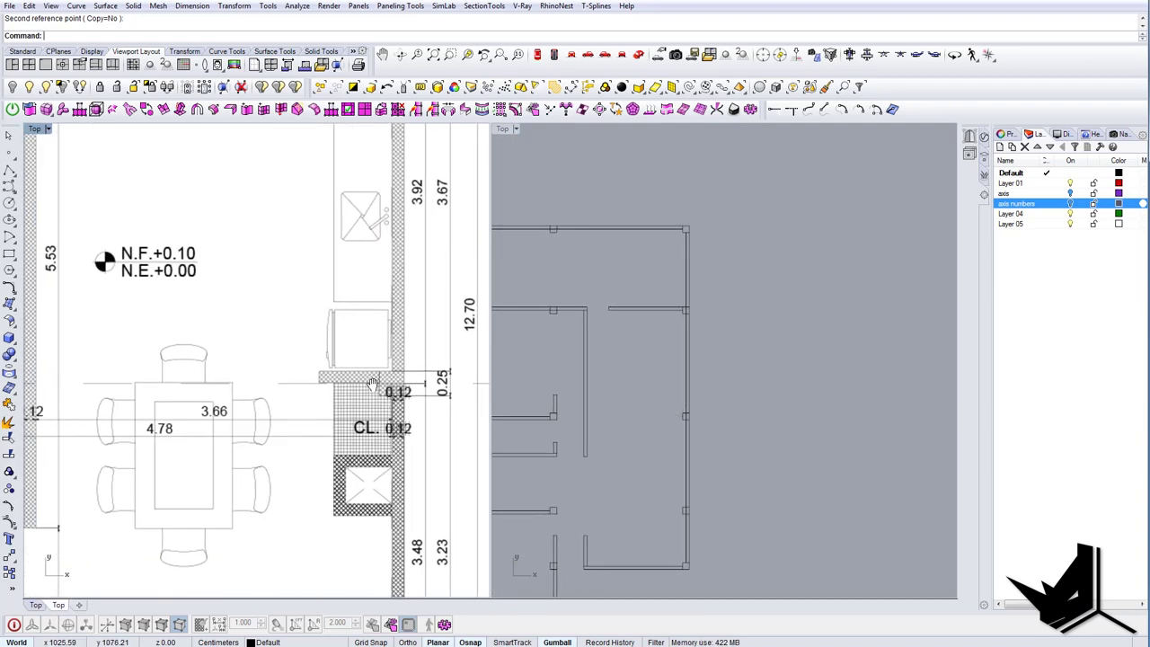
{"action": "scroll", "coordinate": [372, 386], "scroll_direction": "down", "scroll_amount": 4}
{"action": "scroll", "coordinate": [358, 387], "scroll_direction": "up", "scroll_amount": 6}
{"action": "scroll", "coordinate": [353, 386], "scroll_direction": "down", "scroll_amount": 3}
{"action": "scroll", "coordinate": [355, 454], "scroll_direction": "up", "scroll_amount": 2}
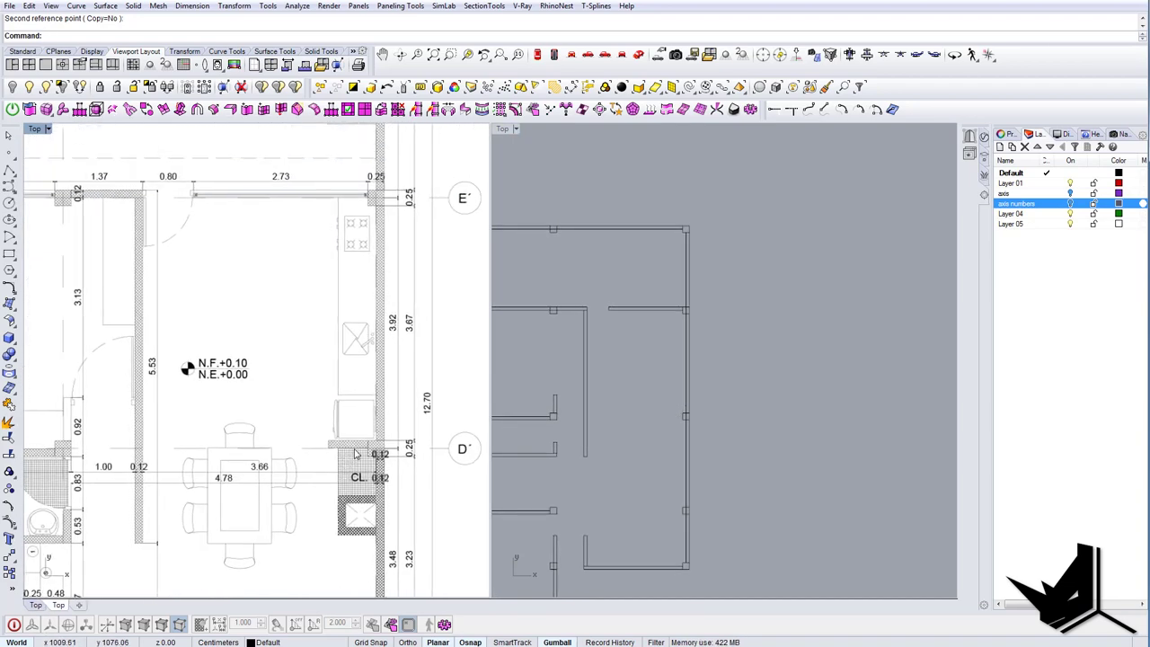
{"action": "right_click_drag", "start_coordinate": [353, 454], "coordinate": [354, 398]}
{"action": "scroll", "coordinate": [356, 400], "scroll_direction": "up", "scroll_amount": 2}
{"action": "right_click_drag", "start_coordinate": [606, 391], "coordinate": [605, 375]}
{"action": "scroll", "coordinate": [359, 430], "scroll_direction": "down", "scroll_amount": 3}
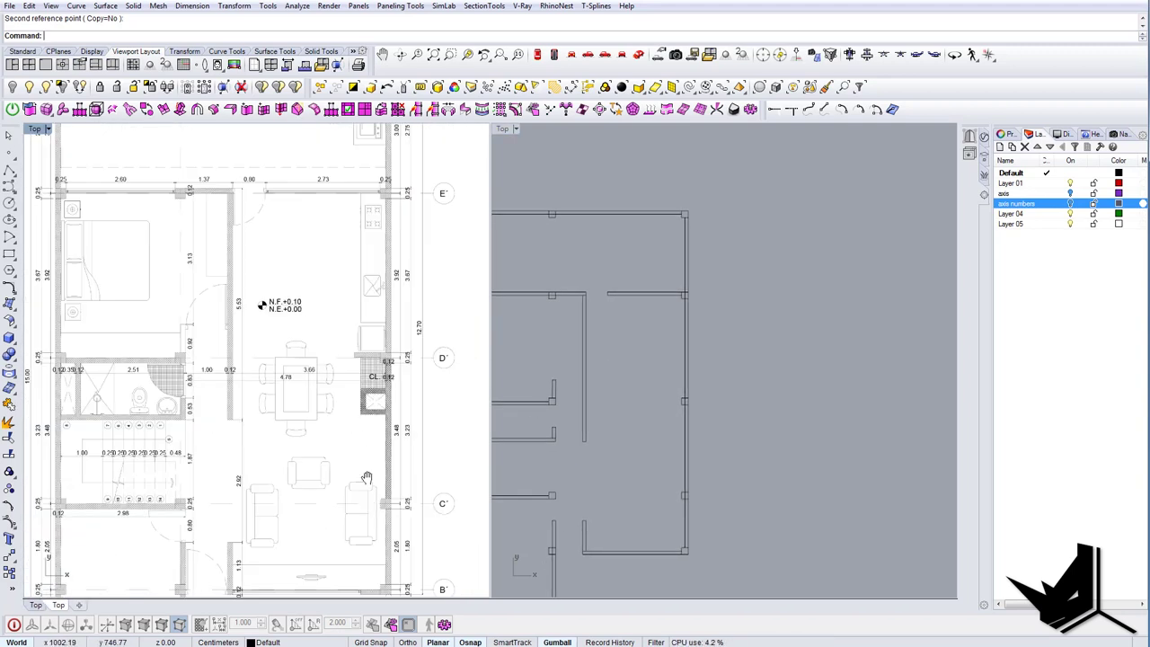
Check the closet wall's alignment on the reference with a temporary vertical line from the 0.60 dimension at axis B.
{"action": "right_click_drag", "start_coordinate": [367, 477], "coordinate": [371, 359]}
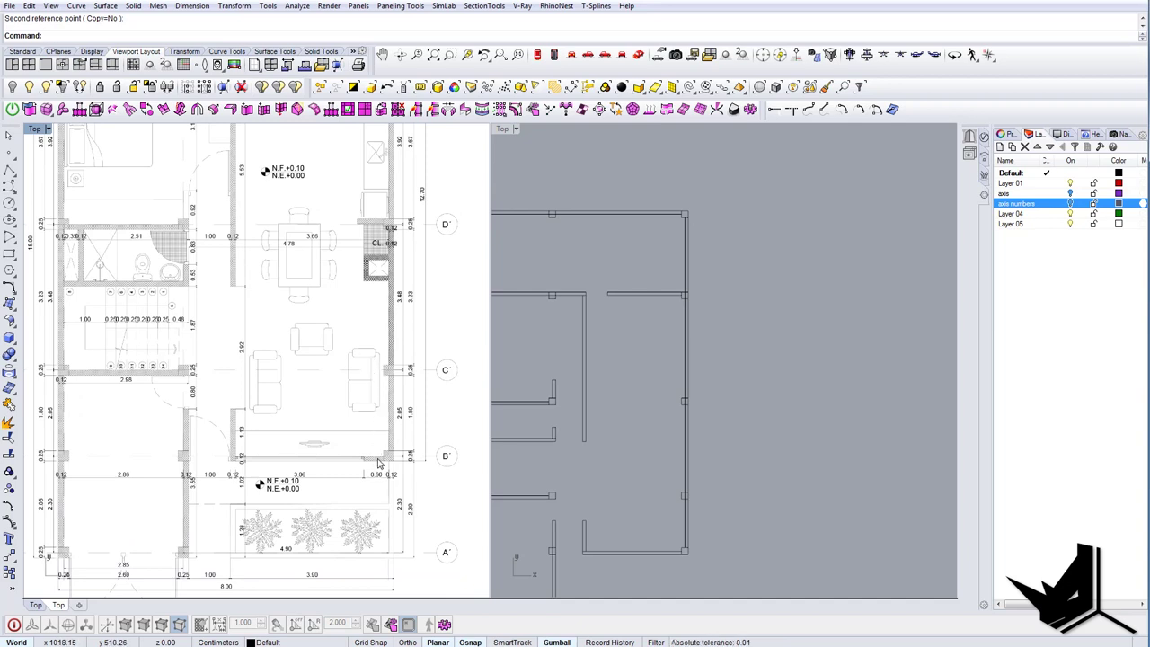
{"action": "right_click_drag", "start_coordinate": [379, 464], "coordinate": [374, 462]}
{"action": "type", "text": "l"}
{"action": "key", "text": "Return"}
{"action": "left_click", "coordinate": [360, 472]}
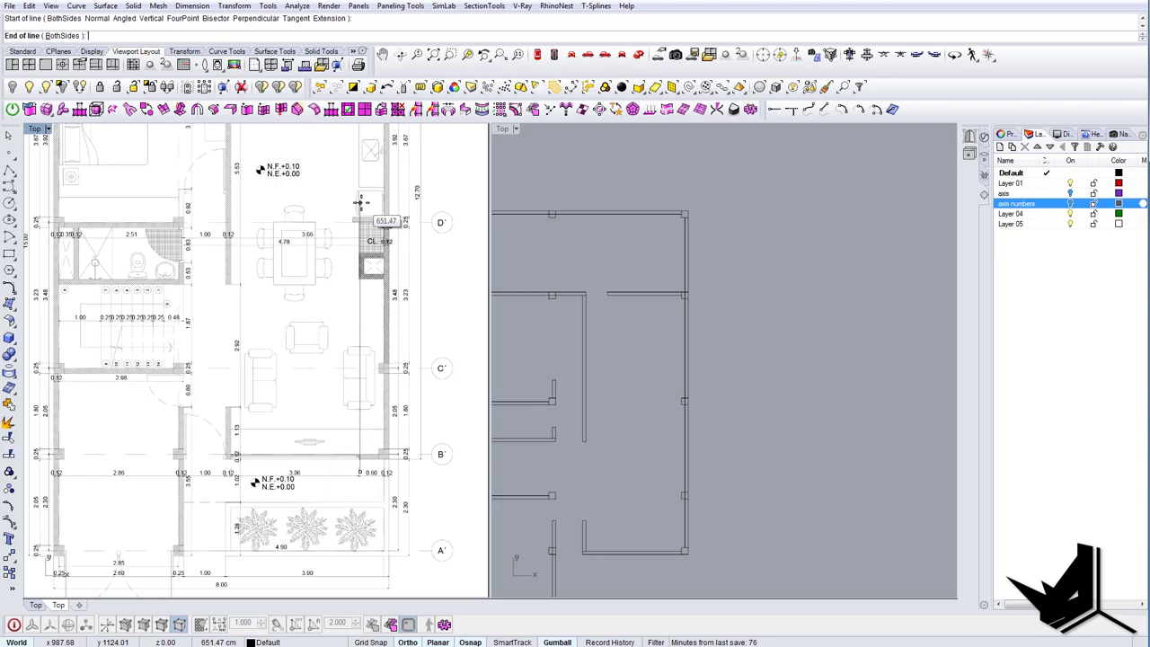
{"action": "scroll", "coordinate": [359, 216], "scroll_direction": "up", "scroll_amount": 10}
{"action": "key", "text": "Escape"}
Copy the axis E wall right of the door opening from its column corner to the upper left corner of the right-hand axis D column.
{"action": "scroll", "coordinate": [360, 251], "scroll_direction": "down", "scroll_amount": 8}
{"action": "right_click_drag", "start_coordinate": [654, 304], "coordinate": [657, 320]}
{"action": "right_click_drag", "start_coordinate": [676, 405], "coordinate": [677, 379]}
{"action": "type", "text": "co"}
{"action": "key", "text": "Escape"}
{"action": "left_click_drag", "start_coordinate": [662, 253], "coordinate": [660, 290]}
{"action": "type", "text": "copy"}
{"action": "key", "text": "Return"}
{"action": "scroll", "coordinate": [690, 289], "scroll_direction": "up", "scroll_amount": 6}
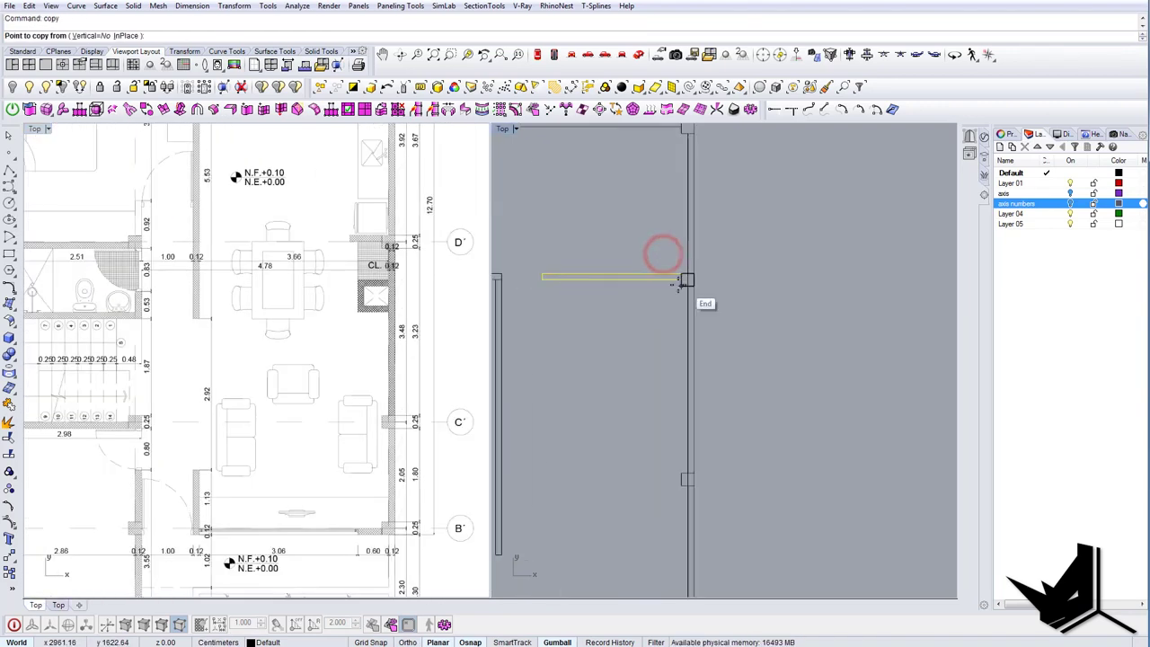
{"action": "left_click", "coordinate": [681, 272]}
{"action": "scroll", "coordinate": [688, 296], "scroll_direction": "down", "scroll_amount": 5}
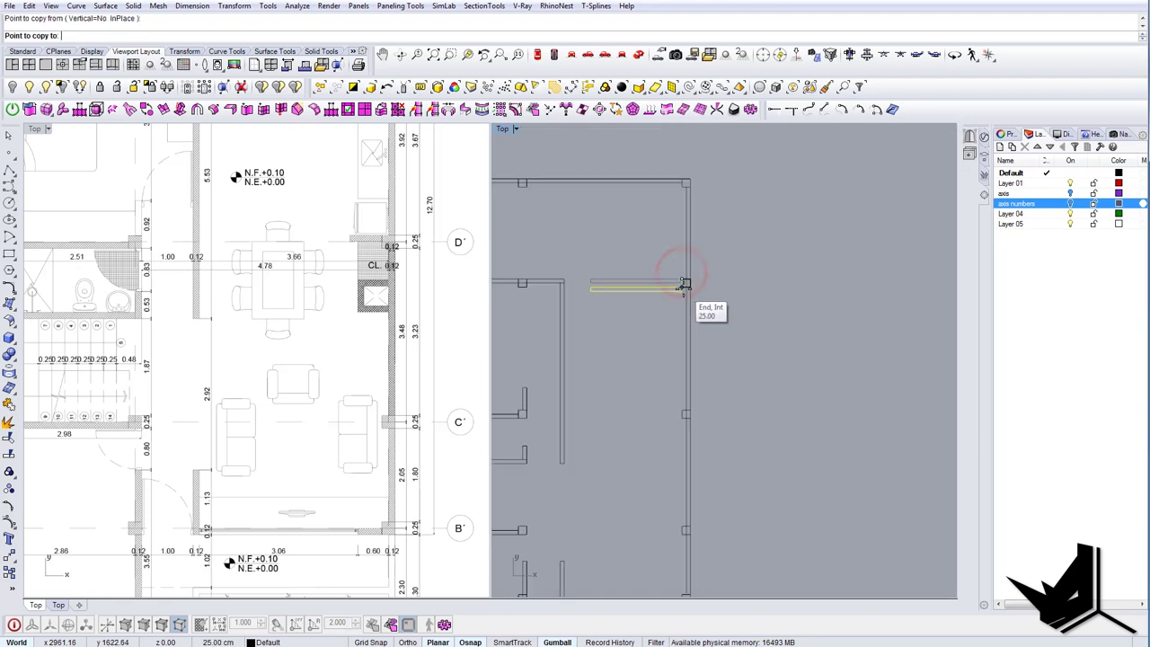
{"action": "scroll", "coordinate": [687, 393], "scroll_direction": "up", "scroll_amount": 4}
{"action": "scroll", "coordinate": [690, 393], "scroll_direction": "up", "scroll_amount": 2}
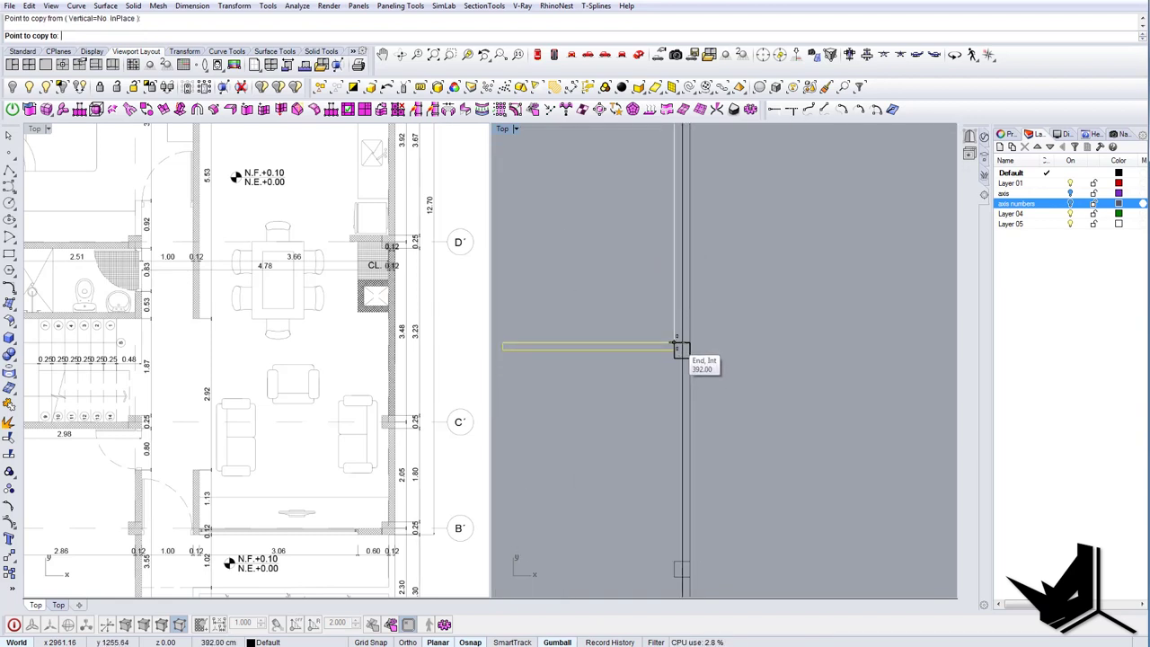
{"action": "left_click", "coordinate": [678, 345]}
{"action": "key", "text": "Escape"}
Shorten the copied wall at axis D to 80 cm with Scale1D, keeping its end at the column fixed.
{"action": "scroll", "coordinate": [677, 344], "scroll_direction": "down", "scroll_amount": 10}
{"action": "key", "text": "Escape"}
{"action": "right_click_drag", "start_coordinate": [663, 381], "coordinate": [655, 420]}
{"action": "scroll", "coordinate": [654, 377], "scroll_direction": "up", "scroll_amount": 6}
{"action": "left_click_drag", "start_coordinate": [653, 372], "coordinate": [647, 398]}
{"action": "scroll", "coordinate": [673, 383], "scroll_direction": "up", "scroll_amount": 6}
{"action": "type", "text": "sc1"}
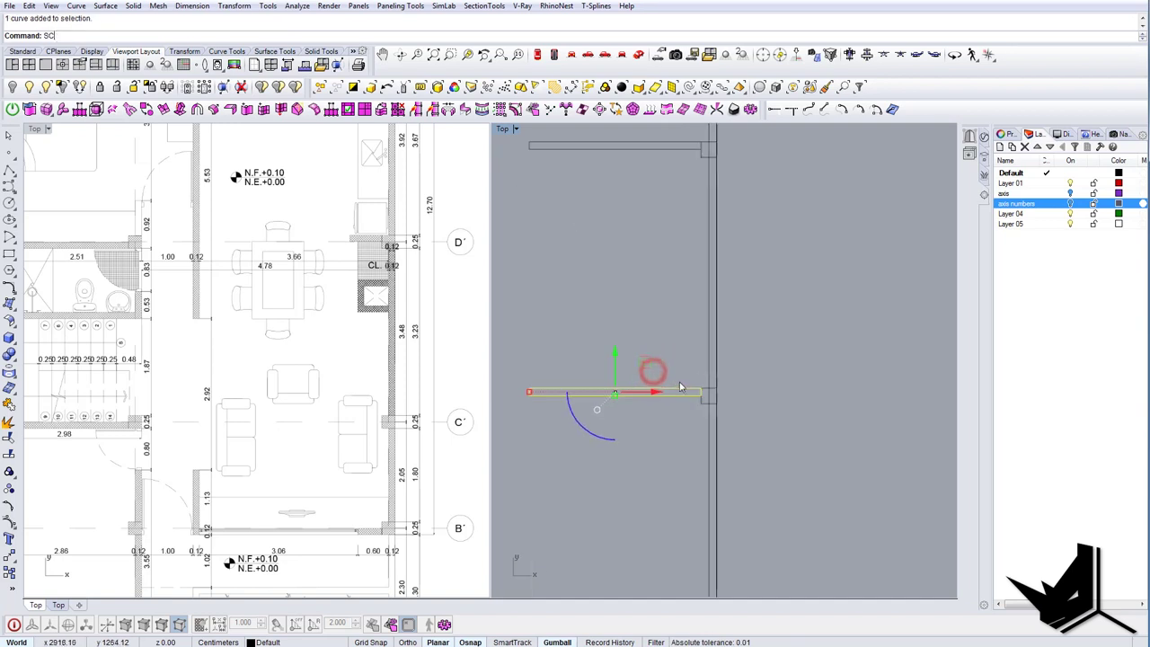
{"action": "key", "text": "Return"}
{"action": "left_click", "coordinate": [701, 388]}
{"action": "left_click", "coordinate": [531, 382]}
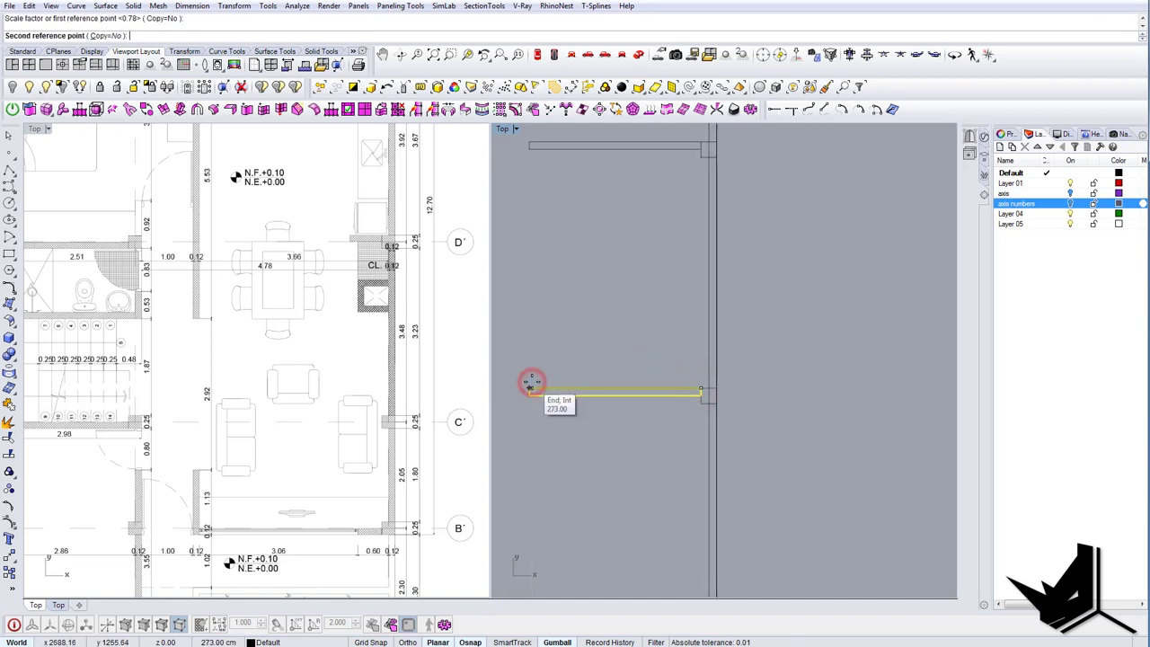
{"action": "type", "text": "80"}
{"action": "key", "text": "Return"}
Check the shaft's lower edge on the reference with a temporary horizontal line from the corridor wall's lower end.
{"action": "scroll", "coordinate": [378, 337], "scroll_direction": "up", "scroll_amount": 2}
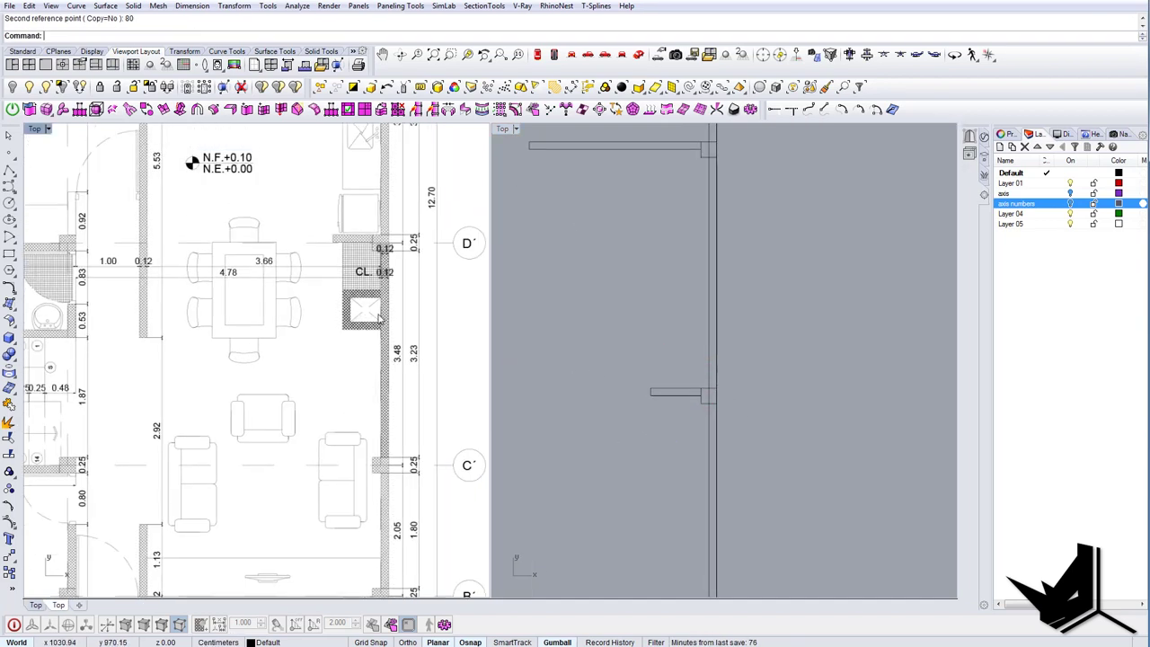
{"action": "right_click_drag", "start_coordinate": [691, 418], "coordinate": [689, 387]}
{"action": "right_click_drag", "start_coordinate": [395, 327], "coordinate": [435, 352]}
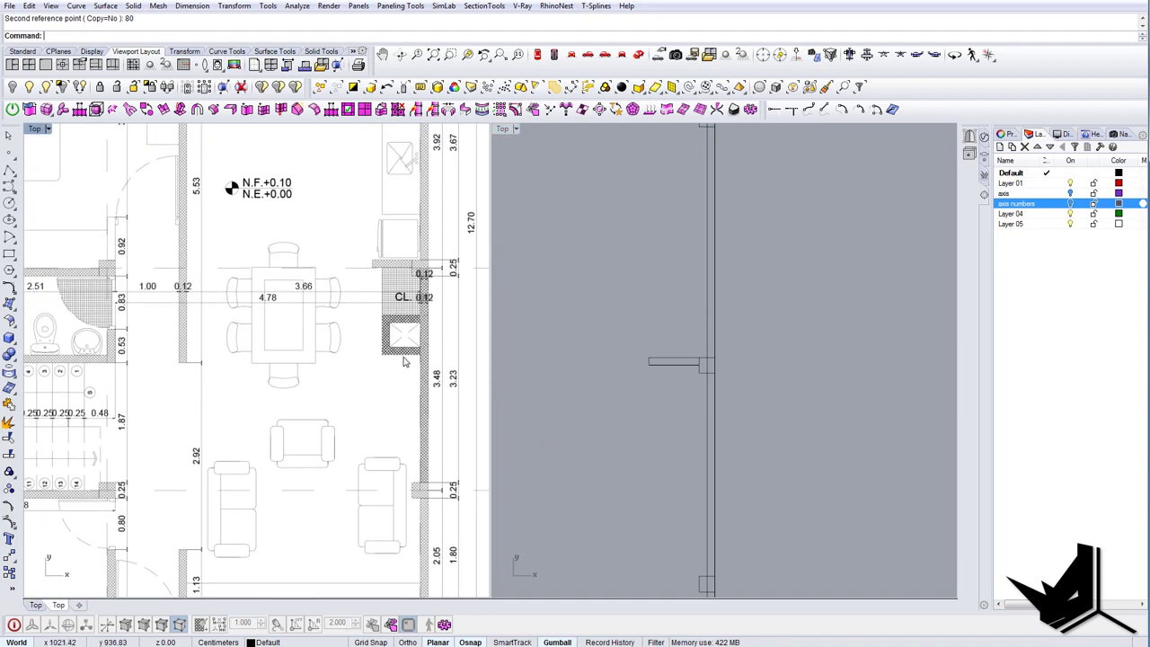
{"action": "right_click_drag", "start_coordinate": [292, 381], "coordinate": [284, 374]}
{"action": "type", "text": "l"}
{"action": "key", "text": "Return"}
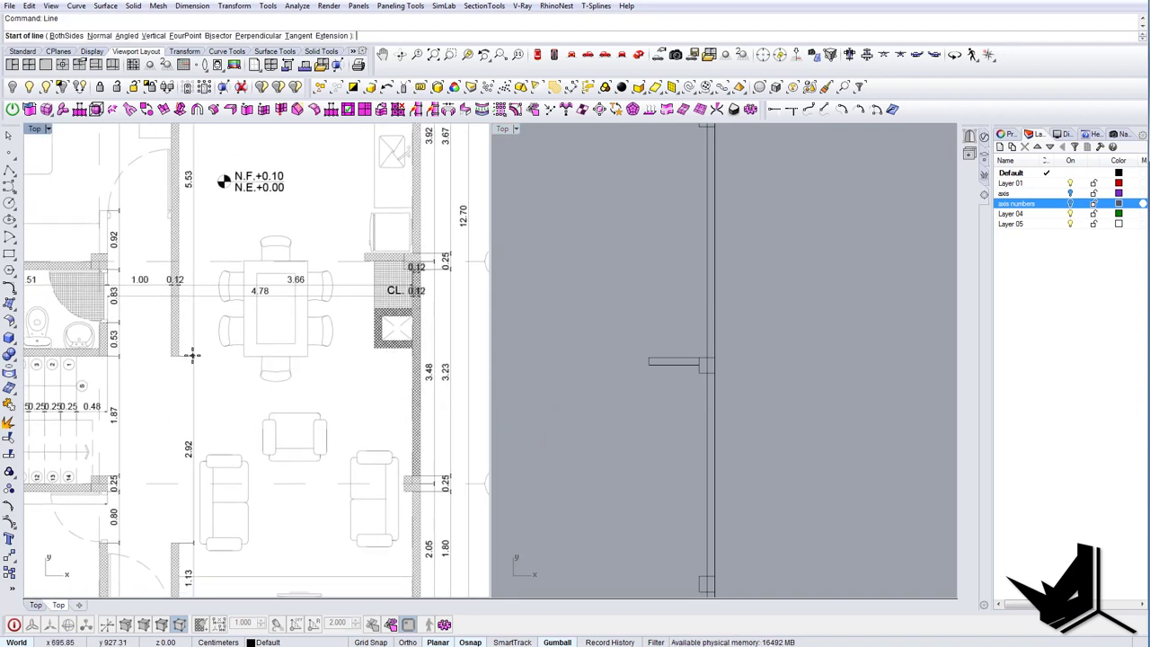
{"action": "left_click", "coordinate": [191, 356]}
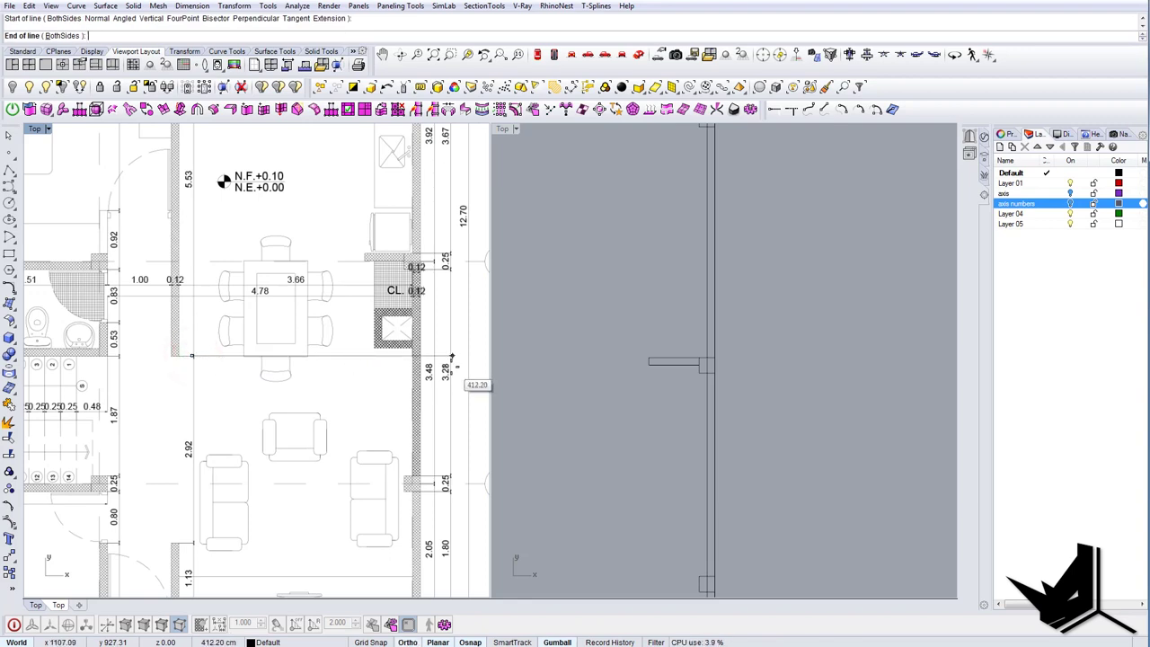
{"action": "key", "text": "Escape"}
Duplicate the 80 cm wall at the axis D column straight downward, placing the copy below the column.
{"action": "scroll", "coordinate": [667, 367], "scroll_direction": "up", "scroll_amount": 4}
{"action": "left_click_drag", "start_coordinate": [692, 330], "coordinate": [675, 368]}
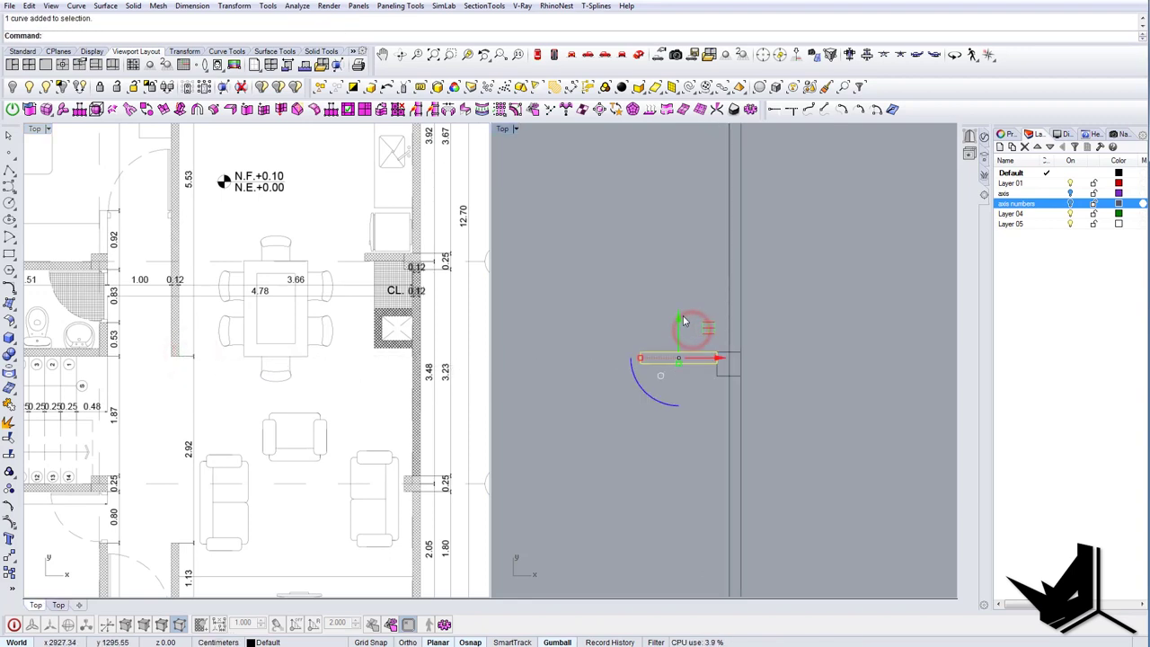
{"action": "left_click_drag", "start_coordinate": [684, 321], "coordinate": [671, 425]}
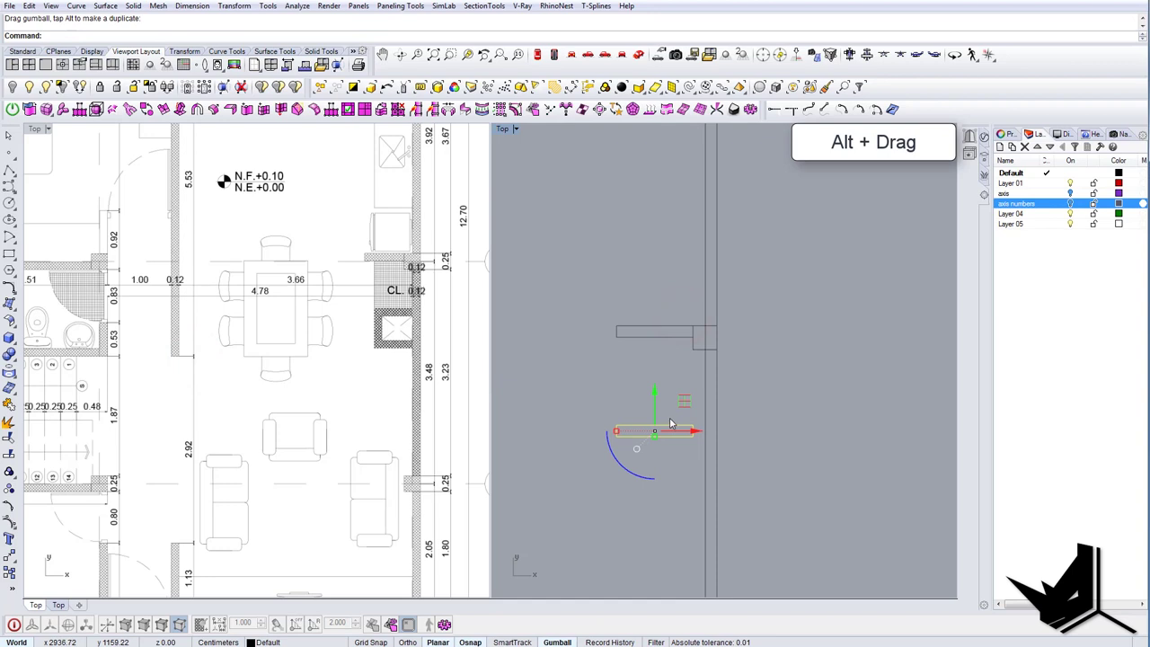
Move the copied 80 cm wall horizontally until its lower right corner meets the inner face of the exterior wall.
{"action": "type", "text": "m"}
{"action": "key", "text": "Return"}
{"action": "left_click", "coordinate": [693, 436]}
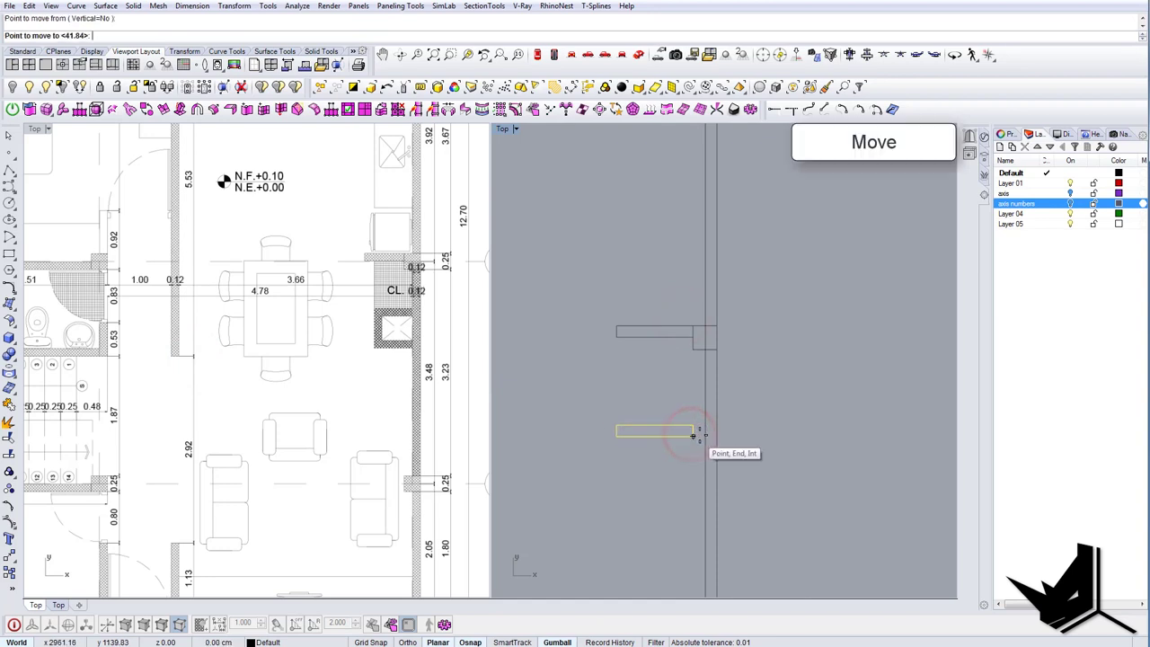
{"action": "left_click", "coordinate": [704, 435]}
Shorten the moved wall to 60 cm with Scale1D, keeping its end at the exterior wall fixed.
{"action": "type", "text": "SC"}
{"action": "key", "text": "Return"}
{"action": "left_click", "coordinate": [705, 436]}
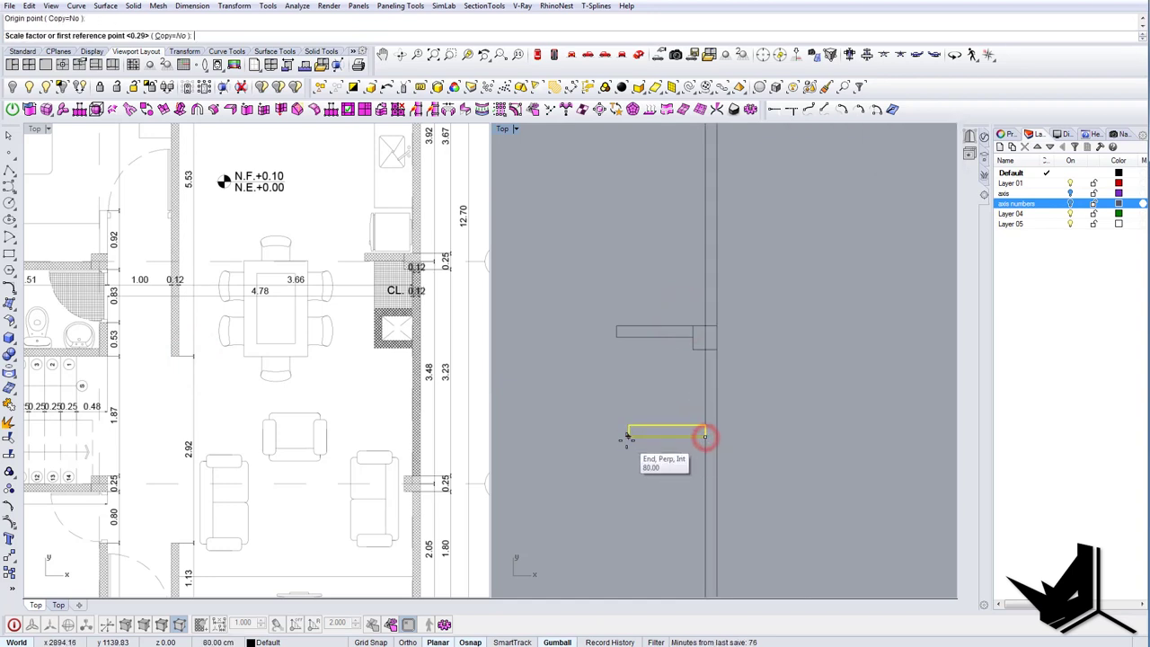
{"action": "left_click", "coordinate": [628, 441]}
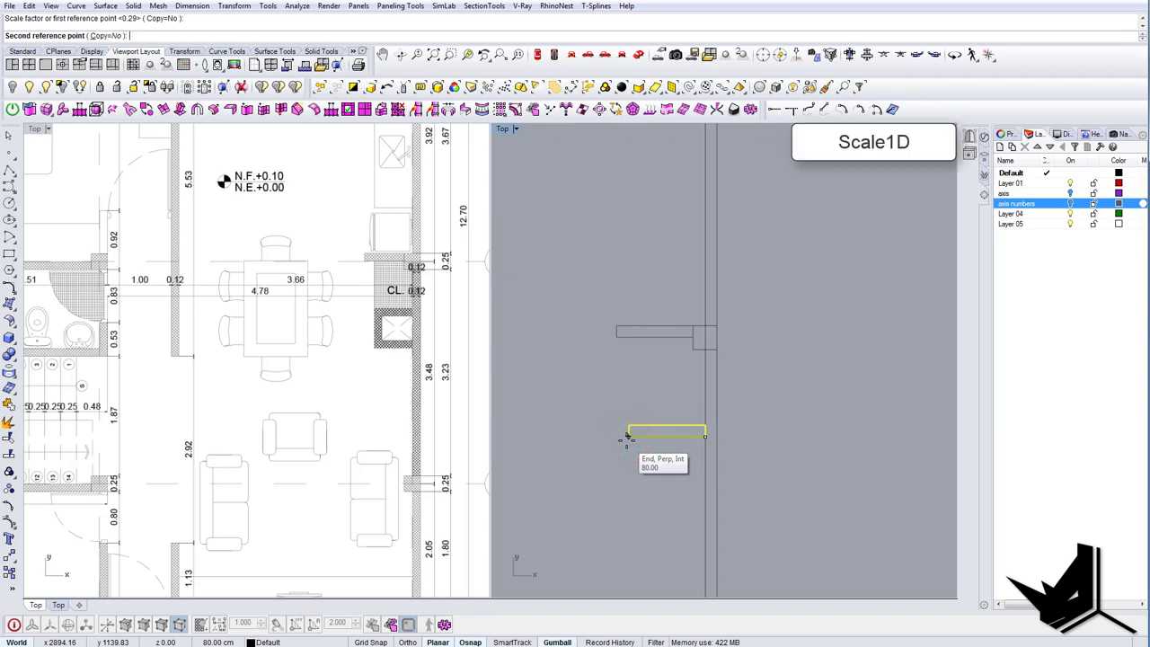
{"action": "type", "text": "60"}
{"action": "key", "text": "Return"}
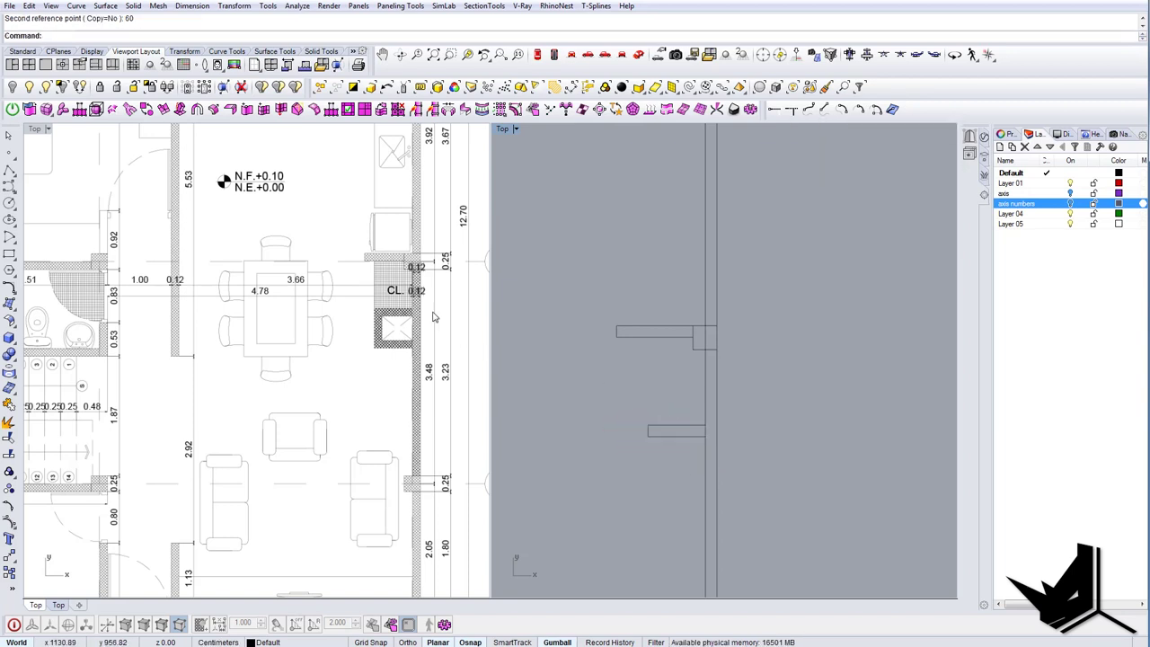
Draw a horizontal guide line on the reference from the upper end of the 0.53 bathroom wall through the shaft.
{"action": "scroll", "coordinate": [386, 262], "scroll_direction": "up", "scroll_amount": 5}
{"action": "scroll", "coordinate": [388, 355], "scroll_direction": "down", "scroll_amount": 5}
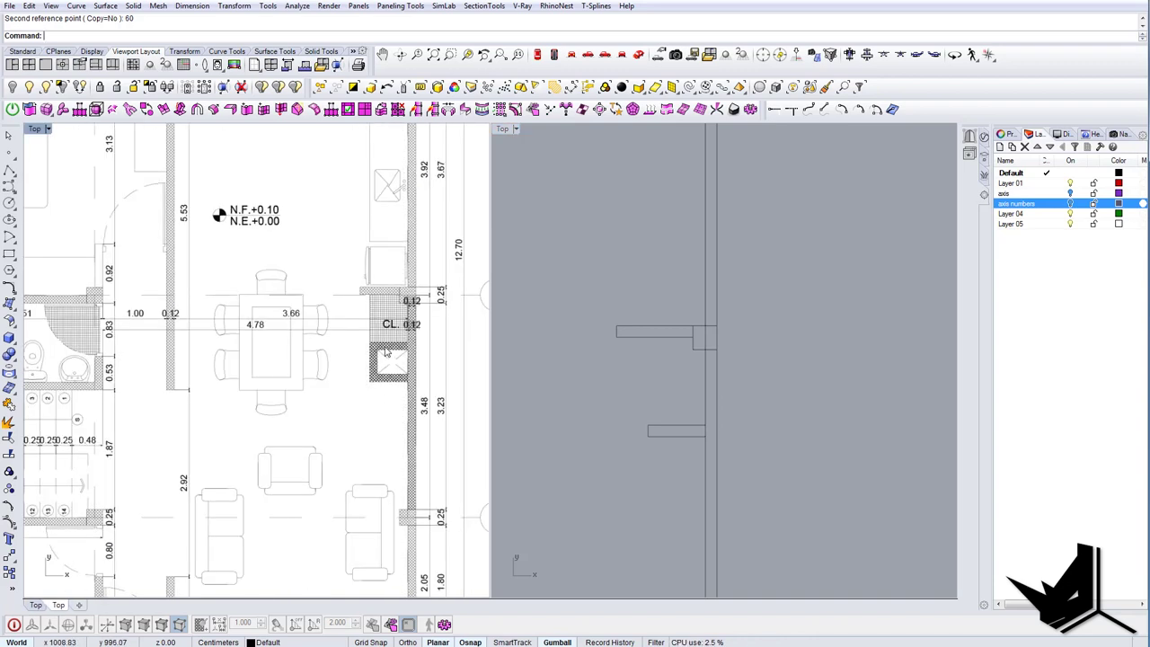
{"action": "scroll", "coordinate": [782, 360], "scroll_direction": "down", "scroll_amount": 7}
{"action": "scroll", "coordinate": [726, 366], "scroll_direction": "up", "scroll_amount": 2}
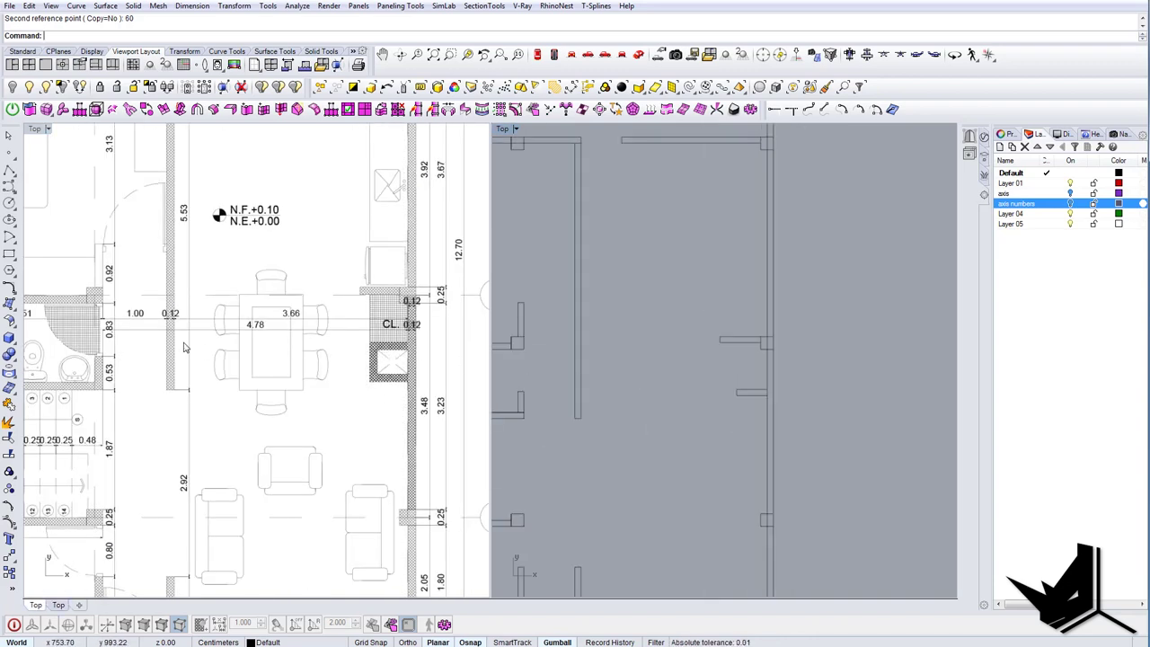
{"action": "right_click_drag", "start_coordinate": [608, 363], "coordinate": [745, 351]}
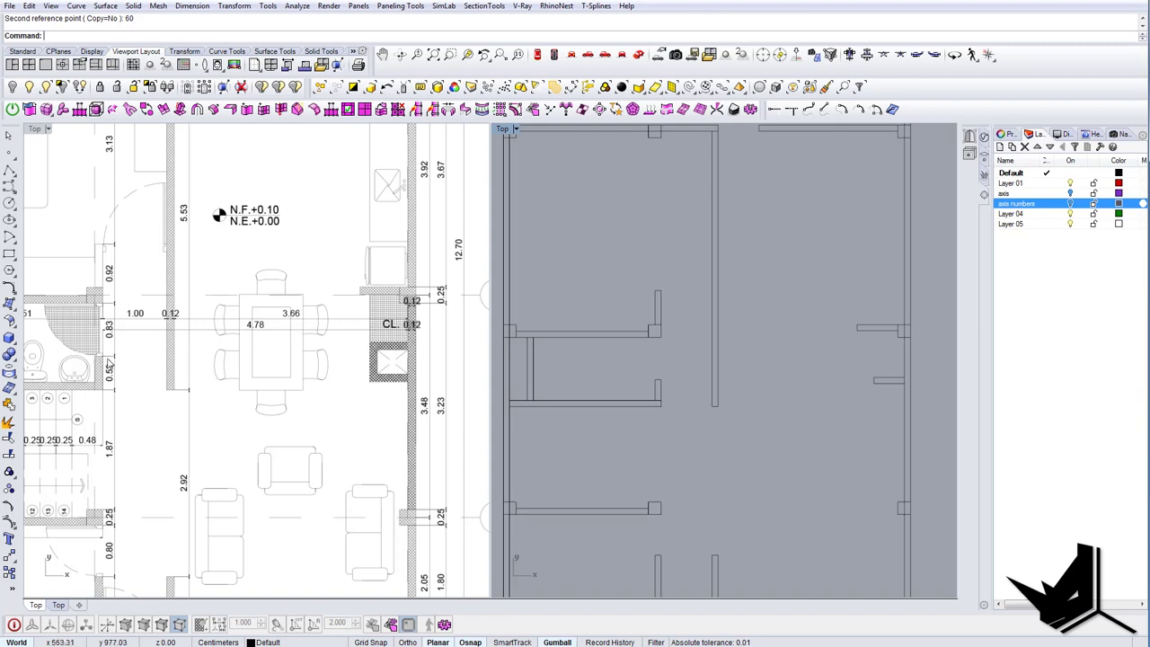
{"action": "right_click_drag", "start_coordinate": [125, 362], "coordinate": [111, 358]}
{"action": "type", "text": "Line"}
{"action": "key", "text": "Return"}
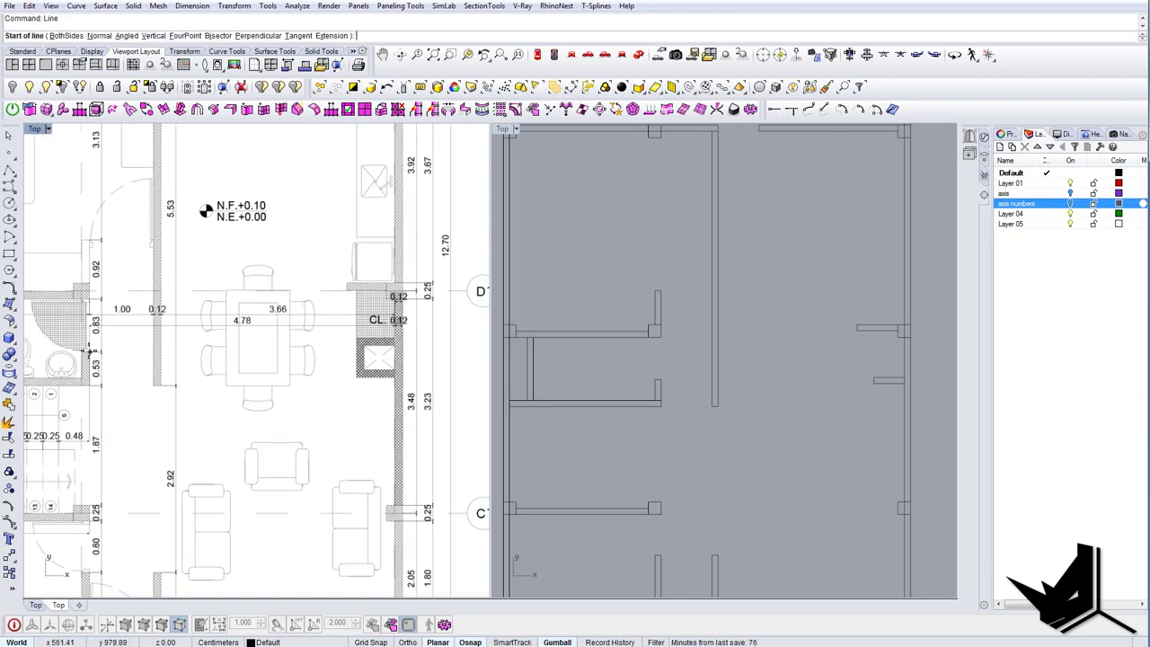
{"action": "left_click", "coordinate": [89, 352]}
{"action": "left_click", "coordinate": [460, 367]}
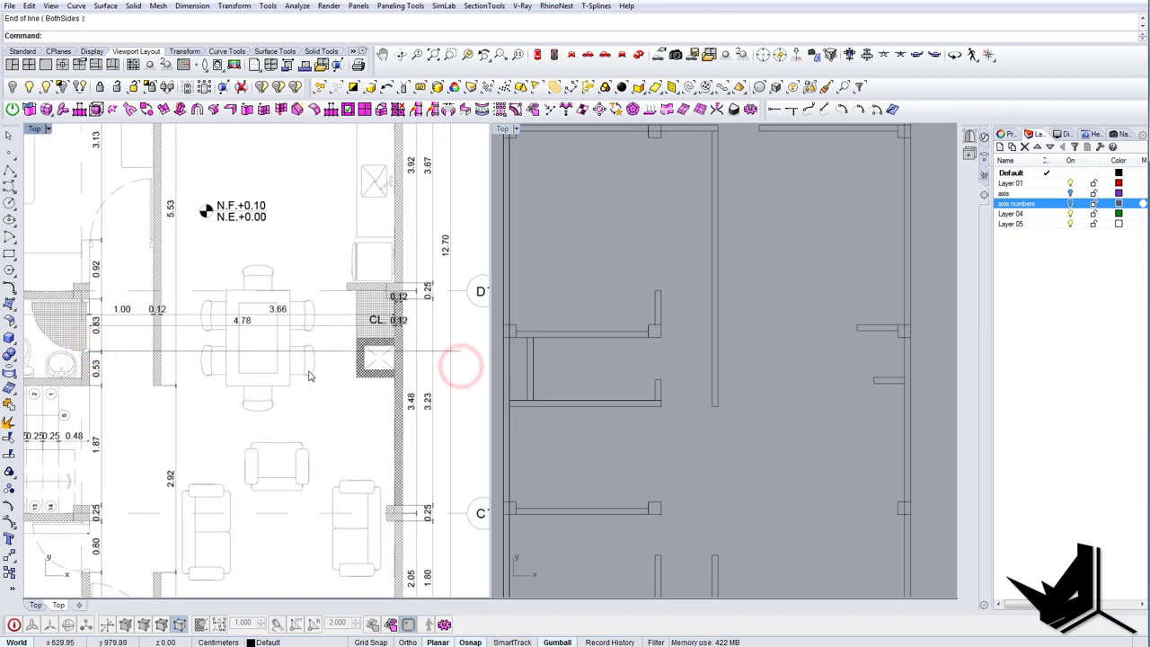
Draw the matching horizontal guide line in the plan from the short bathroom wall's upper end past the exterior wall.
{"action": "right_click_drag", "start_coordinate": [646, 372], "coordinate": [636, 374]}
{"action": "right_click", "coordinate": [636, 376]}
{"action": "left_click", "coordinate": [655, 384]}
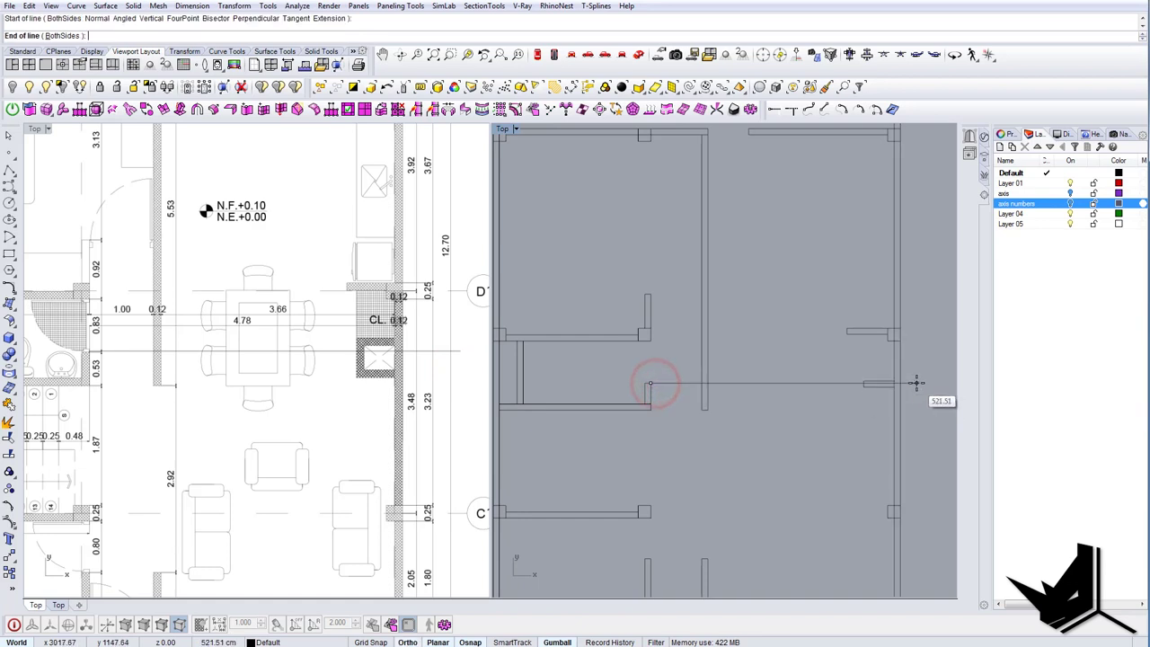
{"action": "right_click_drag", "start_coordinate": [904, 384], "coordinate": [855, 384]}
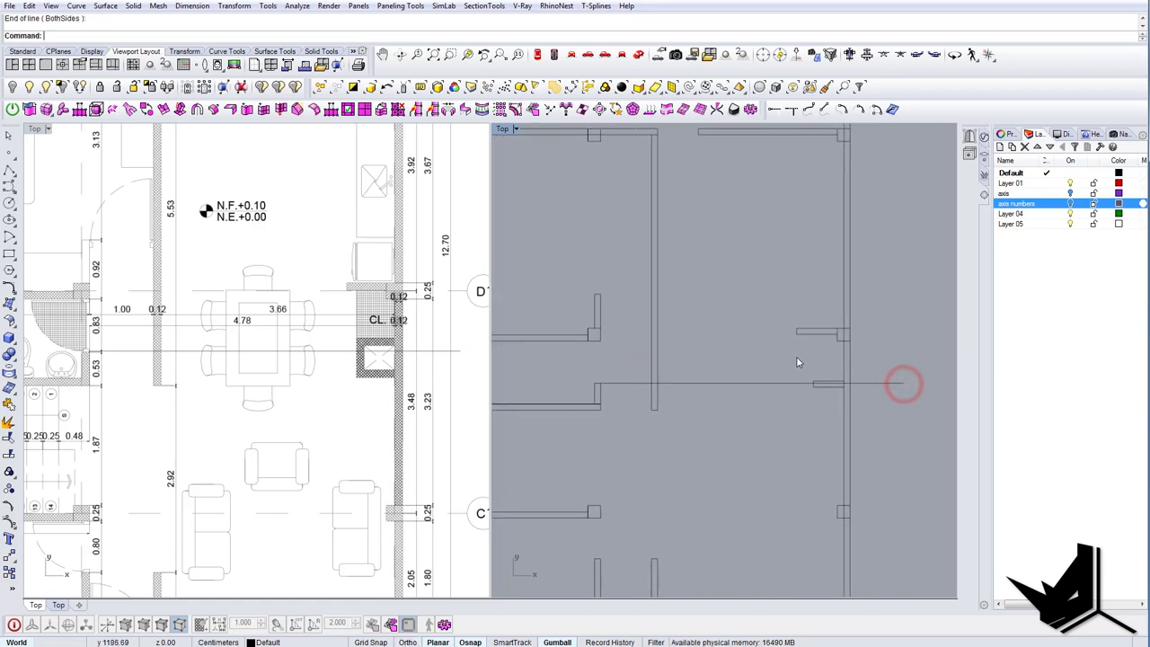
Move the 60 cm shaft wall straight up so it sits just above the guide line.
{"action": "left_click_drag", "start_coordinate": [797, 360], "coordinate": [853, 410]}
{"action": "scroll", "coordinate": [829, 370], "scroll_direction": "up", "scroll_amount": 2}
{"action": "left_click_drag", "start_coordinate": [828, 371], "coordinate": [834, 353]}
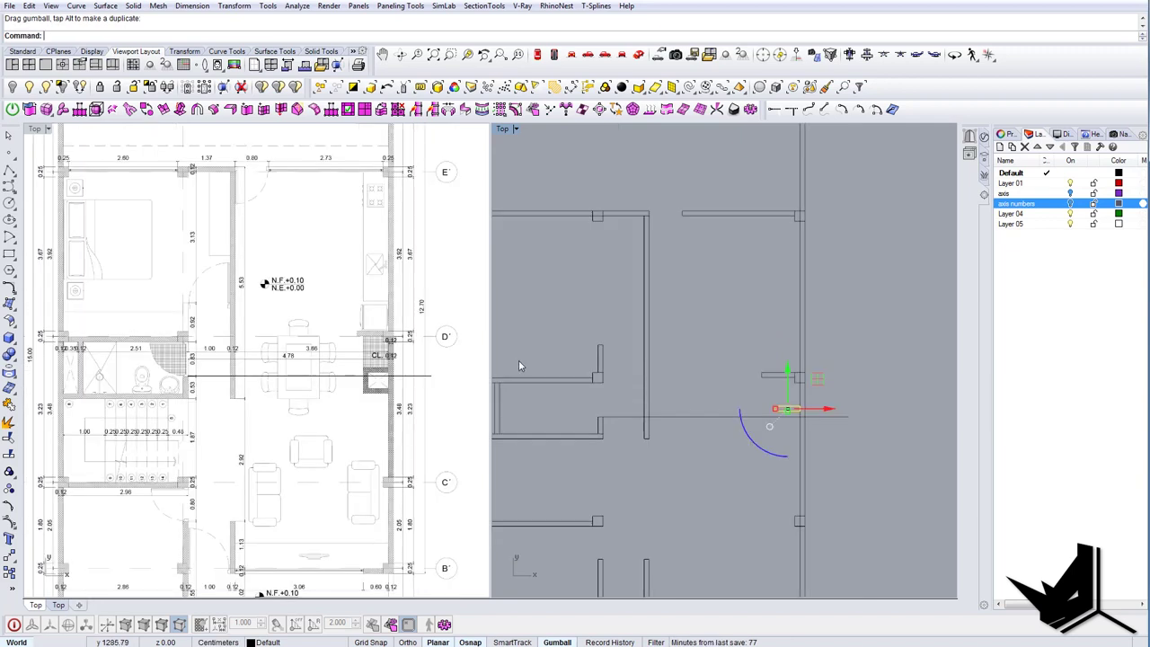
{"action": "right_click_drag", "start_coordinate": [787, 444], "coordinate": [796, 401]}
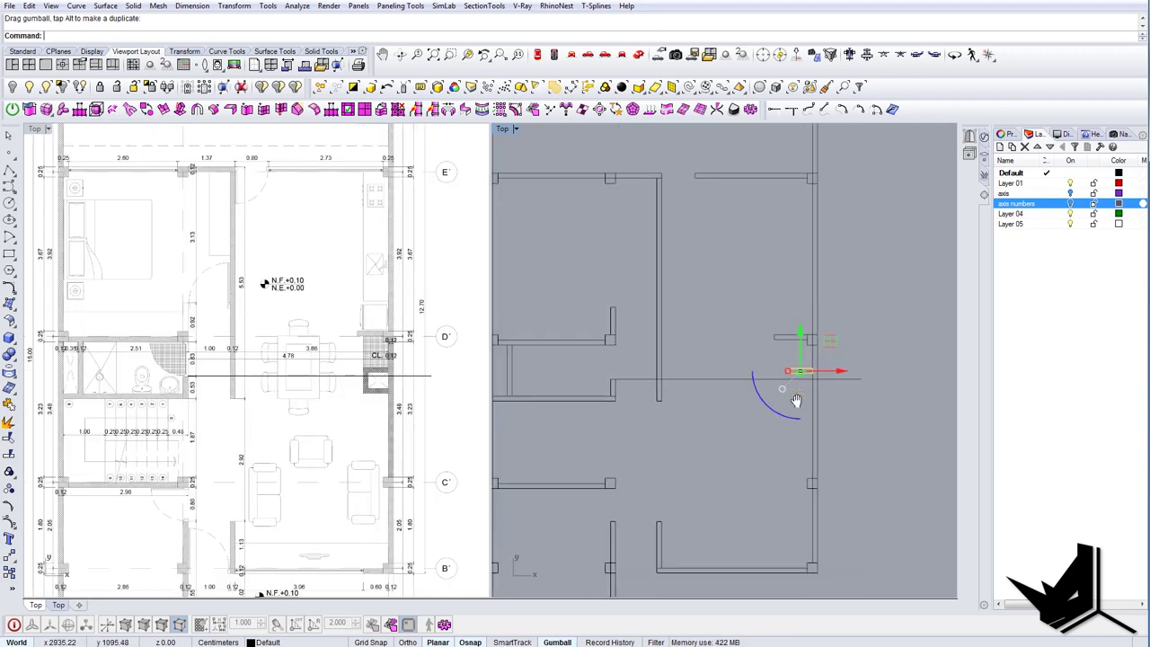
{"action": "scroll", "coordinate": [833, 400], "scroll_direction": "up", "scroll_amount": 2}
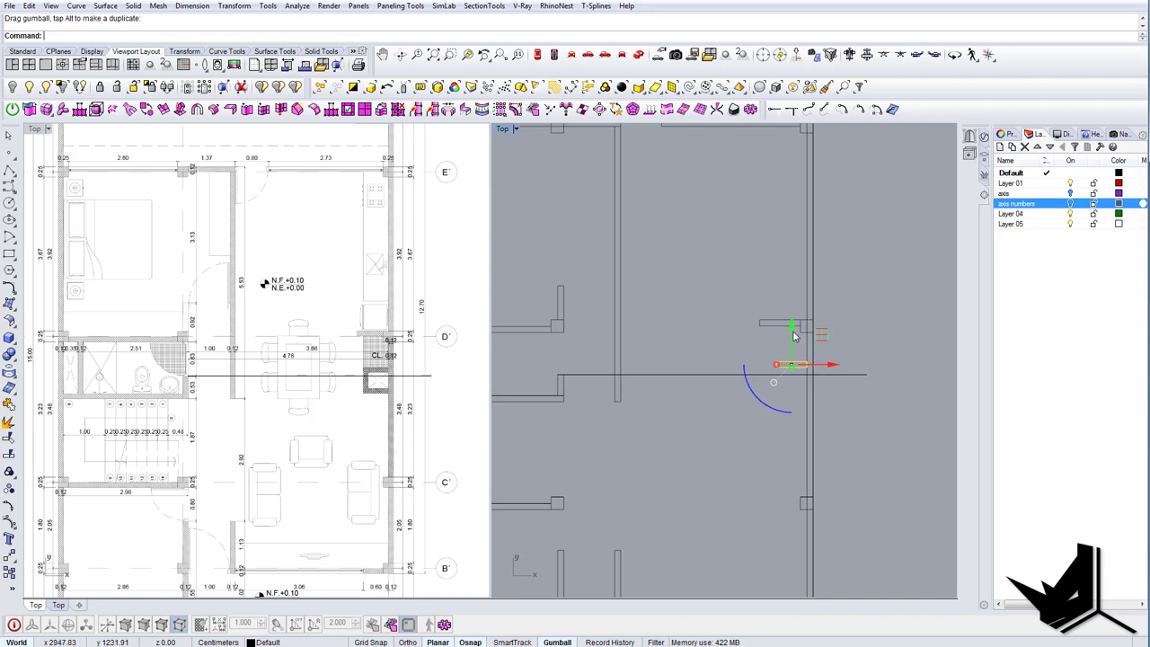
Duplicate the 60 cm wall below the guide line for the shaft's lower side, and place another copy to its left.
{"action": "left_click_drag", "start_coordinate": [793, 333], "coordinate": [731, 344]}
{"action": "left_click", "coordinate": [782, 361]}
{"action": "left_click", "coordinate": [790, 390], "text": "shift"}
{"action": "left_click", "coordinate": [815, 415]}
{"action": "scroll", "coordinate": [806, 398], "scroll_direction": "up", "scroll_amount": 8}
{"action": "left_click", "coordinate": [767, 391]}
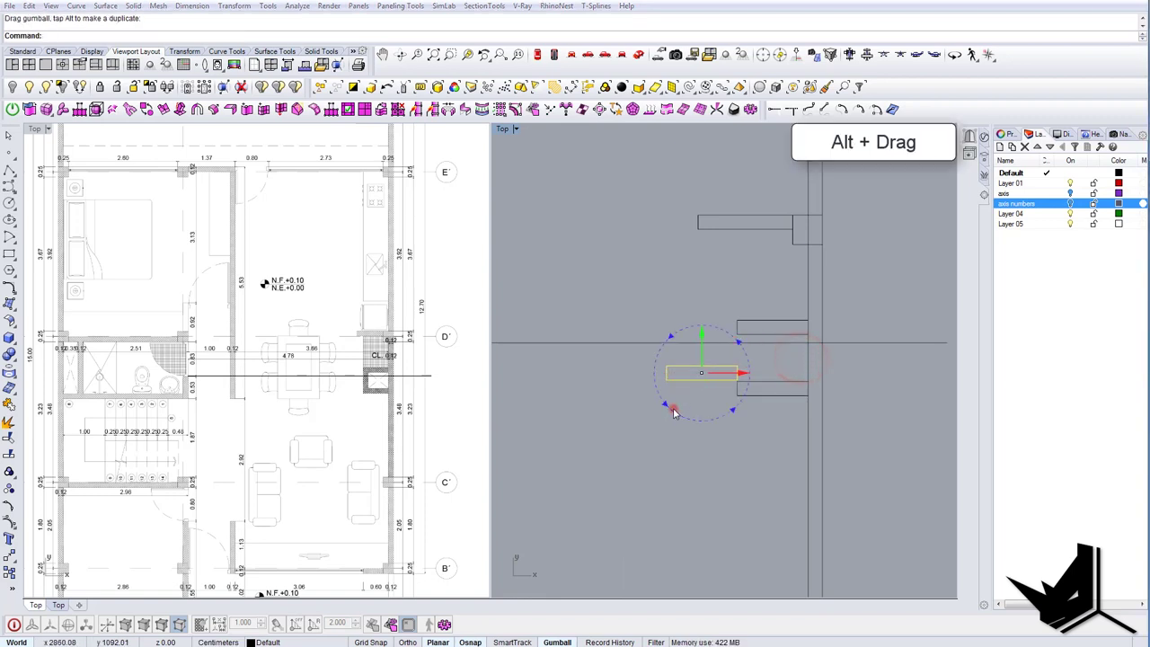
{"action": "left_click", "coordinate": [674, 411]}
{"action": "key", "text": "Escape"}
{"action": "type", "text": "m"}
{"action": "key", "text": "Return"}
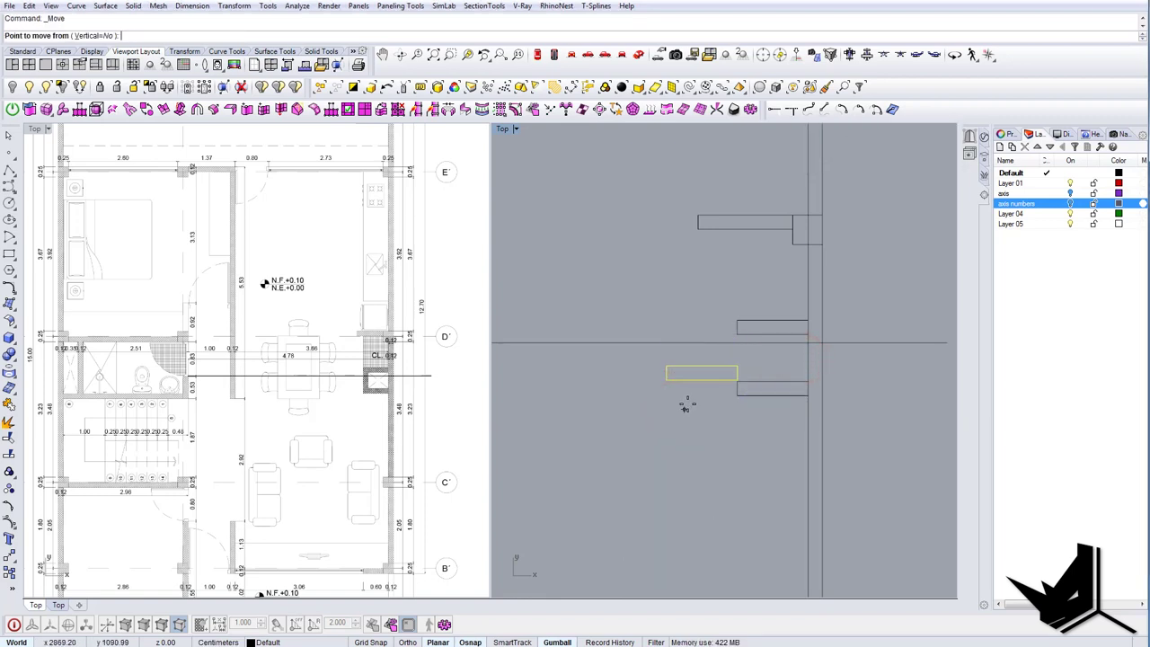
{"action": "key", "text": "Escape"}
Rotate the leftmost copy 90 degrees and move its upper left corner to the lower left corner of the shaft's upper wall.
{"action": "left_click", "coordinate": [676, 413]}
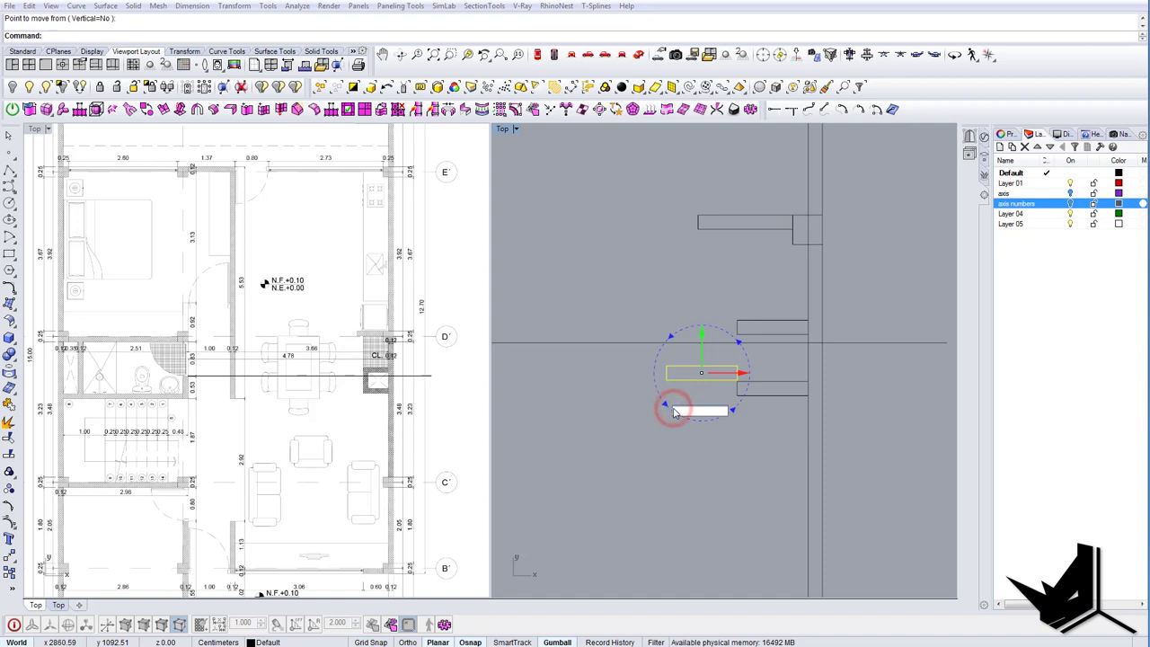
{"action": "type", "text": "90"}
{"action": "key", "text": "Return"}
{"action": "right_click_drag", "start_coordinate": [675, 413], "coordinate": [692, 422]}
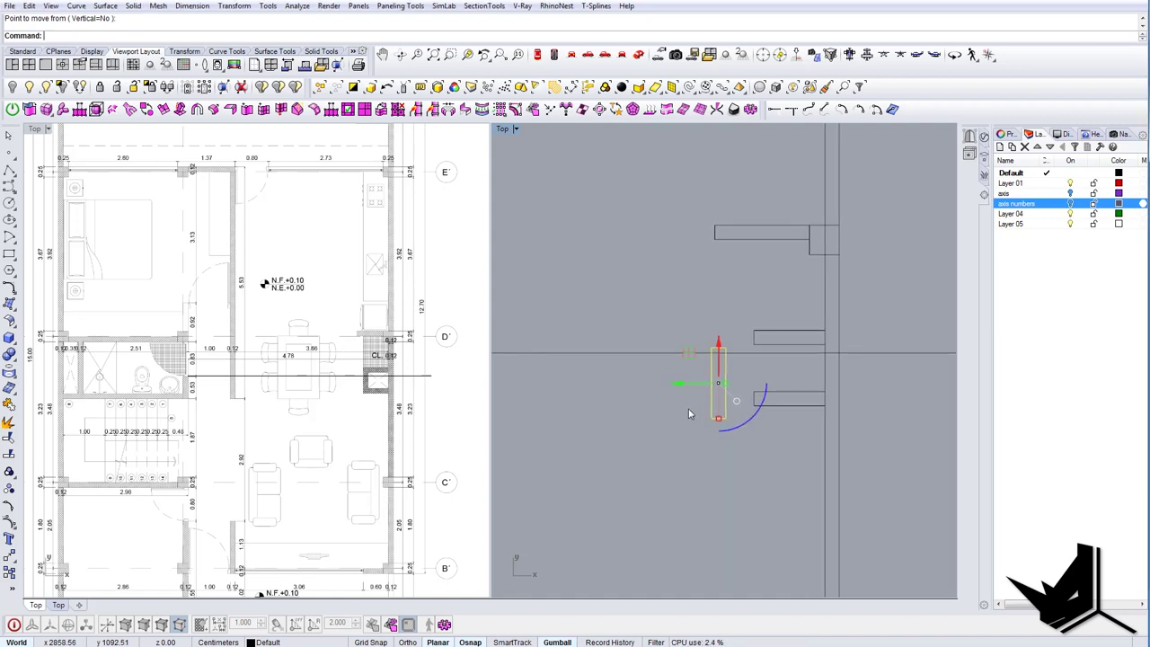
{"action": "type", "text": "m"}
{"action": "key", "text": "Return"}
{"action": "left_click", "coordinate": [709, 348]}
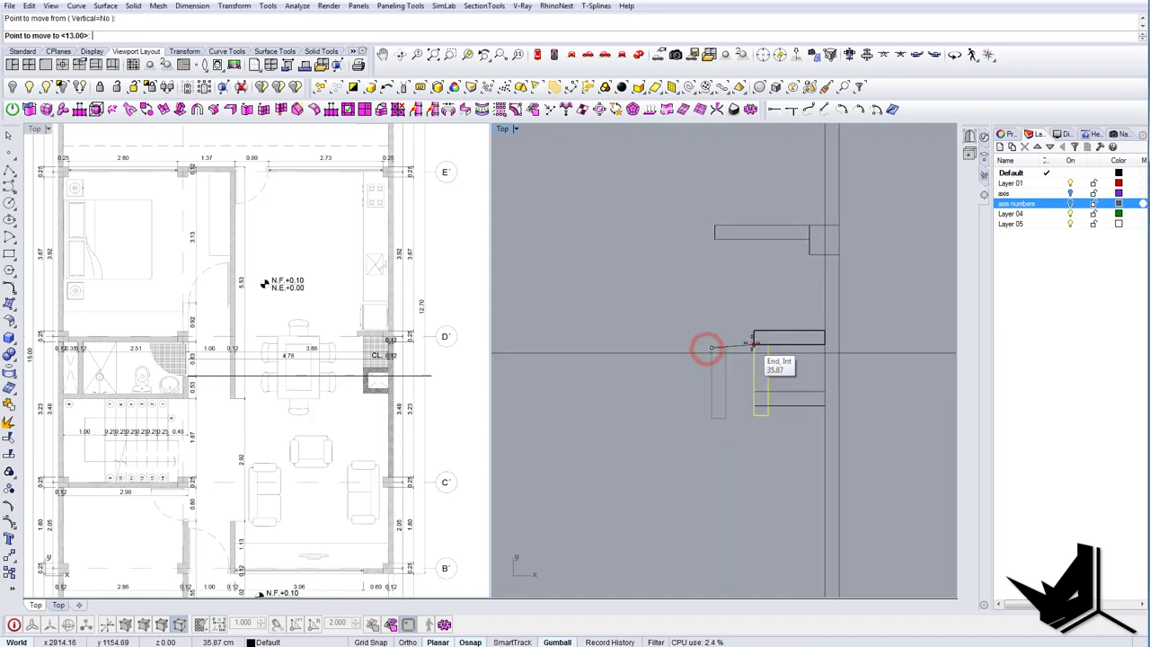
{"action": "left_click", "coordinate": [753, 344]}
Shorten the vertical shaft wall with Scale1D so its lower end meets the top edge of the shaft's lower wall.
{"action": "left_click", "coordinate": [776, 374]}
{"action": "type", "text": "x"}
{"action": "key", "text": "Escape"}
{"action": "left_click", "coordinate": [776, 371]}
{"action": "type", "text": "s1"}
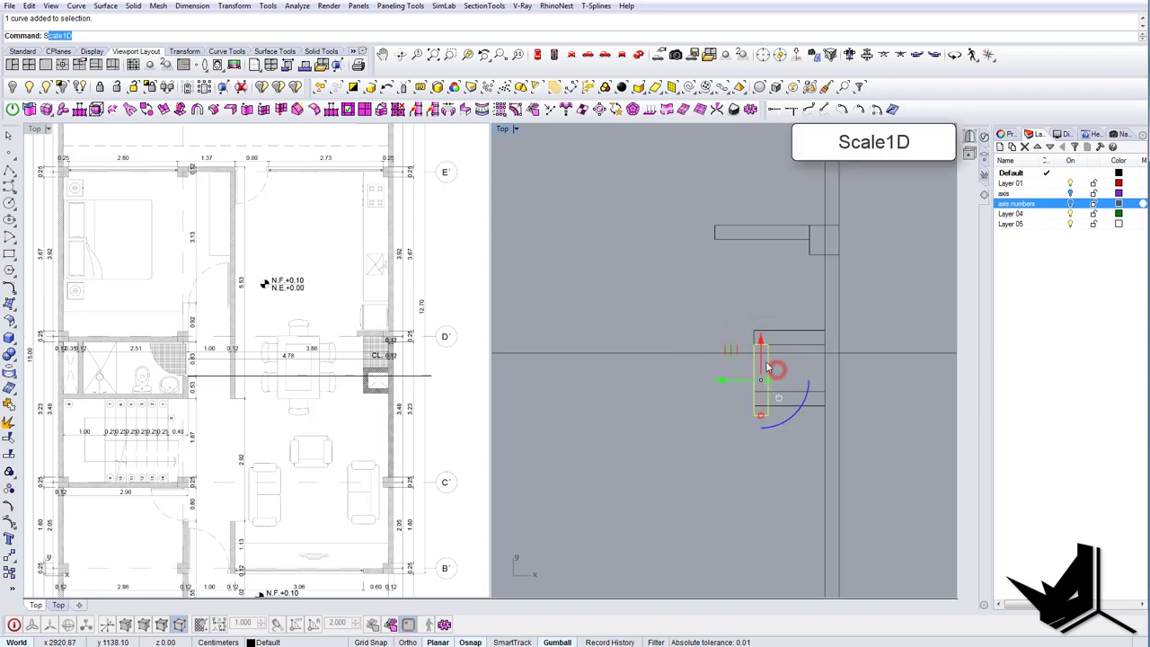
{"action": "key", "text": "Return"}
{"action": "left_click", "coordinate": [768, 345]}
{"action": "left_click", "coordinate": [767, 414]}
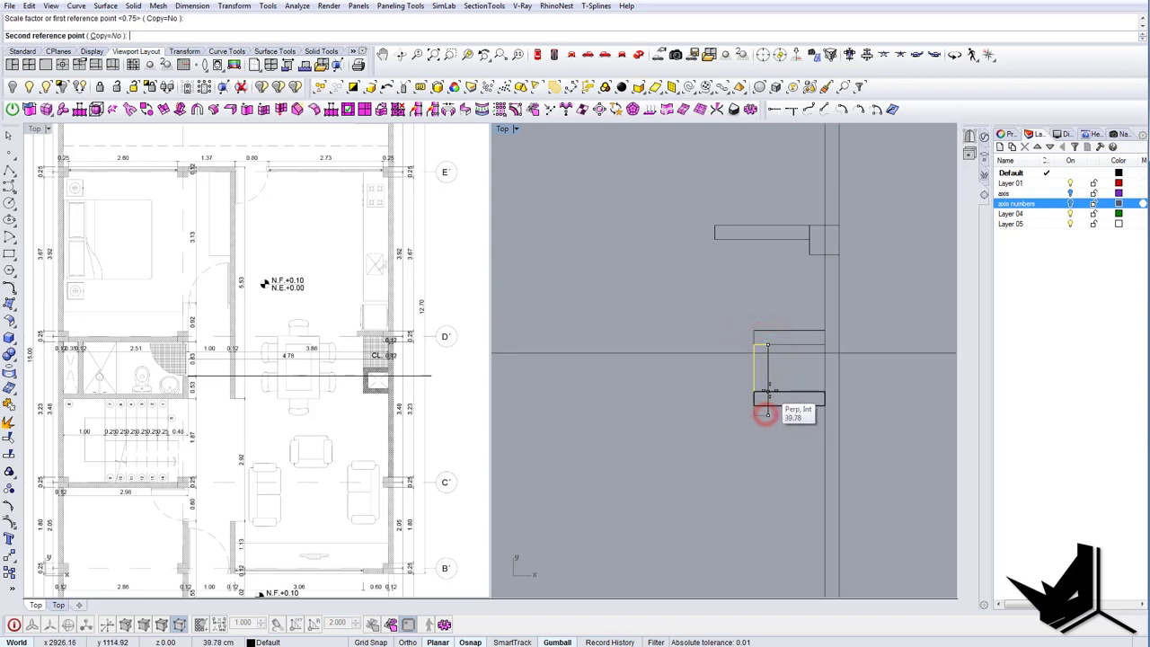
{"action": "left_click", "coordinate": [769, 392]}
Delete the horizontal guide line that crosses the shaft in the plan.
{"action": "scroll", "coordinate": [785, 401], "scroll_direction": "down", "scroll_amount": 10}
{"action": "scroll", "coordinate": [703, 381], "scroll_direction": "up", "scroll_amount": 2}
{"action": "left_click_drag", "start_coordinate": [714, 352], "coordinate": [656, 395]}
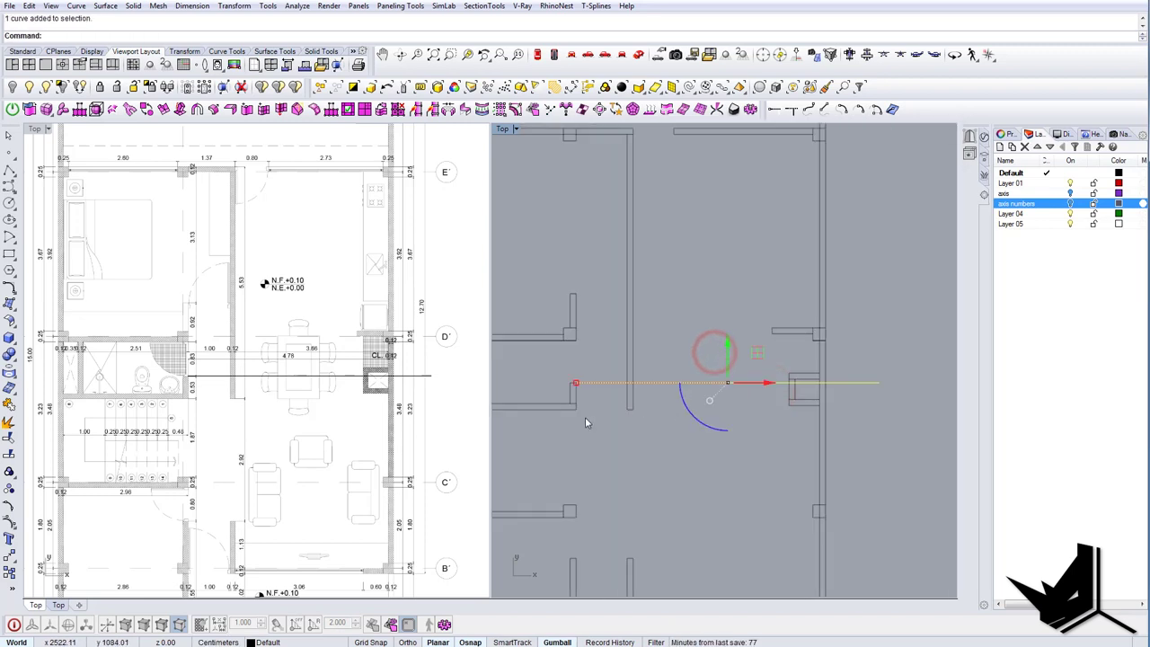
{"action": "key", "text": "Delete"}
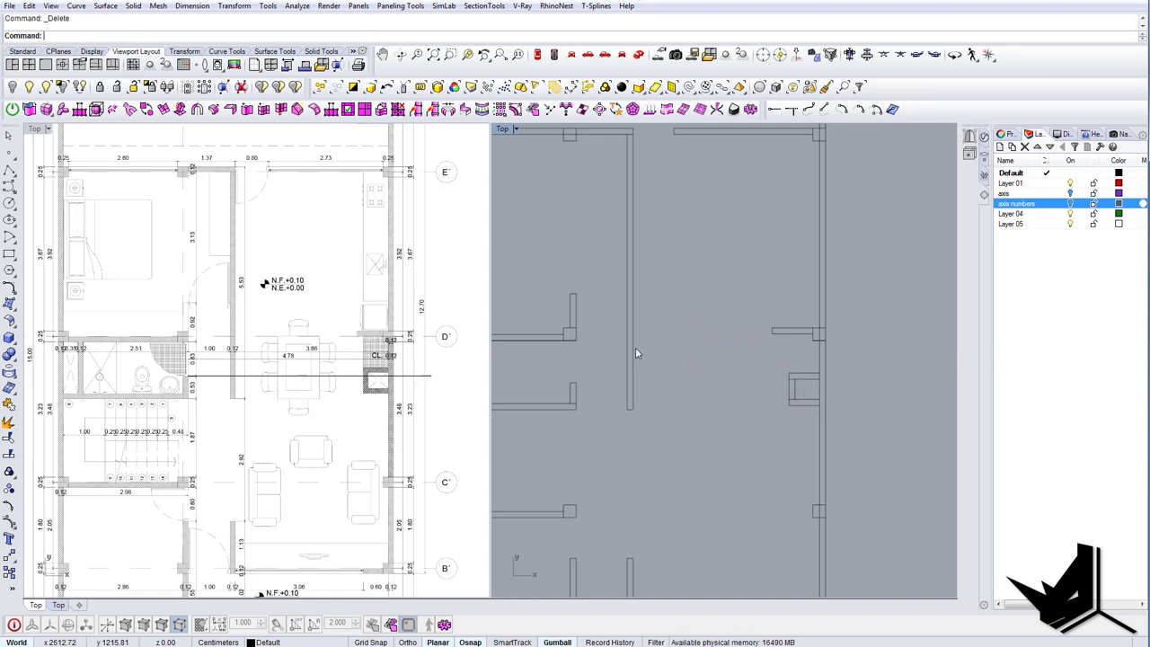
Compare the drawn walls between axes D and F with the reference image.
{"action": "scroll", "coordinate": [636, 349], "scroll_direction": "down", "scroll_amount": 2}
{"action": "right_click_drag", "start_coordinate": [672, 308], "coordinate": [683, 361]}
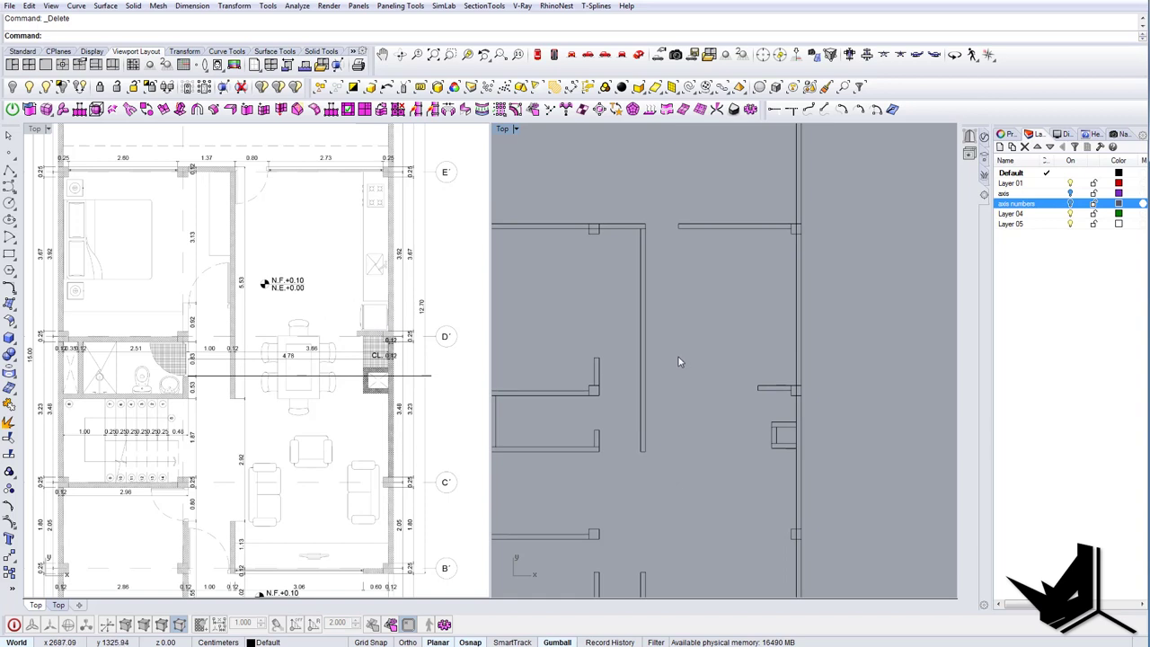
{"action": "scroll", "coordinate": [643, 315], "scroll_direction": "up", "scroll_amount": 2}
{"action": "right_click_drag", "start_coordinate": [675, 283], "coordinate": [707, 321]}
{"action": "scroll", "coordinate": [734, 280], "scroll_direction": "down", "scroll_amount": 2}
{"action": "right_click_drag", "start_coordinate": [713, 276], "coordinate": [725, 310]}
{"action": "right_click_drag", "start_coordinate": [336, 253], "coordinate": [343, 373]}
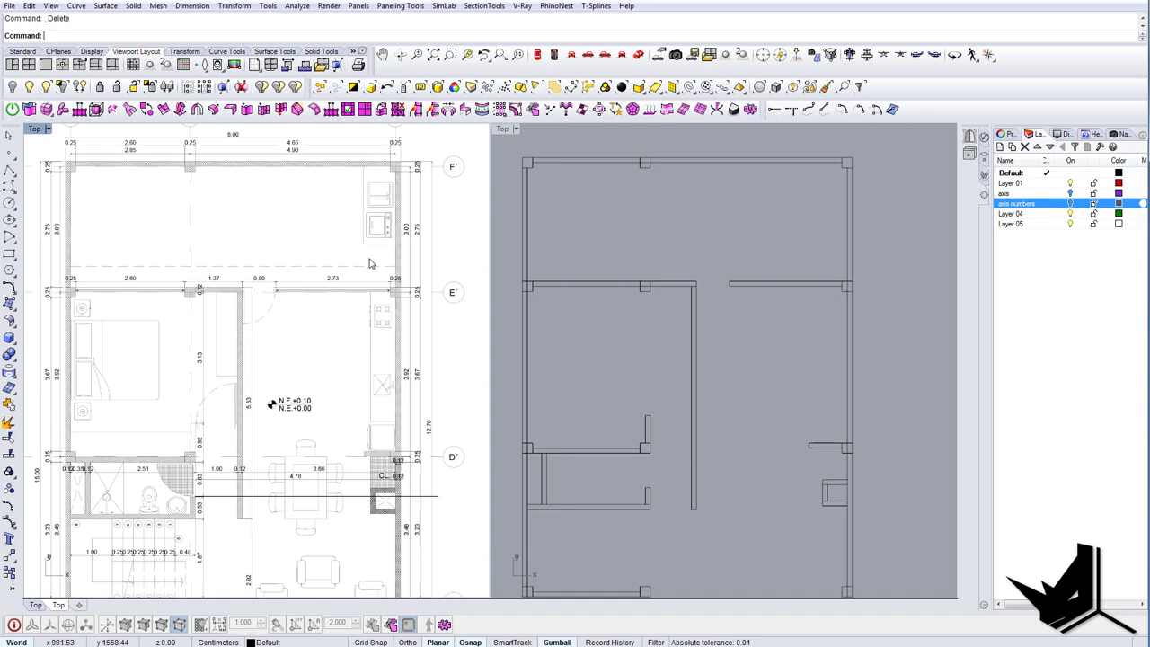
{"action": "scroll", "coordinate": [239, 414], "scroll_direction": "up", "scroll_amount": 1}
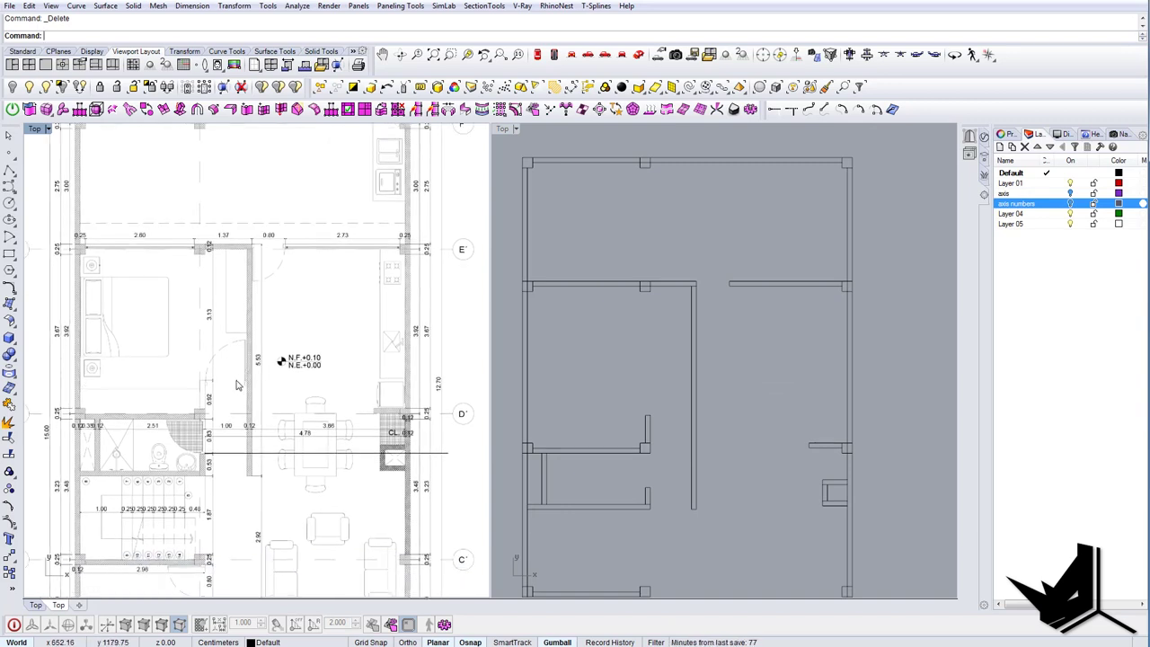
{"action": "scroll", "coordinate": [216, 395], "scroll_direction": "up", "scroll_amount": 1}
{"action": "right_click_drag", "start_coordinate": [773, 335], "coordinate": [754, 346]}
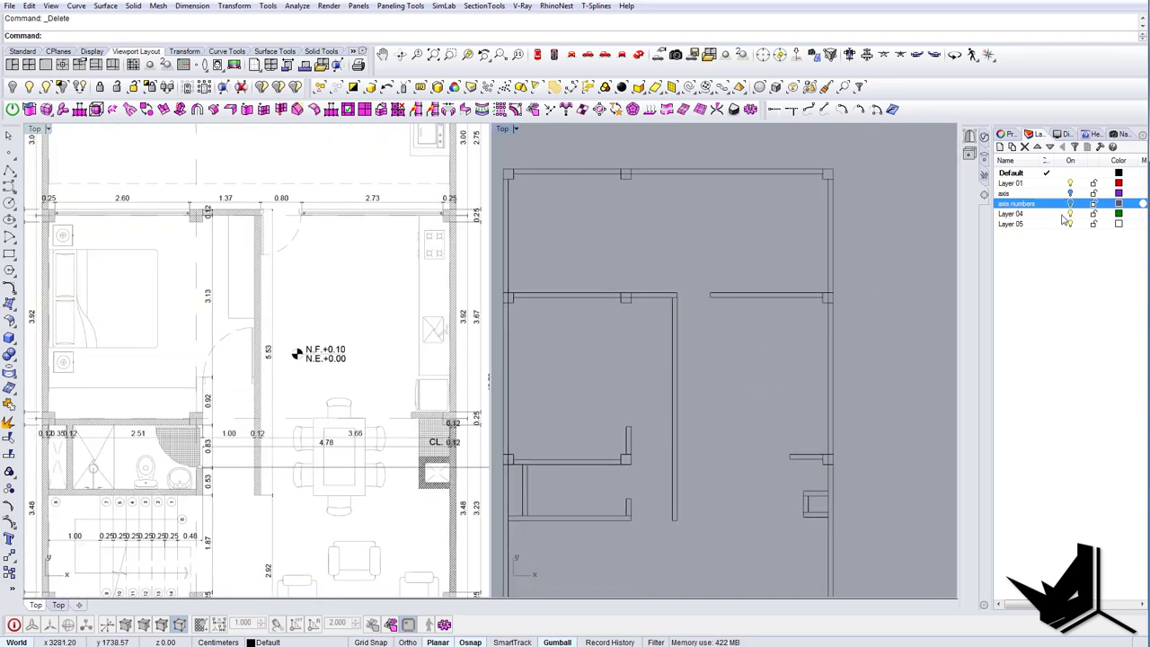
Rename Layer 04 as doors and make it the current layer.
{"action": "left_click", "coordinate": [1056, 216]}
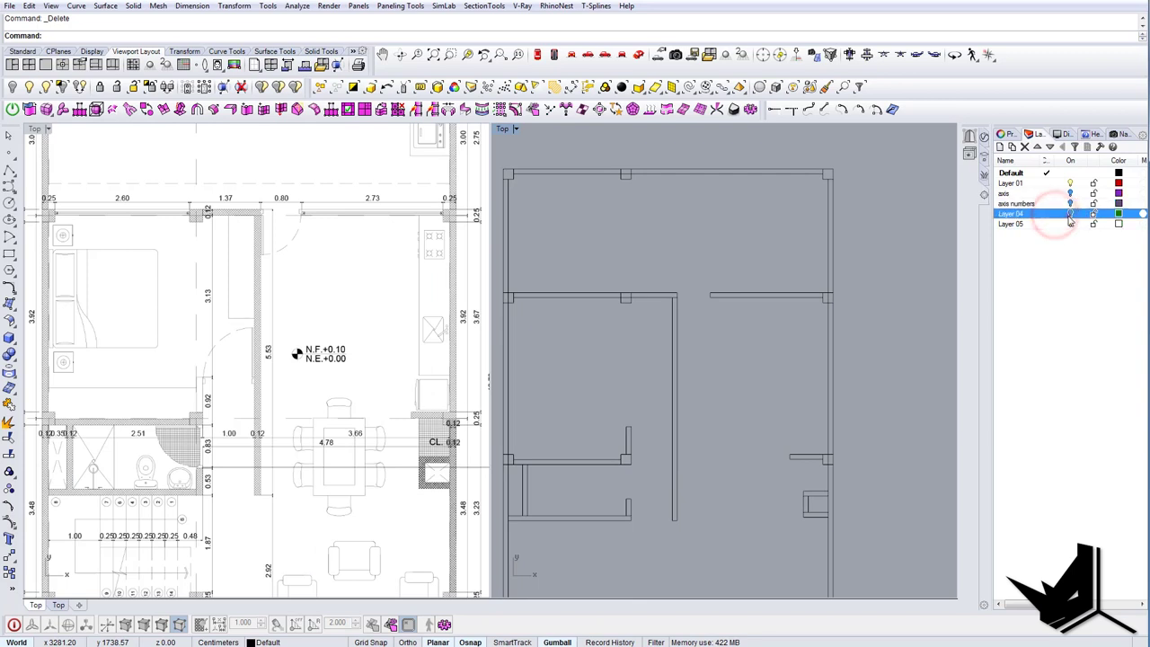
{"action": "left_click", "coordinate": [1015, 215]}
{"action": "left_click_drag", "start_coordinate": [1022, 216], "coordinate": [995, 219]}
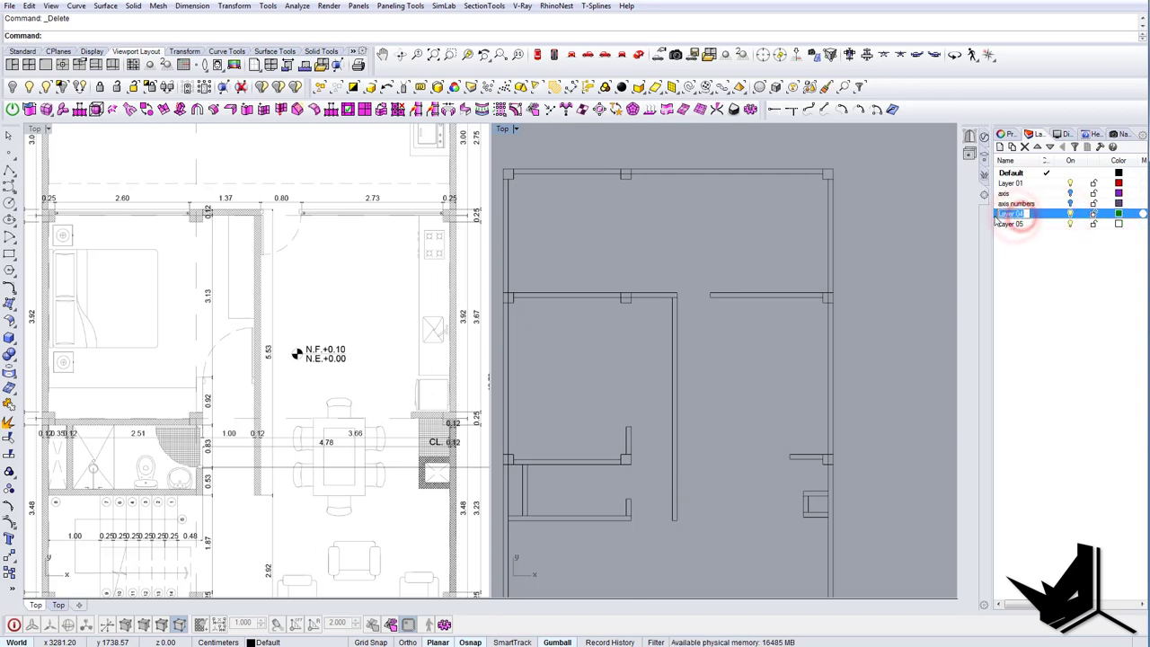
{"action": "type", "text": "doors"}
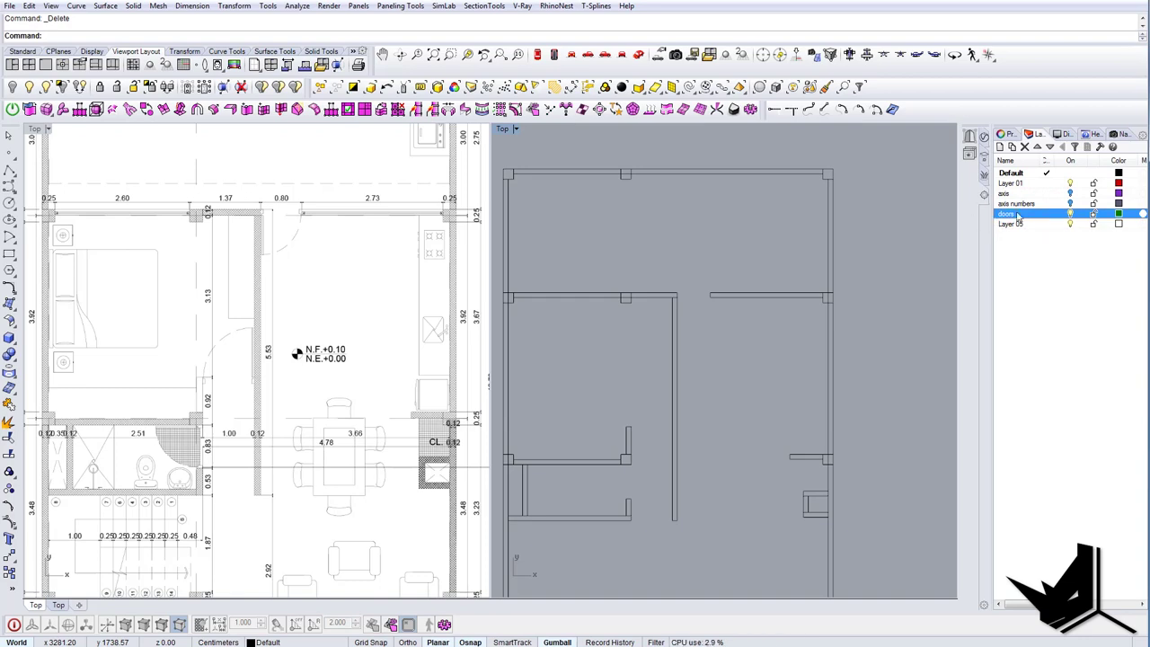
{"action": "left_click", "coordinate": [1047, 215]}
Examine the bedroom window and neighbouring door opening along axis E on the reference.
{"action": "right_click_drag", "start_coordinate": [656, 315], "coordinate": [688, 324]}
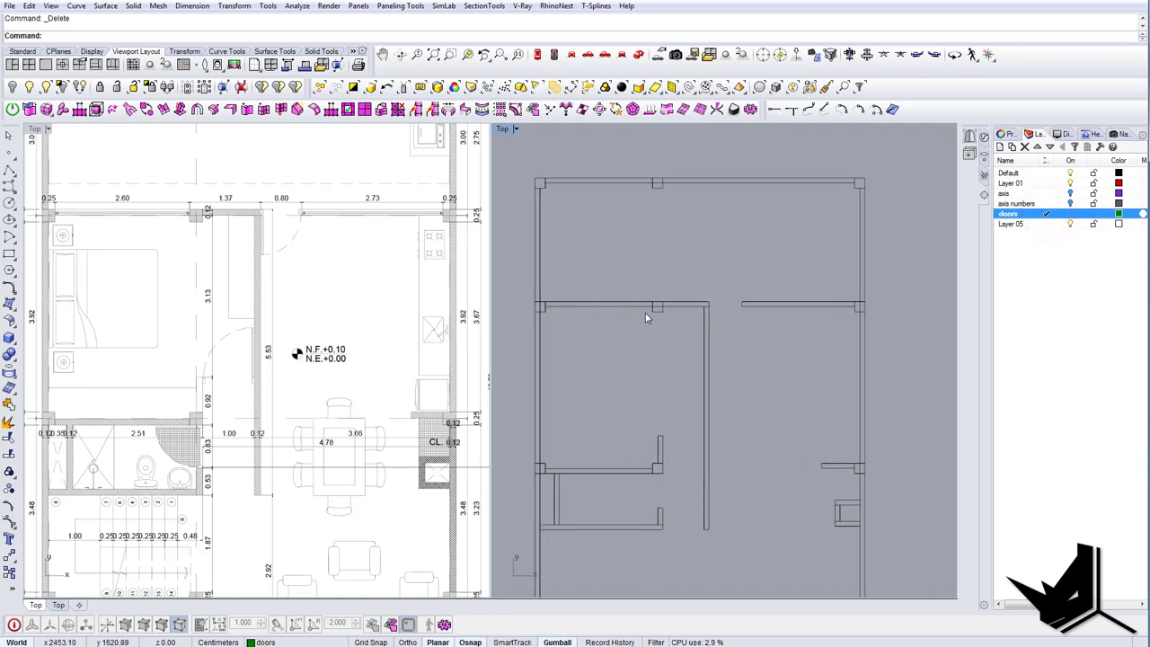
{"action": "right_click_drag", "start_coordinate": [315, 373], "coordinate": [347, 400]}
{"action": "scroll", "coordinate": [347, 401], "scroll_direction": "down", "scroll_amount": 6}
{"action": "right_click_drag", "start_coordinate": [256, 332], "coordinate": [231, 367]}
{"action": "scroll", "coordinate": [233, 371], "scroll_direction": "up", "scroll_amount": 8}
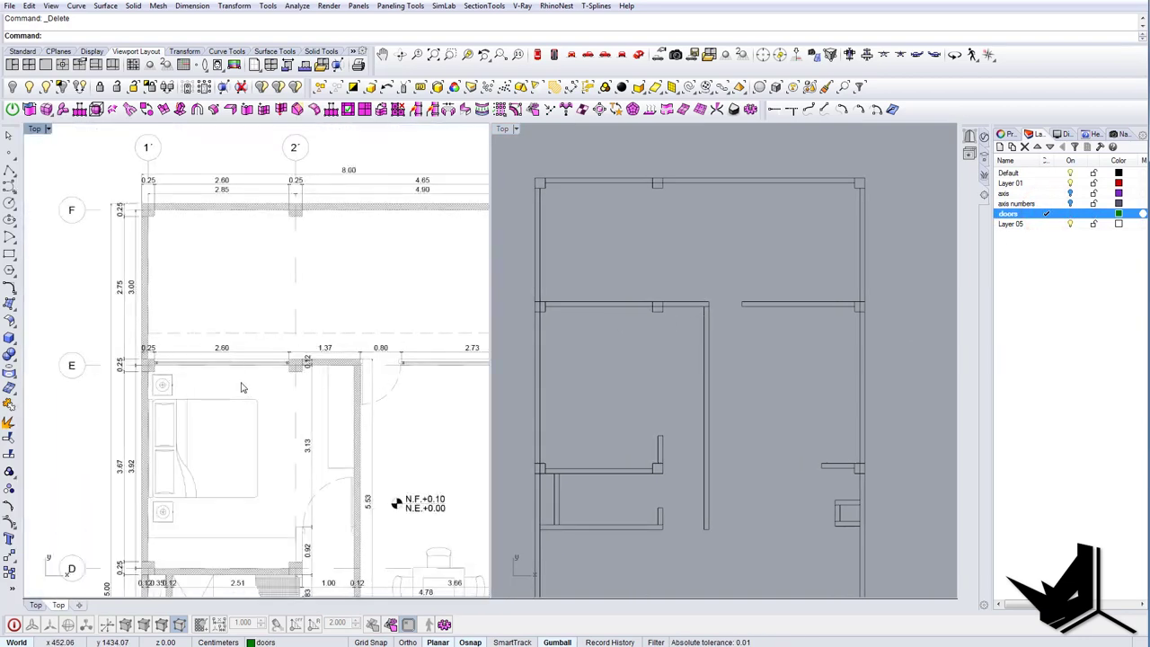
{"action": "scroll", "coordinate": [267, 375], "scroll_direction": "up", "scroll_amount": 4}
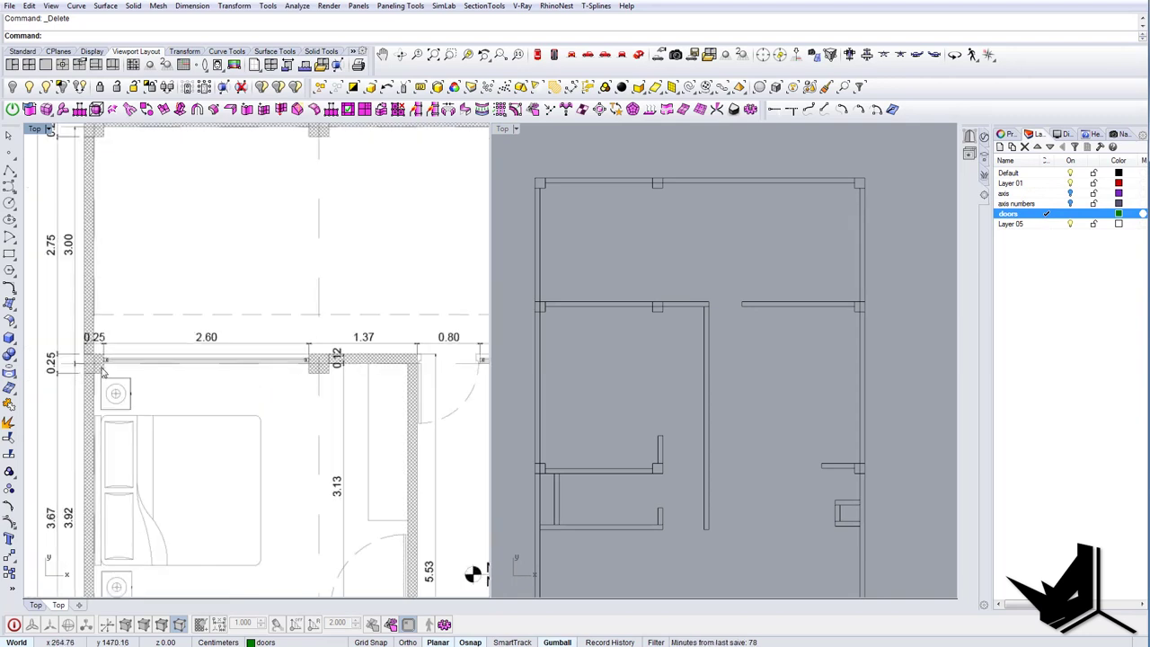
{"action": "scroll", "coordinate": [359, 372], "scroll_direction": "down", "scroll_amount": 4}
{"action": "scroll", "coordinate": [166, 366], "scroll_direction": "up", "scroll_amount": 2}
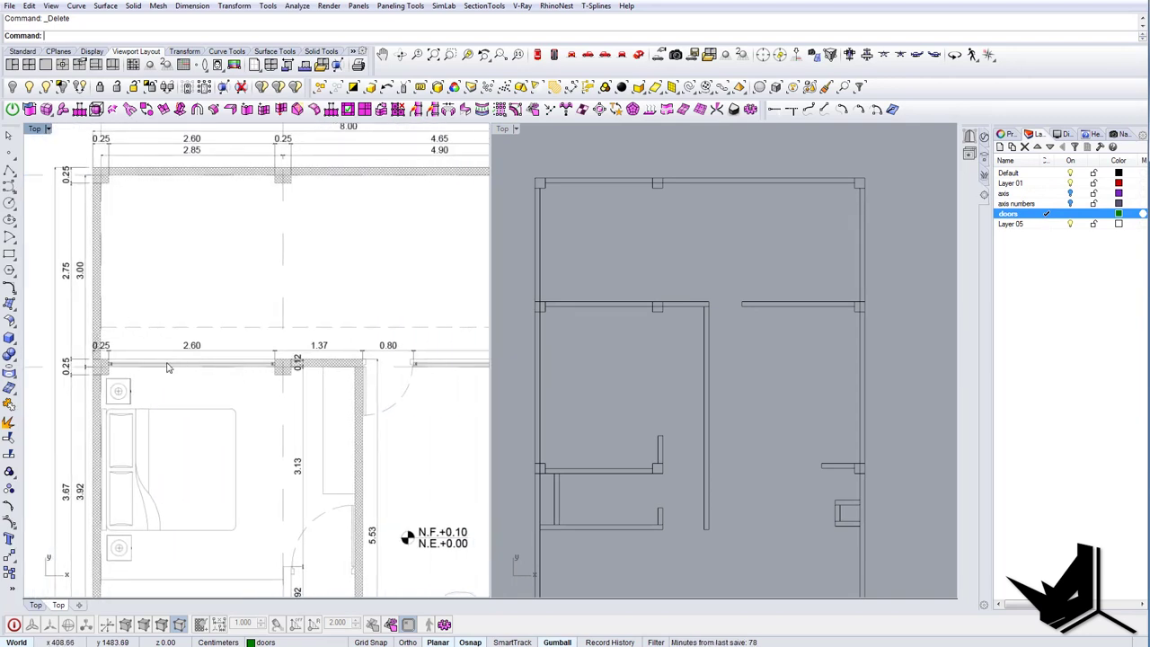
Rename Layer 05 as windows and make it the current layer.
{"action": "double_click", "coordinate": [1017, 226]}
{"action": "left_click", "coordinate": [1016, 226]}
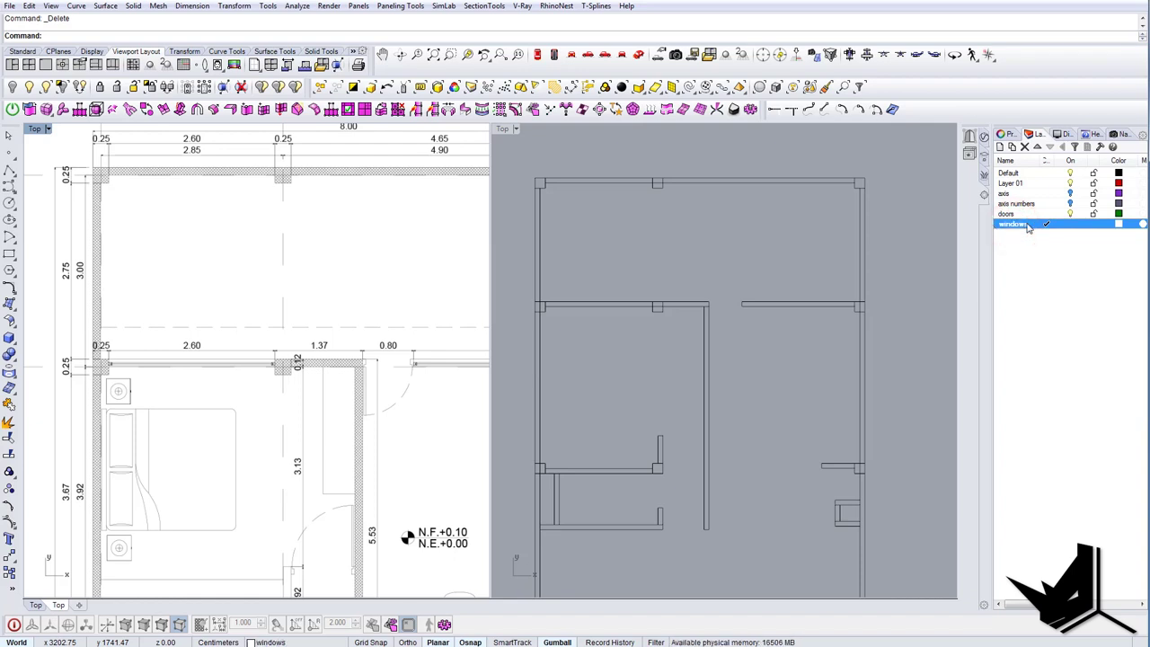
Set the windows layer's colour to a muted brown (RGB 121, 82, 82) and make the doors layer current.
{"action": "left_click", "coordinate": [1119, 224]}
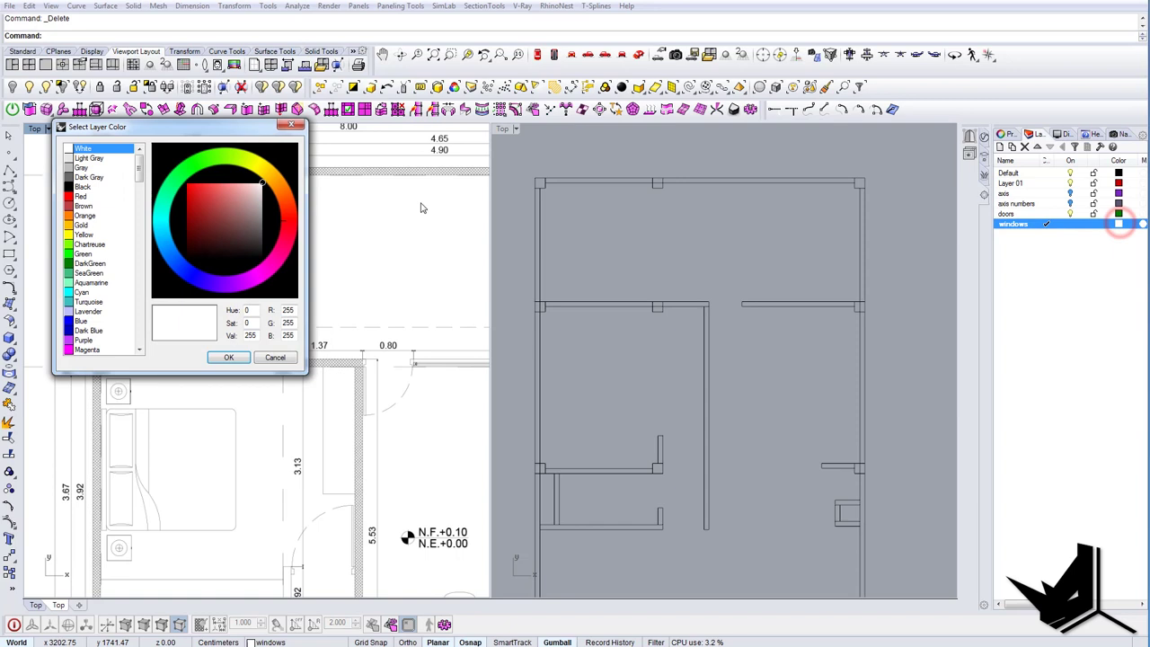
{"action": "left_click", "coordinate": [235, 222]}
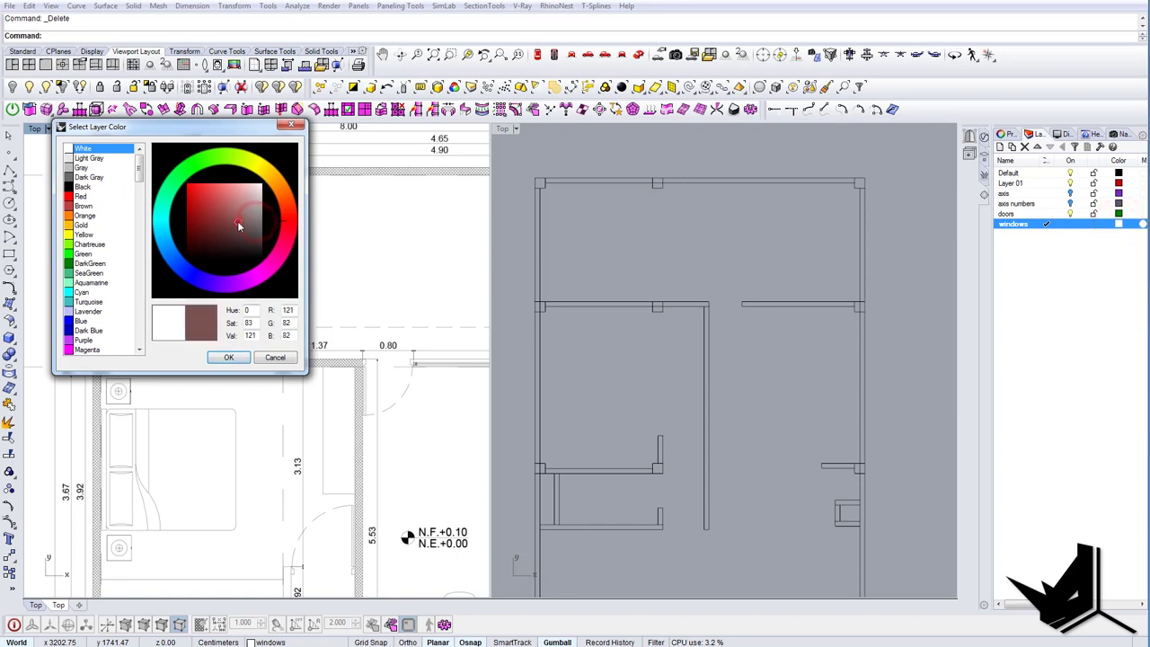
{"action": "left_click", "coordinate": [232, 357]}
{"action": "left_click", "coordinate": [1047, 214]}
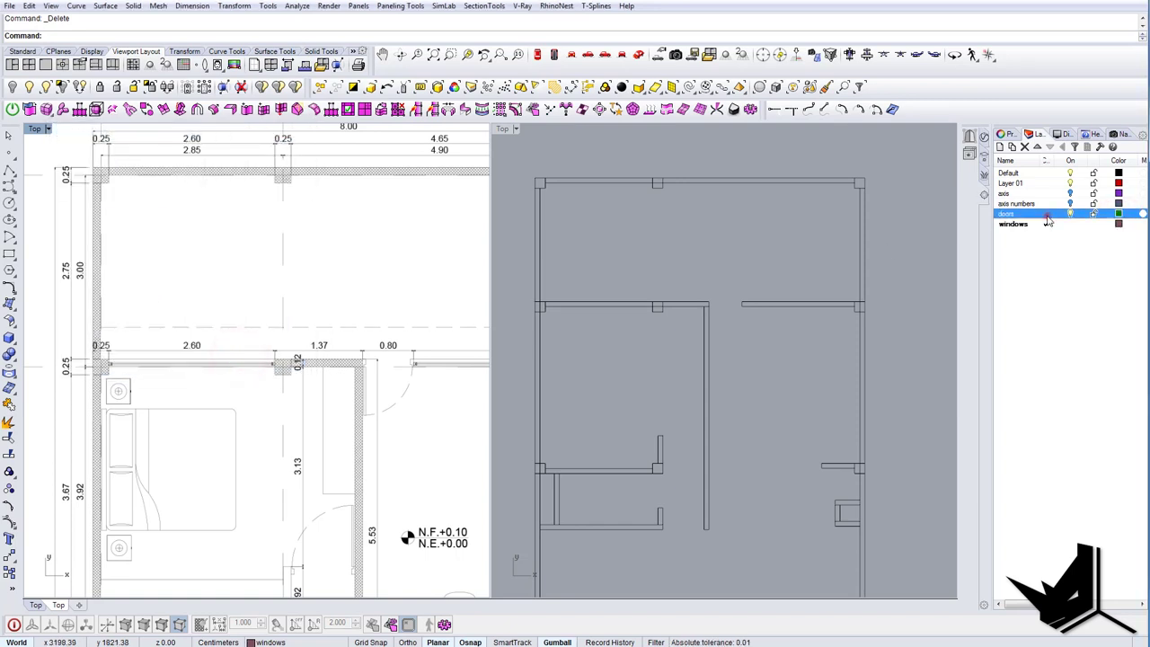
Examine the 0.80 door opening and the adjoining 2.73 window on the reference, comparing them with the drawn wall opening.
{"action": "right_click_drag", "start_coordinate": [680, 309], "coordinate": [605, 334]}
{"action": "scroll", "coordinate": [631, 327], "scroll_direction": "up", "scroll_amount": 4}
{"action": "right_click_drag", "start_coordinate": [415, 359], "coordinate": [326, 345]}
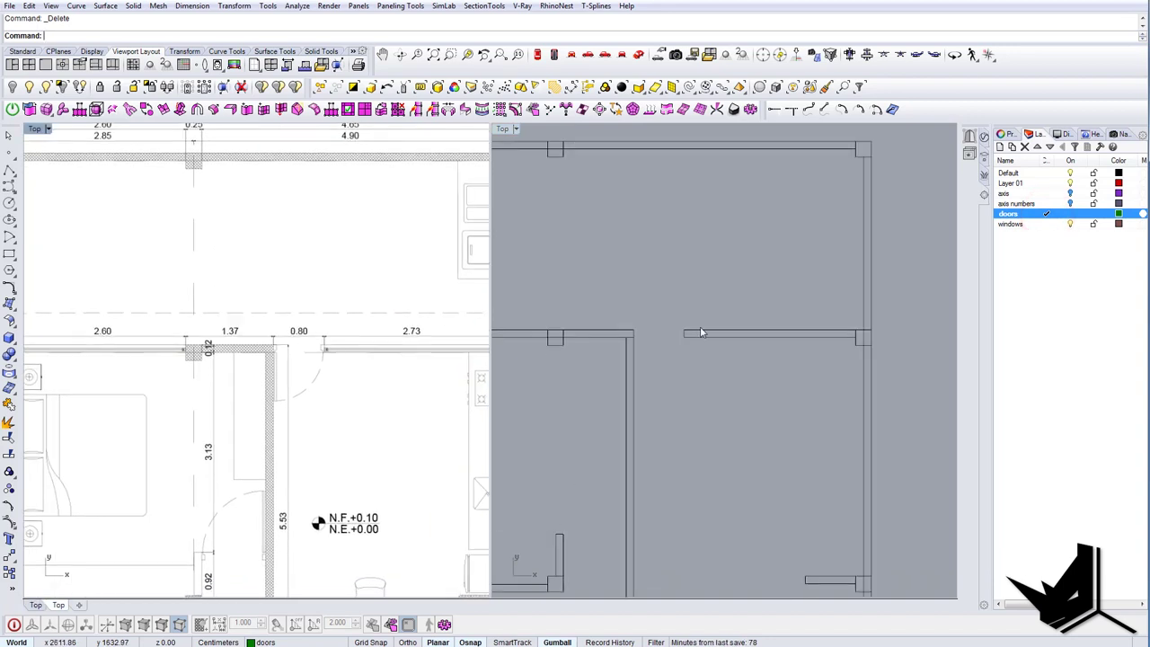
{"action": "scroll", "coordinate": [666, 329], "scroll_direction": "up", "scroll_amount": 7}
{"action": "scroll", "coordinate": [614, 336], "scroll_direction": "up", "scroll_amount": 4}
{"action": "mouse_move", "coordinate": [615, 333]}
{"action": "right_mouse_down"}
{"action": "mouse_move", "coordinate": [630, 346]}
{"action": "mouse_move", "coordinate": [616, 350]}
{"action": "right_mouse_up"}
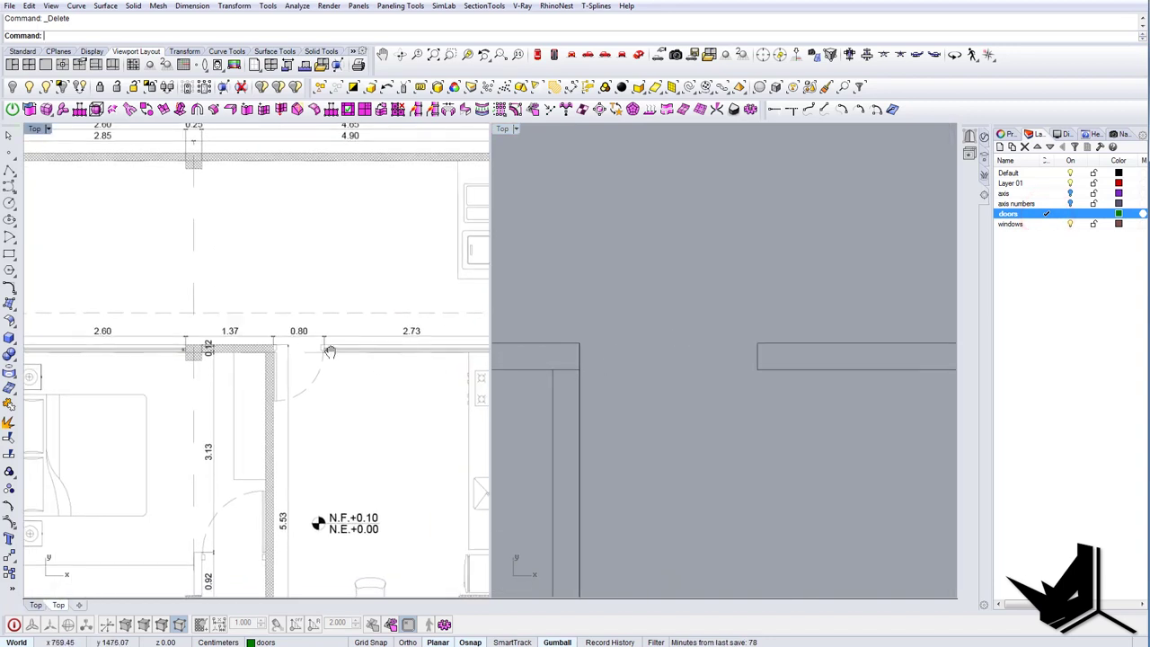
{"action": "scroll", "coordinate": [326, 351], "scroll_direction": "up", "scroll_amount": 12}
{"action": "scroll", "coordinate": [319, 358], "scroll_direction": "down", "scroll_amount": 14}
{"action": "scroll", "coordinate": [318, 359], "scroll_direction": "up", "scroll_amount": 4}
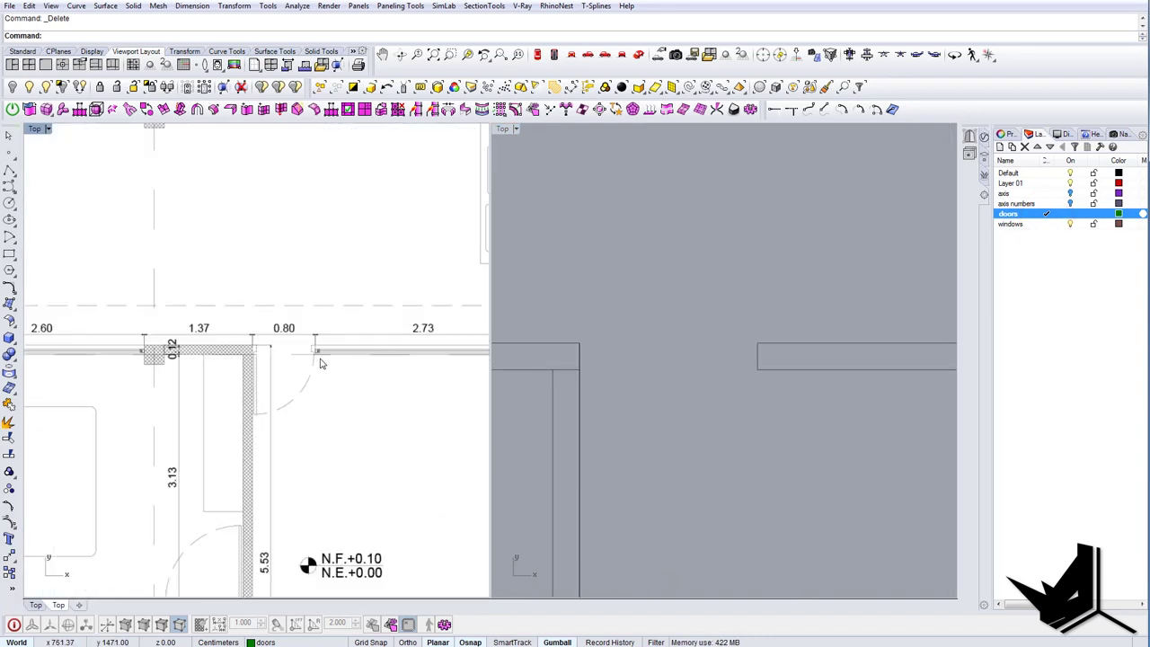
{"action": "right_click_drag", "start_coordinate": [323, 360], "coordinate": [197, 364]}
{"action": "scroll", "coordinate": [404, 353], "scroll_direction": "up", "scroll_amount": 3}
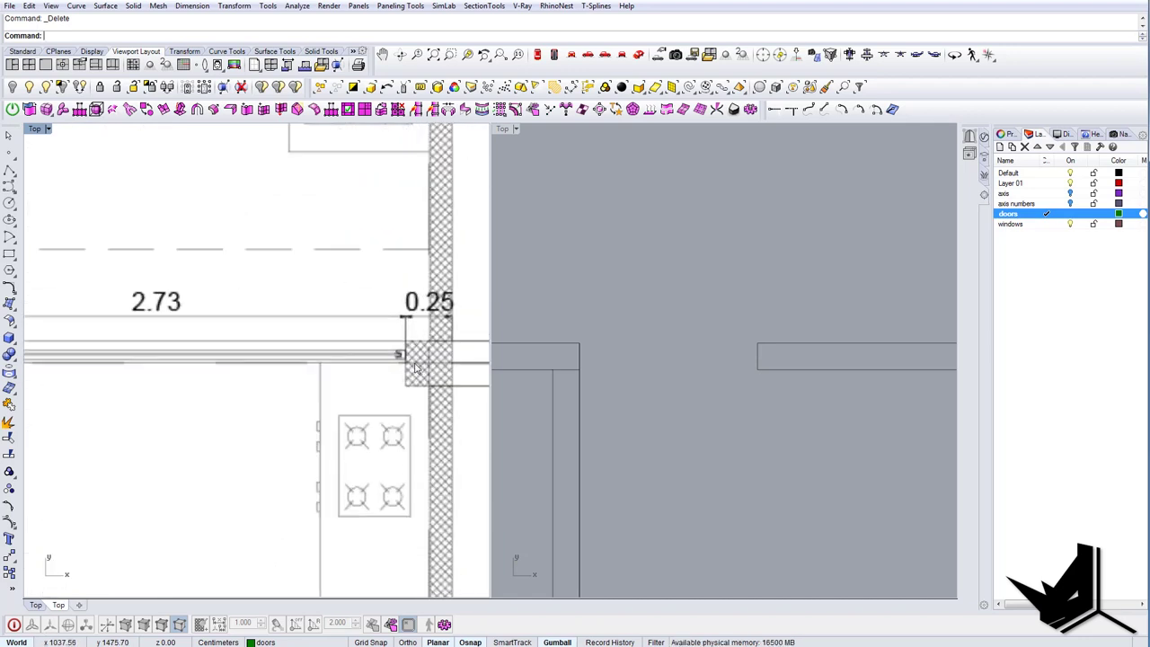
{"action": "scroll", "coordinate": [638, 377], "scroll_direction": "down", "scroll_amount": 4}
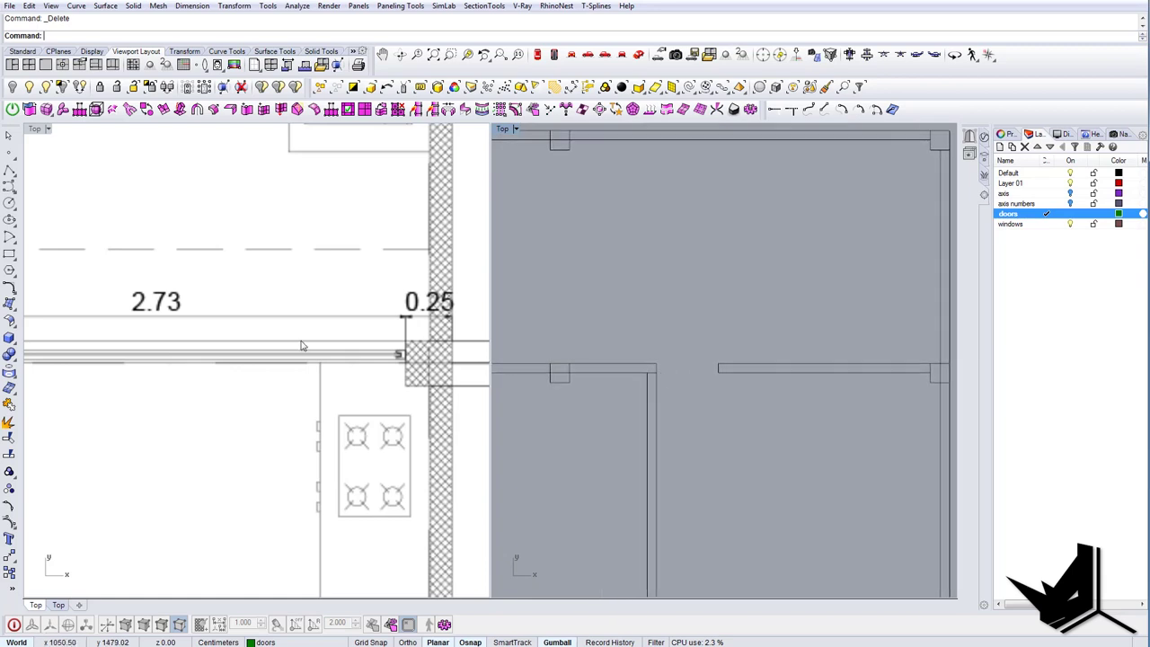
{"action": "scroll", "coordinate": [303, 346], "scroll_direction": "down", "scroll_amount": 8}
{"action": "right_click_drag", "start_coordinate": [249, 349], "coordinate": [270, 375]}
{"action": "scroll", "coordinate": [232, 358], "scroll_direction": "up", "scroll_amount": 6}
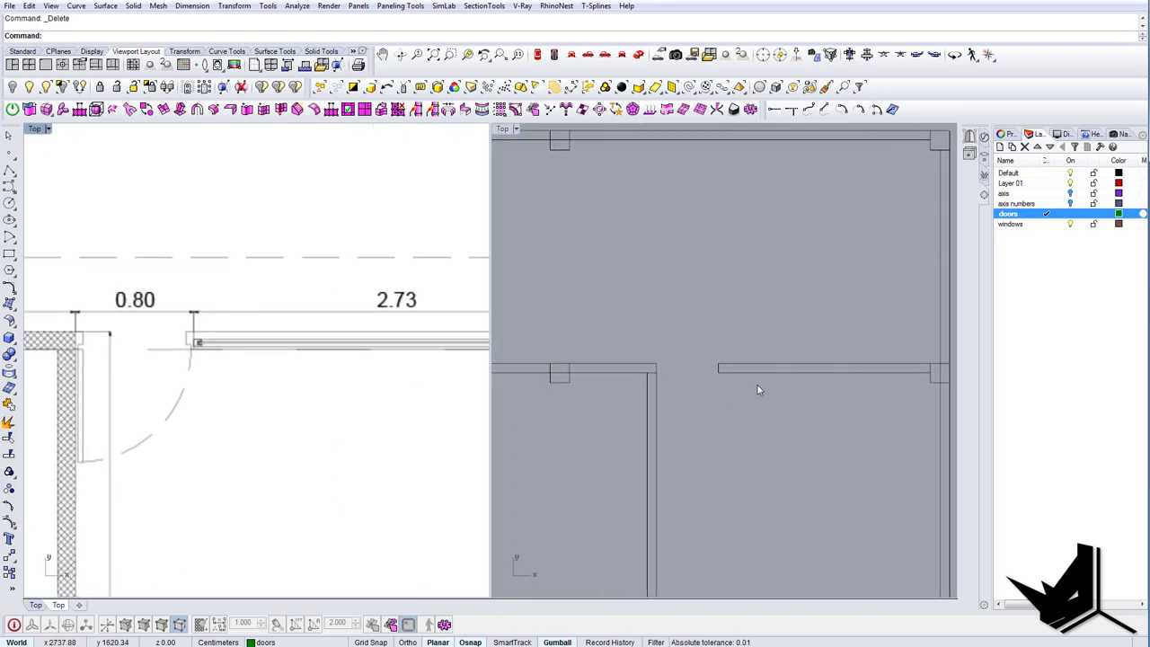
Start the door frame polyline at the upper corner of the left wall end with a 3 cm segment into the opening.
{"action": "scroll", "coordinate": [661, 383], "scroll_direction": "up", "scroll_amount": 4}
{"action": "right_click_drag", "start_coordinate": [695, 392], "coordinate": [688, 337]}
{"action": "scroll", "coordinate": [680, 356], "scroll_direction": "up", "scroll_amount": 2}
{"action": "scroll", "coordinate": [708, 341], "scroll_direction": "up", "scroll_amount": 2}
{"action": "type", "text": "P"}
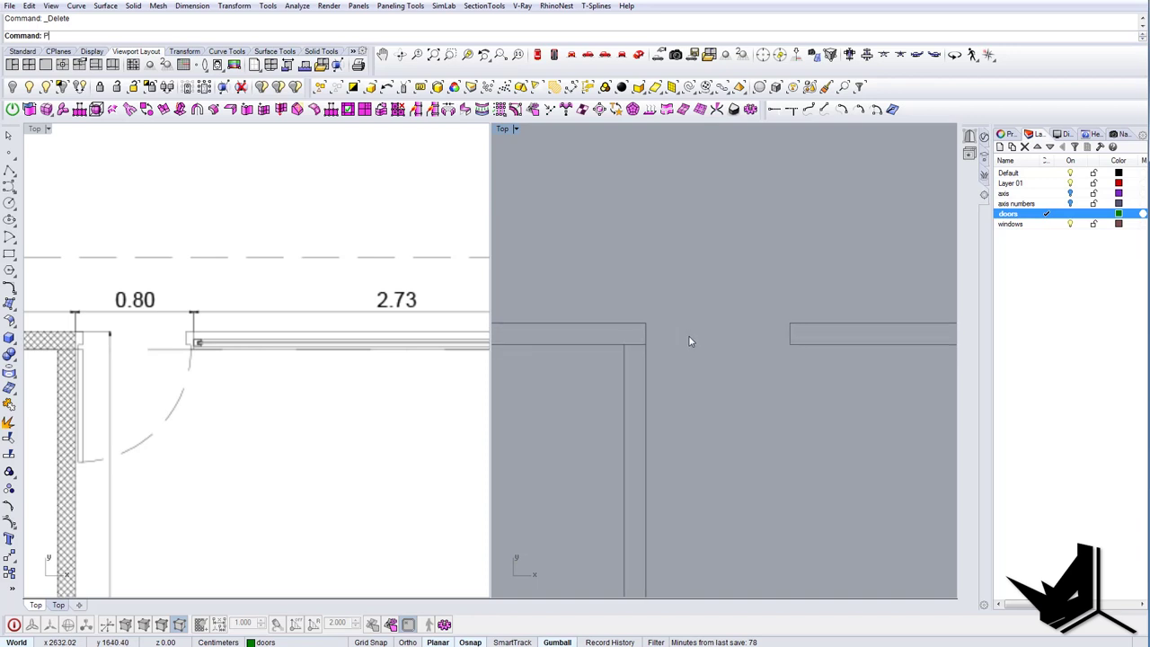
{"action": "type", "text": "L"}
{"action": "key", "text": "Return"}
{"action": "scroll", "coordinate": [664, 326], "scroll_direction": "up", "scroll_amount": 6}
{"action": "left_click", "coordinate": [635, 321]}
{"action": "scroll", "coordinate": [643, 321], "scroll_direction": "up", "scroll_amount": 4}
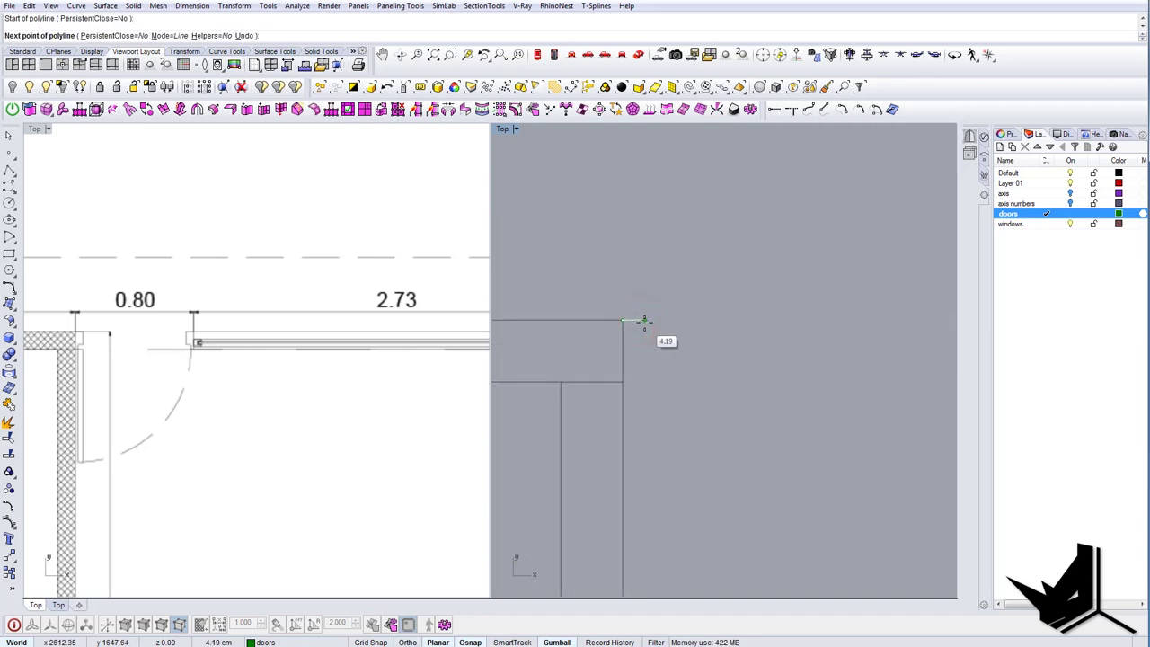
{"action": "type", "text": "3"}
{"action": "key", "text": "Return"}
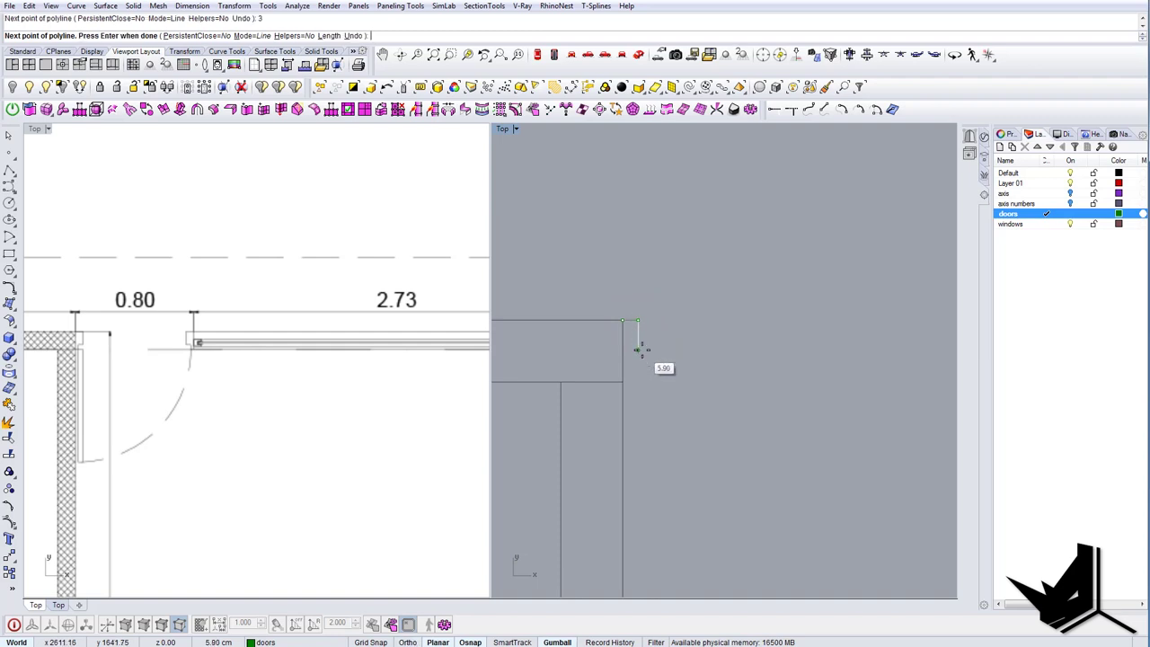
Run the frame profile partway down the wall thickness, step back 1.5 cm, continue to the wall's lower edge and close the outline.
{"action": "scroll", "coordinate": [640, 350], "scroll_direction": "up", "scroll_amount": 2}
{"action": "left_click", "coordinate": [637, 364]}
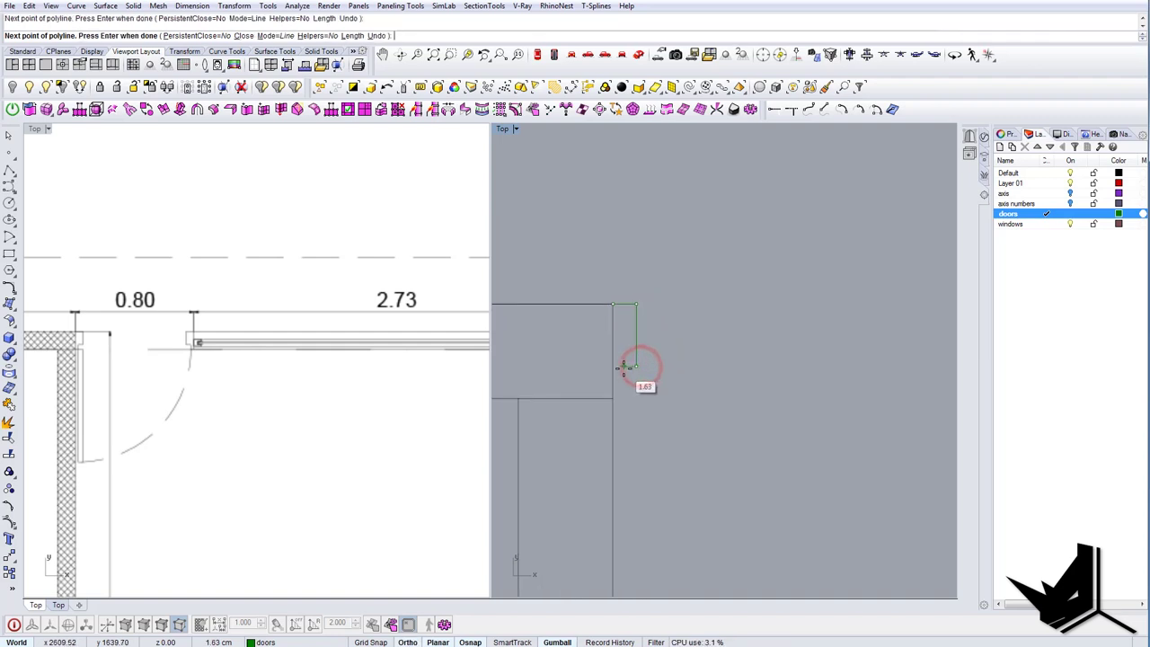
{"action": "type", "text": "1.5"}
{"action": "key", "text": "Return"}
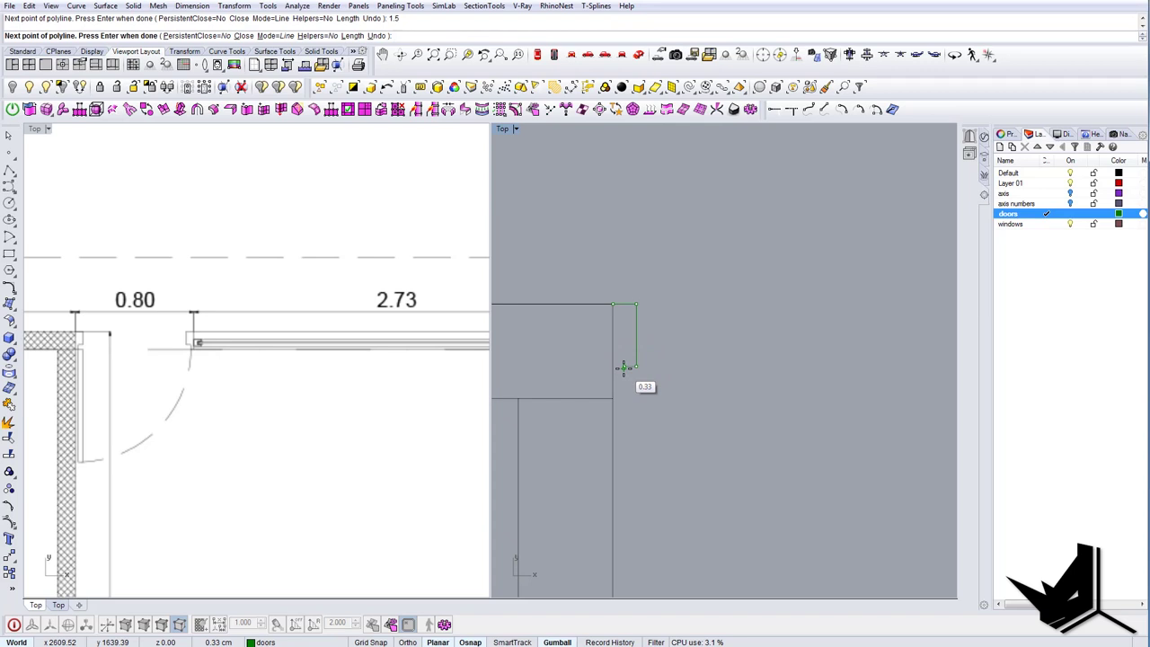
{"action": "left_click", "coordinate": [614, 400]}
{"action": "left_click", "coordinate": [614, 401]}
{"action": "type", "text": "c"}
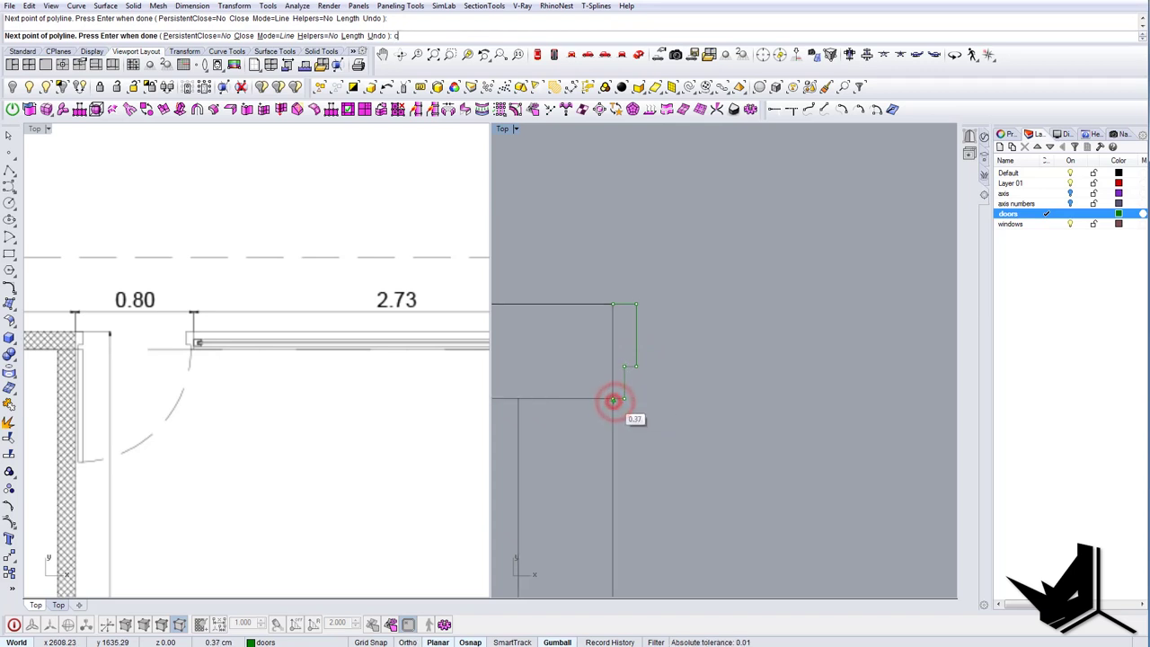
{"action": "key", "text": "Return"}
Draw a helper line across the door opening between the upper corners of the two wall ends.
{"action": "scroll", "coordinate": [632, 395], "scroll_direction": "down", "scroll_amount": 7}
{"action": "left_click", "coordinate": [631, 390]}
{"action": "scroll", "coordinate": [649, 397], "scroll_direction": "down", "scroll_amount": 6}
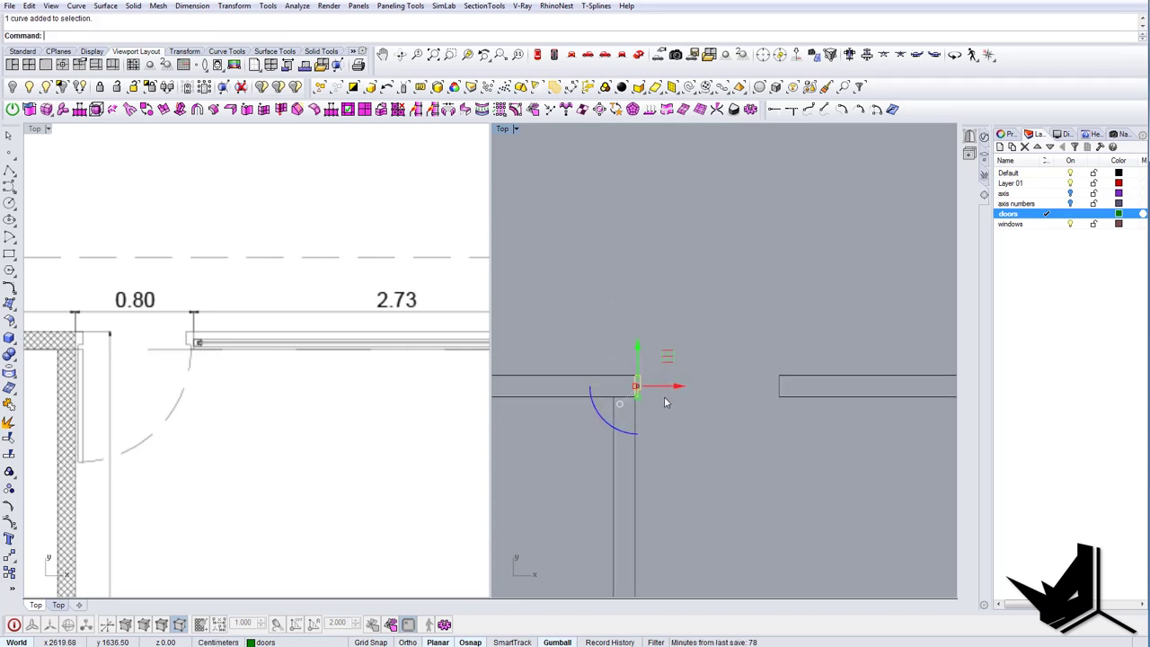
{"action": "right_click_drag", "start_coordinate": [706, 404], "coordinate": [645, 373]}
{"action": "key", "text": "Escape"}
{"action": "type", "text": "l"}
{"action": "key", "text": "Return"}
{"action": "left_click", "coordinate": [579, 341]}
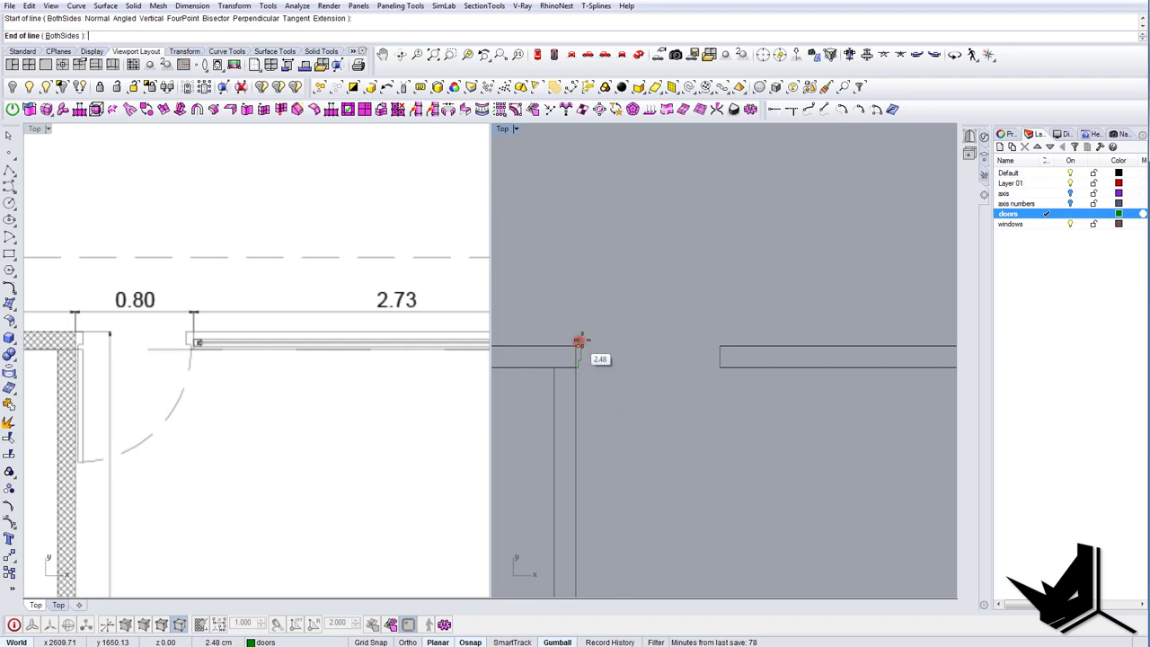
{"action": "key", "text": "Escape"}
{"action": "key", "text": "Return"}
{"action": "left_click", "coordinate": [575, 342]}
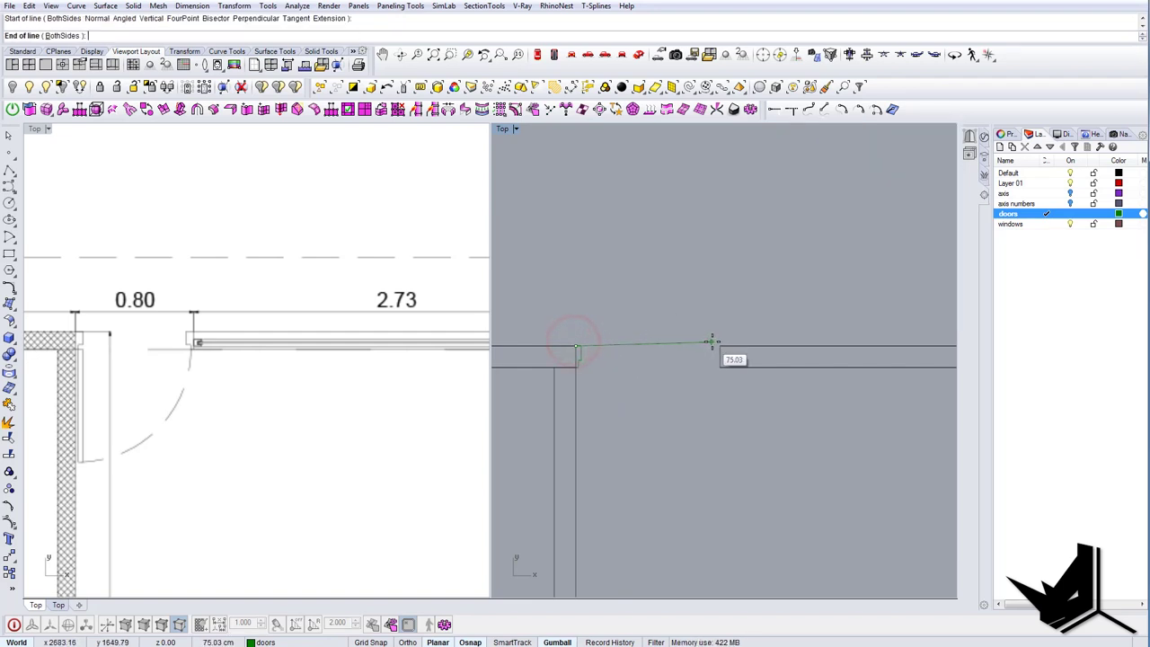
{"action": "left_click", "coordinate": [716, 343]}
Mirror the door frame profile to the opposite wall end about the helper line's midpoint and delete the helper line.
{"action": "left_click", "coordinate": [583, 355]}
{"action": "right_click_drag", "start_coordinate": [653, 395], "coordinate": [638, 393]}
{"action": "type", "text": "mi"}
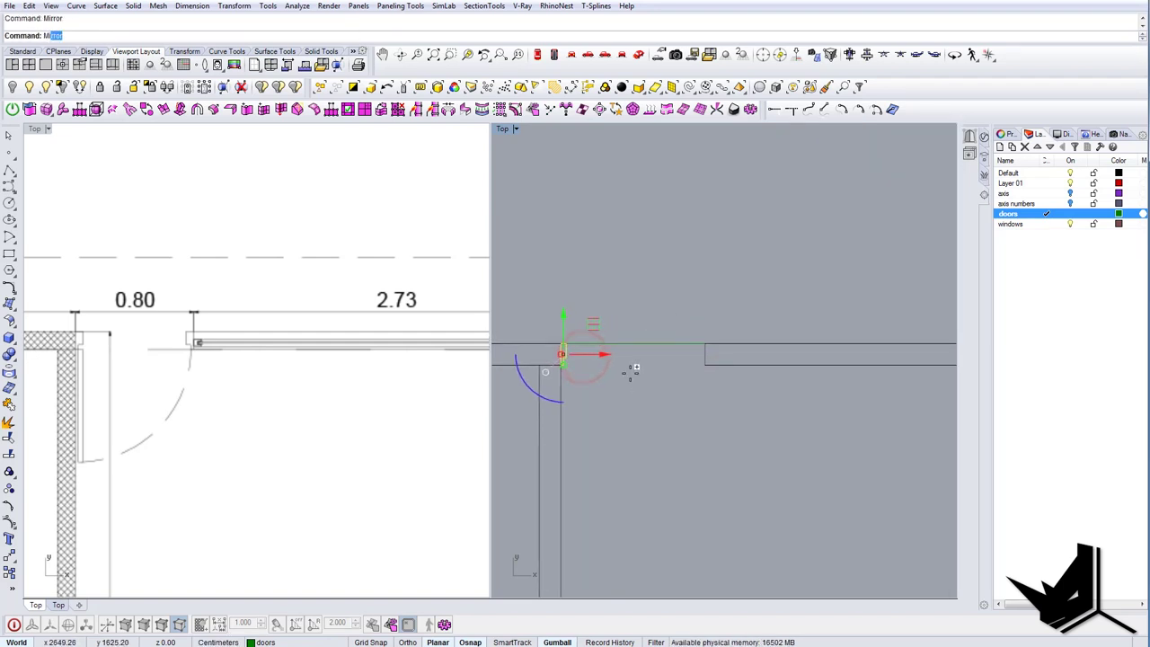
{"action": "key", "text": "Return"}
{"action": "left_click", "coordinate": [634, 344]}
{"action": "left_click", "coordinate": [635, 402]}
{"action": "left_click_drag", "start_coordinate": [651, 382], "coordinate": [622, 336]}
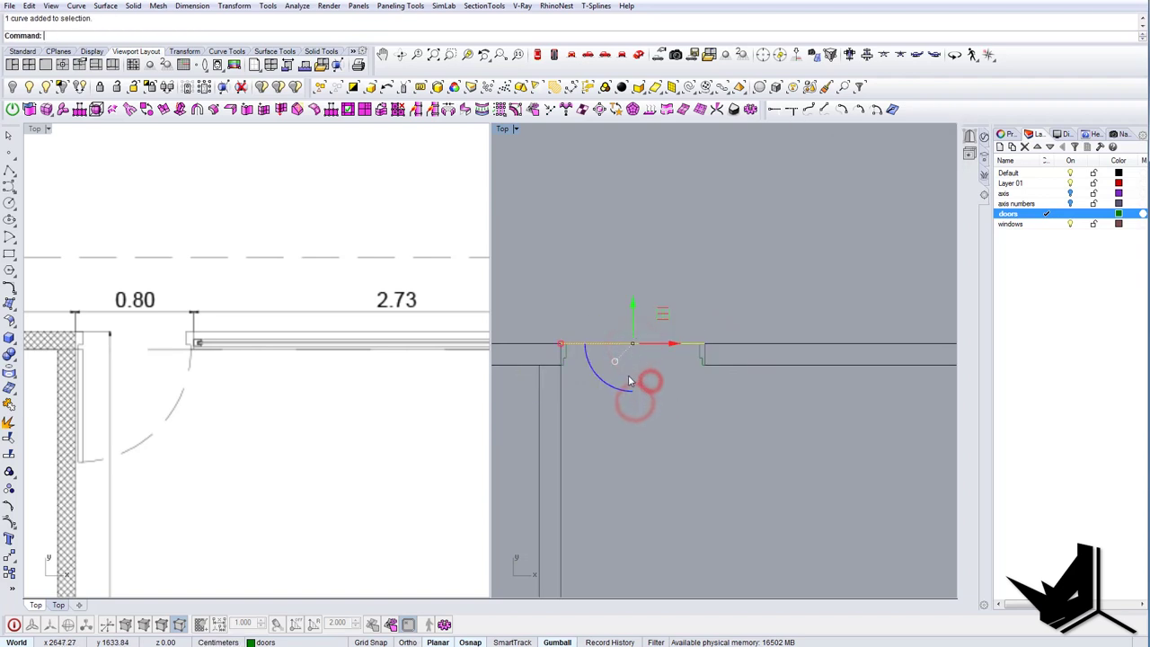
{"action": "key", "text": "Delete"}
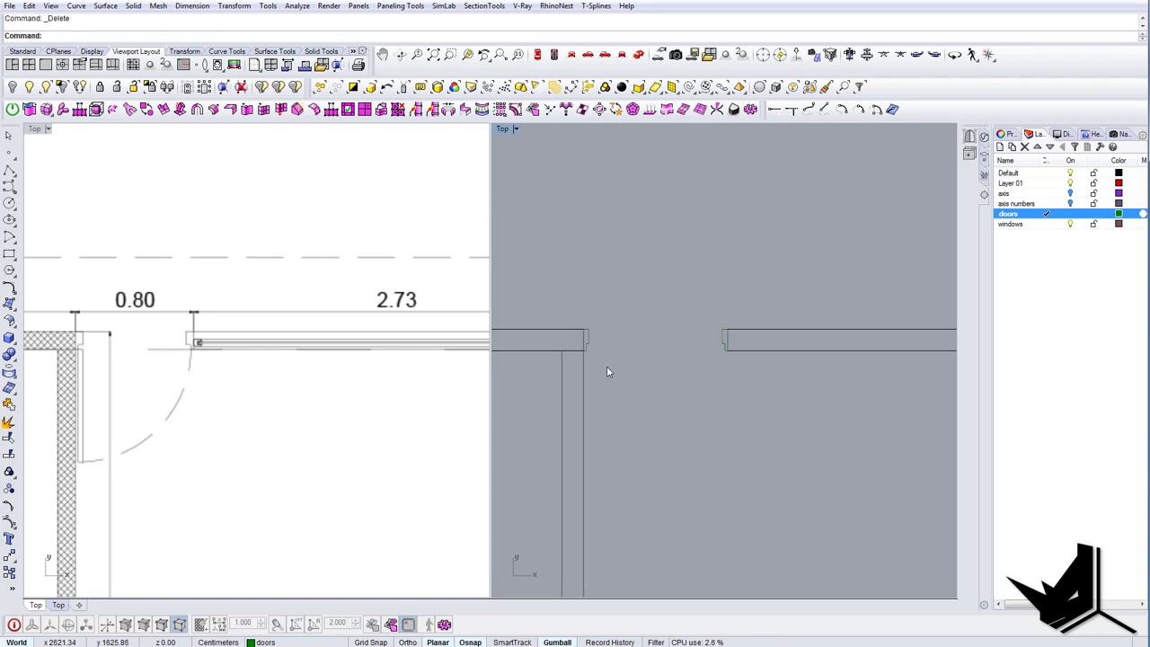
Draw a door leaf rectangle about 12 cm wide and 101 cm long downward from the frame's lower corner.
{"action": "type", "text": "Rectangle"}
{"action": "key", "text": "Return"}
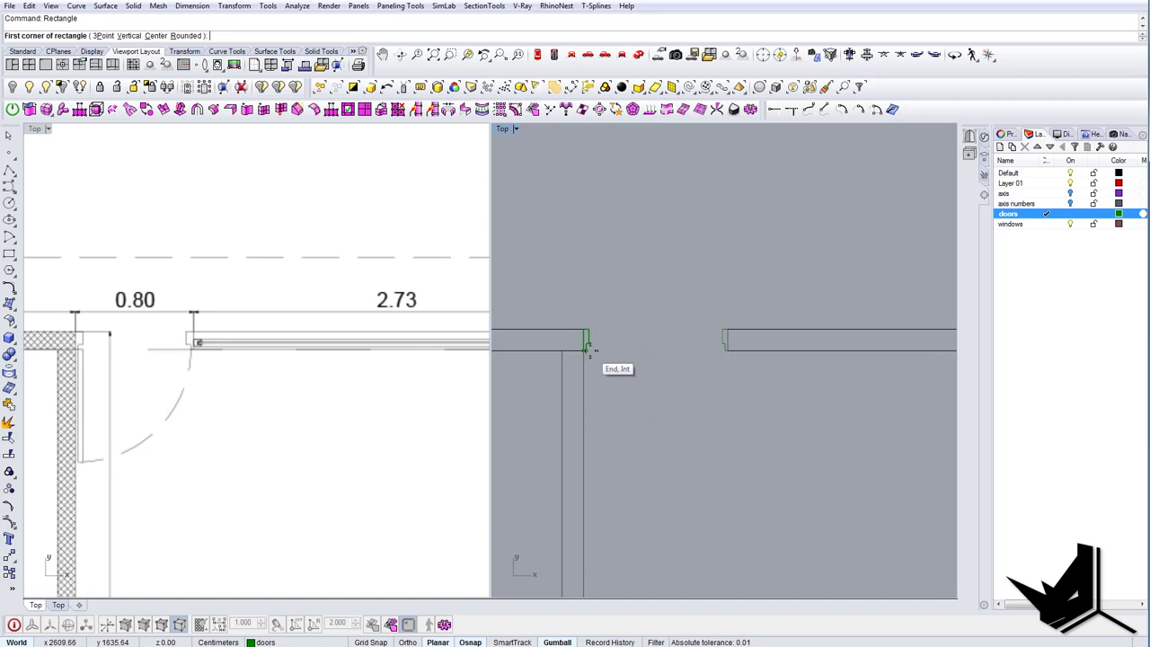
{"action": "left_click", "coordinate": [589, 351]}
{"action": "left_click", "coordinate": [608, 532]}
Scale the door leaf rectangle in one direction to a length of 80 cm from its upper edge.
{"action": "left_click_drag", "start_coordinate": [620, 517], "coordinate": [600, 494]}
{"action": "type", "text": "SC"}
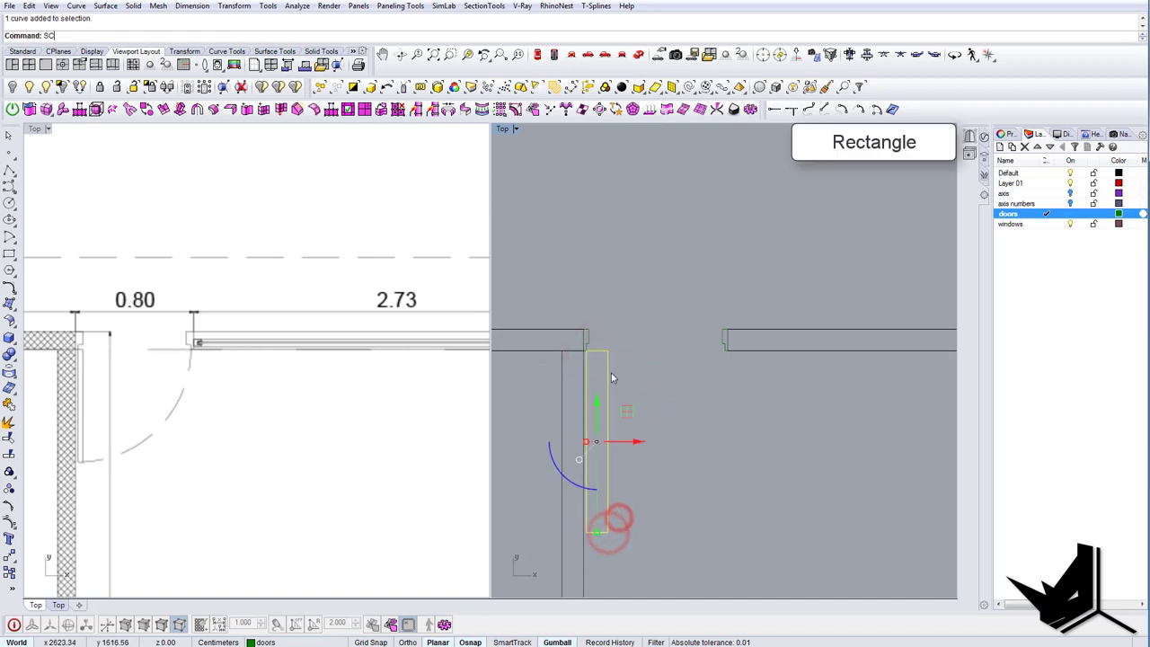
{"action": "key", "text": "Return"}
{"action": "left_click", "coordinate": [610, 355]}
{"action": "left_click", "coordinate": [612, 532]}
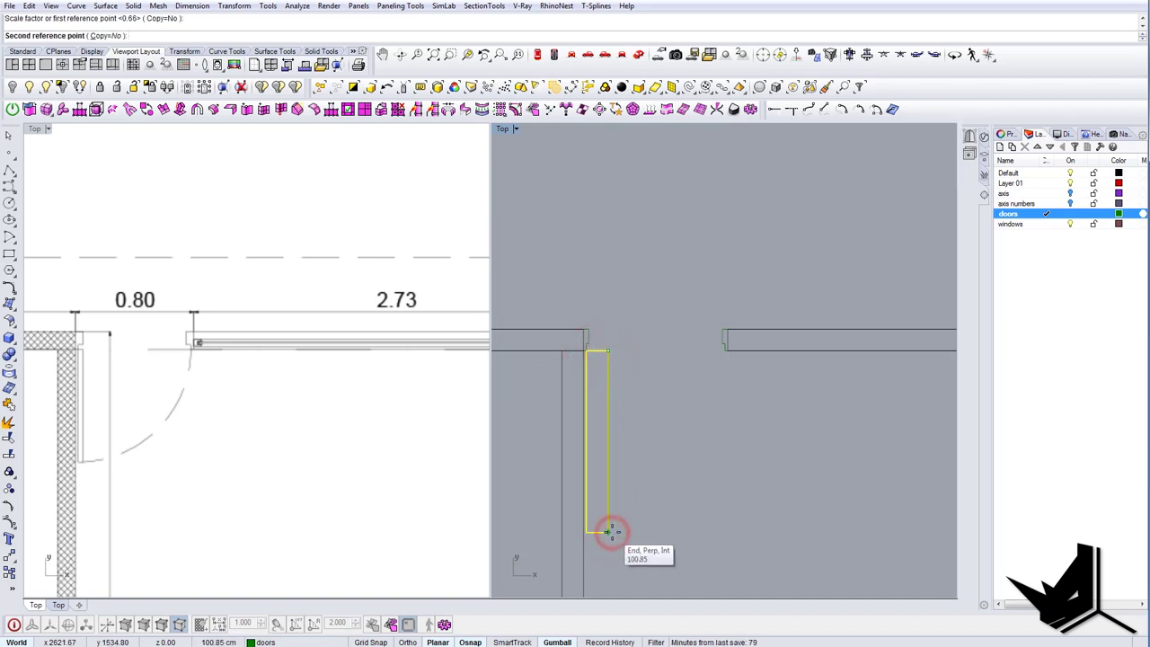
{"action": "type", "text": "80"}
{"action": "key", "text": "Return"}
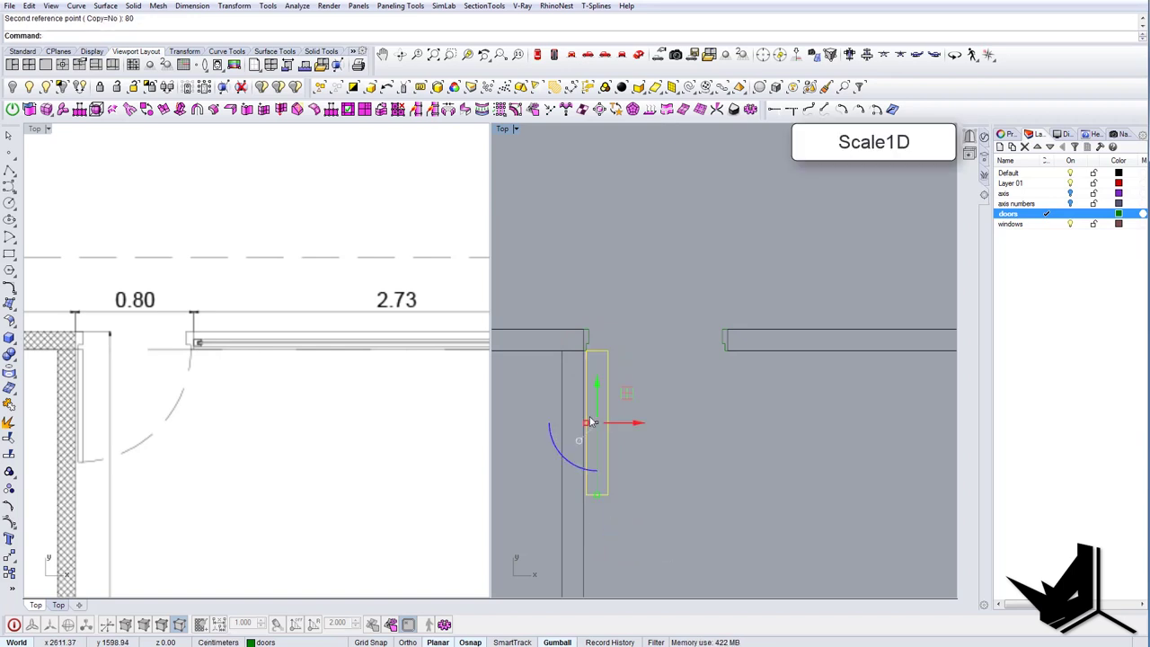
Scale the door leaf rectangle in one direction to a thickness of 2 cm from its wall-side edge.
{"action": "type", "text": "SC1"}
{"action": "key", "text": "Return"}
{"action": "scroll", "coordinate": [588, 349], "scroll_direction": "up", "scroll_amount": 4}
{"action": "left_click", "coordinate": [587, 351]}
{"action": "left_click", "coordinate": [614, 354]}
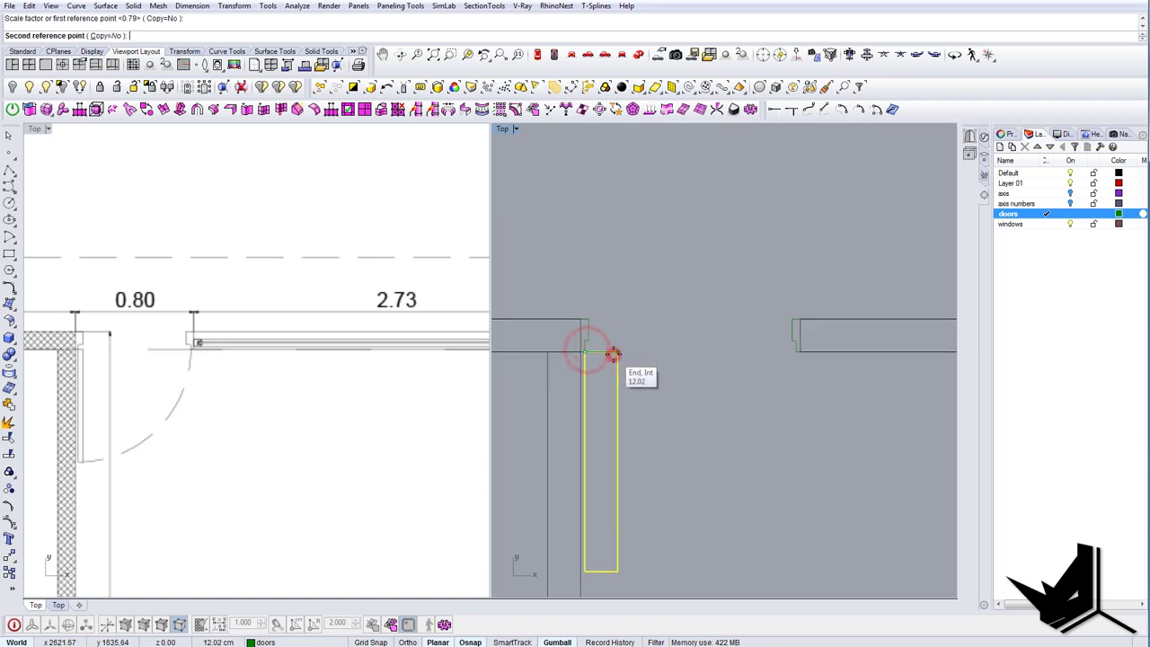
{"action": "key", "text": "Return"}
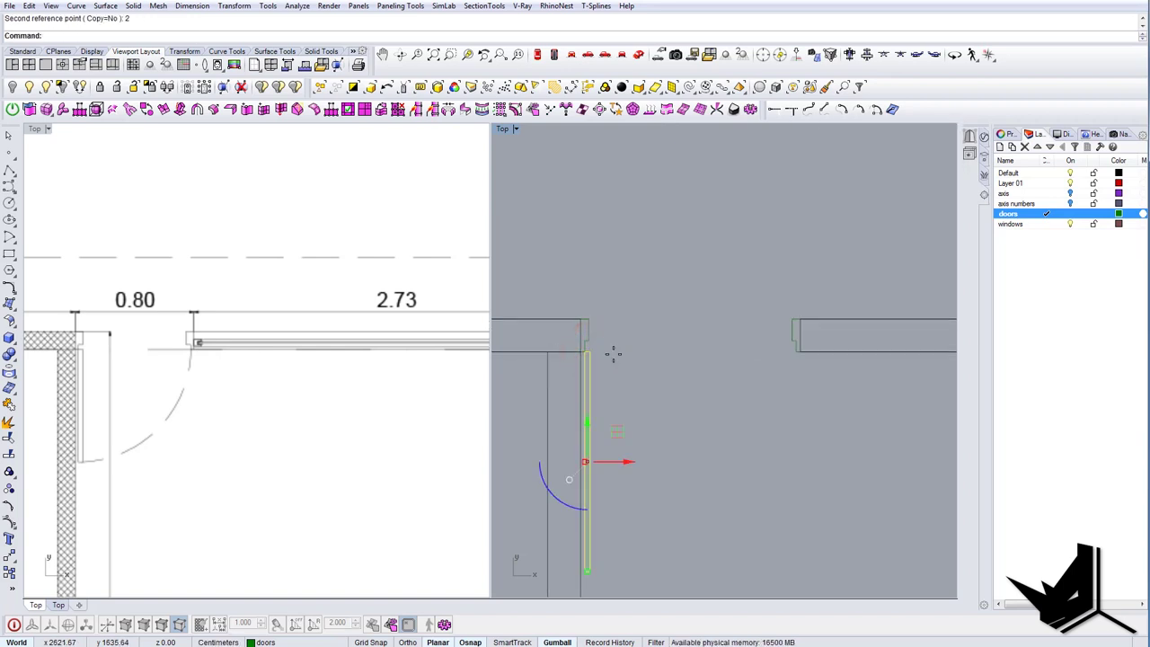
{"action": "key", "text": "Escape"}
Show the left frame profile's control points and move its opening-side points into line with the door leaf's outer edge.
{"action": "scroll", "coordinate": [595, 354], "scroll_direction": "up", "scroll_amount": 8}
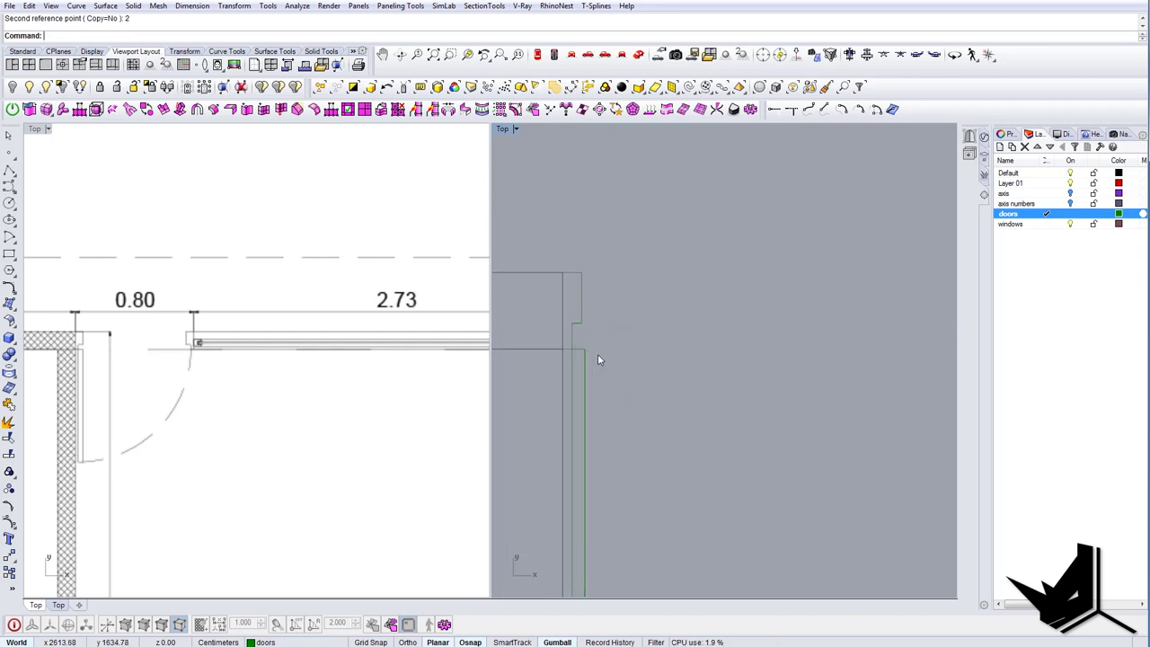
{"action": "scroll", "coordinate": [585, 307], "scroll_direction": "up", "scroll_amount": 4}
{"action": "left_click", "coordinate": [578, 298]}
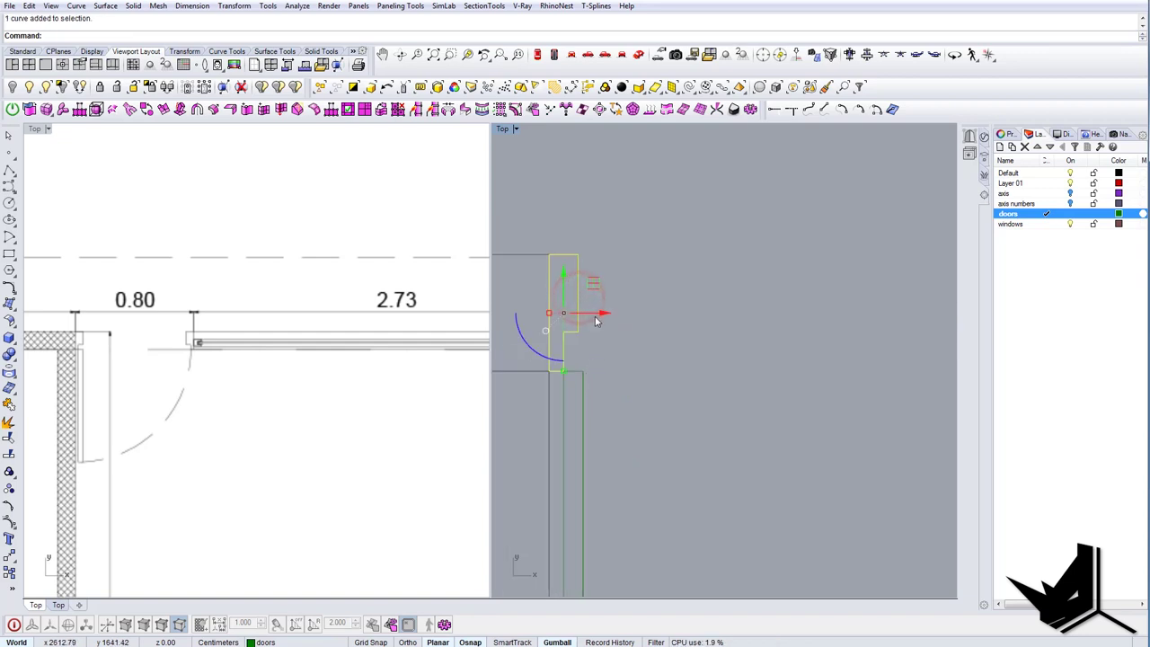
{"action": "scroll", "coordinate": [596, 321], "scroll_direction": "down", "scroll_amount": 3}
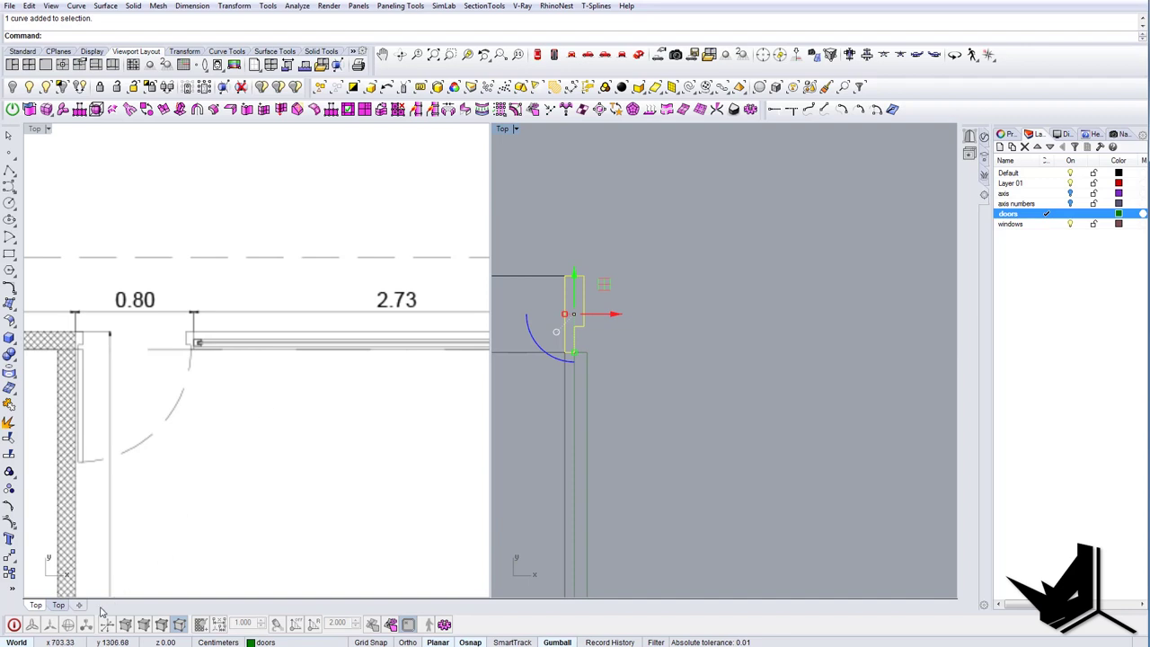
{"action": "left_click", "coordinate": [11, 517]}
{"action": "left_click_drag", "start_coordinate": [578, 255], "coordinate": [588, 336]}
{"action": "right_click_drag", "start_coordinate": [585, 322], "coordinate": [570, 312]}
{"action": "type", "text": "m"}
{"action": "key", "text": "Return"}
{"action": "scroll", "coordinate": [571, 307], "scroll_direction": "up", "scroll_amount": 2}
{"action": "left_click", "coordinate": [576, 274]}
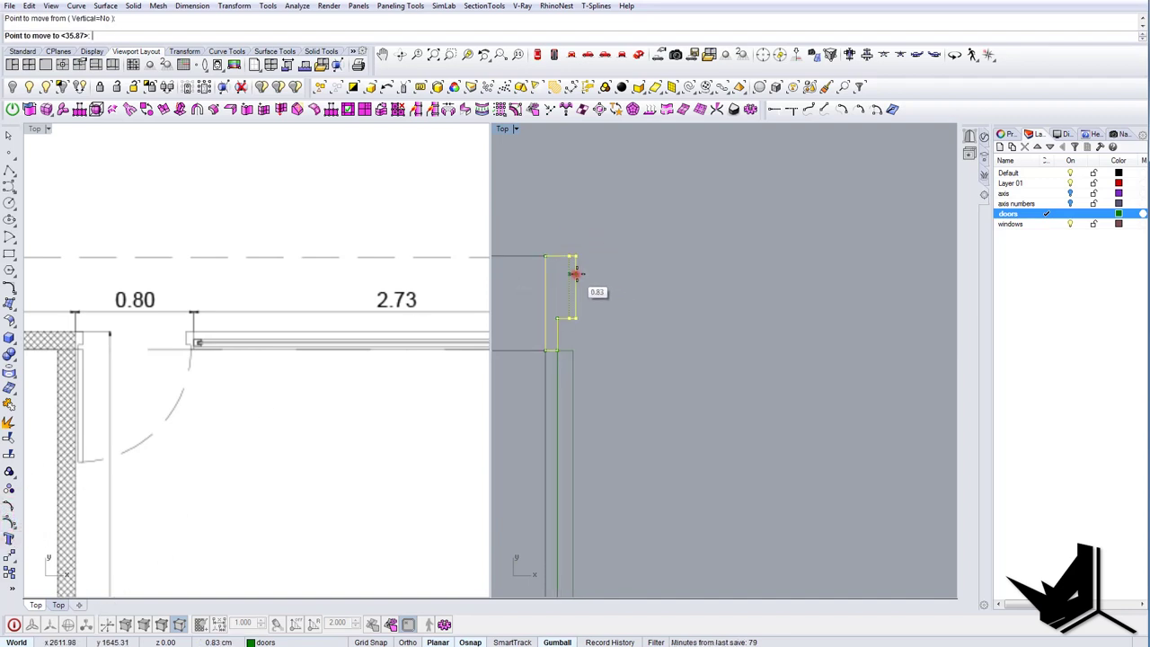
{"action": "left_click", "coordinate": [573, 349]}
{"action": "scroll", "coordinate": [573, 349], "scroll_direction": "down", "scroll_amount": 8}
{"action": "key", "text": "Escape"}
{"action": "key", "text": "Escape"}
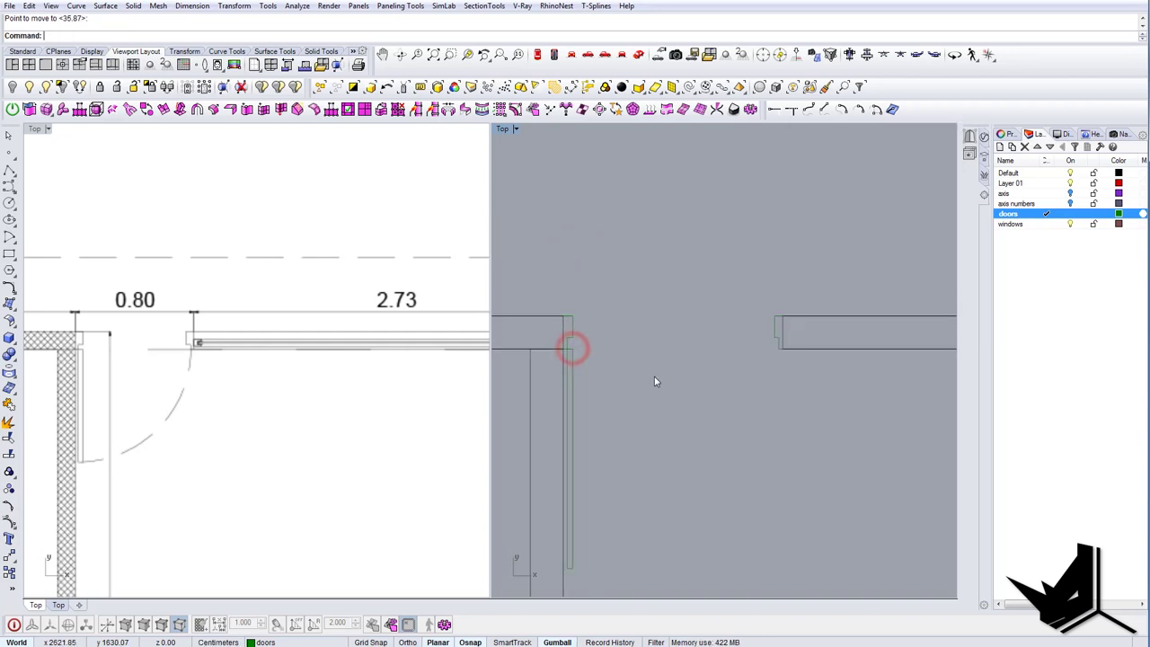
Draw a line across the door opening between the midpoints of the two wall ends.
{"action": "right_click_drag", "start_coordinate": [634, 370], "coordinate": [601, 365]}
{"action": "type", "text": "l"}
{"action": "key", "text": "Return"}
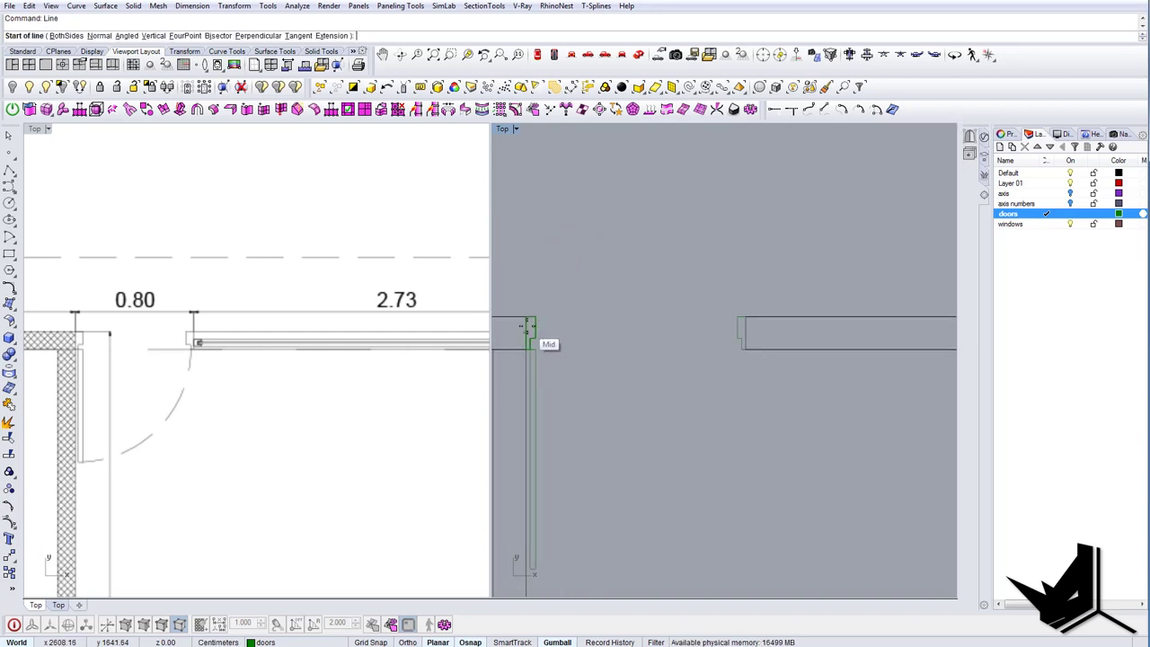
{"action": "left_click", "coordinate": [528, 327]}
{"action": "left_click", "coordinate": [747, 334]}
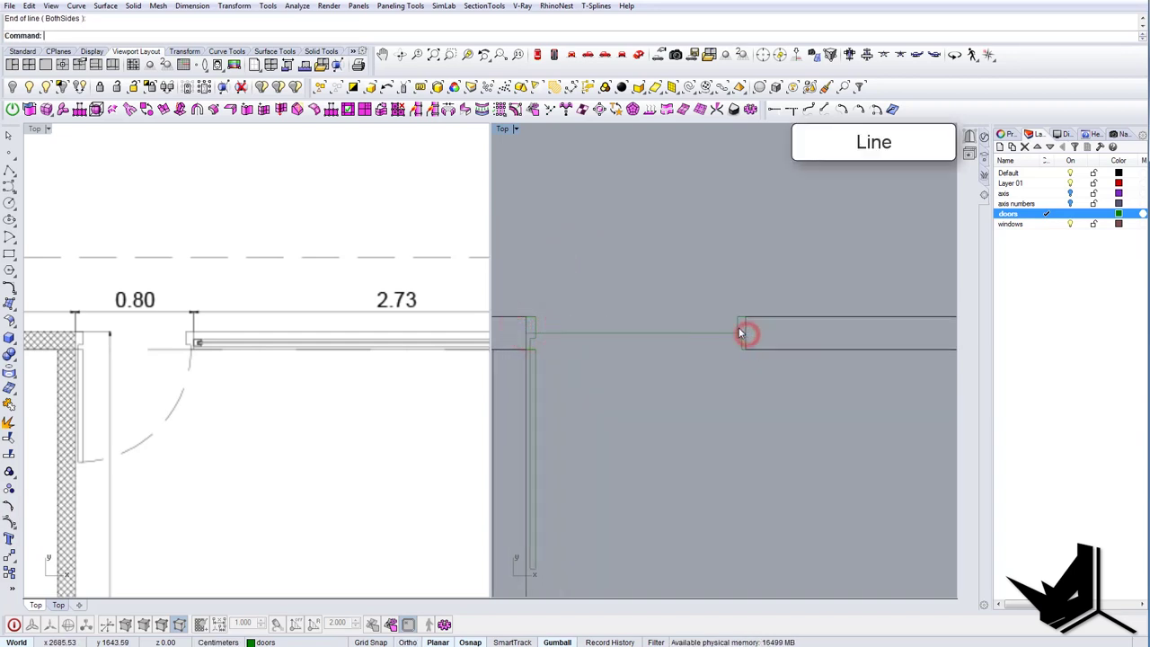
Delete the right frame profile and mirror the left one about a vertical axis through the midpoint of the opening's helper line.
{"action": "left_click", "coordinate": [740, 328]}
{"action": "key", "text": "Delete"}
{"action": "left_click", "coordinate": [537, 325]}
{"action": "right_click_drag", "start_coordinate": [627, 382], "coordinate": [601, 375]}
{"action": "type", "text": "mi"}
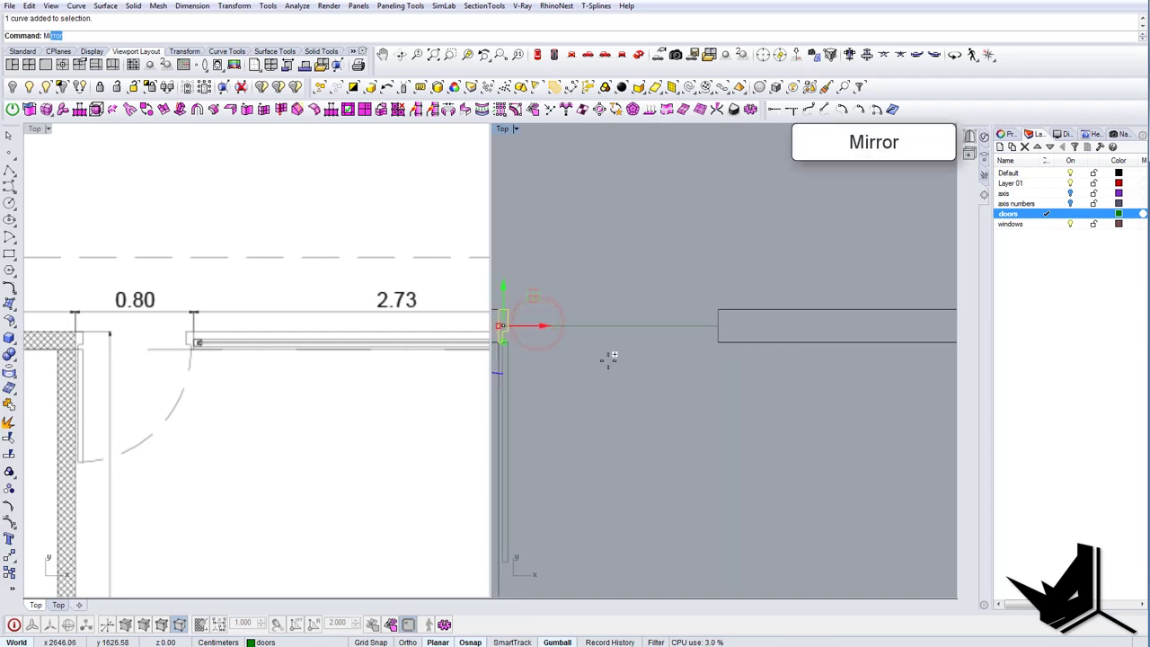
{"action": "key", "text": "Return"}
{"action": "left_click", "coordinate": [609, 329]}
{"action": "left_click", "coordinate": [609, 293], "text": "shift"}
Delete the helper line across the door opening.
{"action": "left_click_drag", "start_coordinate": [620, 287], "coordinate": [596, 345]}
{"action": "scroll", "coordinate": [595, 346], "scroll_direction": "down", "scroll_amount": 8}
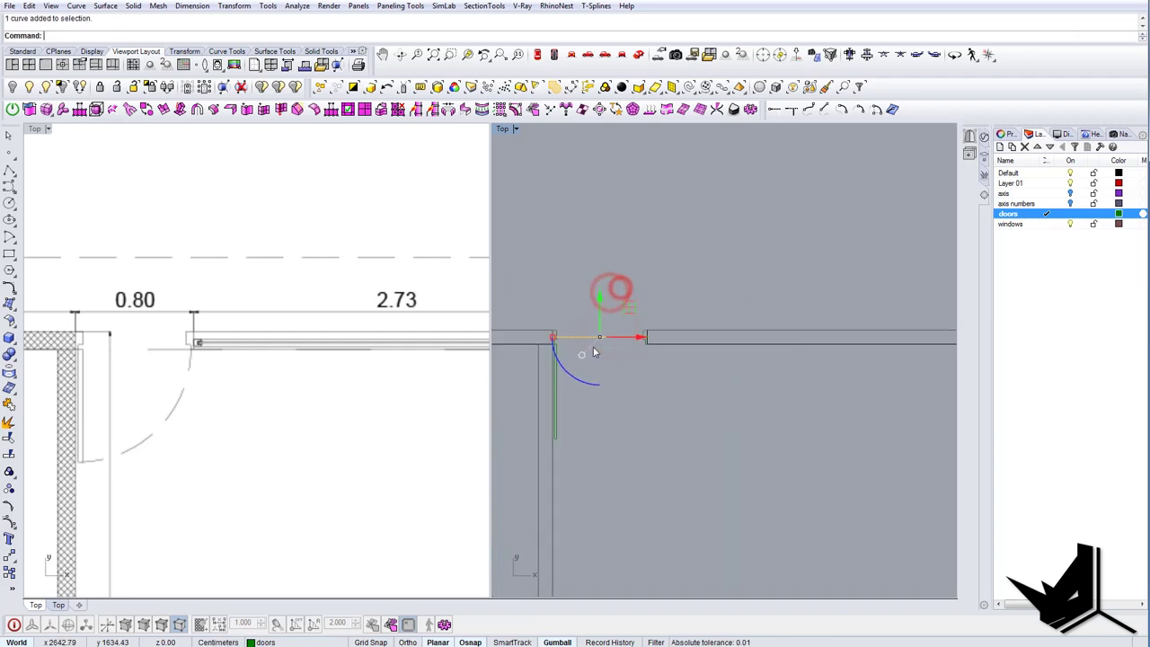
{"action": "key", "text": "Delete"}
{"action": "right_click_drag", "start_coordinate": [595, 345], "coordinate": [620, 319]}
{"action": "scroll", "coordinate": [607, 410], "scroll_direction": "up", "scroll_amount": 4}
{"action": "scroll", "coordinate": [638, 381], "scroll_direction": "down", "scroll_amount": 2}
{"action": "right_click_drag", "start_coordinate": [632, 379], "coordinate": [606, 331]}
{"action": "key", "text": "Escape"}
Draw a circle of 80 cm radius centred on the door leaf's upper opening-side corner and reaching its lower corner.
{"action": "type", "text": "Circle"}
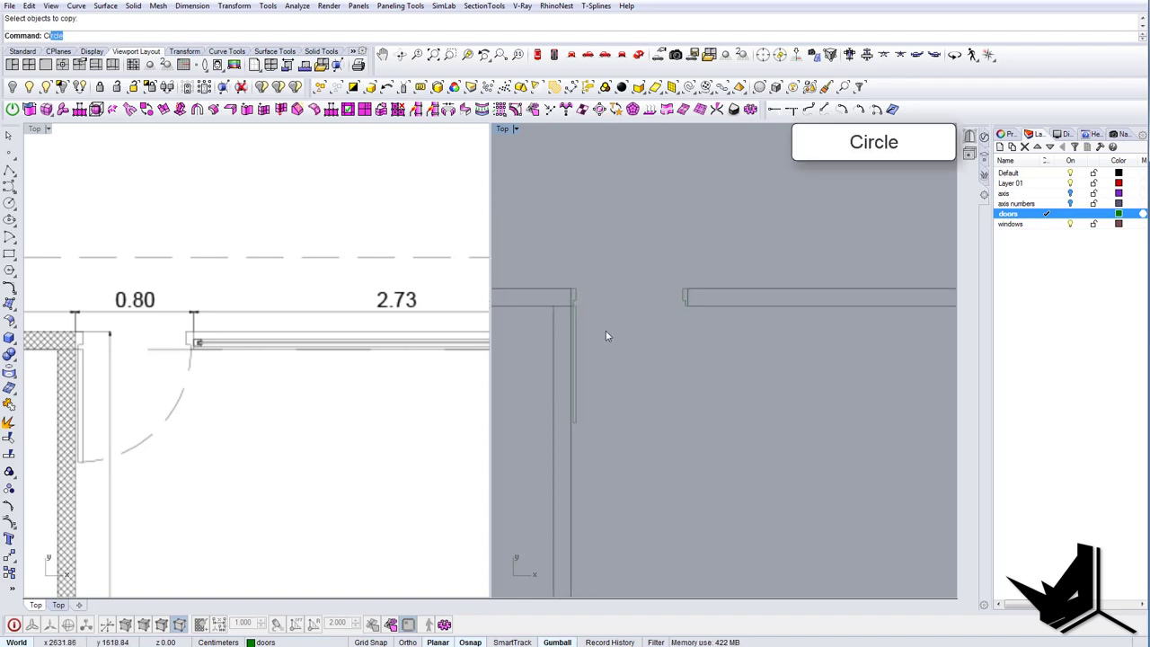
{"action": "key", "text": "Return"}
{"action": "left_click", "coordinate": [576, 307]}
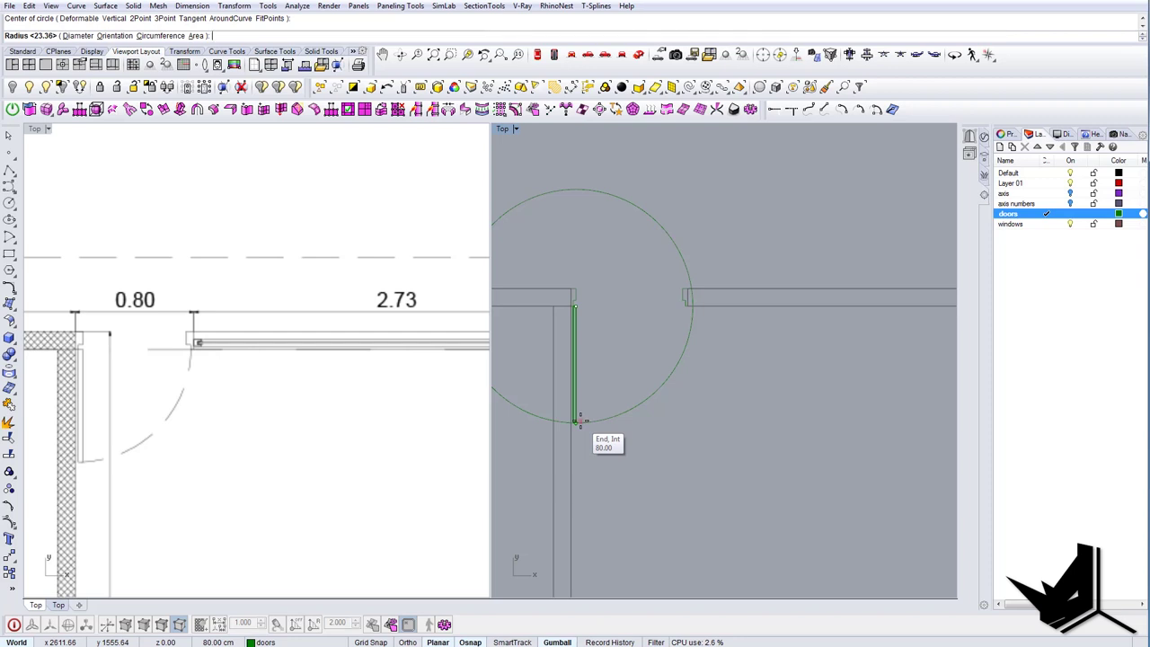
{"action": "left_click", "coordinate": [578, 421]}
{"action": "right_click_drag", "start_coordinate": [681, 388], "coordinate": [733, 409]}
{"action": "left_click", "coordinate": [744, 352]}
{"action": "key", "text": "Escape"}
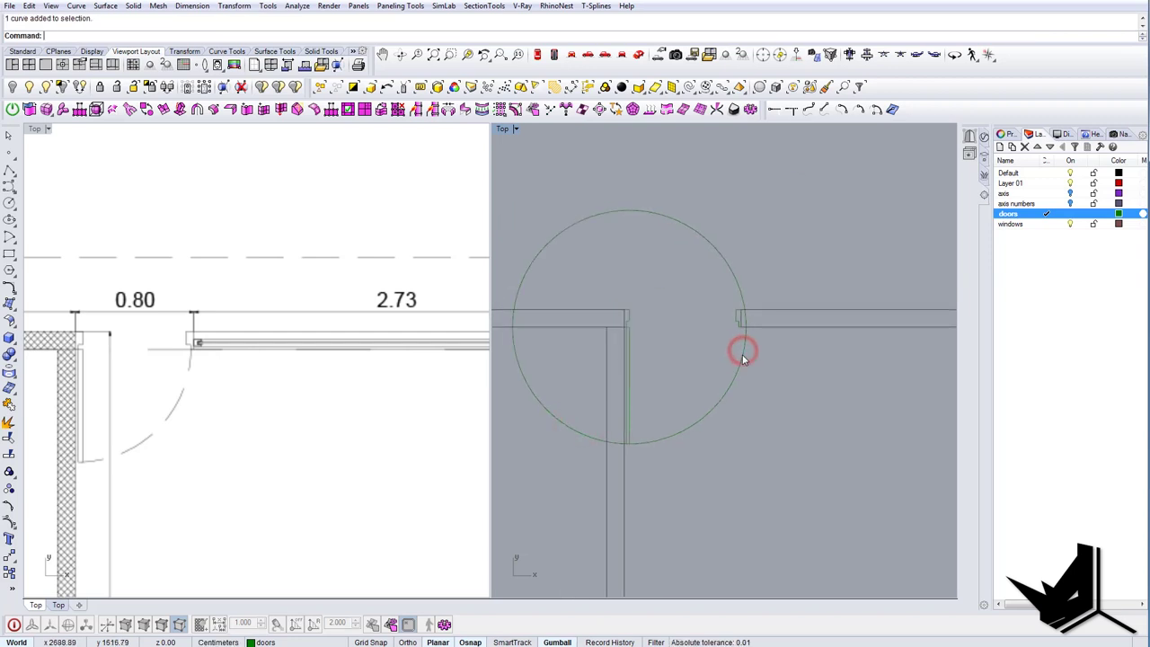
Trim the circle at the door leaf's lower end and the opposite wall end, and remove everything outside the quarter swing arc.
{"action": "type", "text": "Trim"}
{"action": "key", "text": "Return"}
{"action": "left_click_drag", "start_coordinate": [776, 449], "coordinate": [589, 282]}
{"action": "scroll", "coordinate": [619, 444], "scroll_direction": "up", "scroll_amount": 10}
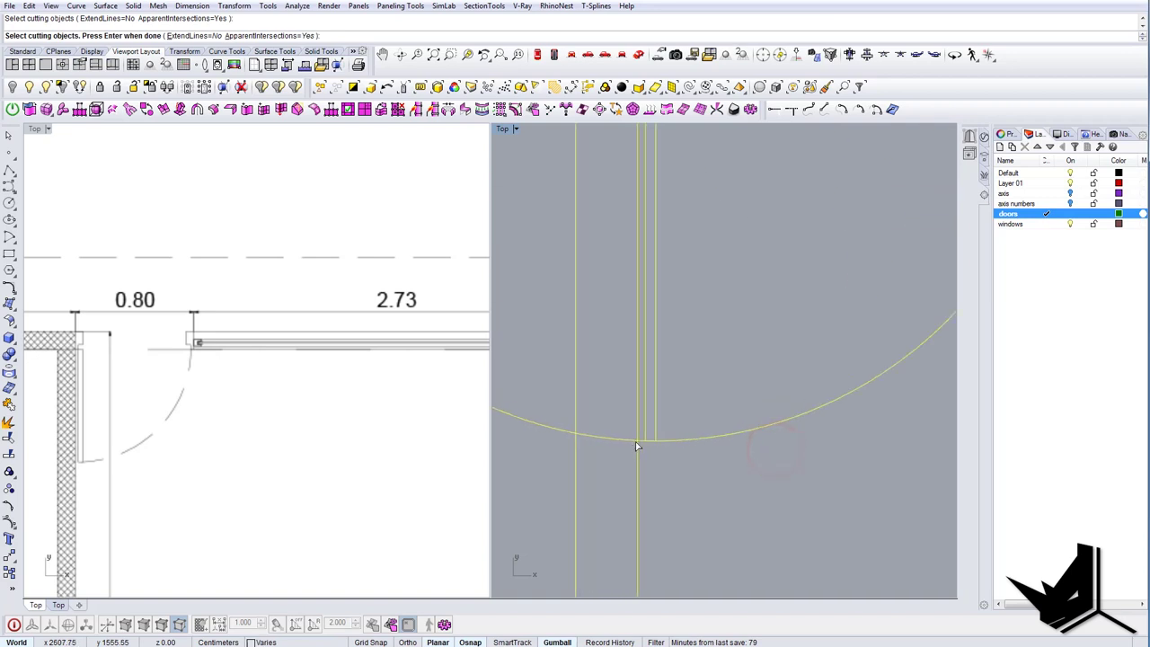
{"action": "scroll", "coordinate": [641, 442], "scroll_direction": "up", "scroll_amount": 15}
{"action": "scroll", "coordinate": [695, 439], "scroll_direction": "up", "scroll_amount": 8}
{"action": "key", "text": "Return"}
{"action": "scroll", "coordinate": [631, 411], "scroll_direction": "up", "scroll_amount": 9}
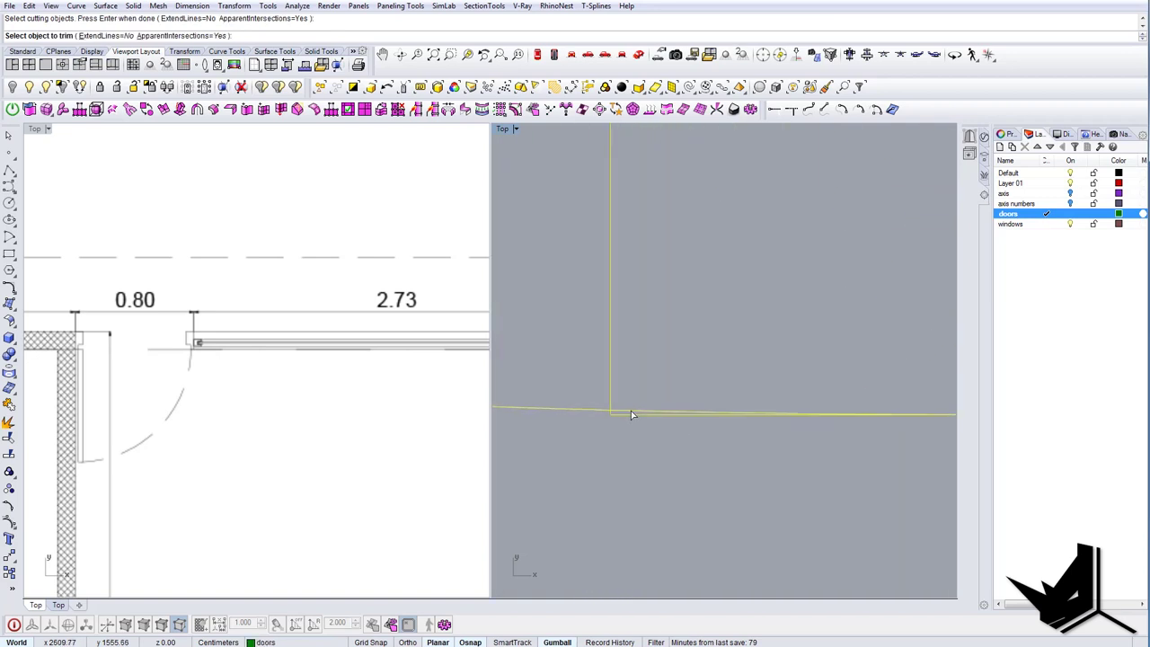
{"action": "left_click", "coordinate": [631, 414]}
{"action": "scroll", "coordinate": [619, 450], "scroll_direction": "down", "scroll_amount": 5}
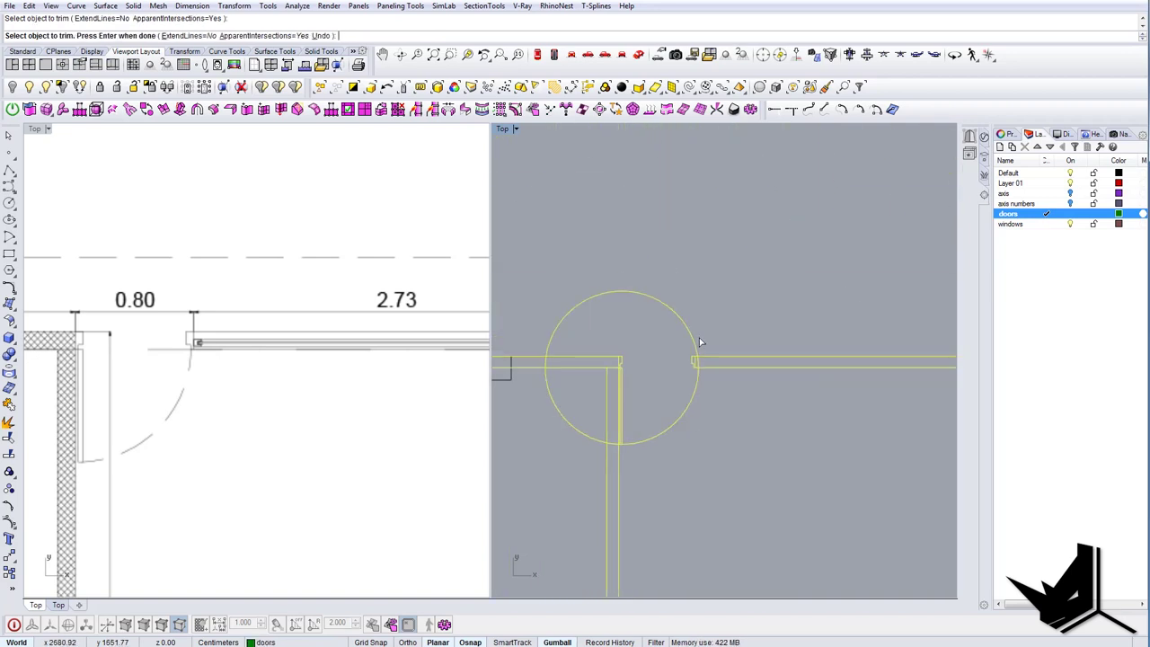
{"action": "scroll", "coordinate": [701, 355], "scroll_direction": "up", "scroll_amount": 10}
{"action": "left_click", "coordinate": [683, 419]}
{"action": "scroll", "coordinate": [725, 380], "scroll_direction": "down", "scroll_amount": 11}
{"action": "key", "text": "Return"}
{"action": "left_click_drag", "start_coordinate": [713, 318], "coordinate": [683, 352]}
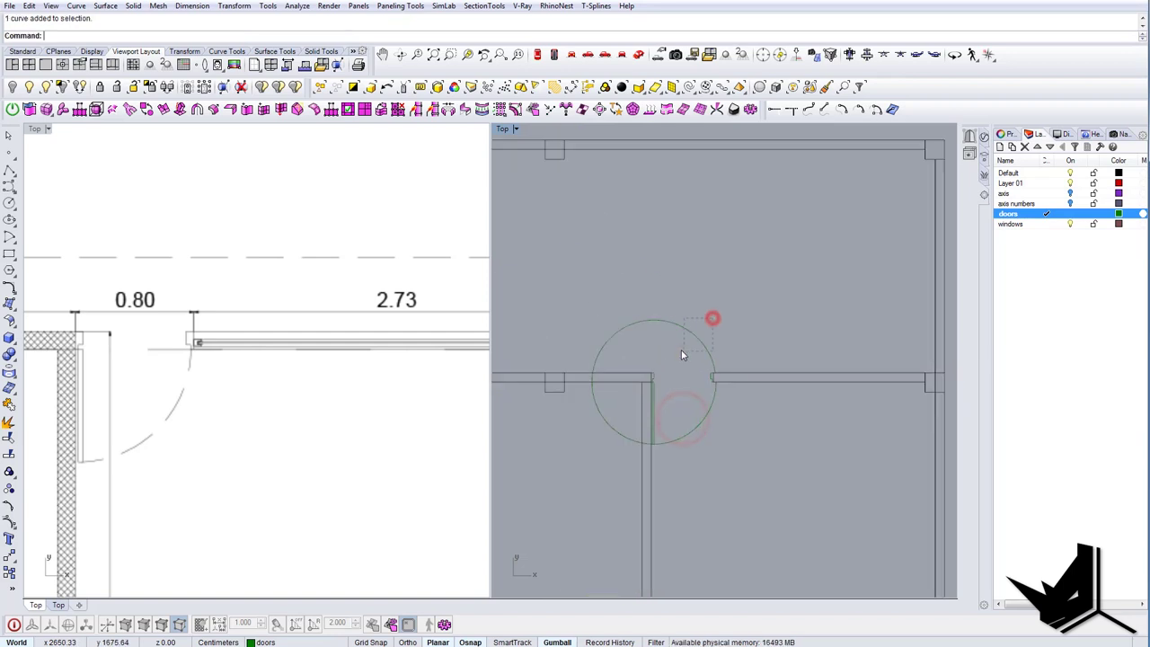
{"action": "scroll", "coordinate": [693, 411], "scroll_direction": "up", "scroll_amount": 3}
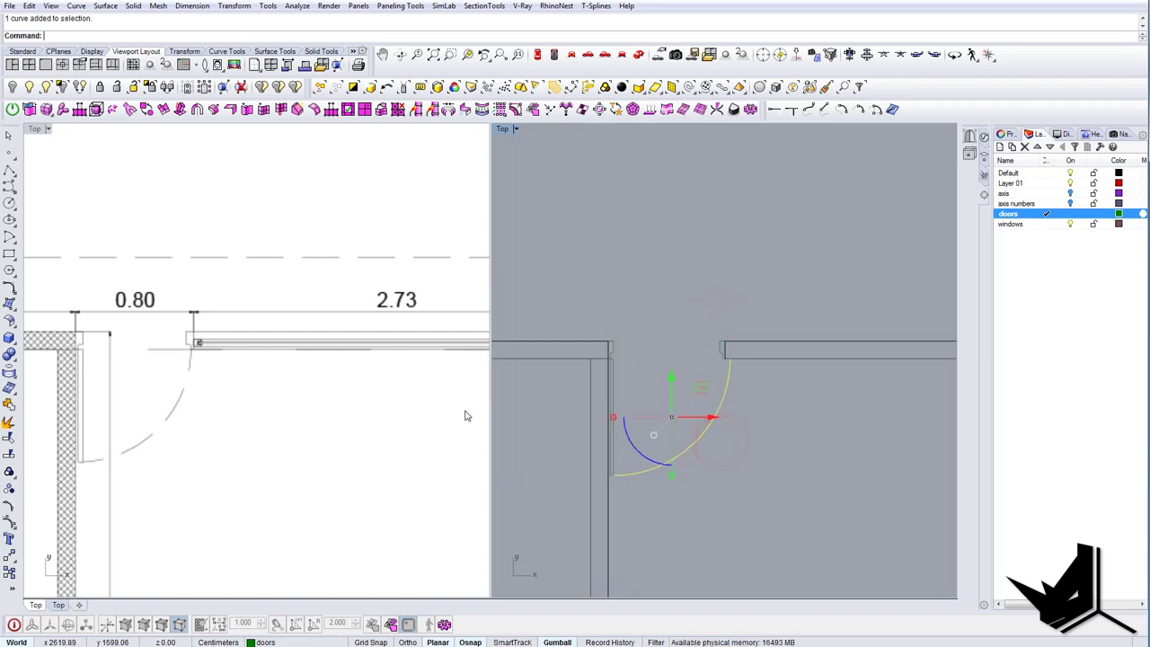
Show the swing arc's control points and move the points on its latch side so the arc ends at the wall corner.
{"action": "left_click", "coordinate": [10, 525]}
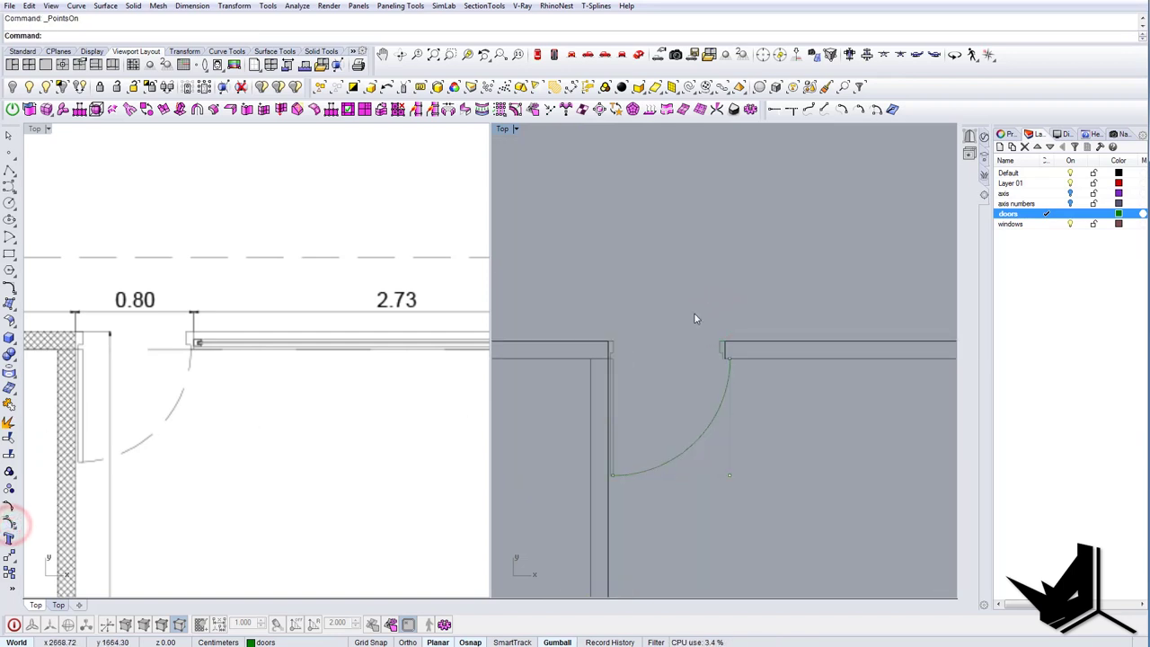
{"action": "left_click_drag", "start_coordinate": [693, 312], "coordinate": [747, 485]}
{"action": "right_click_drag", "start_coordinate": [746, 485], "coordinate": [741, 486]}
{"action": "scroll", "coordinate": [688, 332], "scroll_direction": "up", "scroll_amount": 5}
{"action": "left_click_drag", "start_coordinate": [750, 288], "coordinate": [760, 370], "text": "ctrl"}
{"action": "right_click_drag", "start_coordinate": [748, 368], "coordinate": [737, 365]}
{"action": "type", "text": "m"}
{"action": "key", "text": "Return"}
{"action": "scroll", "coordinate": [765, 392], "scroll_direction": "up", "scroll_amount": 6}
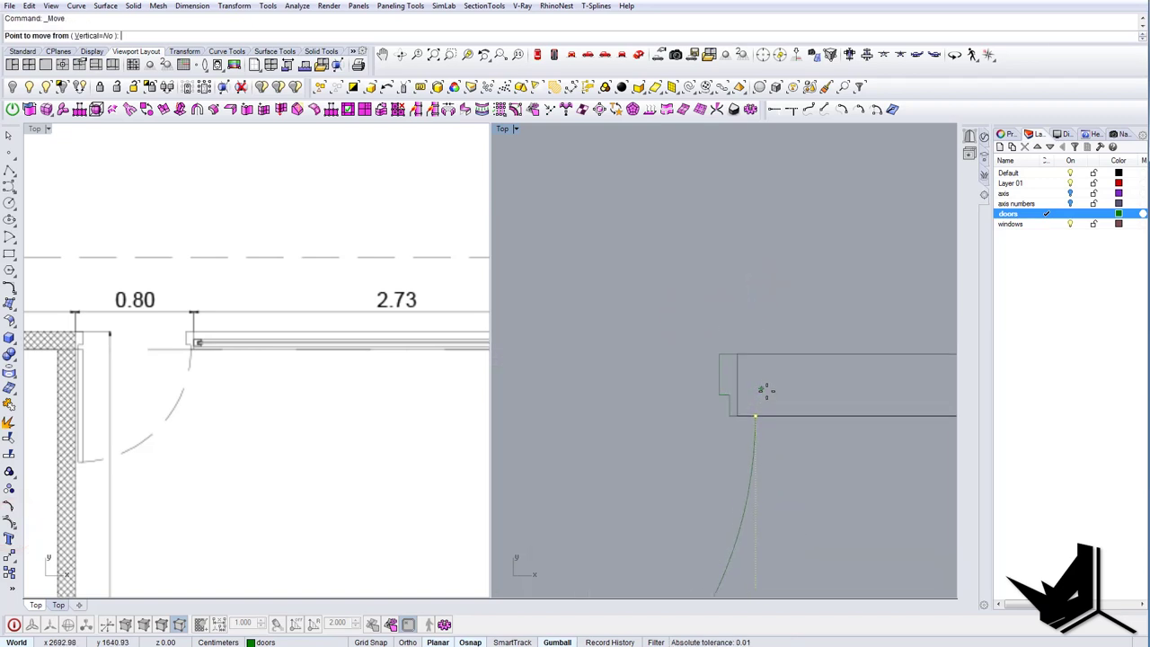
{"action": "left_click", "coordinate": [754, 421]}
{"action": "left_click", "coordinate": [732, 422]}
{"action": "scroll", "coordinate": [739, 332], "scroll_direction": "down", "scroll_amount": 12}
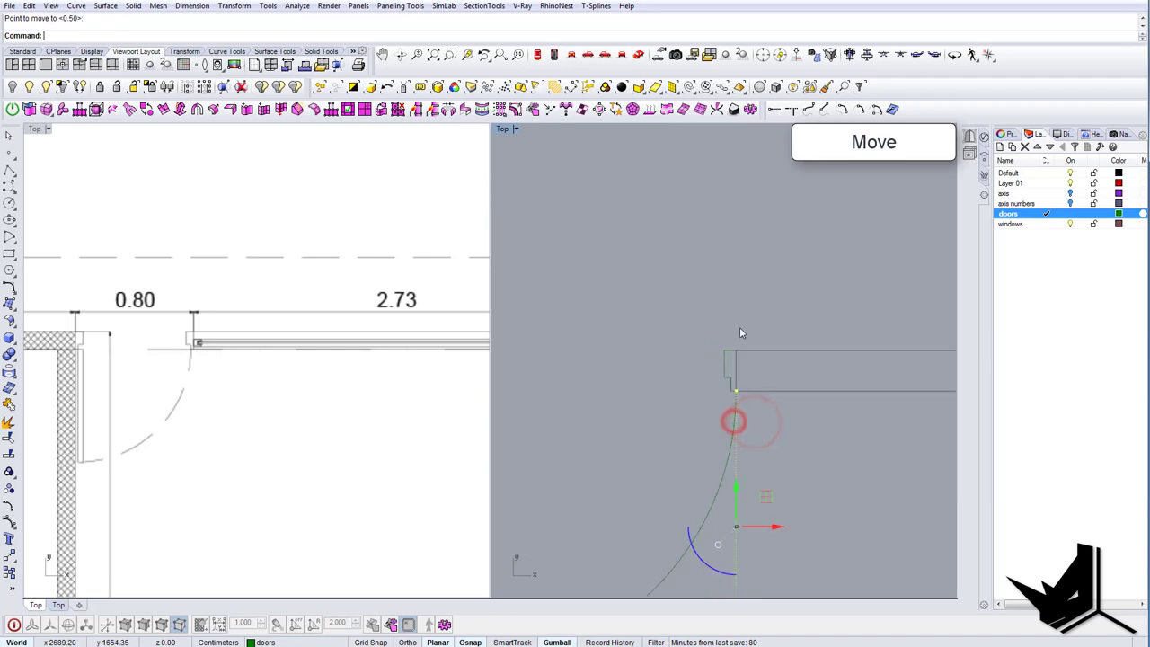
{"action": "right_click_drag", "start_coordinate": [712, 506], "coordinate": [757, 448]}
{"action": "key", "text": "Escape"}
{"action": "scroll", "coordinate": [756, 448], "scroll_direction": "down", "scroll_amount": 2}
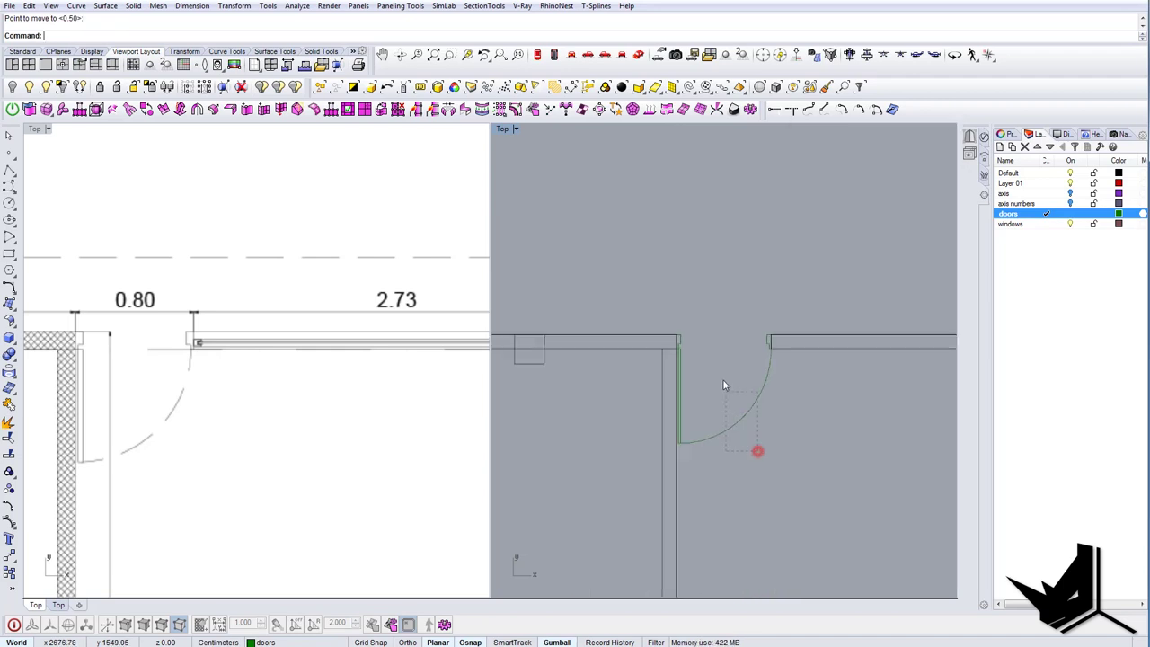
Set the linetype of the door swing arc to Hidden.
{"action": "left_click_drag", "start_coordinate": [758, 451], "coordinate": [723, 383]}
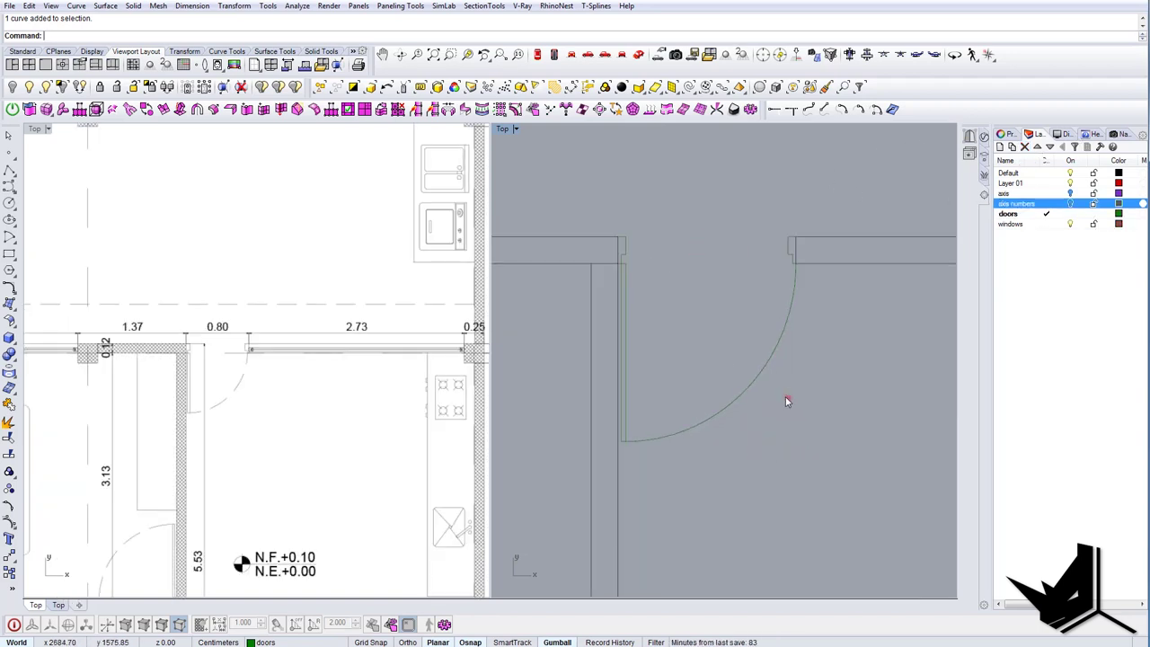
{"action": "scroll", "coordinate": [731, 358], "scroll_direction": "up", "scroll_amount": 3}
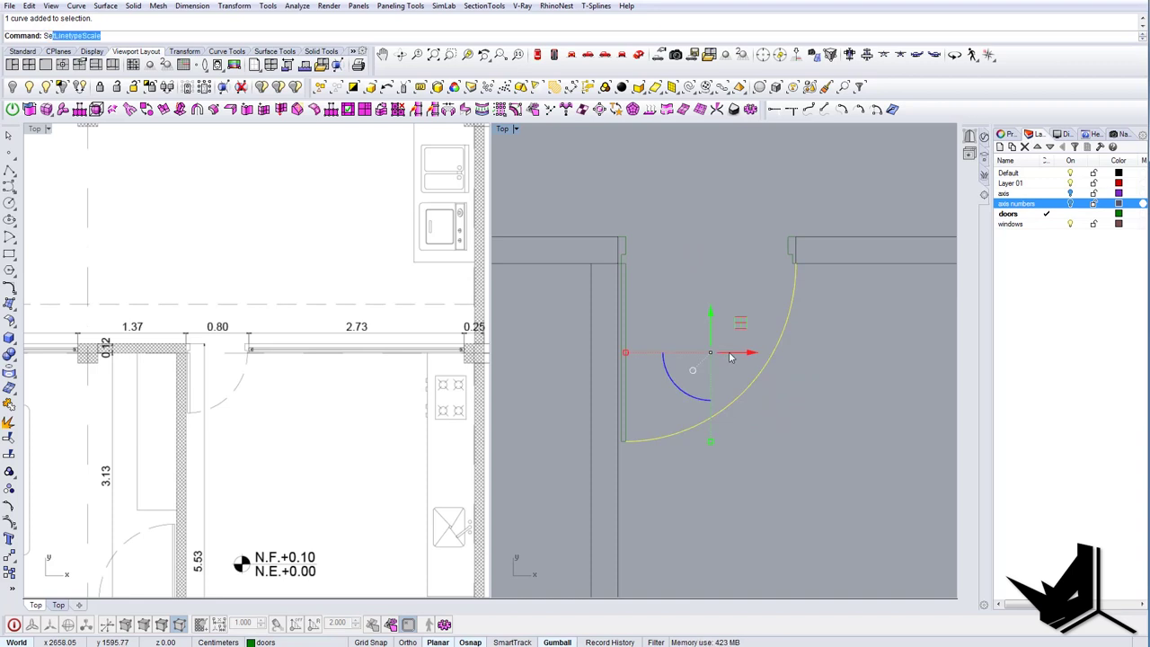
{"action": "type", "text": "tLinetype"}
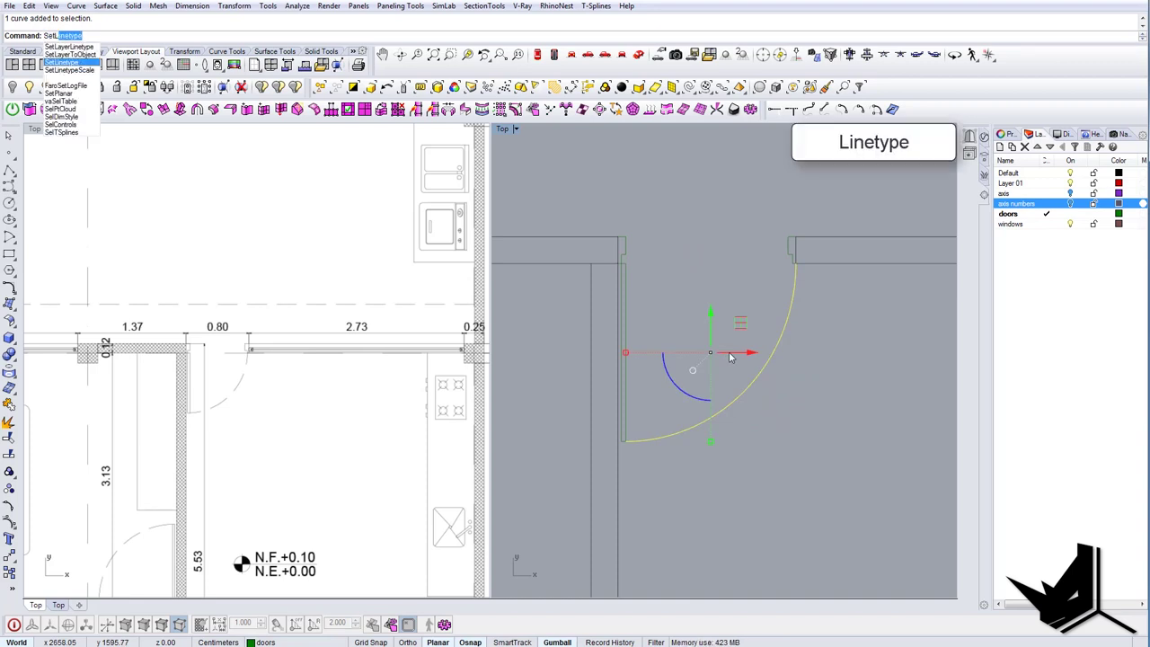
{"action": "key", "text": "Return"}
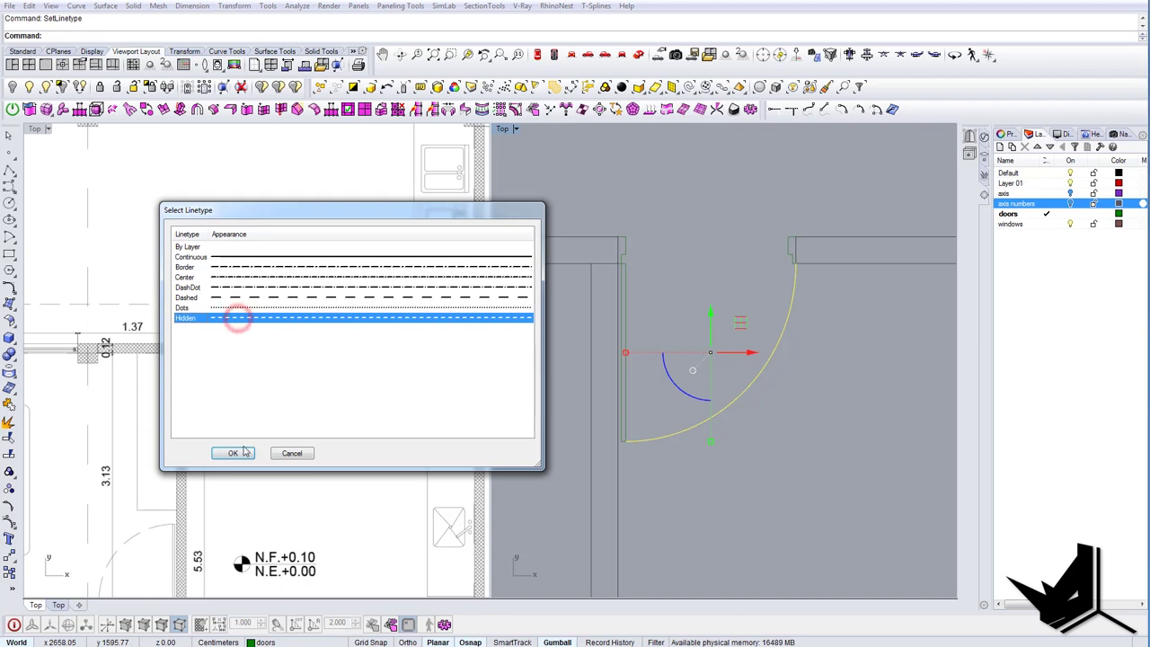
{"action": "left_click", "coordinate": [237, 452]}
{"action": "left_click", "coordinate": [757, 415]}
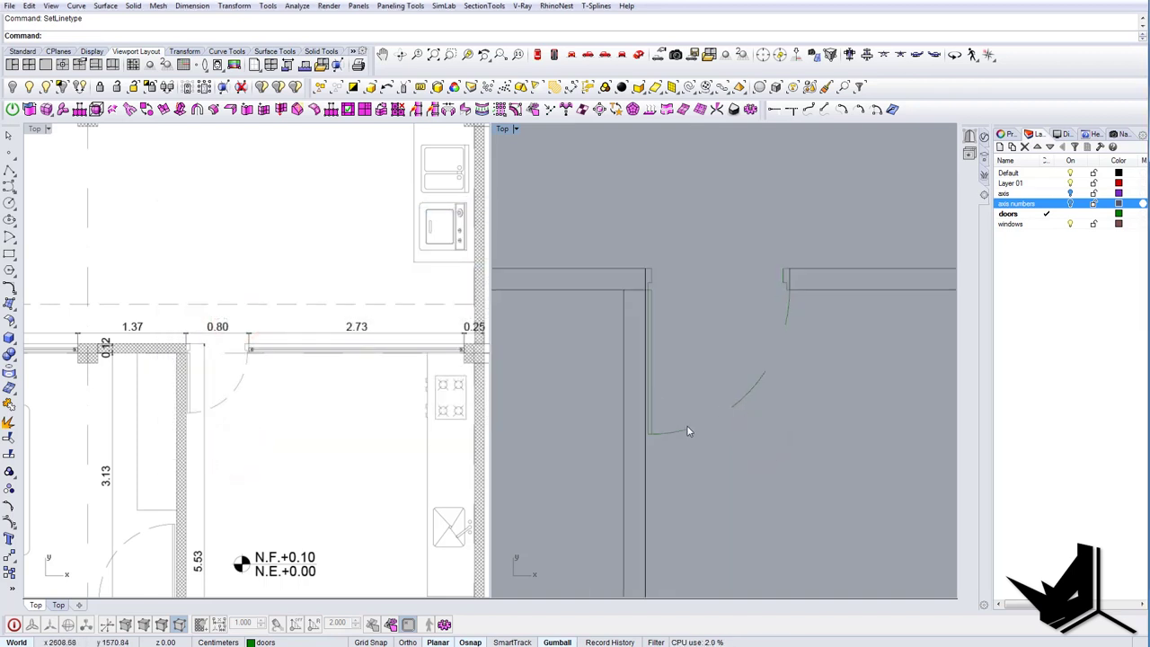
Group the door's leaf, both frame profiles and swing arc.
{"action": "scroll", "coordinate": [745, 436], "scroll_direction": "down", "scroll_amount": 4}
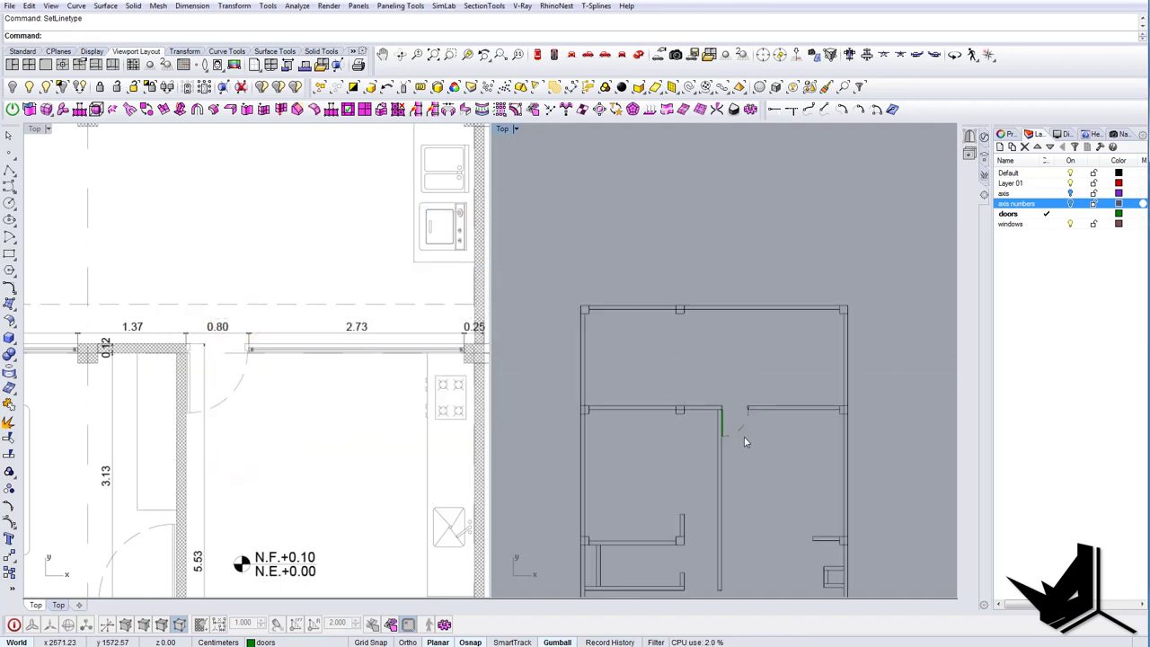
{"action": "scroll", "coordinate": [746, 437], "scroll_direction": "up", "scroll_amount": 2}
{"action": "scroll", "coordinate": [316, 400], "scroll_direction": "down", "scroll_amount": 5}
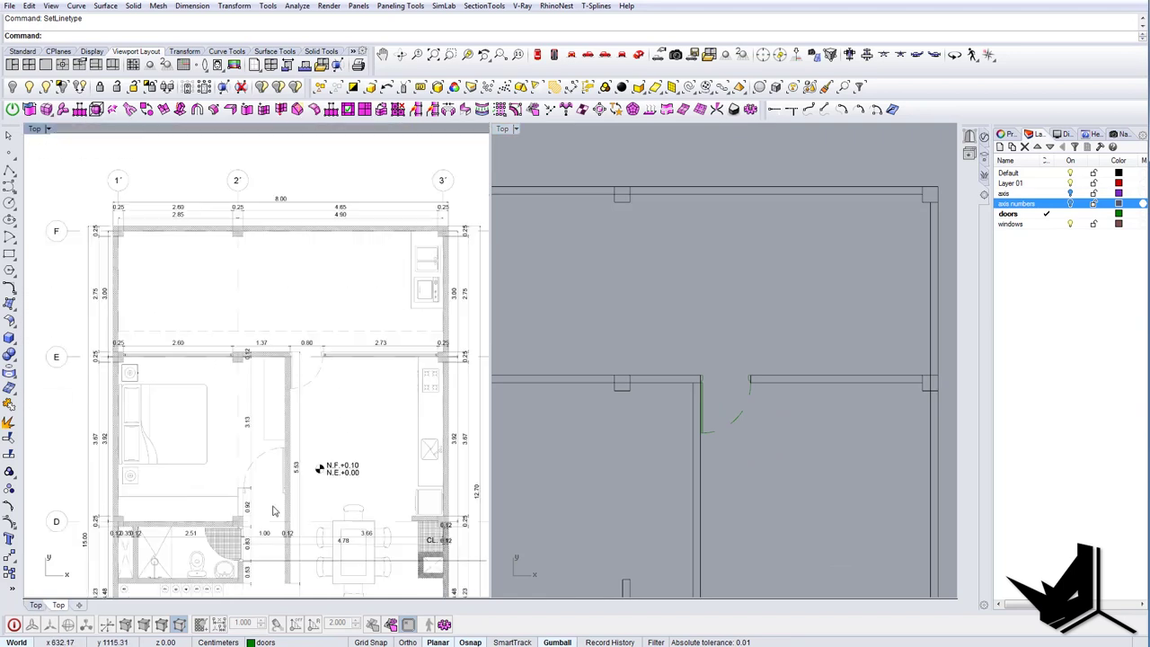
{"action": "scroll", "coordinate": [729, 445], "scroll_direction": "up", "scroll_amount": 3}
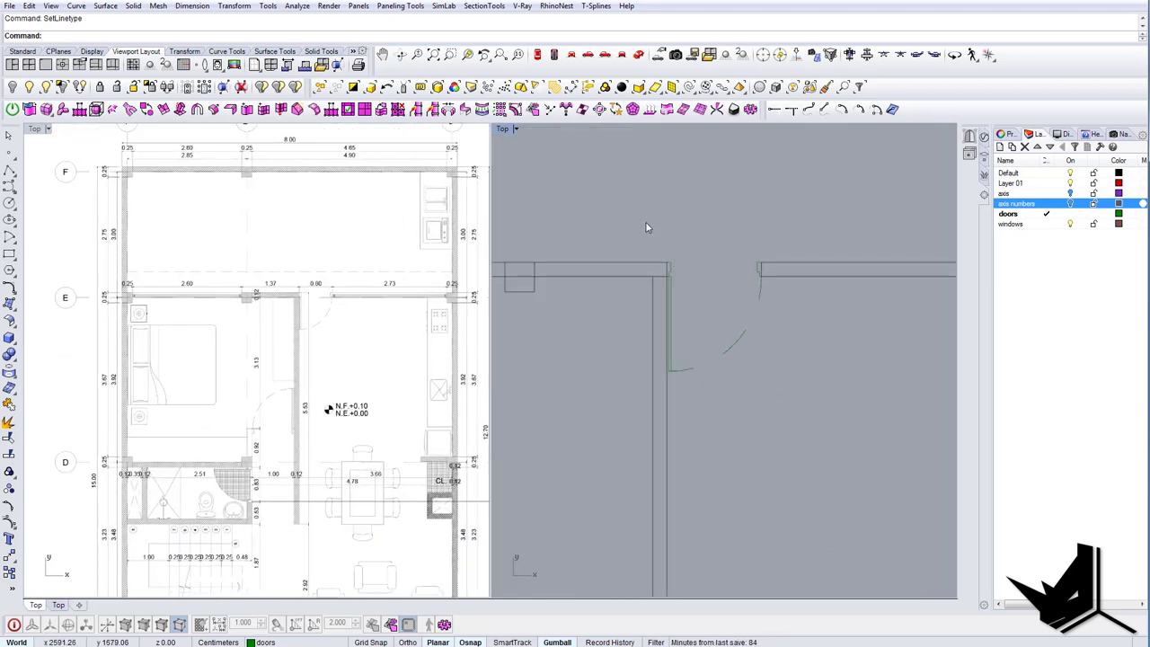
{"action": "left_click_drag", "start_coordinate": [647, 221], "coordinate": [779, 416]}
{"action": "right_click_drag", "start_coordinate": [779, 416], "coordinate": [772, 291]}
{"action": "scroll", "coordinate": [777, 369], "scroll_direction": "down", "scroll_amount": 10}
{"action": "scroll", "coordinate": [737, 303], "scroll_direction": "up", "scroll_amount": 4}
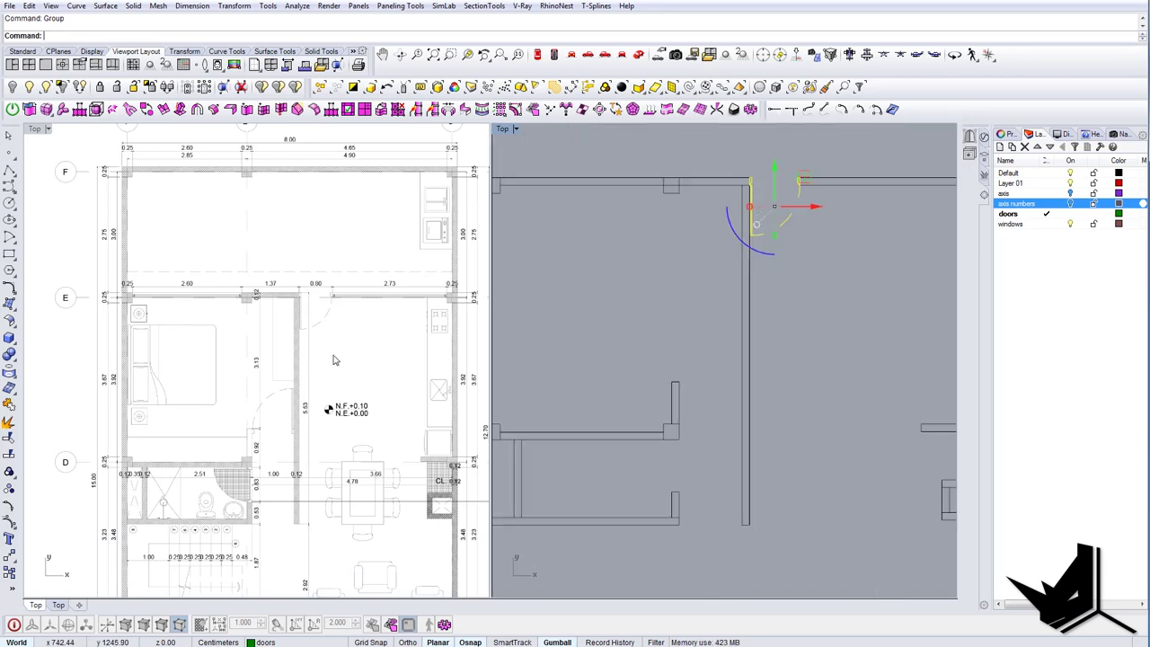
Copy the door group down to the bedroom opening above the short wall stub, following the reference plan.
{"action": "scroll", "coordinate": [317, 298], "scroll_direction": "up", "scroll_amount": 3}
{"action": "scroll", "coordinate": [274, 488], "scroll_direction": "down", "scroll_amount": 3}
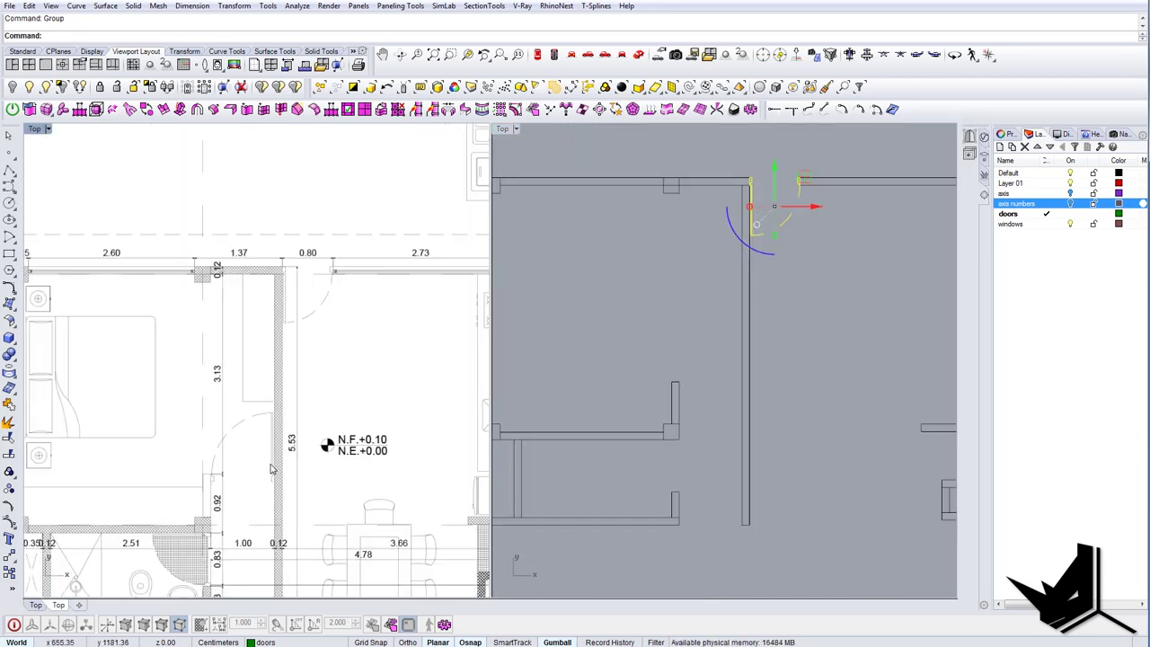
{"action": "right_click_drag", "start_coordinate": [755, 266], "coordinate": [732, 296]}
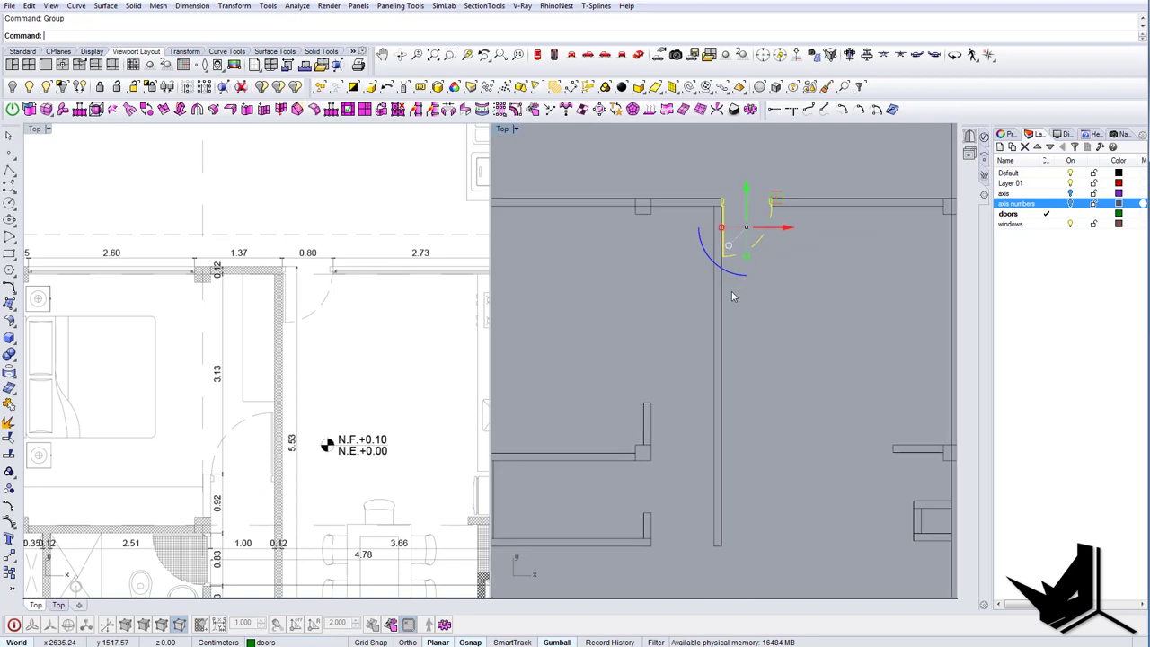
{"action": "right_click_drag", "start_coordinate": [751, 348], "coordinate": [764, 242]}
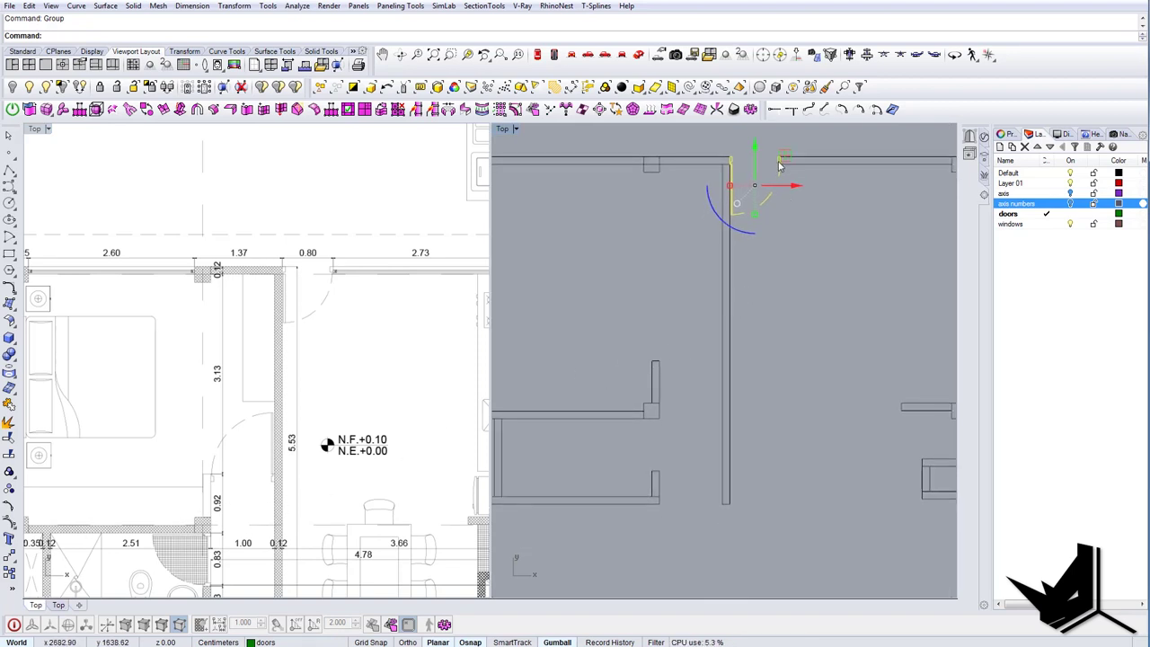
{"action": "right_click_drag", "start_coordinate": [210, 395], "coordinate": [286, 321]}
{"action": "scroll", "coordinate": [300, 385], "scroll_direction": "up", "scroll_amount": 6}
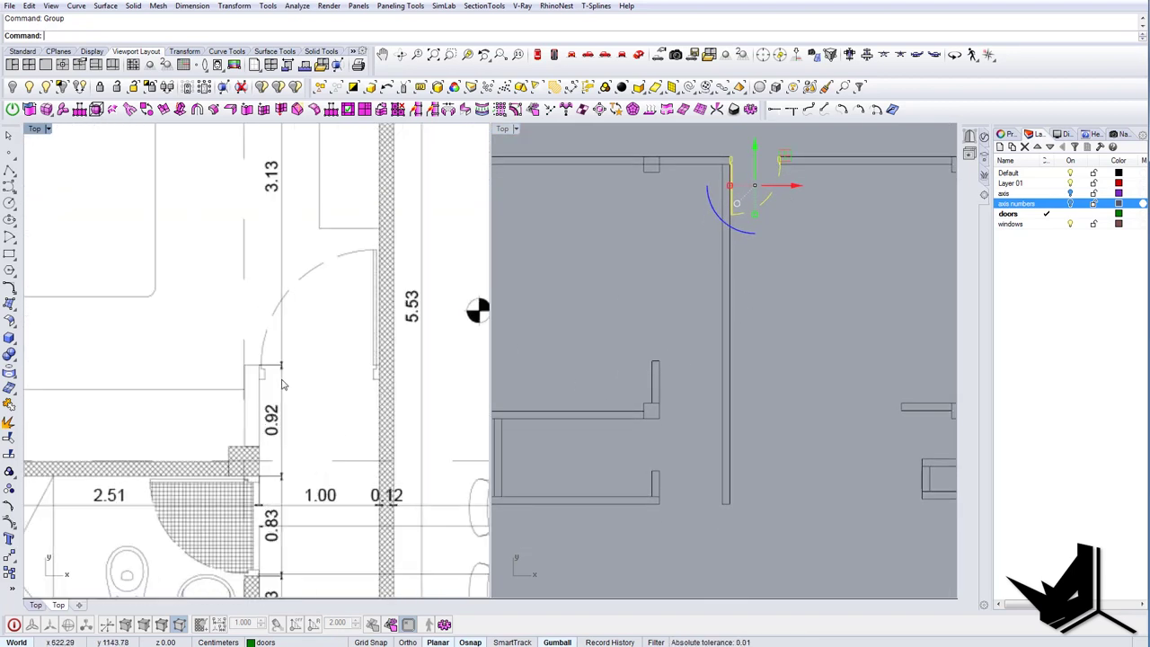
{"action": "scroll", "coordinate": [361, 428], "scroll_direction": "down", "scroll_amount": 1}
{"action": "right_click_drag", "start_coordinate": [429, 381], "coordinate": [399, 410]}
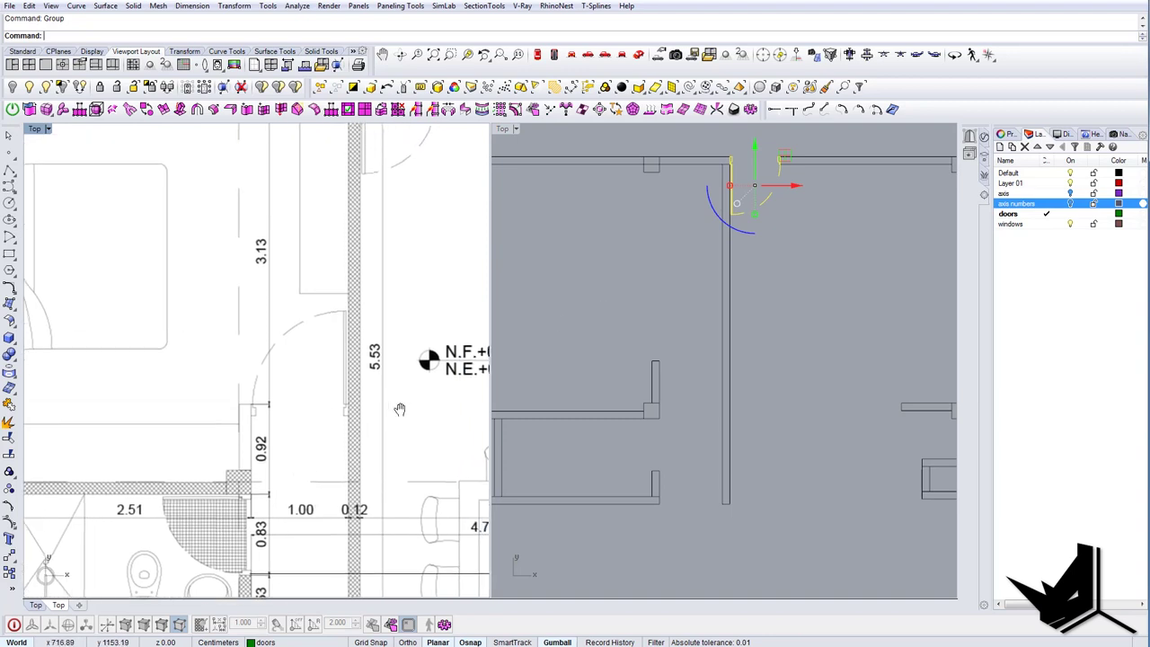
{"action": "left_click_drag", "start_coordinate": [781, 152], "coordinate": [697, 295]}
{"action": "right_click_drag", "start_coordinate": [647, 337], "coordinate": [616, 363]}
{"action": "scroll", "coordinate": [616, 363], "scroll_direction": "up", "scroll_amount": 2}
{"action": "scroll", "coordinate": [611, 369], "scroll_direction": "up", "scroll_amount": 2}
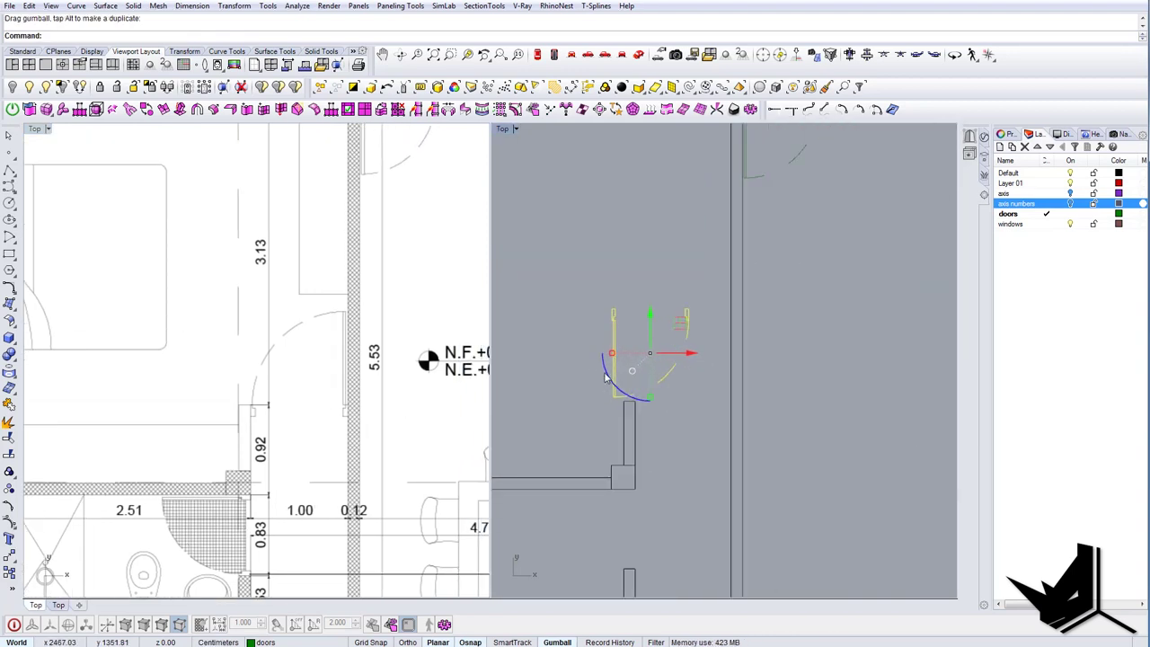
Rotate the copied door group by 180 degrees.
{"action": "left_click", "coordinate": [605, 370]}
{"action": "type", "text": "180"}
{"action": "key", "text": "Return"}
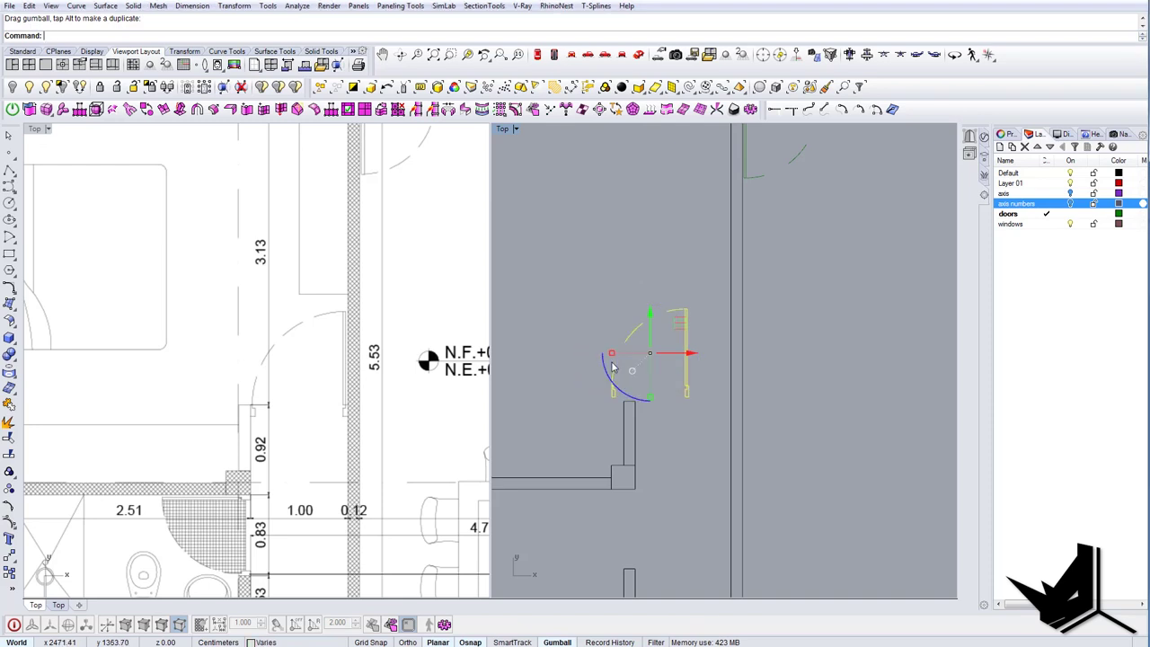
Move the rotated door by its left frame profile's upper outer corner onto the upper right corner of the wall stub.
{"action": "right_click_drag", "start_coordinate": [700, 361], "coordinate": [737, 358]}
{"action": "scroll", "coordinate": [667, 388], "scroll_direction": "up", "scroll_amount": 6}
{"action": "type", "text": "m"}
{"action": "key", "text": "Return"}
{"action": "scroll", "coordinate": [623, 330], "scroll_direction": "up", "scroll_amount": 4}
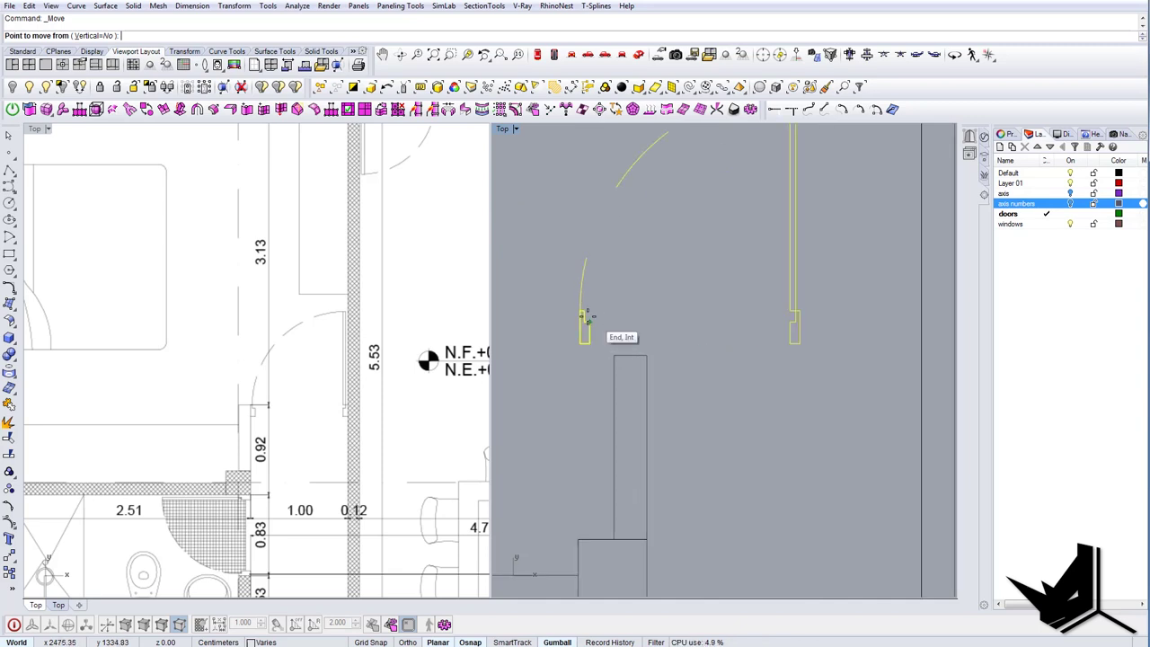
{"action": "left_click", "coordinate": [580, 313]}
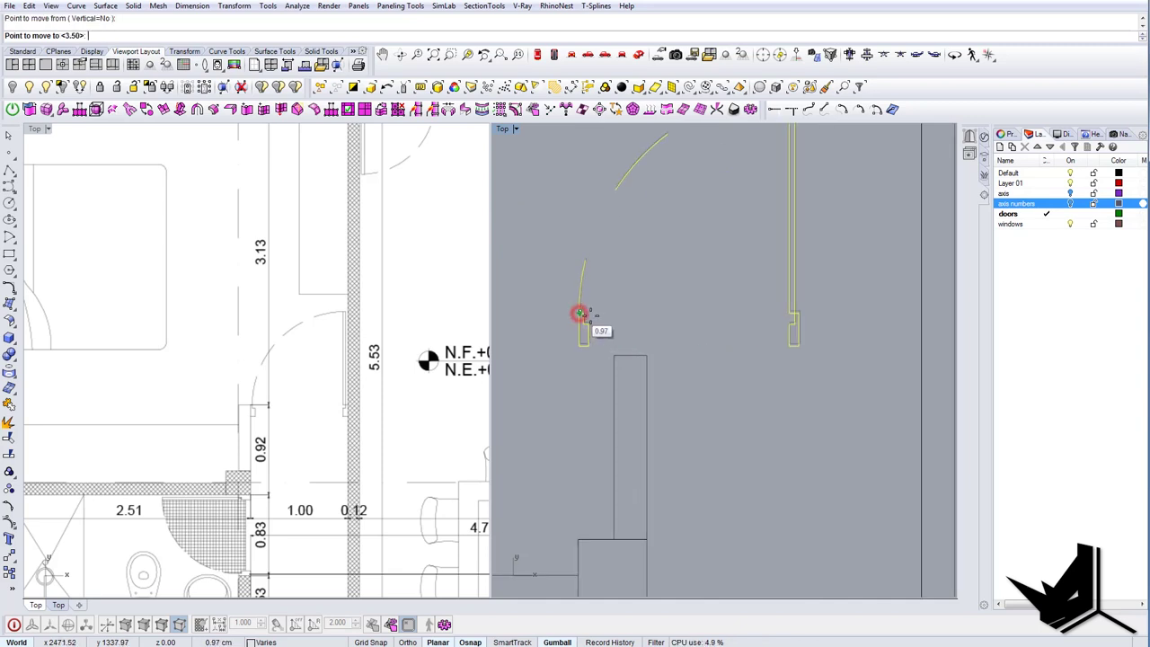
{"action": "left_click", "coordinate": [648, 356]}
{"action": "right_click_drag", "start_coordinate": [762, 373], "coordinate": [639, 405]}
{"action": "scroll", "coordinate": [656, 401], "scroll_direction": "down", "scroll_amount": 6}
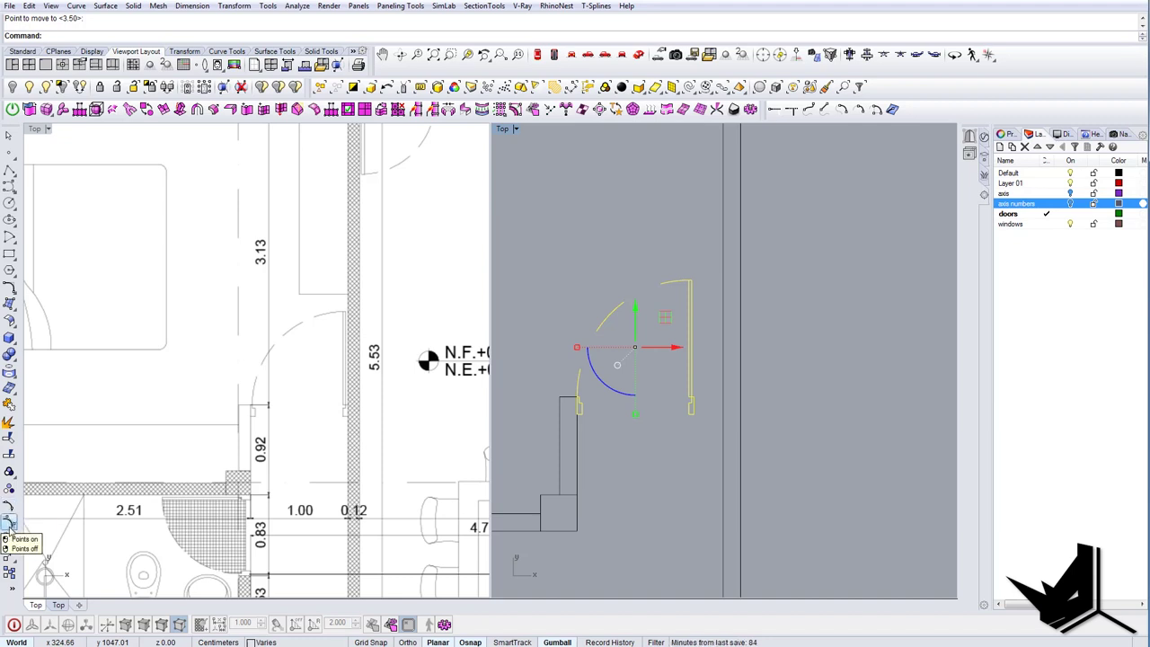
Ungroup the copied door at the bedroom opening.
{"action": "left_click", "coordinate": [677, 385]}
{"action": "left_click", "coordinate": [690, 411]}
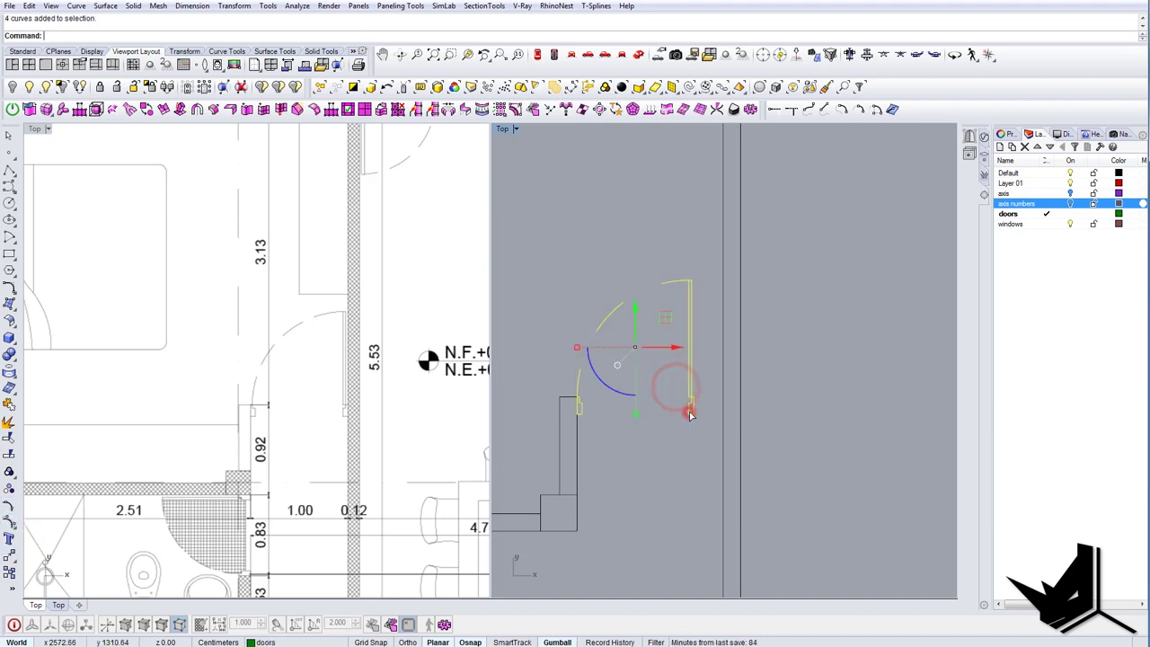
{"action": "key", "text": "ctrl+shift+g"}
Move the door leaf and its adjoining frame profile from the profile's outer corner horizontally onto the long vertical wall's near face.
{"action": "scroll", "coordinate": [689, 412], "scroll_direction": "up", "scroll_amount": 4}
{"action": "left_click_drag", "start_coordinate": [711, 460], "coordinate": [685, 389]}
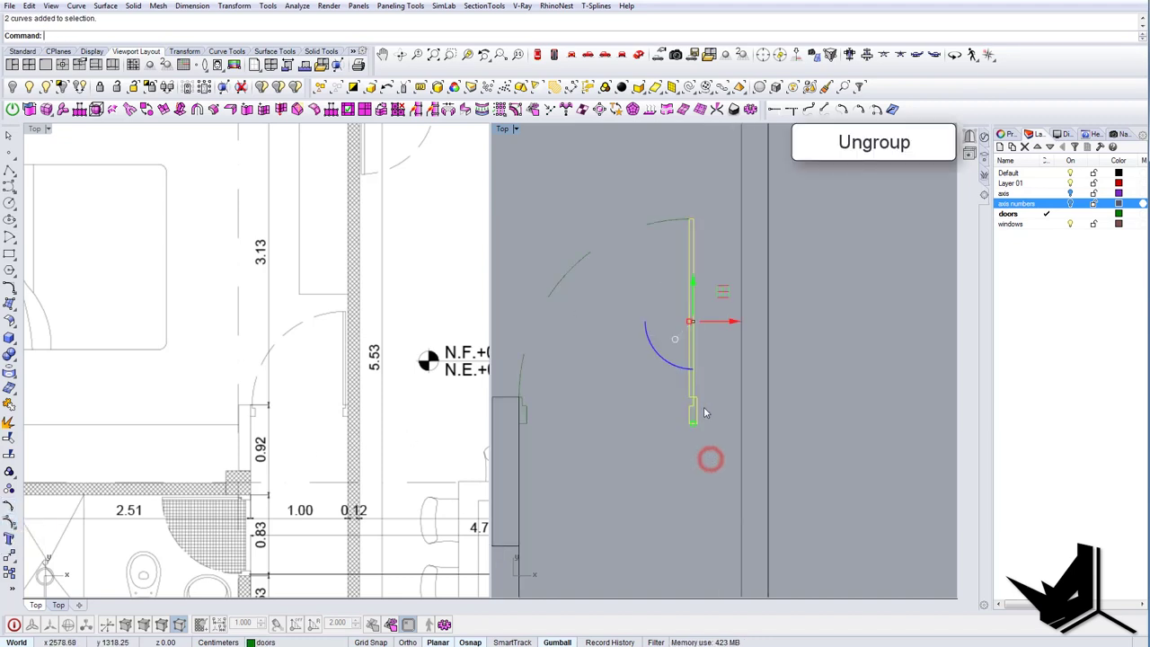
{"action": "right_click_drag", "start_coordinate": [701, 415], "coordinate": [656, 397]}
{"action": "type", "text": "m"}
{"action": "key", "text": "Return"}
{"action": "left_click", "coordinate": [651, 411]}
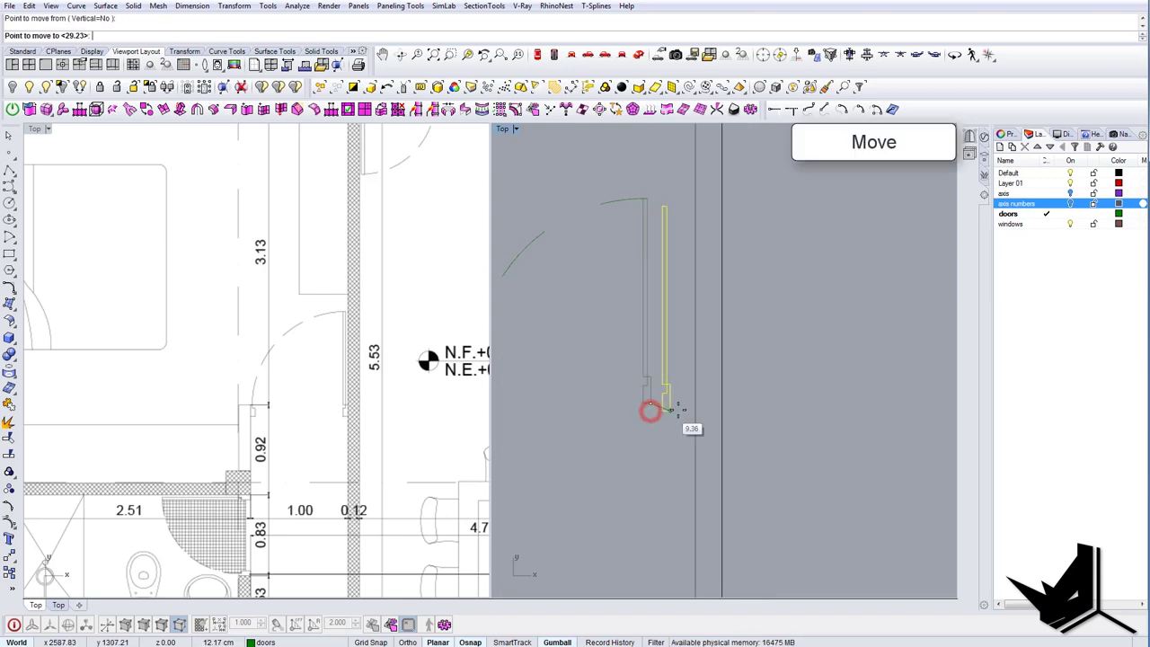
{"action": "left_click", "coordinate": [692, 406]}
{"action": "scroll", "coordinate": [692, 405], "scroll_direction": "down", "scroll_amount": 4}
{"action": "right_click_drag", "start_coordinate": [612, 333], "coordinate": [659, 333]}
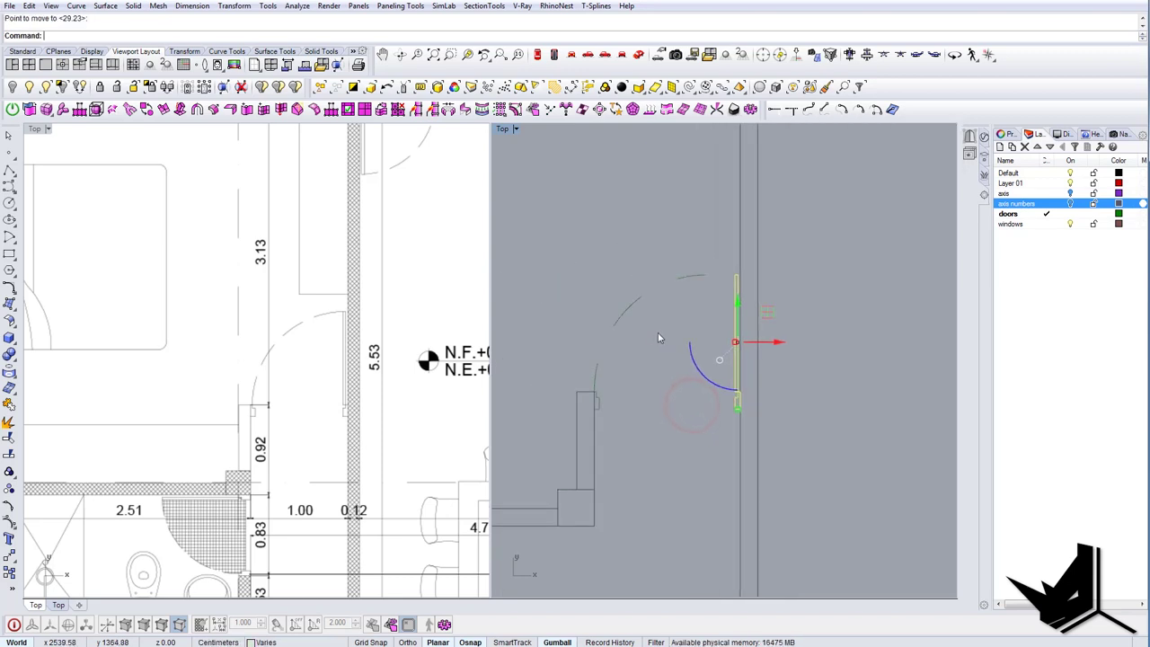
Draw a circle centred on the leaf's lower outer corner, with its radius reaching the wall stub's upper right corner.
{"action": "scroll", "coordinate": [726, 350], "scroll_direction": "up", "scroll_amount": 2}
{"action": "left_click", "coordinate": [741, 349]}
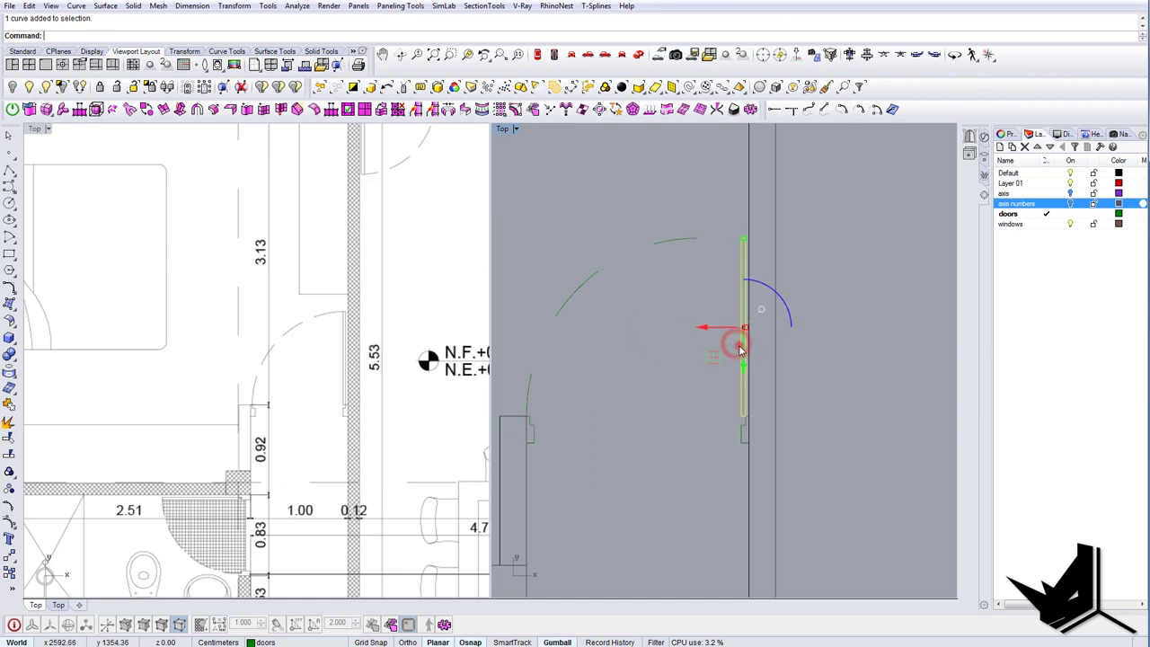
{"action": "key", "text": "Escape"}
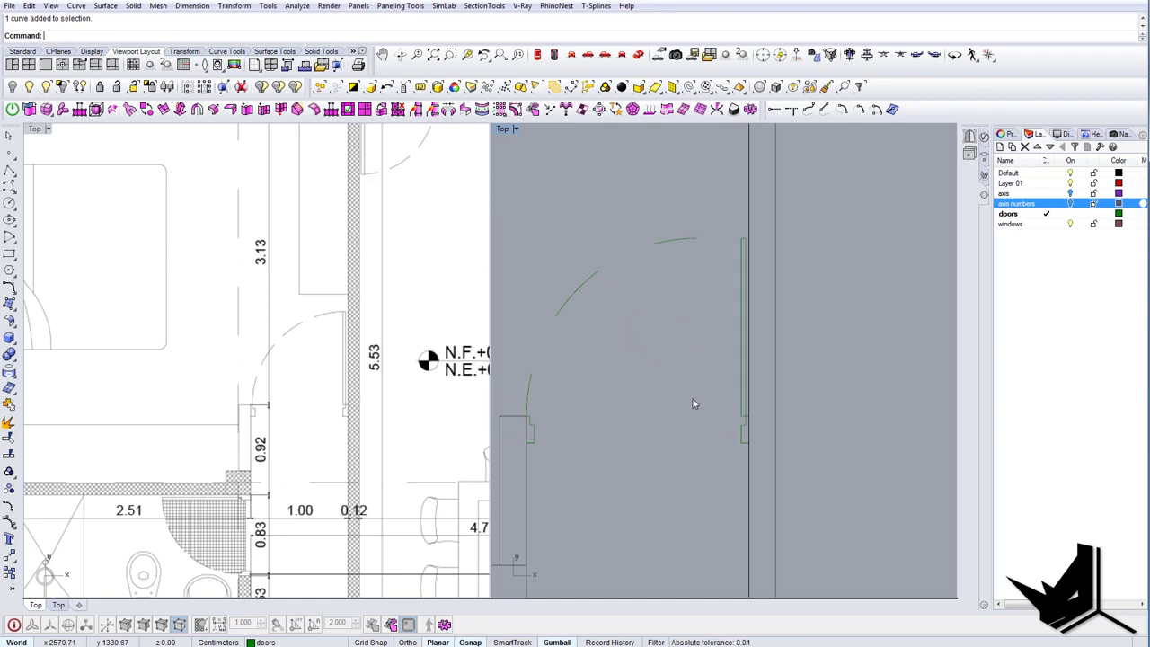
{"action": "type", "text": "Circle"}
{"action": "key", "text": "Return"}
{"action": "left_click", "coordinate": [737, 415]}
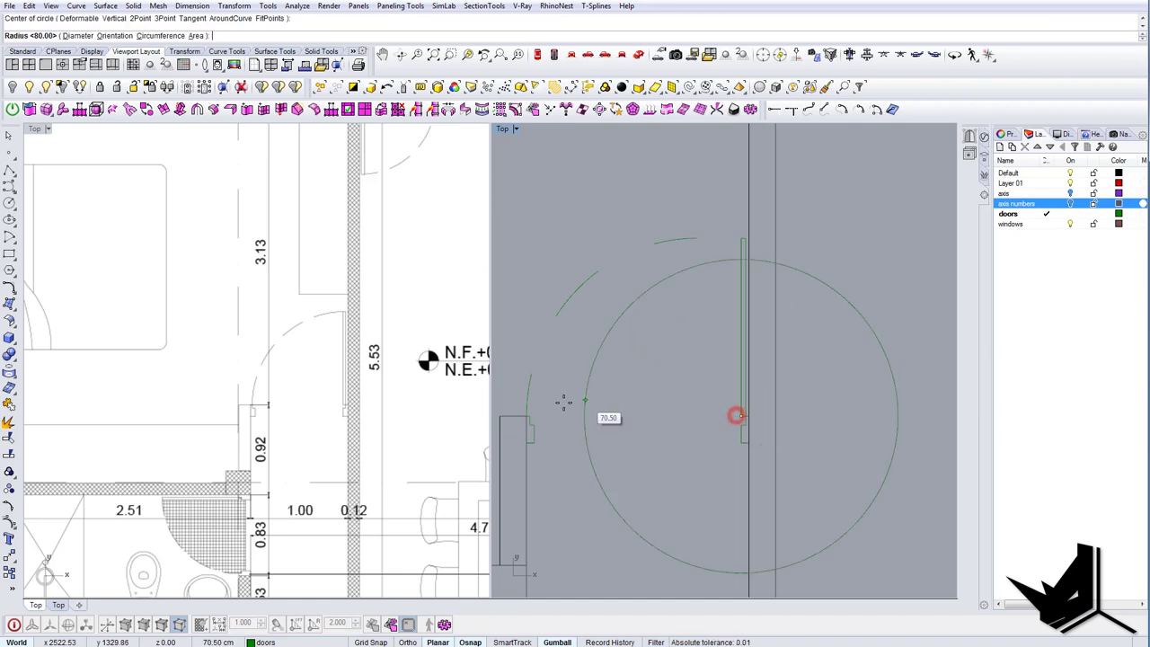
{"action": "left_click", "coordinate": [529, 414]}
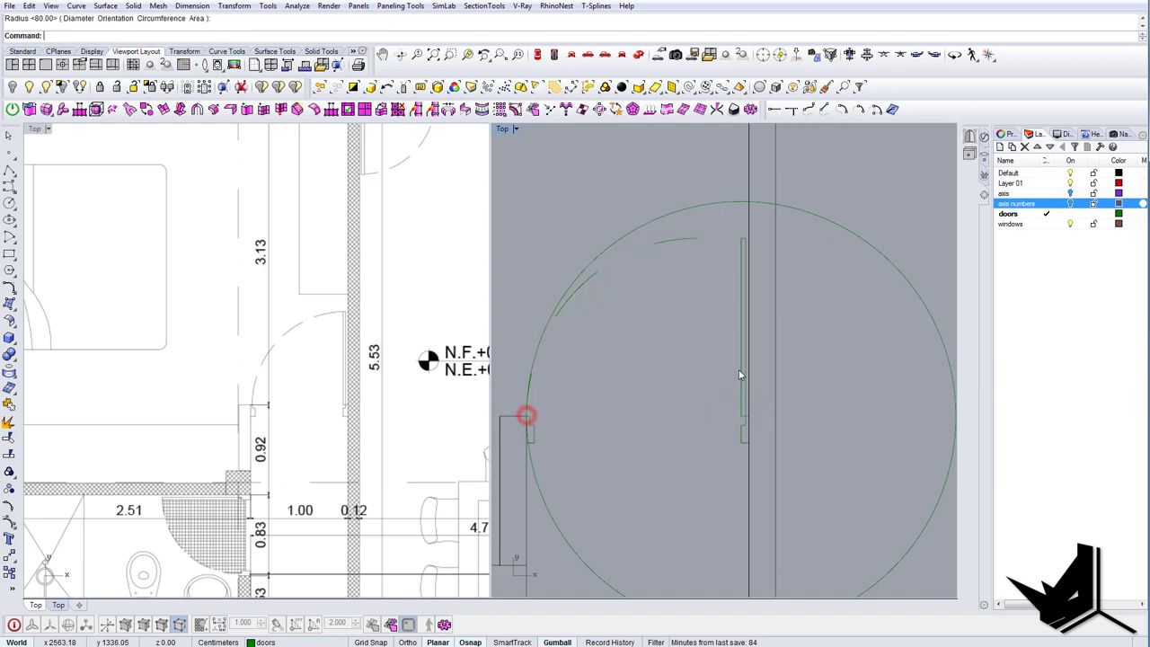
Stretch the door leaf lengthwise with Scale1D from its hinge end until its free end reaches the top of the circle.
{"action": "left_click", "coordinate": [741, 349]}
{"action": "type", "text": "Scale1D"}
{"action": "key", "text": "Return"}
{"action": "left_click", "coordinate": [738, 415]}
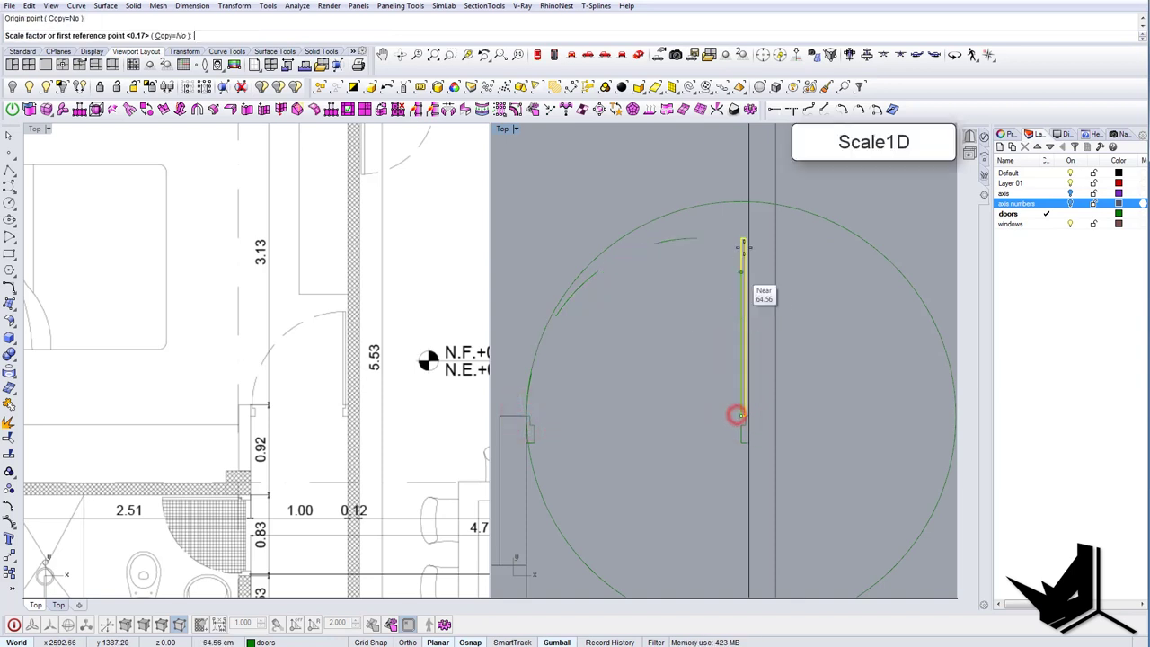
{"action": "left_click", "coordinate": [741, 238]}
{"action": "left_click", "coordinate": [740, 206]}
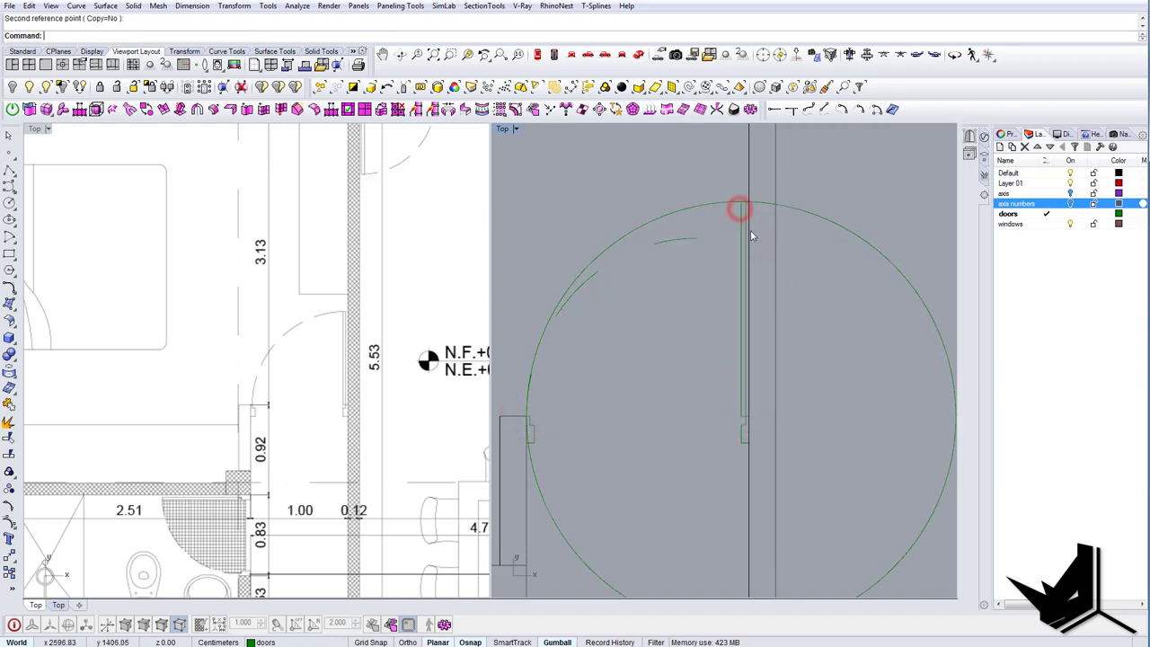
{"action": "key", "text": "ctrl+t"}
{"action": "left_click", "coordinate": [740, 219]}
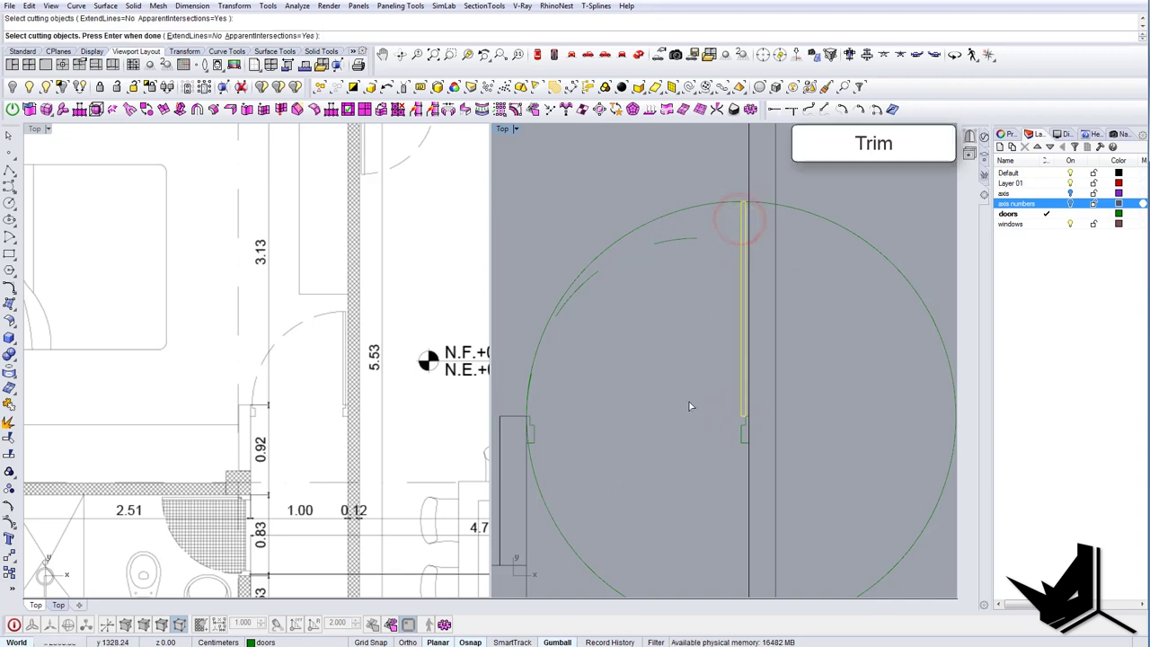
{"action": "key", "text": "Return"}
{"action": "scroll", "coordinate": [728, 409], "scroll_direction": "down", "scroll_amount": 4}
{"action": "key", "text": "Escape"}
Trim the circle to a quarter swing arc between the leaf's free end and the wall stub, deleting the leftover pieces.
{"action": "type", "text": "Trim"}
{"action": "key", "text": "Return"}
{"action": "left_click_drag", "start_coordinate": [799, 470], "coordinate": [578, 295]}
{"action": "key", "text": "Return"}
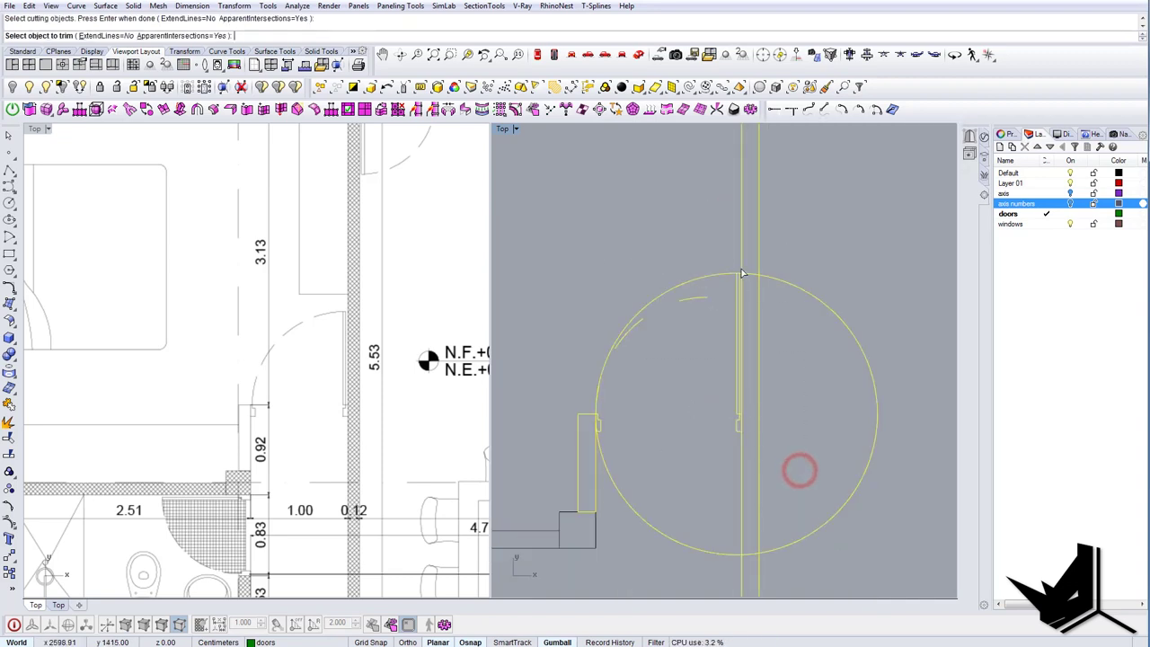
{"action": "scroll", "coordinate": [739, 277], "scroll_direction": "up", "scroll_amount": 10}
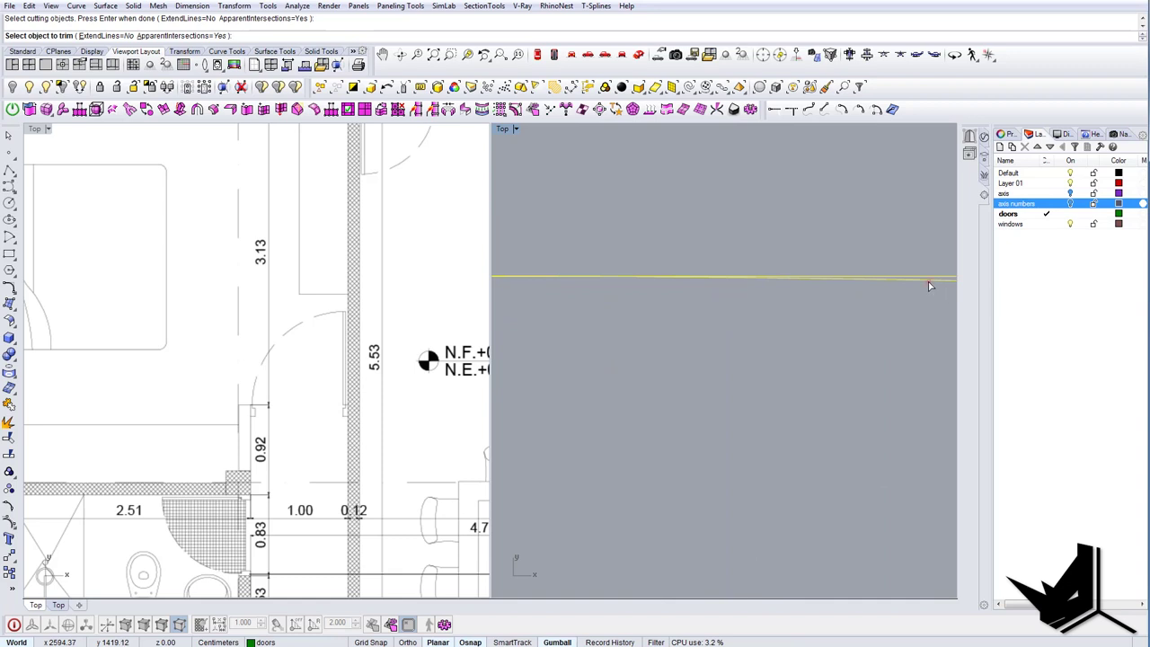
{"action": "left_click", "coordinate": [929, 283]}
{"action": "scroll", "coordinate": [918, 297], "scroll_direction": "down", "scroll_amount": 12}
{"action": "right_click_drag", "start_coordinate": [706, 481], "coordinate": [737, 322]}
{"action": "scroll", "coordinate": [631, 415], "scroll_direction": "up", "scroll_amount": 18}
{"action": "left_click", "coordinate": [686, 533]}
{"action": "scroll", "coordinate": [675, 445], "scroll_direction": "down", "scroll_amount": 14}
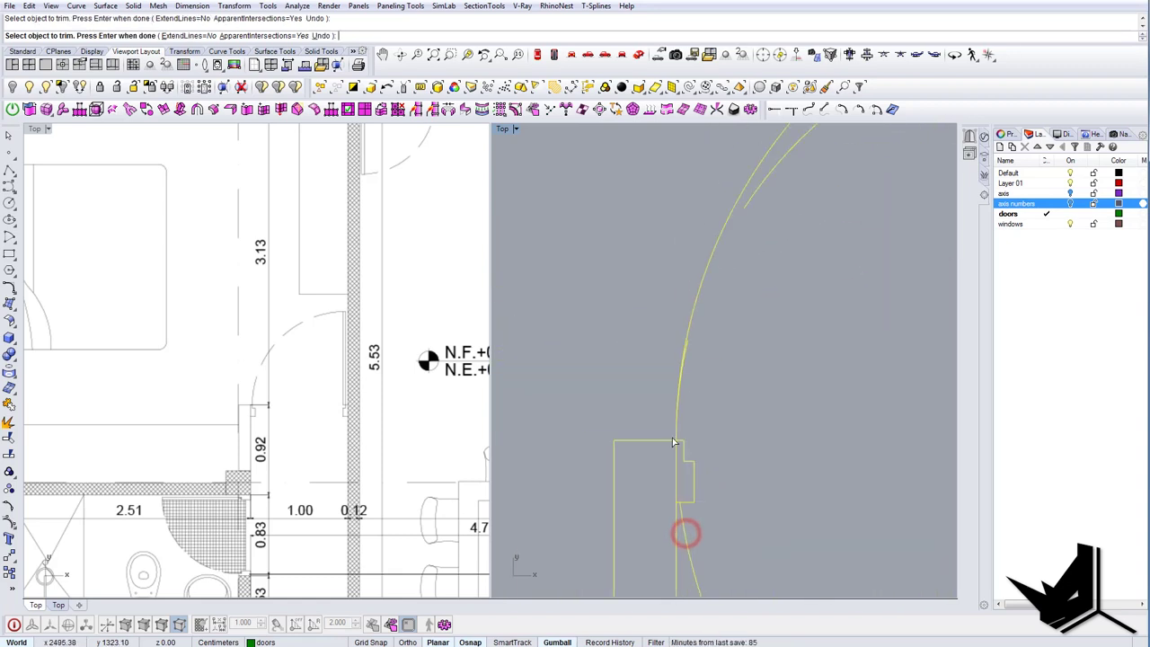
{"action": "scroll", "coordinate": [674, 441], "scroll_direction": "down", "scroll_amount": 14}
{"action": "key", "text": "Return"}
{"action": "left_click_drag", "start_coordinate": [732, 496], "coordinate": [715, 534]}
{"action": "key", "text": "Delete"}
Match the new swing arc's properties to the old dashed arc and delete the old arc.
{"action": "left_click", "coordinate": [758, 320]}
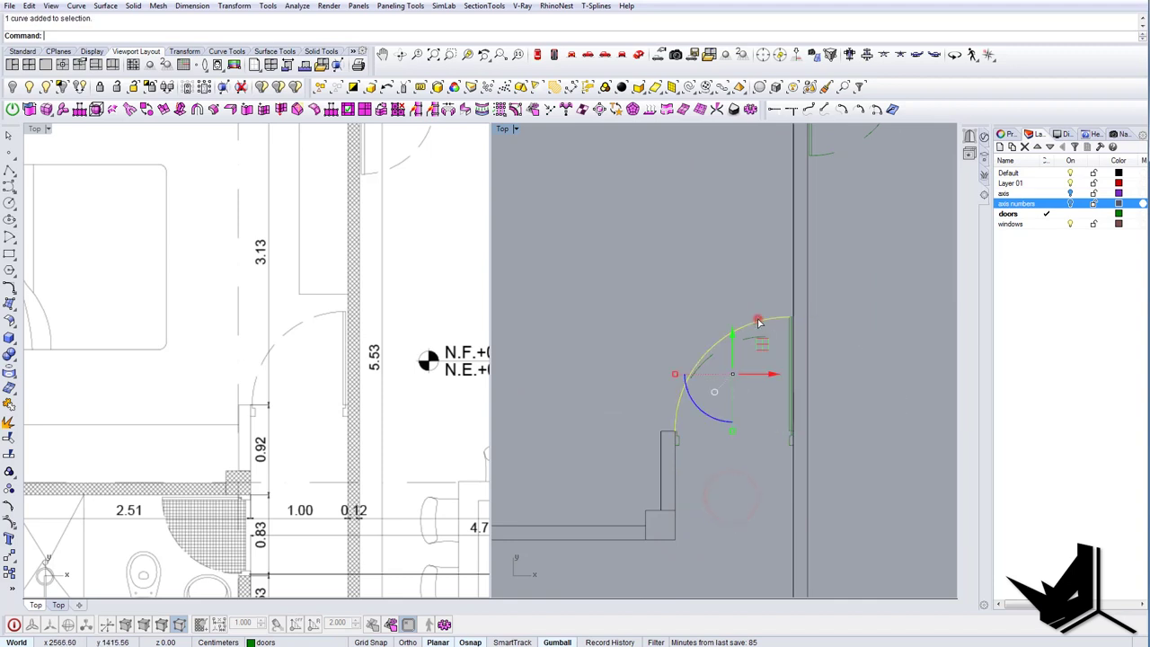
{"action": "scroll", "coordinate": [737, 316], "scroll_direction": "up", "scroll_amount": 4}
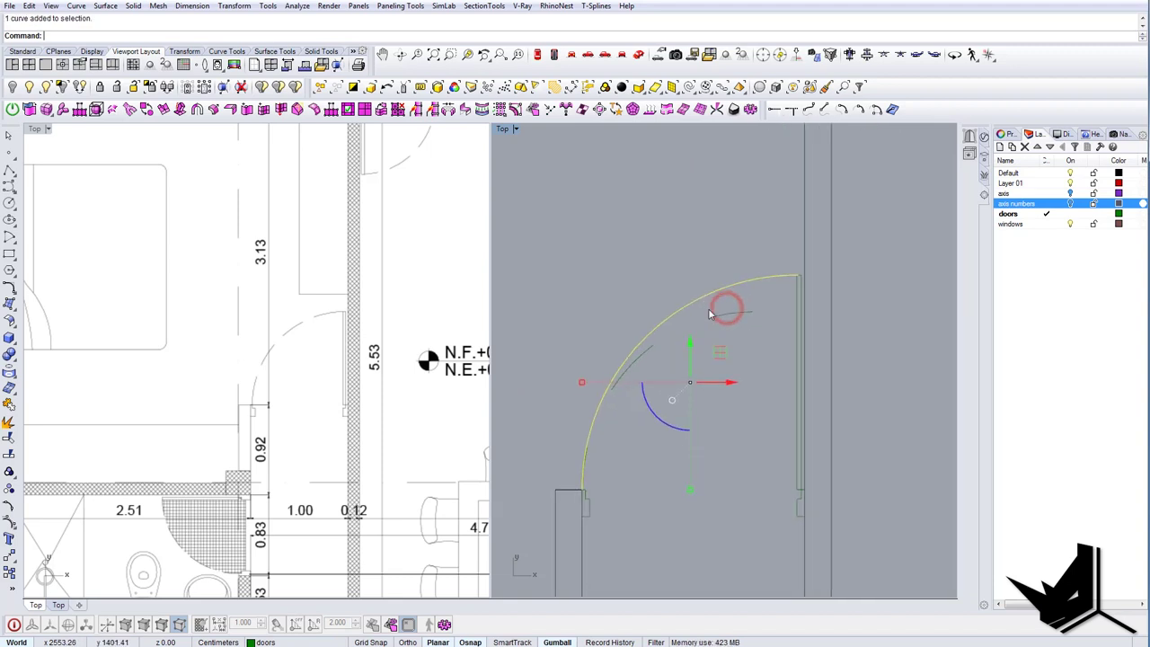
{"action": "scroll", "coordinate": [710, 314], "scroll_direction": "up", "scroll_amount": 1}
{"action": "type", "text": "MAT"}
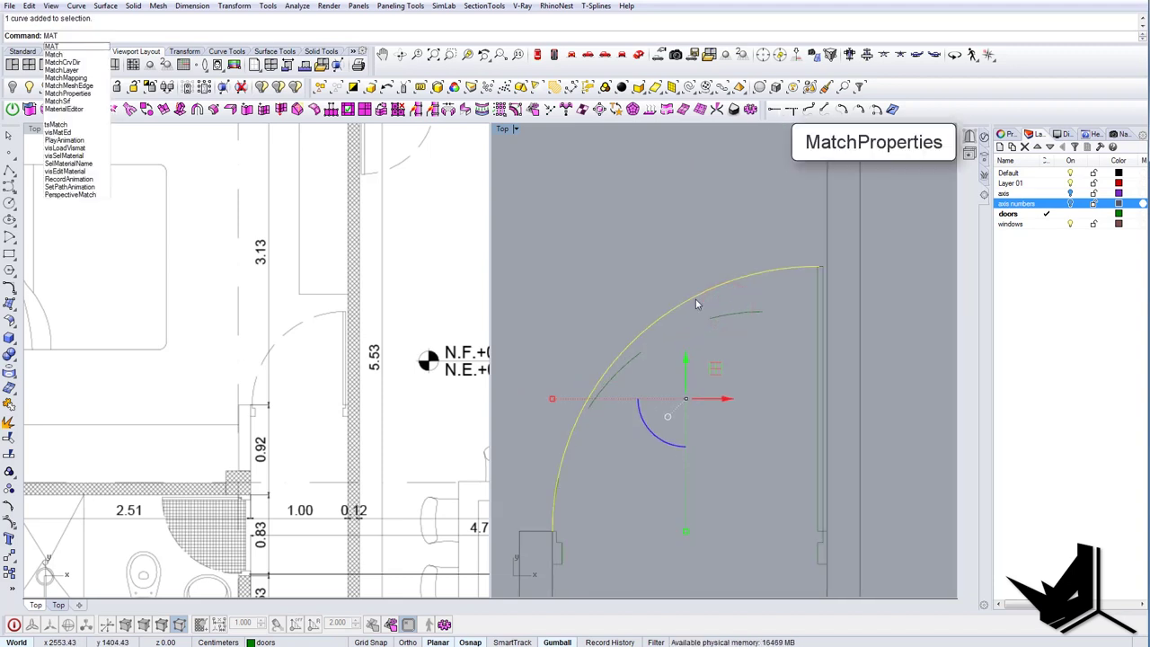
{"action": "left_click", "coordinate": [89, 93]}
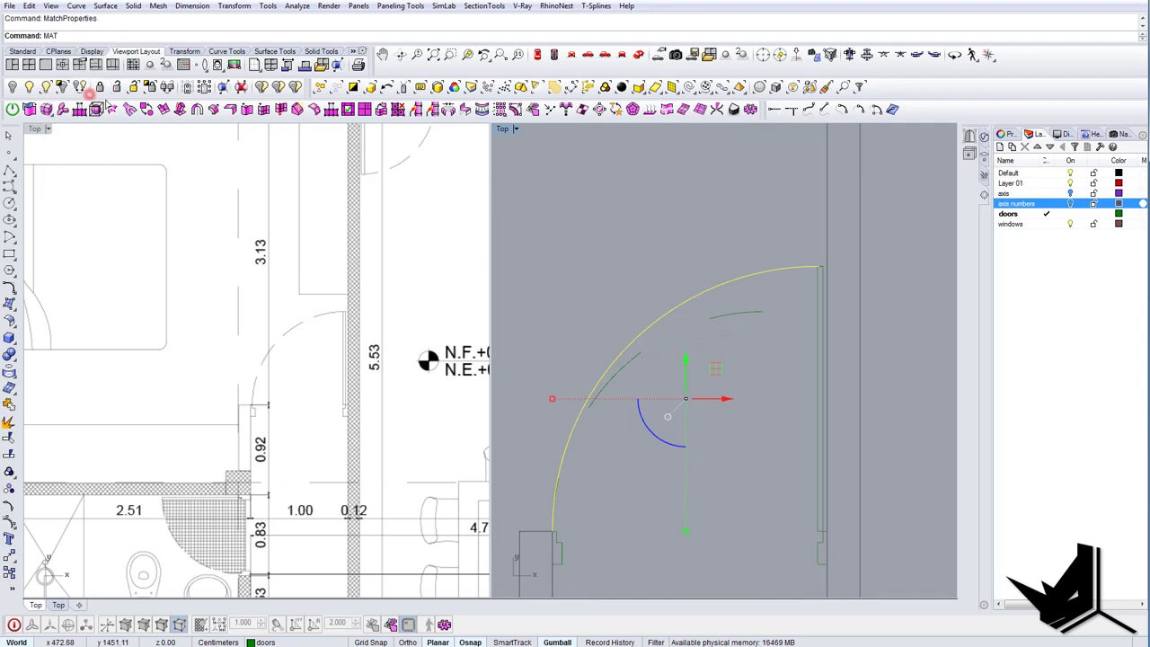
{"action": "left_click", "coordinate": [732, 312]}
{"action": "key", "text": "Return"}
{"action": "key", "text": "Delete"}
{"action": "scroll", "coordinate": [729, 340], "scroll_direction": "down", "scroll_amount": 6}
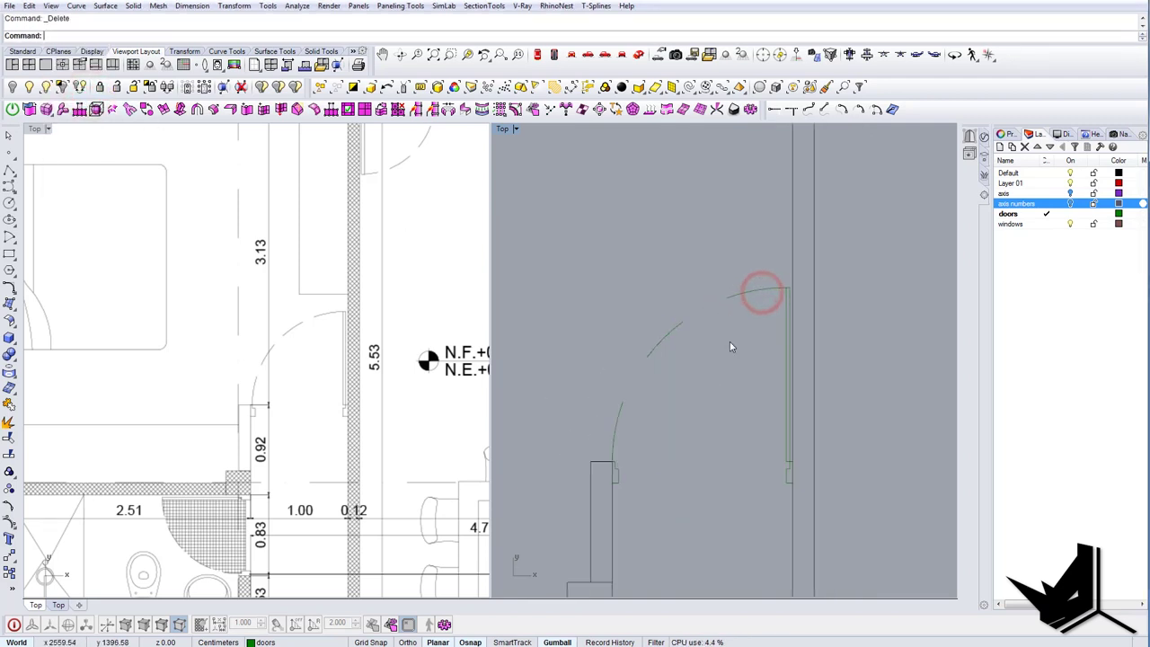
Group the bedroom door's lengthened leaf, both frame profiles and new swing arc.
{"action": "left_click_drag", "start_coordinate": [632, 261], "coordinate": [793, 495]}
{"action": "key", "text": "ctrl+g"}
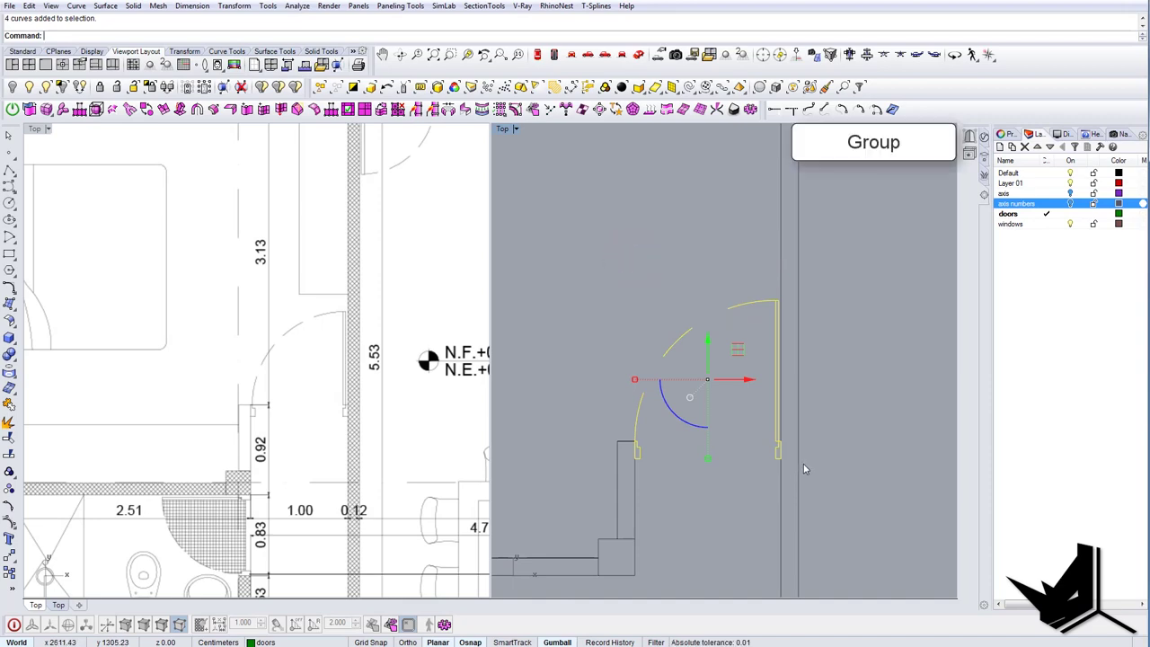
{"action": "scroll", "coordinate": [803, 464], "scroll_direction": "down", "scroll_amount": 3}
{"action": "scroll", "coordinate": [325, 343], "scroll_direction": "down", "scroll_amount": 9}
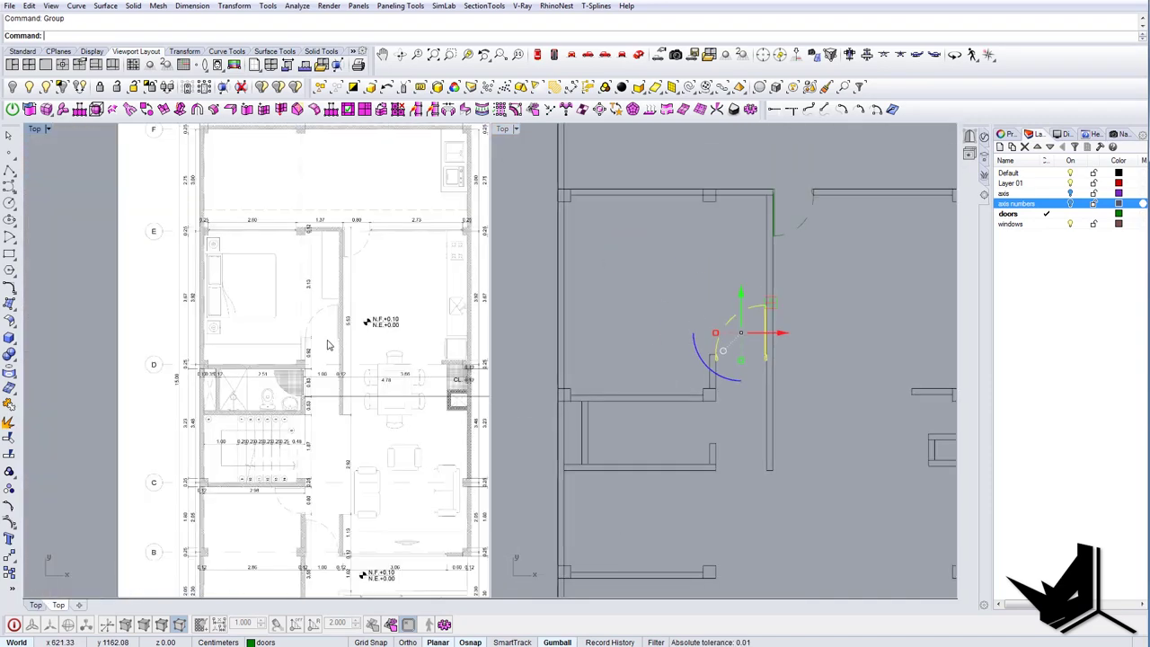
Copy the original 0.80 door group from the upper wall down to the bathroom opening, following the reference plan.
{"action": "right_click_drag", "start_coordinate": [355, 426], "coordinate": [308, 383]}
{"action": "scroll", "coordinate": [271, 363], "scroll_direction": "up", "scroll_amount": 6}
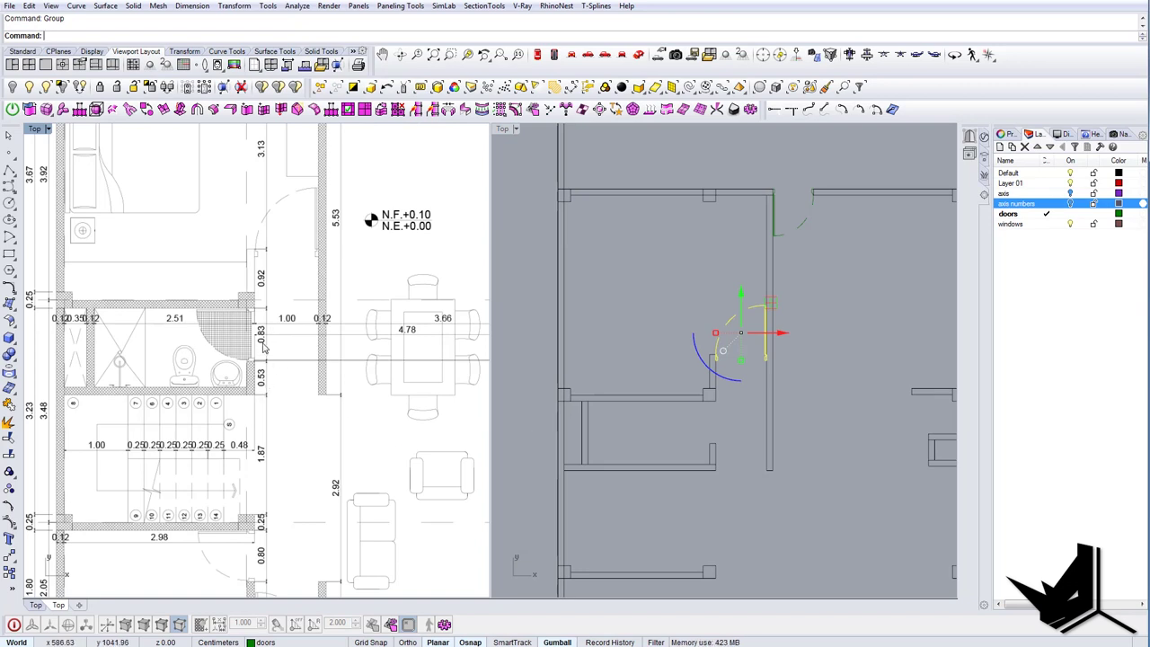
{"action": "scroll", "coordinate": [724, 301], "scroll_direction": "down", "scroll_amount": 2}
{"action": "right_click_drag", "start_coordinate": [723, 301], "coordinate": [639, 372]}
{"action": "scroll", "coordinate": [705, 301], "scroll_direction": "up", "scroll_amount": 2}
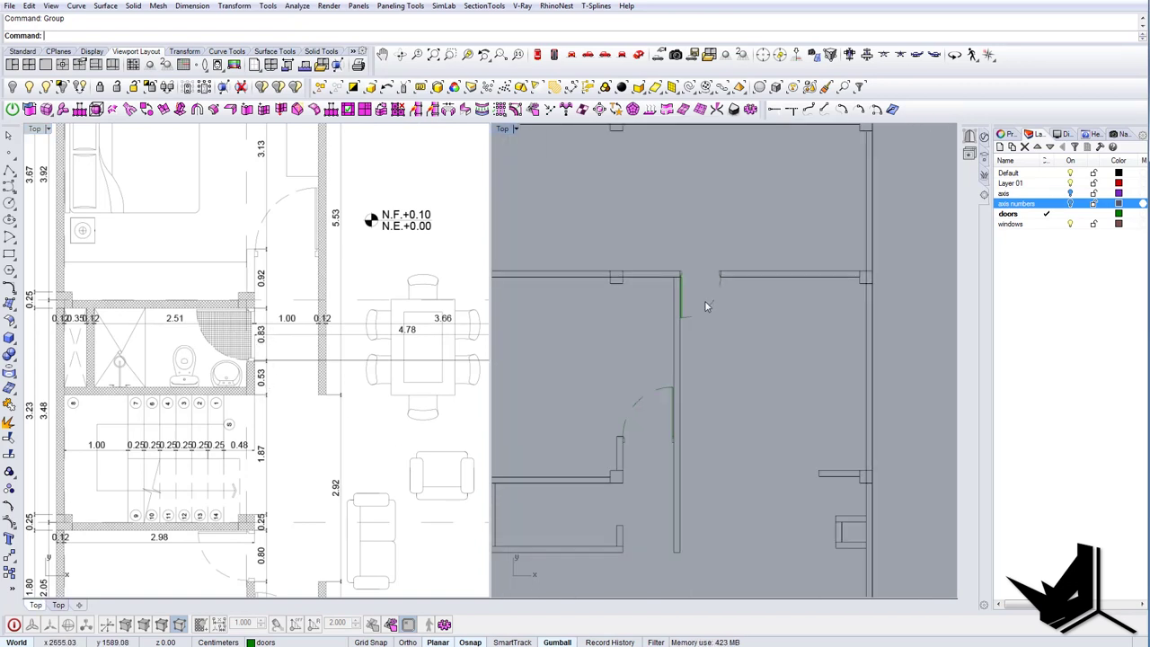
{"action": "left_click", "coordinate": [707, 305]}
{"action": "scroll", "coordinate": [704, 315], "scroll_direction": "down", "scroll_amount": 4}
{"action": "right_click_drag", "start_coordinate": [728, 284], "coordinate": [751, 253]}
{"action": "left_click_drag", "start_coordinate": [752, 244], "coordinate": [675, 390], "text": "alt"}
Rotate the copied bathroom door by -90 degrees.
{"action": "scroll", "coordinate": [675, 421], "scroll_direction": "up", "scroll_amount": 6}
{"action": "left_click", "coordinate": [584, 451]}
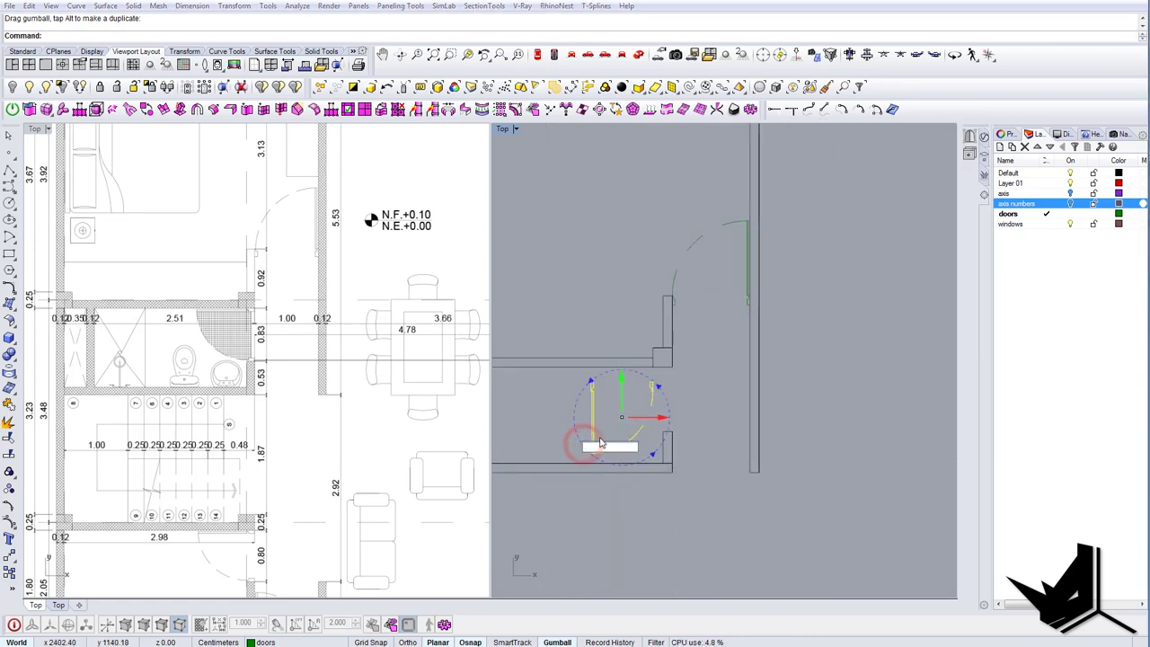
{"action": "type", "text": "-90"}
{"action": "key", "text": "Return"}
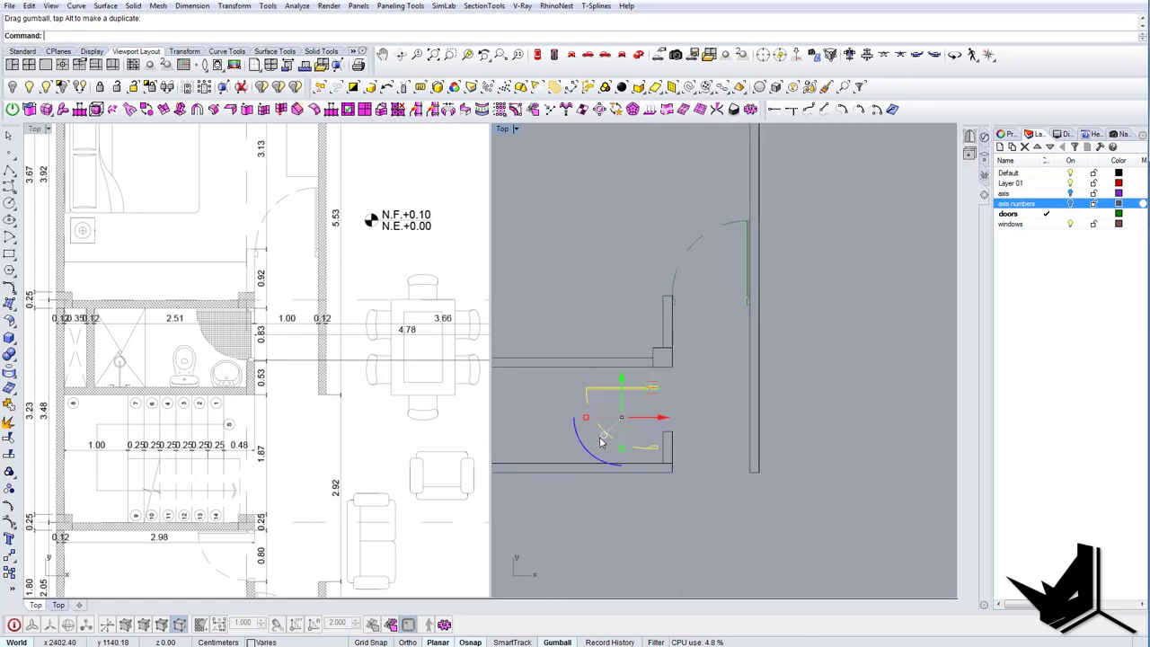
Move the bathroom door by its lower frame profile's lower outer corner onto the upper right corner of the wall stub below the opening.
{"action": "right_click_drag", "start_coordinate": [558, 448], "coordinate": [528, 440]}
{"action": "type", "text": "m"}
{"action": "key", "text": "Return"}
{"action": "scroll", "coordinate": [586, 412], "scroll_direction": "up", "scroll_amount": 7}
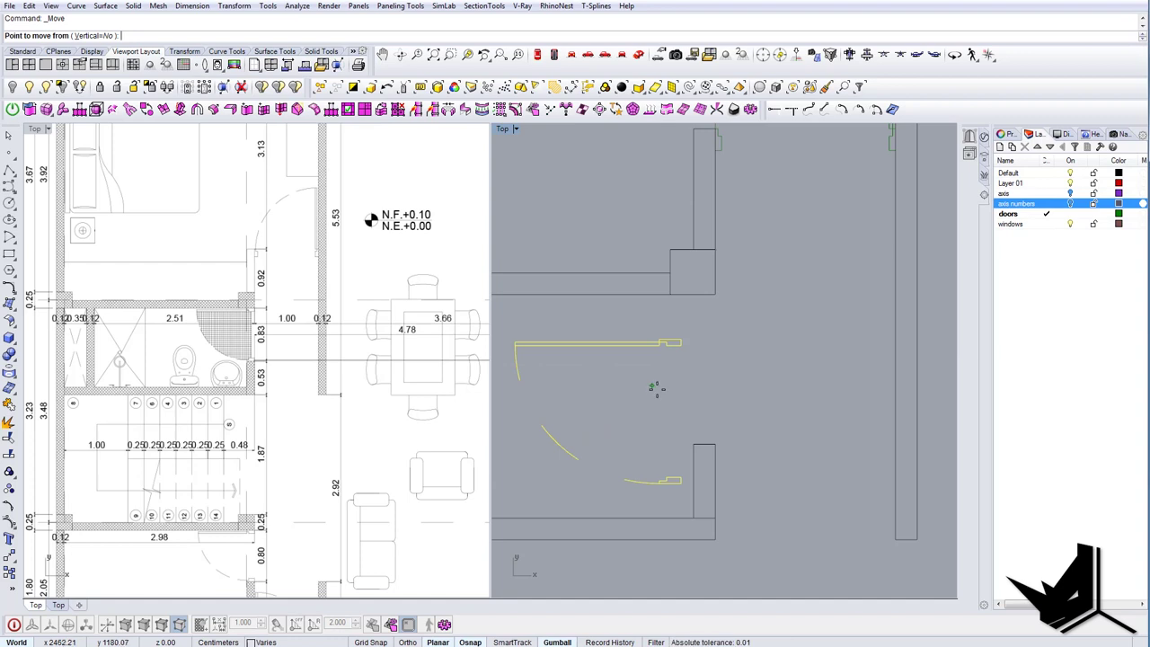
{"action": "scroll", "coordinate": [692, 519], "scroll_direction": "up", "scroll_amount": 4}
{"action": "left_click", "coordinate": [680, 467]}
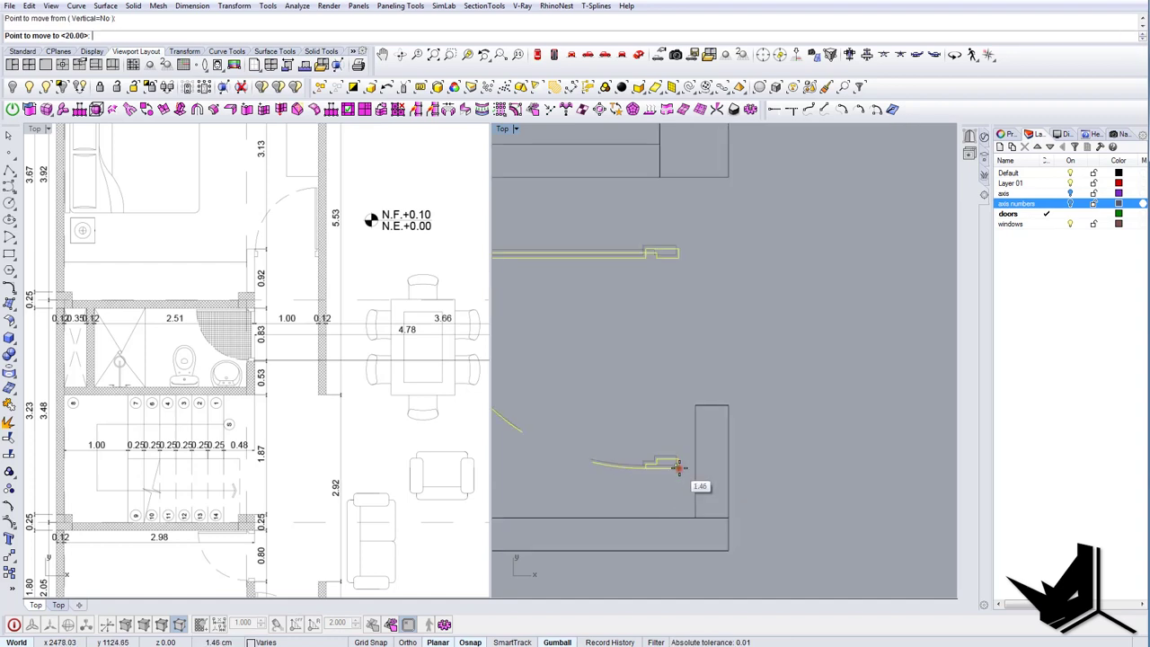
{"action": "left_click", "coordinate": [728, 408]}
{"action": "scroll", "coordinate": [729, 408], "scroll_direction": "down", "scroll_amount": 2}
{"action": "scroll", "coordinate": [728, 409], "scroll_direction": "down", "scroll_amount": 2}
{"action": "right_click_drag", "start_coordinate": [736, 308], "coordinate": [728, 363]}
Ungroup the bathroom door and move its leaf and upper frame profile up to the column's lower right corner.
{"action": "type", "text": "Ungroup"}
{"action": "key", "text": "Return"}
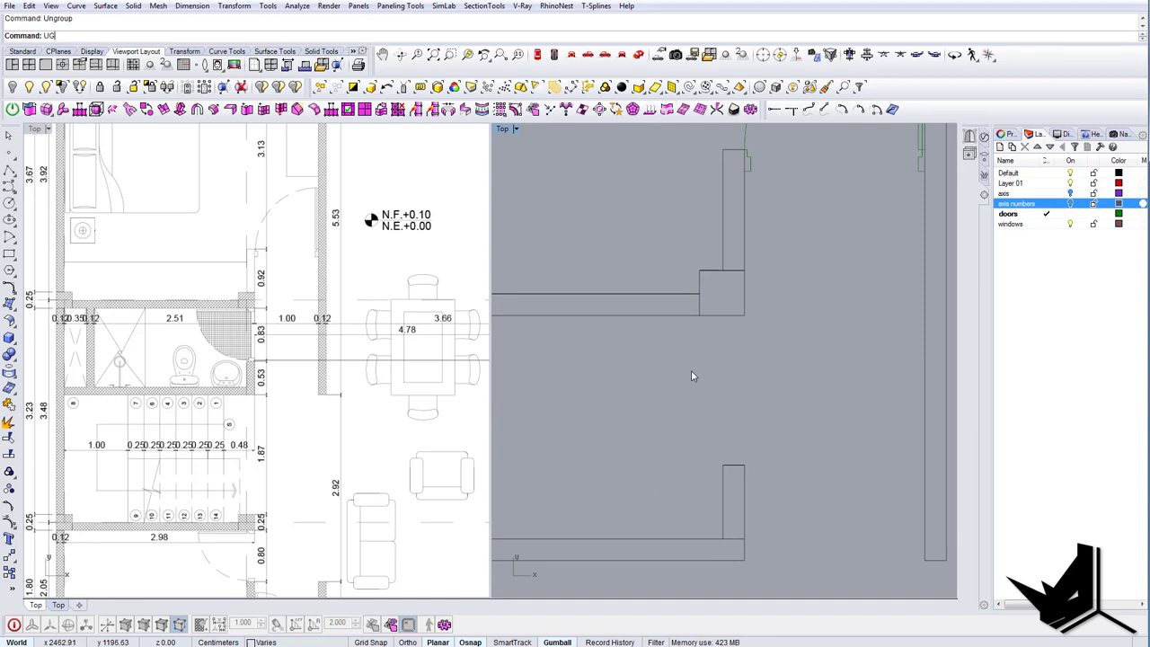
{"action": "left_click_drag", "start_coordinate": [570, 252], "coordinate": [777, 354]}
{"action": "right_click_drag", "start_coordinate": [736, 301], "coordinate": [714, 351]}
{"action": "left_click", "coordinate": [731, 330], "text": "ctrl"}
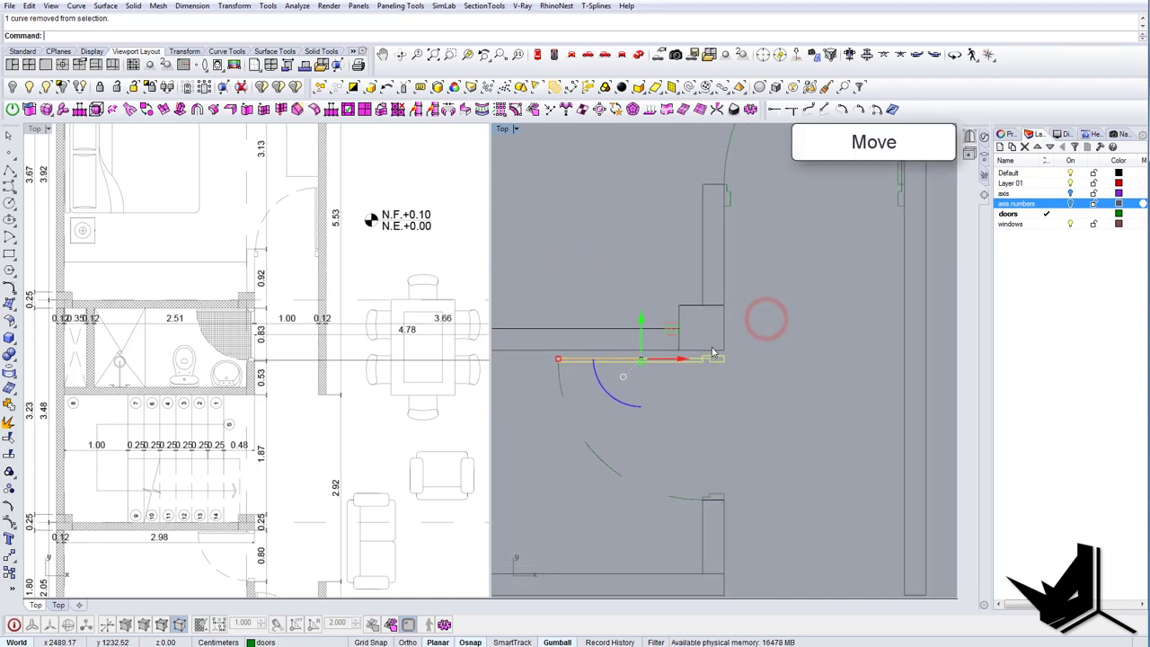
{"action": "scroll", "coordinate": [715, 347], "scroll_direction": "up", "scroll_amount": 7}
{"action": "type", "text": "m"}
{"action": "key", "text": "Return"}
{"action": "left_click", "coordinate": [736, 367]}
{"action": "left_click", "coordinate": [736, 359]}
{"action": "scroll", "coordinate": [736, 360], "scroll_direction": "down", "scroll_amount": 8}
{"action": "key", "text": "Escape"}
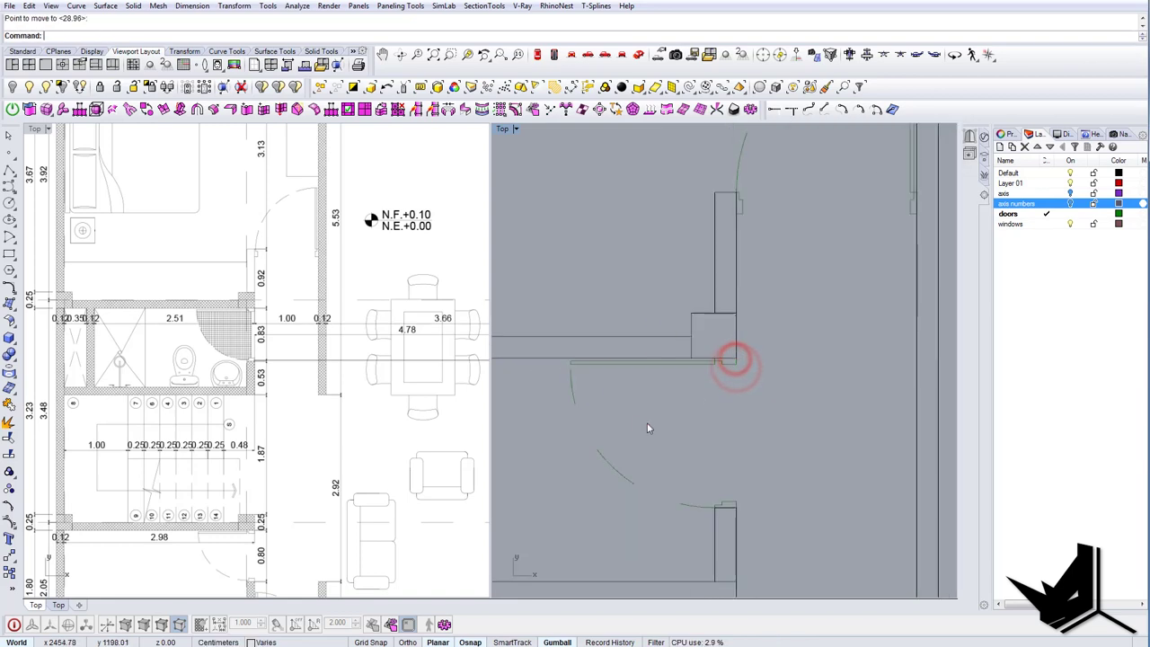
Show the bathroom door arc's control points and move its far-side points so the arc ends on the leaf's lower left corner.
{"action": "left_click_drag", "start_coordinate": [641, 424], "coordinate": [567, 400]}
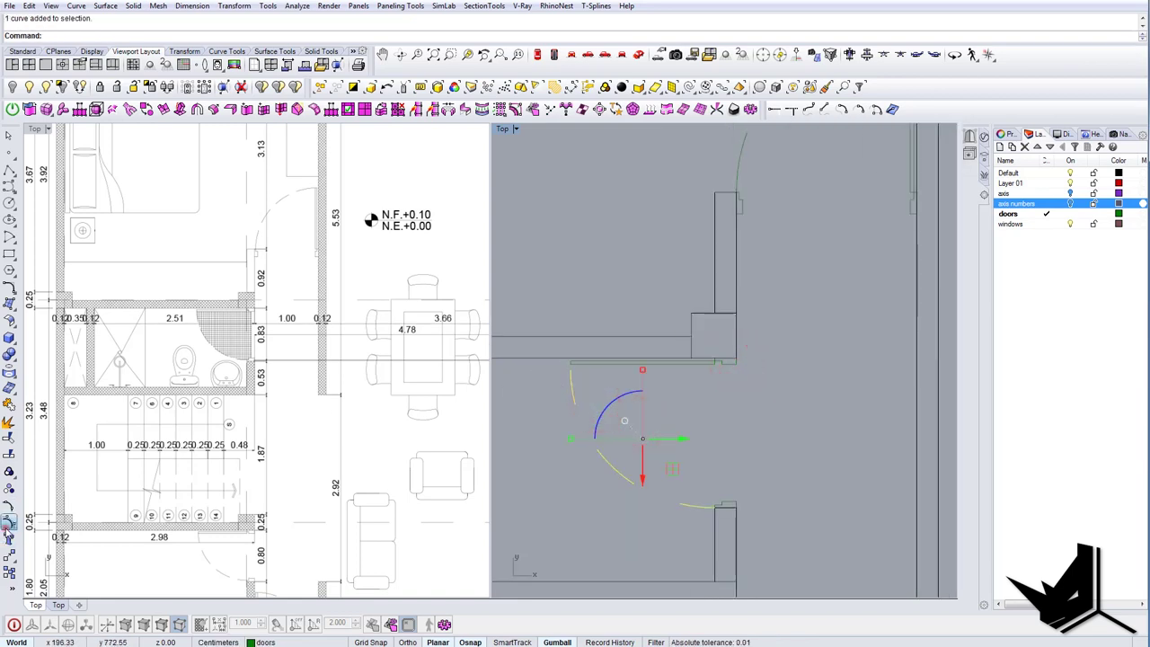
{"action": "left_click", "coordinate": [7, 528]}
{"action": "left_click_drag", "start_coordinate": [557, 301], "coordinate": [586, 533]}
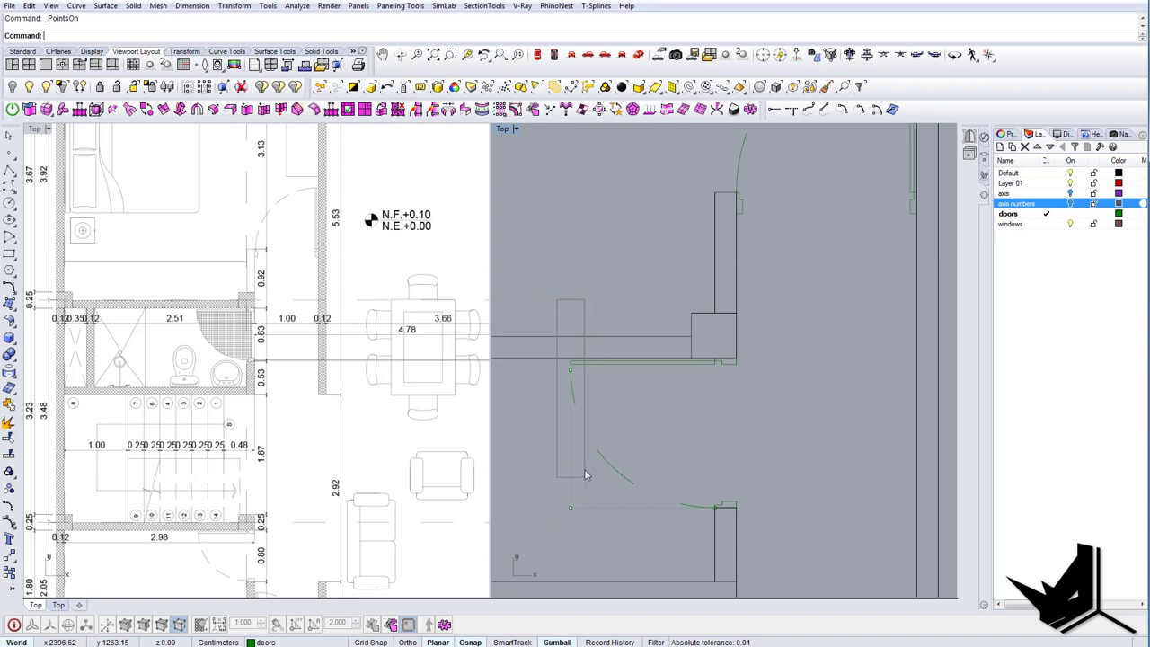
{"action": "type", "text": "m"}
{"action": "key", "text": "Return"}
{"action": "scroll", "coordinate": [572, 370], "scroll_direction": "up", "scroll_amount": 6}
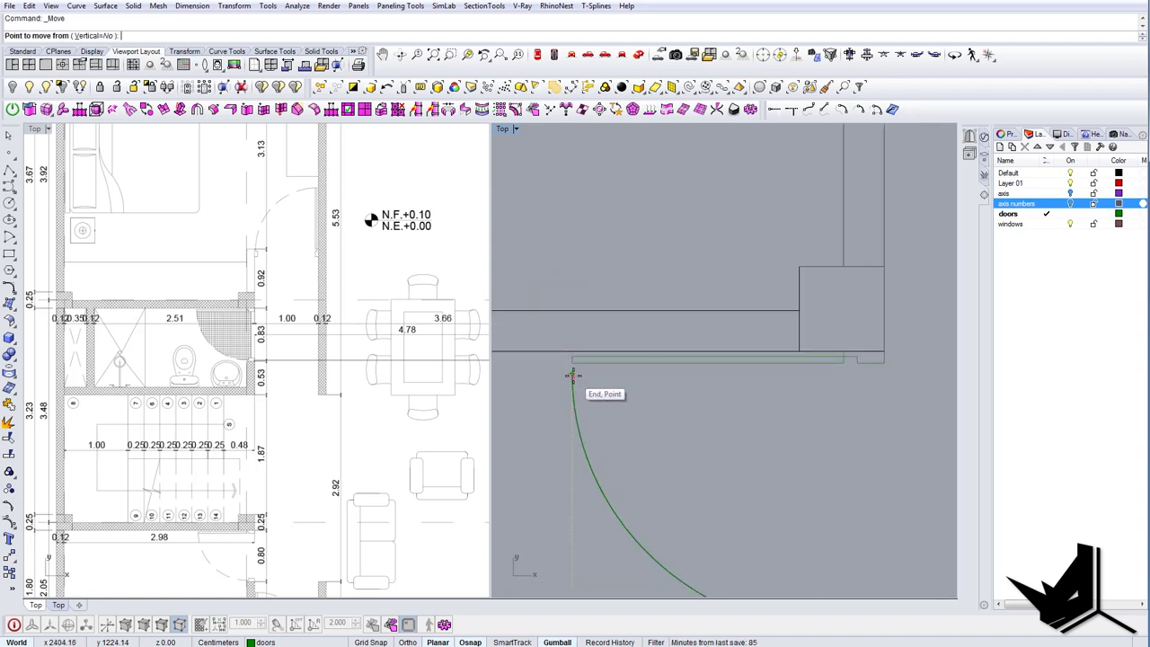
{"action": "left_click", "coordinate": [573, 375]}
{"action": "left_click", "coordinate": [575, 363]}
{"action": "scroll", "coordinate": [576, 364], "scroll_direction": "down", "scroll_amount": 6}
{"action": "scroll", "coordinate": [578, 368], "scroll_direction": "down", "scroll_amount": 1}
{"action": "key", "text": "Escape"}
{"action": "key", "text": "Escape"}
Group the bathroom door's leaf, both frame profiles and swing arc, leaving the wall curves out.
{"action": "right_click_drag", "start_coordinate": [719, 407], "coordinate": [691, 390]}
{"action": "scroll", "coordinate": [692, 390], "scroll_direction": "down", "scroll_amount": 4}
{"action": "left_click_drag", "start_coordinate": [709, 437], "coordinate": [711, 439]}
{"action": "scroll", "coordinate": [696, 351], "scroll_direction": "up", "scroll_amount": 5}
{"action": "left_click_drag", "start_coordinate": [702, 369], "coordinate": [663, 347], "text": "ctrl"}
{"action": "scroll", "coordinate": [663, 345], "scroll_direction": "down", "scroll_amount": 5}
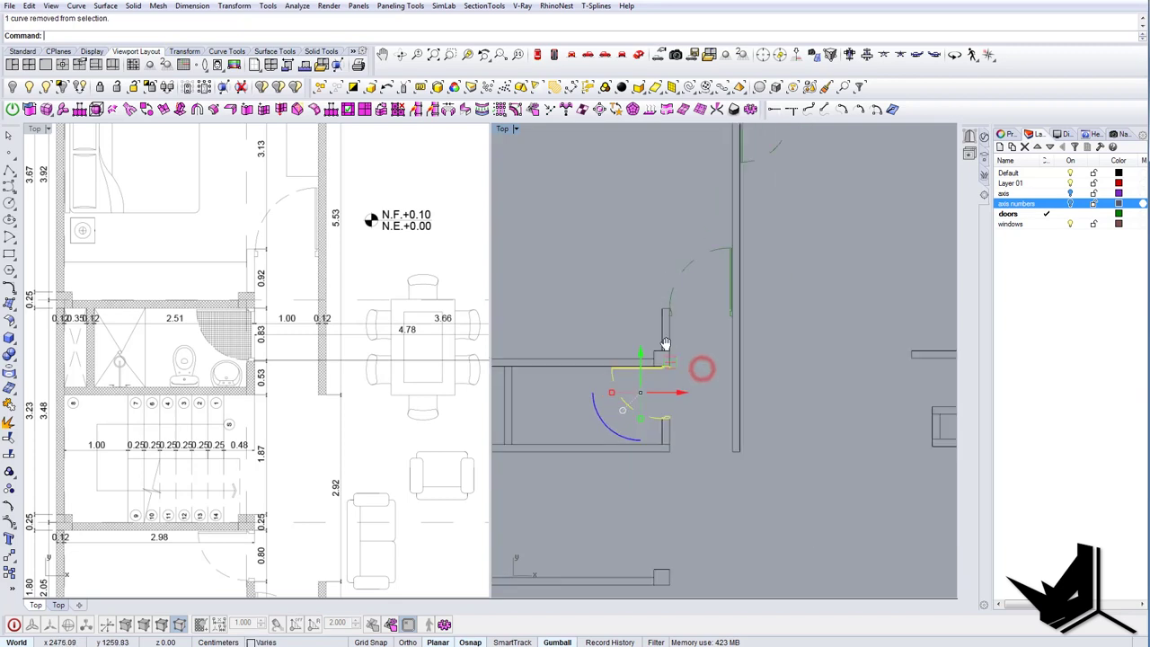
{"action": "right_click_drag", "start_coordinate": [662, 347], "coordinate": [696, 317]}
{"action": "type", "text": "G"}
{"action": "right_click_drag", "start_coordinate": [244, 419], "coordinate": [240, 333]}
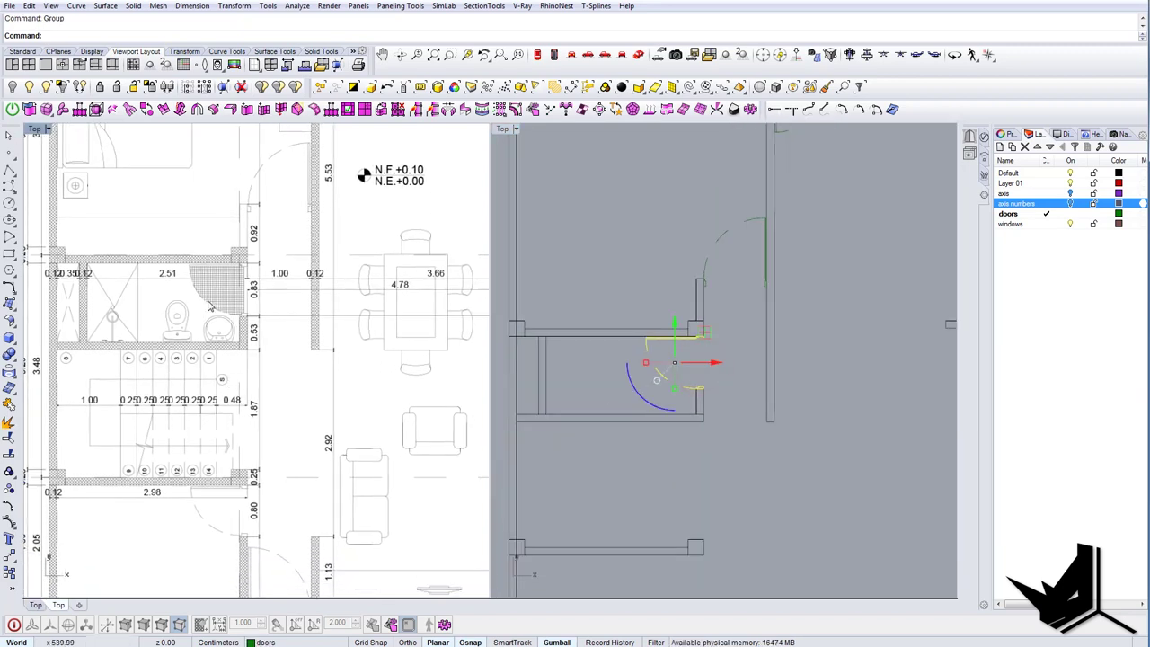
Examine the reference plan around the bathroom, stairs and lower bedroom for the next door opening and locate the same opening in the draft.
{"action": "scroll", "coordinate": [303, 410], "scroll_direction": "down", "scroll_amount": 2}
{"action": "right_click_drag", "start_coordinate": [303, 410], "coordinate": [249, 527]}
{"action": "right_click_drag", "start_coordinate": [736, 364], "coordinate": [645, 462]}
{"action": "scroll", "coordinate": [646, 461], "scroll_direction": "down", "scroll_amount": 4}
{"action": "right_click_drag", "start_coordinate": [230, 311], "coordinate": [302, 312]}
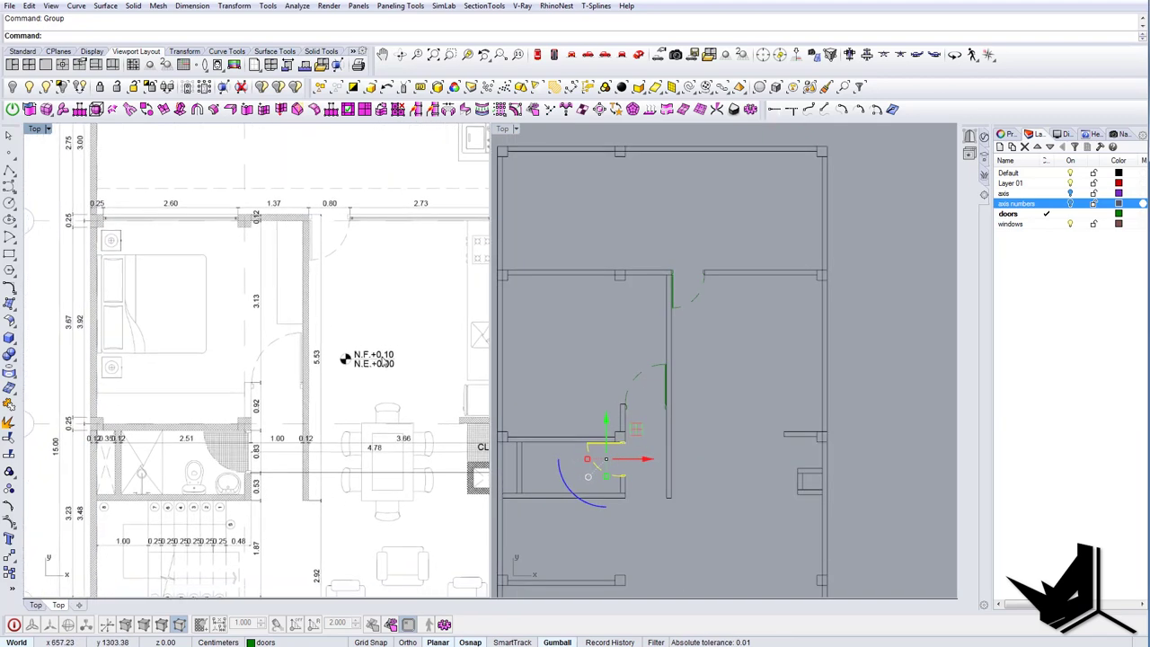
{"action": "right_click_drag", "start_coordinate": [639, 550], "coordinate": [641, 371]}
{"action": "right_click_drag", "start_coordinate": [231, 469], "coordinate": [231, 344]}
{"action": "scroll", "coordinate": [274, 463], "scroll_direction": "up", "scroll_amount": 4}
{"action": "right_click_drag", "start_coordinate": [273, 471], "coordinate": [273, 353]}
{"action": "right_click_drag", "start_coordinate": [280, 444], "coordinate": [274, 392]}
{"action": "right_click_drag", "start_coordinate": [636, 364], "coordinate": [628, 341]}
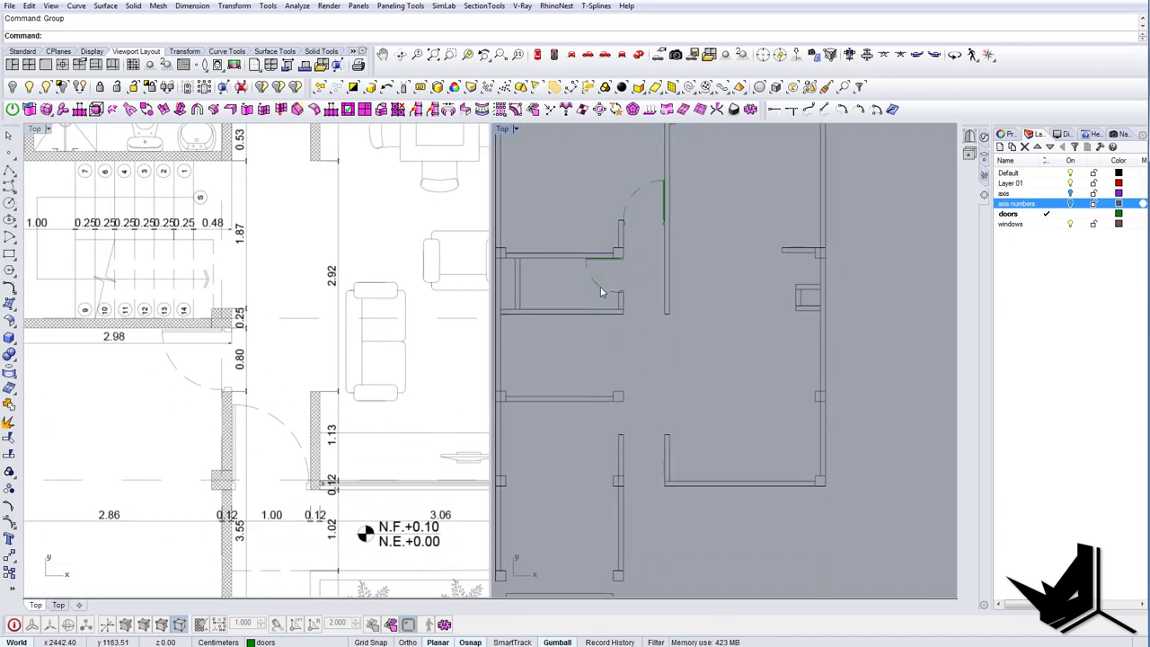
Copy the 0.80 door from the upper horizontal wall into the lower bedroom, beside the opening below the stair area.
{"action": "right_click_drag", "start_coordinate": [663, 243], "coordinate": [662, 293]}
{"action": "scroll", "coordinate": [667, 297], "scroll_direction": "down", "scroll_amount": 6}
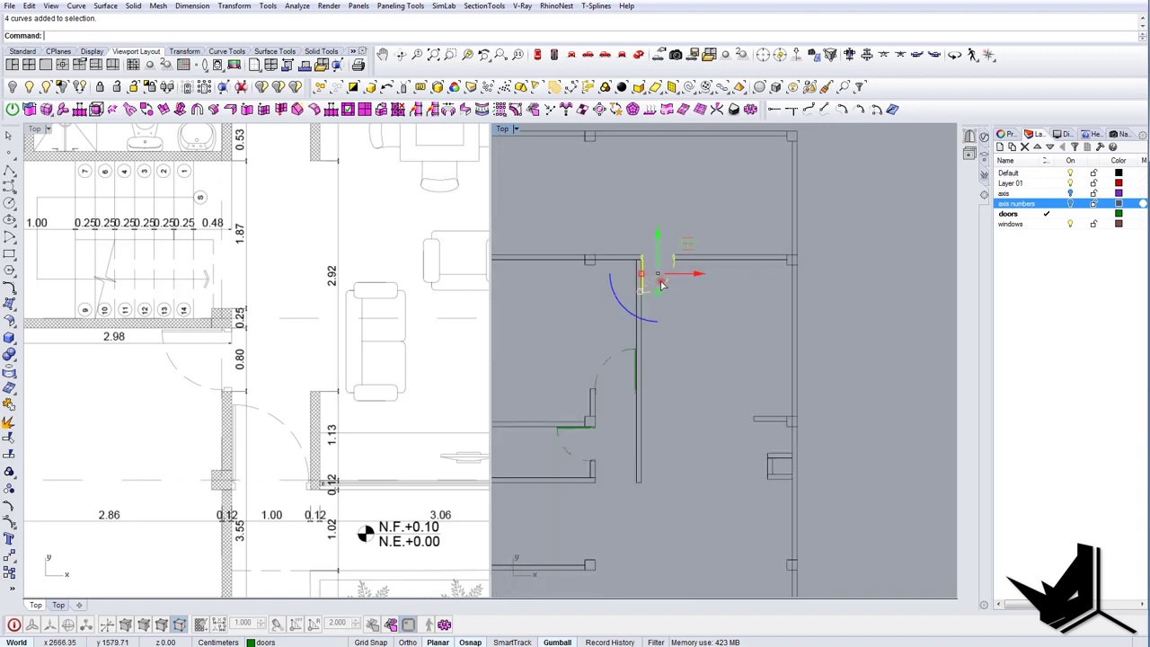
{"action": "scroll", "coordinate": [665, 288], "scroll_direction": "down", "scroll_amount": 6}
{"action": "right_click_drag", "start_coordinate": [661, 310], "coordinate": [662, 281]}
{"action": "left_click_drag", "start_coordinate": [698, 219], "coordinate": [644, 401], "text": "alt"}
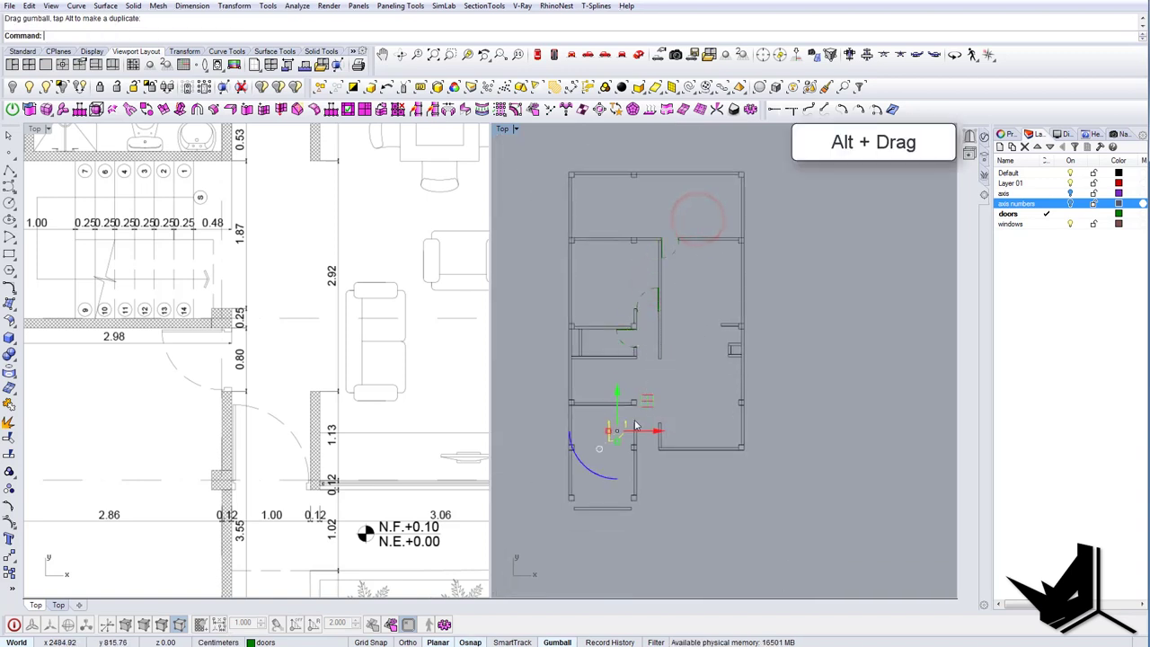
Rotate the copied door by -90 degrees so its leaf lies horizontally.
{"action": "scroll", "coordinate": [631, 420], "scroll_direction": "up", "scroll_amount": 8}
{"action": "left_click", "coordinate": [563, 493]}
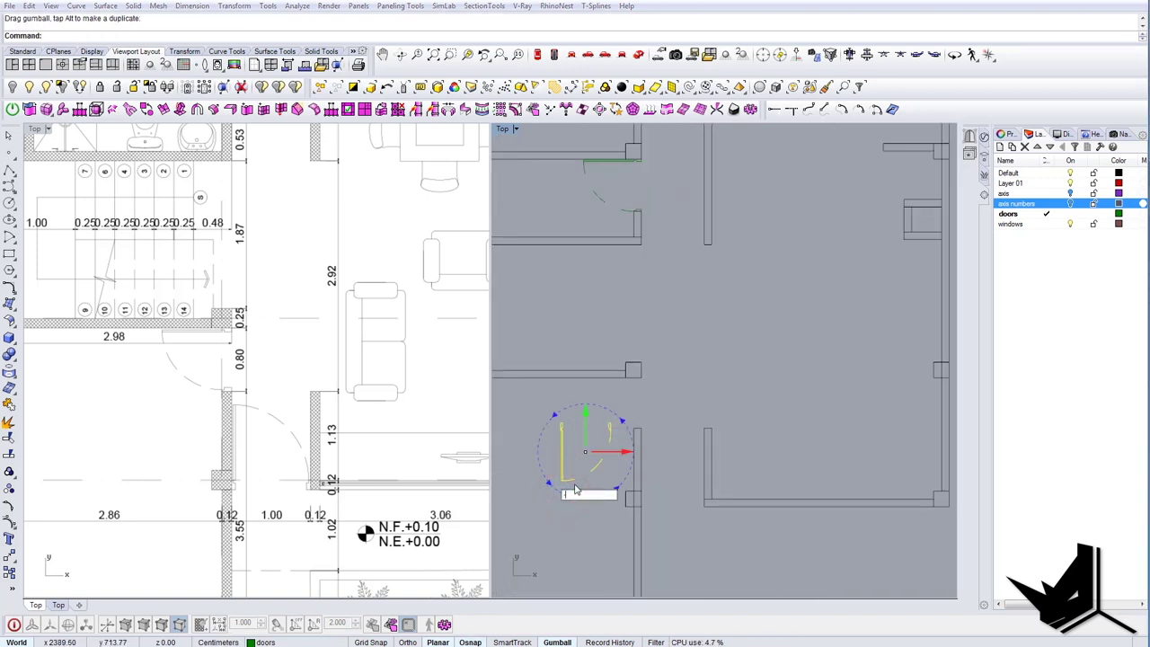
{"action": "type", "text": "-90"}
{"action": "key", "text": "Return"}
Move the rotated door by its upper frame profile's outer corner onto the lower right corner of the column above the lower bedroom opening.
{"action": "right_click_drag", "start_coordinate": [607, 471], "coordinate": [583, 470]}
{"action": "scroll", "coordinate": [598, 454], "scroll_direction": "up", "scroll_amount": 6}
{"action": "right_click", "coordinate": [603, 446]}
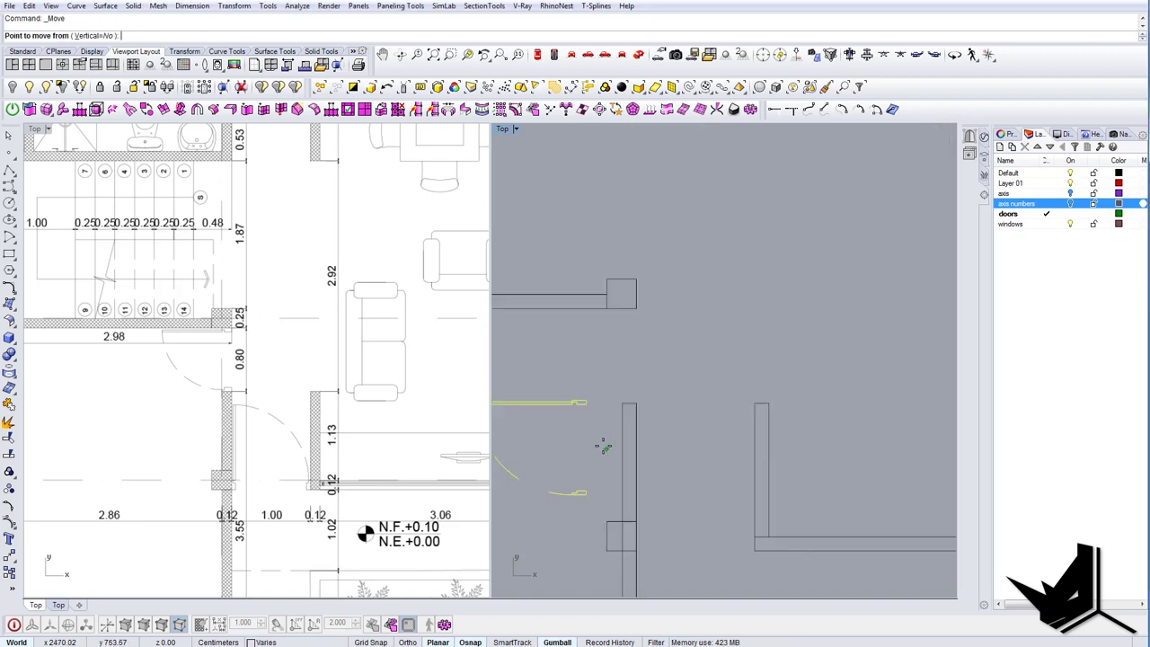
{"action": "left_click", "coordinate": [590, 401]}
{"action": "left_click", "coordinate": [639, 314]}
{"action": "key", "text": "Escape"}
{"action": "scroll", "coordinate": [653, 414], "scroll_direction": "down", "scroll_amount": 8}
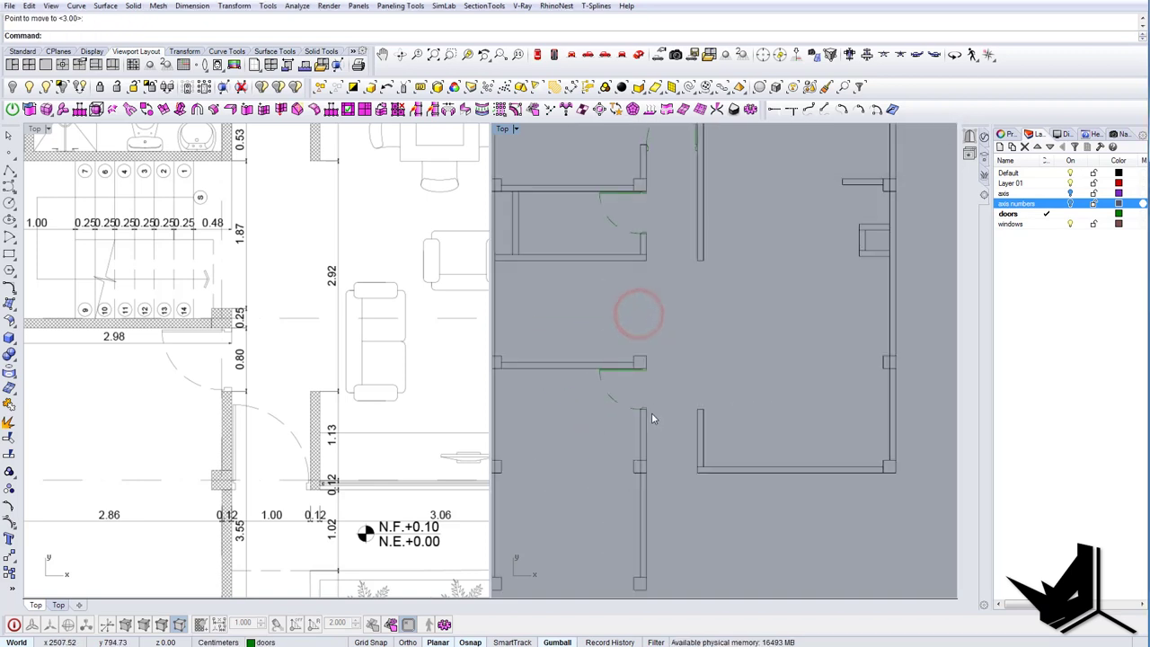
Copy the upper corridor door by its hinge-side jamb corner to the wall corner at the entrance opening further south.
{"action": "right_click_drag", "start_coordinate": [271, 505], "coordinate": [261, 456]}
{"action": "right_click_drag", "start_coordinate": [670, 205], "coordinate": [656, 318]}
{"action": "scroll", "coordinate": [655, 318], "scroll_direction": "down", "scroll_amount": 4}
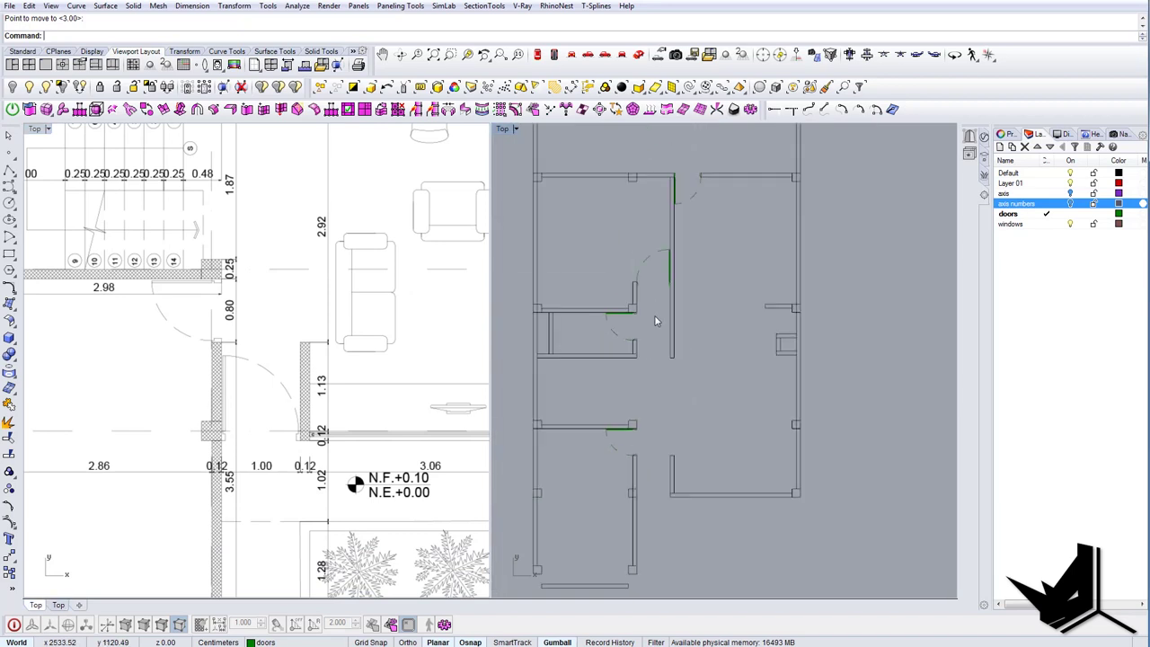
{"action": "left_click", "coordinate": [657, 257]}
{"action": "scroll", "coordinate": [672, 286], "scroll_direction": "up", "scroll_amount": 14}
{"action": "type", "text": "copy"}
{"action": "key", "text": "Return"}
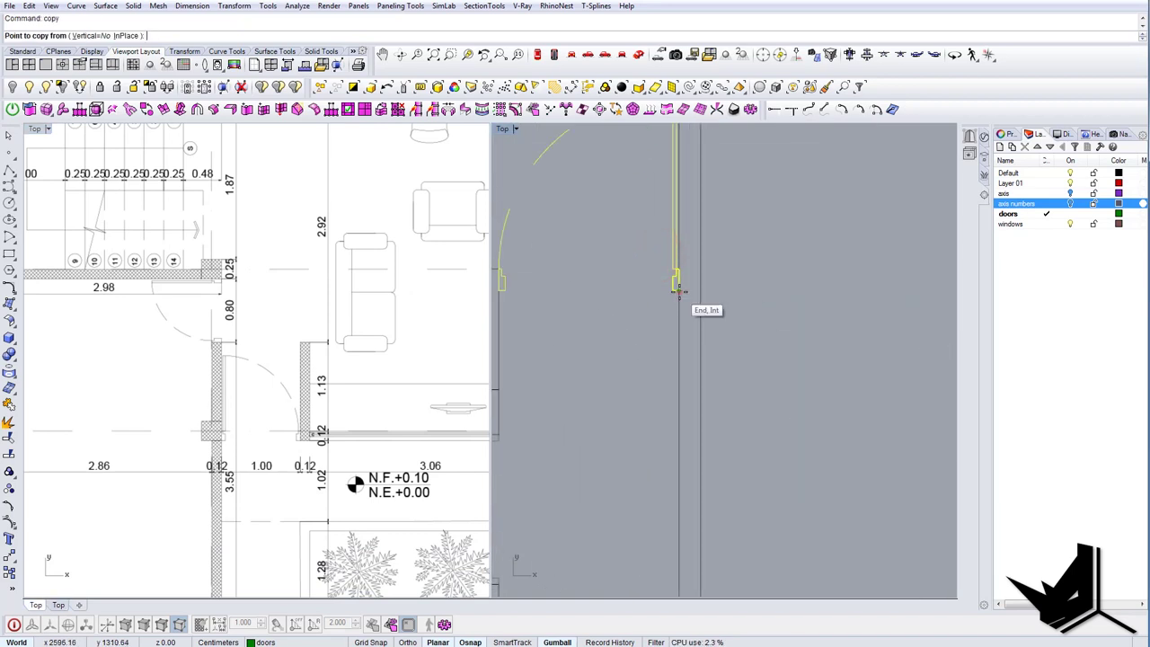
{"action": "left_click", "coordinate": [679, 292]}
{"action": "scroll", "coordinate": [673, 352], "scroll_direction": "down", "scroll_amount": 20}
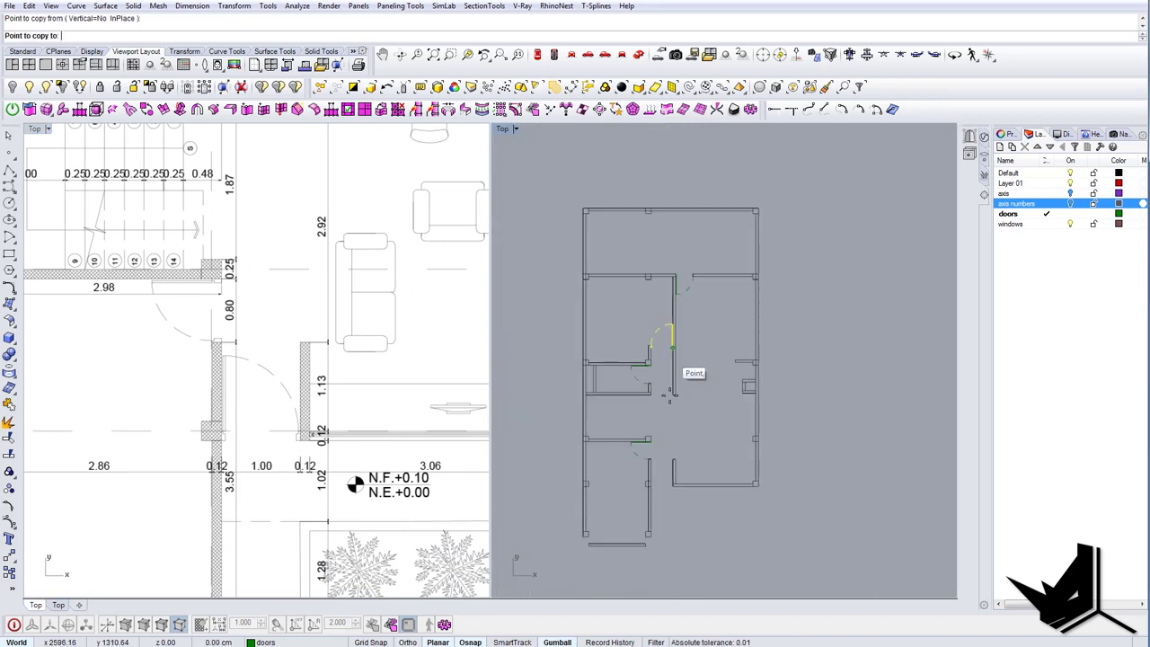
{"action": "scroll", "coordinate": [674, 490], "scroll_direction": "up", "scroll_amount": 10}
{"action": "scroll", "coordinate": [673, 461], "scroll_direction": "up", "scroll_amount": 6}
{"action": "left_click", "coordinate": [670, 458]}
{"action": "right_click", "coordinate": [670, 459]}
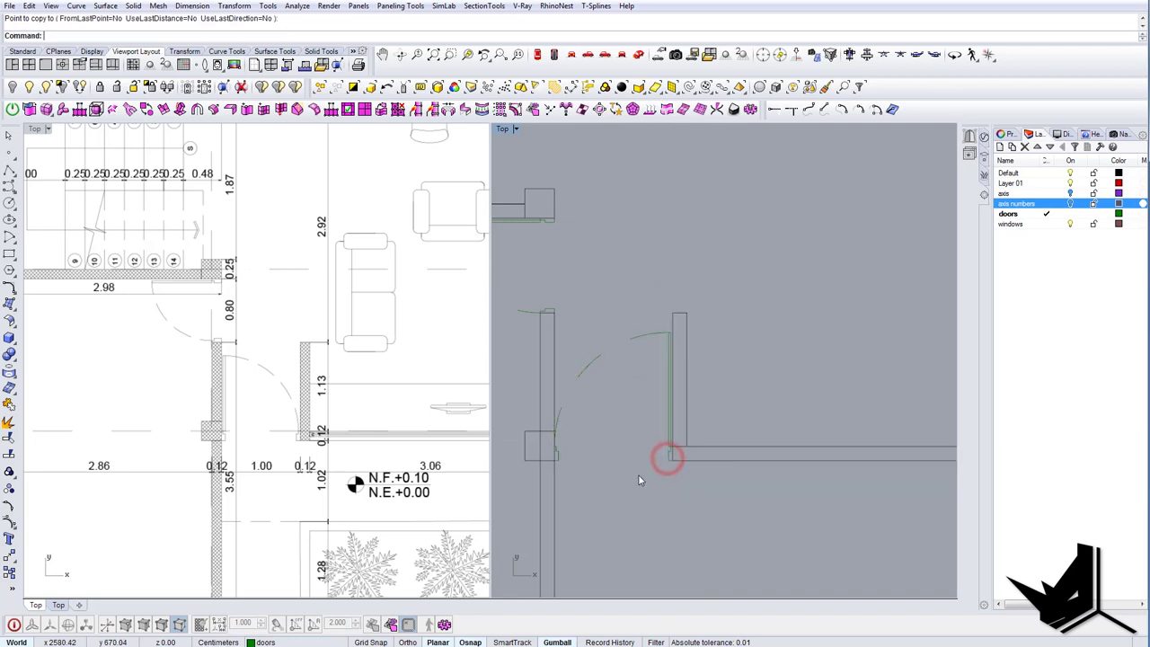
Draw a horizontal helper line just below the entrance opening, from the west wall face across to beneath the opposite wall corner.
{"action": "right_click_drag", "start_coordinate": [639, 476], "coordinate": [636, 458]}
{"action": "type", "text": "l"}
{"action": "key", "text": "Return"}
{"action": "scroll", "coordinate": [586, 449], "scroll_direction": "up", "scroll_amount": 4}
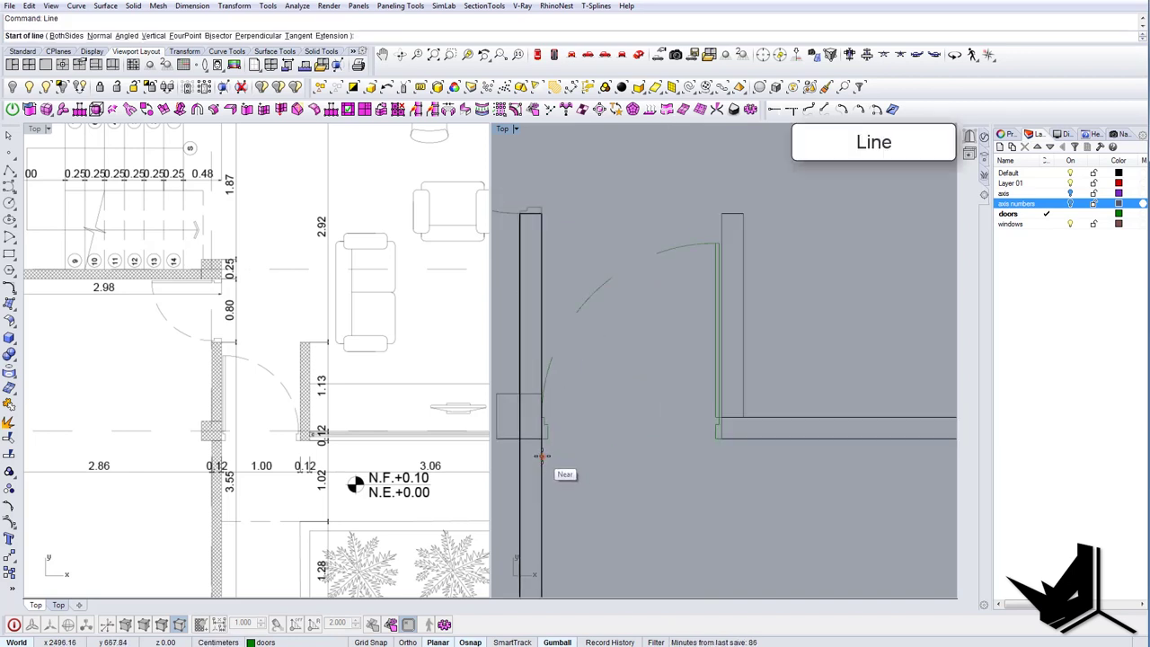
{"action": "left_click", "coordinate": [542, 457]}
{"action": "left_click", "coordinate": [721, 439], "text": "shift"}
Mirror the entrance door about a vertical axis through the helper line's midpoint with Copy set to No.
{"action": "left_click", "coordinate": [719, 440]}
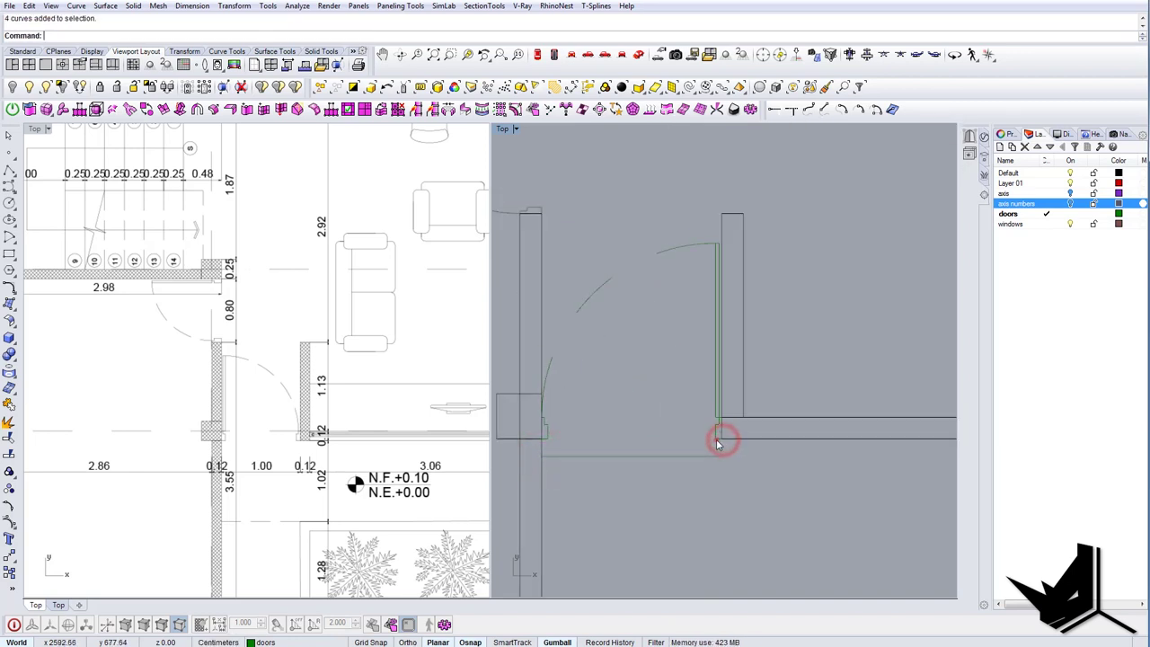
{"action": "type", "text": "Mirror"}
{"action": "key", "text": "Return"}
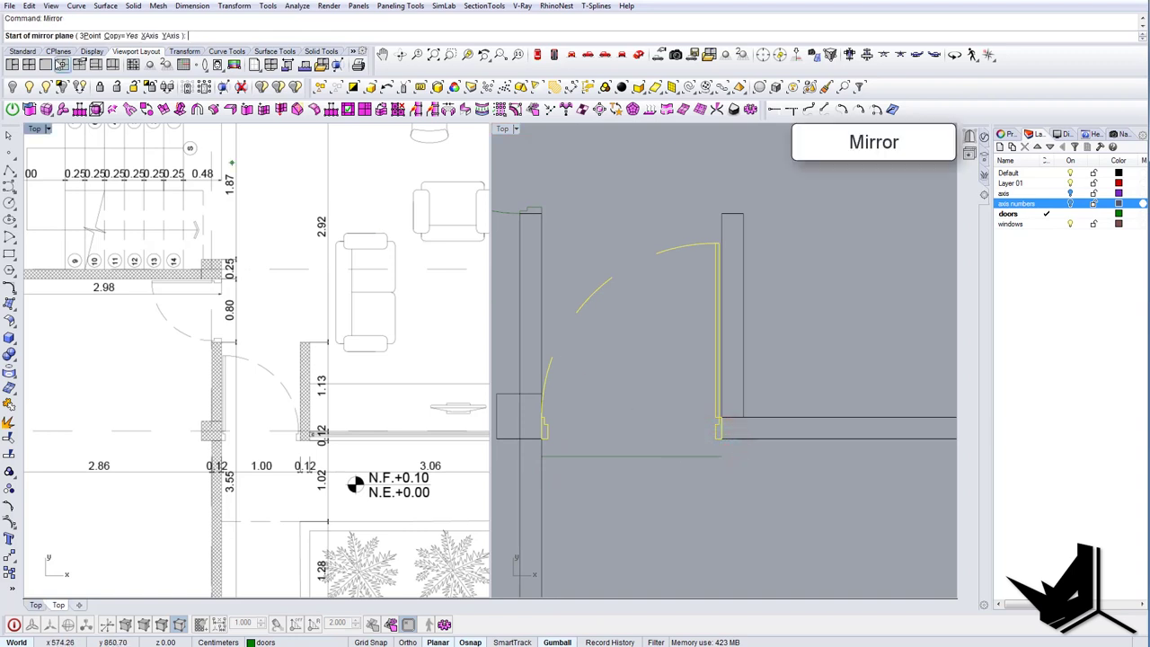
{"action": "left_click", "coordinate": [123, 35]}
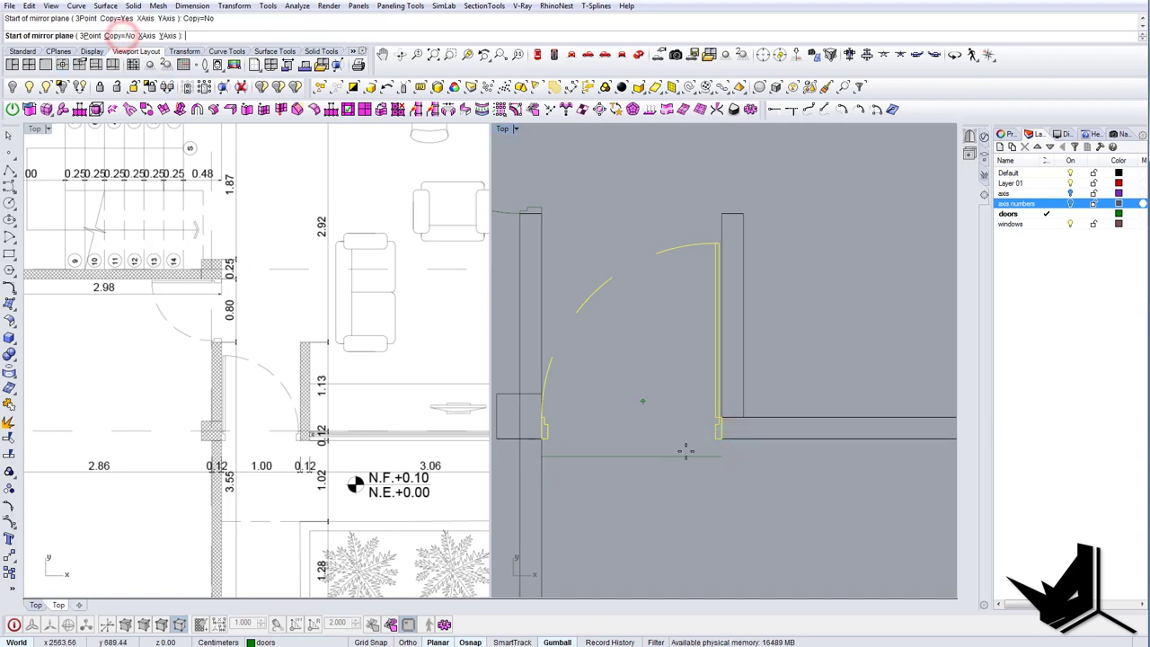
{"action": "left_click", "coordinate": [632, 456]}
{"action": "left_click", "coordinate": [639, 363]}
Delete the helper line below the entrance door.
{"action": "scroll", "coordinate": [640, 363], "scroll_direction": "down", "scroll_amount": 6}
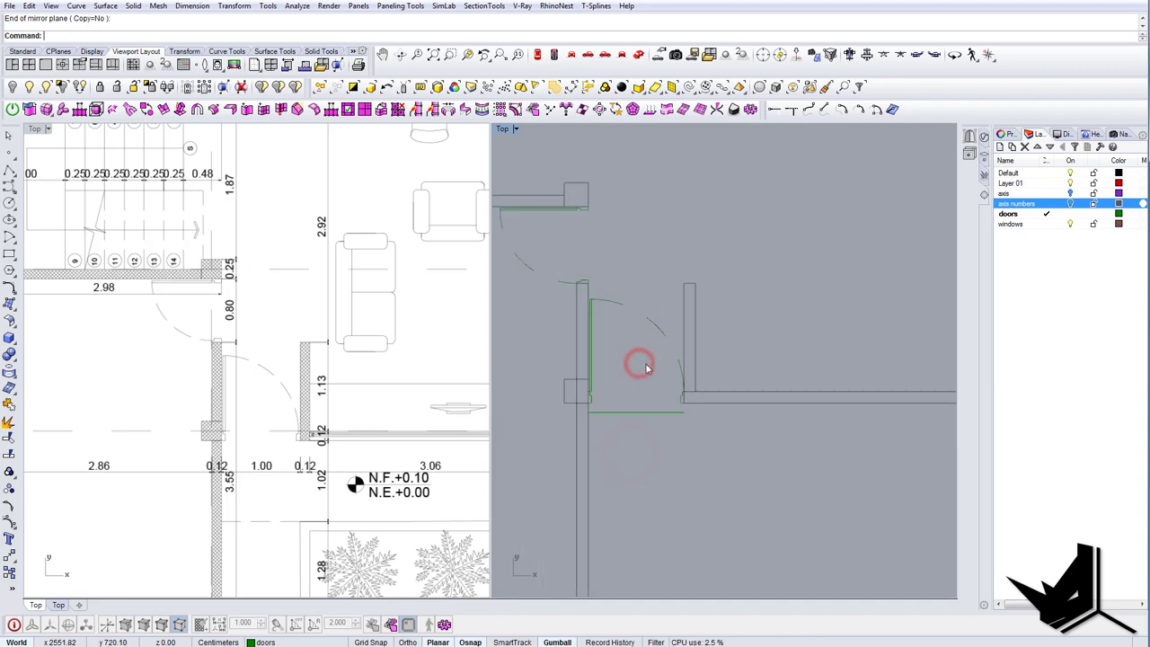
{"action": "right_click_drag", "start_coordinate": [646, 364], "coordinate": [661, 364]}
{"action": "left_click_drag", "start_coordinate": [658, 387], "coordinate": [645, 438]}
{"action": "key", "text": "Delete"}
Copy the entrance door by its hinge-side jamb corner to the lower inner corner of the garage's column at axes A and 1.
{"action": "scroll", "coordinate": [668, 394], "scroll_direction": "up", "scroll_amount": 2}
{"action": "right_click_drag", "start_coordinate": [667, 393], "coordinate": [788, 419]}
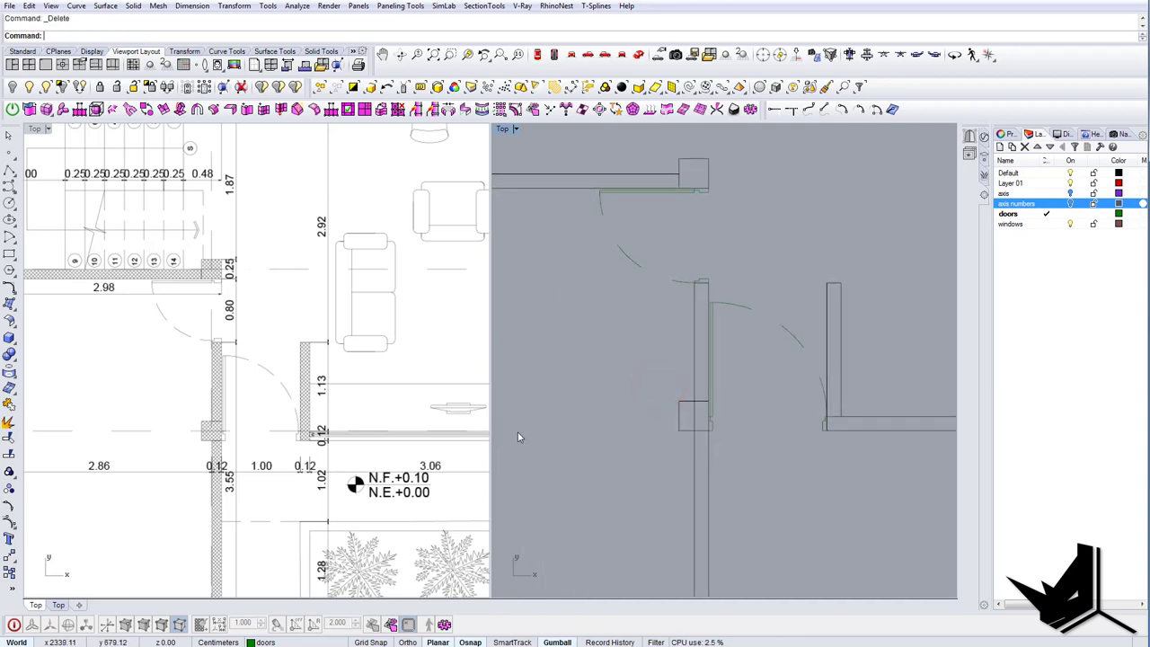
{"action": "scroll", "coordinate": [702, 438], "scroll_direction": "down", "scroll_amount": 2}
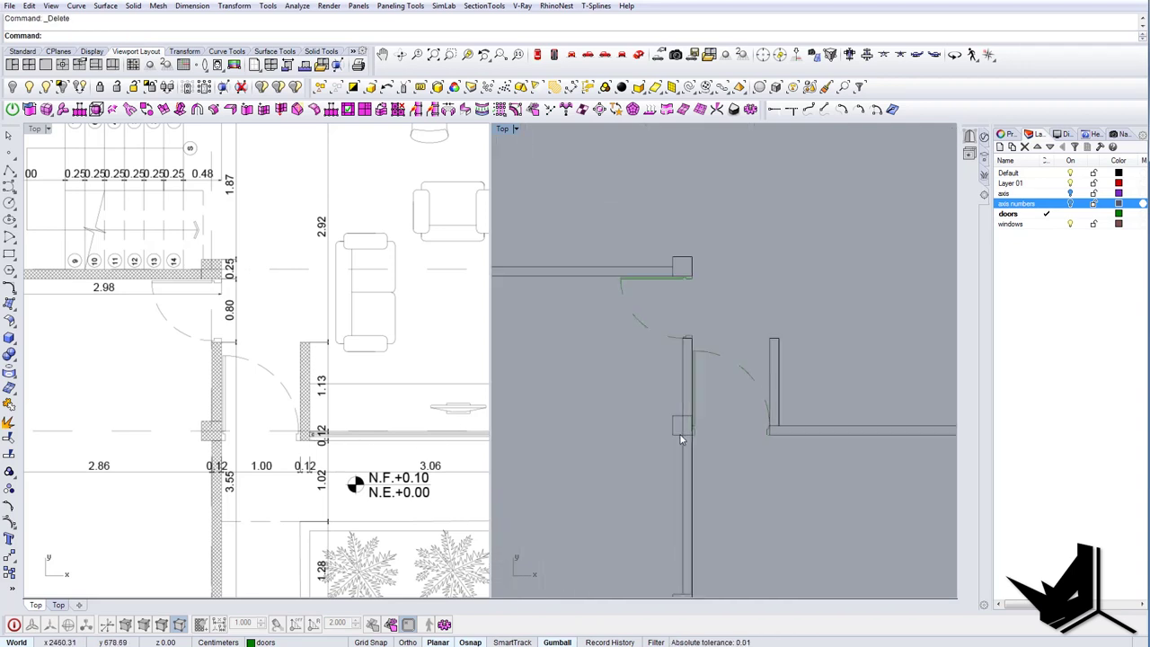
{"action": "scroll", "coordinate": [287, 490], "scroll_direction": "down", "scroll_amount": 5}
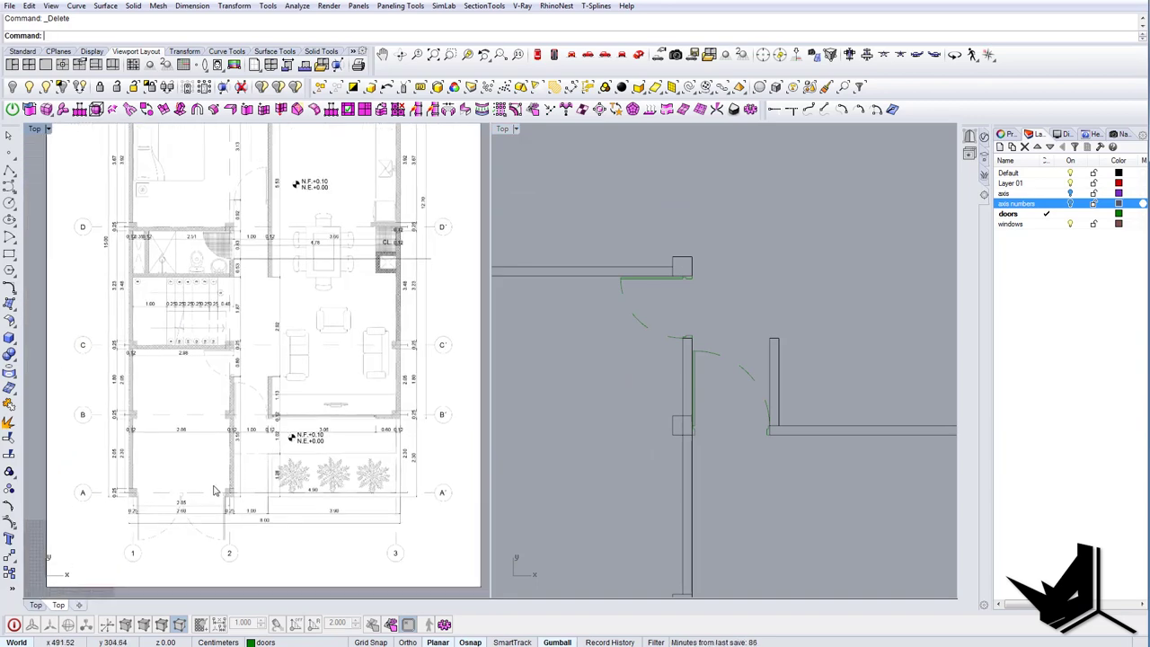
{"action": "right_click_drag", "start_coordinate": [192, 511], "coordinate": [200, 472]}
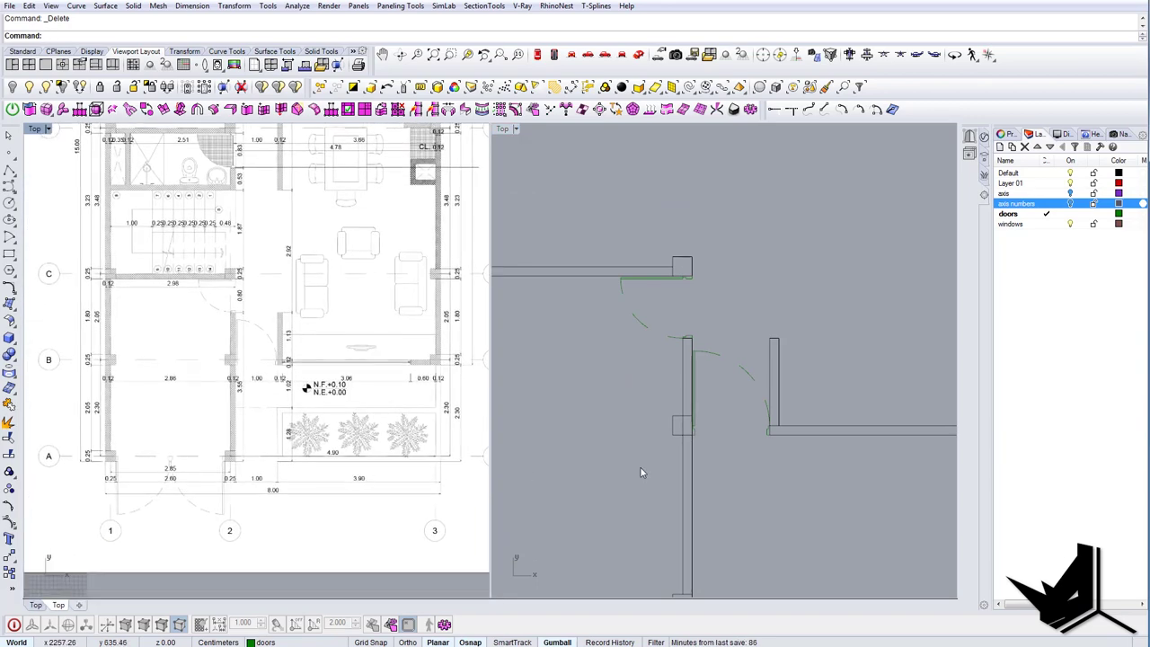
{"action": "right_click_drag", "start_coordinate": [699, 467], "coordinate": [738, 386]}
{"action": "scroll", "coordinate": [738, 386], "scroll_direction": "down", "scroll_amount": 4}
{"action": "scroll", "coordinate": [726, 393], "scroll_direction": "up", "scroll_amount": 2}
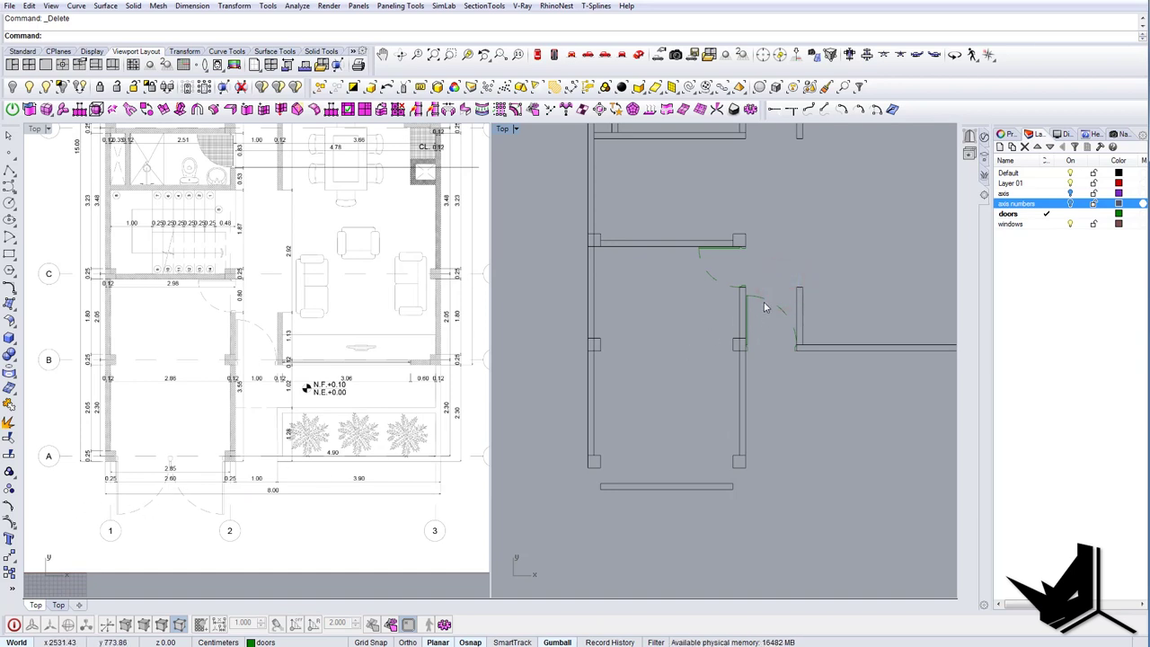
{"action": "left_click_drag", "start_coordinate": [782, 286], "coordinate": [759, 329]}
{"action": "scroll", "coordinate": [760, 336], "scroll_direction": "up", "scroll_amount": 5}
{"action": "type", "text": "copy"}
{"action": "key", "text": "Return"}
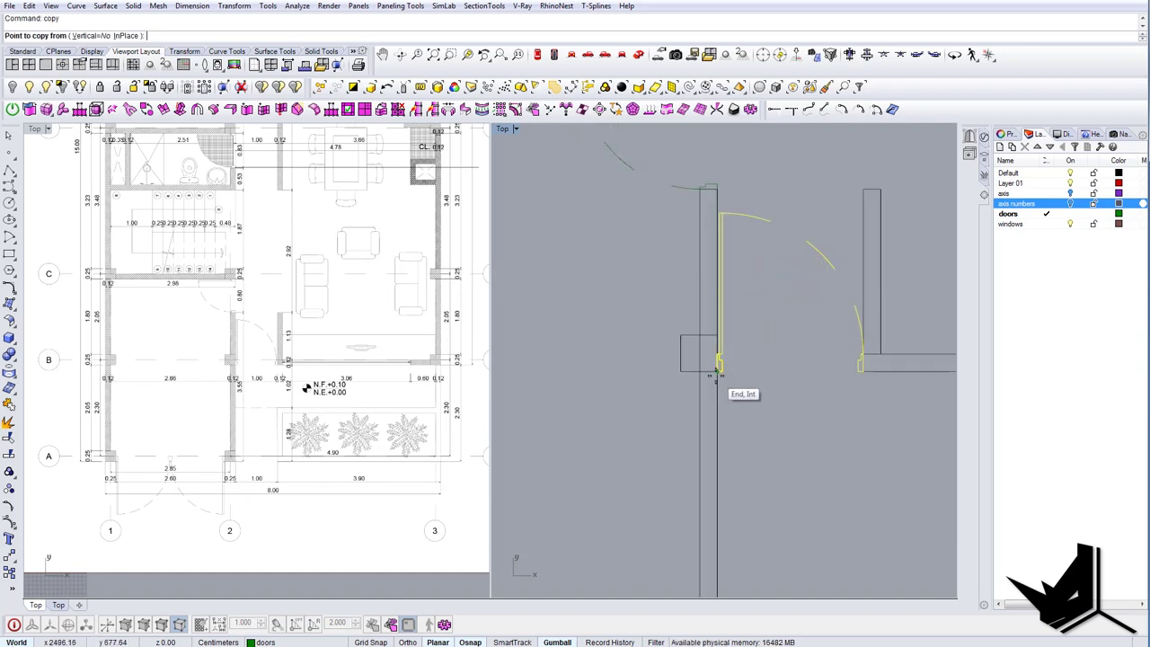
{"action": "left_click", "coordinate": [716, 375]}
{"action": "scroll", "coordinate": [716, 376], "scroll_direction": "down", "scroll_amount": 6}
{"action": "scroll", "coordinate": [526, 497], "scroll_direction": "up", "scroll_amount": 6}
{"action": "scroll", "coordinate": [678, 471], "scroll_direction": "up", "scroll_amount": 4}
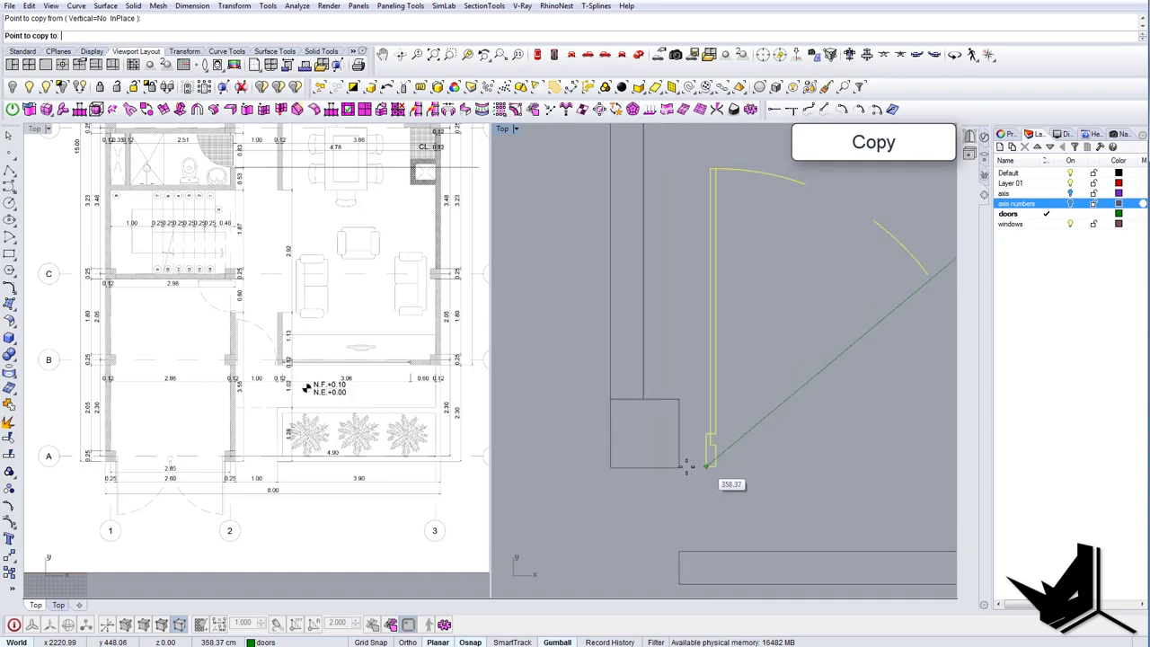
{"action": "left_click", "coordinate": [685, 467]}
{"action": "right_click", "coordinate": [687, 468]}
Mirror the garage door about a horizontal axis through the middle of the column at axes A and 1 without copying, so it opens outward.
{"action": "right_click_drag", "start_coordinate": [188, 454], "coordinate": [331, 431]}
{"action": "scroll", "coordinate": [255, 442], "scroll_direction": "up", "scroll_amount": 12}
{"action": "right_click_drag", "start_coordinate": [367, 465], "coordinate": [276, 393]}
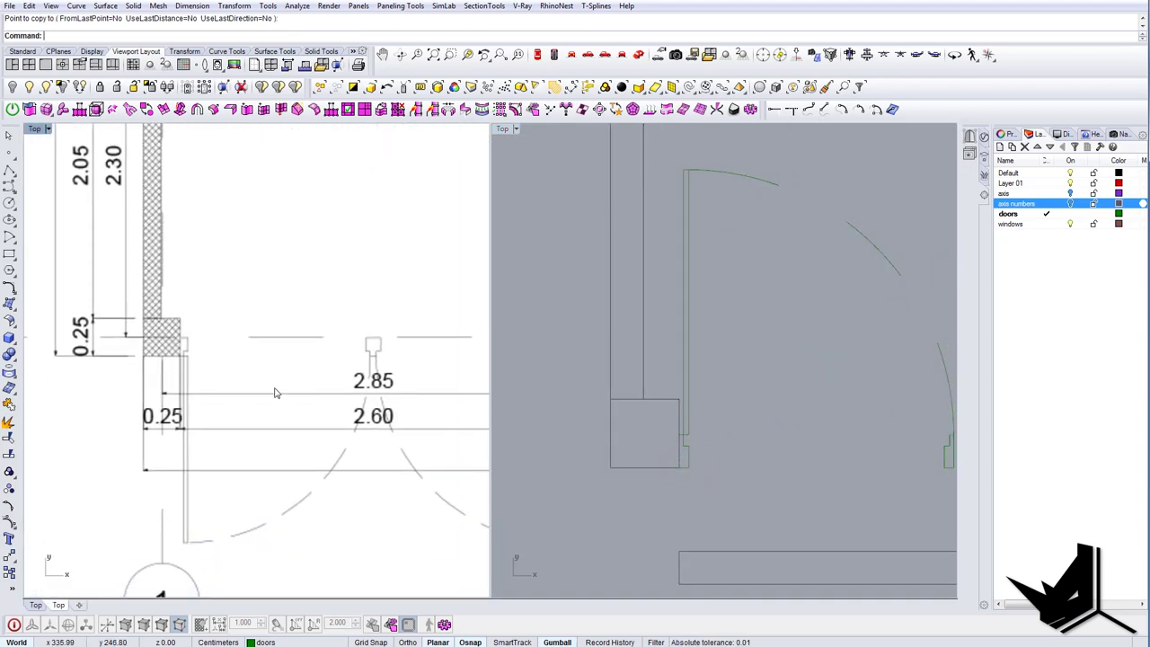
{"action": "scroll", "coordinate": [276, 390], "scroll_direction": "down", "scroll_amount": 6}
{"action": "right_click_drag", "start_coordinate": [711, 446], "coordinate": [631, 419]}
{"action": "scroll", "coordinate": [655, 444], "scroll_direction": "up", "scroll_amount": 2}
{"action": "left_click", "coordinate": [667, 441]}
{"action": "scroll", "coordinate": [668, 441], "scroll_direction": "down", "scroll_amount": 5}
{"action": "type", "text": "mi"}
{"action": "key", "text": "Return"}
{"action": "scroll", "coordinate": [535, 412], "scroll_direction": "up", "scroll_amount": 4}
{"action": "left_click", "coordinate": [514, 409]}
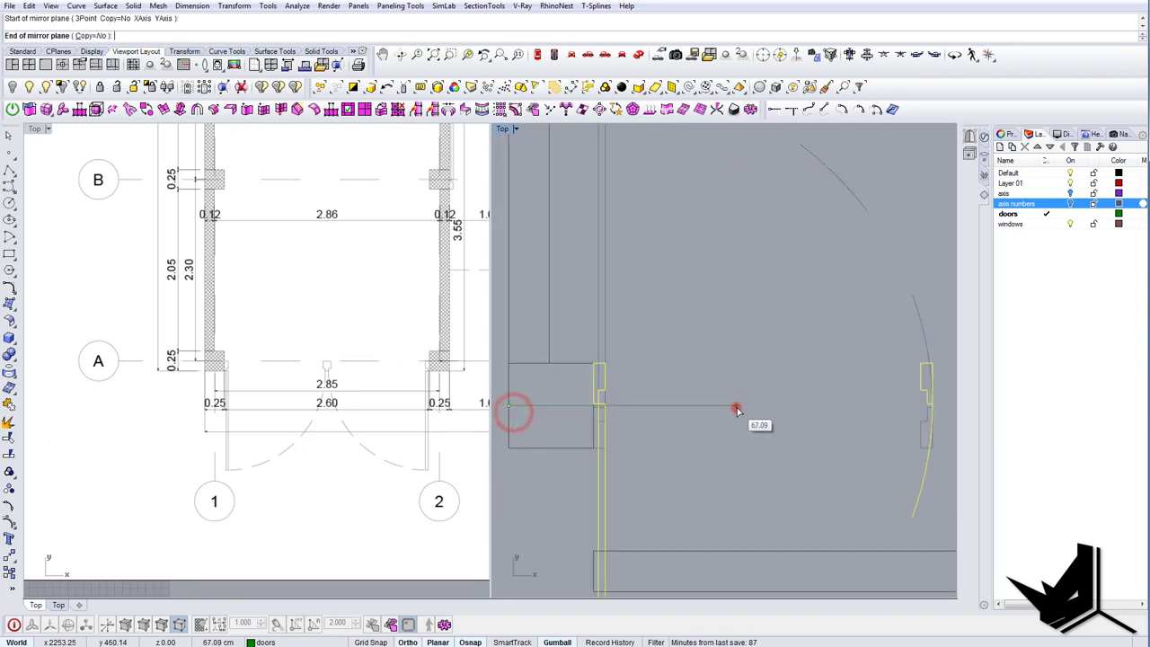
{"action": "left_click", "coordinate": [736, 408]}
Move the mirrored garage door 13 cm down to align its jamb with the column's lower corner.
{"action": "left_click_drag", "start_coordinate": [644, 491], "coordinate": [601, 488]}
{"action": "right_click_drag", "start_coordinate": [603, 488], "coordinate": [573, 437]}
{"action": "type", "text": "m"}
{"action": "key", "text": "Return"}
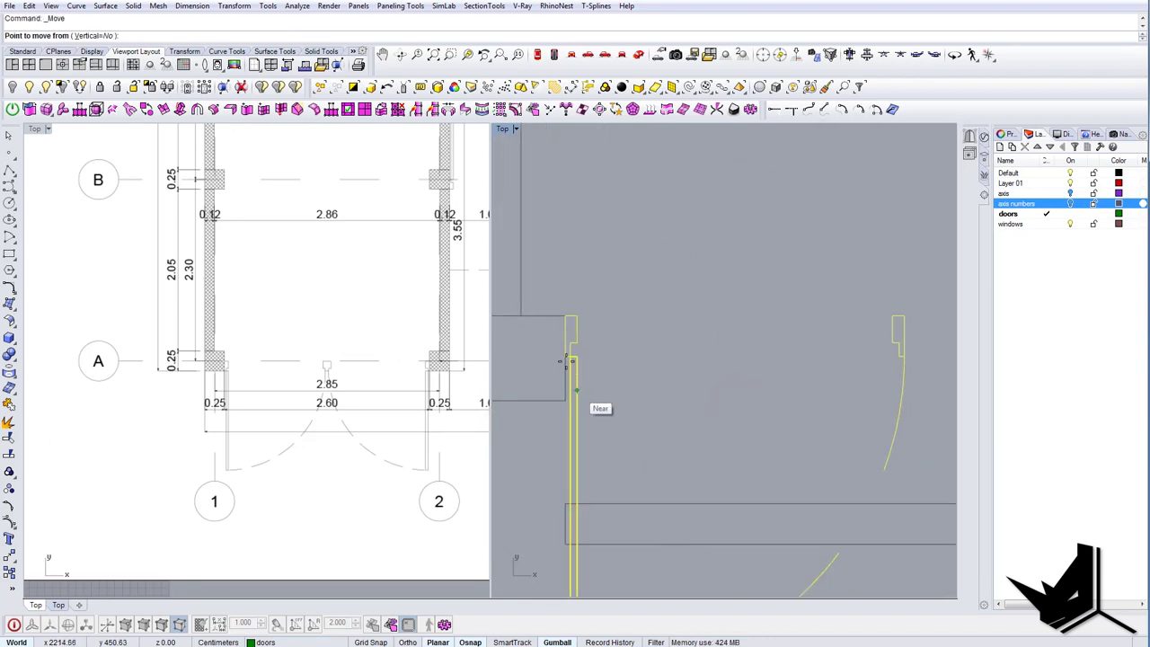
{"action": "scroll", "coordinate": [565, 364], "scroll_direction": "up", "scroll_amount": 4}
{"action": "left_click", "coordinate": [564, 351]}
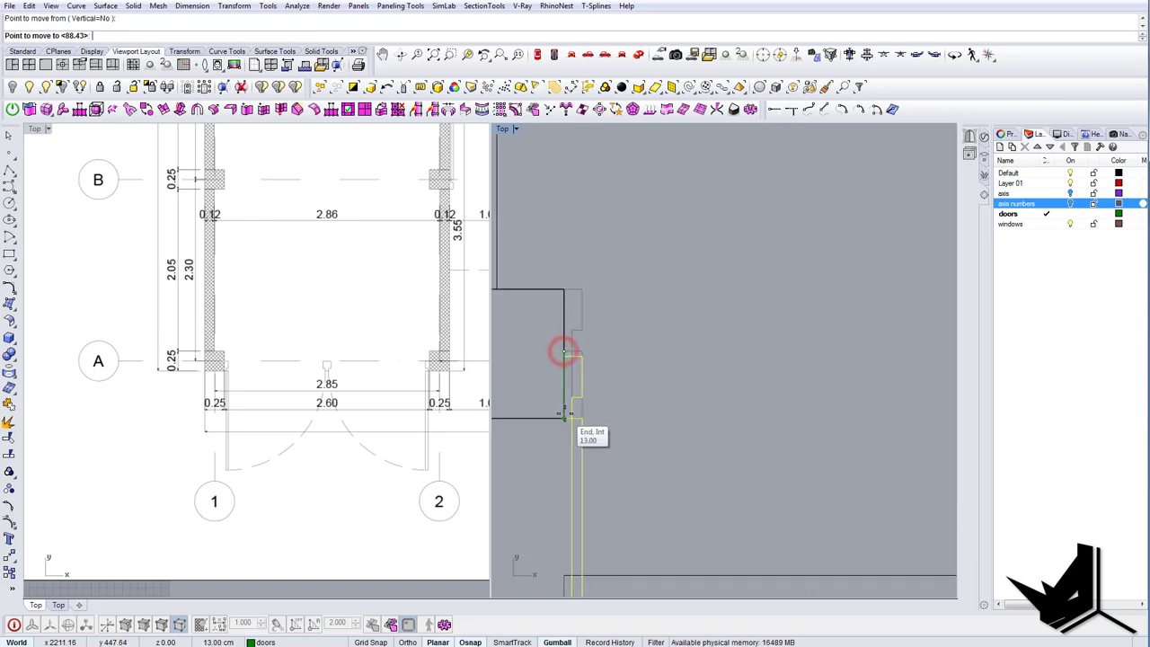
{"action": "left_click", "coordinate": [565, 416]}
Delete the long thin rectangle below the garage opening.
{"action": "scroll", "coordinate": [568, 396], "scroll_direction": "down", "scroll_amount": 5}
{"action": "left_click", "coordinate": [718, 458]}
{"action": "left_click_drag", "start_coordinate": [728, 462], "coordinate": [702, 417]}
{"action": "key", "text": "Delete"}
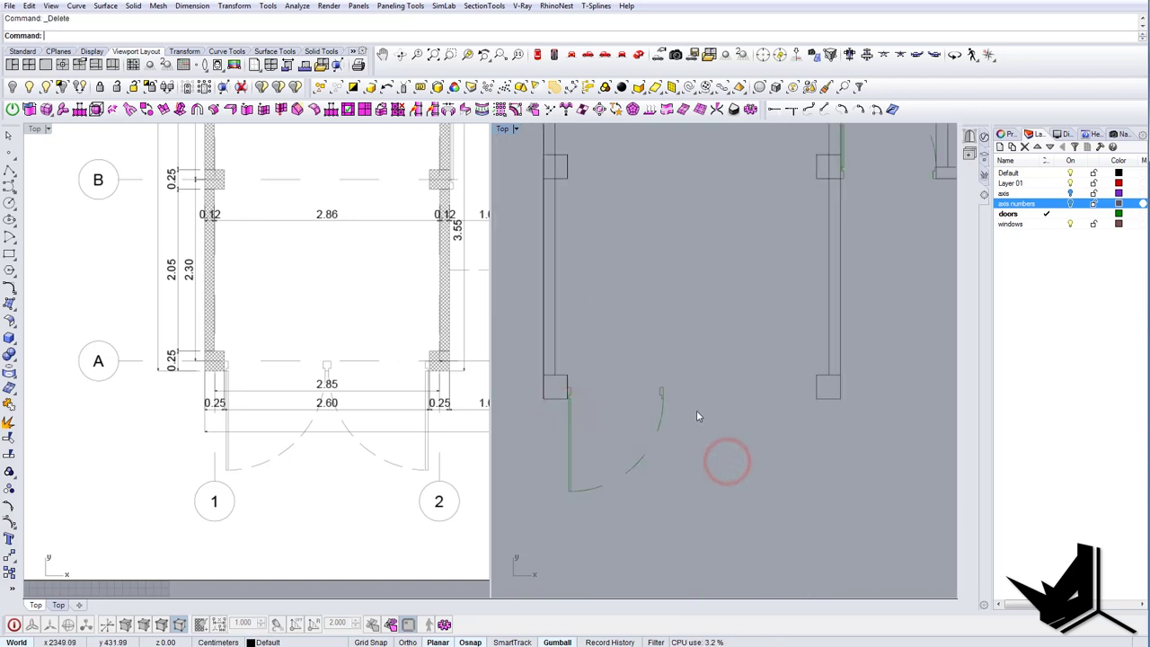
Draw a helper line across the garage opening between the upper inner corners of the two columns.
{"action": "mouse_move", "coordinate": [649, 409]}
{"action": "right_mouse_down"}
{"action": "mouse_move", "coordinate": [567, 423]}
{"action": "mouse_move", "coordinate": [677, 425]}
{"action": "mouse_move", "coordinate": [654, 414]}
{"action": "right_mouse_up"}
{"action": "type", "text": "l"}
{"action": "key", "text": "Return"}
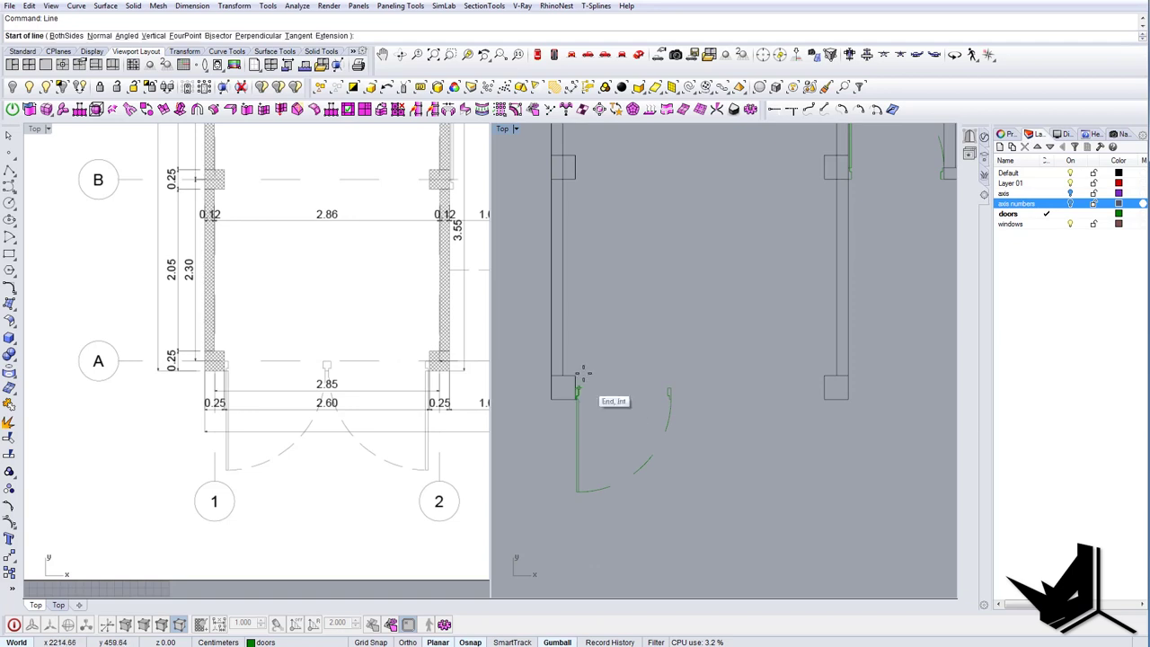
{"action": "left_click", "coordinate": [578, 373]}
{"action": "left_click", "coordinate": [821, 375]}
Ungroup the garage door's curves.
{"action": "left_click", "coordinate": [670, 469]}
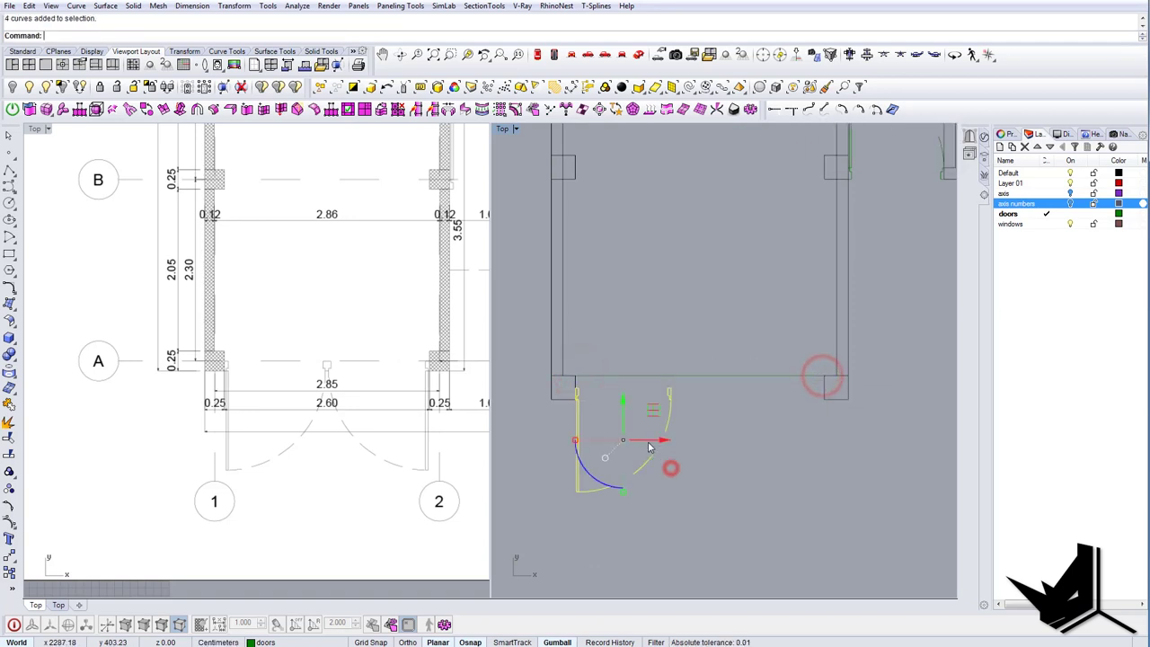
{"action": "key", "text": "Escape"}
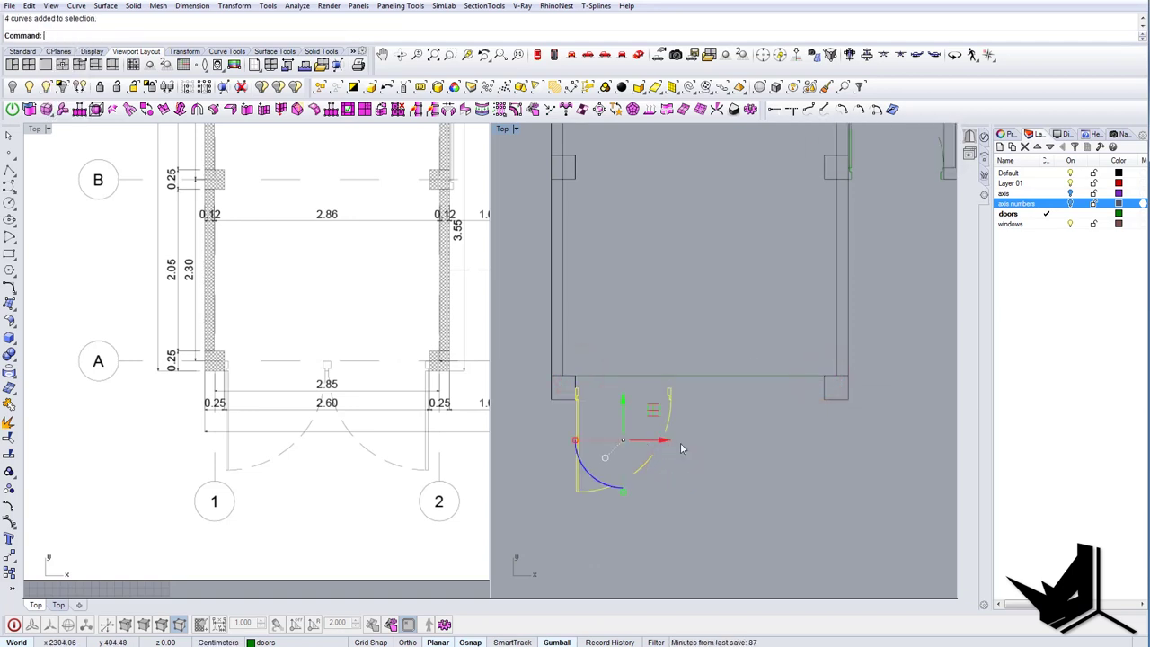
{"action": "left_click_drag", "start_coordinate": [689, 445], "coordinate": [651, 428]}
{"action": "type", "text": "Uyg"}
{"action": "key", "text": "Return"}
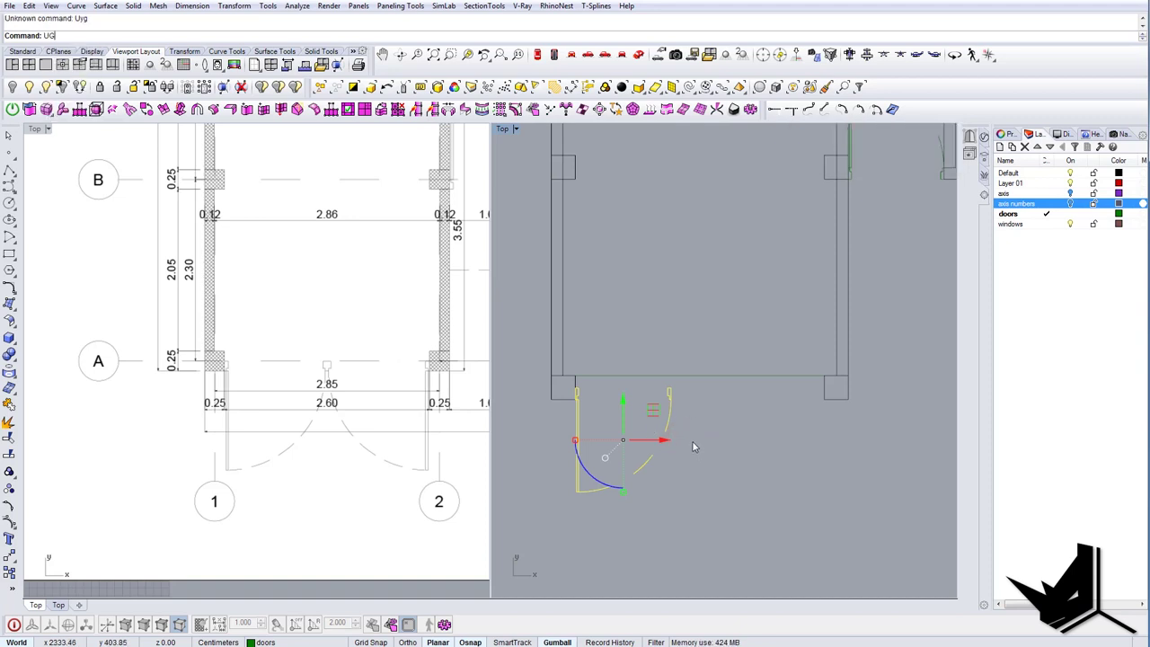
{"action": "right_click_drag", "start_coordinate": [689, 426], "coordinate": [655, 428]}
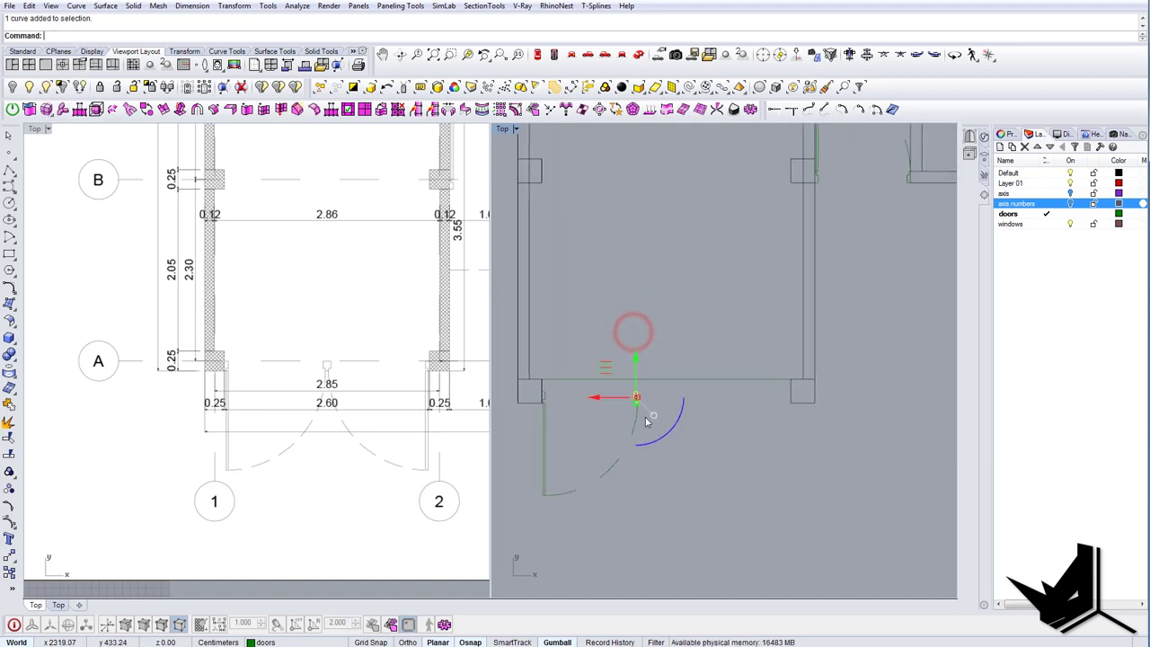
Move the garage door's latch-side jamb horizontally to the middle of the garage opening.
{"action": "type", "text": "m"}
{"action": "key", "text": "Return"}
{"action": "scroll", "coordinate": [644, 399], "scroll_direction": "up", "scroll_amount": 8}
{"action": "scroll", "coordinate": [619, 378], "scroll_direction": "down", "scroll_amount": 8}
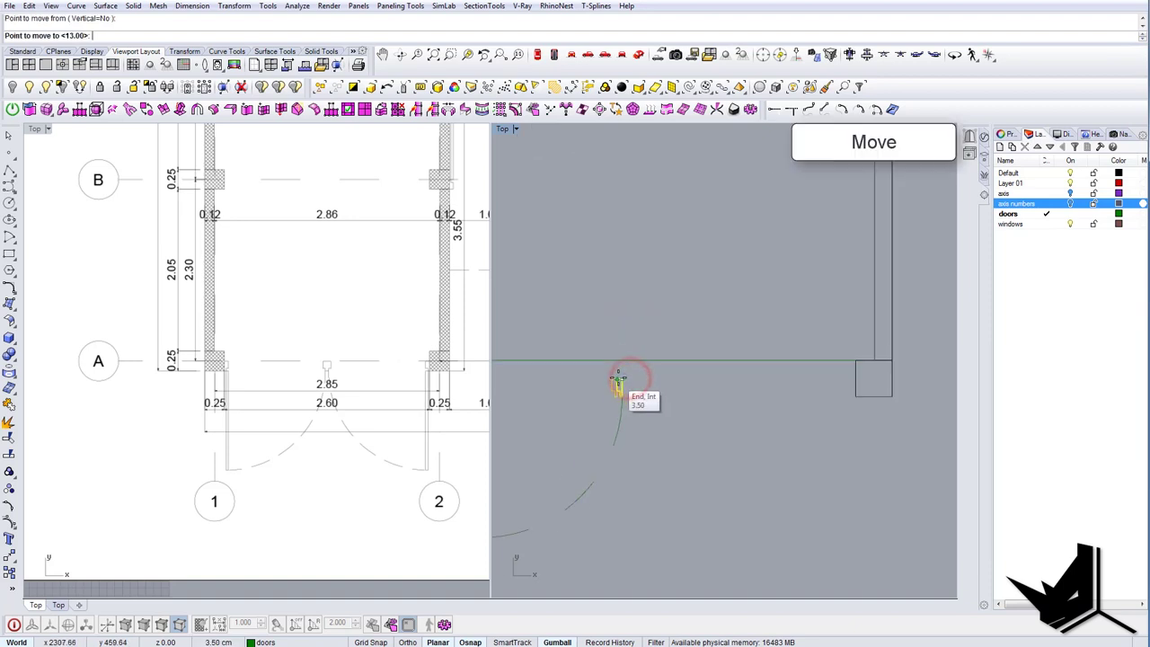
{"action": "left_click", "coordinate": [643, 368]}
Mirror the central jamb about its vertical outer edge with Copy set to Yes to form a symmetrical post.
{"action": "scroll", "coordinate": [648, 380], "scroll_direction": "up", "scroll_amount": 8}
{"action": "right_click_drag", "start_coordinate": [663, 438], "coordinate": [633, 434]}
{"action": "scroll", "coordinate": [634, 376], "scroll_direction": "up", "scroll_amount": 4}
{"action": "left_click", "coordinate": [613, 370]}
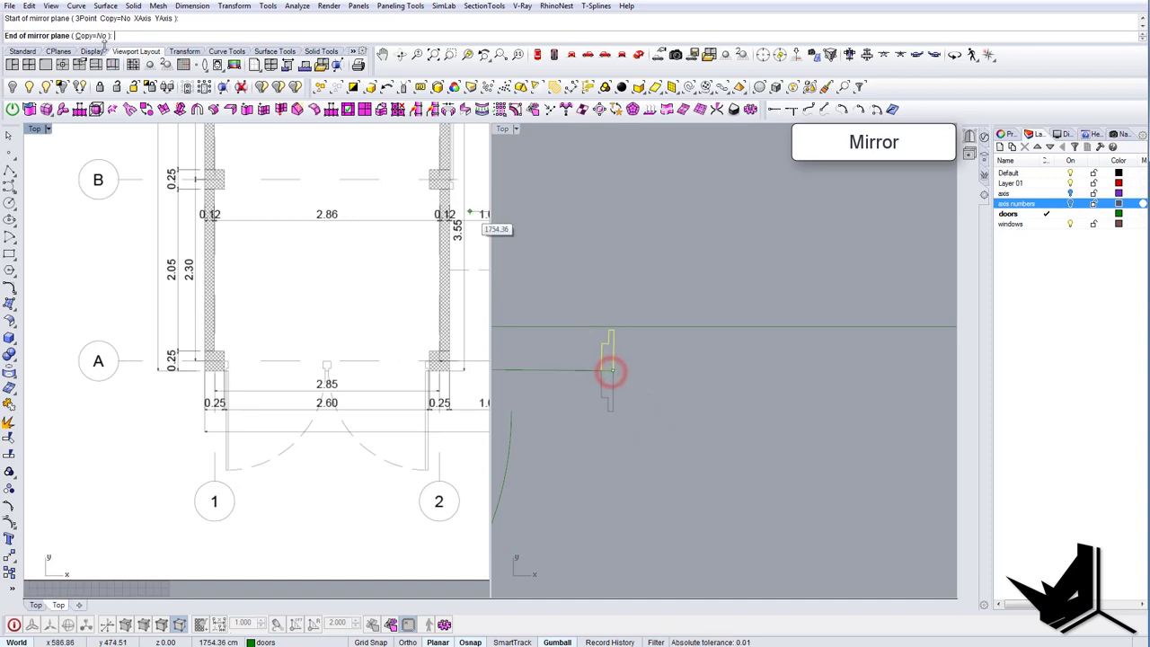
{"action": "left_click", "coordinate": [83, 36]}
{"action": "left_click", "coordinate": [627, 349], "text": "shift"}
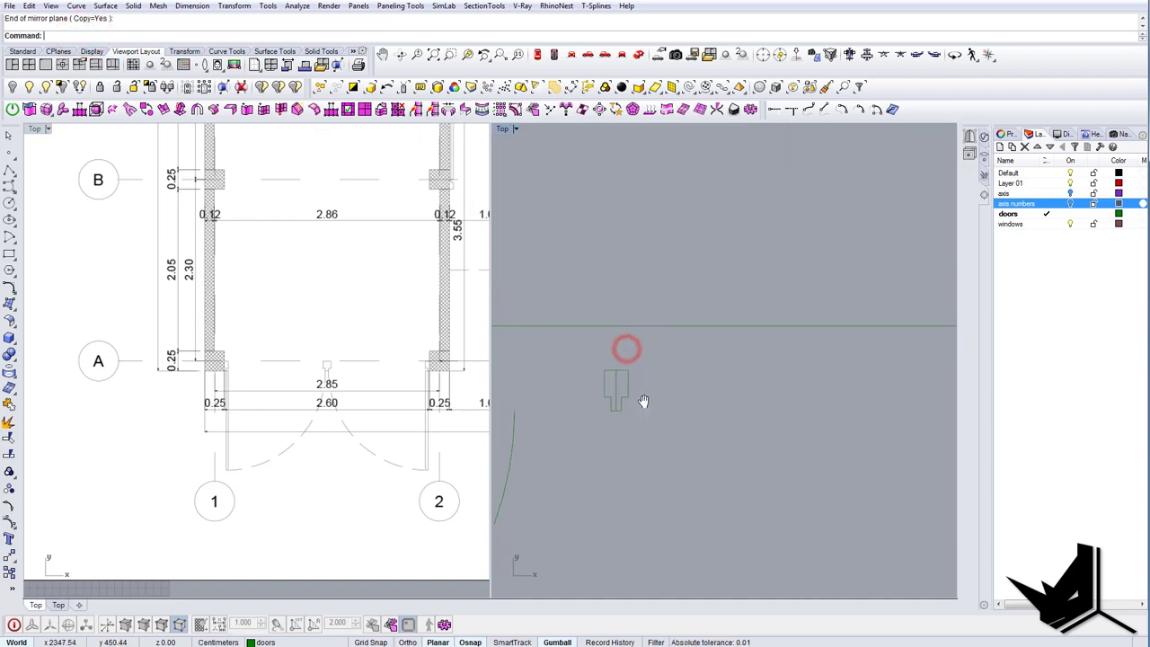
Combine the two central jamb halves into one outline with CurveBoolean, keeping both regions.
{"action": "right_click_drag", "start_coordinate": [643, 401], "coordinate": [673, 394]}
{"action": "type", "text": "cb"}
{"action": "key", "text": "Return"}
{"action": "left_click_drag", "start_coordinate": [686, 440], "coordinate": [606, 353]}
{"action": "key", "text": "Return"}
{"action": "left_click", "coordinate": [637, 375]}
{"action": "left_click", "coordinate": [659, 377]}
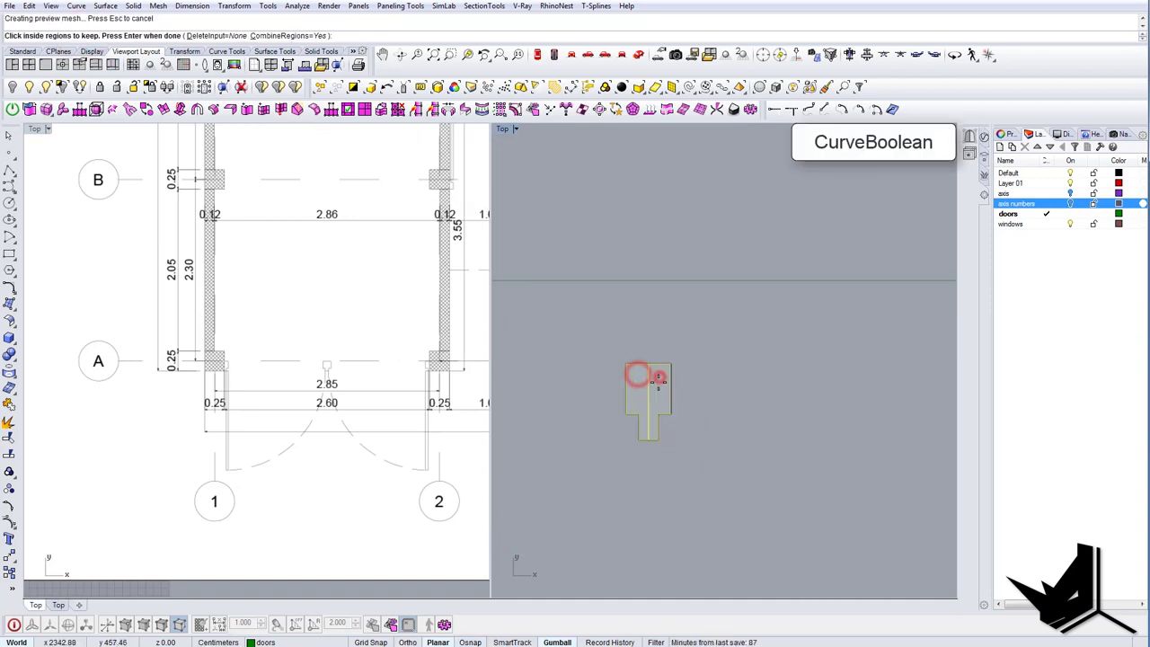
{"action": "key", "text": "Return"}
Delete the two original jamb halves inside the combined central post outline.
{"action": "scroll", "coordinate": [641, 376], "scroll_direction": "up", "scroll_amount": 6}
{"action": "left_click_drag", "start_coordinate": [675, 387], "coordinate": [644, 374]}
{"action": "scroll", "coordinate": [653, 382], "scroll_direction": "down", "scroll_amount": 6}
{"action": "key", "text": "Delete"}
{"action": "scroll", "coordinate": [686, 422], "scroll_direction": "down", "scroll_amount": 12}
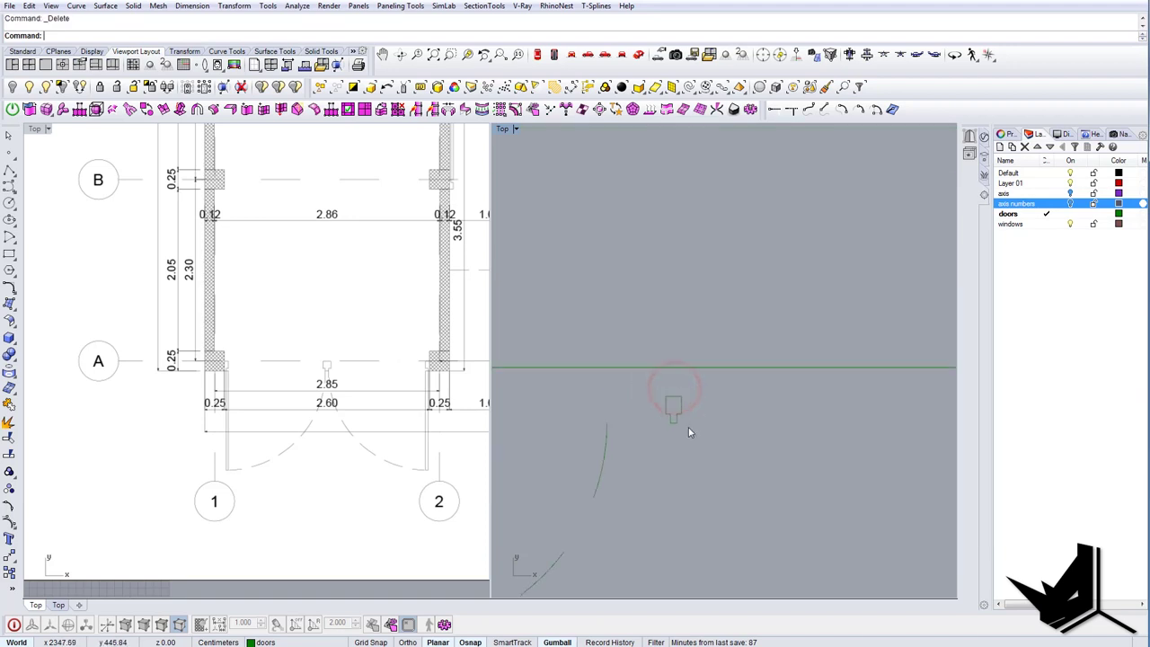
Mirror a copy of the jamb at the axis 1 column about the central post's vertical centre line onto the opposite column.
{"action": "scroll", "coordinate": [580, 426], "scroll_direction": "up", "scroll_amount": 5}
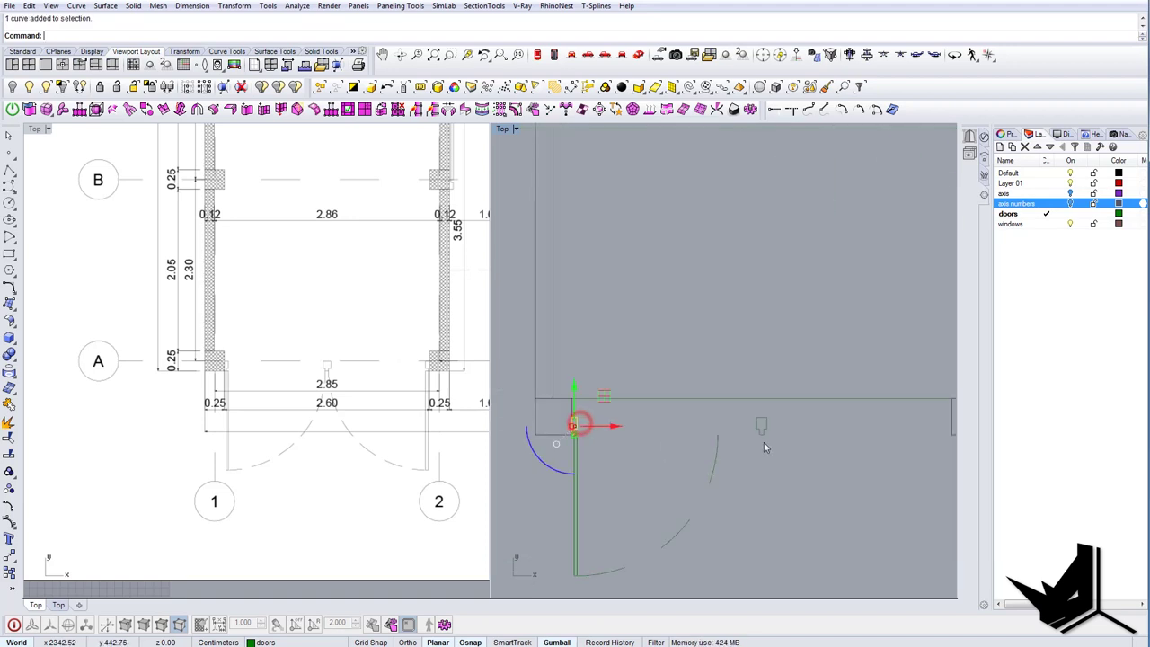
{"action": "right_click_drag", "start_coordinate": [764, 442], "coordinate": [690, 434]}
{"action": "scroll", "coordinate": [690, 434], "scroll_direction": "up", "scroll_amount": 2}
{"action": "type", "text": "mi"}
{"action": "key", "text": "Return"}
{"action": "left_click", "coordinate": [690, 402]}
{"action": "left_click", "coordinate": [694, 322], "text": "shift"}
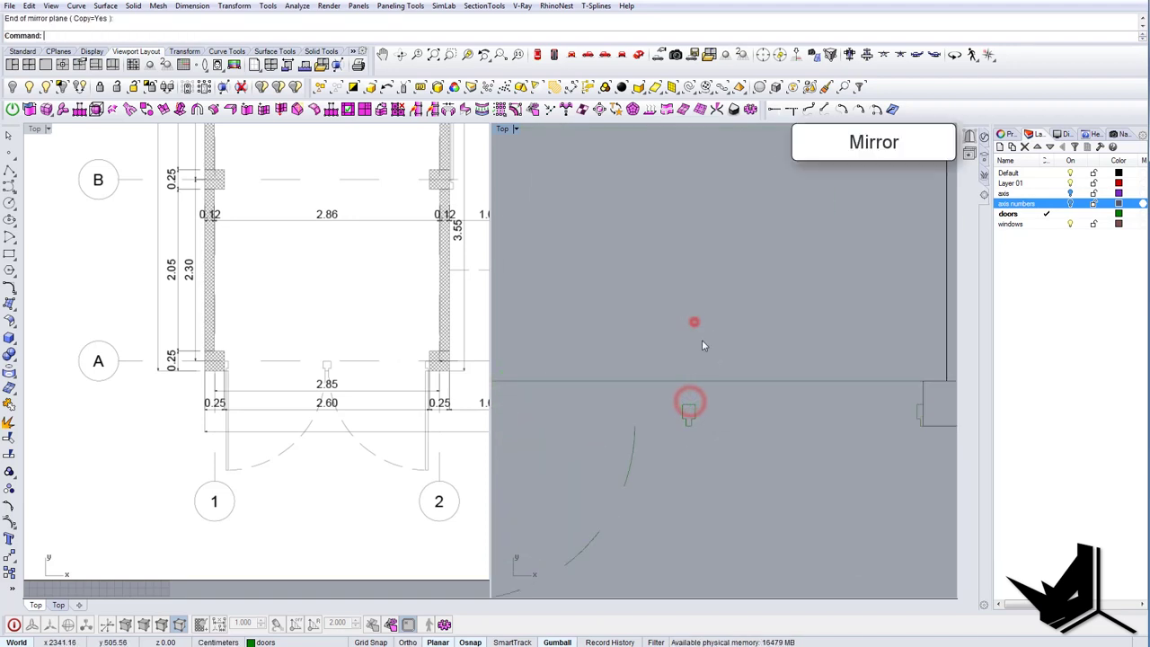
{"action": "scroll", "coordinate": [706, 360], "scroll_direction": "down", "scroll_amount": 10}
{"action": "scroll", "coordinate": [685, 425], "scroll_direction": "up", "scroll_amount": 2}
{"action": "left_click_drag", "start_coordinate": [677, 452], "coordinate": [646, 417]}
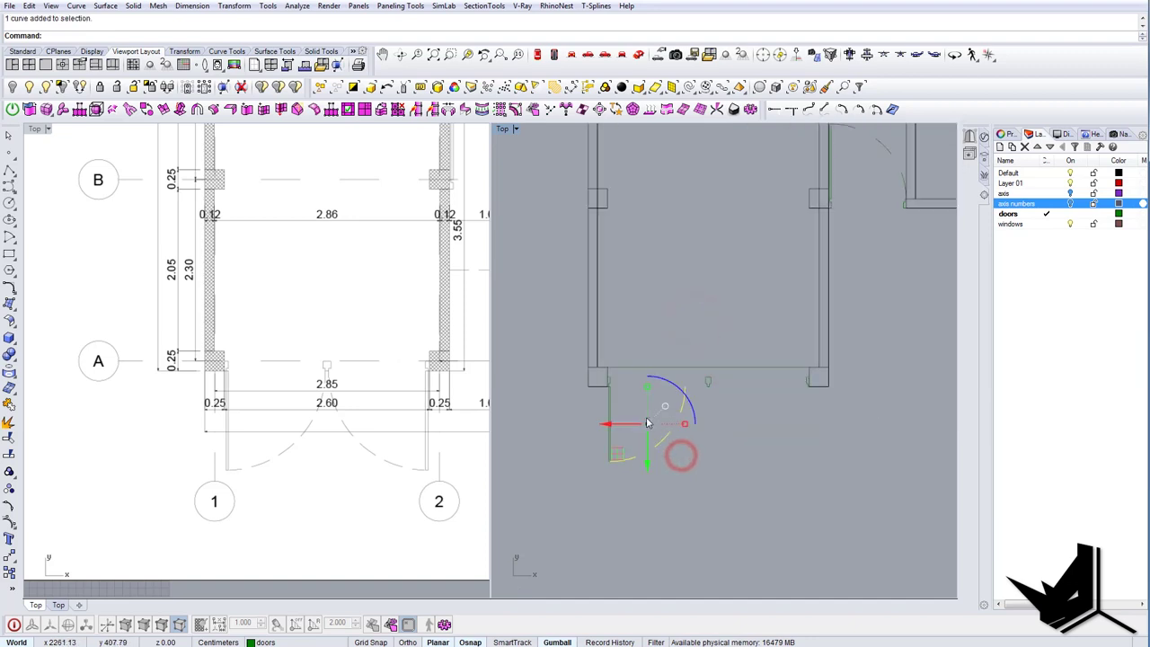
{"action": "key", "text": "Return"}
{"action": "scroll", "coordinate": [647, 417], "scroll_direction": "up", "scroll_amount": 2}
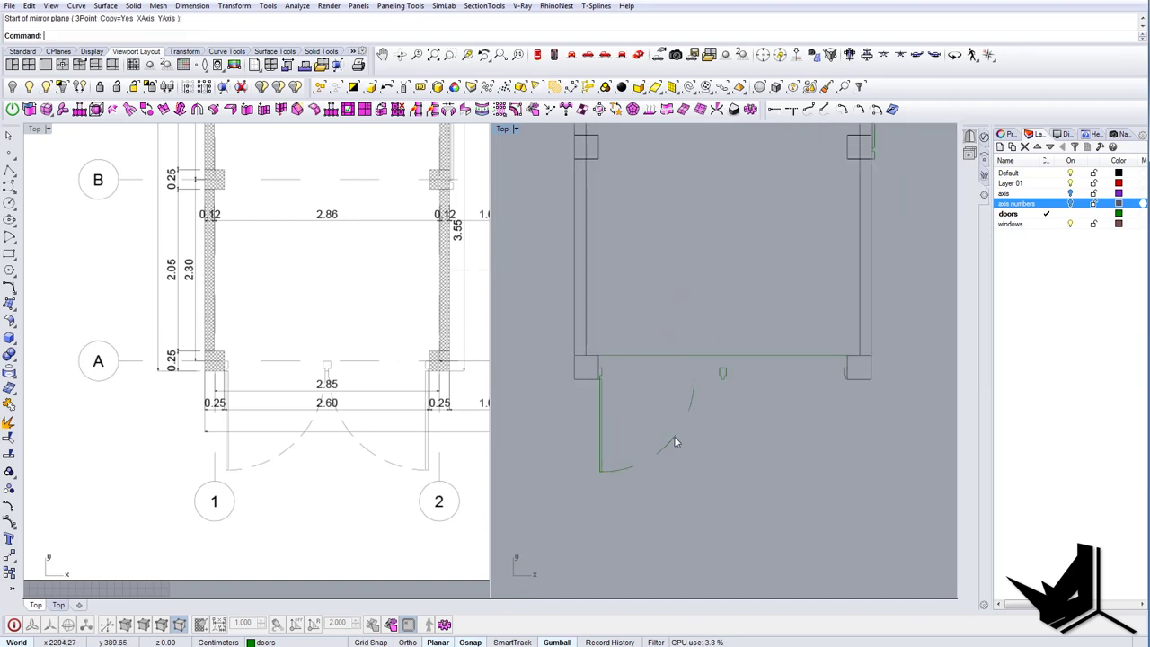
{"action": "right_click_drag", "start_coordinate": [656, 417], "coordinate": [636, 399]}
{"action": "scroll", "coordinate": [574, 373], "scroll_direction": "up", "scroll_amount": 10}
{"action": "key", "text": "Escape"}
{"action": "type", "text": "C"}
{"action": "key", "text": "Return"}
{"action": "scroll", "coordinate": [589, 364], "scroll_direction": "up", "scroll_amount": 2}
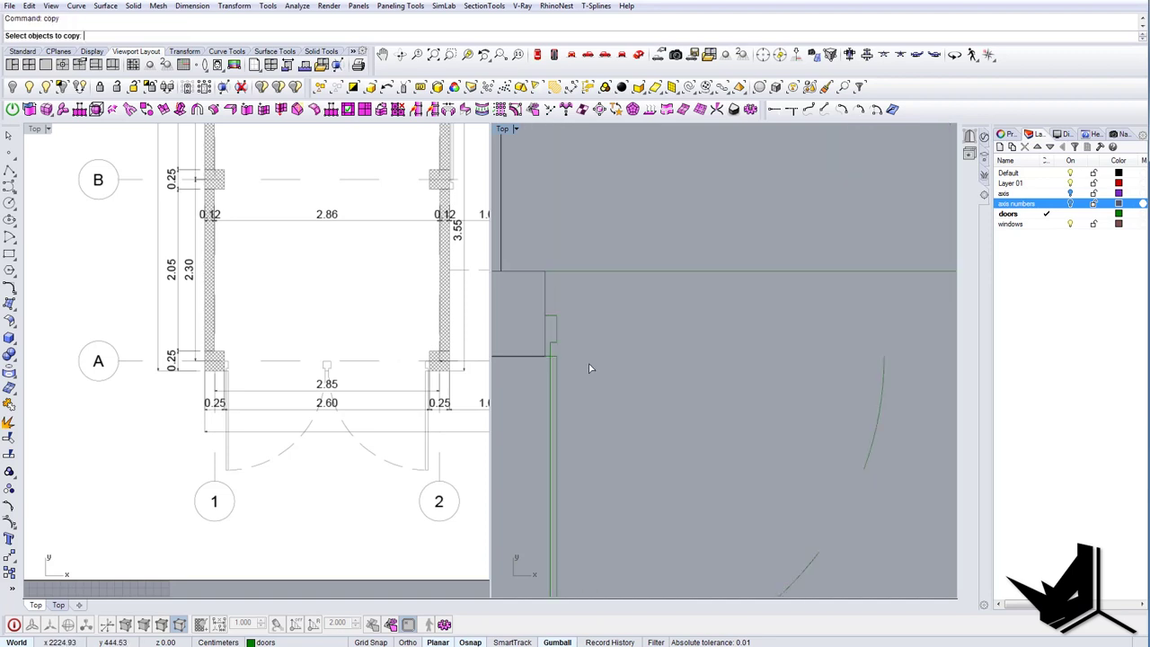
{"action": "key", "text": "Escape"}
Draw a circle centred on the garage door leaf's hinge corner, reaching the central post, with a radius of about 125 cm.
{"action": "scroll", "coordinate": [588, 379], "scroll_direction": "down", "scroll_amount": 6}
{"action": "type", "text": "ci"}
{"action": "key", "text": "Return"}
{"action": "left_click", "coordinate": [571, 368]}
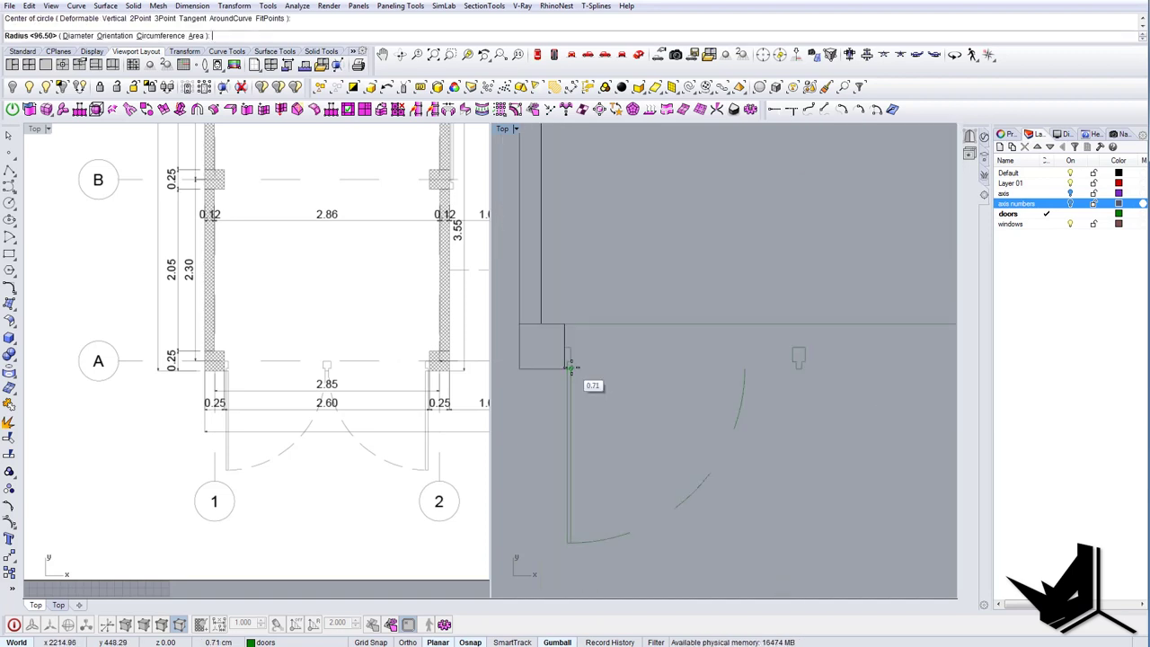
{"action": "scroll", "coordinate": [782, 375], "scroll_direction": "up", "scroll_amount": 4}
{"action": "left_click", "coordinate": [800, 370]}
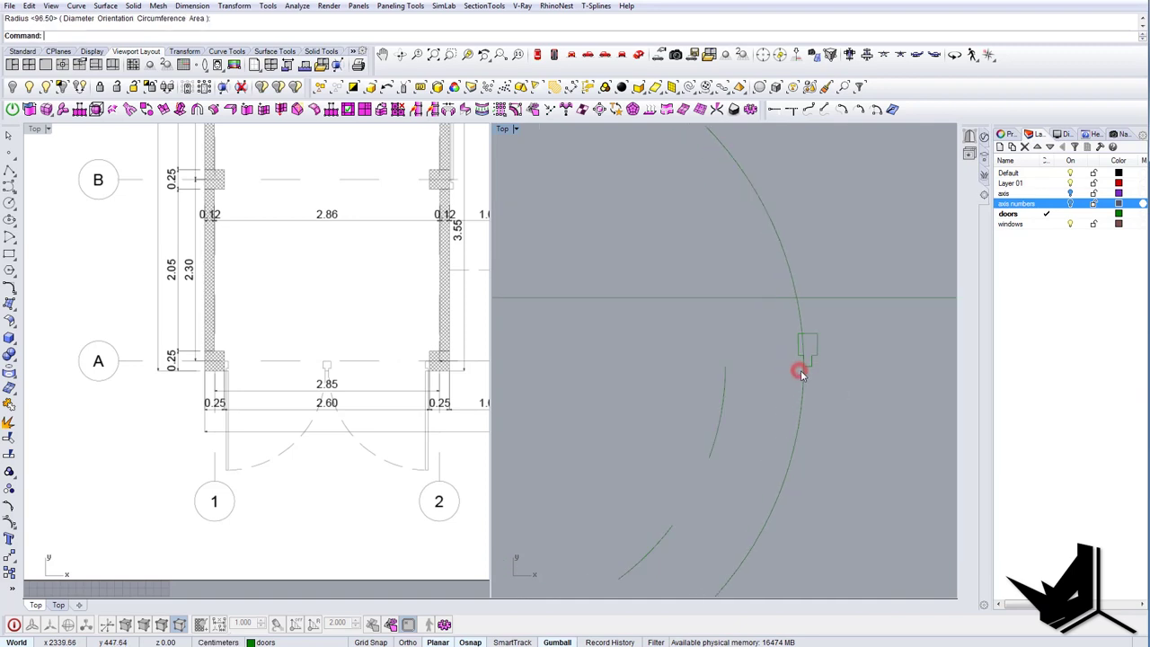
Stretch the garage door leaf with Scale1D from its hinge corner to the circle, making it 125 cm long.
{"action": "scroll", "coordinate": [800, 371], "scroll_direction": "down", "scroll_amount": 8}
{"action": "left_click", "coordinate": [661, 389]}
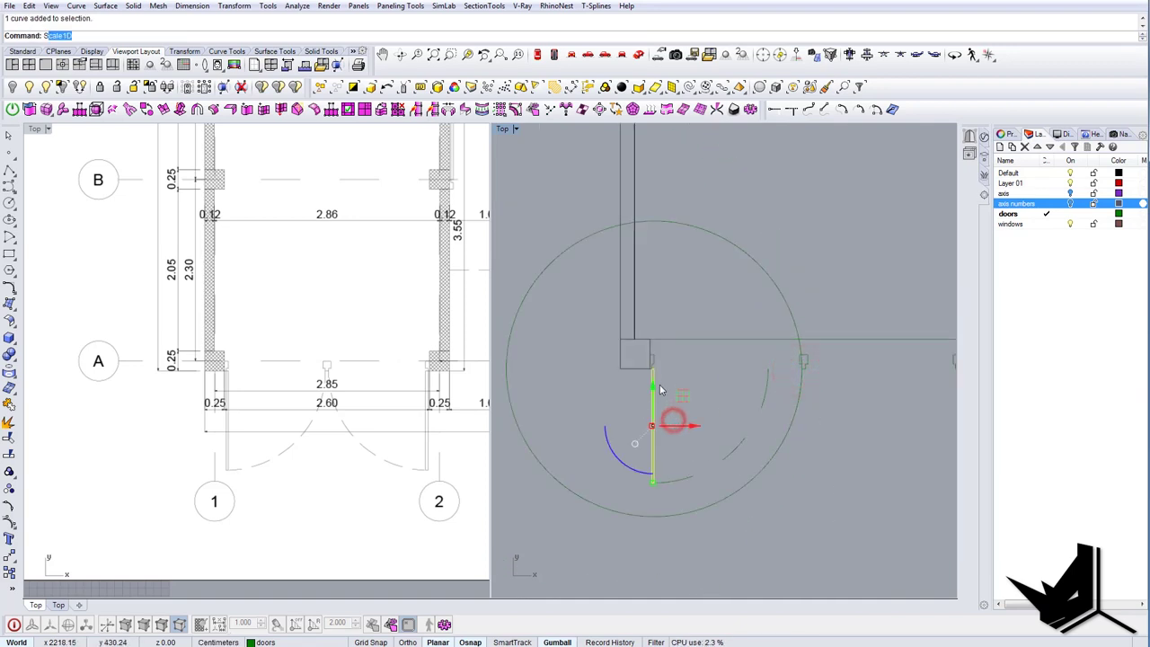
{"action": "left_click", "coordinate": [654, 369]}
{"action": "scroll", "coordinate": [647, 475], "scroll_direction": "up", "scroll_amount": 4}
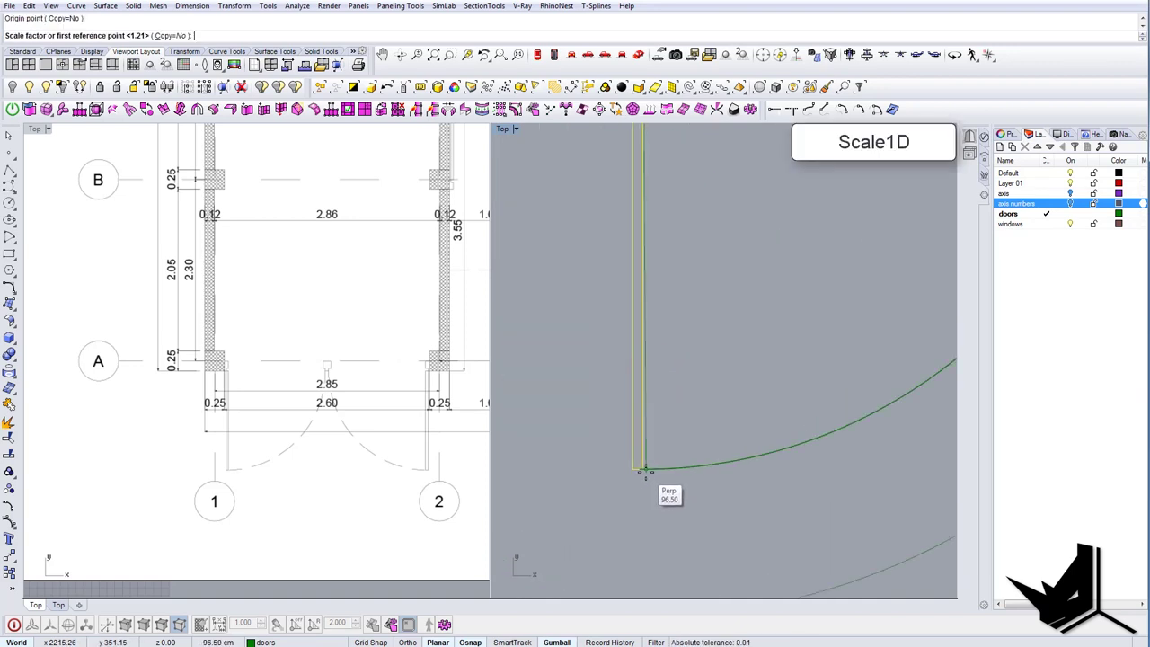
{"action": "scroll", "coordinate": [640, 467], "scroll_direction": "up", "scroll_amount": 4}
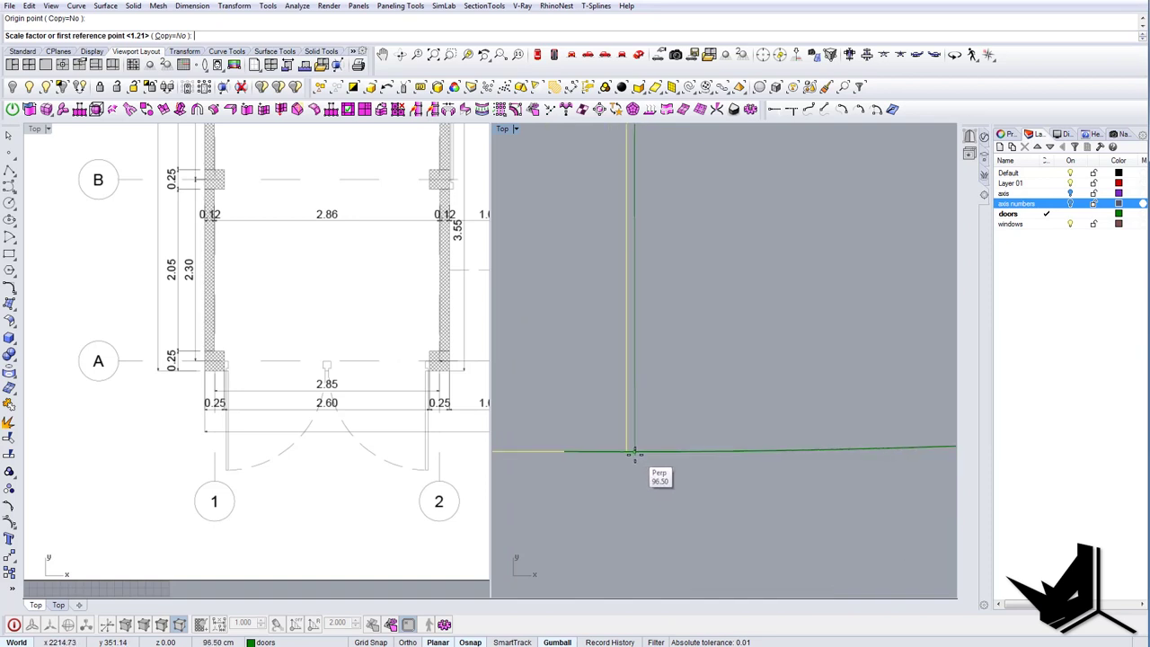
{"action": "scroll", "coordinate": [638, 446], "scroll_direction": "up", "scroll_amount": 5}
{"action": "left_click", "coordinate": [596, 449]}
{"action": "scroll", "coordinate": [613, 446], "scroll_direction": "down", "scroll_amount": 10}
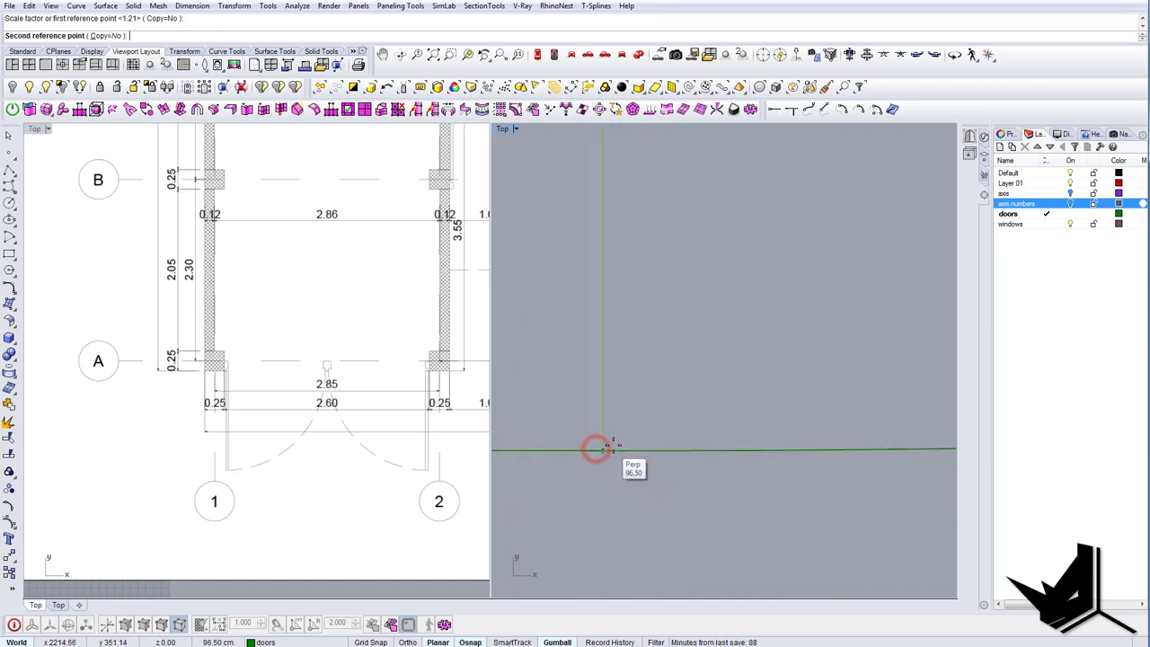
{"action": "scroll", "coordinate": [613, 454], "scroll_direction": "down", "scroll_amount": 6}
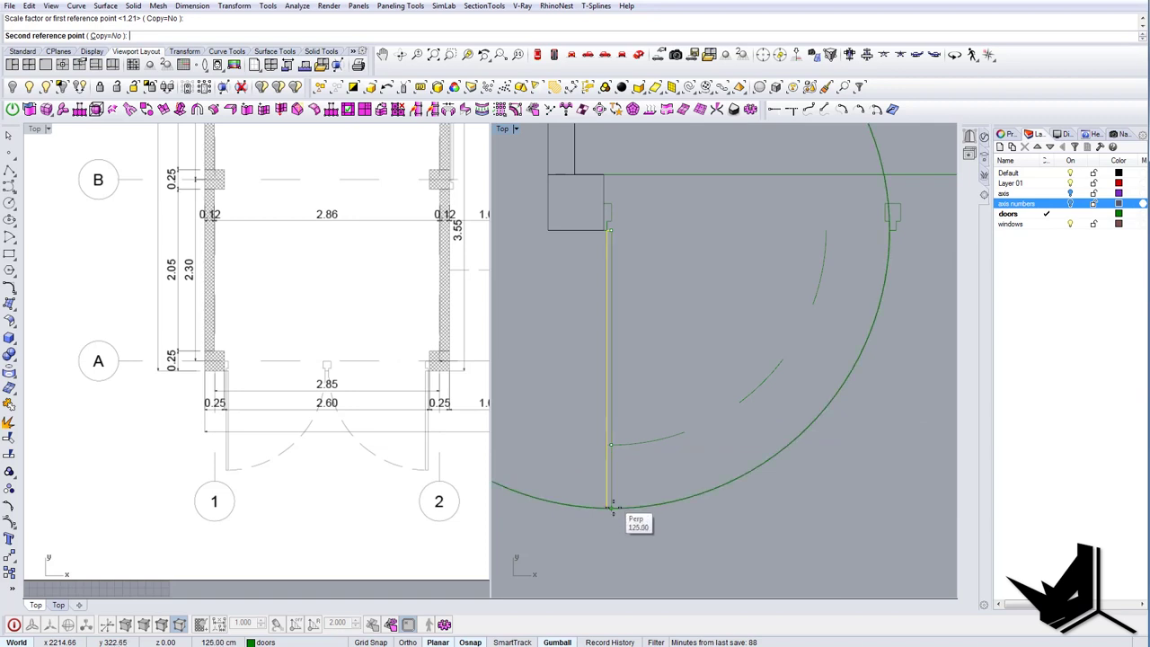
{"action": "left_click", "coordinate": [612, 509]}
{"action": "key", "text": "Escape"}
{"action": "scroll", "coordinate": [633, 503], "scroll_direction": "down", "scroll_amount": 9}
Trim the circle at the central post and at the free end of the garage door leaf.
{"action": "key", "text": "Return"}
{"action": "left_click_drag", "start_coordinate": [747, 521], "coordinate": [562, 365]}
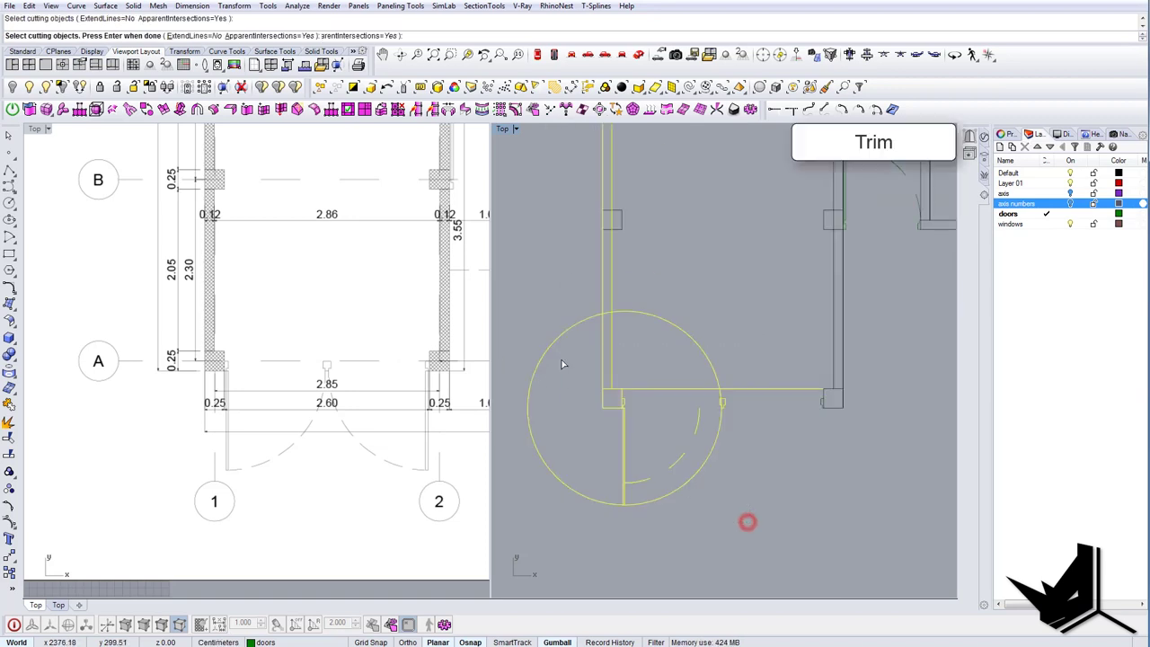
{"action": "key", "text": "Return"}
{"action": "scroll", "coordinate": [702, 424], "scroll_direction": "up", "scroll_amount": 15}
{"action": "scroll", "coordinate": [807, 336], "scroll_direction": "up", "scroll_amount": 10}
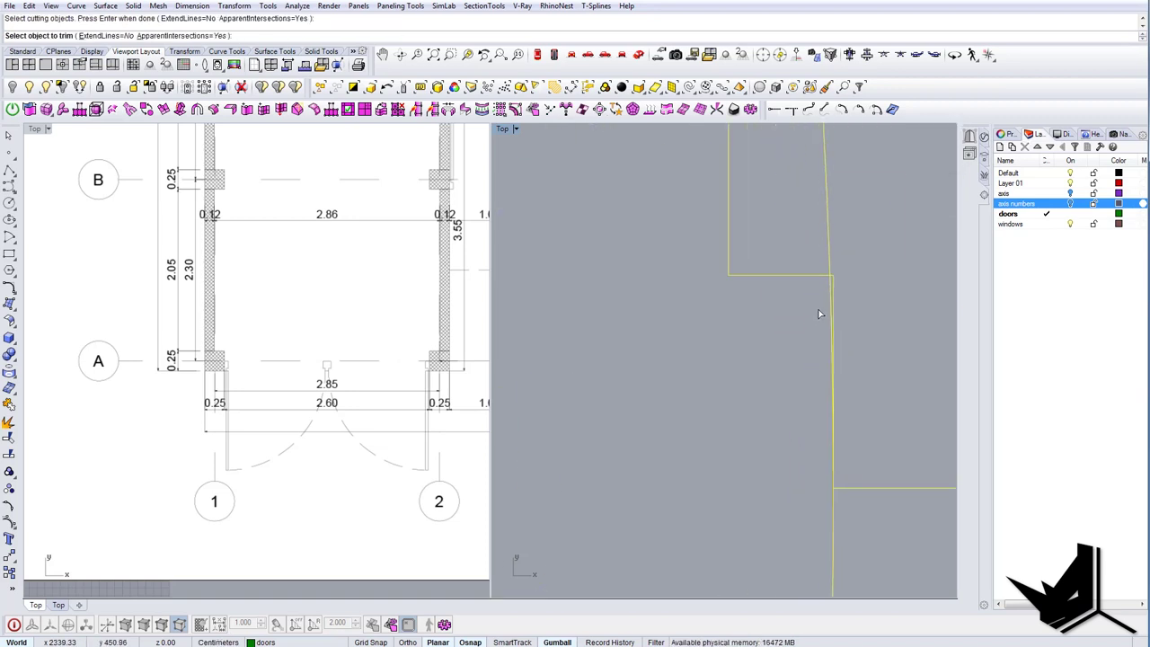
{"action": "left_click", "coordinate": [834, 295]}
{"action": "scroll", "coordinate": [833, 300], "scroll_direction": "down", "scroll_amount": 16}
{"action": "scroll", "coordinate": [829, 315], "scroll_direction": "down", "scroll_amount": 12}
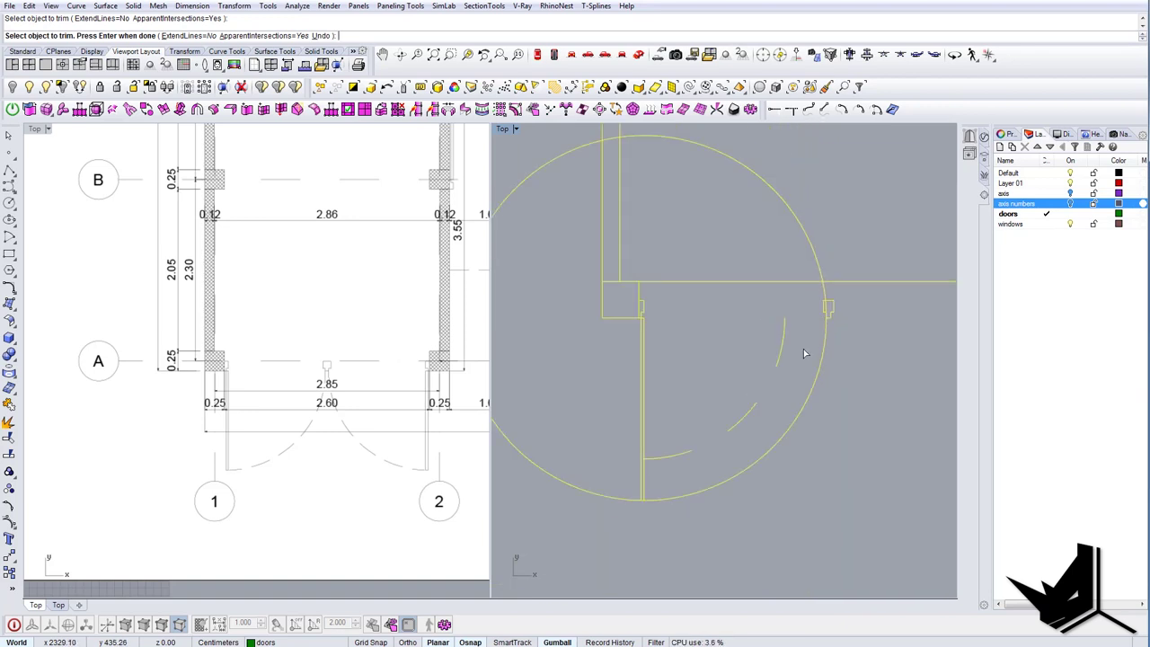
{"action": "scroll", "coordinate": [670, 514], "scroll_direction": "up", "scroll_amount": 20}
{"action": "scroll", "coordinate": [710, 450], "scroll_direction": "up", "scroll_amount": 8}
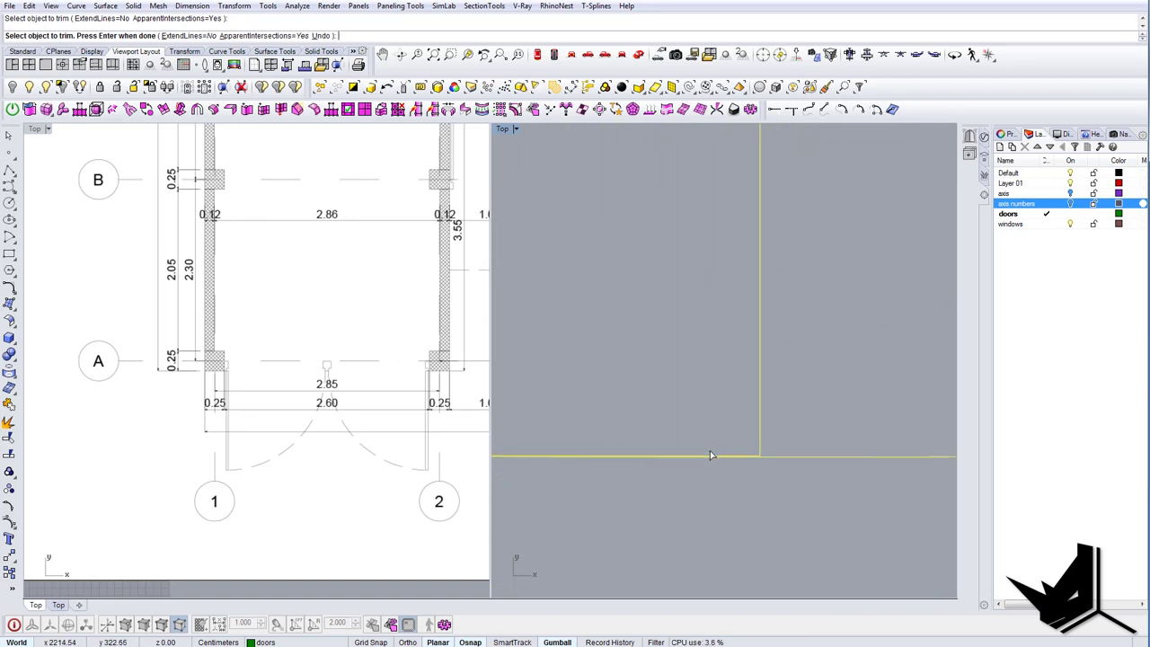
{"action": "scroll", "coordinate": [780, 460], "scroll_direction": "up", "scroll_amount": 6}
{"action": "scroll", "coordinate": [778, 460], "scroll_direction": "down", "scroll_amount": 8}
{"action": "scroll", "coordinate": [614, 474], "scroll_direction": "down", "scroll_amount": 4}
{"action": "scroll", "coordinate": [551, 466], "scroll_direction": "up", "scroll_amount": 10}
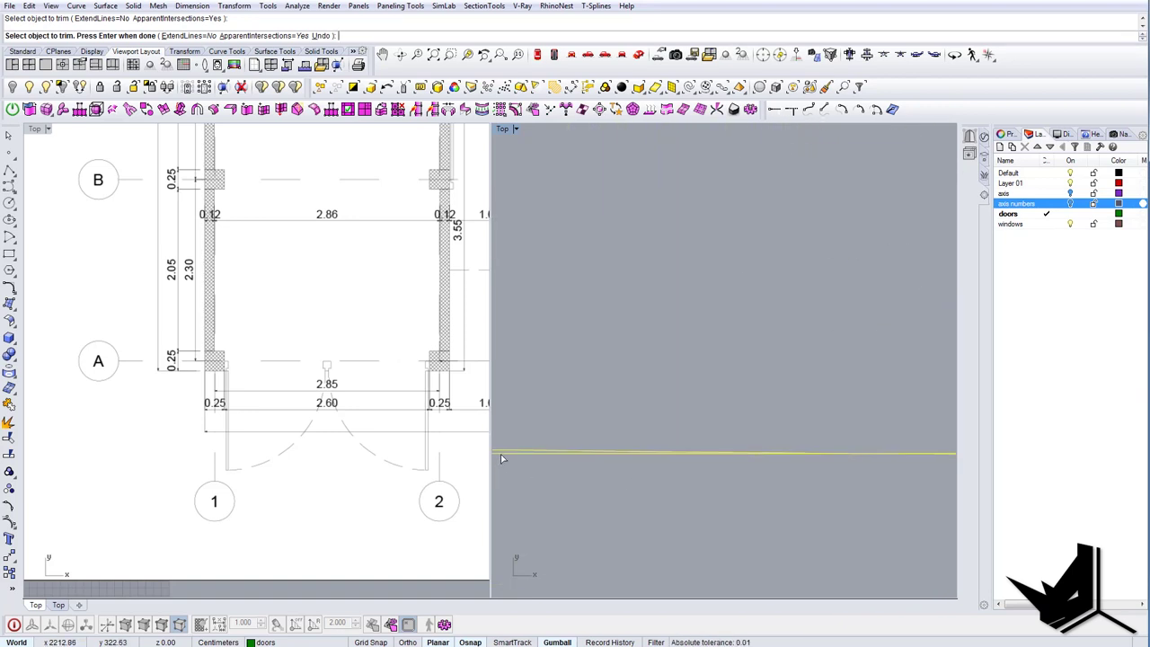
{"action": "left_click", "coordinate": [509, 449]}
{"action": "right_click_drag", "start_coordinate": [511, 448], "coordinate": [678, 457]}
{"action": "scroll", "coordinate": [674, 453], "scroll_direction": "down", "scroll_amount": 14}
{"action": "key", "text": "Return"}
Delete the leftover part of the circle outside the garage door's swing.
{"action": "left_click_drag", "start_coordinate": [599, 421], "coordinate": [584, 472]}
{"action": "scroll", "coordinate": [586, 472], "scroll_direction": "down", "scroll_amount": 7}
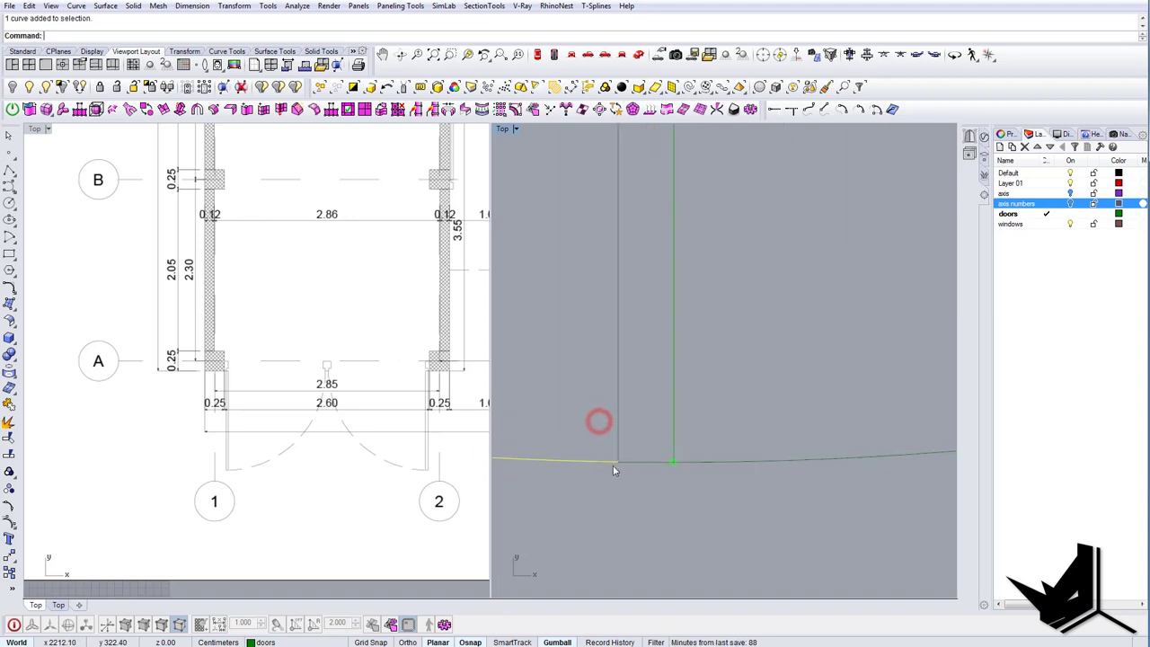
{"action": "key", "text": "Delete"}
{"action": "scroll", "coordinate": [727, 478], "scroll_direction": "down", "scroll_amount": 7}
{"action": "scroll", "coordinate": [726, 479], "scroll_direction": "down", "scroll_amount": 2}
Show the swing arc's control points and move its lower end point onto the garage door leaf's inner bottom corner.
{"action": "left_click_drag", "start_coordinate": [763, 491], "coordinate": [720, 444]}
{"action": "right_click_drag", "start_coordinate": [719, 443], "coordinate": [593, 436]}
{"action": "scroll", "coordinate": [586, 468], "scroll_direction": "down", "scroll_amount": 8}
{"action": "scroll", "coordinate": [586, 463], "scroll_direction": "up", "scroll_amount": 6}
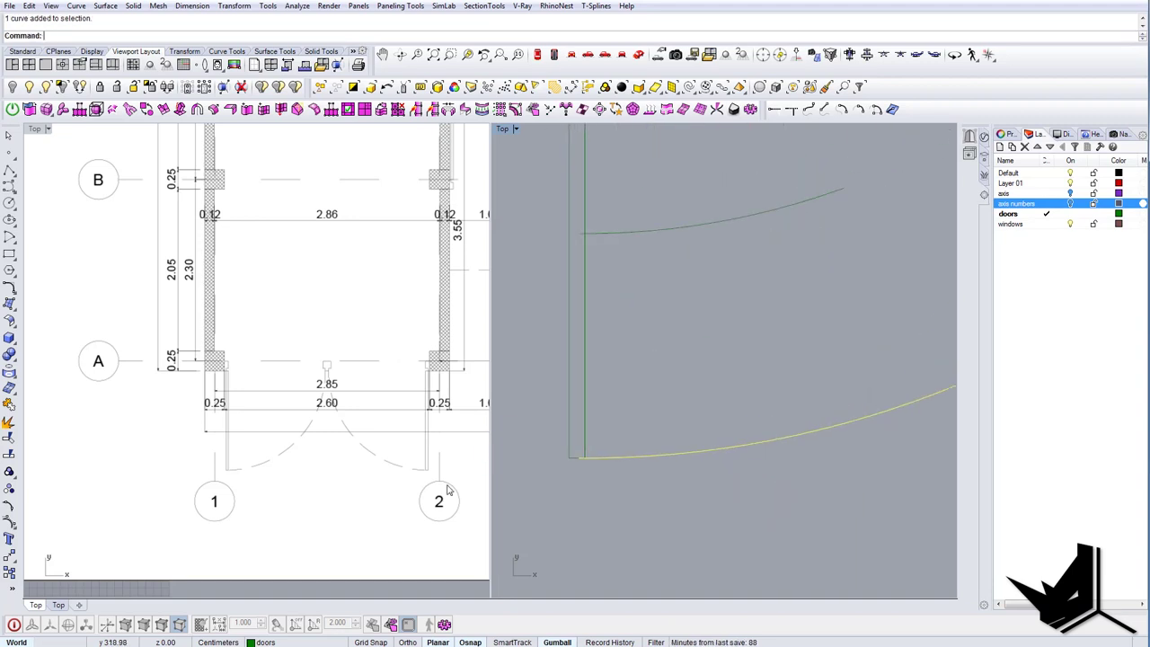
{"action": "left_click", "coordinate": [9, 522]}
{"action": "scroll", "coordinate": [576, 458], "scroll_direction": "up", "scroll_amount": 10}
{"action": "left_click_drag", "start_coordinate": [575, 433], "coordinate": [609, 485]}
{"action": "right_click_drag", "start_coordinate": [599, 482], "coordinate": [539, 501]}
{"action": "scroll", "coordinate": [539, 501], "scroll_direction": "up", "scroll_amount": 3}
{"action": "type", "text": "m"}
{"action": "key", "text": "Return"}
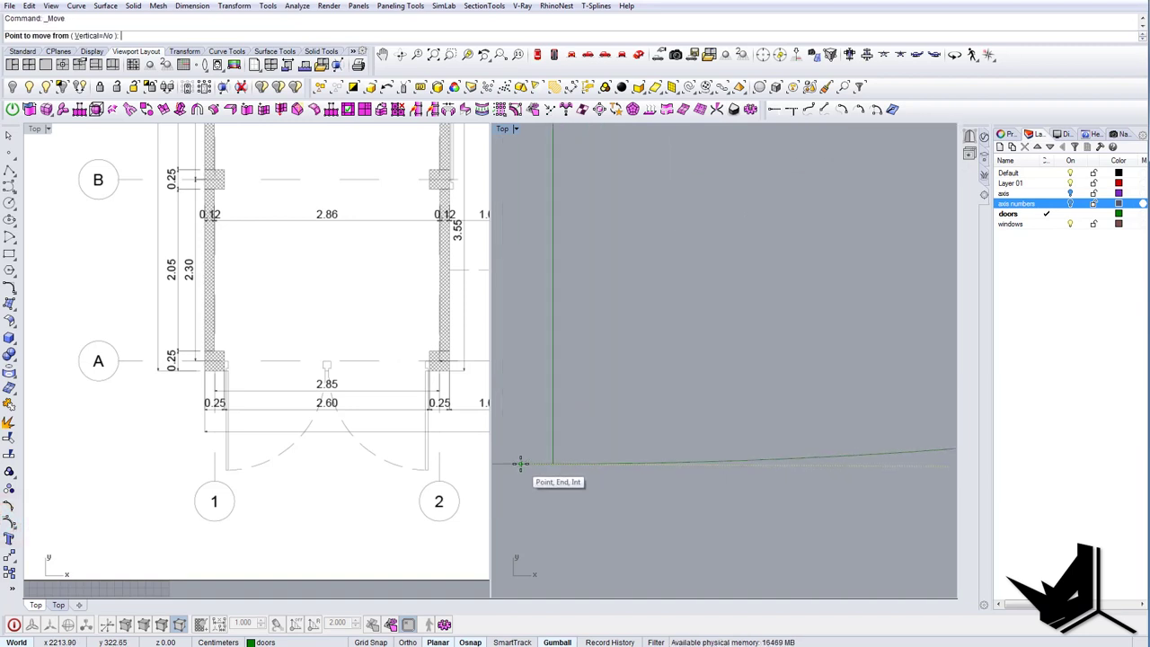
{"action": "left_click", "coordinate": [520, 464]}
{"action": "left_click", "coordinate": [554, 464]}
{"action": "scroll", "coordinate": [555, 485], "scroll_direction": "down", "scroll_amount": 15}
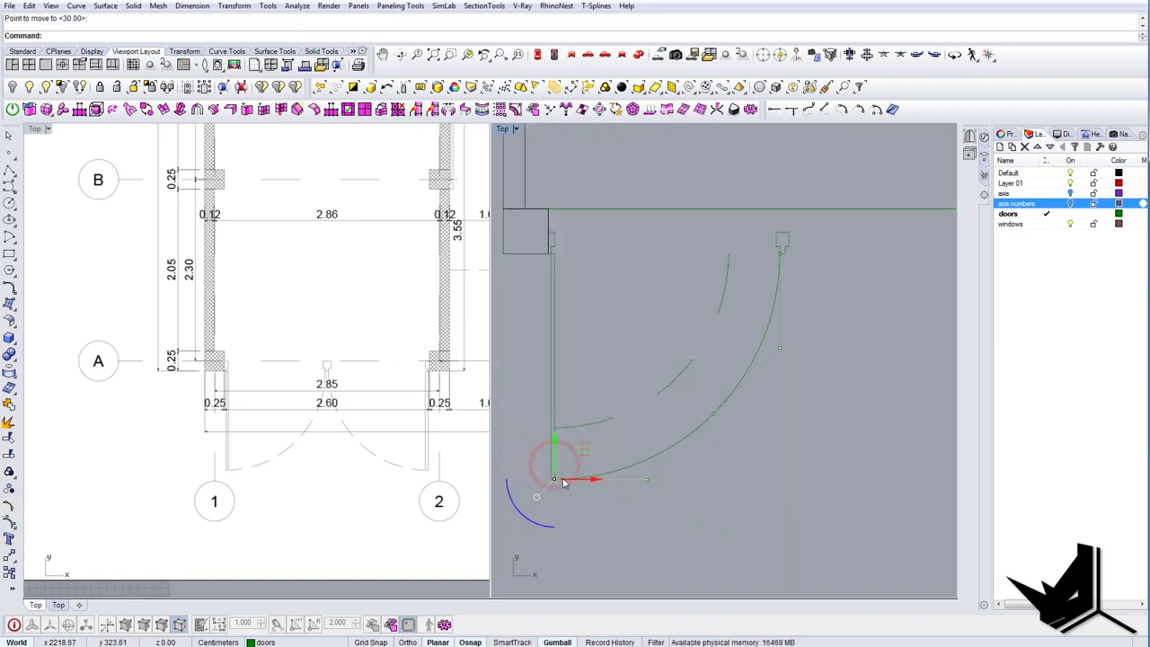
{"action": "scroll", "coordinate": [669, 361], "scroll_direction": "up", "scroll_amount": 7}
{"action": "scroll", "coordinate": [689, 354], "scroll_direction": "up", "scroll_amount": 12}
{"action": "scroll", "coordinate": [743, 367], "scroll_direction": "down", "scroll_amount": 20}
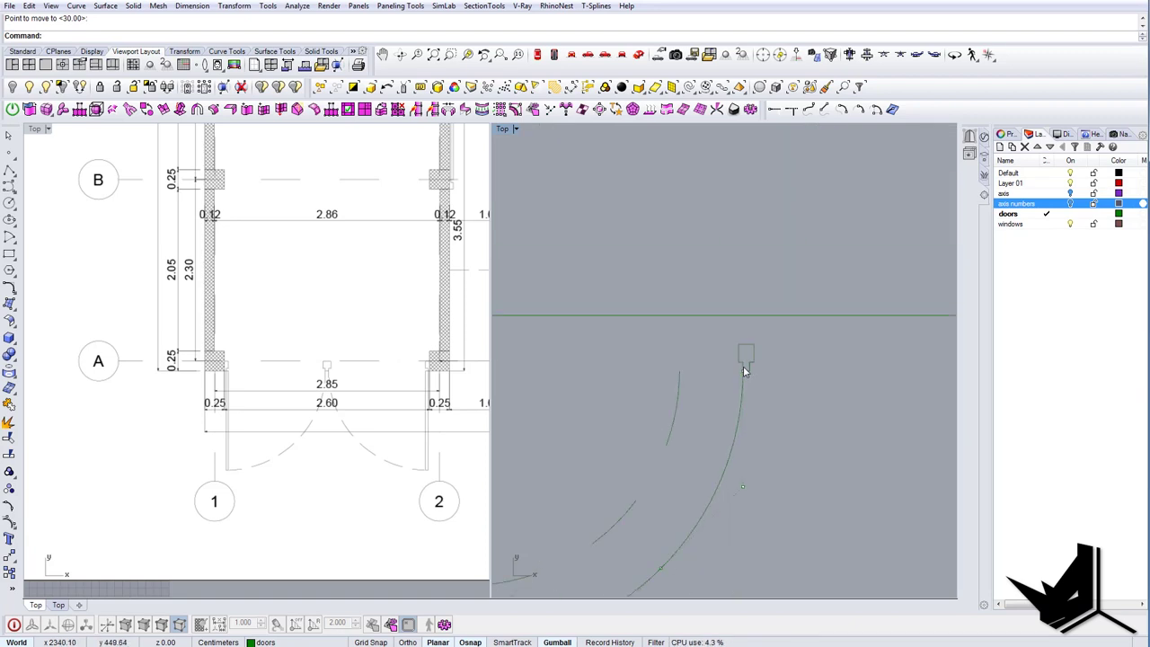
Match the new swing arc's properties to the old dashed arc with MatchProperties and delete the old arc.
{"action": "left_click", "coordinate": [716, 451]}
{"action": "type", "text": "Ma"}
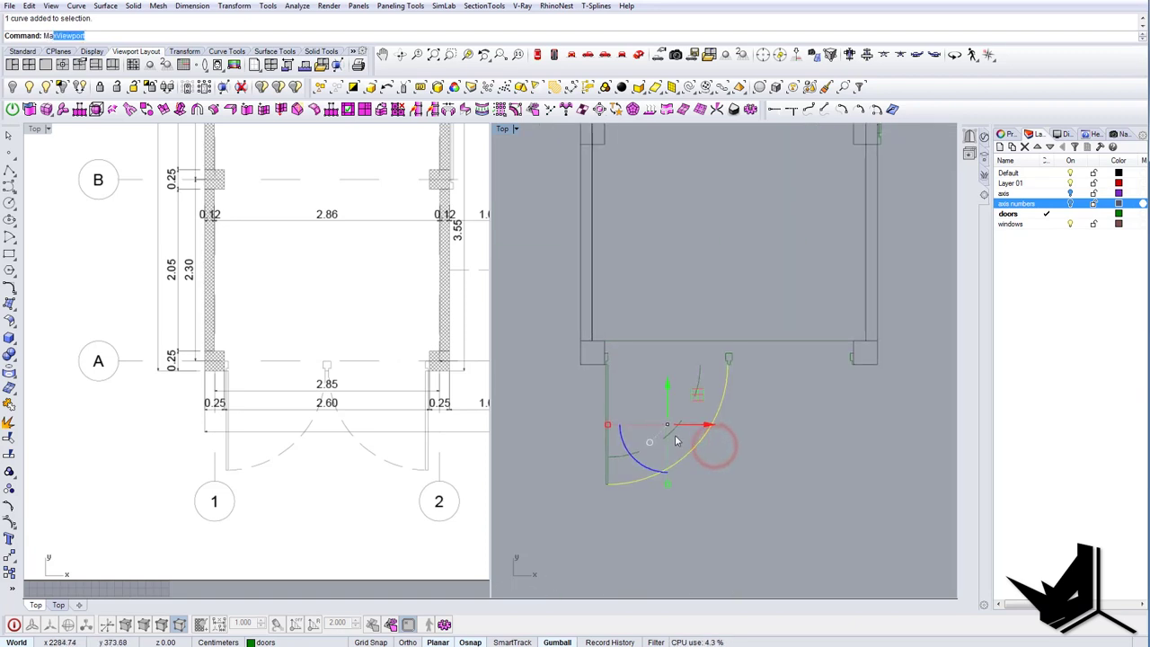
{"action": "type", "text": "Tt"}
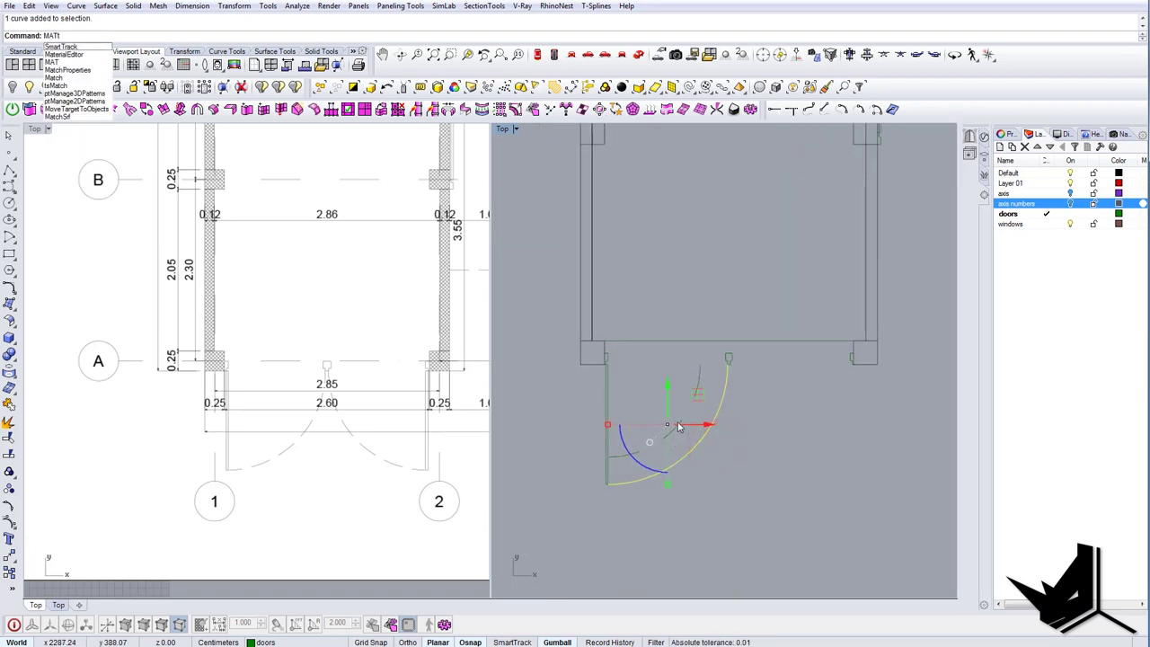
{"action": "key", "text": "BackSpace"}
{"action": "key", "text": "Return"}
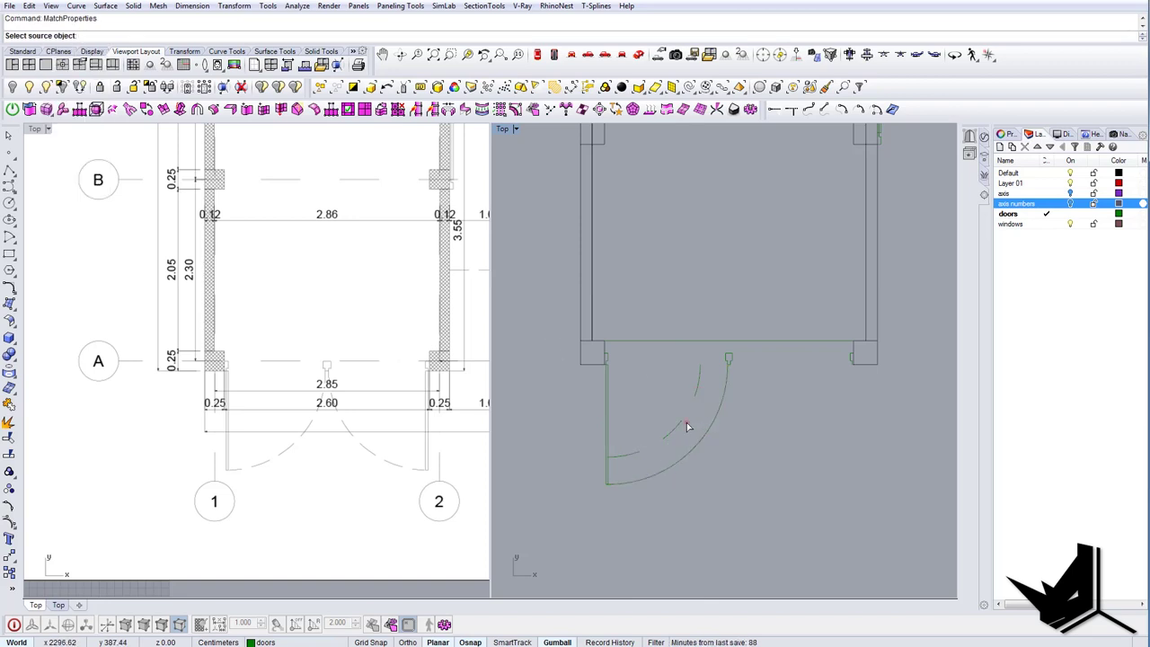
{"action": "left_click", "coordinate": [686, 425]}
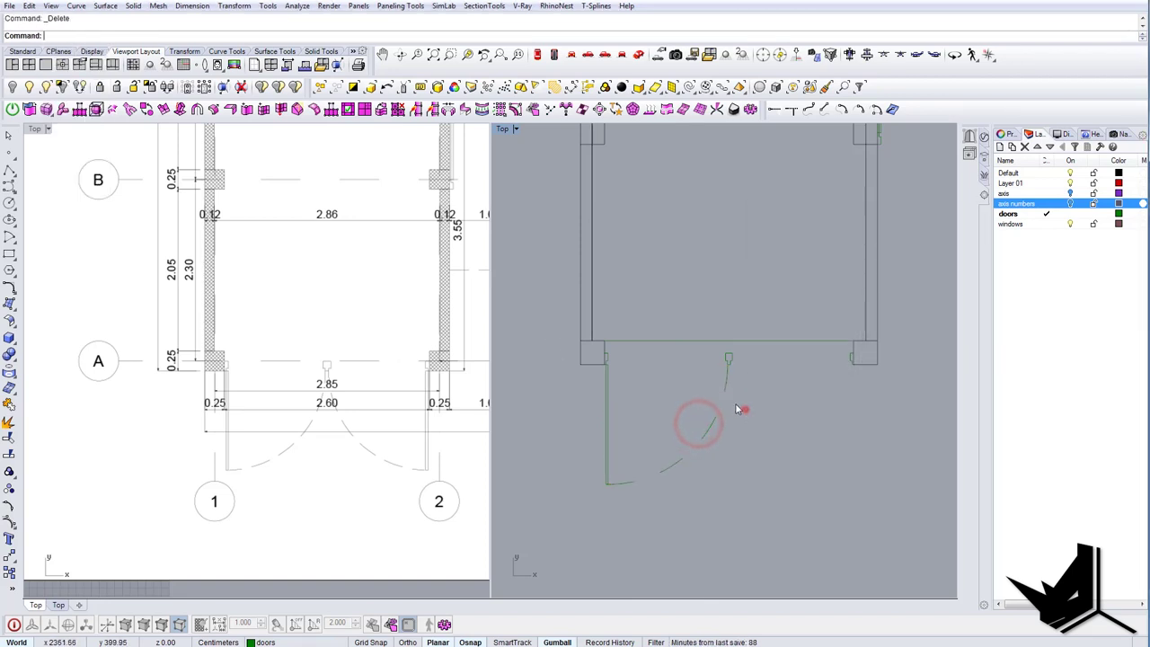
Mirror a copy of the garage door leaf and its swing arc about the central post's vertical centre line, and delete the line across the opening.
{"action": "left_click_drag", "start_coordinate": [573, 399], "coordinate": [571, 398]}
{"action": "right_click_drag", "start_coordinate": [708, 445], "coordinate": [651, 452]}
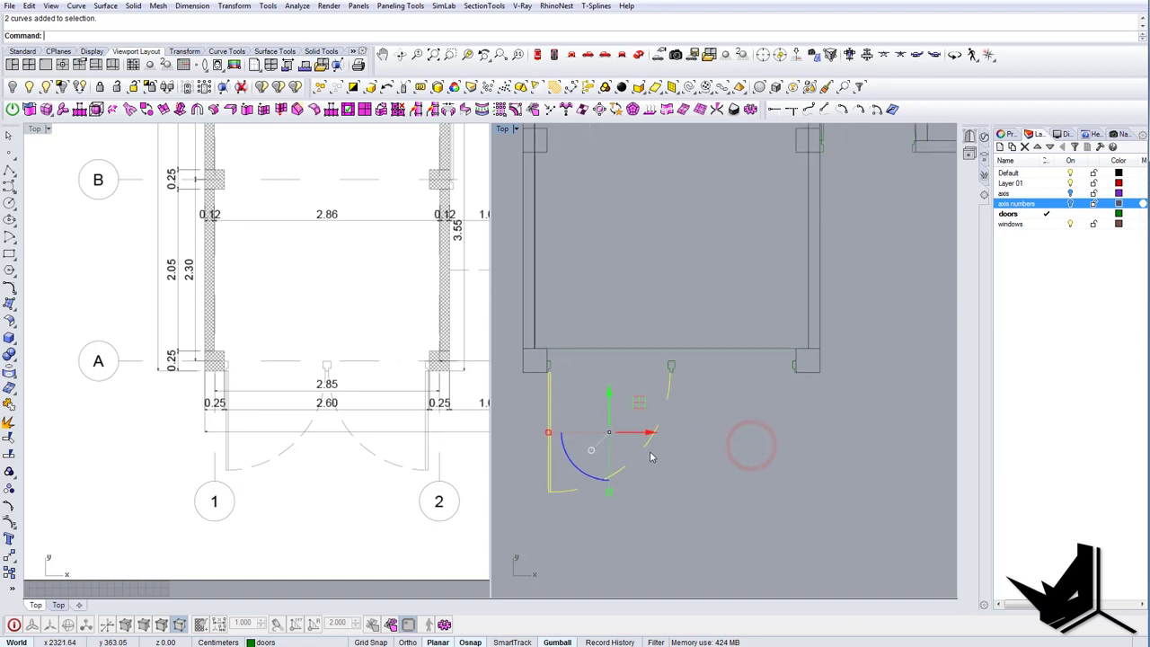
{"action": "type", "text": "MI"}
{"action": "key", "text": "Return"}
{"action": "scroll", "coordinate": [673, 366], "scroll_direction": "up", "scroll_amount": 6}
{"action": "left_click", "coordinate": [670, 359]}
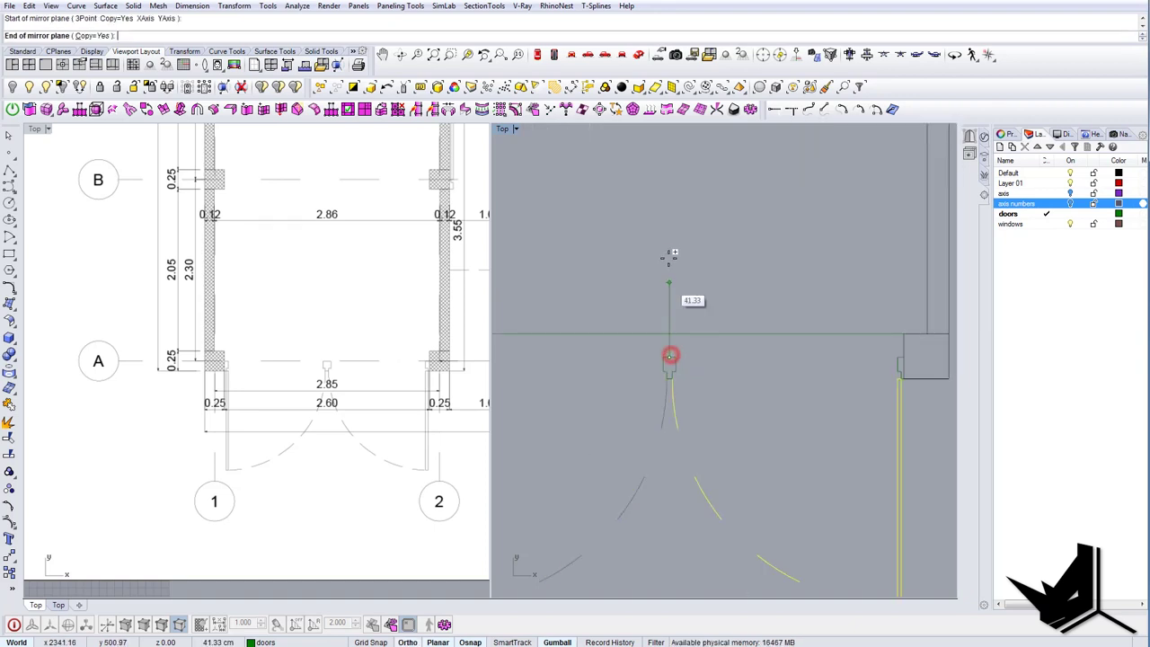
{"action": "left_click", "coordinate": [671, 256]}
{"action": "scroll", "coordinate": [706, 297], "scroll_direction": "down", "scroll_amount": 3}
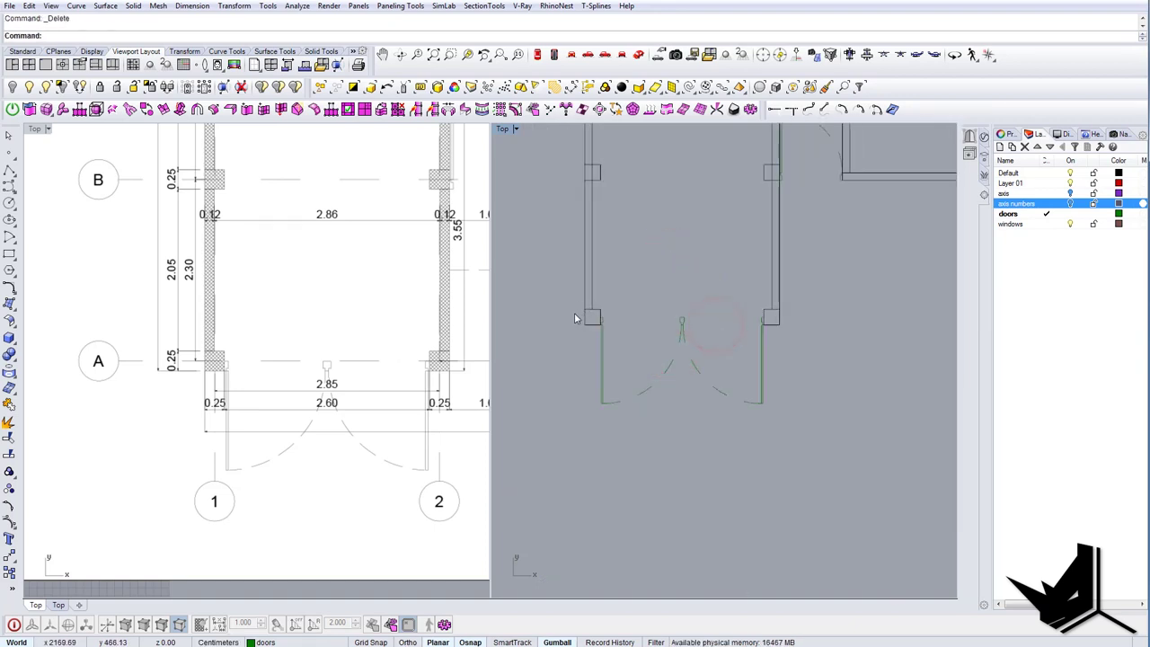
Group both garage door leaves, their swing arcs, the side jambs and the central post.
{"action": "scroll", "coordinate": [571, 316], "scroll_direction": "up", "scroll_amount": 3}
{"action": "left_click_drag", "start_coordinate": [935, 522], "coordinate": [936, 521]}
{"action": "right_click_drag", "start_coordinate": [901, 501], "coordinate": [762, 459]}
{"action": "type", "text": "Group"}
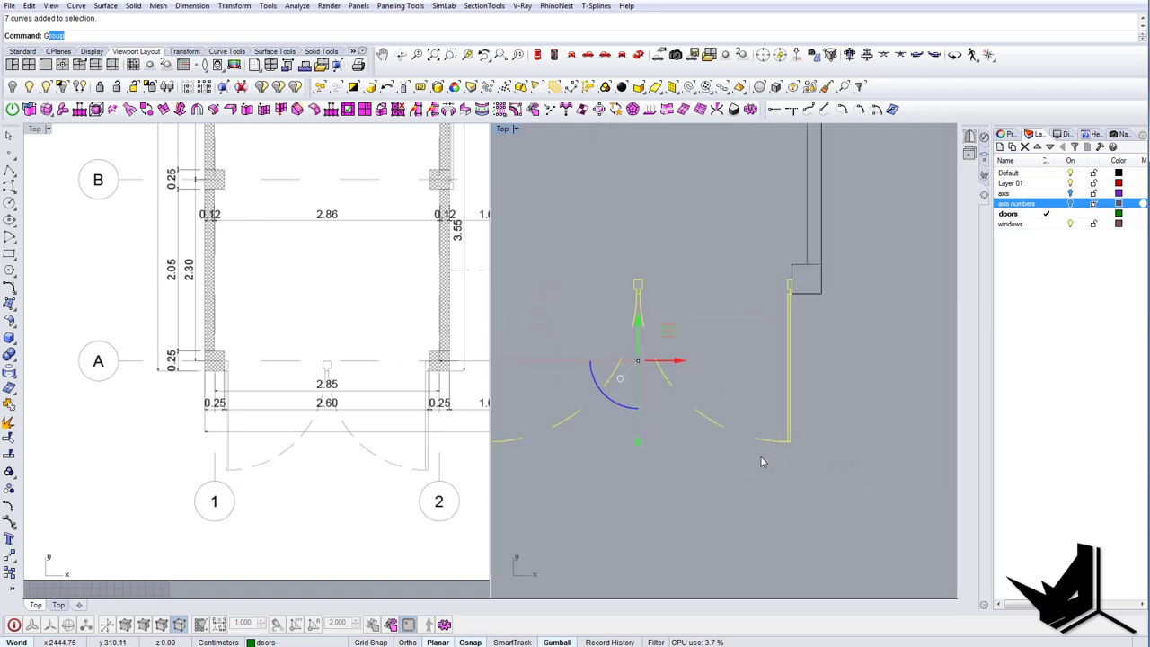
{"action": "scroll", "coordinate": [793, 439], "scroll_direction": "down", "scroll_amount": 6}
{"action": "left_click", "coordinate": [792, 439]}
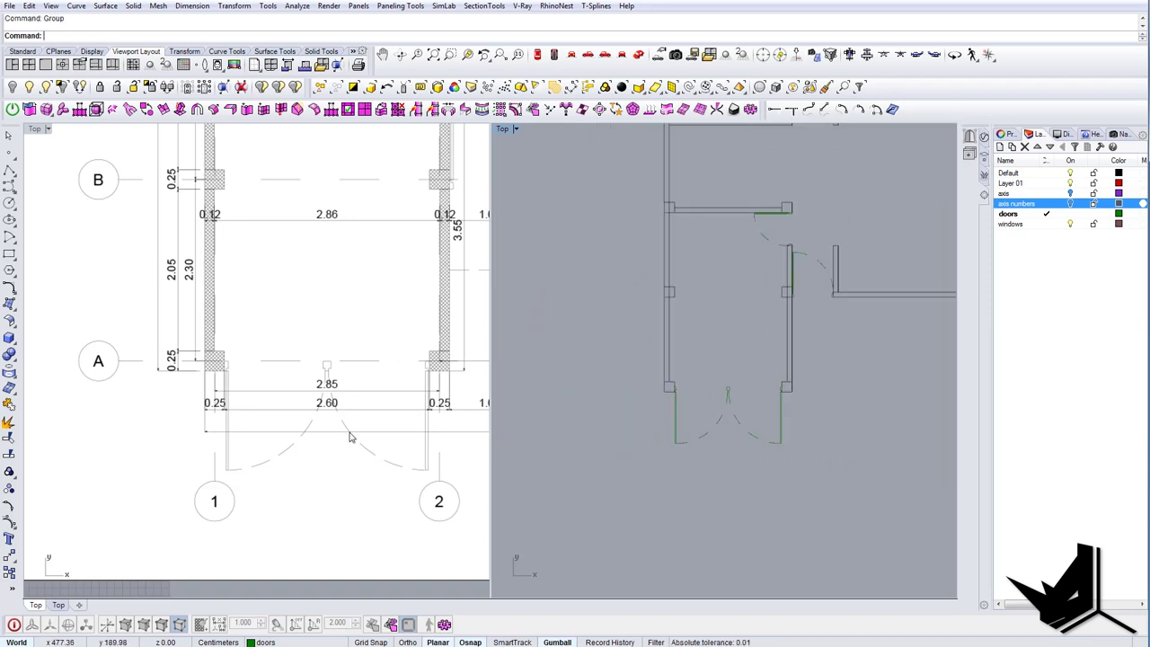
Compare the doors in the reference plan with those drawn in the model, from the garage up to axis F.
{"action": "right_click_drag", "start_coordinate": [351, 432], "coordinate": [240, 454]}
{"action": "scroll", "coordinate": [275, 439], "scroll_direction": "down", "scroll_amount": 3}
{"action": "right_click_drag", "start_coordinate": [362, 393], "coordinate": [331, 433]}
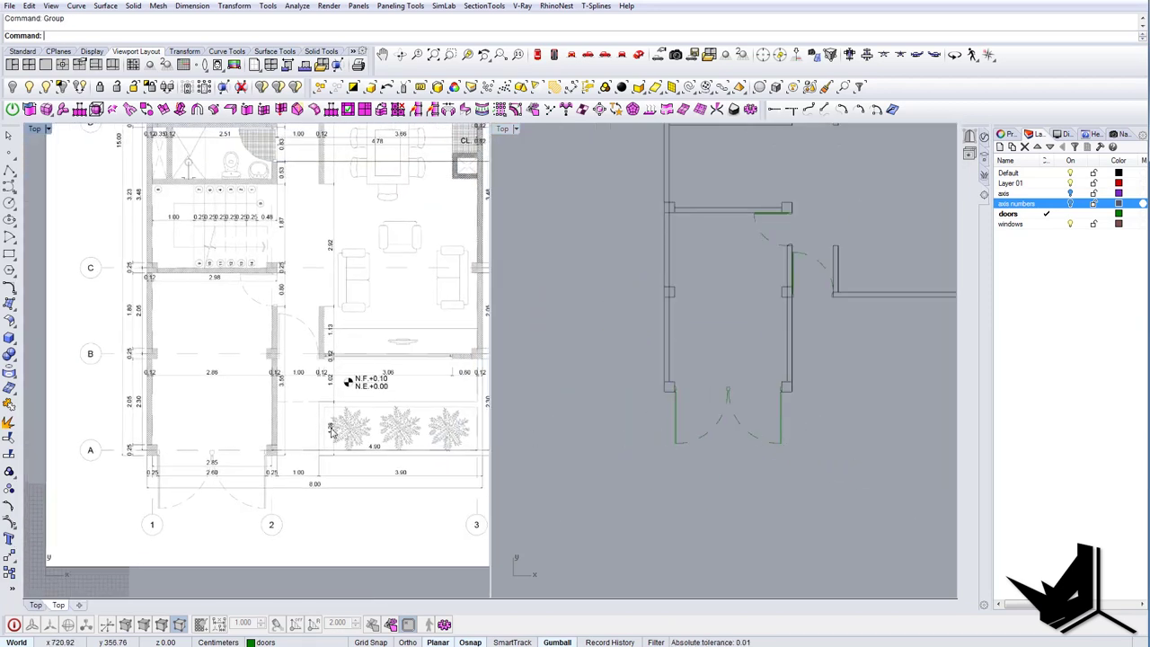
{"action": "right_click_drag", "start_coordinate": [382, 364], "coordinate": [299, 432]}
{"action": "right_click_drag", "start_coordinate": [359, 388], "coordinate": [366, 451]}
{"action": "scroll", "coordinate": [366, 452], "scroll_direction": "down", "scroll_amount": 4}
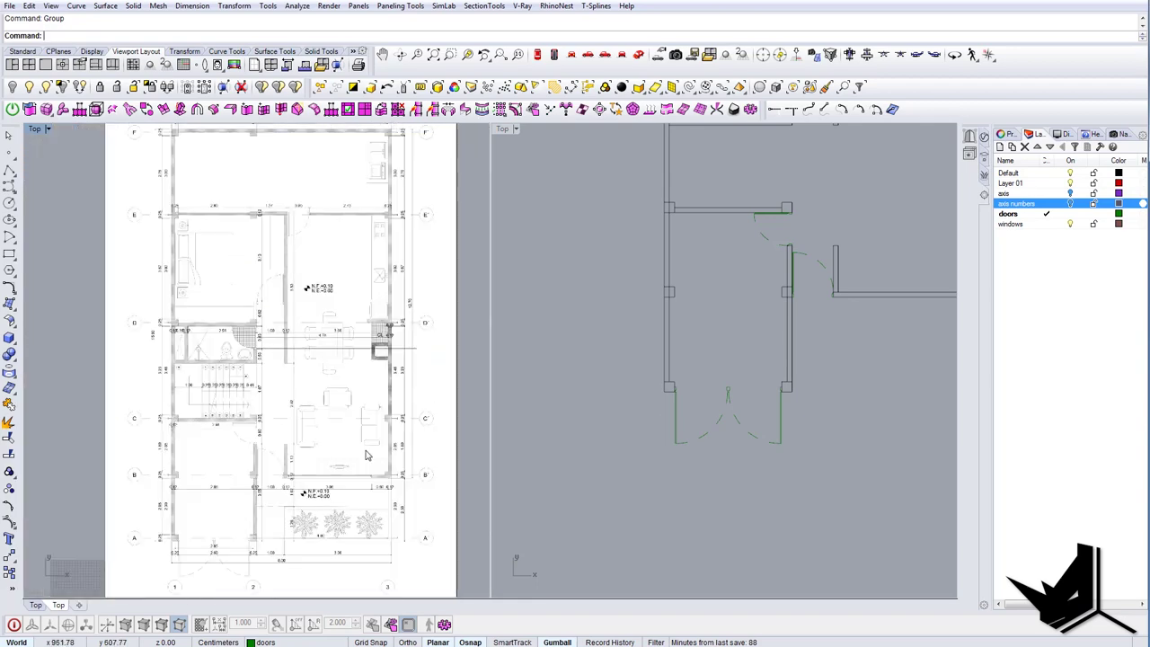
{"action": "right_click_drag", "start_coordinate": [367, 261], "coordinate": [355, 312]}
{"action": "scroll", "coordinate": [692, 444], "scroll_direction": "down", "scroll_amount": 4}
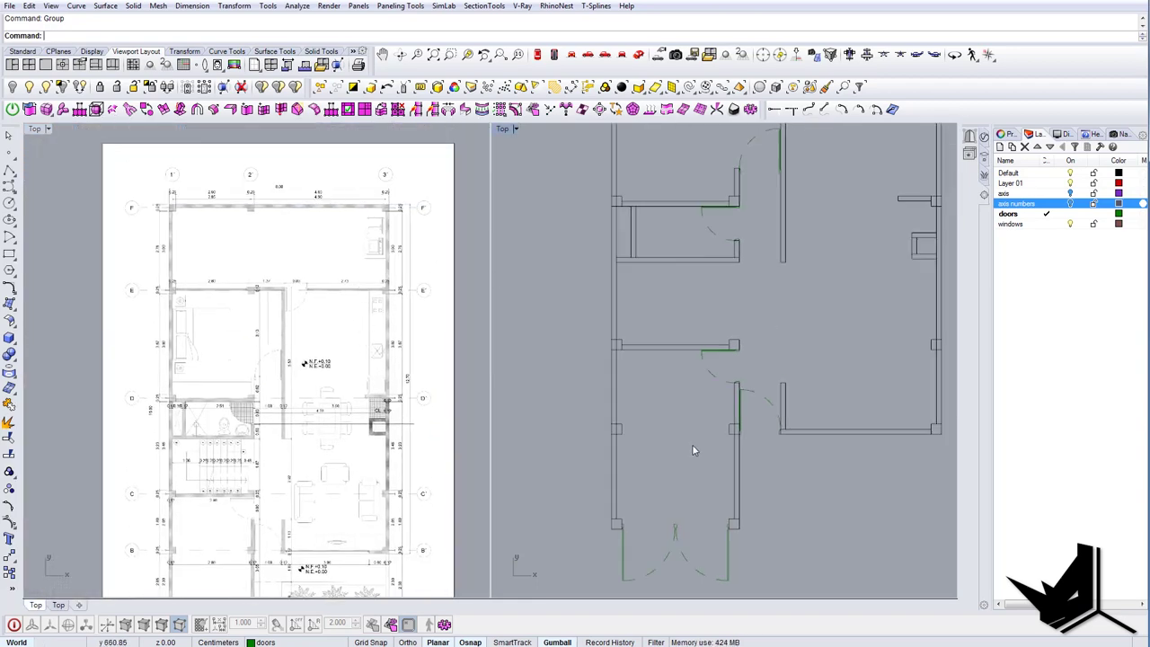
Make the windows layer current and examine the 2.60 window on axis E in the reference plan.
{"action": "left_click", "coordinate": [1046, 224]}
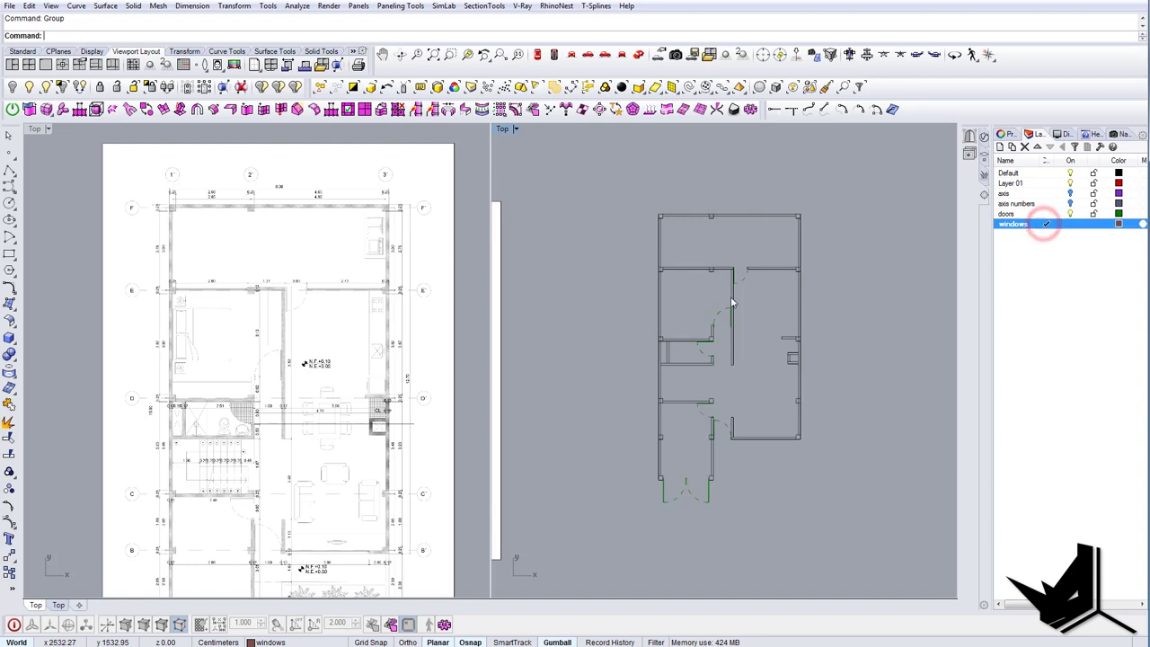
{"action": "scroll", "coordinate": [701, 296], "scroll_direction": "up", "scroll_amount": 3}
{"action": "scroll", "coordinate": [241, 283], "scroll_direction": "up", "scroll_amount": 5}
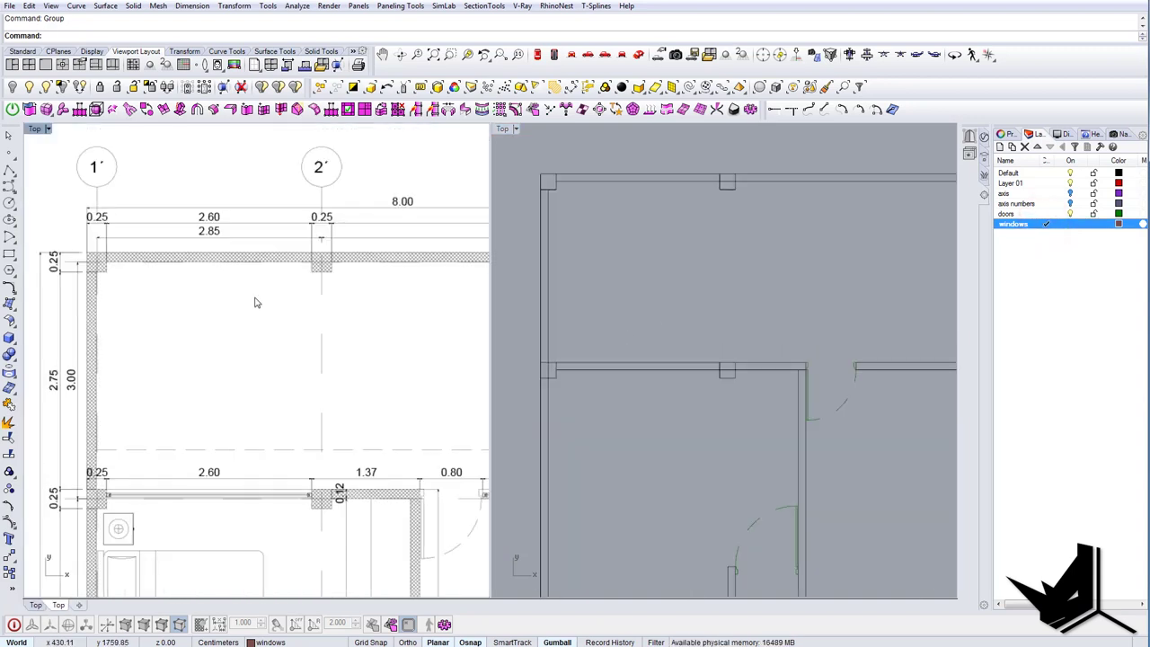
{"action": "right_click_drag", "start_coordinate": [255, 530], "coordinate": [311, 429]}
{"action": "scroll", "coordinate": [218, 390], "scroll_direction": "up", "scroll_amount": 8}
{"action": "right_click_drag", "start_coordinate": [771, 377], "coordinate": [760, 383]}
{"action": "scroll", "coordinate": [241, 403], "scroll_direction": "down", "scroll_amount": 4}
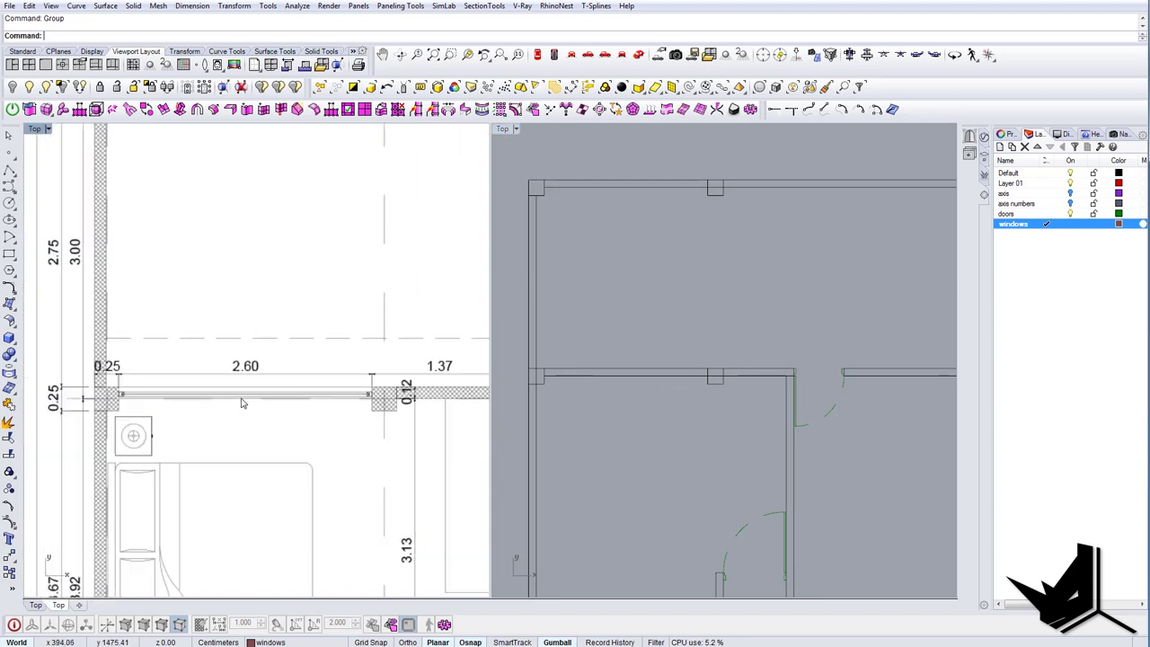
{"action": "scroll", "coordinate": [678, 396], "scroll_direction": "up", "scroll_amount": 4}
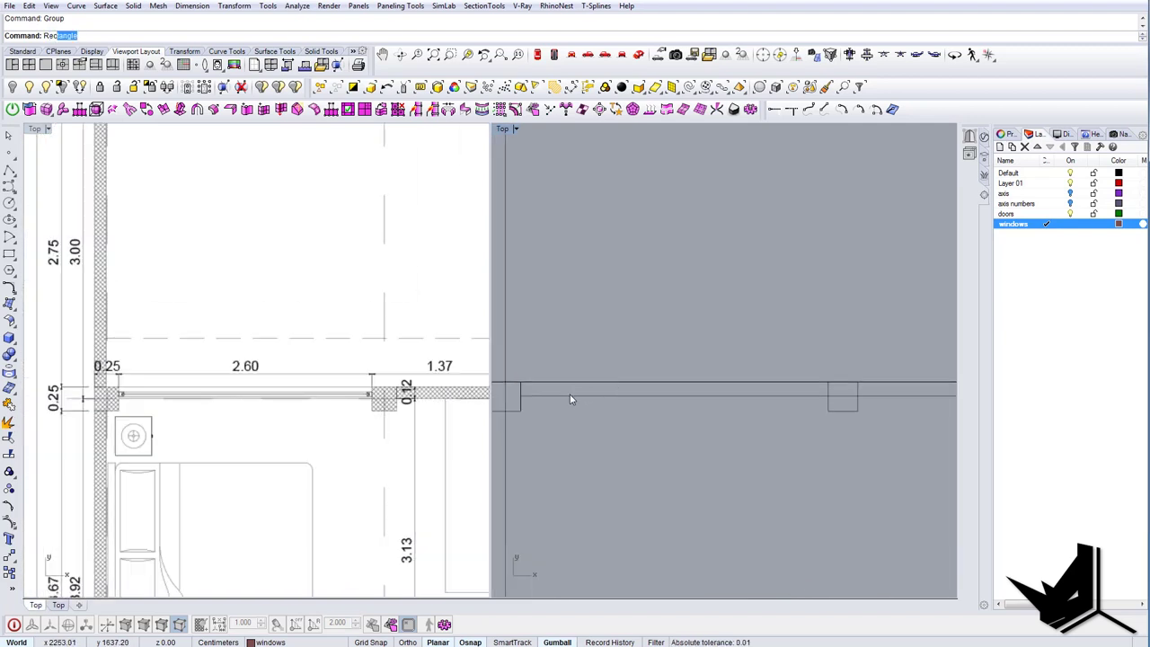
{"action": "key", "text": "Return"}
{"action": "right_click_drag", "start_coordinate": [573, 399], "coordinate": [612, 427]}
{"action": "scroll", "coordinate": [701, 404], "scroll_direction": "up", "scroll_amount": 2}
{"action": "key", "text": "Escape"}
{"action": "scroll", "coordinate": [753, 421], "scroll_direction": "down", "scroll_amount": 6}
{"action": "scroll", "coordinate": [853, 415], "scroll_direction": "up", "scroll_amount": 7}
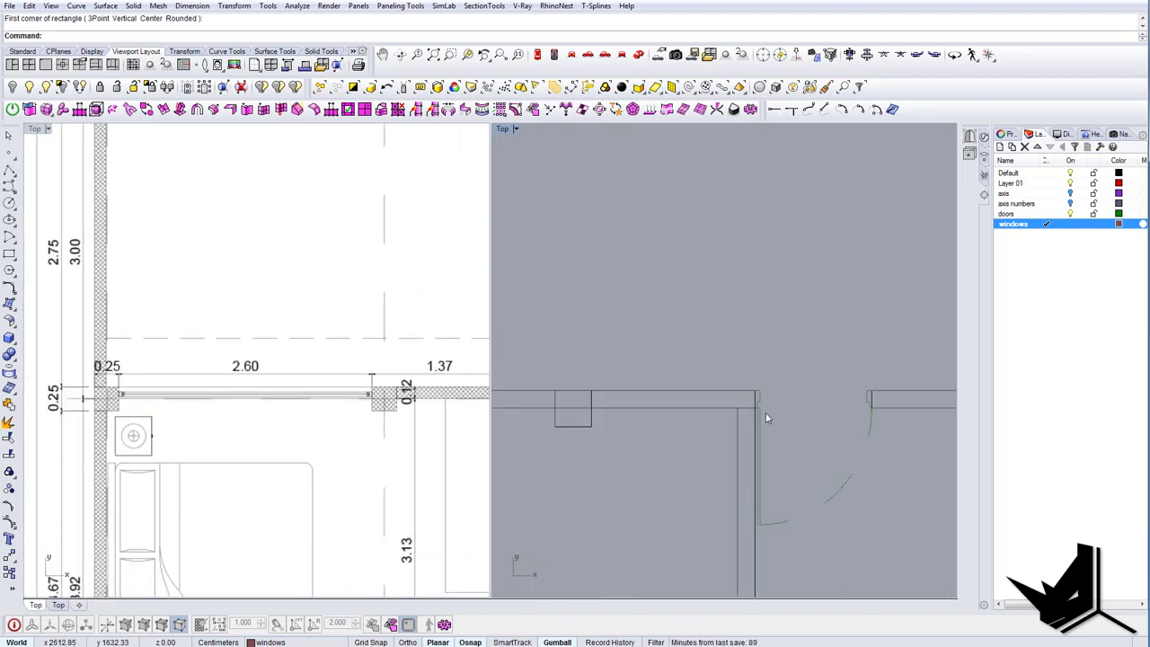
Draw a small square frame outline from the column's face inside the axis E wall, then shift it slightly up within the wall.
{"action": "scroll", "coordinate": [762, 420], "scroll_direction": "down", "scroll_amount": 6}
{"action": "right_click_drag", "start_coordinate": [757, 419], "coordinate": [840, 405]}
{"action": "scroll", "coordinate": [561, 402], "scroll_direction": "up", "scroll_amount": 14}
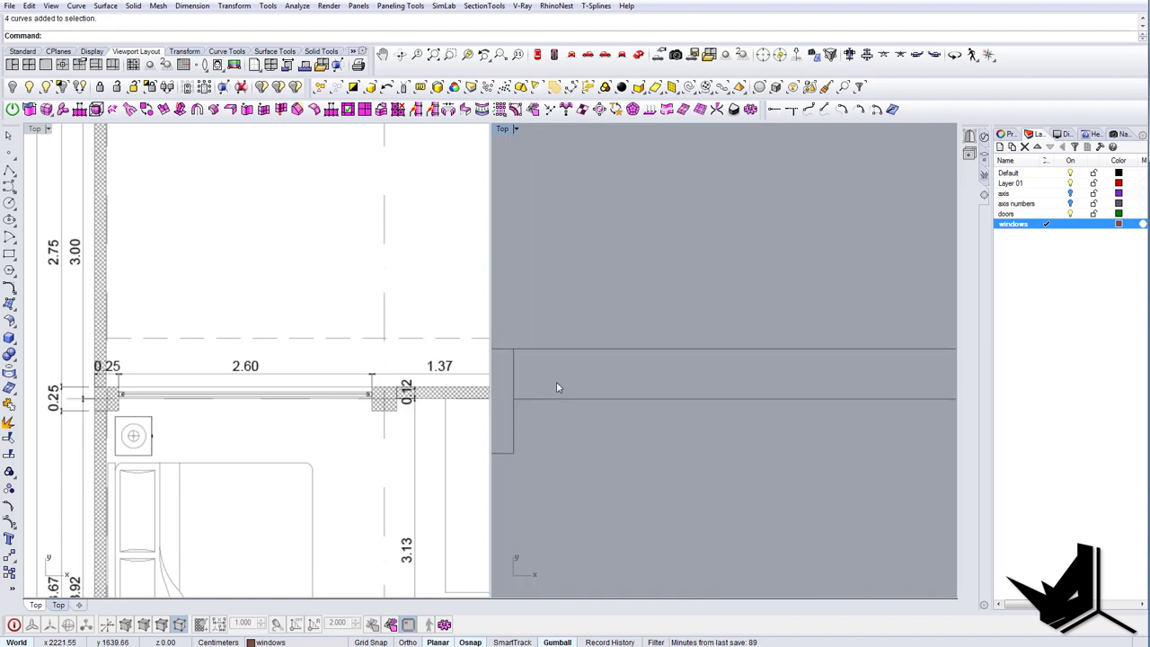
{"action": "right_click_drag", "start_coordinate": [545, 390], "coordinate": [670, 390]}
{"action": "scroll", "coordinate": [557, 393], "scroll_direction": "up", "scroll_amount": 8}
{"action": "type", "text": "Rectangle"}
{"action": "key", "text": "Return"}
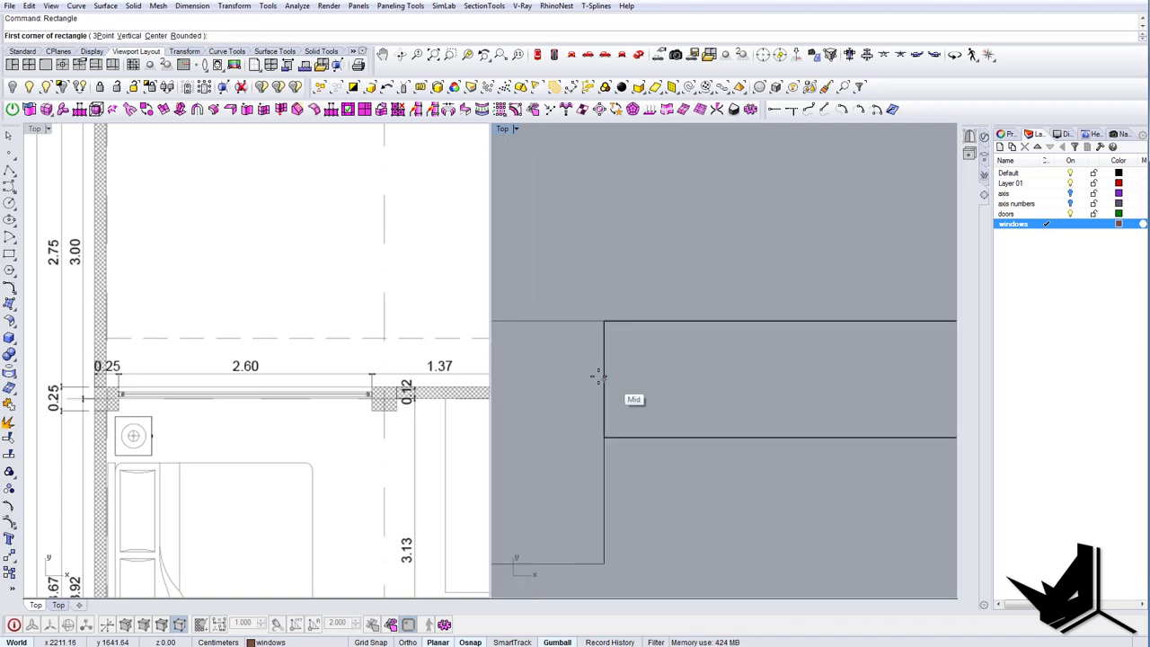
{"action": "left_click", "coordinate": [600, 377]}
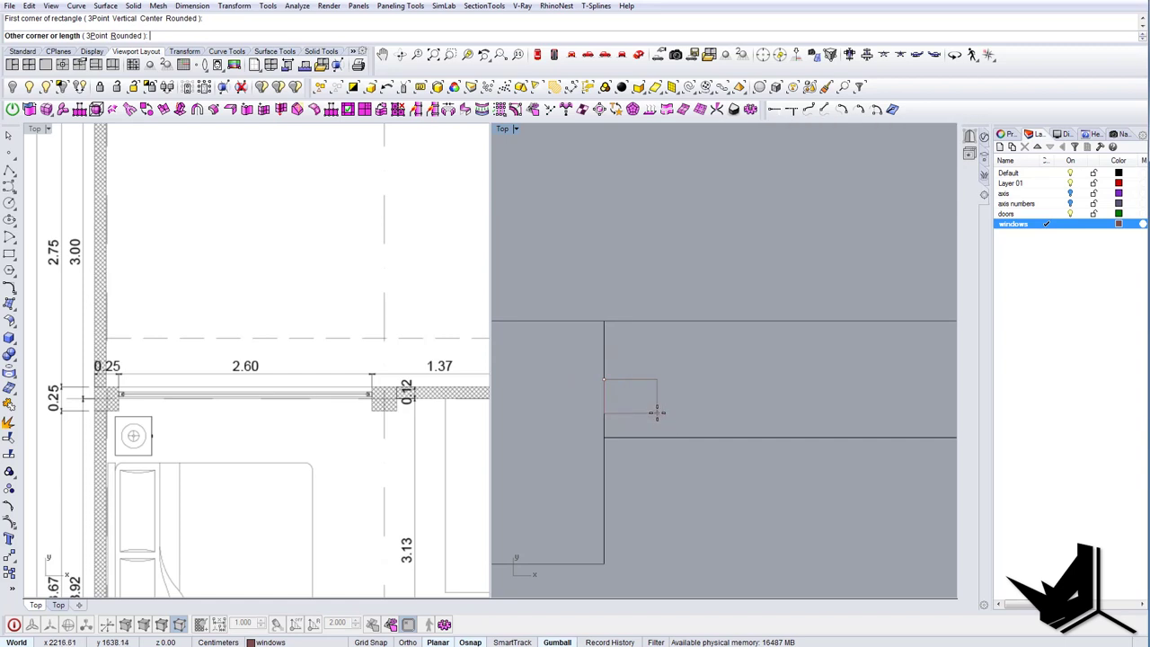
{"action": "scroll", "coordinate": [657, 411], "scroll_direction": "up", "scroll_amount": 3}
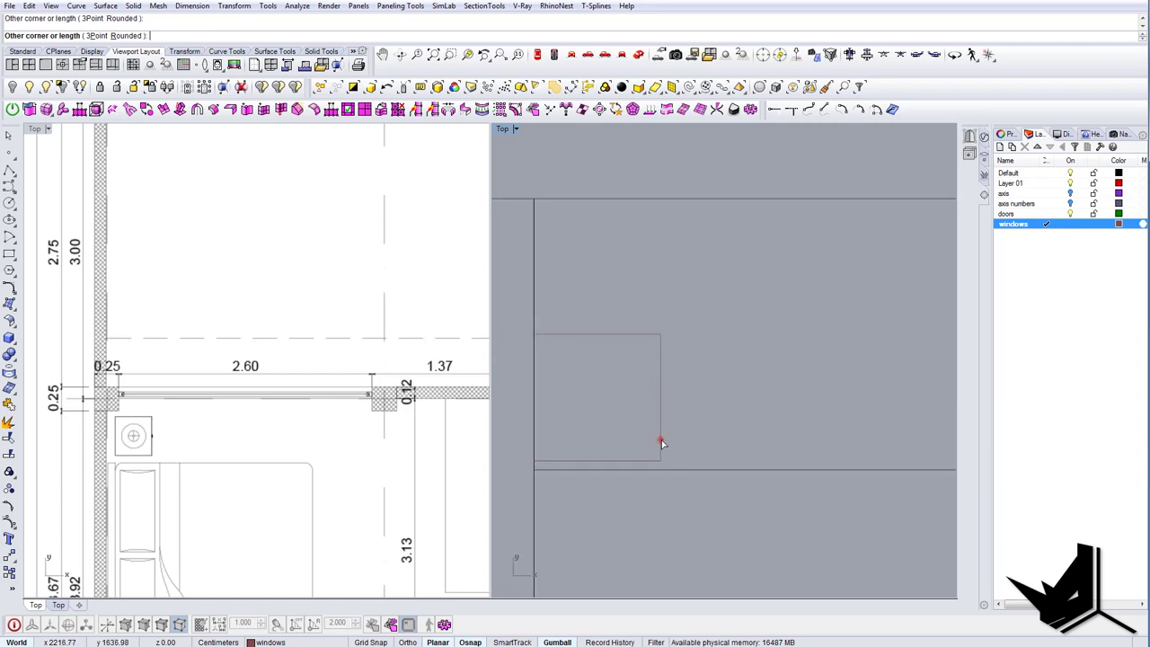
{"action": "left_click", "coordinate": [662, 443]}
{"action": "scroll", "coordinate": [680, 395], "scroll_direction": "down", "scroll_amount": 3}
{"action": "left_click_drag", "start_coordinate": [645, 342], "coordinate": [646, 324]}
{"action": "key", "text": "Escape"}
Copy the small square sideways so it overlaps the original, and scale the copy to about half size around its centre.
{"action": "type", "text": "Rectangle"}
{"action": "key", "text": "Return"}
{"action": "scroll", "coordinate": [660, 357], "scroll_direction": "up", "scroll_amount": 5}
{"action": "key", "text": "Escape"}
{"action": "mouse_move", "coordinate": [721, 355]}
{"action": "left_mouse_down"}
{"action": "mouse_move", "coordinate": [693, 362]}
{"action": "mouse_move", "coordinate": [709, 372]}
{"action": "left_mouse_up"}
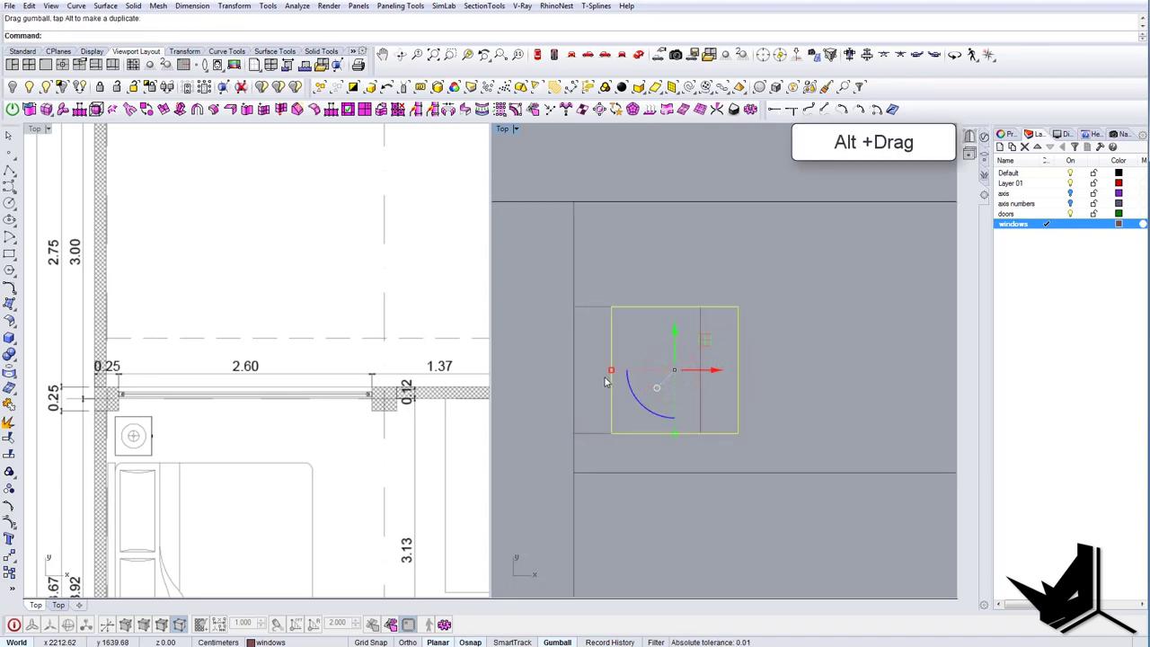
{"action": "left_click_drag", "start_coordinate": [612, 371], "coordinate": [645, 377]}
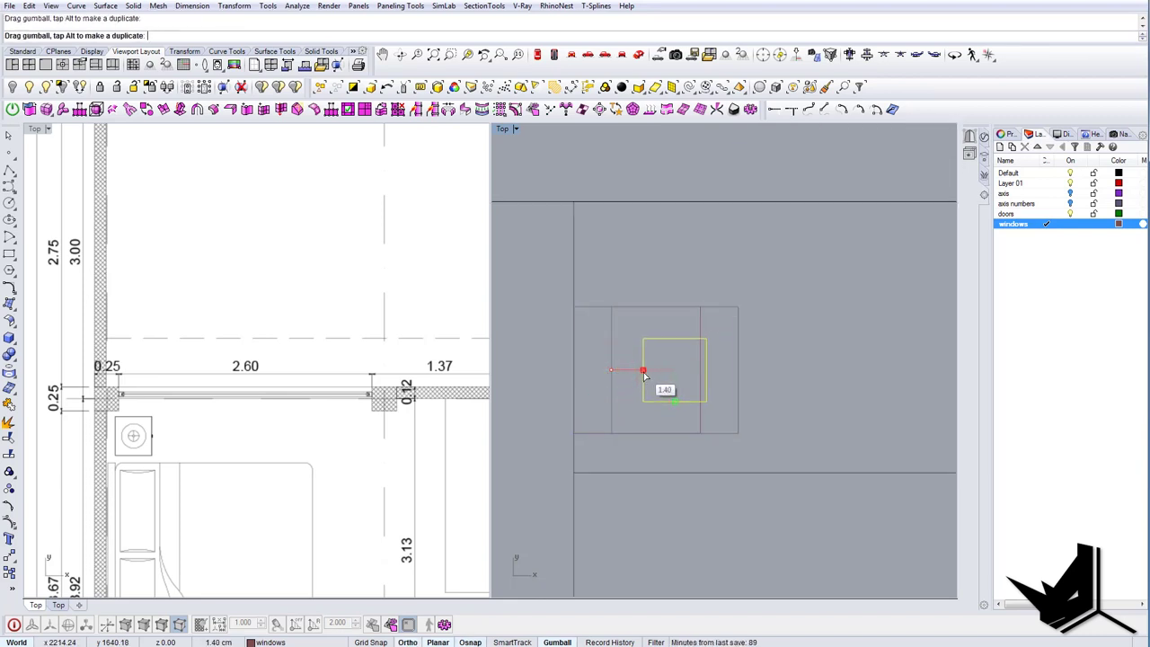
Trim the overlapping squares into a C-shaped window frame profile and join the pieces into one closed curve.
{"action": "type", "text": "TR"}
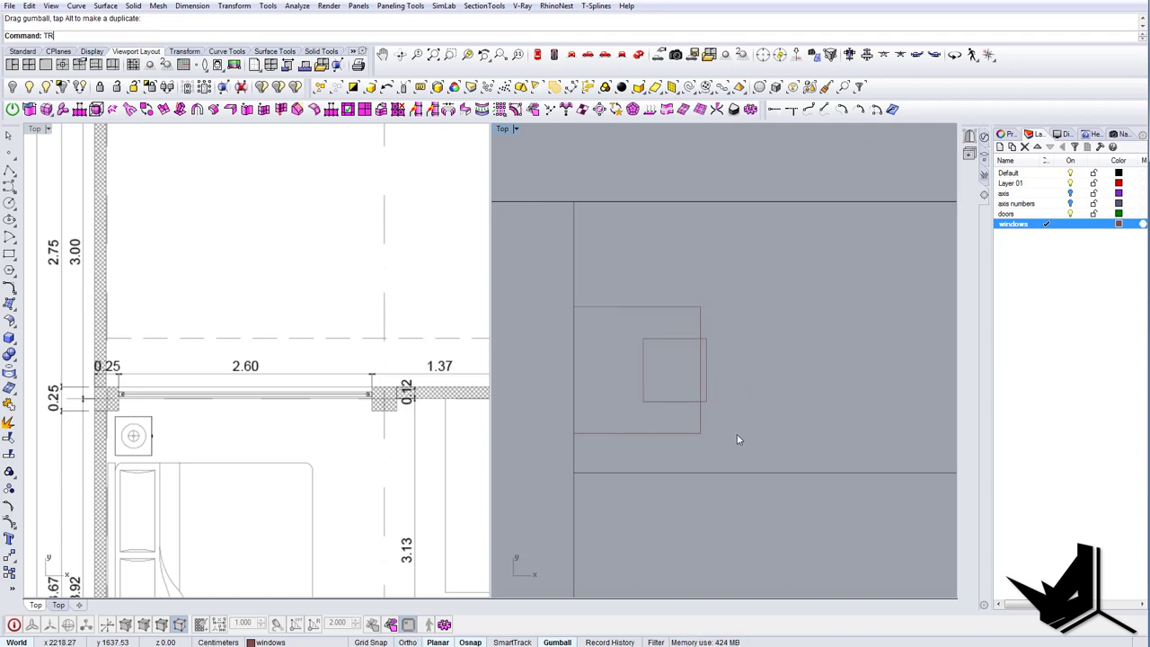
{"action": "key", "text": "Return"}
{"action": "left_click_drag", "start_coordinate": [732, 436], "coordinate": [683, 357]}
{"action": "key", "text": "Return"}
{"action": "key", "text": "Return"}
{"action": "scroll", "coordinate": [716, 403], "scroll_direction": "down", "scroll_amount": 6}
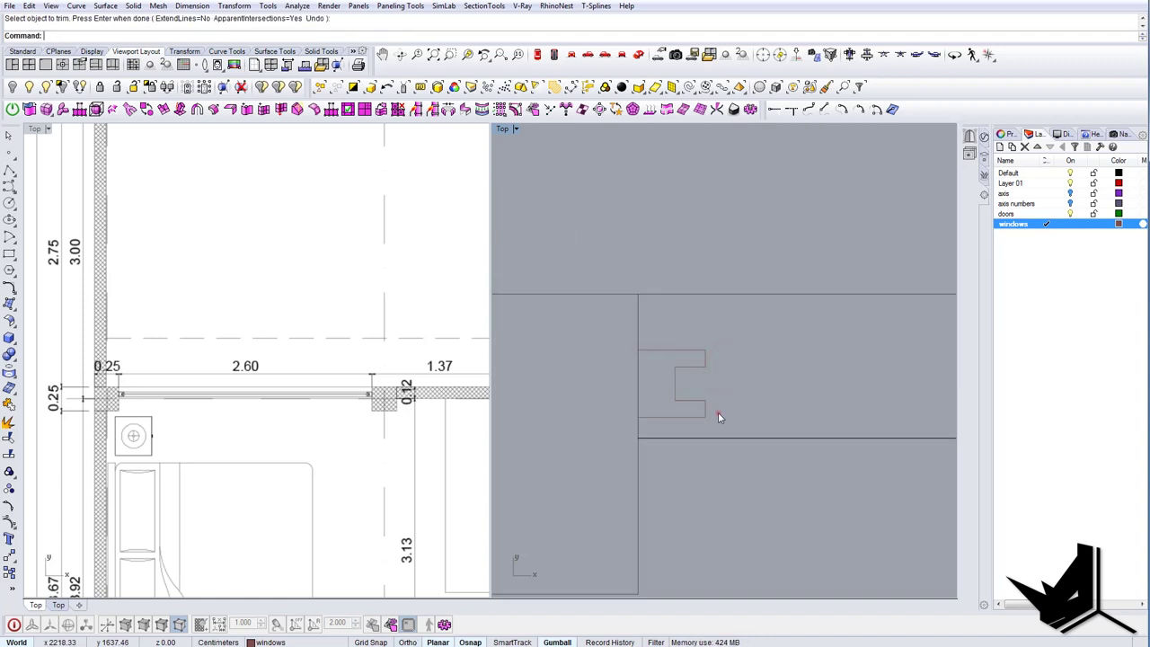
{"action": "left_click_drag", "start_coordinate": [718, 413], "coordinate": [656, 349]}
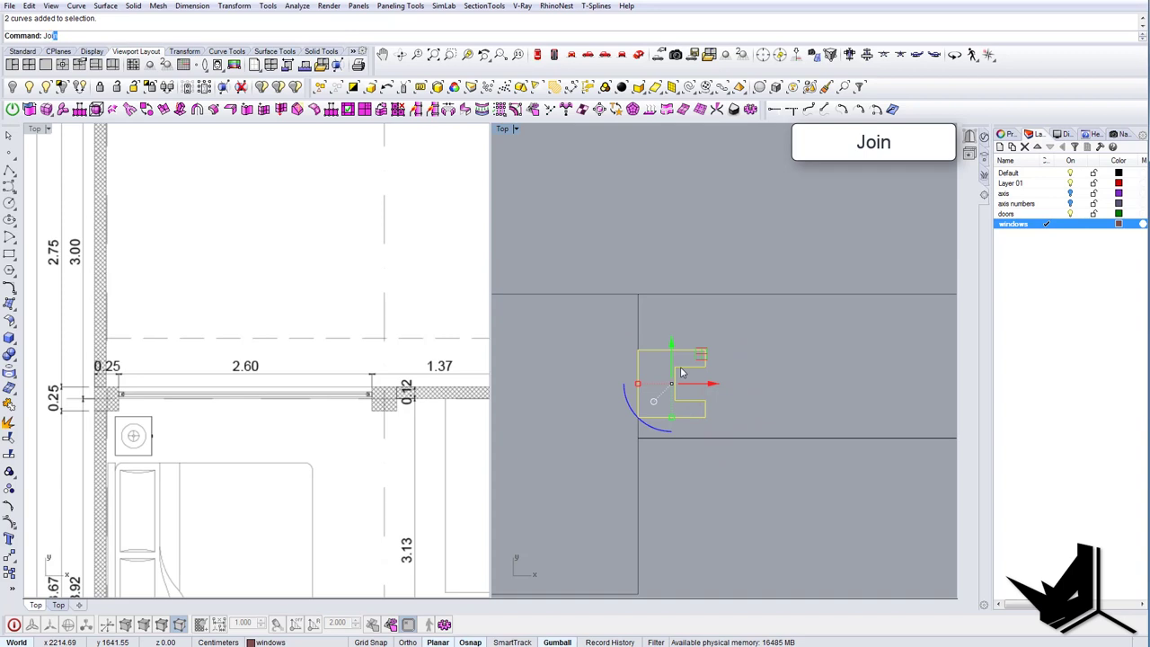
{"action": "key", "text": "Return"}
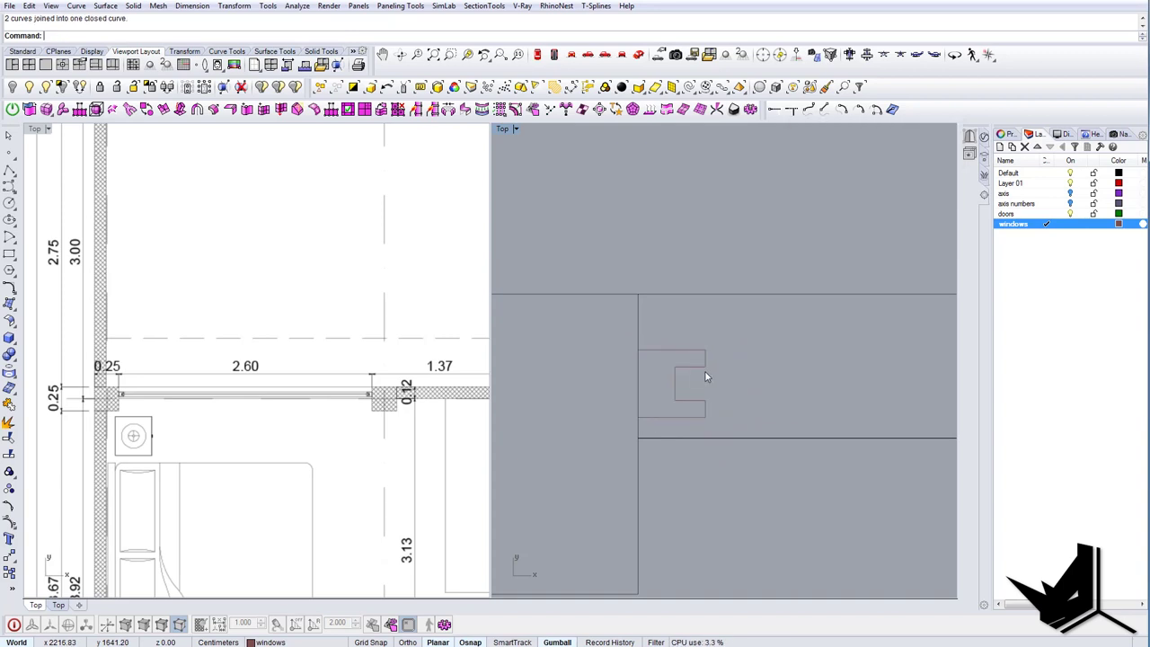
Compare the drawn frame profile with the profiles at both ends of the 2.60 window in the reference plan.
{"action": "right_click_drag", "start_coordinate": [707, 373], "coordinate": [670, 371]}
{"action": "scroll", "coordinate": [366, 395], "scroll_direction": "up", "scroll_amount": 10}
{"action": "scroll", "coordinate": [378, 395], "scroll_direction": "up", "scroll_amount": 2}
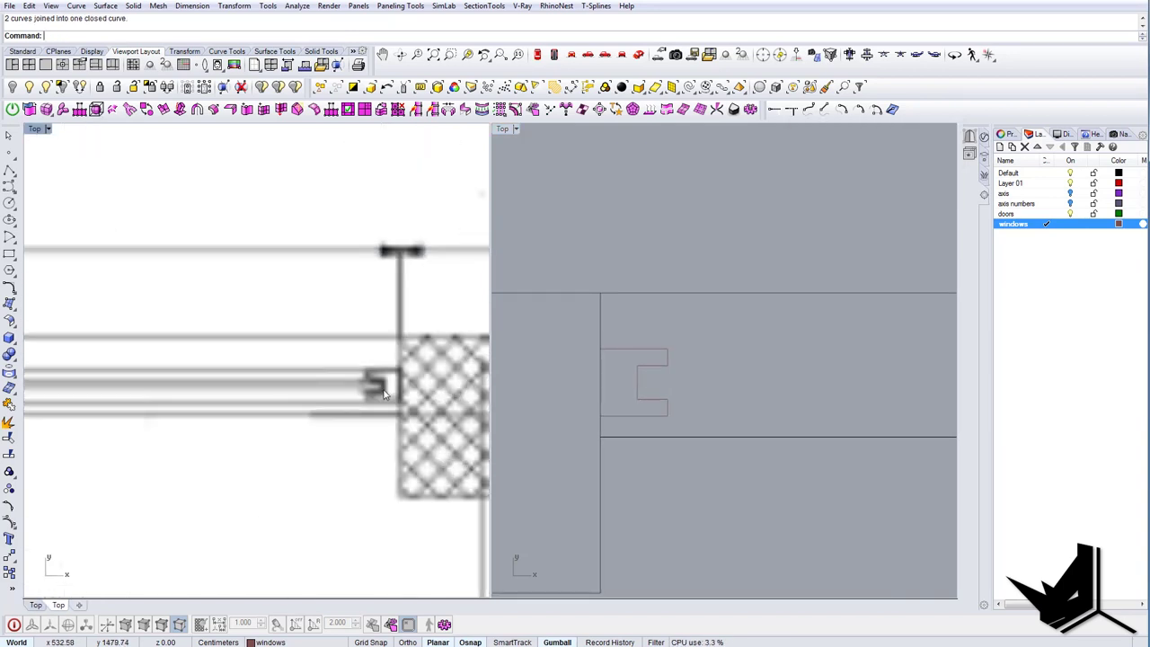
{"action": "scroll", "coordinate": [382, 394], "scroll_direction": "down", "scroll_amount": 3}
{"action": "right_click_drag", "start_coordinate": [715, 375], "coordinate": [671, 406]}
{"action": "scroll", "coordinate": [586, 401], "scroll_direction": "down", "scroll_amount": 8}
{"action": "scroll", "coordinate": [553, 404], "scroll_direction": "up", "scroll_amount": 6}
{"action": "right_click_drag", "start_coordinate": [80, 397], "coordinate": [355, 428]}
{"action": "scroll", "coordinate": [117, 430], "scroll_direction": "up", "scroll_amount": 6}
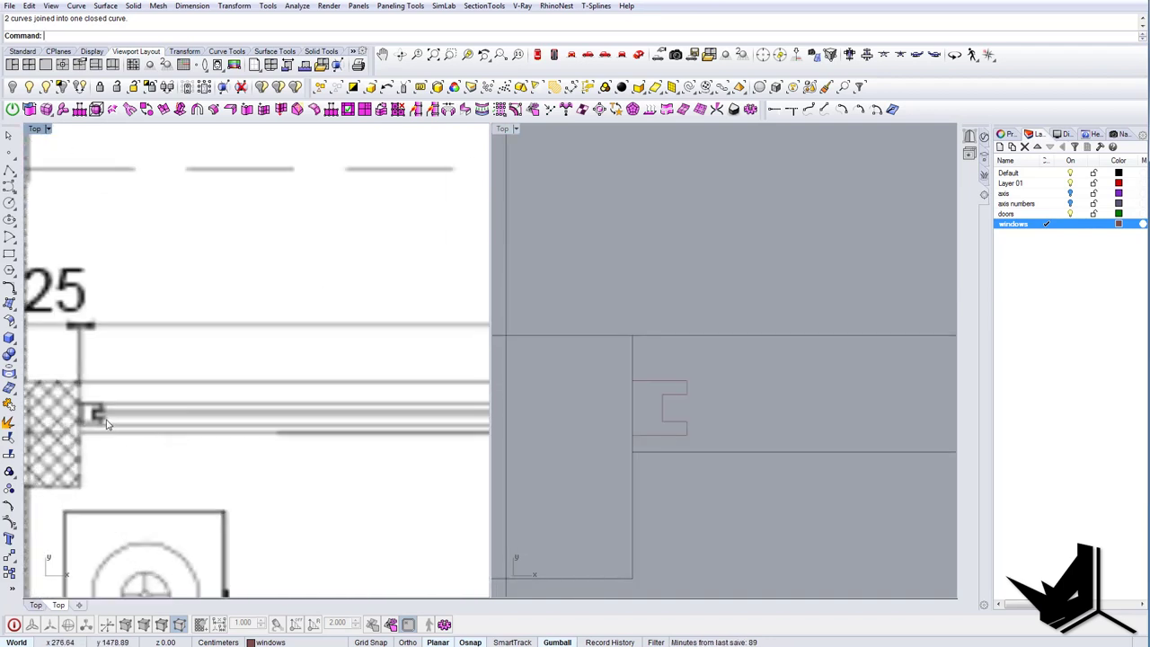
{"action": "scroll", "coordinate": [540, 431], "scroll_direction": "down", "scroll_amount": 6}
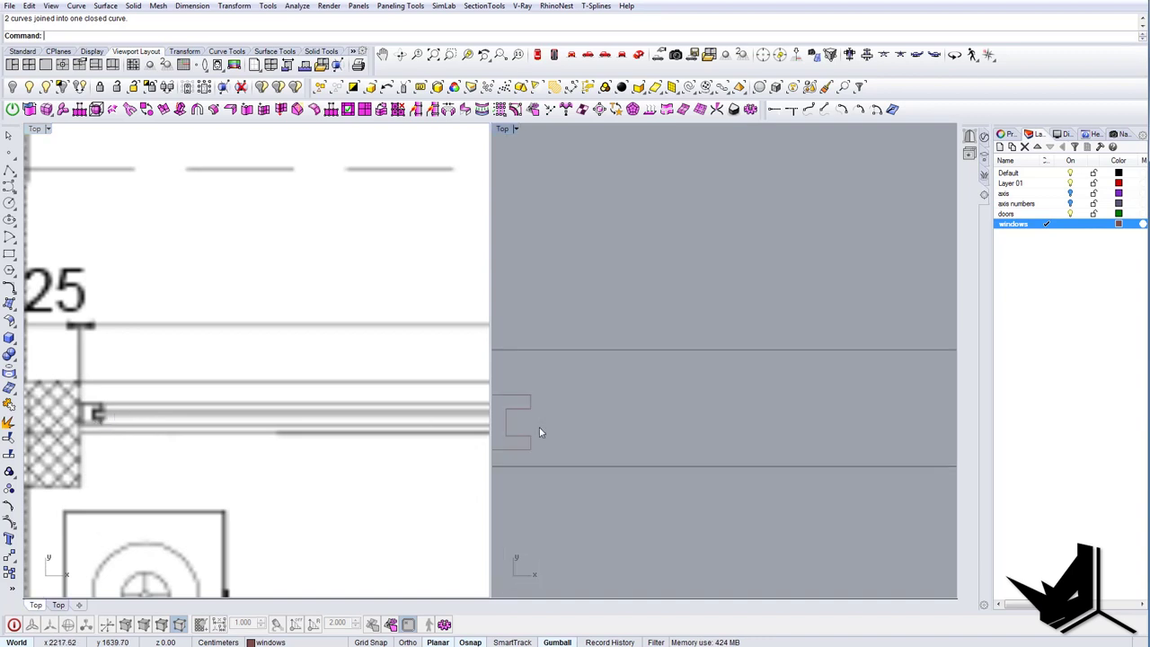
Draw a horizontal construction line between the facing lower corners of the two columns along the axis E window opening.
{"action": "left_click", "coordinate": [537, 430]}
{"action": "scroll", "coordinate": [540, 429], "scroll_direction": "down", "scroll_amount": 8}
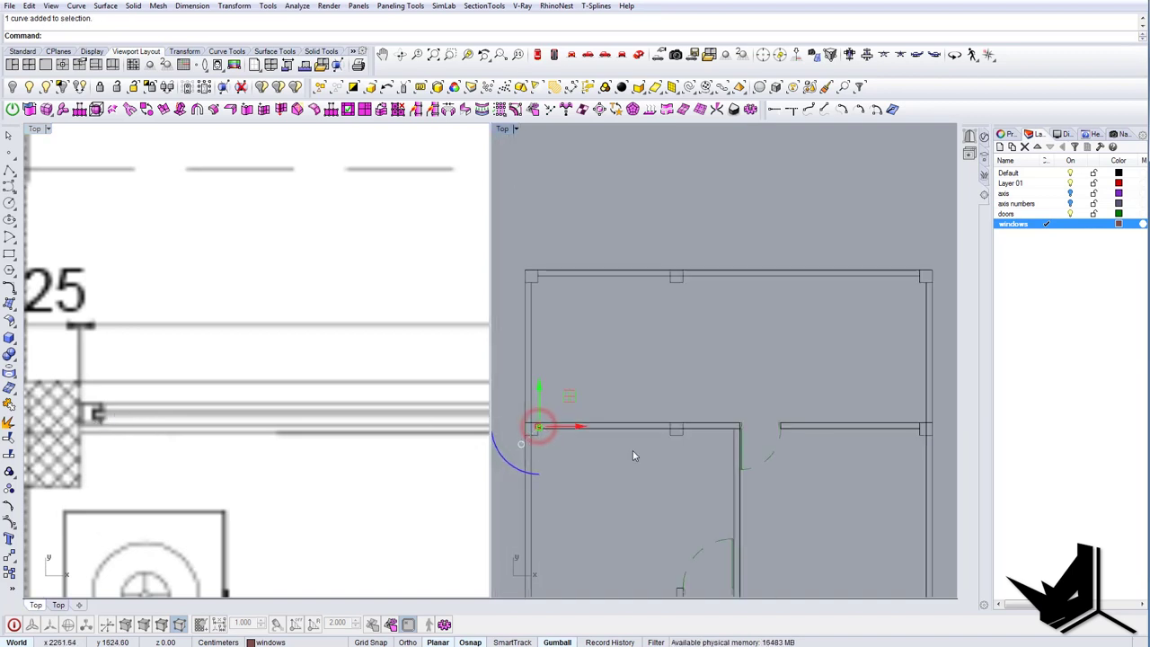
{"action": "right_click_drag", "start_coordinate": [635, 457], "coordinate": [665, 417]}
{"action": "key", "text": "Escape"}
{"action": "scroll", "coordinate": [627, 462], "scroll_direction": "up", "scroll_amount": 2}
{"action": "scroll", "coordinate": [650, 413], "scroll_direction": "up", "scroll_amount": 2}
{"action": "type", "text": "line"}
{"action": "key", "text": "Return"}
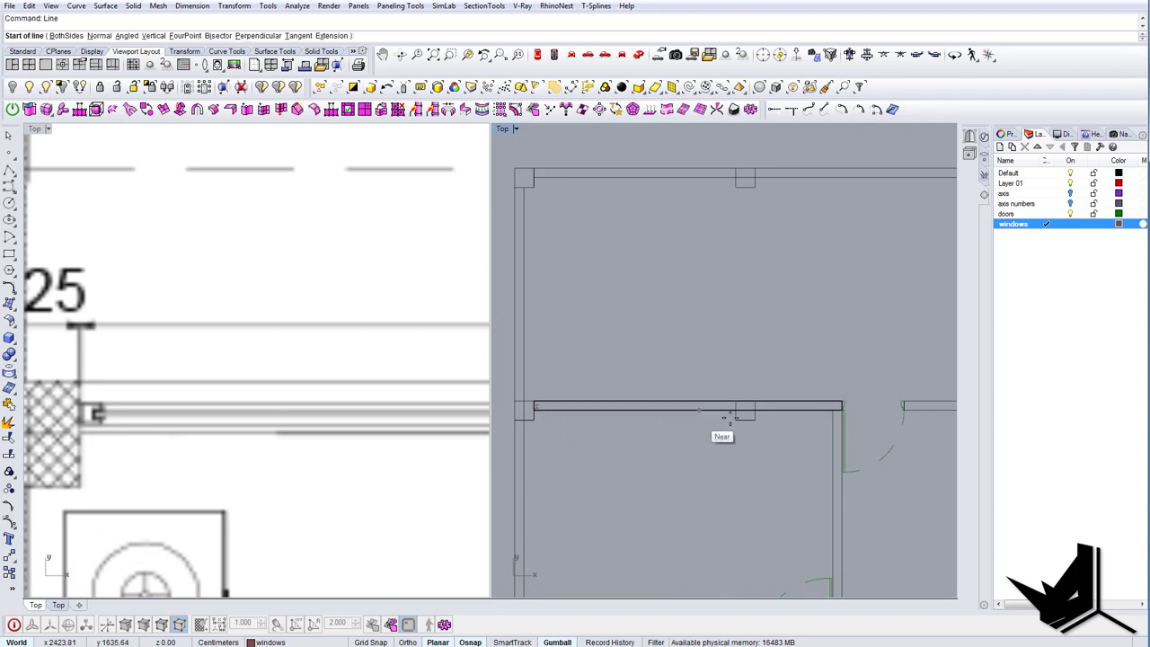
{"action": "left_click", "coordinate": [736, 420]}
{"action": "scroll", "coordinate": [558, 420], "scroll_direction": "up", "scroll_amount": 4}
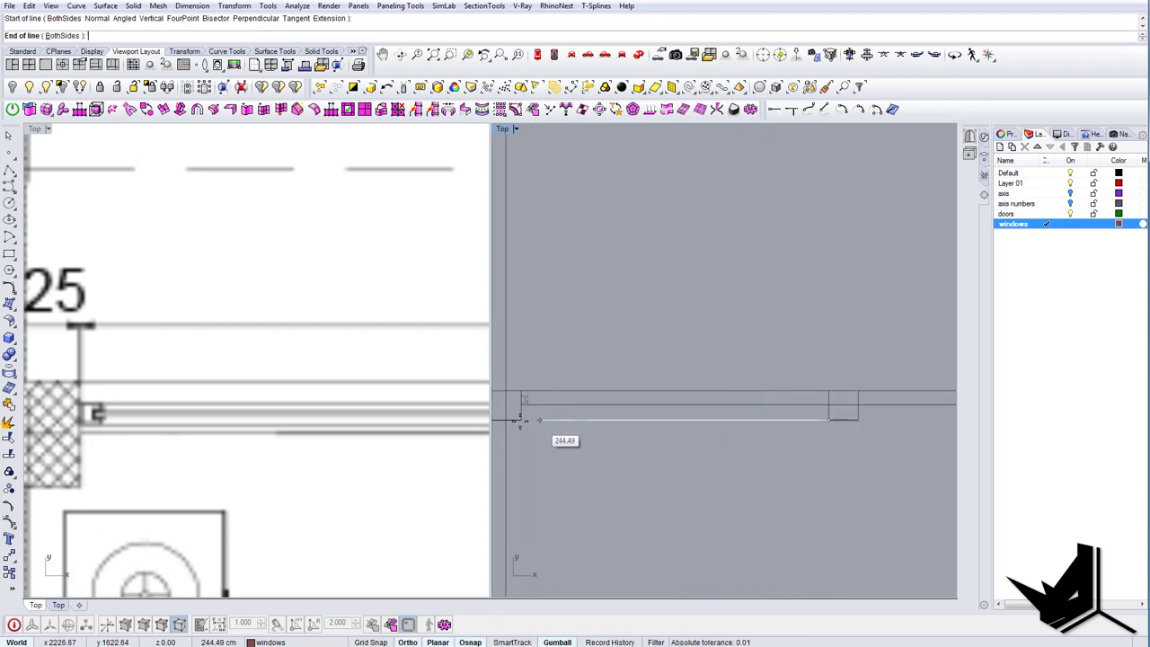
{"action": "left_click", "coordinate": [521, 420]}
Mirror a copy of the frame profile to the opposite column about the vertical line through the construction line's midpoint.
{"action": "right_click_drag", "start_coordinate": [601, 424], "coordinate": [580, 407]}
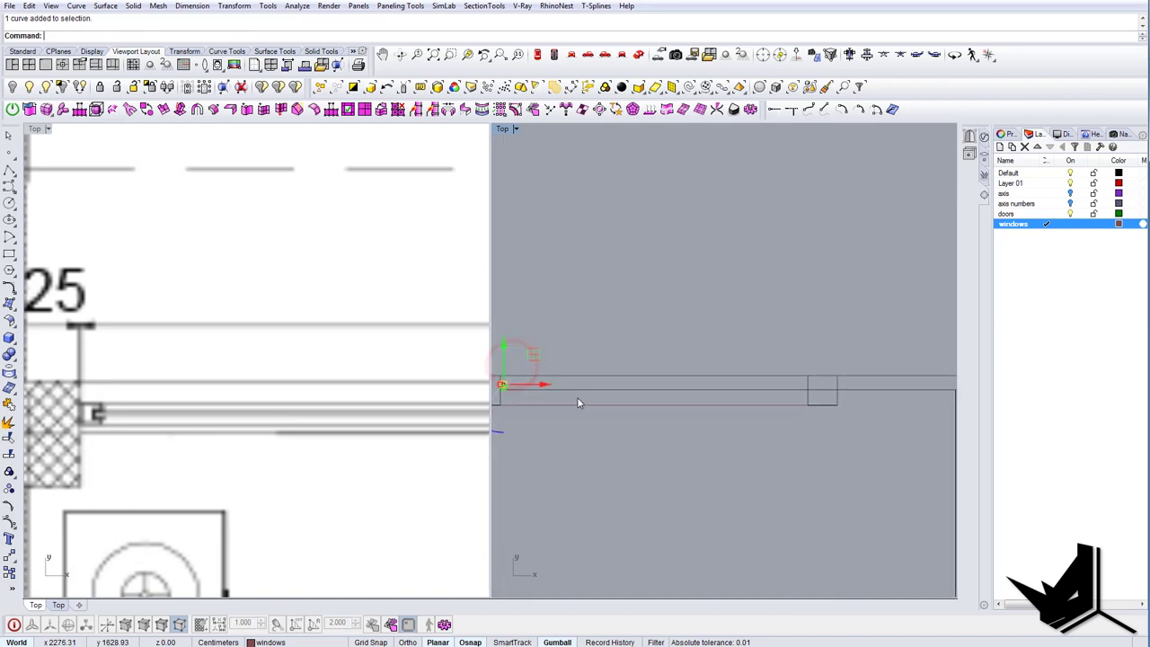
{"action": "type", "text": "mirror"}
{"action": "key", "text": "Return"}
{"action": "left_click", "coordinate": [652, 408]}
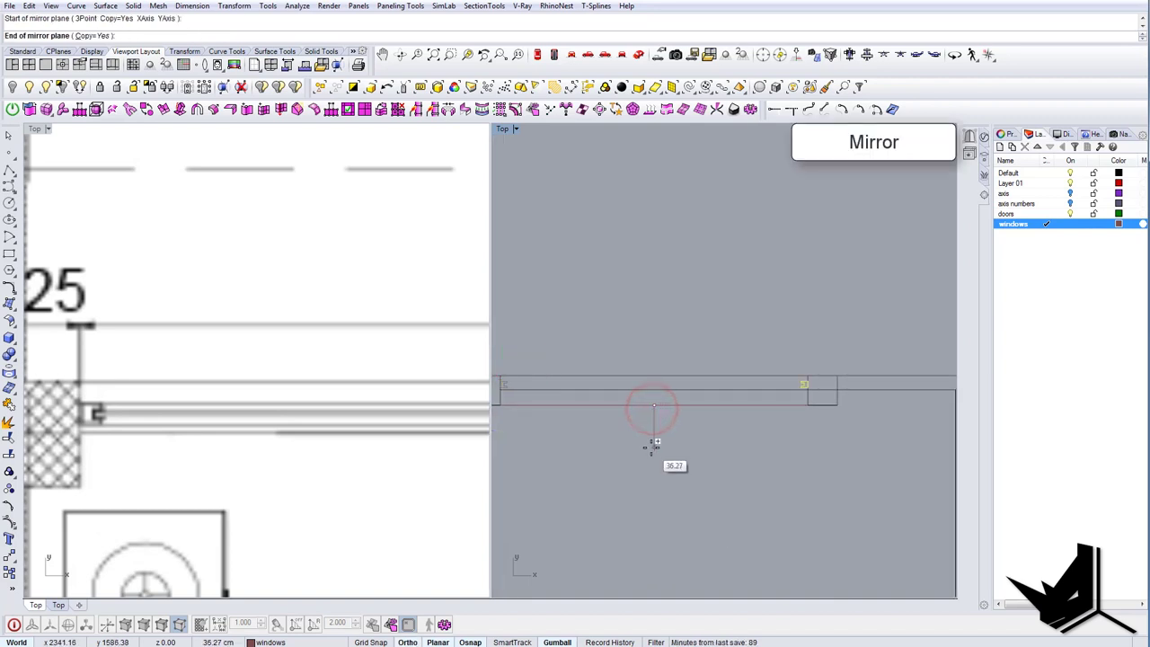
{"action": "left_click", "coordinate": [652, 447], "text": "shift"}
{"action": "key", "text": "Escape"}
{"action": "scroll", "coordinate": [651, 441], "scroll_direction": "down", "scroll_amount": 4}
{"action": "scroll", "coordinate": [561, 407], "scroll_direction": "up", "scroll_amount": 18}
{"action": "type", "text": "rectangle"}
{"action": "key", "text": "Return"}
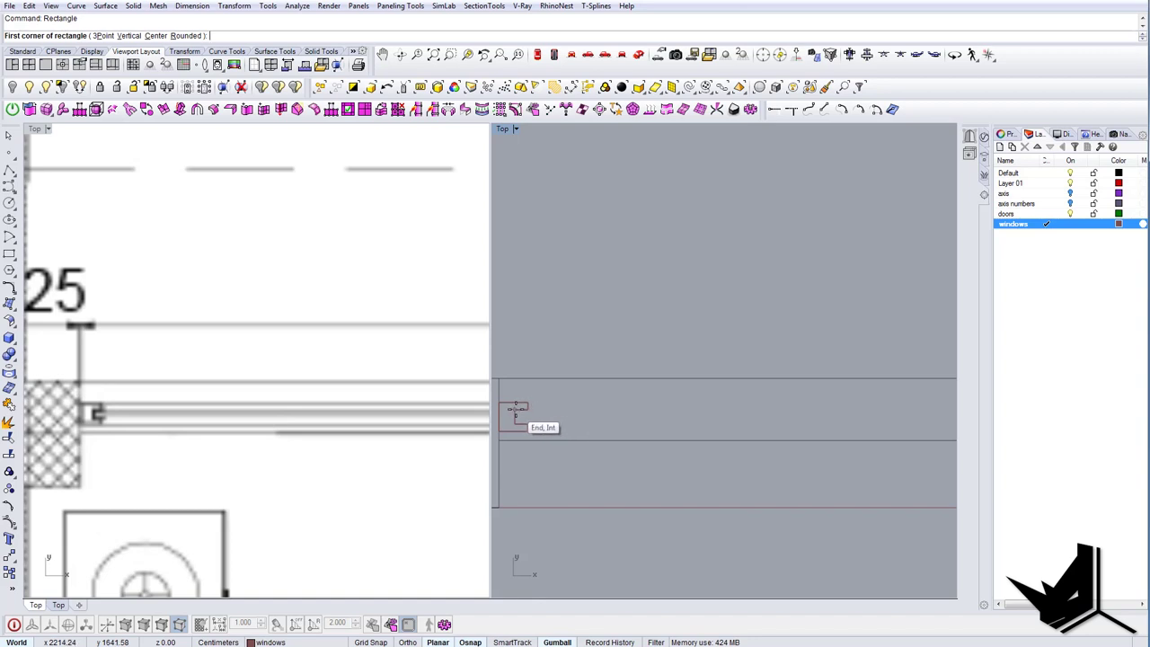
{"action": "left_click", "coordinate": [516, 409]}
{"action": "key", "text": "Escape"}
Draw a thin rectangle spanning the opening between the upper arms of the two frame profiles.
{"action": "scroll", "coordinate": [535, 407], "scroll_direction": "up", "scroll_amount": 8}
{"action": "type", "text": "rectangle"}
{"action": "key", "text": "Return"}
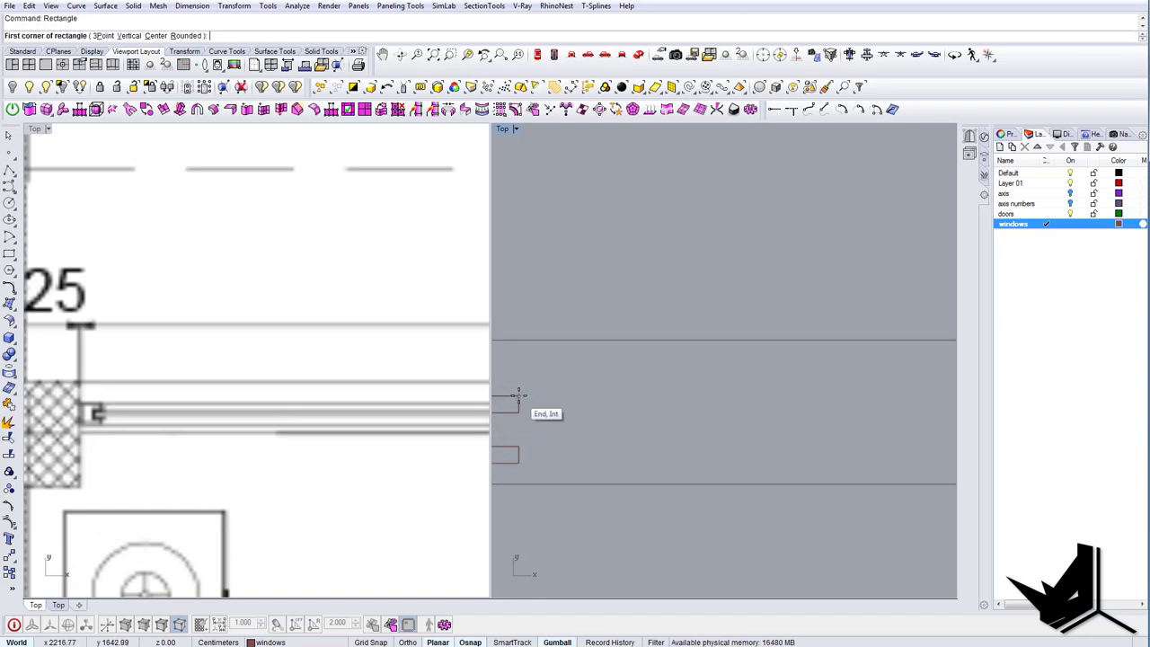
{"action": "left_click", "coordinate": [520, 396]}
{"action": "scroll", "coordinate": [522, 395], "scroll_direction": "down", "scroll_amount": 20}
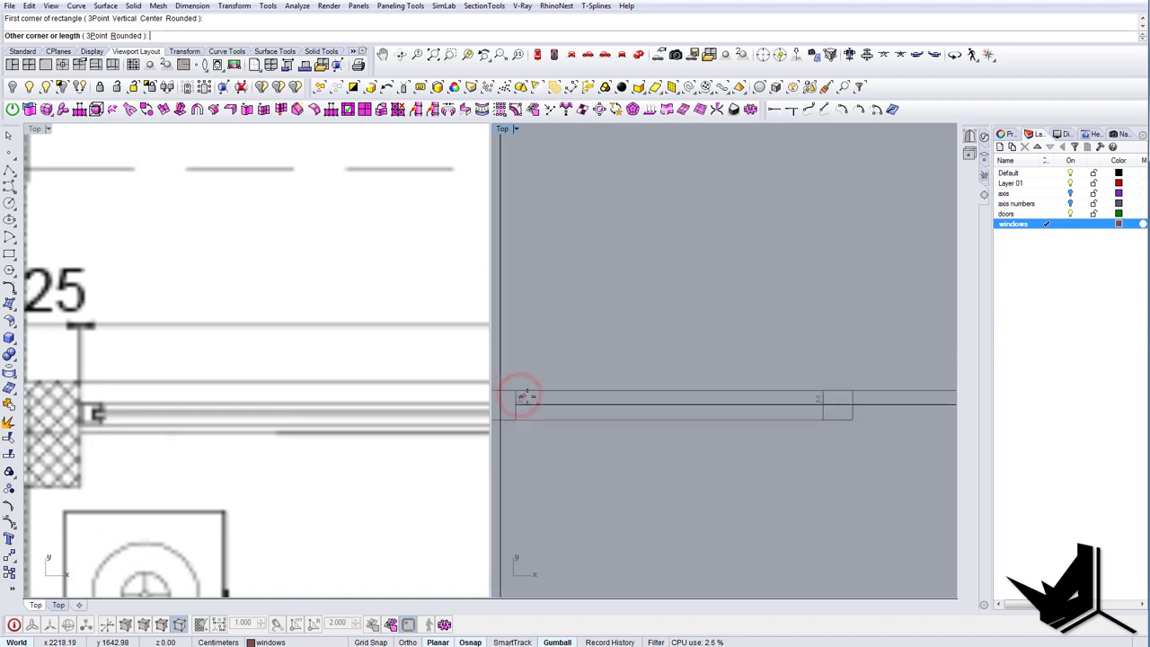
{"action": "scroll", "coordinate": [714, 390], "scroll_direction": "up", "scroll_amount": 12}
{"action": "scroll", "coordinate": [753, 396], "scroll_direction": "up", "scroll_amount": 4}
{"action": "left_click", "coordinate": [743, 393]}
Mirror a copy of the thin rectangle to the lower arms about the frame profile's horizontal centre line.
{"action": "left_click", "coordinate": [744, 395]}
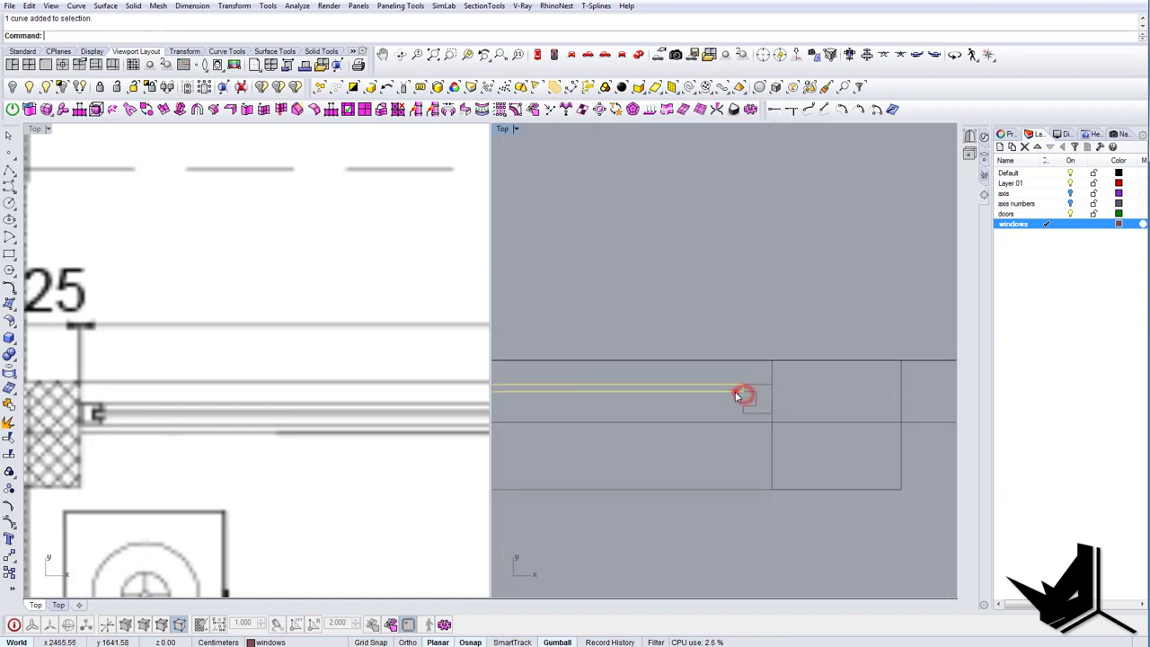
{"action": "right_click_drag", "start_coordinate": [736, 393], "coordinate": [711, 387]}
{"action": "type", "text": "Mirror"}
{"action": "key", "text": "Return"}
{"action": "scroll", "coordinate": [728, 398], "scroll_direction": "up", "scroll_amount": 8}
{"action": "left_click", "coordinate": [735, 385]}
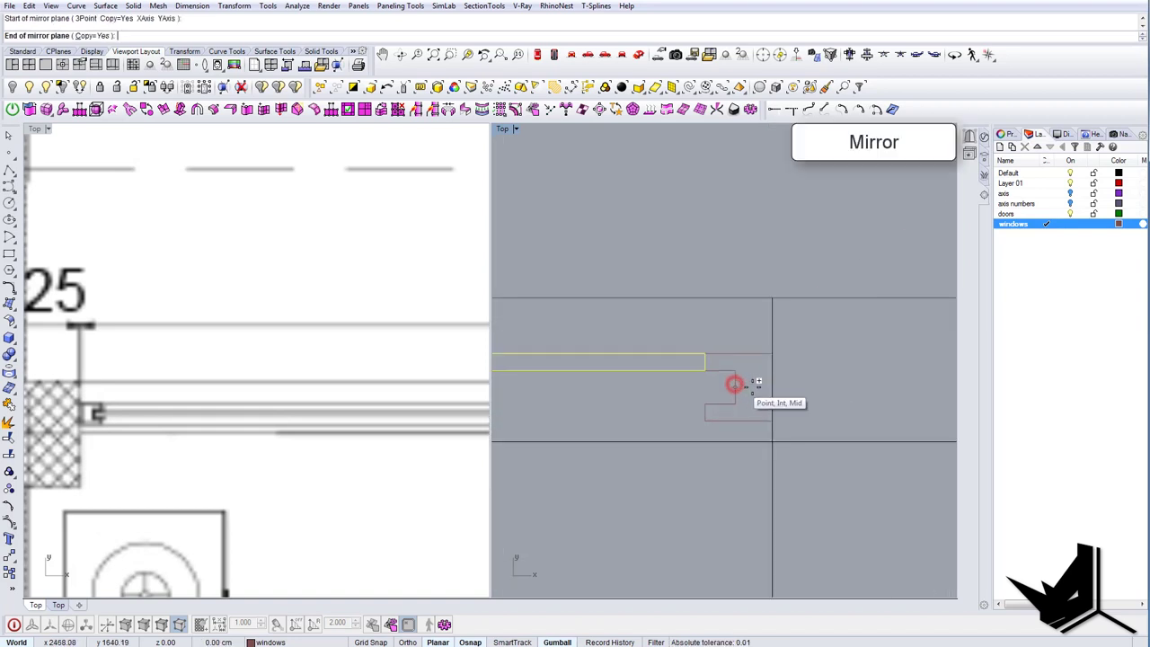
{"action": "left_click", "coordinate": [756, 385]}
{"action": "scroll", "coordinate": [757, 387], "scroll_direction": "down", "scroll_amount": 10}
{"action": "left_click", "coordinate": [756, 388]}
{"action": "scroll", "coordinate": [757, 388], "scroll_direction": "down", "scroll_amount": 6}
Group the window's two frame profiles and the two thin rectangles between them.
{"action": "right_click_drag", "start_coordinate": [727, 407], "coordinate": [835, 413]}
{"action": "right_click_drag", "start_coordinate": [514, 413], "coordinate": [797, 431]}
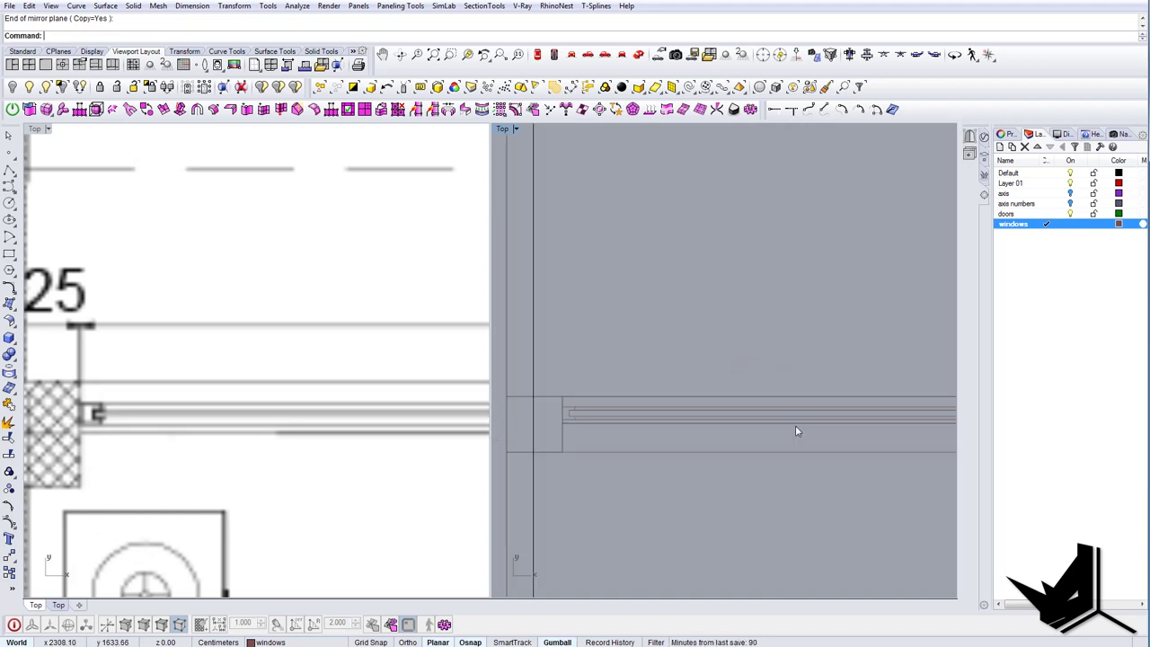
{"action": "scroll", "coordinate": [558, 416], "scroll_direction": "up", "scroll_amount": 16}
{"action": "scroll", "coordinate": [659, 409], "scroll_direction": "down", "scroll_amount": 2}
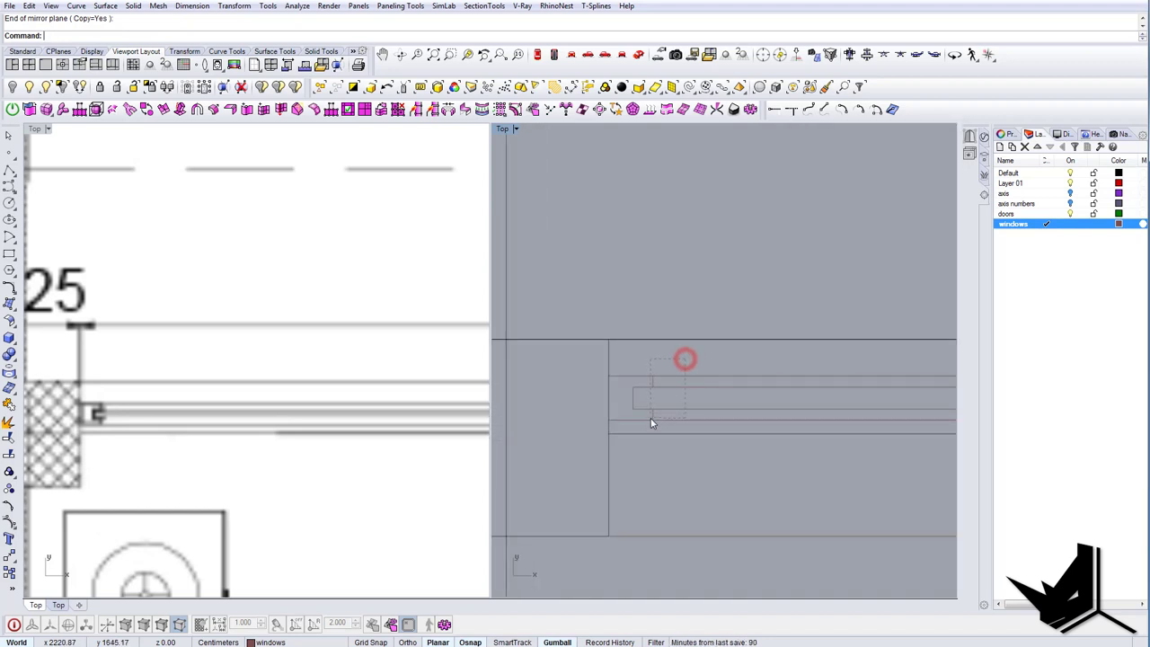
{"action": "left_click_drag", "start_coordinate": [650, 419], "coordinate": [649, 423]}
{"action": "scroll", "coordinate": [786, 429], "scroll_direction": "down", "scroll_amount": 10}
{"action": "right_click_drag", "start_coordinate": [795, 428], "coordinate": [369, 418]}
{"action": "scroll", "coordinate": [804, 426], "scroll_direction": "down", "scroll_amount": 2}
{"action": "scroll", "coordinate": [864, 405], "scroll_direction": "up", "scroll_amount": 10}
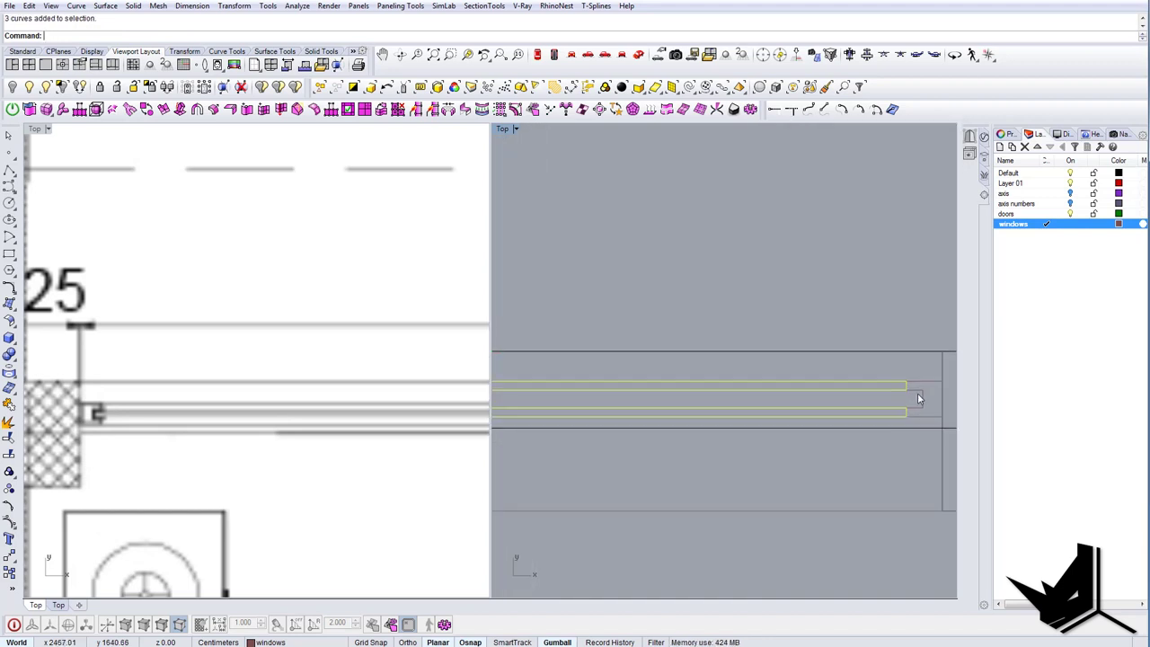
{"action": "scroll", "coordinate": [890, 396], "scroll_direction": "up", "scroll_amount": 3}
{"action": "scroll", "coordinate": [793, 424], "scroll_direction": "down", "scroll_amount": 15}
{"action": "right_click_drag", "start_coordinate": [686, 429], "coordinate": [835, 428]}
{"action": "type", "text": "G"}
{"action": "key", "text": "Return"}
{"action": "right_click_drag", "start_coordinate": [512, 439], "coordinate": [635, 404]}
{"action": "key", "text": "Escape"}
{"action": "scroll", "coordinate": [621, 419], "scroll_direction": "up", "scroll_amount": 7}
{"action": "left_click", "coordinate": [624, 395]}
{"action": "scroll", "coordinate": [691, 426], "scroll_direction": "down", "scroll_amount": 7}
{"action": "key", "text": "Escape"}
{"action": "scroll", "coordinate": [598, 405], "scroll_direction": "up", "scroll_amount": 6}
{"action": "left_click", "coordinate": [564, 428]}
{"action": "key", "text": "Escape"}
{"action": "left_click", "coordinate": [555, 407]}
{"action": "type", "text": "M"}
{"action": "key", "text": "Return"}
{"action": "scroll", "coordinate": [582, 400], "scroll_direction": "up", "scroll_amount": 8}
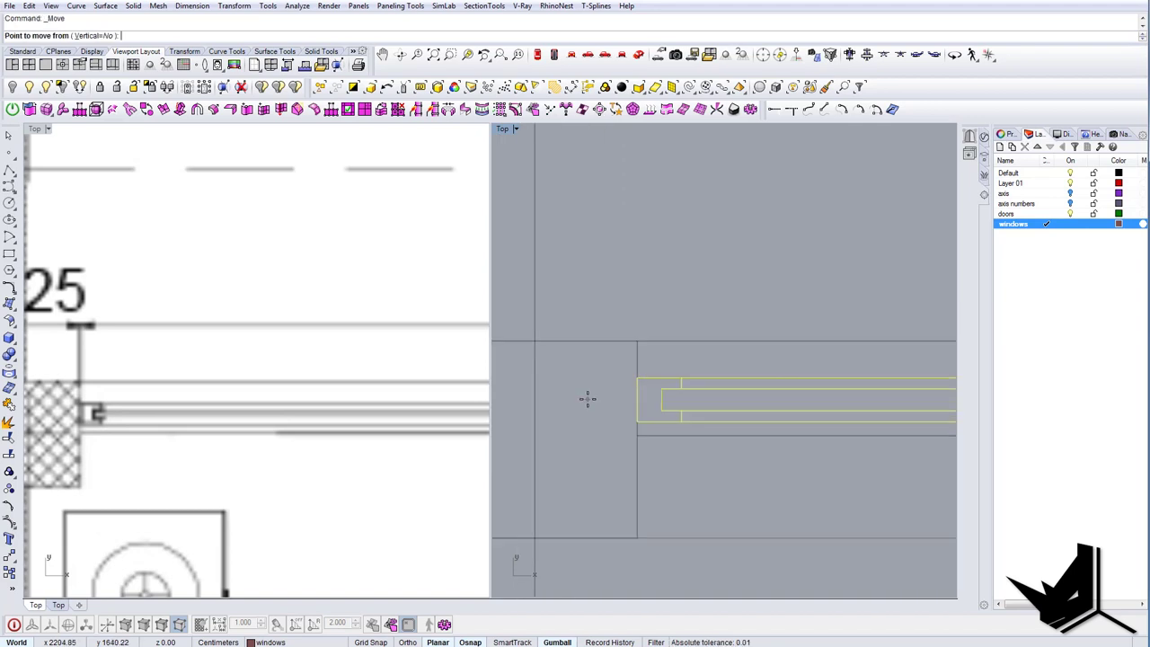
{"action": "scroll", "coordinate": [619, 403], "scroll_direction": "down", "scroll_amount": 6}
{"action": "key", "text": "Escape"}
Move the window group slightly up to centre it in the wall thickness, and delete the construction line between the columns.
{"action": "right_click_drag", "start_coordinate": [730, 423], "coordinate": [711, 381]}
{"action": "key", "text": "Escape"}
{"action": "scroll", "coordinate": [536, 413], "scroll_direction": "down", "scroll_amount": 10}
{"action": "scroll", "coordinate": [795, 404], "scroll_direction": "up", "scroll_amount": 7}
{"action": "left_click", "coordinate": [805, 396]}
{"action": "scroll", "coordinate": [629, 384], "scroll_direction": "up", "scroll_amount": 2}
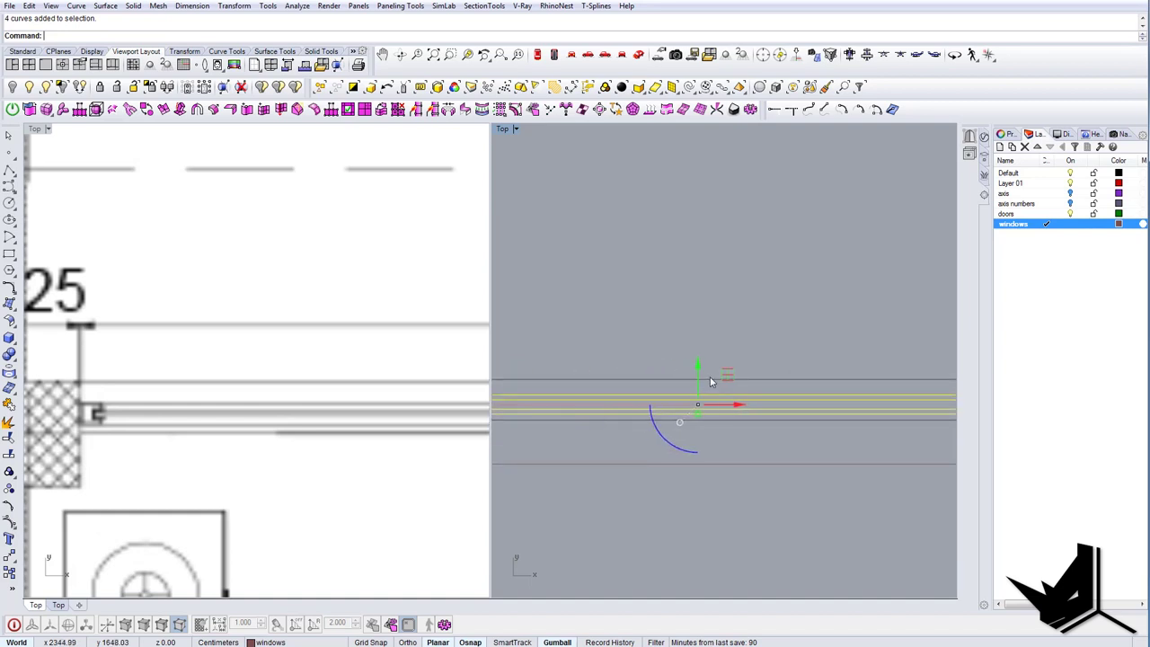
{"action": "left_click_drag", "start_coordinate": [698, 375], "coordinate": [698, 370]}
{"action": "key", "text": "Escape"}
{"action": "scroll", "coordinate": [698, 371], "scroll_direction": "down", "scroll_amount": 10}
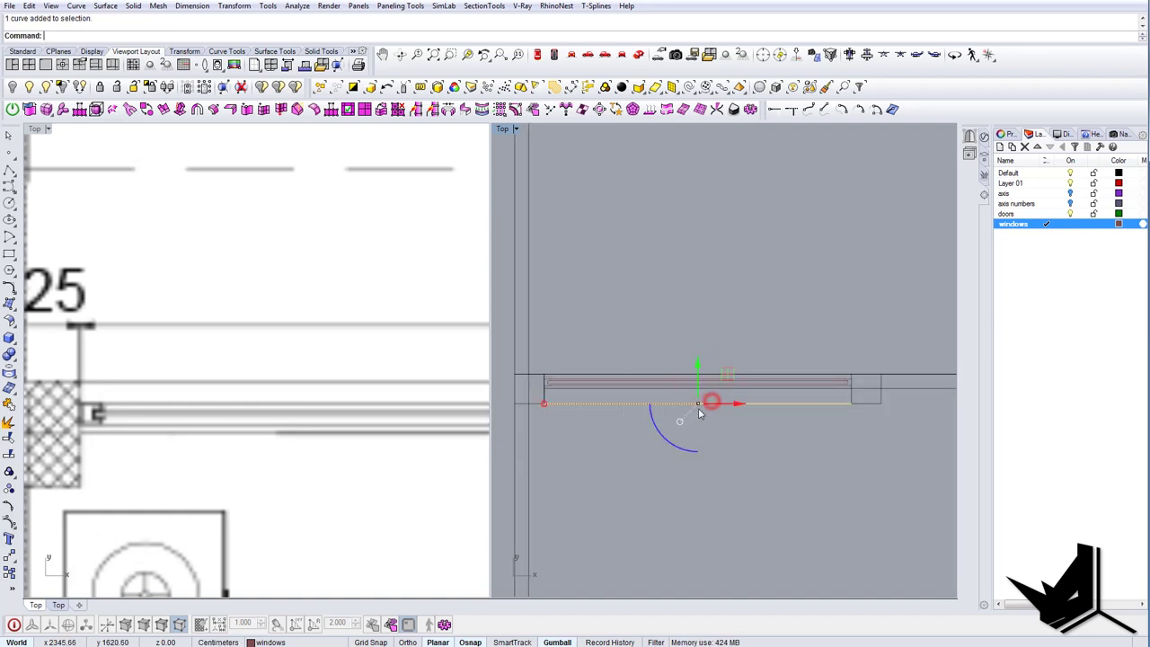
{"action": "key", "text": "Delete"}
Copy the window group along axis E, from the lower corner of the axis 2´ column to the matching corner of the axis 3´ column.
{"action": "scroll", "coordinate": [710, 407], "scroll_direction": "down", "scroll_amount": 3}
{"action": "scroll", "coordinate": [230, 412], "scroll_direction": "down", "scroll_amount": 4}
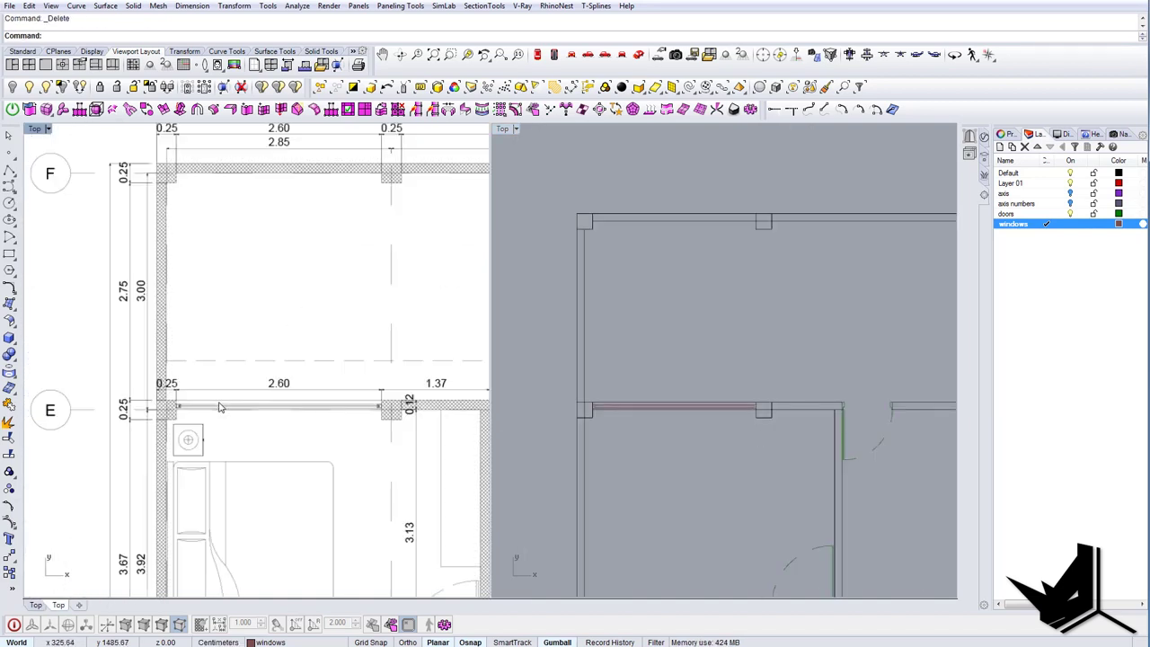
{"action": "scroll", "coordinate": [231, 410], "scroll_direction": "down", "scroll_amount": 6}
{"action": "right_click_drag", "start_coordinate": [385, 422], "coordinate": [292, 417]}
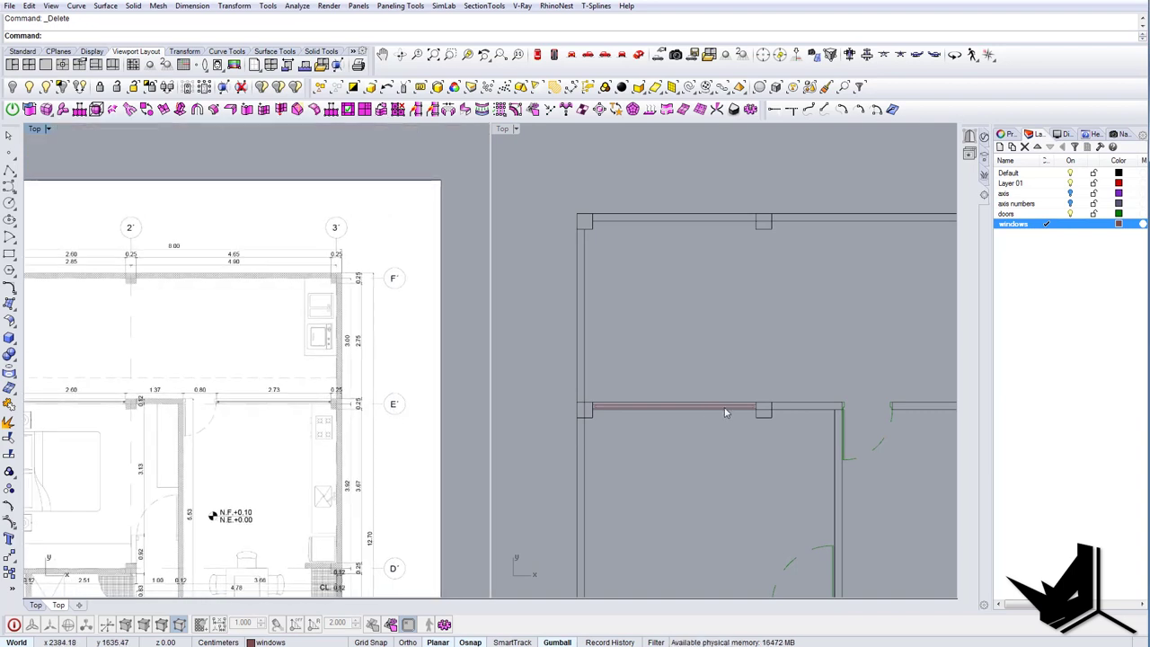
{"action": "scroll", "coordinate": [755, 408], "scroll_direction": "up", "scroll_amount": 10}
{"action": "left_click", "coordinate": [722, 409]}
{"action": "right_click_drag", "start_coordinate": [773, 441], "coordinate": [635, 434]}
{"action": "scroll", "coordinate": [633, 427], "scroll_direction": "down", "scroll_amount": 10}
{"action": "scroll", "coordinate": [297, 418], "scroll_direction": "up", "scroll_amount": 2}
{"action": "scroll", "coordinate": [184, 399], "scroll_direction": "up", "scroll_amount": 14}
{"action": "scroll", "coordinate": [241, 416], "scroll_direction": "down", "scroll_amount": 14}
{"action": "scroll", "coordinate": [644, 432], "scroll_direction": "up", "scroll_amount": 10}
{"action": "right_click", "coordinate": [633, 435]}
{"action": "left_click", "coordinate": [628, 429]}
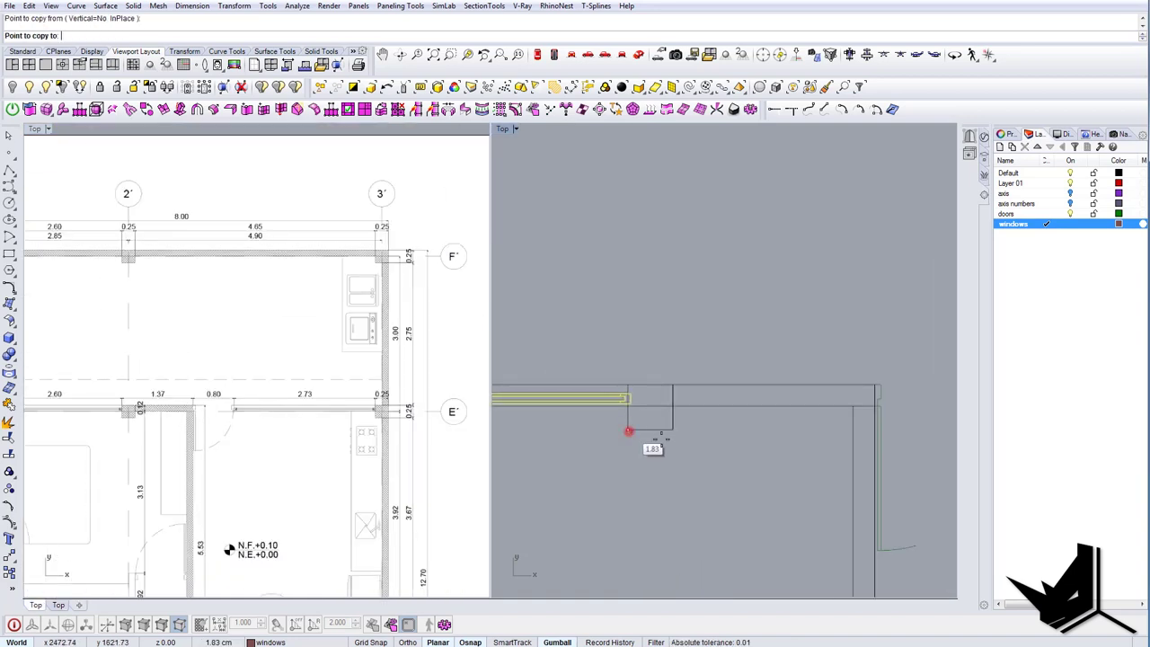
{"action": "scroll", "coordinate": [714, 438], "scroll_direction": "down", "scroll_amount": 12}
{"action": "right_click_drag", "start_coordinate": [707, 442], "coordinate": [594, 441]}
{"action": "scroll", "coordinate": [780, 439], "scroll_direction": "up", "scroll_amount": 12}
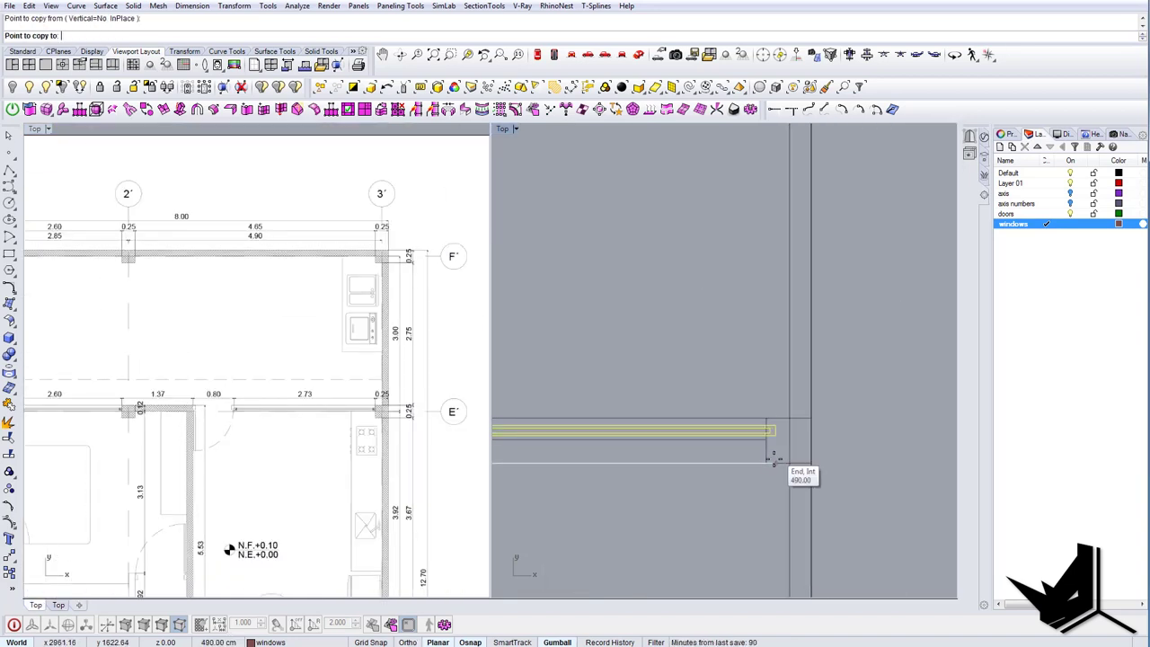
{"action": "left_click", "coordinate": [771, 461]}
{"action": "key", "text": "Escape"}
Turn on the copied window's control points and move those at its door end horizontally to the wall opening's edge at the 0.80 door.
{"action": "scroll", "coordinate": [771, 461], "scroll_direction": "down", "scroll_amount": 6}
{"action": "right_click_drag", "start_coordinate": [771, 461], "coordinate": [860, 443]}
{"action": "scroll", "coordinate": [601, 428], "scroll_direction": "up", "scroll_amount": 8}
{"action": "mouse_move", "coordinate": [600, 428]}
{"action": "right_mouse_down"}
{"action": "mouse_move", "coordinate": [623, 426]}
{"action": "mouse_move", "coordinate": [572, 417]}
{"action": "mouse_move", "coordinate": [585, 379]}
{"action": "mouse_move", "coordinate": [606, 424]}
{"action": "right_mouse_up"}
{"action": "left_click", "coordinate": [633, 413]}
{"action": "scroll", "coordinate": [265, 424], "scroll_direction": "up", "scroll_amount": 6}
{"action": "left_click", "coordinate": [10, 521]}
{"action": "scroll", "coordinate": [606, 423], "scroll_direction": "up", "scroll_amount": 6}
{"action": "type", "text": "m"}
{"action": "key", "text": "Return"}
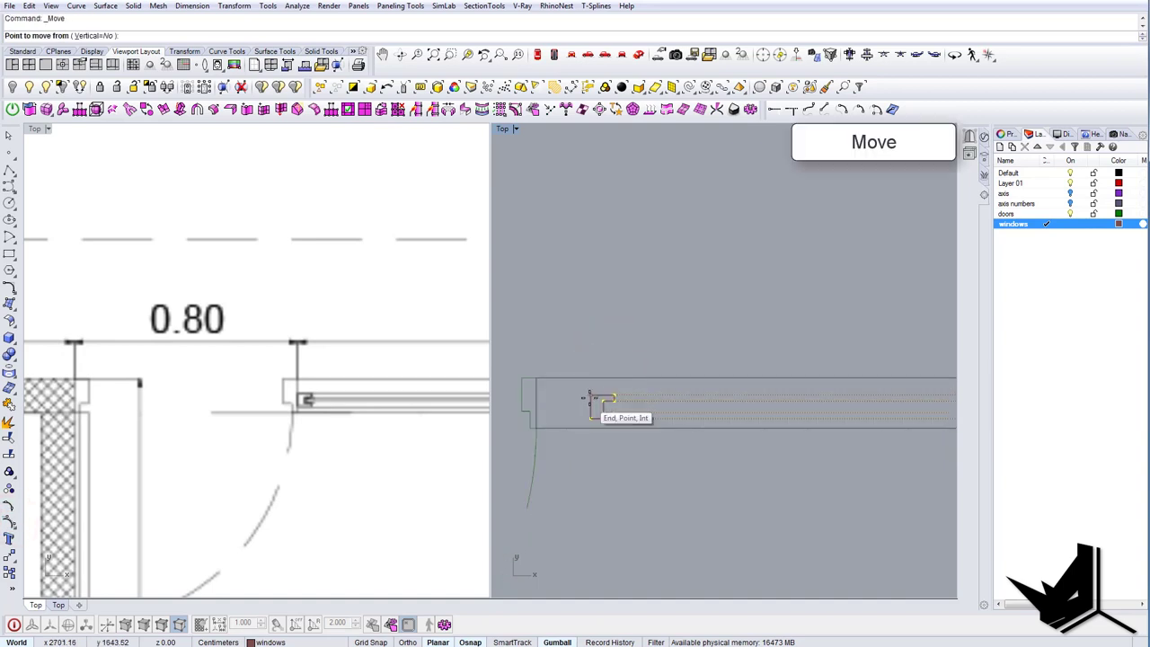
{"action": "left_click", "coordinate": [590, 396]}
{"action": "left_click", "coordinate": [539, 396], "text": "shift"}
{"action": "key", "text": "Escape"}
{"action": "key", "text": "Escape"}
{"action": "scroll", "coordinate": [599, 382], "scroll_direction": "down", "scroll_amount": 16}
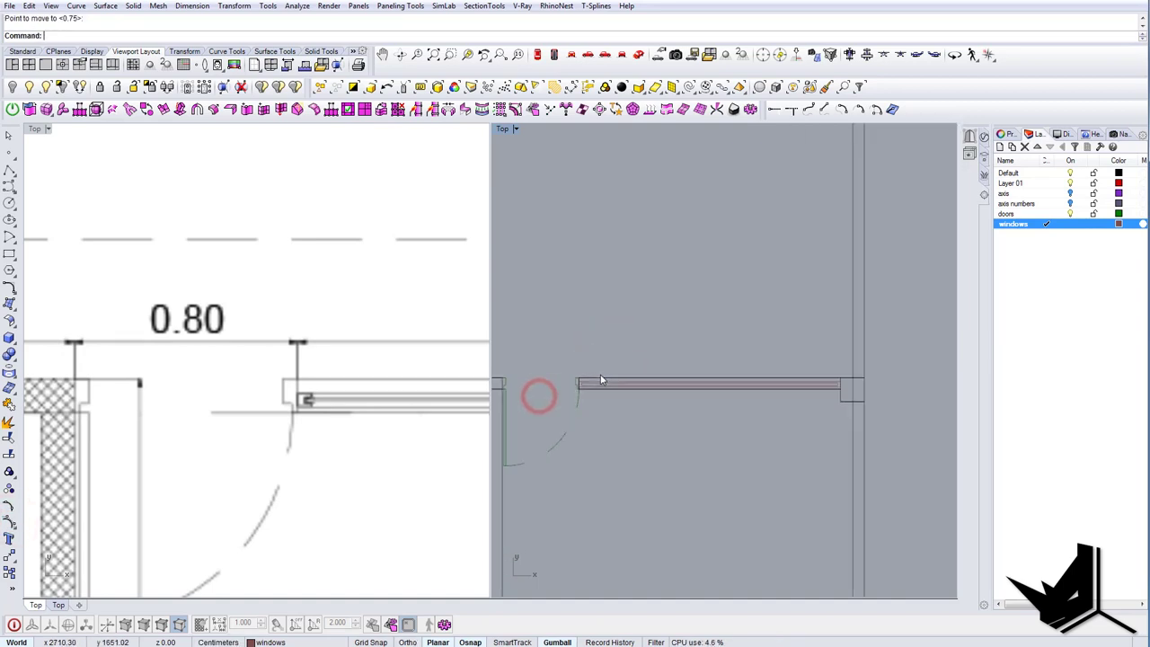
Examine the reference drawing from axis E´ down to the 3.06 window in the wall along axis B´.
{"action": "right_click_drag", "start_coordinate": [625, 379], "coordinate": [751, 358]}
{"action": "right_click_drag", "start_coordinate": [300, 395], "coordinate": [283, 351]}
{"action": "scroll", "coordinate": [278, 336], "scroll_direction": "down", "scroll_amount": 5}
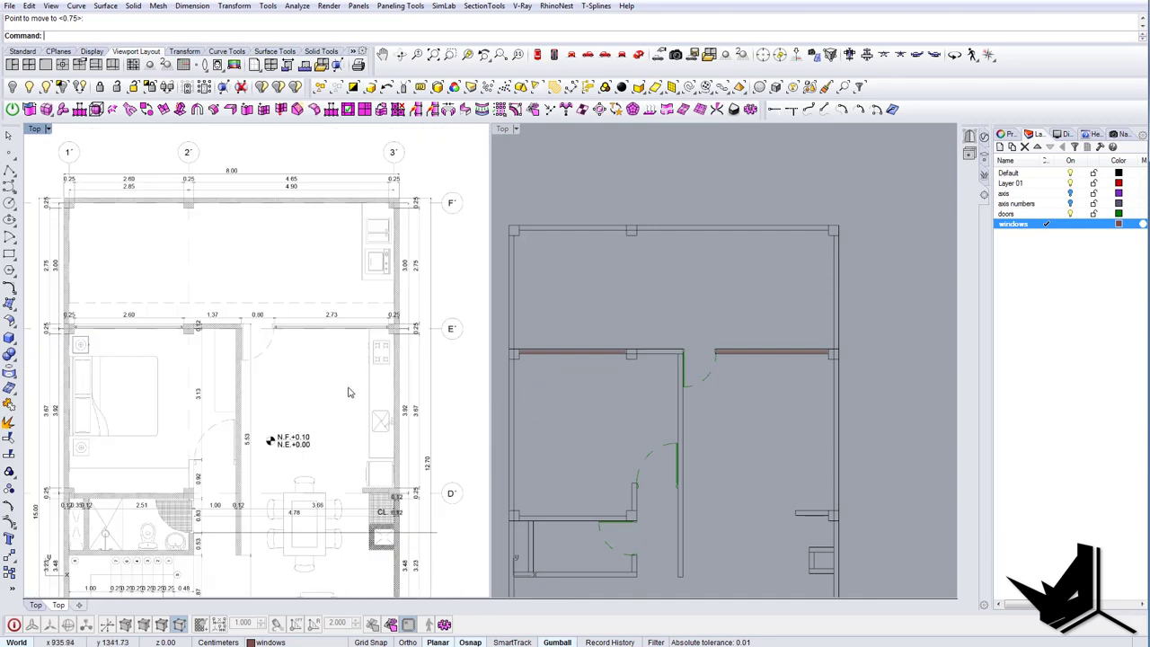
{"action": "right_click_drag", "start_coordinate": [306, 479], "coordinate": [316, 392]}
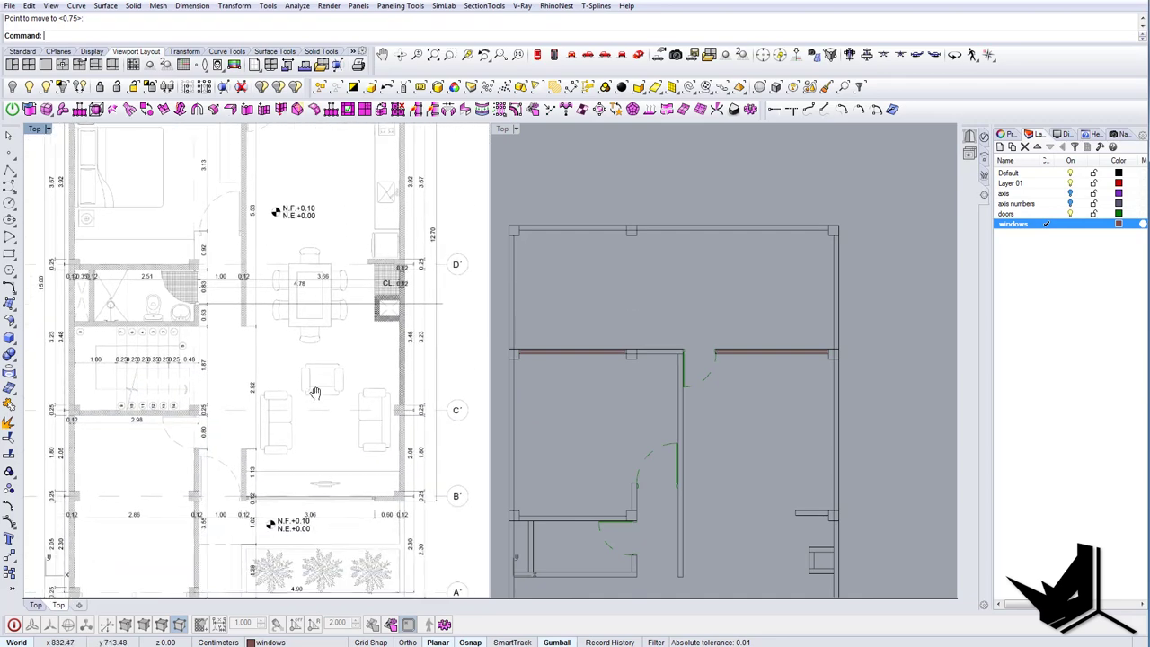
{"action": "right_click_drag", "start_coordinate": [282, 493], "coordinate": [282, 426]}
{"action": "right_click_drag", "start_coordinate": [182, 505], "coordinate": [183, 452]}
{"action": "scroll", "coordinate": [133, 457], "scroll_direction": "up", "scroll_amount": 2}
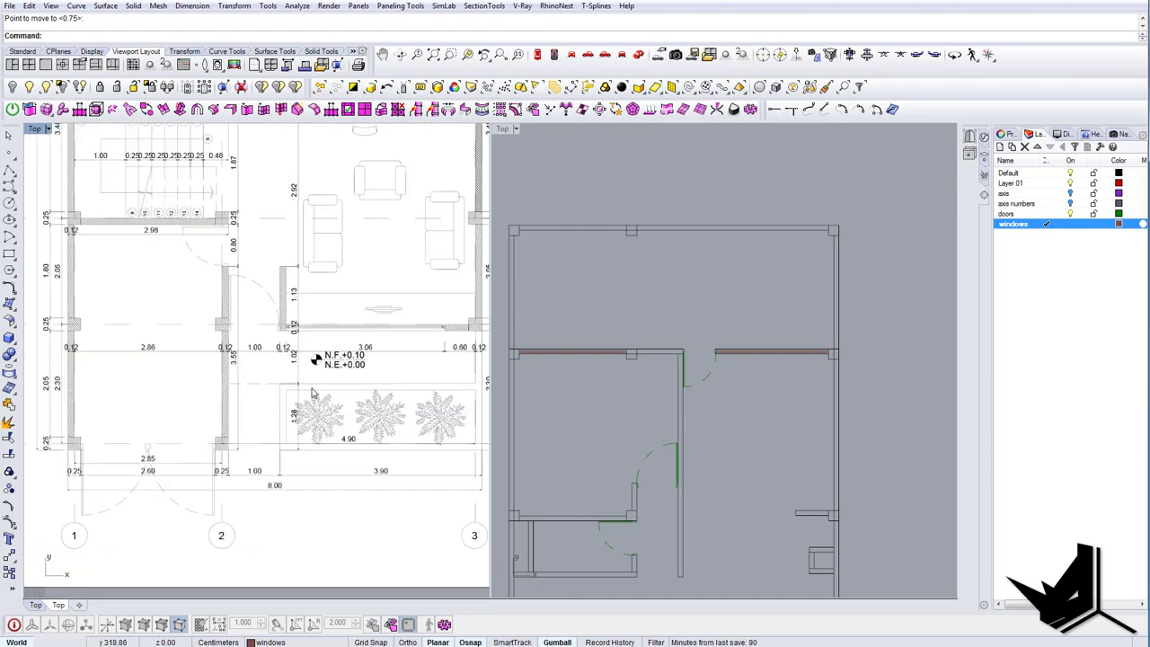
{"action": "right_click_drag", "start_coordinate": [393, 324], "coordinate": [297, 410]}
{"action": "scroll", "coordinate": [298, 410], "scroll_direction": "up", "scroll_amount": 12}
{"action": "scroll", "coordinate": [270, 453], "scroll_direction": "down", "scroll_amount": 4}
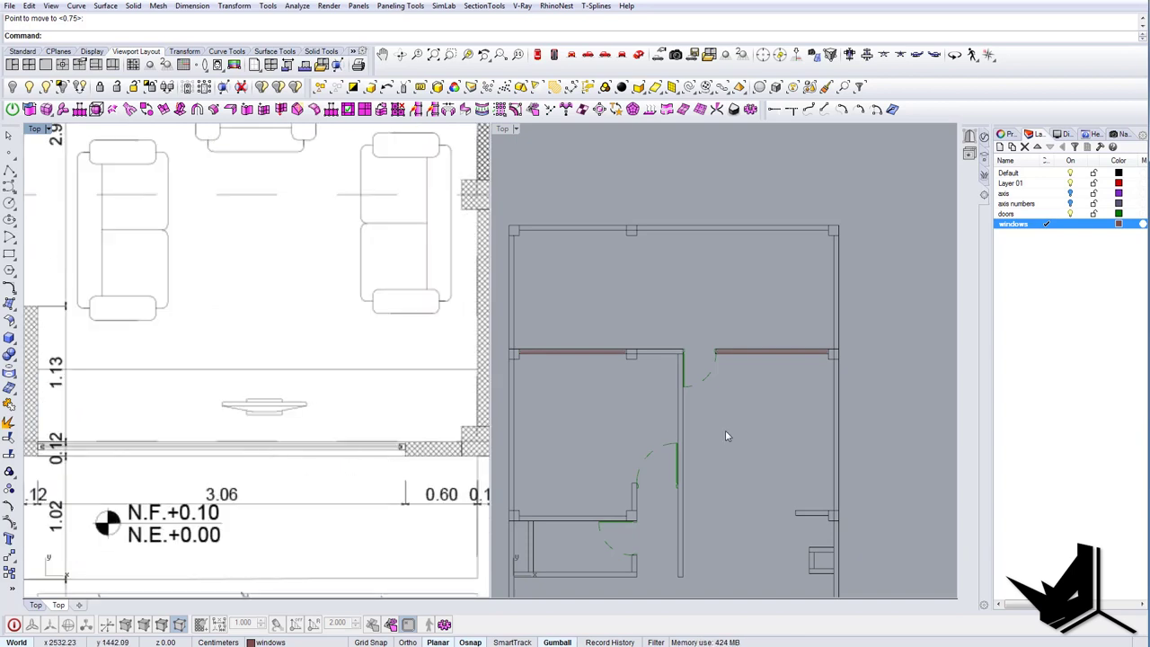
Copy the window group beside the axis 3´ column on axis E´ down into the living room wall along axis B´.
{"action": "right_click_drag", "start_coordinate": [728, 436], "coordinate": [693, 452]}
{"action": "scroll", "coordinate": [759, 374], "scroll_direction": "up", "scroll_amount": 9}
{"action": "left_click", "coordinate": [802, 363]}
{"action": "scroll", "coordinate": [819, 373], "scroll_direction": "up", "scroll_amount": 9}
{"action": "type", "text": "copy"}
{"action": "key", "text": "Return"}
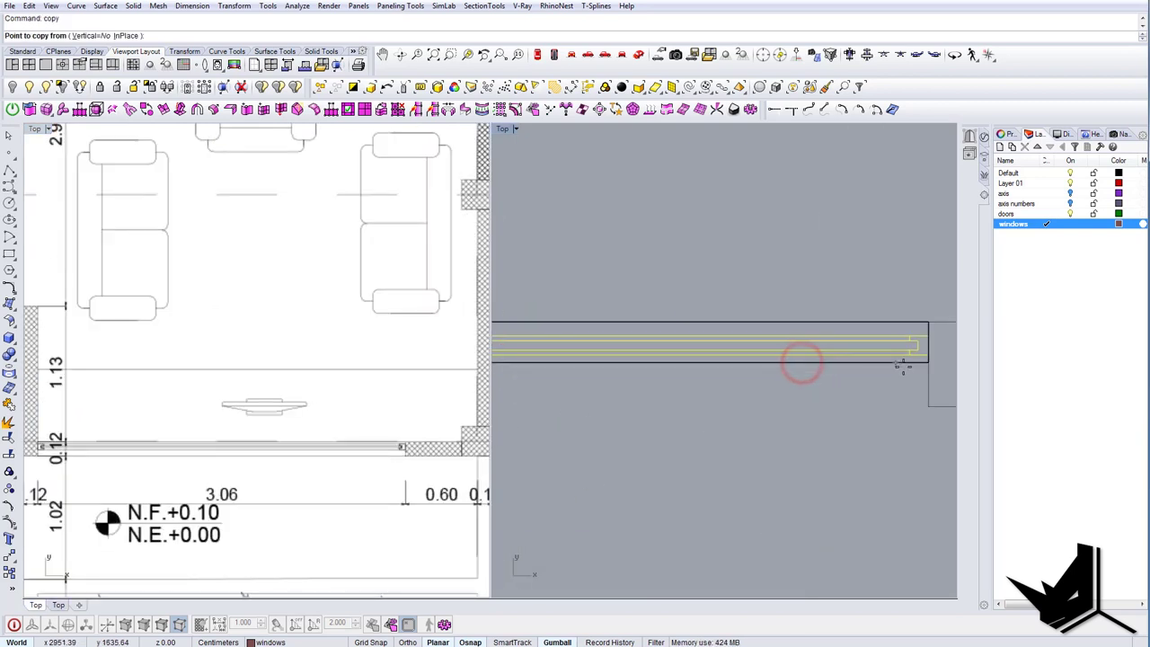
{"action": "left_click", "coordinate": [908, 364]}
{"action": "scroll", "coordinate": [902, 371], "scroll_direction": "down", "scroll_amount": 5}
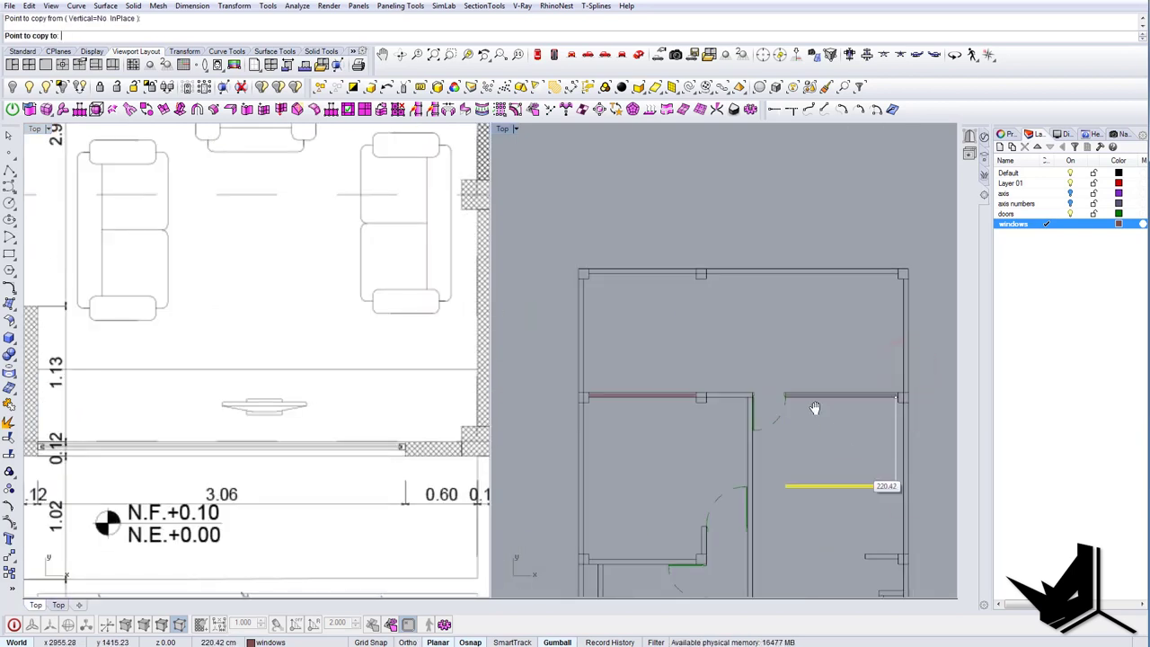
{"action": "right_click_drag", "start_coordinate": [796, 514], "coordinate": [778, 327]}
{"action": "scroll", "coordinate": [782, 471], "scroll_direction": "up", "scroll_amount": 8}
{"action": "left_click", "coordinate": [819, 510]}
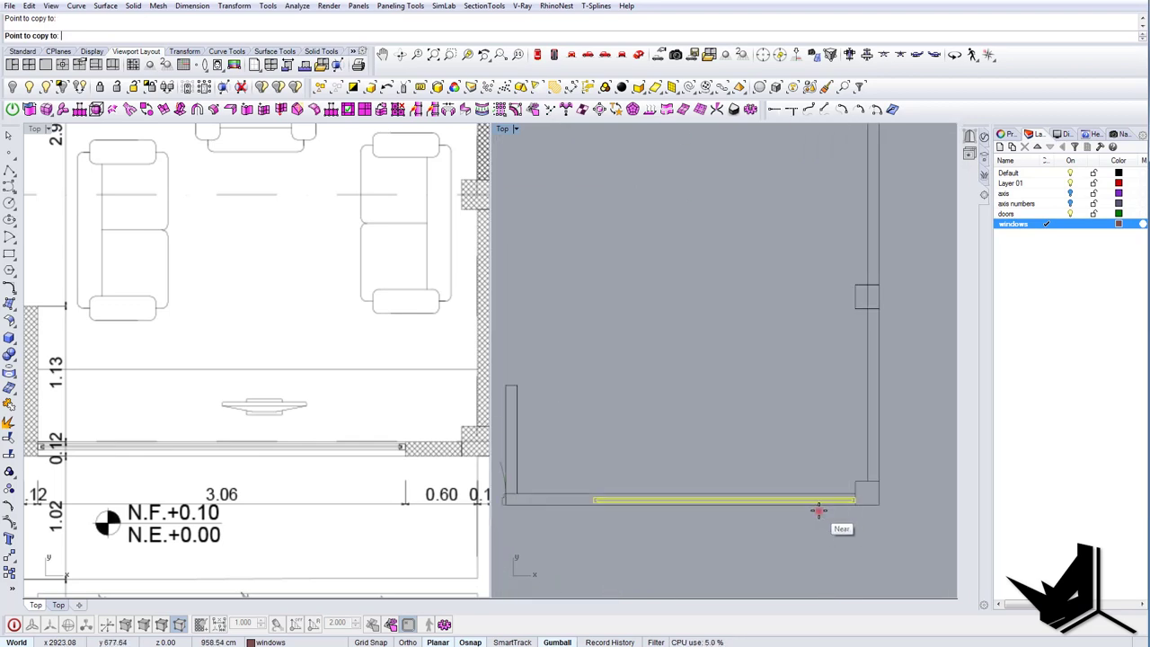
{"action": "right_click", "coordinate": [819, 512]}
Stretch the short vertical wall beside the entrance door with Scale1D down to the outer face of the axis B´ wall.
{"action": "scroll", "coordinate": [818, 512], "scroll_direction": "down", "scroll_amount": 4}
{"action": "scroll", "coordinate": [306, 351], "scroll_direction": "down", "scroll_amount": 3}
{"action": "scroll", "coordinate": [719, 454], "scroll_direction": "down", "scroll_amount": 2}
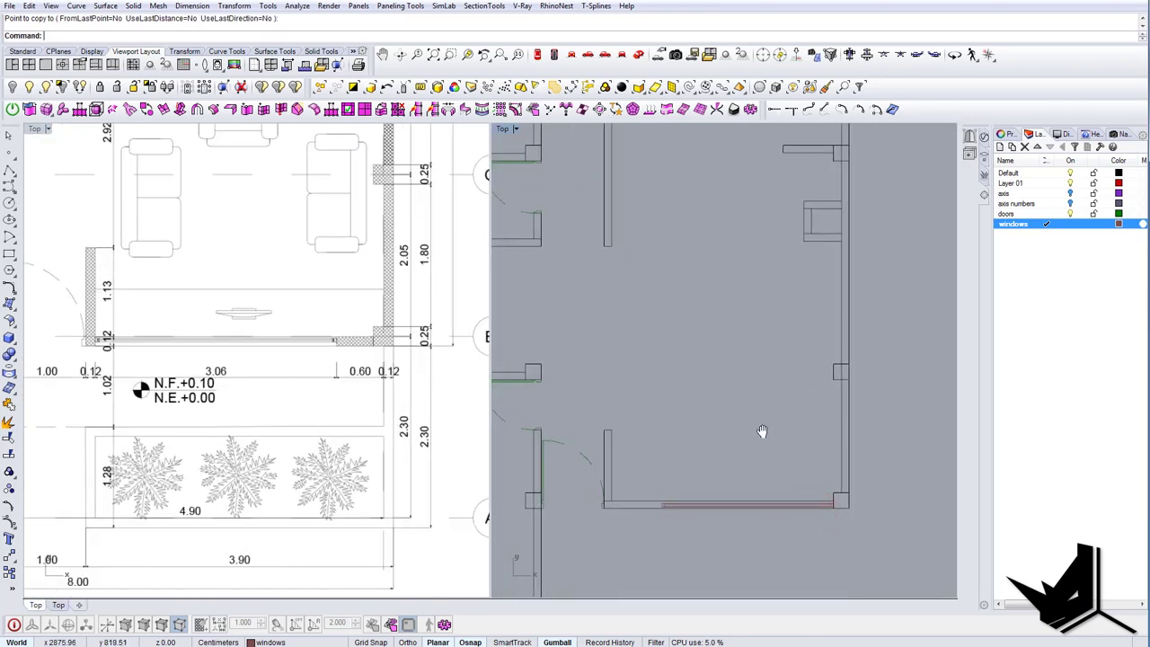
{"action": "scroll", "coordinate": [343, 378], "scroll_direction": "up", "scroll_amount": 2}
{"action": "scroll", "coordinate": [343, 378], "scroll_direction": "down", "scroll_amount": 4}
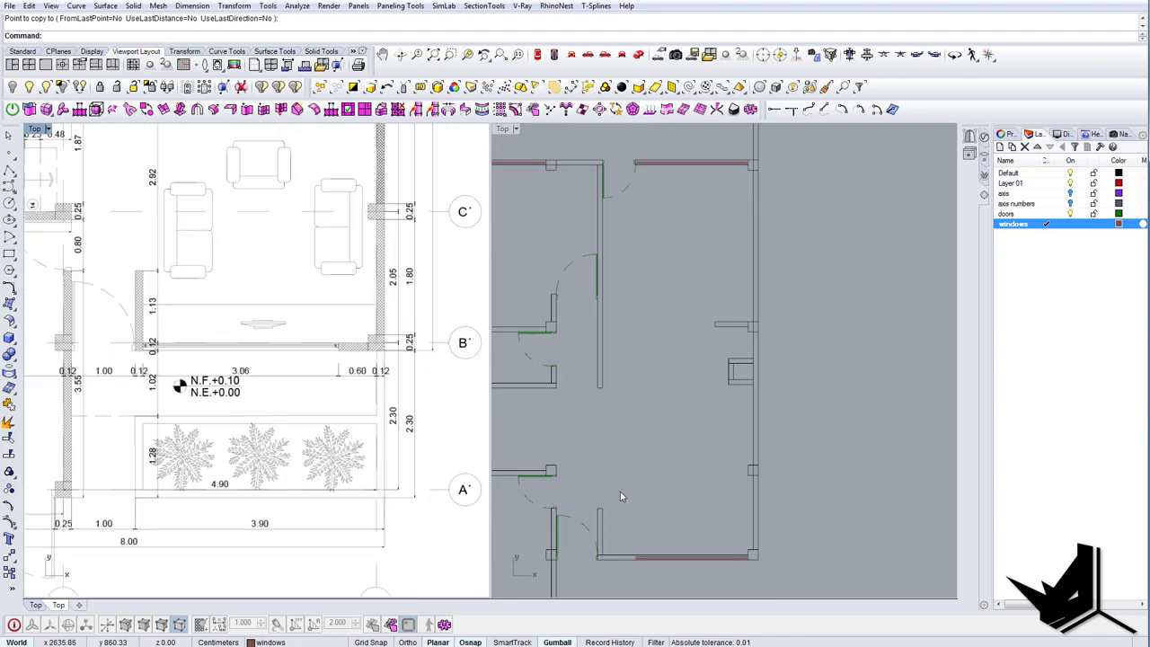
{"action": "right_click_drag", "start_coordinate": [647, 565], "coordinate": [683, 522]}
{"action": "scroll", "coordinate": [684, 521], "scroll_direction": "up", "scroll_amount": 6}
{"action": "right_click_drag", "start_coordinate": [126, 372], "coordinate": [164, 374]}
{"action": "scroll", "coordinate": [193, 355], "scroll_direction": "up", "scroll_amount": 3}
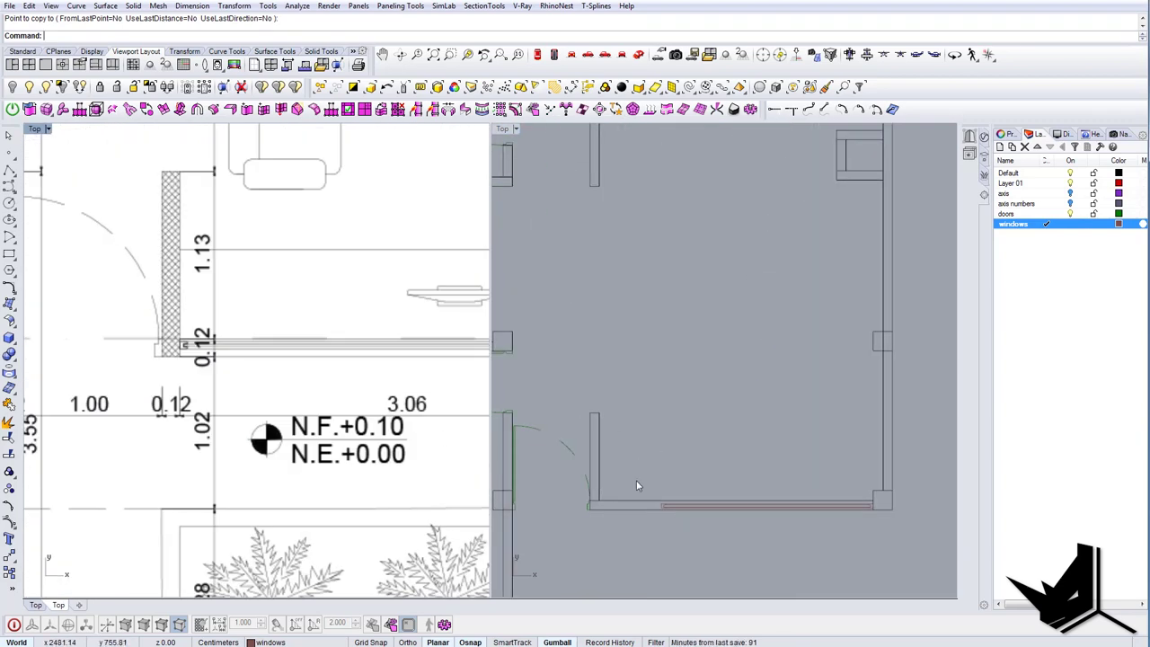
{"action": "right_click_drag", "start_coordinate": [626, 508], "coordinate": [662, 454]}
{"action": "scroll", "coordinate": [607, 475], "scroll_direction": "up", "scroll_amount": 6}
{"action": "left_click", "coordinate": [647, 407]}
{"action": "type", "text": "Scale1D"}
{"action": "key", "text": "Return"}
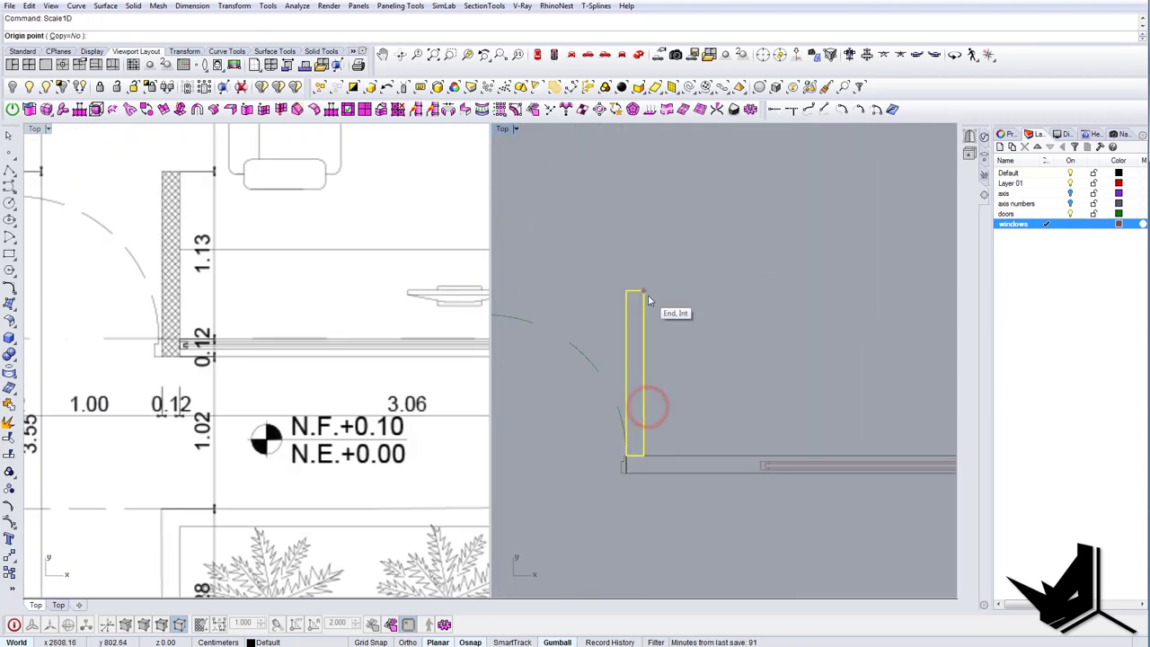
{"action": "left_click", "coordinate": [648, 295]}
{"action": "left_click", "coordinate": [648, 457]}
{"action": "left_click", "coordinate": [650, 472]}
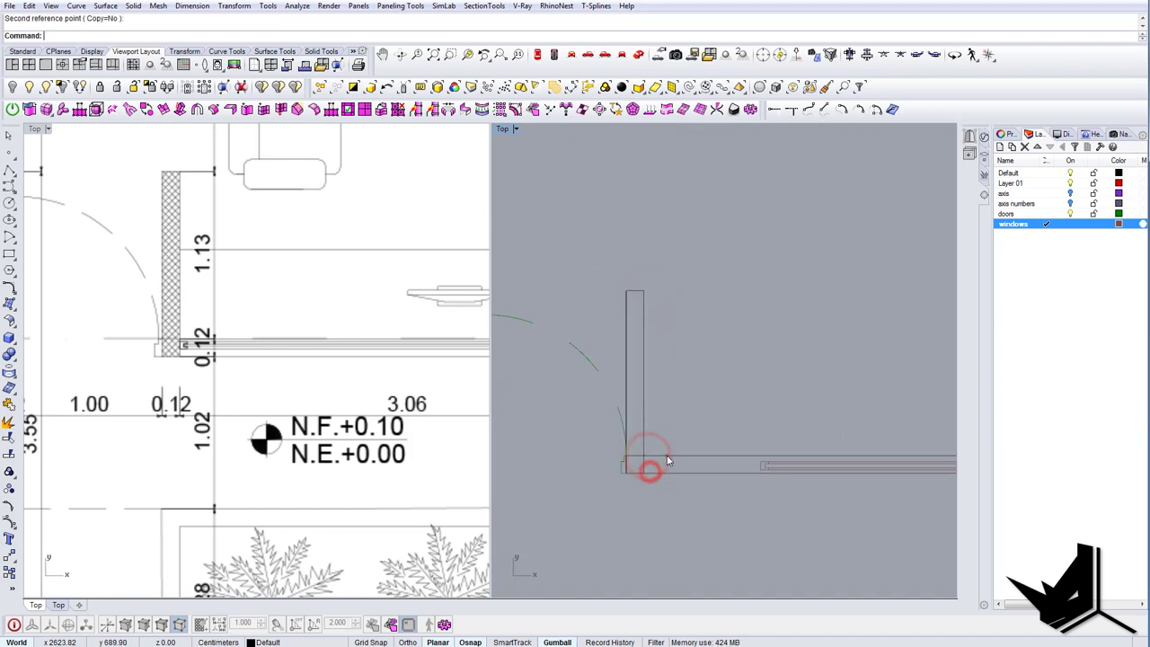
Shorten the axis B´ wall with Scale1D from its column end so that it starts at the vertical wall's inner face.
{"action": "left_click", "coordinate": [667, 461]}
{"action": "scroll", "coordinate": [667, 461], "scroll_direction": "down", "scroll_amount": 3}
{"action": "left_click", "coordinate": [828, 465]}
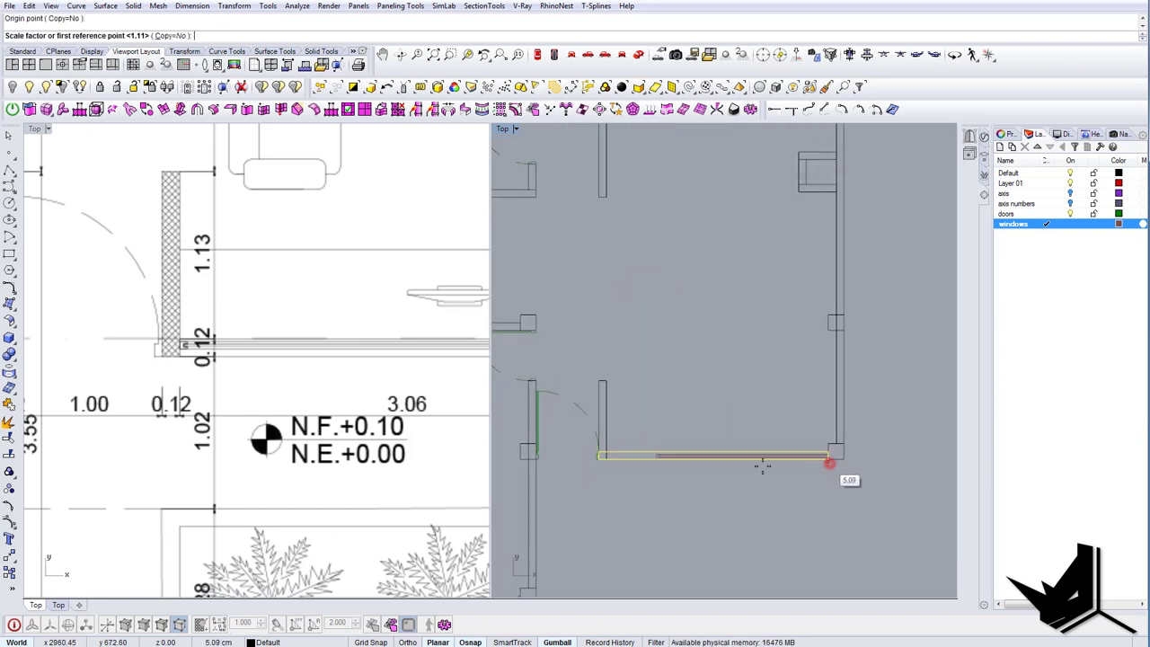
{"action": "scroll", "coordinate": [613, 454], "scroll_direction": "up", "scroll_amount": 4}
{"action": "left_click", "coordinate": [637, 439]}
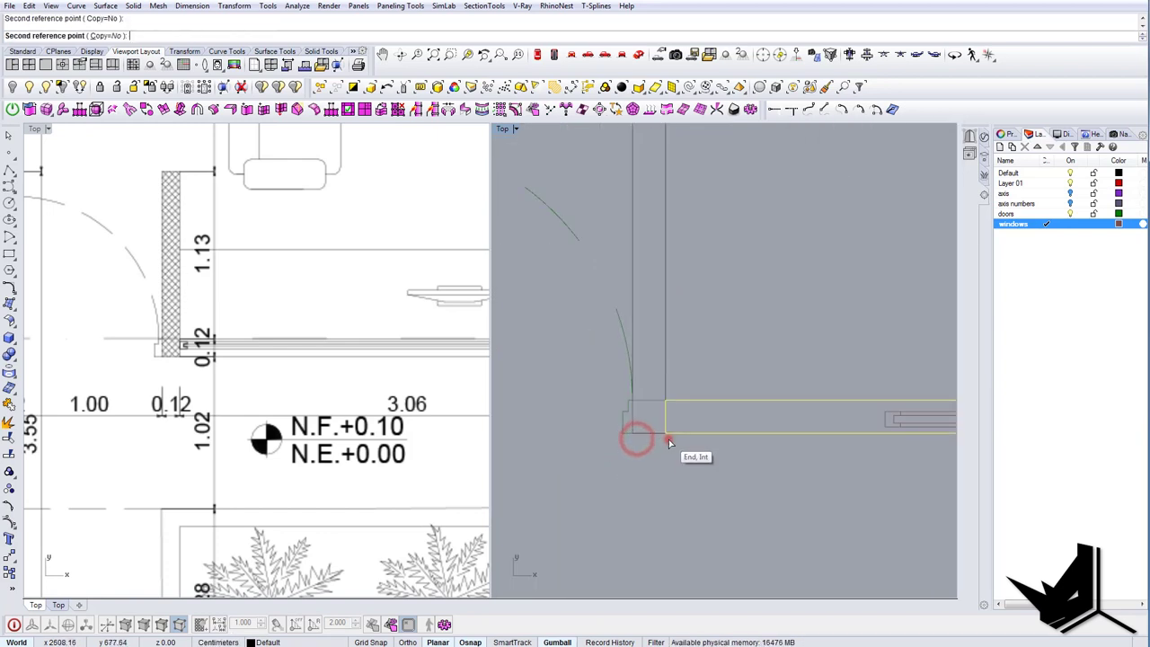
{"action": "left_click", "coordinate": [667, 439]}
Move the copied window horizontally along the axis B´ wall until its end meets the vertical wall's inner face.
{"action": "scroll", "coordinate": [668, 440], "scroll_direction": "down", "scroll_amount": 6}
{"action": "right_click_drag", "start_coordinate": [792, 433], "coordinate": [693, 440]}
{"action": "type", "text": "m"}
{"action": "key", "text": "Return"}
{"action": "scroll", "coordinate": [695, 438], "scroll_direction": "up", "scroll_amount": 6}
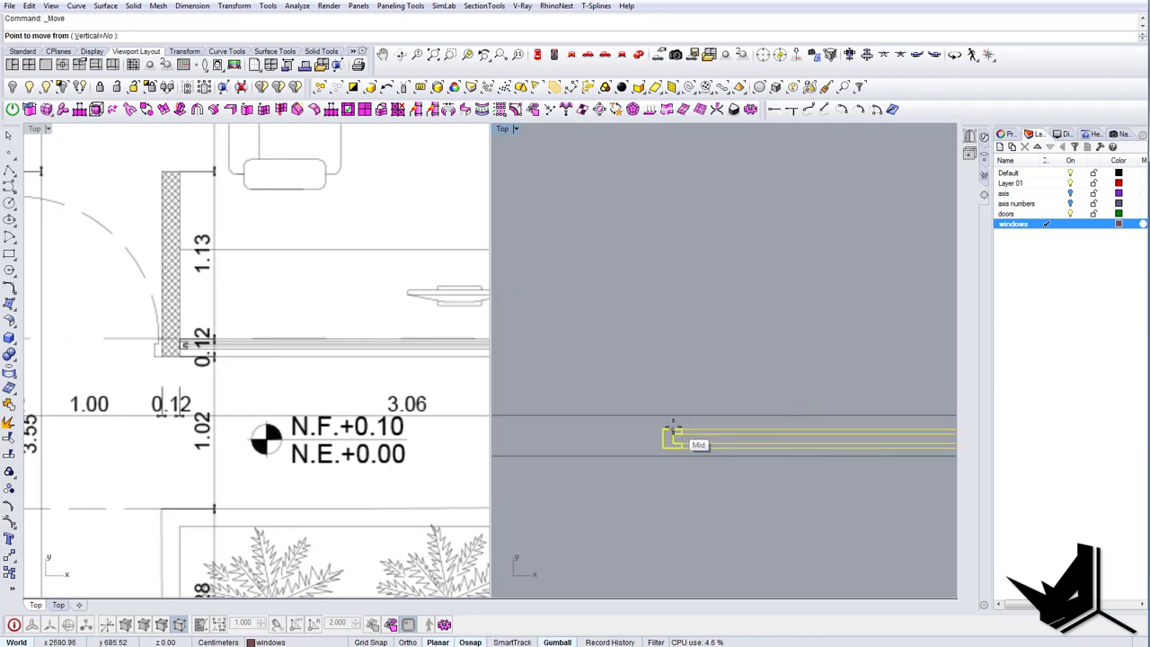
{"action": "left_click", "coordinate": [666, 428]}
{"action": "scroll", "coordinate": [549, 438], "scroll_direction": "down", "scroll_amount": 3}
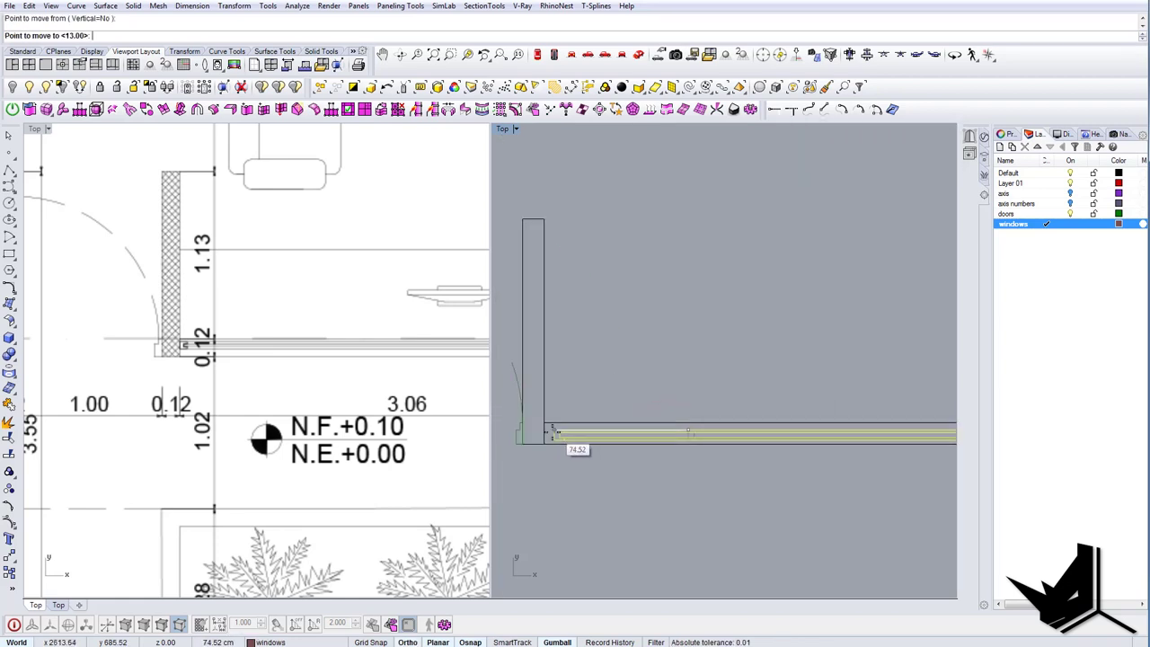
{"action": "left_click", "coordinate": [547, 435]}
Draw a 60 cm construction line horizontally from the corner column's upper corner, and a vertical line from its end down through the wall.
{"action": "scroll", "coordinate": [585, 437], "scroll_direction": "down", "scroll_amount": 7}
{"action": "right_click_drag", "start_coordinate": [621, 454], "coordinate": [520, 455]}
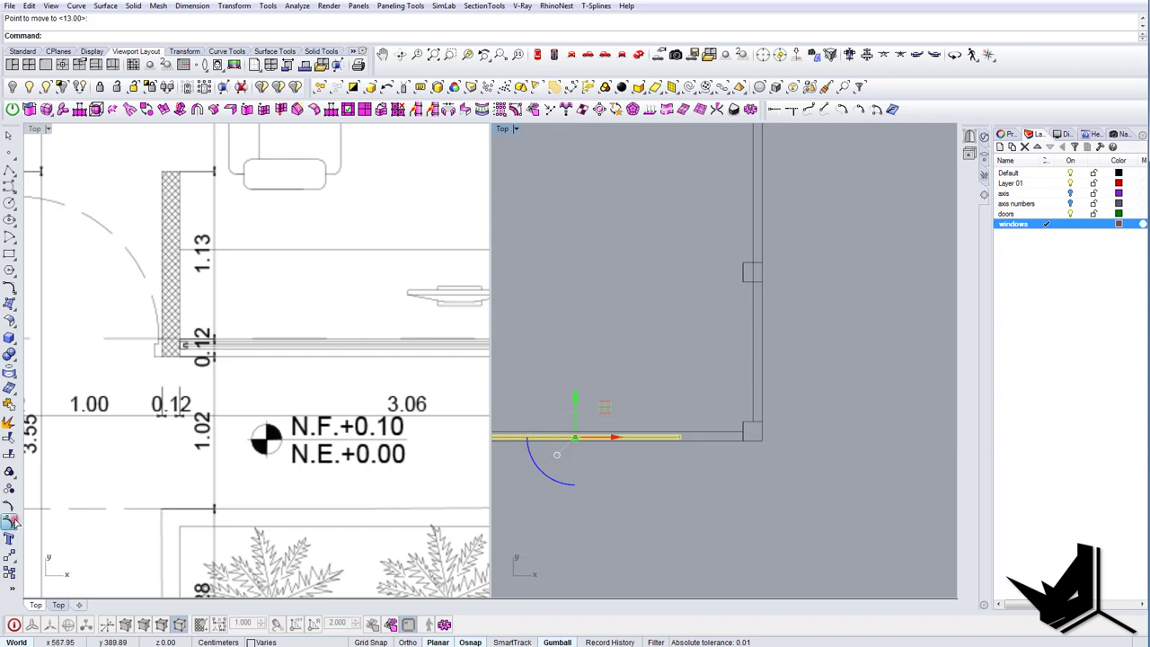
{"action": "left_click", "coordinate": [15, 522]}
{"action": "scroll", "coordinate": [688, 457], "scroll_direction": "up", "scroll_amount": 6}
{"action": "key", "text": "Escape"}
{"action": "right_click_drag", "start_coordinate": [669, 374], "coordinate": [669, 410]}
{"action": "type", "text": "l"}
{"action": "key", "text": "Return"}
{"action": "left_click", "coordinate": [781, 414]}
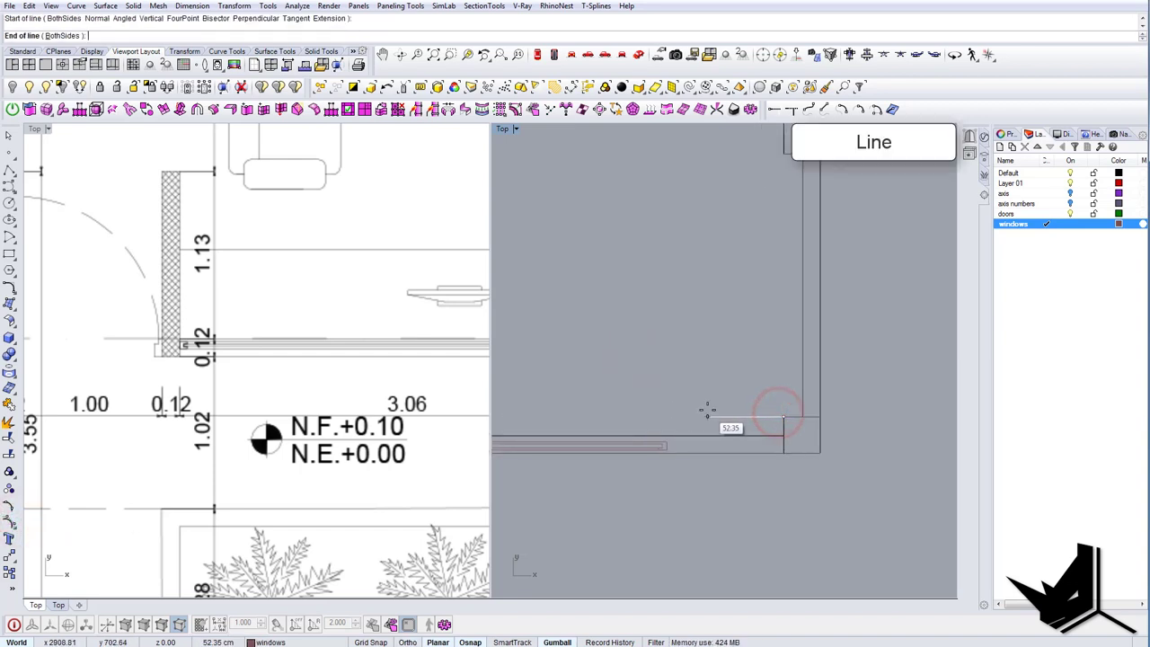
{"action": "type", "text": "60"}
{"action": "key", "text": "Return"}
{"action": "key", "text": "Return"}
{"action": "left_click", "coordinate": [698, 411]}
{"action": "left_click", "coordinate": [689, 512], "text": "shift"}
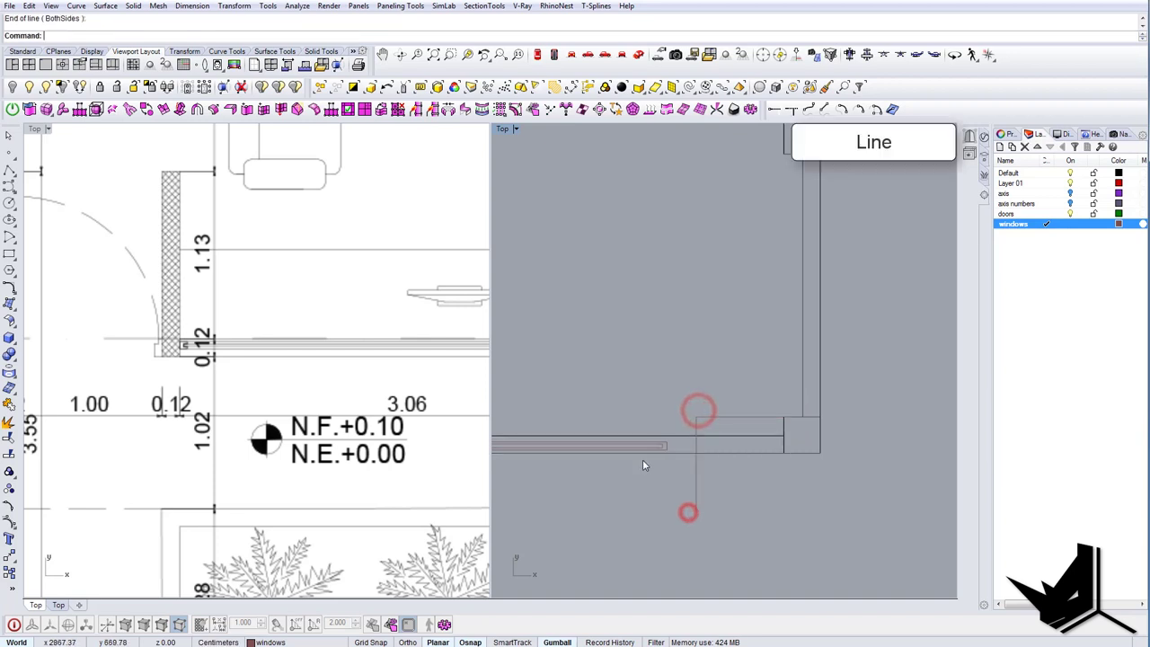
Turn on the window's control points and move those at its column end horizontally to the vertical construction line.
{"action": "scroll", "coordinate": [644, 459], "scroll_direction": "up", "scroll_amount": 8}
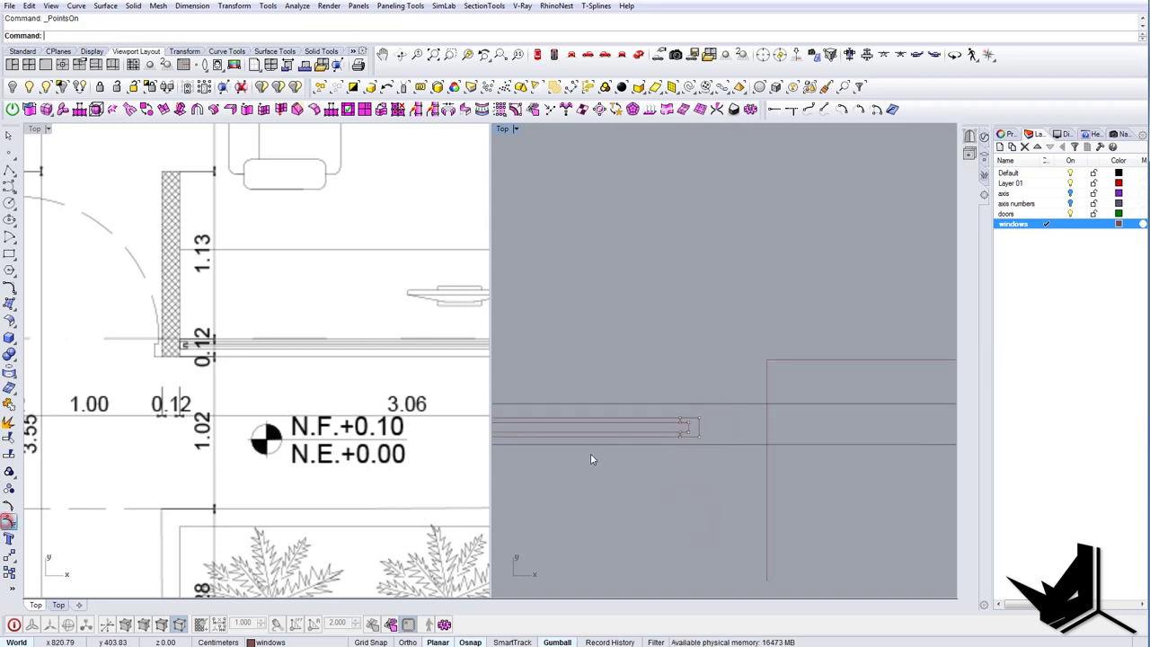
{"action": "left_click_drag", "start_coordinate": [732, 481], "coordinate": [735, 484]}
{"action": "right_click_drag", "start_coordinate": [710, 471], "coordinate": [678, 488]}
{"action": "type", "text": "m"}
{"action": "key", "text": "Return"}
{"action": "scroll", "coordinate": [680, 427], "scroll_direction": "up", "scroll_amount": 6}
{"action": "left_click", "coordinate": [663, 440]}
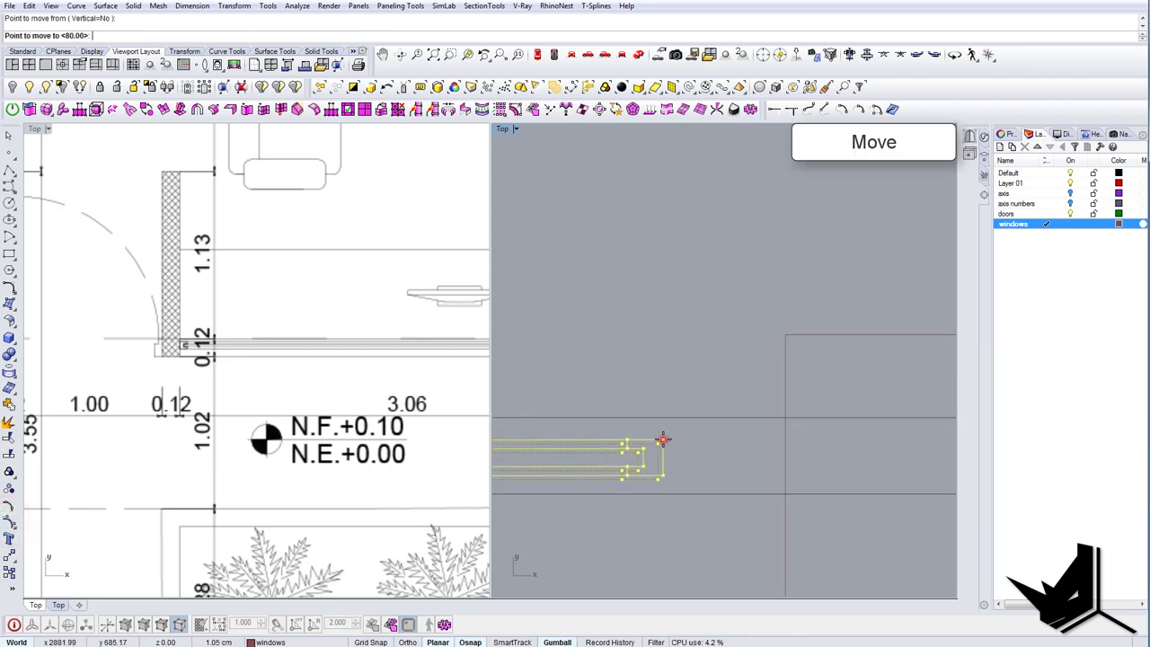
{"action": "left_click", "coordinate": [787, 441]}
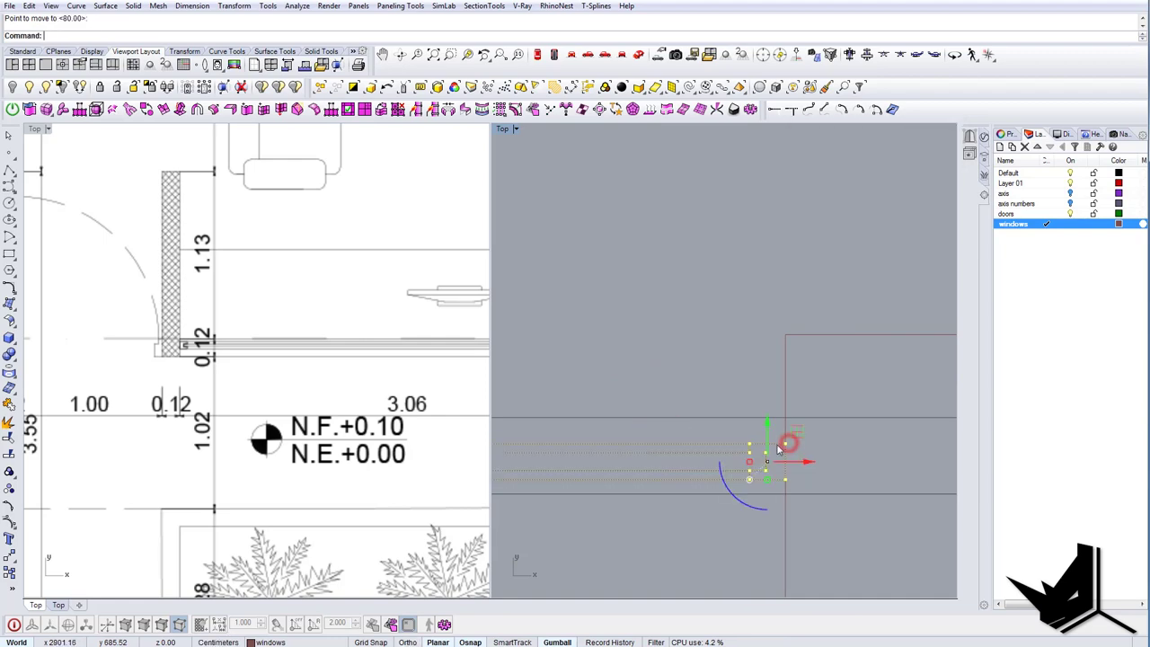
{"action": "right_click_drag", "start_coordinate": [296, 410], "coordinate": [156, 431]}
{"action": "scroll", "coordinate": [155, 431], "scroll_direction": "down", "scroll_amount": 4}
{"action": "scroll", "coordinate": [339, 383], "scroll_direction": "up", "scroll_amount": 3}
{"action": "right_click_drag", "start_coordinate": [339, 383], "coordinate": [259, 370]}
{"action": "key", "text": "Escape"}
{"action": "key", "text": "Escape"}
Delete the two construction lines beside the window's end.
{"action": "right_click_drag", "start_coordinate": [780, 364], "coordinate": [734, 362]}
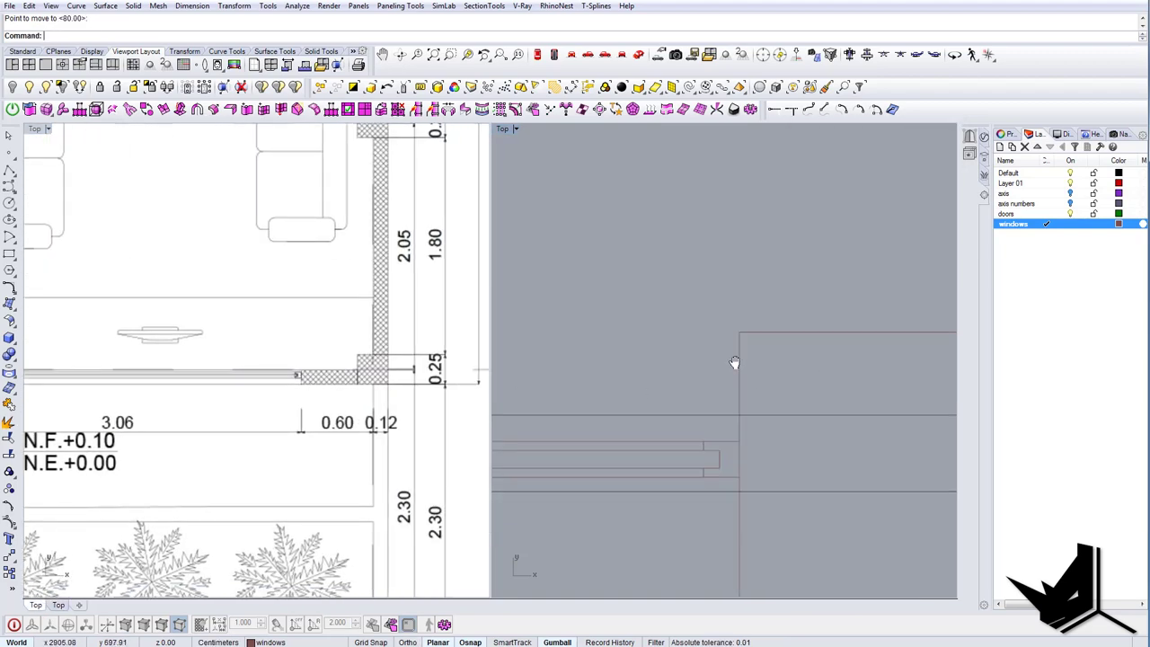
{"action": "scroll", "coordinate": [715, 361], "scroll_direction": "down", "scroll_amount": 4}
{"action": "left_click_drag", "start_coordinate": [739, 364], "coordinate": [684, 323]}
{"action": "key", "text": "Delete"}
Draw a vertical line from the lower corner of the window's column end up past the wall's inner face.
{"action": "scroll", "coordinate": [750, 364], "scroll_direction": "down", "scroll_amount": 9}
{"action": "scroll", "coordinate": [748, 388], "scroll_direction": "up", "scroll_amount": 2}
{"action": "right_click_drag", "start_coordinate": [737, 388], "coordinate": [700, 388]}
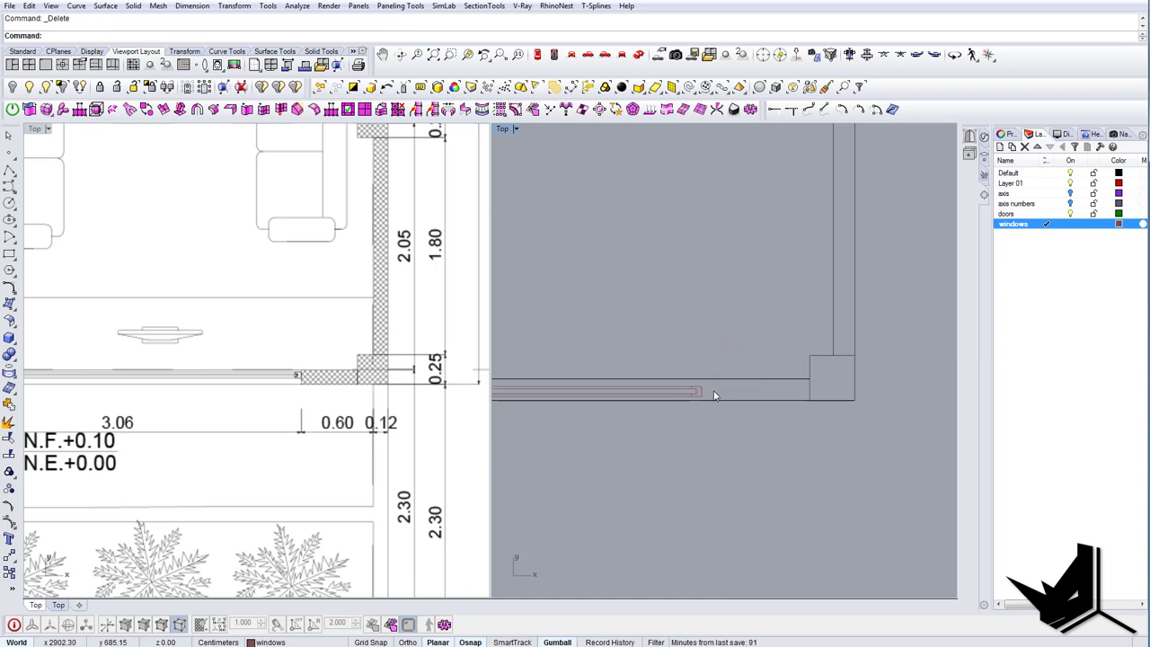
{"action": "scroll", "coordinate": [713, 396], "scroll_direction": "up", "scroll_amount": 2}
{"action": "type", "text": "l"}
{"action": "key", "text": "Return"}
{"action": "scroll", "coordinate": [702, 403], "scroll_direction": "up", "scroll_amount": 2}
{"action": "left_click", "coordinate": [699, 393]}
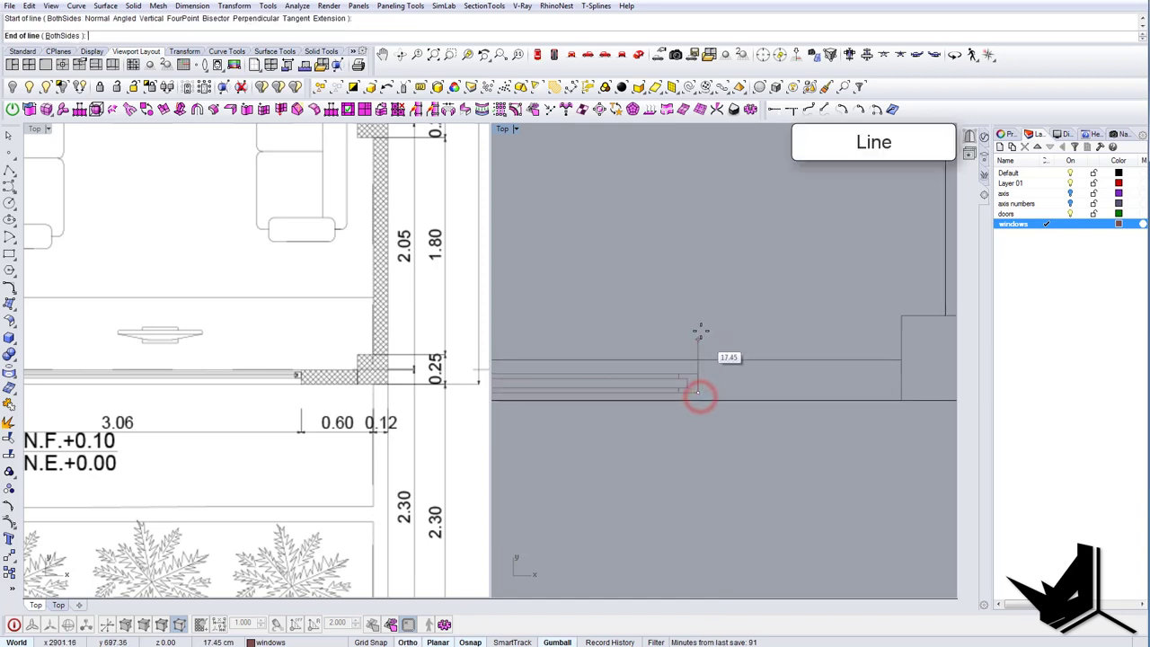
{"action": "left_click", "coordinate": [701, 333]}
Fit the vertical line to the wall thickness with Scale1D, extending it to the outer face and shortening it to the inner face.
{"action": "left_click_drag", "start_coordinate": [709, 344], "coordinate": [687, 336]}
{"action": "type", "text": "Scale1D"}
{"action": "key", "text": "Return"}
{"action": "left_click", "coordinate": [698, 331]}
{"action": "left_click", "coordinate": [701, 395]}
{"action": "left_click", "coordinate": [700, 400]}
{"action": "type", "text": "Scale1D"}
{"action": "key", "text": "Return"}
{"action": "left_click", "coordinate": [699, 400]}
{"action": "left_click", "coordinate": [698, 328]}
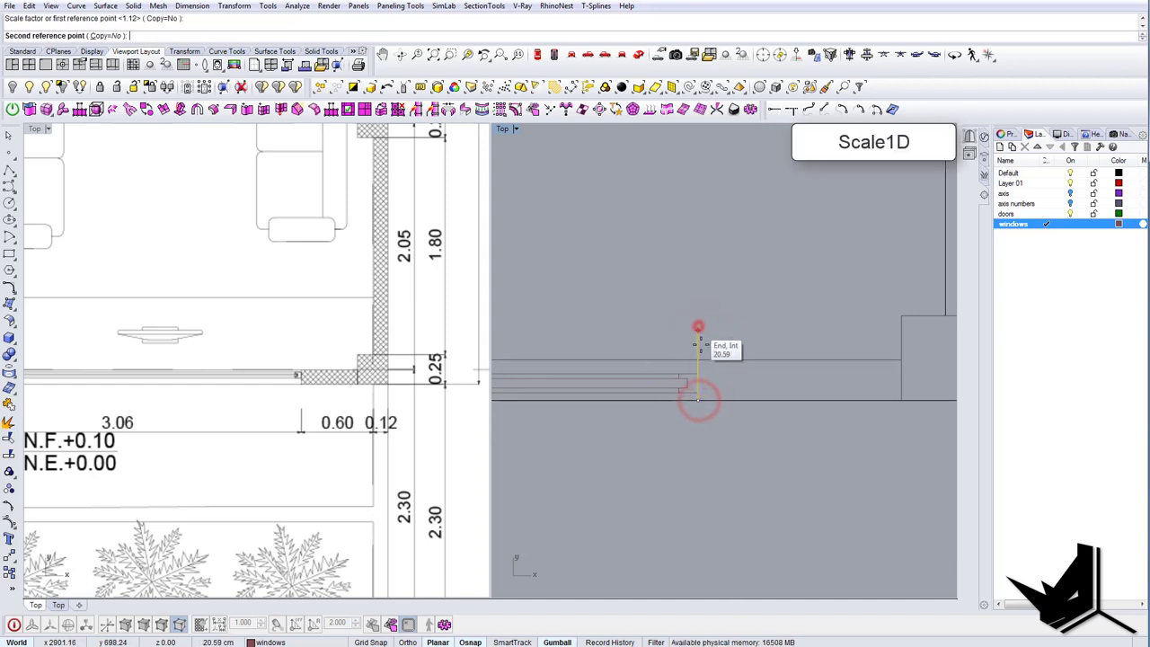
{"action": "left_click", "coordinate": [701, 354]}
Match the properties of the vertical line at the window's end to those of the wall outline.
{"action": "scroll", "coordinate": [716, 368], "scroll_direction": "down", "scroll_amount": 10}
{"action": "right_click_drag", "start_coordinate": [716, 383], "coordinate": [753, 396]}
{"action": "scroll", "coordinate": [778, 420], "scroll_direction": "up", "scroll_amount": 10}
{"action": "left_click", "coordinate": [784, 384]}
{"action": "scroll", "coordinate": [797, 396], "scroll_direction": "up", "scroll_amount": 2}
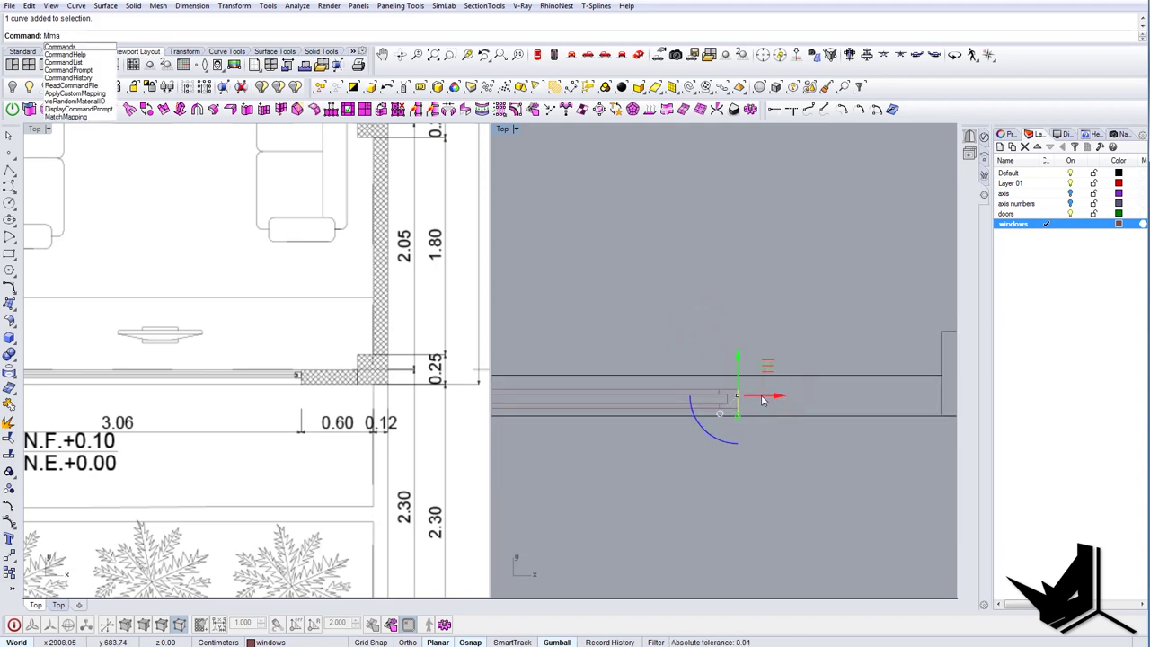
{"action": "key", "text": "Escape"}
{"action": "scroll", "coordinate": [740, 381], "scroll_direction": "up", "scroll_amount": 6}
{"action": "type", "text": "ma"}
{"action": "key", "text": "Return"}
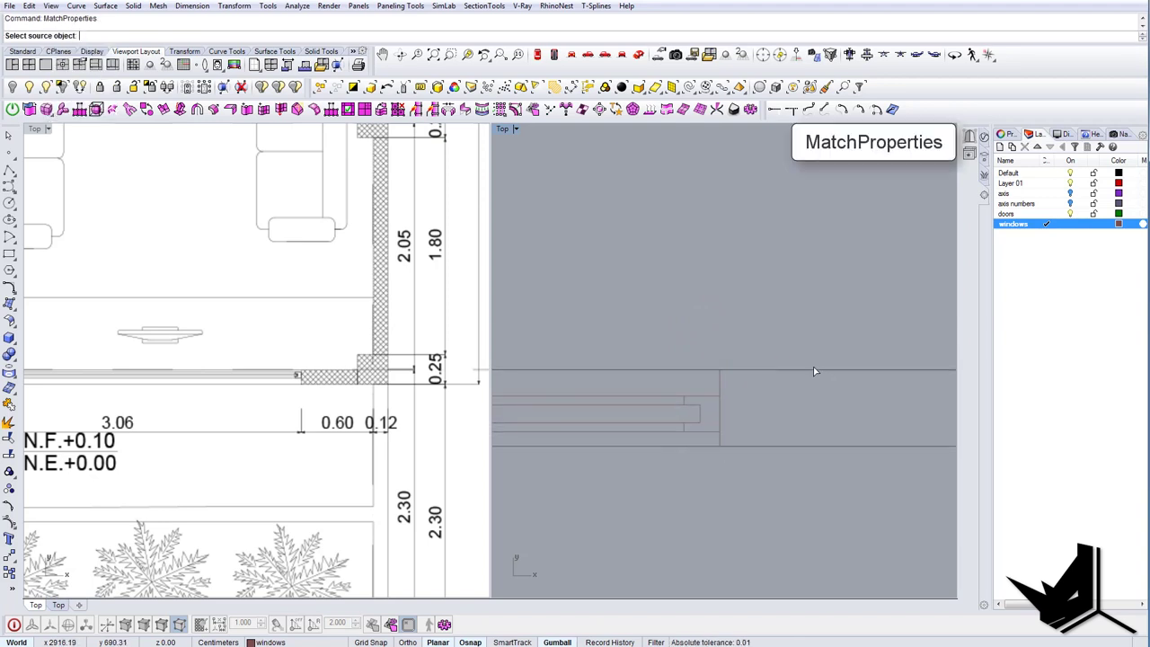
{"action": "left_click", "coordinate": [814, 368]}
Explode the axis B´ wall rectangle into separate lines and check that its edges select individually.
{"action": "scroll", "coordinate": [808, 391], "scroll_direction": "down", "scroll_amount": 10}
{"action": "scroll", "coordinate": [808, 396], "scroll_direction": "down", "scroll_amount": 2}
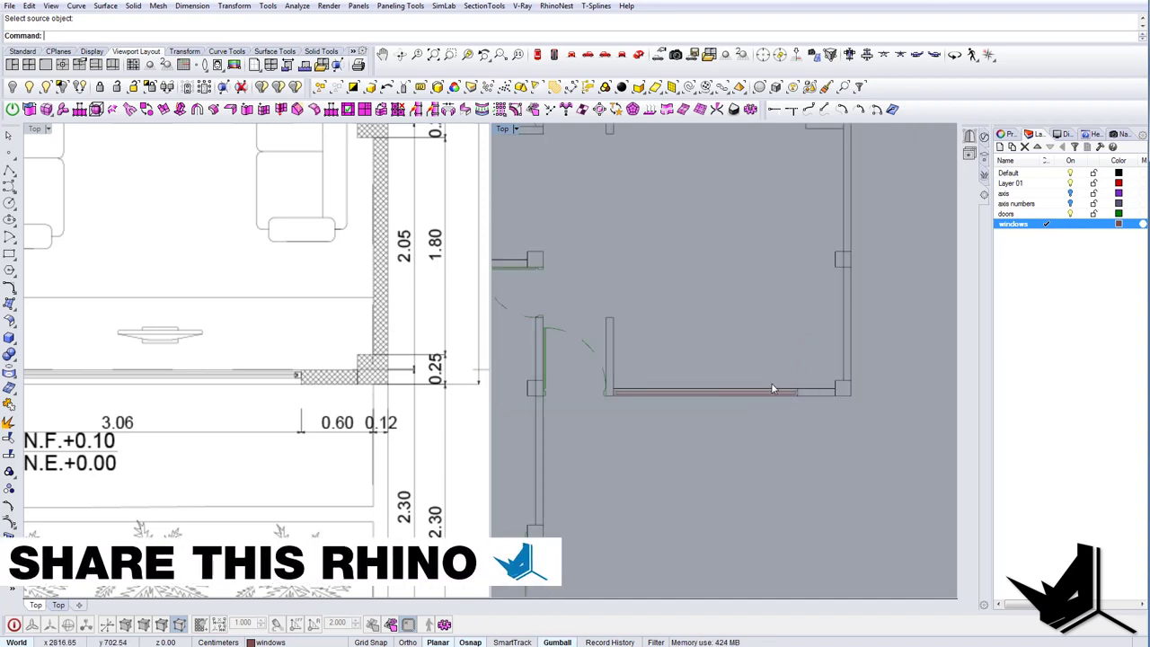
{"action": "right_click_drag", "start_coordinate": [809, 391], "coordinate": [724, 415]}
{"action": "scroll", "coordinate": [725, 415], "scroll_direction": "up", "scroll_amount": 5}
{"action": "left_click", "coordinate": [718, 433]}
{"action": "scroll", "coordinate": [719, 433], "scroll_direction": "down", "scroll_amount": 5}
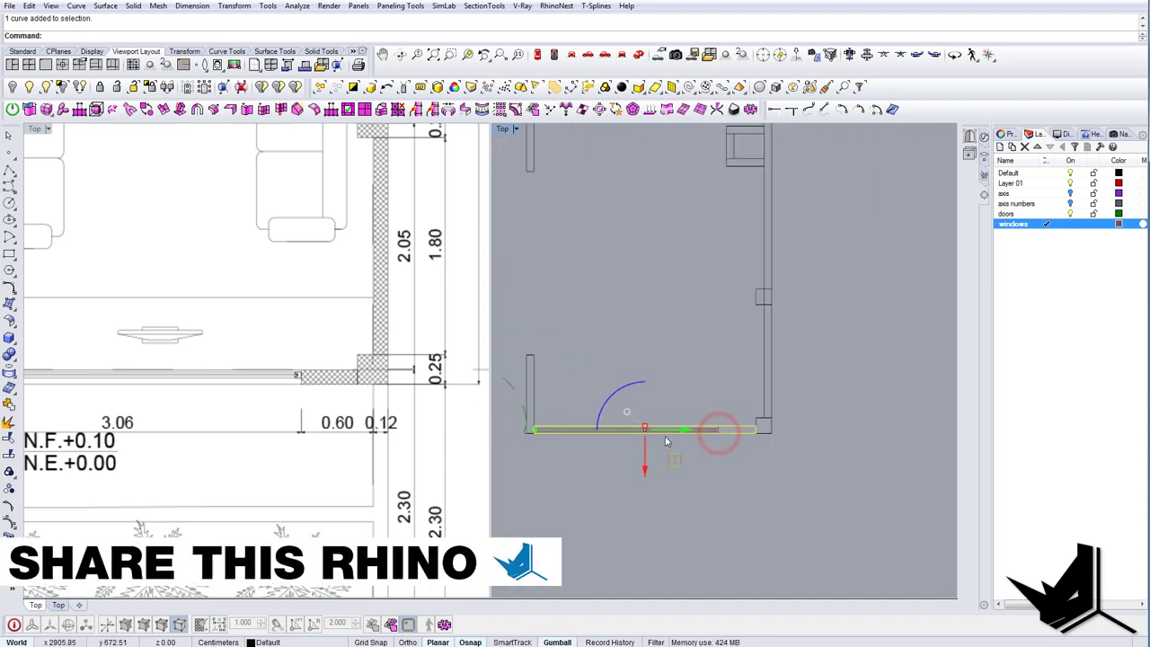
{"action": "scroll", "coordinate": [514, 433], "scroll_direction": "up", "scroll_amount": 4}
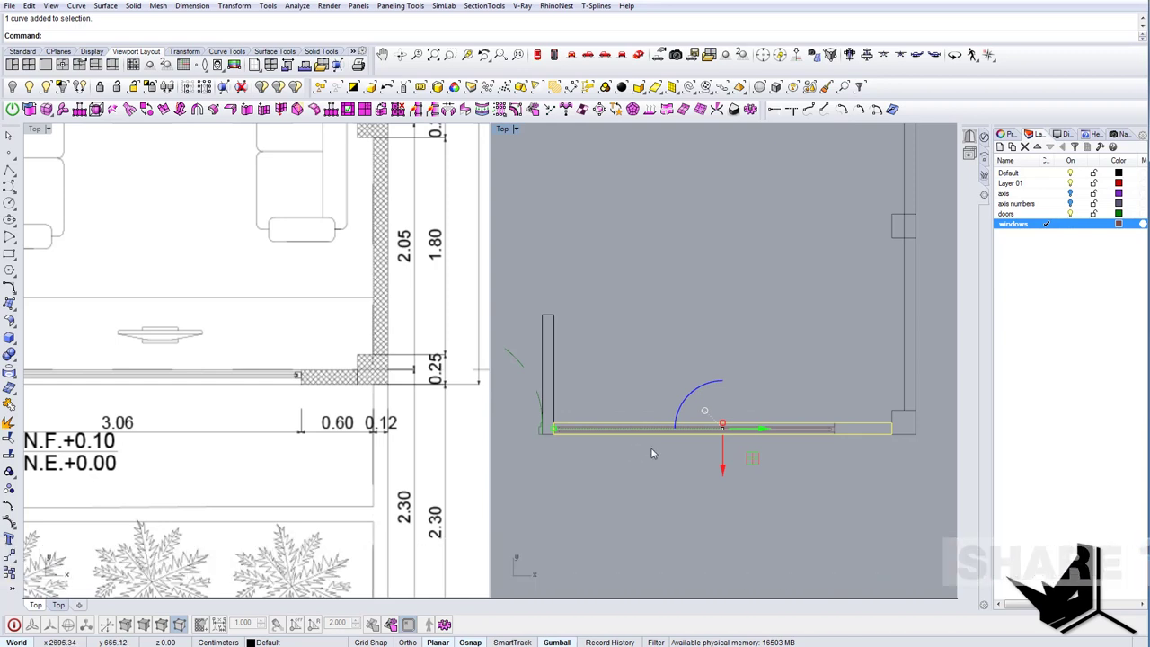
{"action": "scroll", "coordinate": [716, 465], "scroll_direction": "up", "scroll_amount": 2}
{"action": "right_click_drag", "start_coordinate": [716, 466], "coordinate": [680, 477]}
{"action": "scroll", "coordinate": [778, 464], "scroll_direction": "down", "scroll_amount": 6}
{"action": "scroll", "coordinate": [800, 456], "scroll_direction": "up", "scroll_amount": 6}
{"action": "key", "text": "Escape"}
{"action": "left_click", "coordinate": [815, 438]}
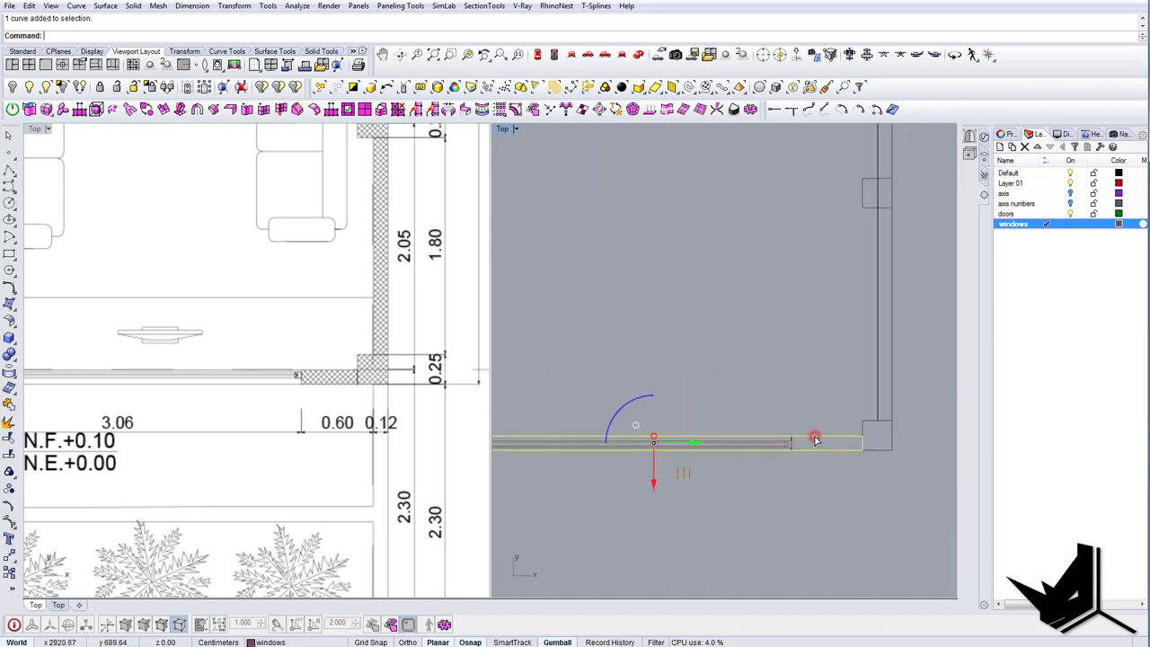
{"action": "type", "text": "Ex"}
{"action": "key", "text": "Return"}
{"action": "key", "text": "Escape"}
{"action": "left_click", "coordinate": [823, 450]}
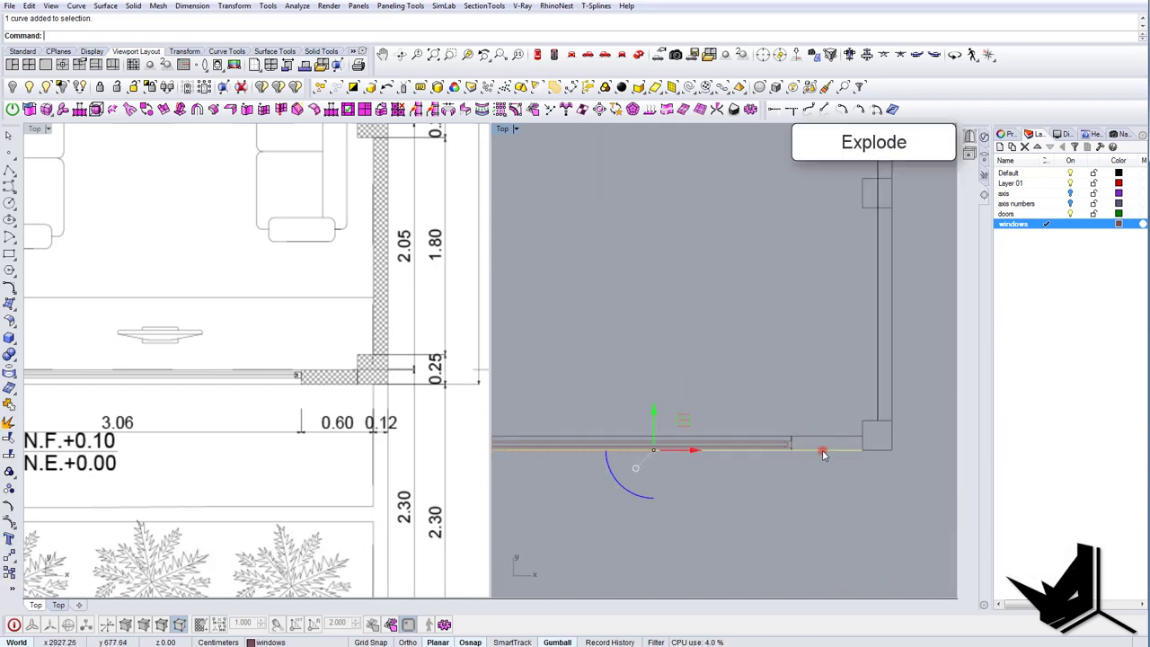
{"action": "key", "text": "Escape"}
Split the two long edges of the axis B´ wall with the vertical line at the window's end.
{"action": "scroll", "coordinate": [799, 456], "scroll_direction": "up", "scroll_amount": 4}
{"action": "scroll", "coordinate": [791, 449], "scroll_direction": "up", "scroll_amount": 1}
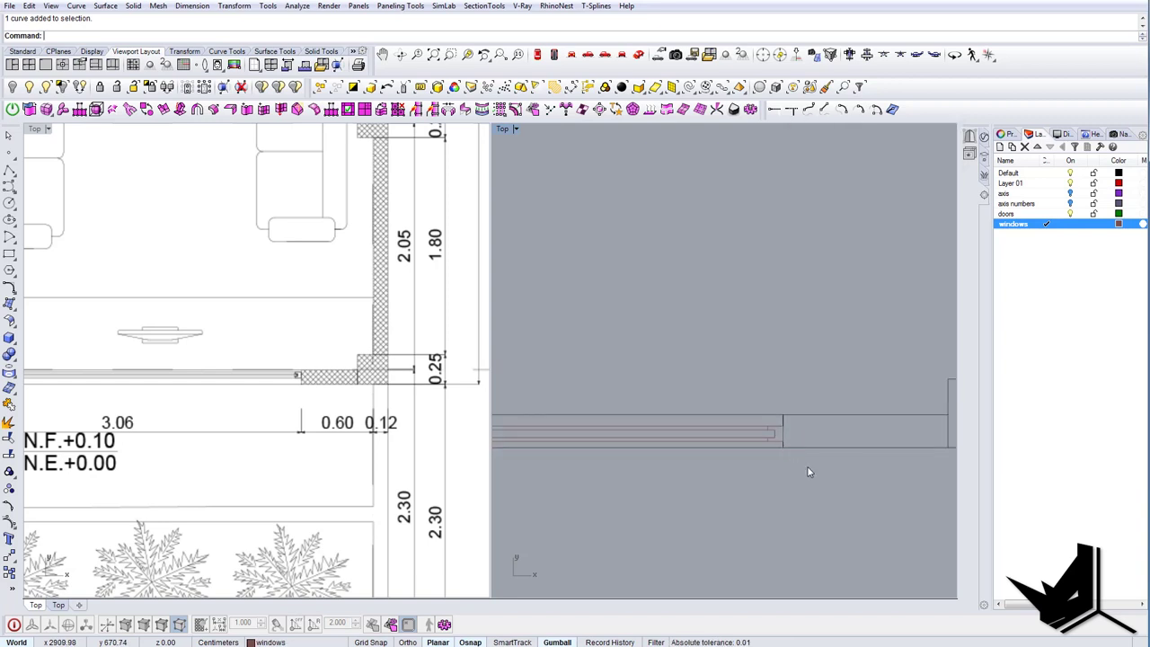
{"action": "type", "text": "Split"}
{"action": "key", "text": "Return"}
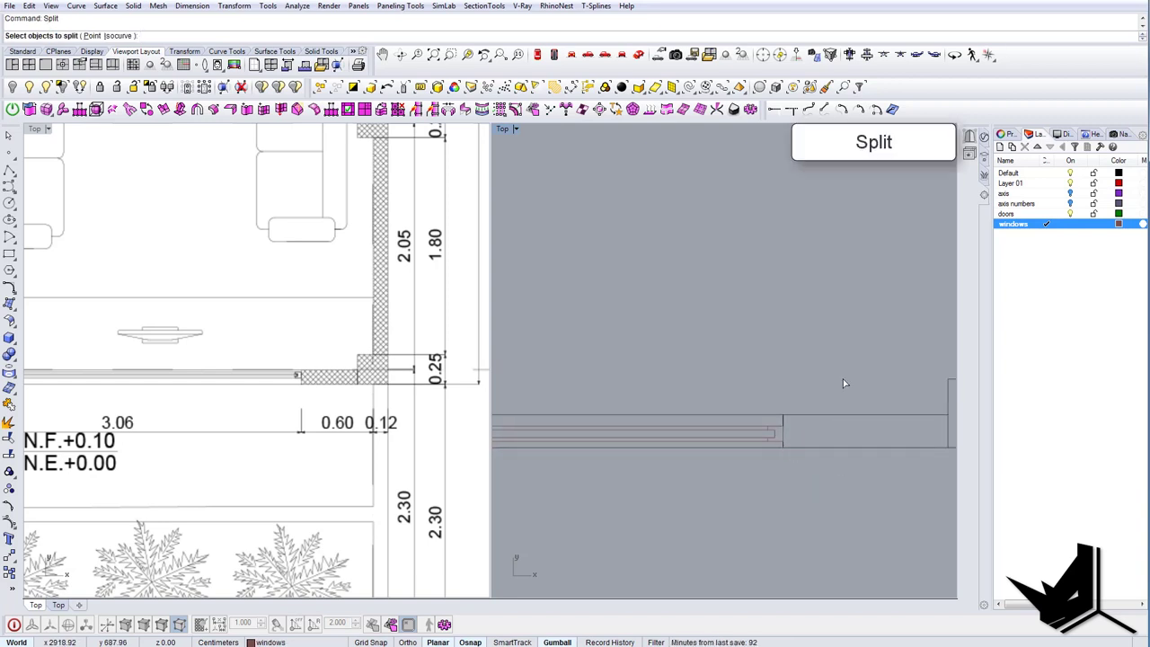
{"action": "left_click_drag", "start_coordinate": [849, 365], "coordinate": [816, 466]}
{"action": "scroll", "coordinate": [774, 425], "scroll_direction": "up", "scroll_amount": 4}
{"action": "key", "text": "Return"}
{"action": "left_click", "coordinate": [796, 414]}
{"action": "key", "text": "Return"}
Join the wall edges between the window's end line and the corner column, and close them into one closed curve.
{"action": "scroll", "coordinate": [796, 414], "scroll_direction": "down", "scroll_amount": 4}
{"action": "left_click_drag", "start_coordinate": [857, 384], "coordinate": [819, 452]}
{"action": "right_click_drag", "start_coordinate": [798, 450], "coordinate": [712, 471]}
{"action": "scroll", "coordinate": [717, 435], "scroll_direction": "up", "scroll_amount": 6}
{"action": "left_click", "coordinate": [704, 439], "text": "shift"}
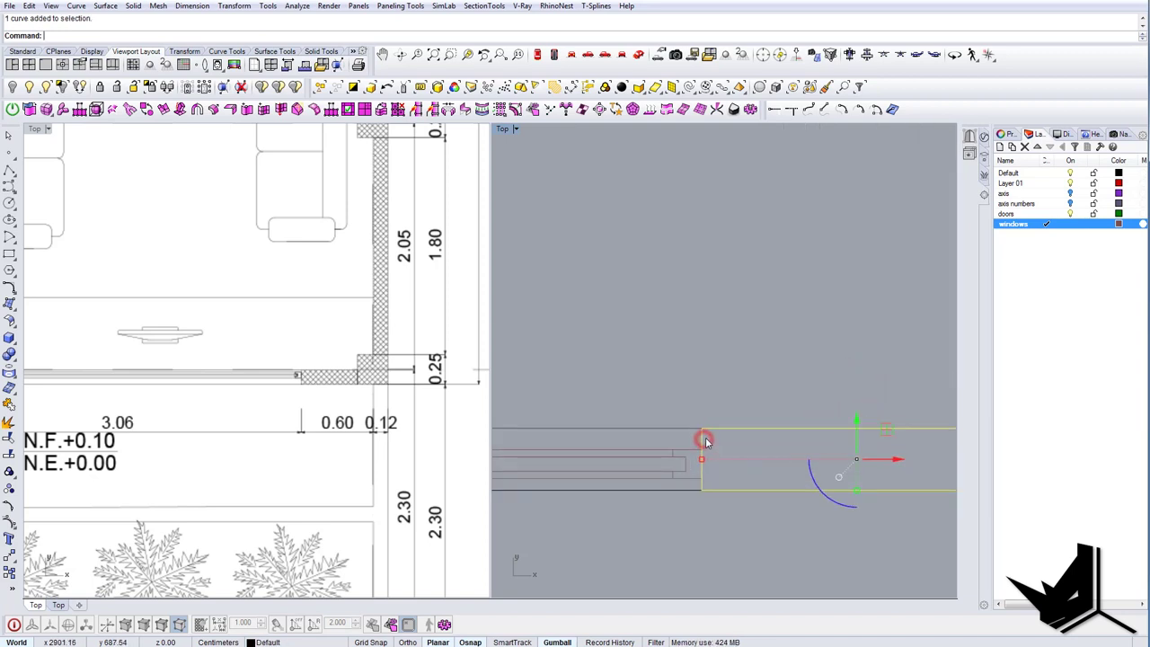
{"action": "scroll", "coordinate": [705, 440], "scroll_direction": "down", "scroll_amount": 4}
{"action": "type", "text": "Jo"}
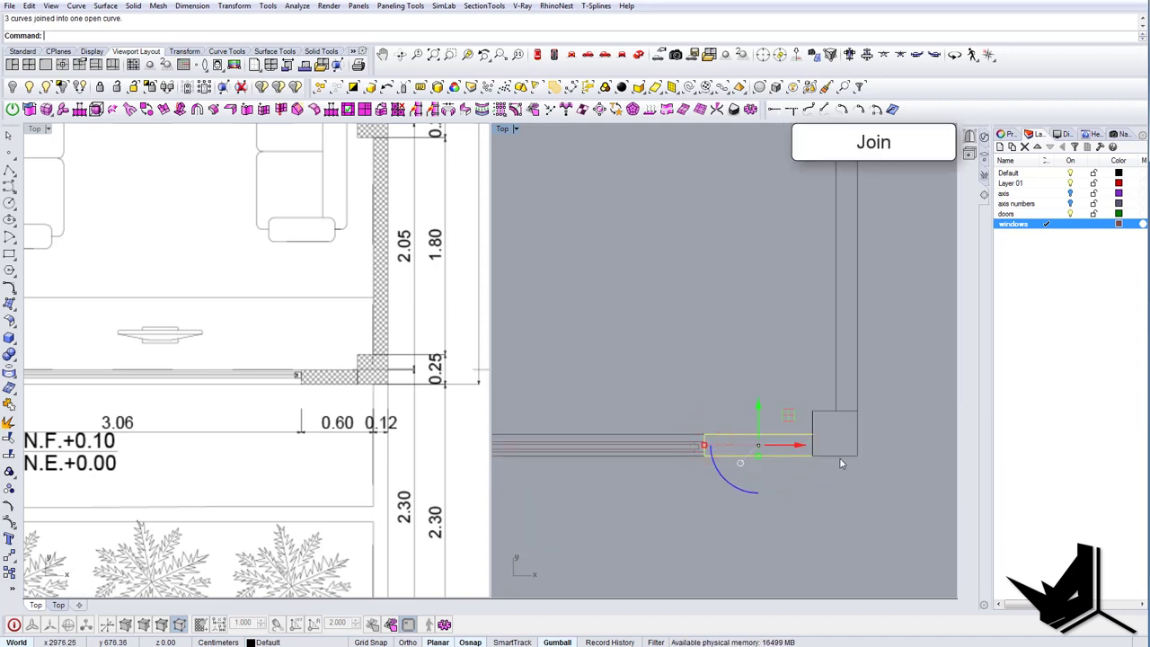
{"action": "type", "text": "CC"}
{"action": "key", "text": "Return"}
{"action": "key", "text": "Escape"}
{"action": "left_click", "coordinate": [801, 456]}
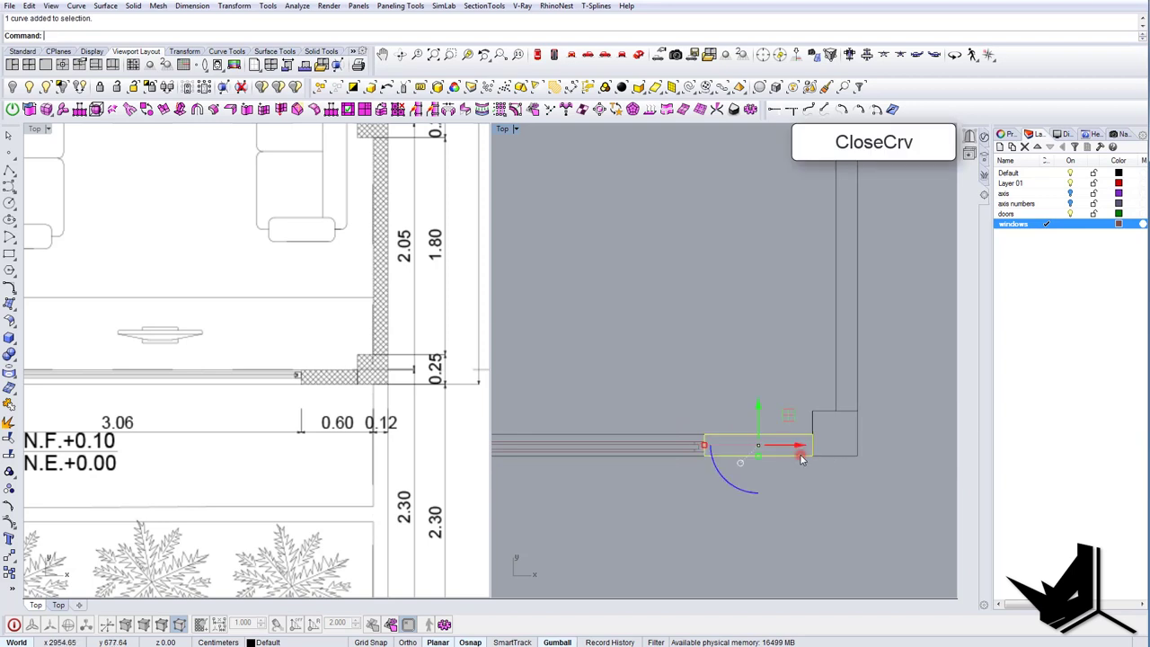
{"action": "scroll", "coordinate": [803, 457], "scroll_direction": "down", "scroll_amount": 5}
{"action": "key", "text": "Escape"}
Check that the two wall edges running along the window select separately from the closed wall piece beside the corner column.
{"action": "scroll", "coordinate": [726, 449], "scroll_direction": "up", "scroll_amount": 2}
{"action": "left_click", "coordinate": [728, 443]}
{"action": "scroll", "coordinate": [728, 444], "scroll_direction": "down", "scroll_amount": 5}
{"action": "scroll", "coordinate": [608, 448], "scroll_direction": "up", "scroll_amount": 5}
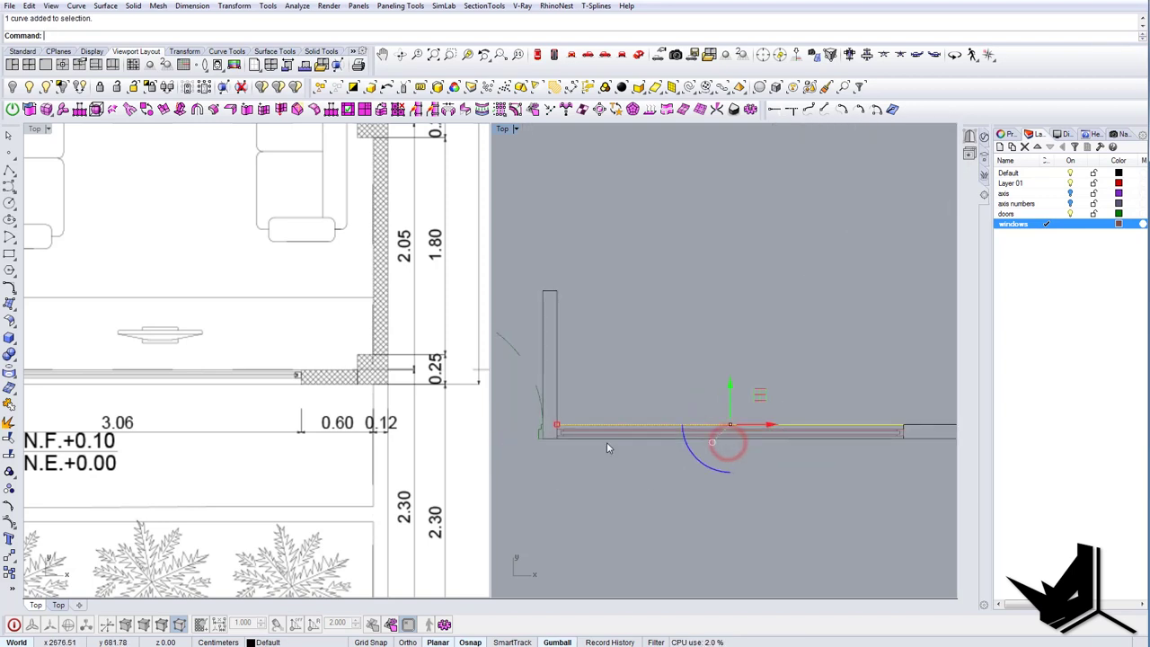
{"action": "scroll", "coordinate": [607, 448], "scroll_direction": "up", "scroll_amount": 3}
{"action": "left_click", "coordinate": [660, 451]}
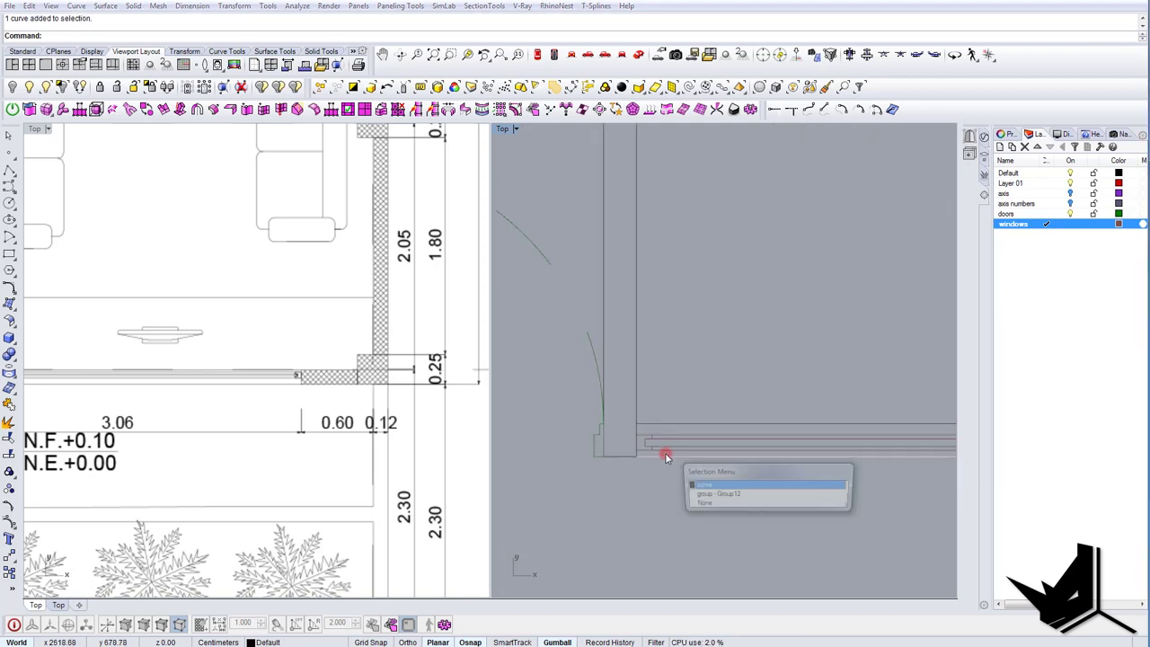
{"action": "left_click", "coordinate": [704, 486]}
{"action": "right_click_drag", "start_coordinate": [704, 486], "coordinate": [570, 462]}
{"action": "key", "text": "Escape"}
{"action": "scroll", "coordinate": [569, 462], "scroll_direction": "down", "scroll_amount": 6}
{"action": "scroll", "coordinate": [794, 440], "scroll_direction": "up", "scroll_amount": 4}
{"action": "scroll", "coordinate": [820, 453], "scroll_direction": "down", "scroll_amount": 3}
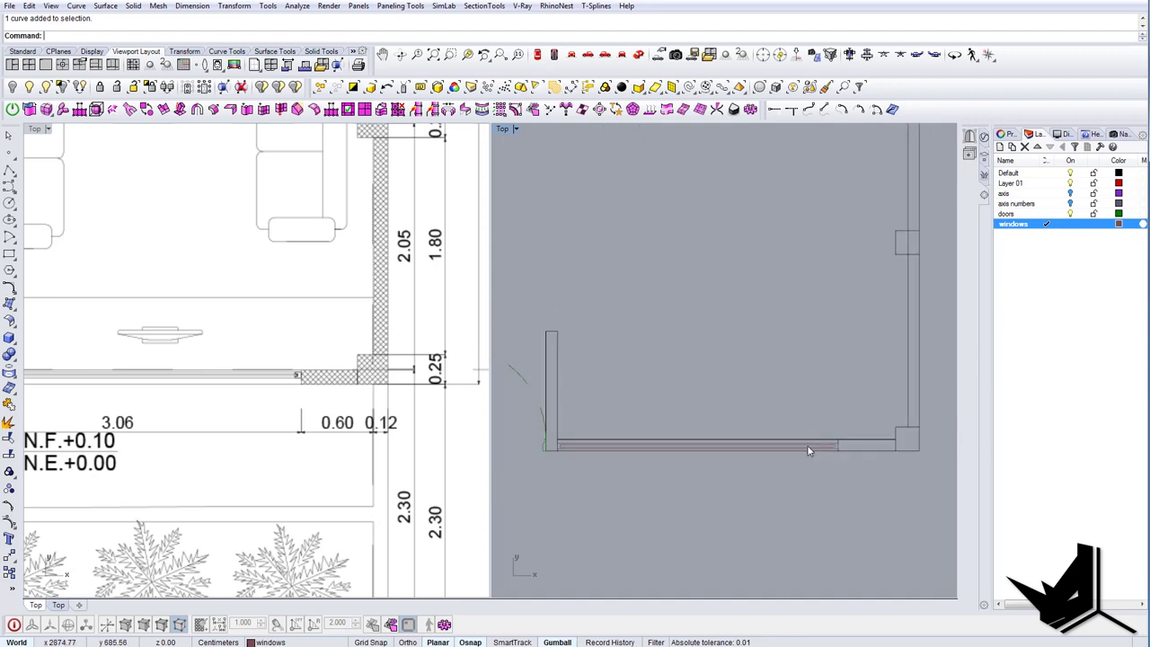
{"action": "scroll", "coordinate": [848, 447], "scroll_direction": "up", "scroll_amount": 3}
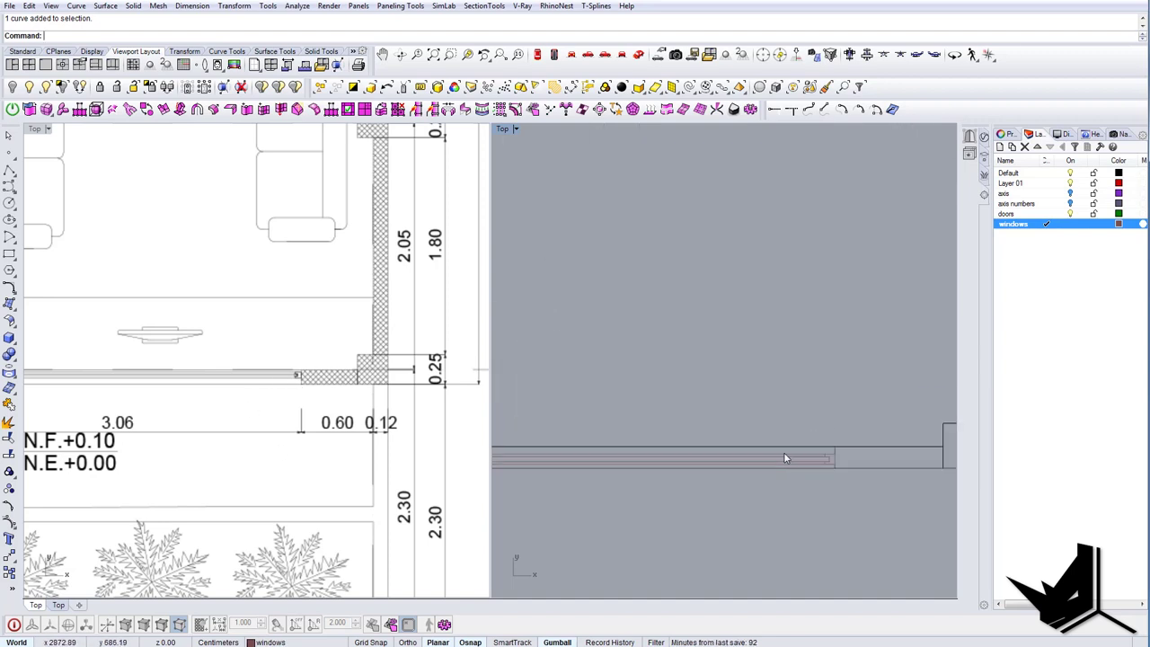
{"action": "left_click", "coordinate": [810, 469]}
{"action": "key", "text": "Escape"}
{"action": "scroll", "coordinate": [810, 470], "scroll_direction": "down", "scroll_amount": 5}
{"action": "scroll", "coordinate": [855, 477], "scroll_direction": "up", "scroll_amount": 1}
Rename Layer 01 to "walls and columns" and make it the current layer.
{"action": "right_click_drag", "start_coordinate": [856, 478], "coordinate": [794, 490]}
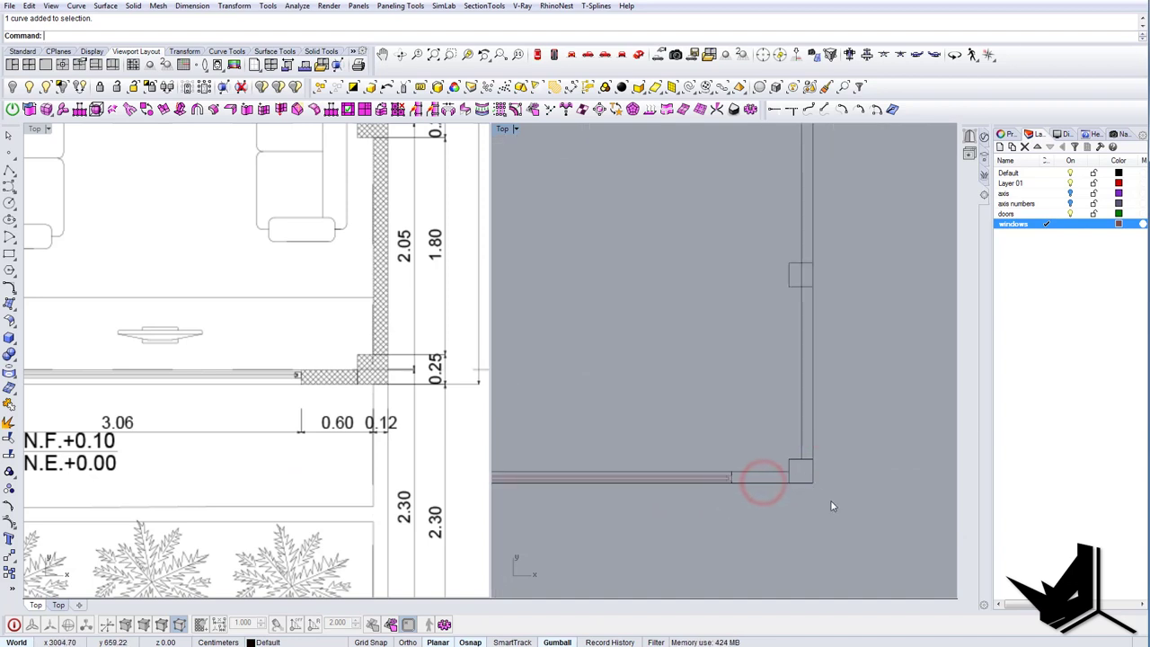
{"action": "left_click", "coordinate": [1019, 186]}
{"action": "left_click", "coordinate": [1023, 185]}
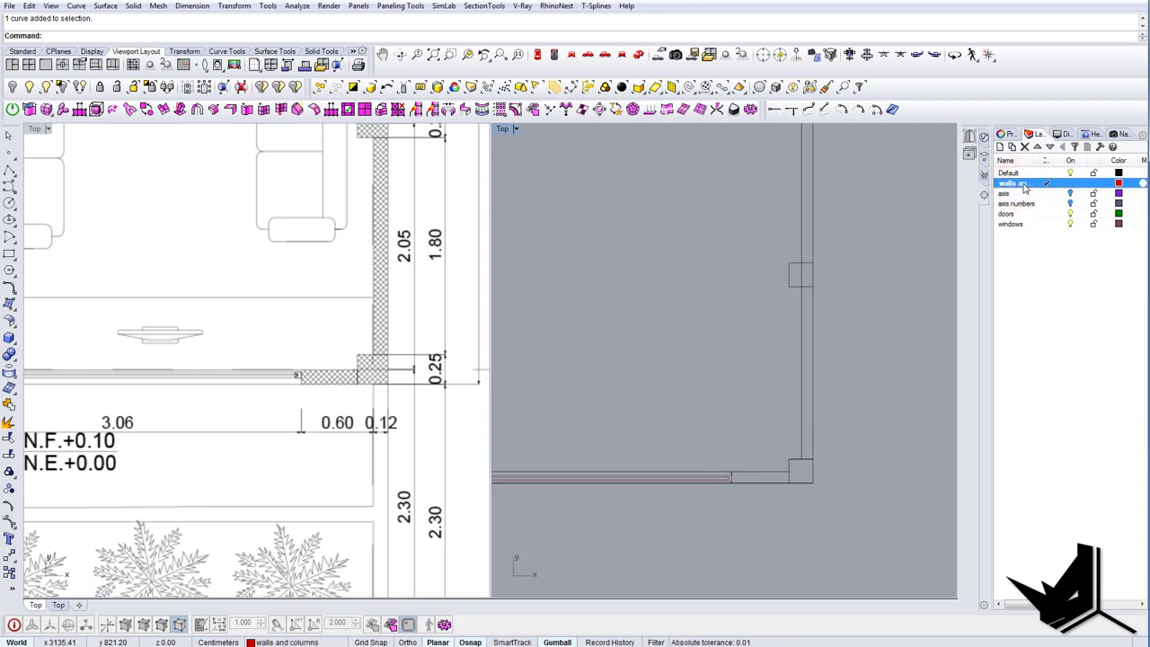
Select the walls and columns at the plan's lower right corner and up along its right outer wall.
{"action": "left_click_drag", "start_coordinate": [833, 499], "coordinate": [741, 355]}
{"action": "scroll", "coordinate": [780, 423], "scroll_direction": "down", "scroll_amount": 8}
{"action": "scroll", "coordinate": [791, 339], "scroll_direction": "up", "scroll_amount": 8}
{"action": "right_click_drag", "start_coordinate": [714, 335], "coordinate": [731, 386]}
{"action": "left_click_drag", "start_coordinate": [875, 350], "coordinate": [760, 292], "text": "shift"}
{"action": "scroll", "coordinate": [759, 292], "scroll_direction": "down", "scroll_amount": 8}
{"action": "right_click_drag", "start_coordinate": [789, 373], "coordinate": [843, 494]}
{"action": "scroll", "coordinate": [830, 301], "scroll_direction": "up", "scroll_amount": 8}
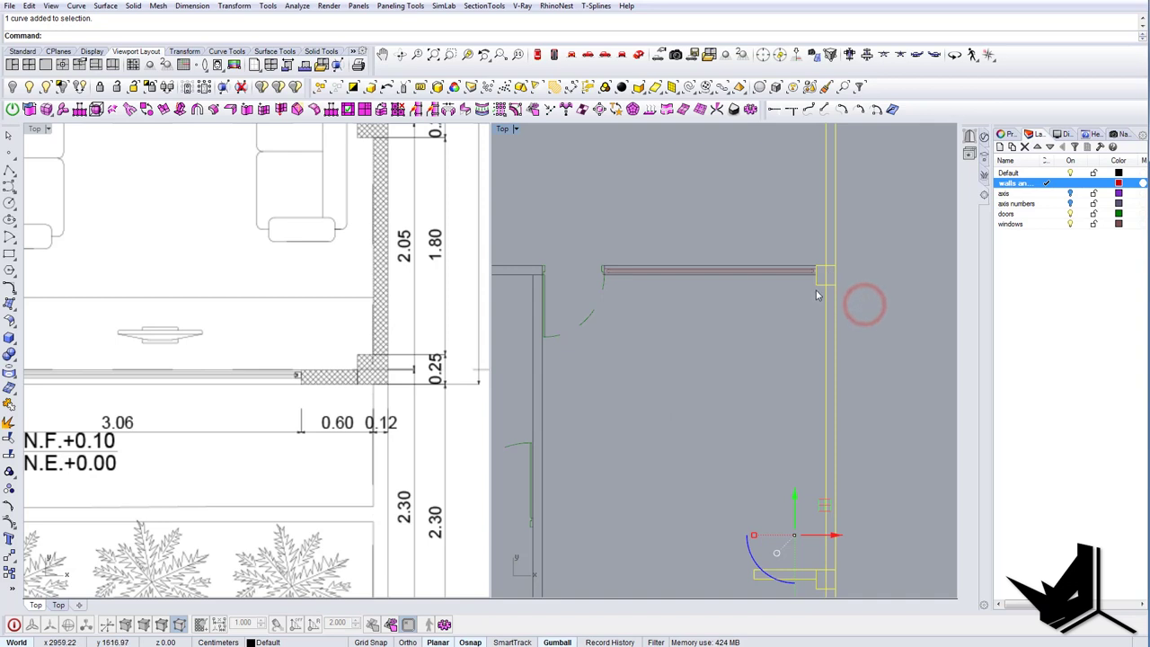
Add the upper right corner column and the plan's top outer wall to the selection.
{"action": "scroll", "coordinate": [813, 294], "scroll_direction": "down", "scroll_amount": 8}
{"action": "right_click_drag", "start_coordinate": [785, 306], "coordinate": [793, 373]}
{"action": "scroll", "coordinate": [804, 278], "scroll_direction": "up", "scroll_amount": 10}
{"action": "left_click_drag", "start_coordinate": [919, 264], "coordinate": [810, 202], "text": "shift"}
{"action": "scroll", "coordinate": [742, 231], "scroll_direction": "down", "scroll_amount": 8}
{"action": "right_click_drag", "start_coordinate": [547, 241], "coordinate": [682, 289]}
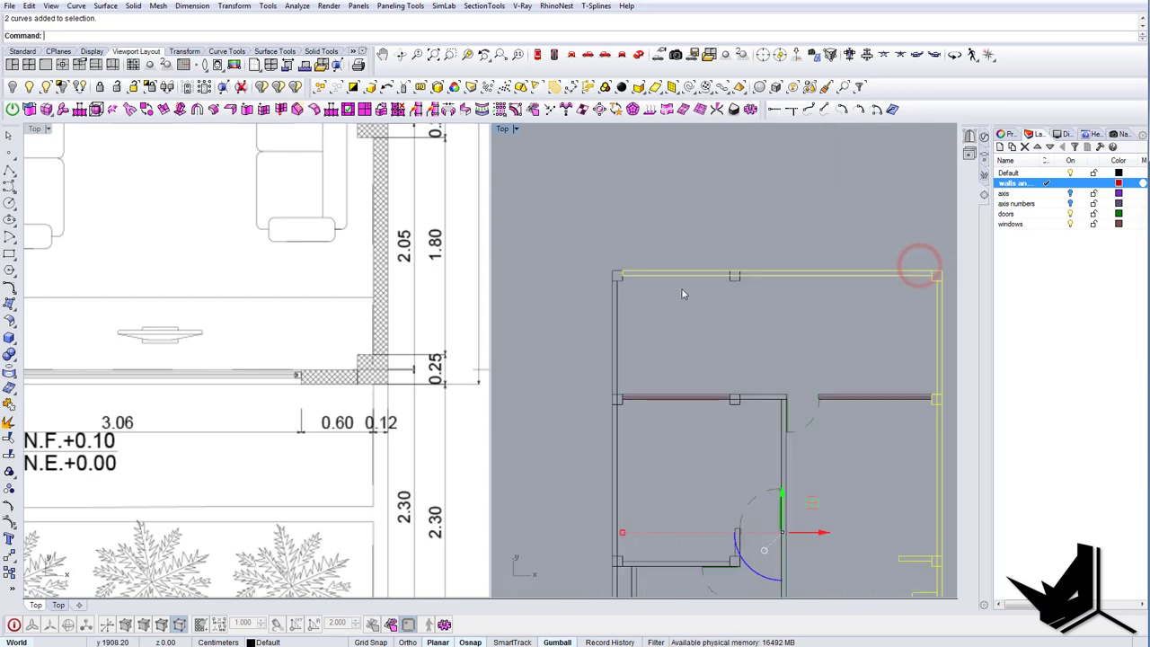
Add the upper left outer walls and the columns beside the upper left window to the selection, leaving the window's wall out.
{"action": "left_click_drag", "start_coordinate": [590, 255], "coordinate": [589, 253], "text": "shift"}
{"action": "right_click_drag", "start_coordinate": [646, 340], "coordinate": [705, 227]}
{"action": "scroll", "coordinate": [658, 281], "scroll_direction": "up", "scroll_amount": 8}
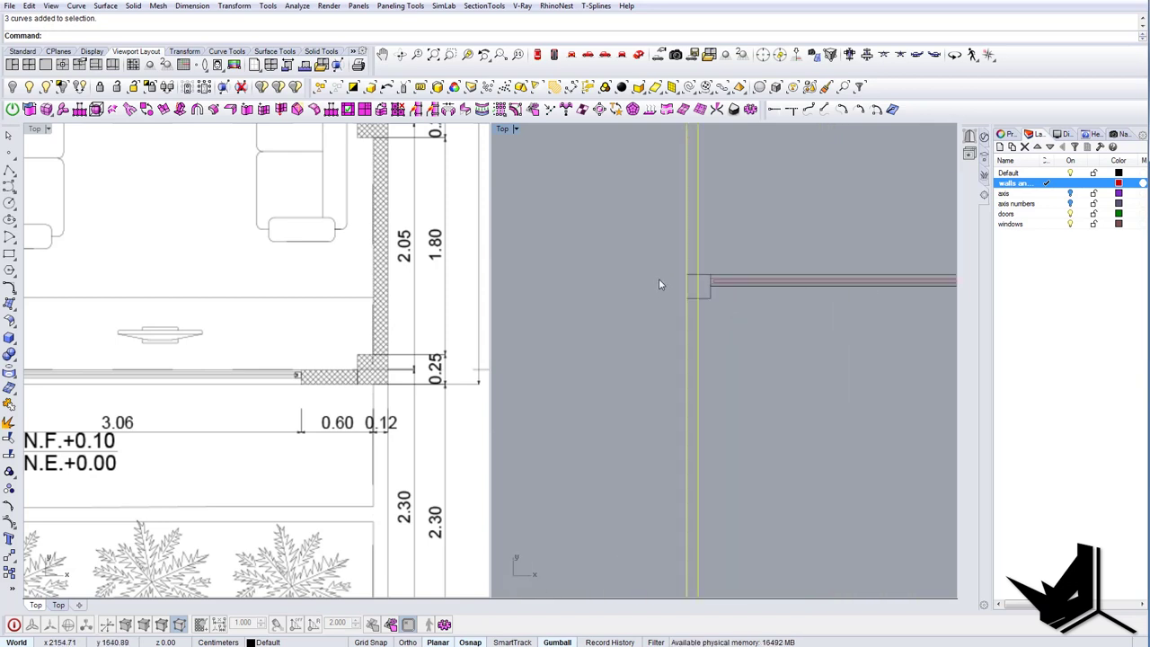
{"action": "left_click", "coordinate": [705, 298], "text": "shift"}
{"action": "right_click_drag", "start_coordinate": [679, 305], "coordinate": [432, 272]}
{"action": "scroll", "coordinate": [733, 273], "scroll_direction": "up", "scroll_amount": 2}
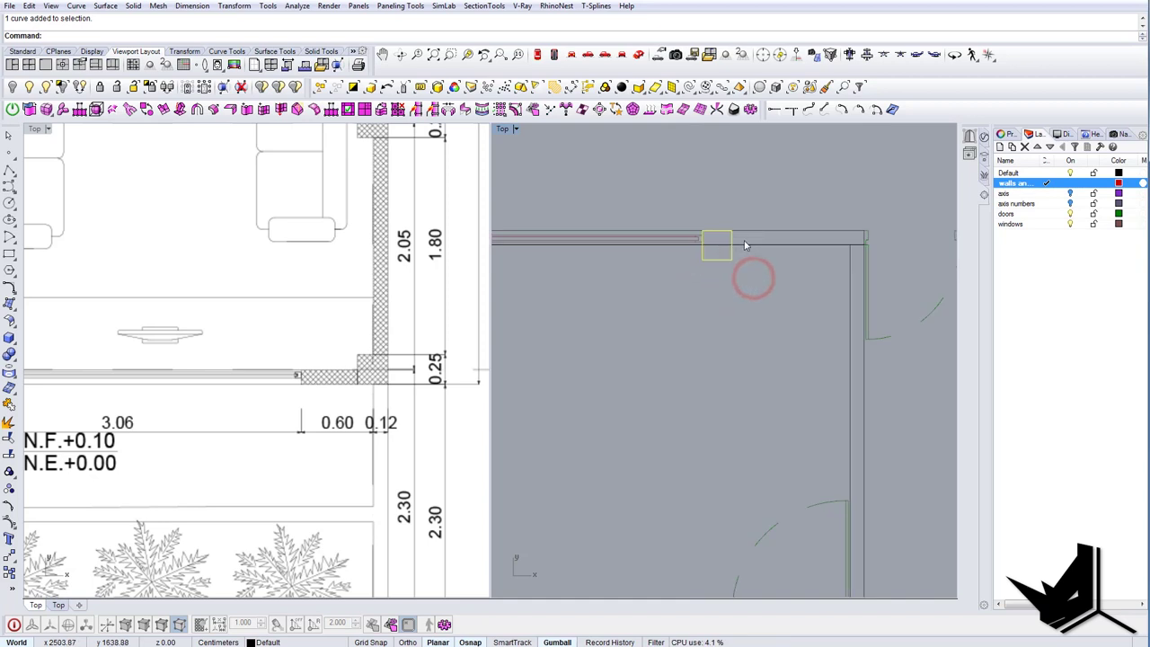
{"action": "scroll", "coordinate": [804, 275], "scroll_direction": "down", "scroll_amount": 7}
{"action": "scroll", "coordinate": [789, 275], "scroll_direction": "up", "scroll_amount": 5}
{"action": "left_click_drag", "start_coordinate": [792, 275], "coordinate": [780, 249], "text": "ctrl"}
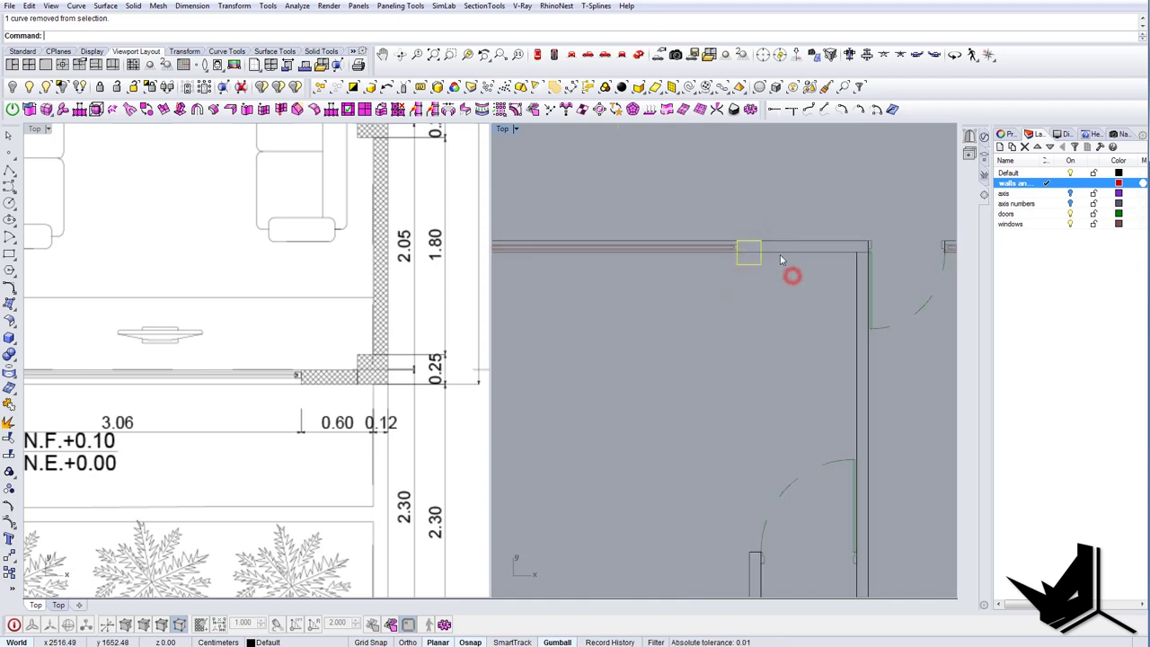
Add the interior partitions and columns around the small middle left room to the selection.
{"action": "scroll", "coordinate": [798, 301], "scroll_direction": "down", "scroll_amount": 8}
{"action": "scroll", "coordinate": [835, 364], "scroll_direction": "up", "scroll_amount": 4}
{"action": "left_click", "coordinate": [819, 341], "text": "shift"}
{"action": "right_click_drag", "start_coordinate": [817, 320], "coordinate": [835, 186]}
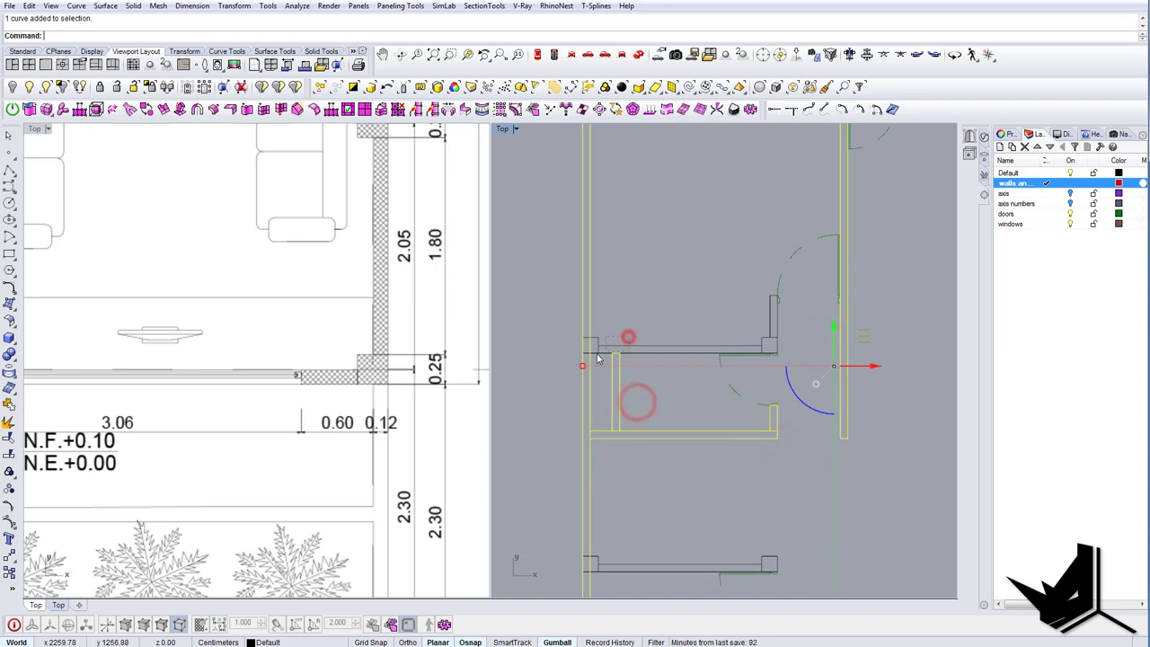
{"action": "scroll", "coordinate": [791, 340], "scroll_direction": "up", "scroll_amount": 2}
{"action": "scroll", "coordinate": [745, 292], "scroll_direction": "down", "scroll_amount": 5}
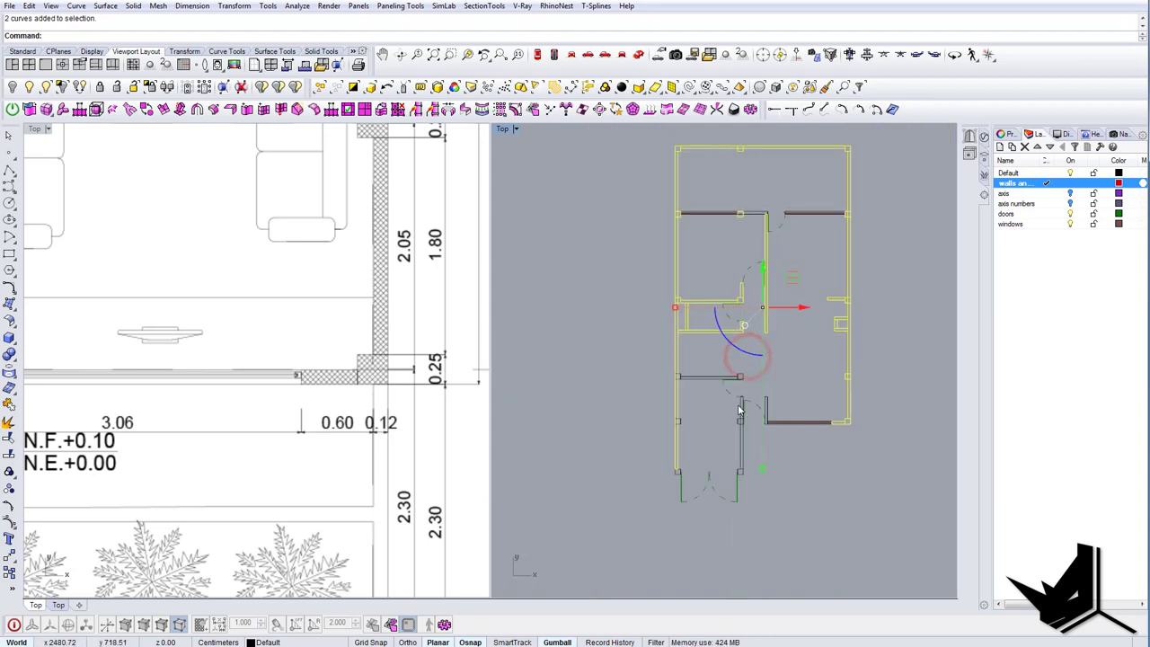
Add the remaining entrance walls and columns to the selection, and move all selected curves to the "walls and columns" layer.
{"action": "scroll", "coordinate": [753, 295], "scroll_direction": "up", "scroll_amount": 3}
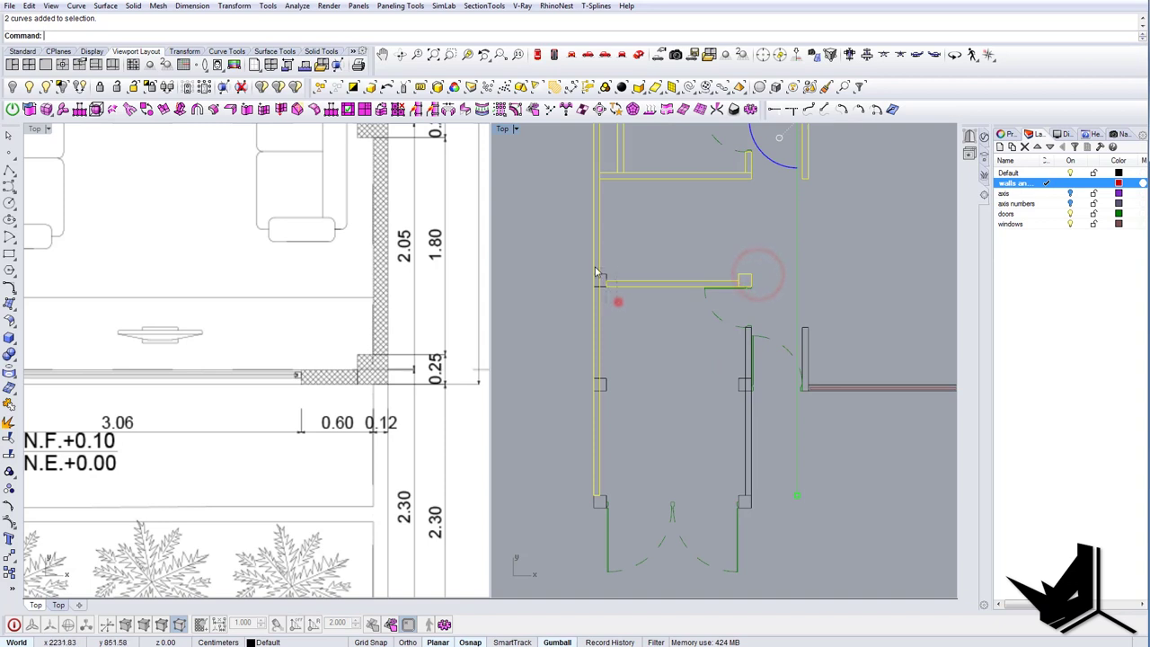
{"action": "scroll", "coordinate": [743, 401], "scroll_direction": "up", "scroll_amount": 2}
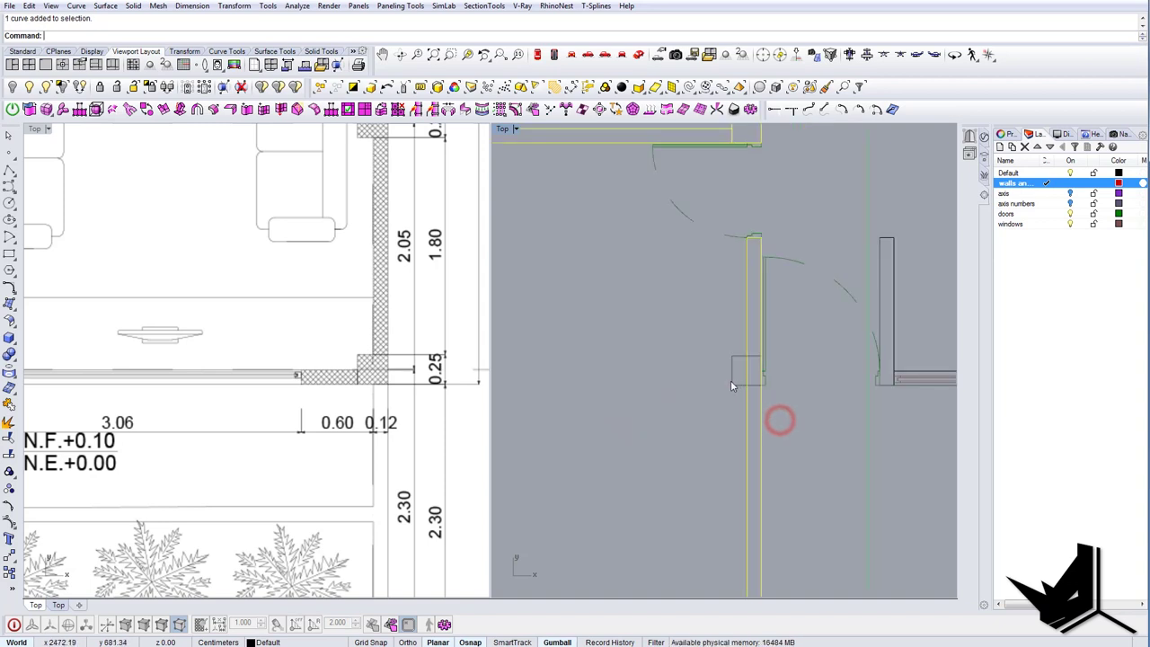
{"action": "scroll", "coordinate": [895, 330], "scroll_direction": "down", "scroll_amount": 4}
{"action": "scroll", "coordinate": [833, 481], "scroll_direction": "up", "scroll_amount": 4}
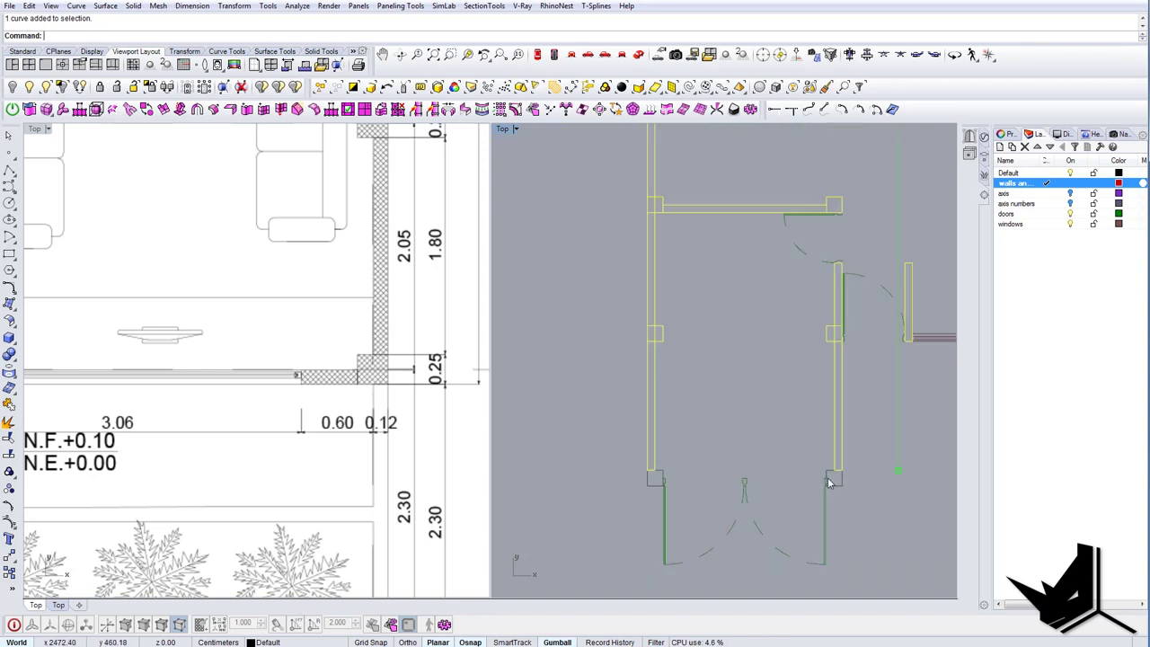
{"action": "left_click", "coordinate": [851, 484], "text": "shift"}
{"action": "scroll", "coordinate": [584, 475], "scroll_direction": "down", "scroll_amount": 1}
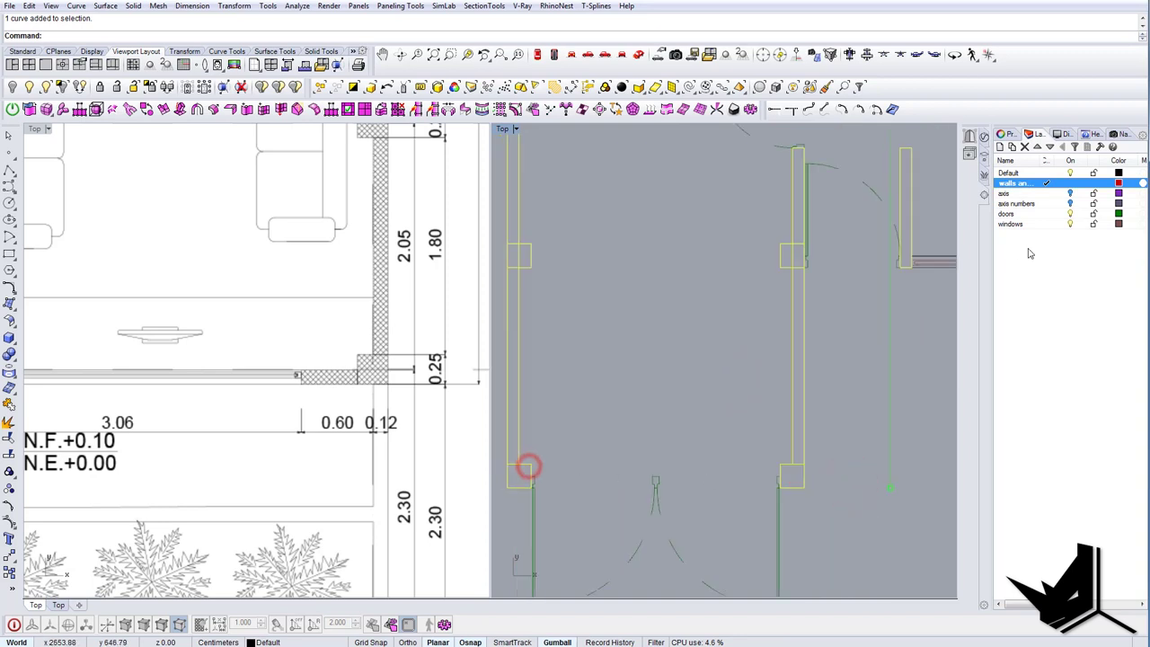
{"action": "right_click", "coordinate": [1003, 187]}
{"action": "left_click", "coordinate": [1060, 400]}
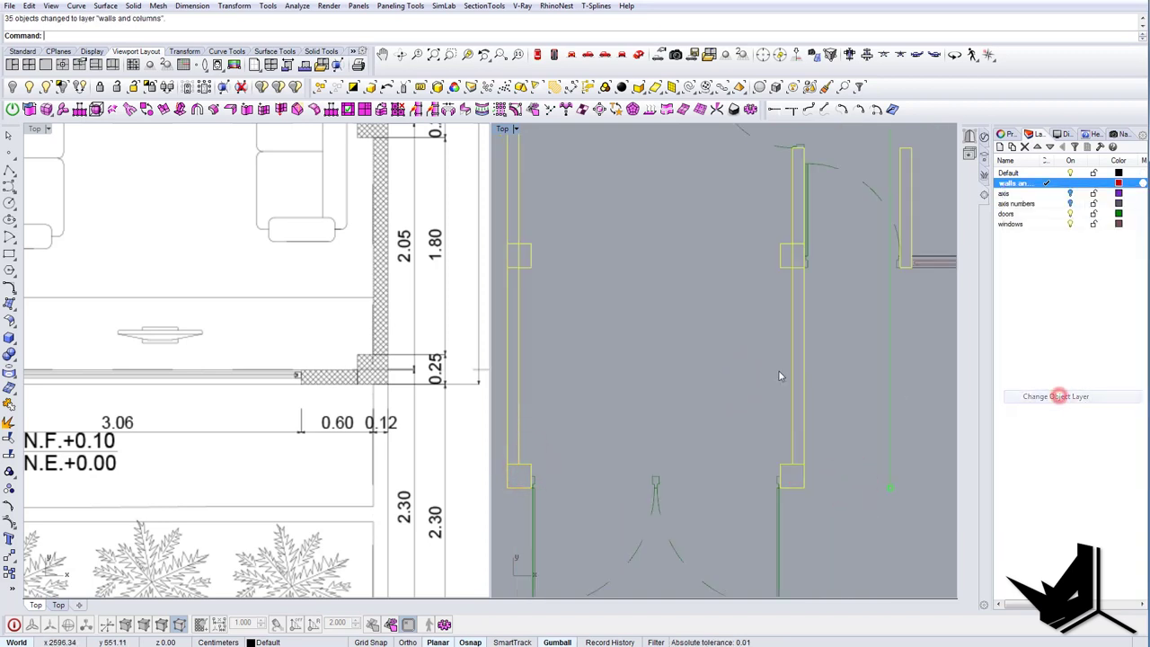
Examine the plan around the windows for wall outlines that are not on the "walls and columns" layer.
{"action": "scroll", "coordinate": [783, 381], "scroll_direction": "down", "scroll_amount": 4}
{"action": "scroll", "coordinate": [709, 440], "scroll_direction": "up", "scroll_amount": 3}
{"action": "scroll", "coordinate": [709, 441], "scroll_direction": "up", "scroll_amount": 5}
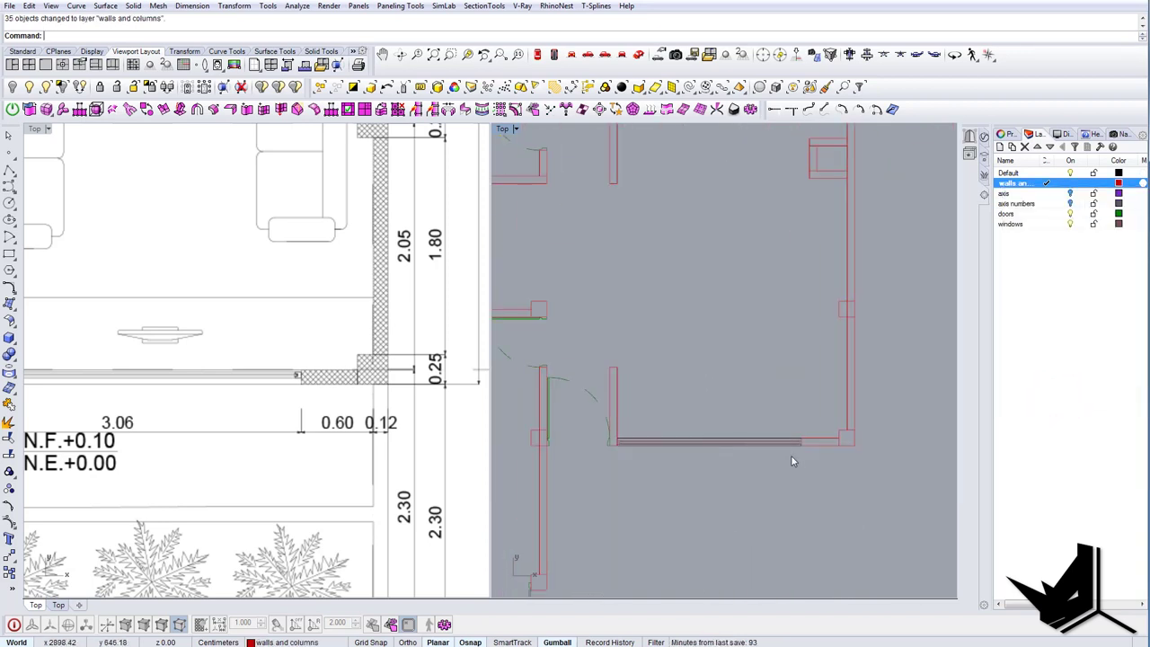
{"action": "left_click", "coordinate": [812, 440]}
{"action": "scroll", "coordinate": [836, 412], "scroll_direction": "down", "scroll_amount": 7}
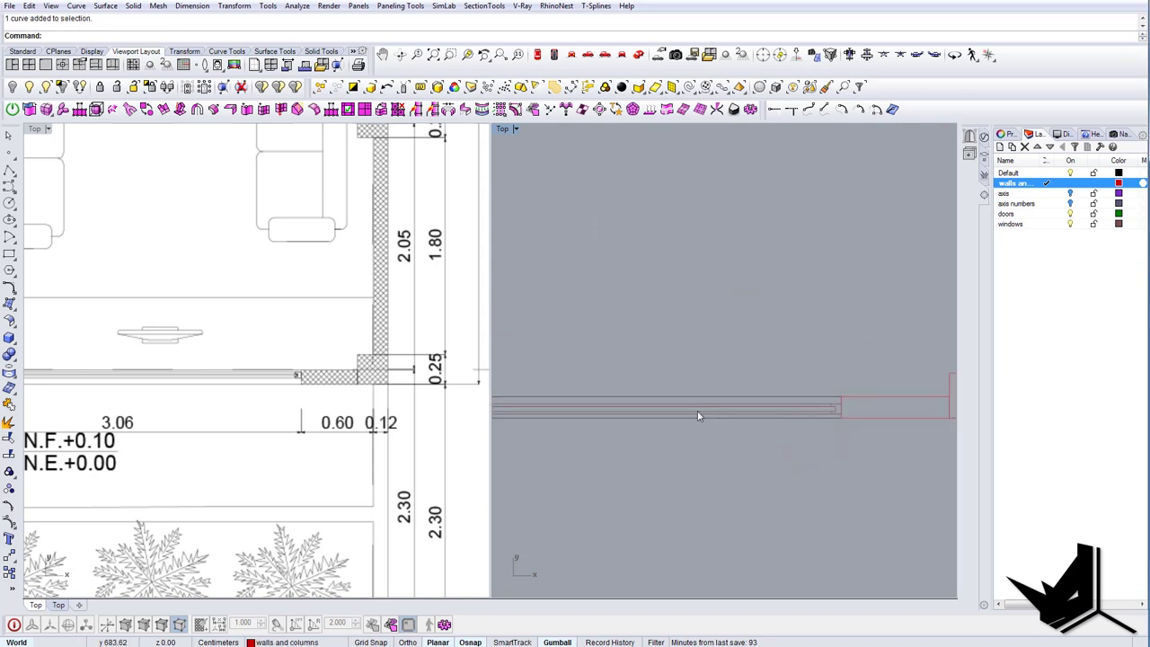
{"action": "right_click_drag", "start_coordinate": [701, 414], "coordinate": [795, 404]}
{"action": "scroll", "coordinate": [776, 401], "scroll_direction": "down", "scroll_amount": 8}
{"action": "scroll", "coordinate": [681, 390], "scroll_direction": "up", "scroll_amount": 3}
{"action": "right_click_drag", "start_coordinate": [665, 393], "coordinate": [693, 464]}
{"action": "scroll", "coordinate": [700, 238], "scroll_direction": "down", "scroll_amount": 4}
{"action": "right_click_drag", "start_coordinate": [699, 238], "coordinate": [719, 427]}
{"action": "right_click_drag", "start_coordinate": [710, 305], "coordinate": [745, 562]}
Shorten the upper left window's wall rectangle with Scale1D so it runs only from the door end to the column's near edge.
{"action": "scroll", "coordinate": [615, 383], "scroll_direction": "up", "scroll_amount": 8}
{"action": "scroll", "coordinate": [844, 359], "scroll_direction": "down", "scroll_amount": 3}
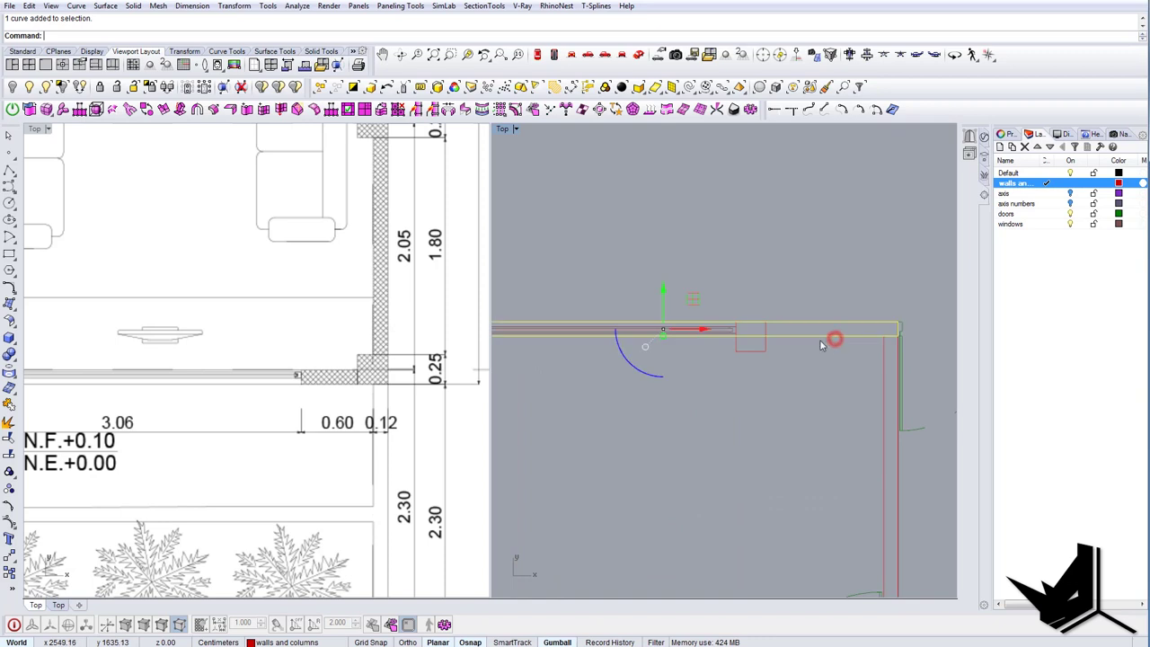
{"action": "type", "text": "SC"}
{"action": "scroll", "coordinate": [859, 369], "scroll_direction": "up", "scroll_amount": 3}
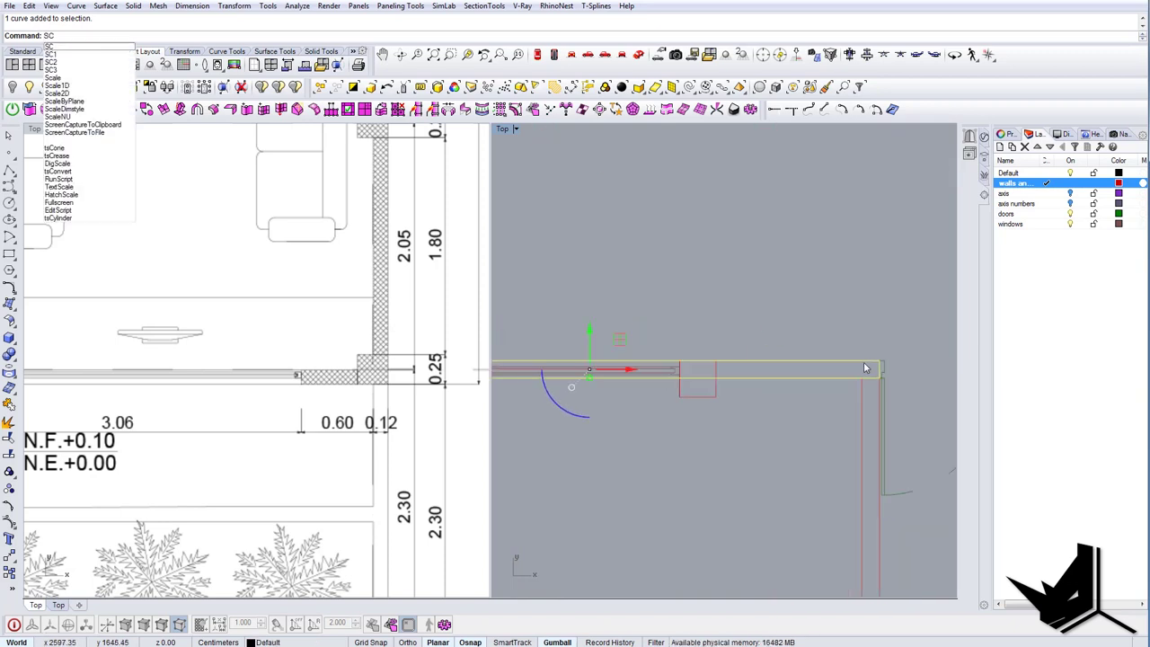
{"action": "type", "text": "1"}
{"action": "key", "text": "Return"}
{"action": "scroll", "coordinate": [876, 368], "scroll_direction": "up", "scroll_amount": 2}
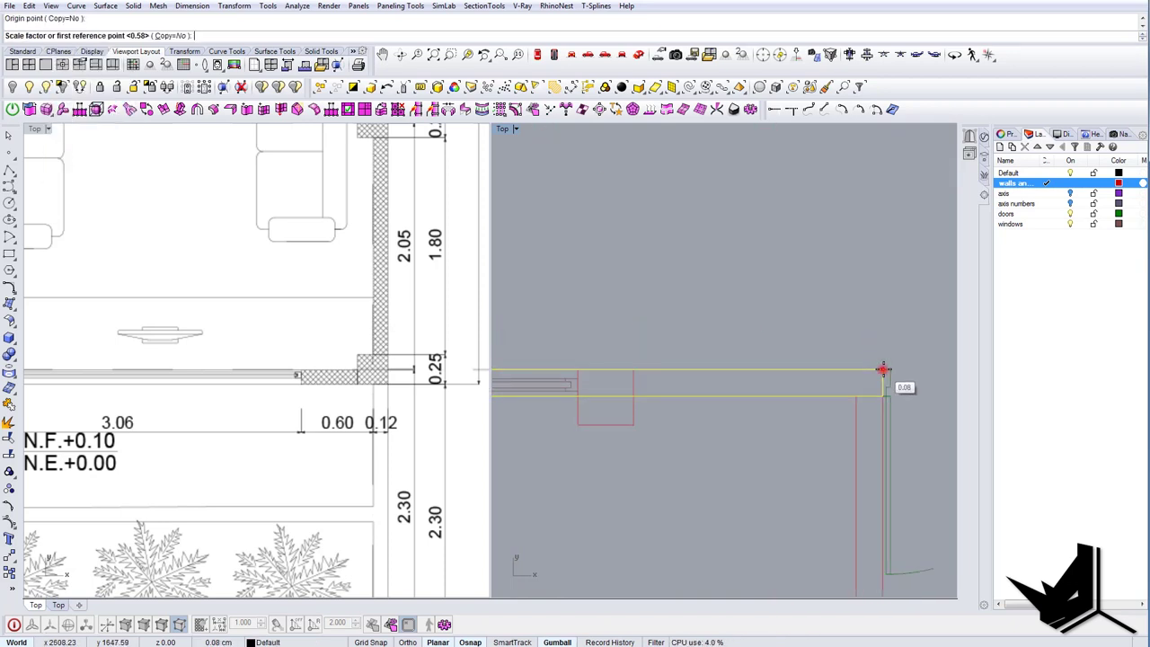
{"action": "scroll", "coordinate": [883, 369], "scroll_direction": "down", "scroll_amount": 5}
{"action": "left_click", "coordinate": [577, 364]}
{"action": "scroll", "coordinate": [841, 367], "scroll_direction": "up", "scroll_amount": 2}
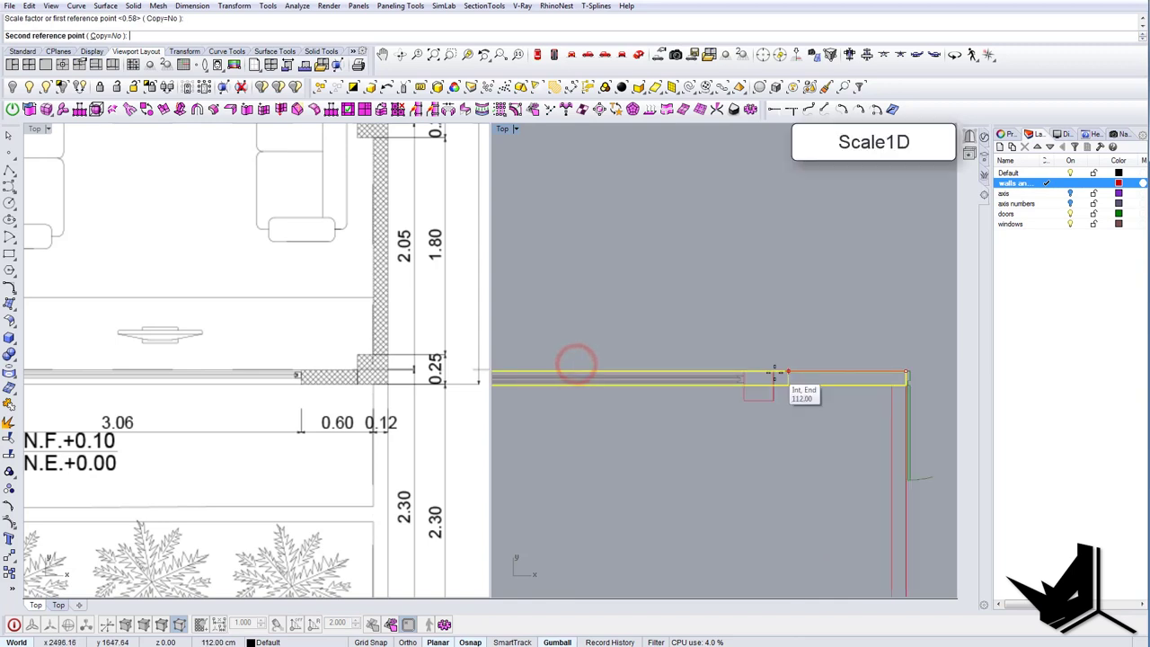
{"action": "left_click", "coordinate": [775, 372]}
Match the properties of the shortened wall piece to those of the adjacent column.
{"action": "left_click_drag", "start_coordinate": [840, 410], "coordinate": [806, 376]}
{"action": "right_click_drag", "start_coordinate": [805, 362], "coordinate": [811, 334]}
{"action": "type", "text": "MAT"}
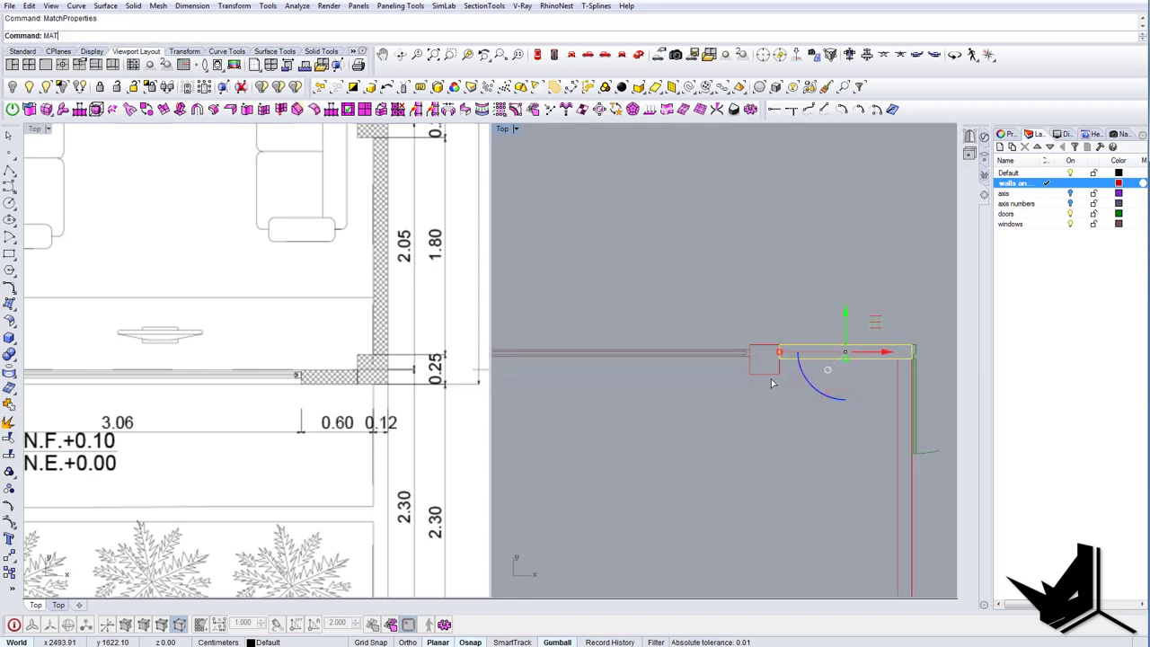
{"action": "key", "text": "Return"}
{"action": "left_click", "coordinate": [768, 373]}
Draw a line along the inner wall face of the upper left window, from one column to the other.
{"action": "right_click_drag", "start_coordinate": [742, 390], "coordinate": [753, 398]}
{"action": "type", "text": "L"}
{"action": "key", "text": "Return"}
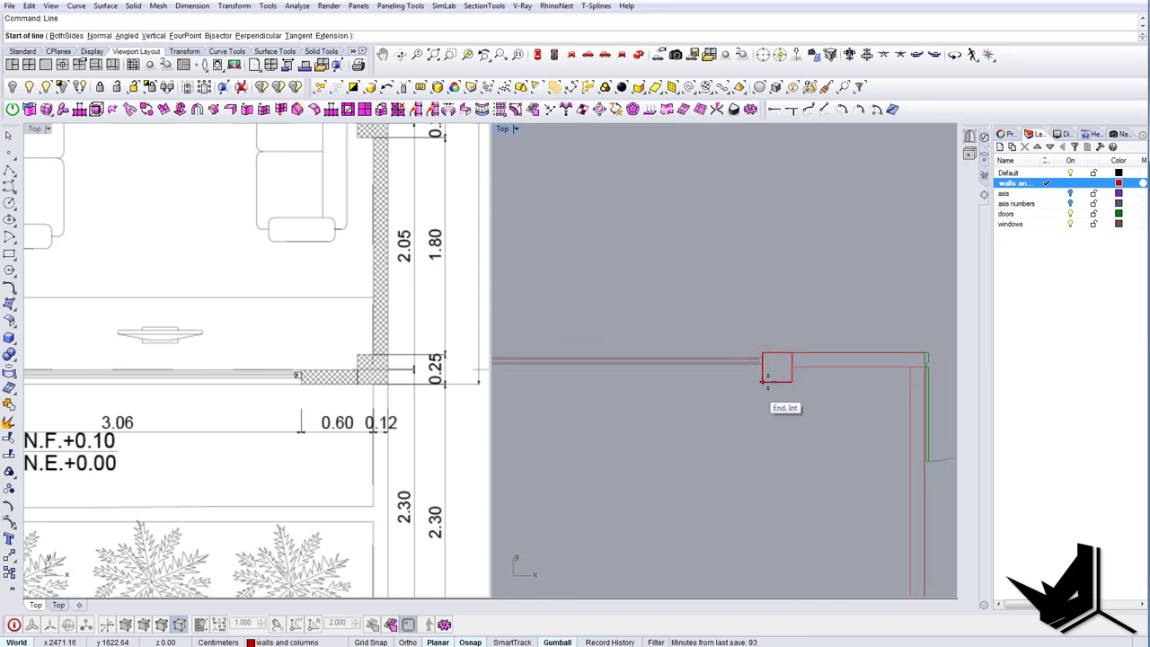
{"action": "scroll", "coordinate": [766, 383], "scroll_direction": "up", "scroll_amount": 5}
{"action": "left_click", "coordinate": [816, 349]}
{"action": "scroll", "coordinate": [816, 350], "scroll_direction": "down", "scroll_amount": 6}
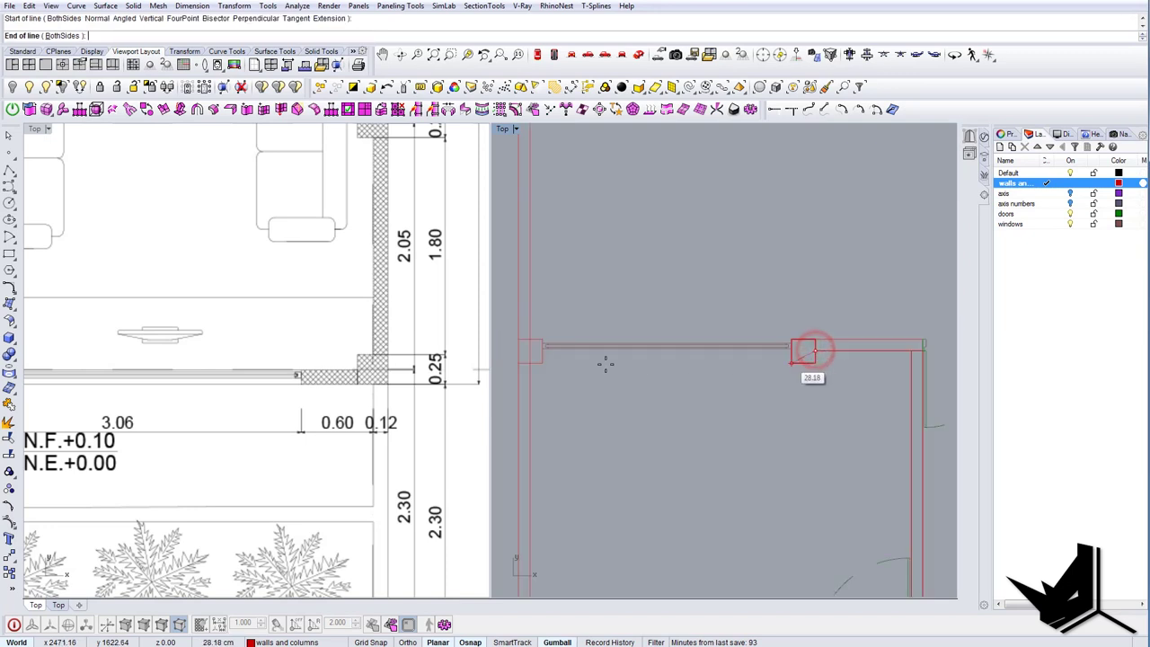
{"action": "left_click", "coordinate": [543, 350]}
Make the Default layer current and draw a line along the window's outer wall face between the two columns.
{"action": "left_click", "coordinate": [1046, 174]}
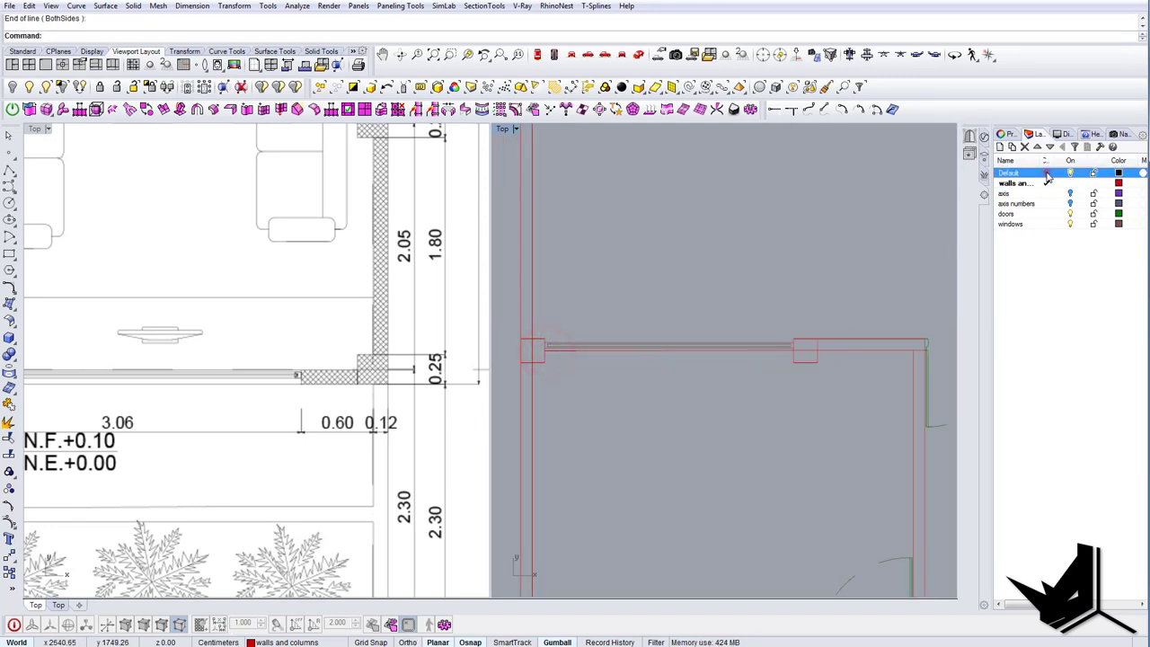
{"action": "right_click_drag", "start_coordinate": [812, 309], "coordinate": [719, 314]}
{"action": "scroll", "coordinate": [724, 328], "scroll_direction": "up", "scroll_amount": 4}
{"action": "key", "text": "Return"}
{"action": "left_click", "coordinate": [692, 346]}
{"action": "scroll", "coordinate": [638, 345], "scroll_direction": "down", "scroll_amount": 4}
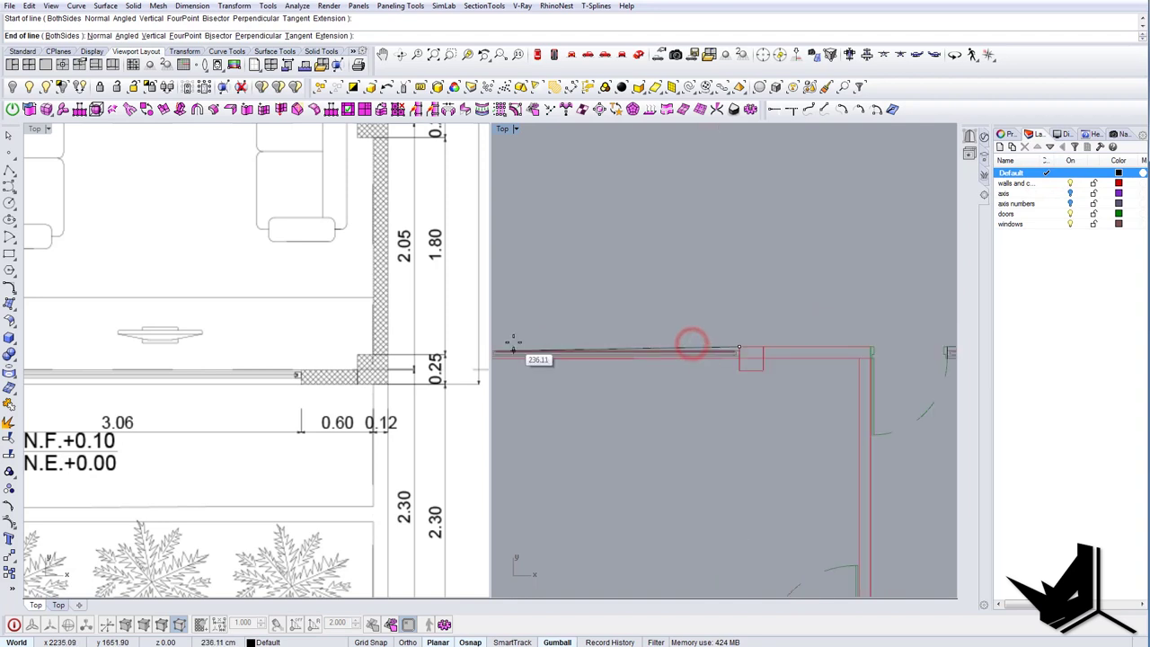
{"action": "right_click_drag", "start_coordinate": [513, 342], "coordinate": [673, 363]}
{"action": "scroll", "coordinate": [660, 364], "scroll_direction": "up", "scroll_amount": 7}
{"action": "left_click", "coordinate": [666, 373]}
End the outer wall-face line at the upper left window's left column and delete the window's inner wall-face line.
{"action": "scroll", "coordinate": [676, 382], "scroll_direction": "down", "scroll_amount": 3}
{"action": "left_click", "coordinate": [714, 397]}
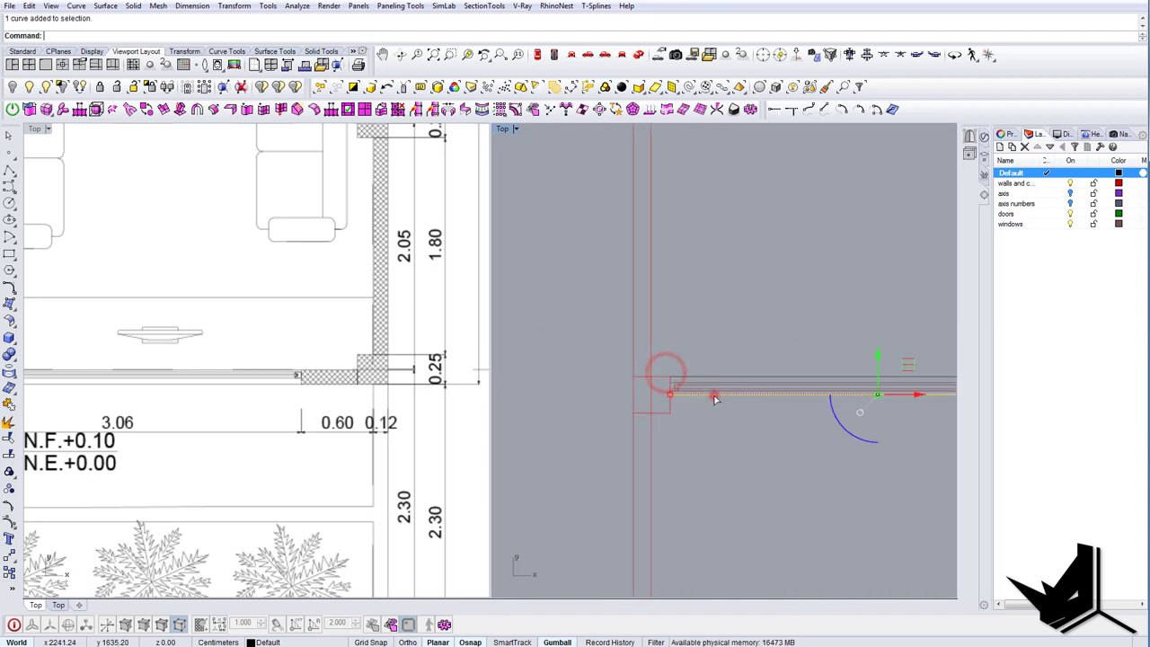
{"action": "right_click_drag", "start_coordinate": [739, 404], "coordinate": [608, 393]}
{"action": "scroll", "coordinate": [747, 411], "scroll_direction": "down", "scroll_amount": 5}
{"action": "scroll", "coordinate": [742, 409], "scroll_direction": "up", "scroll_amount": 8}
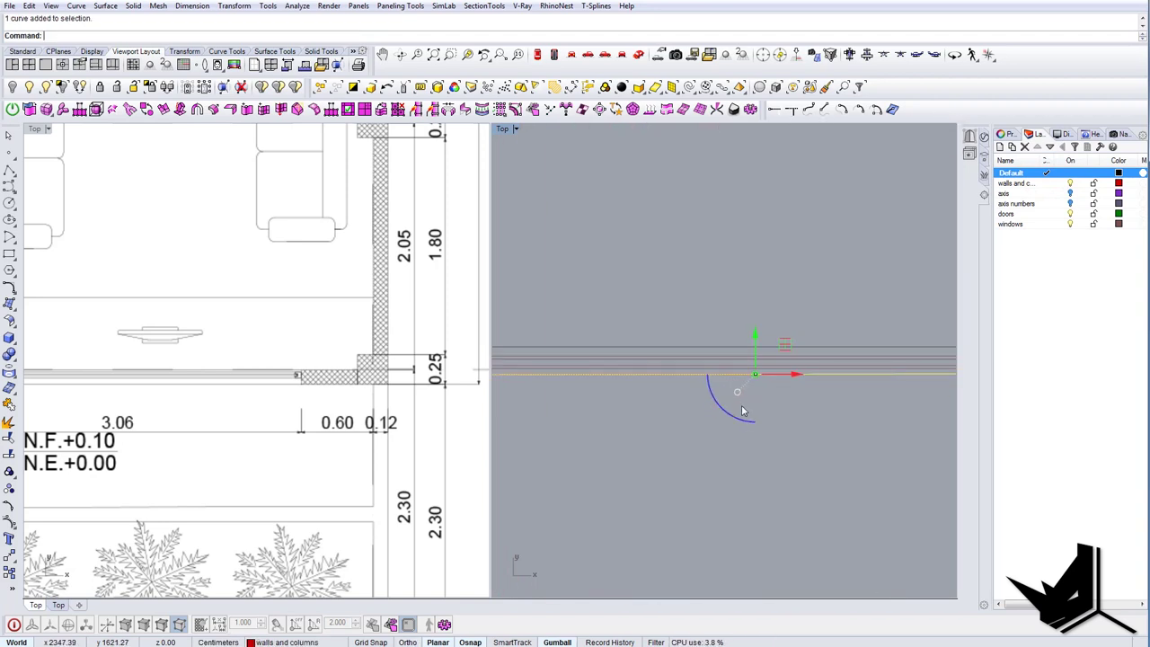
Copy the upper left window's outer wall-face line straight down onto the inner wall face.
{"action": "left_click", "coordinate": [776, 347]}
{"action": "right_click_drag", "start_coordinate": [774, 361], "coordinate": [621, 363]}
{"action": "scroll", "coordinate": [881, 350], "scroll_direction": "up", "scroll_amount": 6}
{"action": "type", "text": "copy"}
{"action": "key", "text": "Return"}
{"action": "left_click", "coordinate": [806, 347]}
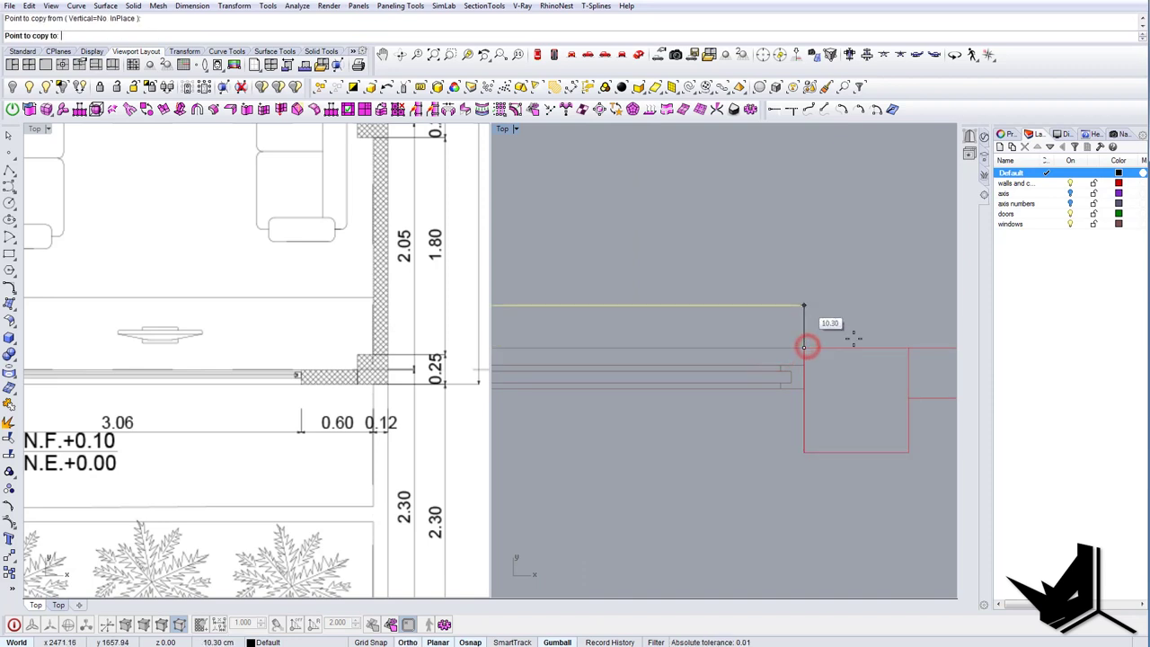
{"action": "left_click", "coordinate": [910, 398], "text": "shift"}
{"action": "right_click", "coordinate": [911, 398]}
{"action": "scroll", "coordinate": [890, 400], "scroll_direction": "down", "scroll_amount": 9}
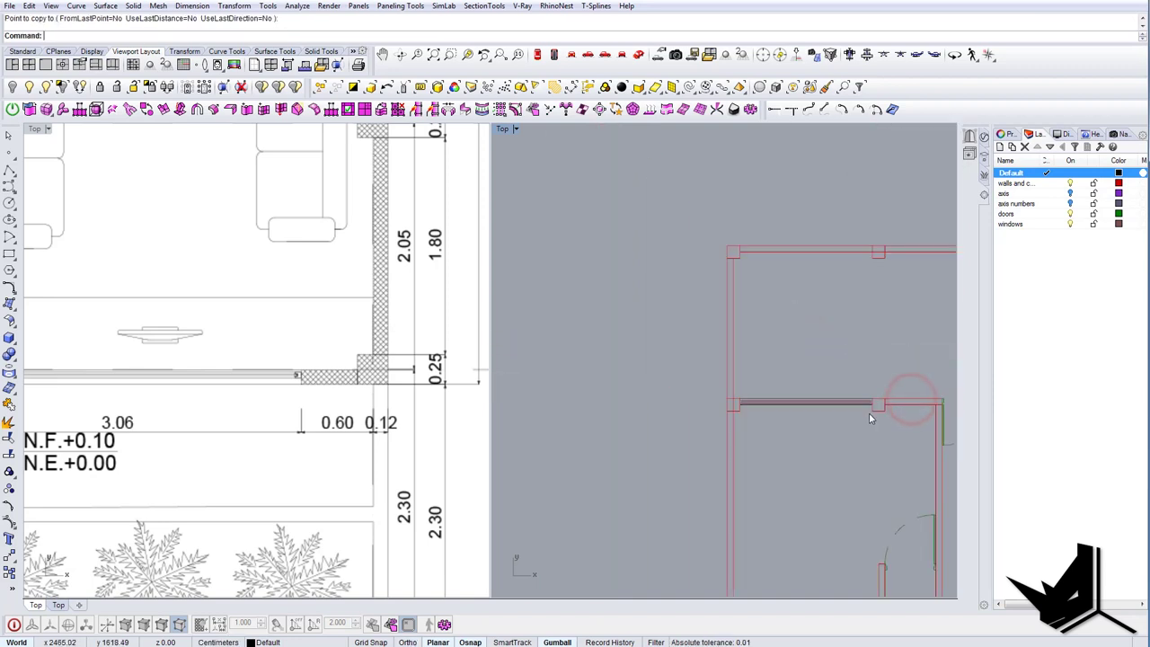
Examine the wall-face lines at the upper right window and the front window of the plan.
{"action": "right_click_drag", "start_coordinate": [869, 413], "coordinate": [638, 361]}
{"action": "scroll", "coordinate": [638, 360], "scroll_direction": "down", "scroll_amount": 2}
{"action": "scroll", "coordinate": [762, 356], "scroll_direction": "up", "scroll_amount": 8}
{"action": "scroll", "coordinate": [716, 351], "scroll_direction": "up", "scroll_amount": 6}
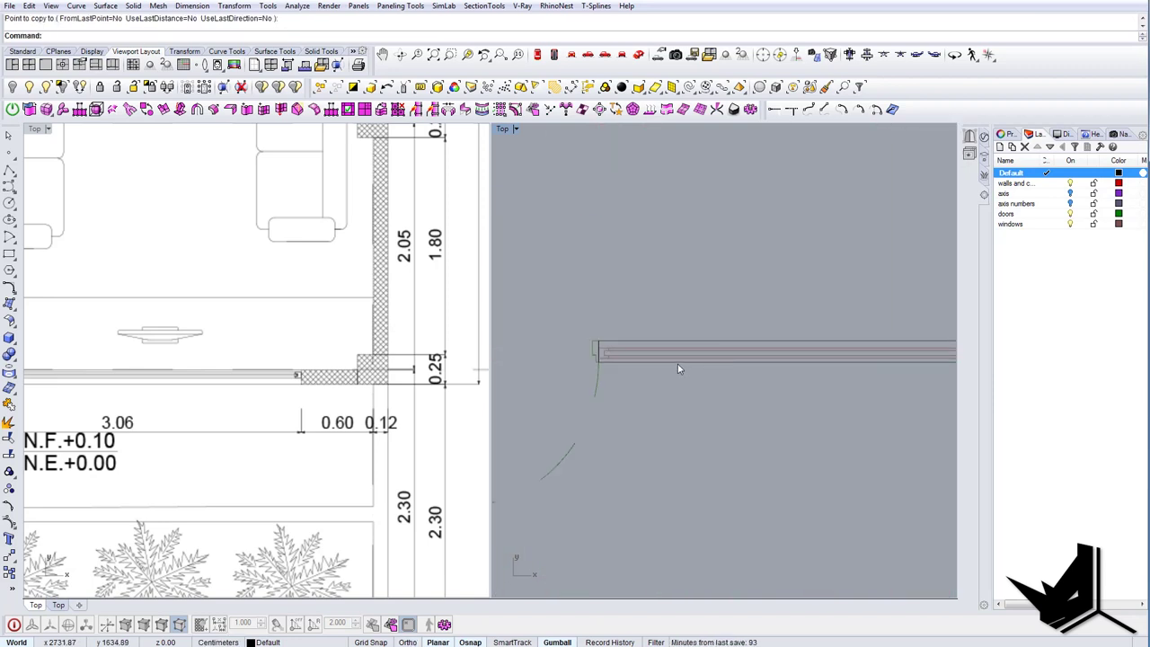
{"action": "left_click", "coordinate": [678, 363]}
{"action": "scroll", "coordinate": [714, 378], "scroll_direction": "down", "scroll_amount": 5}
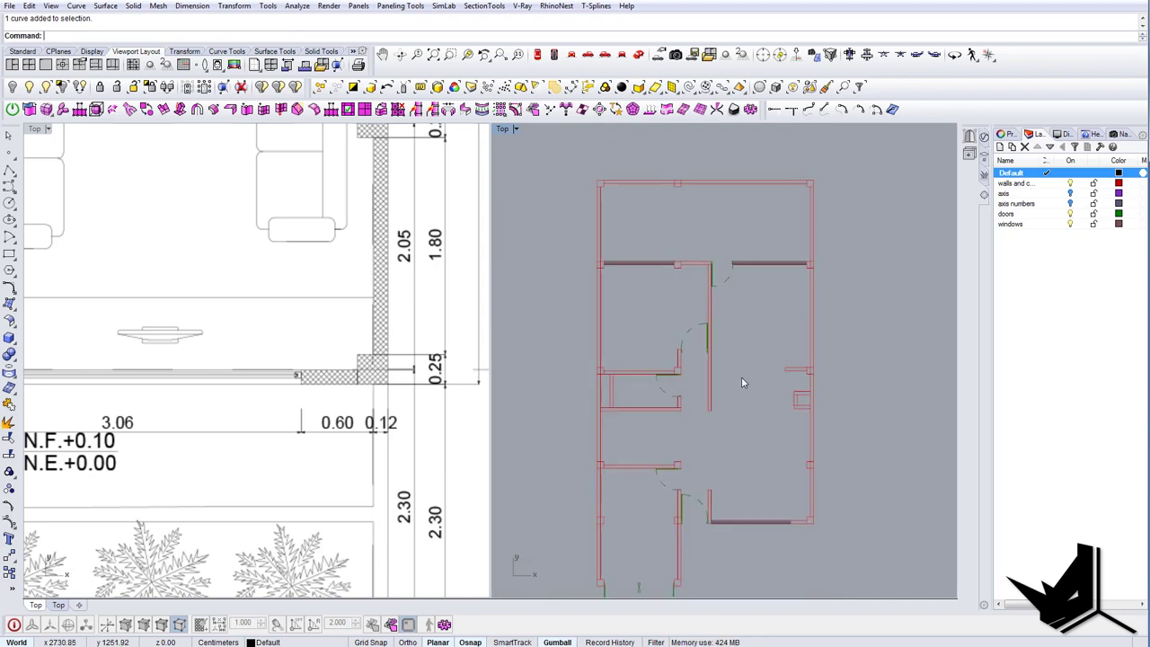
{"action": "mouse_move", "coordinate": [766, 448]}
{"action": "right_mouse_down"}
{"action": "mouse_move", "coordinate": [759, 404]}
{"action": "mouse_move", "coordinate": [739, 409]}
{"action": "mouse_move", "coordinate": [740, 395]}
{"action": "right_mouse_up"}
{"action": "scroll", "coordinate": [746, 413], "scroll_direction": "up", "scroll_amount": 7}
{"action": "scroll", "coordinate": [825, 398], "scroll_direction": "up", "scroll_amount": 5}
{"action": "scroll", "coordinate": [825, 398], "scroll_direction": "down", "scroll_amount": 12}
{"action": "right_click_drag", "start_coordinate": [777, 432], "coordinate": [768, 470]}
Examine the front terrace and planter dimensions on the reference drawing.
{"action": "right_click_drag", "start_coordinate": [277, 454], "coordinate": [213, 403]}
{"action": "scroll", "coordinate": [213, 397], "scroll_direction": "down", "scroll_amount": 10}
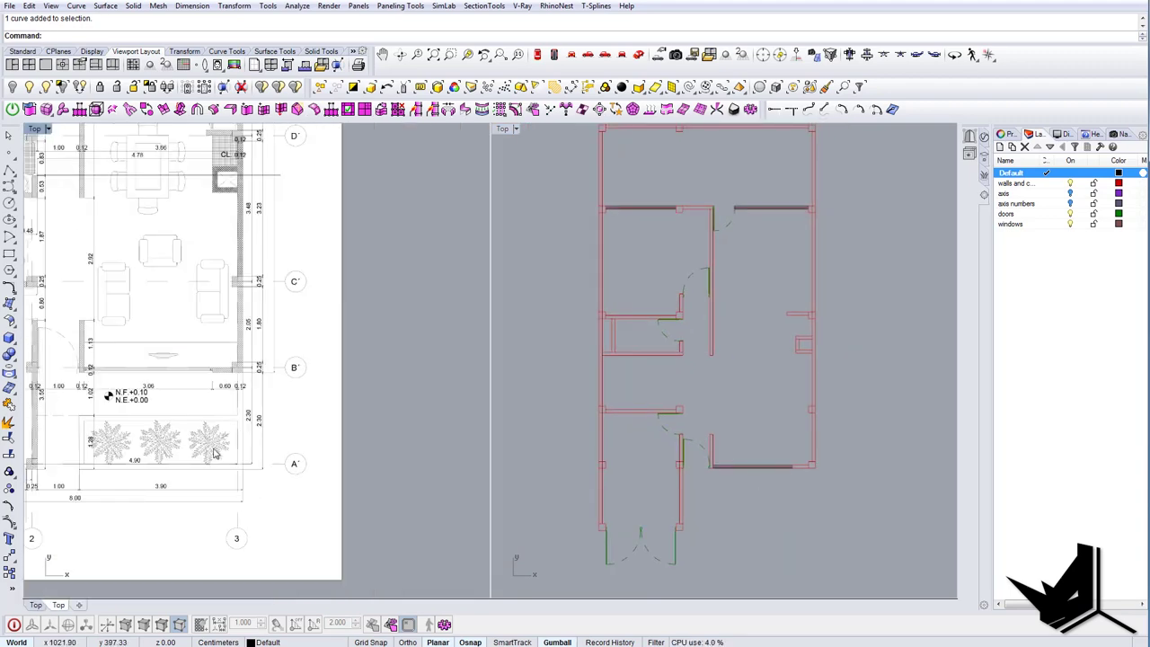
{"action": "right_click_drag", "start_coordinate": [213, 449], "coordinate": [314, 454]}
{"action": "scroll", "coordinate": [208, 461], "scroll_direction": "up", "scroll_amount": 2}
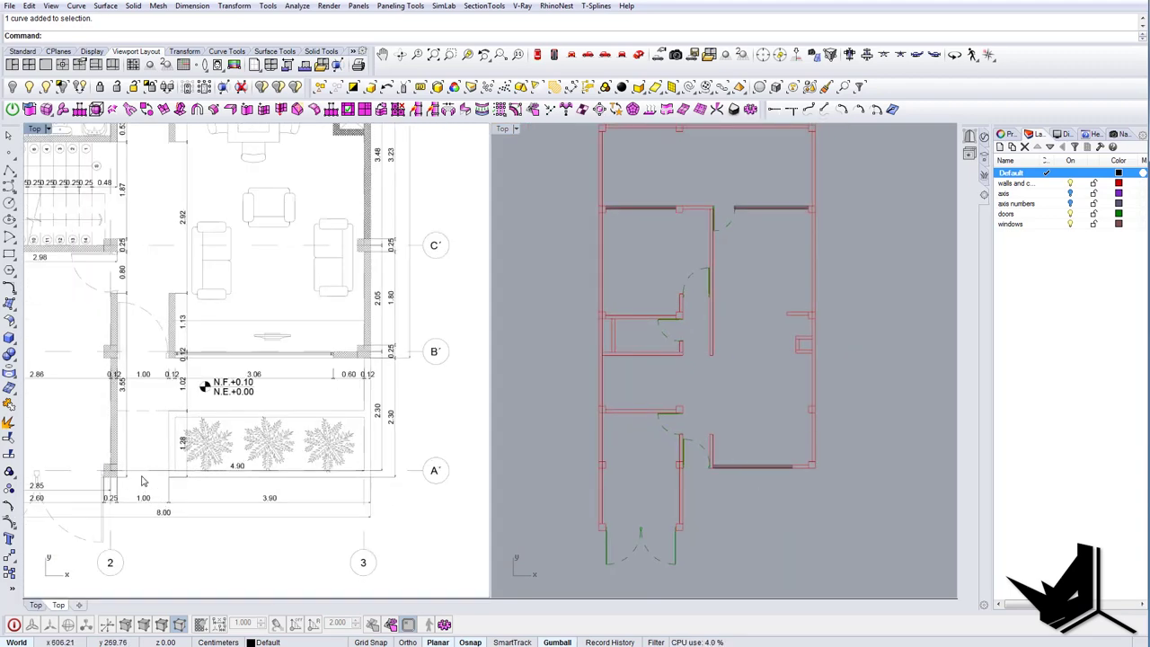
{"action": "right_click_drag", "start_coordinate": [288, 360], "coordinate": [321, 425]}
{"action": "scroll", "coordinate": [320, 425], "scroll_direction": "up", "scroll_amount": 4}
{"action": "scroll", "coordinate": [279, 446], "scroll_direction": "down", "scroll_amount": 8}
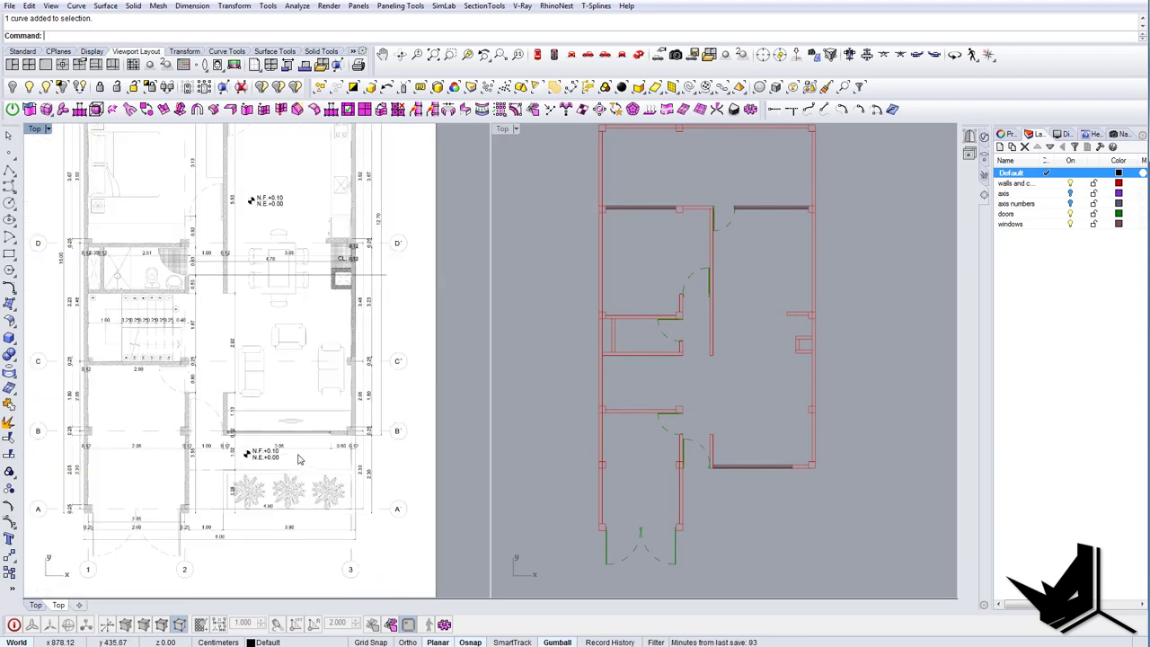
{"action": "scroll", "coordinate": [299, 459], "scroll_direction": "up", "scroll_amount": 4}
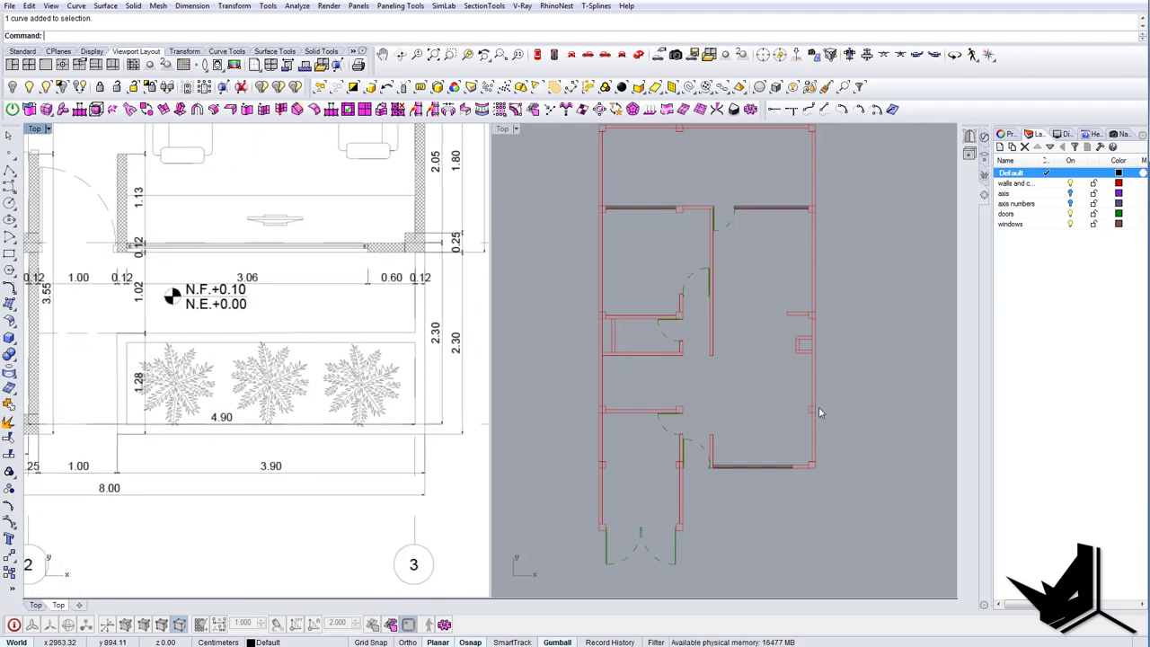
Draw a horizontal line from the front column's corner past the house's right edge, and a vertical line from the right wall corner down to it.
{"action": "right_click_drag", "start_coordinate": [819, 408], "coordinate": [775, 405]}
{"action": "scroll", "coordinate": [755, 534], "scroll_direction": "up", "scroll_amount": 2}
{"action": "right_click_drag", "start_coordinate": [697, 555], "coordinate": [657, 469]}
{"action": "type", "text": "l"}
{"action": "key", "text": "Return"}
{"action": "left_click", "coordinate": [607, 445]}
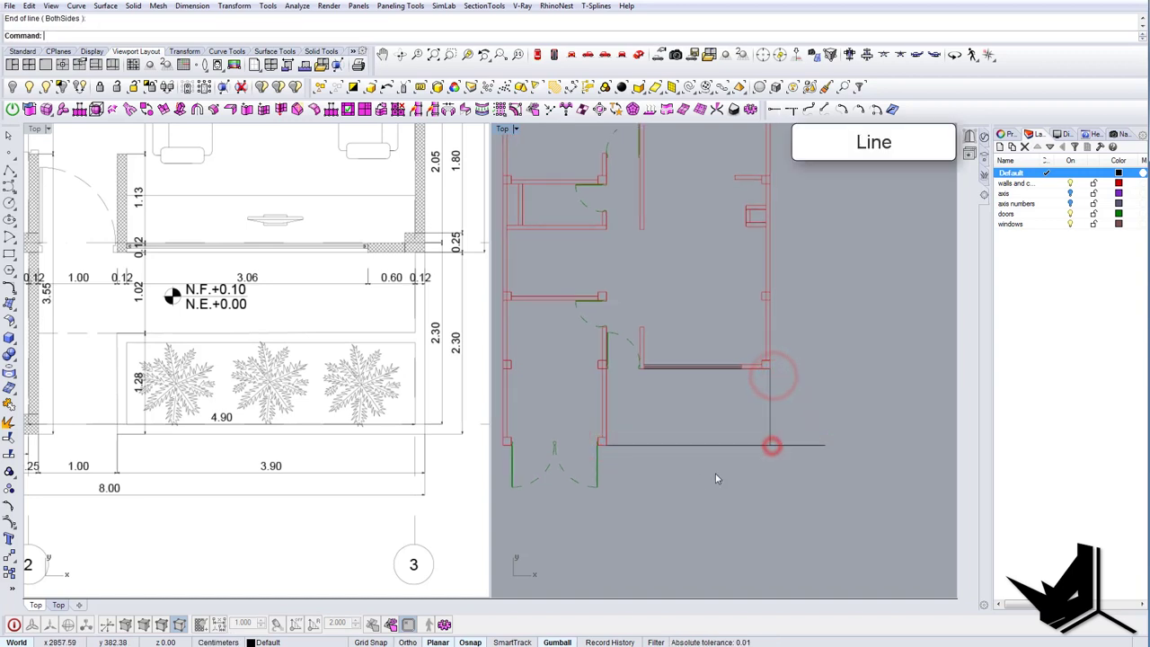
{"action": "left_click", "coordinate": [771, 444]}
Draw a vertical line from the lower corner of the wall beside the entrance door down past the terrace's front line.
{"action": "right_click_drag", "start_coordinate": [237, 405], "coordinate": [262, 420]}
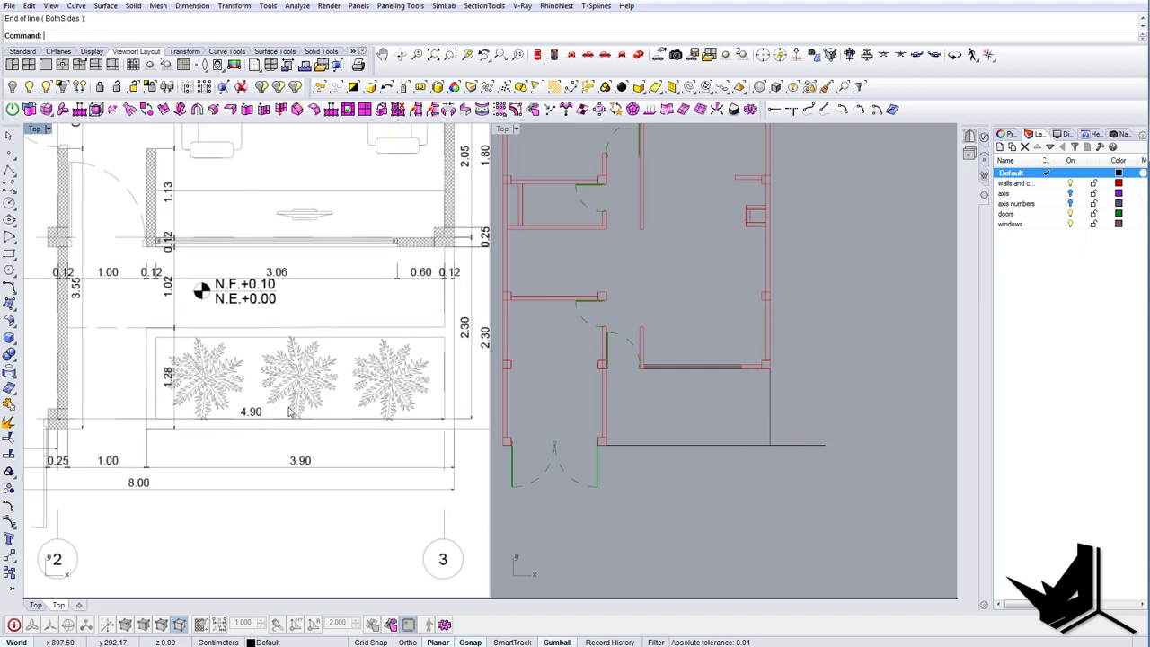
{"action": "right_click", "coordinate": [613, 373]}
{"action": "scroll", "coordinate": [637, 367], "scroll_direction": "up", "scroll_amount": 2}
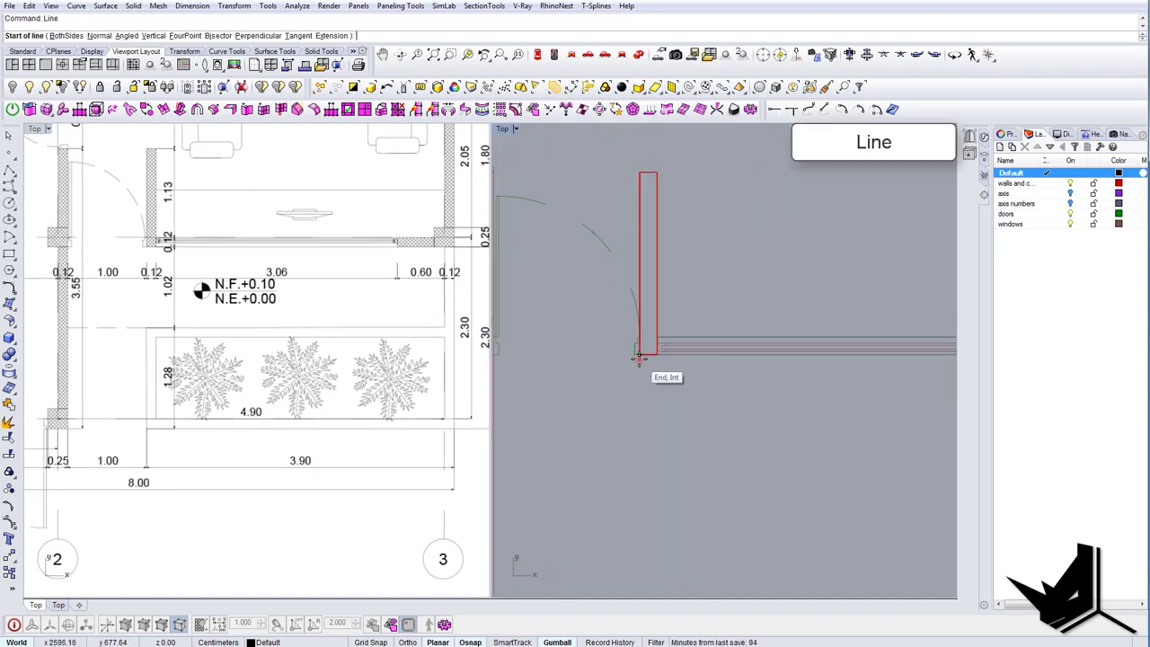
{"action": "left_click", "coordinate": [639, 358]}
{"action": "scroll", "coordinate": [639, 359], "scroll_direction": "down", "scroll_amount": 8}
{"action": "left_click", "coordinate": [647, 486], "text": "shift"}
{"action": "scroll", "coordinate": [337, 393], "scroll_direction": "down", "scroll_amount": 6}
Draw a 102 cm vertical line downward from the outer face of the wall piece beside the front window.
{"action": "right_click_drag", "start_coordinate": [214, 362], "coordinate": [251, 379]}
{"action": "scroll", "coordinate": [409, 389], "scroll_direction": "up", "scroll_amount": 6}
{"action": "scroll", "coordinate": [389, 390], "scroll_direction": "down", "scroll_amount": 4}
{"action": "scroll", "coordinate": [387, 390], "scroll_direction": "down", "scroll_amount": 2}
{"action": "scroll", "coordinate": [169, 371], "scroll_direction": "up", "scroll_amount": 4}
{"action": "scroll", "coordinate": [292, 324], "scroll_direction": "up", "scroll_amount": 4}
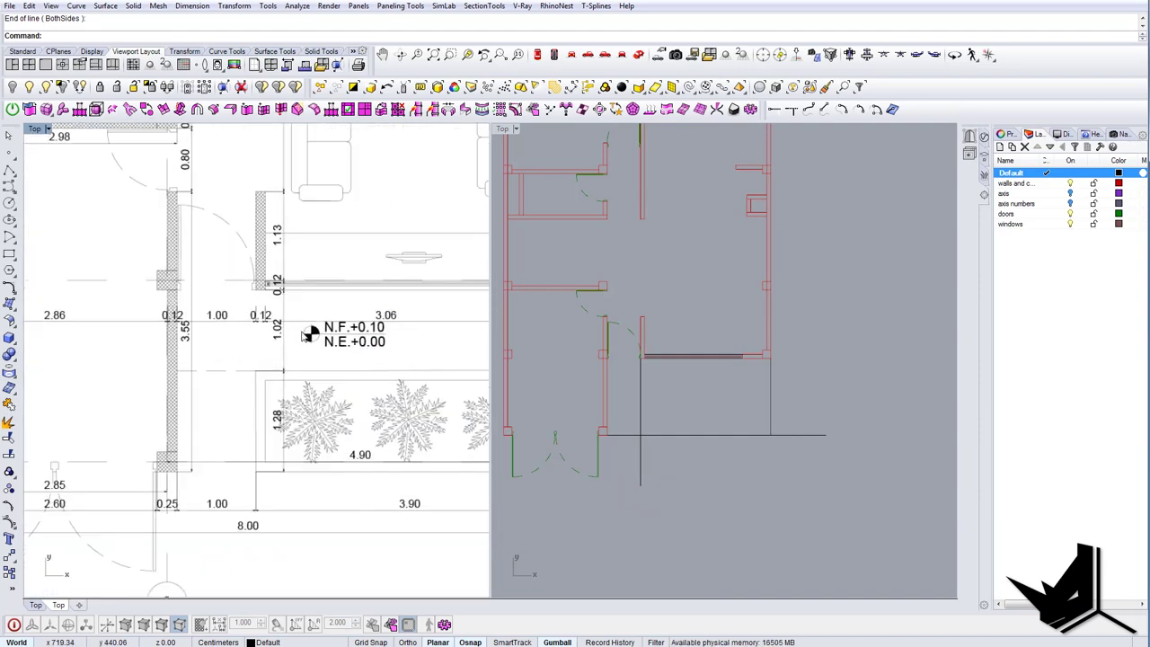
{"action": "right_click_drag", "start_coordinate": [597, 422], "coordinate": [562, 417]}
{"action": "right_click", "coordinate": [686, 393]}
{"action": "scroll", "coordinate": [706, 373], "scroll_direction": "up", "scroll_amount": 8}
{"action": "left_click", "coordinate": [742, 340]}
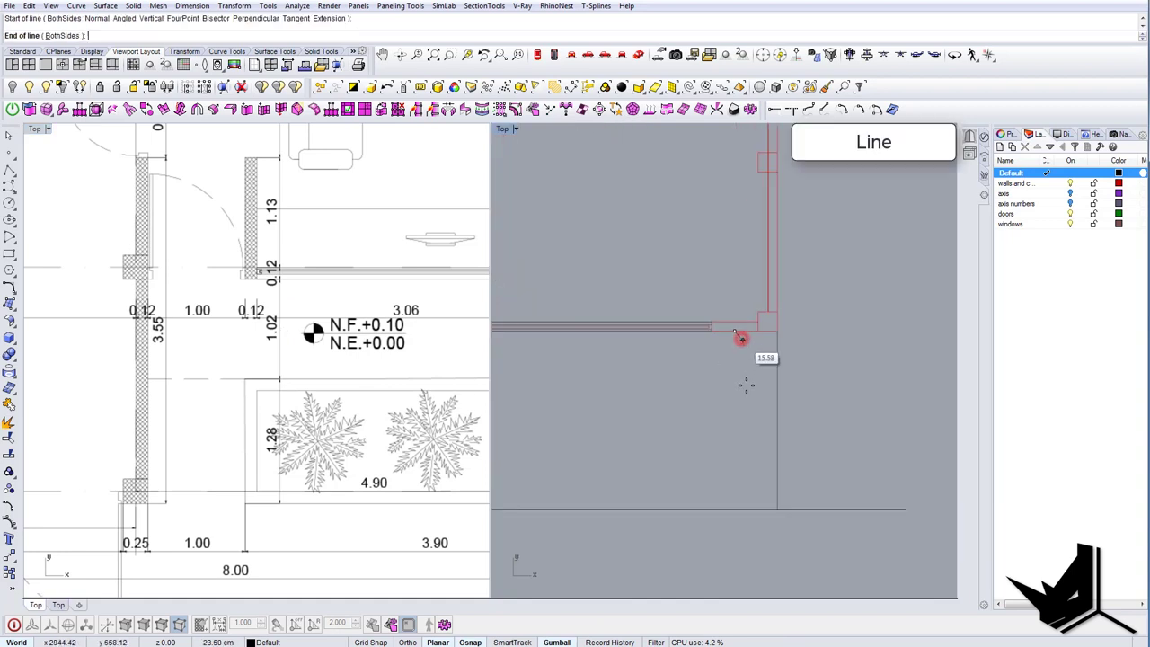
{"action": "type", "text": "102"}
{"action": "key", "text": "Return"}
{"action": "left_click", "coordinate": [746, 399]}
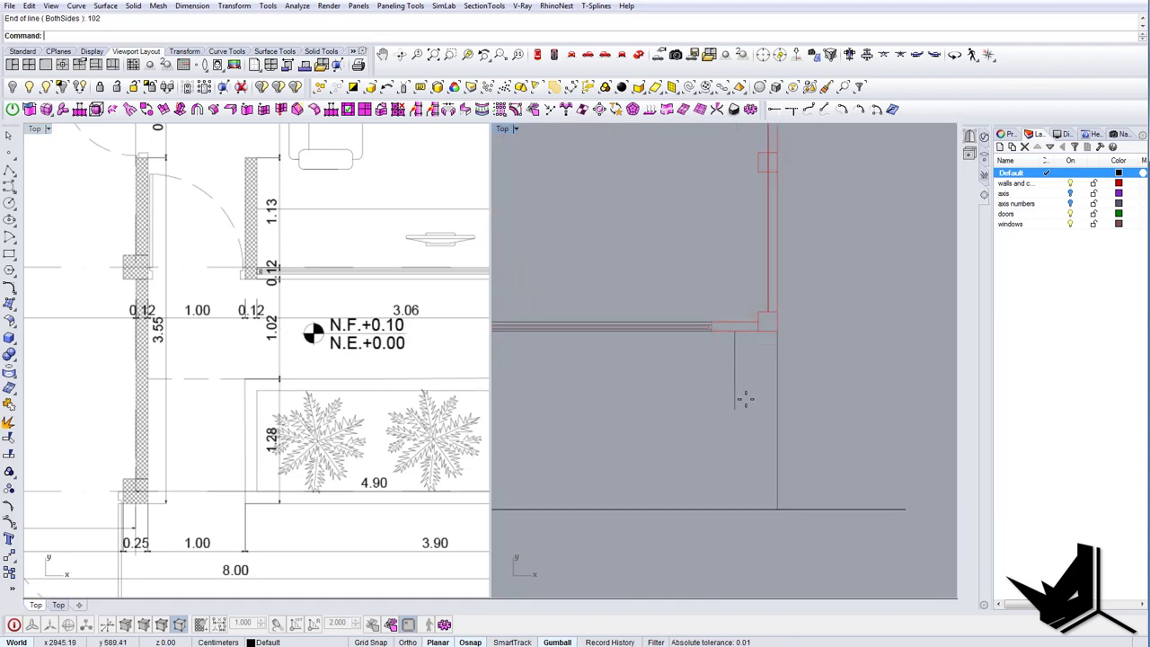
Copy the terrace's horizontal front line up to the lower end of the 102 cm line.
{"action": "scroll", "coordinate": [745, 410], "scroll_direction": "down", "scroll_amount": 8}
{"action": "left_click_drag", "start_coordinate": [801, 495], "coordinate": [775, 446]}
{"action": "scroll", "coordinate": [709, 446], "scroll_direction": "up", "scroll_amount": 6}
{"action": "type", "text": "copy"}
{"action": "key", "text": "Return"}
{"action": "left_click", "coordinate": [722, 465]}
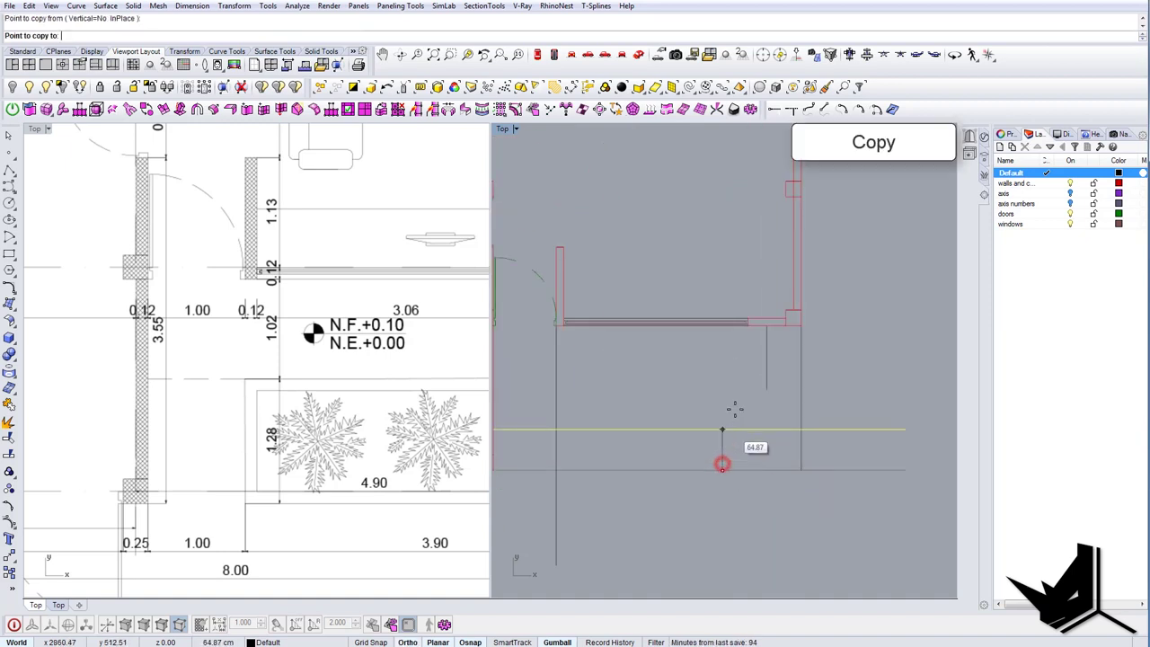
{"action": "left_click", "coordinate": [766, 389]}
{"action": "right_click", "coordinate": [766, 389]}
{"action": "right_click_drag", "start_coordinate": [397, 406], "coordinate": [278, 406]}
{"action": "scroll", "coordinate": [277, 406], "scroll_direction": "down", "scroll_amount": 4}
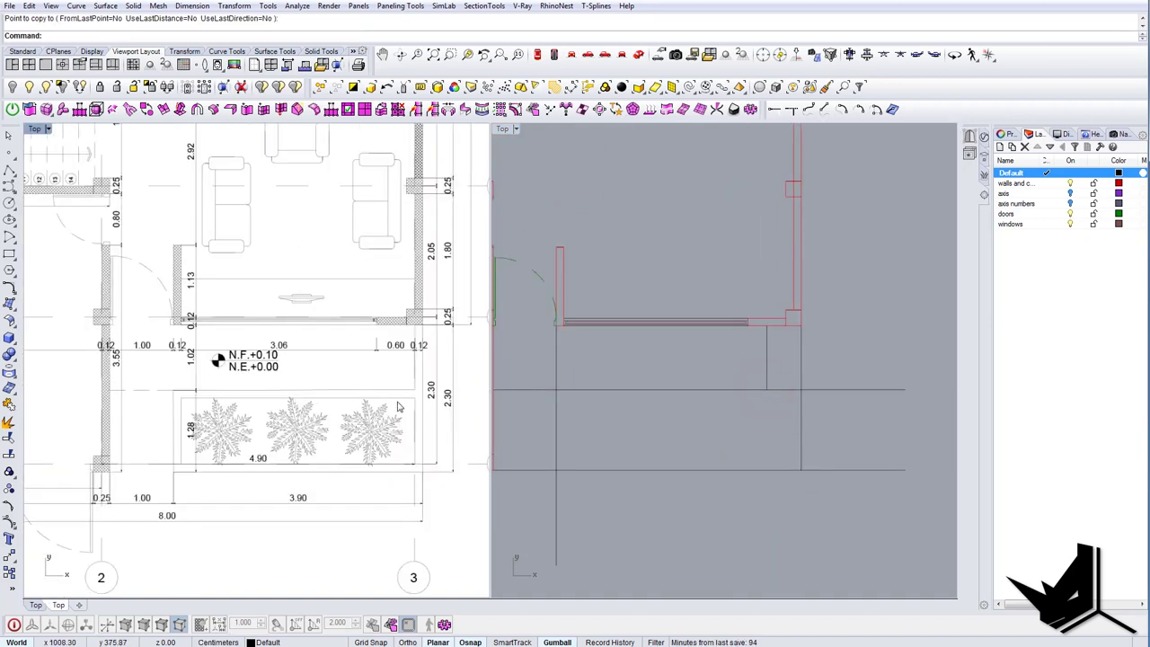
{"action": "scroll", "coordinate": [399, 406], "scroll_direction": "up", "scroll_amount": 2}
{"action": "right_click_drag", "start_coordinate": [822, 367], "coordinate": [807, 364]}
{"action": "left_click", "coordinate": [786, 388]}
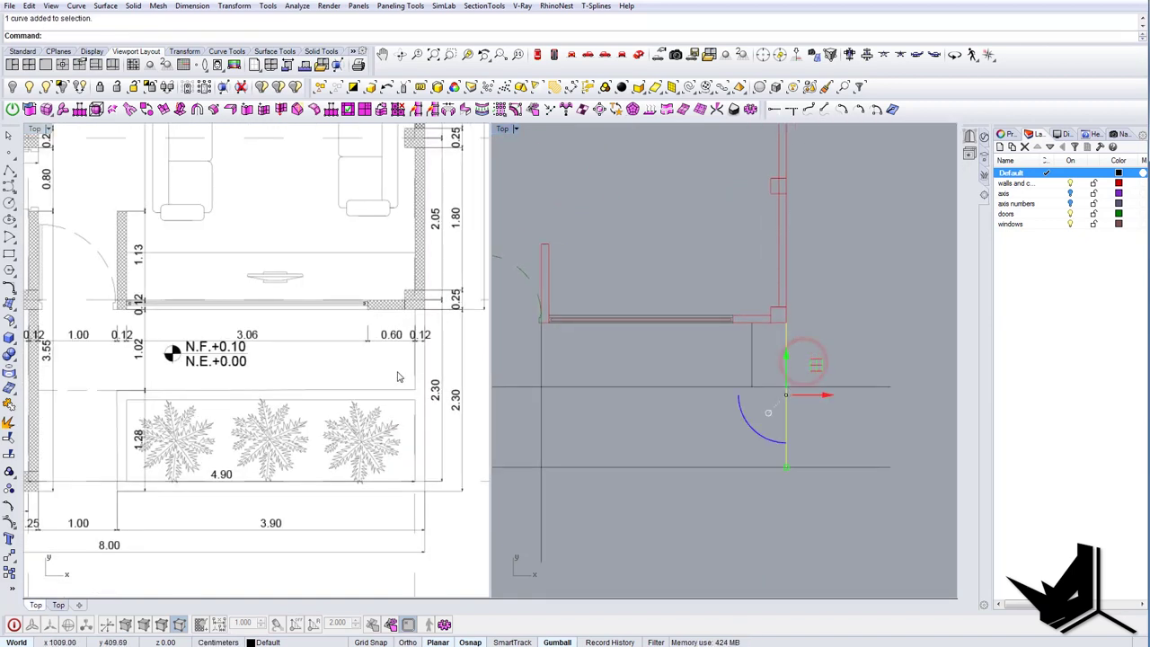
{"action": "right_click_drag", "start_coordinate": [836, 430], "coordinate": [785, 427]}
{"action": "type", "text": "o"}
{"action": "key", "text": "Return"}
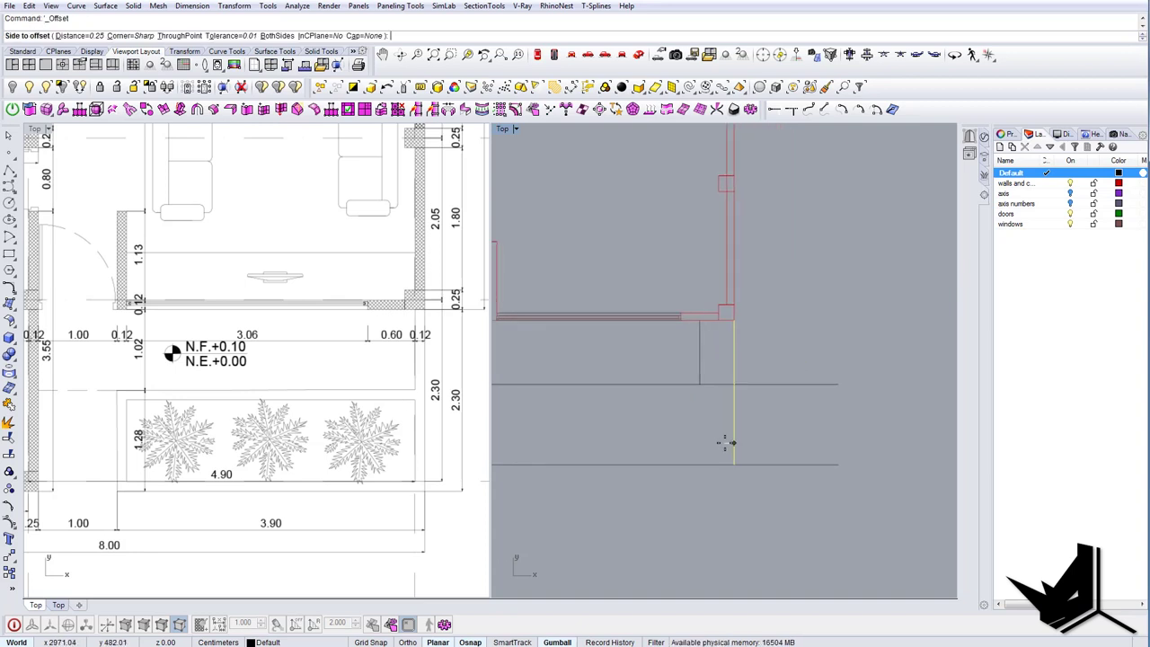
{"action": "key", "text": "Escape"}
Offset the terrace's right vertical line and its front horizontal line inward by 12 cm.
{"action": "scroll", "coordinate": [731, 455], "scroll_direction": "down", "scroll_amount": 4}
{"action": "left_click", "coordinate": [733, 454]}
{"action": "right_click_drag", "start_coordinate": [691, 438], "coordinate": [713, 446]}
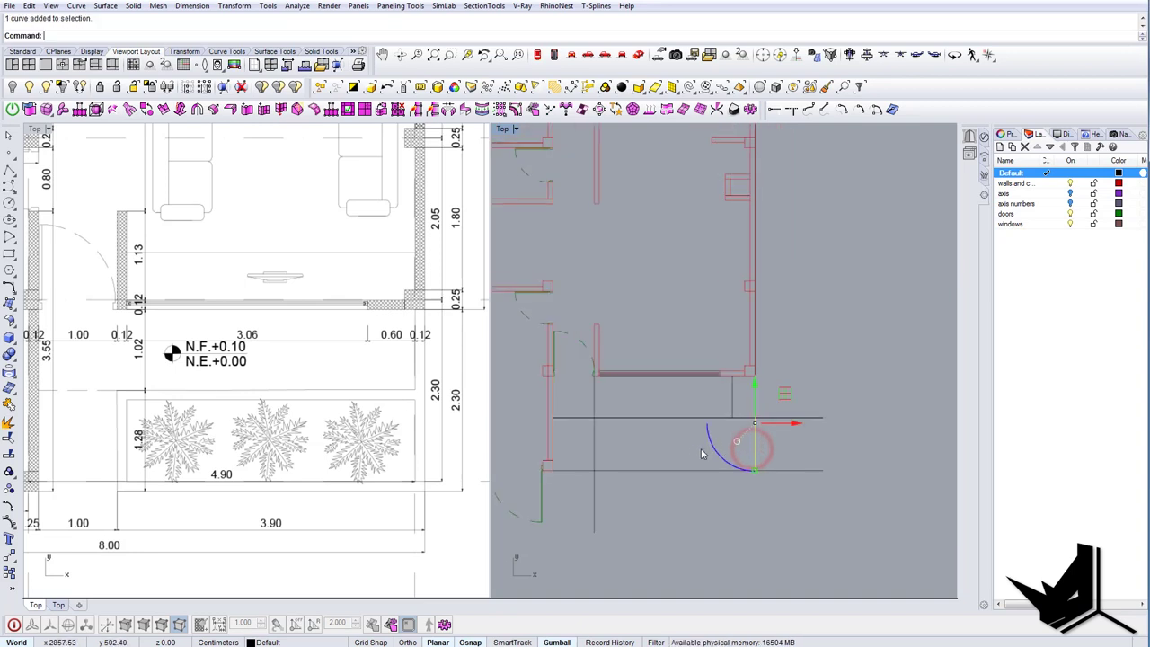
{"action": "type", "text": "o"}
{"action": "key", "text": "Return"}
{"action": "type", "text": "12"}
{"action": "key", "text": "Return"}
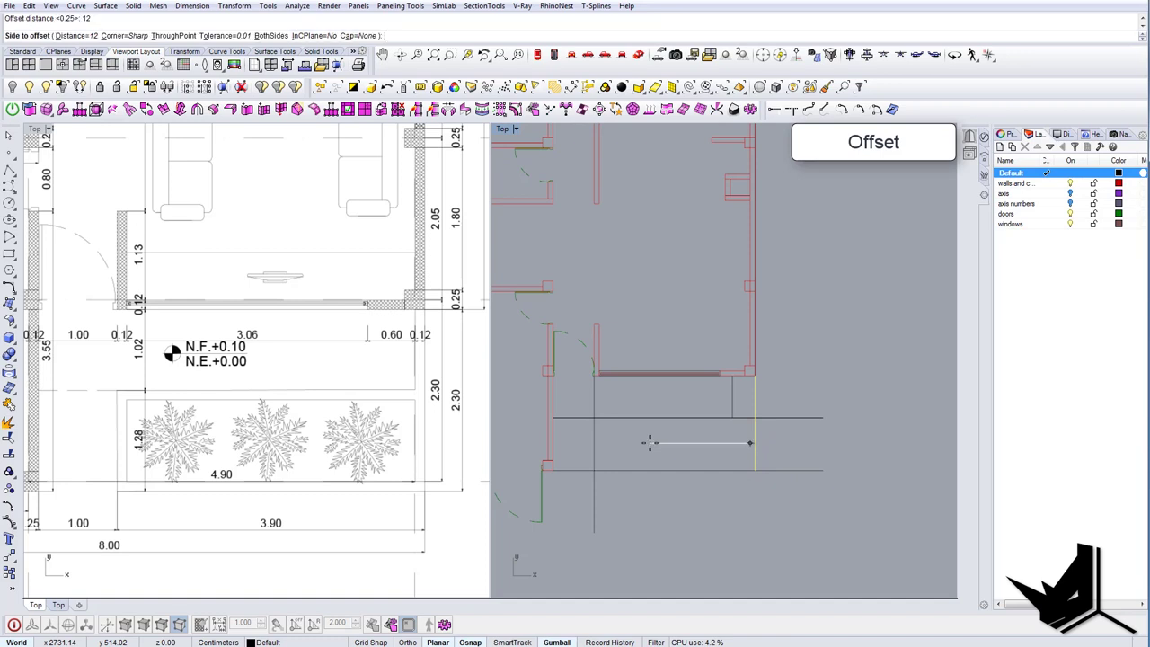
{"action": "left_click", "coordinate": [650, 443]}
{"action": "left_click_drag", "start_coordinate": [697, 498], "coordinate": [680, 449]}
{"action": "key", "text": "Return"}
{"action": "left_click", "coordinate": [681, 438]}
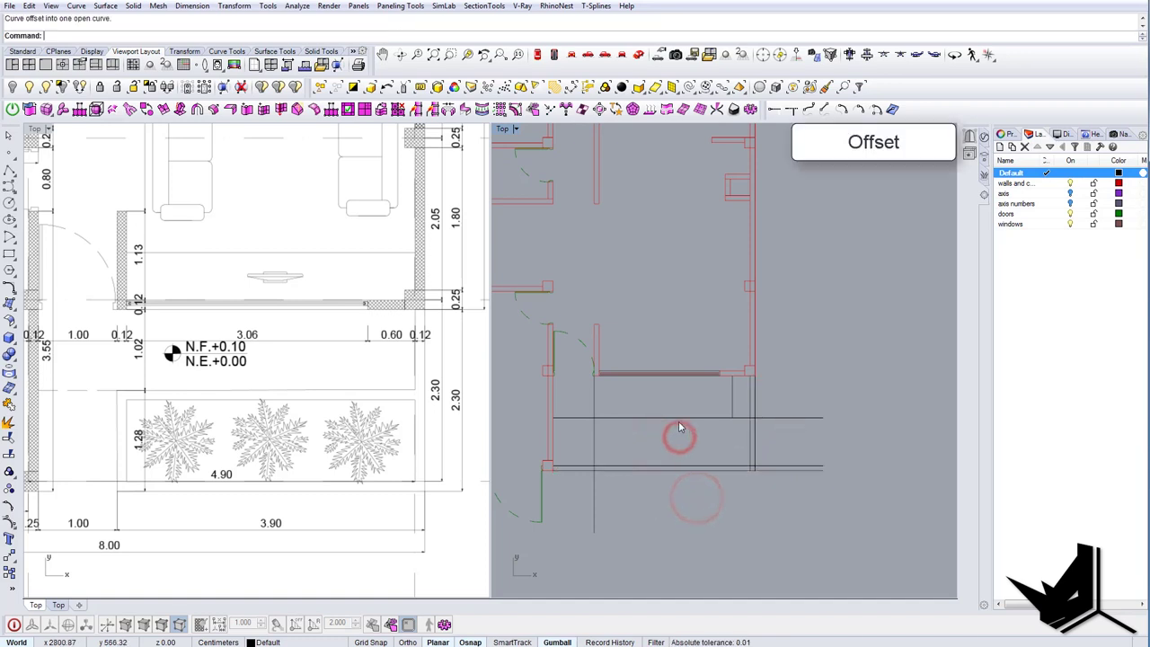
Offset the planter's rear horizontal line and left vertical line 12 cm toward the planter's inside.
{"action": "left_click", "coordinate": [677, 418]}
{"action": "key", "text": "Return"}
{"action": "left_click", "coordinate": [680, 446]}
{"action": "scroll", "coordinate": [603, 442], "scroll_direction": "up", "scroll_amount": 2}
{"action": "left_click", "coordinate": [602, 447]}
{"action": "key", "text": "Return"}
{"action": "left_click", "coordinate": [637, 444]}
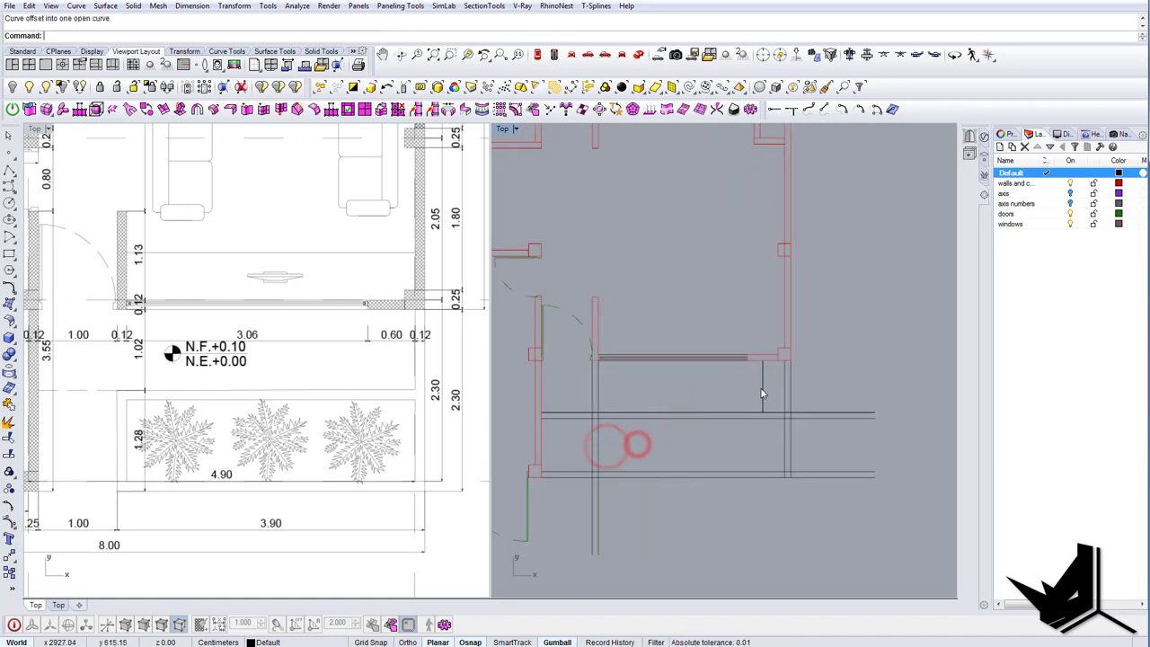
Start a CurveBoolean on all terrace and planter lines together with the adjoining corner column and wall piece.
{"action": "scroll", "coordinate": [760, 387], "scroll_direction": "up", "scroll_amount": 6}
{"action": "right_click_drag", "start_coordinate": [441, 419], "coordinate": [422, 435]}
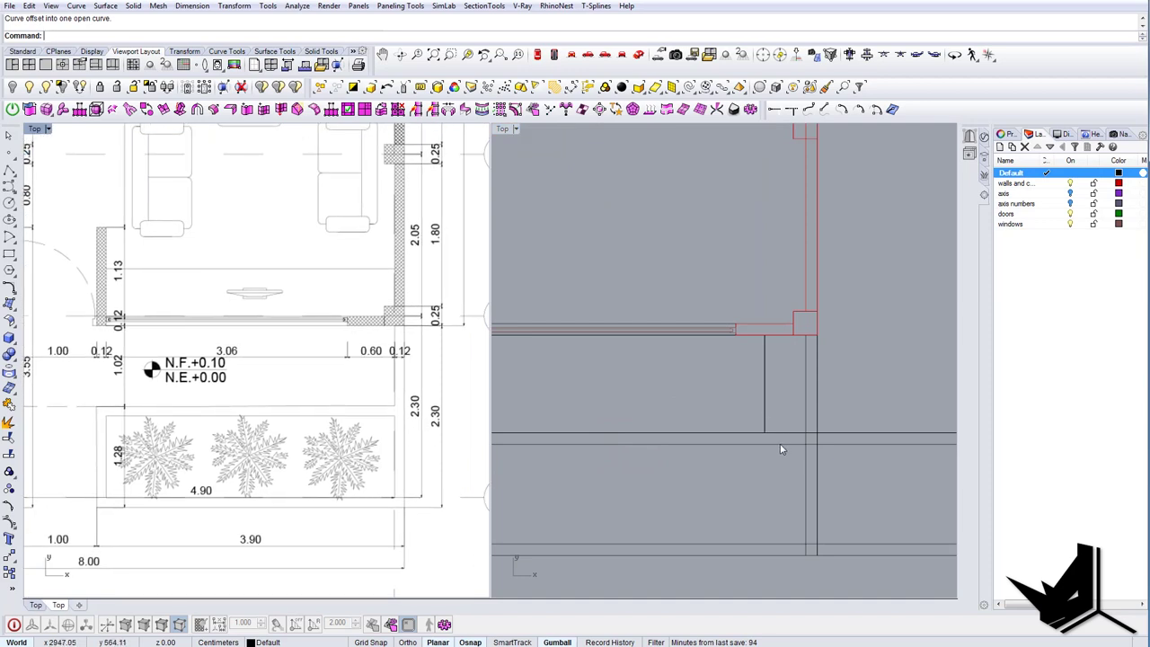
{"action": "scroll", "coordinate": [621, 473], "scroll_direction": "down", "scroll_amount": 1}
{"action": "scroll", "coordinate": [686, 468], "scroll_direction": "down", "scroll_amount": 1}
{"action": "scroll", "coordinate": [628, 442], "scroll_direction": "down", "scroll_amount": 1}
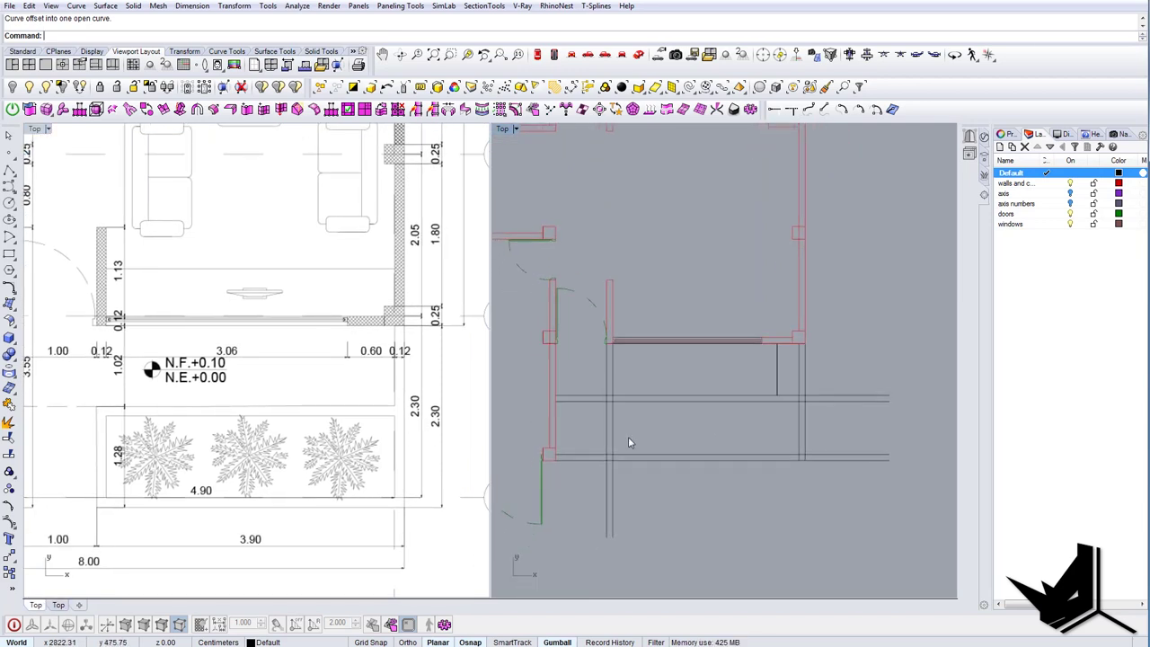
{"action": "right_click_drag", "start_coordinate": [730, 439], "coordinate": [727, 400]}
{"action": "type", "text": "cb"}
{"action": "key", "text": "Return"}
{"action": "left_click_drag", "start_coordinate": [853, 465], "coordinate": [585, 334]}
{"action": "scroll", "coordinate": [771, 342], "scroll_direction": "up", "scroll_amount": 6}
{"action": "scroll", "coordinate": [800, 340], "scroll_direction": "up", "scroll_amount": 1}
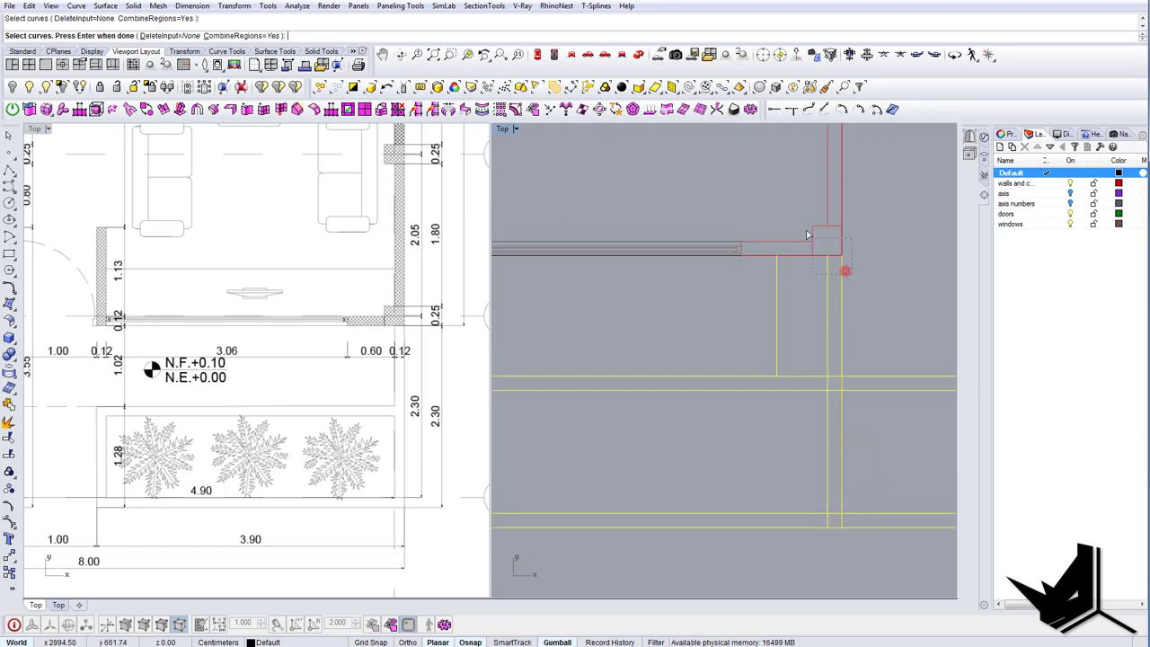
{"action": "scroll", "coordinate": [790, 312], "scroll_direction": "down", "scroll_amount": 2}
{"action": "scroll", "coordinate": [639, 332], "scroll_direction": "up", "scroll_amount": 2}
{"action": "key", "text": "Return"}
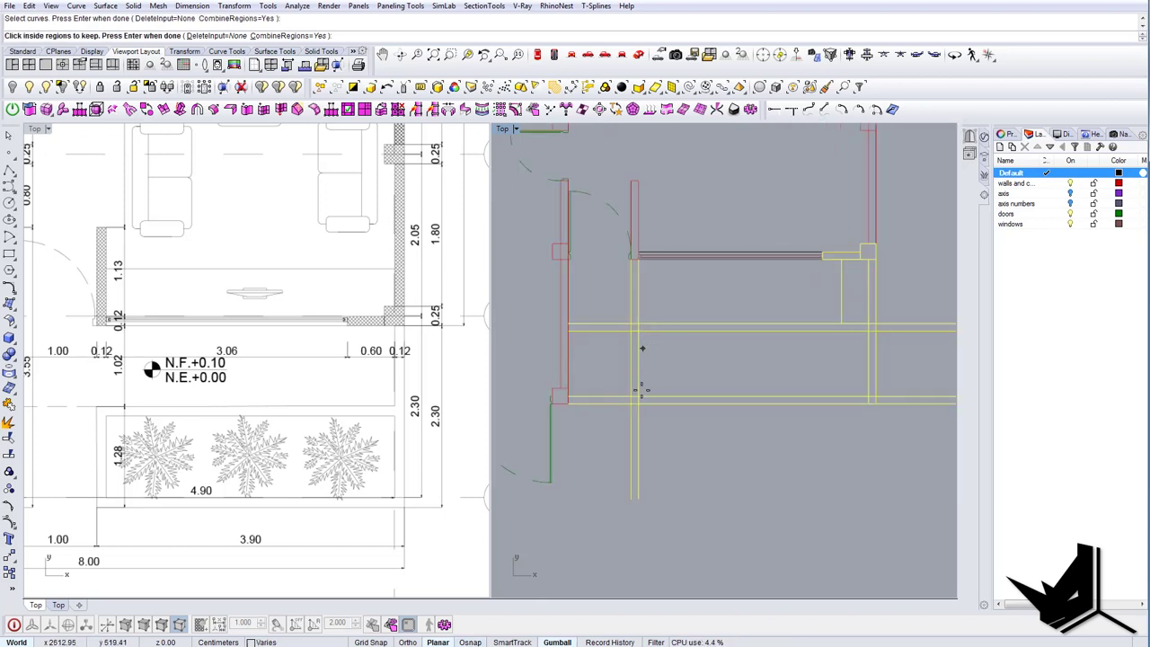
Mark the planter's left wall and rear wall strips as regions to keep.
{"action": "scroll", "coordinate": [638, 397], "scroll_direction": "up", "scroll_amount": 6}
{"action": "left_click", "coordinate": [634, 401]}
{"action": "left_click", "coordinate": [633, 364]}
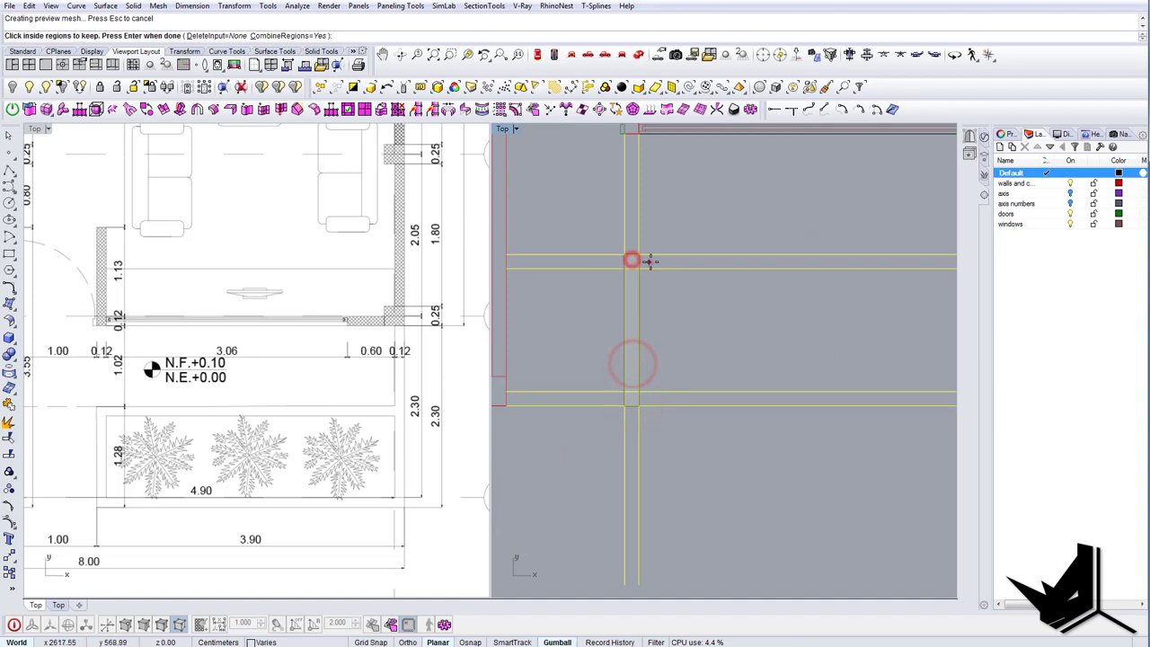
{"action": "left_click", "coordinate": [649, 262]}
{"action": "scroll", "coordinate": [684, 343], "scroll_direction": "down", "scroll_amount": 8}
{"action": "right_click_drag", "start_coordinate": [848, 309], "coordinate": [752, 323]}
{"action": "scroll", "coordinate": [752, 317], "scroll_direction": "up", "scroll_amount": 8}
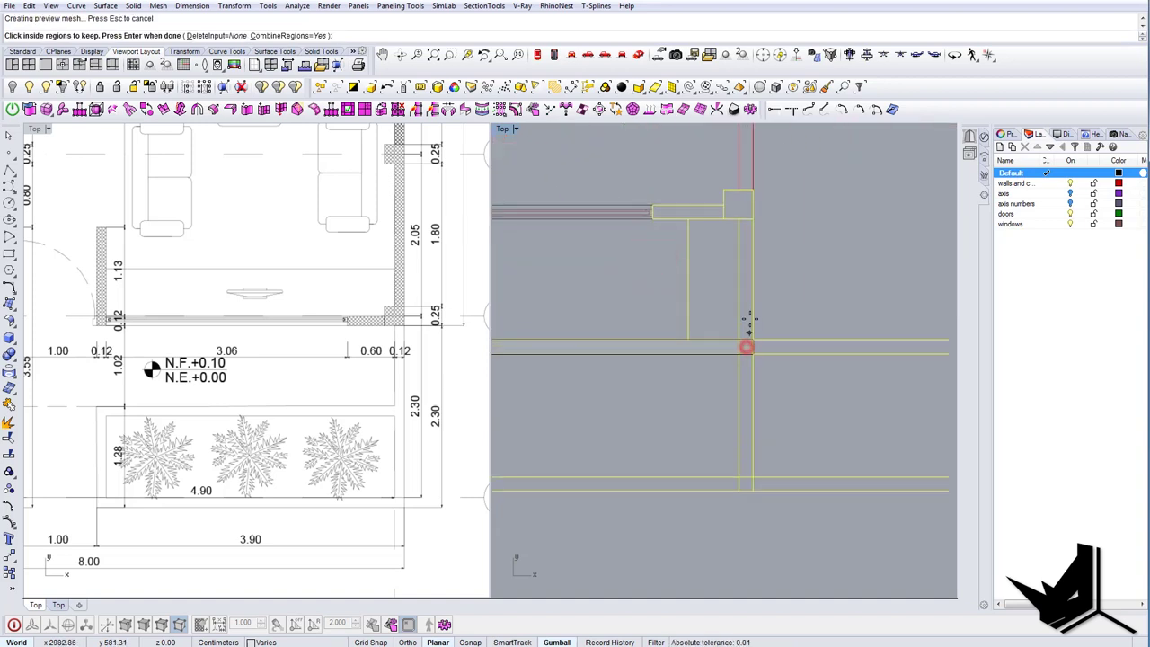
Add the right terrace wall and the planter's front wall strip to the kept regions and complete the CurveBoolean.
{"action": "left_click", "coordinate": [749, 319]}
{"action": "scroll", "coordinate": [749, 320], "scroll_direction": "down", "scroll_amount": 4}
{"action": "scroll", "coordinate": [745, 387], "scroll_direction": "up", "scroll_amount": 6}
{"action": "left_click", "coordinate": [745, 383]}
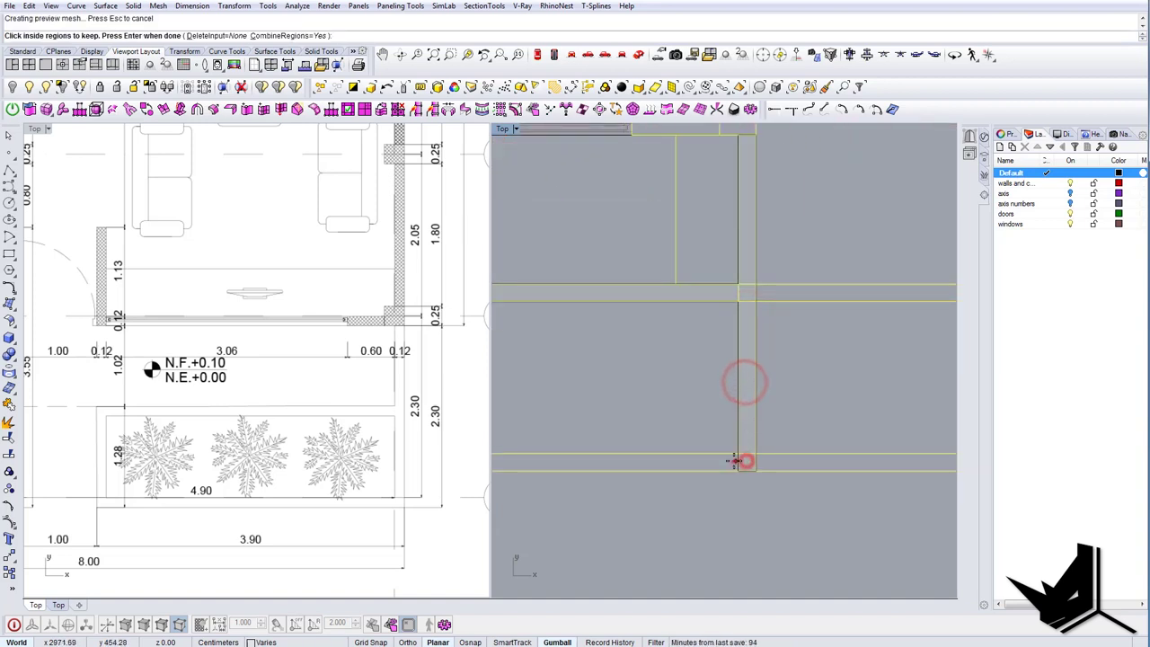
{"action": "left_click", "coordinate": [732, 461]}
{"action": "scroll", "coordinate": [742, 441], "scroll_direction": "down", "scroll_amount": 10}
{"action": "key", "text": "Return"}
Delete the four horizontal construction lines, the 102 cm helper line and the two left vertical lines around the planter.
{"action": "scroll", "coordinate": [746, 443], "scroll_direction": "up", "scroll_amount": 4}
{"action": "left_click_drag", "start_coordinate": [816, 468], "coordinate": [781, 373]}
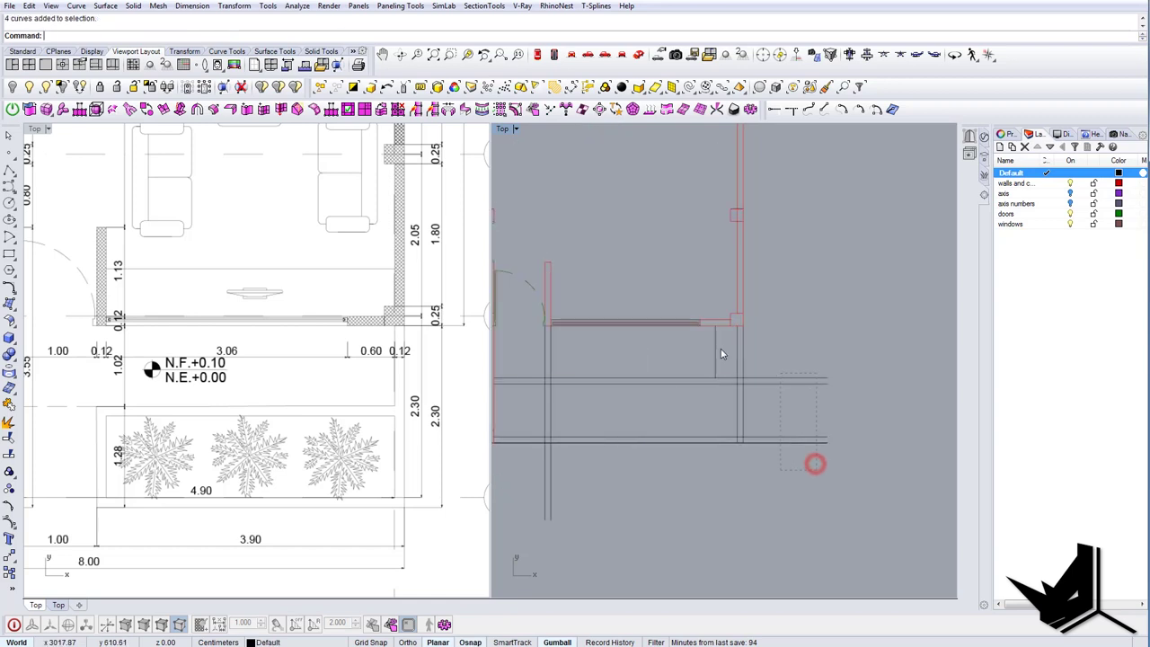
{"action": "key", "text": "Delete"}
{"action": "left_click_drag", "start_coordinate": [725, 349], "coordinate": [697, 363]}
{"action": "key", "text": "Delete"}
{"action": "left_click_drag", "start_coordinate": [580, 352], "coordinate": [530, 371]}
{"action": "key", "text": "Delete"}
{"action": "left_click_drag", "start_coordinate": [578, 498], "coordinate": [533, 478]}
{"action": "right_click_drag", "start_coordinate": [624, 457], "coordinate": [703, 461]}
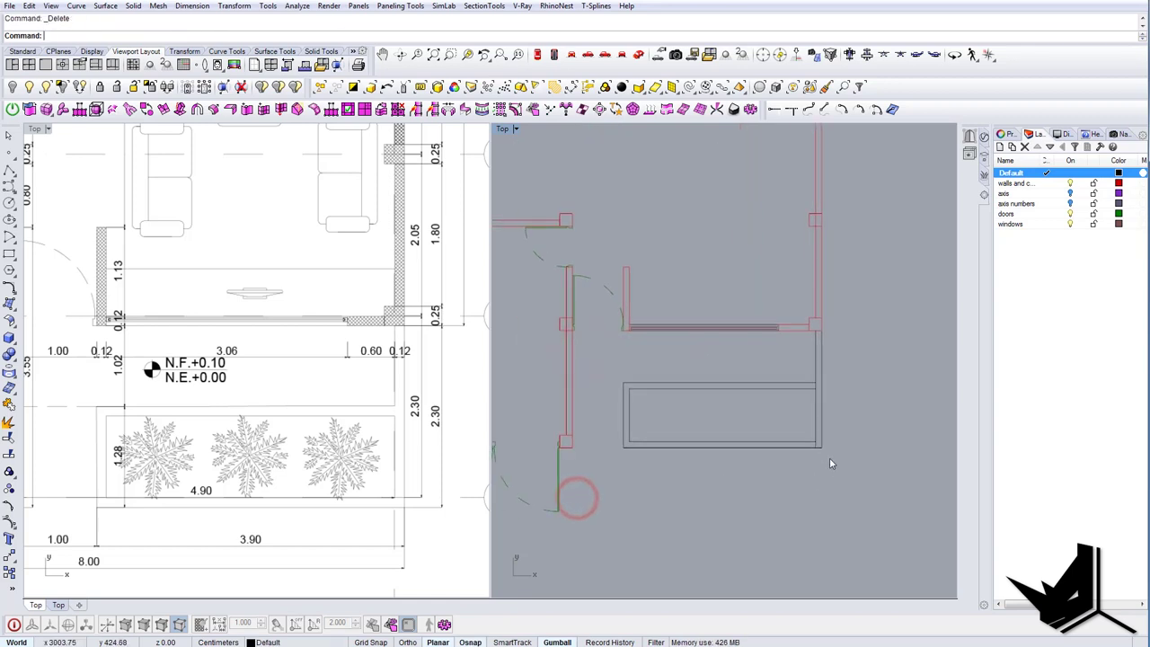
Assign the planter and side wall curves of the front terrace to the walls and columns layer.
{"action": "left_click", "coordinate": [819, 447]}
{"action": "scroll", "coordinate": [818, 449], "scroll_direction": "up", "scroll_amount": 3}
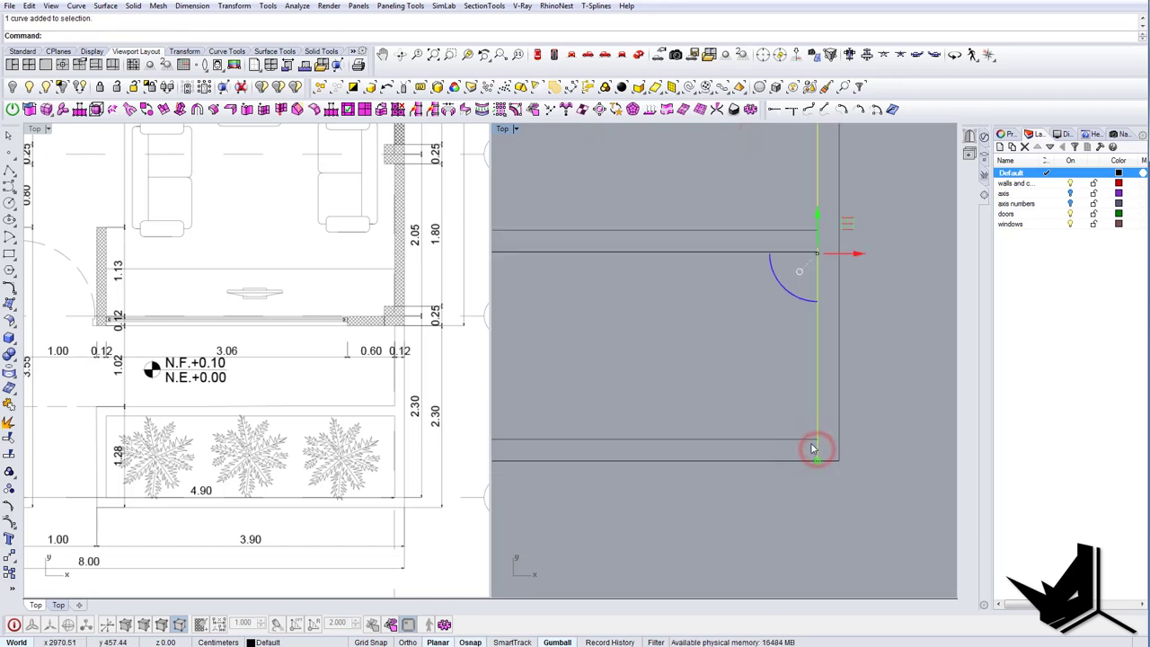
{"action": "scroll", "coordinate": [814, 449], "scroll_direction": "down", "scroll_amount": 3}
{"action": "left_click", "coordinate": [818, 403]}
{"action": "left_click_drag", "start_coordinate": [854, 452], "coordinate": [780, 340]}
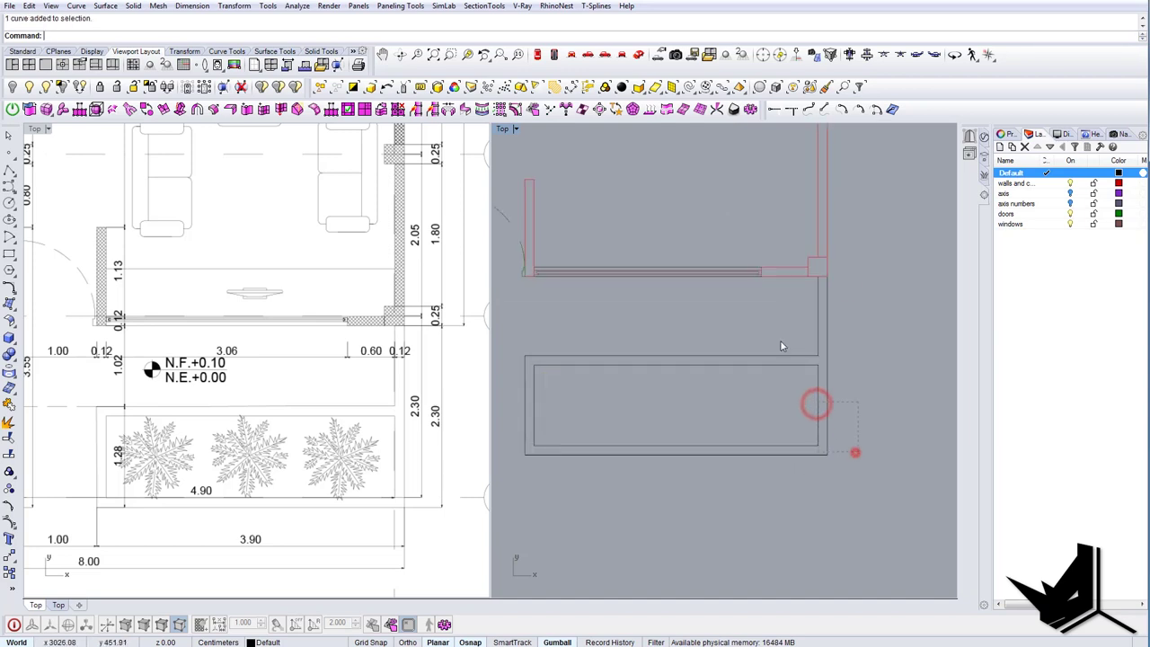
{"action": "scroll", "coordinate": [780, 338], "scroll_direction": "down", "scroll_amount": 8}
{"action": "right_click_drag", "start_coordinate": [779, 339], "coordinate": [758, 387]}
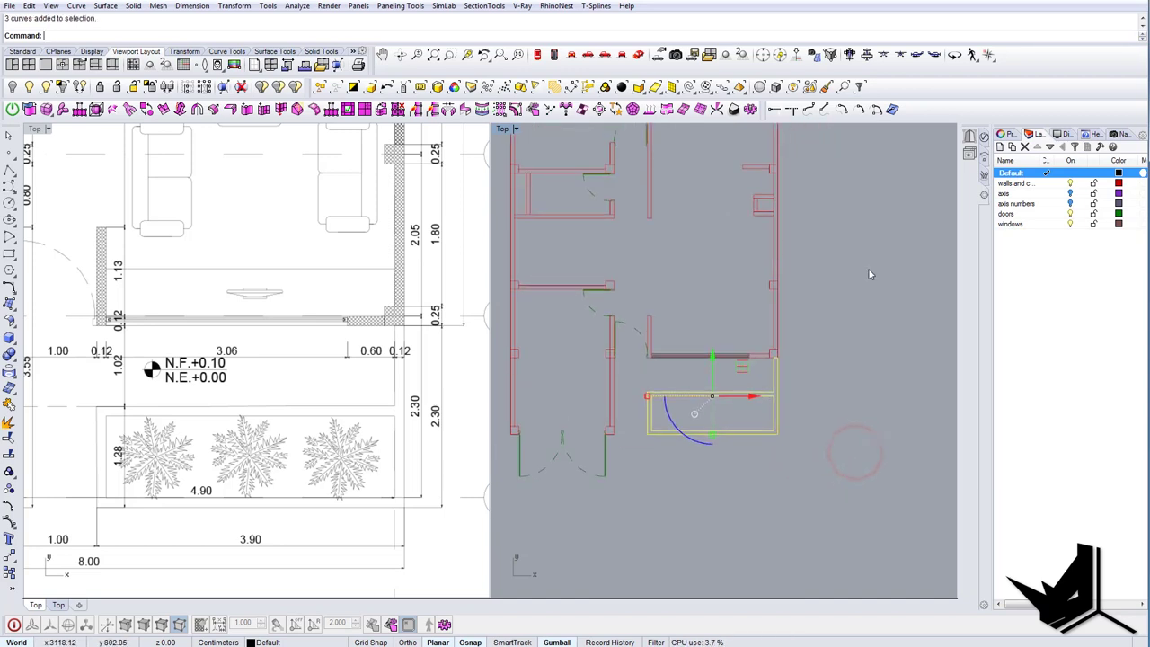
{"action": "right_click", "coordinate": [1023, 184]}
{"action": "left_click", "coordinate": [1088, 397]}
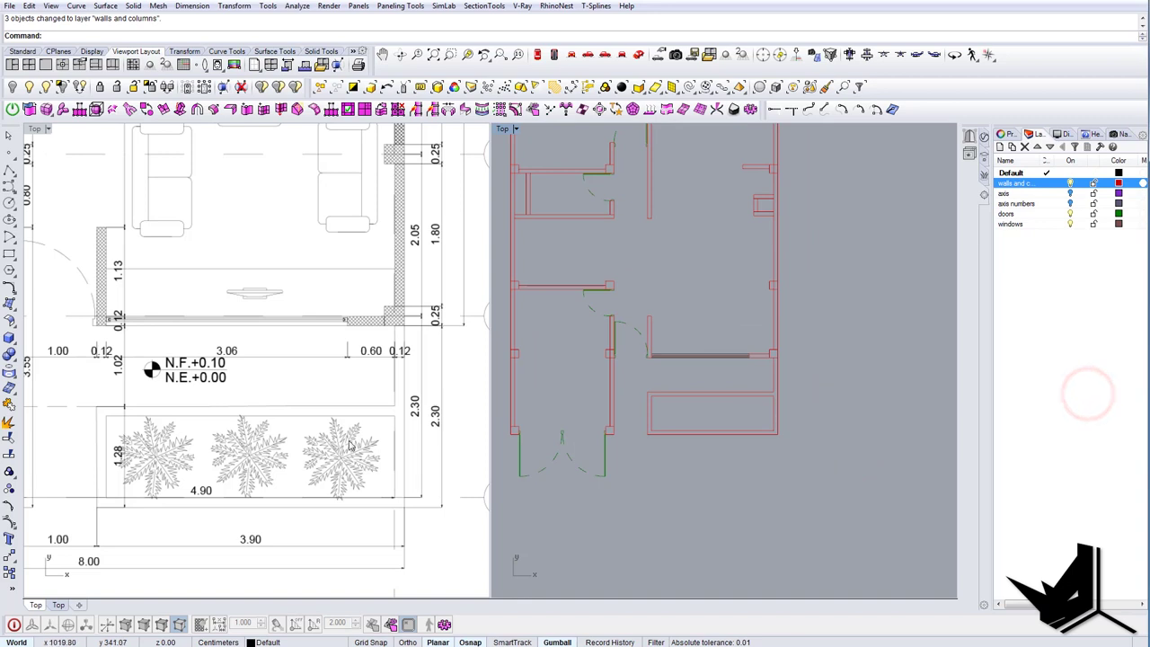
Add a new layer named garden walls and give it a dark grey colour.
{"action": "left_click", "coordinate": [1000, 148]}
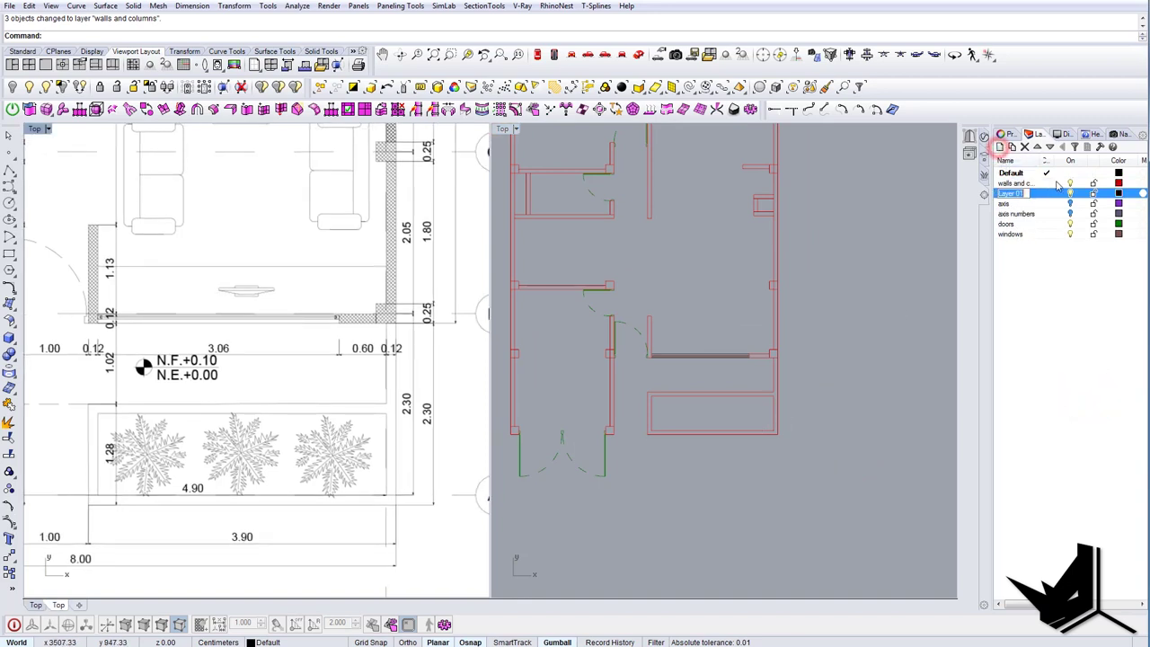
{"action": "type", "text": "ex"}
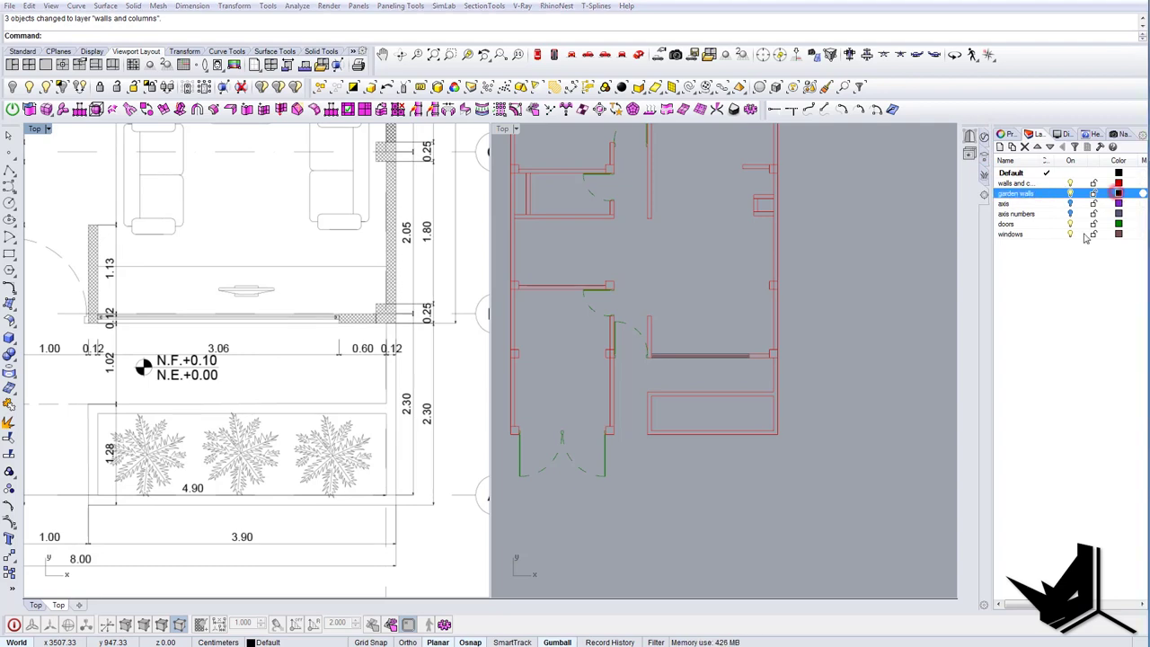
{"action": "left_click", "coordinate": [1120, 193]}
{"action": "left_click", "coordinate": [246, 360]}
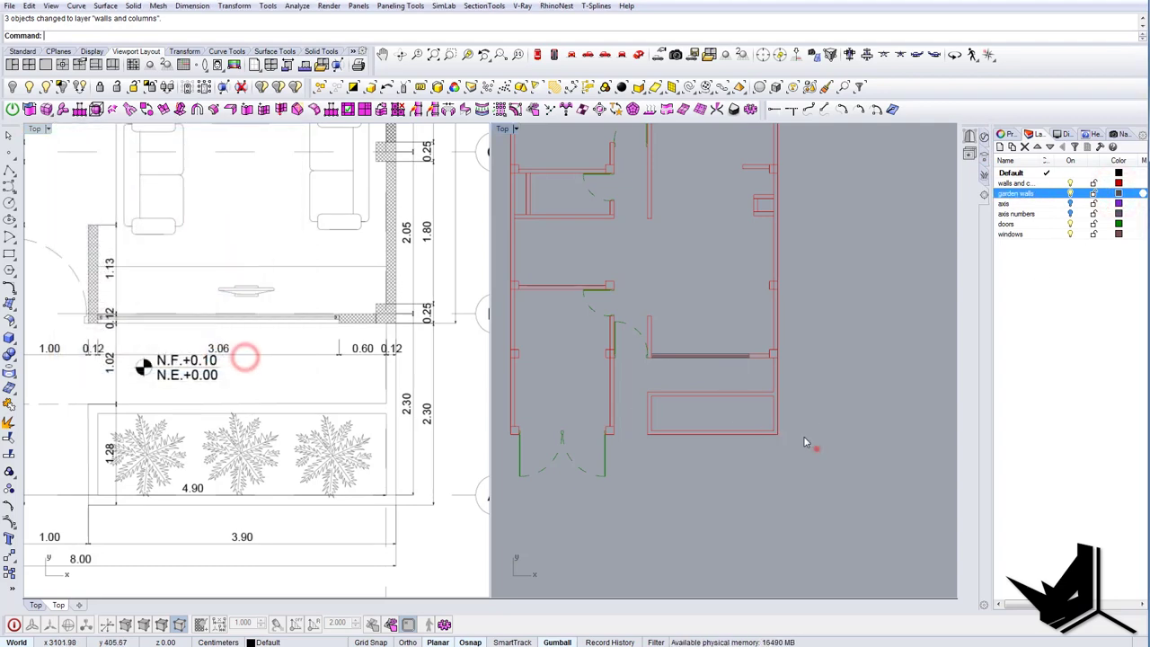
Change the three planter and terrace wall curves to the garden walls layer.
{"action": "left_click_drag", "start_coordinate": [816, 448], "coordinate": [723, 382]}
{"action": "right_click", "coordinate": [1017, 193]}
{"action": "left_click", "coordinate": [1071, 410]}
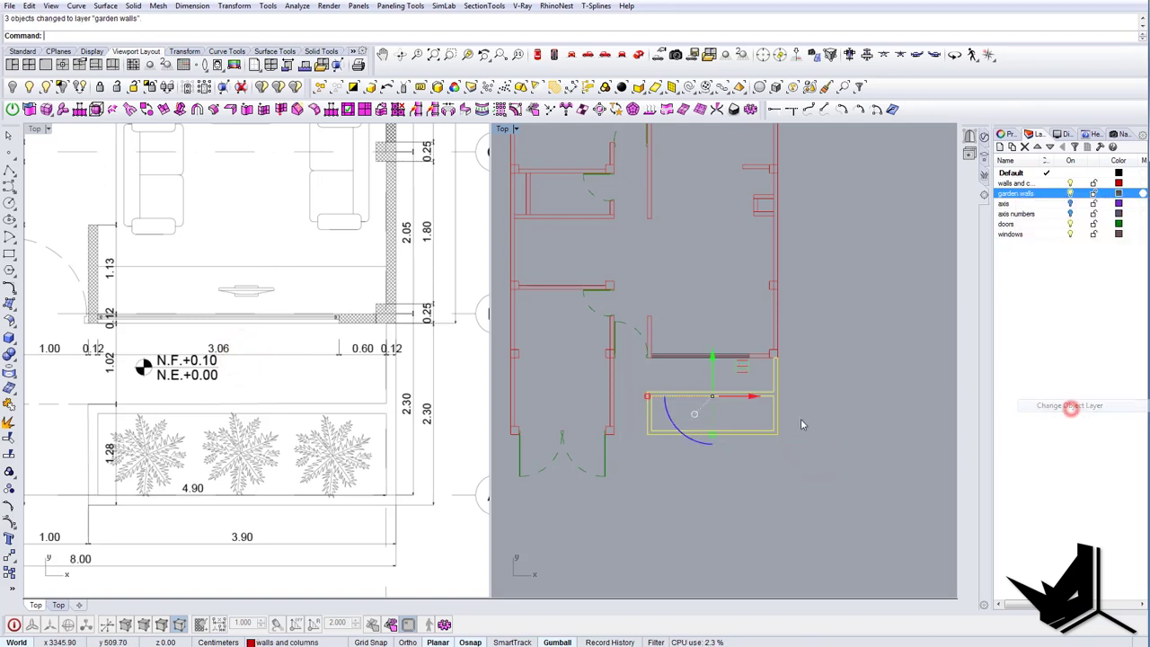
{"action": "left_click", "coordinate": [800, 422]}
Add a new layer named stairs and give it a muted blue colour.
{"action": "scroll", "coordinate": [800, 423], "scroll_direction": "down", "scroll_amount": 7}
{"action": "right_click_drag", "start_coordinate": [800, 422], "coordinate": [788, 450]}
{"action": "right_click_drag", "start_coordinate": [252, 453], "coordinate": [404, 414]}
{"action": "scroll", "coordinate": [274, 407], "scroll_direction": "down", "scroll_amount": 4}
{"action": "right_click_drag", "start_coordinate": [818, 435], "coordinate": [810, 450]}
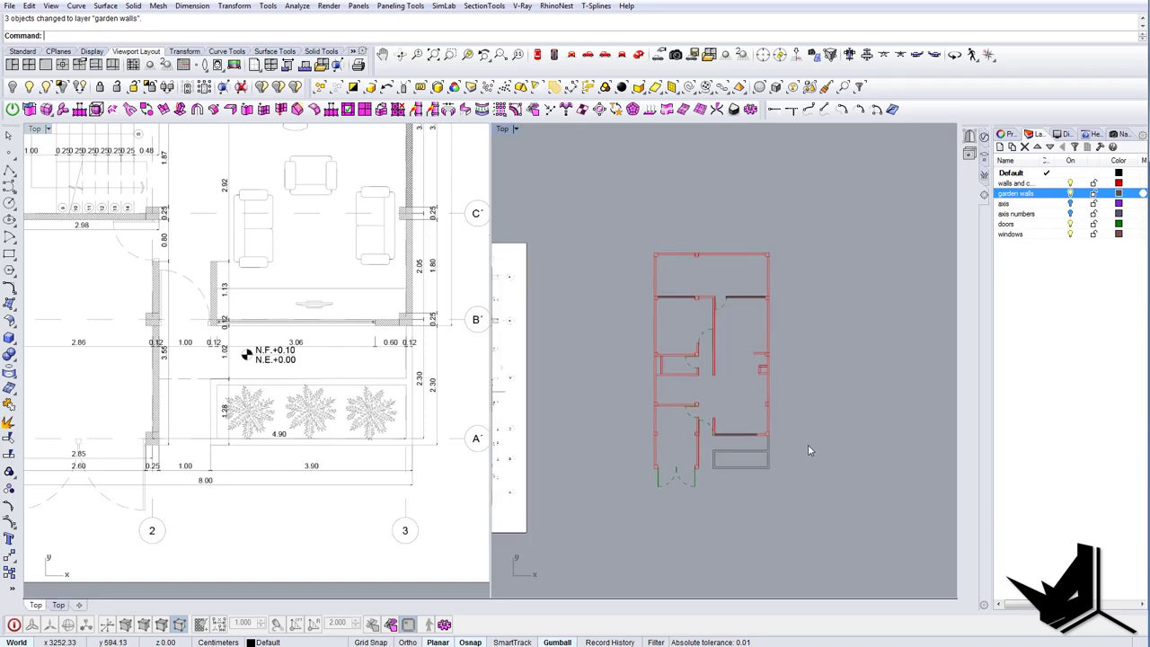
{"action": "right_click_drag", "start_coordinate": [293, 393], "coordinate": [306, 438]}
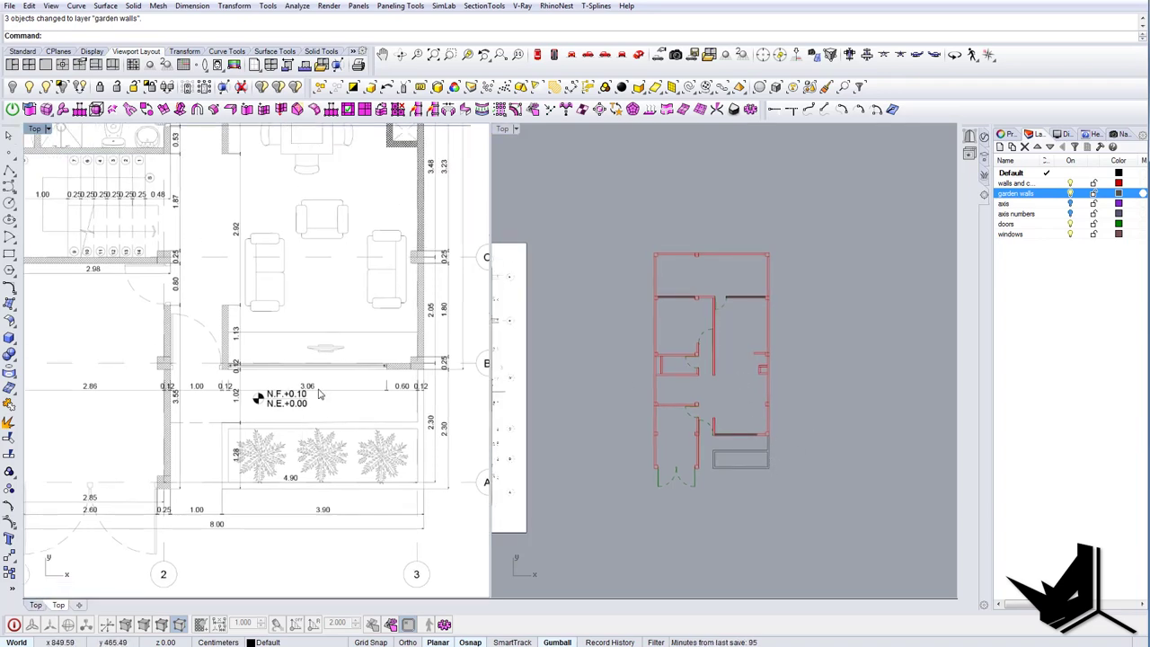
{"action": "right_click_drag", "start_coordinate": [243, 338], "coordinate": [374, 360]}
{"action": "left_click", "coordinate": [1000, 147]}
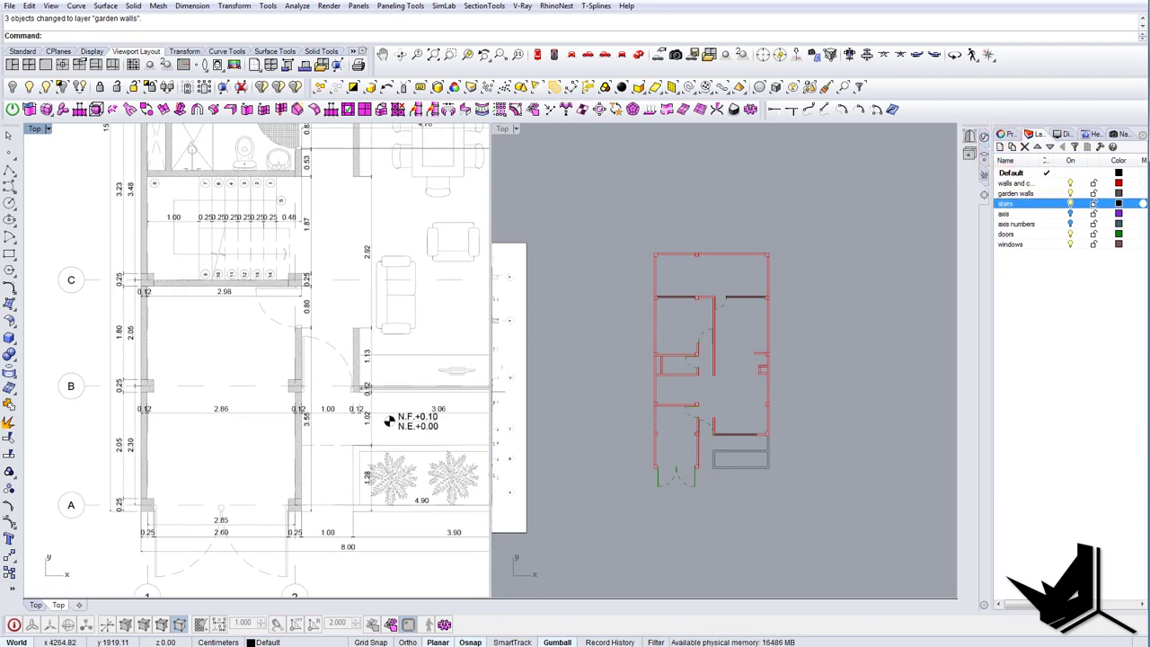
{"action": "left_click", "coordinate": [1119, 205]}
{"action": "left_click", "coordinate": [195, 219]}
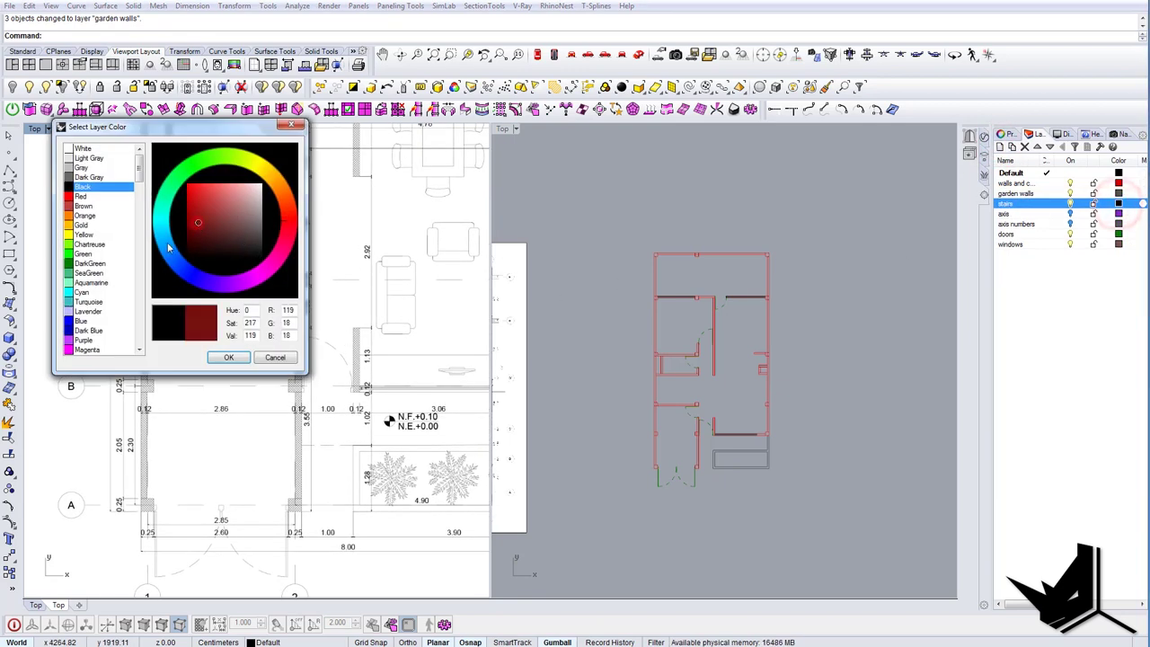
{"action": "left_click", "coordinate": [168, 242]}
{"action": "left_click", "coordinate": [211, 219]}
{"action": "left_click", "coordinate": [240, 357]}
Draw a vertical line closing the stairwell's open right side, from the bathroom wall to the column below.
{"action": "right_click_drag", "start_coordinate": [681, 370], "coordinate": [686, 385]}
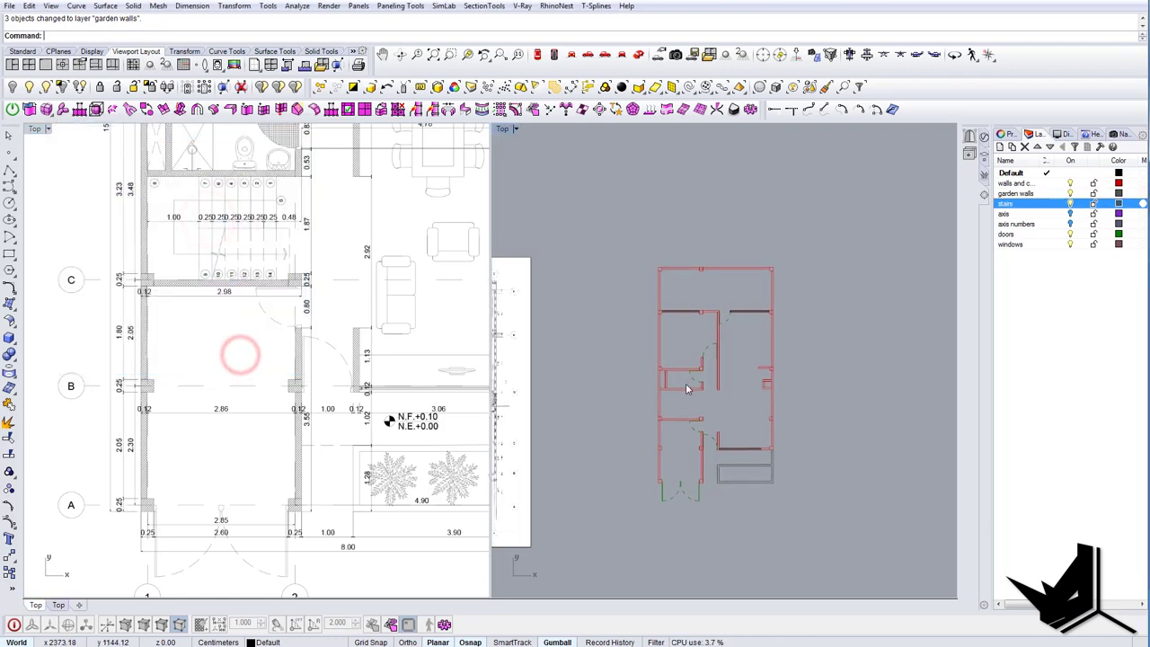
{"action": "scroll", "coordinate": [687, 385], "scroll_direction": "up", "scroll_amount": 9}
{"action": "right_click_drag", "start_coordinate": [206, 398], "coordinate": [214, 476]}
{"action": "scroll", "coordinate": [235, 289], "scroll_direction": "up", "scroll_amount": 6}
{"action": "right_click_drag", "start_coordinate": [241, 294], "coordinate": [255, 339]}
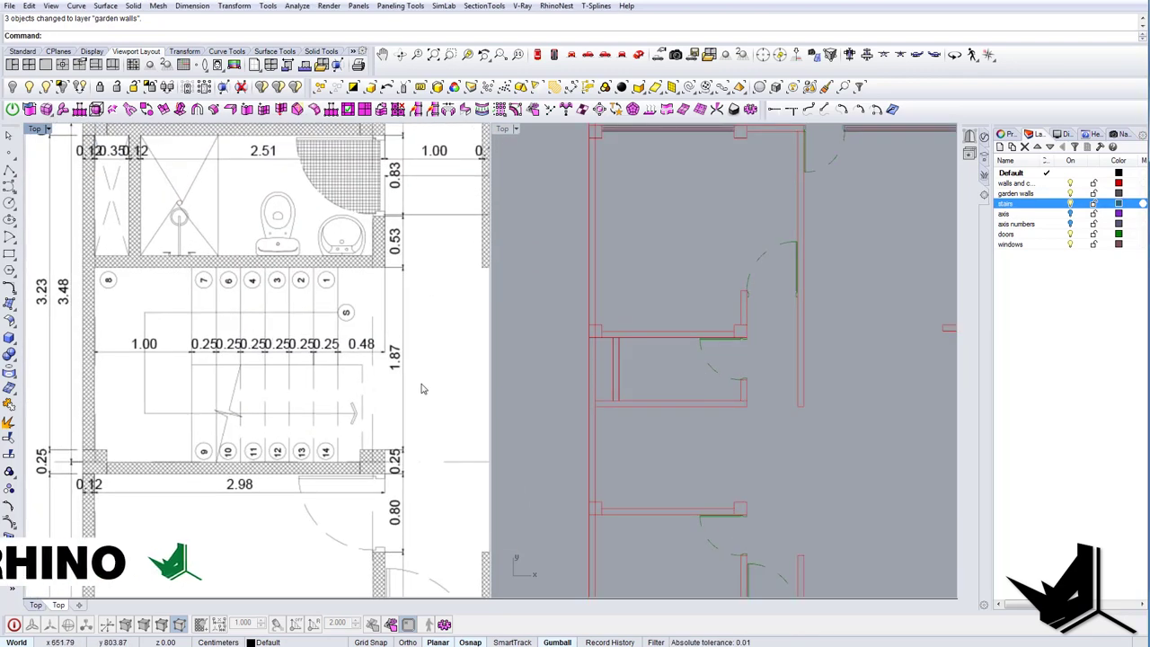
{"action": "right_click_drag", "start_coordinate": [317, 385], "coordinate": [329, 398]}
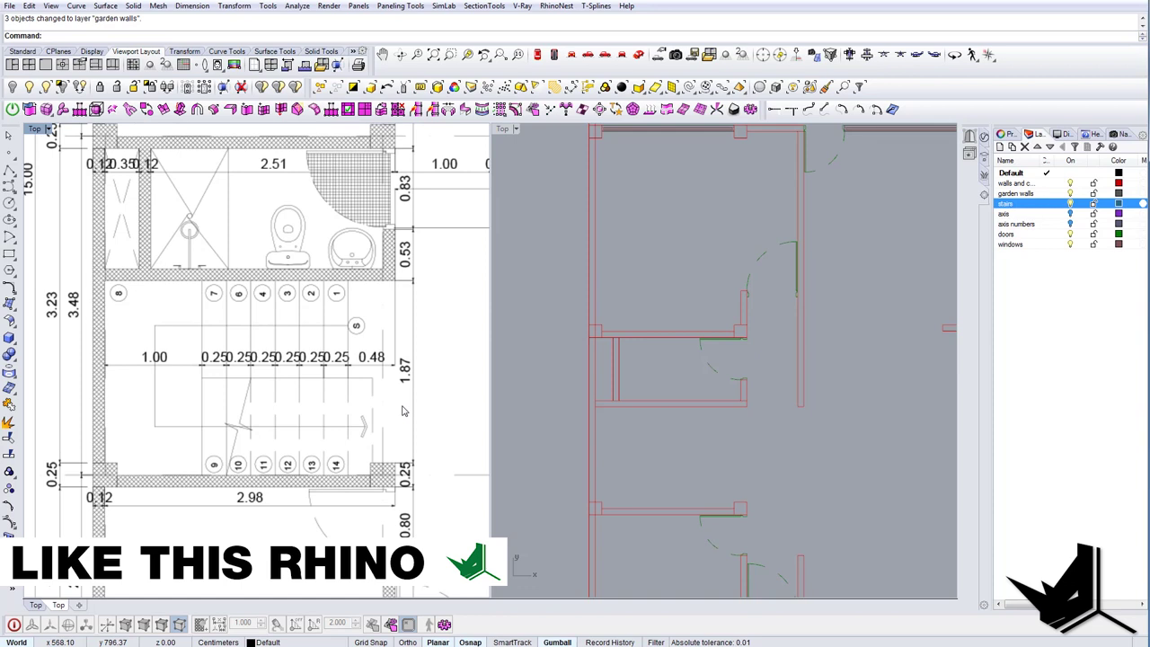
{"action": "right_click_drag", "start_coordinate": [763, 465], "coordinate": [701, 419]}
{"action": "type", "text": "line"}
{"action": "key", "text": "Return"}
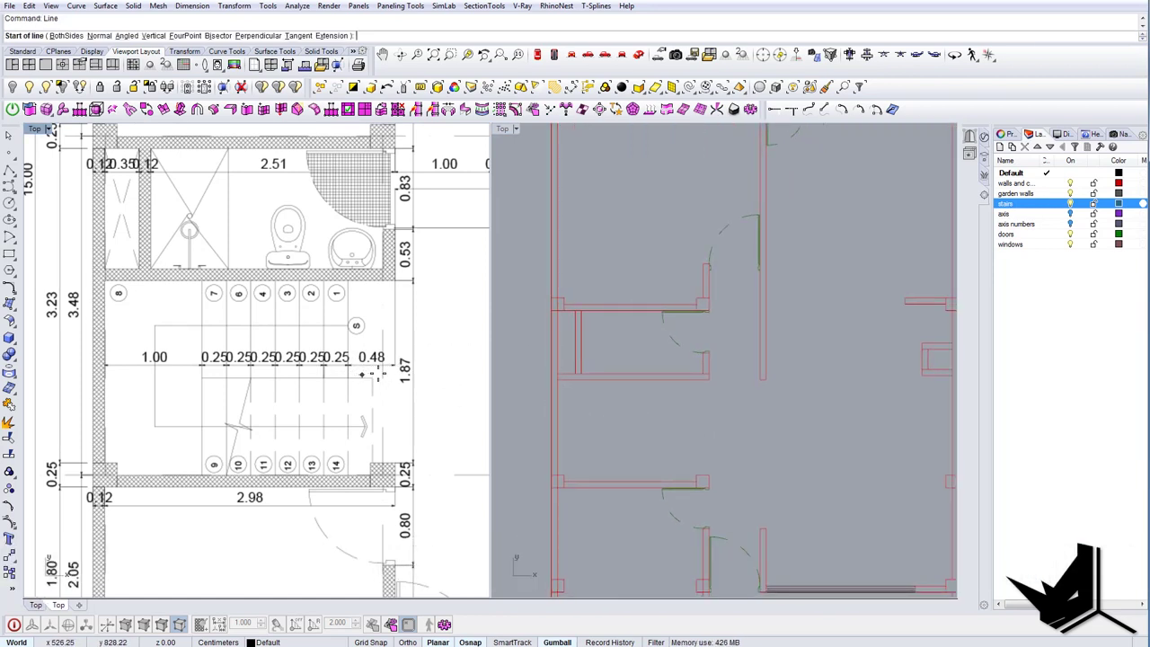
{"action": "left_click", "coordinate": [711, 387]}
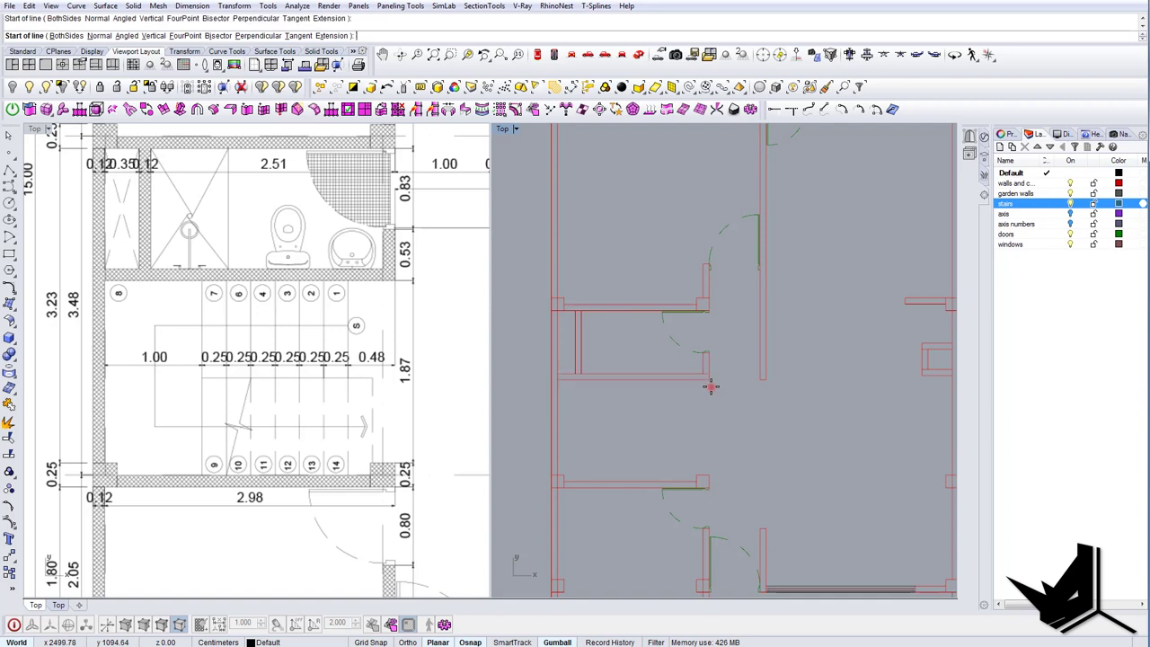
{"action": "left_click", "coordinate": [711, 474]}
{"action": "scroll", "coordinate": [710, 417], "scroll_direction": "up", "scroll_amount": 2}
Make stairs the current layer and draw a 45 cm horizontal helper line inward from the stairwell's closing line.
{"action": "right_click", "coordinate": [710, 416]}
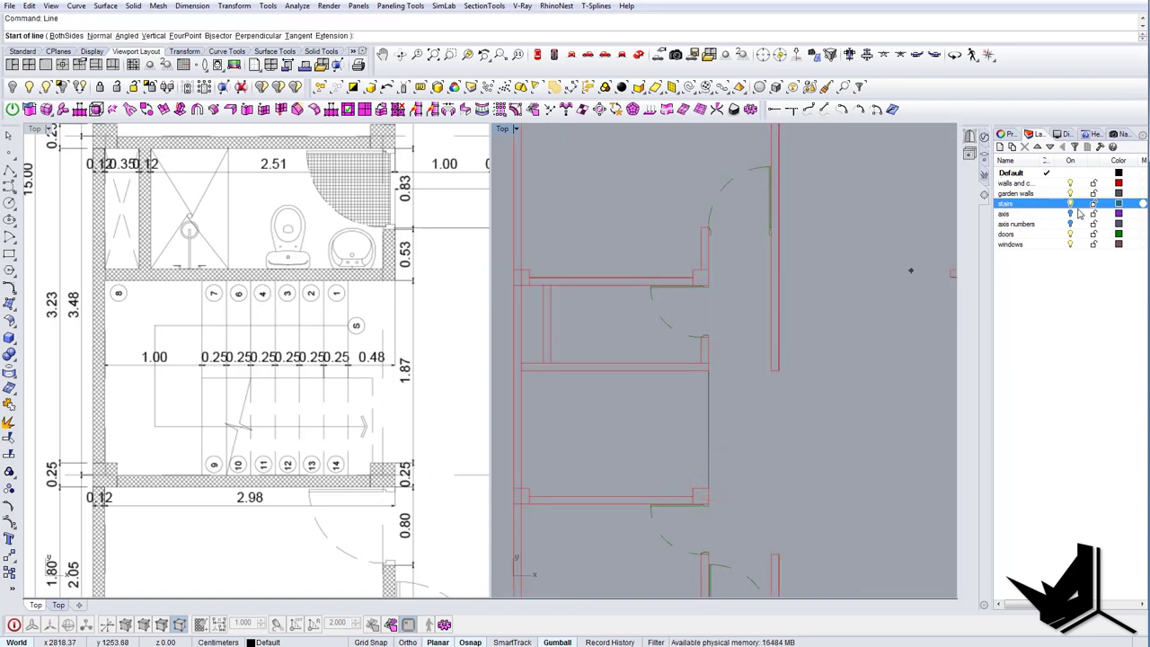
{"action": "left_click", "coordinate": [1050, 206]}
{"action": "right_click_drag", "start_coordinate": [680, 375], "coordinate": [747, 357]}
{"action": "right_click", "coordinate": [790, 397]}
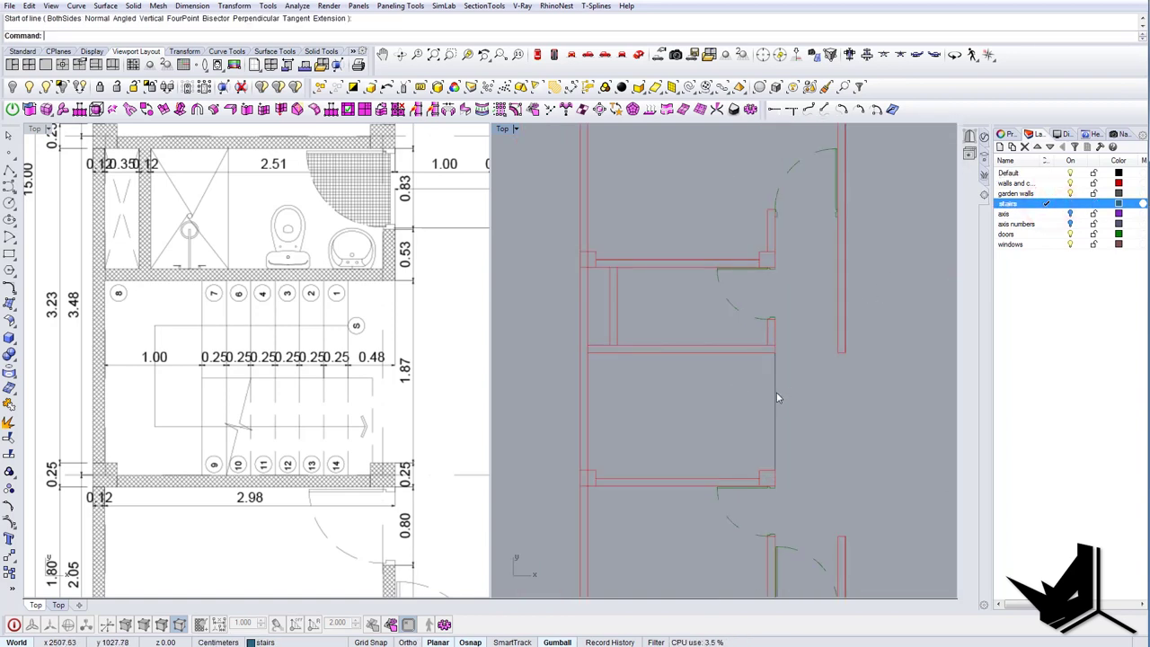
{"action": "right_click", "coordinate": [778, 399]}
{"action": "left_click", "coordinate": [776, 389]}
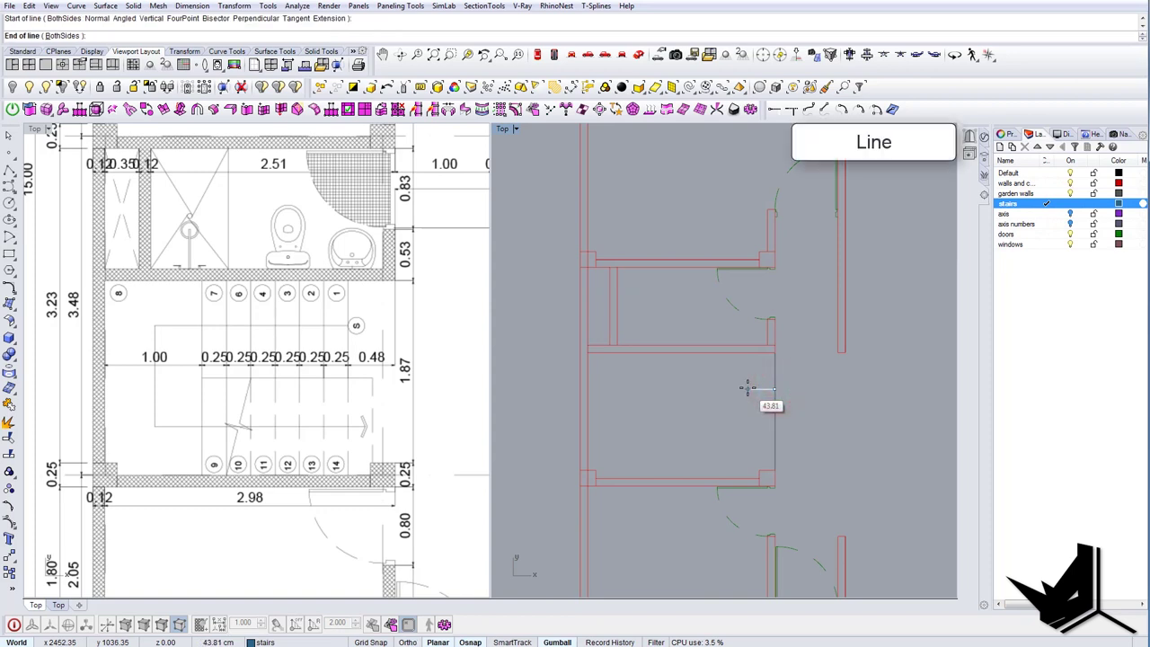
{"action": "type", "text": "45"}
{"action": "key", "text": "Return"}
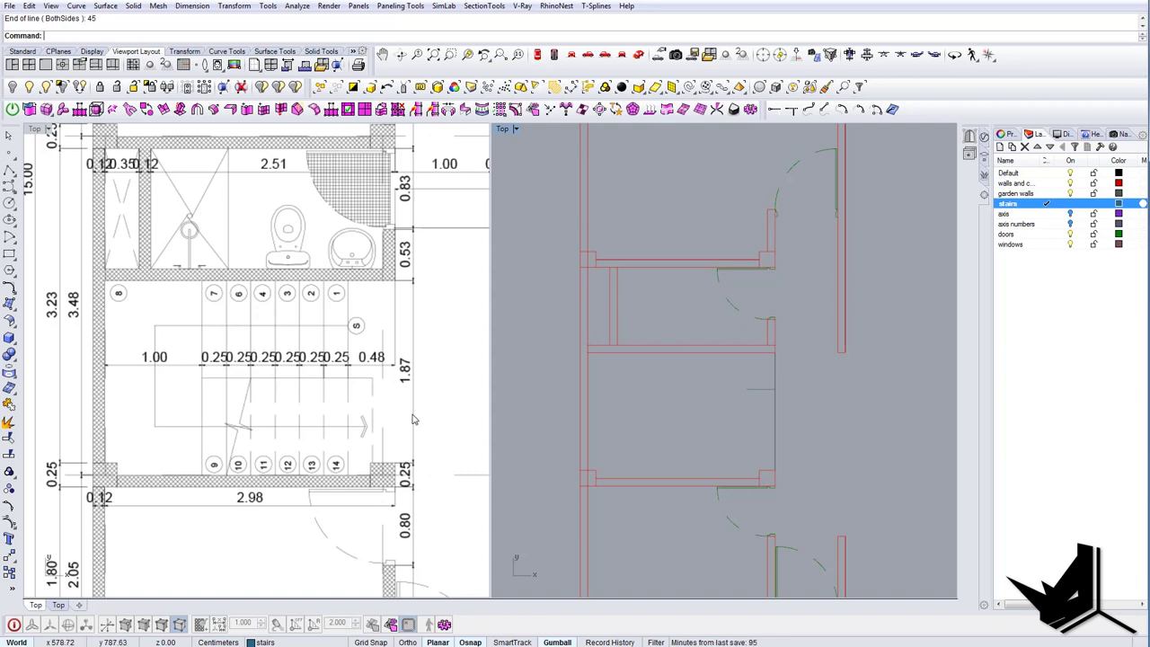
Draw a vertical helper line across the middle of the stairwell, between its upper and lower walls.
{"action": "right_click_drag", "start_coordinate": [639, 432], "coordinate": [657, 432]}
{"action": "right_click", "coordinate": [701, 361]}
{"action": "left_click", "coordinate": [700, 359]}
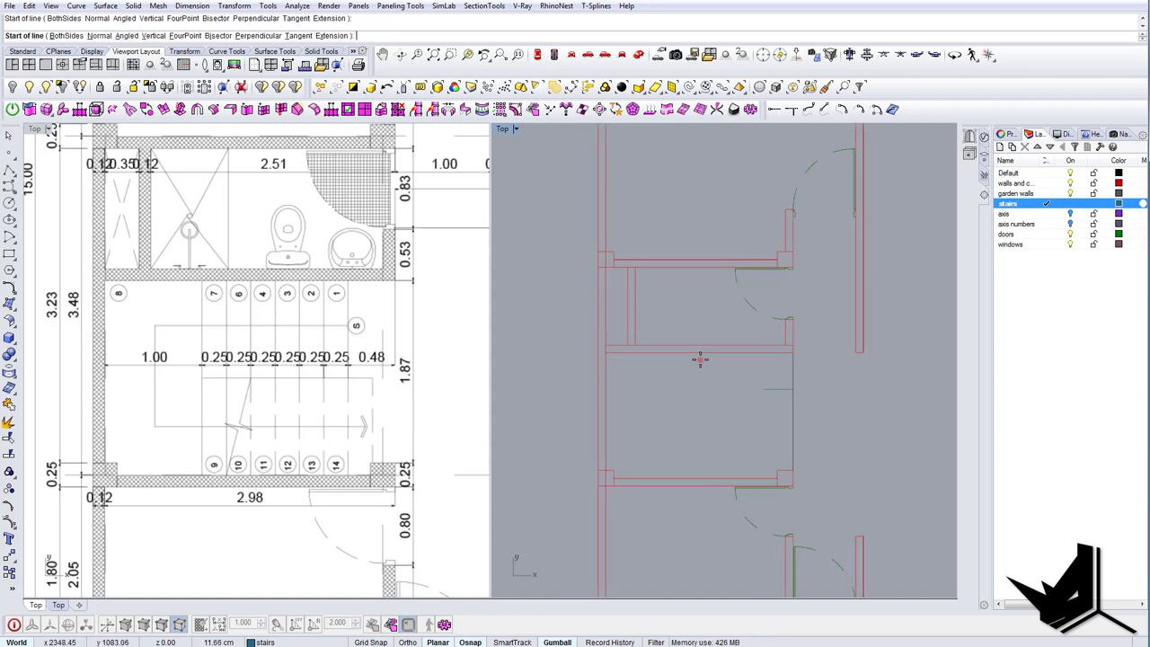
{"action": "left_click", "coordinate": [701, 475]}
Draw a horizontal line from the vertical helper's midpoint to the right past the stairwell opening, and delete the vertical helper.
{"action": "right_click", "coordinate": [700, 463]}
{"action": "left_click", "coordinate": [701, 407]}
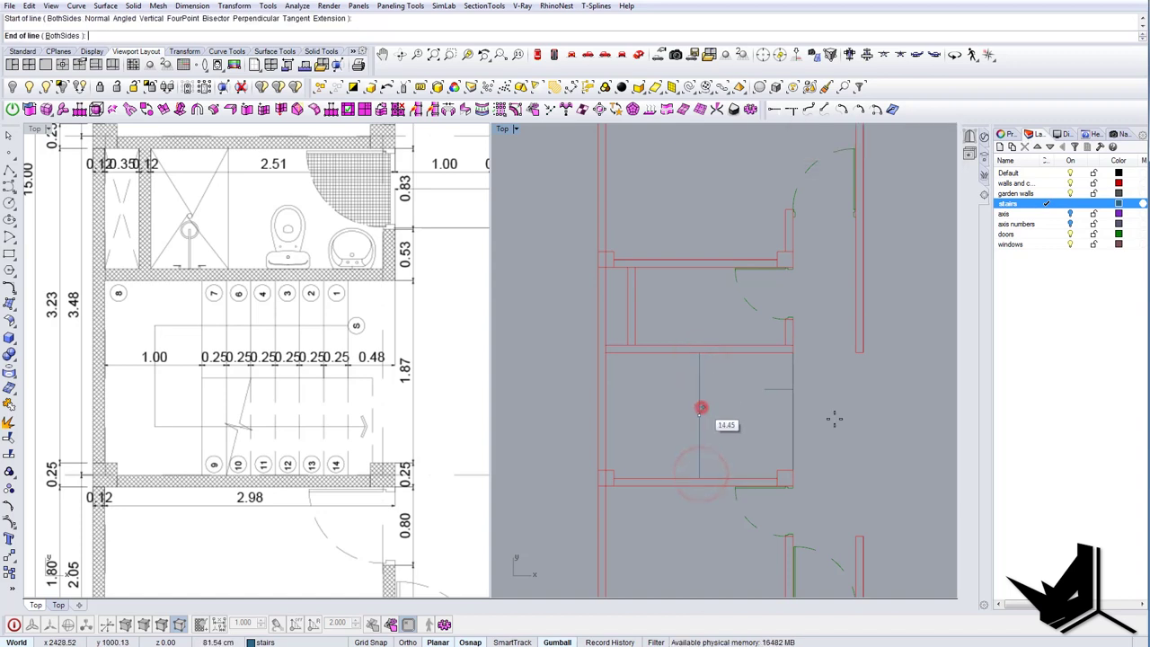
{"action": "left_click", "coordinate": [838, 420], "text": "shift"}
{"action": "right_click", "coordinate": [836, 420]}
{"action": "key", "text": "Escape"}
{"action": "left_click_drag", "start_coordinate": [737, 404], "coordinate": [697, 389]}
{"action": "key", "text": "Delete"}
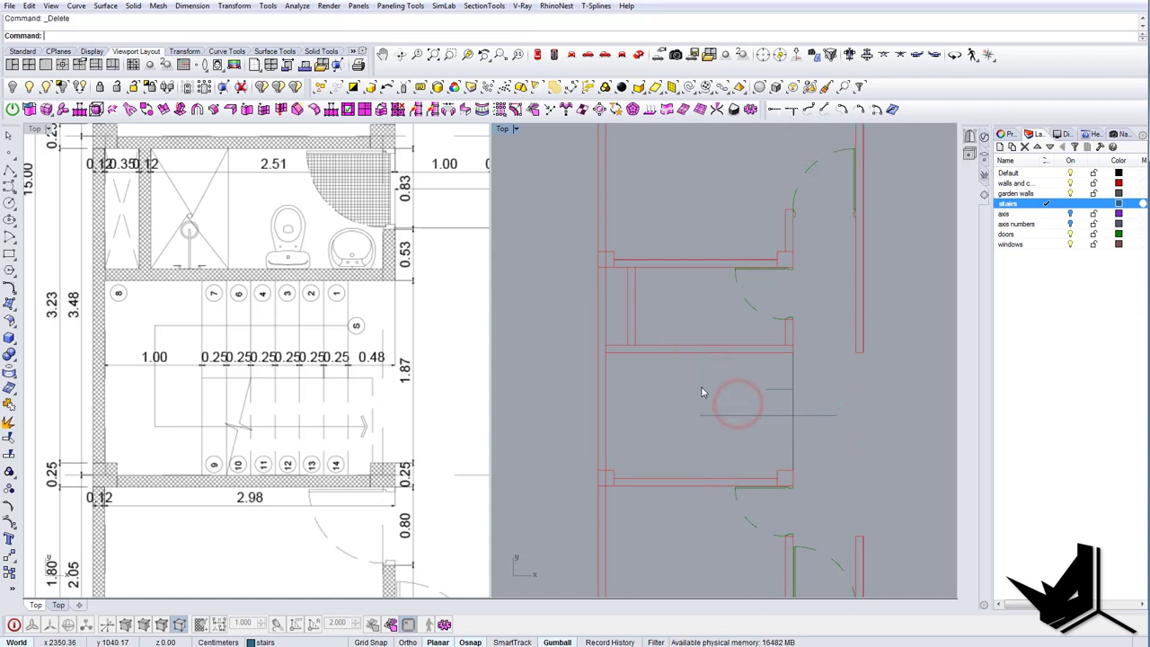
Draw a 100 cm horizontal helper line from the stairwell's left wall inward to set the landing width.
{"action": "right_click_drag", "start_coordinate": [658, 407], "coordinate": [627, 405]}
{"action": "key", "text": "Return"}
{"action": "left_click", "coordinate": [583, 397]}
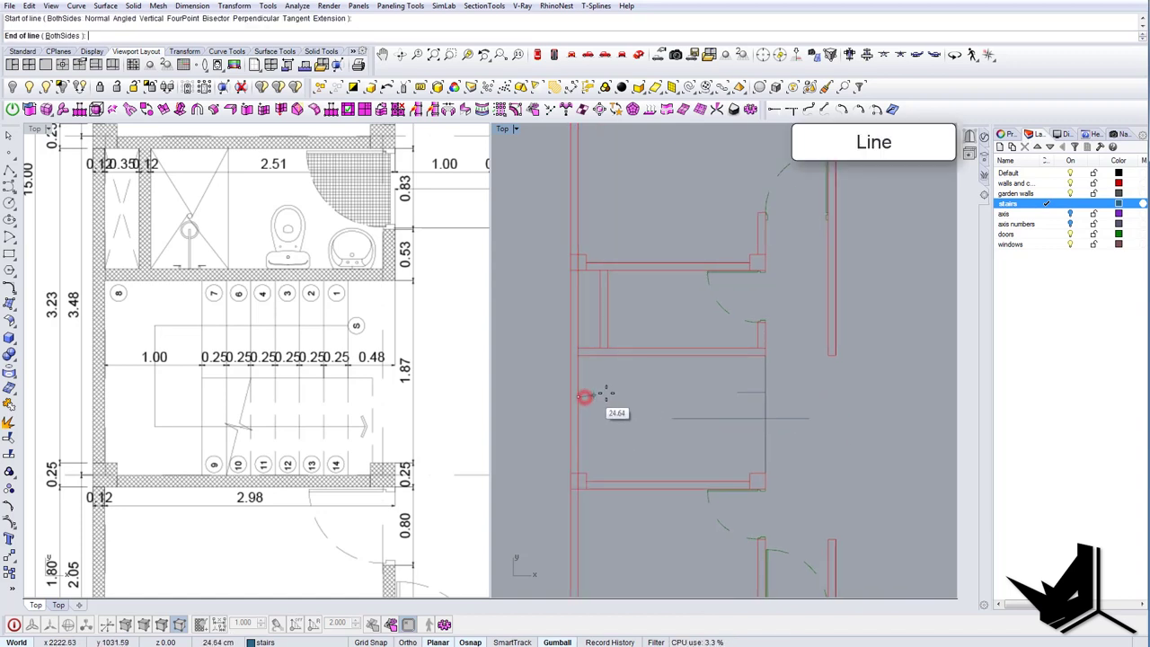
{"action": "type", "text": "100"}
{"action": "key", "text": "Return"}
{"action": "left_click", "coordinate": [608, 394], "text": "shift"}
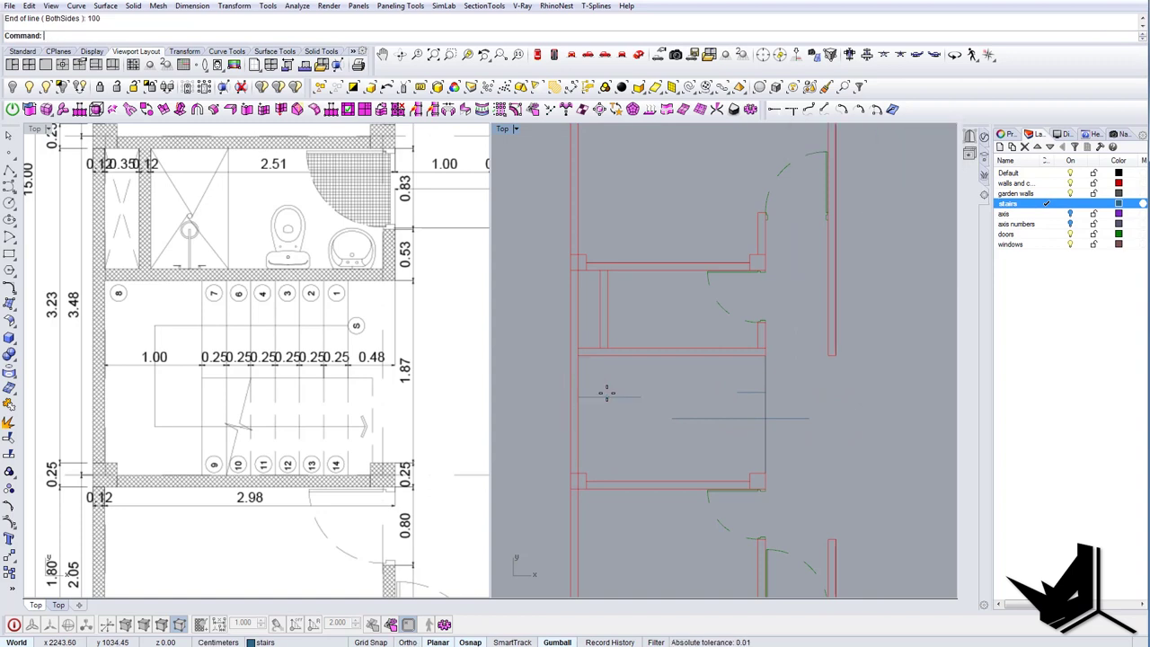
Draw a vertical line from the end of the 100 cm helper line up to the bathroom wall.
{"action": "key", "text": "Return"}
{"action": "left_click", "coordinate": [648, 400]}
{"action": "left_click", "coordinate": [645, 357]}
Stretch the vertical landing line down to the stairwell's lower wall with Scale1D and delete the 100 cm helper line.
{"action": "left_click", "coordinate": [647, 372]}
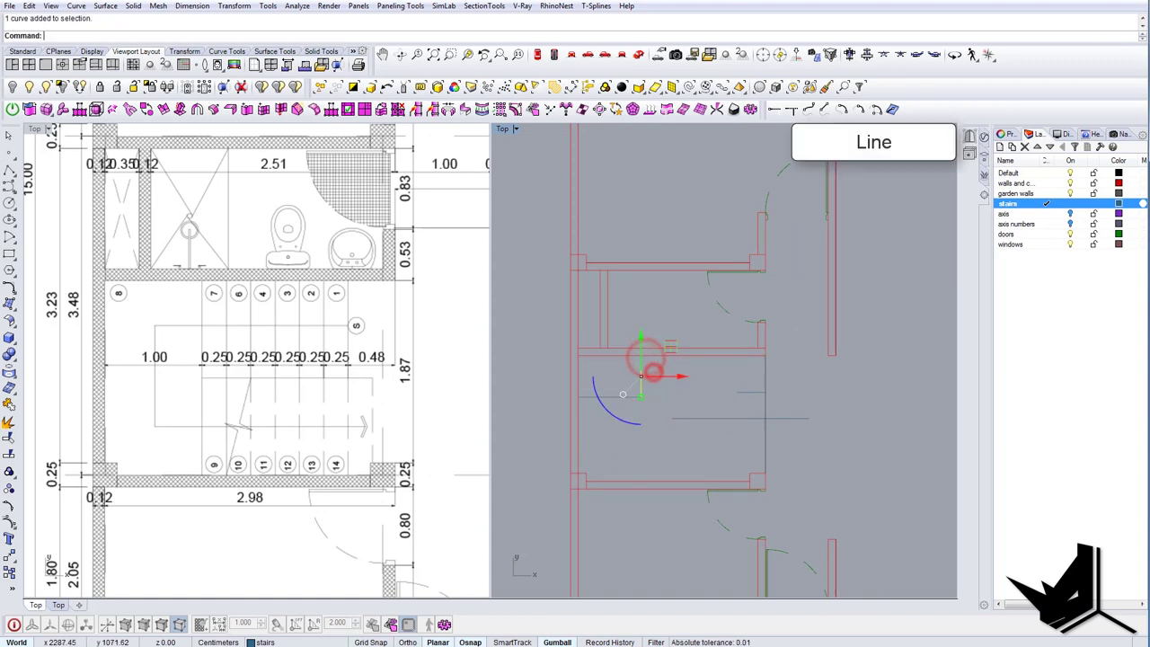
{"action": "type", "text": "s1"}
{"action": "key", "text": "Return"}
{"action": "left_click", "coordinate": [644, 357]}
{"action": "left_click", "coordinate": [641, 400]}
{"action": "left_click", "coordinate": [646, 475]}
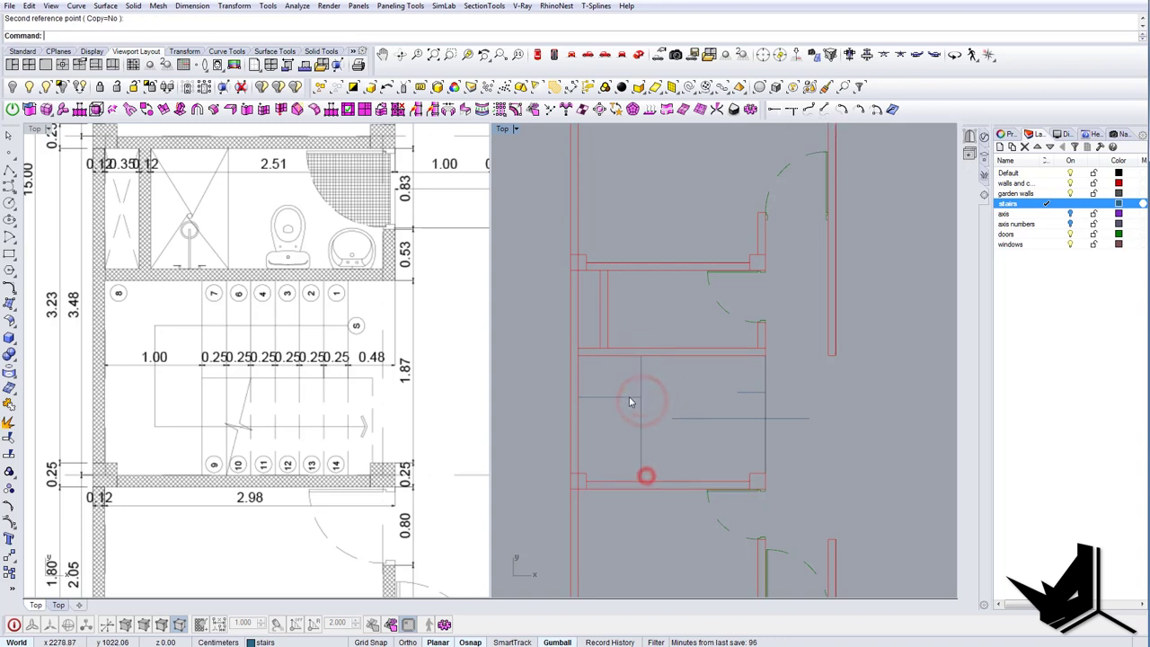
{"action": "left_click_drag", "start_coordinate": [634, 379], "coordinate": [620, 414]}
{"action": "key", "text": "Delete"}
Extend the stairwell's horizontal centre line left to the landing edge with Scale1D.
{"action": "right_click_drag", "start_coordinate": [726, 396], "coordinate": [702, 409]}
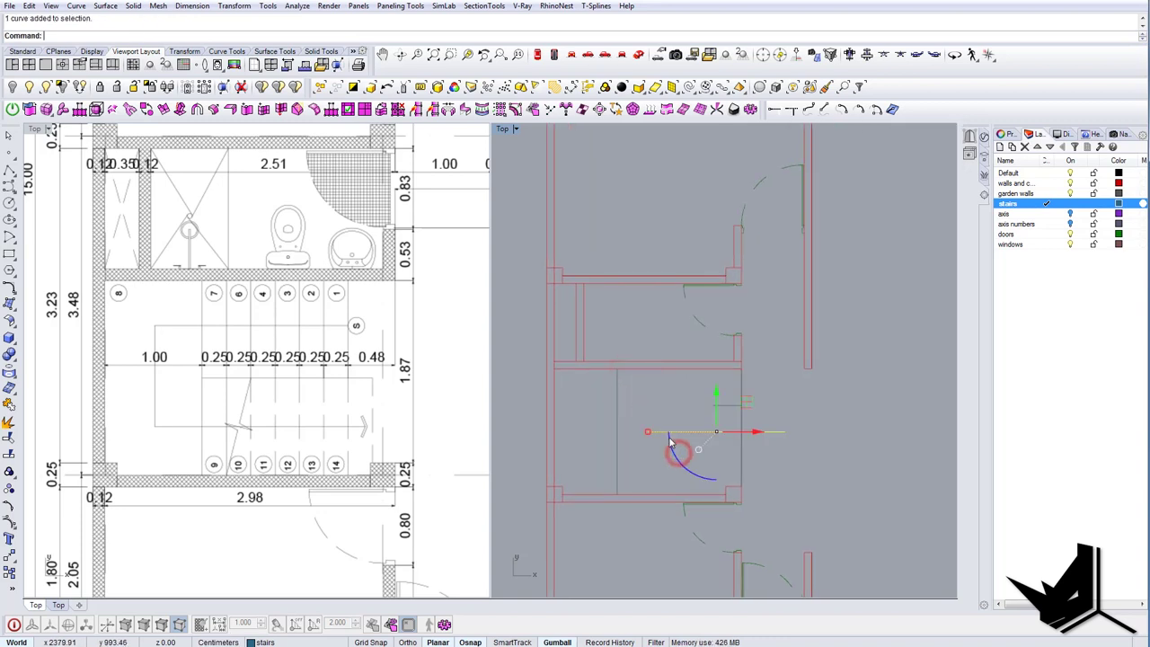
{"action": "key", "text": "Return"}
{"action": "left_click", "coordinate": [786, 433]}
{"action": "left_click", "coordinate": [648, 434]}
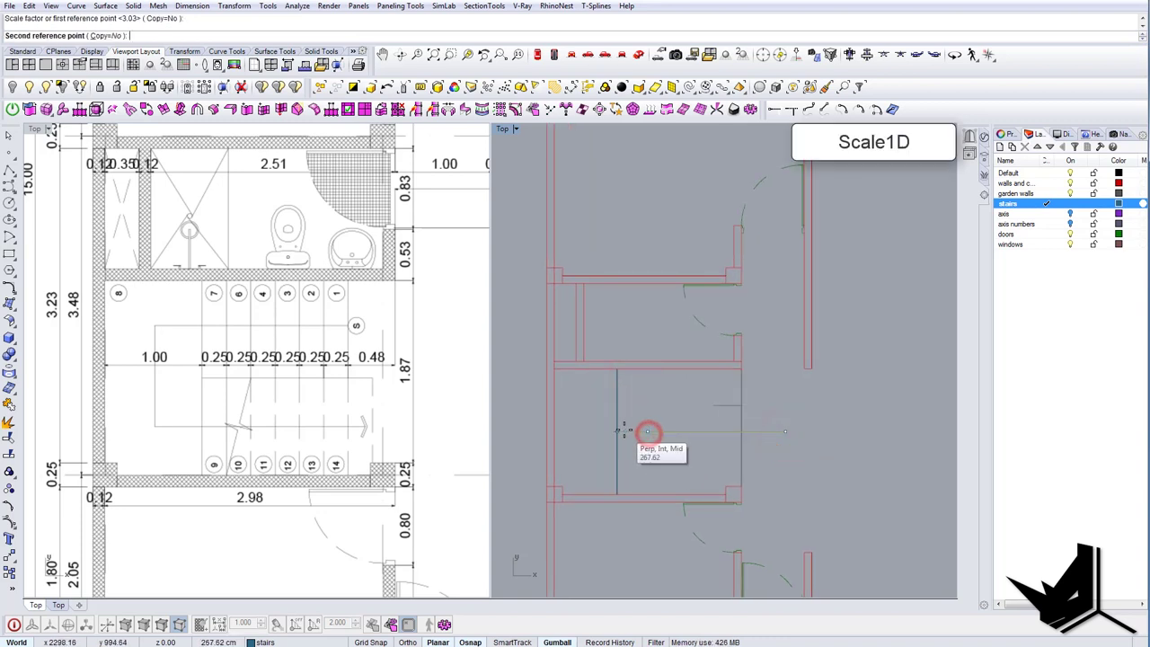
{"action": "left_click", "coordinate": [622, 430]}
{"action": "key", "text": "Escape"}
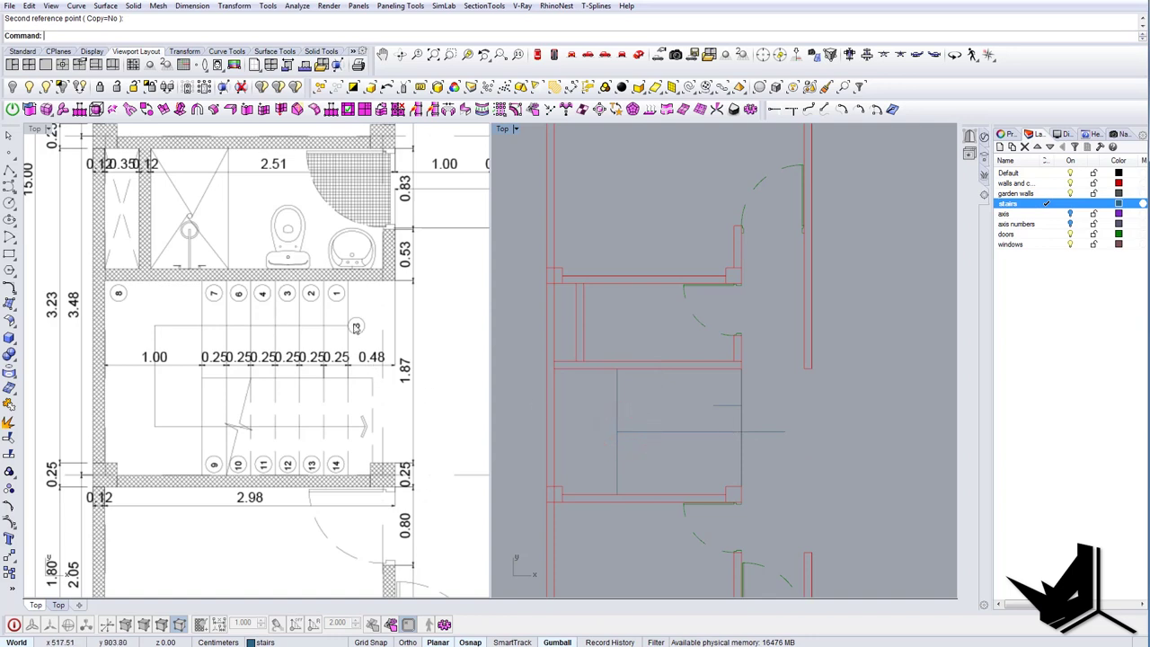
Draw a vertical line from the inner end of the 45 cm helper line up to the bathroom wall.
{"action": "right_click_drag", "start_coordinate": [708, 410], "coordinate": [695, 411]}
{"action": "type", "text": "l"}
{"action": "key", "text": "Return"}
{"action": "left_click", "coordinate": [701, 405]}
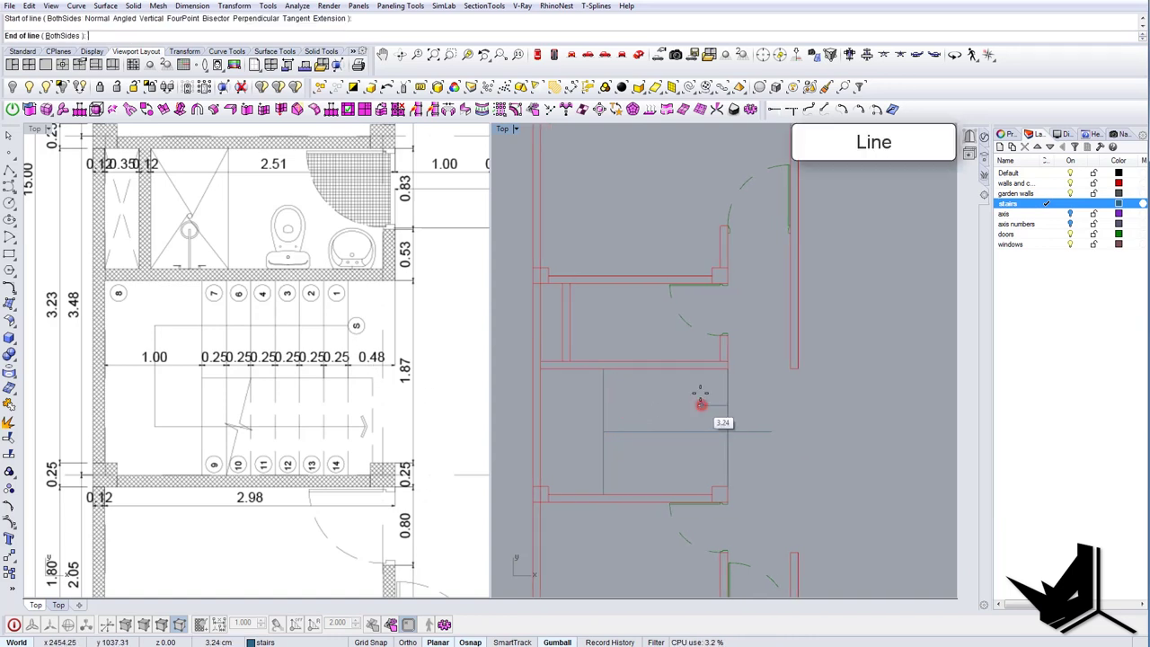
{"action": "left_click", "coordinate": [698, 374]}
Stretch the first riser line down to the stair centre line with Scale1D and delete the 45 cm helper line.
{"action": "left_click", "coordinate": [701, 385]}
{"action": "type", "text": "s1"}
{"action": "key", "text": "Return"}
{"action": "left_click", "coordinate": [699, 372]}
{"action": "left_click", "coordinate": [700, 407]}
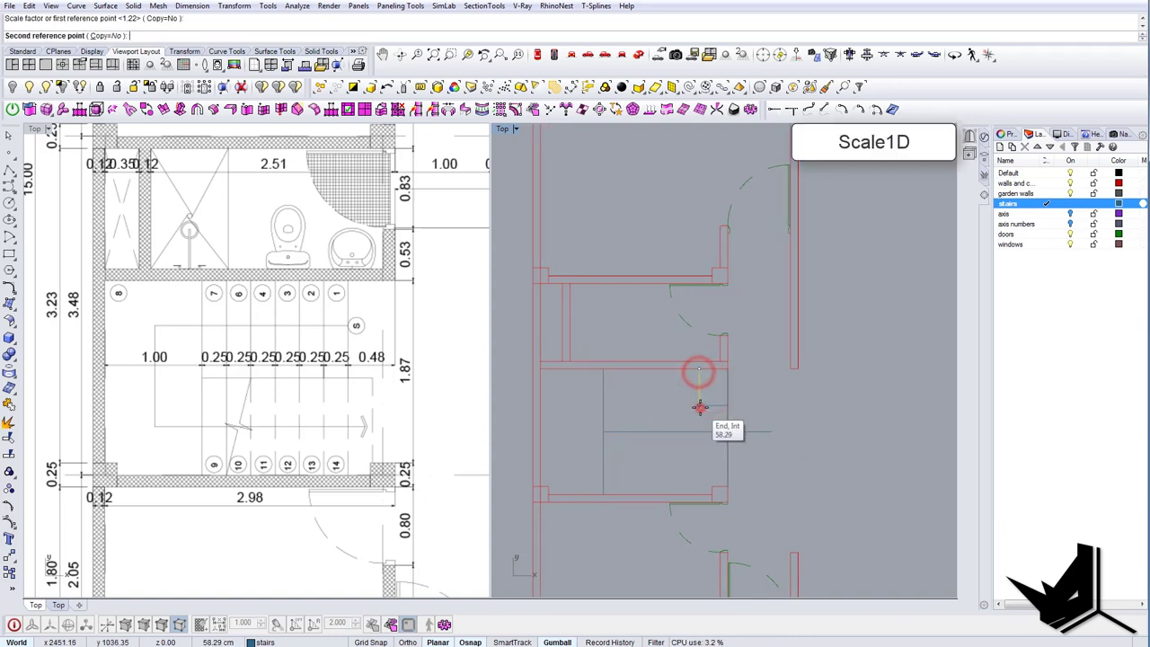
{"action": "left_click", "coordinate": [702, 431]}
{"action": "left_click", "coordinate": [715, 396]}
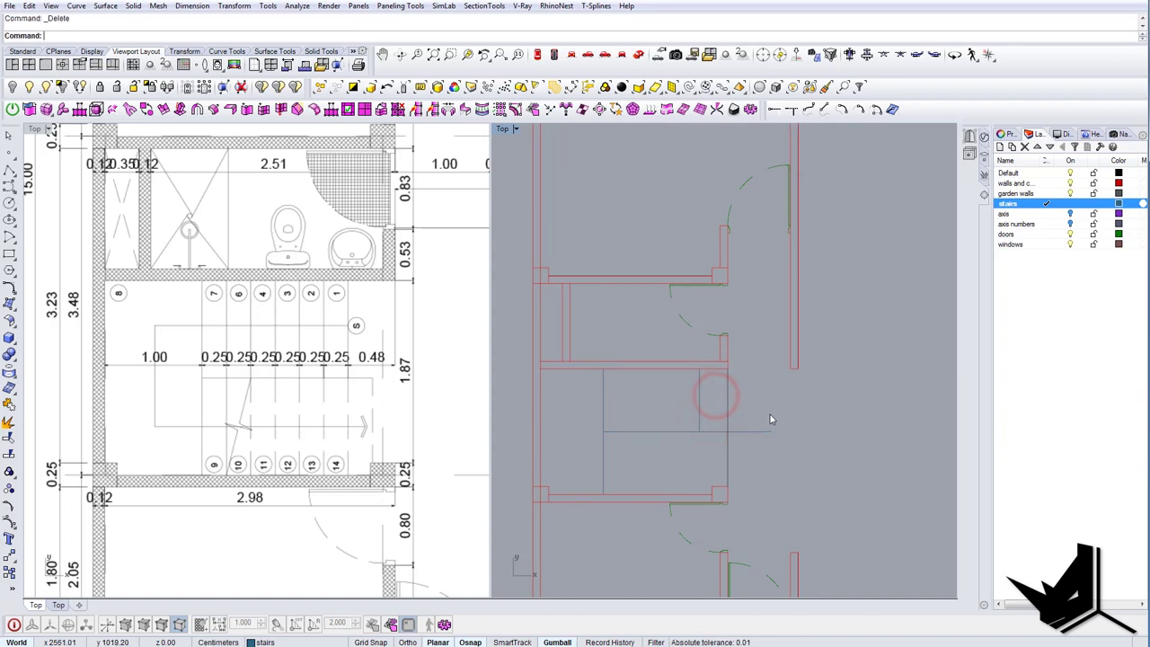
Offset the first riser line 25 cm toward the landing.
{"action": "left_click", "coordinate": [703, 393]}
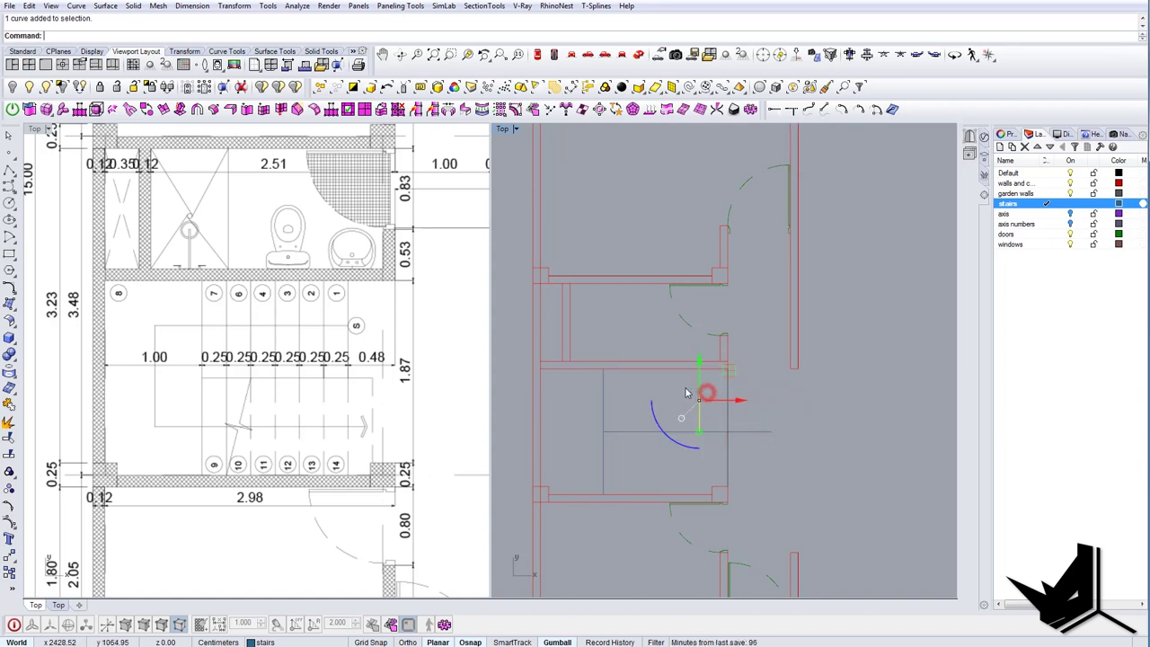
{"action": "right_click_drag", "start_coordinate": [681, 390], "coordinate": [677, 394]}
{"action": "type", "text": "o"}
{"action": "key", "text": "Return"}
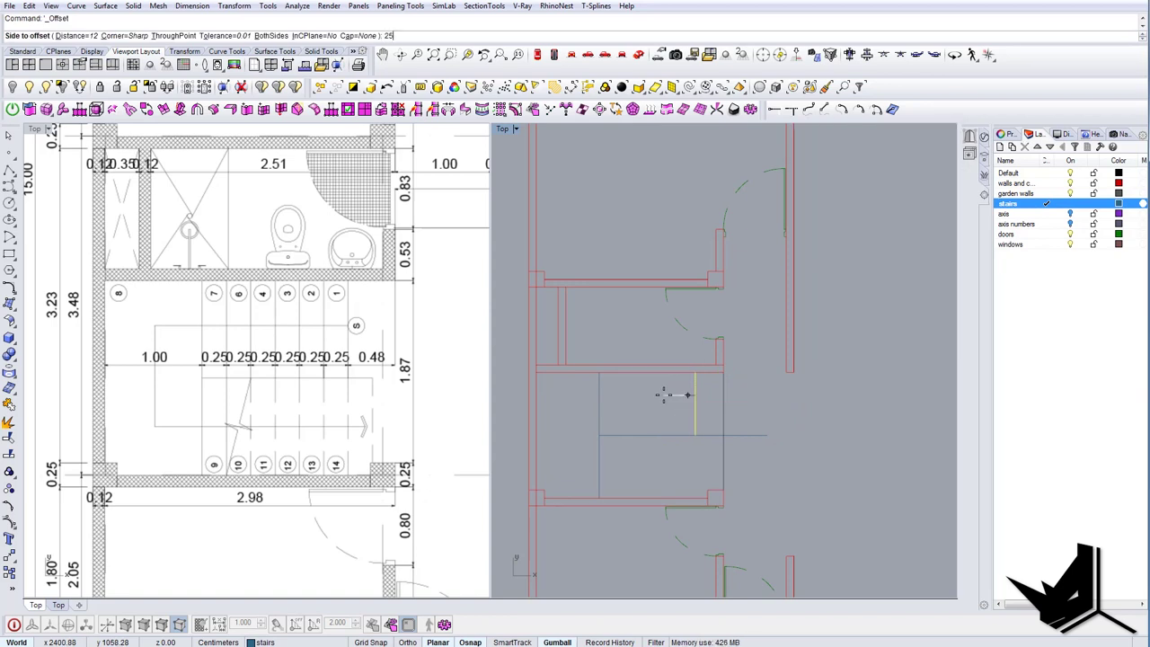
{"action": "key", "text": "Return"}
{"action": "left_click", "coordinate": [663, 396]}
Copy the second riser repeatedly toward the landing edge at 25 cm spacing, using the last point, last distance and last direction options.
{"action": "left_click", "coordinate": [681, 405]}
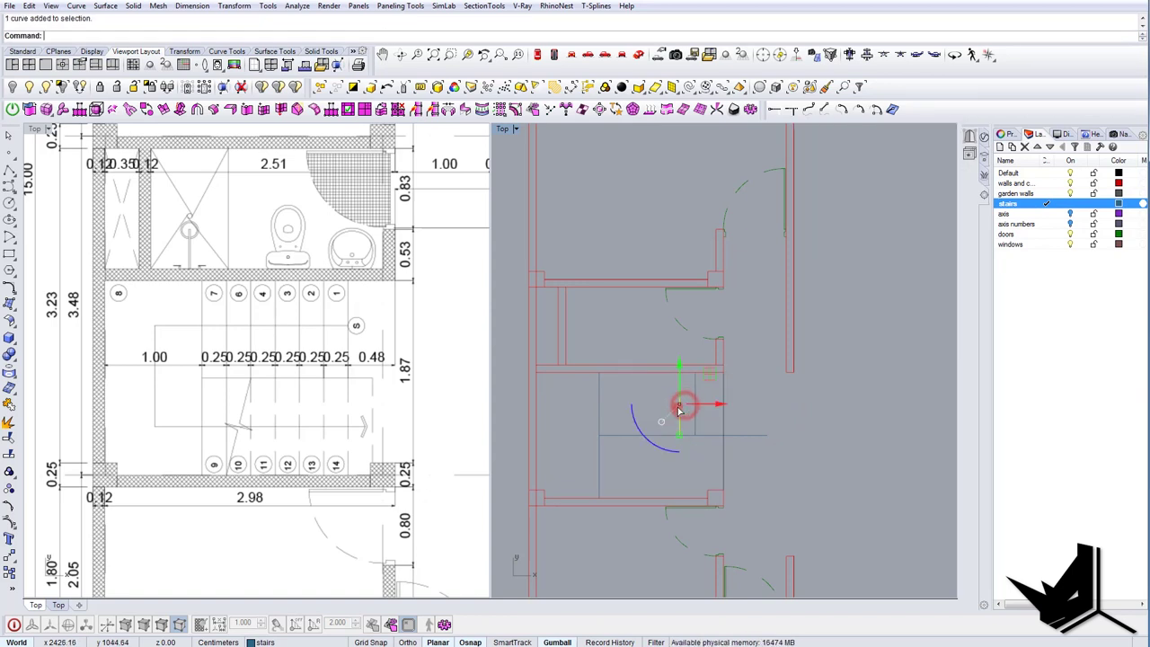
{"action": "type", "text": "c"}
{"action": "key", "text": "Return"}
{"action": "left_click", "coordinate": [695, 394]}
{"action": "left_click", "coordinate": [681, 397]}
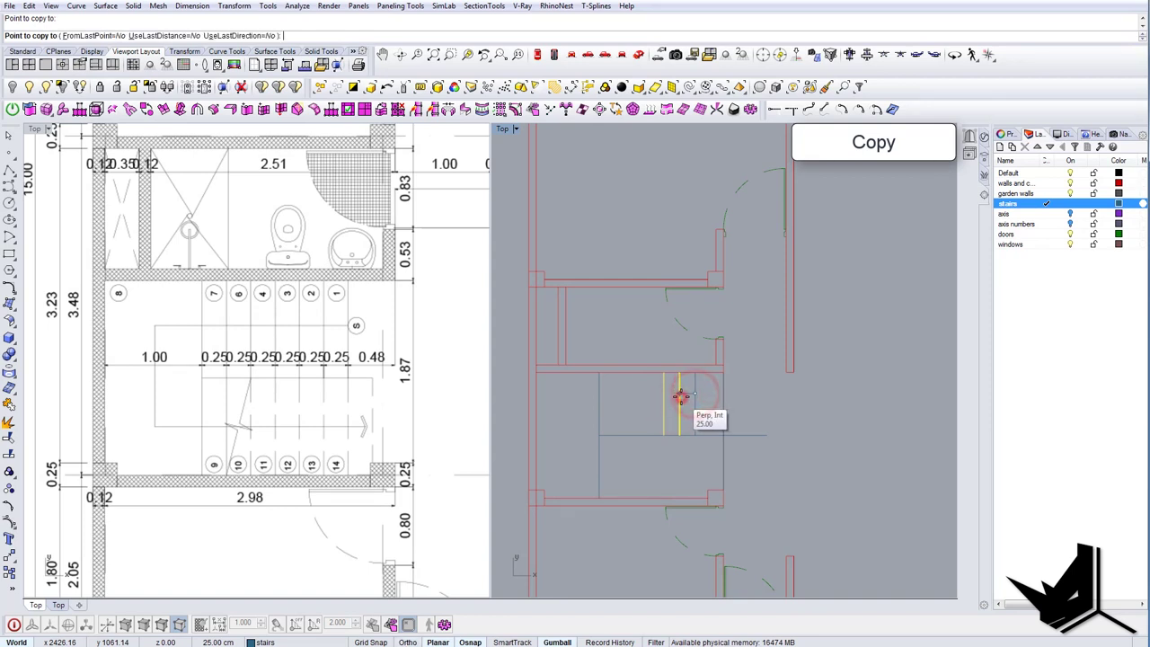
{"action": "left_click", "coordinate": [97, 37]}
{"action": "left_click", "coordinate": [153, 36]}
{"action": "left_click", "coordinate": [226, 36]}
{"action": "left_click", "coordinate": [557, 397]}
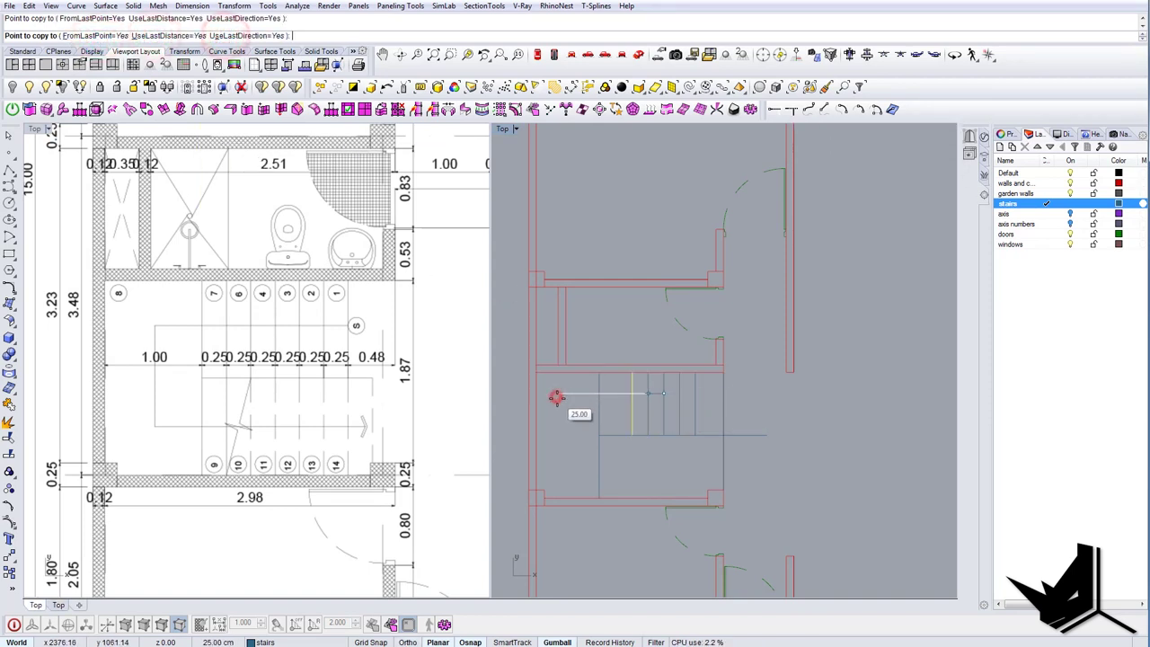
{"action": "left_click", "coordinate": [556, 398]}
{"action": "left_click", "coordinate": [557, 399]}
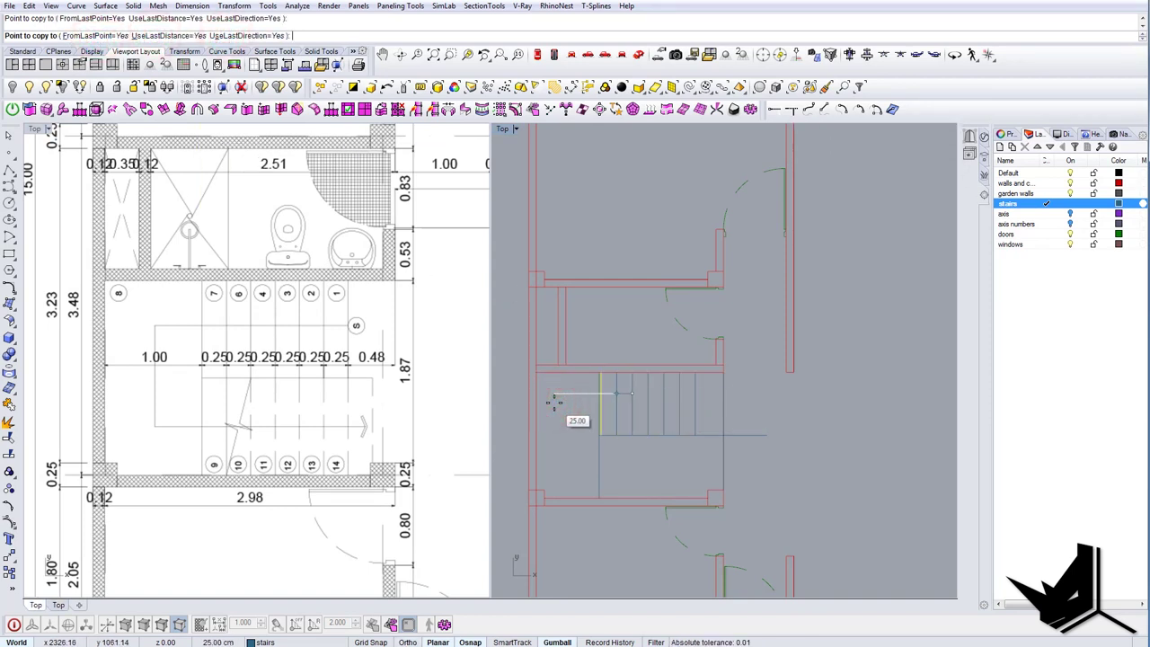
{"action": "left_click", "coordinate": [554, 403]}
{"action": "key", "text": "Escape"}
Check the distance from the stairwell's open edge to the first riser with a temporary horizontal line.
{"action": "scroll", "coordinate": [719, 399], "scroll_direction": "up", "scroll_amount": 2}
{"action": "right_click_drag", "start_coordinate": [716, 401], "coordinate": [707, 405]}
{"action": "scroll", "coordinate": [706, 406], "scroll_direction": "up", "scroll_amount": 4}
{"action": "type", "text": "l"}
{"action": "key", "text": "Return"}
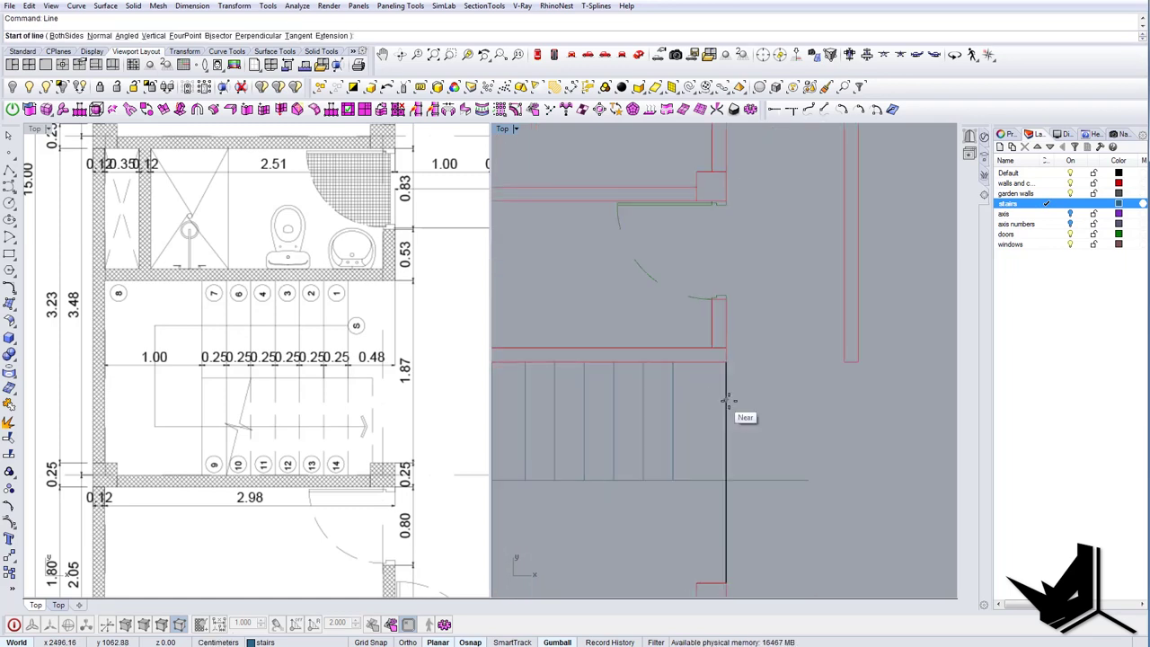
{"action": "left_click", "coordinate": [729, 402]}
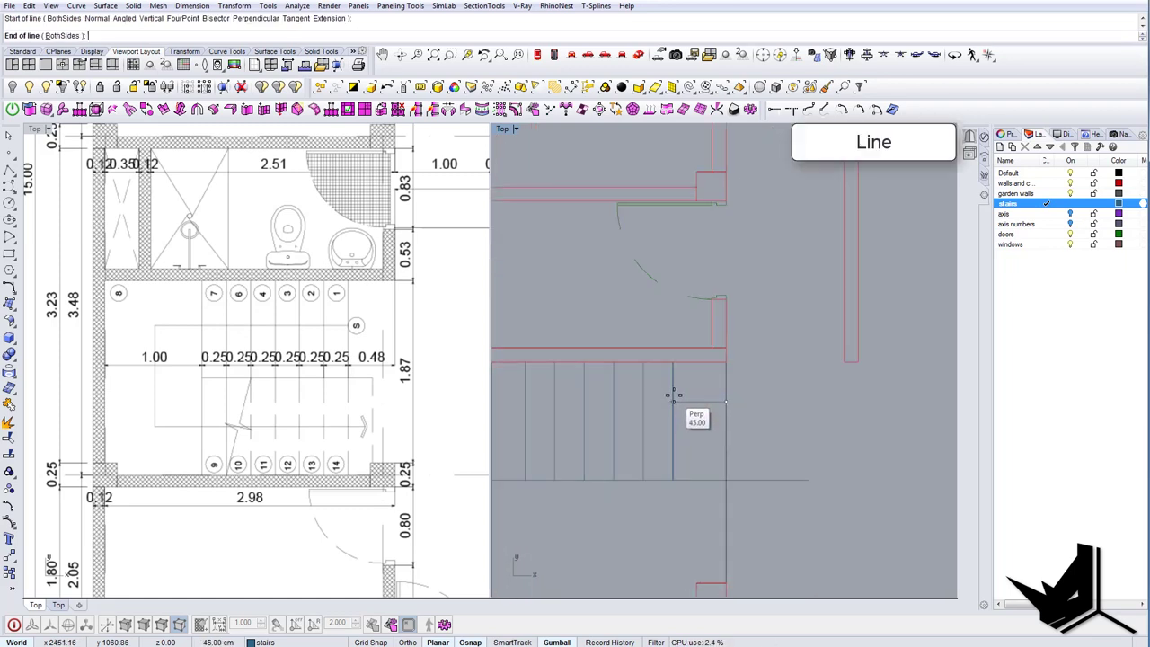
{"action": "left_click", "coordinate": [673, 396]}
{"action": "scroll", "coordinate": [688, 397], "scroll_direction": "down", "scroll_amount": 3}
{"action": "left_click_drag", "start_coordinate": [604, 394], "coordinate": [603, 394]}
{"action": "right_click_drag", "start_coordinate": [707, 419], "coordinate": [678, 422]}
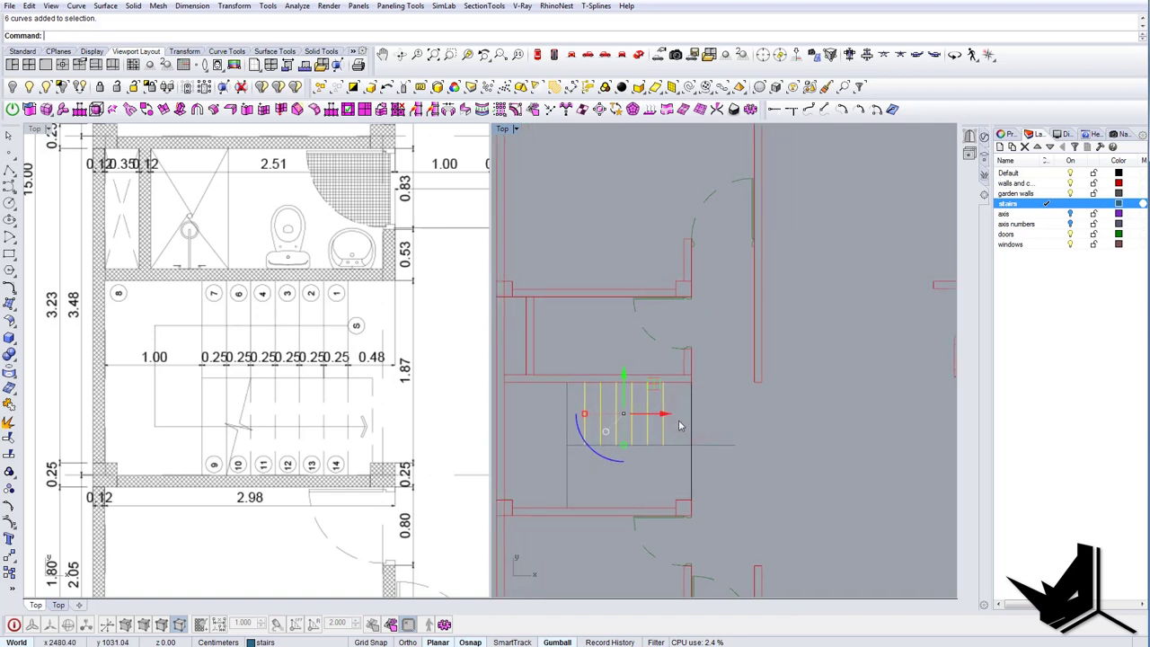
{"action": "left_click_drag", "start_coordinate": [641, 414], "coordinate": [642, 417]}
{"action": "scroll", "coordinate": [596, 394], "scroll_direction": "up", "scroll_amount": 2}
{"action": "right_click_drag", "start_coordinate": [597, 394], "coordinate": [614, 408]}
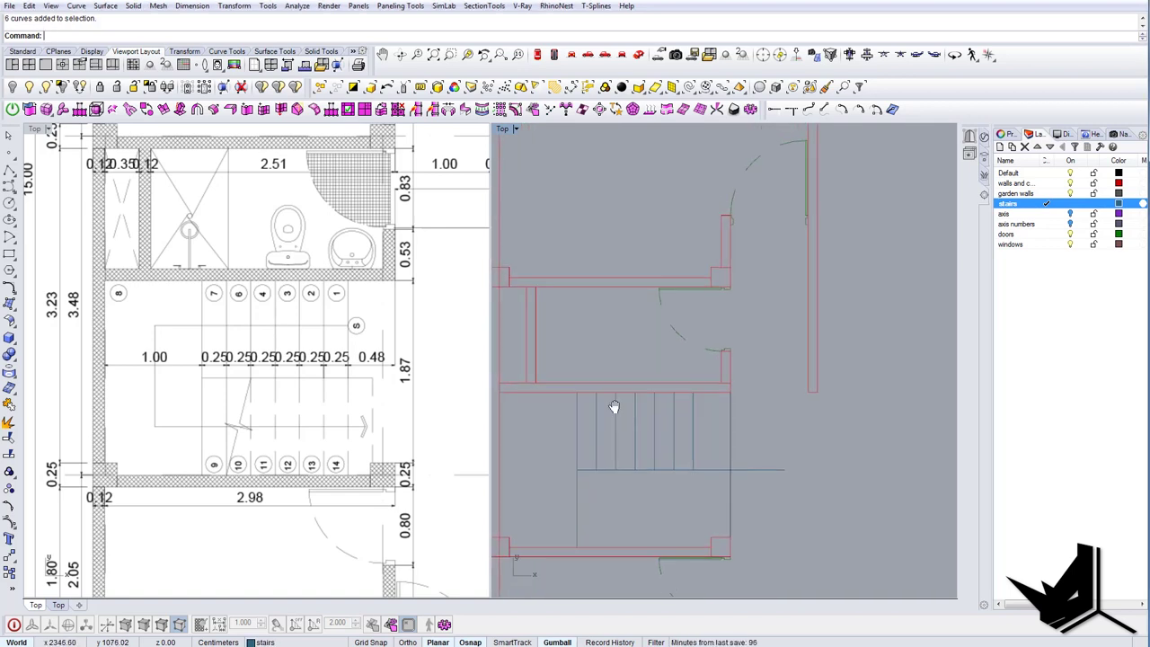
{"action": "right_click", "coordinate": [612, 408]}
{"action": "scroll", "coordinate": [600, 408], "scroll_direction": "up", "scroll_amount": 2}
{"action": "left_click", "coordinate": [597, 407]}
{"action": "key", "text": "Escape"}
Mirror the six upper riser lines across the horizontal stair centre line to form the lower flight.
{"action": "scroll", "coordinate": [698, 445], "scroll_direction": "down", "scroll_amount": 6}
{"action": "mouse_move", "coordinate": [696, 451]}
{"action": "right_mouse_down"}
{"action": "mouse_move", "coordinate": [688, 414]}
{"action": "mouse_move", "coordinate": [689, 425]}
{"action": "mouse_move", "coordinate": [633, 440]}
{"action": "right_mouse_up"}
{"action": "scroll", "coordinate": [688, 419], "scroll_direction": "up", "scroll_amount": 4}
{"action": "left_click_drag", "start_coordinate": [732, 373], "coordinate": [619, 364]}
{"action": "right_click_drag", "start_coordinate": [744, 434], "coordinate": [733, 433]}
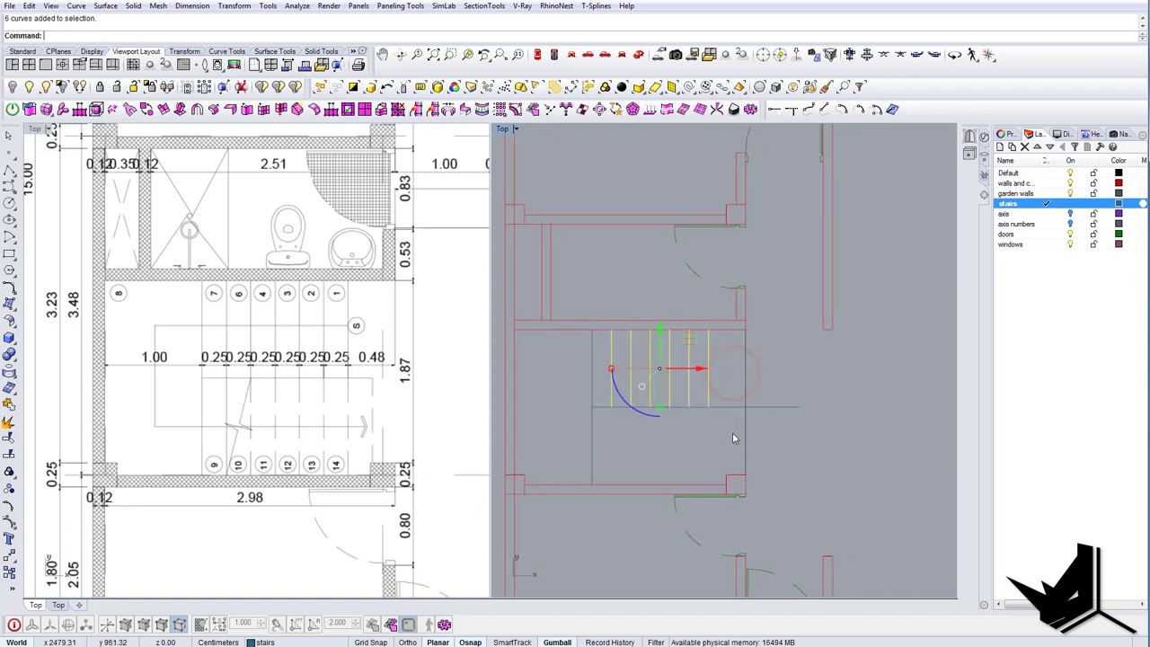
{"action": "type", "text": "mi"}
{"action": "key", "text": "Return"}
{"action": "left_click", "coordinate": [787, 406]}
{"action": "left_click", "coordinate": [853, 409]}
Copy the lower flight's outermost riser one 25 cm tread toward the stairwell opening.
{"action": "scroll", "coordinate": [740, 422], "scroll_direction": "up", "scroll_amount": 4}
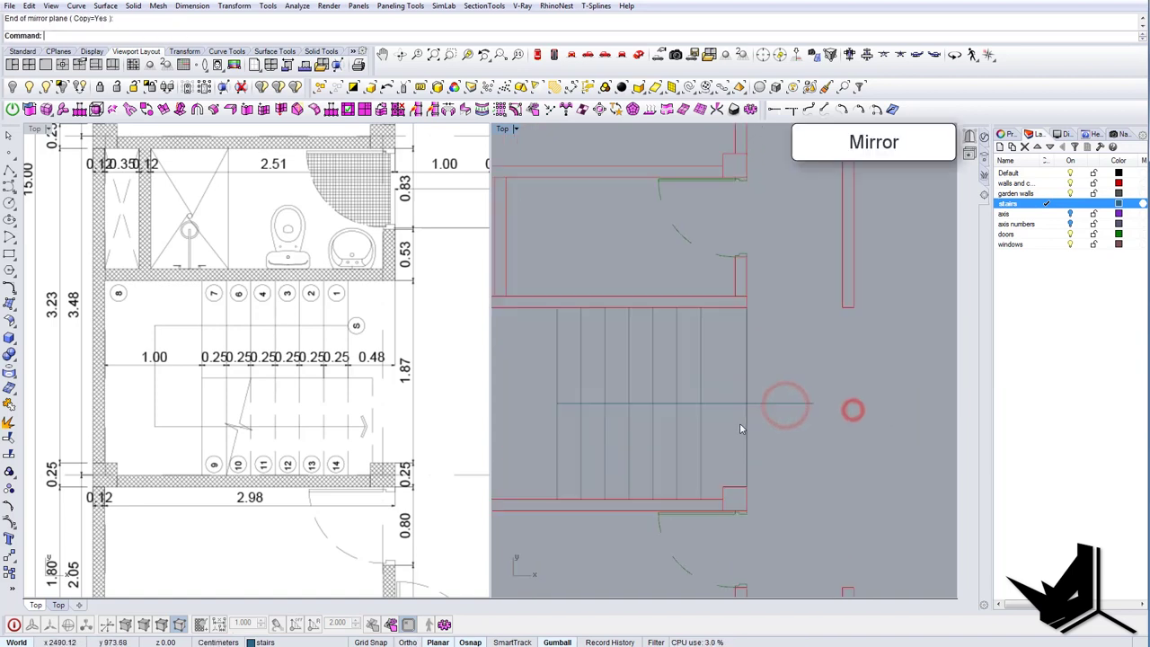
{"action": "left_click", "coordinate": [719, 439]}
{"action": "type", "text": "co"}
{"action": "key", "text": "Return"}
{"action": "left_click", "coordinate": [691, 399]}
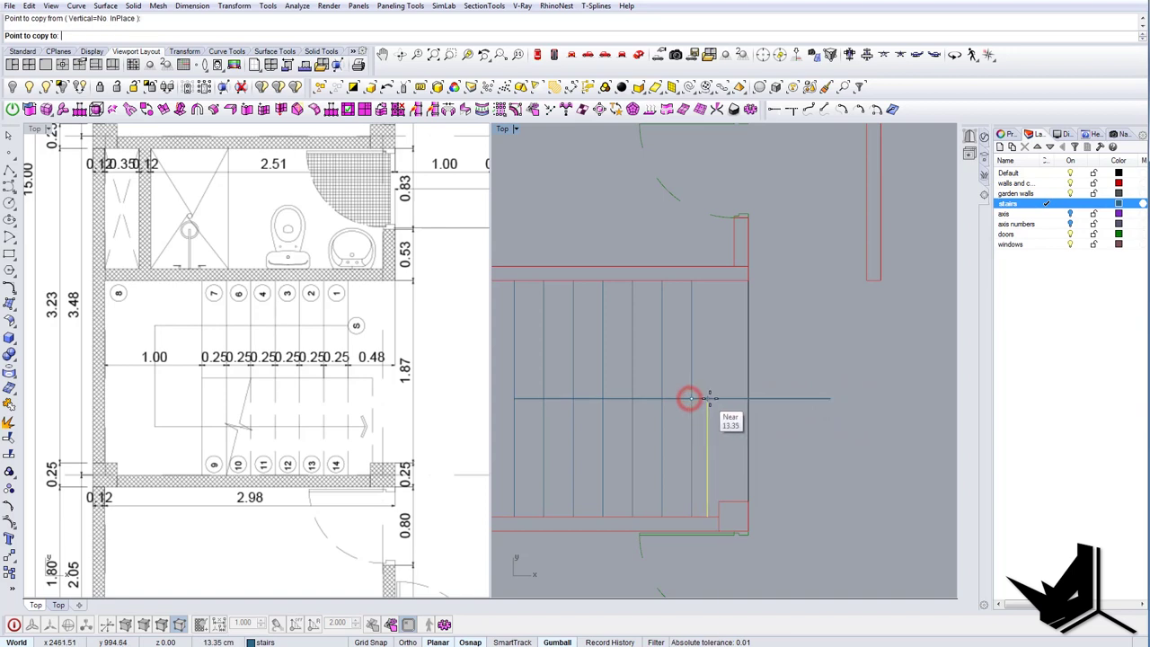
{"action": "key", "text": "Escape"}
{"action": "left_click", "coordinate": [662, 401]}
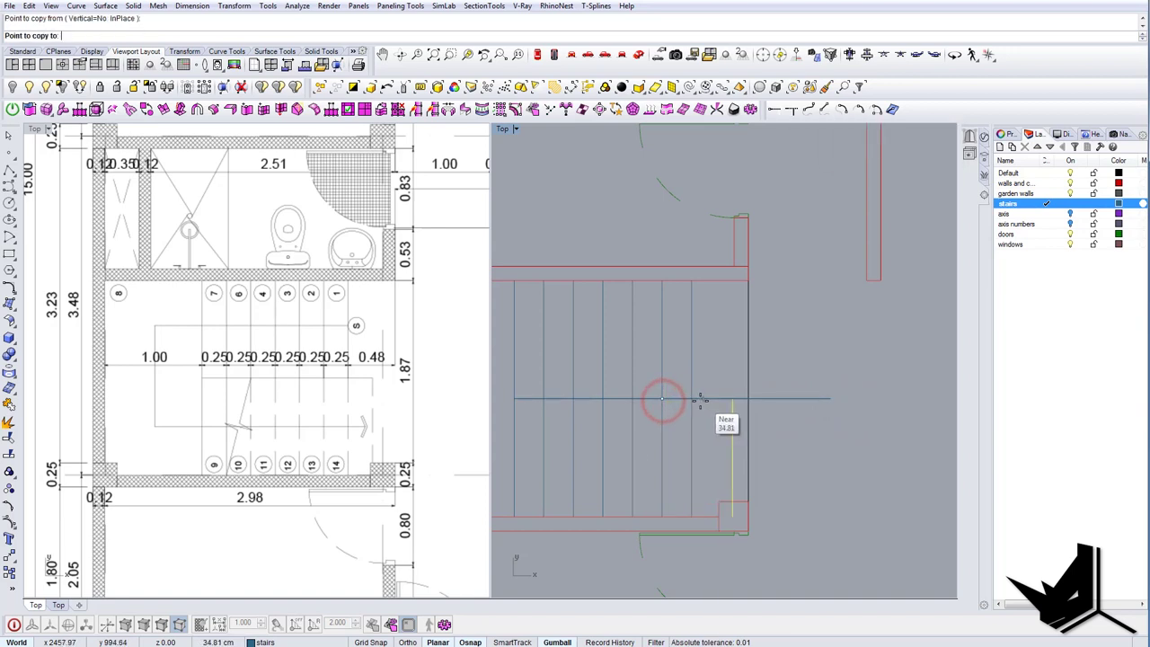
{"action": "left_click", "coordinate": [696, 402]}
{"action": "key", "text": "Escape"}
Trim away the part of the new outer riser that runs into the corner column.
{"action": "right_click_drag", "start_coordinate": [720, 519], "coordinate": [719, 446]}
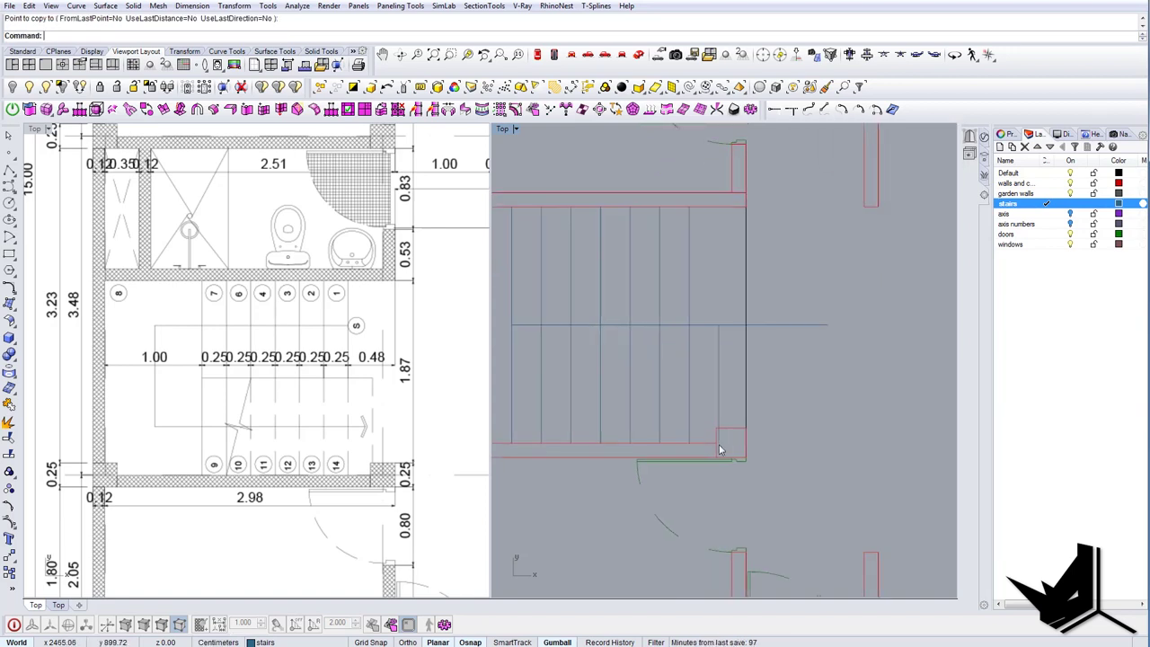
{"action": "type", "text": "tr"}
{"action": "key", "text": "Return"}
{"action": "left_click_drag", "start_coordinate": [790, 483], "coordinate": [710, 428]}
{"action": "scroll", "coordinate": [718, 433], "scroll_direction": "up", "scroll_amount": 7}
{"action": "key", "text": "Return"}
{"action": "left_click", "coordinate": [704, 435]}
{"action": "key", "text": "Return"}
{"action": "scroll", "coordinate": [710, 434], "scroll_direction": "down", "scroll_amount": 7}
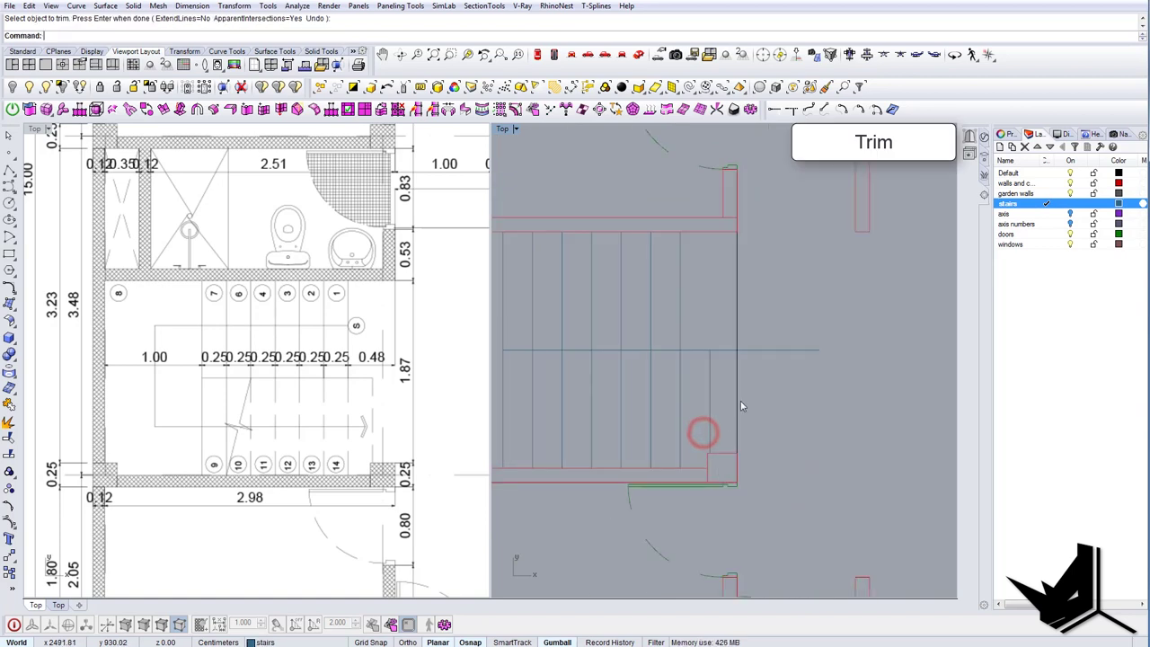
Shorten the stair centre line to the lower flight's outer riser with Scale1D and delete the vertical line closing the stairwell opening.
{"action": "right_click_drag", "start_coordinate": [742, 404], "coordinate": [764, 450]}
{"action": "left_click_drag", "start_coordinate": [806, 409], "coordinate": [787, 382]}
{"action": "right_click_drag", "start_coordinate": [797, 417], "coordinate": [819, 429]}
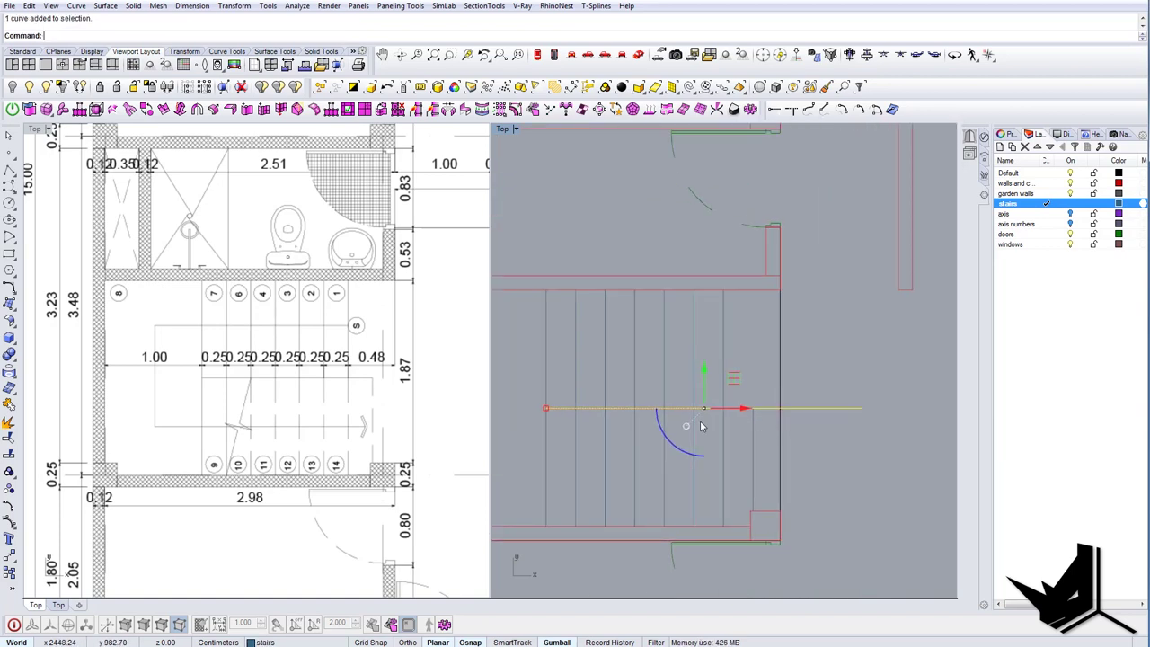
{"action": "left_click", "coordinate": [546, 410]}
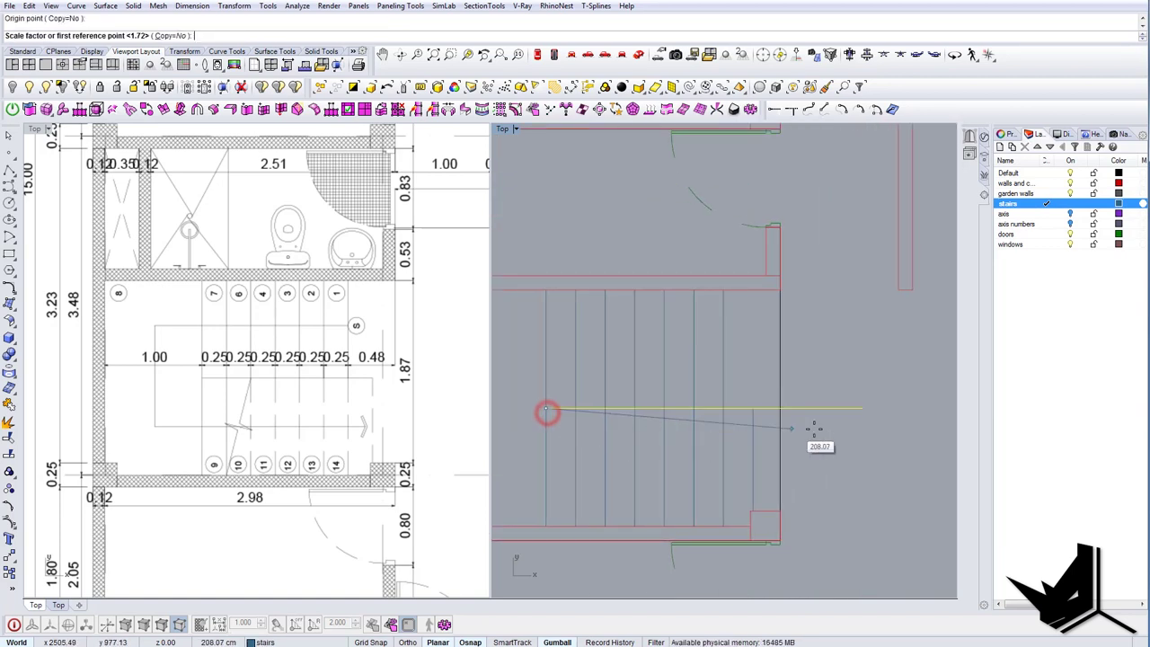
{"action": "left_click", "coordinate": [861, 411]}
{"action": "left_click", "coordinate": [754, 409]}
{"action": "left_click_drag", "start_coordinate": [811, 368], "coordinate": [763, 418]}
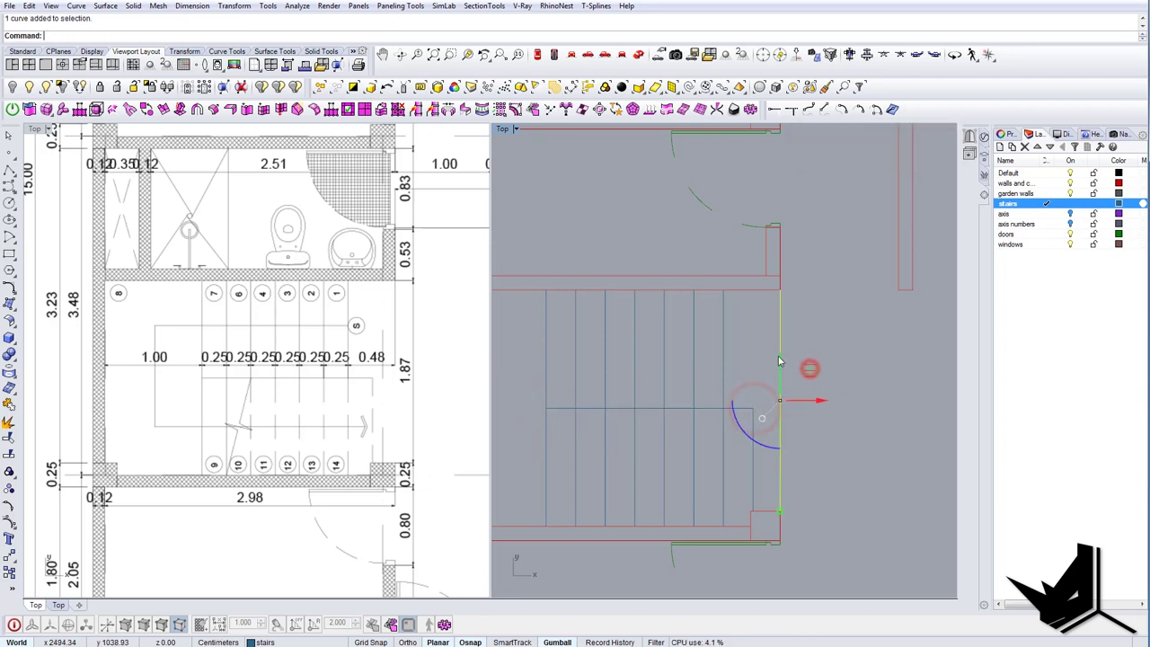
{"action": "key", "text": "Delete"}
{"action": "scroll", "coordinate": [827, 424], "scroll_direction": "down", "scroll_amount": 4}
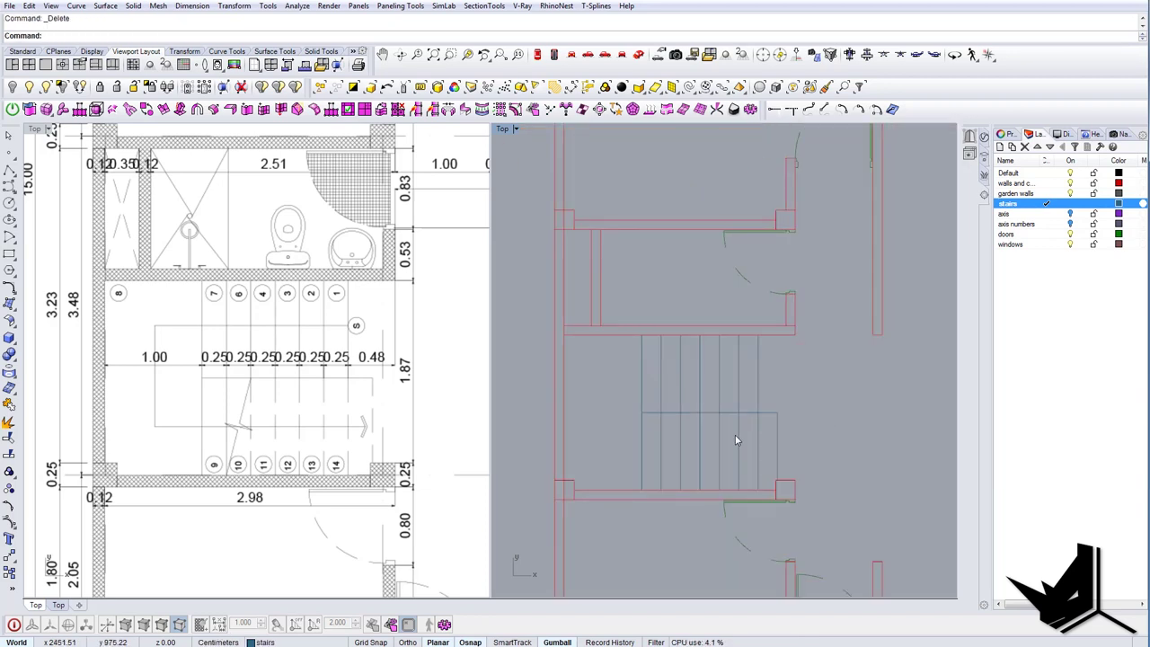
Draw a diagonal break line across one lower-flight tread, from the riser's end on the centre line to the adjacent riser's foot at the wall.
{"action": "right_click_drag", "start_coordinate": [680, 444], "coordinate": [681, 432]}
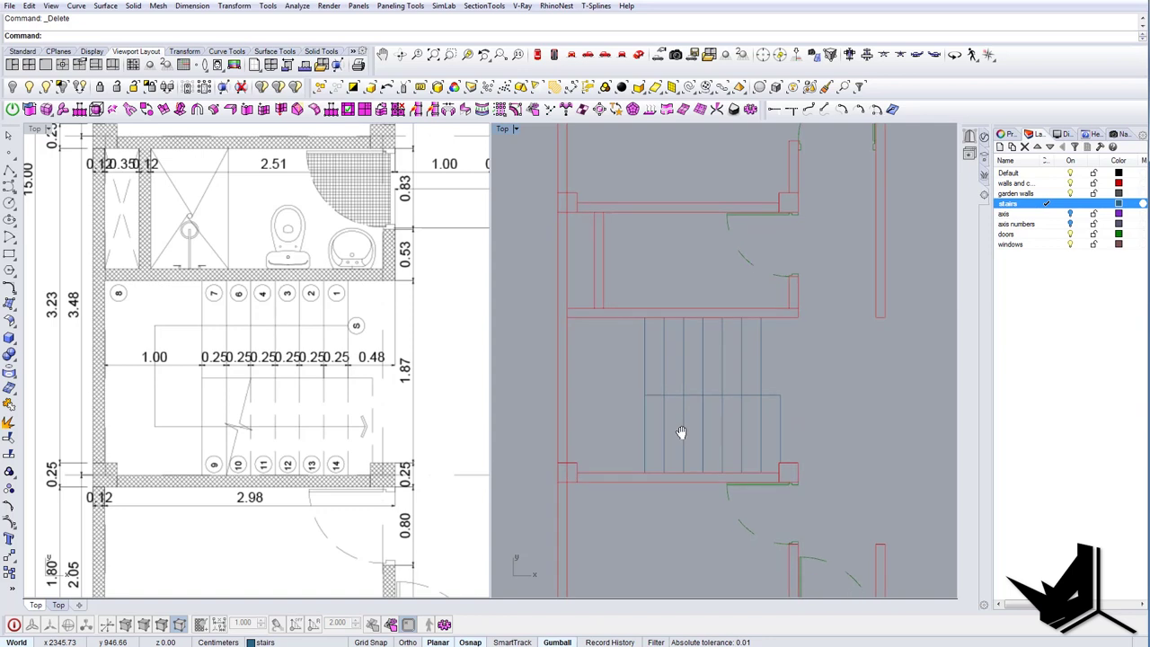
{"action": "type", "text": "pl"}
{"action": "key", "text": "Return"}
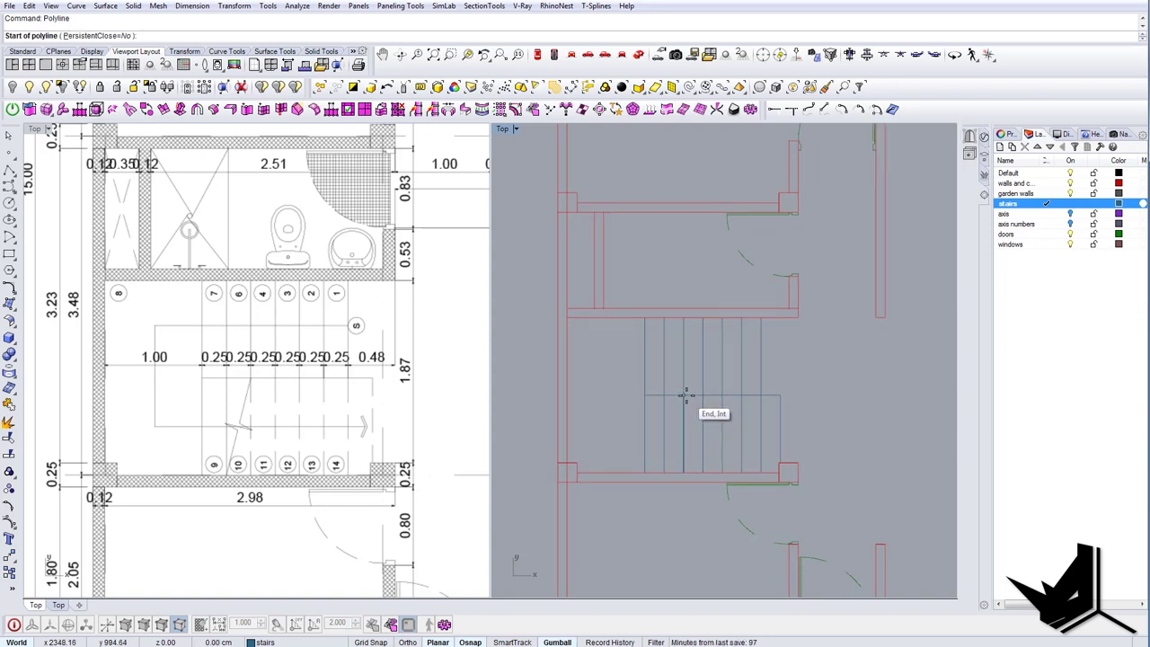
{"action": "left_click", "coordinate": [684, 395]}
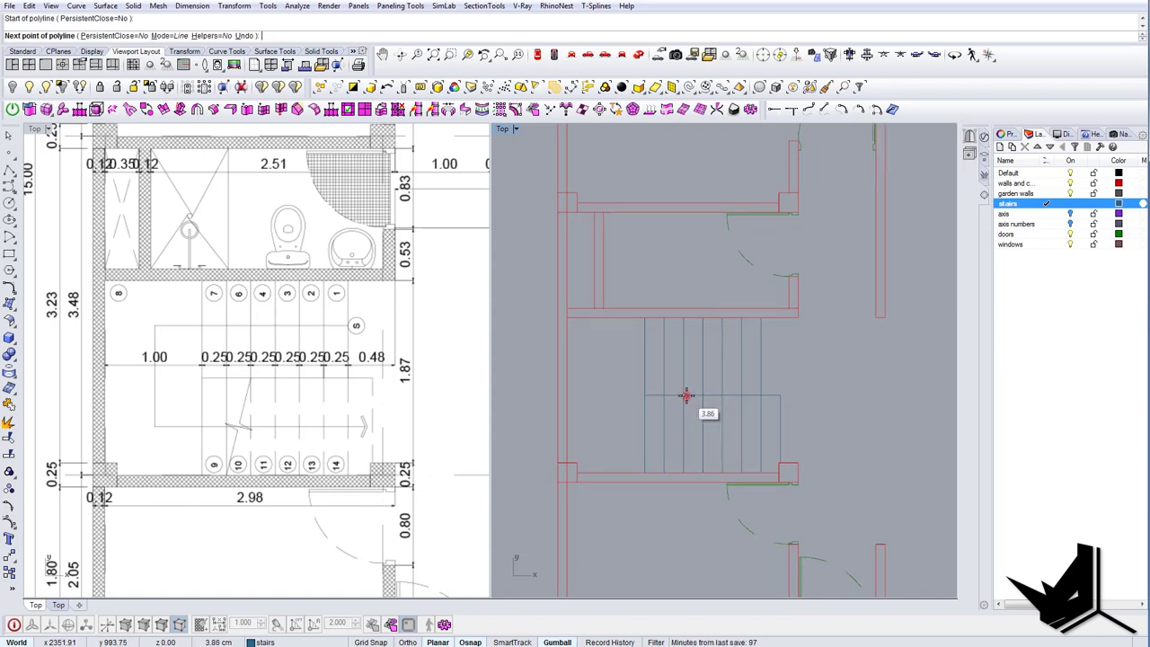
{"action": "left_click", "coordinate": [661, 473]}
{"action": "right_click", "coordinate": [661, 473]}
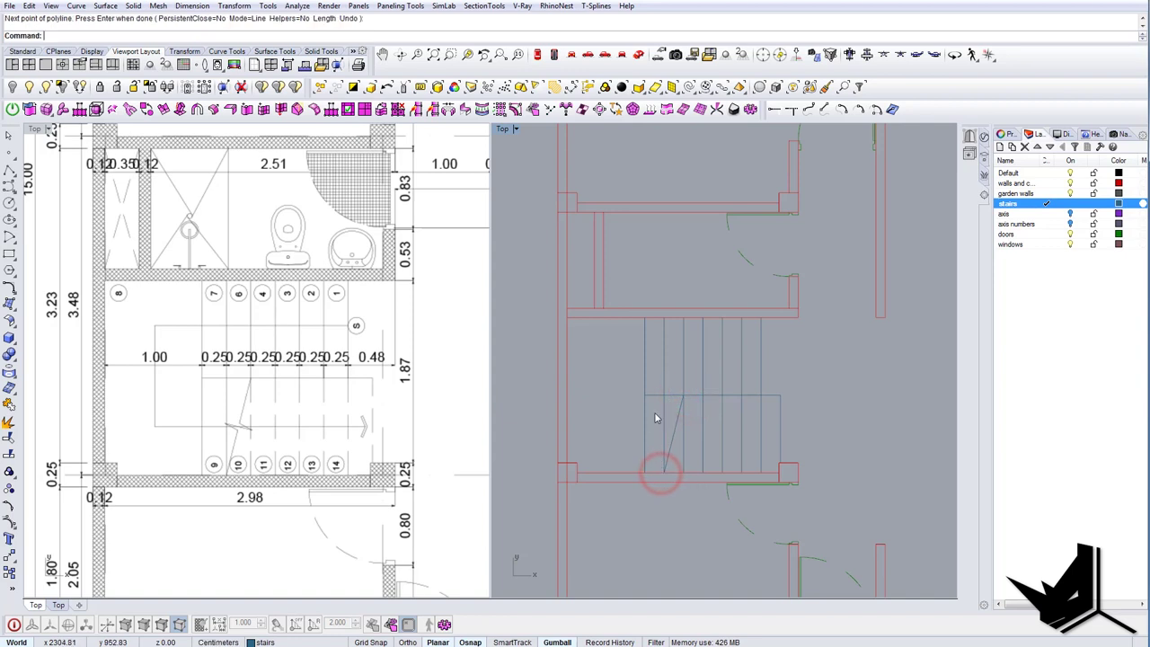
Draw the upper flight's horizontal walking line from the first riser's midpoint across the landing and past the outer wall.
{"action": "right_click", "coordinate": [745, 348]}
{"action": "left_click", "coordinate": [761, 356]}
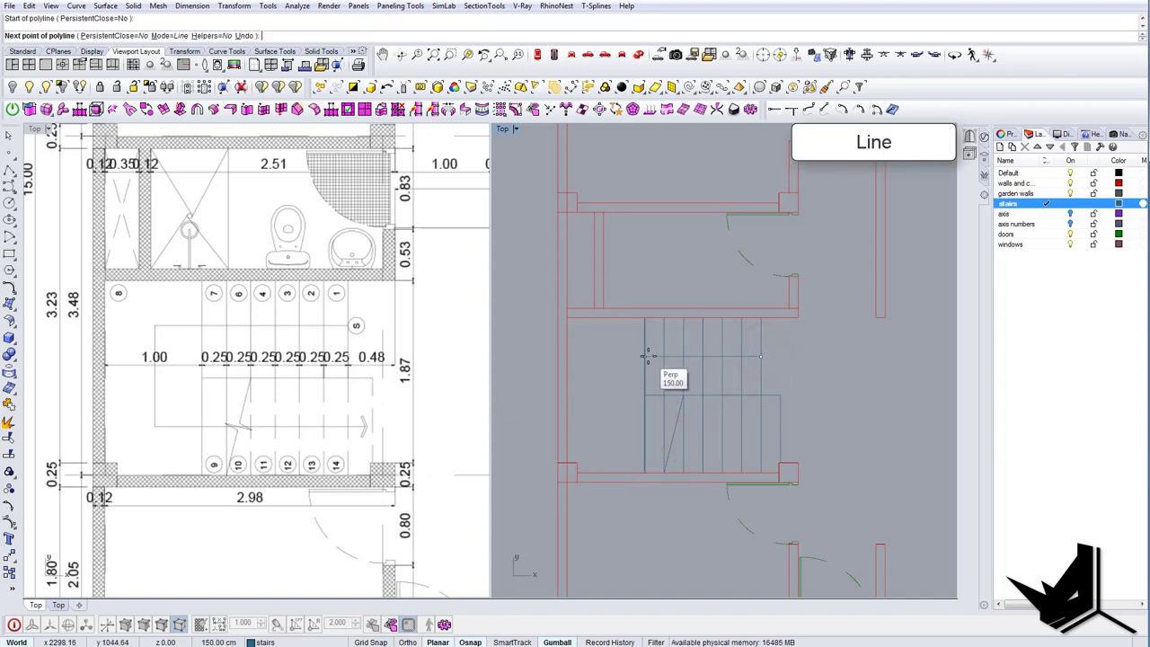
{"action": "left_click", "coordinate": [530, 357]}
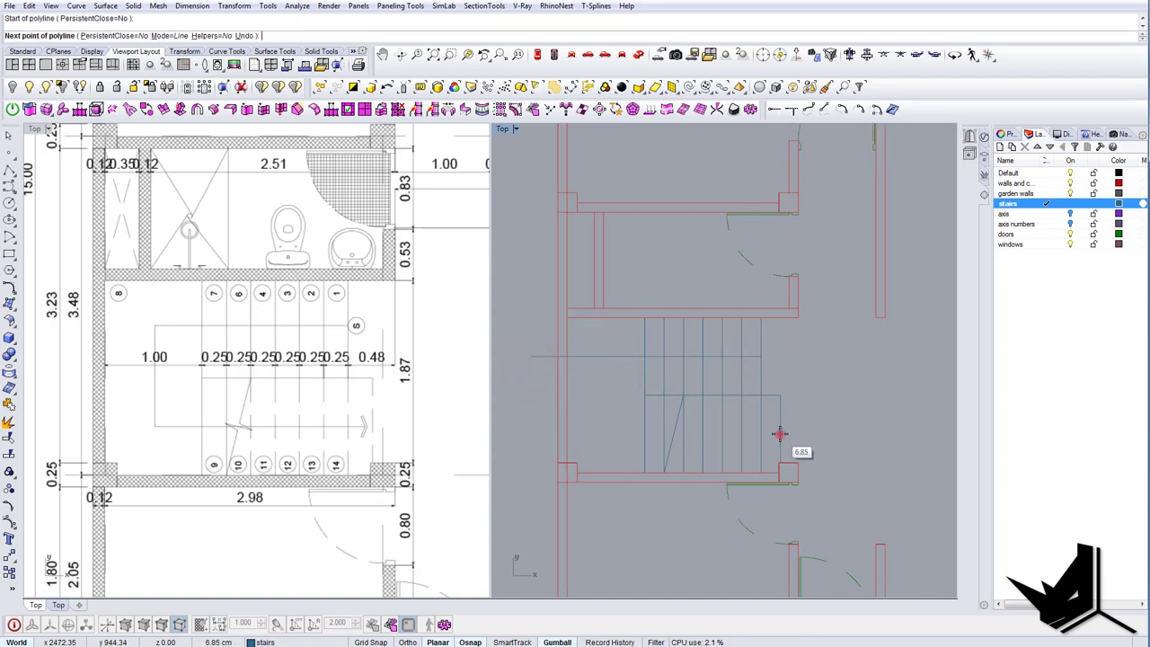
{"action": "right_click", "coordinate": [644, 432]}
{"action": "right_click", "coordinate": [642, 433]}
{"action": "left_click", "coordinate": [645, 434]}
{"action": "right_click", "coordinate": [645, 434]}
Draw the lower flight's horizontal walking line from the midpoint of the riser next to the landing edge out past the outermost riser.
{"action": "right_click", "coordinate": [649, 433]}
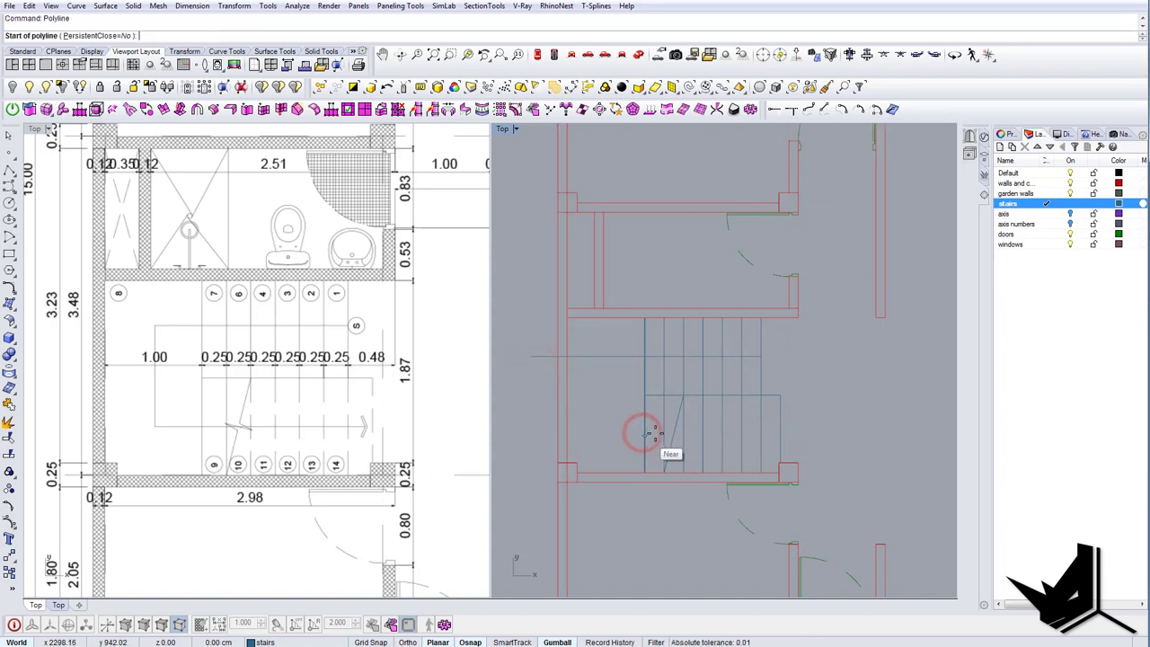
{"action": "left_click", "coordinate": [662, 432]}
{"action": "key", "text": "Return"}
Stretch the lower walking line across the landing and past the outer wall with Scale1D.
{"action": "left_click_drag", "start_coordinate": [831, 415], "coordinate": [824, 438]}
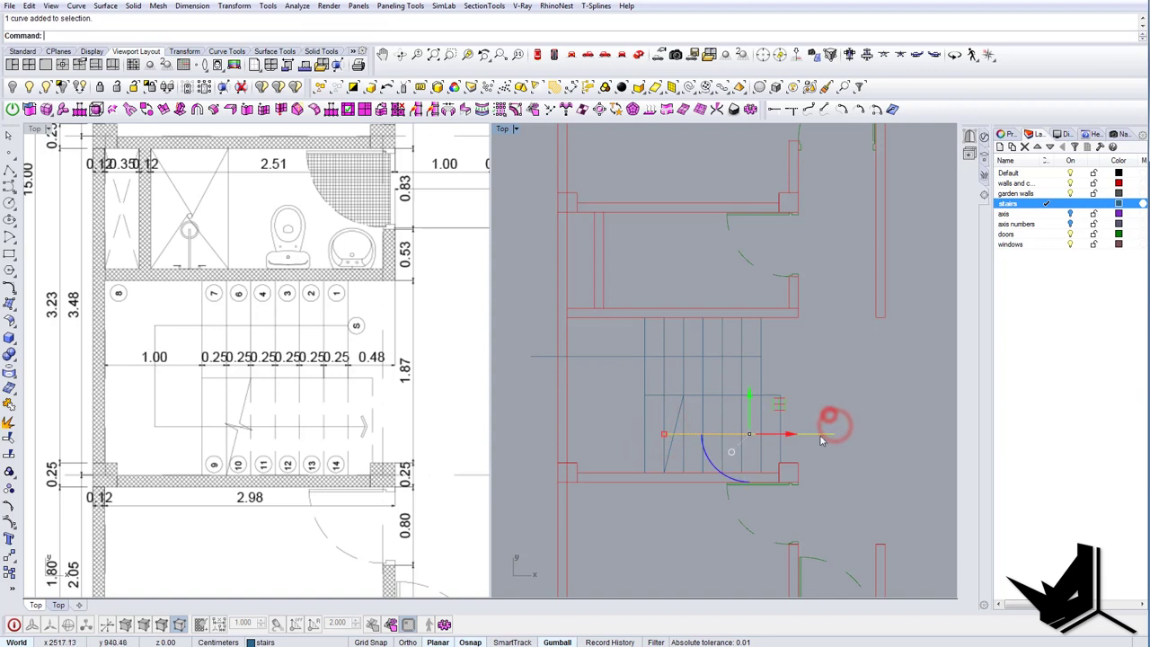
{"action": "type", "text": "sc"}
{"action": "key", "text": "Return"}
{"action": "left_click", "coordinate": [833, 433]}
{"action": "left_click", "coordinate": [670, 435]}
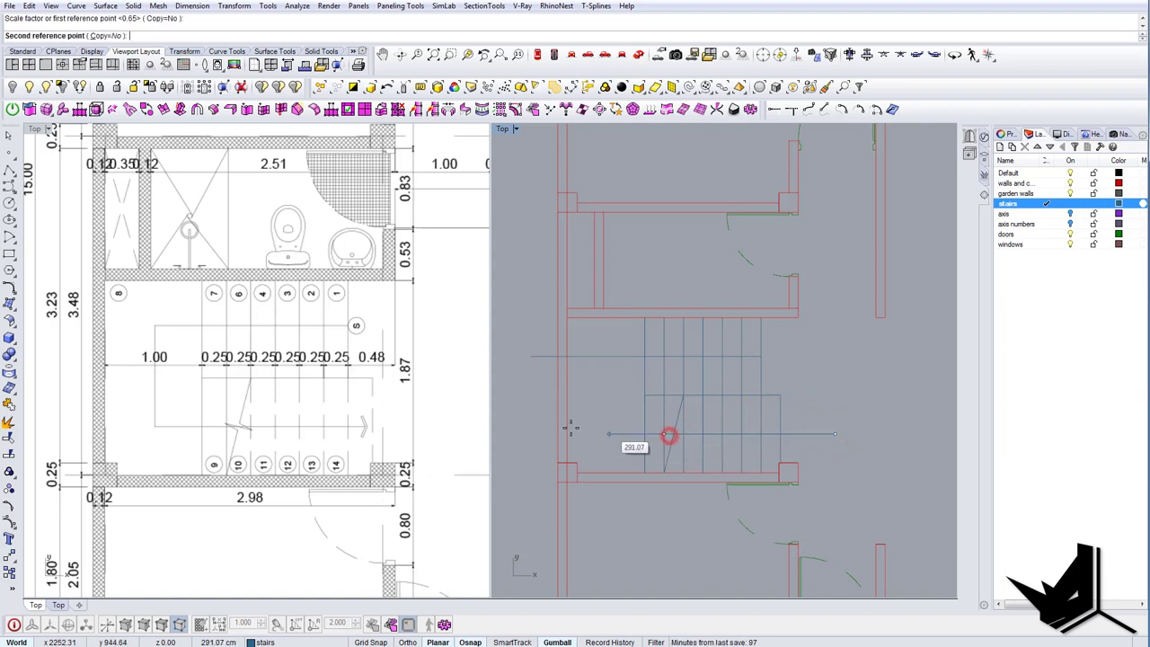
{"action": "left_click", "coordinate": [535, 430]}
Draw a horizontal helper line across the landing from the outer wall to the landing edge.
{"action": "right_click_drag", "start_coordinate": [557, 409], "coordinate": [584, 419]}
{"action": "type", "text": "L"}
{"action": "key", "text": "Return"}
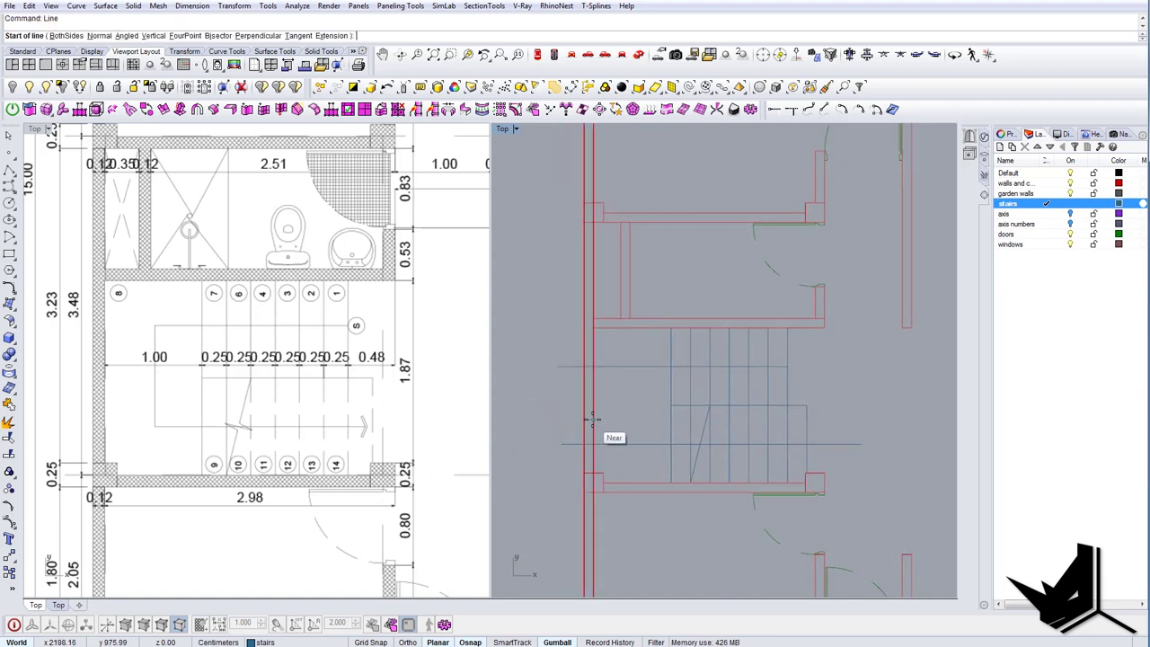
{"action": "left_click", "coordinate": [594, 420]}
{"action": "left_click", "coordinate": [666, 422]}
Draw a vertical line from the landing helper line's midpoint perpendicular to the upper walking line.
{"action": "key", "text": "Return"}
{"action": "left_click", "coordinate": [633, 420]}
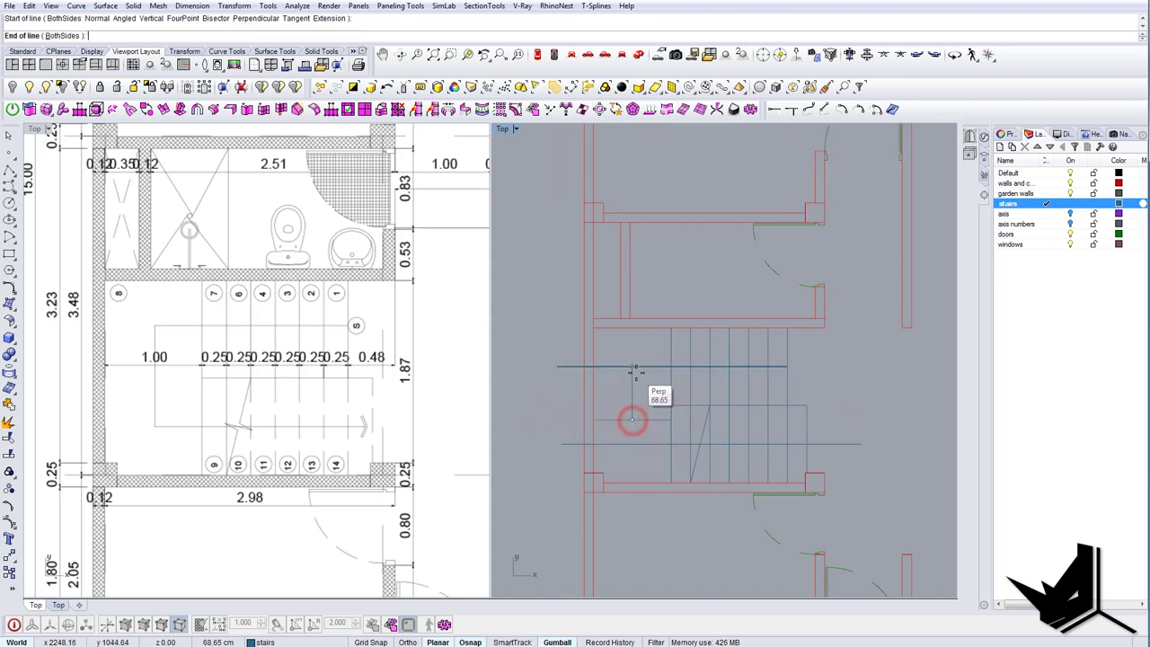
{"action": "left_click", "coordinate": [636, 372]}
Fillet the vertical landing line with the upper and lower walking lines at radius 0 to join them into one path.
{"action": "type", "text": "f"}
{"action": "key", "text": "Return"}
{"action": "left_click", "coordinate": [113, 38]}
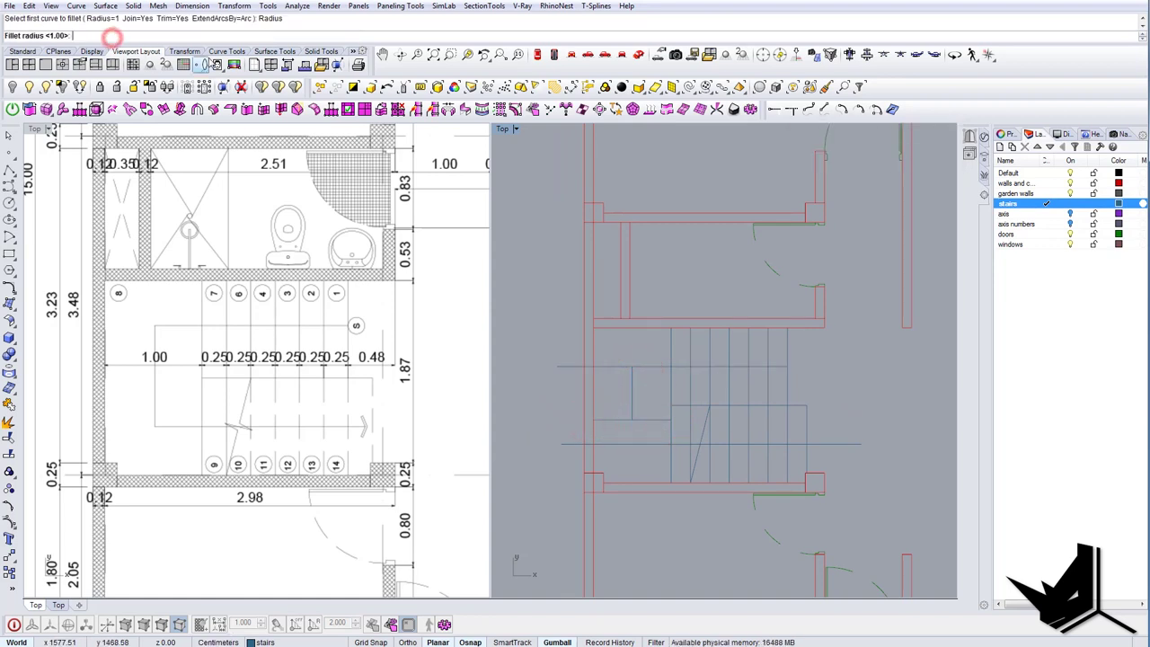
{"action": "type", "text": "0"}
{"action": "key", "text": "Return"}
{"action": "left_click", "coordinate": [631, 391]}
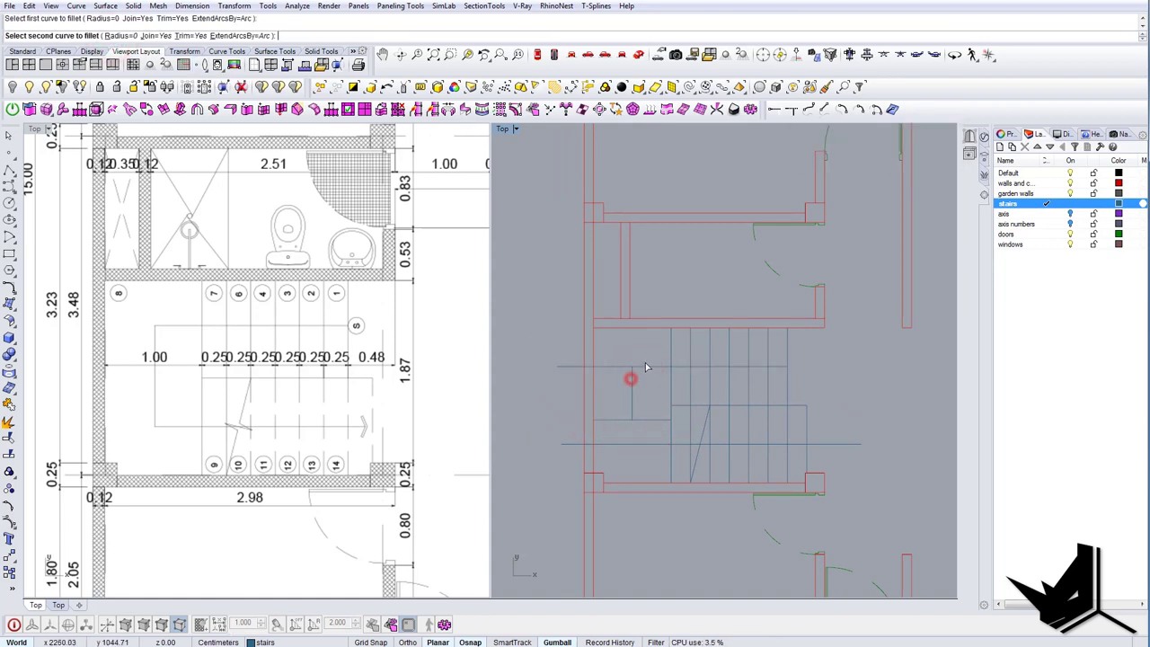
{"action": "left_click", "coordinate": [651, 444]}
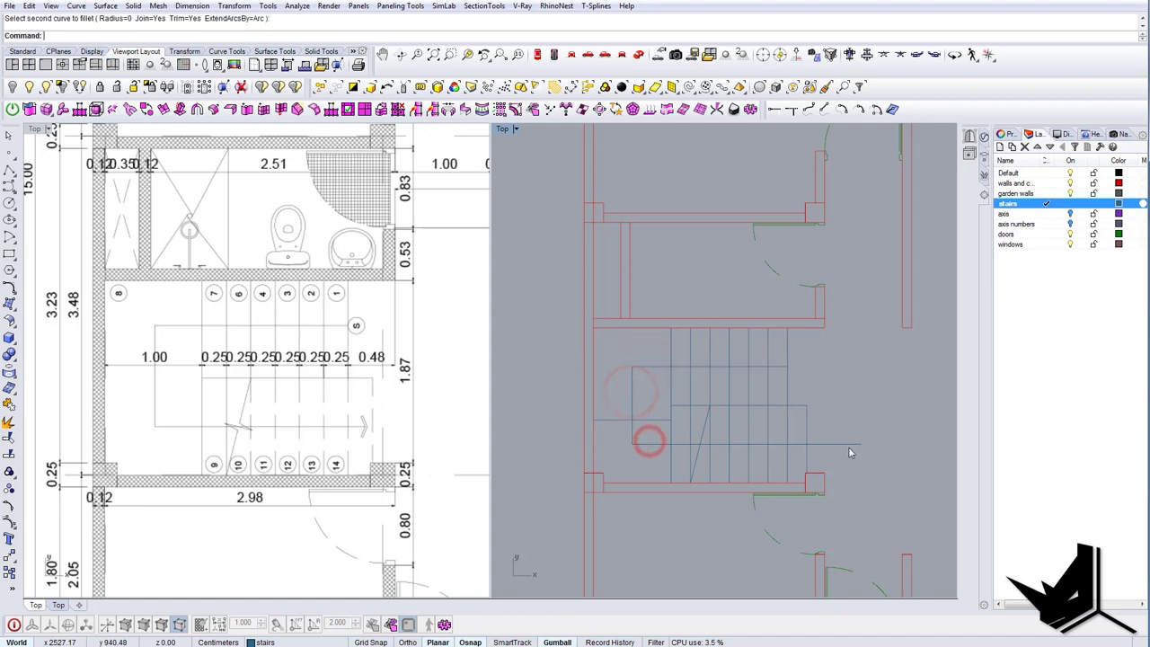
Shorten the walking line by moving its lower-run end point back about 78 cm, just inside the stair's outer edge line.
{"action": "left_click", "coordinate": [830, 446]}
{"action": "right_click_drag", "start_coordinate": [830, 447], "coordinate": [816, 447]}
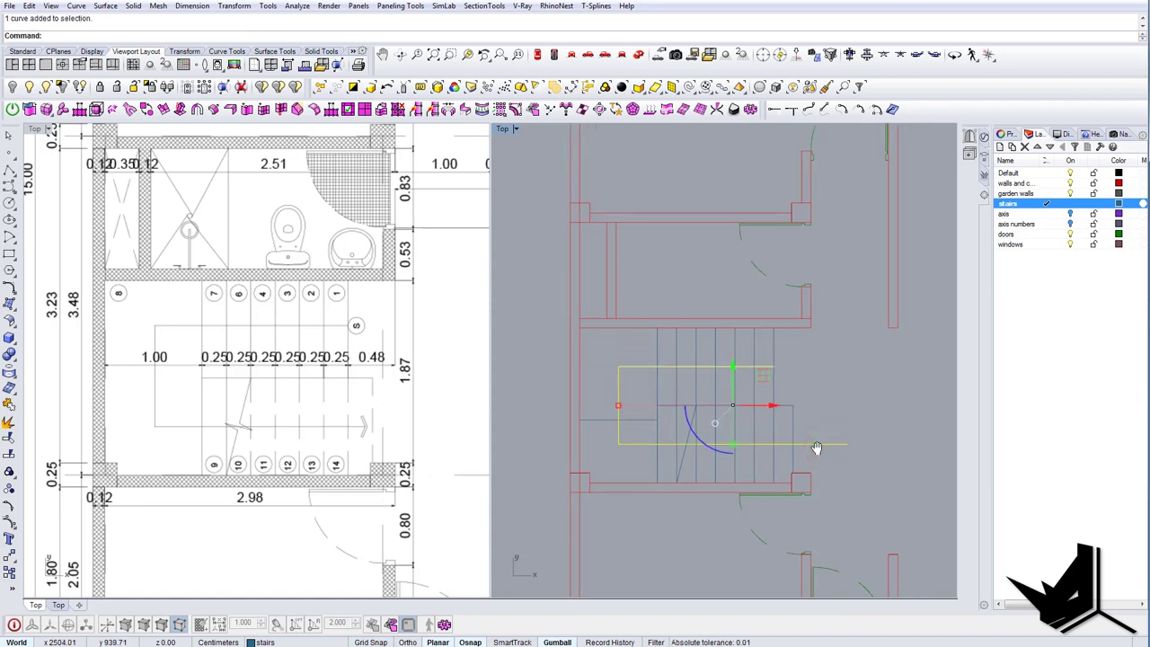
{"action": "left_click", "coordinate": [10, 522]}
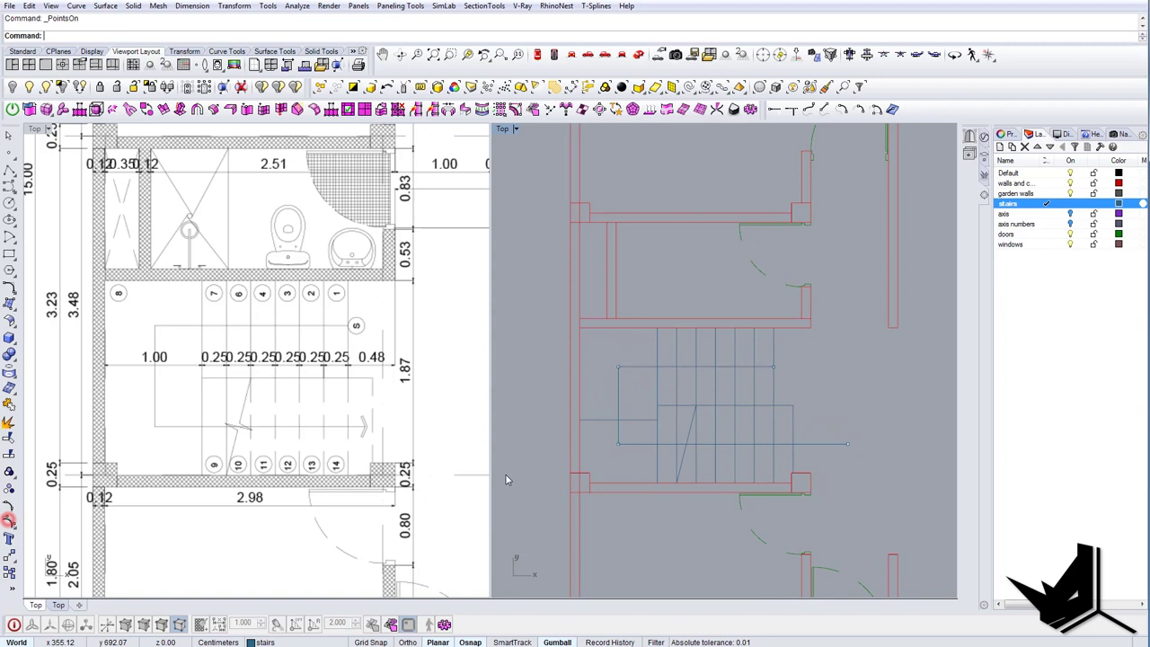
{"action": "left_click_drag", "start_coordinate": [847, 415], "coordinate": [866, 459]}
{"action": "right_click_drag", "start_coordinate": [849, 458], "coordinate": [836, 460]}
{"action": "type", "text": "m"}
{"action": "key", "text": "Return"}
{"action": "left_click", "coordinate": [835, 446]}
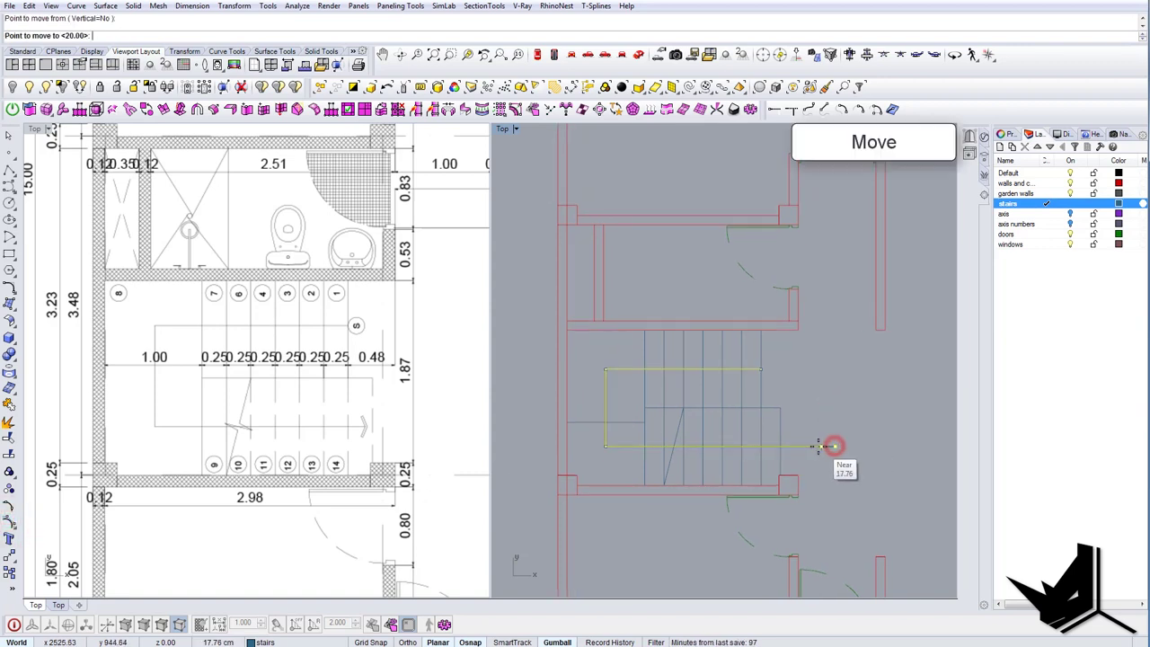
{"action": "scroll", "coordinate": [795, 447], "scroll_direction": "up", "scroll_amount": 12}
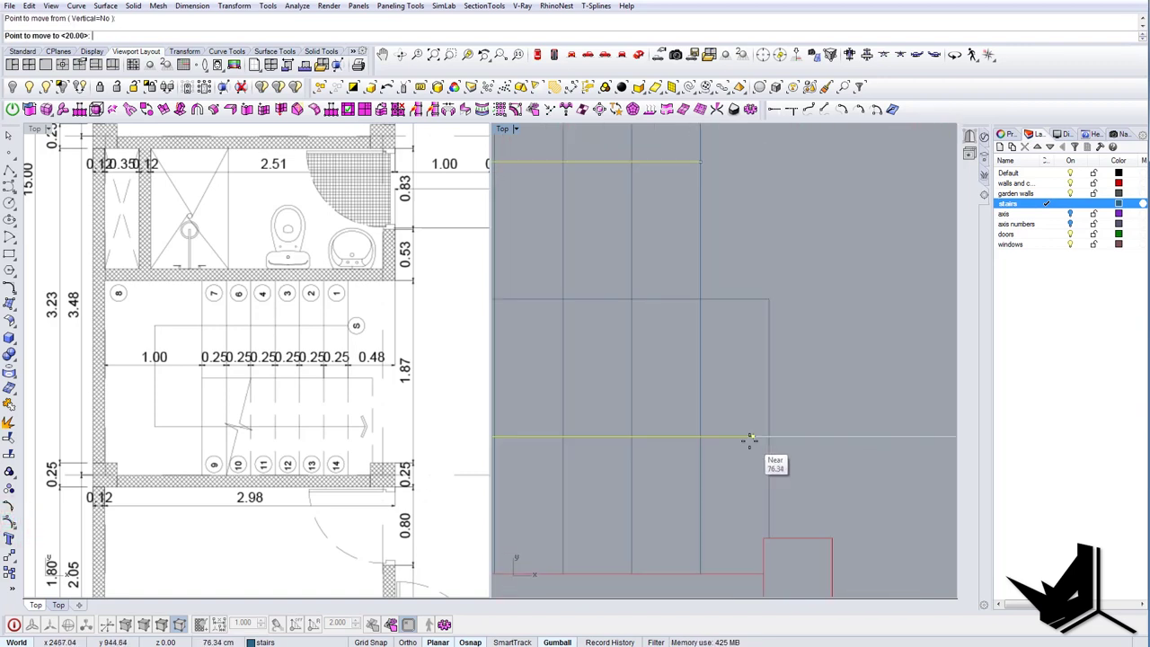
{"action": "left_click", "coordinate": [749, 441]}
{"action": "key", "text": "Escape"}
{"action": "key", "text": "Escape"}
Delete the horizontal helper line across the landing.
{"action": "scroll", "coordinate": [761, 450], "scroll_direction": "down", "scroll_amount": 10}
{"action": "scroll", "coordinate": [763, 451], "scroll_direction": "down", "scroll_amount": 4}
{"action": "scroll", "coordinate": [603, 430], "scroll_direction": "up", "scroll_amount": 4}
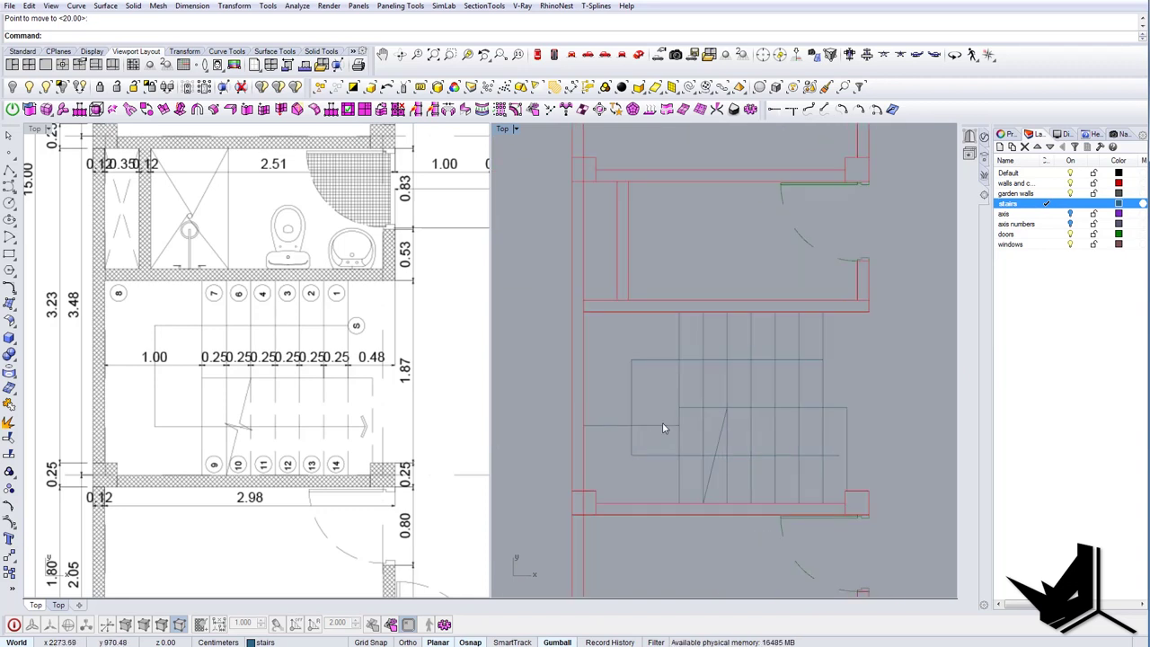
{"action": "left_click_drag", "start_coordinate": [661, 412], "coordinate": [656, 431]}
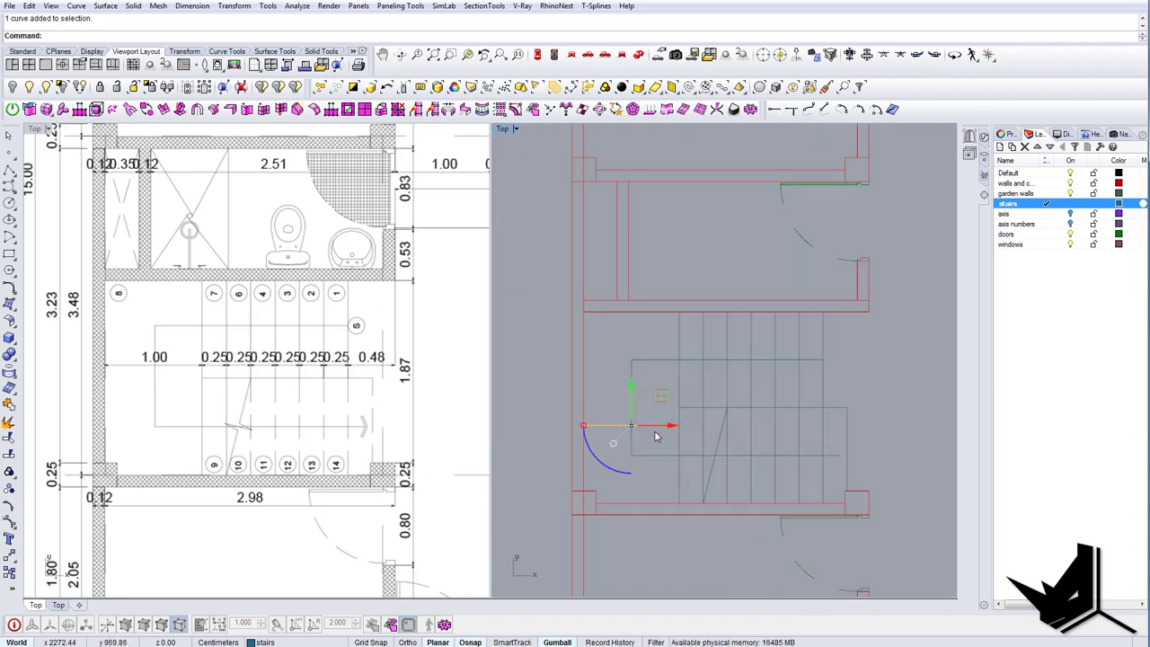
{"action": "right_click_drag", "start_coordinate": [707, 458], "coordinate": [691, 438]}
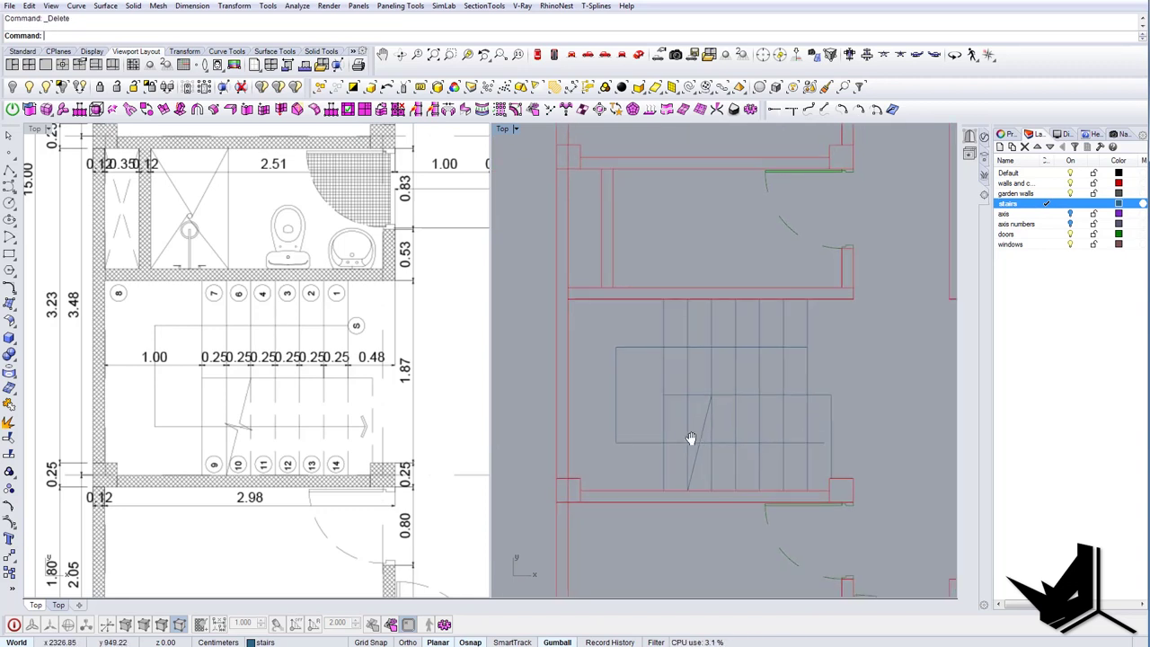
Draw a two-segment zigzag polyline from the diagonal break line, with a first segment about 12 cm long and the second crossing back over it.
{"action": "type", "text": "Polyline"}
{"action": "key", "text": "Return"}
{"action": "scroll", "coordinate": [692, 438], "scroll_direction": "up", "scroll_amount": 4}
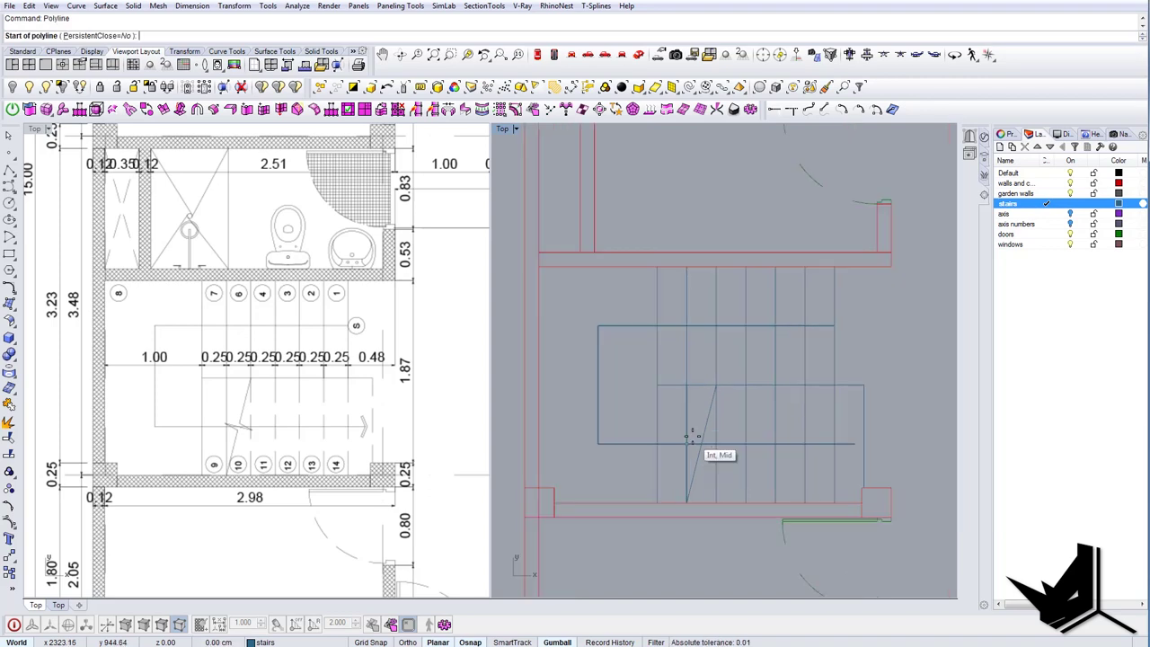
{"action": "scroll", "coordinate": [711, 441], "scroll_direction": "down", "scroll_amount": 4}
{"action": "right_click_drag", "start_coordinate": [919, 431], "coordinate": [803, 437]}
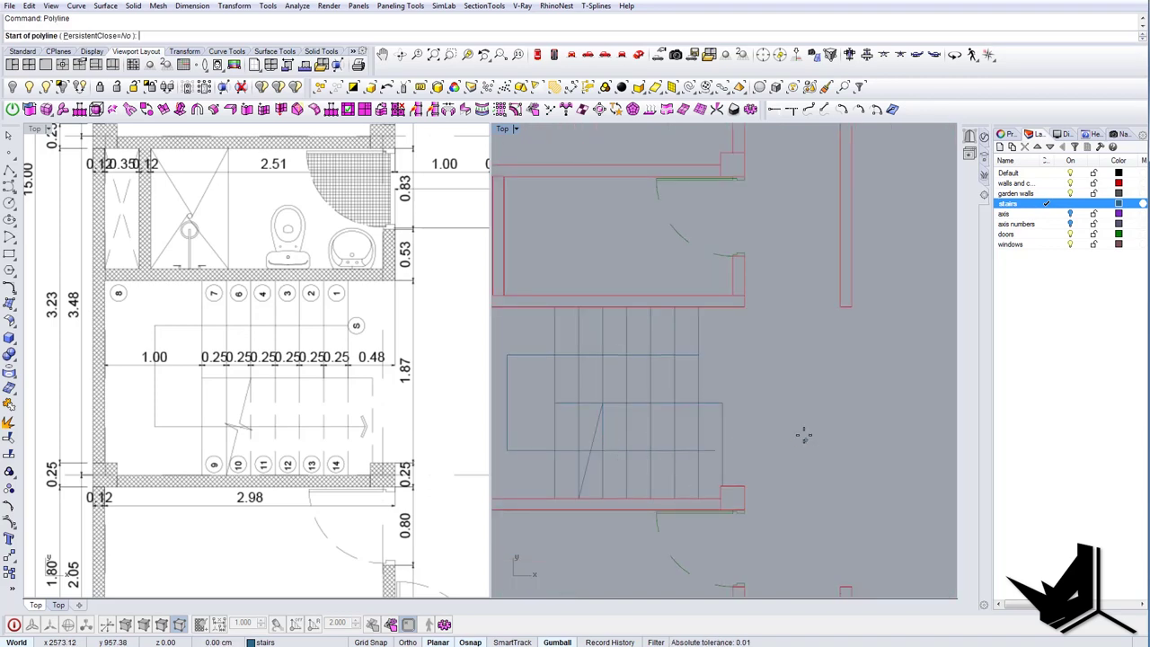
{"action": "scroll", "coordinate": [582, 446], "scroll_direction": "up", "scroll_amount": 10}
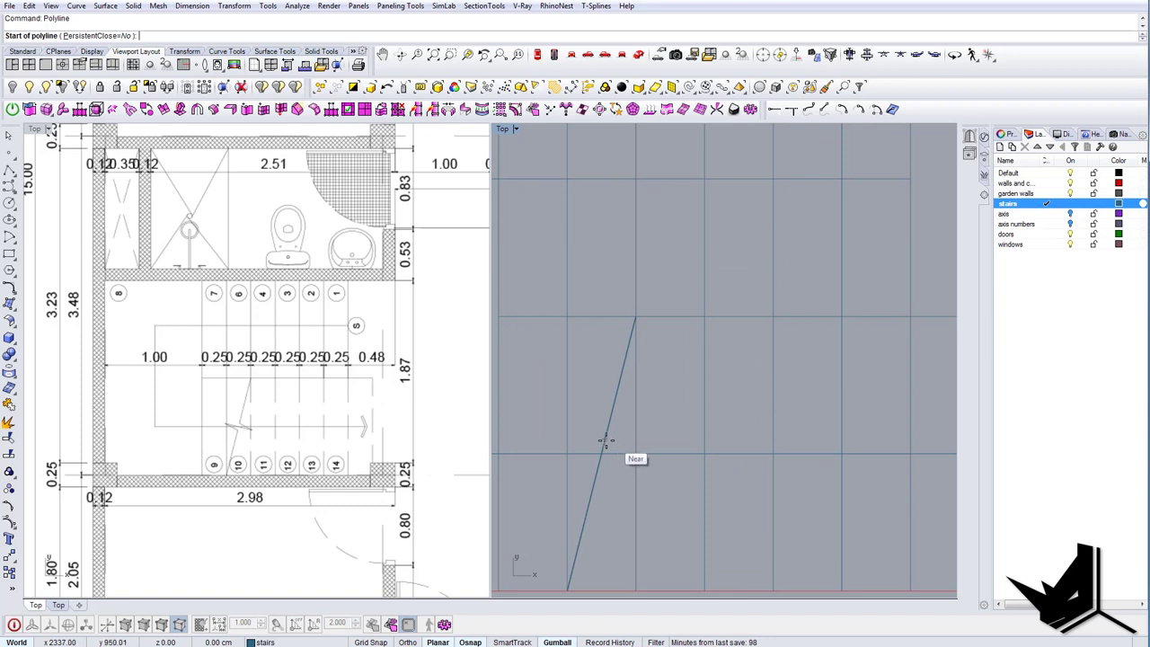
{"action": "left_click", "coordinate": [607, 440]}
{"action": "scroll", "coordinate": [608, 441], "scroll_direction": "up", "scroll_amount": 4}
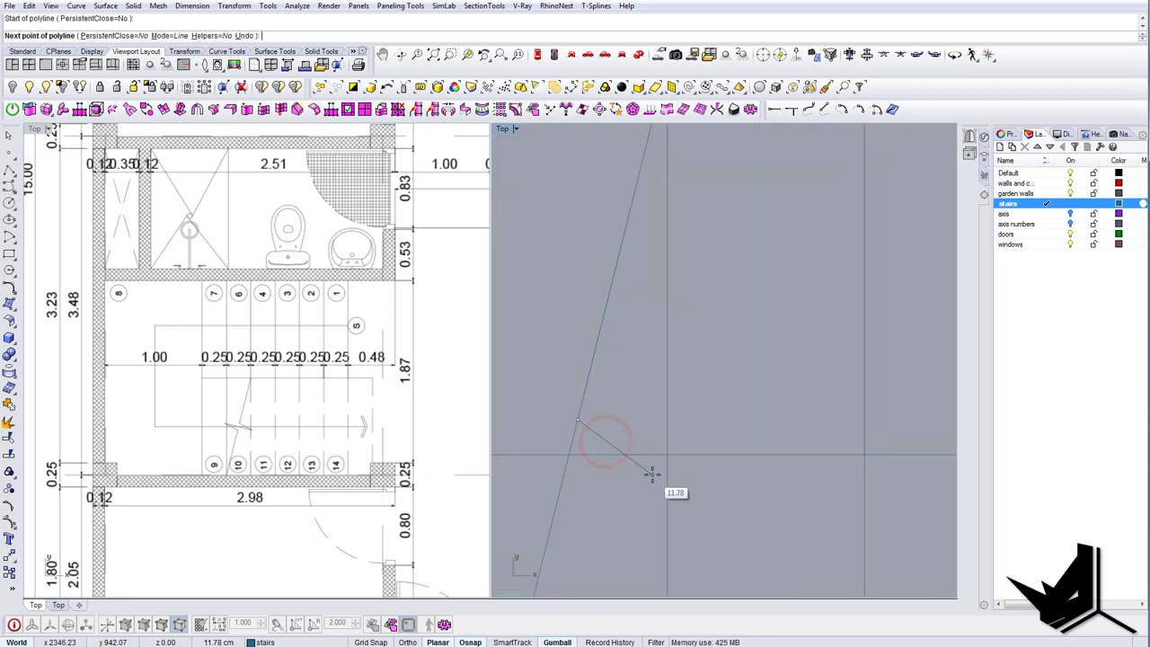
{"action": "left_click", "coordinate": [652, 473]}
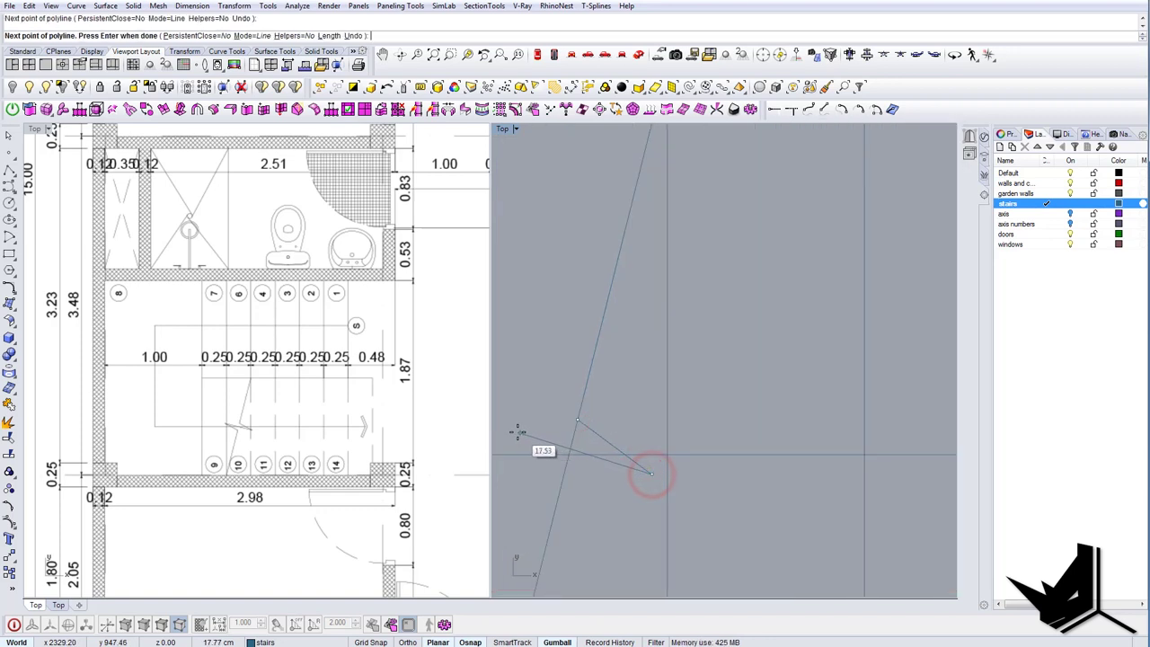
{"action": "left_click", "coordinate": [508, 423]}
{"action": "key", "text": "Return"}
Mirror a copy of the zigzag polyline across its own long segment.
{"action": "left_click", "coordinate": [531, 428]}
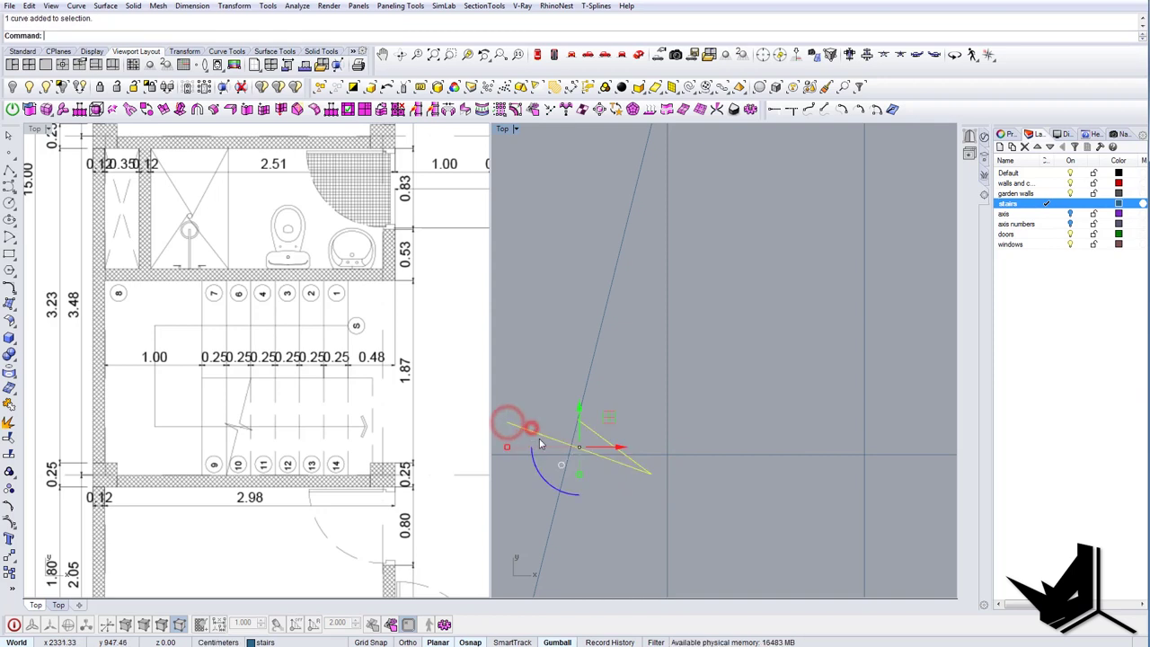
{"action": "scroll", "coordinate": [615, 440], "scroll_direction": "down", "scroll_amount": 4}
{"action": "type", "text": "mi"}
{"action": "key", "text": "Return"}
{"action": "left_click", "coordinate": [550, 429]}
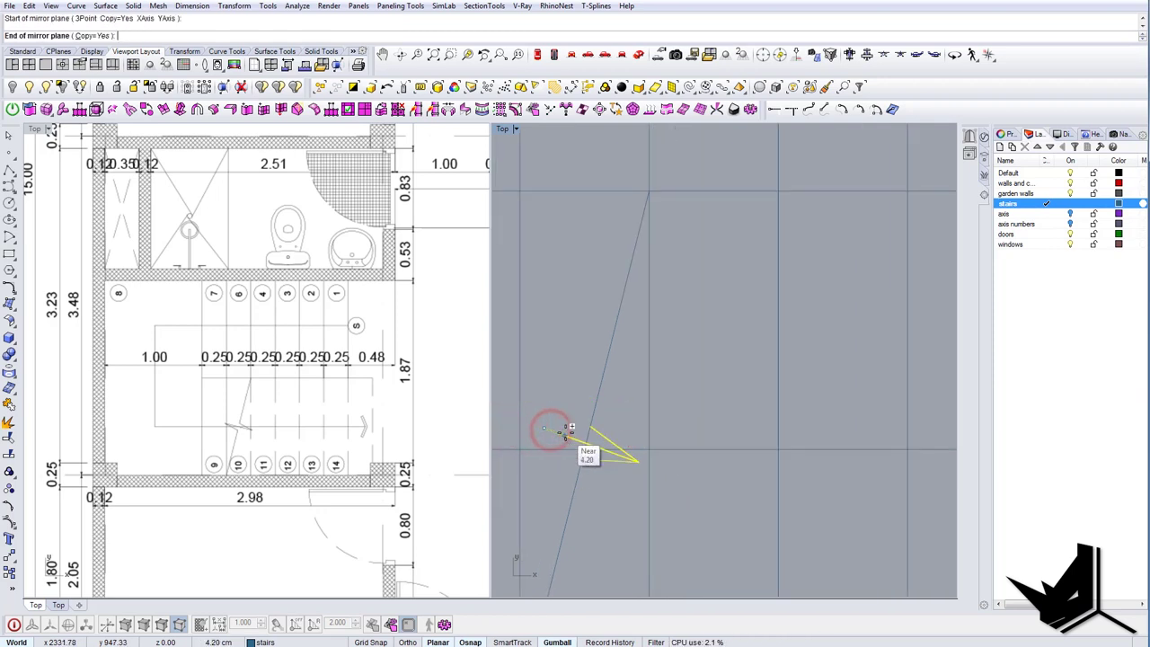
{"action": "left_click", "coordinate": [565, 434]}
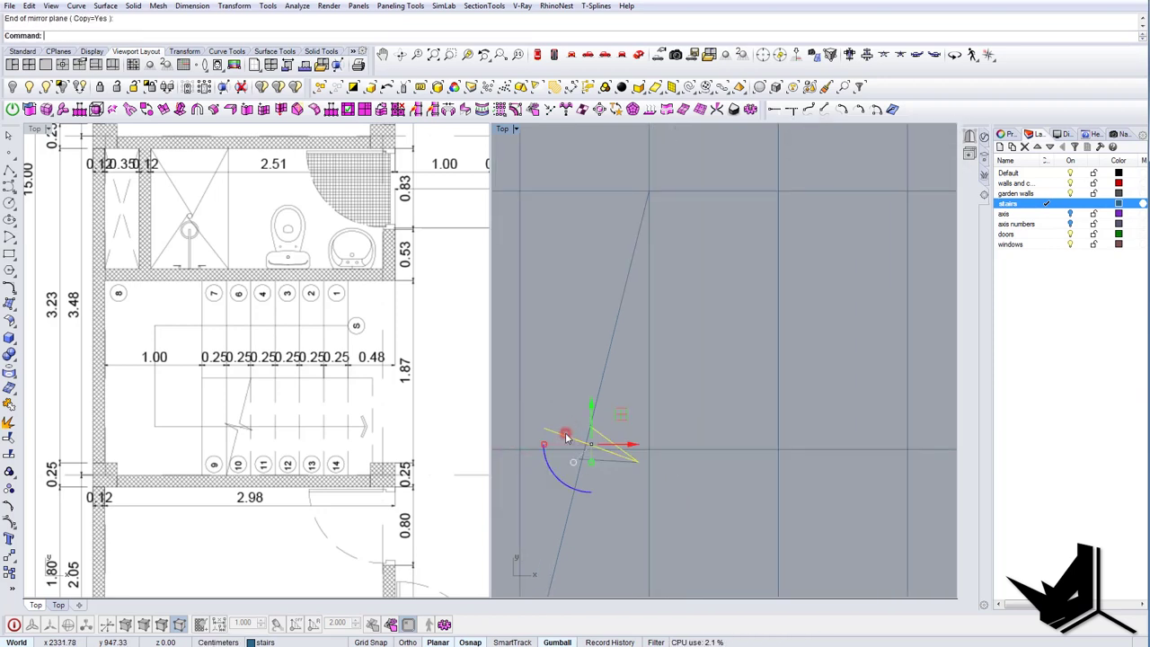
{"action": "left_click", "coordinate": [601, 461]}
{"action": "right_click_drag", "start_coordinate": [591, 459], "coordinate": [583, 458]}
{"action": "key", "text": "Return"}
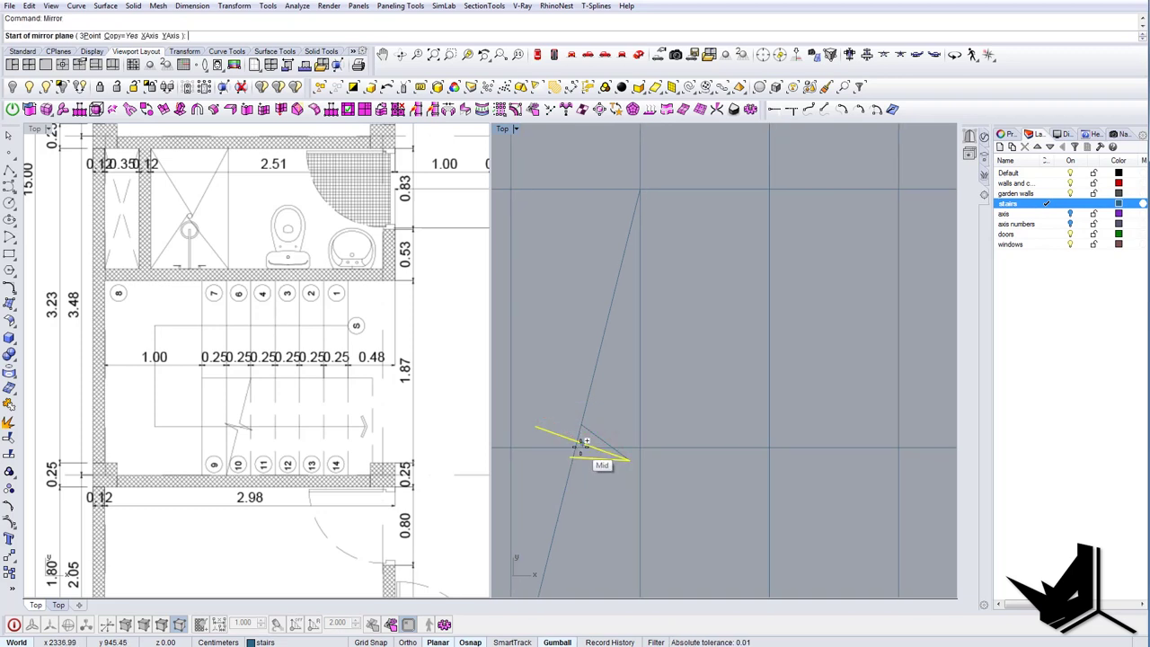
{"action": "left_click", "coordinate": [582, 446]}
{"action": "key", "text": "Escape"}
Copy the original zigzag polyline a short distance above itself as a reference for the mirror axis.
{"action": "left_click", "coordinate": [581, 447]}
{"action": "left_click", "coordinate": [610, 466]}
{"action": "left_click_drag", "start_coordinate": [613, 414], "coordinate": [626, 361], "text": "alt"}
{"action": "key", "text": "Escape"}
Mirror the mirrored zigzag about an axis from its long segment's midpoint perpendicular to the reference copy's long segment.
{"action": "left_click", "coordinate": [593, 459]}
{"action": "right_click_drag", "start_coordinate": [592, 459], "coordinate": [579, 473]}
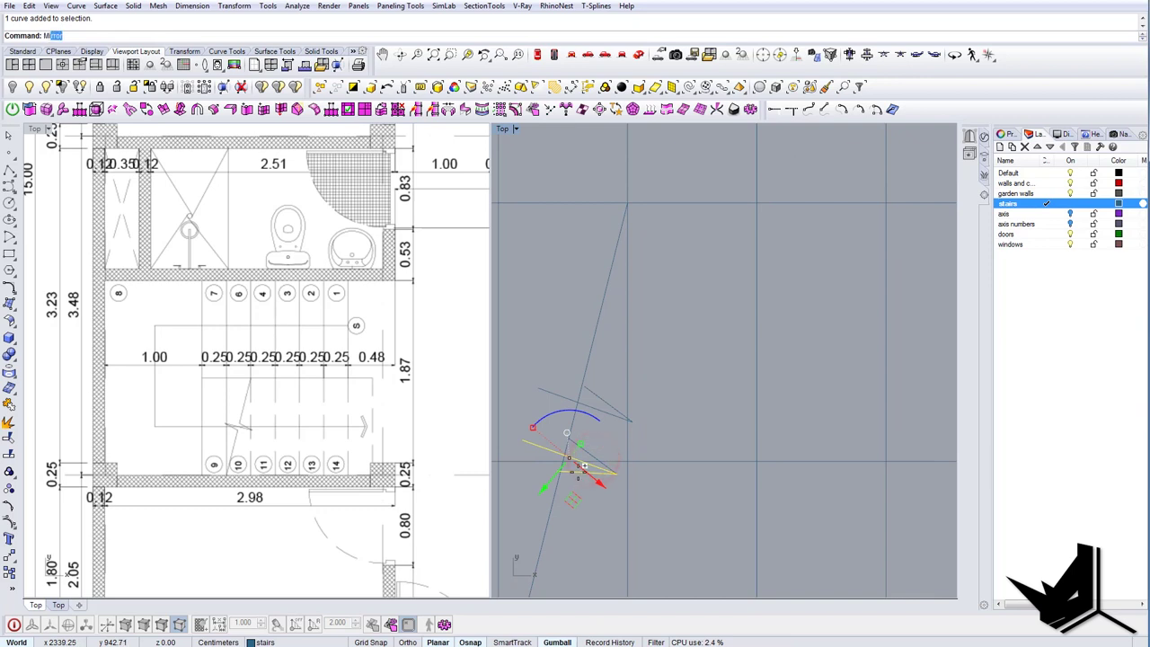
{"action": "key", "text": "Return"}
{"action": "scroll", "coordinate": [569, 459], "scroll_direction": "up", "scroll_amount": 6}
{"action": "left_click", "coordinate": [571, 455]}
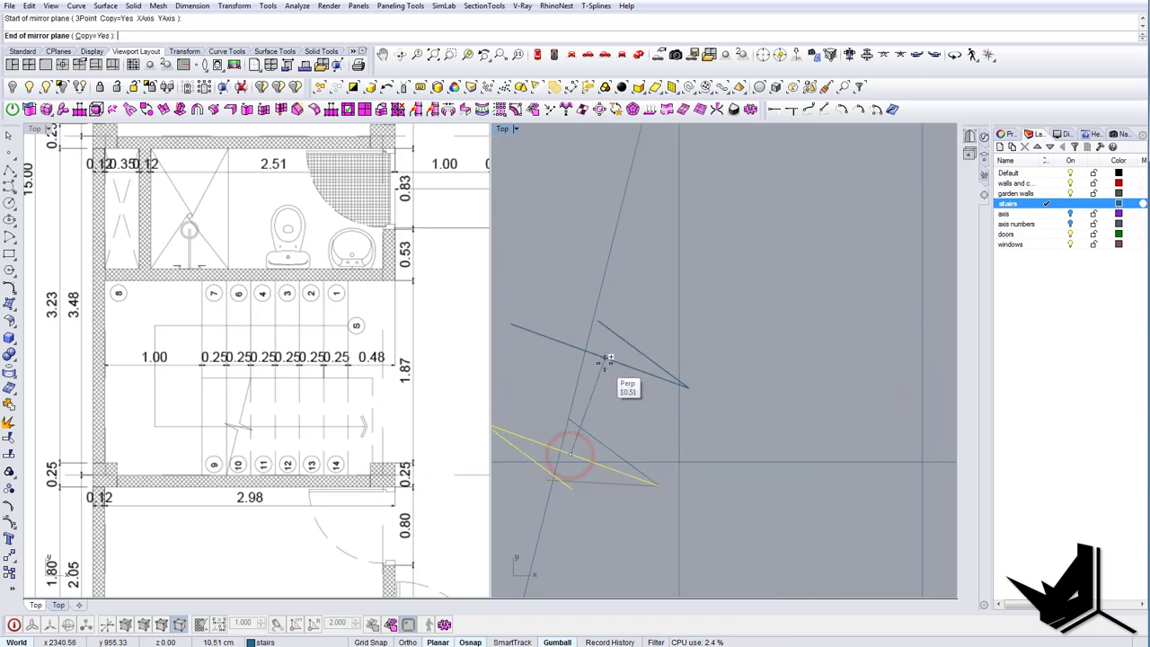
{"action": "left_click", "coordinate": [604, 356]}
{"action": "key", "text": "Return"}
{"action": "key", "text": "Escape"}
Delete the intermediate mirrored zigzag and the reference copy above it.
{"action": "left_click", "coordinate": [604, 486]}
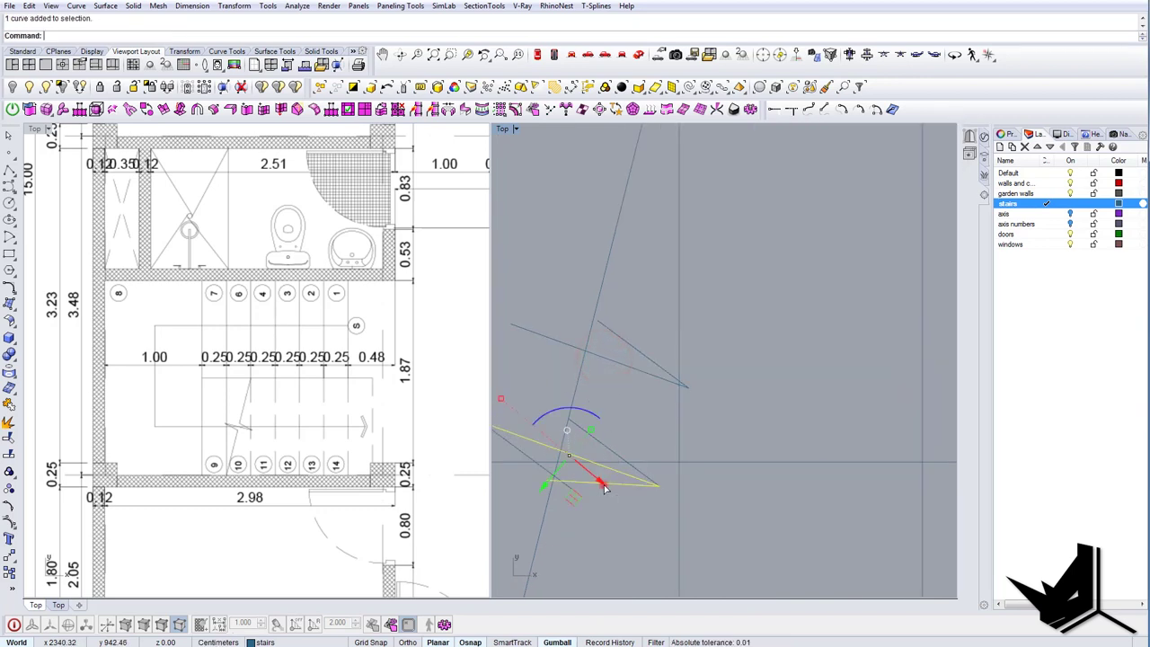
{"action": "scroll", "coordinate": [604, 486], "scroll_direction": "down", "scroll_amount": 4}
{"action": "key", "text": "Delete"}
{"action": "left_click", "coordinate": [619, 409]}
{"action": "key", "text": "Delete"}
Explode the remaining mirrored zigzag and delete its long segment that duplicates the original one.
{"action": "scroll", "coordinate": [620, 411], "scroll_direction": "down", "scroll_amount": 6}
{"action": "scroll", "coordinate": [621, 421], "scroll_direction": "up", "scroll_amount": 6}
{"action": "right_click_drag", "start_coordinate": [586, 459], "coordinate": [628, 458]}
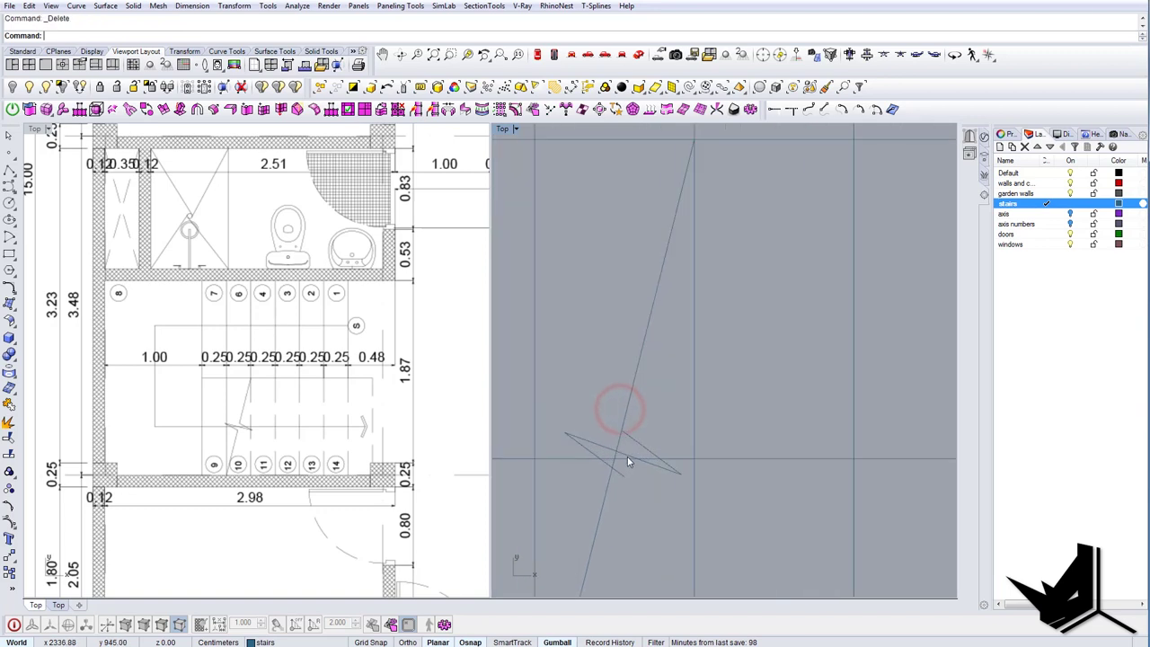
{"action": "left_click", "coordinate": [575, 443]}
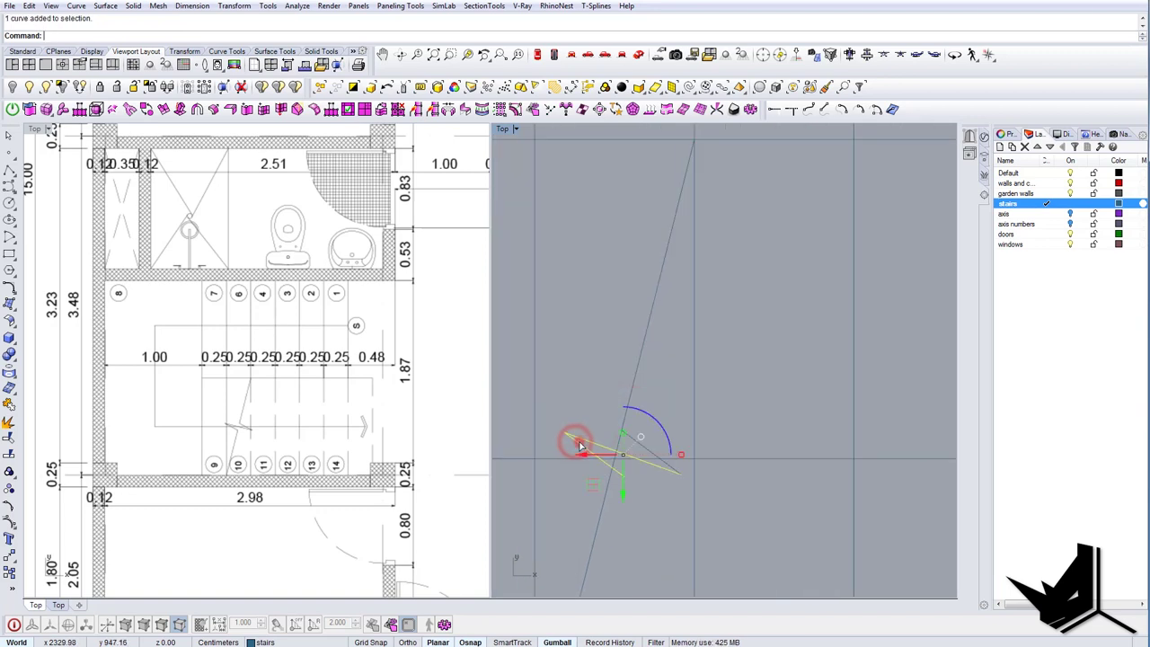
{"action": "type", "text": "Explode"}
{"action": "key", "text": "Return"}
{"action": "left_click", "coordinate": [602, 444]}
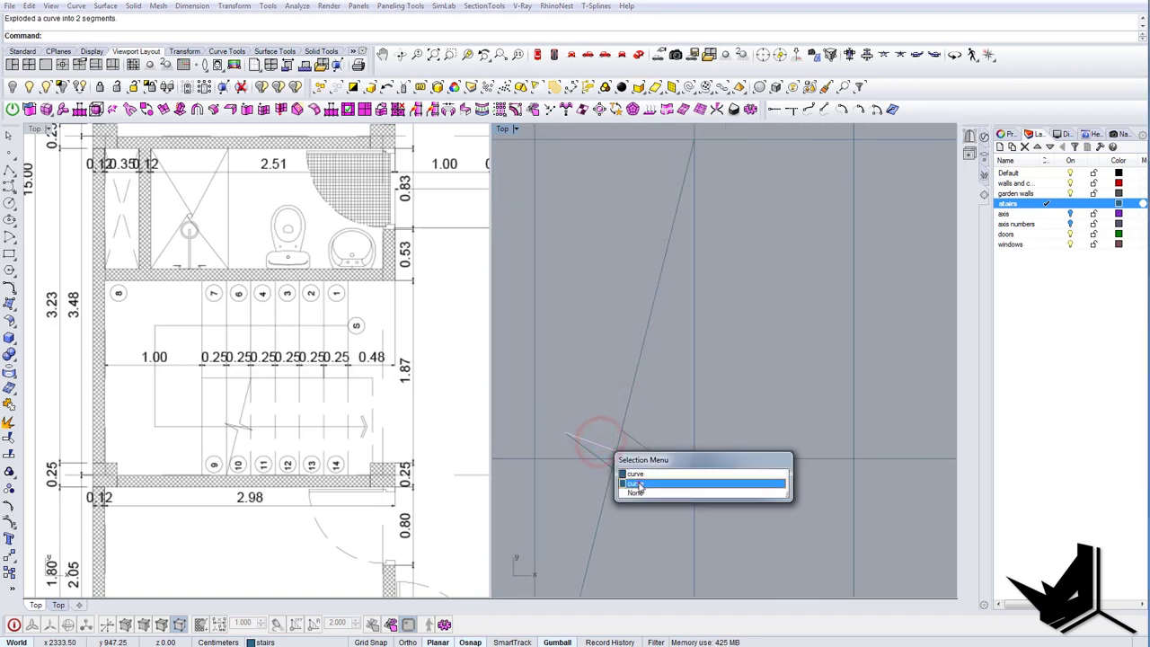
{"action": "left_click", "coordinate": [639, 482]}
{"action": "key", "text": "Delete"}
Join the leftover short segment with the original zigzag into one break symbol.
{"action": "left_click_drag", "start_coordinate": [582, 421], "coordinate": [564, 447]}
{"action": "type", "text": "Join"}
{"action": "key", "text": "Return"}
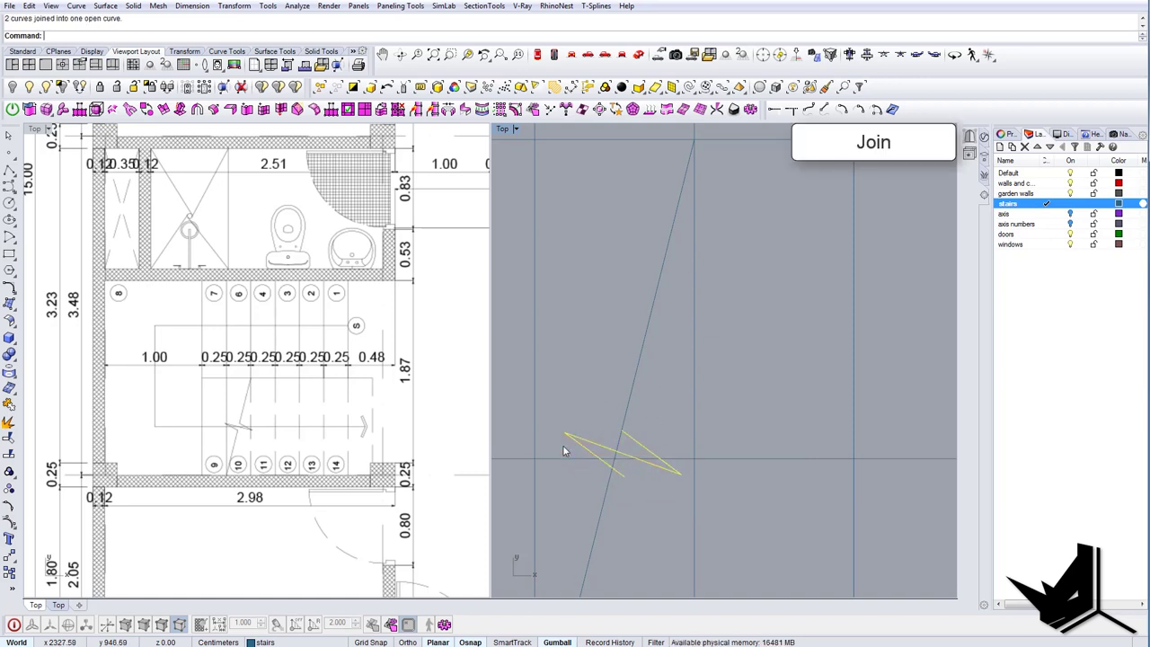
{"action": "key", "text": "Escape"}
{"action": "type", "text": "T"}
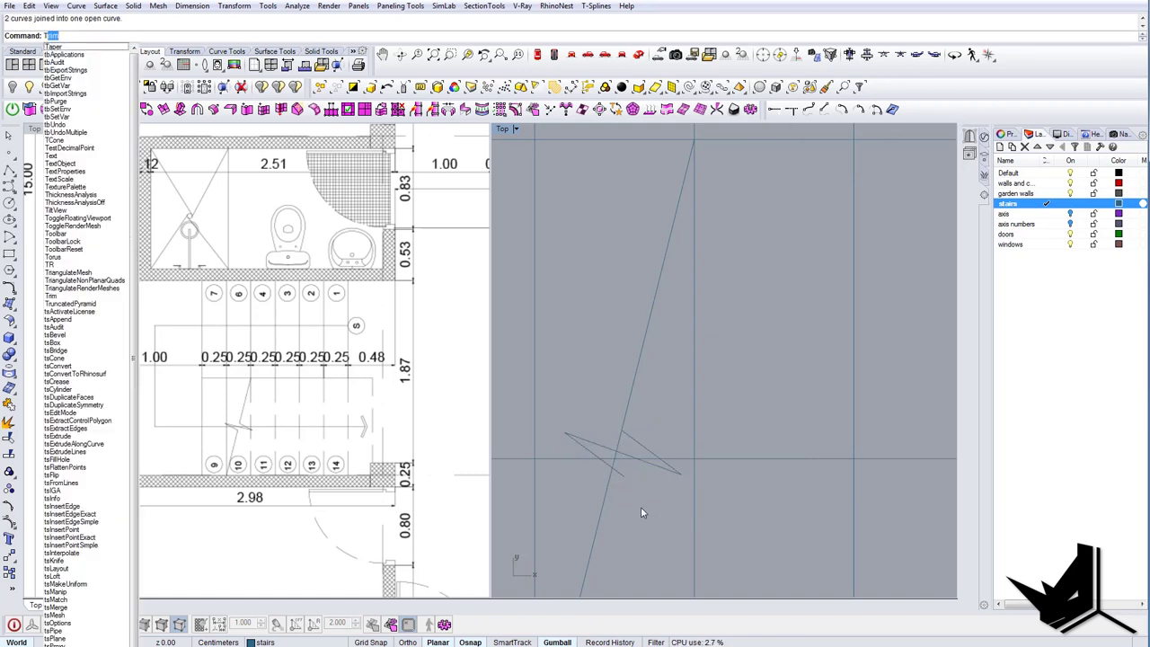
{"action": "scroll", "coordinate": [641, 508], "scroll_direction": "up", "scroll_amount": 2}
{"action": "left_click", "coordinate": [631, 420]}
{"action": "right_click_drag", "start_coordinate": [631, 425], "coordinate": [607, 432]}
{"action": "scroll", "coordinate": [621, 432], "scroll_direction": "up", "scroll_amount": 2}
{"action": "type", "text": "m"}
{"action": "key", "text": "Return"}
{"action": "key", "text": "Escape"}
Move the break symbol by the middle of its long segment onto the diagonal break line.
{"action": "left_click", "coordinate": [625, 423]}
{"action": "type", "text": "m"}
{"action": "key", "text": "Return"}
{"action": "left_click", "coordinate": [595, 449]}
{"action": "left_click", "coordinate": [588, 444]}
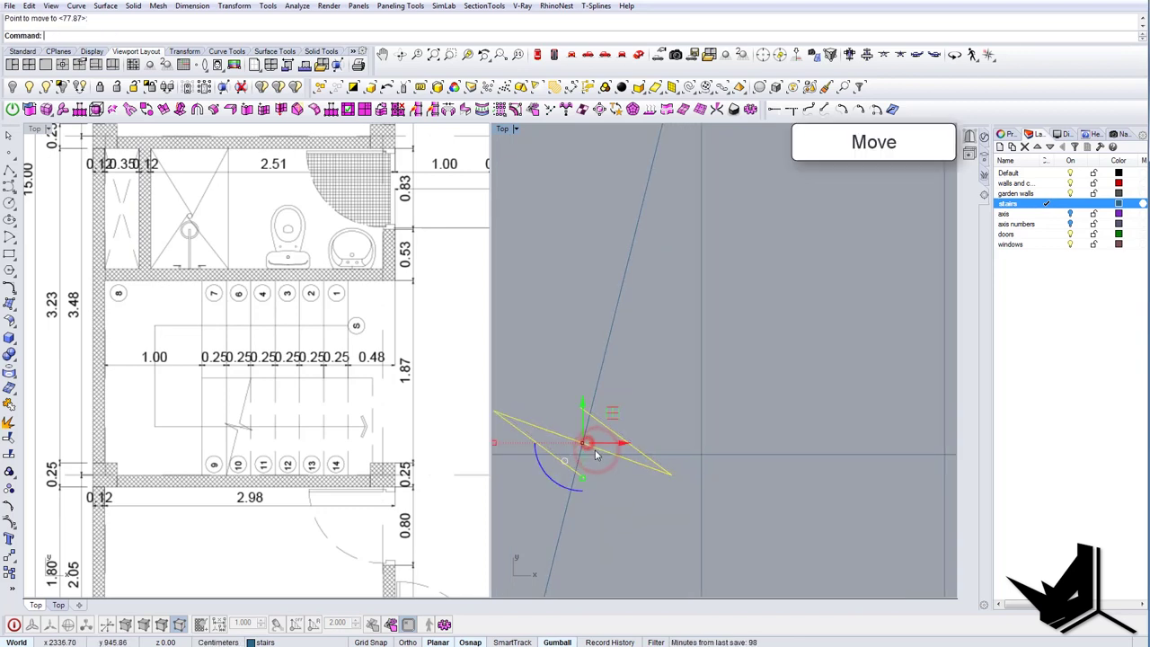
{"action": "key", "text": "Escape"}
Trim the diagonal line inside the break symbol and the symbol's short ends that overhang the diagonal.
{"action": "scroll", "coordinate": [596, 456], "scroll_direction": "down", "scroll_amount": 8}
{"action": "scroll", "coordinate": [599, 468], "scroll_direction": "up", "scroll_amount": 4}
{"action": "type", "text": "tr"}
{"action": "key", "text": "Return"}
{"action": "left_click_drag", "start_coordinate": [615, 494], "coordinate": [550, 383]}
{"action": "scroll", "coordinate": [581, 452], "scroll_direction": "up", "scroll_amount": 6}
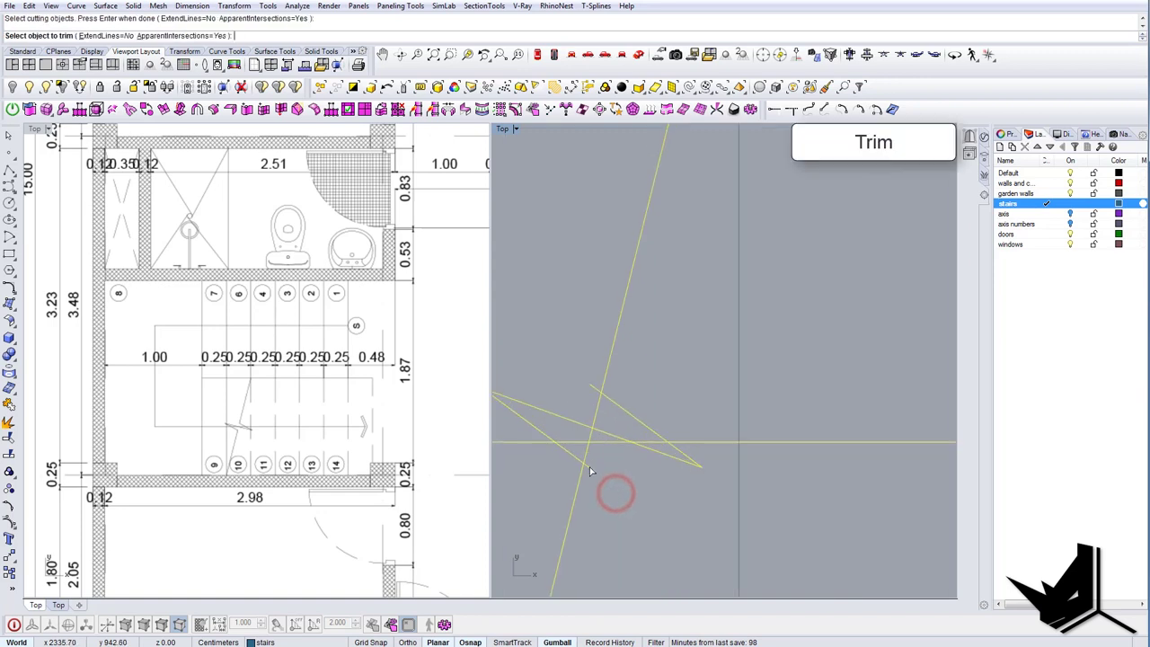
{"action": "key", "text": "Return"}
{"action": "left_click", "coordinate": [591, 472]}
{"action": "left_click", "coordinate": [587, 454]}
{"action": "scroll", "coordinate": [591, 442], "scroll_direction": "up", "scroll_amount": 2}
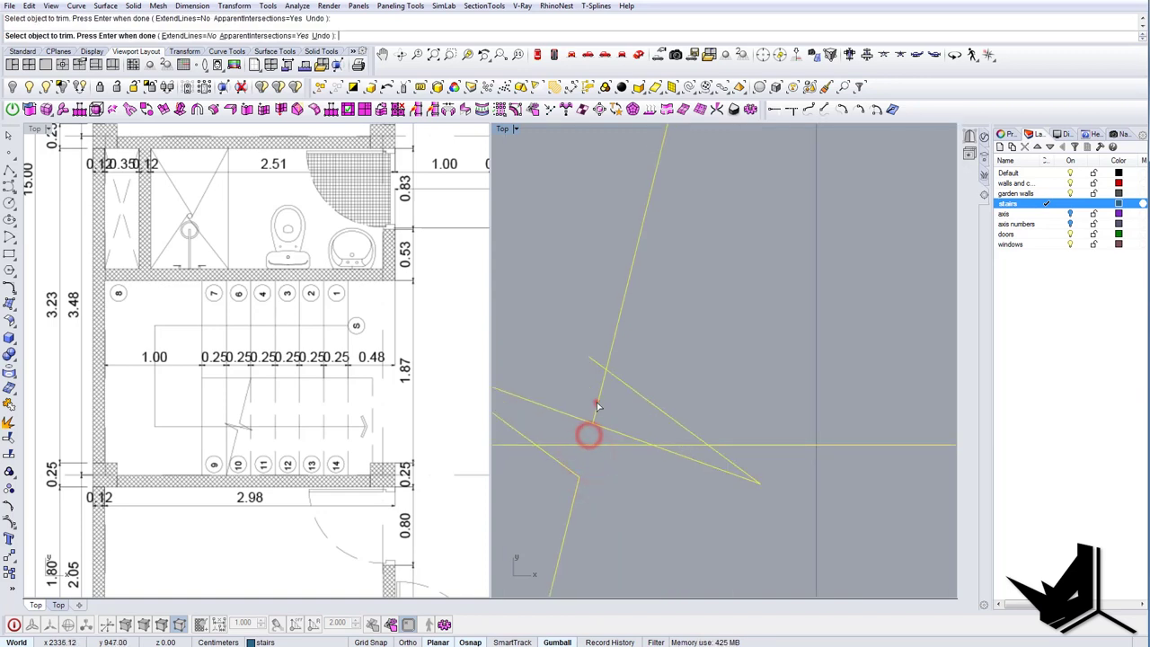
{"action": "scroll", "coordinate": [634, 407], "scroll_direction": "down", "scroll_amount": 8}
{"action": "key", "text": "Return"}
Join the two diagonal line pieces and the zigzag symbol into one continuous break line.
{"action": "scroll", "coordinate": [636, 403], "scroll_direction": "down", "scroll_amount": 5}
{"action": "left_click_drag", "start_coordinate": [647, 393], "coordinate": [608, 376]}
{"action": "scroll", "coordinate": [622, 410], "scroll_direction": "up", "scroll_amount": 5}
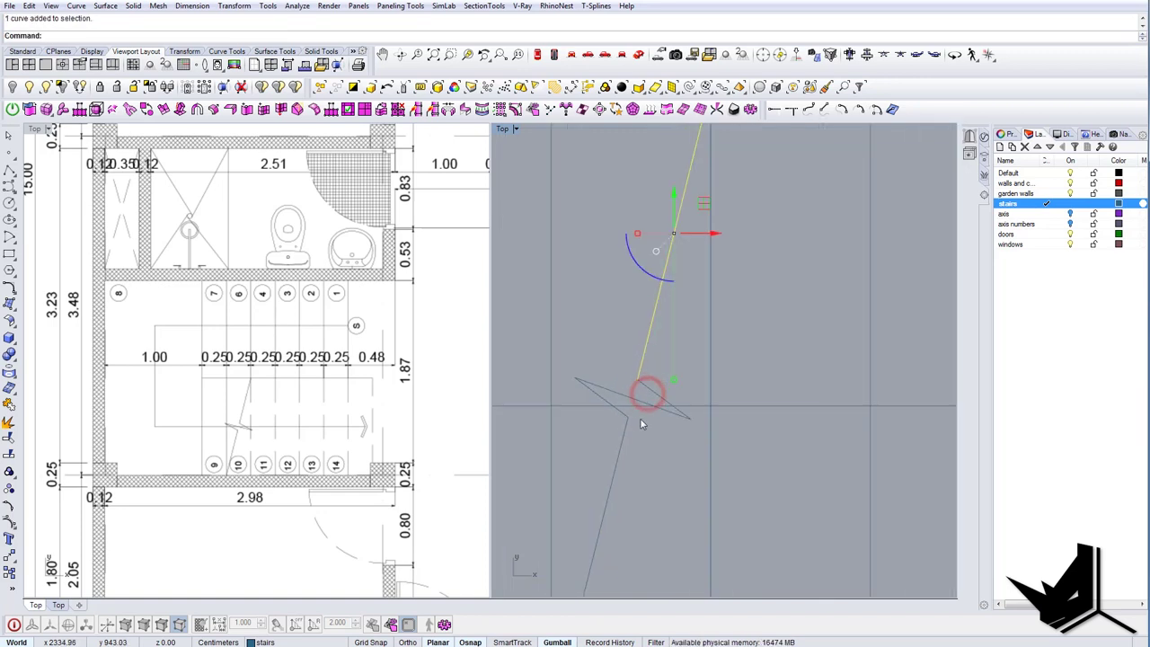
{"action": "left_click_drag", "start_coordinate": [681, 418], "coordinate": [671, 406], "text": "shift"}
{"action": "left_click", "coordinate": [621, 435], "text": "shift"}
{"action": "scroll", "coordinate": [627, 434], "scroll_direction": "down", "scroll_amount": 8}
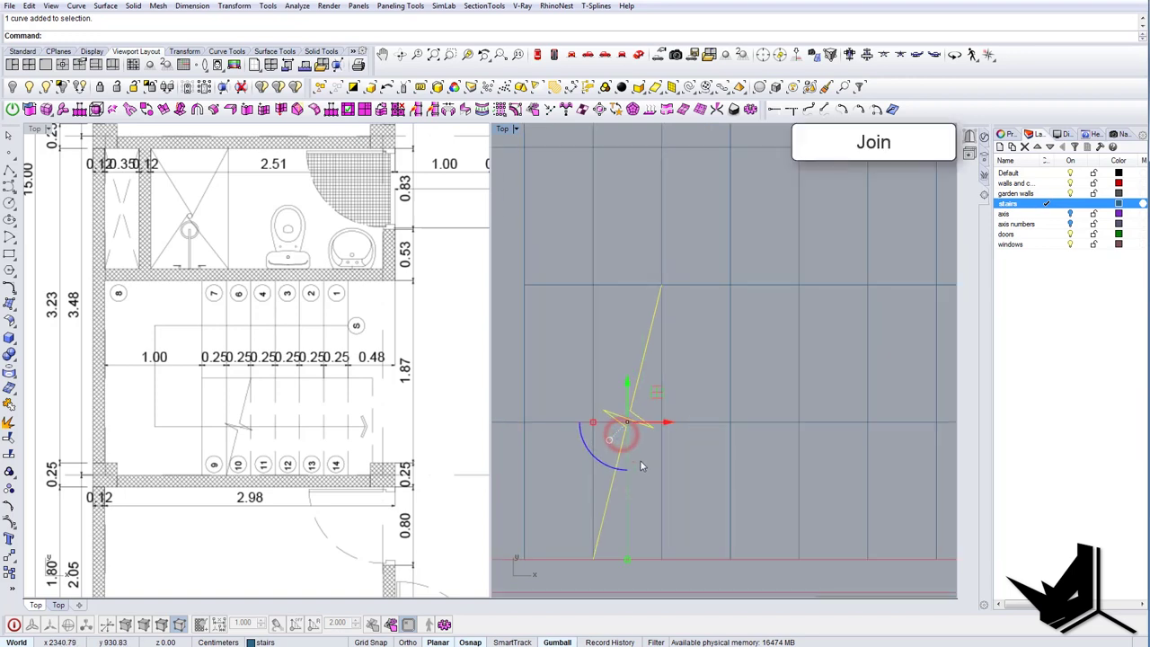
{"action": "right_click_drag", "start_coordinate": [640, 460], "coordinate": [619, 463]}
{"action": "type", "text": "join"}
{"action": "key", "text": "Return"}
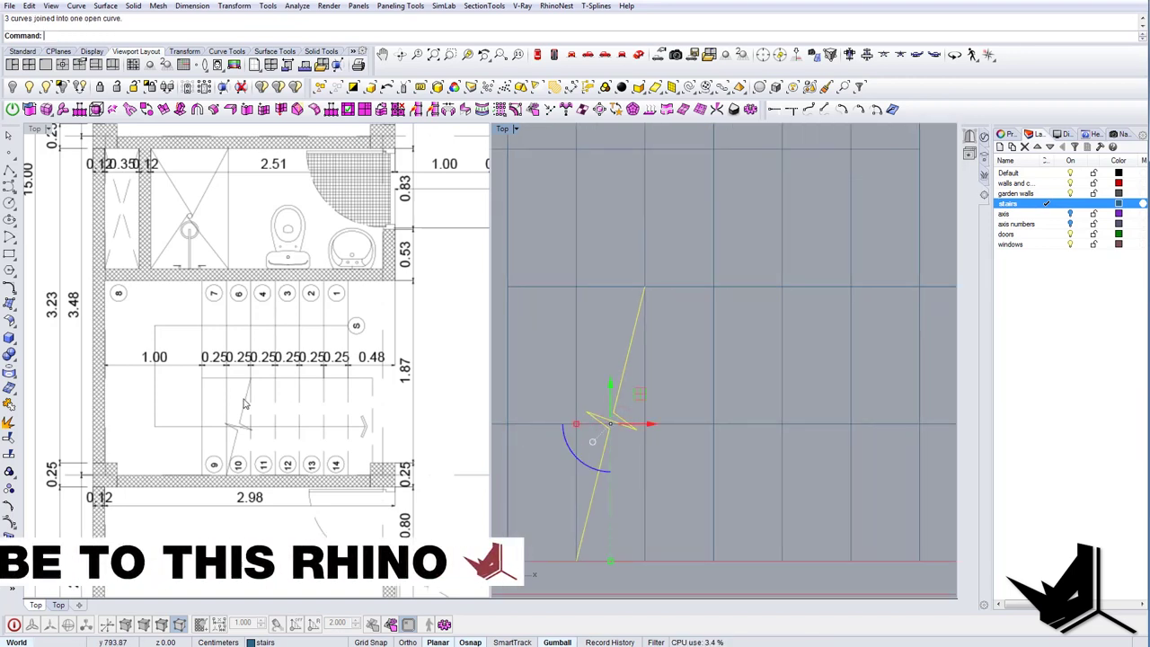
{"action": "key", "text": "Escape"}
{"action": "right_click_drag", "start_coordinate": [626, 420], "coordinate": [687, 410]}
{"action": "scroll", "coordinate": [686, 411], "scroll_direction": "down", "scroll_amount": 8}
{"action": "right_click_drag", "start_coordinate": [320, 421], "coordinate": [294, 455]}
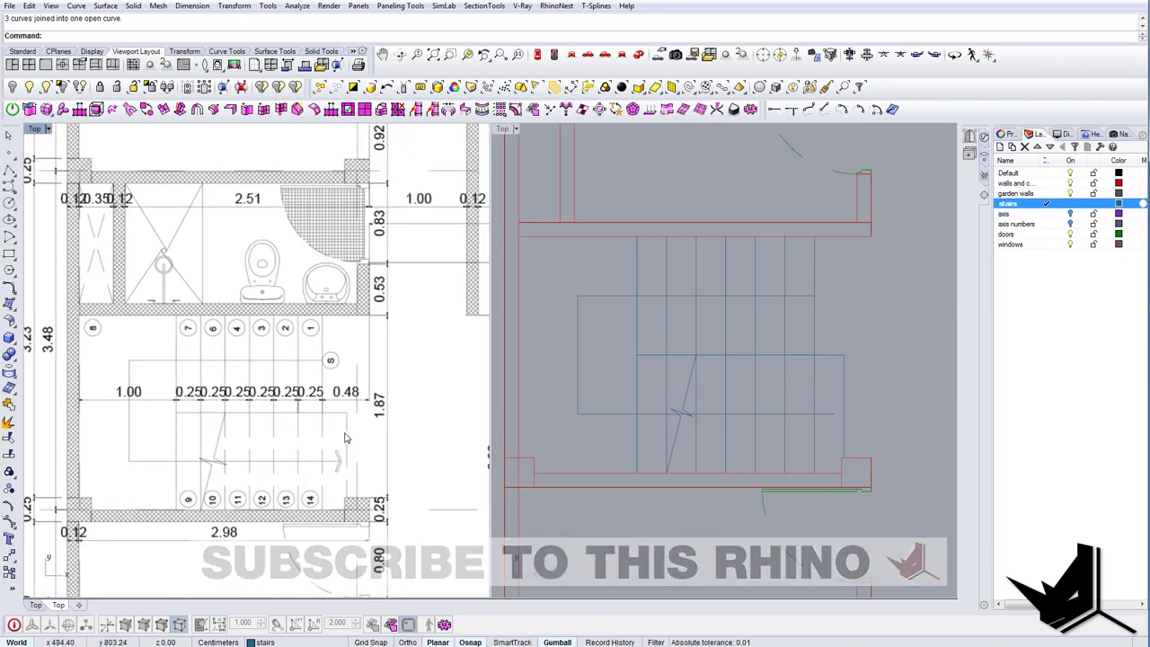
{"action": "right_click_drag", "start_coordinate": [808, 424], "coordinate": [608, 444]}
{"action": "scroll", "coordinate": [766, 431], "scroll_direction": "up", "scroll_amount": 6}
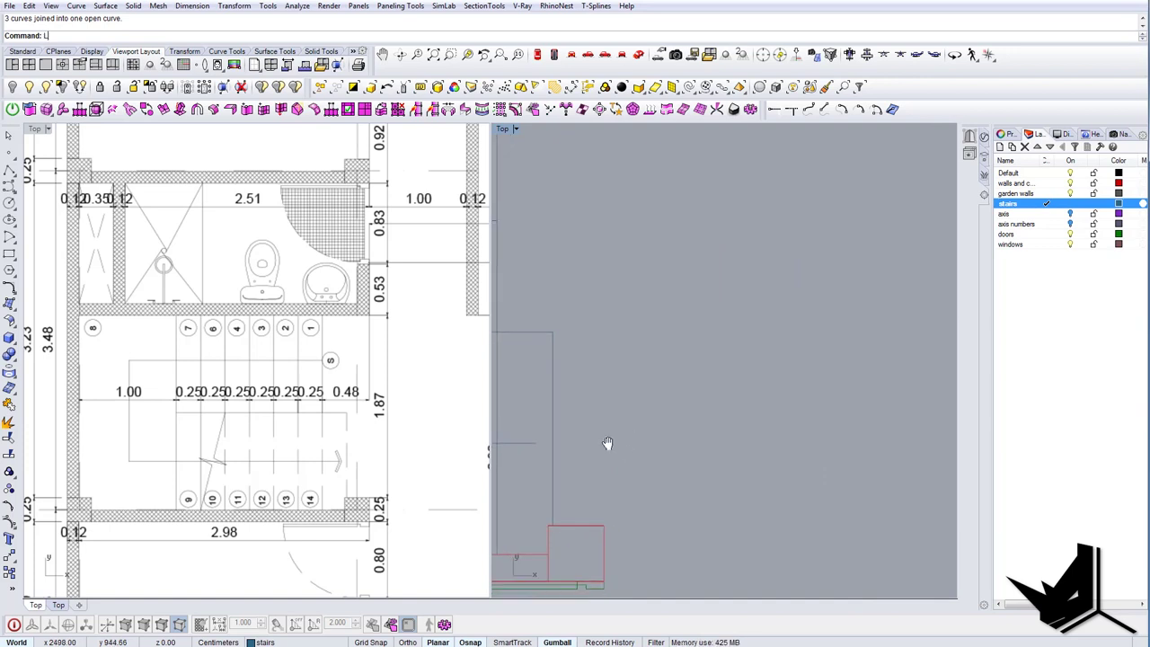
{"action": "type", "text": "l"}
{"action": "key", "text": "Return"}
{"action": "left_click", "coordinate": [613, 462]}
{"action": "key", "text": "Escape"}
Draw a slanted arrowhead line about 7 cm long, running up and back from the lower walking line's end point.
{"action": "right_click_drag", "start_coordinate": [539, 449], "coordinate": [675, 447]}
{"action": "scroll", "coordinate": [675, 445], "scroll_direction": "up", "scroll_amount": 8}
{"action": "key", "text": "Return"}
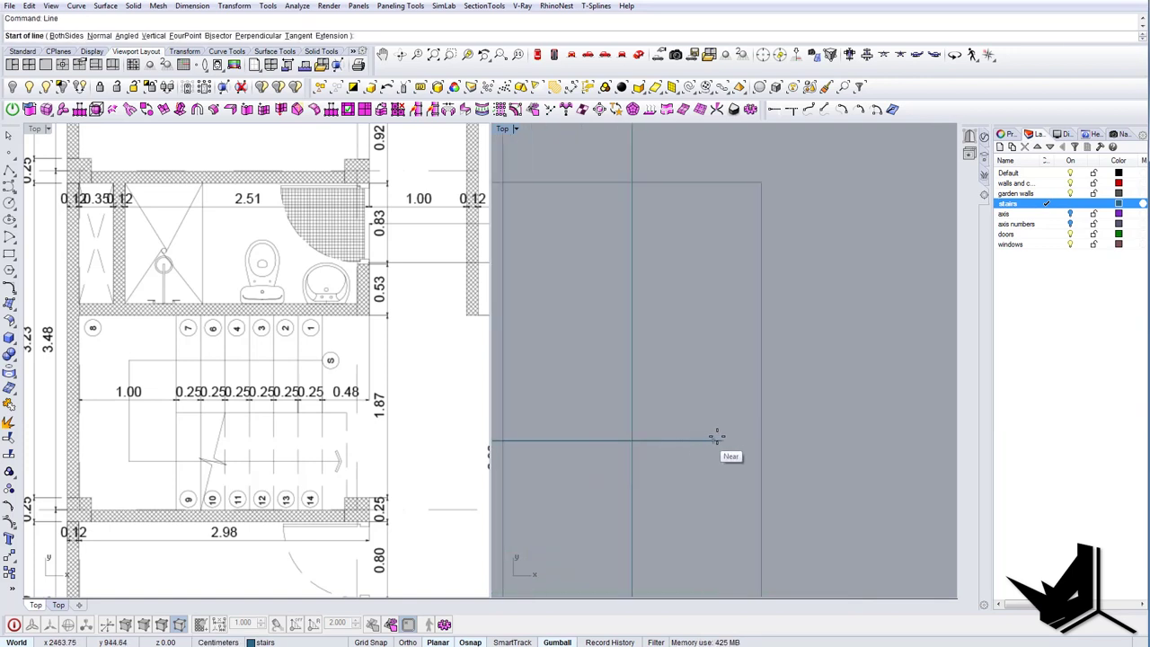
{"action": "left_click", "coordinate": [719, 438]}
{"action": "scroll", "coordinate": [707, 413], "scroll_direction": "up", "scroll_amount": 6}
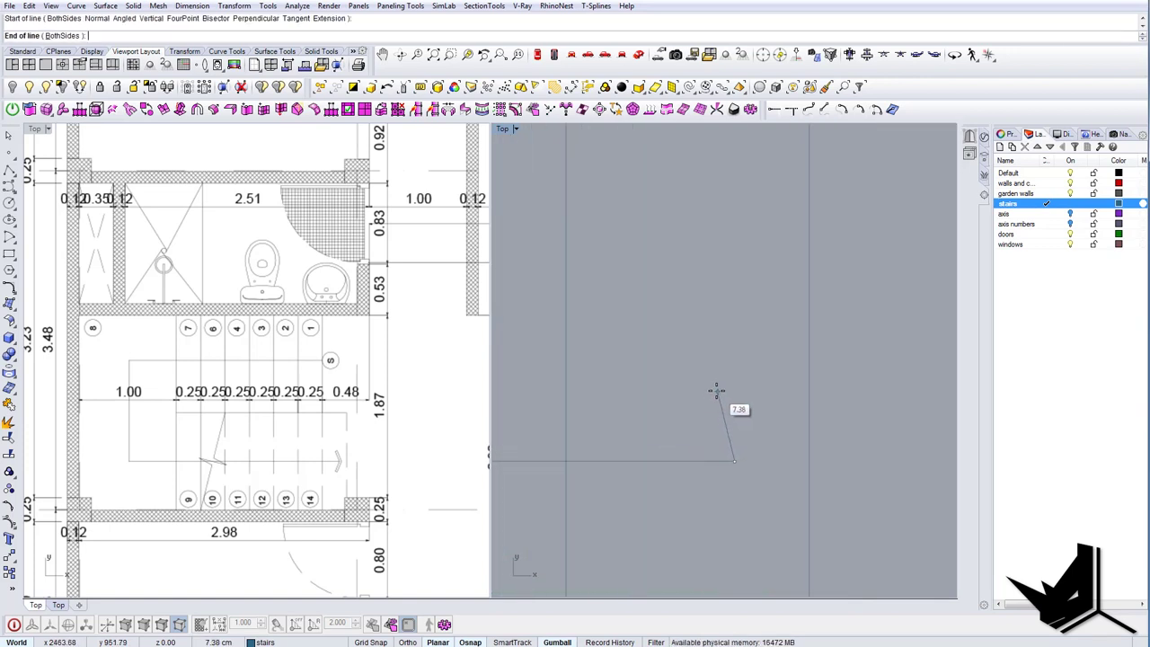
{"action": "left_click", "coordinate": [716, 391]}
Mirror a copy of the slanted arrowhead line across the lower walking line to form a V.
{"action": "left_click_drag", "start_coordinate": [742, 447], "coordinate": [701, 442]}
{"action": "right_click_drag", "start_coordinate": [700, 441], "coordinate": [677, 432]}
{"action": "type", "text": "M"}
{"action": "left_click", "coordinate": [728, 419]}
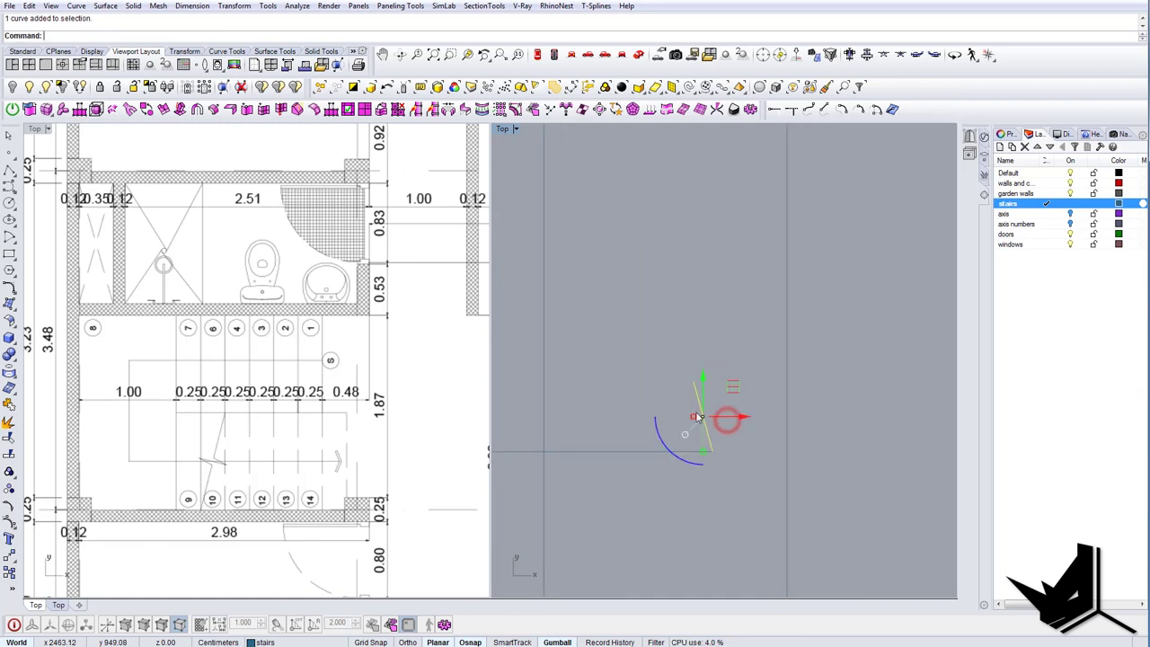
{"action": "left_click", "coordinate": [712, 449]}
{"action": "left_click", "coordinate": [743, 448]}
Duplicate both slanted arrowhead lines a short horizontal distance outward, making a double-line V.
{"action": "left_click_drag", "start_coordinate": [728, 483], "coordinate": [692, 473]}
{"action": "left_click_drag", "start_coordinate": [716, 417], "coordinate": [694, 411], "text": "shift"}
{"action": "left_click_drag", "start_coordinate": [744, 451], "coordinate": [750, 452], "text": "alt"}
{"action": "left_click", "coordinate": [741, 444]}
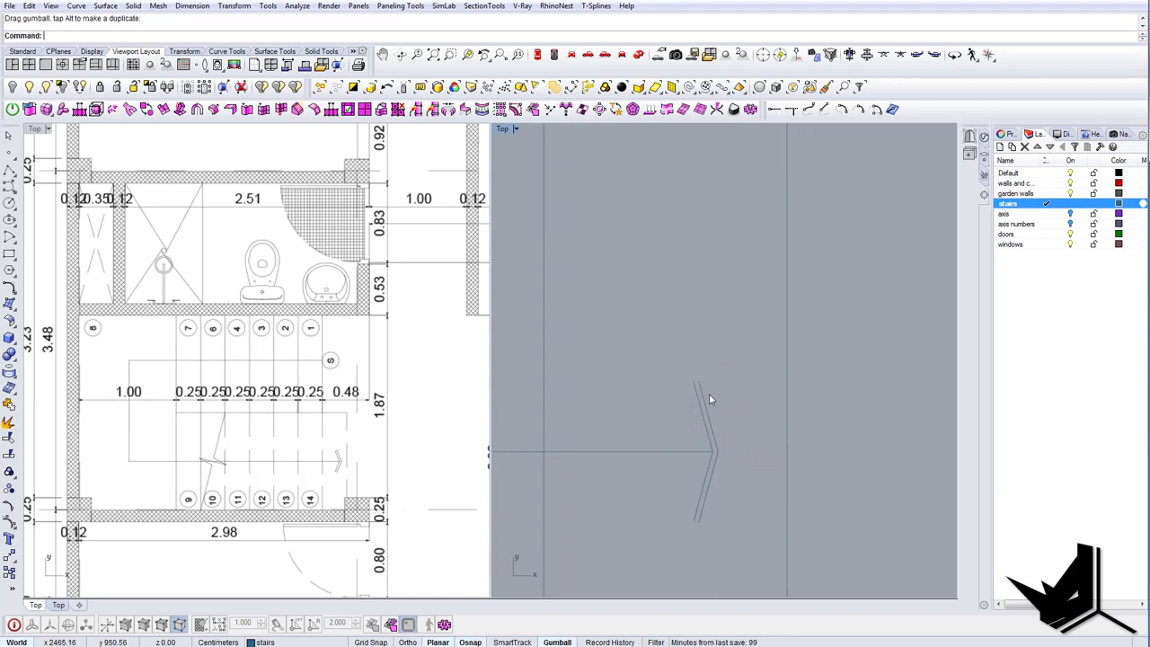
Draw a short line that closes the upper end between the two parallel arrowhead lines.
{"action": "type", "text": "l"}
{"action": "scroll", "coordinate": [709, 392], "scroll_direction": "up", "scroll_amount": 8}
{"action": "key", "text": "Return"}
{"action": "left_click", "coordinate": [690, 371]}
{"action": "left_click", "coordinate": [675, 374]}
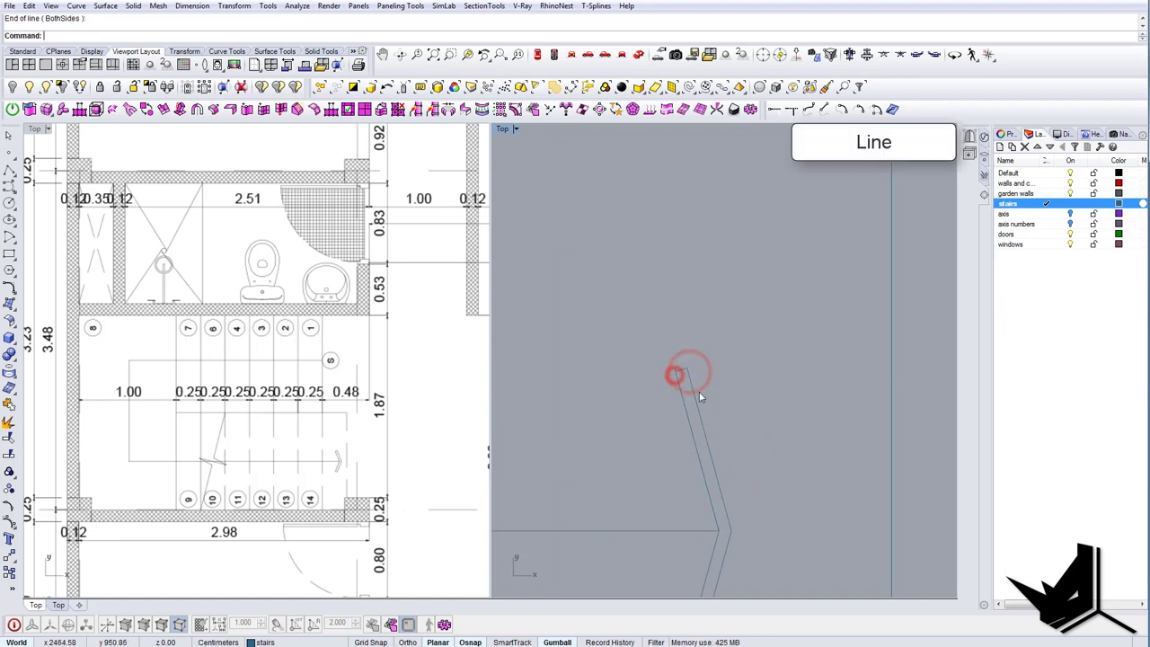
Mirror a copy of the short end line across the walking line to close the arrowhead's lower end.
{"action": "scroll", "coordinate": [701, 396], "scroll_direction": "down", "scroll_amount": 8}
{"action": "left_click_drag", "start_coordinate": [672, 369], "coordinate": [712, 400]}
{"action": "right_click_drag", "start_coordinate": [708, 428], "coordinate": [683, 399]}
{"action": "type", "text": "M"}
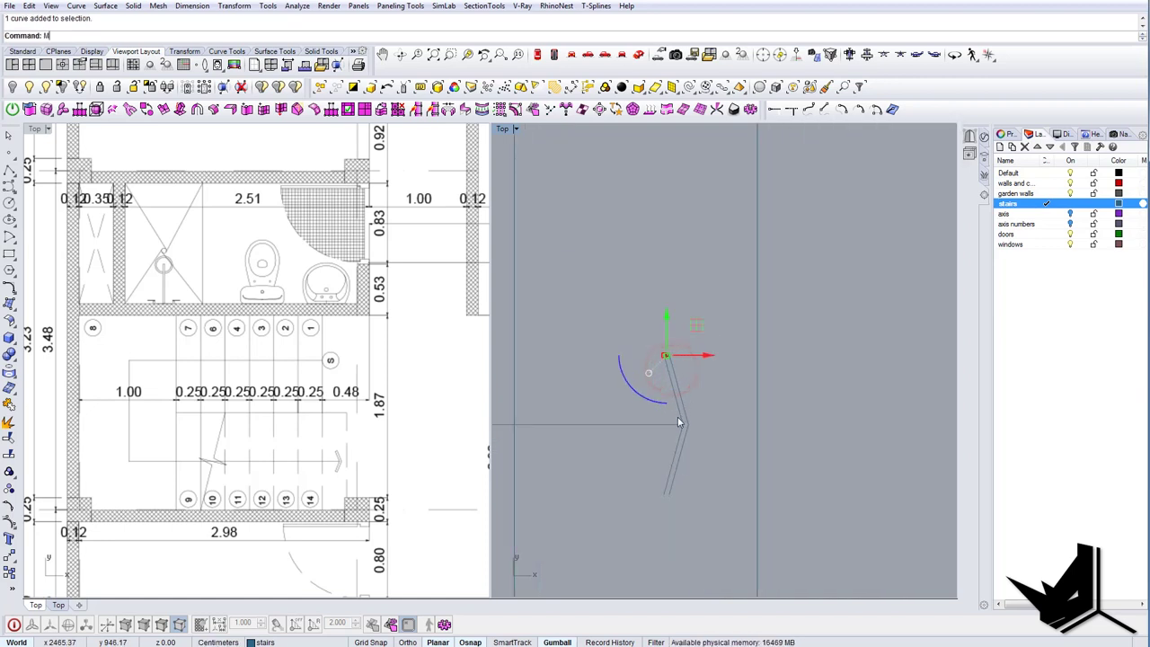
{"action": "type", "text": "i"}
{"action": "key", "text": "Return"}
{"action": "left_click", "coordinate": [651, 425]}
{"action": "left_click", "coordinate": [664, 426]}
Create a closed arrowhead outline with CurveBoolean, keeping the region between the double slanted lines.
{"action": "type", "text": "C"}
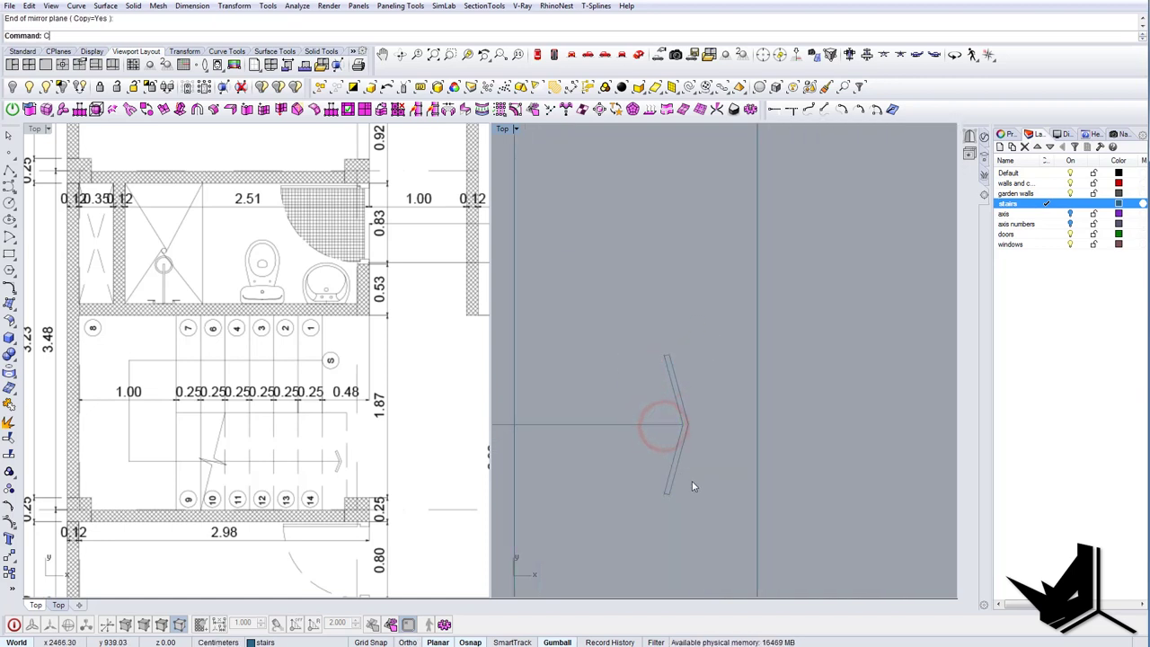
{"action": "type", "text": "urveBoolean"}
{"action": "key", "text": "Return"}
{"action": "left_click_drag", "start_coordinate": [708, 517], "coordinate": [597, 326]}
{"action": "key", "text": "Return"}
{"action": "scroll", "coordinate": [671, 379], "scroll_direction": "up", "scroll_amount": 6}
{"action": "left_click", "coordinate": [682, 385]}
{"action": "scroll", "coordinate": [682, 386], "scroll_direction": "down", "scroll_amount": 9}
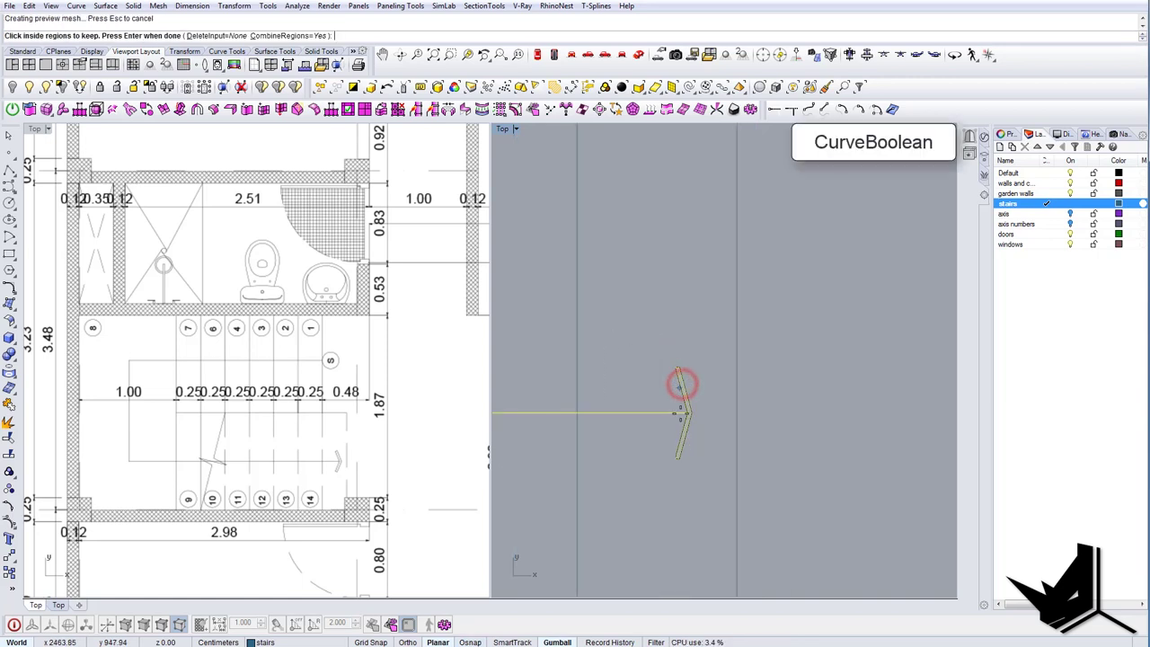
{"action": "key", "text": "Return"}
Delete the two inner slanted construction lines that lie under the closed arrowhead outline.
{"action": "scroll", "coordinate": [689, 454], "scroll_direction": "up", "scroll_amount": 16}
{"action": "scroll", "coordinate": [637, 470], "scroll_direction": "up", "scroll_amount": 9}
{"action": "key", "text": "Escape"}
{"action": "left_click", "coordinate": [625, 469]}
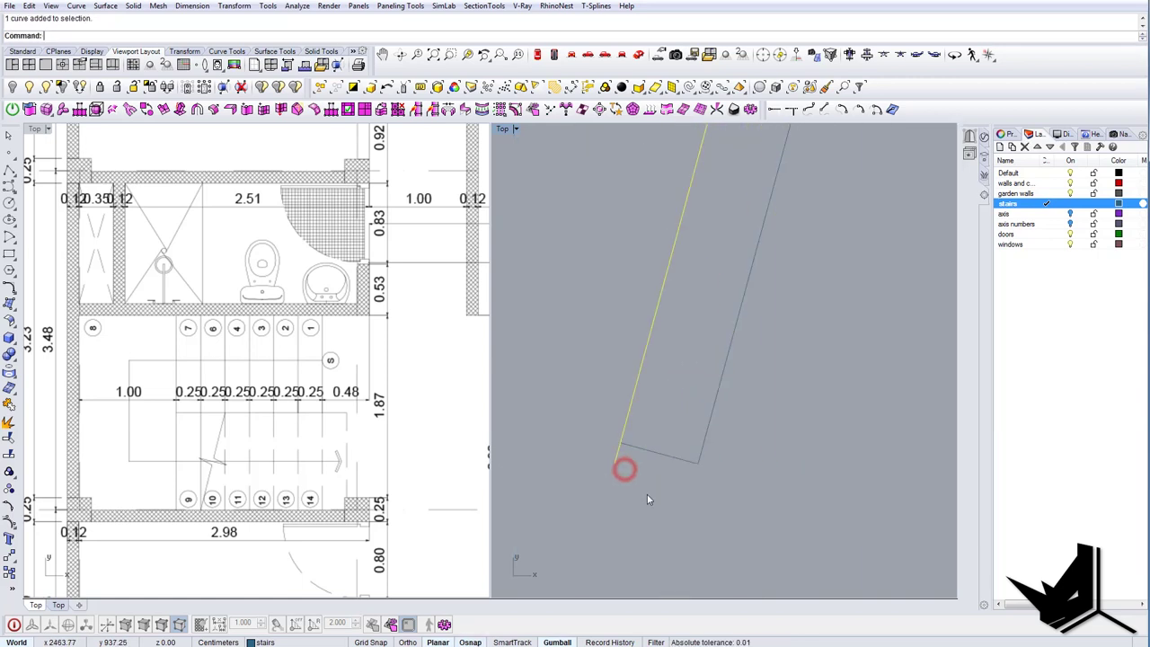
{"action": "key", "text": "Delete"}
{"action": "scroll", "coordinate": [649, 495], "scroll_direction": "down", "scroll_amount": 12}
{"action": "scroll", "coordinate": [655, 263], "scroll_direction": "up", "scroll_amount": 11}
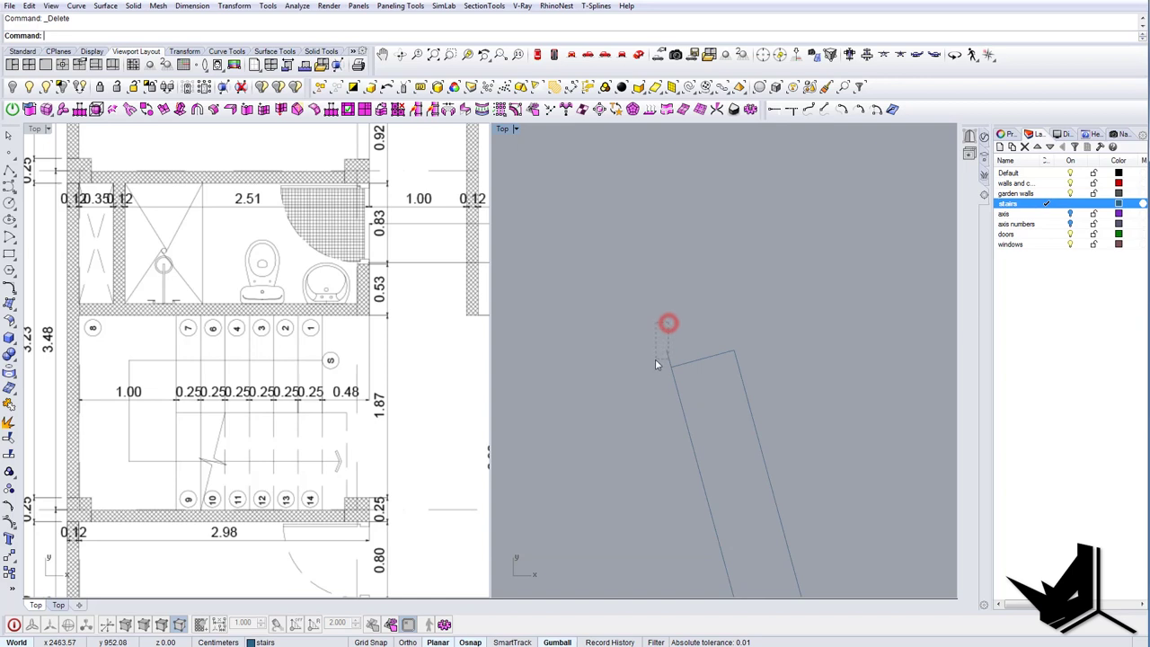
{"action": "left_click_drag", "start_coordinate": [655, 359], "coordinate": [656, 360]}
{"action": "key", "text": "Delete"}
{"action": "scroll", "coordinate": [655, 359], "scroll_direction": "down", "scroll_amount": 10}
Hide the closed arrowhead outline and delete the remaining slanted lines and short end lines.
{"action": "left_click", "coordinate": [680, 357]}
{"action": "left_click", "coordinate": [711, 398]}
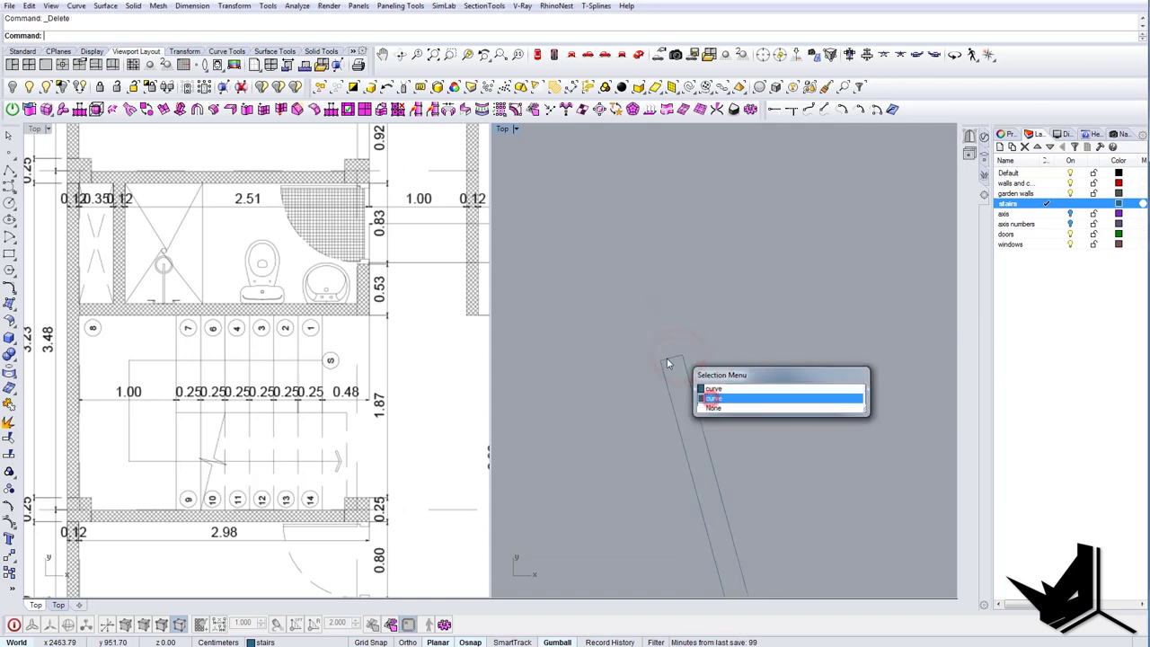
{"action": "scroll", "coordinate": [668, 363], "scroll_direction": "down", "scroll_amount": 9}
{"action": "left_click", "coordinate": [13, 86]}
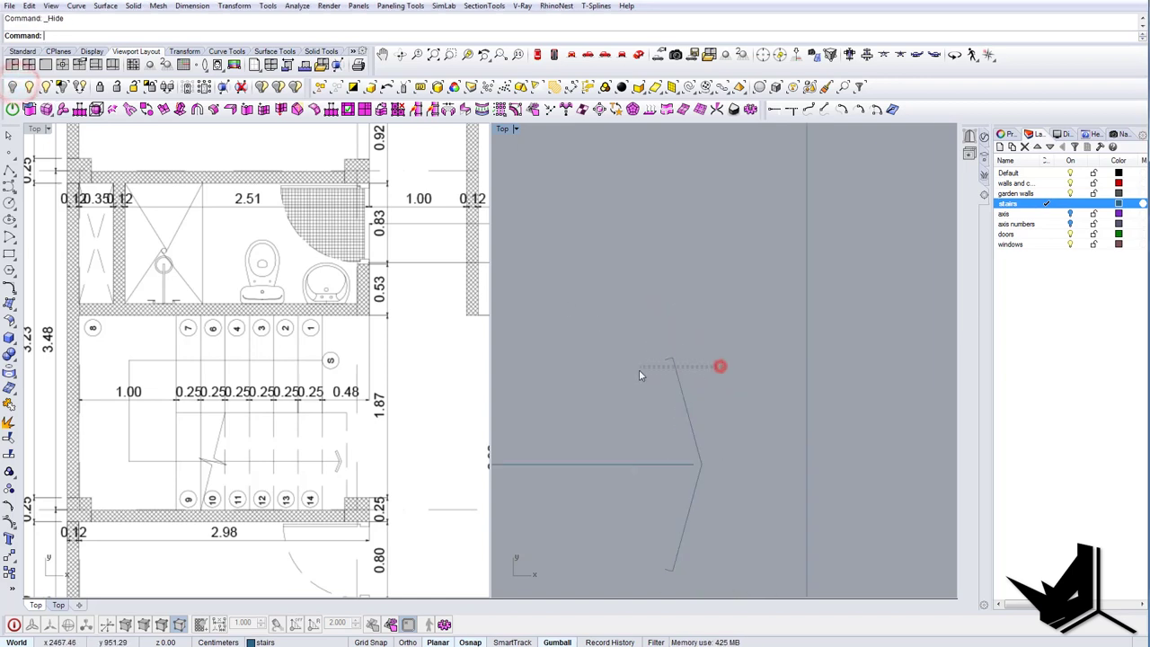
{"action": "left_click_drag", "start_coordinate": [639, 371], "coordinate": [639, 371]}
{"action": "key", "text": "Delete"}
{"action": "left_click_drag", "start_coordinate": [720, 545], "coordinate": [647, 547]}
{"action": "key", "text": "Delete"}
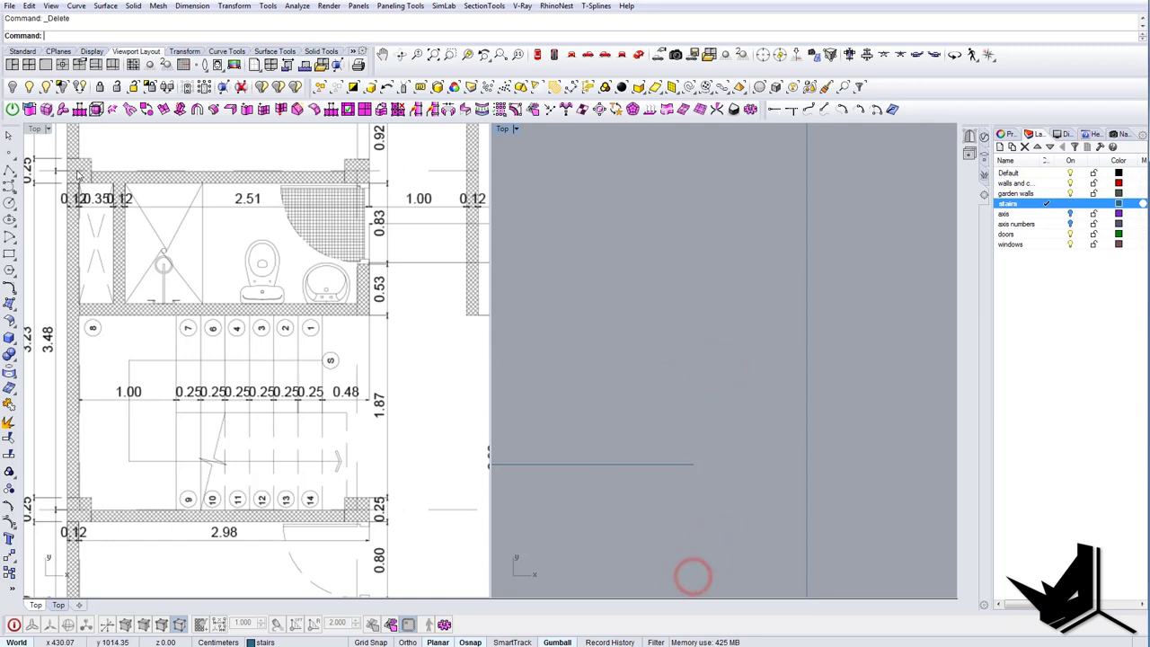
Show only the hidden closed arrowhead outline again.
{"action": "left_click", "coordinate": [45, 86]}
{"action": "left_click_drag", "start_coordinate": [733, 438], "coordinate": [654, 403]}
{"action": "right_click", "coordinate": [655, 408]}
{"action": "scroll", "coordinate": [662, 406], "scroll_direction": "down", "scroll_amount": 9}
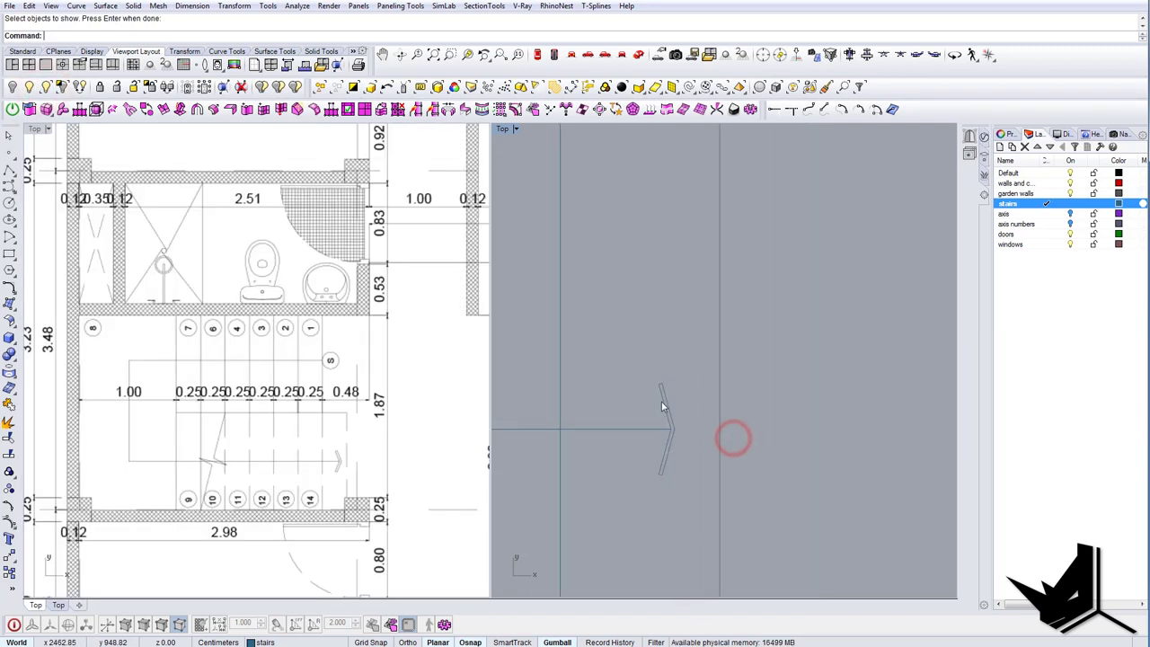
Turn on the arrowhead outline's control points and try to shift its upper inner end point.
{"action": "scroll", "coordinate": [742, 378], "scroll_direction": "down", "scroll_amount": 11}
{"action": "right_click_drag", "start_coordinate": [669, 410], "coordinate": [779, 422]}
{"action": "right_click_drag", "start_coordinate": [347, 496], "coordinate": [328, 511]}
{"action": "scroll", "coordinate": [763, 402], "scroll_direction": "up", "scroll_amount": 15}
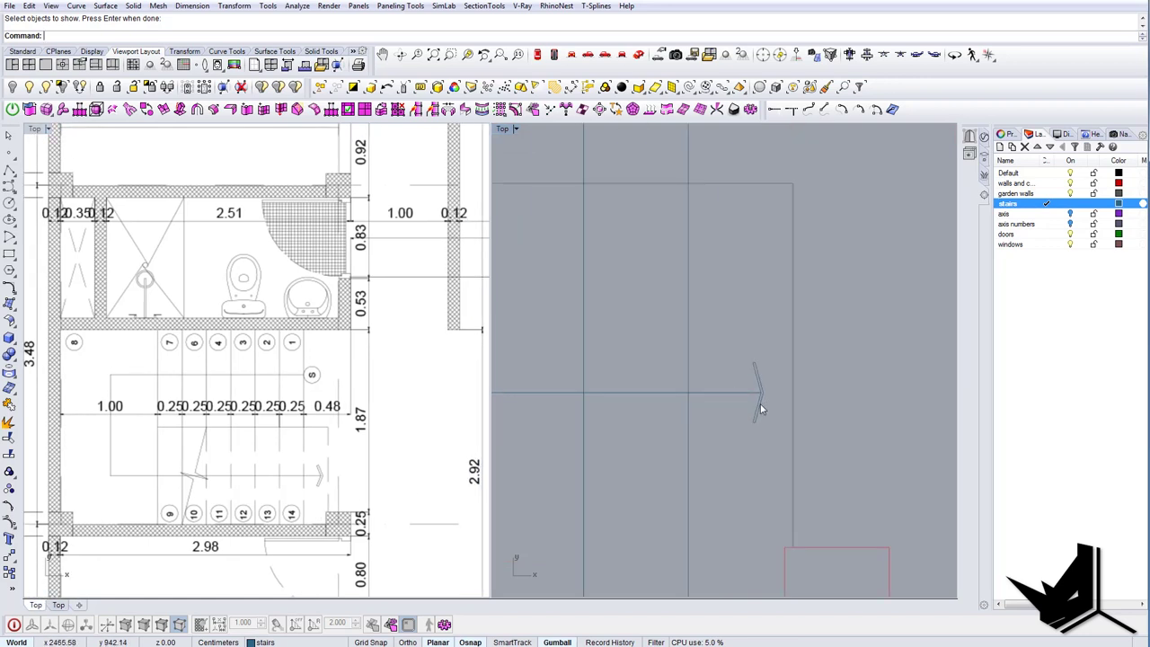
{"action": "left_click", "coordinate": [757, 406]}
{"action": "right_click_drag", "start_coordinate": [756, 406], "coordinate": [710, 425]}
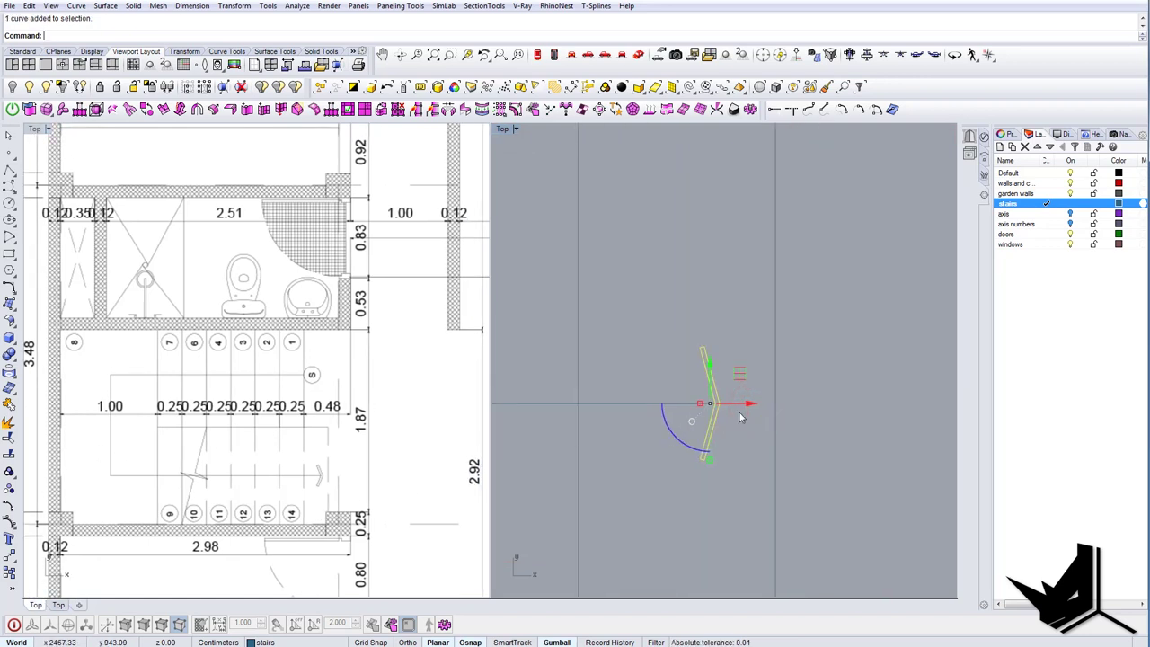
{"action": "left_click", "coordinate": [9, 525]}
{"action": "scroll", "coordinate": [760, 333], "scroll_direction": "up", "scroll_amount": 10}
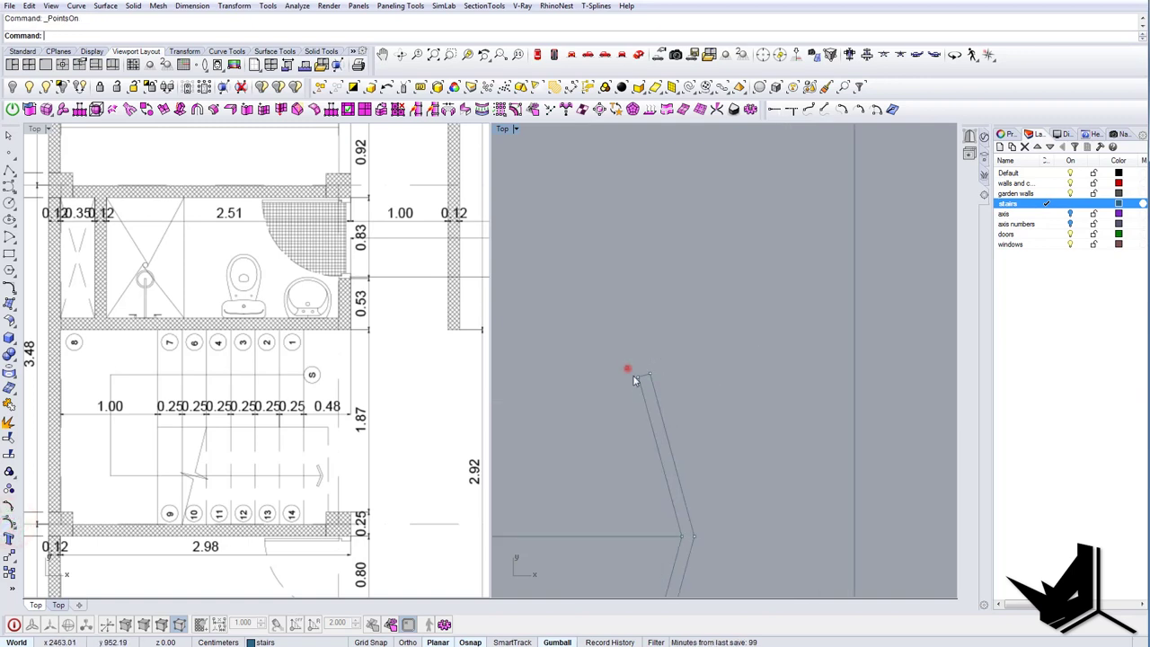
{"action": "left_click_drag", "start_coordinate": [641, 390], "coordinate": [641, 391]}
{"action": "left_click_drag", "start_coordinate": [660, 537], "coordinate": [680, 540], "text": "shift"}
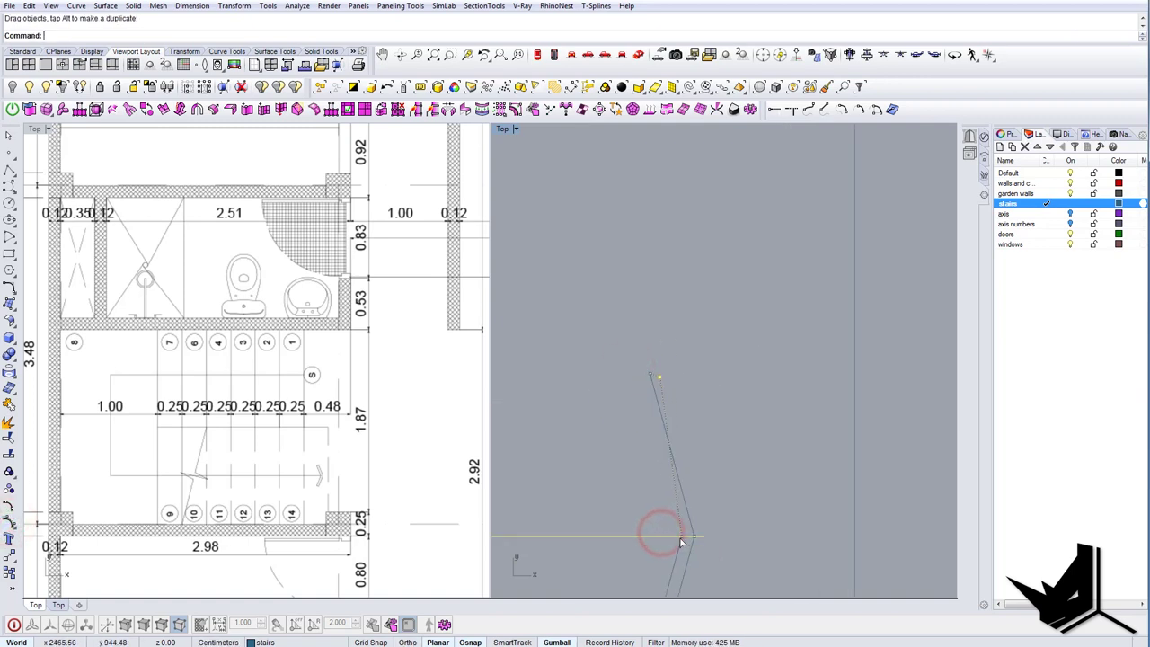
Move only the arrowhead's outer tip point horizontally a little further outward to thicken the tip.
{"action": "left_click_drag", "start_coordinate": [647, 360], "coordinate": [665, 390]}
{"action": "right_click_drag", "start_coordinate": [706, 472], "coordinate": [694, 413]}
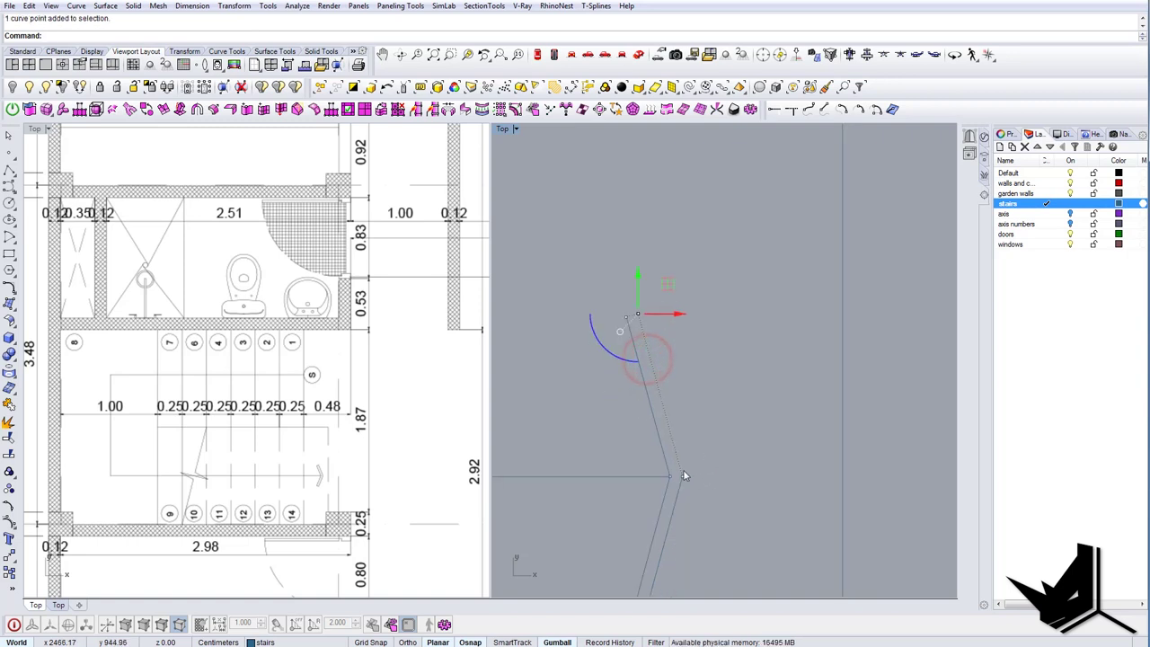
{"action": "left_click", "coordinate": [681, 476], "text": "shift"}
{"action": "scroll", "coordinate": [680, 478], "scroll_direction": "down", "scroll_amount": 7}
{"action": "scroll", "coordinate": [650, 448], "scroll_direction": "up", "scroll_amount": 11}
{"action": "right_click_drag", "start_coordinate": [685, 543], "coordinate": [668, 436]}
{"action": "left_click", "coordinate": [638, 402], "text": "shift"}
{"action": "scroll", "coordinate": [669, 451], "scroll_direction": "down", "scroll_amount": 10}
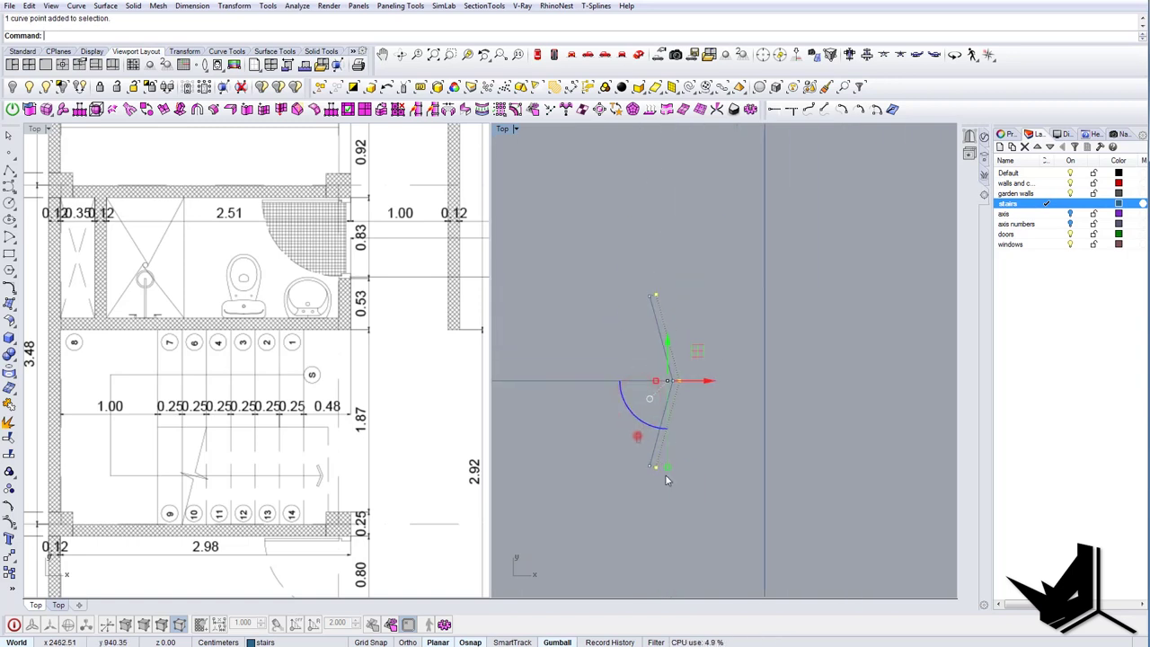
{"action": "left_click", "coordinate": [659, 470], "text": "ctrl"}
{"action": "left_click", "coordinate": [658, 296], "text": "ctrl"}
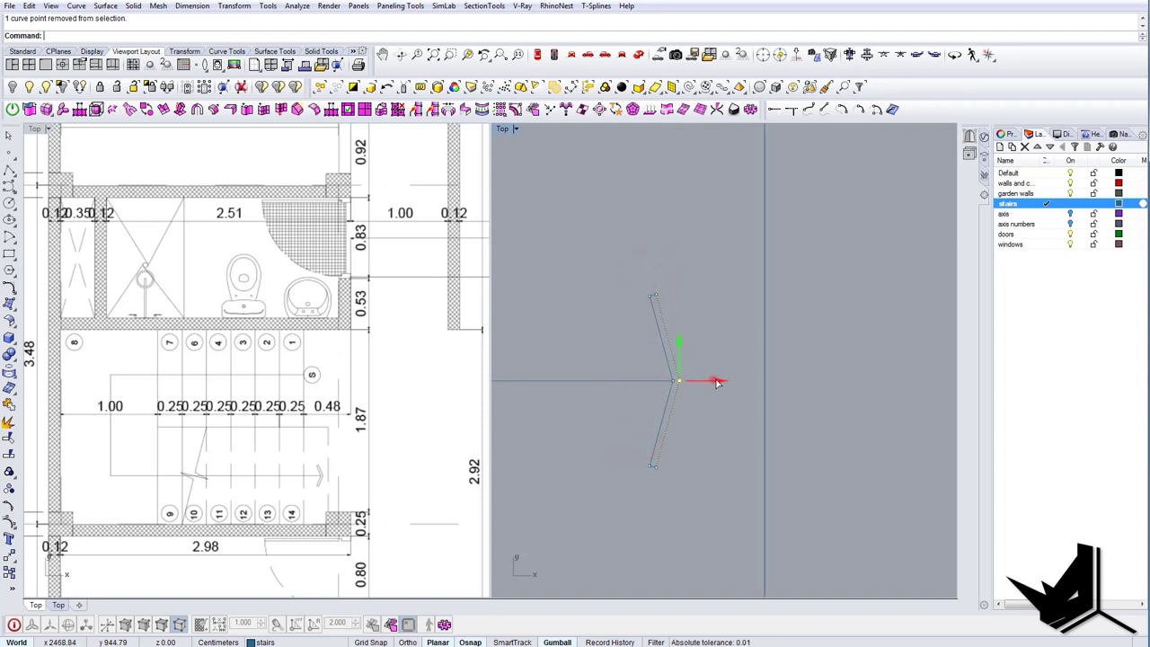
{"action": "left_click_drag", "start_coordinate": [717, 382], "coordinate": [728, 383]}
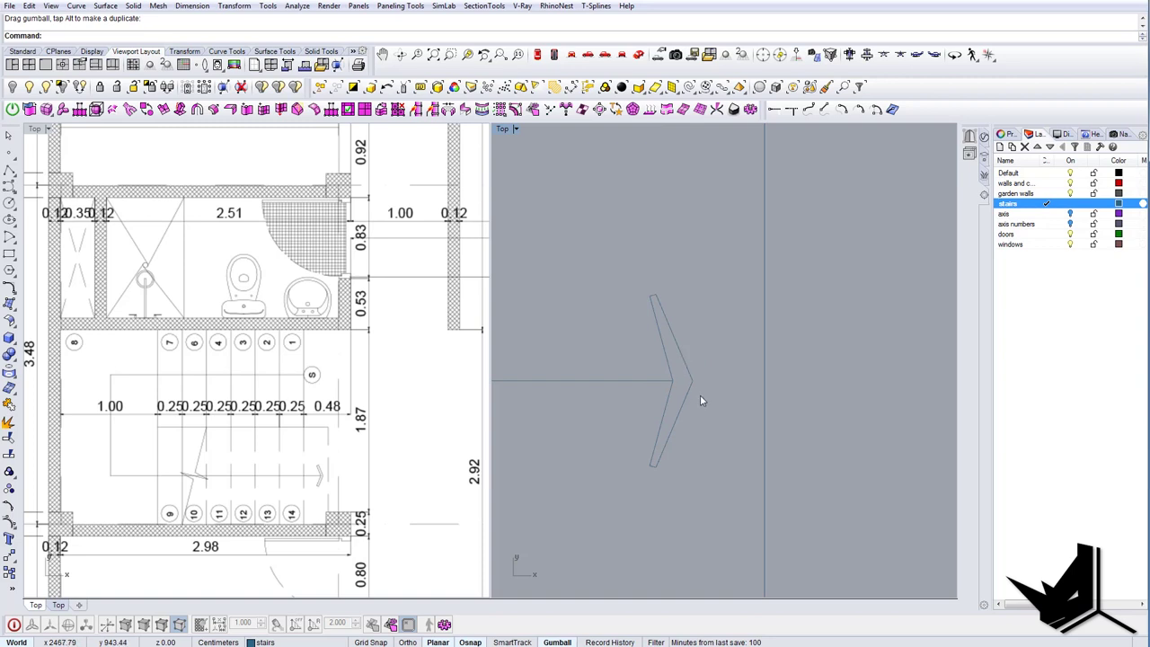
Draw a guide line from the arrowhead's inner vertex along its upper inner edge, extending beyond the arm's end.
{"action": "left_click", "coordinate": [662, 371]}
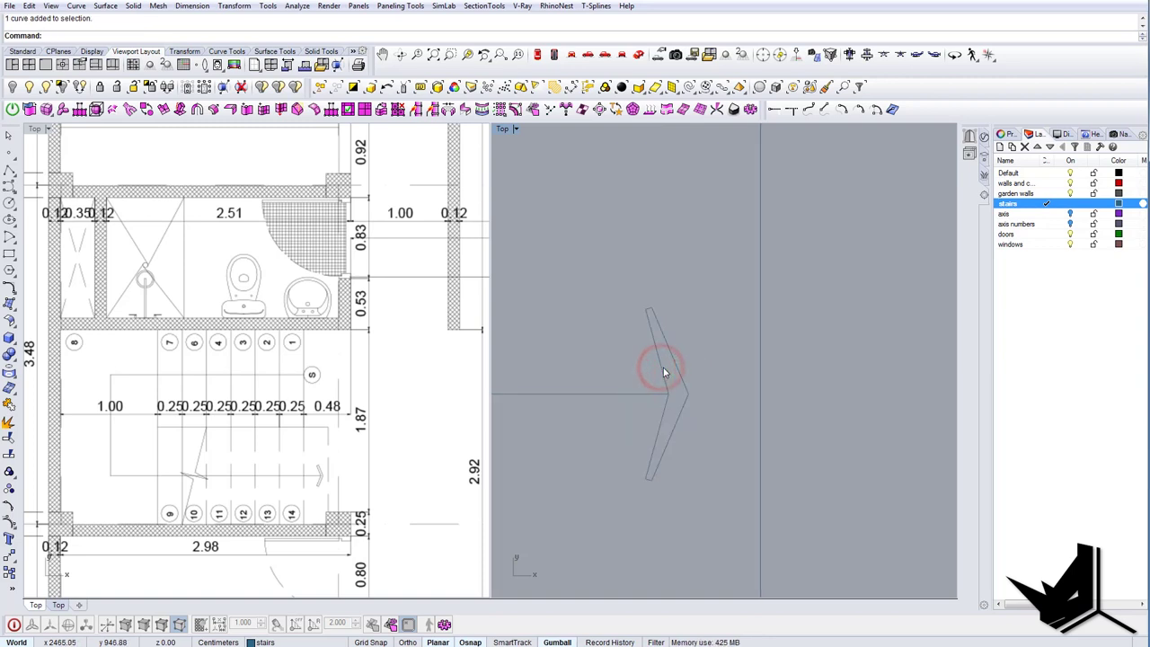
{"action": "key", "text": "Return"}
{"action": "left_click", "coordinate": [669, 392]}
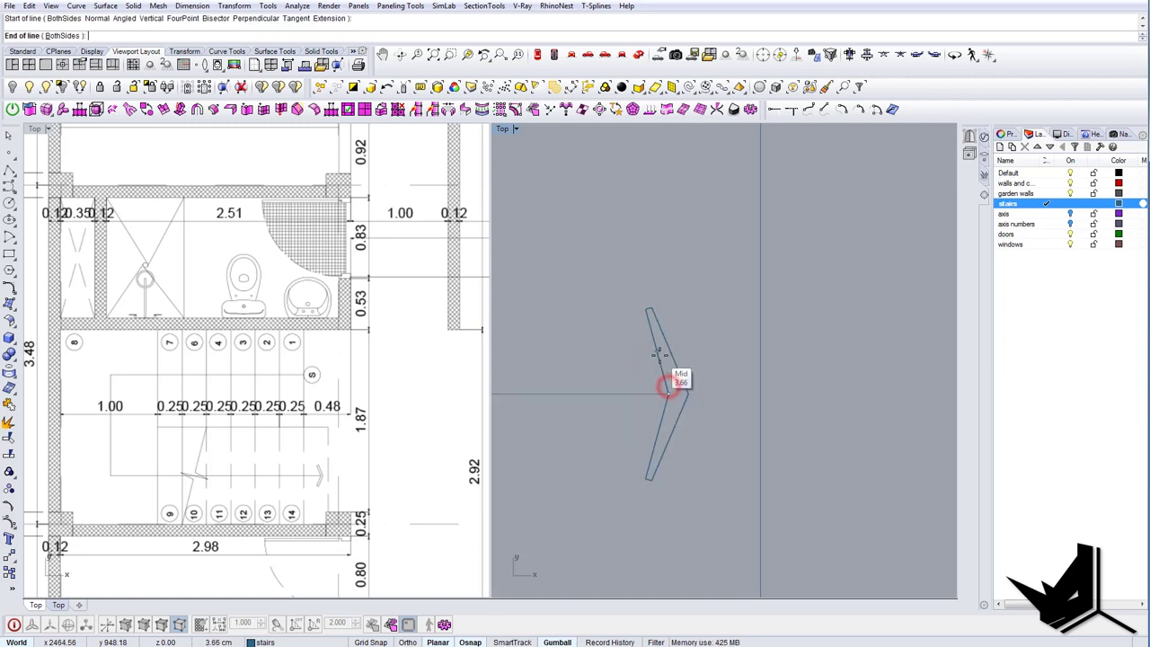
{"action": "left_click", "coordinate": [614, 245]}
Copy the guide line from the arrowhead's inner vertex to its outer tip.
{"action": "left_click", "coordinate": [642, 258]}
{"action": "key", "text": "c"}
{"action": "left_click", "coordinate": [668, 392]}
{"action": "left_click", "coordinate": [689, 393]}
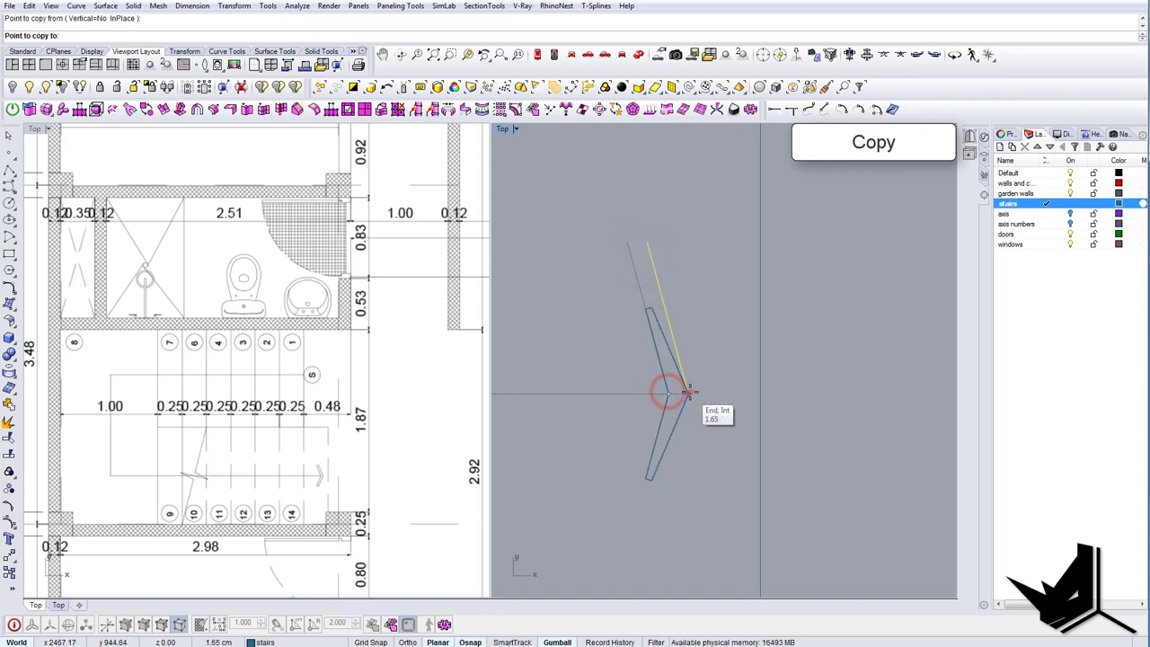
{"action": "key", "text": "Return"}
Move the control point at the arrowhead's upper outer corner onto the copied guide line, making the upper arm's edges parallel.
{"action": "scroll", "coordinate": [672, 342], "scroll_direction": "up", "scroll_amount": 4}
{"action": "left_click", "coordinate": [666, 342]}
{"action": "right_click_drag", "start_coordinate": [589, 349], "coordinate": [583, 372]}
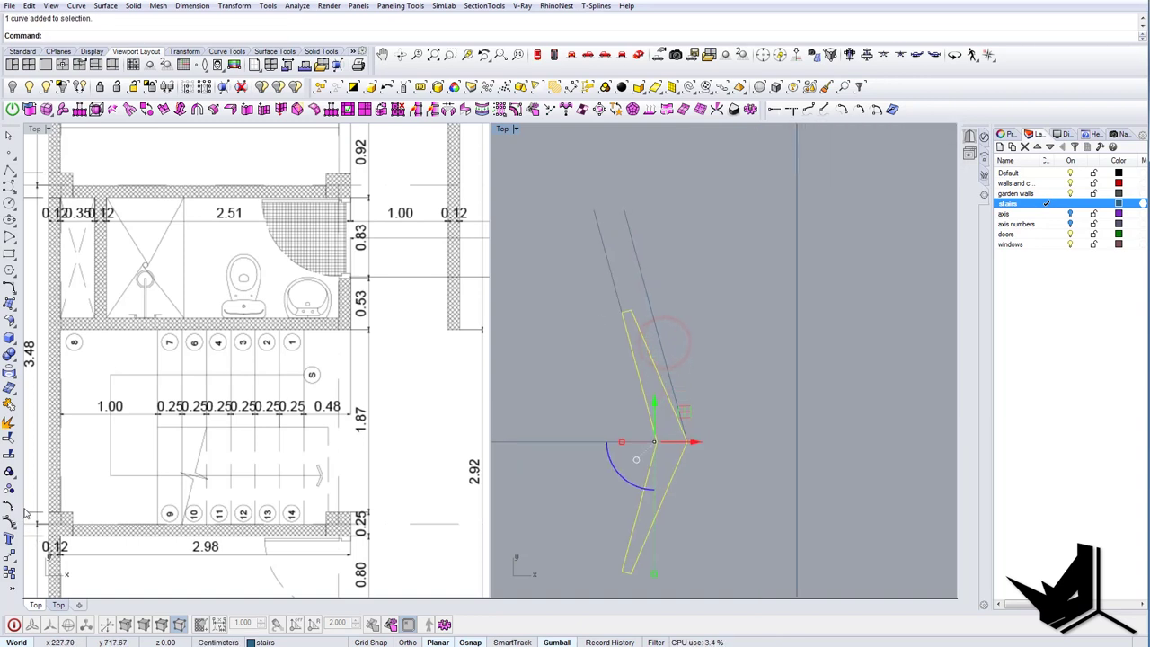
{"action": "left_click", "coordinate": [11, 520]}
{"action": "scroll", "coordinate": [665, 267], "scroll_direction": "up", "scroll_amount": 2}
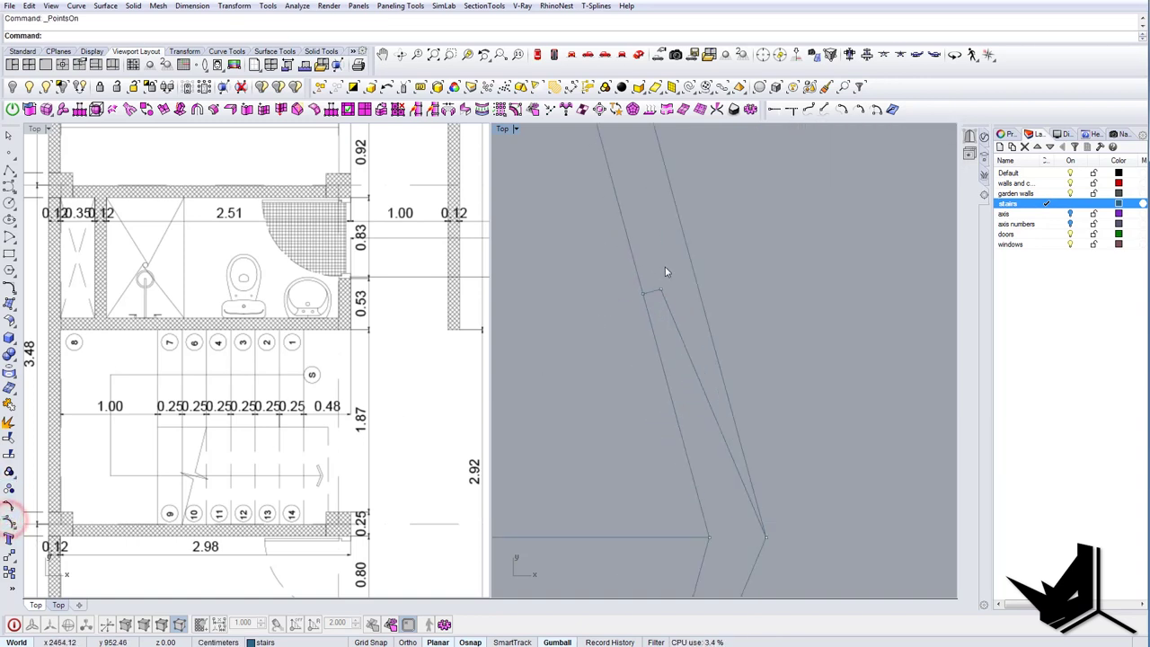
{"action": "right_click_drag", "start_coordinate": [672, 304], "coordinate": [669, 335]}
{"action": "key", "text": "m"}
{"action": "left_click", "coordinate": [659, 317]}
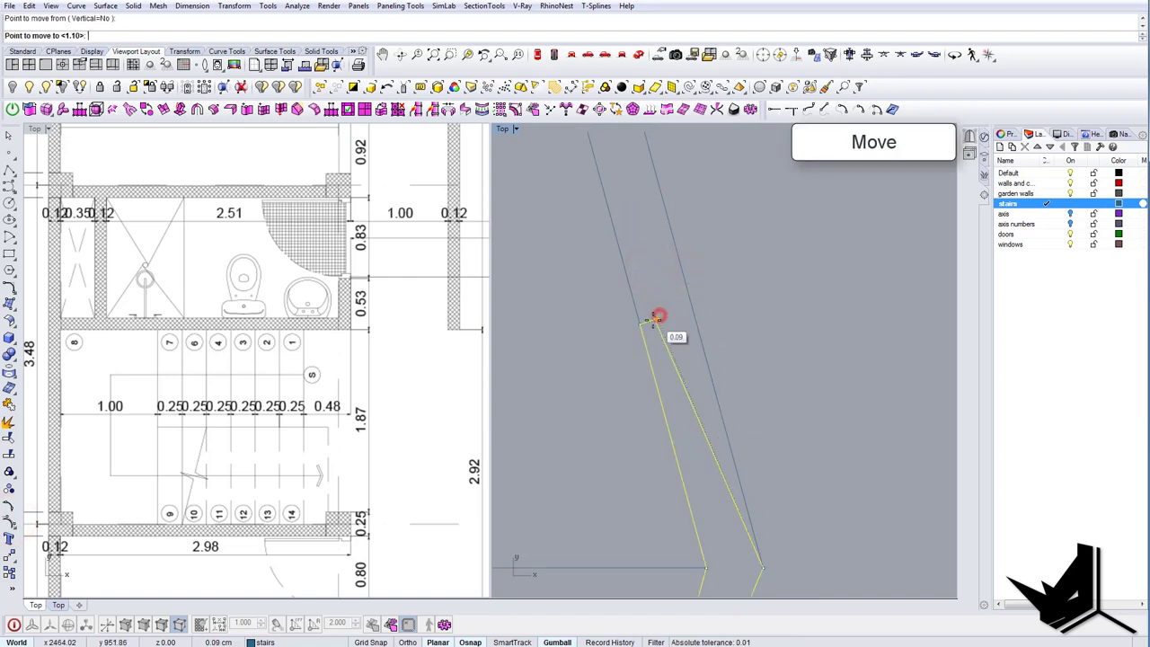
{"action": "left_click", "coordinate": [688, 311]}
{"action": "key", "text": "Escape"}
{"action": "key", "text": "Escape"}
Delete both slanted guide lines above the arrowhead.
{"action": "scroll", "coordinate": [688, 311], "scroll_direction": "down", "scroll_amount": 5}
{"action": "left_click_drag", "start_coordinate": [707, 263], "coordinate": [653, 279]}
{"action": "key", "text": "Delete"}
{"action": "right_click_drag", "start_coordinate": [724, 408], "coordinate": [689, 406]}
{"action": "scroll", "coordinate": [687, 406], "scroll_direction": "down", "scroll_amount": 1}
{"action": "scroll", "coordinate": [687, 405], "scroll_direction": "down", "scroll_amount": 3}
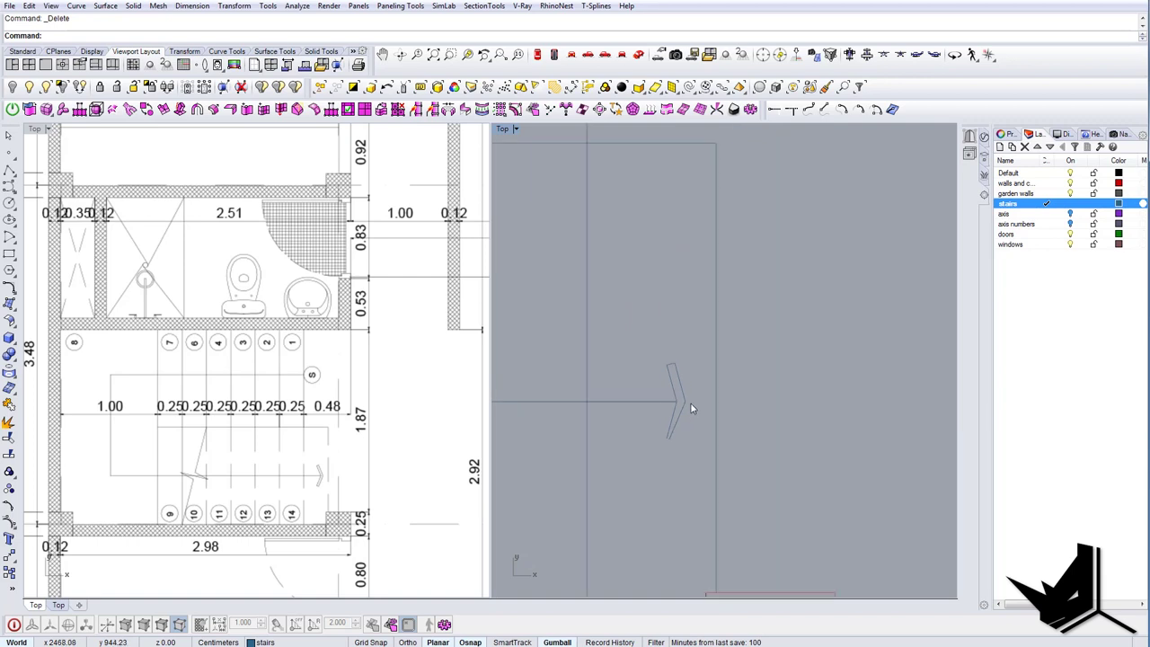
Draw a horizontal cutting line from the arrowhead's inner vertex to just beyond its outer tip.
{"action": "scroll", "coordinate": [688, 403], "scroll_direction": "up", "scroll_amount": 3}
{"action": "type", "text": "L"}
{"action": "key", "text": "Return"}
{"action": "left_click", "coordinate": [665, 402]}
{"action": "left_click", "coordinate": [702, 405]}
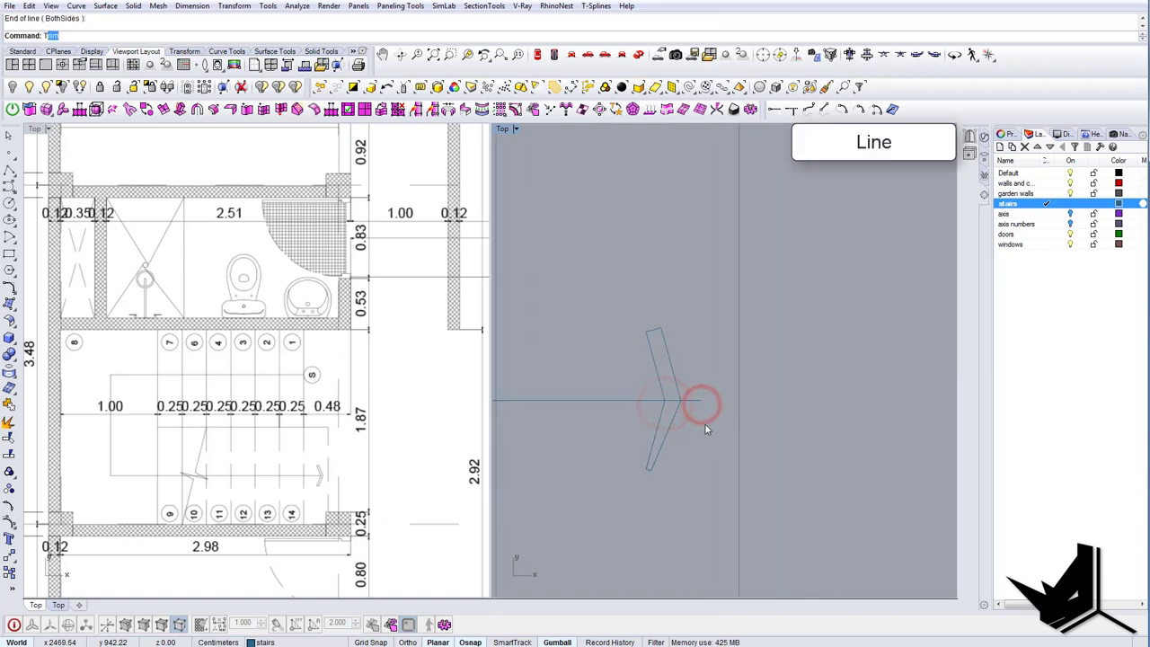
Trim away the arrowhead's narrower lower half with the horizontal line as the cutter.
{"action": "key", "text": "Return"}
{"action": "left_click_drag", "start_coordinate": [704, 462], "coordinate": [653, 385]}
{"action": "key", "text": "Return"}
{"action": "left_click_drag", "start_coordinate": [677, 477], "coordinate": [644, 444]}
{"action": "key", "text": "Return"}
Mirror a copy of the arrowhead's upper half across the walking line and delete the horizontal cutting line.
{"action": "left_click_drag", "start_coordinate": [675, 345], "coordinate": [617, 398]}
{"action": "right_click_drag", "start_coordinate": [682, 410], "coordinate": [663, 408]}
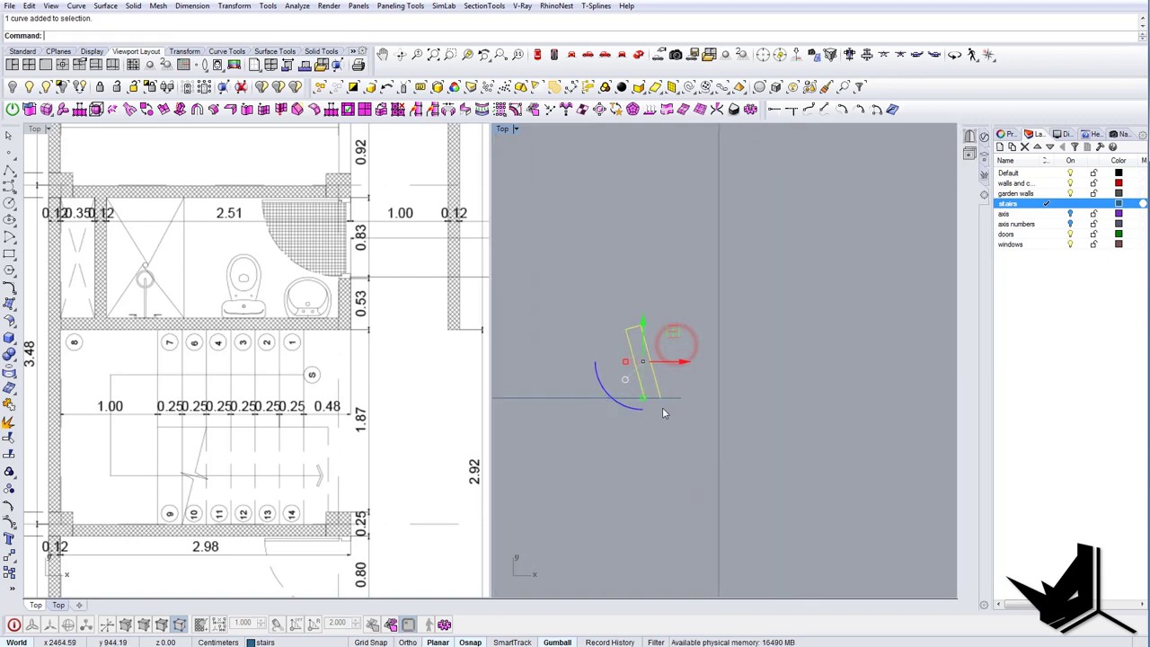
{"action": "type", "text": "mi"}
{"action": "key", "text": "Return"}
{"action": "left_click", "coordinate": [687, 396]}
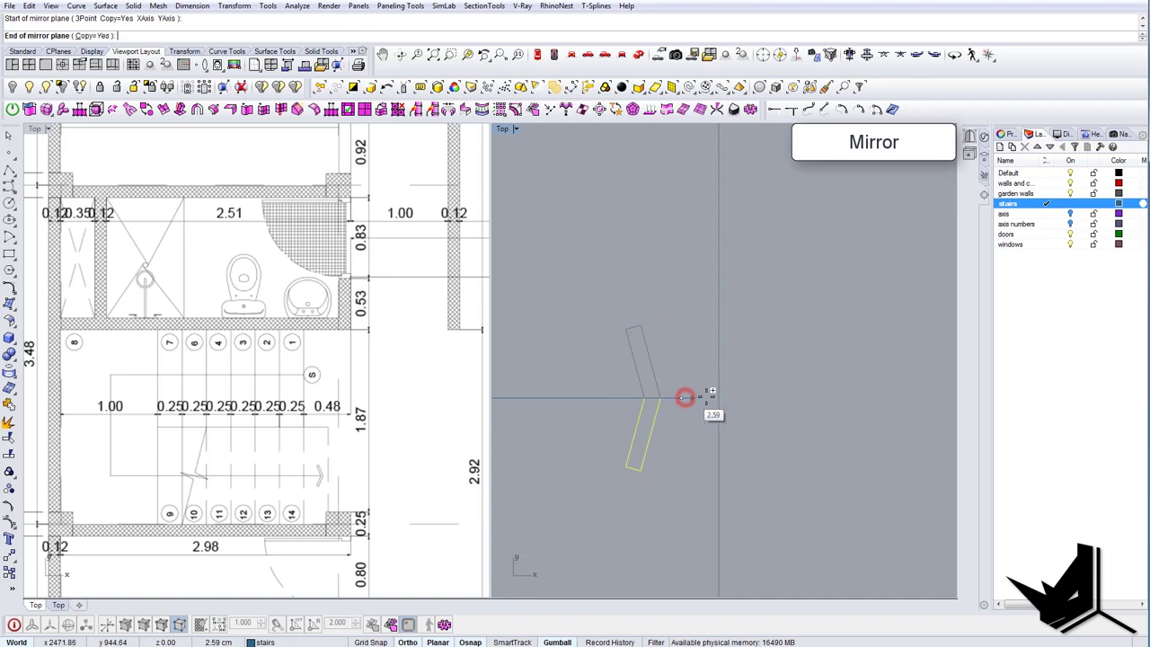
{"action": "left_click", "coordinate": [792, 413]}
{"action": "scroll", "coordinate": [686, 410], "scroll_direction": "down", "scroll_amount": 10}
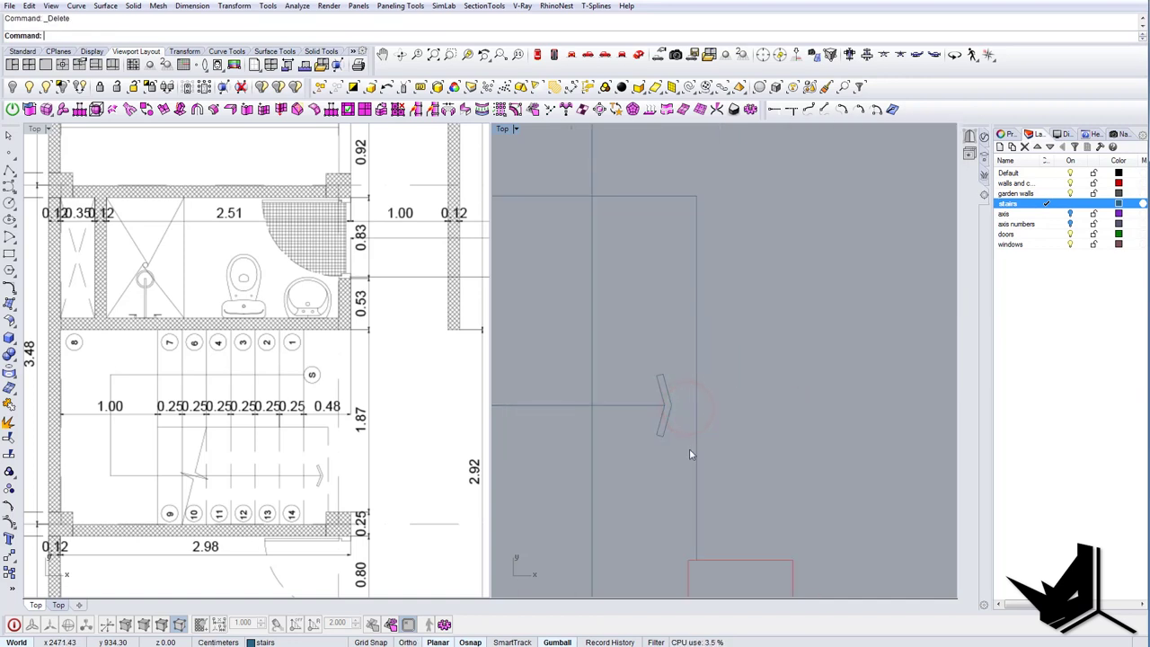
Join the arrowhead's two mirrored halves into one closed curve.
{"action": "left_click_drag", "start_coordinate": [660, 376], "coordinate": [685, 467]}
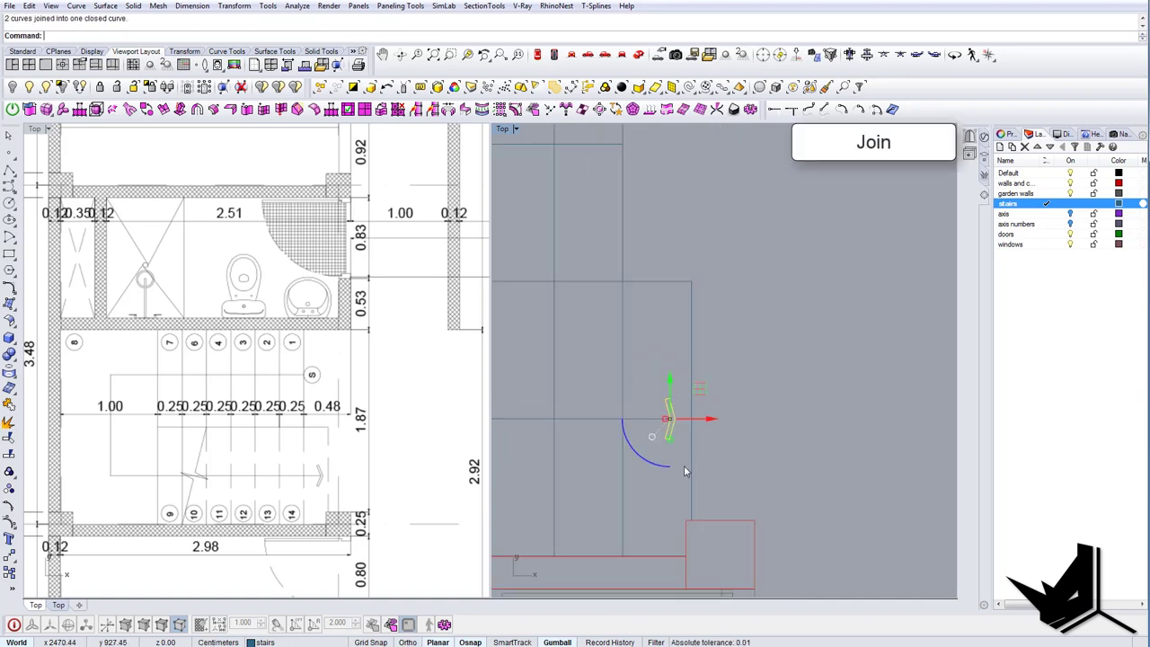
{"action": "scroll", "coordinate": [684, 465], "scroll_direction": "down", "scroll_amount": 6}
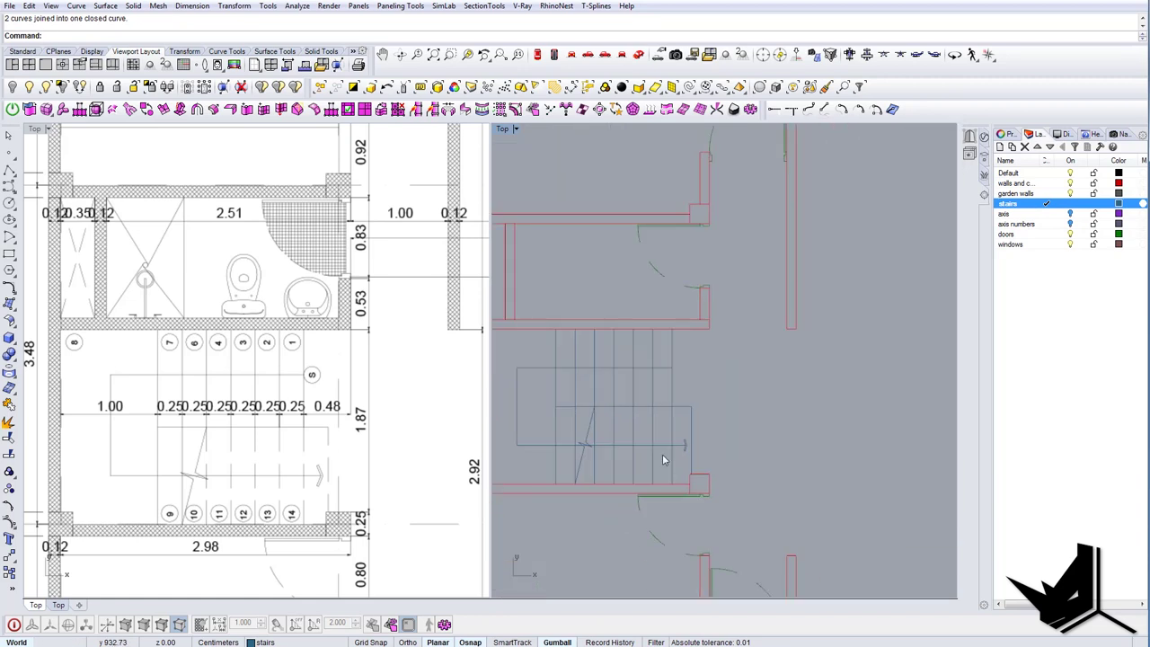
{"action": "middle_click", "coordinate": [737, 449]}
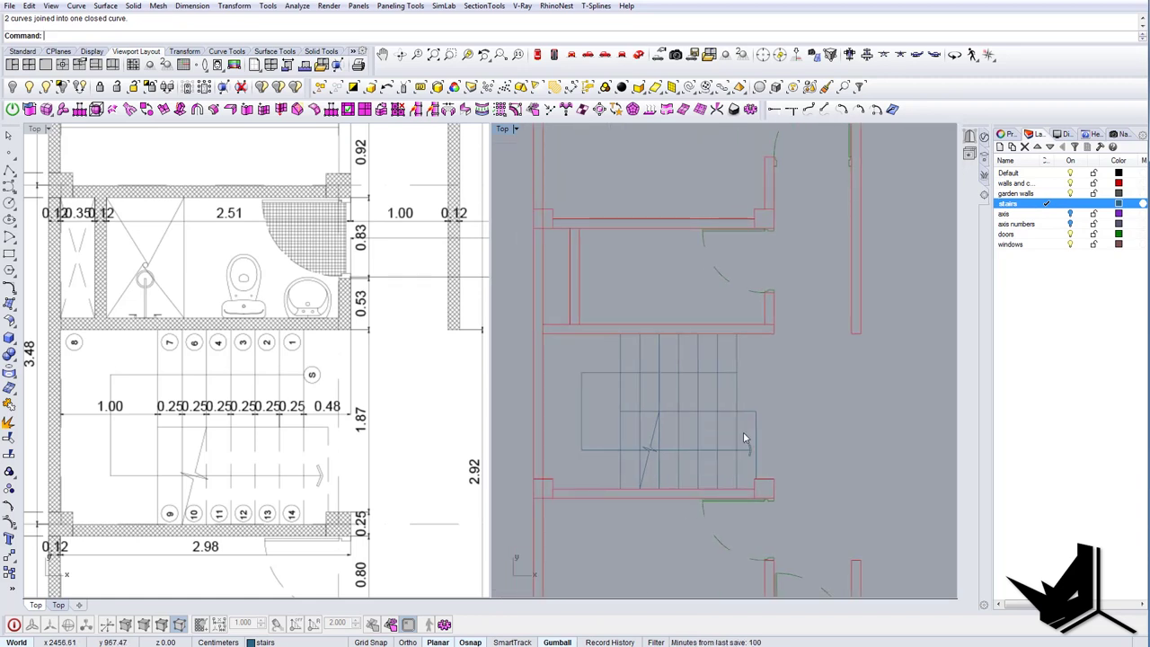
{"action": "scroll", "coordinate": [741, 430], "scroll_direction": "up", "scroll_amount": 6}
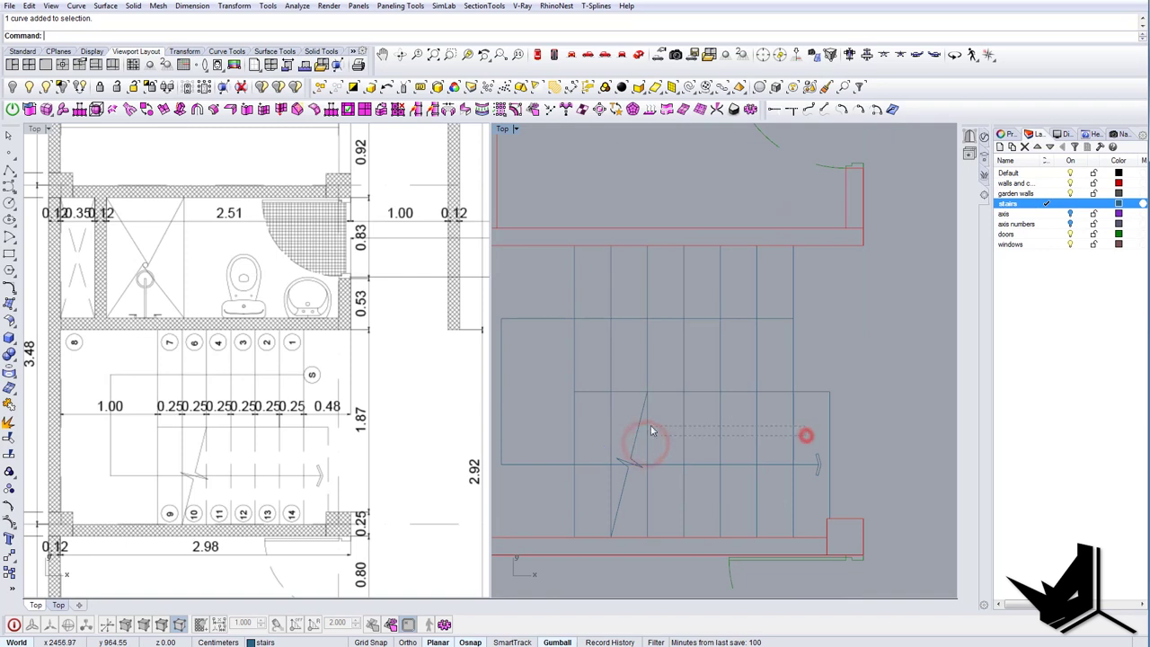
Set the linetype of the five lower-flight riser lines beyond the zigzag break line to Hidden.
{"action": "left_click_drag", "start_coordinate": [651, 432], "coordinate": [647, 429]}
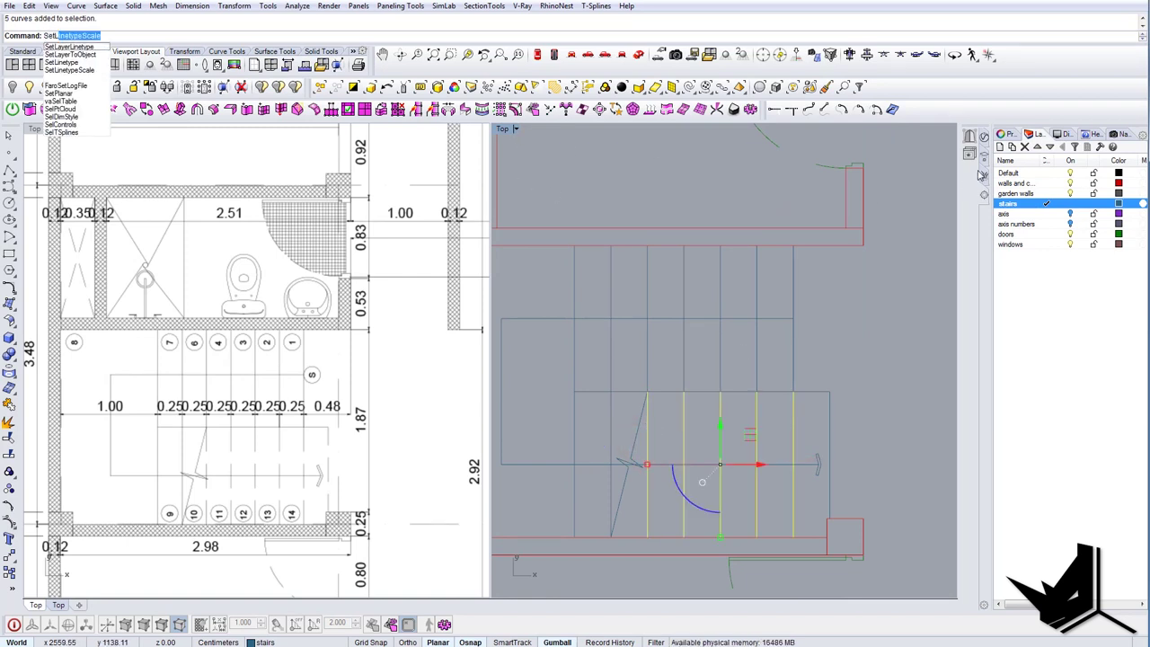
{"action": "key", "text": "Down"}
{"action": "key", "text": "Return"}
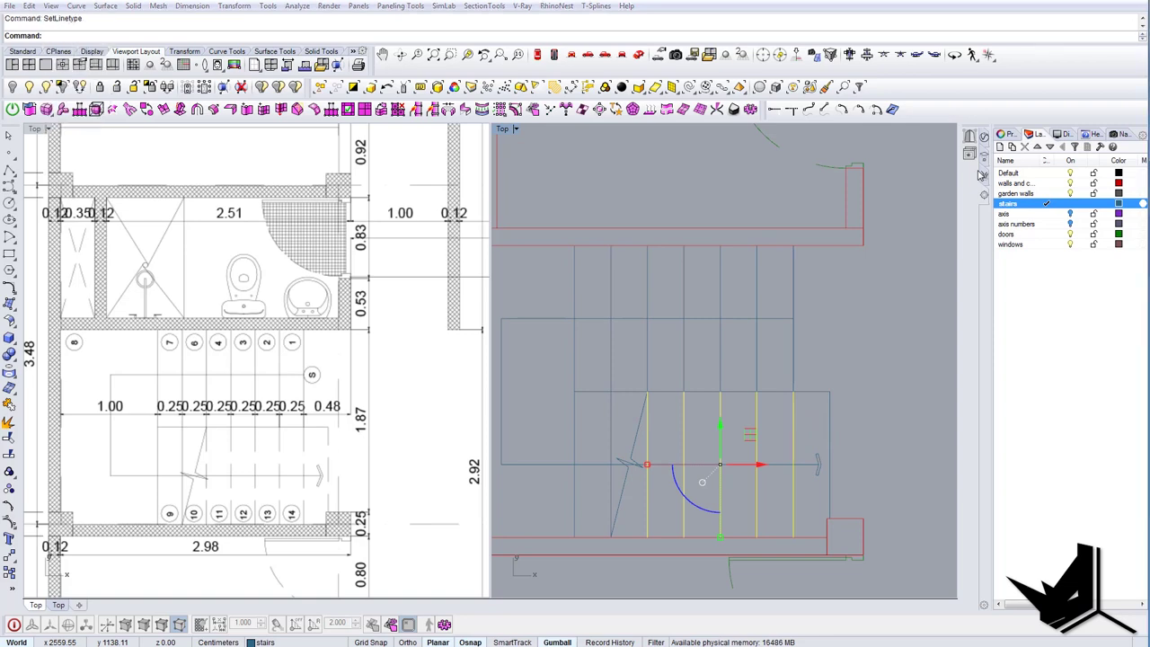
{"action": "left_click", "coordinate": [416, 319]}
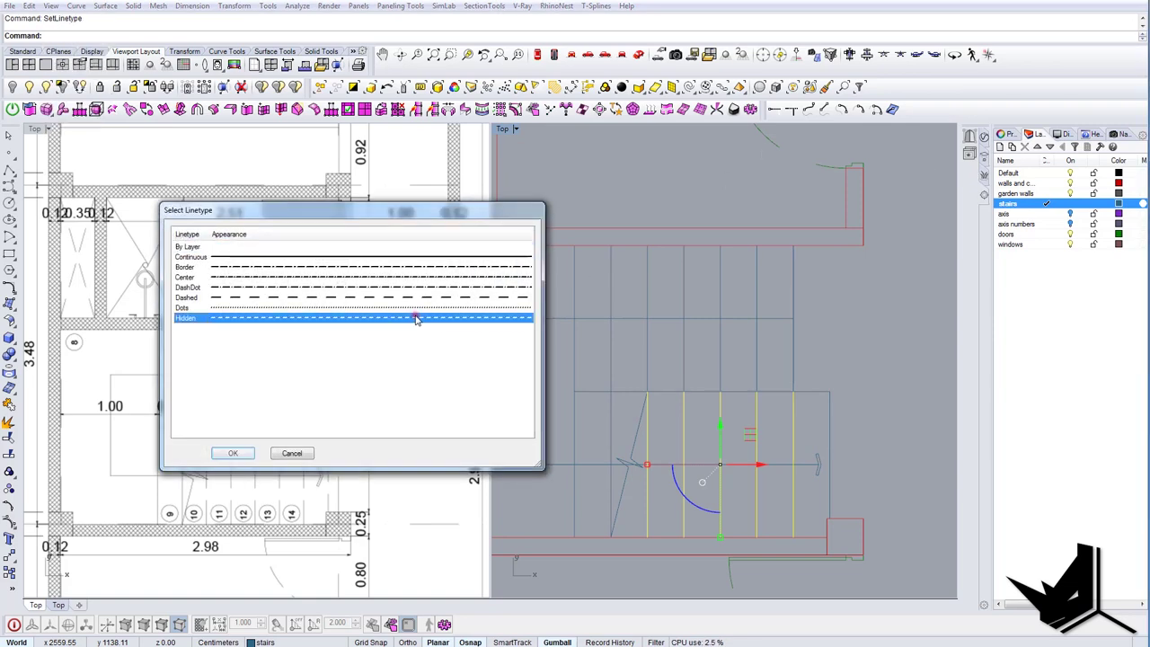
{"action": "left_click", "coordinate": [232, 454]}
{"action": "scroll", "coordinate": [849, 421], "scroll_direction": "down", "scroll_amount": 5}
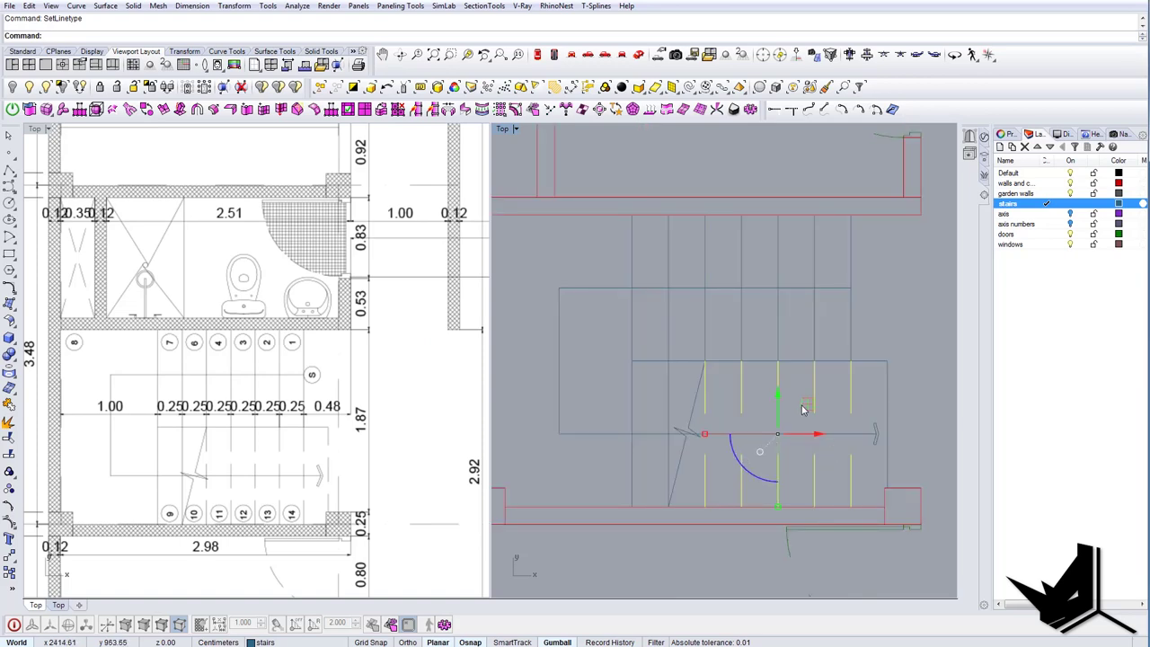
{"action": "left_click", "coordinate": [800, 406]}
{"action": "scroll", "coordinate": [821, 422], "scroll_direction": "down", "scroll_amount": 12}
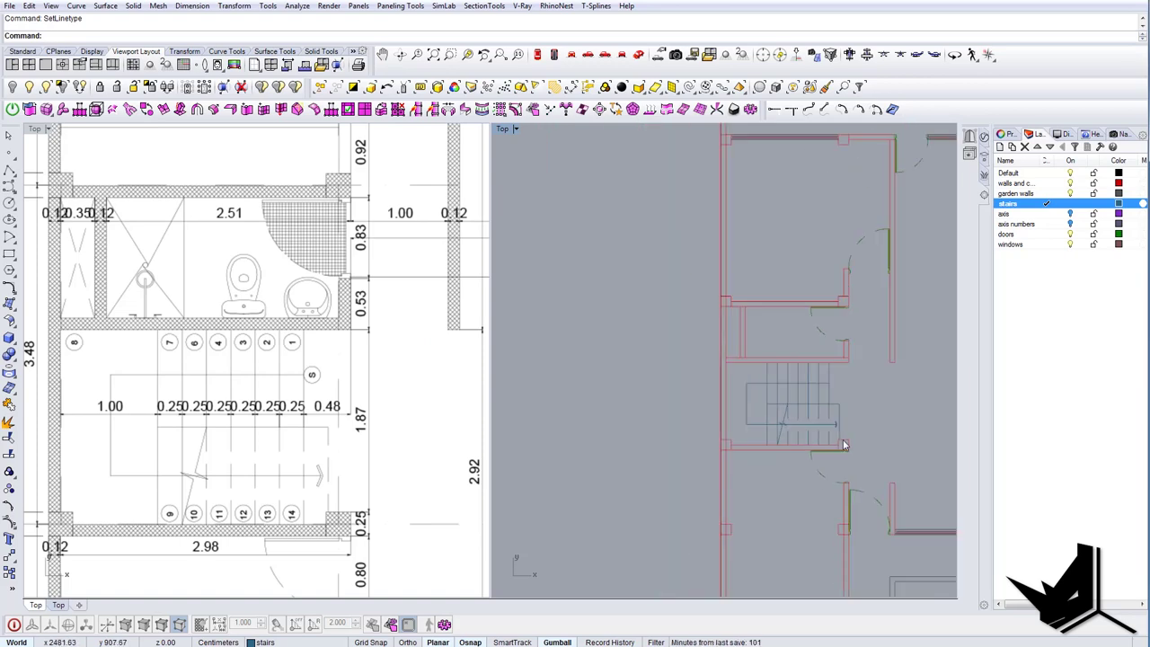
{"action": "right_click_drag", "start_coordinate": [820, 437], "coordinate": [772, 440]}
{"action": "scroll", "coordinate": [241, 440], "scroll_direction": "down", "scroll_amount": 3}
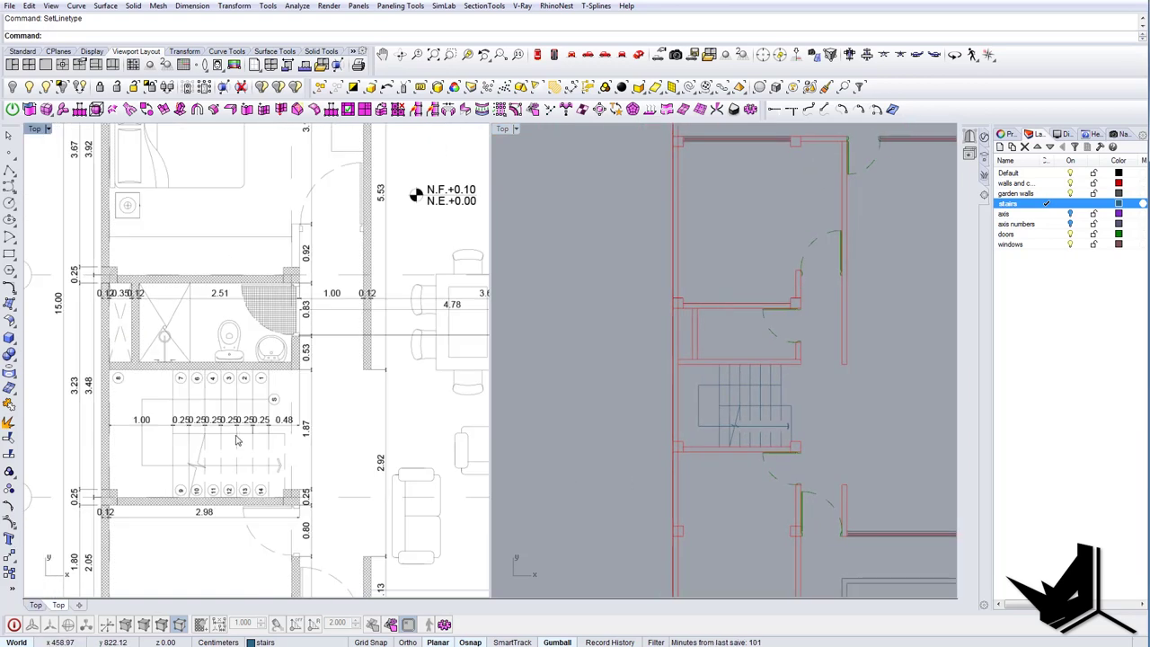
{"action": "right_click_drag", "start_coordinate": [686, 394], "coordinate": [671, 412]}
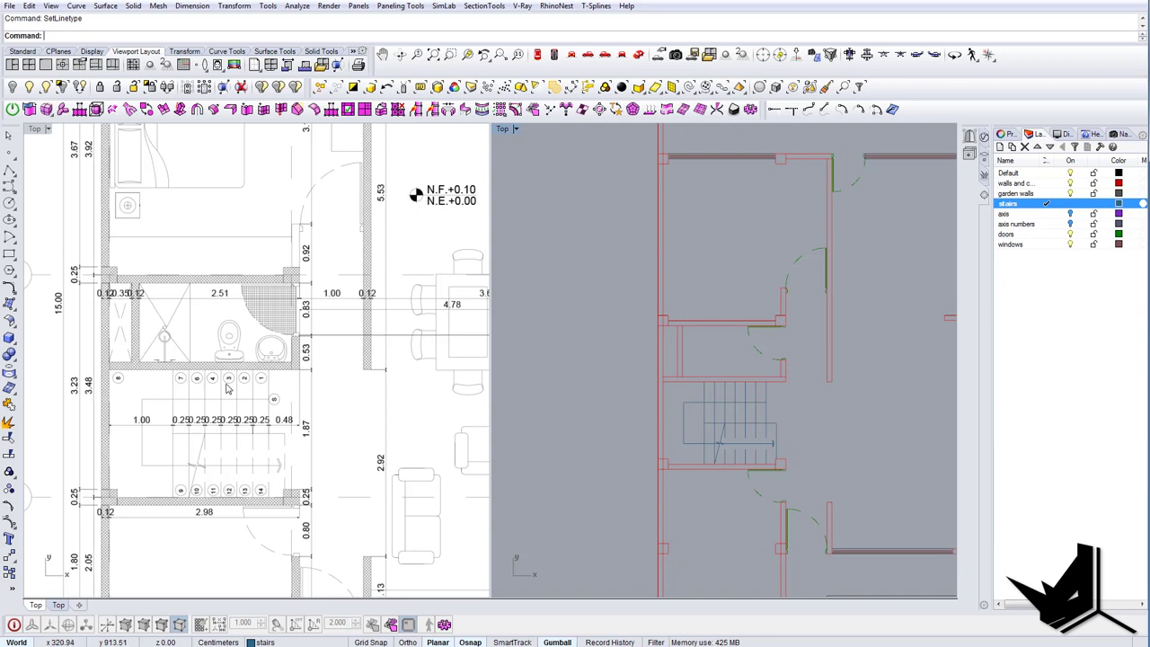
Draw a circle of about 7 cm radius centred on the open end of the stairs' upper walking line.
{"action": "scroll", "coordinate": [764, 418], "scroll_direction": "up", "scroll_amount": 3}
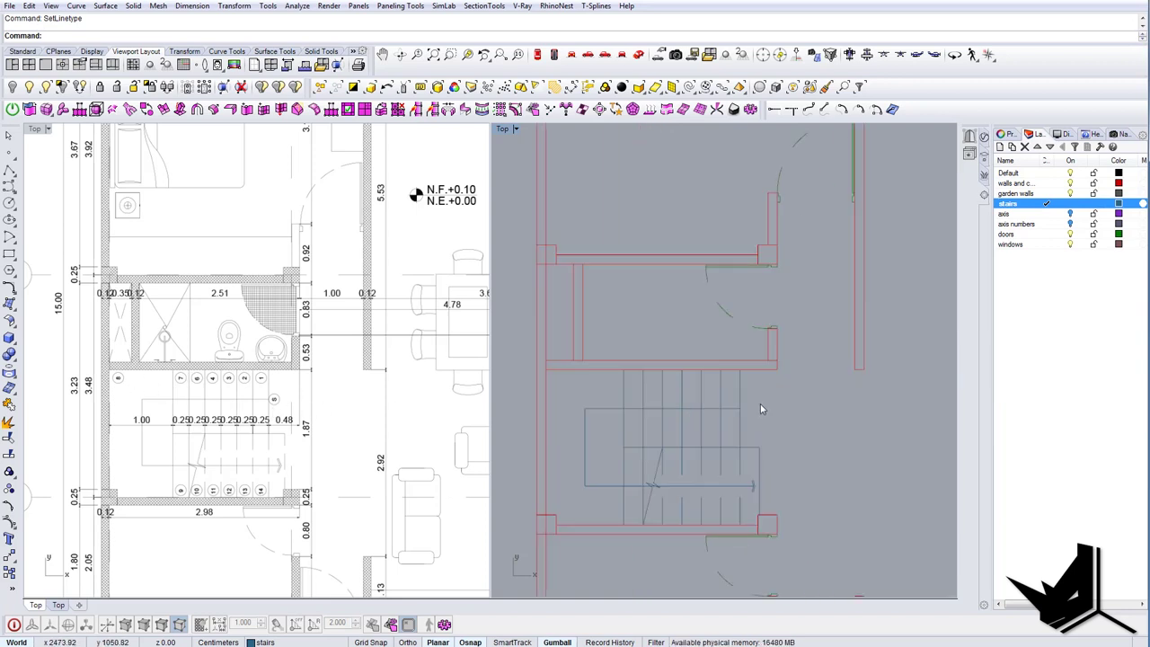
{"action": "type", "text": "C"}
{"action": "key", "text": "Escape"}
{"action": "right_click_drag", "start_coordinate": [742, 404], "coordinate": [734, 409]}
{"action": "type", "text": "Circle"}
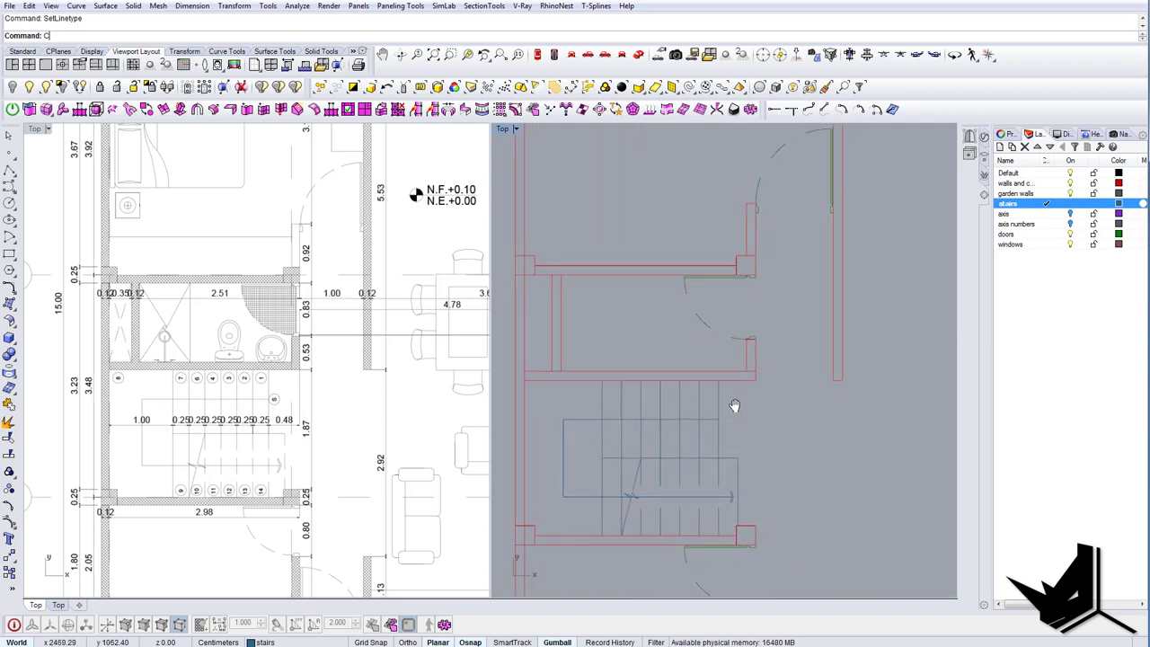
{"action": "key", "text": "Return"}
{"action": "scroll", "coordinate": [736, 409], "scroll_direction": "up", "scroll_amount": 10}
{"action": "left_click", "coordinate": [690, 442]}
{"action": "scroll", "coordinate": [697, 444], "scroll_direction": "up", "scroll_amount": 2}
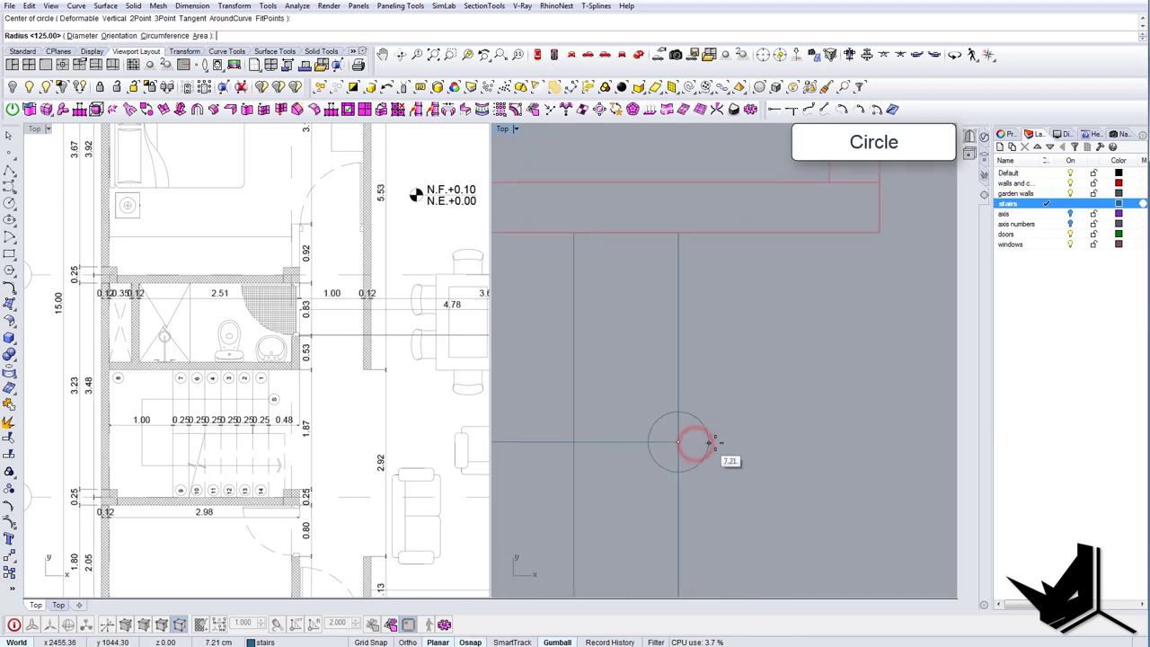
{"action": "left_click", "coordinate": [708, 447]}
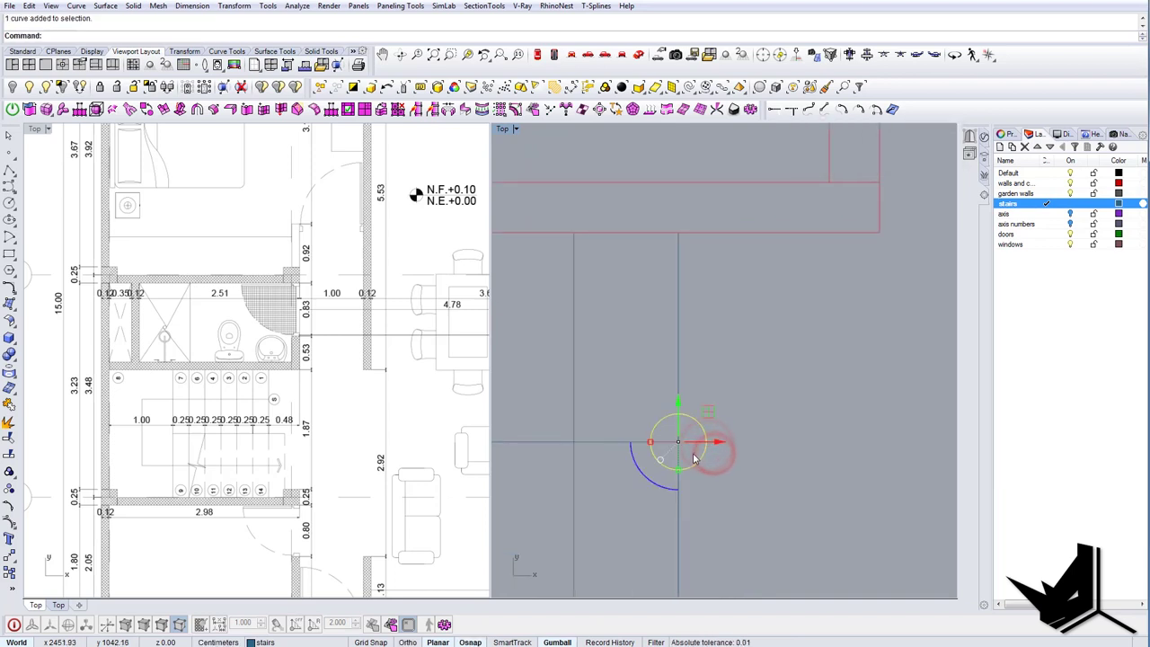
Move the circle by its left quadrant so that its edge touches the end of the walking line.
{"action": "type", "text": "m"}
{"action": "key", "text": "Return"}
{"action": "left_click", "coordinate": [653, 441]}
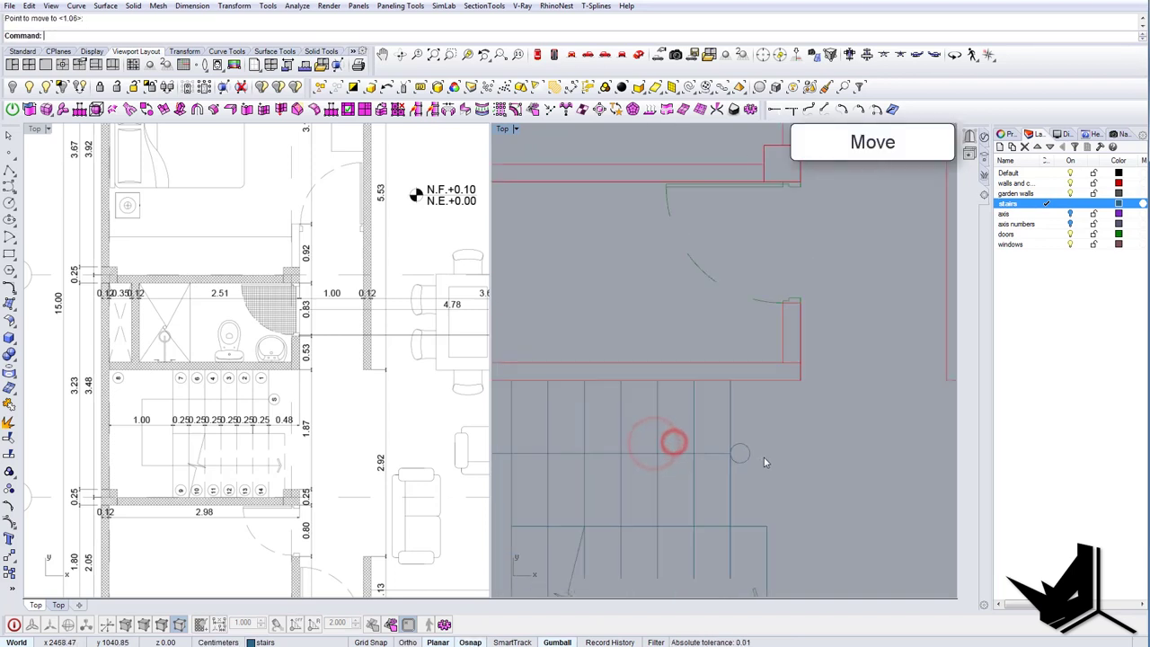
{"action": "left_click", "coordinate": [777, 301]}
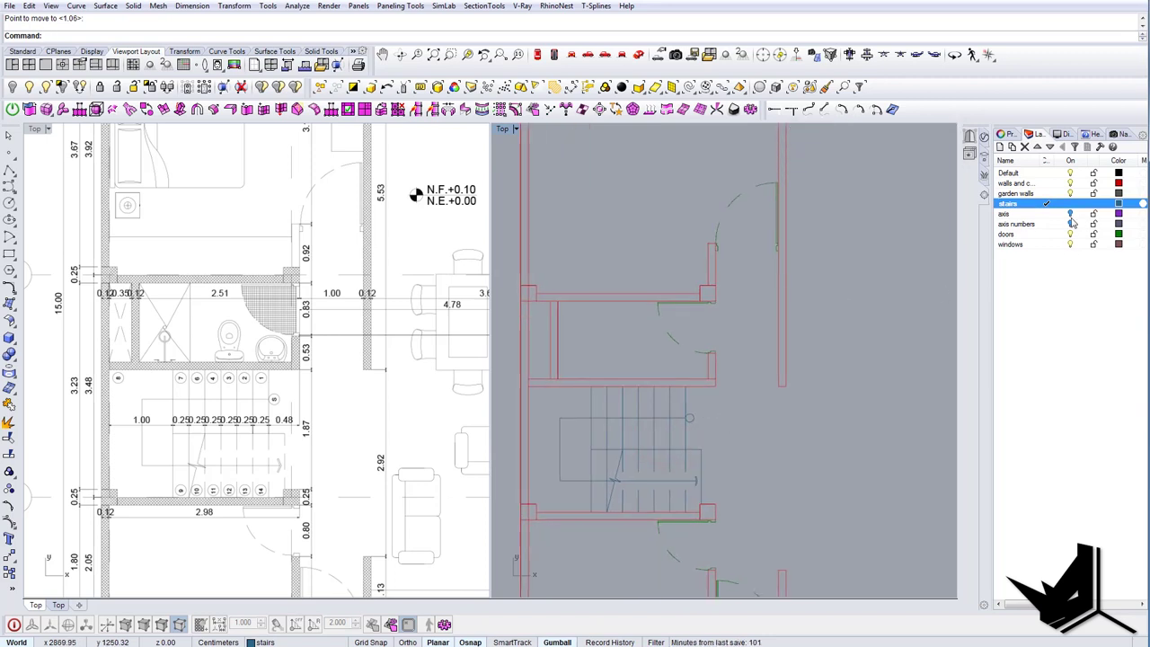
Show the axis numbers layer and place a copy of the axis D bubble beside the start of the stairs.
{"action": "left_click", "coordinate": [1071, 225]}
{"action": "right_click_drag", "start_coordinate": [686, 299], "coordinate": [773, 327]}
{"action": "scroll", "coordinate": [773, 326], "scroll_direction": "down", "scroll_amount": 8}
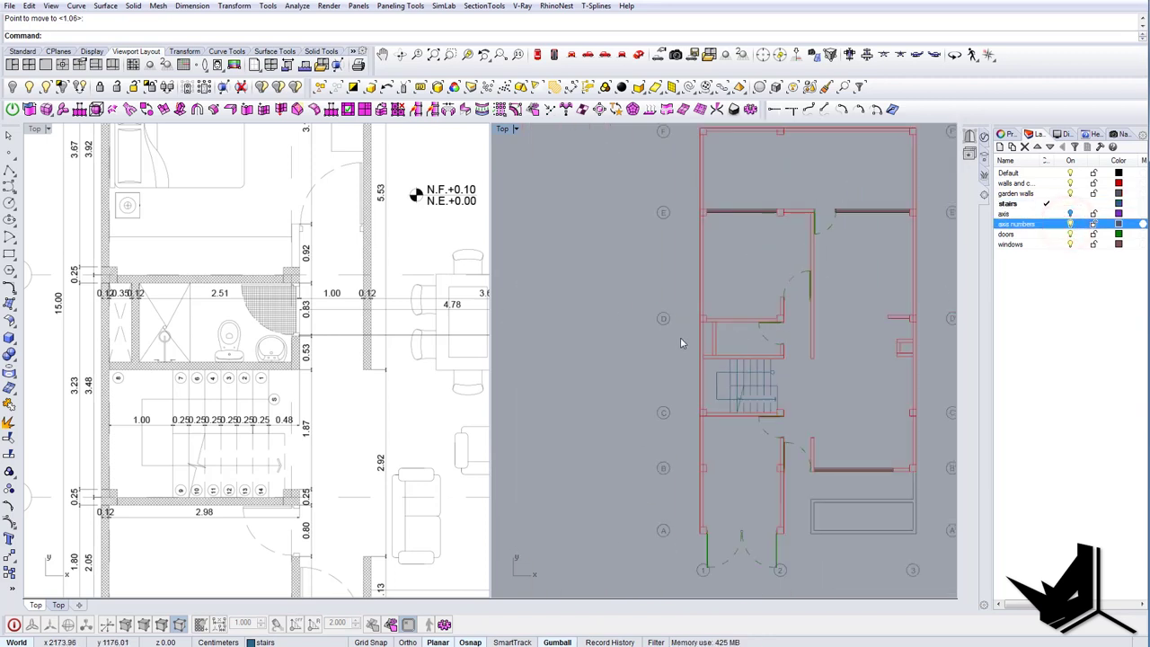
{"action": "scroll", "coordinate": [680, 337], "scroll_direction": "up", "scroll_amount": 6}
{"action": "left_click_drag", "start_coordinate": [621, 266], "coordinate": [680, 347]}
{"action": "right_click_drag", "start_coordinate": [633, 333], "coordinate": [575, 321]}
{"action": "left_click_drag", "start_coordinate": [618, 267], "coordinate": [850, 372], "text": "alt"}
Assign the copied bubble to the stairs layer and hide the axis numbers layer.
{"action": "right_click", "coordinate": [1014, 205]}
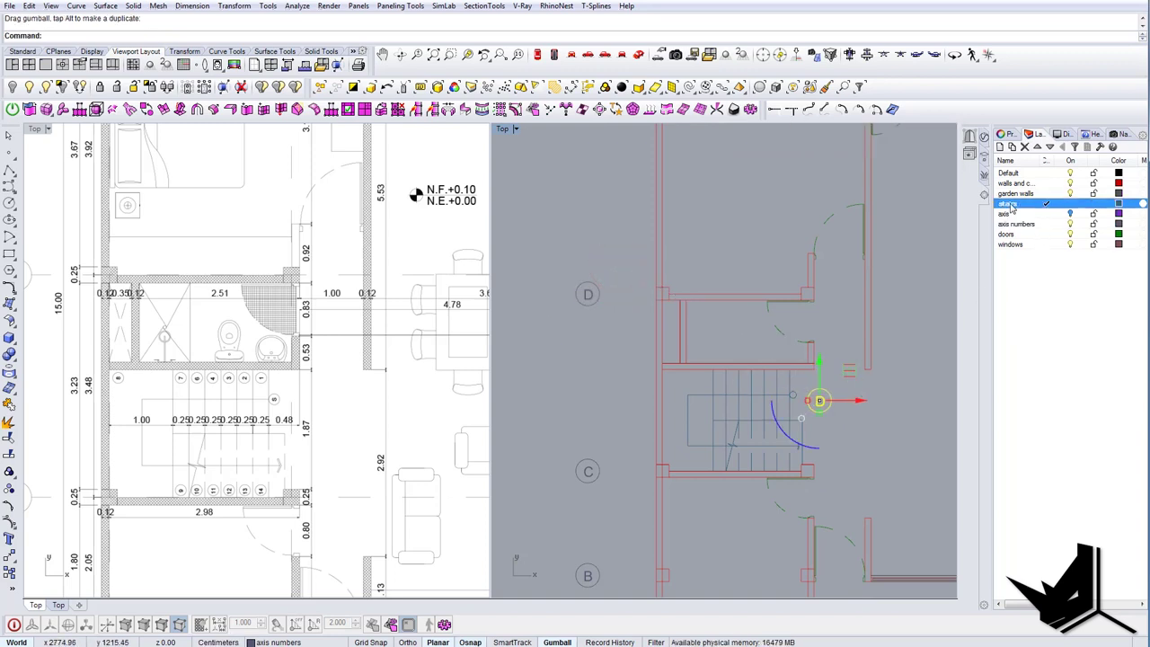
{"action": "left_click", "coordinate": [1063, 416]}
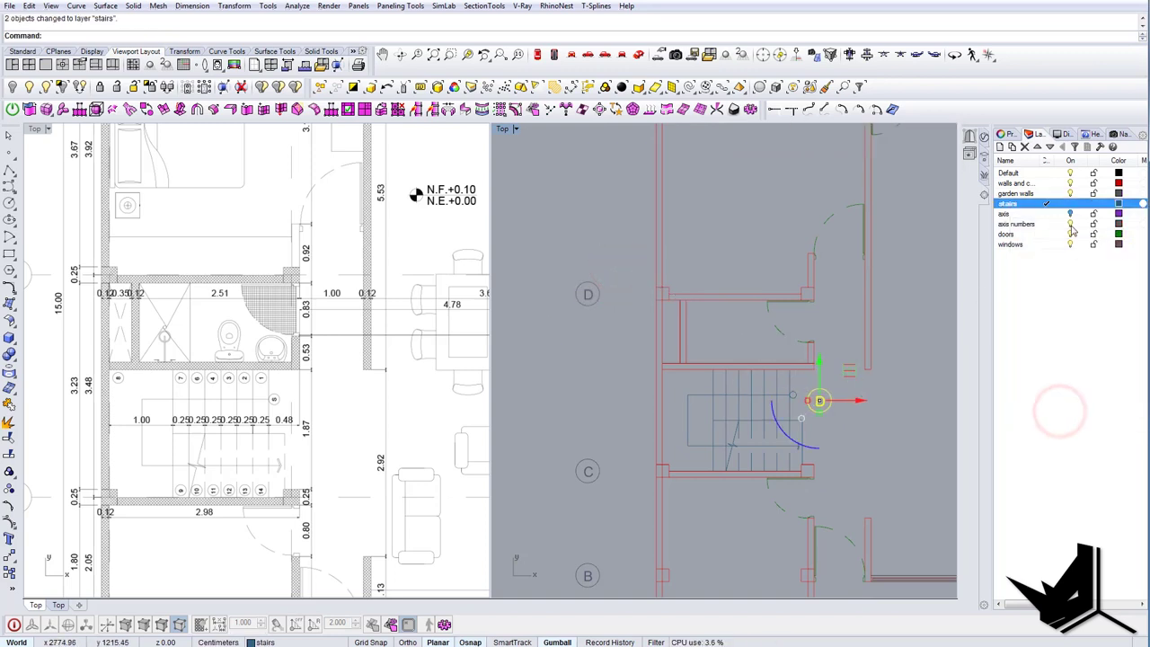
{"action": "left_click", "coordinate": [1069, 225]}
Duplicate the letter D of the copied bubble just below the small circle and change its text to S.
{"action": "scroll", "coordinate": [848, 413], "scroll_direction": "up", "scroll_amount": 5}
{"action": "scroll", "coordinate": [764, 389], "scroll_direction": "up", "scroll_amount": 2}
{"action": "left_click", "coordinate": [771, 395]}
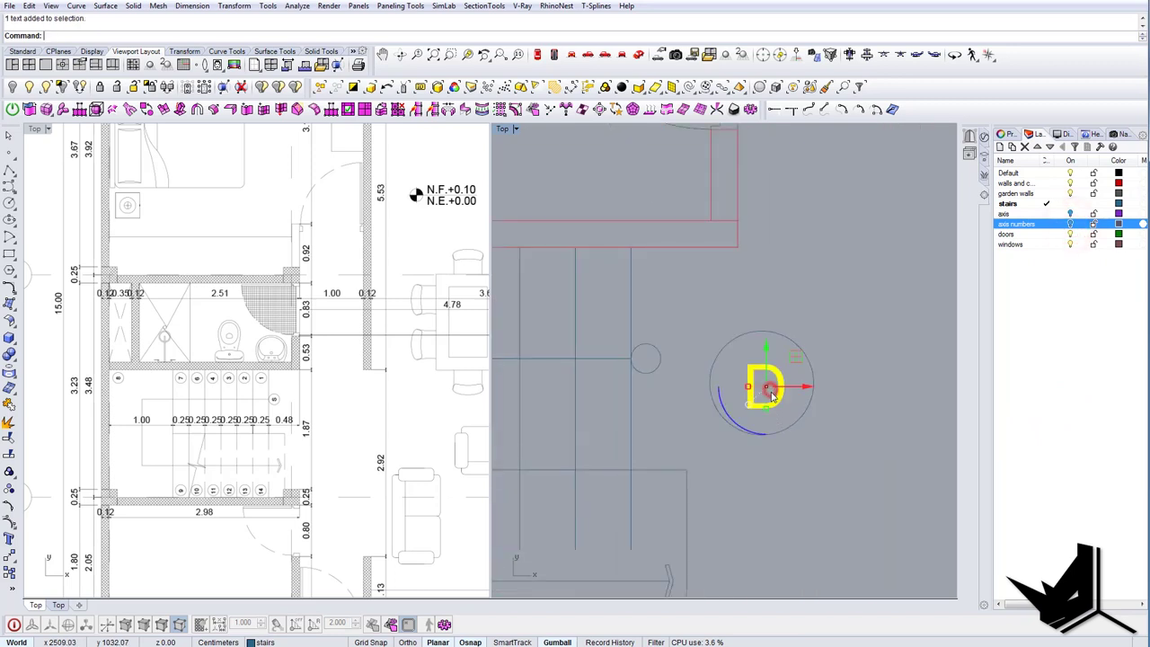
{"action": "left_click_drag", "start_coordinate": [797, 356], "coordinate": [702, 408], "text": "alt"}
{"action": "left_click", "coordinate": [650, 484]}
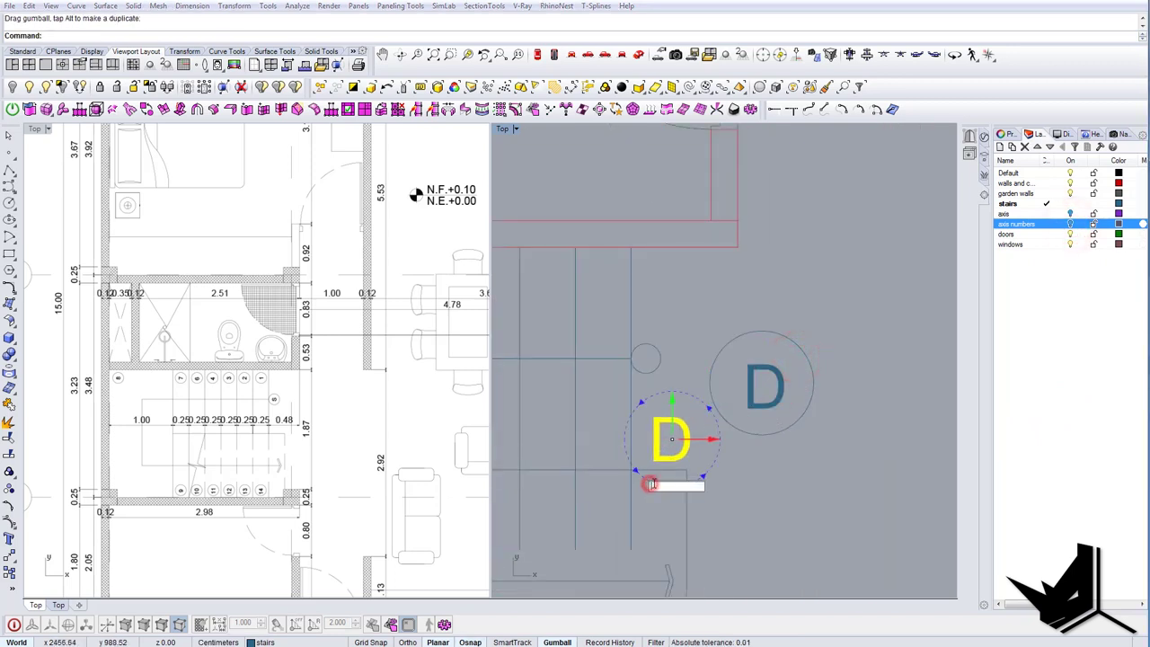
{"action": "key", "text": "Escape"}
{"action": "double_click", "coordinate": [683, 459]}
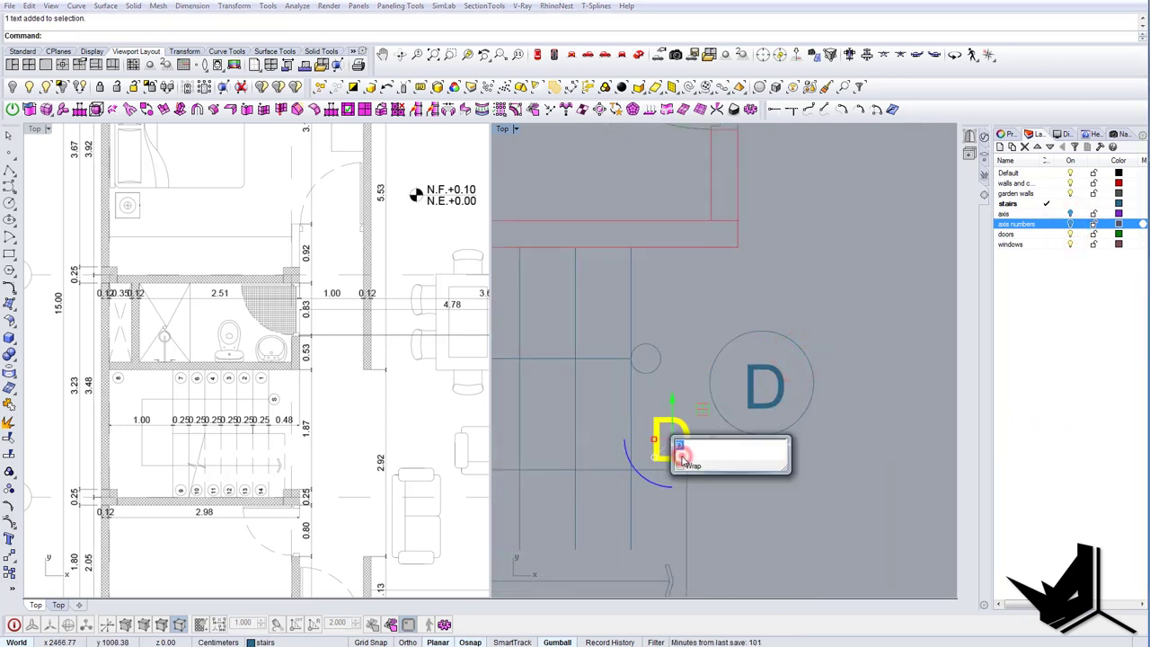
{"action": "left_click", "coordinate": [718, 488]}
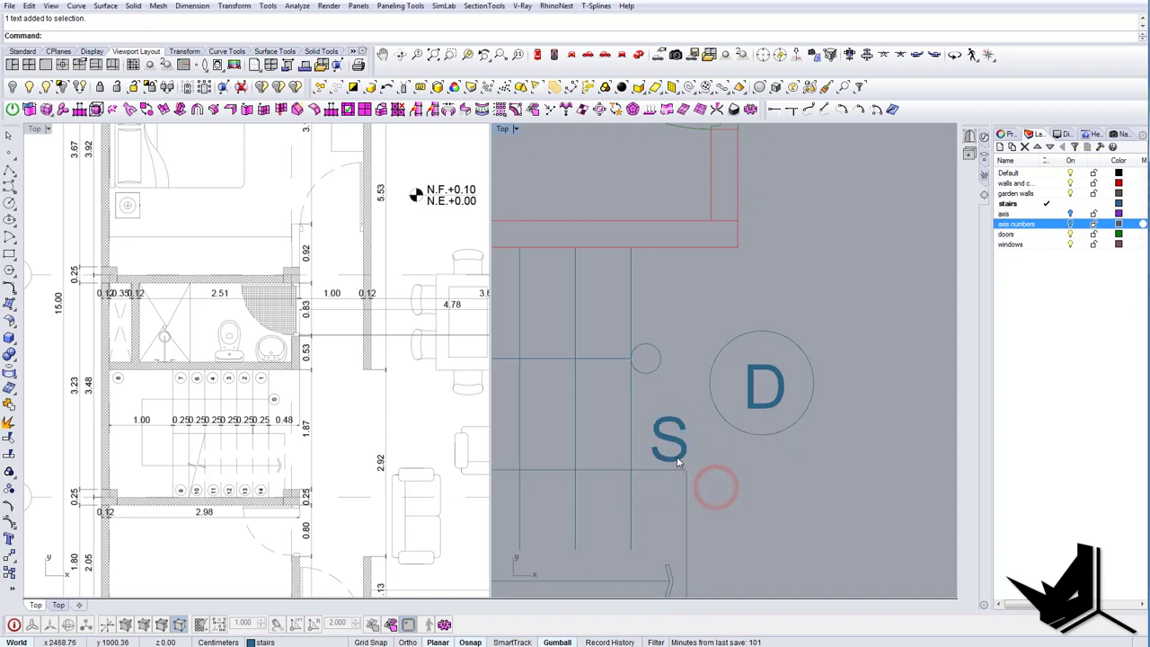
{"action": "left_click", "coordinate": [677, 458]}
{"action": "left_click", "coordinate": [650, 483]}
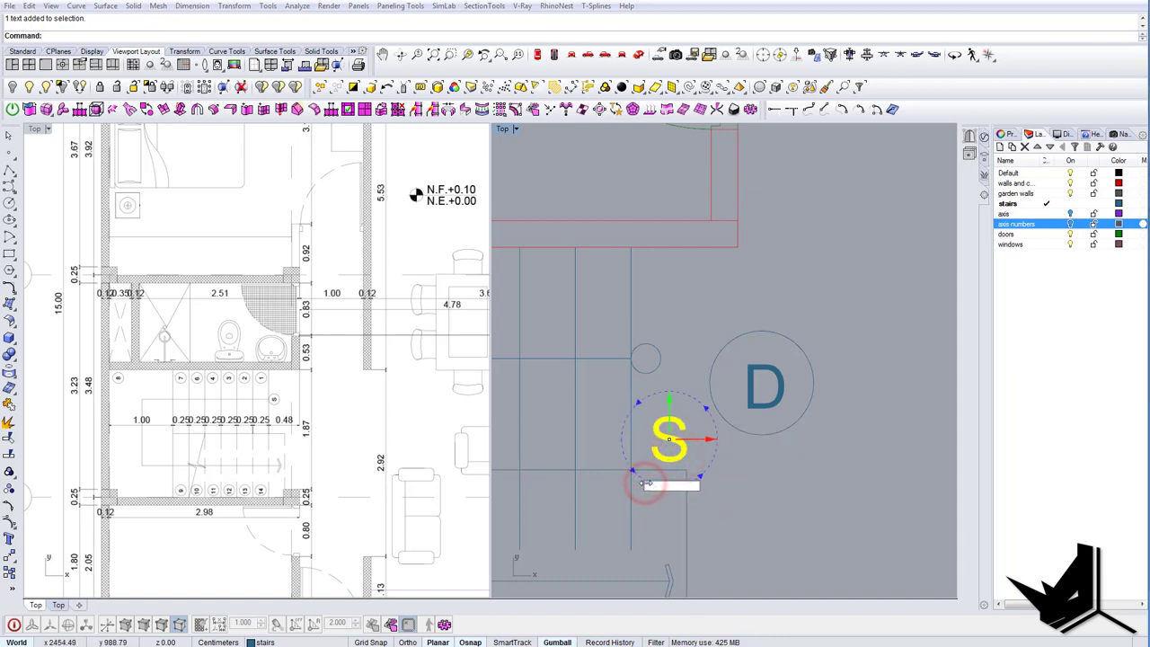
{"action": "key", "text": "Return"}
{"action": "left_click", "coordinate": [757, 474]}
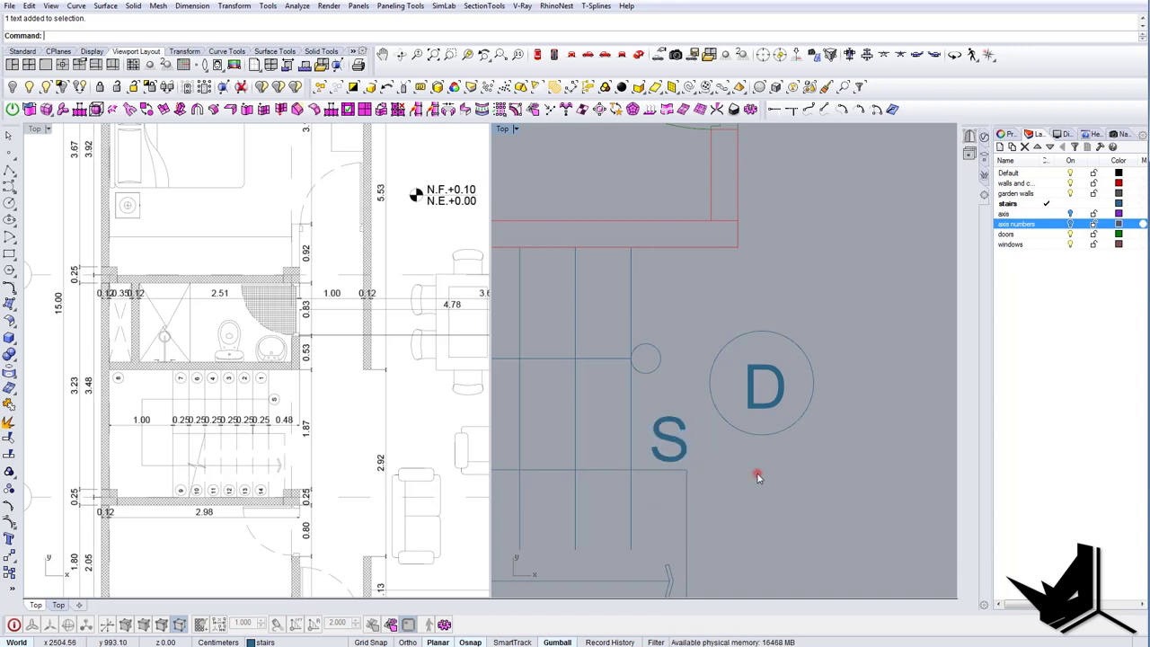
Rotate the letter S by 90 degrees.
{"action": "left_click", "coordinate": [680, 449]}
{"action": "left_click", "coordinate": [649, 483]}
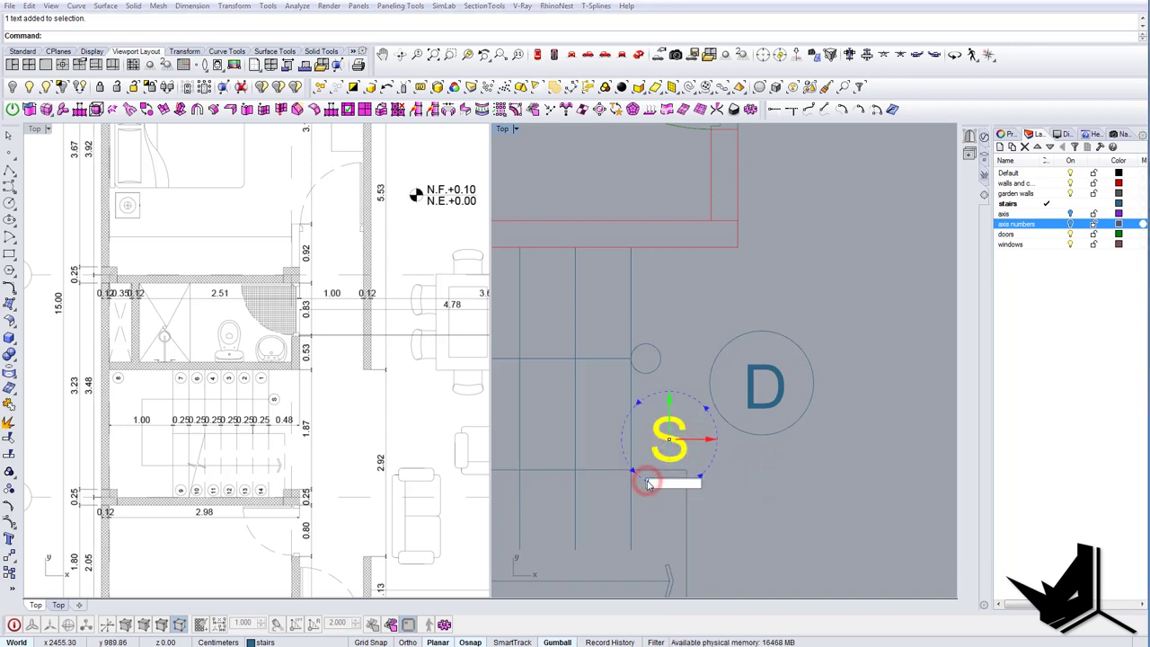
{"action": "type", "text": "90"}
{"action": "key", "text": "Return"}
Move the rotated S onto the small circle, scale it down uniformly to fit inside, and centre it.
{"action": "scroll", "coordinate": [630, 457], "scroll_direction": "up", "scroll_amount": 3}
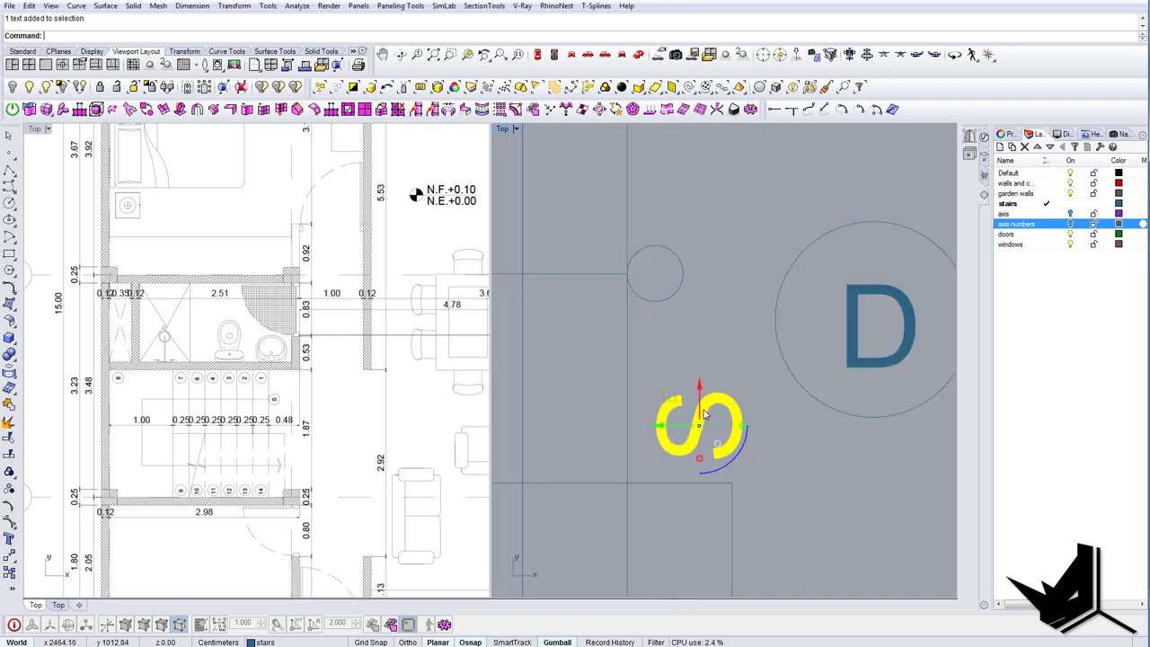
{"action": "left_click_drag", "start_coordinate": [668, 393], "coordinate": [624, 243]}
{"action": "scroll", "coordinate": [627, 261], "scroll_direction": "up", "scroll_amount": 4}
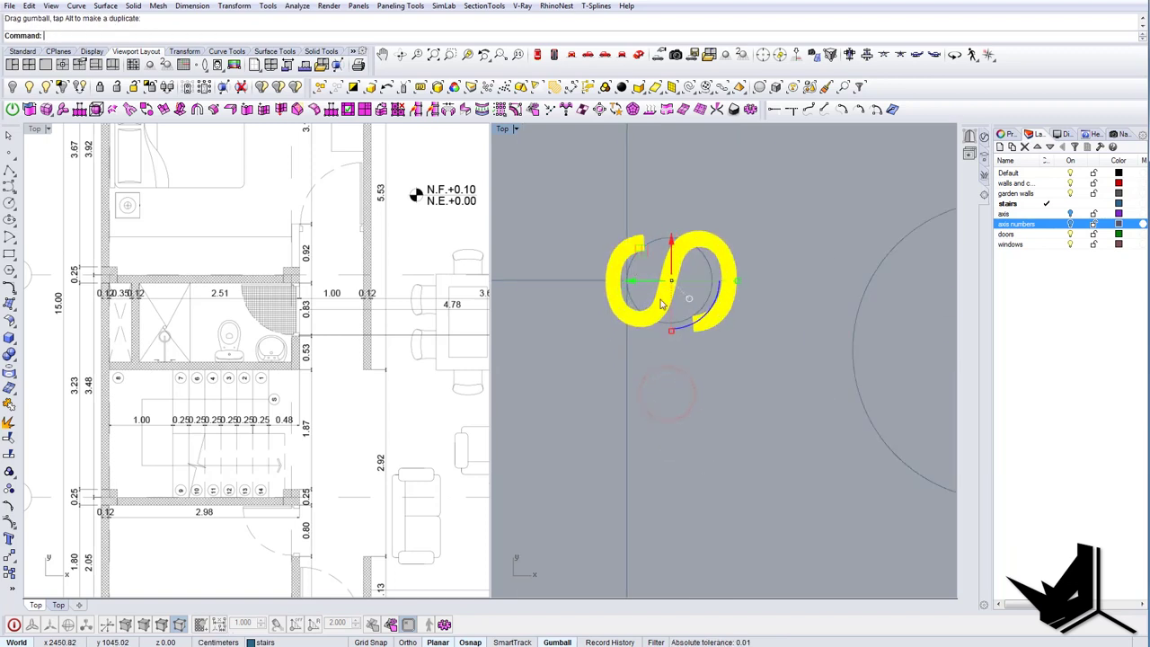
{"action": "left_click_drag", "start_coordinate": [674, 331], "coordinate": [679, 293]}
{"action": "left_click_drag", "start_coordinate": [643, 240], "coordinate": [639, 249]}
{"action": "scroll", "coordinate": [654, 281], "scroll_direction": "up", "scroll_amount": 4}
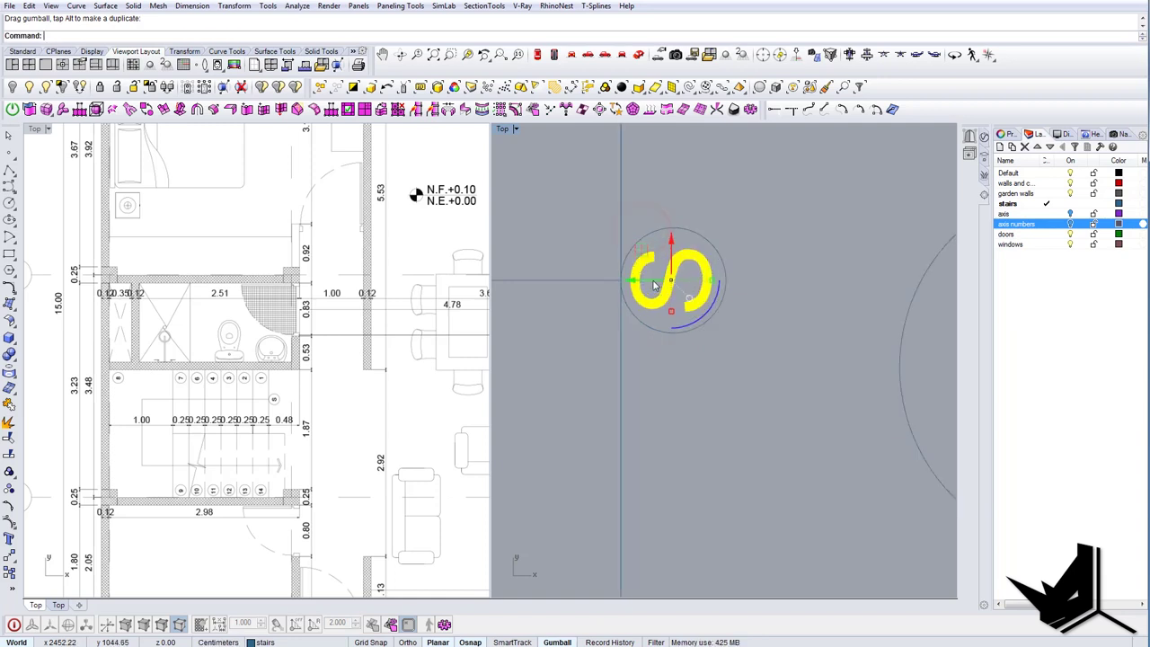
{"action": "left_click_drag", "start_coordinate": [676, 317], "coordinate": [676, 314], "text": "shift"}
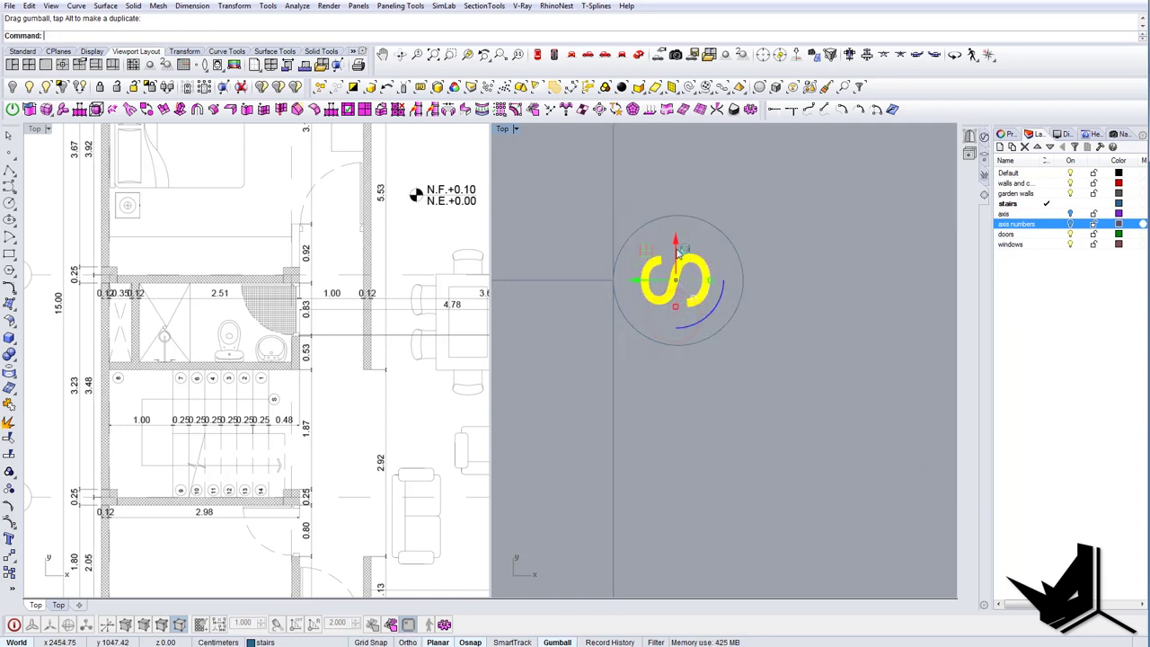
{"action": "left_click_drag", "start_coordinate": [649, 252], "coordinate": [652, 255]}
{"action": "left_click", "coordinate": [729, 354]}
Delete the copied D bubble with its circle beside the stairs.
{"action": "scroll", "coordinate": [730, 359], "scroll_direction": "down", "scroll_amount": 12}
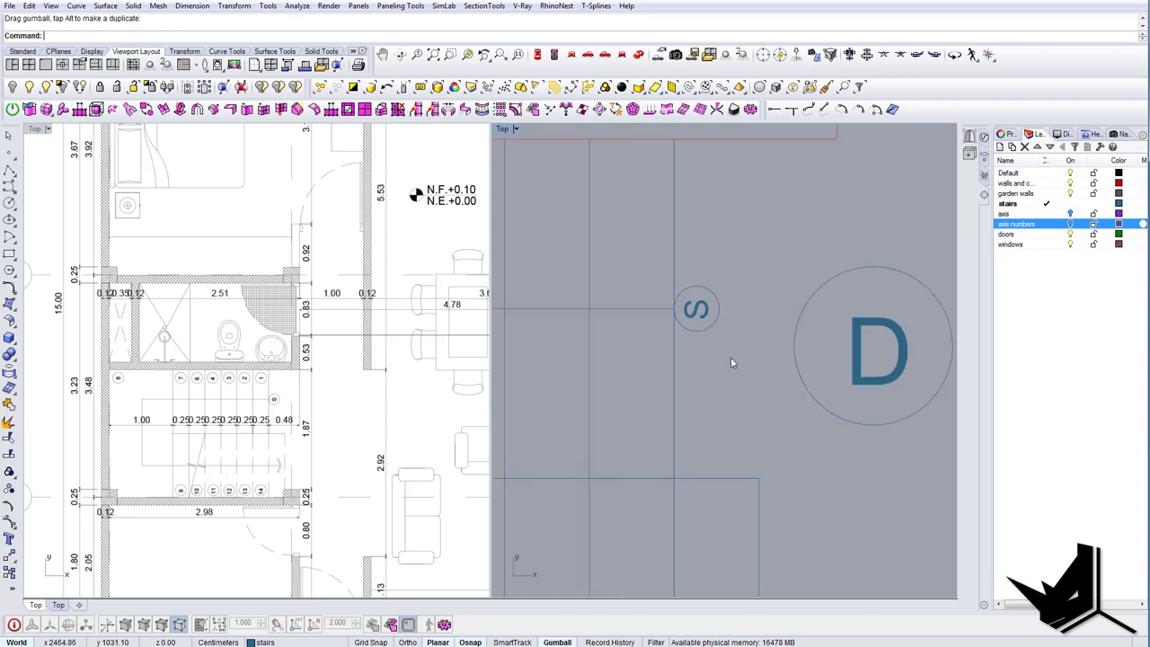
{"action": "left_click_drag", "start_coordinate": [819, 386], "coordinate": [745, 338]}
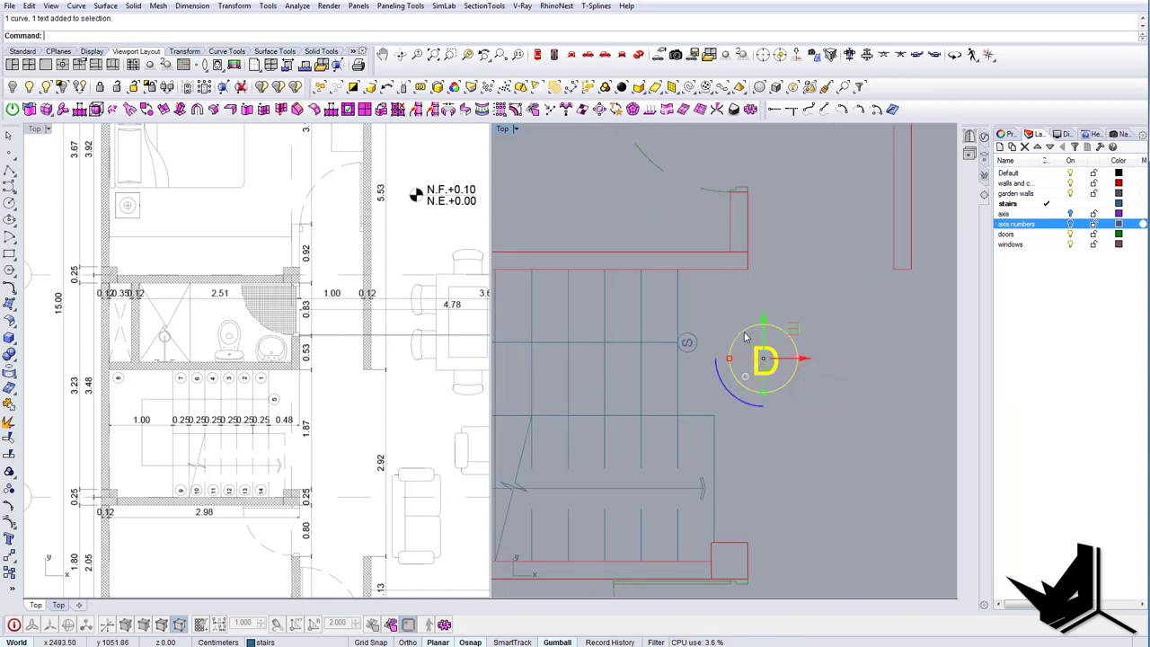
{"action": "key", "text": "Delete"}
Copy the S bubble with its circle onto the first tread of the upper flight, just below the wall.
{"action": "mouse_move", "coordinate": [741, 332]}
{"action": "right_mouse_down"}
{"action": "mouse_move", "coordinate": [843, 353]}
{"action": "mouse_move", "coordinate": [796, 378]}
{"action": "right_mouse_up"}
{"action": "scroll", "coordinate": [795, 371], "scroll_direction": "up", "scroll_amount": 4}
{"action": "left_click_drag", "start_coordinate": [817, 395], "coordinate": [787, 364]}
{"action": "right_click_drag", "start_coordinate": [817, 394], "coordinate": [839, 407]}
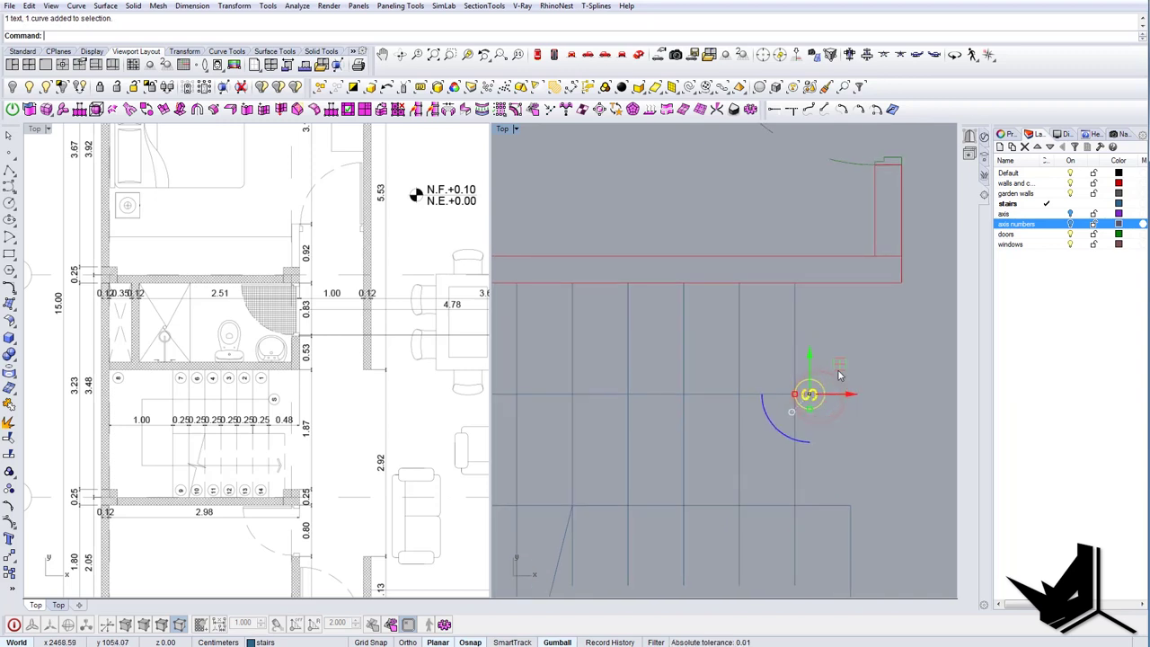
{"action": "type", "text": "copy"}
{"action": "key", "text": "Return"}
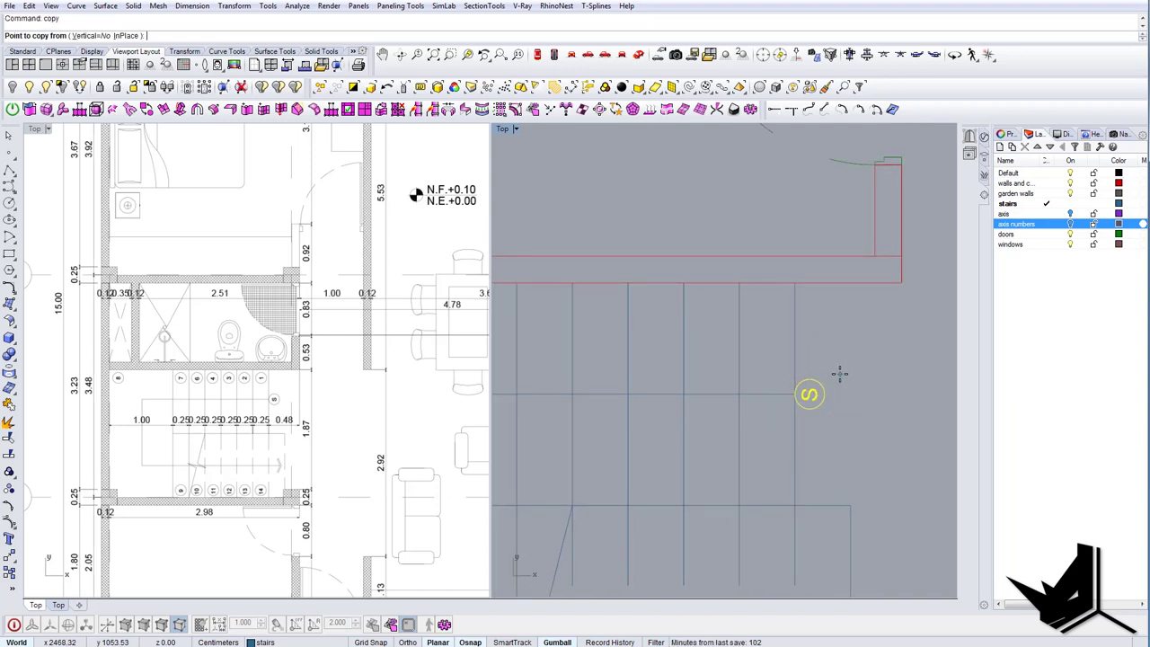
{"action": "scroll", "coordinate": [845, 374], "scroll_direction": "up", "scroll_amount": 2}
{"action": "left_click", "coordinate": [865, 383]}
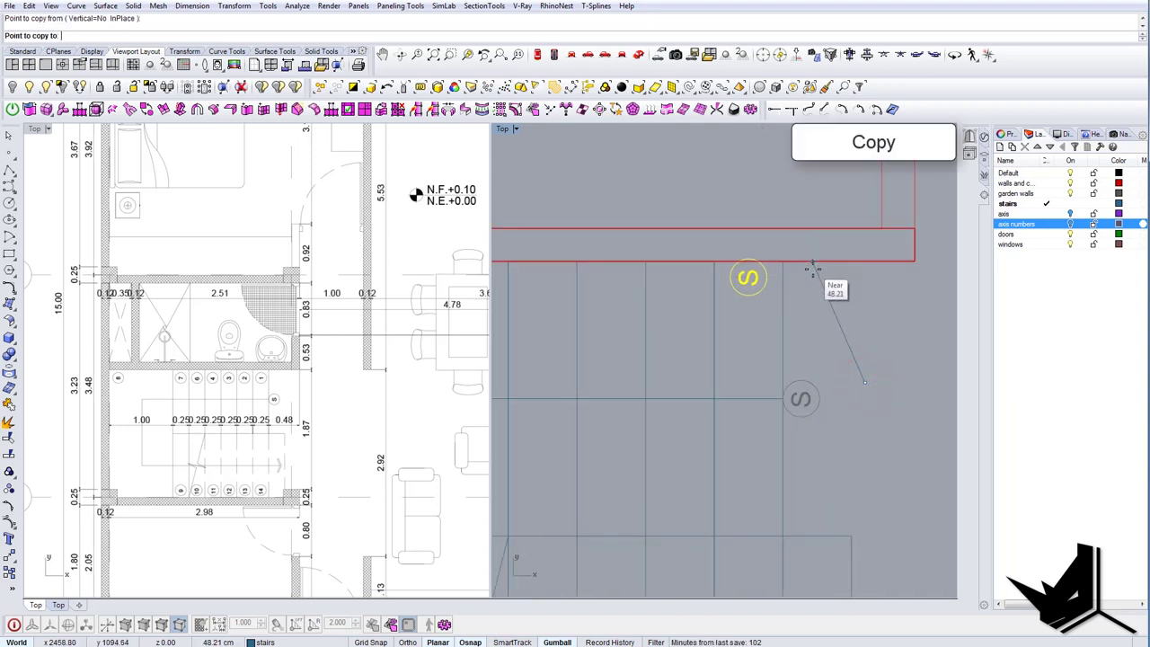
{"action": "left_click", "coordinate": [813, 275]}
{"action": "right_click", "coordinate": [814, 276]}
Copy the first tread's S bubble 25 cm to the left onto the second tread.
{"action": "left_click_drag", "start_coordinate": [751, 318], "coordinate": [739, 289]}
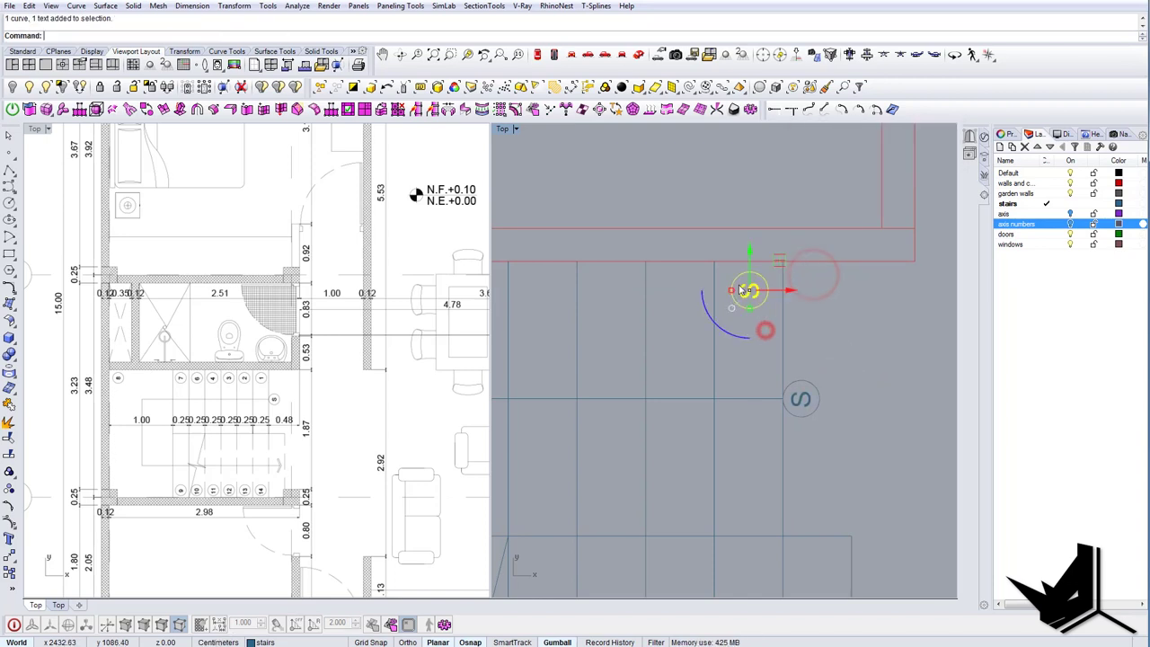
{"action": "right_click_drag", "start_coordinate": [765, 329], "coordinate": [805, 304]}
{"action": "scroll", "coordinate": [805, 304], "scroll_direction": "down", "scroll_amount": 6}
{"action": "key", "text": "Return"}
{"action": "left_click", "coordinate": [780, 340]}
{"action": "left_click", "coordinate": [745, 340]}
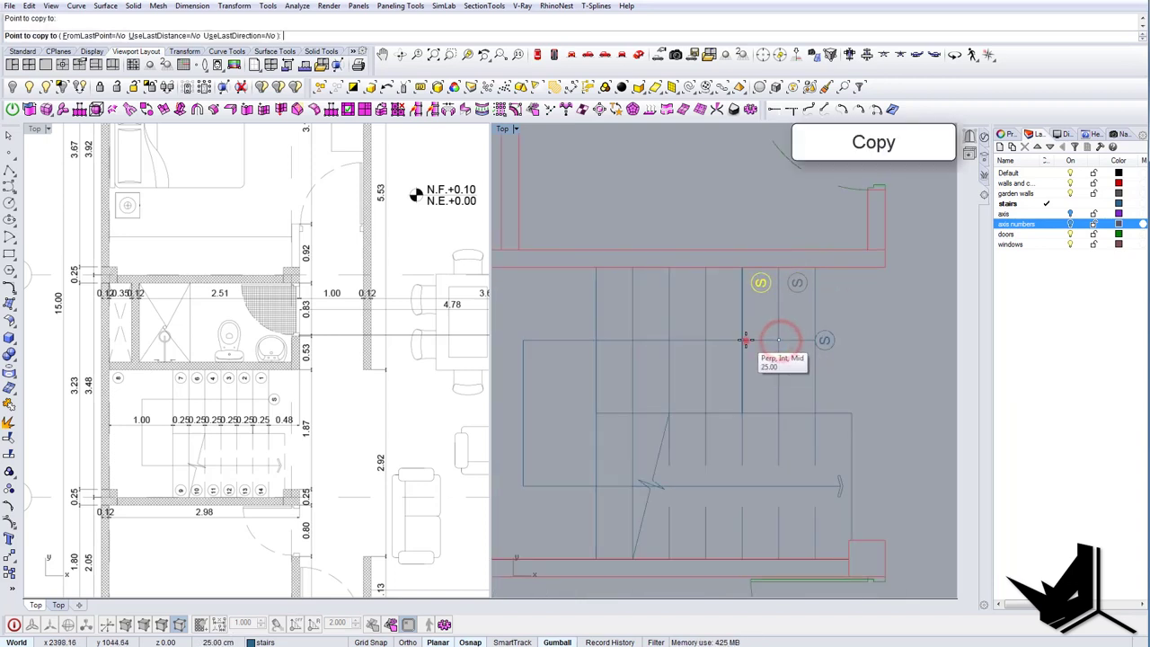
Turn on FromLastPoint, UseLastDistance and UseLastDirection and repeat the bubble copies along the upper flight until there are seven in the row.
{"action": "left_click", "coordinate": [110, 36]}
{"action": "left_click", "coordinate": [151, 37]}
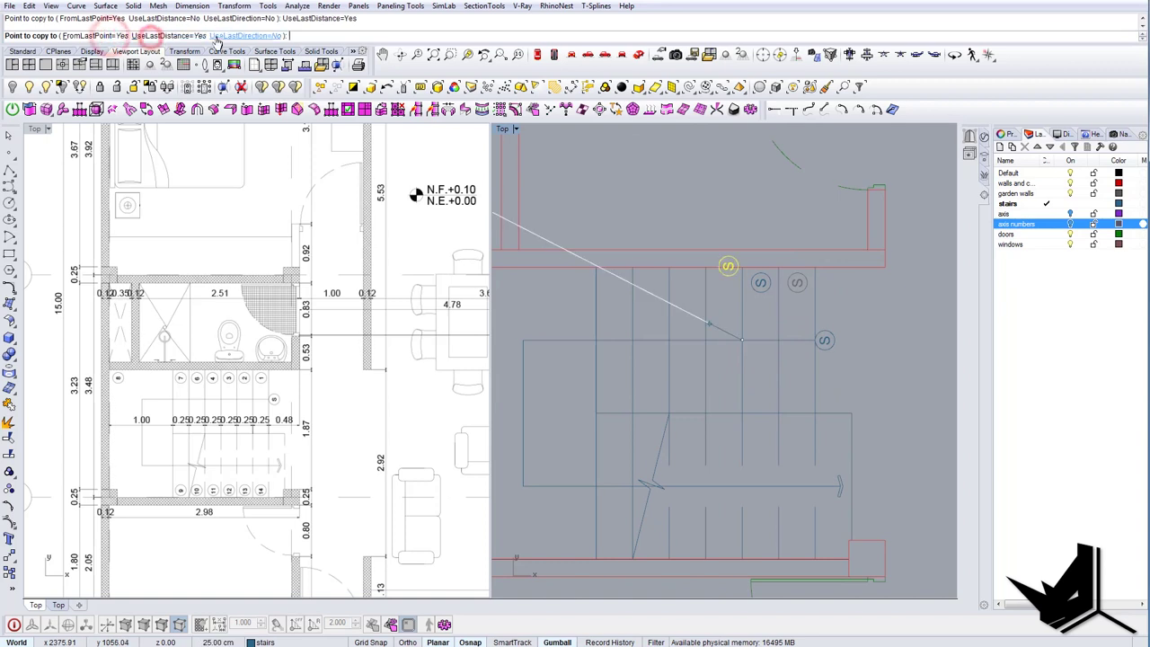
{"action": "left_click", "coordinate": [216, 37]}
{"action": "scroll", "coordinate": [655, 307], "scroll_direction": "down", "scroll_amount": 3}
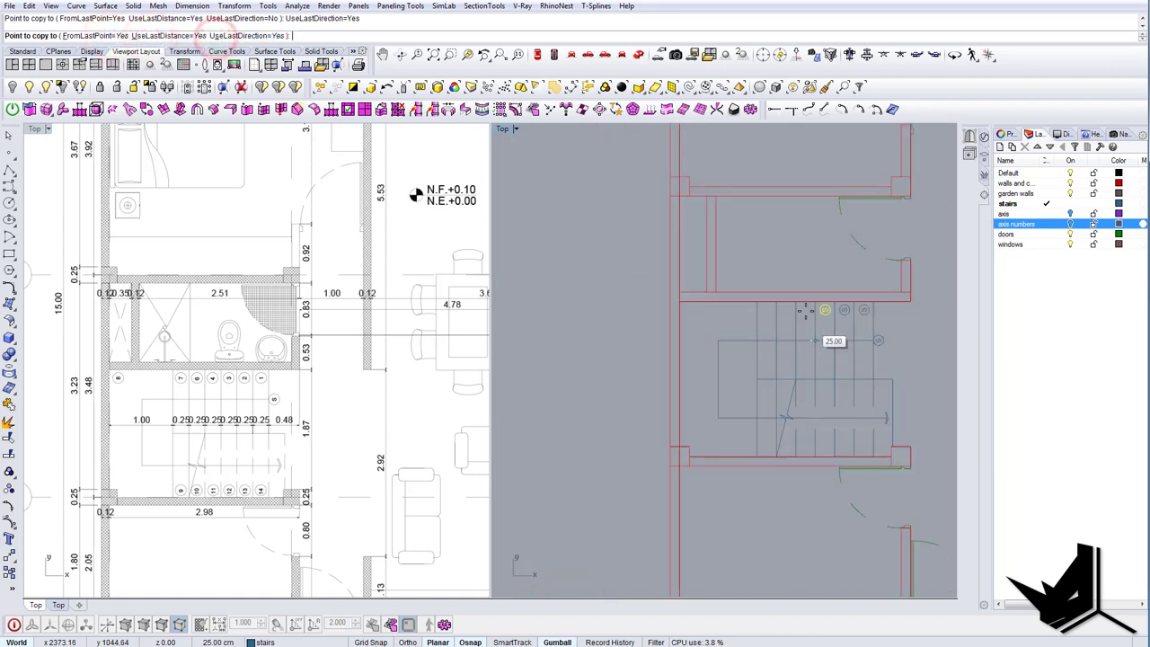
{"action": "left_click", "coordinate": [619, 275]}
{"action": "left_click", "coordinate": [611, 285]}
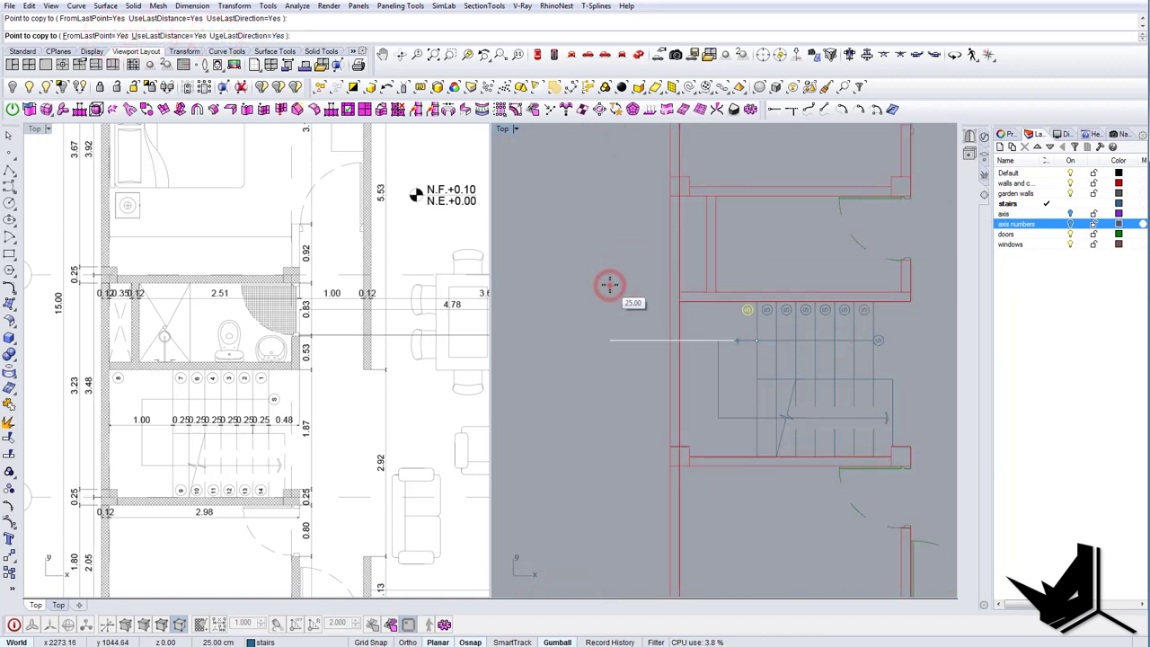
{"action": "left_click", "coordinate": [611, 285]}
{"action": "right_click", "coordinate": [610, 285]}
Select the six S bubbles on the upper flight's treads, leaving out the one over the landing.
{"action": "scroll", "coordinate": [793, 288], "scroll_direction": "up", "scroll_amount": 4}
{"action": "left_click_drag", "start_coordinate": [737, 276], "coordinate": [910, 345]}
{"action": "right_click_drag", "start_coordinate": [824, 325], "coordinate": [680, 287]}
{"action": "type", "text": "MI"}
{"action": "key", "text": "Return"}
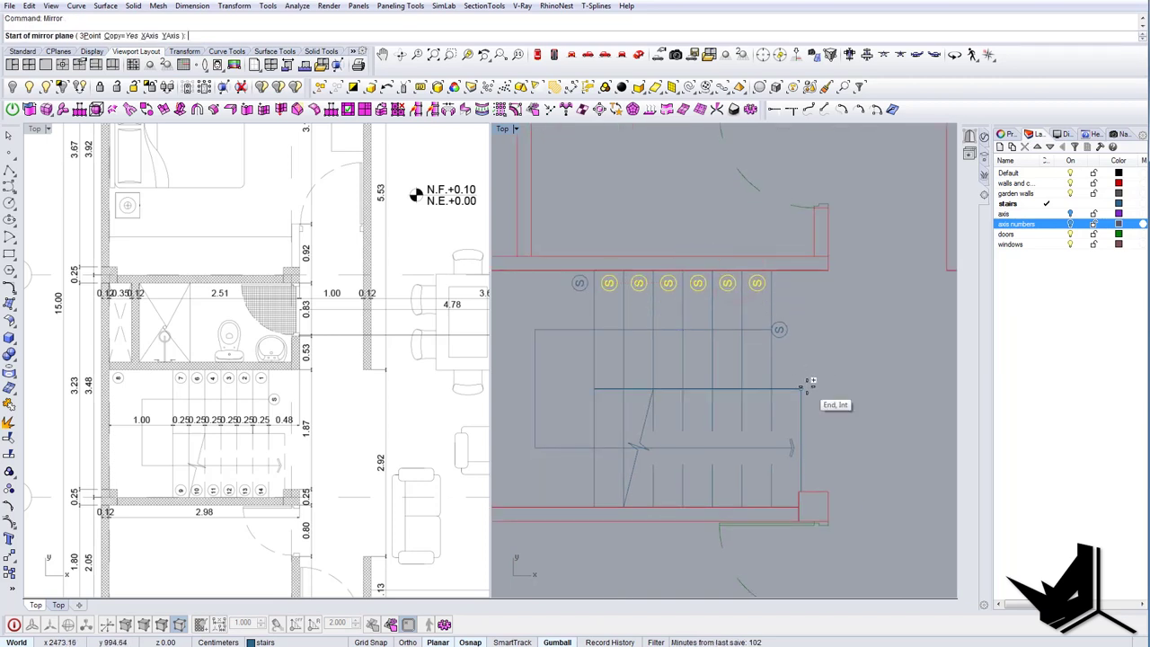
{"action": "left_click", "coordinate": [807, 387]}
{"action": "key", "text": "Escape"}
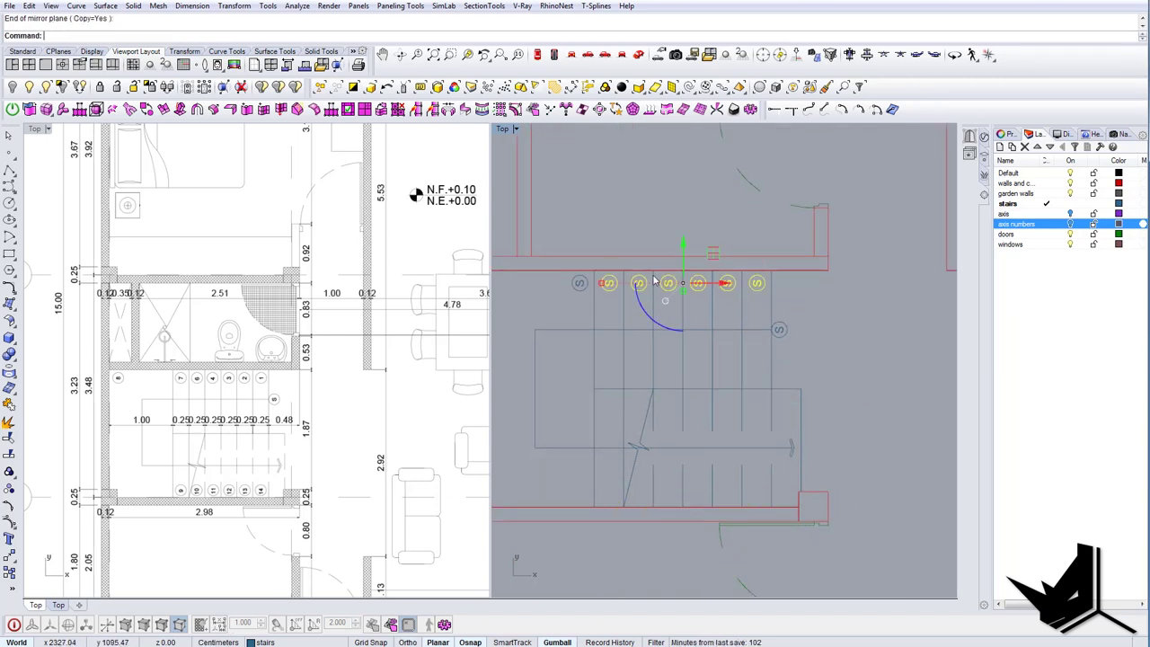
Copy the six selected S bubbles straight down onto the lower flight's treads, just above the lower wall.
{"action": "type", "text": "copy"}
{"action": "key", "text": "Return"}
{"action": "scroll", "coordinate": [772, 291], "scroll_direction": "up", "scroll_amount": 4}
{"action": "scroll", "coordinate": [770, 284], "scroll_direction": "up", "scroll_amount": 4}
{"action": "left_click", "coordinate": [757, 277]}
{"action": "scroll", "coordinate": [763, 297], "scroll_direction": "down", "scroll_amount": 4}
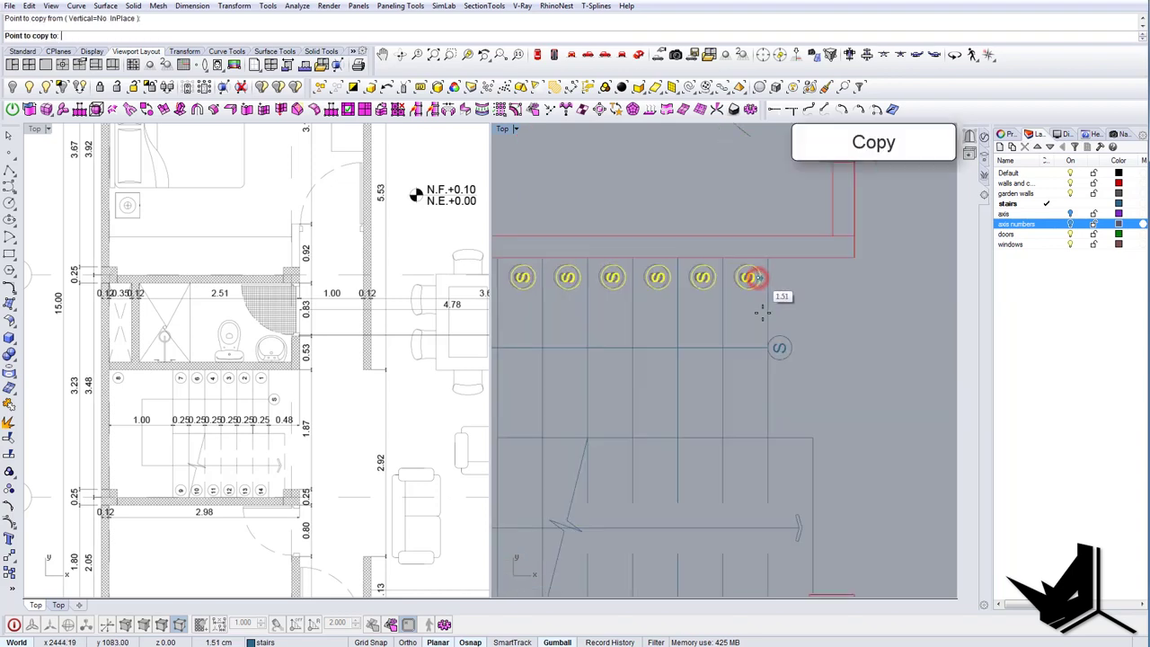
{"action": "scroll", "coordinate": [758, 326], "scroll_direction": "down", "scroll_amount": 2}
{"action": "scroll", "coordinate": [764, 483], "scroll_direction": "up", "scroll_amount": 5}
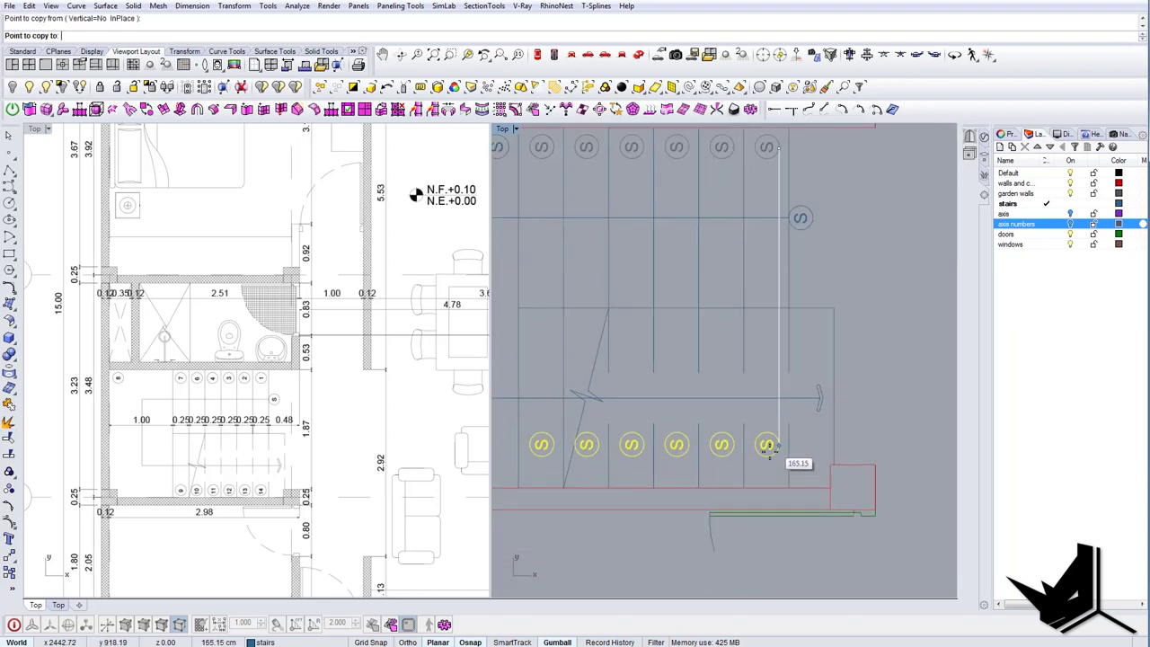
{"action": "left_click", "coordinate": [780, 487]}
{"action": "key", "text": "Return"}
Try copying the lower flight's rightmost S bubble one tread further right and delete the extra copy.
{"action": "left_click_drag", "start_coordinate": [792, 495], "coordinate": [767, 480]}
{"action": "key", "text": "Return"}
{"action": "left_click", "coordinate": [725, 396]}
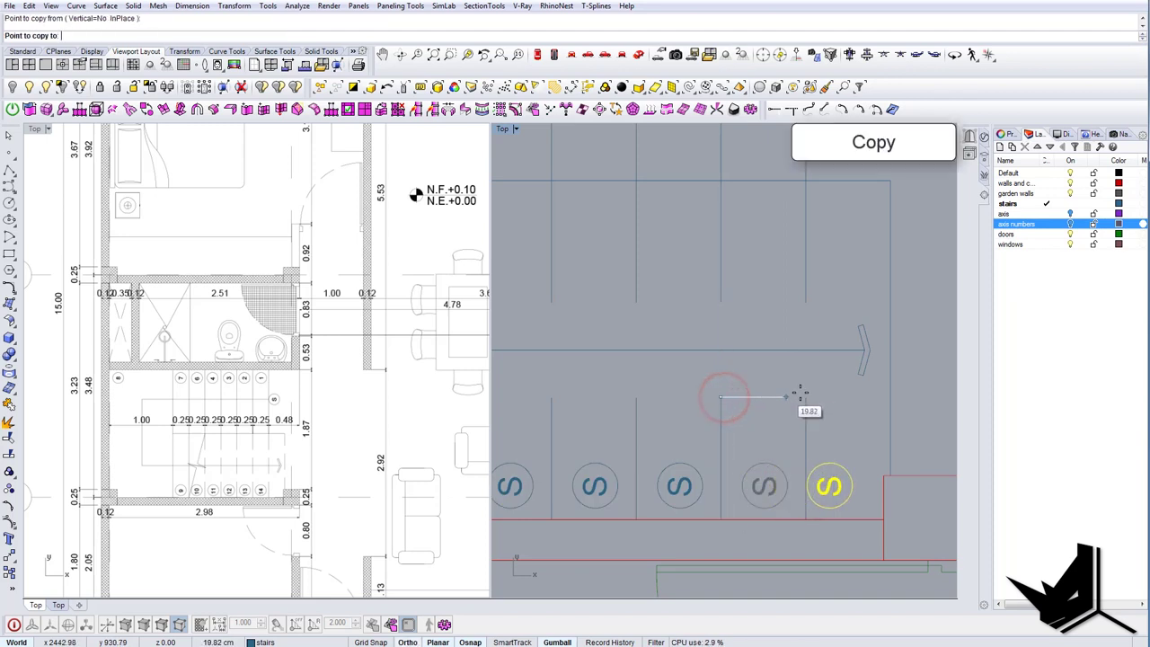
{"action": "left_click", "coordinate": [800, 393]}
{"action": "key", "text": "Return"}
{"action": "key", "text": "Escape"}
{"action": "left_click_drag", "start_coordinate": [845, 457], "coordinate": [833, 490]}
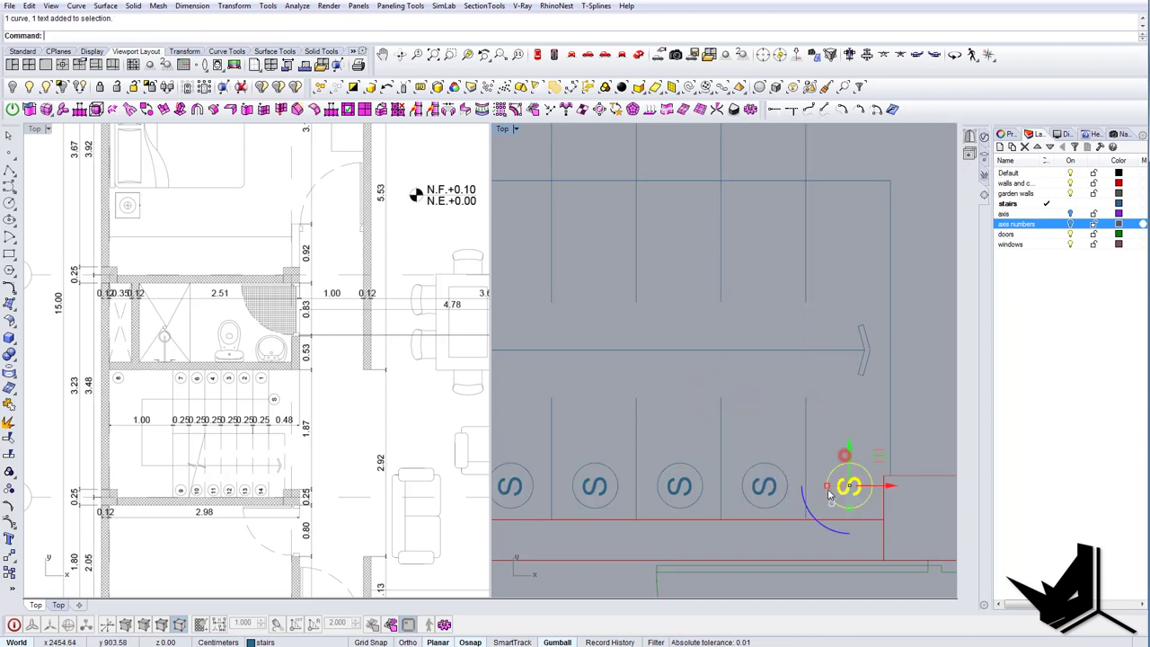
{"action": "key", "text": "Delete"}
Move the S bubble over the landing about 77.5 cm left, into the landing's upper-left corner.
{"action": "scroll", "coordinate": [830, 491], "scroll_direction": "down", "scroll_amount": 6}
{"action": "right_click_drag", "start_coordinate": [656, 366], "coordinate": [736, 405]}
{"action": "scroll", "coordinate": [716, 330], "scroll_direction": "up", "scroll_amount": 6}
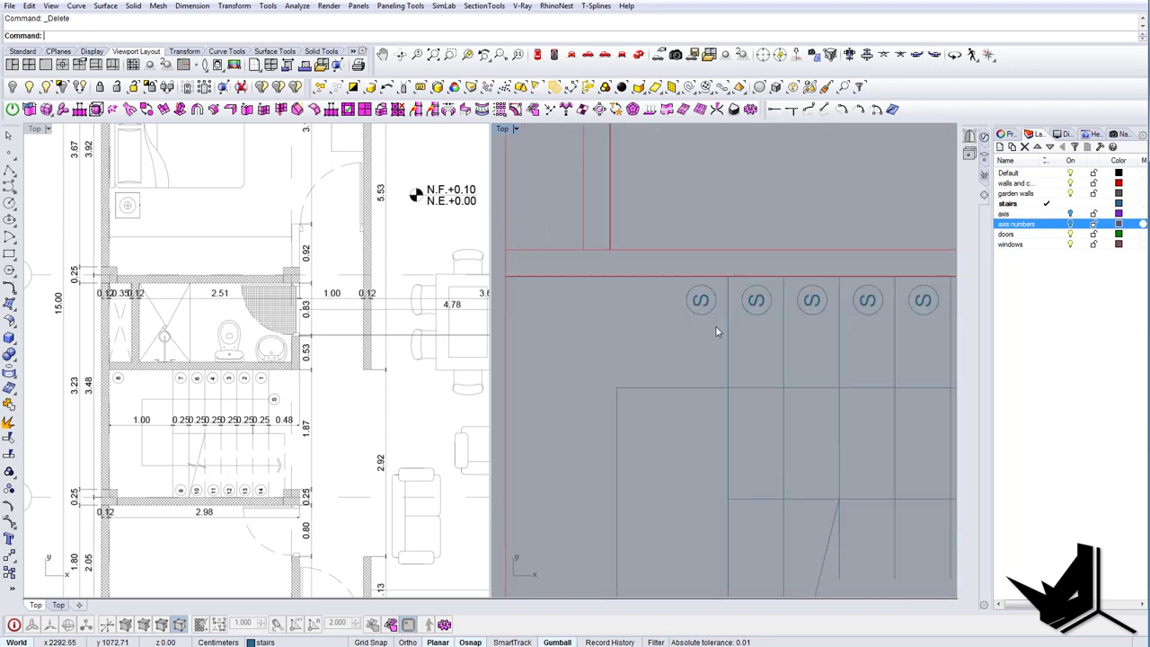
{"action": "left_click_drag", "start_coordinate": [716, 330], "coordinate": [689, 309]}
{"action": "right_click_drag", "start_coordinate": [688, 310], "coordinate": [714, 324]}
{"action": "left_click_drag", "start_coordinate": [760, 316], "coordinate": [587, 319]}
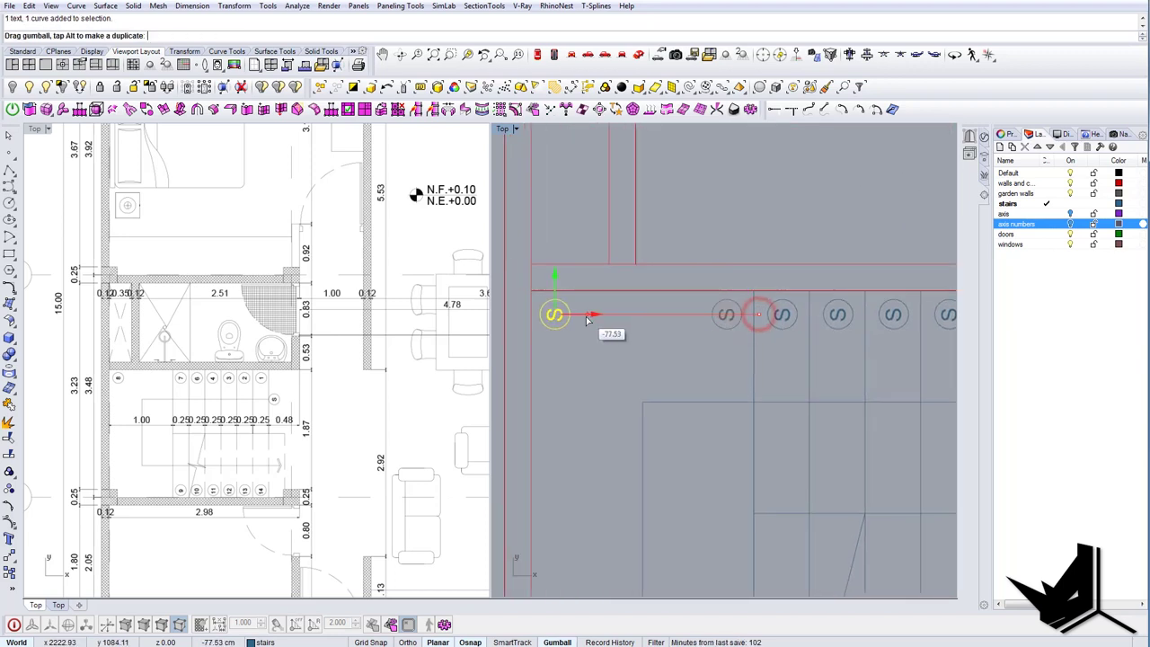
{"action": "key", "text": "Escape"}
Change the upper flight's first three S labels, counted from the right, to 1, 2 and 3.
{"action": "right_click_drag", "start_coordinate": [816, 344], "coordinate": [729, 361]}
{"action": "scroll", "coordinate": [730, 361], "scroll_direction": "down", "scroll_amount": 4}
{"action": "scroll", "coordinate": [746, 360], "scroll_direction": "up", "scroll_amount": 2}
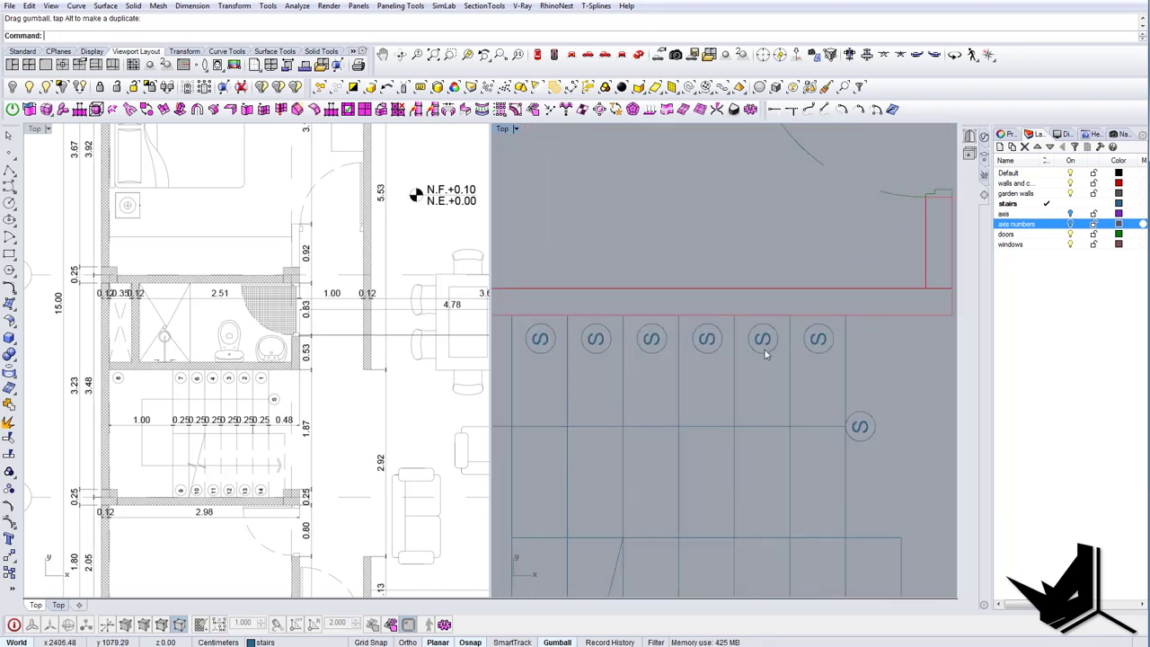
{"action": "double_click", "coordinate": [822, 344]}
{"action": "left_click", "coordinate": [773, 377]}
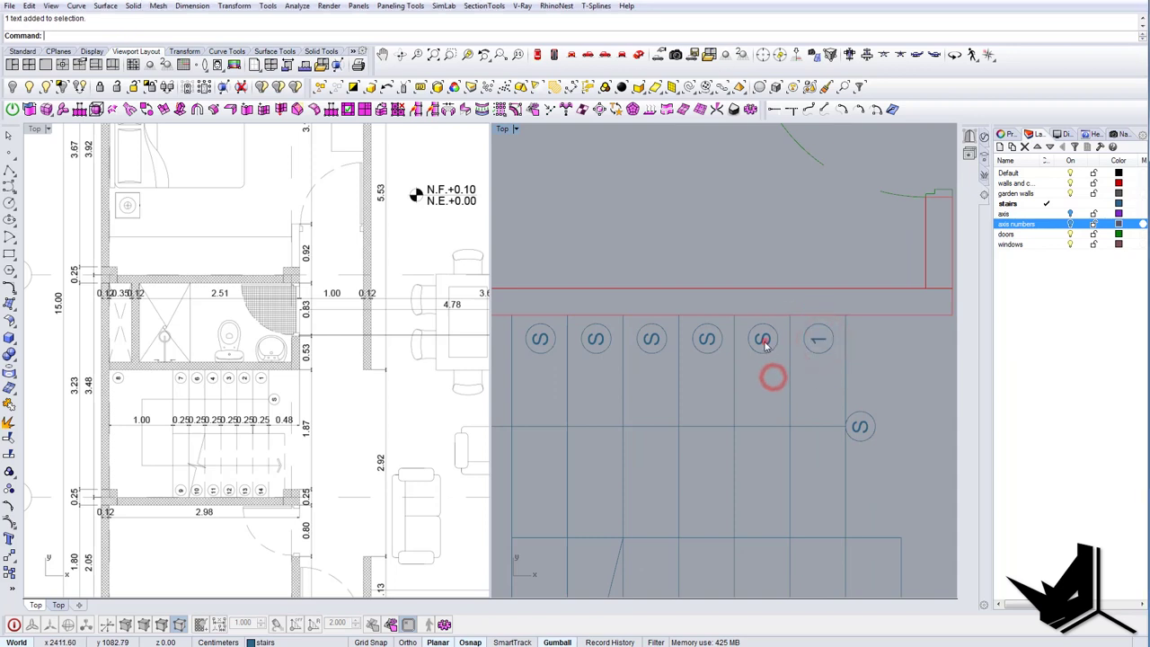
{"action": "double_click", "coordinate": [763, 341]}
{"action": "type", "text": "2"}
{"action": "left_click", "coordinate": [773, 392]}
{"action": "double_click", "coordinate": [707, 337]}
{"action": "type", "text": "3"}
{"action": "left_click", "coordinate": [661, 339]}
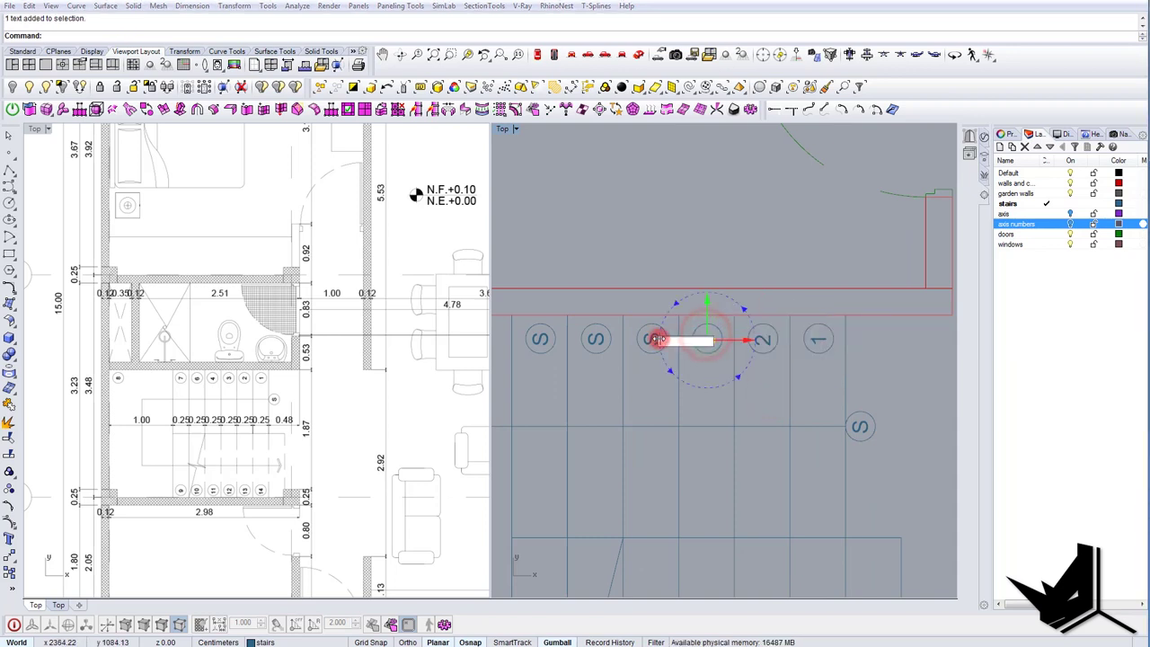
Change the upper flight's remaining three S labels to 4, 5 and 6, continuing leftward.
{"action": "double_click", "coordinate": [651, 340]}
{"action": "type", "text": "4"}
{"action": "double_click", "coordinate": [595, 338]}
{"action": "type", "text": "5"}
{"action": "left_click", "coordinate": [594, 383]}
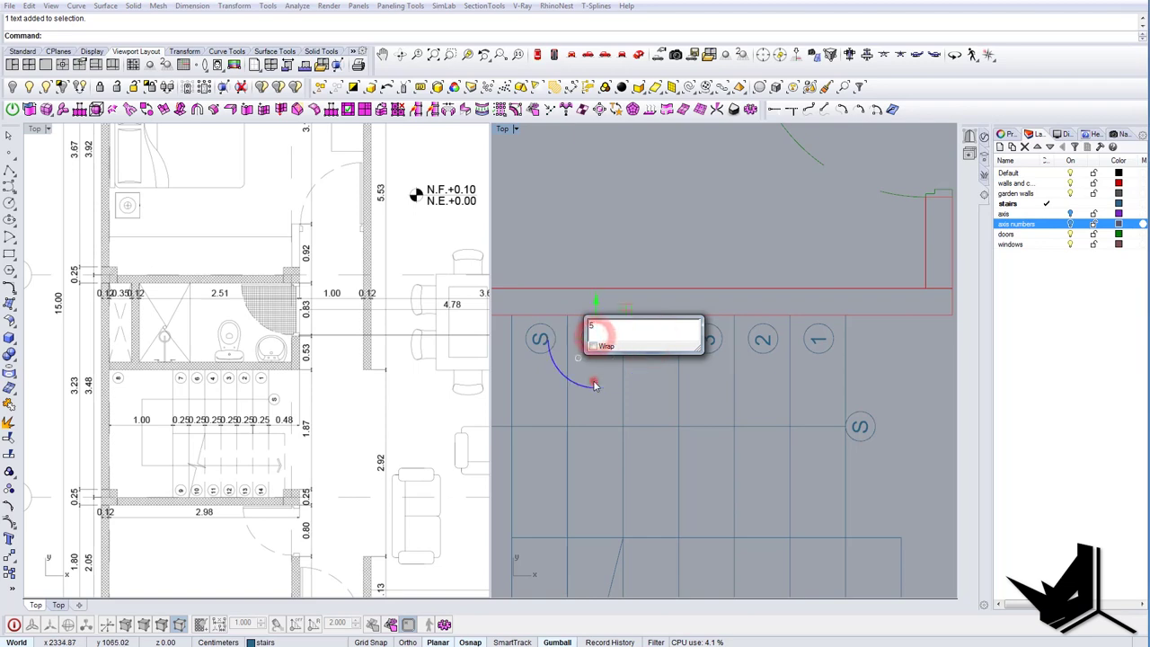
{"action": "right_click_drag", "start_coordinate": [559, 355], "coordinate": [712, 377]}
{"action": "double_click", "coordinate": [697, 362]}
{"action": "type", "text": "6"}
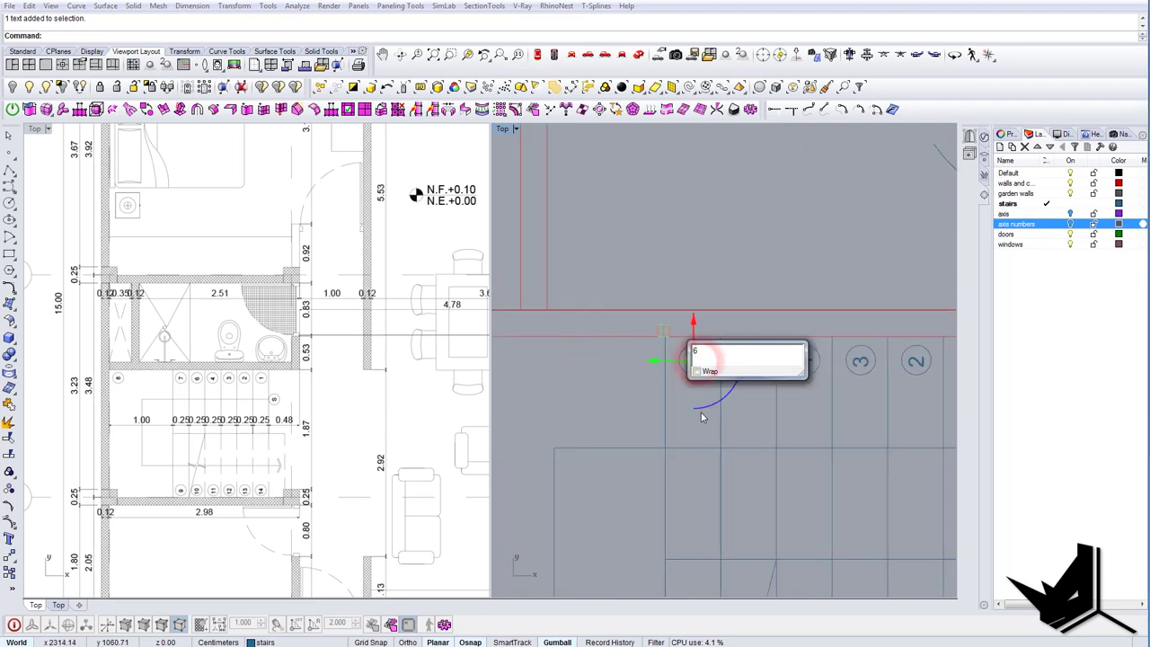
{"action": "left_click", "coordinate": [703, 417]}
Examine the step numbering of the upper flight and landing in the reference drawing against the plan.
{"action": "scroll", "coordinate": [703, 417], "scroll_direction": "down", "scroll_amount": 3}
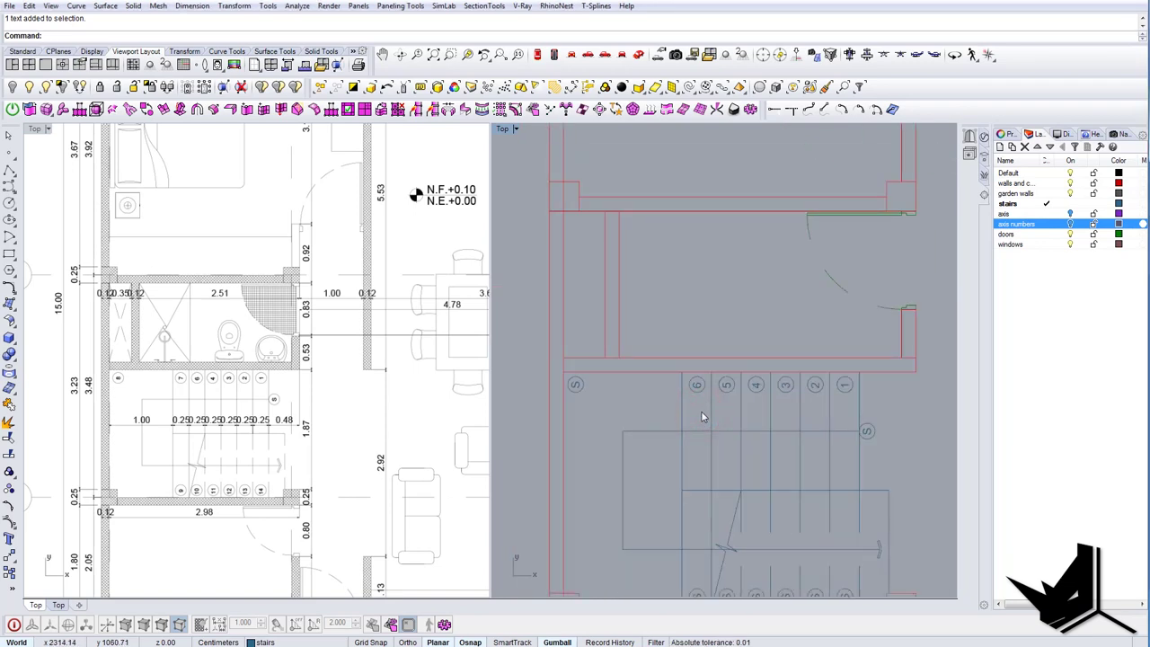
{"action": "right_click_drag", "start_coordinate": [703, 416], "coordinate": [623, 409]}
{"action": "right_click_drag", "start_coordinate": [190, 392], "coordinate": [198, 397]}
{"action": "scroll", "coordinate": [201, 394], "scroll_direction": "up", "scroll_amount": 6}
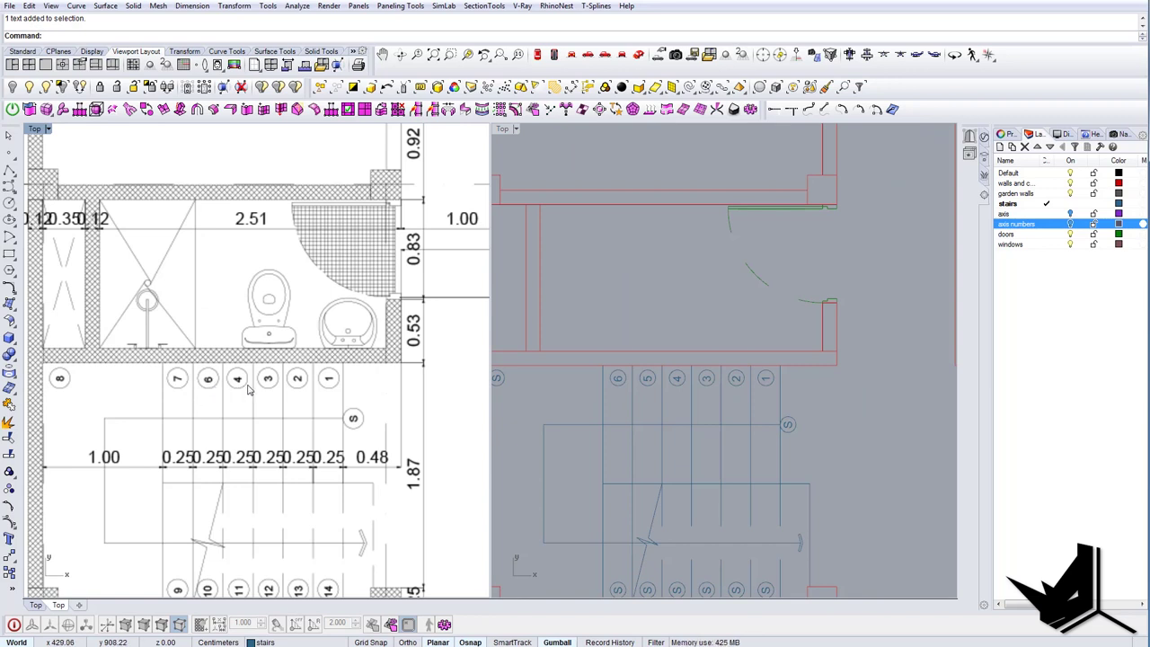
{"action": "scroll", "coordinate": [249, 389], "scroll_direction": "up", "scroll_amount": 2}
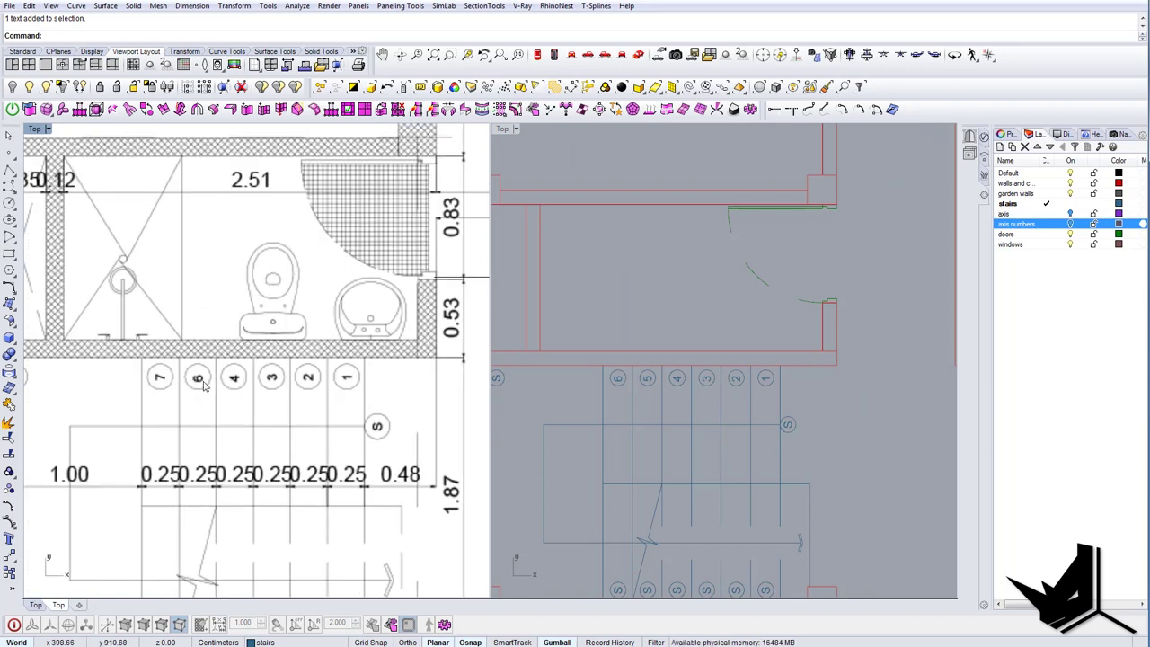
{"action": "right_click_drag", "start_coordinate": [634, 419], "coordinate": [718, 419]}
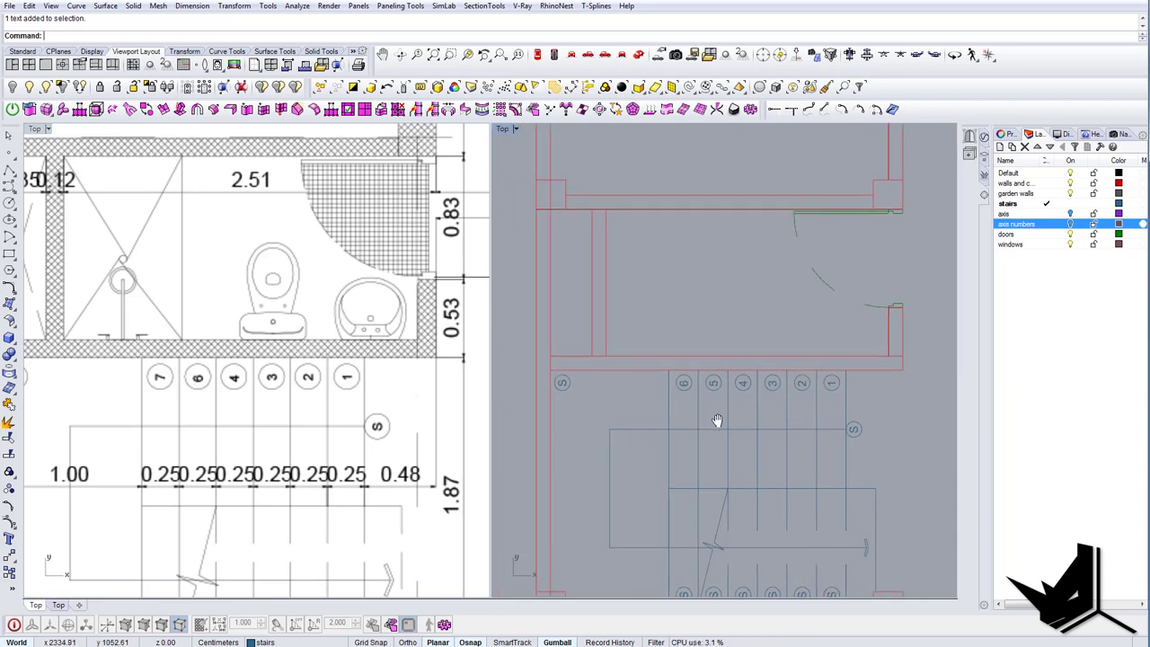
{"action": "right_click_drag", "start_coordinate": [564, 411], "coordinate": [820, 462]}
{"action": "right_click_drag", "start_coordinate": [260, 416], "coordinate": [297, 421]}
{"action": "scroll", "coordinate": [296, 422], "scroll_direction": "down", "scroll_amount": 2}
Change the landing bubble's label to 7 and the lower flight's leftmost S label to 8.
{"action": "right_click_drag", "start_coordinate": [829, 441], "coordinate": [769, 435]}
{"action": "scroll", "coordinate": [687, 414], "scroll_direction": "up", "scroll_amount": 4}
{"action": "double_click", "coordinate": [686, 412]}
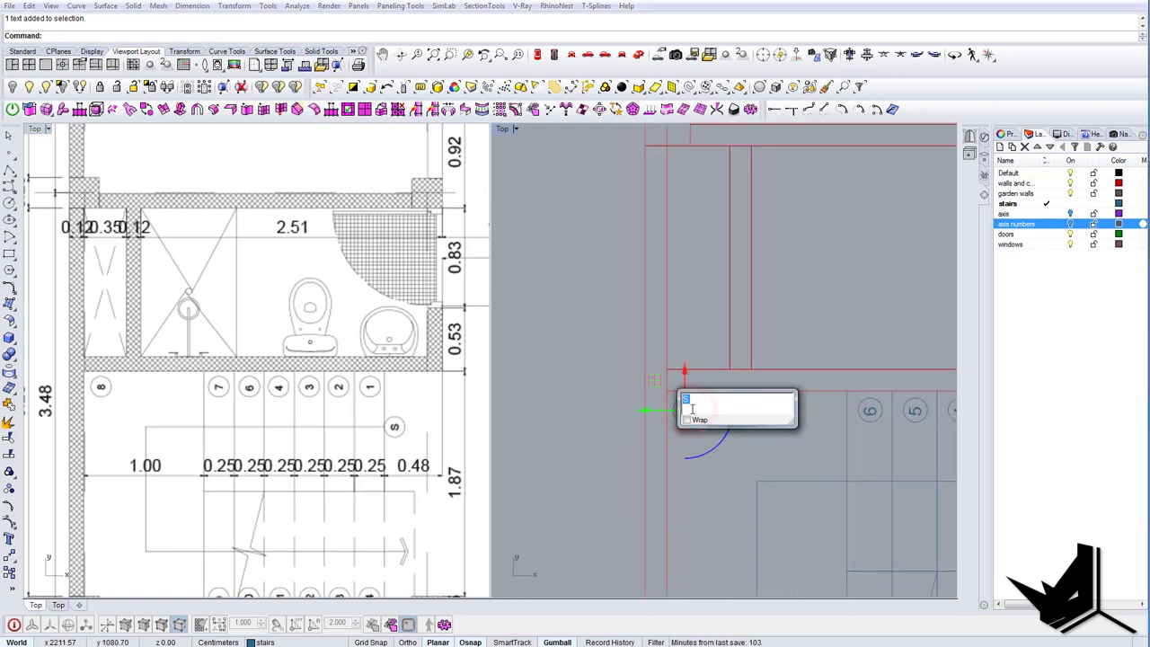
{"action": "left_click", "coordinate": [773, 493]}
{"action": "scroll", "coordinate": [777, 495], "scroll_direction": "down", "scroll_amount": 7}
{"action": "right_click_drag", "start_coordinate": [772, 489], "coordinate": [655, 362]}
{"action": "scroll", "coordinate": [689, 448], "scroll_direction": "up", "scroll_amount": 6}
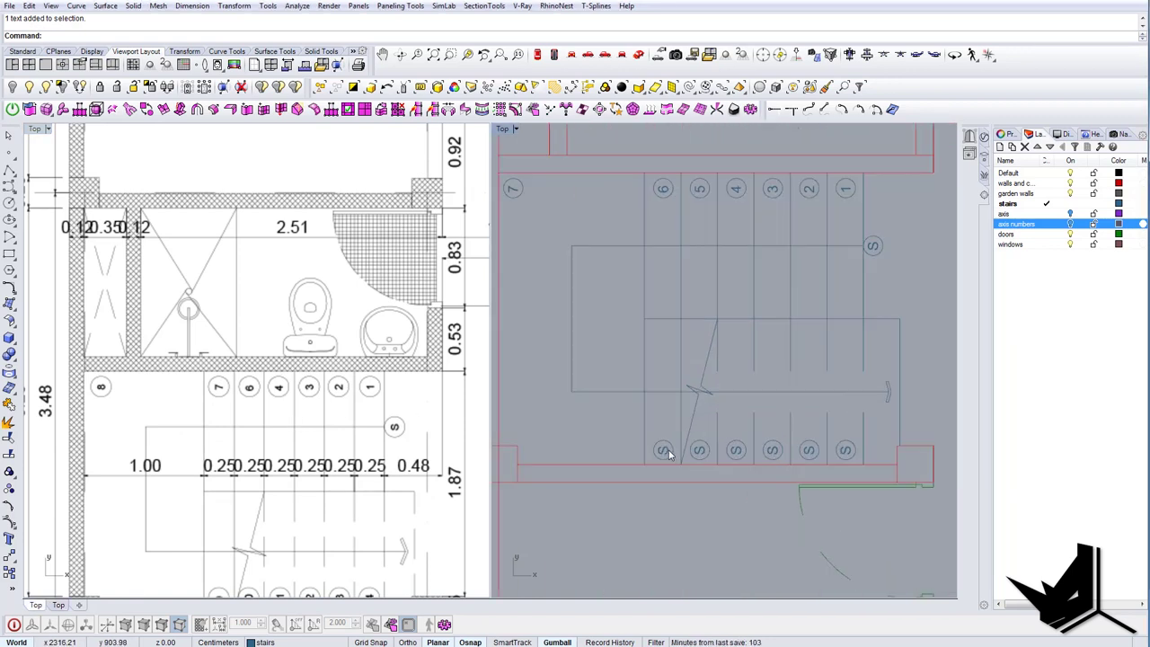
{"action": "left_click", "coordinate": [666, 452]}
{"action": "double_click", "coordinate": [666, 450]}
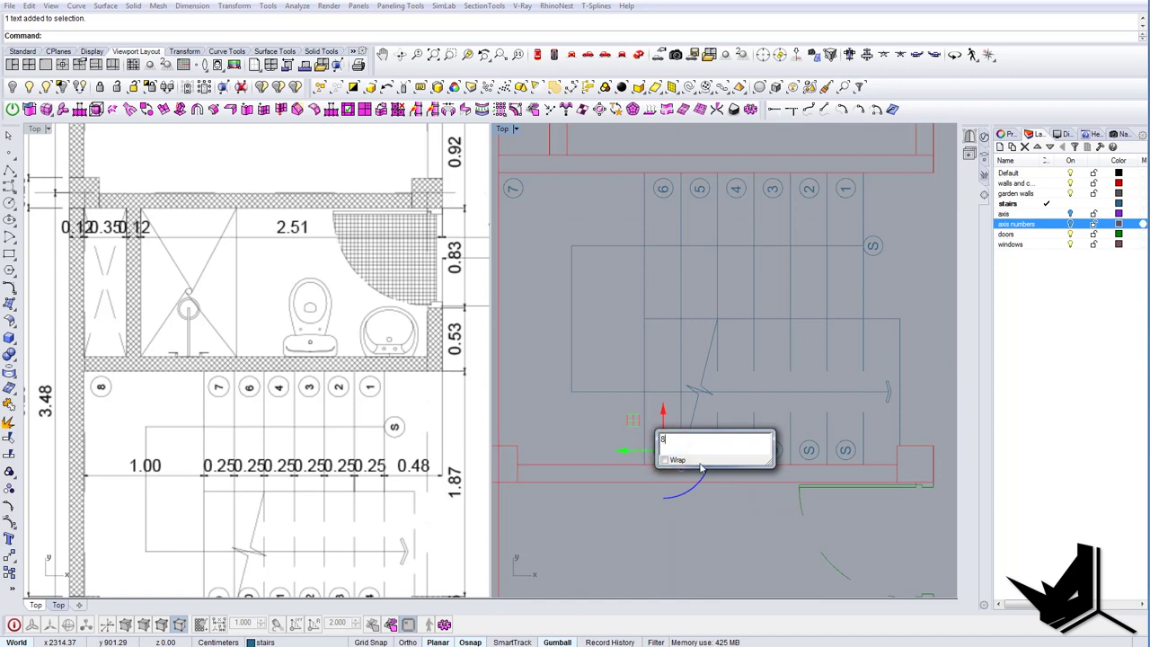
{"action": "left_click", "coordinate": [737, 530]}
Change the next two lower-flight labels to 9 and 10, and shift the 10 down to centre it in its circle.
{"action": "double_click", "coordinate": [702, 450]}
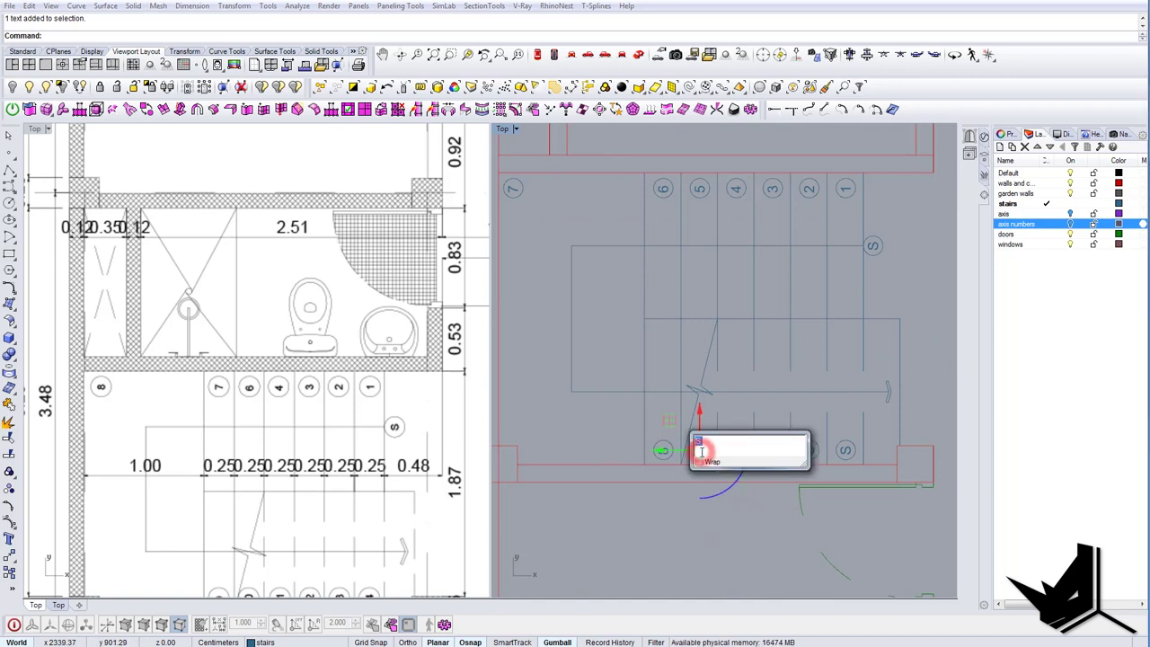
{"action": "type", "text": "9"}
{"action": "left_click", "coordinate": [739, 537]}
{"action": "double_click", "coordinate": [736, 449]}
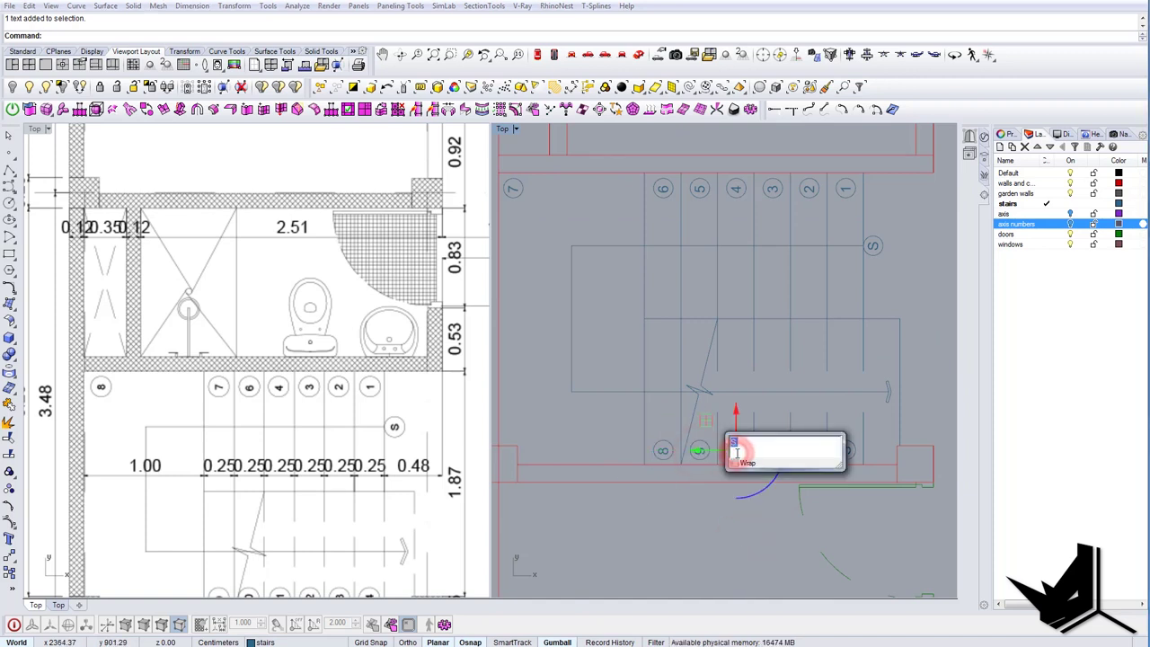
{"action": "type", "text": "10"}
{"action": "left_click", "coordinate": [744, 521]}
{"action": "scroll", "coordinate": [739, 456], "scroll_direction": "up", "scroll_amount": 4}
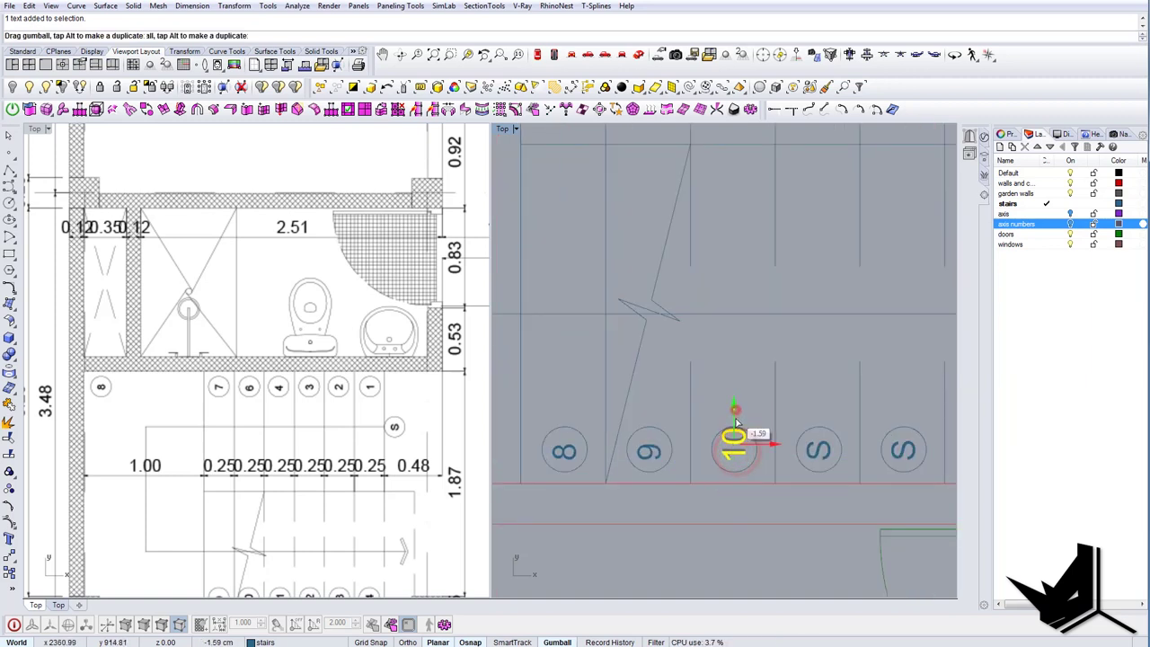
Delete the S texts from the three rightmost bubbles of the lower flight, keeping their circles.
{"action": "right_click_drag", "start_coordinate": [827, 453], "coordinate": [688, 432]}
{"action": "left_click", "coordinate": [682, 430]}
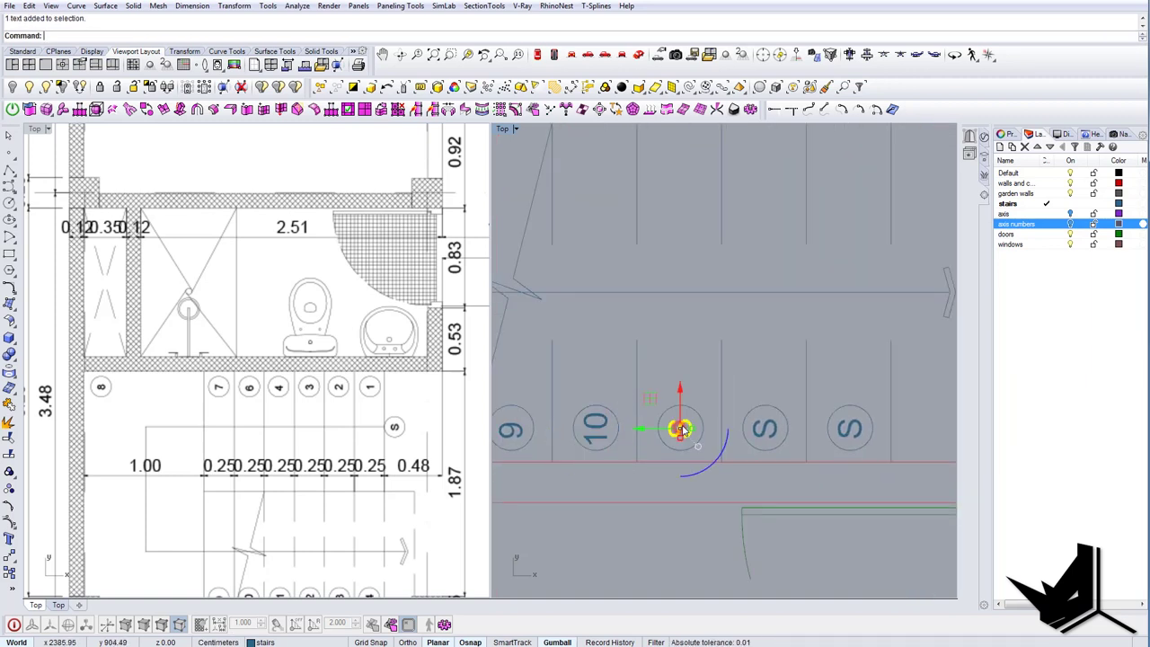
{"action": "scroll", "coordinate": [683, 430], "scroll_direction": "down", "scroll_amount": 6}
{"action": "key", "text": "Delete"}
{"action": "left_click", "coordinate": [729, 429]}
{"action": "key", "text": "Delete"}
{"action": "left_click", "coordinate": [774, 428]}
{"action": "key", "text": "Delete"}
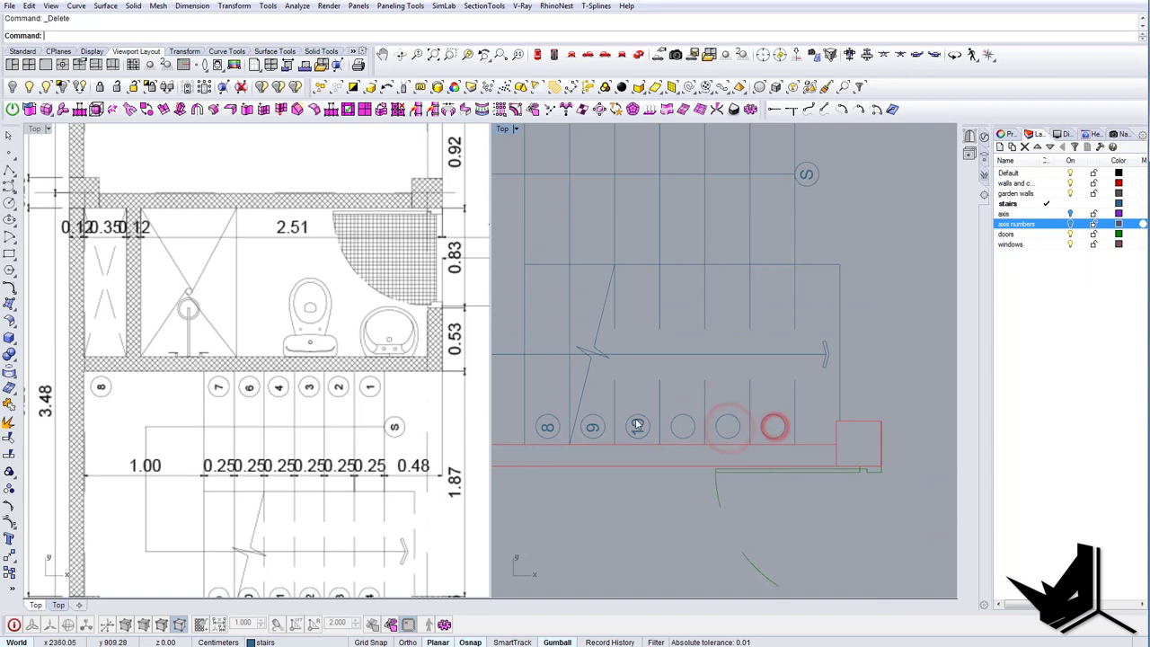
Copy the 10 text into each of the three empty circles on the lower flight.
{"action": "left_click", "coordinate": [637, 425]}
{"action": "left_click", "coordinate": [678, 461]}
{"action": "scroll", "coordinate": [662, 420], "scroll_direction": "up", "scroll_amount": 4}
{"action": "type", "text": "copy"}
{"action": "key", "text": "Return"}
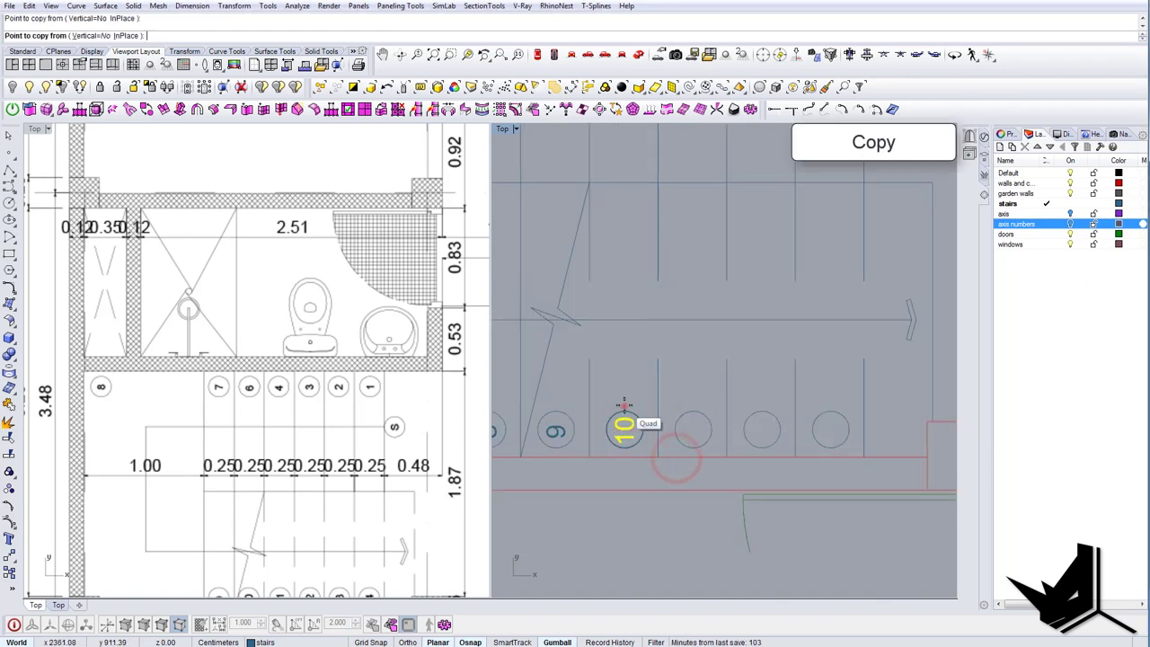
{"action": "left_click", "coordinate": [624, 407]}
{"action": "left_click", "coordinate": [693, 413]}
{"action": "left_click", "coordinate": [693, 429]}
{"action": "left_click", "coordinate": [761, 428]}
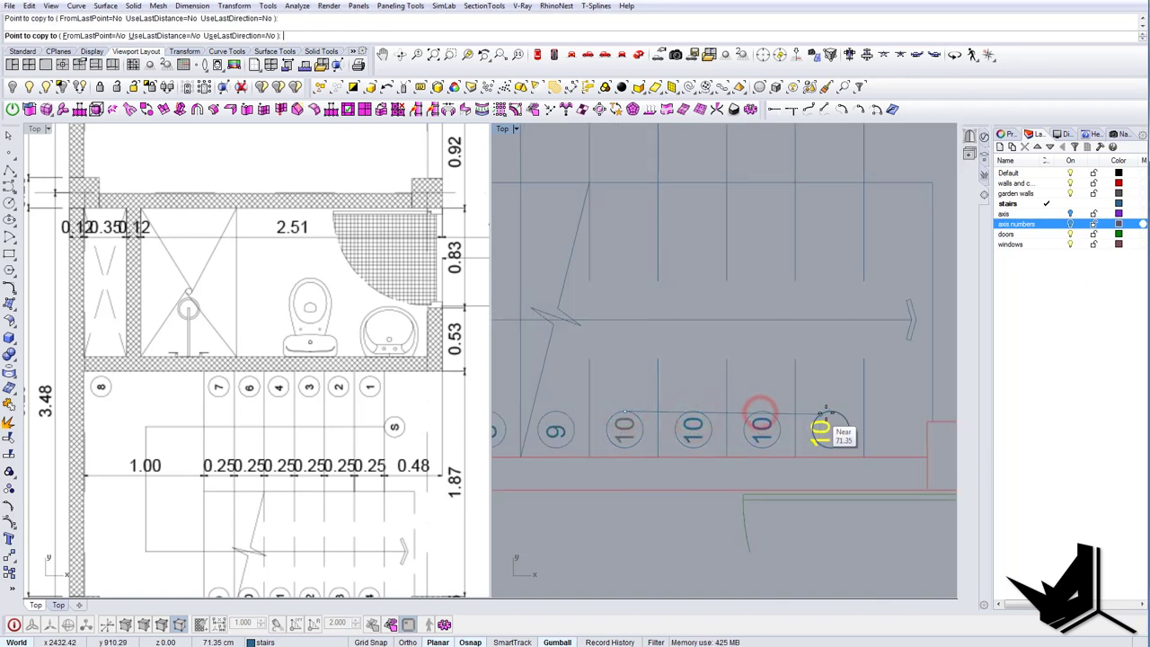
{"action": "left_click", "coordinate": [830, 429]}
{"action": "key", "text": "Return"}
Change the three copied 10 labels on the lower flight to 11, 12 and 13 from left to right.
{"action": "double_click", "coordinate": [698, 430]}
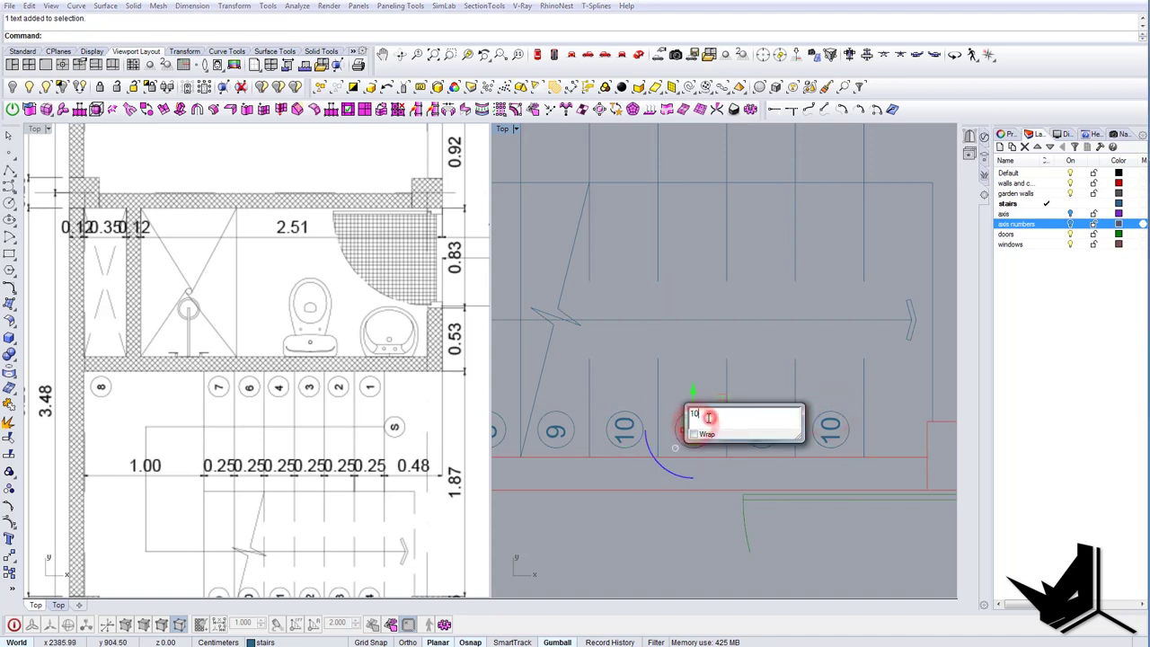
{"action": "key", "text": "BackSpace"}
{"action": "type", "text": "1"}
{"action": "left_click", "coordinate": [781, 377]}
{"action": "double_click", "coordinate": [761, 429]}
{"action": "type", "text": "12"}
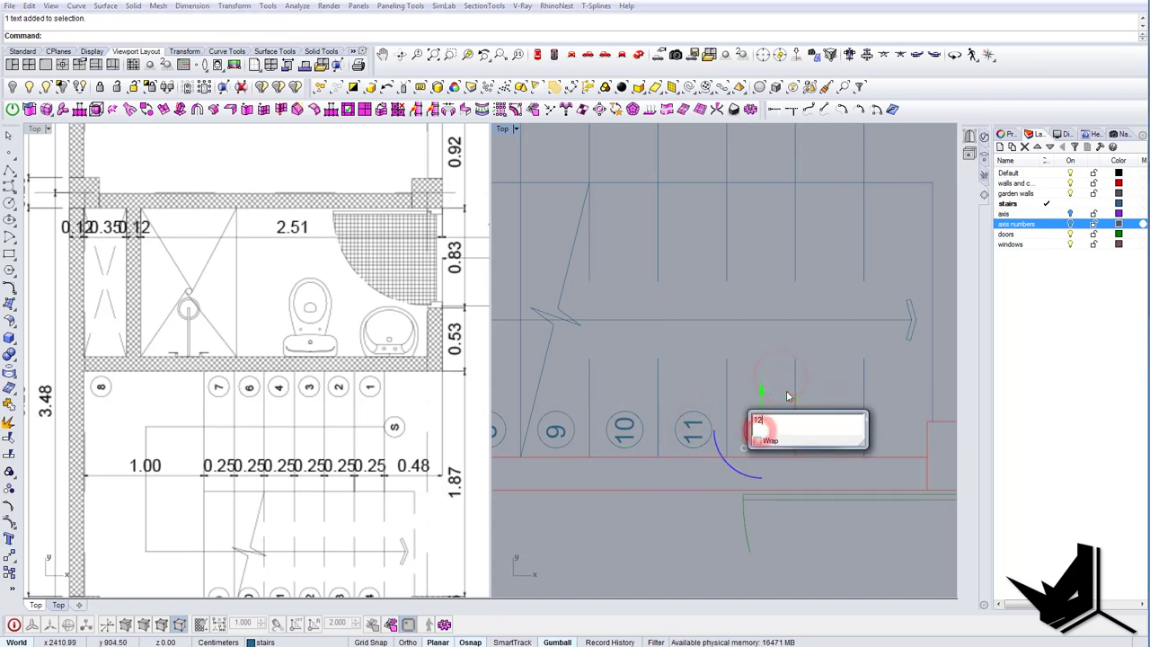
{"action": "left_click", "coordinate": [764, 378]}
{"action": "double_click", "coordinate": [828, 429]}
{"action": "type", "text": "13"}
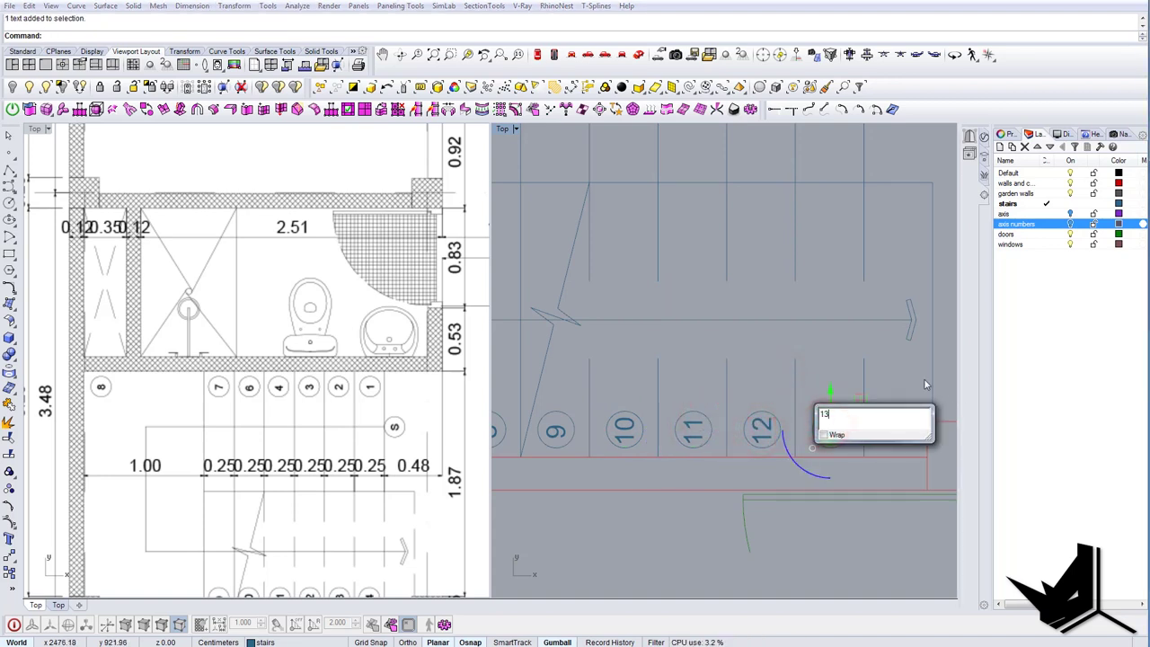
{"action": "left_click", "coordinate": [905, 381]}
Turn the axis and axis numbers layers back on.
{"action": "scroll", "coordinate": [854, 433], "scroll_direction": "down", "scroll_amount": 12}
{"action": "scroll", "coordinate": [270, 386], "scroll_direction": "down", "scroll_amount": 6}
{"action": "right_click_drag", "start_coordinate": [285, 463], "coordinate": [268, 446]}
{"action": "right_click_drag", "start_coordinate": [836, 431], "coordinate": [730, 430]}
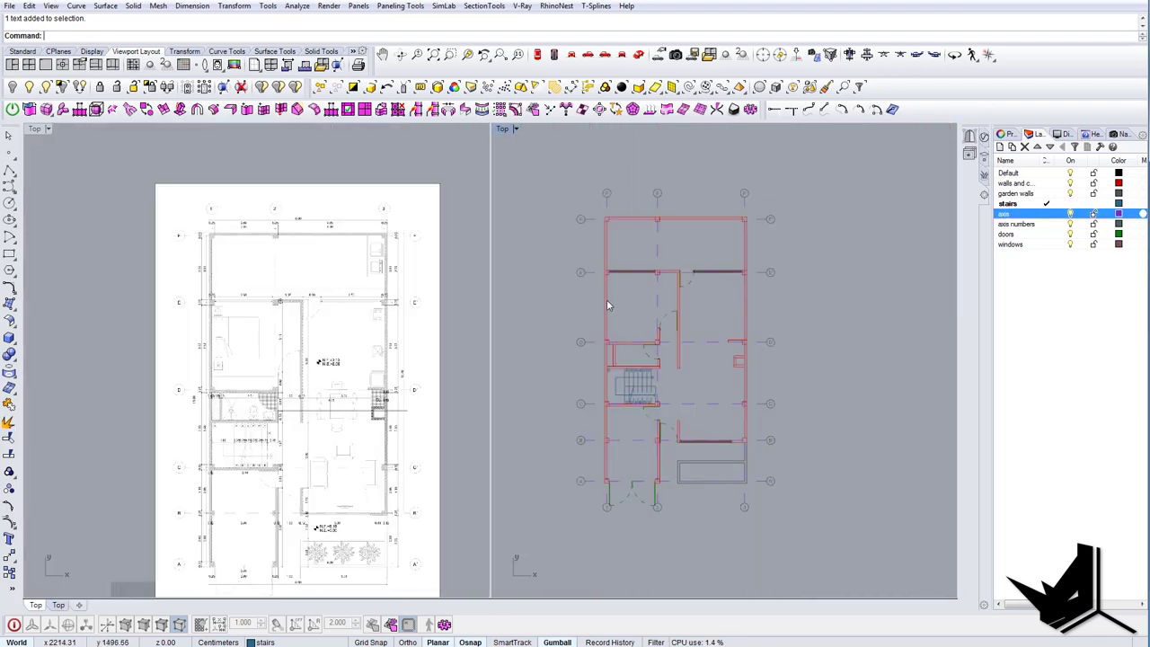
Review the furniture in the reference drawing and add a new layer for the furniture elements below the axis layer.
{"action": "scroll", "coordinate": [317, 312], "scroll_direction": "up", "scroll_amount": 10}
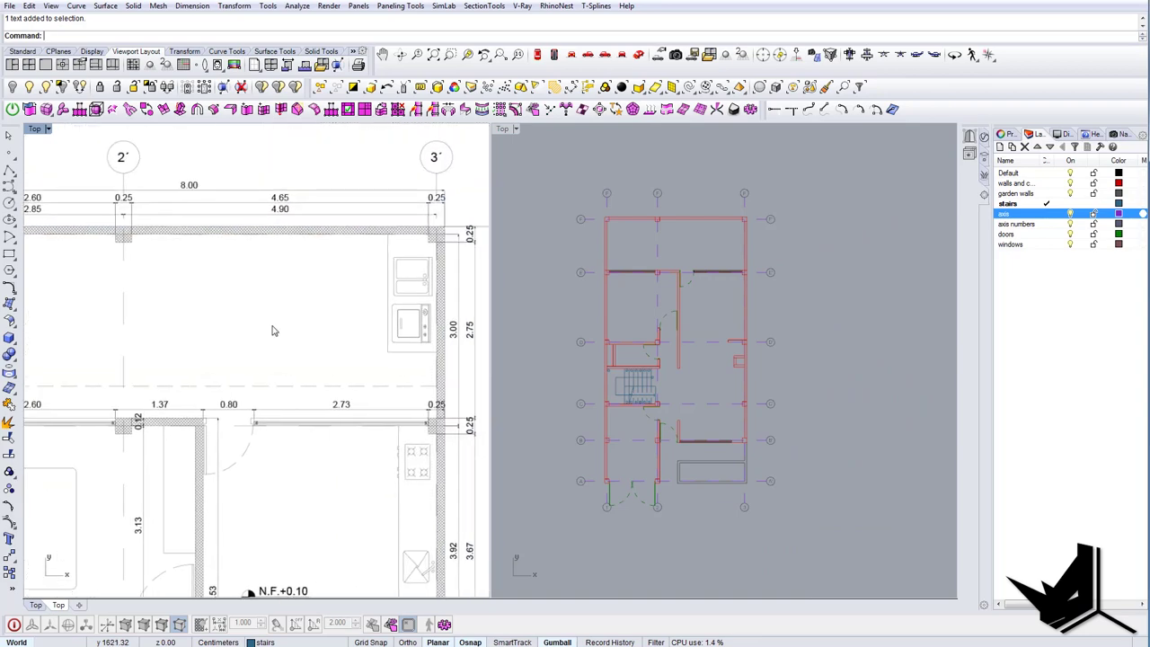
{"action": "scroll", "coordinate": [437, 363], "scroll_direction": "down", "scroll_amount": 6}
{"action": "right_click_drag", "start_coordinate": [417, 475], "coordinate": [413, 419]}
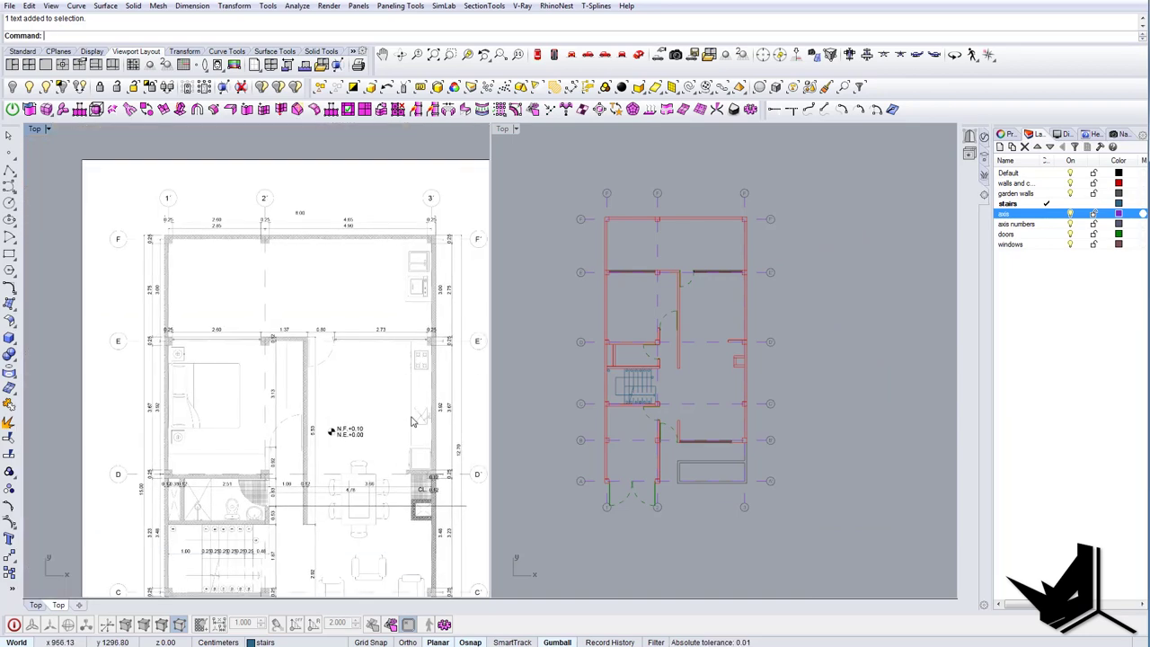
{"action": "scroll", "coordinate": [413, 419], "scroll_direction": "up", "scroll_amount": 4}
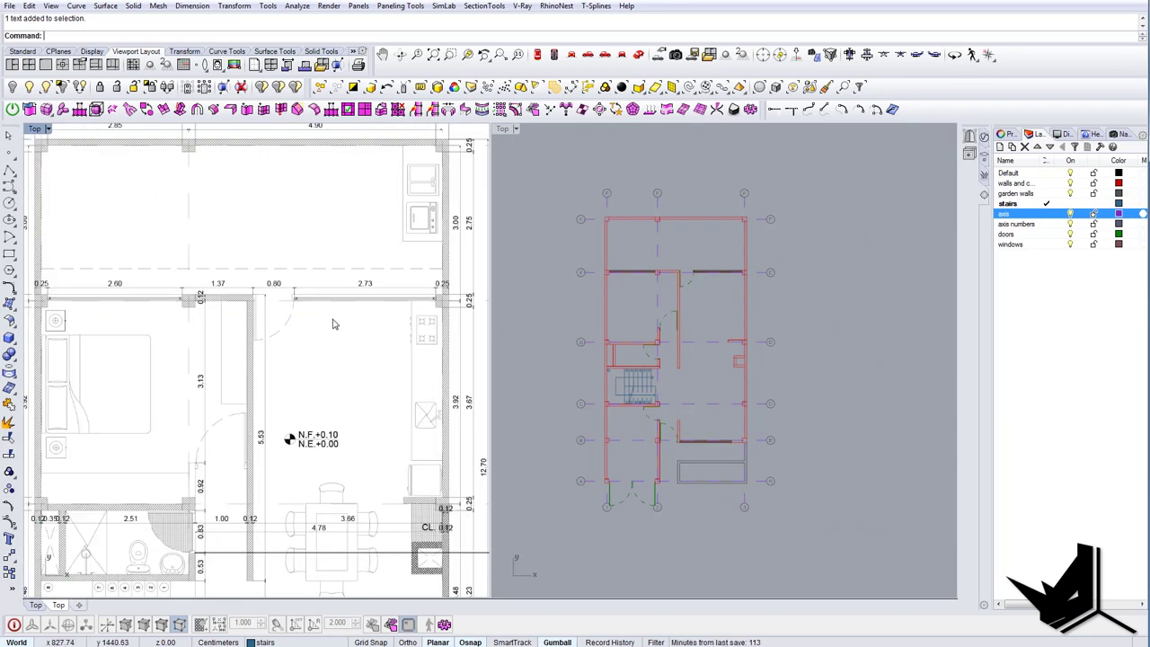
{"action": "right_click_drag", "start_coordinate": [334, 323], "coordinate": [422, 312]}
{"action": "right_click_drag", "start_coordinate": [757, 296], "coordinate": [639, 398]}
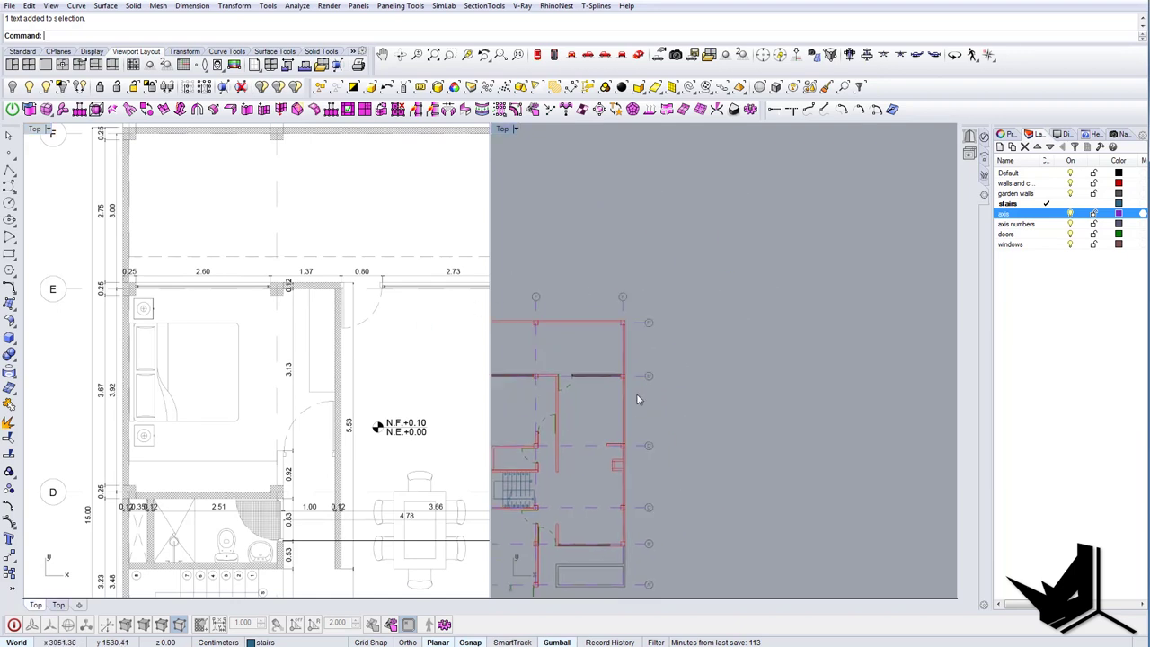
{"action": "scroll", "coordinate": [639, 398], "scroll_direction": "up", "scroll_amount": 2}
{"action": "left_click", "coordinate": [1000, 148]}
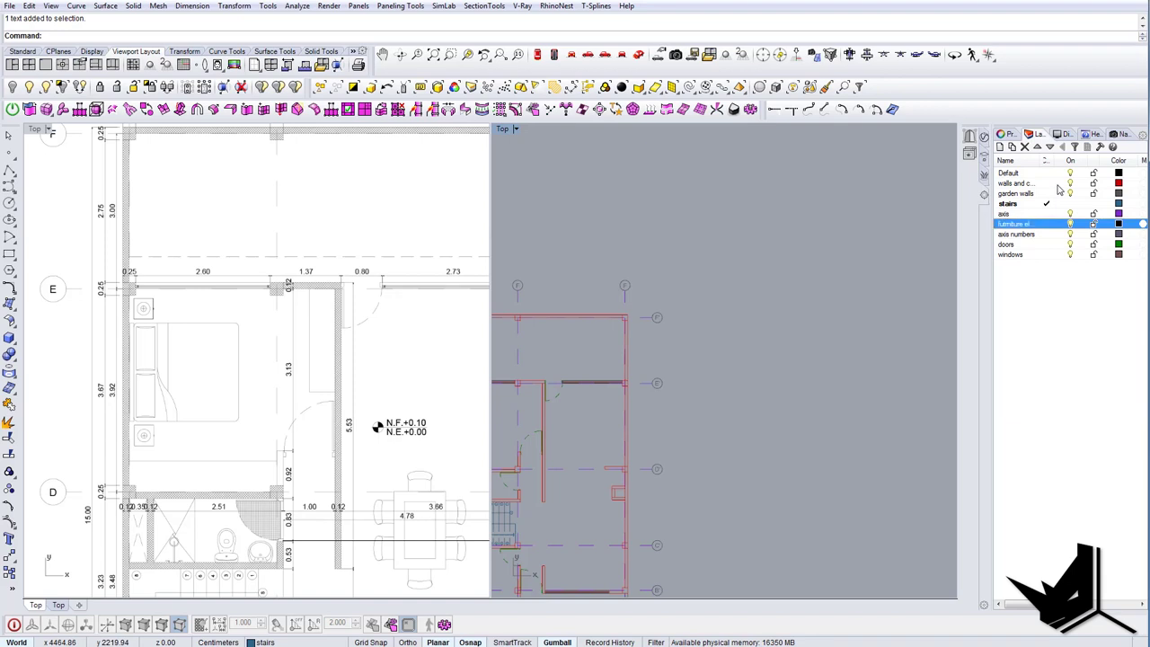
Set the new furniture layer's colour to a muted brown.
{"action": "left_click", "coordinate": [1124, 222]}
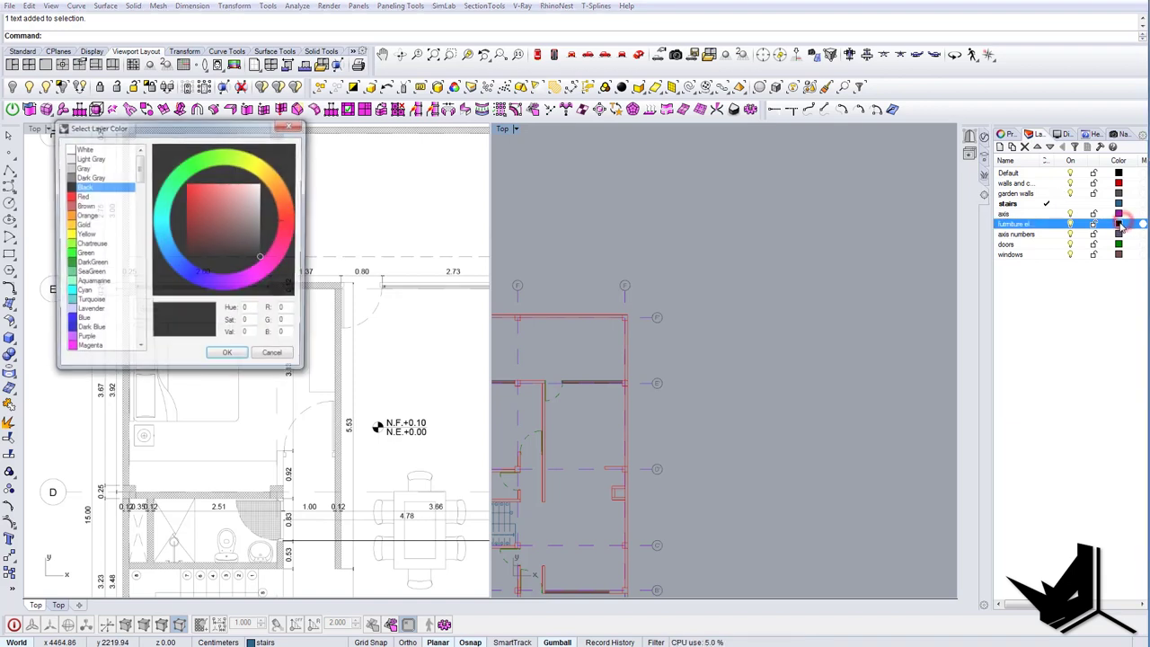
{"action": "left_click", "coordinate": [215, 214]}
{"action": "left_click", "coordinate": [259, 165]}
{"action": "left_click", "coordinate": [232, 227]}
{"action": "left_click", "coordinate": [280, 183]}
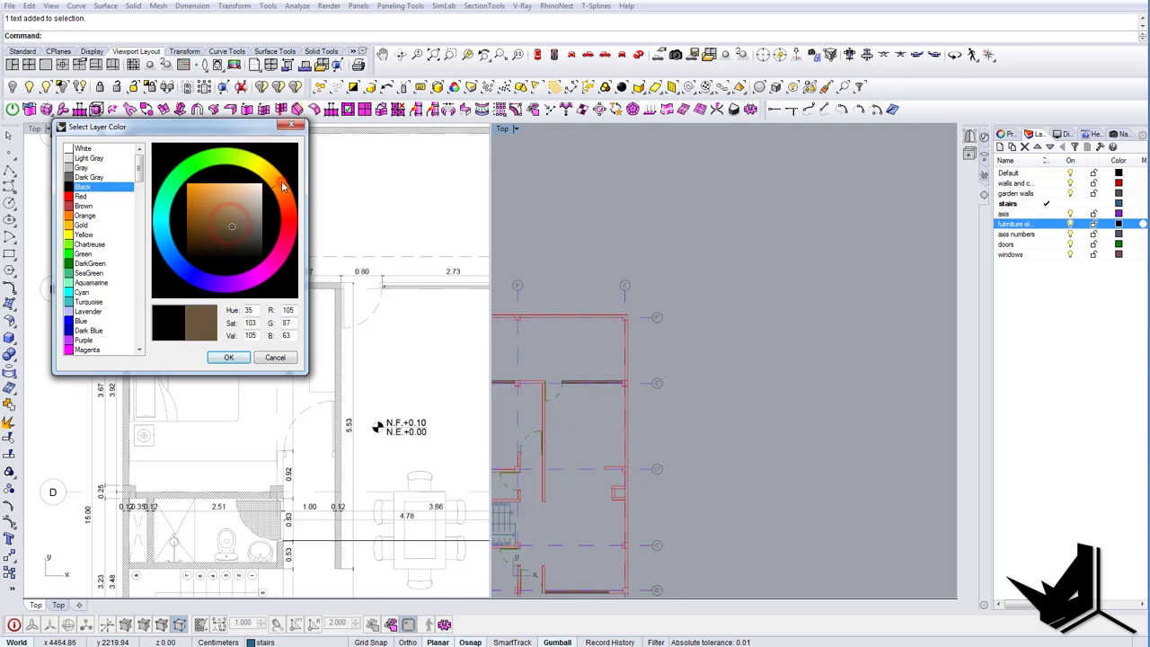
{"action": "left_click", "coordinate": [235, 212]}
{"action": "left_click", "coordinate": [241, 357]}
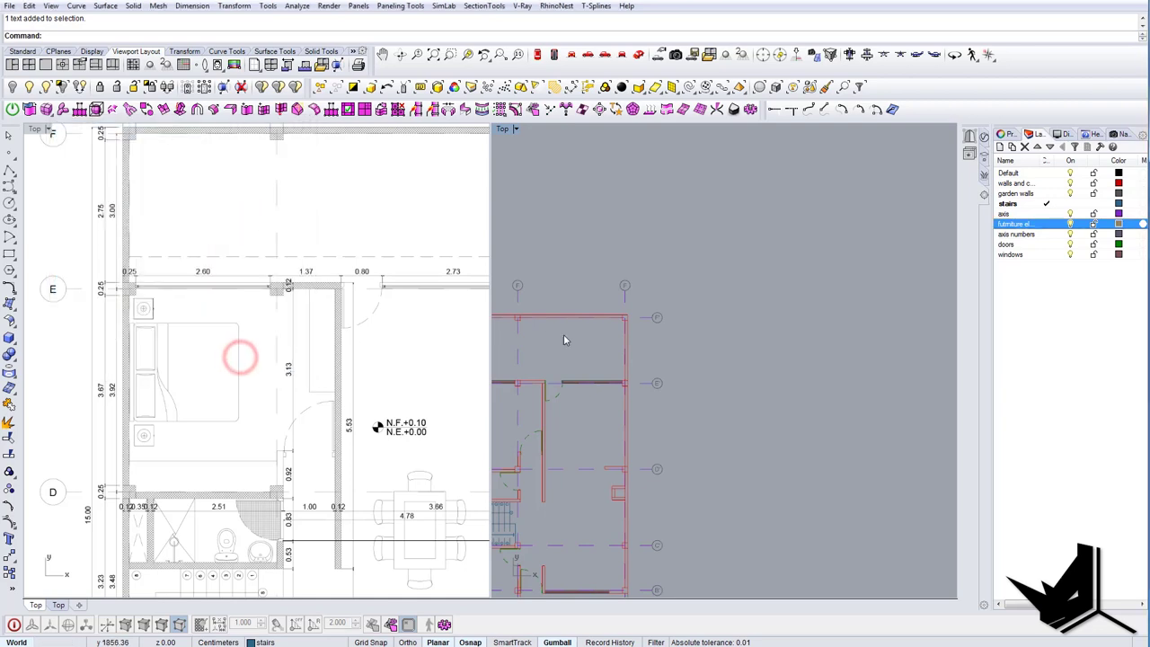
Examine the kitchen counter, double sink and appliance between axes E' and F' in the reference drawing.
{"action": "right_click_drag", "start_coordinate": [577, 330], "coordinate": [727, 266]}
{"action": "scroll", "coordinate": [403, 335], "scroll_direction": "up", "scroll_amount": 2}
{"action": "scroll", "coordinate": [403, 335], "scroll_direction": "down", "scroll_amount": 3}
{"action": "right_click_drag", "start_coordinate": [402, 335], "coordinate": [215, 401]}
{"action": "scroll", "coordinate": [286, 252], "scroll_direction": "up", "scroll_amount": 7}
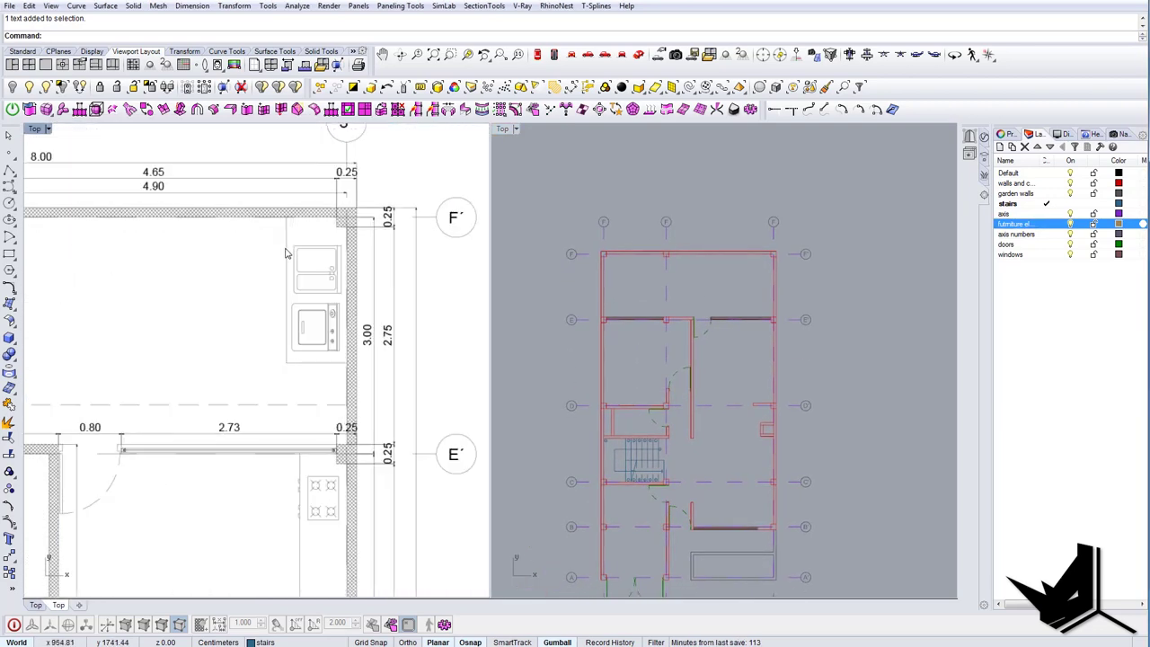
{"action": "right_click_drag", "start_coordinate": [319, 288], "coordinate": [296, 329]}
{"action": "right_click_drag", "start_coordinate": [691, 343], "coordinate": [664, 349]}
{"action": "right_click_drag", "start_coordinate": [330, 421], "coordinate": [333, 391]}
{"action": "right_click_drag", "start_coordinate": [764, 309], "coordinate": [774, 234]}
{"action": "right_click_drag", "start_coordinate": [249, 337], "coordinate": [246, 358]}
{"action": "scroll", "coordinate": [267, 355], "scroll_direction": "down", "scroll_amount": 4}
{"action": "scroll", "coordinate": [275, 391], "scroll_direction": "up", "scroll_amount": 4}
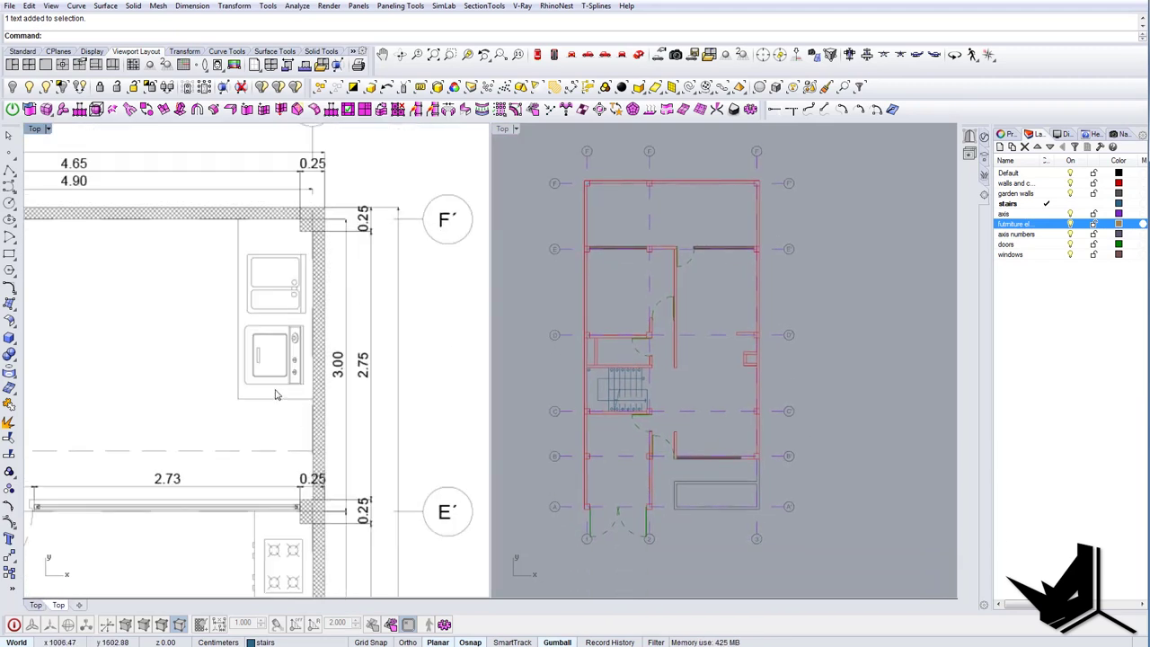
{"action": "mouse_move", "coordinate": [287, 443]}
{"action": "right_mouse_down"}
{"action": "mouse_move", "coordinate": [278, 240]}
{"action": "mouse_move", "coordinate": [270, 434]}
{"action": "right_mouse_up"}
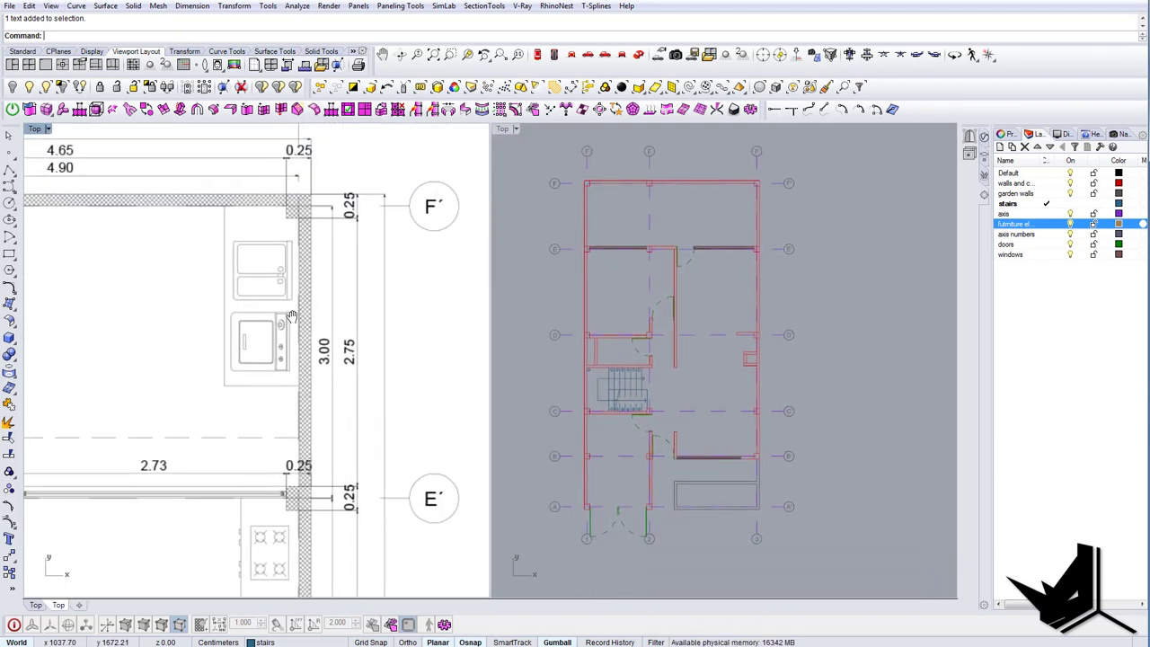
{"action": "right_click_drag", "start_coordinate": [294, 319], "coordinate": [298, 327]}
{"action": "scroll", "coordinate": [324, 368], "scroll_direction": "down", "scroll_amount": 3}
{"action": "scroll", "coordinate": [330, 367], "scroll_direction": "up", "scroll_amount": 2}
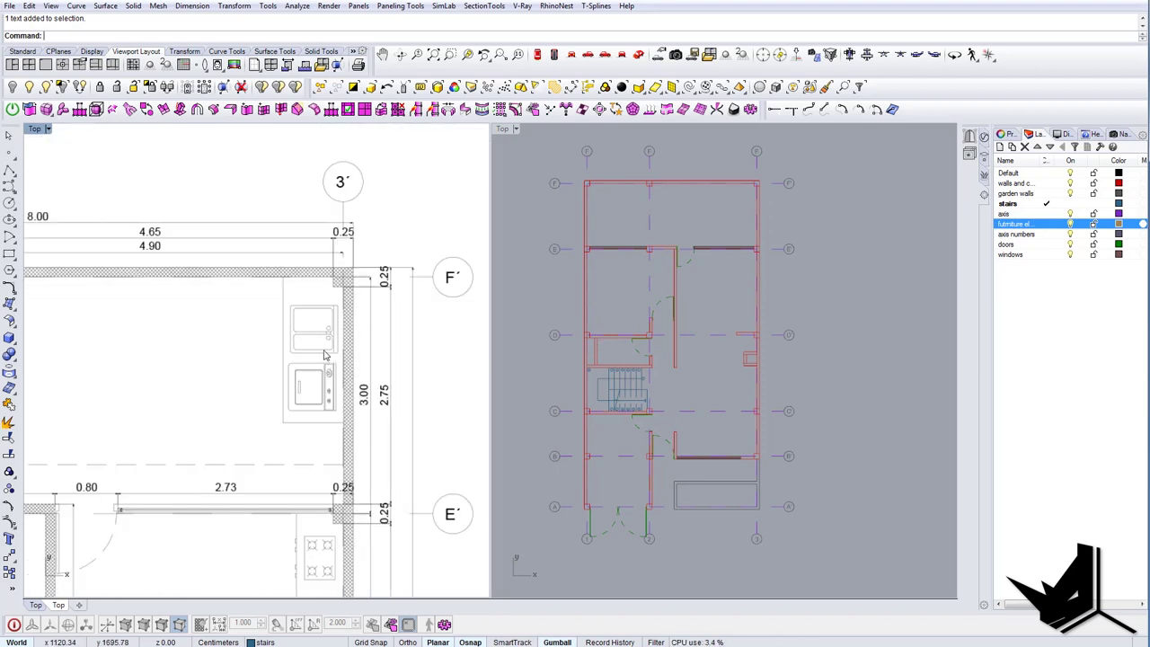
{"action": "right_click_drag", "start_coordinate": [309, 371], "coordinate": [322, 357]}
{"action": "scroll", "coordinate": [732, 193], "scroll_direction": "up", "scroll_amount": 4}
Make the furniture layer current, turn off the axis and axis numbers layers, and move the furniture layer below axis numbers.
{"action": "right_click_drag", "start_coordinate": [732, 193], "coordinate": [686, 333]}
{"action": "scroll", "coordinate": [728, 225], "scroll_direction": "up", "scroll_amount": 4}
{"action": "scroll", "coordinate": [687, 323], "scroll_direction": "up", "scroll_amount": 6}
{"action": "type", "text": "Line"}
{"action": "key", "text": "Return"}
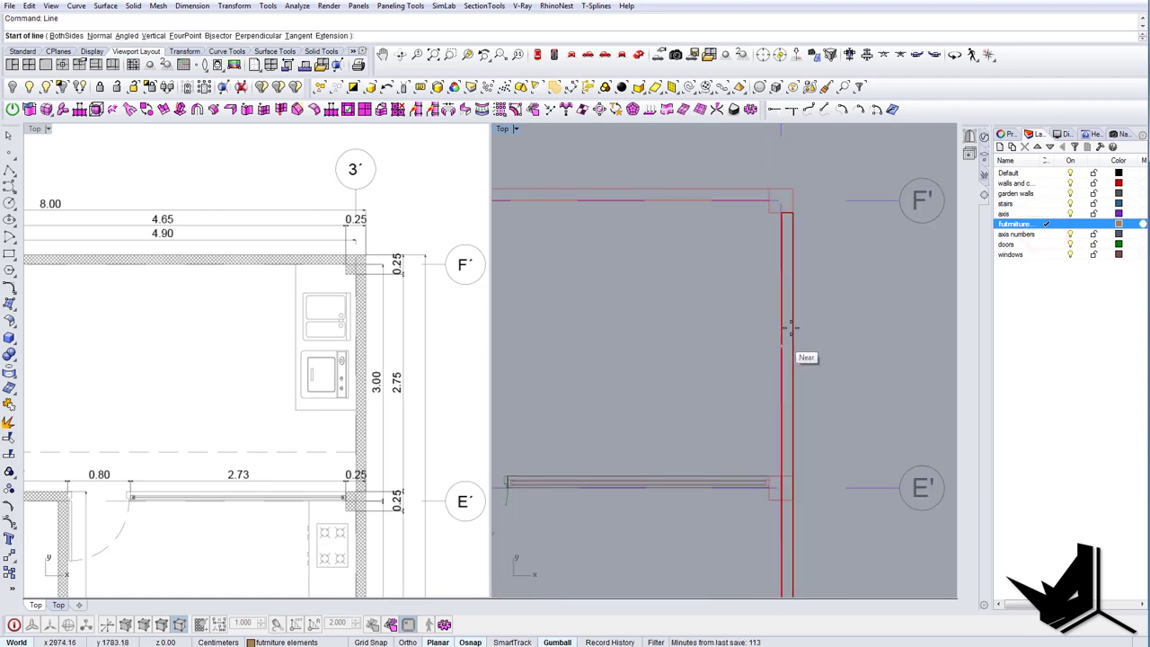
{"action": "left_click", "coordinate": [1070, 214]}
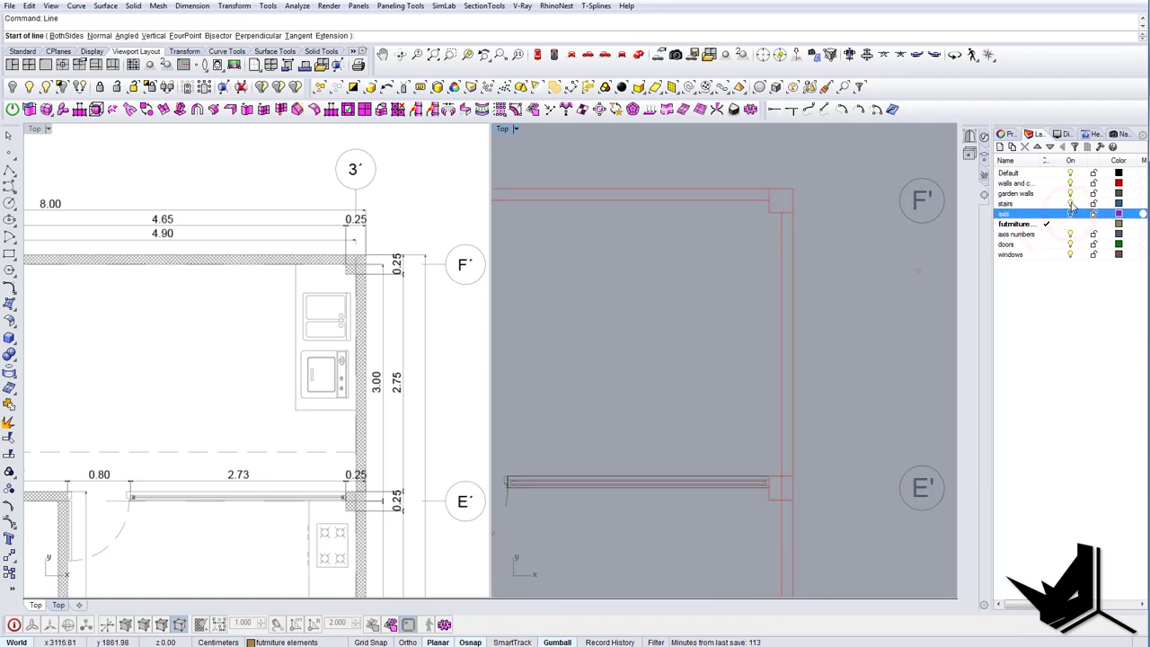
{"action": "left_click", "coordinate": [1071, 236]}
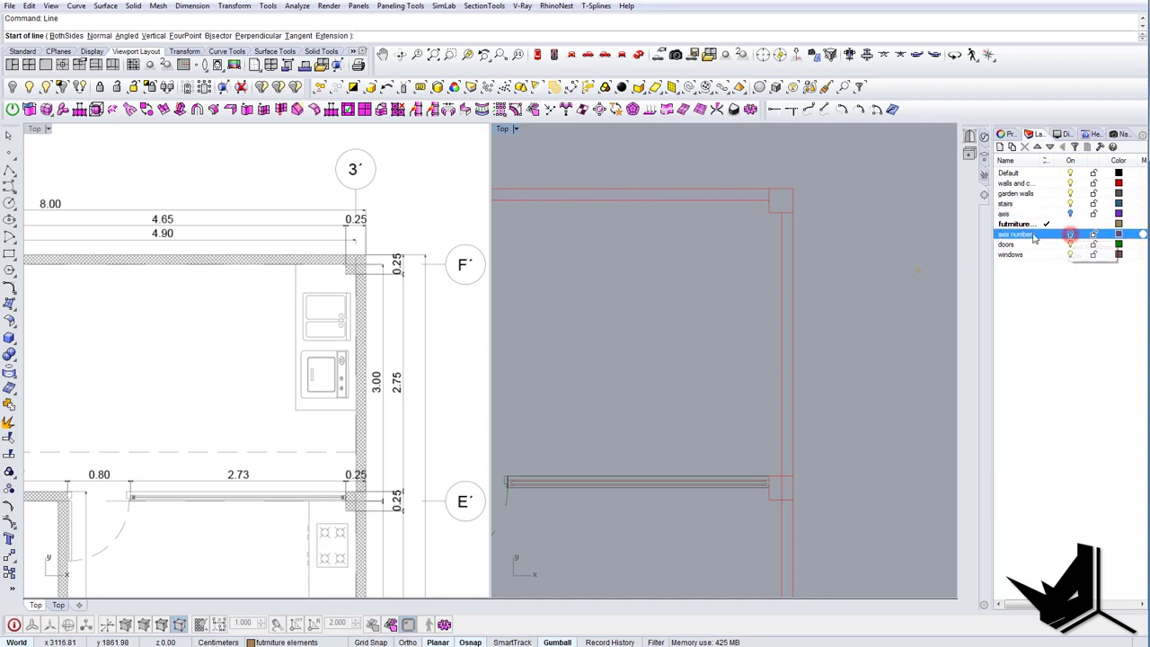
{"action": "left_click", "coordinate": [1010, 223]}
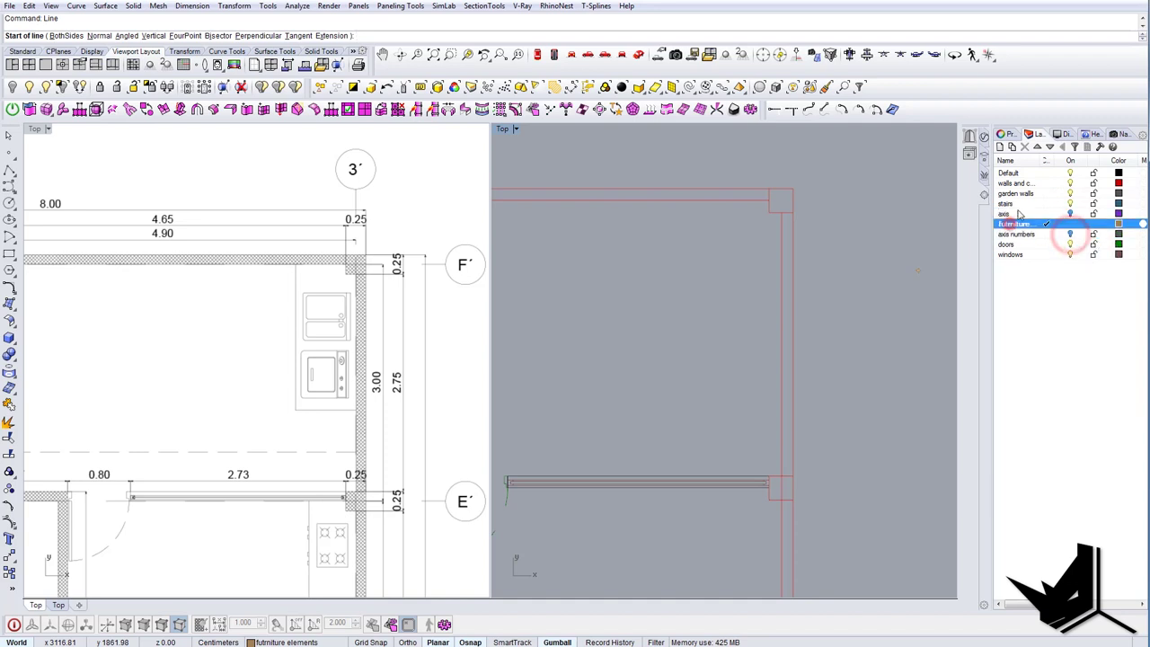
{"action": "left_click", "coordinate": [1050, 147]}
Draw an 80 cm horizontal line inward from the right wall below corner F', and a vertical line from its end to the upper wall.
{"action": "left_click", "coordinate": [783, 278]}
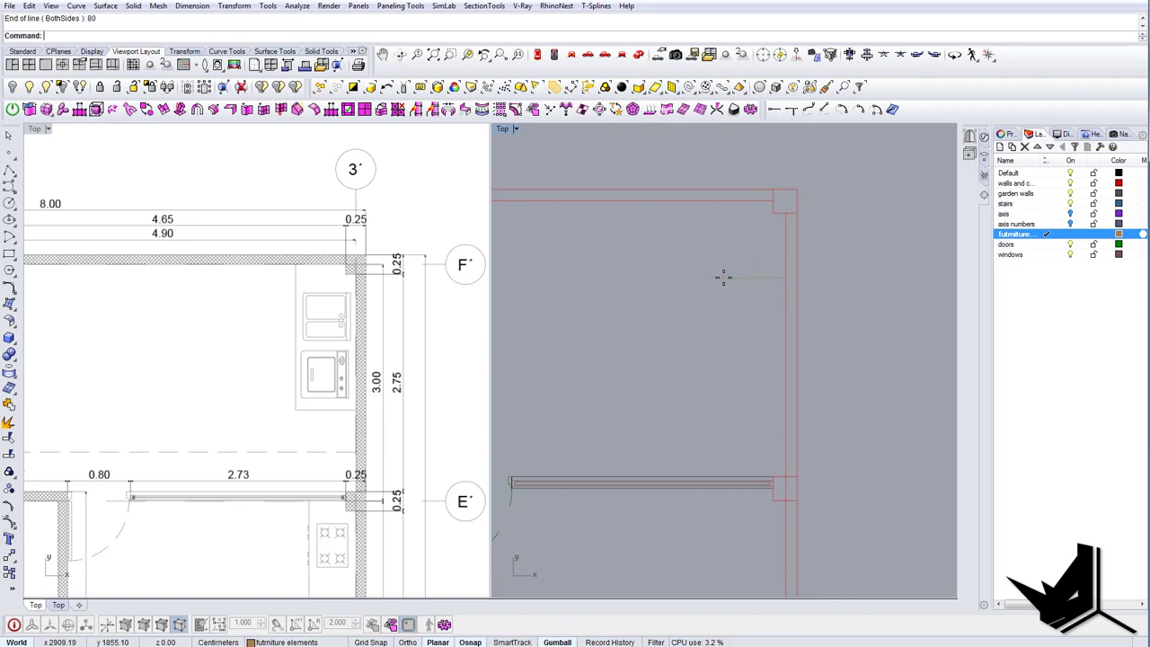
{"action": "left_click", "coordinate": [710, 277]}
{"action": "left_click", "coordinate": [708, 206]}
Stretch the vertical counter line downward from its upper wall end with Scale1D to a length of about 185 cm.
{"action": "left_click", "coordinate": [716, 233]}
{"action": "type", "text": "Scale1D"}
{"action": "key", "text": "Return"}
{"action": "left_click", "coordinate": [707, 204]}
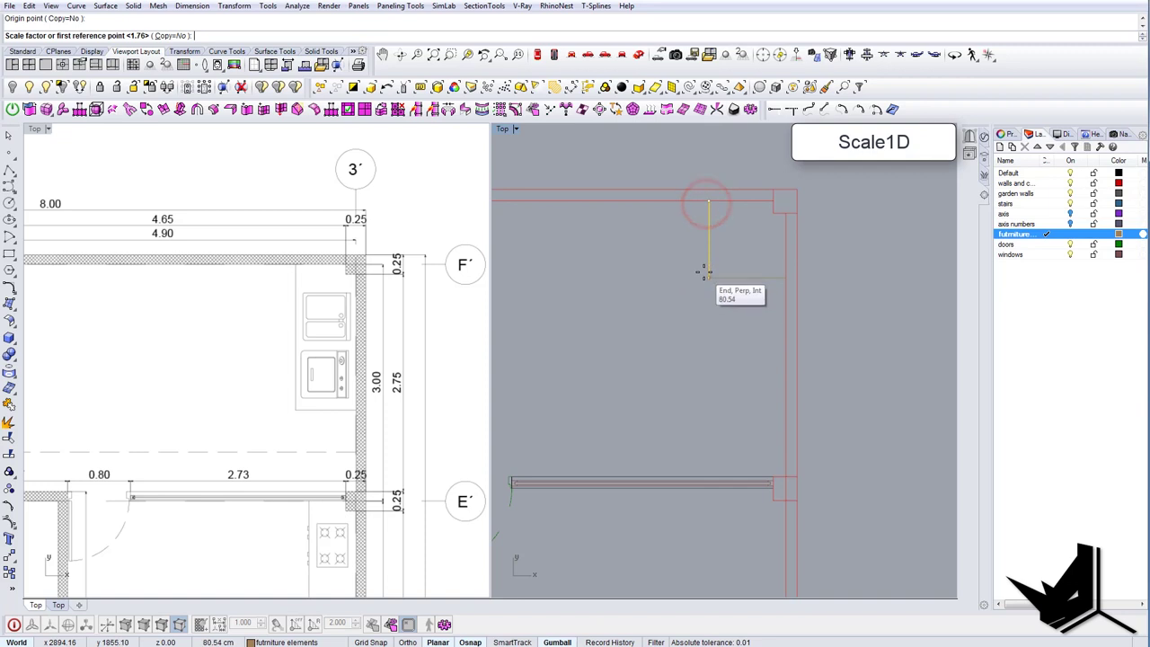
{"action": "left_click", "coordinate": [709, 277]}
{"action": "scroll", "coordinate": [729, 326], "scroll_direction": "down", "scroll_amount": 5}
{"action": "scroll", "coordinate": [729, 330], "scroll_direction": "down", "scroll_amount": 2}
{"action": "right_click_drag", "start_coordinate": [729, 331], "coordinate": [771, 338]}
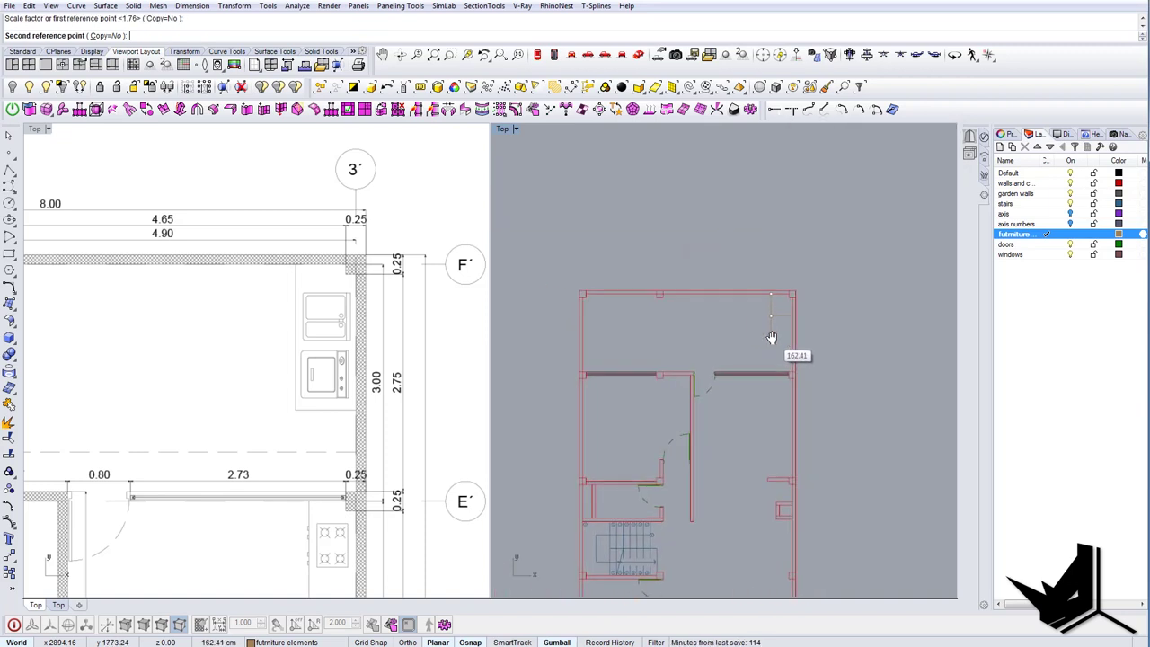
{"action": "scroll", "coordinate": [770, 338], "scroll_direction": "up", "scroll_amount": 2}
{"action": "scroll", "coordinate": [482, 376], "scroll_direction": "down", "scroll_amount": 4}
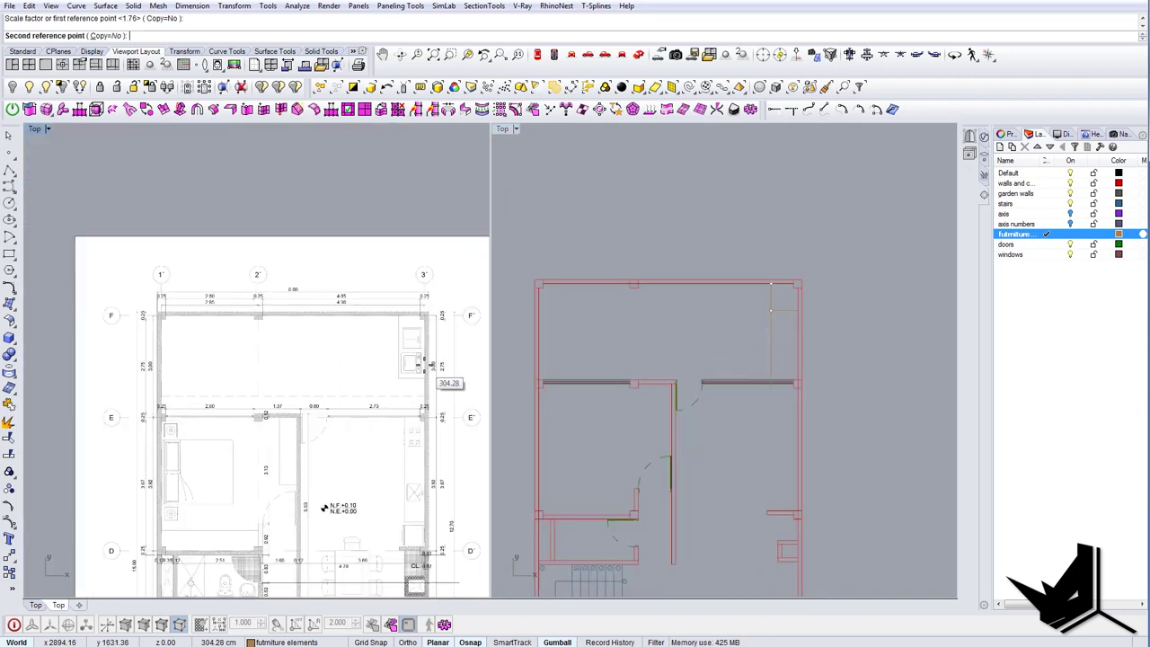
{"action": "scroll", "coordinate": [347, 393], "scroll_direction": "up", "scroll_amount": 5}
{"action": "scroll", "coordinate": [347, 393], "scroll_direction": "down", "scroll_amount": 5}
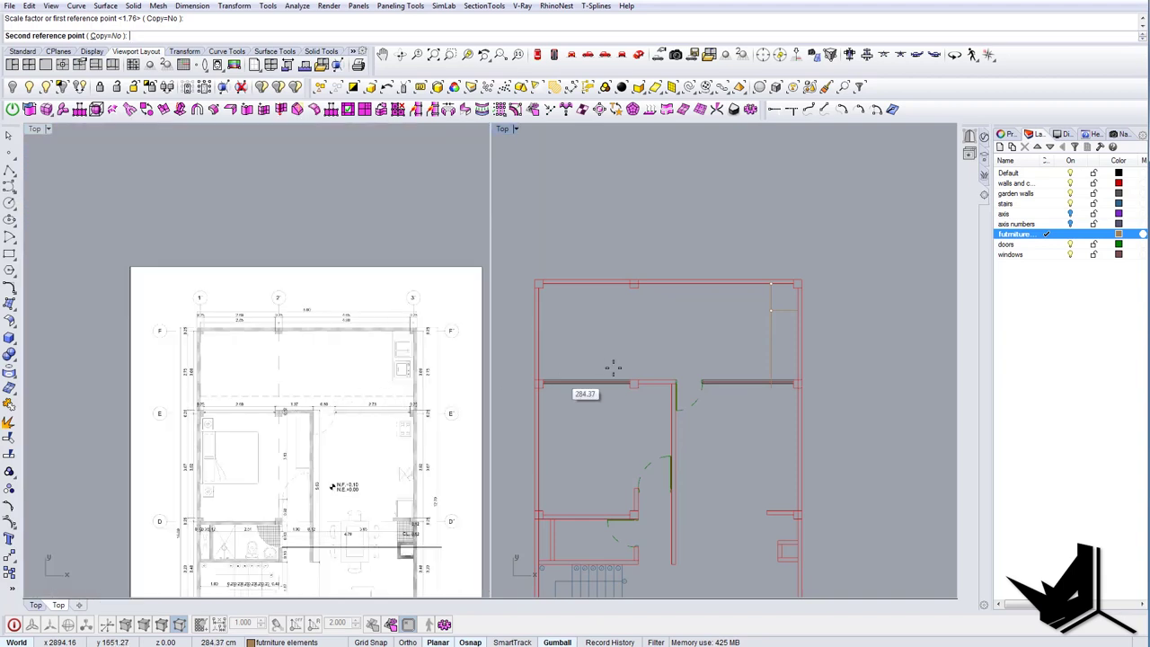
{"action": "scroll", "coordinate": [809, 363], "scroll_direction": "up", "scroll_amount": 3}
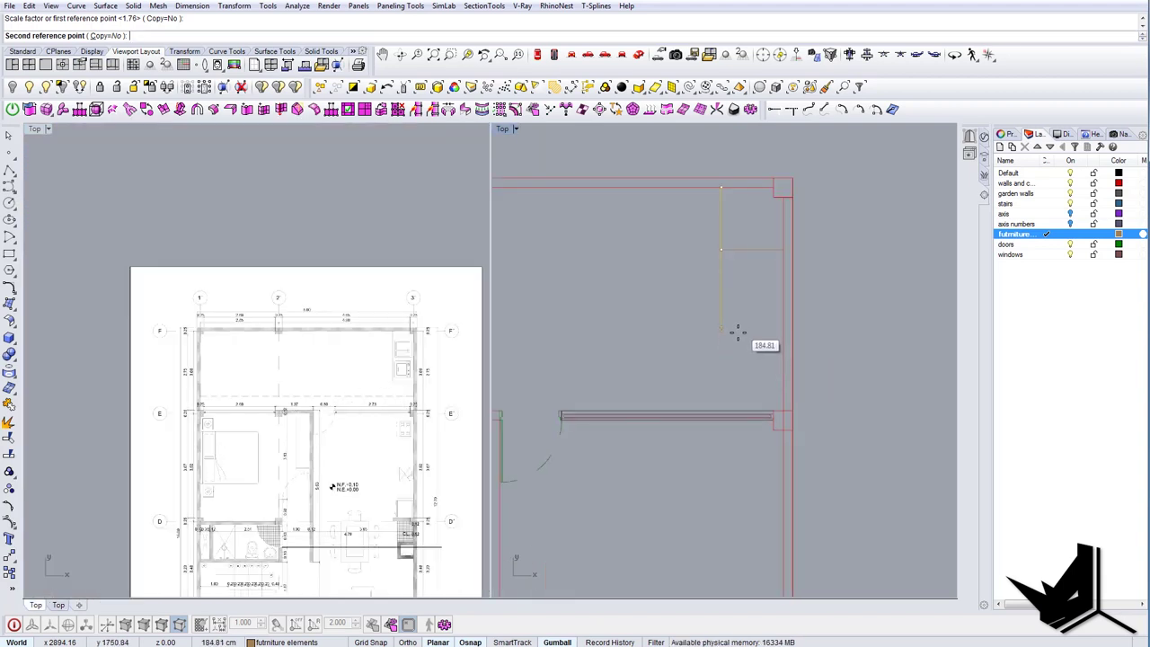
{"action": "left_click", "coordinate": [738, 334]}
Move the short horizontal counter line down to the lower end of the vertical line to close the counter outline.
{"action": "left_click_drag", "start_coordinate": [752, 232], "coordinate": [739, 266]}
{"action": "type", "text": "C"}
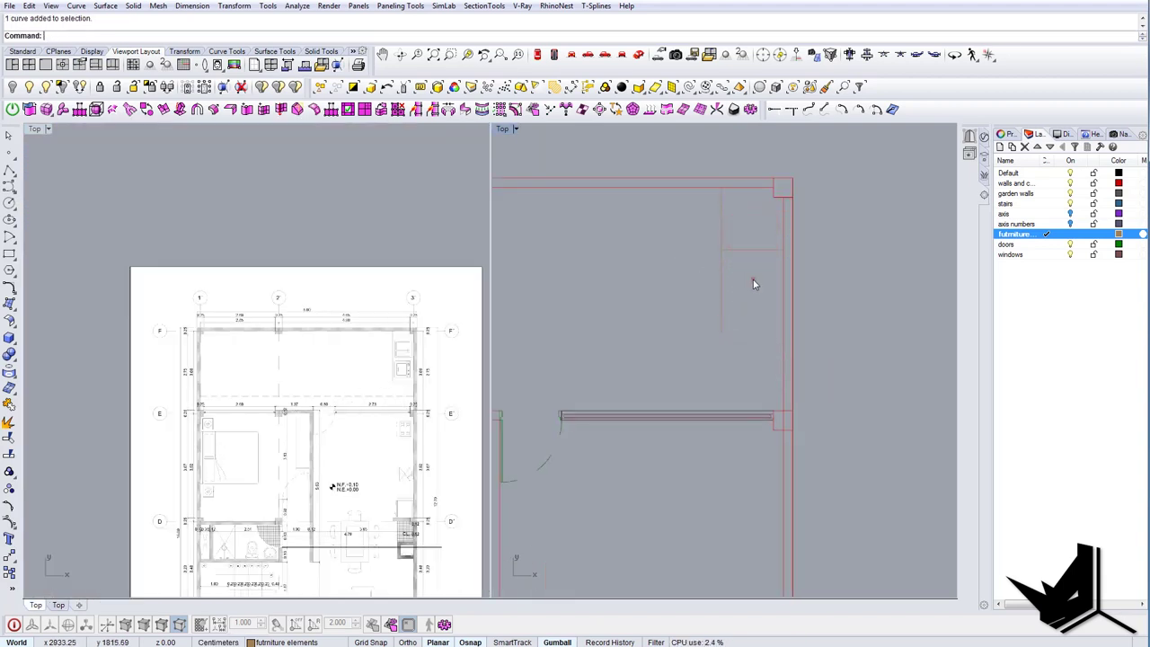
{"action": "right_click_drag", "start_coordinate": [754, 281], "coordinate": [740, 285]}
{"action": "type", "text": "M"}
{"action": "key", "text": "Return"}
{"action": "left_click", "coordinate": [708, 256]}
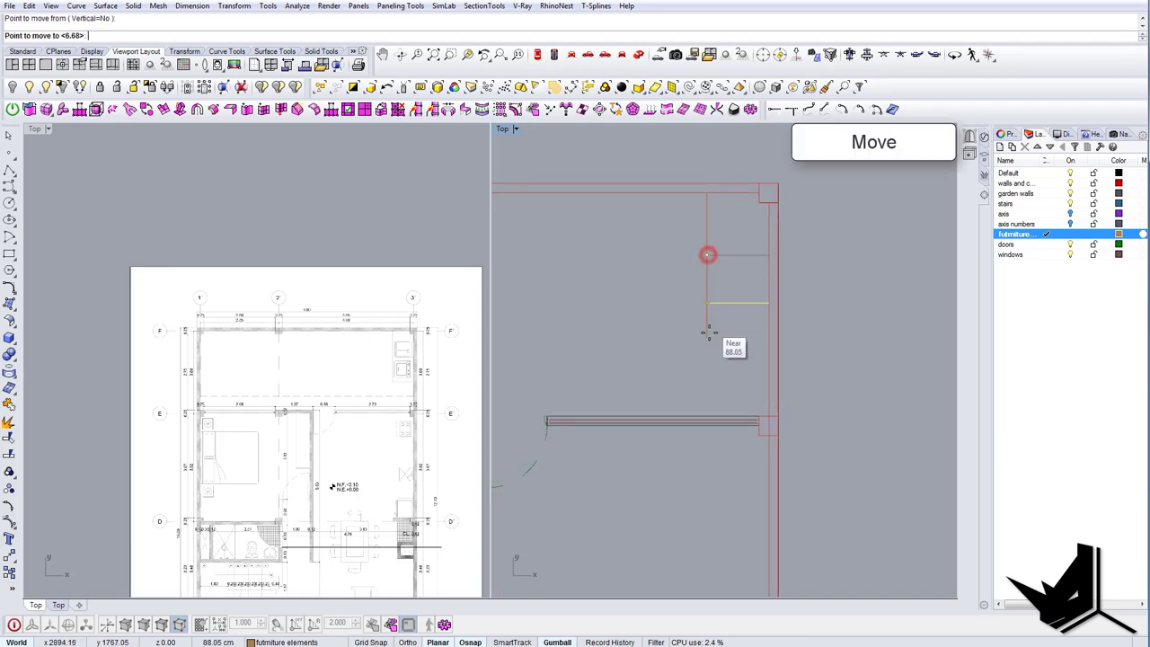
{"action": "left_click", "coordinate": [709, 337]}
Draw the appliance's outer rectangle inside the lower part of the counter, following the reference drawing.
{"action": "scroll", "coordinate": [740, 329], "scroll_direction": "up", "scroll_amount": 6}
{"action": "right_click_drag", "start_coordinate": [729, 309], "coordinate": [724, 360]}
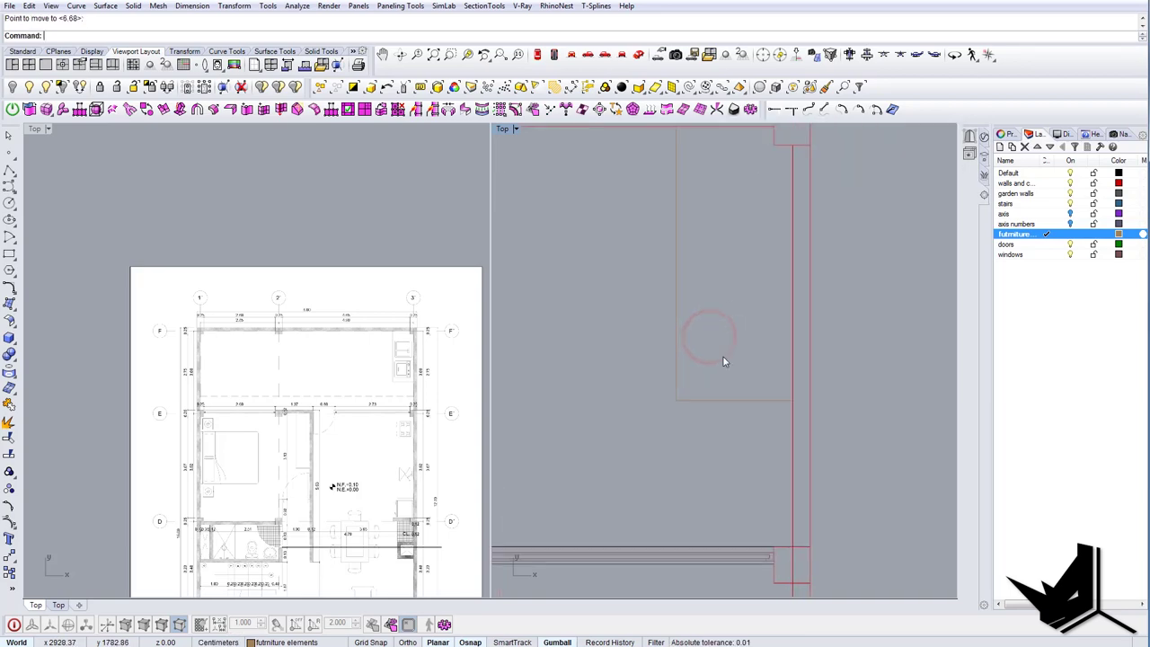
{"action": "scroll", "coordinate": [377, 380], "scroll_direction": "up", "scroll_amount": 15}
{"action": "right_click_drag", "start_coordinate": [454, 365], "coordinate": [408, 398]}
{"action": "scroll", "coordinate": [319, 424], "scroll_direction": "down", "scroll_amount": 2}
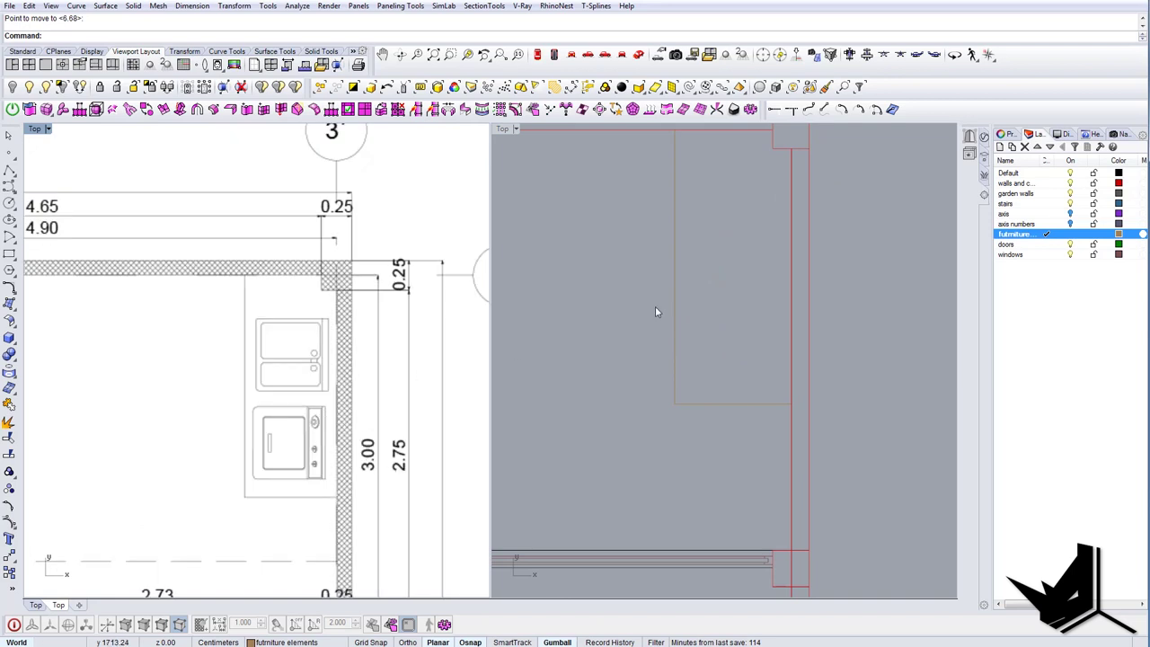
{"action": "scroll", "coordinate": [655, 306], "scroll_direction": "down", "scroll_amount": 3}
{"action": "scroll", "coordinate": [639, 384], "scroll_direction": "up", "scroll_amount": 2}
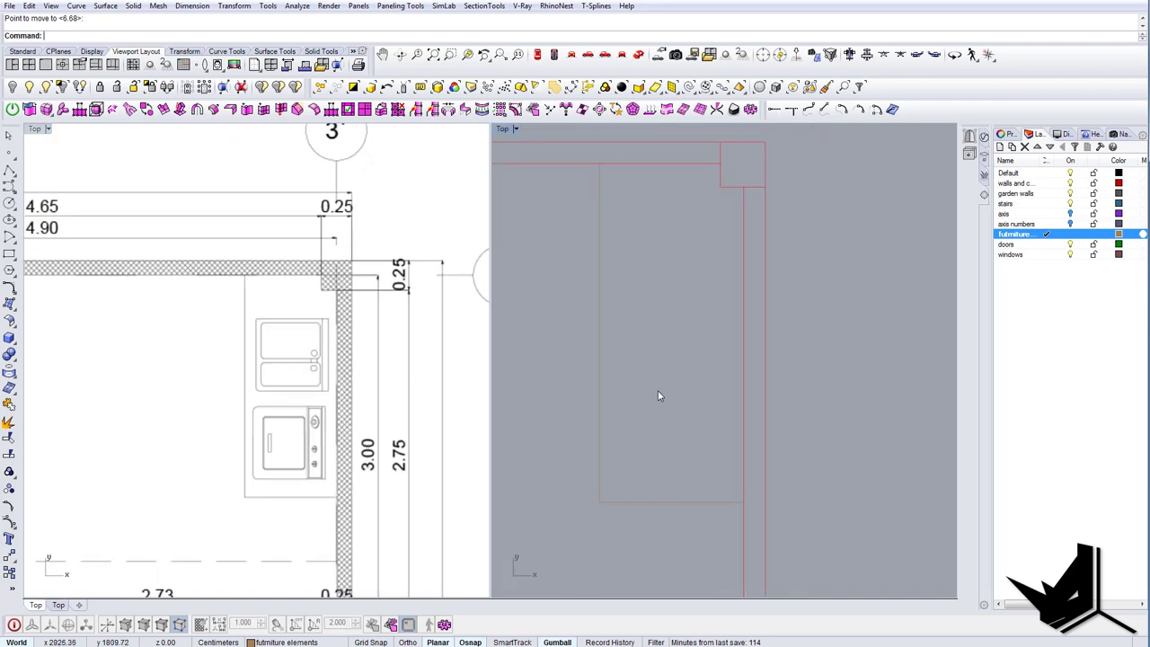
{"action": "right_click_drag", "start_coordinate": [658, 390], "coordinate": [639, 369]}
{"action": "type", "text": "Rectangle"}
{"action": "key", "text": "Return"}
{"action": "left_click", "coordinate": [596, 357]}
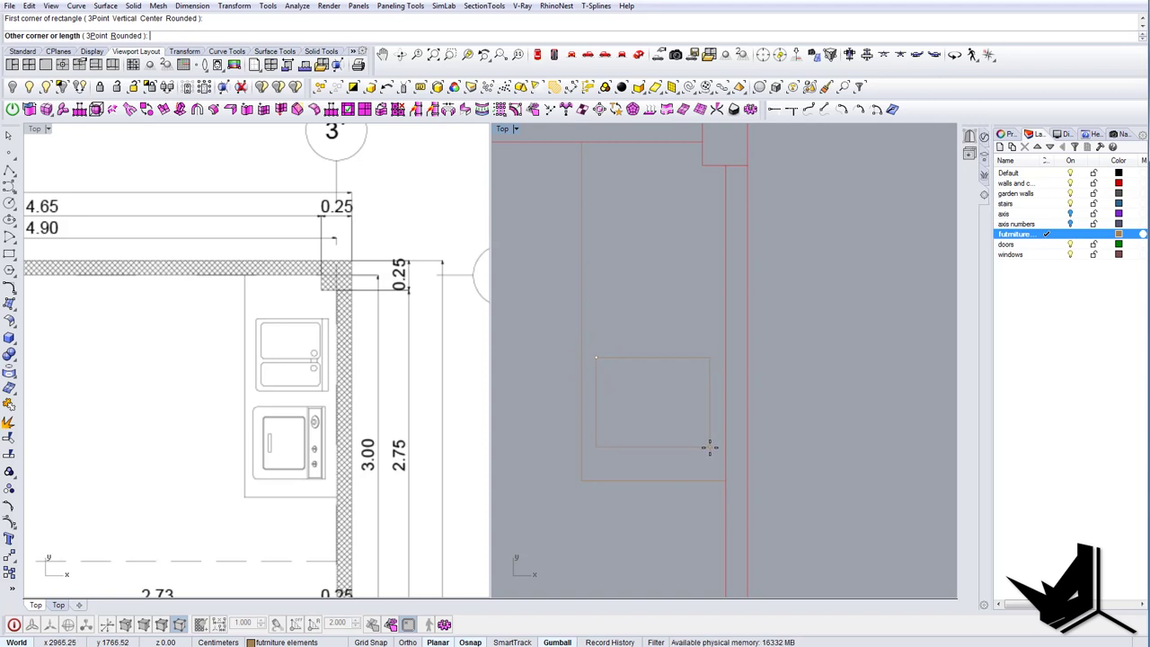
{"action": "left_click", "coordinate": [711, 462]}
Copy the appliance rectangle straight up within the counter to form the sink's outer outline.
{"action": "left_click_drag", "start_coordinate": [678, 329], "coordinate": [655, 358]}
{"action": "left_click_drag", "start_coordinate": [667, 306], "coordinate": [651, 340]}
{"action": "left_click", "coordinate": [652, 341]}
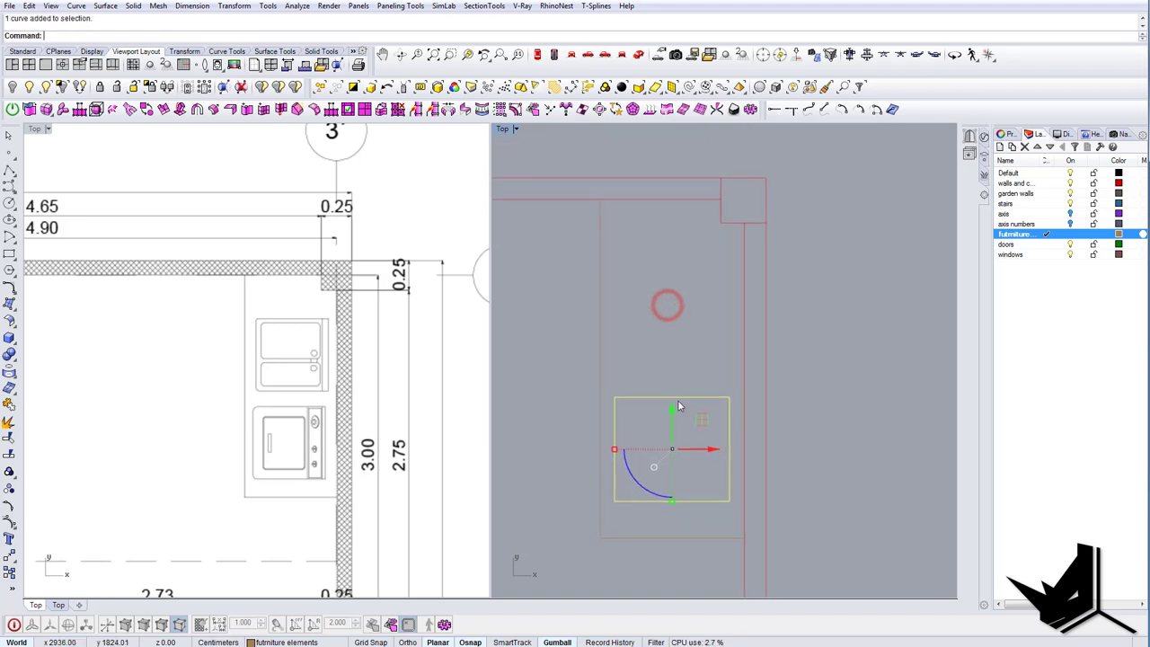
{"action": "left_click_drag", "start_coordinate": [674, 412], "coordinate": [674, 276], "text": "alt"}
{"action": "key", "text": "Escape"}
{"action": "right_click_drag", "start_coordinate": [674, 283], "coordinate": [693, 316]}
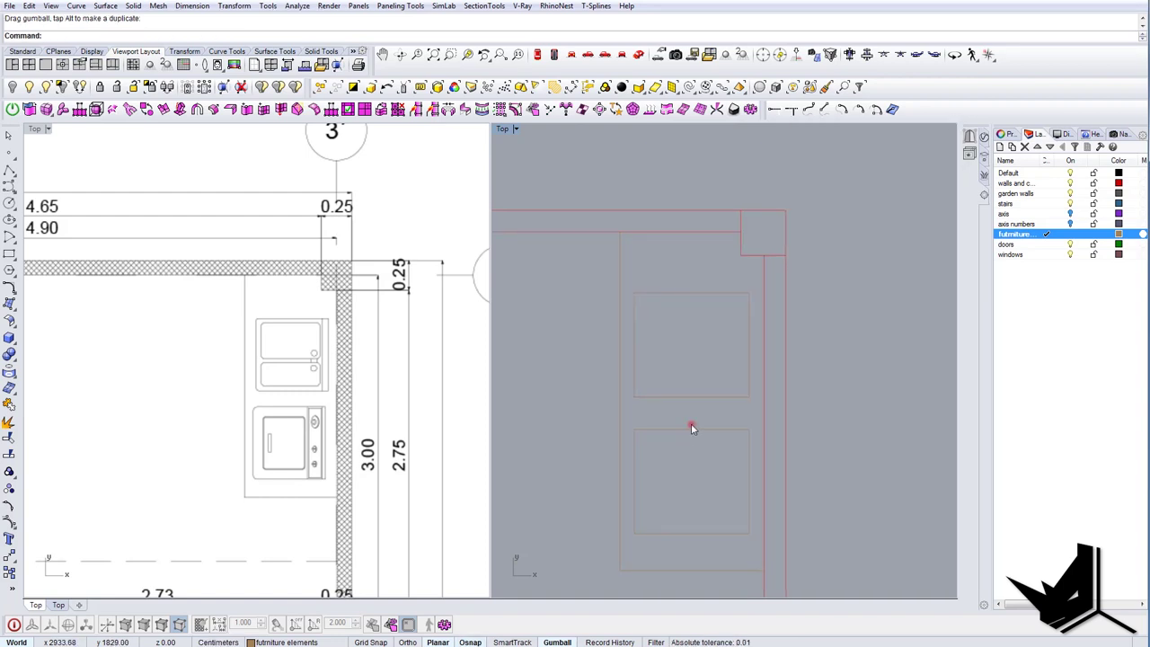
{"action": "left_click", "coordinate": [691, 427]}
{"action": "right_click_drag", "start_coordinate": [686, 460], "coordinate": [690, 428]}
{"action": "left_click_drag", "start_coordinate": [696, 501], "coordinate": [698, 504]}
{"action": "key", "text": "Escape"}
Draw a vertical line across the full height of the lower rectangle near its right side for the appliance's control strip.
{"action": "right_click_drag", "start_coordinate": [687, 431], "coordinate": [677, 390]}
{"action": "scroll", "coordinate": [685, 404], "scroll_direction": "up", "scroll_amount": 6}
{"action": "right_click", "coordinate": [712, 439]}
{"action": "left_click", "coordinate": [686, 510]}
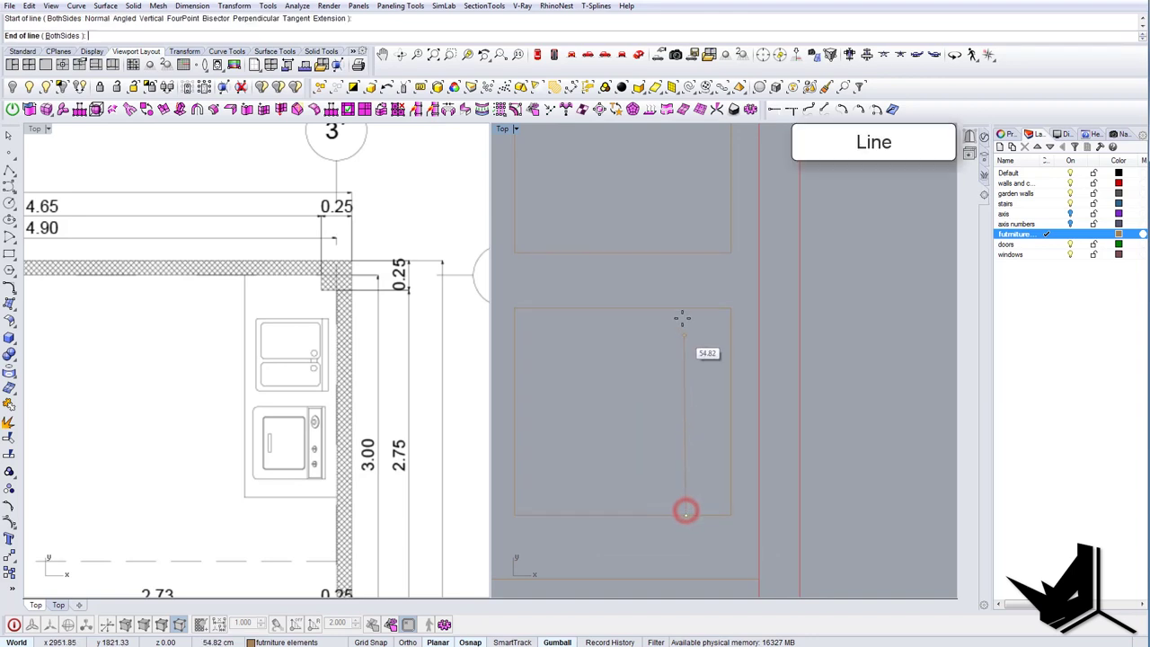
{"action": "left_click", "coordinate": [683, 306]}
Draw a vertical line across the full height of the upper rectangle, close to the sink's right edge.
{"action": "right_click_drag", "start_coordinate": [675, 347], "coordinate": [687, 401]}
{"action": "scroll", "coordinate": [688, 400], "scroll_direction": "down", "scroll_amount": 4}
{"action": "right_click_drag", "start_coordinate": [690, 360], "coordinate": [695, 392]}
{"action": "scroll", "coordinate": [712, 369], "scroll_direction": "up", "scroll_amount": 4}
{"action": "right_click", "coordinate": [717, 371]}
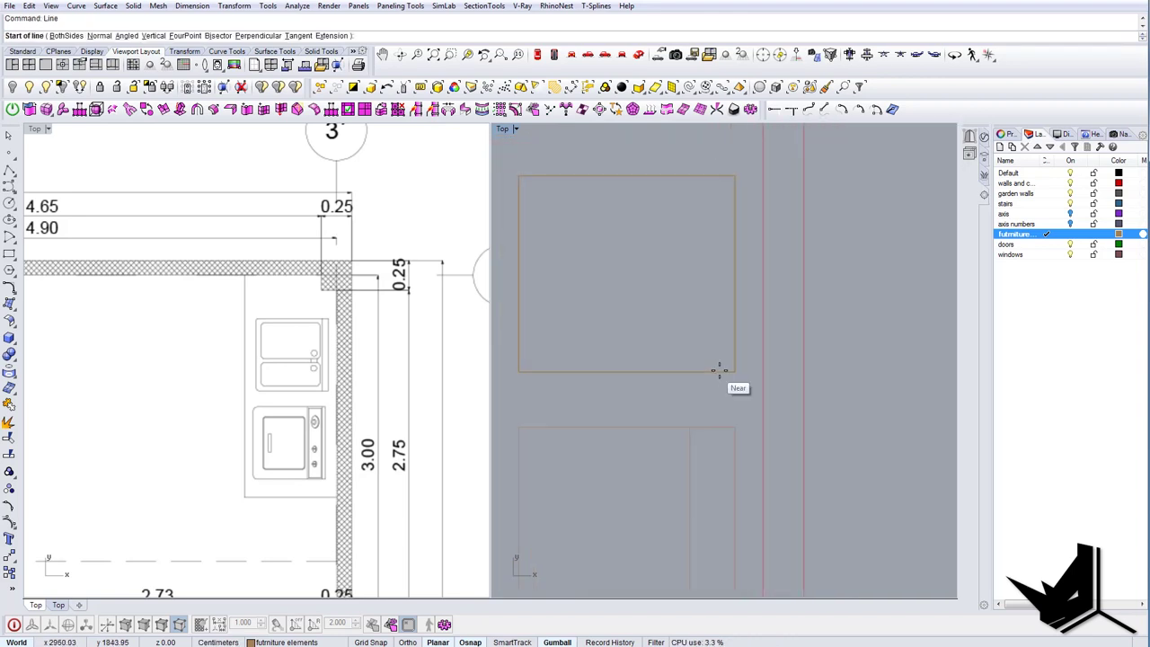
{"action": "left_click", "coordinate": [720, 371]}
{"action": "left_click", "coordinate": [720, 177]}
{"action": "right_click_drag", "start_coordinate": [673, 276], "coordinate": [702, 330]}
{"action": "scroll", "coordinate": [701, 342], "scroll_direction": "down", "scroll_amount": 2}
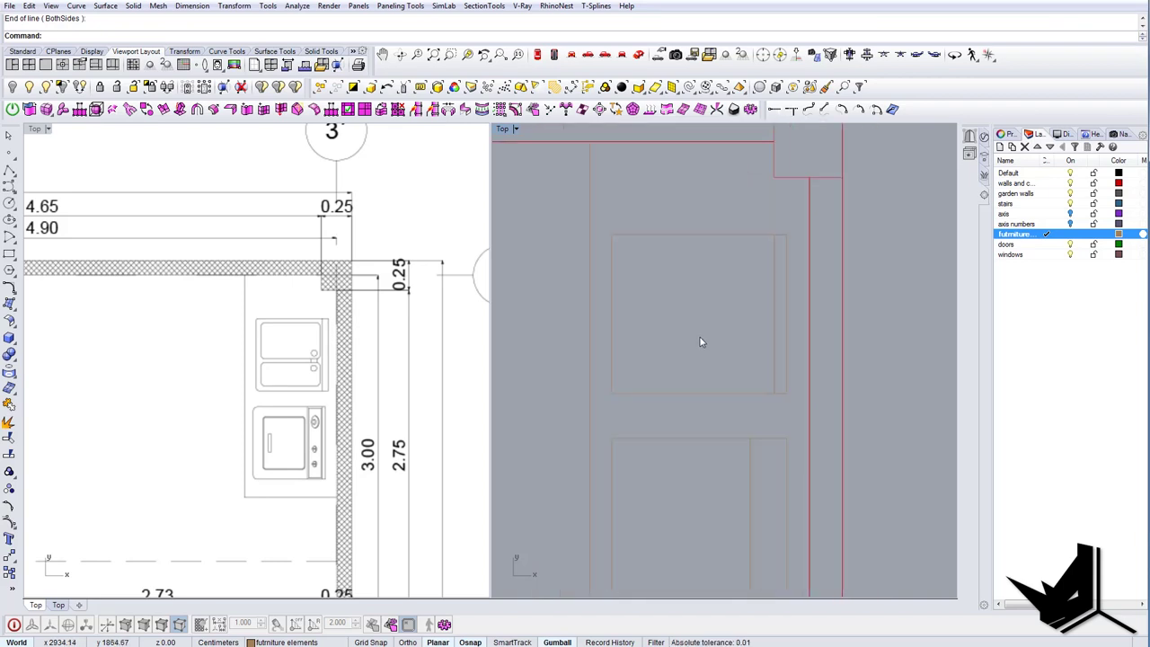
{"action": "key", "text": "Return"}
{"action": "scroll", "coordinate": [634, 253], "scroll_direction": "up", "scroll_amount": 4}
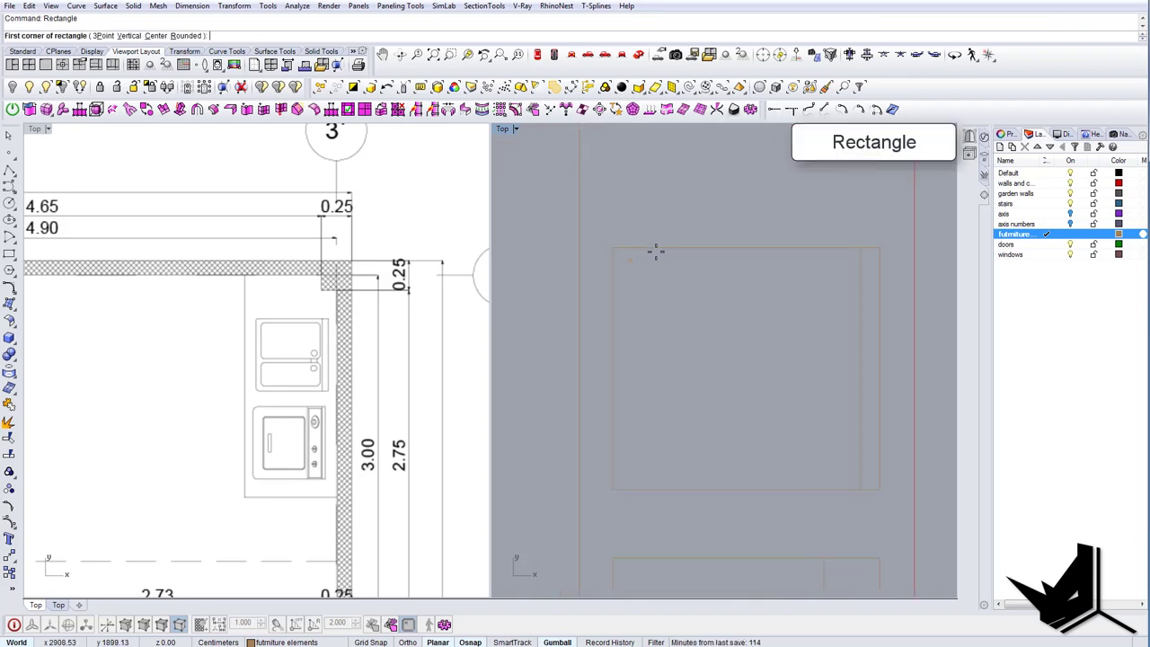
{"action": "right_click", "coordinate": [663, 240]}
Offset the upper sink rectangle inward by 3 cm.
{"action": "left_click", "coordinate": [666, 248]}
{"action": "right_click_drag", "start_coordinate": [694, 304], "coordinate": [652, 310]}
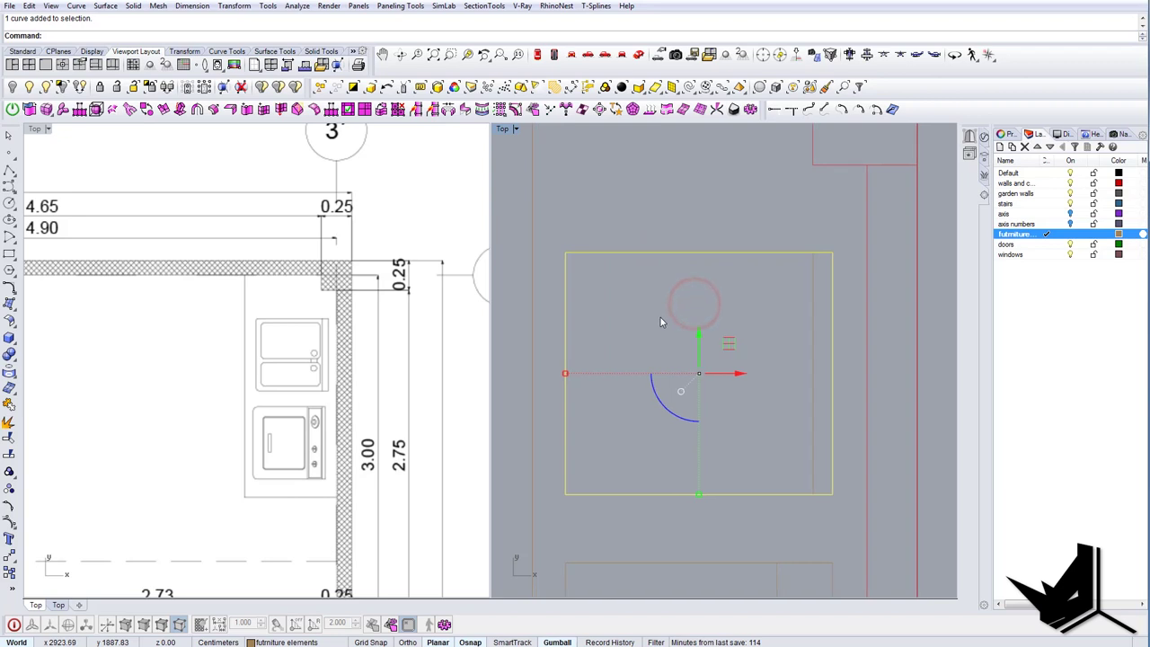
{"action": "type", "text": "o"}
{"action": "key", "text": "Return"}
{"action": "type", "text": "d"}
{"action": "key", "text": "Return"}
{"action": "type", "text": "1"}
{"action": "key", "text": "Return"}
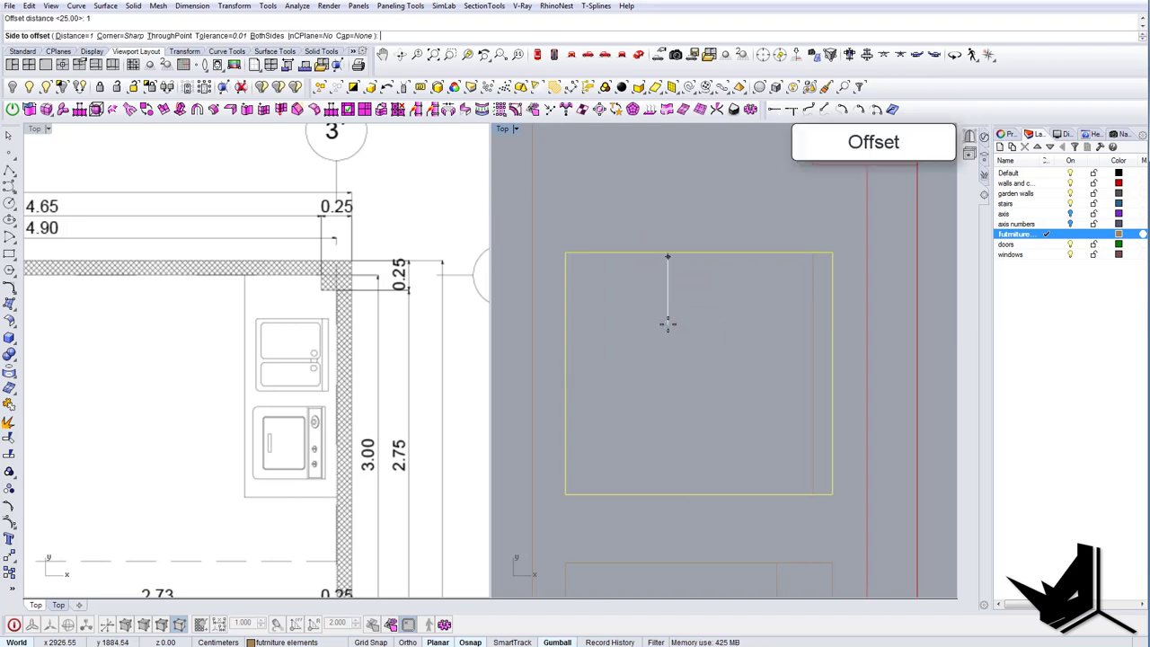
{"action": "type", "text": "d"}
{"action": "key", "text": "Return"}
{"action": "type", "text": "3"}
{"action": "key", "text": "Return"}
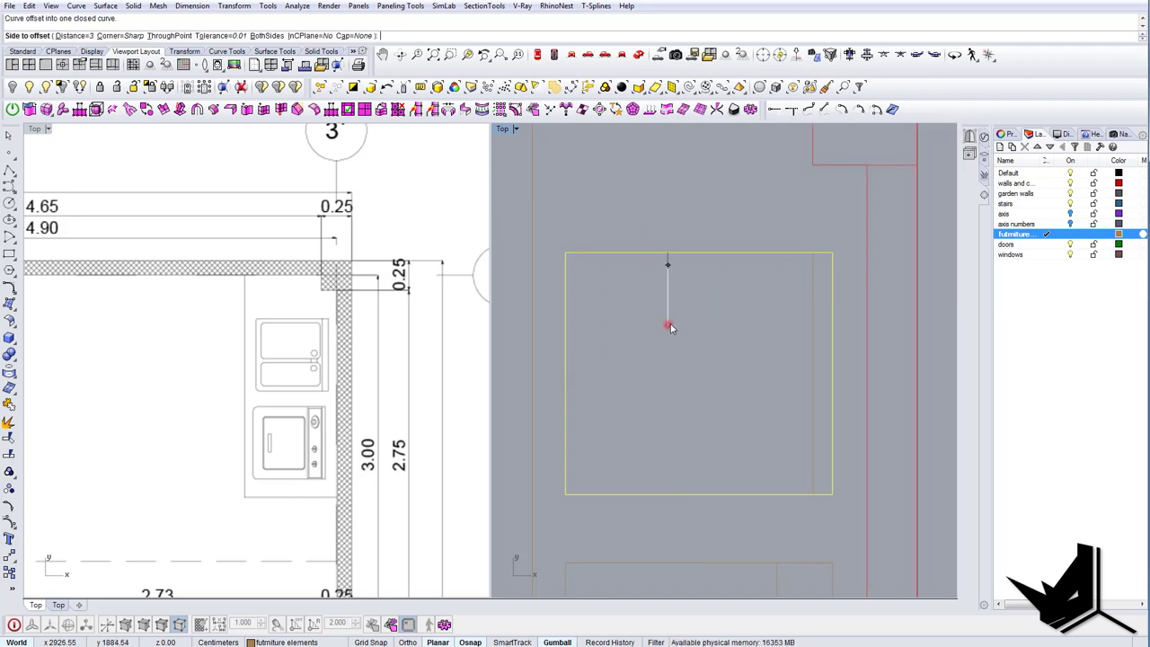
{"action": "left_click", "coordinate": [669, 326]}
Narrow the inner sink rectangle with Scale1D from its upper-left corner so its right edge sits just inside the vertical line.
{"action": "left_click", "coordinate": [579, 370]}
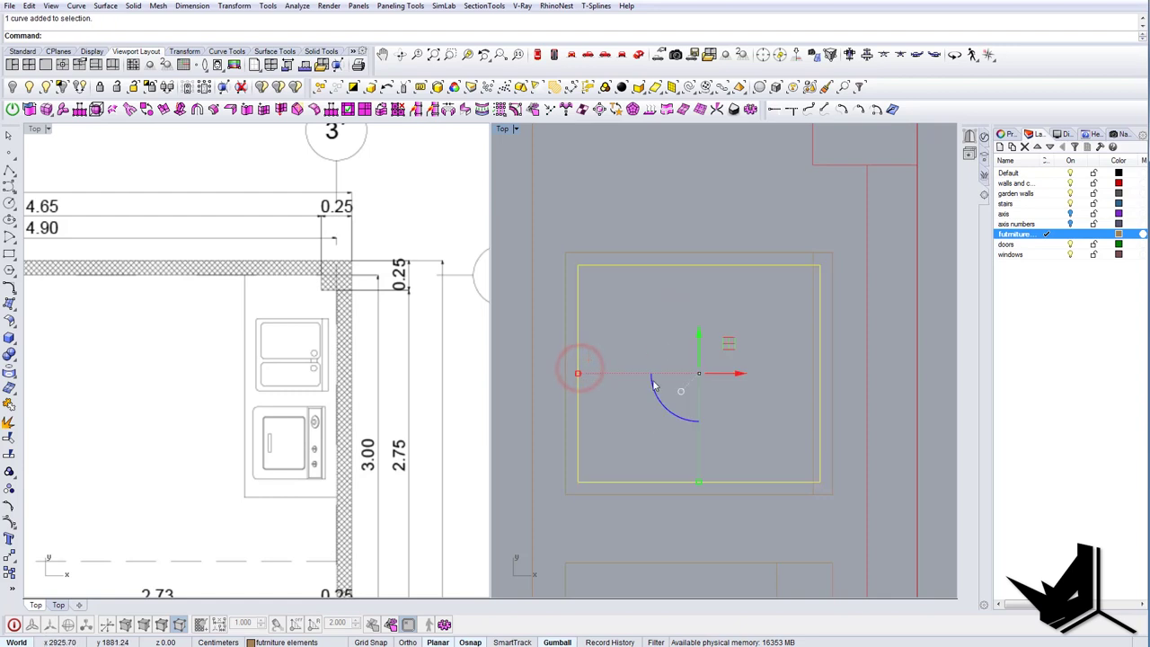
{"action": "right_click_drag", "start_coordinate": [645, 427], "coordinate": [623, 387]}
{"action": "left_click", "coordinate": [639, 395]}
{"action": "left_click", "coordinate": [564, 384]}
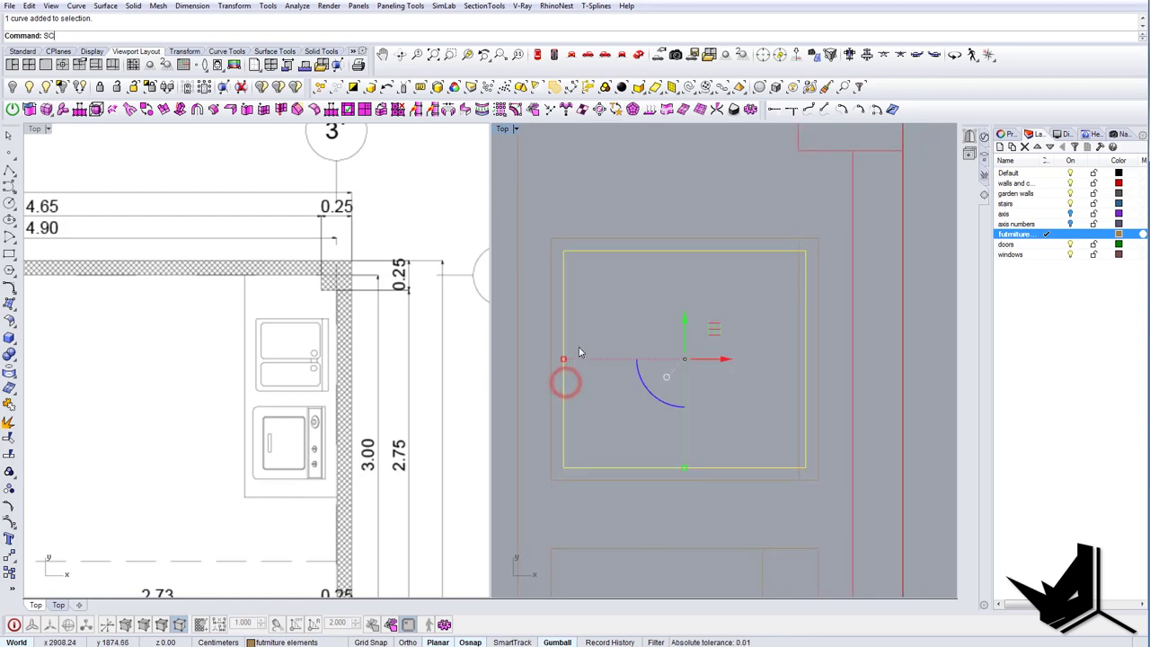
{"action": "key", "text": "Return"}
{"action": "left_click", "coordinate": [563, 252]}
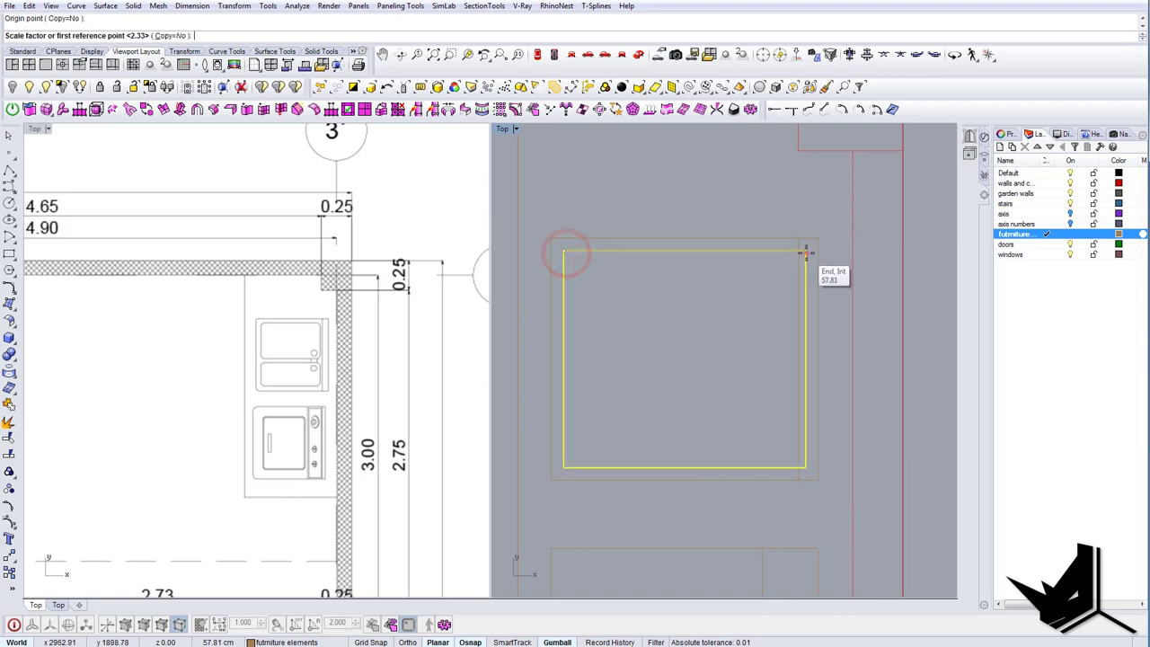
{"action": "left_click", "coordinate": [805, 253]}
{"action": "left_click", "coordinate": [776, 258]}
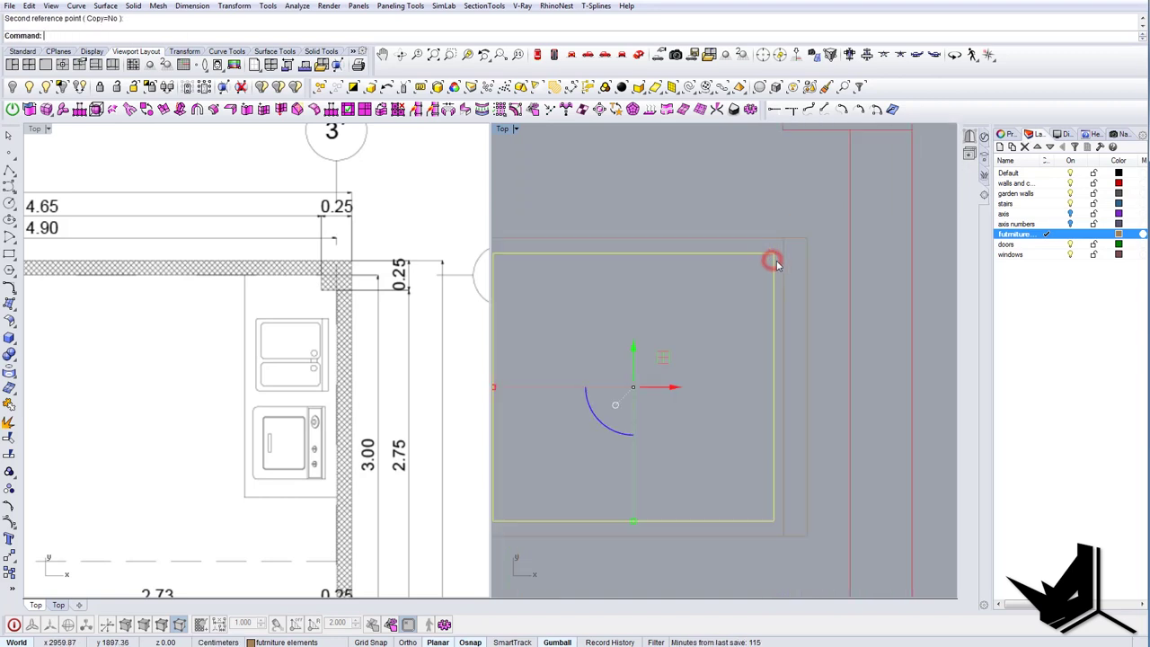
Draw a horizontal line across the inner sink rectangle, slightly below its middle, to divide the two basins.
{"action": "scroll", "coordinate": [775, 261], "scroll_direction": "down", "scroll_amount": 4}
{"action": "right_click_drag", "start_coordinate": [722, 301], "coordinate": [739, 298]}
{"action": "left_click", "coordinate": [683, 337]}
{"action": "right_click_drag", "start_coordinate": [679, 341], "coordinate": [615, 334]}
{"action": "type", "text": "line"}
{"action": "key", "text": "Return"}
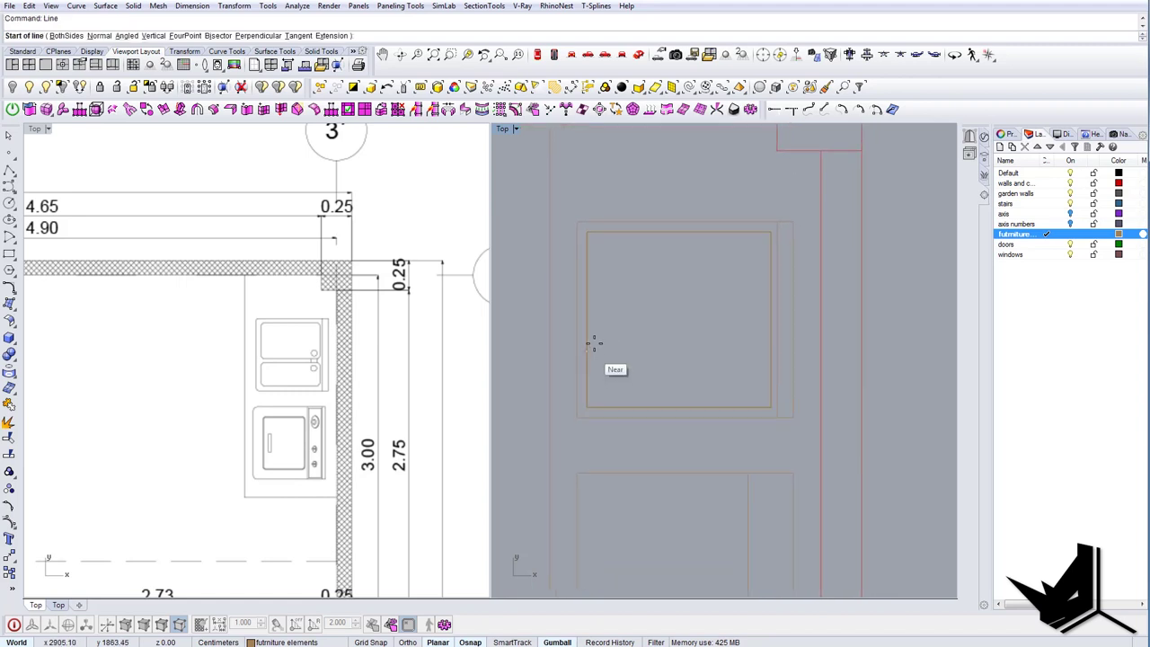
{"action": "left_click", "coordinate": [589, 340]}
{"action": "left_click", "coordinate": [766, 339]}
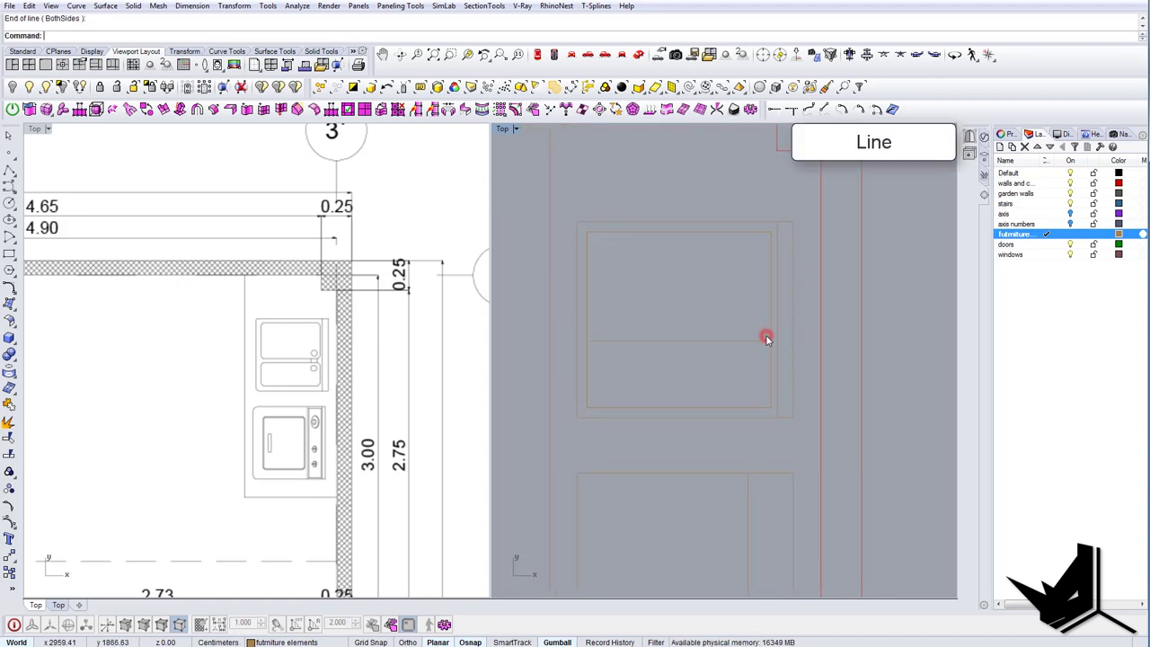
Offset the basin divider line upward by 3 cm and nudge both divider lines slightly down.
{"action": "left_click", "coordinate": [698, 342]}
{"action": "type", "text": "o"}
{"action": "key", "text": "Return"}
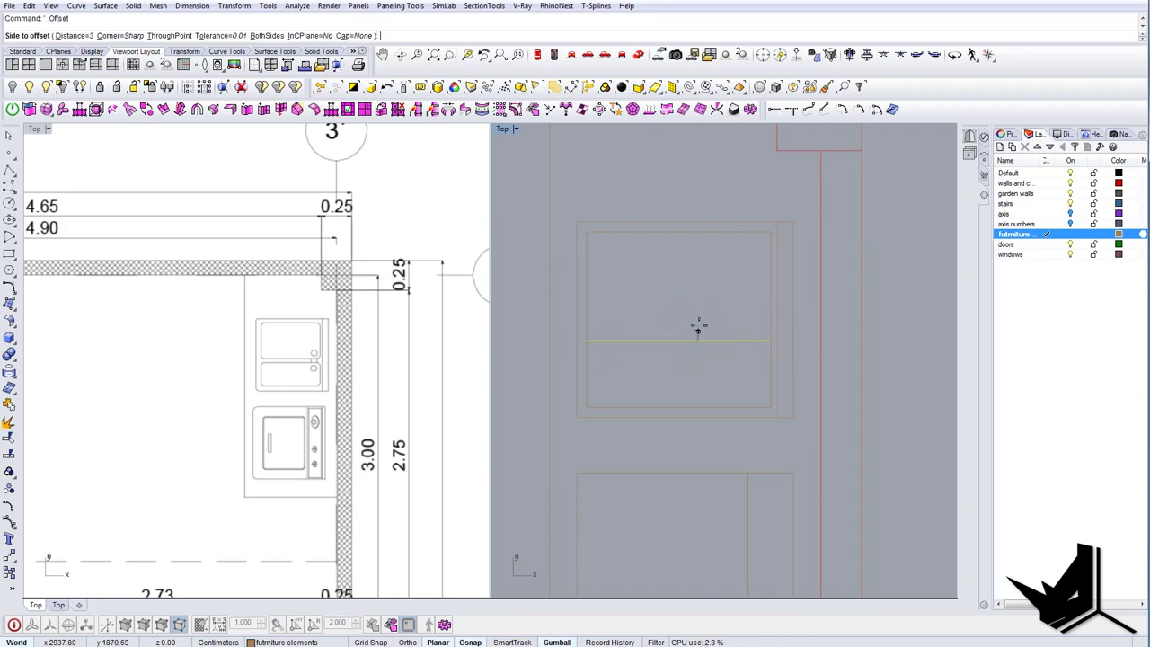
{"action": "left_click", "coordinate": [701, 323]}
{"action": "mouse_move", "coordinate": [697, 302]}
{"action": "left_mouse_down"}
{"action": "mouse_move", "coordinate": [680, 354]}
{"action": "mouse_move", "coordinate": [680, 303]}
{"action": "left_mouse_up"}
{"action": "key", "text": "Escape"}
{"action": "right_click_drag", "start_coordinate": [691, 336], "coordinate": [699, 341]}
{"action": "scroll", "coordinate": [704, 353], "scroll_direction": "up", "scroll_amount": 2}
{"action": "right_click_drag", "start_coordinate": [756, 364], "coordinate": [729, 360]}
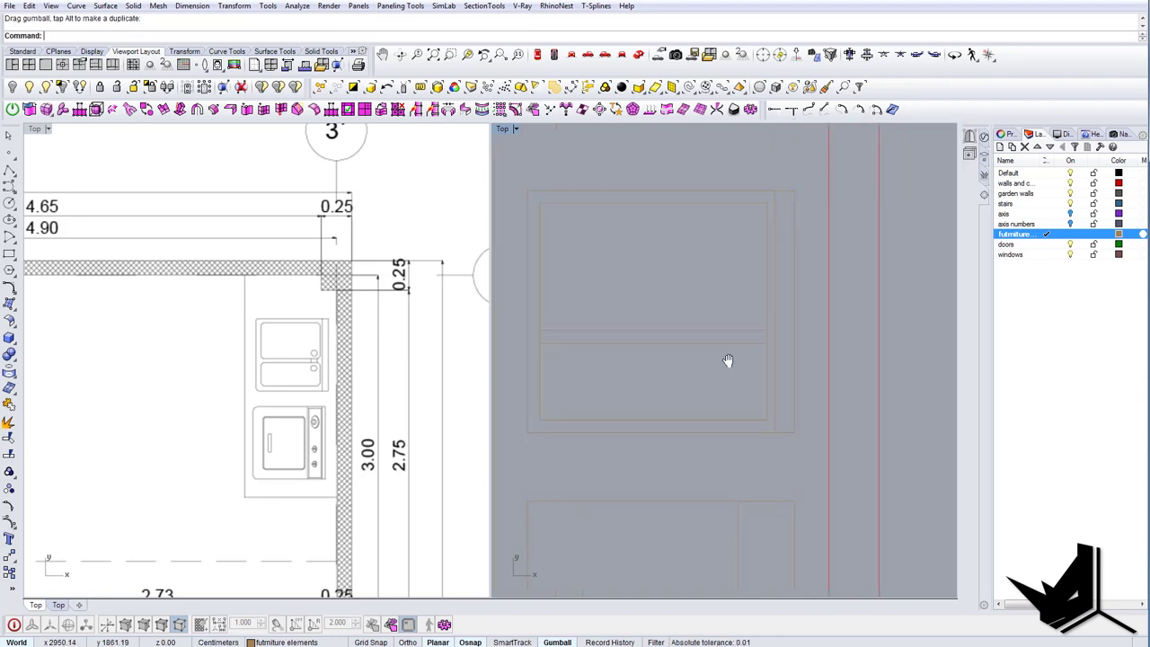
Narrow the inner sink rectangle and both divider lines together with Scale1D from the lower-left corner, widening the gap to the vertical line.
{"action": "left_click", "coordinate": [767, 364]}
{"action": "left_click_drag", "start_coordinate": [730, 312], "coordinate": [713, 357], "text": "shift"}
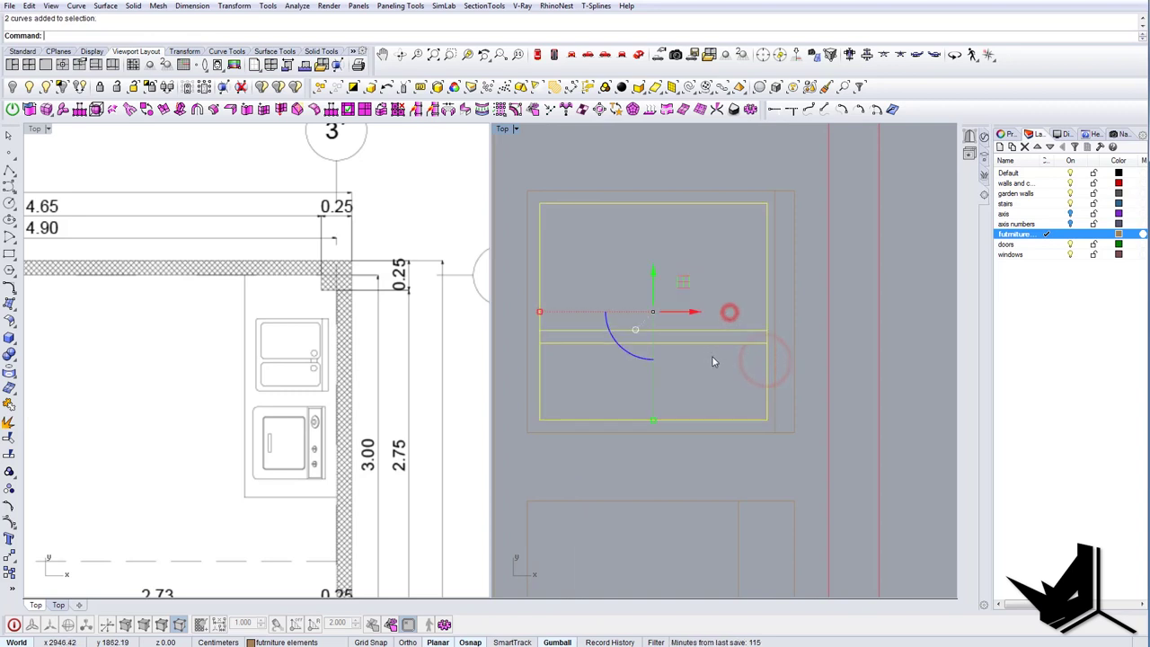
{"action": "type", "text": "s1"}
{"action": "key", "text": "Return"}
{"action": "left_click", "coordinate": [540, 420]}
{"action": "left_click", "coordinate": [767, 420]}
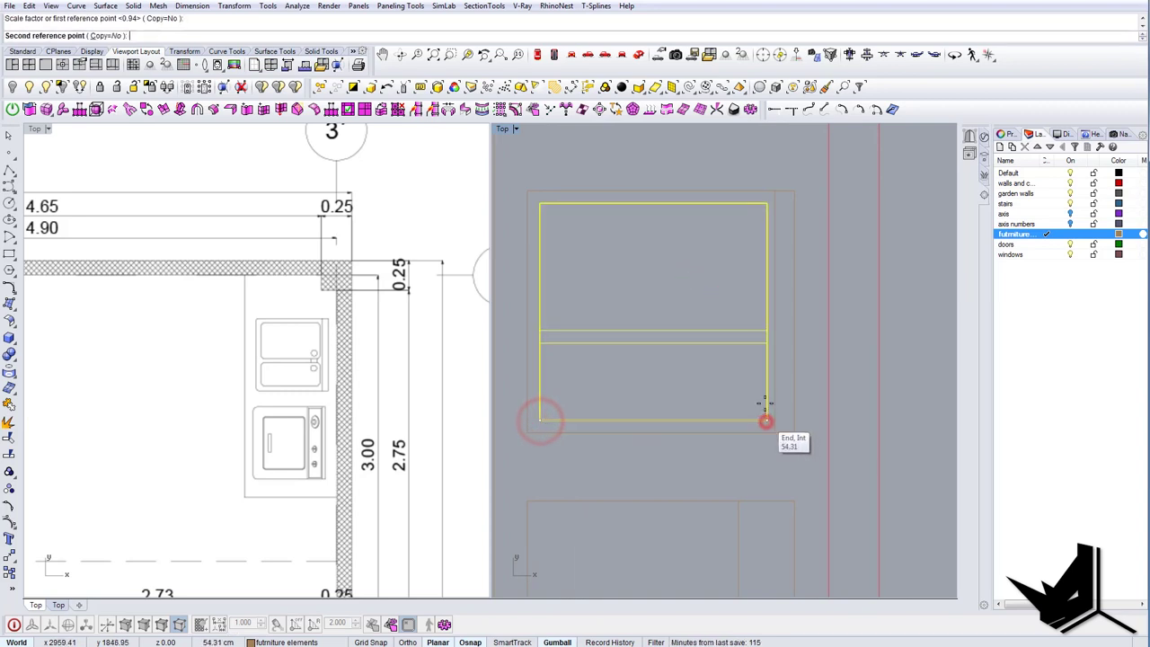
{"action": "scroll", "coordinate": [764, 405], "scroll_direction": "up", "scroll_amount": 4}
{"action": "left_click", "coordinate": [756, 402]}
{"action": "scroll", "coordinate": [758, 402], "scroll_direction": "down", "scroll_amount": 7}
{"action": "left_click", "coordinate": [757, 401]}
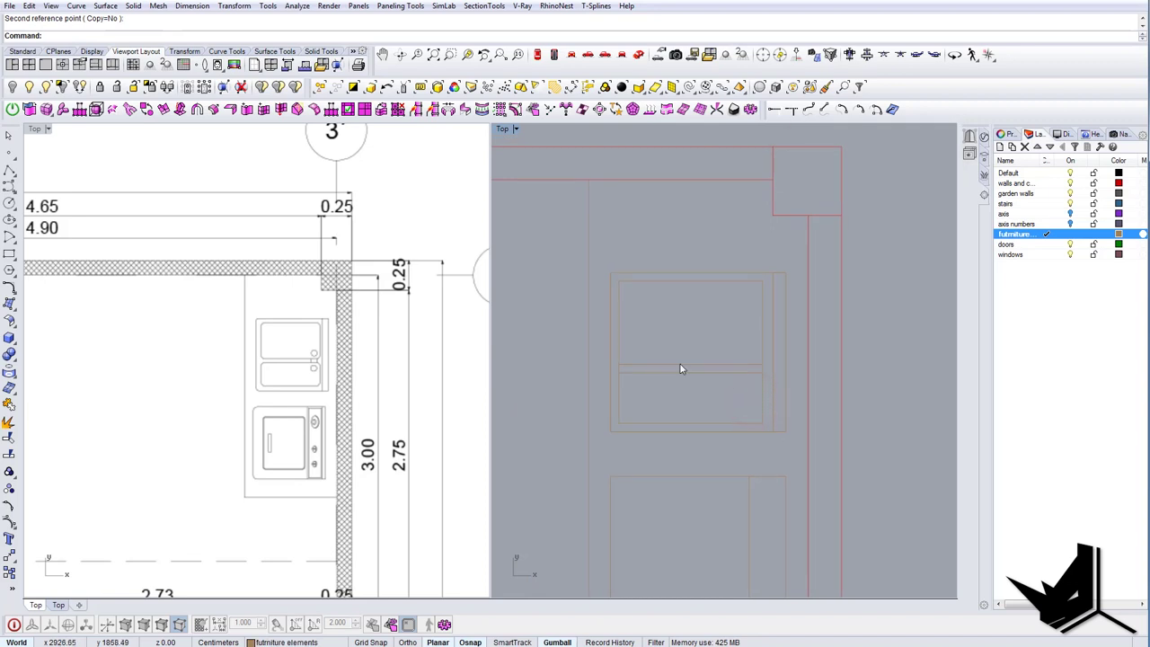
{"action": "scroll", "coordinate": [735, 378], "scroll_direction": "up", "scroll_amount": 5}
{"action": "type", "text": "t"}
{"action": "key", "text": "Return"}
{"action": "scroll", "coordinate": [750, 384], "scroll_direction": "up", "scroll_amount": 2}
{"action": "scroll", "coordinate": [787, 390], "scroll_direction": "down", "scroll_amount": 6}
{"action": "left_click", "coordinate": [787, 390]}
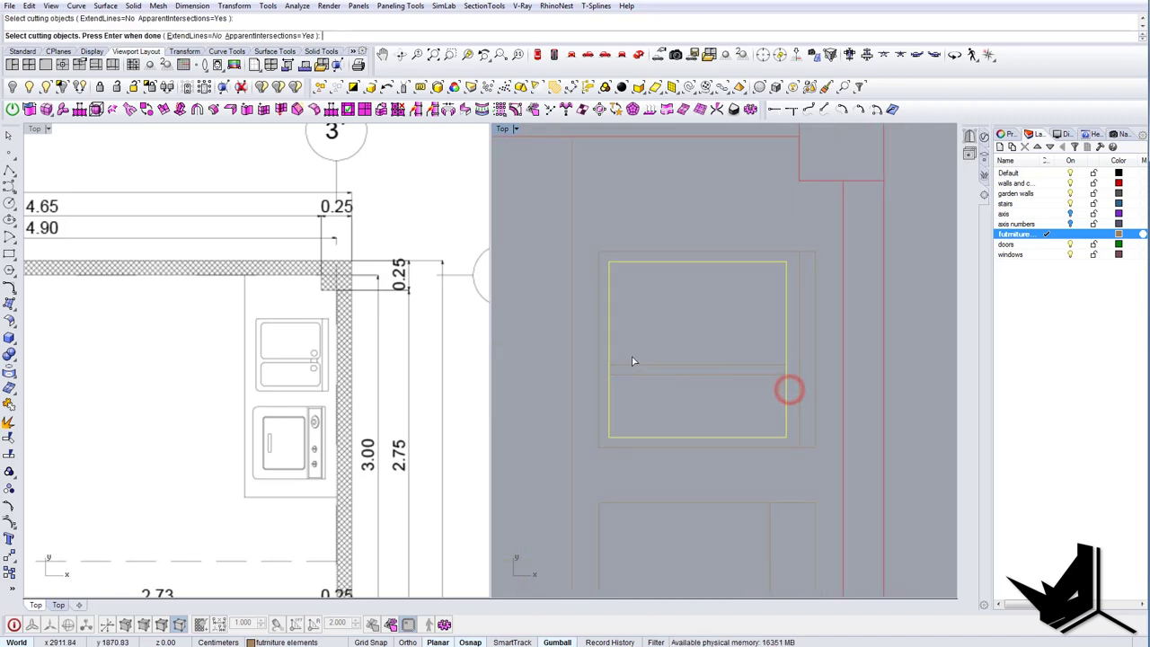
{"action": "key", "text": "Escape"}
Trim away the short left and right edges of the inner sink rectangle between the two divider lines to form two separate basins.
{"action": "type", "text": "t"}
{"action": "key", "text": "Return"}
{"action": "left_click_drag", "start_coordinate": [827, 457], "coordinate": [719, 351]}
{"action": "scroll", "coordinate": [614, 370], "scroll_direction": "up", "scroll_amount": 8}
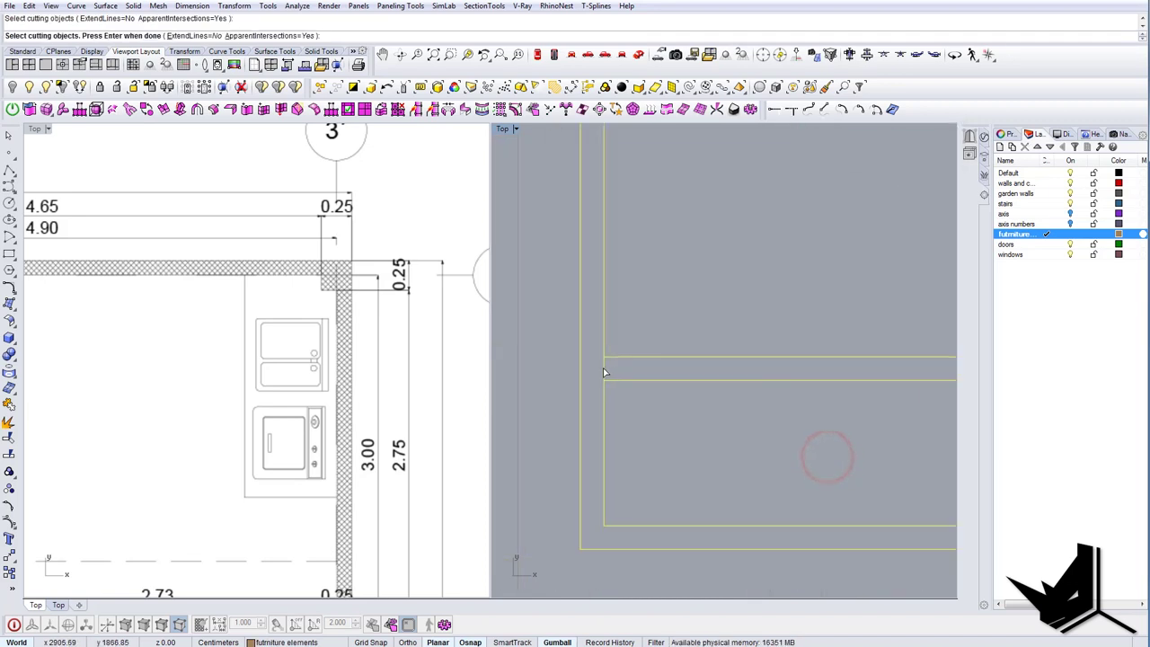
{"action": "key", "text": "Return"}
{"action": "left_click", "coordinate": [604, 367]}
{"action": "scroll", "coordinate": [604, 369], "scroll_direction": "down", "scroll_amount": 6}
{"action": "scroll", "coordinate": [802, 371], "scroll_direction": "up", "scroll_amount": 6}
{"action": "left_click", "coordinate": [842, 369]}
{"action": "scroll", "coordinate": [842, 369], "scroll_direction": "down", "scroll_amount": 8}
{"action": "key", "text": "Return"}
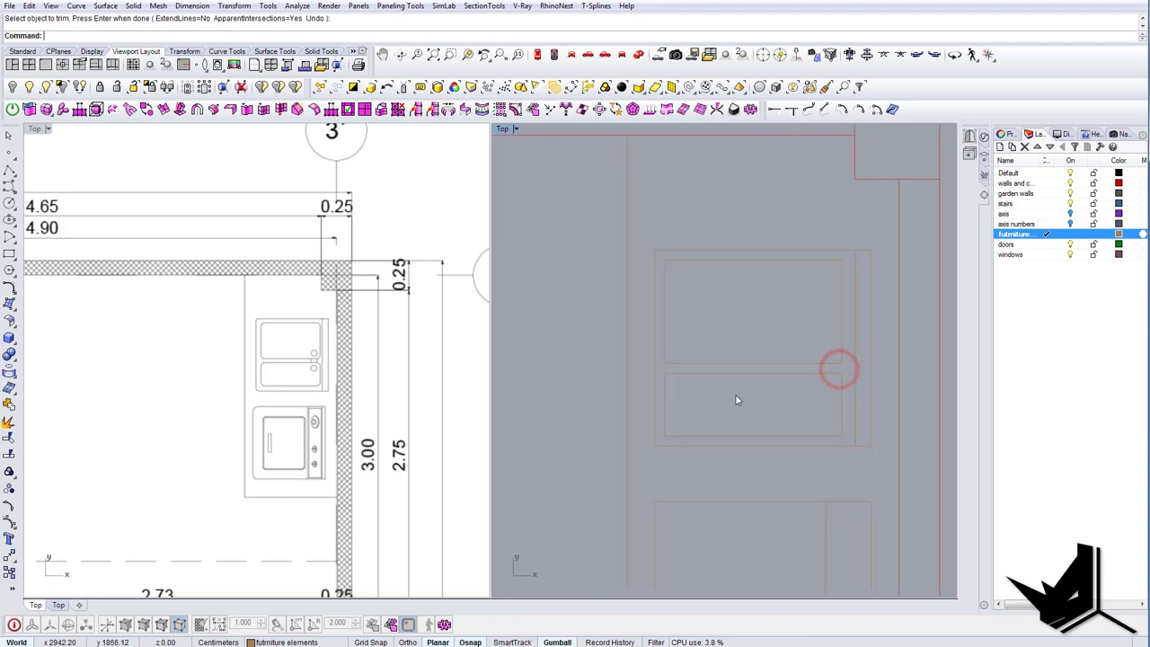
Try to chamfer the lower basin's upper-left corner with chamfer distances of 1.
{"action": "mouse_move", "coordinate": [629, 369]}
{"action": "right_mouse_down"}
{"action": "mouse_move", "coordinate": [622, 351]}
{"action": "mouse_move", "coordinate": [649, 388]}
{"action": "right_mouse_up"}
{"action": "scroll", "coordinate": [273, 378], "scroll_direction": "up", "scroll_amount": 8}
{"action": "scroll", "coordinate": [259, 377], "scroll_direction": "down", "scroll_amount": 6}
{"action": "scroll", "coordinate": [699, 404], "scroll_direction": "up", "scroll_amount": 4}
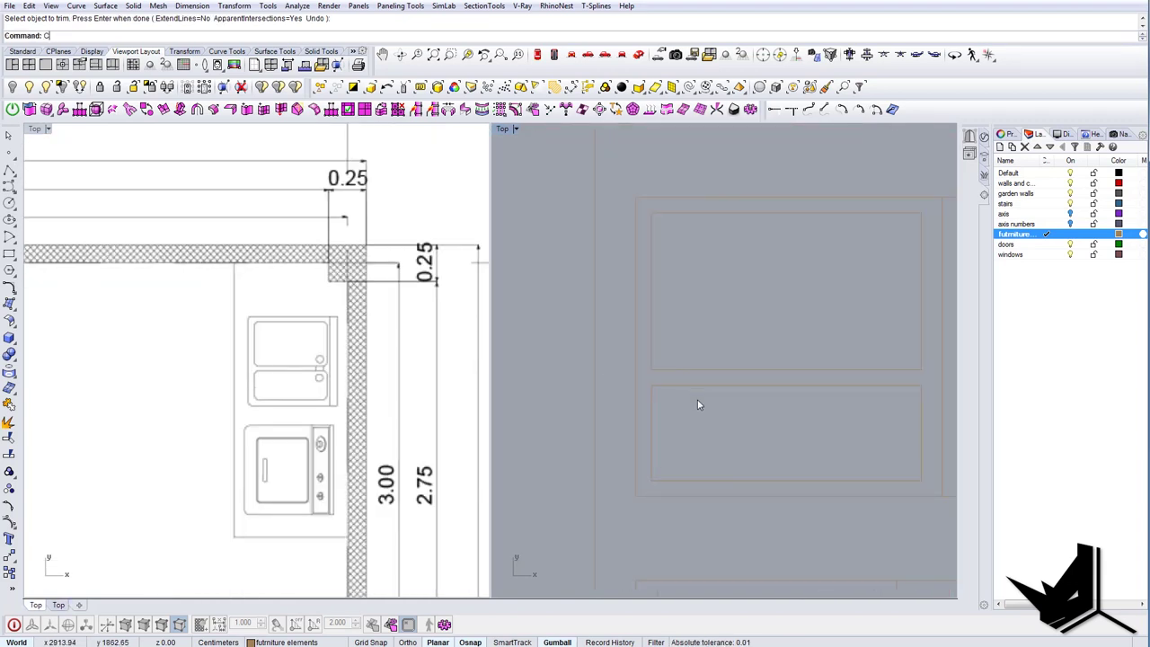
{"action": "key", "text": "Return"}
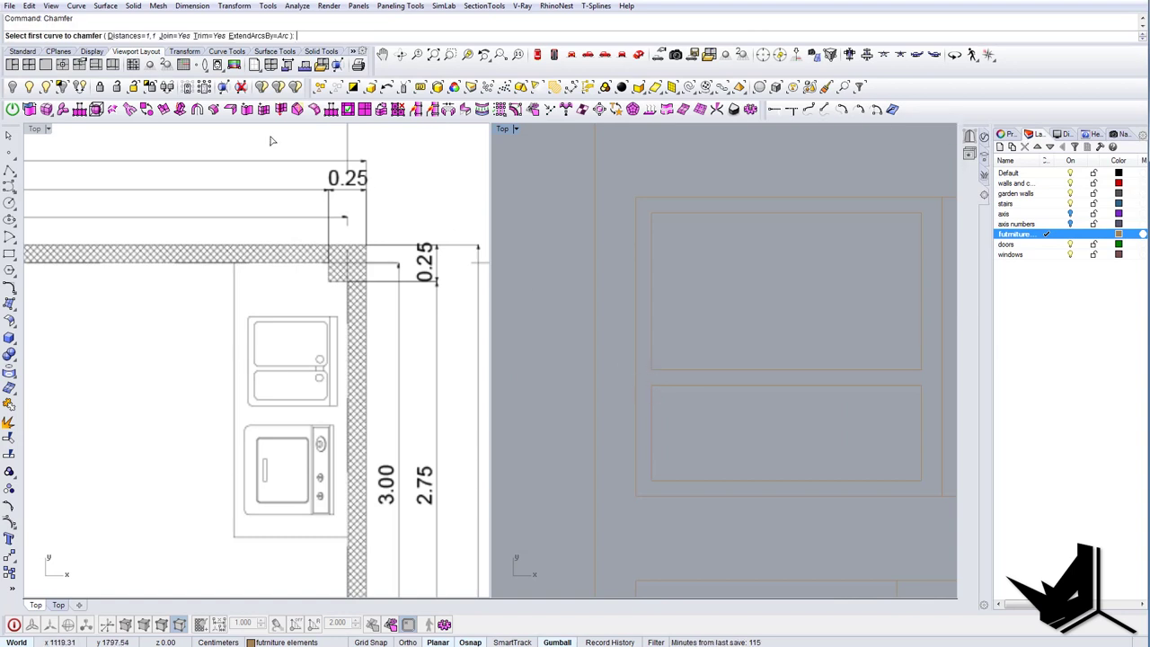
{"action": "left_click", "coordinate": [149, 35]}
{"action": "type", "text": "1"}
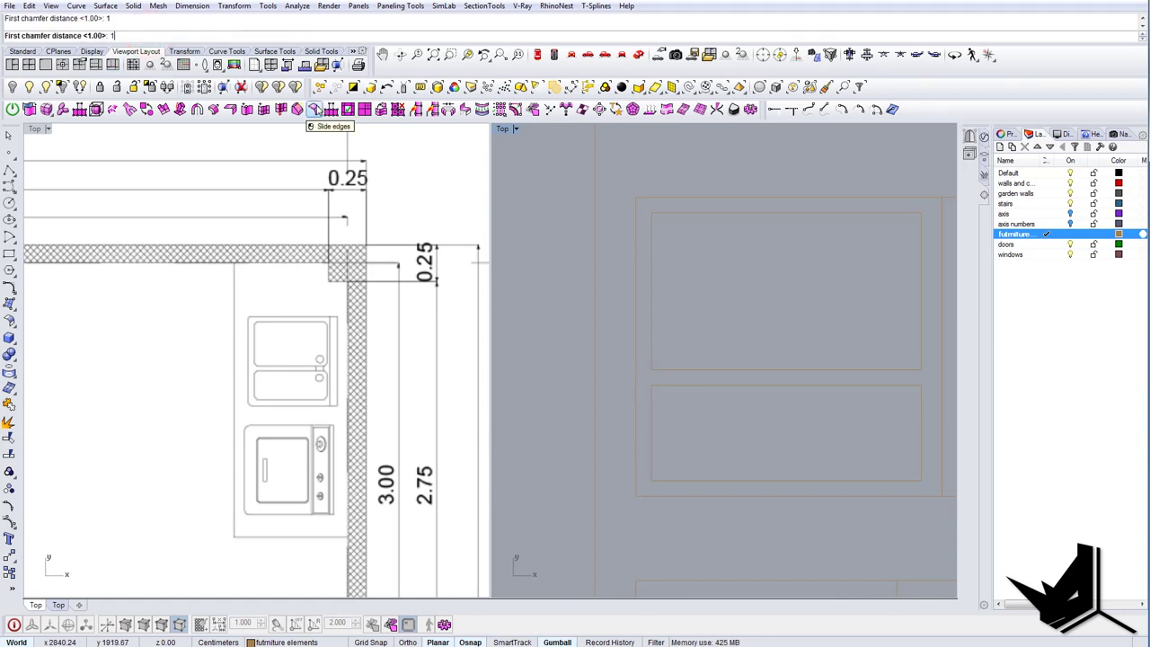
{"action": "key", "text": "Return"}
{"action": "left_click", "coordinate": [659, 386]}
{"action": "left_click", "coordinate": [653, 396]}
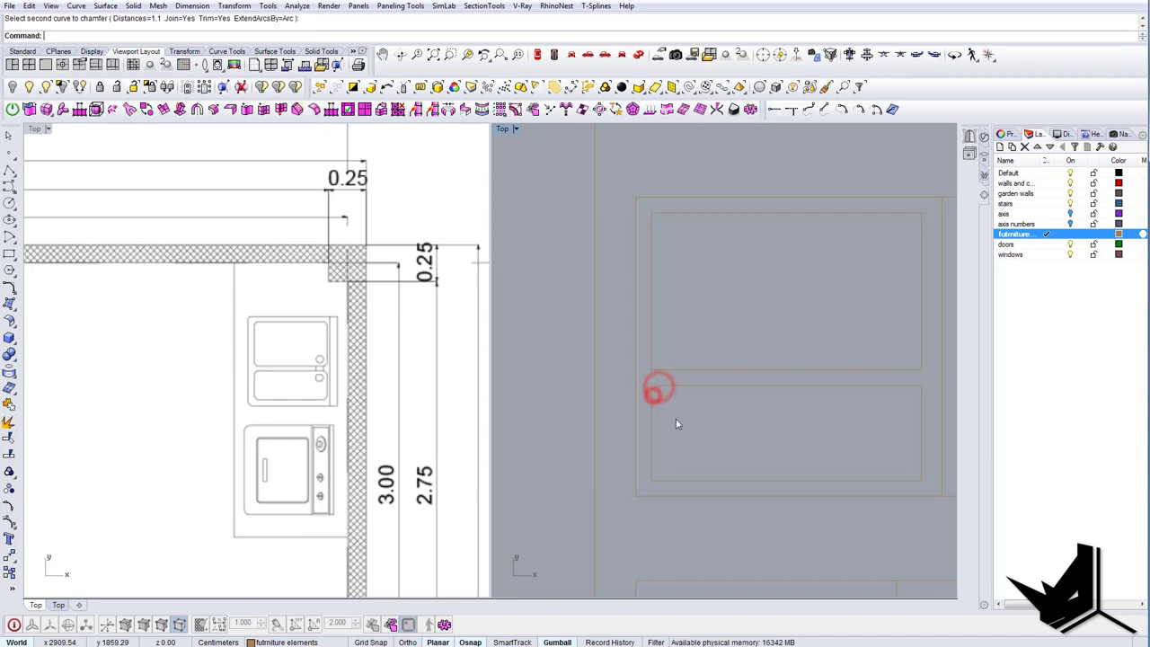
{"action": "key", "text": "ctrl+z"}
{"action": "right_click_drag", "start_coordinate": [710, 422], "coordinate": [700, 420]}
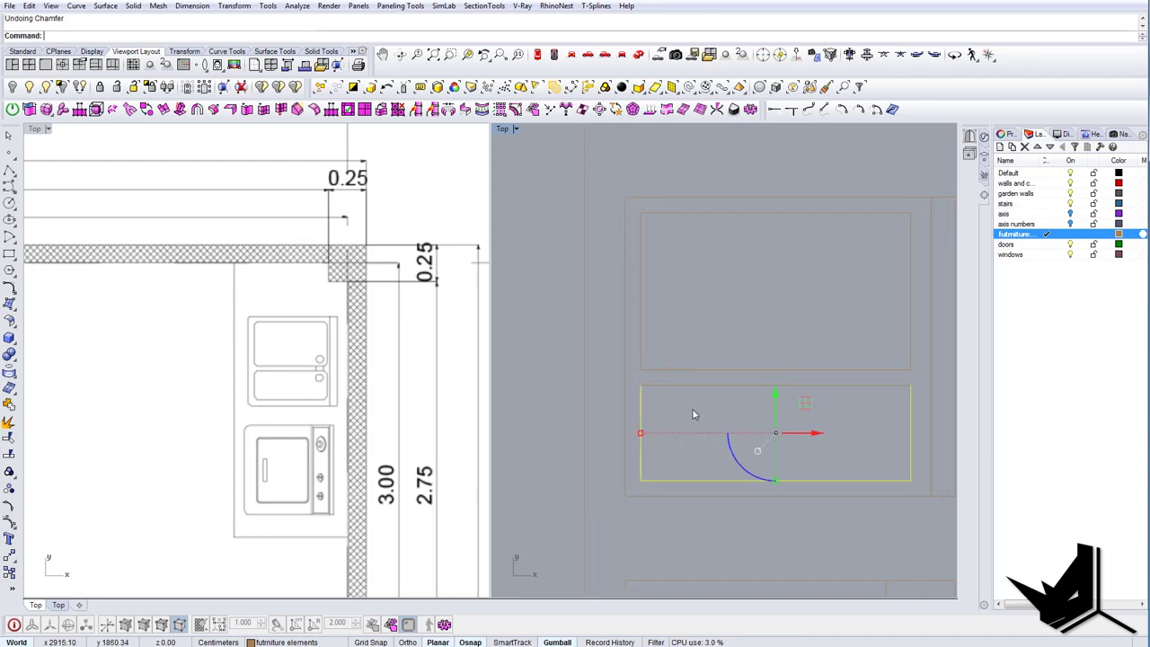
Set both chamfer distances to 2 and chamfer the lower basin's upper-left and lower-left corners.
{"action": "right_click", "coordinate": [691, 411]}
{"action": "left_click", "coordinate": [123, 35]}
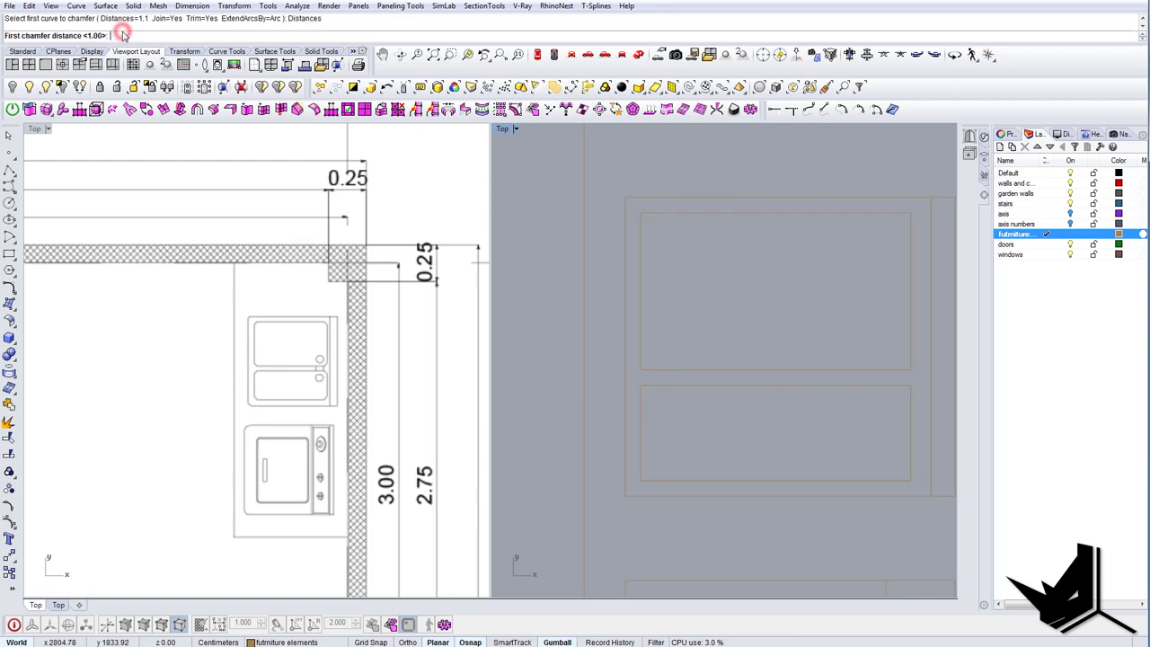
{"action": "type", "text": "2"}
{"action": "key", "text": "Return"}
{"action": "key", "text": "Return"}
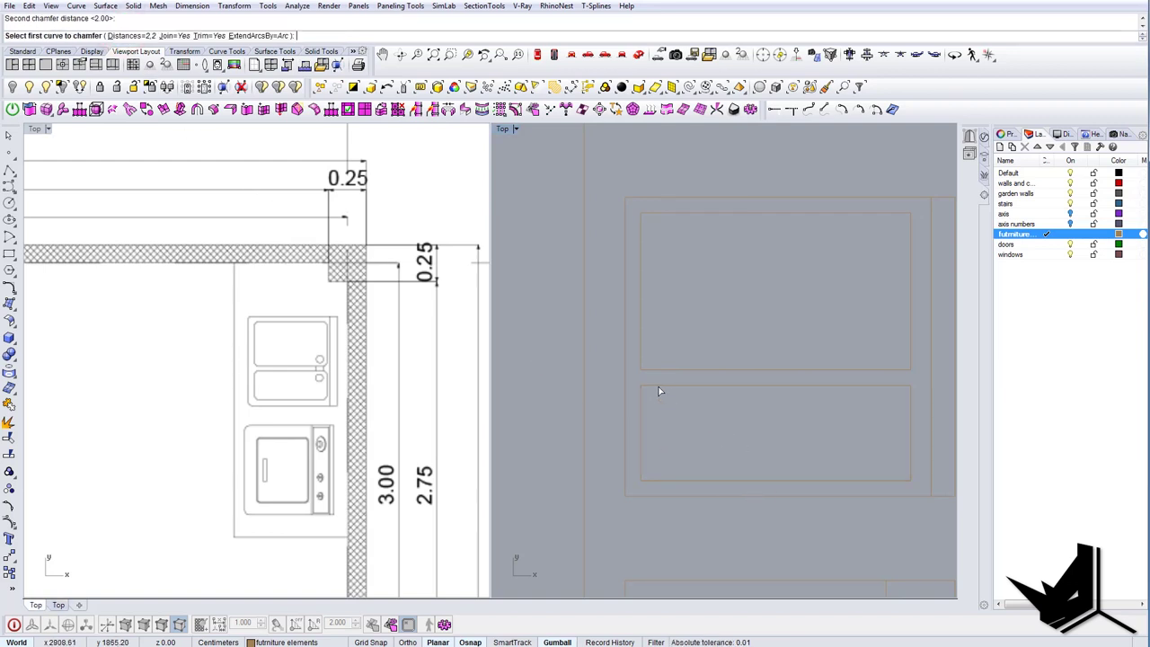
{"action": "left_click", "coordinate": [653, 386]}
{"action": "left_click", "coordinate": [644, 394]}
{"action": "right_click", "coordinate": [639, 447]}
{"action": "left_click", "coordinate": [639, 448]}
{"action": "left_click", "coordinate": [655, 480]}
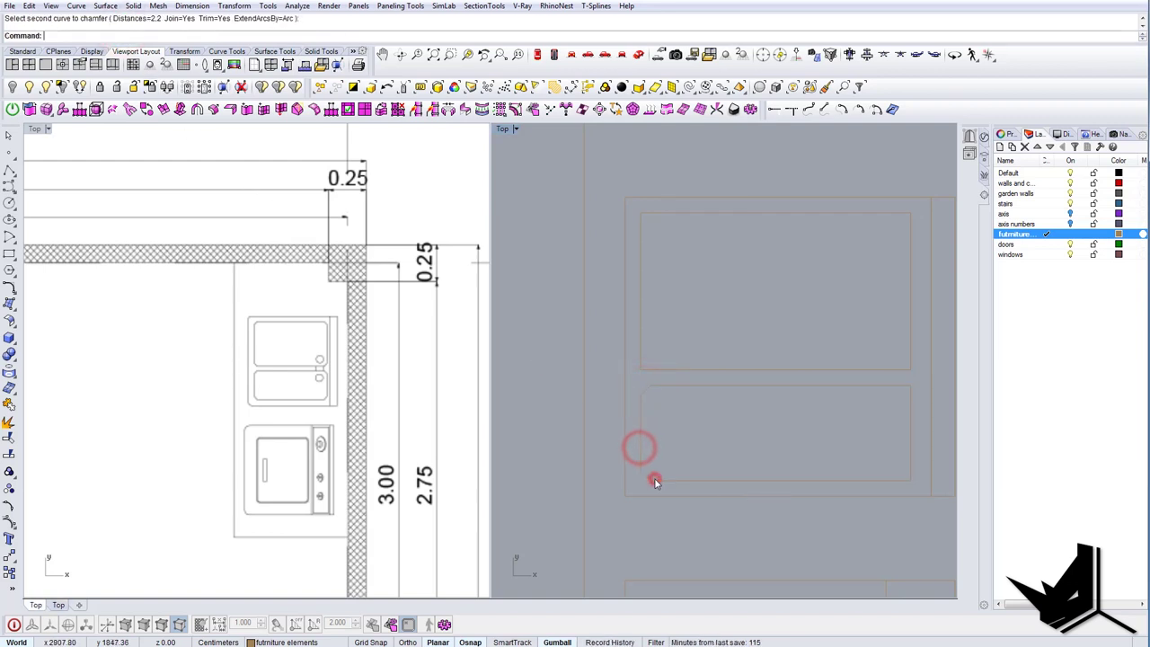
Chamfer the lower basin's lower-right and upper-right corners with the same distances.
{"action": "right_click_drag", "start_coordinate": [293, 364], "coordinate": [282, 368]}
{"action": "right_click_drag", "start_coordinate": [903, 450], "coordinate": [805, 445]}
{"action": "right_click", "coordinate": [800, 471]}
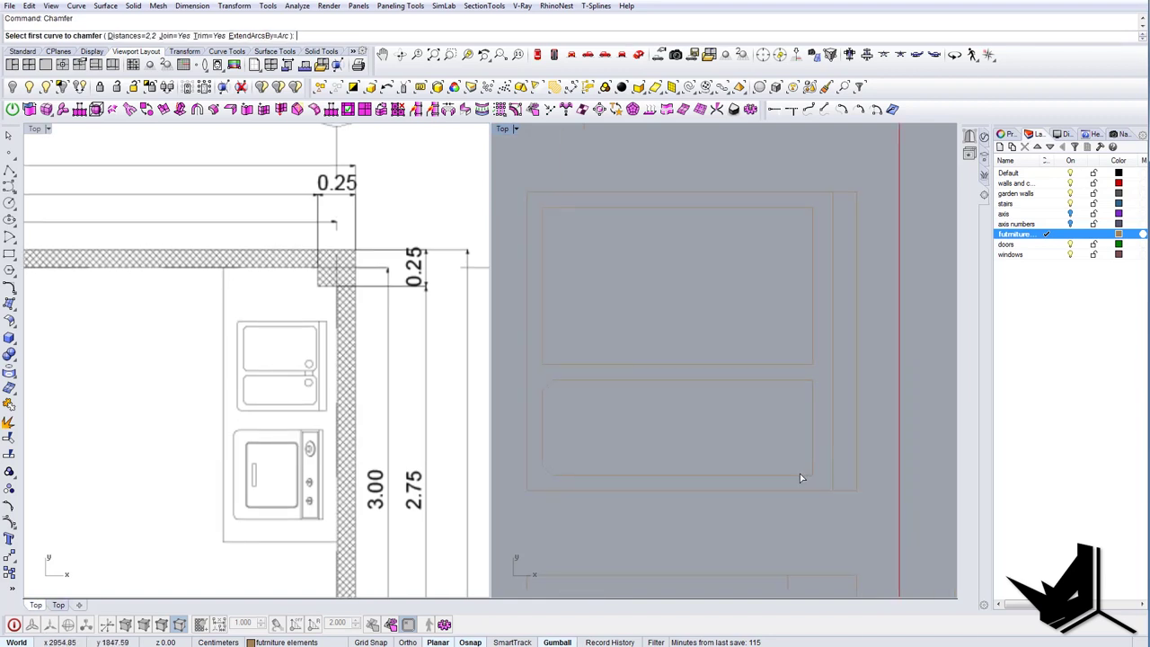
{"action": "left_click", "coordinate": [800, 475]}
{"action": "left_click", "coordinate": [813, 461]}
{"action": "right_click", "coordinate": [814, 440]}
{"action": "left_click", "coordinate": [801, 380]}
{"action": "left_click", "coordinate": [813, 390]}
Chamfer the upper basin's lower-right and upper-right corners with the same distances.
{"action": "right_click", "coordinate": [811, 377]}
{"action": "left_click", "coordinate": [801, 363]}
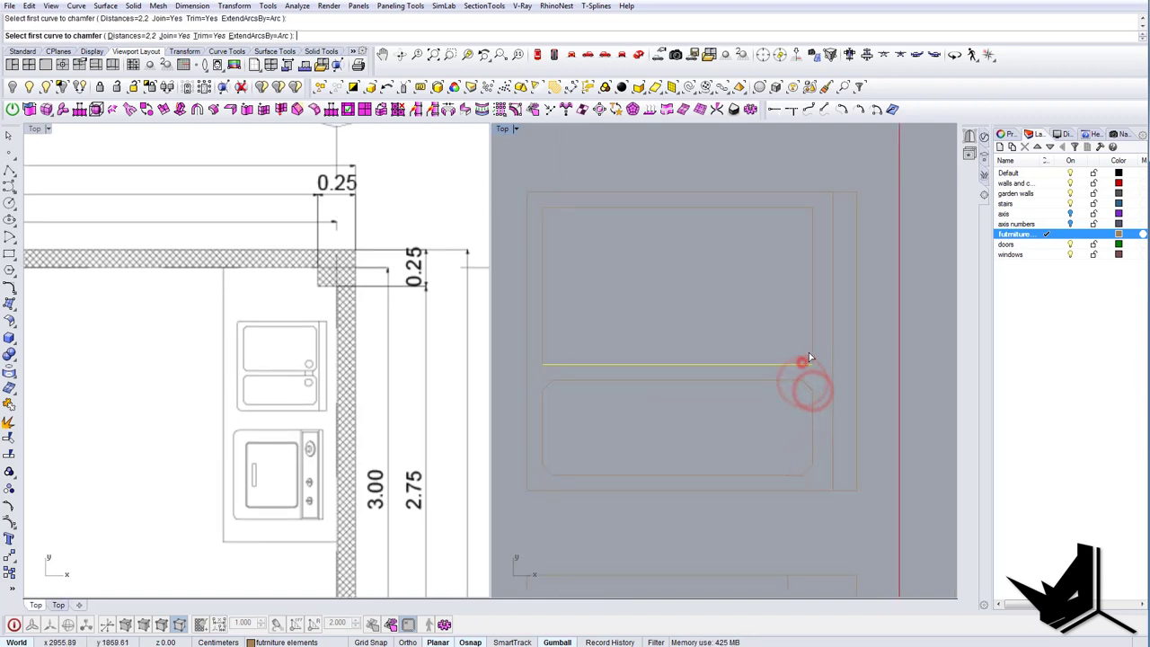
{"action": "left_click", "coordinate": [810, 352]}
{"action": "right_click_drag", "start_coordinate": [800, 244], "coordinate": [812, 291]}
{"action": "right_click", "coordinate": [814, 285]}
{"action": "left_click", "coordinate": [824, 267]}
{"action": "left_click", "coordinate": [809, 252]}
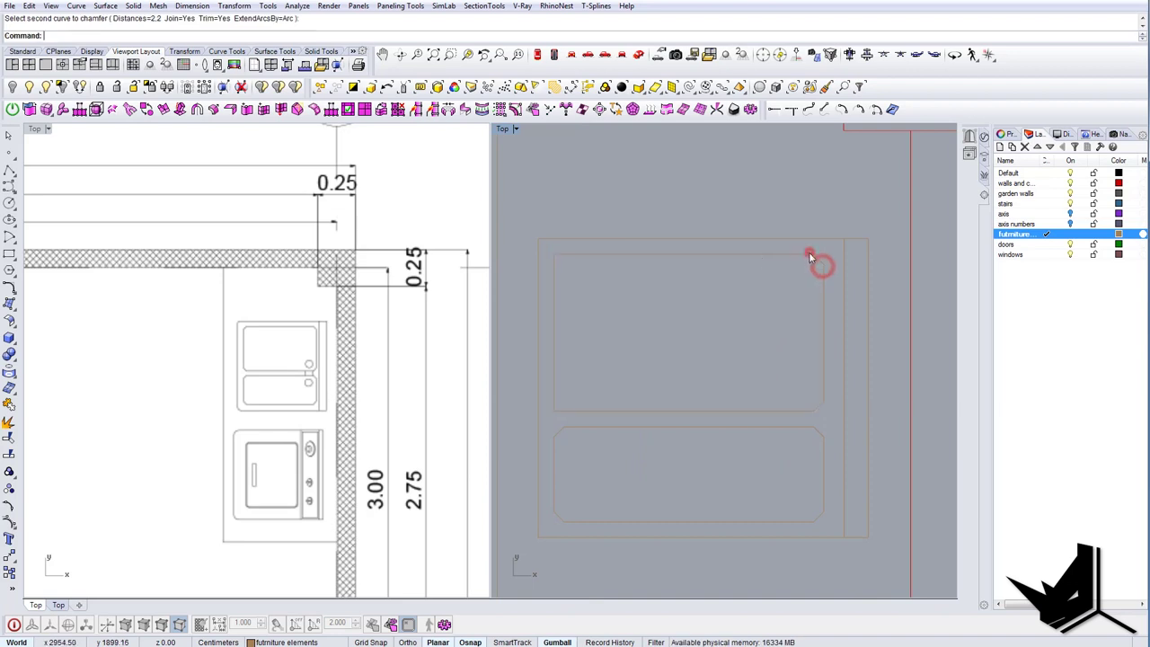
Chamfer the upper basin's upper-left and lower-left corners with the same distances.
{"action": "right_click", "coordinate": [805, 253]}
{"action": "left_click", "coordinate": [564, 256]}
{"action": "left_click", "coordinate": [555, 265]}
{"action": "right_click", "coordinate": [559, 399]}
{"action": "left_click", "coordinate": [556, 400]}
{"action": "left_click", "coordinate": [569, 411]}
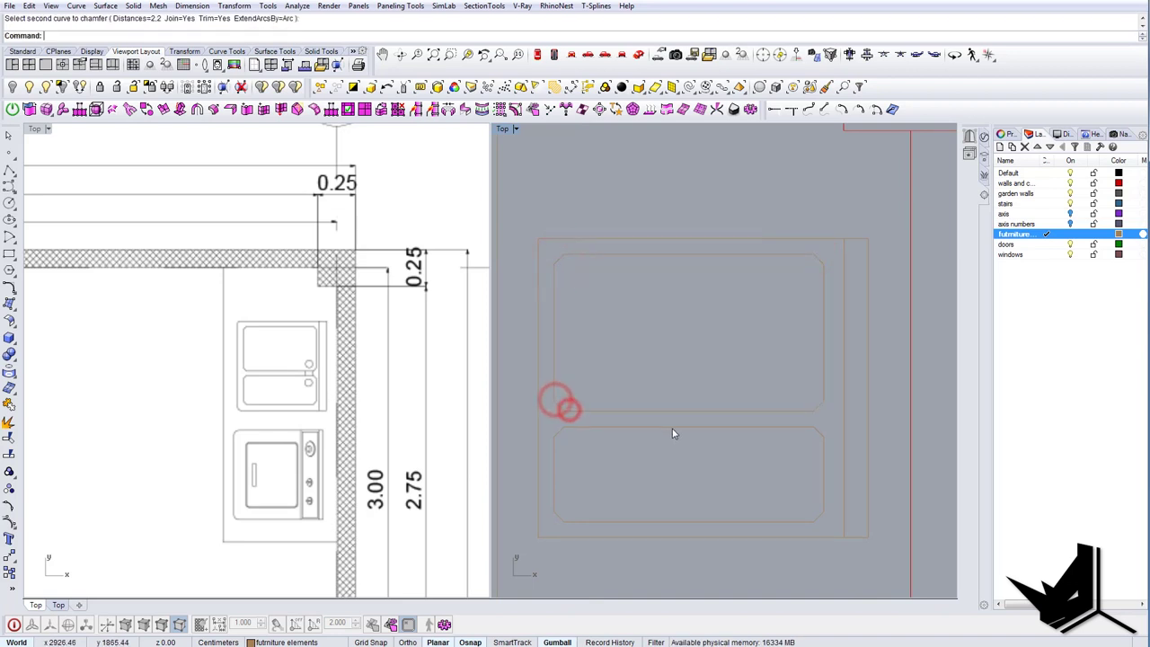
Draw a small rectangle bridging the gap between the two basins near their right end and shift it slightly left.
{"action": "scroll", "coordinate": [672, 430], "scroll_direction": "down", "scroll_amount": 4}
{"action": "scroll", "coordinate": [303, 391], "scroll_direction": "up", "scroll_amount": 3}
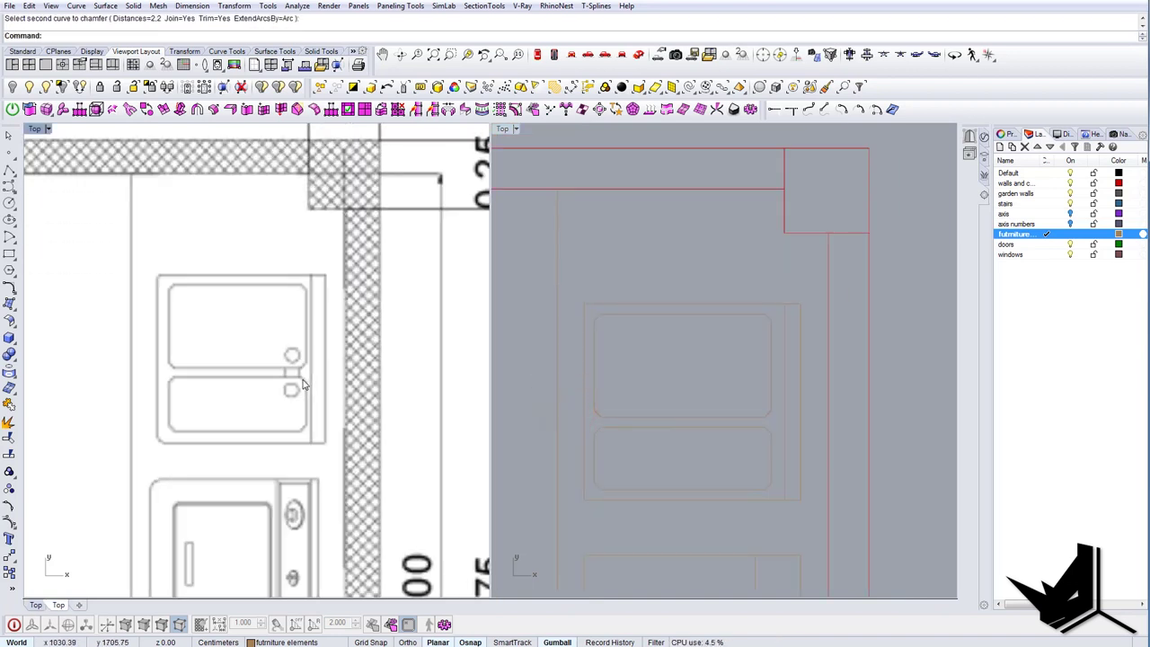
{"action": "scroll", "coordinate": [710, 428], "scroll_direction": "up", "scroll_amount": 3}
{"action": "key", "text": "Return"}
{"action": "left_click", "coordinate": [700, 409]}
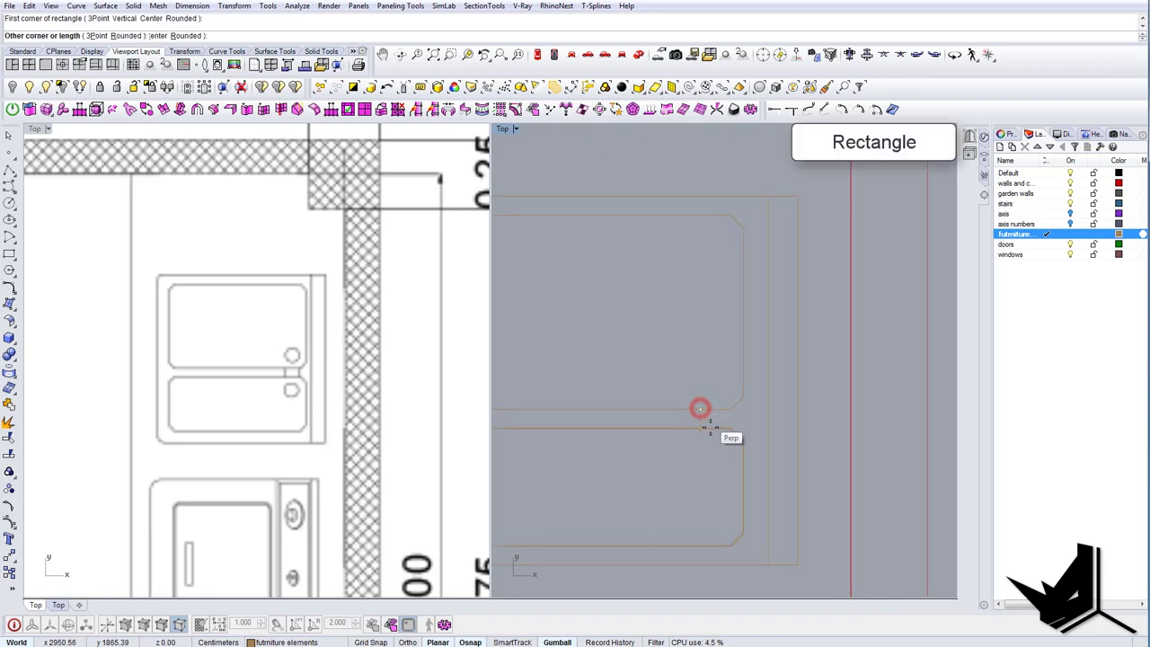
{"action": "left_click", "coordinate": [722, 429]}
{"action": "left_click", "coordinate": [701, 420]}
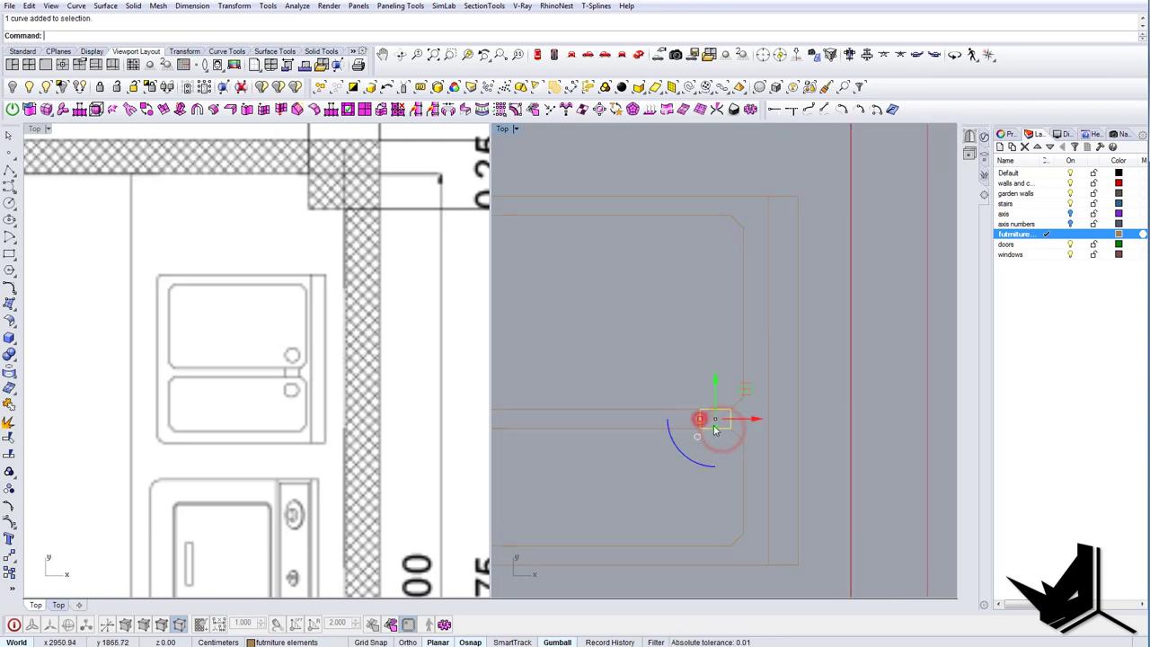
{"action": "left_click_drag", "start_coordinate": [749, 420], "coordinate": [729, 425]}
{"action": "left_click", "coordinate": [703, 444]}
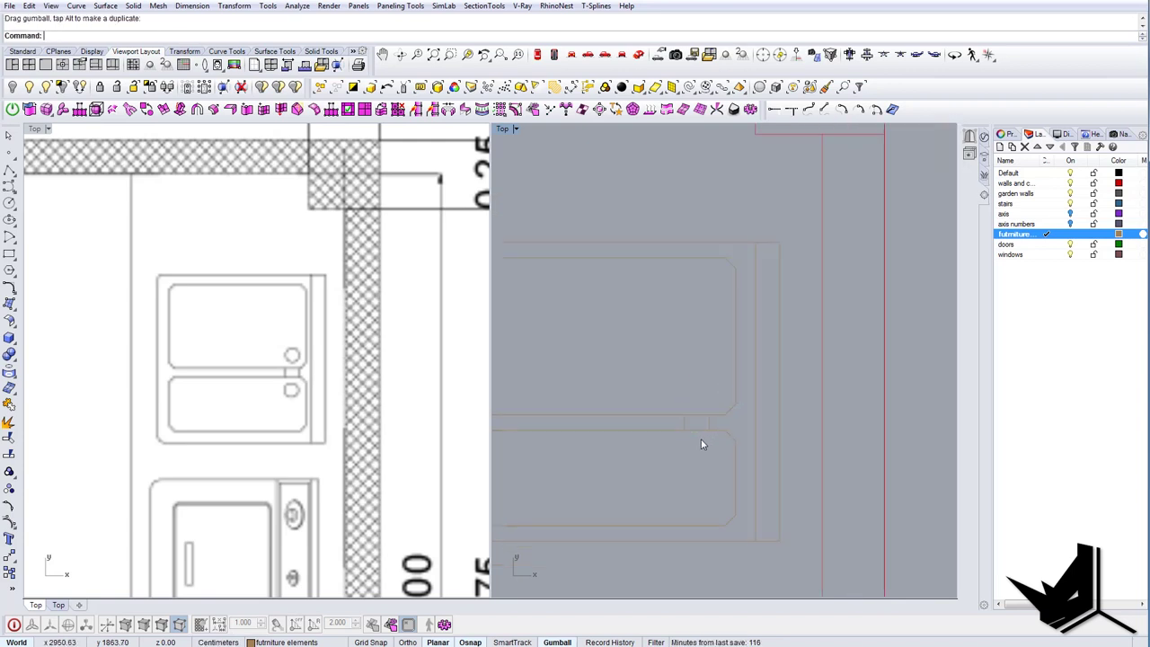
Draw a drain circle with a radius of about 2.2 cm in the lower basin, just below the small rectangle.
{"action": "type", "text": "Co"}
{"action": "key", "text": "Escape"}
{"action": "key", "text": "Escape"}
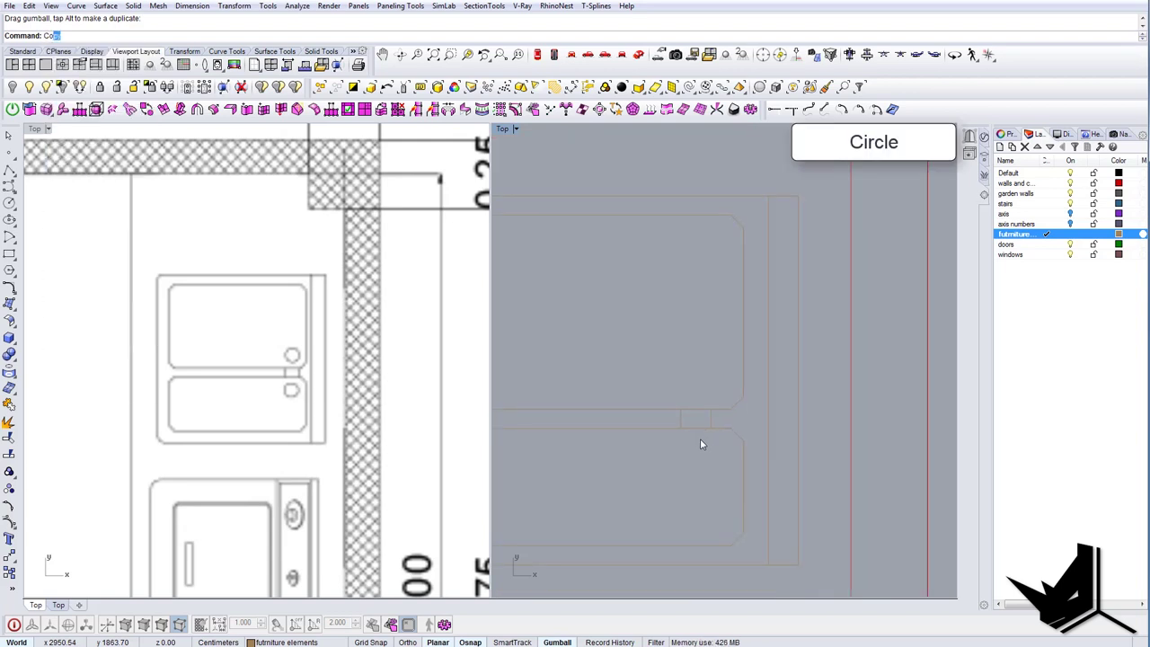
{"action": "right_click_drag", "start_coordinate": [685, 442], "coordinate": [675, 442]}
{"action": "type", "text": "Circle"}
{"action": "key", "text": "Return"}
{"action": "scroll", "coordinate": [685, 442], "scroll_direction": "up", "scroll_amount": 4}
{"action": "left_click", "coordinate": [688, 455]}
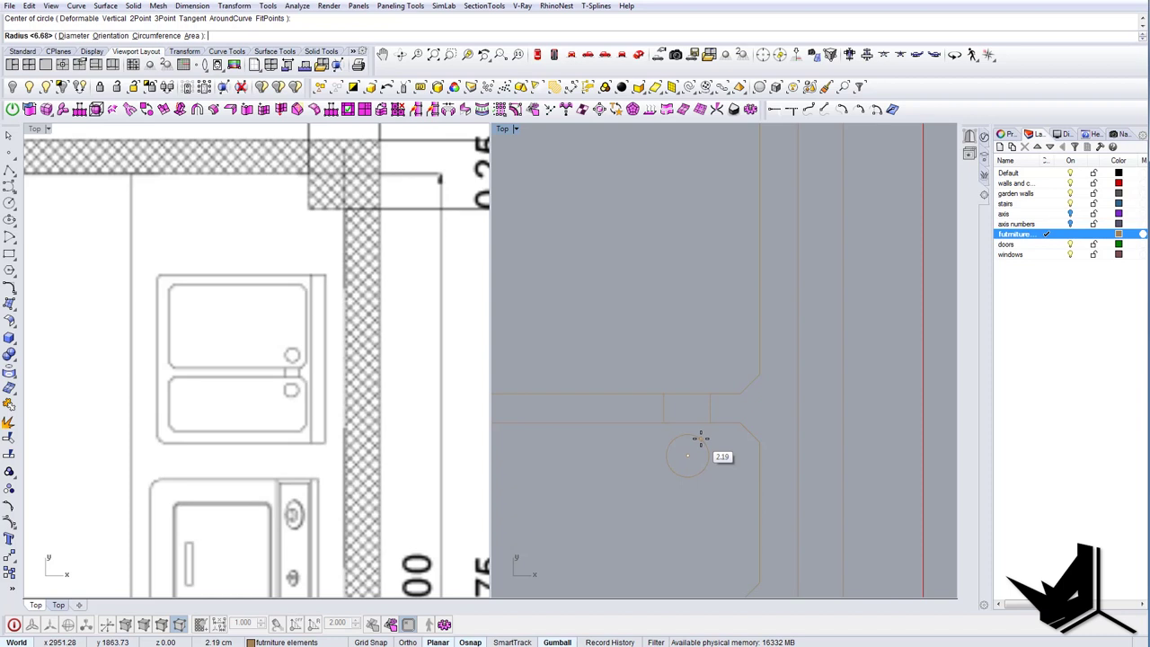
{"action": "left_click", "coordinate": [702, 439]}
Move the drain circle sideways to centre it below the small rectangle.
{"action": "left_click_drag", "start_coordinate": [720, 452], "coordinate": [698, 455]}
{"action": "right_click_drag", "start_coordinate": [696, 454], "coordinate": [678, 460]}
{"action": "type", "text": "M"}
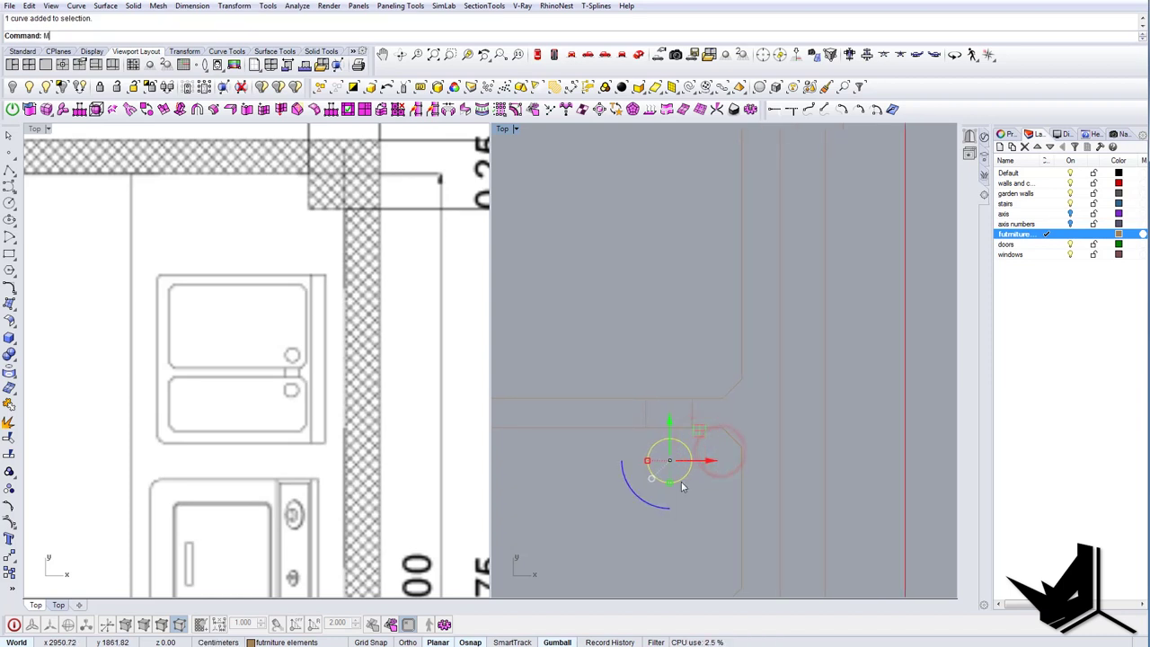
{"action": "key", "text": "Return"}
{"action": "left_click", "coordinate": [666, 486]}
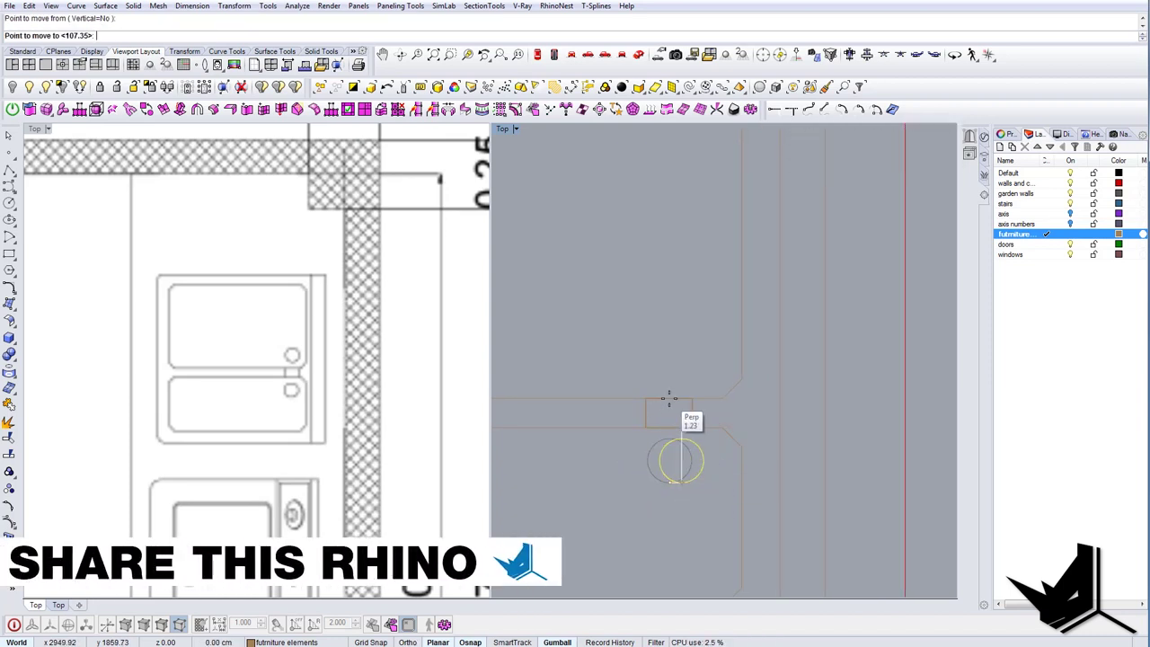
Mirror the drain circle into the upper basin across the small rectangle's horizontal midline.
{"action": "type", "text": "Mi"}
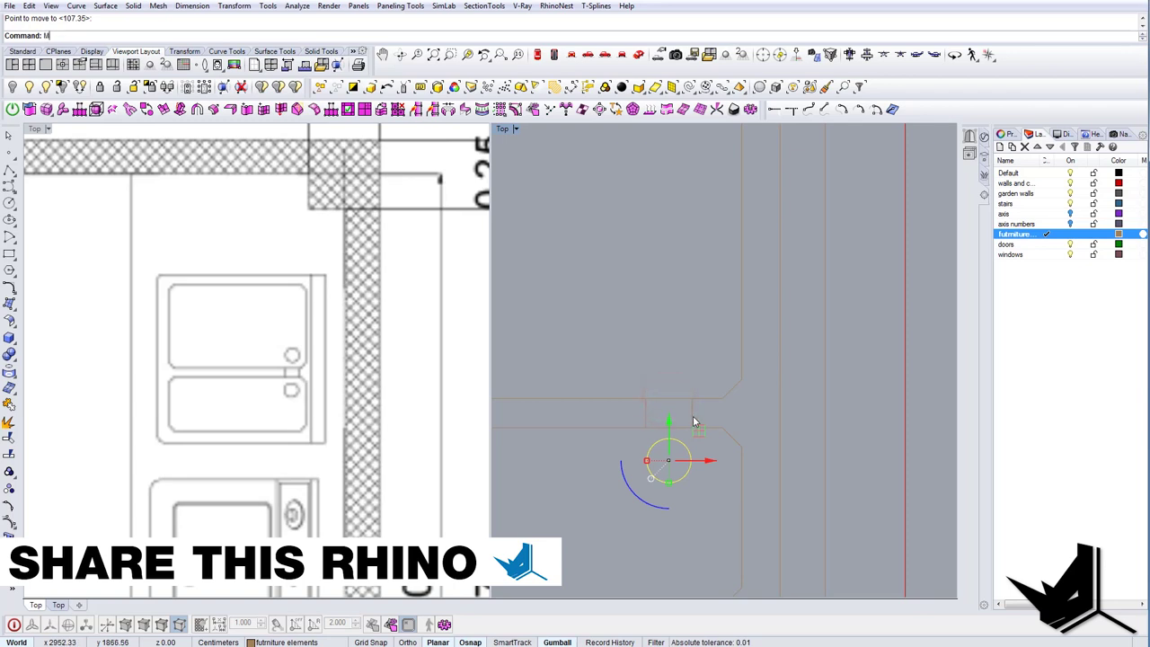
{"action": "key", "text": "Return"}
{"action": "left_click", "coordinate": [694, 413]}
{"action": "left_click", "coordinate": [725, 414]}
{"action": "scroll", "coordinate": [725, 414], "scroll_direction": "down", "scroll_amount": 6}
{"action": "scroll", "coordinate": [725, 415], "scroll_direction": "down", "scroll_amount": 4}
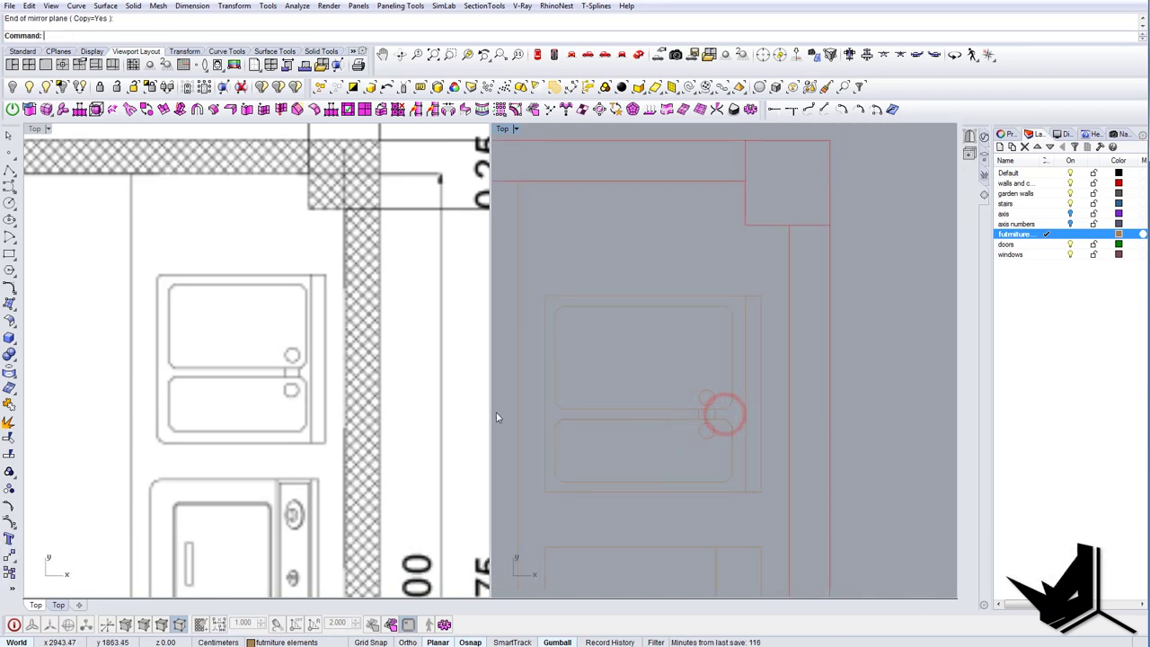
Group all curves of the finished sink, including its outline, basins, drain circles and connecting rectangle.
{"action": "scroll", "coordinate": [261, 386], "scroll_direction": "down", "scroll_amount": 8}
{"action": "right_click_drag", "start_coordinate": [686, 404], "coordinate": [684, 388]}
{"action": "right_click_drag", "start_coordinate": [215, 353], "coordinate": [212, 346]}
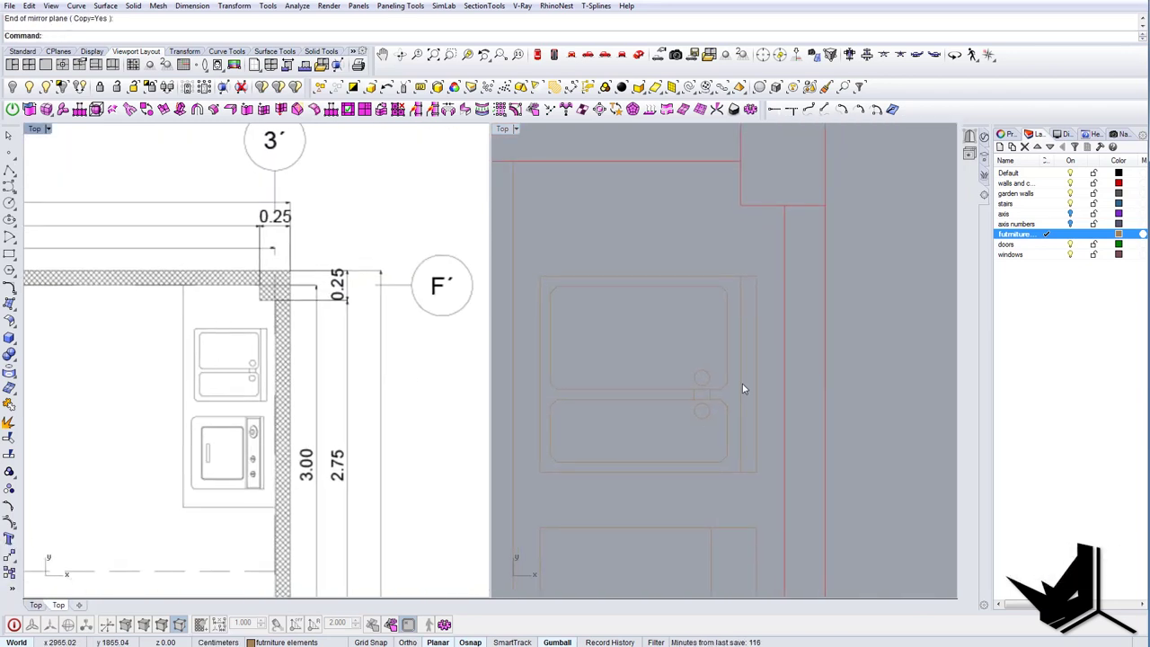
{"action": "right_click_drag", "start_coordinate": [743, 384], "coordinate": [744, 321]}
{"action": "left_click_drag", "start_coordinate": [529, 200], "coordinate": [771, 430]}
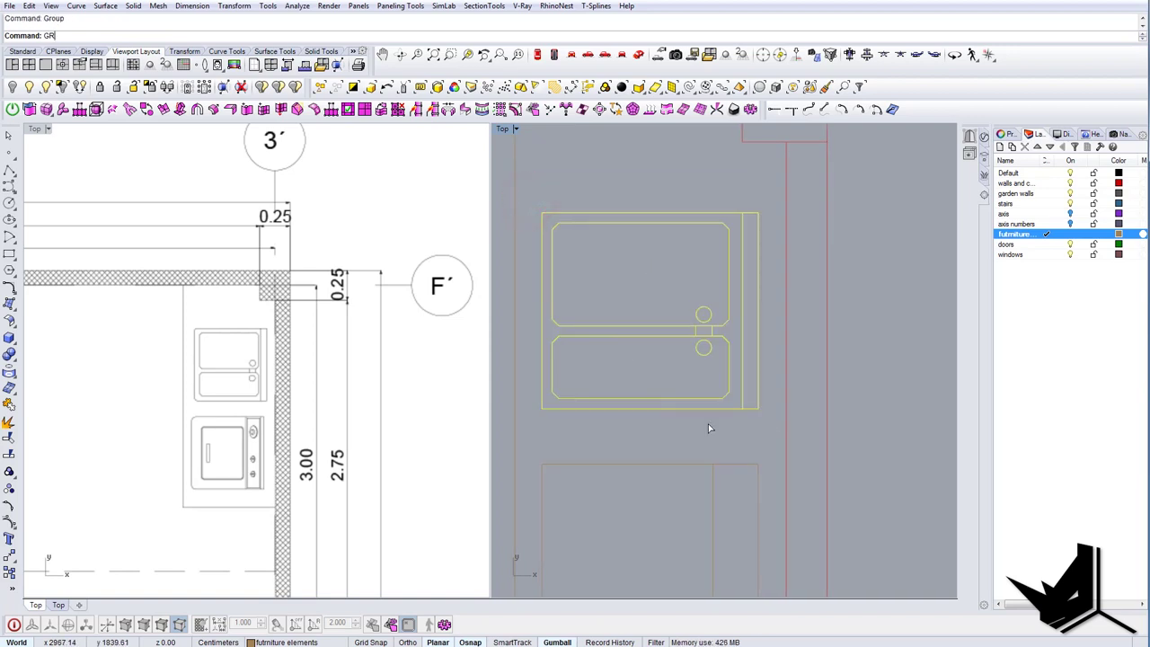
{"action": "key", "text": "ctrl+g"}
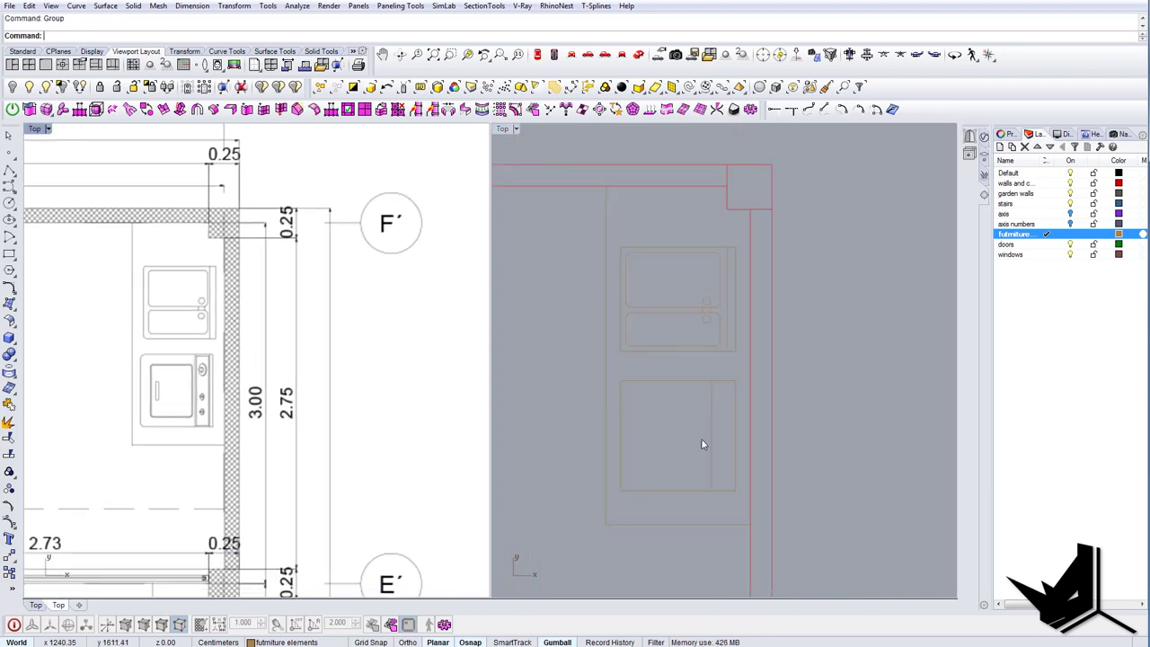
{"action": "scroll", "coordinate": [702, 426], "scroll_direction": "up", "scroll_amount": 3}
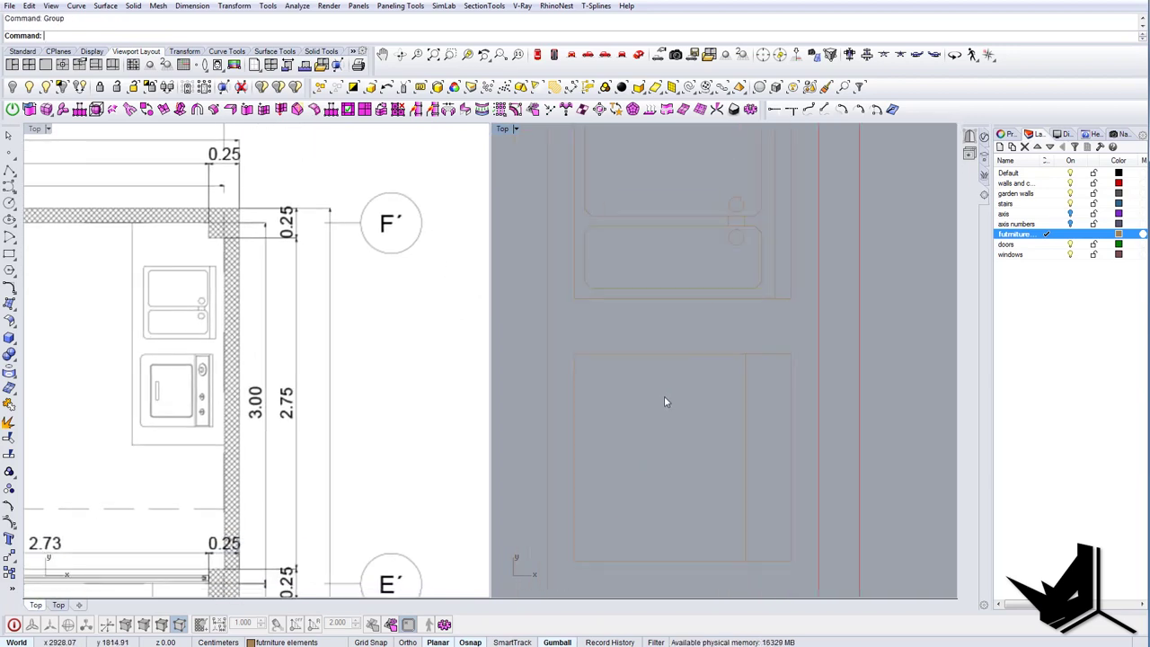
{"action": "scroll", "coordinate": [730, 432], "scroll_direction": "down", "scroll_amount": 1}
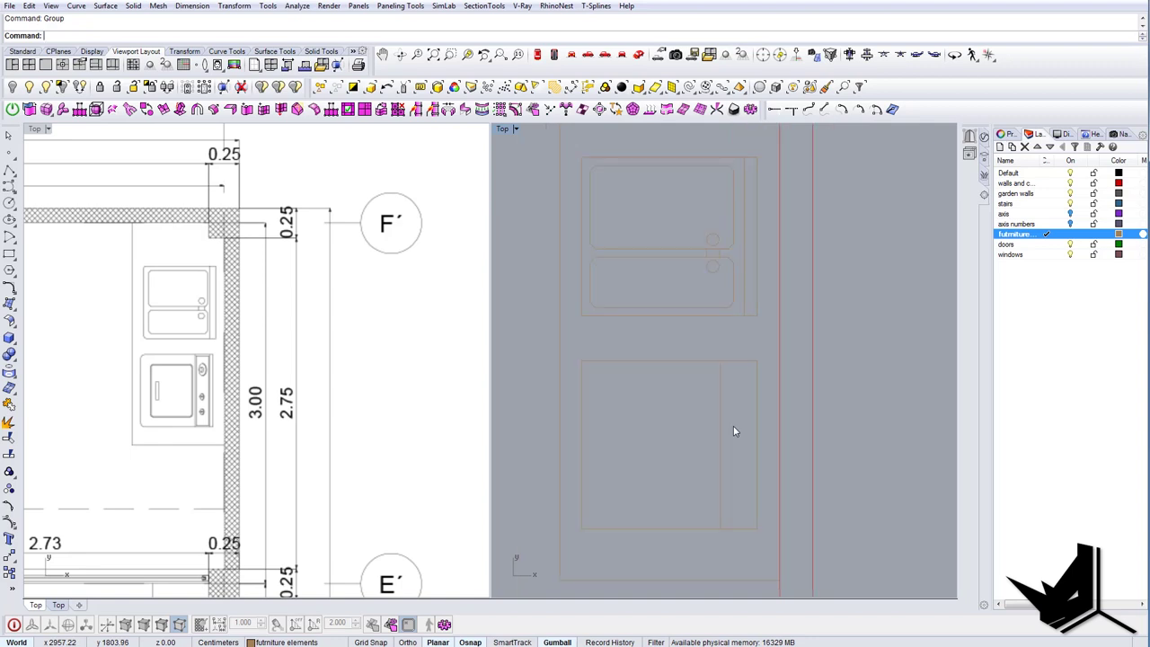
Shift the lower appliance's outline and vertical dividing line slightly left, away from the wall.
{"action": "scroll", "coordinate": [760, 419], "scroll_direction": "up", "scroll_amount": 1}
{"action": "left_click", "coordinate": [760, 415]}
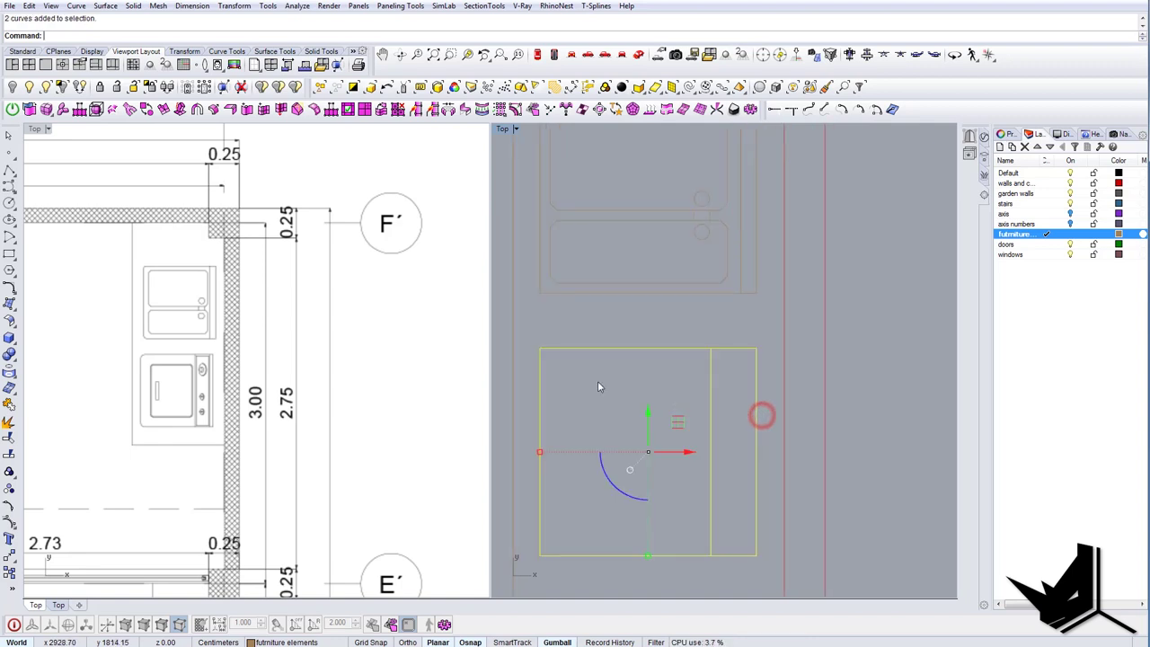
{"action": "right_click_drag", "start_coordinate": [747, 415], "coordinate": [784, 403]}
{"action": "left_click_drag", "start_coordinate": [735, 435], "coordinate": [697, 441]}
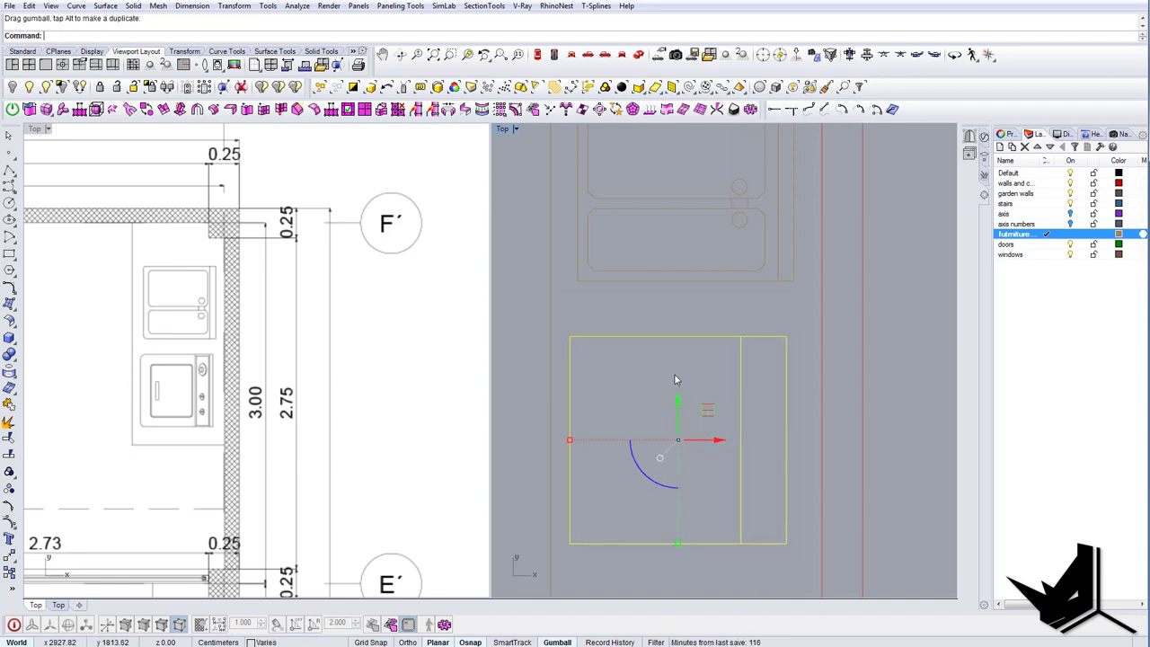
Scale the appliance outline and dividing line in one dimension from the upper-left corner to make them slightly narrower.
{"action": "right_click_drag", "start_coordinate": [677, 379], "coordinate": [683, 382]}
{"action": "key", "text": "Return"}
{"action": "left_click", "coordinate": [576, 342]}
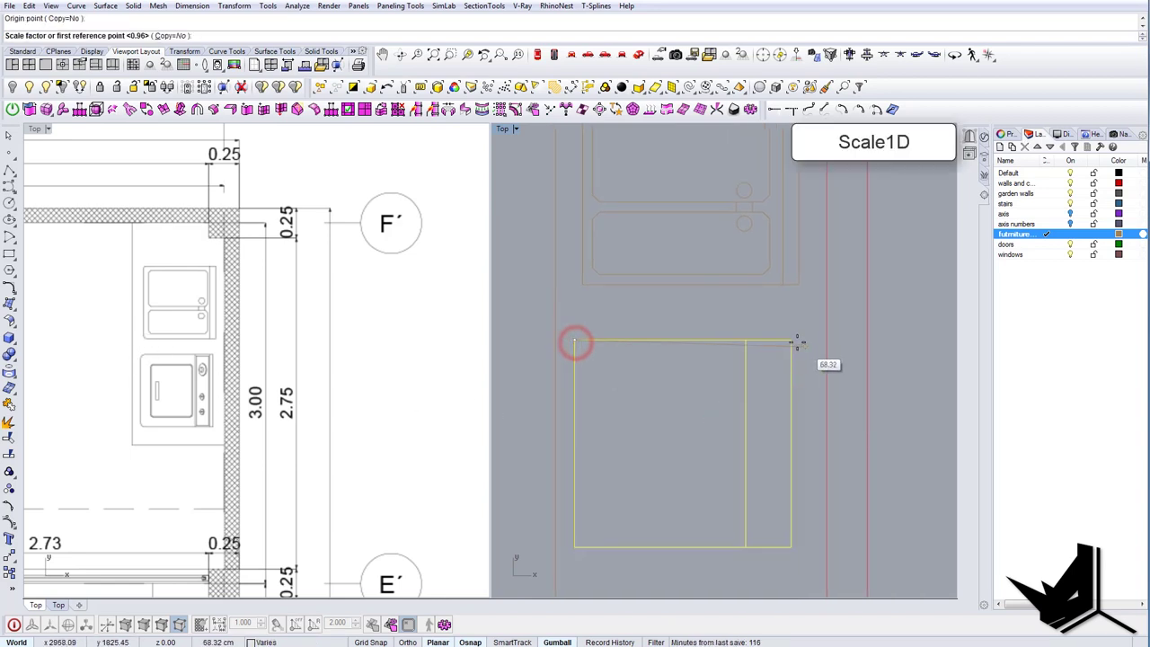
{"action": "left_click", "coordinate": [794, 341]}
{"action": "scroll", "coordinate": [792, 313], "scroll_direction": "up", "scroll_amount": 4}
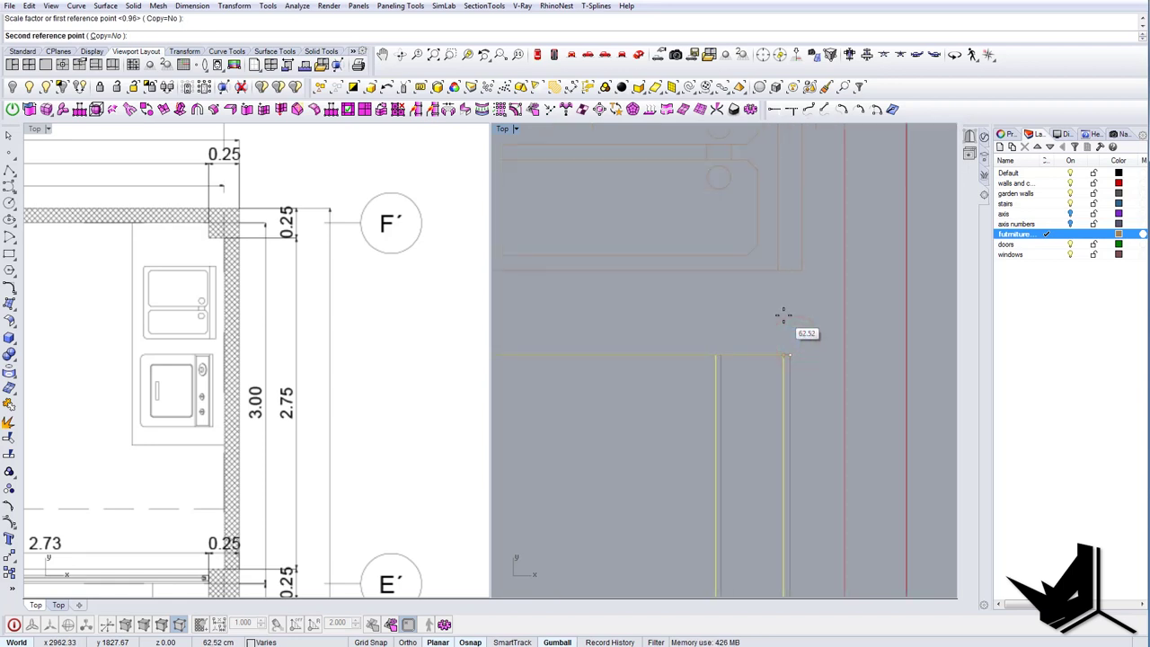
{"action": "left_click", "coordinate": [786, 323]}
{"action": "scroll", "coordinate": [784, 333], "scroll_direction": "down", "scroll_amount": 2}
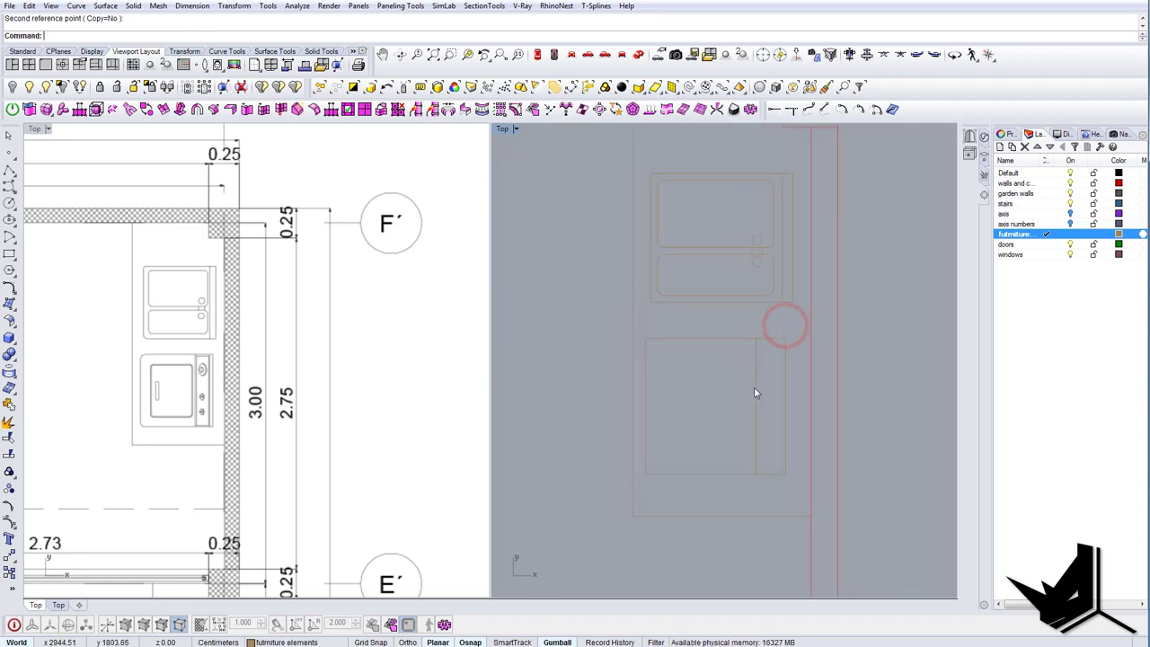
Try to fillet the appliance outline's upper-left corner with a radius of 2 cm.
{"action": "left_click", "coordinate": [705, 338]}
{"action": "key", "text": "Escape"}
{"action": "right_click_drag", "start_coordinate": [699, 347], "coordinate": [712, 356]}
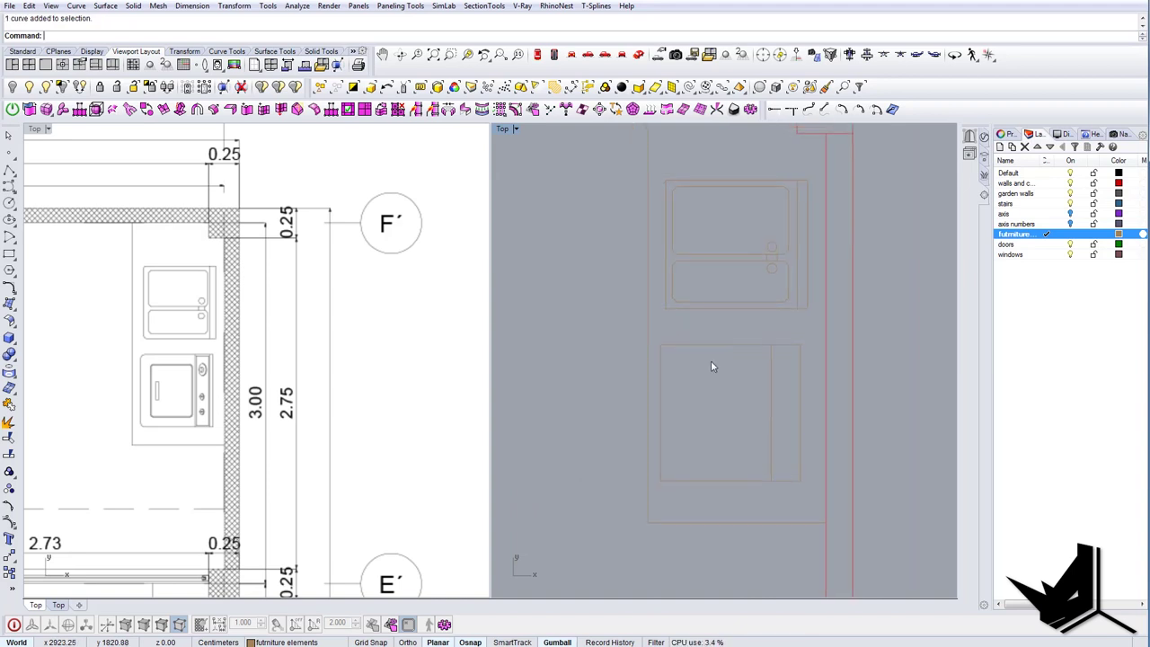
{"action": "type", "text": "fillet"}
{"action": "key", "text": "Return"}
{"action": "left_click", "coordinate": [102, 36]}
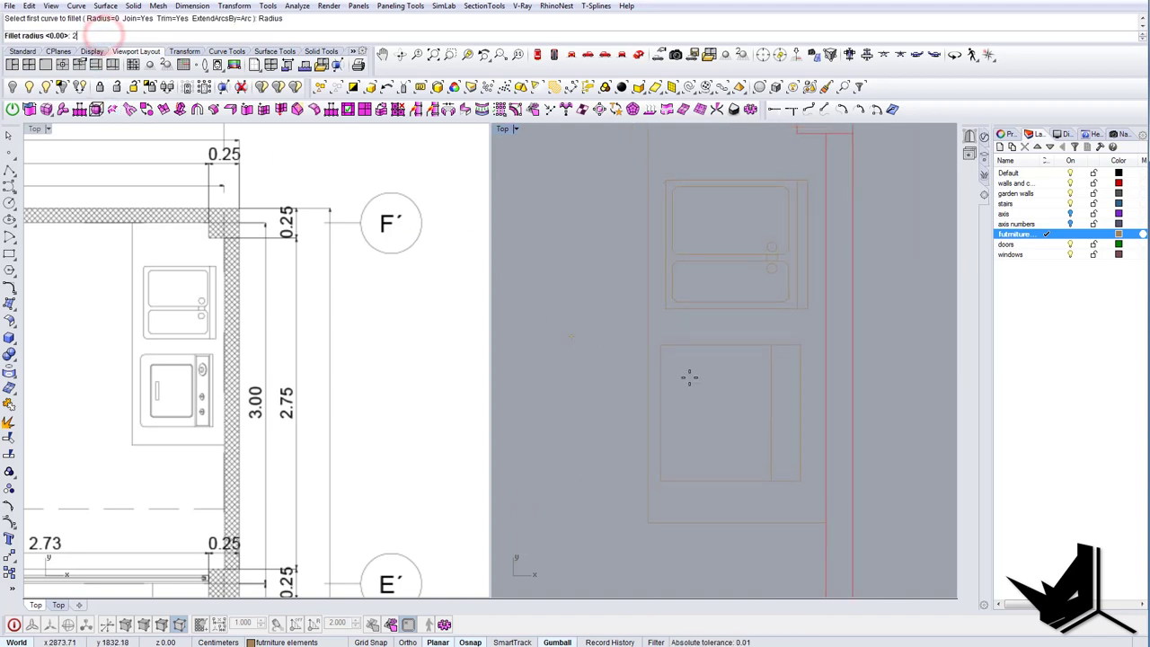
{"action": "type", "text": "2"}
{"action": "key", "text": "Return"}
{"action": "left_click", "coordinate": [663, 351]}
{"action": "left_click", "coordinate": [672, 345]}
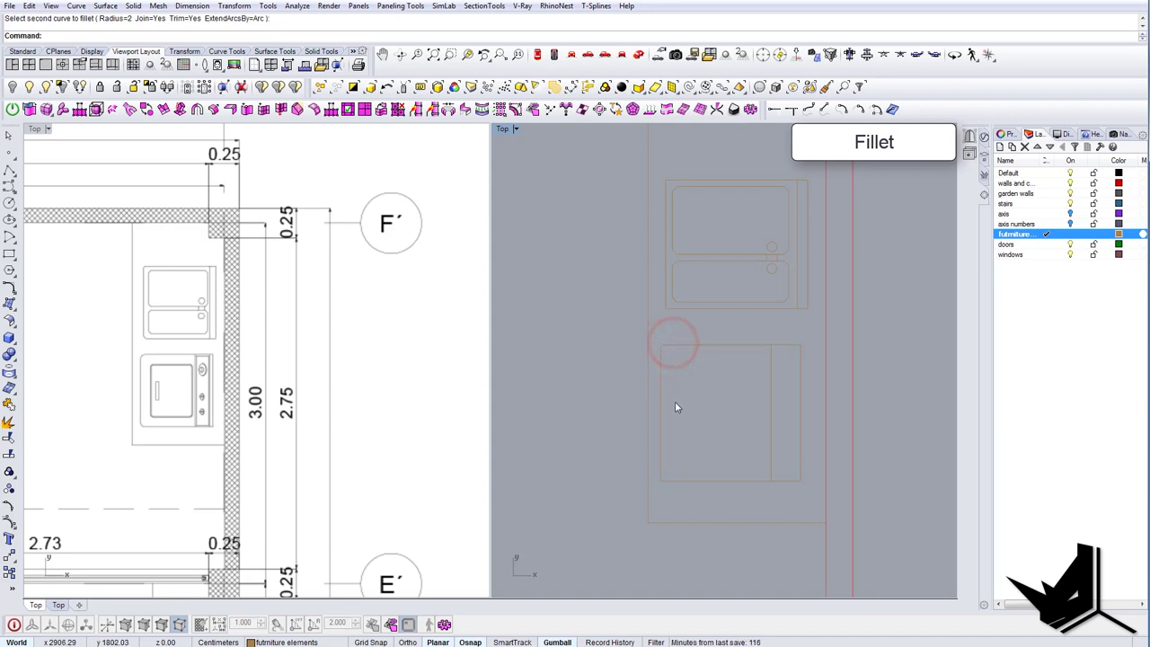
{"action": "key", "text": "ctrl+z"}
Fillet the upper-left and lower-left corners of the appliance outline with a radius of 4 cm.
{"action": "key", "text": "Return"}
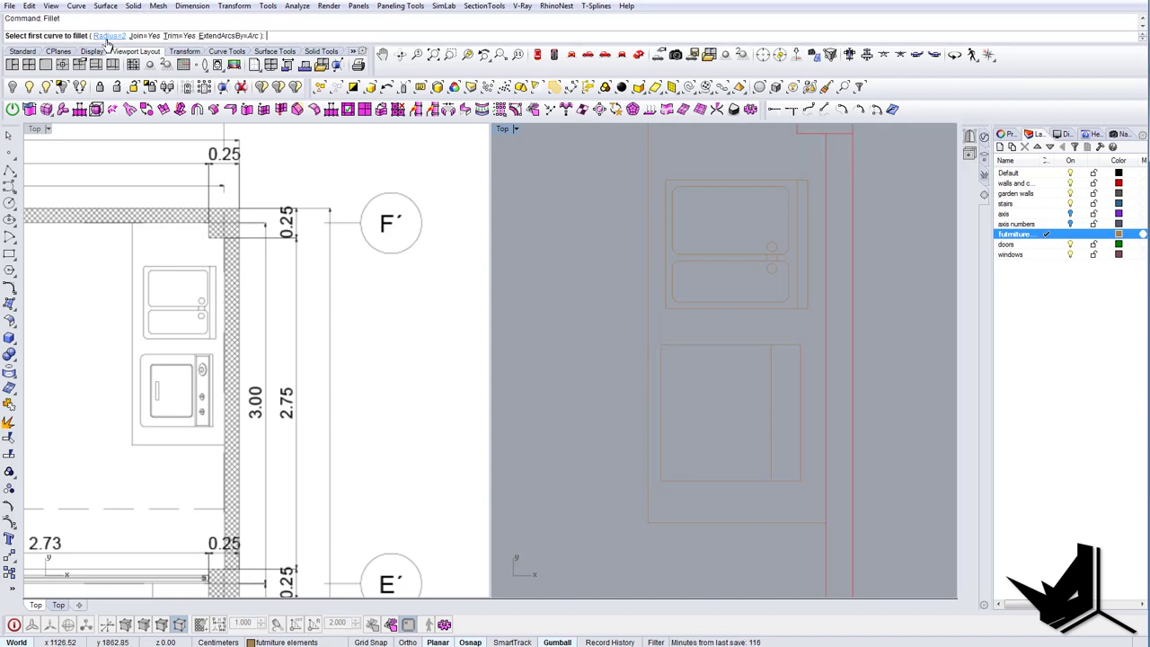
{"action": "left_click", "coordinate": [106, 37]}
{"action": "type", "text": "4"}
{"action": "key", "text": "Return"}
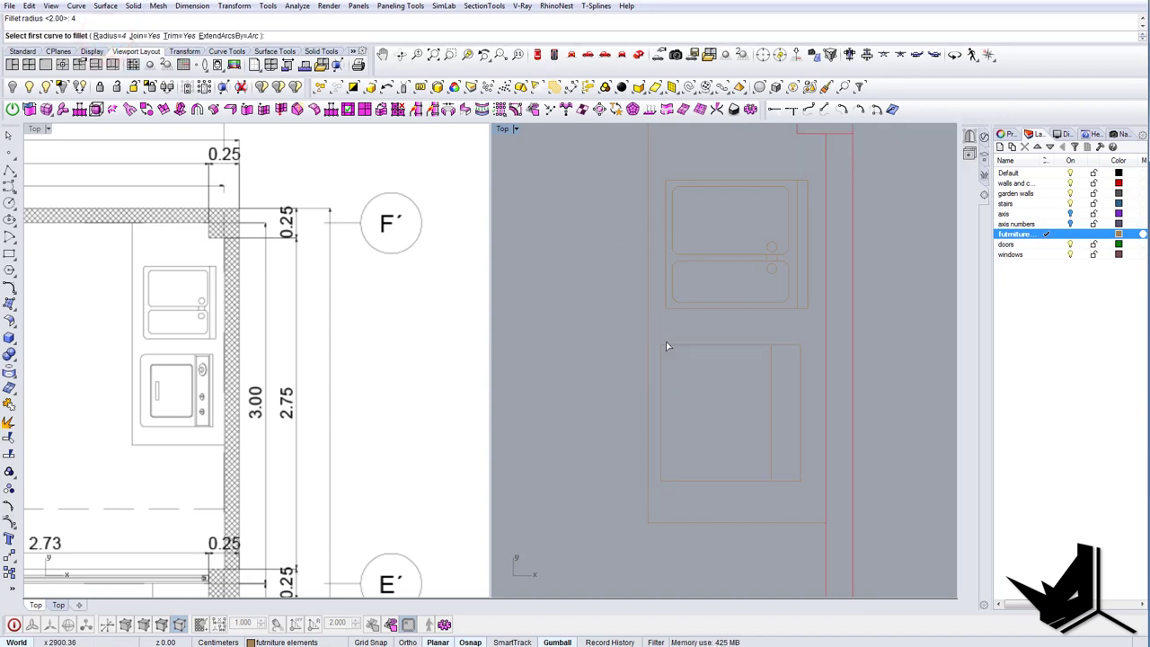
{"action": "left_click", "coordinate": [669, 344]}
{"action": "left_click", "coordinate": [662, 353]}
{"action": "key", "text": "Return"}
{"action": "left_click", "coordinate": [659, 418]}
{"action": "left_click", "coordinate": [673, 479]}
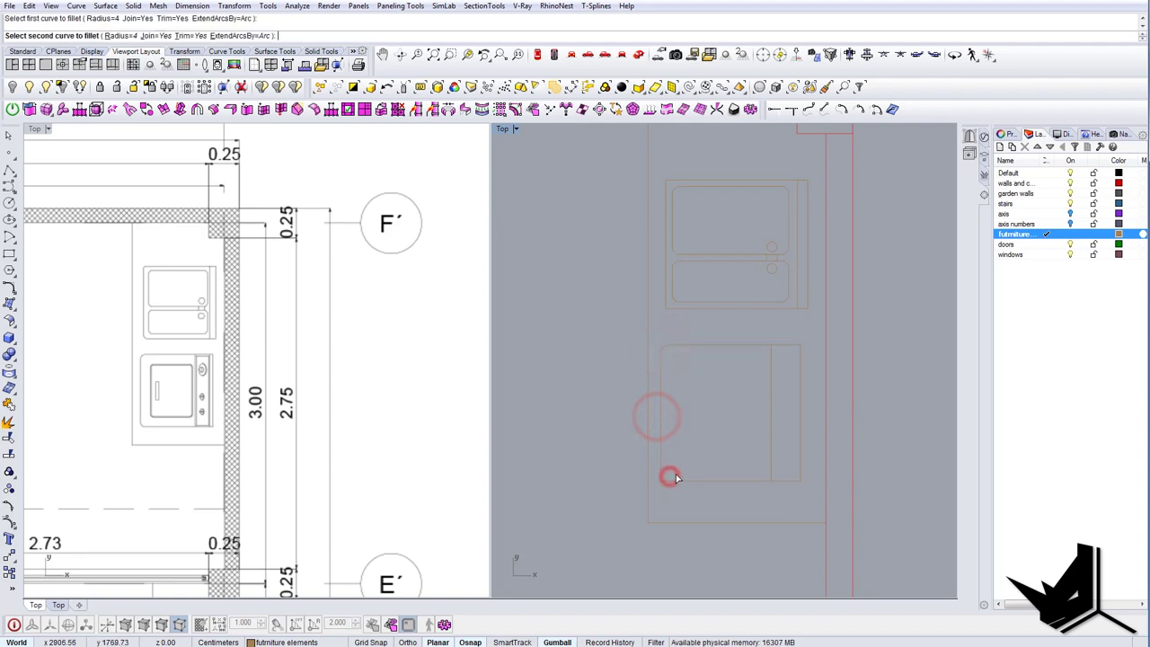
{"action": "left_click", "coordinate": [676, 479]}
Draw an upright door rectangle about 33.4 cm wide inside the appliance outline, left of the dividing line.
{"action": "mouse_move", "coordinate": [703, 430]}
{"action": "right_mouse_down"}
{"action": "mouse_move", "coordinate": [678, 422]}
{"action": "mouse_move", "coordinate": [706, 388]}
{"action": "right_mouse_up"}
{"action": "key", "text": "Return"}
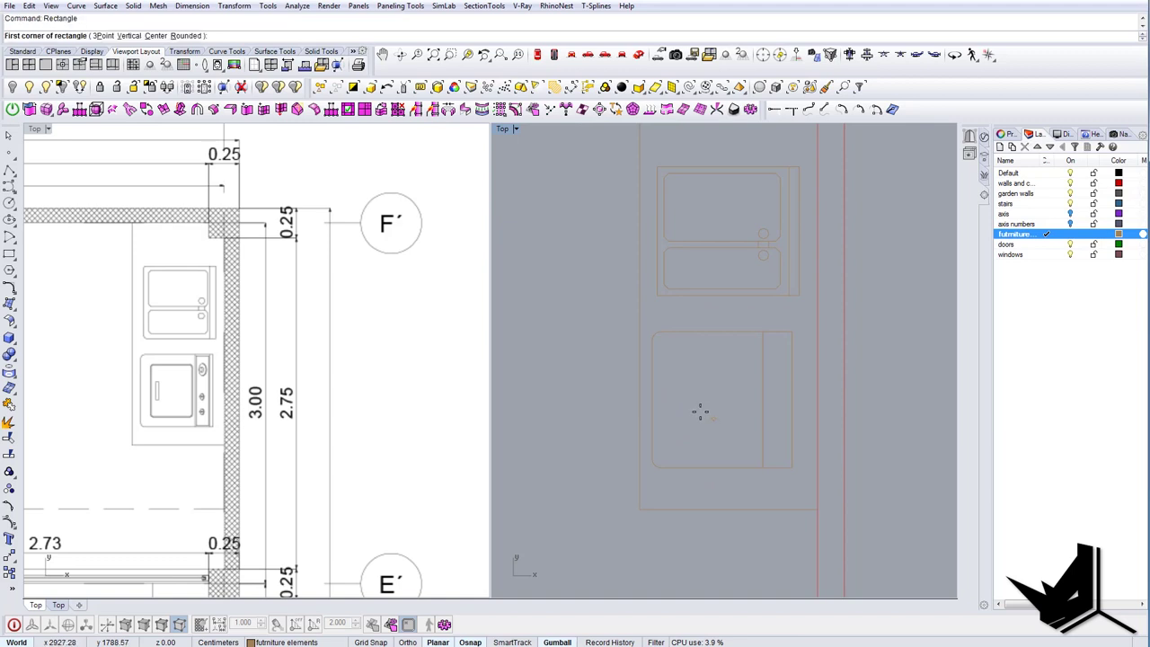
{"action": "left_click", "coordinate": [671, 351]}
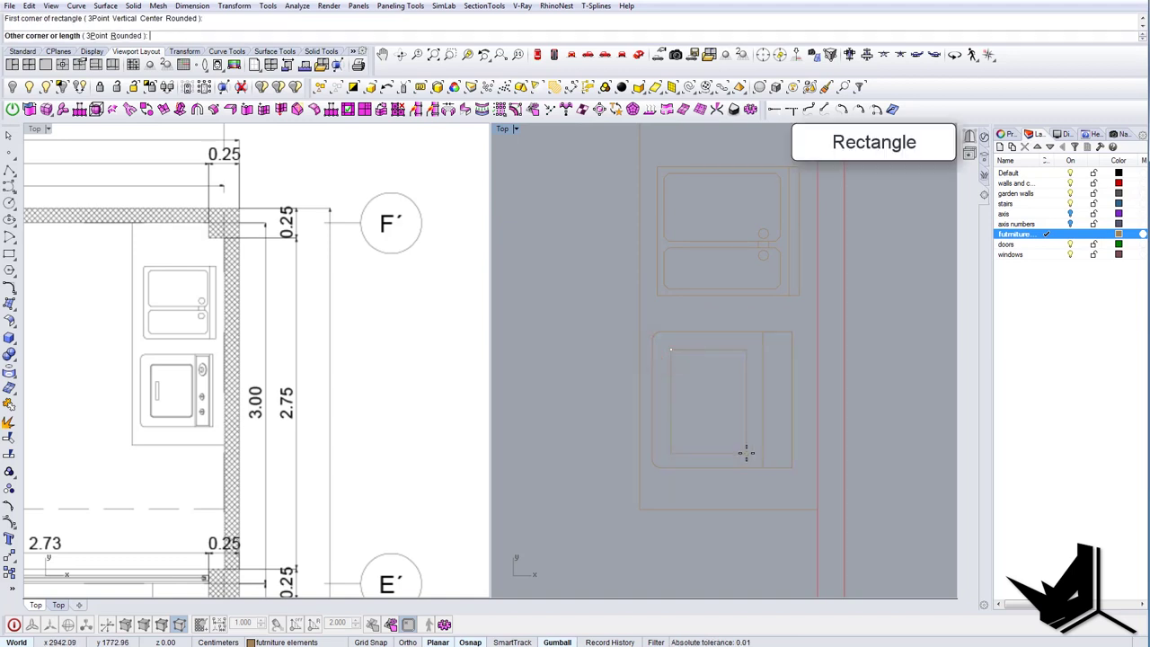
{"action": "left_click", "coordinate": [745, 452]}
{"action": "left_click", "coordinate": [746, 448]}
Centre the door rectangle vertically on the dividing line's midpoint and shift it slightly left.
{"action": "right_click_drag", "start_coordinate": [752, 440], "coordinate": [706, 428]}
{"action": "type", "text": "M"}
{"action": "left_click", "coordinate": [699, 390]}
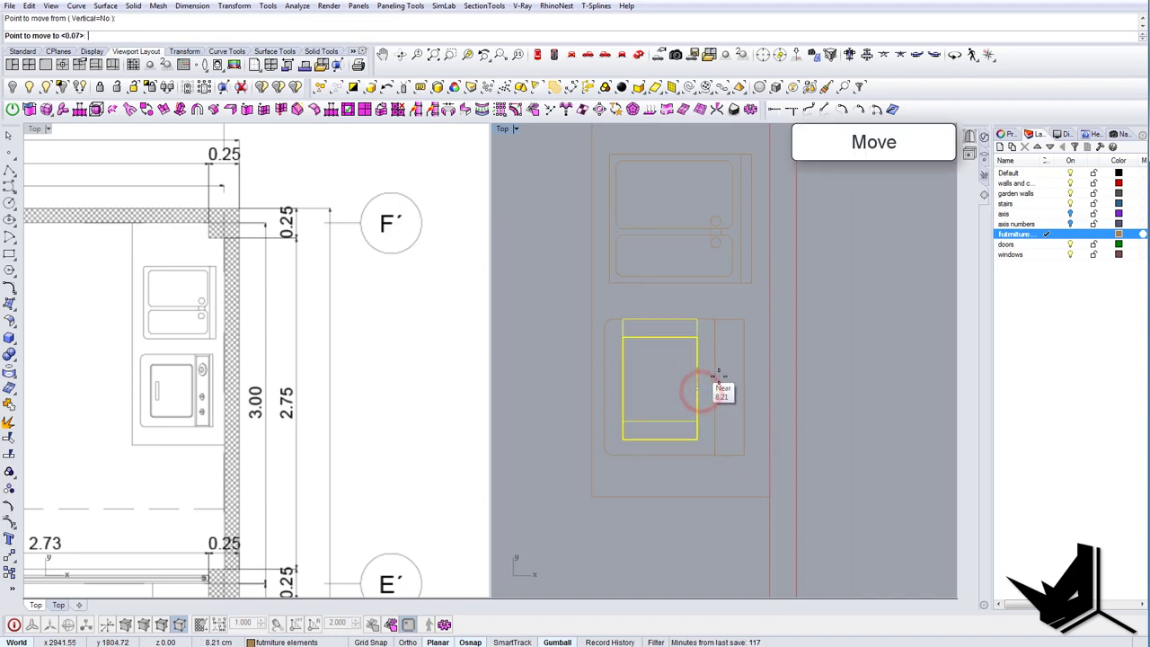
{"action": "left_click", "coordinate": [714, 387]}
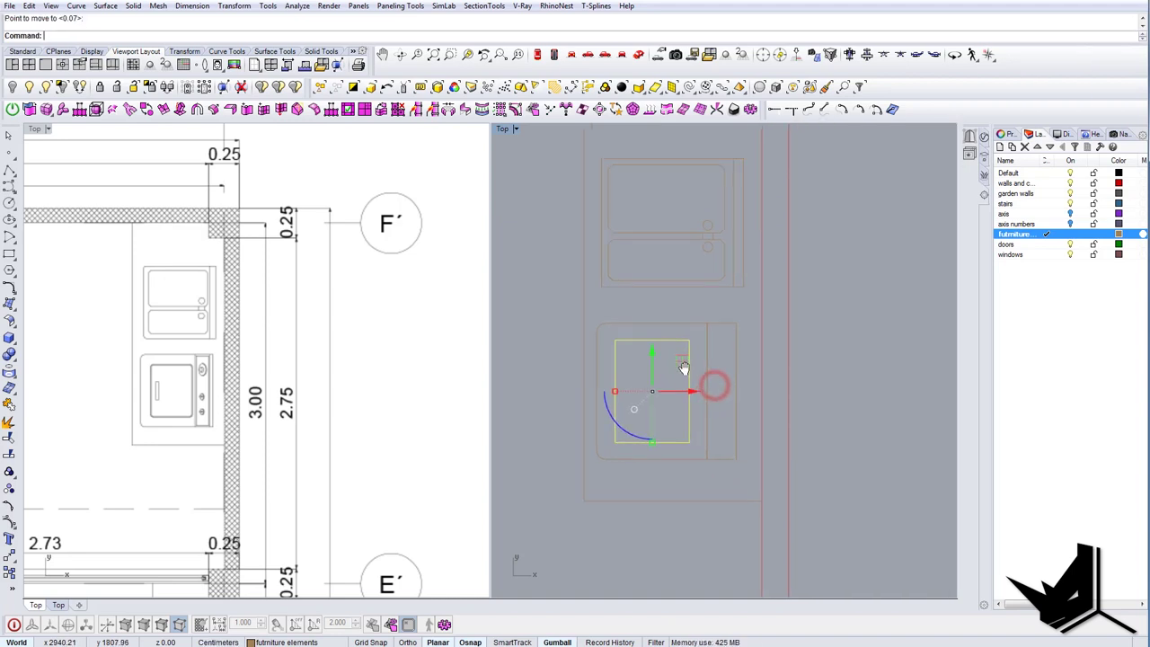
{"action": "scroll", "coordinate": [693, 401], "scroll_direction": "up", "scroll_amount": 2}
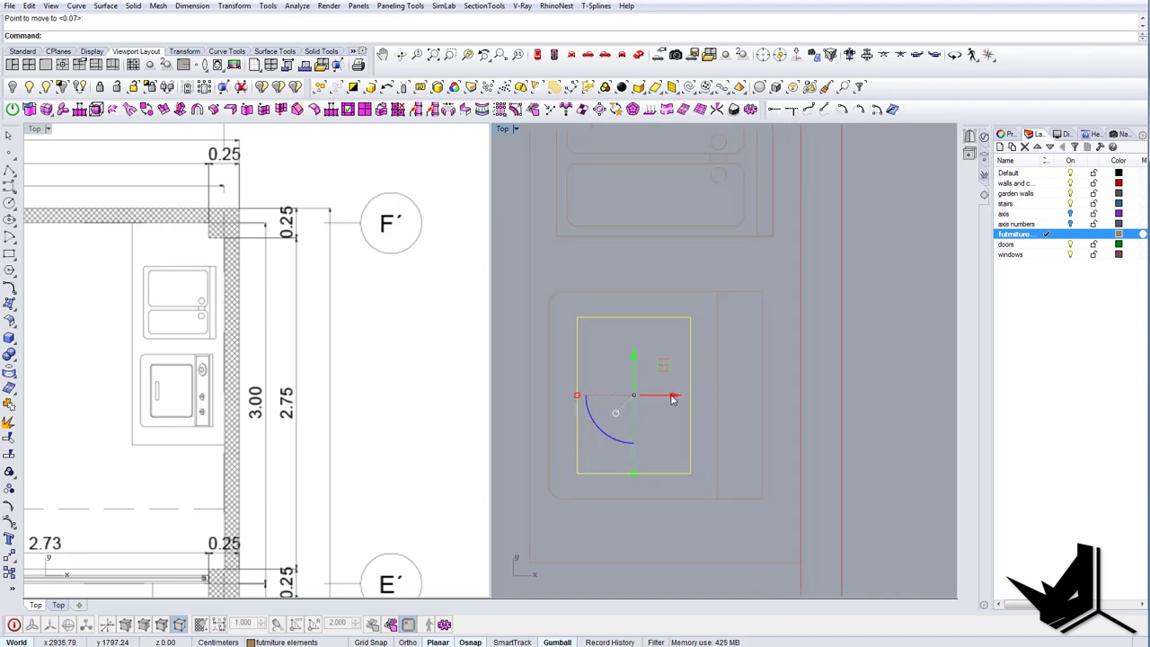
{"action": "mouse_move", "coordinate": [674, 399]}
{"action": "left_mouse_down"}
{"action": "mouse_move", "coordinate": [692, 400]}
{"action": "mouse_move", "coordinate": [666, 401]}
{"action": "left_mouse_up"}
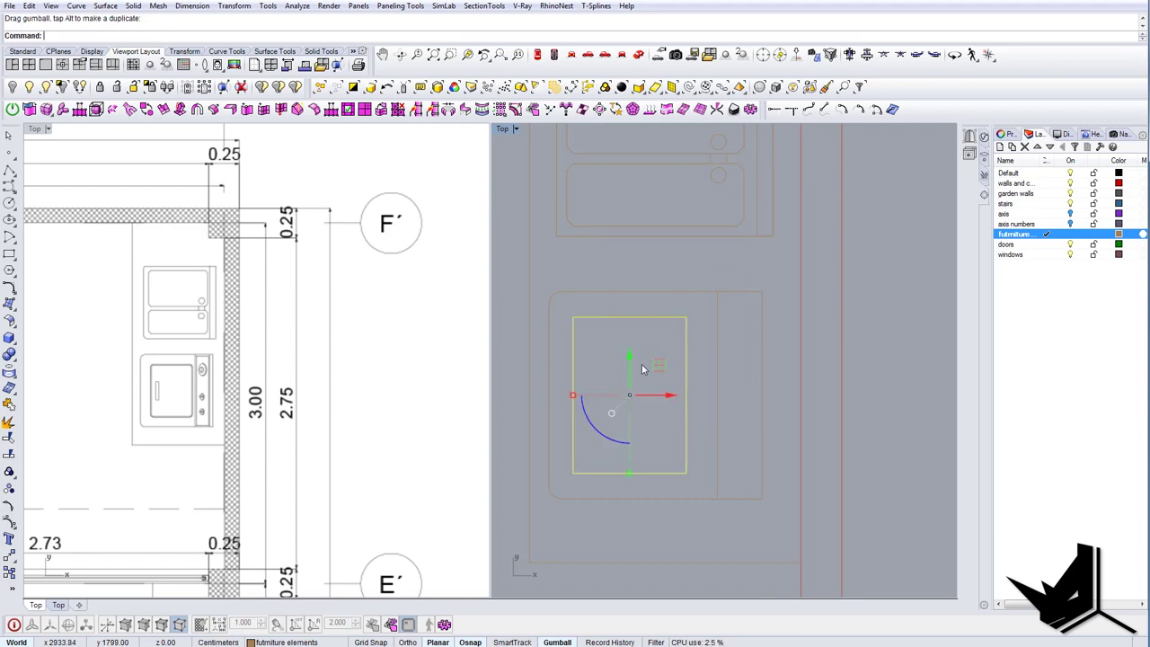
Scale the door rectangle in one dimension from its upper-left corner to widen it slightly towards the dividing line.
{"action": "type", "text": "s1"}
{"action": "key", "text": "Return"}
{"action": "left_click", "coordinate": [579, 322]}
{"action": "left_click", "coordinate": [682, 322]}
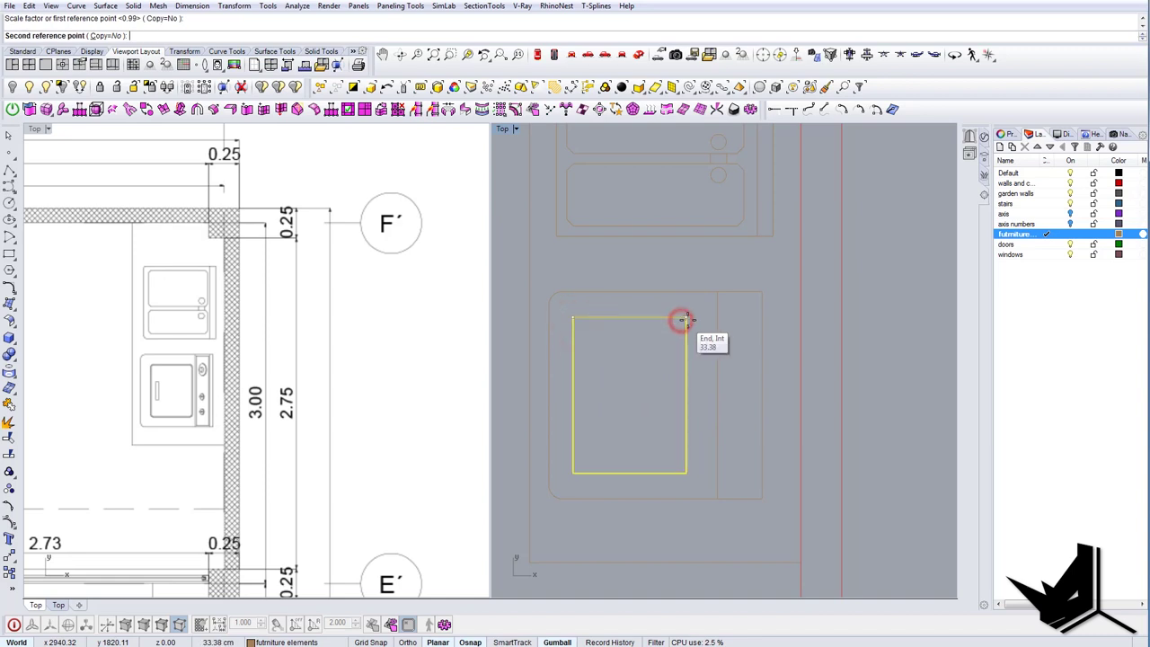
{"action": "scroll", "coordinate": [691, 322], "scroll_direction": "up", "scroll_amount": 4}
{"action": "left_click", "coordinate": [701, 323]}
{"action": "scroll", "coordinate": [724, 331], "scroll_direction": "down", "scroll_amount": 6}
{"action": "key", "text": "Escape"}
Narrow the appliance by moving the control points of its right edge and dividing line slightly left.
{"action": "left_click_drag", "start_coordinate": [774, 348], "coordinate": [722, 336]}
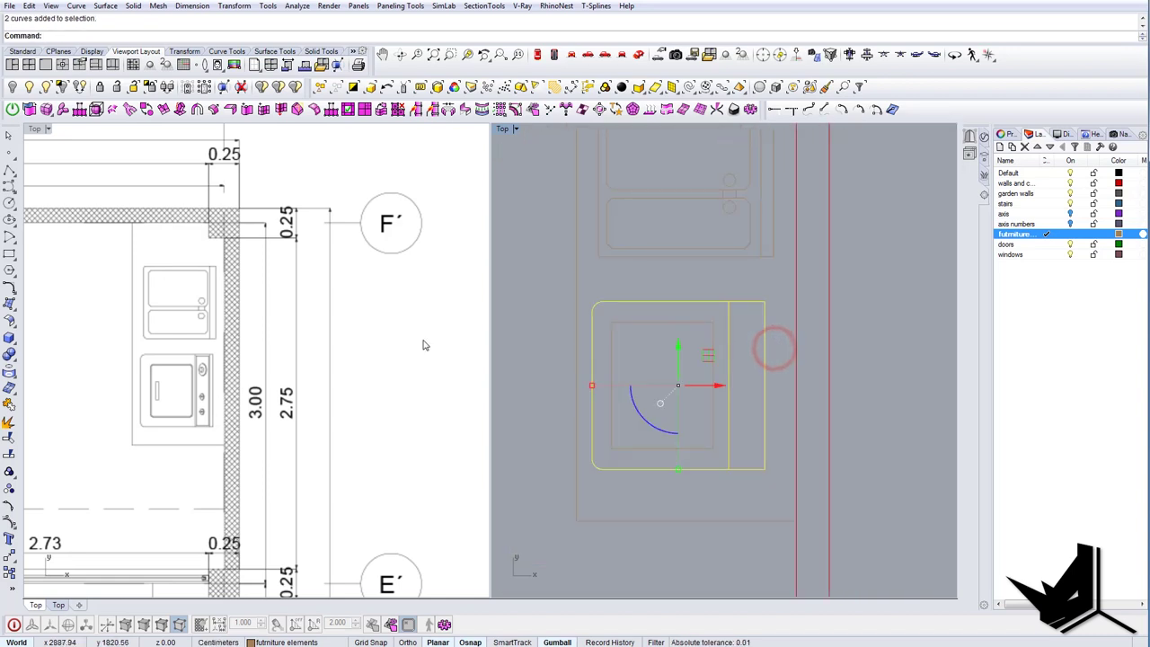
{"action": "left_click", "coordinate": [9, 519]}
{"action": "left_click_drag", "start_coordinate": [760, 505], "coordinate": [780, 490]}
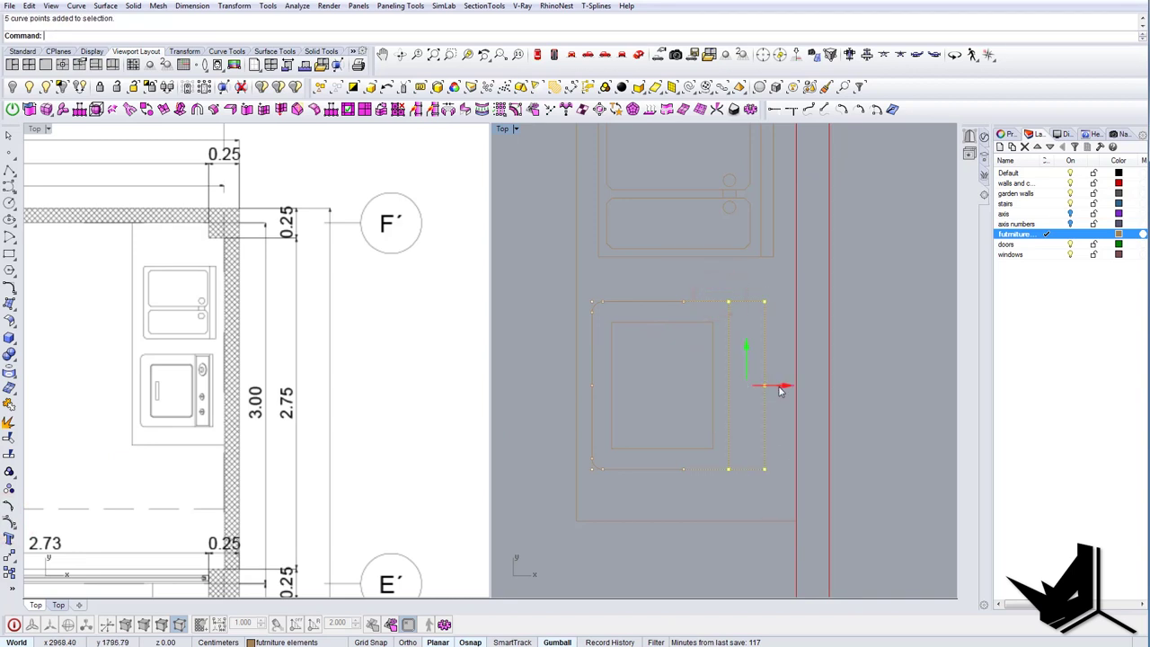
{"action": "left_click_drag", "start_coordinate": [781, 386], "coordinate": [774, 386]}
{"action": "key", "text": "Escape"}
{"action": "key", "text": "Escape"}
{"action": "scroll", "coordinate": [774, 386], "scroll_direction": "down", "scroll_amount": 6}
{"action": "scroll", "coordinate": [721, 361], "scroll_direction": "up", "scroll_amount": 6}
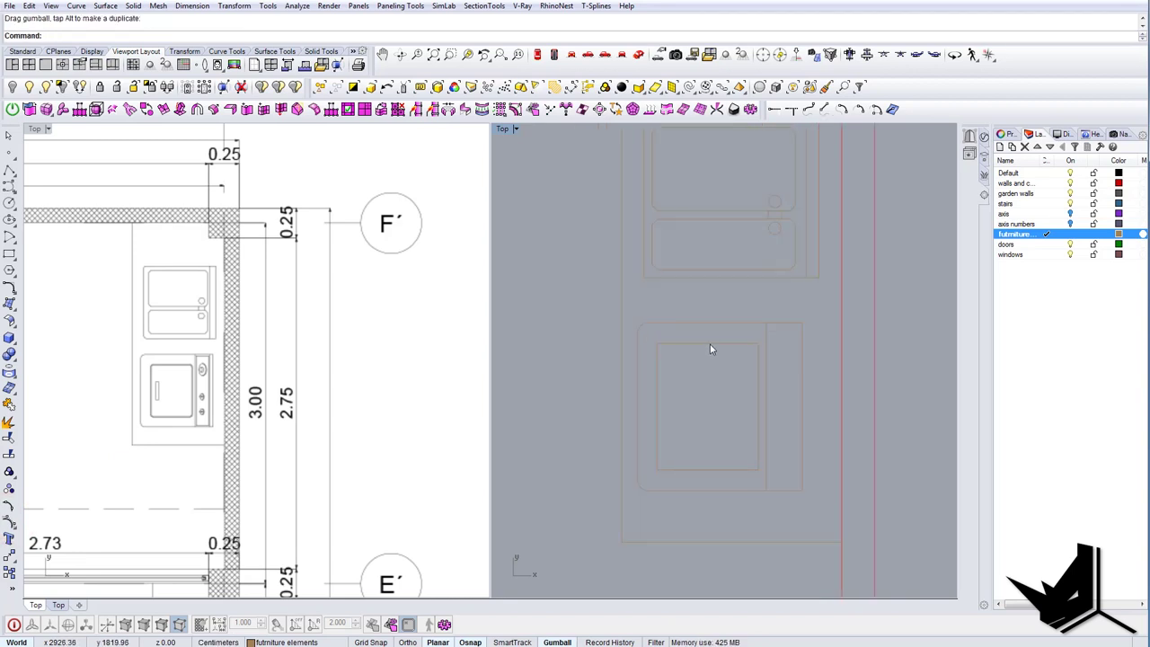
Fillet the two left corners of the inner door rectangle with a radius of 2 cm.
{"action": "left_click", "coordinate": [710, 345]}
{"action": "scroll", "coordinate": [689, 369], "scroll_direction": "up", "scroll_amount": 2}
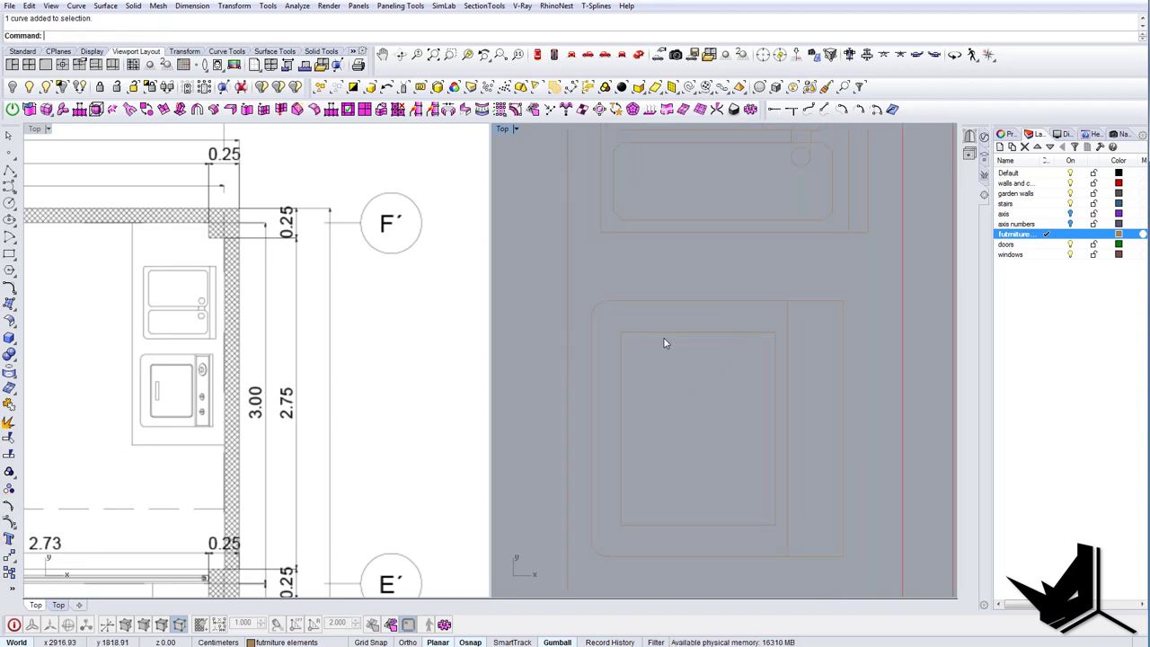
{"action": "right_click", "coordinate": [663, 337]}
{"action": "left_click", "coordinate": [101, 35]}
{"action": "type", "text": "2"}
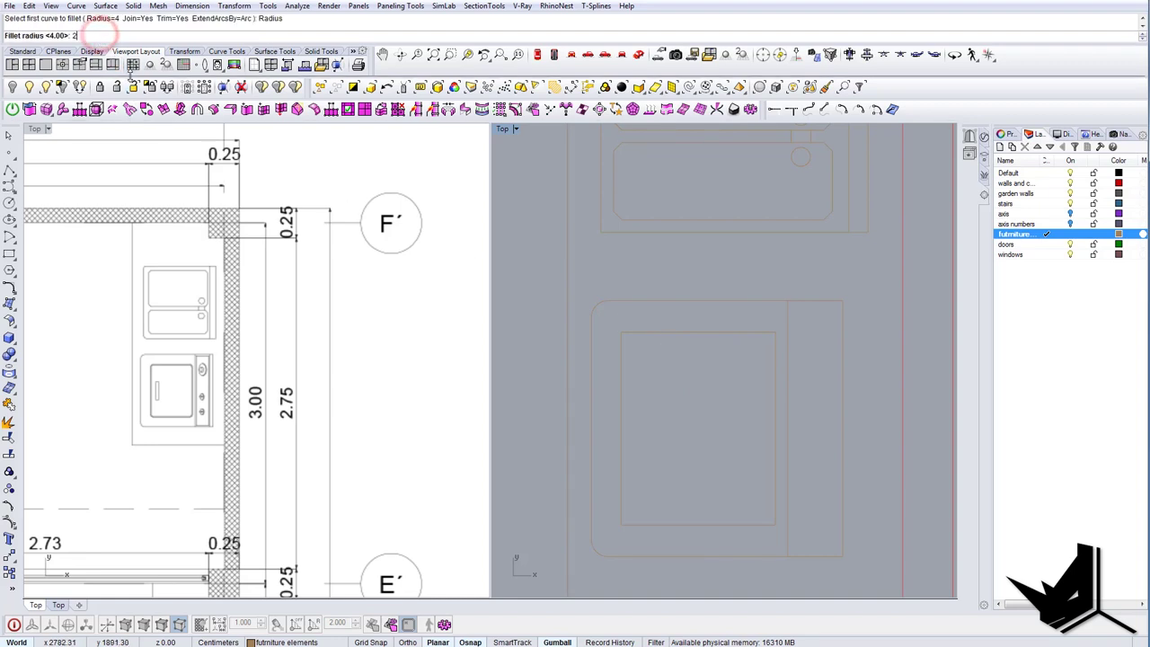
{"action": "key", "text": "Return"}
{"action": "left_click", "coordinate": [629, 335]}
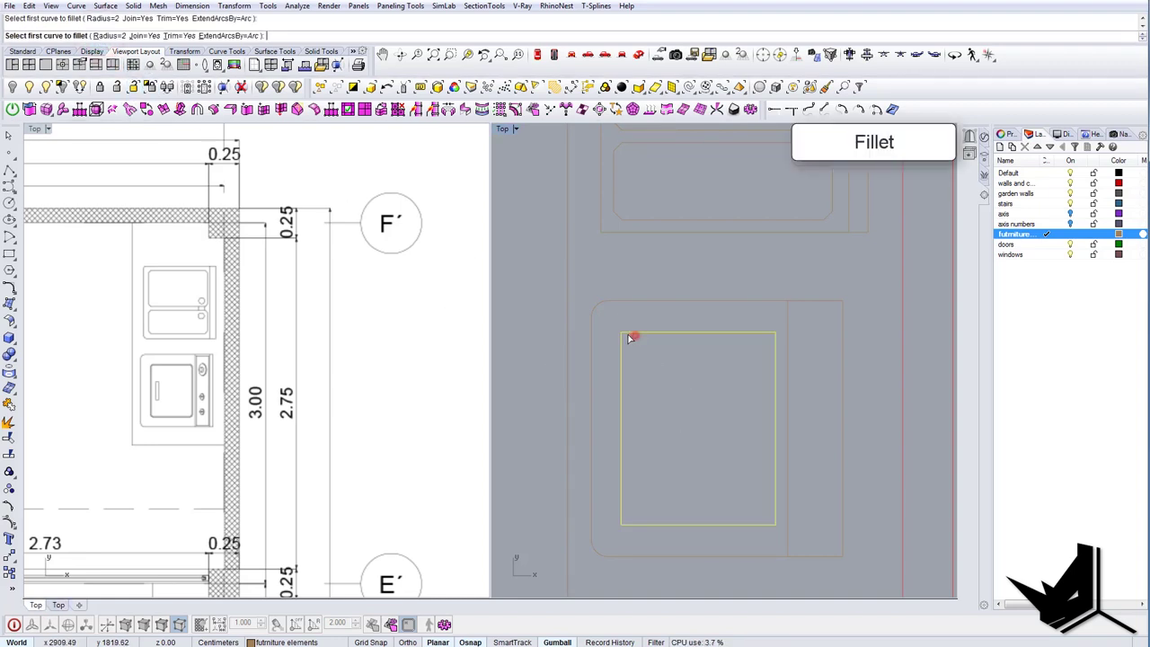
{"action": "left_click", "coordinate": [620, 516]}
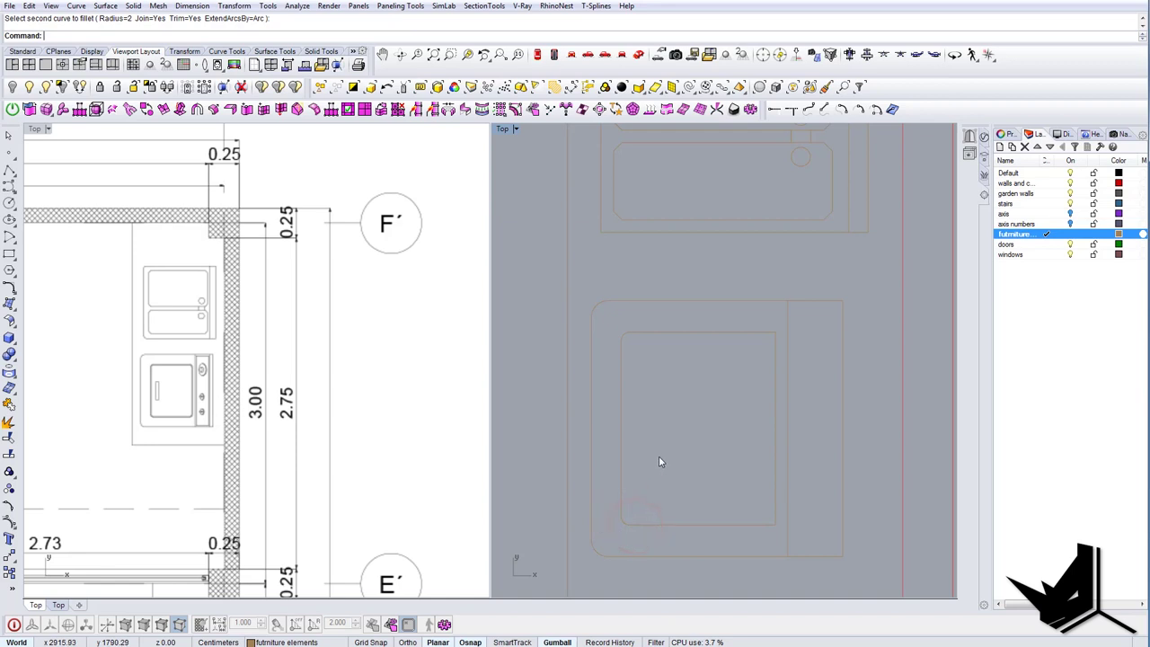
Fillet the two right corners of the inner door rectangle with the same 2 cm radius.
{"action": "right_click", "coordinate": [759, 343]}
{"action": "left_click", "coordinate": [762, 333]}
{"action": "left_click", "coordinate": [777, 346]}
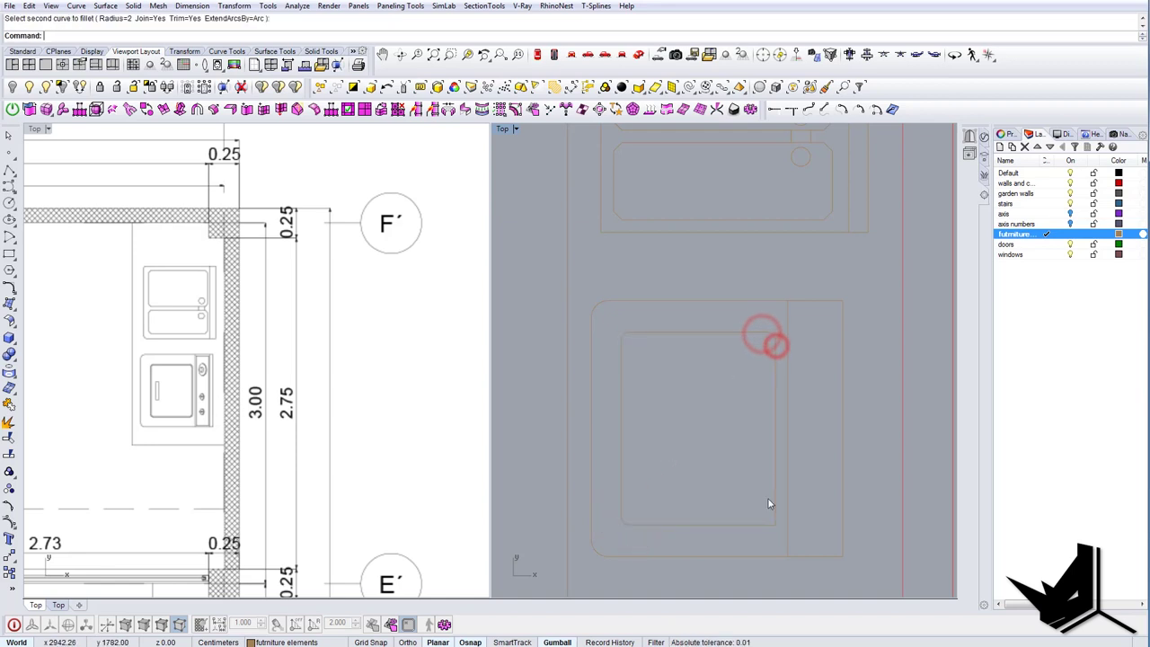
{"action": "right_click", "coordinate": [770, 501]}
{"action": "left_click", "coordinate": [772, 504]}
{"action": "left_click", "coordinate": [764, 524]}
{"action": "left_click", "coordinate": [778, 505]}
Offset the rounded door rectangle inward by 0.5 cm.
{"action": "right_click_drag", "start_coordinate": [729, 486], "coordinate": [708, 471]}
{"action": "type", "text": "o"}
{"action": "key", "text": "Return"}
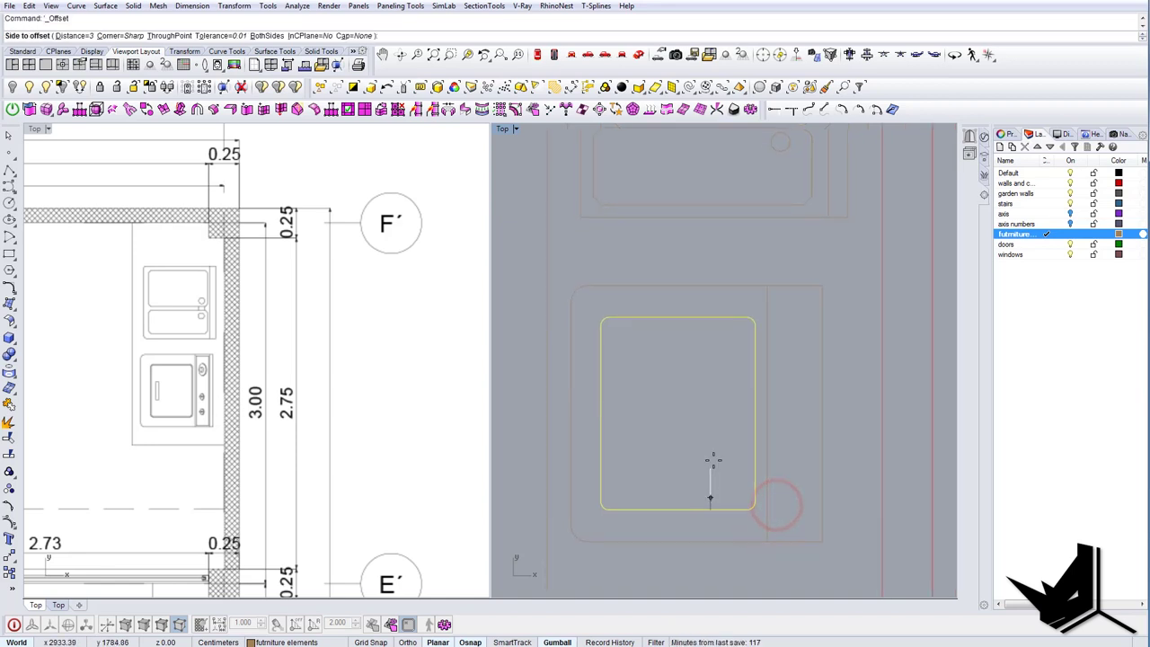
{"action": "type", "text": "d"}
{"action": "key", "text": "Return"}
{"action": "type", "text": "0."}
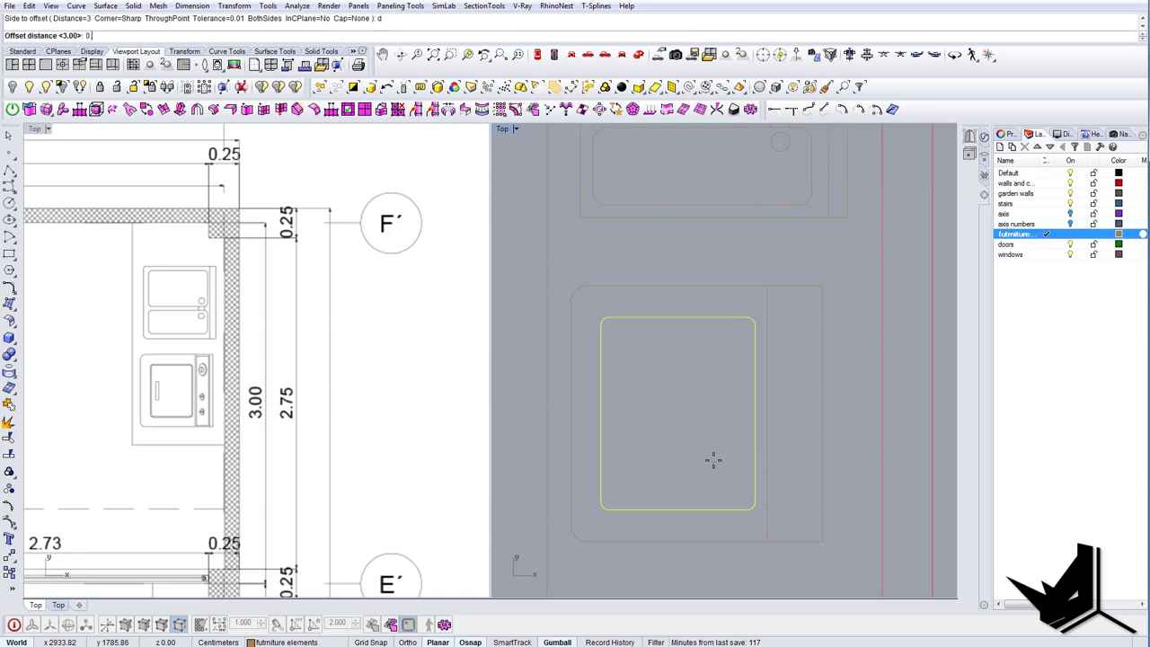
{"action": "type", "text": "5"}
{"action": "key", "text": "Return"}
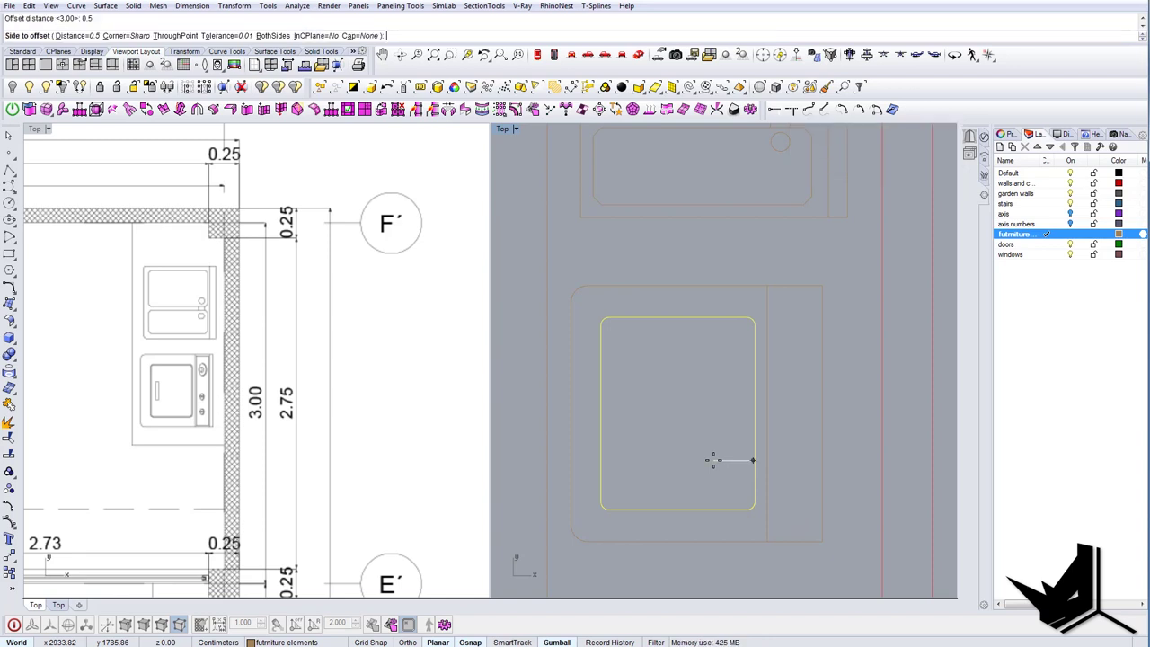
{"action": "left_click", "coordinate": [714, 460]}
Draw a narrow upright handle rectangle near the door's left edge, following the reference drawing.
{"action": "scroll", "coordinate": [159, 373], "scroll_direction": "up", "scroll_amount": 5}
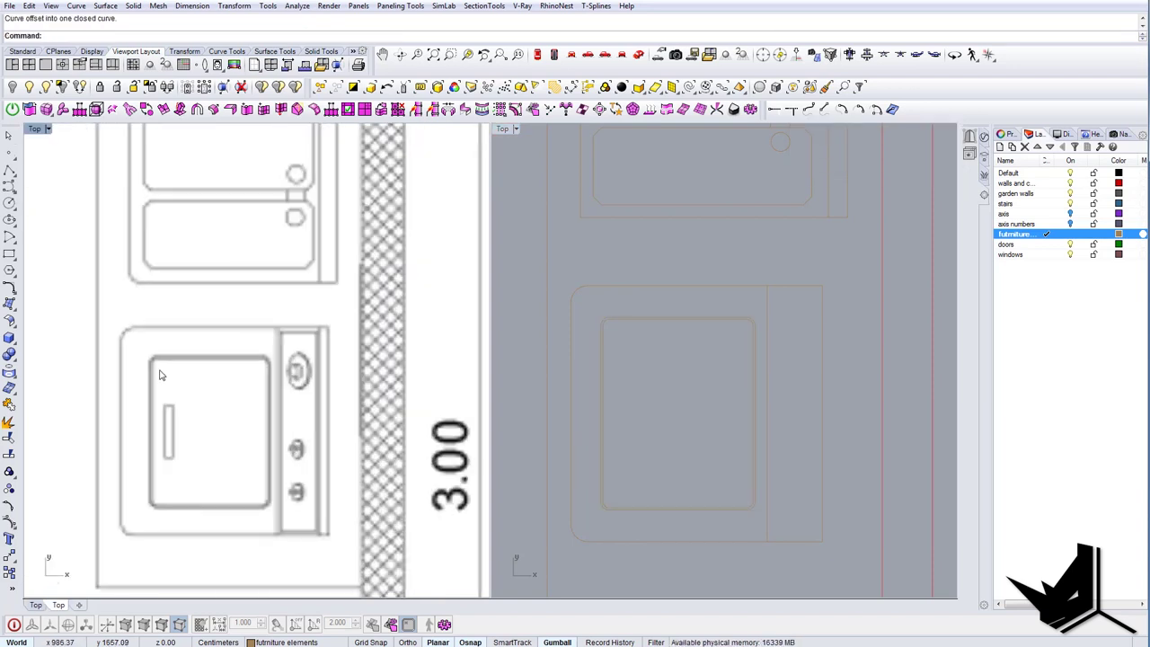
{"action": "scroll", "coordinate": [159, 372], "scroll_direction": "down", "scroll_amount": 3}
{"action": "key", "text": "Return"}
{"action": "left_click", "coordinate": [613, 388]}
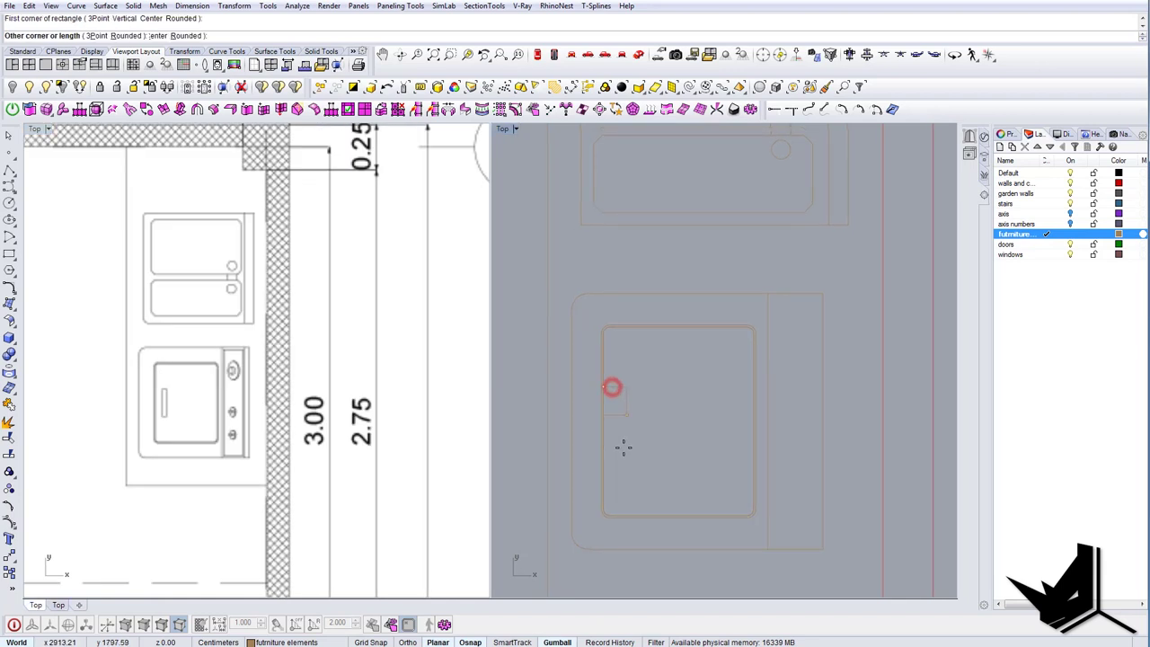
{"action": "left_click", "coordinate": [616, 462]}
{"action": "left_click", "coordinate": [621, 446]}
Move the handle rectangle vertically to line up its midpoint with the midpoint of the appliance's dividing line.
{"action": "left_click_drag", "start_coordinate": [629, 424], "coordinate": [639, 425]}
{"action": "right_click_drag", "start_coordinate": [639, 432], "coordinate": [633, 434]}
{"action": "type", "text": "m"}
{"action": "key", "text": "Return"}
{"action": "left_click", "coordinate": [617, 442]}
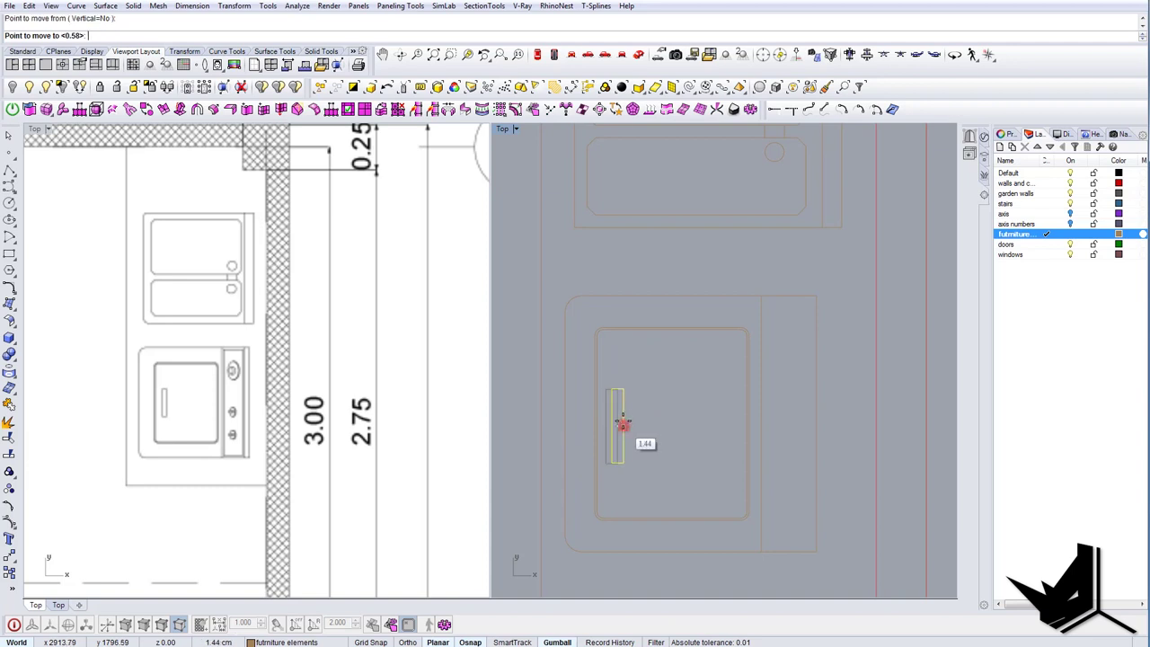
{"action": "left_click", "coordinate": [817, 424]}
{"action": "scroll", "coordinate": [610, 426], "scroll_direction": "up", "scroll_amount": 4}
{"action": "right_click_drag", "start_coordinate": [621, 432], "coordinate": [610, 431]}
{"action": "right_click", "coordinate": [615, 430]}
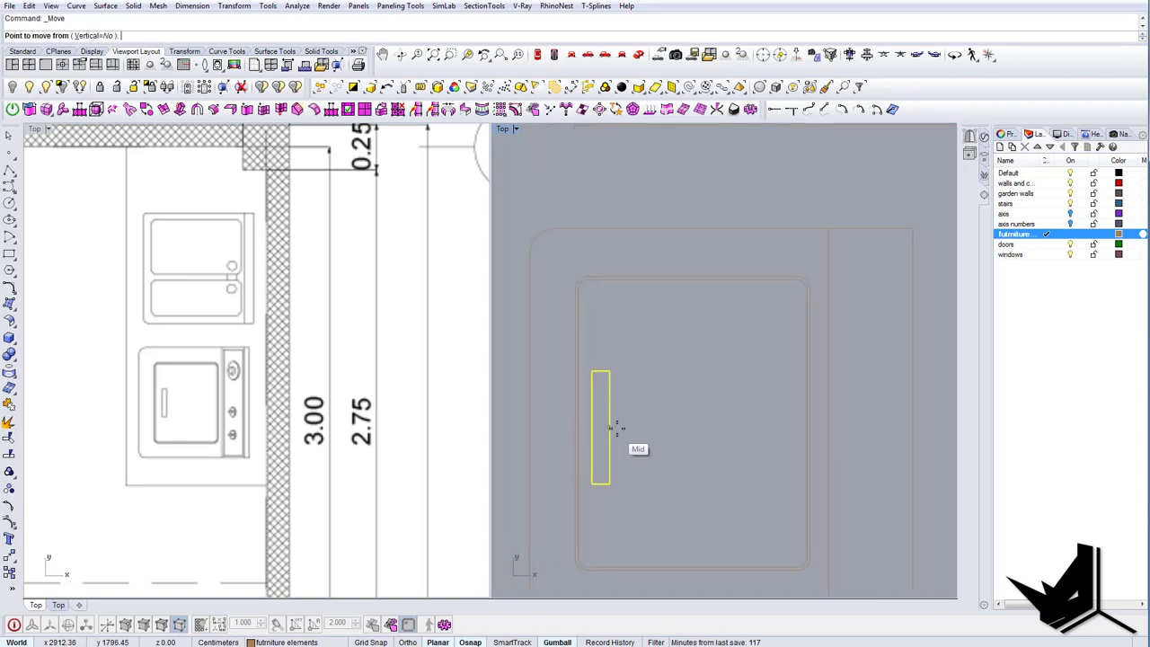
{"action": "left_click", "coordinate": [612, 423]}
{"action": "scroll", "coordinate": [614, 418], "scroll_direction": "down", "scroll_amount": 3}
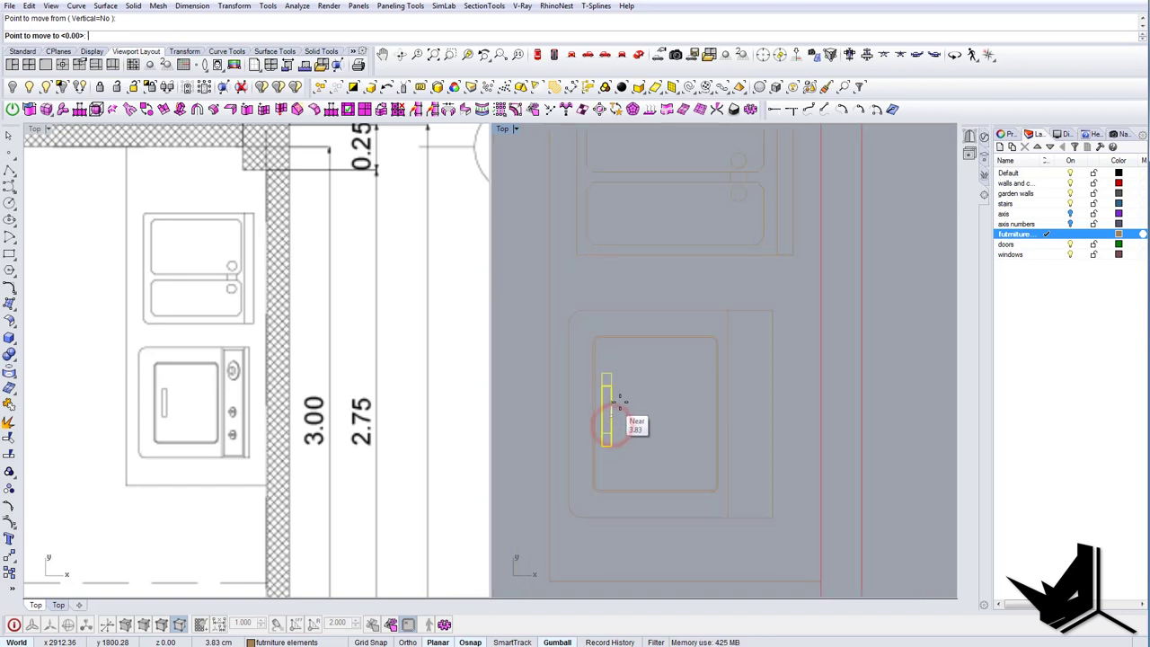
{"action": "left_click", "coordinate": [726, 414]}
{"action": "scroll", "coordinate": [604, 412], "scroll_direction": "up", "scroll_amount": 8}
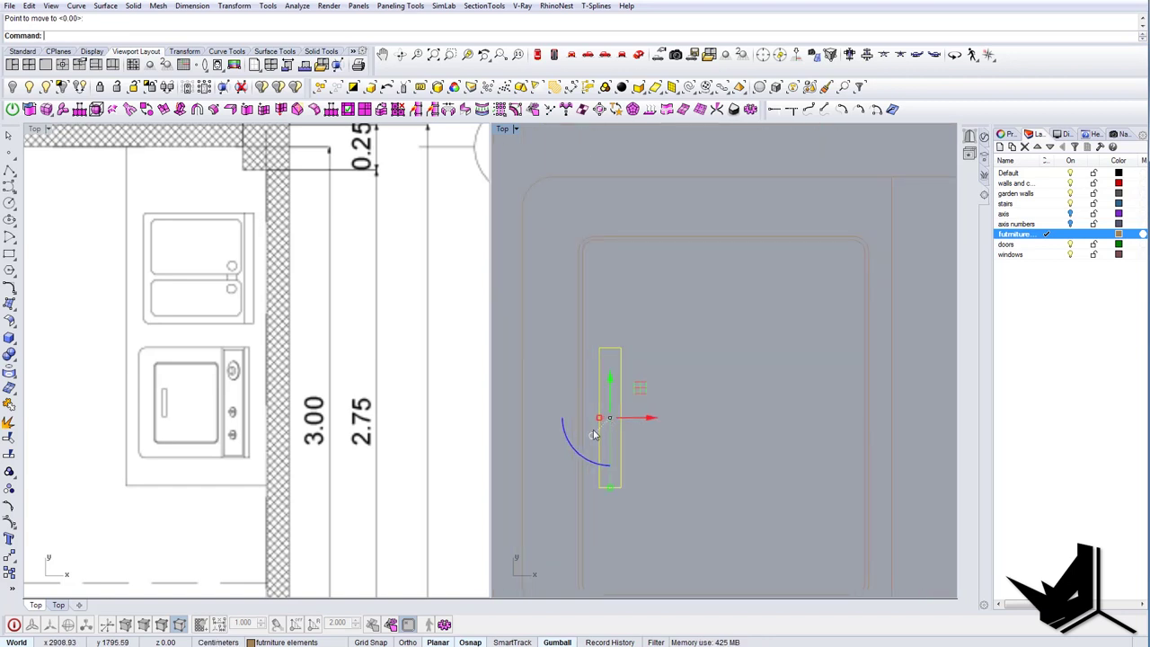
Slightly reduce the door handle rectangle's width and height by scaling it along each axis.
{"action": "left_click_drag", "start_coordinate": [601, 418], "coordinate": [605, 418]}
{"action": "left_click_drag", "start_coordinate": [611, 487], "coordinate": [617, 474]}
{"action": "key", "text": "Escape"}
{"action": "scroll", "coordinate": [631, 468], "scroll_direction": "down", "scroll_amount": 6}
{"action": "right_click_drag", "start_coordinate": [673, 484], "coordinate": [608, 464]}
{"action": "scroll", "coordinate": [664, 459], "scroll_direction": "down", "scroll_amount": 2}
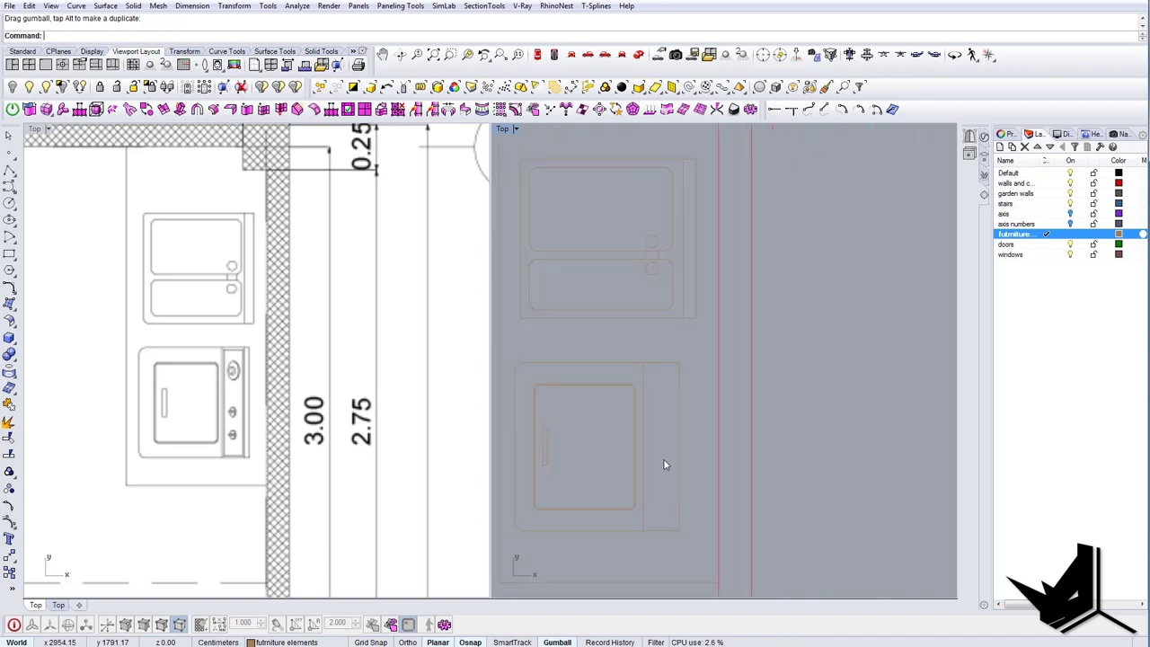
Draw a rectangle over the appliance's narrow right strip, from the dividing line's lower end to the outline's upper right corner.
{"action": "scroll", "coordinate": [649, 418], "scroll_direction": "up", "scroll_amount": 2}
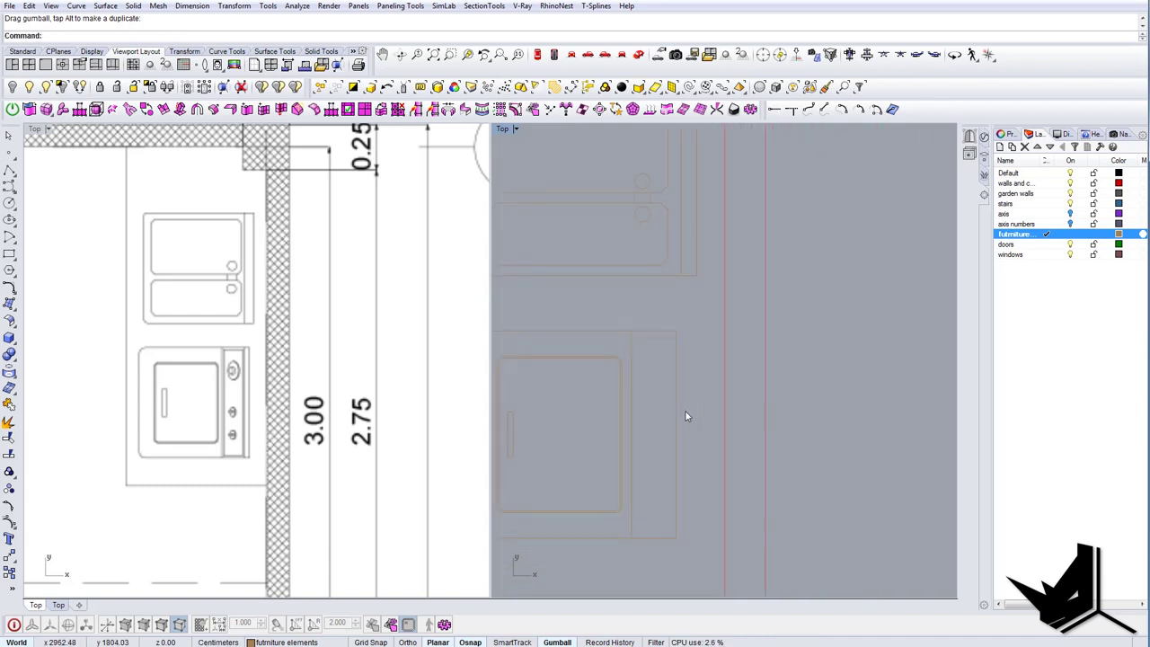
{"action": "key", "text": "Return"}
{"action": "left_click", "coordinate": [631, 536]}
{"action": "left_click", "coordinate": [679, 327]}
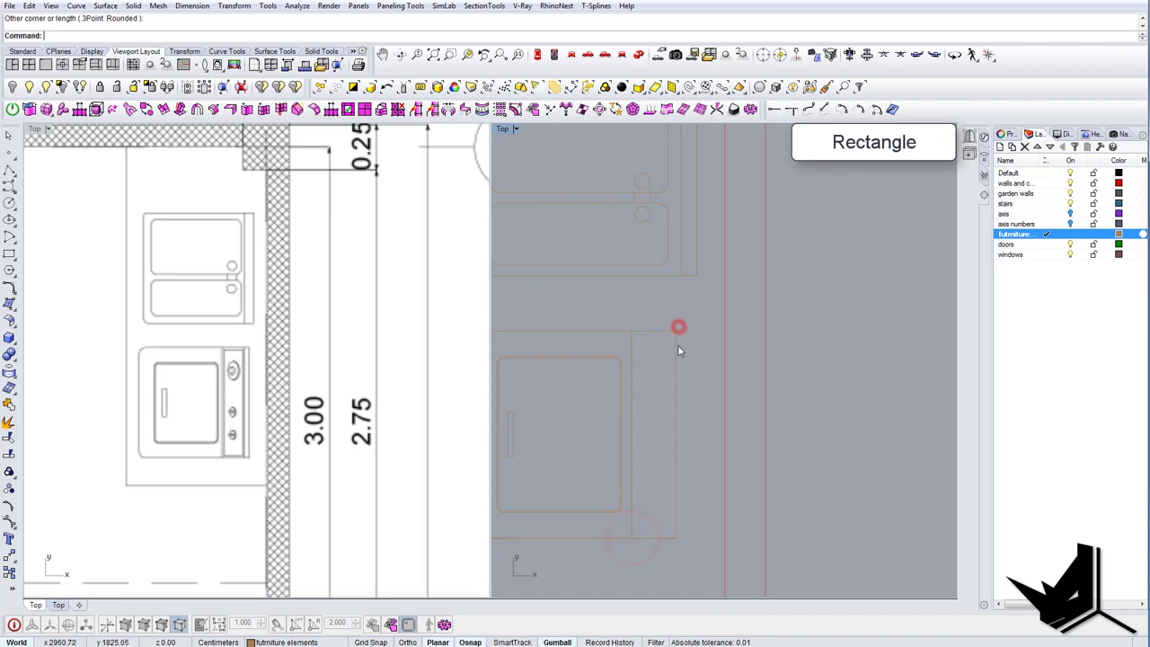
{"action": "left_click", "coordinate": [678, 346]}
{"action": "left_click", "coordinate": [706, 378]}
{"action": "right_click_drag", "start_coordinate": [686, 386], "coordinate": [610, 401]}
{"action": "scroll", "coordinate": [609, 400], "scroll_direction": "up", "scroll_amount": 4}
{"action": "type", "text": "o"}
{"action": "key", "text": "Return"}
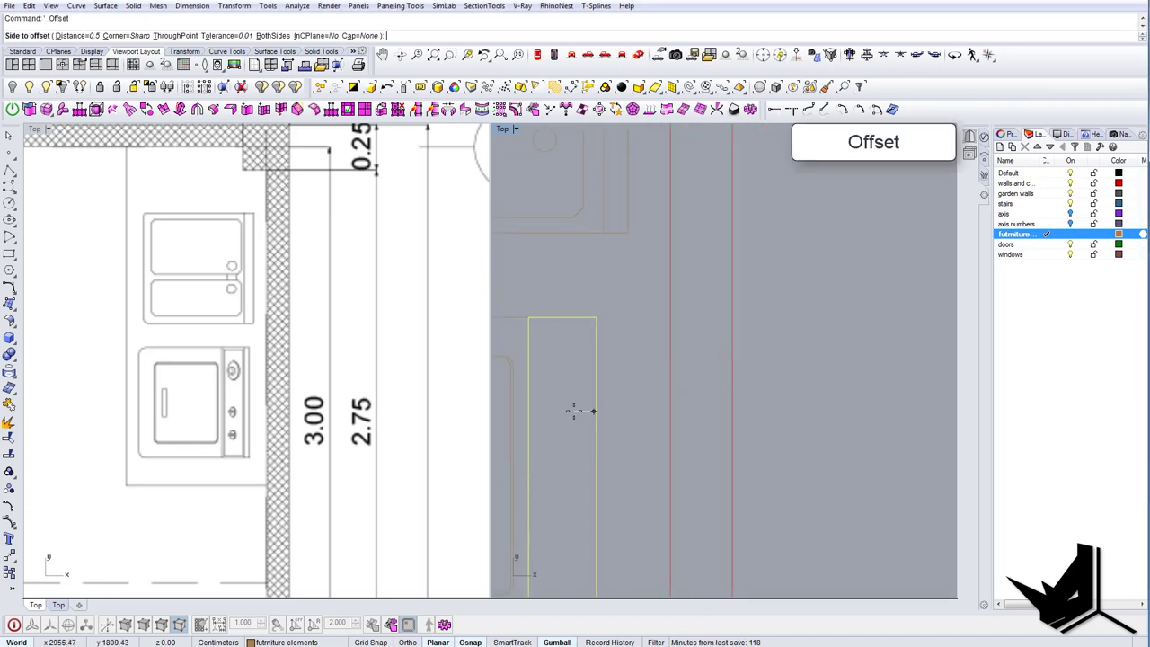
{"action": "type", "text": "d"}
{"action": "key", "text": "Return"}
{"action": "type", "text": "0"}
{"action": "key", "text": "Return"}
{"action": "right_click_drag", "start_coordinate": [575, 411], "coordinate": [611, 384]}
{"action": "key", "text": "Escape"}
Offset the control strip rectangle inward by 1 cm.
{"action": "type", "text": "o"}
{"action": "key", "text": "Return"}
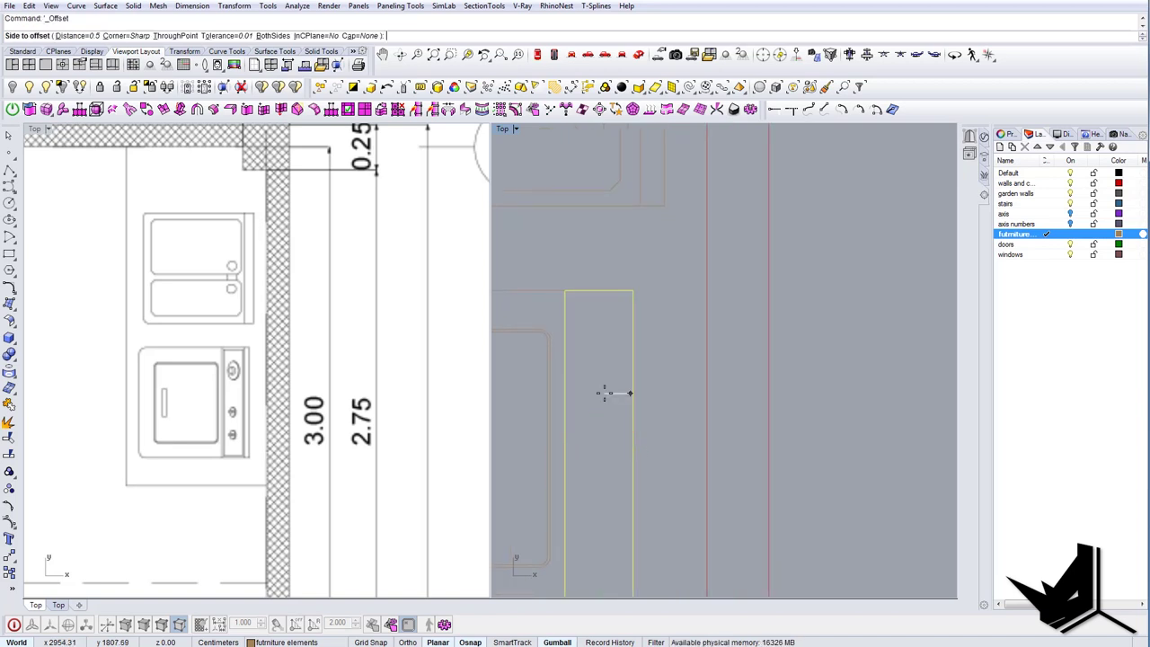
{"action": "type", "text": "d"}
{"action": "key", "text": "Return"}
{"action": "type", "text": "1"}
{"action": "key", "text": "Return"}
{"action": "left_click", "coordinate": [605, 394]}
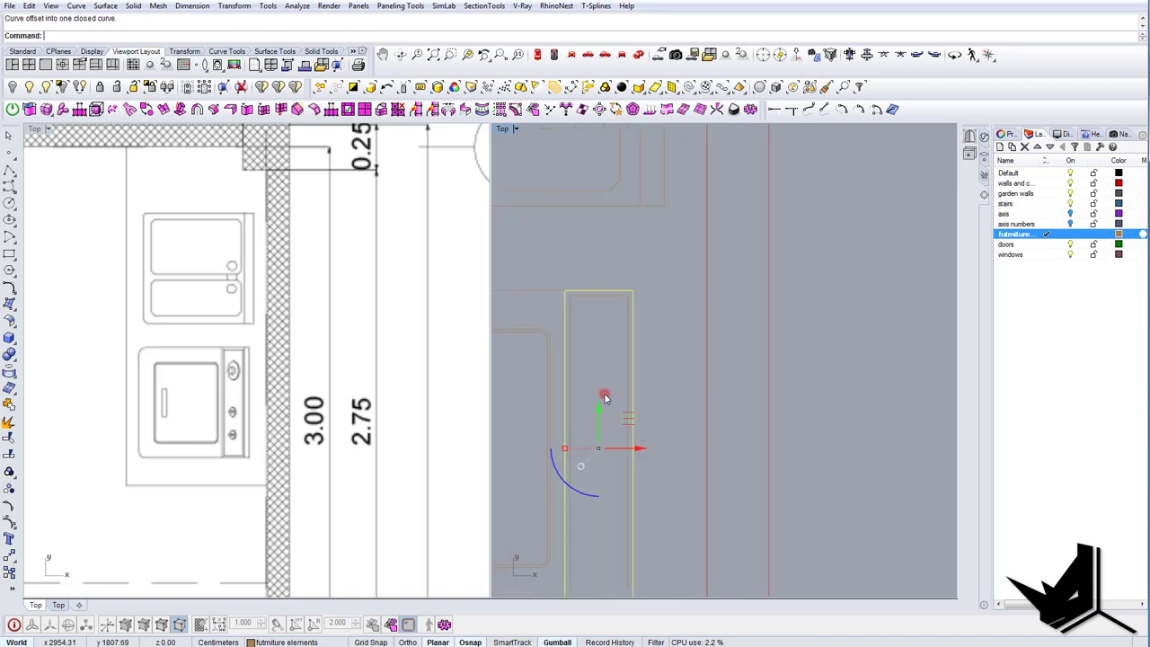
{"action": "key", "text": "Escape"}
Narrow the inner strip rectangle horizontally with Scale1D from its upper left corner, leaving a wider margin on its right.
{"action": "scroll", "coordinate": [608, 378], "scroll_direction": "down", "scroll_amount": 6}
{"action": "scroll", "coordinate": [611, 395], "scroll_direction": "up", "scroll_amount": 2}
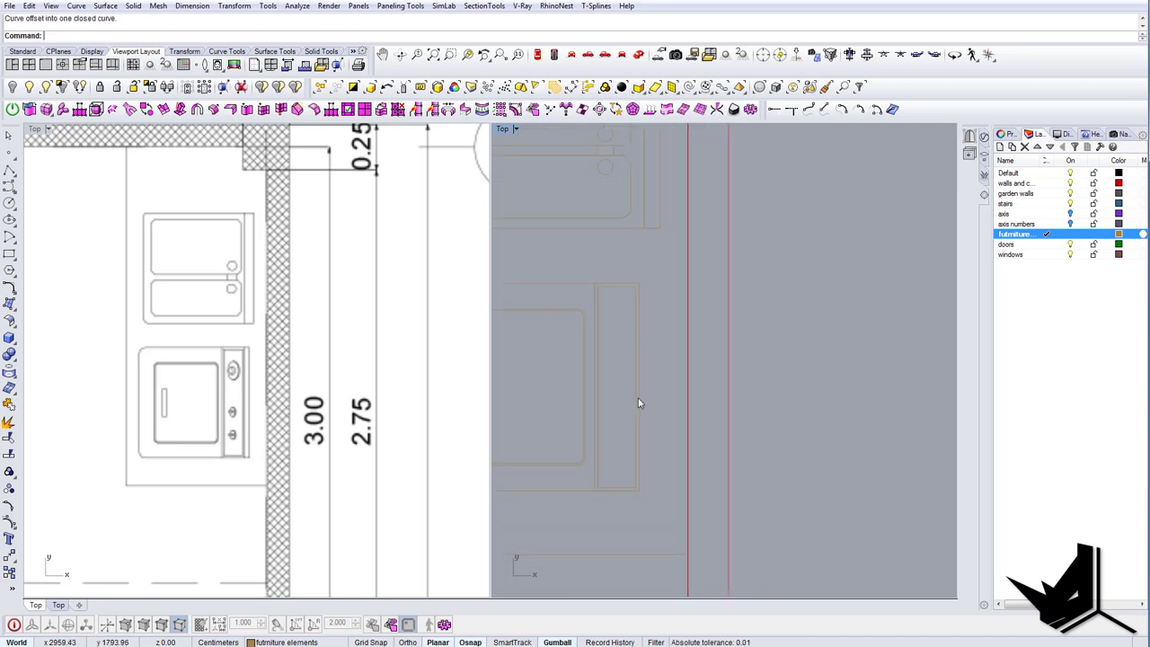
{"action": "left_click", "coordinate": [636, 390]}
{"action": "type", "text": "s"}
{"action": "key", "text": "Return"}
{"action": "left_click", "coordinate": [600, 289]}
{"action": "scroll", "coordinate": [632, 284], "scroll_direction": "up", "scroll_amount": 2}
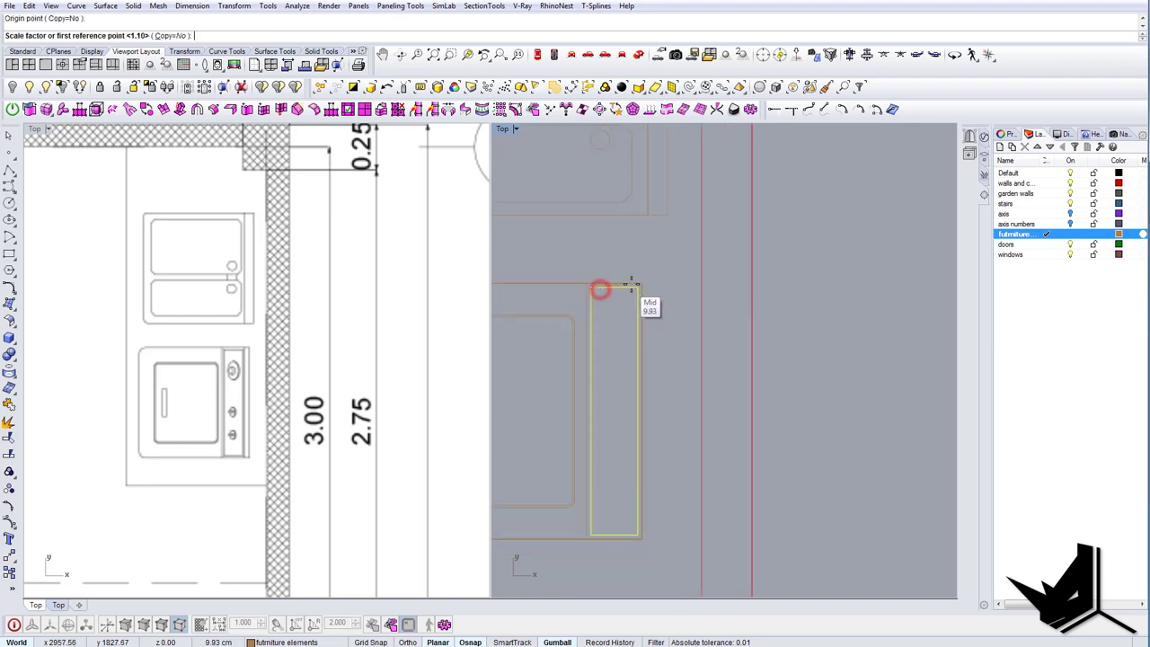
{"action": "scroll", "coordinate": [631, 285], "scroll_direction": "up", "scroll_amount": 2}
{"action": "left_click", "coordinate": [642, 289]}
{"action": "scroll", "coordinate": [639, 290], "scroll_direction": "up", "scroll_amount": 2}
{"action": "left_click", "coordinate": [627, 299]}
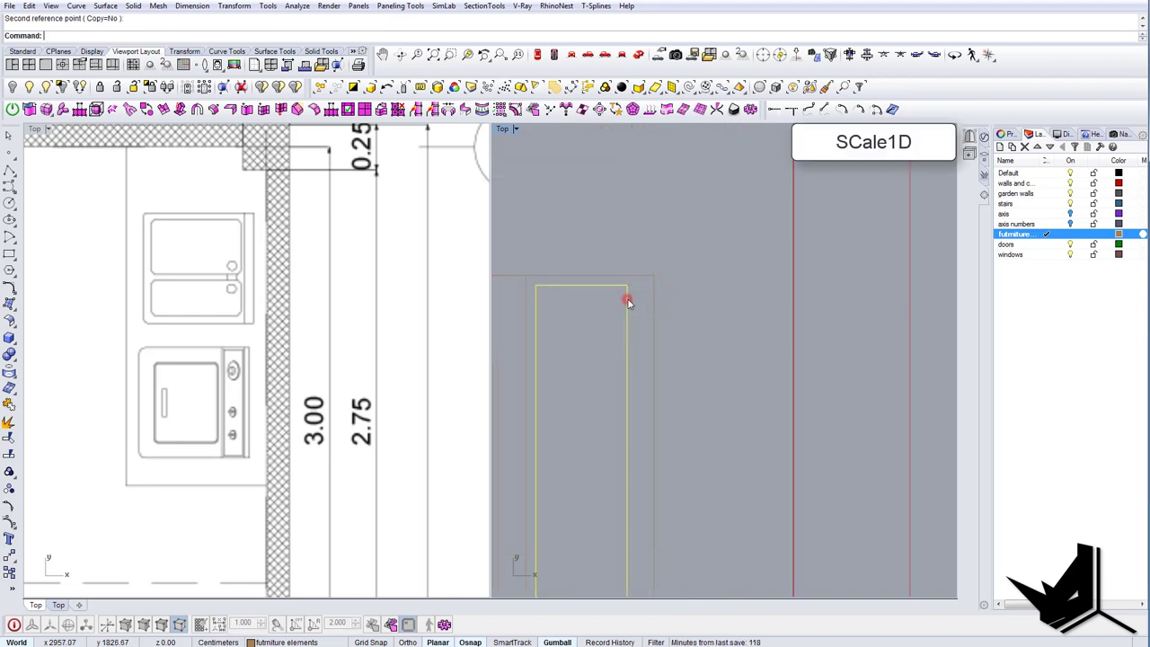
{"action": "scroll", "coordinate": [628, 300], "scroll_direction": "down", "scroll_amount": 10}
{"action": "key", "text": "Escape"}
Delete the outer rectangle drawn over the control strip, keeping the inner rectangle and the appliance outline.
{"action": "right_click_drag", "start_coordinate": [629, 299], "coordinate": [635, 304]}
{"action": "left_click", "coordinate": [642, 325]}
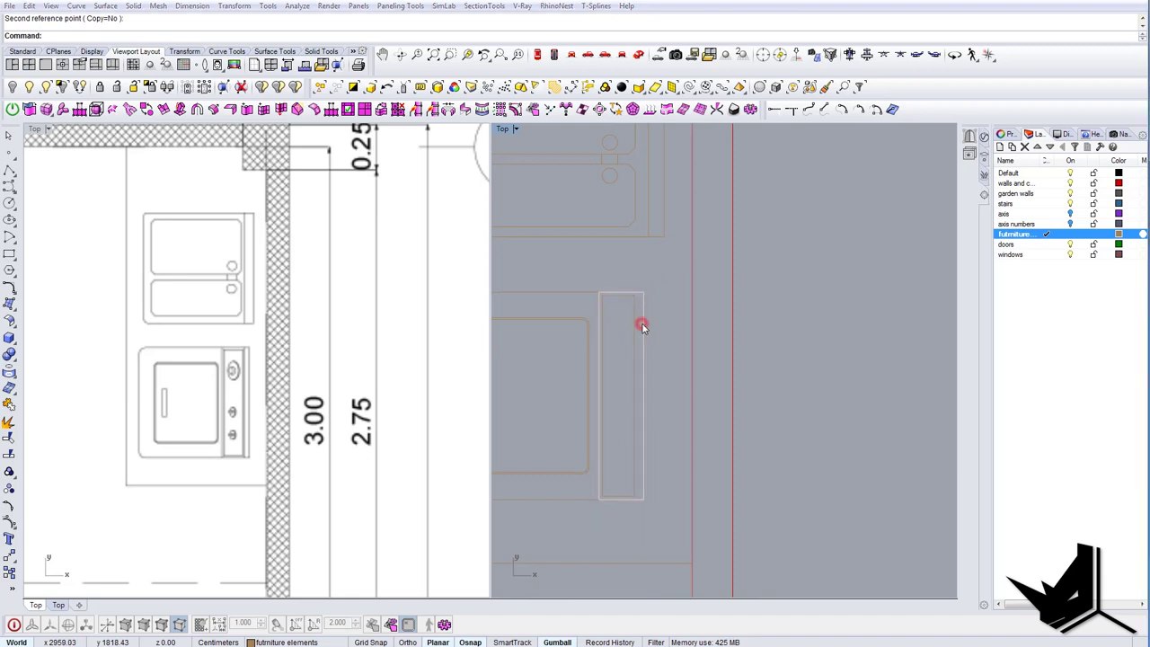
{"action": "left_click", "coordinate": [670, 357]}
{"action": "key", "text": "Delete"}
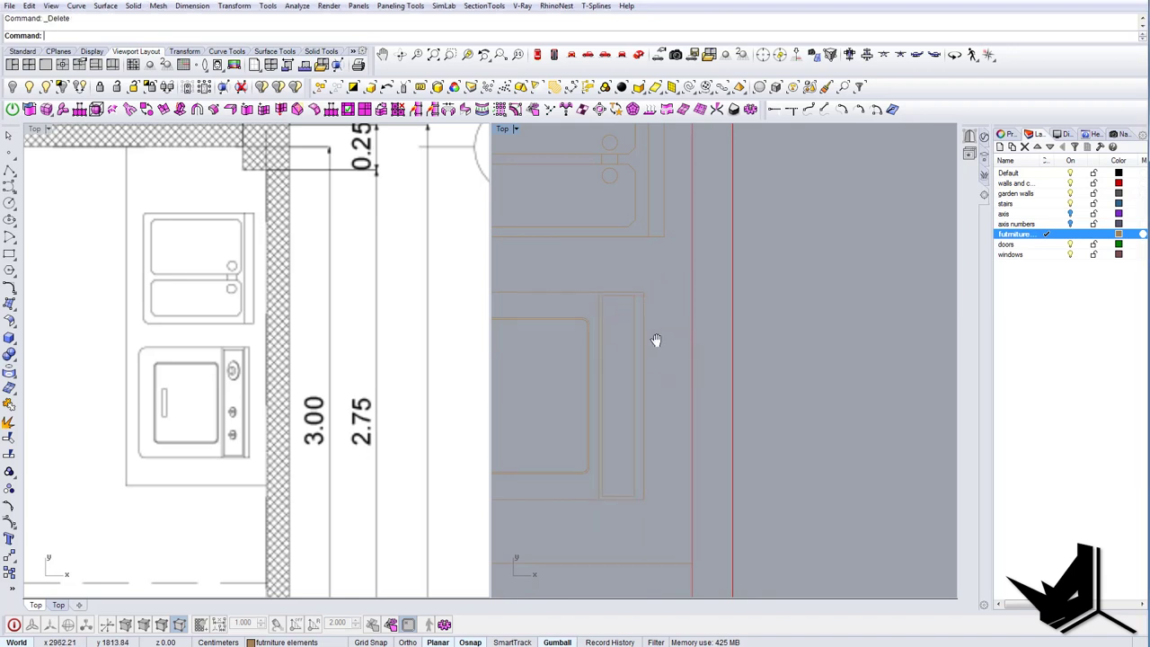
Draw an upright ellipse with a vertical radius of about 5 cm in the upper part of the control strip.
{"action": "right_click_drag", "start_coordinate": [657, 340], "coordinate": [669, 343]}
{"action": "scroll", "coordinate": [651, 412], "scroll_direction": "down", "scroll_amount": 2}
{"action": "right_click_drag", "start_coordinate": [236, 375], "coordinate": [222, 396]}
{"action": "scroll", "coordinate": [631, 339], "scroll_direction": "up", "scroll_amount": 4}
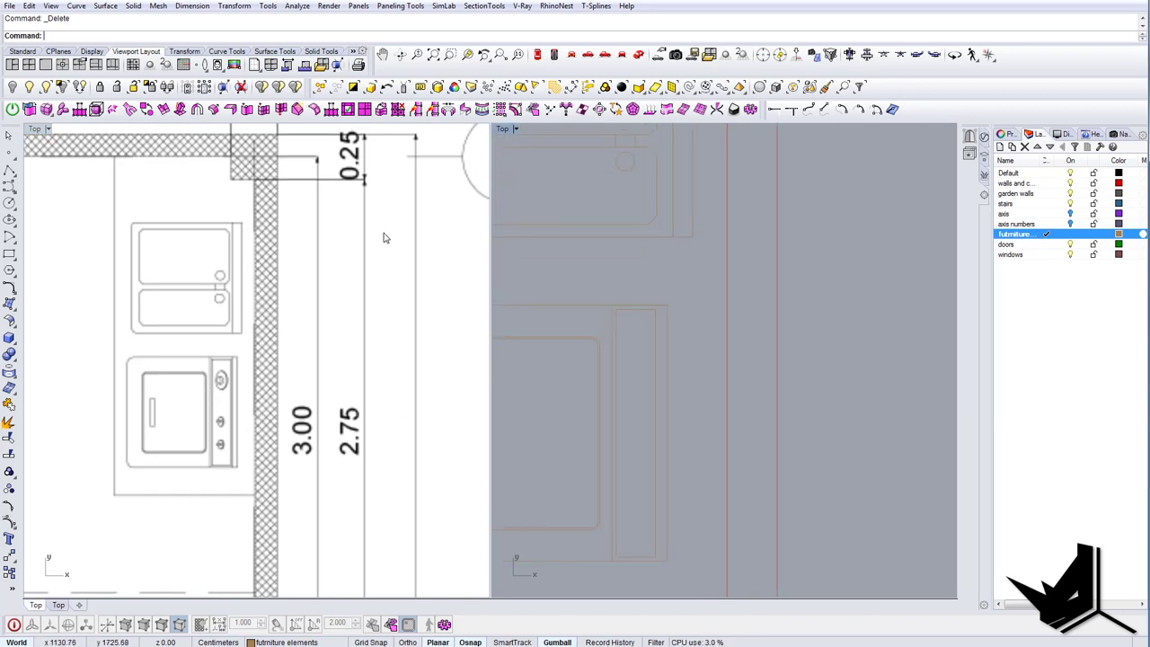
{"action": "left_click", "coordinate": [13, 223]}
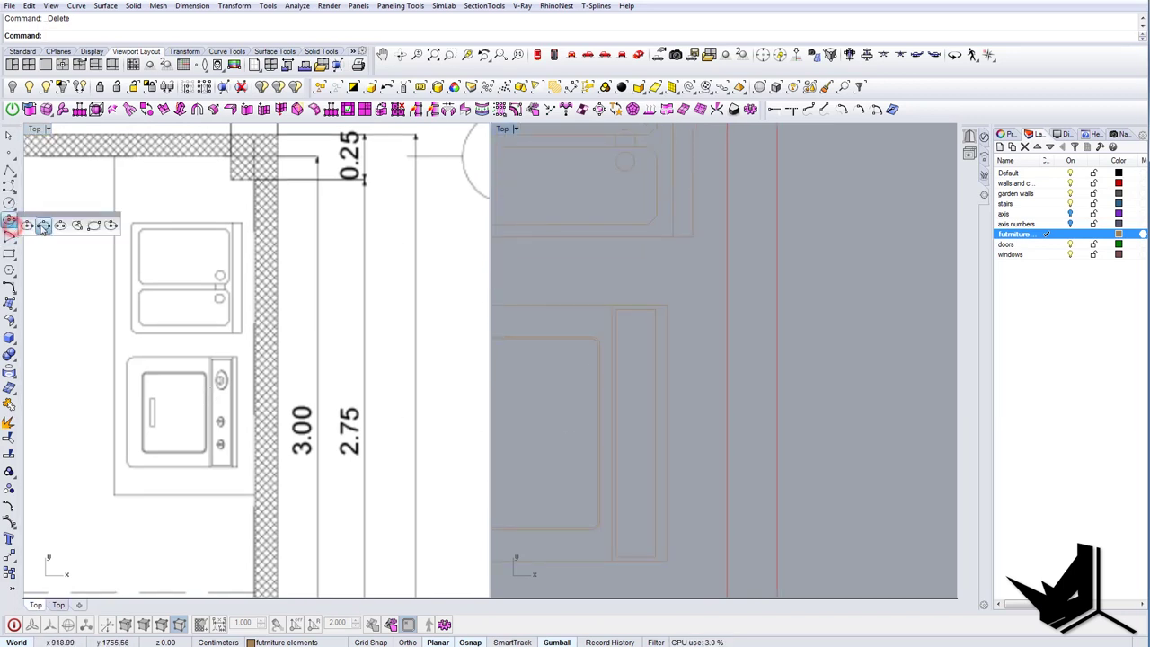
{"action": "left_click", "coordinate": [28, 227]}
{"action": "scroll", "coordinate": [633, 340], "scroll_direction": "up", "scroll_amount": 4}
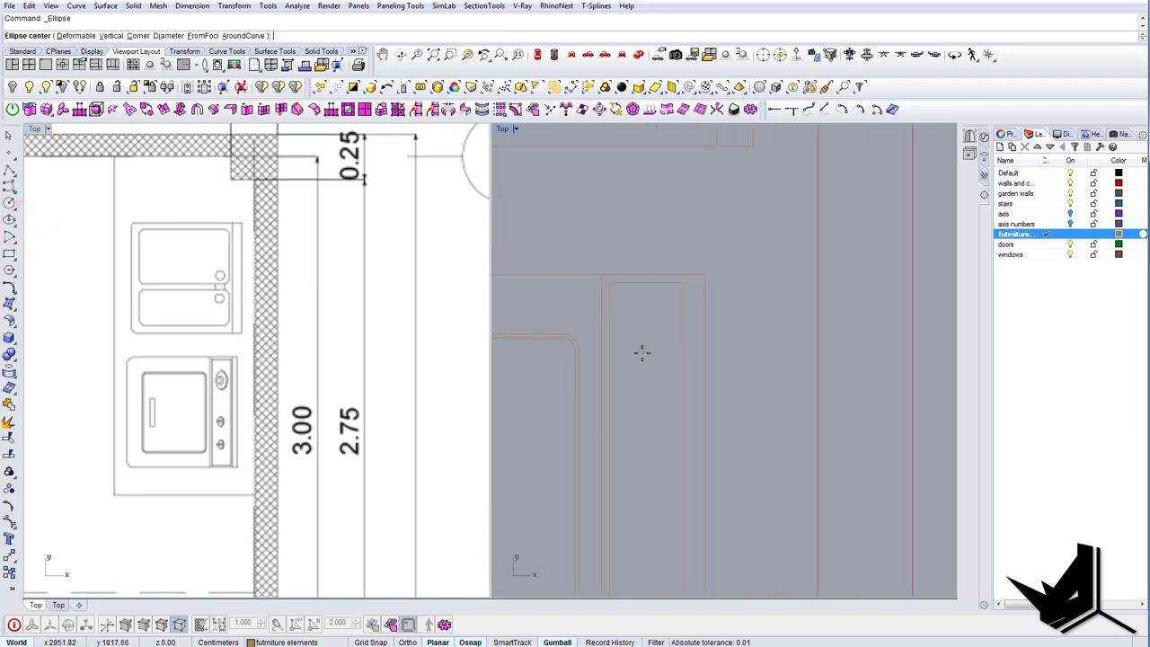
{"action": "left_click", "coordinate": [632, 356]}
{"action": "left_click", "coordinate": [654, 359]}
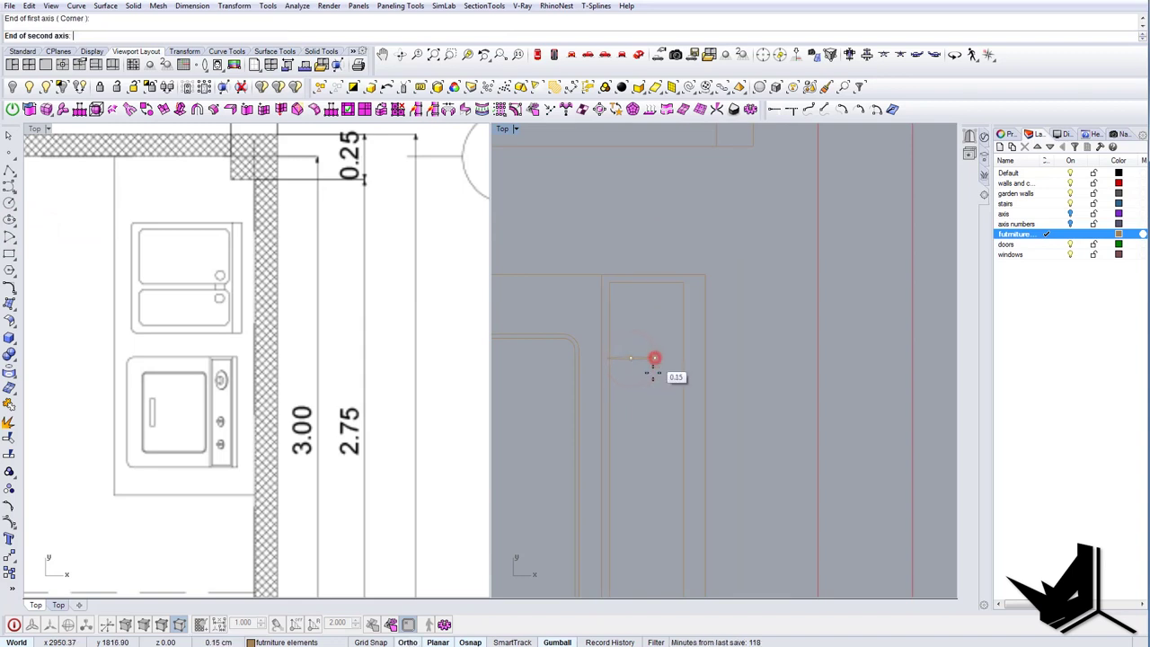
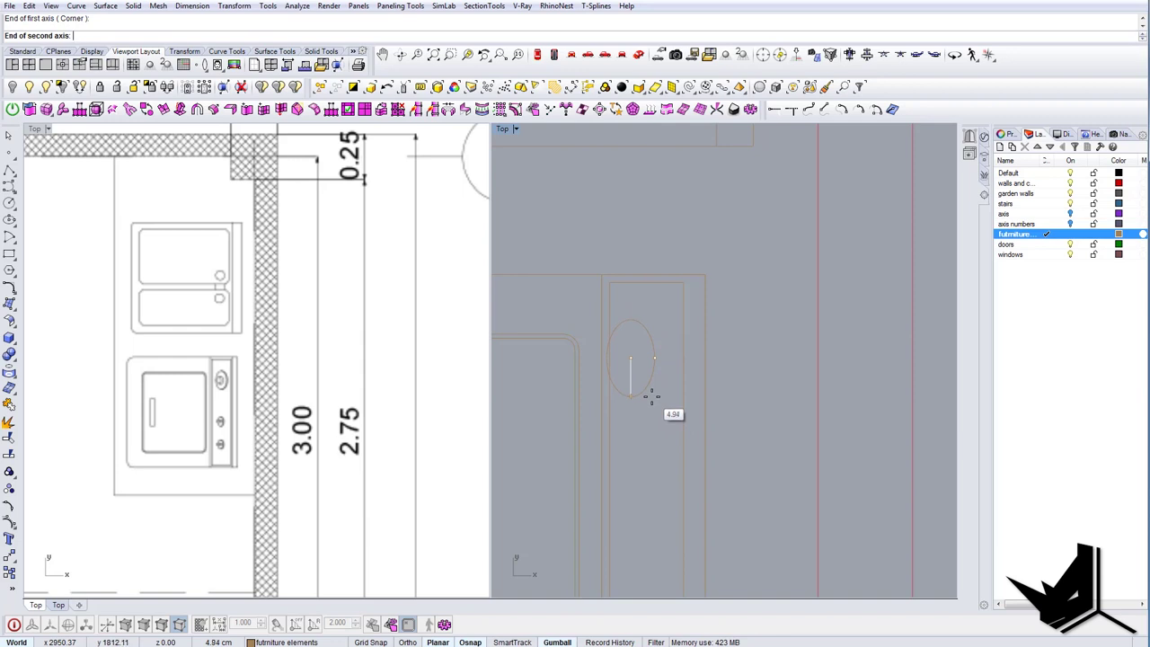
{"action": "left_click", "coordinate": [652, 398]}
Move the ellipse right within the control strip and scale it down to match the knob in the reference drawing.
{"action": "left_click", "coordinate": [654, 358]}
{"action": "left_click_drag", "start_coordinate": [666, 357], "coordinate": [686, 360]}
{"action": "left_click_drag", "start_coordinate": [650, 396], "coordinate": [653, 386], "text": "shift"}
{"action": "left_click_drag", "start_coordinate": [680, 331], "coordinate": [672, 334]}
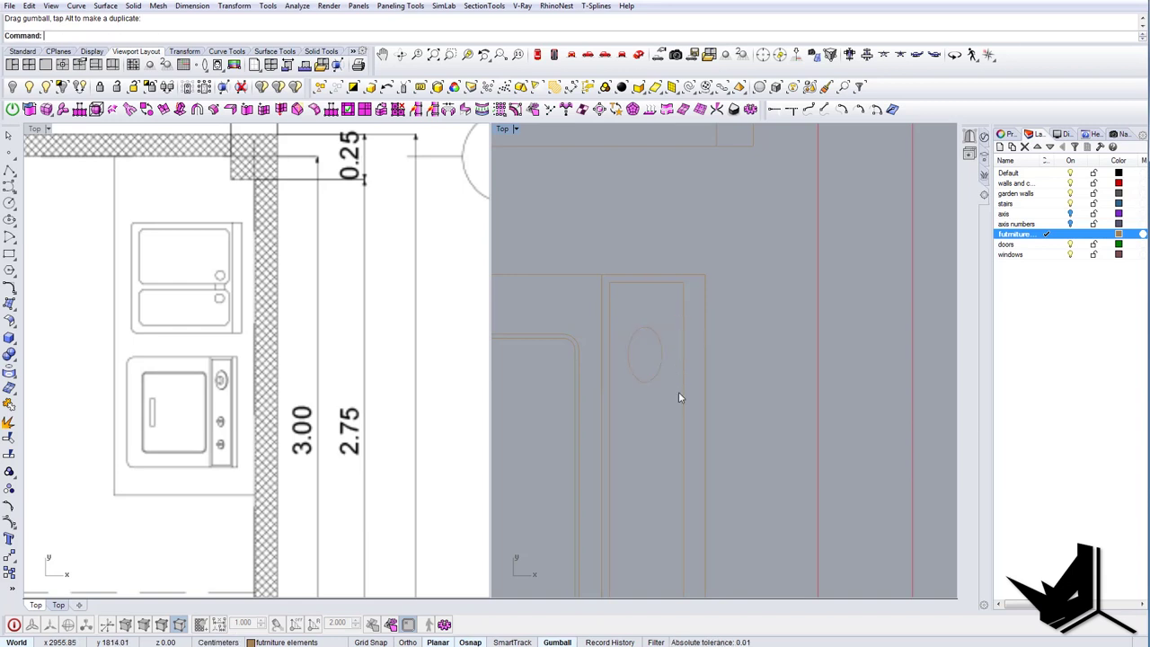
{"action": "scroll", "coordinate": [670, 391], "scroll_direction": "down", "scroll_amount": 3}
{"action": "left_click", "coordinate": [665, 383]}
{"action": "key", "text": "Delete"}
{"action": "scroll", "coordinate": [666, 383], "scroll_direction": "up", "scroll_amount": 5}
{"action": "right_click_drag", "start_coordinate": [665, 383], "coordinate": [660, 387]}
{"action": "type", "text": "P"}
{"action": "key", "text": "Return"}
{"action": "scroll", "coordinate": [634, 365], "scroll_direction": "up", "scroll_amount": 6}
{"action": "key", "text": "Escape"}
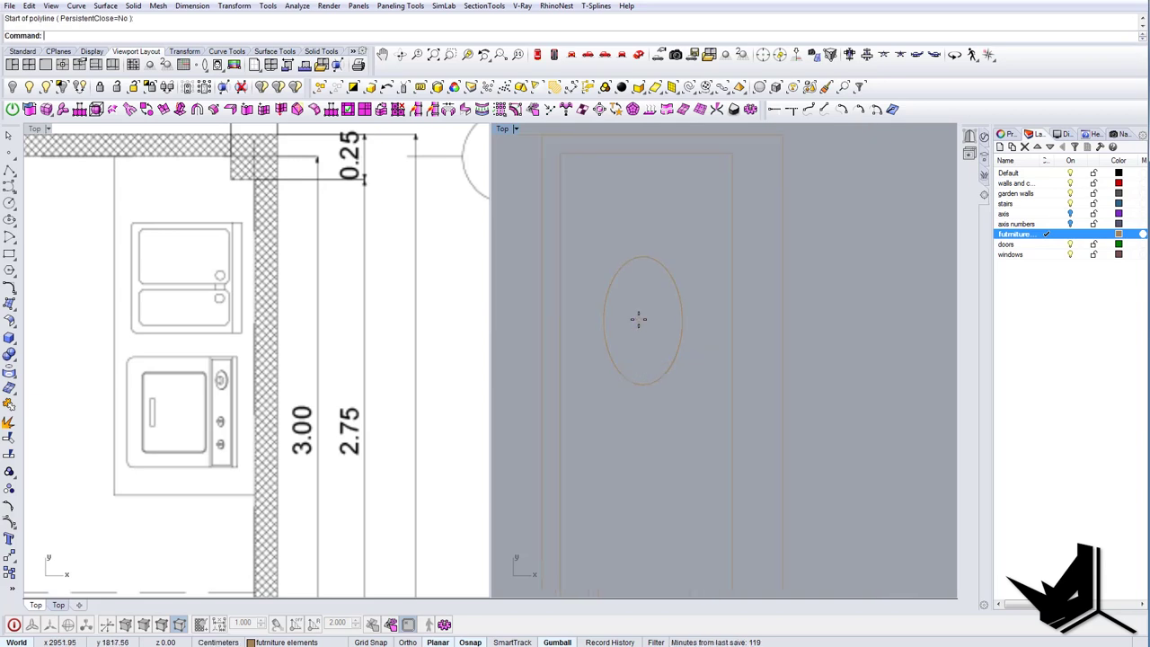
Draw a small horizontal rectangle from near the ellipse's center to just beyond its left side.
{"action": "key", "text": "Return"}
{"action": "left_click", "coordinate": [642, 312]}
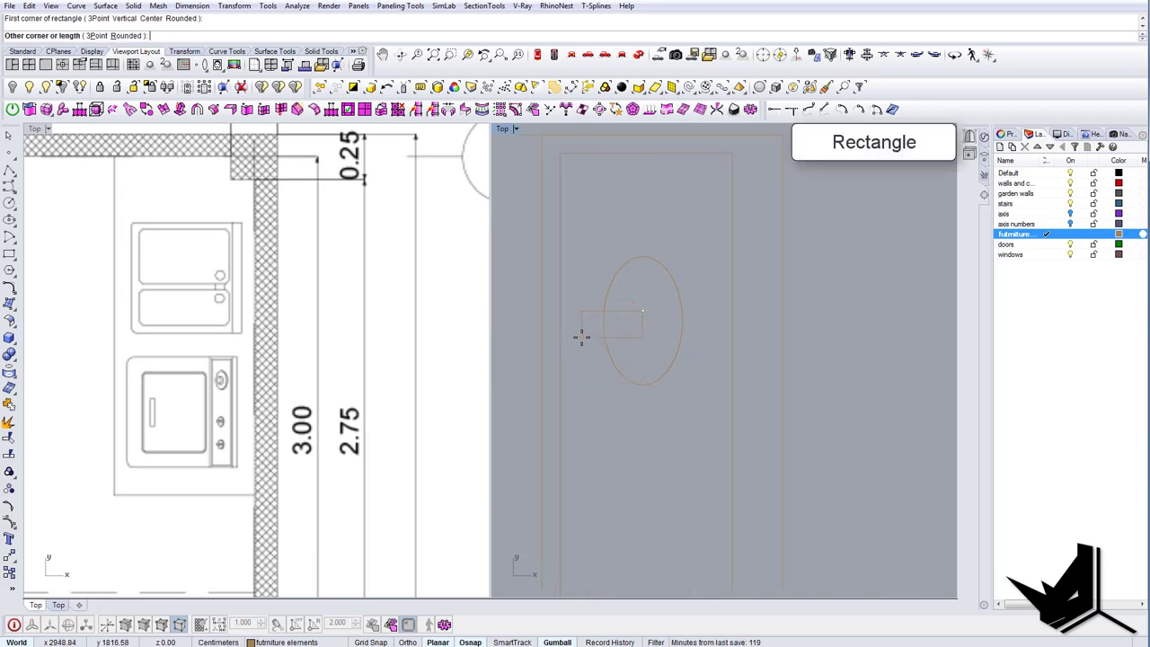
{"action": "left_click", "coordinate": [581, 337]}
Move the small rectangle so that the midpoint of its right edge sits on the ellipse's center.
{"action": "left_click_drag", "start_coordinate": [656, 345], "coordinate": [639, 335]}
{"action": "right_click_drag", "start_coordinate": [643, 339], "coordinate": [630, 347]}
{"action": "type", "text": "m"}
{"action": "key", "text": "Return"}
{"action": "left_click", "coordinate": [631, 332]}
{"action": "left_click", "coordinate": [670, 327]}
Copy the ellipse 1.20 cm left, from its left quadrant to the midpoint of the small rectangle's left edge.
{"action": "scroll", "coordinate": [617, 334], "scroll_direction": "up", "scroll_amount": 4}
{"action": "left_click", "coordinate": [618, 335]}
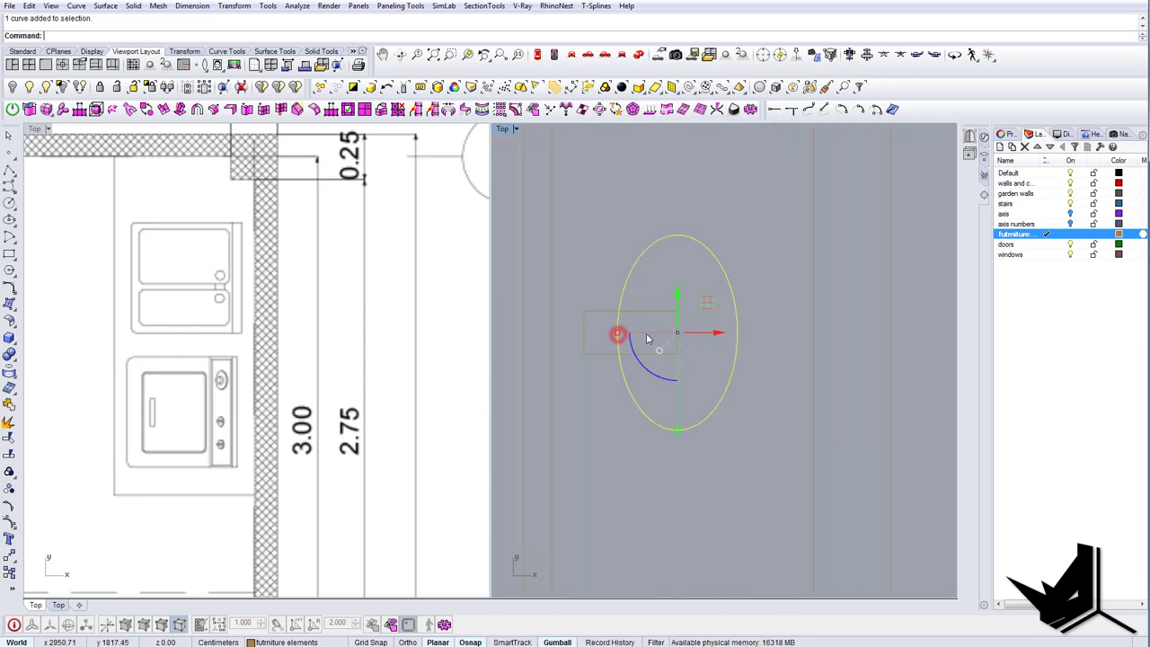
{"action": "left_click_drag", "start_coordinate": [614, 339], "coordinate": [582, 331], "text": "alt"}
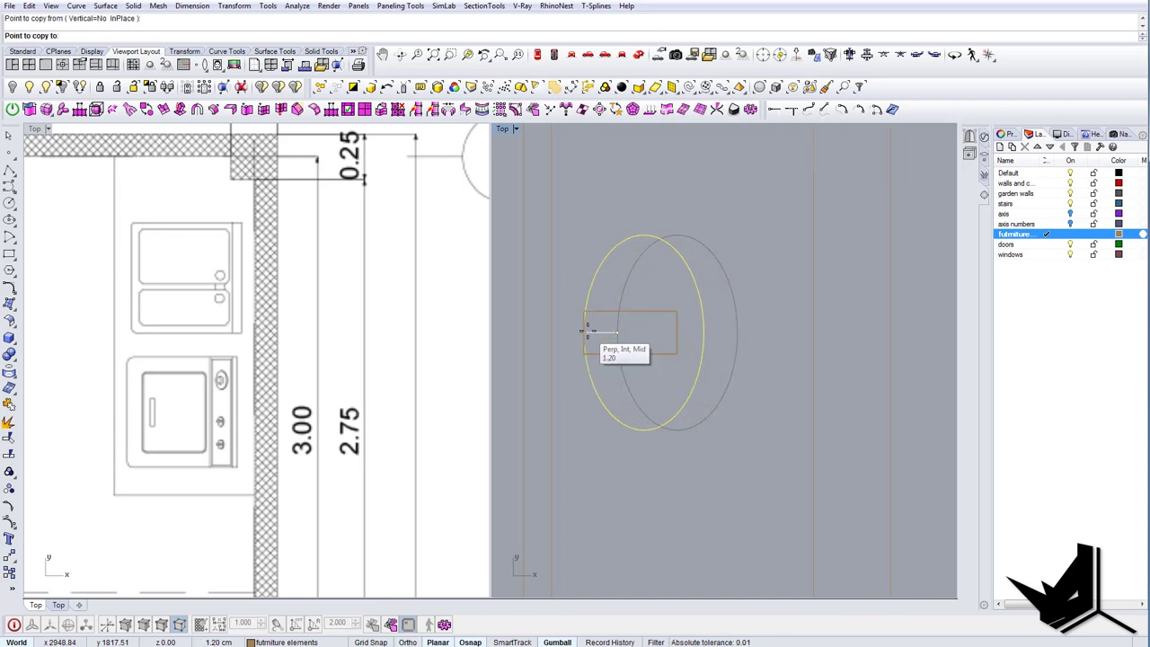
{"action": "left_click", "coordinate": [588, 330]}
{"action": "key", "text": "Escape"}
{"action": "key", "text": "Escape"}
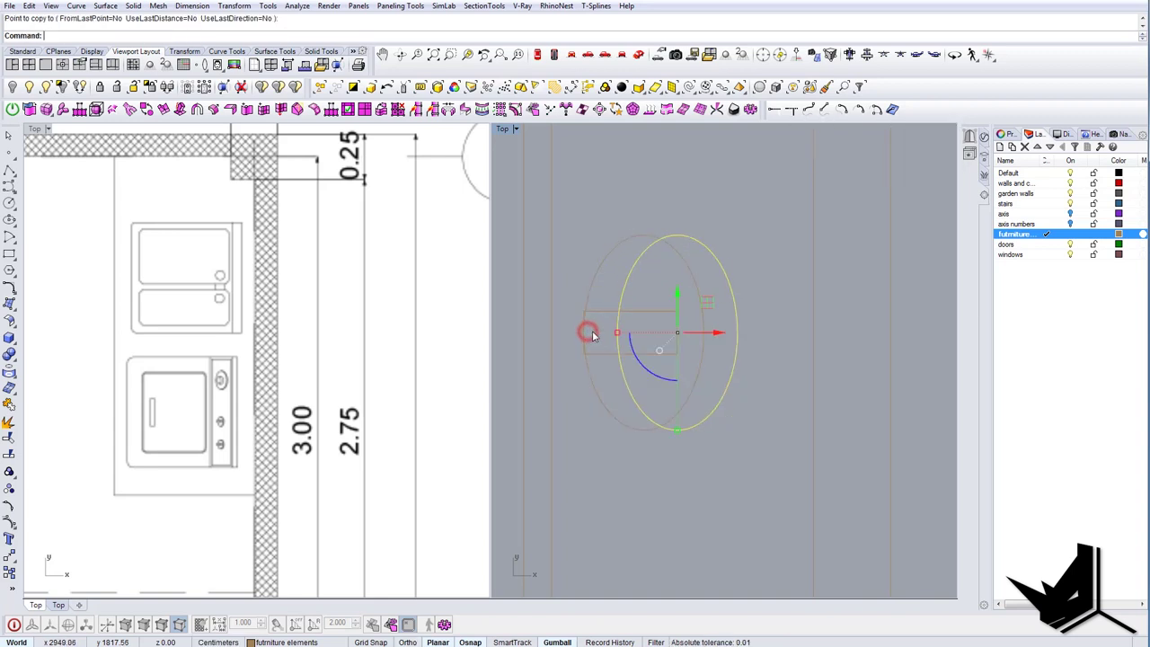
Trim the ellipses and small rectangle against each other so the rectangle's left end follows the copied ellipse's curve.
{"action": "scroll", "coordinate": [613, 343], "scroll_direction": "down", "scroll_amount": 3}
{"action": "scroll", "coordinate": [620, 348], "scroll_direction": "up", "scroll_amount": 5}
{"action": "scroll", "coordinate": [630, 361], "scroll_direction": "down", "scroll_amount": 4}
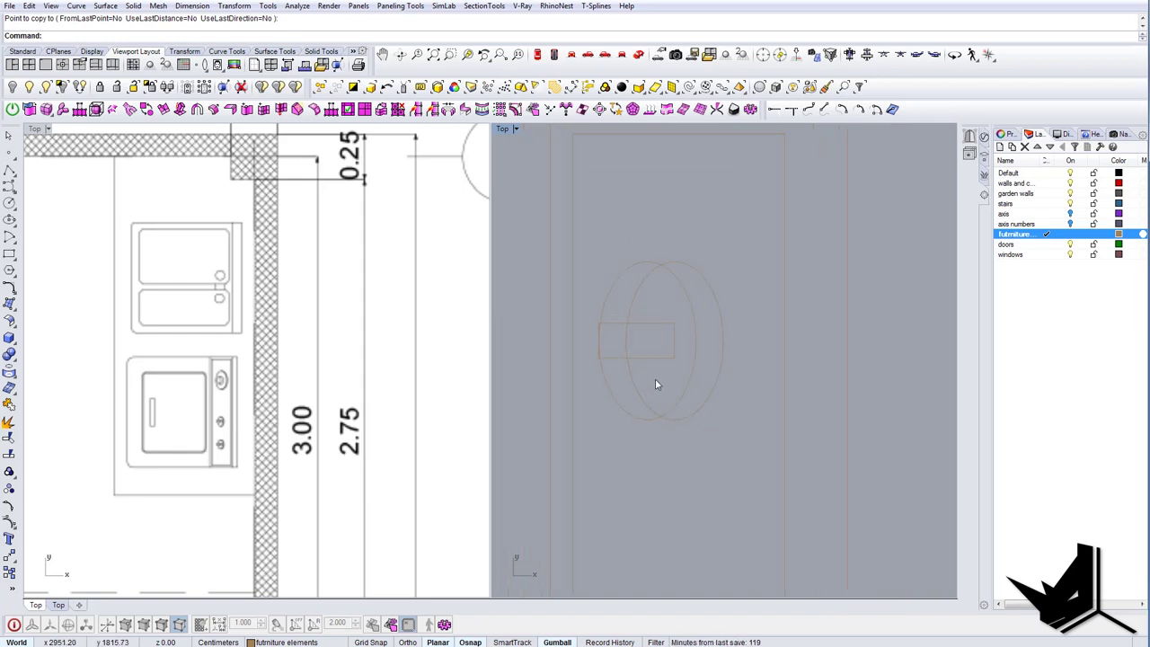
{"action": "type", "text": "TR"}
{"action": "key", "text": "Return"}
{"action": "left_click_drag", "start_coordinate": [629, 451], "coordinate": [576, 301]}
{"action": "scroll", "coordinate": [599, 324], "scroll_direction": "up", "scroll_amount": 8}
{"action": "scroll", "coordinate": [604, 325], "scroll_direction": "up", "scroll_amount": 10}
{"action": "key", "text": "Return"}
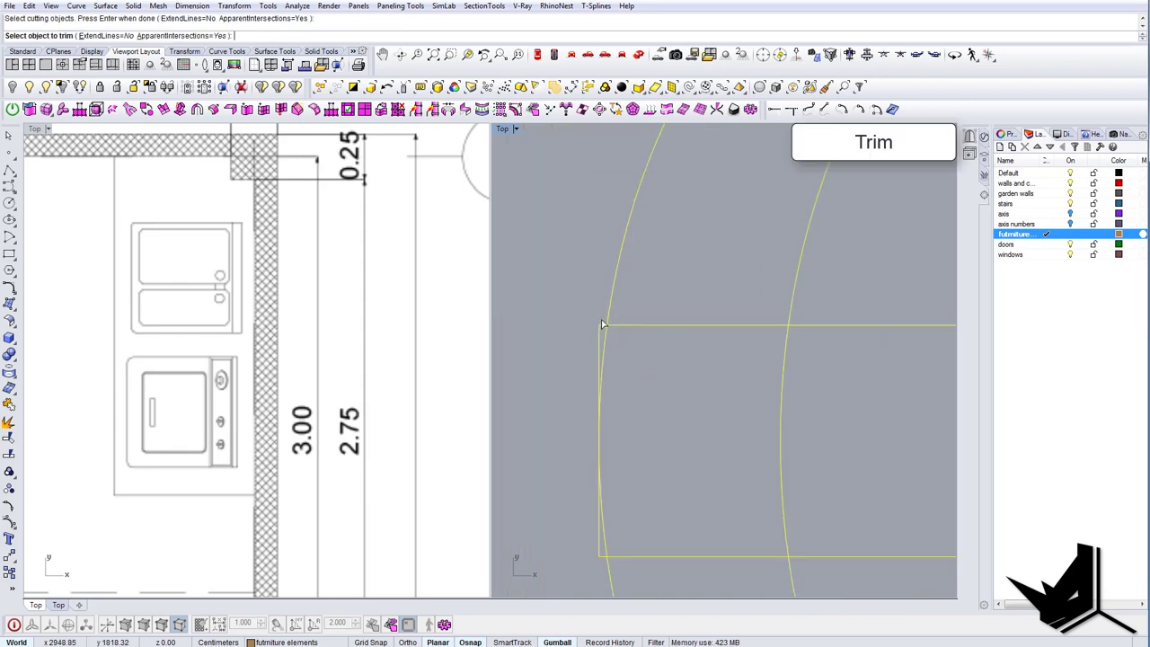
{"action": "left_click", "coordinate": [599, 321]}
{"action": "scroll", "coordinate": [596, 328], "scroll_direction": "down", "scroll_amount": 8}
{"action": "scroll", "coordinate": [598, 443], "scroll_direction": "up", "scroll_amount": 8}
{"action": "left_click", "coordinate": [597, 407]}
{"action": "scroll", "coordinate": [593, 396], "scroll_direction": "down", "scroll_amount": 5}
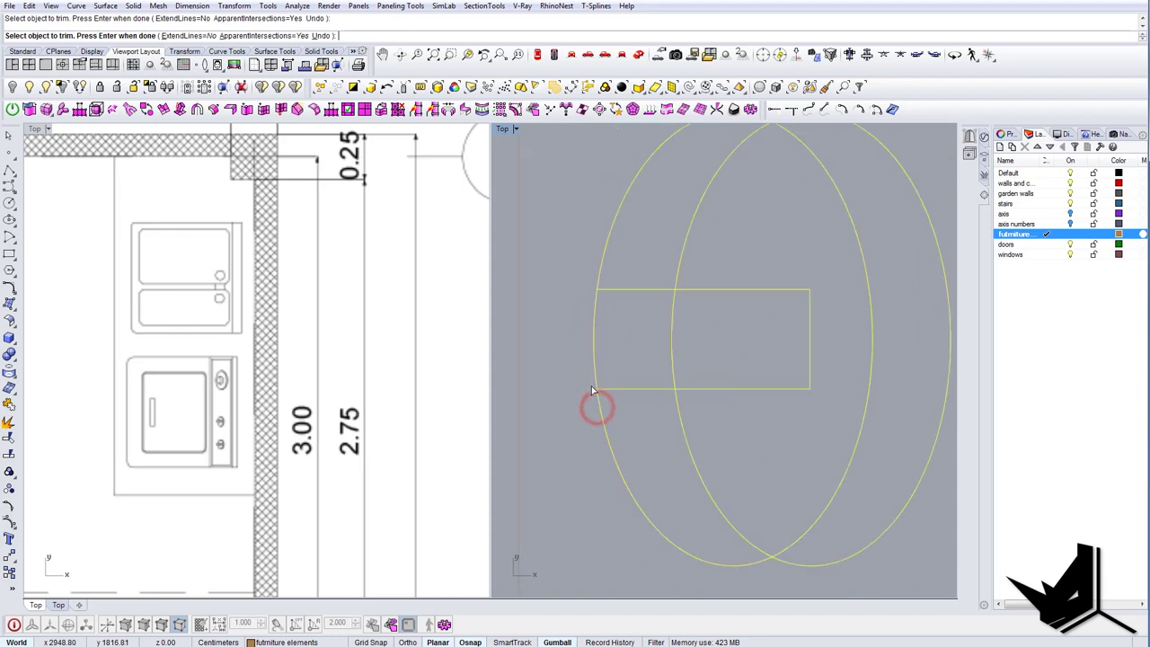
{"action": "scroll", "coordinate": [592, 338], "scroll_direction": "up", "scroll_amount": 2}
{"action": "left_click", "coordinate": [586, 435]}
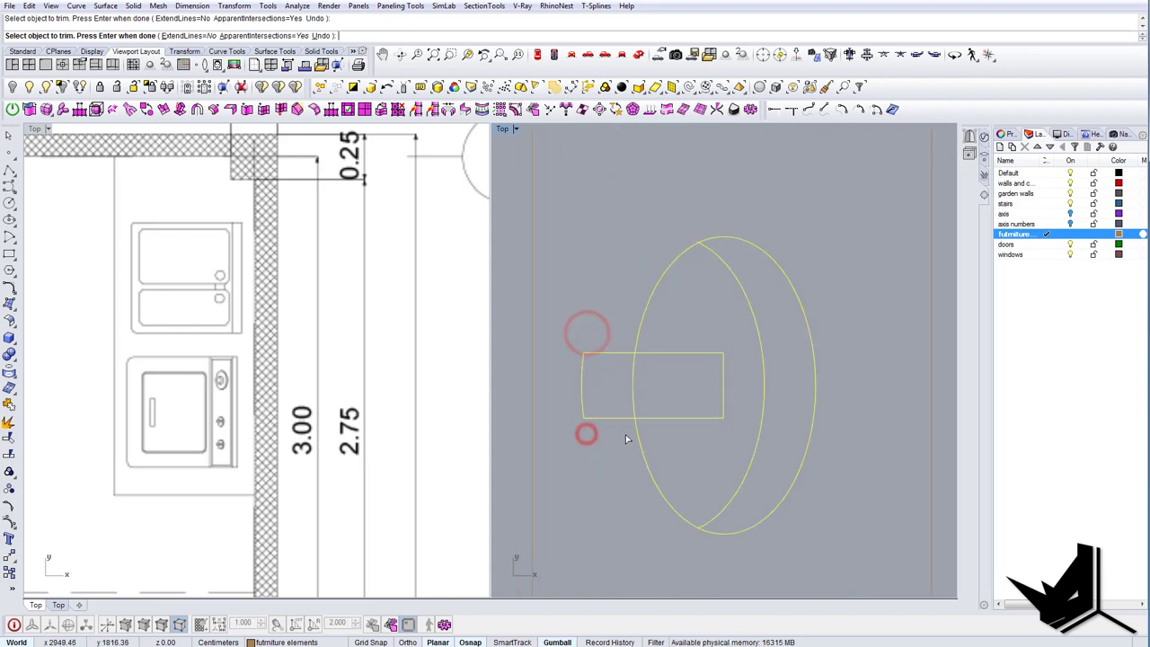
{"action": "key", "text": "Return"}
Delete the leftover right arc of the copied ellipse inside the knob.
{"action": "left_click", "coordinate": [760, 338]}
{"action": "scroll", "coordinate": [758, 359], "scroll_direction": "down", "scroll_amount": 8}
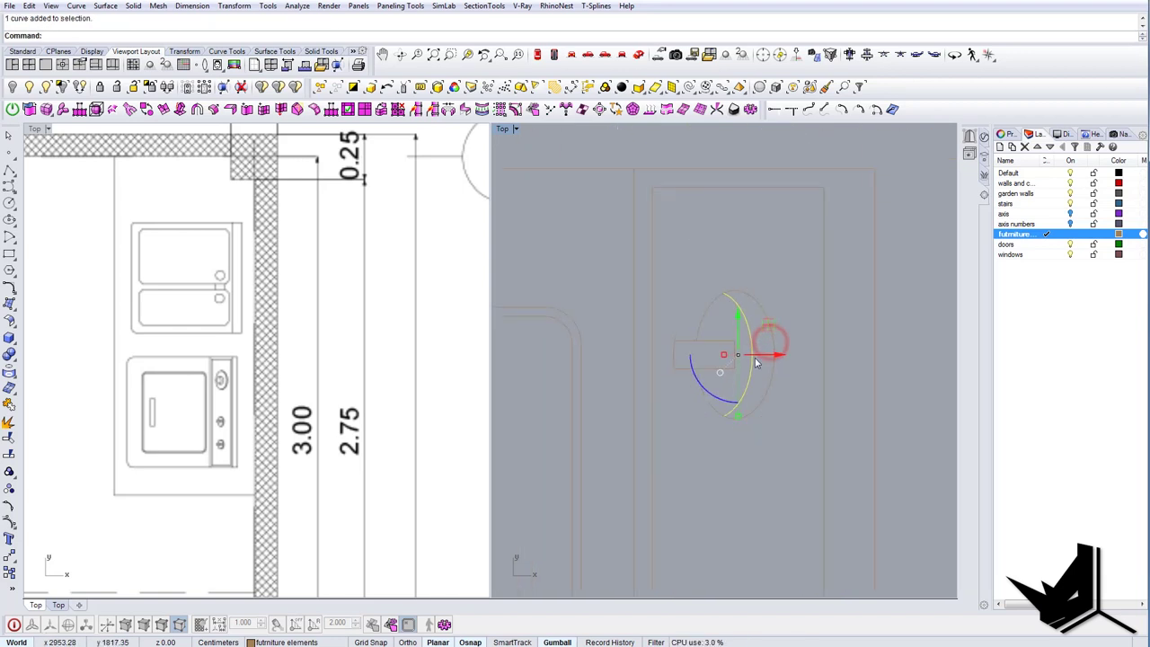
{"action": "key", "text": "Delete"}
Copy the knob ellipse to the left so its right side meets the small rectangle's right edge.
{"action": "right_click_drag", "start_coordinate": [739, 370], "coordinate": [699, 383]}
{"action": "scroll", "coordinate": [699, 384], "scroll_direction": "down", "scroll_amount": 2}
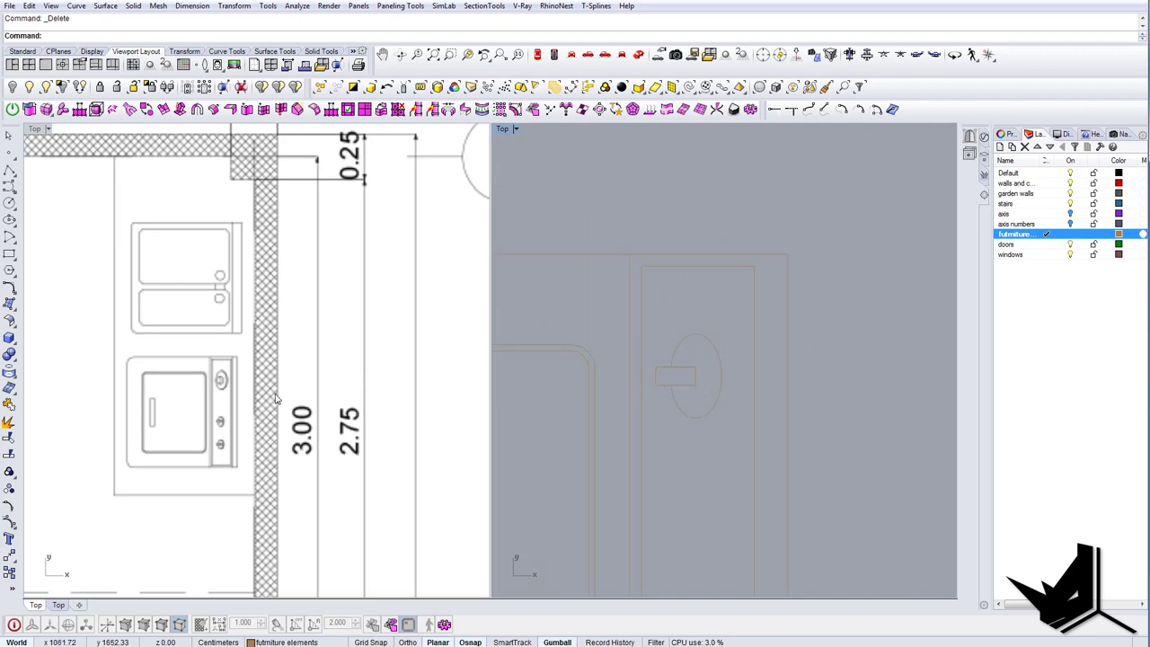
{"action": "scroll", "coordinate": [733, 385], "scroll_direction": "up", "scroll_amount": 4}
{"action": "left_click", "coordinate": [762, 365]}
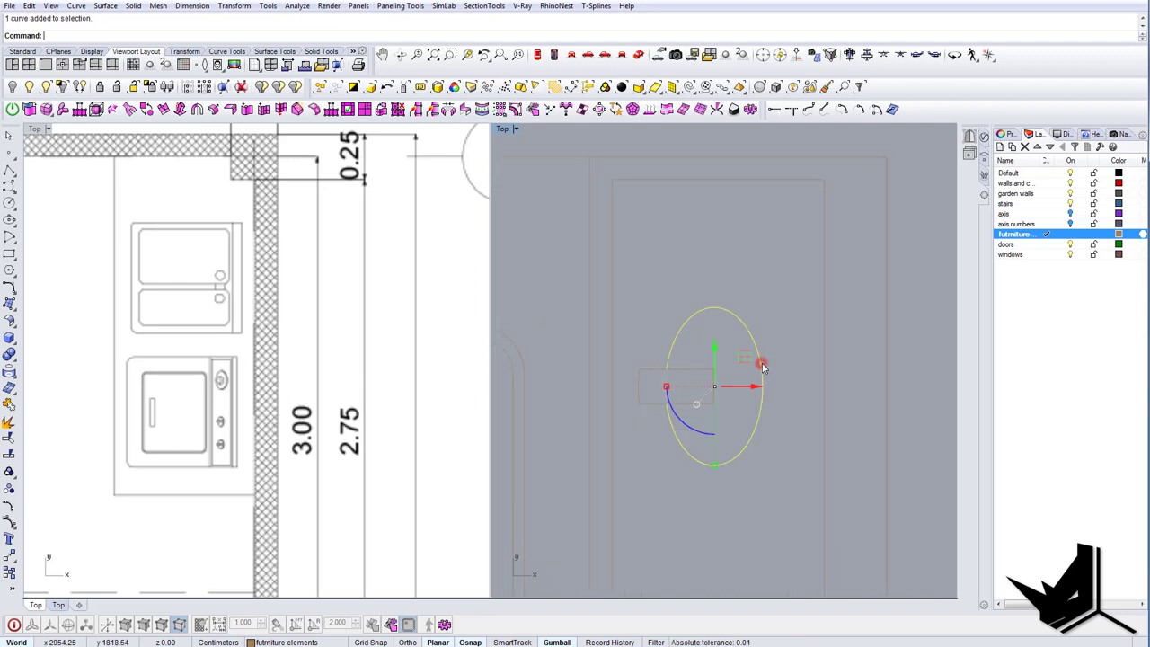
{"action": "left_click_drag", "start_coordinate": [755, 389], "coordinate": [702, 389], "text": "alt"}
{"action": "key", "text": "Escape"}
Trim away the small rectangle's straight right edge, using the rectangle and the new ellipse copy as cutting objects.
{"action": "scroll", "coordinate": [714, 390], "scroll_direction": "up", "scroll_amount": 4}
{"action": "key", "text": "Return"}
{"action": "left_click_drag", "start_coordinate": [735, 439], "coordinate": [694, 394]}
{"action": "key", "text": "Return"}
{"action": "left_click", "coordinate": [714, 370]}
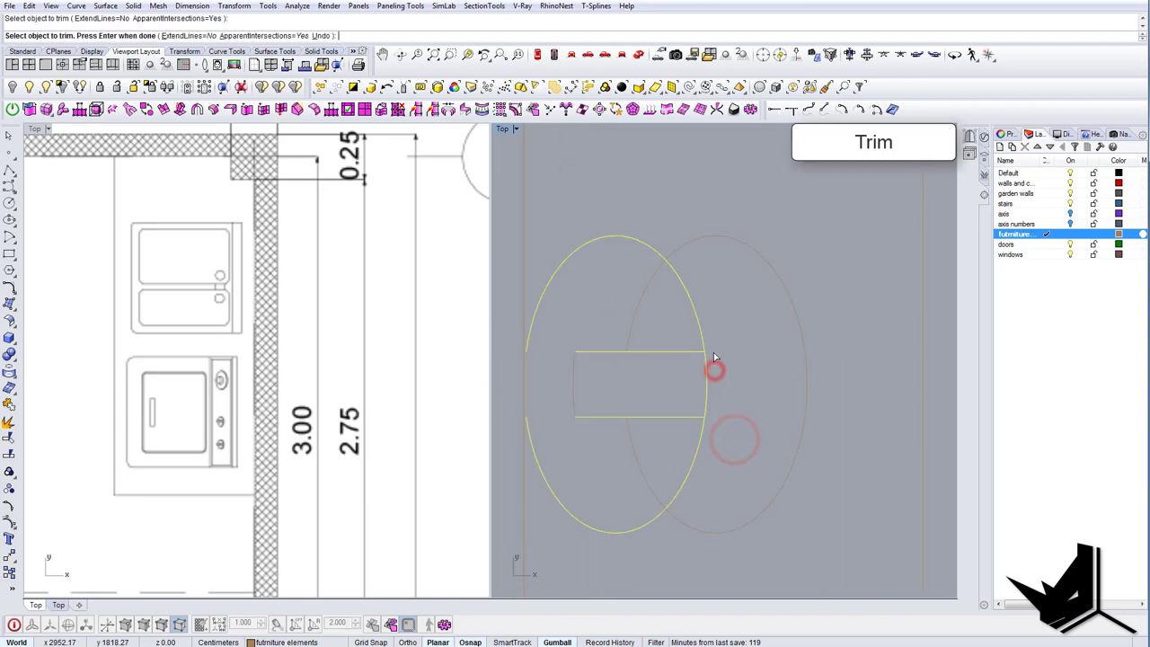
{"action": "key", "text": "Return"}
Try deleting the whole ellipse copy and undo the deletion.
{"action": "scroll", "coordinate": [704, 425], "scroll_direction": "down", "scroll_amount": 4}
{"action": "left_click", "coordinate": [691, 446]}
{"action": "key", "text": "Delete"}
{"action": "scroll", "coordinate": [709, 435], "scroll_direction": "down", "scroll_amount": 7}
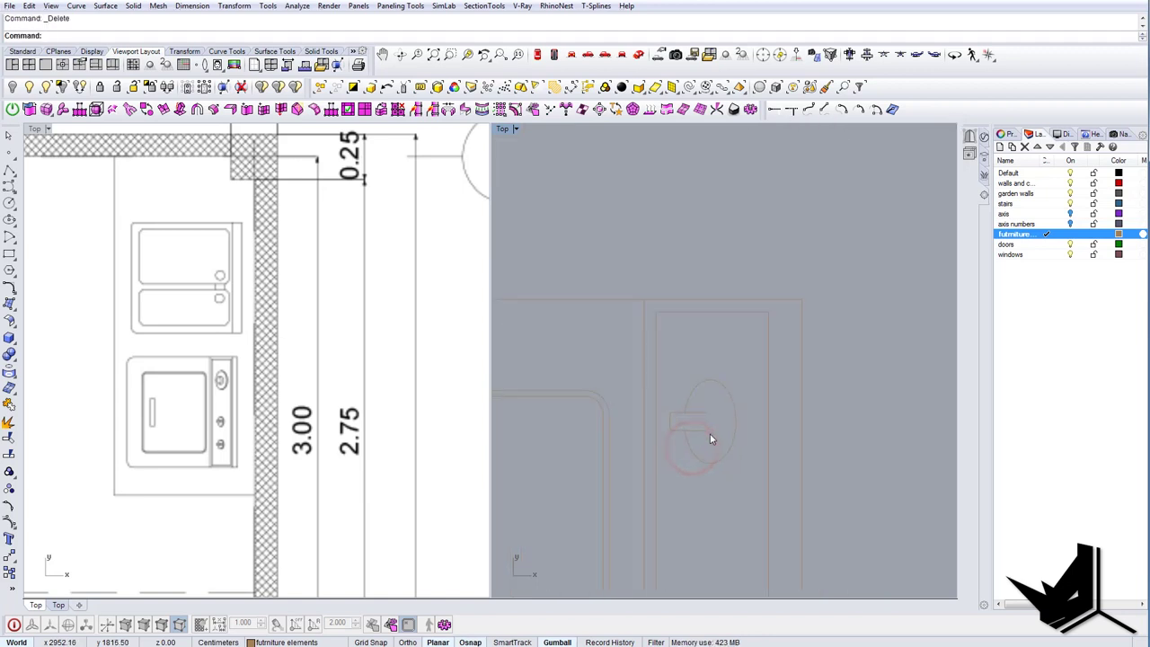
{"action": "scroll", "coordinate": [709, 433], "scroll_direction": "up", "scroll_amount": 5}
{"action": "key", "text": "ctrl+z"}
Trim off the ellipse copy above and below the small rectangle, keeping only the arc that closes its right end.
{"action": "scroll", "coordinate": [704, 429], "scroll_direction": "up", "scroll_amount": 6}
{"action": "type", "text": "TR"}
{"action": "key", "text": "Return"}
{"action": "left_click_drag", "start_coordinate": [724, 444], "coordinate": [700, 400]}
{"action": "key", "text": "Return"}
{"action": "left_click", "coordinate": [693, 454]}
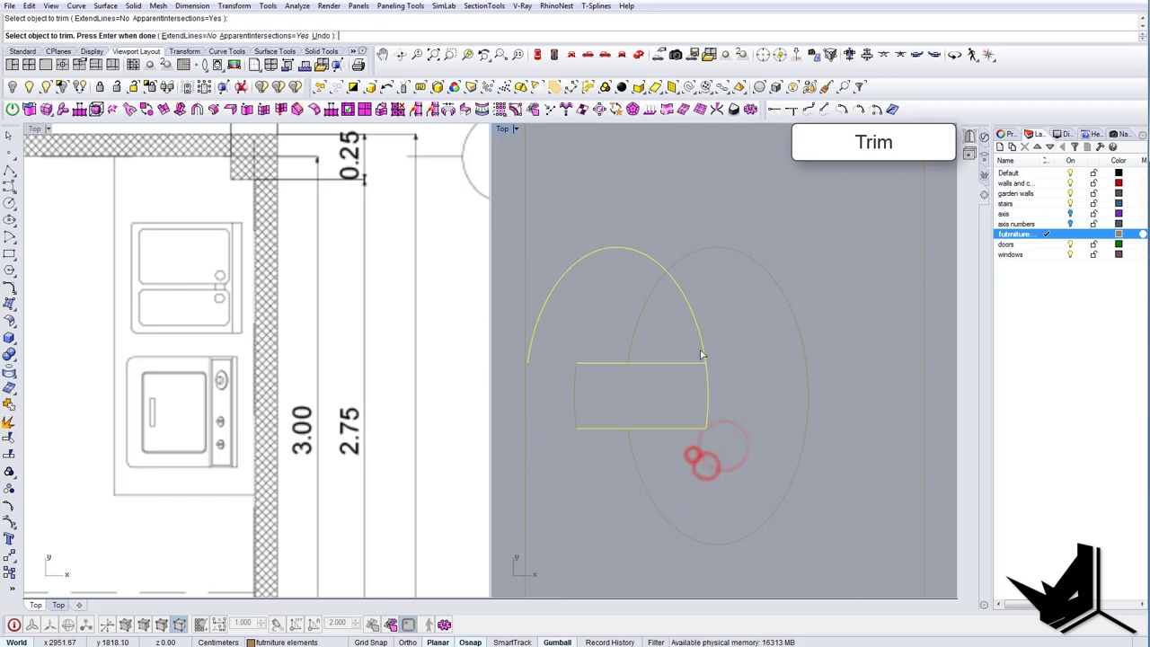
{"action": "left_click", "coordinate": [704, 339]}
{"action": "key", "text": "Return"}
Group the five curves of the knob, combining the ellipse with the small rectangle that has curved ends.
{"action": "scroll", "coordinate": [710, 419], "scroll_direction": "down", "scroll_amount": 7}
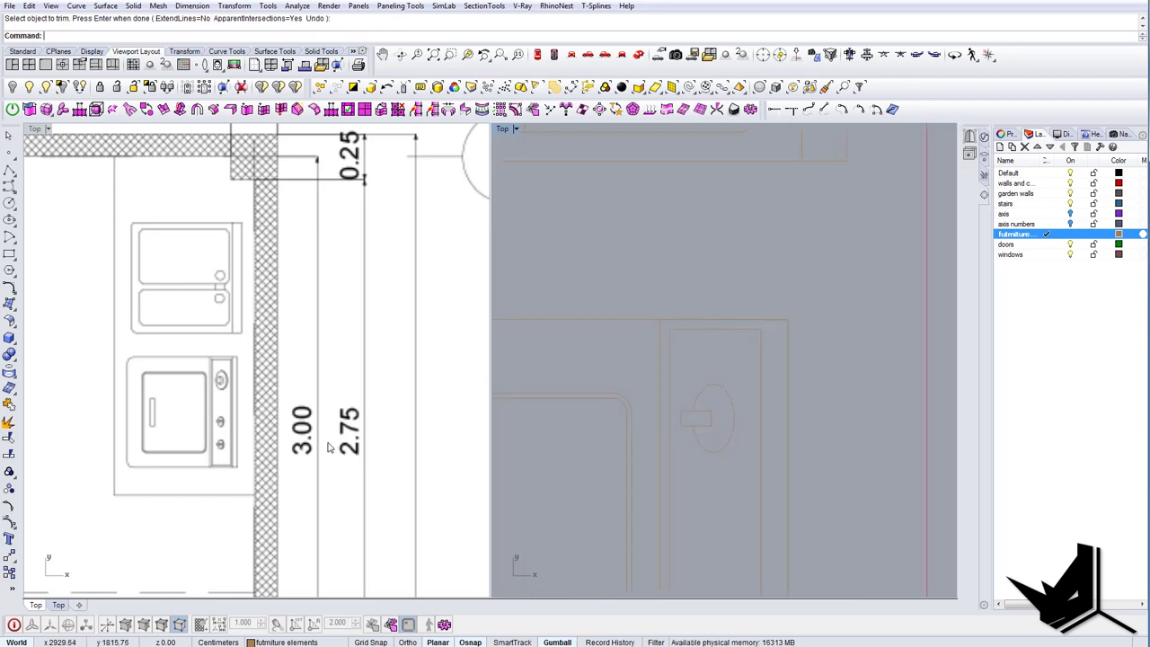
{"action": "scroll", "coordinate": [703, 431], "scroll_direction": "up", "scroll_amount": 3}
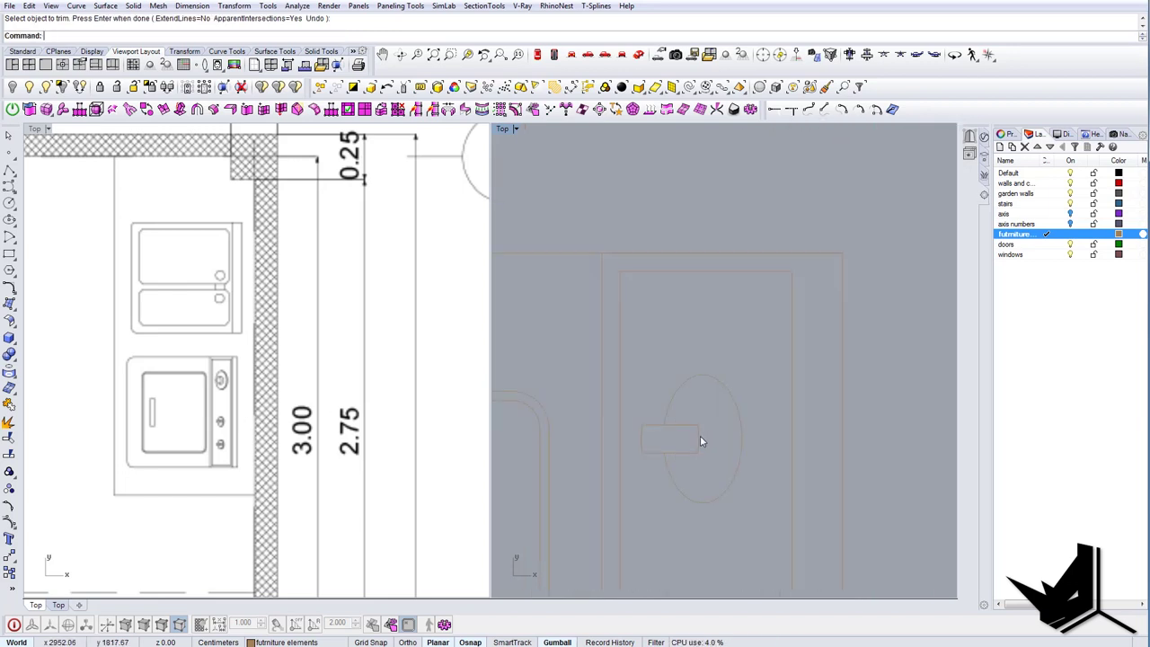
{"action": "scroll", "coordinate": [744, 430], "scroll_direction": "down", "scroll_amount": 5}
{"action": "left_click_drag", "start_coordinate": [702, 392], "coordinate": [736, 457]}
{"action": "key", "text": "ctrl+z"}
{"action": "key", "text": "Escape"}
{"action": "scroll", "coordinate": [715, 420], "scroll_direction": "up", "scroll_amount": 6}
{"action": "left_click_drag", "start_coordinate": [633, 367], "coordinate": [775, 480]}
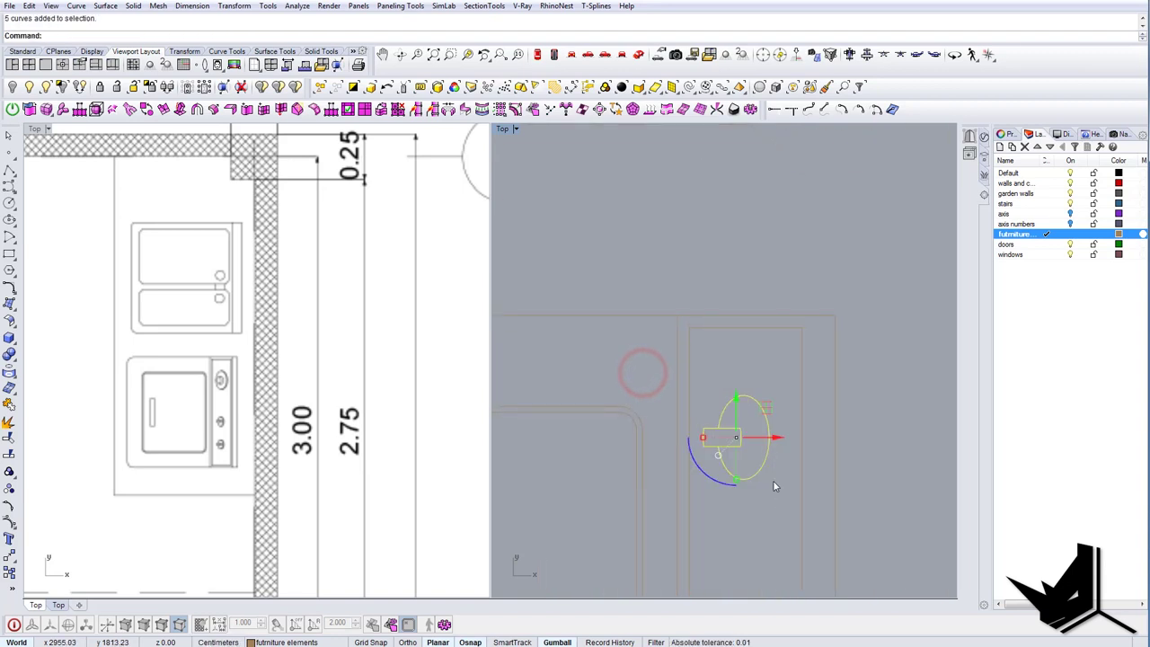
{"action": "key", "text": "ctrl+g"}
{"action": "right_click_drag", "start_coordinate": [775, 479], "coordinate": [745, 427]}
{"action": "key", "text": "Escape"}
{"action": "scroll", "coordinate": [722, 386], "scroll_direction": "down", "scroll_amount": 8}
Turn on the knob's control points and shorten the small rectangle by moving its left end toward the ellipse.
{"action": "right_click_drag", "start_coordinate": [353, 448], "coordinate": [335, 426]}
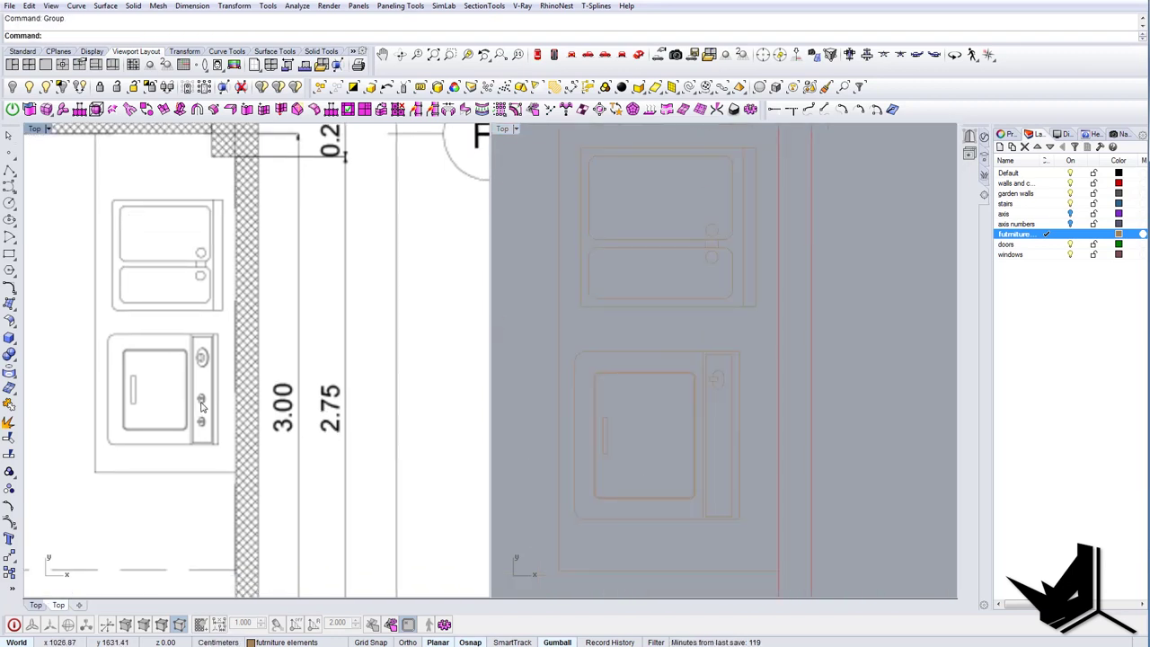
{"action": "right_click_drag", "start_coordinate": [203, 407], "coordinate": [198, 400]}
{"action": "scroll", "coordinate": [707, 379], "scroll_direction": "up", "scroll_amount": 10}
{"action": "left_click", "coordinate": [764, 370]}
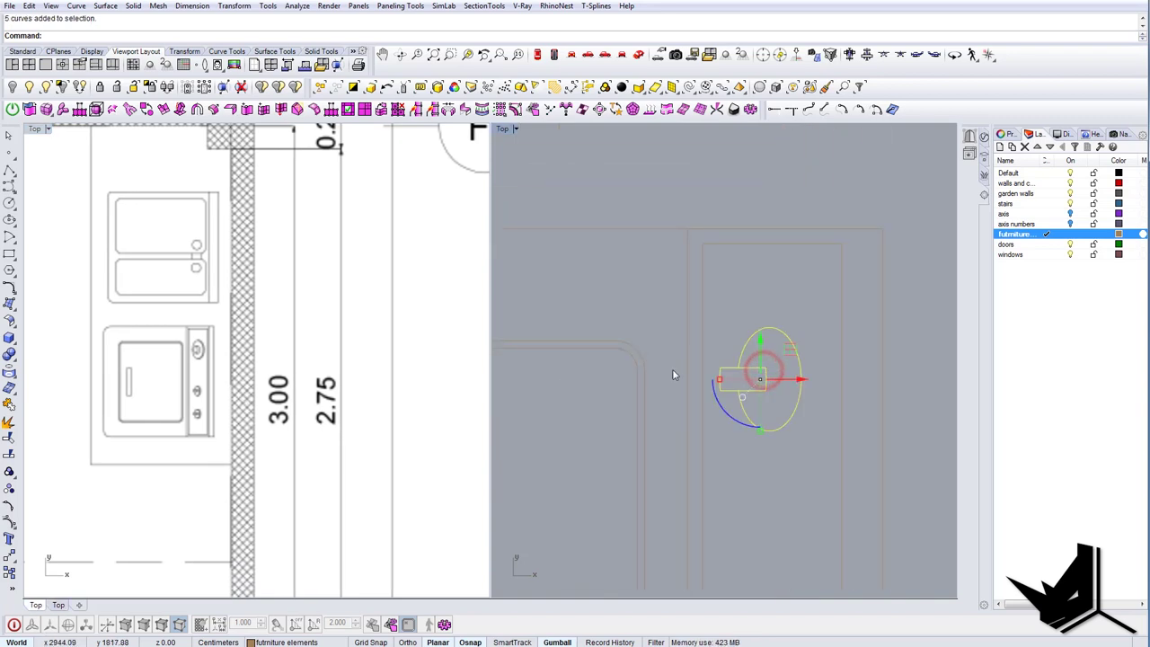
{"action": "left_click", "coordinate": [10, 518]}
{"action": "scroll", "coordinate": [732, 367], "scroll_direction": "up", "scroll_amount": 4}
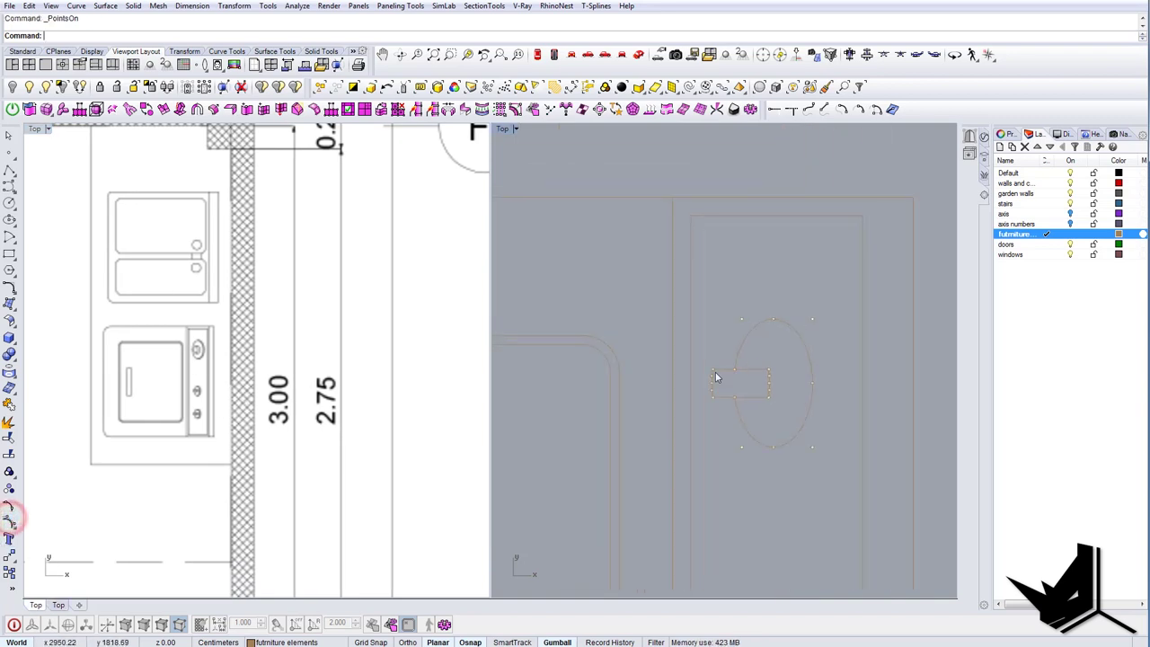
{"action": "left_click_drag", "start_coordinate": [696, 362], "coordinate": [762, 390]}
{"action": "key", "text": "Escape"}
{"action": "key", "text": "Escape"}
Turn on the knob's control points again and adjust the small rectangle's right end inside the ellipse.
{"action": "scroll", "coordinate": [773, 411], "scroll_direction": "down", "scroll_amount": 12}
{"action": "right_click_drag", "start_coordinate": [777, 440], "coordinate": [729, 401]}
{"action": "scroll", "coordinate": [729, 394], "scroll_direction": "up", "scroll_amount": 8}
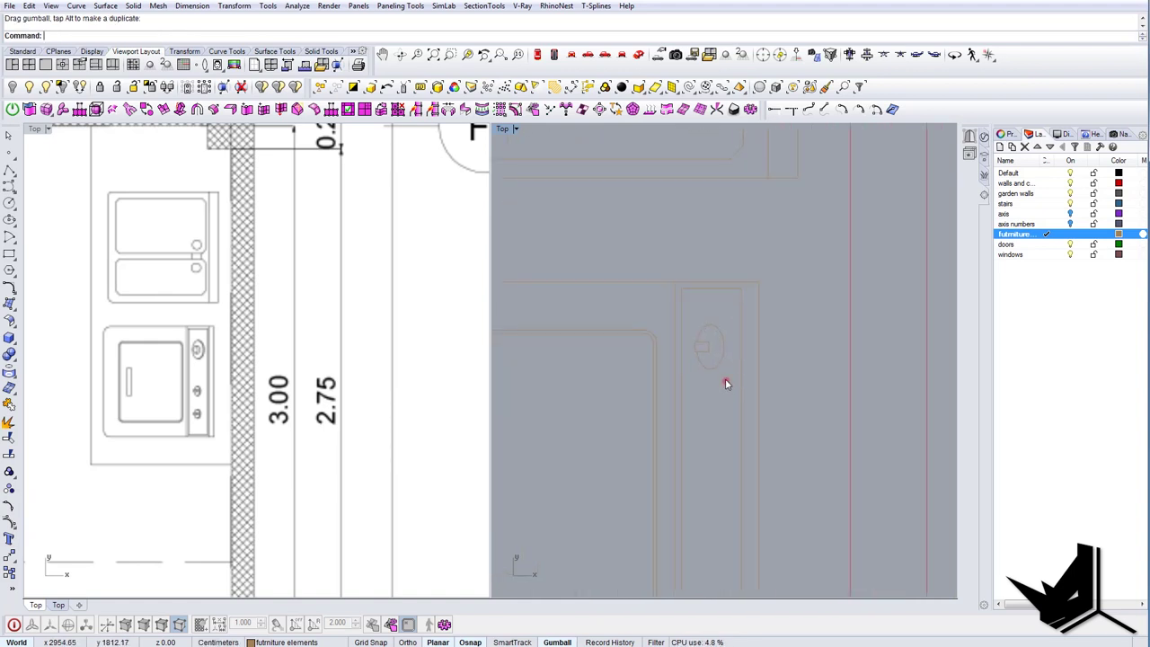
{"action": "left_click_drag", "start_coordinate": [726, 380], "coordinate": [701, 343]}
{"action": "scroll", "coordinate": [708, 348], "scroll_direction": "up", "scroll_amount": 9}
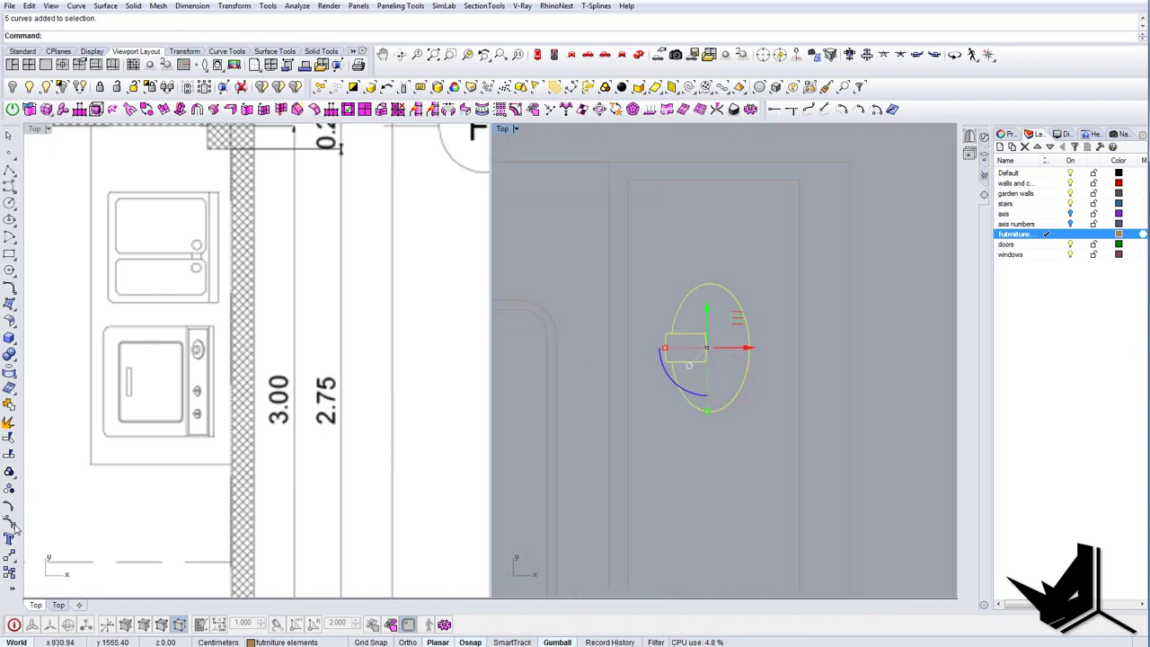
{"action": "left_click", "coordinate": [10, 520]}
{"action": "left_click_drag", "start_coordinate": [696, 318], "coordinate": [747, 351]}
{"action": "key", "text": "Escape"}
{"action": "key", "text": "Escape"}
Copy the knob to the lower part of the control panel as two smaller knobs, deleting the unneeded copy.
{"action": "scroll", "coordinate": [735, 349], "scroll_direction": "down", "scroll_amount": 14}
{"action": "right_click_drag", "start_coordinate": [707, 396], "coordinate": [655, 358]}
{"action": "left_click", "coordinate": [687, 323]}
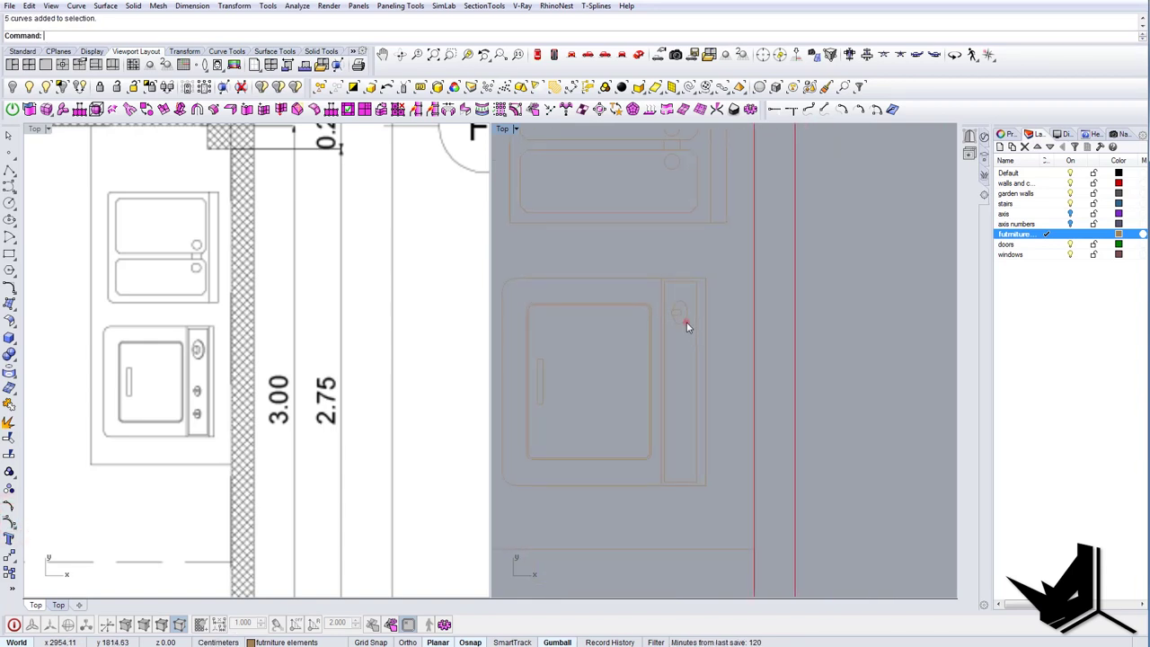
{"action": "left_click_drag", "start_coordinate": [677, 282], "coordinate": [684, 437]}
{"action": "key", "text": "Escape"}
{"action": "scroll", "coordinate": [685, 431], "scroll_direction": "up", "scroll_amount": 6}
{"action": "left_click", "coordinate": [685, 431]}
{"action": "left_click", "coordinate": [687, 451]}
{"action": "left_click", "coordinate": [690, 476]}
{"action": "key", "text": "Delete"}
{"action": "left_click", "coordinate": [687, 417]}
{"action": "key", "text": "Escape"}
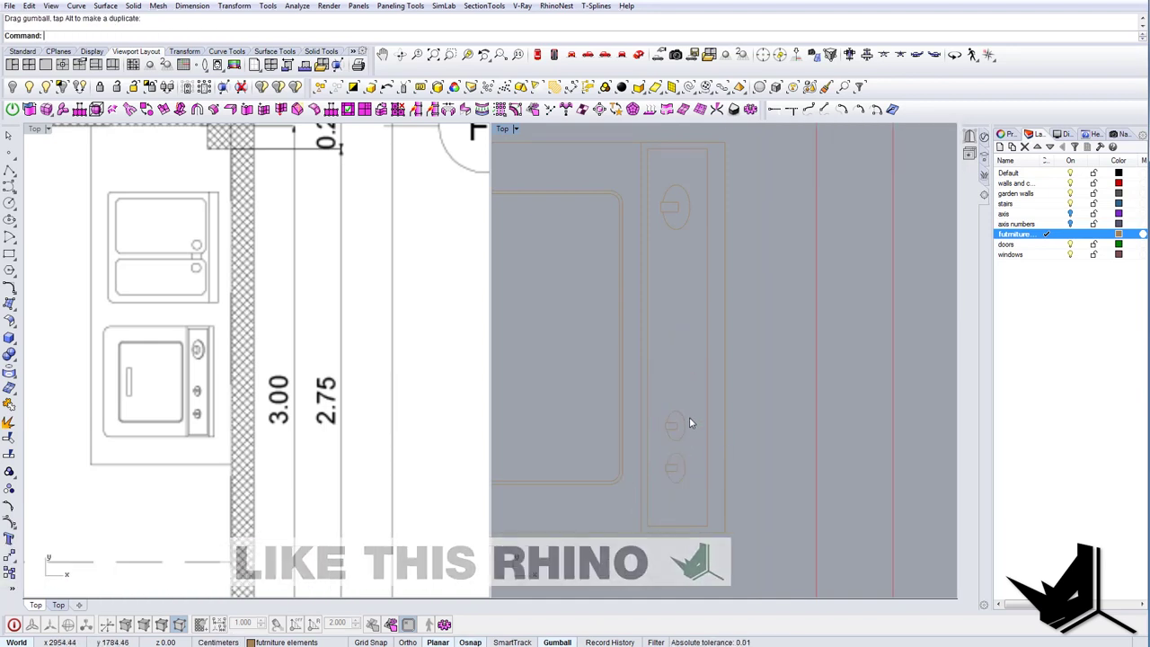
Move the upper of the two small knobs slightly upward on the control panel.
{"action": "left_click", "coordinate": [686, 418]}
{"action": "left_click_drag", "start_coordinate": [677, 398], "coordinate": [676, 383]}
{"action": "key", "text": "Escape"}
{"action": "scroll", "coordinate": [694, 394], "scroll_direction": "down", "scroll_amount": 12}
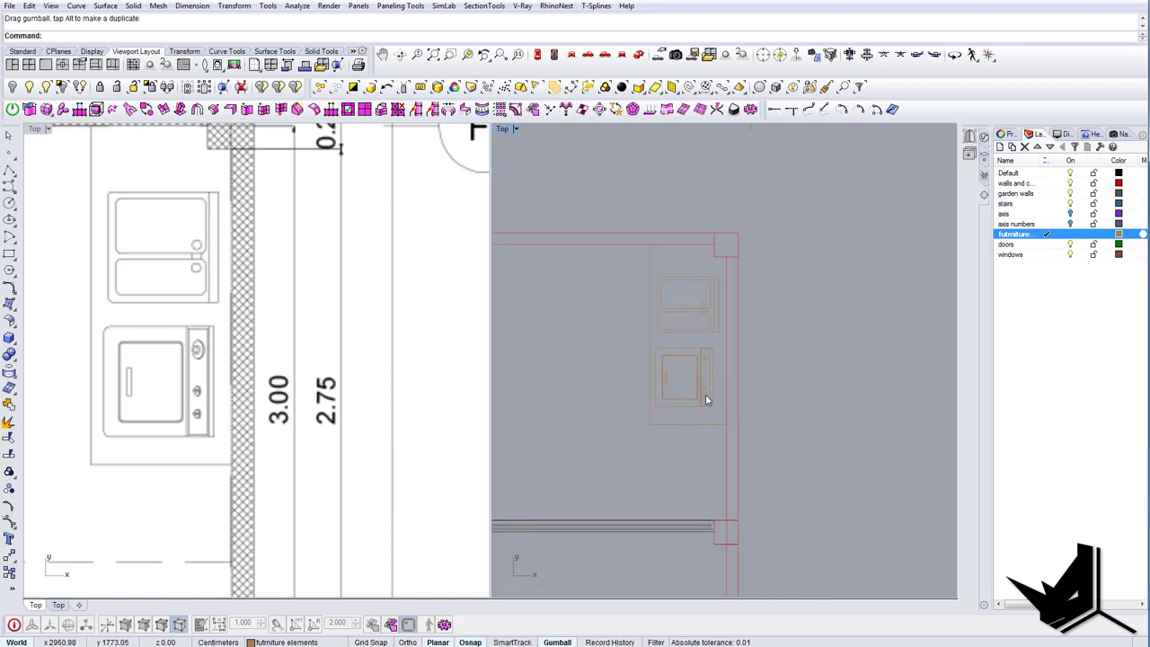
Group all curves of the kitchen appliance below the sink, including its door and knobs.
{"action": "scroll", "coordinate": [663, 356], "scroll_direction": "up", "scroll_amount": 6}
{"action": "left_click_drag", "start_coordinate": [602, 328], "coordinate": [801, 489]}
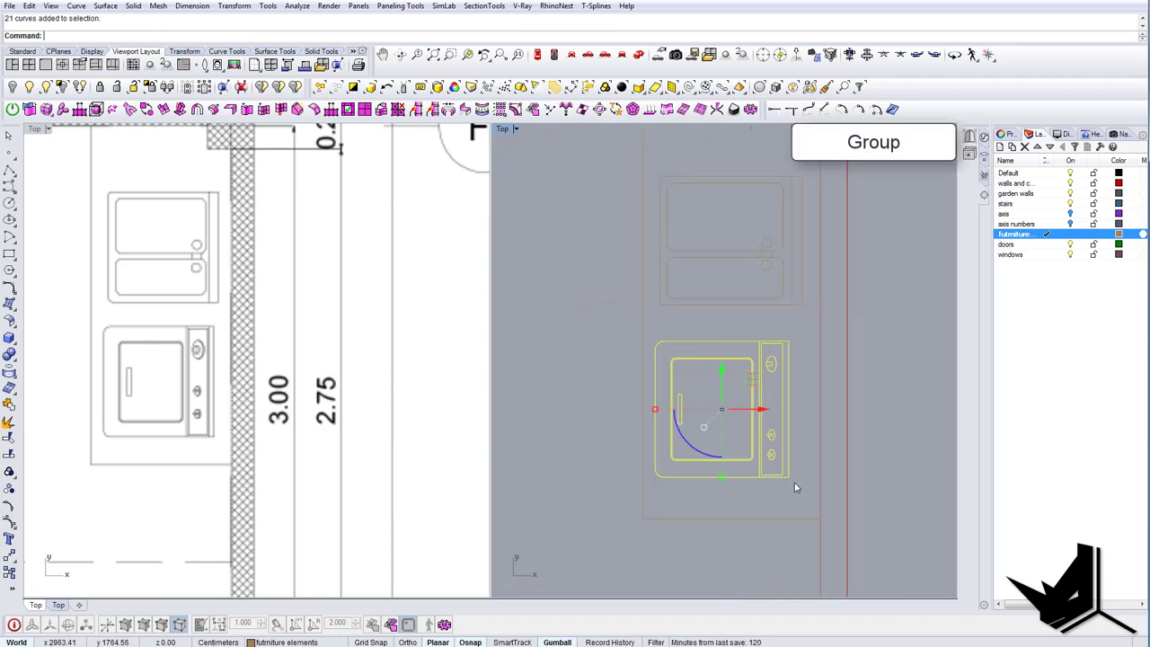
{"action": "type", "text": "Group"}
{"action": "key", "text": "Return"}
{"action": "right_click_drag", "start_coordinate": [745, 446], "coordinate": [710, 444]}
{"action": "key", "text": "Escape"}
Draw a nightstand rectangle about 66 cm wide in the bedroom's upper-left corner, below the window wall.
{"action": "scroll", "coordinate": [710, 440], "scroll_direction": "down", "scroll_amount": 10}
{"action": "scroll", "coordinate": [208, 403], "scroll_direction": "down", "scroll_amount": 12}
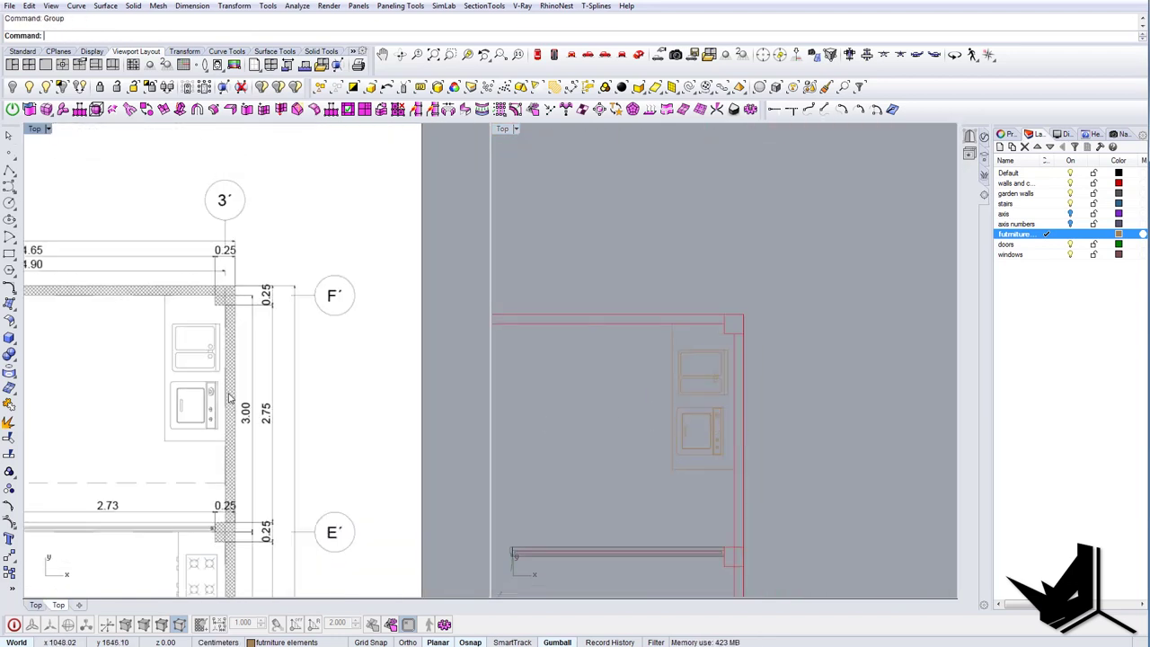
{"action": "right_click_drag", "start_coordinate": [215, 448], "coordinate": [377, 400]}
{"action": "right_click_drag", "start_coordinate": [182, 414], "coordinate": [244, 262]}
{"action": "scroll", "coordinate": [179, 381], "scroll_direction": "up", "scroll_amount": 8}
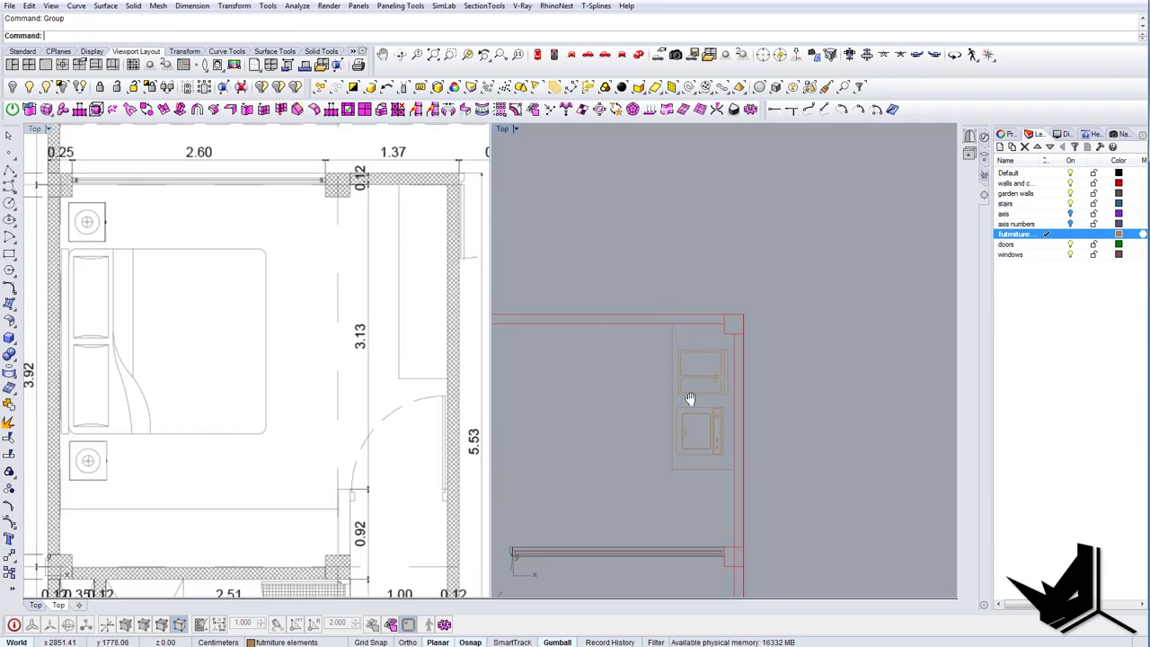
{"action": "scroll", "coordinate": [800, 344], "scroll_direction": "down", "scroll_amount": 11}
{"action": "scroll", "coordinate": [642, 423], "scroll_direction": "up", "scroll_amount": 8}
{"action": "right_click_drag", "start_coordinate": [667, 411], "coordinate": [619, 395]}
{"action": "scroll", "coordinate": [593, 361], "scroll_direction": "up", "scroll_amount": 6}
{"action": "type", "text": "rec"}
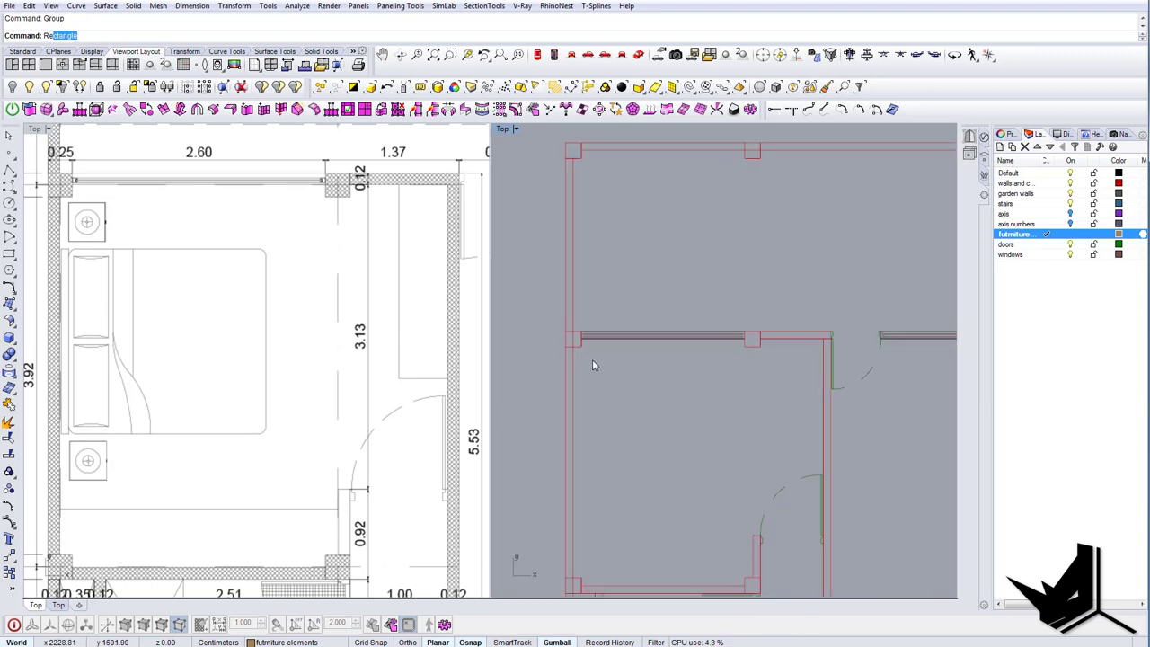
{"action": "key", "text": "Return"}
{"action": "left_click", "coordinate": [576, 359]}
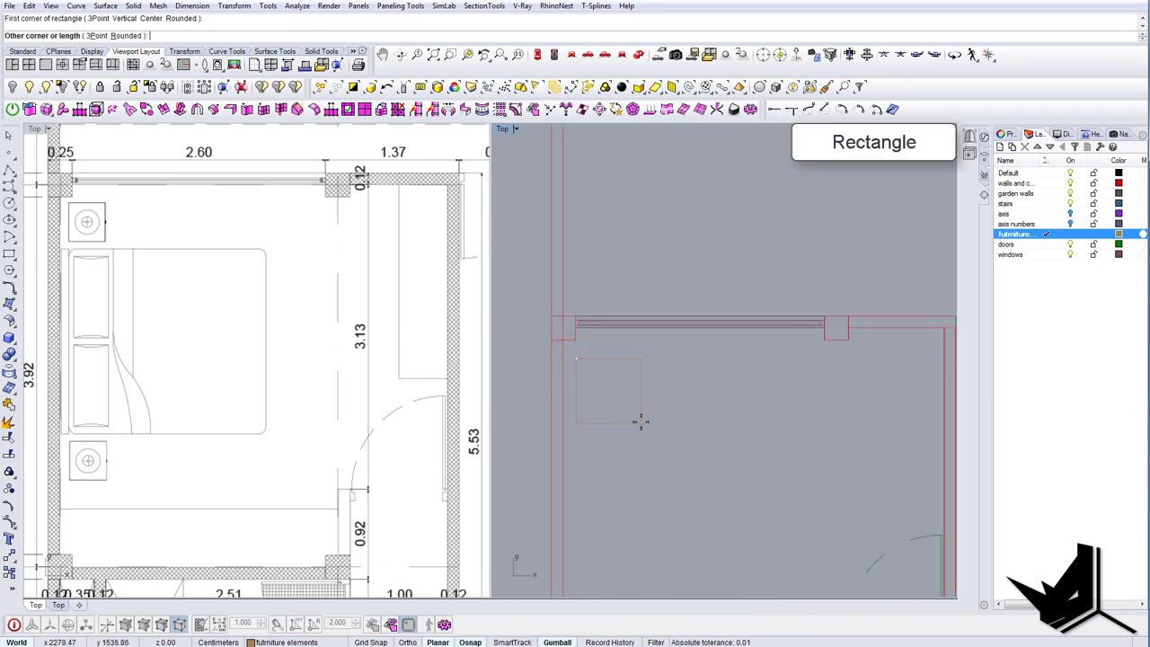
{"action": "left_click", "coordinate": [637, 421]}
{"action": "right_click_drag", "start_coordinate": [657, 386], "coordinate": [655, 389]}
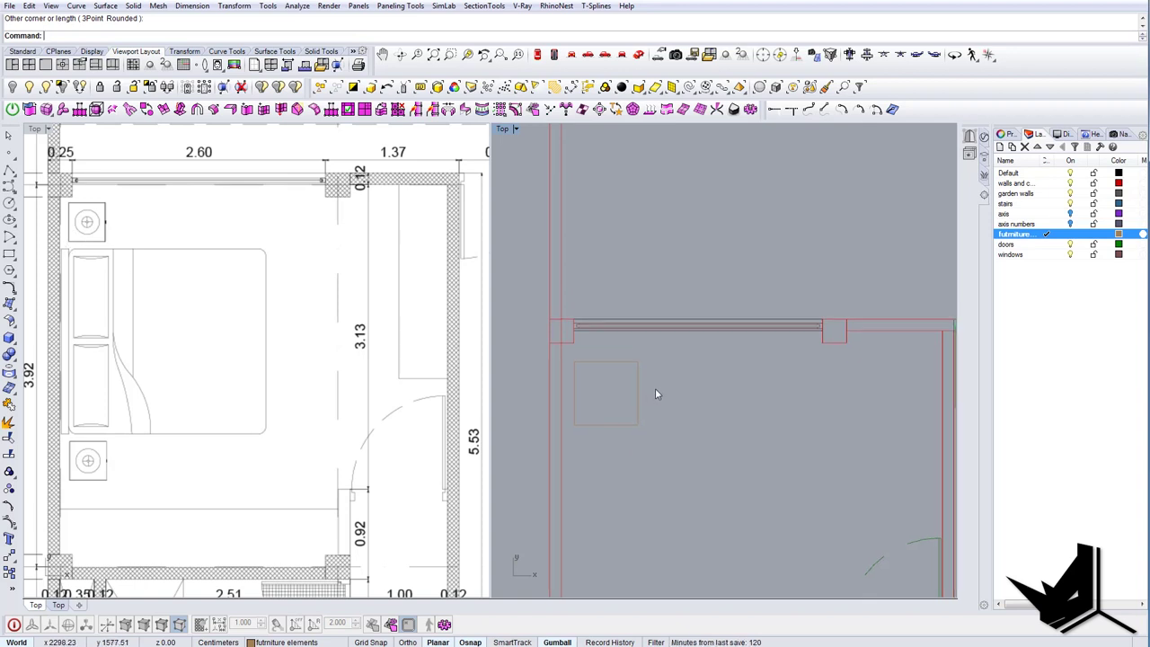
Scale the nightstand rectangle in one direction from its left corner to a width of 50 cm.
{"action": "left_click_drag", "start_coordinate": [655, 402], "coordinate": [594, 387]}
{"action": "key", "text": "Return"}
{"action": "left_click", "coordinate": [575, 362]}
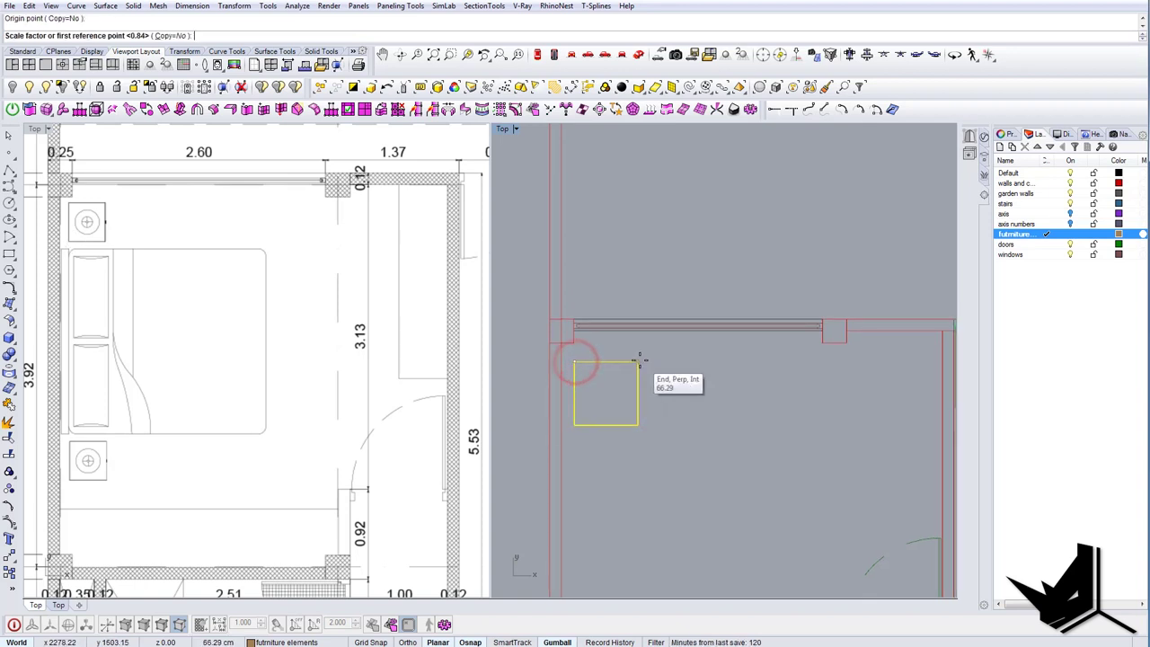
{"action": "left_click", "coordinate": [639, 361]}
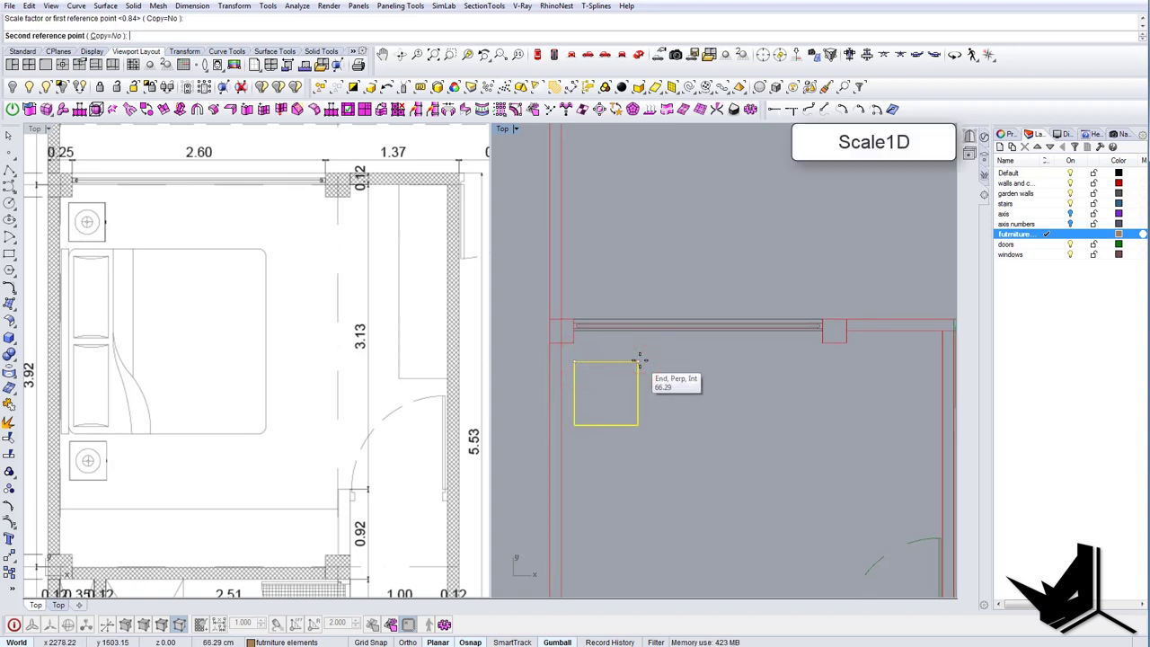
{"action": "type", "text": "50"}
{"action": "key", "text": "Return"}
Scale the nightstand rectangle vertically from its upper edge to a depth of 50 cm.
{"action": "type", "text": "s1"}
{"action": "key", "text": "Return"}
{"action": "left_click", "coordinate": [623, 364]}
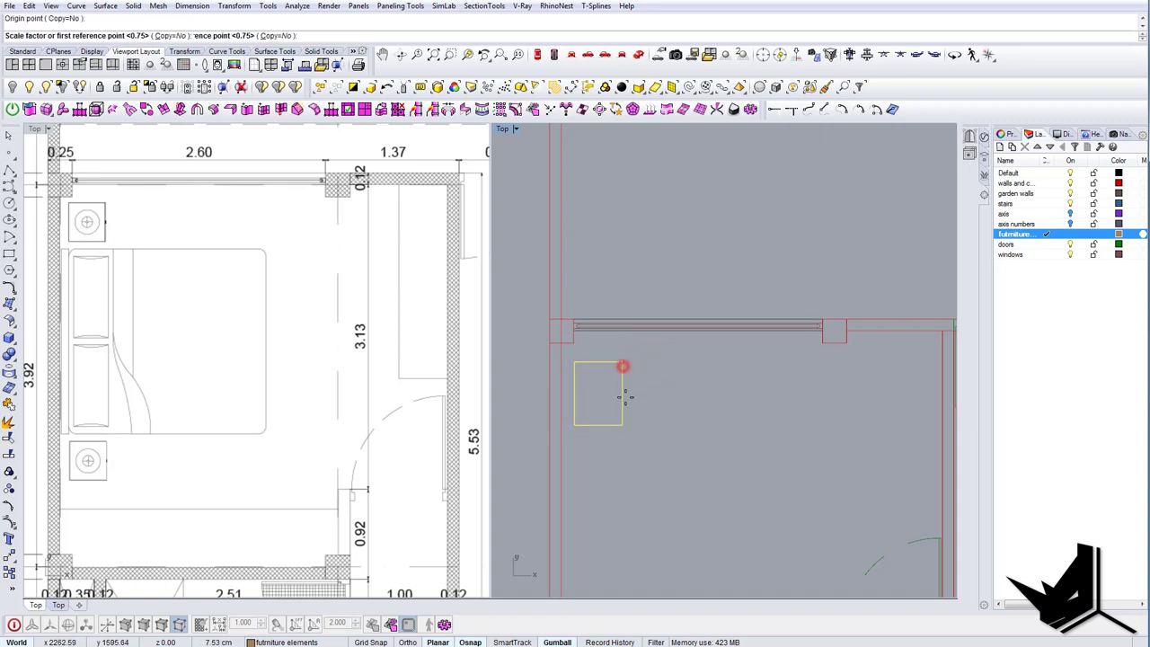
{"action": "left_click", "coordinate": [621, 419]}
{"action": "type", "text": "50"}
{"action": "key", "text": "Return"}
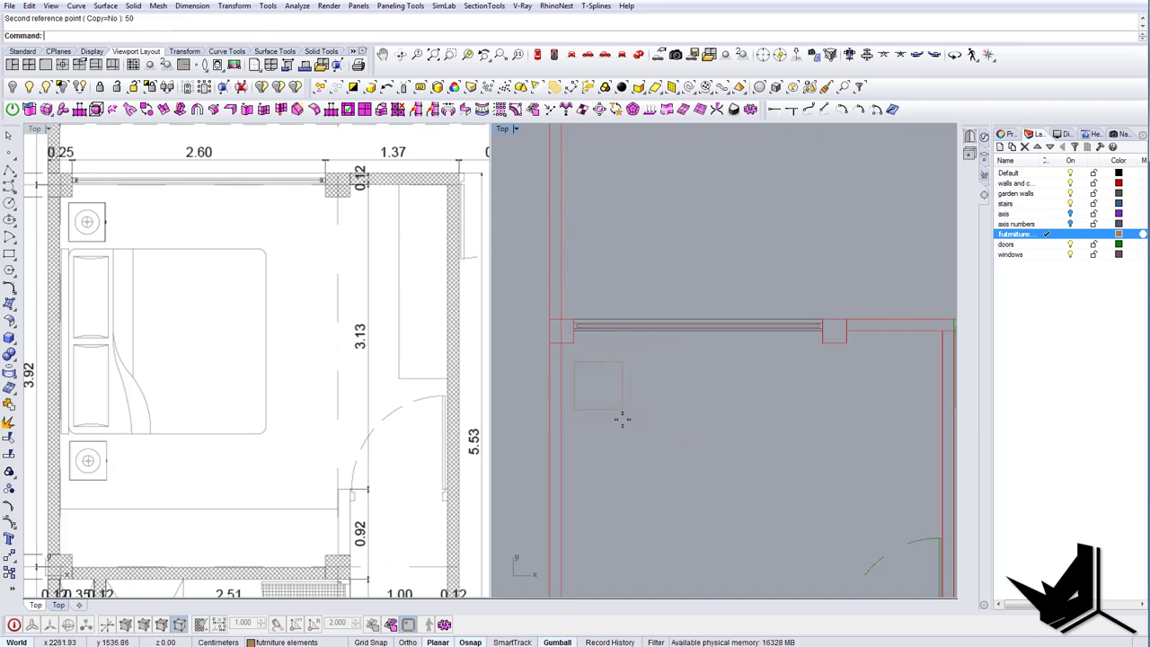
Draw the bed outline as a closed polyline from the bedroom's left wall, 230 cm long and 210 cm wide.
{"action": "scroll", "coordinate": [526, 436], "scroll_direction": "down", "scroll_amount": 4}
{"action": "mouse_move", "coordinate": [620, 443]}
{"action": "right_mouse_down"}
{"action": "mouse_move", "coordinate": [634, 367]}
{"action": "mouse_move", "coordinate": [618, 354]}
{"action": "right_mouse_up"}
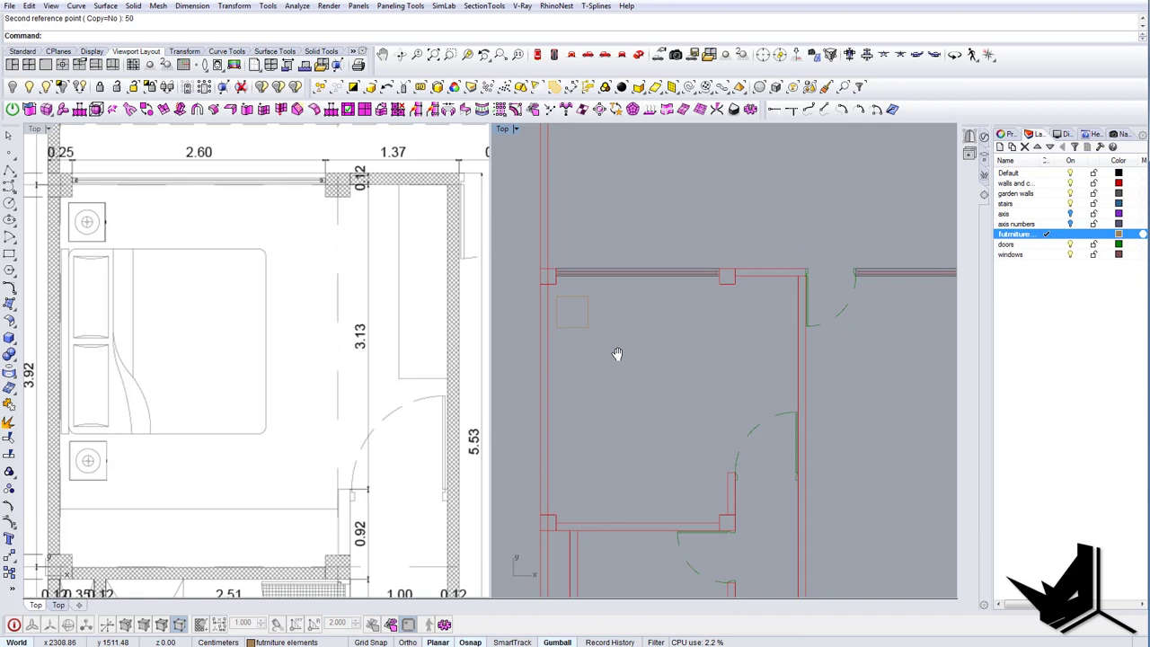
{"action": "type", "text": "pl"}
{"action": "key", "text": "Return"}
{"action": "left_click", "coordinate": [554, 351]}
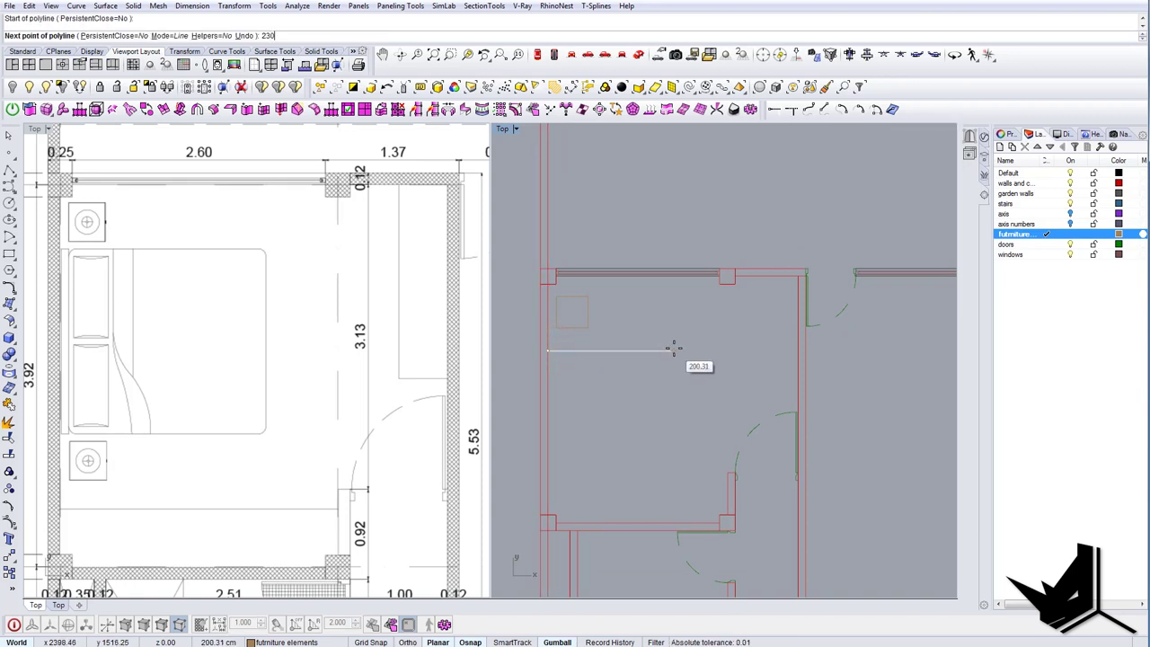
{"action": "key", "text": "Return"}
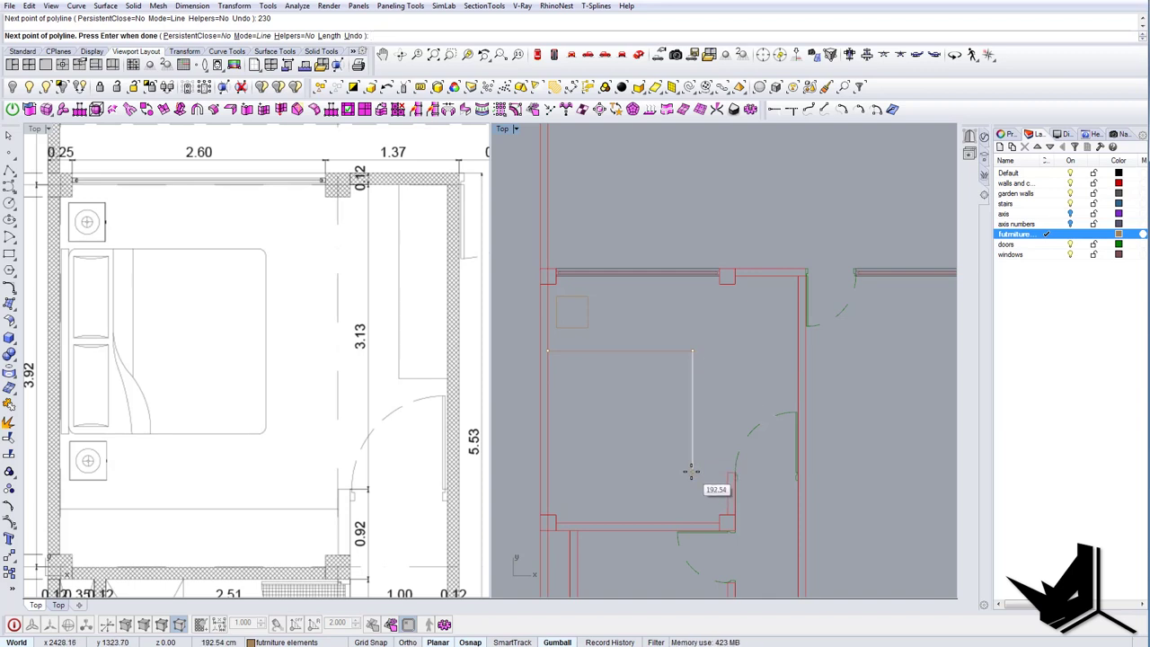
{"action": "type", "text": "210"}
{"action": "key", "text": "Return"}
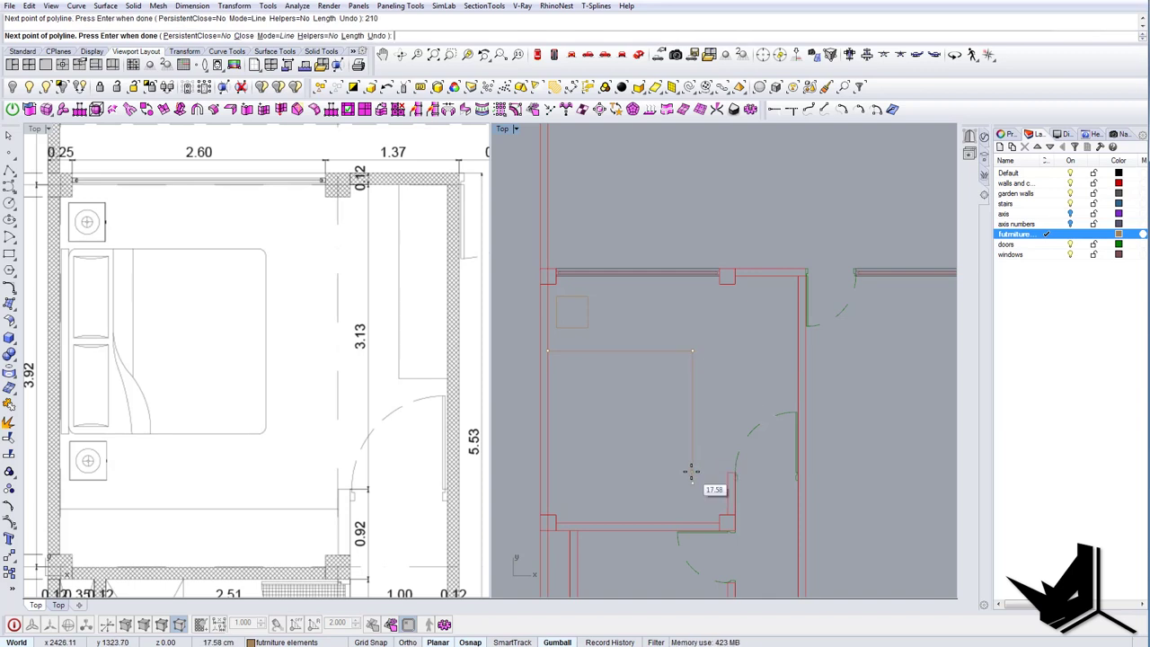
{"action": "left_click", "coordinate": [553, 486]}
{"action": "type", "text": "c"}
{"action": "key", "text": "Return"}
Move the nightstand square slightly up and left, closer to the corner column.
{"action": "left_click_drag", "start_coordinate": [624, 456], "coordinate": [611, 488]}
{"action": "right_click_drag", "start_coordinate": [649, 463], "coordinate": [668, 427]}
{"action": "right_click_drag", "start_coordinate": [655, 380], "coordinate": [656, 392]}
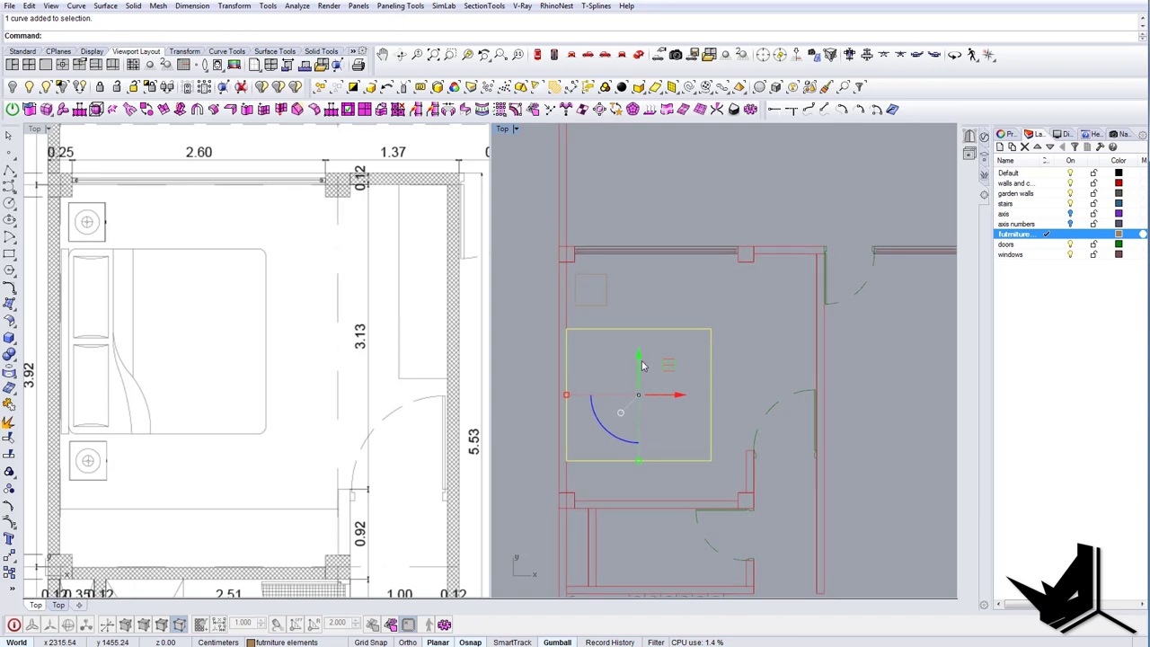
{"action": "right_click_drag", "start_coordinate": [627, 315], "coordinate": [641, 336]}
{"action": "left_click_drag", "start_coordinate": [637, 314], "coordinate": [630, 282]}
{"action": "scroll", "coordinate": [607, 297], "scroll_direction": "up", "scroll_amount": 6}
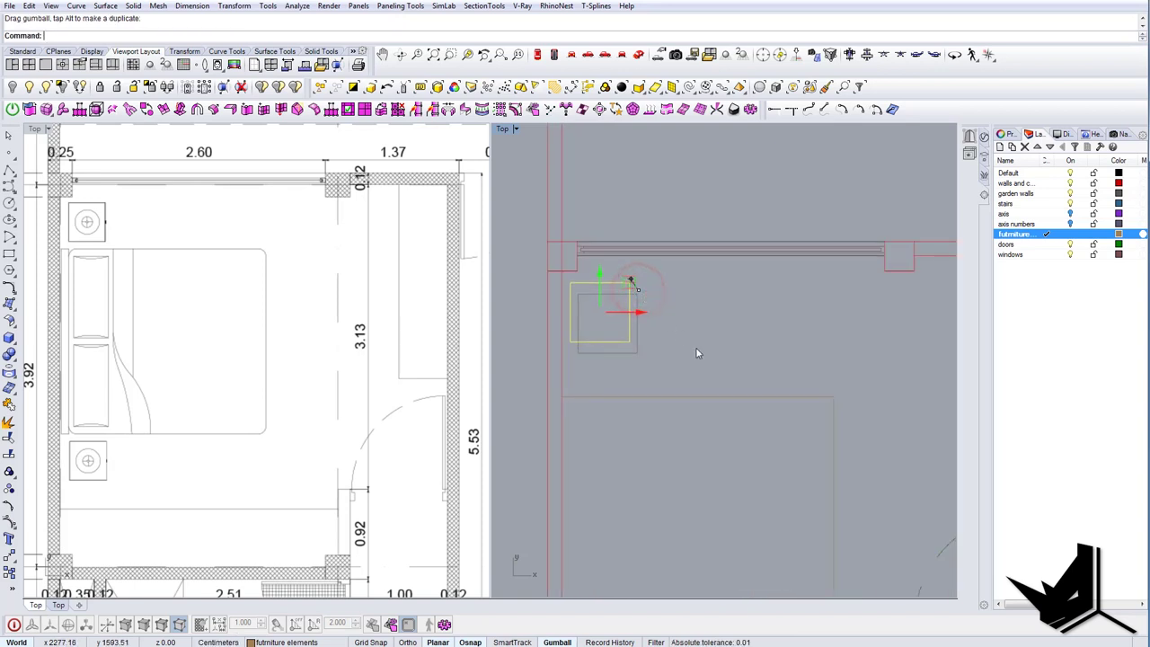
Move the bed outline straight up so its upper edge lies just below the nightstand.
{"action": "left_click_drag", "start_coordinate": [705, 387], "coordinate": [677, 440]}
{"action": "left_click_drag", "start_coordinate": [697, 480], "coordinate": [702, 434]}
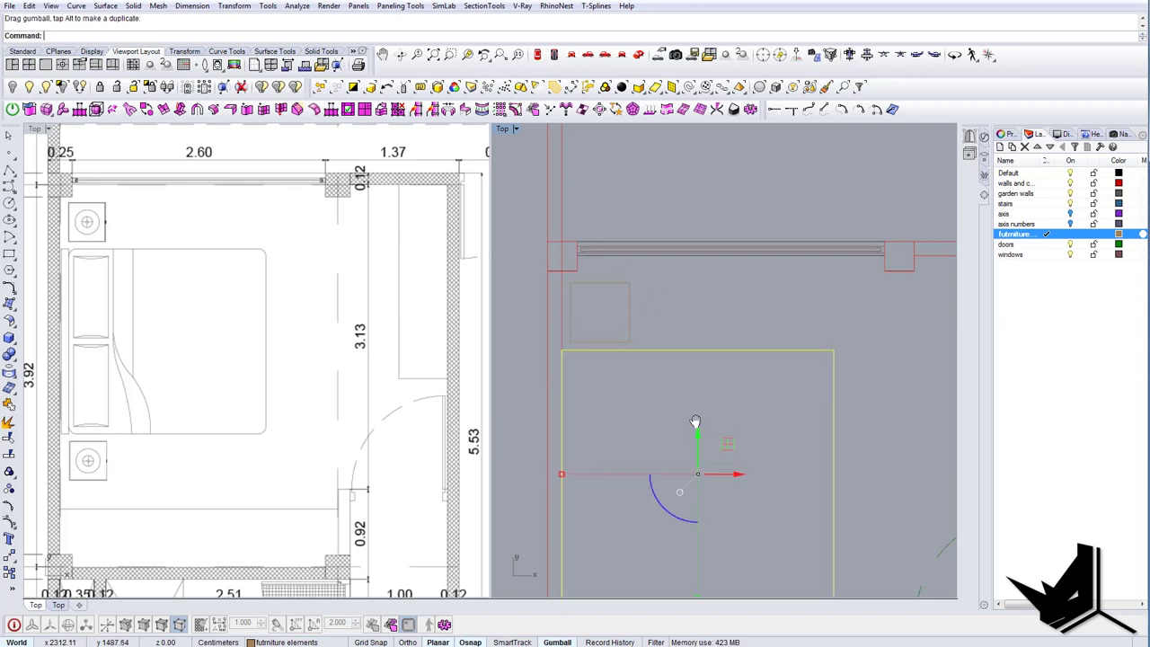
{"action": "scroll", "coordinate": [696, 423], "scroll_direction": "down", "scroll_amount": 4}
{"action": "right_click_drag", "start_coordinate": [692, 435], "coordinate": [689, 322]}
{"action": "left_click", "coordinate": [691, 365]}
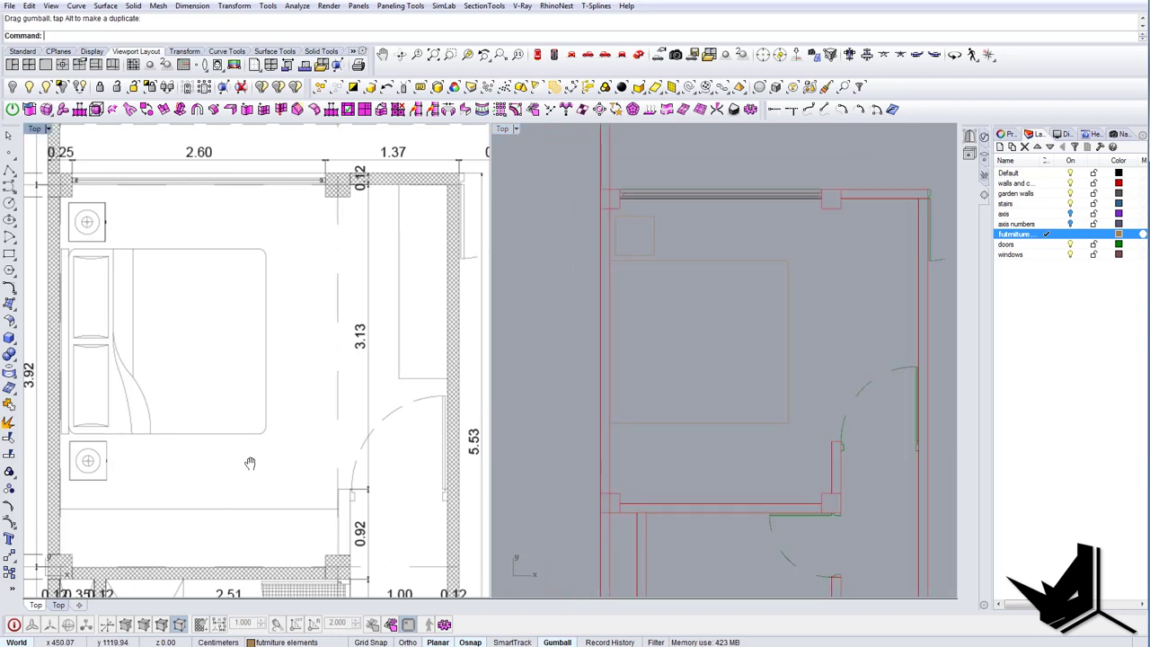
Draw a 60 cm vertical line up from the bedroom's lower wall, and a horizontal line from its end to the short right wall.
{"action": "right_click_drag", "start_coordinate": [250, 463], "coordinate": [258, 394]}
{"action": "right_click_drag", "start_coordinate": [680, 467], "coordinate": [645, 444]}
{"action": "type", "text": "l"}
{"action": "key", "text": "Return"}
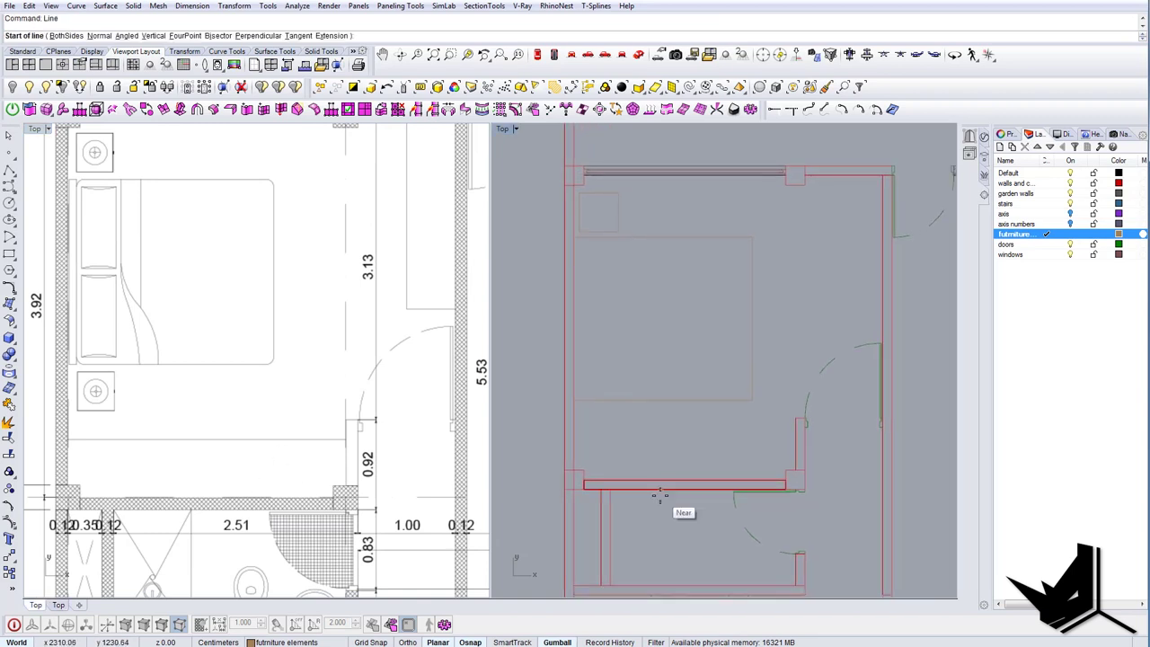
{"action": "left_click", "coordinate": [654, 481]}
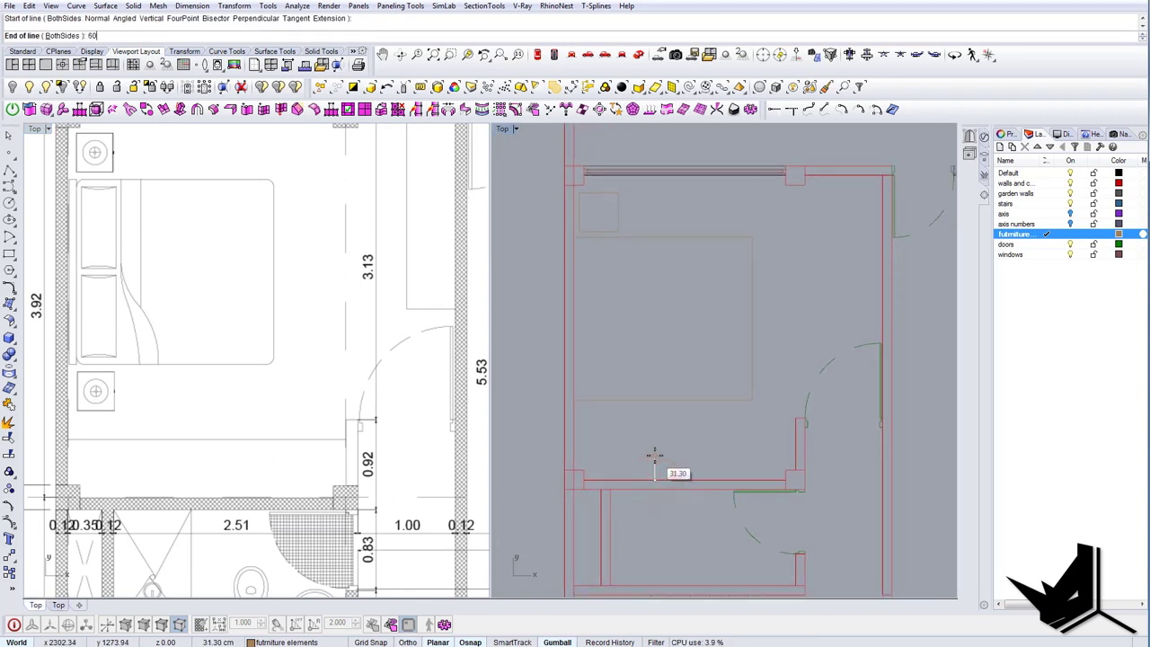
{"action": "key", "text": "Return"}
{"action": "left_click", "coordinate": [654, 456]}
{"action": "key", "text": "Return"}
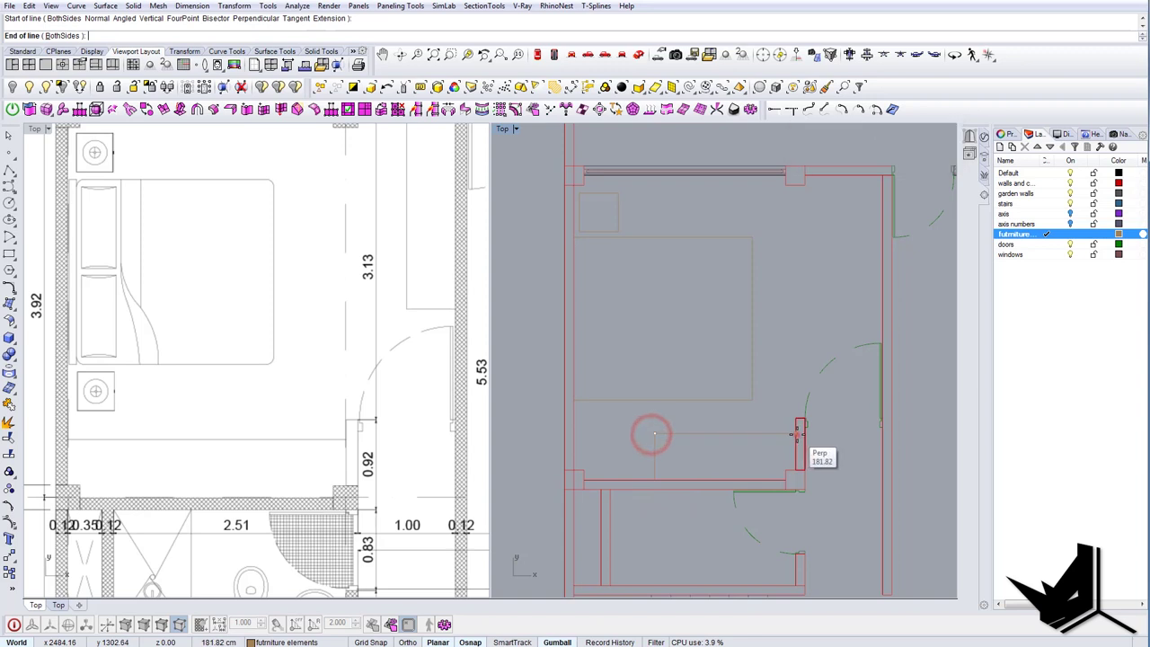
{"action": "left_click", "coordinate": [796, 435]}
Stretch the horizontal line to the left wall using Scale1D and delete the 60 cm vertical helper line.
{"action": "left_click_drag", "start_coordinate": [740, 419], "coordinate": [734, 455]}
{"action": "type", "text": "s1"}
{"action": "key", "text": "Return"}
{"action": "left_click", "coordinate": [796, 432]}
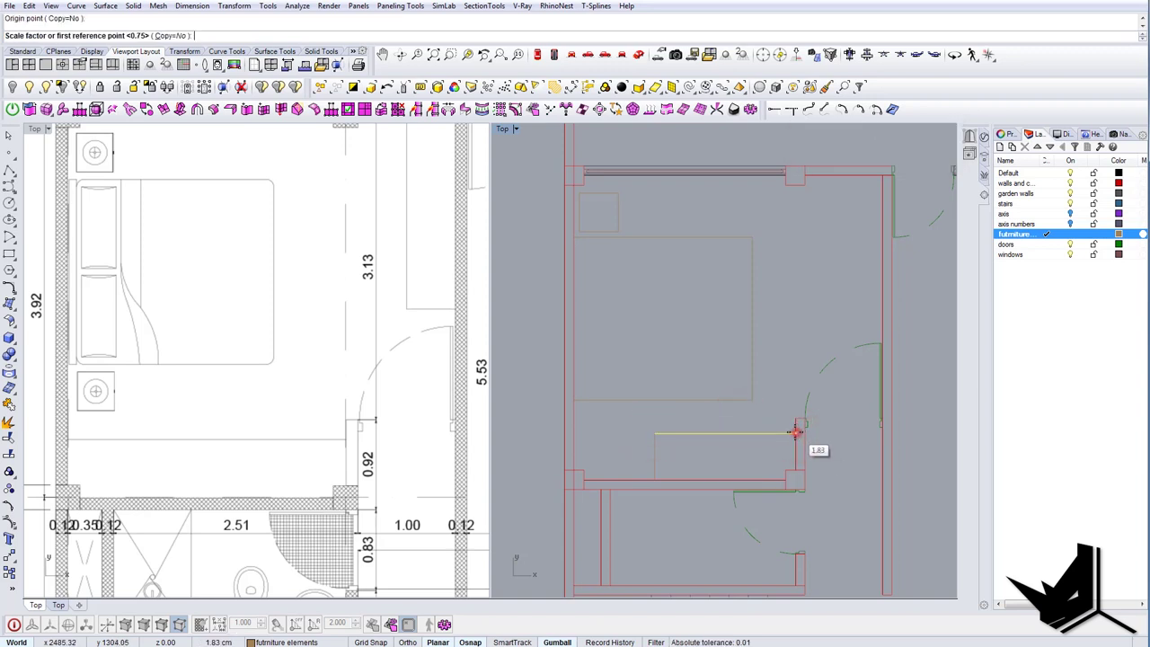
{"action": "left_click", "coordinate": [657, 434]}
{"action": "left_click", "coordinate": [573, 437]}
{"action": "key", "text": "Delete"}
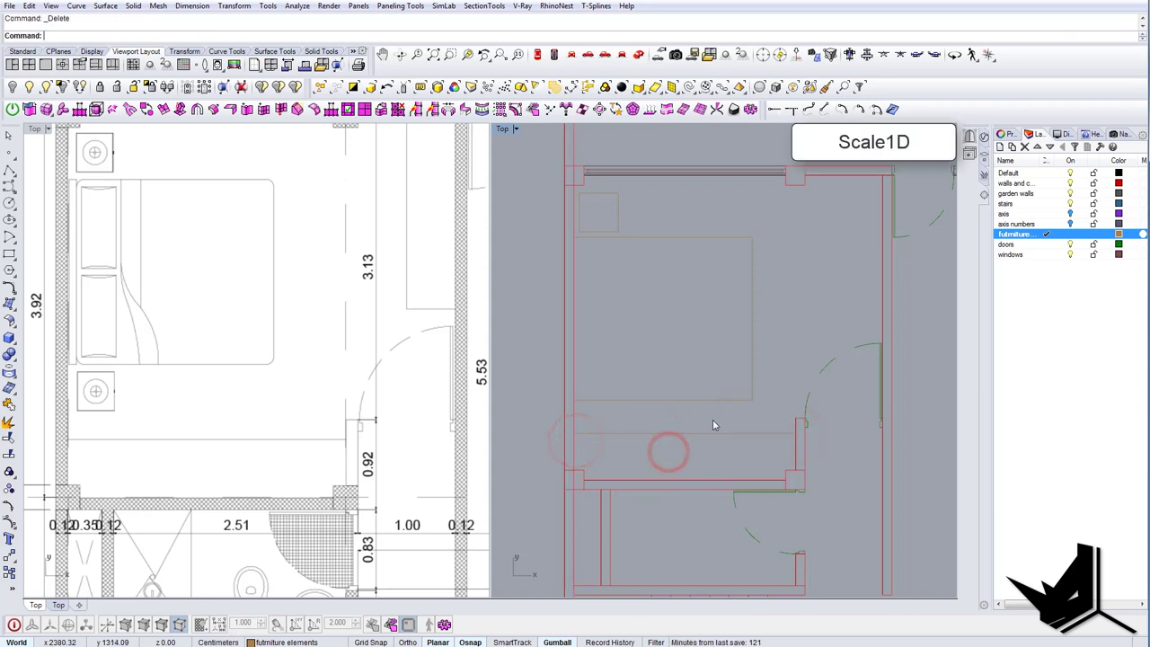
Try to move the horizontal furniture line near the bedroom's lower wall down by 10 cm.
{"action": "left_click_drag", "start_coordinate": [712, 422], "coordinate": [689, 439]}
{"action": "left_click", "coordinate": [684, 414]}
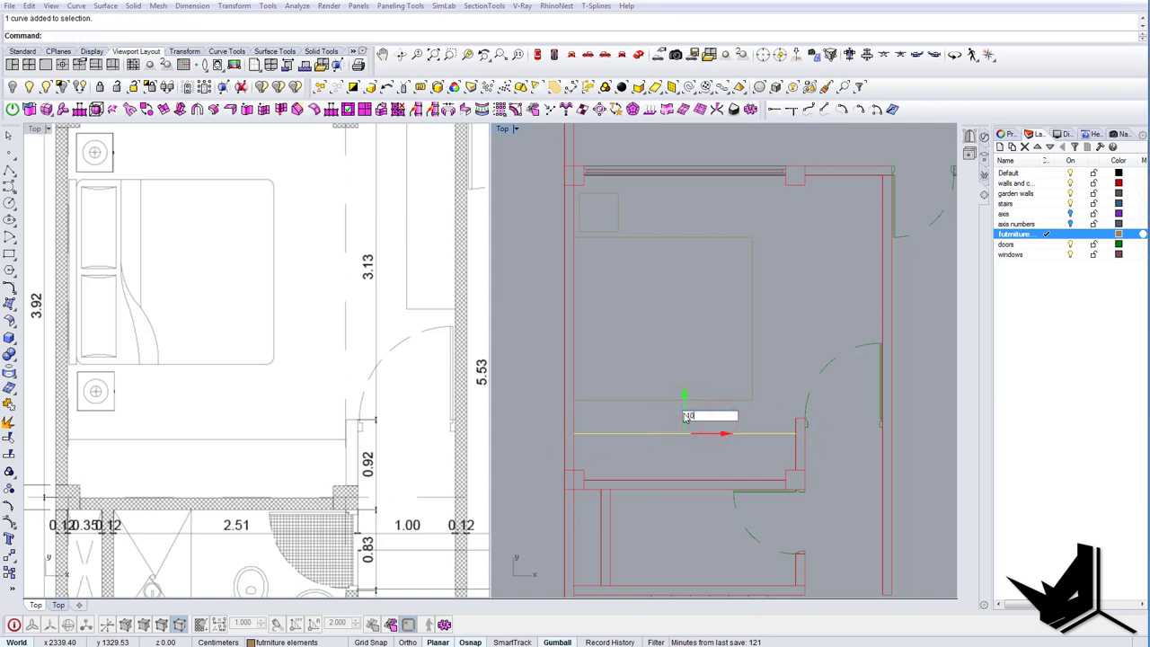
{"action": "key", "text": "Return"}
{"action": "key", "text": "Escape"}
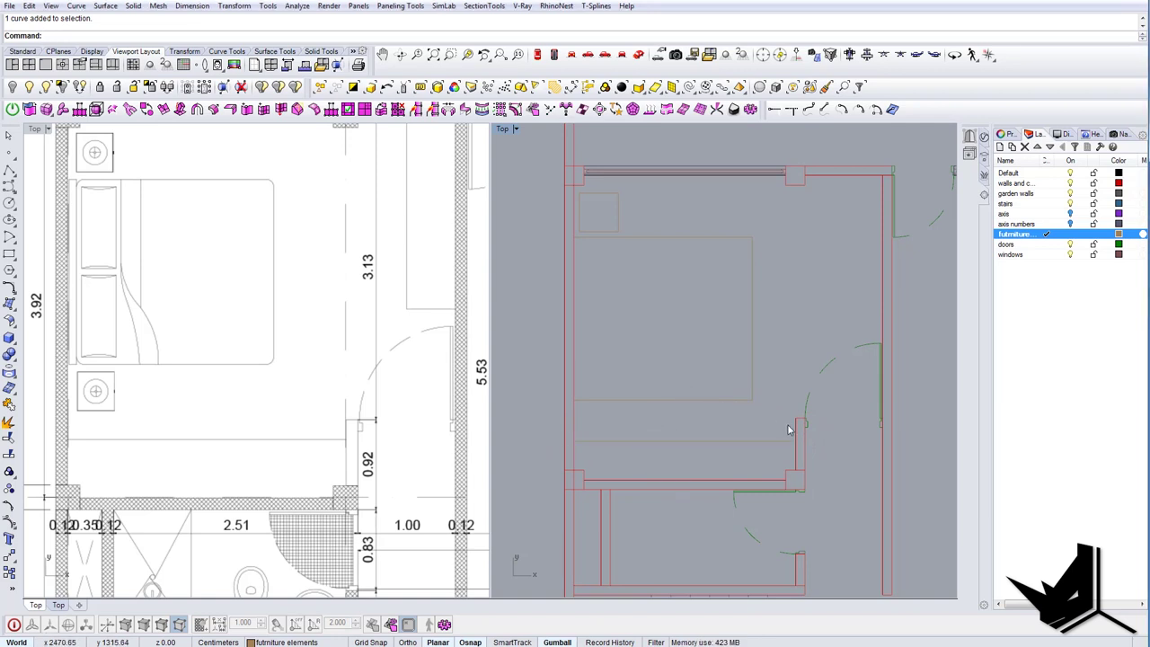
{"action": "key", "text": "ctrl+z"}
Scale the bed outline vertically to 190 cm with Scale1D, keeping its upper edge fixed.
{"action": "right_click_drag", "start_coordinate": [745, 400], "coordinate": [765, 447]}
{"action": "scroll", "coordinate": [773, 418], "scroll_direction": "down", "scroll_amount": 2}
{"action": "scroll", "coordinate": [774, 363], "scroll_direction": "up", "scroll_amount": 2}
{"action": "left_click_drag", "start_coordinate": [802, 373], "coordinate": [741, 349]}
{"action": "type", "text": "SC"}
{"action": "key", "text": "Return"}
{"action": "left_click", "coordinate": [774, 308]}
{"action": "left_click", "coordinate": [768, 464]}
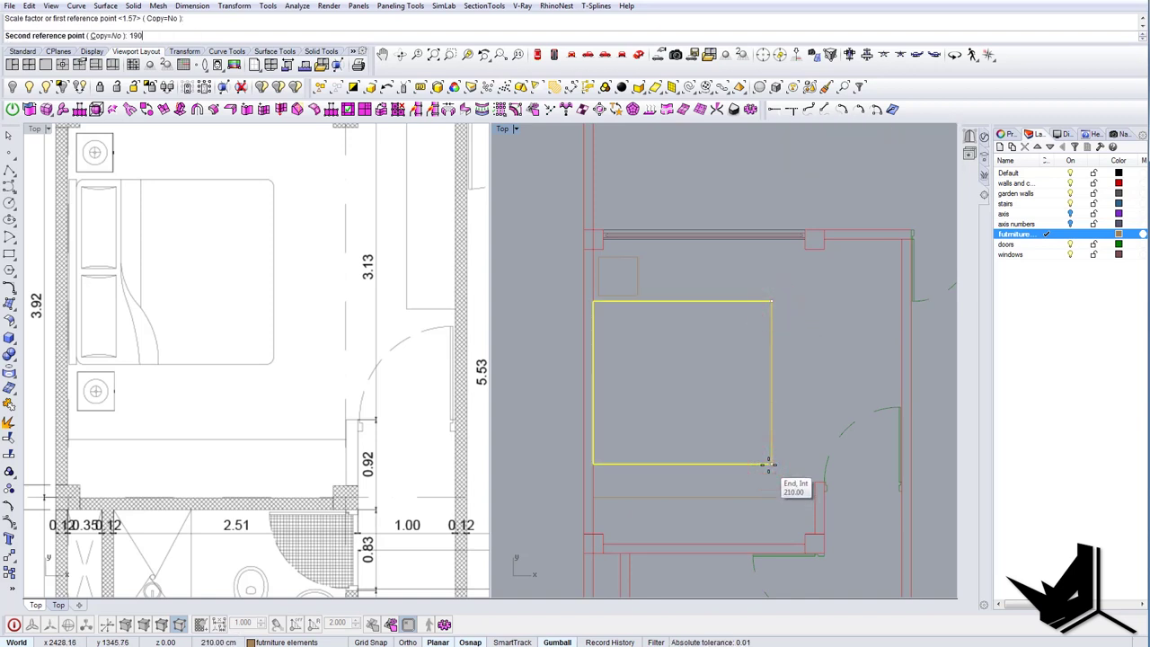
{"action": "key", "text": "Return"}
{"action": "key", "text": "Escape"}
Draw a diagonal helper line across the nightstand square from its lower-left to its upper-right corner.
{"action": "left_click_drag", "start_coordinate": [654, 275], "coordinate": [628, 281]}
{"action": "right_click_drag", "start_coordinate": [713, 337], "coordinate": [673, 330]}
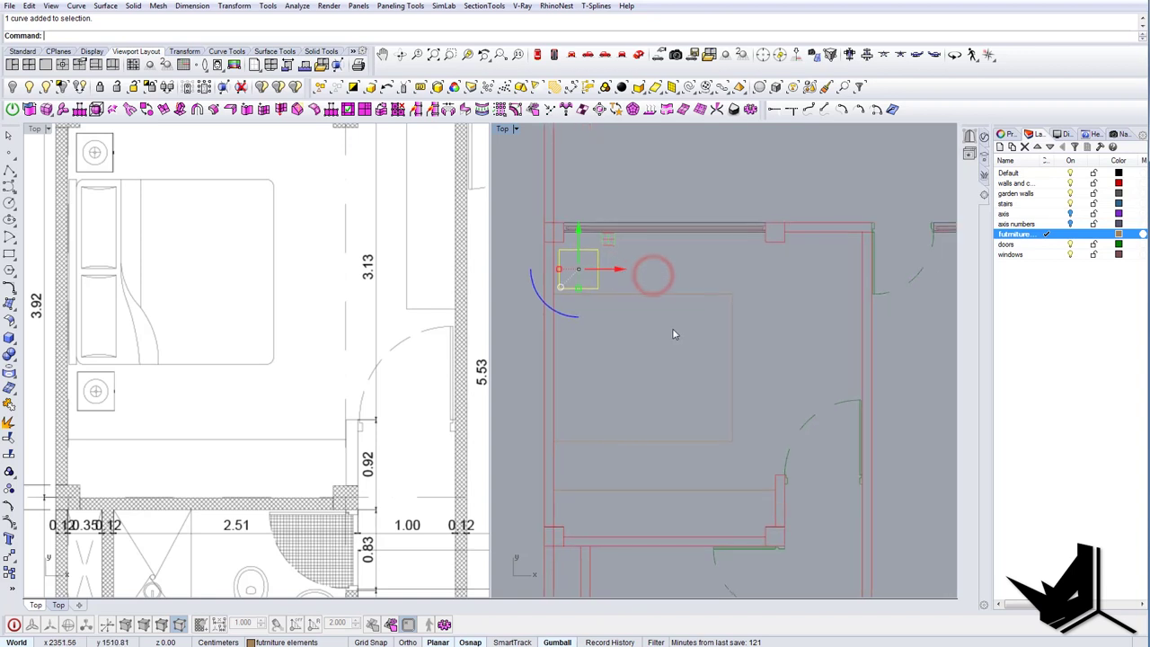
{"action": "right_click_drag", "start_coordinate": [630, 265], "coordinate": [653, 371]}
{"action": "key", "text": "Escape"}
{"action": "scroll", "coordinate": [629, 320], "scroll_direction": "up", "scroll_amount": 8}
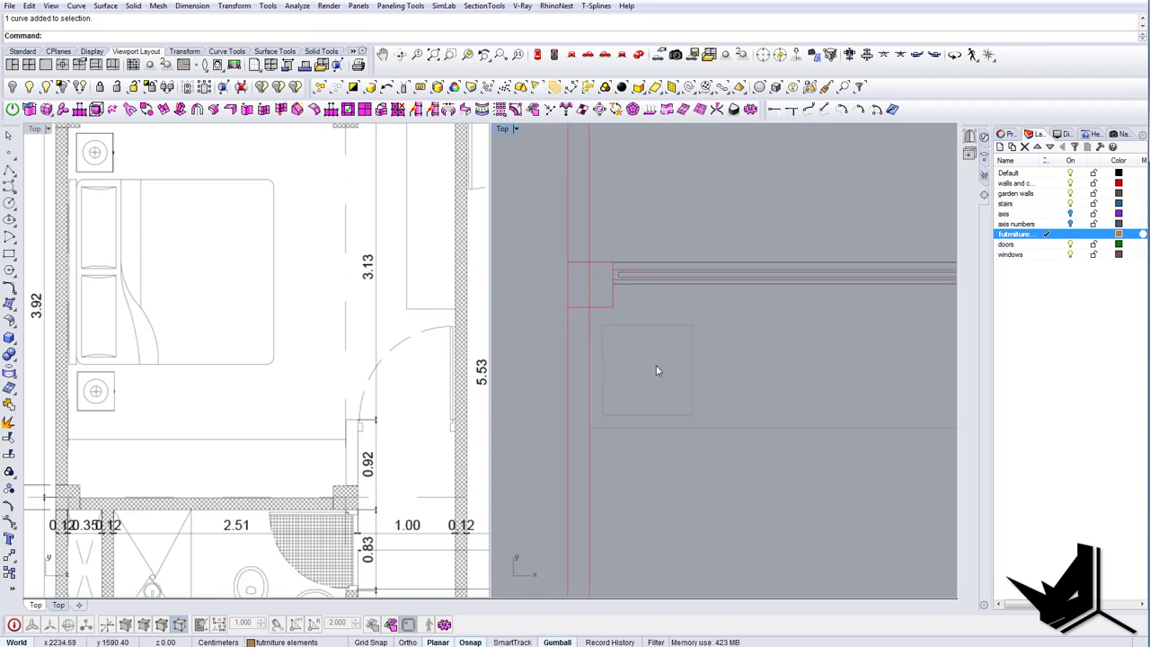
{"action": "right_click_drag", "start_coordinate": [608, 407], "coordinate": [597, 409]}
{"action": "type", "text": "l"}
{"action": "key", "text": "Return"}
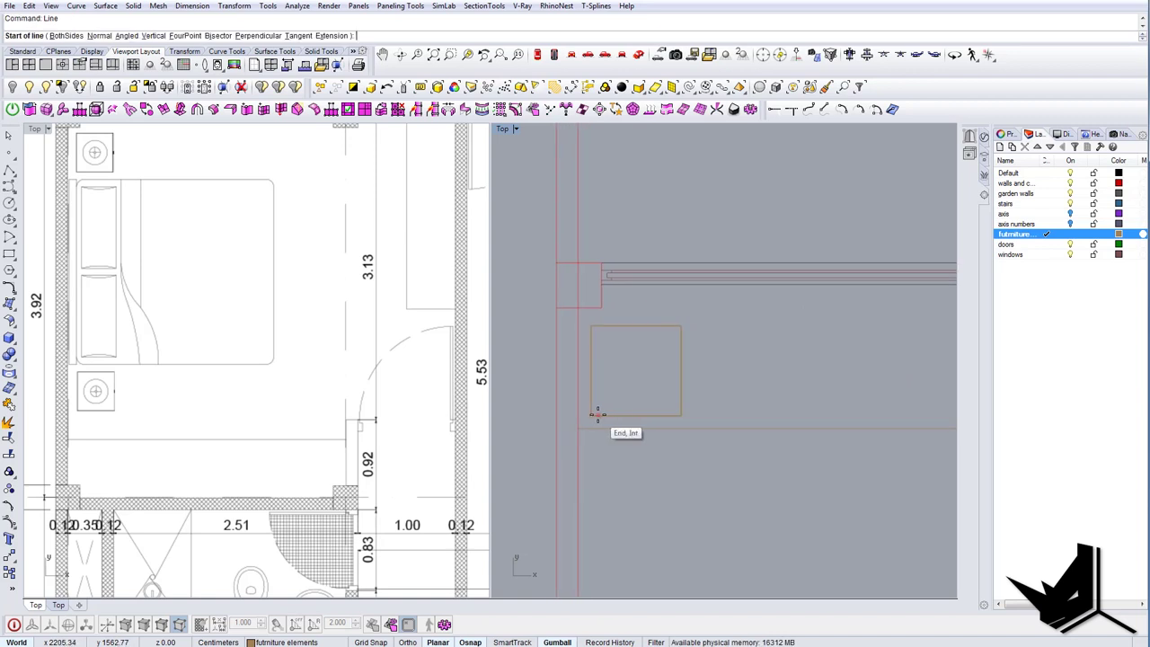
{"action": "left_click", "coordinate": [597, 414]}
{"action": "left_click", "coordinate": [680, 329]}
Draw two concentric circles of about 7.4 cm and 18 cm radius centred on the nightstand diagonal's midpoint.
{"action": "right_click_drag", "start_coordinate": [665, 364], "coordinate": [656, 374]}
{"action": "type", "text": "c"}
{"action": "key", "text": "Return"}
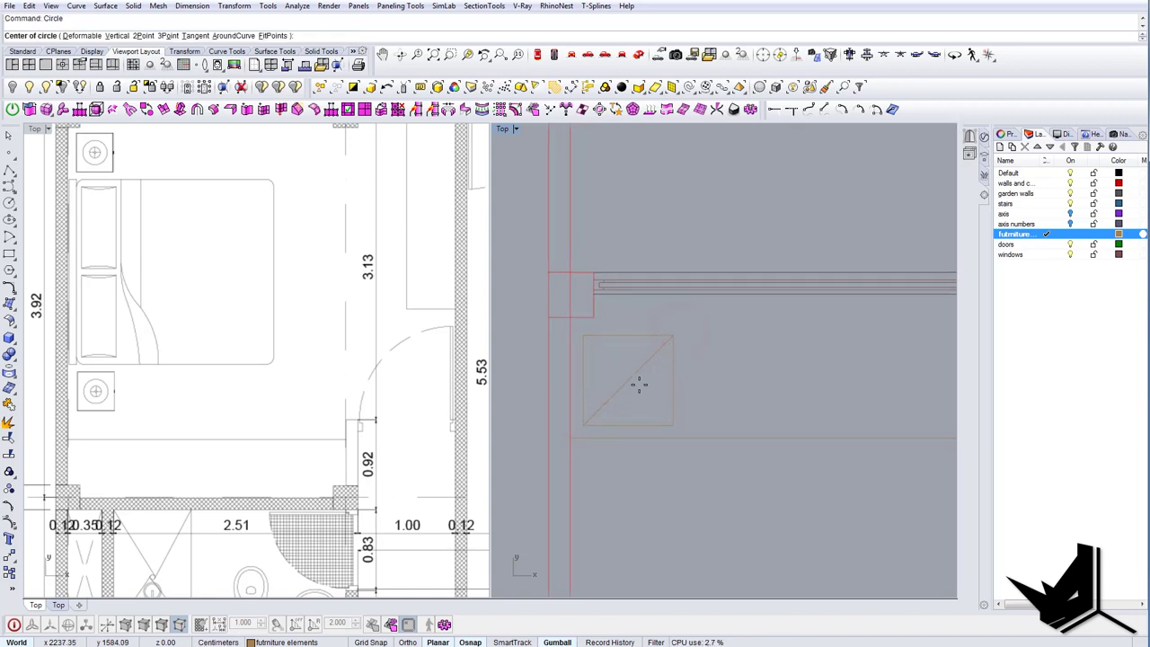
{"action": "left_click", "coordinate": [629, 381]}
{"action": "scroll", "coordinate": [629, 381], "scroll_direction": "up", "scroll_amount": 4}
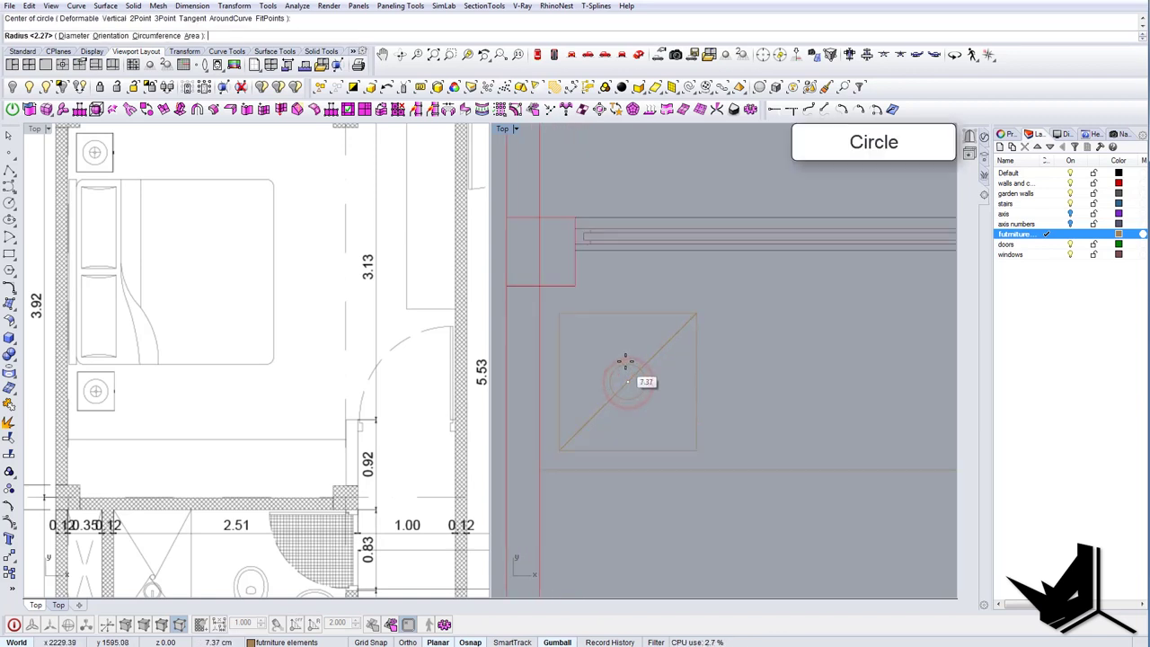
{"action": "left_click", "coordinate": [626, 362]}
{"action": "key", "text": "Return"}
{"action": "left_click", "coordinate": [627, 382]}
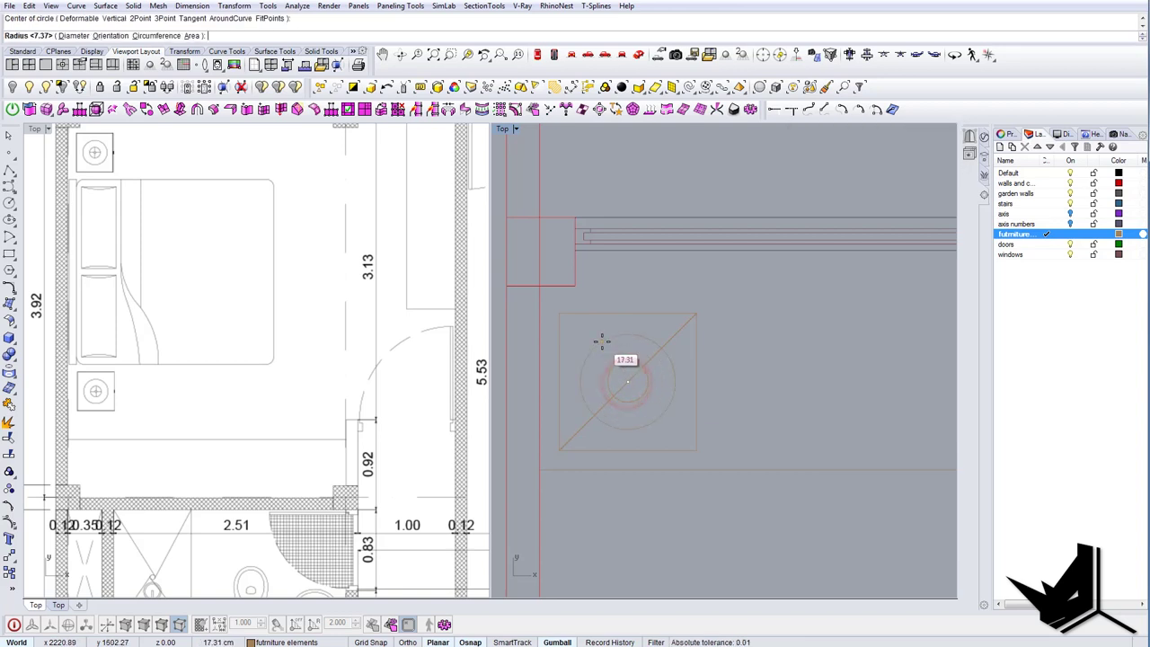
{"action": "left_click", "coordinate": [600, 340]}
Add a tiny third circle at the centre of the nightstand circles and delete the diagonal helper line.
{"action": "right_click_drag", "start_coordinate": [637, 378], "coordinate": [616, 376]}
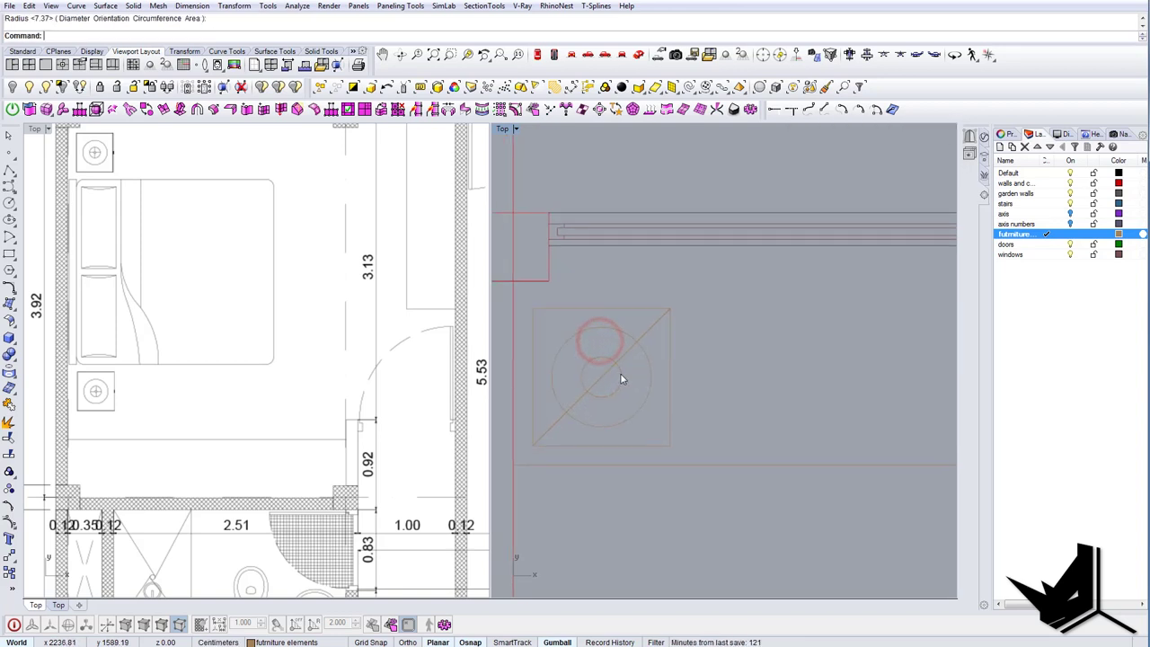
{"action": "scroll", "coordinate": [621, 376], "scroll_direction": "up", "scroll_amount": 6}
{"action": "key", "text": "Return"}
{"action": "left_click", "coordinate": [583, 378]}
{"action": "scroll", "coordinate": [581, 378], "scroll_direction": "up", "scroll_amount": 4}
{"action": "left_click", "coordinate": [577, 377]}
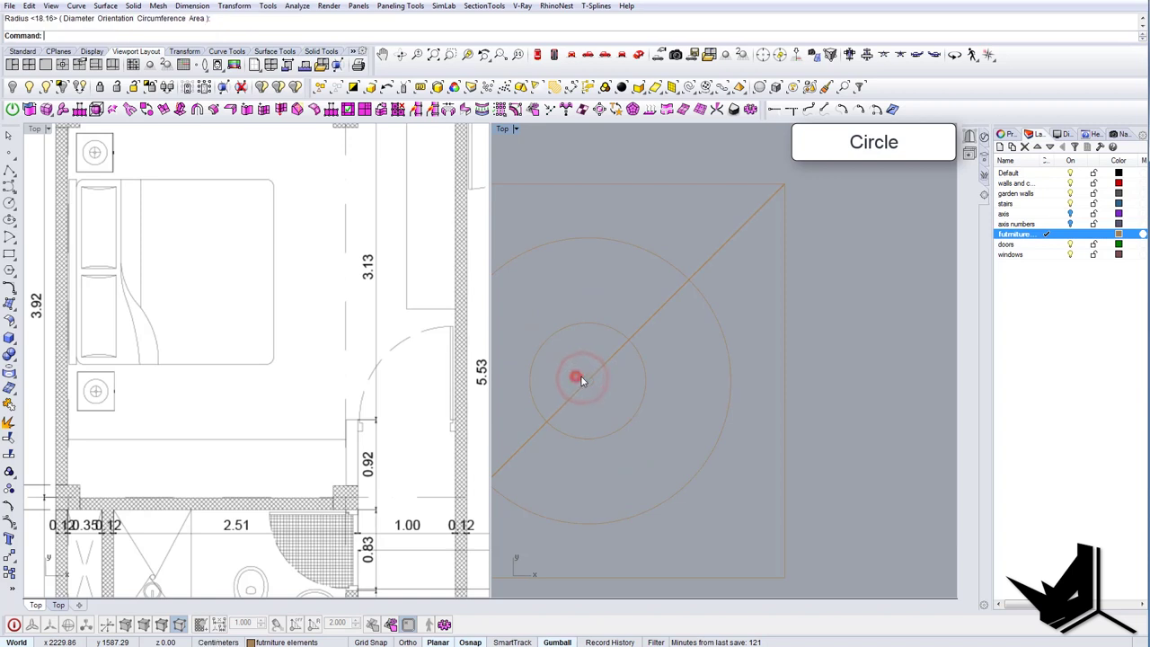
{"action": "left_click", "coordinate": [599, 371]}
{"action": "scroll", "coordinate": [607, 373], "scroll_direction": "down", "scroll_amount": 10}
{"action": "key", "text": "Delete"}
Draw a vertical line from the tiny centre circle down to the 7.4 cm circle.
{"action": "right_click_drag", "start_coordinate": [608, 383], "coordinate": [623, 384]}
{"action": "type", "text": "l"}
{"action": "key", "text": "Return"}
{"action": "scroll", "coordinate": [618, 383], "scroll_direction": "up", "scroll_amount": 6}
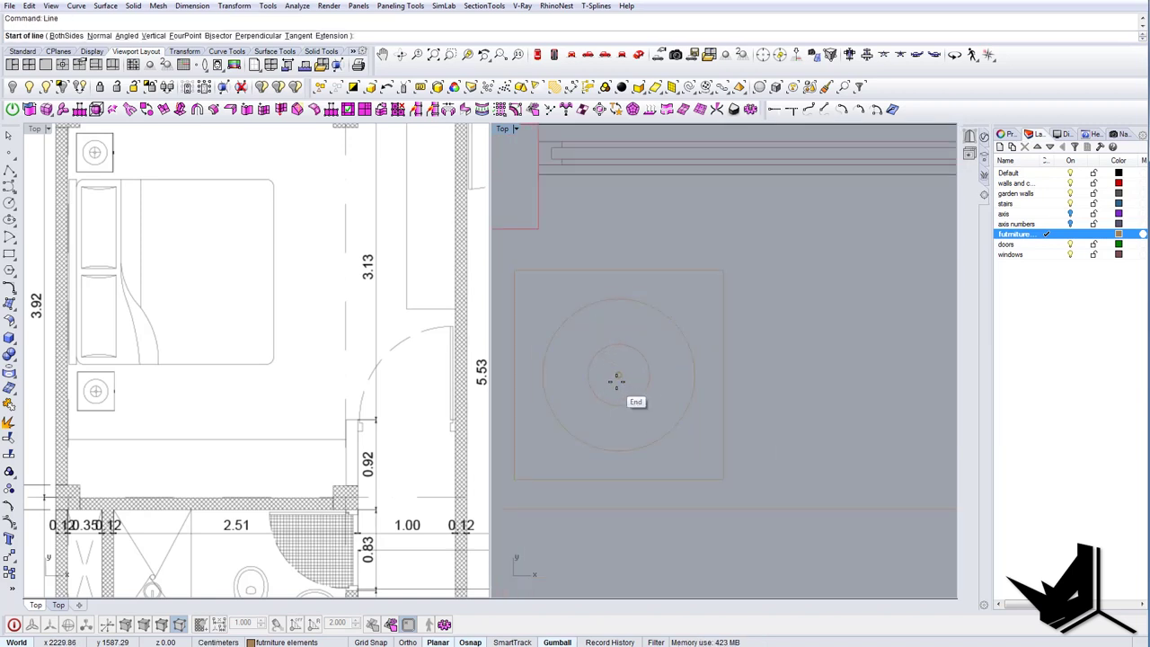
{"action": "left_click", "coordinate": [620, 381]}
{"action": "left_click", "coordinate": [621, 411]}
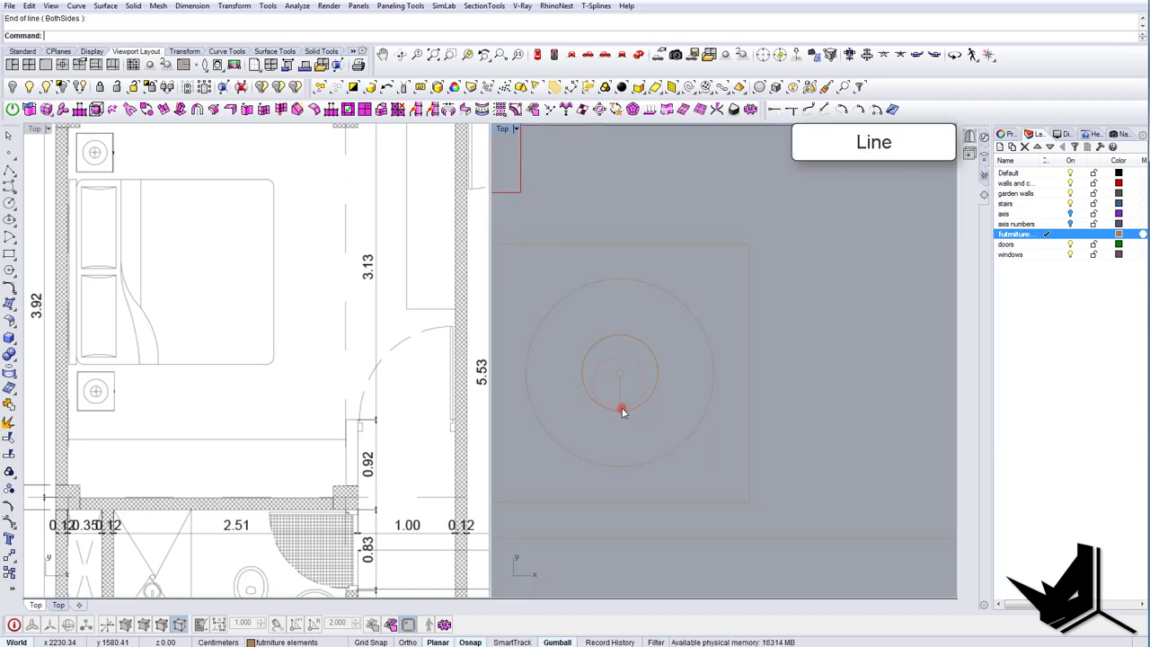
{"action": "scroll", "coordinate": [622, 363], "scroll_direction": "up", "scroll_amount": 6}
{"action": "right_click", "coordinate": [620, 366]}
{"action": "left_click", "coordinate": [620, 372]}
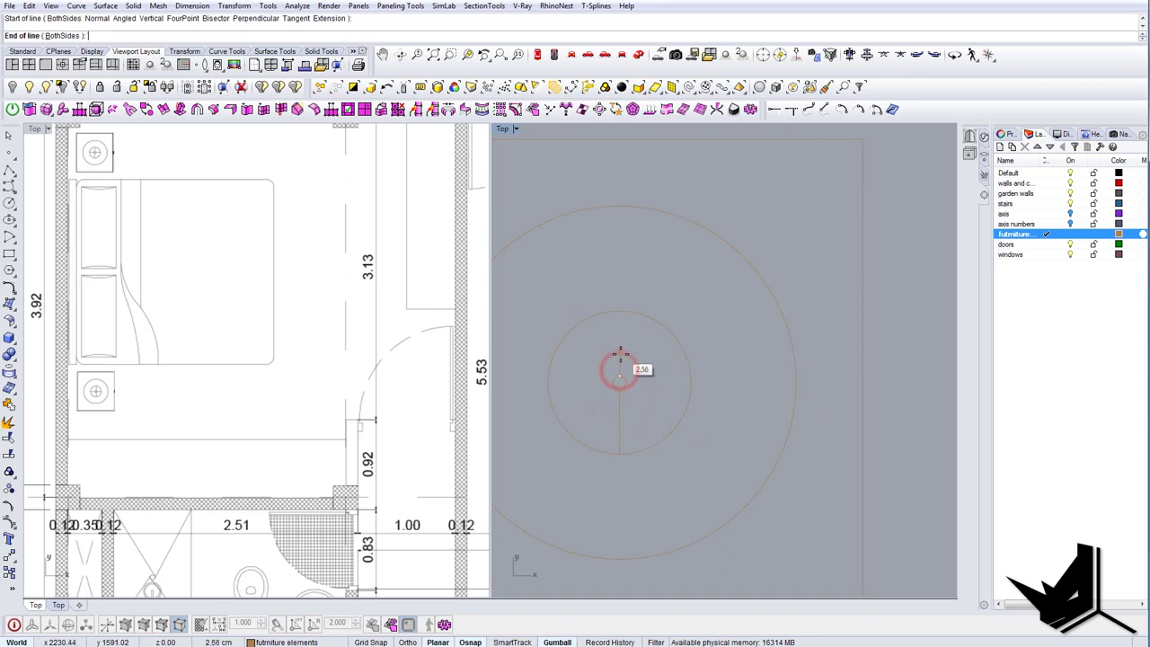
{"action": "key", "text": "Escape"}
Draw a horizontal line from the tiny centre circle rightward to the 7.4 cm circle.
{"action": "right_click", "coordinate": [623, 379]}
{"action": "left_click", "coordinate": [625, 383]}
{"action": "left_click", "coordinate": [688, 382]}
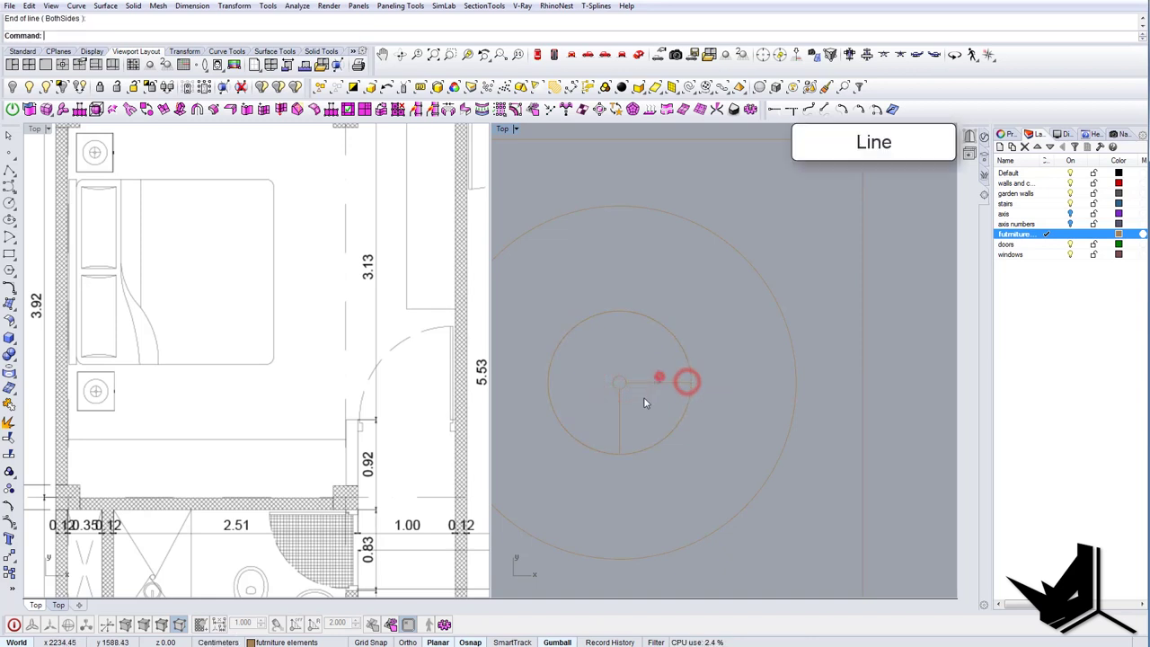
Mirror the lamp's horizontal line to the left about a vertical axis through the circles' centre.
{"action": "left_click", "coordinate": [660, 379]}
{"action": "right_click_drag", "start_coordinate": [626, 409], "coordinate": [604, 410]}
{"action": "type", "text": "Mirror"}
{"action": "key", "text": "Return"}
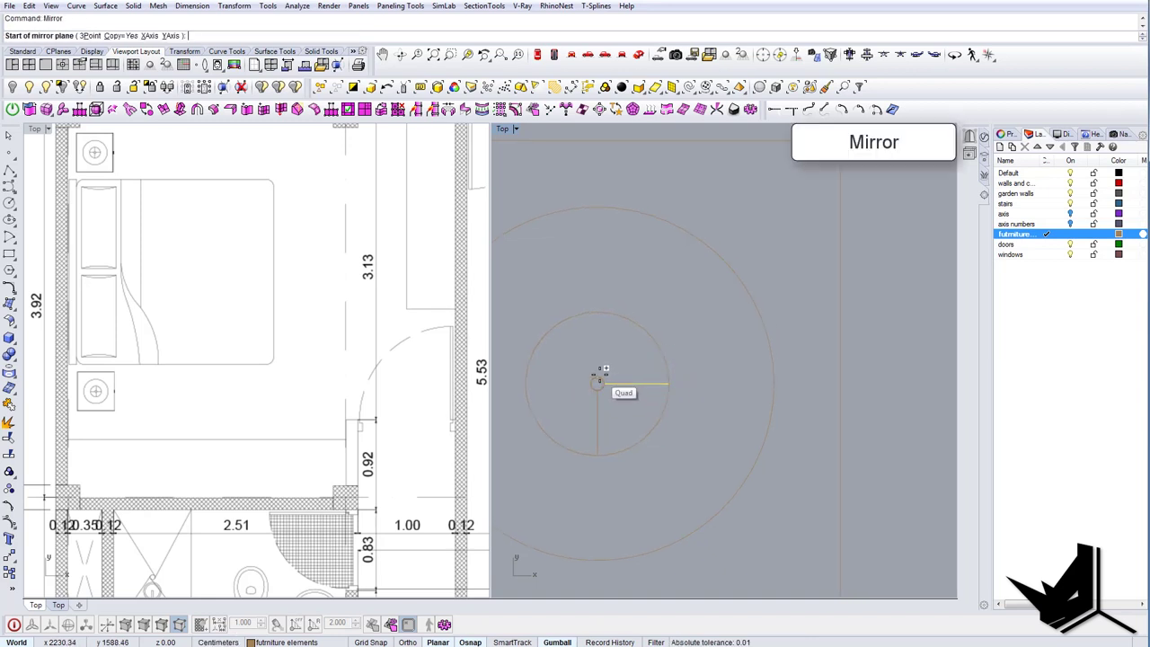
{"action": "left_click", "coordinate": [599, 374]}
{"action": "left_click", "coordinate": [600, 352]}
Mirror the lamp's vertical line upward about a horizontal axis through the circles' centre.
{"action": "left_click_drag", "start_coordinate": [611, 418], "coordinate": [585, 408]}
{"action": "right_click_drag", "start_coordinate": [578, 402], "coordinate": [562, 395]}
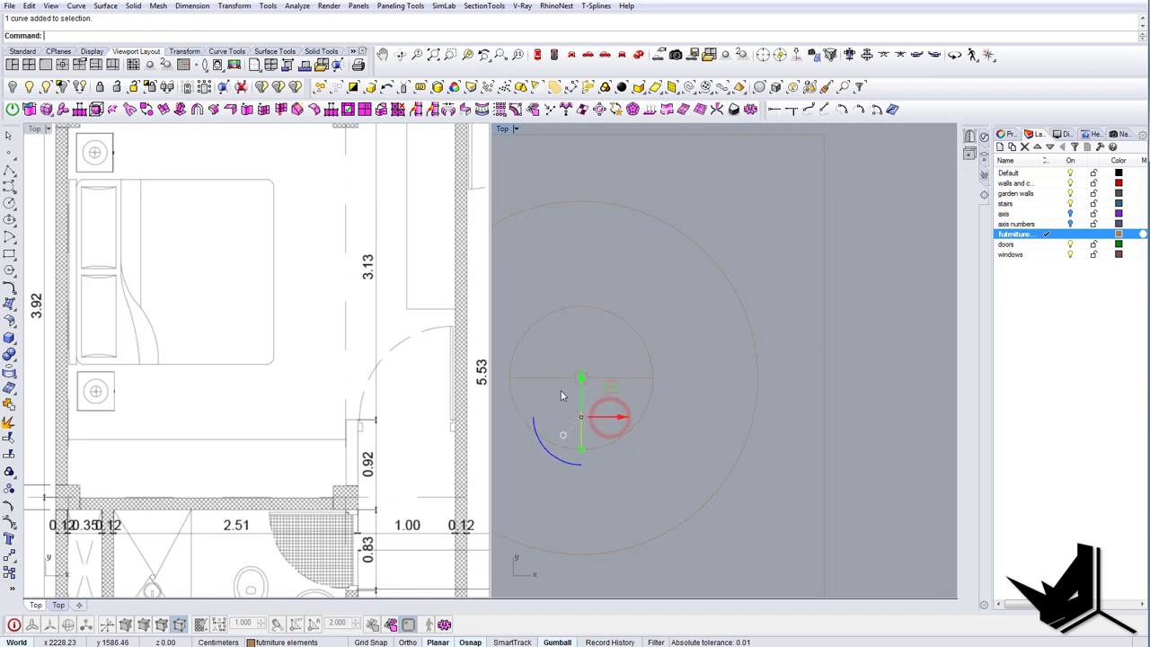
{"action": "right_click", "coordinate": [563, 395]}
{"action": "left_click", "coordinate": [600, 377]}
{"action": "left_click", "coordinate": [627, 381]}
Group the nightstand square with its circles and cross lines.
{"action": "scroll", "coordinate": [629, 384], "scroll_direction": "down", "scroll_amount": 8}
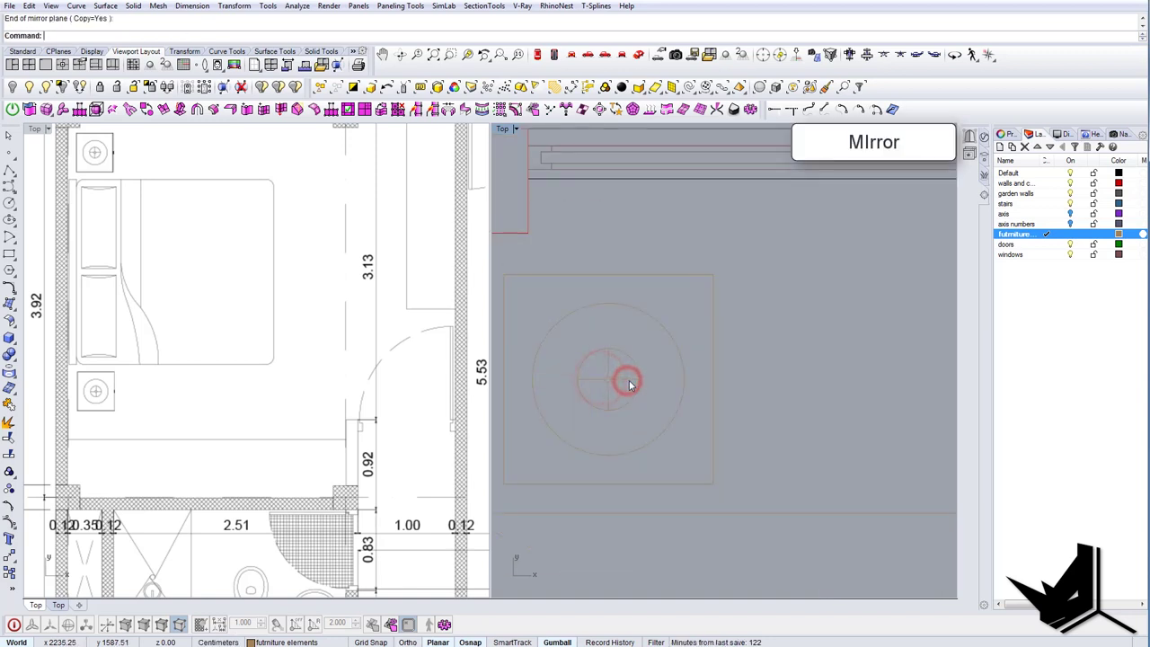
{"action": "scroll", "coordinate": [630, 384], "scroll_direction": "down", "scroll_amount": 8}
{"action": "right_click_drag", "start_coordinate": [628, 387], "coordinate": [641, 406]}
{"action": "scroll", "coordinate": [662, 409], "scroll_direction": "up", "scroll_amount": 2}
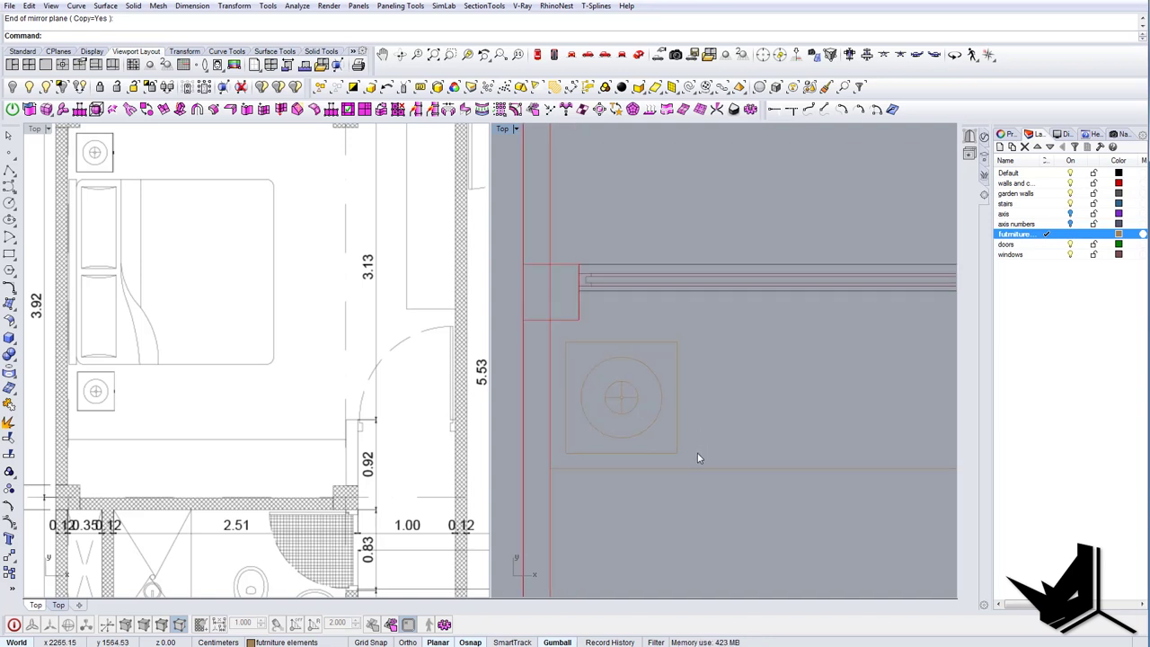
{"action": "left_click_drag", "start_coordinate": [562, 337], "coordinate": [561, 338]}
{"action": "type", "text": "gr"}
{"action": "key", "text": "Return"}
Mirror a copy of the nightstand group below the bed, about a horizontal axis through the midpoint of the bed's right edge.
{"action": "scroll", "coordinate": [643, 388], "scroll_direction": "down", "scroll_amount": 12}
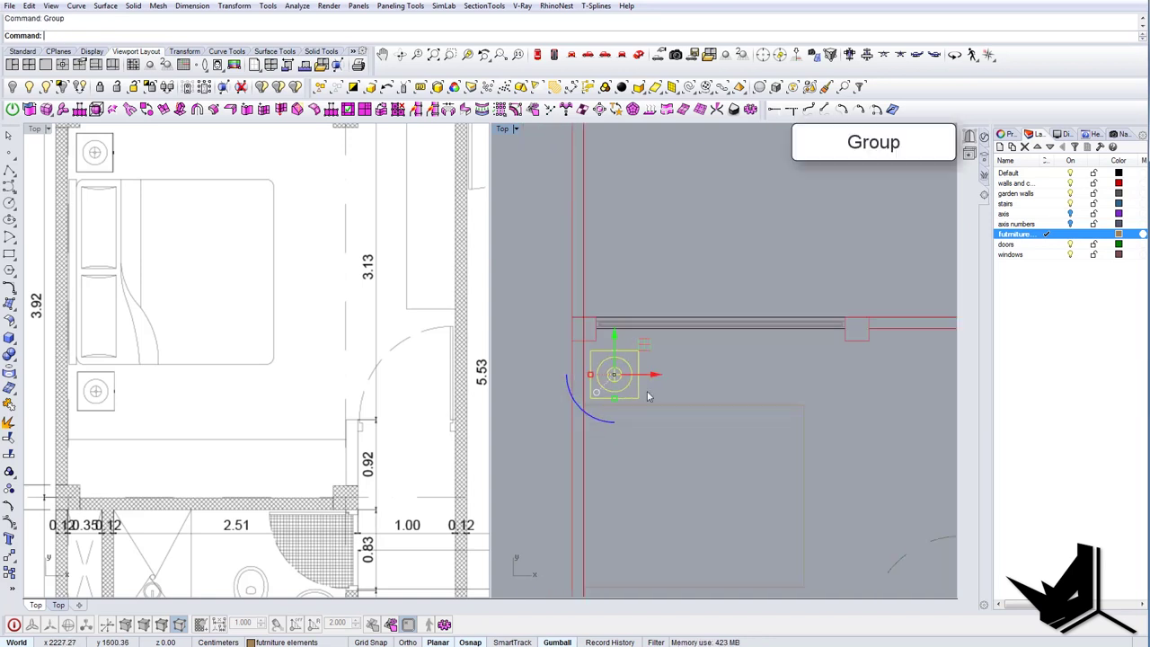
{"action": "right_click_drag", "start_coordinate": [646, 389], "coordinate": [582, 359]}
{"action": "type", "text": "m"}
{"action": "key", "text": "Return"}
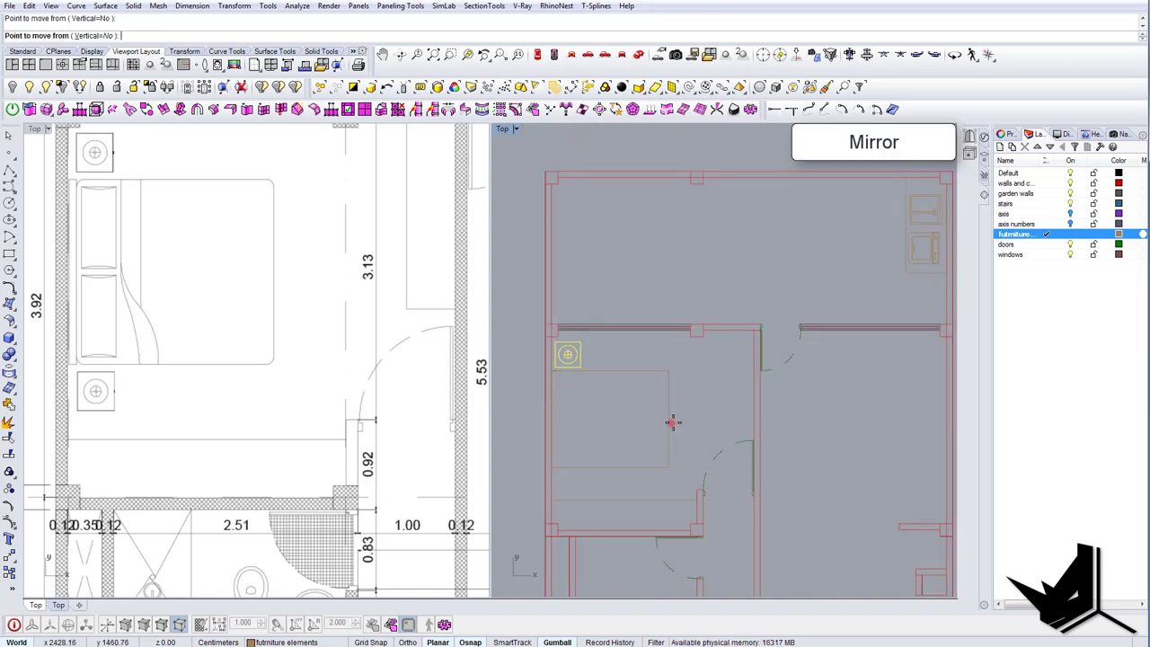
{"action": "left_click", "coordinate": [669, 420]}
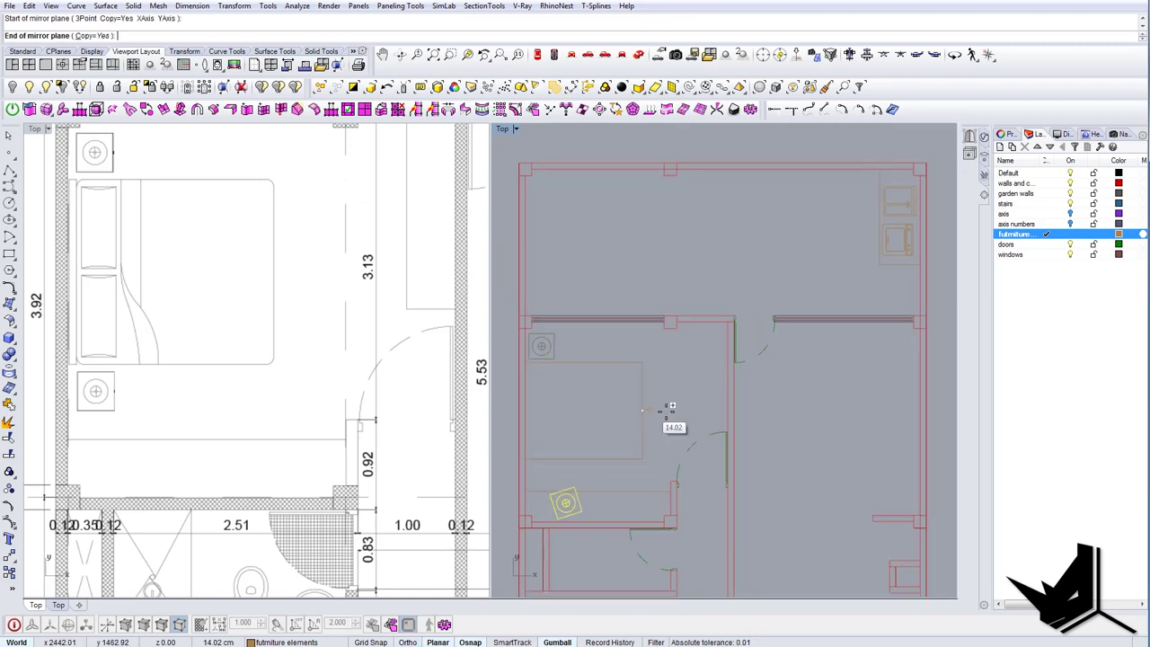
{"action": "left_click", "coordinate": [688, 414], "text": "shift"}
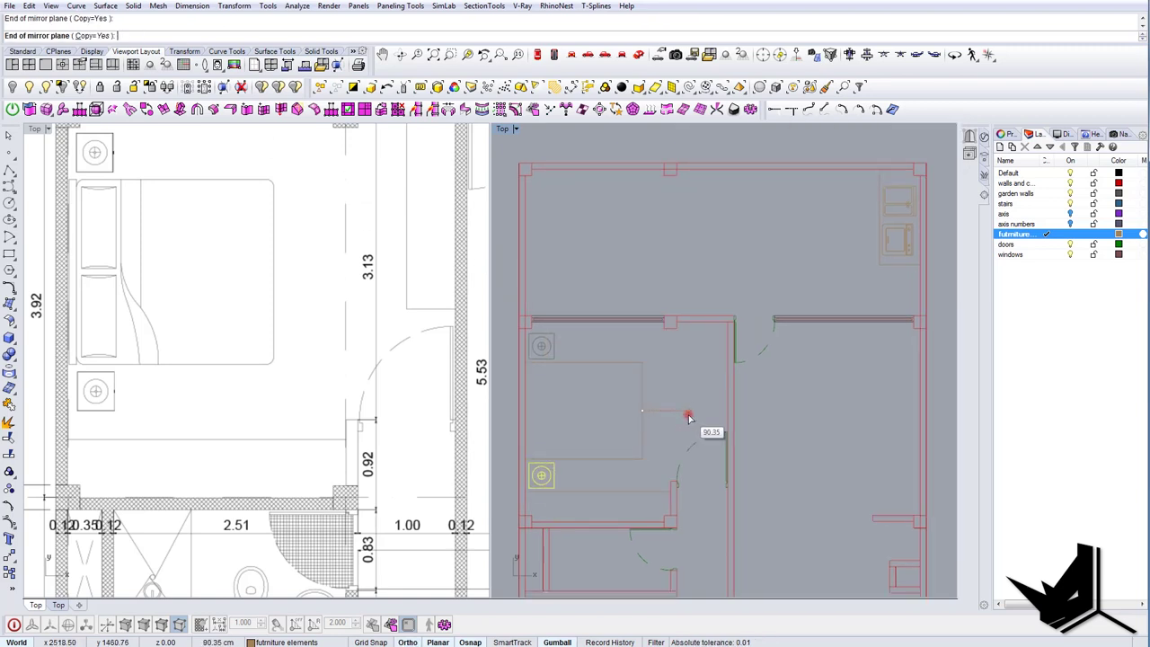
Scale the bed outline vertically to 180 cm with Scale1D and move the lower nightstand slightly up toward it.
{"action": "right_click_drag", "start_coordinate": [618, 452], "coordinate": [646, 426]}
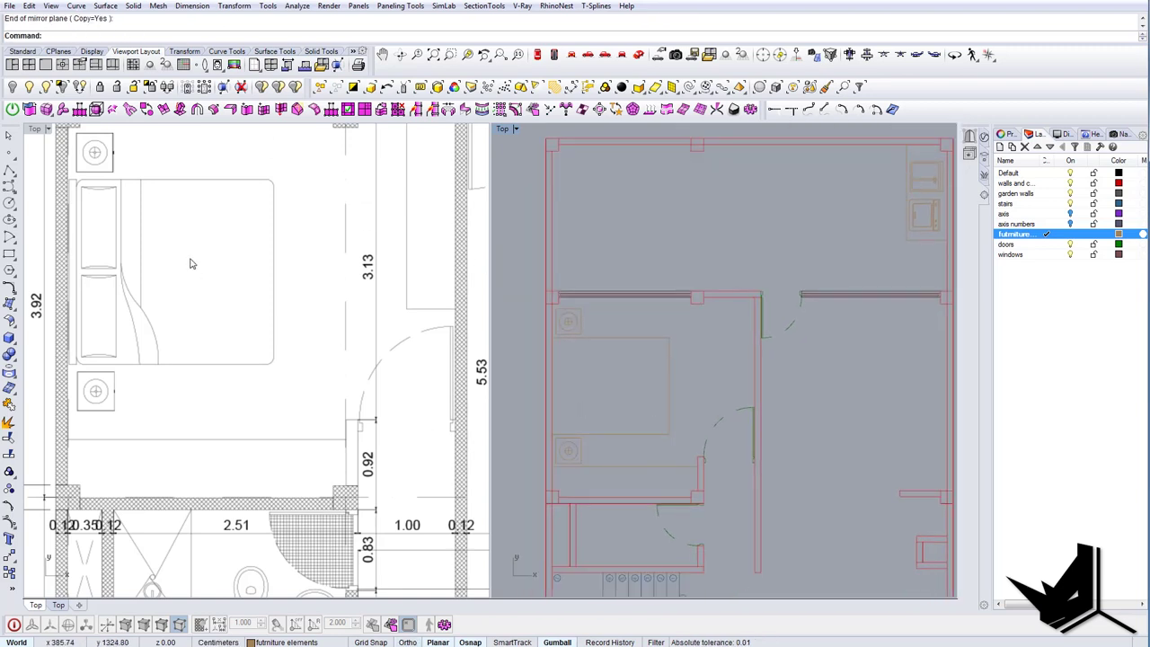
{"action": "right_click_drag", "start_coordinate": [191, 263], "coordinate": [213, 312]}
{"action": "left_click_drag", "start_coordinate": [654, 452], "coordinate": [632, 424]}
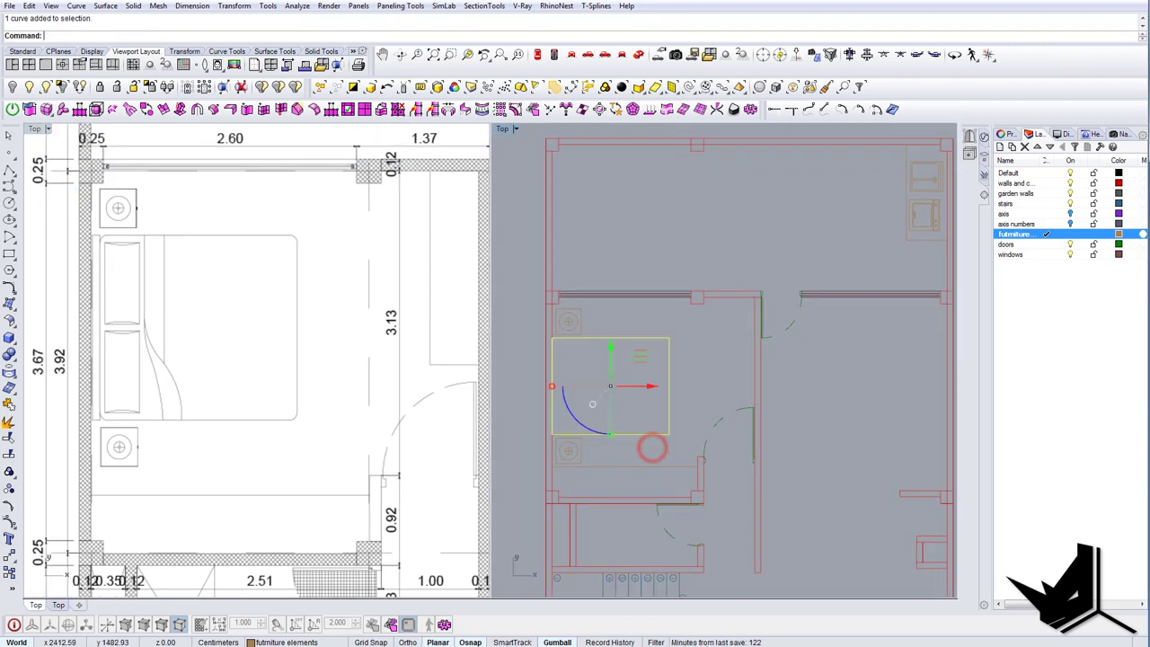
{"action": "type", "text": "s1"}
{"action": "key", "text": "Return"}
{"action": "left_click", "coordinate": [669, 339]}
{"action": "left_click", "coordinate": [672, 432]}
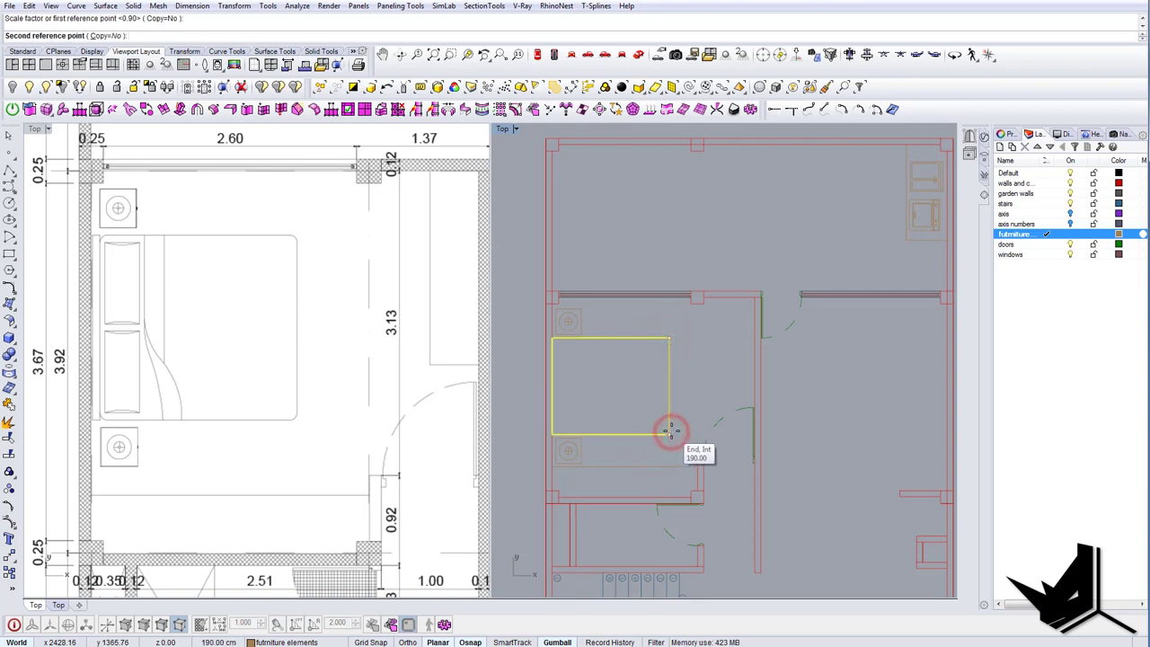
{"action": "type", "text": "180"}
{"action": "key", "text": "Return"}
{"action": "scroll", "coordinate": [531, 431], "scroll_direction": "up", "scroll_amount": 2}
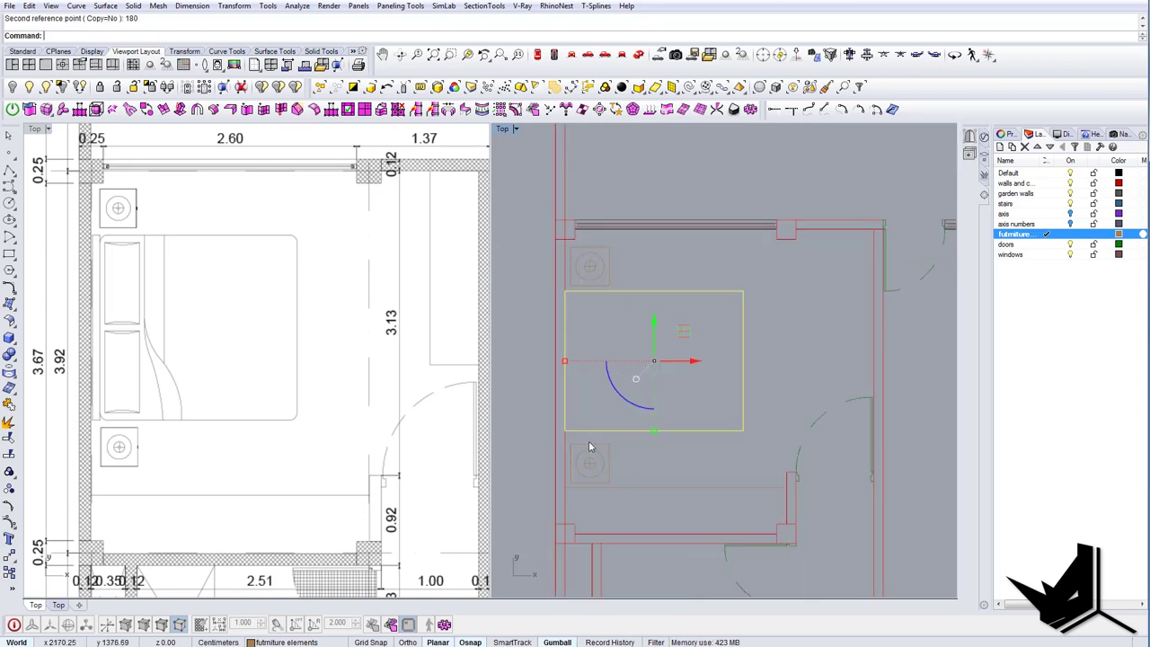
{"action": "left_click", "coordinate": [594, 459]}
{"action": "left_click_drag", "start_coordinate": [587, 435], "coordinate": [586, 427]}
Reduce the bed outline's vertical size to 170 cm with Scale1D, keeping its upper edge fixed.
{"action": "left_click_drag", "start_coordinate": [725, 450], "coordinate": [710, 420]}
{"action": "type", "text": "s1"}
{"action": "key", "text": "Return"}
{"action": "left_click", "coordinate": [746, 293]}
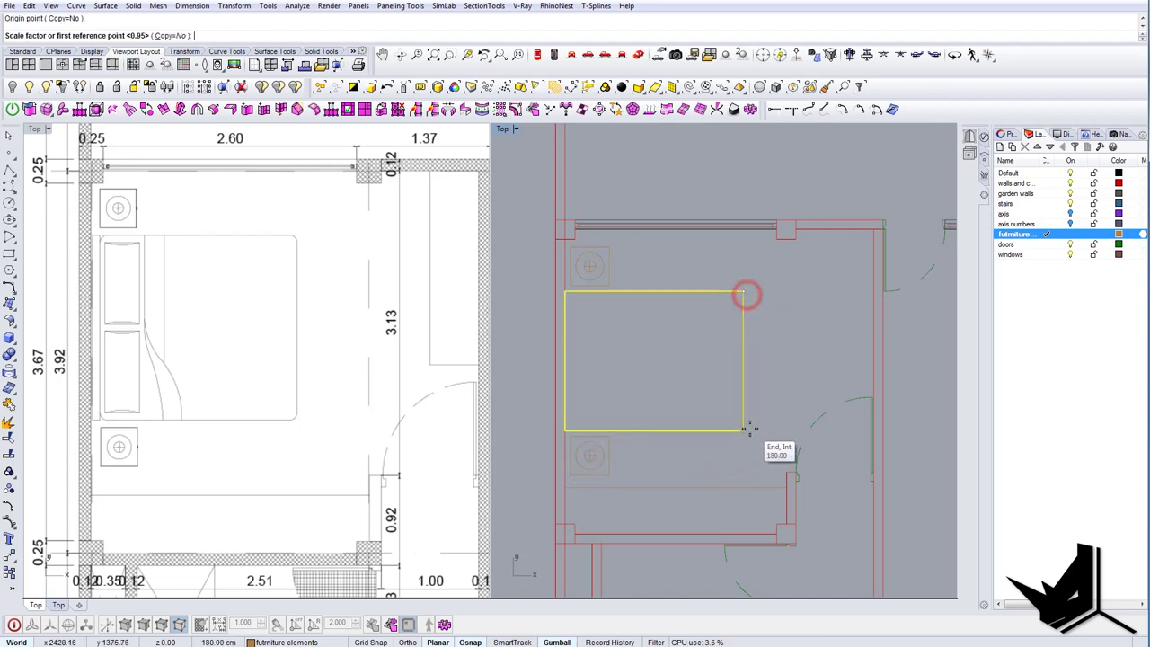
{"action": "left_click", "coordinate": [747, 426]}
{"action": "key", "text": "Return"}
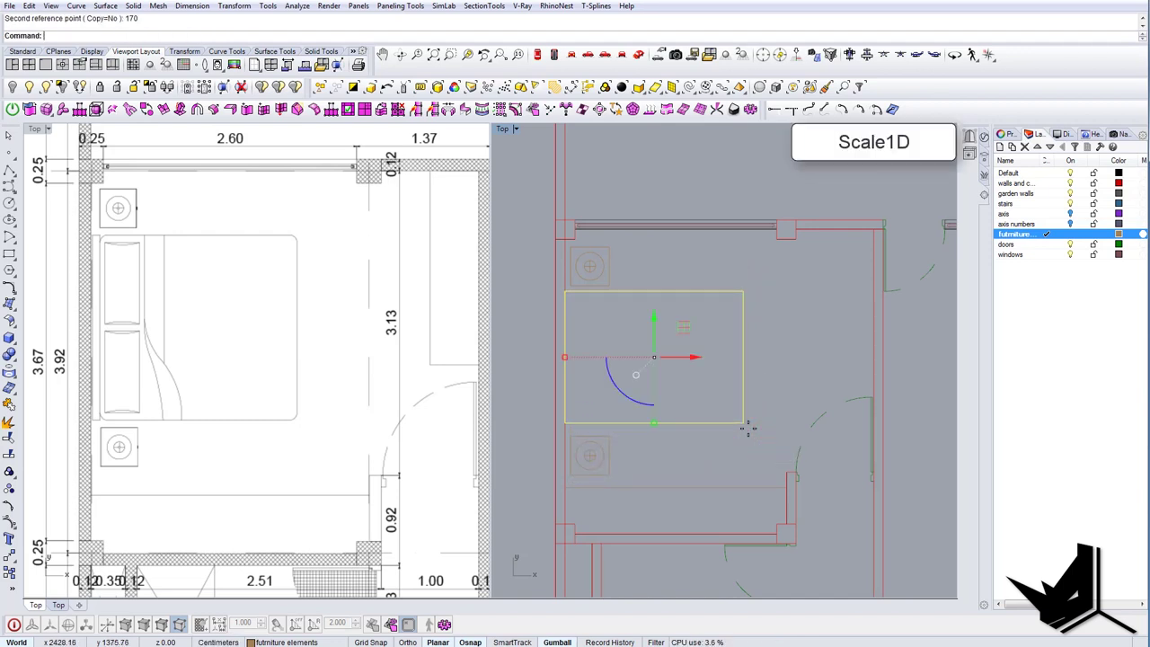
Move the lower nightstand straight up so it sits just below the bed's lower edge.
{"action": "right_click_drag", "start_coordinate": [699, 391], "coordinate": [703, 410]}
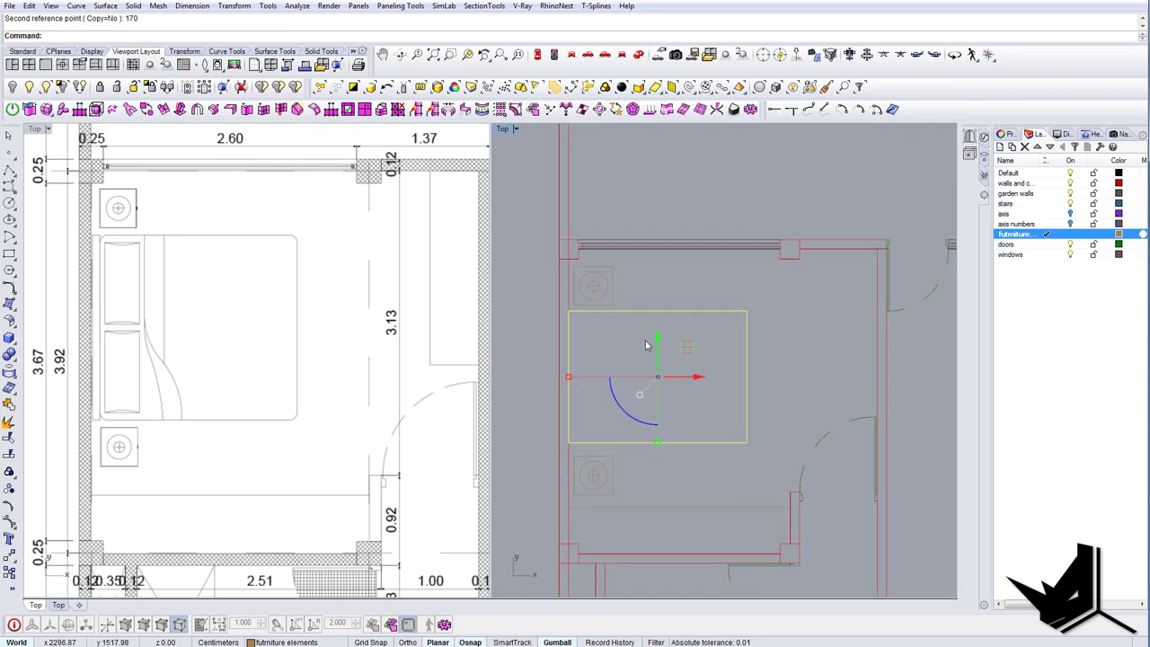
{"action": "right_click_drag", "start_coordinate": [416, 387], "coordinate": [413, 380]}
{"action": "right_click_drag", "start_coordinate": [751, 496], "coordinate": [729, 422]}
{"action": "scroll", "coordinate": [729, 422], "scroll_direction": "down", "scroll_amount": 2}
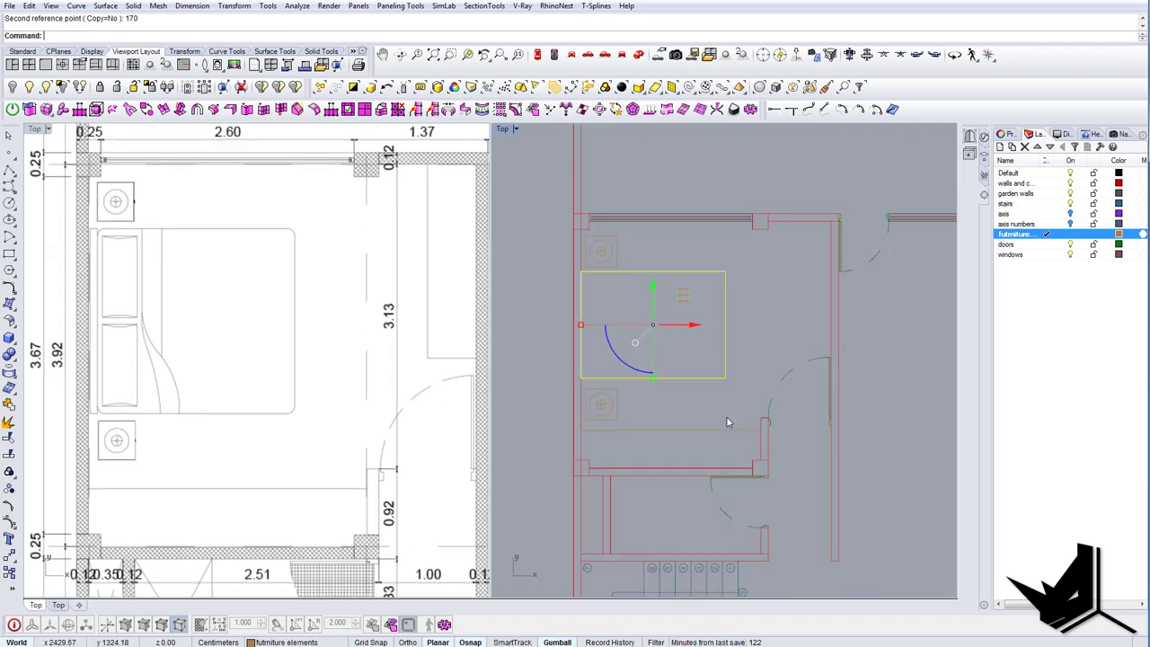
{"action": "left_click", "coordinate": [618, 404]}
{"action": "scroll", "coordinate": [602, 388], "scroll_direction": "up", "scroll_amount": 3}
{"action": "left_click_drag", "start_coordinate": [604, 383], "coordinate": [604, 374]}
Measure the reference drawing's bed width with a vertical line from its upper to its lower edge.
{"action": "left_click", "coordinate": [346, 353]}
{"action": "scroll", "coordinate": [334, 353], "scroll_direction": "down", "scroll_amount": 2}
{"action": "right_click_drag", "start_coordinate": [274, 358], "coordinate": [284, 364]}
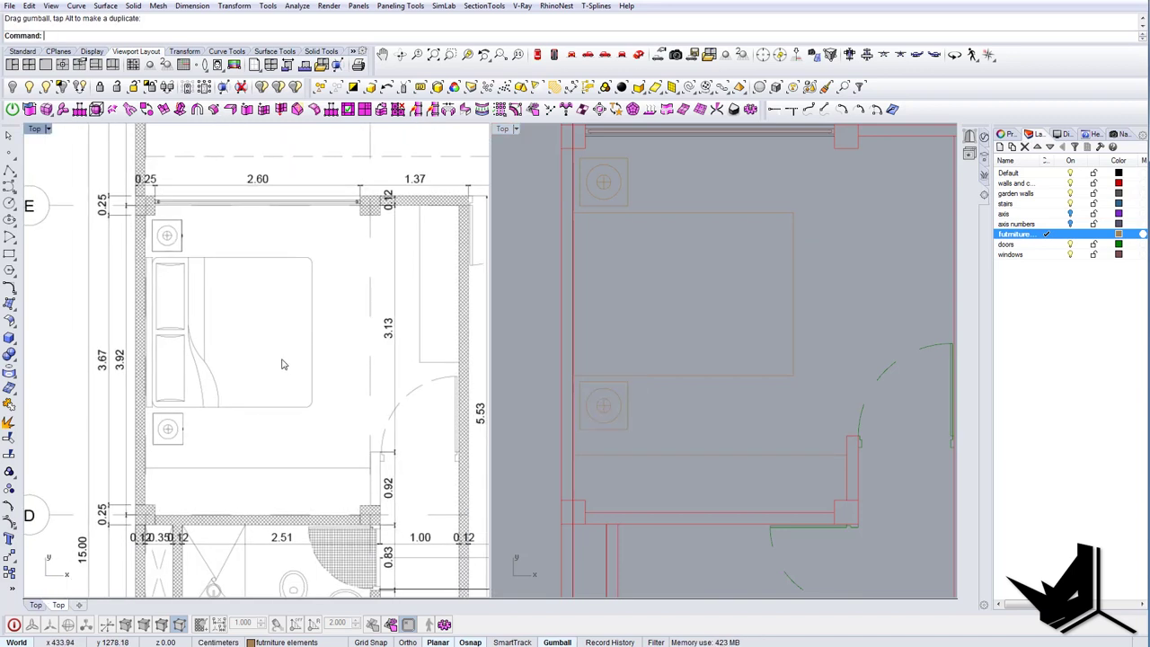
{"action": "key", "text": "Return"}
{"action": "scroll", "coordinate": [265, 273], "scroll_direction": "up", "scroll_amount": 2}
{"action": "left_click", "coordinate": [252, 256]}
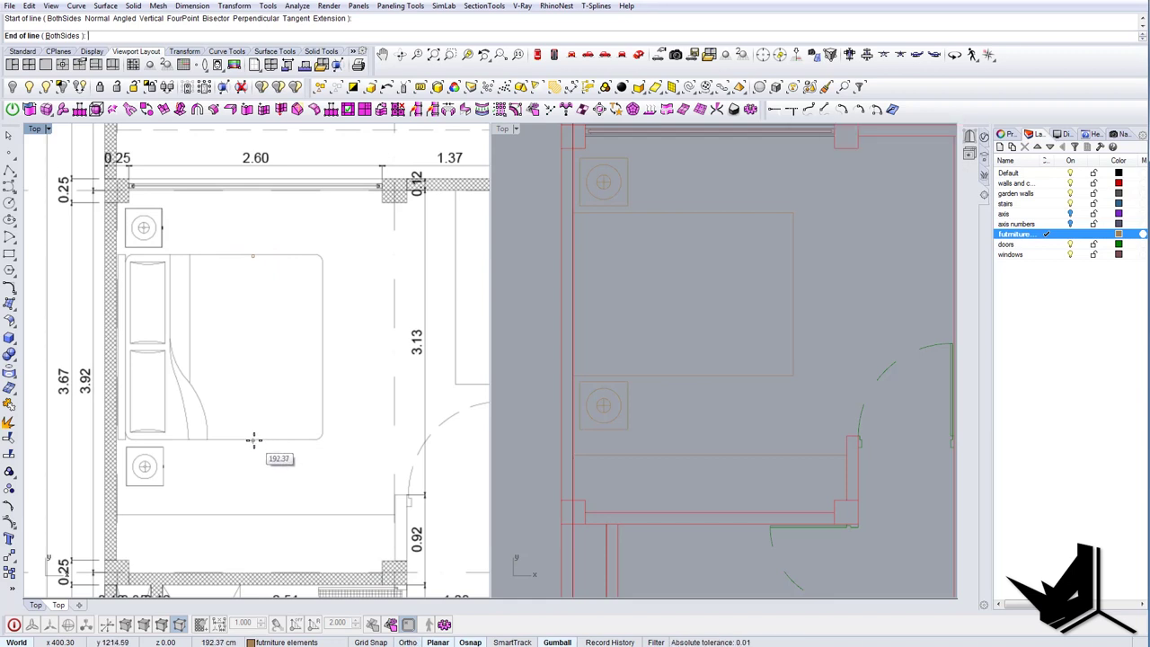
{"action": "left_click", "coordinate": [253, 440]}
Measure the reference drawing's bed length with a horizontal line from its headboard side to its foot edge.
{"action": "scroll", "coordinate": [131, 316], "scroll_direction": "up", "scroll_amount": 4}
{"action": "key", "text": "Return"}
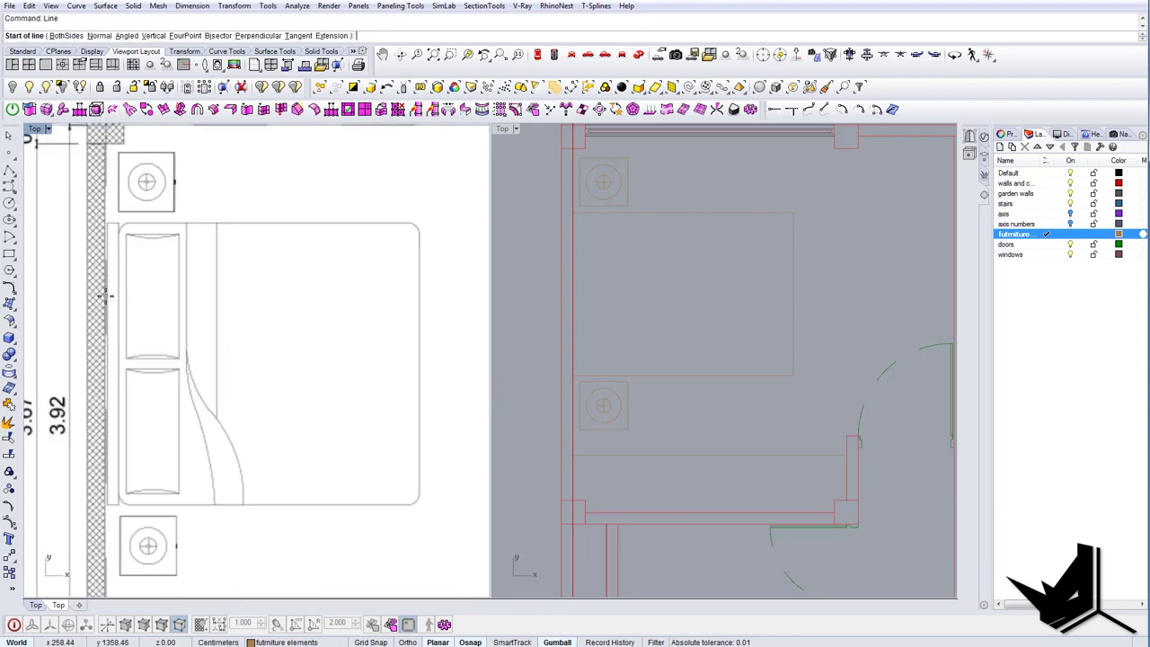
{"action": "left_click", "coordinate": [106, 296]}
{"action": "scroll", "coordinate": [106, 297], "scroll_direction": "down", "scroll_amount": 6}
{"action": "scroll", "coordinate": [269, 297], "scroll_direction": "up", "scroll_amount": 2}
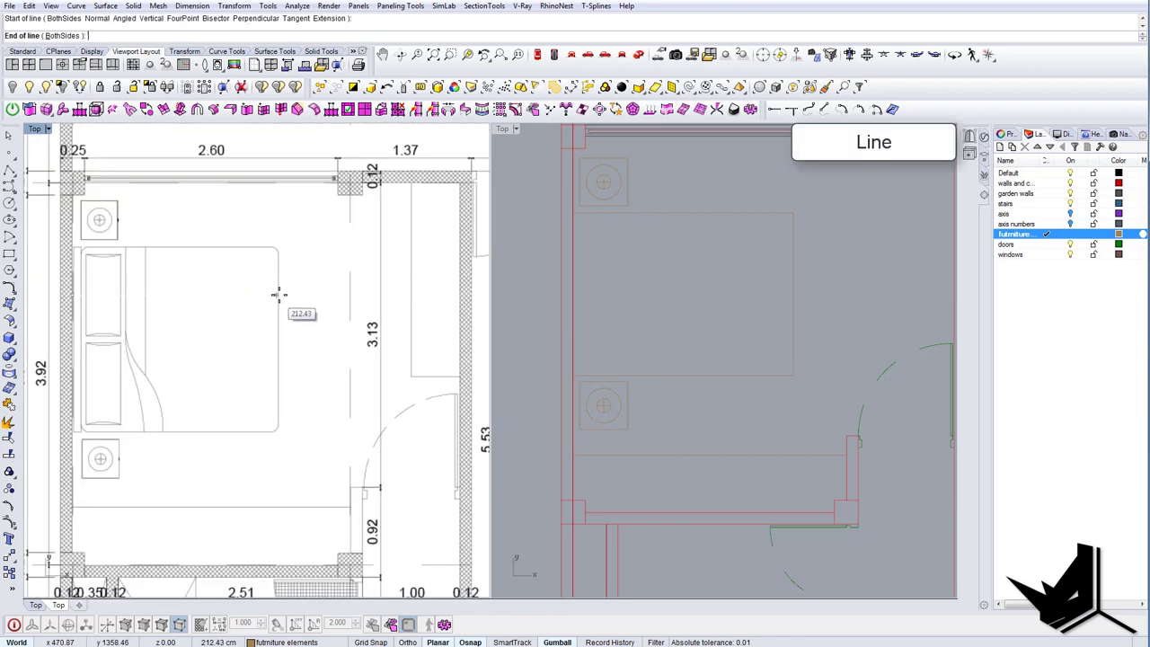
{"action": "key", "text": "Escape"}
{"action": "scroll", "coordinate": [278, 295], "scroll_direction": "down", "scroll_amount": 6}
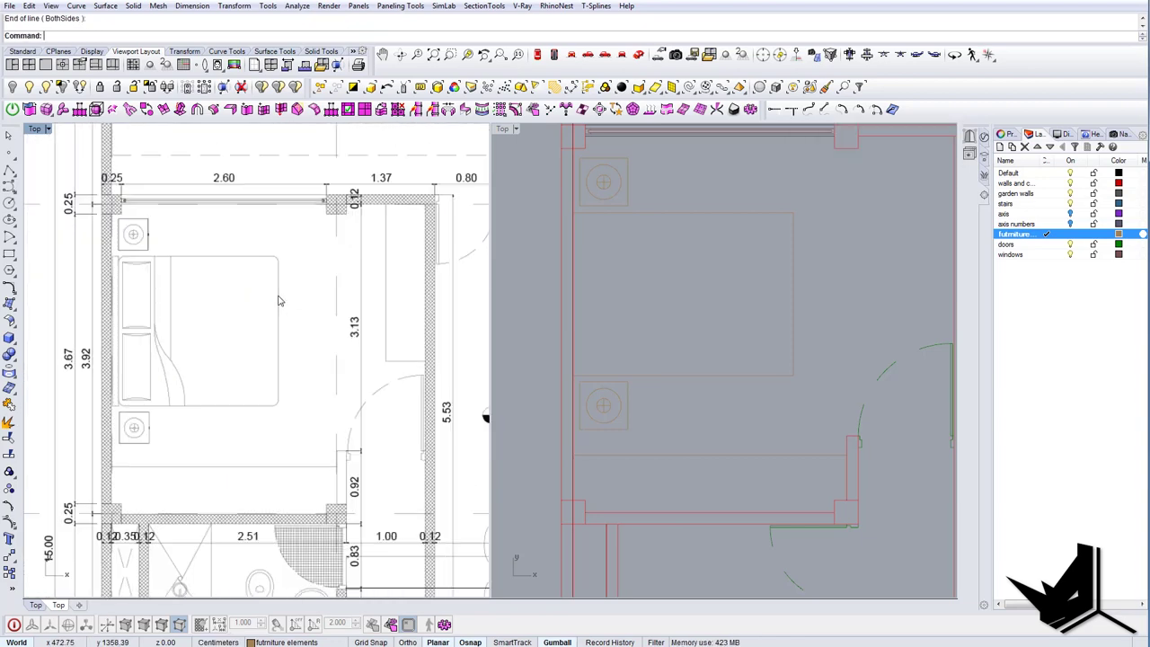
Scale the bed outline horizontally to 215 cm with Scale1D, keeping its wall-side edge fixed.
{"action": "right_click_drag", "start_coordinate": [593, 302], "coordinate": [550, 360]}
{"action": "left_click_drag", "start_coordinate": [809, 327], "coordinate": [551, 286]}
{"action": "type", "text": "Scale1D"}
{"action": "key", "text": "Return"}
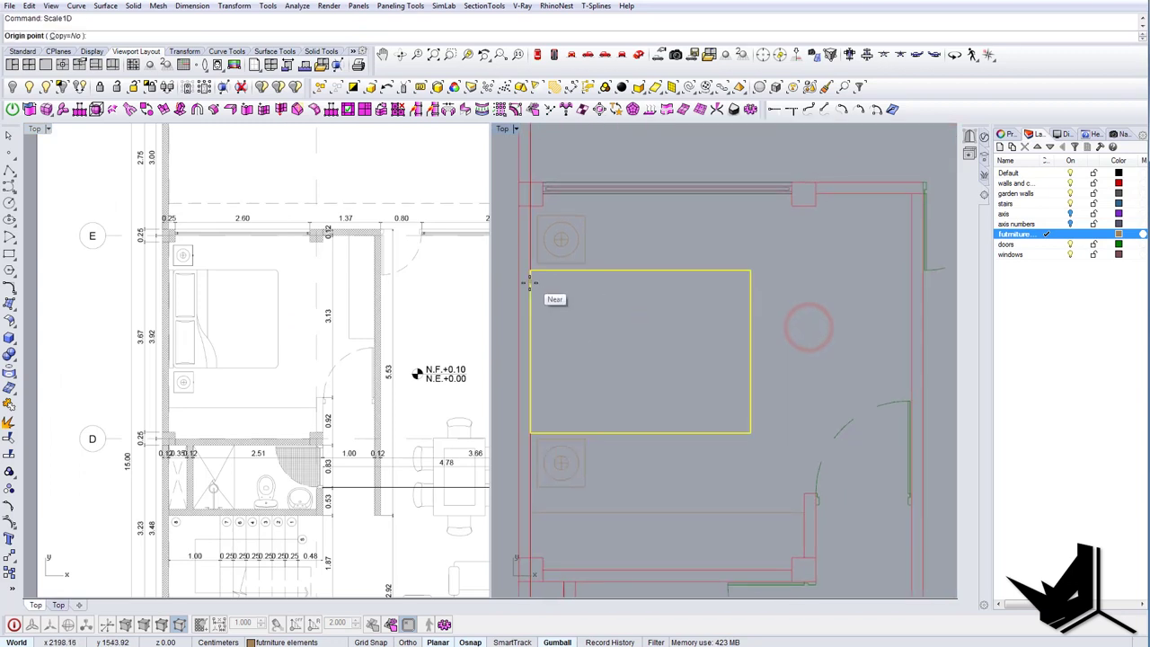
{"action": "left_click", "coordinate": [531, 282]}
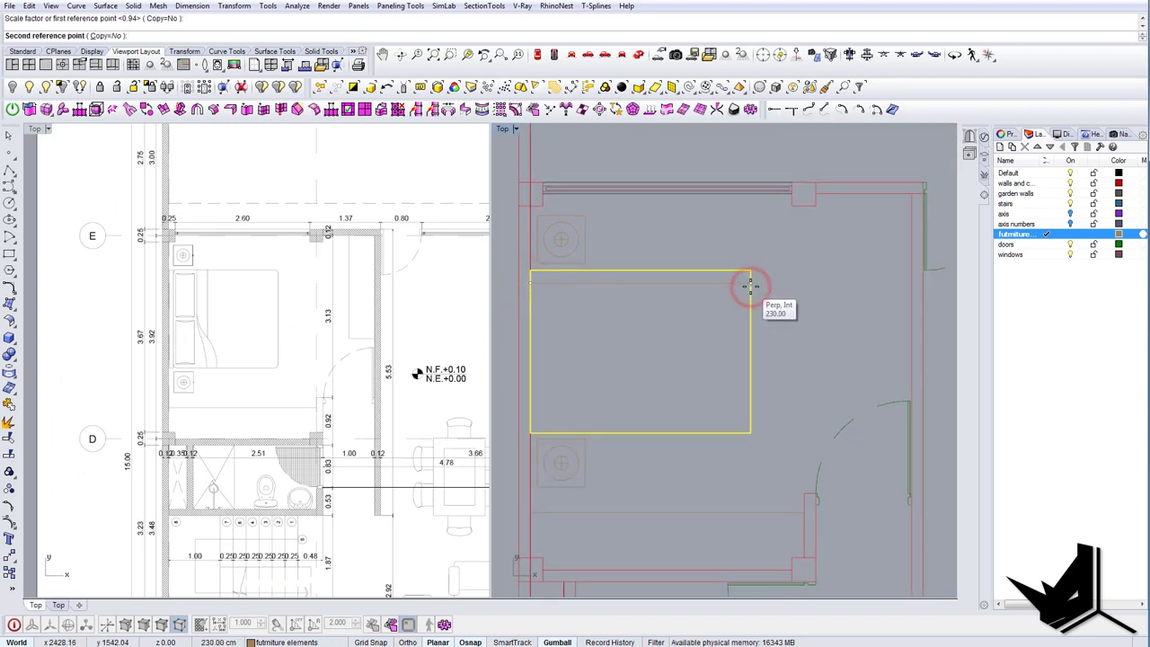
{"action": "type", "text": "215"}
{"action": "key", "text": "Return"}
{"action": "key", "text": "Escape"}
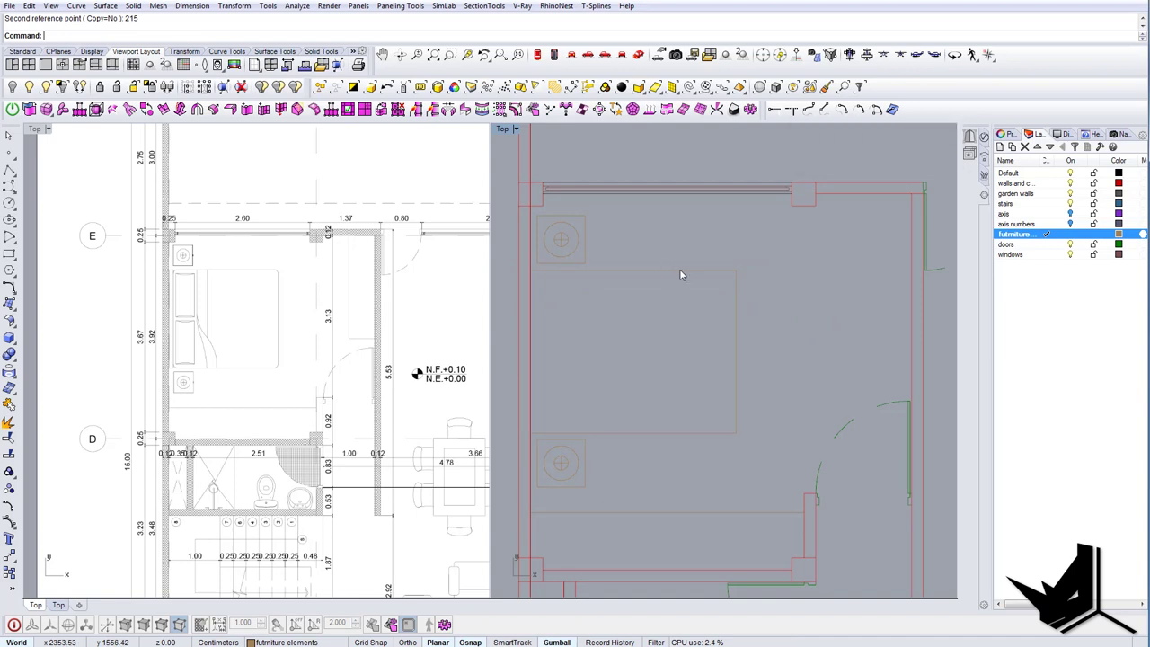
Scale the bed outline vertically to 190 cm with Scale1D, keeping its upper edge fixed.
{"action": "left_click_drag", "start_coordinate": [682, 252], "coordinate": [681, 275]}
{"action": "type", "text": "Scale1D"}
{"action": "key", "text": "Return"}
{"action": "left_click", "coordinate": [681, 271]}
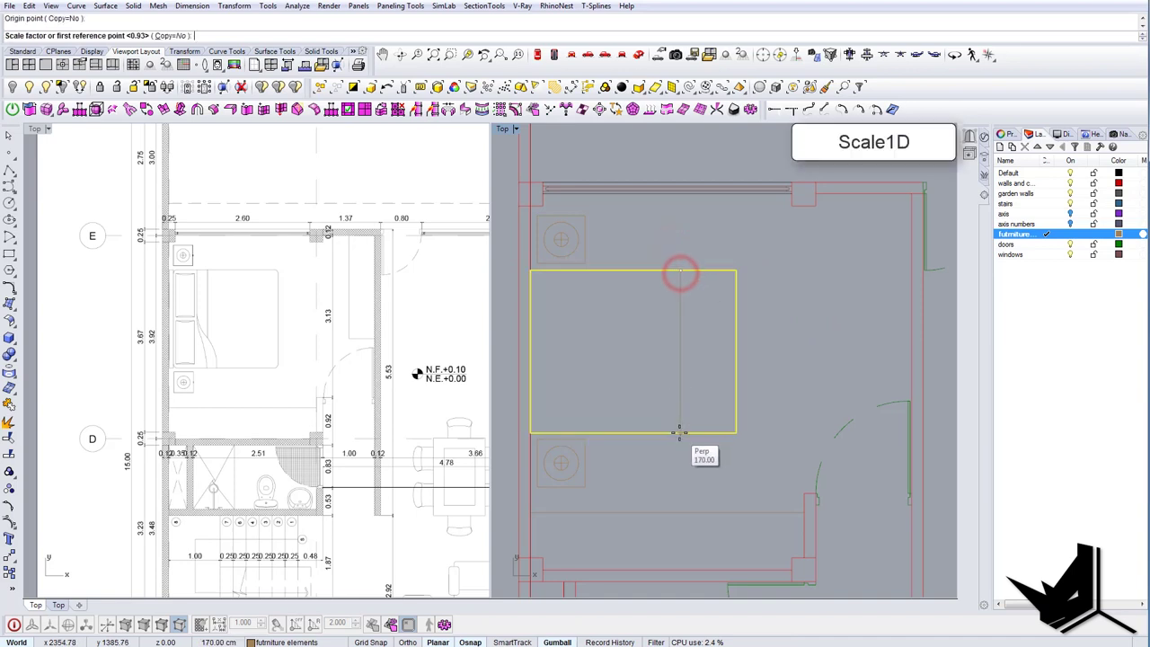
{"action": "left_click", "coordinate": [680, 433]}
{"action": "type", "text": "190"}
{"action": "key", "text": "Return"}
{"action": "key", "text": "Escape"}
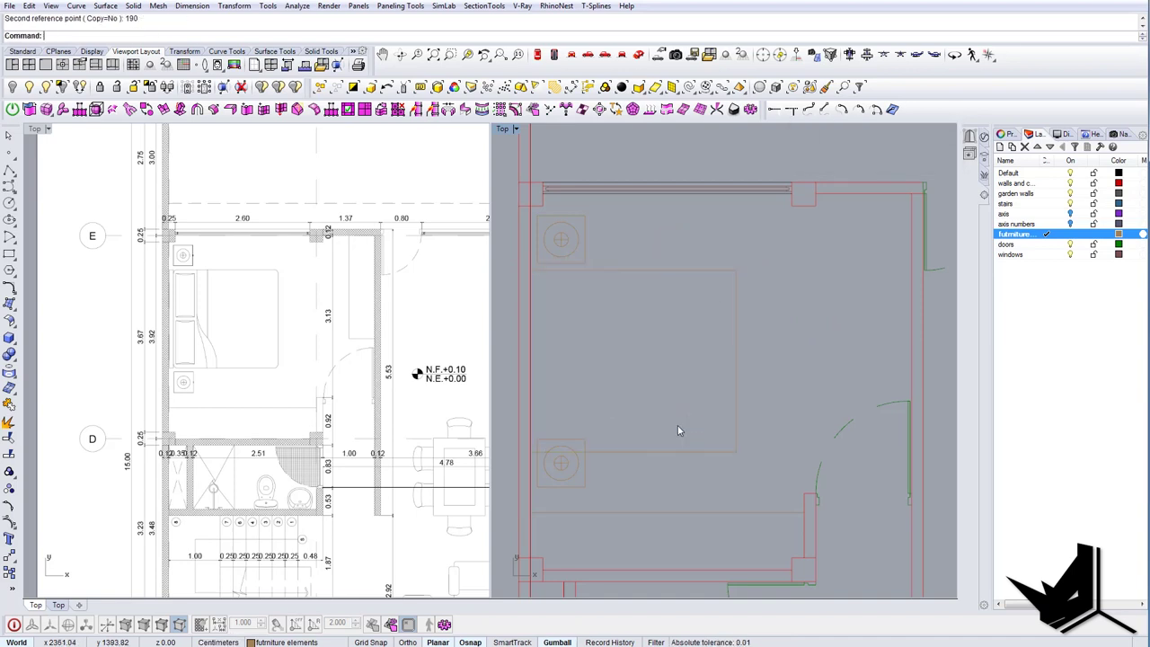
Measure the reference drawing's vertical distance from the bedroom's lower wall to the horizontal furniture line below the bed.
{"action": "right_click_drag", "start_coordinate": [236, 365], "coordinate": [258, 374]}
{"action": "scroll", "coordinate": [243, 406], "scroll_direction": "up", "scroll_amount": 8}
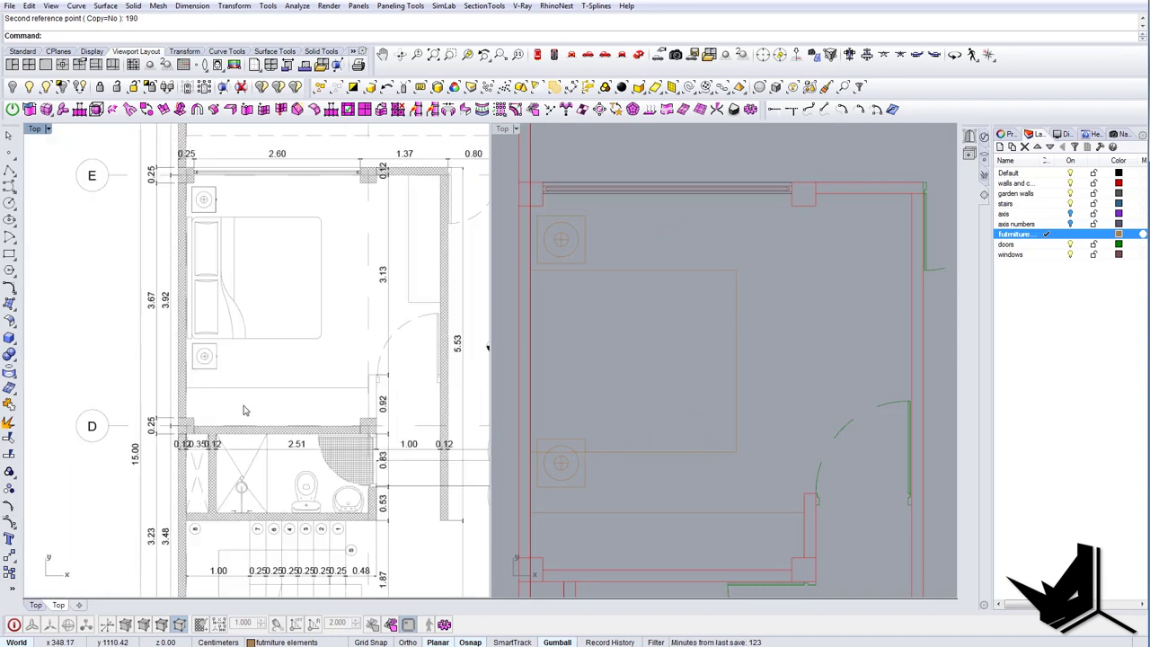
{"action": "type", "text": "l"}
{"action": "key", "text": "Return"}
{"action": "left_click", "coordinate": [232, 442]}
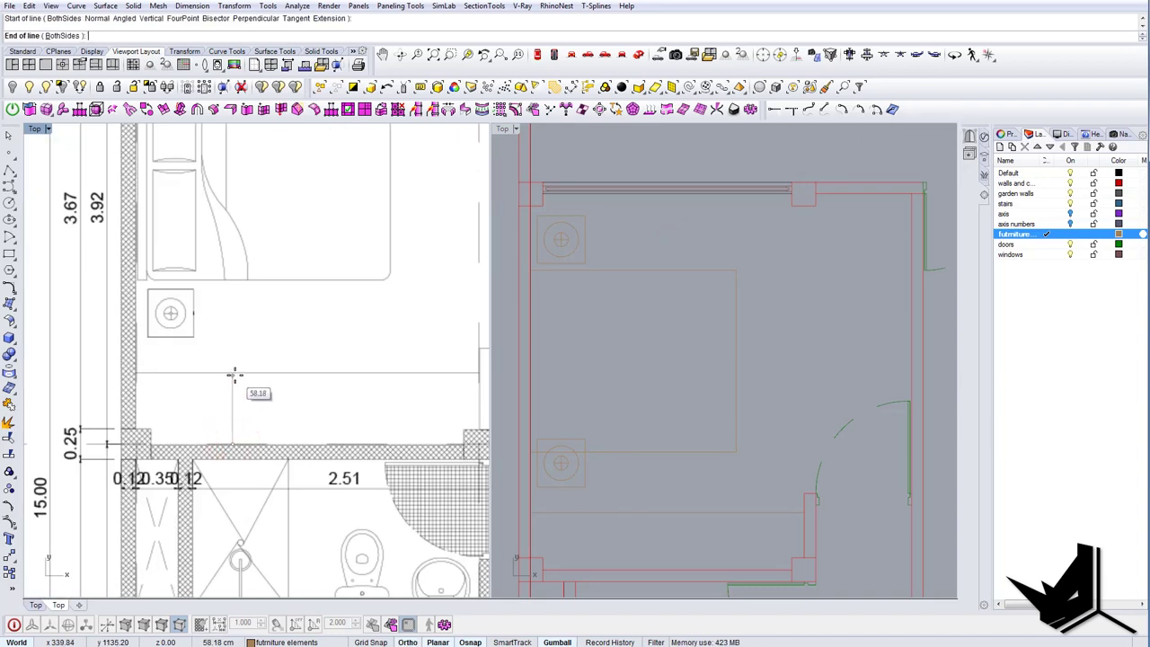
{"action": "key", "text": "Escape"}
Measure the width of the lower nightstand in the reference drawing along its upper edge.
{"action": "scroll", "coordinate": [149, 295], "scroll_direction": "up", "scroll_amount": 4}
{"action": "right_click", "coordinate": [150, 292]}
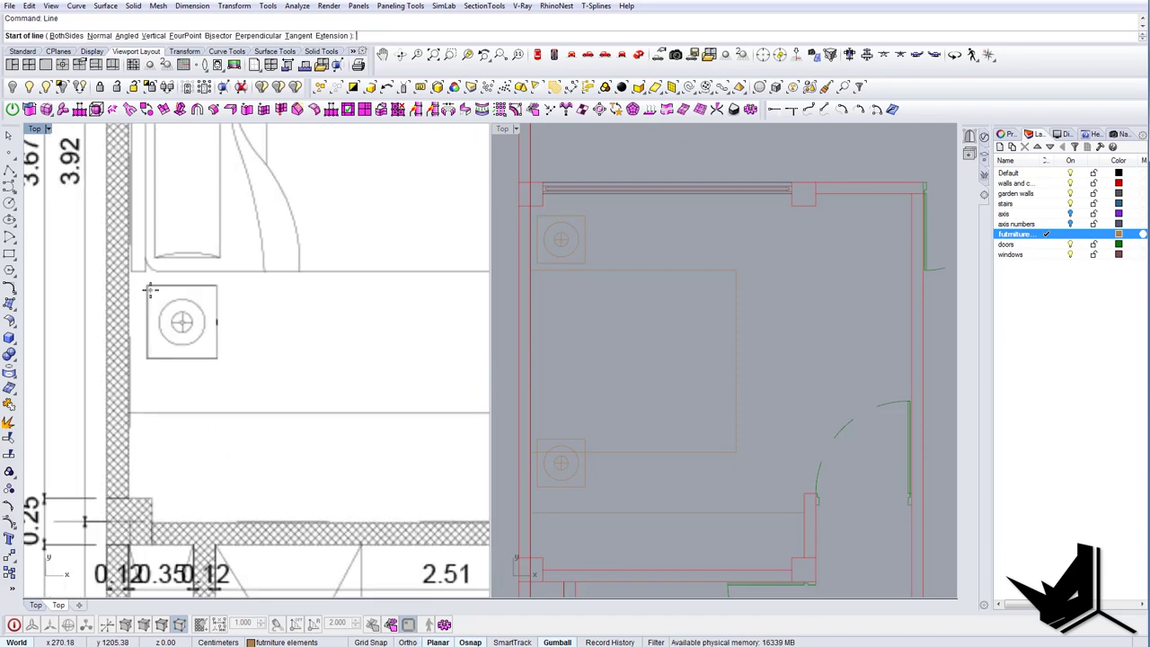
{"action": "left_click", "coordinate": [149, 286]}
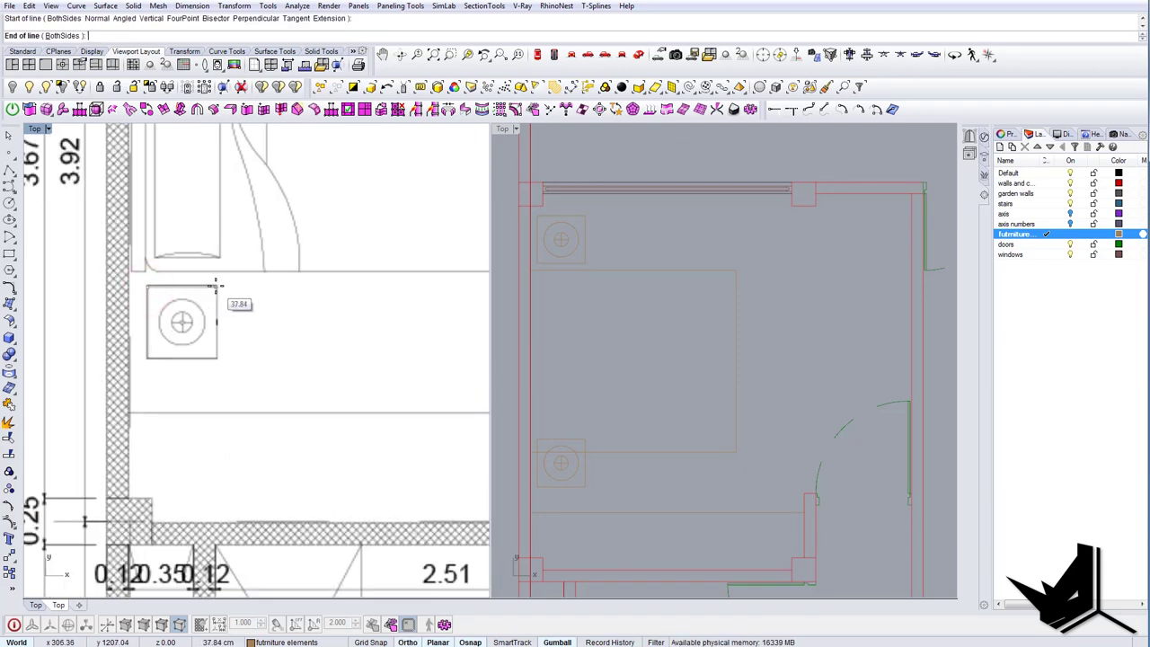
{"action": "key", "text": "Escape"}
Check the upper nightstand's width and scale it with its lamp uniformly to 40 cm from its upper-left corner.
{"action": "scroll", "coordinate": [221, 289], "scroll_direction": "down", "scroll_amount": 2}
{"action": "scroll", "coordinate": [607, 288], "scroll_direction": "up", "scroll_amount": 2}
{"action": "right_click_drag", "start_coordinate": [606, 288], "coordinate": [636, 387]}
{"action": "scroll", "coordinate": [604, 287], "scroll_direction": "up", "scroll_amount": 6}
{"action": "left_click_drag", "start_coordinate": [649, 340], "coordinate": [589, 349]}
{"action": "right_click_drag", "start_coordinate": [588, 349], "coordinate": [595, 349]}
{"action": "right_click", "coordinate": [615, 324]}
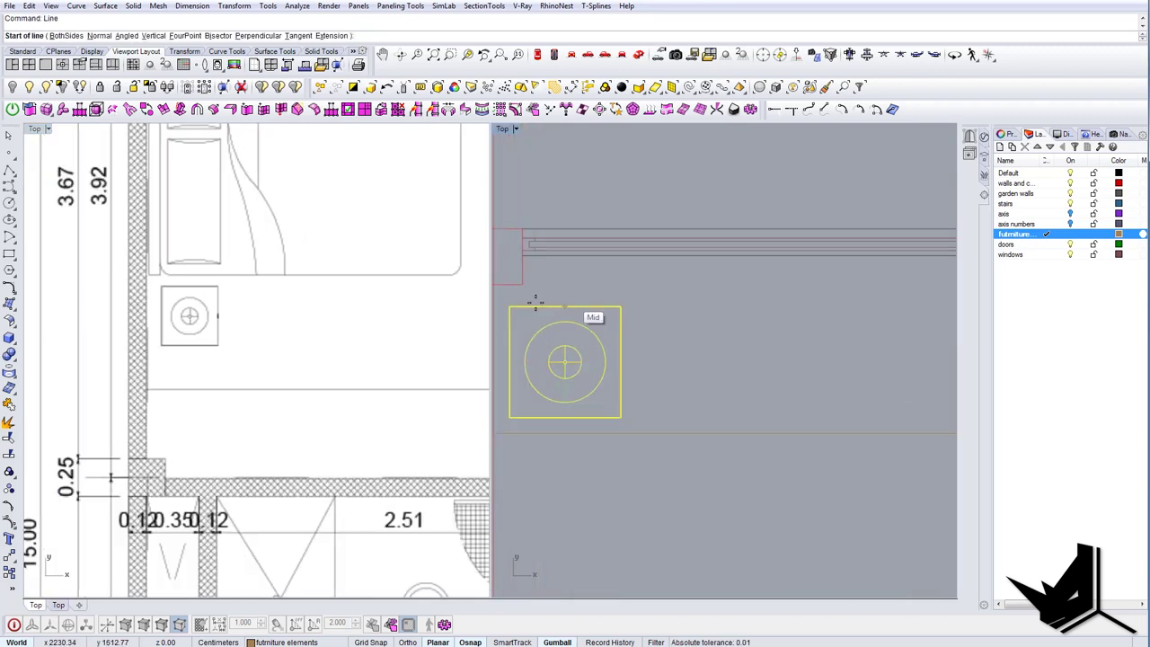
{"action": "left_click", "coordinate": [515, 308]}
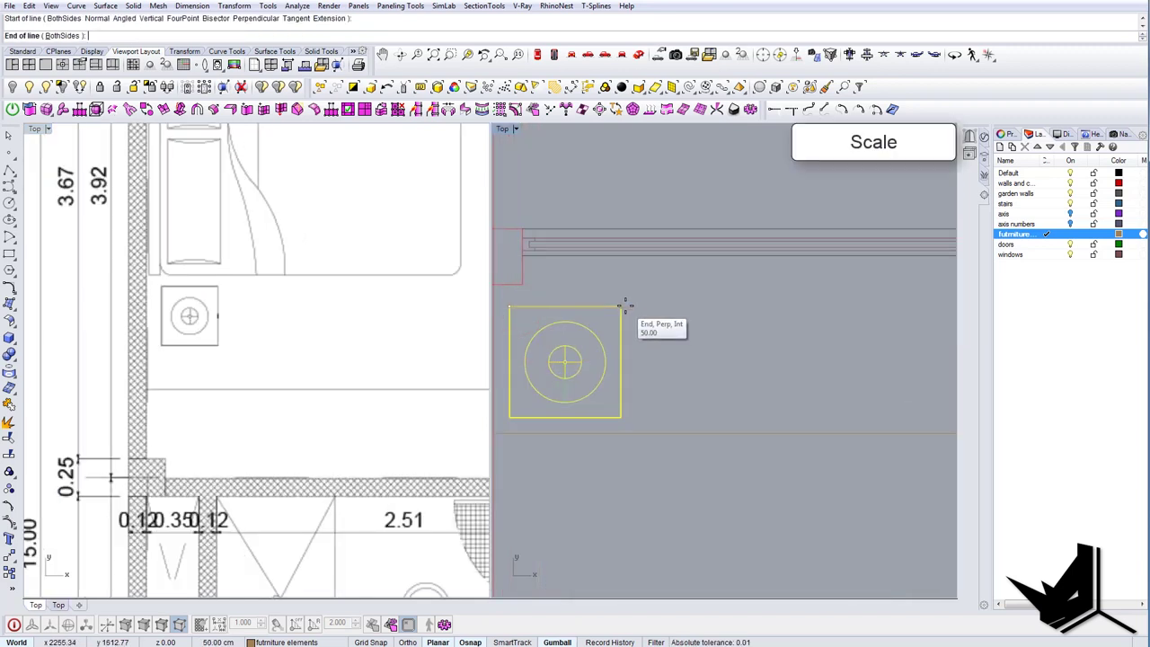
{"action": "key", "text": "Escape"}
{"action": "type", "text": "scale"}
{"action": "key", "text": "Return"}
{"action": "left_click", "coordinate": [507, 303]}
{"action": "left_click", "coordinate": [617, 306]}
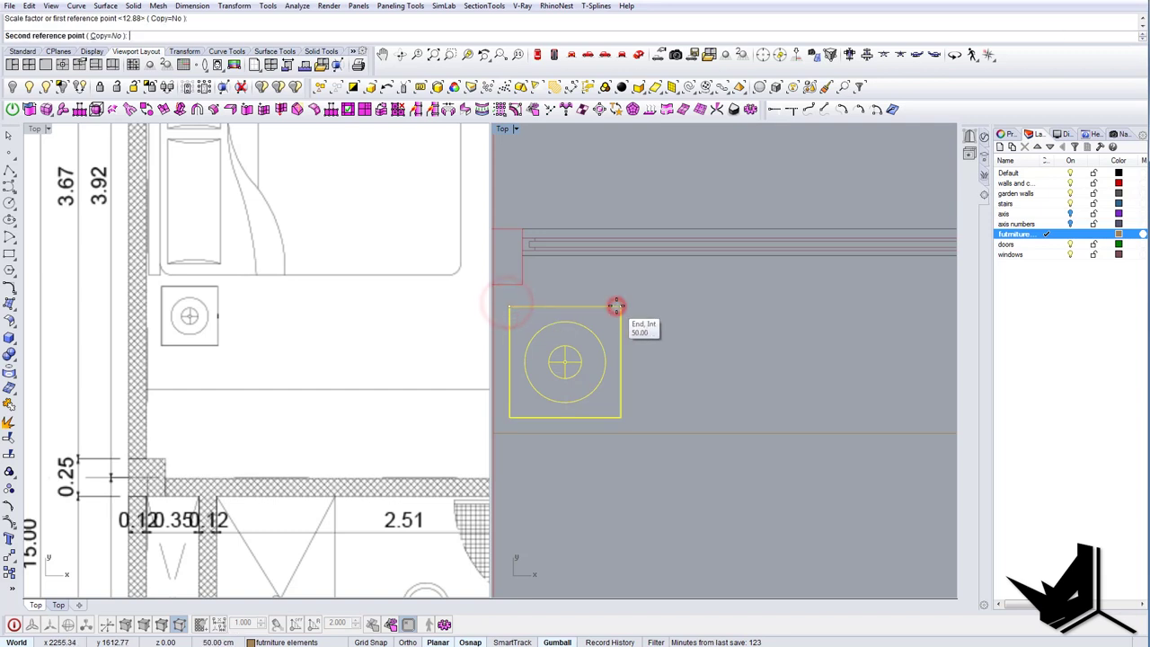
{"action": "type", "text": "40"}
{"action": "key", "text": "Return"}
Delete the lower nightstand and its lamp symbol from the bedroom plan.
{"action": "scroll", "coordinate": [620, 315], "scroll_direction": "down", "scroll_amount": 3}
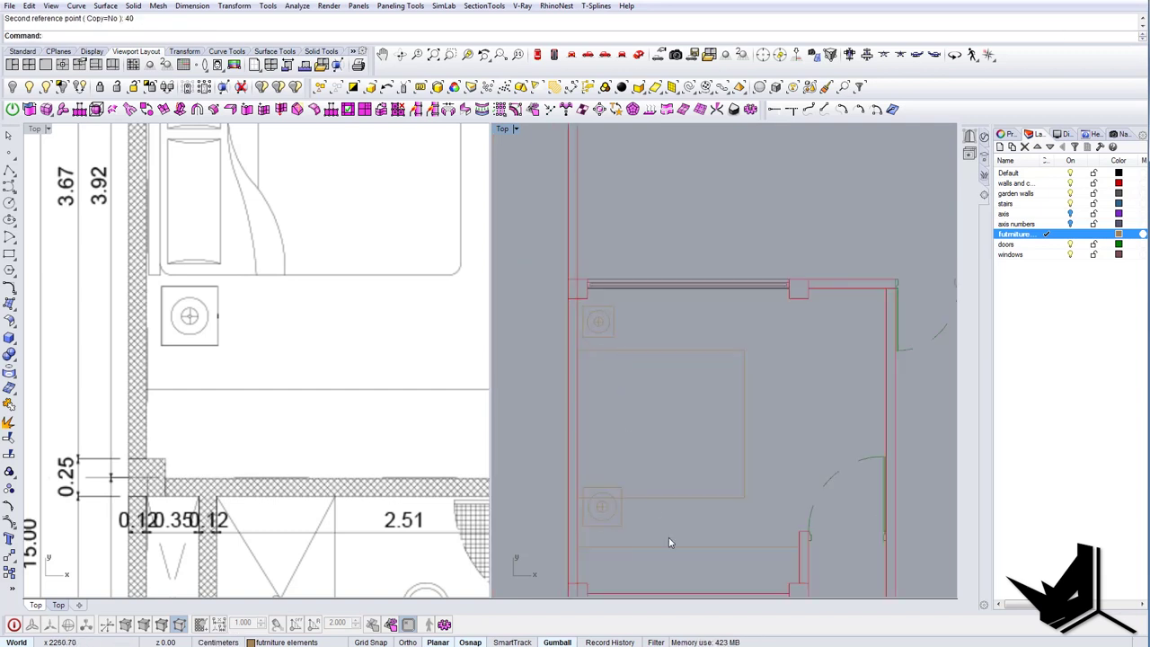
{"action": "left_click_drag", "start_coordinate": [605, 509], "coordinate": [604, 509]}
{"action": "key", "text": "Delete"}
Move the upper nightstand straight down so it sits just above the bed's upper edge.
{"action": "left_click", "coordinate": [604, 329]}
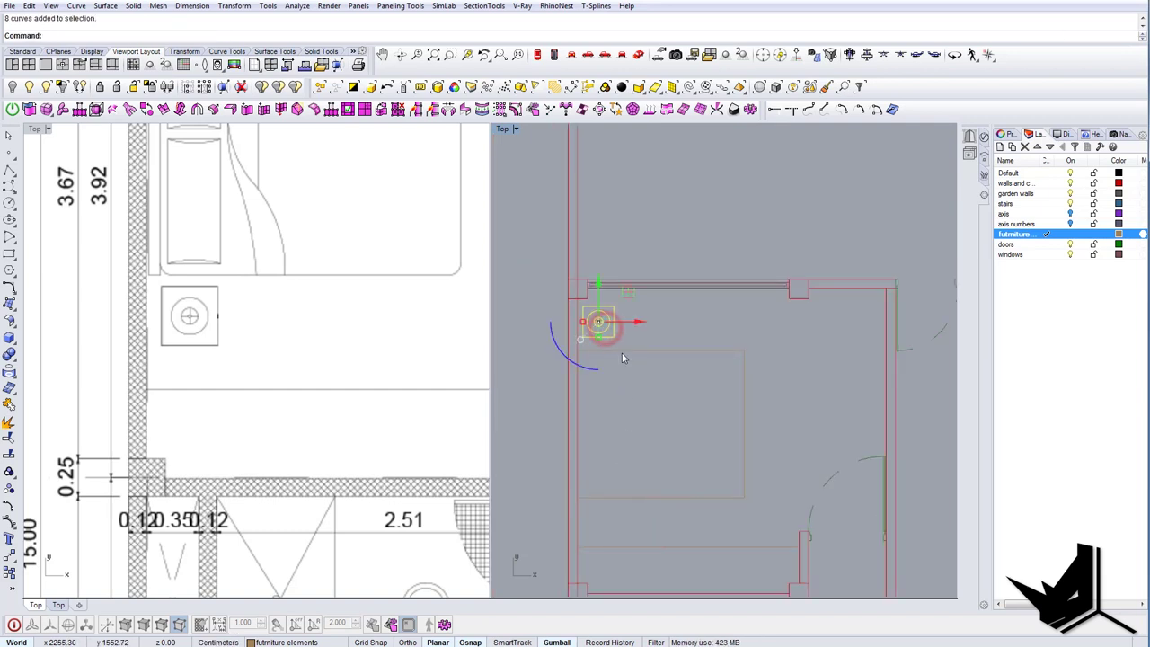
{"action": "scroll", "coordinate": [623, 353], "scroll_direction": "up", "scroll_amount": 2}
{"action": "left_click", "coordinate": [641, 351]}
{"action": "left_click_drag", "start_coordinate": [670, 417], "coordinate": [671, 403]}
{"action": "key", "text": "Escape"}
Mirror a copy of the upper nightstand below the bed across a horizontal axis through the bed's midpoint.
{"action": "scroll", "coordinate": [656, 374], "scroll_direction": "down", "scroll_amount": 8}
{"action": "right_click_drag", "start_coordinate": [336, 277], "coordinate": [329, 399]}
{"action": "scroll", "coordinate": [335, 359], "scroll_direction": "down", "scroll_amount": 4}
{"action": "scroll", "coordinate": [645, 373], "scroll_direction": "up", "scroll_amount": 4}
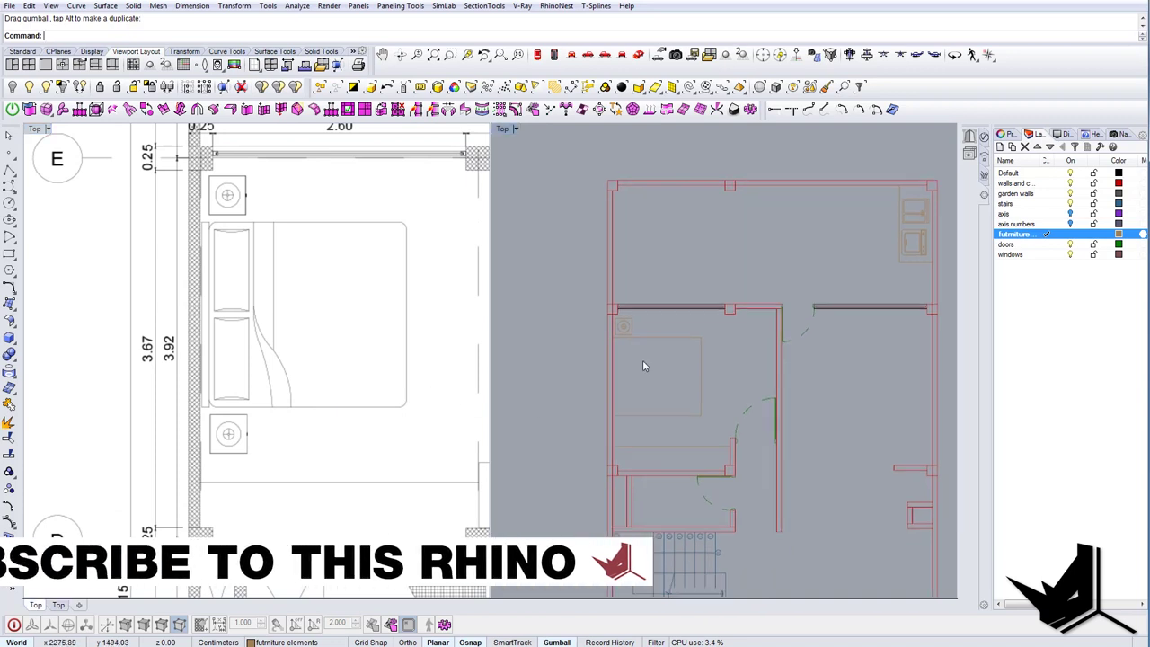
{"action": "left_click_drag", "start_coordinate": [643, 326], "coordinate": [616, 320]}
{"action": "right_click_drag", "start_coordinate": [680, 364], "coordinate": [638, 331]}
{"action": "type", "text": "mi"}
{"action": "key", "text": "Return"}
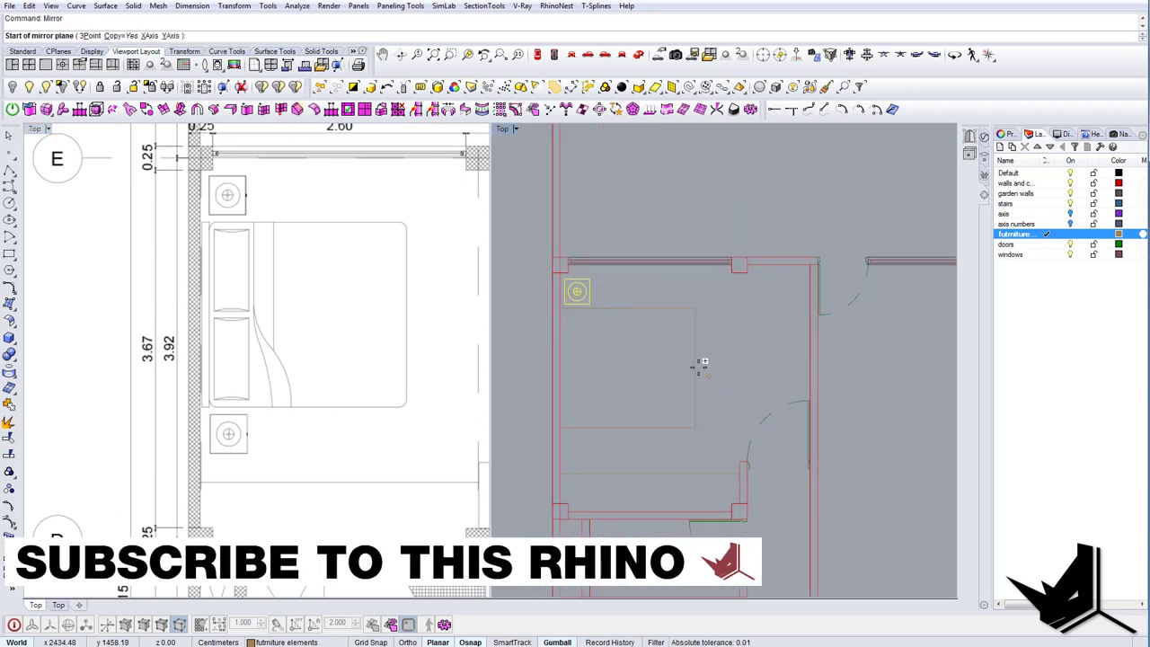
{"action": "left_click", "coordinate": [697, 368]}
{"action": "left_click", "coordinate": [727, 371], "text": "shift"}
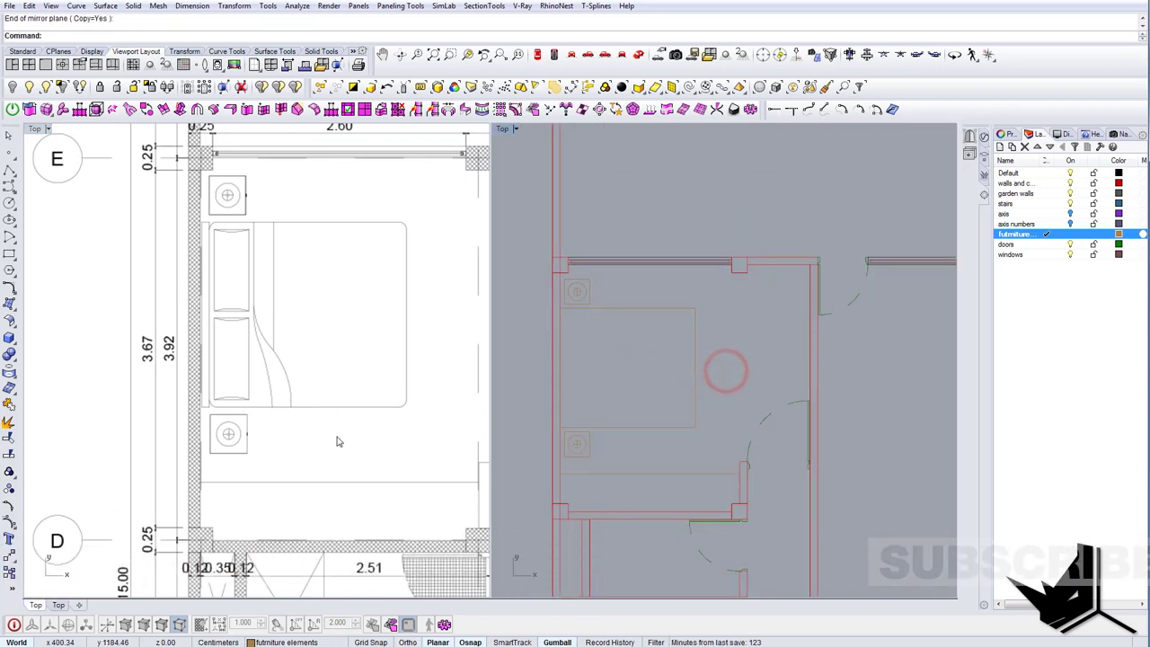
Draw a narrow vertical headboard rectangle near the bed's wall end, spanning from its upper to its lower edge.
{"action": "scroll", "coordinate": [647, 342], "scroll_direction": "up", "scroll_amount": 3}
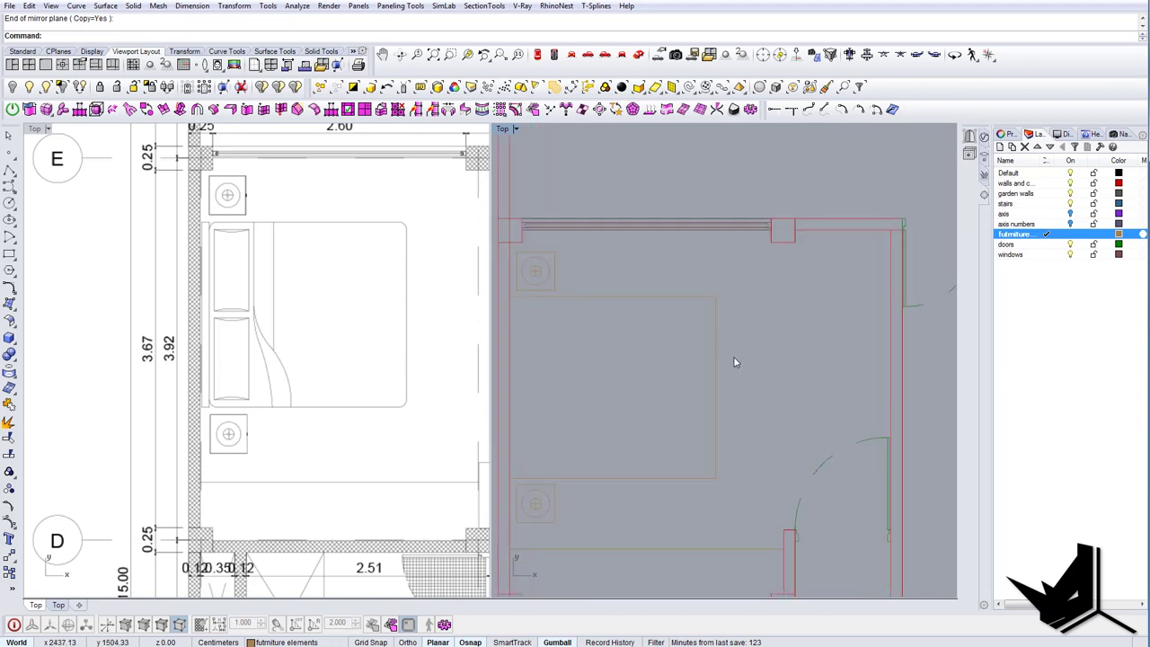
{"action": "key", "text": "Return"}
{"action": "left_click", "coordinate": [591, 300]}
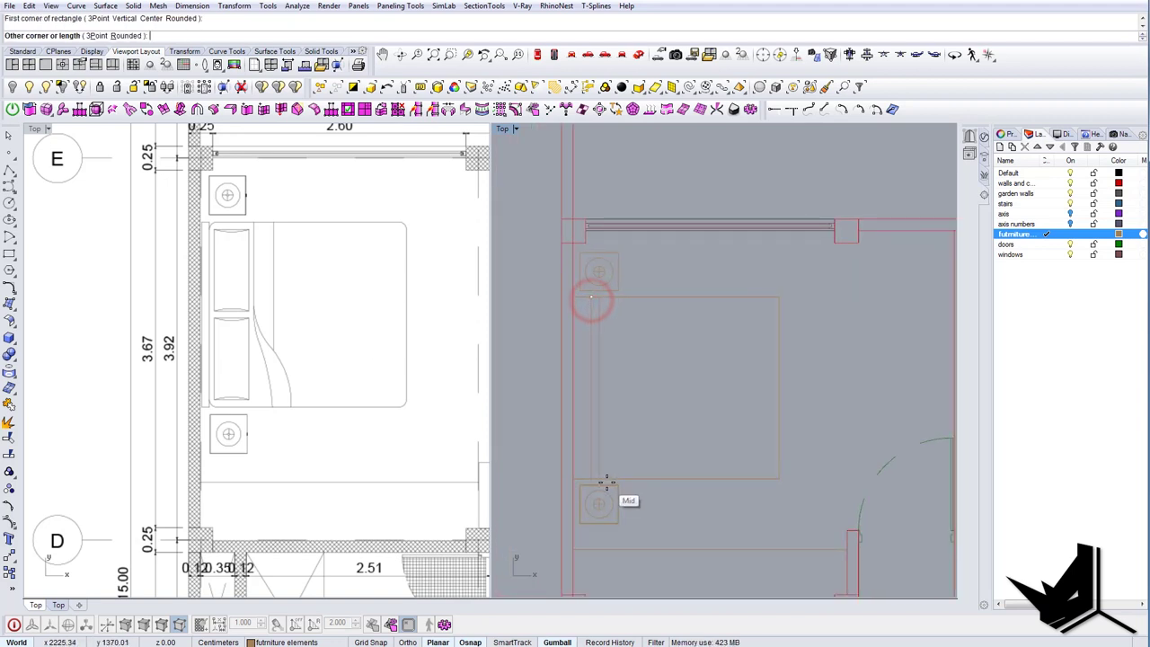
{"action": "left_click", "coordinate": [606, 472]}
Move the headboard rectangle from its upper-left corner to the bed outline's upper-left corner at the wall.
{"action": "left_click_drag", "start_coordinate": [630, 425], "coordinate": [596, 402]}
{"action": "scroll", "coordinate": [585, 319], "scroll_direction": "up", "scroll_amount": 6}
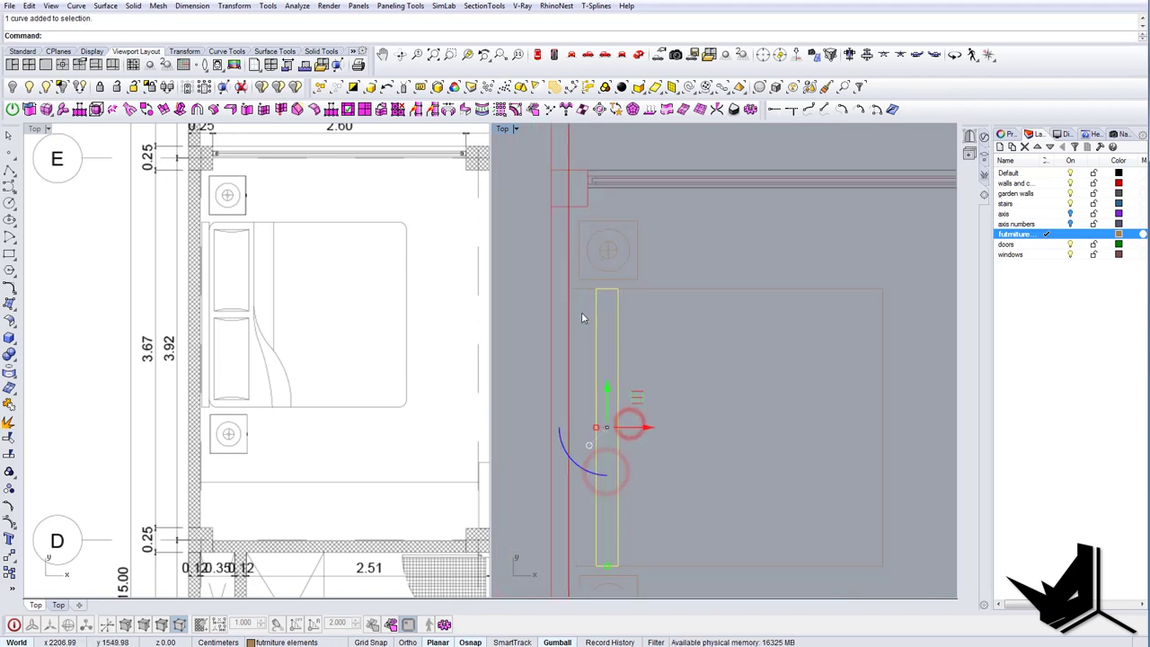
{"action": "right_click_drag", "start_coordinate": [595, 327], "coordinate": [585, 336]}
{"action": "type", "text": "m"}
{"action": "key", "text": "Return"}
{"action": "left_click", "coordinate": [586, 293]}
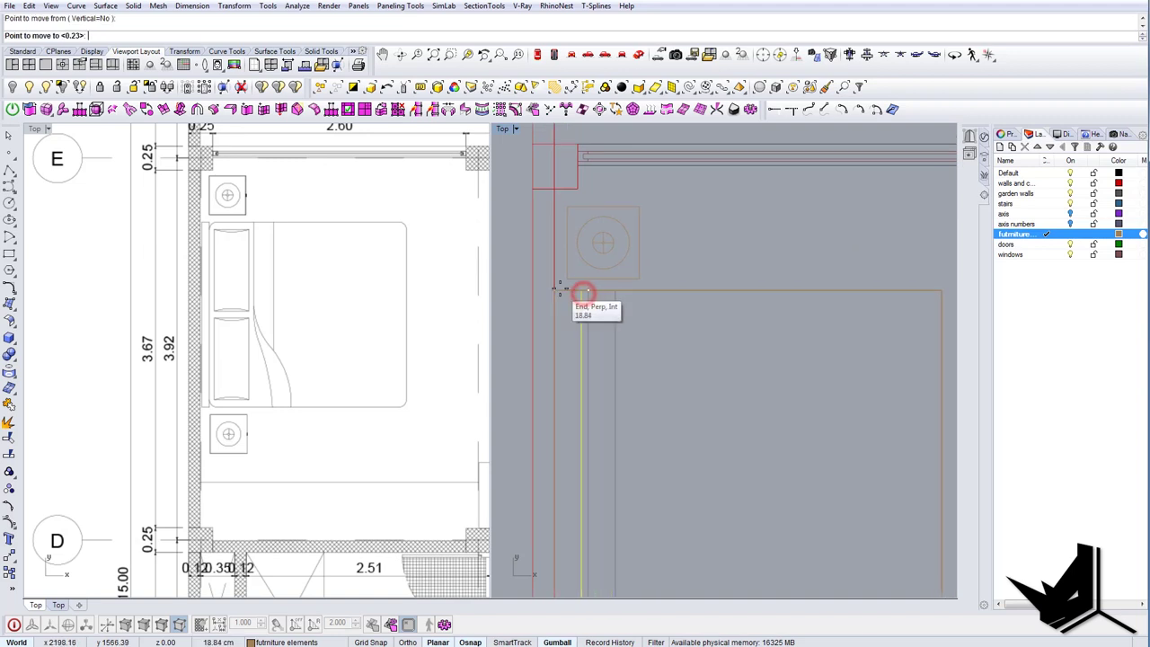
{"action": "left_click", "coordinate": [559, 290]}
Narrow the headboard rectangle to about 5.3 cm with Scale1D, keeping its wall-side edge fixed.
{"action": "right_click_drag", "start_coordinate": [201, 235], "coordinate": [203, 254]}
{"action": "scroll", "coordinate": [203, 251], "scroll_direction": "up", "scroll_amount": 4}
{"action": "type", "text": "s1"}
{"action": "key", "text": "Return"}
{"action": "scroll", "coordinate": [565, 292], "scroll_direction": "up", "scroll_amount": 6}
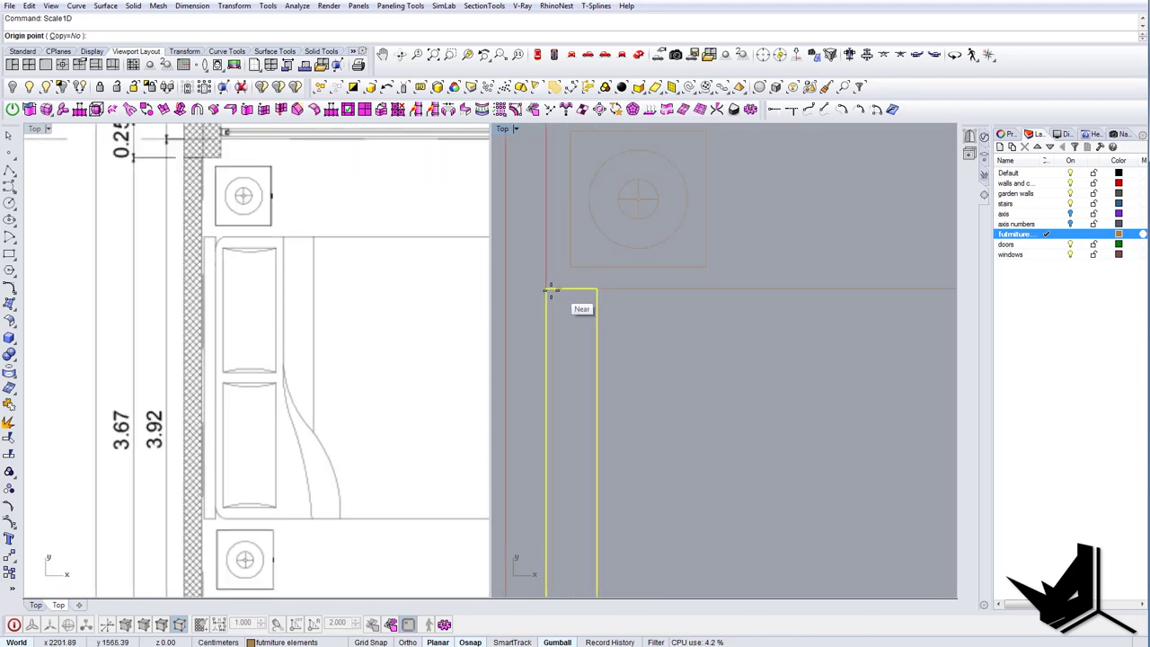
{"action": "left_click", "coordinate": [548, 289]}
{"action": "left_click", "coordinate": [597, 287]}
{"action": "scroll", "coordinate": [570, 315], "scroll_direction": "up", "scroll_amount": 6}
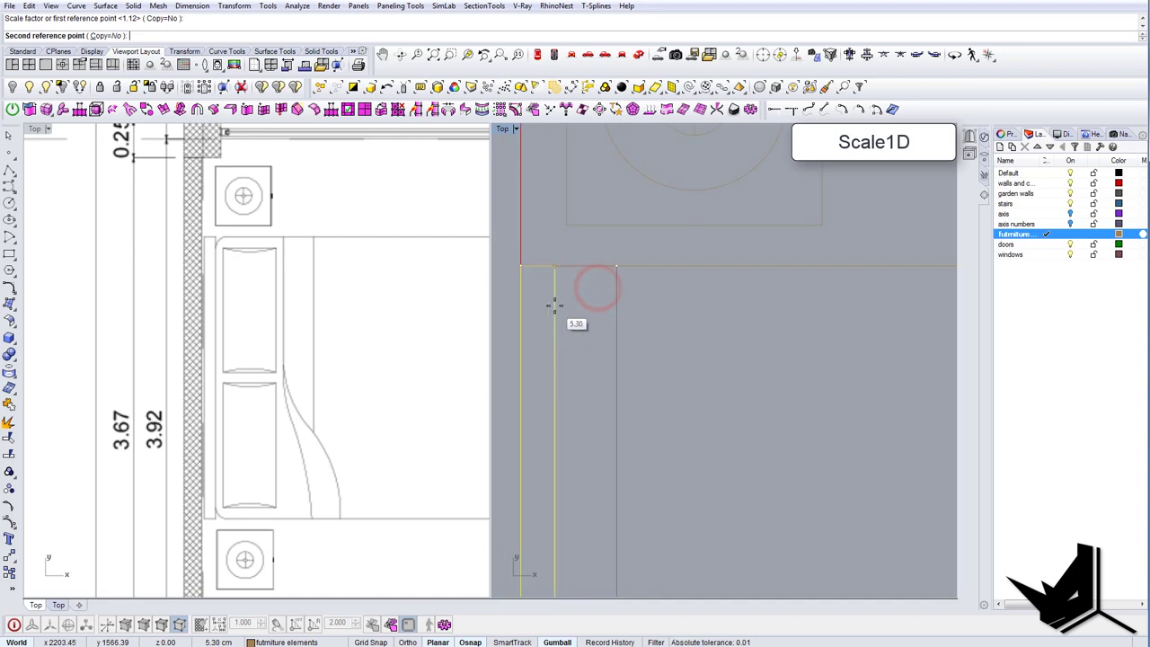
{"action": "left_click", "coordinate": [555, 307]}
{"action": "scroll", "coordinate": [556, 306], "scroll_direction": "down", "scroll_amount": 8}
{"action": "key", "text": "Escape"}
Shift the headboard rectangle slightly away from the wall along the horizontal axis.
{"action": "left_click", "coordinate": [558, 322]}
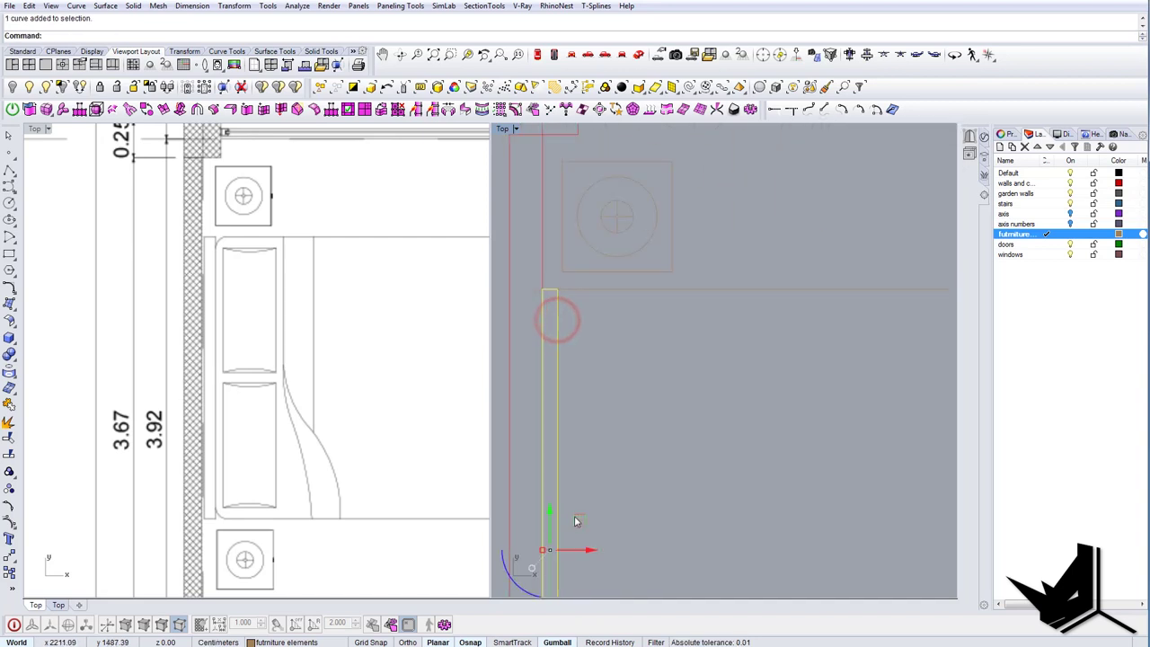
{"action": "left_click_drag", "start_coordinate": [583, 550], "coordinate": [585, 549]}
{"action": "key", "text": "Escape"}
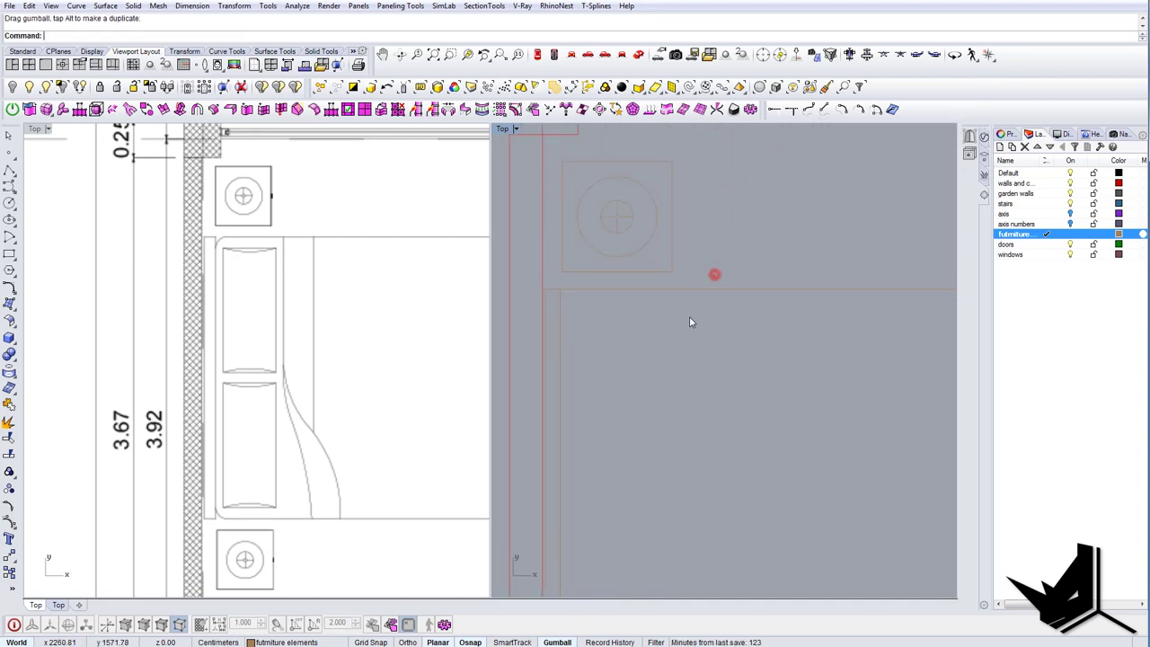
Shorten the bed outline with Scale1D from its foot edge so its head end meets the headboard's inner edge.
{"action": "scroll", "coordinate": [690, 320], "scroll_direction": "down", "scroll_amount": 6}
{"action": "left_click", "coordinate": [559, 313]}
{"action": "right_click_drag", "start_coordinate": [690, 321], "coordinate": [724, 330]}
{"action": "left_click", "coordinate": [804, 311]}
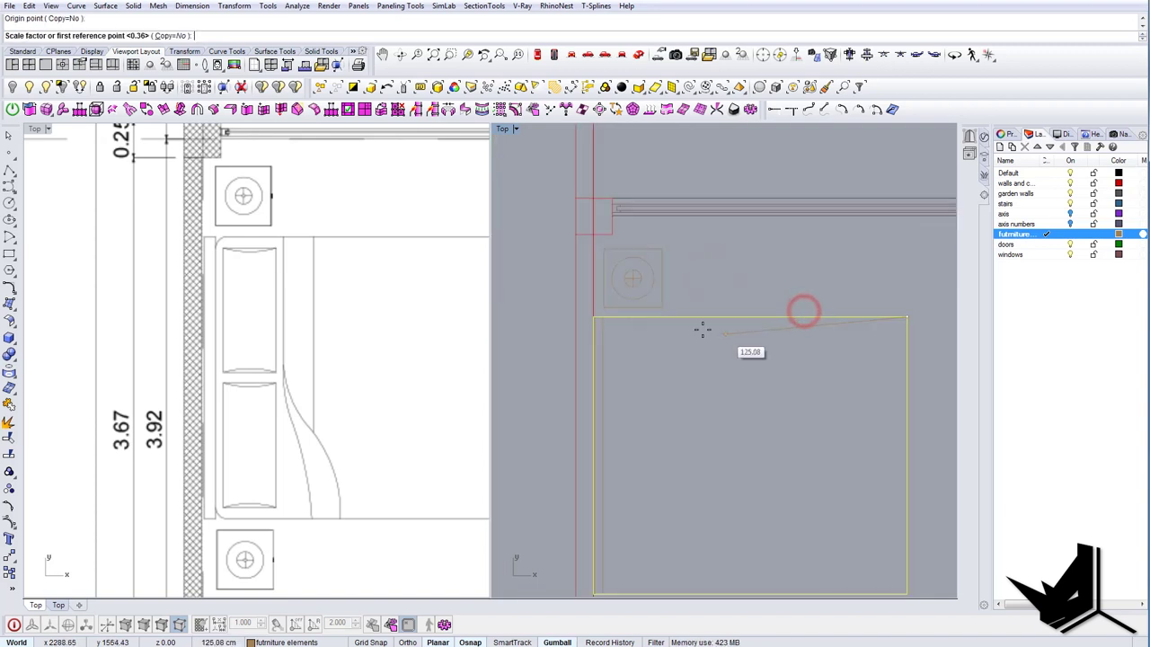
{"action": "scroll", "coordinate": [635, 313], "scroll_direction": "up", "scroll_amount": 4}
{"action": "scroll", "coordinate": [582, 319], "scroll_direction": "up", "scroll_amount": 2}
{"action": "scroll", "coordinate": [583, 319], "scroll_direction": "up", "scroll_amount": 3}
{"action": "left_click", "coordinate": [576, 322]}
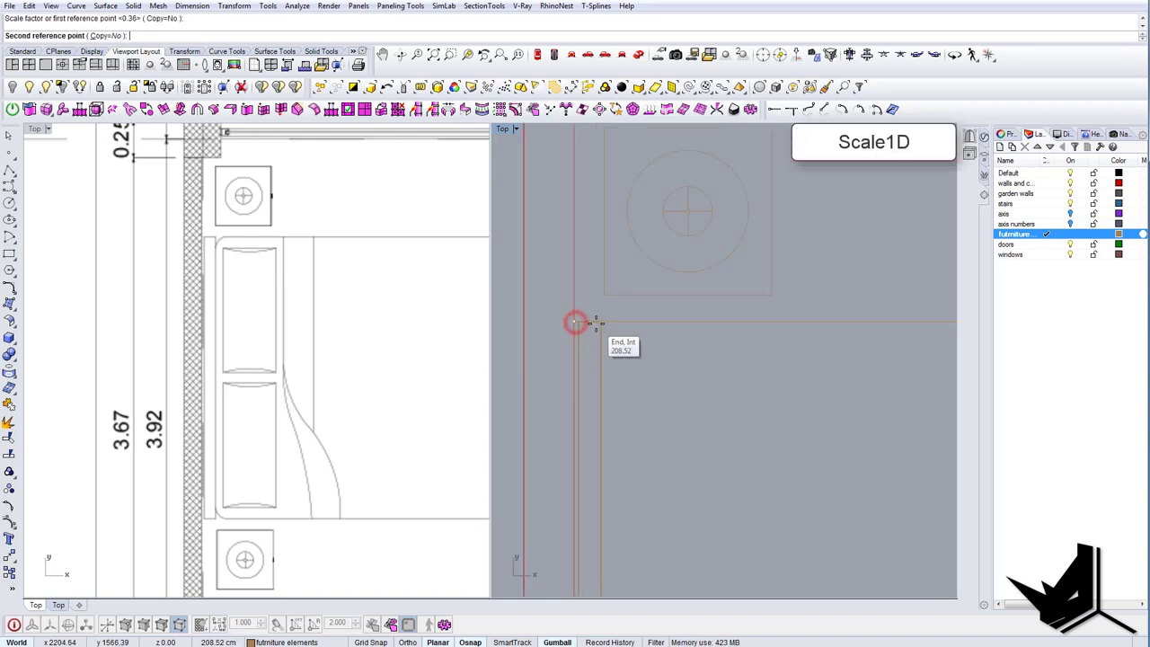
{"action": "left_click", "coordinate": [600, 323]}
{"action": "scroll", "coordinate": [600, 322], "scroll_direction": "down", "scroll_amount": 9}
{"action": "key", "text": "Escape"}
Try to fillet the bed outline's upper-left corner with a radius of 2.
{"action": "right_click_drag", "start_coordinate": [340, 343], "coordinate": [259, 327]}
{"action": "scroll", "coordinate": [259, 328], "scroll_direction": "down", "scroll_amount": 6}
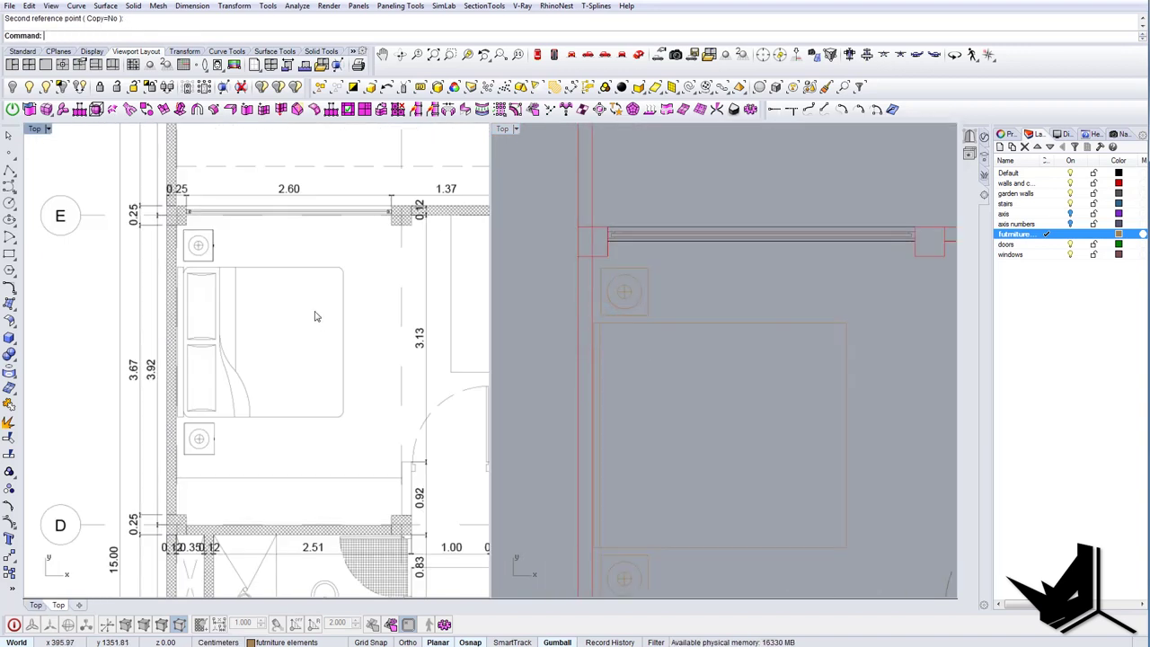
{"action": "right_click_drag", "start_coordinate": [615, 336], "coordinate": [629, 354]}
{"action": "scroll", "coordinate": [626, 354], "scroll_direction": "up", "scroll_amount": 6}
{"action": "type", "text": "Fillet"}
{"action": "key", "text": "Return"}
{"action": "scroll", "coordinate": [626, 346], "scroll_direction": "up", "scroll_amount": 2}
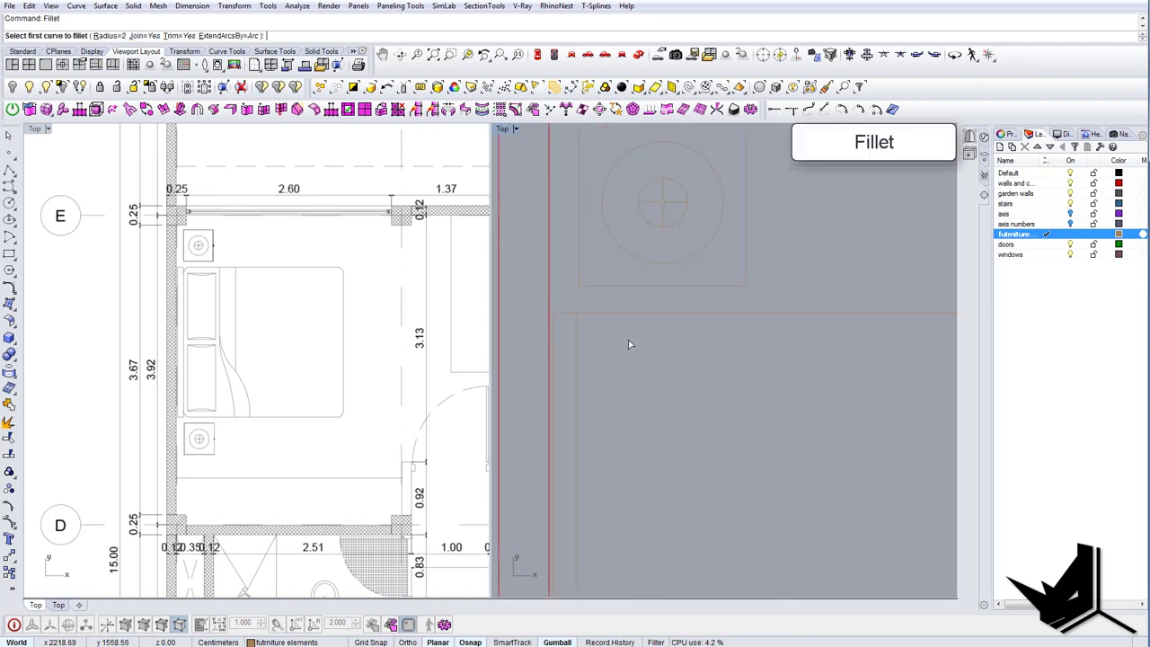
{"action": "left_click", "coordinate": [602, 314]}
{"action": "left_click", "coordinate": [578, 342]}
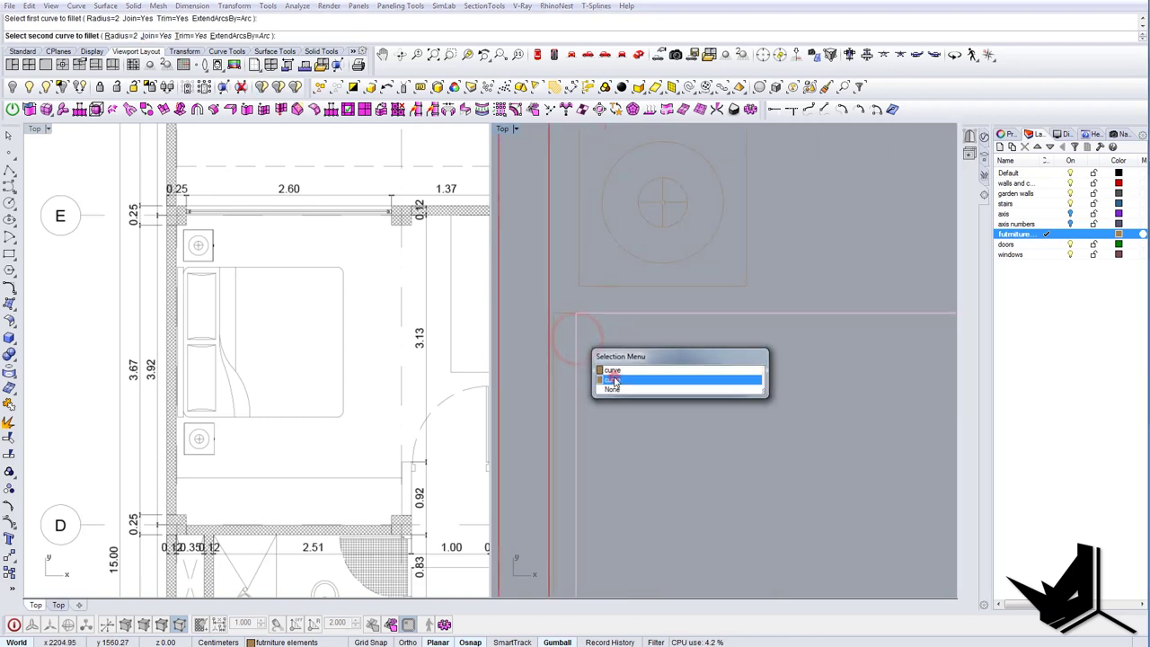
{"action": "left_click", "coordinate": [614, 378]}
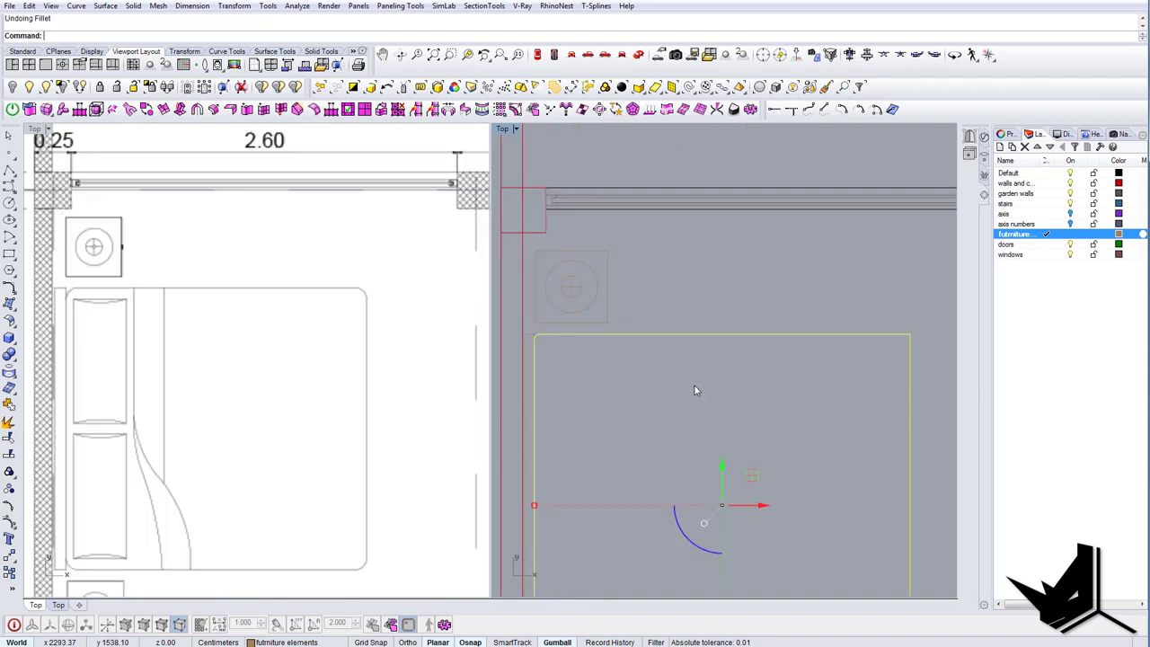
{"action": "key", "text": "Escape"}
Fillet the two foot-end corners of the bed outline with a radius of 4.
{"action": "scroll", "coordinate": [695, 382], "scroll_direction": "down", "scroll_amount": 1}
{"action": "key", "text": "Return"}
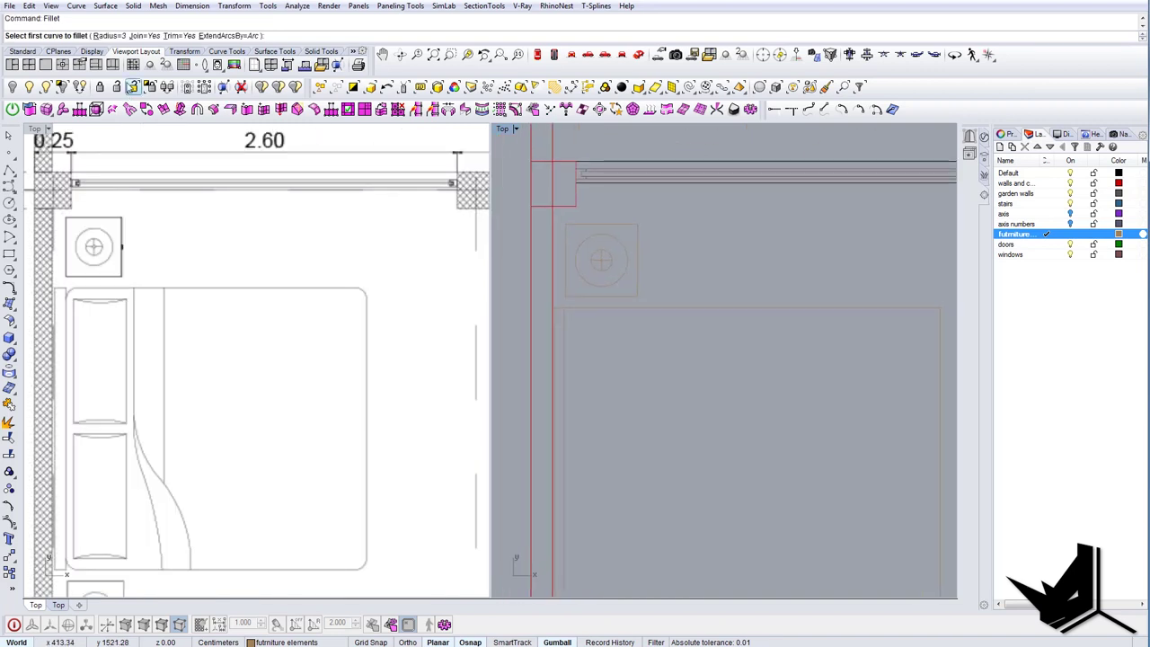
{"action": "left_click", "coordinate": [114, 37]}
{"action": "key", "text": "Return"}
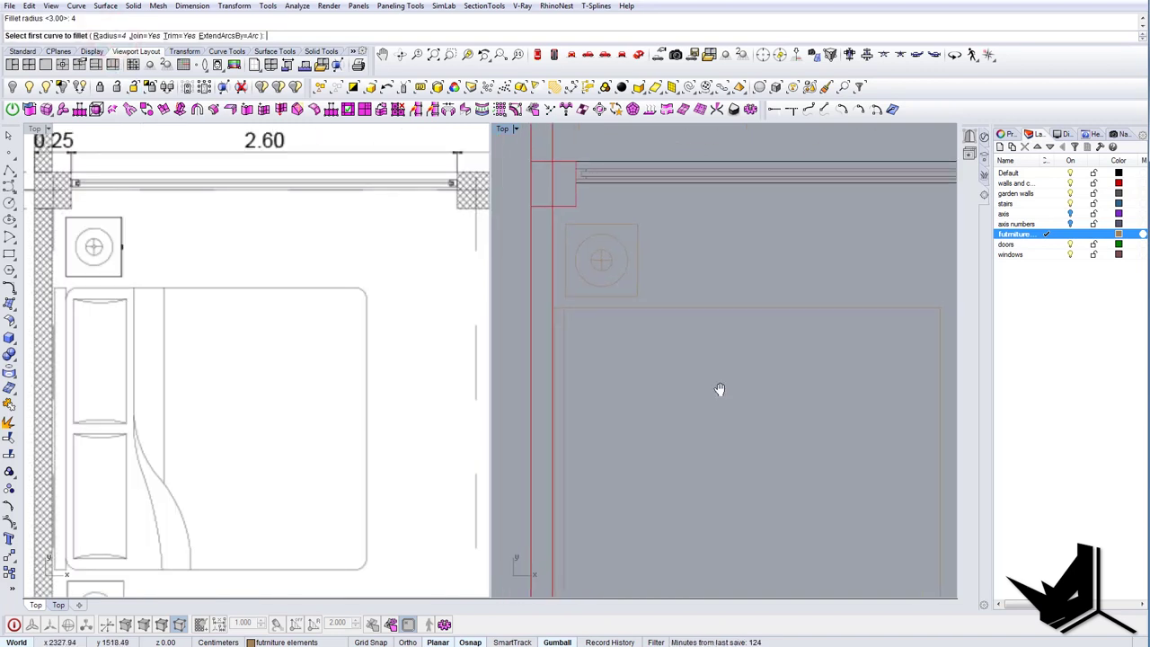
{"action": "right_click_drag", "start_coordinate": [937, 308], "coordinate": [806, 294]}
{"action": "left_click", "coordinate": [806, 294]}
{"action": "left_click", "coordinate": [813, 307]}
{"action": "scroll", "coordinate": [803, 410], "scroll_direction": "down", "scroll_amount": 8}
{"action": "right_click_drag", "start_coordinate": [798, 541], "coordinate": [779, 453]}
{"action": "key", "text": "Return"}
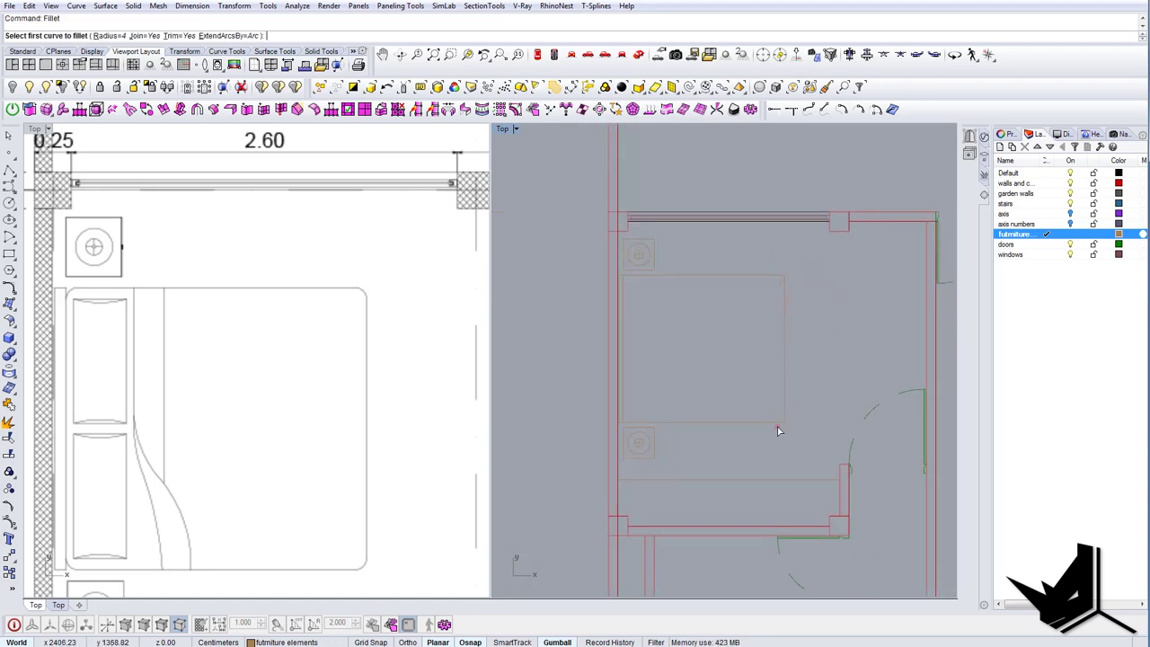
{"action": "left_click", "coordinate": [779, 425]}
{"action": "left_click", "coordinate": [785, 419]}
Fillet the two head-end corners of the bed outline with the same radius of 4.
{"action": "scroll", "coordinate": [636, 424], "scroll_direction": "up", "scroll_amount": 8}
{"action": "key", "text": "Return"}
{"action": "left_click", "coordinate": [636, 426]}
{"action": "left_click", "coordinate": [604, 409]}
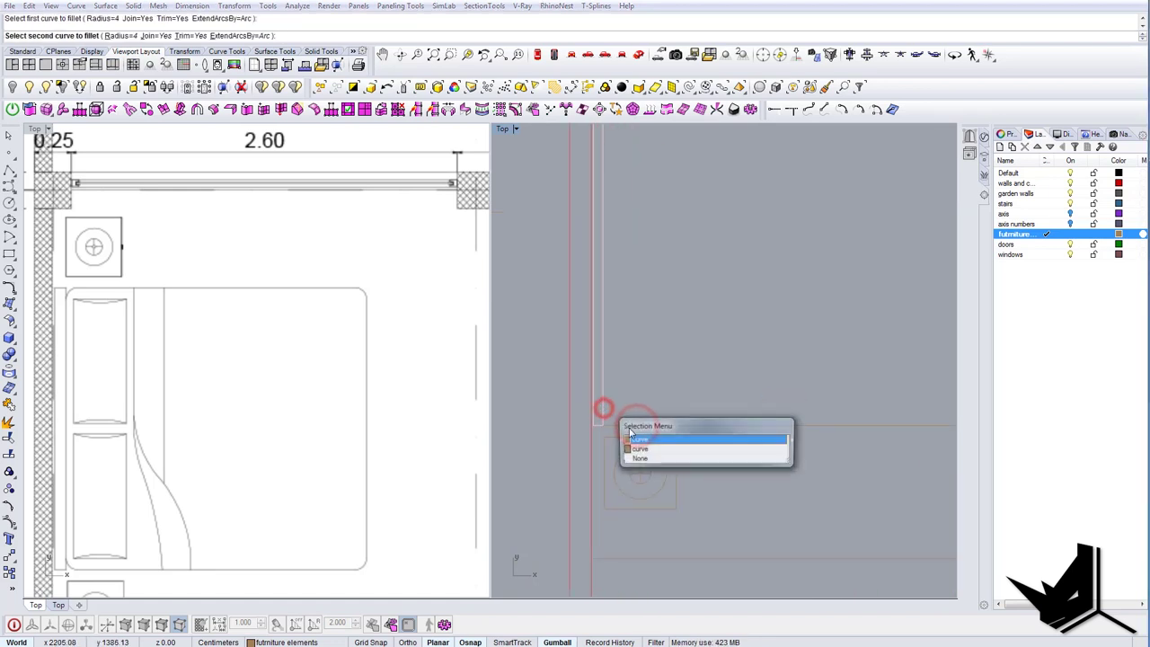
{"action": "left_click", "coordinate": [639, 446]}
{"action": "right_click_drag", "start_coordinate": [634, 230], "coordinate": [633, 367]}
{"action": "scroll", "coordinate": [615, 215], "scroll_direction": "up", "scroll_amount": 4}
{"action": "key", "text": "Return"}
{"action": "left_click", "coordinate": [617, 207]}
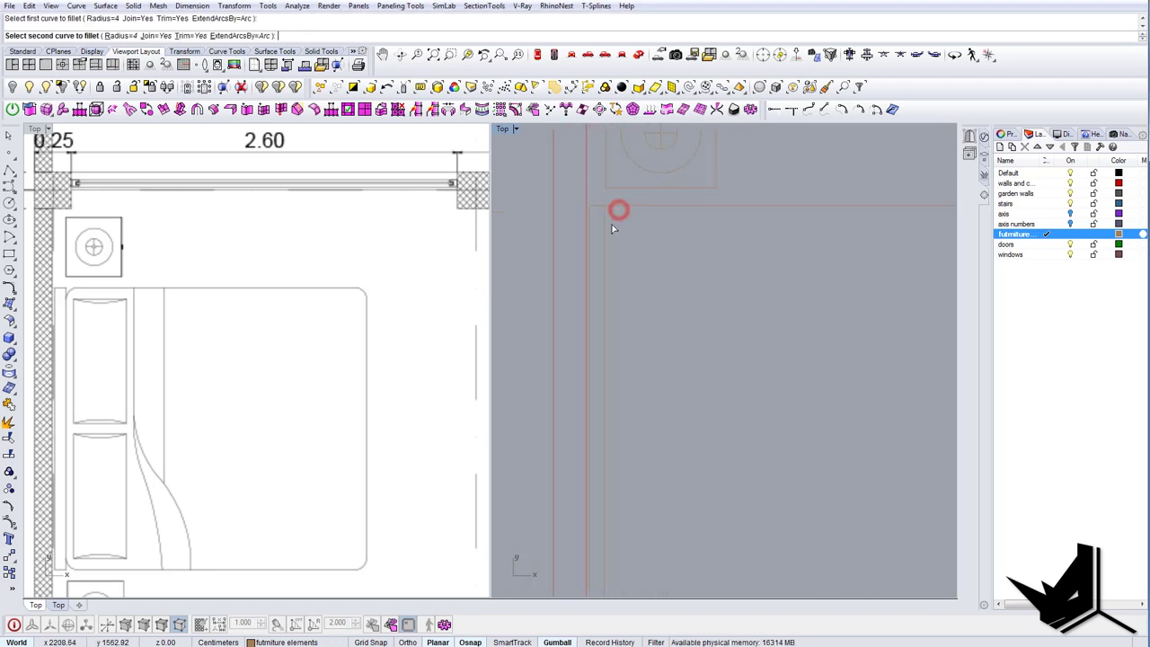
{"action": "left_click", "coordinate": [605, 223]}
{"action": "left_click", "coordinate": [636, 265]}
{"action": "scroll", "coordinate": [645, 287], "scroll_direction": "down", "scroll_amount": 8}
{"action": "key", "text": "Return"}
{"action": "scroll", "coordinate": [645, 291], "scroll_direction": "down", "scroll_amount": 4}
{"action": "key", "text": "Escape"}
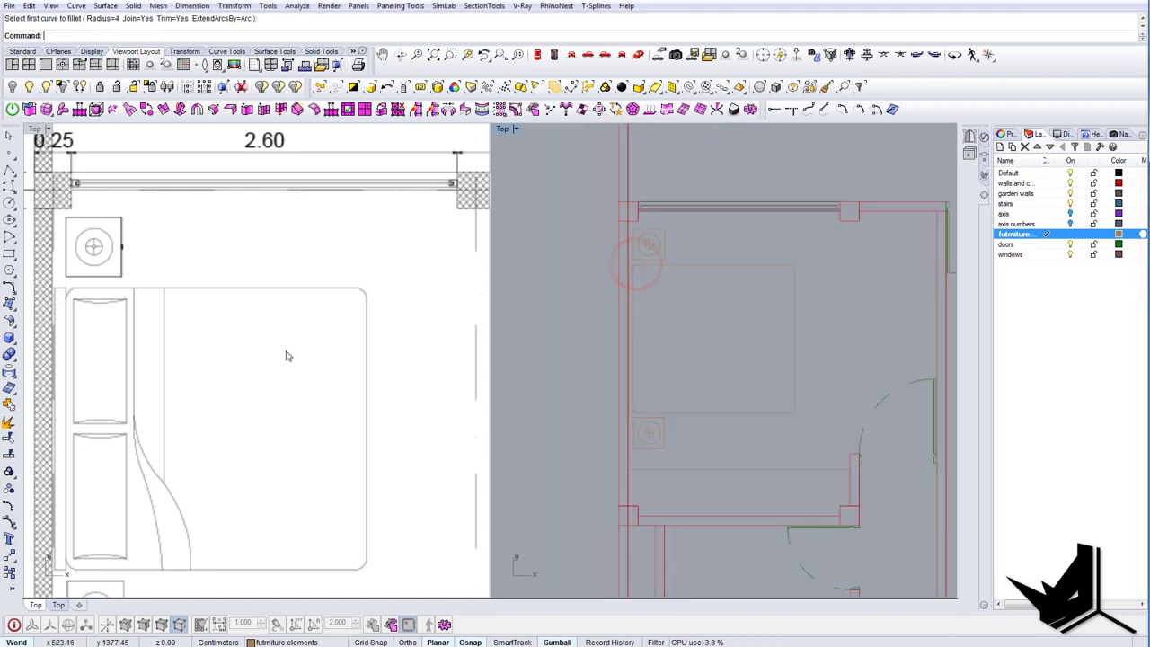
Draw a straight vertical line across the bed near its head end, from the upper edge to the lower edge.
{"action": "right_click_drag", "start_coordinate": [200, 352], "coordinate": [189, 344]}
{"action": "right_click_drag", "start_coordinate": [721, 396], "coordinate": [686, 326]}
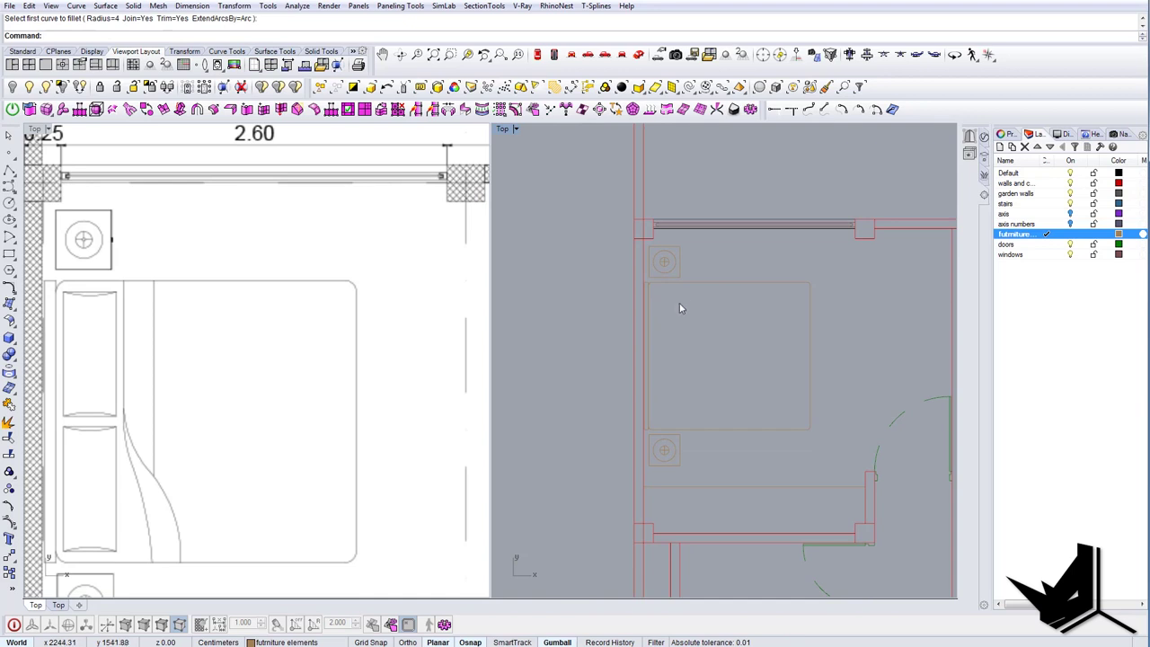
{"action": "key", "text": "Return"}
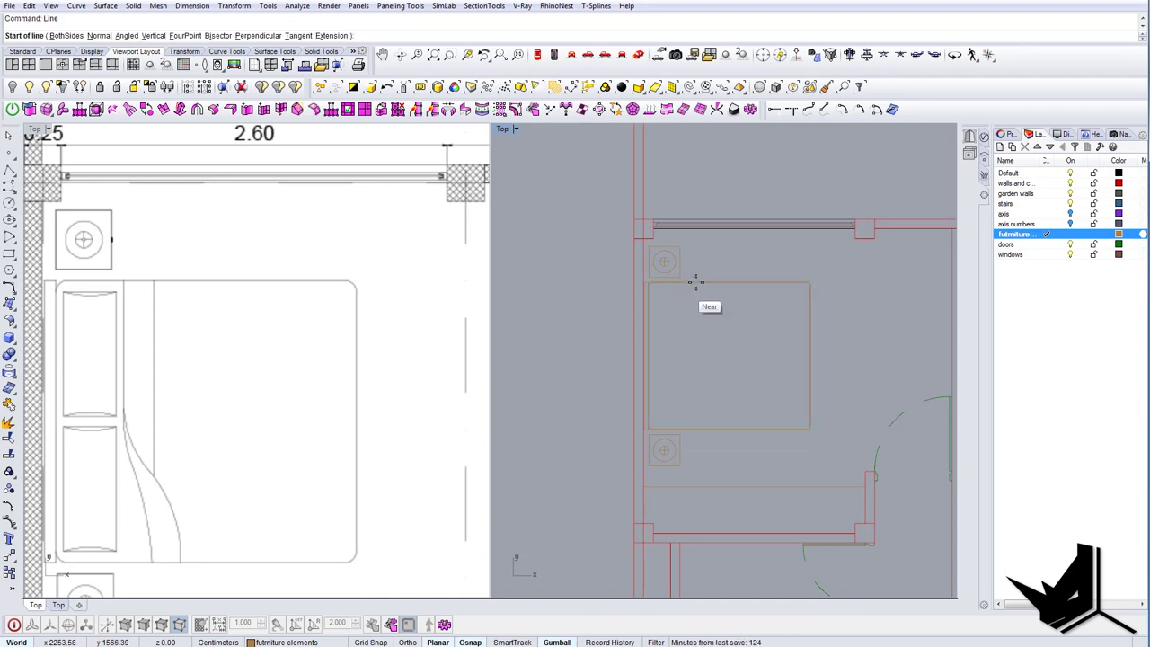
{"action": "left_click", "coordinate": [690, 284]}
{"action": "left_click", "coordinate": [687, 428]}
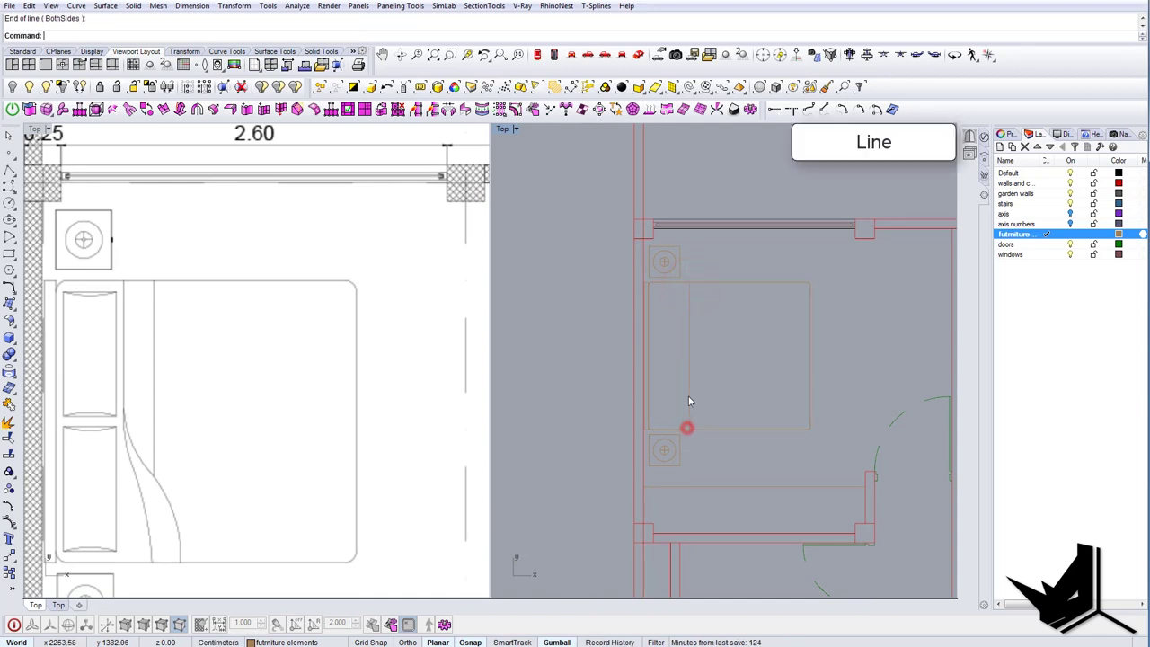
Draw a pillow rectangle about 30 cm wide in the upper half of the bed's head strip.
{"action": "type", "text": "Re"}
{"action": "key", "text": "Return"}
{"action": "scroll", "coordinate": [660, 289], "scroll_direction": "up", "scroll_amount": 6}
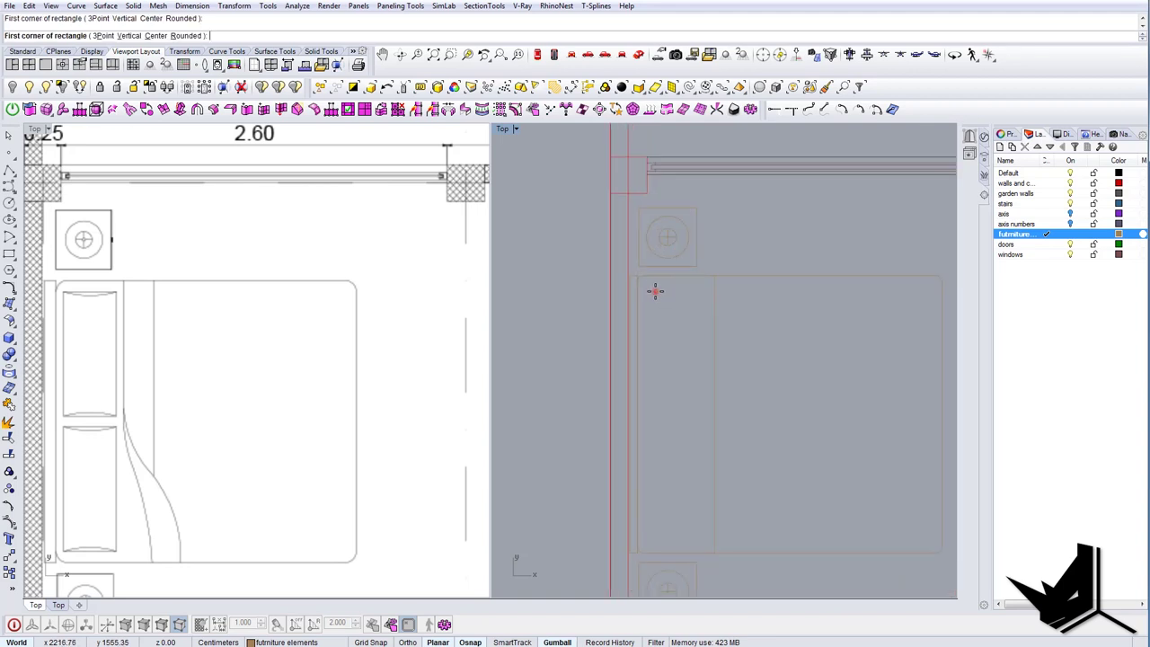
{"action": "left_click", "coordinate": [699, 392]}
{"action": "scroll", "coordinate": [698, 363], "scroll_direction": "up", "scroll_amount": 2}
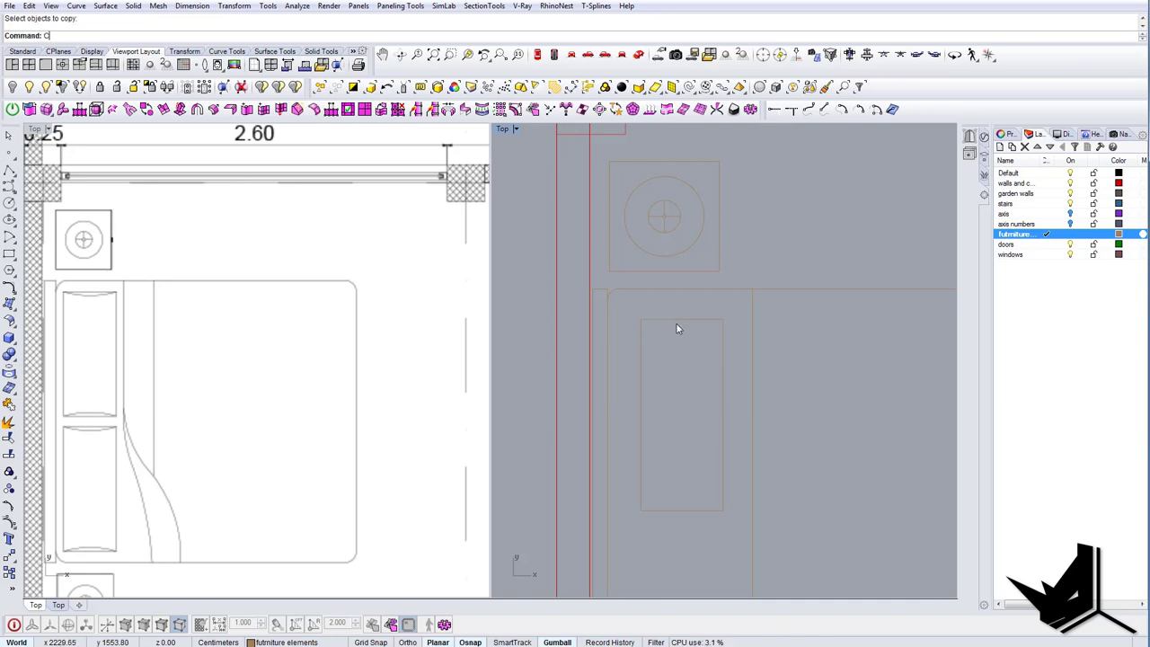
{"action": "type", "text": "Copy"}
{"action": "key", "text": "Return"}
{"action": "key", "text": "Escape"}
{"action": "type", "text": "C"}
Draw a shallow start-end-point arc between the pillow rectangle's upper corners, bulging into the pillow.
{"action": "left_click", "coordinate": [13, 192]}
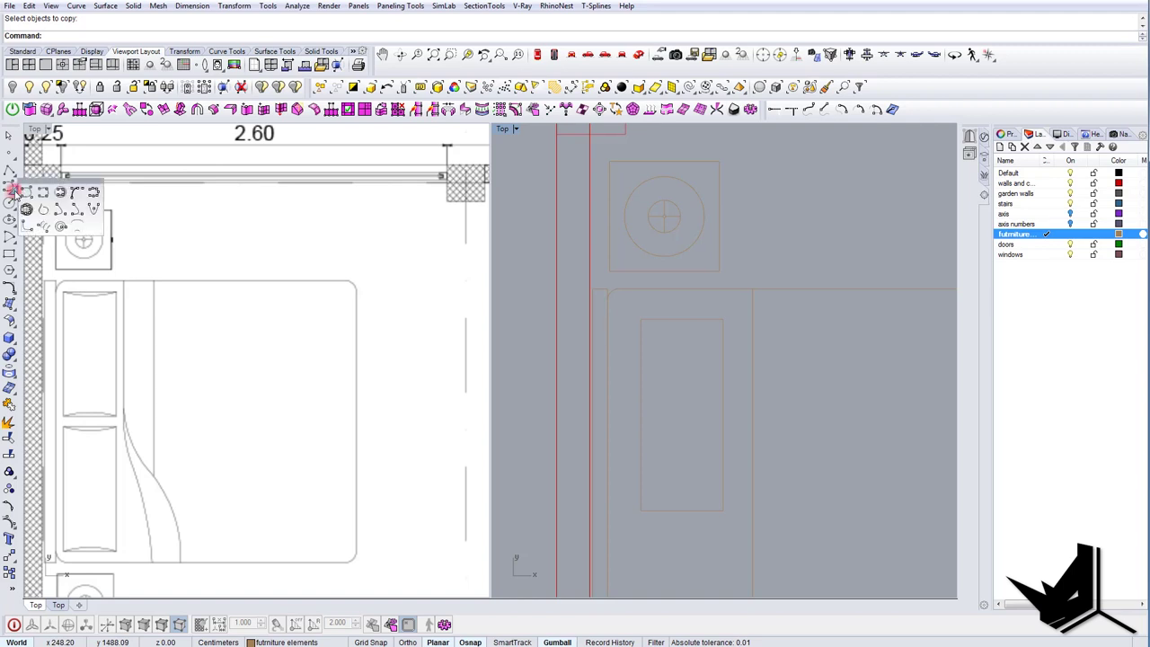
{"action": "left_click", "coordinate": [14, 175]}
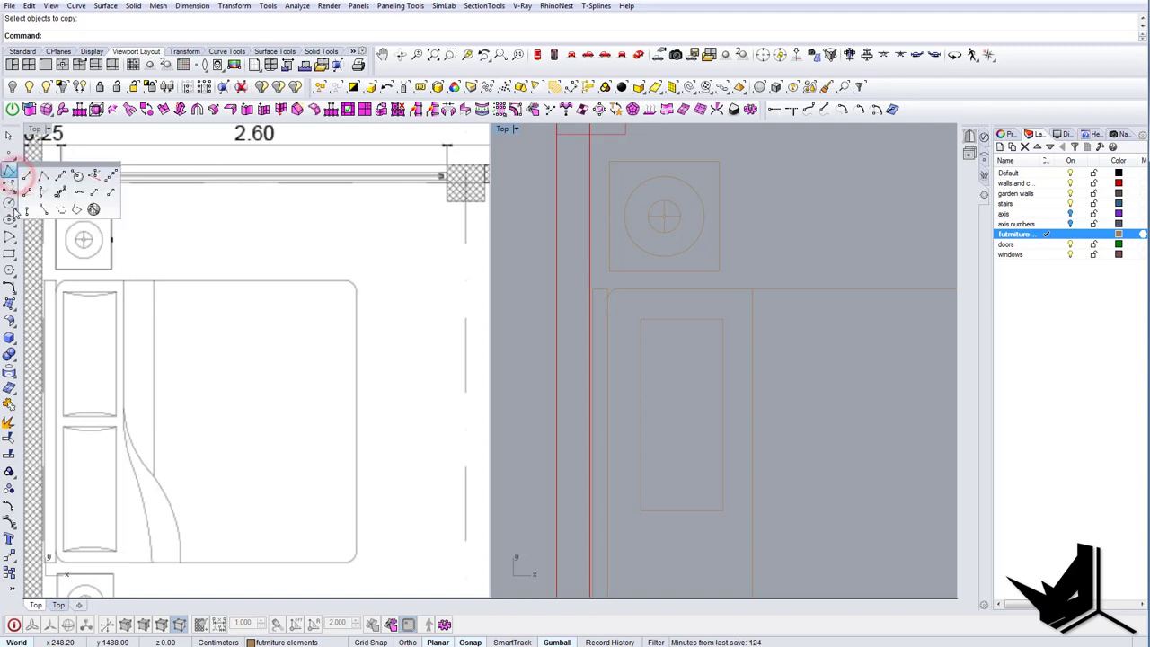
{"action": "left_click", "coordinate": [12, 239]}
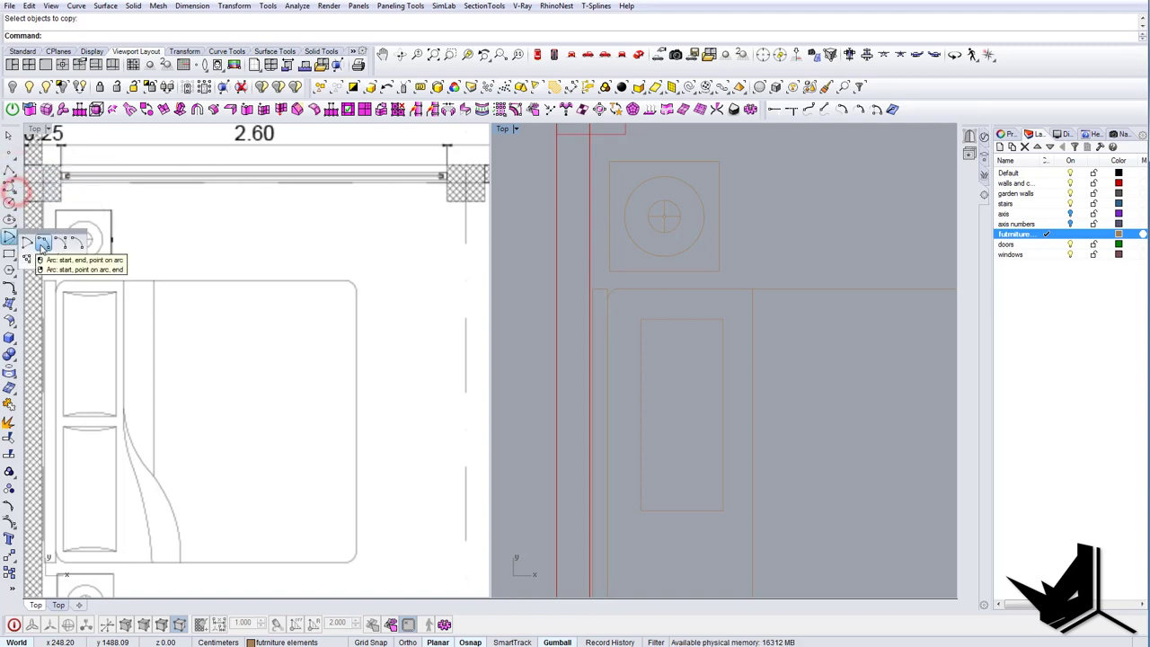
{"action": "left_click", "coordinate": [41, 244]}
{"action": "left_click", "coordinate": [641, 320]}
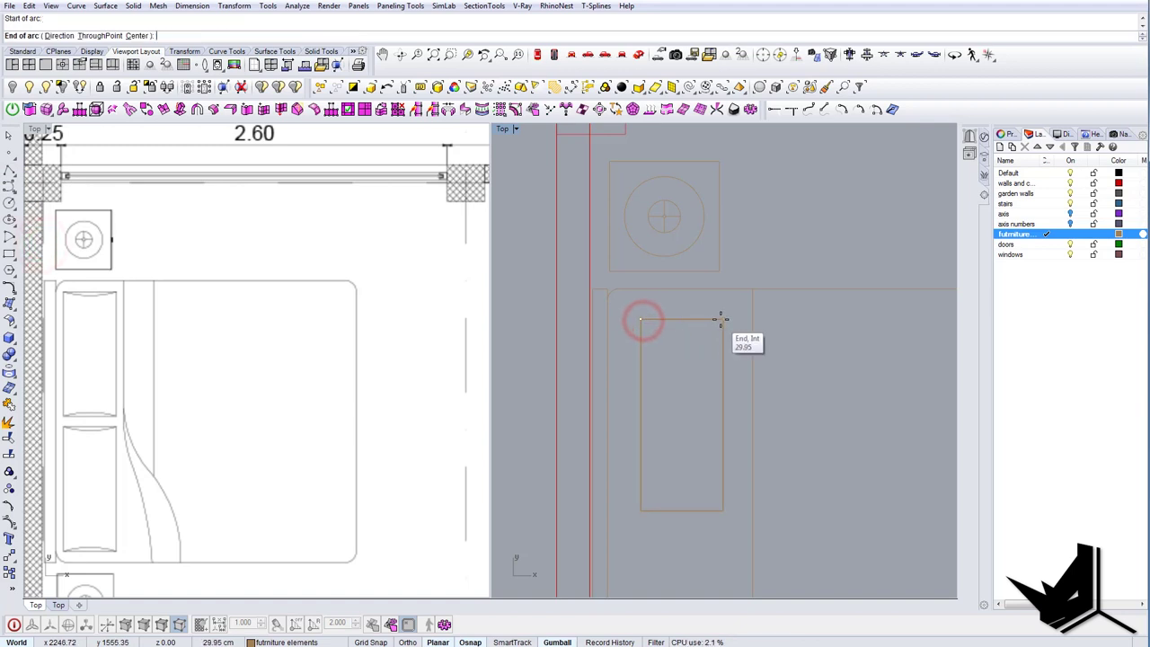
{"action": "scroll", "coordinate": [698, 327], "scroll_direction": "up", "scroll_amount": 4}
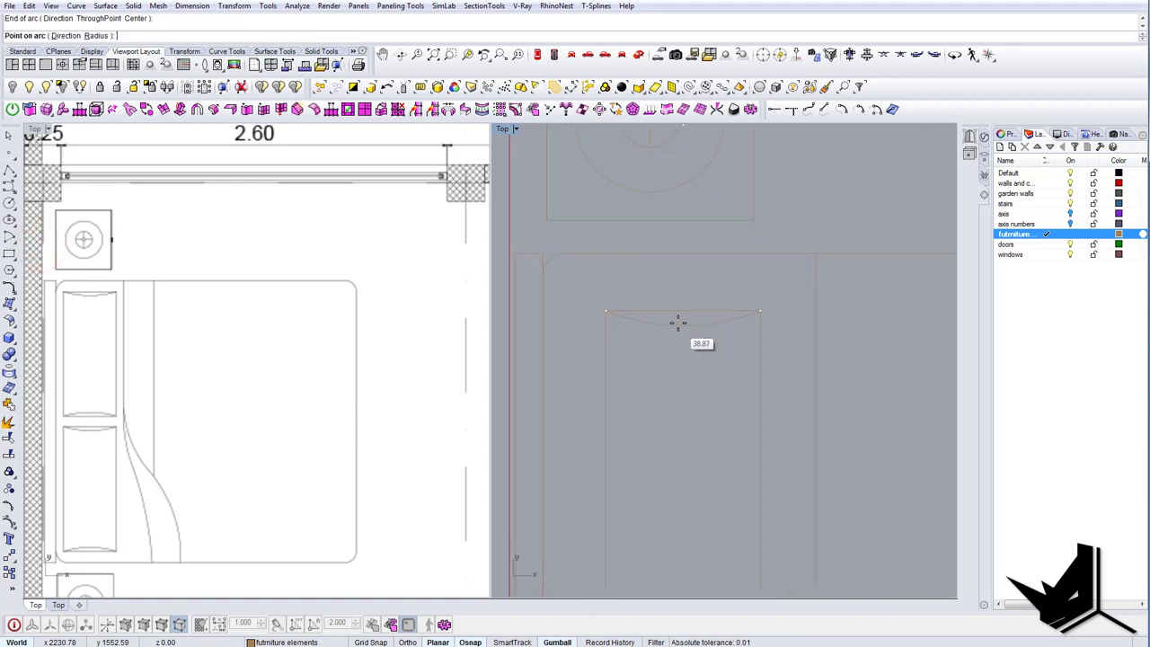
{"action": "scroll", "coordinate": [680, 320], "scroll_direction": "up", "scroll_amount": 5}
{"action": "left_click", "coordinate": [686, 317]}
Mirror the arc across the pillow rectangle's horizontal midline, keeping the original at its upper edge.
{"action": "scroll", "coordinate": [686, 317], "scroll_direction": "down", "scroll_amount": 7}
{"action": "left_click", "coordinate": [685, 316]}
{"action": "scroll", "coordinate": [686, 316], "scroll_direction": "down", "scroll_amount": 8}
{"action": "right_click_drag", "start_coordinate": [686, 317], "coordinate": [638, 385]}
{"action": "type", "text": "Mirror"}
{"action": "key", "text": "Return"}
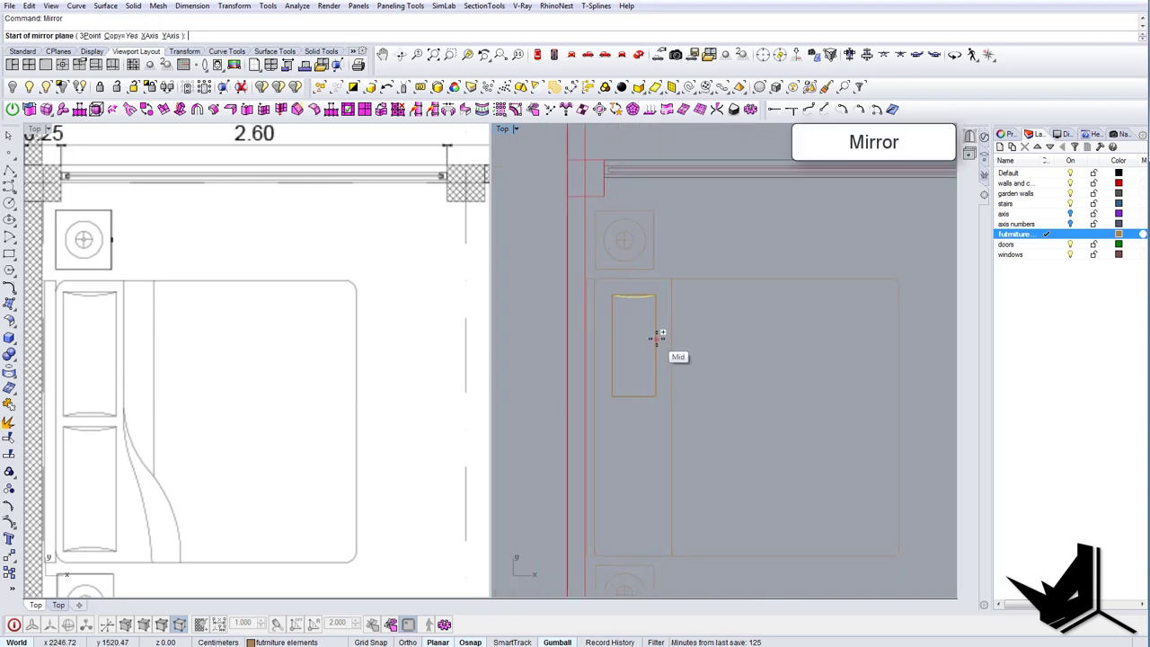
{"action": "left_click", "coordinate": [657, 339]}
{"action": "left_click", "coordinate": [735, 361]}
Group the pillow rectangle with its two arcs.
{"action": "left_click_drag", "start_coordinate": [661, 414], "coordinate": [611, 288]}
{"action": "type", "text": "Group"}
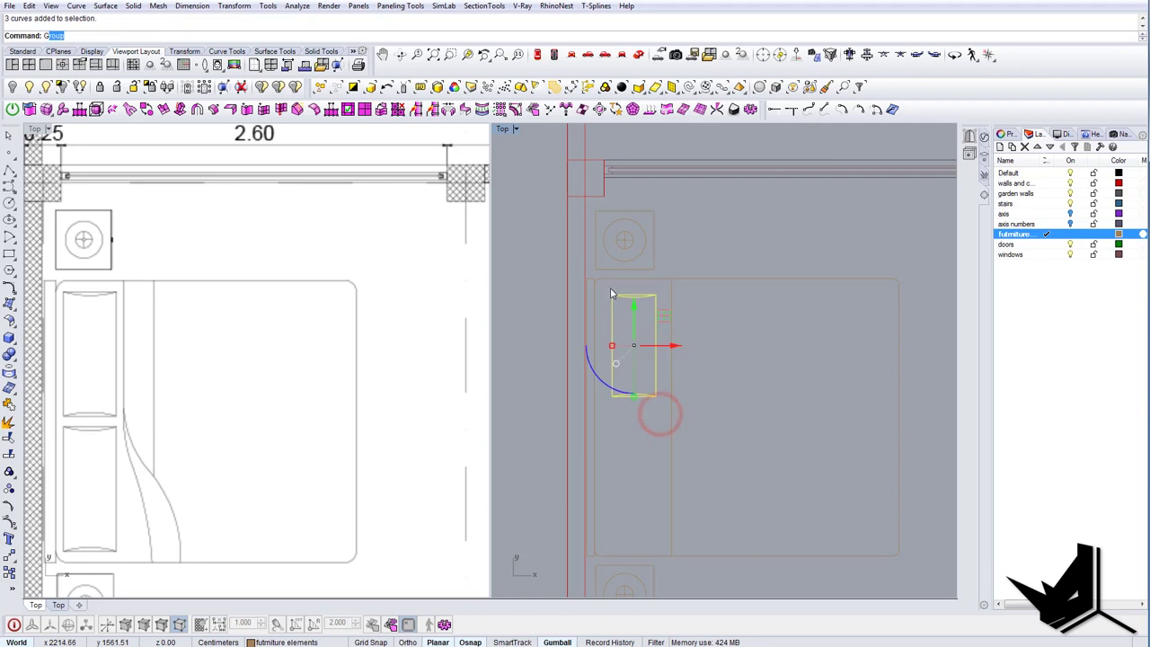
{"action": "key", "text": "Return"}
Mirror the pillow group across the bed's horizontal midline to make a second pillow.
{"action": "right_click_drag", "start_coordinate": [698, 423], "coordinate": [663, 402]}
{"action": "type", "text": "Mirror"}
{"action": "key", "text": "Return"}
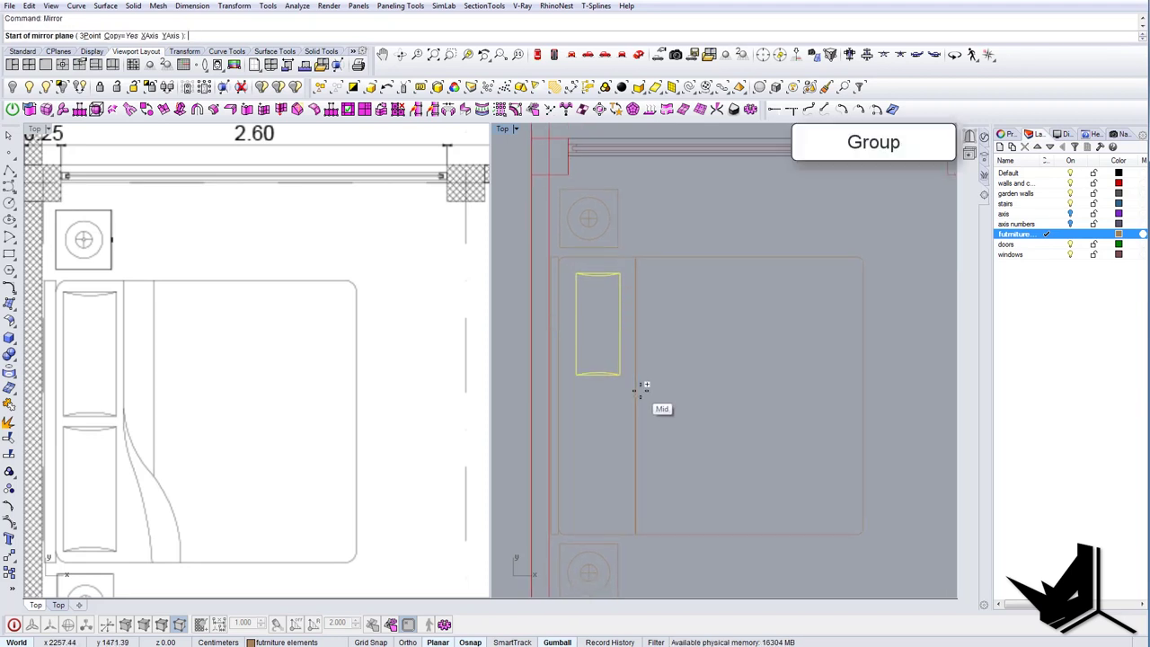
{"action": "left_click", "coordinate": [641, 391]}
{"action": "left_click", "coordinate": [670, 397]}
{"action": "key", "text": "Escape"}
{"action": "scroll", "coordinate": [657, 409], "scroll_direction": "down", "scroll_amount": 8}
Enlarge the upper pillow in width and length through its control points and nudge it slightly toward the bed's middle.
{"action": "right_click_drag", "start_coordinate": [341, 421], "coordinate": [322, 410]}
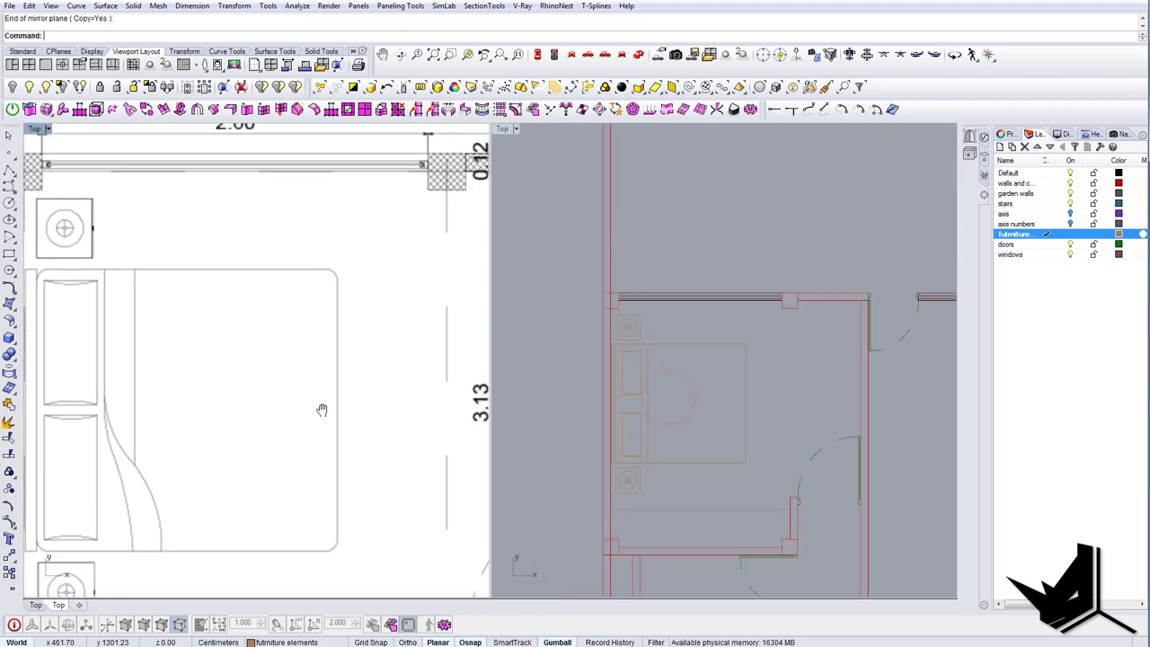
{"action": "right_click_drag", "start_coordinate": [224, 440], "coordinate": [270, 406]}
{"action": "right_click_drag", "start_coordinate": [712, 449], "coordinate": [723, 452]}
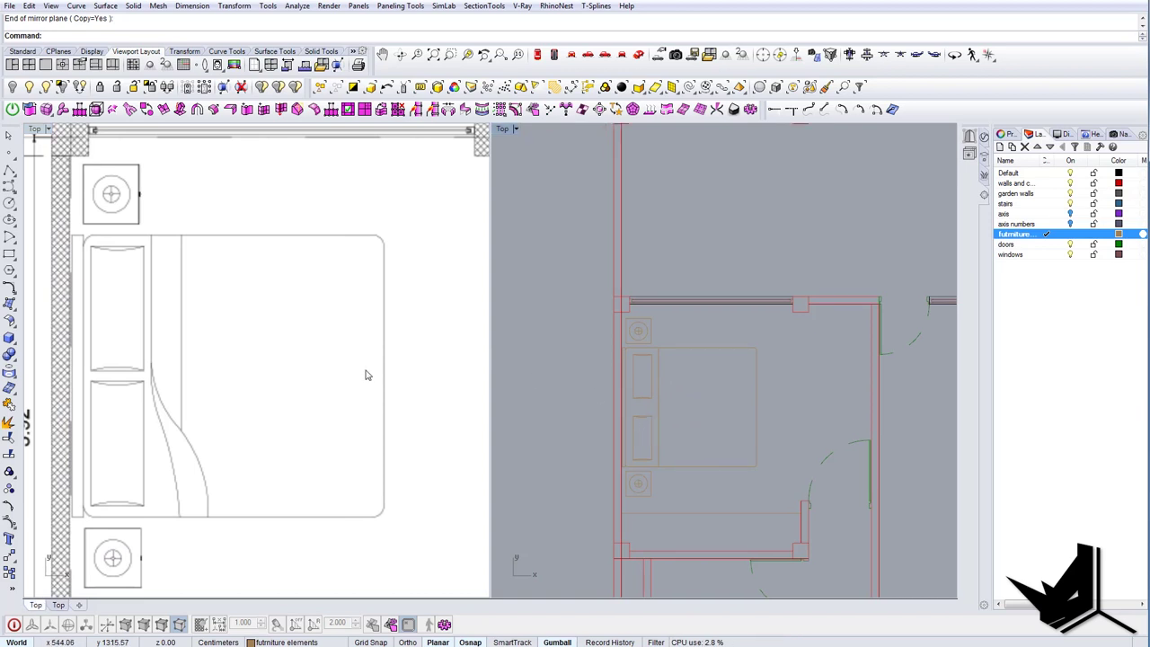
{"action": "right_click_drag", "start_coordinate": [166, 329], "coordinate": [180, 340]}
{"action": "scroll", "coordinate": [690, 391], "scroll_direction": "up", "scroll_amount": 4}
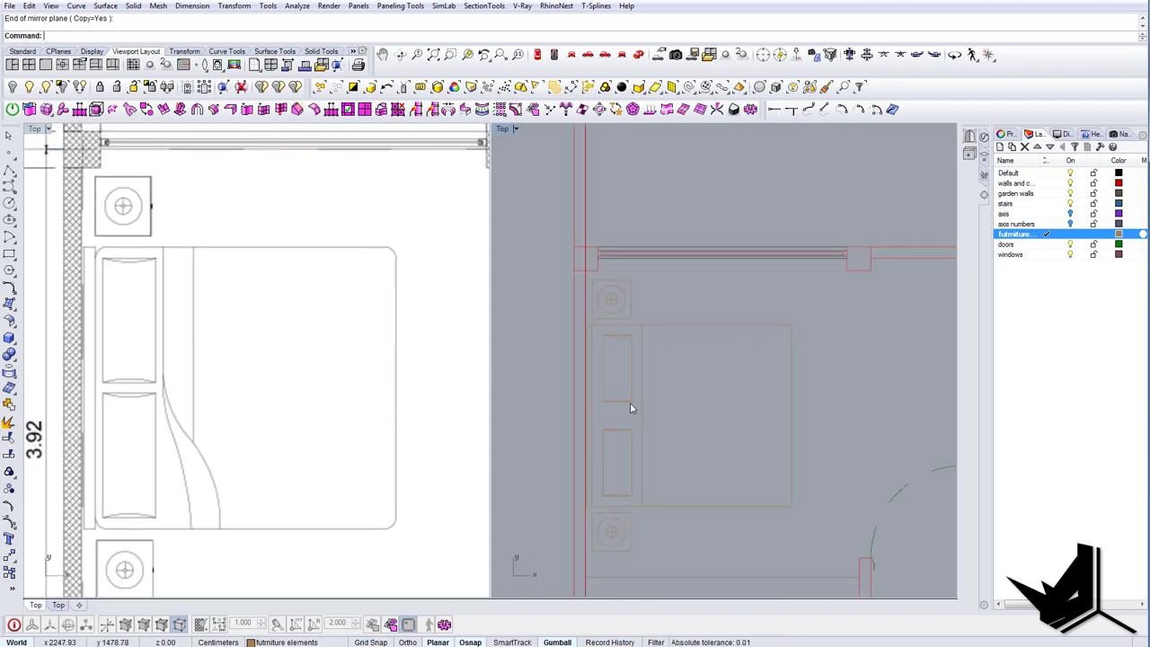
{"action": "scroll", "coordinate": [631, 403], "scroll_direction": "up", "scroll_amount": 6}
{"action": "left_click_drag", "start_coordinate": [640, 413], "coordinate": [566, 391]}
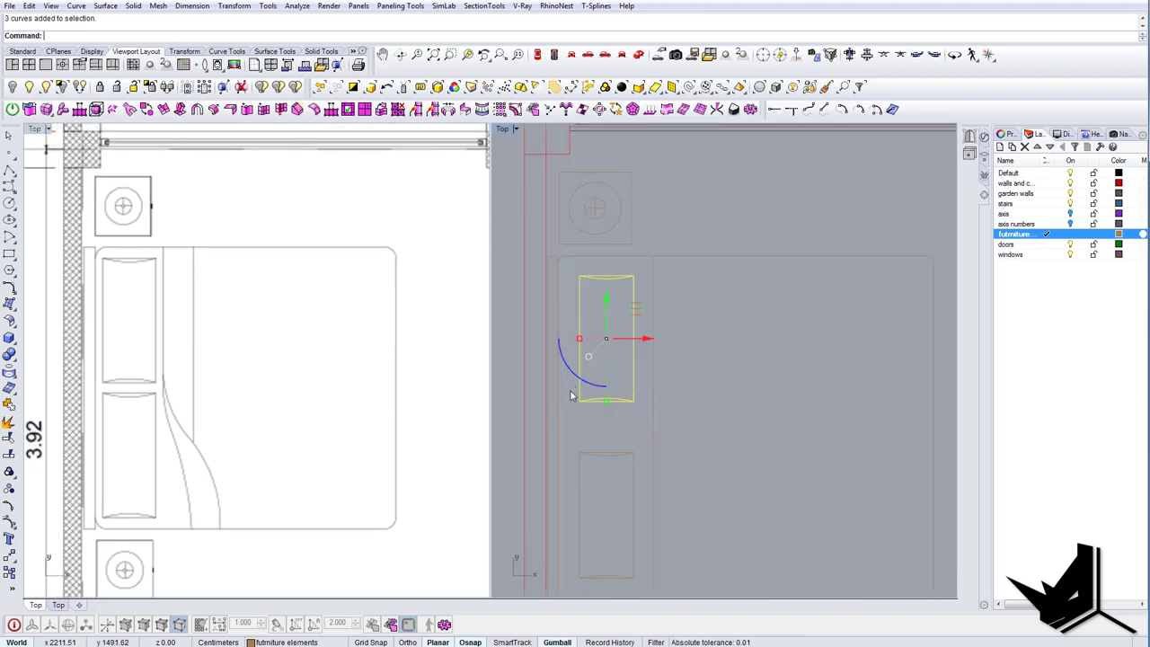
{"action": "left_click", "coordinate": [8, 520]}
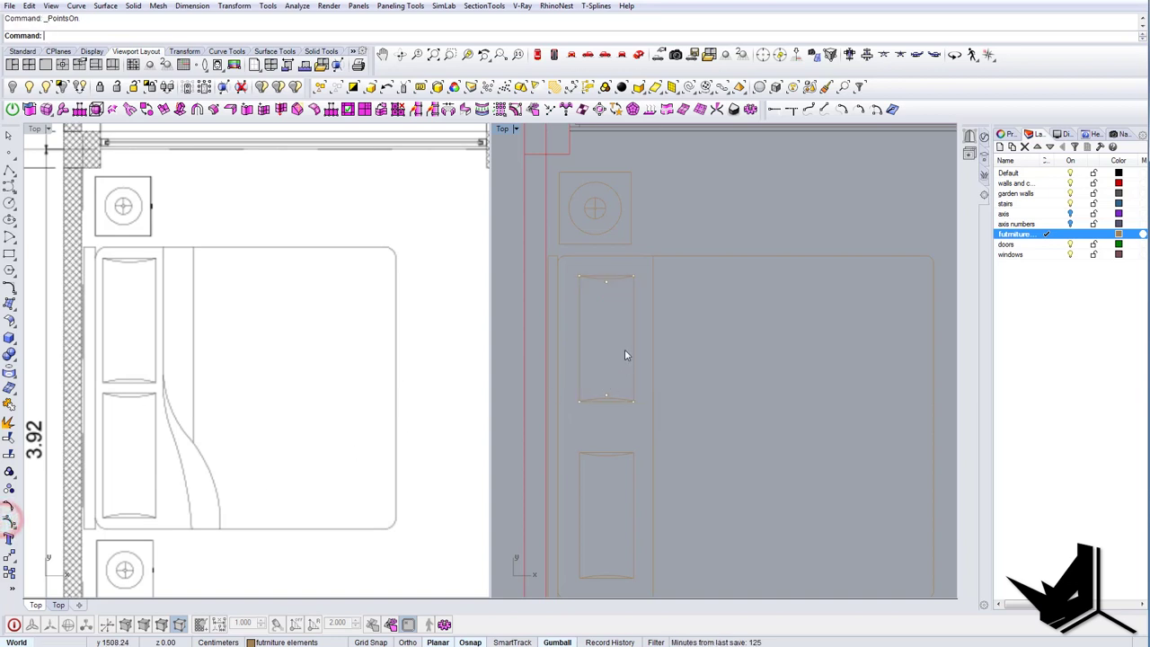
{"action": "right_click_drag", "start_coordinate": [620, 347], "coordinate": [622, 361]}
{"action": "left_click_drag", "start_coordinate": [663, 413], "coordinate": [662, 433]}
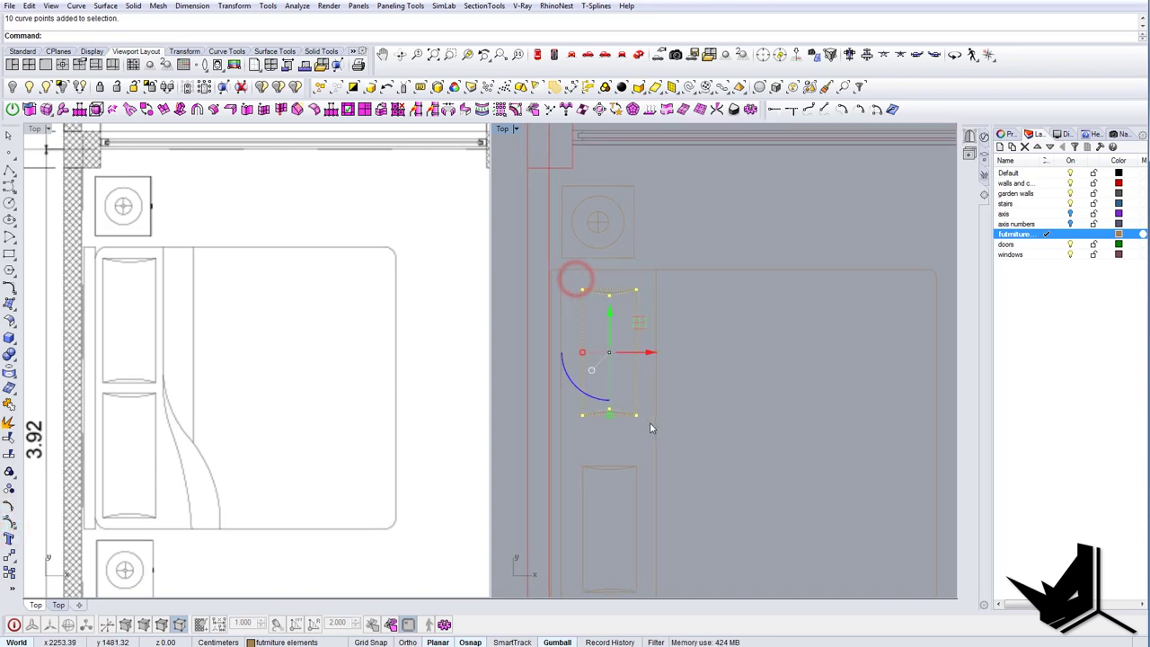
{"action": "left_click_drag", "start_coordinate": [582, 355], "coordinate": [578, 357]}
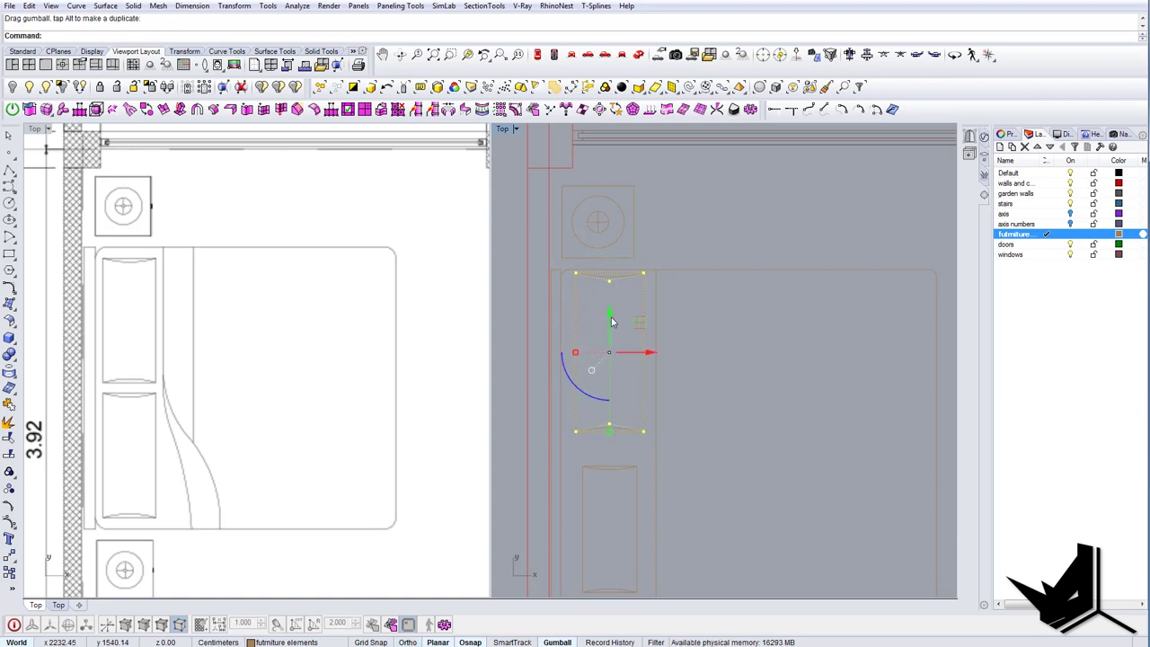
{"action": "left_click_drag", "start_coordinate": [611, 322], "coordinate": [614, 328]}
{"action": "key", "text": "Escape"}
{"action": "key", "text": "Escape"}
Delete the smaller mirrored pillow in the lower half of the bed.
{"action": "right_click_drag", "start_coordinate": [645, 516], "coordinate": [639, 446]}
{"action": "left_click_drag", "start_coordinate": [639, 443], "coordinate": [607, 339]}
{"action": "key", "text": "Delete"}
Mirror the enlarged upper pillow across the bed's horizontal midline.
{"action": "right_click_drag", "start_coordinate": [613, 366], "coordinate": [572, 379]}
{"action": "type", "text": "mi"}
{"action": "key", "text": "Return"}
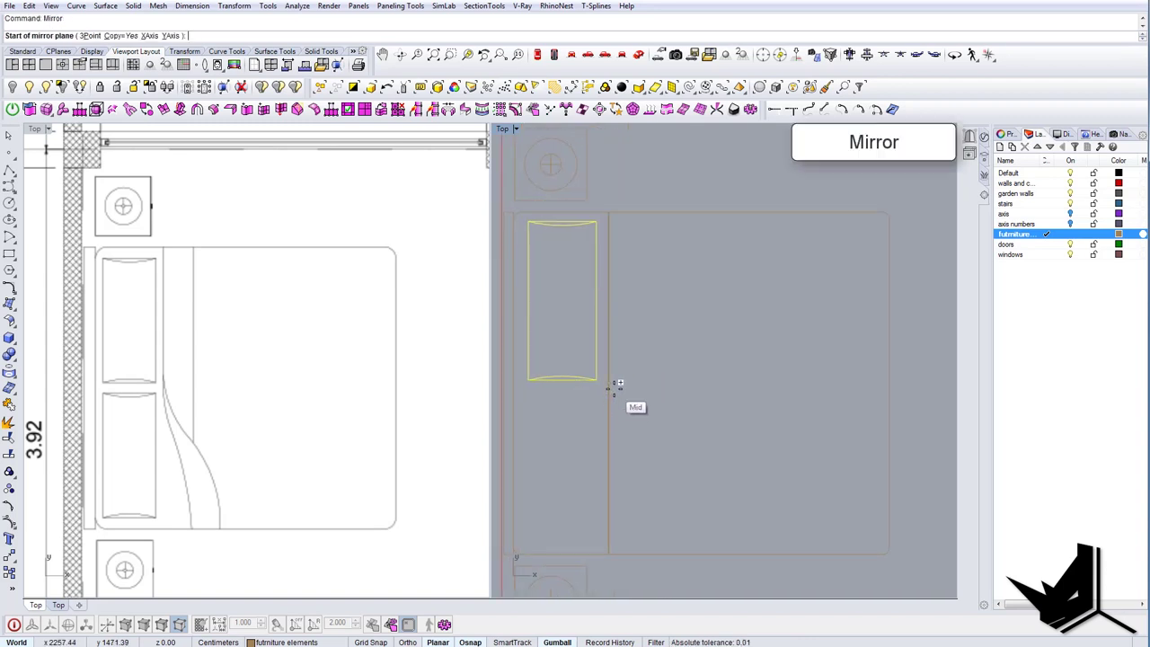
{"action": "left_click", "coordinate": [616, 388]}
{"action": "left_click", "coordinate": [666, 388]}
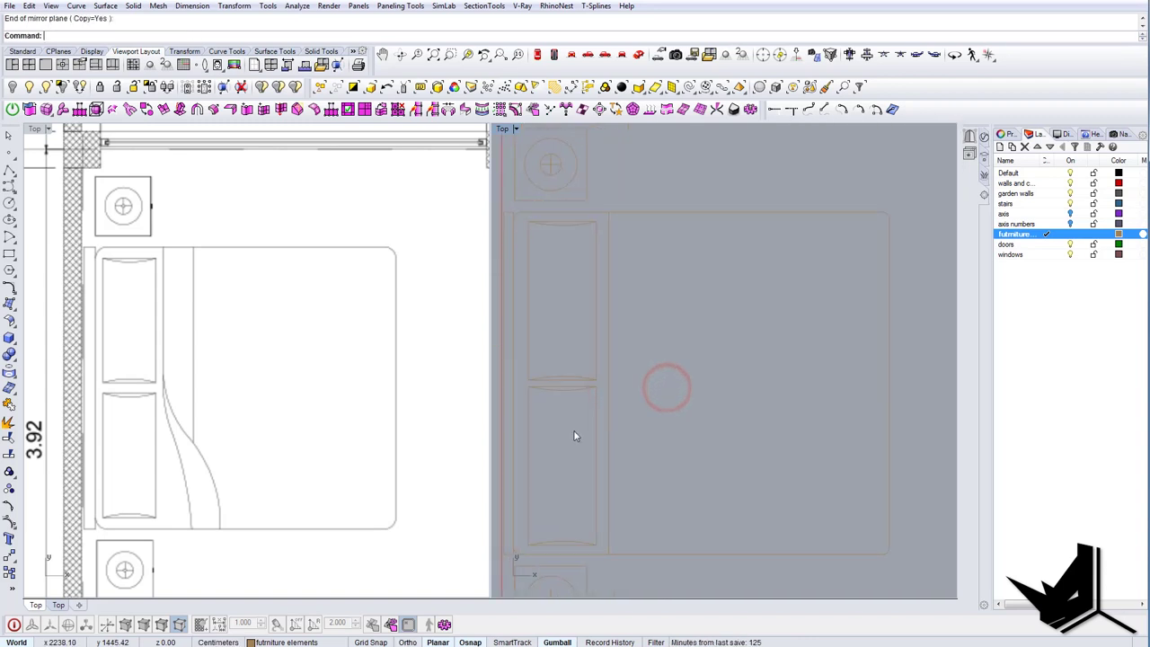
Shorten the lower pillow slightly by moving its upper-edge control points down, widening the gap between the pillows.
{"action": "right_click_drag", "start_coordinate": [598, 355], "coordinate": [615, 366]}
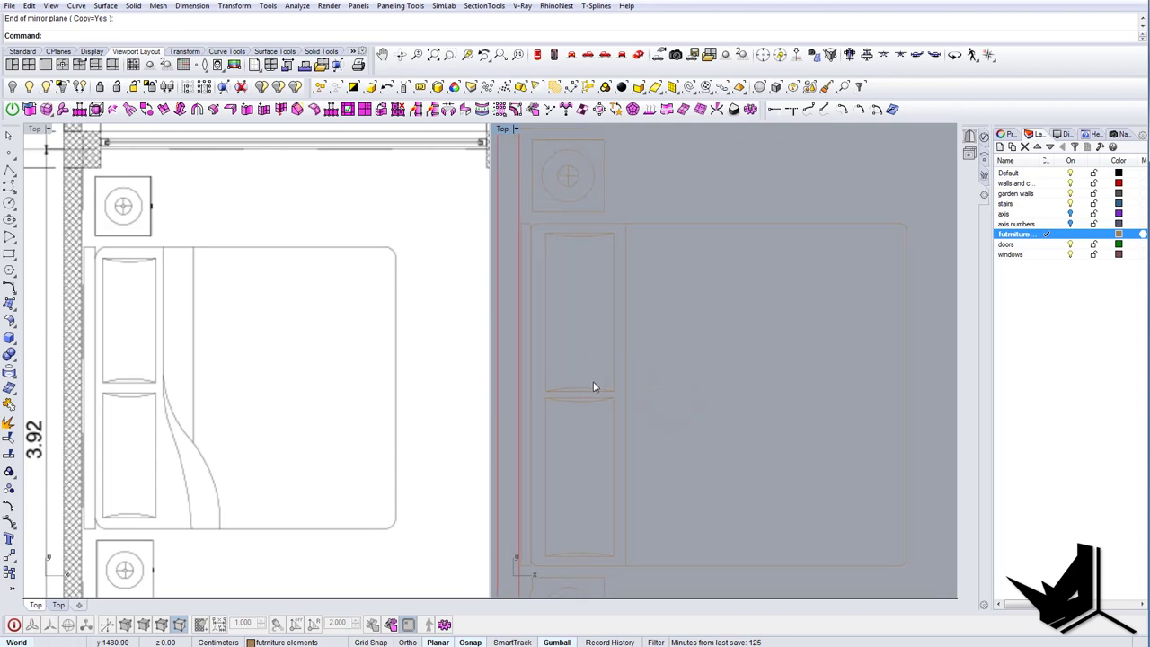
{"action": "scroll", "coordinate": [586, 403], "scroll_direction": "up", "scroll_amount": 2}
{"action": "left_click", "coordinate": [624, 403]}
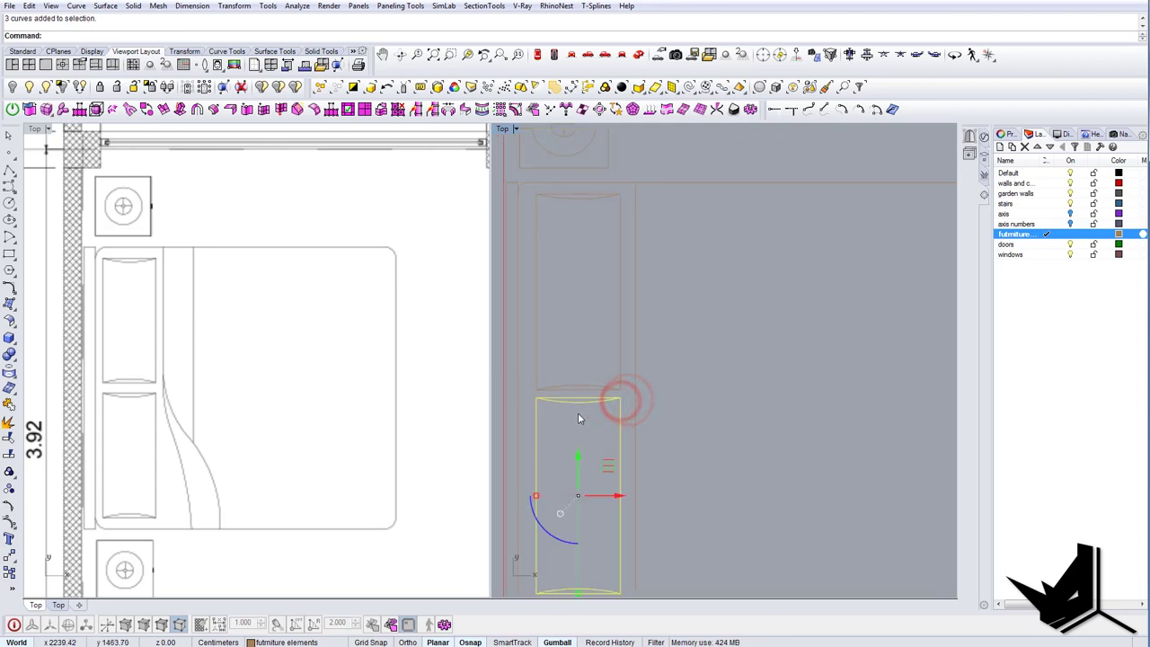
{"action": "left_click", "coordinate": [9, 522]}
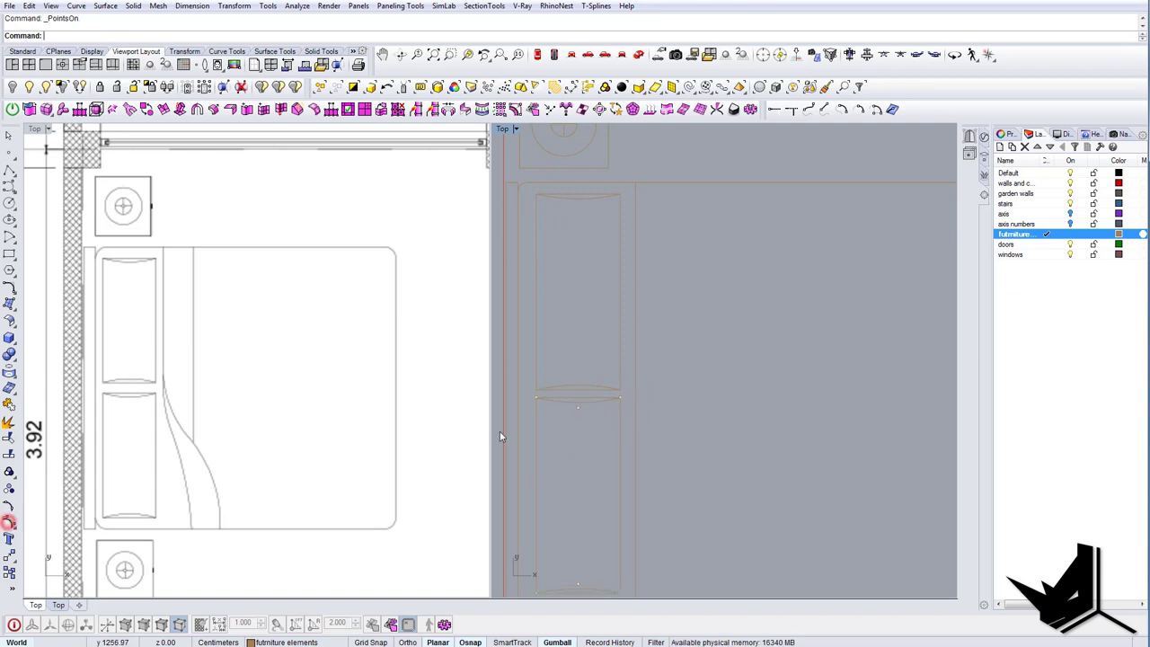
{"action": "scroll", "coordinate": [539, 378], "scroll_direction": "up", "scroll_amount": 4}
{"action": "left_click_drag", "start_coordinate": [524, 400], "coordinate": [674, 443]}
{"action": "left_click_drag", "start_coordinate": [601, 383], "coordinate": [604, 393]}
Replace the upper pillow with a copy of the shortened lower pillow mirrored across the bed's horizontal midline.
{"action": "left_click", "coordinate": [648, 398]}
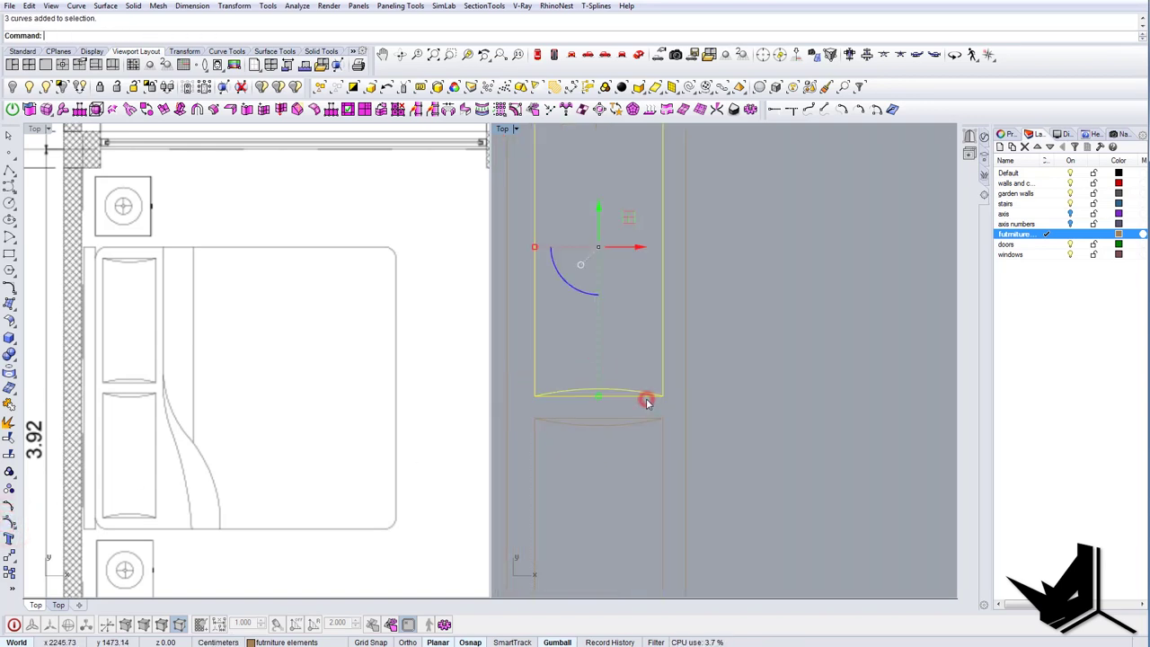
{"action": "scroll", "coordinate": [649, 406], "scroll_direction": "down", "scroll_amount": 6}
{"action": "key", "text": "Delete"}
{"action": "left_click", "coordinate": [650, 420]}
{"action": "scroll", "coordinate": [650, 421], "scroll_direction": "down", "scroll_amount": 2}
{"action": "type", "text": "Mirror"}
{"action": "key", "text": "Return"}
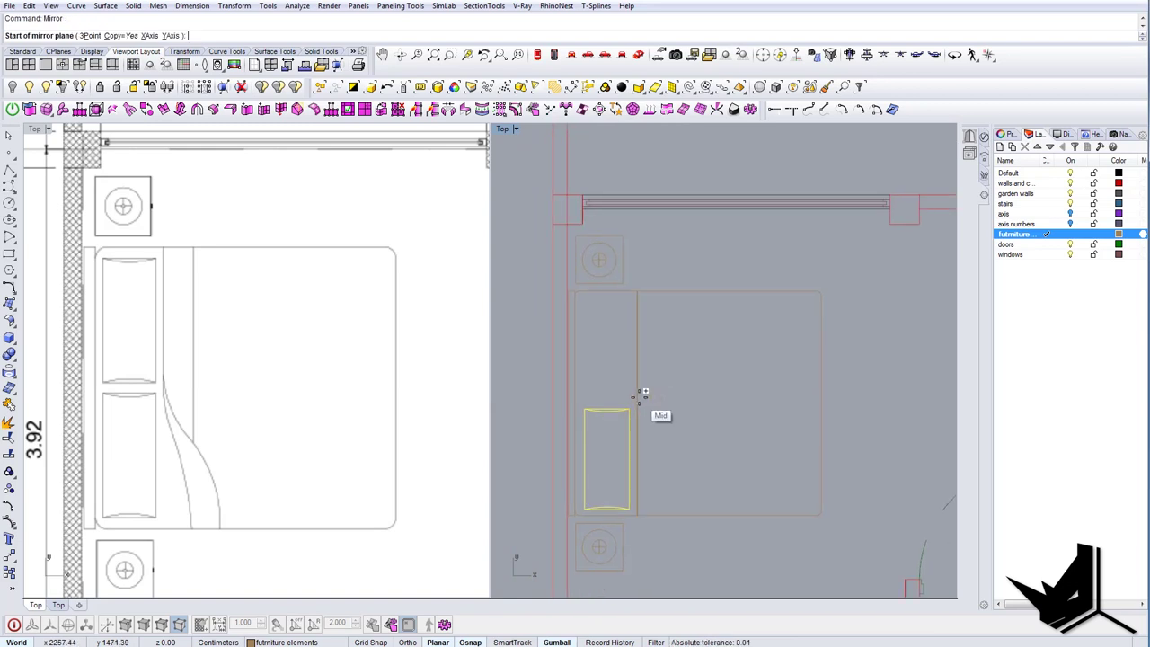
{"action": "left_click", "coordinate": [639, 398]}
{"action": "left_click", "coordinate": [672, 402]}
{"action": "right_click_drag", "start_coordinate": [186, 438], "coordinate": [171, 450]}
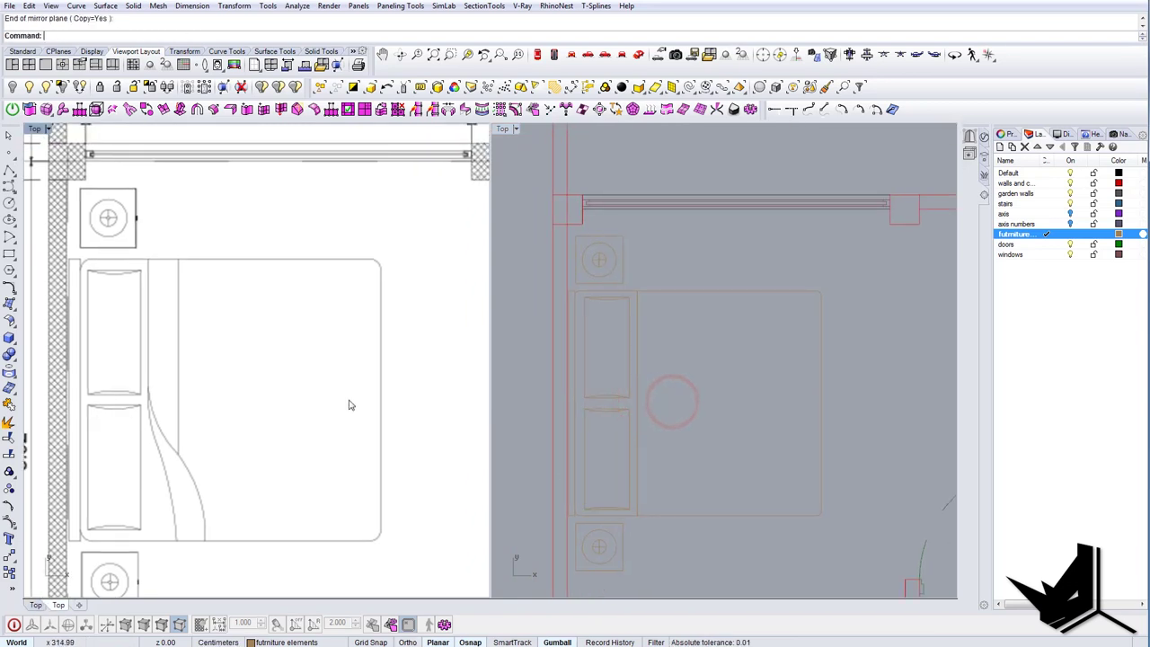
{"action": "right_click_drag", "start_coordinate": [642, 423], "coordinate": [621, 389]}
{"action": "right_click", "coordinate": [637, 386]}
{"action": "right_click", "coordinate": [636, 388]}
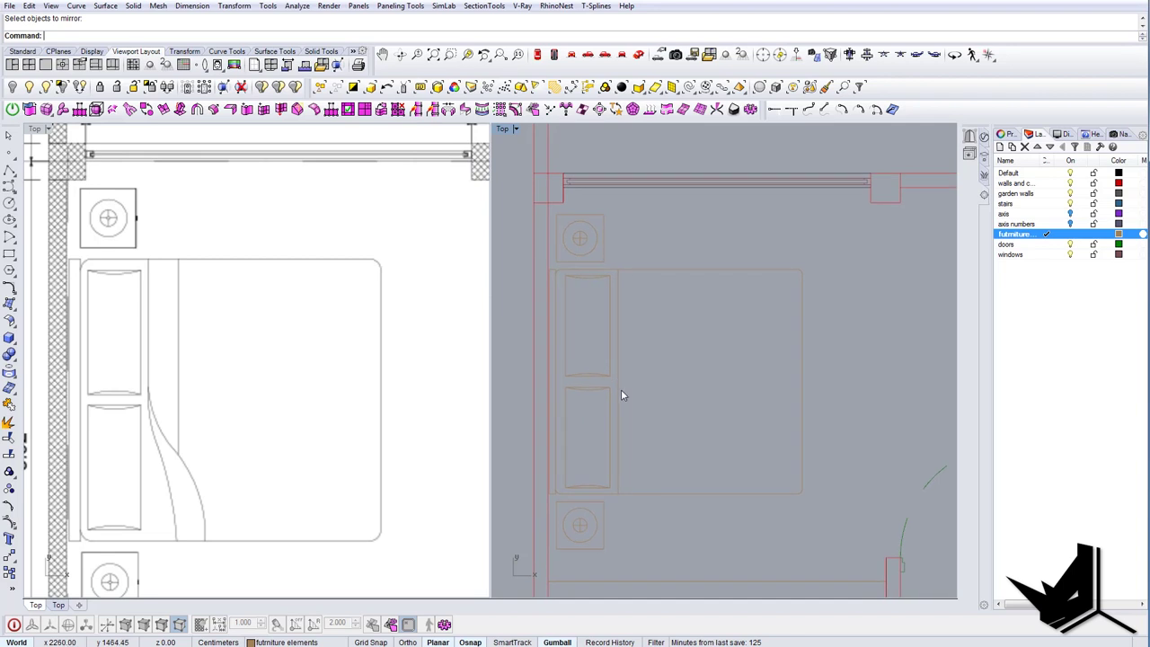
Draw a five-point interpolated S-curve for the blanket fold, from the blanket's vertical line beside the upper pillow's lower end to just past the bed's lower edge.
{"action": "left_click", "coordinate": [14, 194]}
{"action": "left_click", "coordinate": [40, 194]}
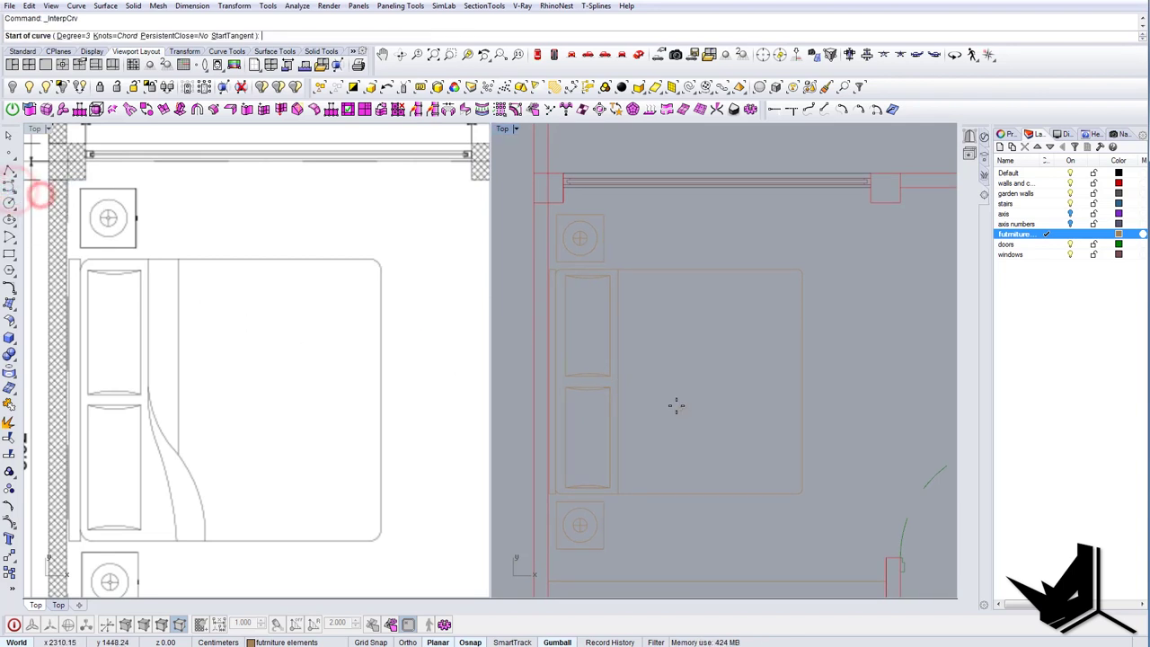
{"action": "left_click", "coordinate": [621, 367]}
{"action": "scroll", "coordinate": [622, 396], "scroll_direction": "up", "scroll_amount": 4}
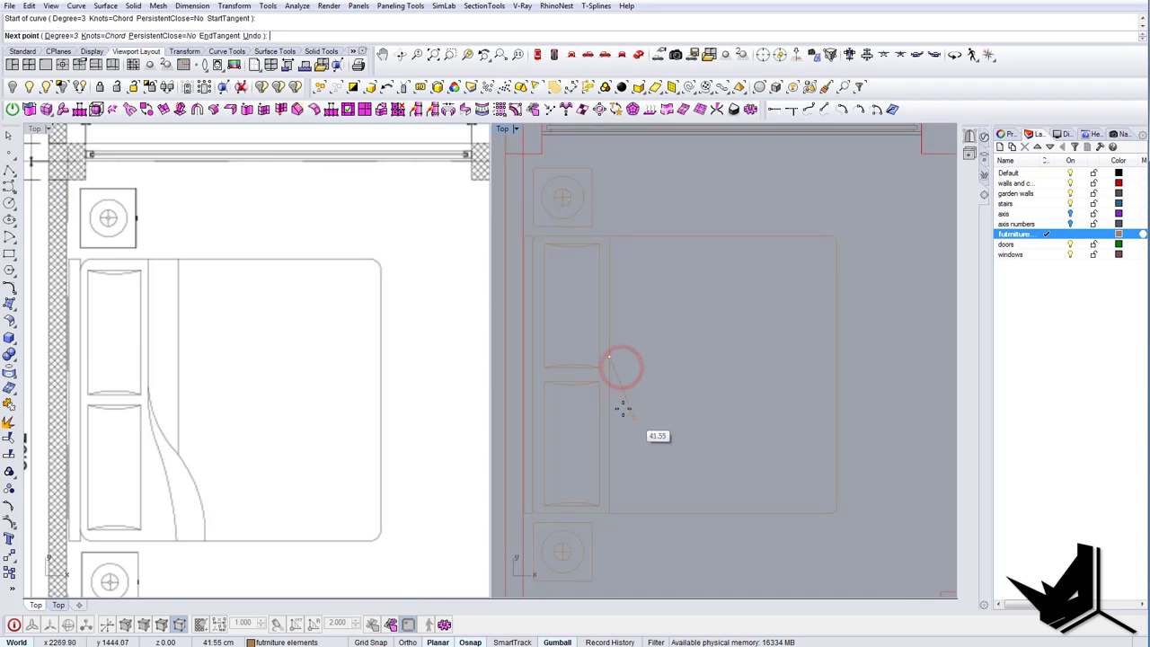
{"action": "left_click", "coordinate": [616, 405]}
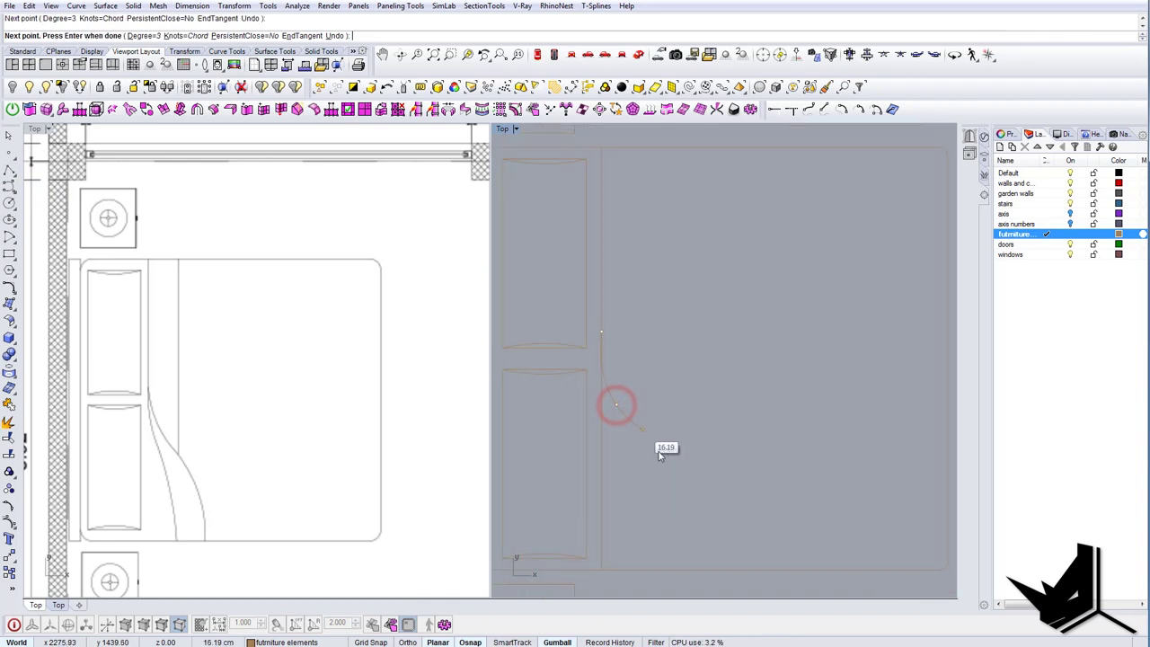
{"action": "left_click", "coordinate": [659, 460]}
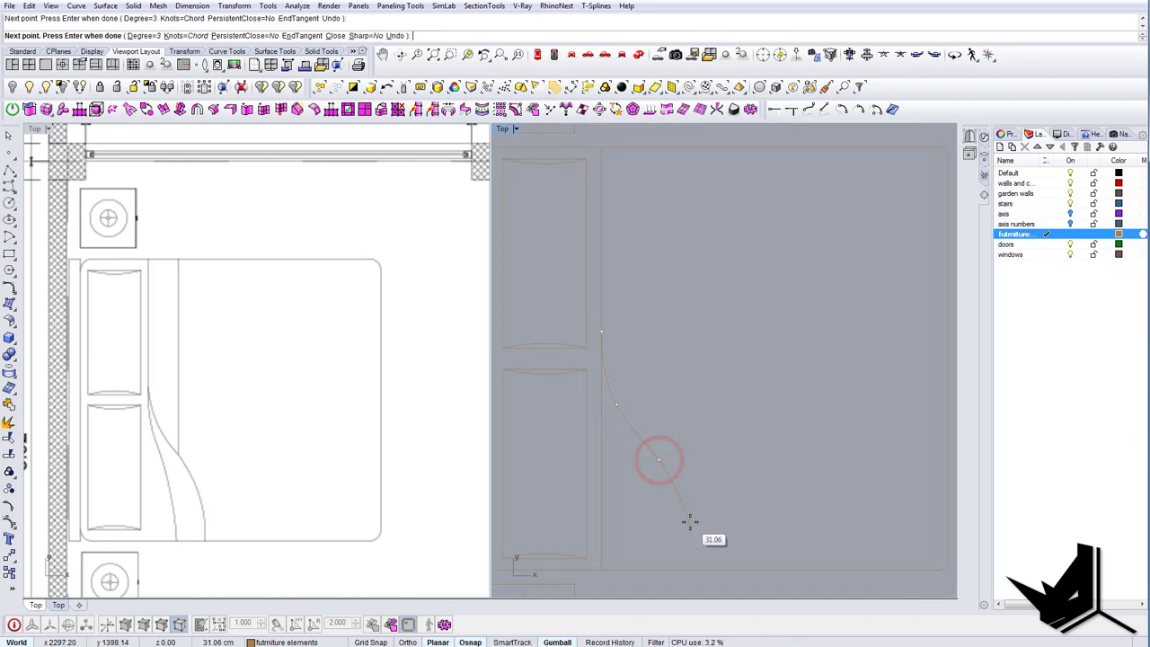
{"action": "left_click", "coordinate": [690, 526]}
{"action": "scroll", "coordinate": [693, 572], "scroll_direction": "up", "scroll_amount": 2}
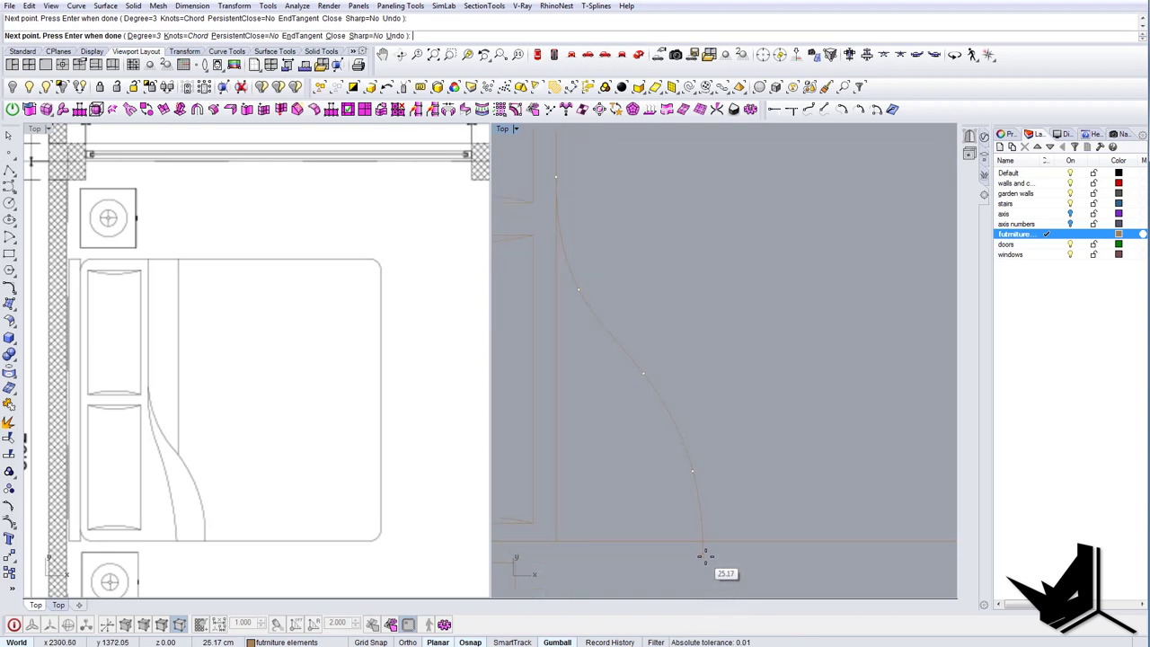
{"action": "left_click", "coordinate": [702, 559]}
{"action": "right_click", "coordinate": [702, 559]}
{"action": "scroll", "coordinate": [700, 541], "scroll_direction": "down", "scroll_amount": 5}
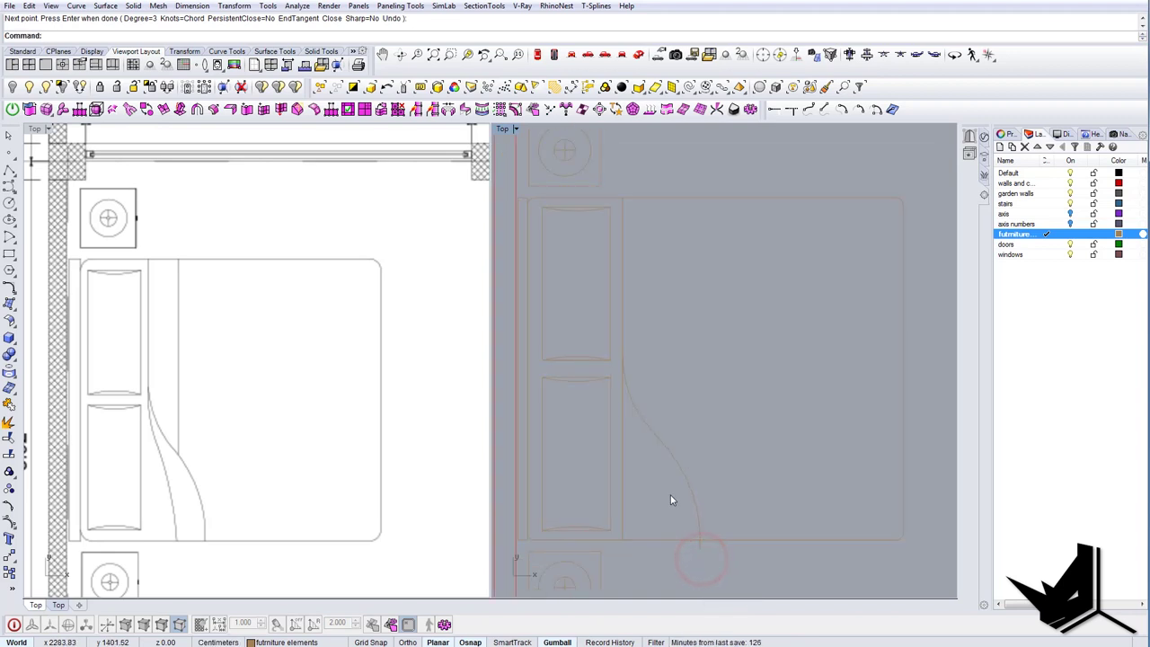
{"action": "scroll", "coordinate": [636, 422], "scroll_direction": "up", "scroll_amount": 1}
{"action": "key", "text": "Return"}
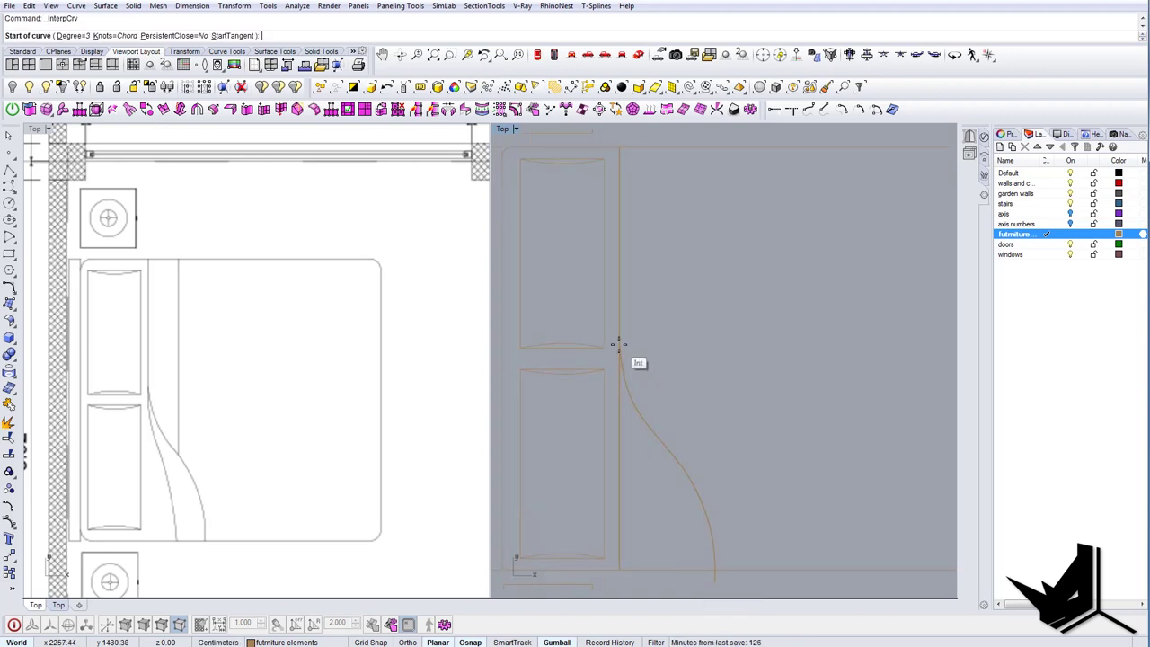
{"action": "scroll", "coordinate": [619, 344], "scroll_direction": "up", "scroll_amount": 1}
{"action": "left_click", "coordinate": [618, 343]}
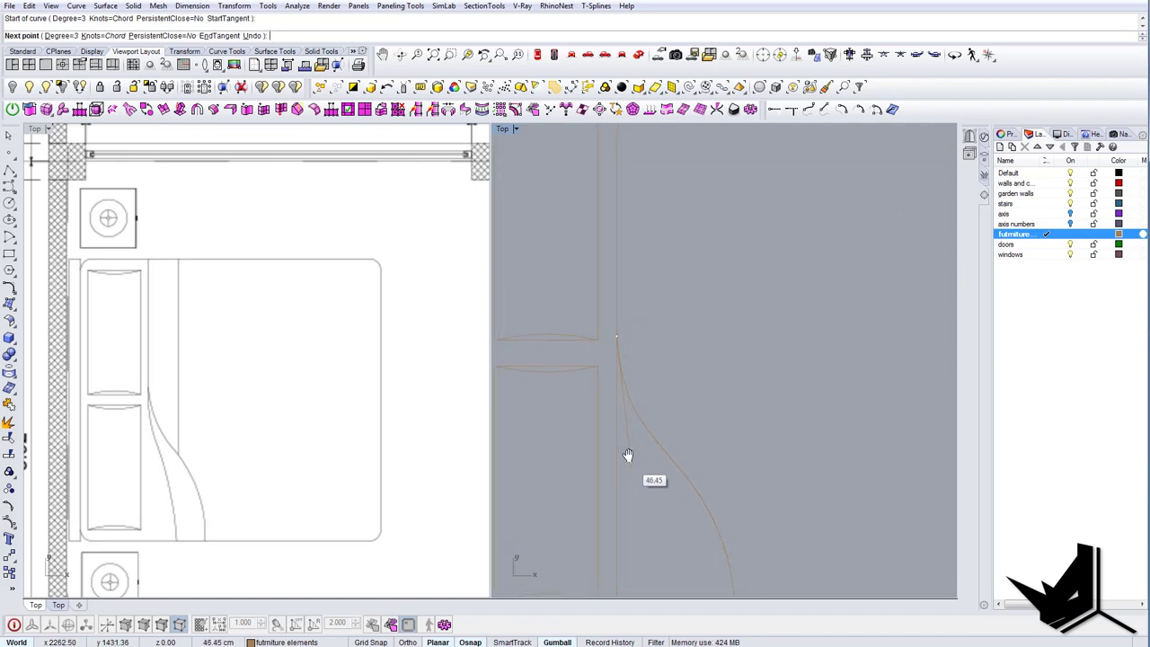
{"action": "left_click", "coordinate": [622, 449]}
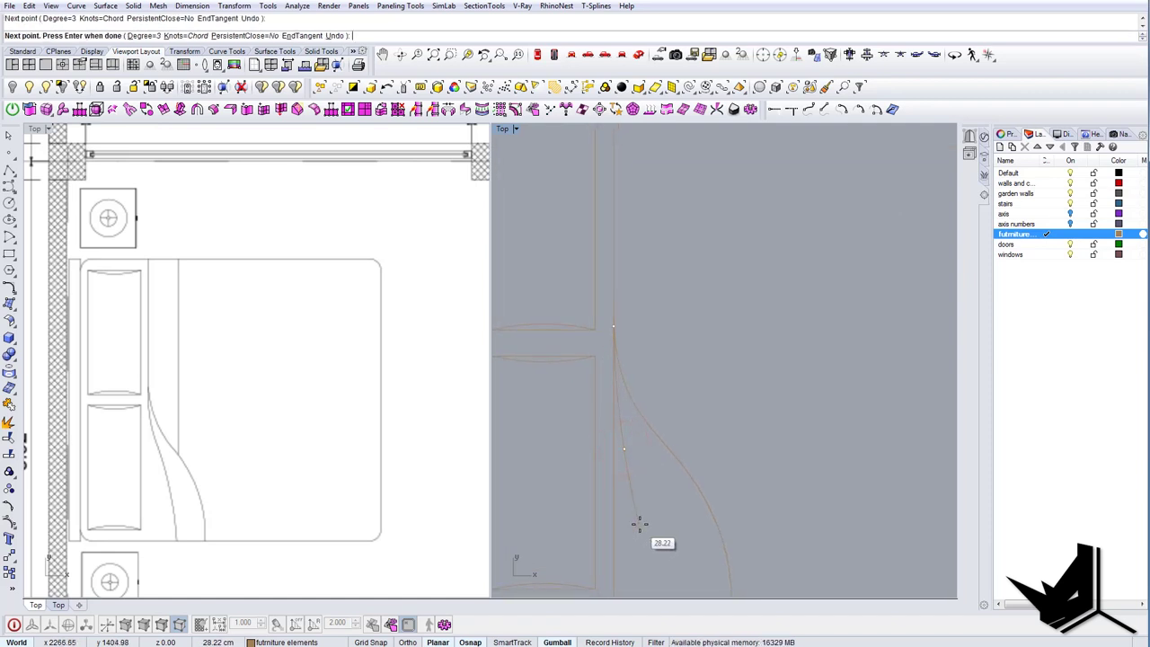
{"action": "right_click_drag", "start_coordinate": [651, 525], "coordinate": [650, 499]}
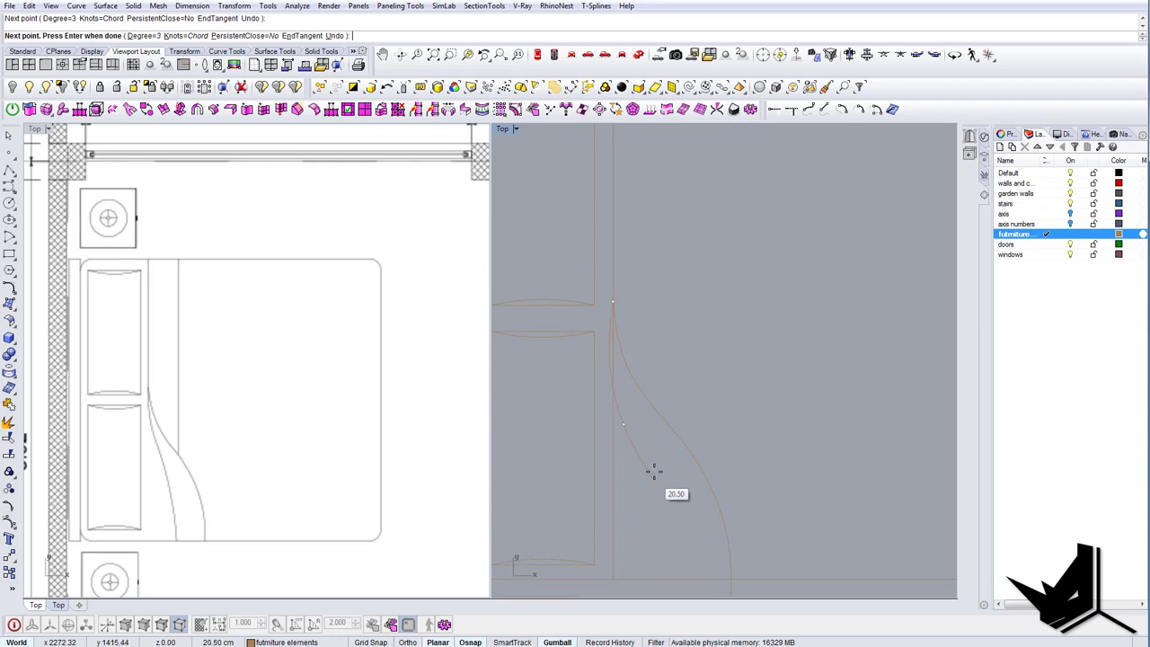
{"action": "key", "text": "Escape"}
Draw a second interpolated blanket-fold curve from the first curve's upper end on the vertical line to just below the bed's lower edge.
{"action": "right_click", "coordinate": [649, 438]}
{"action": "scroll", "coordinate": [617, 306], "scroll_direction": "up", "scroll_amount": 6}
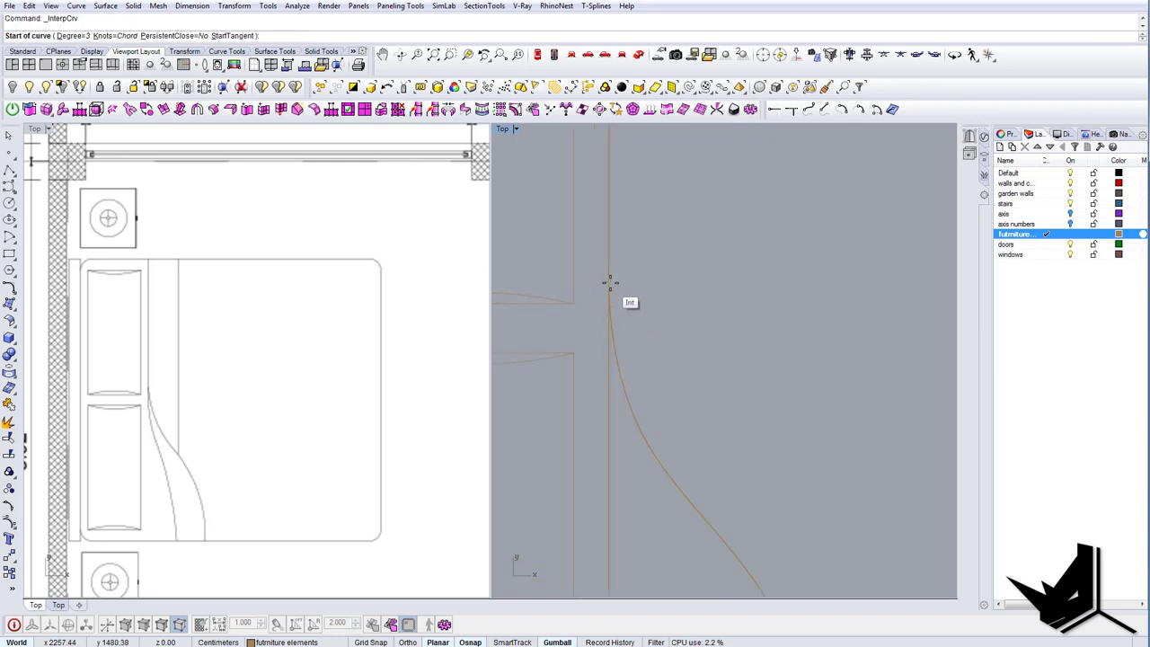
{"action": "left_click", "coordinate": [611, 269]}
{"action": "scroll", "coordinate": [625, 438], "scroll_direction": "up", "scroll_amount": 4}
{"action": "left_click", "coordinate": [611, 408]}
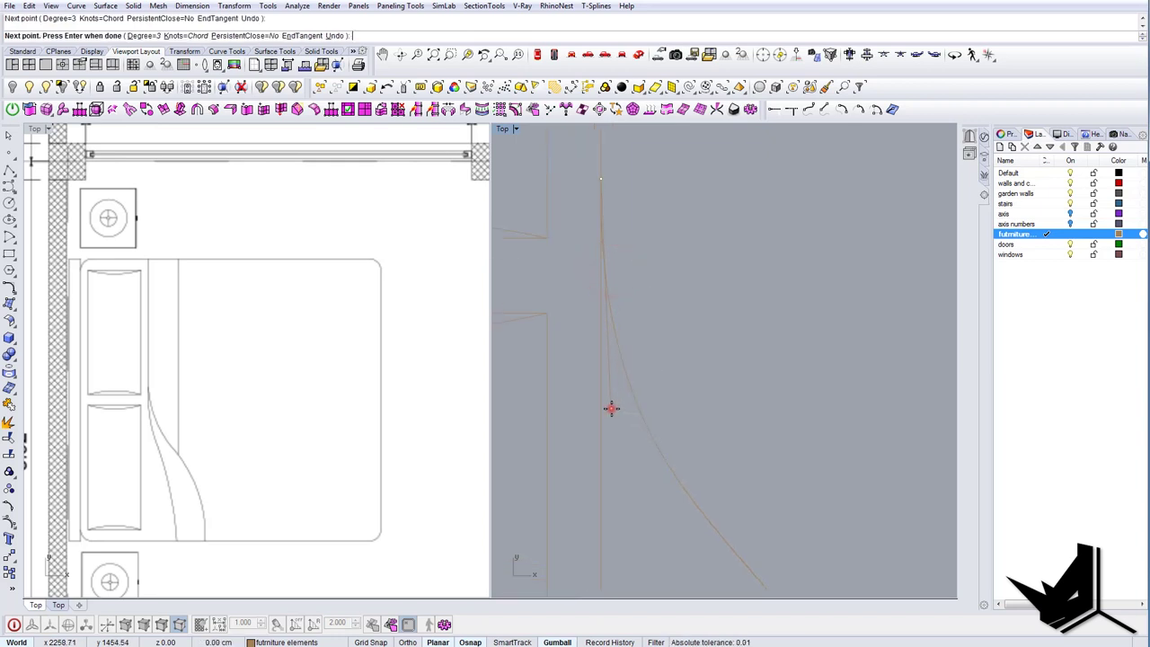
{"action": "right_click_drag", "start_coordinate": [655, 497], "coordinate": [636, 421]}
{"action": "scroll", "coordinate": [638, 415], "scroll_direction": "down", "scroll_amount": 8}
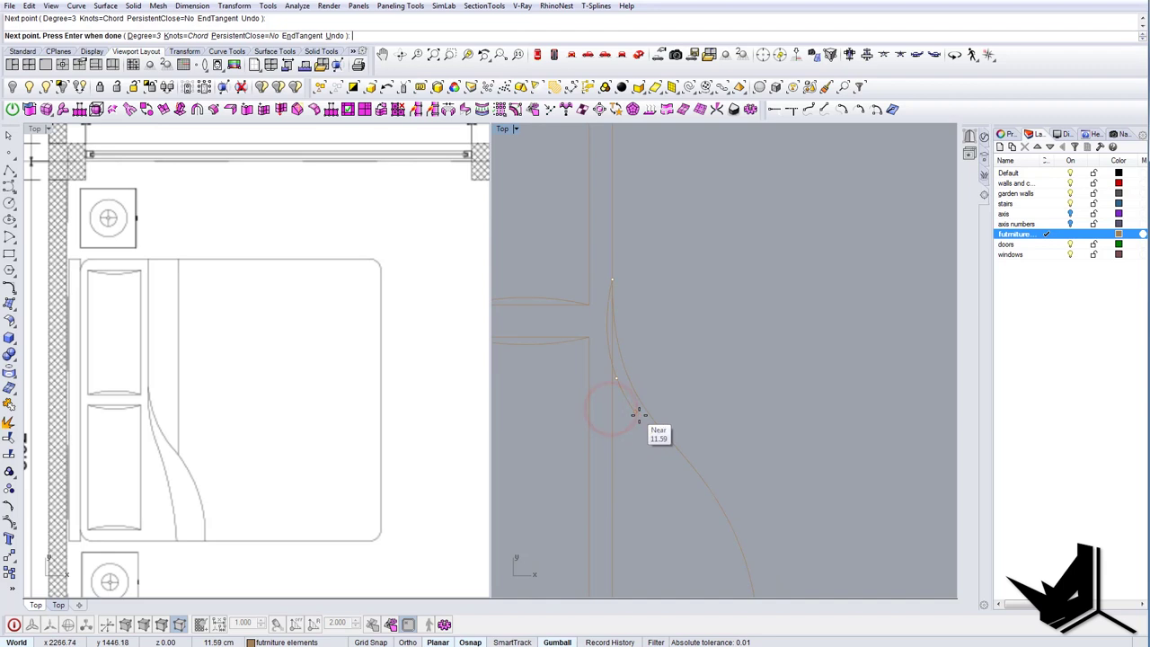
{"action": "left_click", "coordinate": [662, 477]}
{"action": "right_click_drag", "start_coordinate": [701, 544], "coordinate": [687, 423]}
{"action": "left_click", "coordinate": [685, 491]}
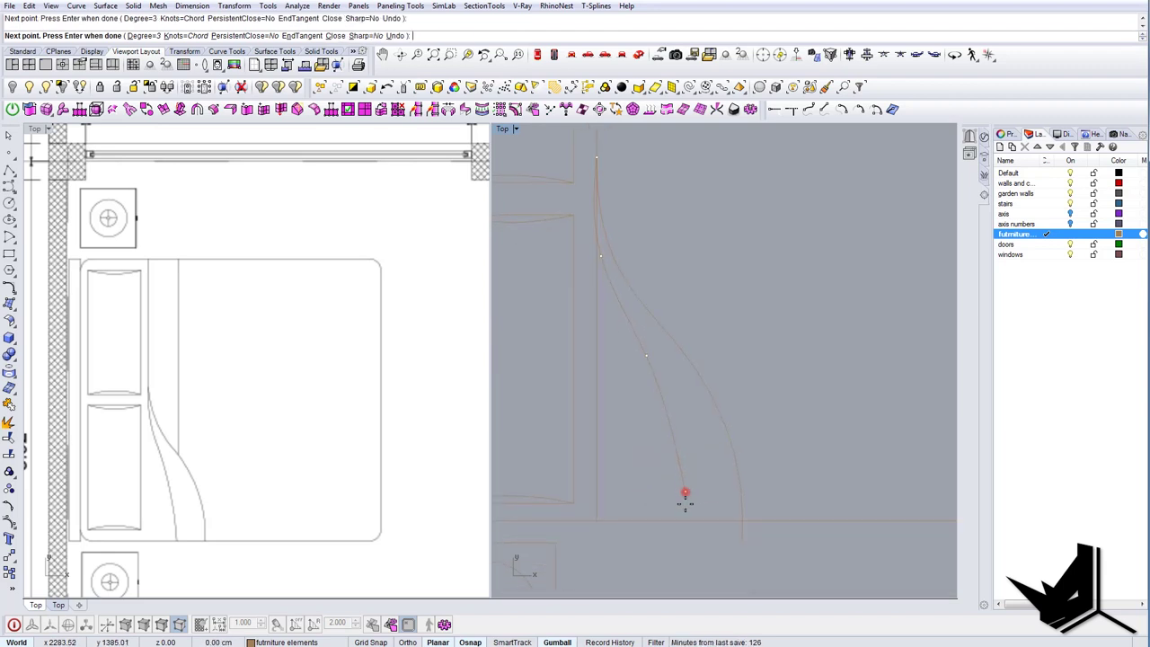
{"action": "left_click", "coordinate": [686, 550]}
{"action": "right_click", "coordinate": [687, 550]}
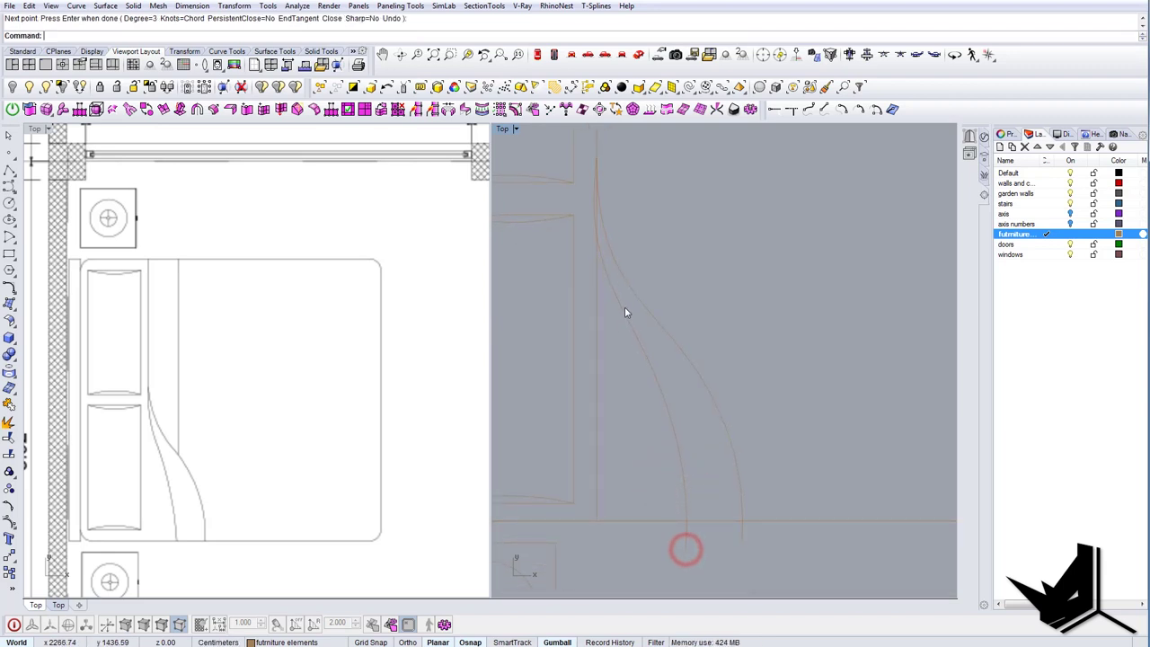
Show the second fold curve's control points and use SetPt to align its upper three points in X with the vertical line.
{"action": "right_click_drag", "start_coordinate": [625, 305], "coordinate": [643, 376]}
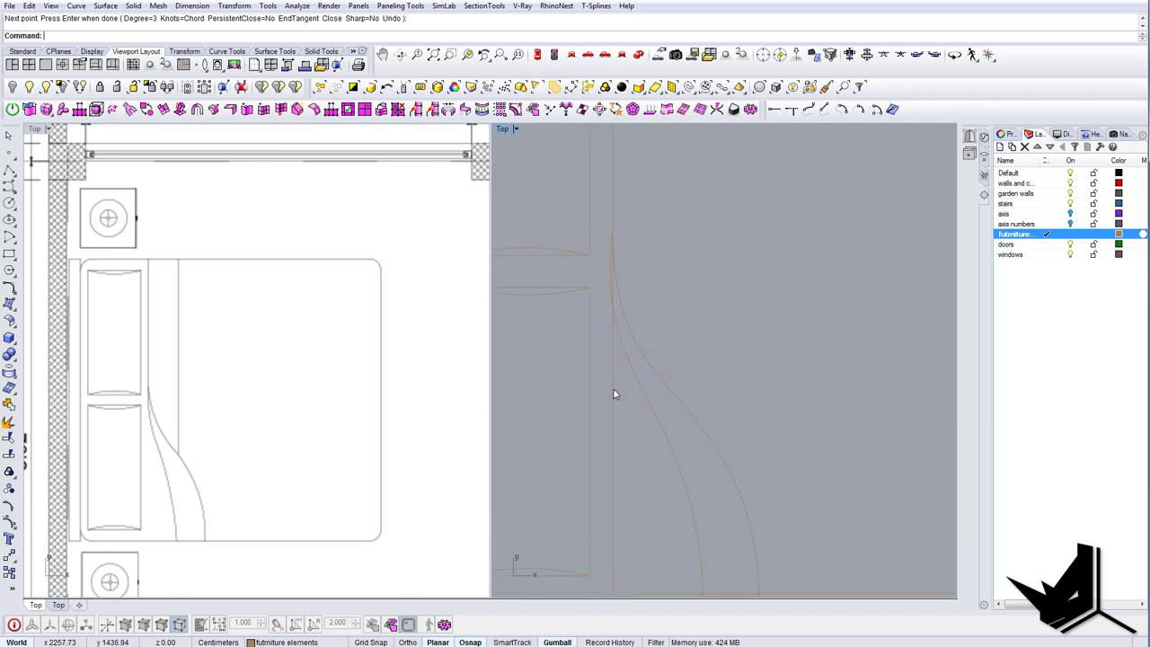
{"action": "left_click", "coordinate": [614, 389]}
{"action": "scroll", "coordinate": [636, 220], "scroll_direction": "up", "scroll_amount": 7}
{"action": "key", "text": "Escape"}
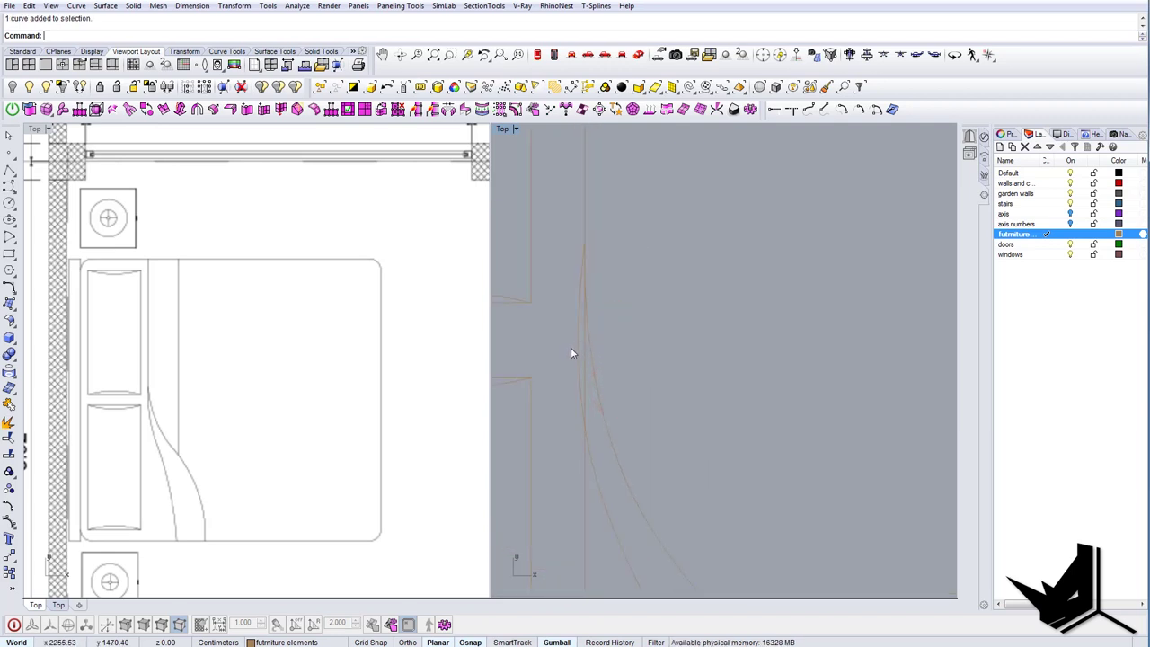
{"action": "left_click", "coordinate": [9, 518]}
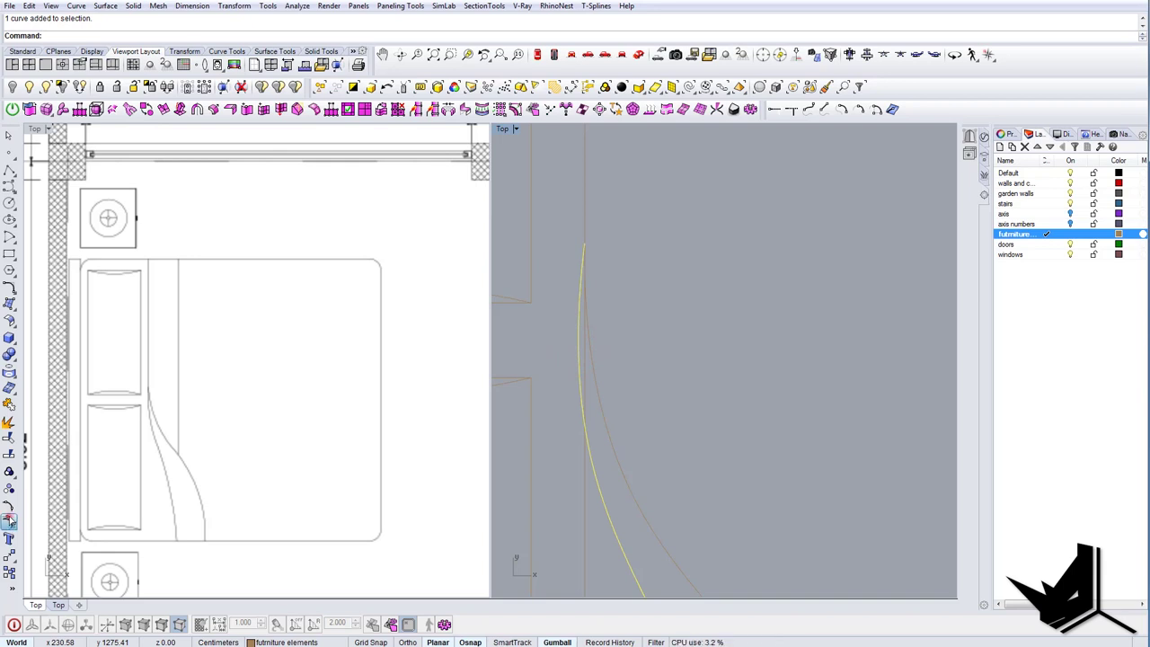
{"action": "left_click_drag", "start_coordinate": [547, 223], "coordinate": [590, 516]}
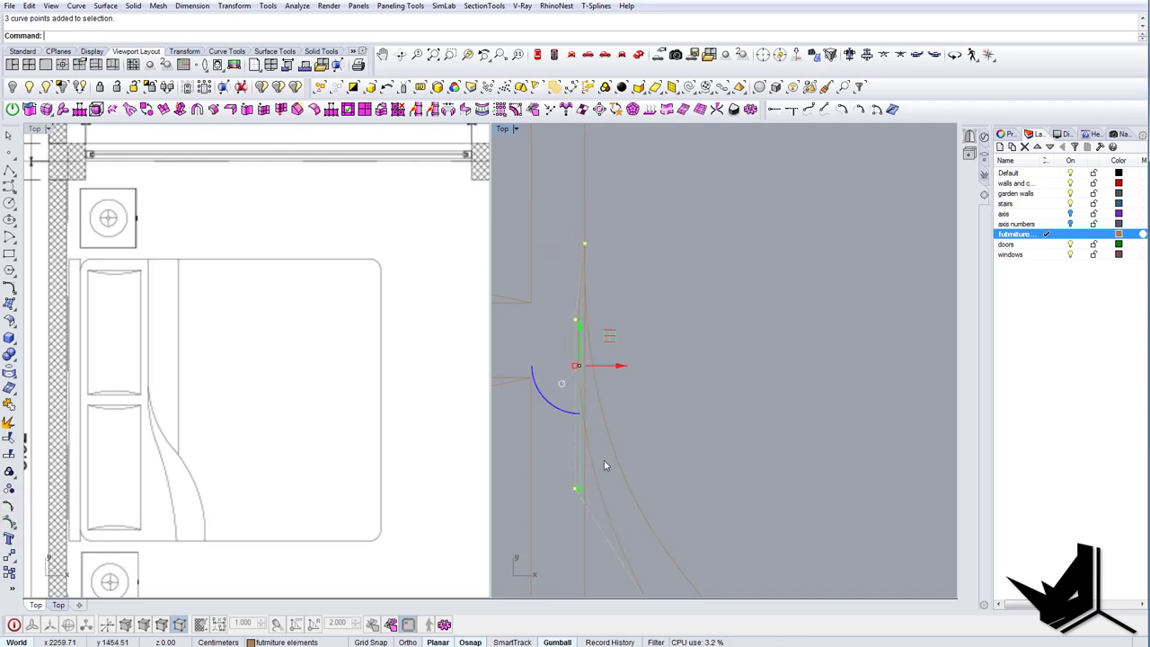
{"action": "type", "text": "SetPt"}
{"action": "key", "text": "Return"}
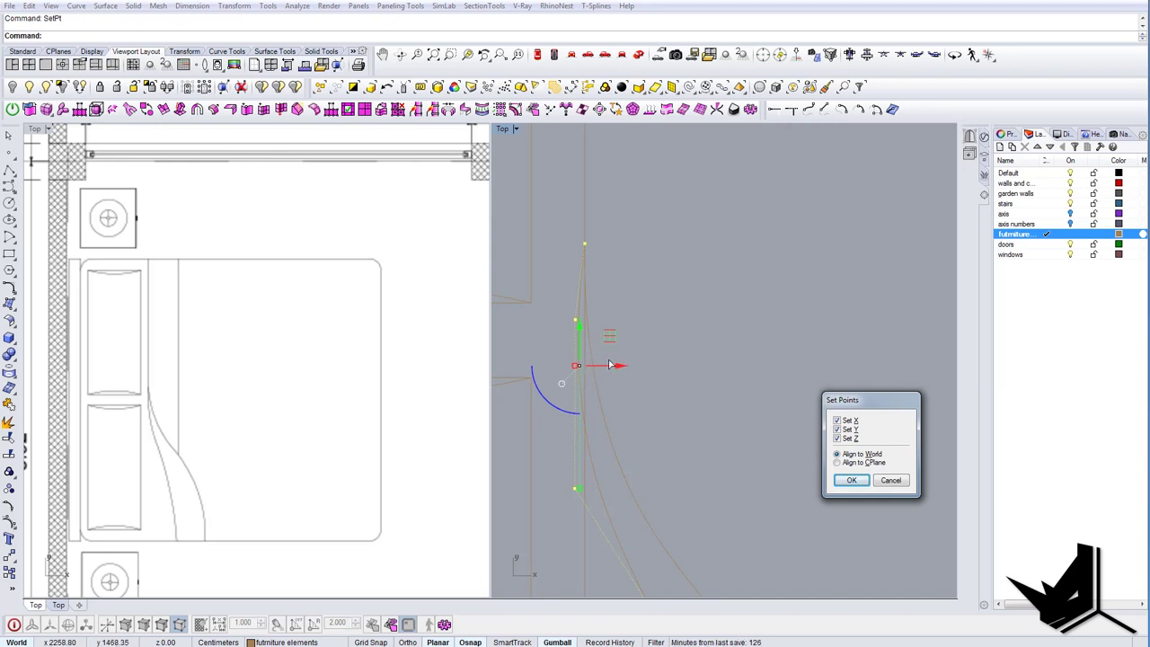
{"action": "left_click", "coordinate": [855, 429]}
{"action": "left_click", "coordinate": [851, 478]}
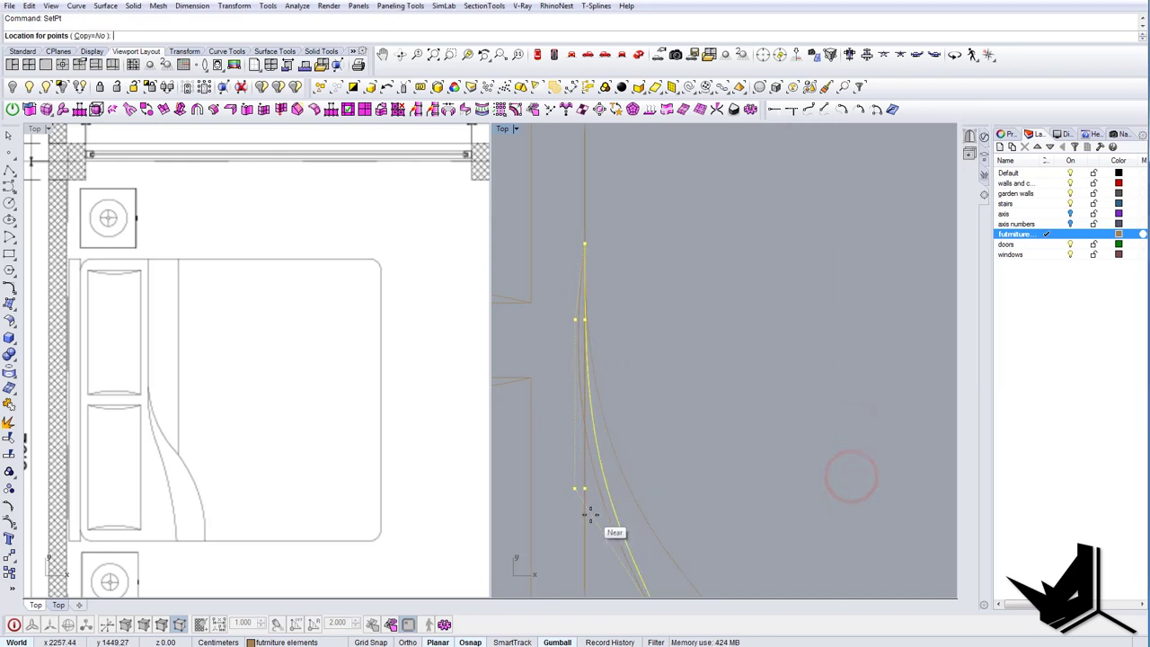
{"action": "left_click", "coordinate": [590, 516]}
{"action": "scroll", "coordinate": [624, 310], "scroll_direction": "down", "scroll_amount": 8}
{"action": "key", "text": "Escape"}
{"action": "key", "text": "Escape"}
{"action": "scroll", "coordinate": [624, 386], "scroll_direction": "down", "scroll_amount": 4}
{"action": "mouse_move", "coordinate": [663, 441]}
{"action": "right_mouse_down"}
{"action": "mouse_move", "coordinate": [667, 279]}
{"action": "mouse_move", "coordinate": [675, 381]}
{"action": "right_mouse_up"}
{"action": "key", "text": "Return"}
{"action": "scroll", "coordinate": [667, 386], "scroll_direction": "down", "scroll_amount": 8}
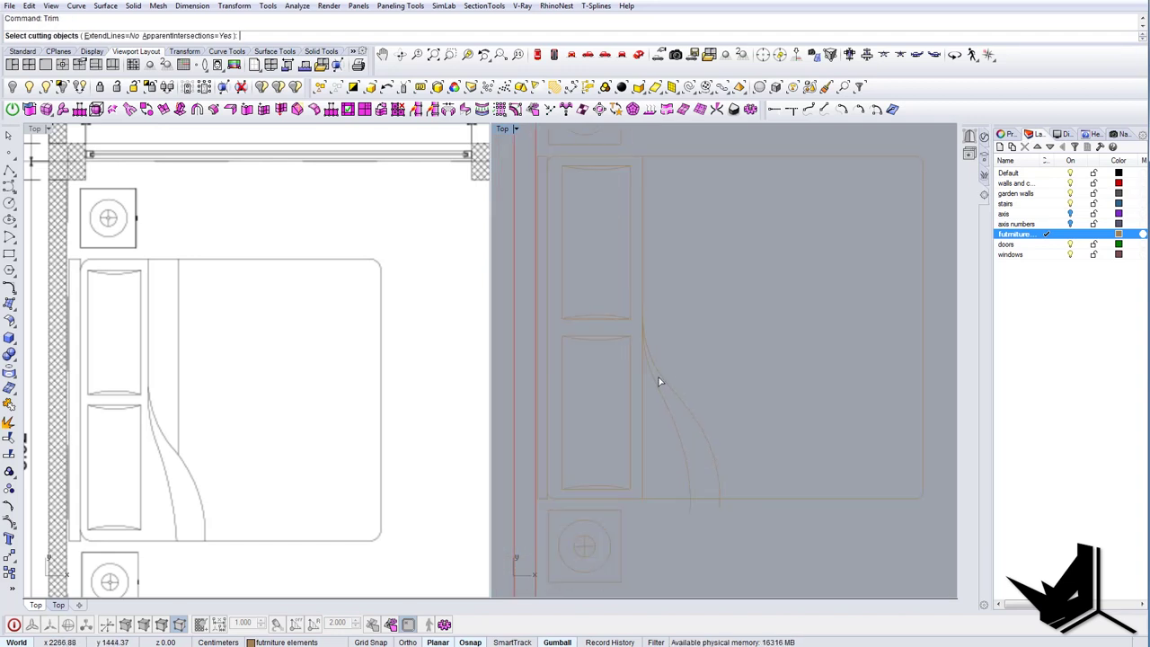
{"action": "scroll", "coordinate": [667, 389], "scroll_direction": "up", "scroll_amount": 6}
{"action": "left_click", "coordinate": [673, 398]}
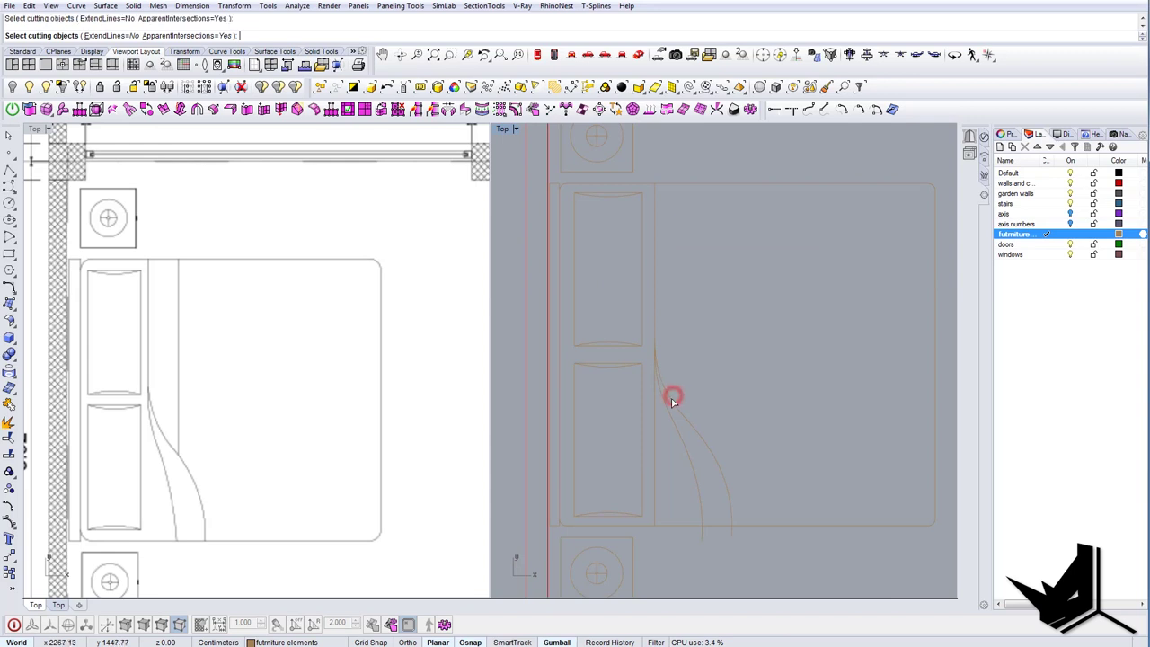
{"action": "left_click", "coordinate": [668, 409]}
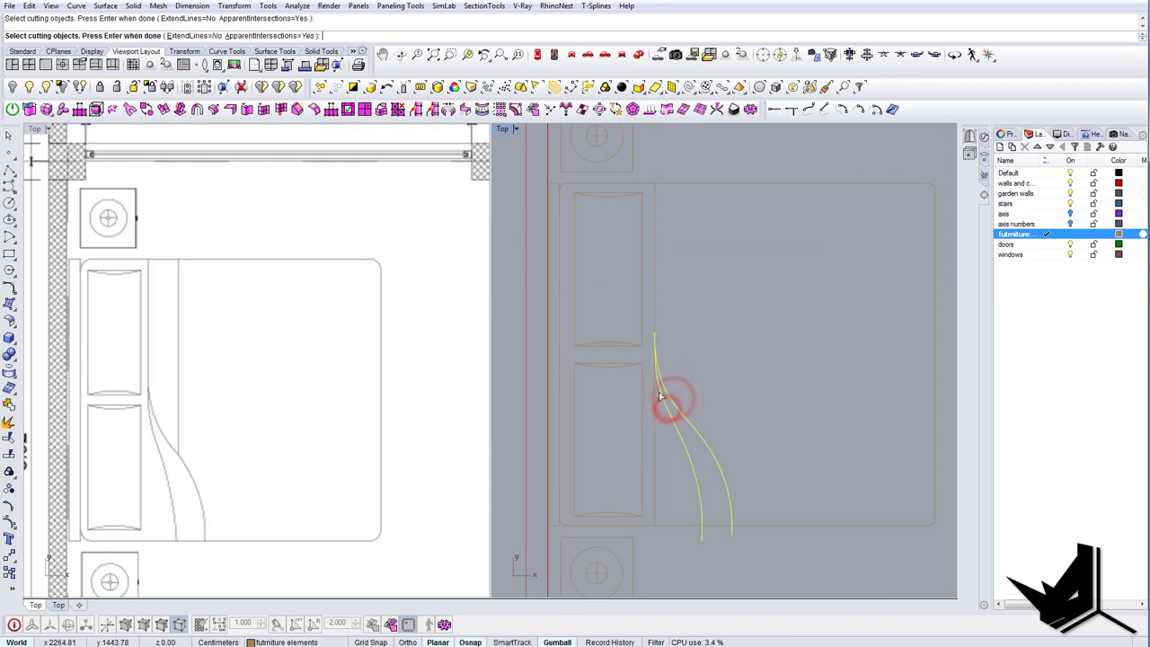
{"action": "left_click", "coordinate": [10, 523]}
{"action": "key", "text": "Escape"}
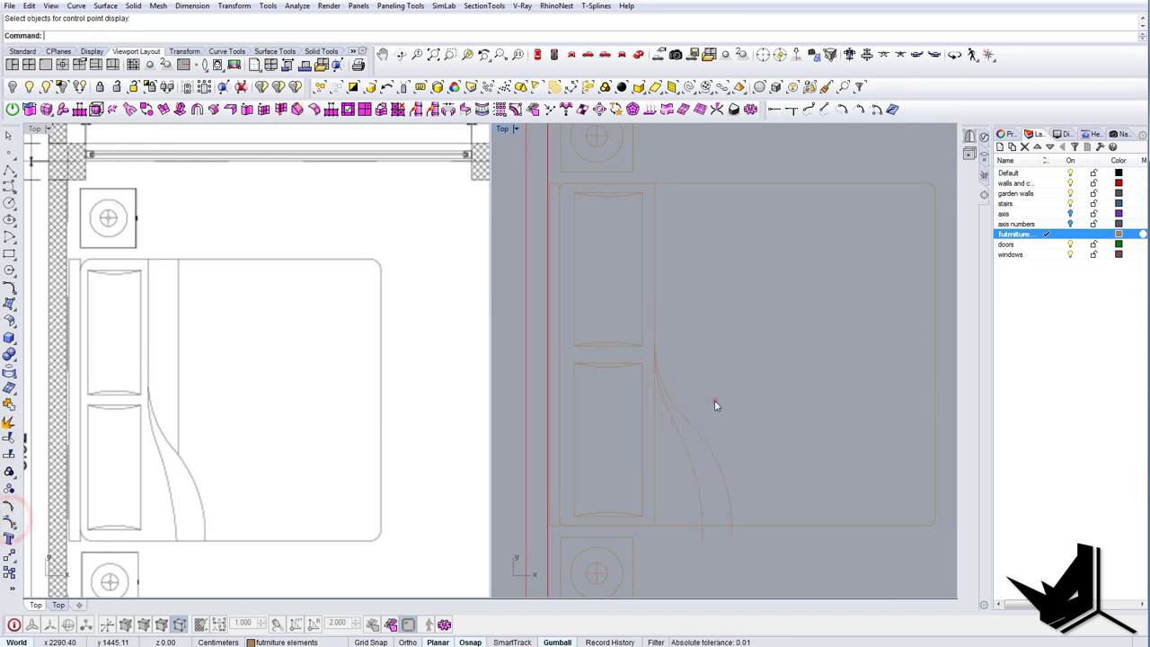
Show the control points of both fold curves and move their shared upper end points slightly up along the vertical line.
{"action": "left_click_drag", "start_coordinate": [714, 400], "coordinate": [668, 446]}
{"action": "left_click", "coordinate": [9, 520]}
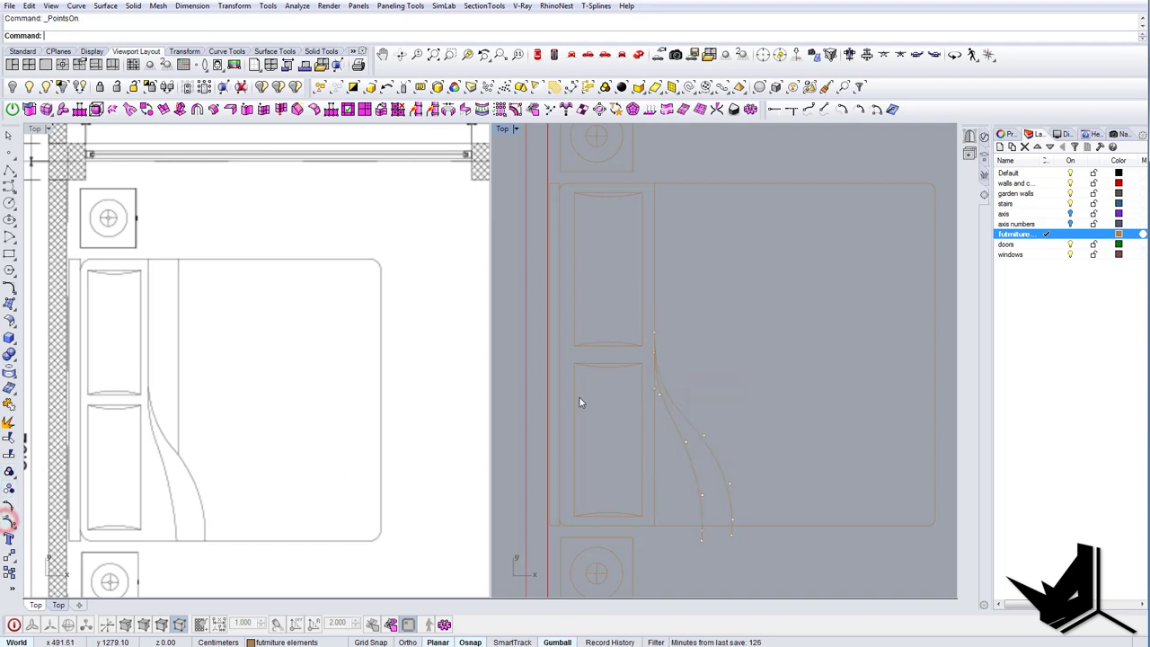
{"action": "left_click_drag", "start_coordinate": [673, 399], "coordinate": [675, 402]}
{"action": "left_click_drag", "start_coordinate": [658, 327], "coordinate": [658, 316]}
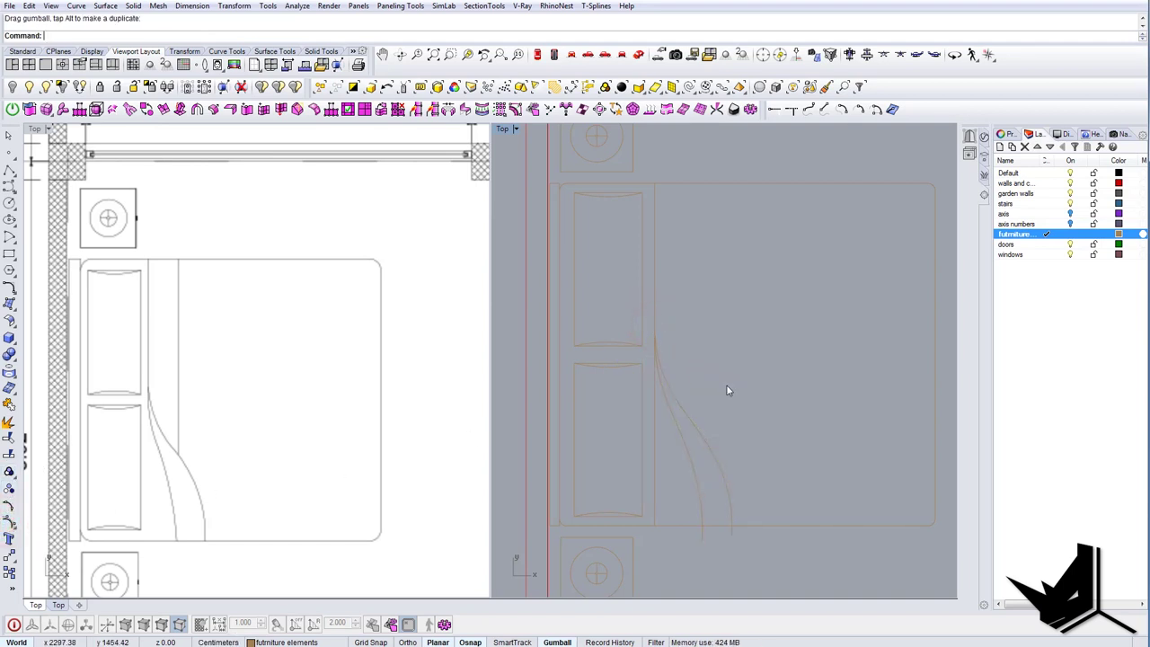
Trim away the part of the vertical line below its junction with the fold curves.
{"action": "type", "text": "tr"}
{"action": "key", "text": "Return"}
{"action": "left_click_drag", "start_coordinate": [756, 428], "coordinate": [650, 362]}
{"action": "key", "text": "Return"}
{"action": "left_click", "coordinate": [653, 403]}
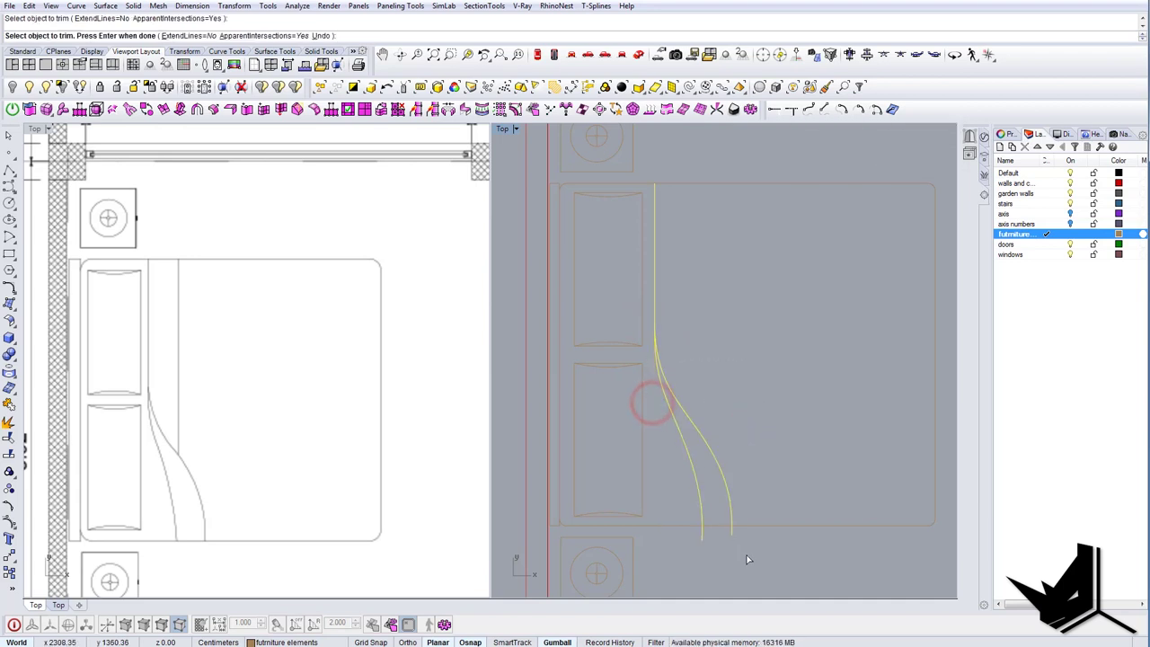
{"action": "key", "text": "Return"}
Trim the lower ends of both fold curves at the bed outline.
{"action": "type", "text": "tr"}
{"action": "key", "text": "Return"}
{"action": "left_click_drag", "start_coordinate": [747, 552], "coordinate": [664, 476]}
{"action": "key", "text": "Return"}
{"action": "left_click_drag", "start_coordinate": [737, 554], "coordinate": [688, 532]}
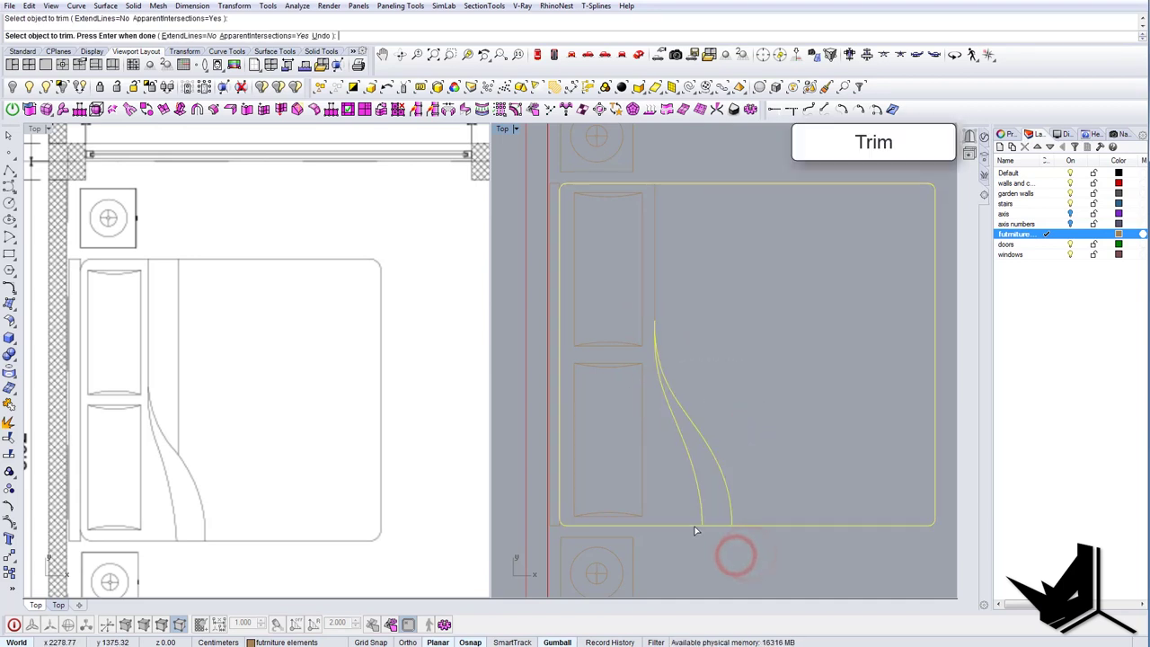
{"action": "key", "text": "Return"}
Draw a second vertical fold line about 152 cm long from the bed's upper edge down across the two curves.
{"action": "right_click_drag", "start_coordinate": [716, 363], "coordinate": [695, 401]}
{"action": "type", "text": "L"}
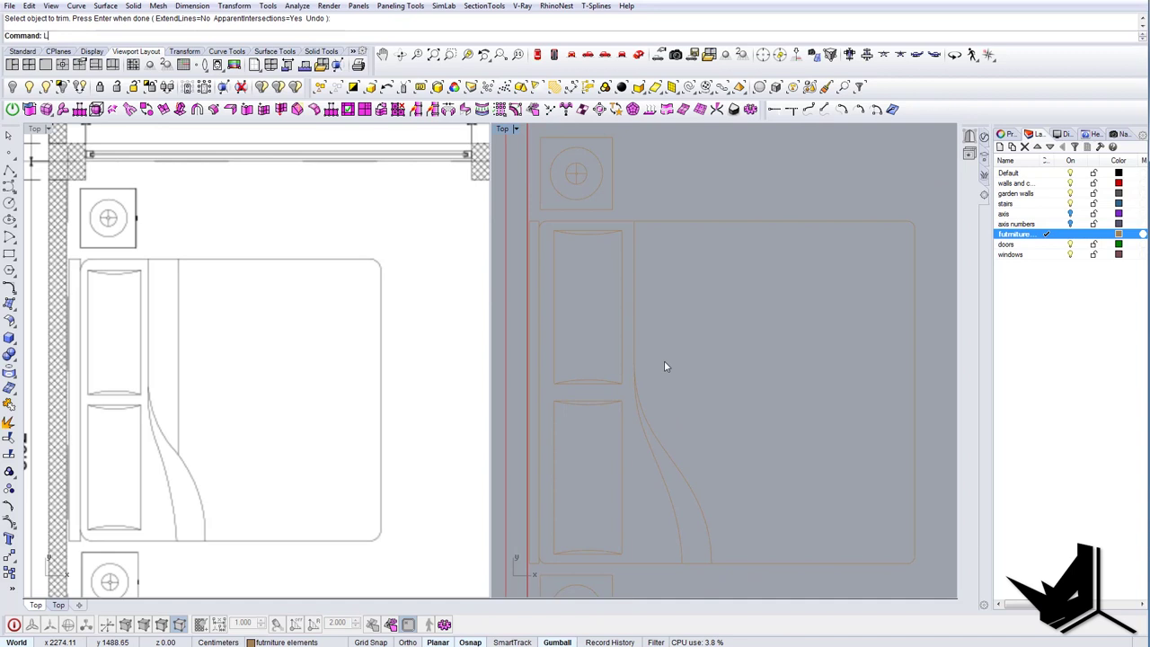
{"action": "key", "text": "Return"}
{"action": "left_click", "coordinate": [666, 221]}
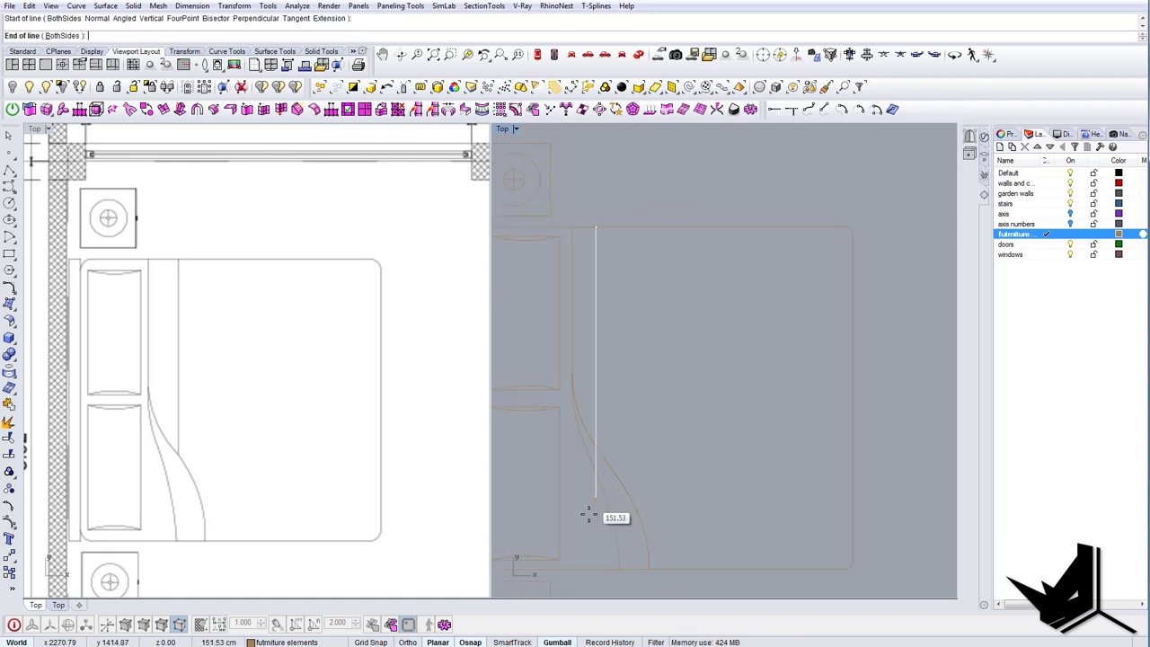
{"action": "left_click", "coordinate": [589, 514]}
{"action": "type", "text": "tr"}
{"action": "key", "text": "Return"}
{"action": "left_click_drag", "start_coordinate": [660, 470], "coordinate": [563, 401]}
{"action": "key", "text": "Return"}
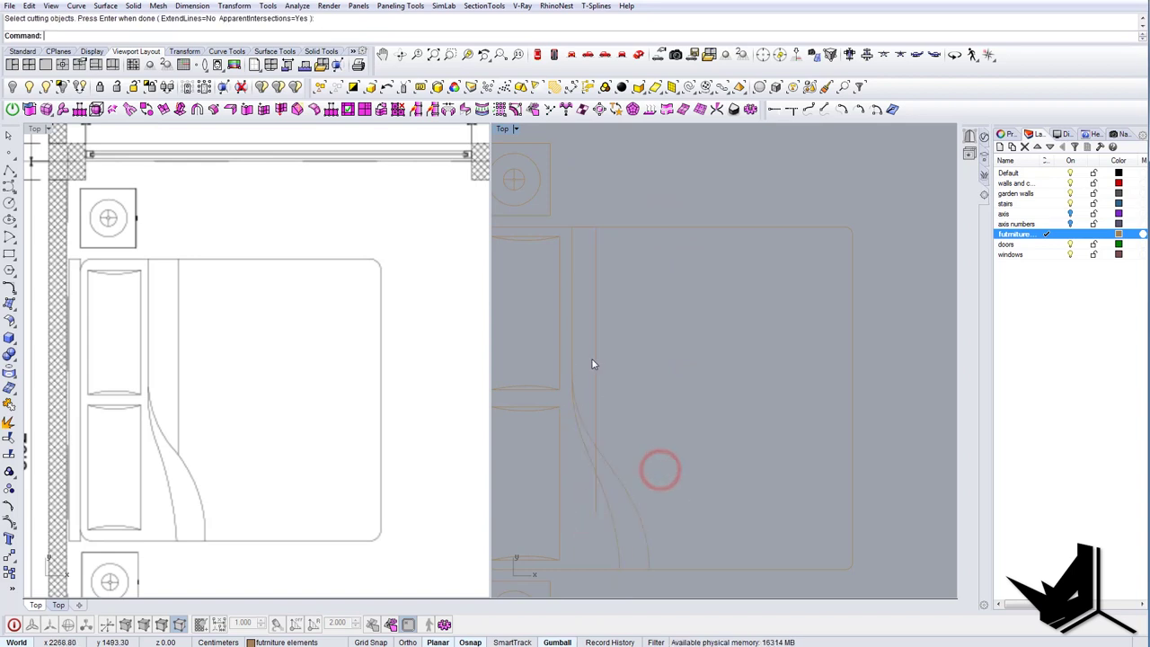
Move the second vertical fold line slightly away from the pillows.
{"action": "left_click", "coordinate": [595, 364]}
{"action": "left_click_drag", "start_coordinate": [631, 370], "coordinate": [639, 371]}
{"action": "key", "text": "Escape"}
Trim the second vertical fold line at the outer fold curve, removing the pieces between and below the curves.
{"action": "type", "text": "tr"}
{"action": "key", "text": "Return"}
{"action": "left_click_drag", "start_coordinate": [666, 493], "coordinate": [589, 483]}
{"action": "key", "text": "Return"}
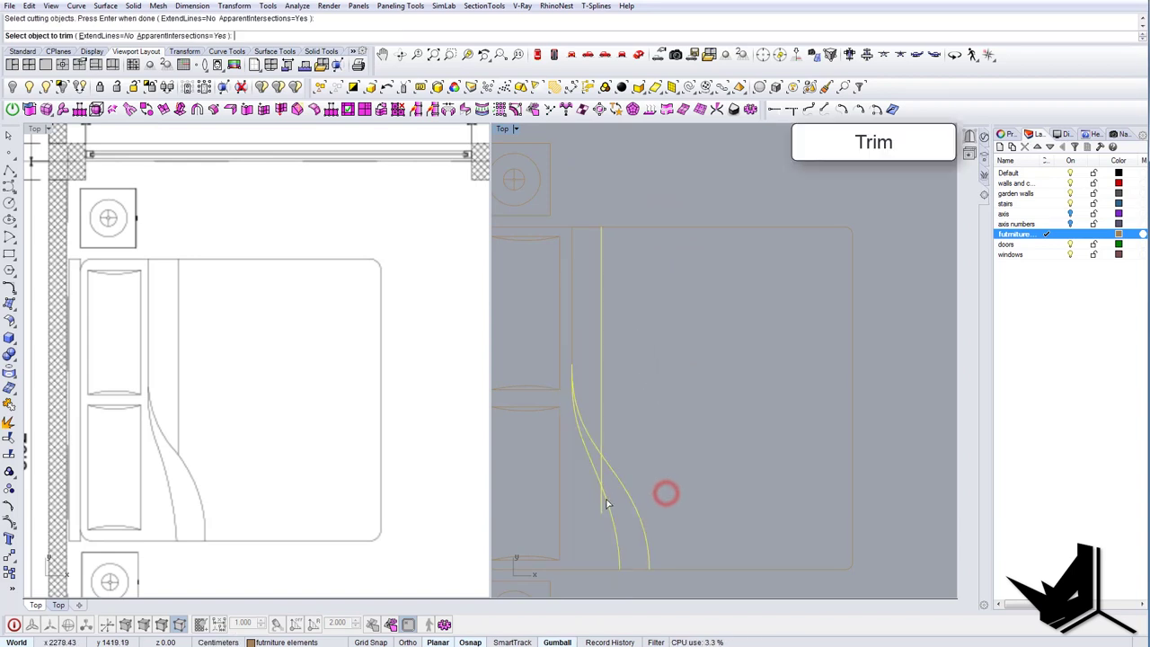
{"action": "left_click", "coordinate": [601, 504]}
{"action": "left_click", "coordinate": [602, 475]}
{"action": "key", "text": "Return"}
Group all the curves of the finished bed.
{"action": "scroll", "coordinate": [659, 401], "scroll_direction": "down", "scroll_amount": 8}
{"action": "scroll", "coordinate": [597, 326], "scroll_direction": "up", "scroll_amount": 4}
{"action": "right_click_drag", "start_coordinate": [659, 401], "coordinate": [692, 407]}
{"action": "scroll", "coordinate": [568, 321], "scroll_direction": "up", "scroll_amount": 2}
{"action": "scroll", "coordinate": [568, 321], "scroll_direction": "down", "scroll_amount": 4}
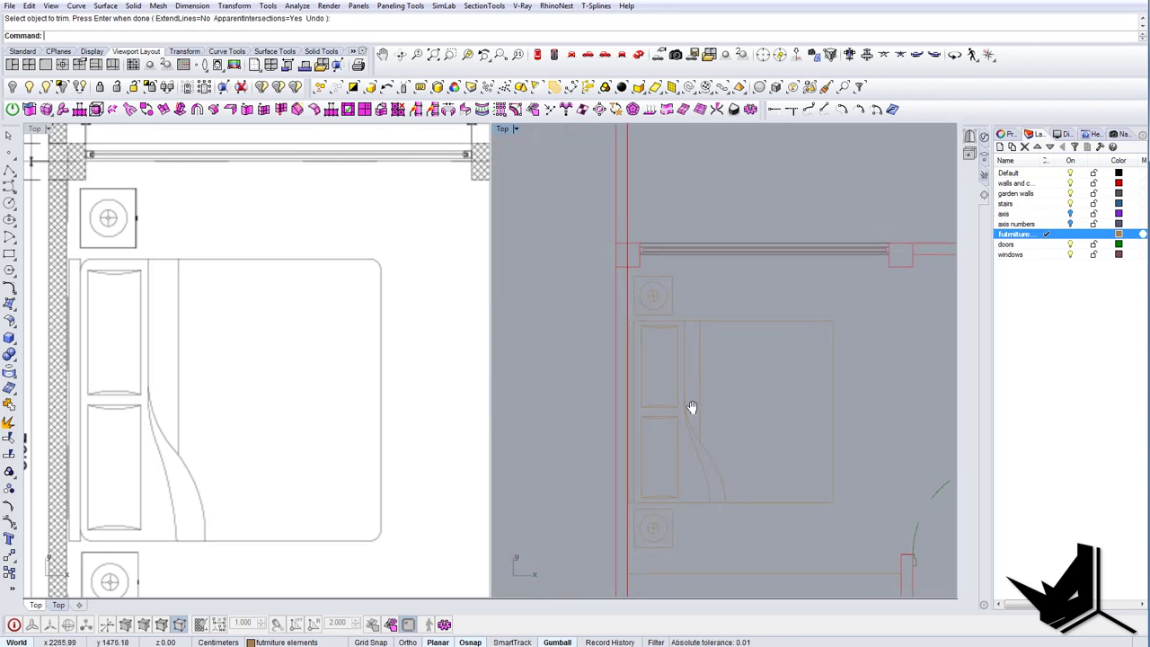
{"action": "scroll", "coordinate": [638, 321], "scroll_direction": "up", "scroll_amount": 2}
{"action": "right_click_drag", "start_coordinate": [706, 338], "coordinate": [625, 313]}
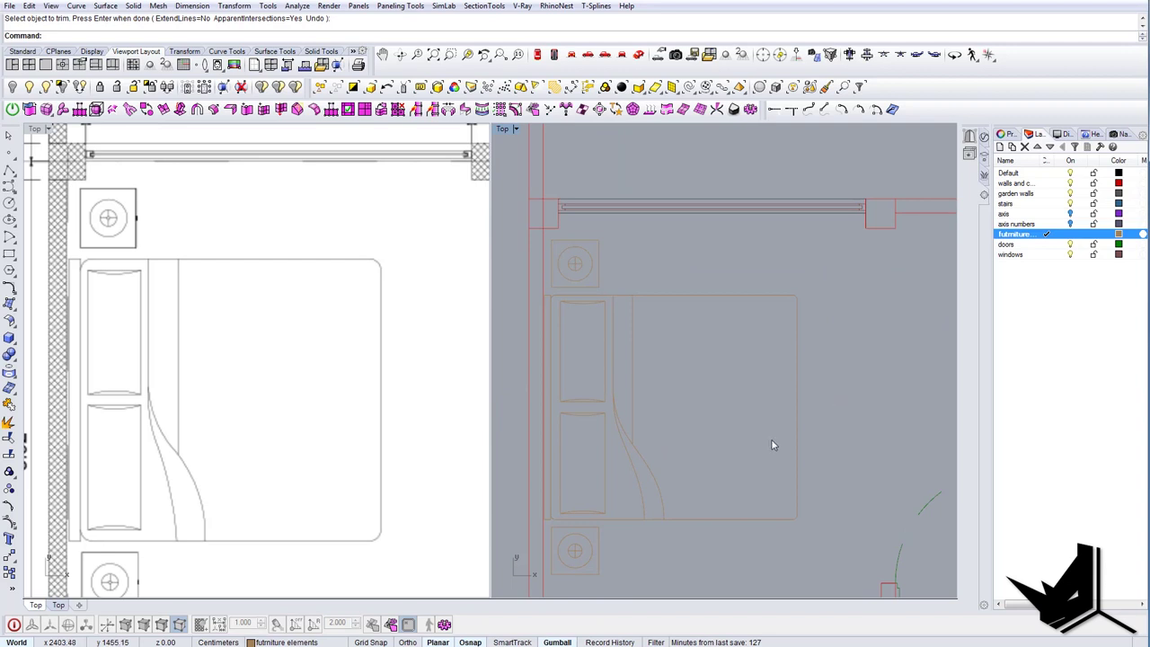
{"action": "scroll", "coordinate": [539, 297], "scroll_direction": "up", "scroll_amount": 2}
{"action": "scroll", "coordinate": [530, 285], "scroll_direction": "down", "scroll_amount": 4}
{"action": "left_click_drag", "start_coordinate": [528, 284], "coordinate": [777, 474]}
{"action": "type", "text": "GR"}
{"action": "key", "text": "Return"}
{"action": "key", "text": "Escape"}
{"action": "scroll", "coordinate": [635, 324], "scroll_direction": "down", "scroll_amount": 8}
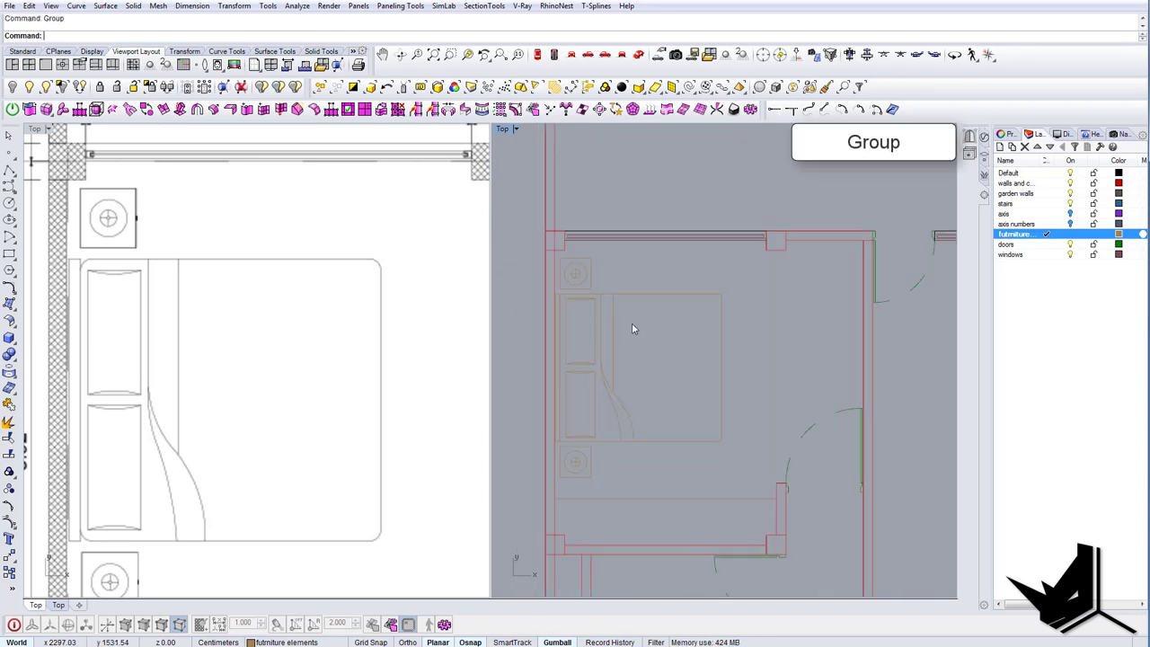
Draw a tall cabinet rectangle from the bedroom's upper inner wall corner down along the door-side wall, ending above the door swing.
{"action": "scroll", "coordinate": [244, 378], "scroll_direction": "down", "scroll_amount": 6}
{"action": "right_click_drag", "start_coordinate": [250, 376], "coordinate": [227, 288]}
{"action": "right_click_drag", "start_coordinate": [318, 318], "coordinate": [211, 339]}
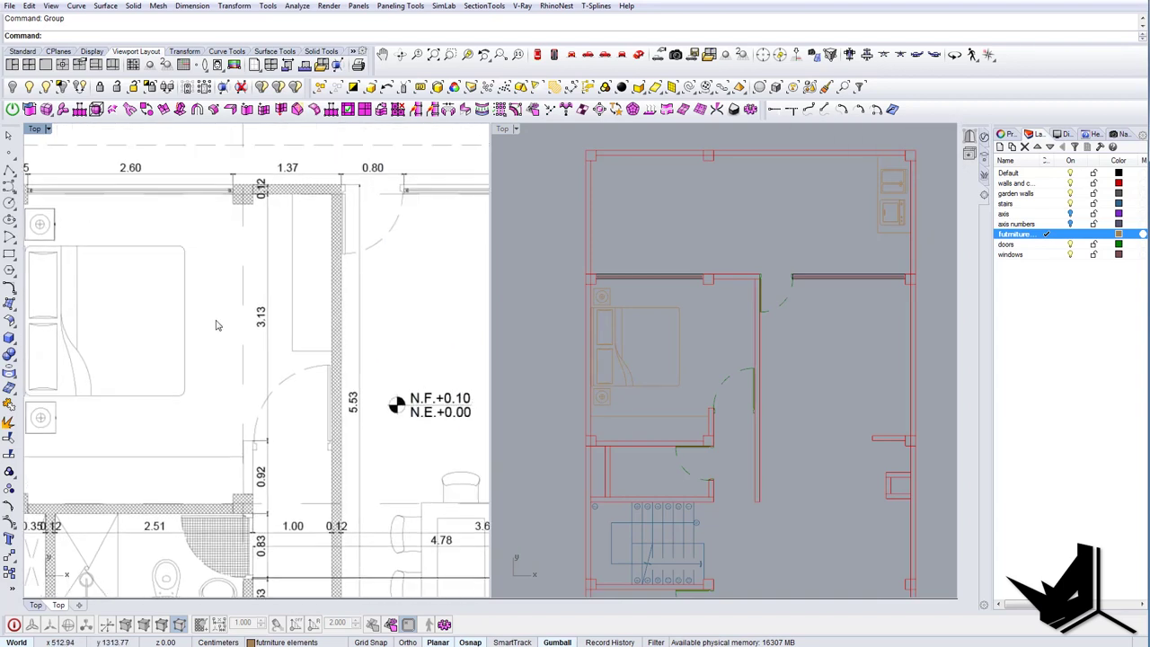
{"action": "scroll", "coordinate": [666, 356], "scroll_direction": "up", "scroll_amount": 1}
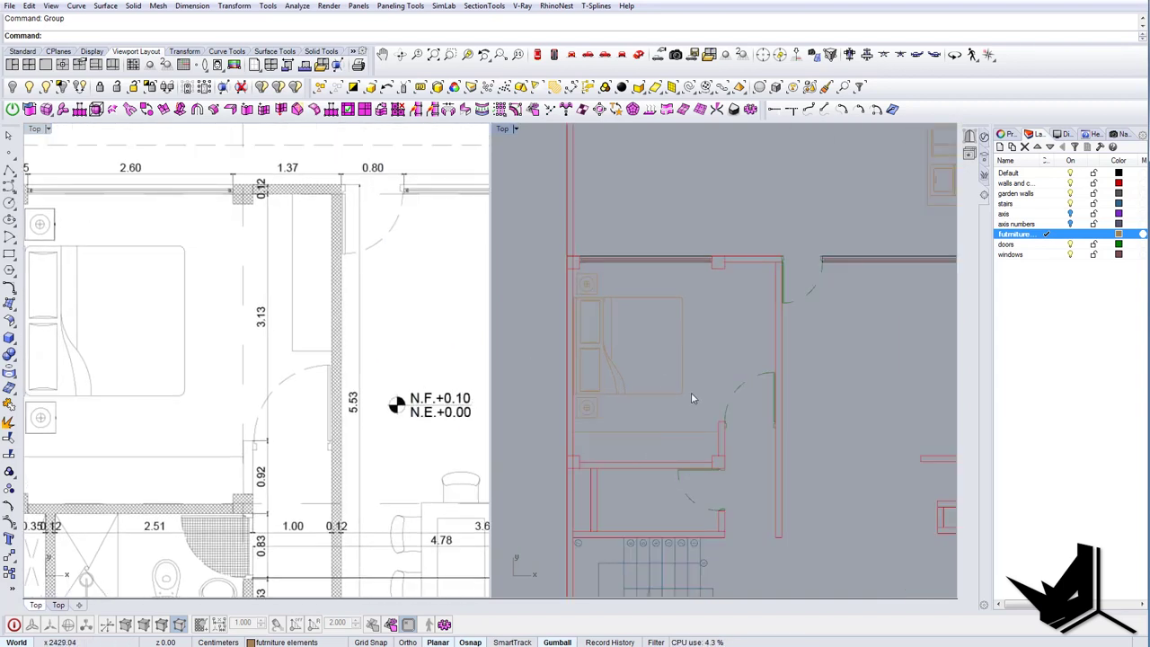
{"action": "right_click_drag", "start_coordinate": [720, 358], "coordinate": [711, 362]}
{"action": "scroll", "coordinate": [761, 366], "scroll_direction": "up", "scroll_amount": 5}
{"action": "type", "text": "Rec"}
{"action": "key", "text": "Return"}
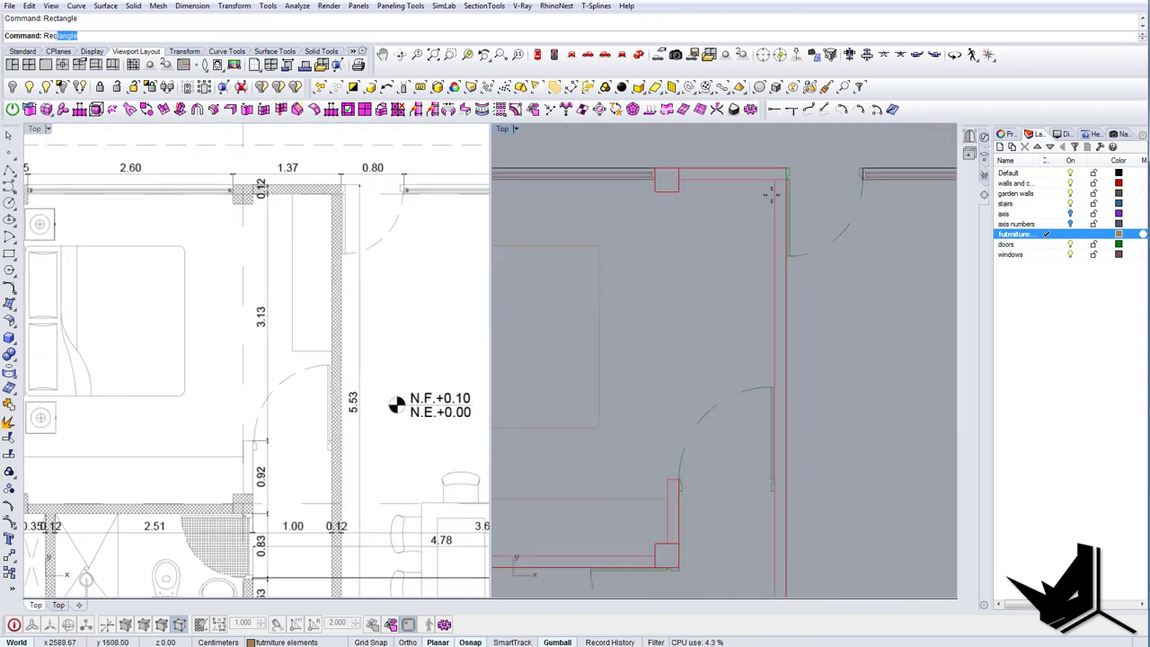
{"action": "key", "text": "Return"}
{"action": "left_click", "coordinate": [775, 184]}
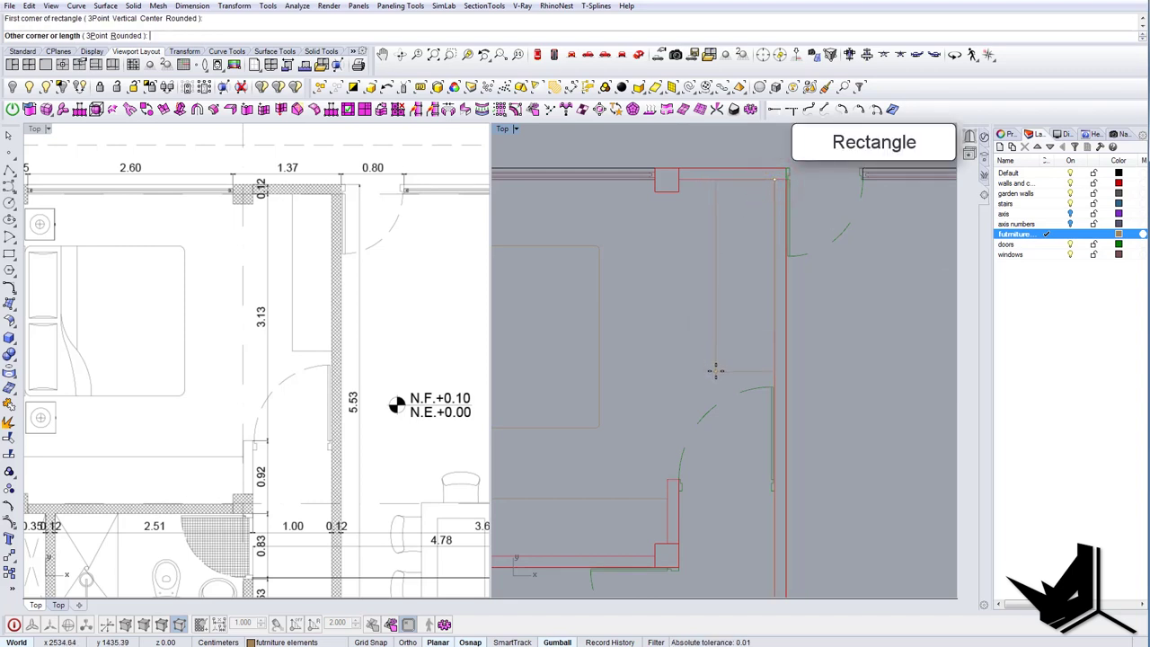
{"action": "left_click", "coordinate": [721, 364]}
Scale the cabinet rectangle in one direction from its wall-side corner so that its depth is 50 cm.
{"action": "left_click_drag", "start_coordinate": [743, 347], "coordinate": [714, 344]}
{"action": "type", "text": "sc1"}
{"action": "key", "text": "Return"}
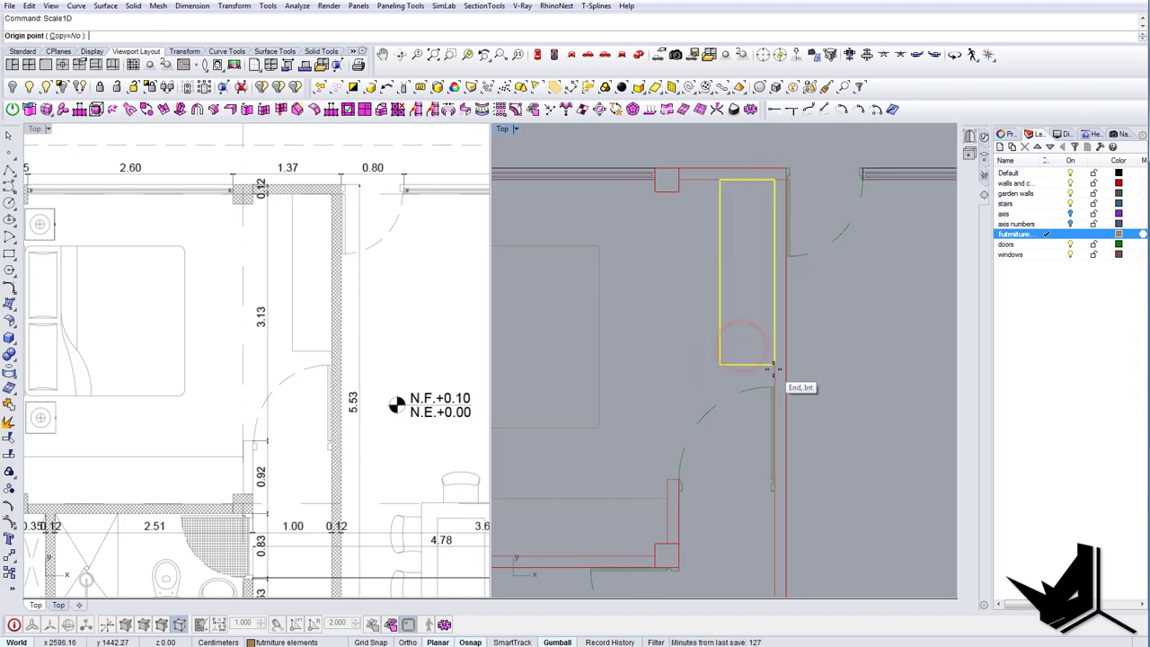
{"action": "left_click", "coordinate": [774, 369]}
{"action": "left_click", "coordinate": [722, 370]}
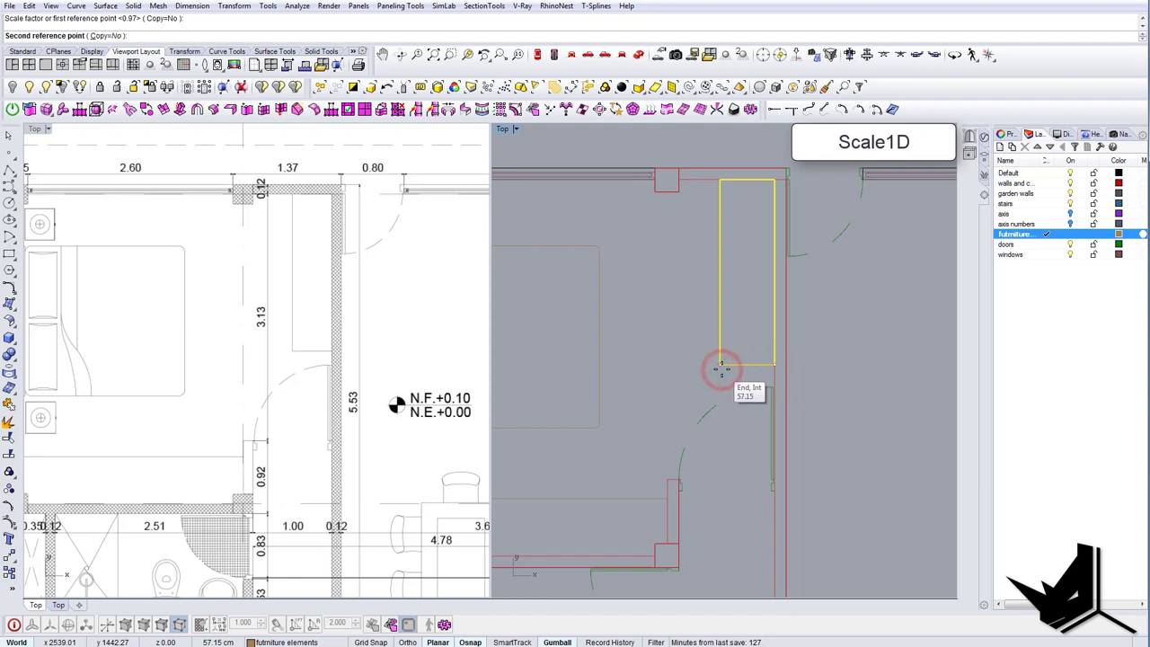
{"action": "key", "text": "Return"}
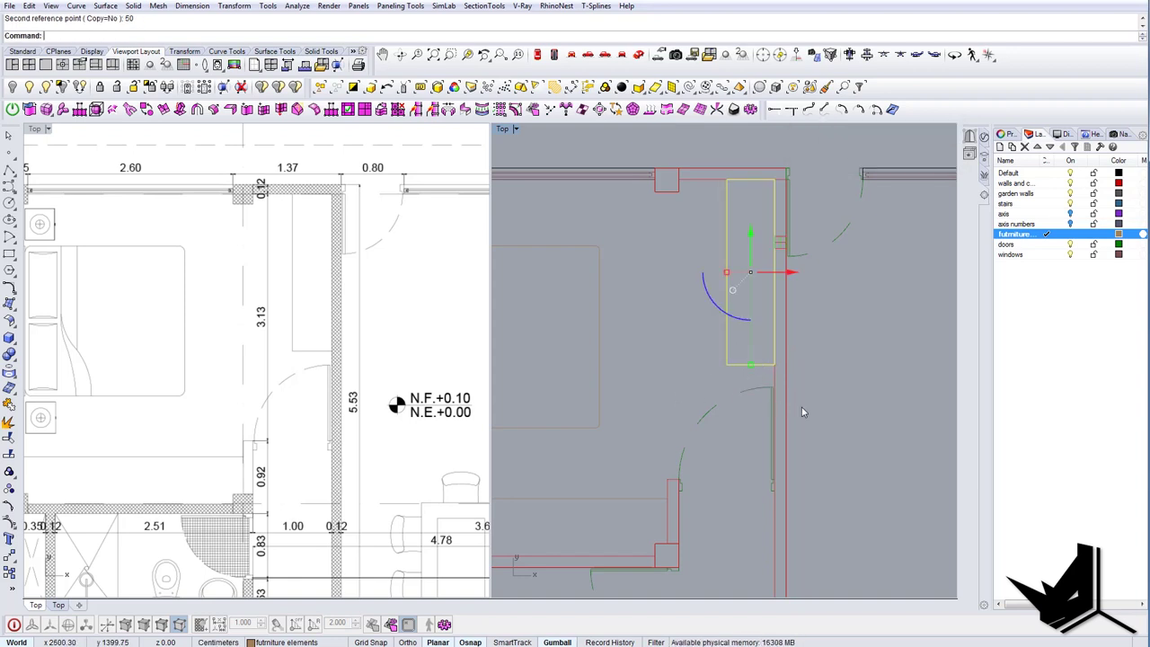
{"action": "key", "text": "Escape"}
Examine the rest of the reference plan, from the living and stair areas to the bathroom's shower, toilet and washbasin.
{"action": "scroll", "coordinate": [804, 409], "scroll_direction": "down", "scroll_amount": 8}
{"action": "scroll", "coordinate": [179, 365], "scroll_direction": "down", "scroll_amount": 6}
{"action": "right_click_drag", "start_coordinate": [287, 387], "coordinate": [176, 294]}
{"action": "scroll", "coordinate": [176, 294], "scroll_direction": "down", "scroll_amount": 4}
{"action": "right_click_drag", "start_coordinate": [218, 333], "coordinate": [223, 287]}
{"action": "scroll", "coordinate": [160, 450], "scroll_direction": "up", "scroll_amount": 3}
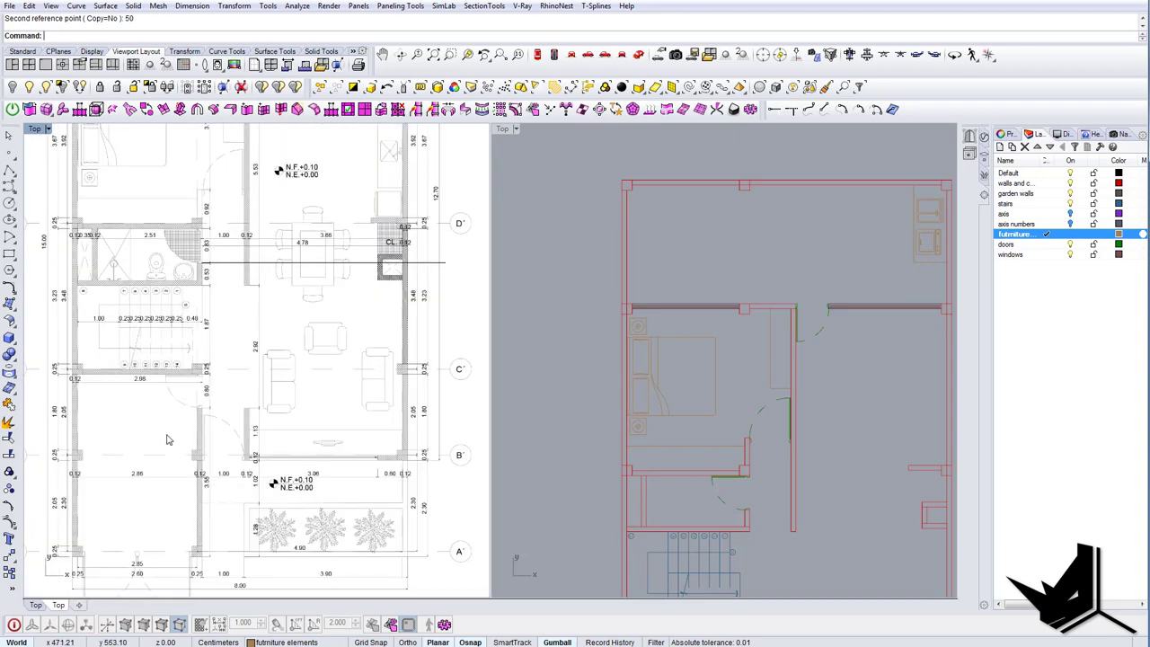
{"action": "right_click_drag", "start_coordinate": [127, 264], "coordinate": [124, 322]}
{"action": "scroll", "coordinate": [125, 323], "scroll_direction": "up", "scroll_amount": 6}
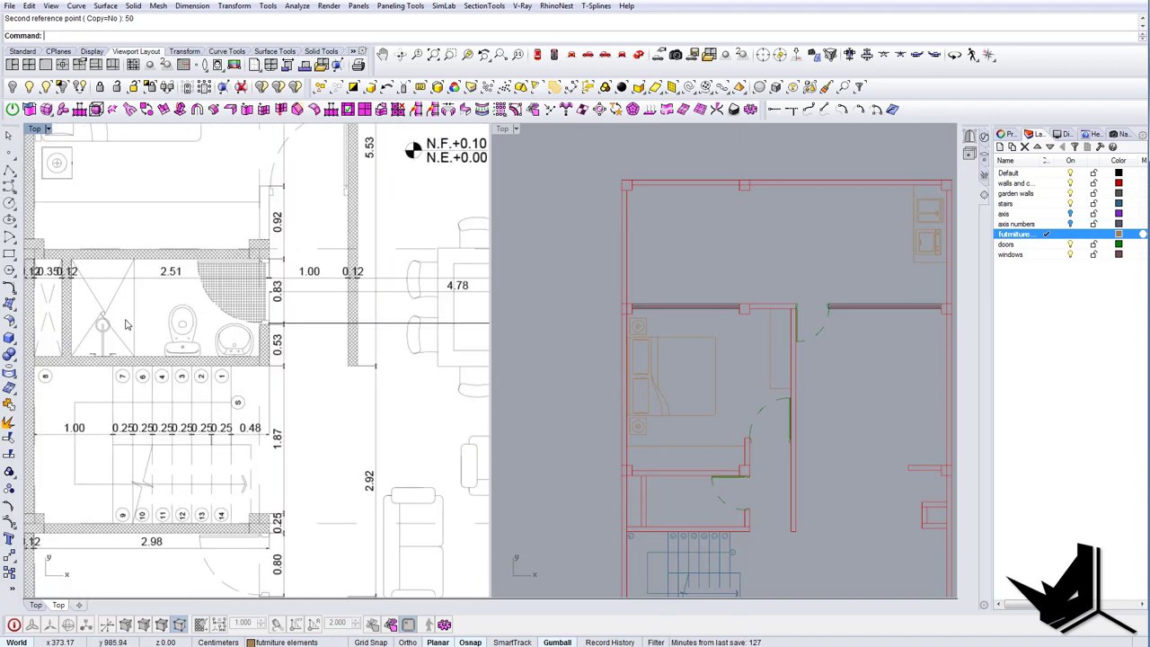
{"action": "scroll", "coordinate": [127, 324], "scroll_direction": "down", "scroll_amount": 4}
{"action": "right_click_drag", "start_coordinate": [244, 322], "coordinate": [208, 401]}
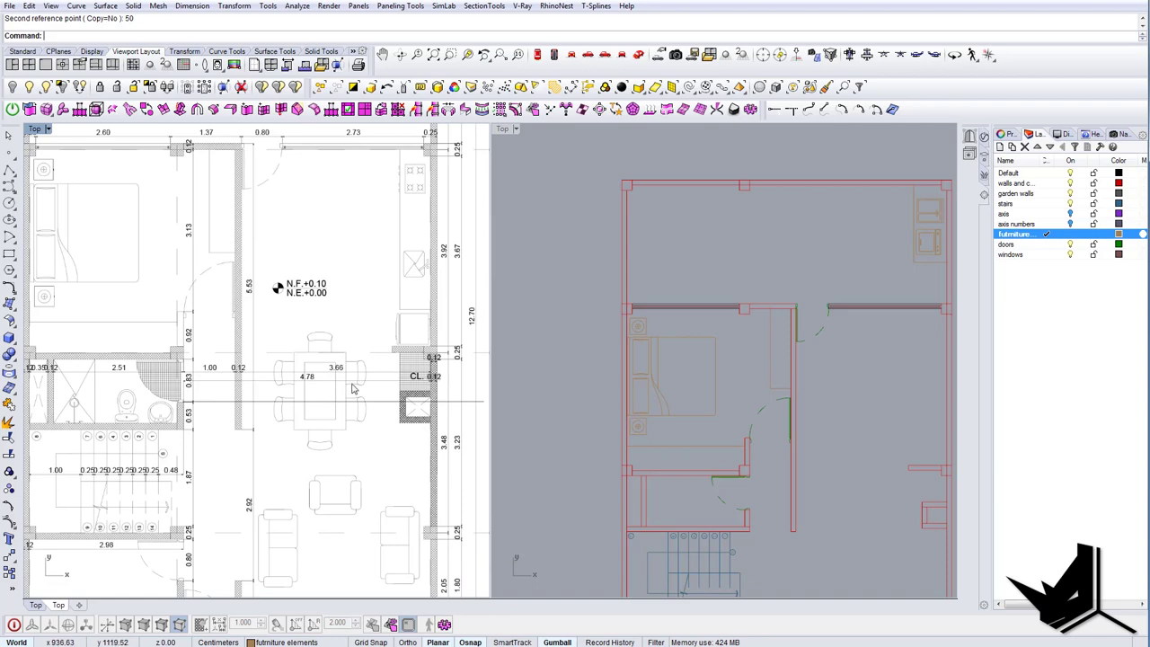
{"action": "right_click_drag", "start_coordinate": [363, 481], "coordinate": [340, 378]}
{"action": "right_click_drag", "start_coordinate": [60, 284], "coordinate": [272, 362]}
{"action": "scroll", "coordinate": [272, 363], "scroll_direction": "up", "scroll_amount": 8}
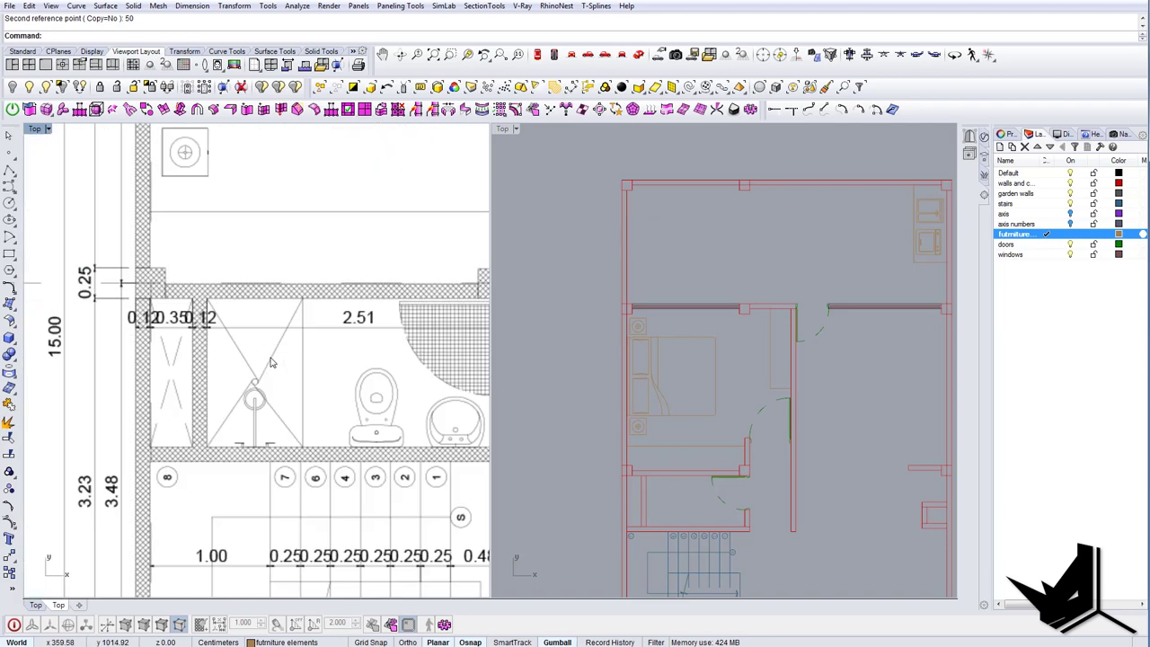
{"action": "right_click_drag", "start_coordinate": [406, 385], "coordinate": [346, 381]}
Draw a horizontal guide line about 60 cm long from the bathroom's partition wall and a short vertical line from its end to the upper wall.
{"action": "right_click_drag", "start_coordinate": [658, 392], "coordinate": [636, 277]}
{"action": "scroll", "coordinate": [679, 379], "scroll_direction": "up", "scroll_amount": 4}
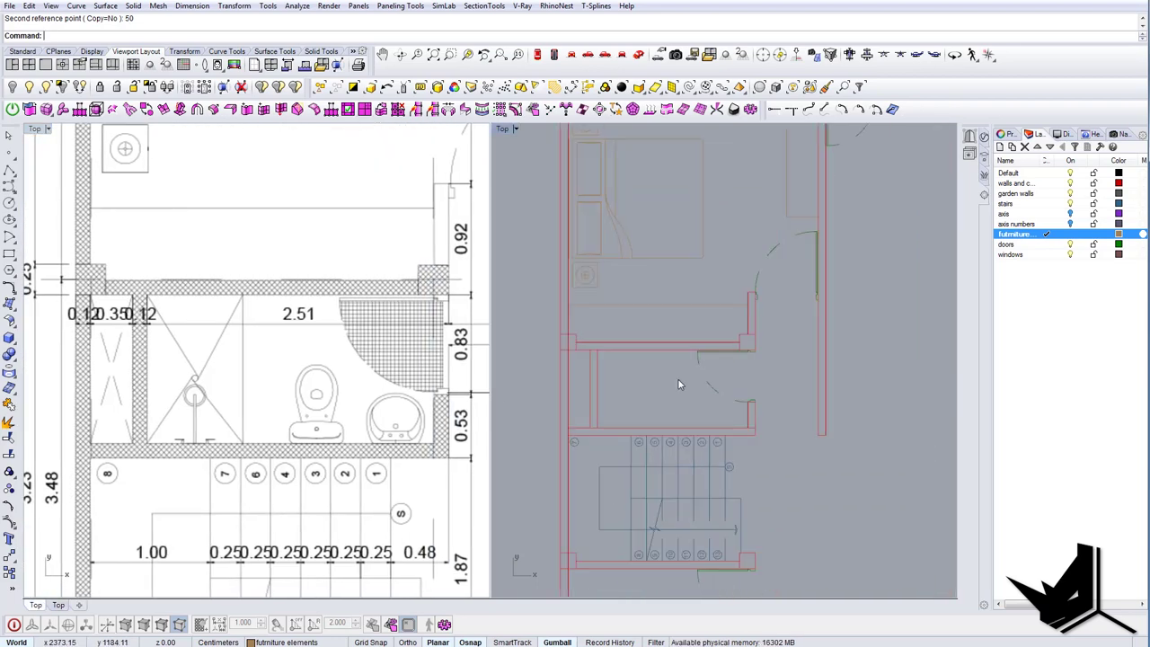
{"action": "right_click_drag", "start_coordinate": [647, 384], "coordinate": [642, 349]}
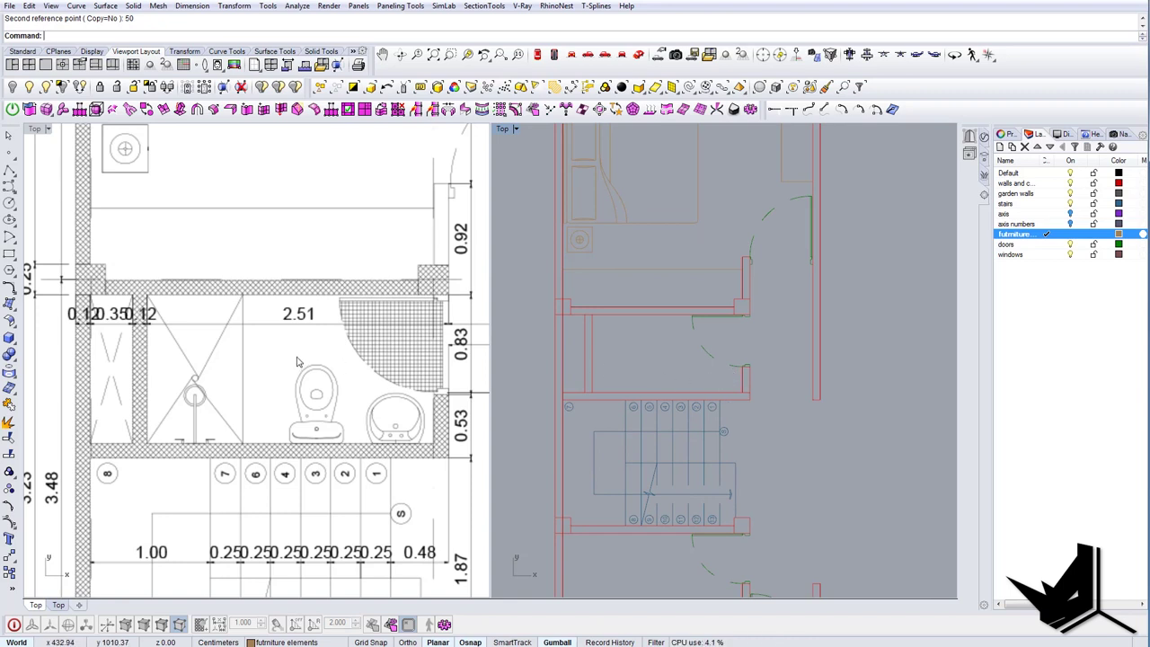
{"action": "scroll", "coordinate": [613, 337], "scroll_direction": "up", "scroll_amount": 4}
{"action": "right_click_drag", "start_coordinate": [608, 340], "coordinate": [628, 361]}
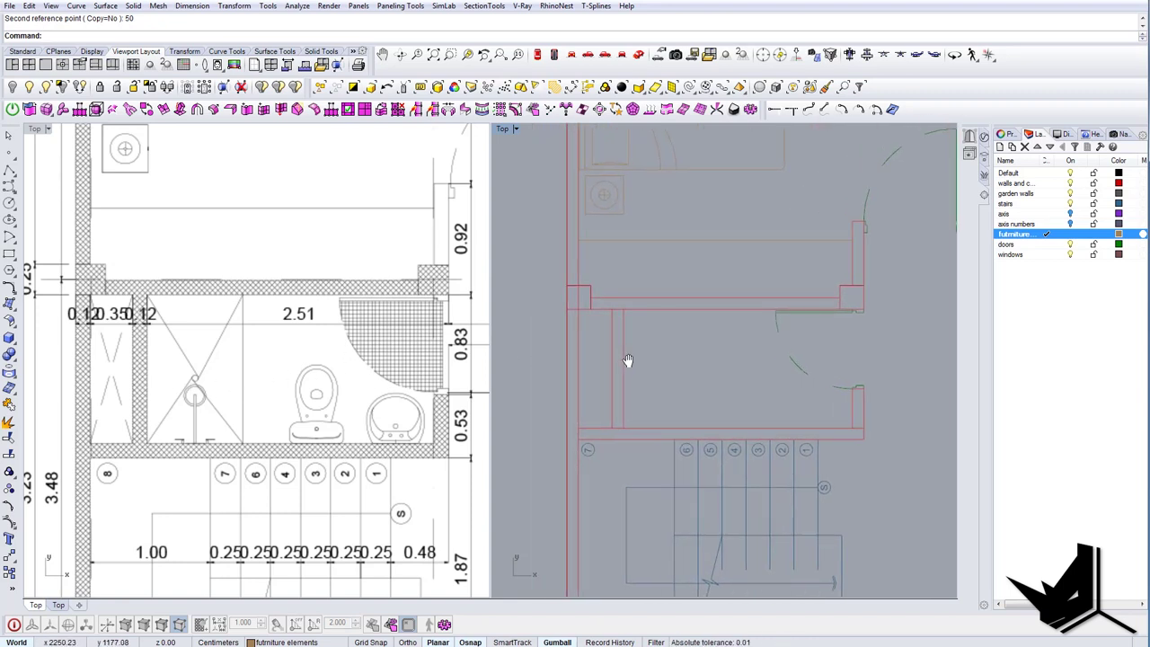
{"action": "type", "text": "Line"}
{"action": "key", "text": "Return"}
{"action": "scroll", "coordinate": [661, 324], "scroll_direction": "up", "scroll_amount": 4}
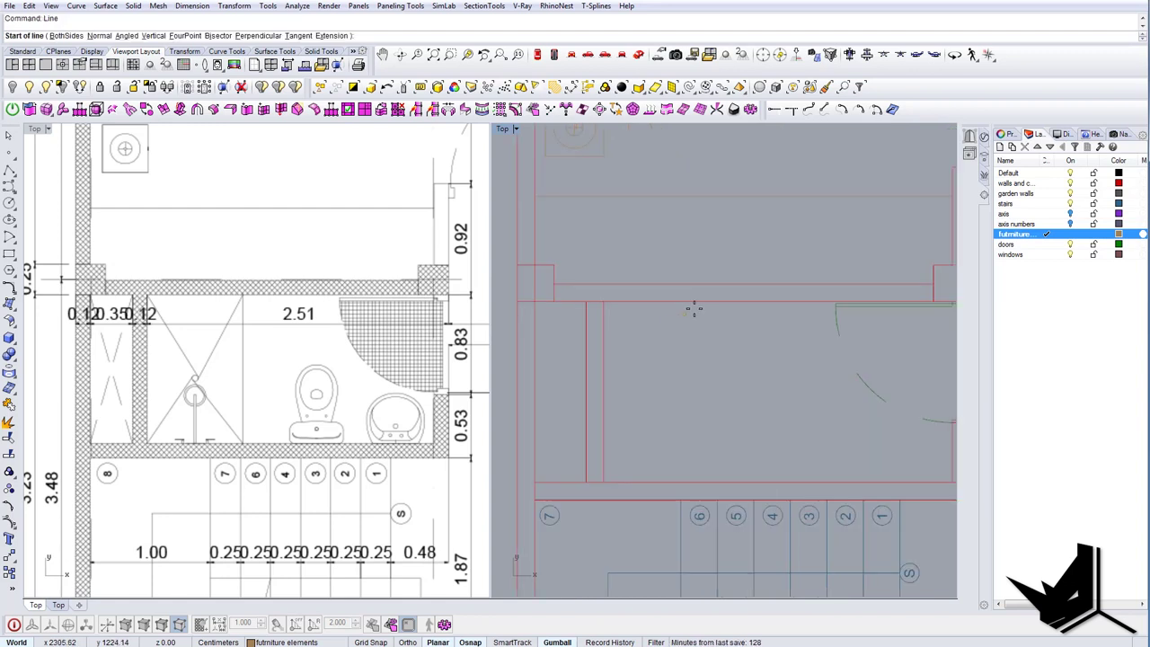
{"action": "left_click", "coordinate": [606, 337]}
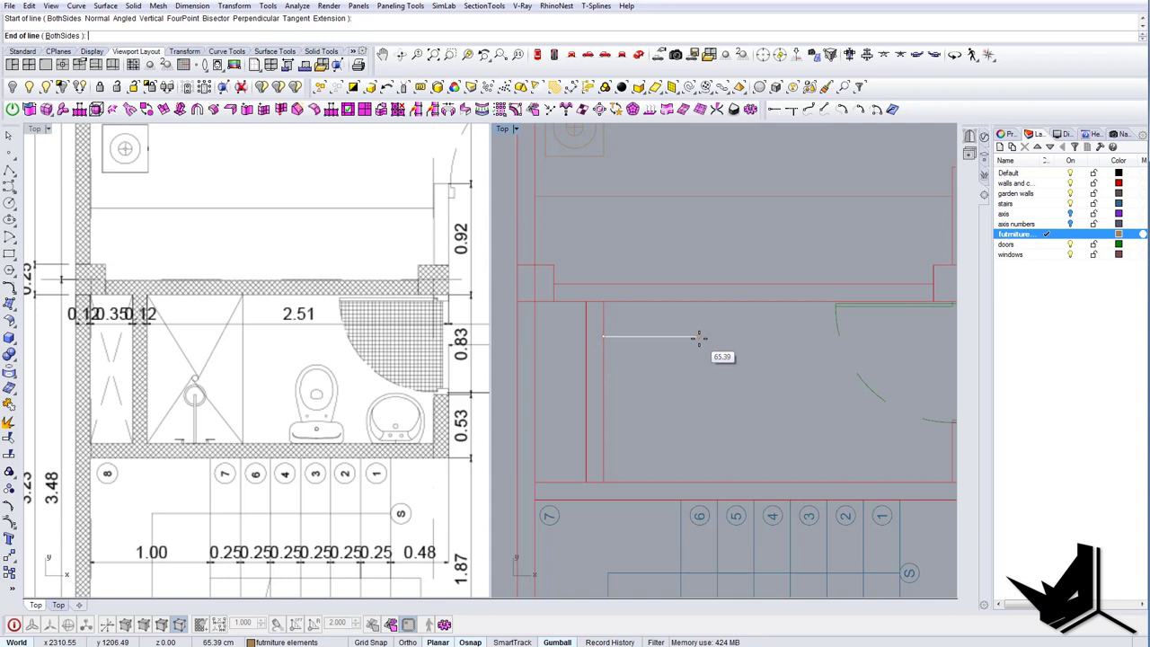
{"action": "key", "text": "Return"}
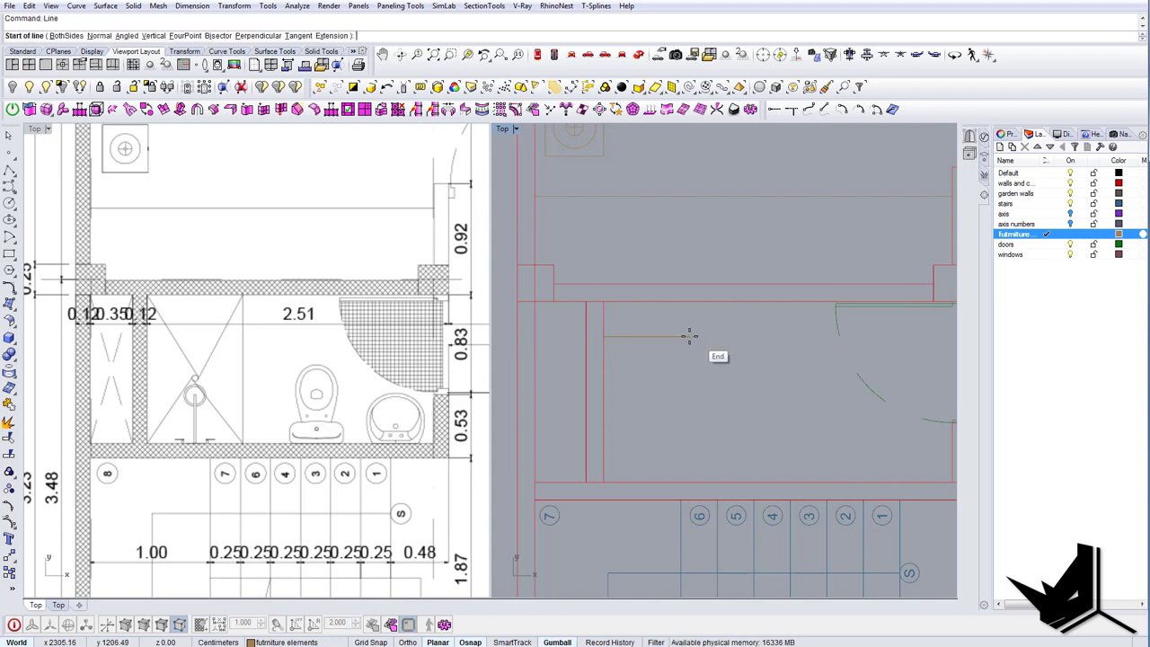
{"action": "left_click", "coordinate": [690, 317]}
{"action": "left_click", "coordinate": [691, 315]}
Stretch the short vertical line down to the bathroom's lower wall with Scale1D and delete the horizontal guide line.
{"action": "type", "text": "sc1"}
{"action": "key", "text": "Return"}
{"action": "left_click", "coordinate": [691, 302]}
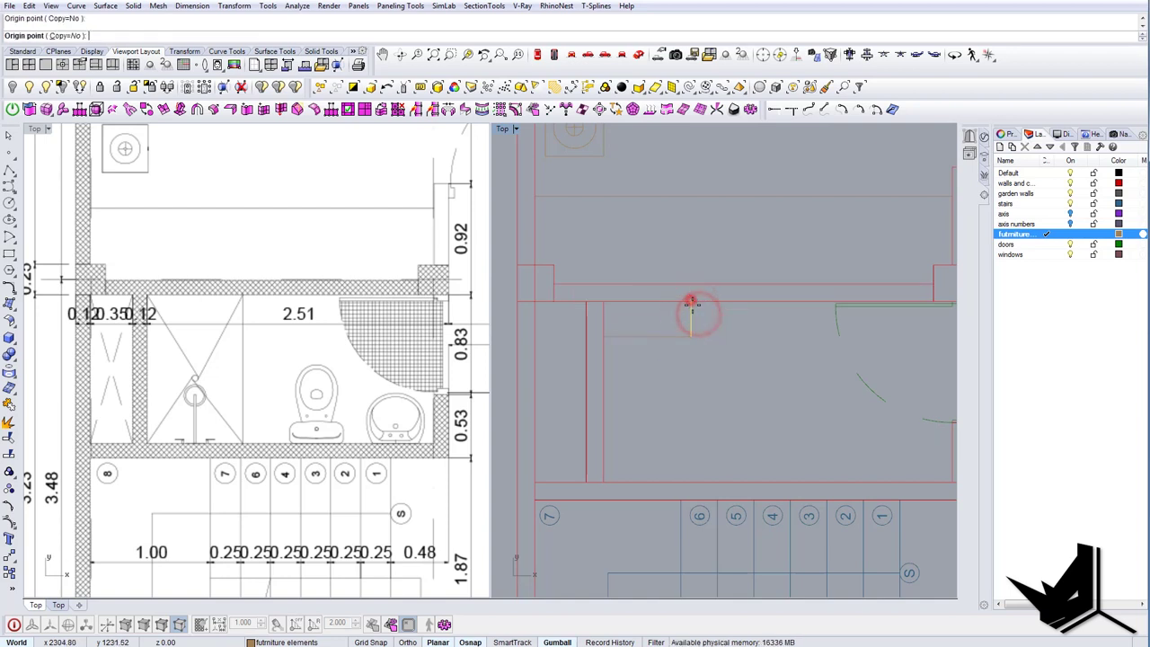
{"action": "left_click", "coordinate": [692, 338]}
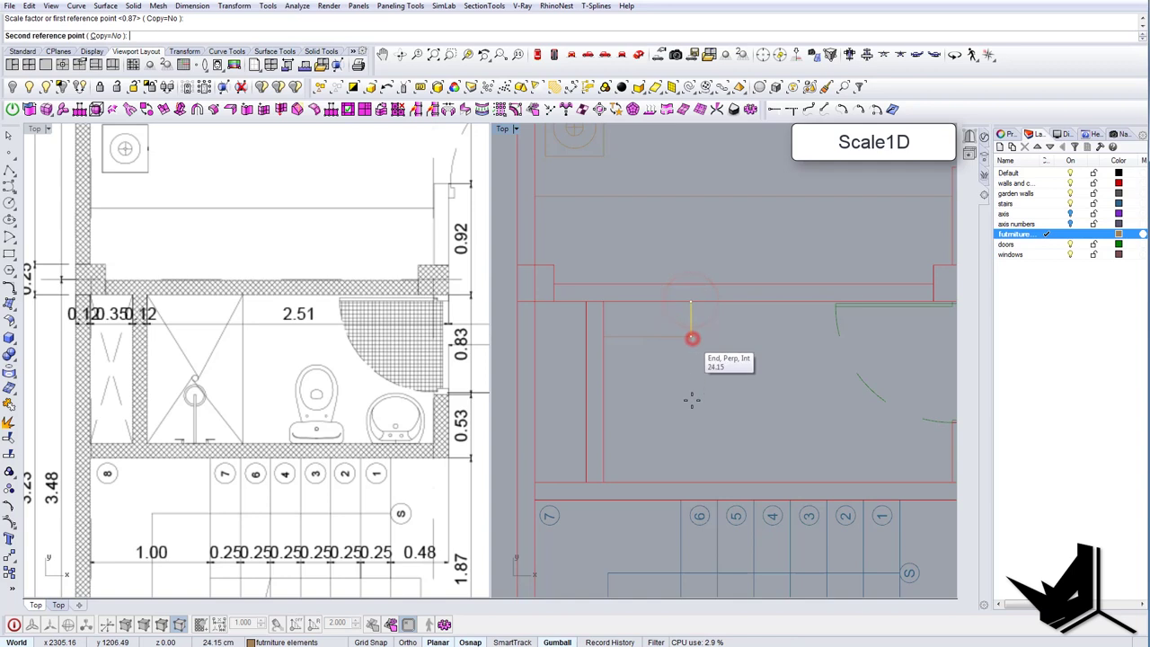
{"action": "left_click", "coordinate": [698, 473]}
{"action": "left_click_drag", "start_coordinate": [655, 322], "coordinate": [632, 351]}
{"action": "key", "text": "Delete"}
Measure the shower's width on the reference plan with a temporary line from the partition wall to the shower edge.
{"action": "right_click_drag", "start_coordinate": [193, 342], "coordinate": [222, 349]}
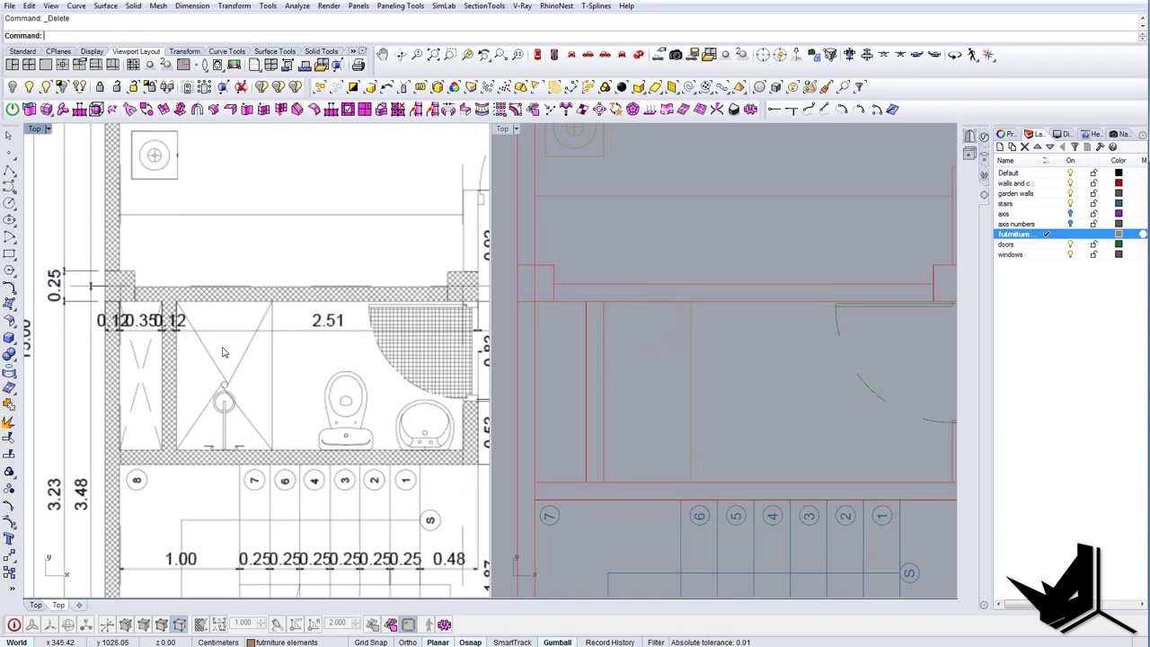
{"action": "type", "text": "l"}
{"action": "key", "text": "Return"}
{"action": "left_click", "coordinate": [177, 357]}
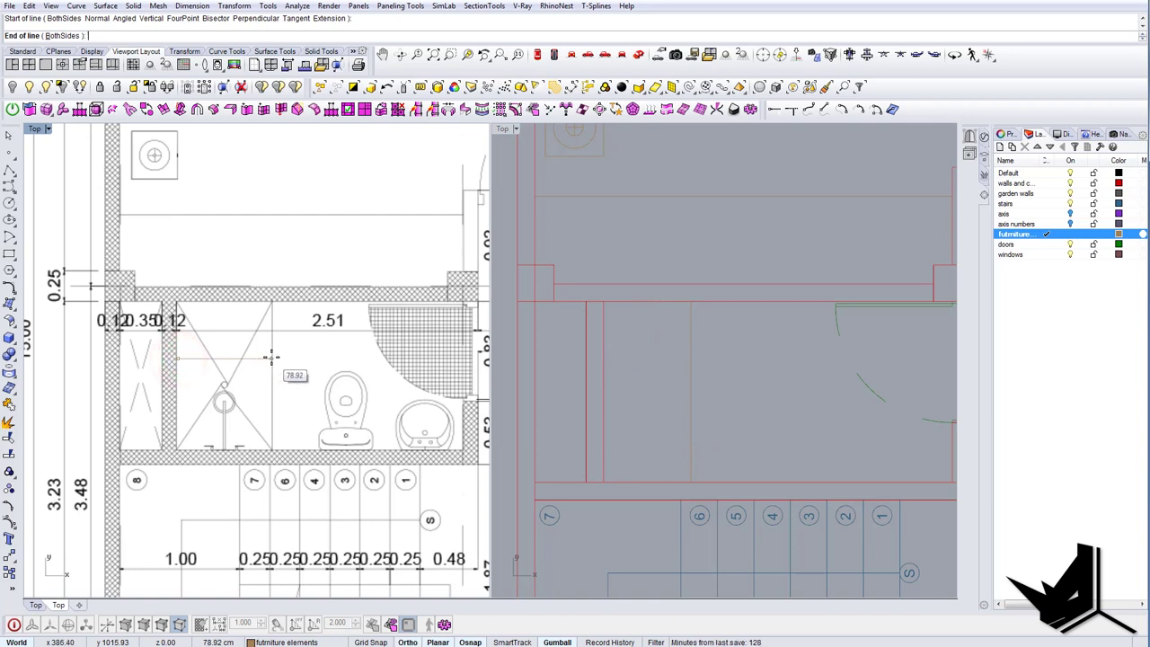
{"action": "key", "text": "Escape"}
Move the vertical shower edge line 20 cm away from the partition wall.
{"action": "left_click_drag", "start_coordinate": [743, 381], "coordinate": [679, 370]}
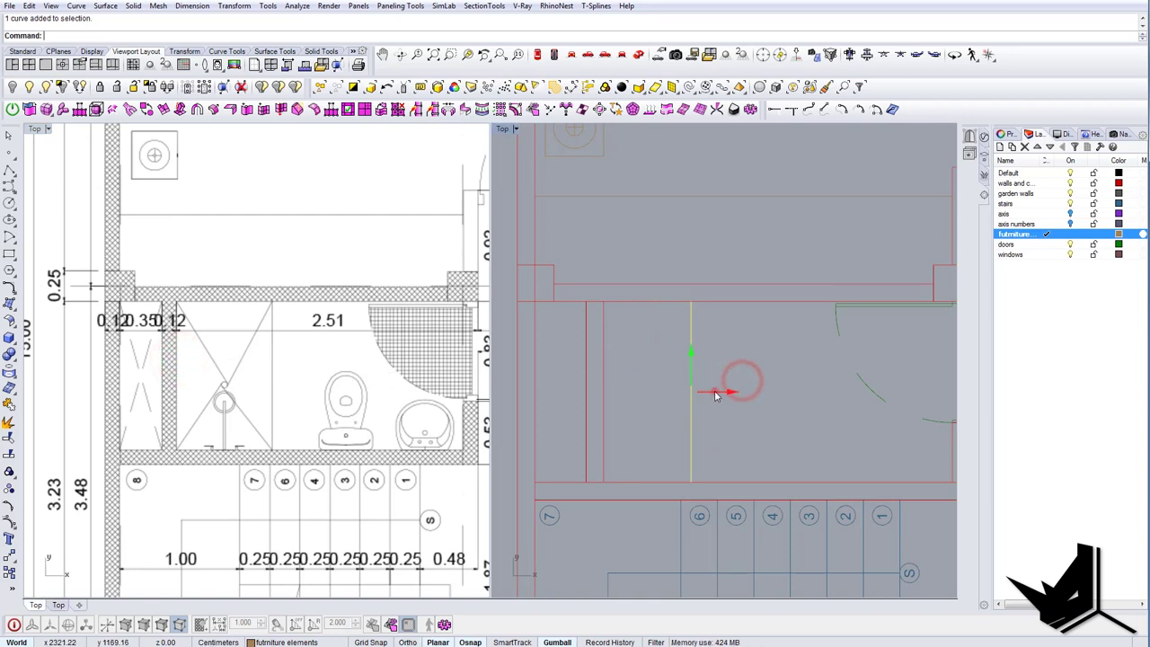
{"action": "left_click", "coordinate": [716, 392]}
{"action": "type", "text": "20"}
{"action": "key", "text": "Return"}
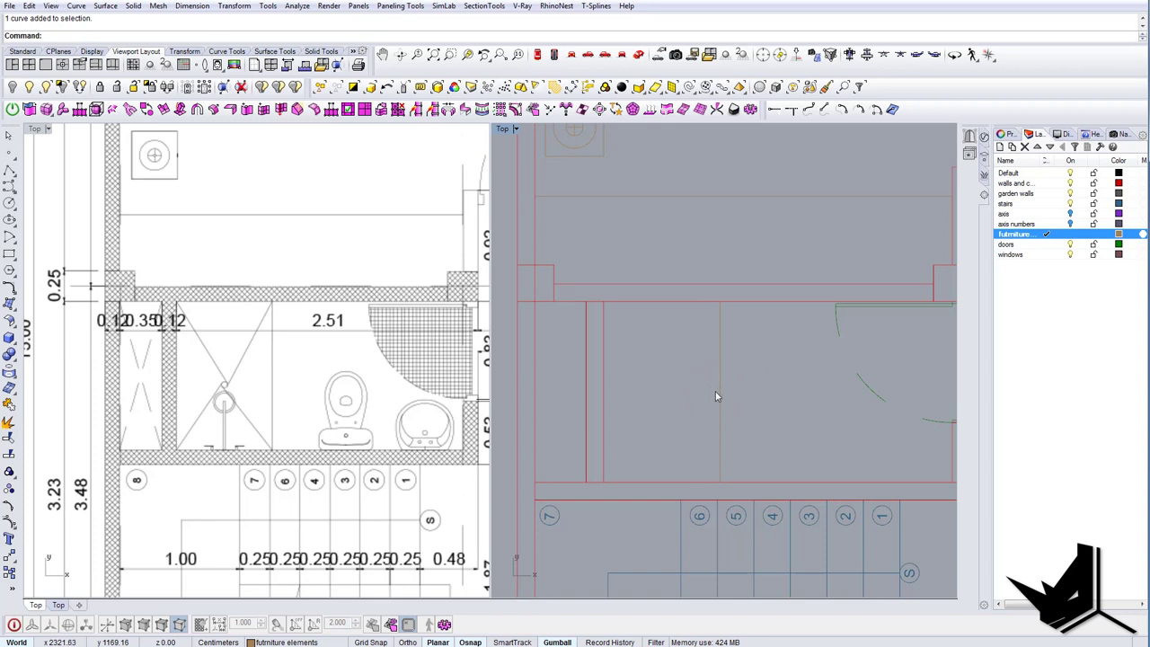
Draw a helper diagonal from the partition wall's lower corner to the upper end of the shower edge line.
{"action": "right_click_drag", "start_coordinate": [719, 396], "coordinate": [672, 386]}
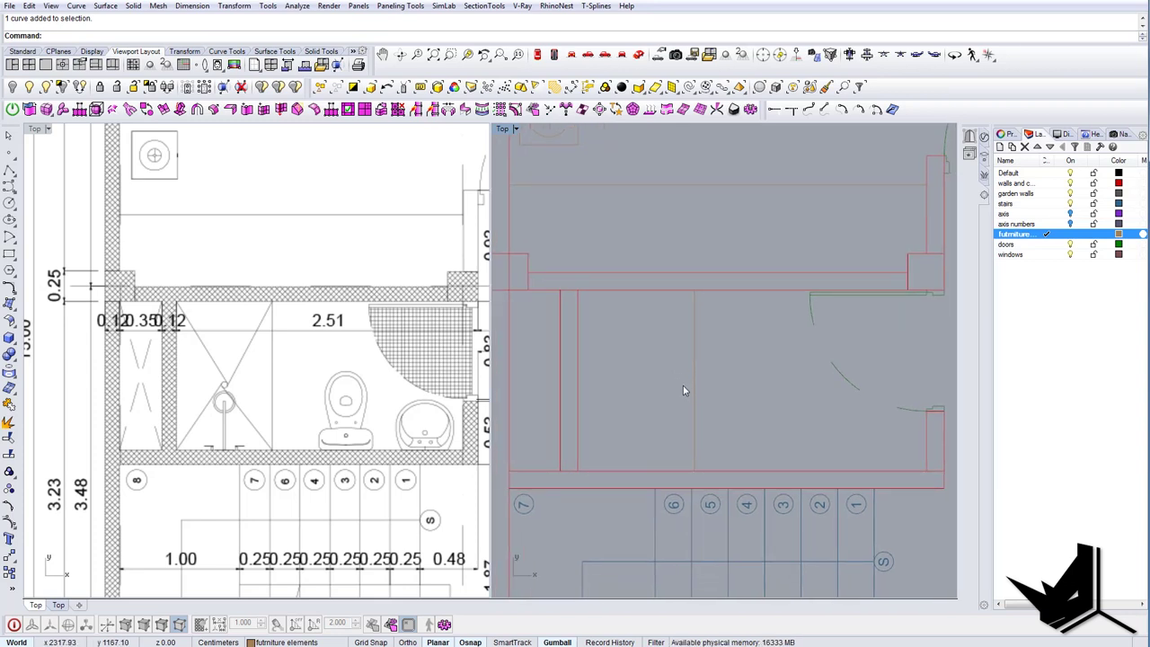
{"action": "right_click", "coordinate": [683, 390]}
{"action": "left_click", "coordinate": [578, 471]}
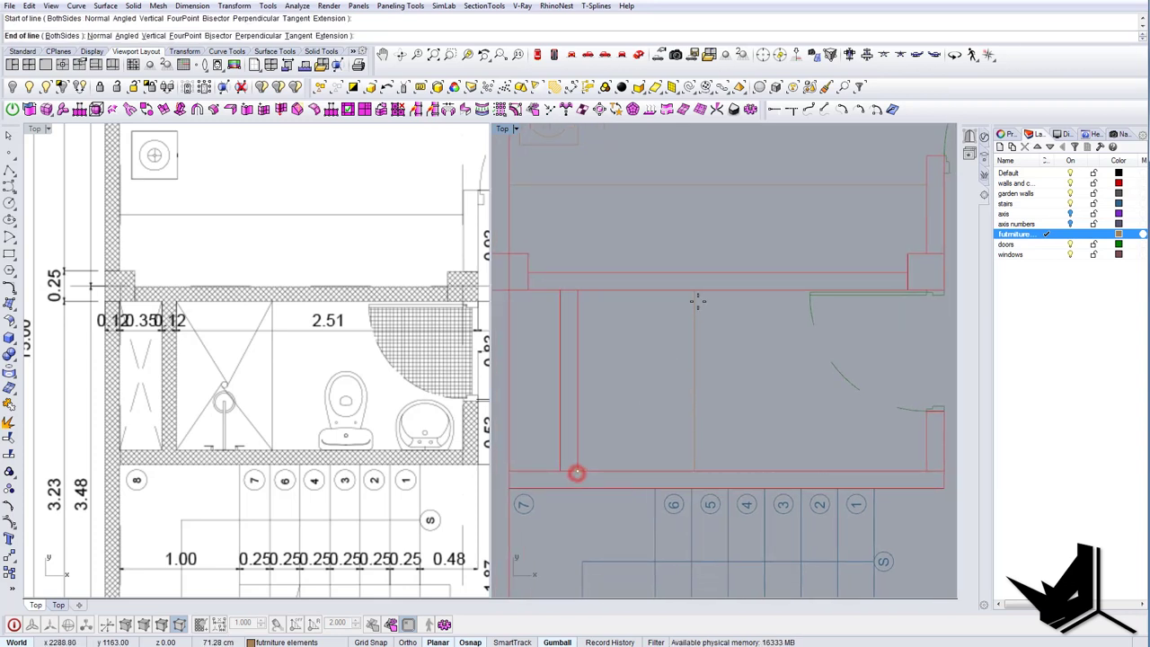
{"action": "left_click", "coordinate": [698, 293]}
Draw a small drain circle centred on the midpoint of the shower's helper diagonal.
{"action": "right_click_drag", "start_coordinate": [700, 354], "coordinate": [673, 357]}
{"action": "type", "text": "Circle"}
{"action": "key", "text": "Return"}
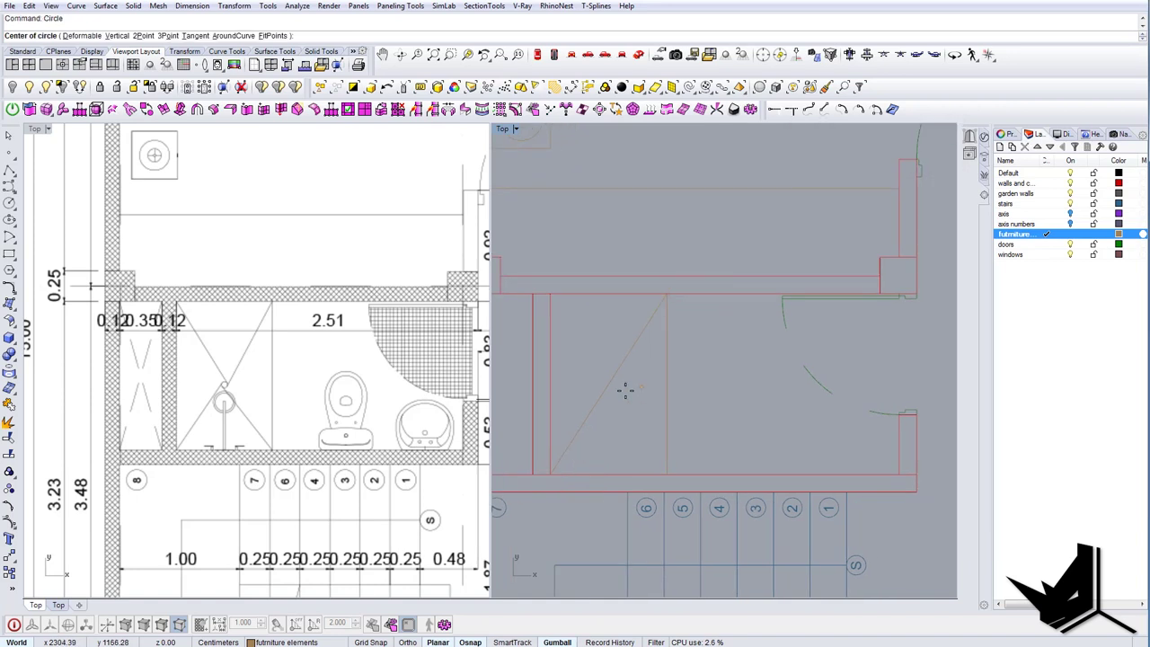
{"action": "left_click", "coordinate": [609, 389]}
{"action": "scroll", "coordinate": [608, 386], "scroll_direction": "up", "scroll_amount": 5}
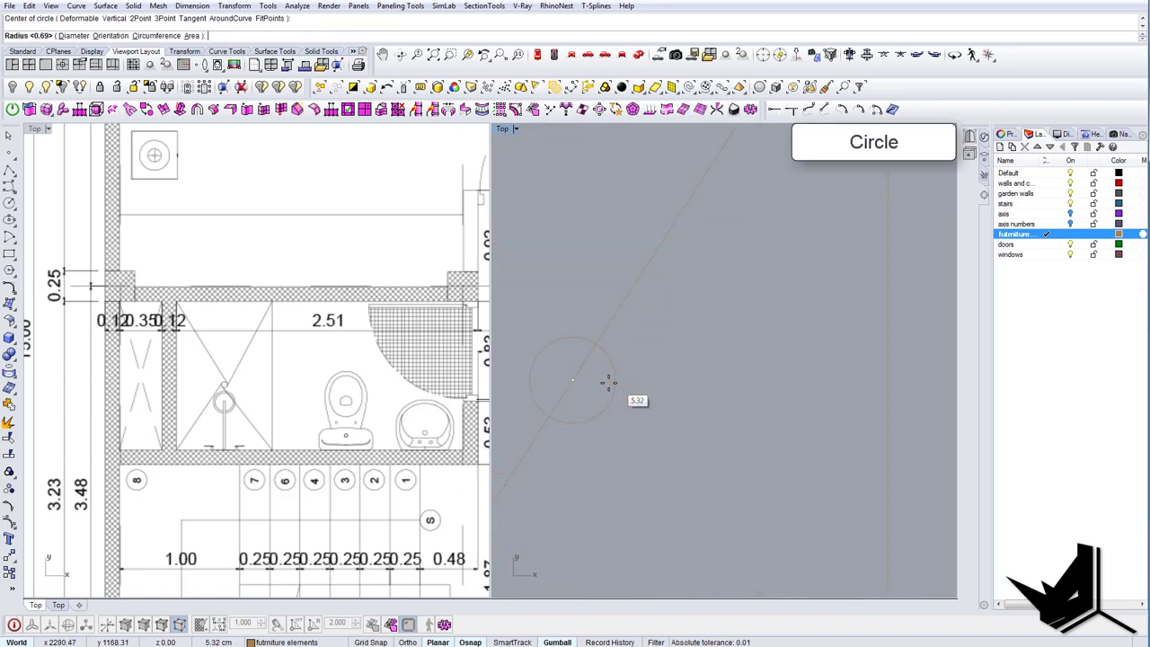
{"action": "left_click", "coordinate": [532, 373]}
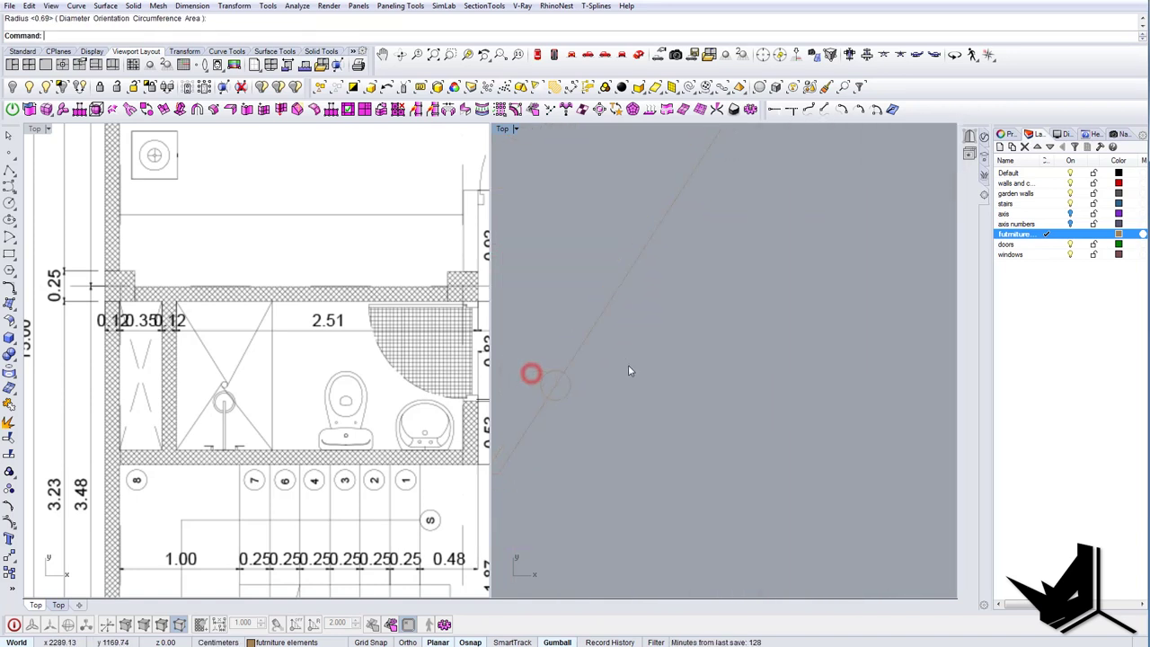
Delete the helper diagonal across the shower, keeping the drain circle.
{"action": "left_click_drag", "start_coordinate": [637, 356], "coordinate": [588, 304]}
{"action": "scroll", "coordinate": [634, 389], "scroll_direction": "down", "scroll_amount": 8}
{"action": "scroll", "coordinate": [606, 402], "scroll_direction": "up", "scroll_amount": 4}
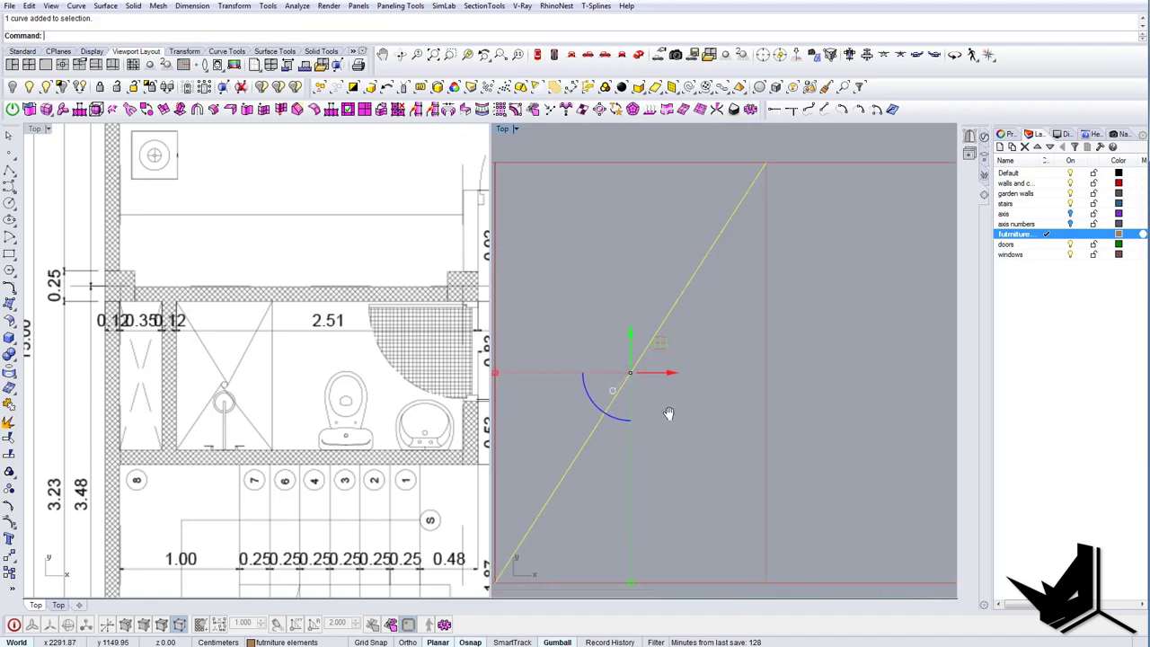
{"action": "right_click_drag", "start_coordinate": [665, 411], "coordinate": [652, 379]}
{"action": "scroll", "coordinate": [679, 392], "scroll_direction": "down", "scroll_amount": 2}
{"action": "key", "text": "Delete"}
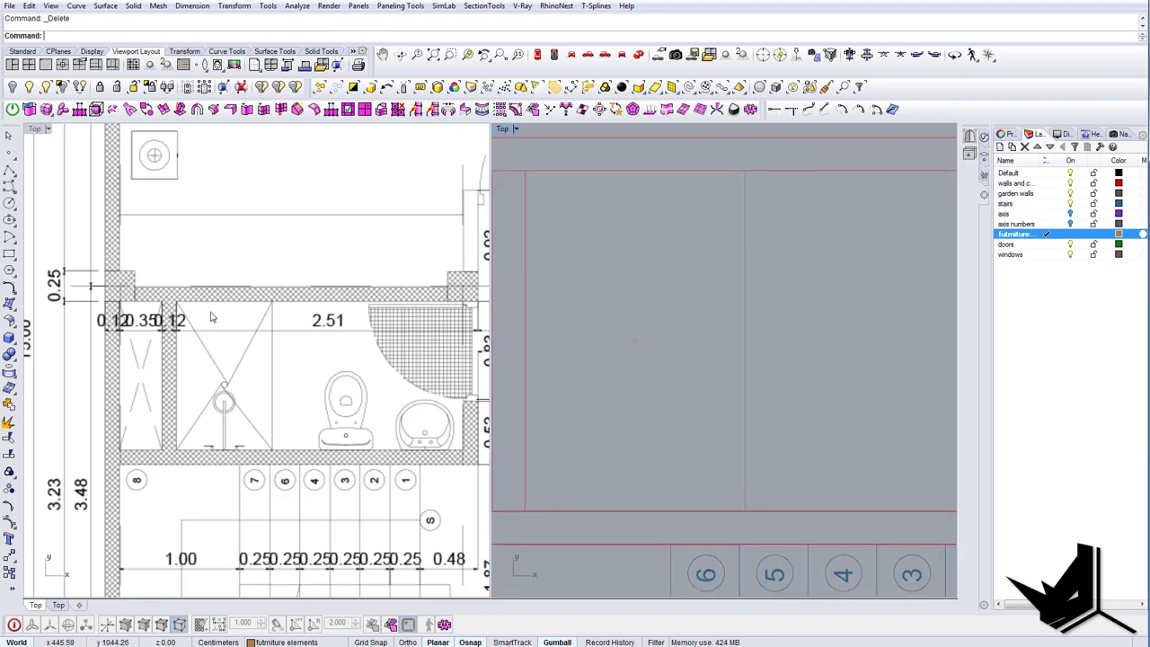
Draw a slope line from the lower end of the shower edge line to the nearer side of the drain circle.
{"action": "right_click_drag", "start_coordinate": [582, 399], "coordinate": [560, 381]}
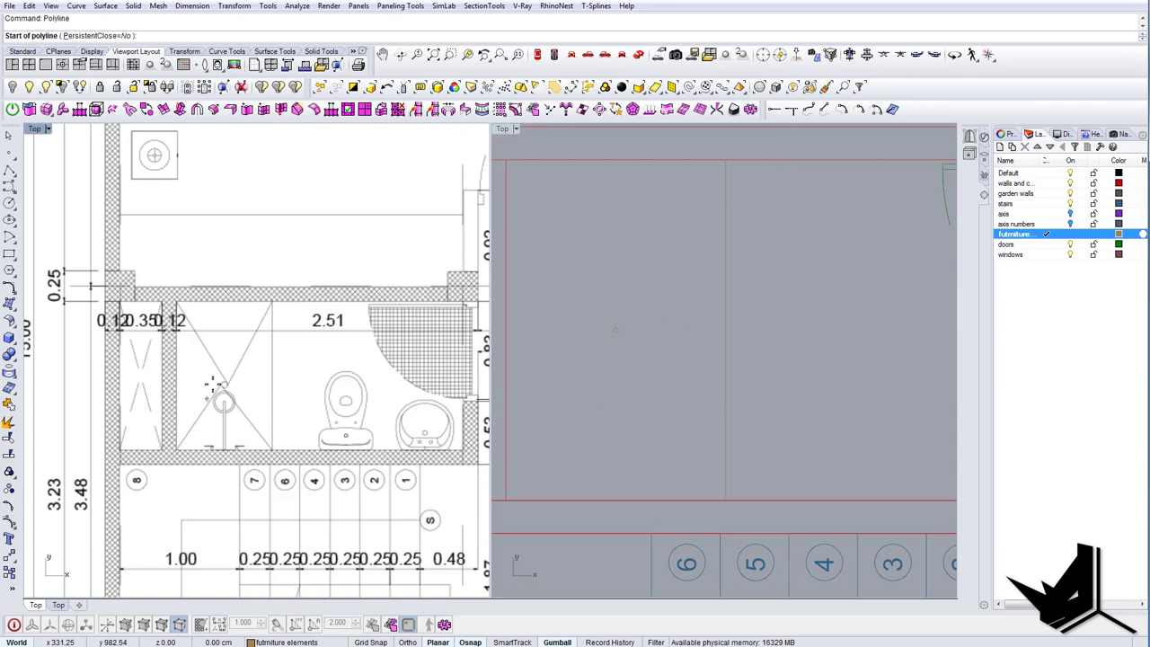
{"action": "scroll", "coordinate": [214, 386], "scroll_direction": "up", "scroll_amount": 4}
{"action": "scroll", "coordinate": [617, 358], "scroll_direction": "up", "scroll_amount": 6}
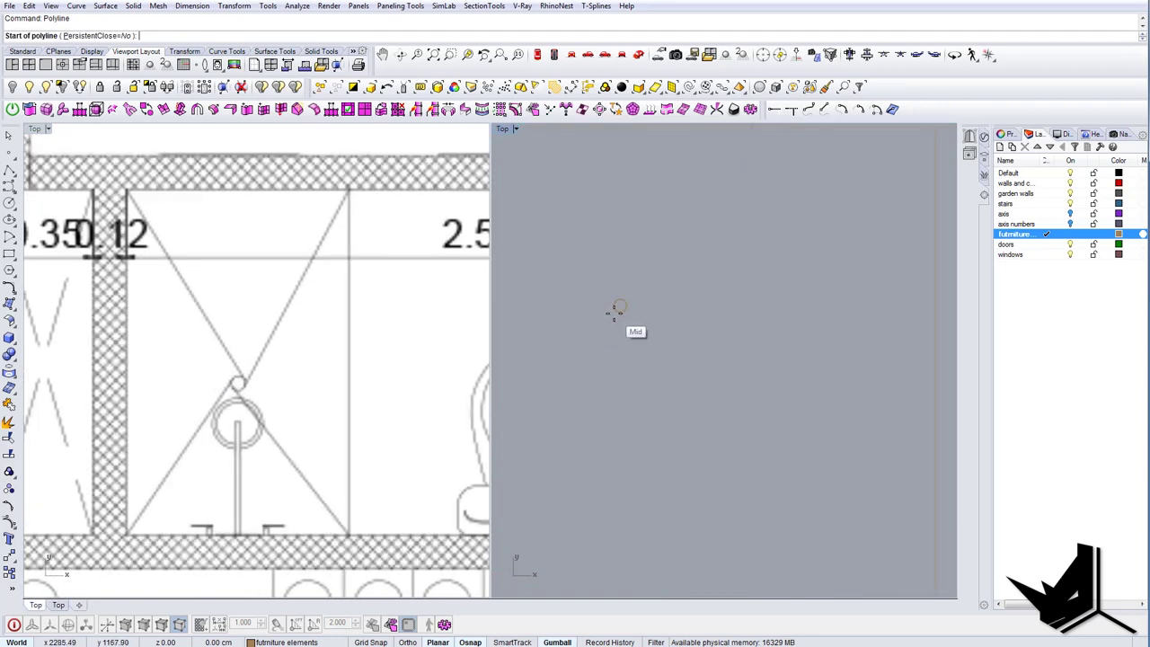
{"action": "scroll", "coordinate": [617, 310], "scroll_direction": "down", "scroll_amount": 3}
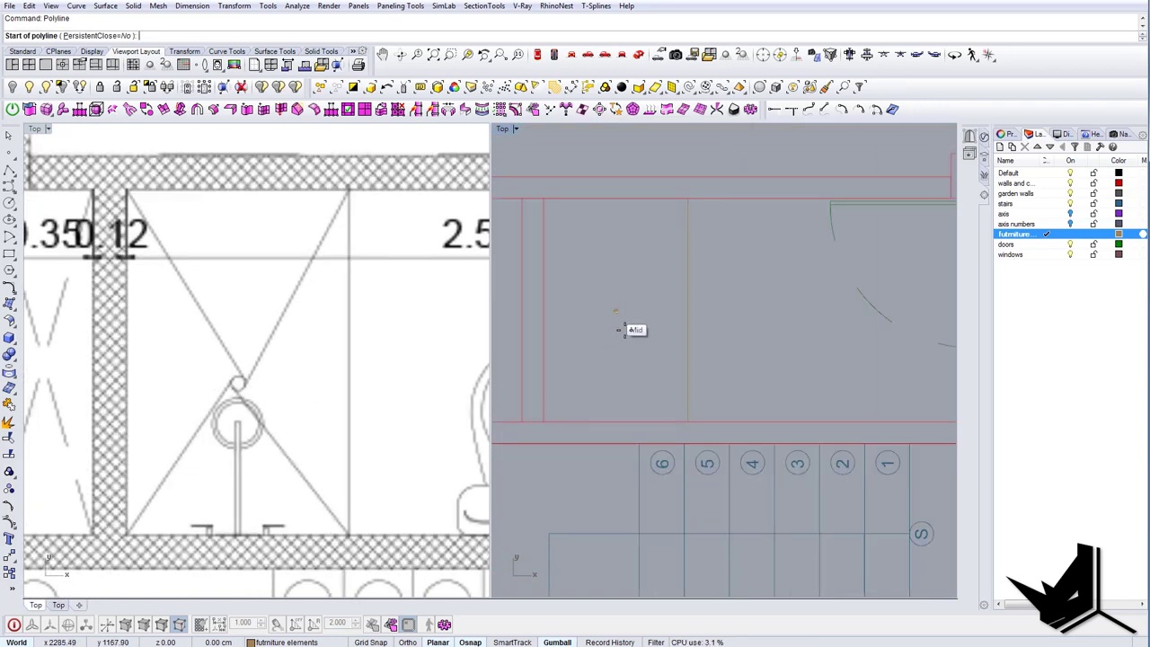
{"action": "left_click", "coordinate": [690, 416]}
{"action": "scroll", "coordinate": [608, 298], "scroll_direction": "up", "scroll_amount": 4}
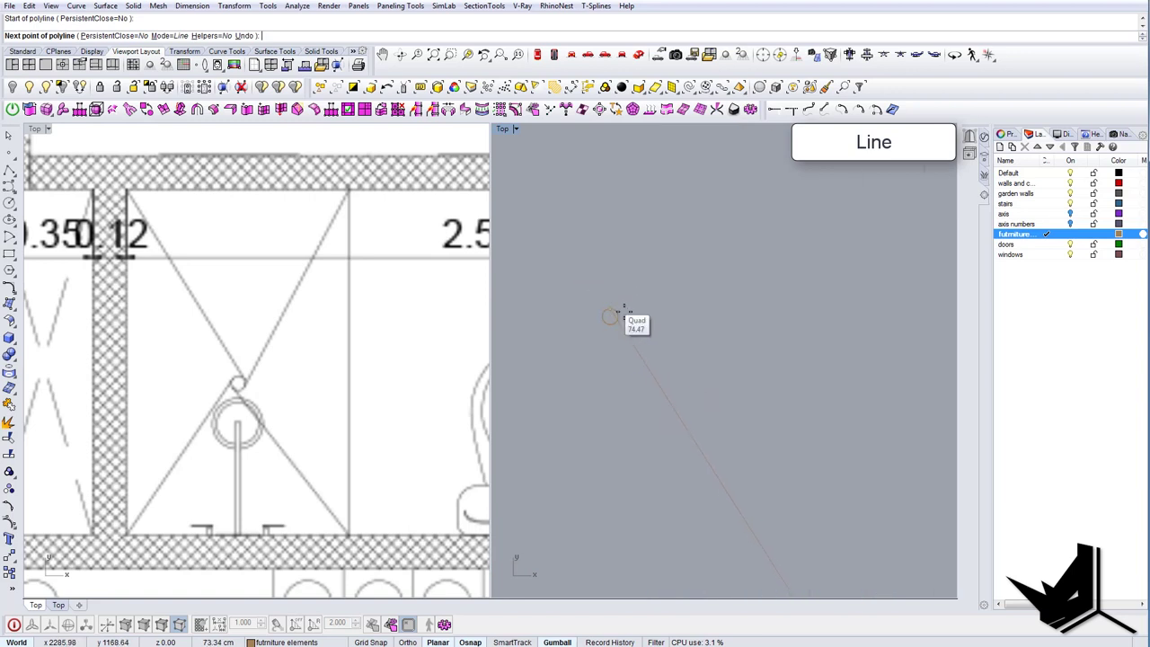
{"action": "scroll", "coordinate": [609, 313], "scroll_direction": "up", "scroll_amount": 2}
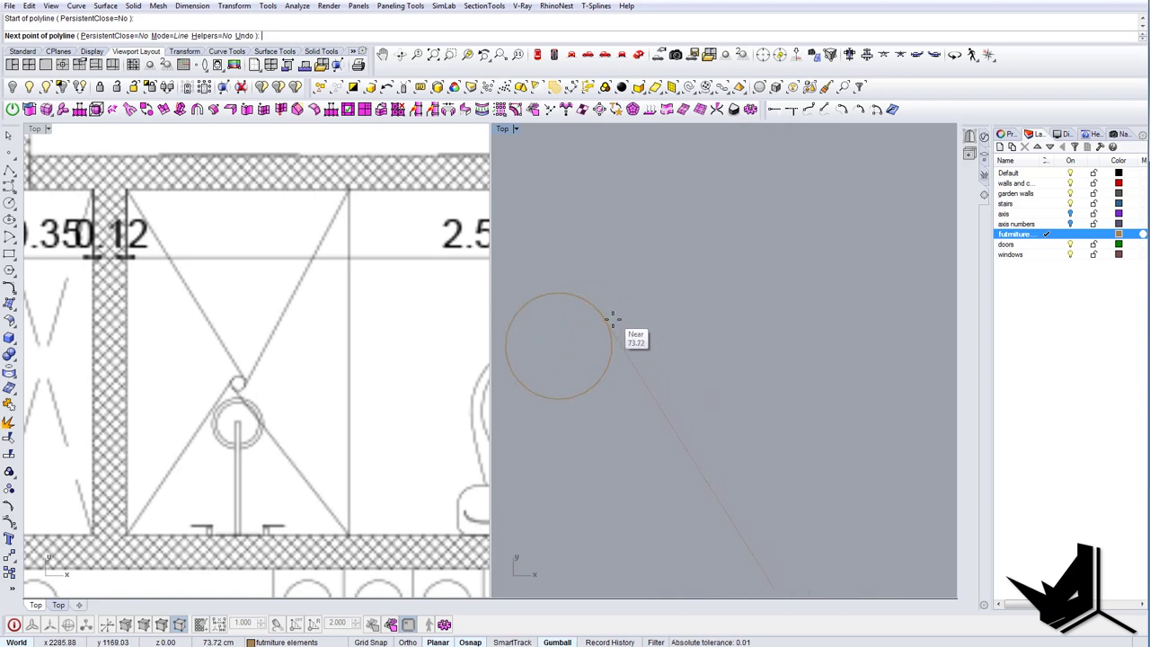
{"action": "left_click", "coordinate": [614, 324]}
{"action": "scroll", "coordinate": [614, 326], "scroll_direction": "down", "scroll_amount": 8}
{"action": "key", "text": "Return"}
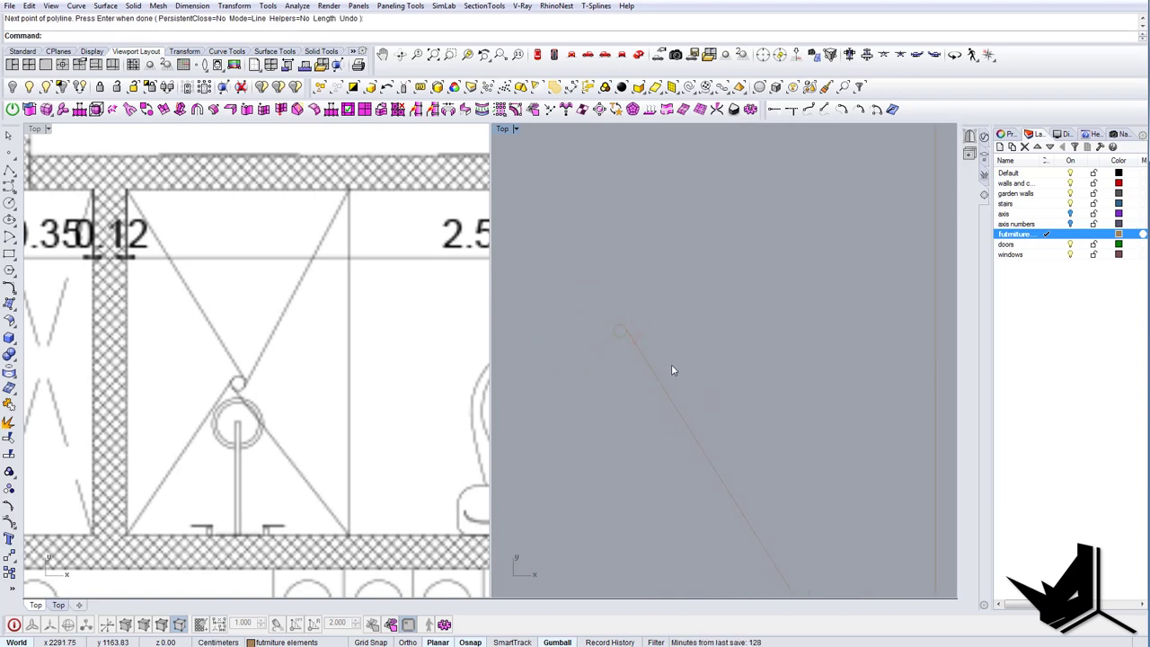
Draw a slope line from the partition-wall side of the drain circle to the shower's upper corner at that wall.
{"action": "scroll", "coordinate": [661, 369], "scroll_direction": "down", "scroll_amount": 8}
{"action": "scroll", "coordinate": [638, 351], "scroll_direction": "up", "scroll_amount": 14}
{"action": "key", "text": "Return"}
{"action": "left_click", "coordinate": [652, 351]}
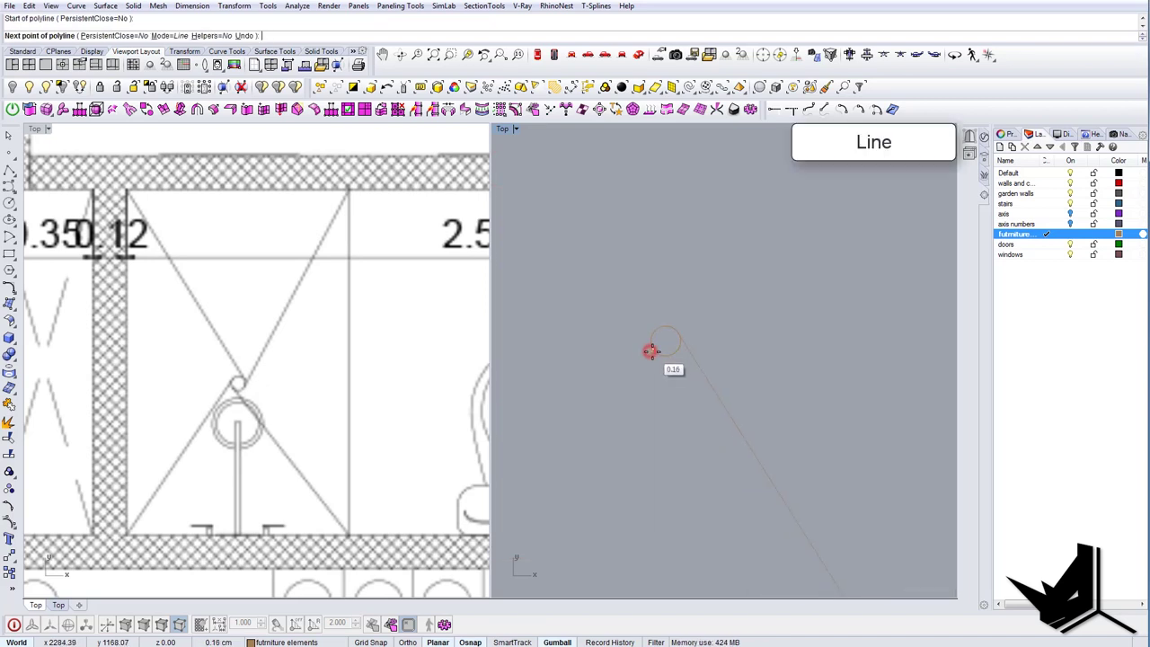
{"action": "scroll", "coordinate": [650, 351], "scroll_direction": "down", "scroll_amount": 12}
{"action": "left_click", "coordinate": [600, 273]}
{"action": "key", "text": "Return"}
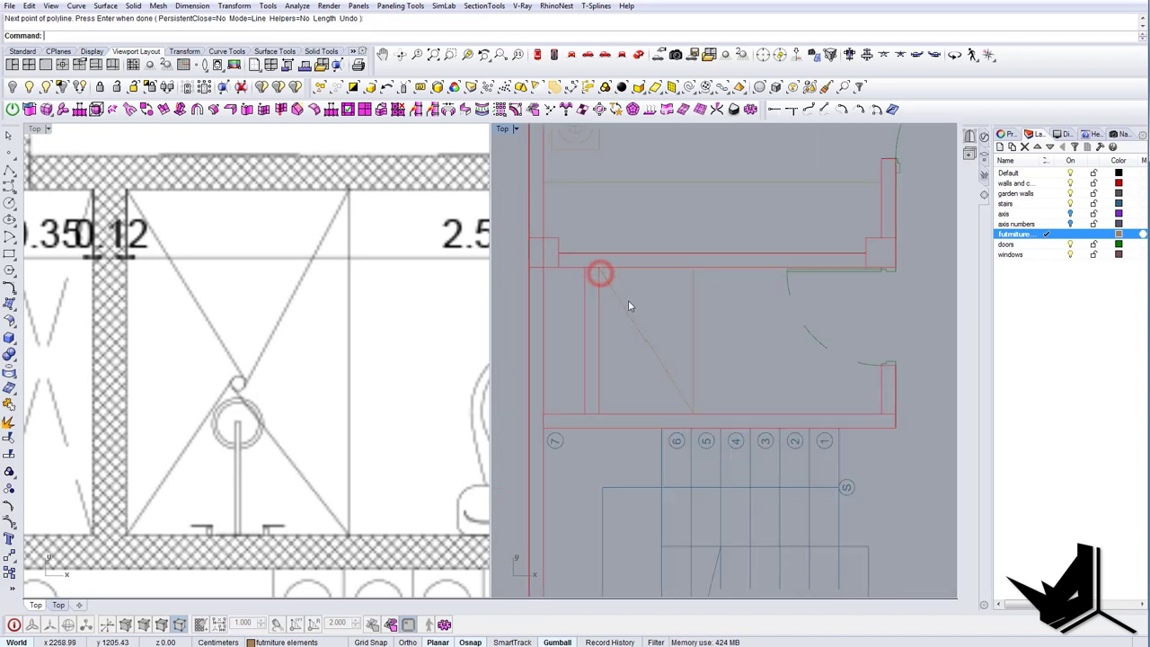
Draw a slope line from the shower's lower corner at the partition wall to the near side of the drain circle.
{"action": "scroll", "coordinate": [628, 301], "scroll_direction": "up", "scroll_amount": 6}
{"action": "key", "text": "Return"}
{"action": "left_click", "coordinate": [573, 515]}
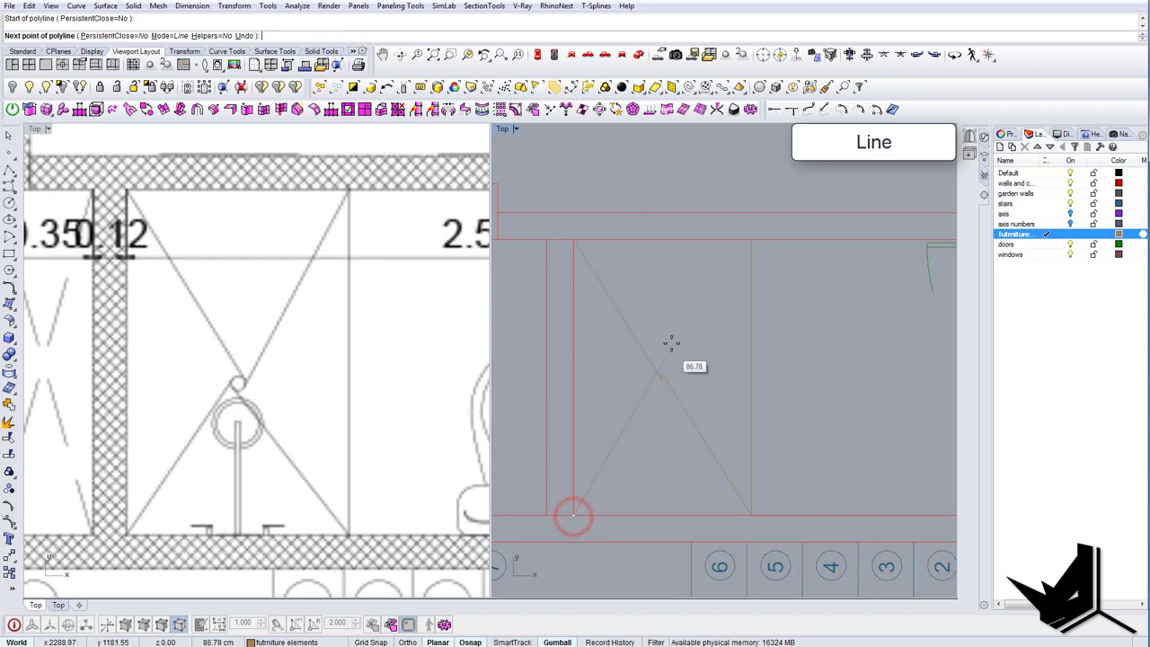
{"action": "scroll", "coordinate": [672, 344], "scroll_direction": "up", "scroll_amount": 10}
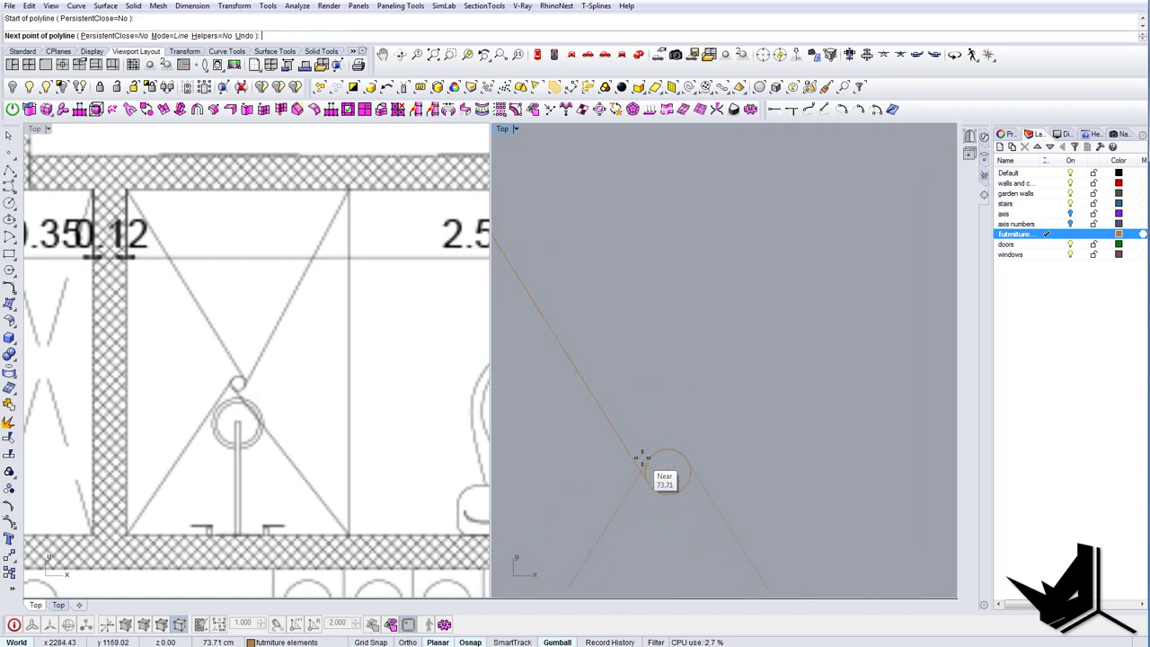
{"action": "left_click", "coordinate": [663, 459]}
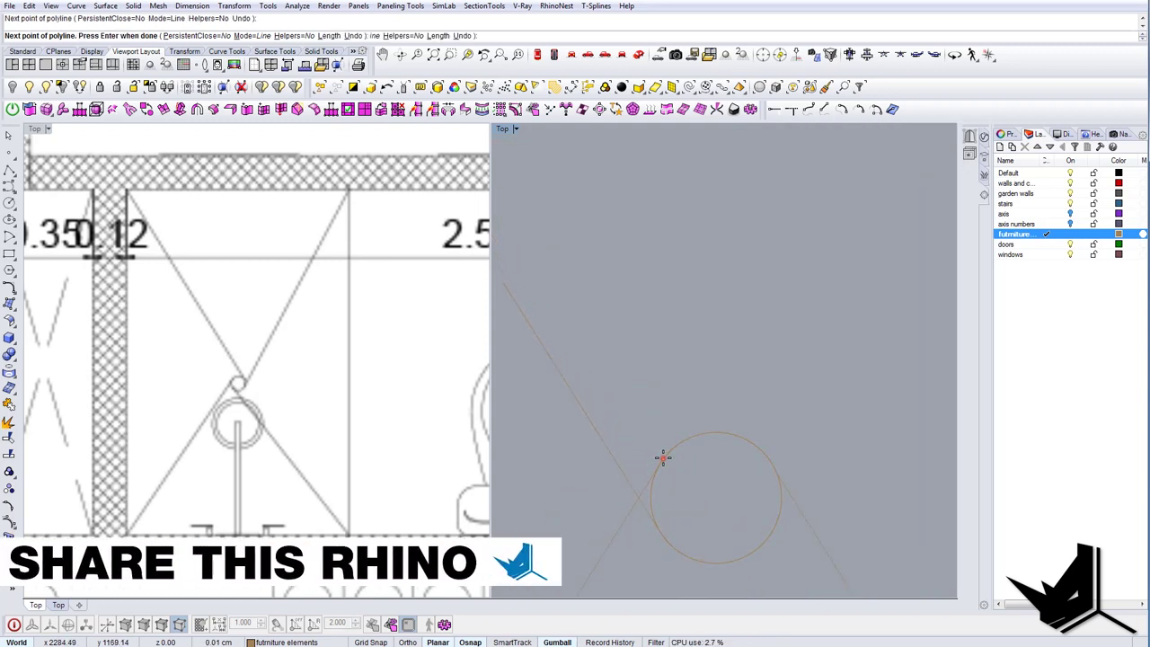
{"action": "key", "text": "Return"}
Draw a slope line from the drain circle to the upper end of the shower edge line.
{"action": "scroll", "coordinate": [663, 458], "scroll_direction": "down", "scroll_amount": 10}
{"action": "key", "text": "Return"}
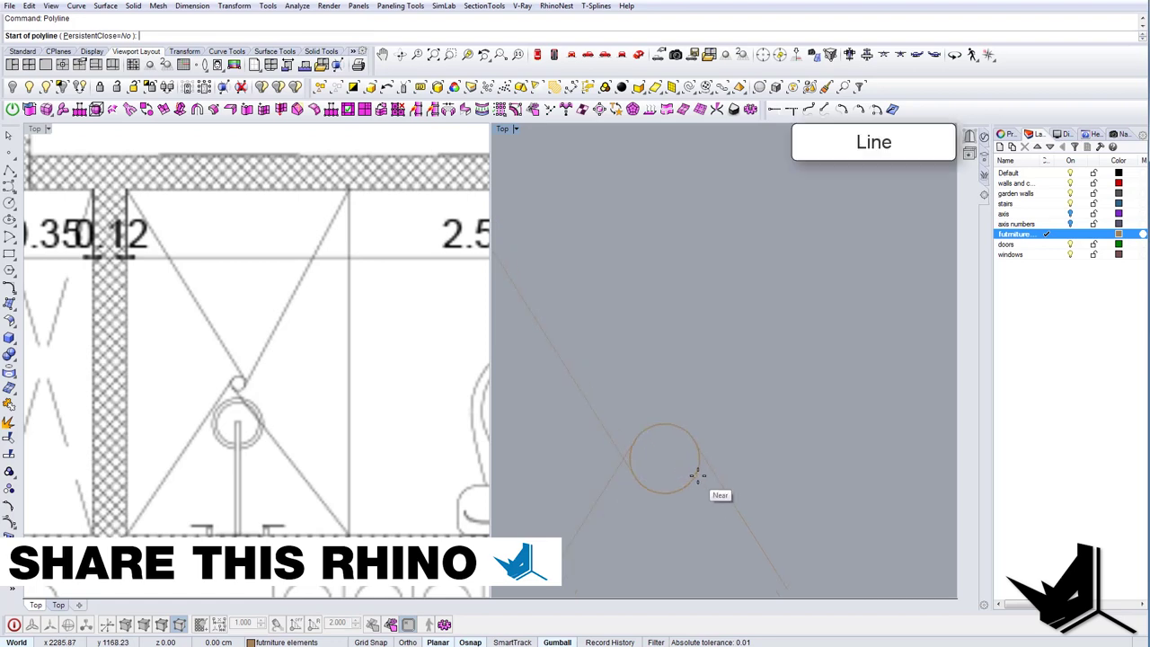
{"action": "left_click", "coordinate": [694, 476]}
{"action": "scroll", "coordinate": [702, 468], "scroll_direction": "down", "scroll_amount": 3}
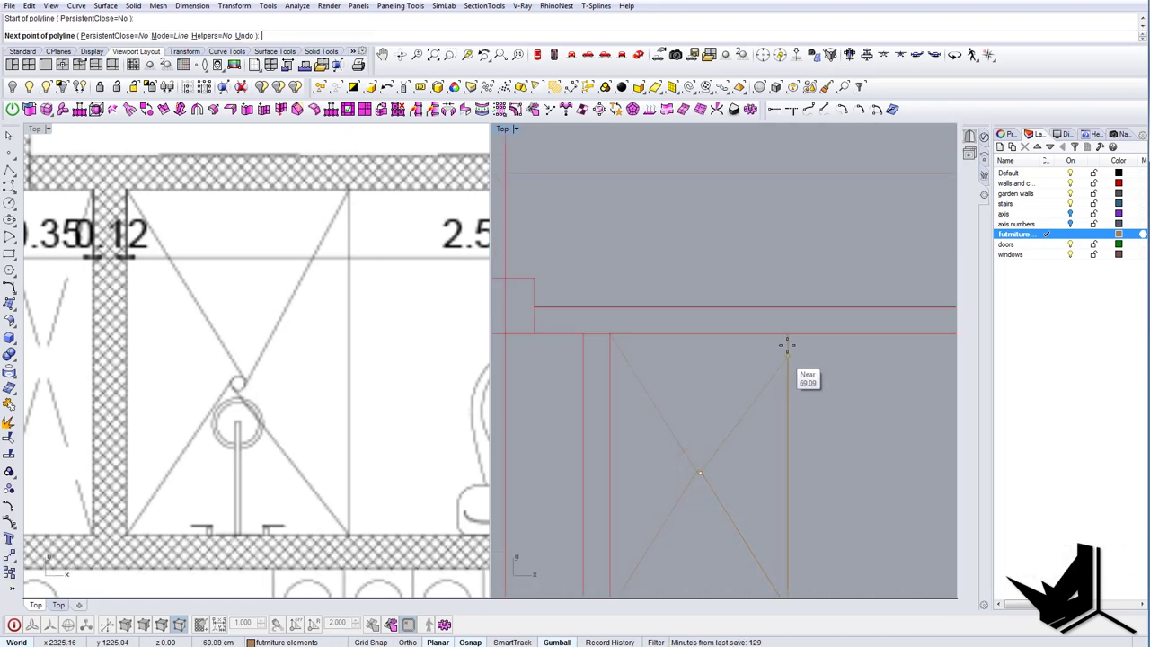
{"action": "left_click", "coordinate": [788, 340]}
{"action": "key", "text": "Return"}
Enlarge the drain circle about its centre so that it overlaps the inner ends of the slope lines.
{"action": "scroll", "coordinate": [784, 359], "scroll_direction": "down", "scroll_amount": 8}
{"action": "right_click_drag", "start_coordinate": [710, 434], "coordinate": [664, 423]}
{"action": "right_click_drag", "start_coordinate": [347, 424], "coordinate": [309, 413]}
{"action": "scroll", "coordinate": [309, 414], "scroll_direction": "down", "scroll_amount": 6}
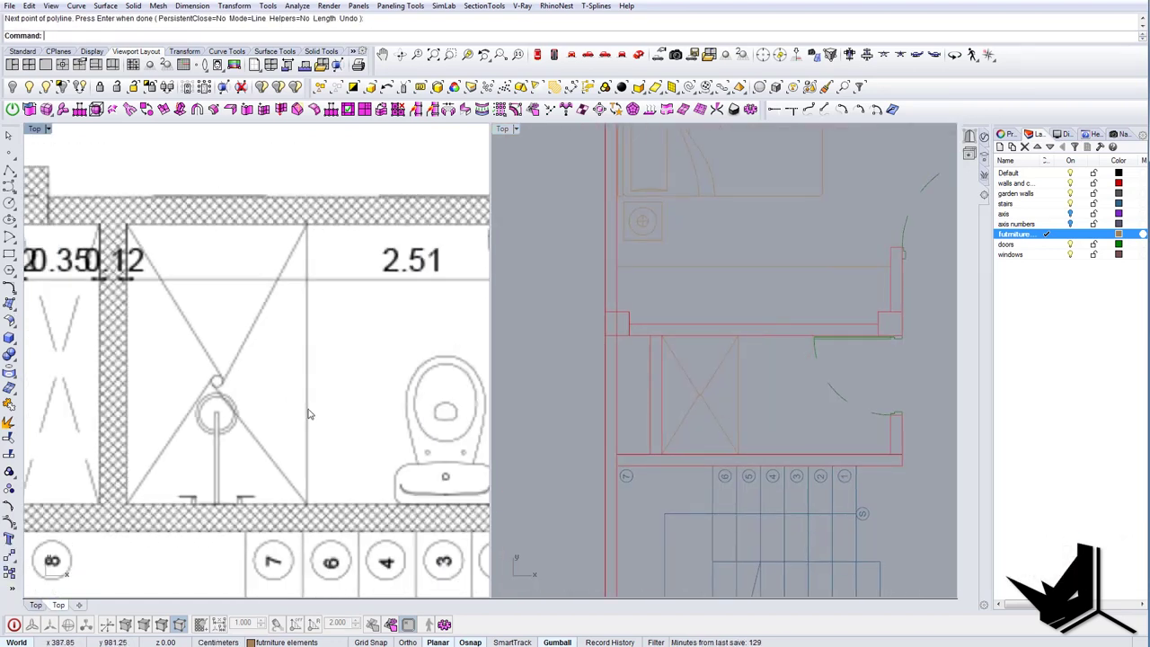
{"action": "scroll", "coordinate": [700, 425], "scroll_direction": "up", "scroll_amount": 5}
{"action": "left_click", "coordinate": [697, 407]}
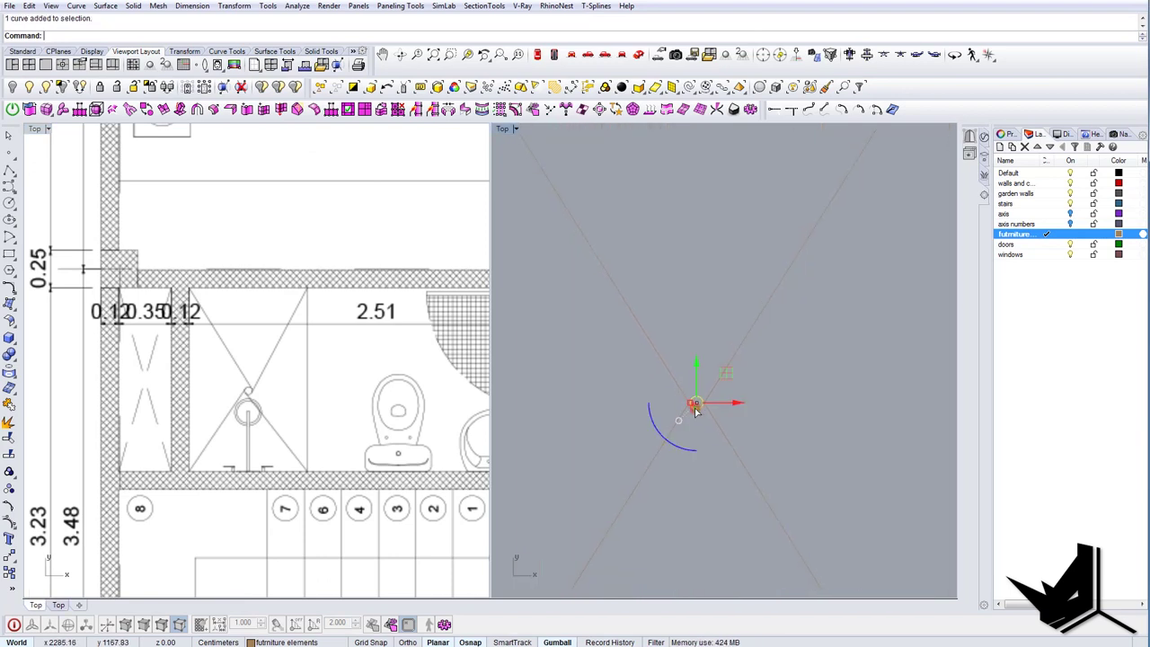
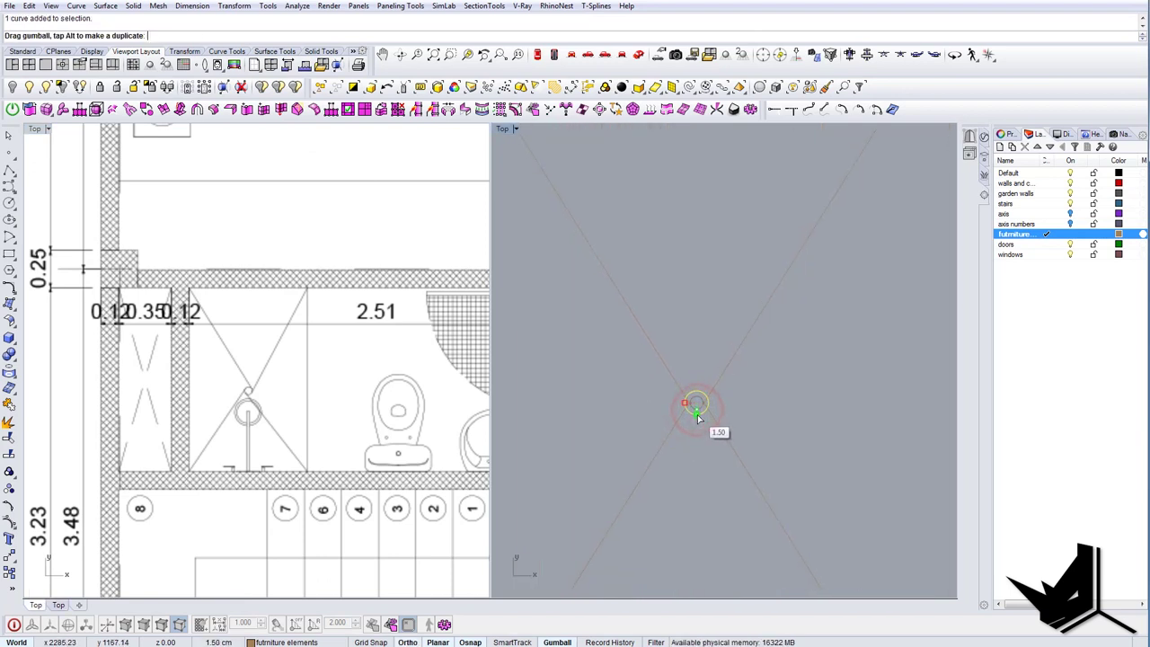
{"action": "scroll", "coordinate": [710, 418], "scroll_direction": "down", "scroll_amount": 3}
{"action": "scroll", "coordinate": [716, 420], "scroll_direction": "up", "scroll_amount": 6}
Trim away the parts of the shower's slope lines that lie inside the drain circle.
{"action": "type", "text": "trim"}
{"action": "key", "text": "Return"}
{"action": "left_click_drag", "start_coordinate": [757, 428], "coordinate": [693, 389]}
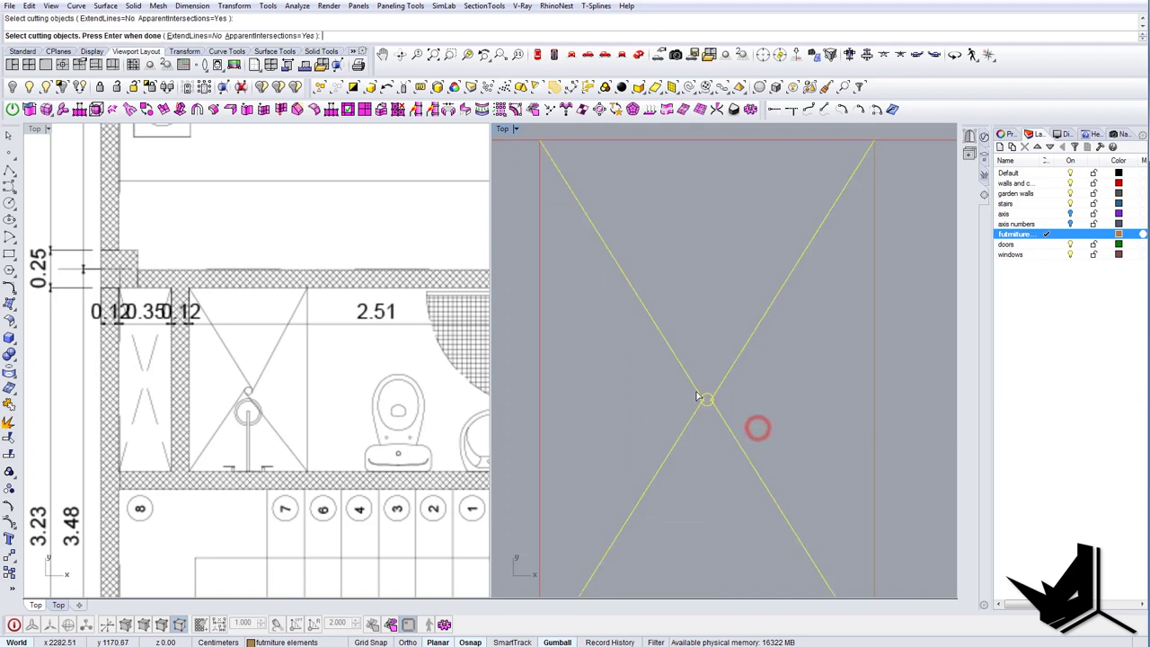
{"action": "scroll", "coordinate": [700, 393], "scroll_direction": "up", "scroll_amount": 6}
{"action": "right_click", "coordinate": [757, 425]}
{"action": "left_click_drag", "start_coordinate": [738, 429], "coordinate": [705, 411]}
{"action": "left_click", "coordinate": [755, 426]}
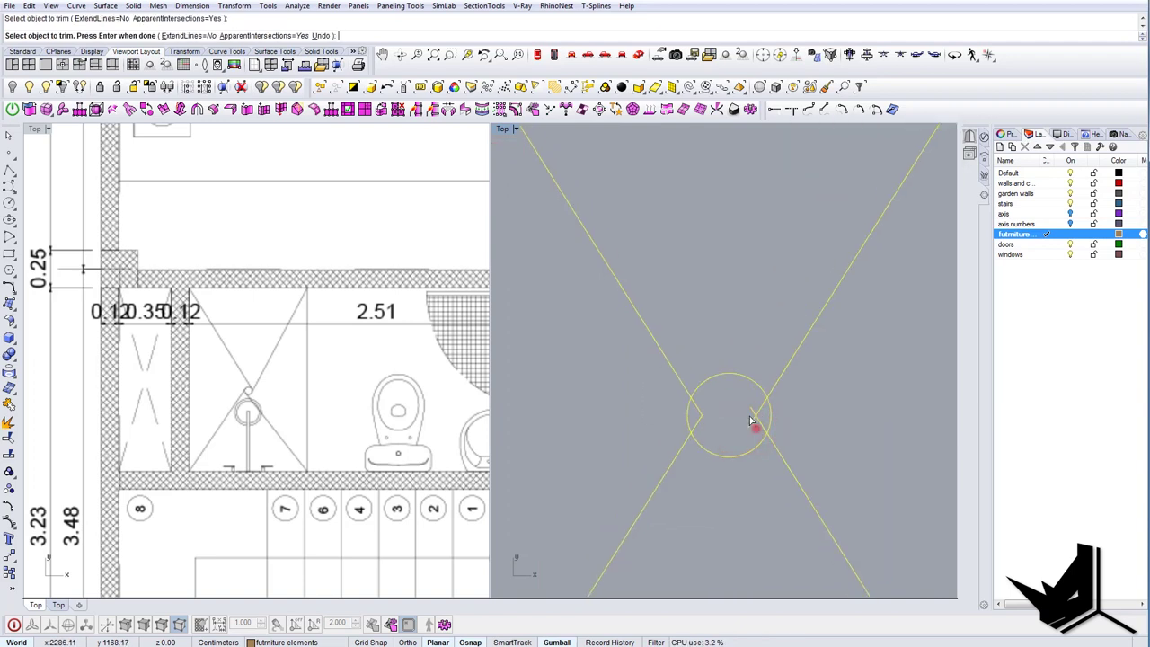
{"action": "left_click", "coordinate": [706, 413]}
{"action": "right_click", "coordinate": [707, 413]}
{"action": "scroll", "coordinate": [720, 409], "scroll_direction": "down", "scroll_amount": 12}
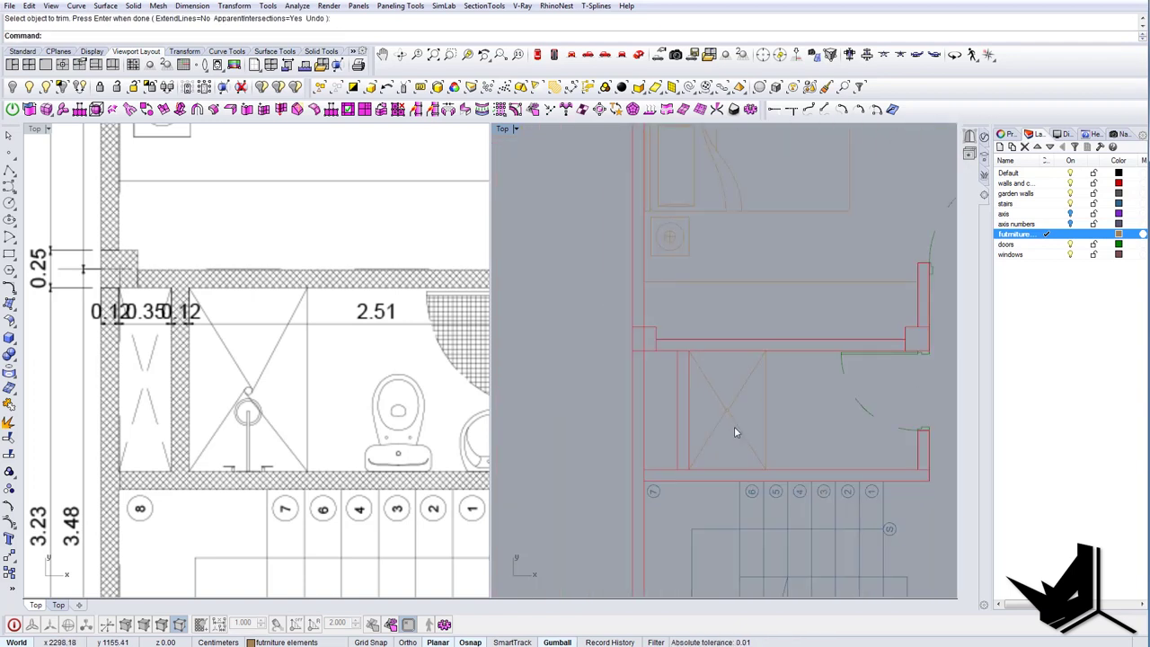
Draw a thin upright rectangle for the shower arm, from the shower's lower wall to short of the drain circle.
{"action": "right_click_drag", "start_coordinate": [392, 417], "coordinate": [394, 384]}
{"action": "scroll", "coordinate": [717, 436], "scroll_direction": "up", "scroll_amount": 3}
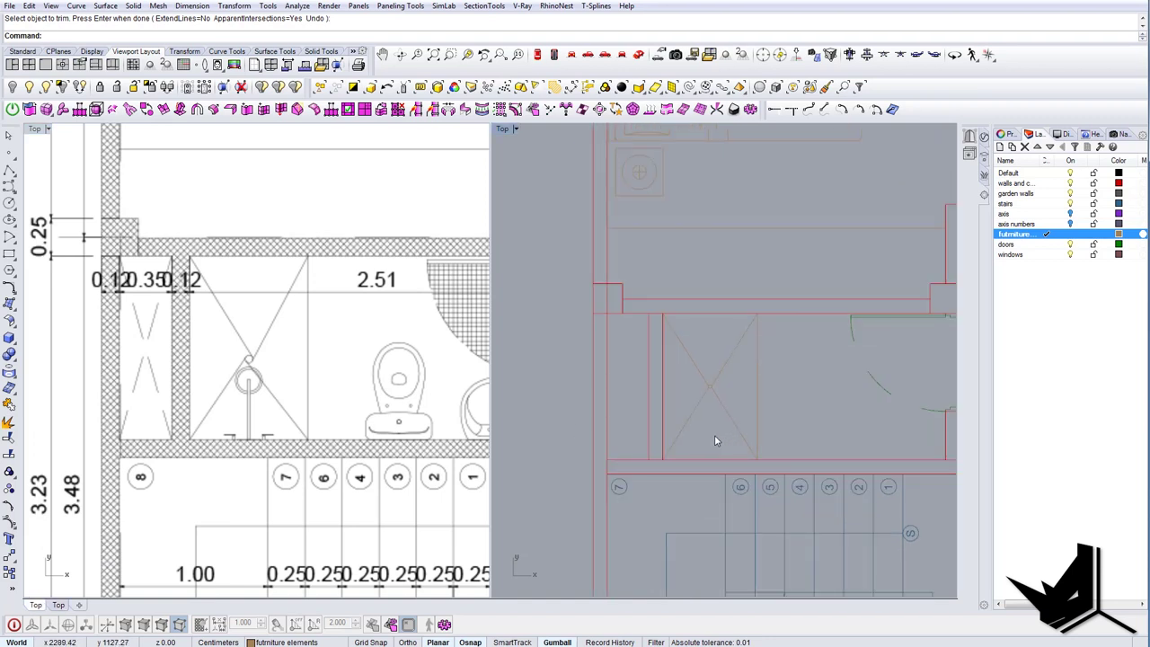
{"action": "type", "text": "Rectangle"}
{"action": "key", "text": "Return"}
{"action": "scroll", "coordinate": [702, 445], "scroll_direction": "up", "scroll_amount": 6}
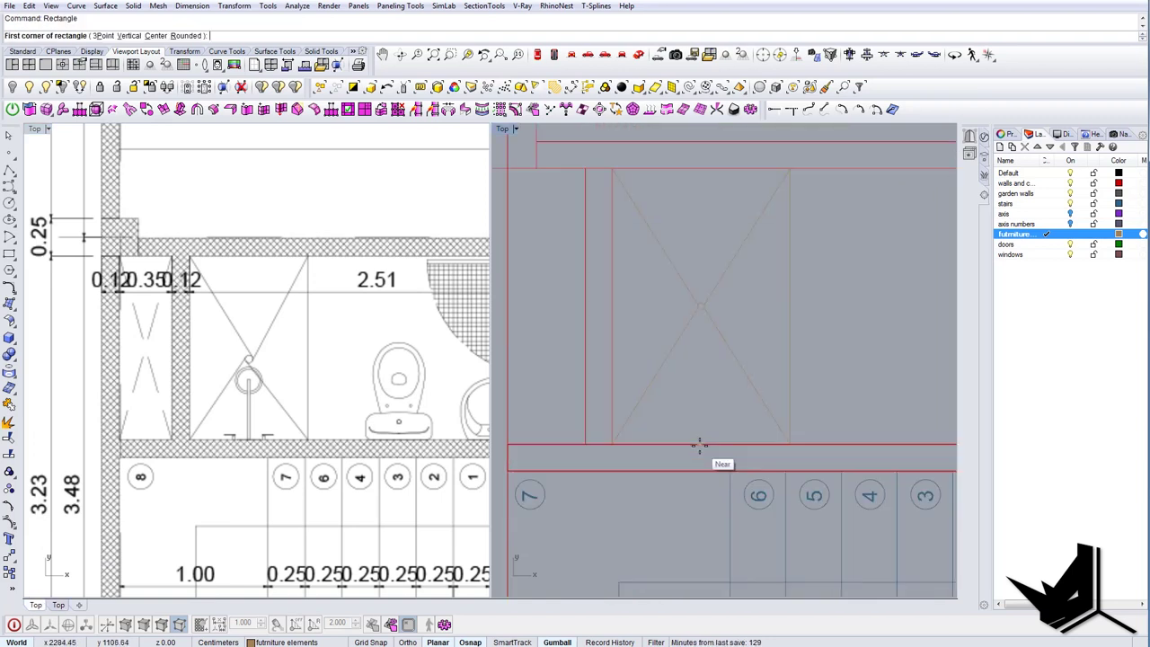
{"action": "left_click", "coordinate": [687, 441]}
{"action": "scroll", "coordinate": [690, 354], "scroll_direction": "up", "scroll_amount": 6}
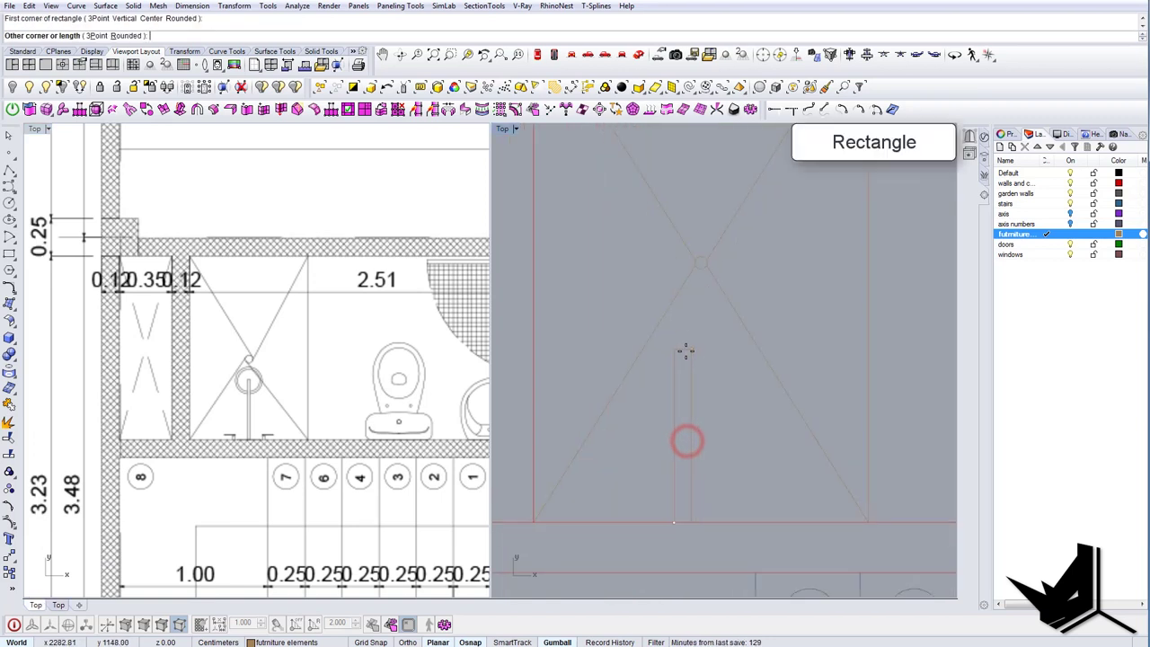
{"action": "left_click", "coordinate": [680, 346]}
Move the shower arm rectangle sideways from its upper end's midpoint so that it lines up with the drain circle.
{"action": "left_click_drag", "start_coordinate": [703, 412], "coordinate": [648, 391]}
{"action": "scroll", "coordinate": [643, 391], "scroll_direction": "down", "scroll_amount": 6}
{"action": "right_click_drag", "start_coordinate": [645, 416], "coordinate": [617, 396]}
{"action": "type", "text": "M"}
{"action": "key", "text": "Return"}
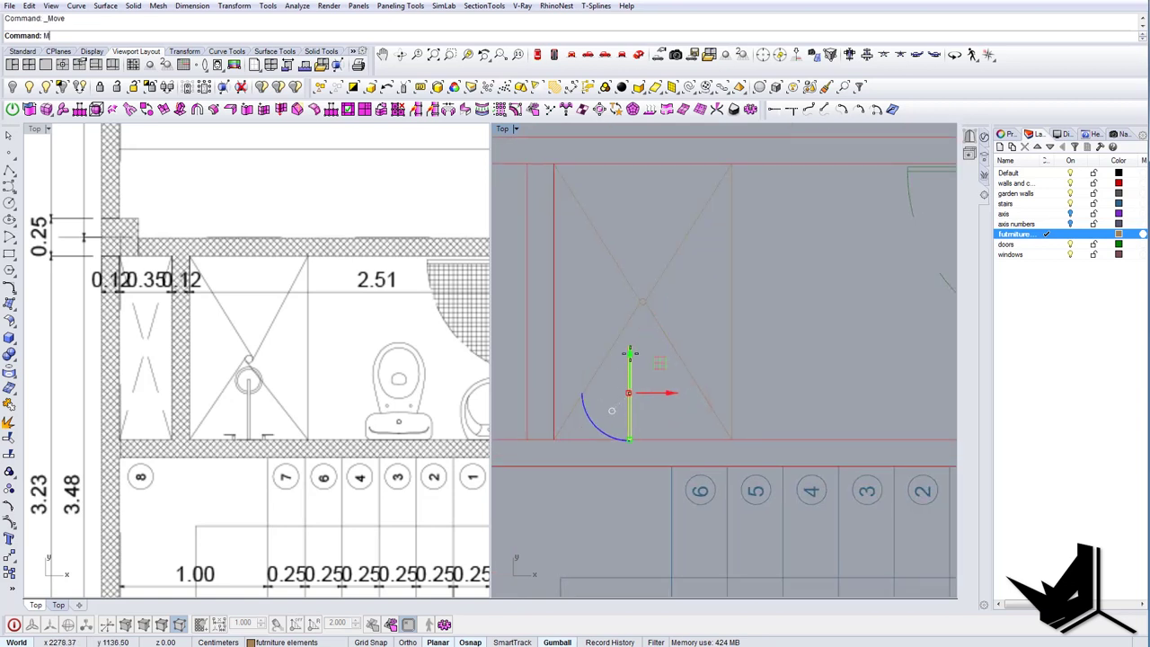
{"action": "scroll", "coordinate": [630, 347], "scroll_direction": "up", "scroll_amount": 10}
{"action": "left_click", "coordinate": [632, 342]}
{"action": "scroll", "coordinate": [666, 343], "scroll_direction": "down", "scroll_amount": 4}
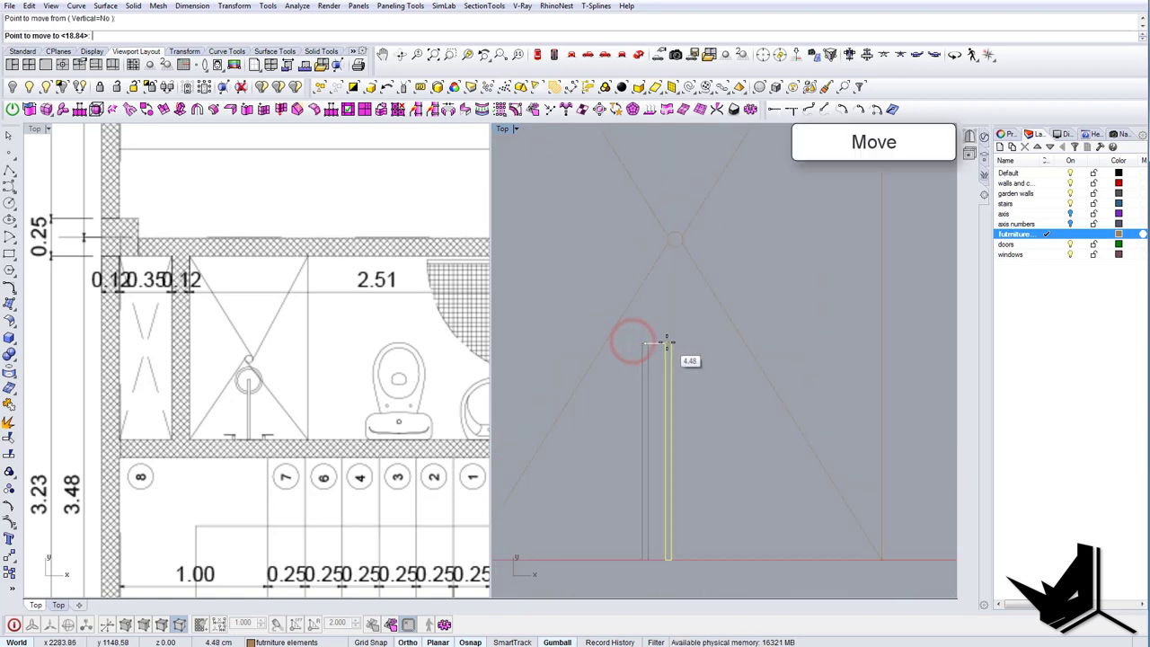
{"action": "scroll", "coordinate": [667, 343], "scroll_direction": "down", "scroll_amount": 12}
{"action": "scroll", "coordinate": [668, 319], "scroll_direction": "up", "scroll_amount": 7}
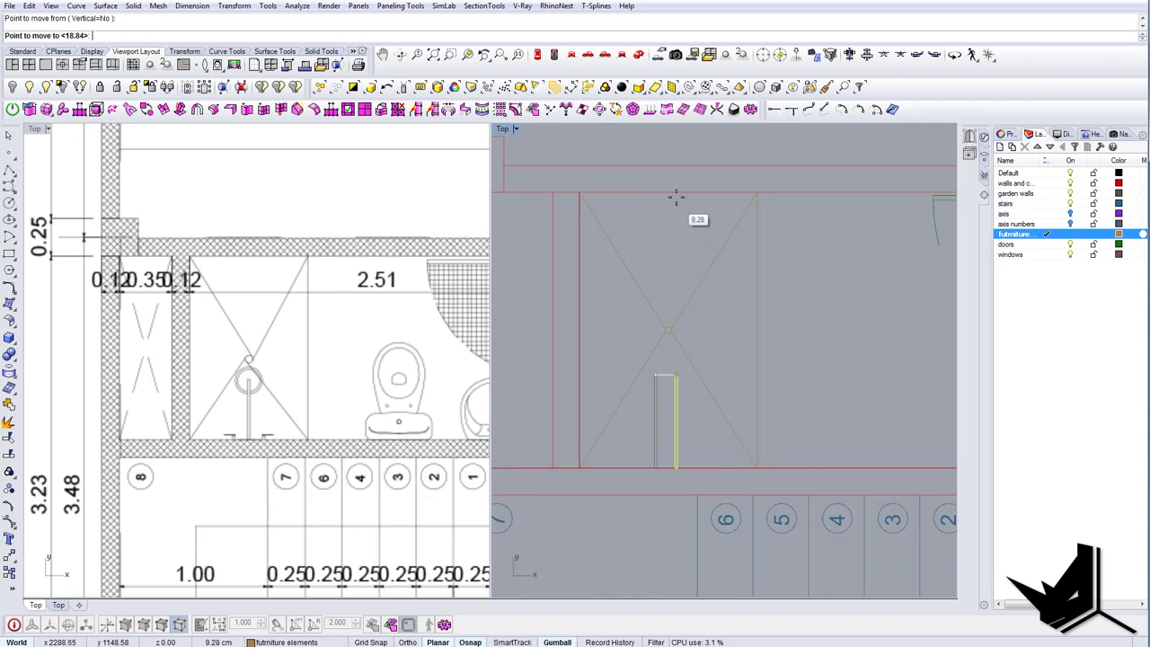
{"action": "scroll", "coordinate": [666, 358], "scroll_direction": "up", "scroll_amount": 8}
{"action": "left_click", "coordinate": [674, 300]}
{"action": "scroll", "coordinate": [673, 302], "scroll_direction": "down", "scroll_amount": 10}
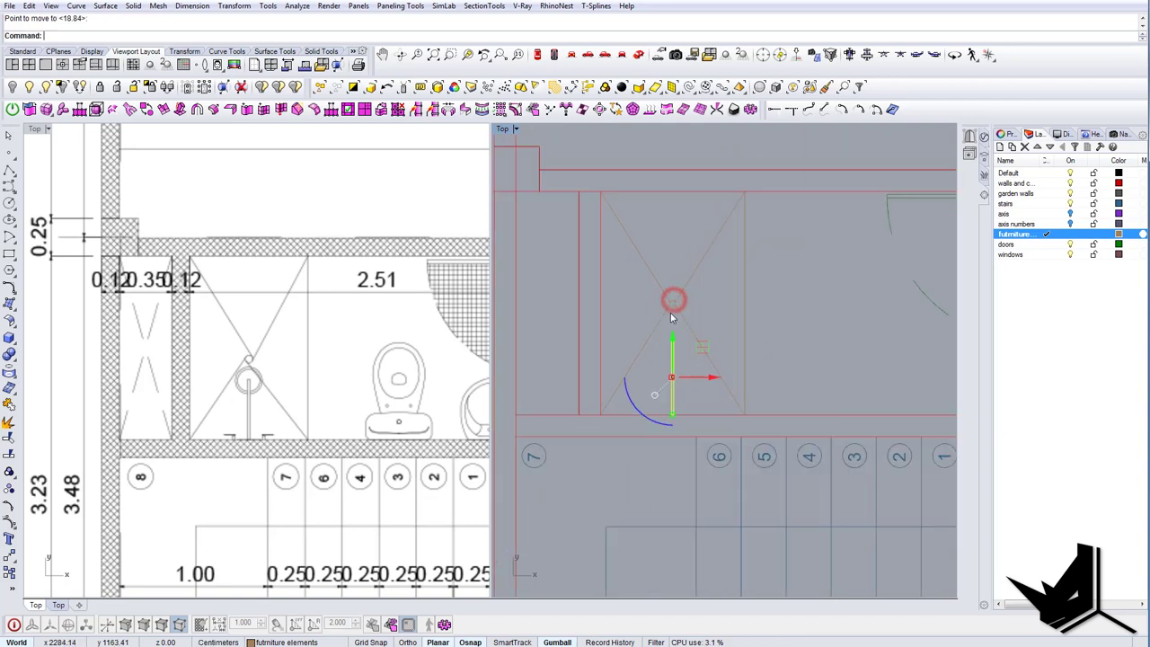
Draw a circle for the shower head centred on the midpoint of the shower arm's upper end.
{"action": "scroll", "coordinate": [676, 353], "scroll_direction": "up", "scroll_amount": 2}
{"action": "type", "text": "Circle"}
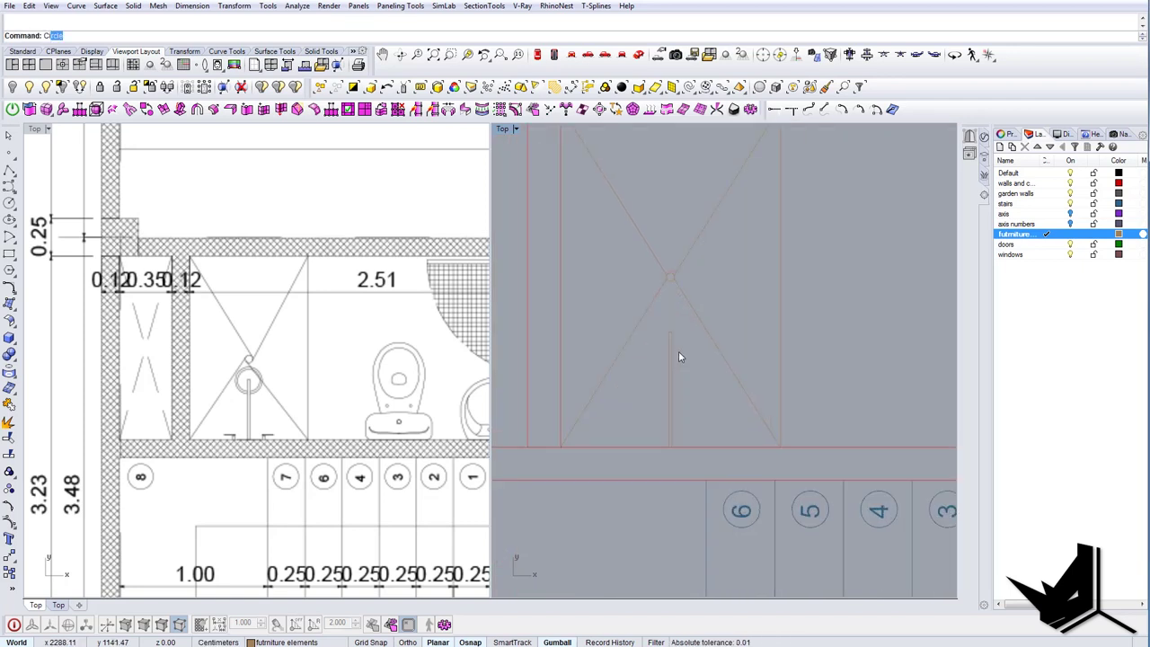
{"action": "key", "text": "Return"}
{"action": "scroll", "coordinate": [676, 348], "scroll_direction": "up", "scroll_amount": 6}
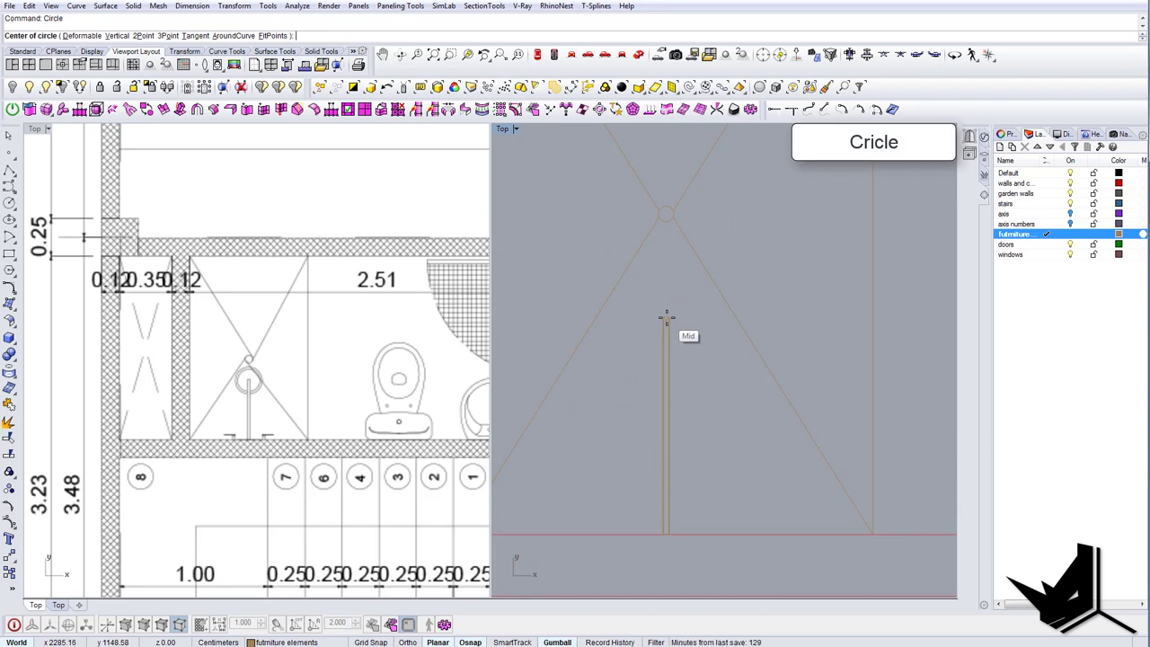
{"action": "left_click", "coordinate": [666, 317]}
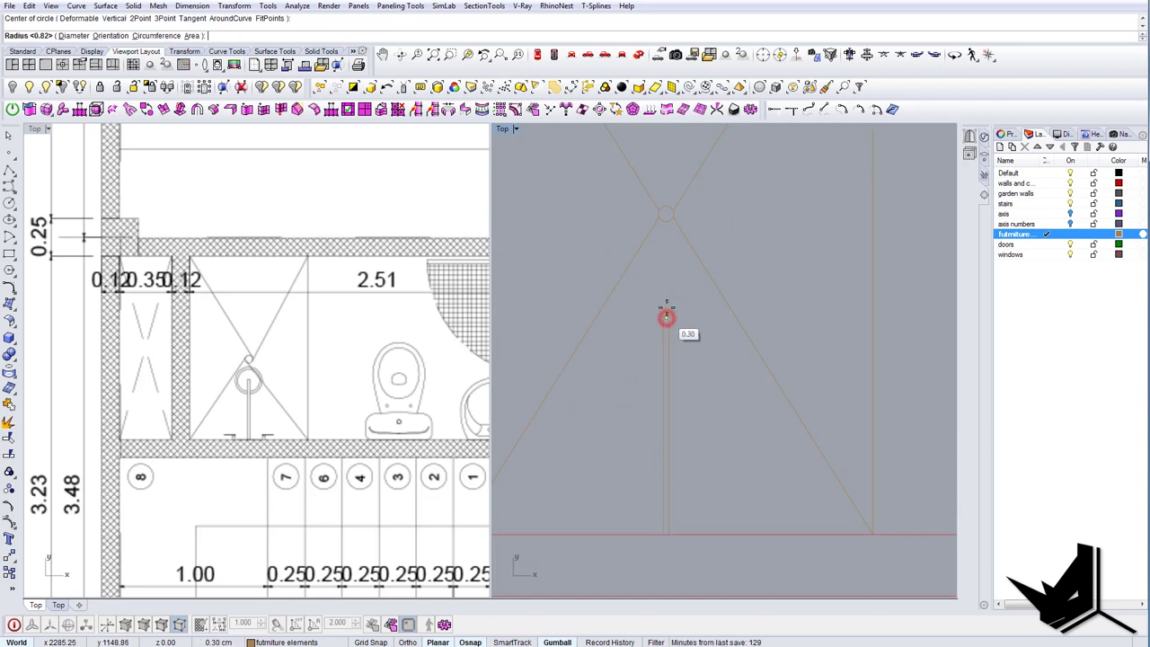
{"action": "left_click", "coordinate": [667, 262]}
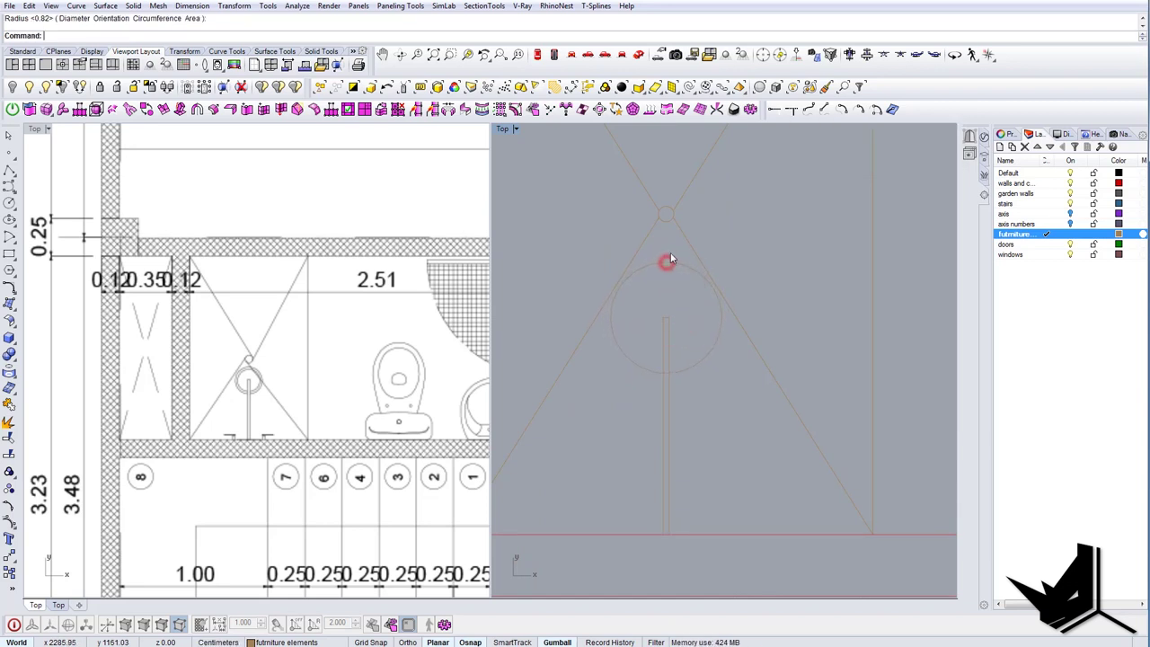
Offset the shower head circle inward by 1 cm.
{"action": "left_click", "coordinate": [668, 260]}
{"action": "right_click_drag", "start_coordinate": [658, 289], "coordinate": [647, 297]}
{"action": "type", "text": "Offset"}
{"action": "key", "text": "Return"}
{"action": "scroll", "coordinate": [650, 296], "scroll_direction": "up", "scroll_amount": 1}
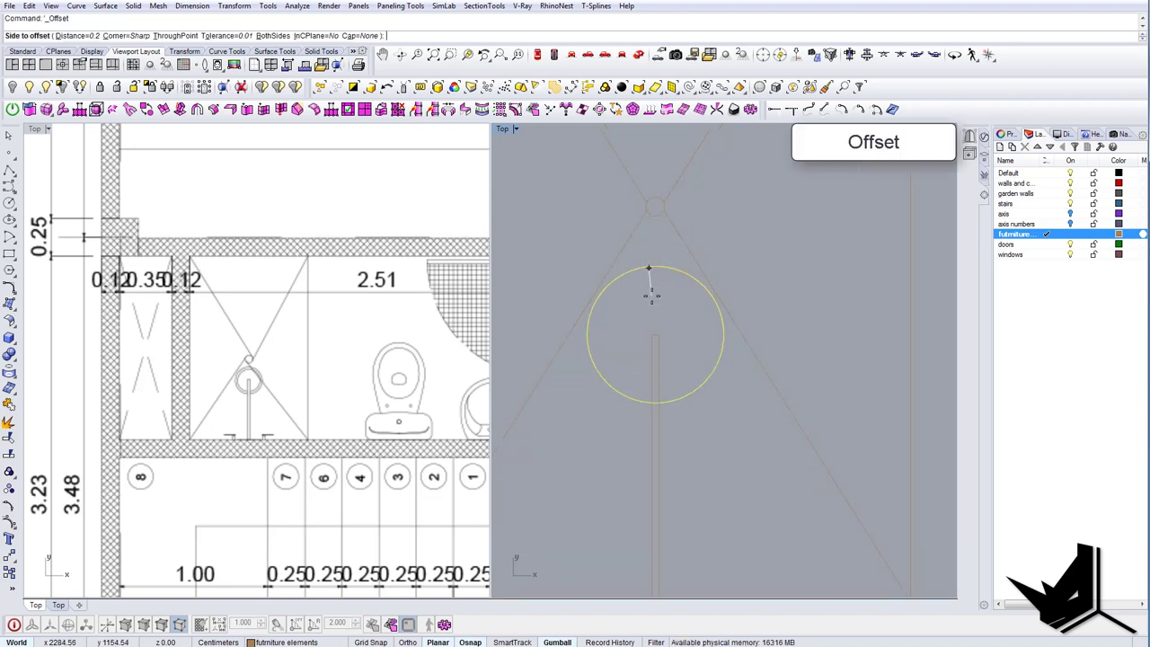
{"action": "type", "text": "d"}
{"action": "key", "text": "Return"}
{"action": "key", "text": "Return"}
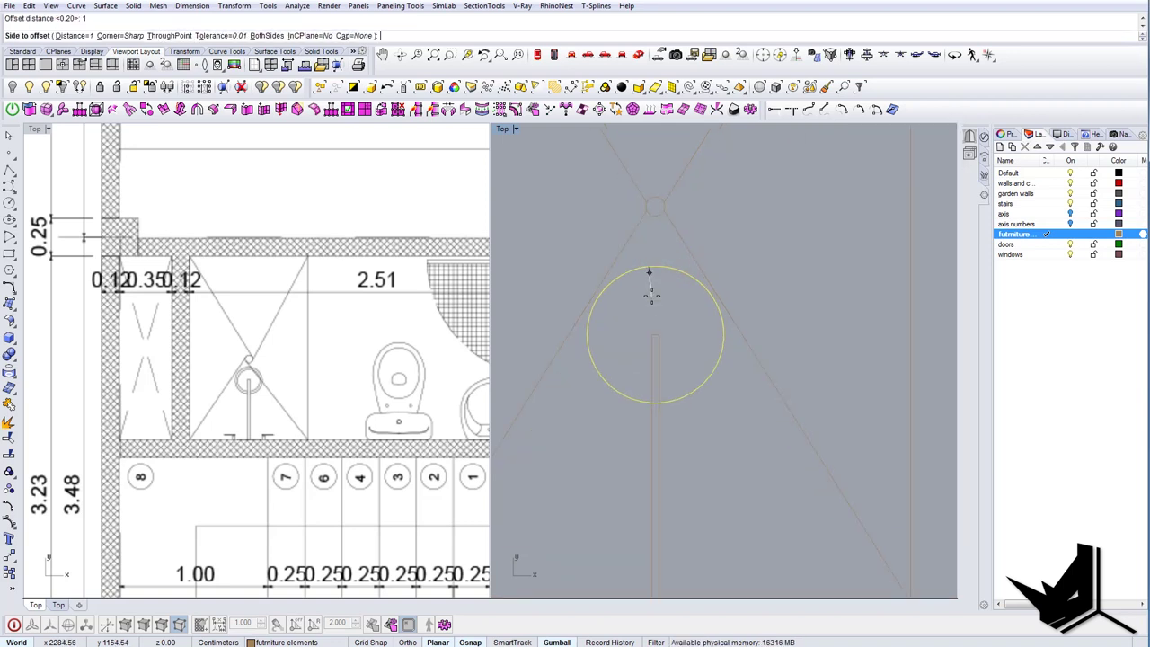
{"action": "left_click", "coordinate": [652, 296]}
{"action": "key", "text": "Escape"}
{"action": "scroll", "coordinate": [696, 299], "scroll_direction": "down", "scroll_amount": 7}
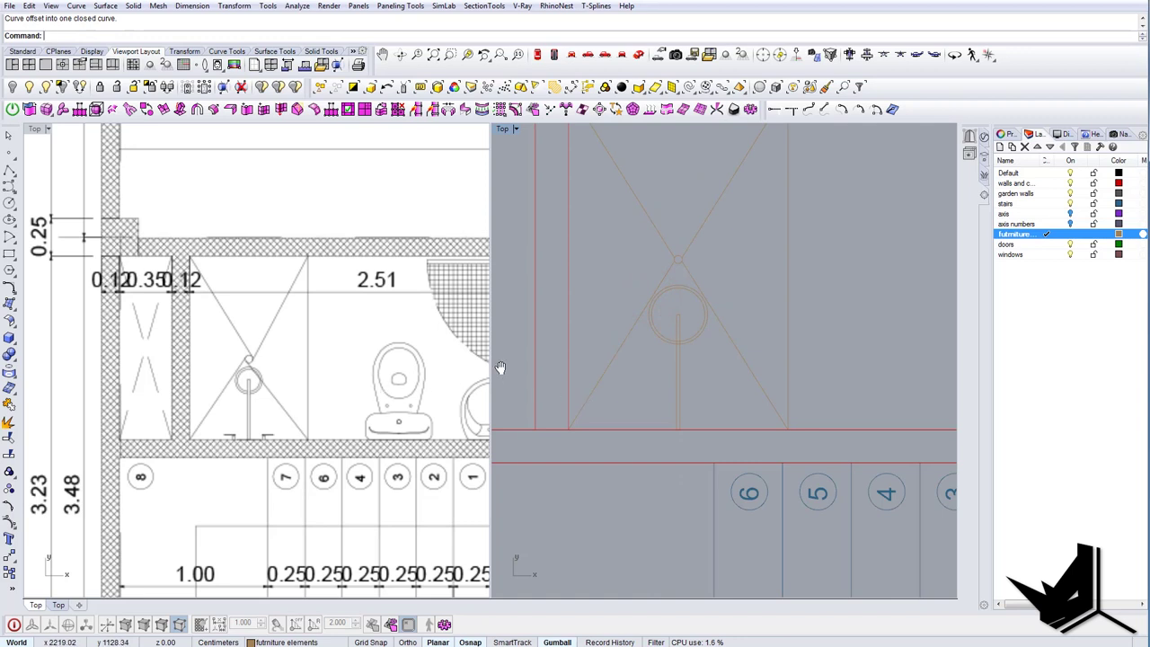
Group all the shower curves, including the edge line, slope lines, drain, arm and shower head.
{"action": "scroll", "coordinate": [639, 387], "scroll_direction": "down", "scroll_amount": 4}
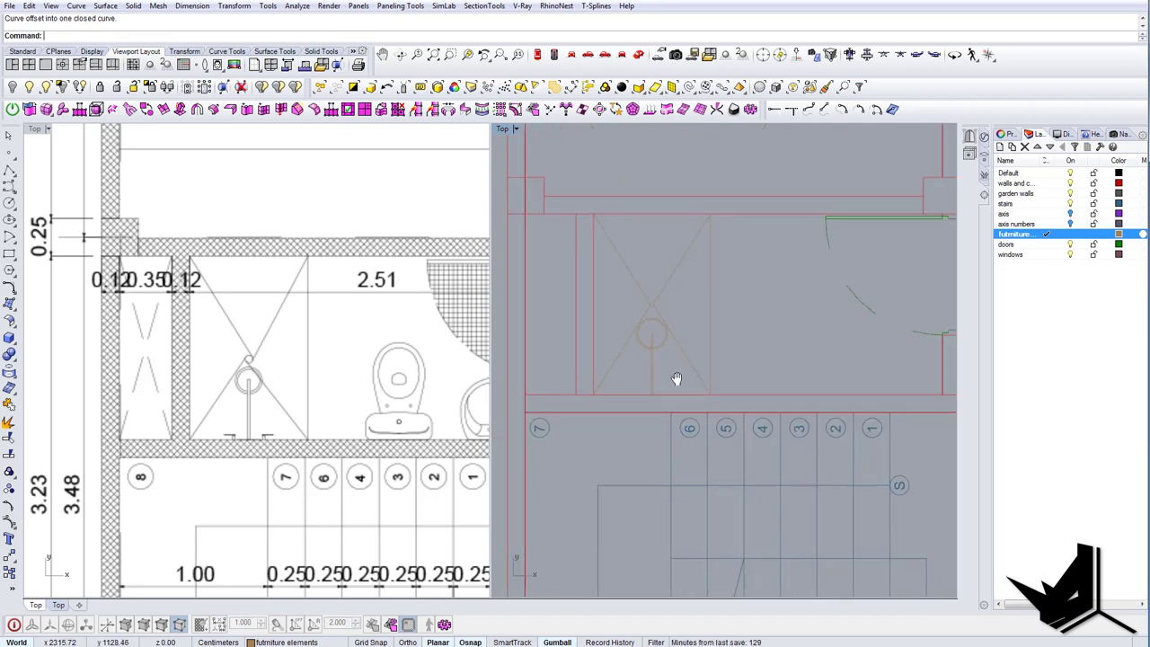
{"action": "right_click_drag", "start_coordinate": [677, 378], "coordinate": [654, 396]}
{"action": "left_click_drag", "start_coordinate": [718, 383], "coordinate": [623, 329]}
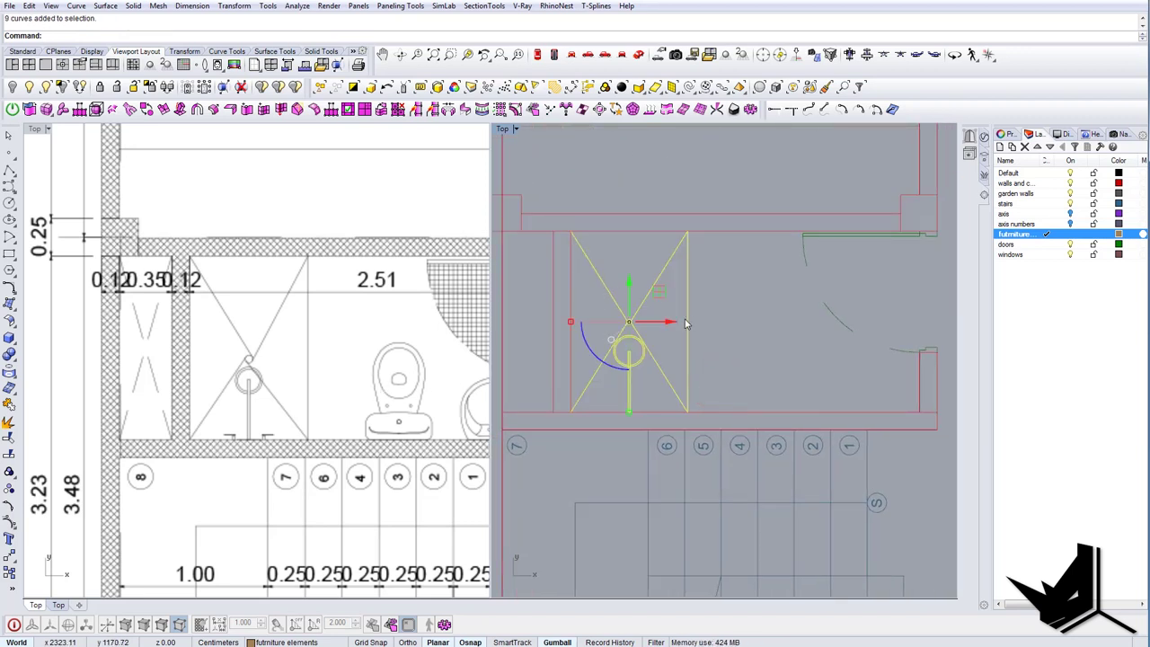
{"action": "key", "text": "Escape"}
{"action": "left_click_drag", "start_coordinate": [598, 298], "coordinate": [597, 299]}
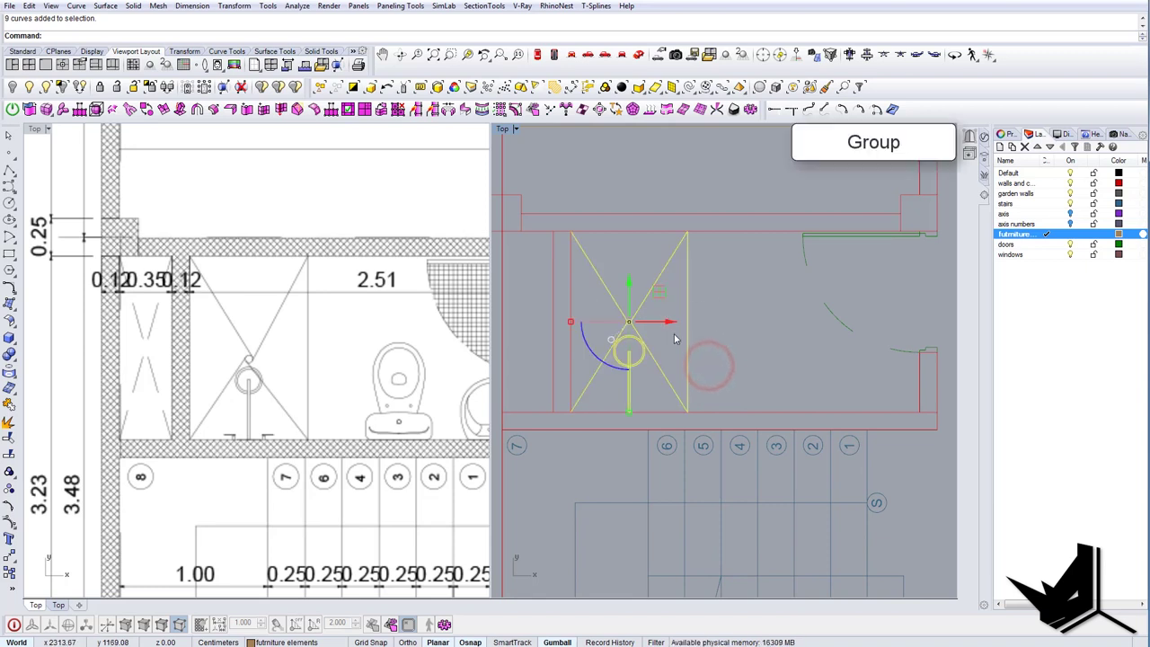
{"action": "right_click_drag", "start_coordinate": [677, 361], "coordinate": [631, 358]}
{"action": "key", "text": "Escape"}
Examine the toilet and washbasin in the reference bathroom and compare their location with the traced plan.
{"action": "scroll", "coordinate": [631, 357], "scroll_direction": "down", "scroll_amount": 8}
{"action": "right_click_drag", "start_coordinate": [429, 367], "coordinate": [291, 349]}
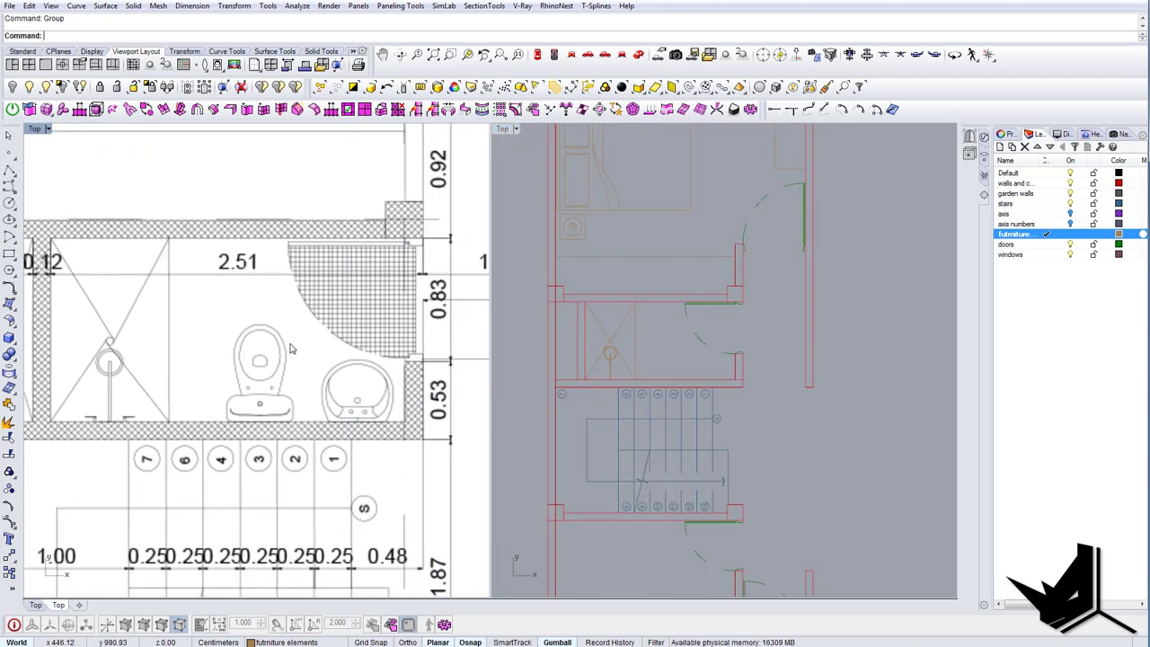
{"action": "scroll", "coordinate": [649, 372], "scroll_direction": "up", "scroll_amount": 4}
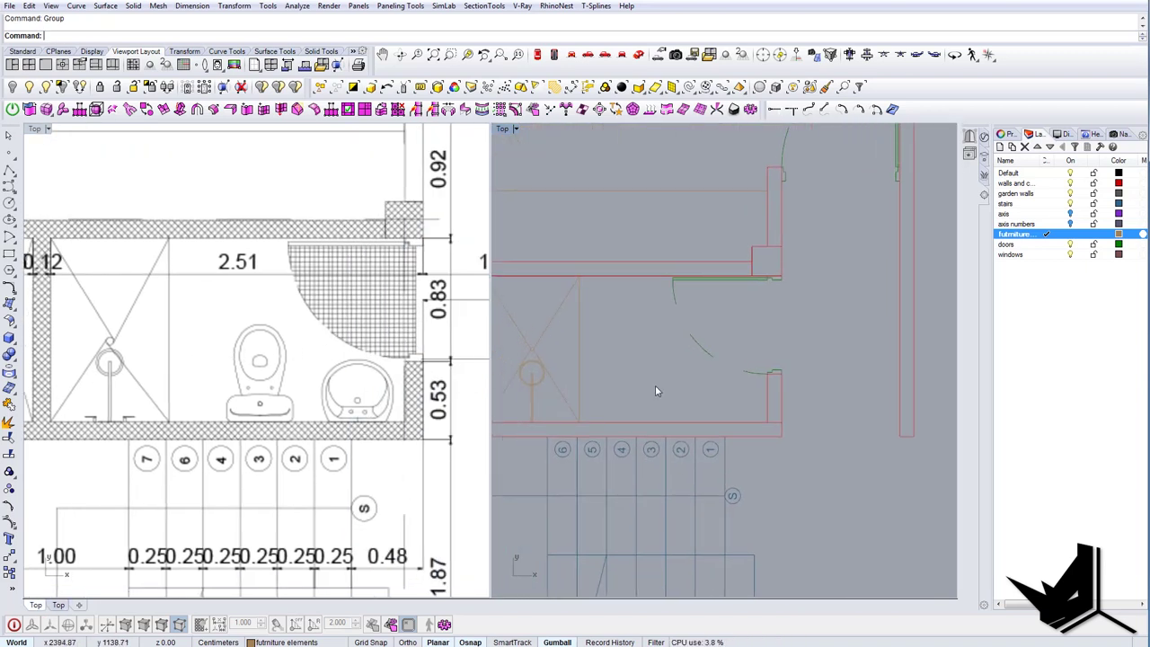
{"action": "right_click_drag", "start_coordinate": [638, 395], "coordinate": [655, 402]}
{"action": "right_click_drag", "start_coordinate": [248, 372], "coordinate": [183, 387]}
{"action": "scroll", "coordinate": [207, 373], "scroll_direction": "up", "scroll_amount": 2}
{"action": "right_click_drag", "start_coordinate": [641, 398], "coordinate": [600, 408]}
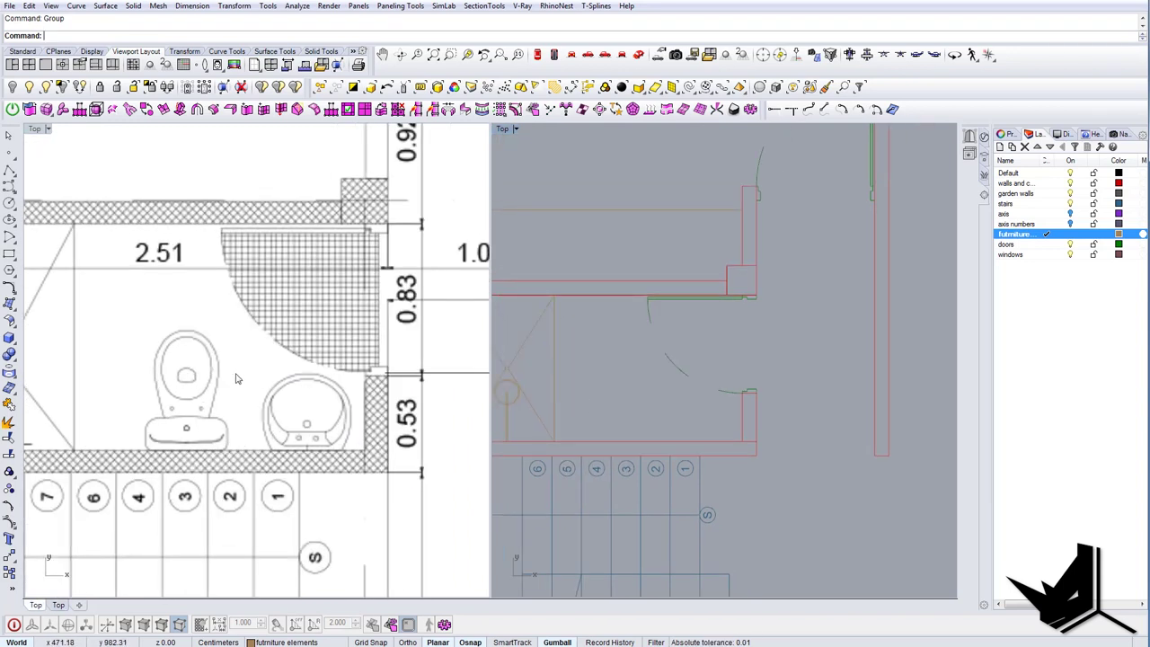
{"action": "scroll", "coordinate": [537, 384], "scroll_direction": "up", "scroll_amount": 2}
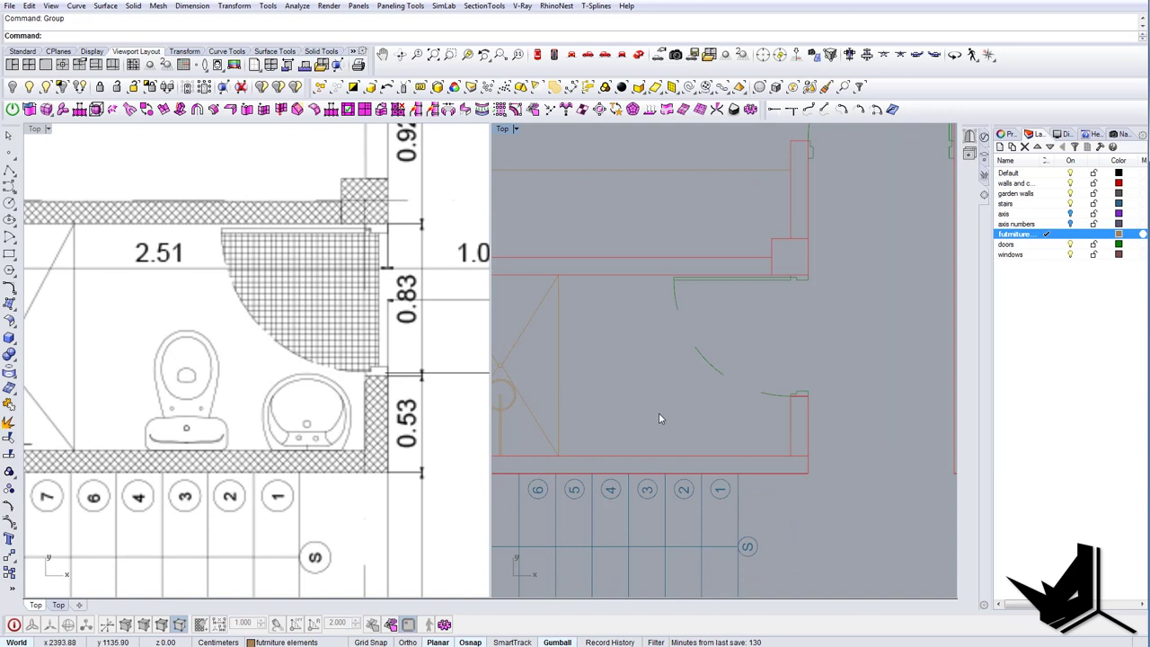
{"action": "right_click_drag", "start_coordinate": [695, 418], "coordinate": [627, 415]}
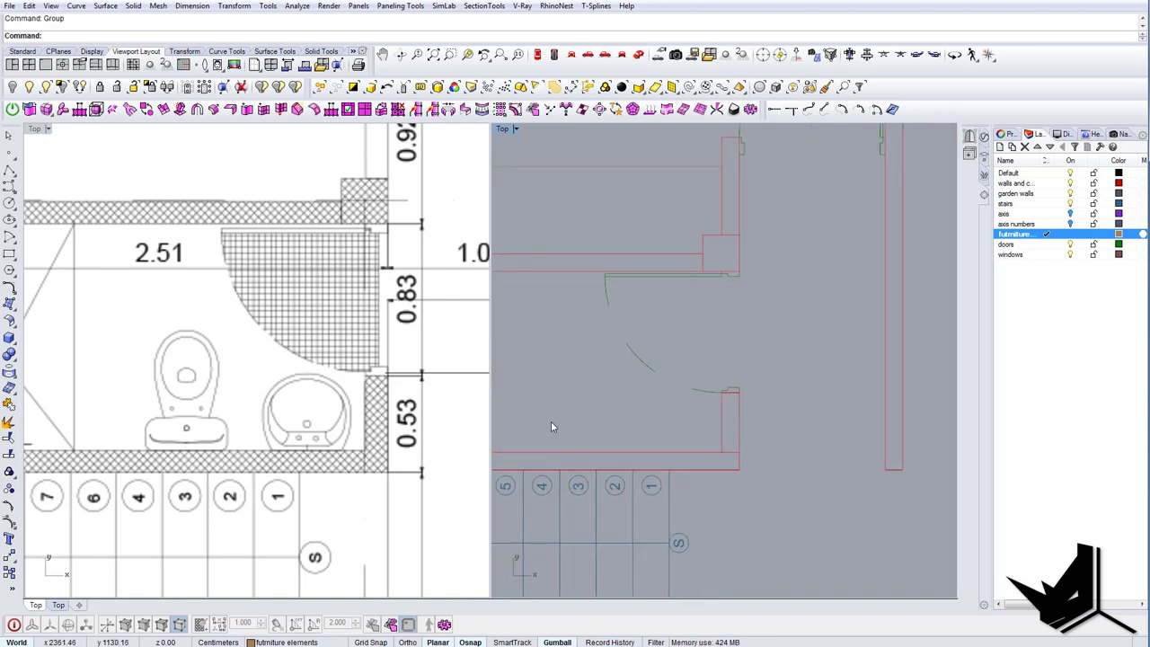
{"action": "scroll", "coordinate": [431, 421], "scroll_direction": "down", "scroll_amount": 3}
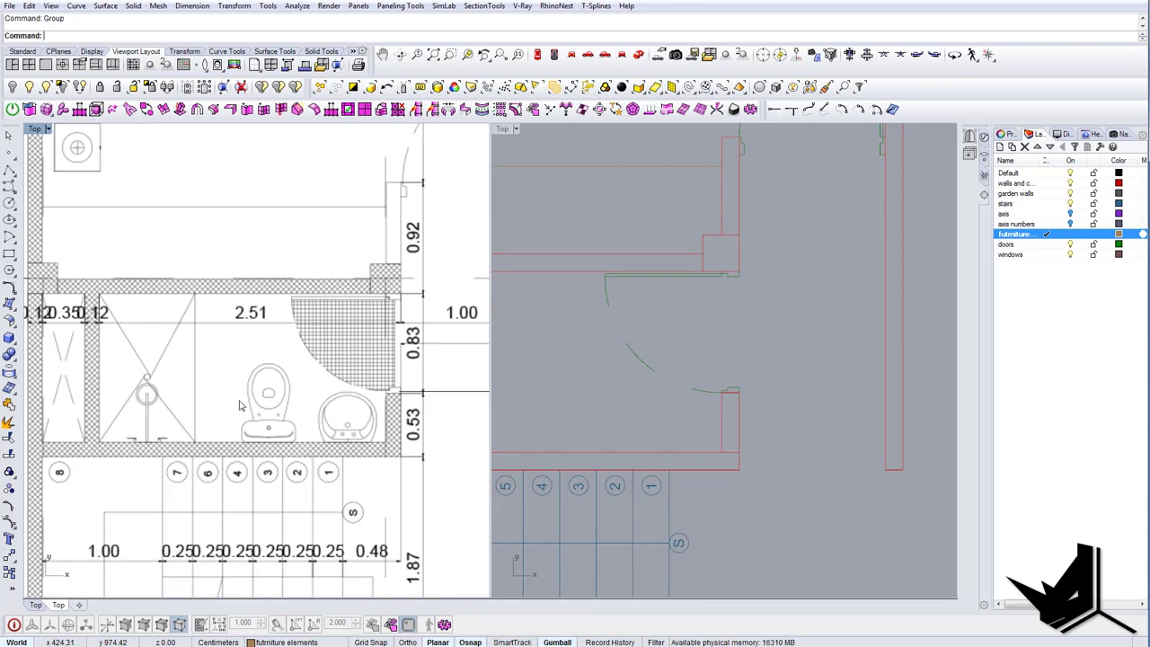
{"action": "scroll", "coordinate": [241, 406], "scroll_direction": "up", "scroll_amount": 3}
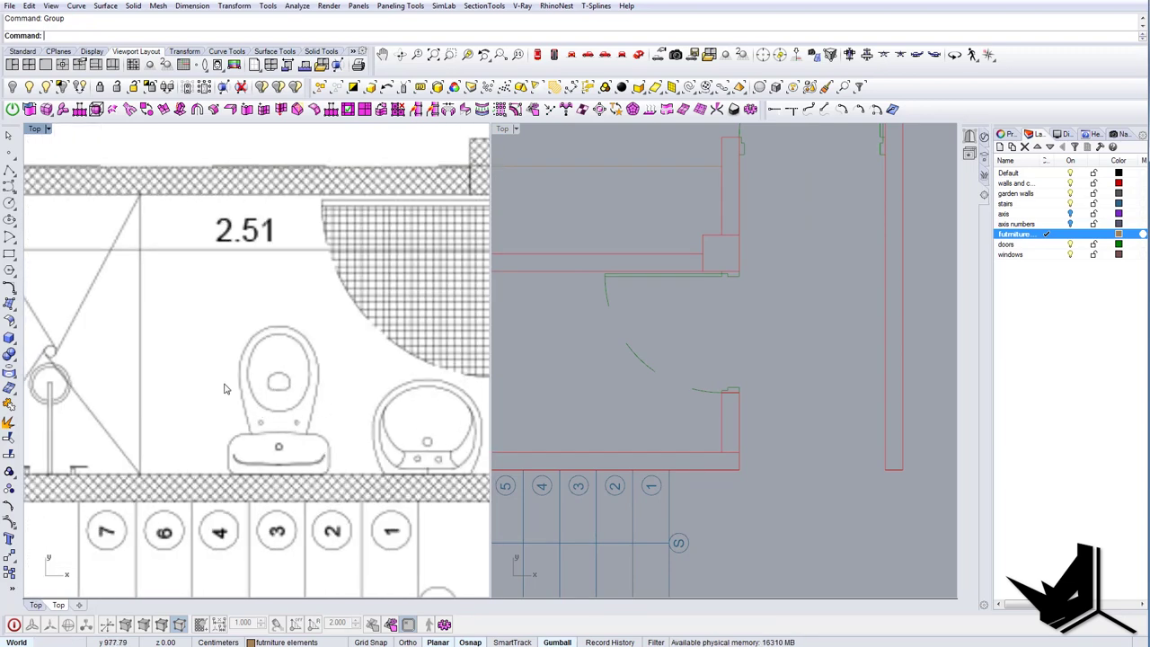
Trace the left half of the toilet bowl's outer outline with an interpolated curve from the tank to the bowl's top midpoint.
{"action": "right_click_drag", "start_coordinate": [338, 391], "coordinate": [271, 393]}
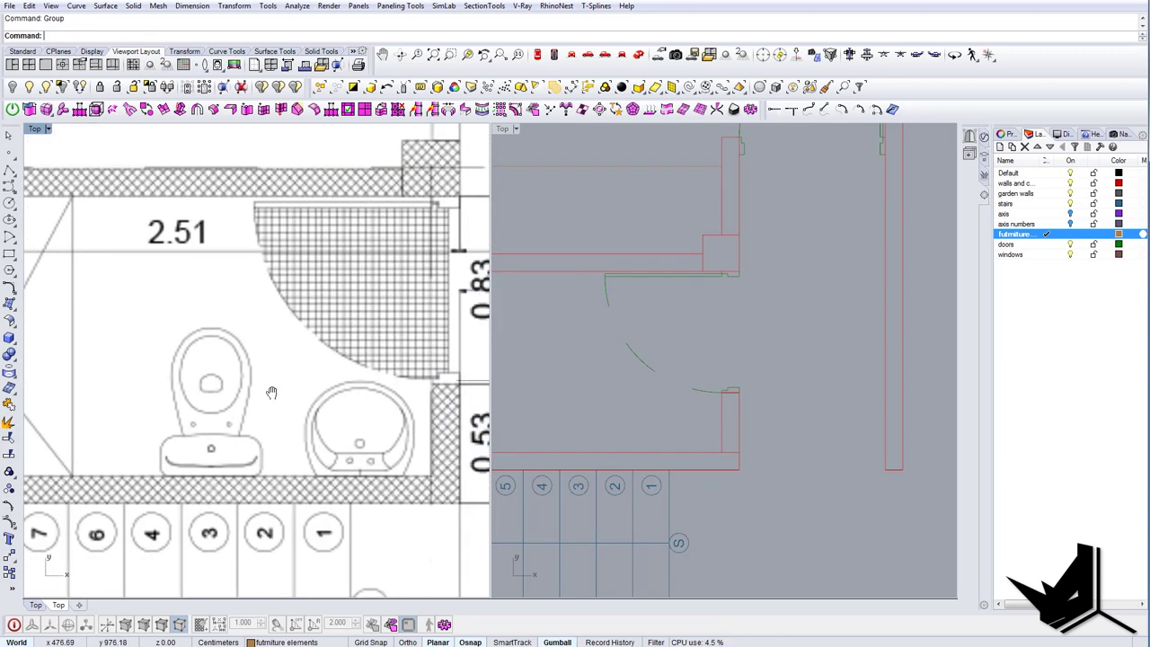
{"action": "left_click", "coordinate": [14, 195]}
{"action": "left_click", "coordinate": [43, 196]}
{"action": "right_click_drag", "start_coordinate": [262, 399], "coordinate": [280, 404]}
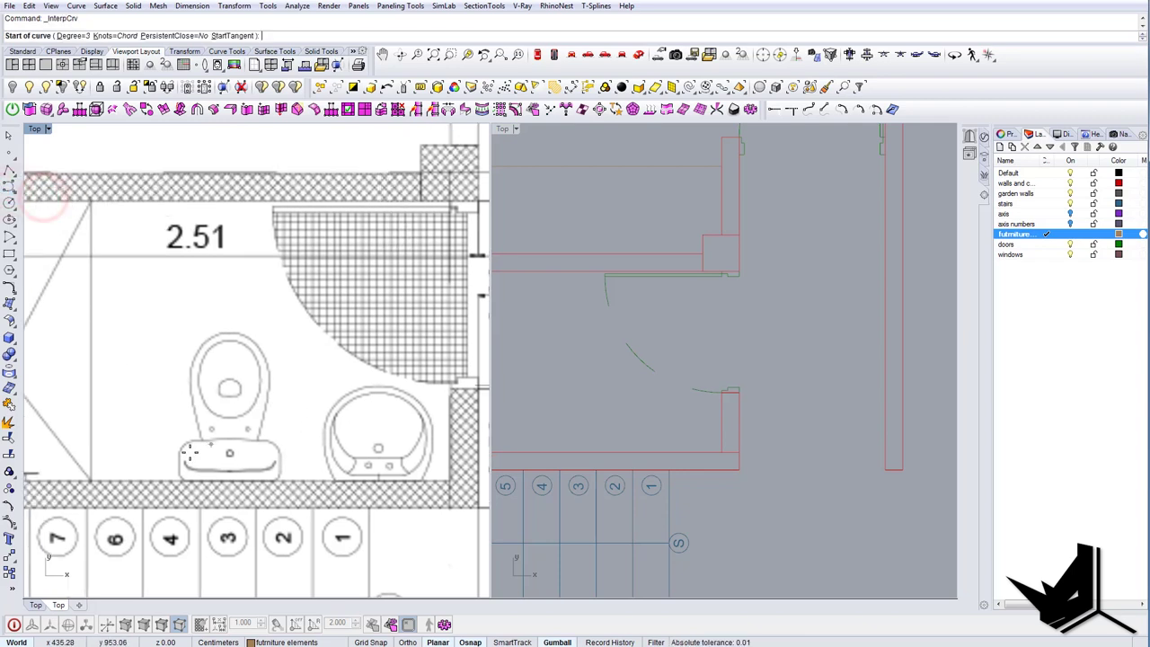
{"action": "scroll", "coordinate": [186, 454], "scroll_direction": "up", "scroll_amount": 6}
{"action": "left_click", "coordinate": [212, 430]}
{"action": "left_click", "coordinate": [191, 341]}
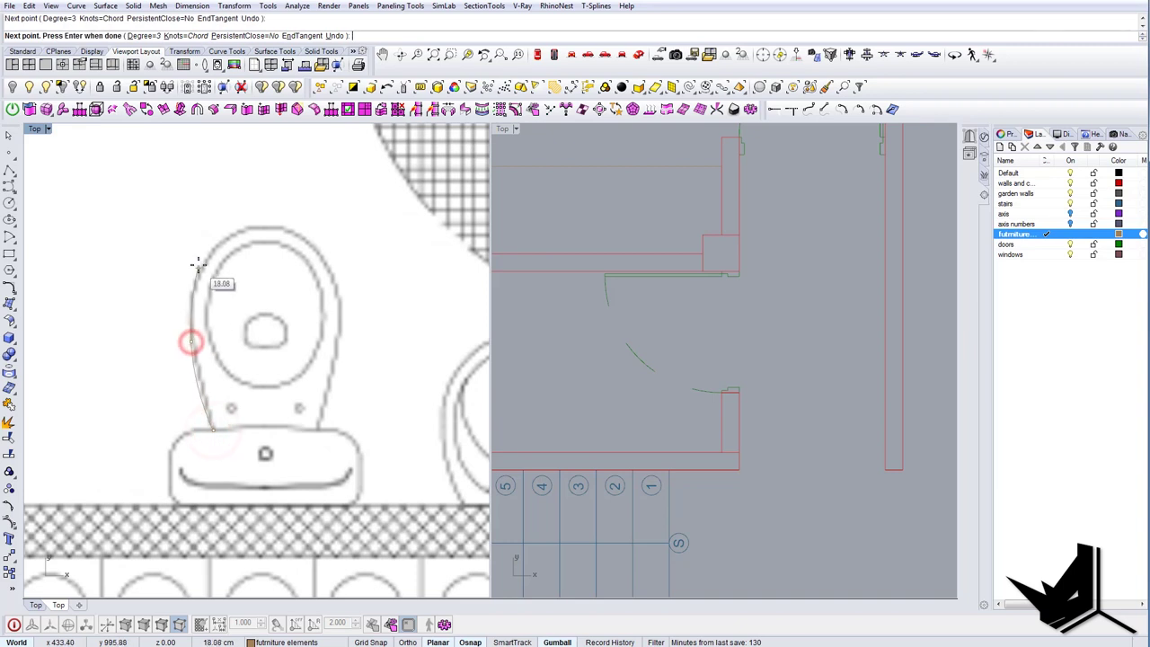
{"action": "left_click", "coordinate": [199, 264]}
{"action": "left_click", "coordinate": [236, 232]}
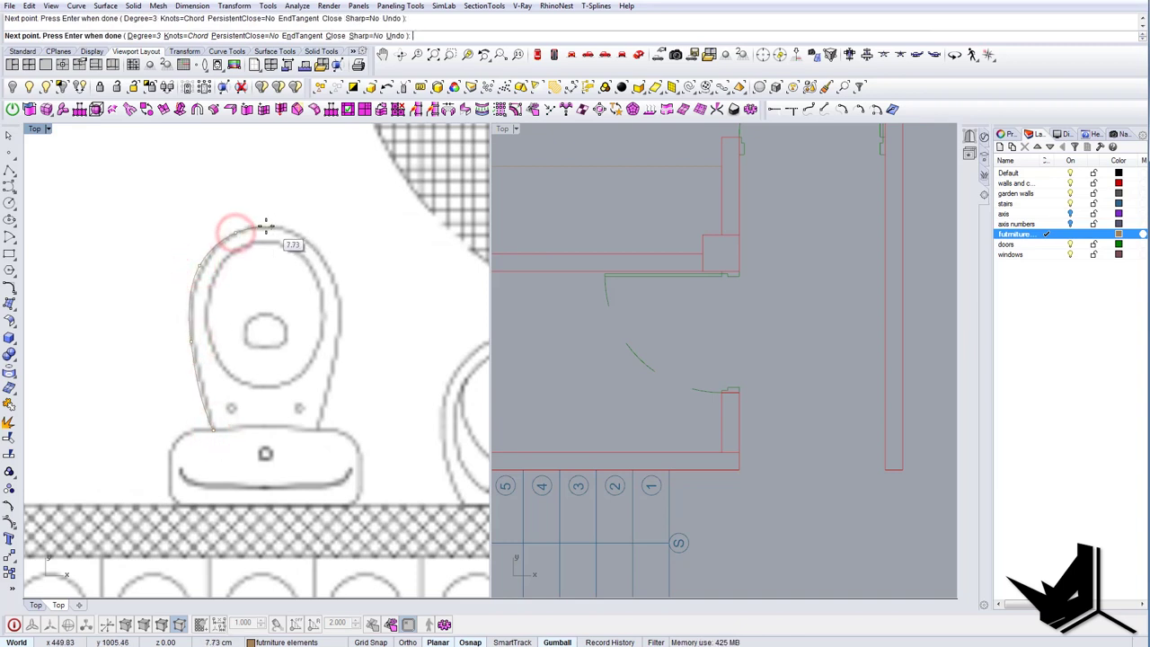
{"action": "left_click", "coordinate": [266, 225]}
{"action": "right_click", "coordinate": [266, 226]}
{"action": "left_click", "coordinate": [265, 226]}
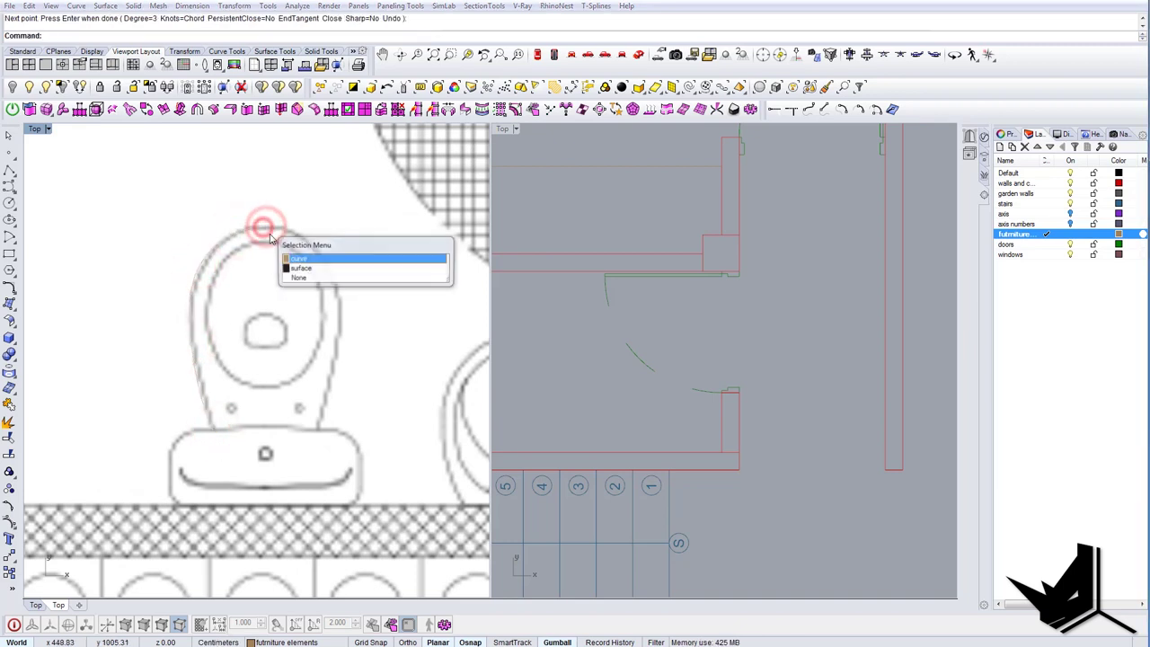
{"action": "left_click", "coordinate": [294, 258]}
{"action": "right_click_drag", "start_coordinate": [295, 269], "coordinate": [317, 311]}
{"action": "scroll", "coordinate": [318, 310], "scroll_direction": "down", "scroll_amount": 6}
{"action": "type", "text": "m"}
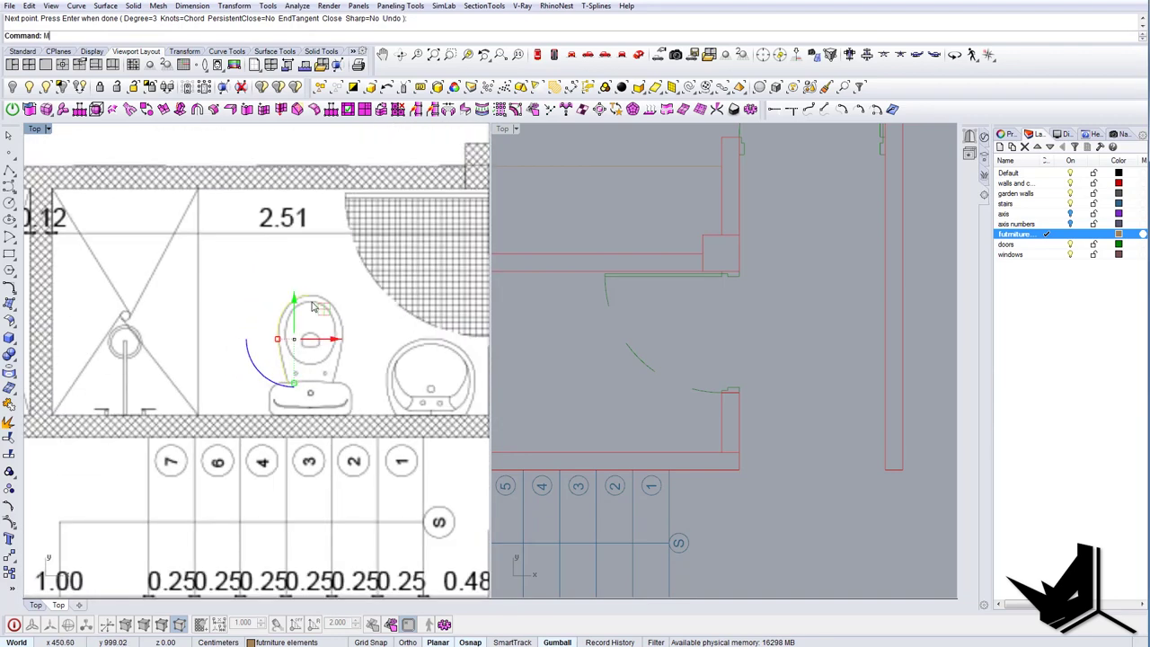
{"action": "key", "text": "Return"}
{"action": "left_click", "coordinate": [311, 302]}
{"action": "key", "text": "Escape"}
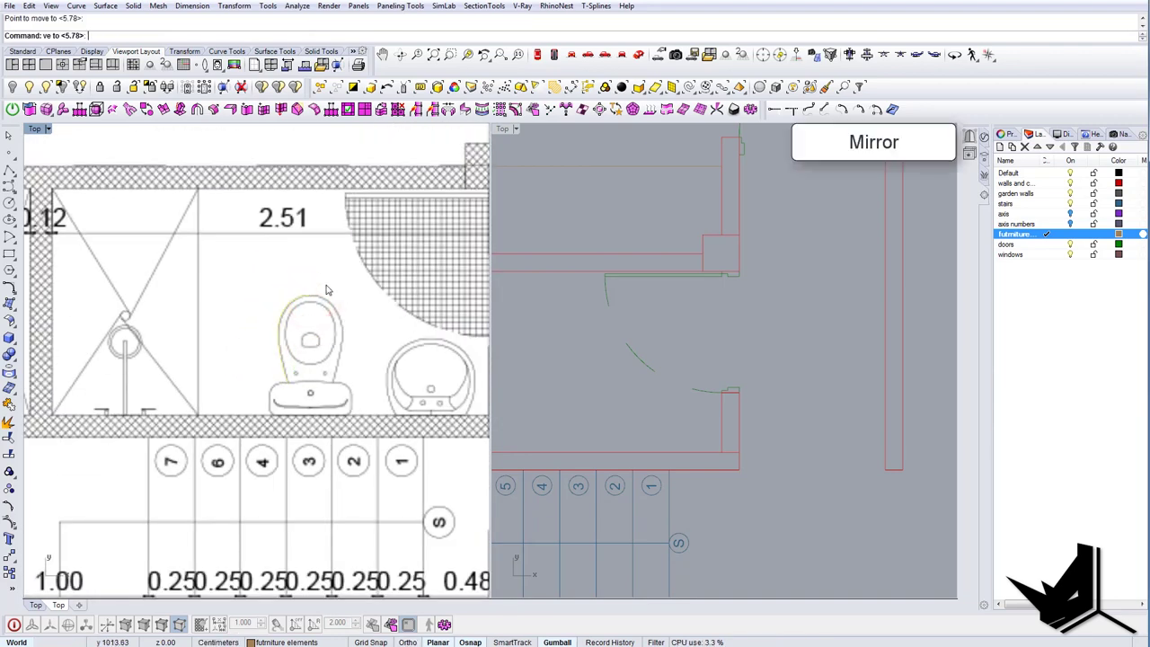
Increase the transparency of the reference plan's picture frame material and lock the picture.
{"action": "scroll", "coordinate": [327, 285], "scroll_direction": "down", "scroll_amount": 8}
{"action": "left_click", "coordinate": [275, 302]}
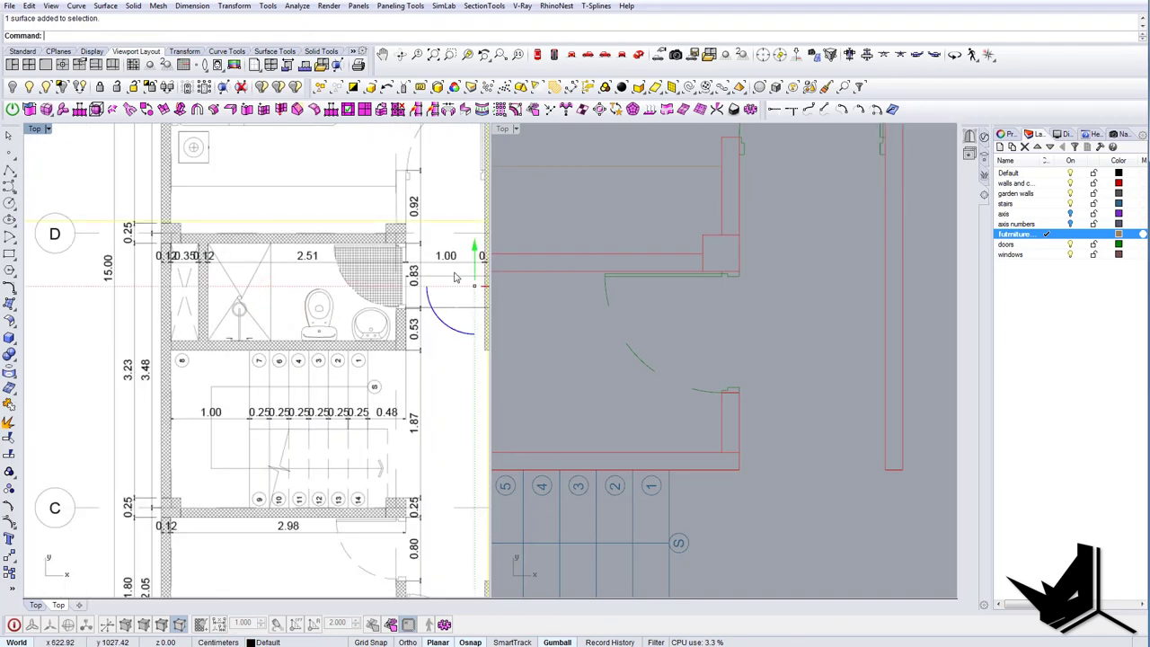
{"action": "left_click", "coordinate": [1007, 134]}
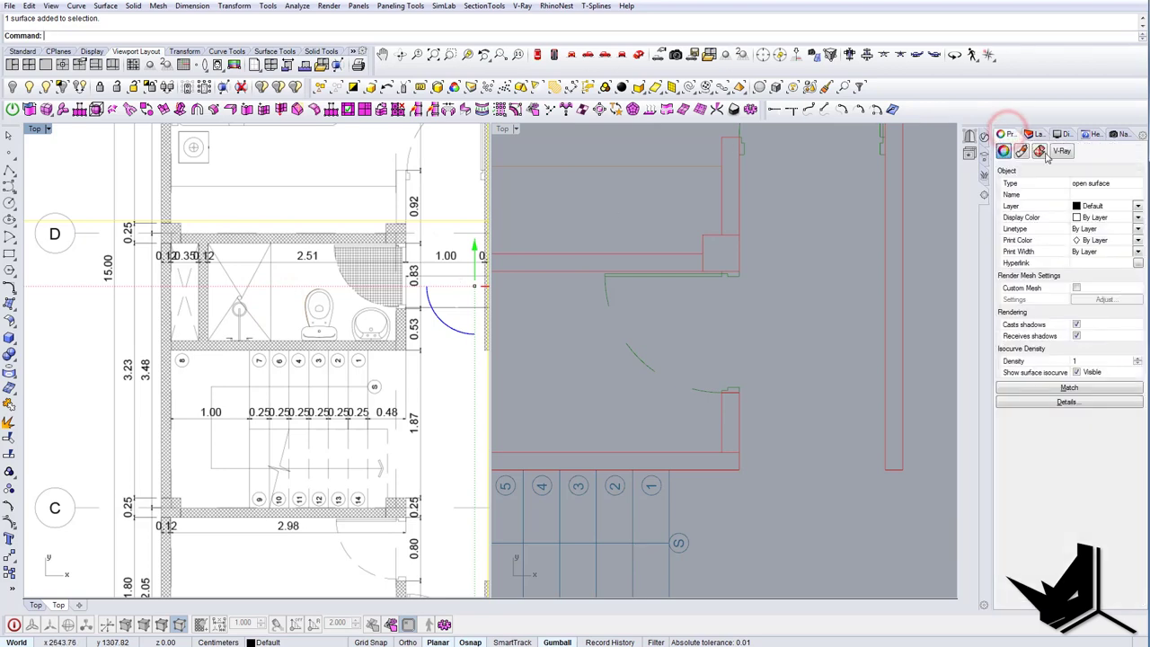
{"action": "left_click", "coordinate": [1039, 153]}
{"action": "left_click", "coordinate": [1022, 152]}
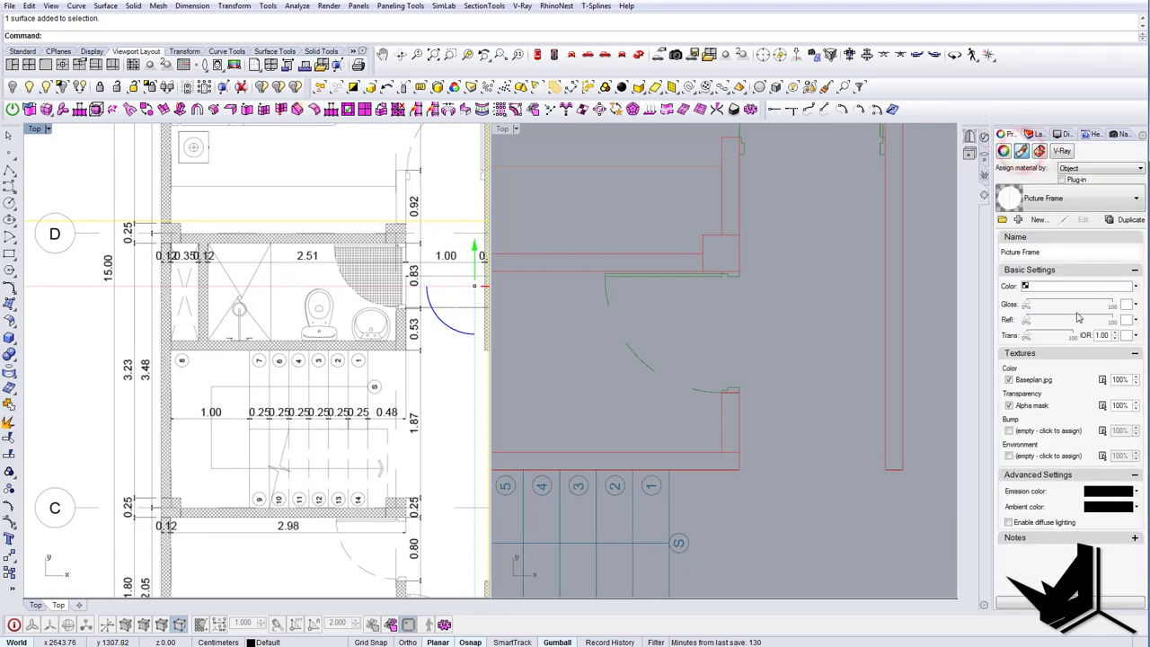
{"action": "left_click_drag", "start_coordinate": [1058, 334], "coordinate": [1066, 335]}
{"action": "right_click_drag", "start_coordinate": [347, 270], "coordinate": [357, 281]}
{"action": "key", "text": "Return"}
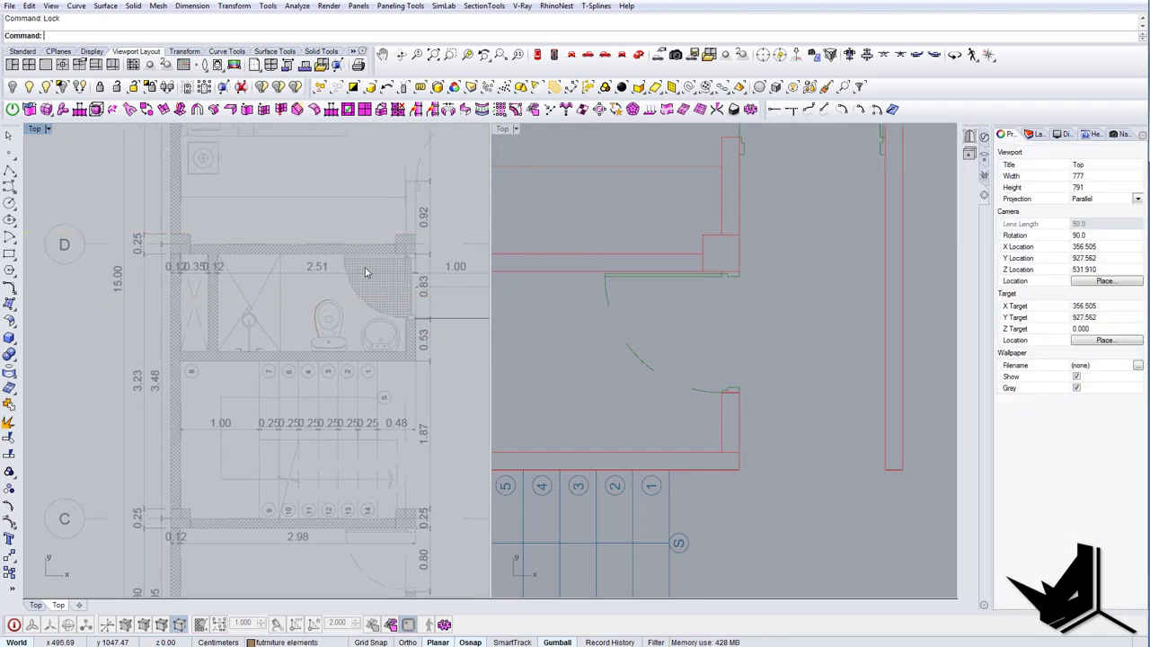
Mirror the half bowl outline about a vertical axis through its upper end, keeping the original.
{"action": "right_click_drag", "start_coordinate": [249, 431], "coordinate": [288, 449]}
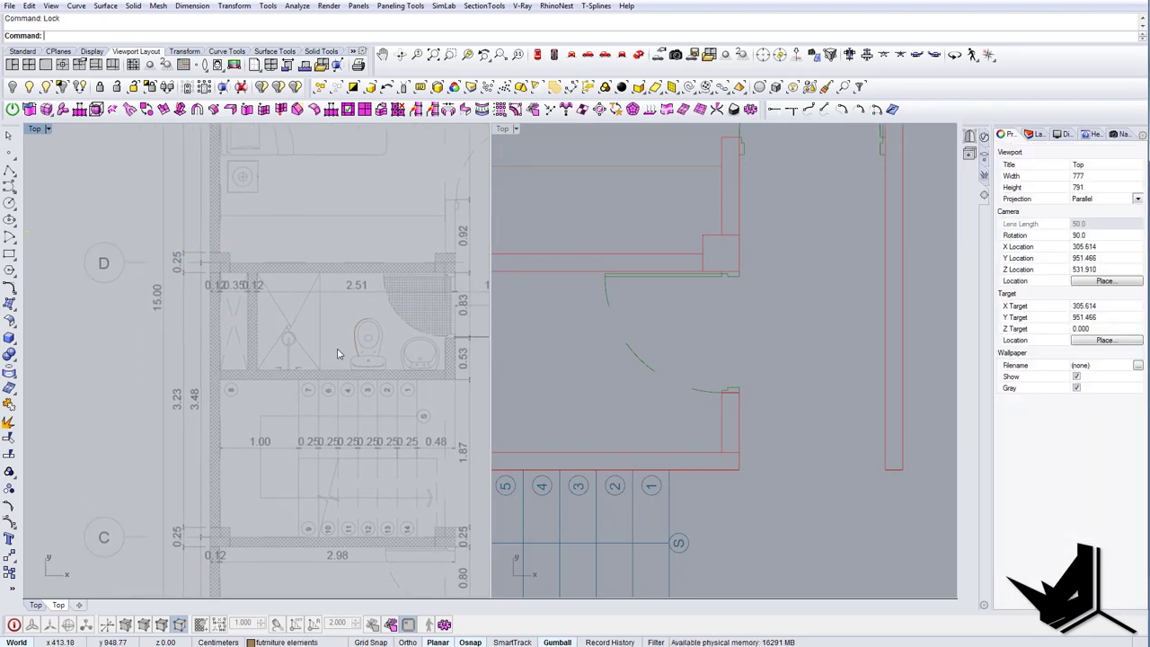
{"action": "scroll", "coordinate": [339, 352], "scroll_direction": "up", "scroll_amount": 8}
{"action": "left_click", "coordinate": [377, 314]}
{"action": "right_click_drag", "start_coordinate": [394, 329], "coordinate": [354, 375]}
{"action": "type", "text": "Mirror"}
{"action": "key", "text": "Return"}
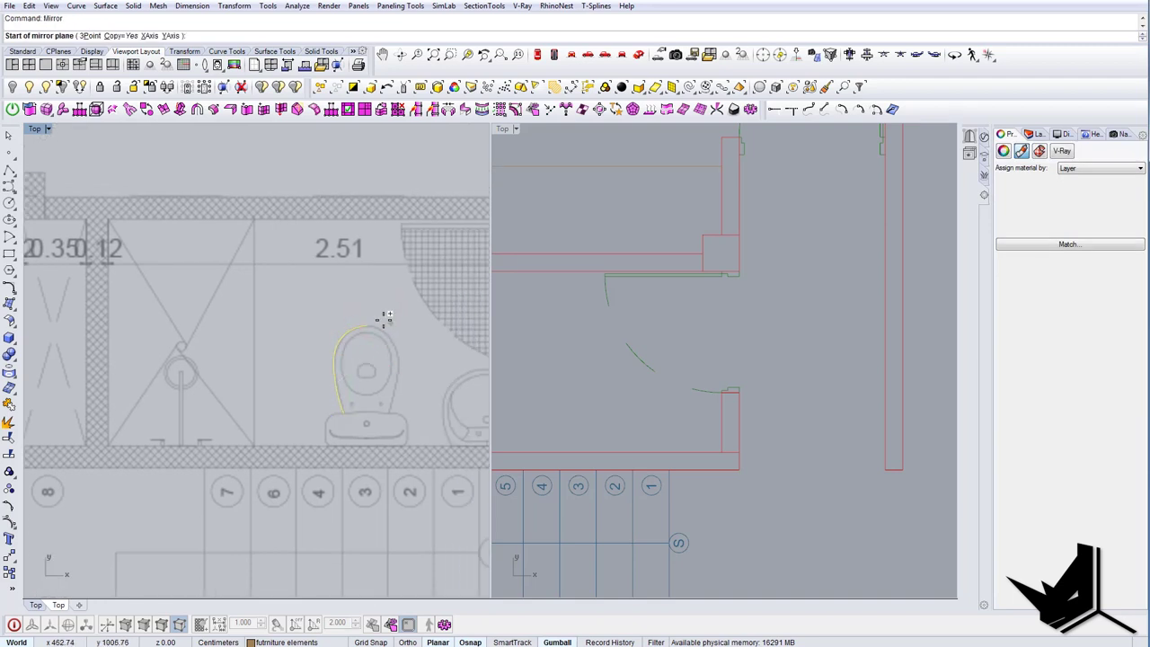
{"action": "scroll", "coordinate": [382, 320], "scroll_direction": "up", "scroll_amount": 5}
{"action": "left_click", "coordinate": [358, 327]}
{"action": "left_click", "coordinate": [365, 289], "text": "shift"}
Join the two halves of the toilet bowl outline into one curve.
{"action": "scroll", "coordinate": [362, 334], "scroll_direction": "up", "scroll_amount": 6}
{"action": "left_click", "coordinate": [363, 336]}
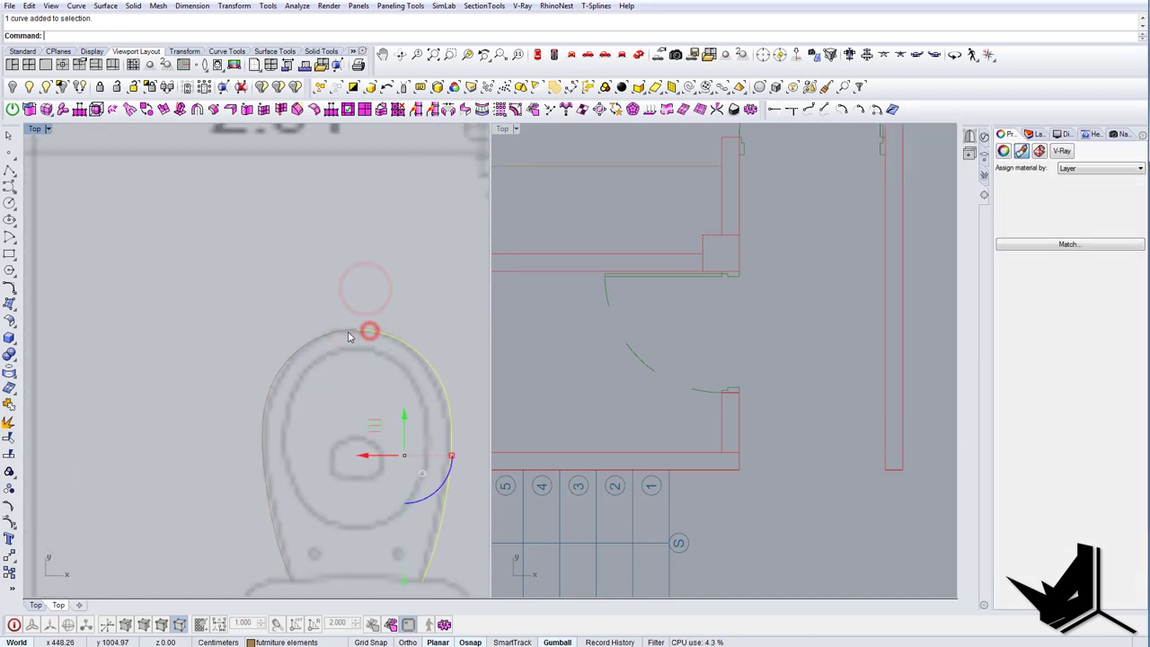
{"action": "key", "text": "ctrl+j"}
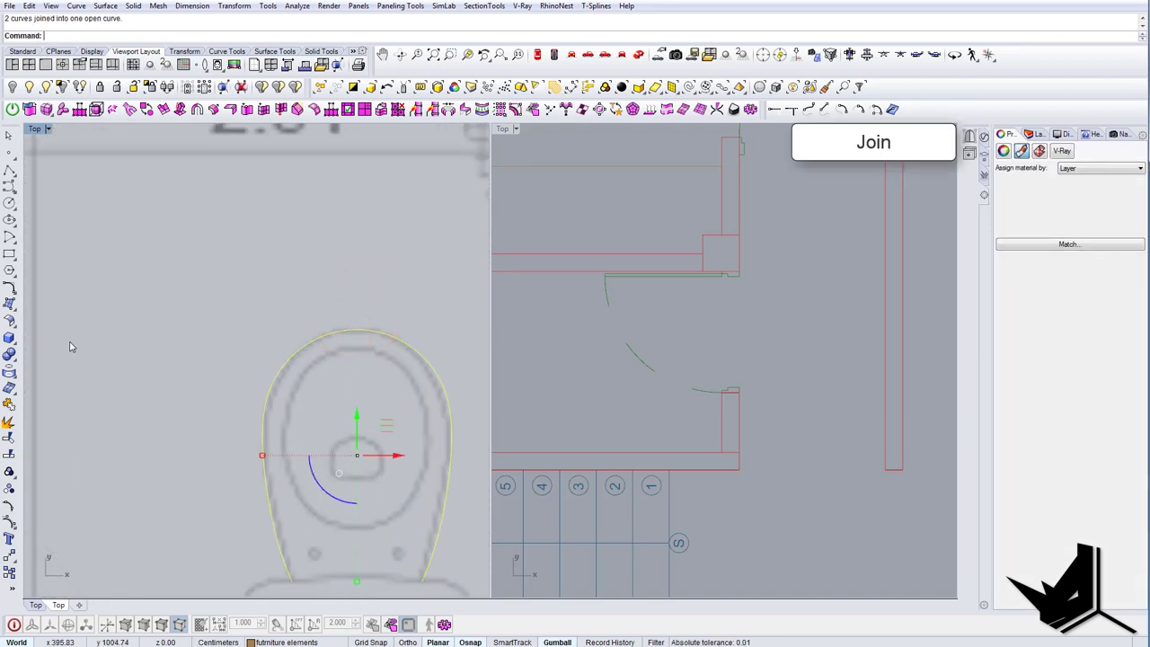
Turn on the bowl outline's control points and delete the one at the top middle to smooth the seam.
{"action": "left_click", "coordinate": [9, 524]}
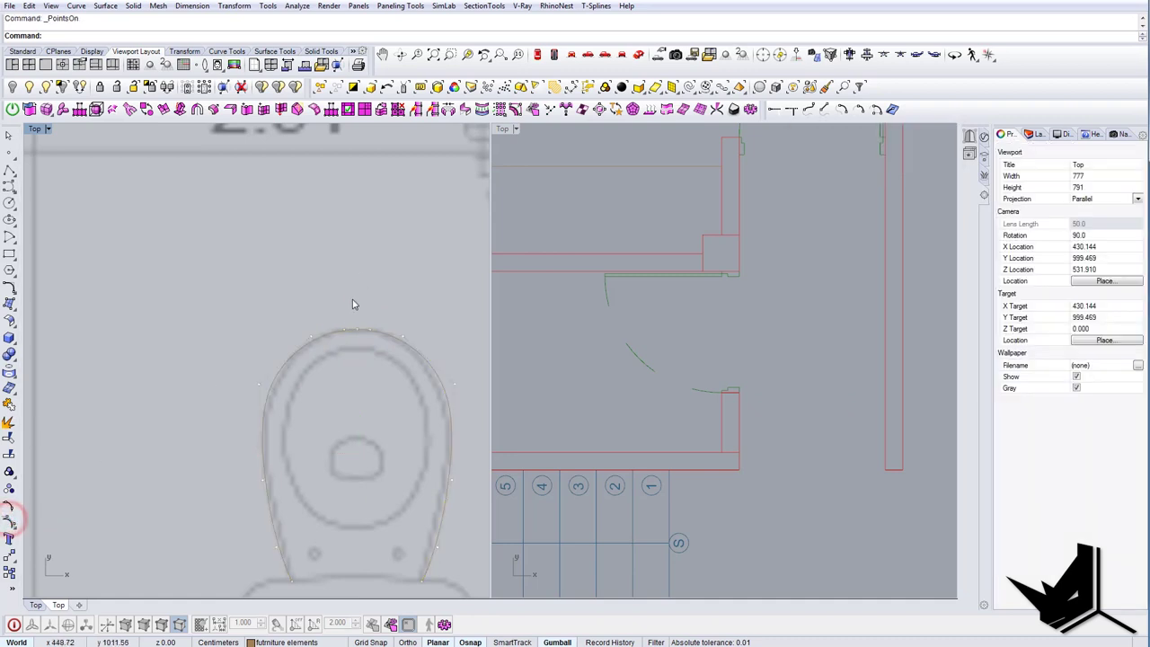
{"action": "left_click_drag", "start_coordinate": [359, 338], "coordinate": [367, 338]}
{"action": "key", "text": "Delete"}
{"action": "key", "text": "Escape"}
{"action": "scroll", "coordinate": [405, 362], "scroll_direction": "down", "scroll_amount": 4}
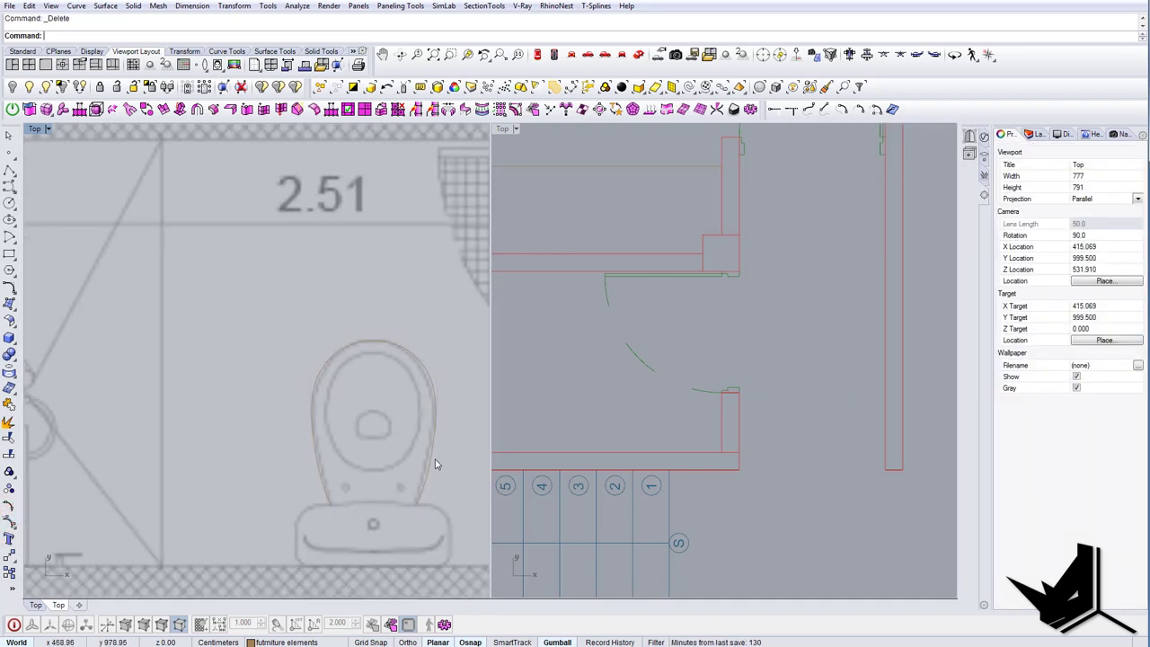
Trace the toilet tank's outline with an interpolated curve from its lower left corner around to just past the top middle.
{"action": "left_click", "coordinate": [431, 456]}
{"action": "right_click_drag", "start_coordinate": [429, 463], "coordinate": [429, 415]}
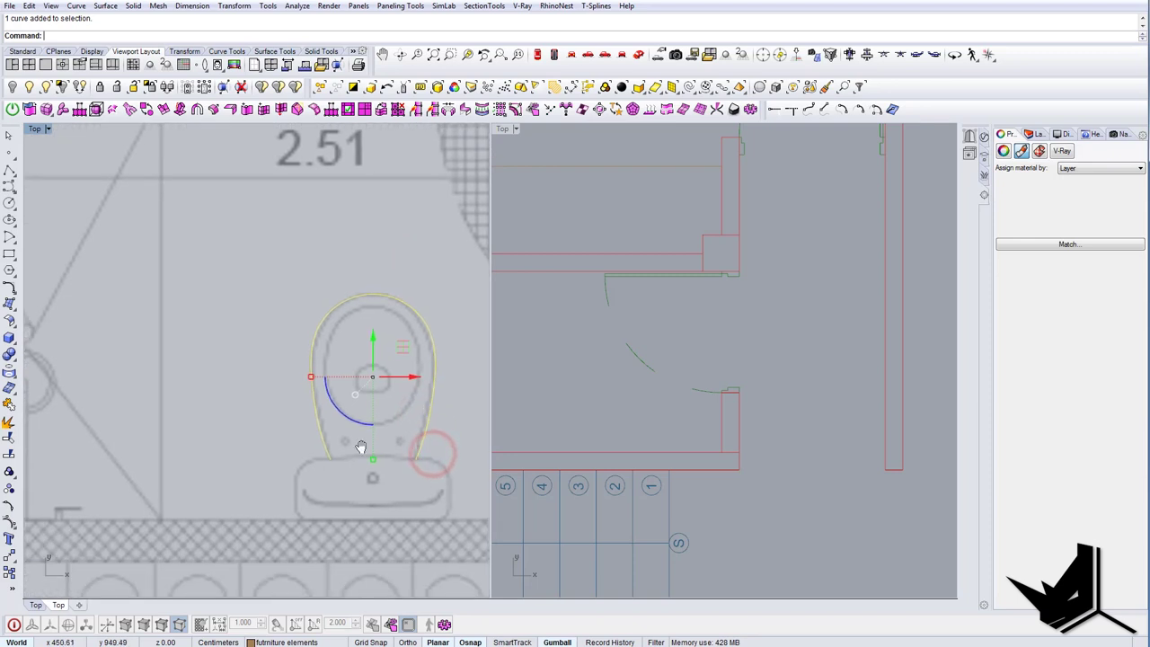
{"action": "right_click_drag", "start_coordinate": [361, 445], "coordinate": [332, 373]}
{"action": "key", "text": "Escape"}
{"action": "left_click", "coordinate": [14, 193]}
{"action": "left_click", "coordinate": [40, 194]}
{"action": "scroll", "coordinate": [314, 404], "scroll_direction": "up", "scroll_amount": 6}
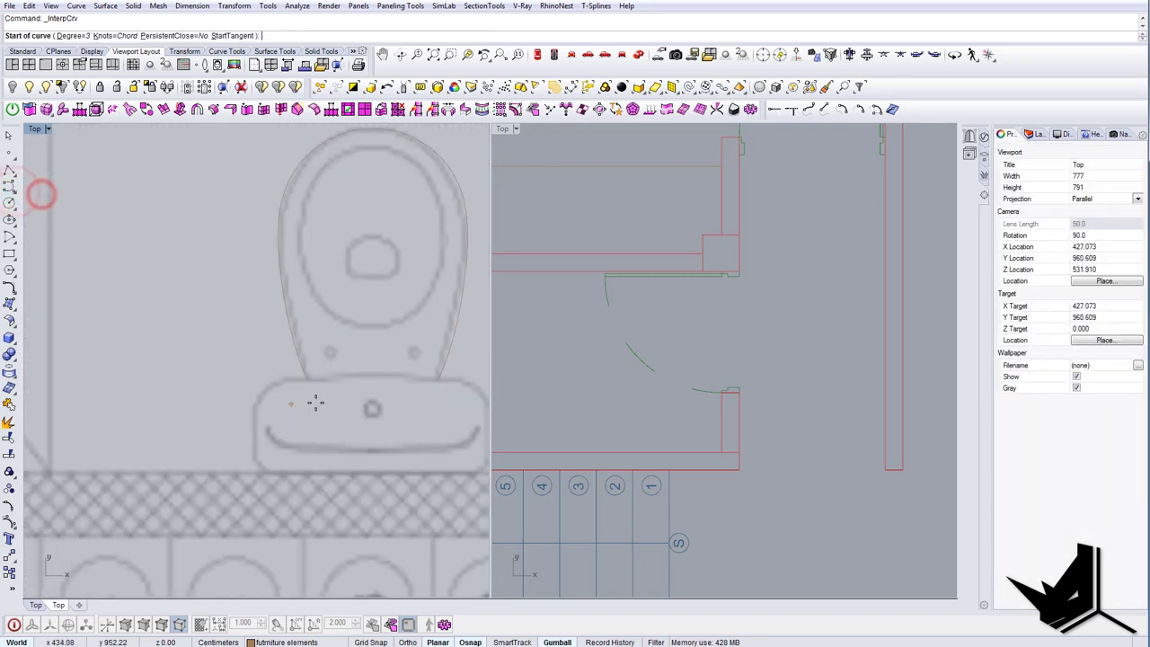
{"action": "scroll", "coordinate": [362, 370], "scroll_direction": "down", "scroll_amount": 2}
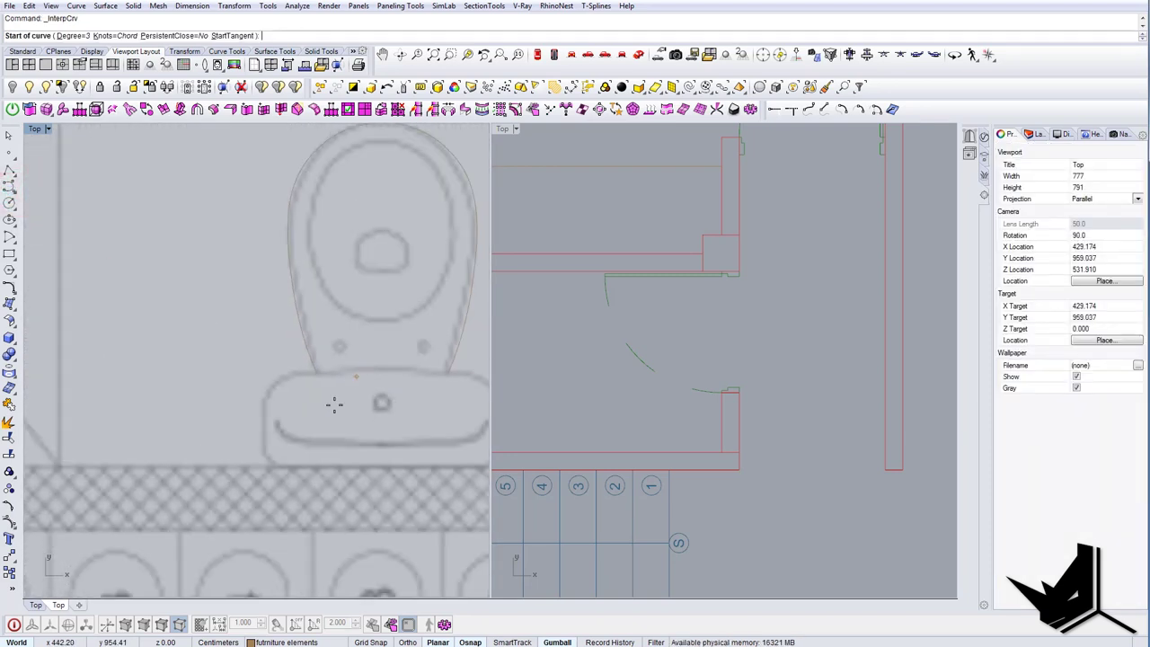
{"action": "left_click", "coordinate": [279, 465]}
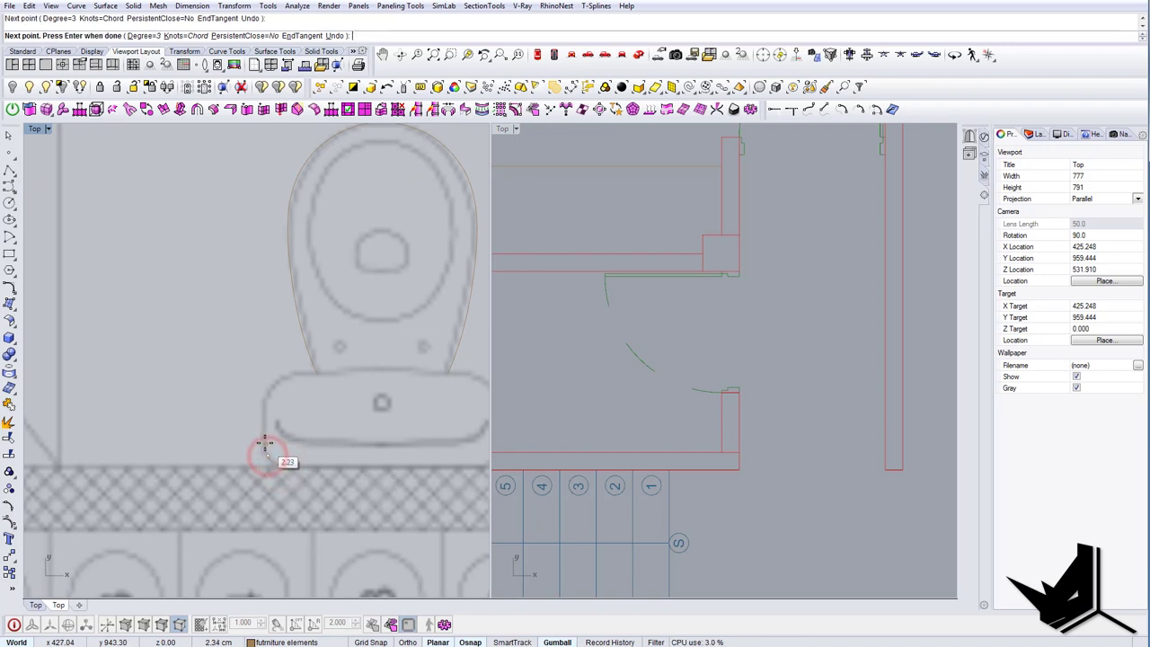
{"action": "left_click", "coordinate": [264, 443]}
{"action": "left_click", "coordinate": [264, 402]}
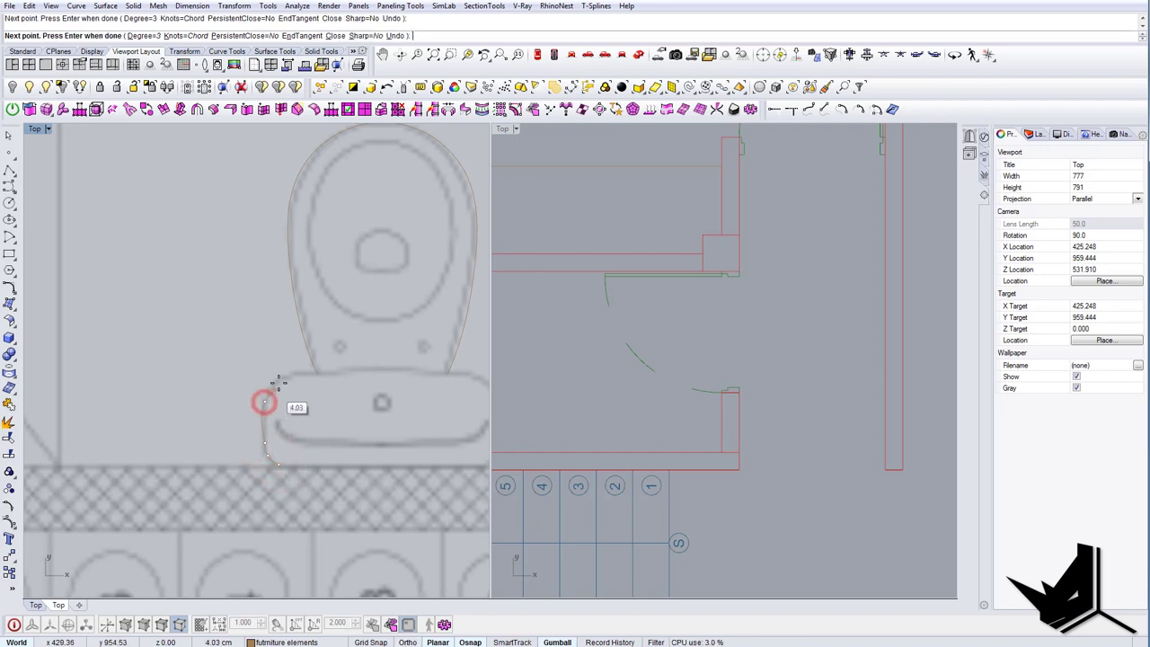
{"action": "left_click", "coordinate": [296, 375]}
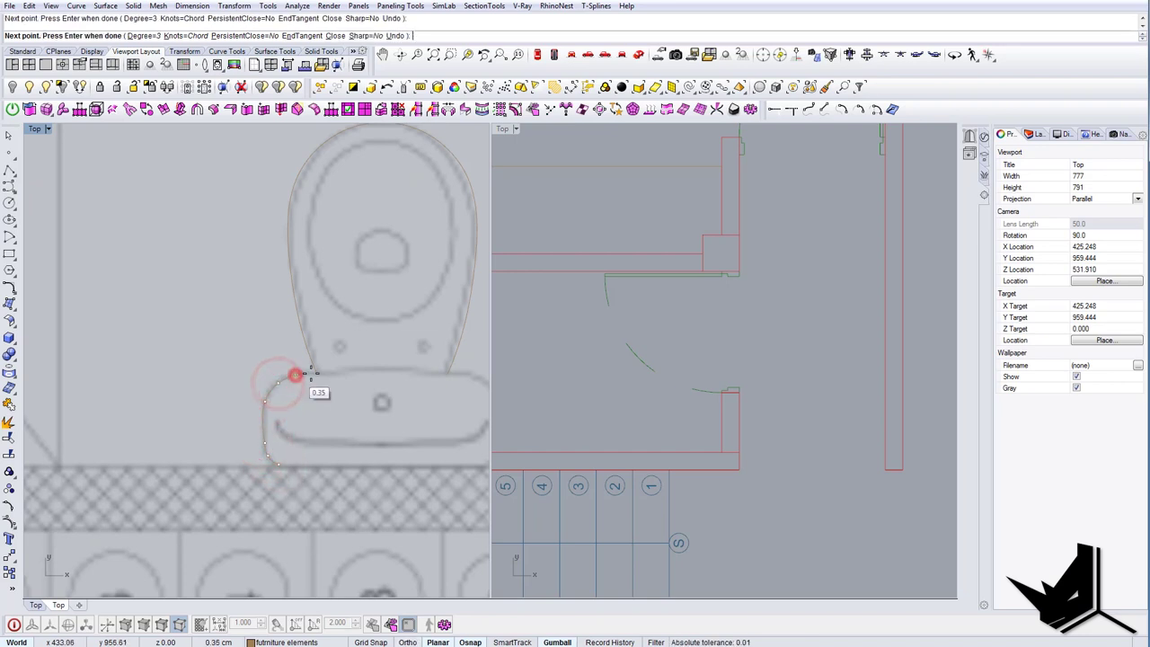
{"action": "left_click", "coordinate": [334, 372]}
{"action": "left_click", "coordinate": [349, 370]}
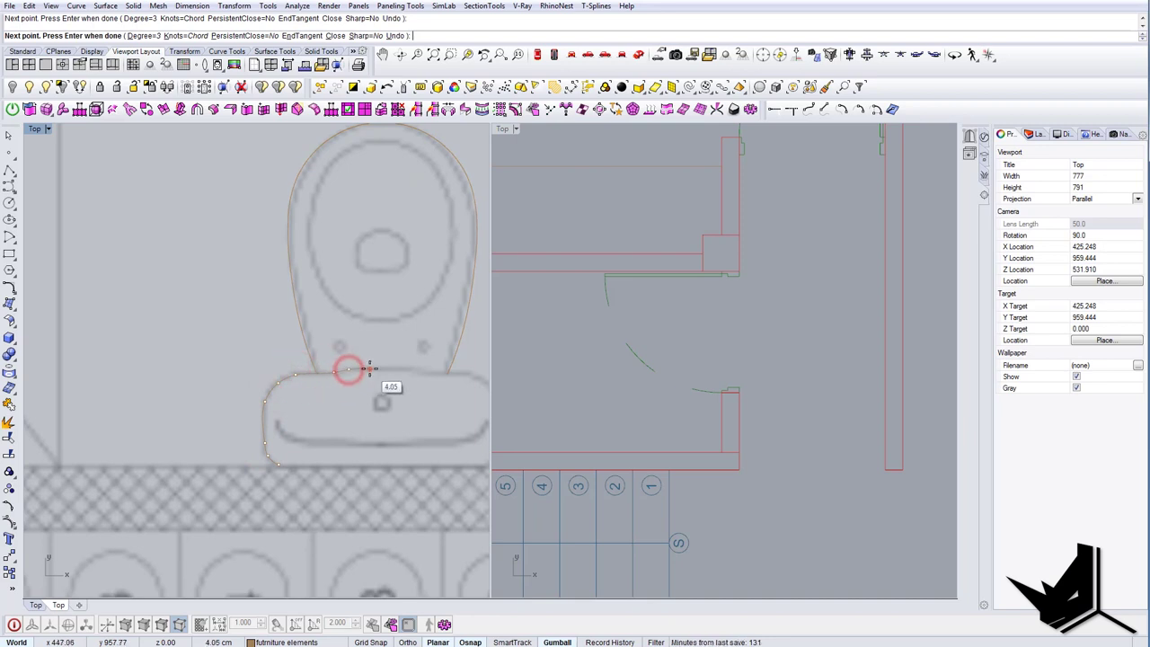
{"action": "left_click", "coordinate": [369, 369]}
{"action": "right_click", "coordinate": [407, 368]}
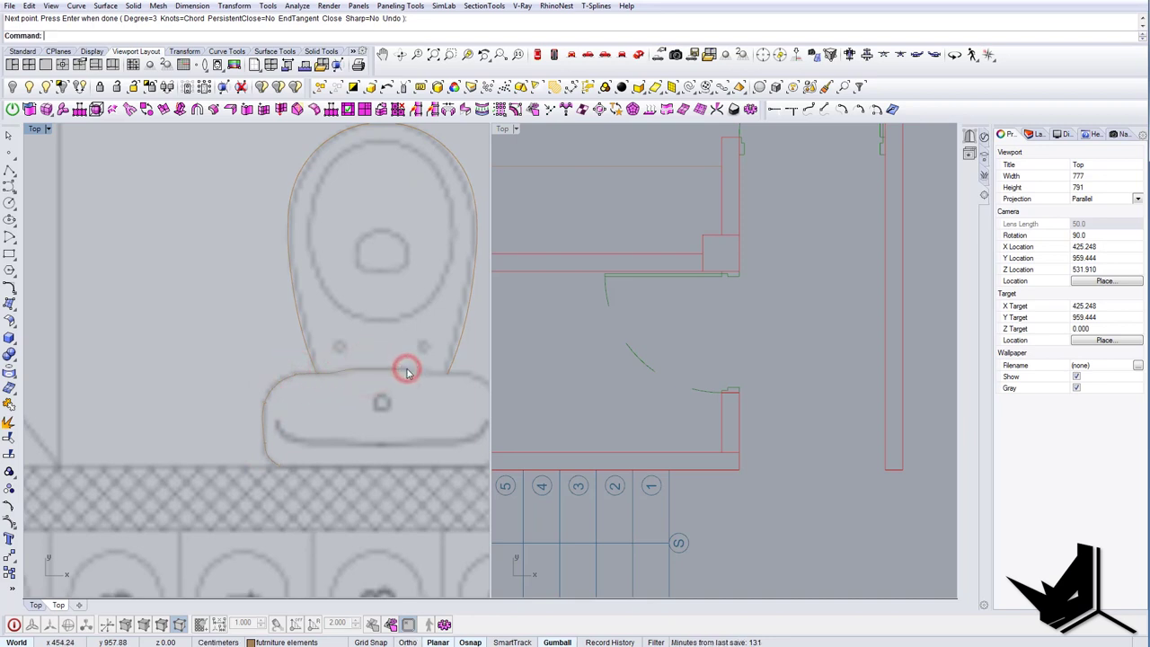
Draw a vertical centre line from the top of the bowl outline down into the tank.
{"action": "scroll", "coordinate": [408, 368], "scroll_direction": "down", "scroll_amount": 8}
{"action": "scroll", "coordinate": [398, 369], "scroll_direction": "up", "scroll_amount": 2}
{"action": "right_click_drag", "start_coordinate": [397, 370], "coordinate": [378, 371]}
{"action": "type", "text": "line"}
{"action": "key", "text": "Return"}
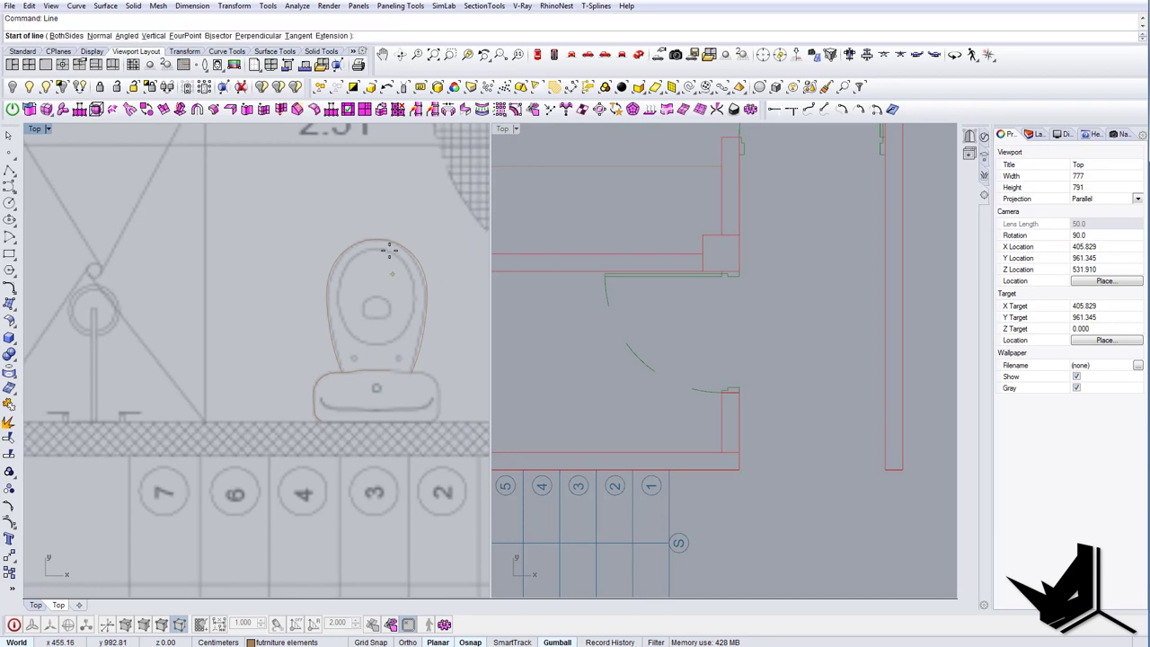
{"action": "left_click", "coordinate": [377, 237]}
{"action": "left_click", "coordinate": [379, 392]}
Trim off the part of the tank curve that extends past the right of the centre line.
{"action": "scroll", "coordinate": [381, 392], "scroll_direction": "up", "scroll_amount": 3}
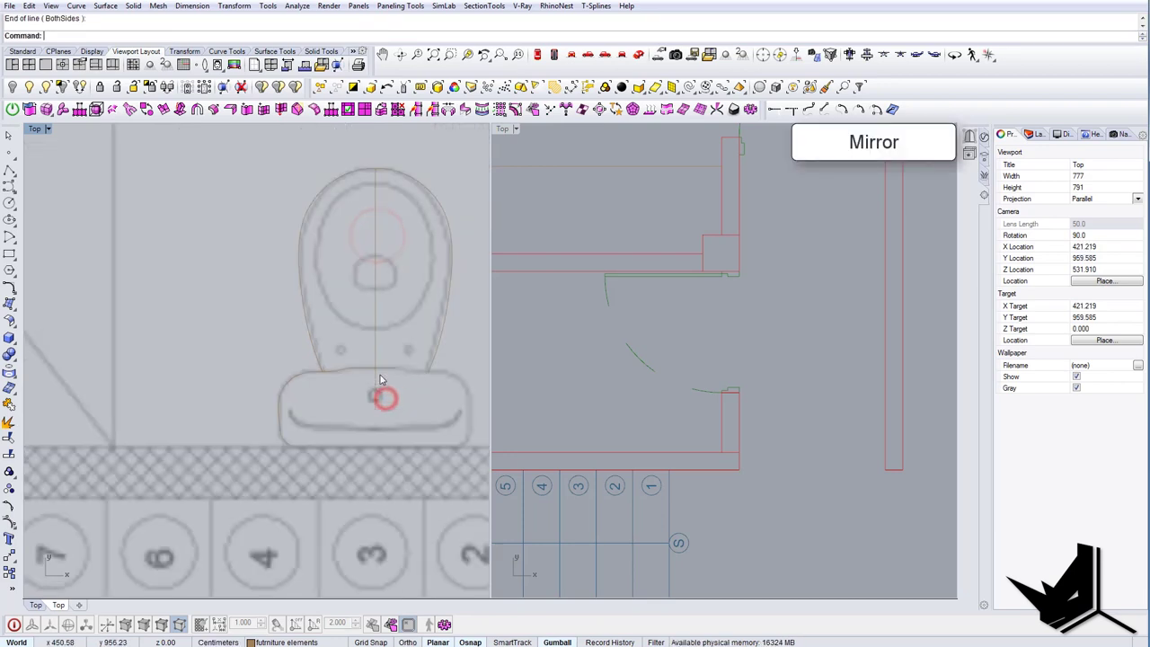
{"action": "type", "text": "TR"}
{"action": "right_click", "coordinate": [393, 400]}
{"action": "right_click", "coordinate": [396, 401]}
{"action": "left_click", "coordinate": [390, 364]}
{"action": "right_click", "coordinate": [390, 364]}
Mirror the half tank outline about the vertical centre line and delete the centre line.
{"action": "left_click", "coordinate": [368, 365]}
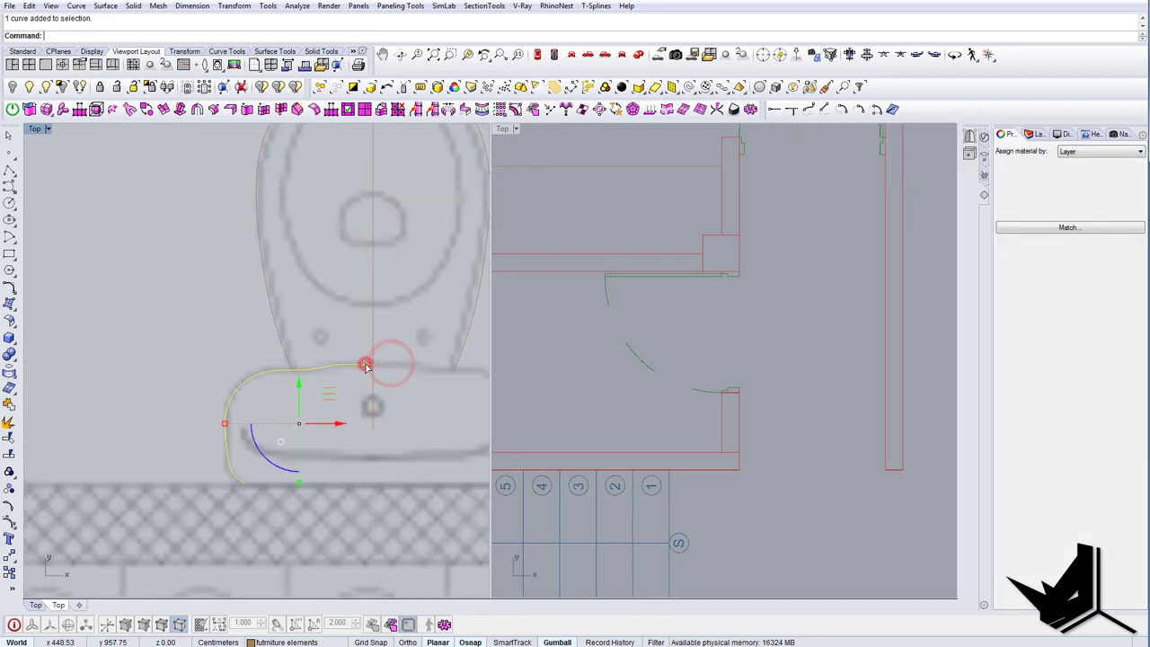
{"action": "right_click_drag", "start_coordinate": [364, 364], "coordinate": [355, 367]}
{"action": "scroll", "coordinate": [356, 369], "scroll_direction": "down", "scroll_amount": 4}
{"action": "type", "text": "mi"}
{"action": "key", "text": "Return"}
{"action": "left_click", "coordinate": [365, 344]}
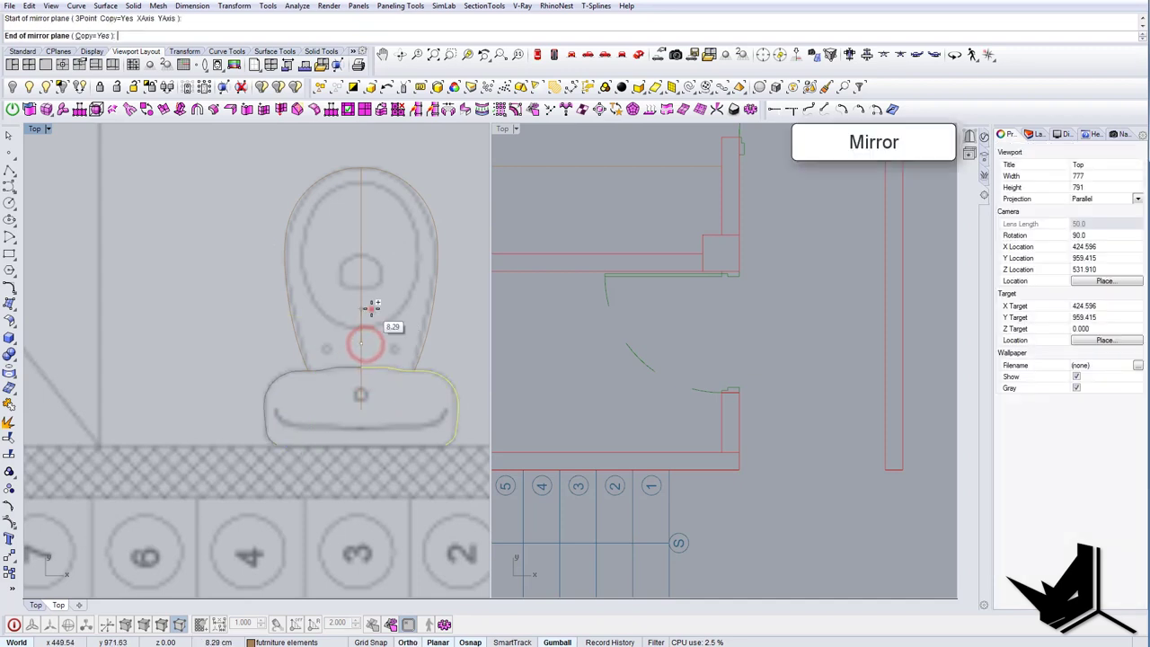
{"action": "left_click", "coordinate": [371, 310]}
{"action": "left_click", "coordinate": [362, 391]}
{"action": "key", "text": "Delete"}
Join the two tank halves and close the outline with a line segment along the wall.
{"action": "left_click_drag", "start_coordinate": [391, 389], "coordinate": [373, 361]}
{"action": "left_click_drag", "start_coordinate": [355, 380], "coordinate": [340, 361]}
{"action": "left_click", "coordinate": [342, 366], "text": "shift"}
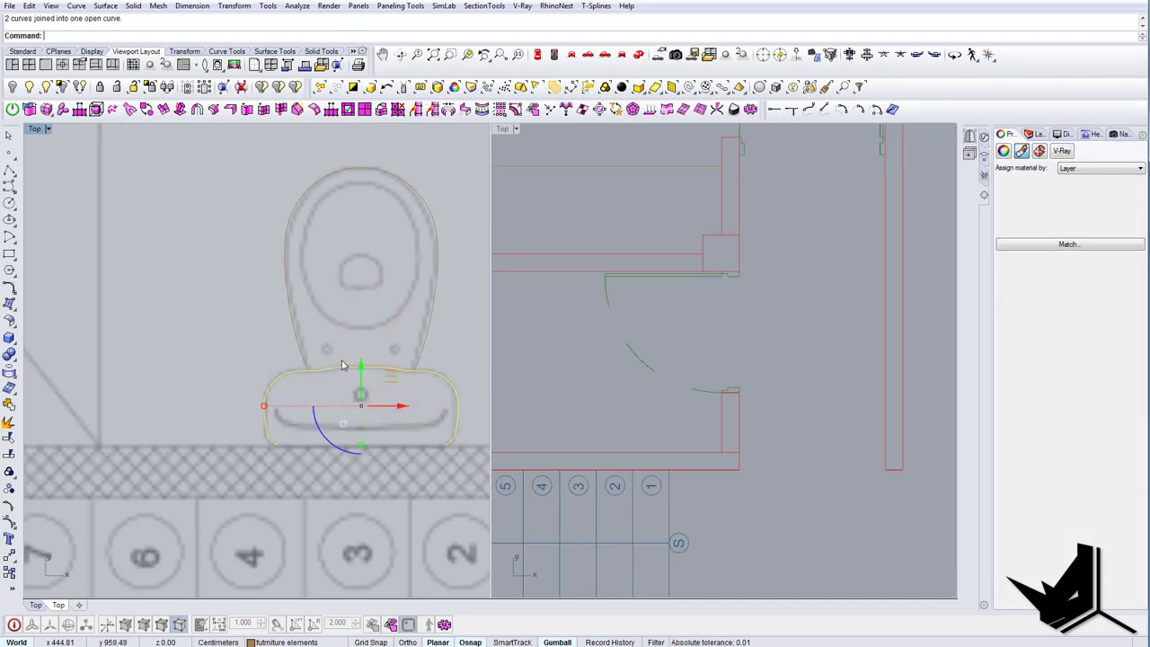
{"action": "key", "text": "Return"}
{"action": "right_click_drag", "start_coordinate": [348, 423], "coordinate": [332, 420]}
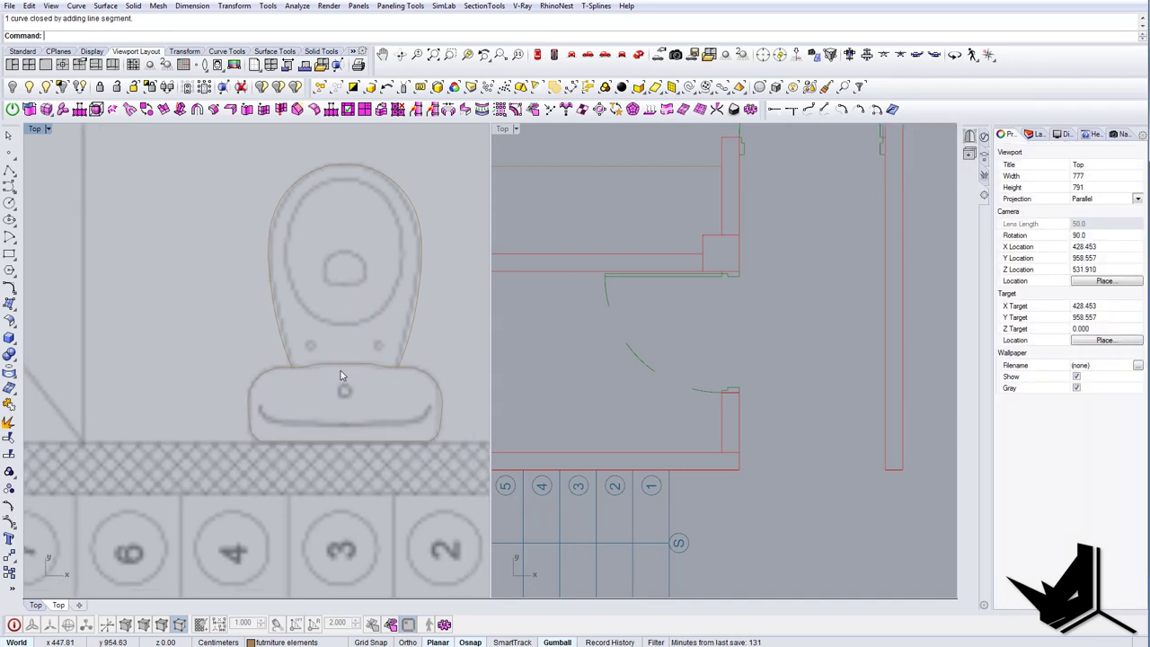
{"action": "type", "text": "C"}
{"action": "mouse_move", "coordinate": [341, 374]}
{"action": "right_mouse_down"}
{"action": "mouse_move", "coordinate": [345, 388]}
{"action": "mouse_move", "coordinate": [323, 379]}
{"action": "right_mouse_up"}
{"action": "key", "text": "Return"}
{"action": "scroll", "coordinate": [354, 402], "scroll_direction": "up", "scroll_amount": 4}
{"action": "key", "text": "Escape"}
Draw a vertical guide line from the top middle of the tank outline down past the wall edge.
{"action": "type", "text": "L"}
{"action": "key", "text": "Return"}
{"action": "left_click", "coordinate": [338, 370]}
{"action": "scroll", "coordinate": [335, 370], "scroll_direction": "down", "scroll_amount": 3}
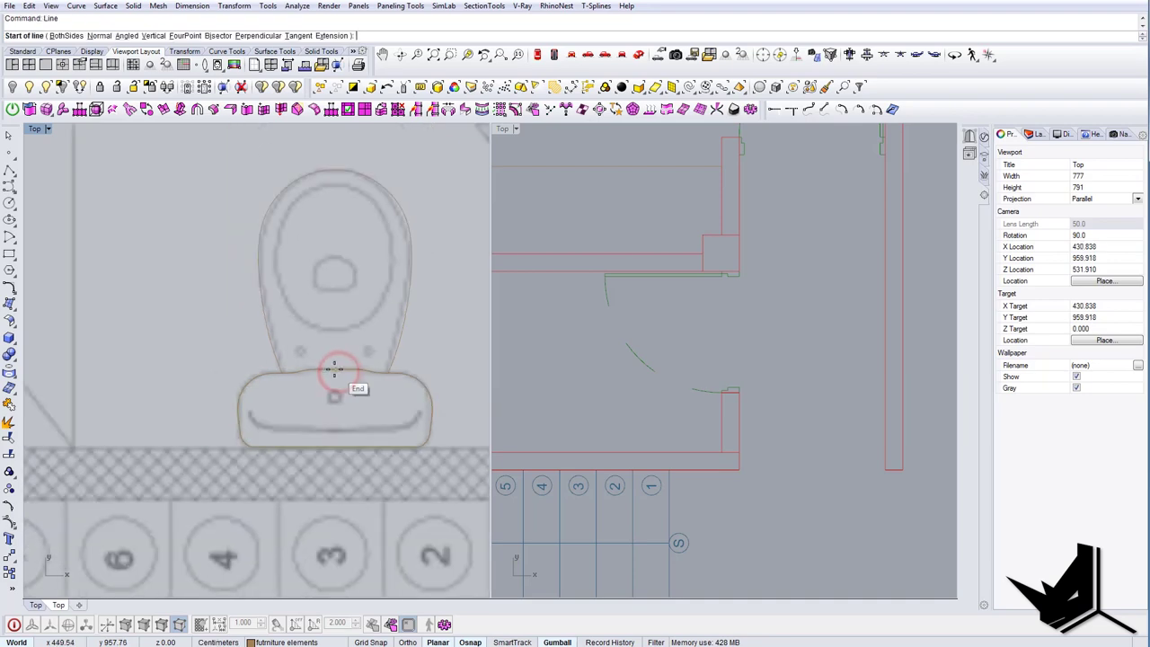
{"action": "left_click", "coordinate": [340, 429]}
Draw a circle for the flush button on the tank, centred on the vertical guide line.
{"action": "scroll", "coordinate": [336, 383], "scroll_direction": "up", "scroll_amount": 7}
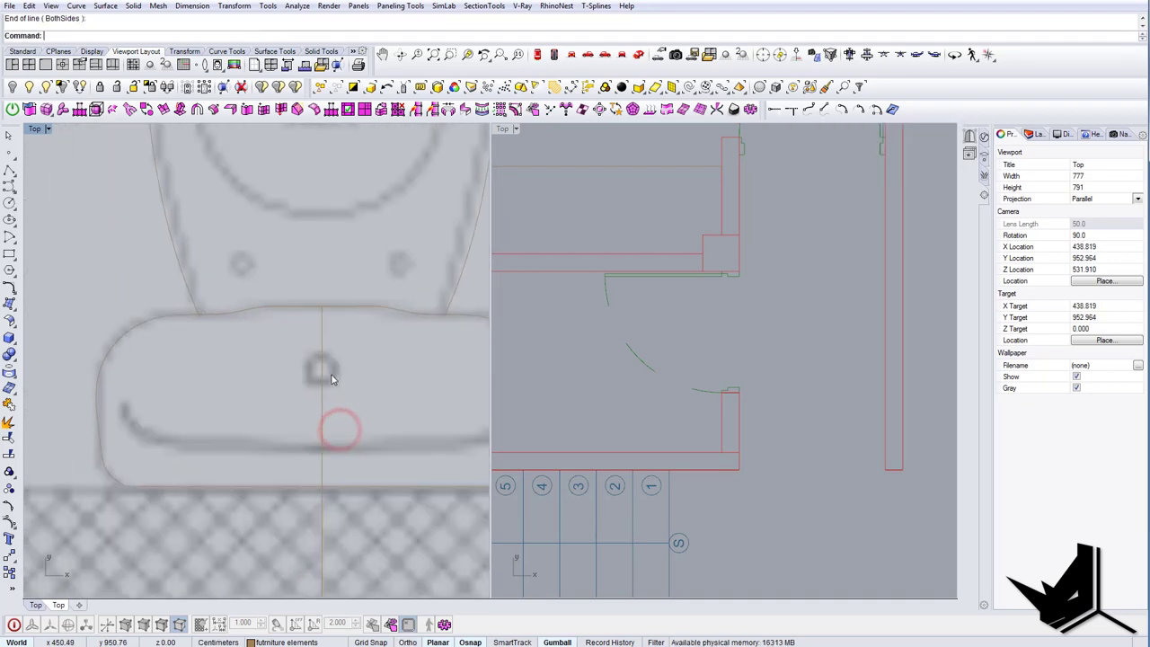
{"action": "key", "text": "Return"}
{"action": "scroll", "coordinate": [325, 371], "scroll_direction": "up", "scroll_amount": 4}
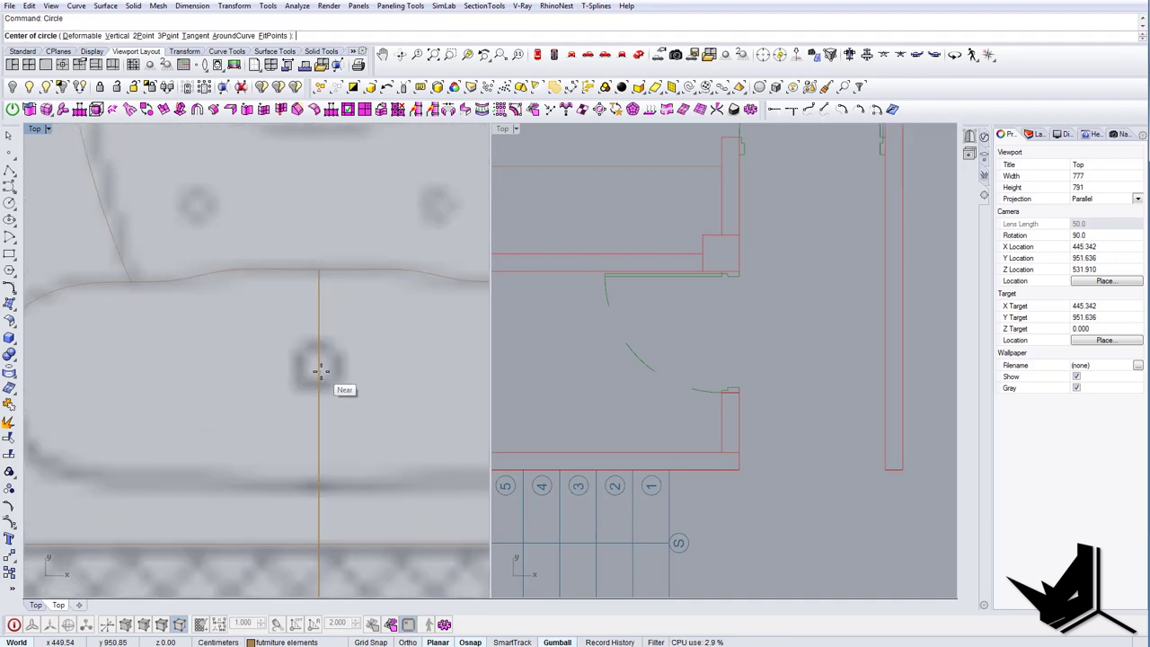
{"action": "left_click", "coordinate": [322, 364]}
{"action": "left_click", "coordinate": [340, 358]}
{"action": "scroll", "coordinate": [342, 361], "scroll_direction": "down", "scroll_amount": 4}
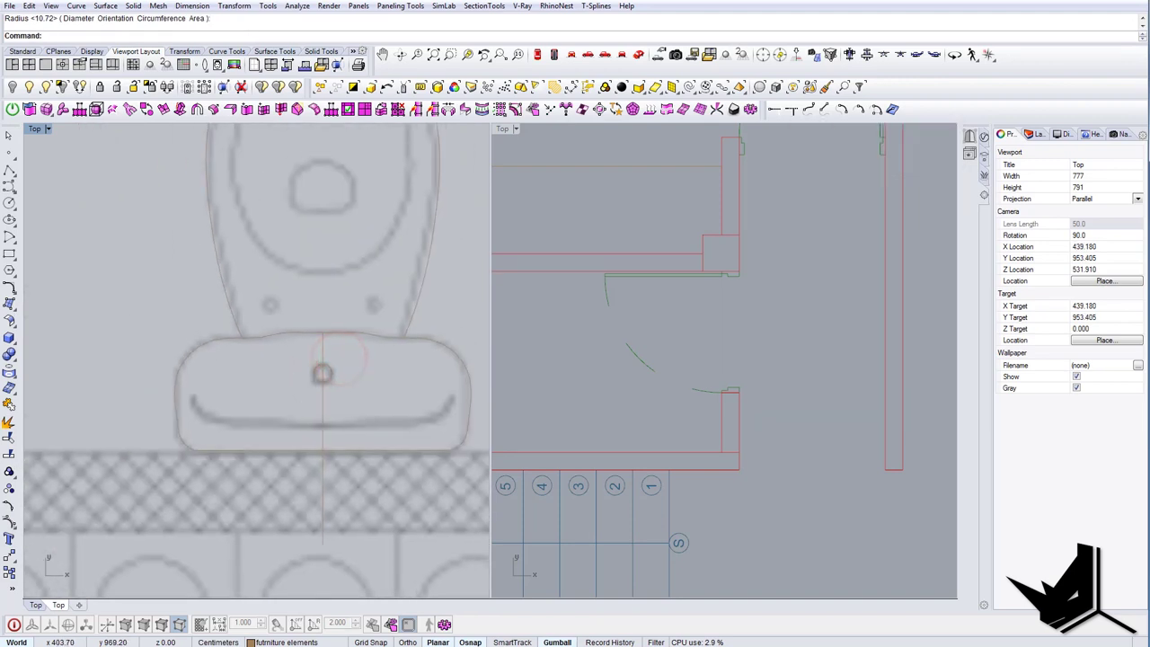
Trace the left half of the curved groove on the tank with an interpolated curve ending on the vertical guide line.
{"action": "left_click", "coordinate": [16, 192]}
{"action": "left_click", "coordinate": [39, 192]}
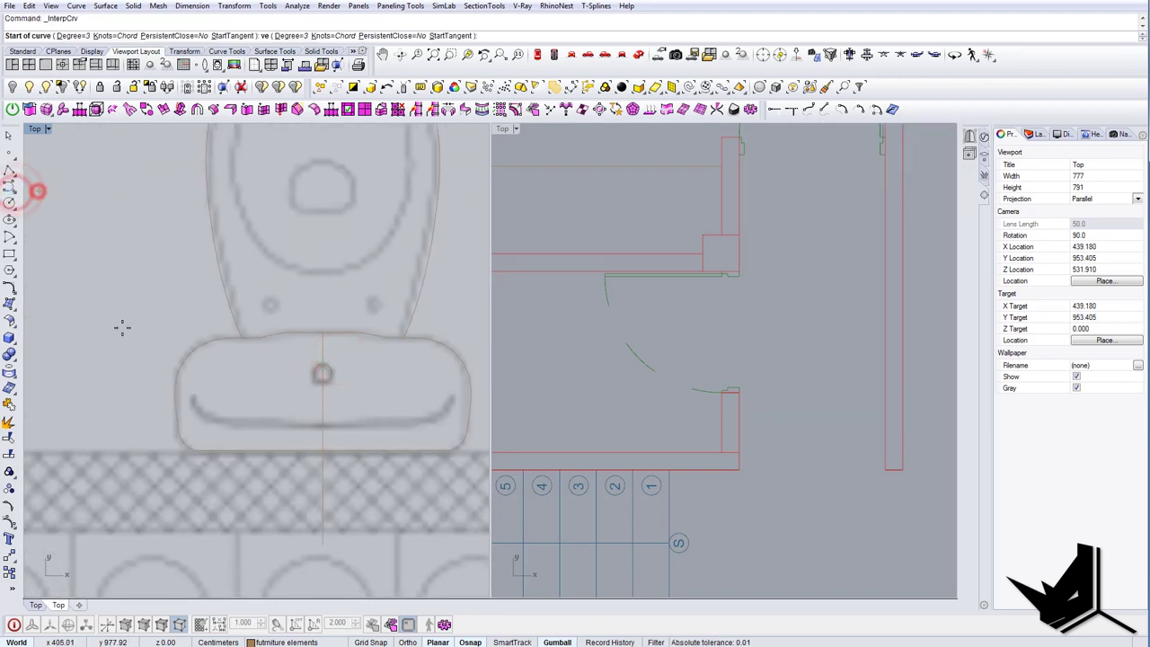
{"action": "left_click", "coordinate": [197, 397]}
{"action": "left_click", "coordinate": [200, 413]}
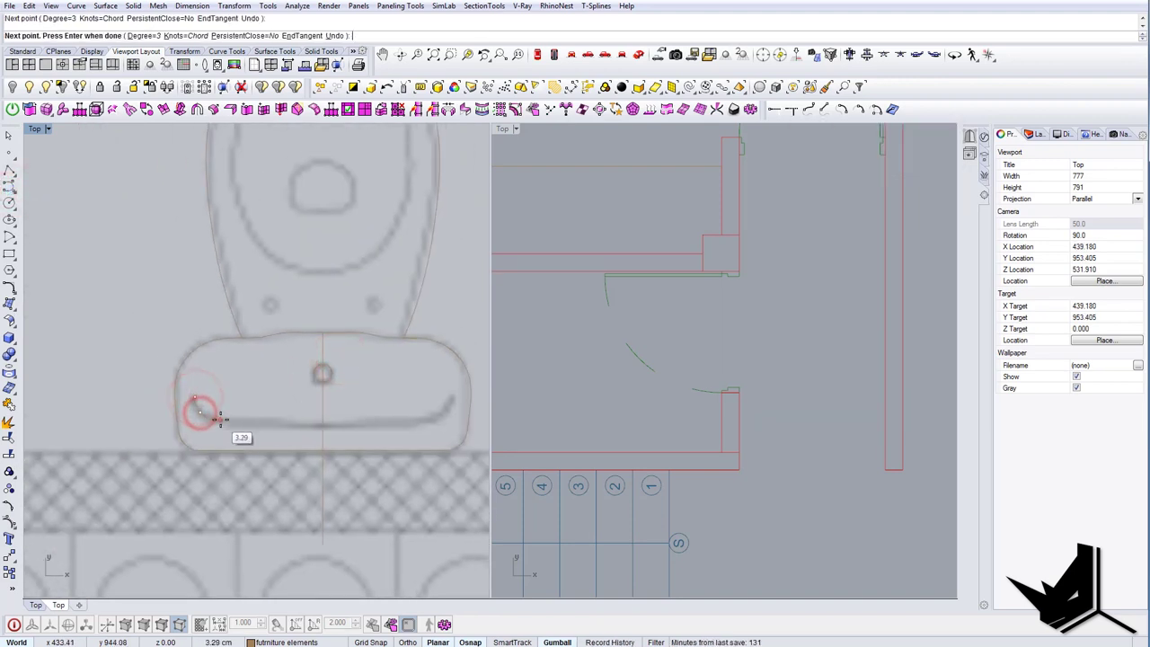
{"action": "left_click", "coordinate": [221, 420]}
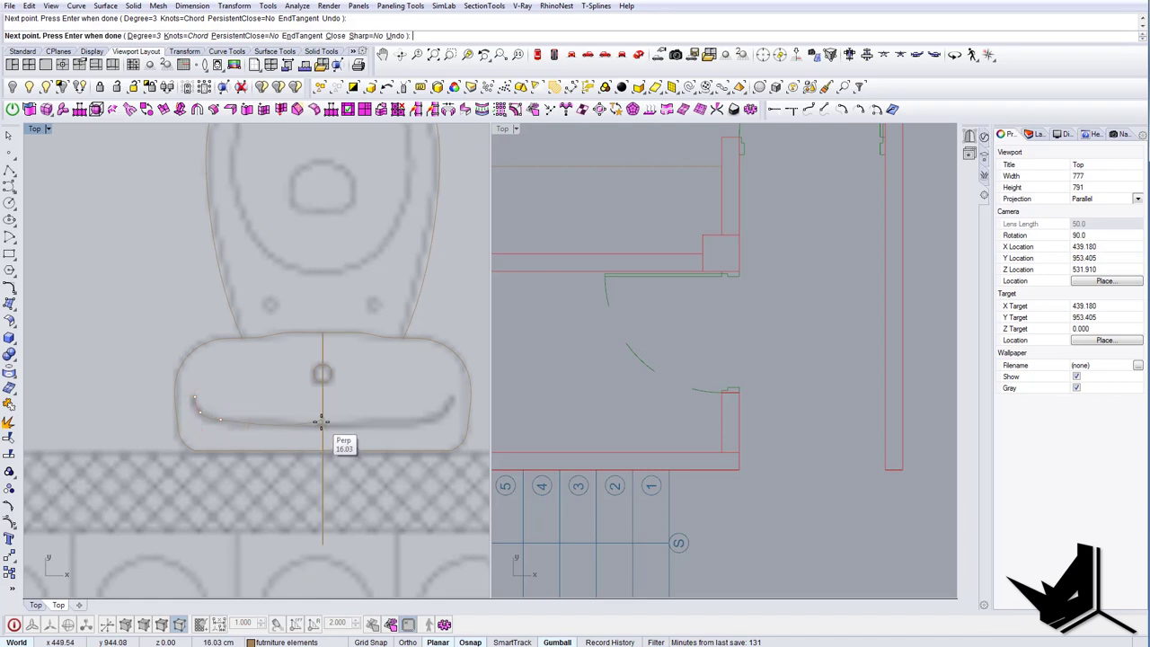
{"action": "scroll", "coordinate": [322, 424], "scroll_direction": "up", "scroll_amount": 10}
{"action": "left_click", "coordinate": [324, 431]}
{"action": "right_click", "coordinate": [323, 432]}
{"action": "scroll", "coordinate": [323, 431], "scroll_direction": "down", "scroll_amount": 10}
Align the groove curve's control points nearest the guide line to its end point using SetPt, in world Y only.
{"action": "left_click", "coordinate": [319, 431]}
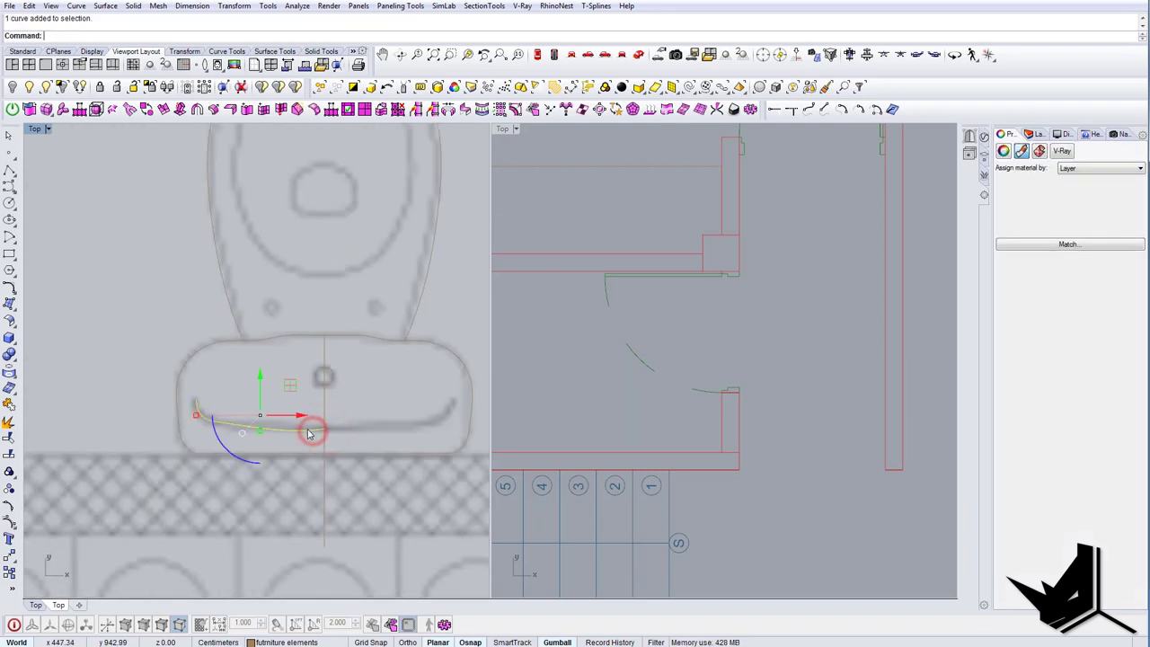
{"action": "left_click", "coordinate": [11, 522]}
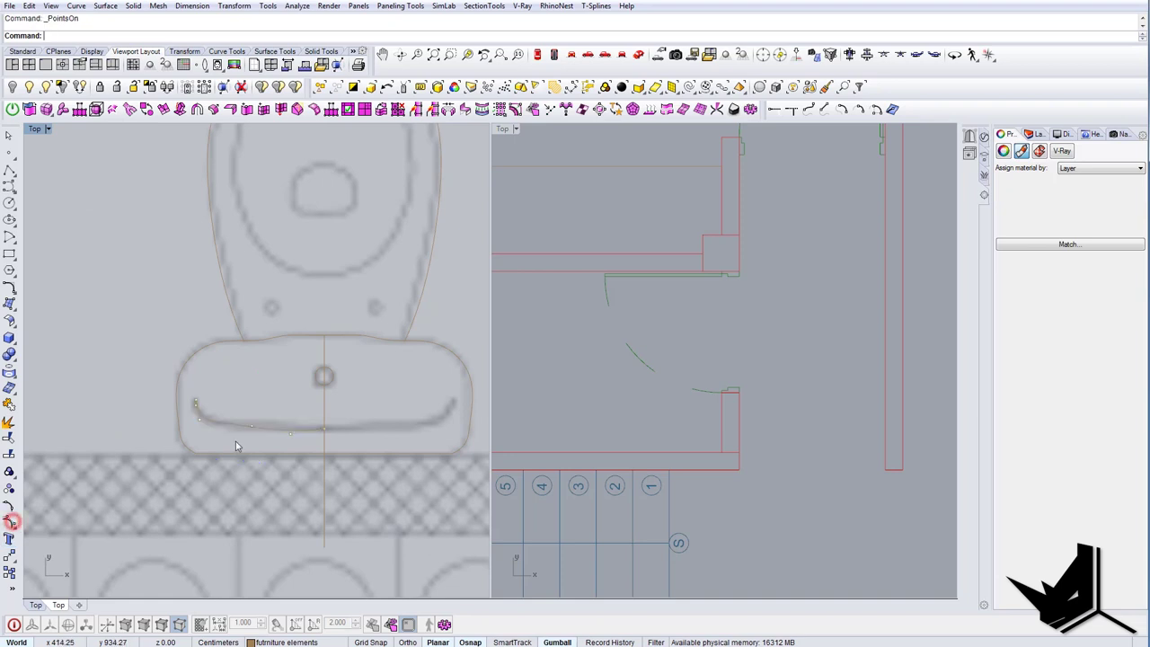
{"action": "scroll", "coordinate": [270, 425], "scroll_direction": "up", "scroll_amount": 4}
{"action": "left_click_drag", "start_coordinate": [223, 413], "coordinate": [370, 458]}
{"action": "type", "text": "SetPt"}
{"action": "key", "text": "Return"}
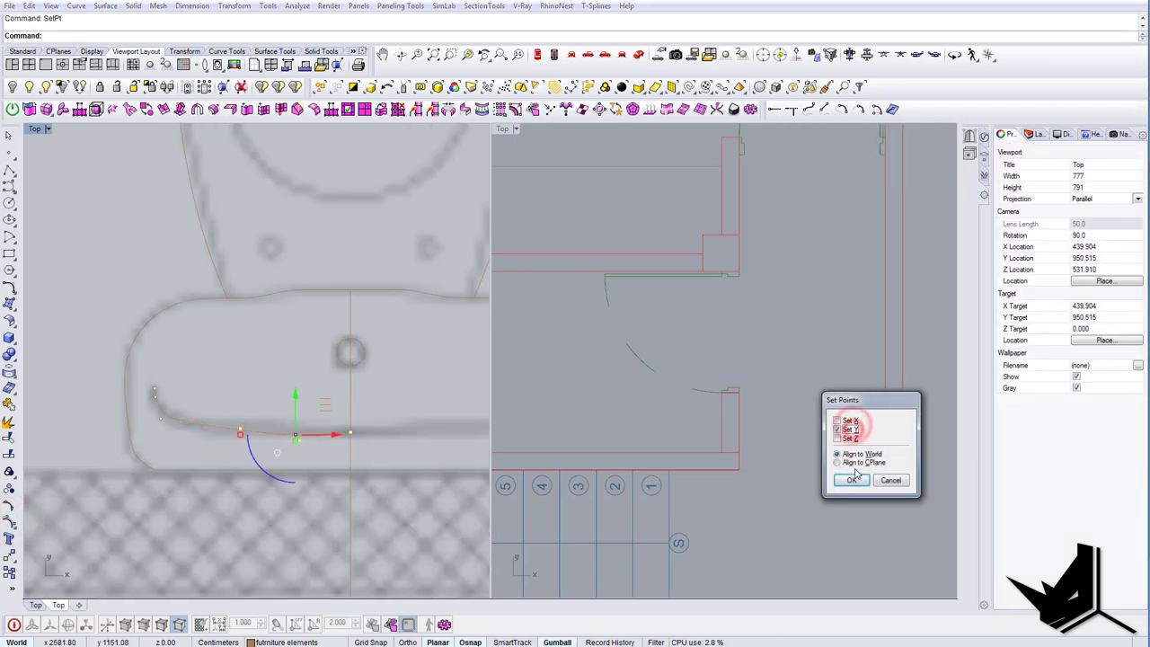
{"action": "left_click", "coordinate": [852, 480]}
{"action": "left_click", "coordinate": [349, 431]}
{"action": "key", "text": "Escape"}
{"action": "key", "text": "Escape"}
Mirror the half groove curve about the vertical guide line.
{"action": "left_click", "coordinate": [339, 434]}
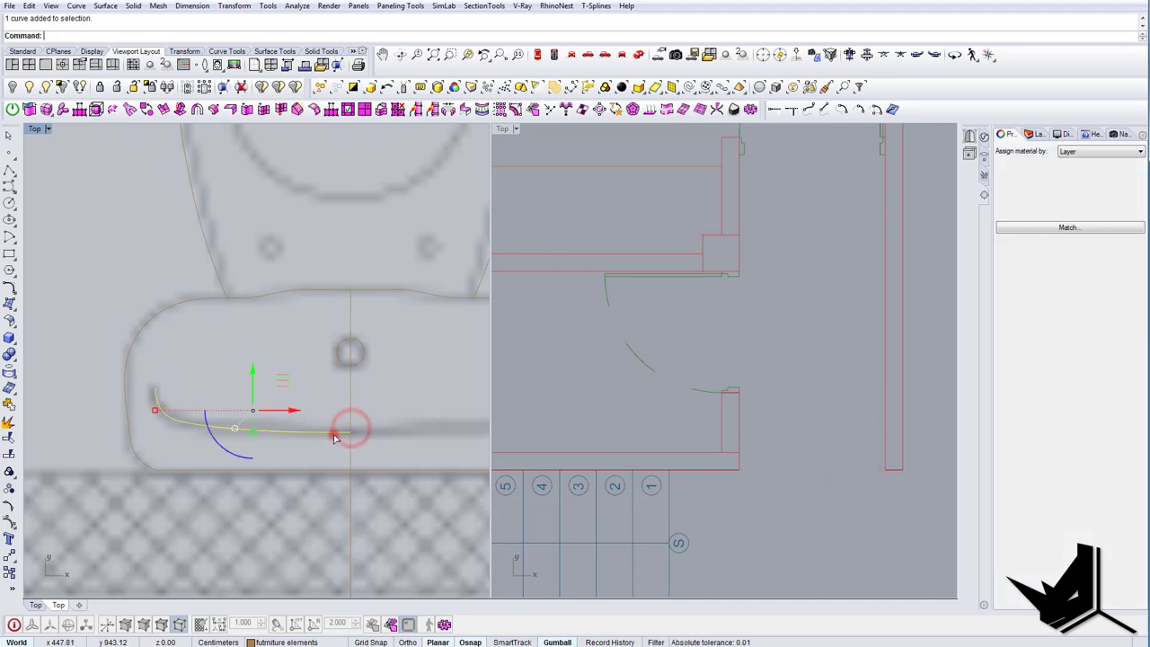
{"action": "right_click_drag", "start_coordinate": [343, 434], "coordinate": [334, 435]}
{"action": "type", "text": "mi"}
{"action": "key", "text": "Return"}
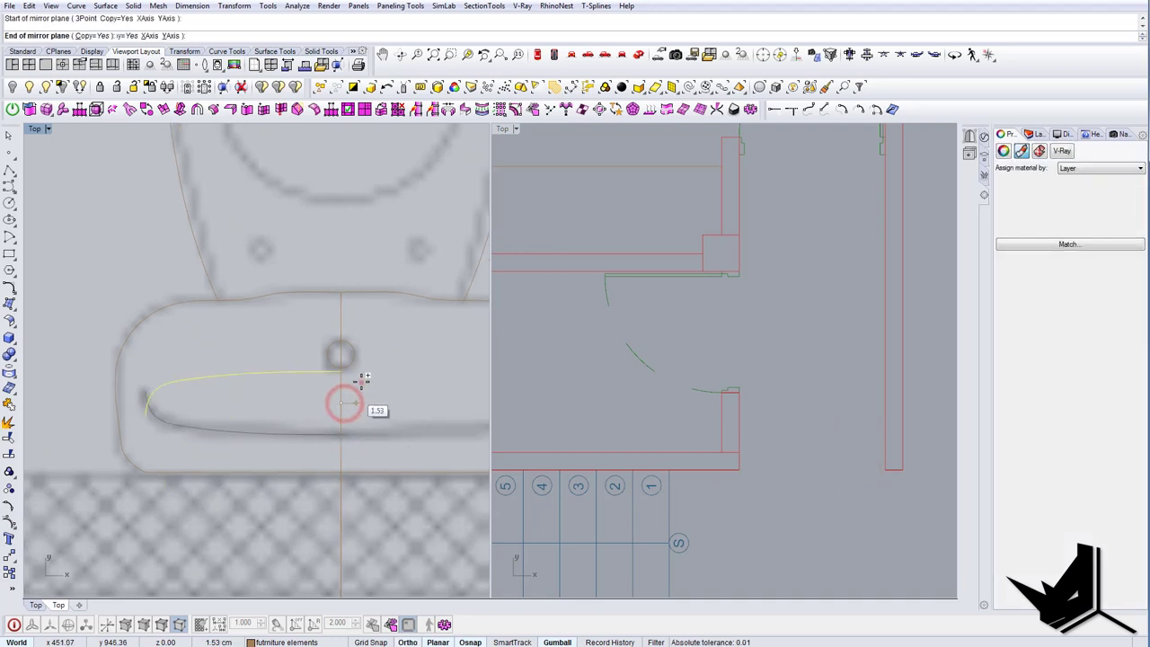
{"action": "left_click", "coordinate": [362, 382]}
{"action": "key", "text": "Escape"}
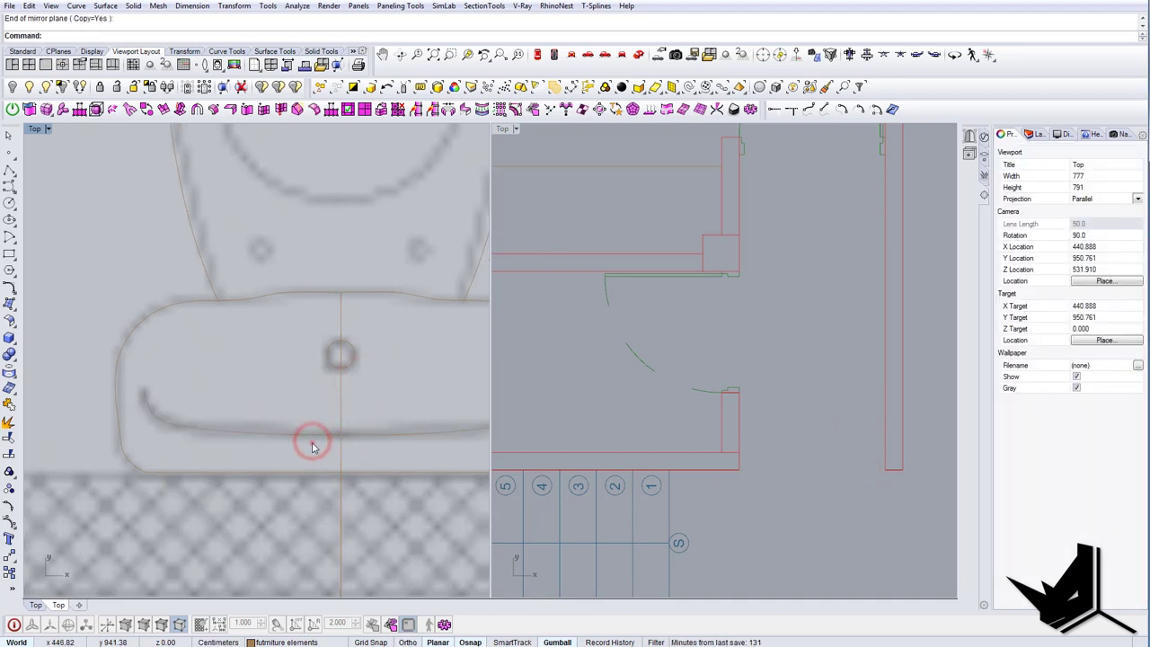
Try mirroring the left half of the groove once more and delete the upside-down copy.
{"action": "left_click", "coordinate": [313, 442]}
{"action": "right_click_drag", "start_coordinate": [311, 442], "coordinate": [289, 449]}
{"action": "type", "text": "mi"}
{"action": "key", "text": "Return"}
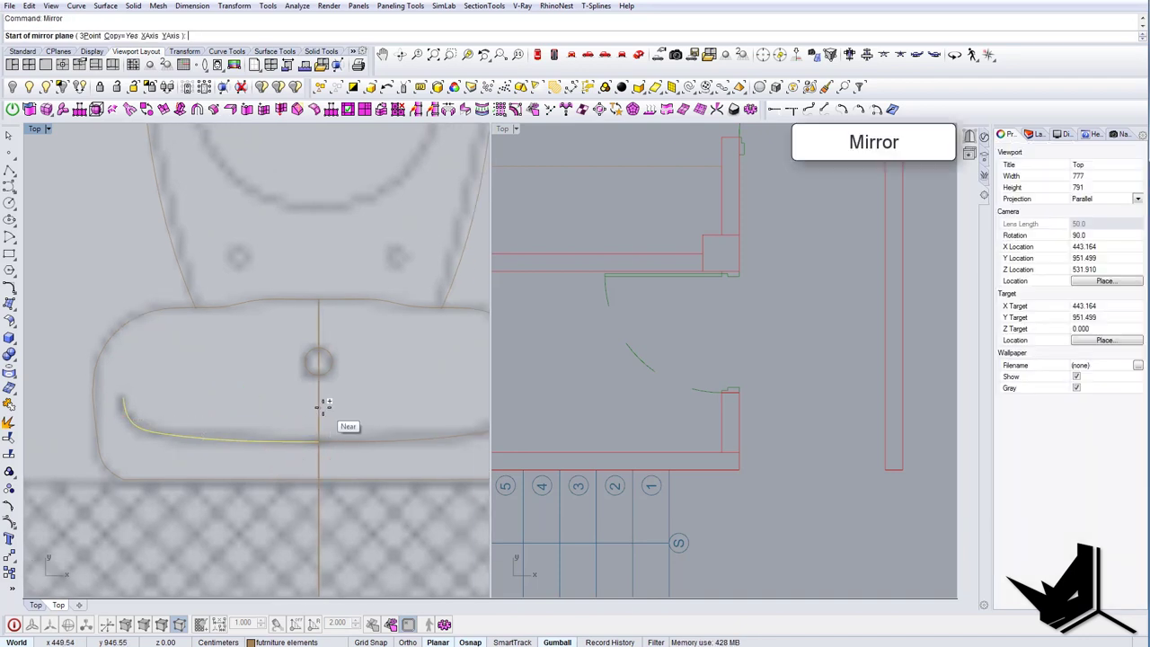
{"action": "left_click", "coordinate": [321, 409]}
{"action": "left_click", "coordinate": [359, 370]}
{"action": "key", "text": "Escape"}
{"action": "left_click_drag", "start_coordinate": [294, 408], "coordinate": [268, 372]}
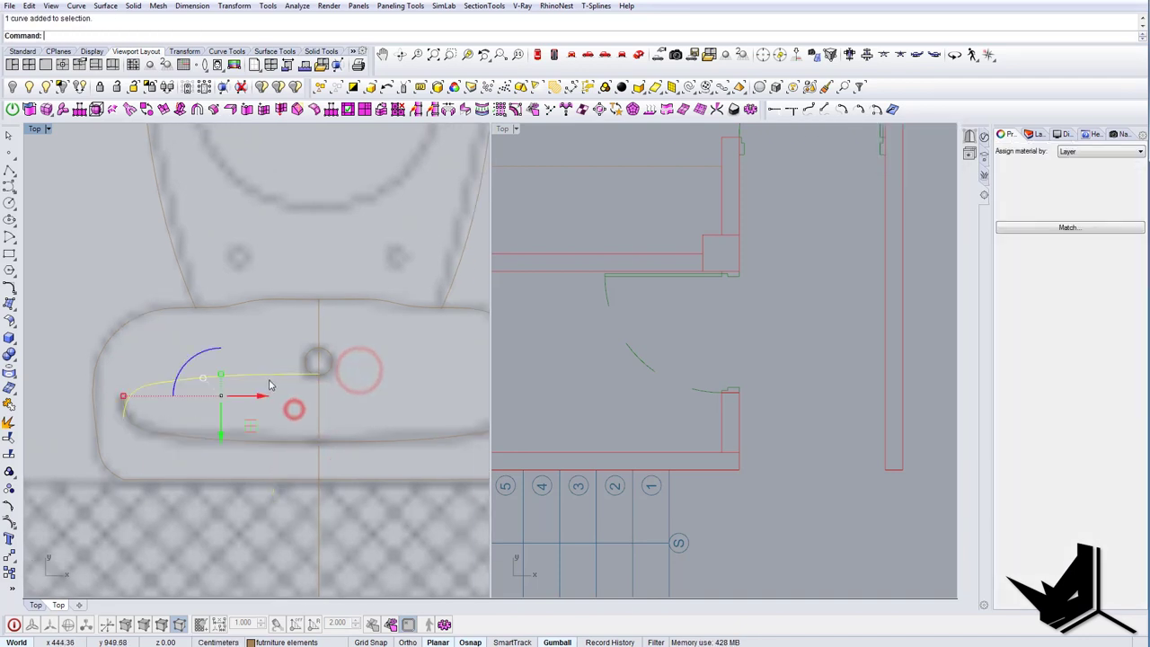
{"action": "key", "text": "Delete"}
Join the two halves of the tank groove into one curve.
{"action": "scroll", "coordinate": [245, 364], "scroll_direction": "down", "scroll_amount": 4}
{"action": "scroll", "coordinate": [307, 411], "scroll_direction": "up", "scroll_amount": 2}
{"action": "left_click", "coordinate": [310, 417]}
{"action": "left_click", "coordinate": [255, 416], "text": "shift"}
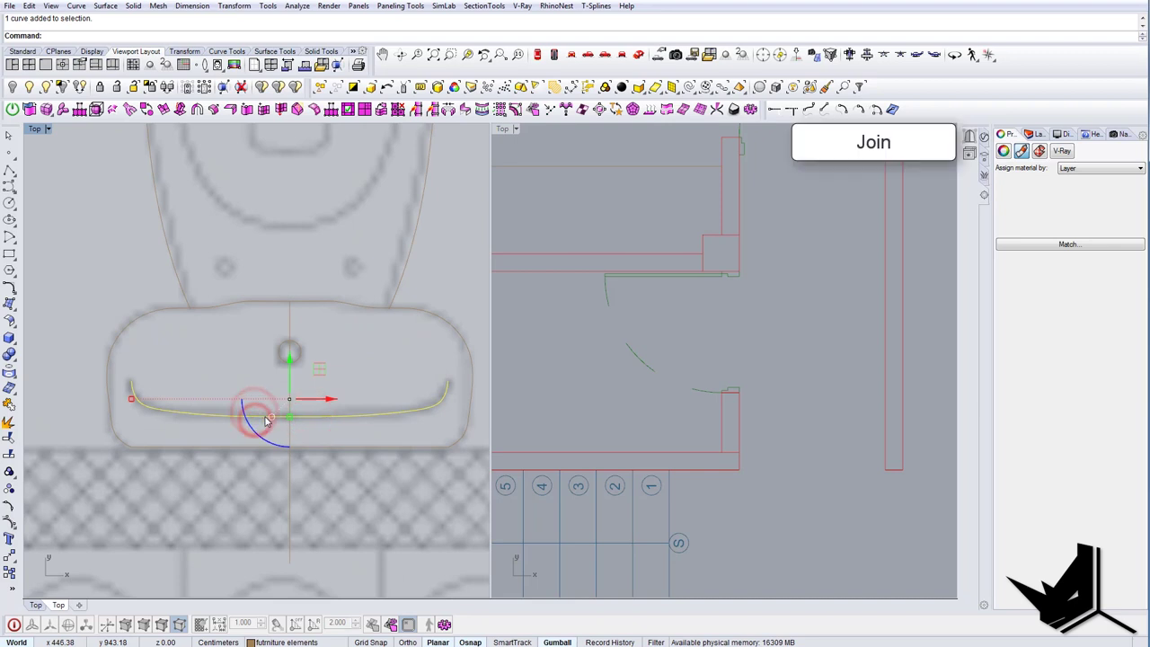
{"action": "key", "text": "Escape"}
Draw a circle over the left seat-hinge hole just above the tank.
{"action": "right_click_drag", "start_coordinate": [303, 294], "coordinate": [357, 426]}
{"action": "type", "text": "Circle"}
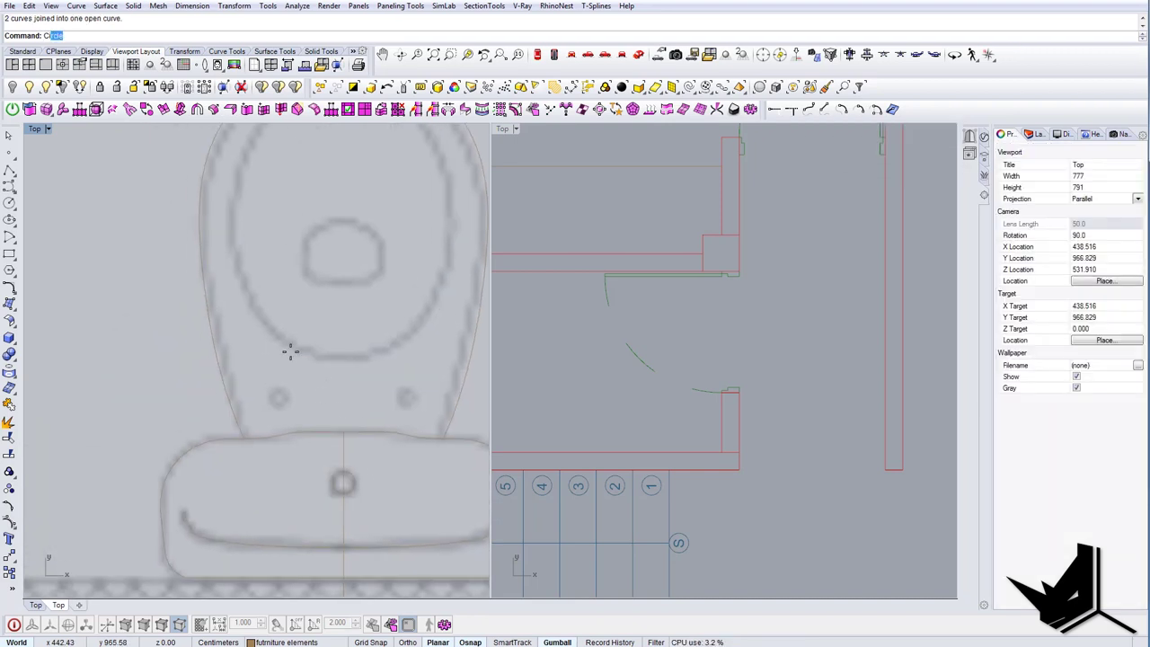
{"action": "key", "text": "Return"}
{"action": "scroll", "coordinate": [276, 417], "scroll_direction": "up", "scroll_amount": 6}
{"action": "left_click", "coordinate": [276, 422]}
{"action": "left_click", "coordinate": [279, 410]}
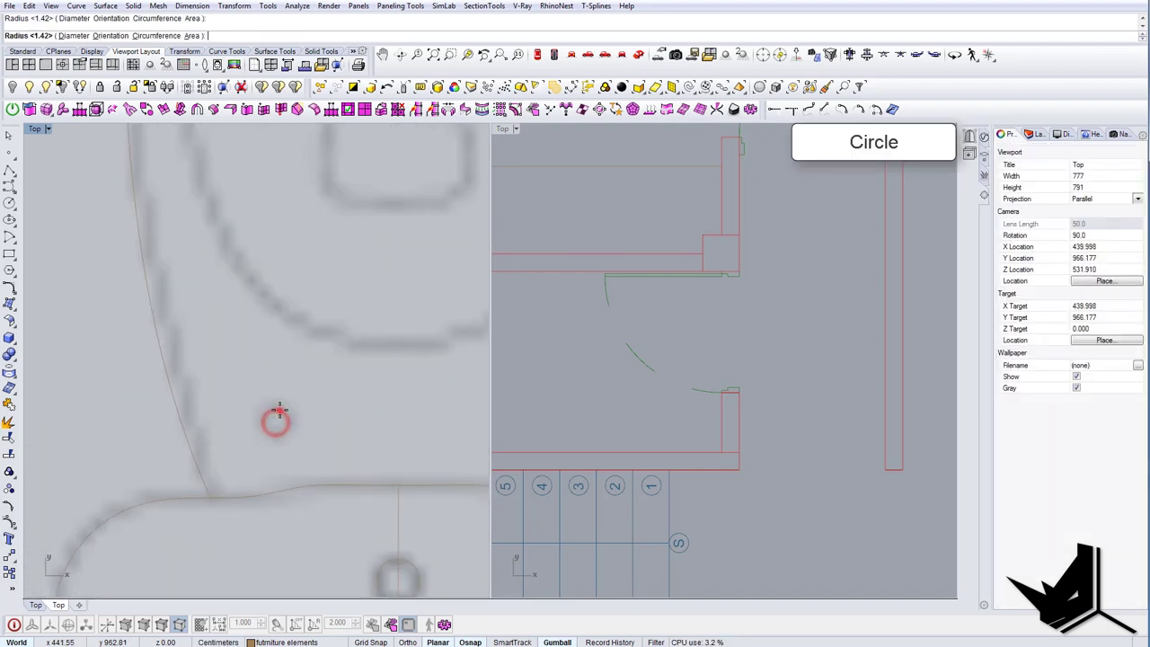
Mirror the hinge-hole circle about the vertical guide line to create the right one.
{"action": "left_click_drag", "start_coordinate": [327, 437], "coordinate": [282, 420]}
{"action": "right_click_drag", "start_coordinate": [278, 425], "coordinate": [198, 409]}
{"action": "type", "text": "mi"}
{"action": "key", "text": "Return"}
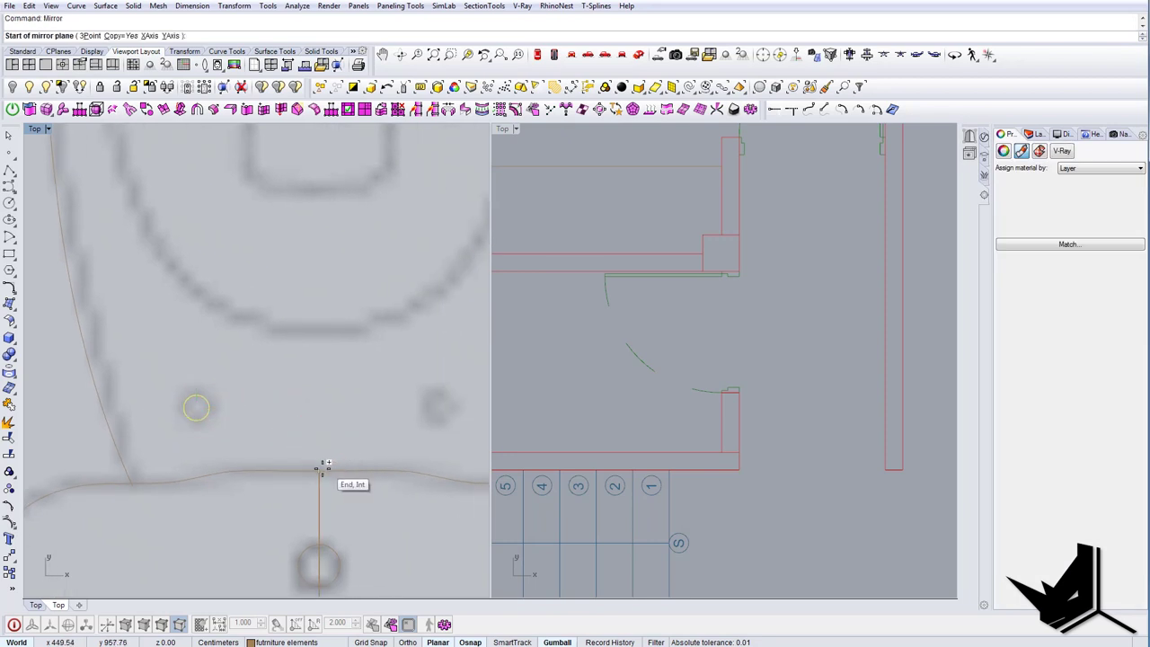
{"action": "left_click", "coordinate": [321, 469]}
{"action": "left_click", "coordinate": [325, 406]}
{"action": "scroll", "coordinate": [325, 407], "scroll_direction": "down", "scroll_amount": 6}
{"action": "key", "text": "Escape"}
Draw a vertical guide line from the top middle of the tank up past the top of the toilet bowl.
{"action": "right_click_drag", "start_coordinate": [326, 360], "coordinate": [331, 442]}
{"action": "scroll", "coordinate": [324, 417], "scroll_direction": "up", "scroll_amount": 3}
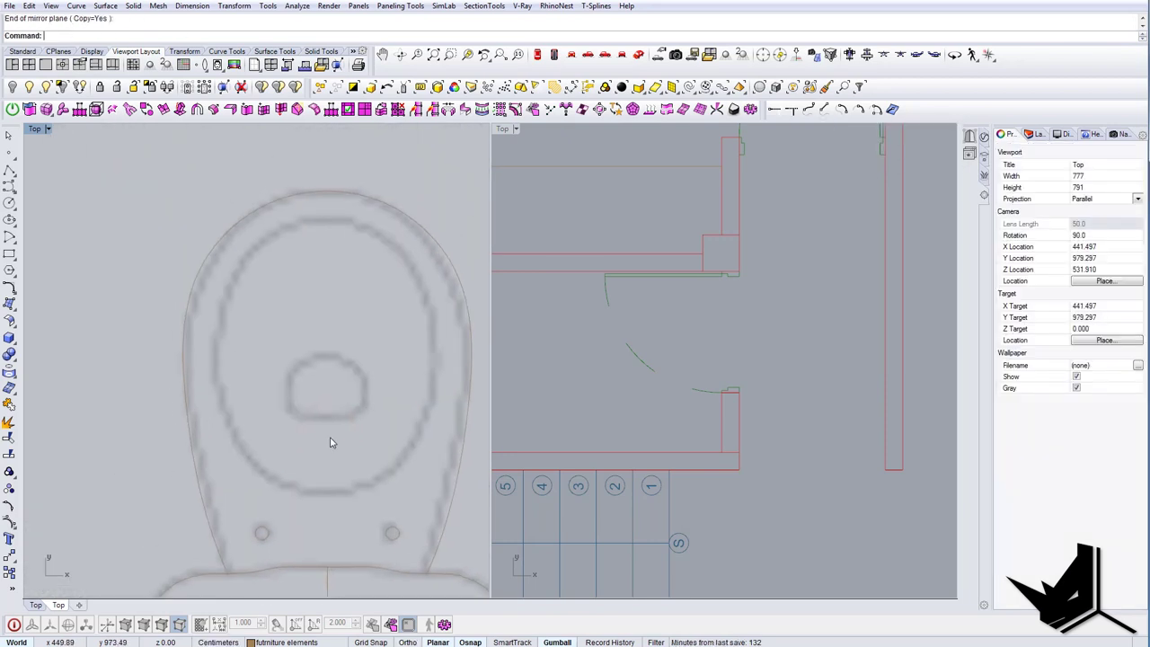
{"action": "scroll", "coordinate": [332, 378], "scroll_direction": "down", "scroll_amount": 2}
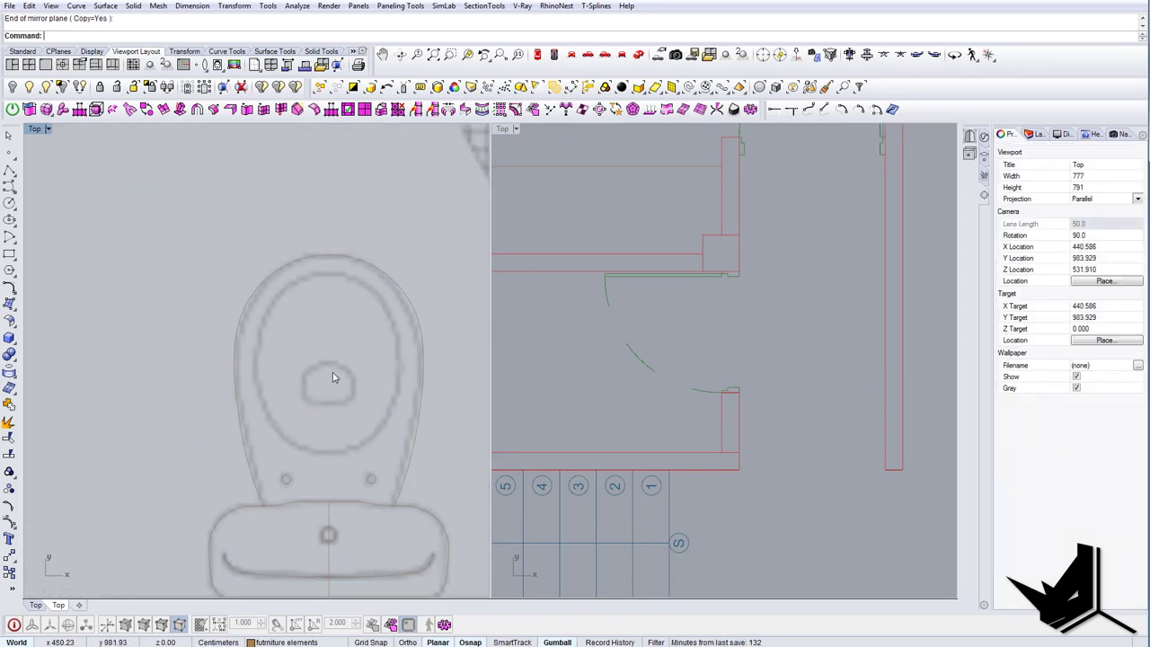
{"action": "left_click", "coordinate": [15, 222]}
{"action": "right_click_drag", "start_coordinate": [347, 462], "coordinate": [340, 444]}
{"action": "key", "text": "Return"}
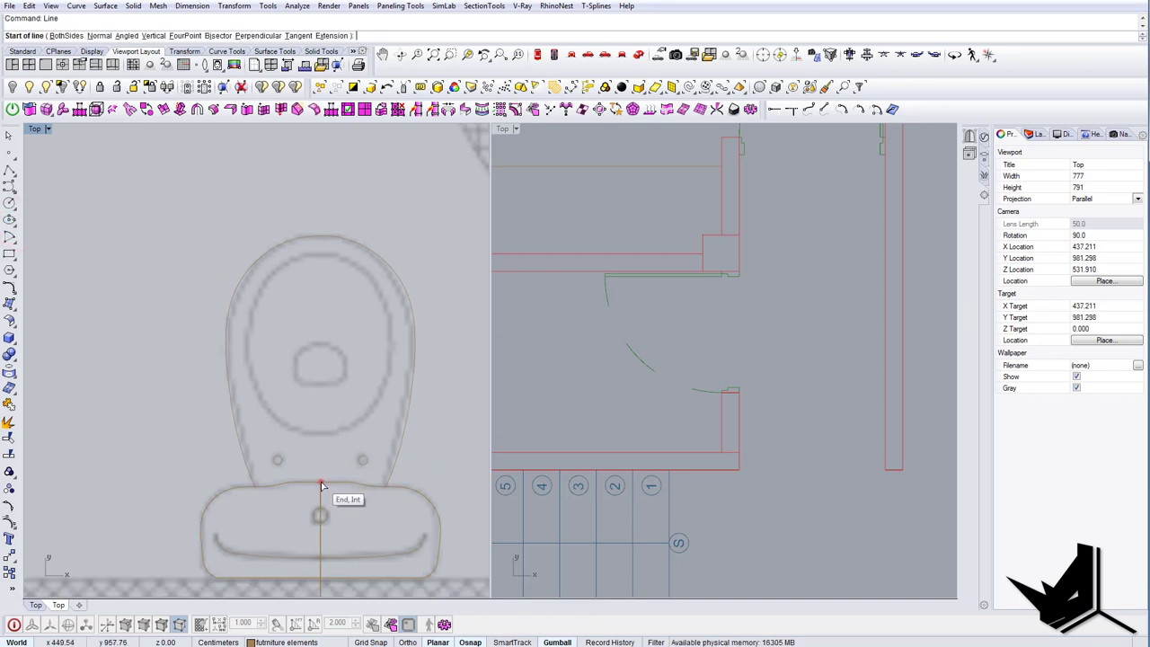
{"action": "left_click", "coordinate": [322, 486]}
{"action": "left_click", "coordinate": [324, 213]}
{"action": "scroll", "coordinate": [336, 332], "scroll_direction": "up", "scroll_amount": 1}
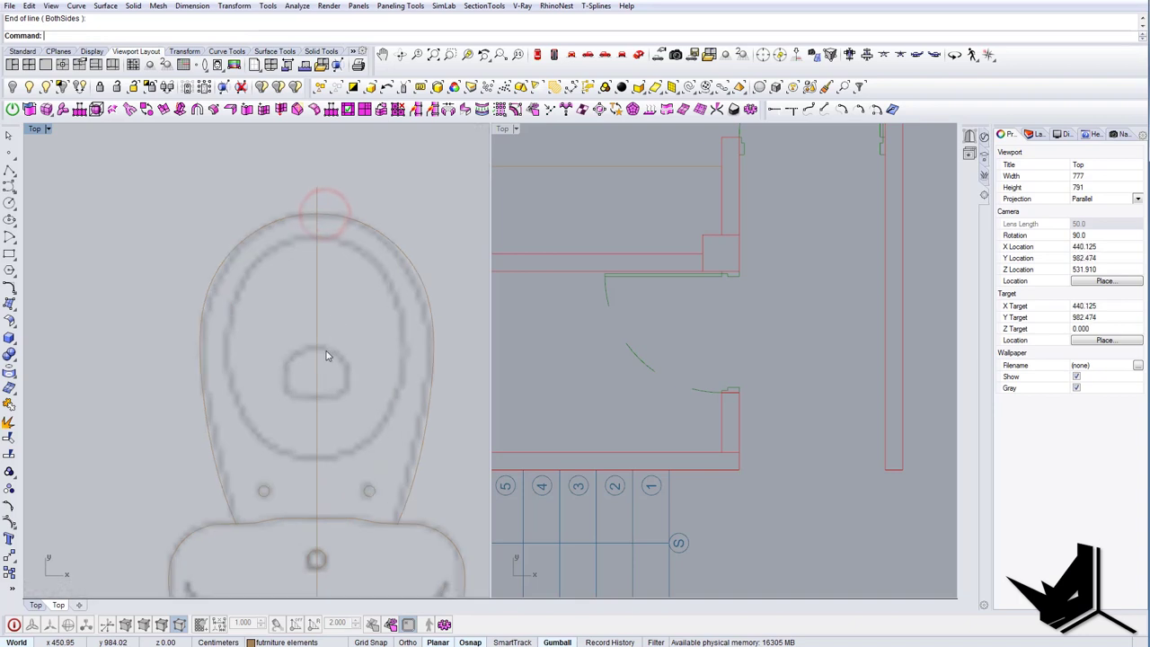
{"action": "scroll", "coordinate": [304, 389], "scroll_direction": "up", "scroll_amount": 1}
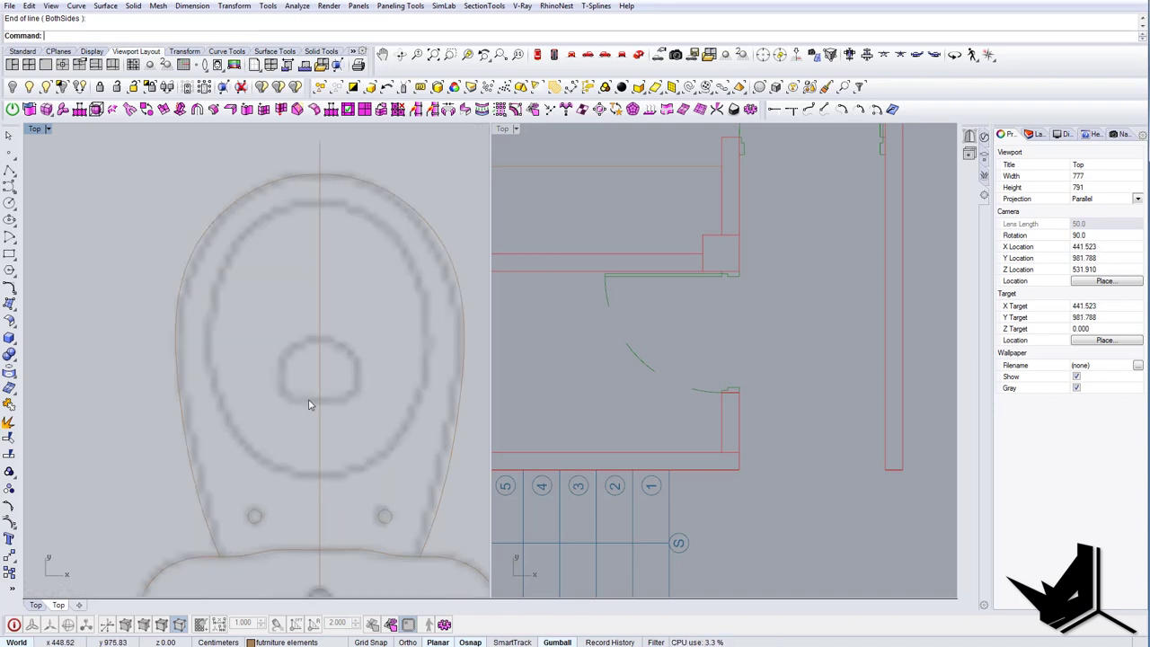
Trace the left half of the inner bowl oval with an interpolated curve starting and ending on the vertical guide line.
{"action": "left_click", "coordinate": [14, 190]}
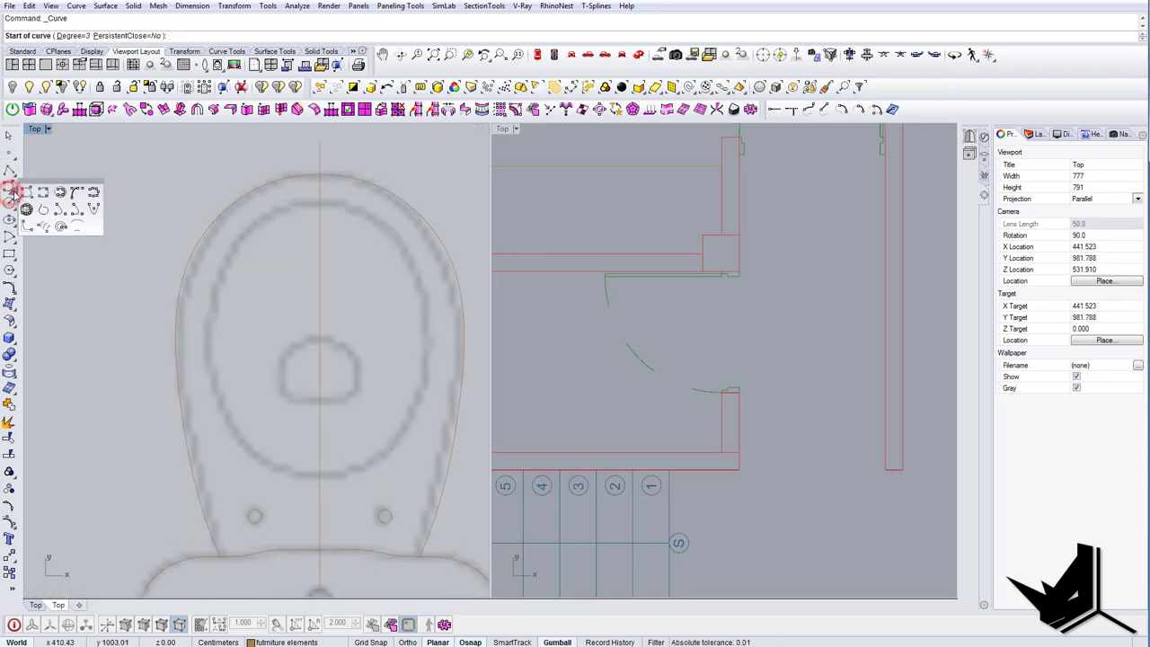
{"action": "left_click", "coordinate": [16, 192]}
{"action": "left_click", "coordinate": [44, 190]}
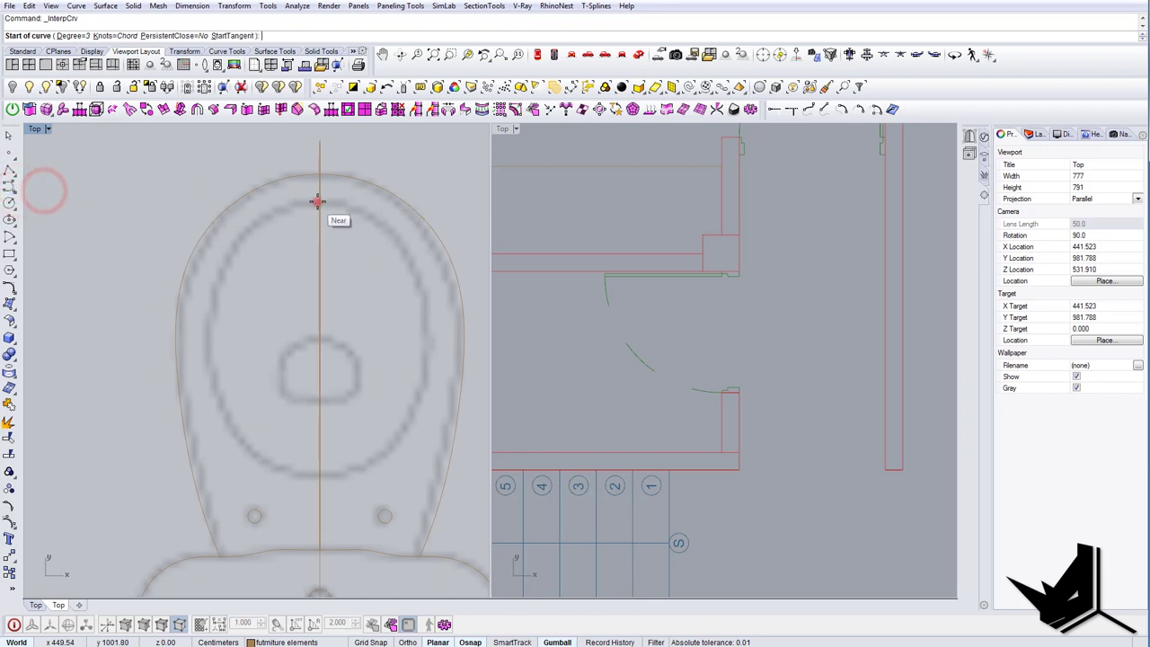
{"action": "left_click", "coordinate": [318, 201]}
{"action": "left_click", "coordinate": [291, 205]}
{"action": "left_click", "coordinate": [238, 255]}
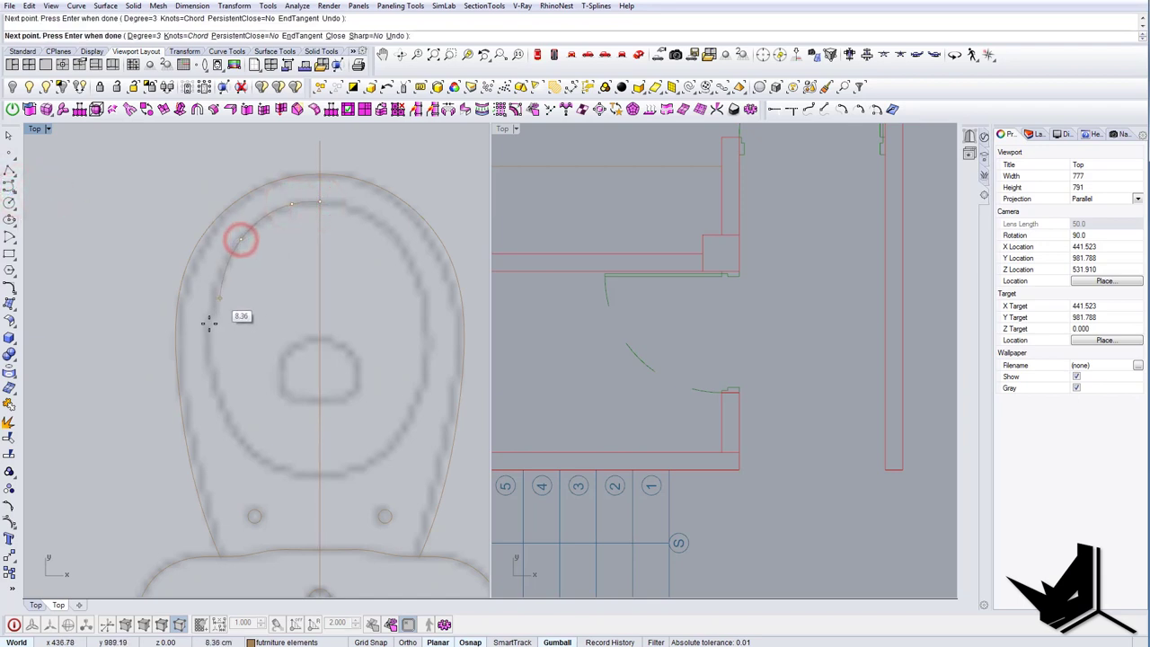
{"action": "left_click", "coordinate": [257, 456]}
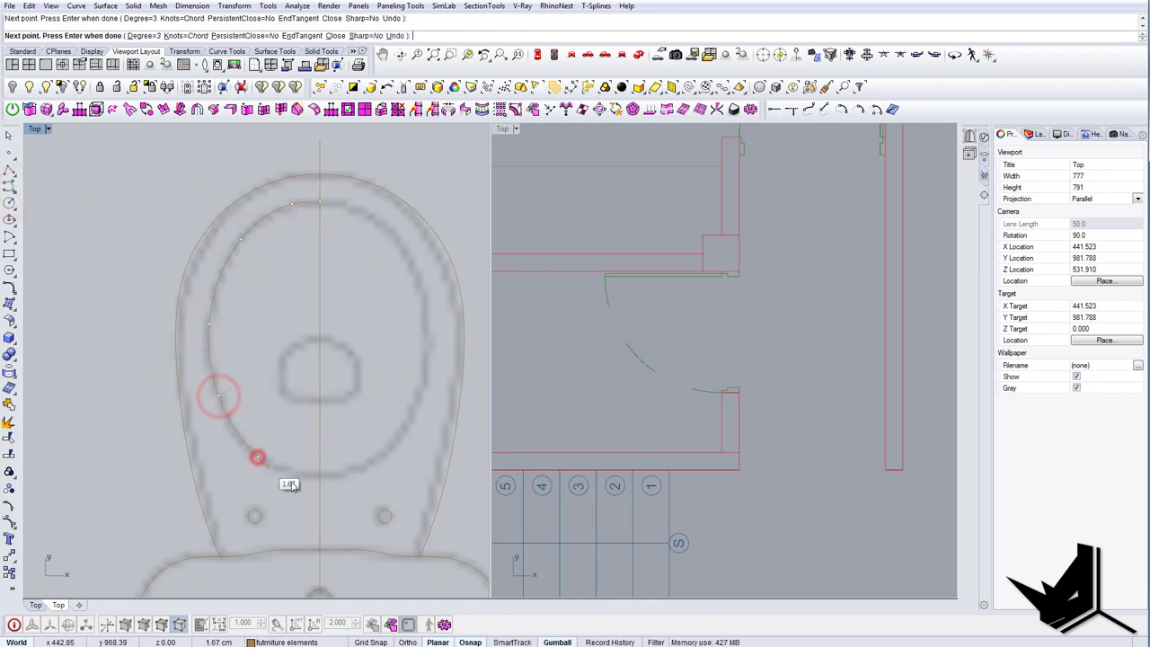
{"action": "left_click", "coordinate": [290, 473]}
{"action": "scroll", "coordinate": [319, 478], "scroll_direction": "up", "scroll_amount": 8}
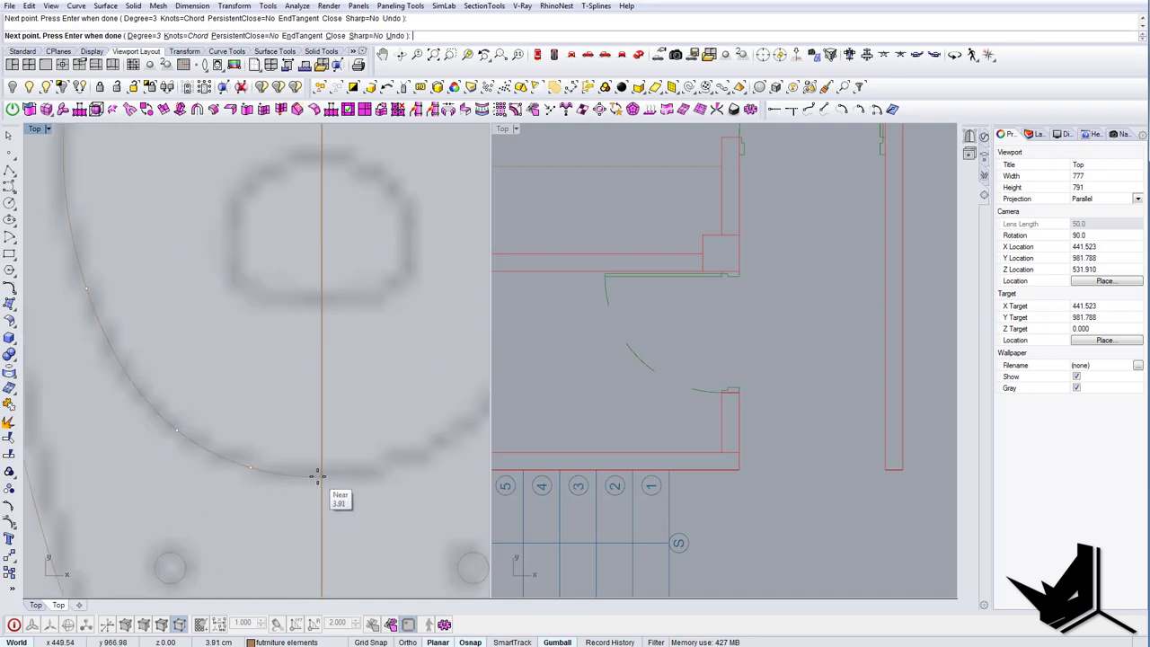
{"action": "left_click", "coordinate": [318, 478]}
{"action": "scroll", "coordinate": [319, 477], "scroll_direction": "down", "scroll_amount": 10}
{"action": "key", "text": "Return"}
Mirror the half oval about the vertical guide line and join both halves into one closed curve.
{"action": "left_click", "coordinate": [303, 475]}
{"action": "right_click_drag", "start_coordinate": [302, 476], "coordinate": [301, 486]}
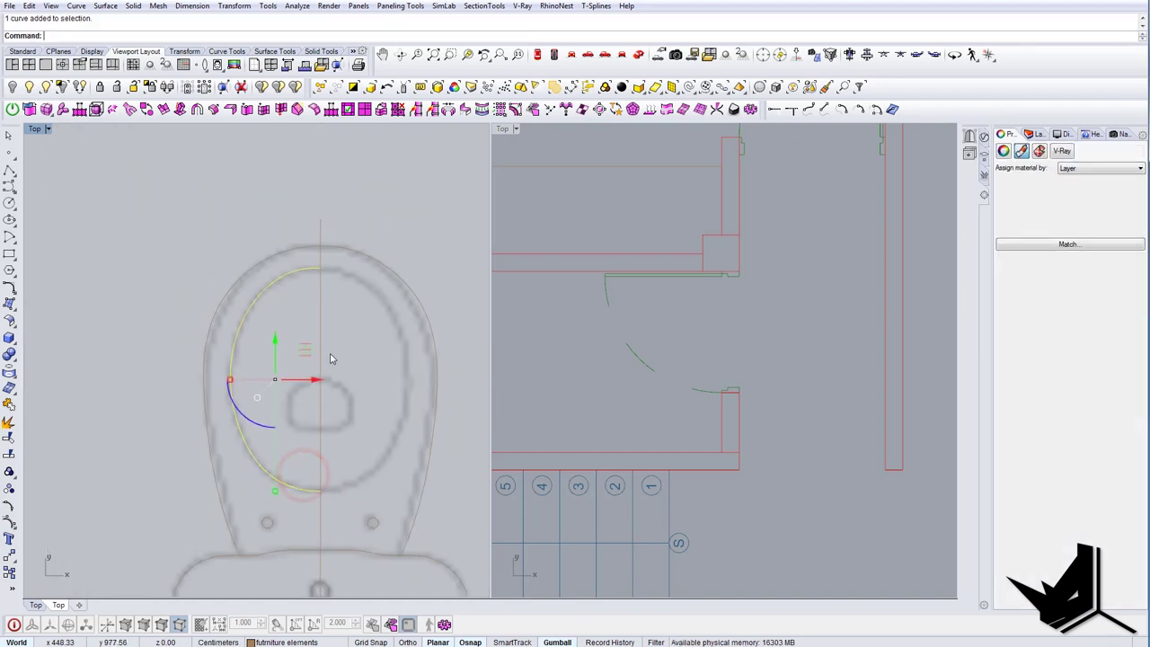
{"action": "type", "text": "mi"}
{"action": "key", "text": "Return"}
{"action": "left_click", "coordinate": [319, 213]}
{"action": "left_click", "coordinate": [319, 183]}
{"action": "left_click", "coordinate": [340, 269]}
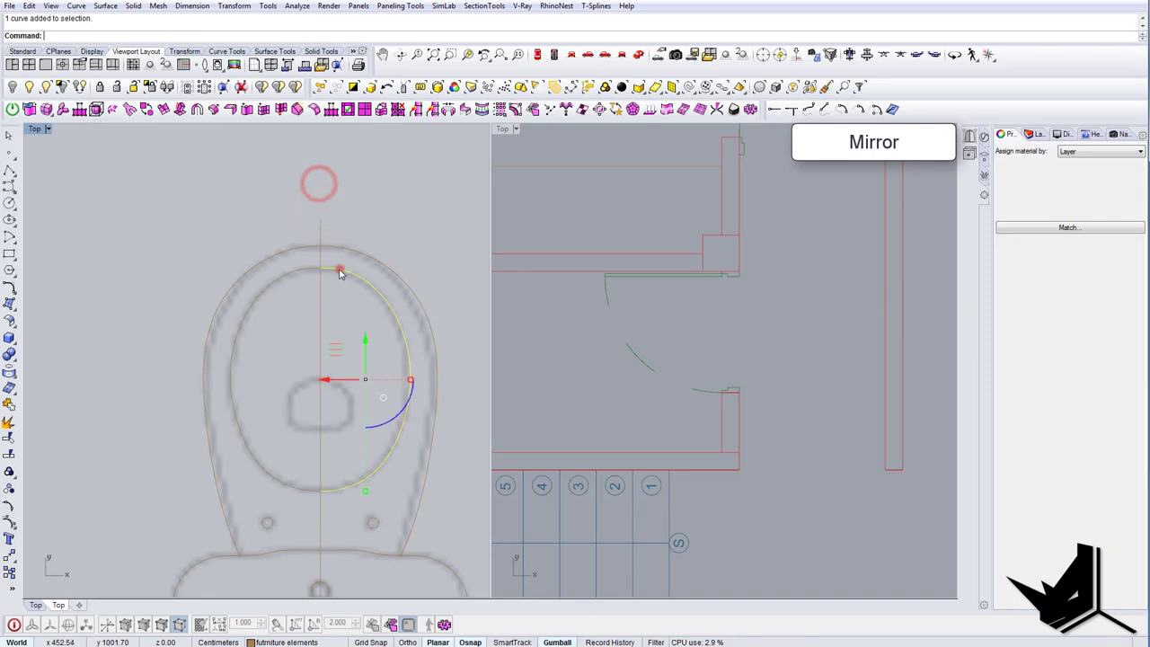
{"action": "left_click", "coordinate": [309, 270], "text": "shift"}
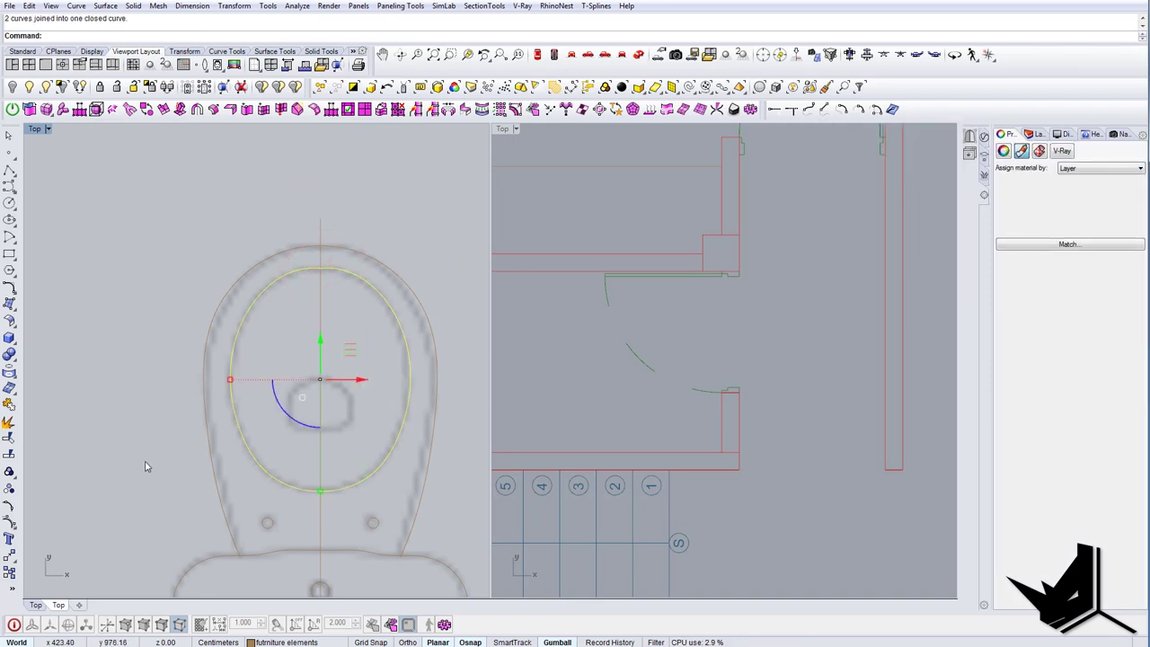
Show the inner oval's control points and delete the ones on the guide line at its top and bottom to smooth the seams.
{"action": "left_click", "coordinate": [11, 522]}
{"action": "scroll", "coordinate": [310, 272], "scroll_direction": "up", "scroll_amount": 9}
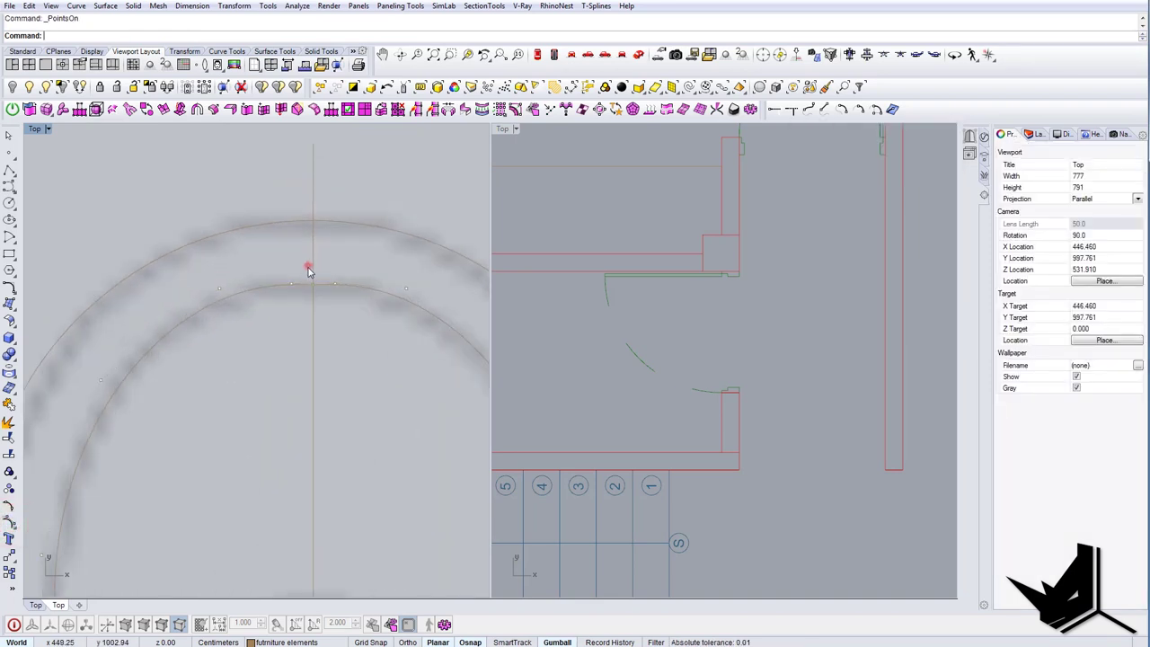
{"action": "left_click_drag", "start_coordinate": [308, 266], "coordinate": [318, 318]}
{"action": "key", "text": "Delete"}
{"action": "scroll", "coordinate": [319, 320], "scroll_direction": "down", "scroll_amount": 7}
{"action": "scroll", "coordinate": [318, 456], "scroll_direction": "up", "scroll_amount": 5}
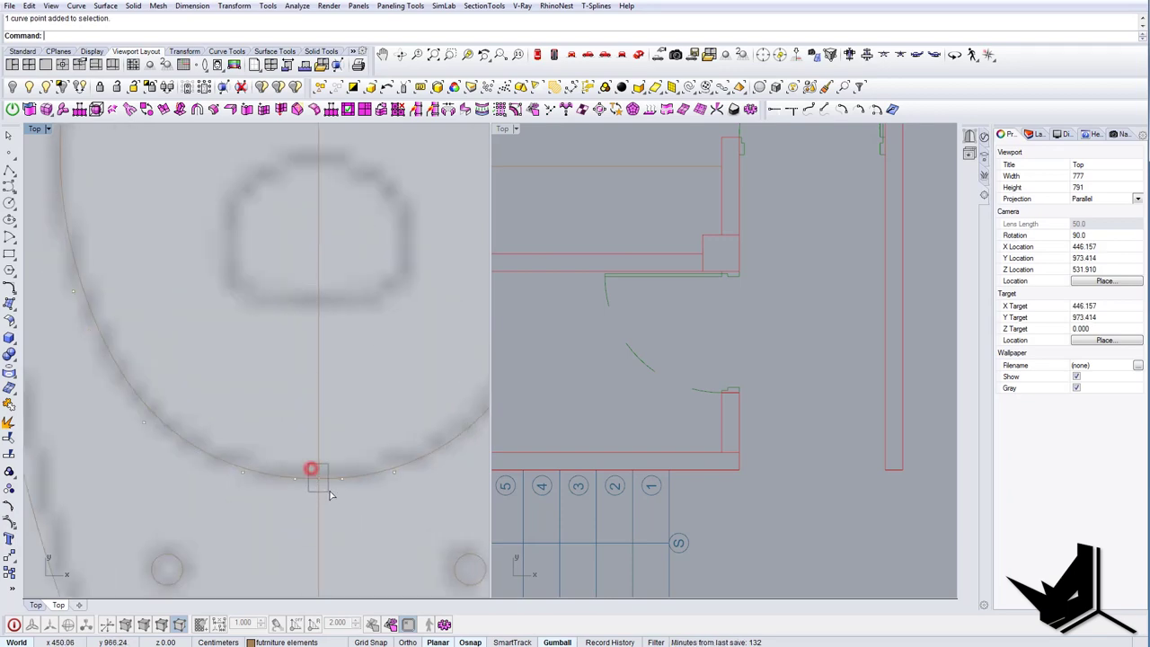
{"action": "scroll", "coordinate": [314, 476], "scroll_direction": "down", "scroll_amount": 4}
{"action": "scroll", "coordinate": [324, 461], "scroll_direction": "up", "scroll_amount": 5}
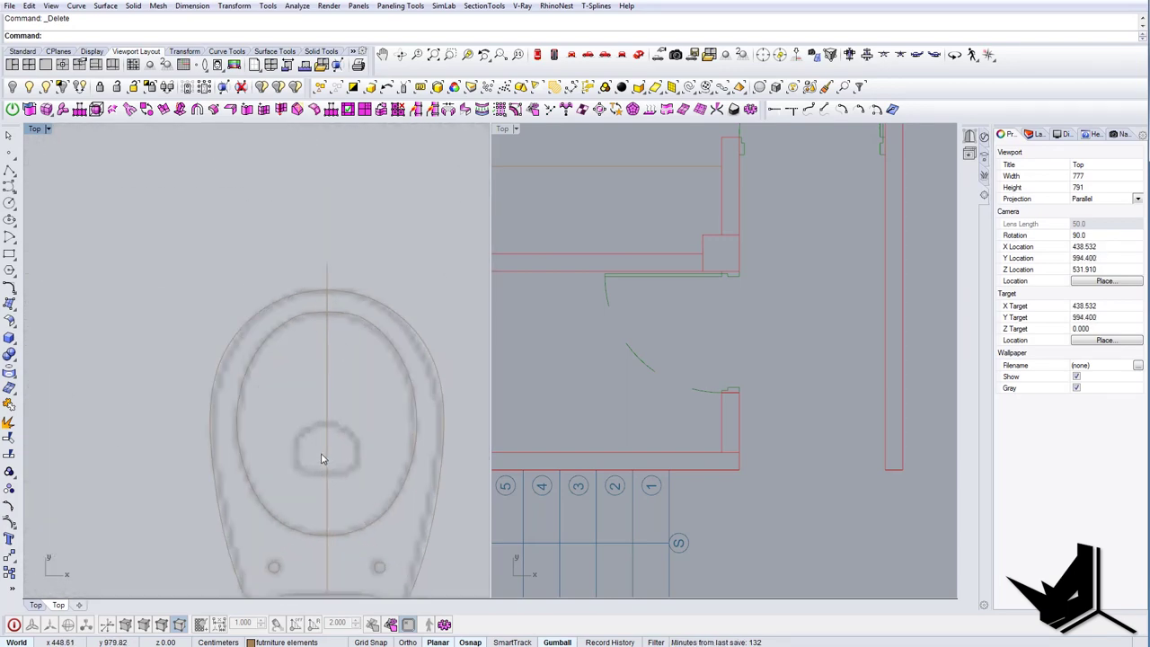
{"action": "left_click", "coordinate": [14, 190]}
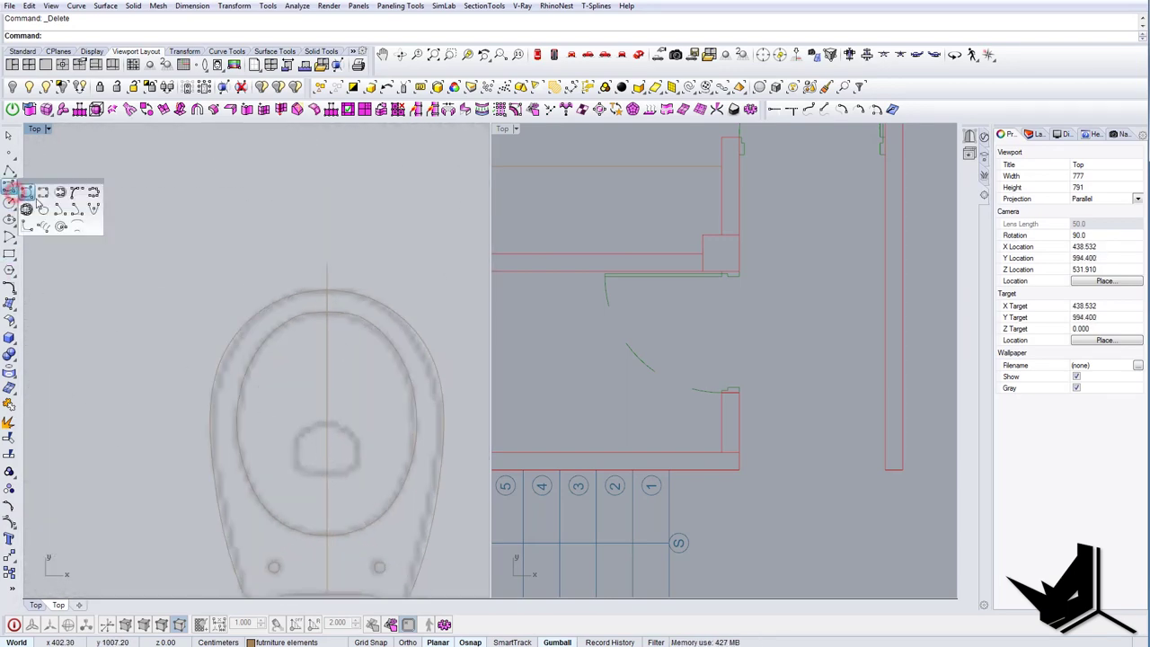
{"action": "left_click", "coordinate": [40, 196]}
{"action": "scroll", "coordinate": [315, 419], "scroll_direction": "up", "scroll_amount": 4}
{"action": "left_click", "coordinate": [332, 426]}
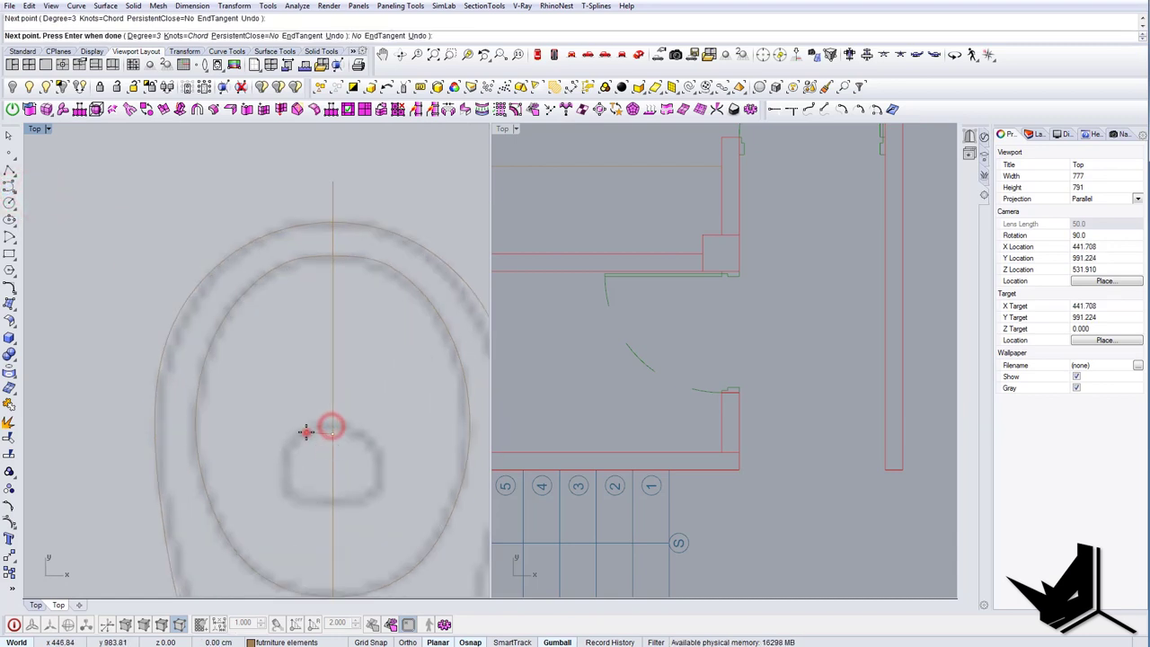
{"action": "left_click", "coordinate": [306, 432]}
{"action": "key", "text": "Escape"}
Trace the left half of the drain opening in the toilet bowl with an interpolated curve starting and ending on the vertical guide line.
{"action": "key", "text": "Return"}
{"action": "scroll", "coordinate": [332, 424], "scroll_direction": "up", "scroll_amount": 2}
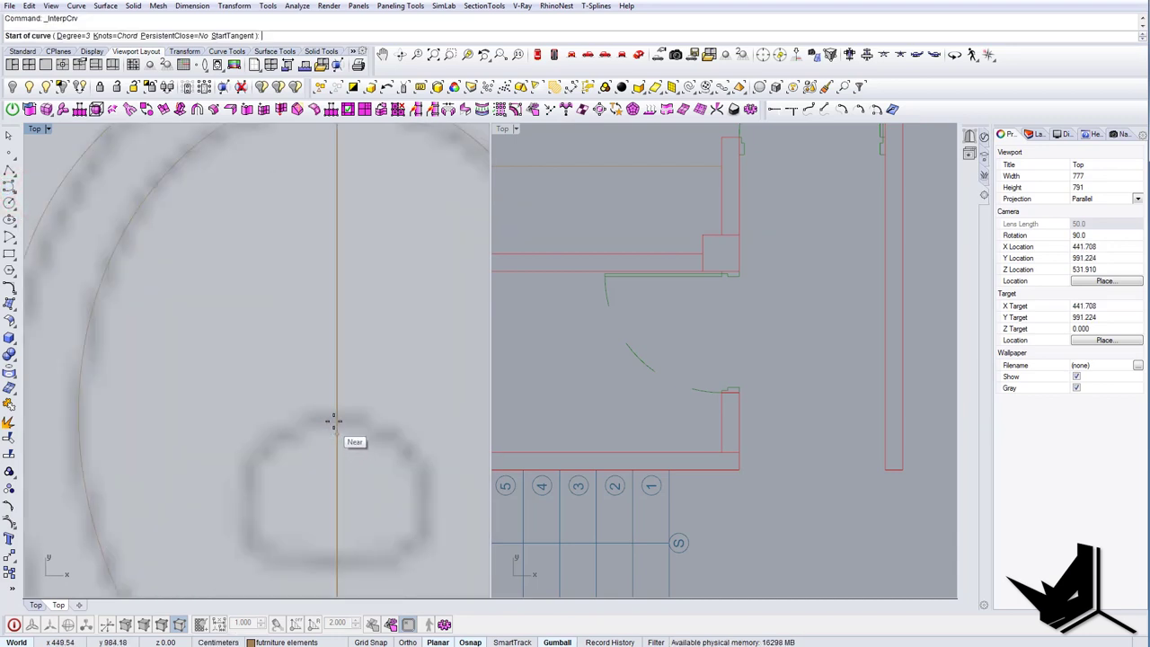
{"action": "left_click", "coordinate": [335, 417]}
{"action": "left_click", "coordinate": [285, 440]}
{"action": "left_click", "coordinate": [253, 469]}
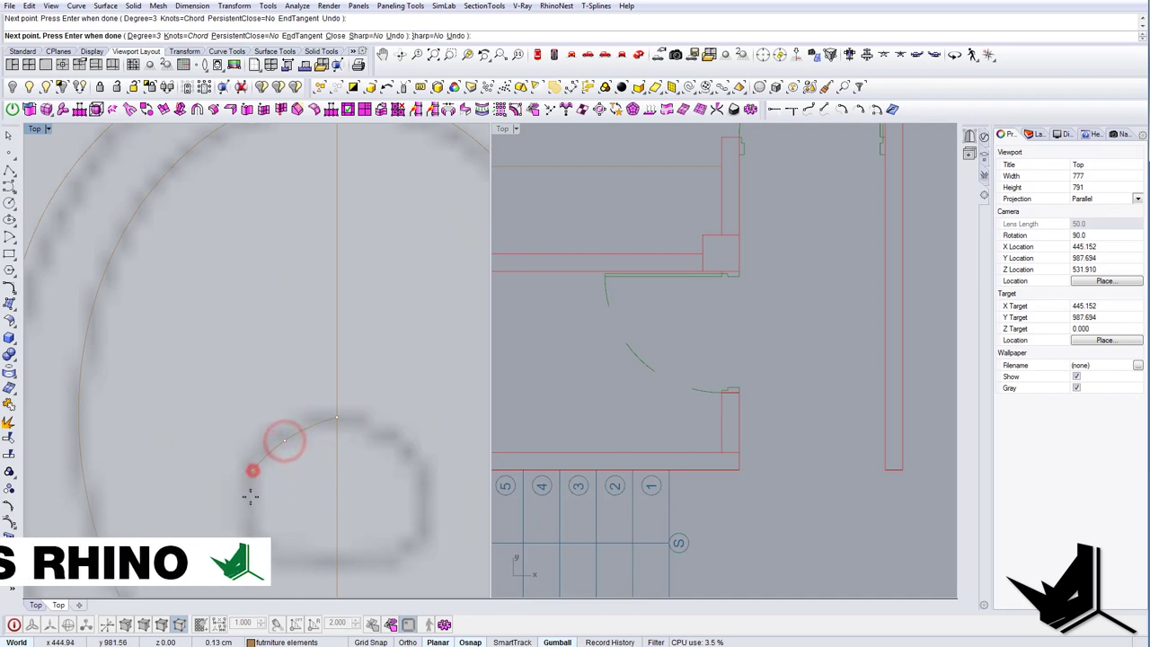
{"action": "left_click", "coordinate": [251, 517]}
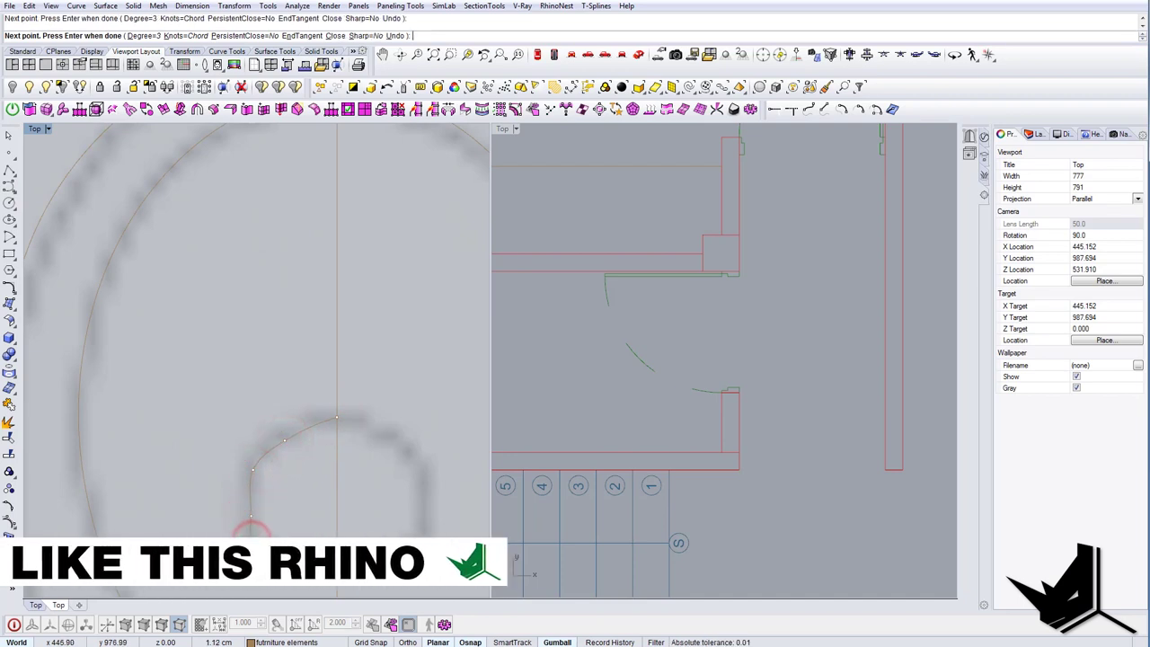
{"action": "scroll", "coordinate": [338, 573], "scroll_direction": "up", "scroll_amount": 5}
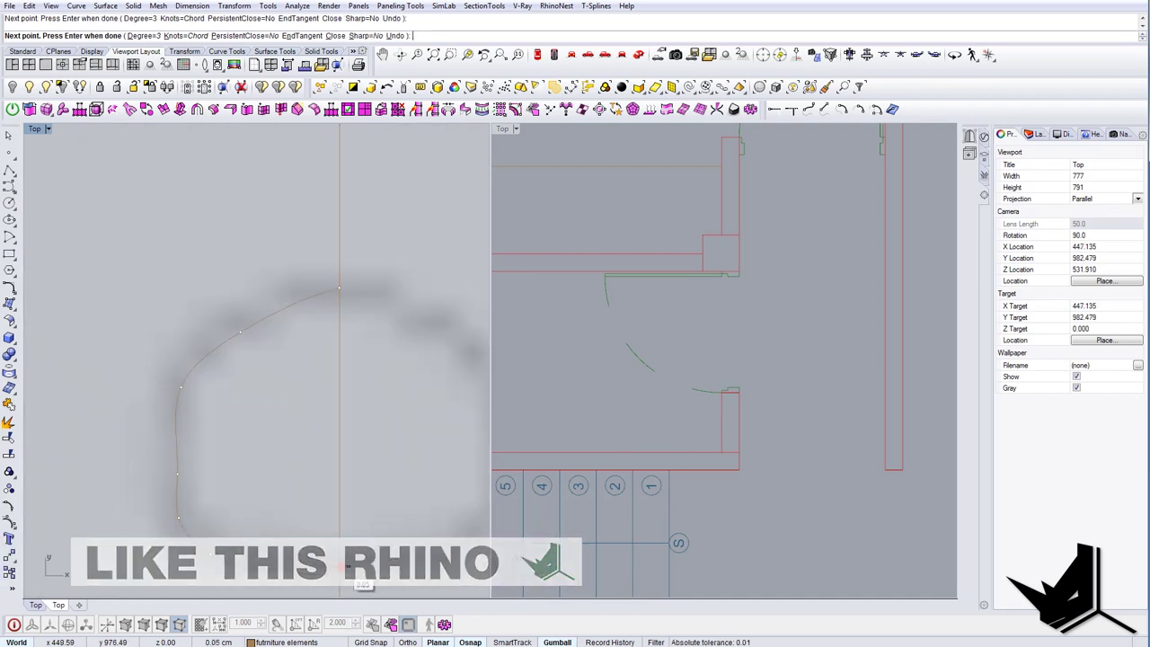
{"action": "left_click", "coordinate": [342, 567]}
{"action": "right_click", "coordinate": [342, 567]}
Show the half drain curve's control points and align its three lowest points in Y with the end point on the guide line using SetPt.
{"action": "scroll", "coordinate": [341, 568], "scroll_direction": "down", "scroll_amount": 9}
{"action": "left_click", "coordinate": [326, 566]}
{"action": "right_click_drag", "start_coordinate": [325, 539], "coordinate": [314, 462]}
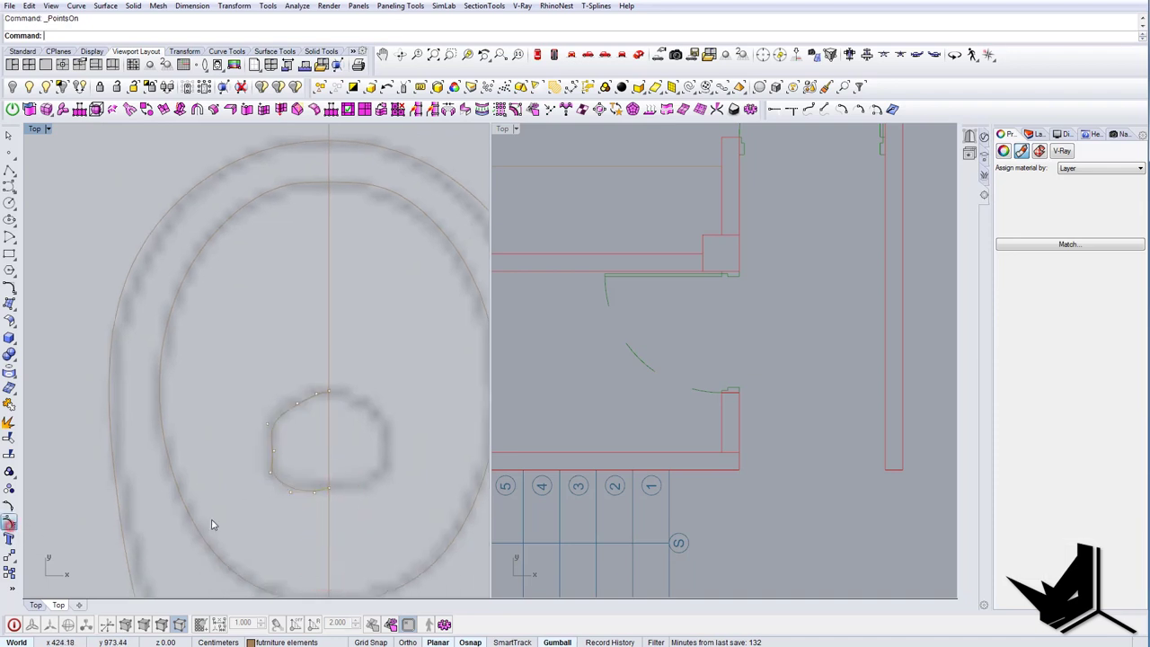
{"action": "scroll", "coordinate": [315, 485], "scroll_direction": "up", "scroll_amount": 6}
{"action": "left_click_drag", "start_coordinate": [355, 524], "coordinate": [364, 530]}
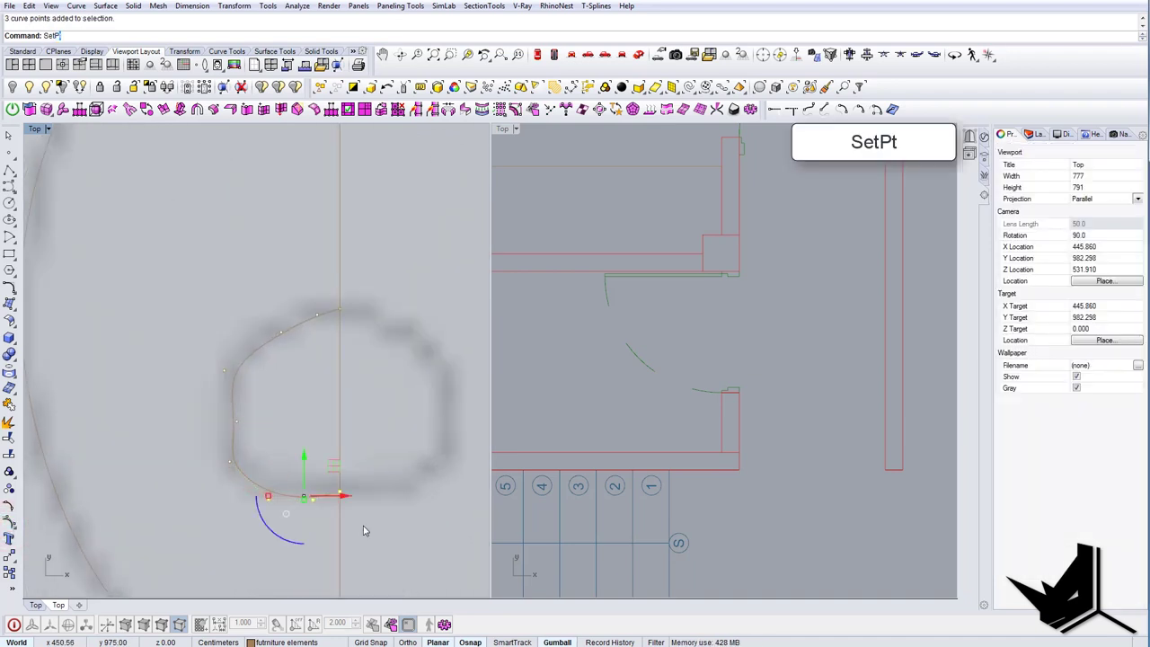
{"action": "key", "text": "Return"}
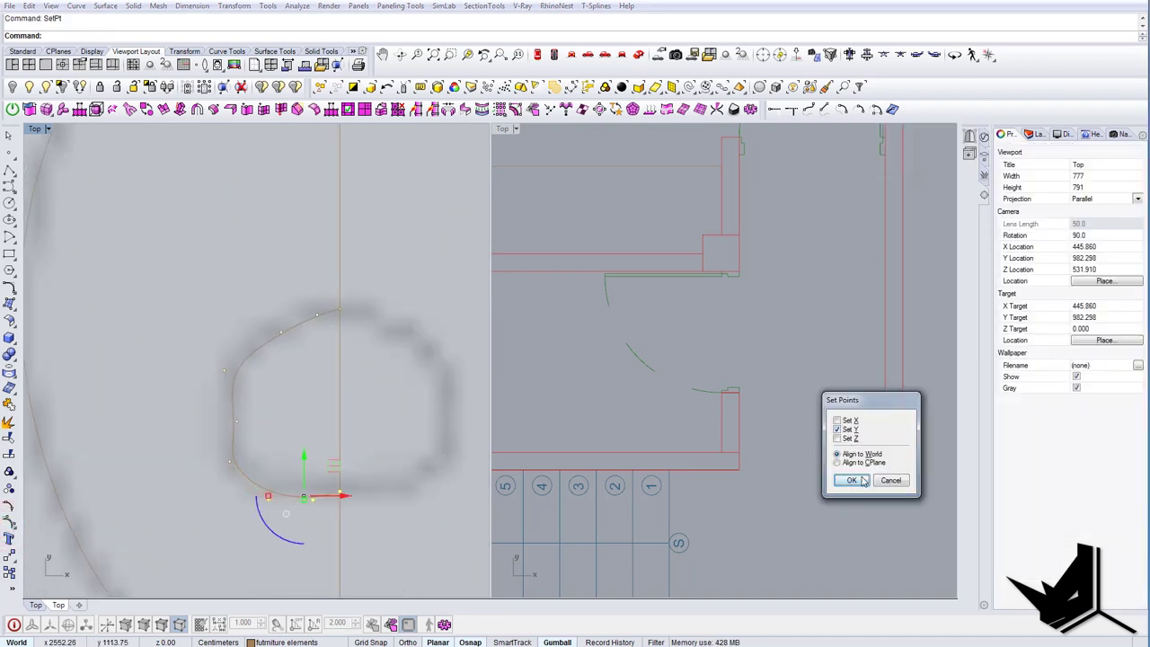
{"action": "left_click", "coordinate": [863, 481]}
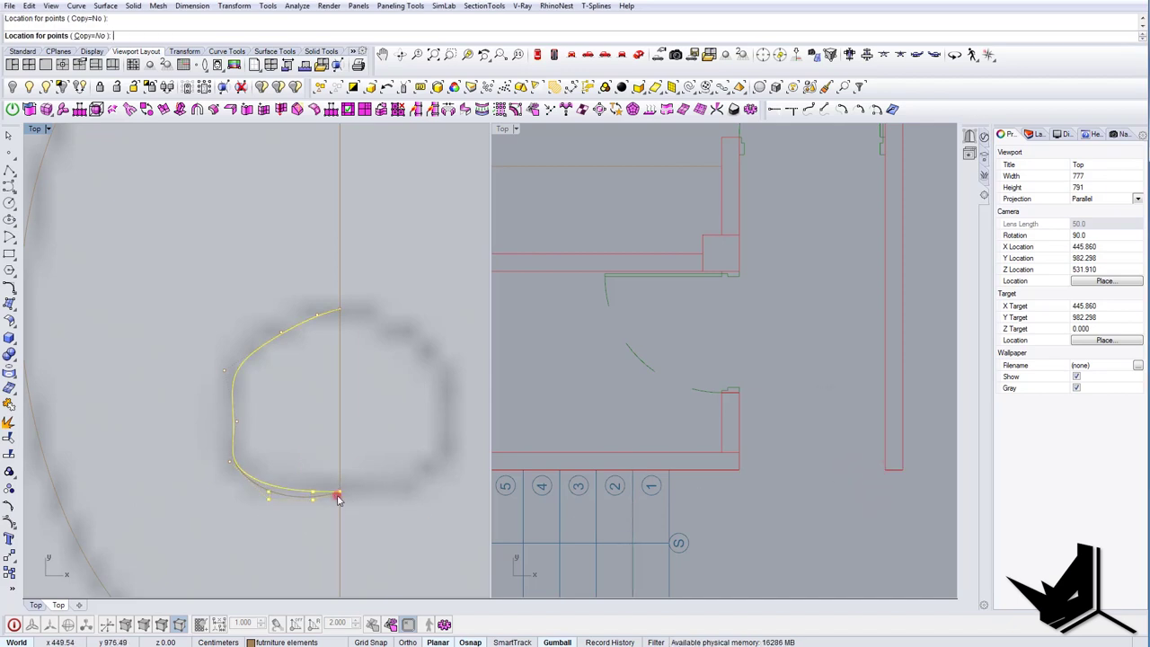
{"action": "left_click", "coordinate": [338, 496]}
Align the control points on the drain curve's left side in X using SetPt to straighten that side.
{"action": "left_click_drag", "start_coordinate": [198, 355], "coordinate": [240, 464]}
{"action": "key", "text": "Return"}
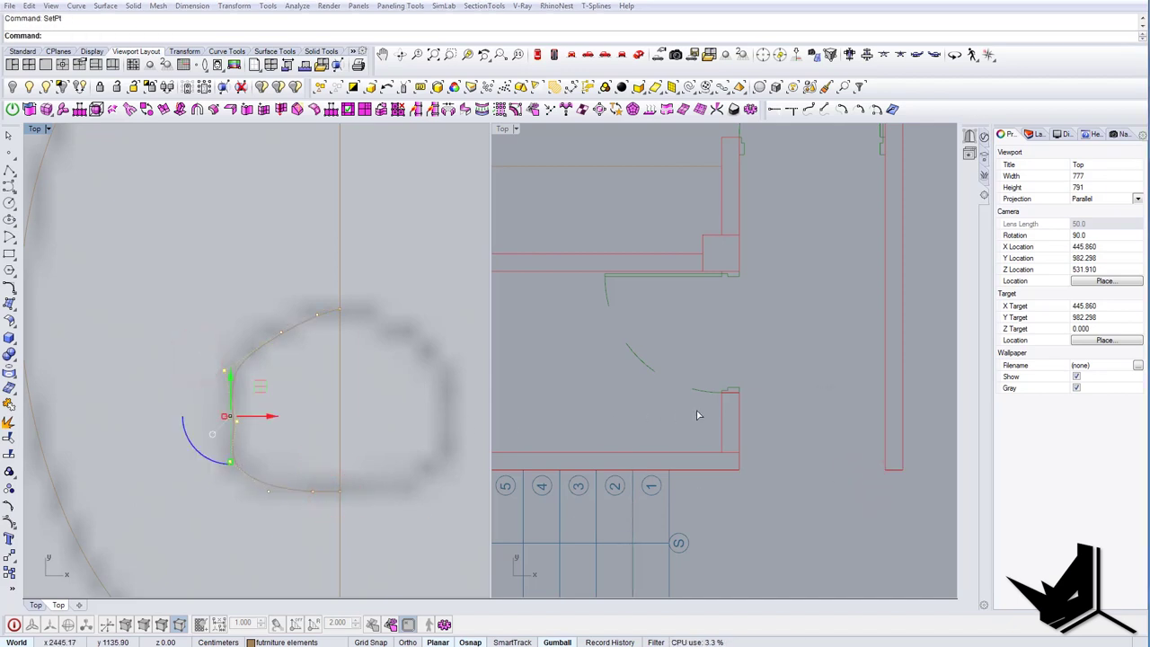
{"action": "left_click", "coordinate": [850, 480]}
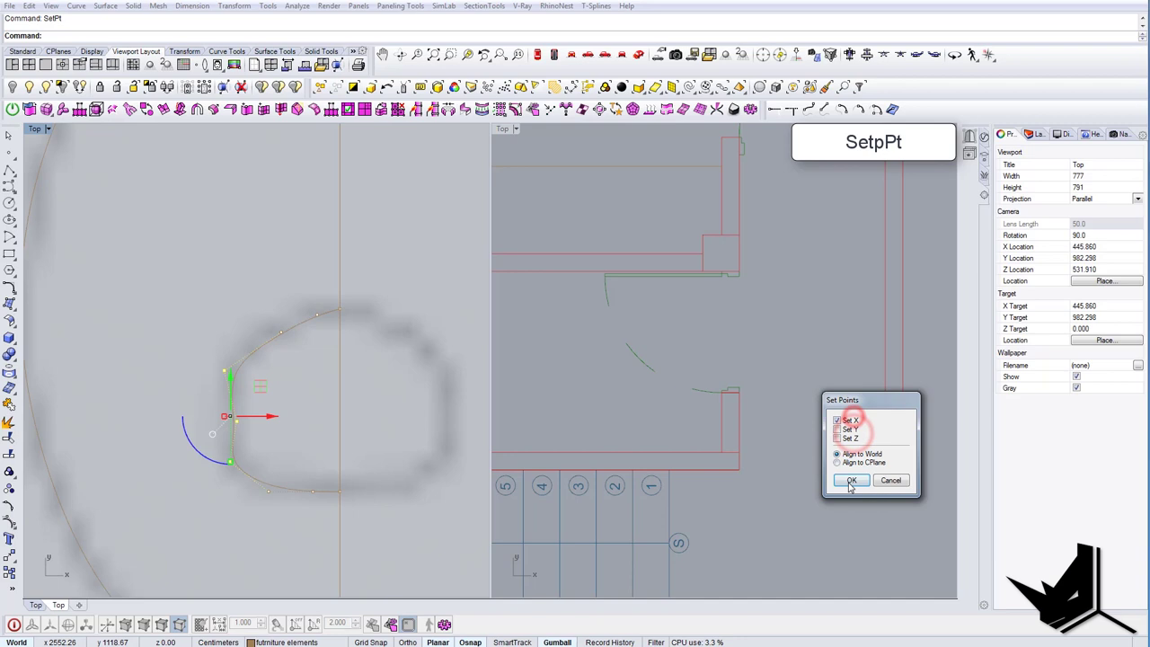
{"action": "left_click", "coordinate": [233, 416]}
{"action": "key", "text": "Escape"}
{"action": "scroll", "coordinate": [306, 388], "scroll_direction": "down", "scroll_amount": 2}
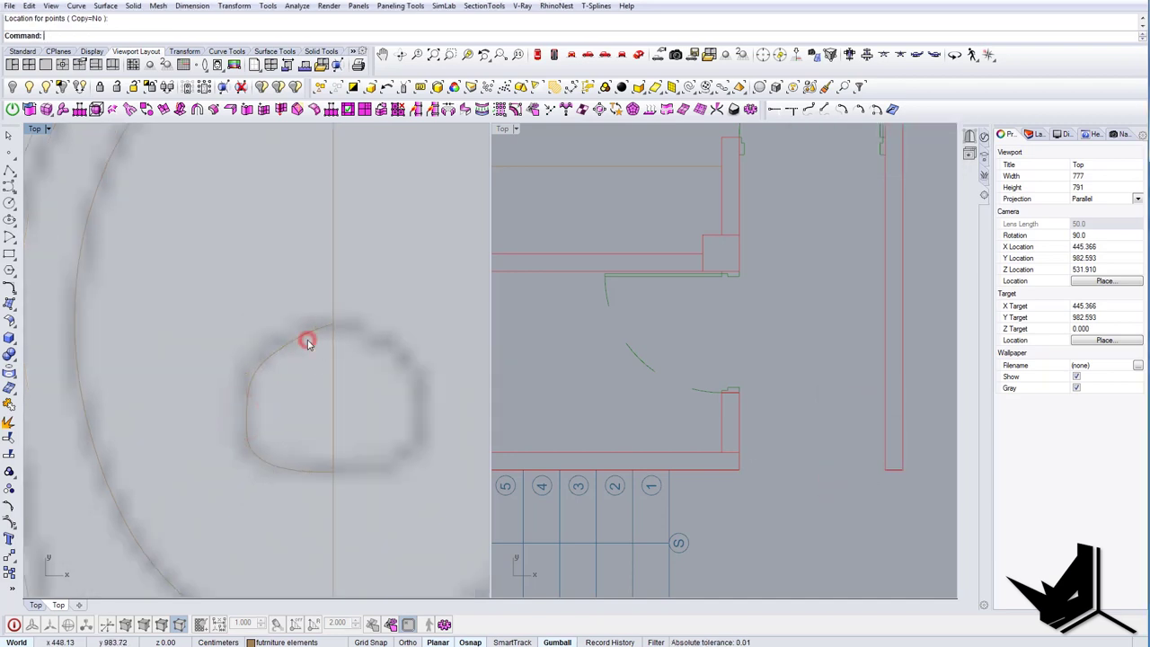
Mirror the half drain curve about the vertical guide line and join both halves into one closed curve.
{"action": "left_click", "coordinate": [308, 340]}
{"action": "right_click_drag", "start_coordinate": [304, 338], "coordinate": [298, 360]}
{"action": "key", "text": "Return"}
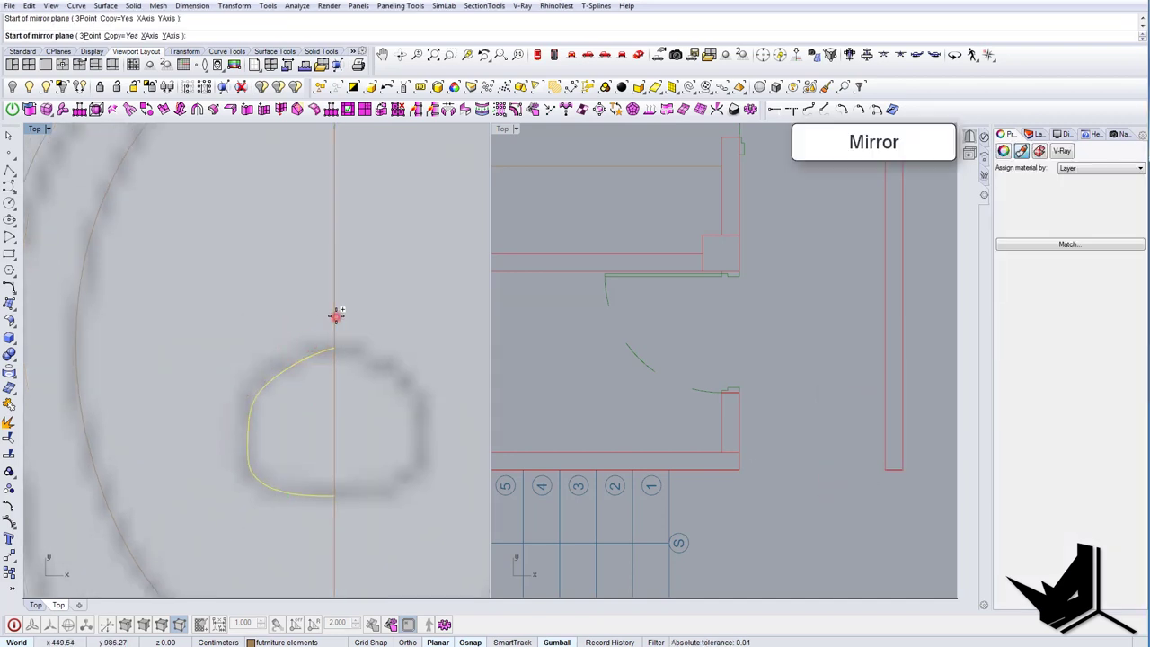
{"action": "left_click", "coordinate": [335, 316]}
{"action": "left_click", "coordinate": [350, 269]}
{"action": "scroll", "coordinate": [351, 270], "scroll_direction": "down", "scroll_amount": 2}
{"action": "left_click_drag", "start_coordinate": [365, 267], "coordinate": [305, 252]}
{"action": "scroll", "coordinate": [307, 258], "scroll_direction": "down", "scroll_amount": 2}
{"action": "left_click_drag", "start_coordinate": [378, 437], "coordinate": [273, 285]}
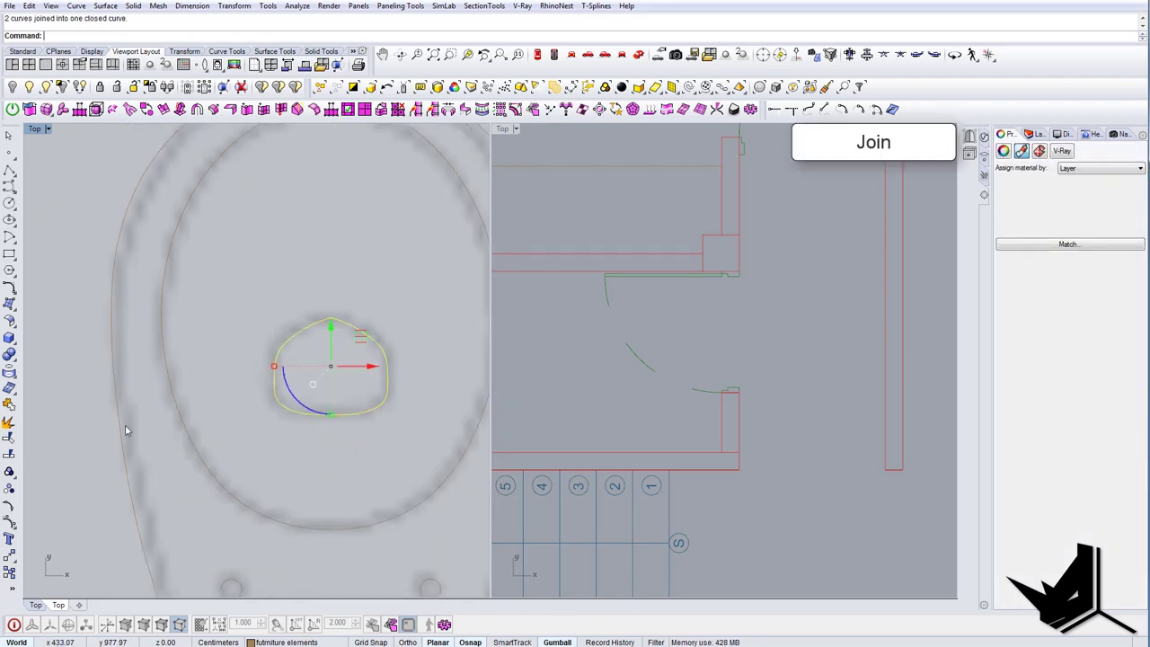
Show the drain opening's control points and delete the one at its top on the guide line to smooth the seam.
{"action": "left_click", "coordinate": [11, 520]}
{"action": "left_click", "coordinate": [327, 311]}
{"action": "key", "text": "Delete"}
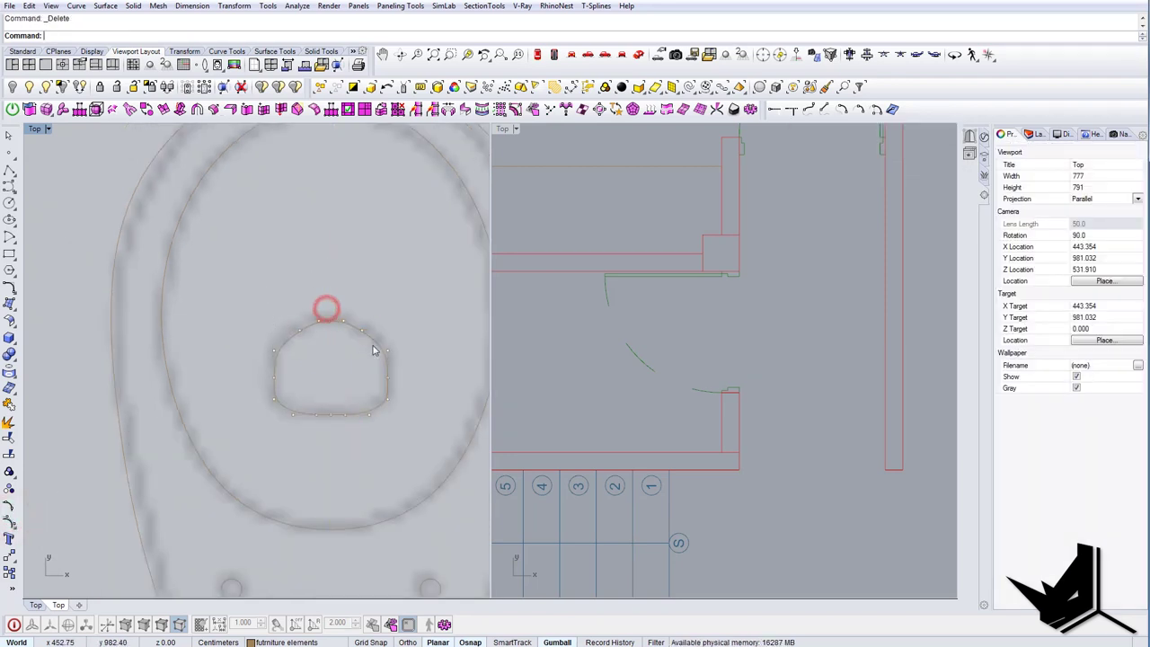
{"action": "key", "text": "Escape"}
Delete the toilet's vertical guide line and group all the toilet curves.
{"action": "scroll", "coordinate": [327, 320], "scroll_direction": "down", "scroll_amount": 8}
{"action": "scroll", "coordinate": [354, 381], "scroll_direction": "down", "scroll_amount": 6}
{"action": "right_click_drag", "start_coordinate": [372, 402], "coordinate": [319, 430]}
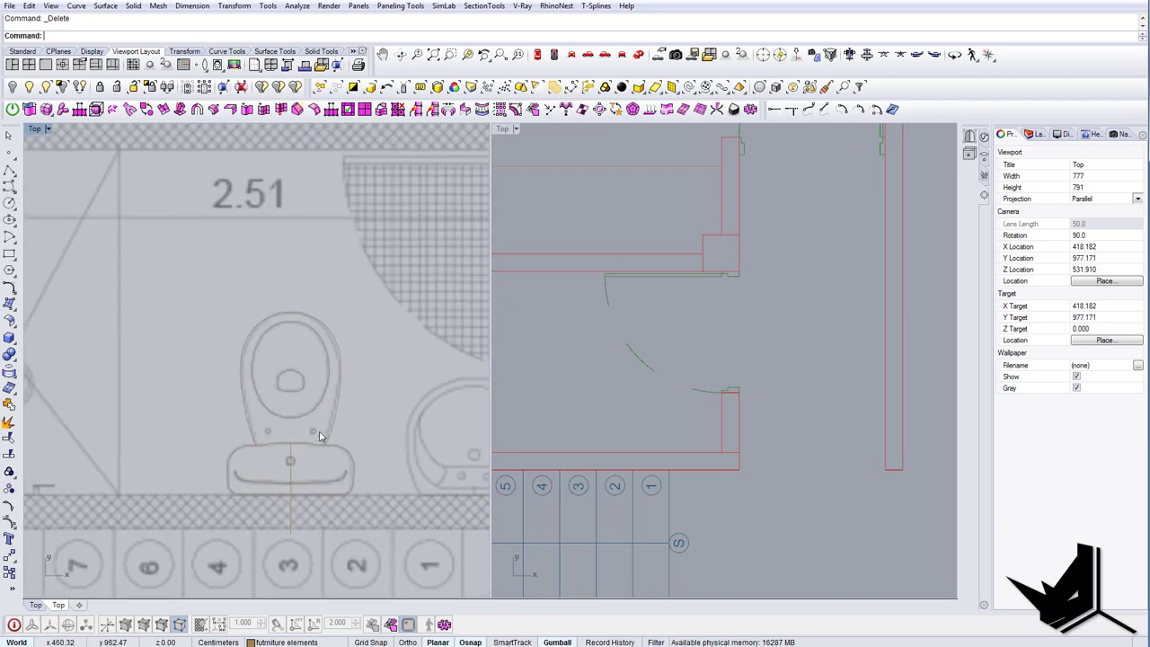
{"action": "scroll", "coordinate": [311, 482], "scroll_direction": "up", "scroll_amount": 6}
{"action": "left_click", "coordinate": [266, 459]}
{"action": "scroll", "coordinate": [267, 458], "scroll_direction": "down", "scroll_amount": 3}
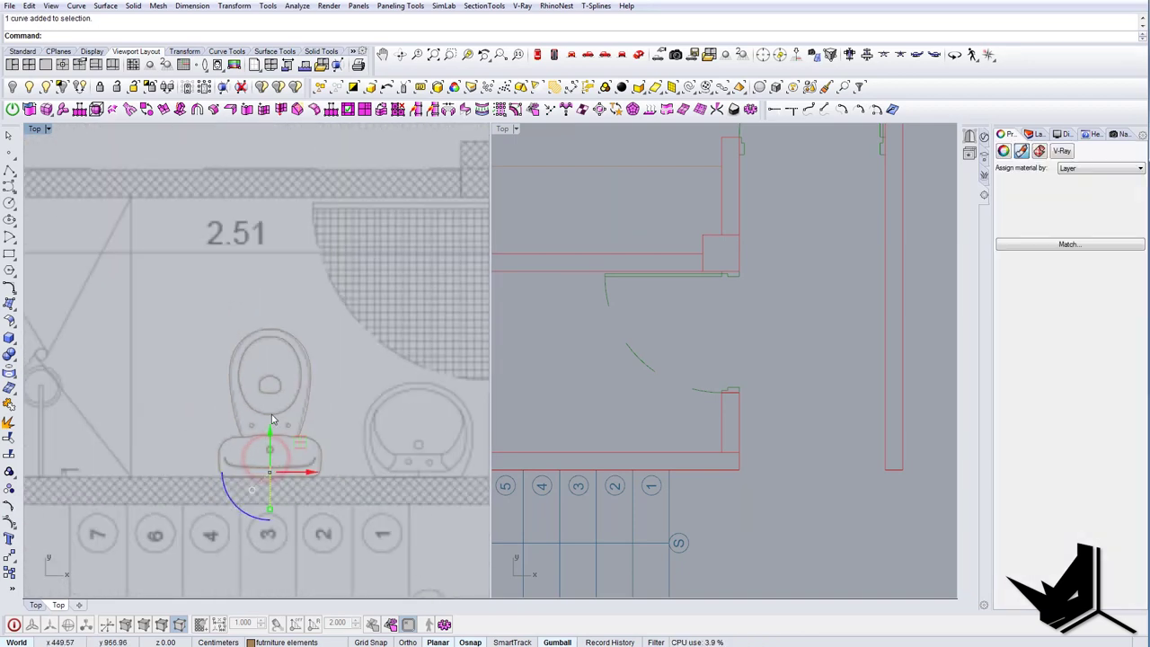
{"action": "left_click_drag", "start_coordinate": [175, 303], "coordinate": [325, 476]}
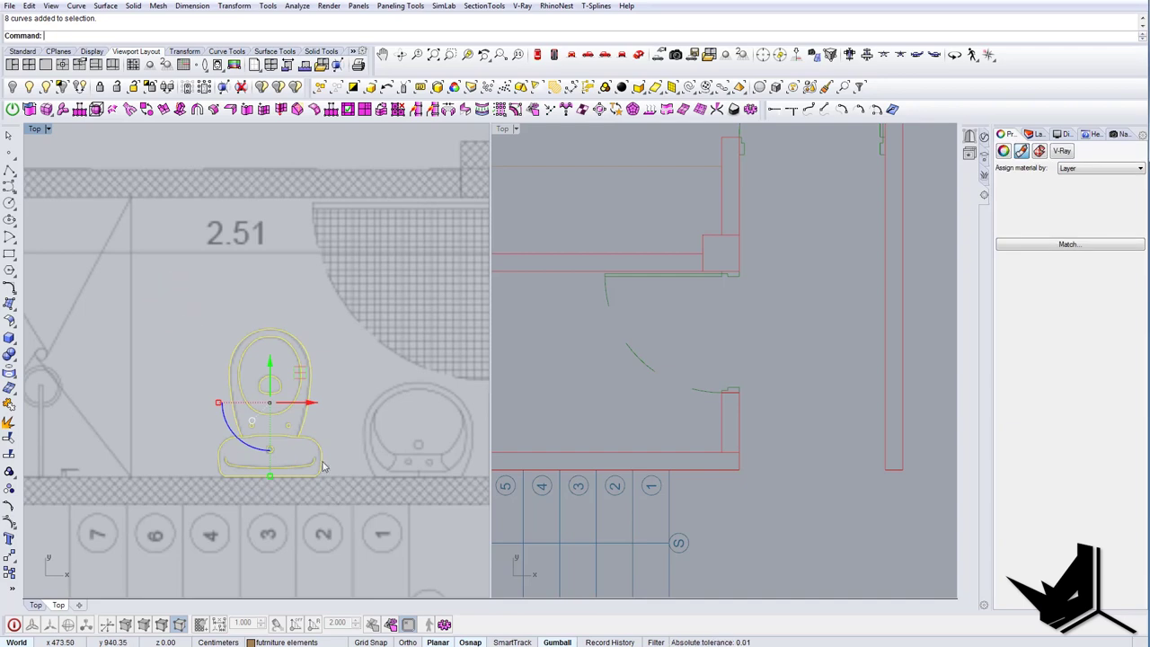
{"action": "key", "text": "ctrl+g"}
{"action": "right_click_drag", "start_coordinate": [330, 457], "coordinate": [221, 426]}
{"action": "scroll", "coordinate": [225, 416], "scroll_direction": "down", "scroll_amount": 12}
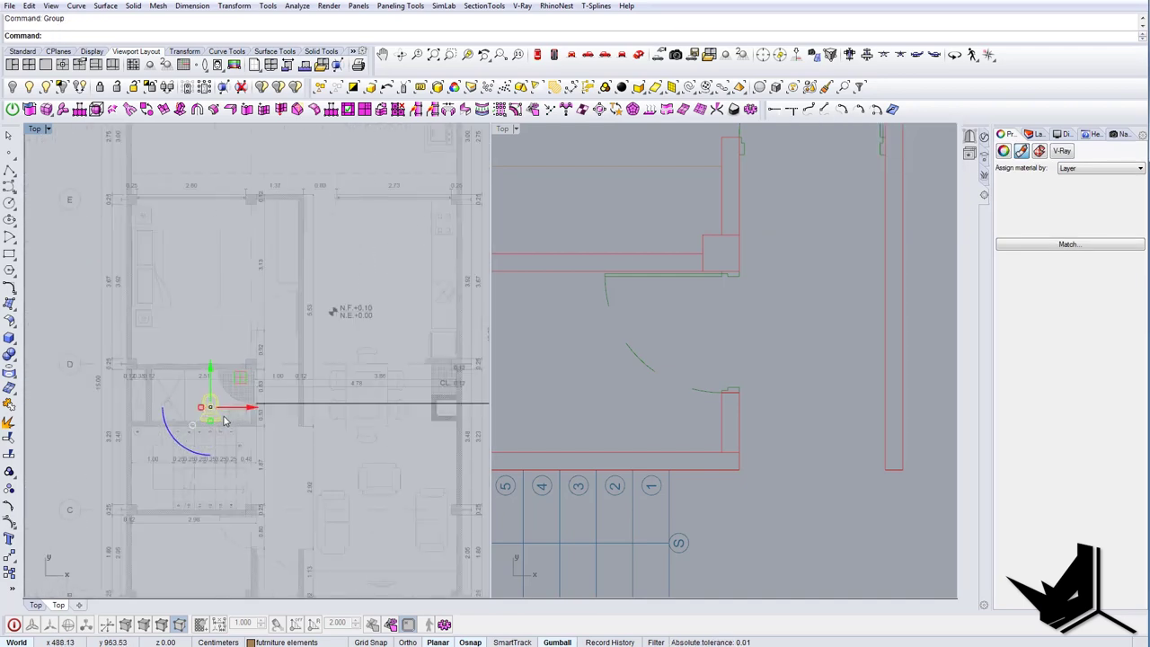
{"action": "left_click", "coordinate": [288, 402]}
{"action": "scroll", "coordinate": [231, 407], "scroll_direction": "up", "scroll_amount": 12}
{"action": "key", "text": "Escape"}
{"action": "scroll", "coordinate": [296, 437], "scroll_direction": "up", "scroll_amount": 2}
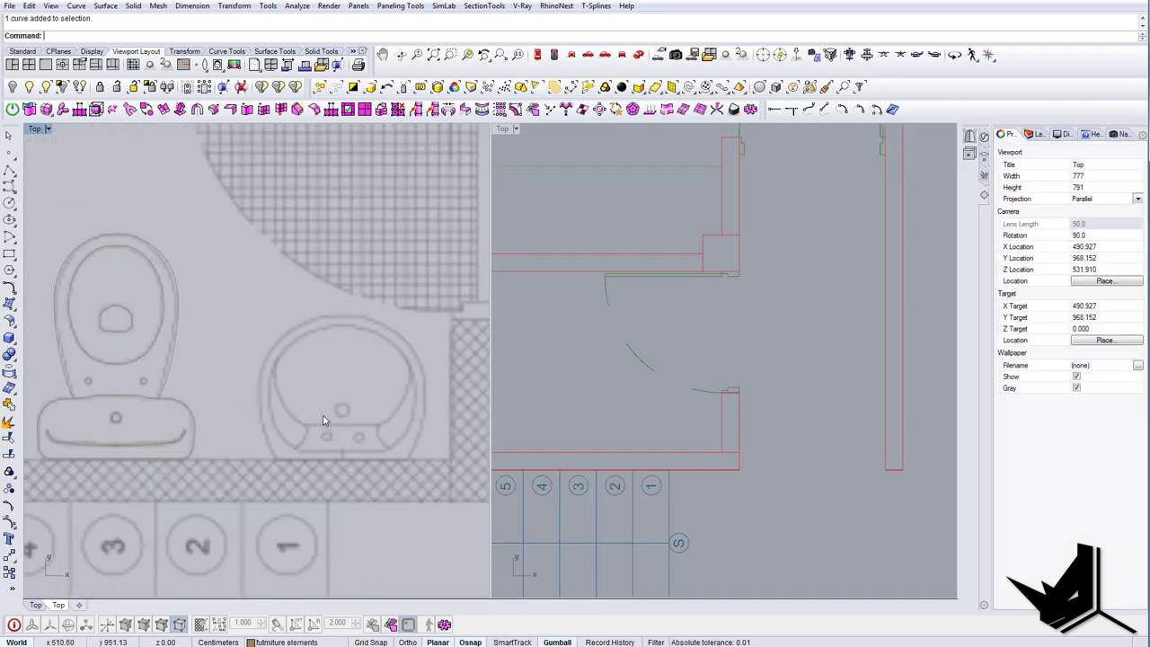
{"action": "left_click", "coordinate": [15, 195]}
{"action": "left_click", "coordinate": [42, 195]}
{"action": "scroll", "coordinate": [270, 418], "scroll_direction": "up", "scroll_amount": 4}
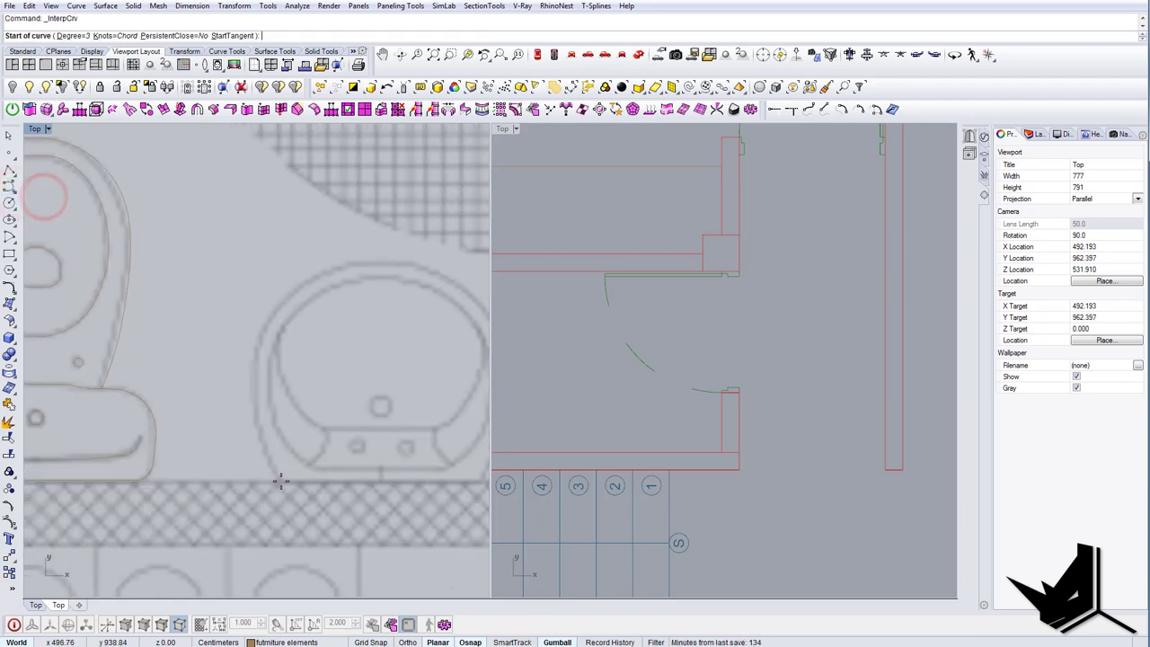
{"action": "left_click", "coordinate": [281, 482]}
{"action": "left_click", "coordinate": [258, 428]}
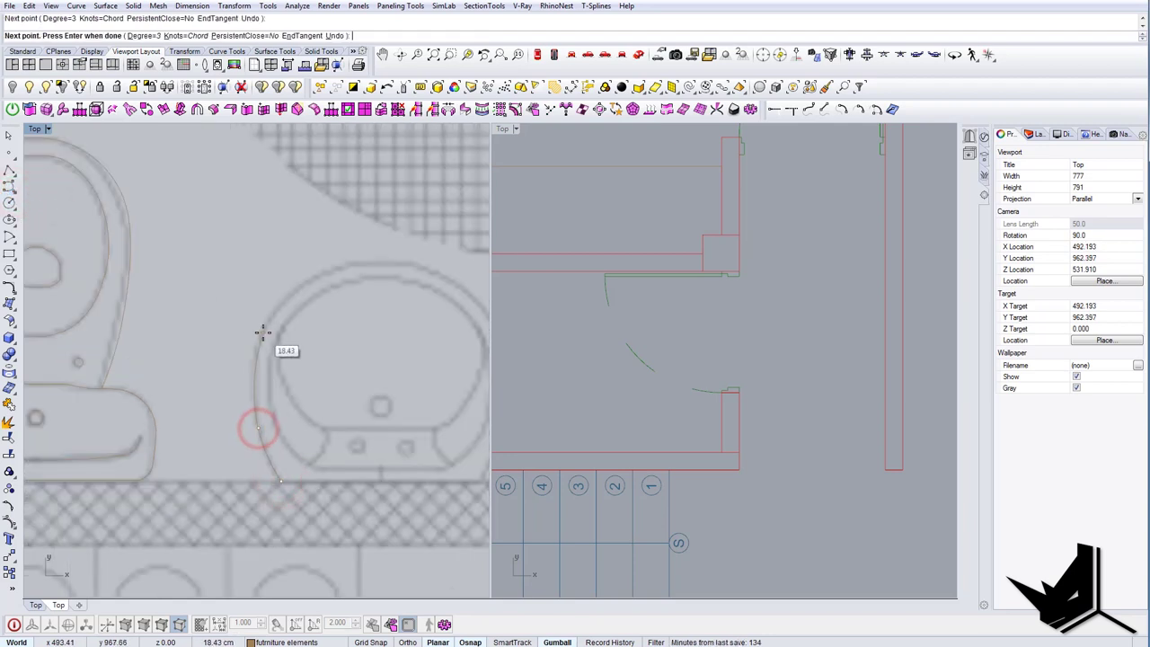
{"action": "left_click", "coordinate": [267, 329]}
{"action": "key", "text": "Escape"}
Trace the left half of the washbasin's outer outline with an interpolated curve from the wall up to its top middle.
{"action": "right_click", "coordinate": [267, 329]}
{"action": "left_click", "coordinate": [280, 479]}
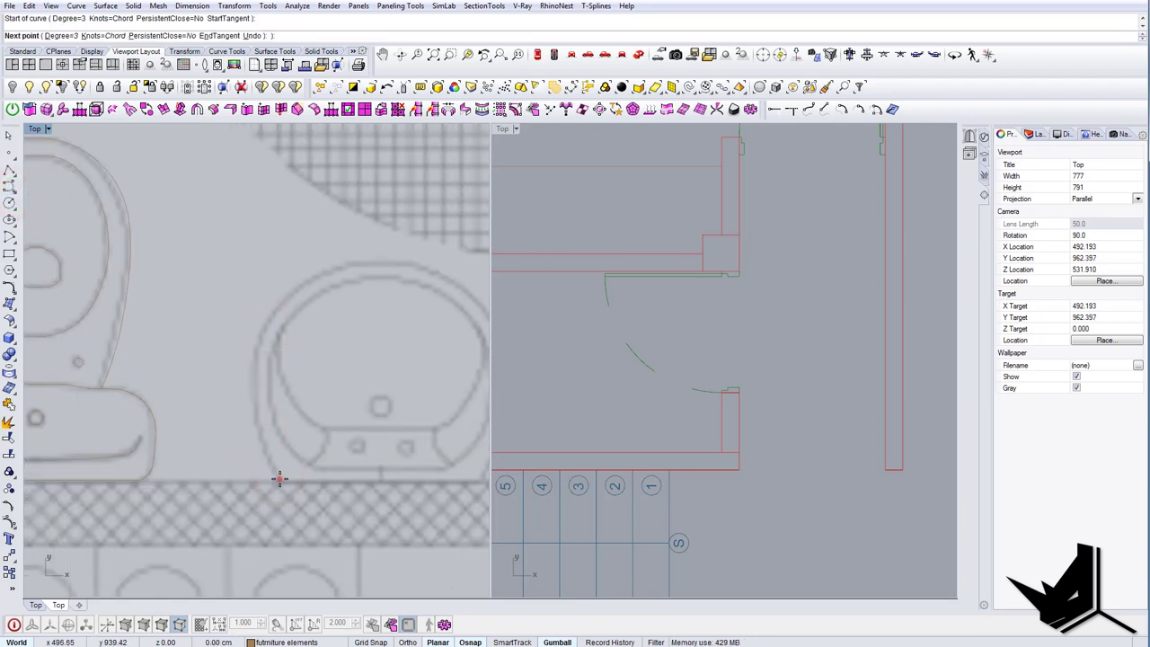
{"action": "left_click", "coordinate": [260, 430]}
{"action": "left_click", "coordinate": [259, 335]}
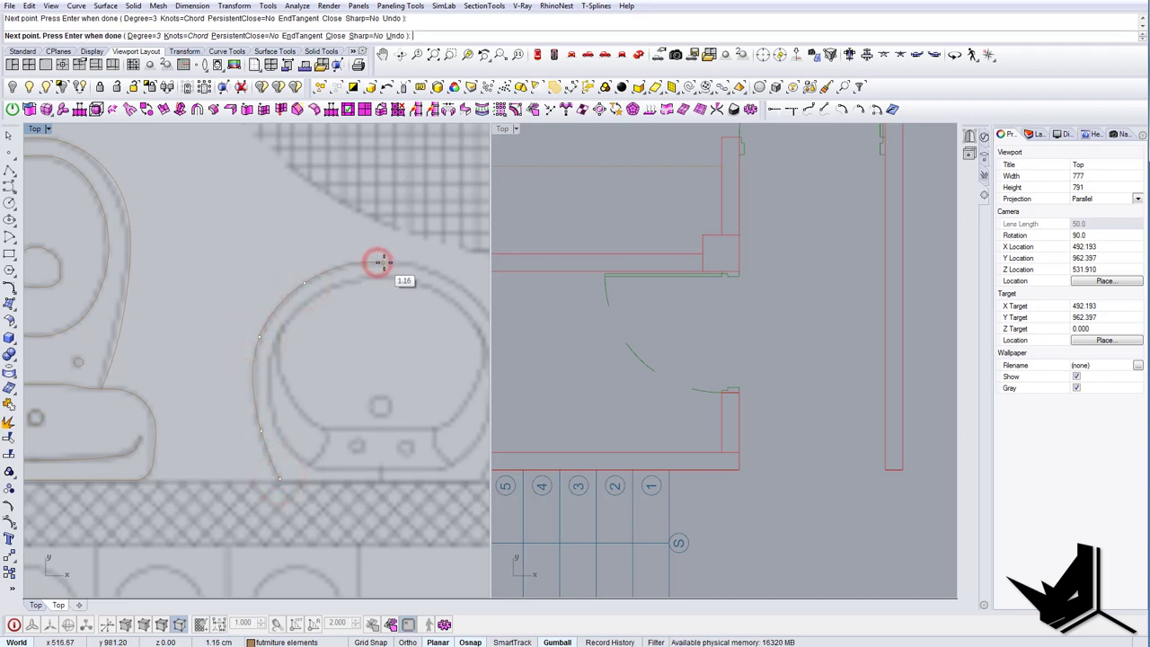
{"action": "key", "text": "Return"}
Draw a vertical guide line from the washbasin's bottom middle at the wall up past the top of its outline.
{"action": "right_click_drag", "start_coordinate": [393, 323], "coordinate": [347, 329]}
{"action": "type", "text": "l"}
{"action": "key", "text": "Return"}
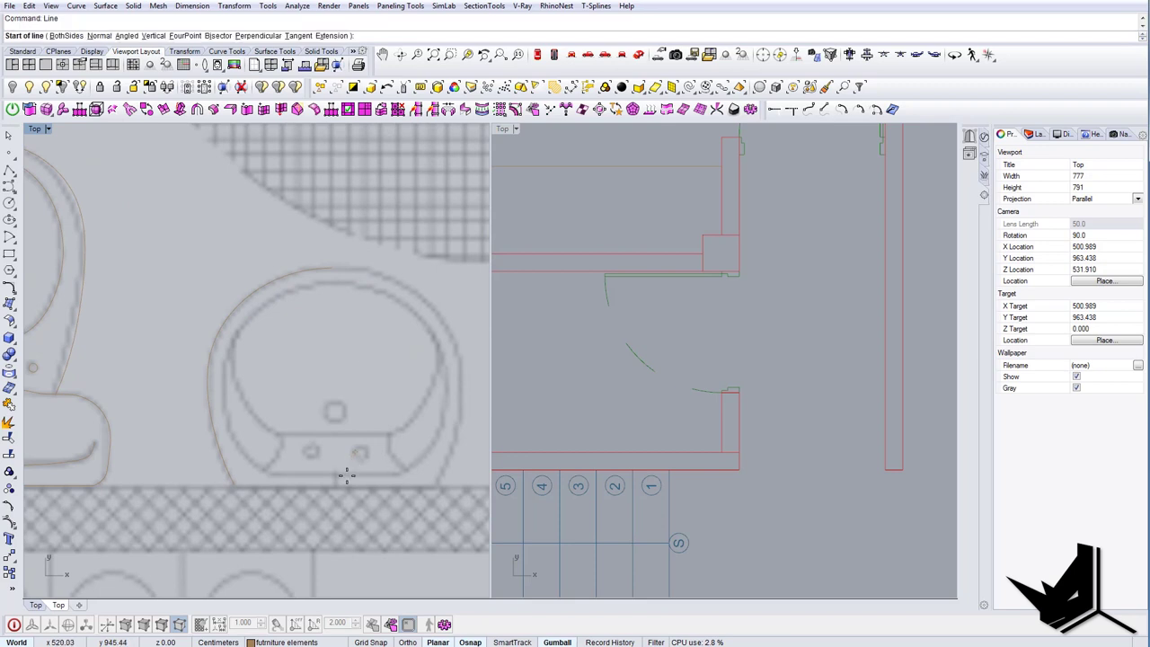
{"action": "left_click", "coordinate": [336, 485]}
{"action": "left_click", "coordinate": [357, 246], "text": "shift"}
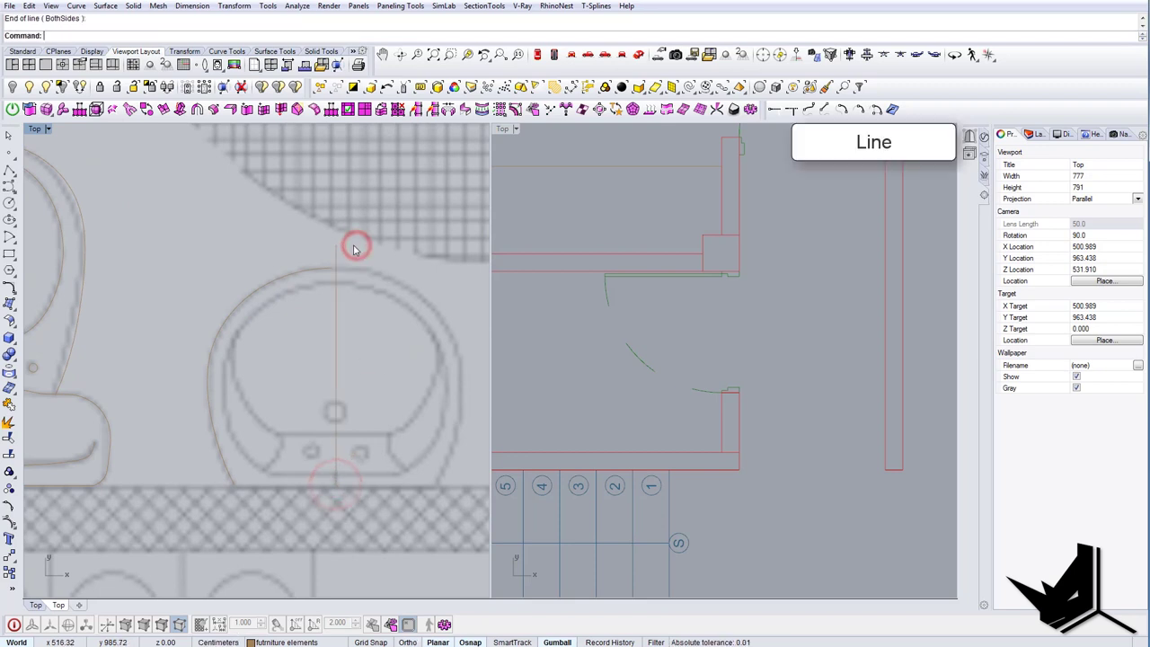
Mirror the left half of the washbasin outline about the vertical guide line and try to close the two halves.
{"action": "left_click", "coordinate": [325, 269]}
{"action": "right_click_drag", "start_coordinate": [357, 325], "coordinate": [341, 329]}
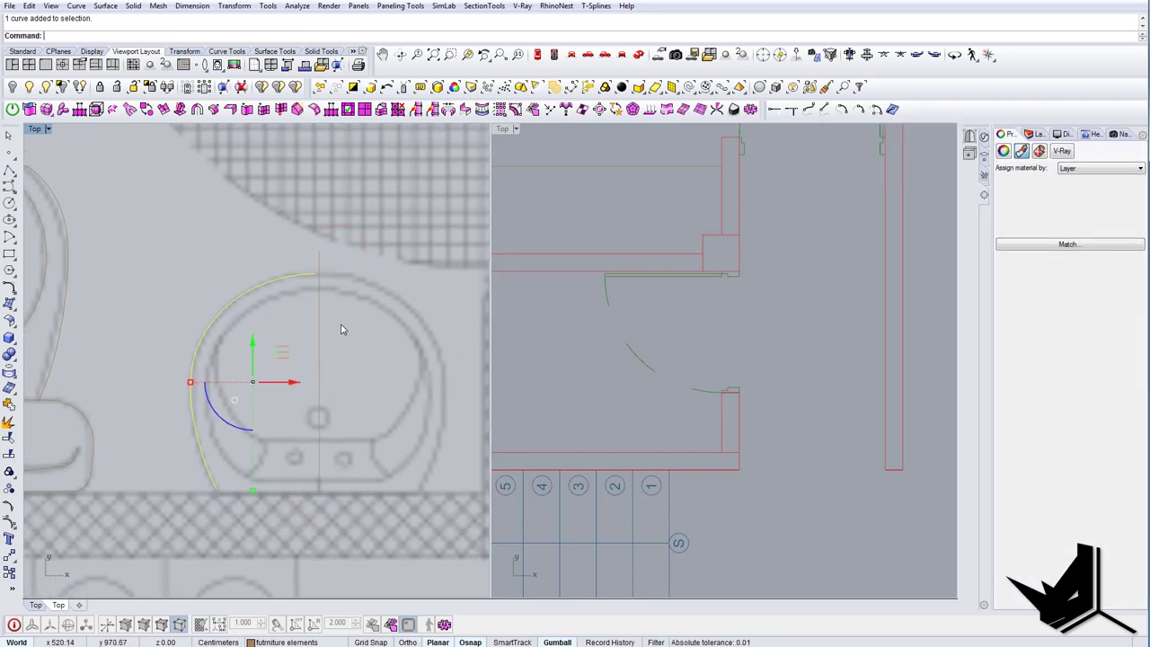
{"action": "type", "text": "mi"}
{"action": "key", "text": "Return"}
{"action": "left_click", "coordinate": [323, 254]}
{"action": "left_click", "coordinate": [325, 208], "text": "shift"}
{"action": "left_click", "coordinate": [334, 275]}
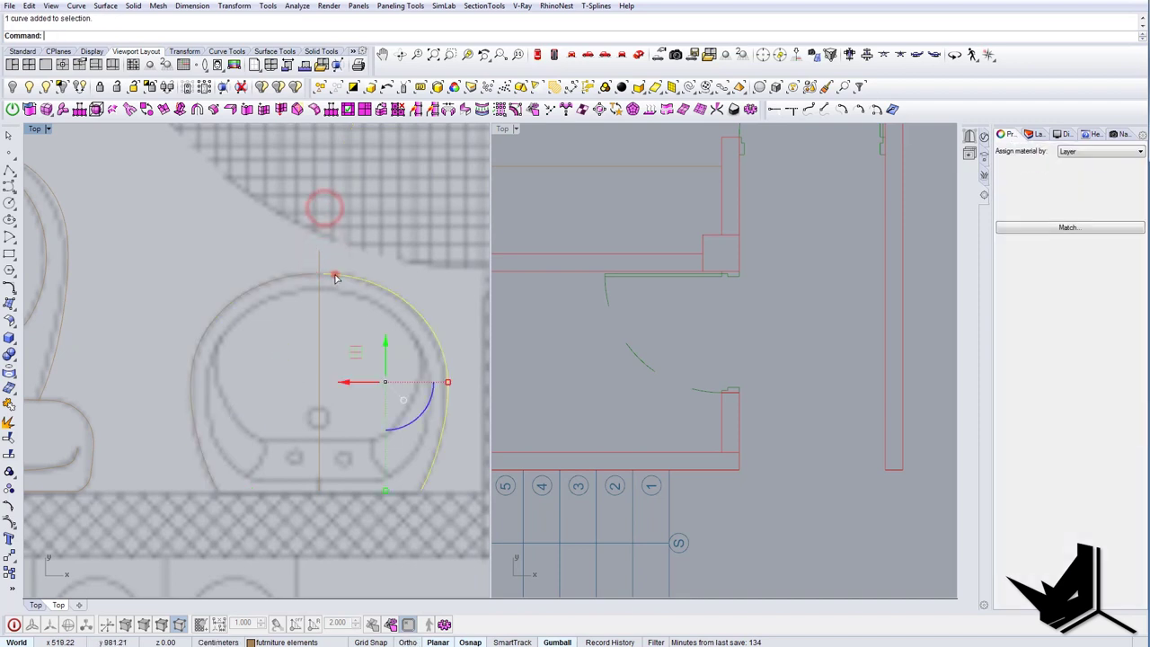
{"action": "left_click", "coordinate": [307, 274], "text": "shift"}
{"action": "scroll", "coordinate": [310, 275], "scroll_direction": "up", "scroll_amount": 8}
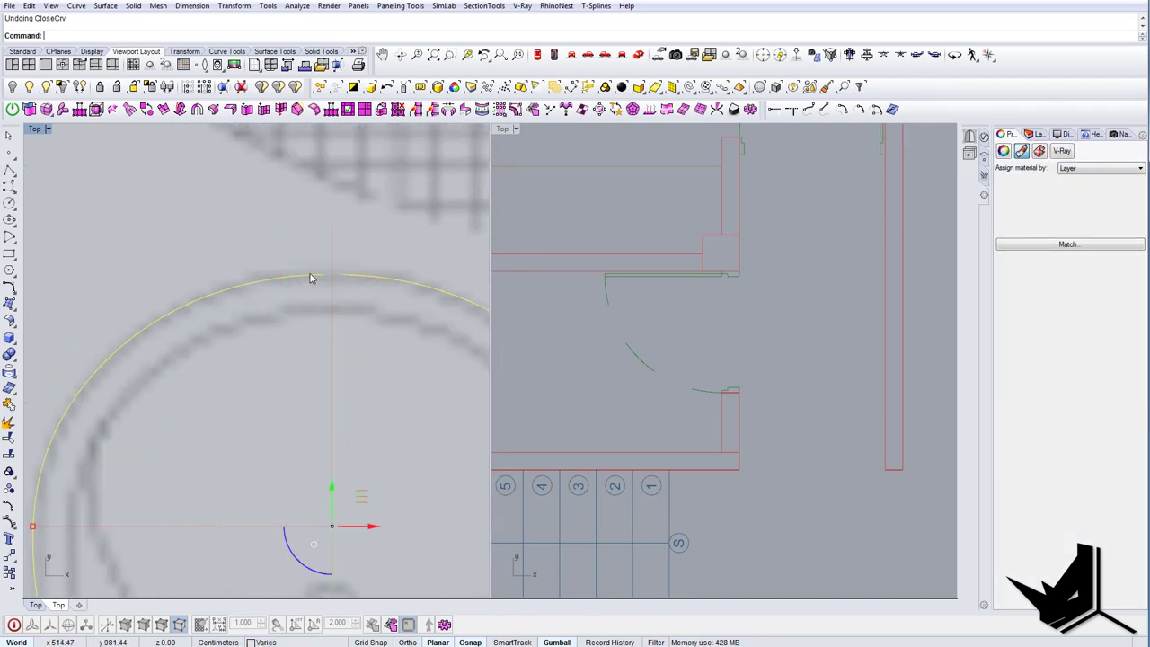
Show the outline's control points and move the left half's top end point onto the vertical guide line.
{"action": "left_click", "coordinate": [9, 523]}
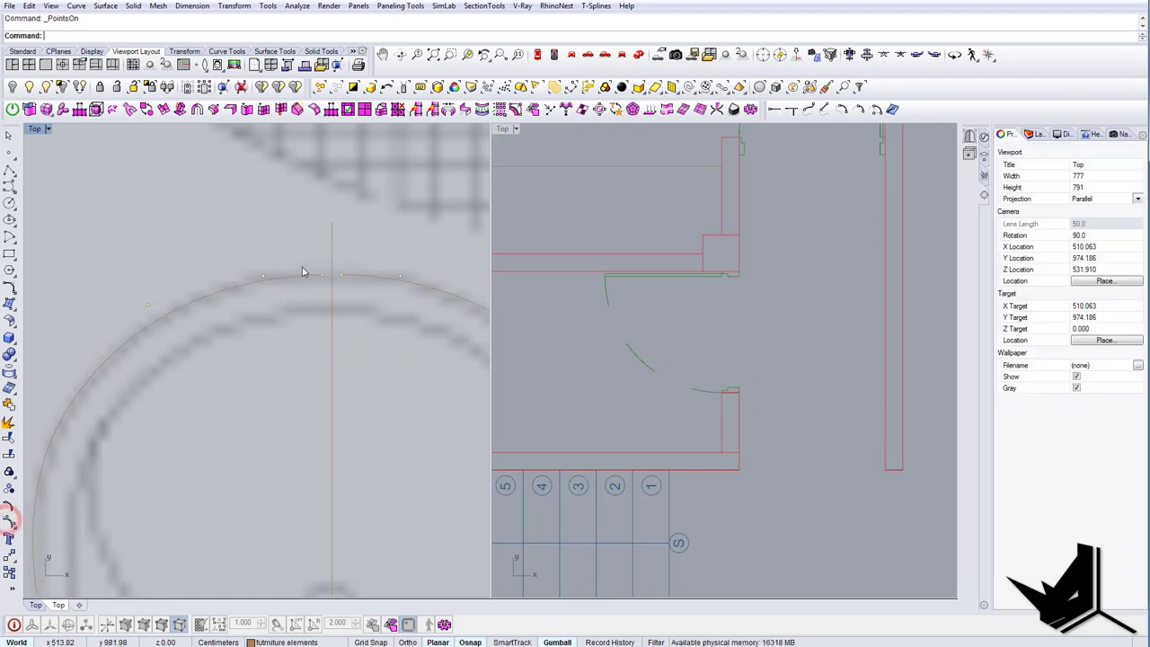
{"action": "left_click", "coordinate": [323, 278]}
{"action": "scroll", "coordinate": [325, 280], "scroll_direction": "up", "scroll_amount": 8}
{"action": "type", "text": "m"}
{"action": "key", "text": "Return"}
{"action": "left_click", "coordinate": [325, 269]}
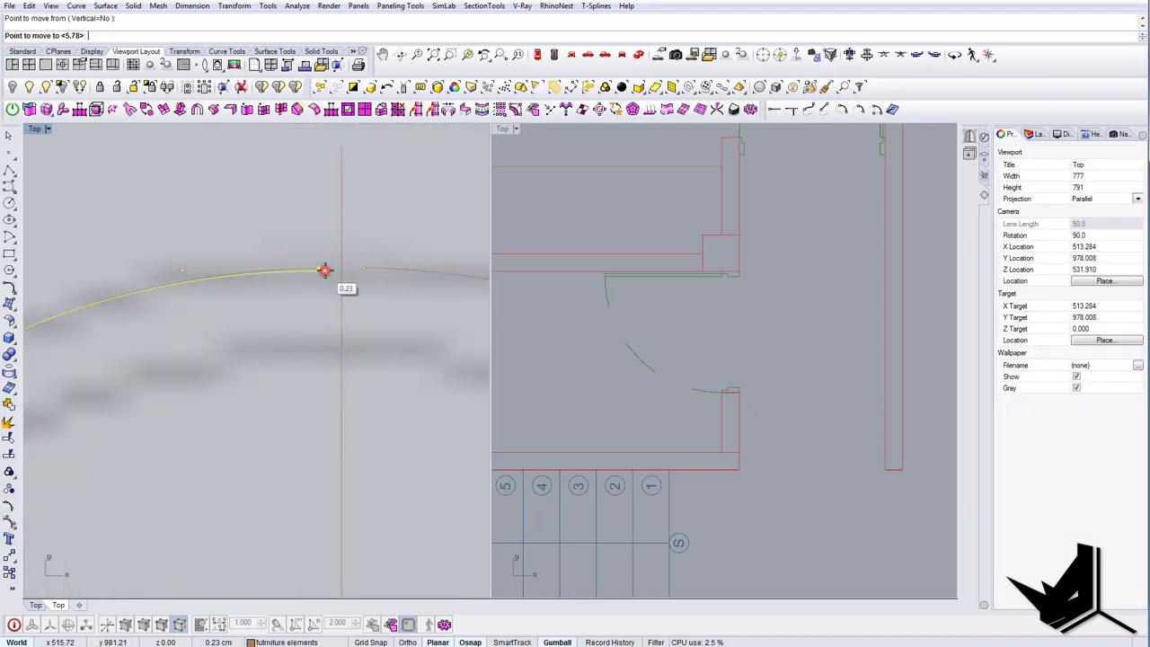
{"action": "left_click", "coordinate": [341, 268]}
{"action": "scroll", "coordinate": [373, 247], "scroll_direction": "down", "scroll_amount": 5}
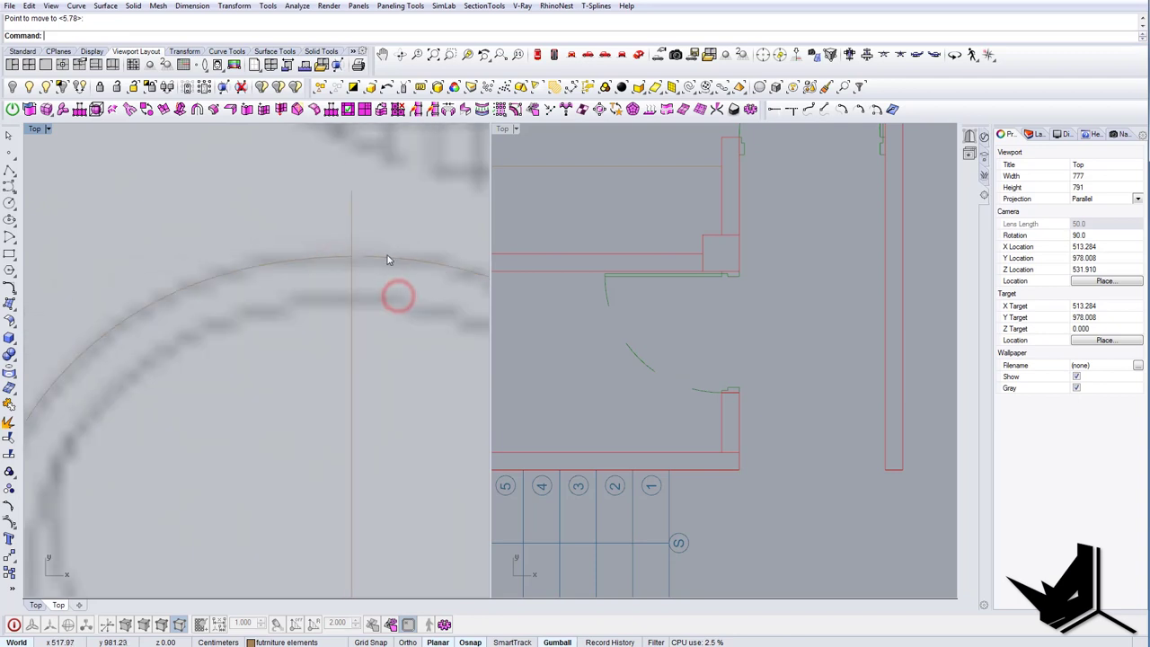
Hide the control points and delete the mirrored right half of the washbasin outline.
{"action": "left_click", "coordinate": [390, 247]}
{"action": "left_click", "coordinate": [336, 258]}
{"action": "left_click", "coordinate": [388, 258]}
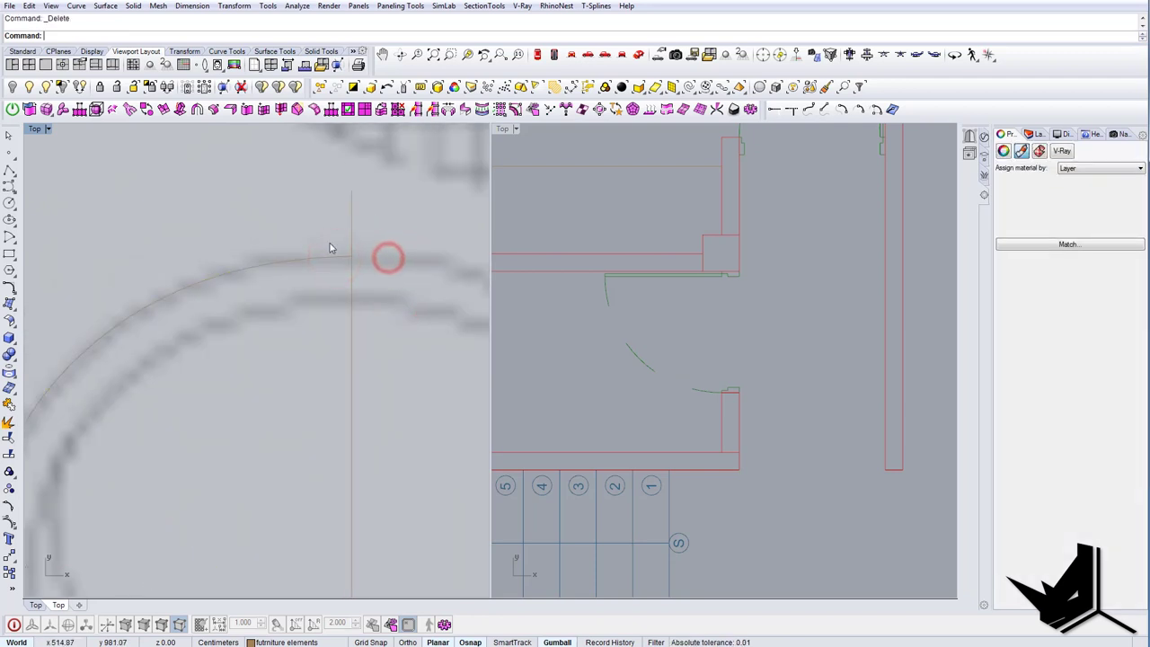
Mirror the corrected left half of the washbasin outline about the guide line and join both halves into one curve.
{"action": "left_click_drag", "start_coordinate": [330, 237], "coordinate": [298, 283]}
{"action": "right_click_drag", "start_coordinate": [298, 283], "coordinate": [275, 317]}
{"action": "type", "text": "Mirror"}
{"action": "key", "text": "Return"}
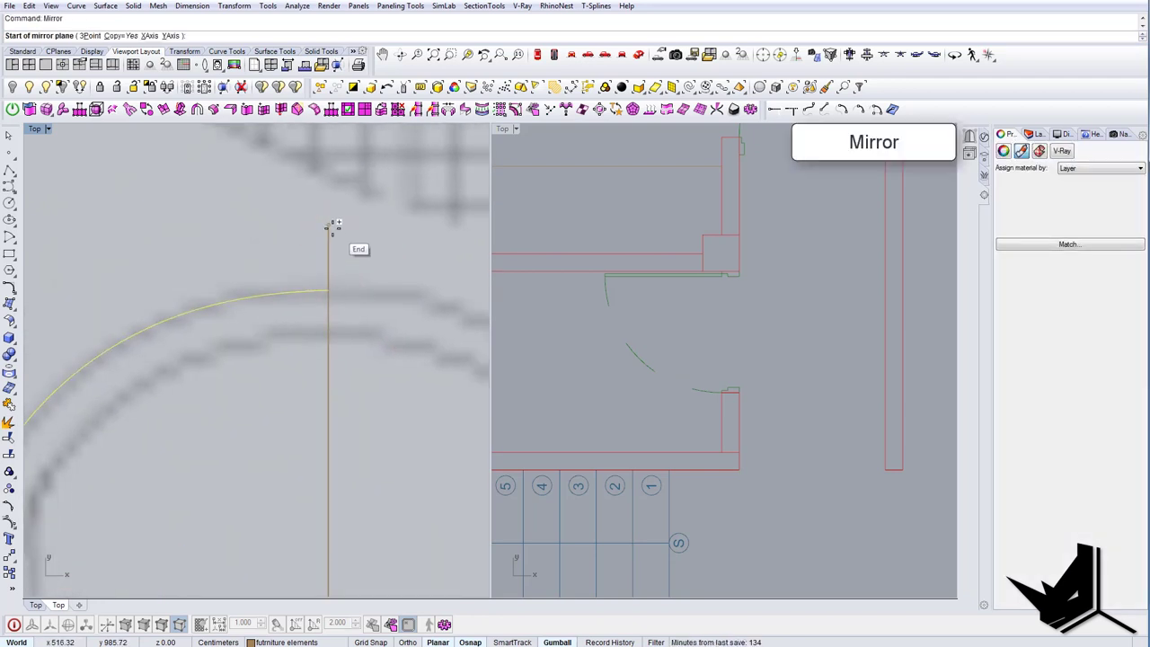
{"action": "left_click", "coordinate": [331, 229]}
{"action": "left_click", "coordinate": [337, 187]}
{"action": "left_click", "coordinate": [319, 291]}
{"action": "left_click", "coordinate": [346, 293], "text": "shift"}
{"action": "left_click", "coordinate": [347, 298]}
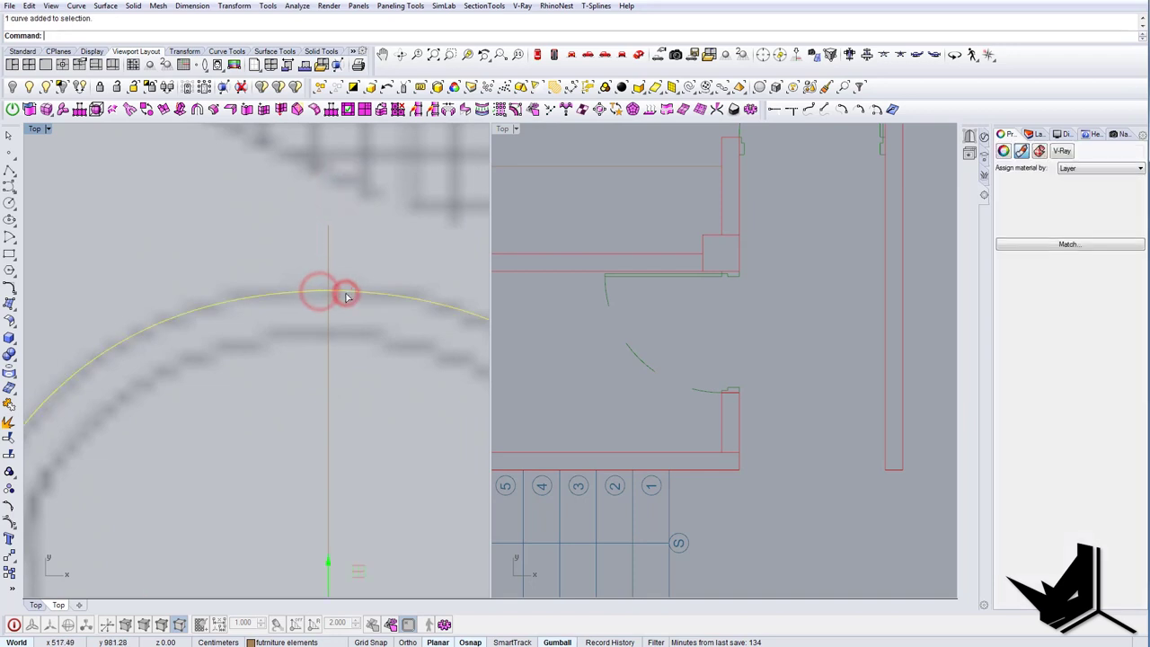
{"action": "type", "text": "Jo"}
{"action": "key", "text": "Return"}
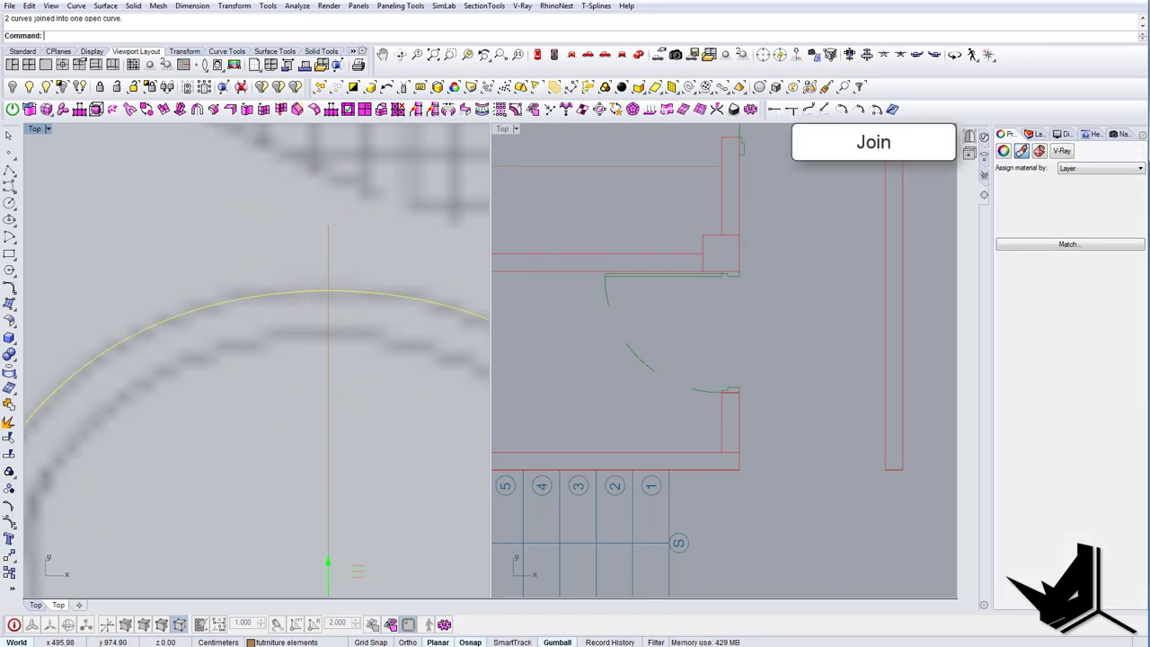
Show the washbasin outline's control points and delete the one at its top centre on the guide line.
{"action": "left_click", "coordinate": [10, 522]}
{"action": "scroll", "coordinate": [334, 282], "scroll_direction": "up", "scroll_amount": 5}
{"action": "left_click_drag", "start_coordinate": [302, 277], "coordinate": [342, 358]}
{"action": "key", "text": "Delete"}
{"action": "scroll", "coordinate": [351, 347], "scroll_direction": "down", "scroll_amount": 10}
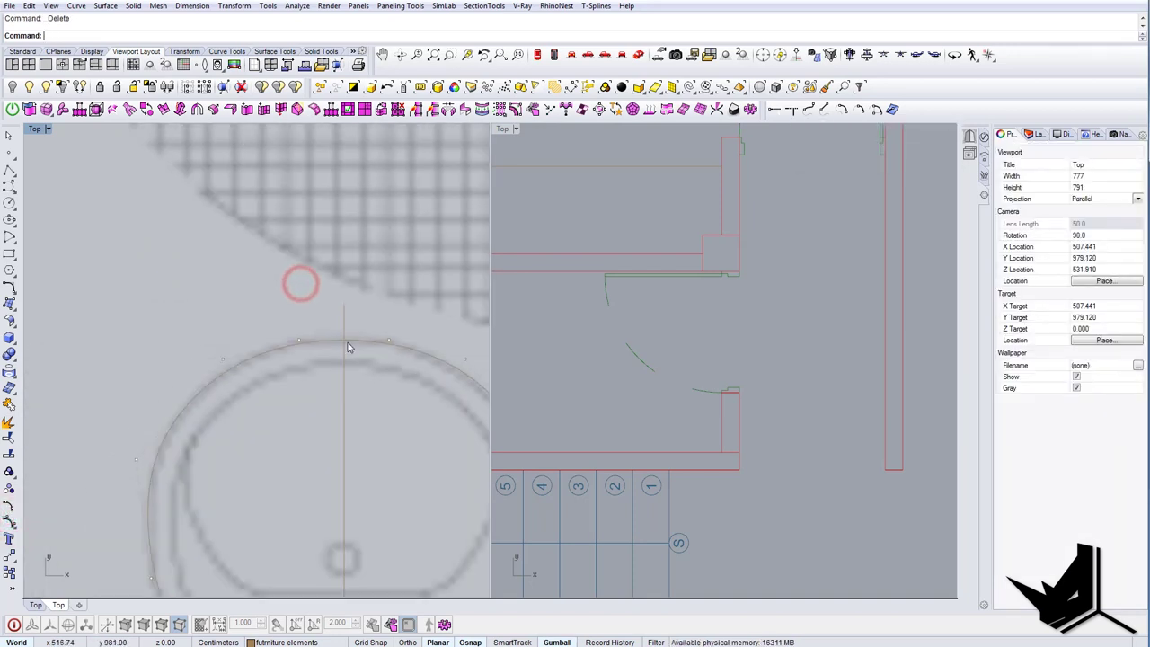
{"action": "right_click_drag", "start_coordinate": [324, 328], "coordinate": [230, 210]}
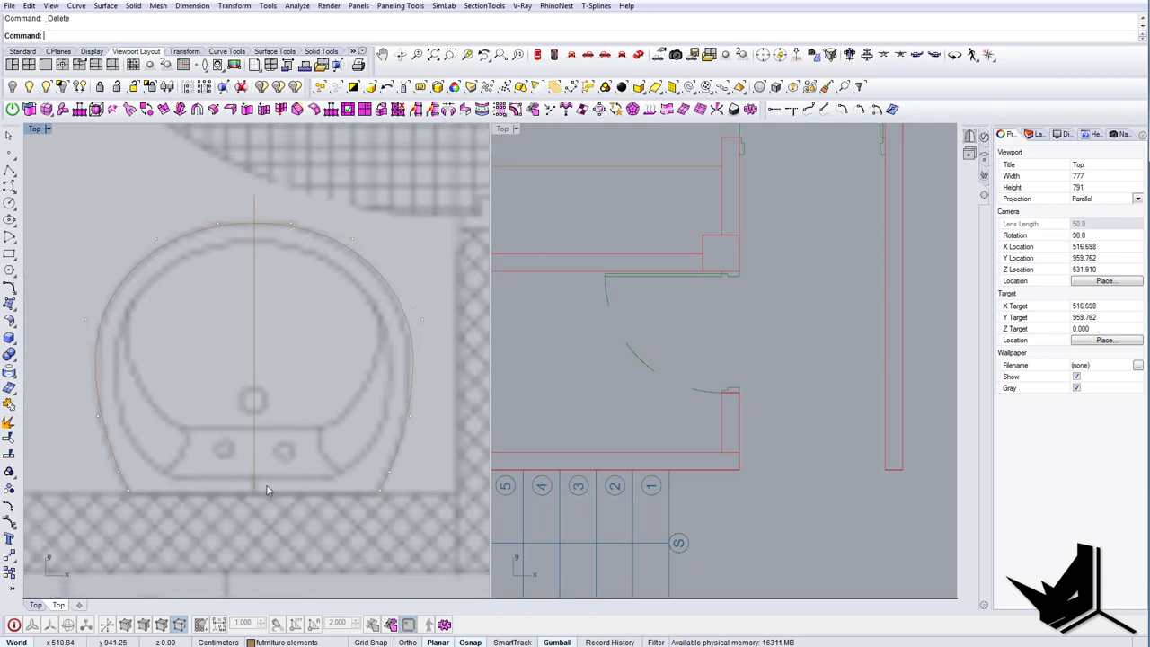
Close the washbasin outline with a straight segment along the wall using CloseCrv.
{"action": "left_click", "coordinate": [388, 481]}
{"action": "type", "text": "CloseCrv"}
{"action": "key", "text": "Return"}
{"action": "right_click_drag", "start_coordinate": [232, 453], "coordinate": [293, 438]}
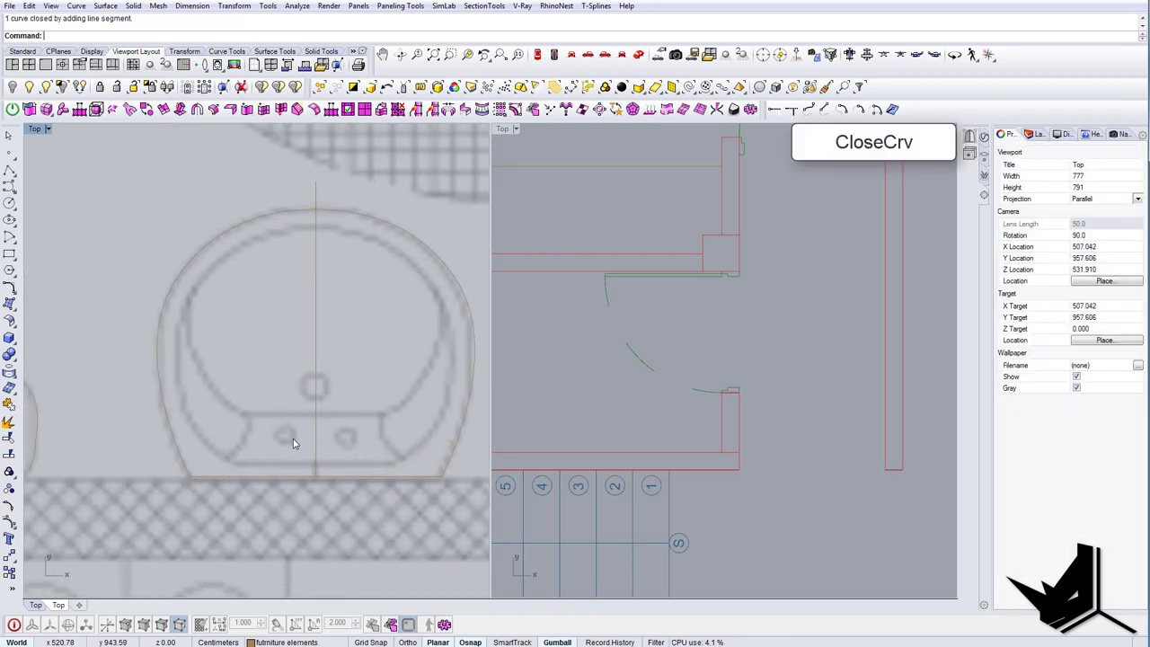
Trace the left half of the washbasin's inner rim with an interpolated curve from its lower left corner to the guide line.
{"action": "left_click", "coordinate": [12, 191]}
{"action": "left_click", "coordinate": [42, 195]}
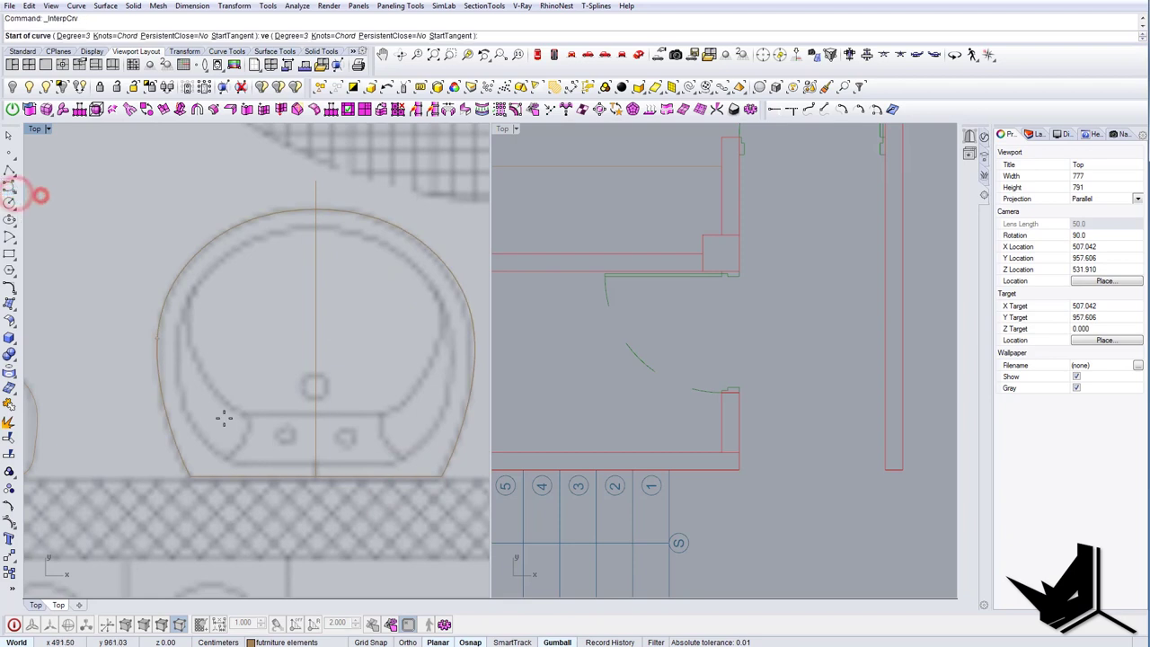
{"action": "scroll", "coordinate": [222, 431], "scroll_direction": "up", "scroll_amount": 4}
{"action": "left_click", "coordinate": [236, 478]}
{"action": "left_click", "coordinate": [181, 428]}
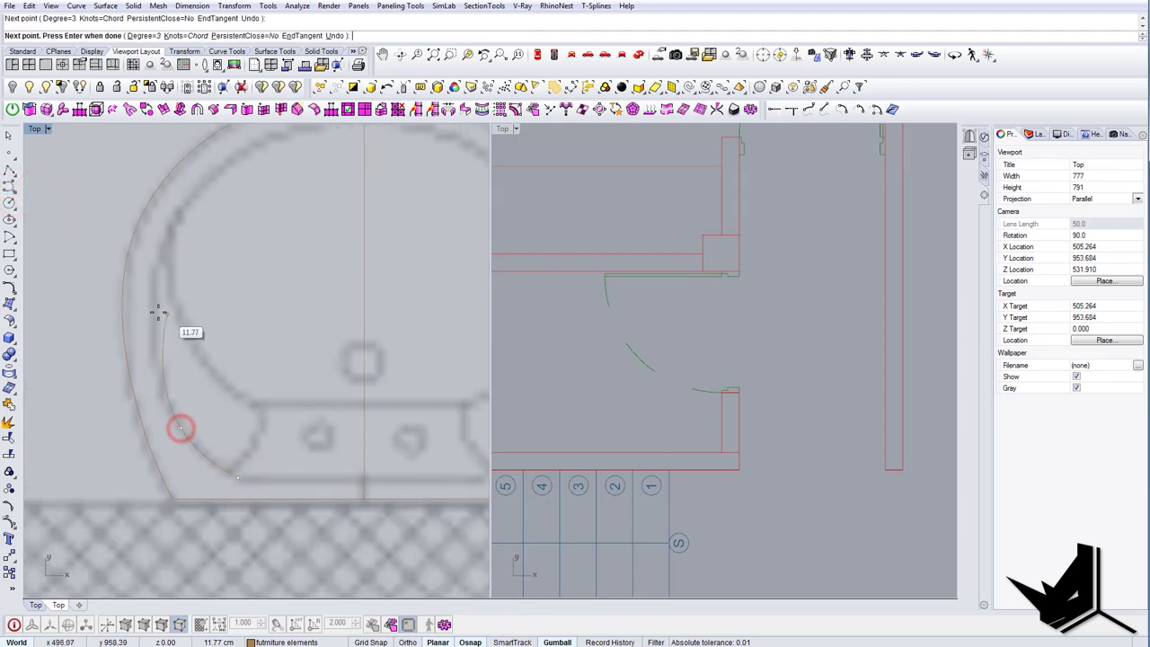
{"action": "left_click", "coordinate": [154, 311]}
{"action": "left_click", "coordinate": [185, 204]}
{"action": "right_click_drag", "start_coordinate": [189, 228], "coordinate": [121, 338]}
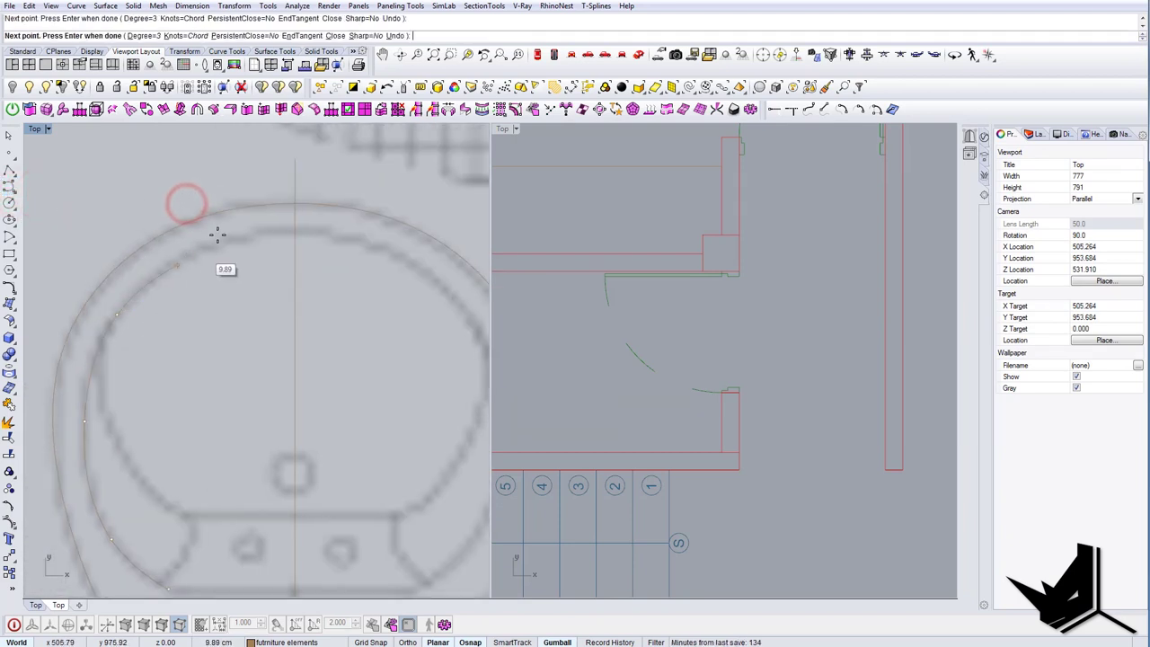
{"action": "scroll", "coordinate": [297, 230], "scroll_direction": "up", "scroll_amount": 3}
{"action": "key", "text": "Return"}
Mirror the left half of the inner rim about the vertical guide line.
{"action": "left_click", "coordinate": [290, 231]}
{"action": "scroll", "coordinate": [286, 232], "scroll_direction": "down", "scroll_amount": 4}
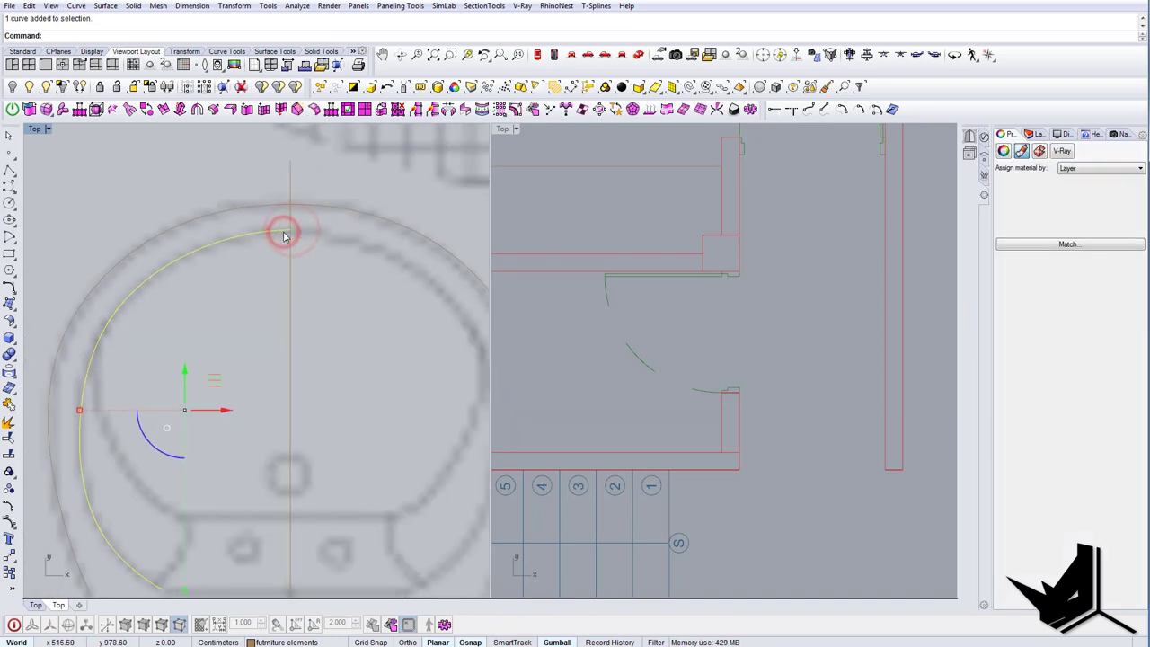
{"action": "right_click_drag", "start_coordinate": [284, 231], "coordinate": [270, 271]}
{"action": "type", "text": "mi"}
{"action": "key", "text": "Return"}
{"action": "left_click", "coordinate": [277, 329]}
{"action": "left_click", "coordinate": [288, 290]}
{"action": "scroll", "coordinate": [287, 291], "scroll_direction": "down", "scroll_amount": 4}
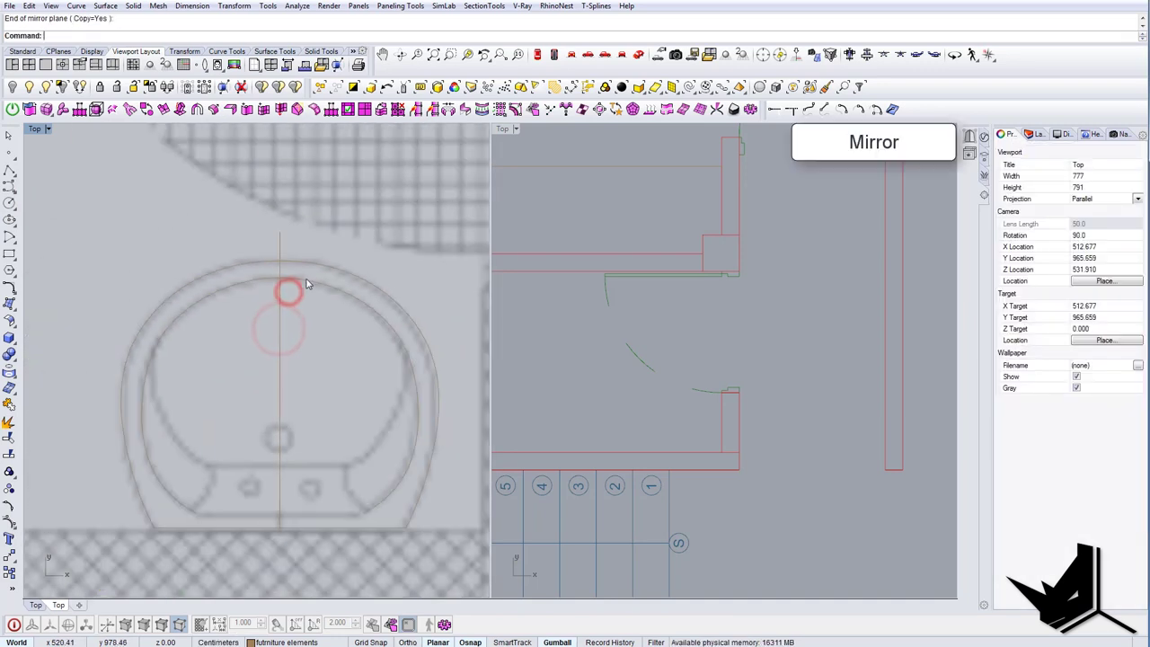
Join both halves of the inner rim and close the curve with a straight bottom segment.
{"action": "left_click", "coordinate": [306, 278]}
{"action": "left_click", "coordinate": [270, 280], "text": "shift"}
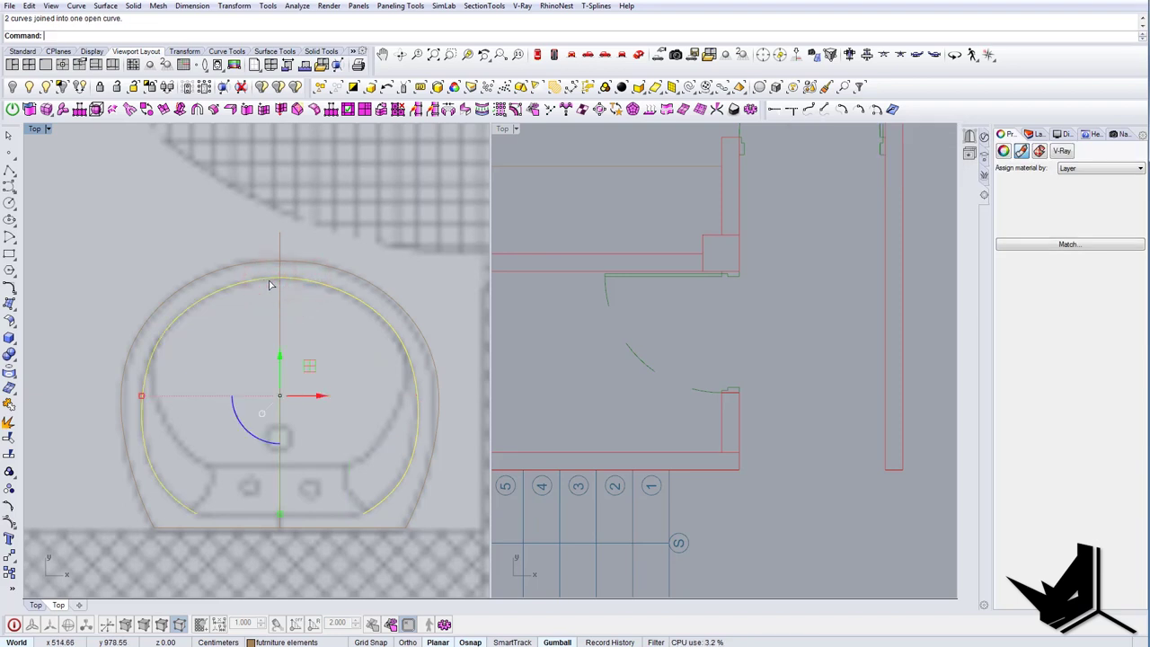
{"action": "type", "text": "C"}
{"action": "left_click", "coordinate": [256, 423]}
{"action": "right_click_drag", "start_coordinate": [251, 424], "coordinate": [252, 398]}
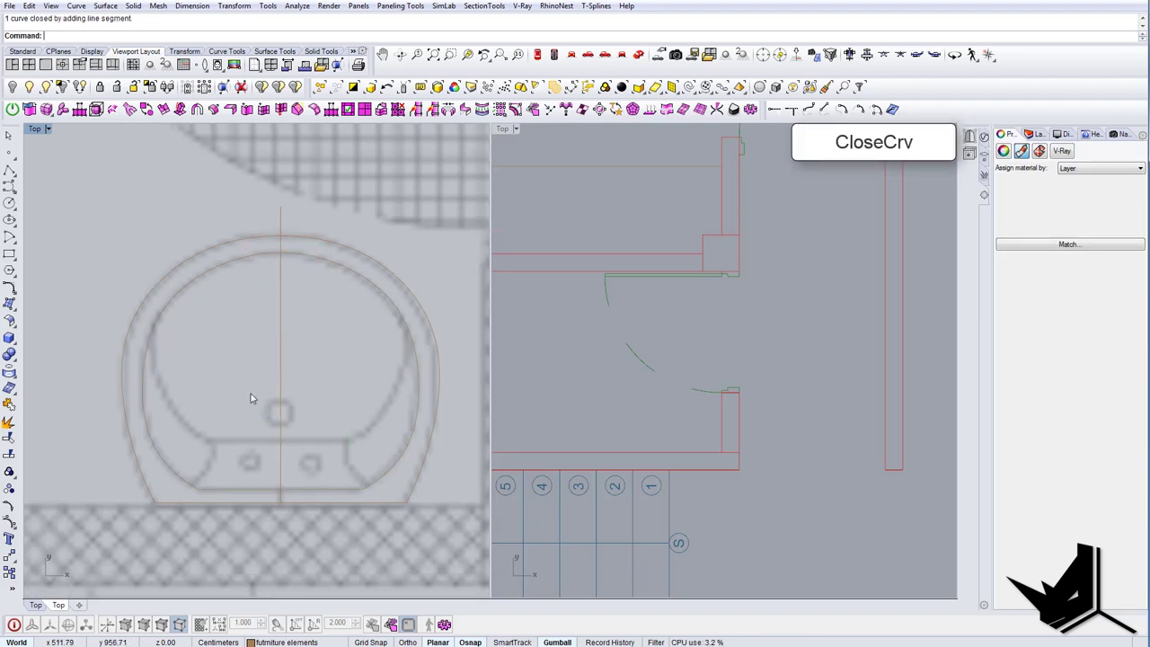
Trace the left side of the bowl with an interpolated curve from its lower left corner up to the inner rim.
{"action": "left_click", "coordinate": [14, 191]}
{"action": "left_click", "coordinate": [42, 192]}
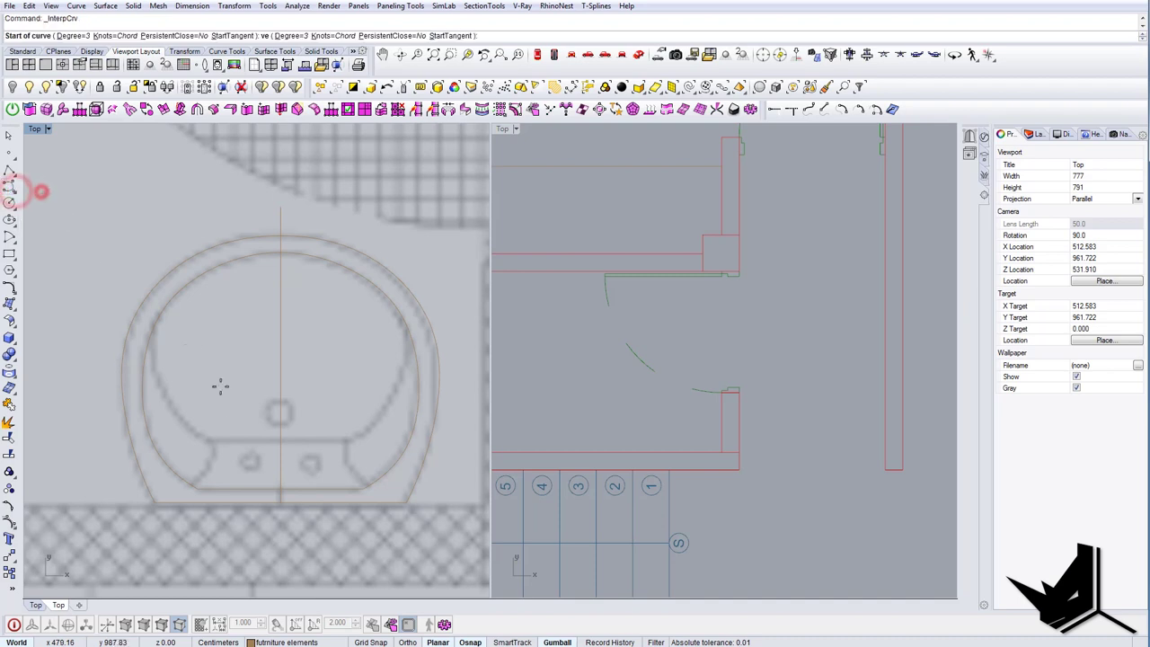
{"action": "left_click", "coordinate": [212, 438]}
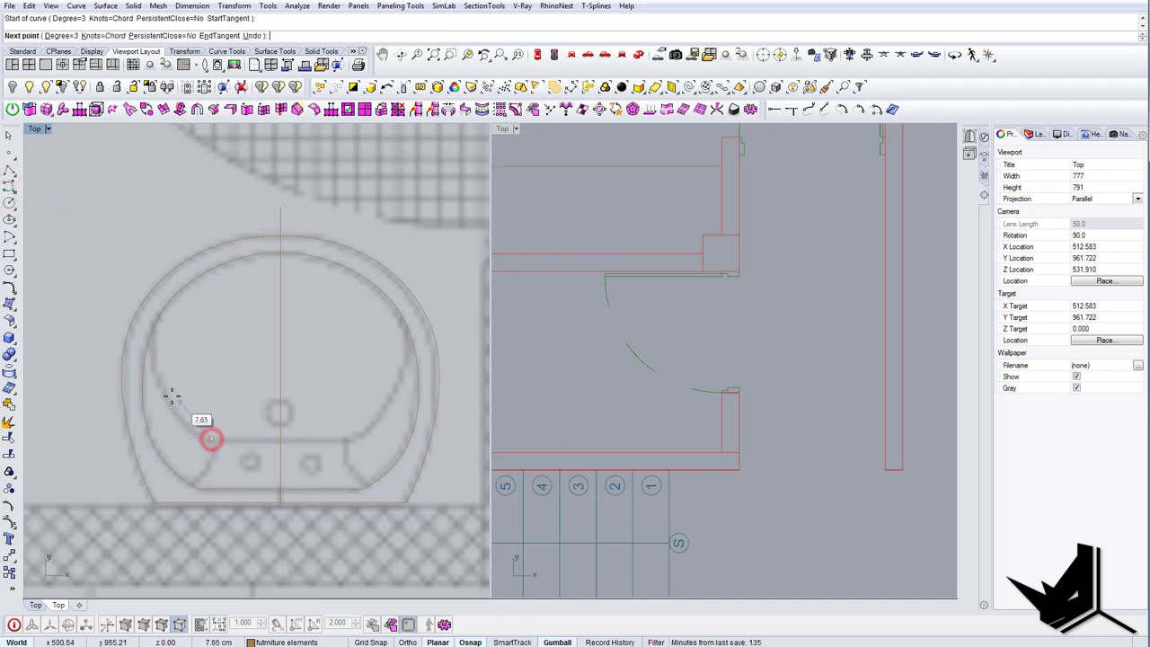
{"action": "left_click", "coordinate": [167, 394]}
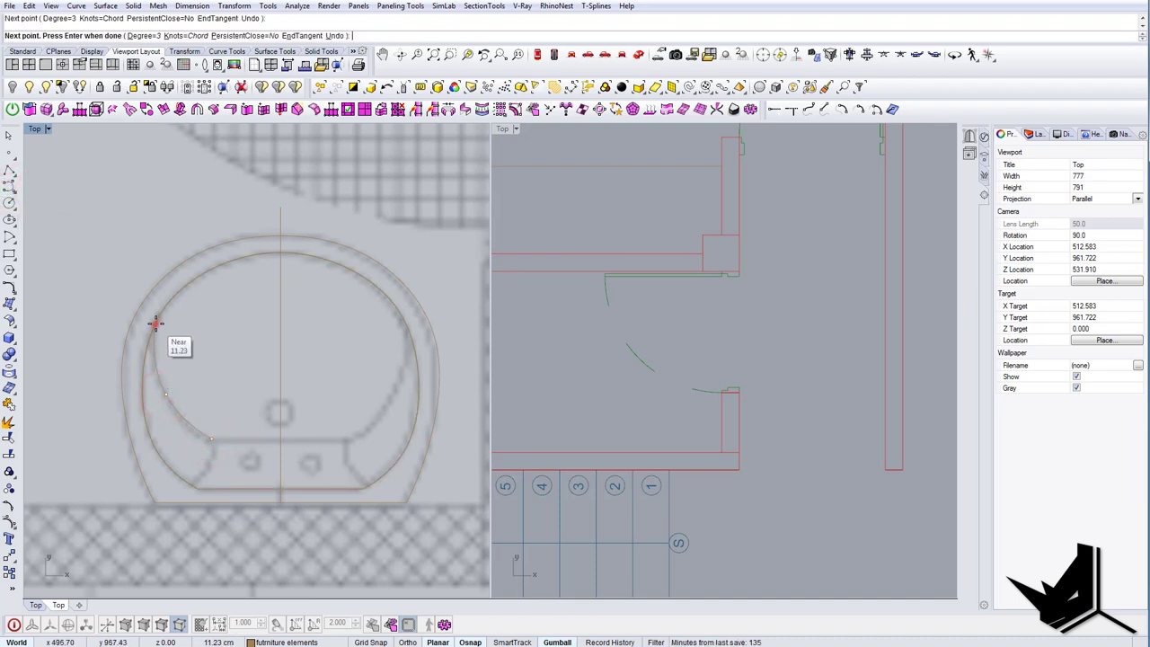
{"action": "left_click", "coordinate": [156, 324]}
{"action": "key", "text": "Return"}
Mirror the left bowl curve about the vertical guide line.
{"action": "left_click", "coordinate": [160, 384]}
{"action": "right_click_drag", "start_coordinate": [241, 409], "coordinate": [216, 419]}
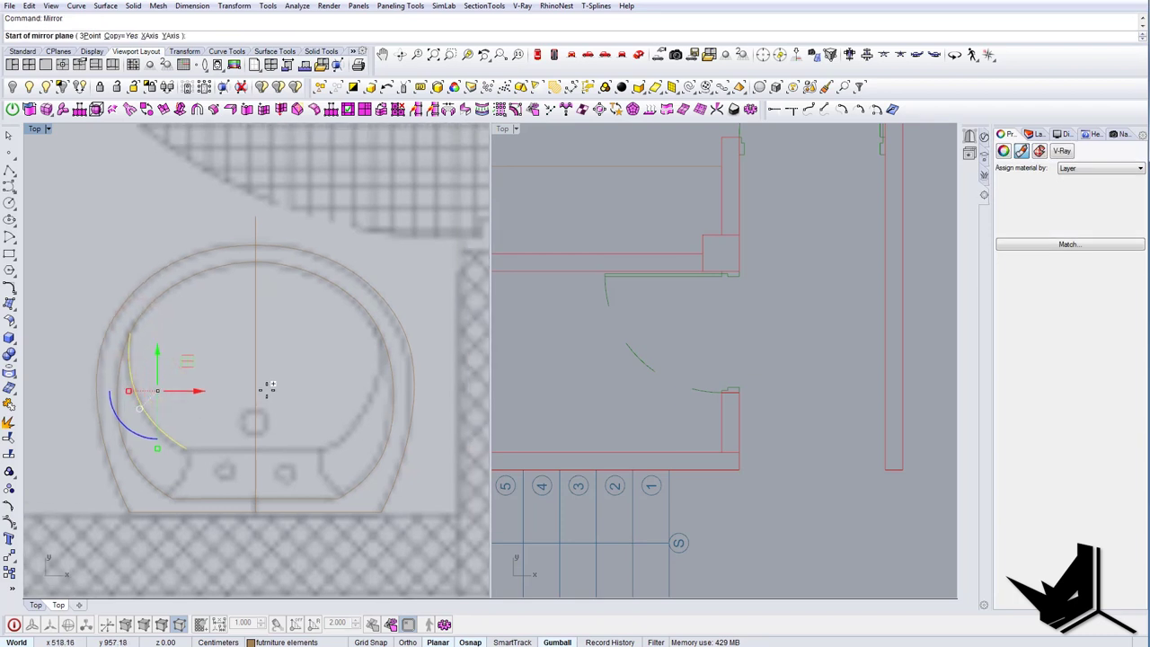
{"action": "left_click", "coordinate": [256, 357]}
{"action": "left_click", "coordinate": [278, 307]}
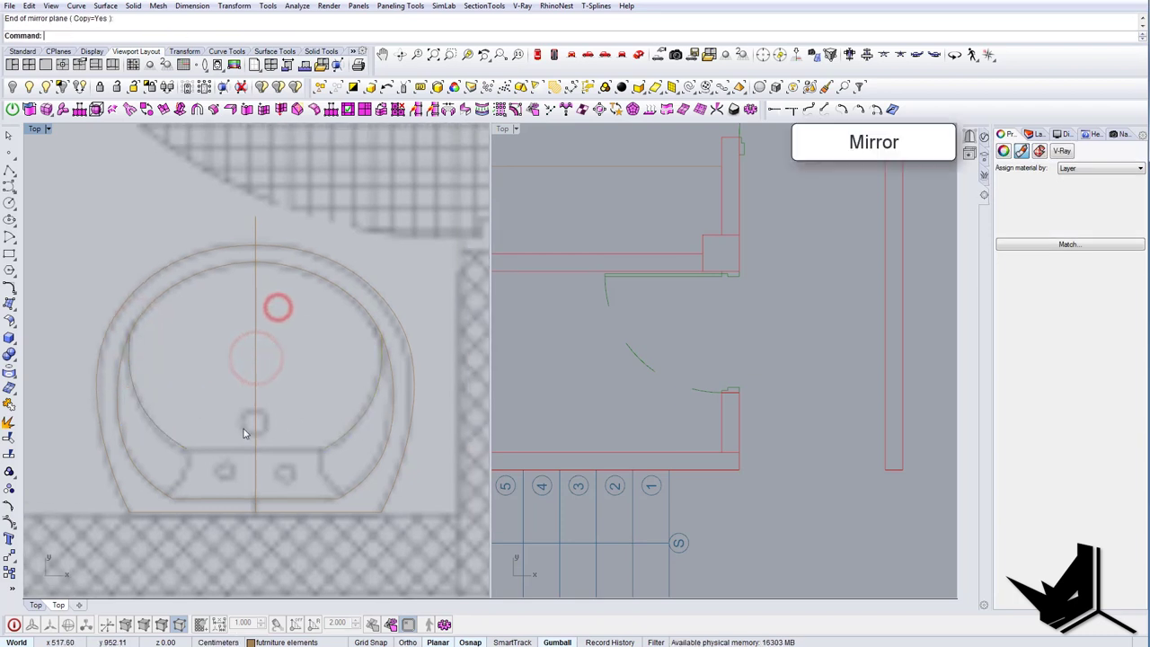
Connect the lower ends of the two bowl curves with a line and join all three curves.
{"action": "key", "text": "Return"}
{"action": "left_click", "coordinate": [185, 448]}
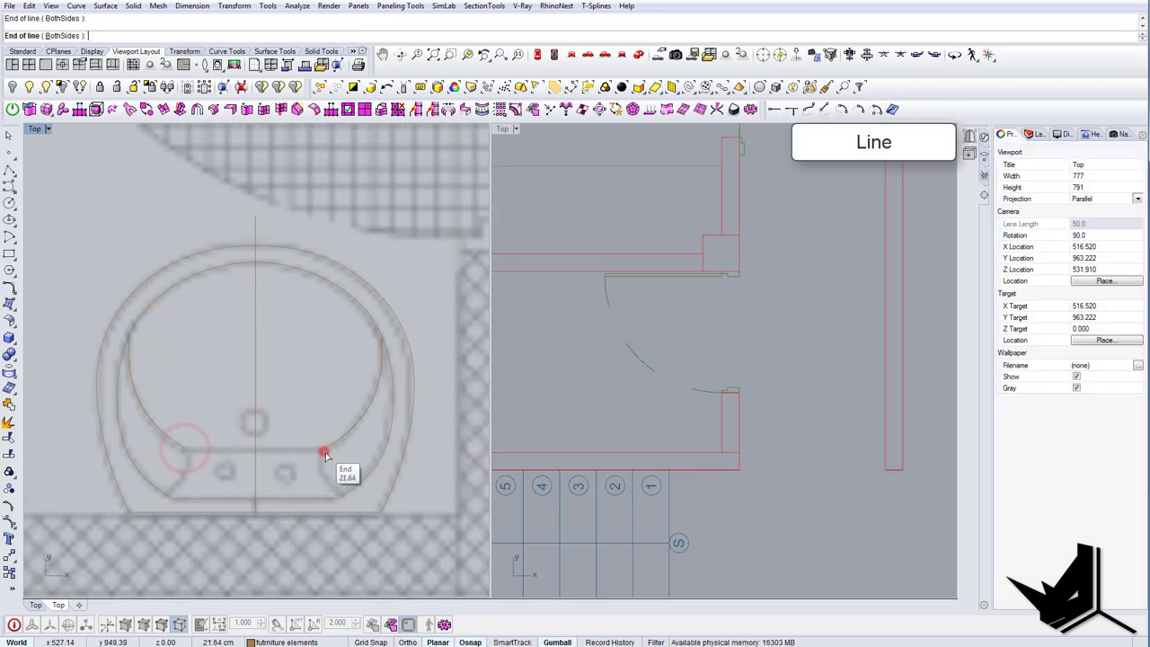
{"action": "left_click", "coordinate": [324, 450]}
{"action": "left_click_drag", "start_coordinate": [334, 462], "coordinate": [310, 437]}
{"action": "left_click_drag", "start_coordinate": [190, 464], "coordinate": [168, 432], "text": "shift"}
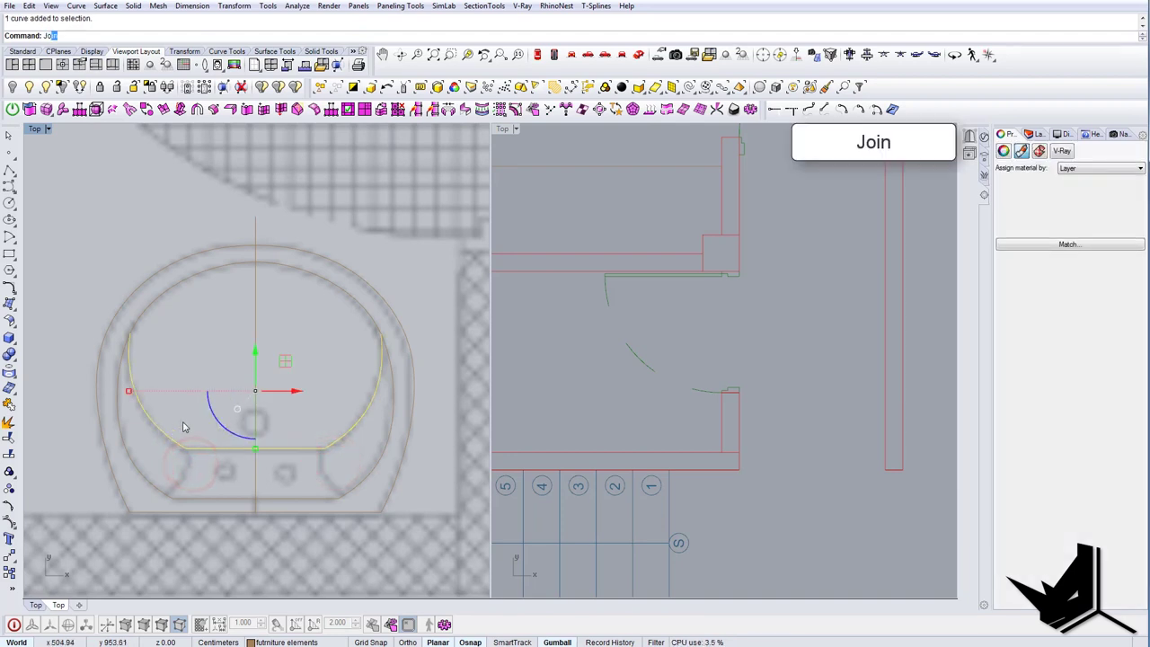
{"action": "key", "text": "Return"}
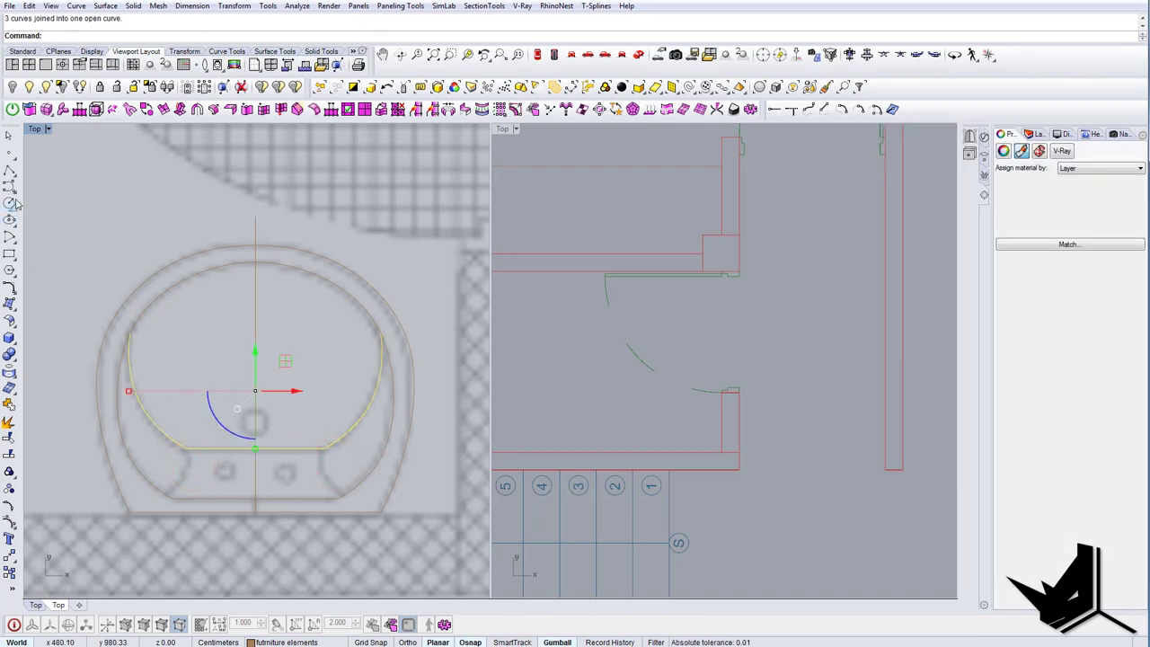
Trace the left edge of the tap ledge with an interpolated curve from the bowl's corner to the inner rim's lower left corner.
{"action": "left_click", "coordinate": [16, 195]}
{"action": "left_click", "coordinate": [37, 195]}
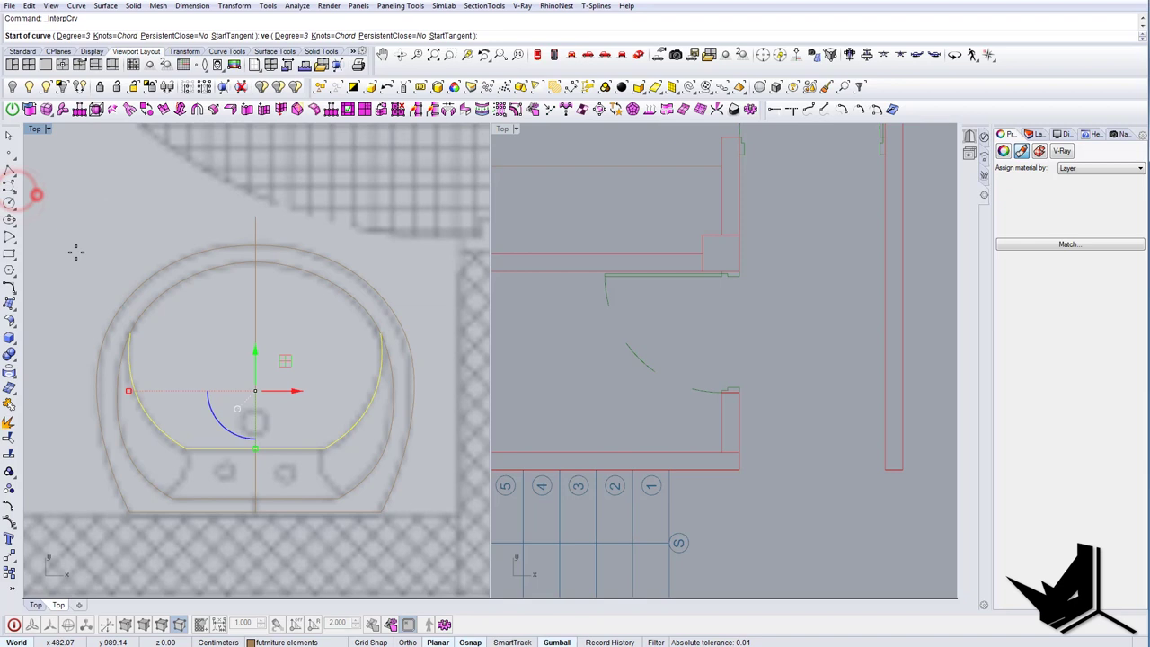
{"action": "left_click", "coordinate": [186, 449]}
{"action": "scroll", "coordinate": [186, 461], "scroll_direction": "up", "scroll_amount": 6}
{"action": "left_click", "coordinate": [187, 474]}
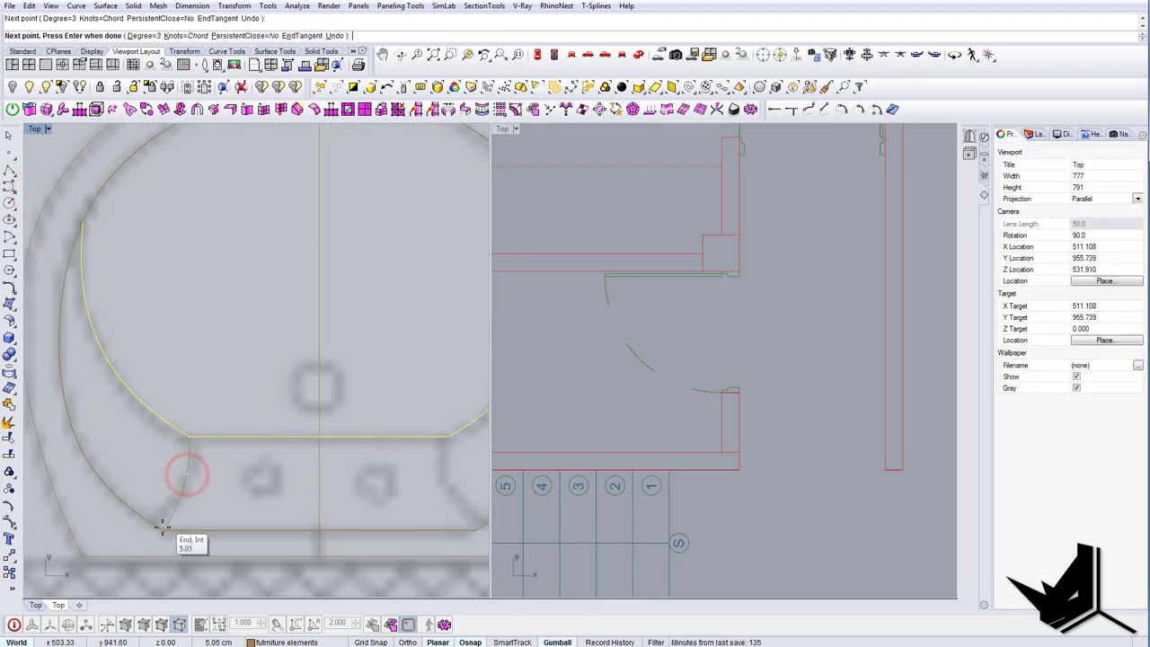
{"action": "left_click", "coordinate": [163, 528]}
{"action": "key", "text": "Return"}
Mirror the tap ledge's left edge curve about the vertical guide line.
{"action": "scroll", "coordinate": [162, 528], "scroll_direction": "down", "scroll_amount": 6}
{"action": "left_click", "coordinate": [186, 501]}
{"action": "right_click_drag", "start_coordinate": [235, 488], "coordinate": [184, 461]}
{"action": "left_click", "coordinate": [158, 489]}
{"action": "key", "text": "Return"}
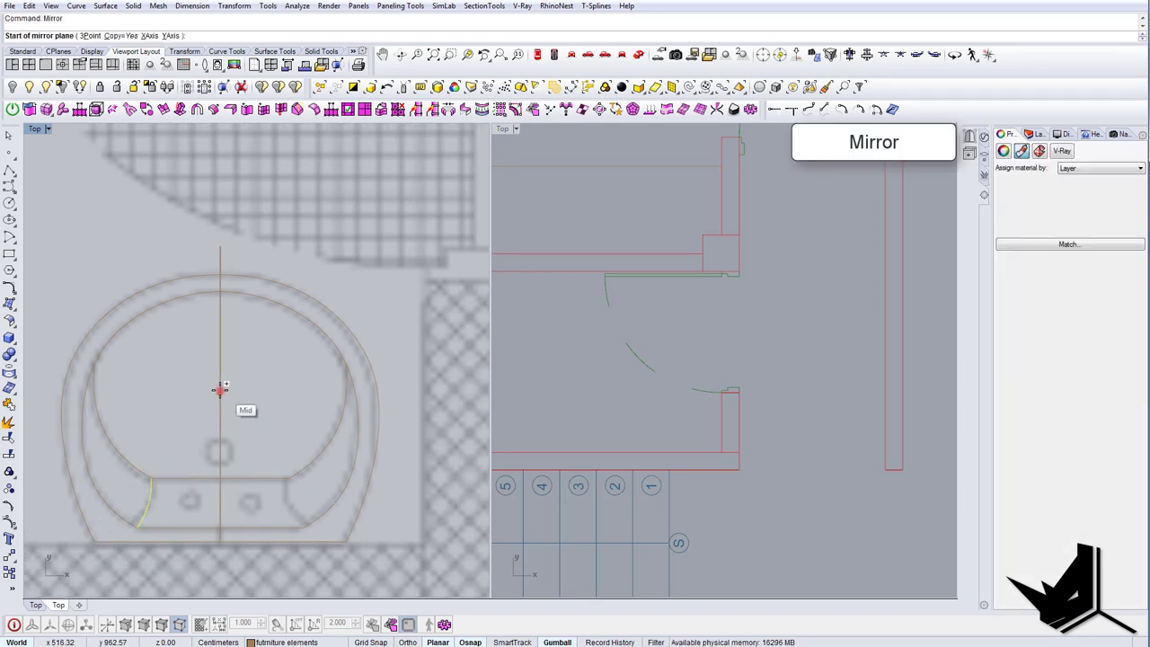
{"action": "left_click", "coordinate": [219, 390]}
{"action": "left_click", "coordinate": [240, 341]}
Draw circles over the left tap hole and over the drain on the guide line.
{"action": "type", "text": "c"}
{"action": "key", "text": "Return"}
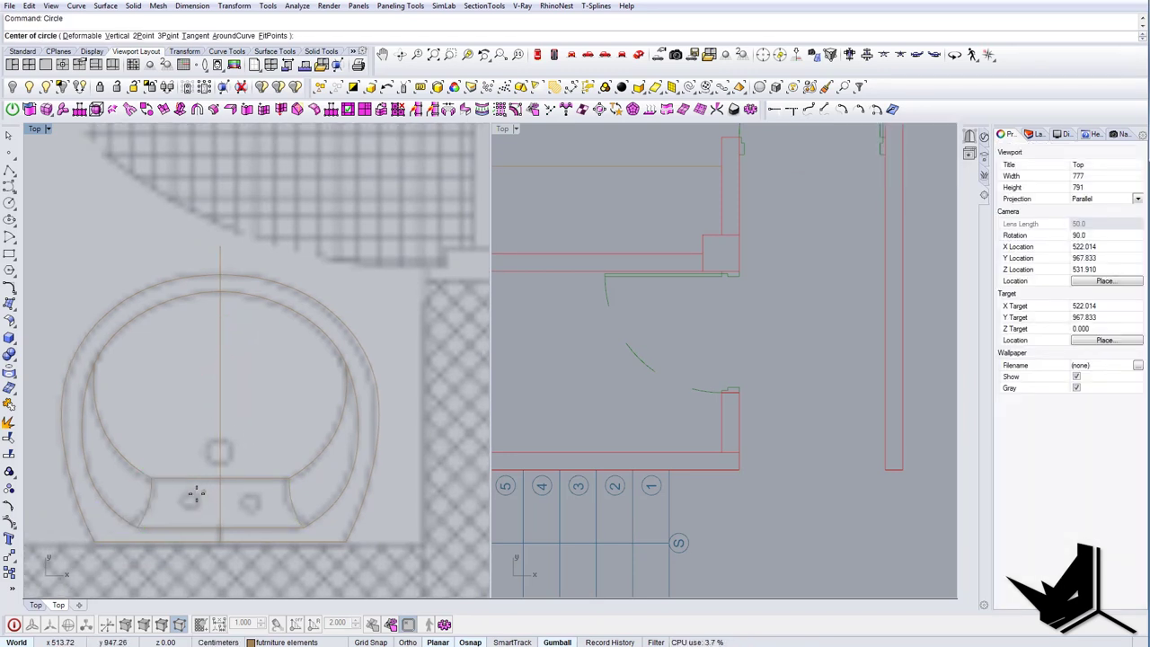
{"action": "scroll", "coordinate": [189, 501], "scroll_direction": "up", "scroll_amount": 6}
{"action": "left_click", "coordinate": [188, 501]}
{"action": "left_click", "coordinate": [205, 495]}
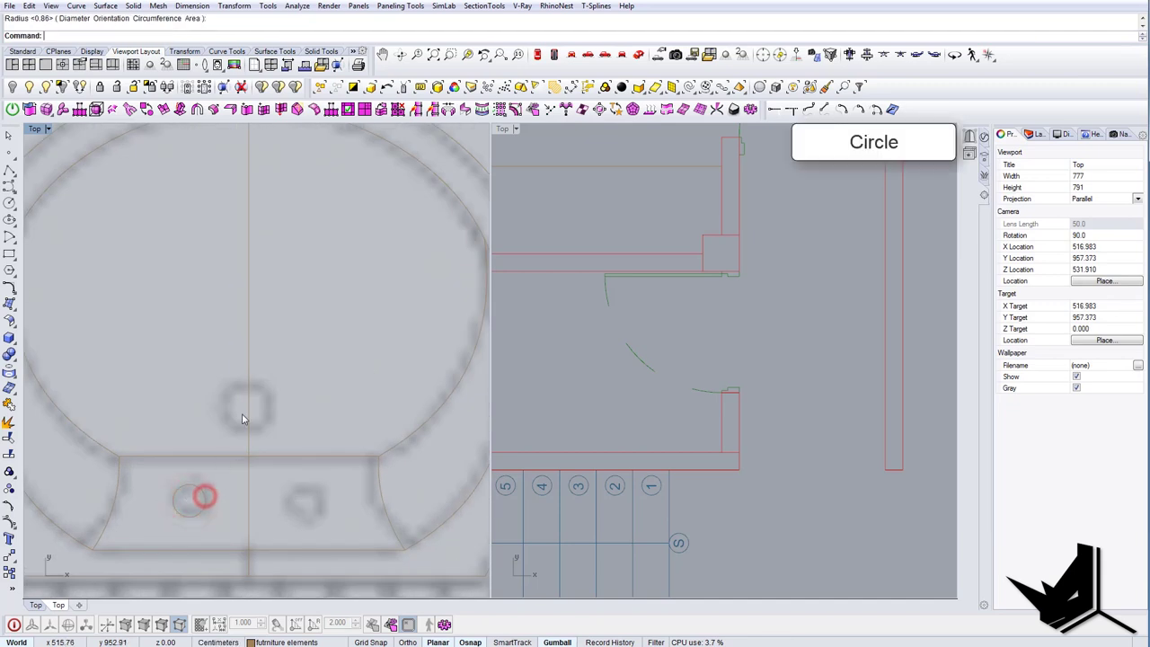
{"action": "key", "text": "Return"}
{"action": "left_click", "coordinate": [249, 407]}
{"action": "left_click", "coordinate": [264, 395]}
Mirror the left tap hole circle about the vertical guide line.
{"action": "left_click_drag", "start_coordinate": [222, 504], "coordinate": [201, 484]}
{"action": "right_click_drag", "start_coordinate": [206, 480], "coordinate": [169, 492]}
{"action": "scroll", "coordinate": [169, 492], "scroll_direction": "down", "scroll_amount": 8}
{"action": "type", "text": "mi"}
{"action": "key", "text": "Return"}
{"action": "left_click", "coordinate": [193, 379]}
{"action": "left_click", "coordinate": [197, 359], "text": "shift"}
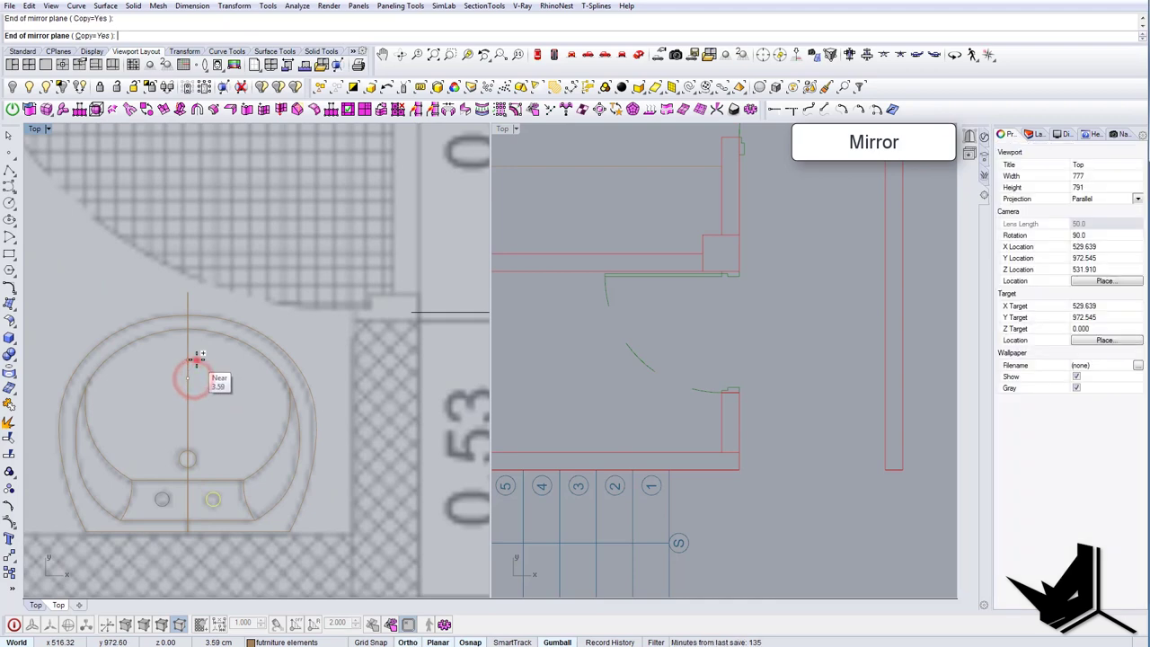
Delete the vertical guide line and group all the washbasin curves.
{"action": "left_click_drag", "start_coordinate": [171, 380], "coordinate": [169, 378]}
{"action": "key", "text": "Delete"}
{"action": "scroll", "coordinate": [172, 381], "scroll_direction": "down", "scroll_amount": 8}
{"action": "left_click_drag", "start_coordinate": [108, 336], "coordinate": [245, 473]}
{"action": "type", "text": "g"}
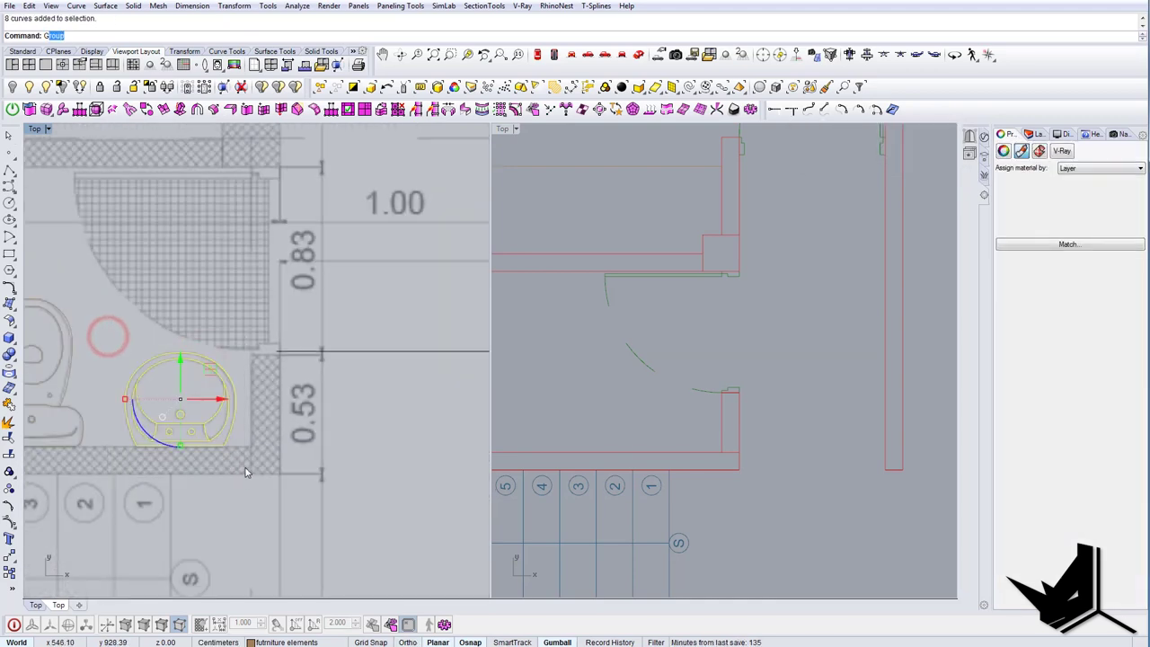
{"action": "key", "text": "Return"}
Move the washbasin and toilet from the reference plan's inner bathroom wall corner to the matching corner of the drawn plan.
{"action": "scroll", "coordinate": [224, 434], "scroll_direction": "down", "scroll_amount": 2}
{"action": "right_click_drag", "start_coordinate": [222, 430], "coordinate": [330, 438]}
{"action": "left_click_drag", "start_coordinate": [92, 315], "coordinate": [254, 475], "text": "shift"}
{"action": "scroll", "coordinate": [260, 482], "scroll_direction": "down", "scroll_amount": 9}
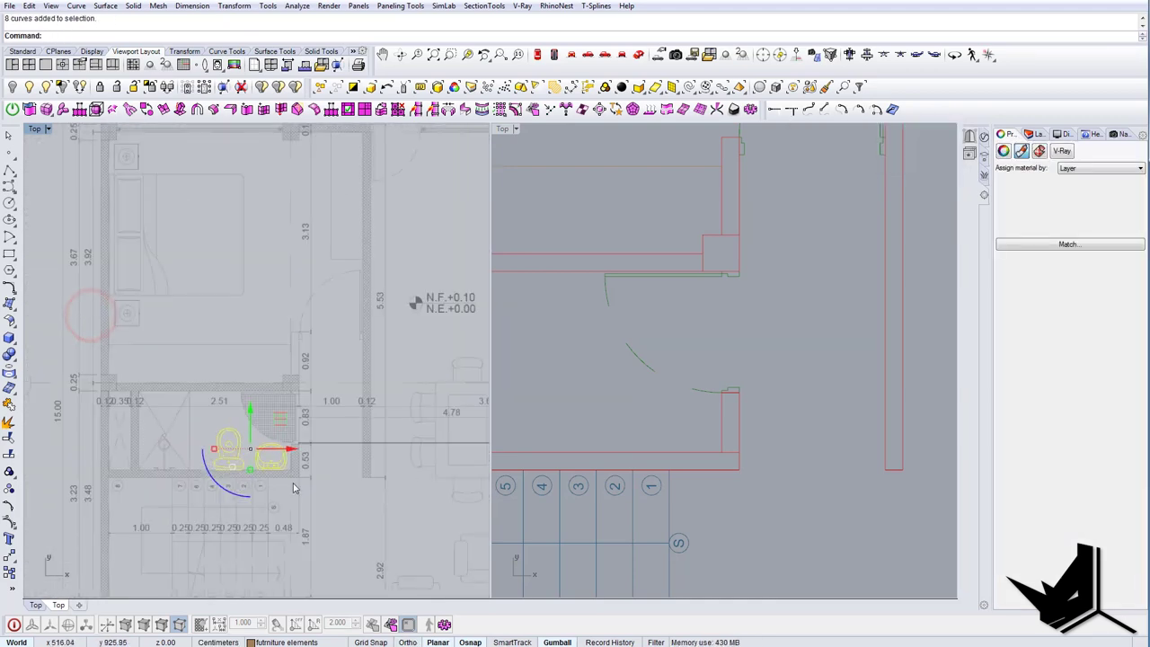
{"action": "scroll", "coordinate": [295, 483], "scroll_direction": "up", "scroll_amount": 7}
{"action": "right_click_drag", "start_coordinate": [296, 483], "coordinate": [239, 475]}
{"action": "type", "text": "m"}
{"action": "key", "text": "Return"}
{"action": "scroll", "coordinate": [239, 469], "scroll_direction": "up", "scroll_amount": 8}
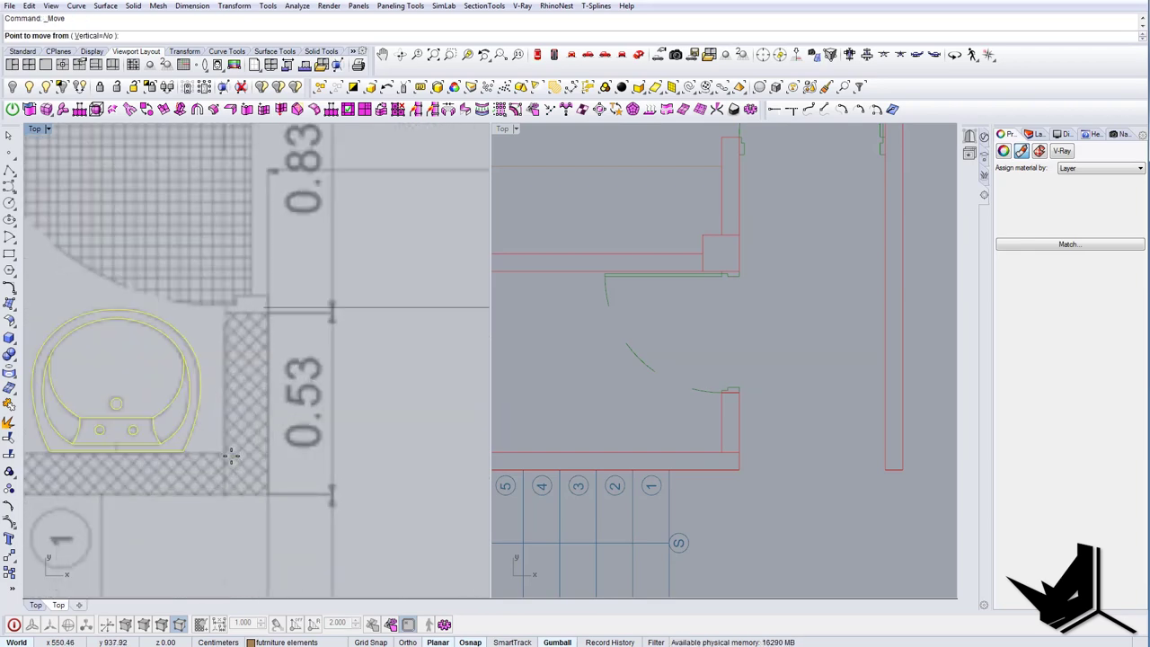
{"action": "left_click", "coordinate": [225, 454]}
{"action": "scroll", "coordinate": [211, 463], "scroll_direction": "down", "scroll_amount": 6}
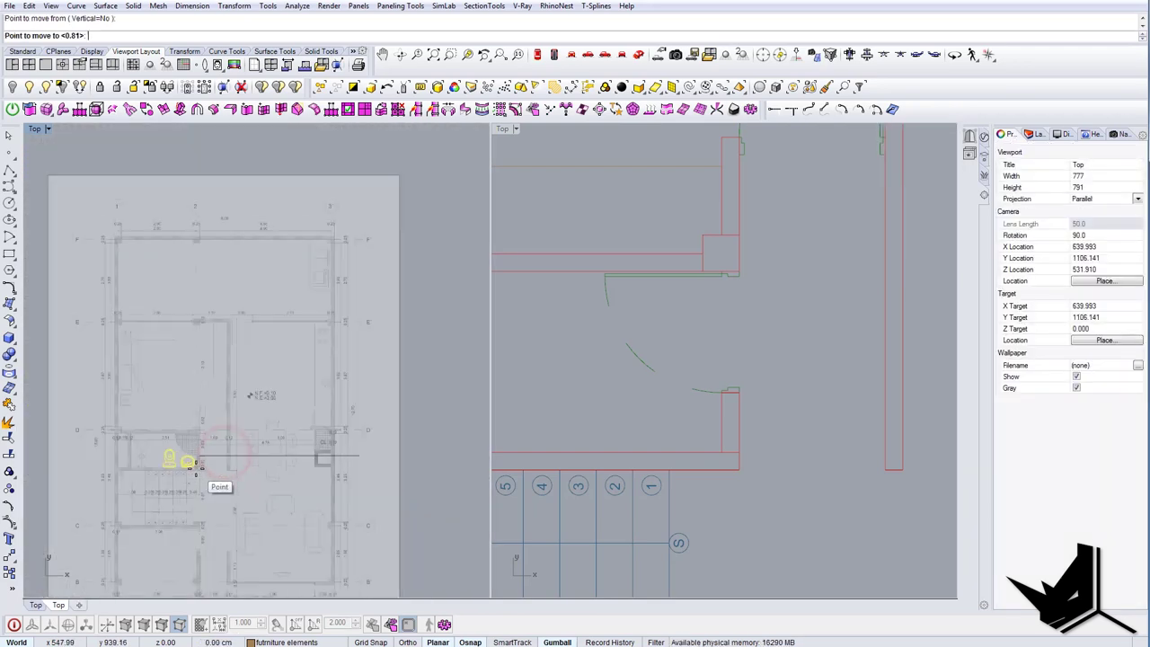
{"action": "scroll", "coordinate": [263, 464], "scroll_direction": "up", "scroll_amount": 6}
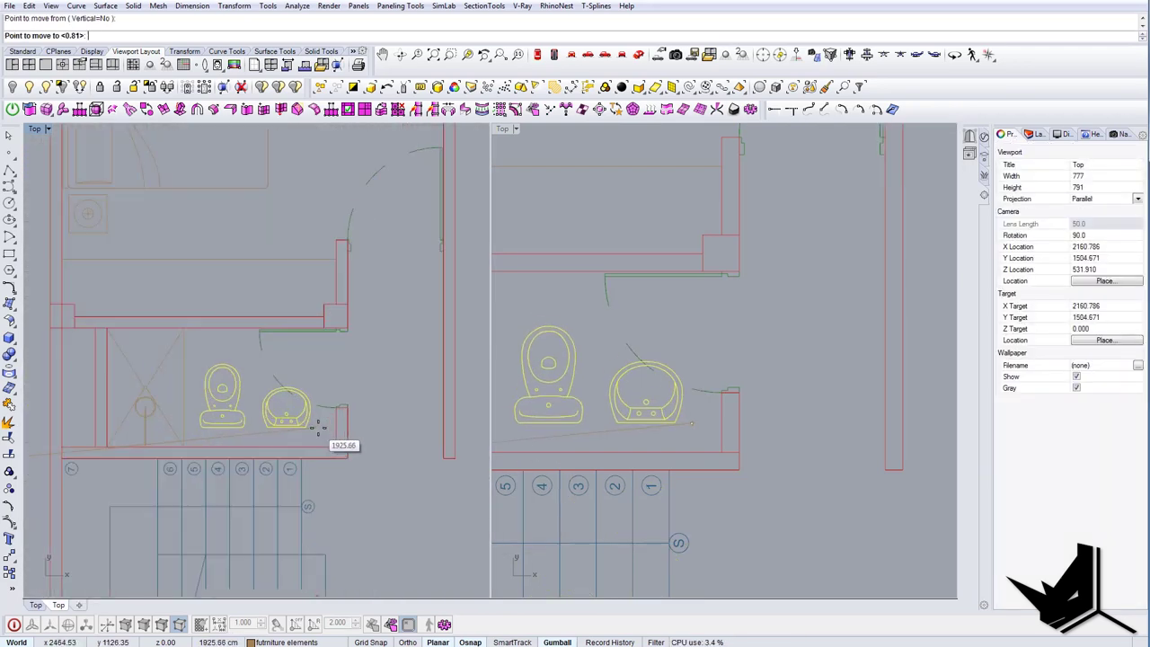
{"action": "left_click", "coordinate": [335, 447]}
Compare the placed toilet and washbasin in the drawn plan with the reference plan's bathroom.
{"action": "scroll", "coordinate": [310, 452], "scroll_direction": "up", "scroll_amount": 4}
{"action": "scroll", "coordinate": [321, 456], "scroll_direction": "down", "scroll_amount": 6}
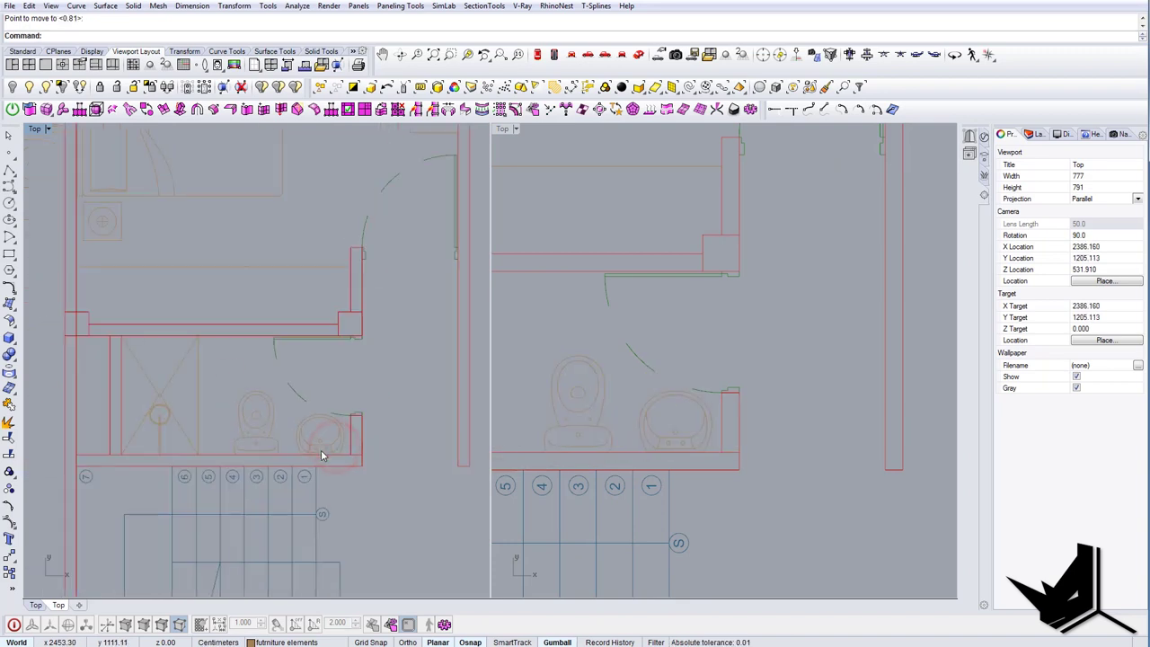
{"action": "right_click_drag", "start_coordinate": [657, 419], "coordinate": [708, 414]}
{"action": "scroll", "coordinate": [708, 414], "scroll_direction": "down", "scroll_amount": 8}
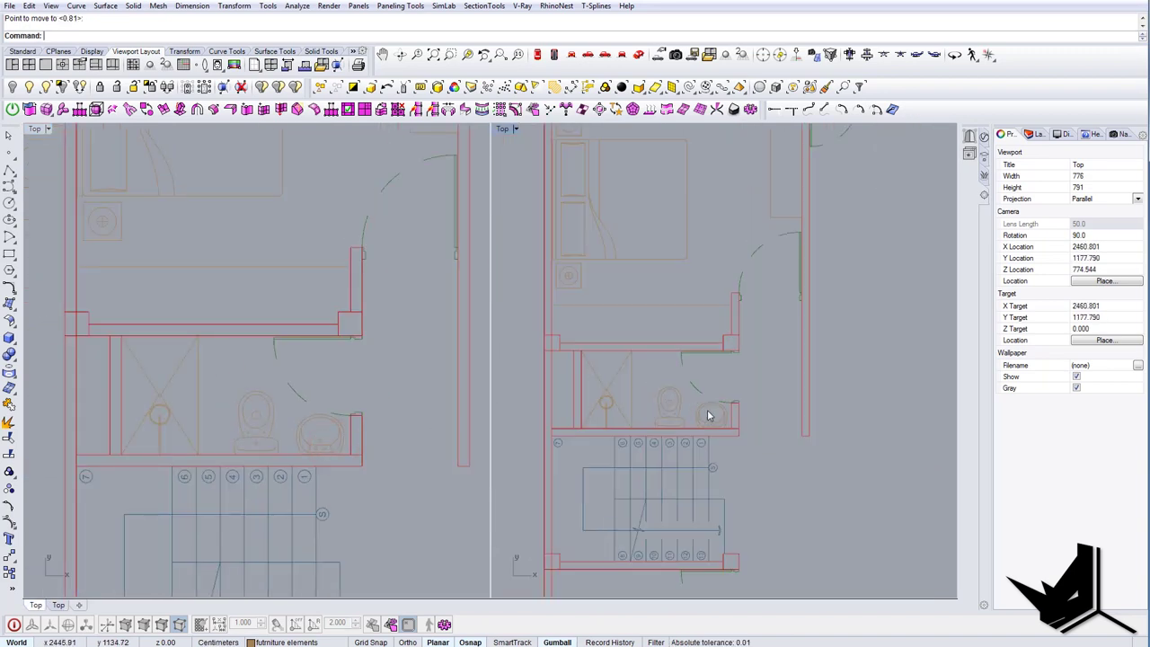
{"action": "right_click_drag", "start_coordinate": [292, 461], "coordinate": [390, 417]}
{"action": "scroll", "coordinate": [359, 423], "scroll_direction": "down", "scroll_amount": 4}
{"action": "right_click_drag", "start_coordinate": [349, 420], "coordinate": [417, 420]}
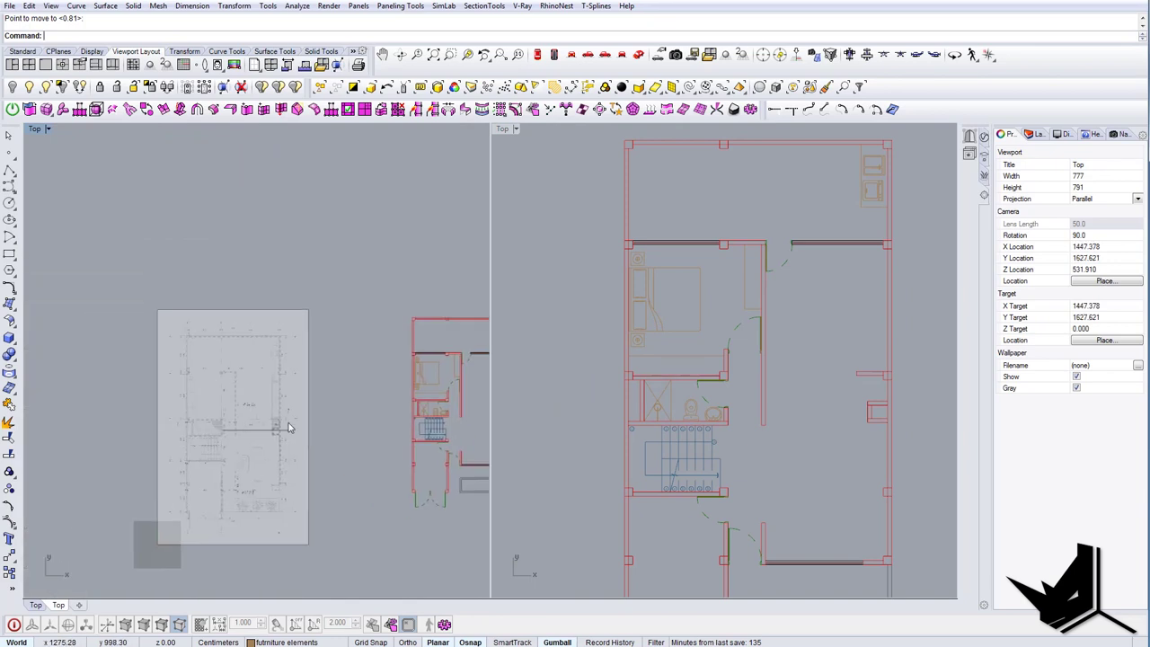
{"action": "scroll", "coordinate": [243, 430], "scroll_direction": "up", "scroll_amount": 8}
{"action": "scroll", "coordinate": [196, 437], "scroll_direction": "up", "scroll_amount": 4}
{"action": "right_click_drag", "start_coordinate": [239, 419], "coordinate": [155, 419]}
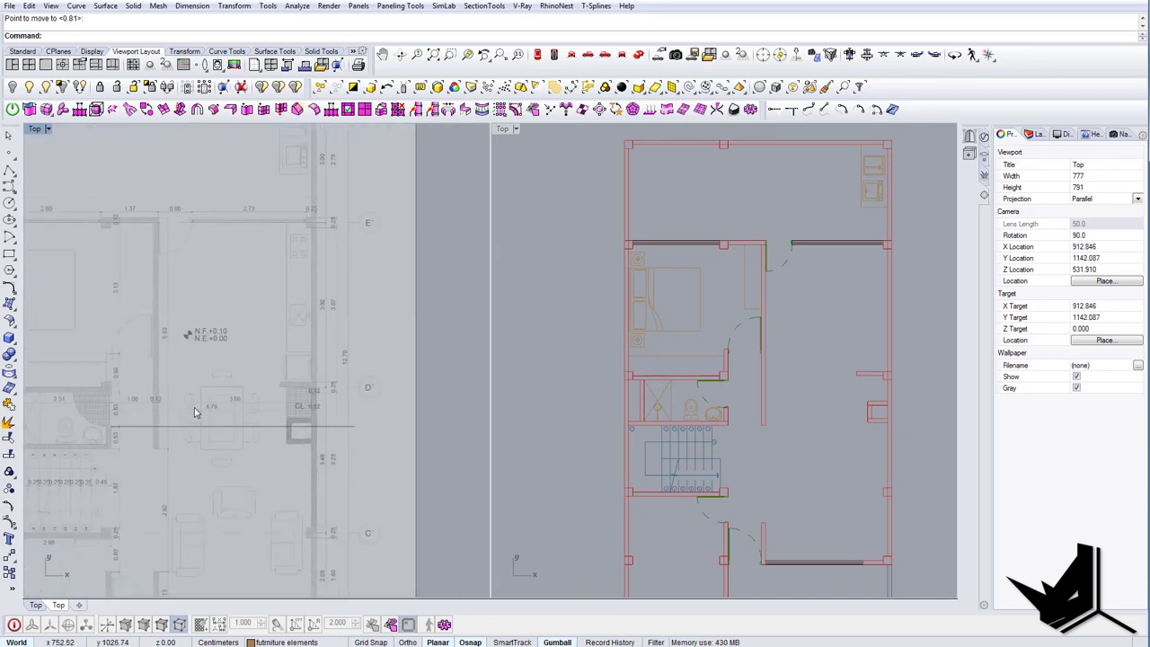
{"action": "scroll", "coordinate": [144, 439], "scroll_direction": "up", "scroll_amount": 4}
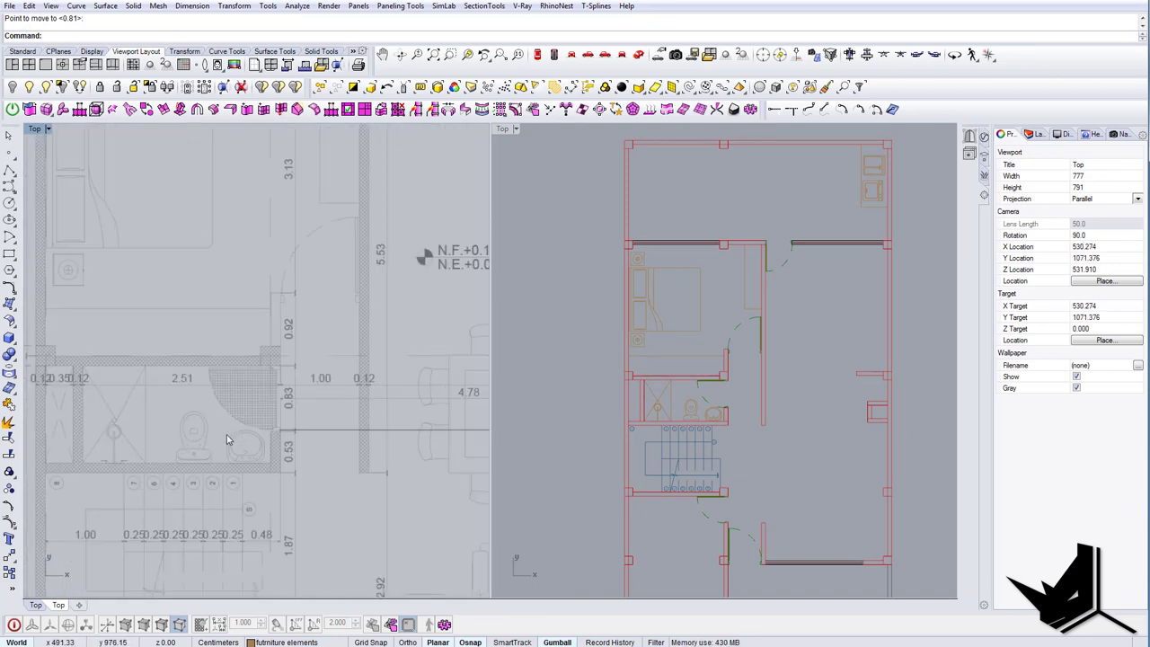
{"action": "scroll", "coordinate": [716, 402], "scroll_direction": "up", "scroll_amount": 5}
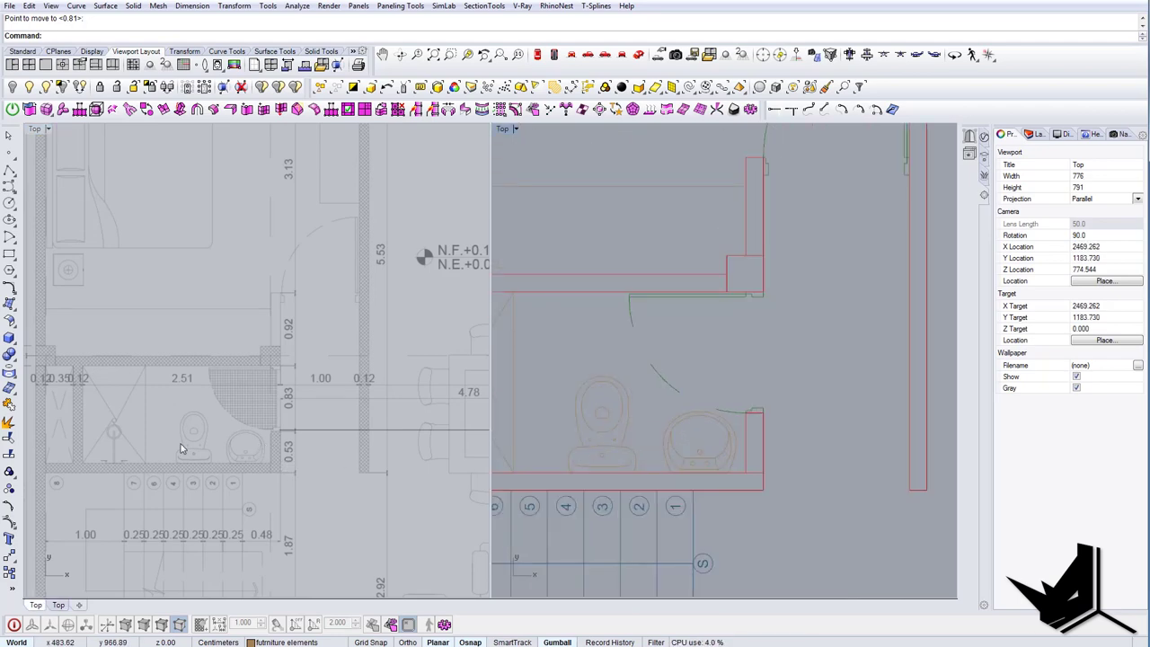
Look over the bathroom and the kitchen counter area in the reference plan.
{"action": "right_click_drag", "start_coordinate": [261, 459], "coordinate": [126, 483]}
{"action": "scroll", "coordinate": [150, 419], "scroll_direction": "up", "scroll_amount": 6}
{"action": "scroll", "coordinate": [126, 483], "scroll_direction": "down", "scroll_amount": 12}
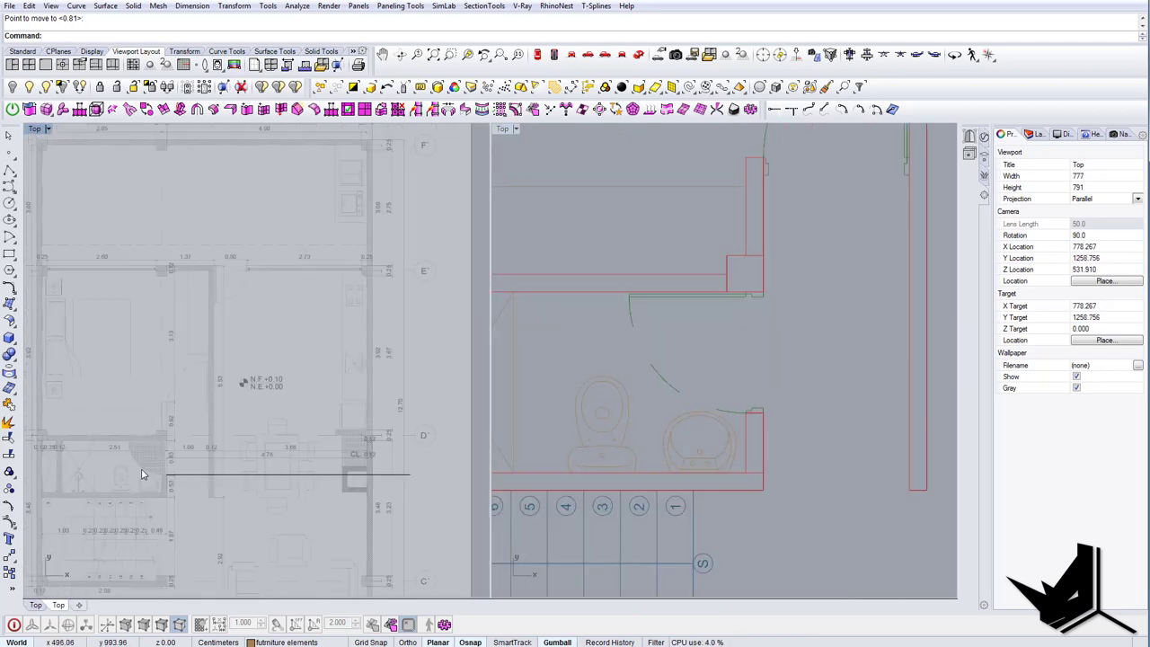
{"action": "right_click_drag", "start_coordinate": [328, 383], "coordinate": [222, 446]}
{"action": "scroll", "coordinate": [247, 419], "scroll_direction": "up", "scroll_amount": 8}
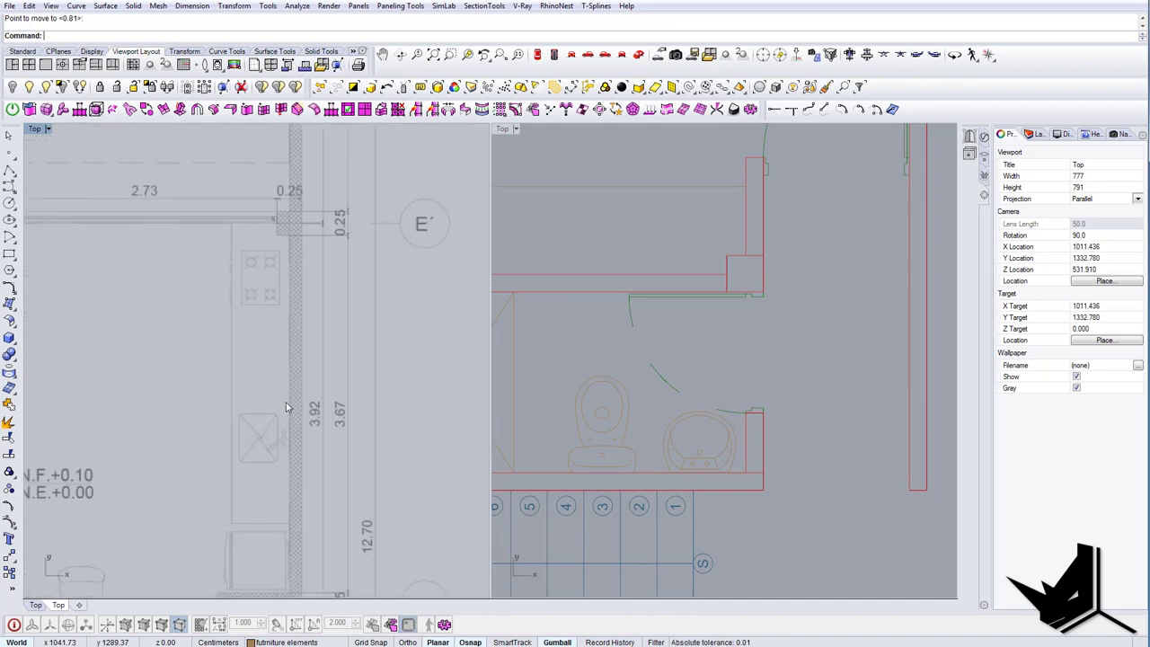
{"action": "scroll", "coordinate": [287, 407], "scroll_direction": "down", "scroll_amount": 8}
{"action": "right_click_drag", "start_coordinate": [286, 408], "coordinate": [173, 415]}
{"action": "scroll", "coordinate": [174, 416], "scroll_direction": "up", "scroll_amount": 2}
{"action": "right_click_drag", "start_coordinate": [188, 453], "coordinate": [256, 372]}
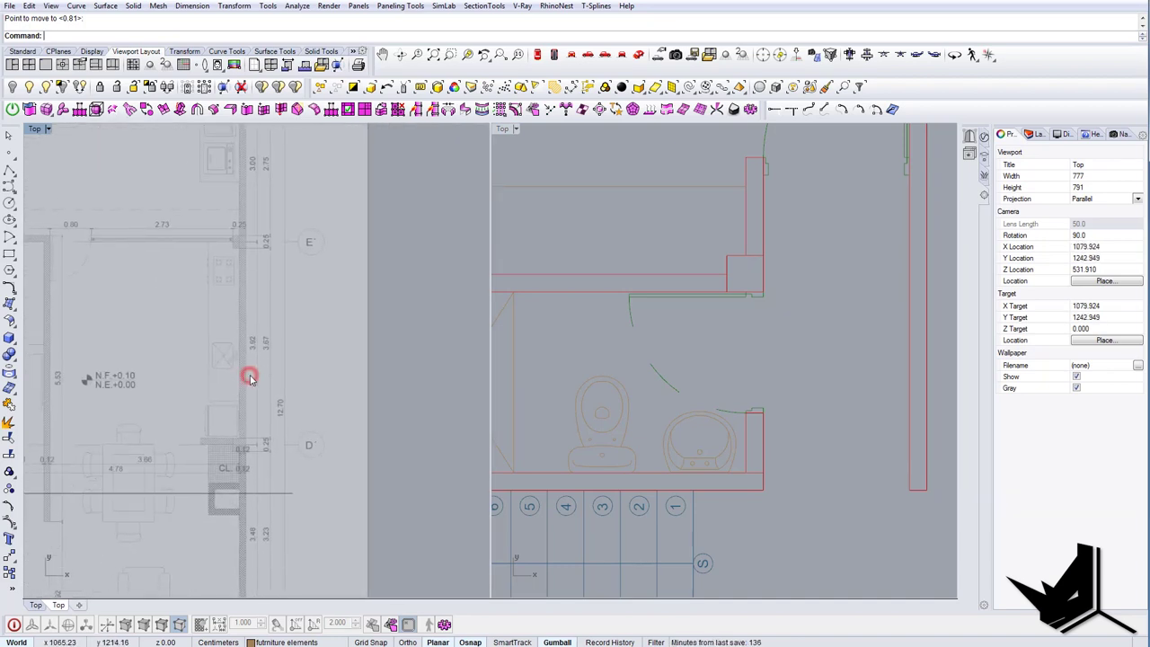
Unlock the reference plan image and set its material transparency to 0%.
{"action": "type", "text": "Unl"}
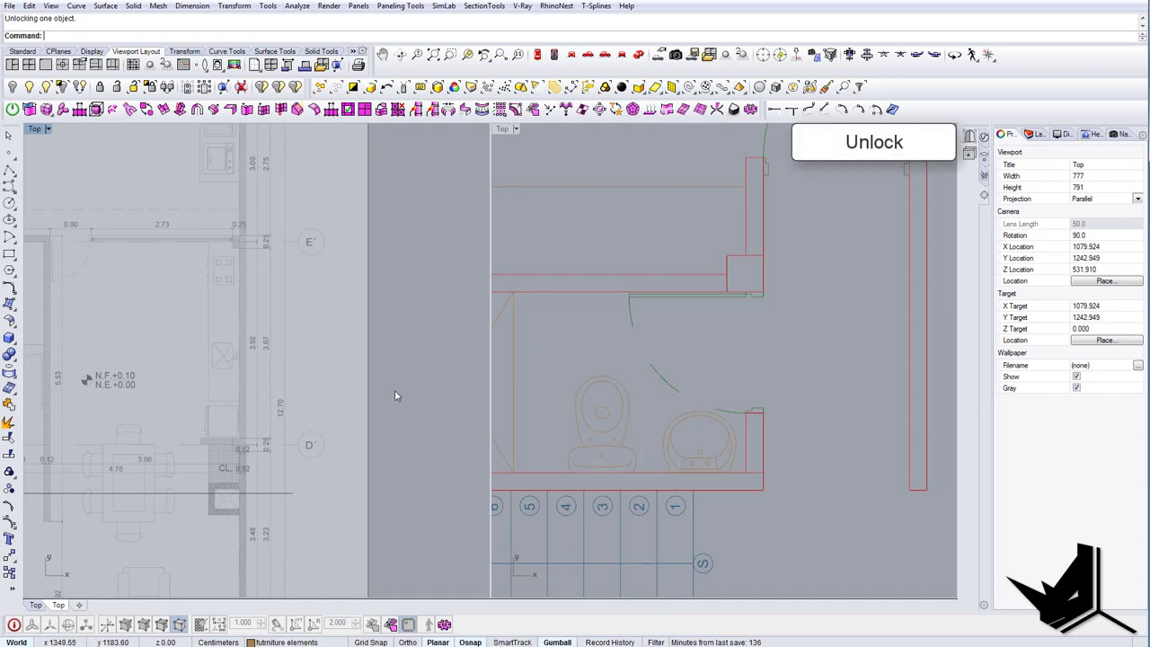
{"action": "left_click", "coordinate": [312, 387]}
{"action": "left_click_drag", "start_coordinate": [1065, 335], "coordinate": [1028, 336]}
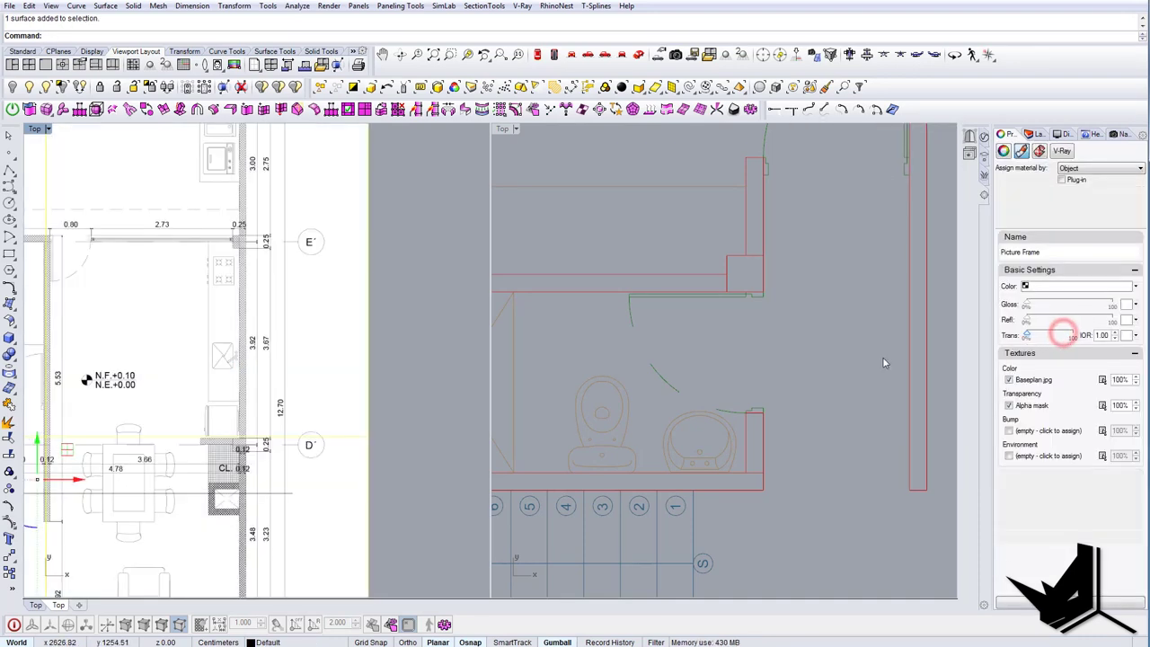
{"action": "left_click", "coordinate": [434, 325]}
Inspect the empty kitchen area along the outer wall of the drawn plan.
{"action": "right_click_drag", "start_coordinate": [285, 320], "coordinate": [203, 324]}
{"action": "right_click_drag", "start_coordinate": [732, 342], "coordinate": [615, 366]}
{"action": "scroll", "coordinate": [615, 366], "scroll_direction": "down", "scroll_amount": 8}
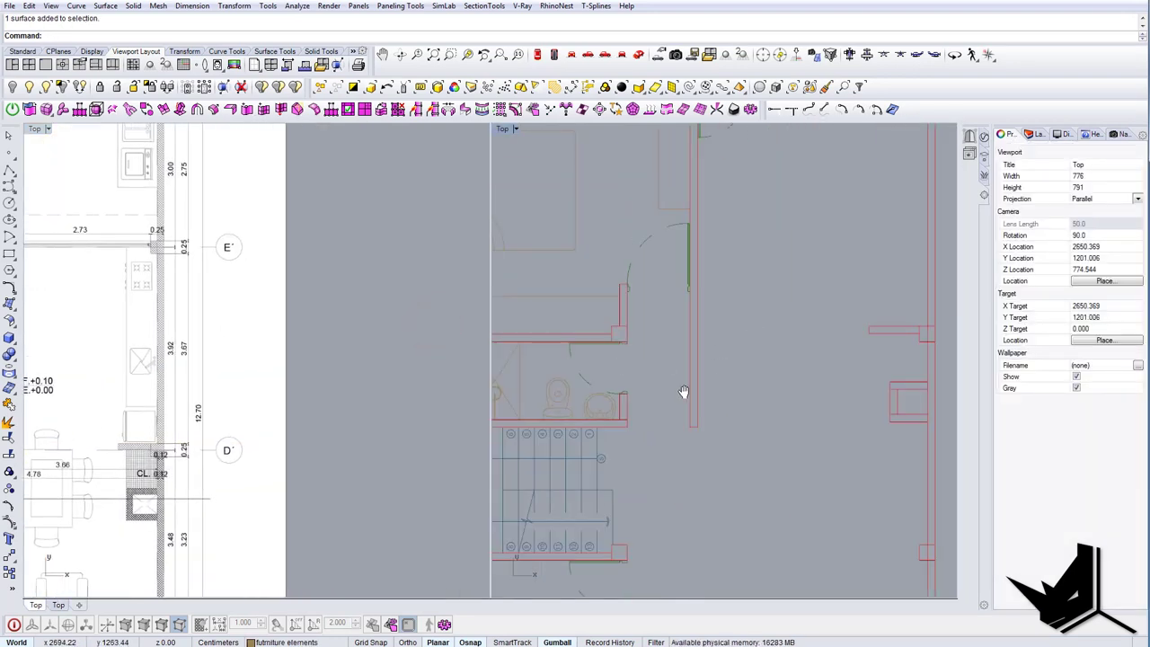
{"action": "right_click_drag", "start_coordinate": [684, 392], "coordinate": [563, 503]}
{"action": "scroll", "coordinate": [710, 285], "scroll_direction": "up", "scroll_amount": 6}
{"action": "right_click_drag", "start_coordinate": [700, 338], "coordinate": [715, 305]}
{"action": "scroll", "coordinate": [716, 305], "scroll_direction": "down", "scroll_amount": 4}
{"action": "right_click_drag", "start_coordinate": [692, 404], "coordinate": [683, 353]}
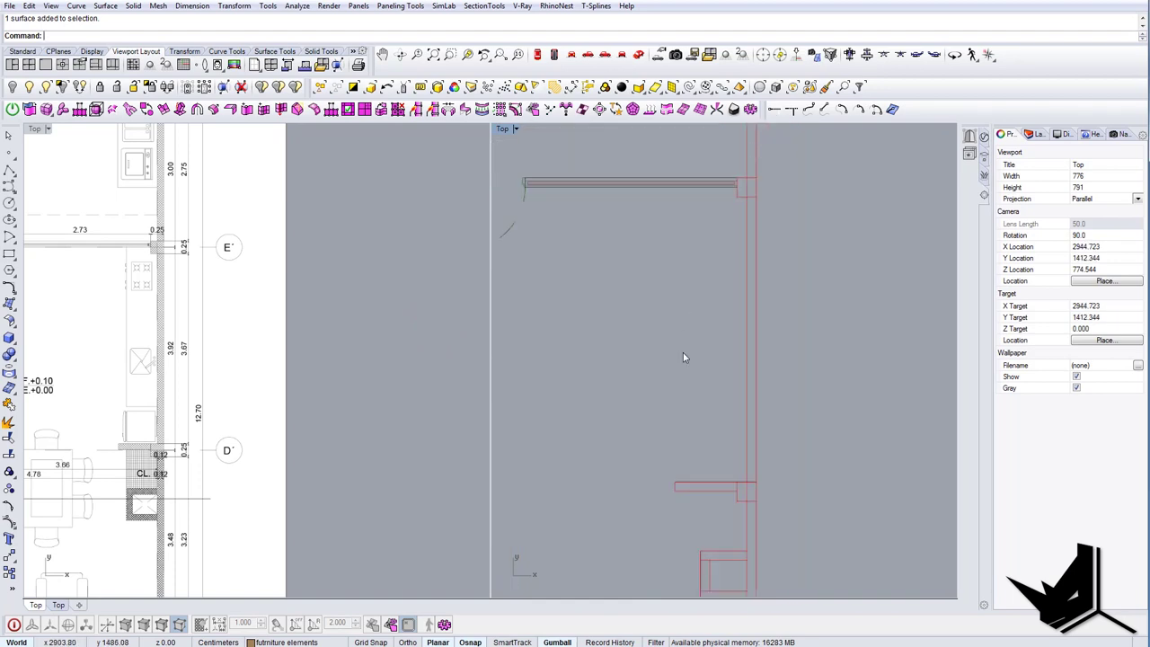
Examine the stove, sinks and kitchen counters along the outer wall of the reference plan.
{"action": "right_click_drag", "start_coordinate": [151, 411], "coordinate": [290, 404]}
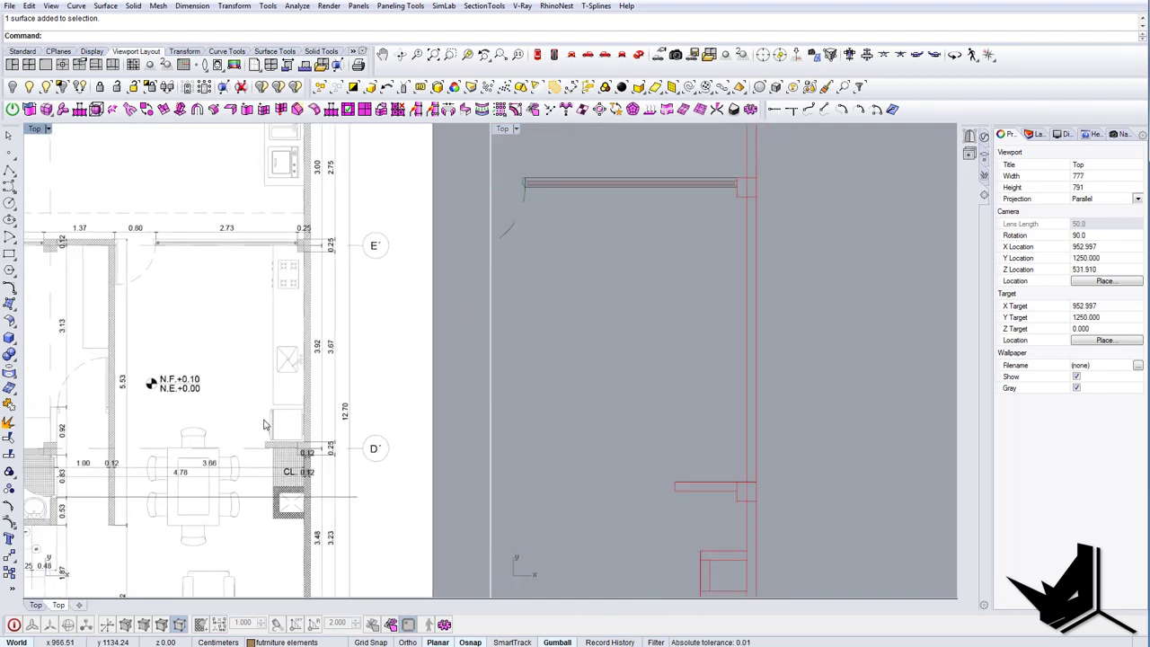
{"action": "scroll", "coordinate": [294, 282], "scroll_direction": "up", "scroll_amount": 11}
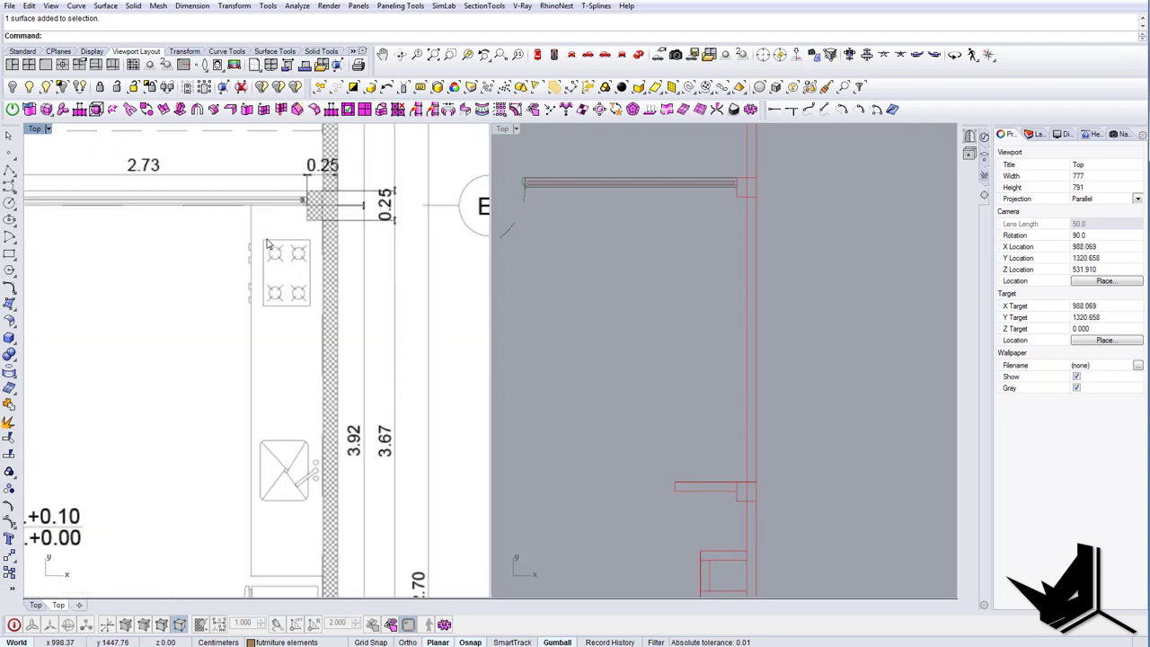
{"action": "scroll", "coordinate": [298, 391], "scroll_direction": "down", "scroll_amount": 9}
{"action": "right_click_drag", "start_coordinate": [300, 311], "coordinate": [297, 447]}
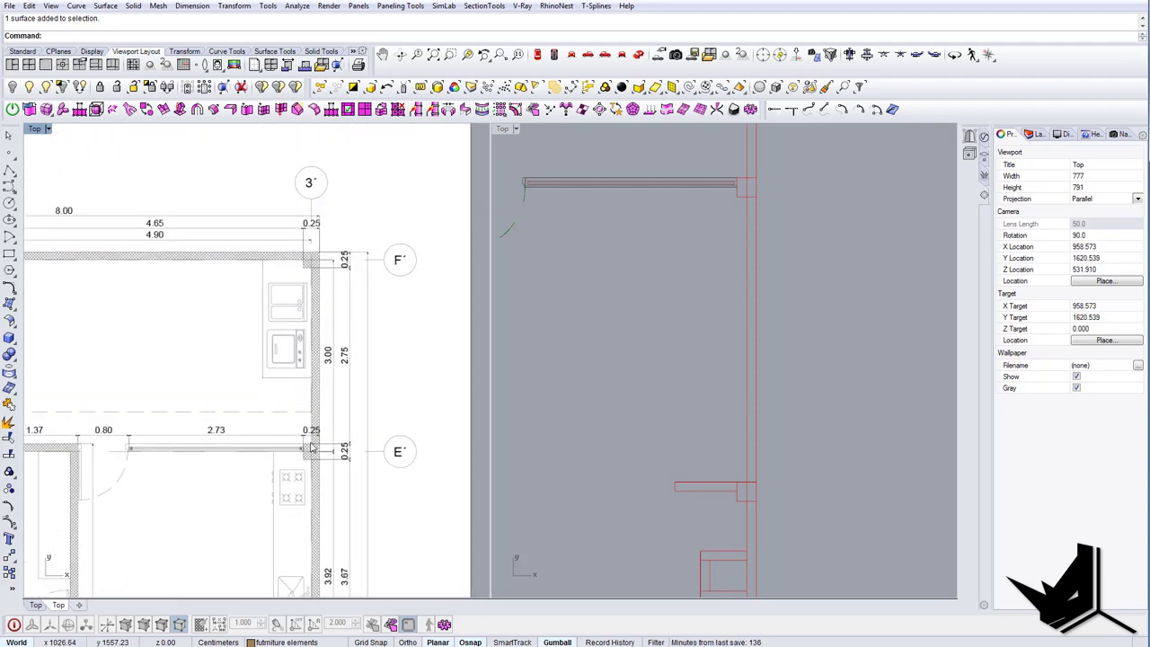
{"action": "right_click_drag", "start_coordinate": [287, 516], "coordinate": [290, 314]}
{"action": "right_click_drag", "start_coordinate": [308, 255], "coordinate": [303, 403]}
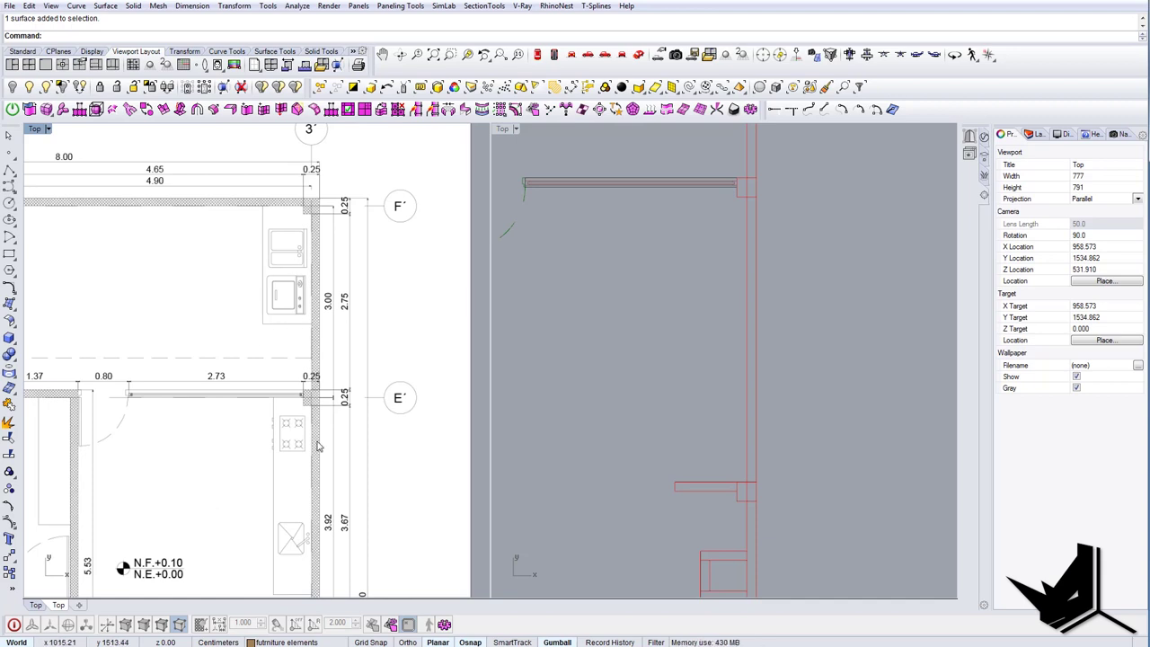
{"action": "right_click_drag", "start_coordinate": [321, 546], "coordinate": [342, 270]}
{"action": "right_click_drag", "start_coordinate": [324, 322], "coordinate": [307, 387]}
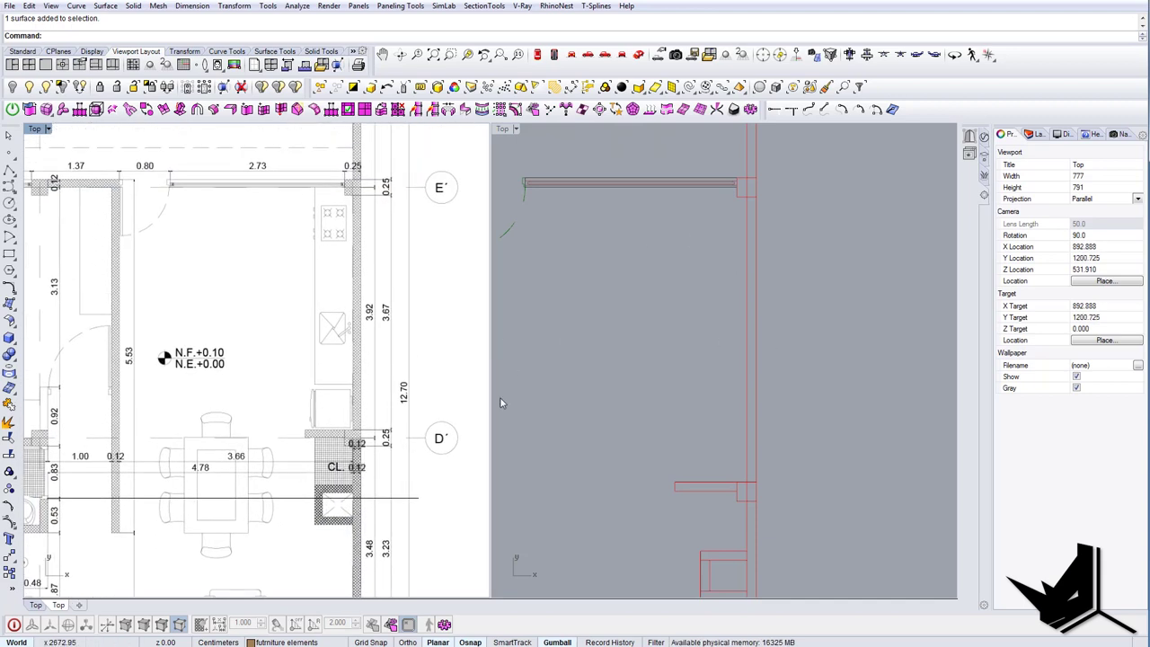
Examine the dining table, chairs, sofas and armchair in the reference plan.
{"action": "right_click_drag", "start_coordinate": [227, 482], "coordinate": [275, 342]}
{"action": "right_click_drag", "start_coordinate": [317, 410], "coordinate": [317, 350]}
{"action": "right_click_drag", "start_coordinate": [323, 249], "coordinate": [308, 304]}
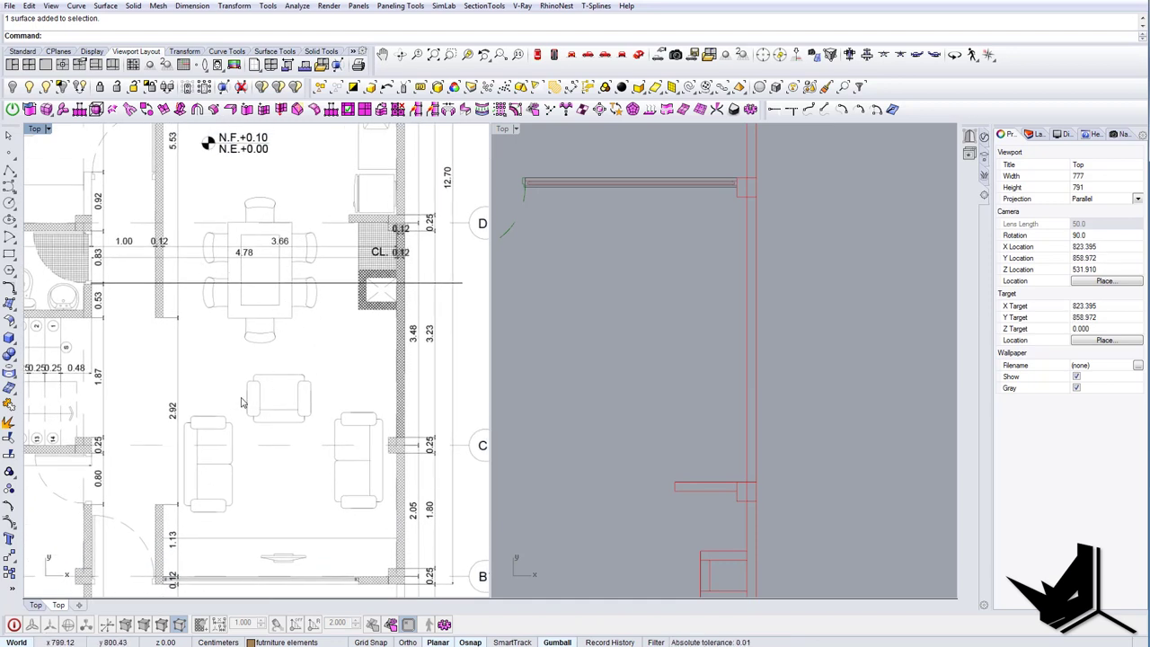
{"action": "right_click_drag", "start_coordinate": [227, 464], "coordinate": [281, 412]}
{"action": "scroll", "coordinate": [241, 396], "scroll_direction": "up", "scroll_amount": 2}
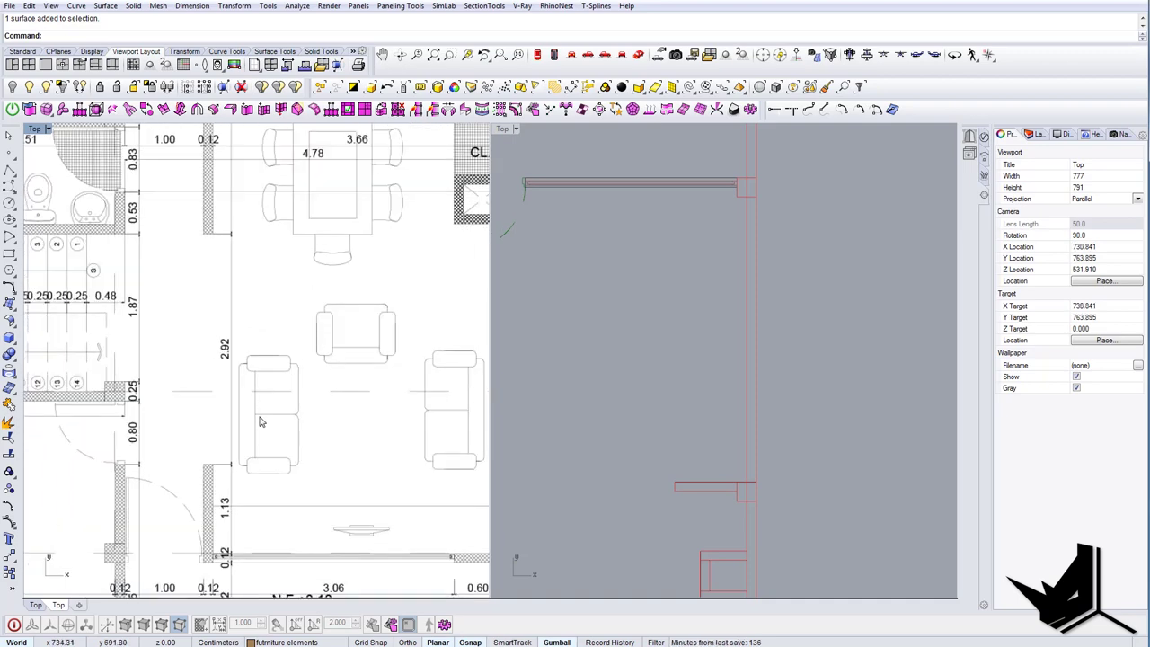
{"action": "right_click_drag", "start_coordinate": [355, 379], "coordinate": [339, 408]}
{"action": "scroll", "coordinate": [343, 410], "scroll_direction": "down", "scroll_amount": 8}
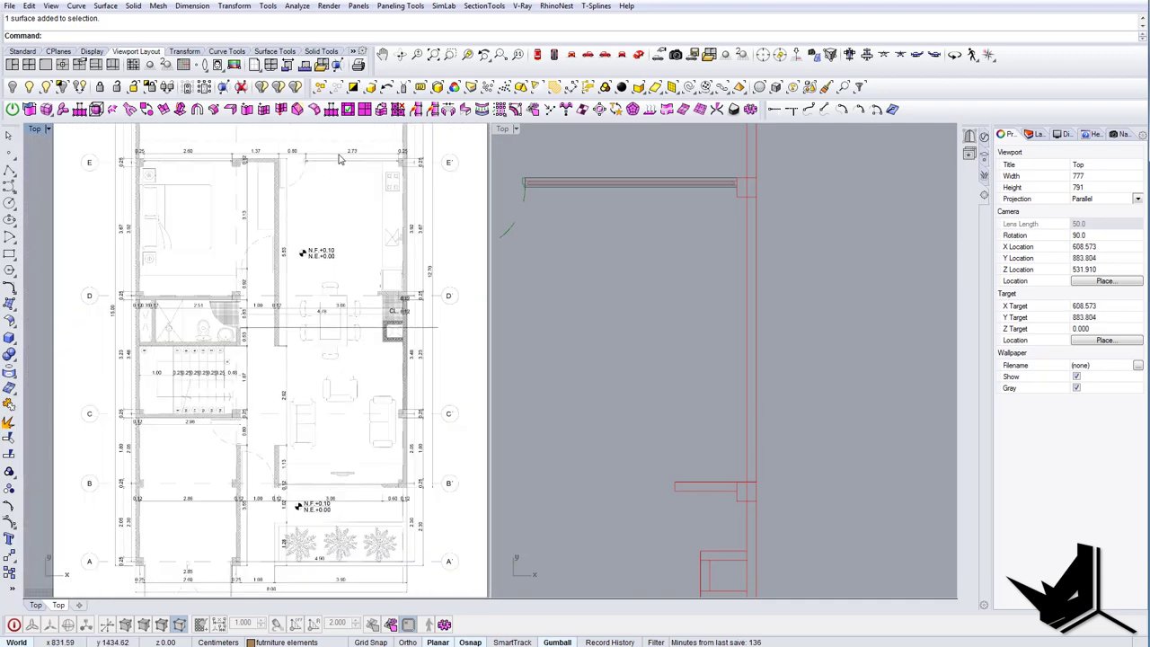
{"action": "right_click_drag", "start_coordinate": [334, 198], "coordinate": [338, 224]}
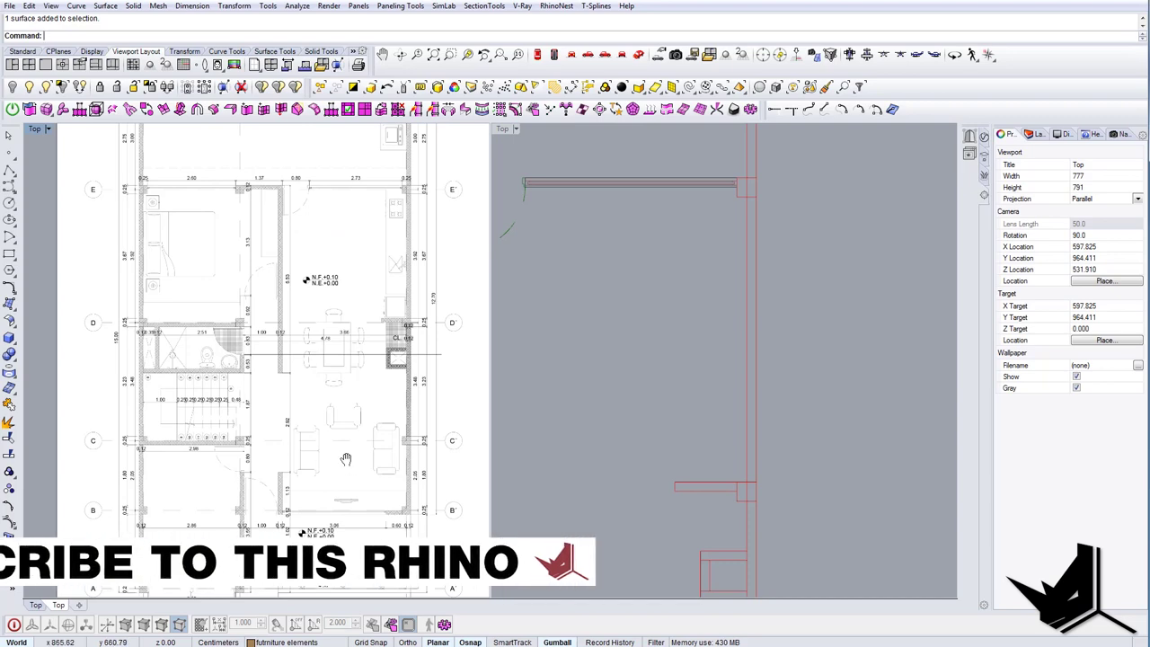
{"action": "right_click_drag", "start_coordinate": [347, 459], "coordinate": [360, 343]}
Trace the jagged leaf edge of the first planter plant in the reference plan with a polyline.
{"action": "scroll", "coordinate": [364, 427], "scroll_direction": "up", "scroll_amount": 5}
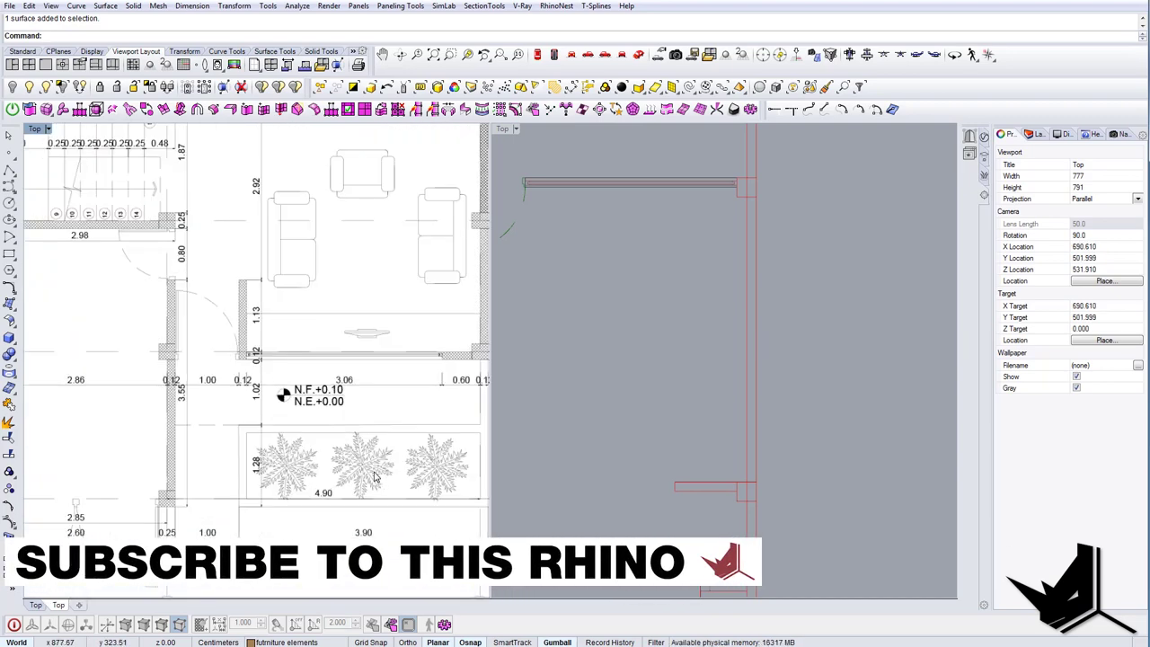
{"action": "scroll", "coordinate": [361, 466], "scroll_direction": "up", "scroll_amount": 5}
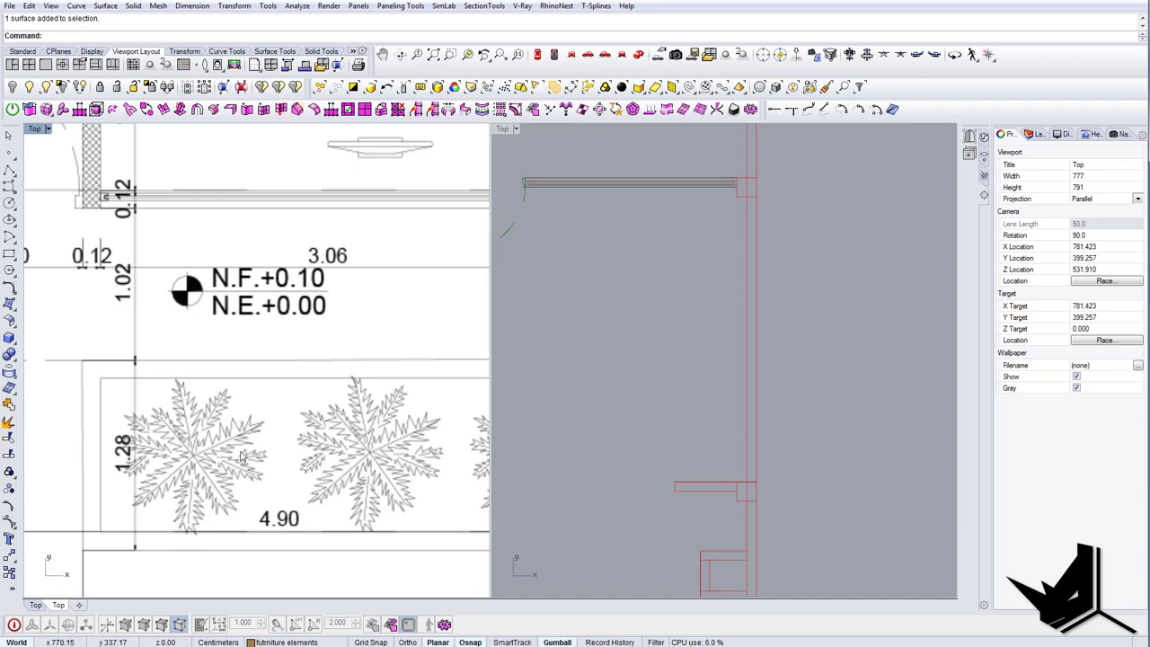
{"action": "scroll", "coordinate": [240, 456], "scroll_direction": "down", "scroll_amount": 3}
{"action": "scroll", "coordinate": [198, 450], "scroll_direction": "up", "scroll_amount": 11}
{"action": "scroll", "coordinate": [195, 431], "scroll_direction": "down", "scroll_amount": 5}
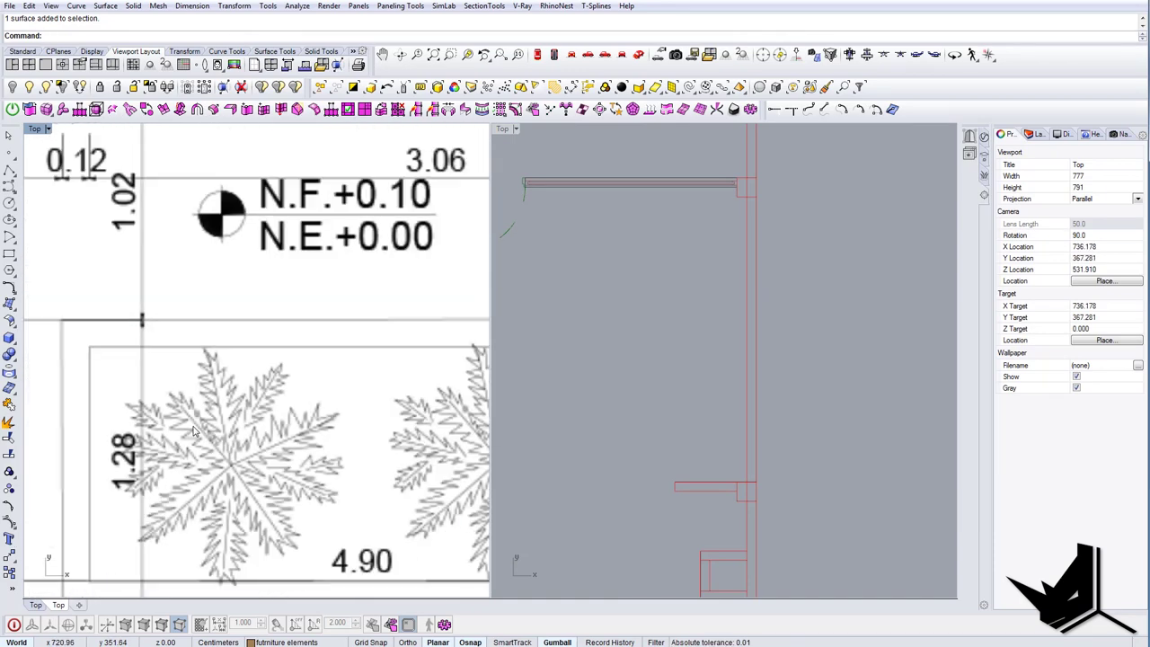
{"action": "right_click_drag", "start_coordinate": [260, 451], "coordinate": [255, 431]}
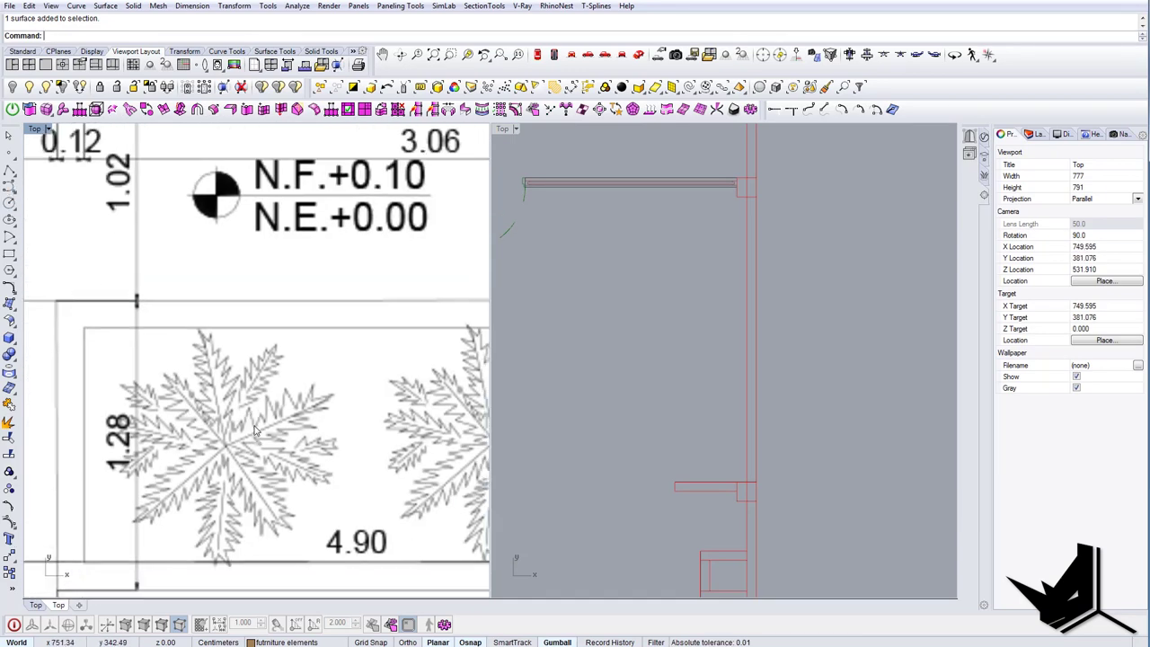
{"action": "type", "text": "pl"}
{"action": "key", "text": "Return"}
{"action": "scroll", "coordinate": [235, 429], "scroll_direction": "up", "scroll_amount": 8}
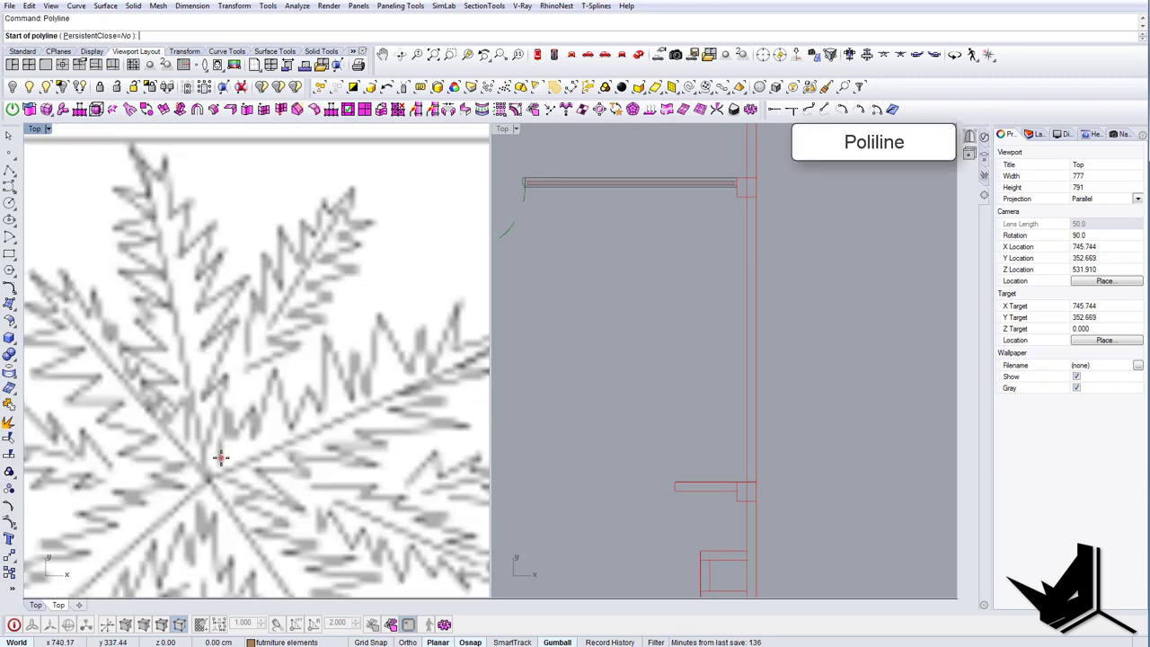
{"action": "left_click", "coordinate": [221, 459]}
{"action": "left_click", "coordinate": [226, 411]}
{"action": "left_click", "coordinate": [236, 438]}
{"action": "left_click", "coordinate": [249, 412]}
{"action": "left_click", "coordinate": [256, 437]}
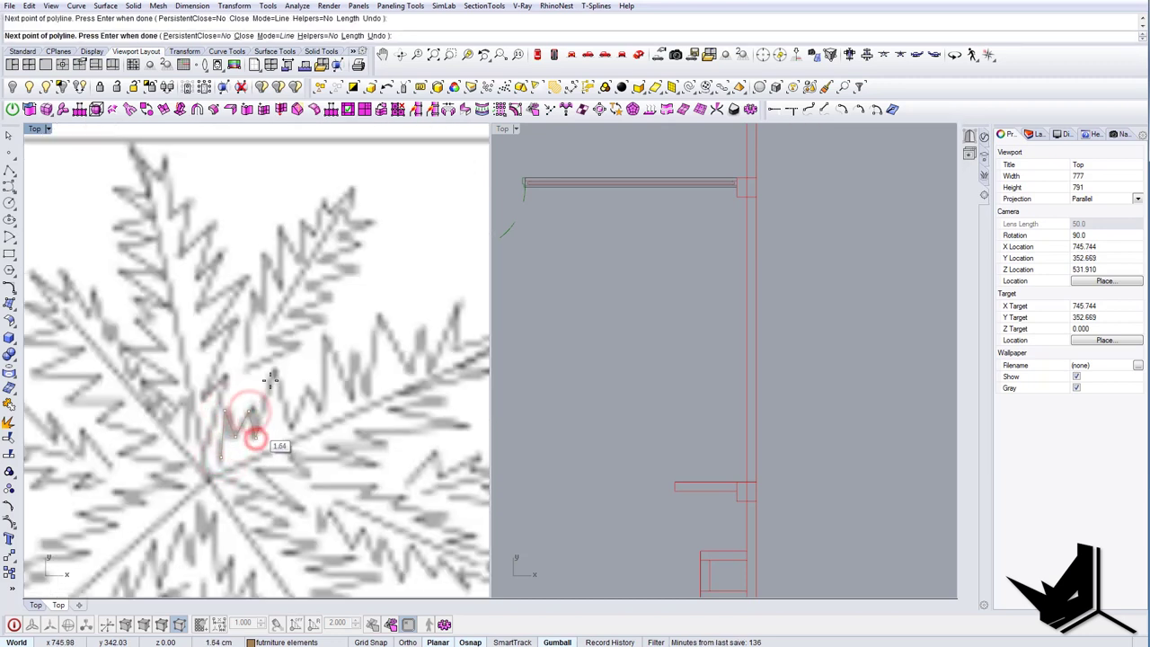
{"action": "left_click", "coordinate": [271, 378]}
{"action": "left_click", "coordinate": [293, 427]}
{"action": "left_click", "coordinate": [308, 390]}
{"action": "left_click", "coordinate": [320, 410]}
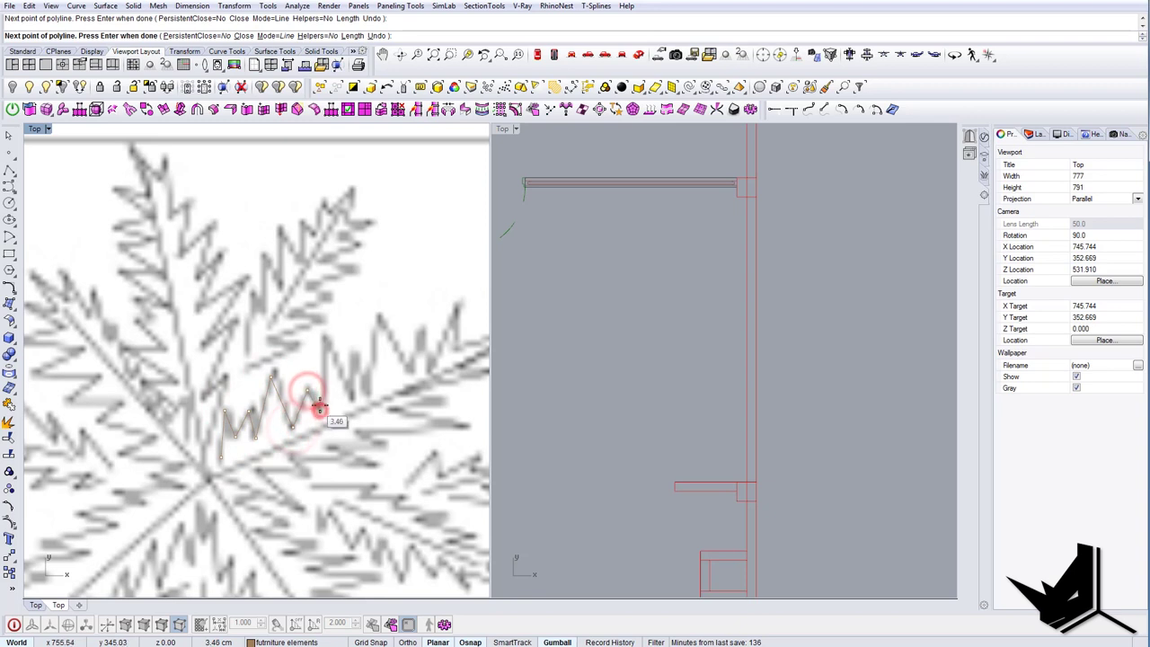
{"action": "left_click", "coordinate": [324, 341]}
{"action": "left_click", "coordinate": [353, 400]}
{"action": "left_click", "coordinate": [355, 361]}
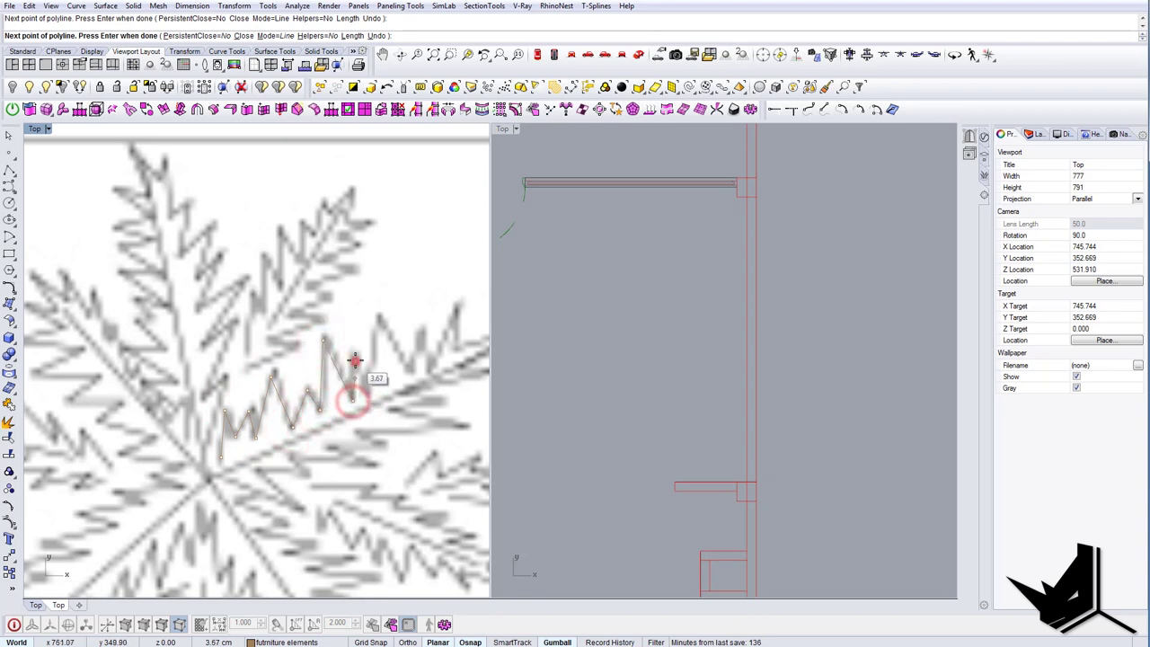
{"action": "left_click", "coordinate": [371, 401]}
{"action": "left_click", "coordinate": [371, 402]}
{"action": "left_click", "coordinate": [380, 315]}
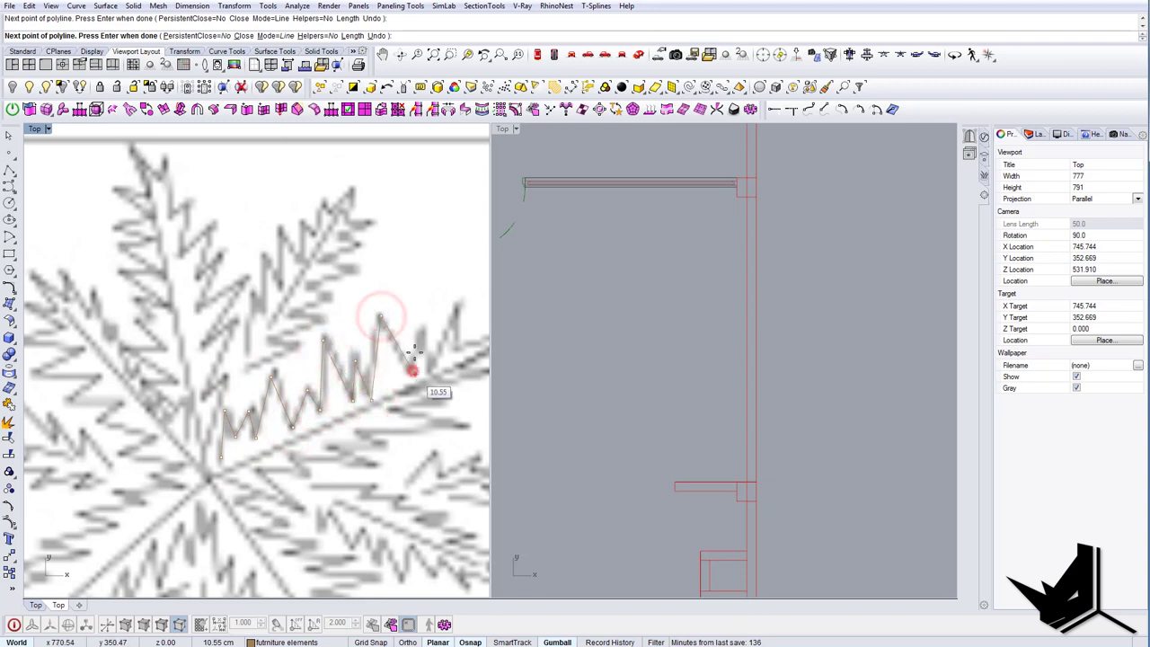
{"action": "left_click", "coordinate": [411, 368]}
{"action": "left_click", "coordinate": [429, 375]}
{"action": "scroll", "coordinate": [436, 346], "scroll_direction": "down", "scroll_amount": 10}
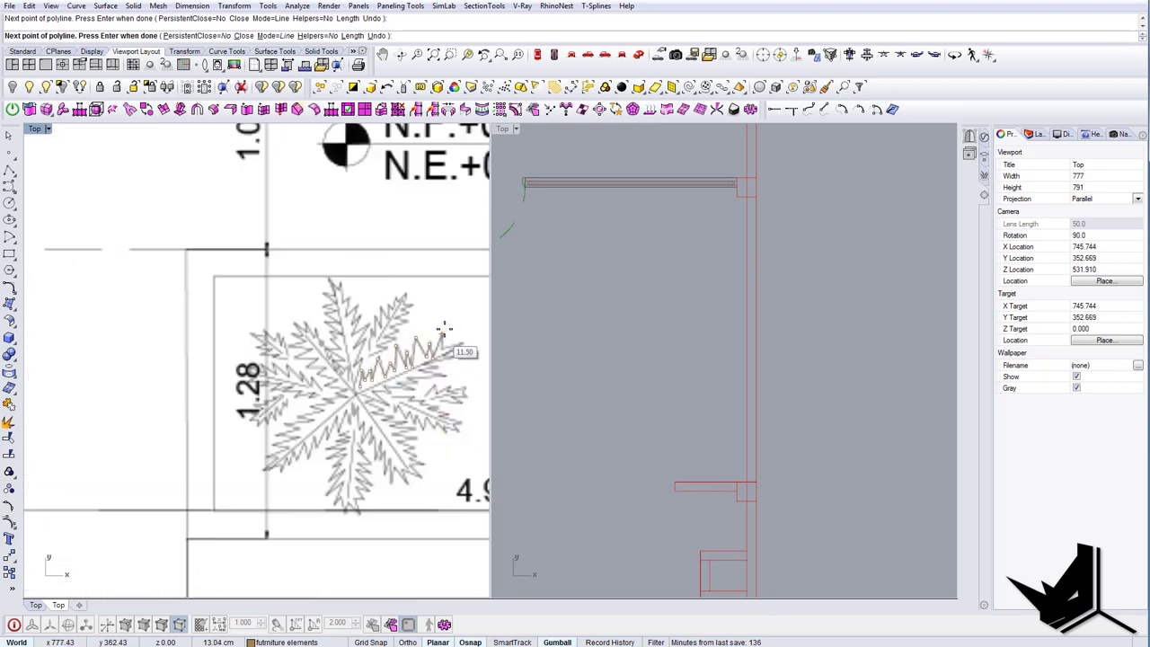
{"action": "left_click", "coordinate": [444, 331]}
{"action": "right_click", "coordinate": [444, 330]}
Delete the trial polyline traced along the plant's leaf.
{"action": "scroll", "coordinate": [445, 331], "scroll_direction": "down", "scroll_amount": 6}
{"action": "right_click_drag", "start_coordinate": [445, 331], "coordinate": [325, 332]}
{"action": "scroll", "coordinate": [325, 332], "scroll_direction": "up", "scroll_amount": 6}
{"action": "left_click", "coordinate": [315, 346]}
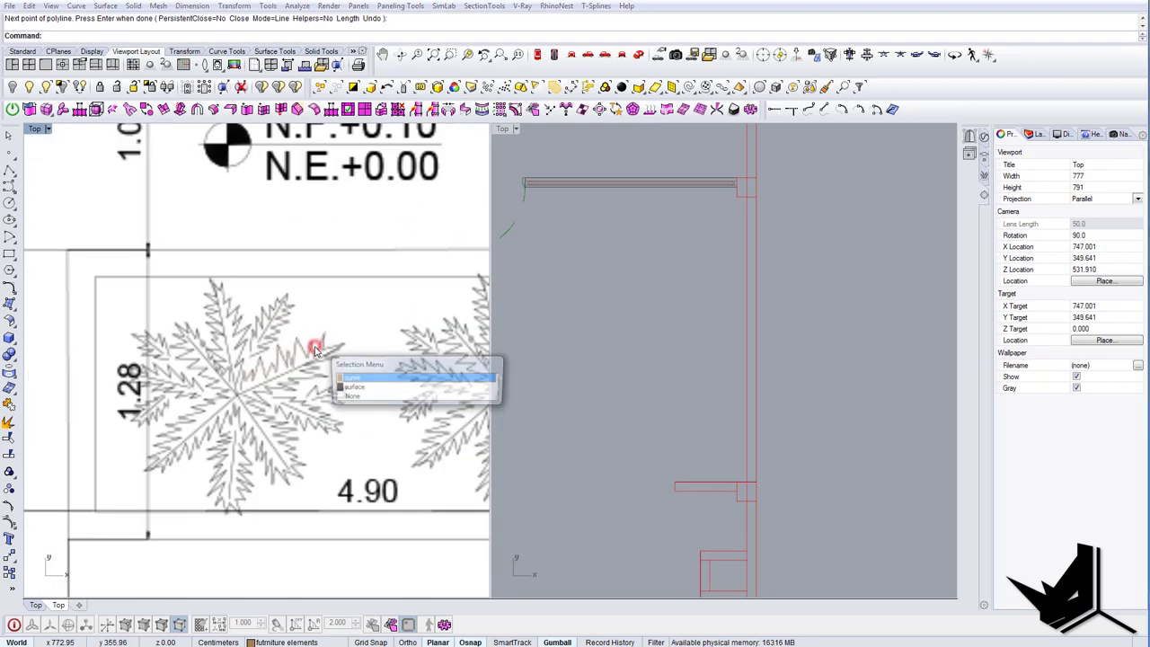
{"action": "left_click", "coordinate": [345, 378]}
{"action": "key", "text": "Delete"}
Create a layer named annotation and give it a muted olive green colour.
{"action": "scroll", "coordinate": [338, 381], "scroll_direction": "down", "scroll_amount": 8}
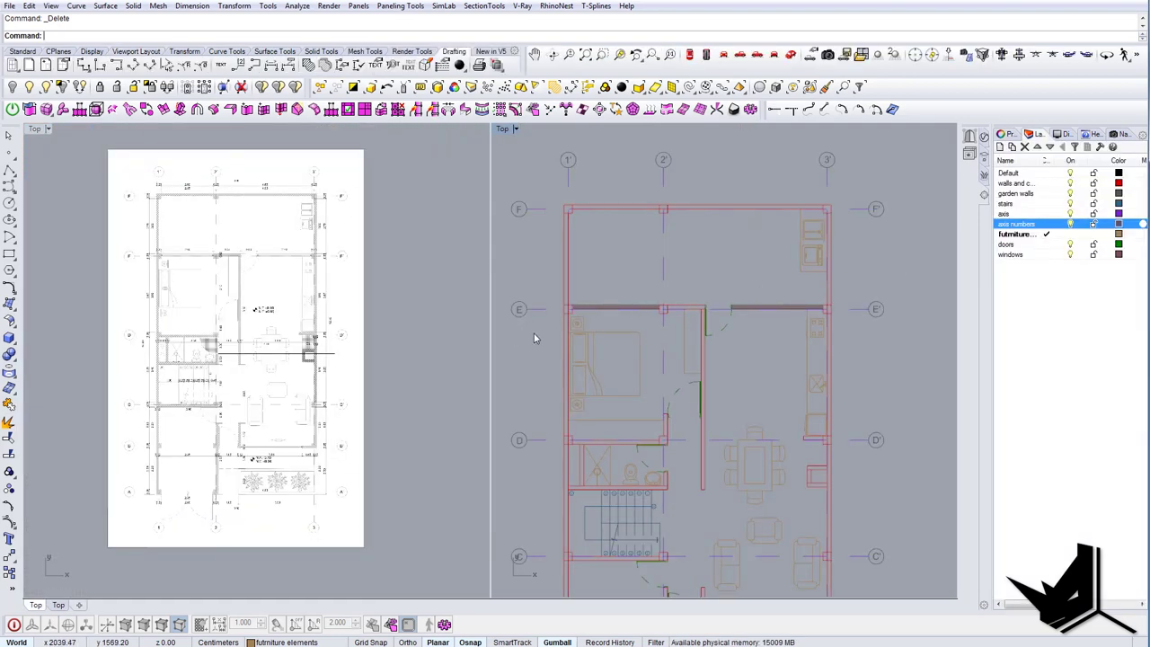
{"action": "scroll", "coordinate": [269, 464], "scroll_direction": "up", "scroll_amount": 6}
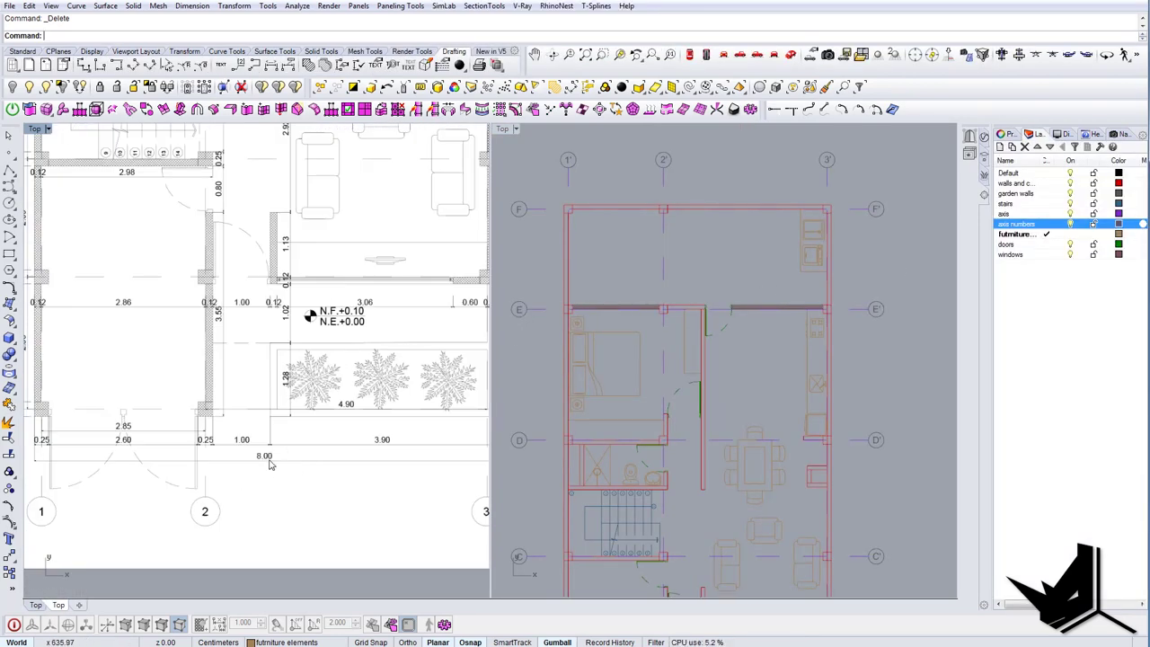
{"action": "scroll", "coordinate": [268, 464], "scroll_direction": "down", "scroll_amount": 6}
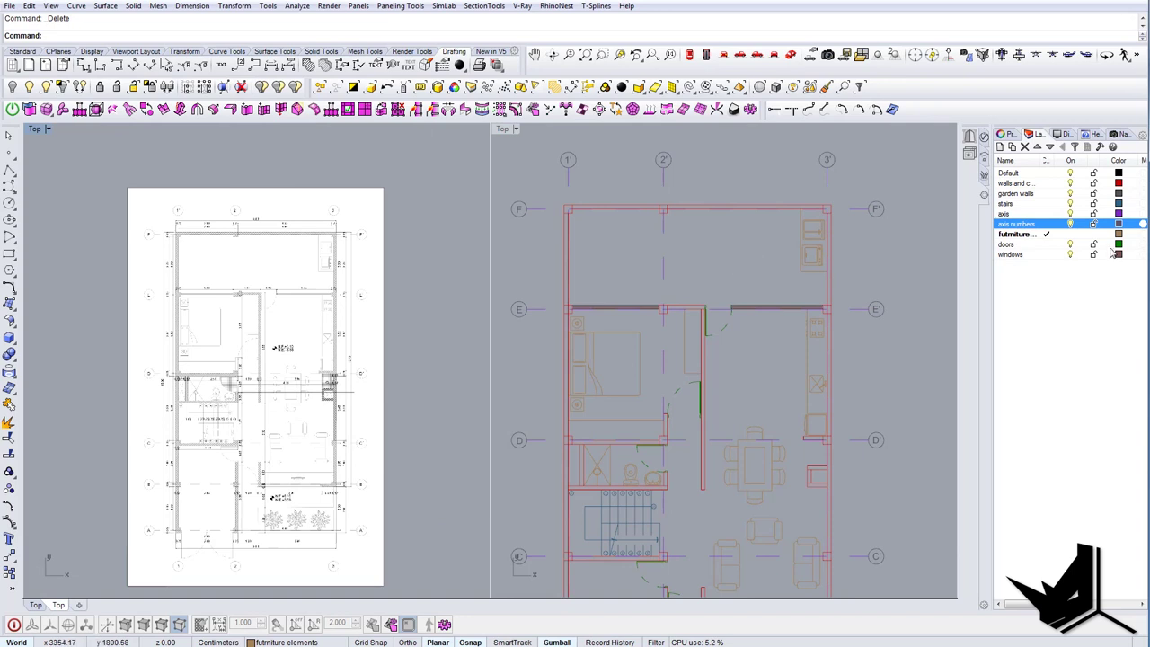
{"action": "left_click", "coordinate": [999, 148]}
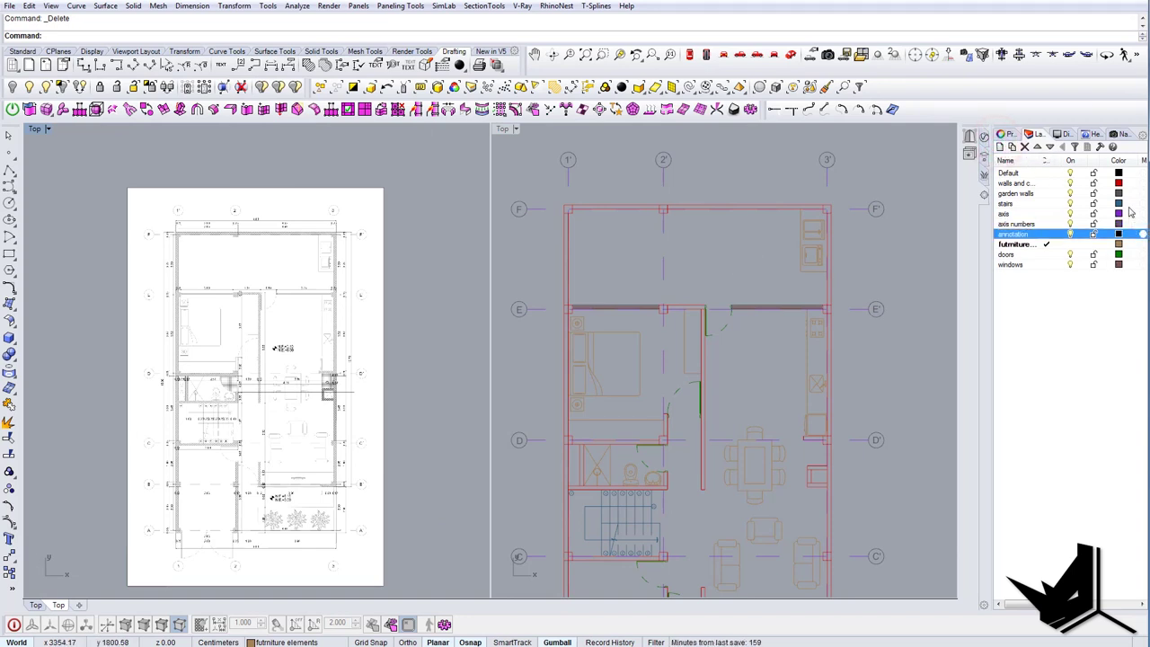
{"action": "left_click", "coordinate": [1119, 236]}
{"action": "left_click_drag", "start_coordinate": [244, 216], "coordinate": [267, 214]}
{"action": "left_click", "coordinate": [255, 174]}
{"action": "left_click", "coordinate": [246, 241]}
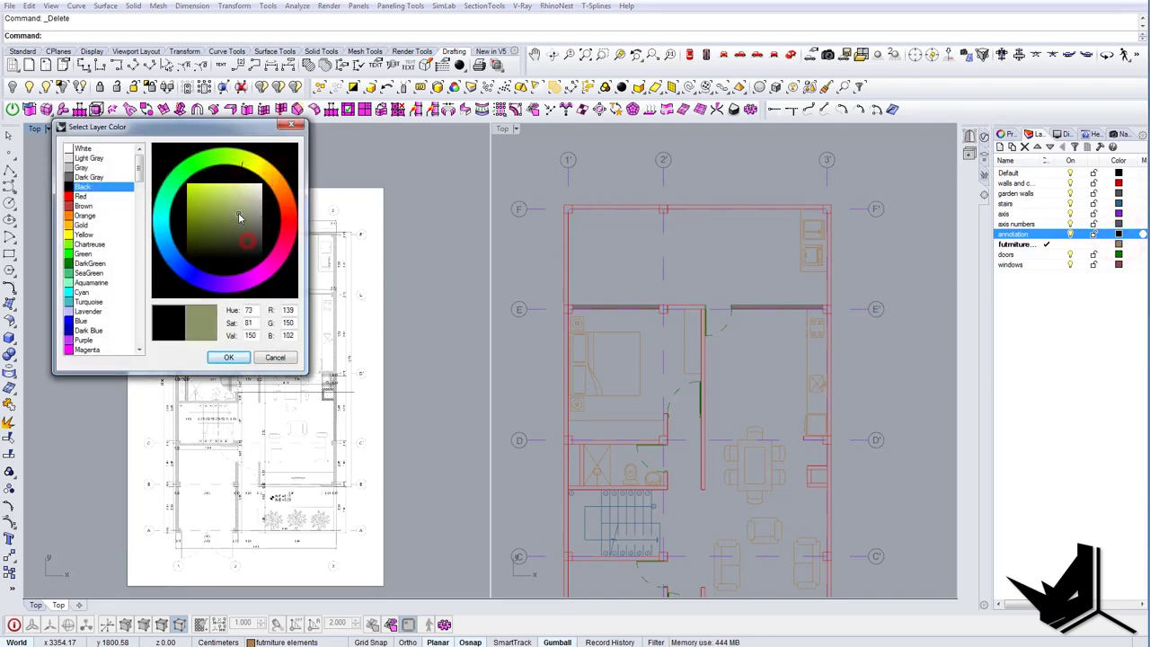
{"action": "left_click", "coordinate": [241, 361]}
Add a horizontal linear dimension across the width of the corner column at axes F and 1', placed above the wall.
{"action": "right_click_drag", "start_coordinate": [674, 188], "coordinate": [681, 265]}
{"action": "scroll", "coordinate": [640, 255], "scroll_direction": "up", "scroll_amount": 10}
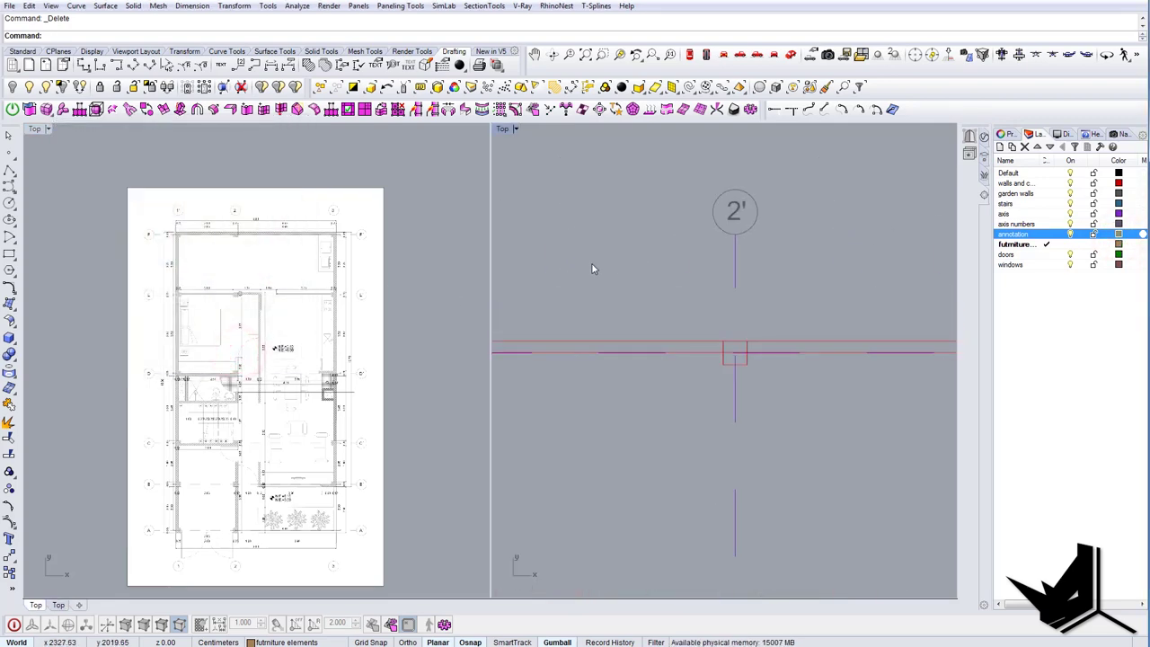
{"action": "right_click_drag", "start_coordinate": [591, 266], "coordinate": [672, 297]}
{"action": "right_click_drag", "start_coordinate": [223, 315], "coordinate": [197, 435]}
{"action": "scroll", "coordinate": [160, 361], "scroll_direction": "up", "scroll_amount": 11}
{"action": "right_click_drag", "start_coordinate": [285, 395], "coordinate": [256, 420]}
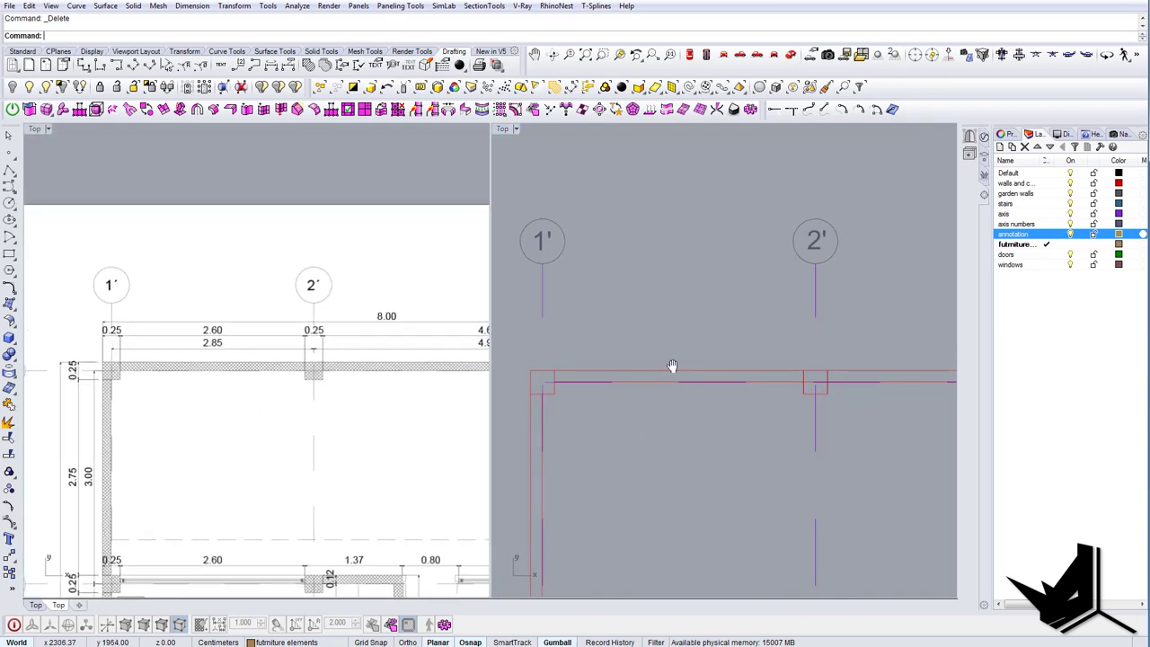
{"action": "right_click_drag", "start_coordinate": [673, 366], "coordinate": [728, 373]}
{"action": "left_click", "coordinate": [81, 69]}
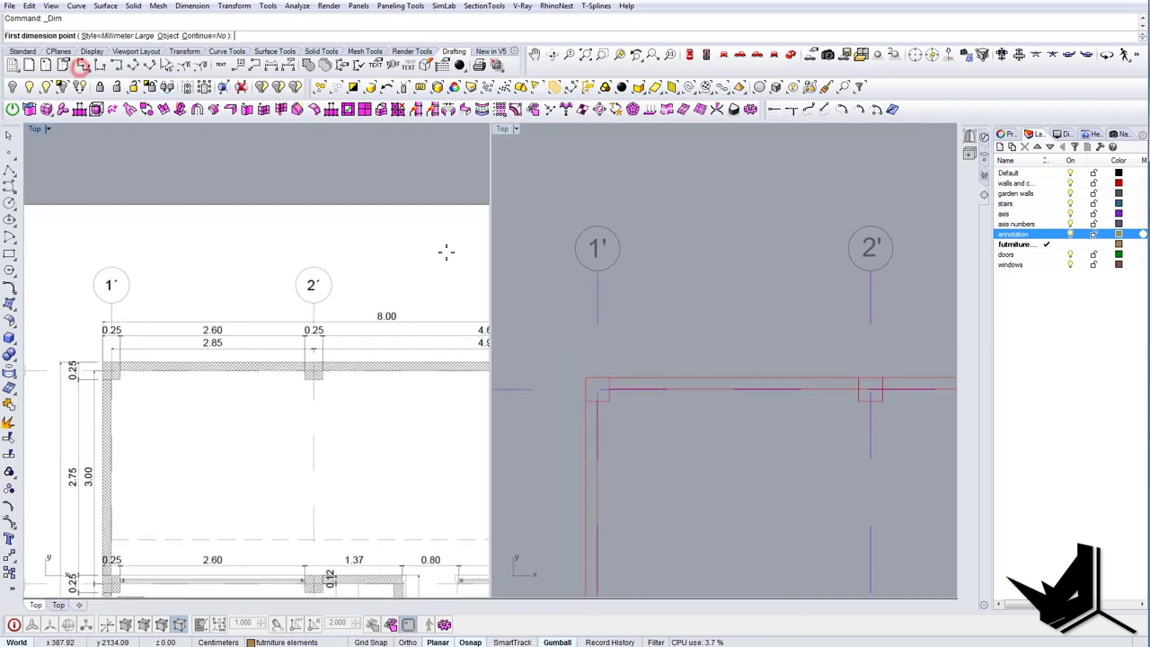
{"action": "left_click", "coordinate": [589, 378]}
{"action": "left_click", "coordinate": [610, 376]}
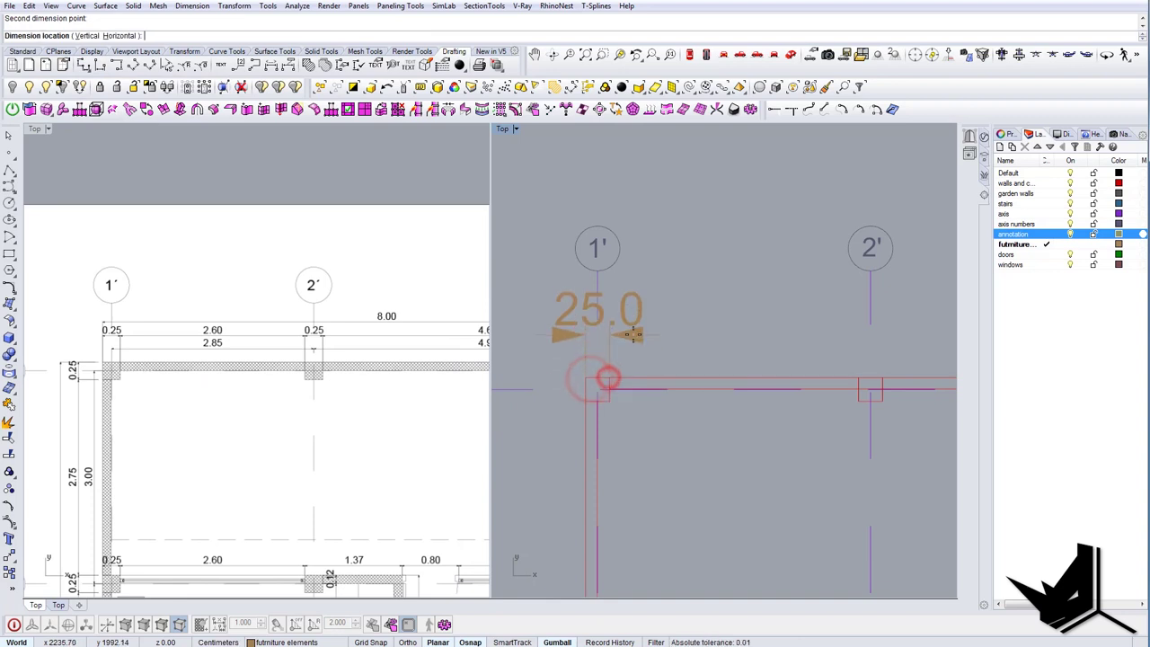
{"action": "scroll", "coordinate": [630, 338], "scroll_direction": "up", "scroll_amount": 1}
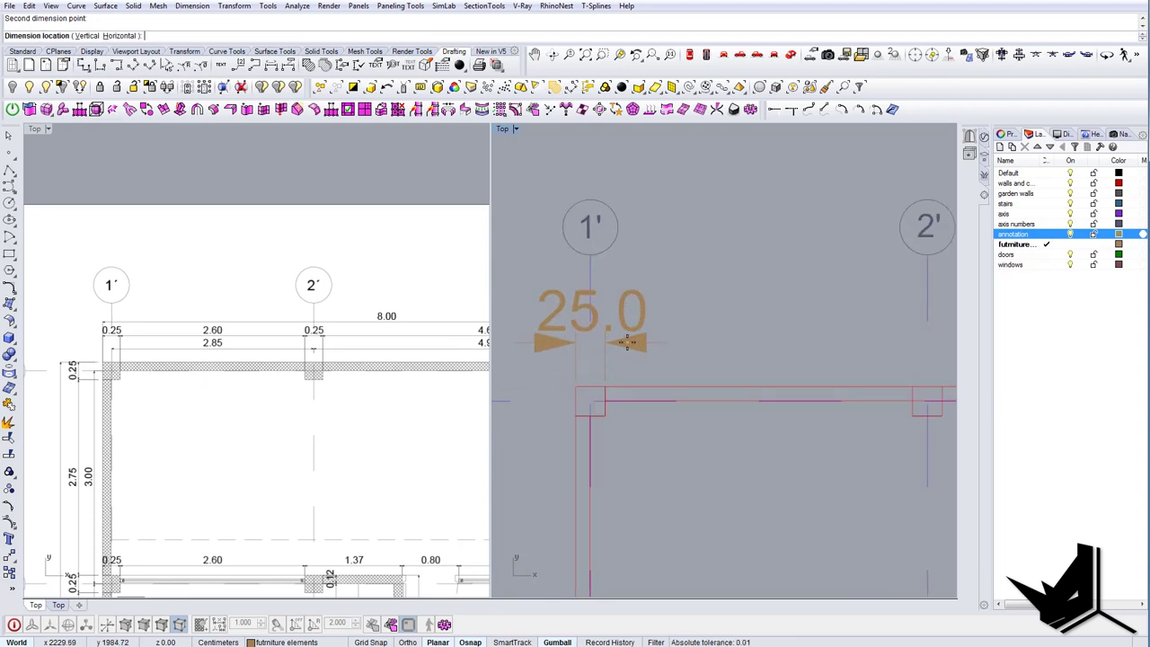
{"action": "left_click", "coordinate": [627, 341]}
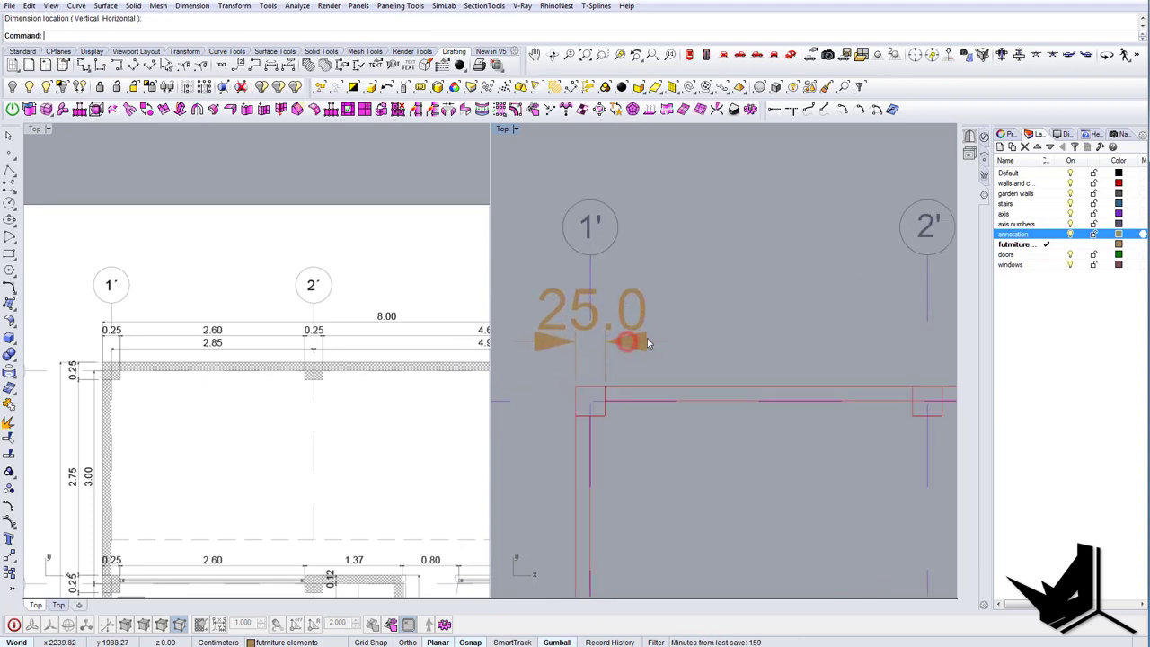
{"action": "right_click_drag", "start_coordinate": [625, 343], "coordinate": [635, 343]}
Scale the distances of the new dimension's Millimeter Large style by 0.5 and preview the result on the drawing.
{"action": "left_click", "coordinate": [693, 344]}
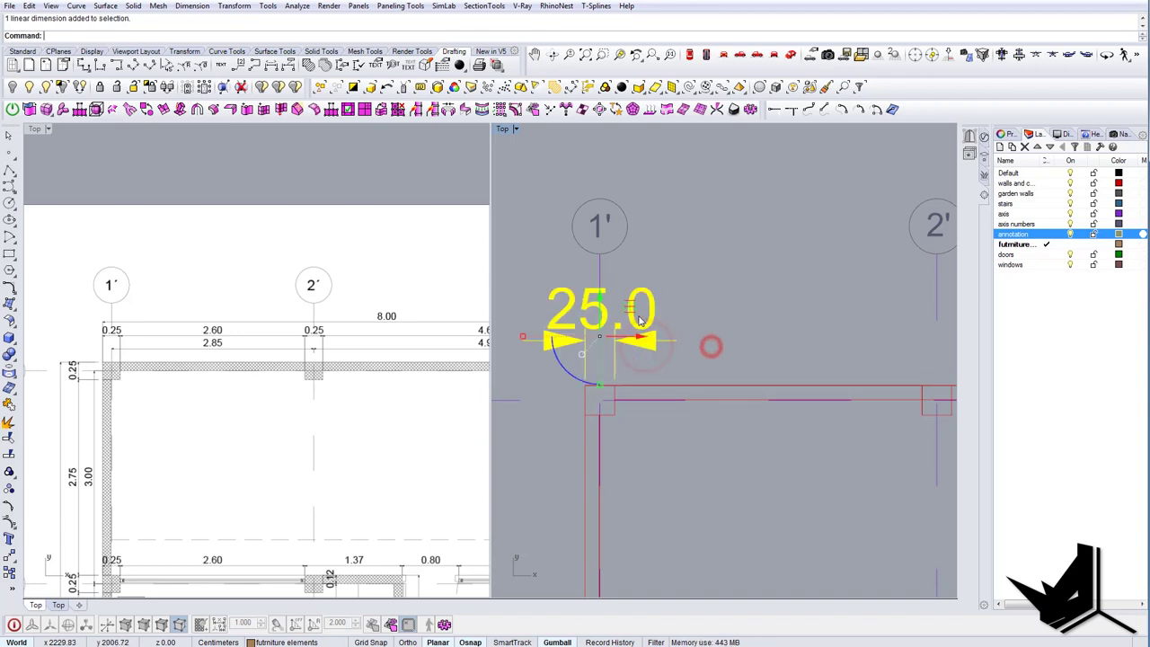
{"action": "left_click", "coordinate": [1007, 133]}
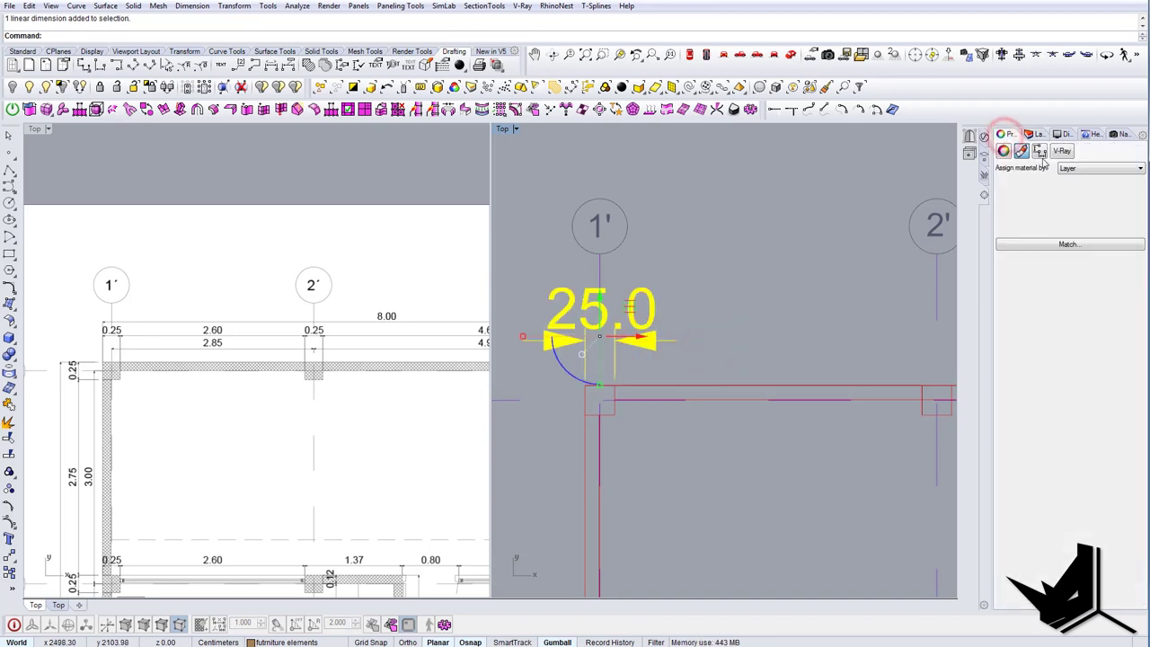
{"action": "left_click", "coordinate": [1040, 151]}
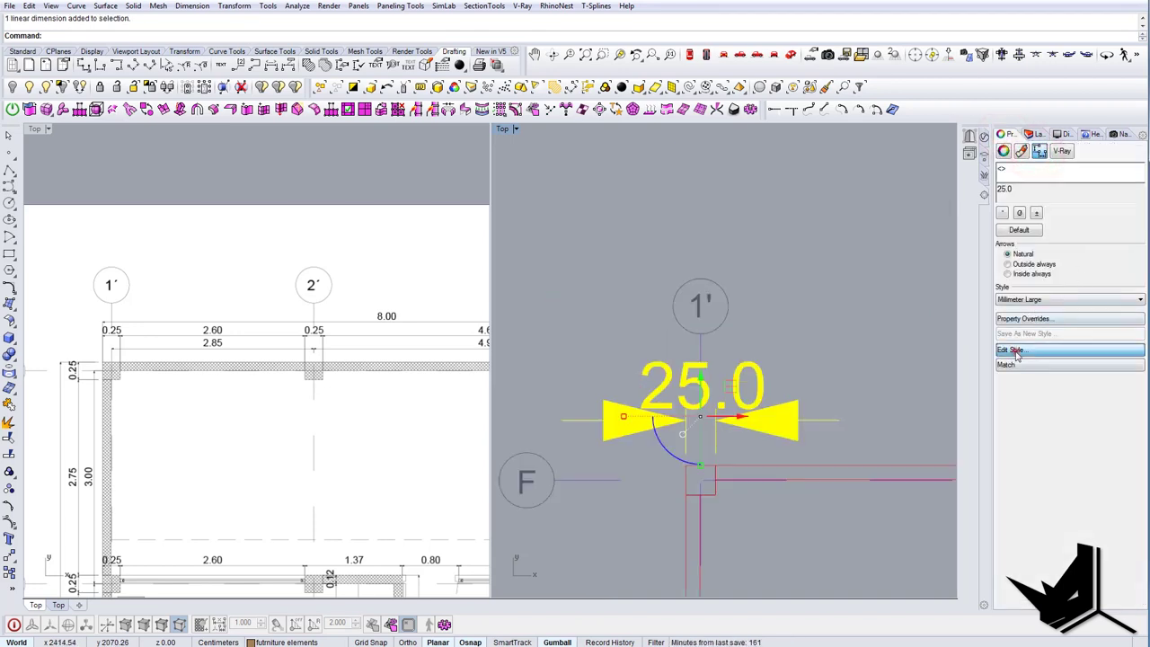
{"action": "left_click", "coordinate": [1018, 350]}
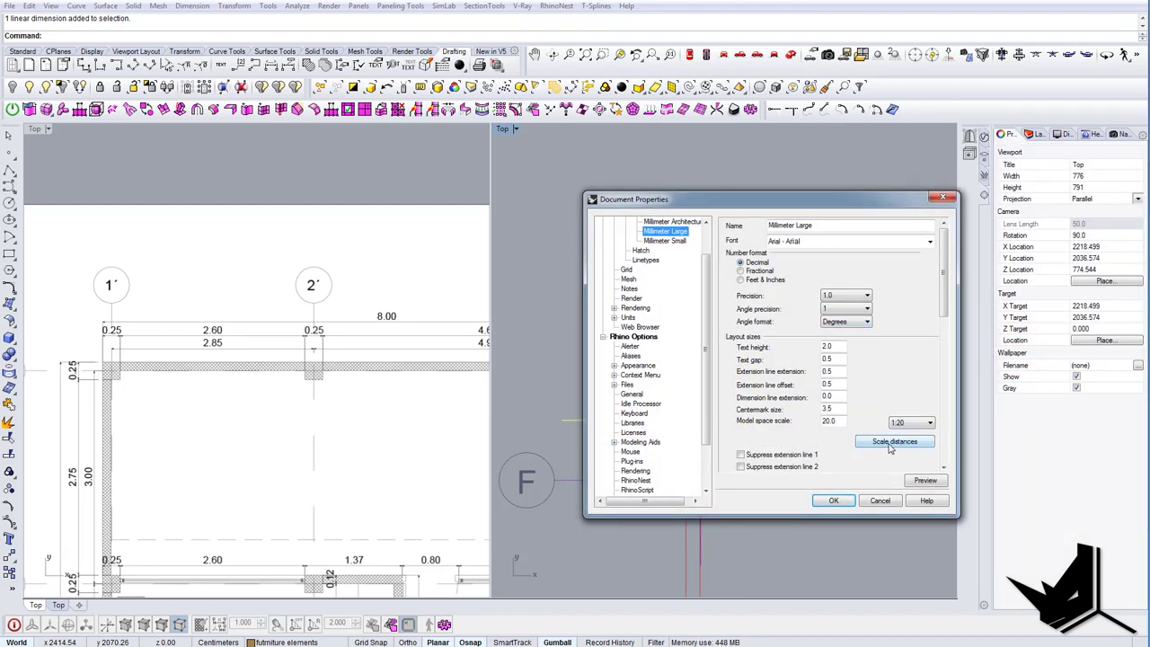
{"action": "left_click", "coordinate": [885, 444]}
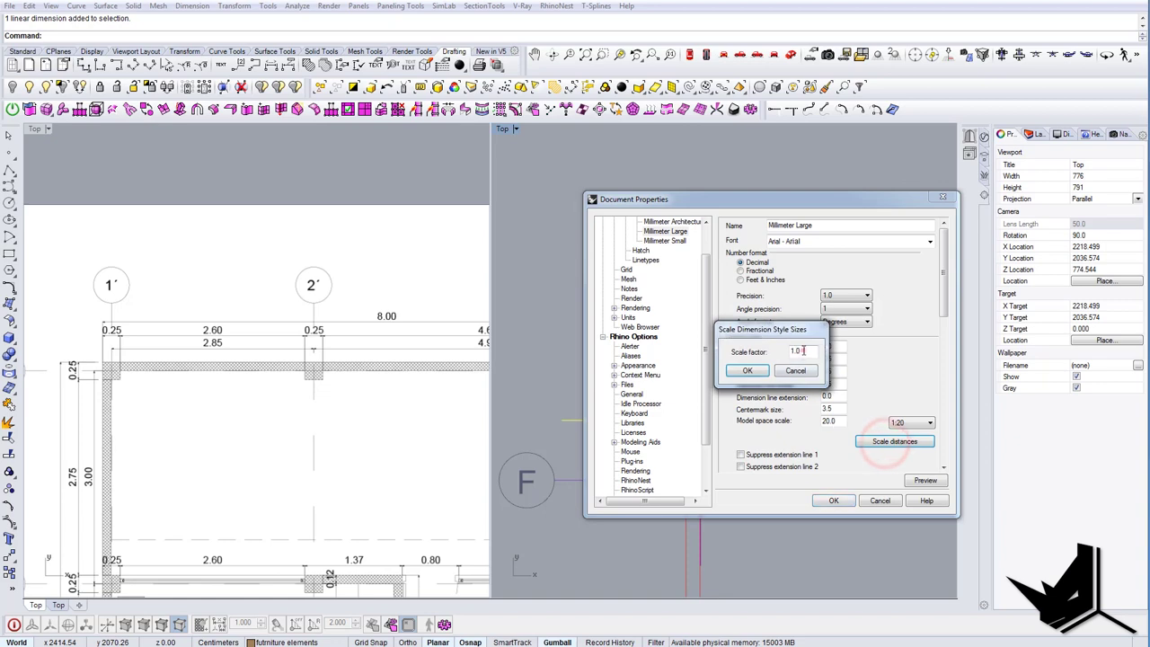
{"action": "type", "text": "0.5"}
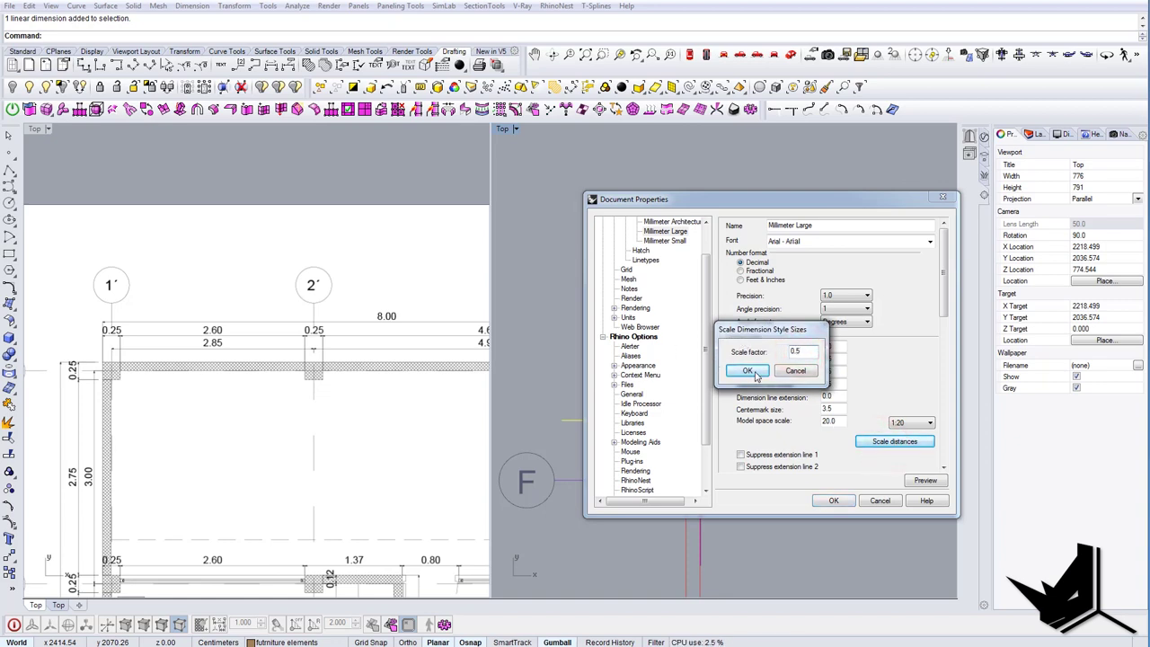
{"action": "left_click", "coordinate": [748, 371]}
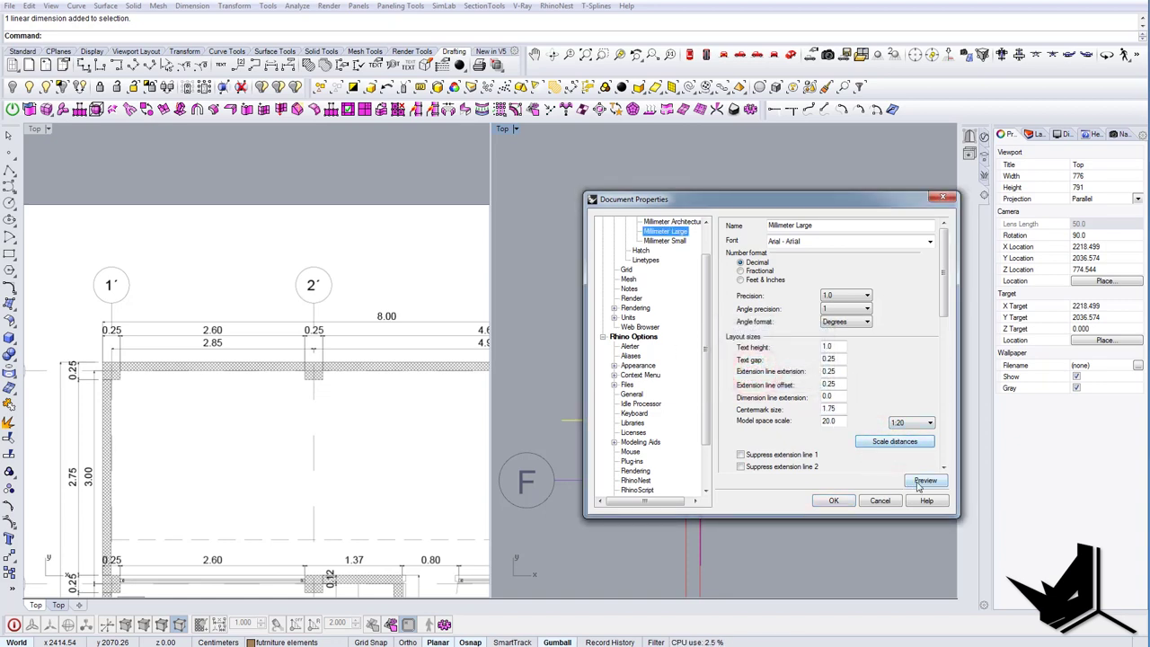
{"action": "left_click_drag", "start_coordinate": [809, 200], "coordinate": [971, 197]}
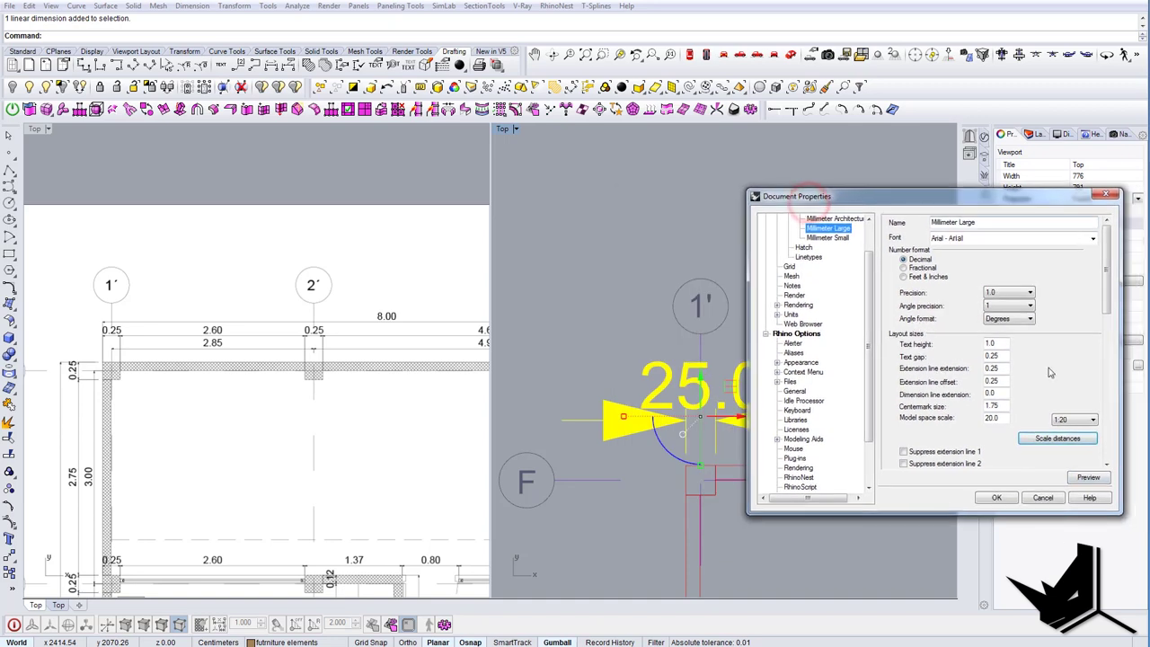
{"action": "left_click", "coordinate": [1086, 479]}
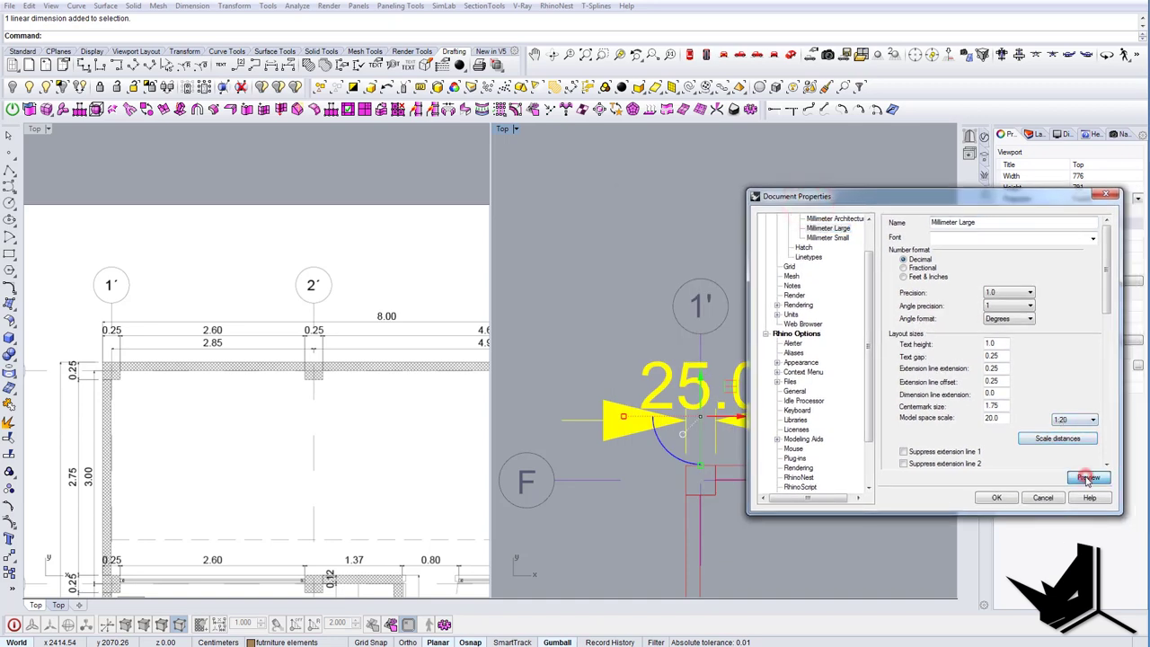
Scale the Millimeter Large style's distances by a further factor of 0.5 and preview the dimension.
{"action": "left_click", "coordinate": [1061, 438]}
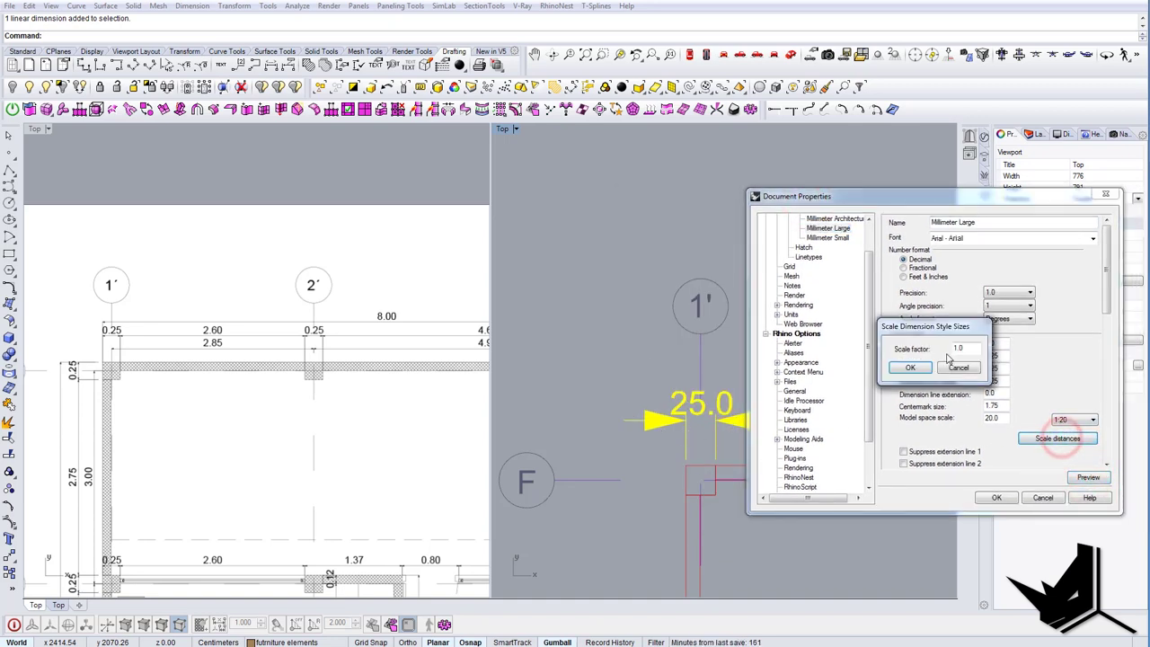
{"action": "type", "text": "0.5"}
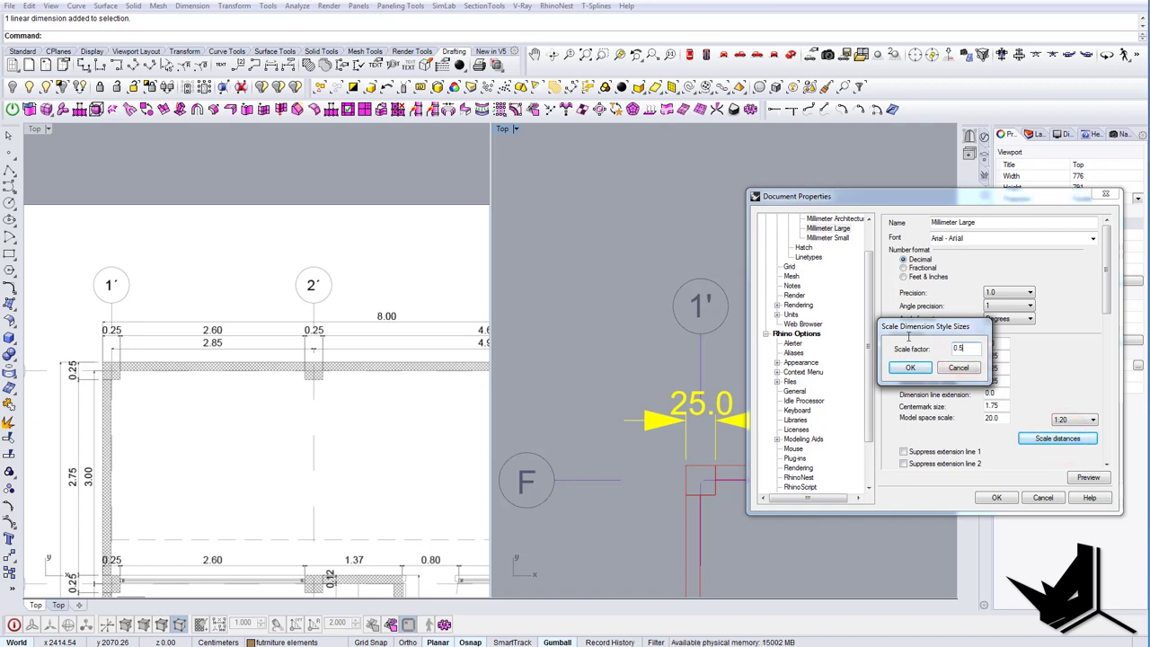
{"action": "left_click", "coordinate": [910, 368]}
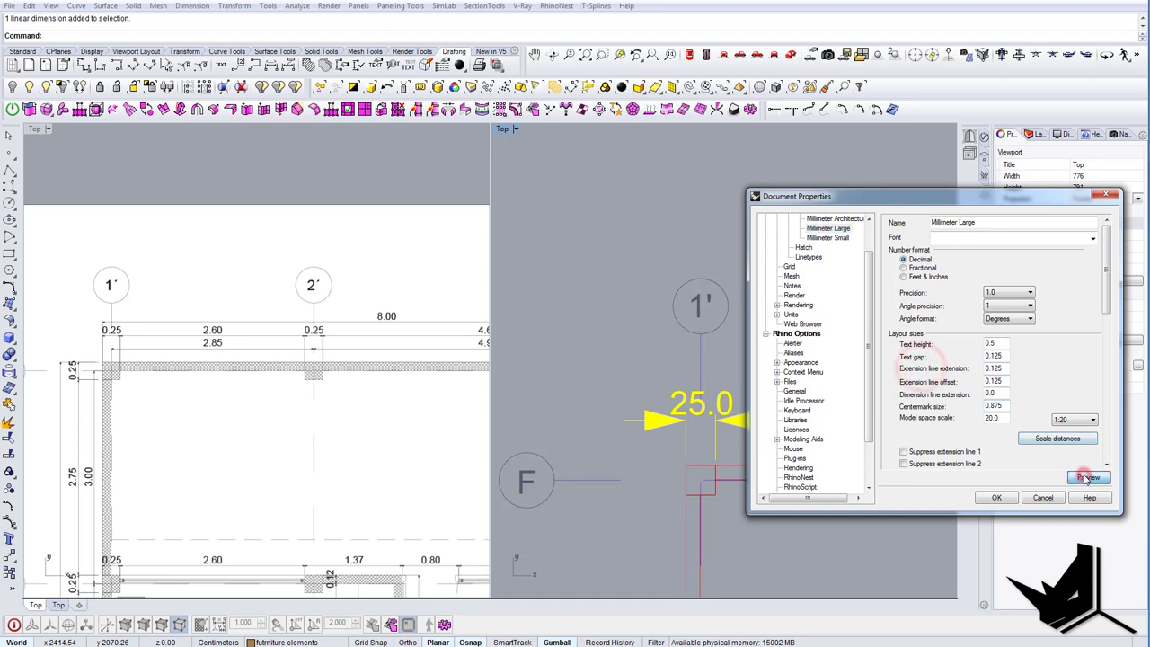
{"action": "left_click", "coordinate": [1087, 478]}
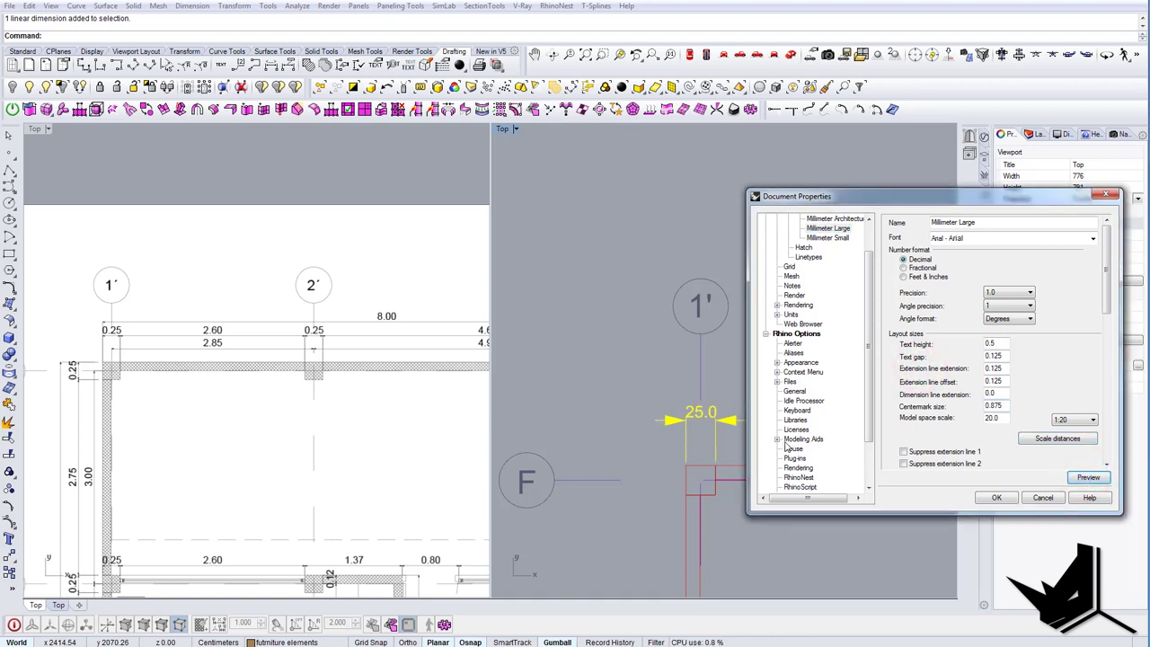
Reduce the Millimeter Large style's distances once more with a scale factor of 0.8 and preview the dimension.
{"action": "left_click", "coordinate": [1048, 439]}
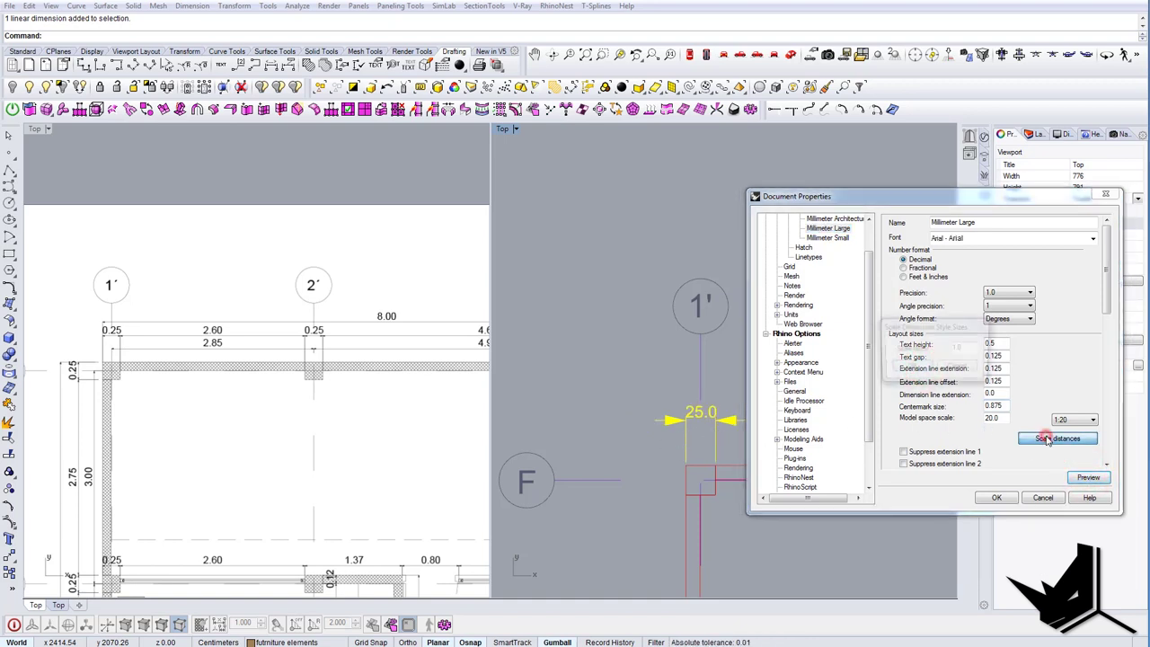
{"action": "left_click_drag", "start_coordinate": [968, 351], "coordinate": [913, 345]}
{"action": "type", "text": "0.8"}
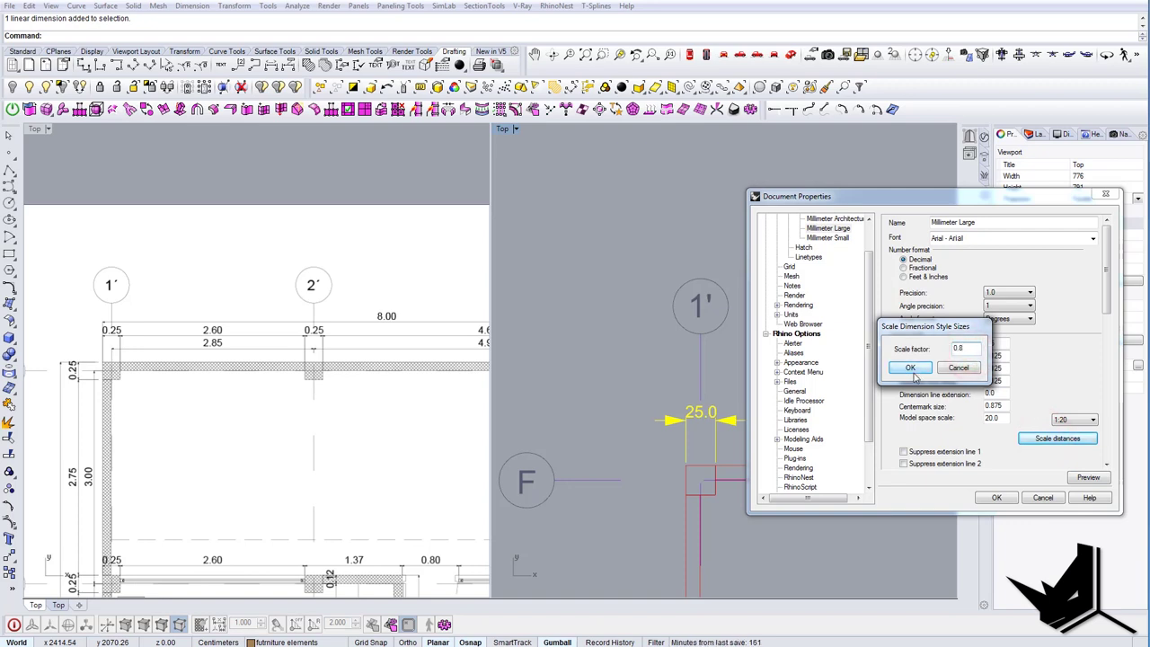
{"action": "left_click", "coordinate": [910, 367]}
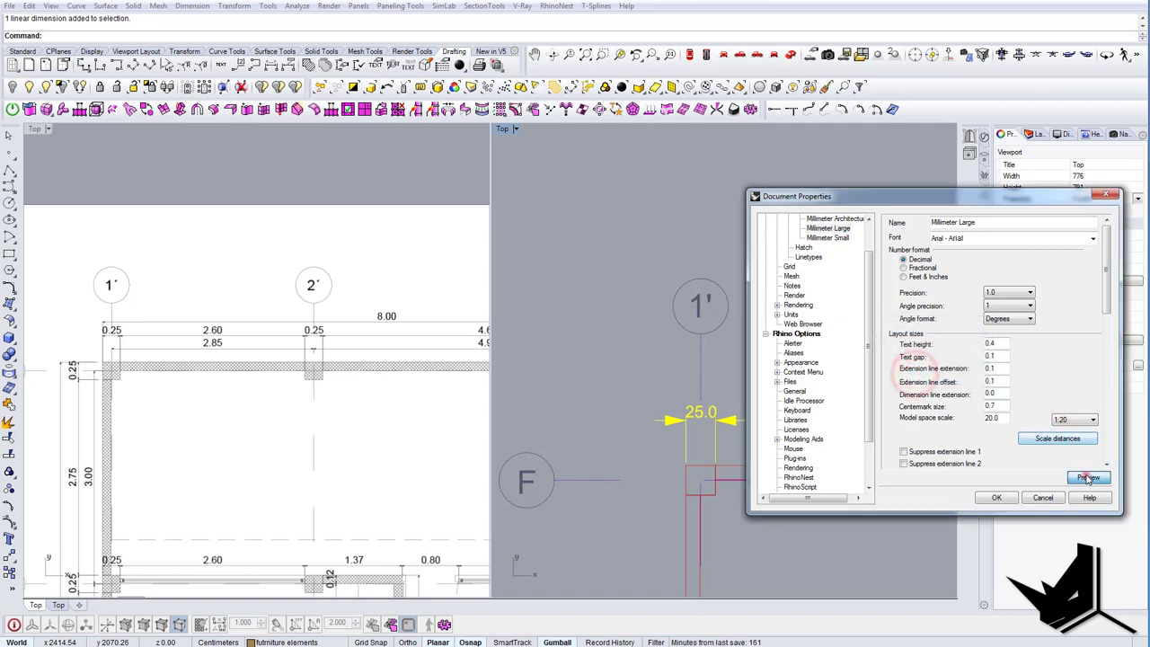
{"action": "left_click", "coordinate": [1089, 477]}
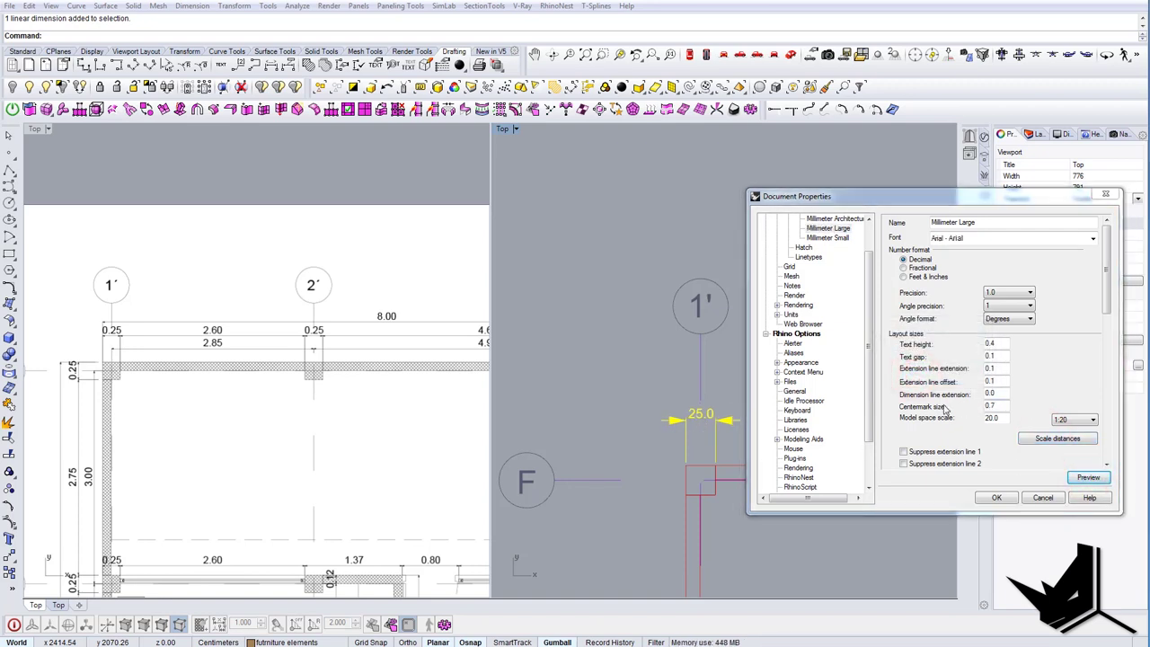
Set both the dimension arrows and the leader arrows of the Millimeter Large style to Tick and preview them.
{"action": "left_click_drag", "start_coordinate": [1108, 306], "coordinate": [1108, 356]}
{"action": "left_click", "coordinate": [1084, 350]}
{"action": "left_click", "coordinate": [1063, 393]}
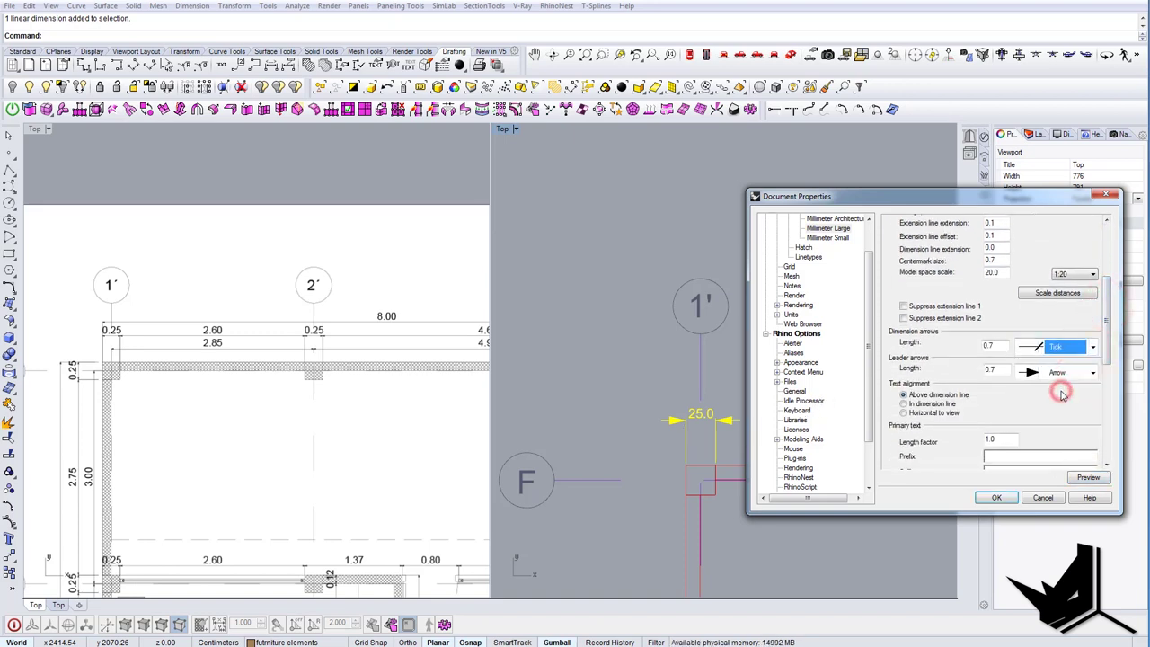
{"action": "left_click", "coordinate": [1093, 372]}
{"action": "left_click", "coordinate": [1061, 418]}
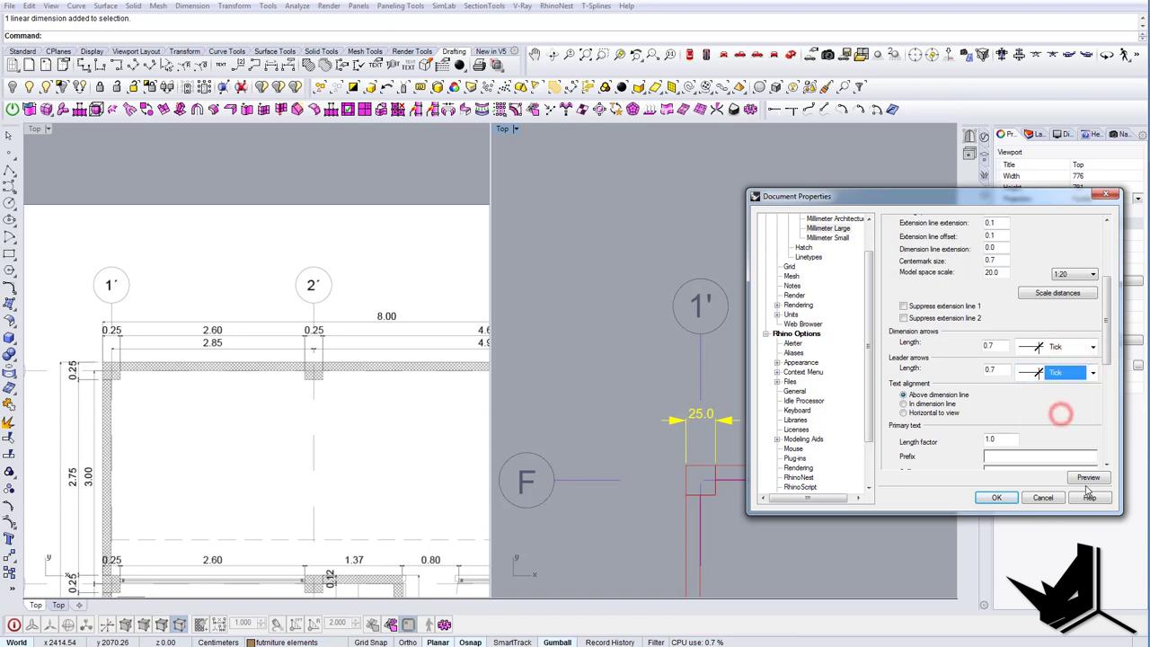
{"action": "left_click", "coordinate": [1088, 477]}
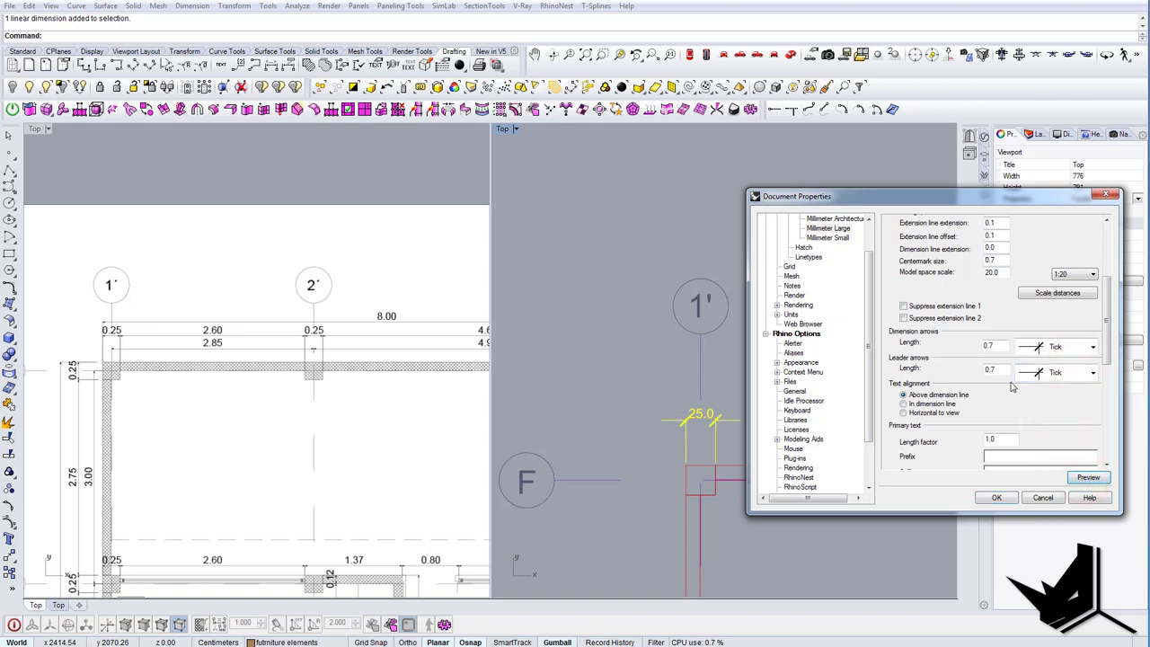
Set the Millimeter Large style's text gap to 0.25 and apply the style settings.
{"action": "left_click_drag", "start_coordinate": [1107, 327], "coordinate": [1107, 292]}
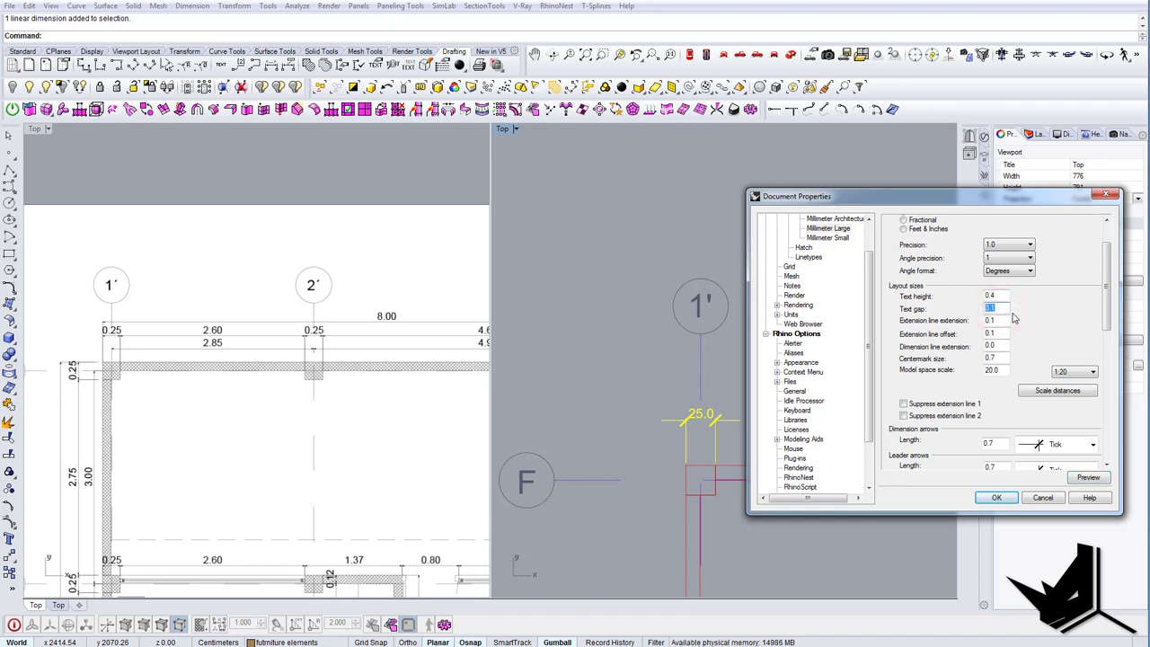
{"action": "key", "text": "Return"}
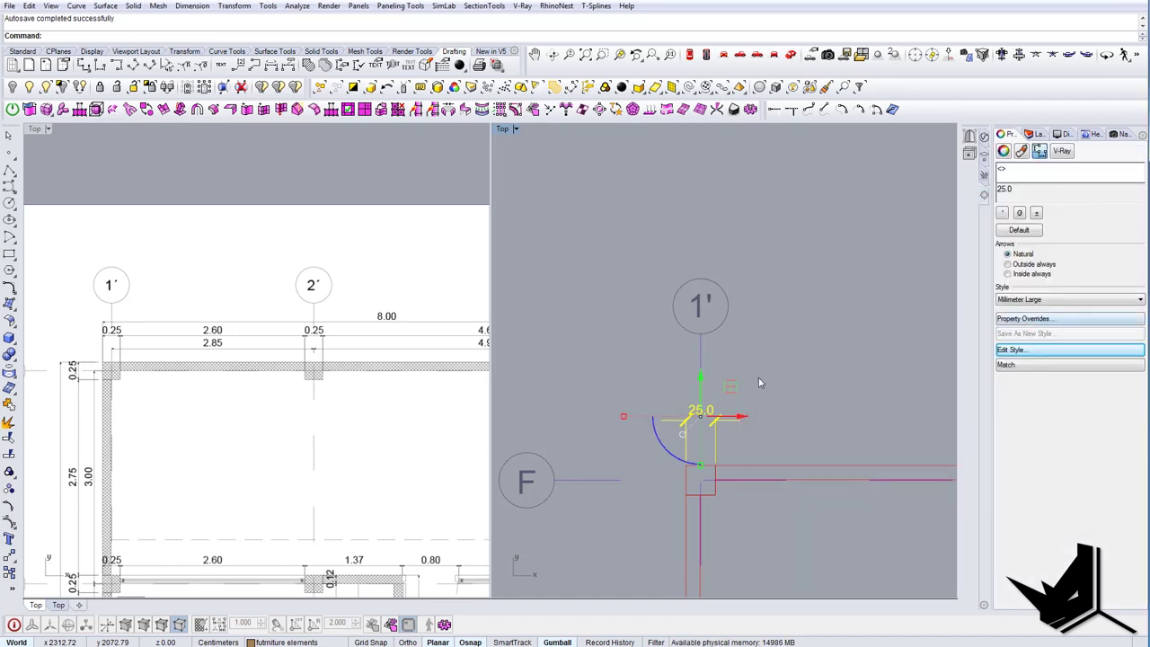
{"action": "right_click_drag", "start_coordinate": [816, 428], "coordinate": [783, 422]}
{"action": "left_click", "coordinate": [780, 415]}
{"action": "scroll", "coordinate": [665, 420], "scroll_direction": "up", "scroll_amount": 10}
{"action": "scroll", "coordinate": [704, 435], "scroll_direction": "down", "scroll_amount": 8}
Reopen the Millimeter Large style from the column dimension and review its layout sizes and arrow settings.
{"action": "left_click", "coordinate": [689, 414]}
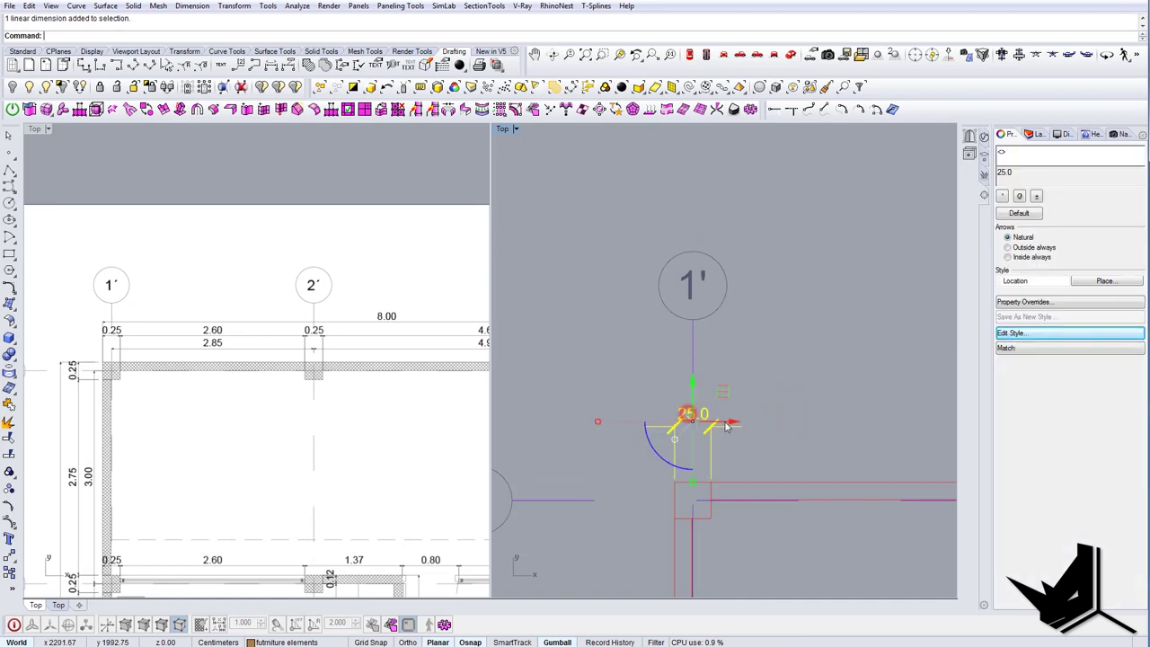
{"action": "left_click", "coordinate": [1022, 354]}
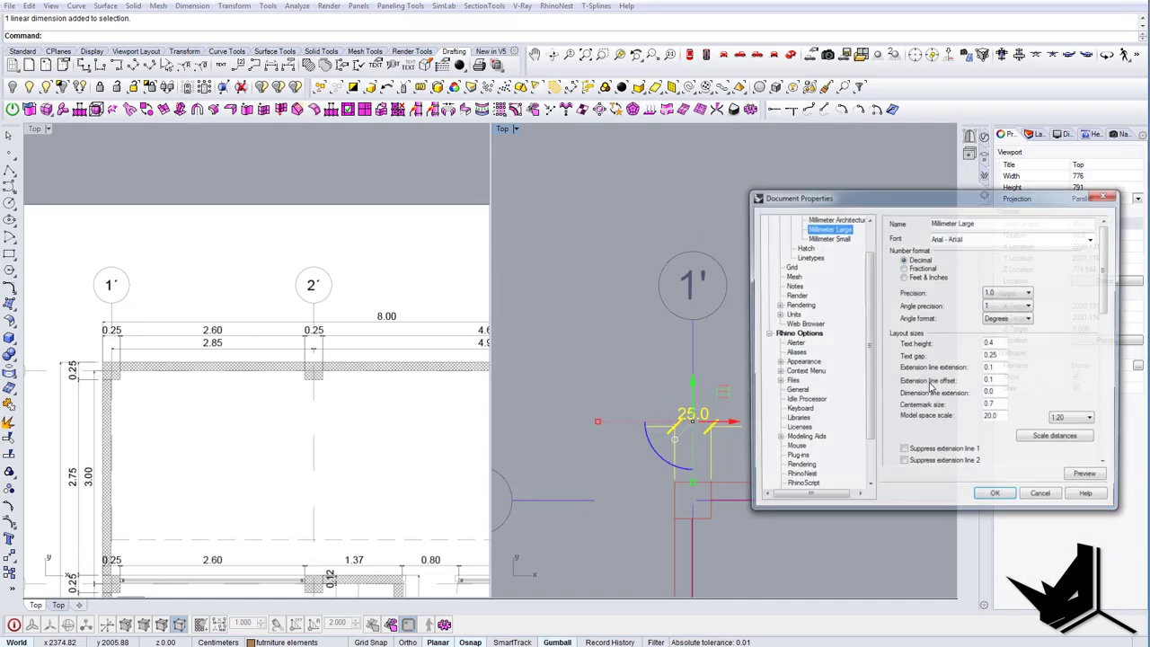
{"action": "left_click_drag", "start_coordinate": [1108, 312], "coordinate": [1114, 366]}
{"action": "scroll", "coordinate": [1111, 360], "scroll_direction": "up", "scroll_amount": 3}
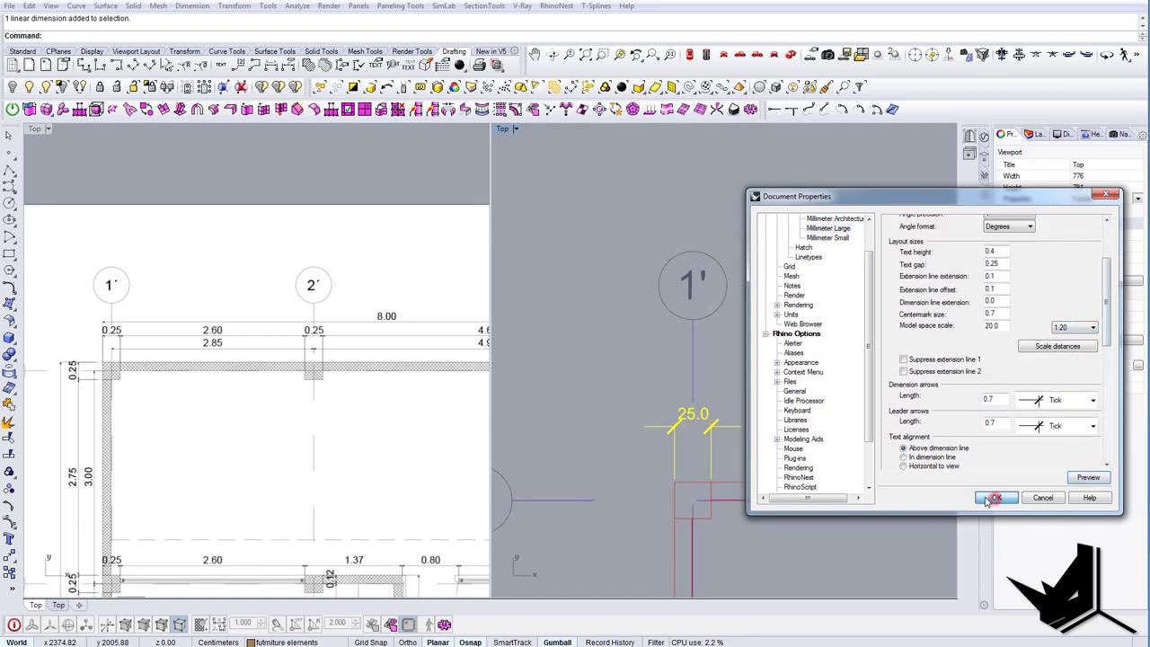
{"action": "left_click", "coordinate": [994, 498]}
Dimension the clear span between the columns at axes 1' and 2' along axis F, in line with the first column dimension.
{"action": "right_click_drag", "start_coordinate": [724, 386], "coordinate": [594, 398]}
{"action": "scroll", "coordinate": [672, 394], "scroll_direction": "down", "scroll_amount": 6}
{"action": "left_click", "coordinate": [702, 395]}
{"action": "scroll", "coordinate": [703, 396], "scroll_direction": "down", "scroll_amount": 4}
{"action": "scroll", "coordinate": [667, 417], "scroll_direction": "up", "scroll_amount": 4}
{"action": "scroll", "coordinate": [750, 406], "scroll_direction": "down", "scroll_amount": 10}
{"action": "scroll", "coordinate": [595, 399], "scroll_direction": "up", "scroll_amount": 10}
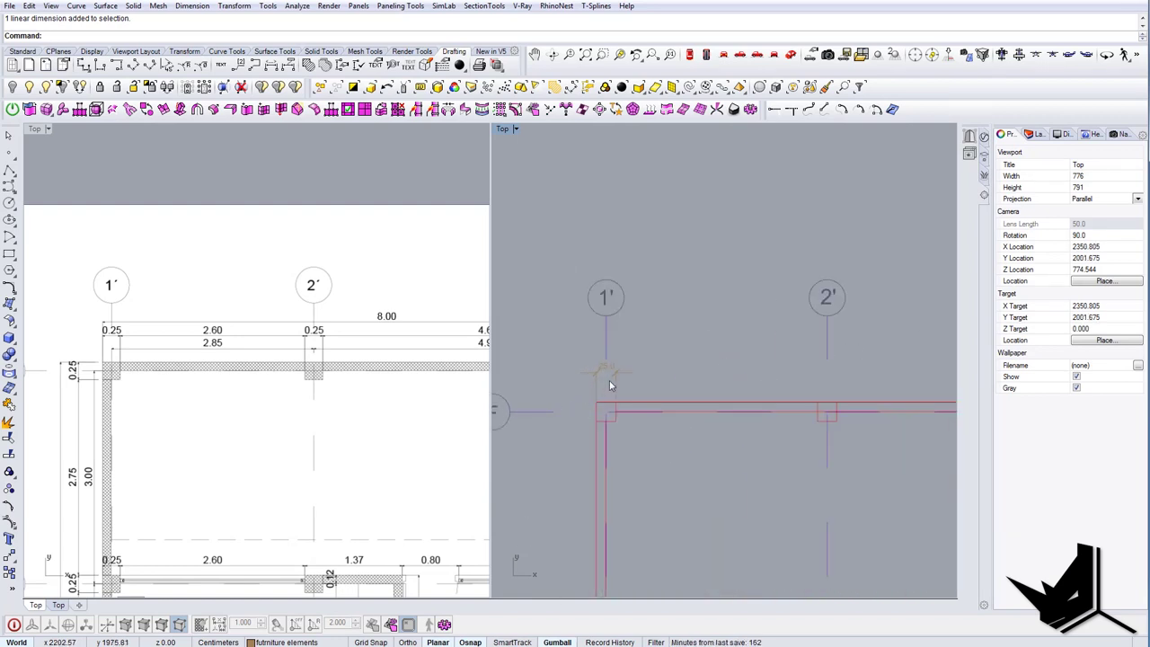
{"action": "left_click", "coordinate": [613, 377]}
{"action": "left_click", "coordinate": [83, 68]}
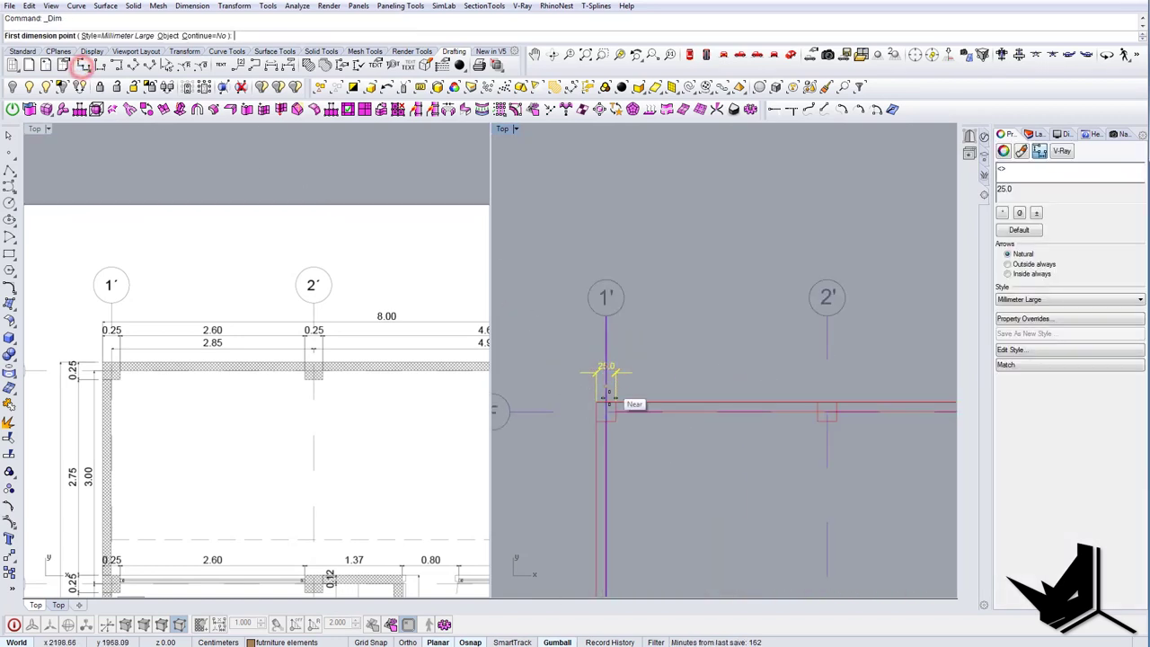
{"action": "scroll", "coordinate": [608, 396], "scroll_direction": "up", "scroll_amount": 2}
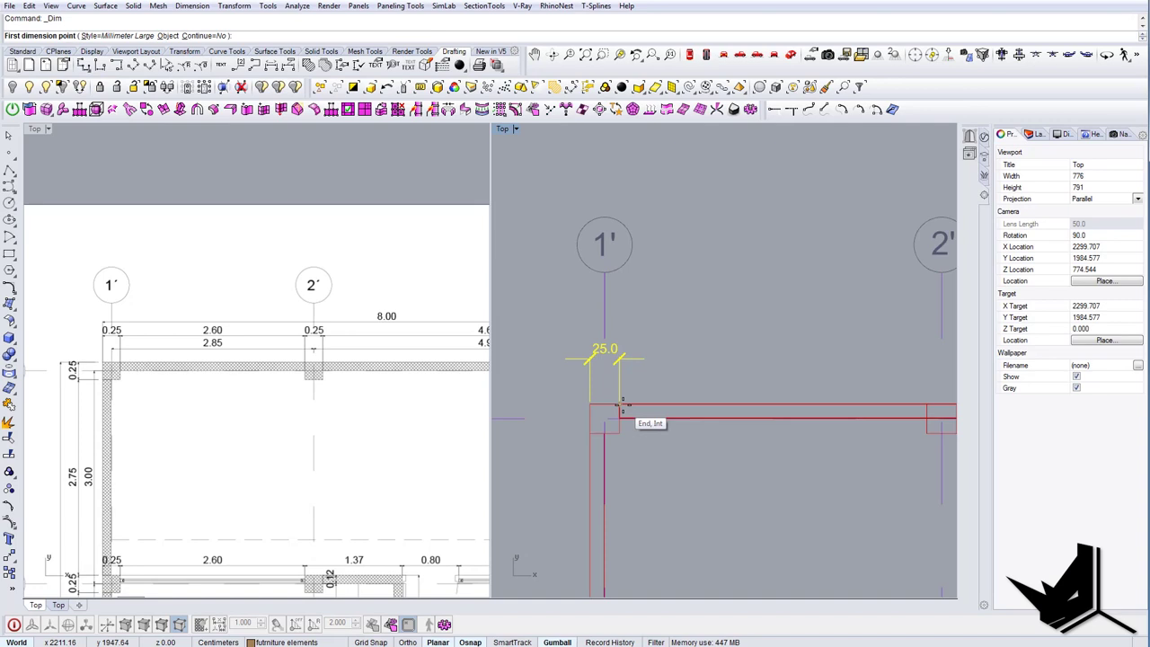
{"action": "left_click", "coordinate": [620, 405]}
{"action": "right_click_drag", "start_coordinate": [827, 385], "coordinate": [726, 393]}
{"action": "left_click", "coordinate": [826, 405]}
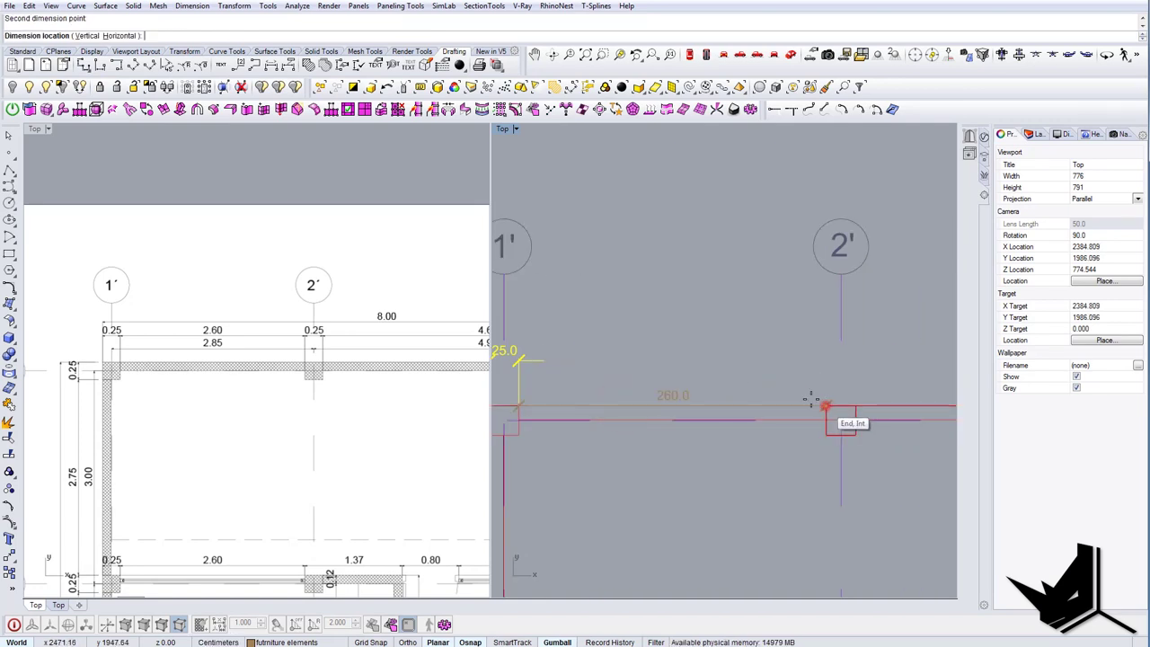
{"action": "scroll", "coordinate": [812, 401], "scroll_direction": "down", "scroll_amount": 2}
{"action": "scroll", "coordinate": [612, 374], "scroll_direction": "up", "scroll_amount": 4}
{"action": "left_click", "coordinate": [559, 365]}
{"action": "scroll", "coordinate": [566, 366], "scroll_direction": "down", "scroll_amount": 4}
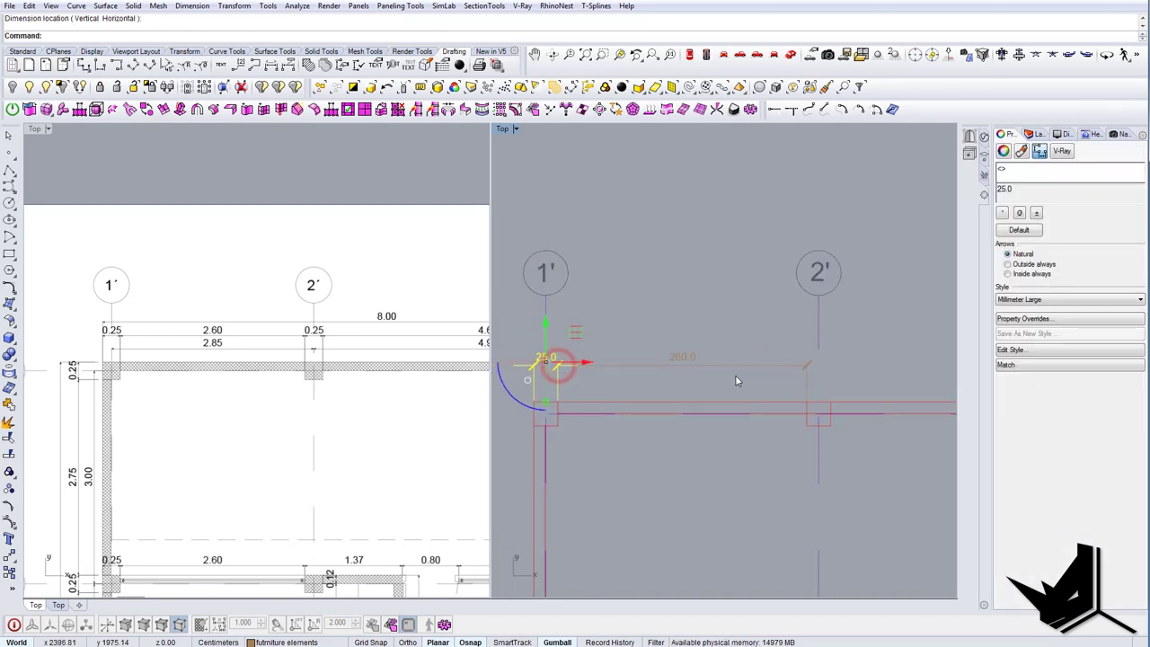
Dimension the width of the column at axis 2' on axis F, in line with the neighbouring span dimension.
{"action": "right_click_drag", "start_coordinate": [719, 377], "coordinate": [649, 380]}
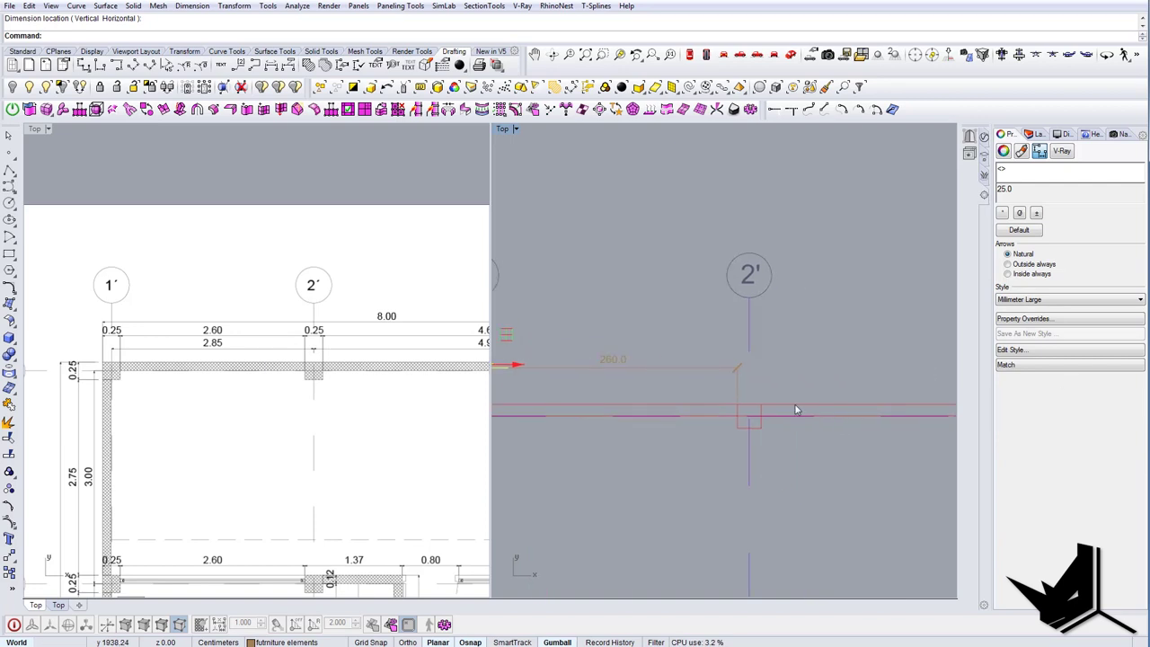
{"action": "right_click_drag", "start_coordinate": [795, 407], "coordinate": [763, 407]}
{"action": "scroll", "coordinate": [733, 369], "scroll_direction": "down", "scroll_amount": 6}
{"action": "scroll", "coordinate": [721, 382], "scroll_direction": "up", "scroll_amount": 4}
{"action": "right_click", "coordinate": [728, 381]}
{"action": "left_click", "coordinate": [719, 387]}
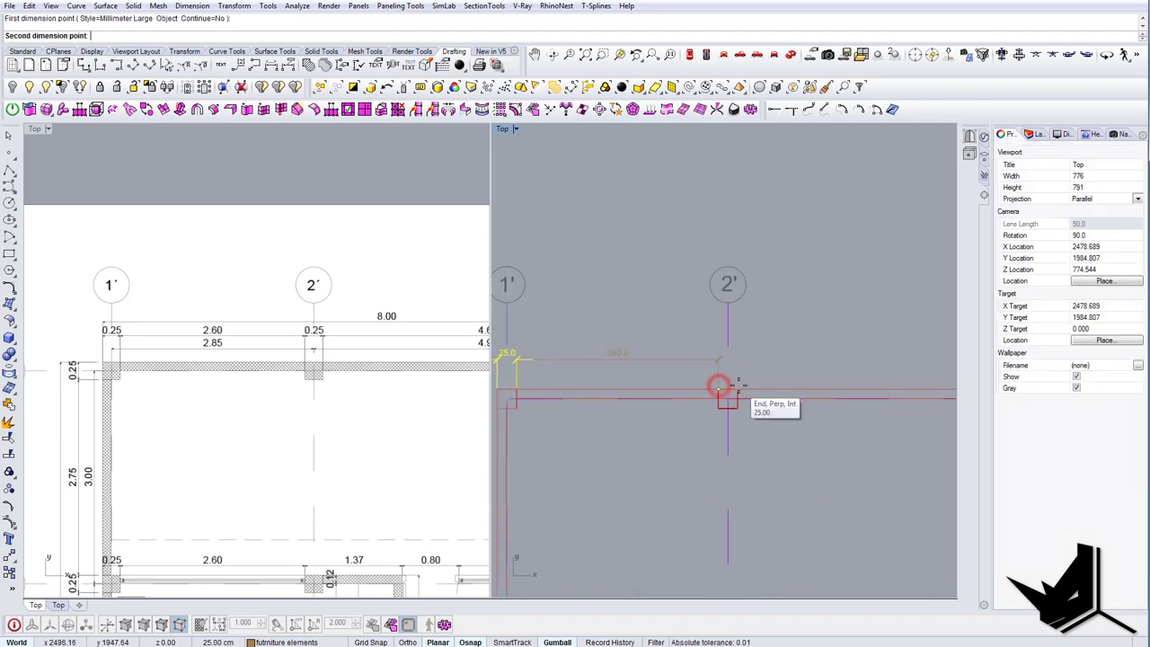
{"action": "left_click", "coordinate": [739, 386]}
{"action": "scroll", "coordinate": [727, 351], "scroll_direction": "up", "scroll_amount": 2}
{"action": "left_click", "coordinate": [721, 363]}
Dimension the clear span between the columns at axes 2' and 3' along axis F, continuing the same dimension row.
{"action": "right_click", "coordinate": [750, 398]}
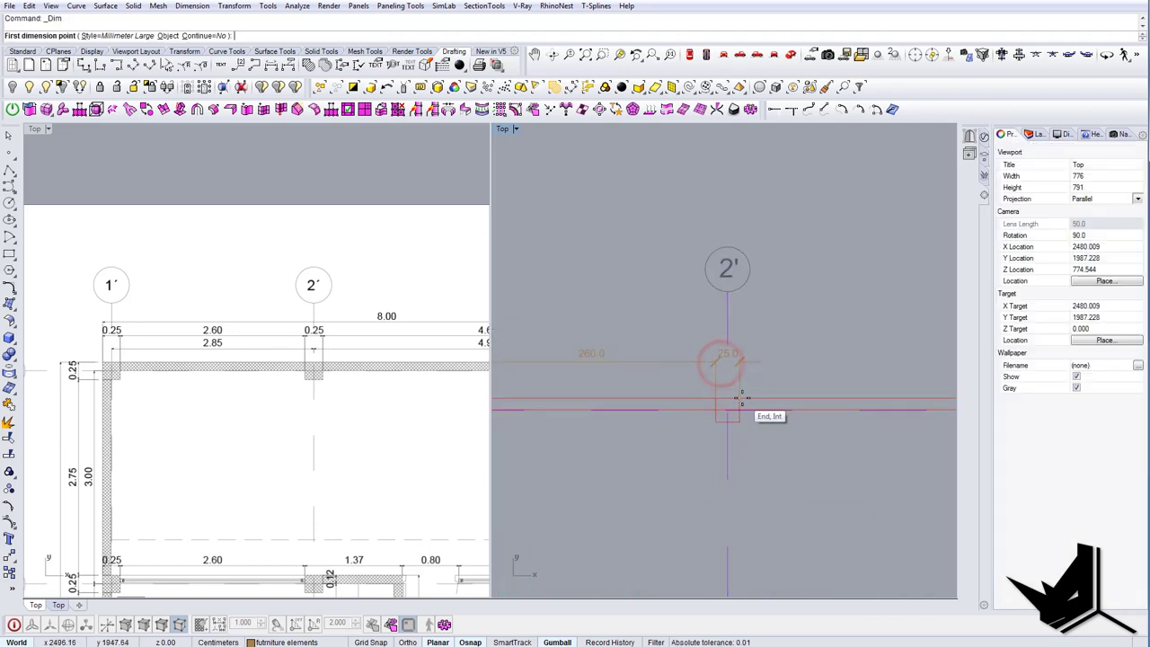
{"action": "left_click", "coordinate": [741, 399]}
{"action": "scroll", "coordinate": [743, 399], "scroll_direction": "down", "scroll_amount": 6}
{"action": "scroll", "coordinate": [931, 399], "scroll_direction": "up", "scroll_amount": 4}
{"action": "right_click_drag", "start_coordinate": [927, 398], "coordinate": [823, 399]}
{"action": "scroll", "coordinate": [872, 400], "scroll_direction": "up", "scroll_amount": 2}
{"action": "left_click", "coordinate": [873, 399]}
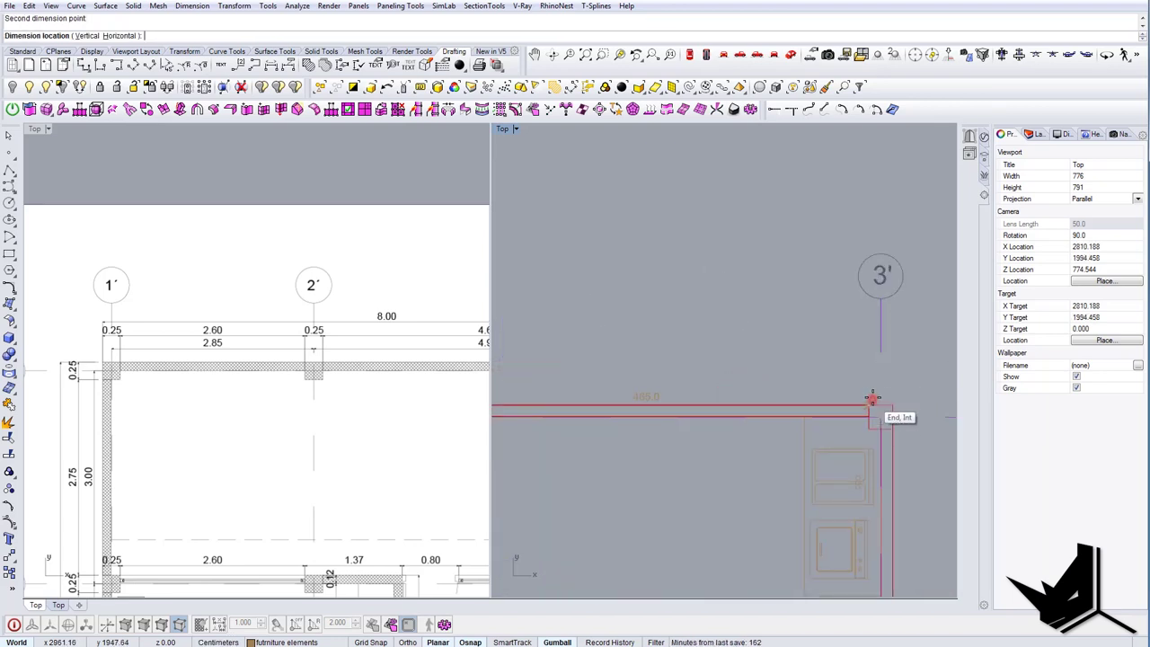
{"action": "scroll", "coordinate": [873, 399], "scroll_direction": "down", "scroll_amount": 6}
{"action": "scroll", "coordinate": [637, 383], "scroll_direction": "up", "scroll_amount": 6}
{"action": "left_click", "coordinate": [633, 379]}
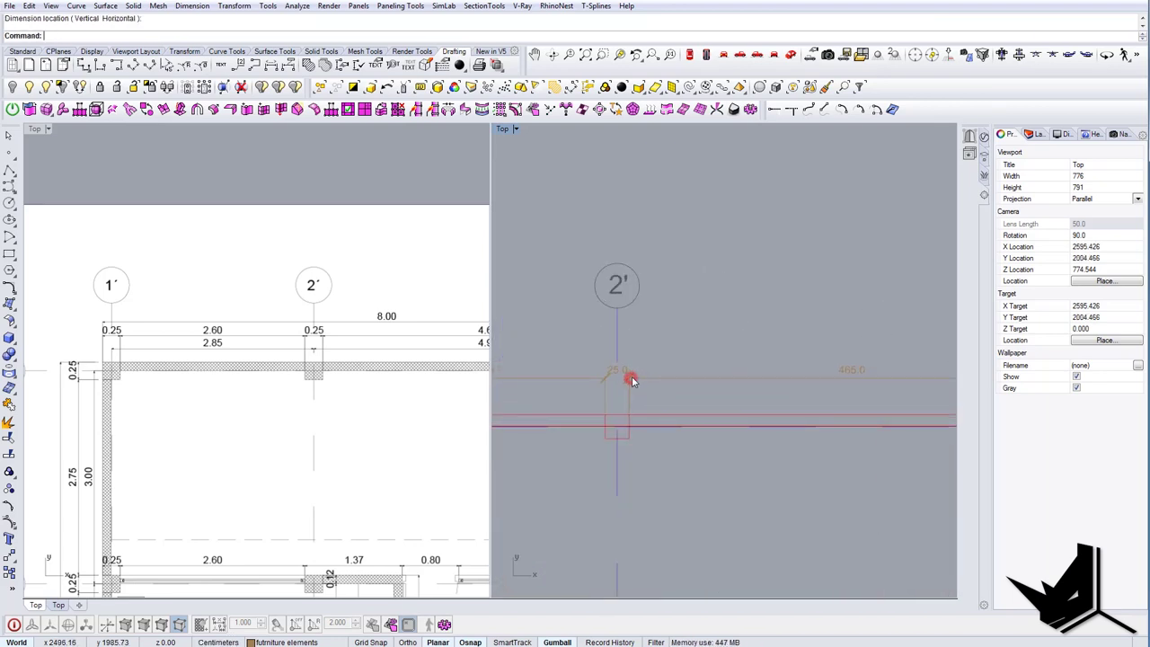
Dimension the width of the corner column at axis 3' on axis F, aligned with the end of the dimension row.
{"action": "scroll", "coordinate": [632, 378], "scroll_direction": "down", "scroll_amount": 6}
{"action": "scroll", "coordinate": [881, 382], "scroll_direction": "up", "scroll_amount": 8}
{"action": "right_click", "coordinate": [885, 395]}
{"action": "left_click", "coordinate": [888, 420]}
{"action": "left_click", "coordinate": [889, 421]}
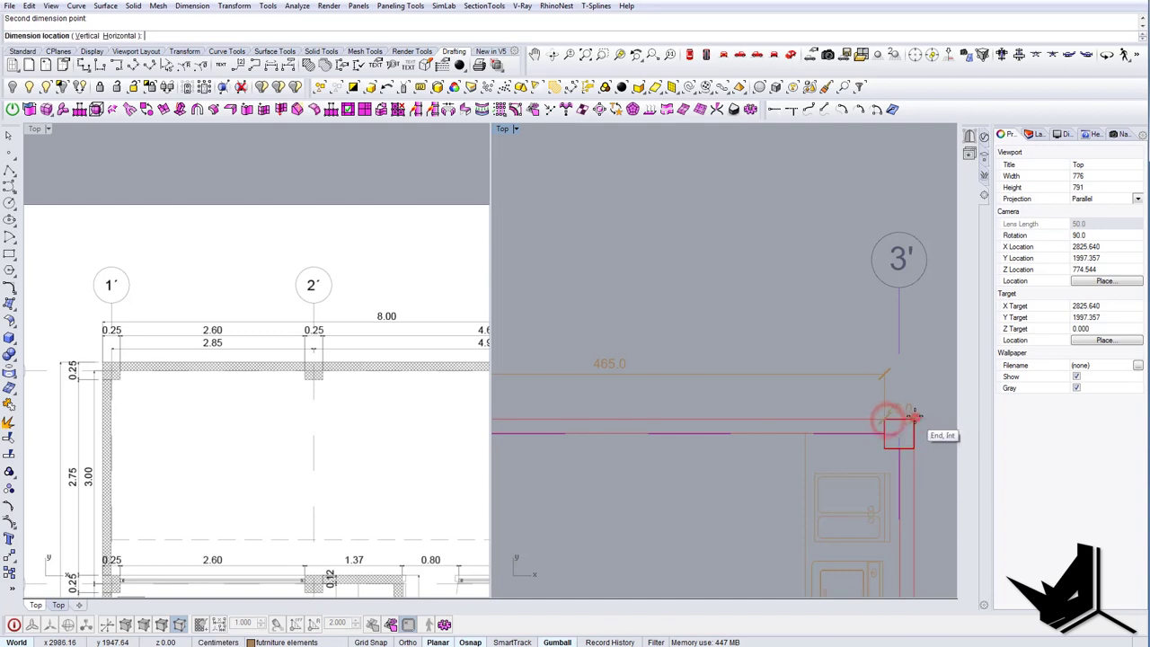
{"action": "left_click", "coordinate": [888, 373]}
Dimension the centre-to-centre distance between axes 1' and 2', placed between the column dimension row and the axis F wall.
{"action": "right_click_drag", "start_coordinate": [324, 366], "coordinate": [297, 375]}
{"action": "scroll", "coordinate": [297, 373], "scroll_direction": "down", "scroll_amount": 2}
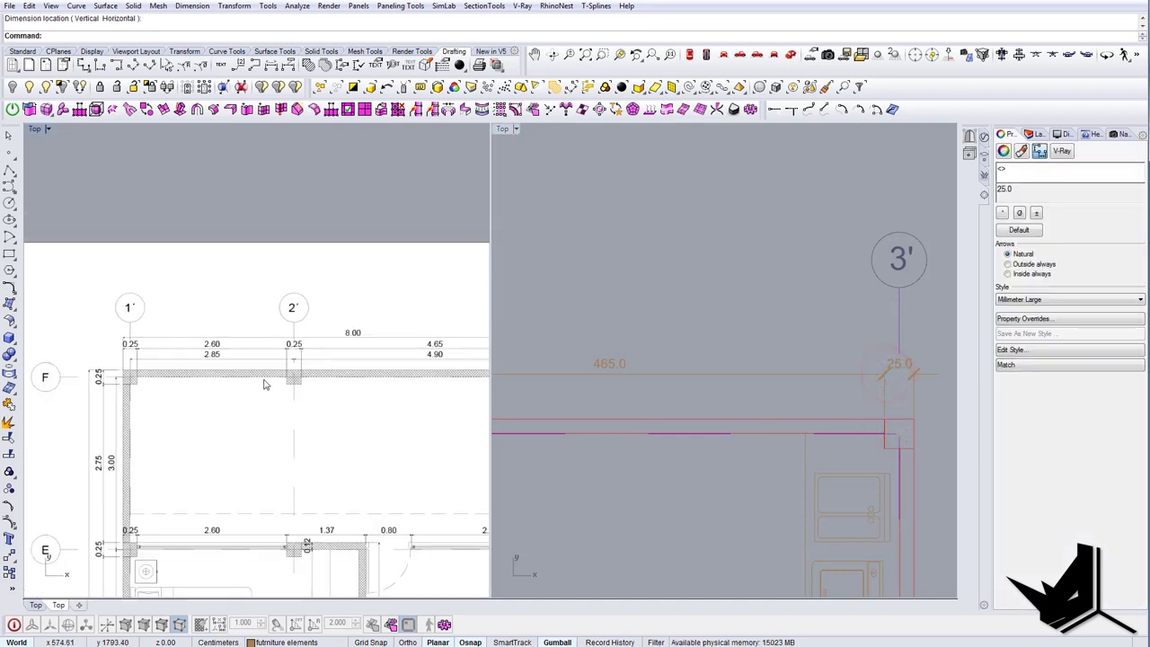
{"action": "scroll", "coordinate": [160, 364], "scroll_direction": "up", "scroll_amount": 2}
{"action": "scroll", "coordinate": [629, 373], "scroll_direction": "down", "scroll_amount": 2}
{"action": "right_click_drag", "start_coordinate": [630, 373], "coordinate": [770, 384]}
{"action": "scroll", "coordinate": [796, 378], "scroll_direction": "down", "scroll_amount": 4}
{"action": "scroll", "coordinate": [579, 391], "scroll_direction": "up", "scroll_amount": 4}
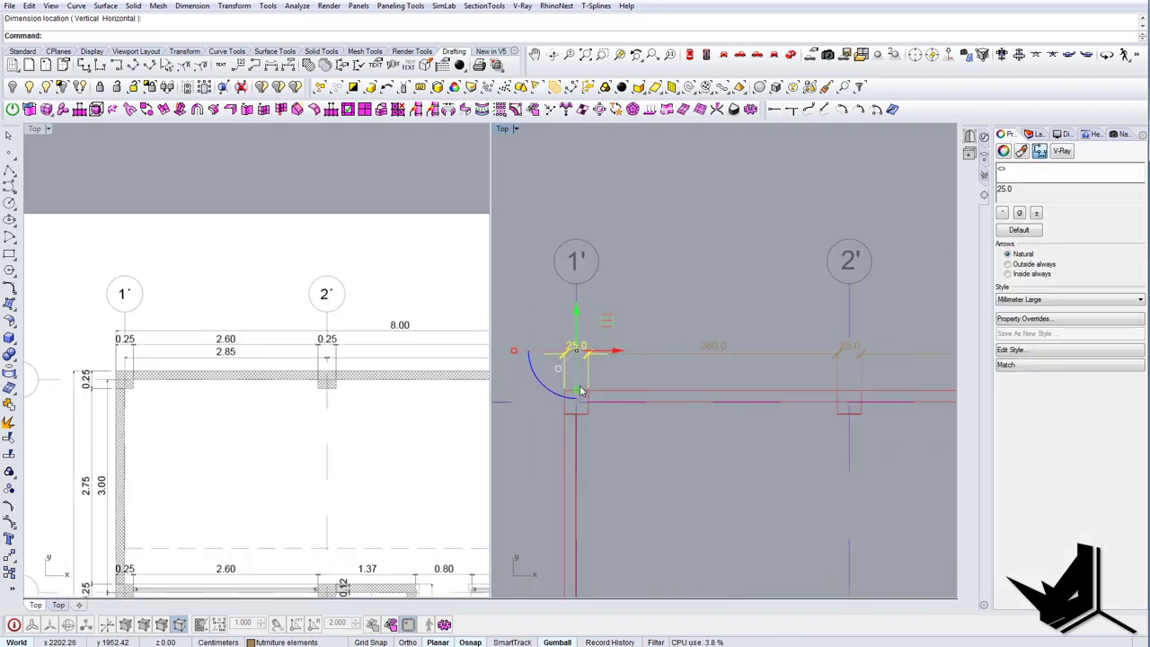
{"action": "right_click", "coordinate": [580, 411]}
{"action": "left_click", "coordinate": [577, 391]}
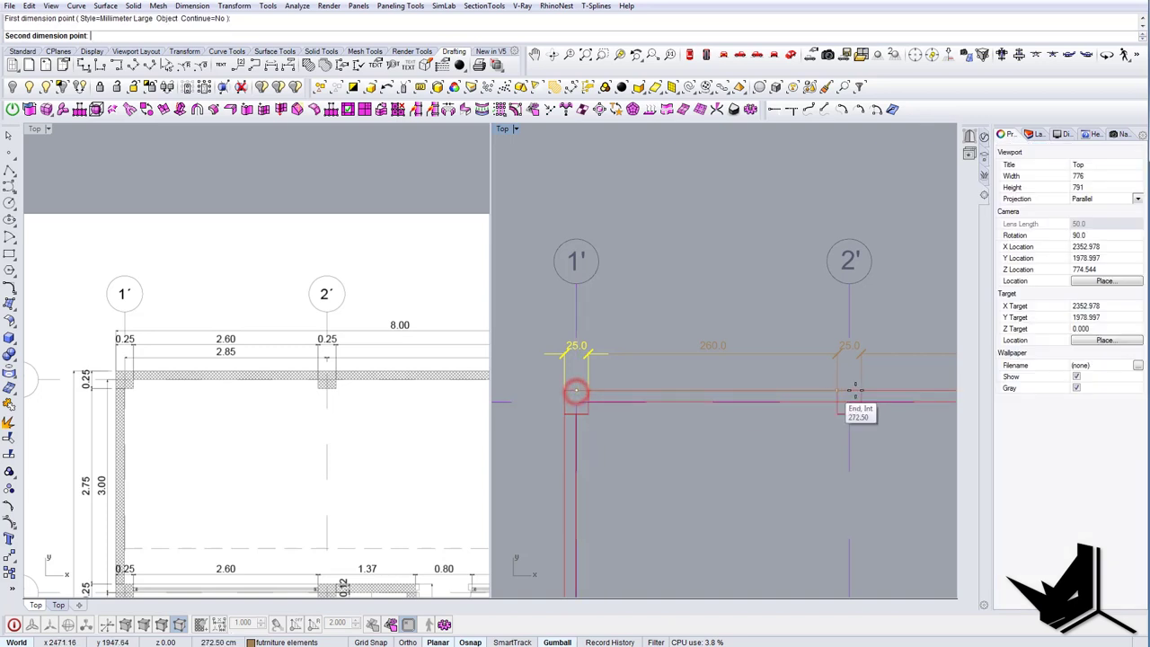
{"action": "left_click", "coordinate": [850, 392]}
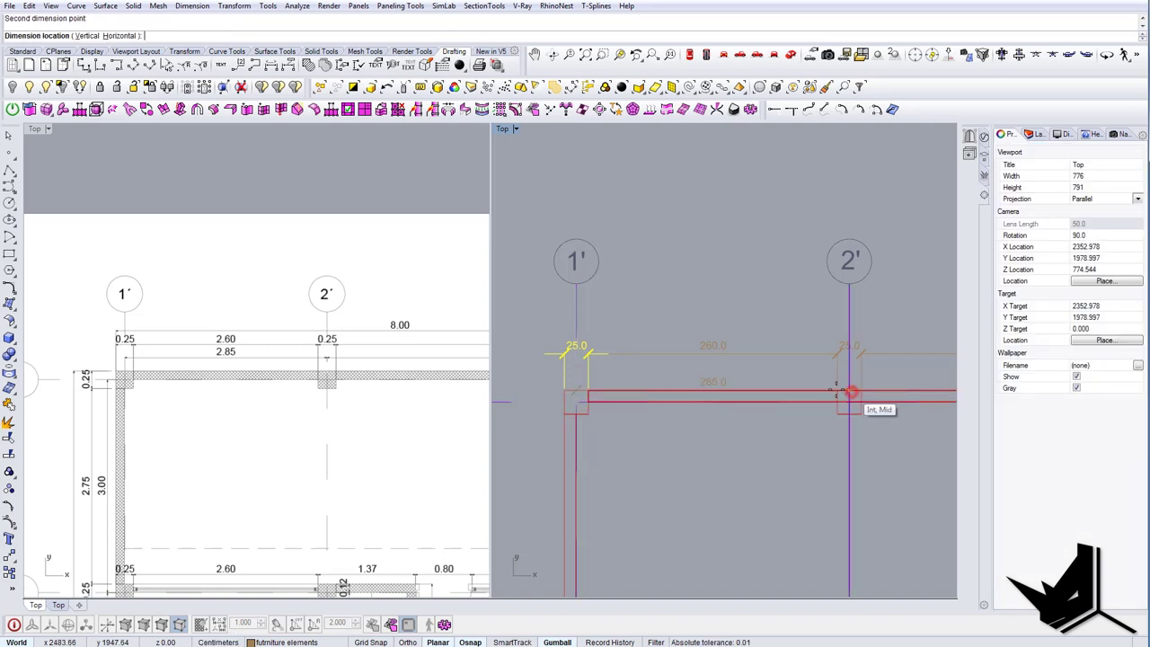
{"action": "scroll", "coordinate": [747, 376], "scroll_direction": "up", "scroll_amount": 4}
{"action": "left_click", "coordinate": [762, 376]}
{"action": "right_click_drag", "start_coordinate": [867, 395], "coordinate": [647, 387]}
{"action": "scroll", "coordinate": [651, 389], "scroll_direction": "down", "scroll_amount": 1}
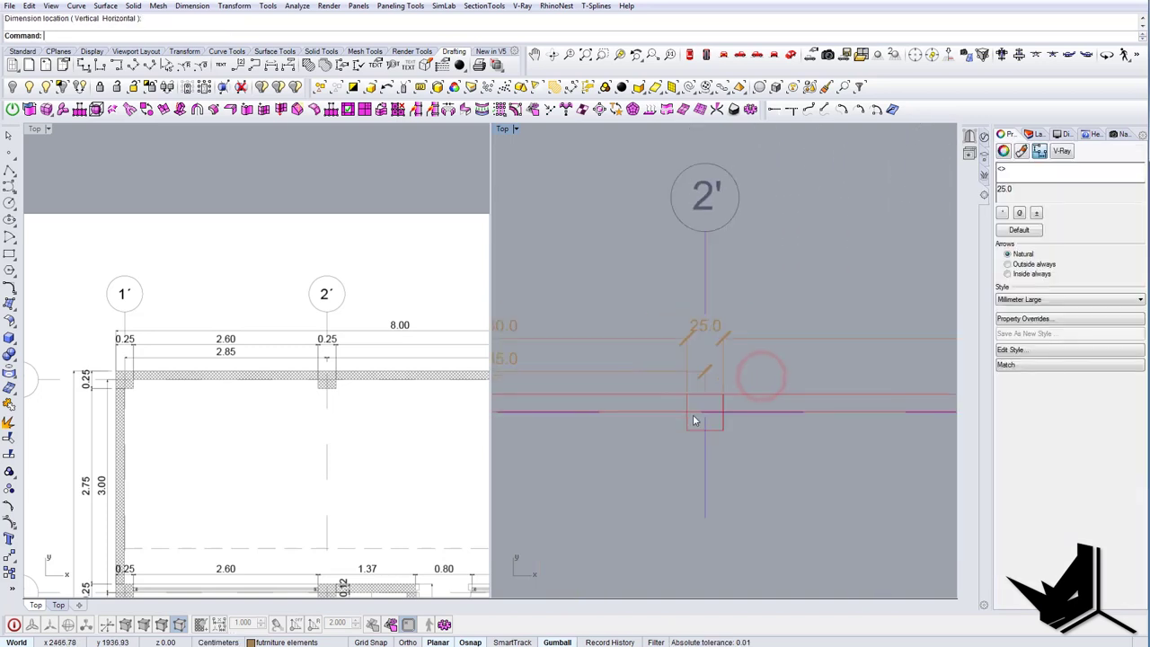
{"action": "right_click", "coordinate": [705, 402]}
{"action": "left_click", "coordinate": [708, 396]}
{"action": "left_click", "coordinate": [709, 396]}
{"action": "key", "text": "Escape"}
Dimension the centre-to-centre distance from axis 2' to axis 3', aligned with the axis dimension between 1' and 2'.
{"action": "right_click", "coordinate": [711, 414]}
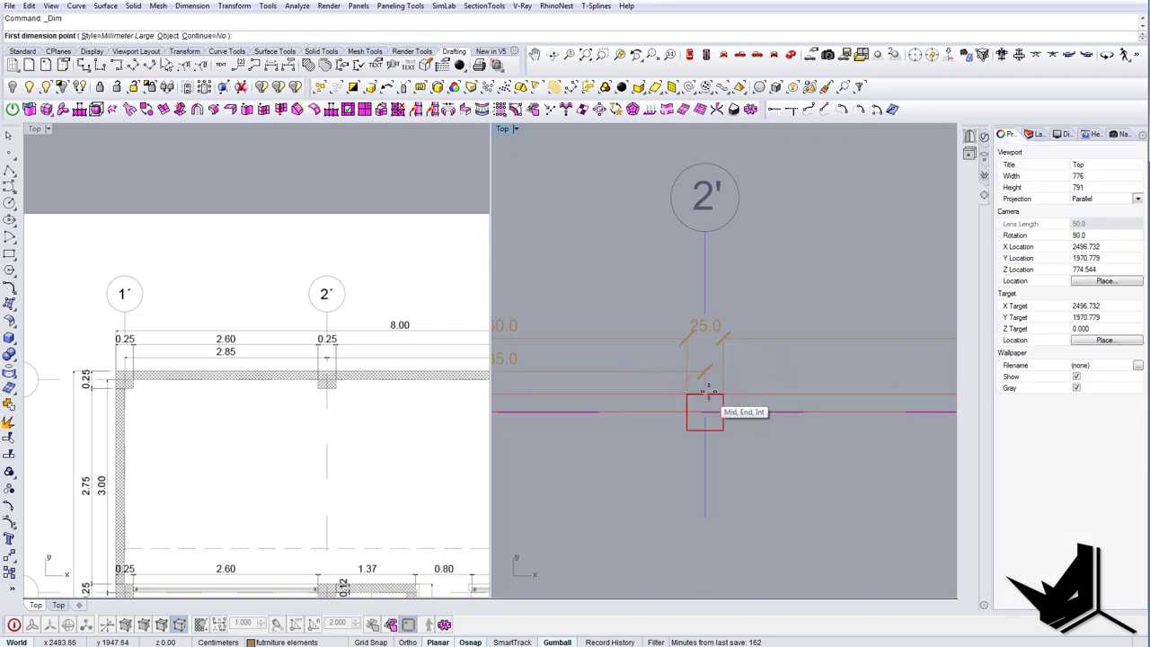
{"action": "left_click", "coordinate": [708, 393]}
{"action": "scroll", "coordinate": [709, 392], "scroll_direction": "down", "scroll_amount": 6}
{"action": "right_click_drag", "start_coordinate": [781, 396], "coordinate": [708, 393]}
{"action": "scroll", "coordinate": [876, 393], "scroll_direction": "up", "scroll_amount": 6}
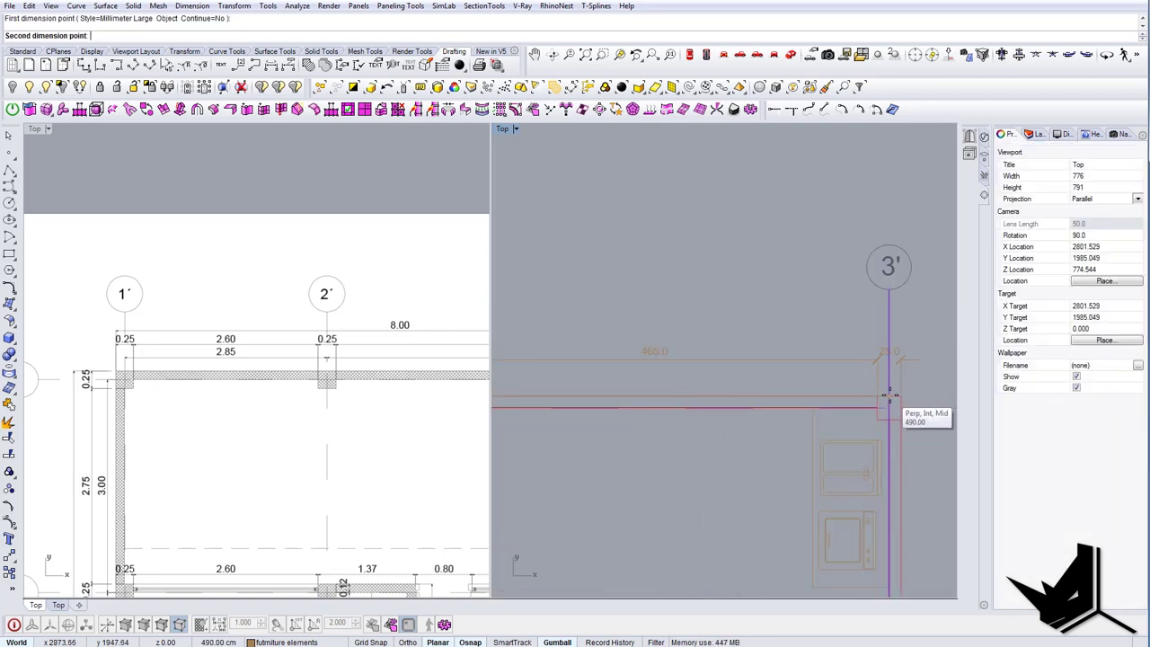
{"action": "left_click", "coordinate": [889, 396]}
{"action": "scroll", "coordinate": [889, 396], "scroll_direction": "down", "scroll_amount": 6}
{"action": "scroll", "coordinate": [643, 386], "scroll_direction": "up", "scroll_amount": 7}
{"action": "left_click", "coordinate": [640, 385]}
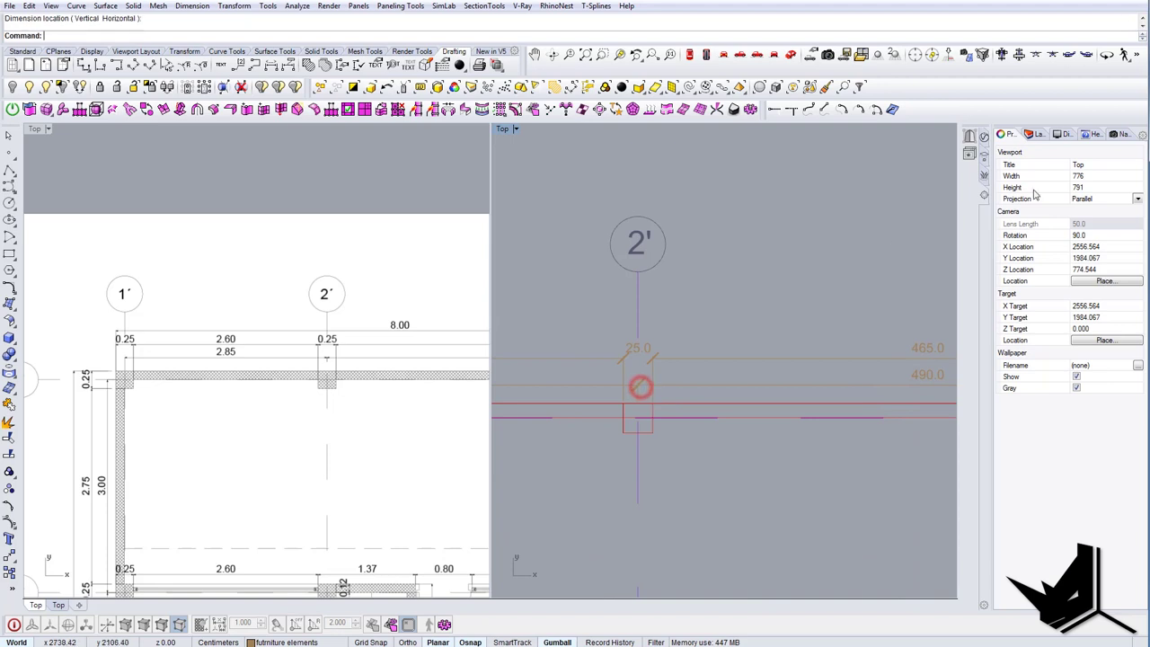
Make annotation the current layer and move all the linear dimensions above the axis F wall onto it.
{"action": "left_click", "coordinate": [1036, 133]}
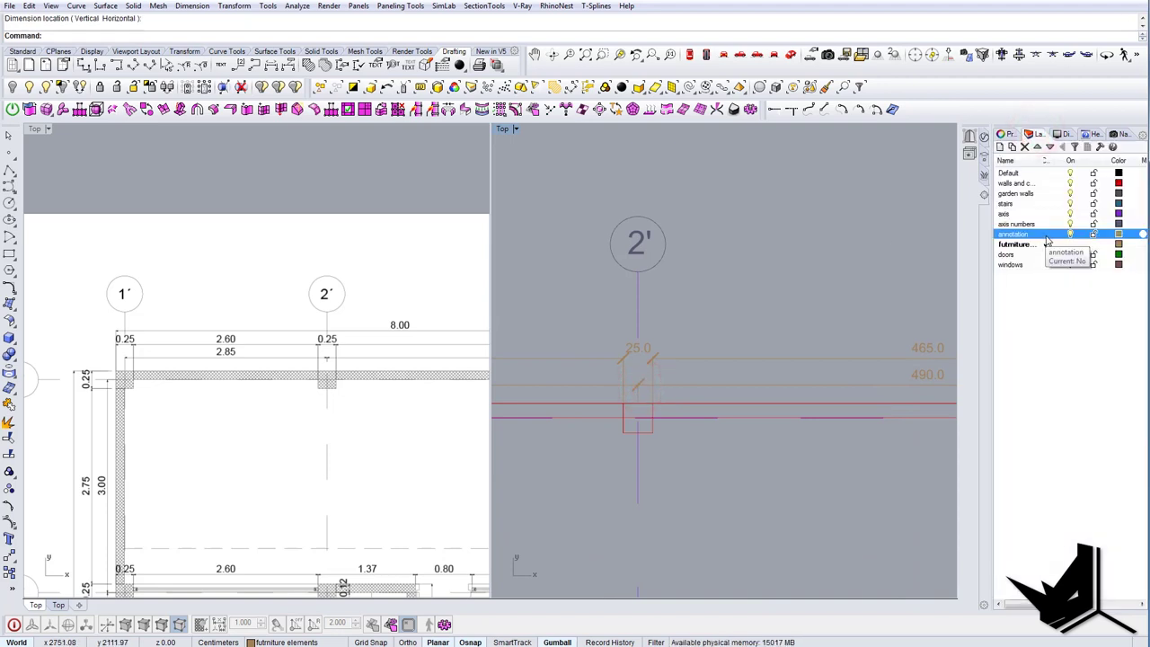
{"action": "left_click", "coordinate": [1047, 234]}
{"action": "right_click_drag", "start_coordinate": [710, 392], "coordinate": [738, 368]}
{"action": "left_click", "coordinate": [739, 362]}
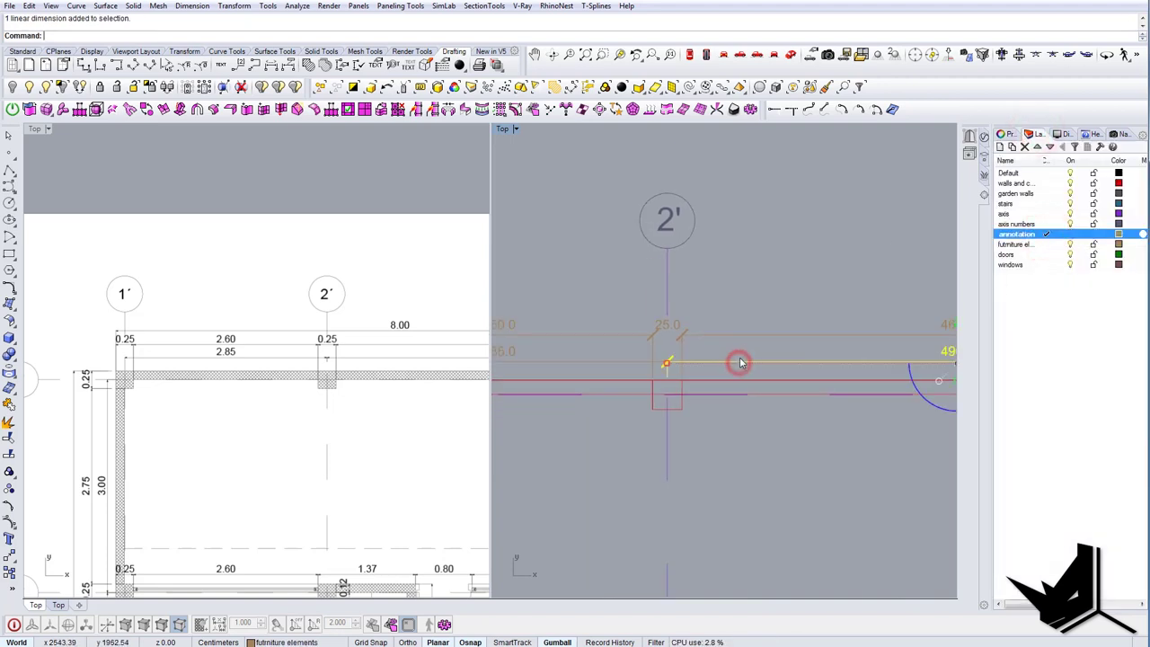
{"action": "left_click_drag", "start_coordinate": [801, 306], "coordinate": [759, 365]}
{"action": "right_click_drag", "start_coordinate": [604, 337], "coordinate": [726, 324]}
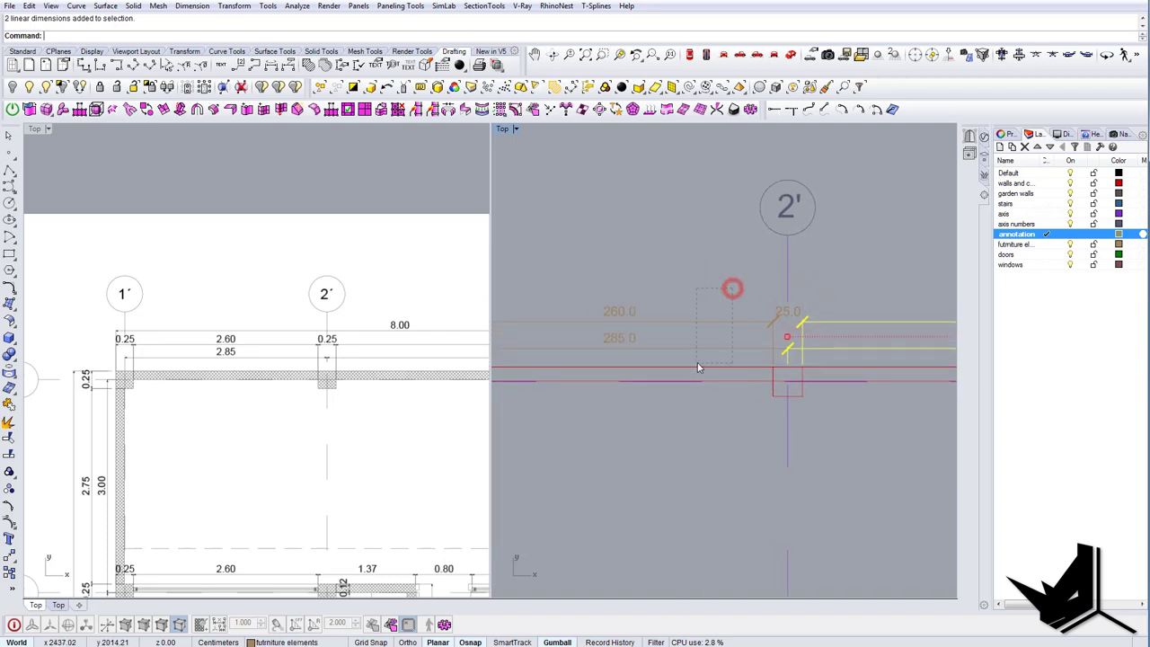
{"action": "left_click_drag", "start_coordinate": [698, 363], "coordinate": [697, 364], "text": "shift"}
{"action": "left_click", "coordinate": [780, 312], "text": "shift"}
{"action": "right_click_drag", "start_coordinate": [673, 311], "coordinate": [889, 322]}
{"action": "left_click", "coordinate": [652, 329], "text": "shift"}
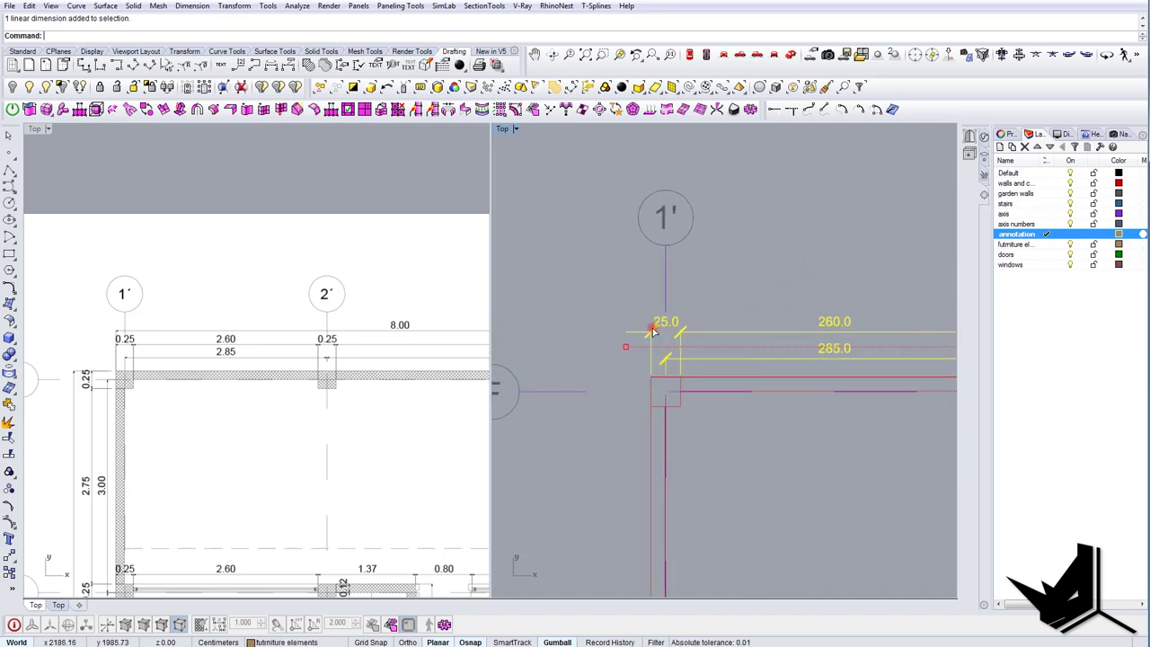
{"action": "right_click_drag", "start_coordinate": [811, 348], "coordinate": [547, 338]}
{"action": "scroll", "coordinate": [548, 338], "scroll_direction": "down", "scroll_amount": 6}
{"action": "right_click_drag", "start_coordinate": [924, 332], "coordinate": [779, 330]}
{"action": "scroll", "coordinate": [779, 330], "scroll_direction": "up", "scroll_amount": 4}
{"action": "left_click", "coordinate": [816, 330], "text": "shift"}
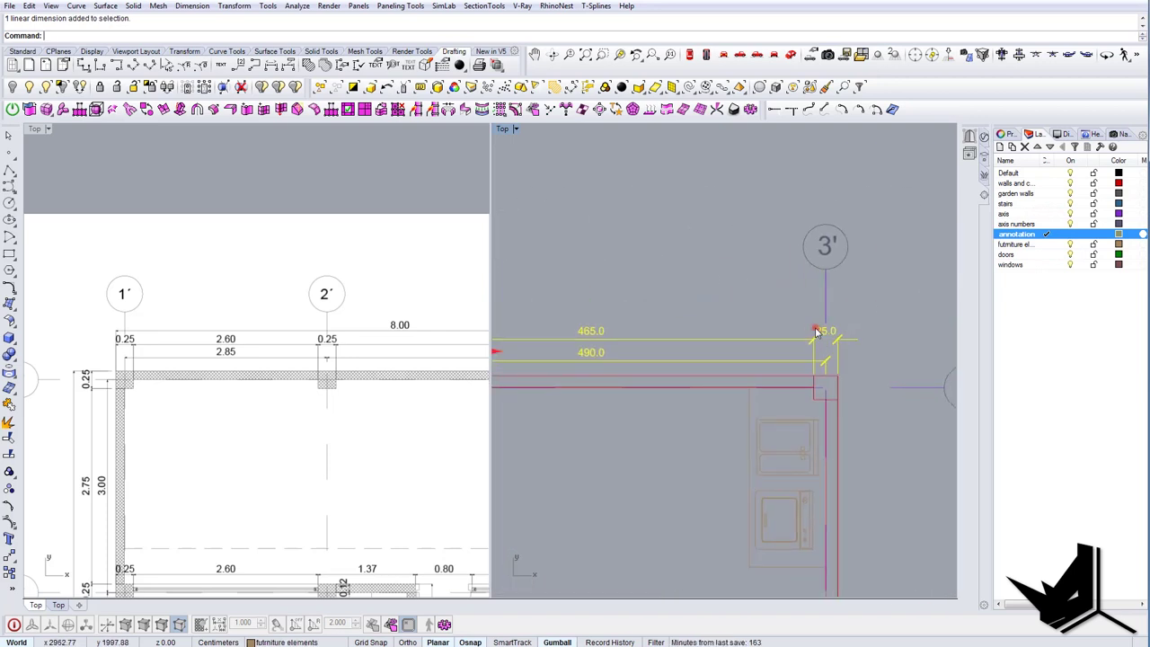
{"action": "right_click", "coordinate": [1030, 236]}
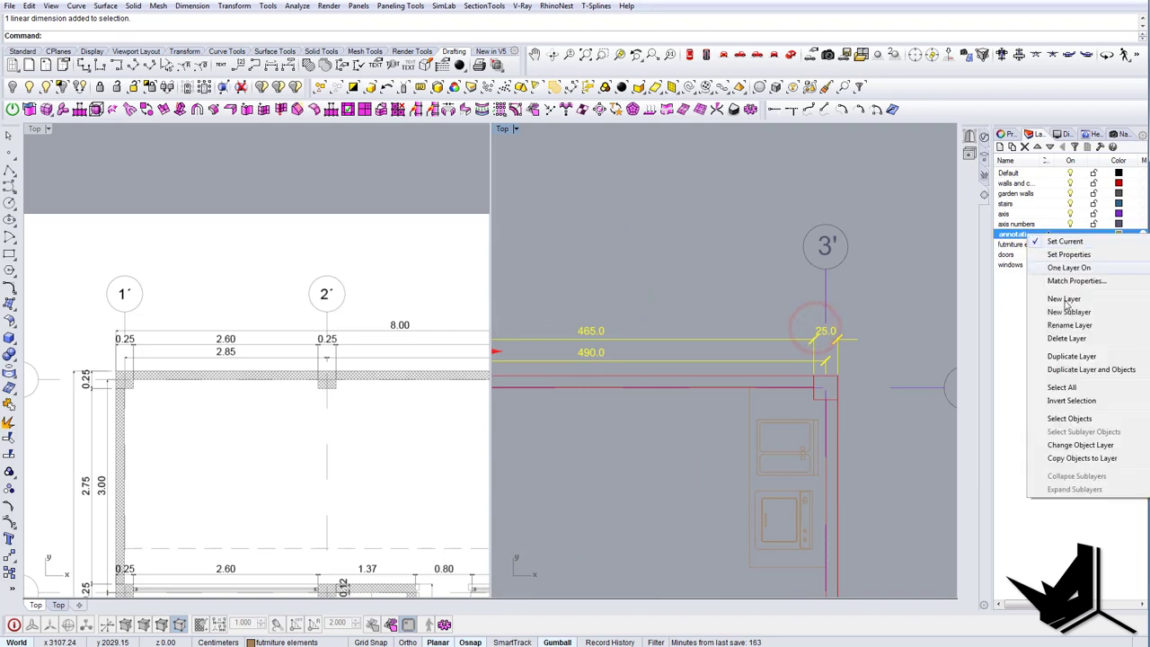
{"action": "left_click", "coordinate": [1093, 446]}
Change the annotation layer's colour to a pale grey-green, about RGB 196, 202, 175, and clear the selection.
{"action": "left_click", "coordinate": [1119, 234]}
{"action": "left_click_drag", "start_coordinate": [250, 205], "coordinate": [252, 198]}
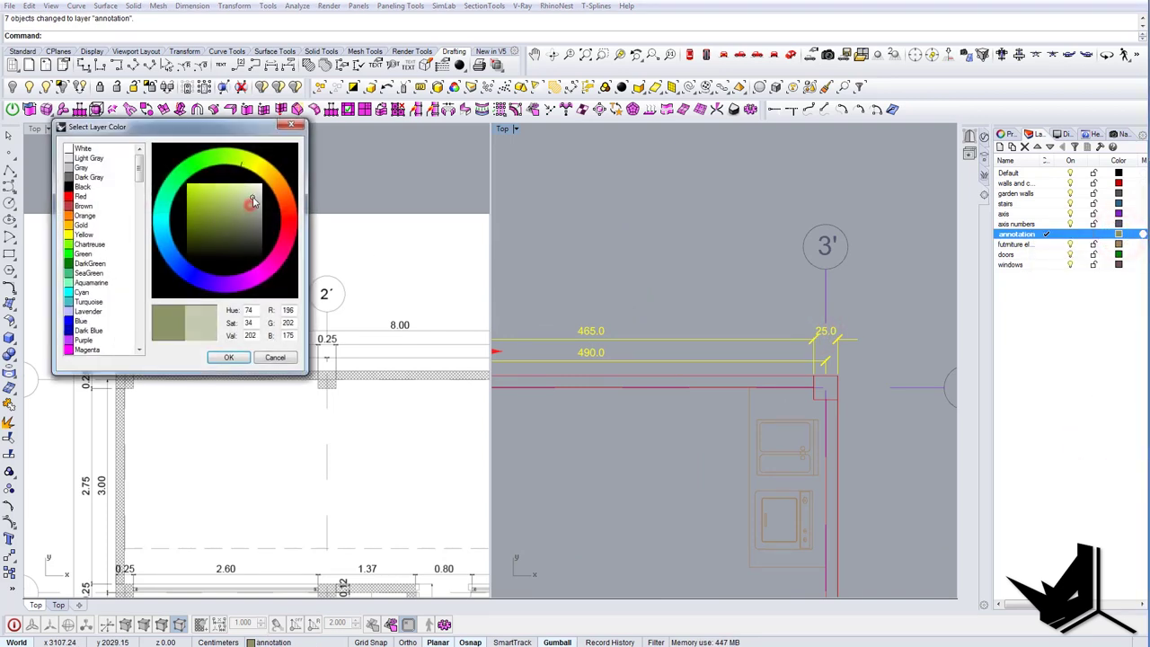
{"action": "left_click", "coordinate": [242, 357]}
{"action": "left_click", "coordinate": [664, 258]}
Dimension the building's overall width between the outer corners at axes 1' and 3', placed above the existing dimension rows.
{"action": "scroll", "coordinate": [724, 321], "scroll_direction": "down", "scroll_amount": 10}
{"action": "right_click_drag", "start_coordinate": [602, 343], "coordinate": [702, 348]}
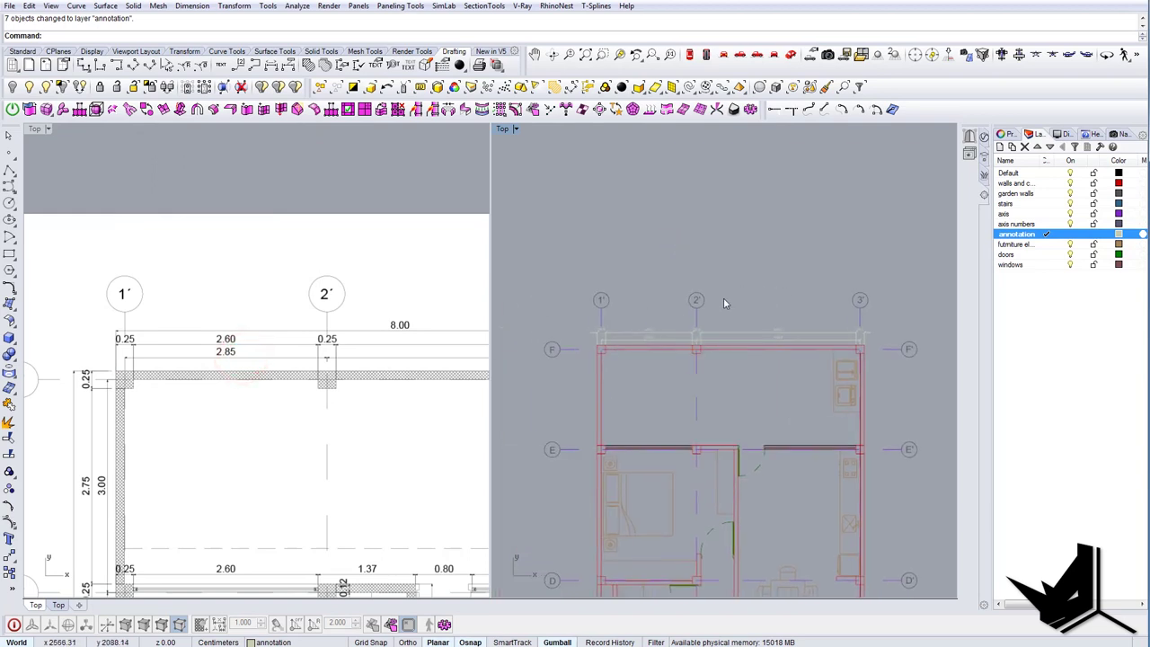
{"action": "right_click_drag", "start_coordinate": [723, 298], "coordinate": [688, 289]}
{"action": "left_click", "coordinate": [84, 65]}
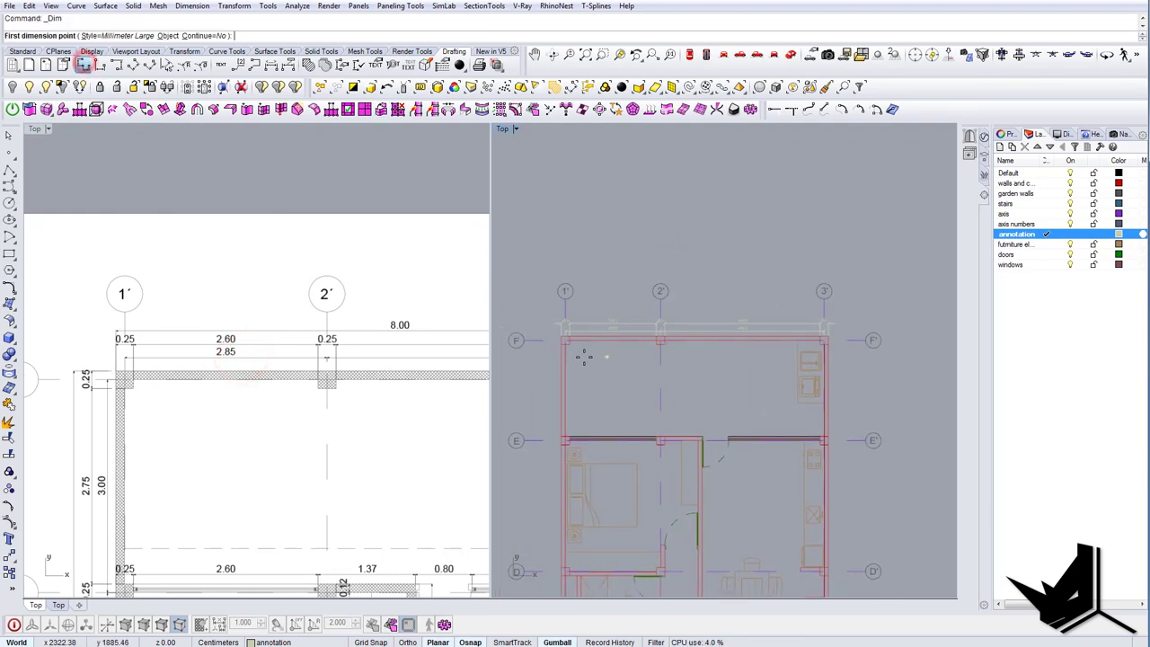
{"action": "scroll", "coordinate": [586, 356], "scroll_direction": "up", "scroll_amount": 2}
{"action": "left_click", "coordinate": [562, 330]}
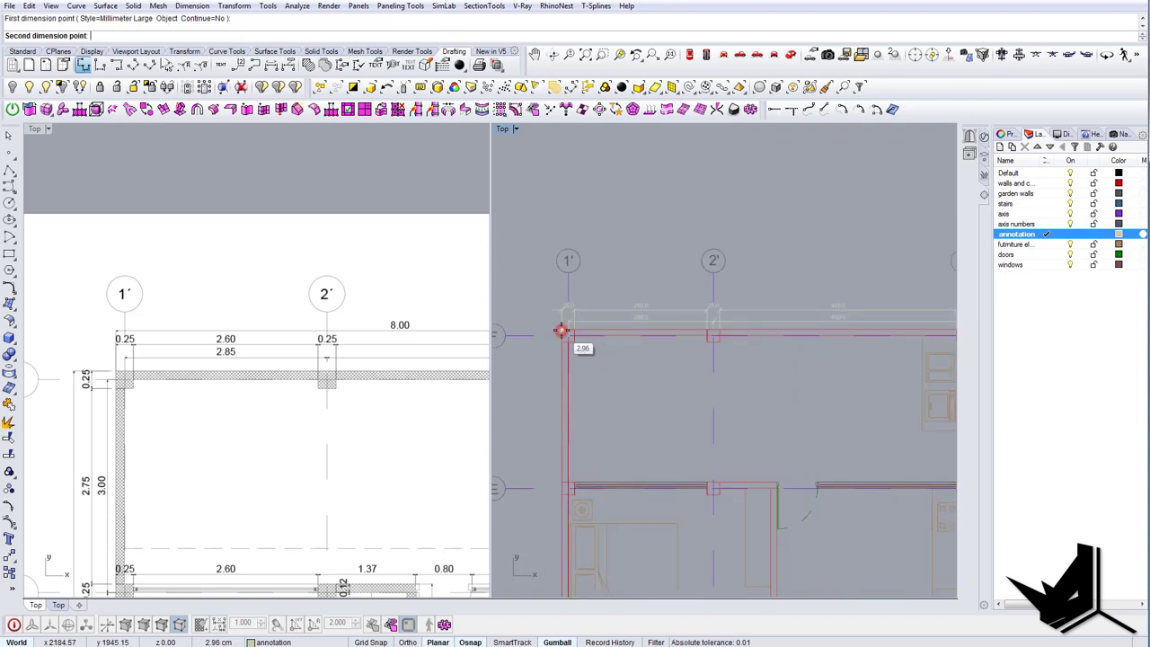
{"action": "scroll", "coordinate": [562, 330], "scroll_direction": "down", "scroll_amount": 6}
{"action": "scroll", "coordinate": [774, 327], "scroll_direction": "up", "scroll_amount": 10}
{"action": "left_click", "coordinate": [754, 336]}
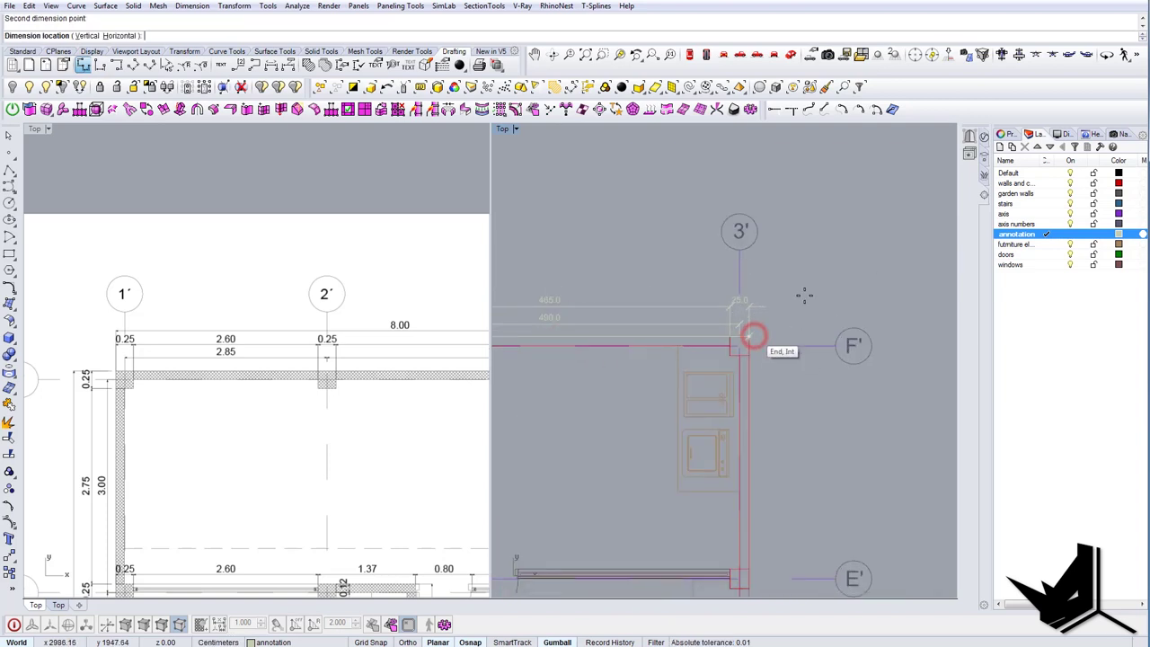
{"action": "right_click_drag", "start_coordinate": [815, 292], "coordinate": [913, 295]}
{"action": "scroll", "coordinate": [865, 296], "scroll_direction": "down", "scroll_amount": 2}
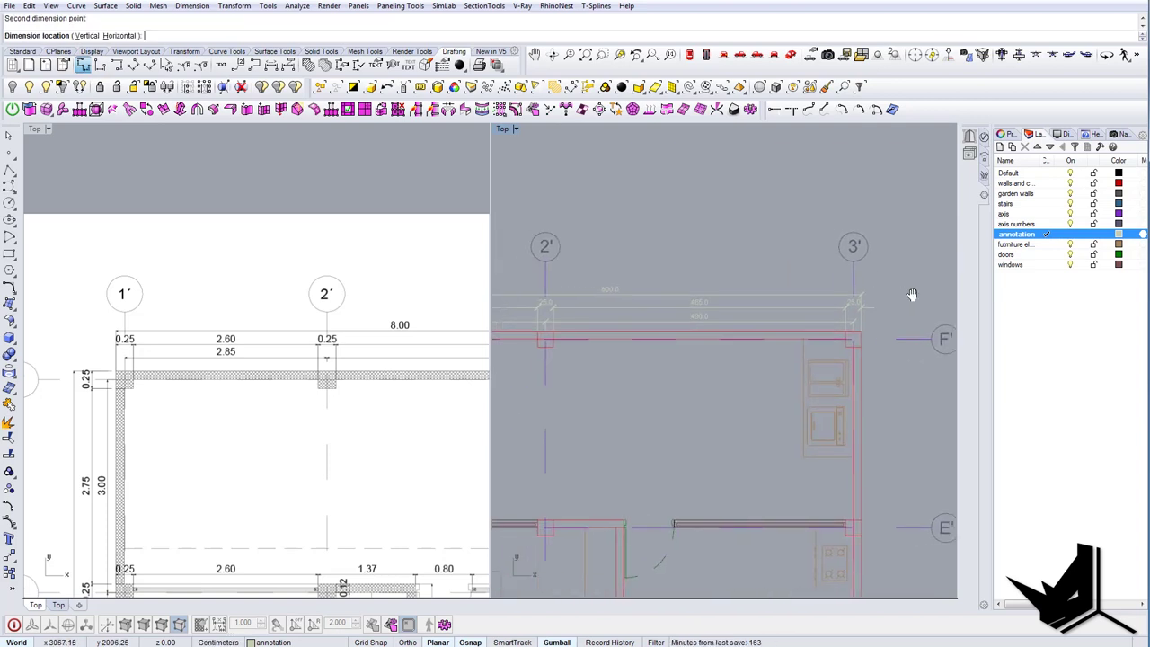
{"action": "left_click", "coordinate": [908, 293]}
{"action": "scroll", "coordinate": [906, 292], "scroll_direction": "down", "scroll_amount": 3}
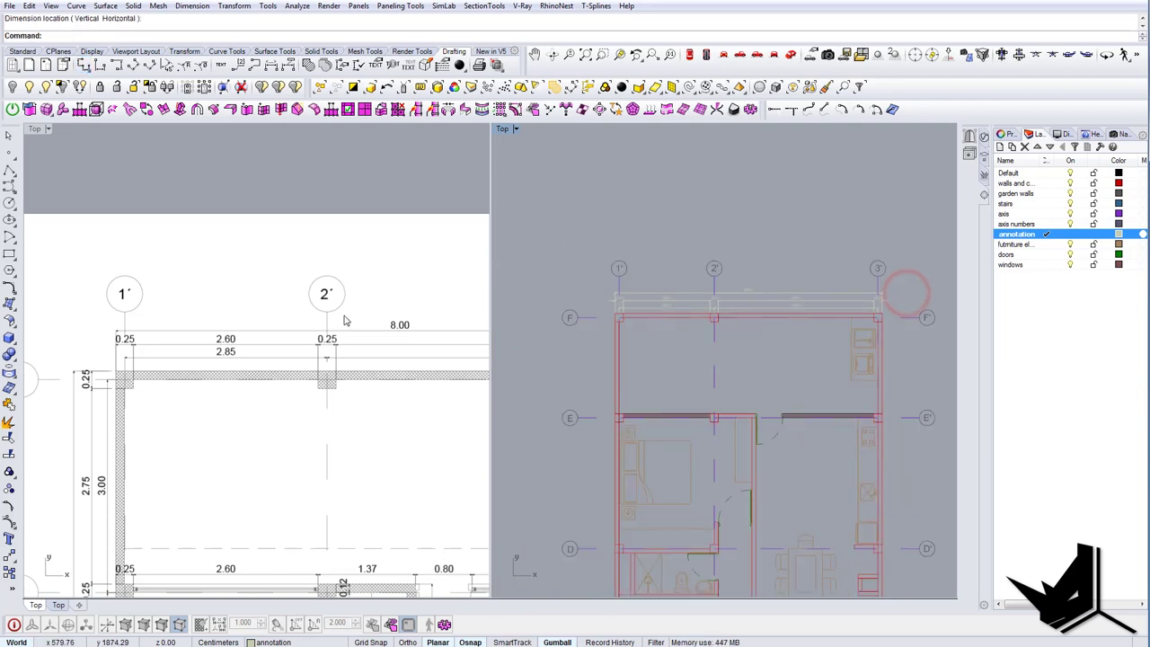
Examine the remaining dimensions on the reference plan, down to its lower part around axes A to C, against the redrawn plan.
{"action": "right_click_drag", "start_coordinate": [452, 346], "coordinate": [384, 324]}
{"action": "scroll", "coordinate": [385, 324], "scroll_direction": "up", "scroll_amount": 2}
{"action": "scroll", "coordinate": [328, 304], "scroll_direction": "down", "scroll_amount": 4}
{"action": "right_click_drag", "start_coordinate": [632, 359], "coordinate": [626, 317]}
{"action": "scroll", "coordinate": [272, 383], "scroll_direction": "down", "scroll_amount": 2}
{"action": "right_click_drag", "start_coordinate": [275, 384], "coordinate": [276, 268]}
{"action": "scroll", "coordinate": [312, 304], "scroll_direction": "down", "scroll_amount": 8}
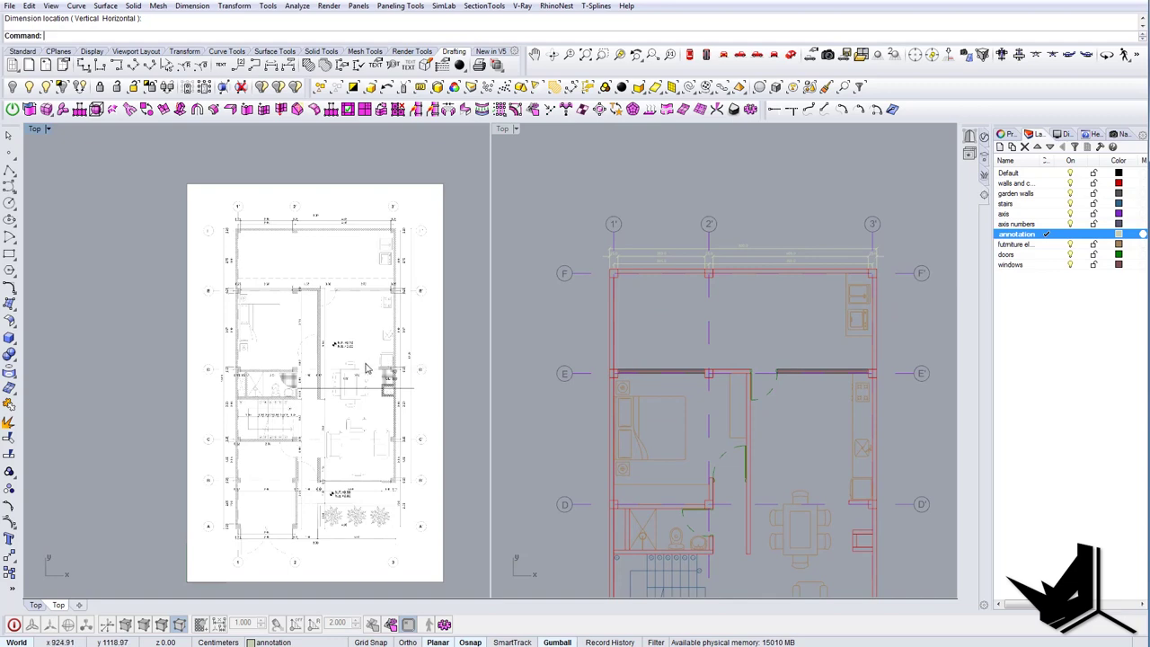
{"action": "right_click_drag", "start_coordinate": [358, 380], "coordinate": [332, 356]}
{"action": "right_click_drag", "start_coordinate": [685, 360], "coordinate": [650, 365]}
{"action": "right_click_drag", "start_coordinate": [730, 312], "coordinate": [730, 353]}
{"action": "right_click_drag", "start_coordinate": [324, 366], "coordinate": [322, 365]}
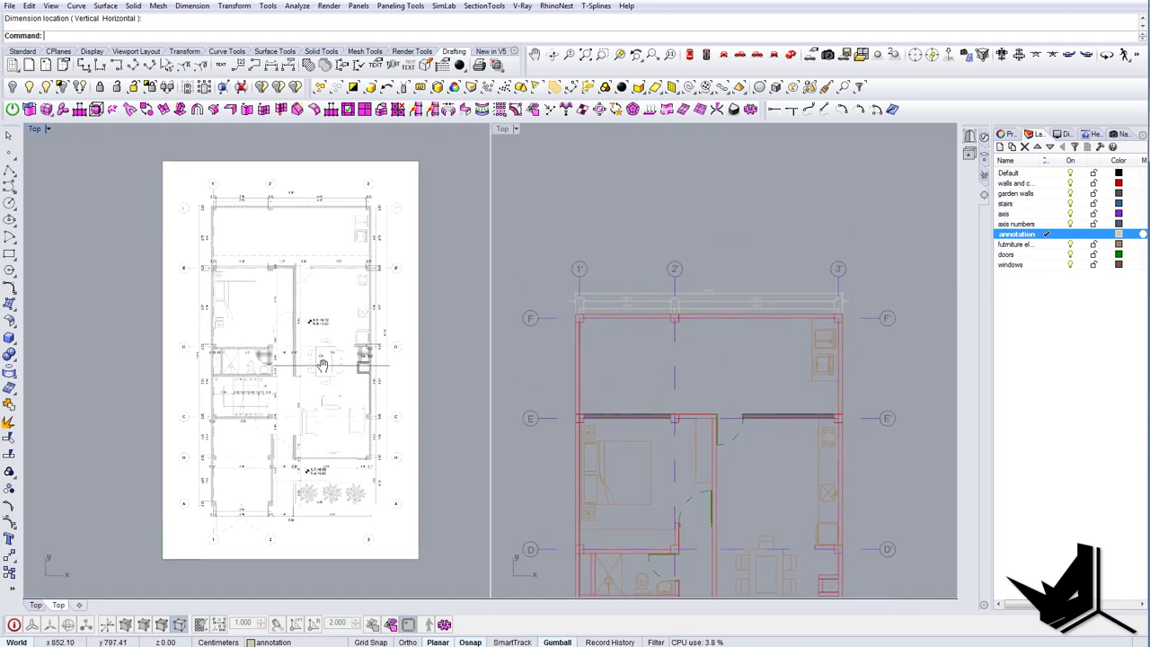
{"action": "scroll", "coordinate": [287, 481], "scroll_direction": "up", "scroll_amount": 3}
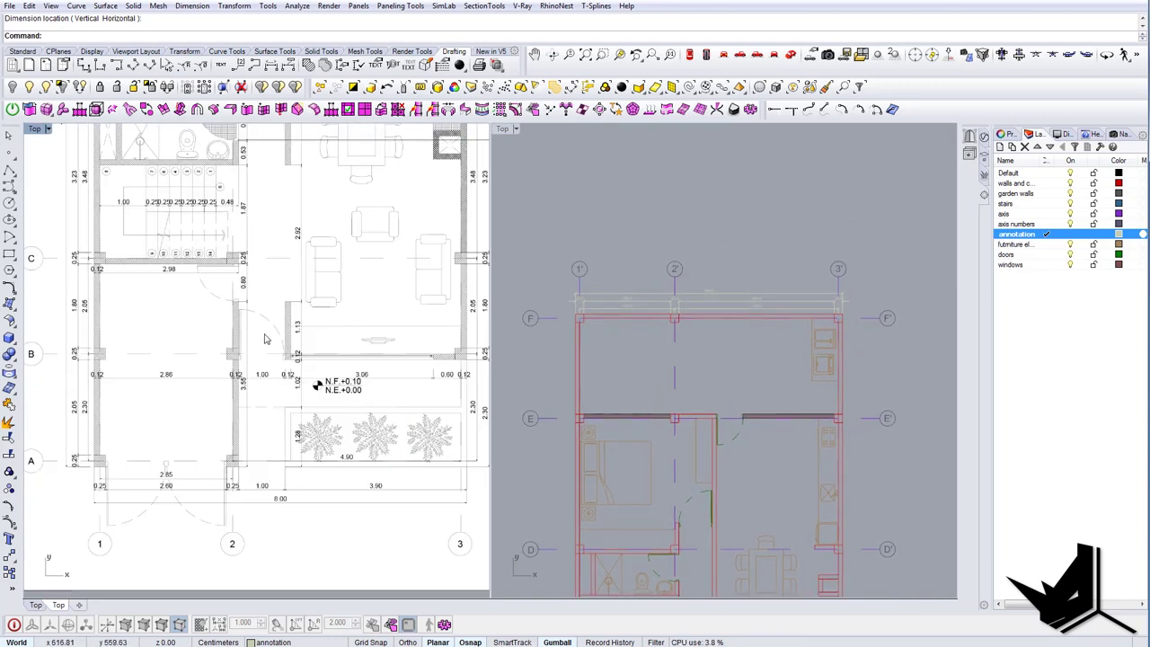
Examine the vertical dimensions beside the axis 1' wall on the reference plan, from axis A up to axis F.
{"action": "right_click_drag", "start_coordinate": [265, 337], "coordinate": [272, 376]}
{"action": "right_click_drag", "start_coordinate": [685, 364], "coordinate": [681, 385]}
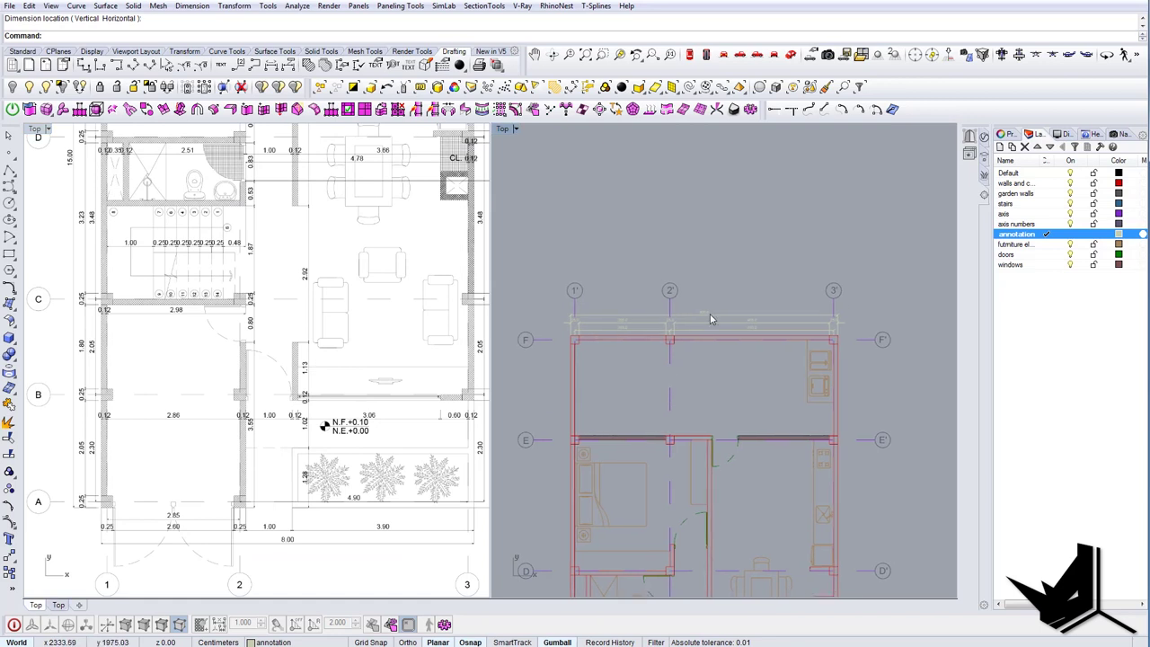
{"action": "scroll", "coordinate": [573, 327], "scroll_direction": "up", "scroll_amount": 4}
{"action": "scroll", "coordinate": [583, 334], "scroll_direction": "down", "scroll_amount": 6}
{"action": "right_click_drag", "start_coordinate": [585, 336], "coordinate": [629, 327]}
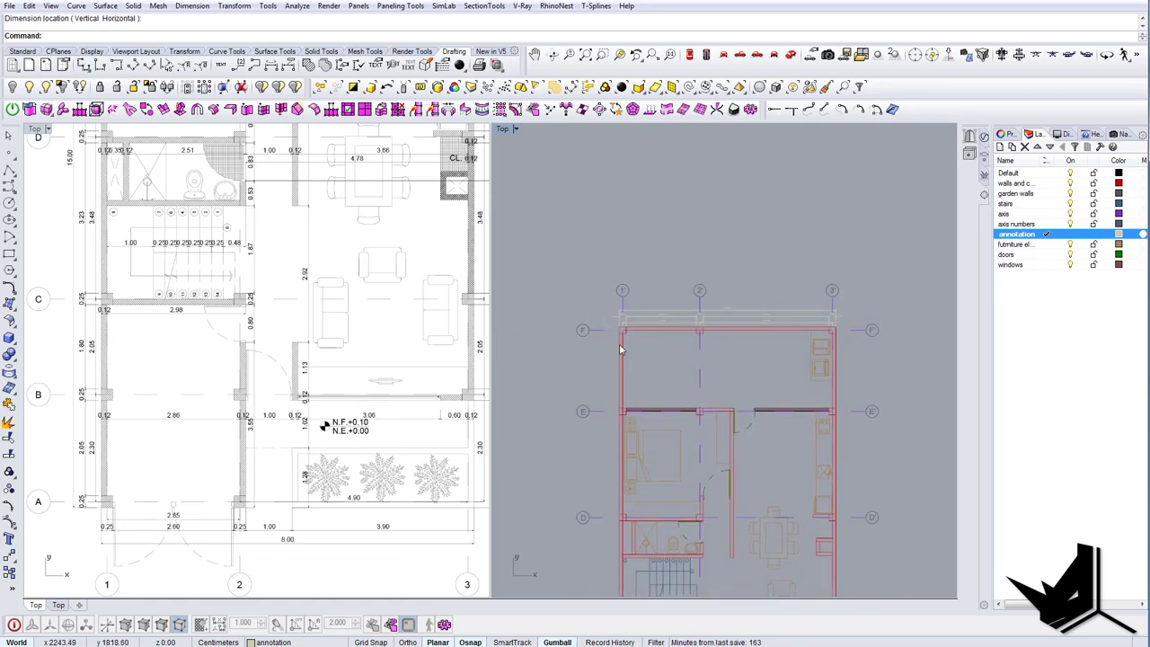
{"action": "right_click_drag", "start_coordinate": [232, 227], "coordinate": [258, 439]}
{"action": "scroll", "coordinate": [197, 297], "scroll_direction": "up", "scroll_amount": 2}
{"action": "right_click_drag", "start_coordinate": [197, 298], "coordinate": [192, 457]}
{"action": "right_click_drag", "start_coordinate": [169, 255], "coordinate": [217, 404]}
Add a vertical linear dimension to the corner column at axes 1' and F, placed just outside the axis 1' wall.
{"action": "left_click", "coordinate": [82, 64]}
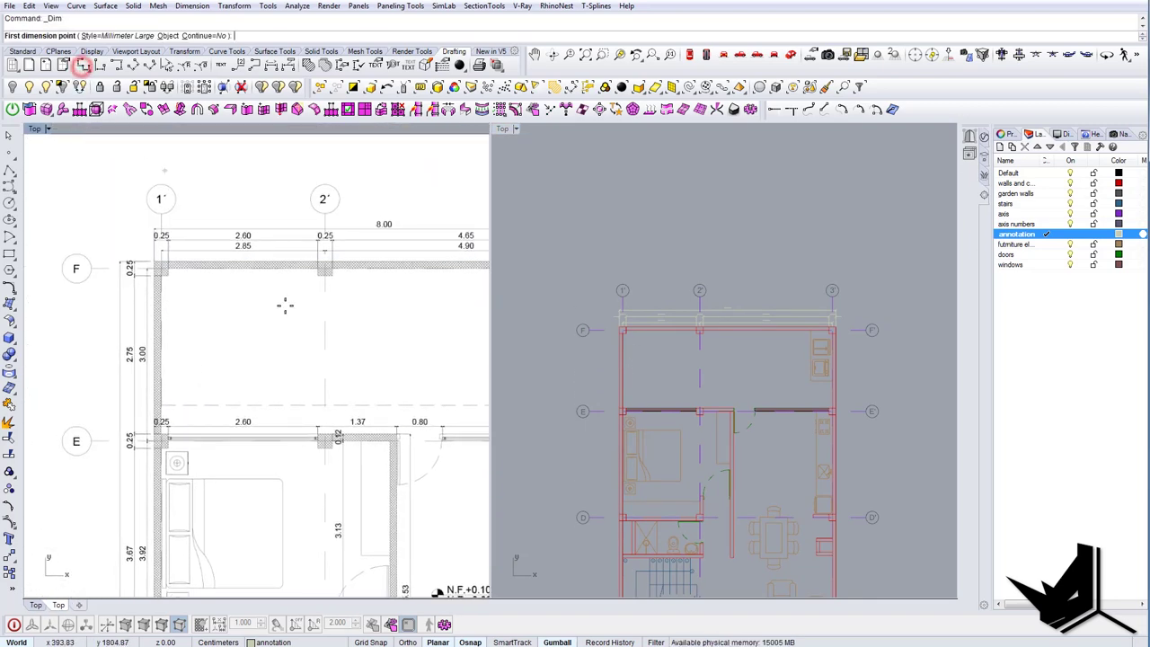
{"action": "right_click_drag", "start_coordinate": [612, 388], "coordinate": [636, 391]}
{"action": "scroll", "coordinate": [639, 331], "scroll_direction": "up", "scroll_amount": 12}
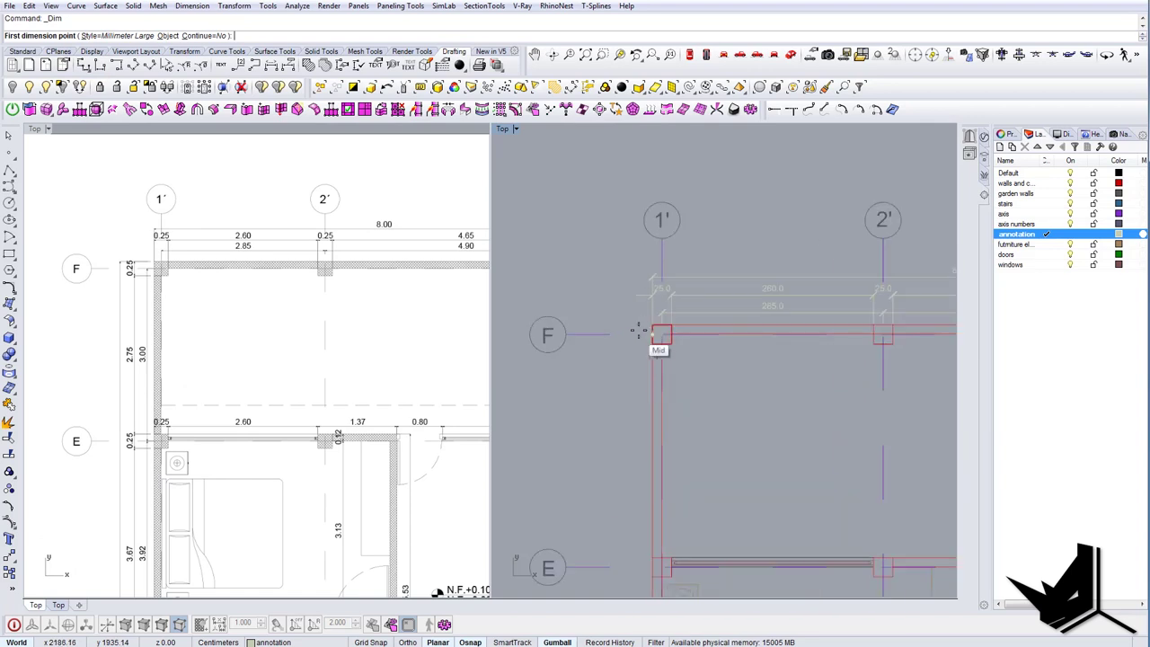
{"action": "left_click", "coordinate": [654, 326]}
{"action": "left_click", "coordinate": [661, 361]}
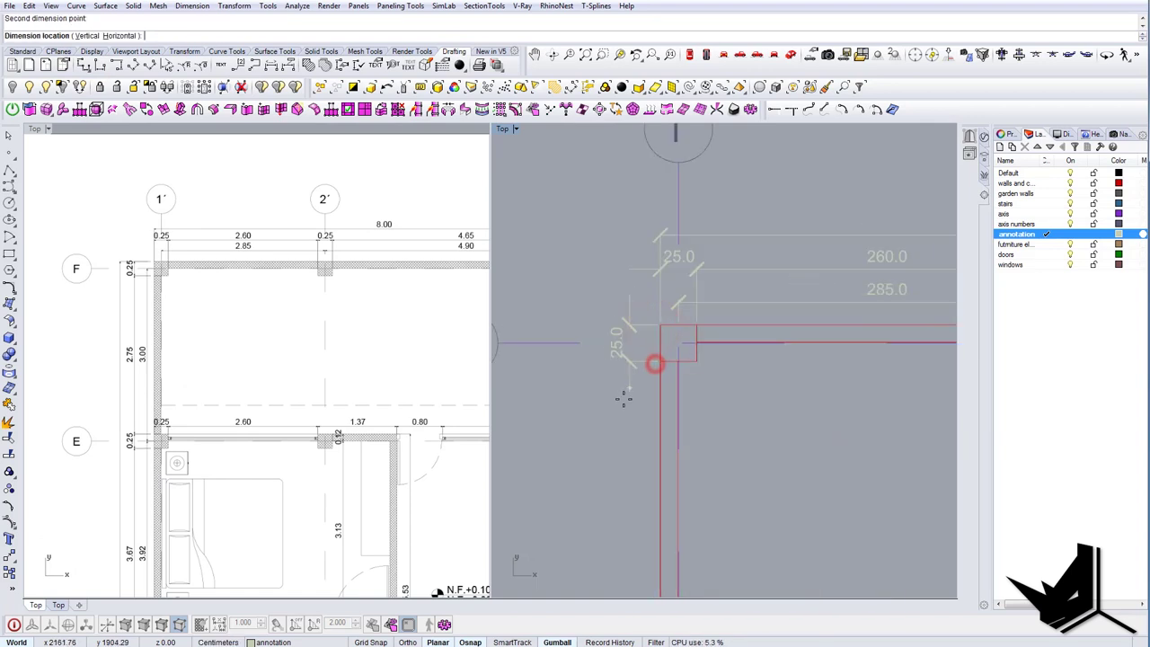
{"action": "right_click_drag", "start_coordinate": [646, 404], "coordinate": [649, 364]}
{"action": "scroll", "coordinate": [648, 364], "scroll_direction": "down", "scroll_amount": 8}
Dimension the clear vertical span between the axis F and axis E columns along the axis 1' wall, aligned with the corner column's dimension.
{"action": "right_click", "coordinate": [656, 354]}
{"action": "left_click", "coordinate": [654, 346]}
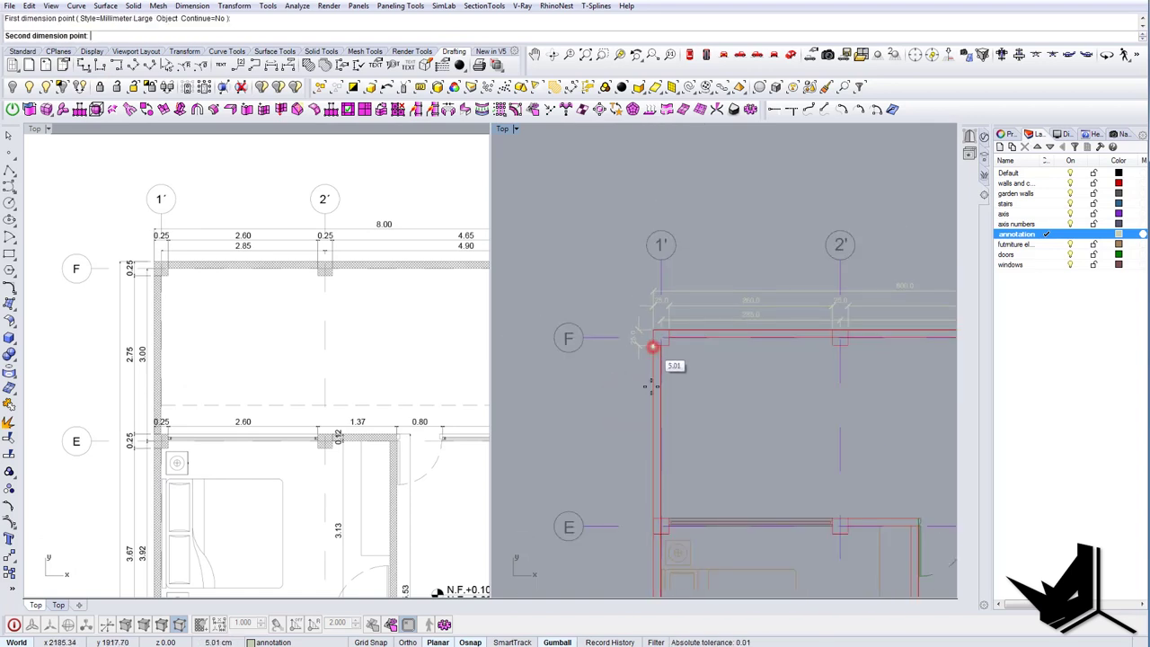
{"action": "left_click", "coordinate": [655, 516]}
{"action": "scroll", "coordinate": [642, 342], "scroll_direction": "up", "scroll_amount": 6}
{"action": "left_click", "coordinate": [637, 343]}
{"action": "scroll", "coordinate": [637, 343], "scroll_direction": "down", "scroll_amount": 8}
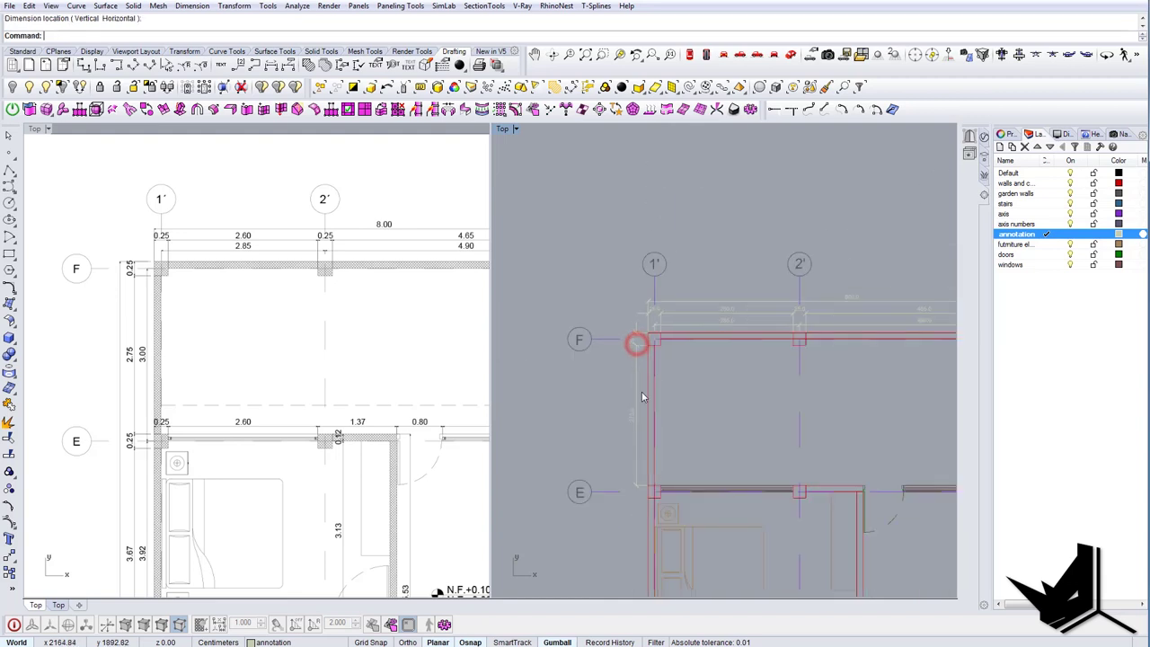
{"action": "right_click_drag", "start_coordinate": [669, 470], "coordinate": [655, 409]}
{"action": "scroll", "coordinate": [655, 408], "scroll_direction": "down", "scroll_amount": 6}
{"action": "scroll", "coordinate": [714, 438], "scroll_direction": "down", "scroll_amount": 4}
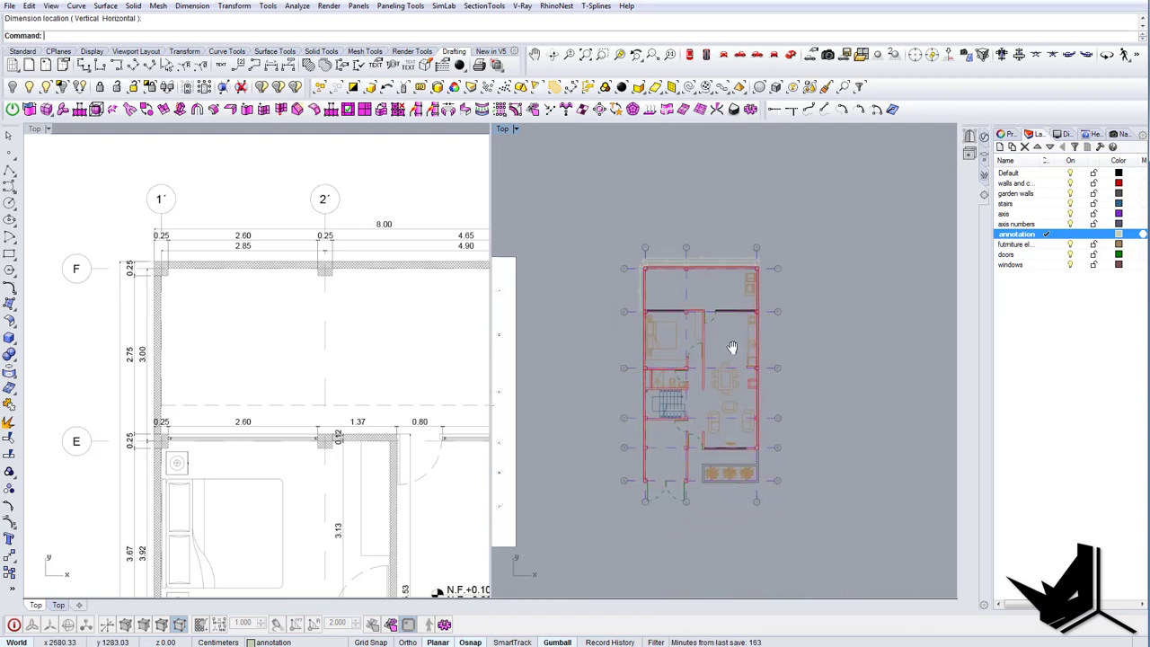
{"action": "scroll", "coordinate": [283, 427], "scroll_direction": "down", "scroll_amount": 4}
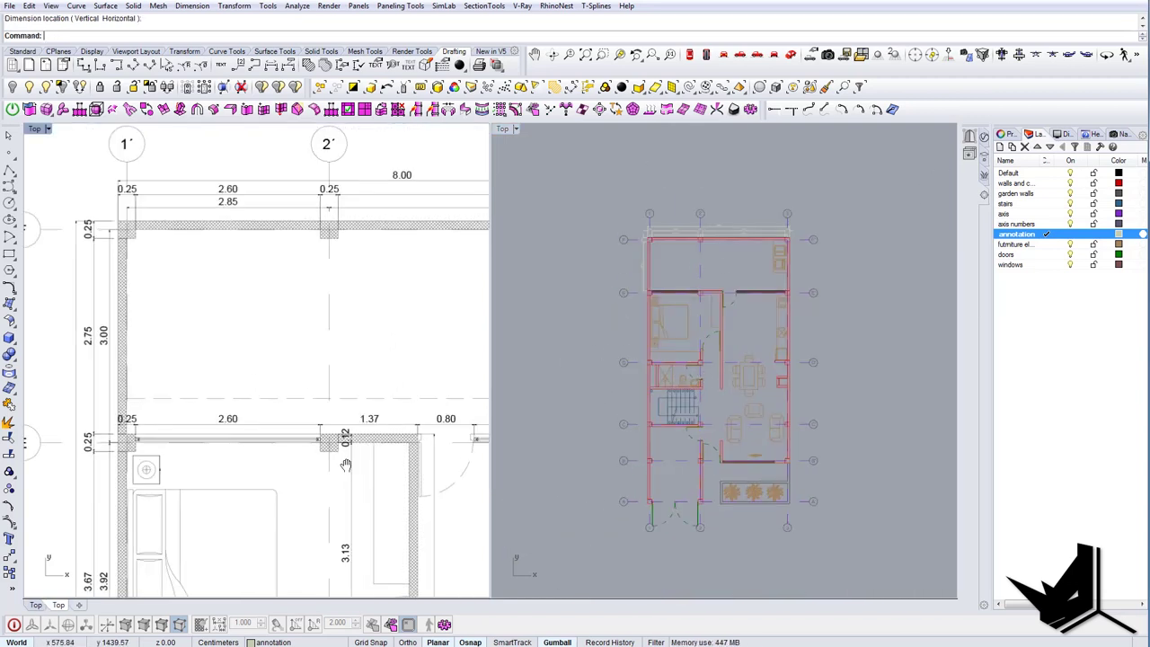